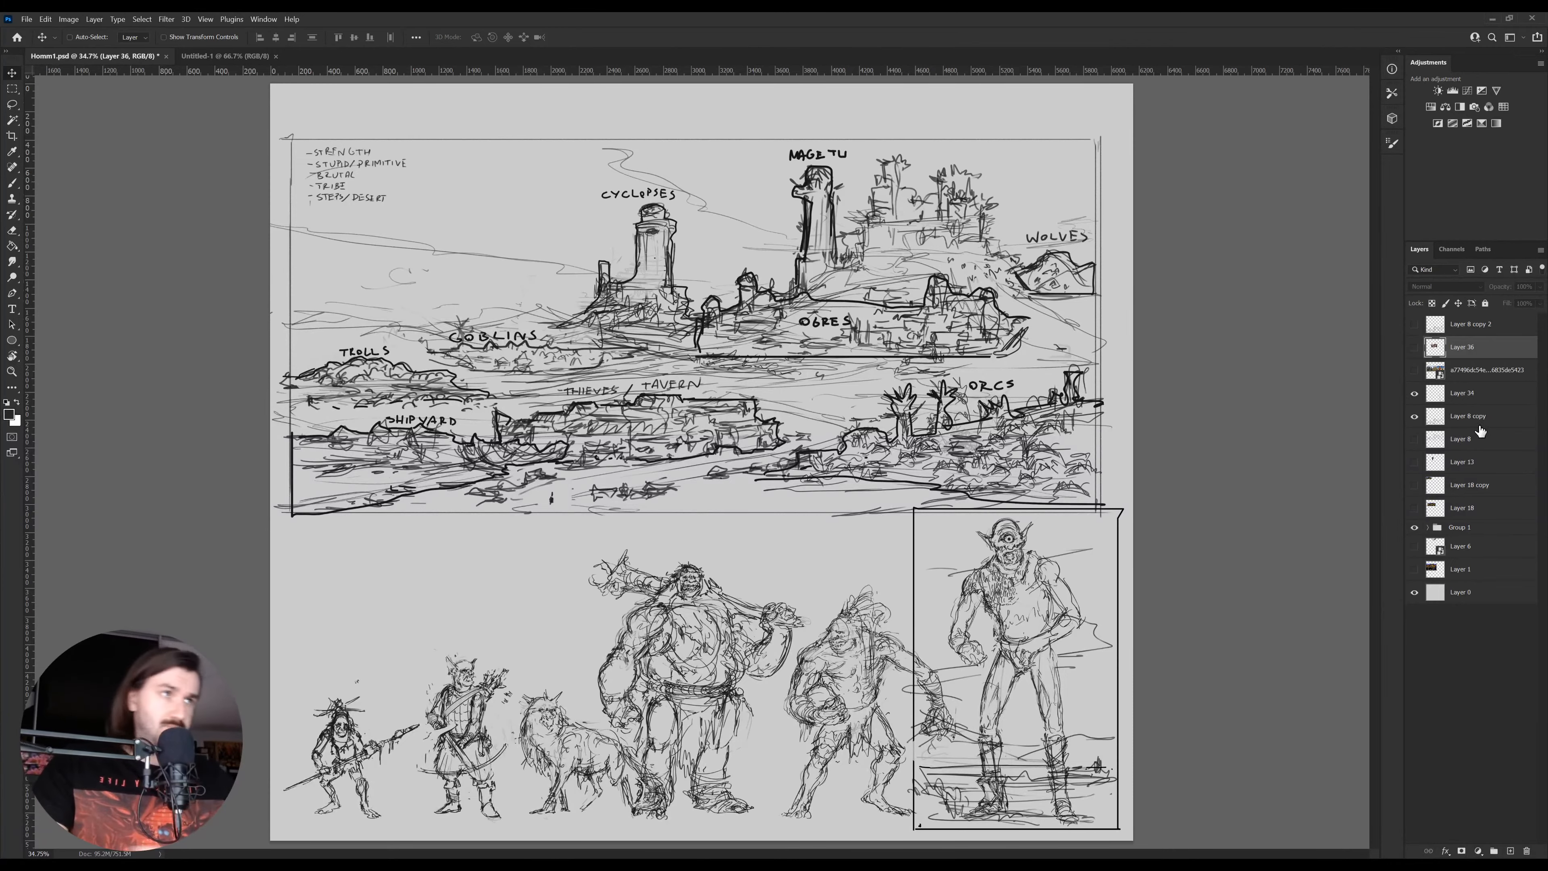
Switch to full-screen view and examine the nomad and hunter costume reference photos over the landscape sketch
key(z)
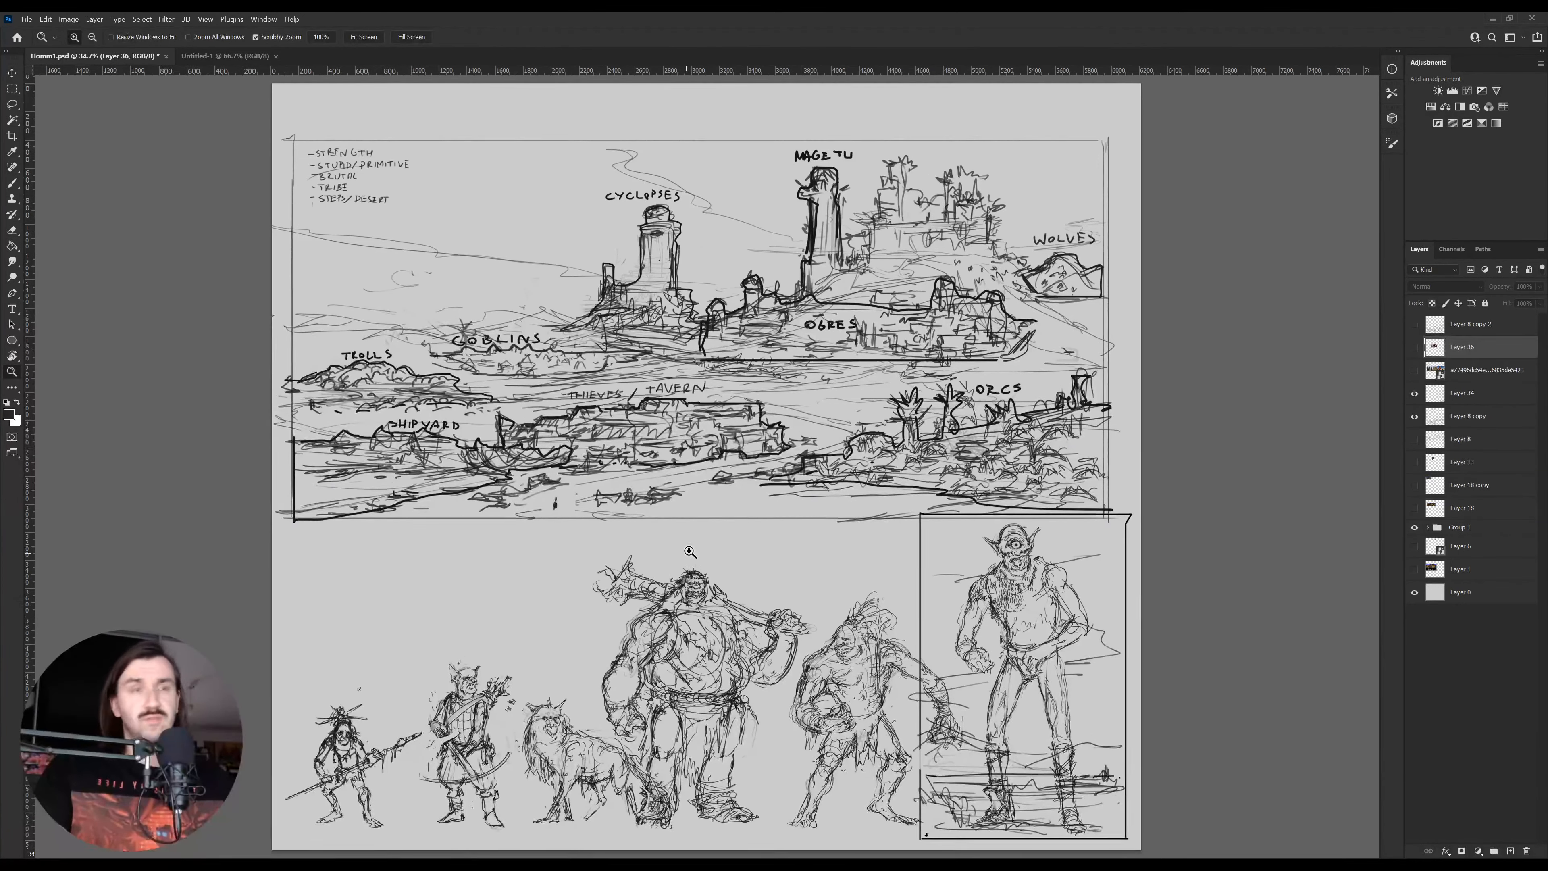
key(f)
key(f)
drag(805, 488, 813, 476)
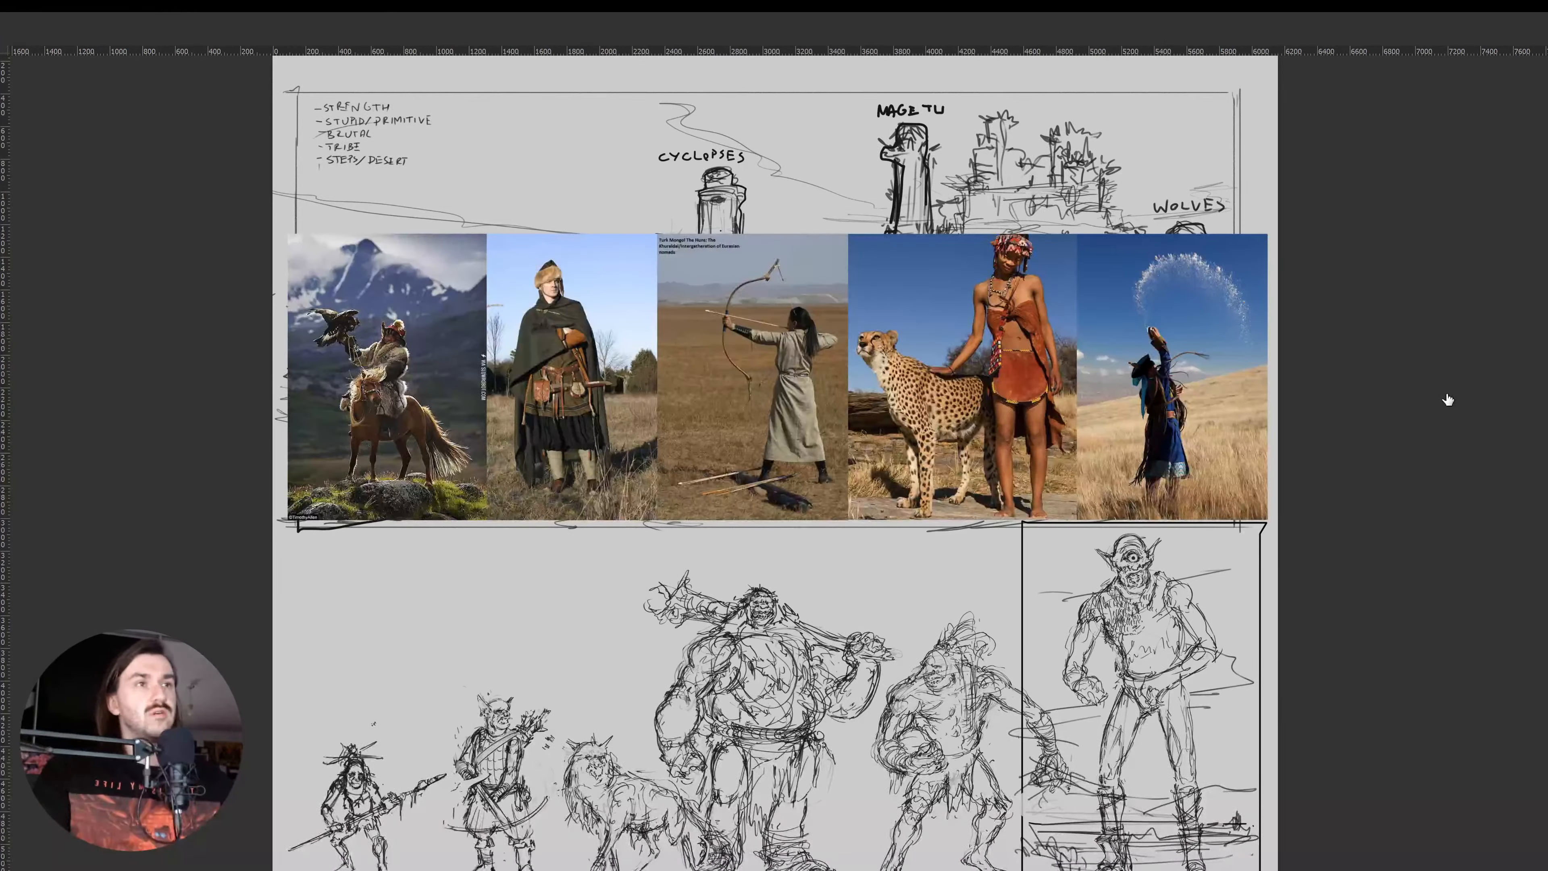
drag(830, 444, 839, 485)
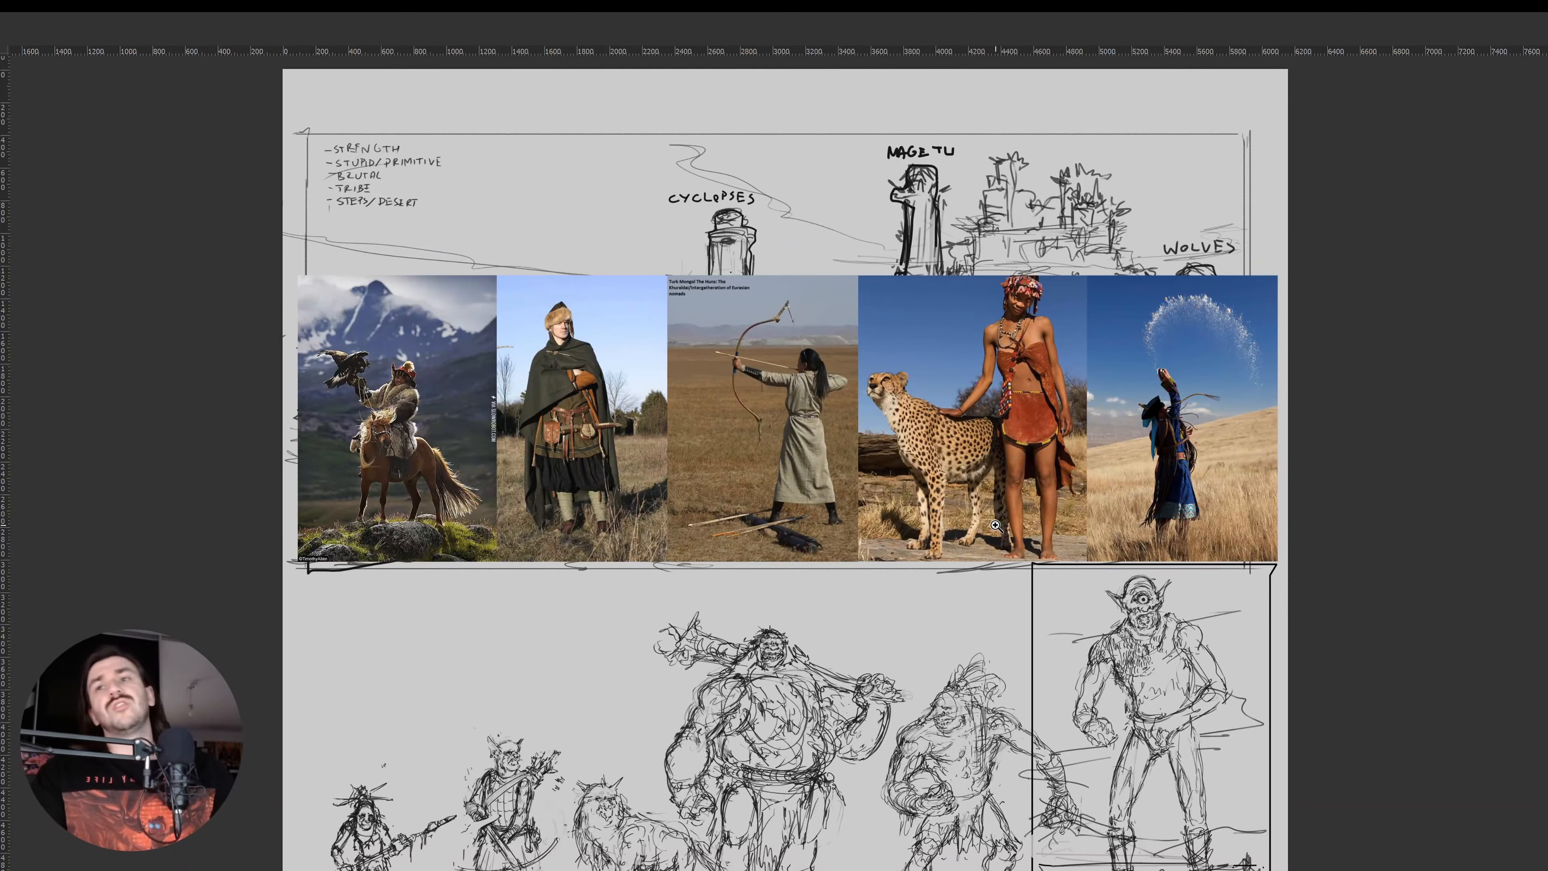
click(785, 421)
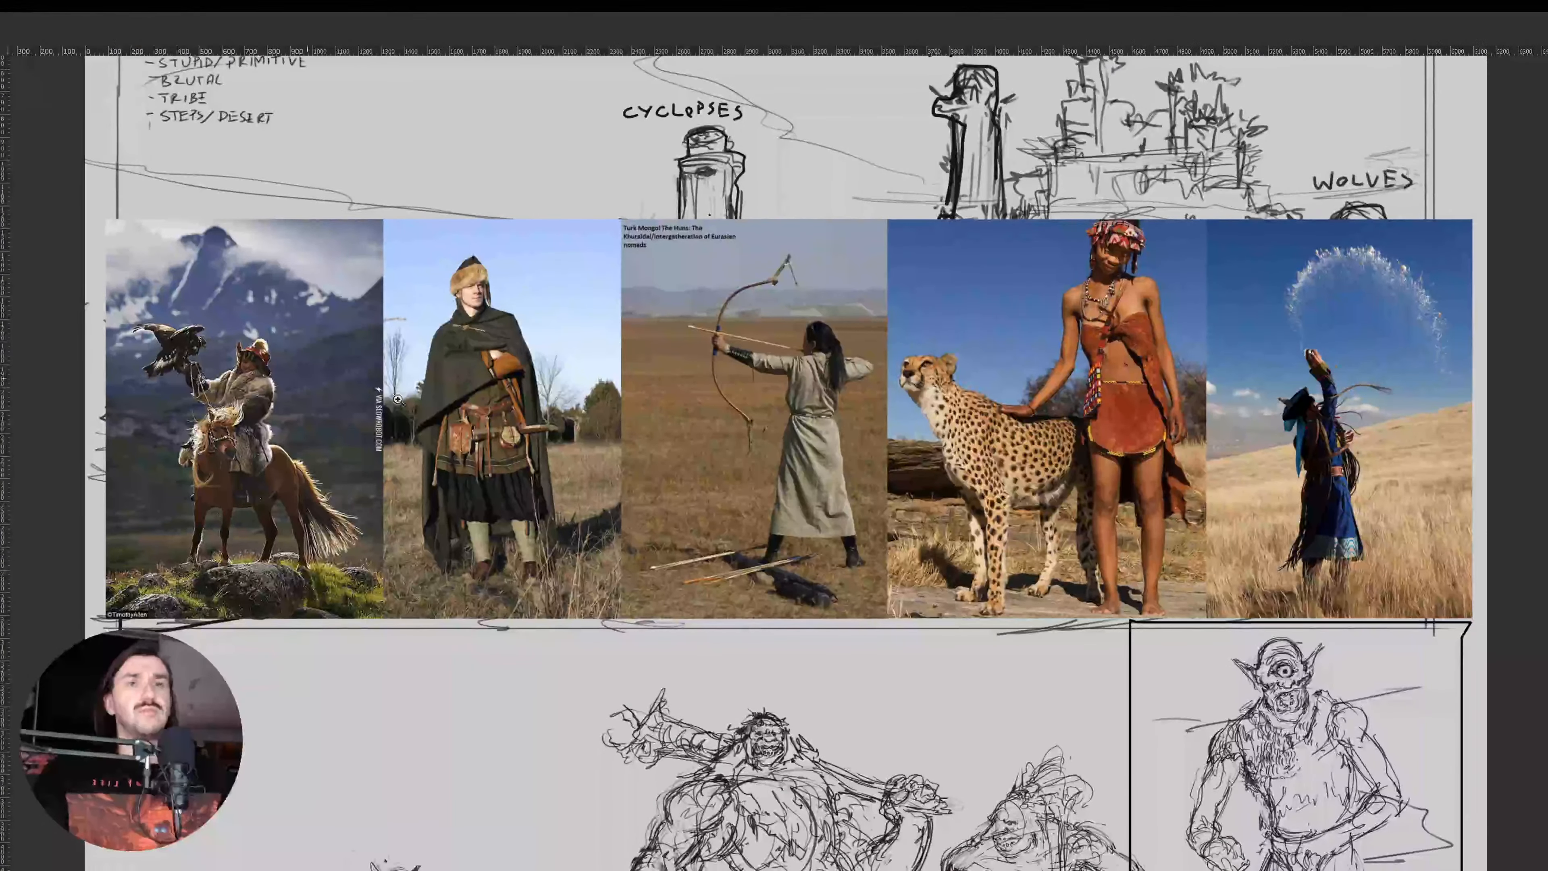
drag(816, 560, 658, 564)
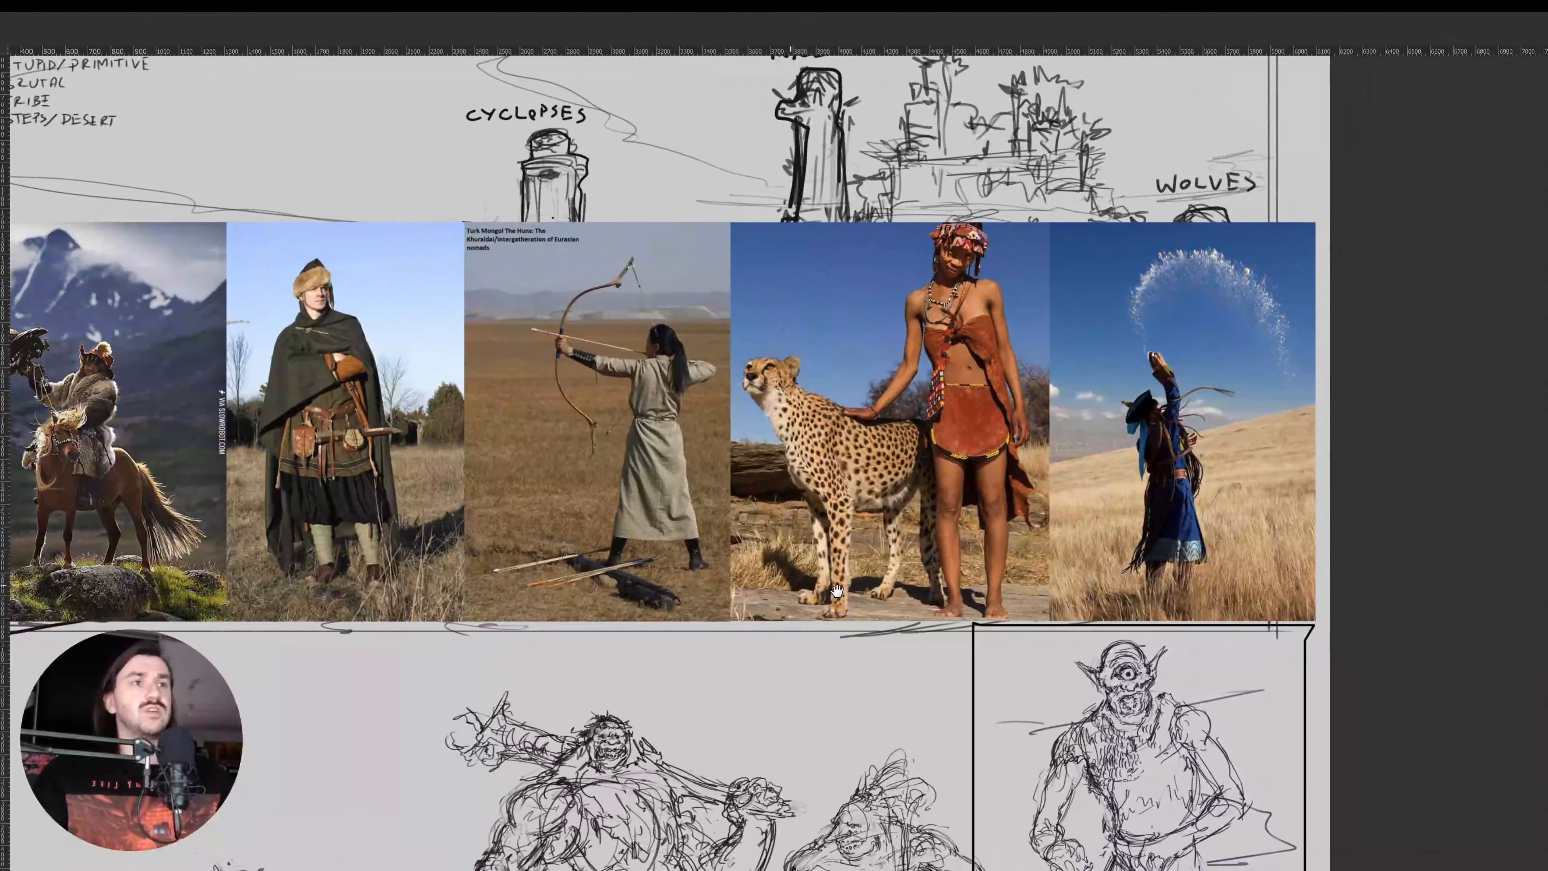
drag(1117, 552, 1077, 542)
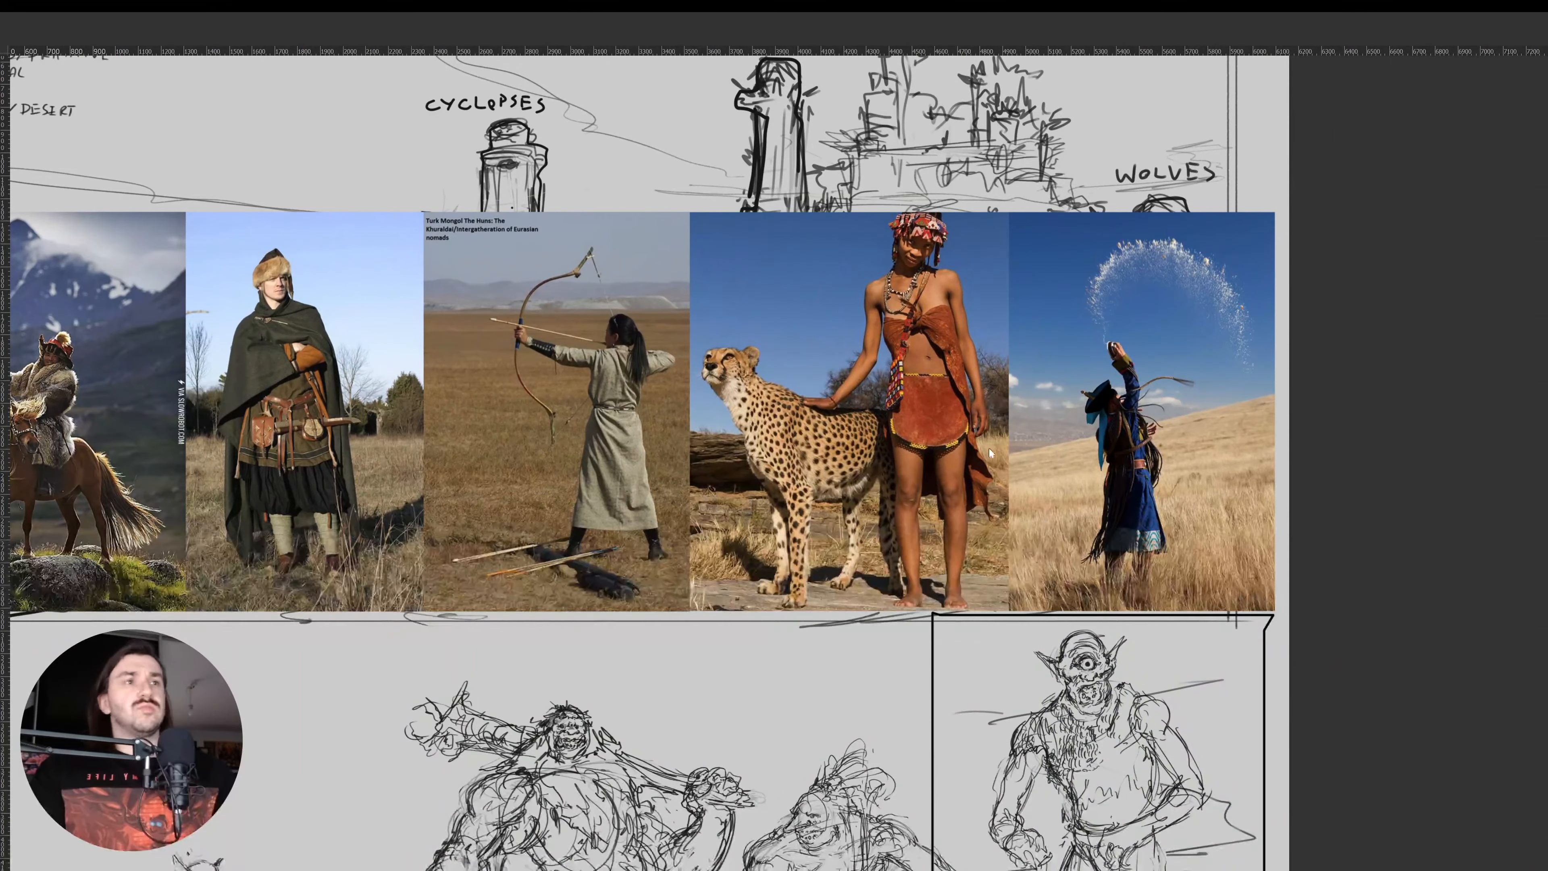
mouse_move(311, 276)
mouse_down()
mouse_move(587, 244)
mouse_move(923, 236)
mouse_move(583, 293)
mouse_move(363, 259)
mouse_up()
key(ctrl+z)
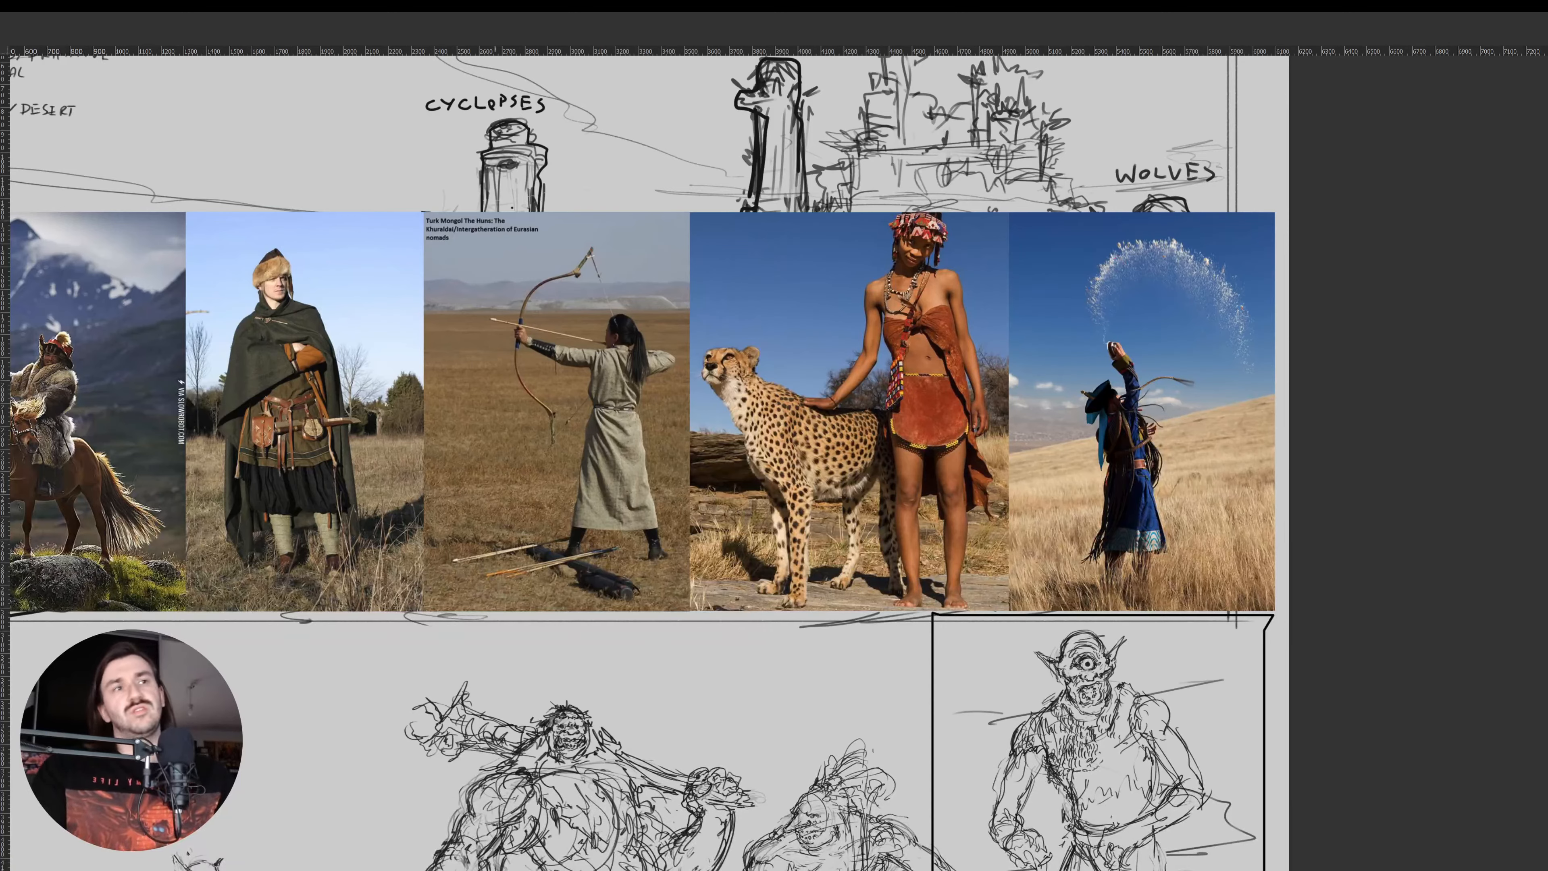
drag(1044, 414, 1050, 478)
key(ctrl+z)
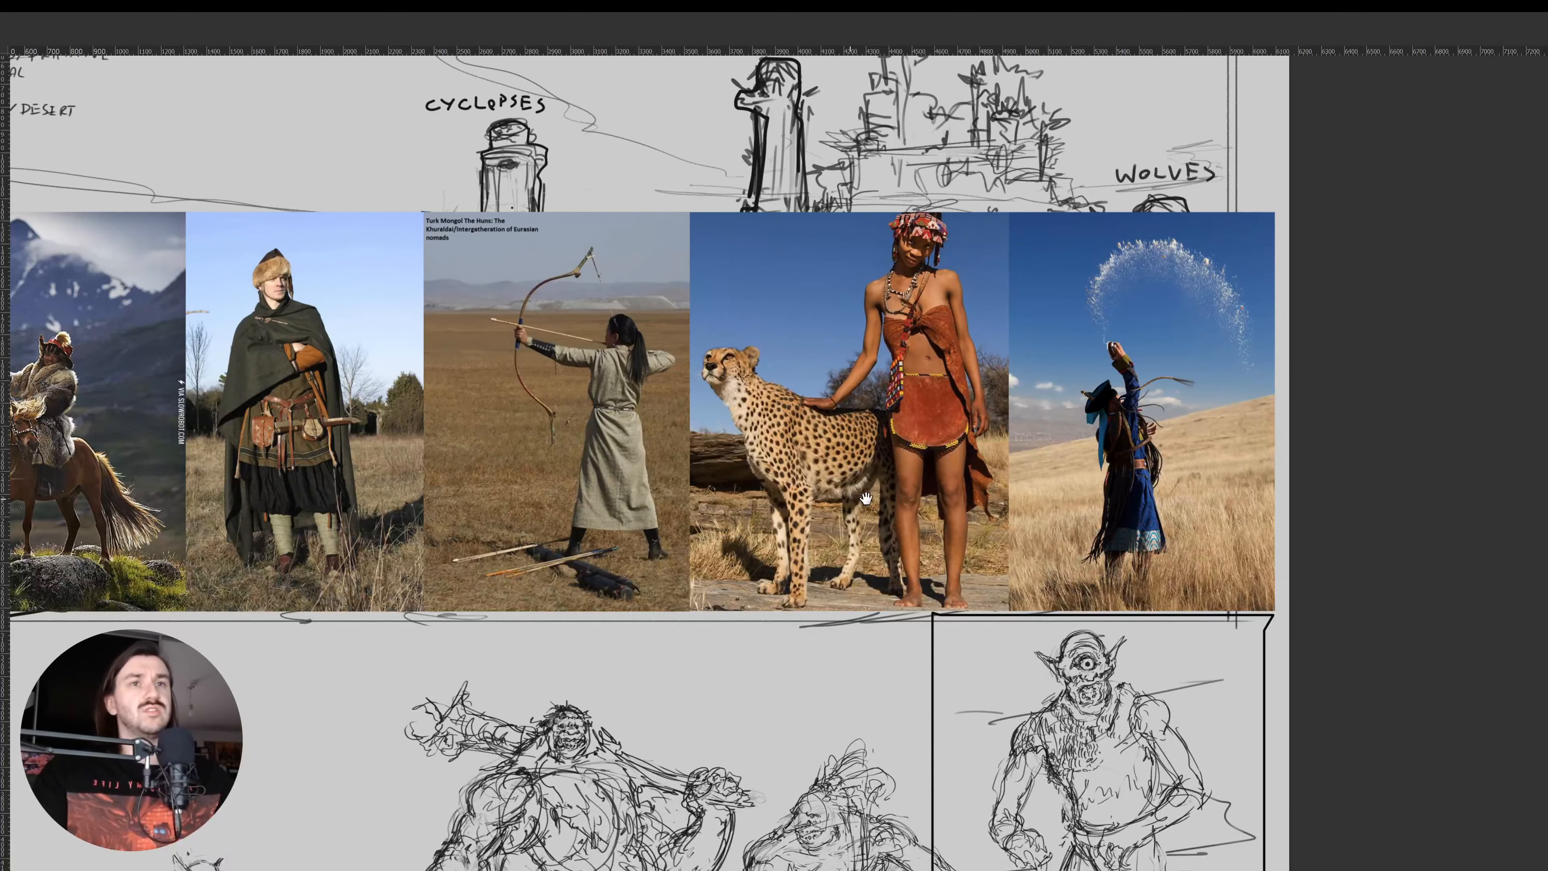
drag(709, 510, 770, 520)
mouse_move(424, 330)
mouse_down()
mouse_move(414, 403)
mouse_move(385, 453)
mouse_up()
key(ctrl+z)
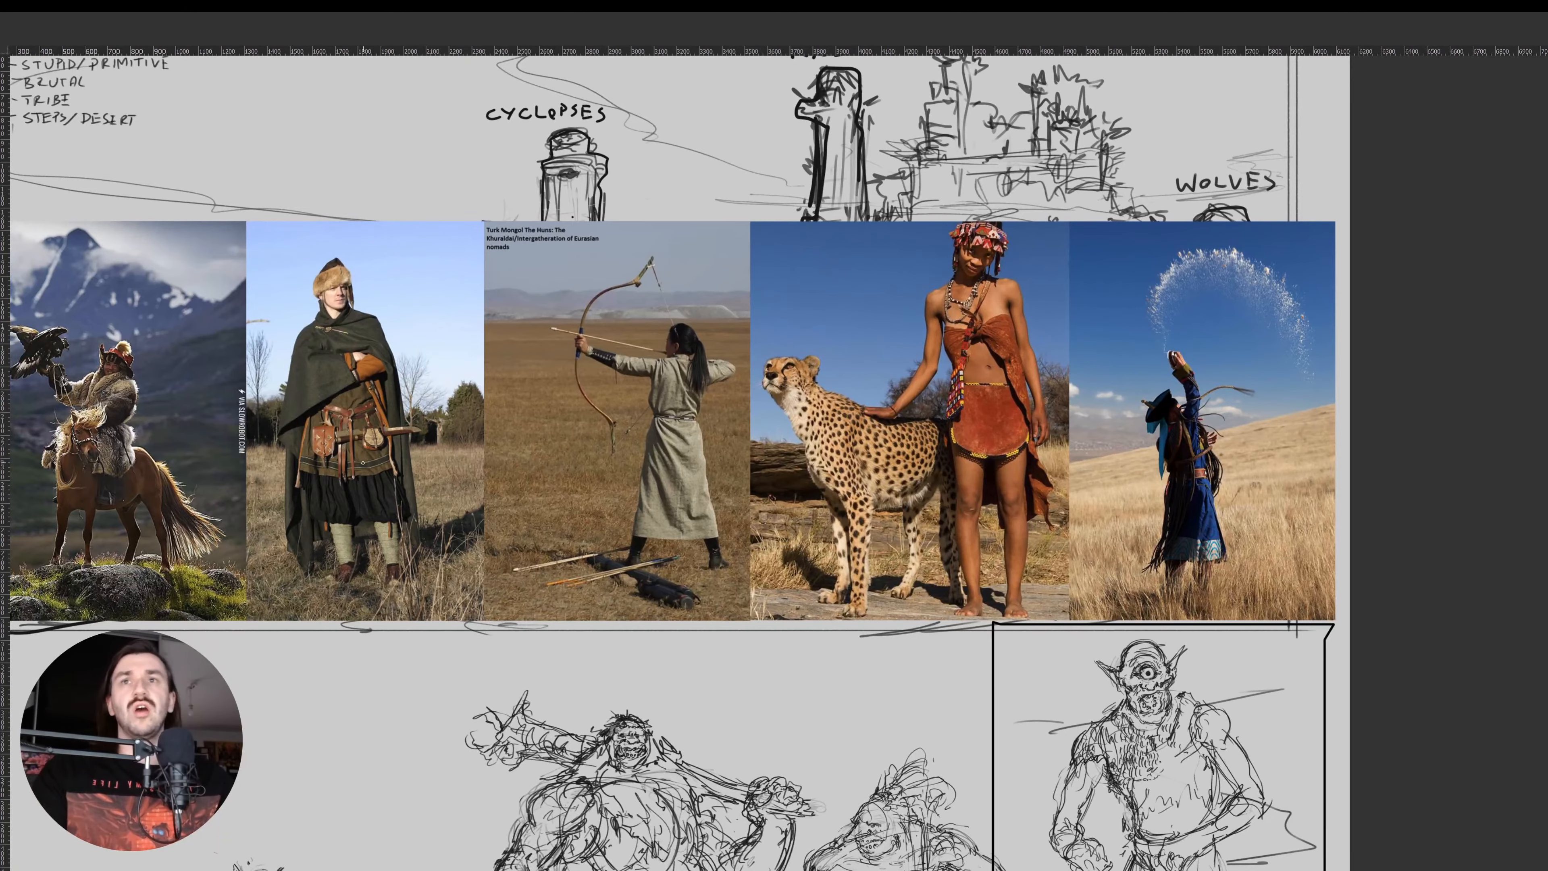
Compare the row of costume reference photos with the creature sketches beneath them
drag(454, 527, 468, 504)
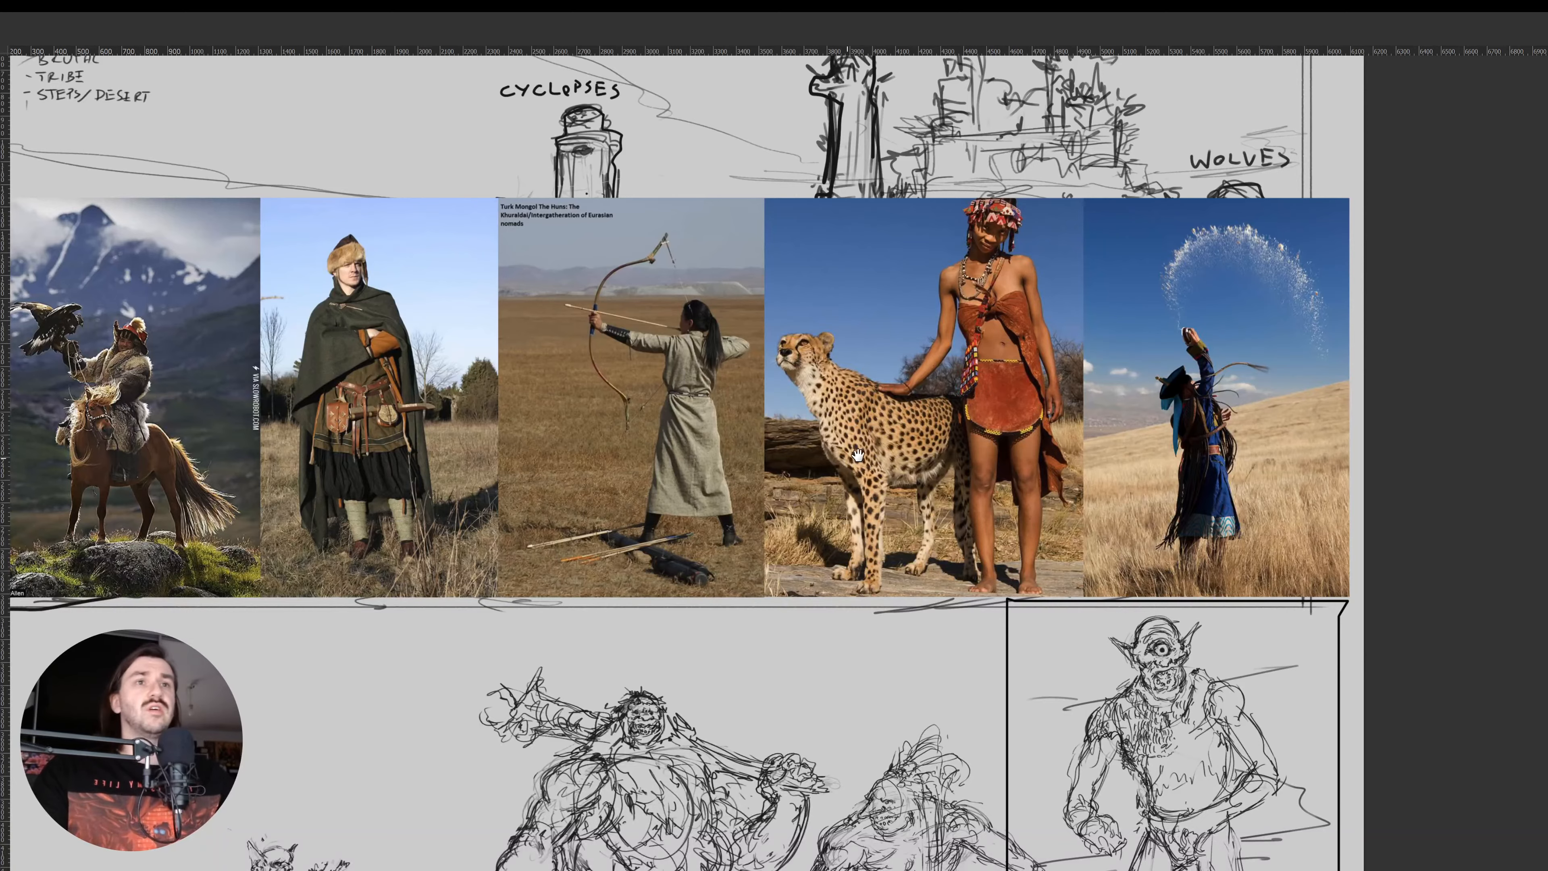
drag(858, 455, 889, 450)
drag(830, 502, 849, 507)
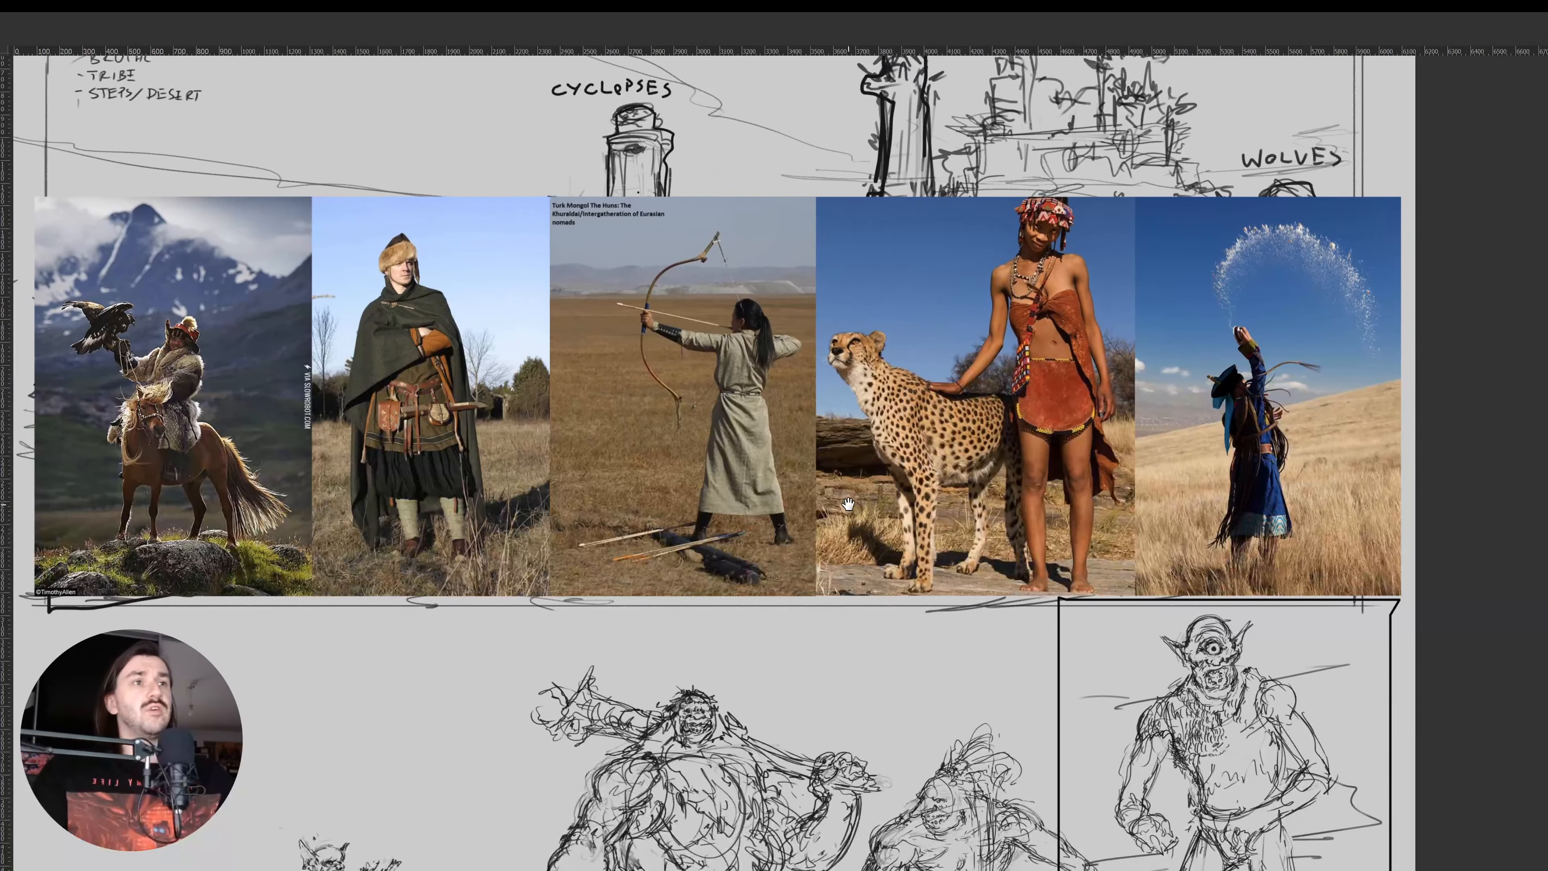
drag(782, 446, 762, 449)
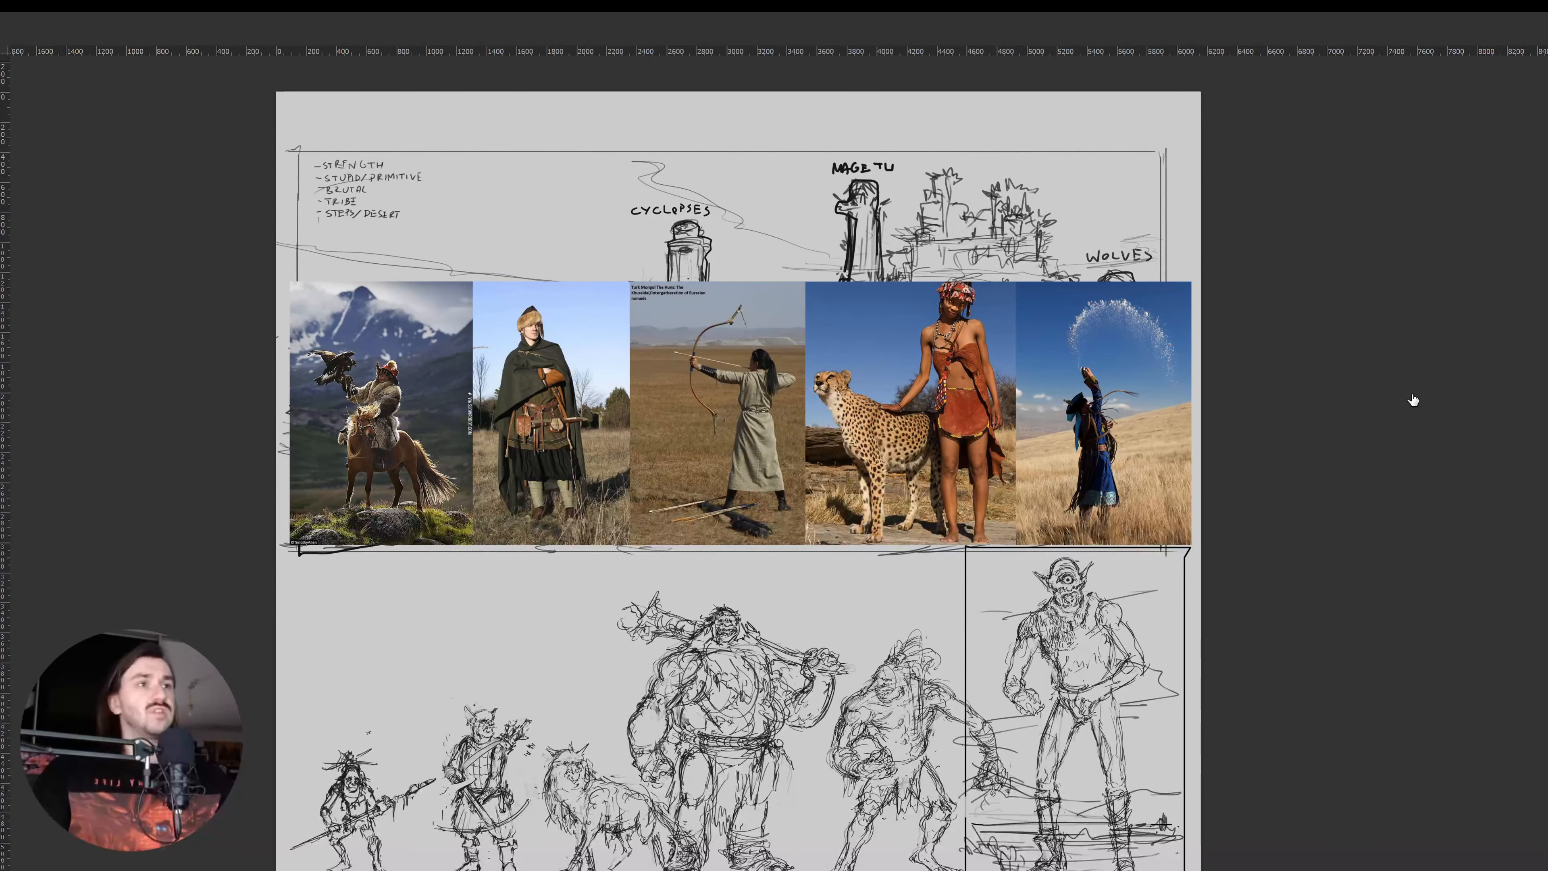
drag(860, 525, 812, 478)
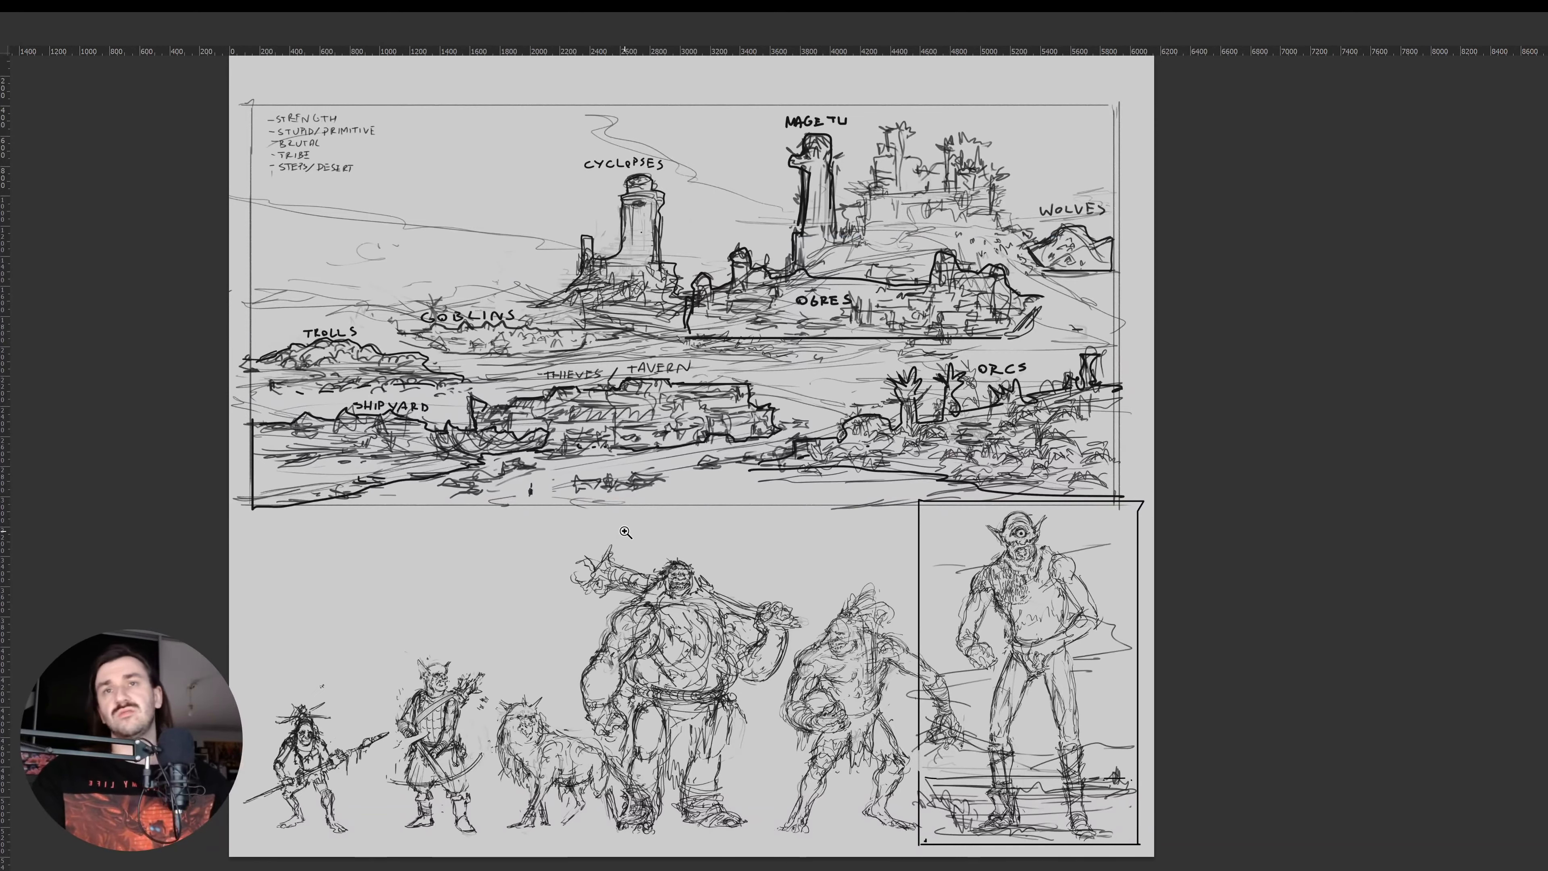
Lasso the club-carrying ogre sketch and copy it into a new document
drag(629, 749, 669, 753)
drag(785, 670, 770, 667)
mouse_move(834, 798)
mouse_down()
mouse_move(644, 853)
mouse_move(640, 722)
mouse_move(599, 683)
mouse_move(586, 483)
mouse_move(722, 414)
mouse_move(893, 468)
mouse_move(912, 538)
mouse_move(896, 580)
mouse_move(863, 605)
mouse_move(848, 719)
mouse_move(816, 784)
mouse_up()
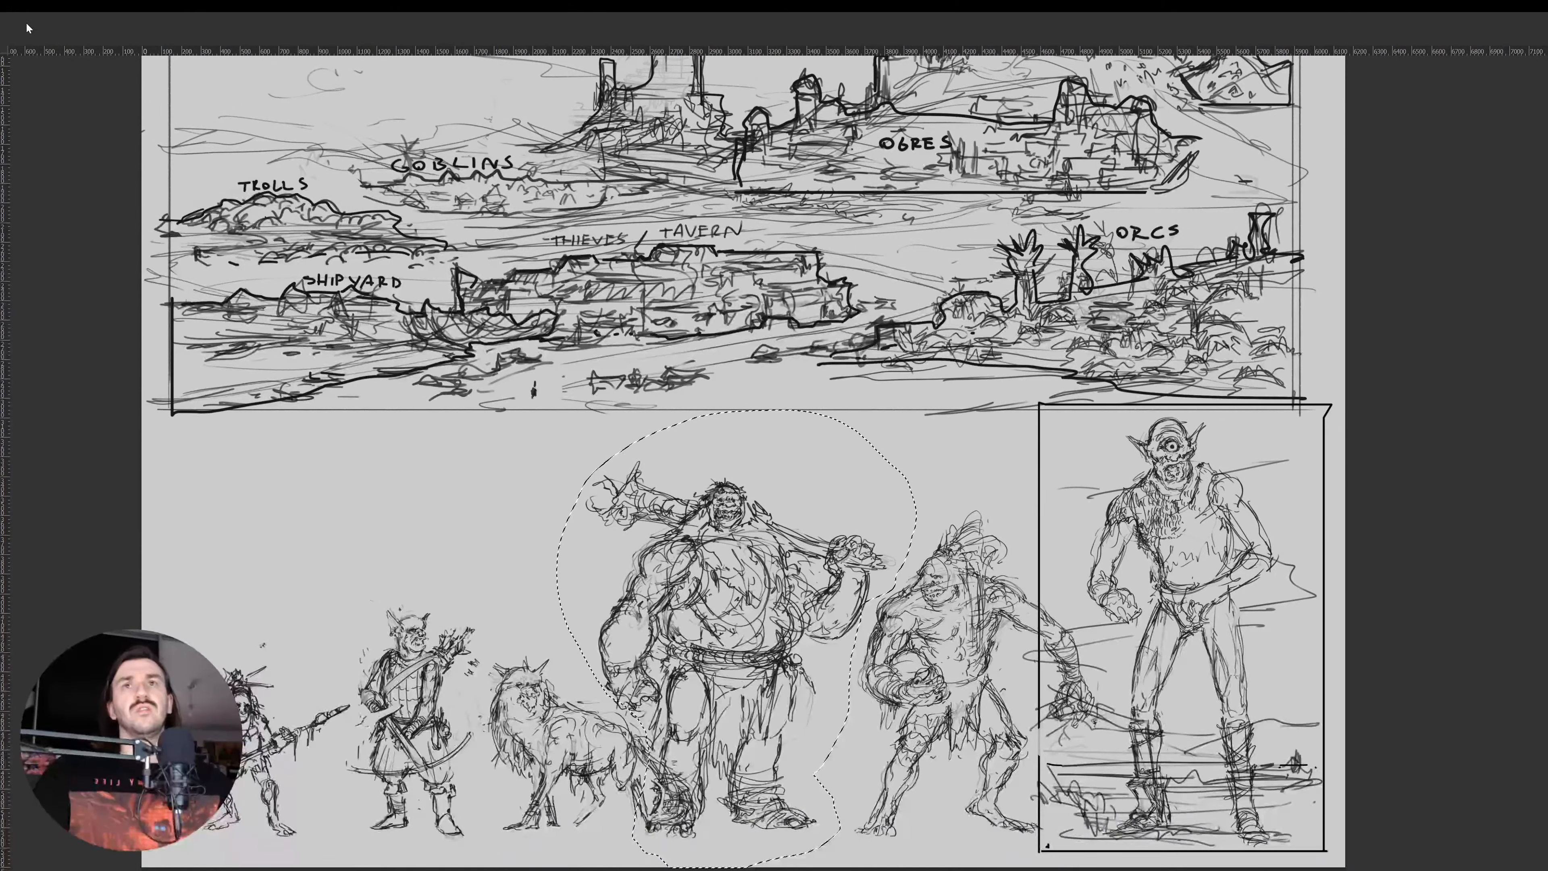
key(ctrl+n)
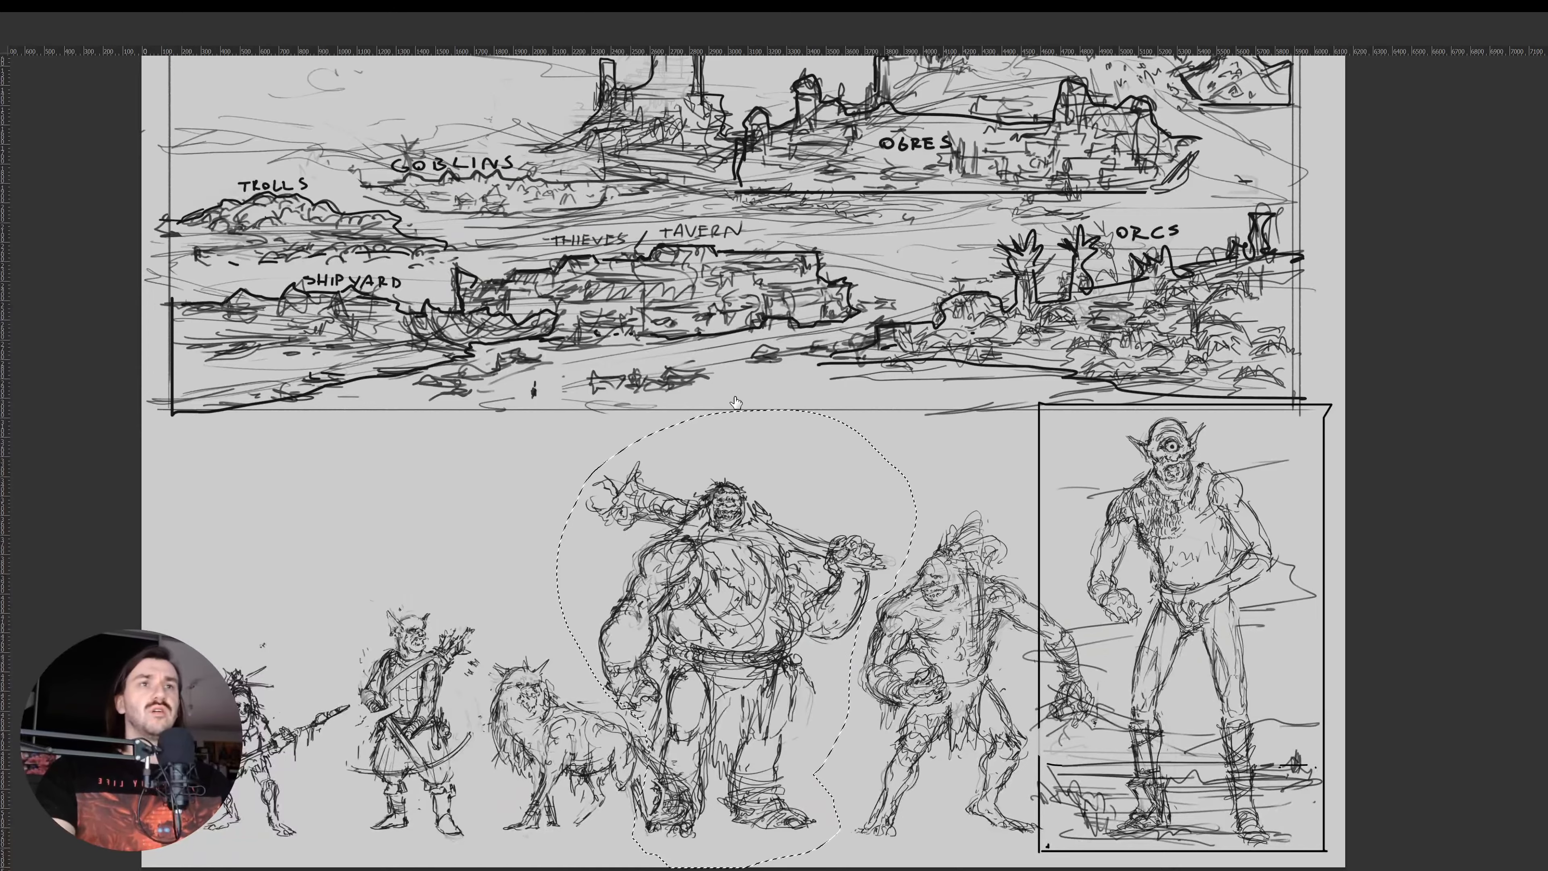
key(Return)
key(ctrl+v)
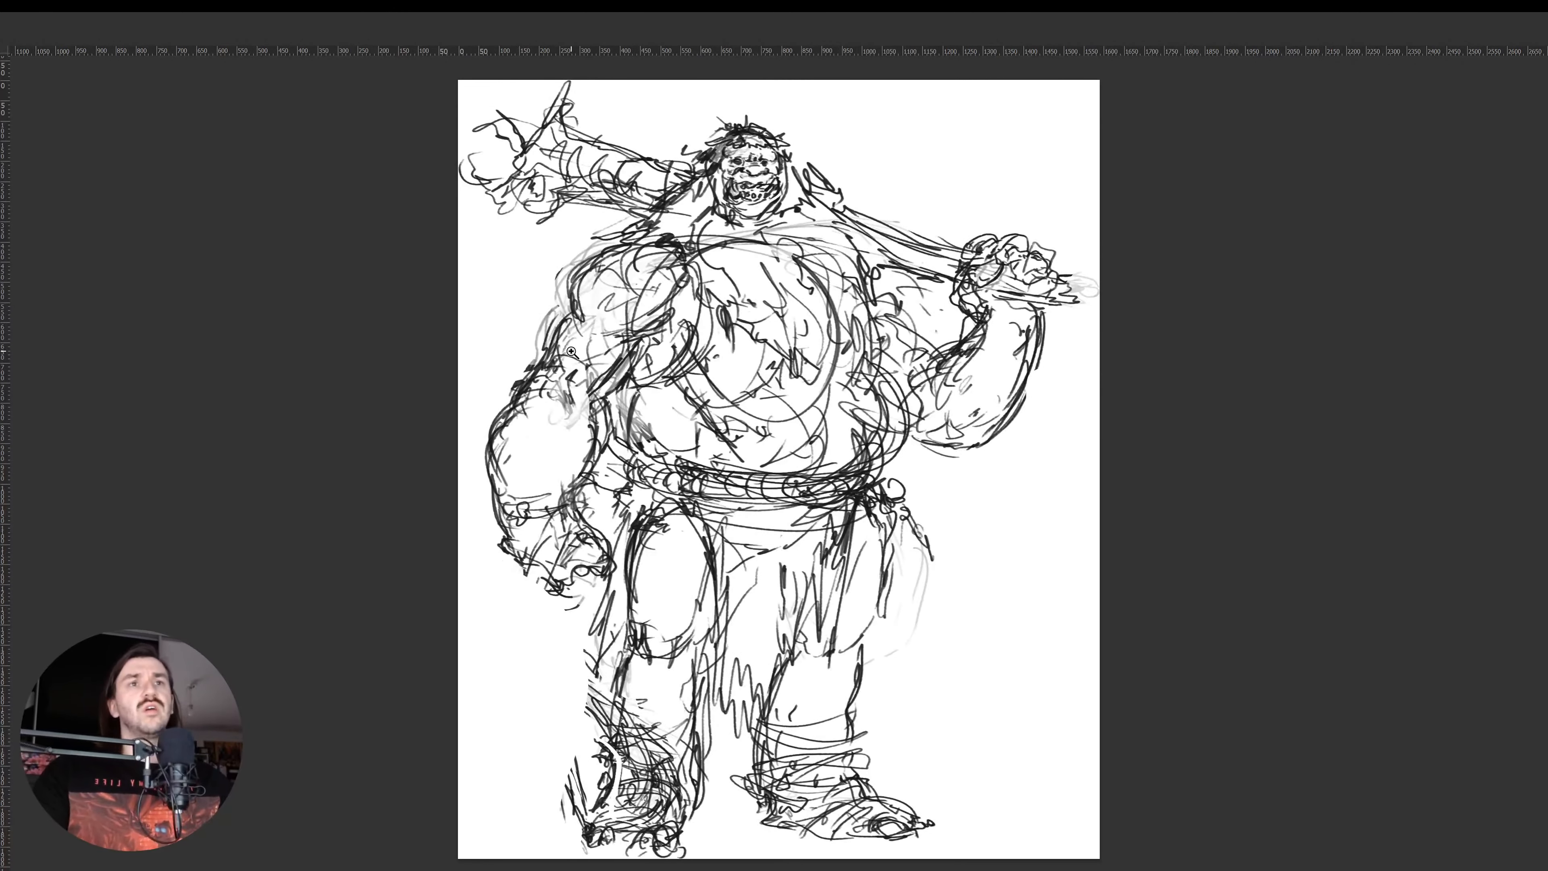
Scale the pasted ogre sketch down slightly within the canvas and leave full-screen view
scroll(573, 353, down, 3)
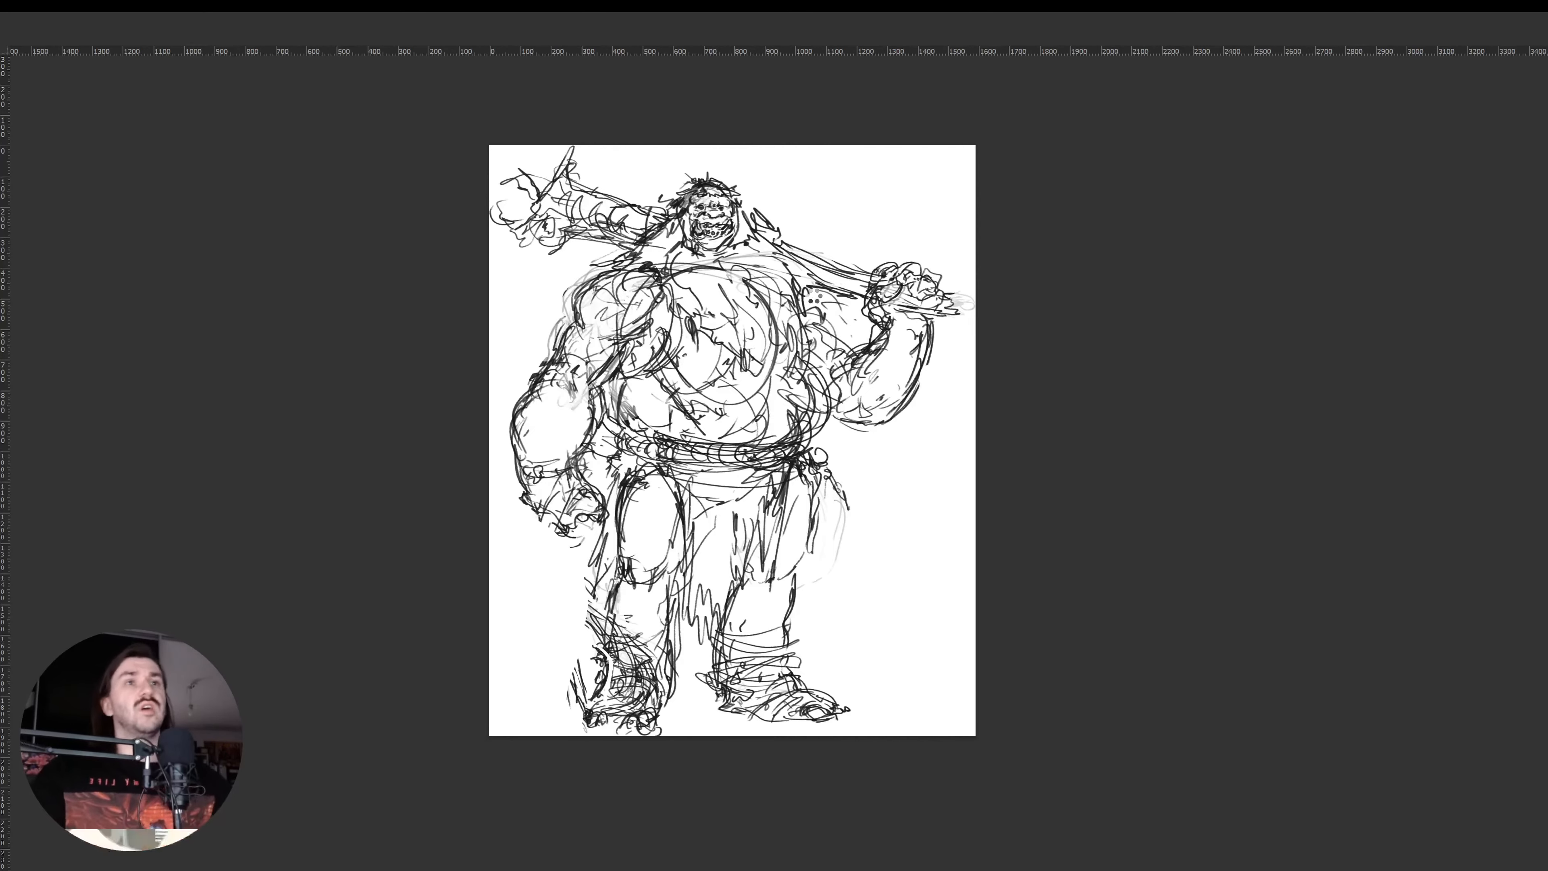
scroll(774, 97, up, 3)
scroll(775, 98, down, 2)
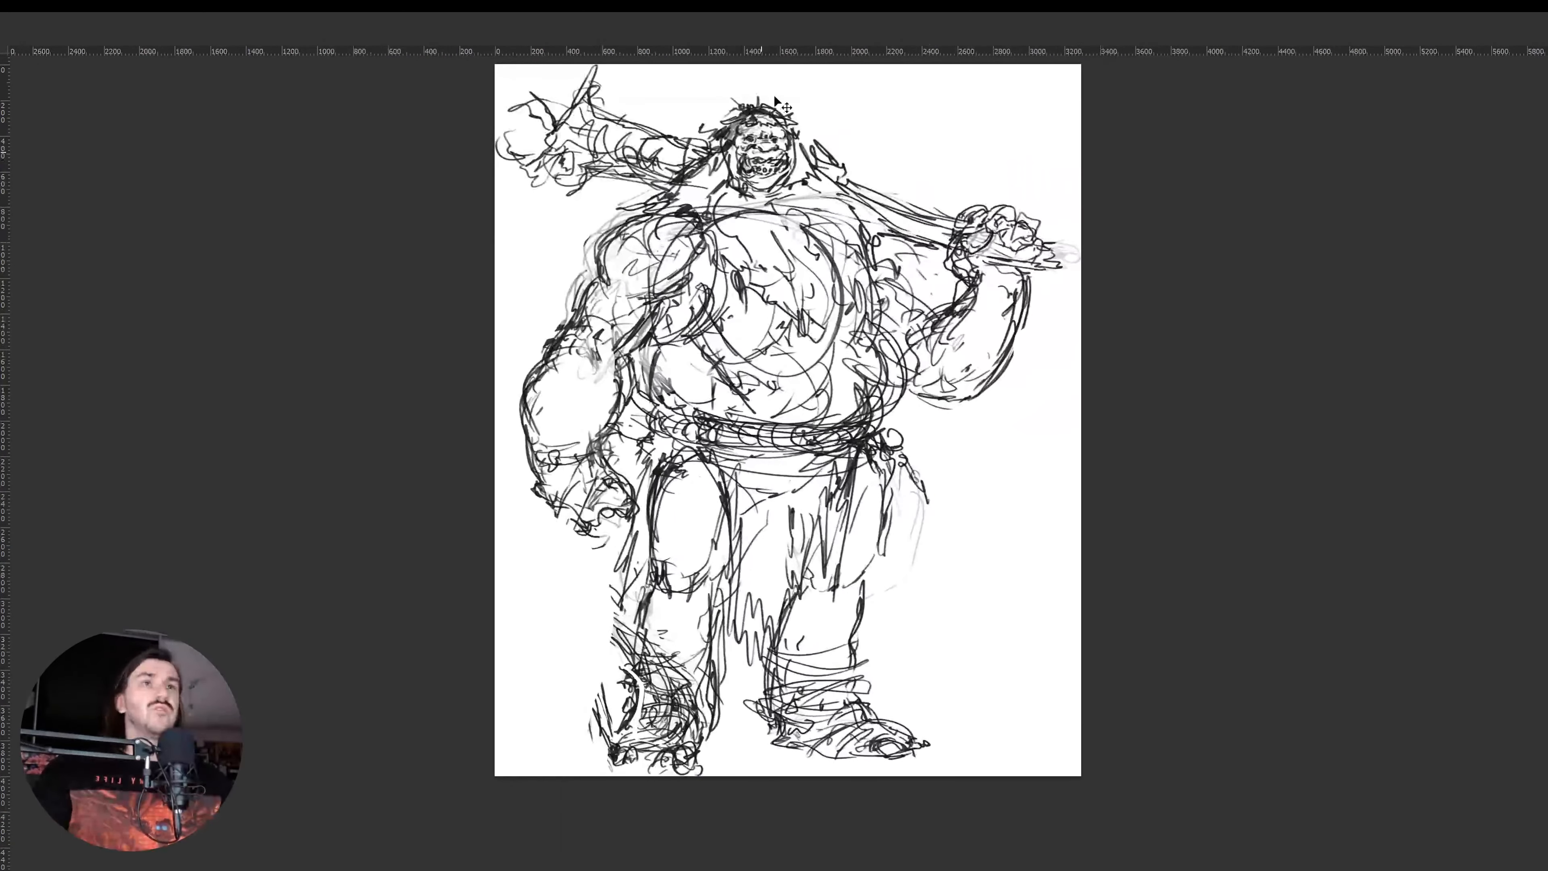
key(ctrl+t)
drag(1077, 425, 1018, 464)
key(Escape)
key(ctrl+z)
key(f)
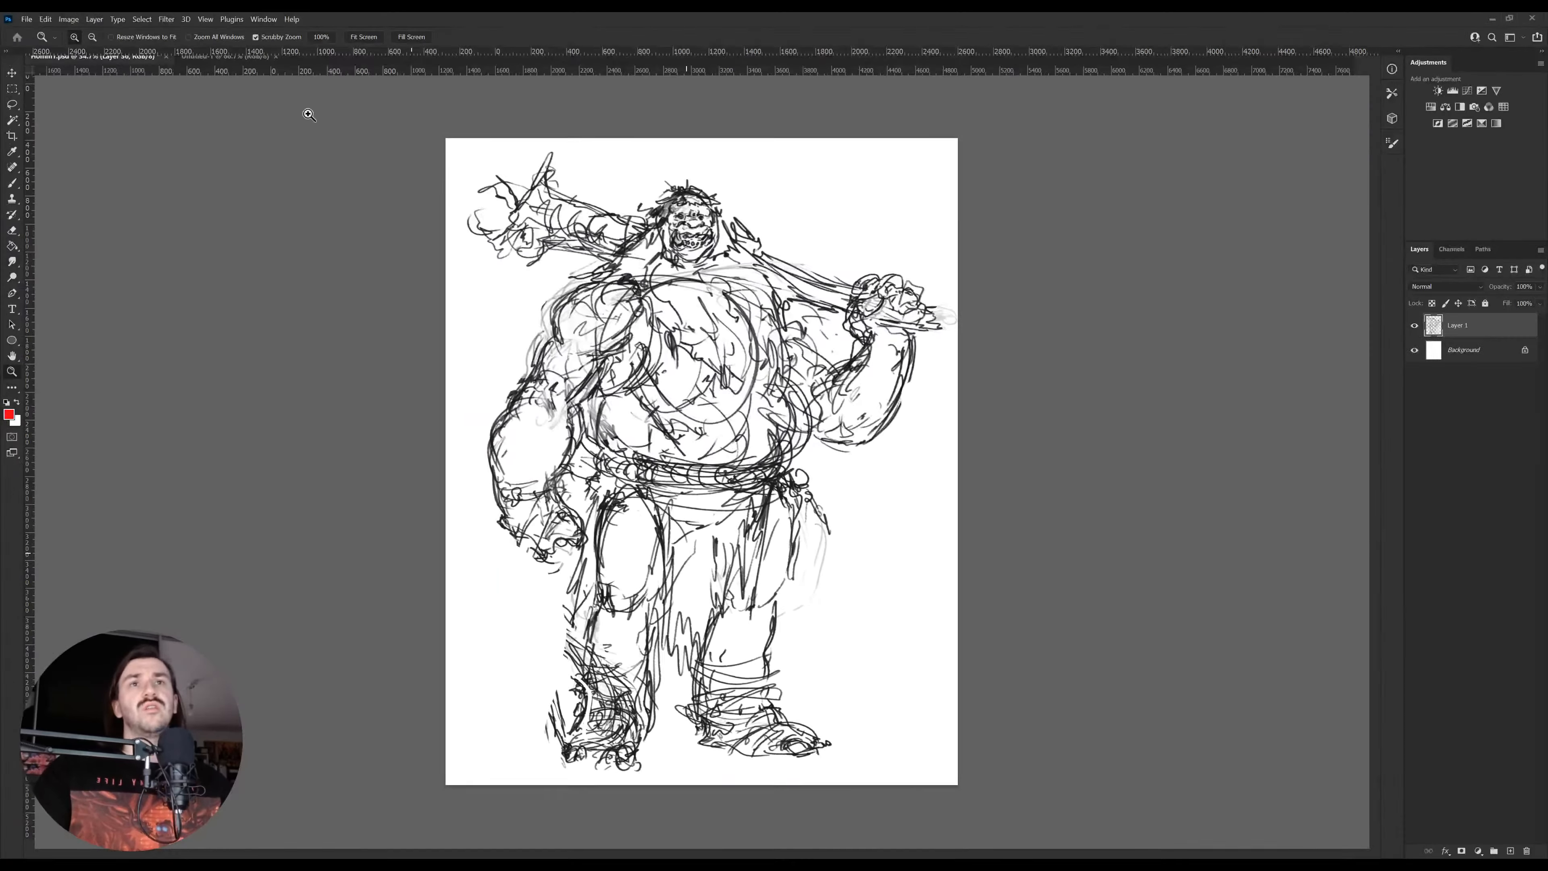
In the landscape sketch document, clear the ogre selection, show Layer 36 and copy its bodybuilder photos with a rectangular marquee
click(139, 56)
key(ctrl+d)
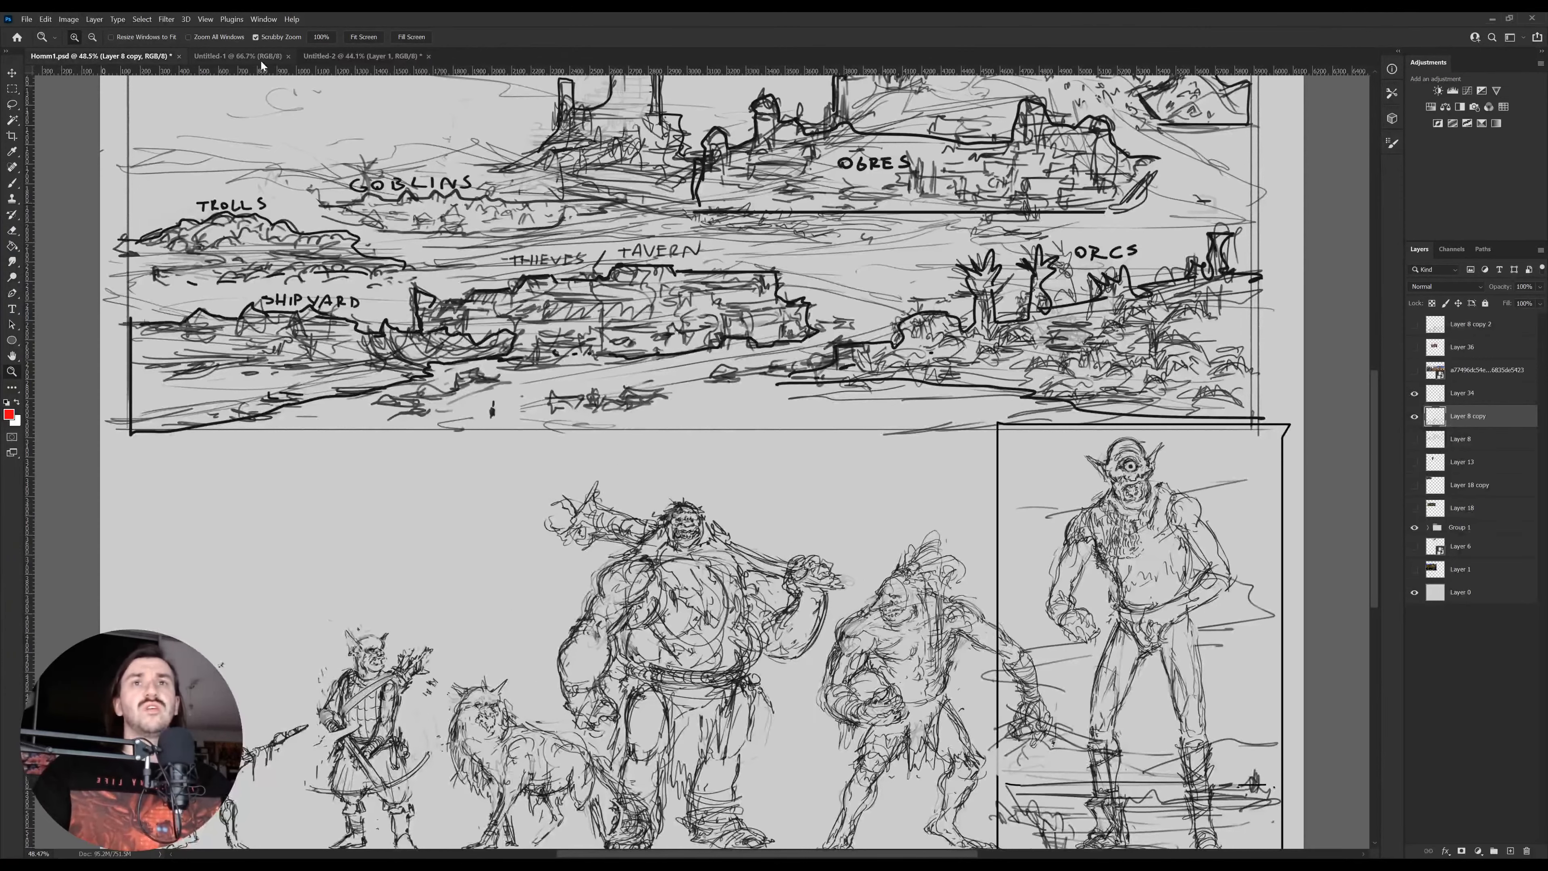
click(1414, 347)
click(1462, 347)
scroll(701, 457, up, 1)
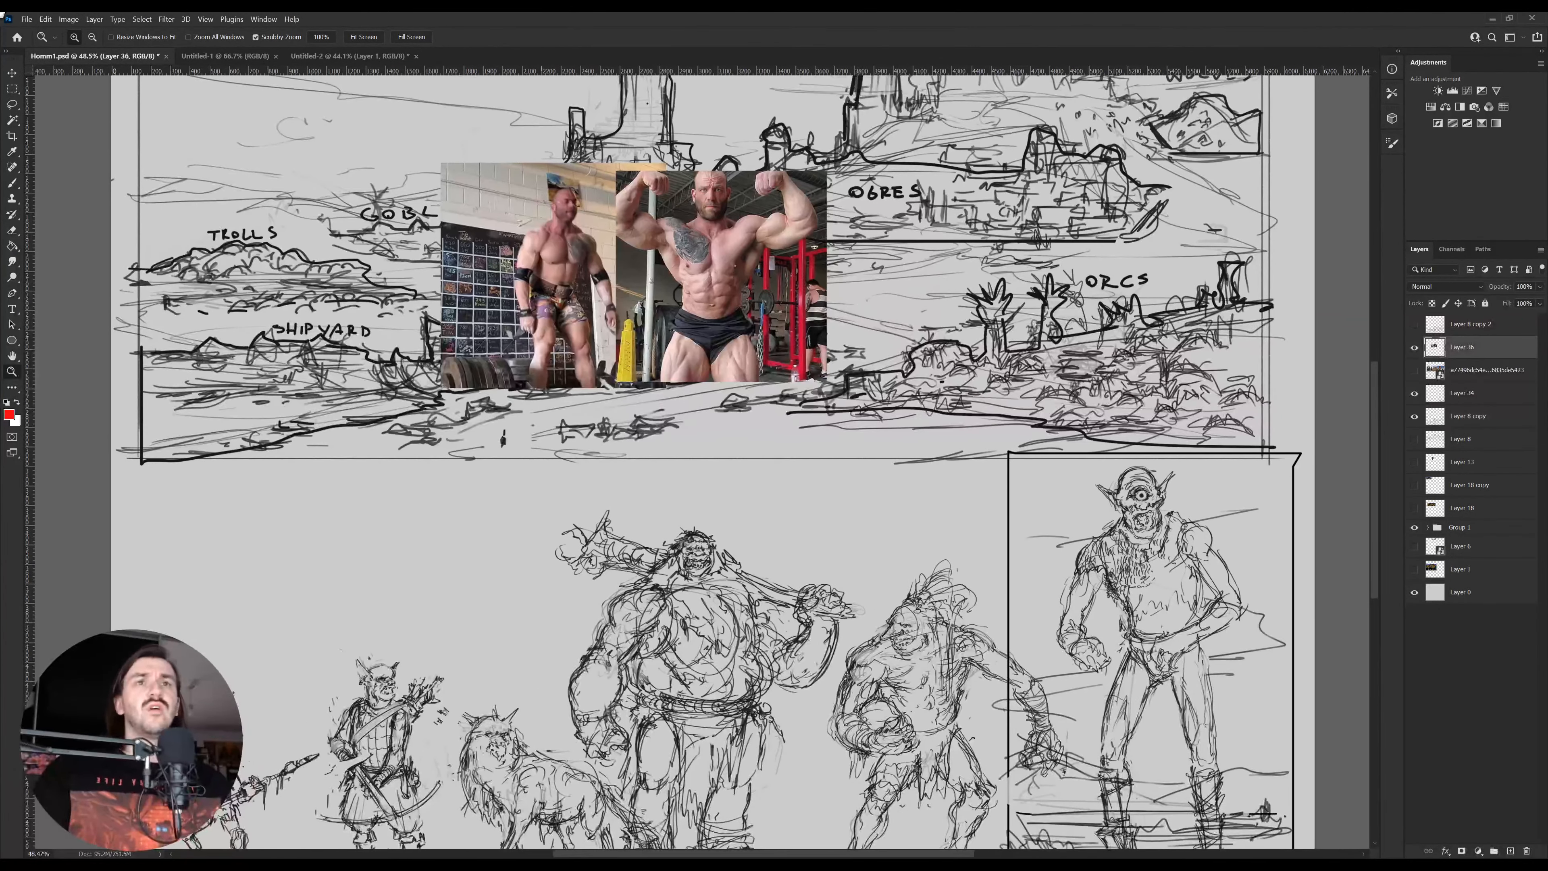
click(11, 93)
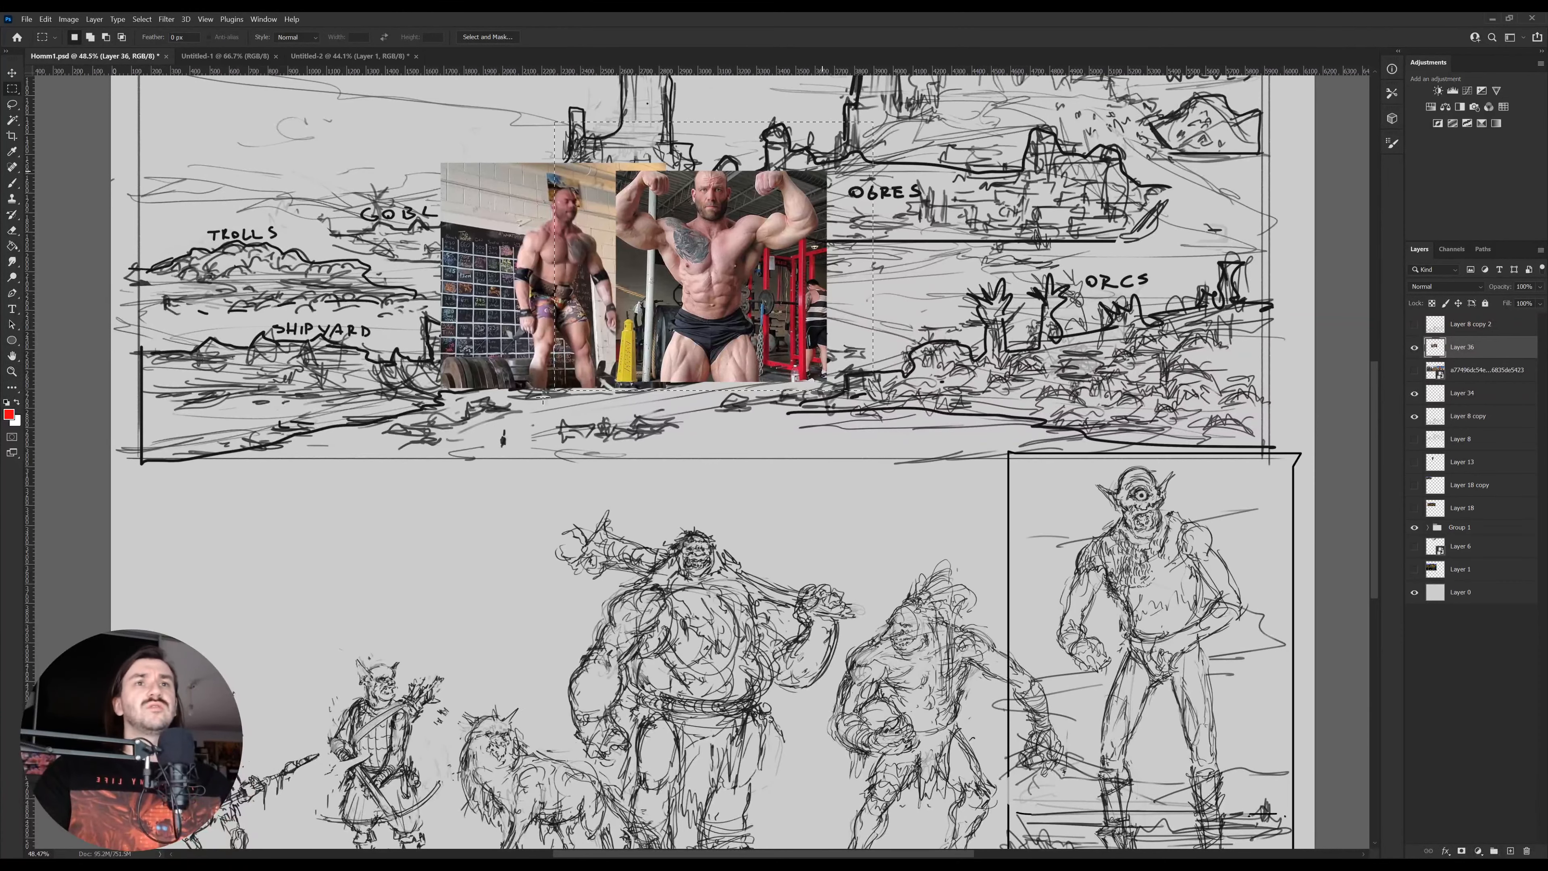
drag(543, 396, 508, 443)
Paste the bodybuilder photos into the ogre document and place them against the canvas's right edge beside the waist
click(334, 60)
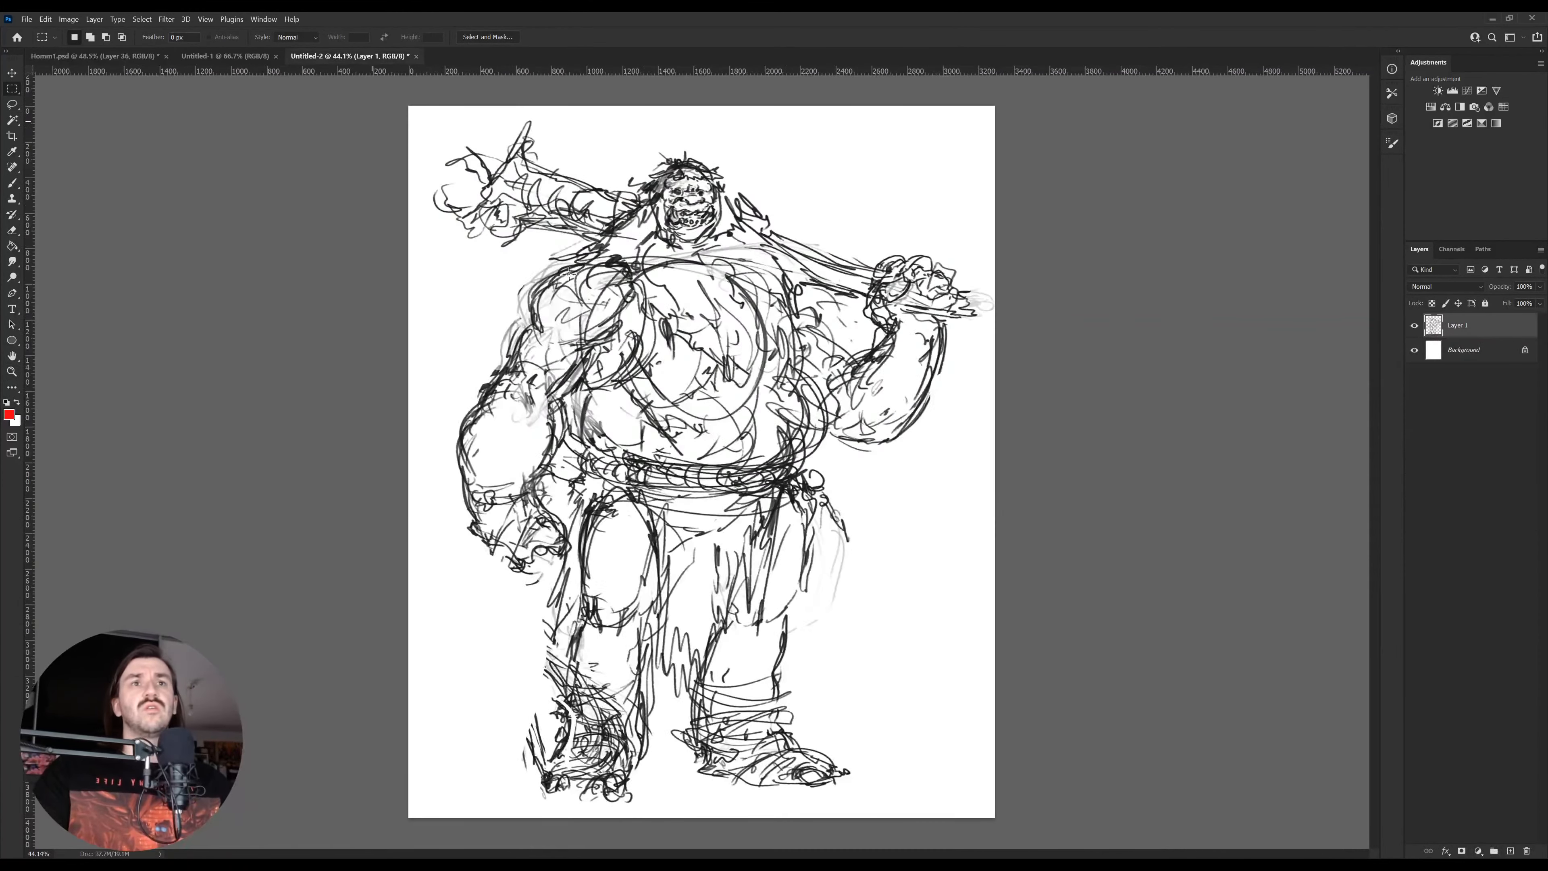
key(ctrl+v)
key(v)
drag(775, 470, 947, 514)
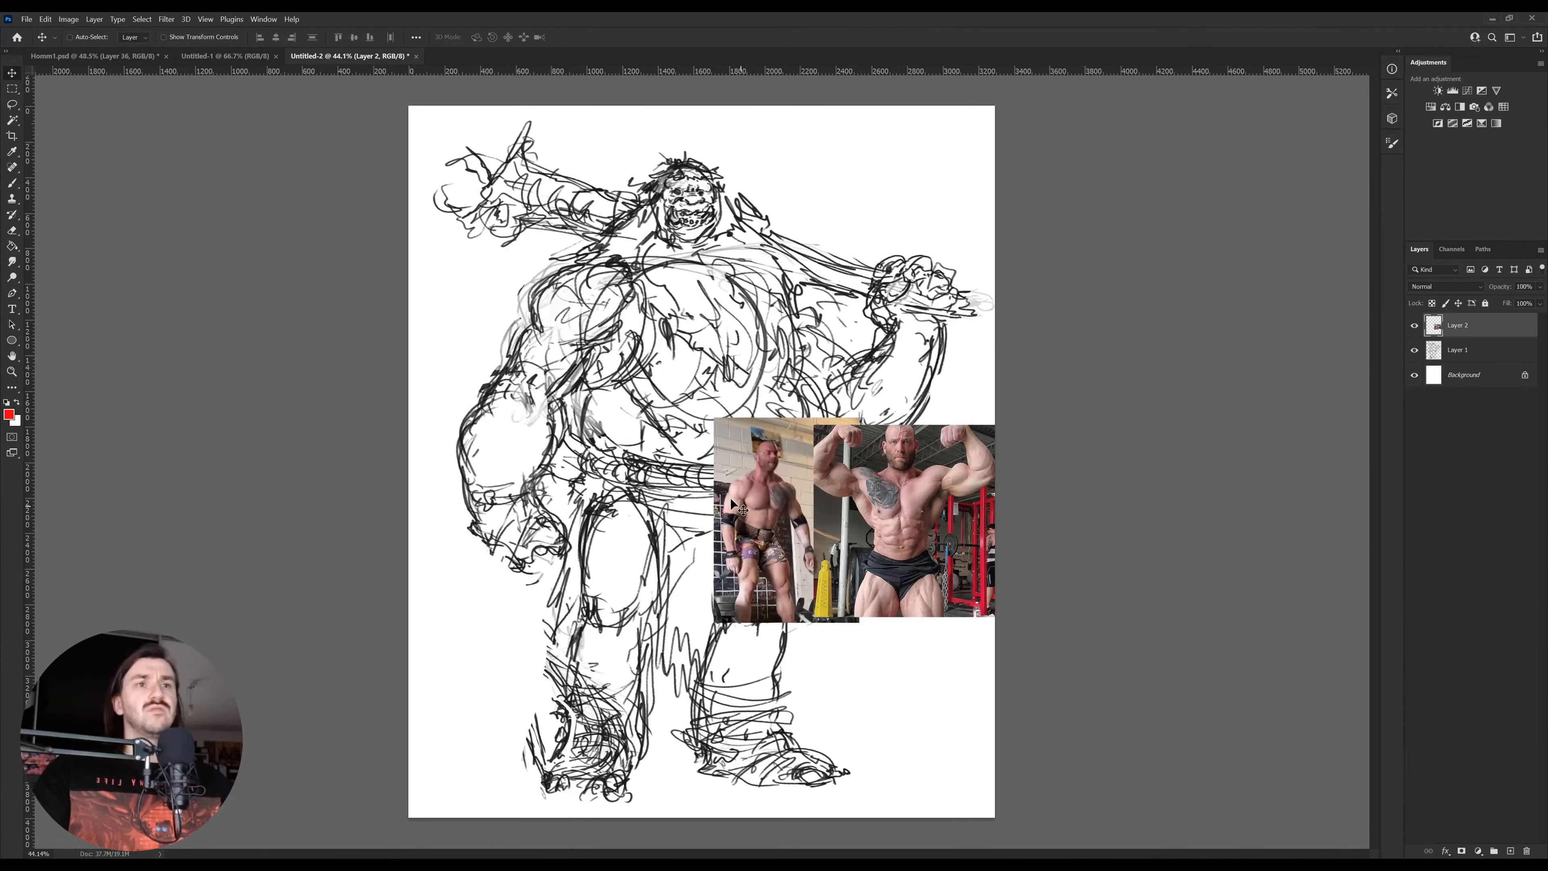
key(z)
drag(726, 504, 776, 505)
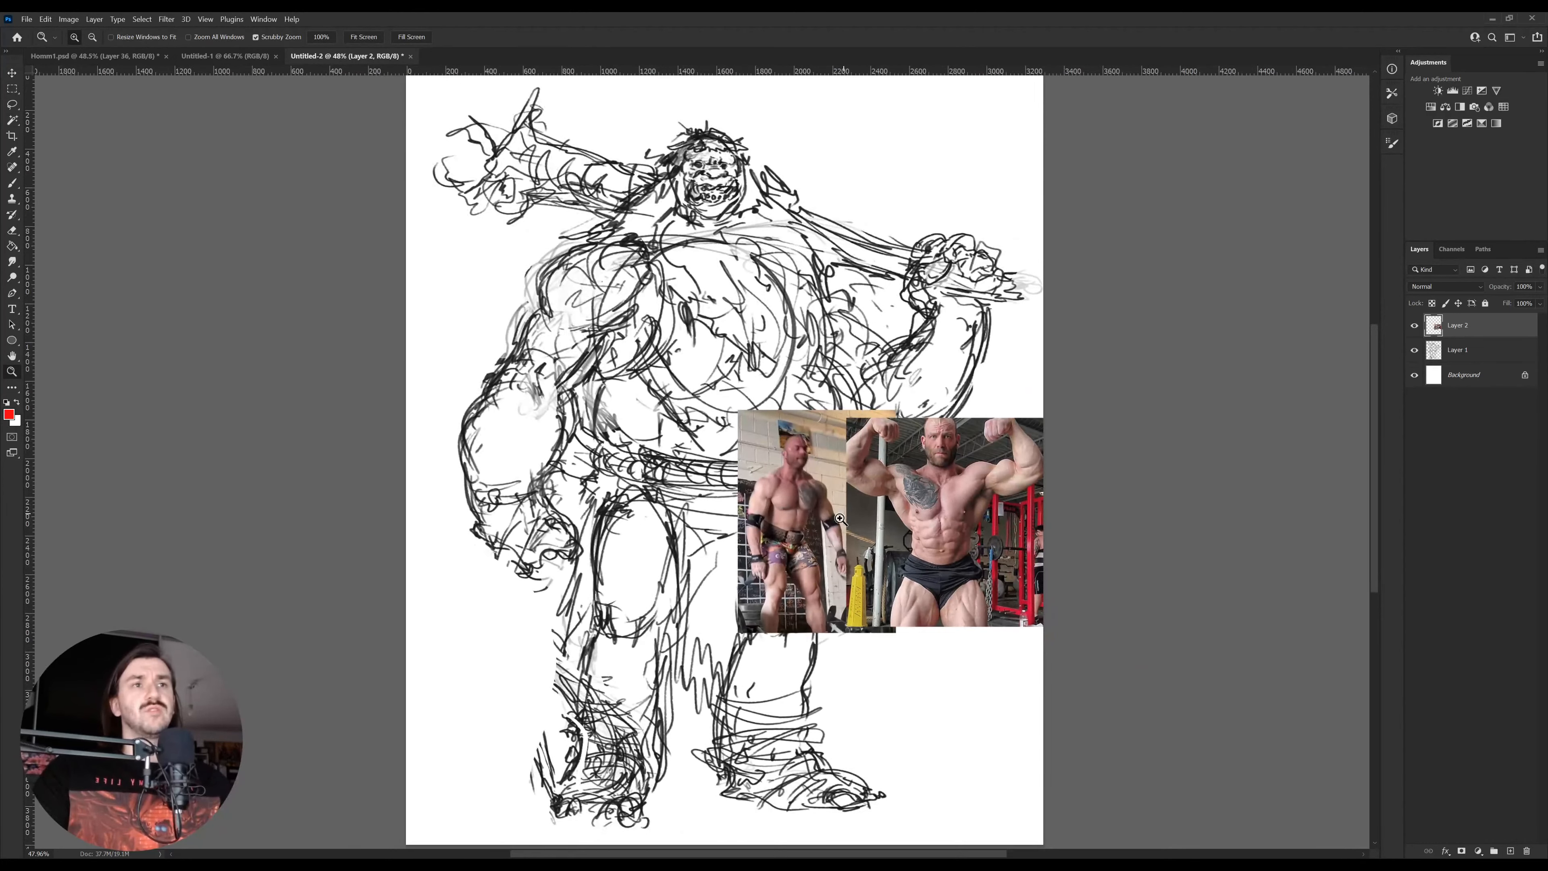
drag(1027, 465, 1054, 463)
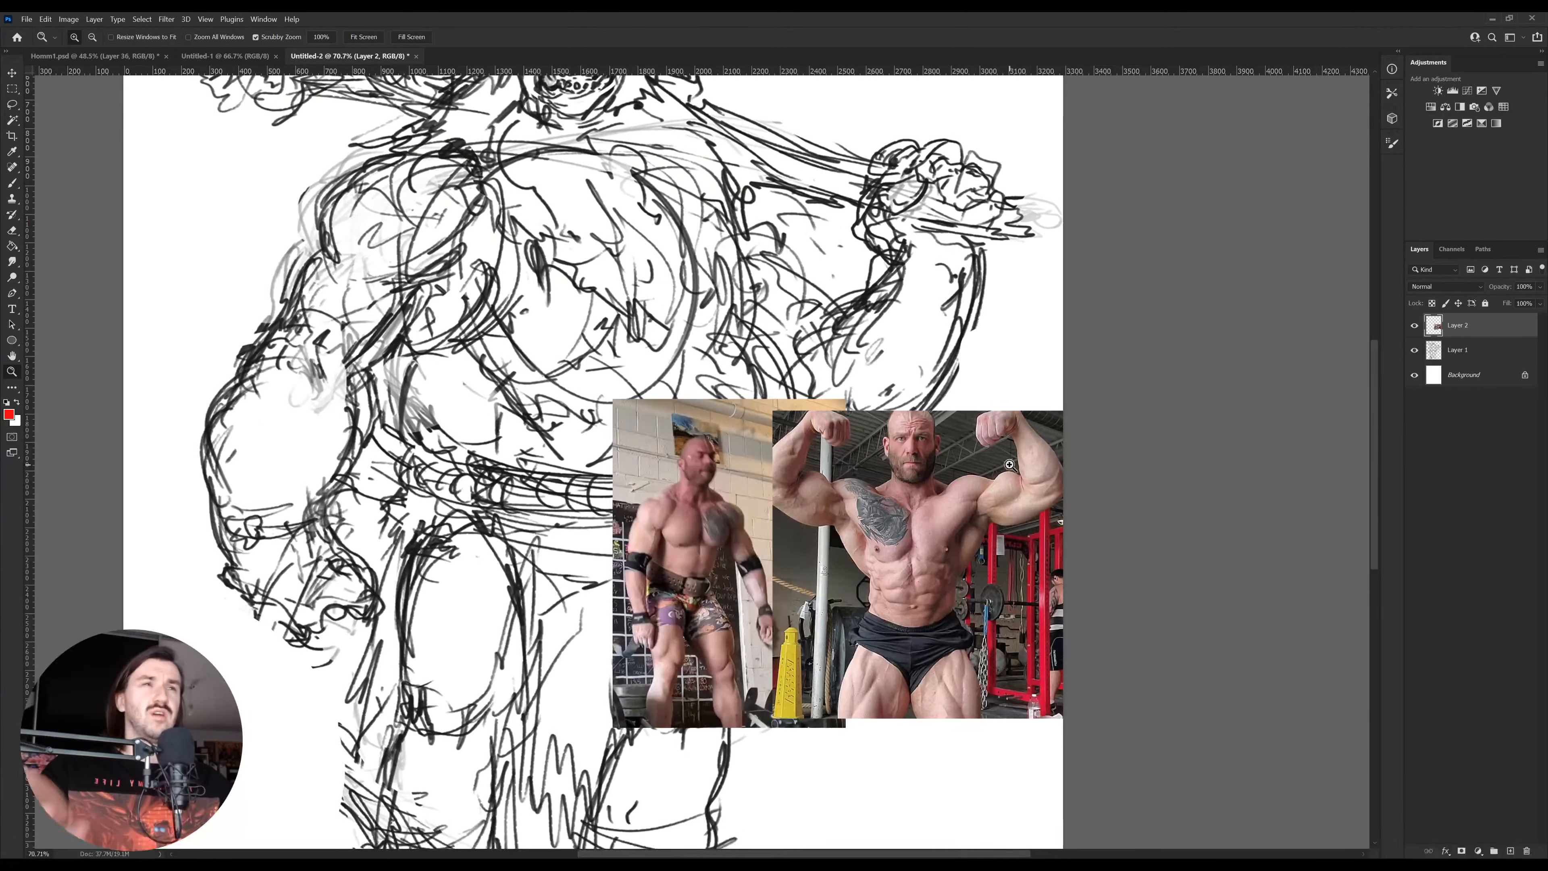
drag(1028, 508, 933, 506)
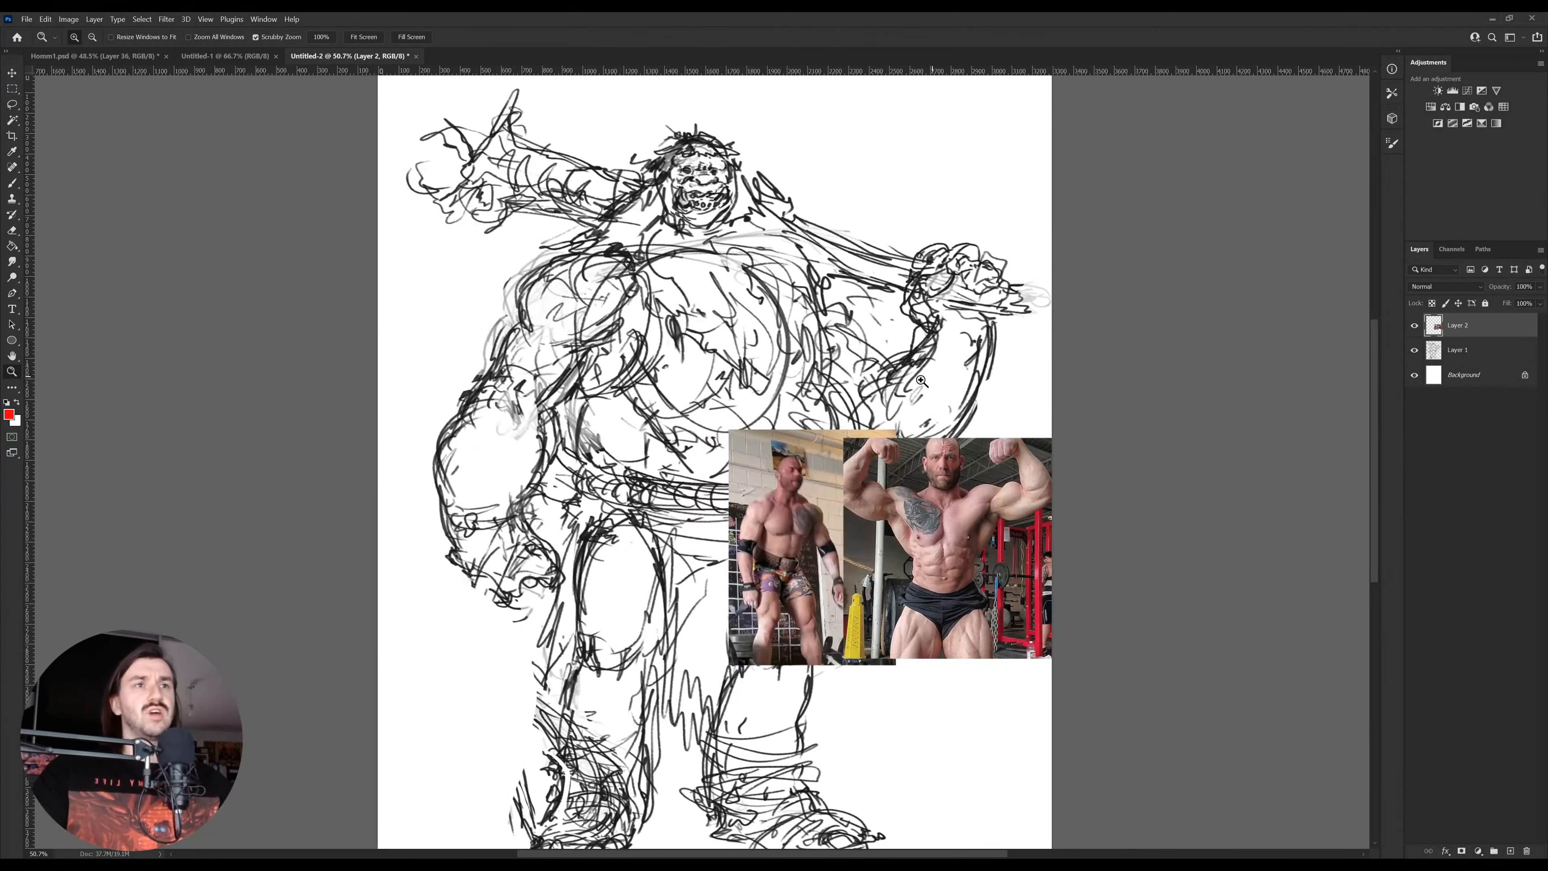
Hide the bodybuilder photo layer, activate the ogre sketch layer and widen the canvas equally on both sides with the Crop tool
click(1414, 325)
click(1440, 359)
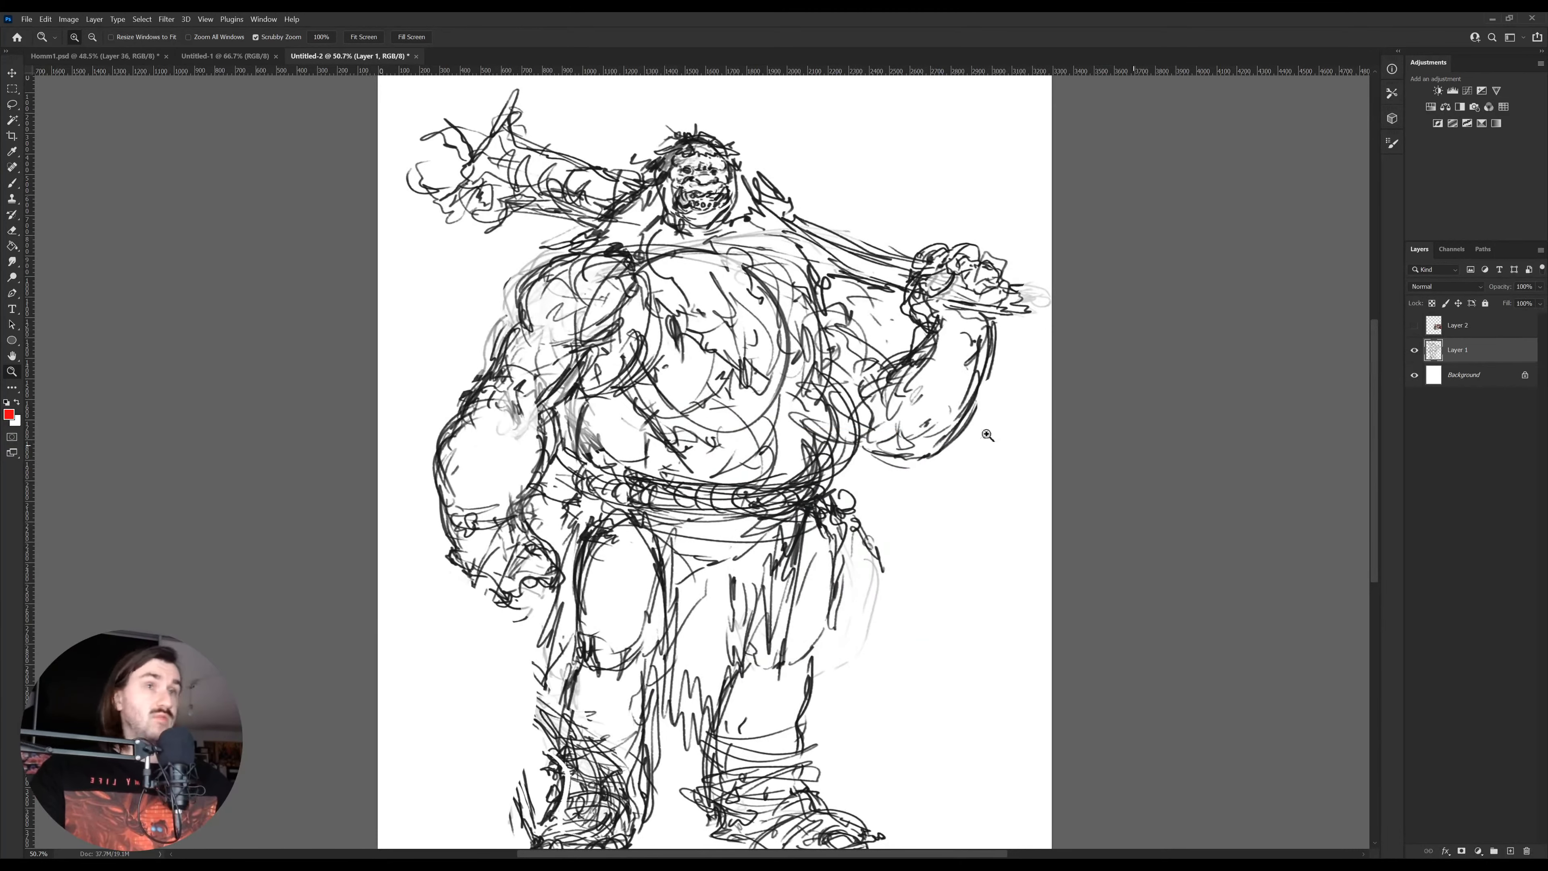
key(ctrl+0)
key(c)
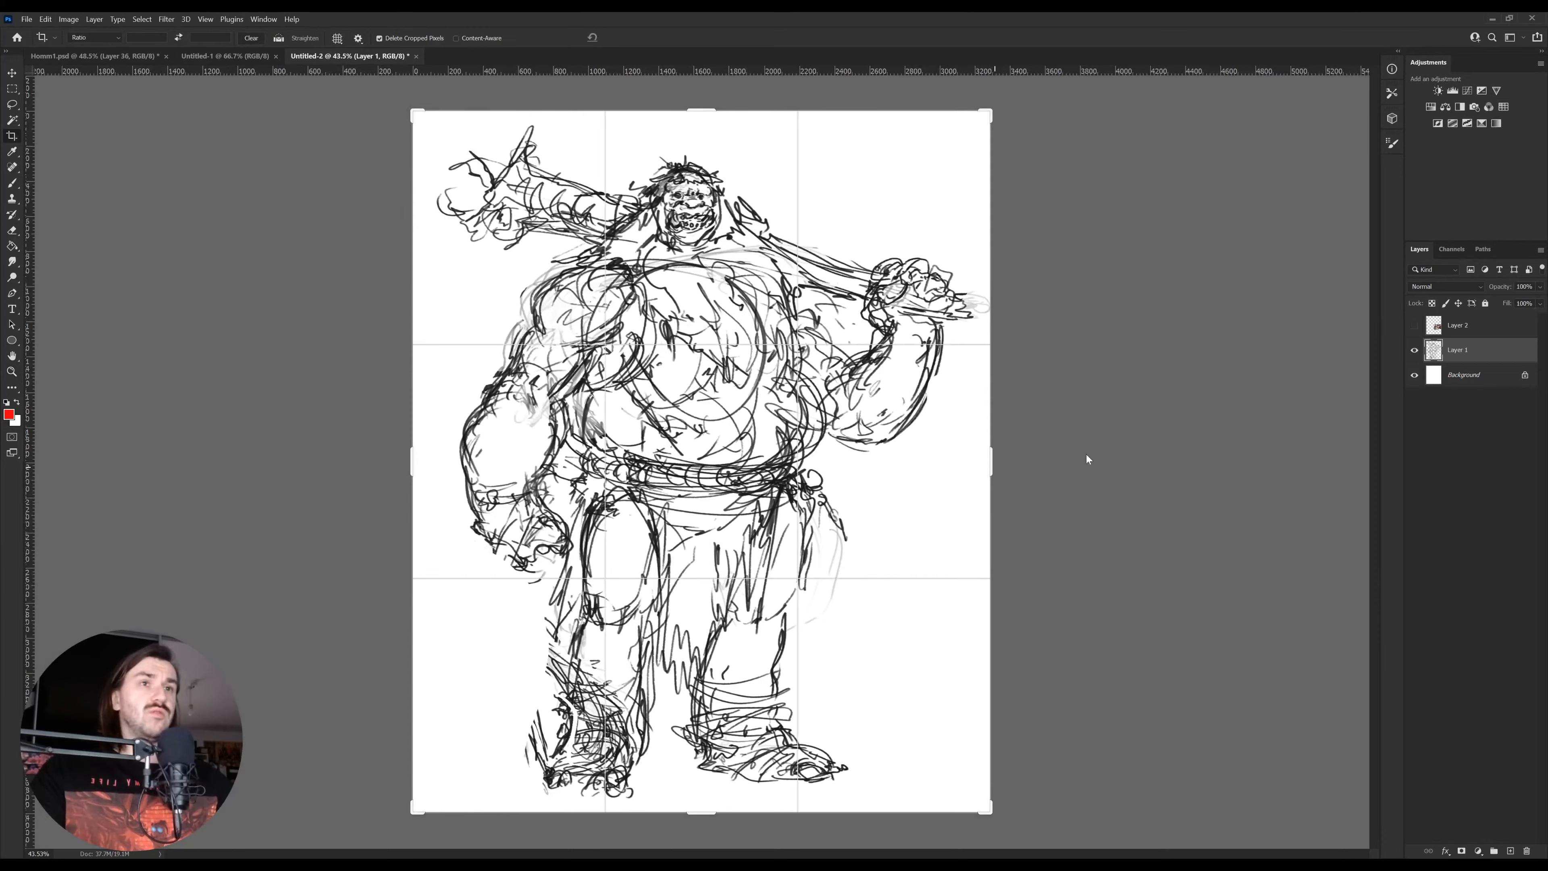
drag(991, 462, 1350, 458)
key(Return)
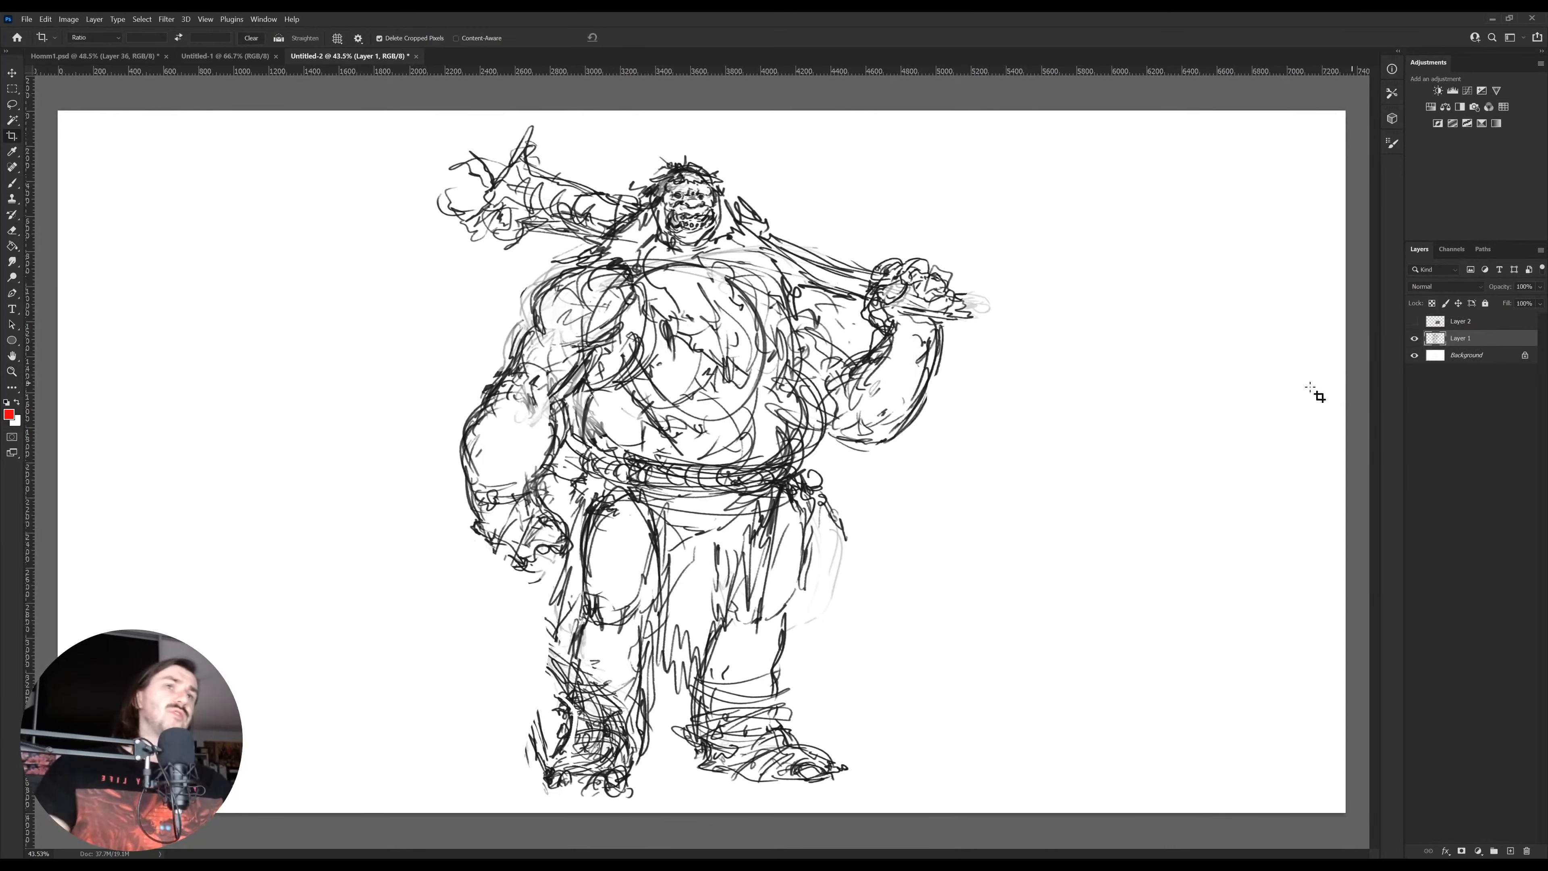
Duplicate the ogre sketch twice and place the copies on either side of the original
key(z)
mouse_move(756, 451)
mouse_down()
mouse_move(707, 457)
mouse_move(776, 470)
mouse_move(413, 482)
mouse_move(1220, 483)
mouse_up()
key(v)
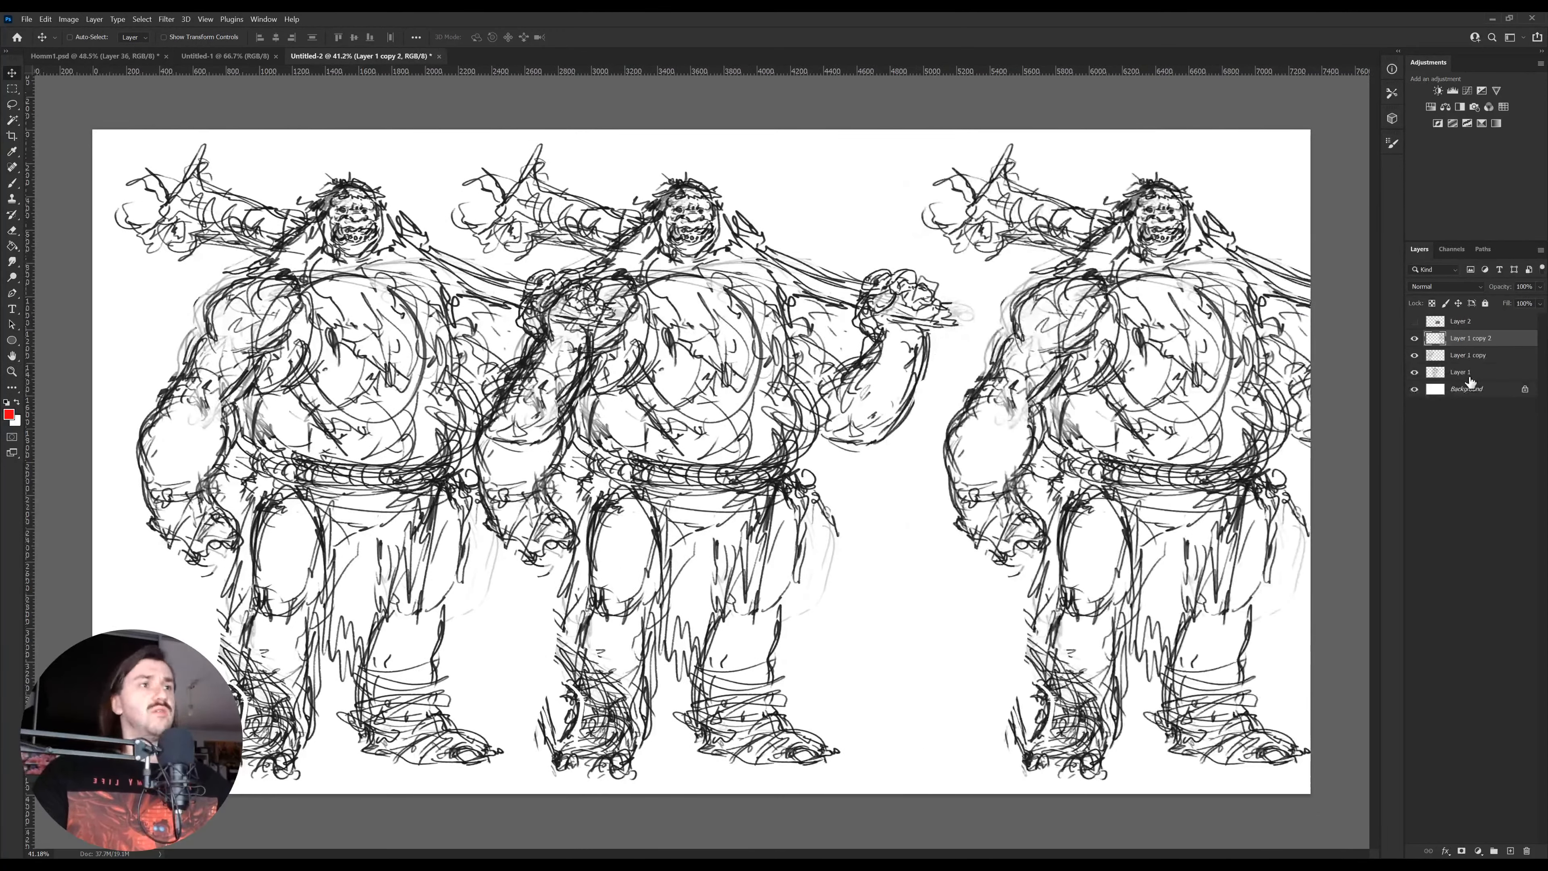
click(1469, 355)
drag(616, 438, 514, 435)
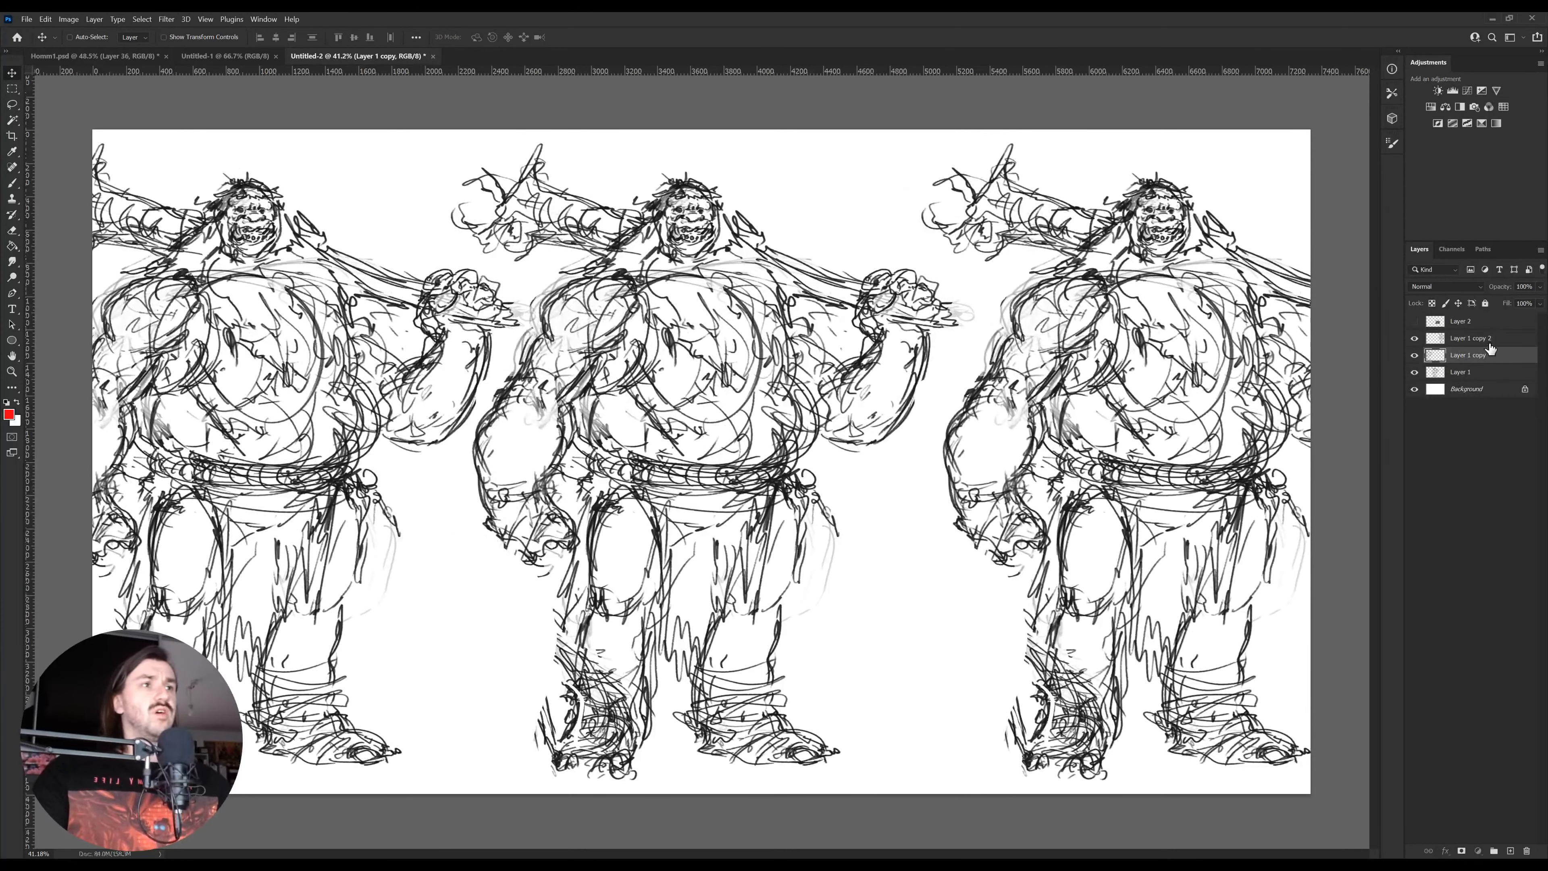
Distribute the three ogre sketch layers evenly across the canvas and scale them down together to about 84%
click(1470, 338)
shift+click(1462, 372)
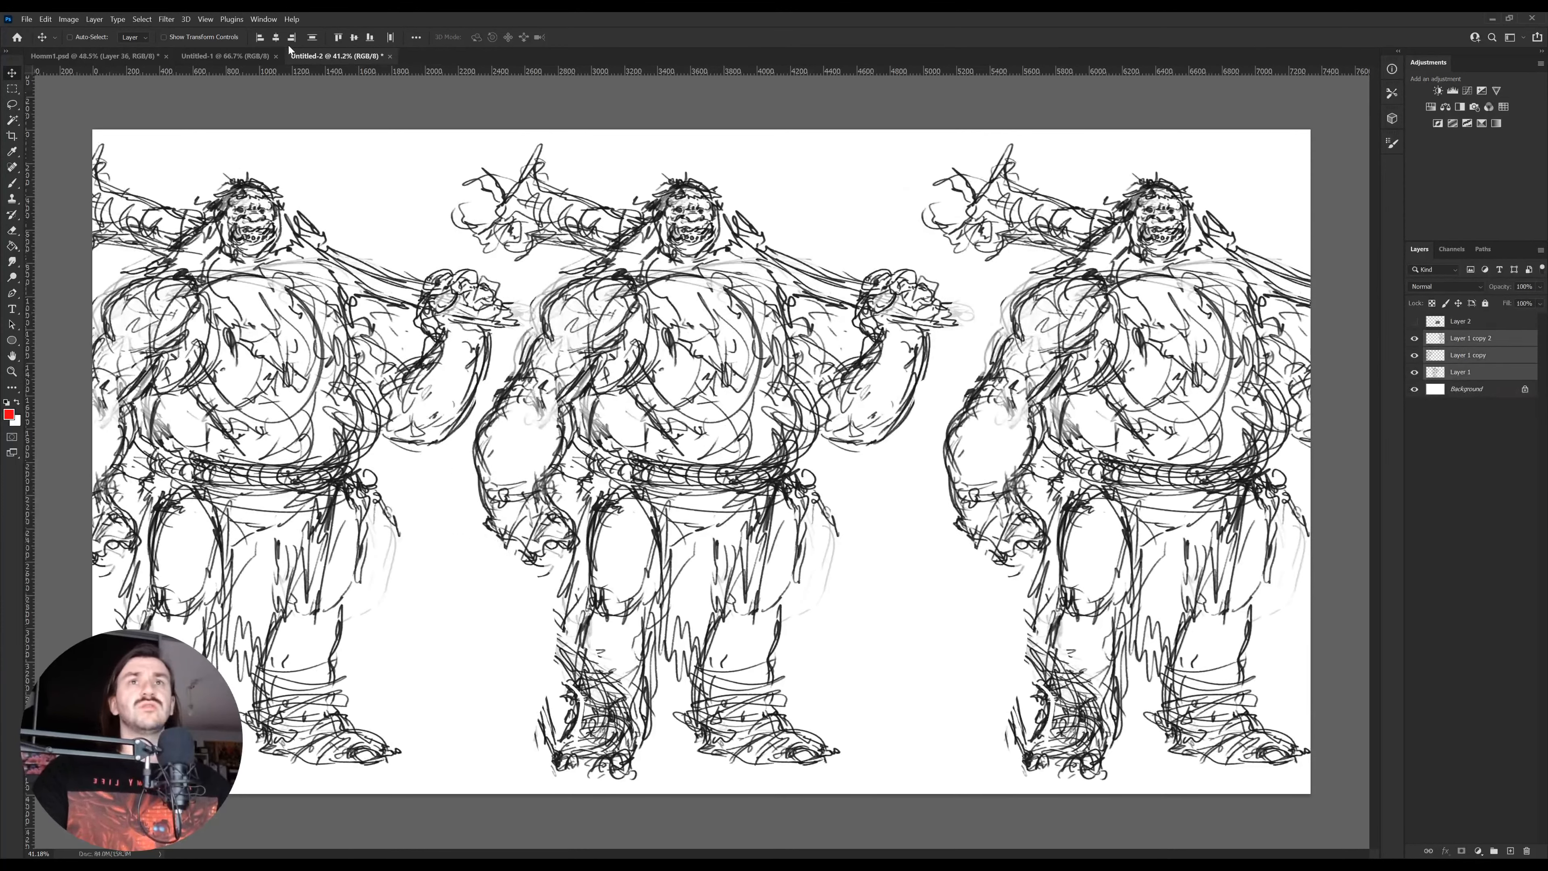
click(391, 40)
key(ctrl+t)
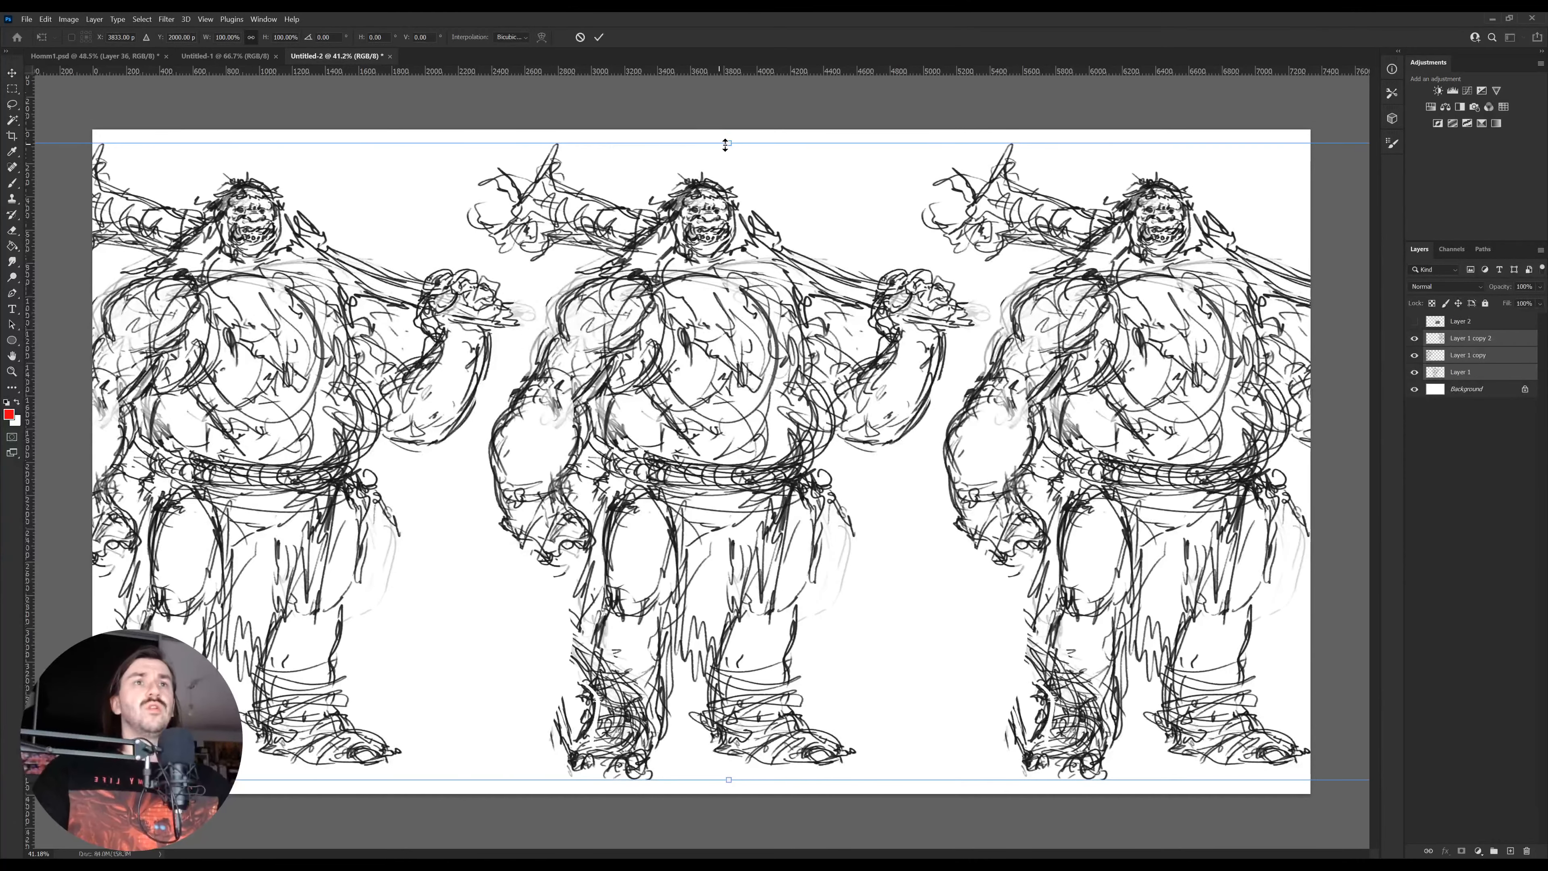
drag(725, 145, 727, 198)
key(Return)
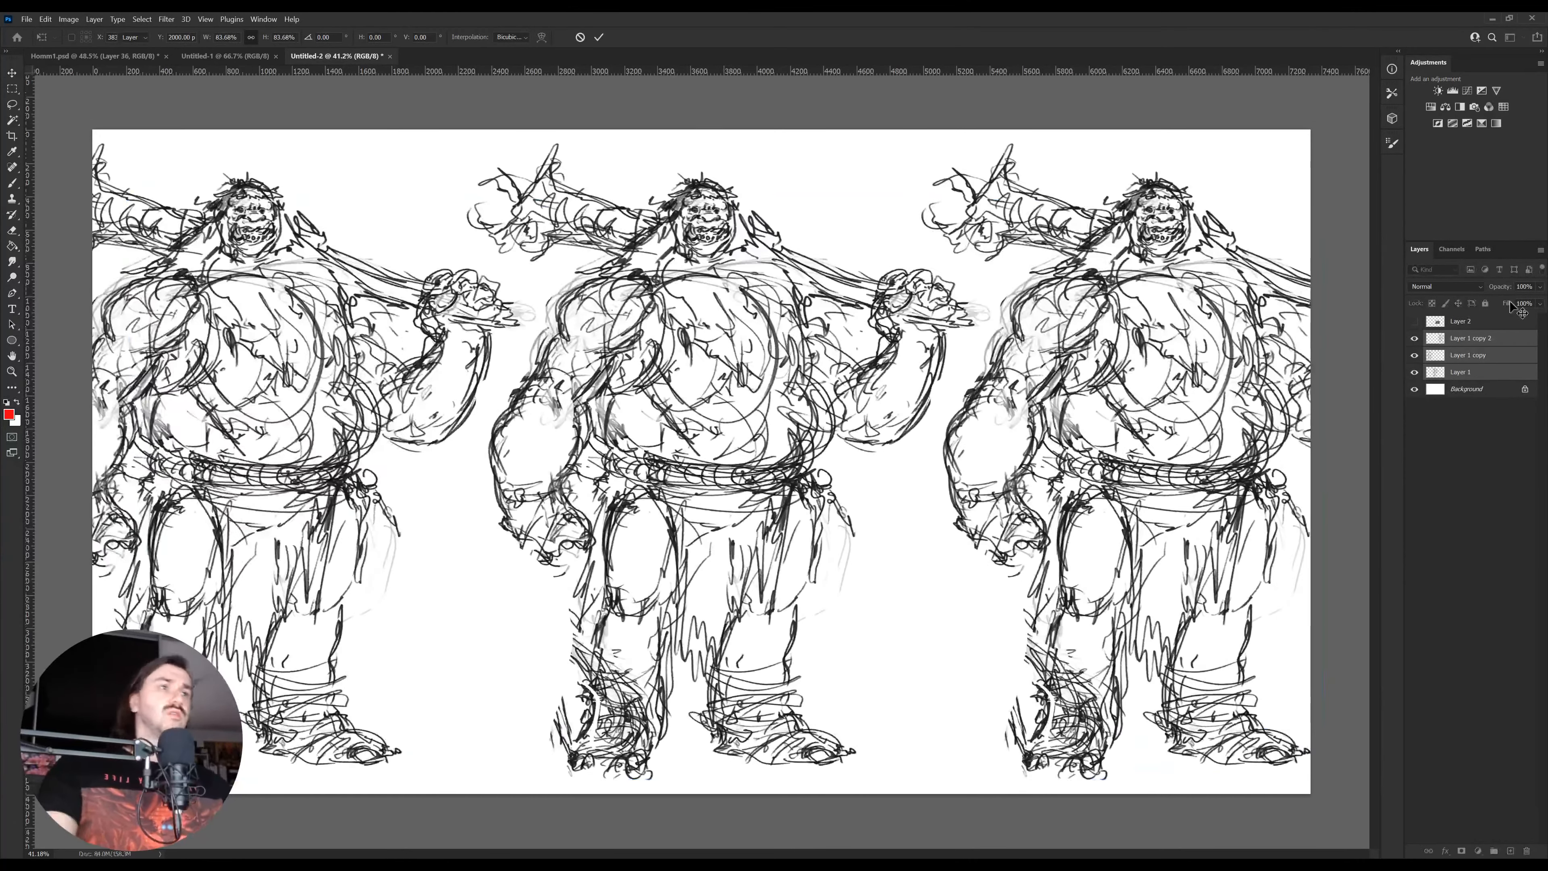
Merge the three ogre sketch layers into one and turn the unlocked background layer light grey
key(ctrl+e)
click(1525, 356)
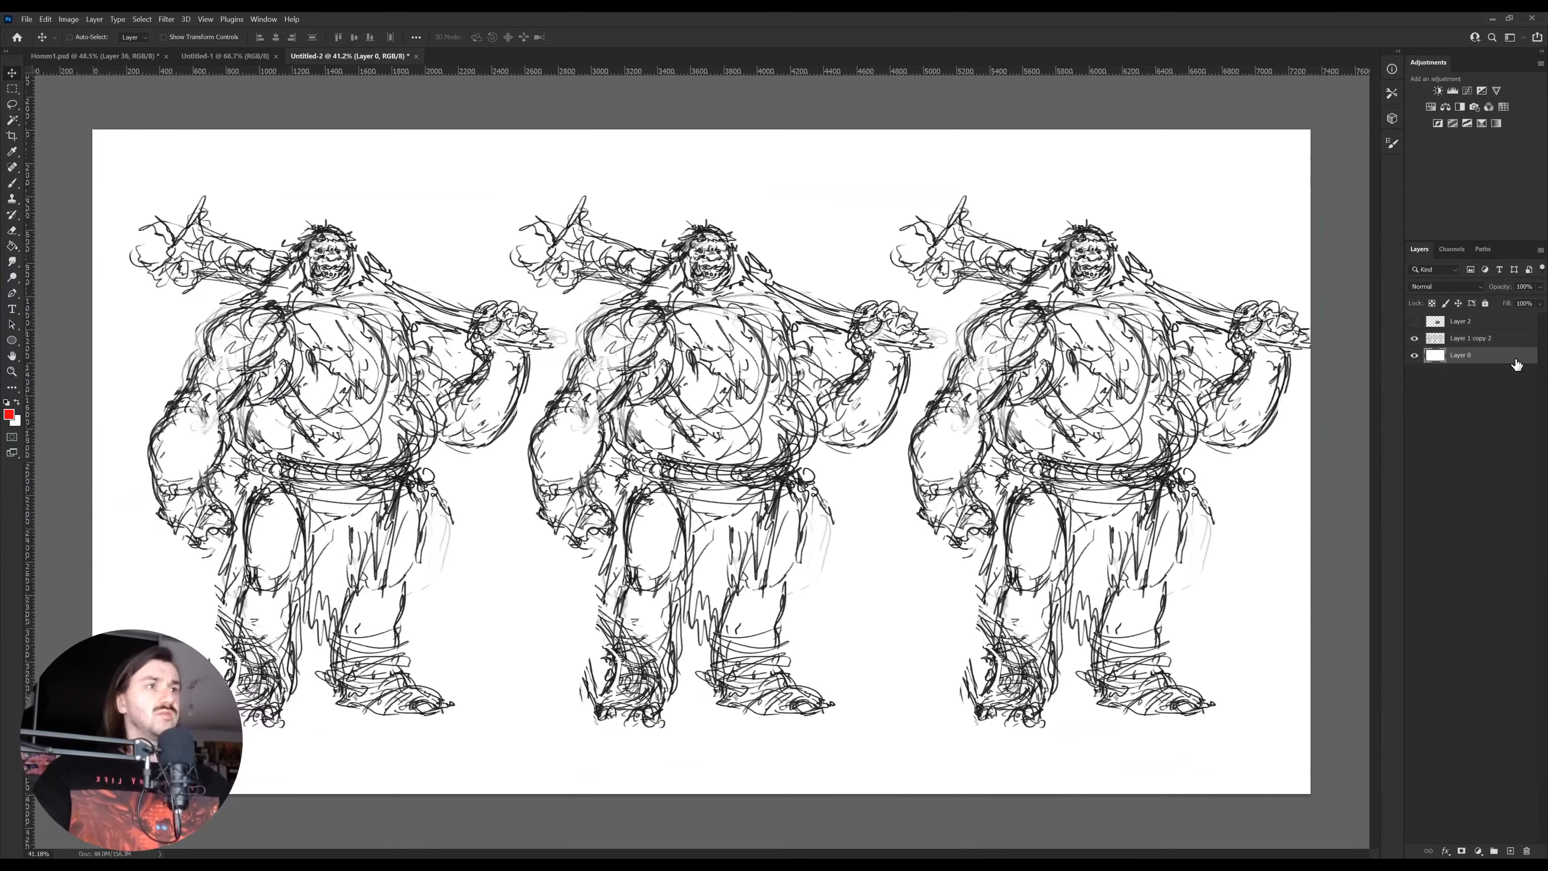
key(i)
drag(1319, 379, 1301, 382)
key(v)
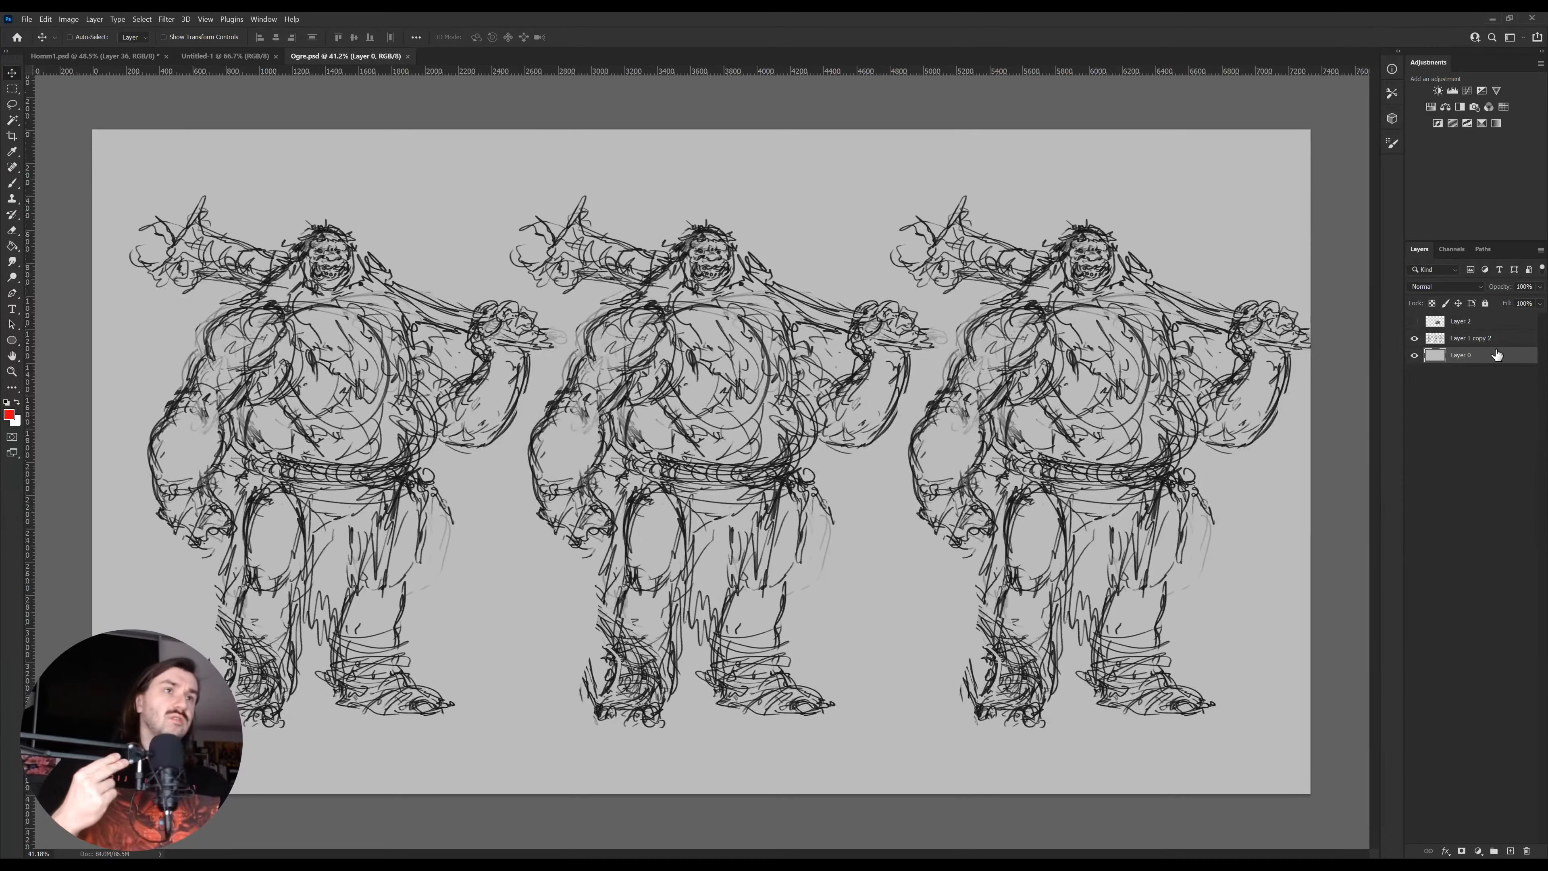
Lower the merged sketch layer's opacity to about 28% and add a new empty layer above it
click(1481, 338)
drag(1498, 293, 1467, 296)
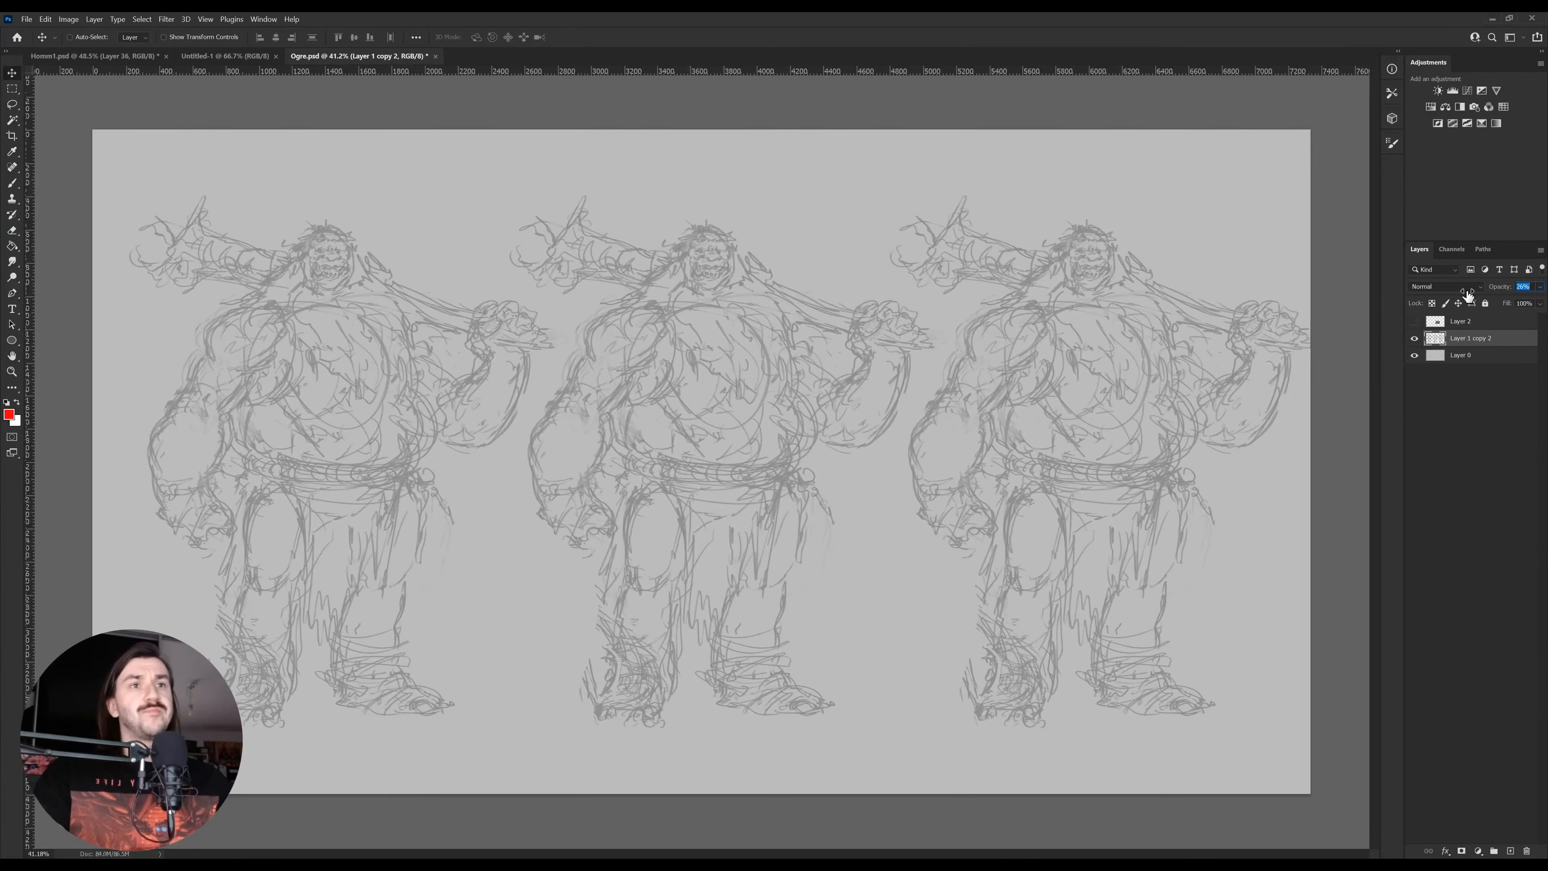
click(1510, 851)
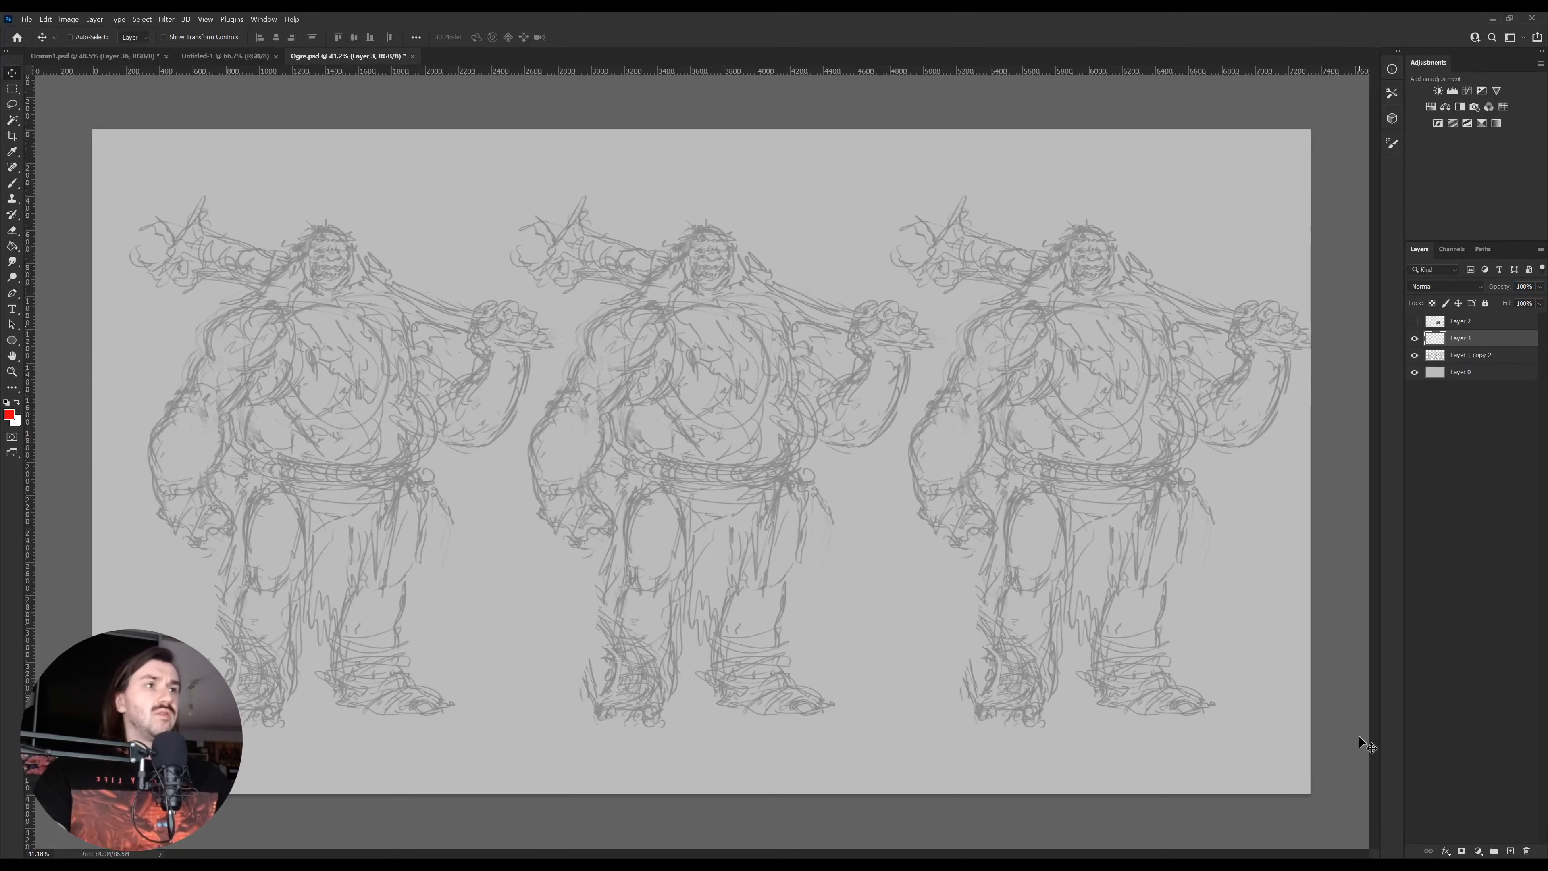
Set the merged sketch layer's opacity to 15% and make the empty line-art layer active
key(z)
drag(671, 228, 757, 312)
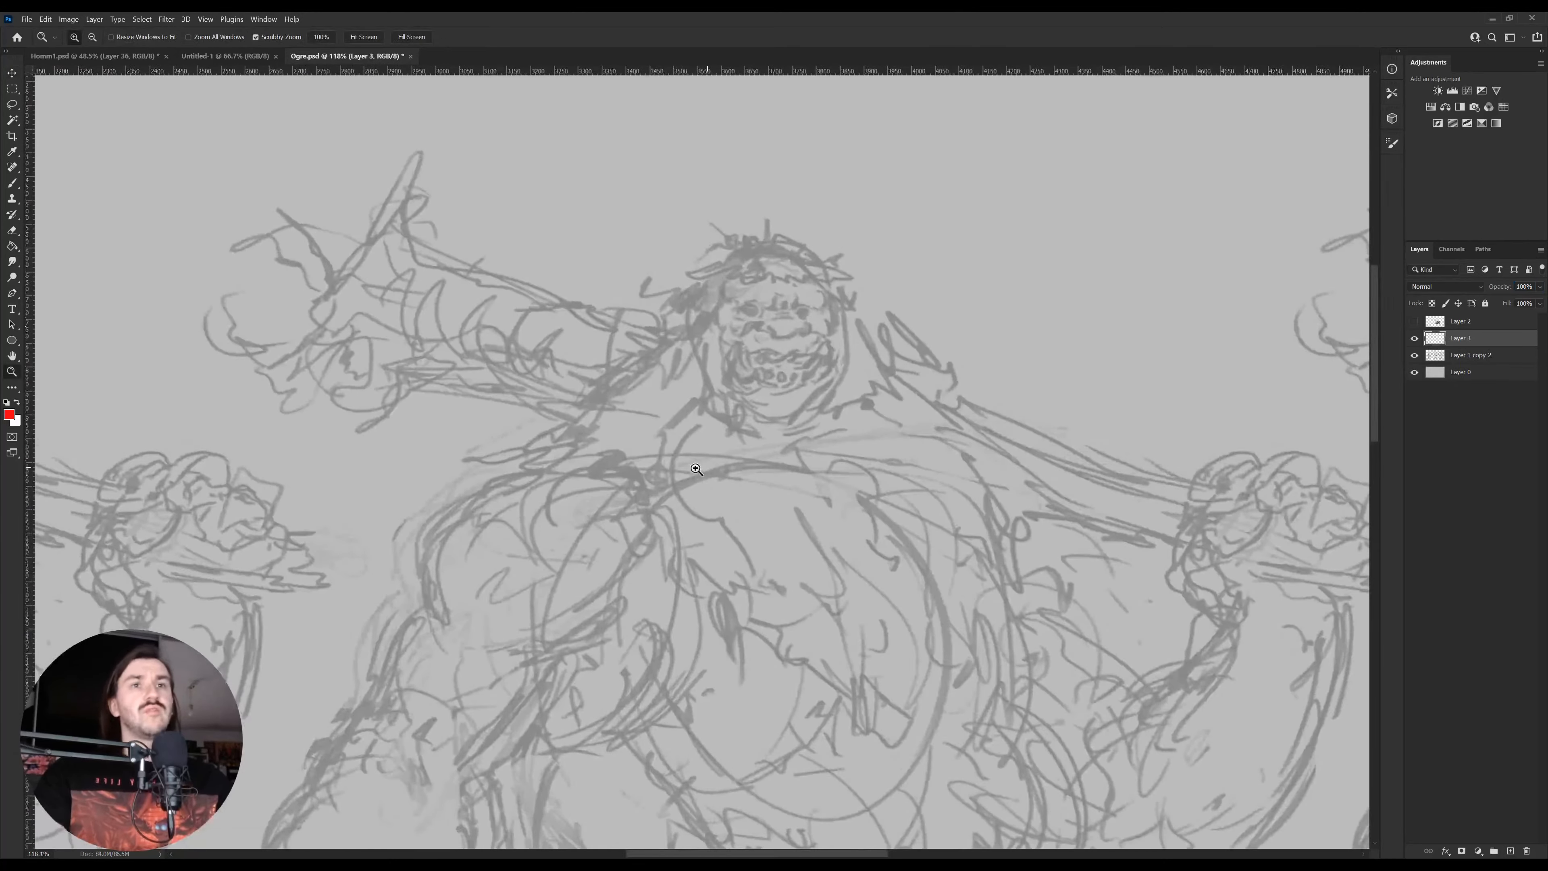
drag(696, 470, 661, 488)
drag(649, 588, 604, 408)
click(1481, 357)
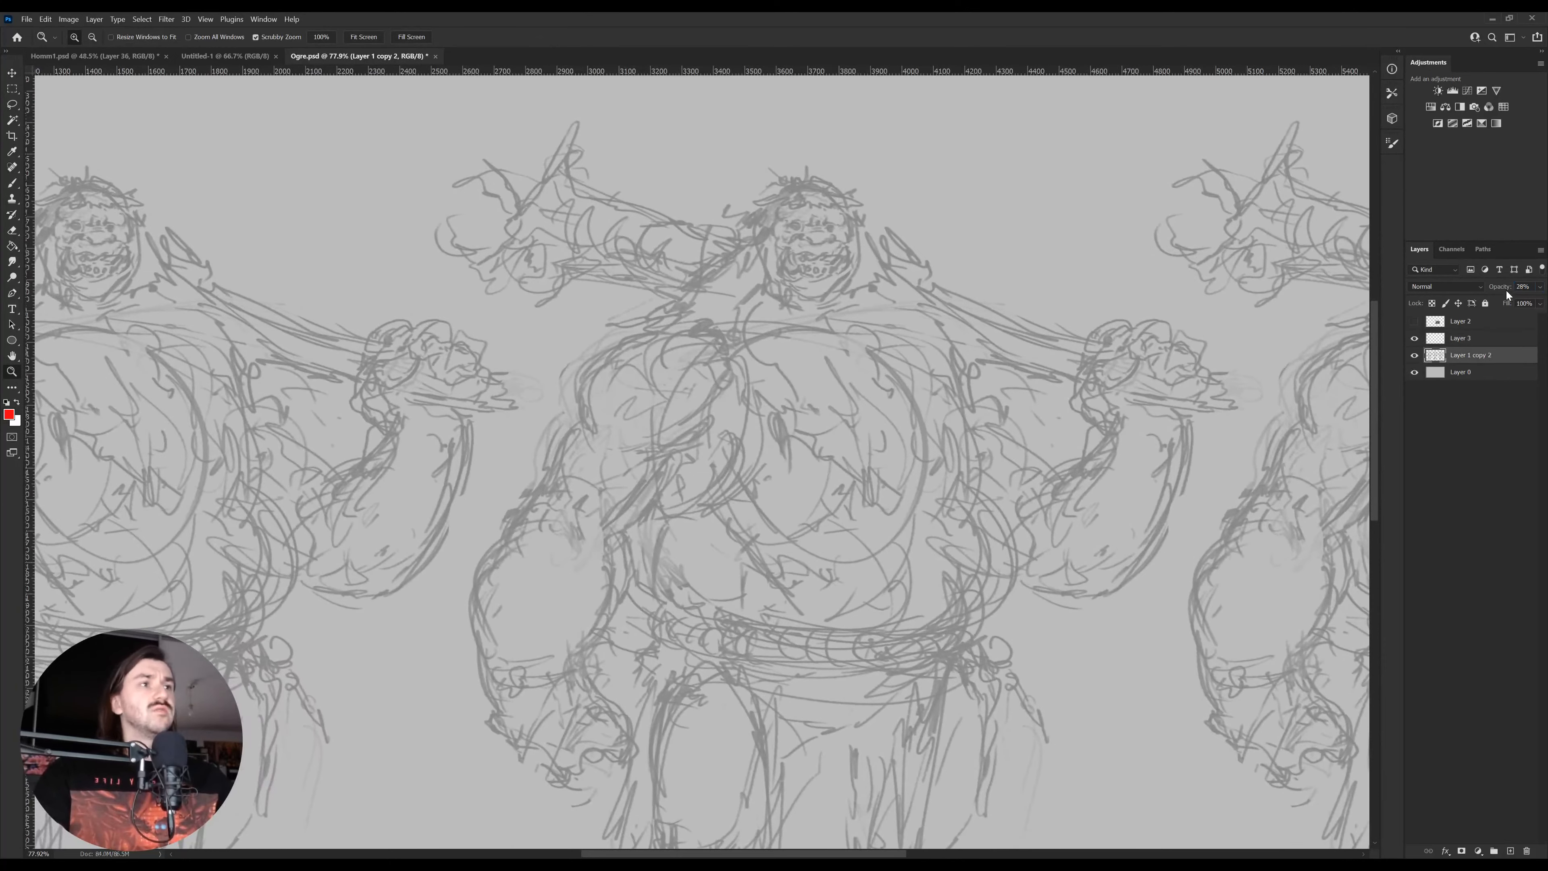
text(15)
click(1481, 338)
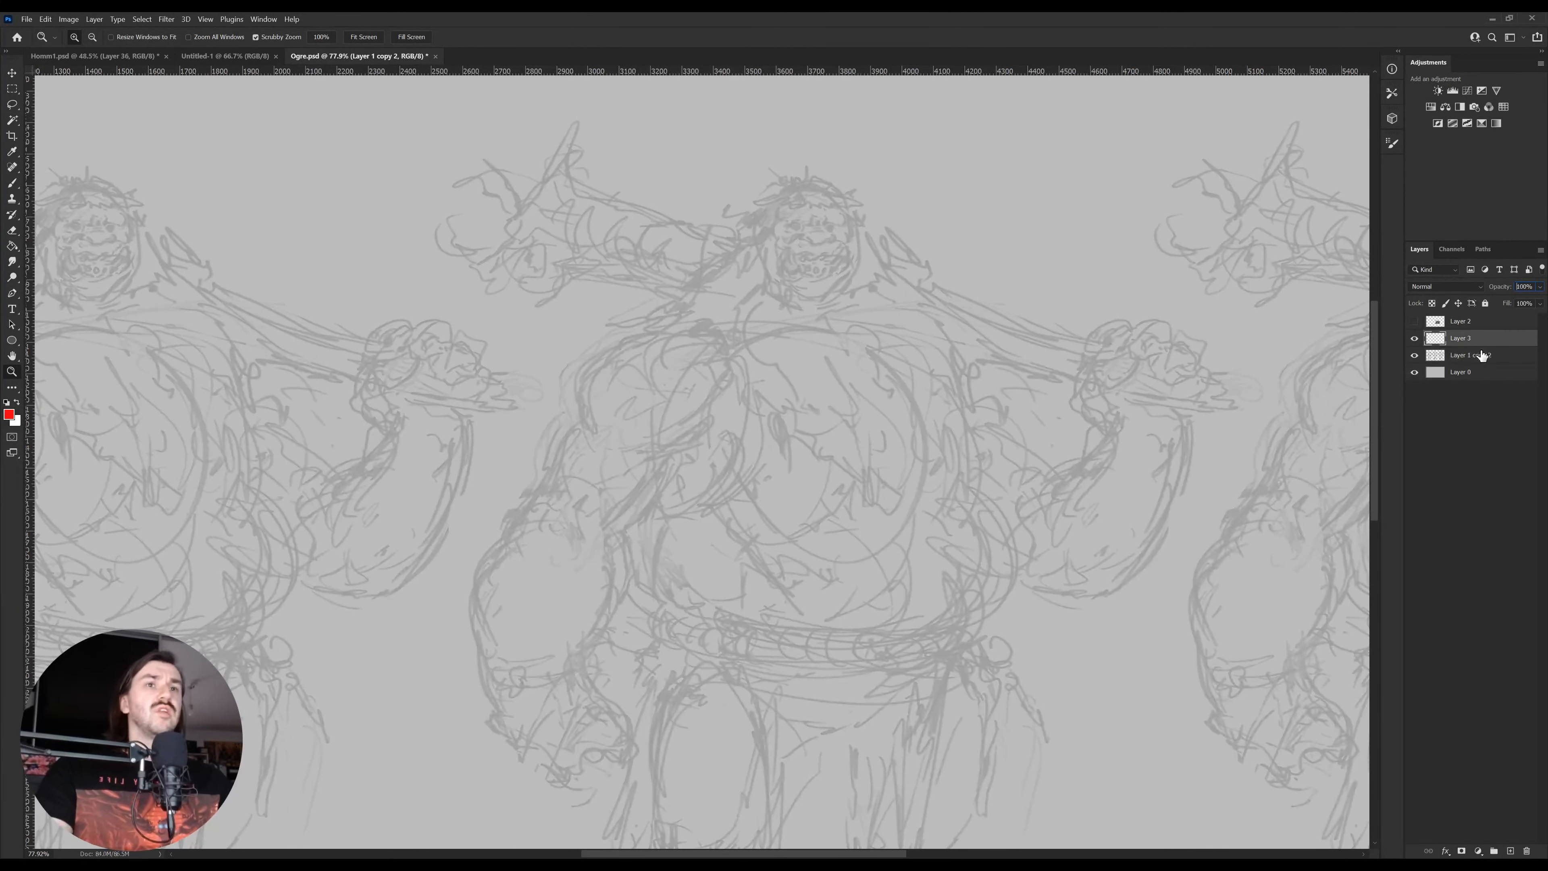
Reset the foreground colour to black and brush the outer shoulder contour above the middle ogre's hanging arm
drag(591, 435, 608, 437)
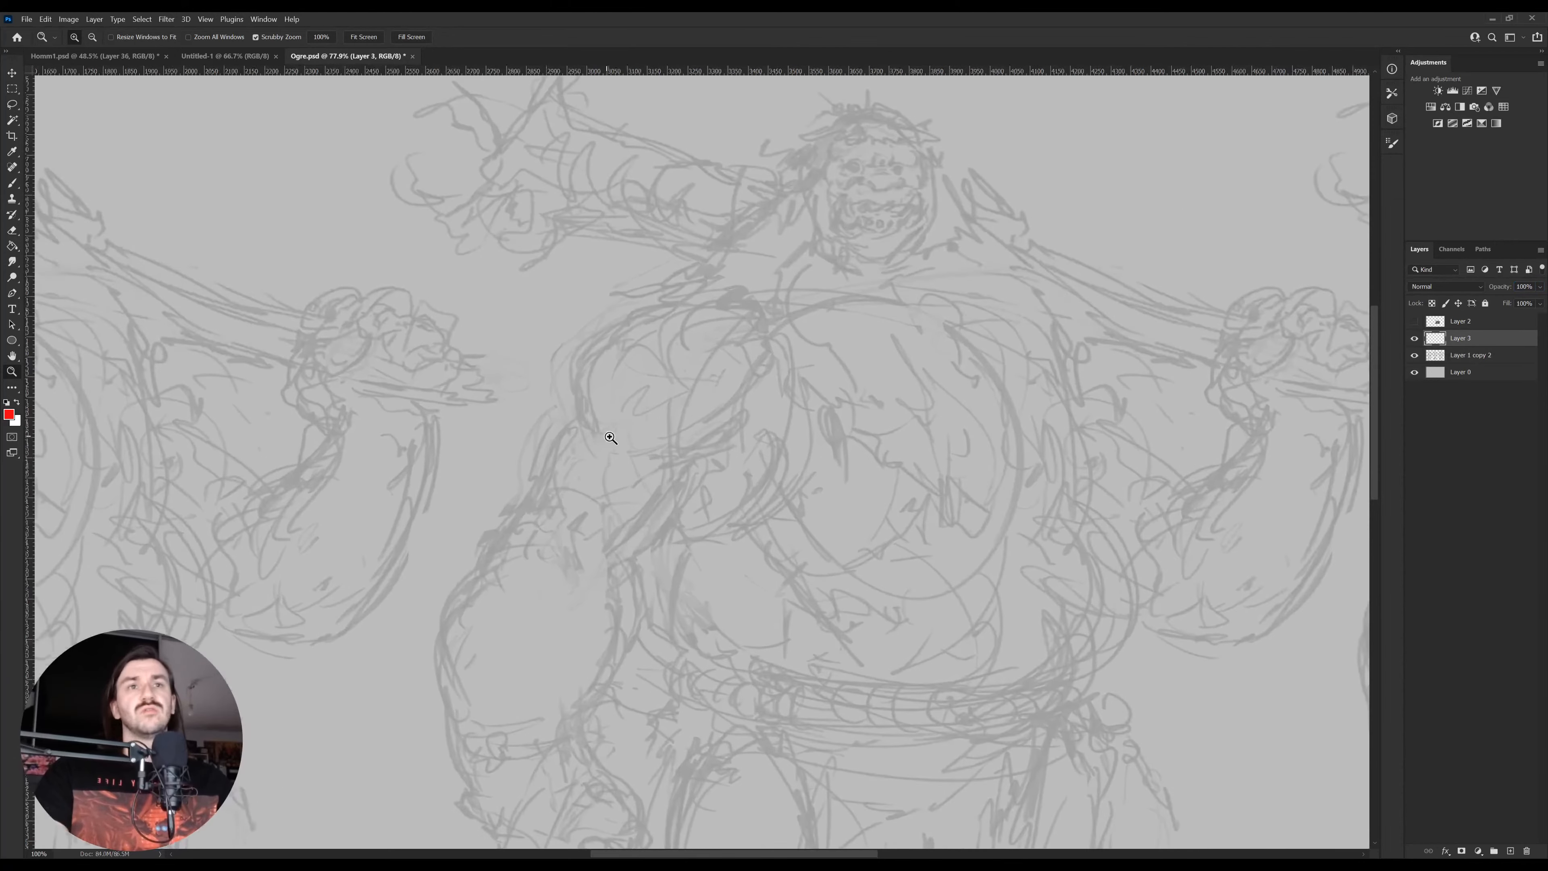
key(x)
key(d)
key(x)
key(x)
key(b)
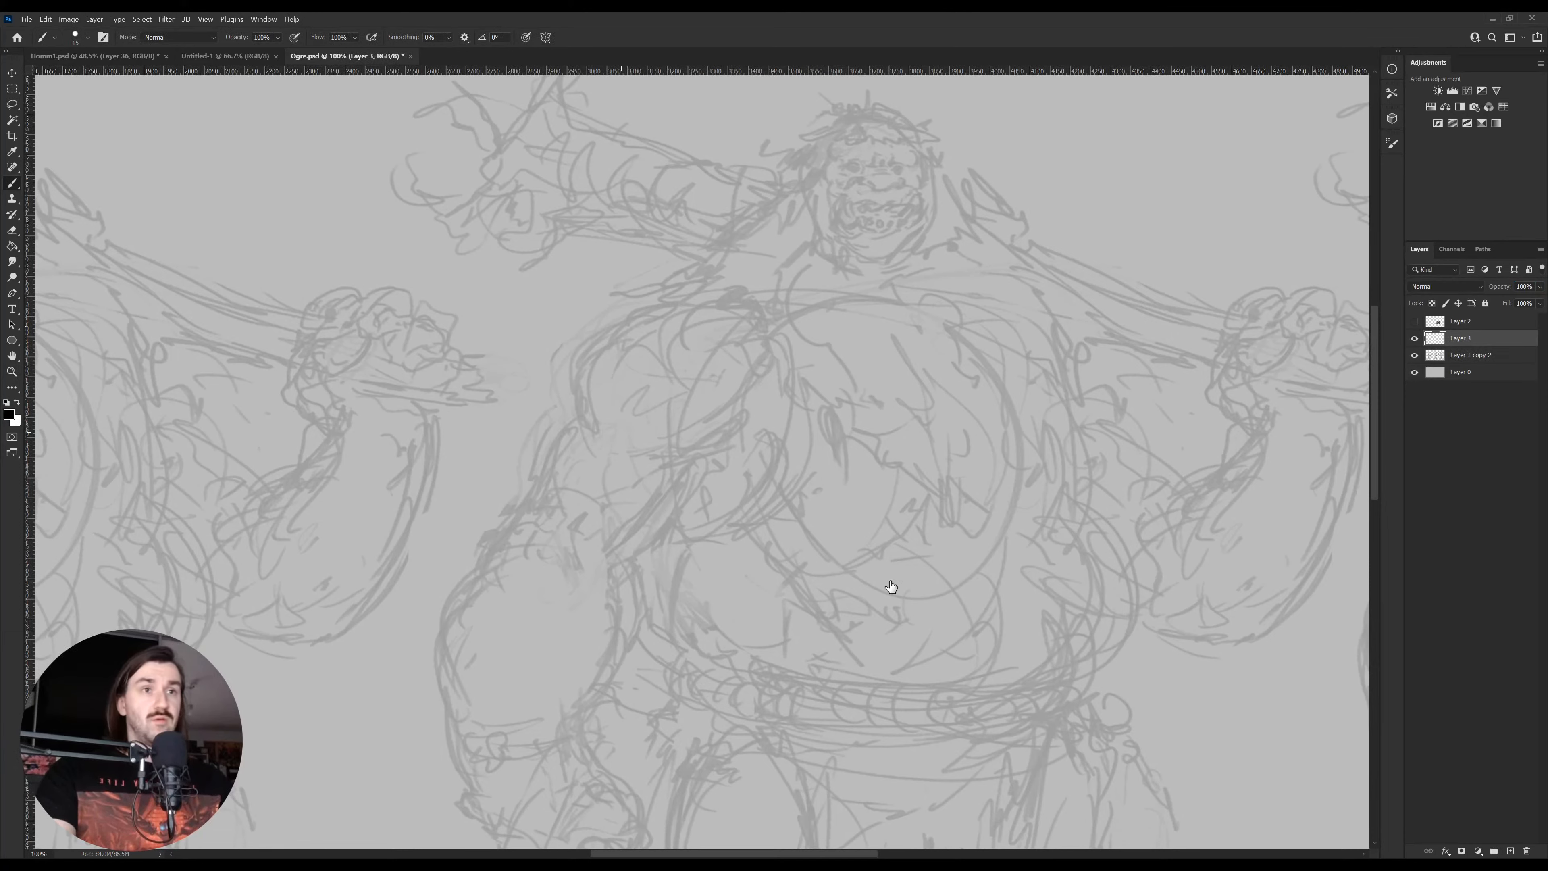
key(period)
key(period)
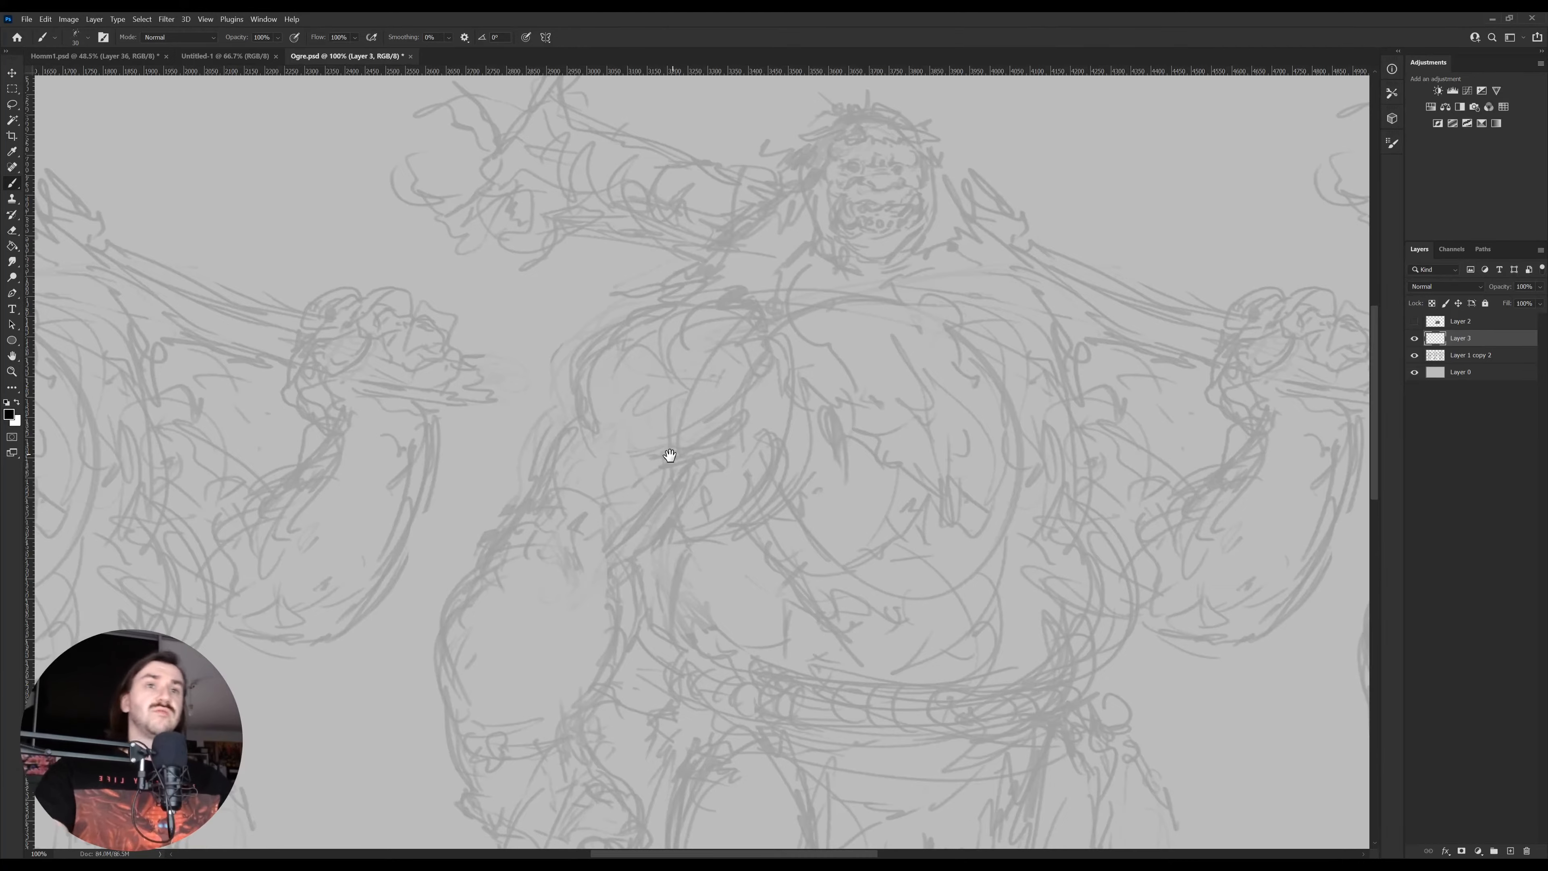
mouse_move(606, 432)
mouse_down()
mouse_move(555, 542)
mouse_move(538, 507)
mouse_up()
mouse_move(547, 448)
mouse_down()
mouse_move(581, 421)
mouse_move(545, 444)
mouse_move(533, 485)
mouse_move(551, 437)
mouse_move(537, 455)
mouse_move(586, 410)
mouse_move(534, 482)
mouse_up()
Make the eraser much smaller and thin the middle ogre's shoulder contour
key(e)
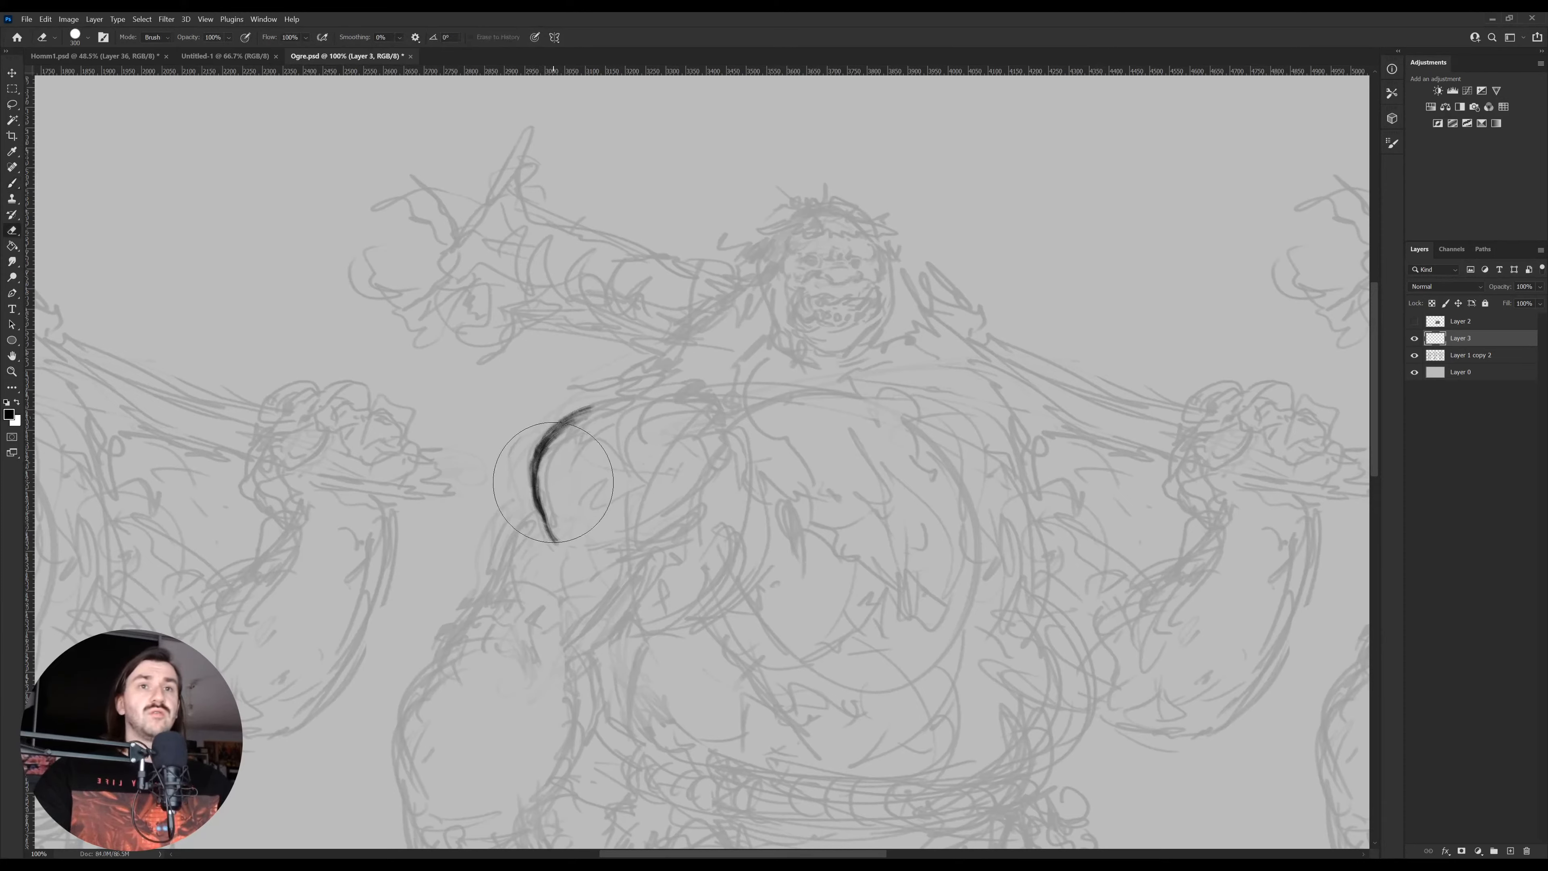
key(bracketleft)
key(bracketleft)
key(bracketleft)
key(bracketleft)
key(bracketleft)
key(bracketleft)
key(bracketleft)
key(bracketleft)
key(bracketleft)
key(bracketleft)
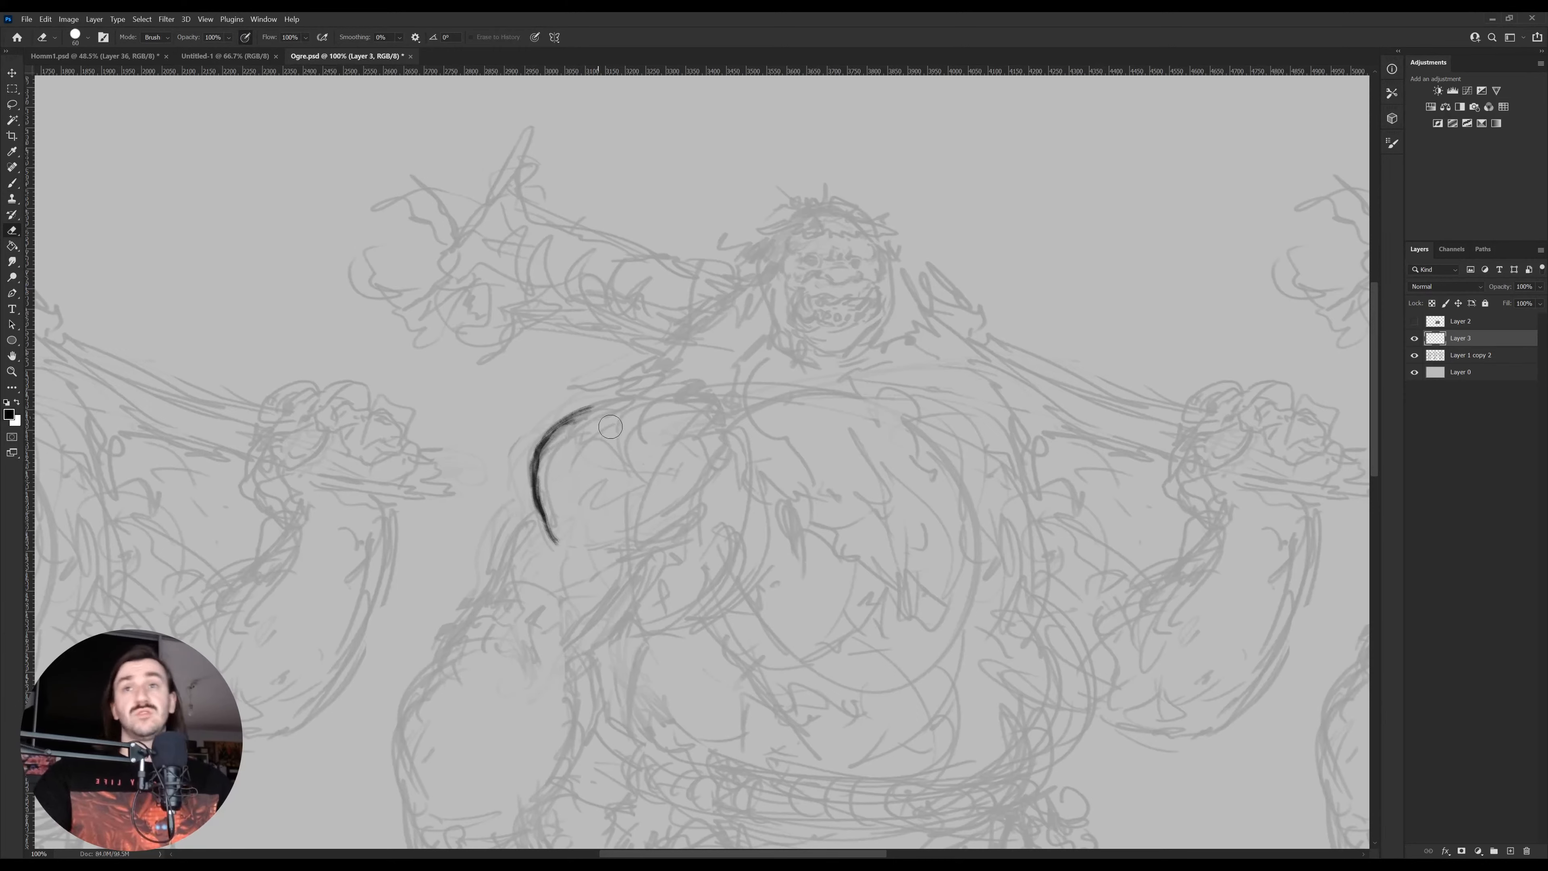
Extend the shoulder contour over the top with the Brush, sketch its underside, and undo the heavy underside stroke
key(b)
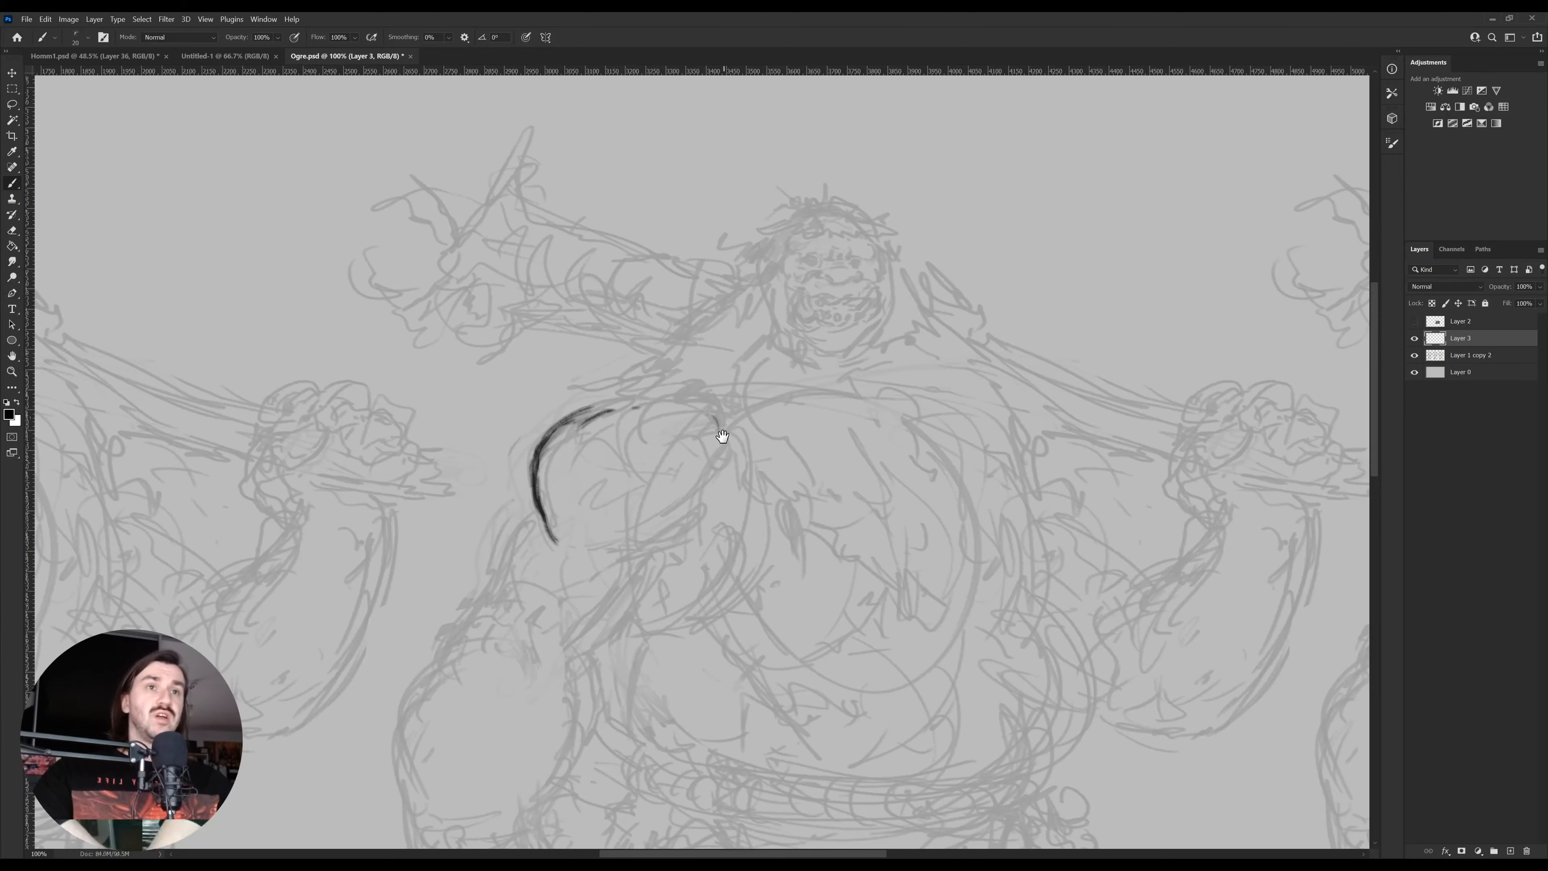
scroll(719, 432, down, 1)
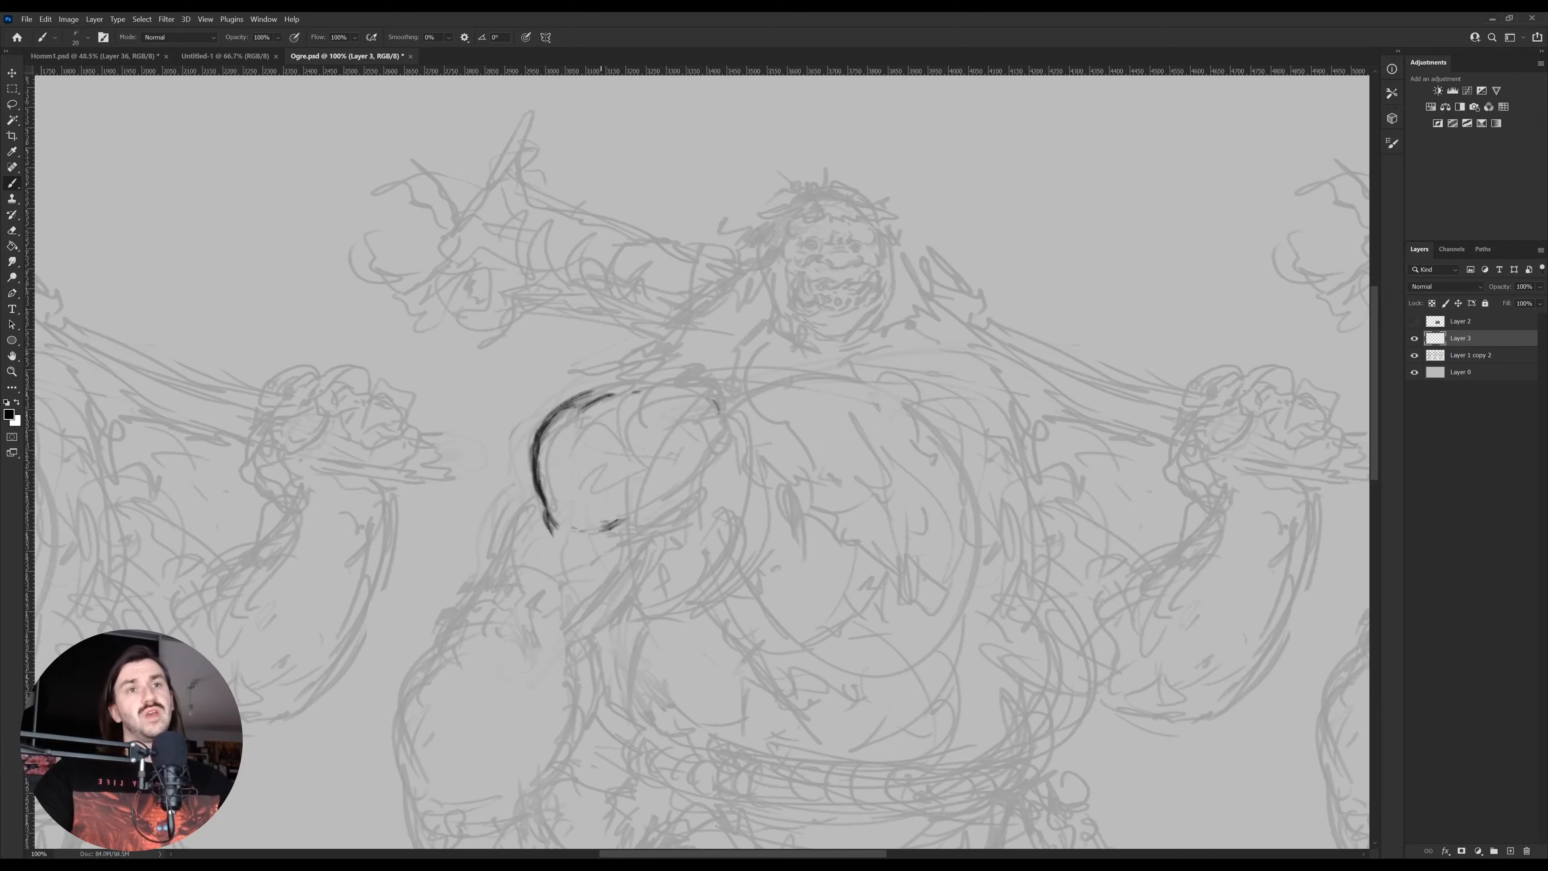
key(ctrl+z)
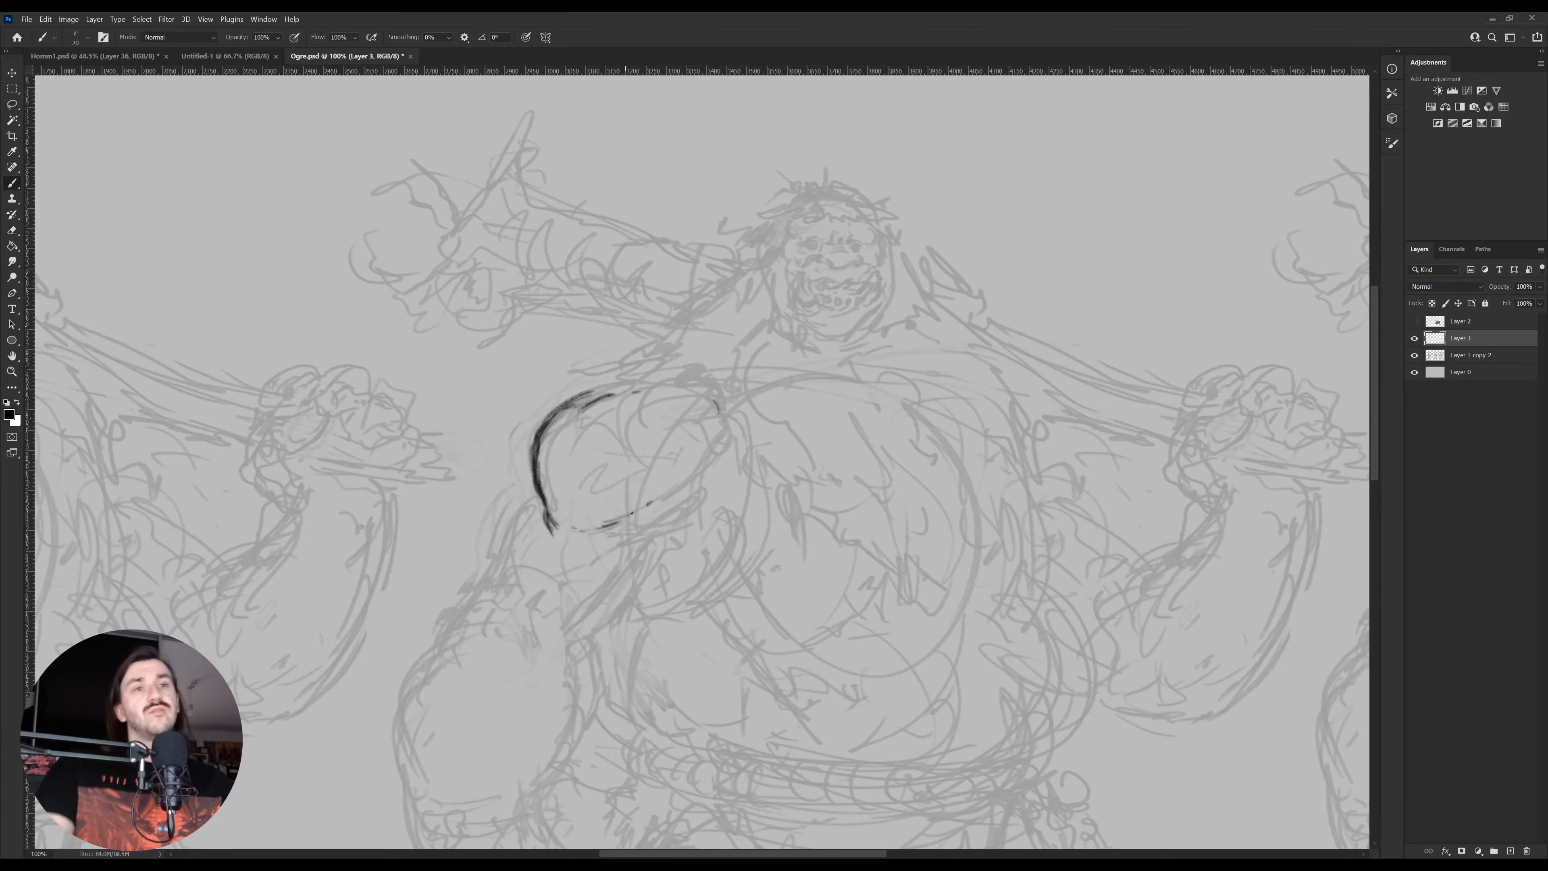
Show the bodybuilder photo layer beside the middle ogre and compare the view with the line-art layer off and on
key(z)
drag(704, 512, 655, 513)
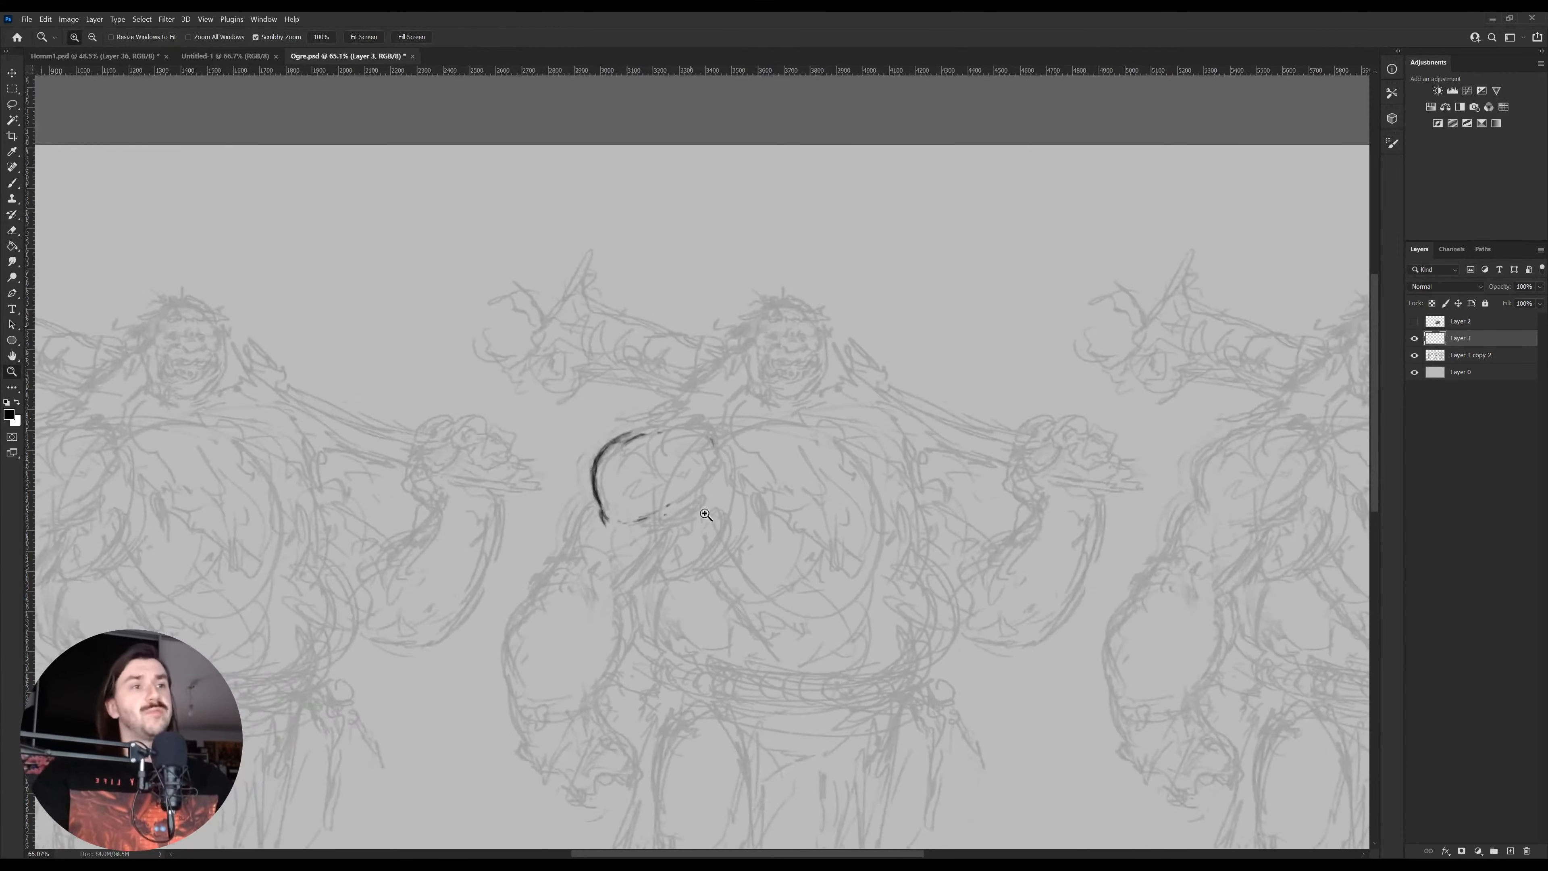
key(space)
drag(998, 451, 905, 438)
click(1414, 321)
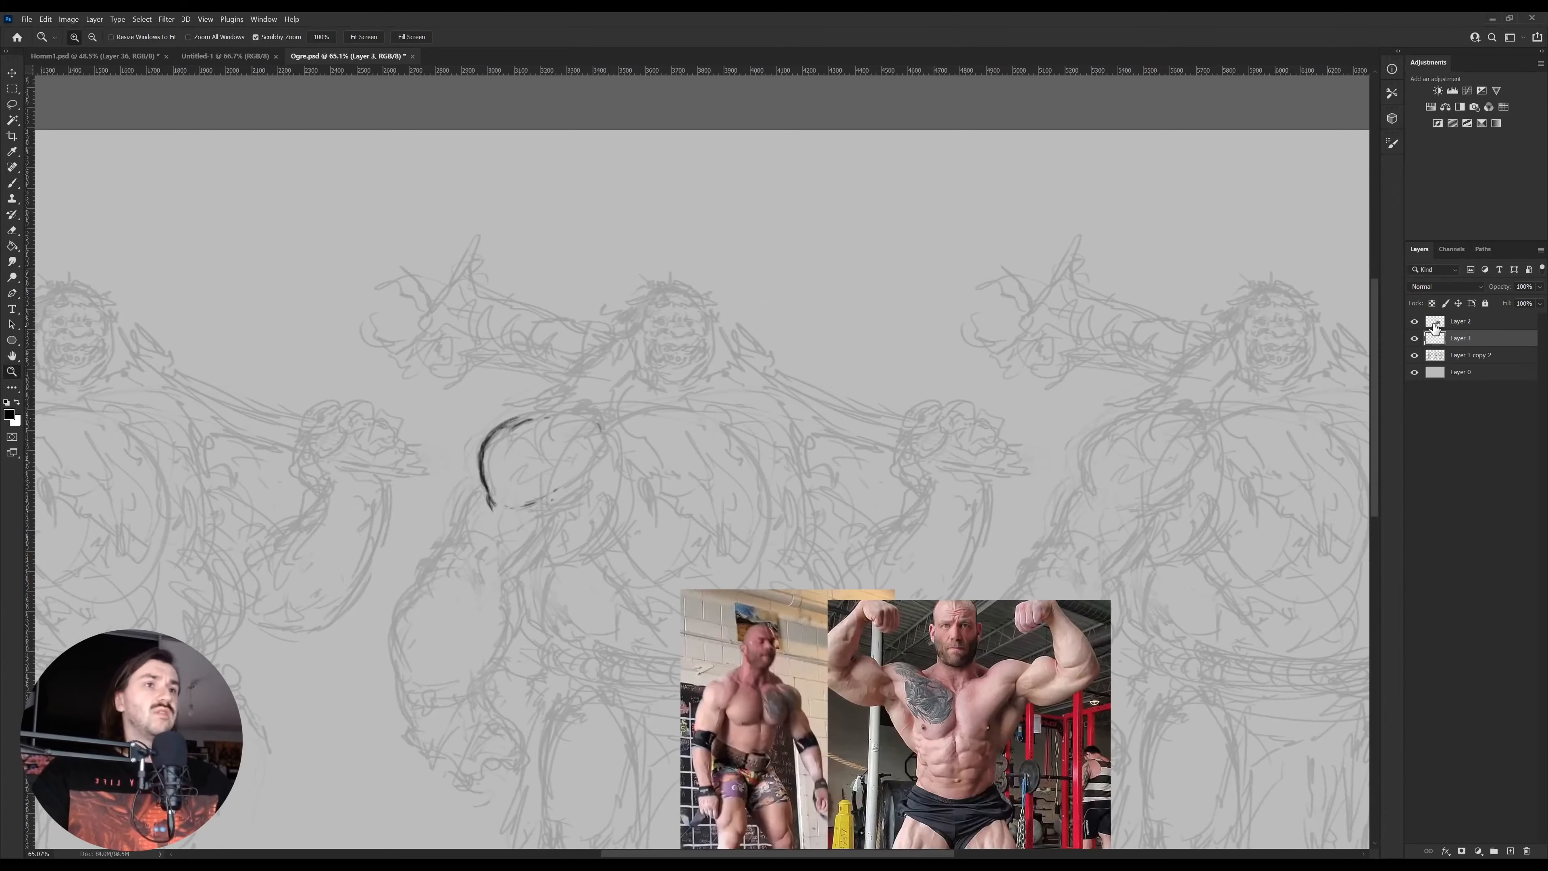
drag(524, 590, 558, 582)
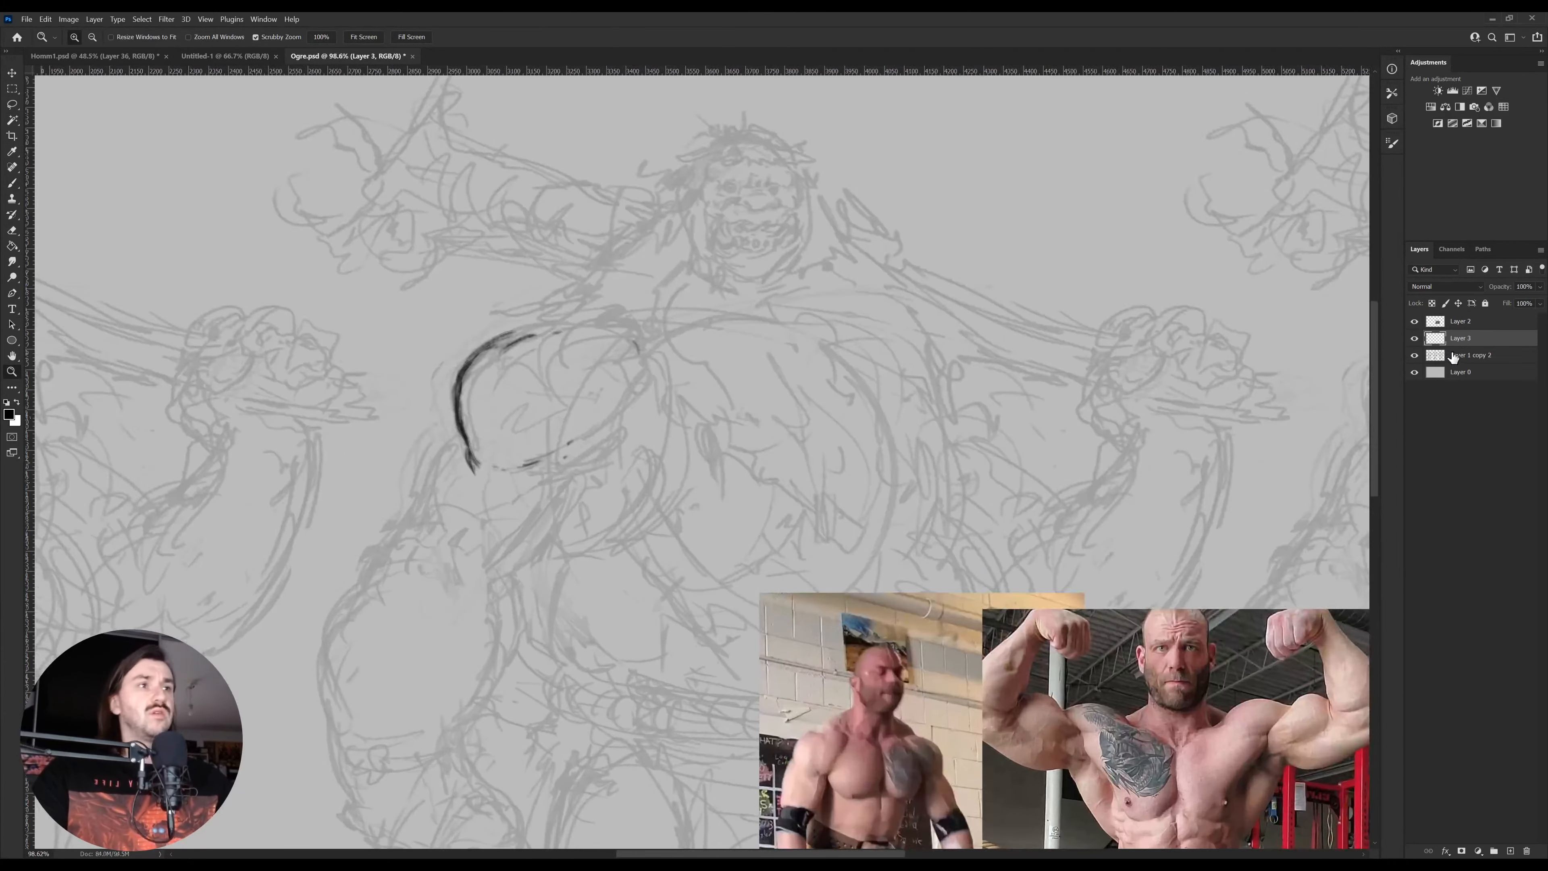
click(1415, 337)
click(1415, 338)
Complete the rounded shoulder muscle outline on the middle ogre and start the outer line of the upper arm
key(b)
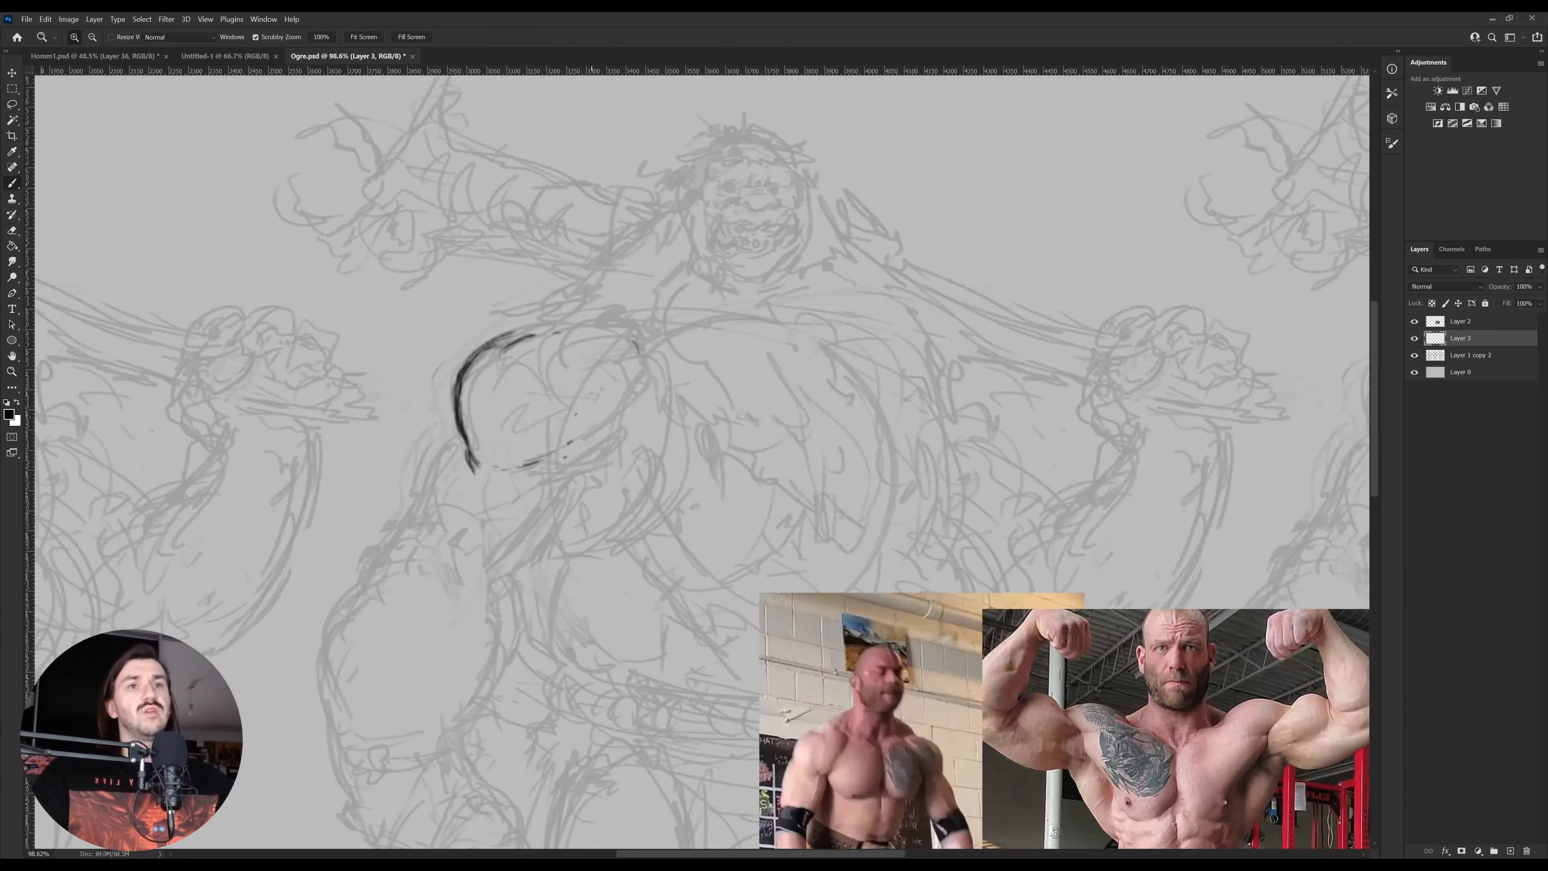
mouse_move(566, 456)
mouse_down()
mouse_move(657, 371)
mouse_move(645, 395)
mouse_move(650, 348)
mouse_move(653, 387)
mouse_move(652, 347)
mouse_move(652, 382)
mouse_up()
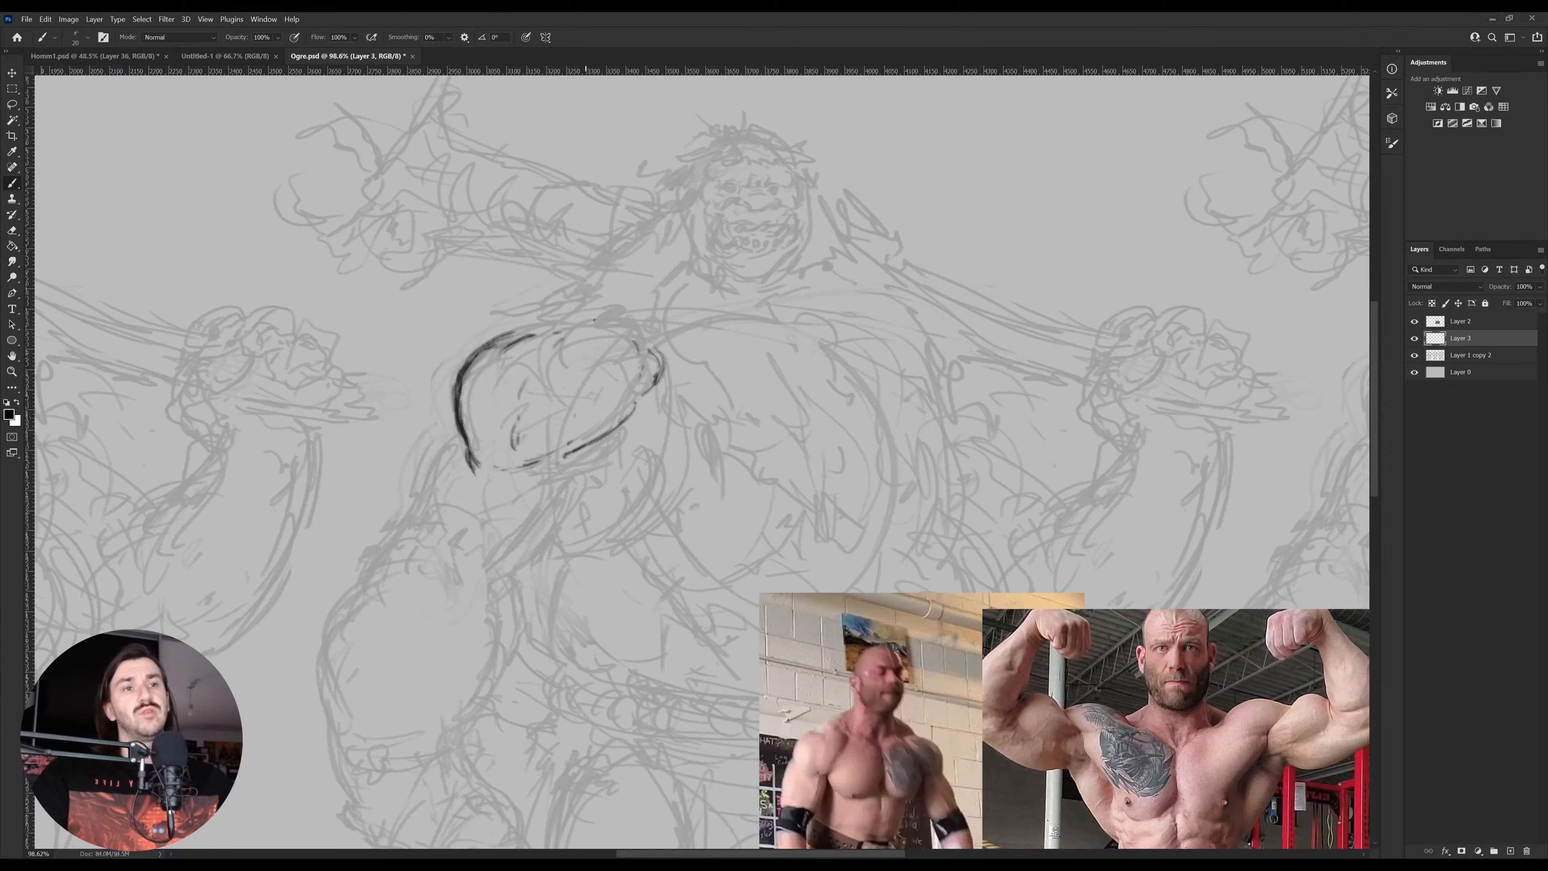
mouse_move(573, 333)
mouse_down()
mouse_move(675, 319)
mouse_move(732, 243)
mouse_up()
key([)
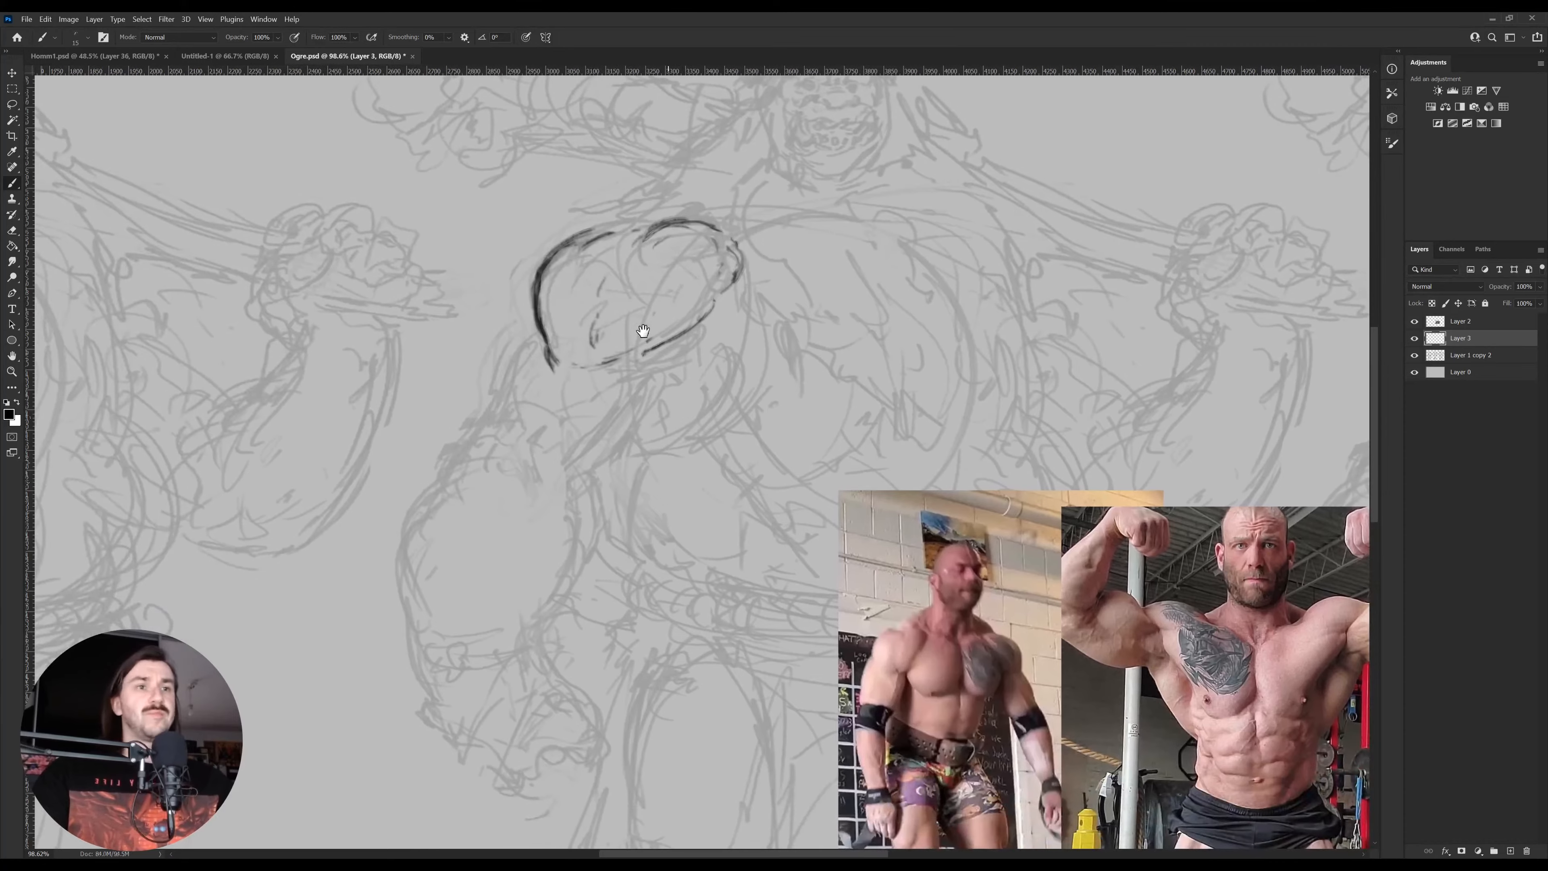
drag(534, 327, 512, 371)
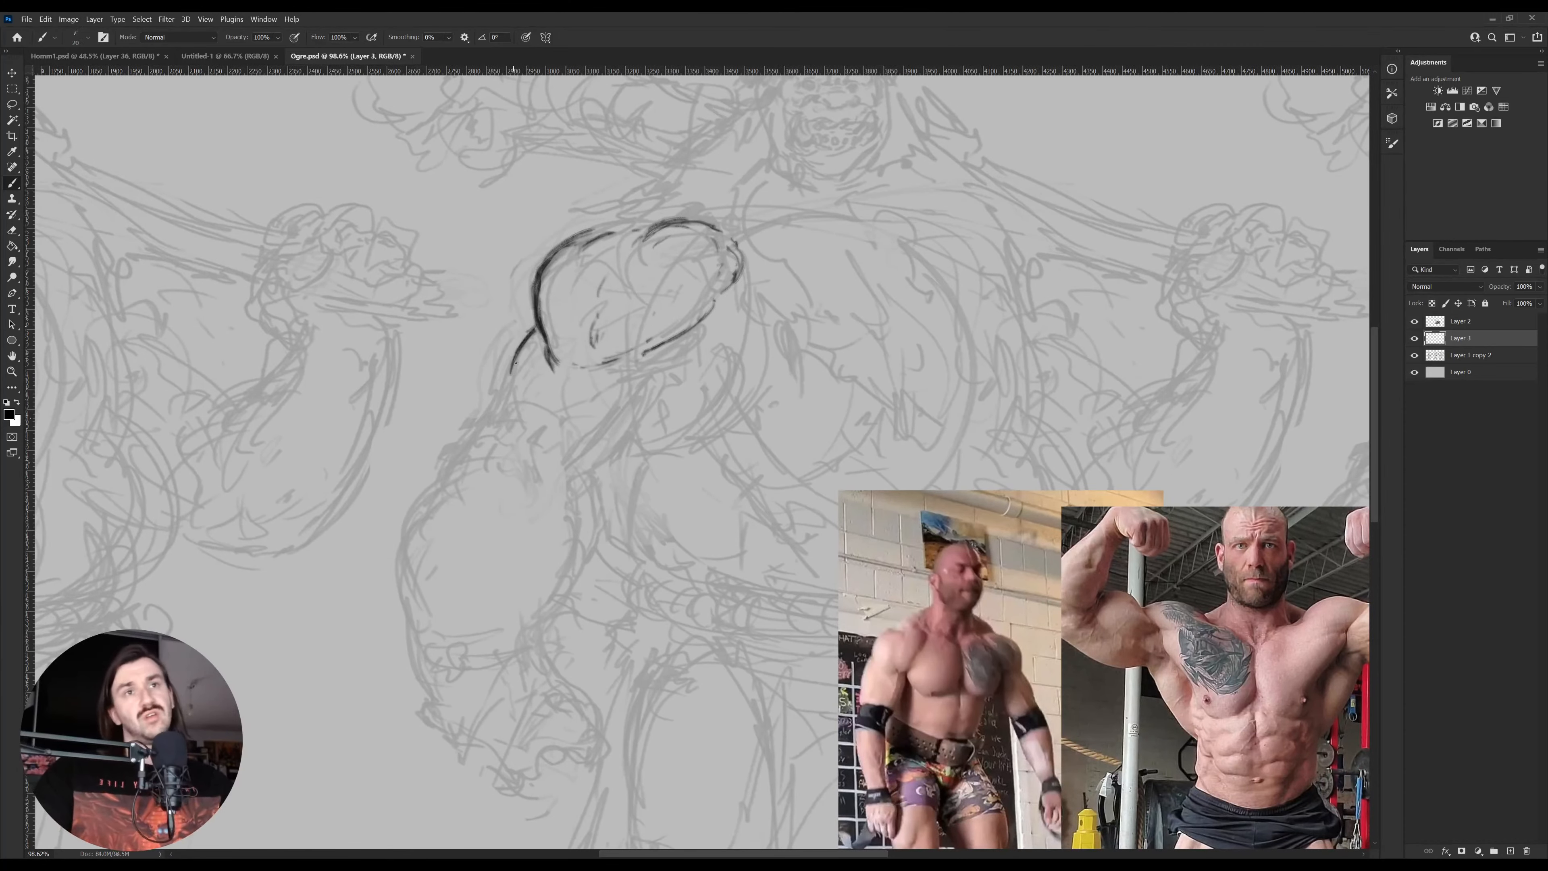
Try textured scribbles with a much larger brush in the empty area beside the middle ogre's forearm
key(bracketright)
key(bracketright)
key(bracketright)
key(bracketright)
key(bracketright)
key(bracketright)
key(bracketright)
key(bracketright)
key(bracketright)
key(bracketright)
key(bracketright)
key(bracketright)
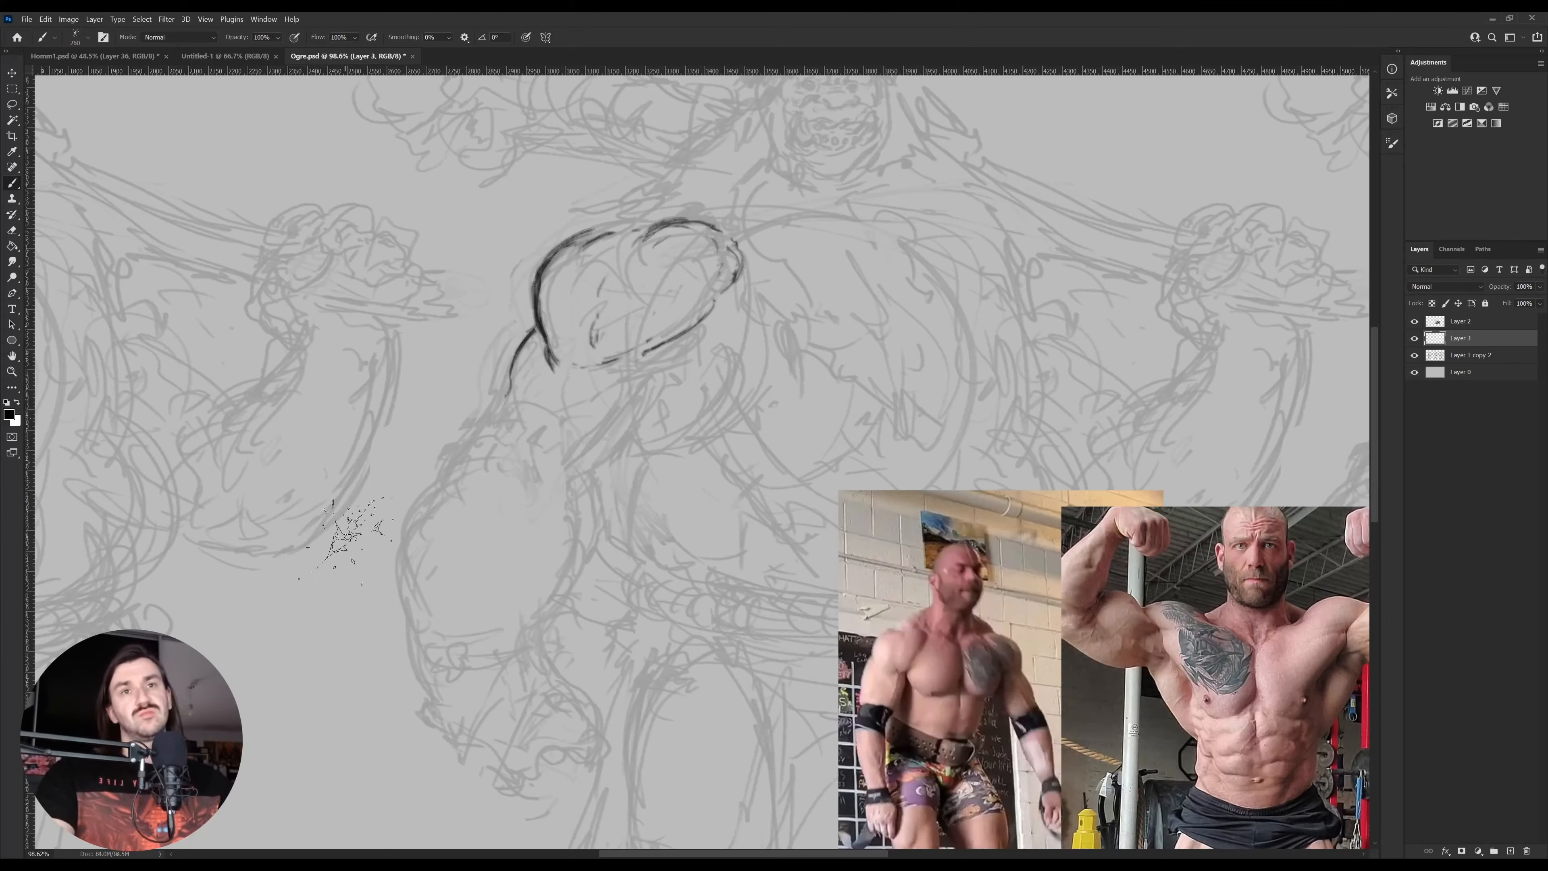
mouse_move(347, 540)
mouse_down()
mouse_move(366, 596)
mouse_move(402, 601)
mouse_up()
drag(432, 536, 506, 563)
key(ctrl+z)
key(ctrl+z)
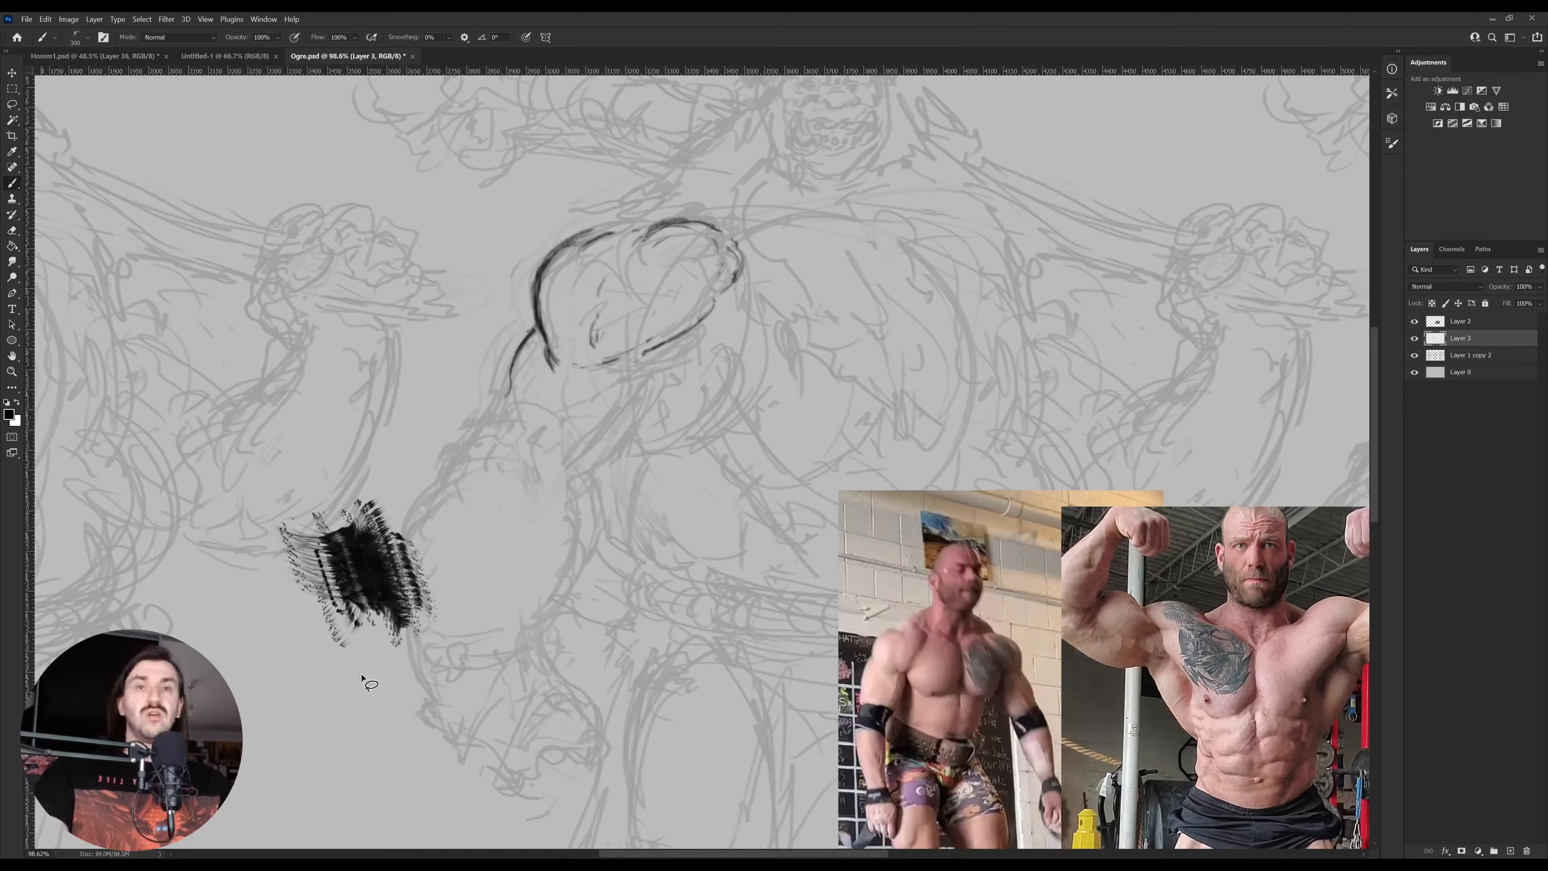
Lasso and delete the test scribble, return the brush to a small size and clear the selection
key(l)
drag(323, 689, 381, 735)
key(Delete)
key(b)
key(bracketleft)
key(bracketleft)
key(bracketleft)
key(bracketleft)
key(bracketleft)
key(bracketleft)
key(bracketleft)
key(bracketleft)
key(bracketleft)
key(bracketleft)
key(bracketleft)
key(bracketleft)
key(bracketleft)
key(bracketleft)
key(bracketleft)
key(bracketleft)
key(bracketleft)
key(bracketleft)
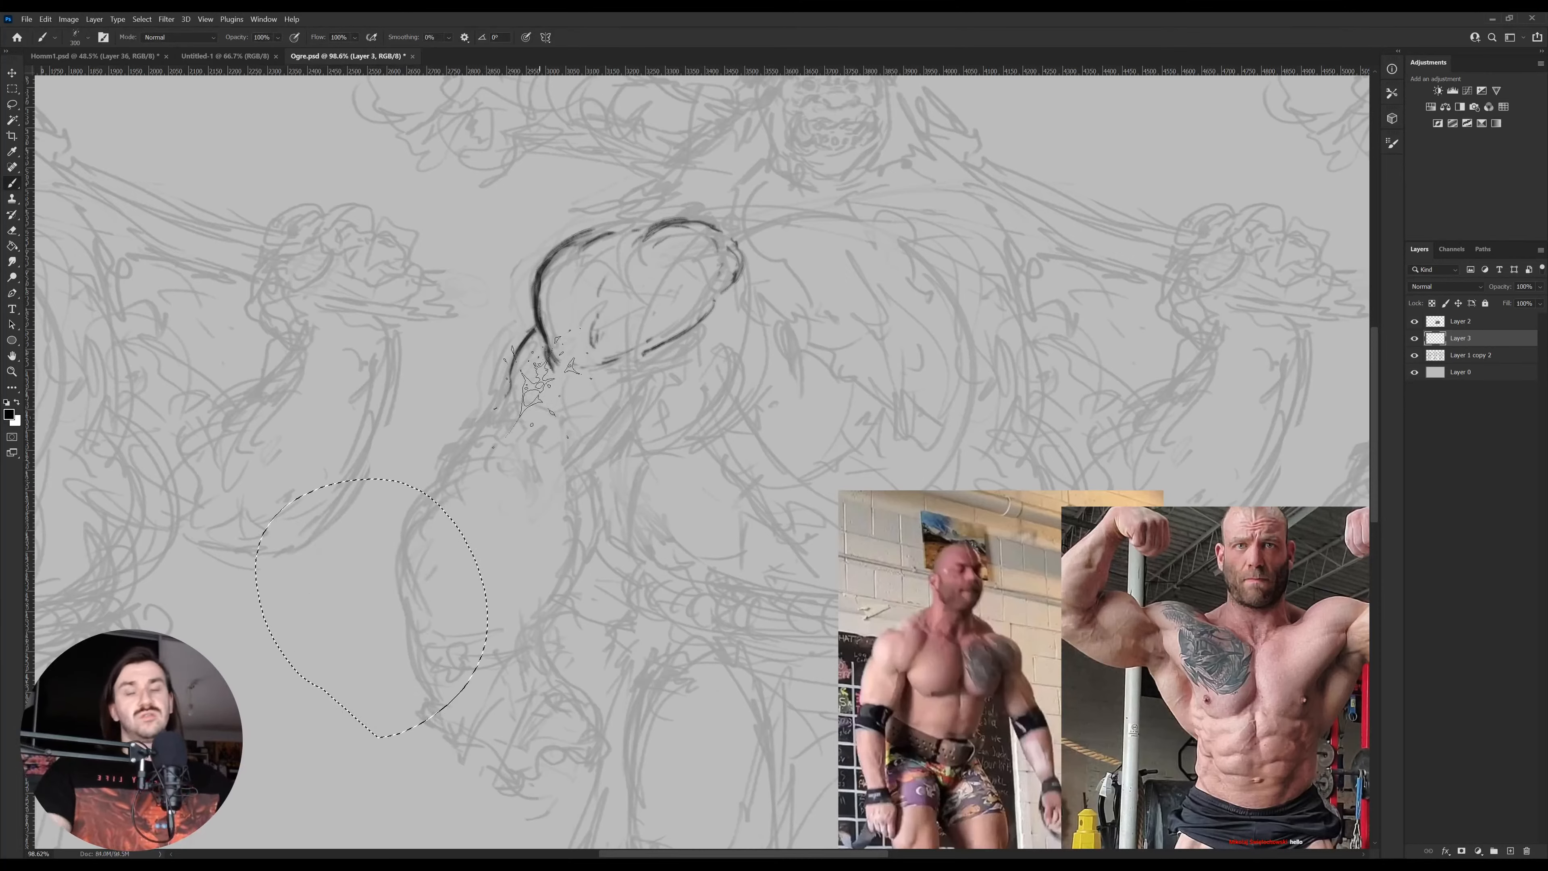
key(bracketleft)
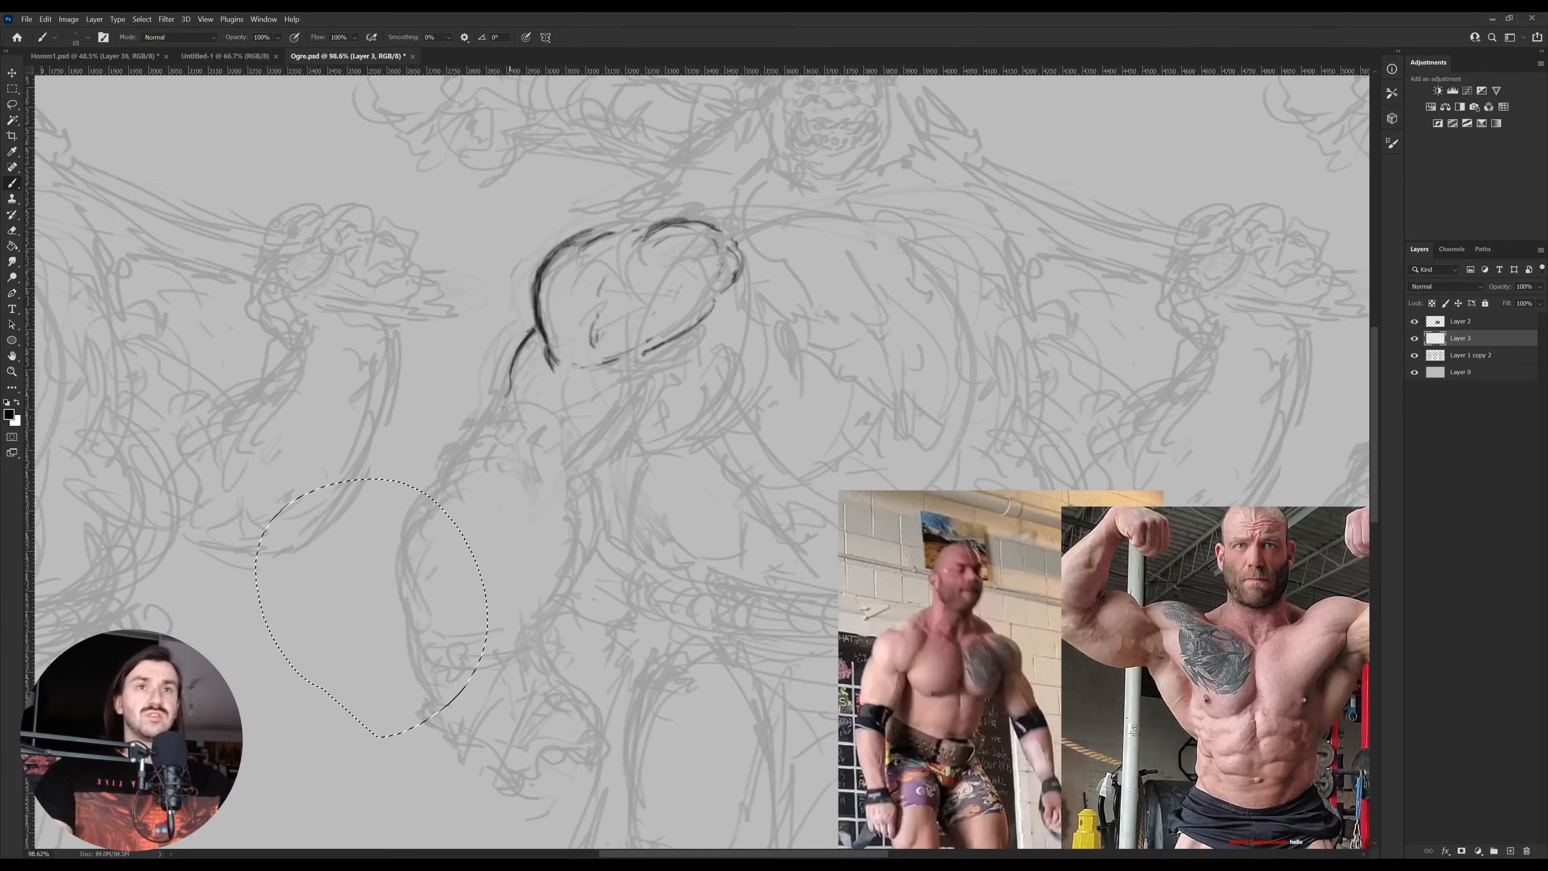
key(ctrl+d)
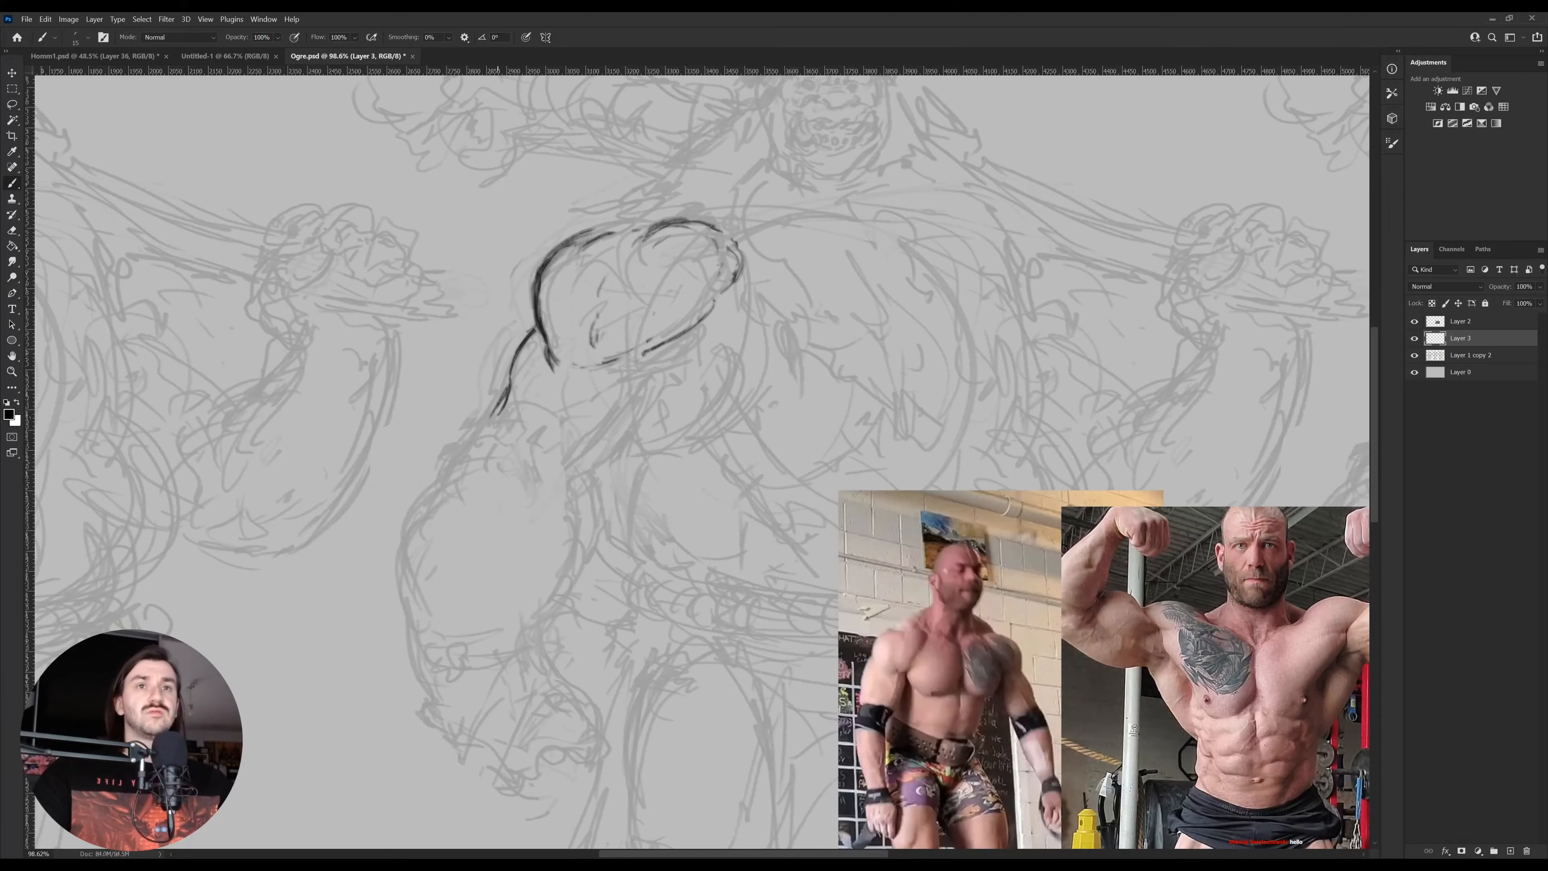
Draw the outer arm line down past the elbow and the first muscle strokes of the middle ogre's upper forearm
mouse_move(493, 418)
mouse_down()
mouse_move(554, 404)
mouse_move(557, 441)
mouse_move(553, 395)
mouse_move(571, 479)
mouse_up()
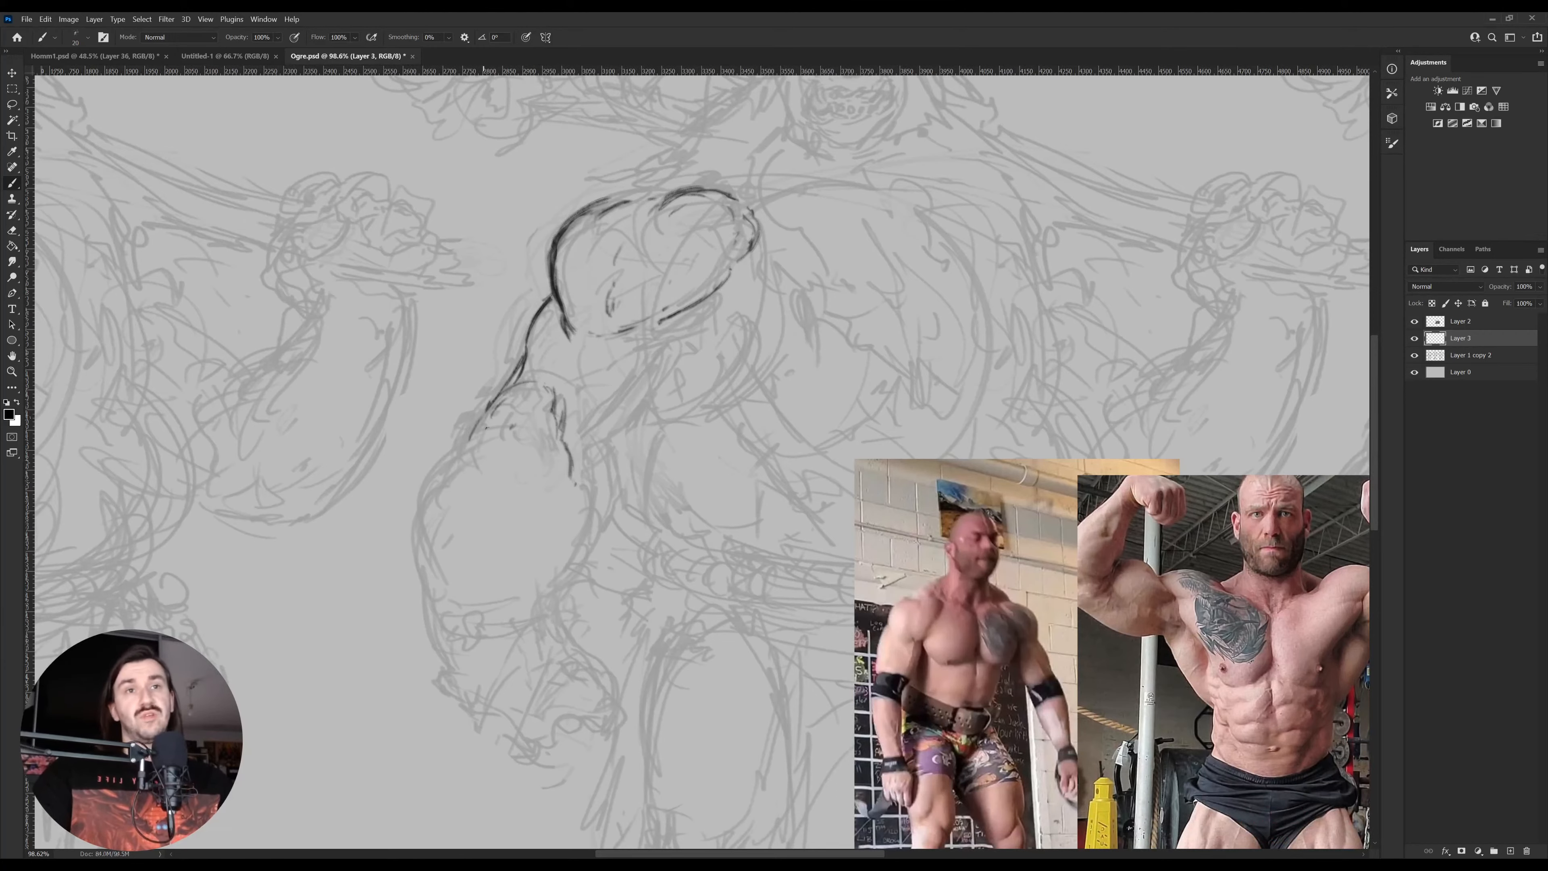
drag(587, 412, 542, 468)
Set the merged sketch layer's opacity to 10% and reactivate the line-art layer
click(1475, 360)
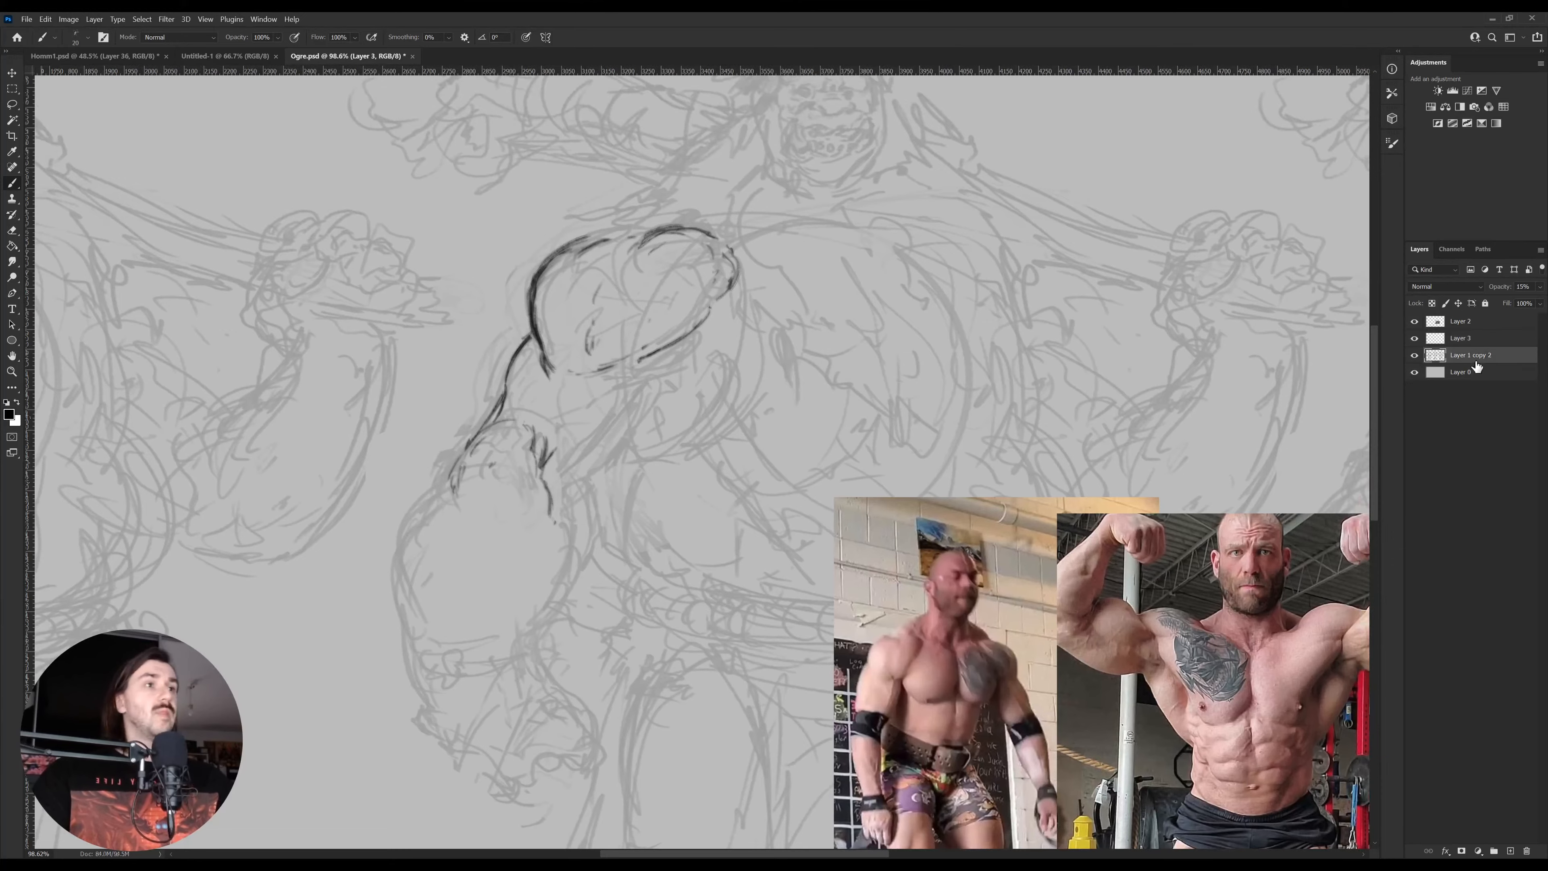
click(1527, 287)
text(10)
key(Return)
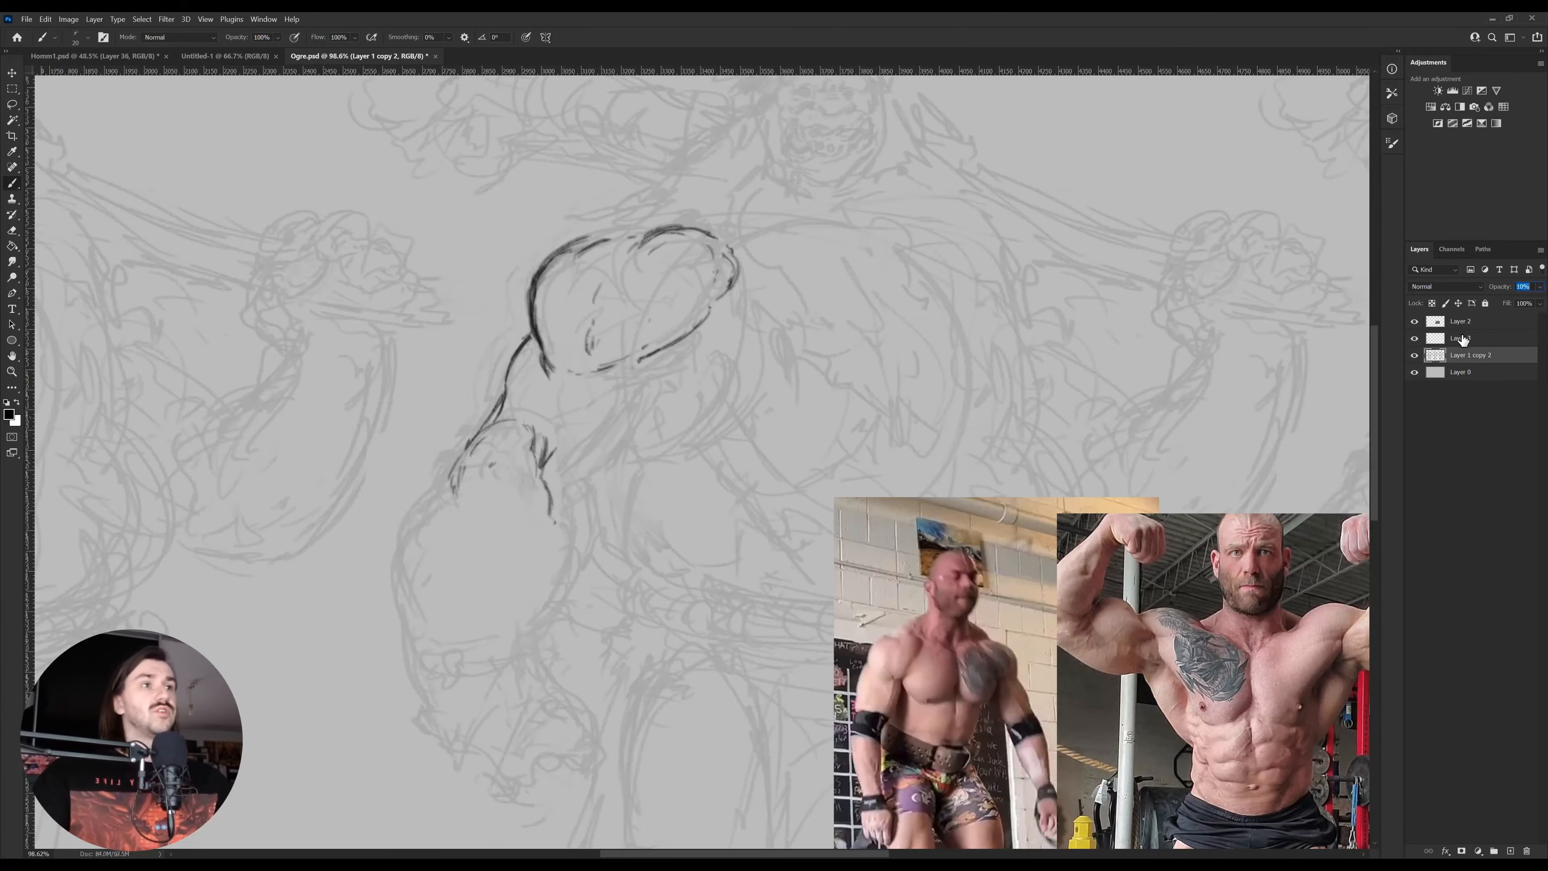
click(1464, 339)
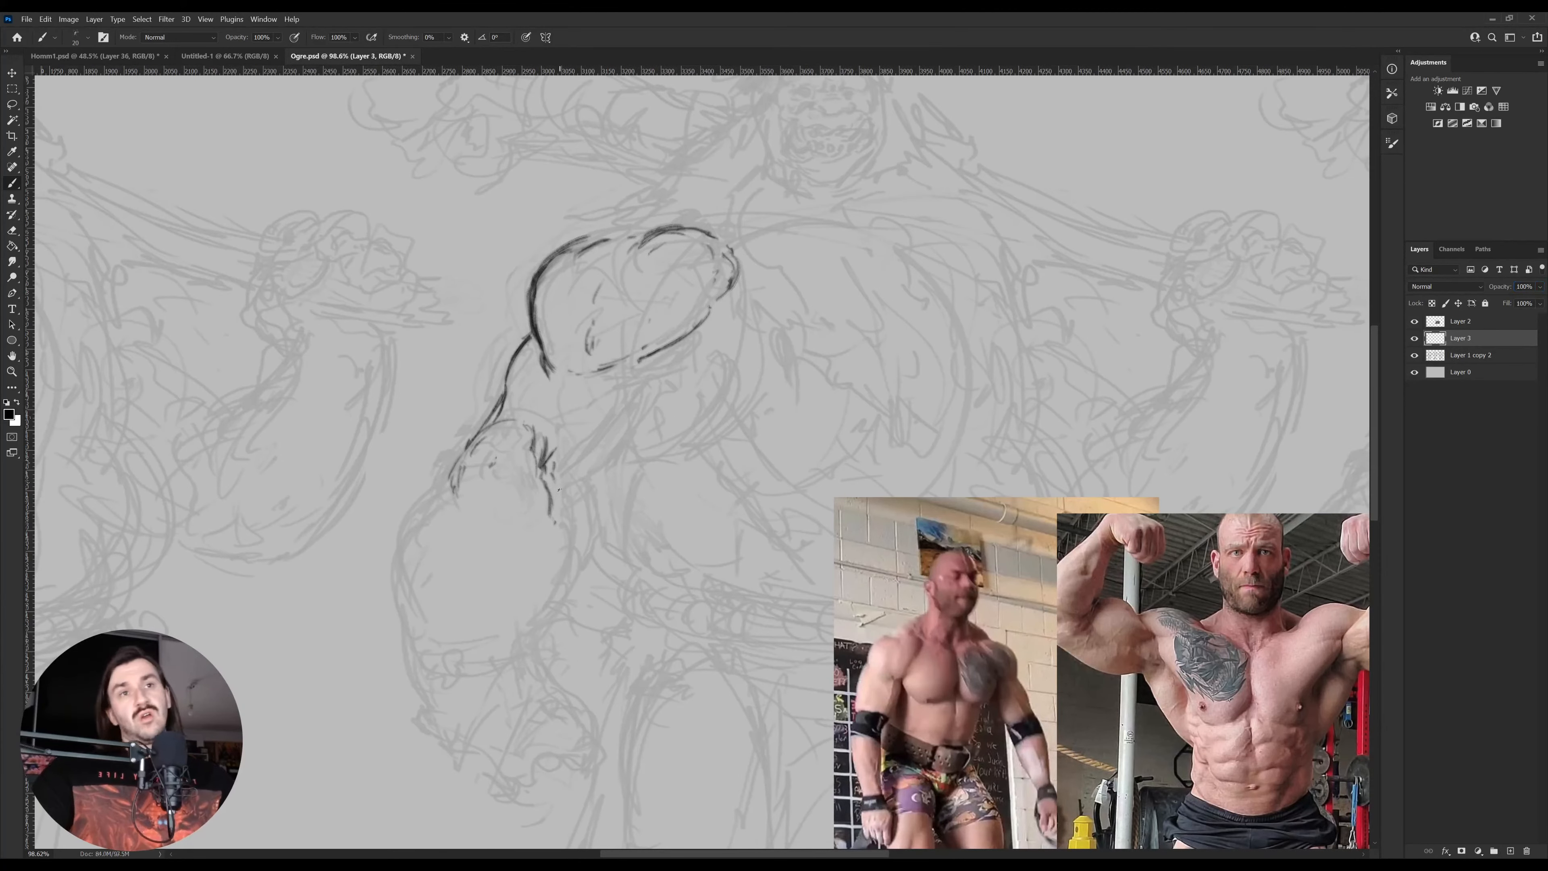
Sketch the muscle folds at the middle ogre's inner elbow and the outer edge of the forearm
mouse_move(555, 469)
mouse_down()
mouse_move(579, 507)
mouse_move(560, 573)
mouse_up()
key(e)
key(b)
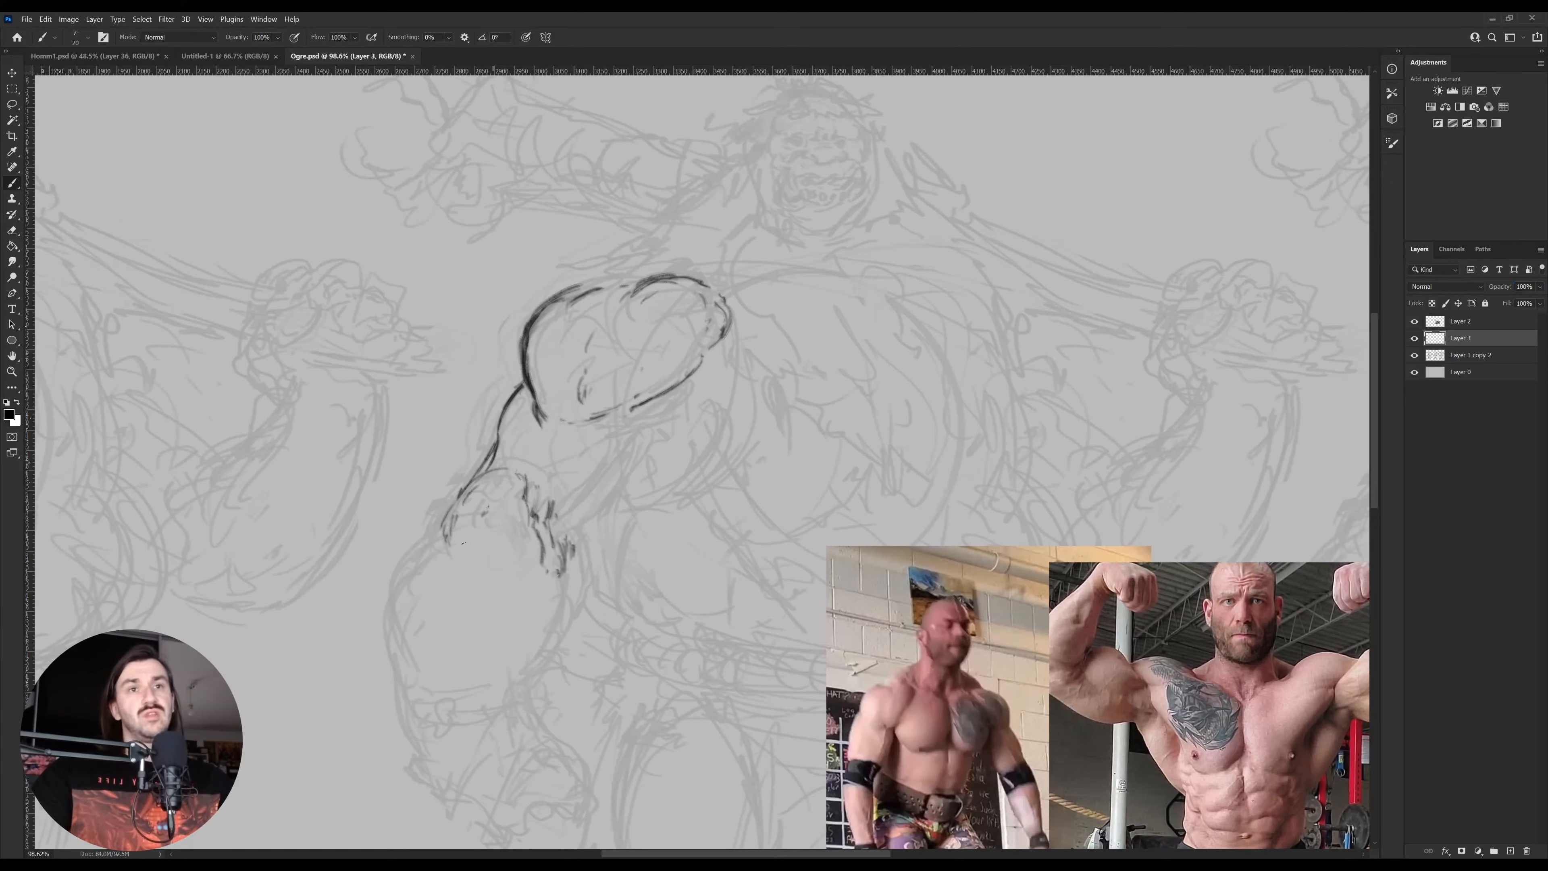
mouse_move(436, 530)
mouse_down()
mouse_move(446, 517)
mouse_move(403, 589)
mouse_up()
Draw the curved wrist line at the lower end of the forearm with a short inner edge rising from it
scroll(411, 580, down, 3)
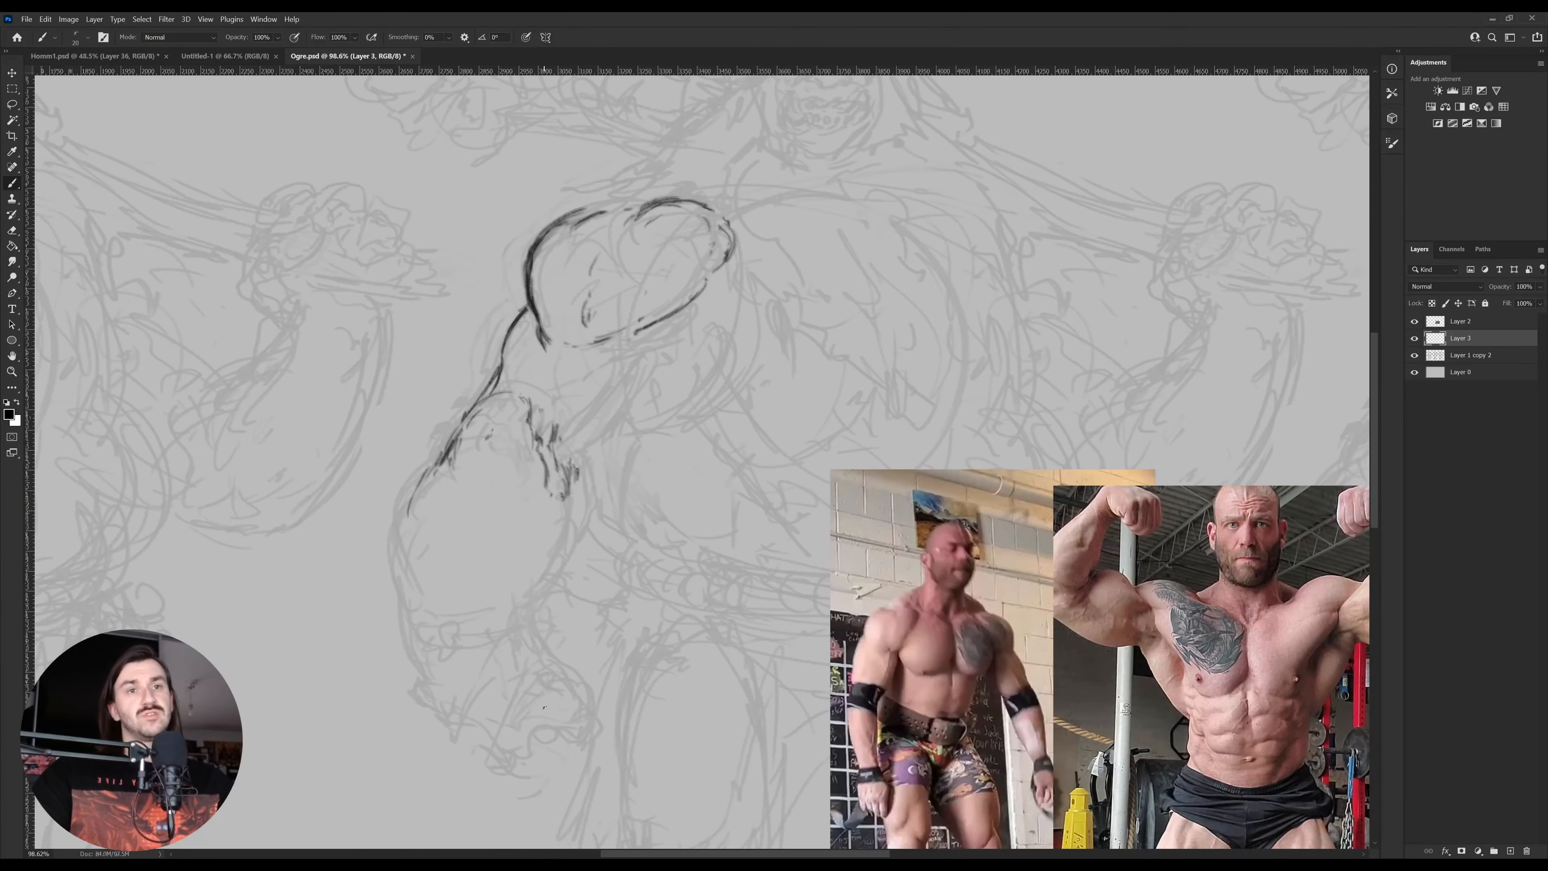
scroll(544, 707, down, 3)
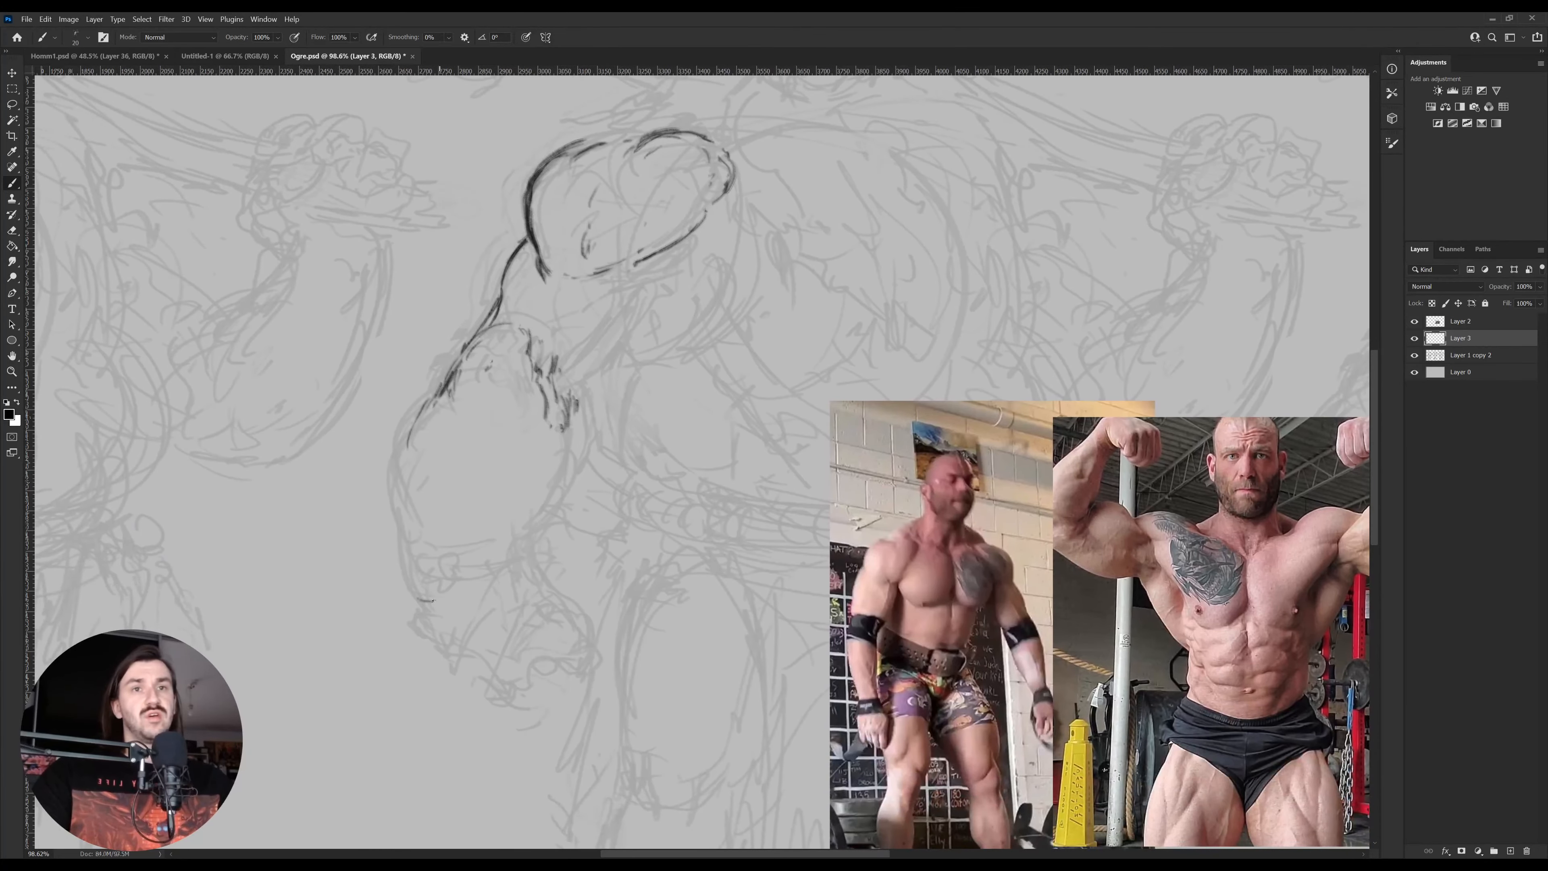
mouse_move(422, 598)
mouse_down()
mouse_move(477, 610)
mouse_move(518, 590)
mouse_move(518, 556)
mouse_up()
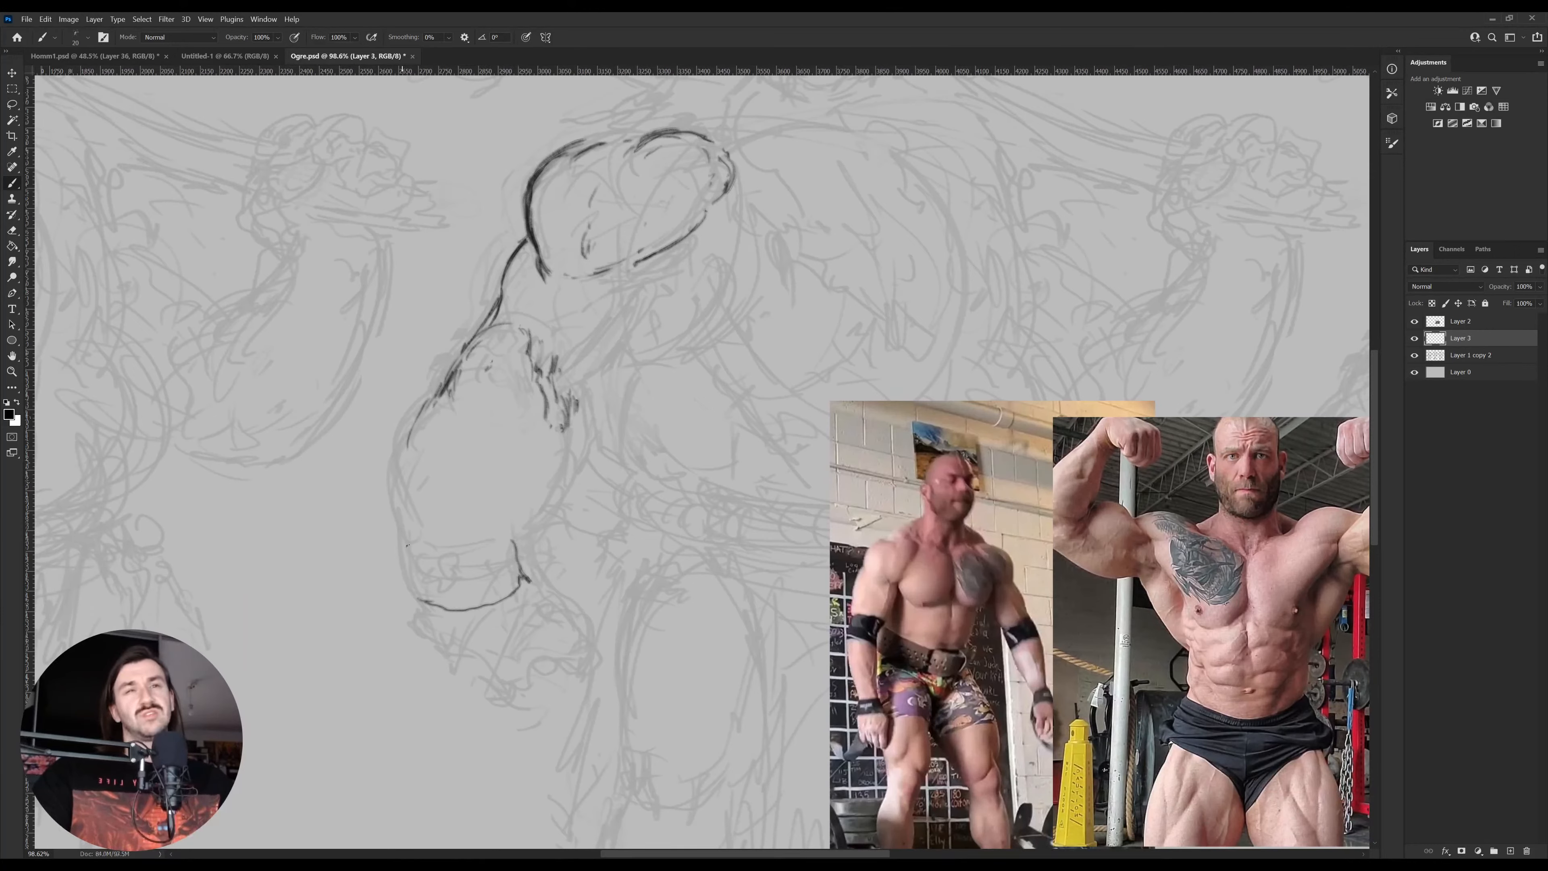
Draw the upper edge and inner side of the middle ogre's wristband, undoing the unwanted strokes
mouse_move(425, 549)
mouse_down()
mouse_move(518, 525)
mouse_move(537, 581)
mouse_move(513, 600)
mouse_move(534, 580)
mouse_move(529, 522)
mouse_up()
key(ctrl+z)
key(ctrl+z)
key(ctrl+z)
key(ctrl+z)
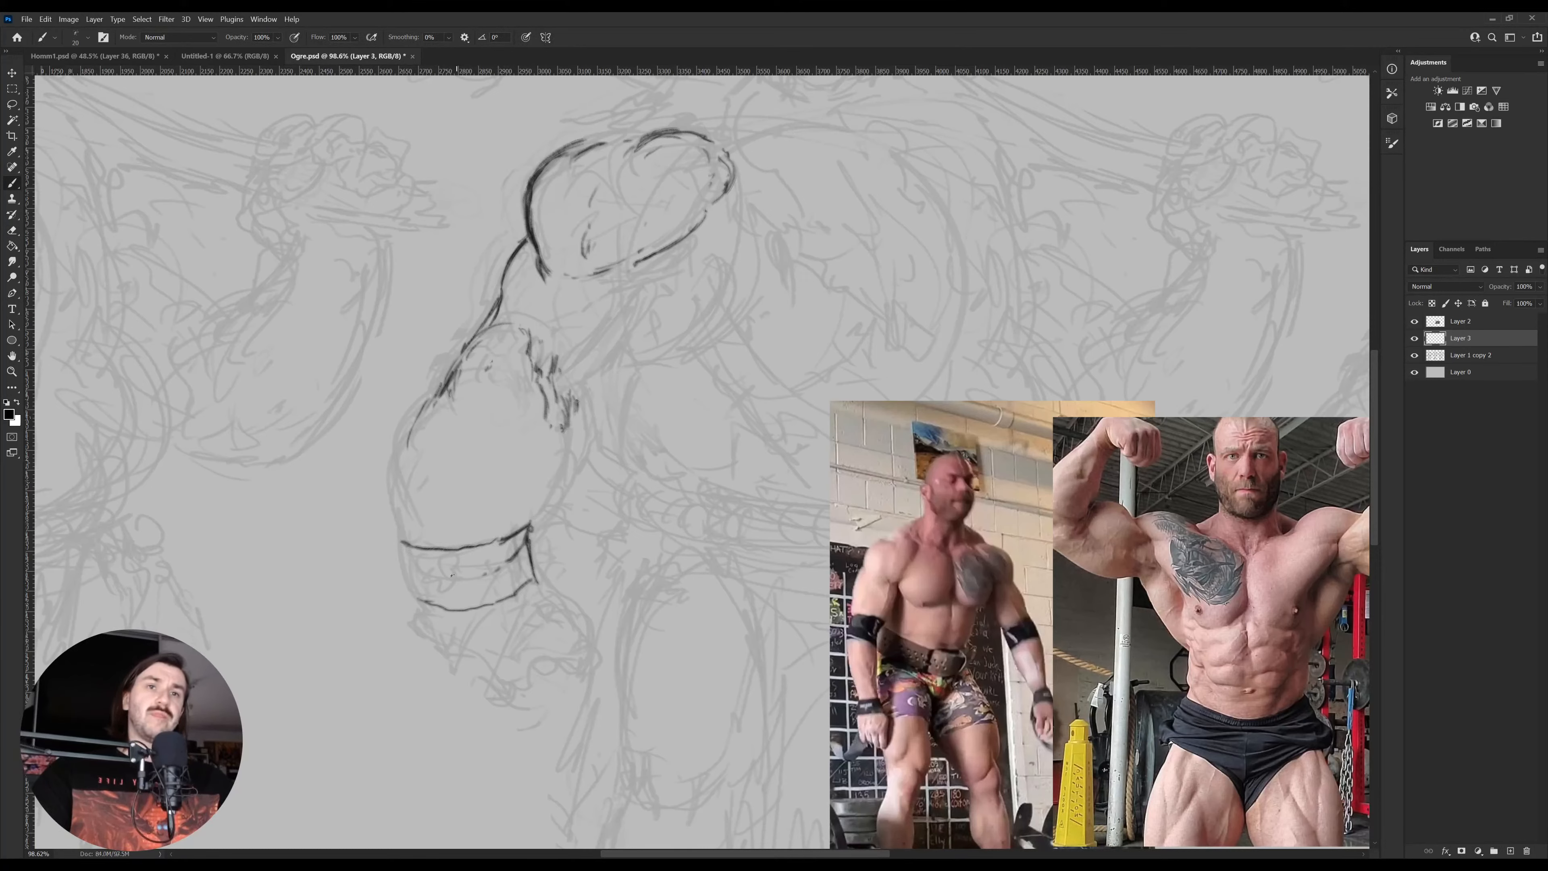
Add wrapped strap lines, a hanging strap end and a ragged upper edge to the wristband
drag(418, 551, 485, 556)
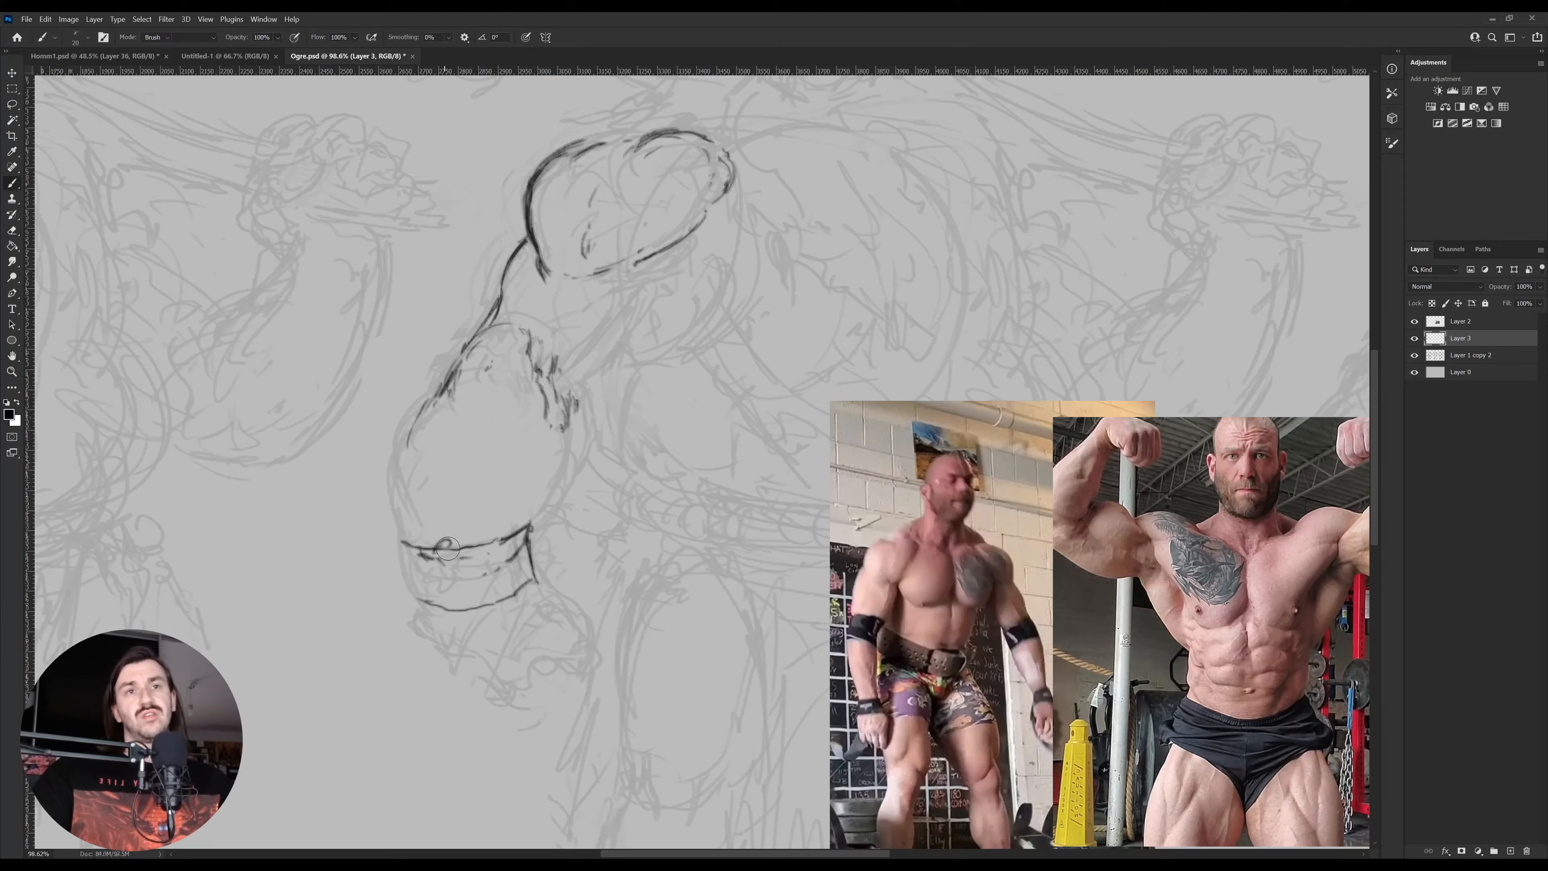
key(e)
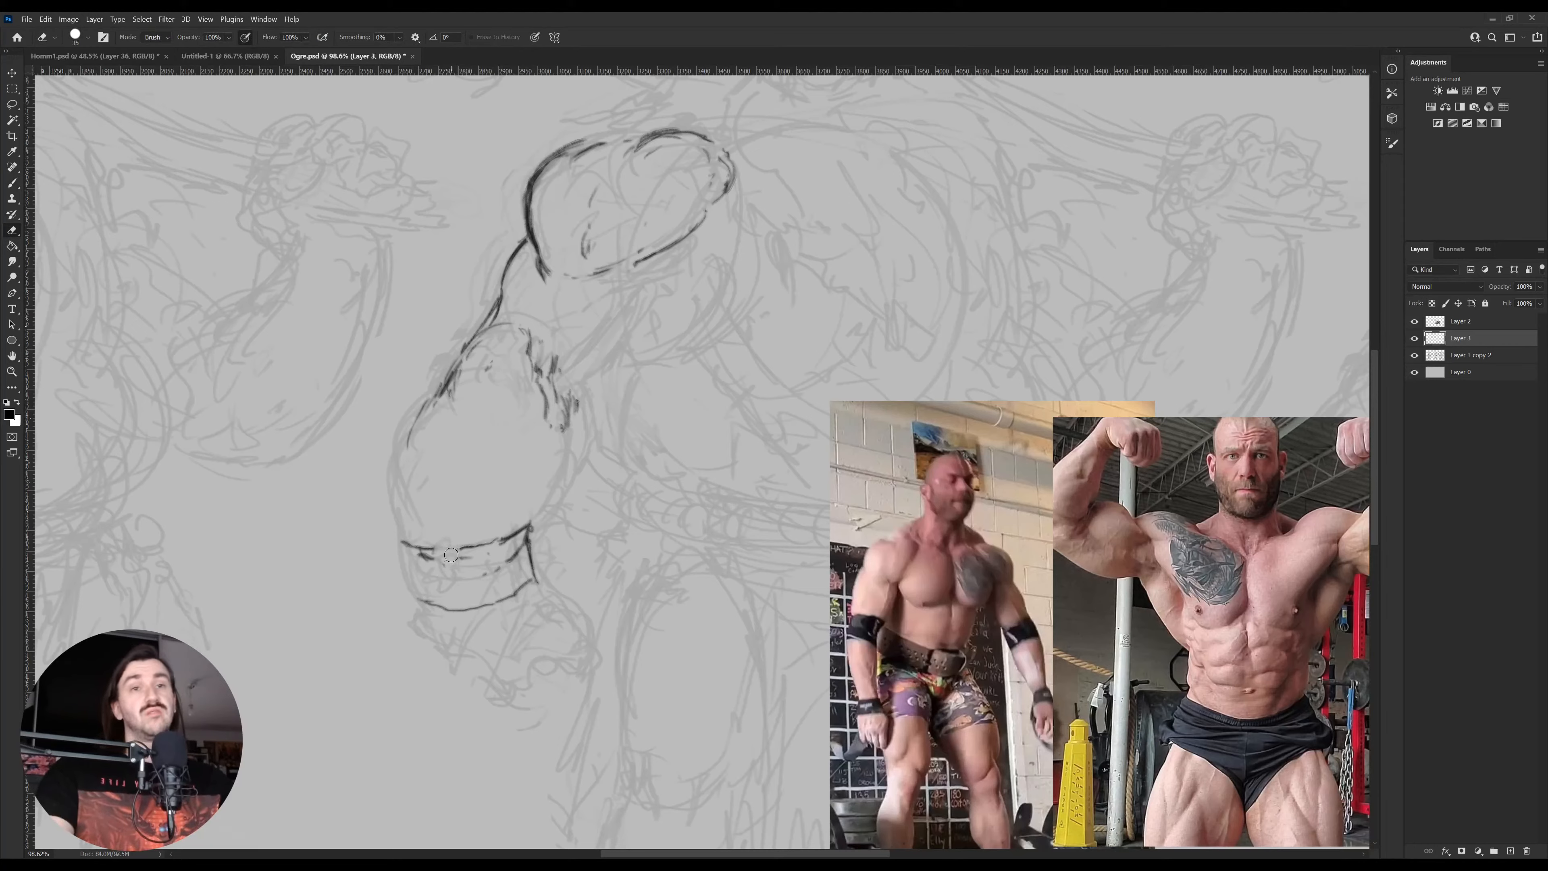
key(b)
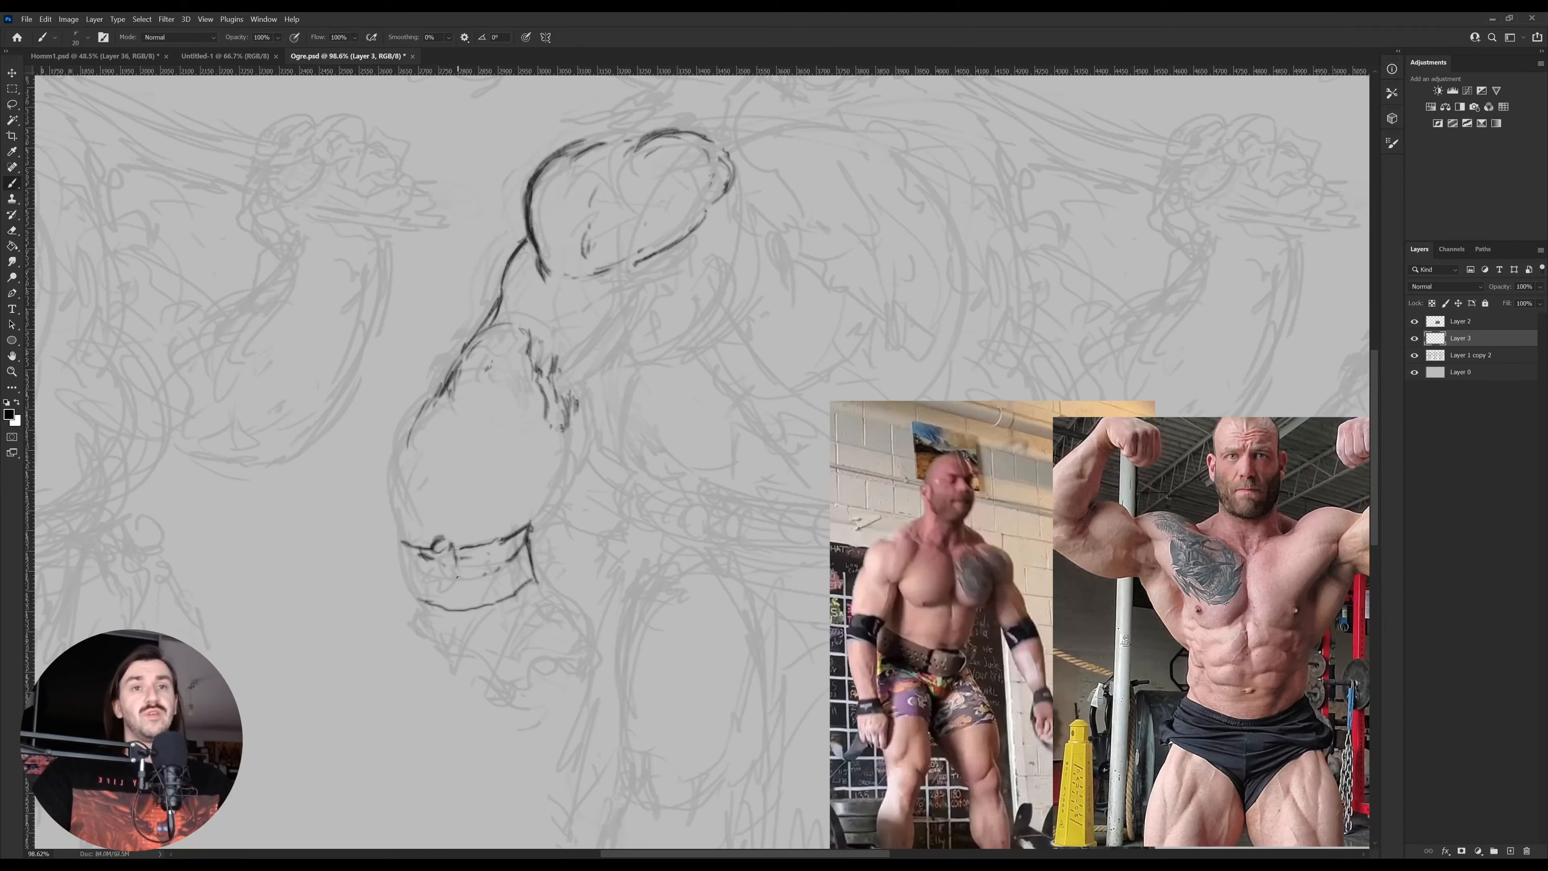
mouse_move(456, 586)
mouse_down()
mouse_move(438, 622)
mouse_move(456, 582)
mouse_move(494, 566)
mouse_up()
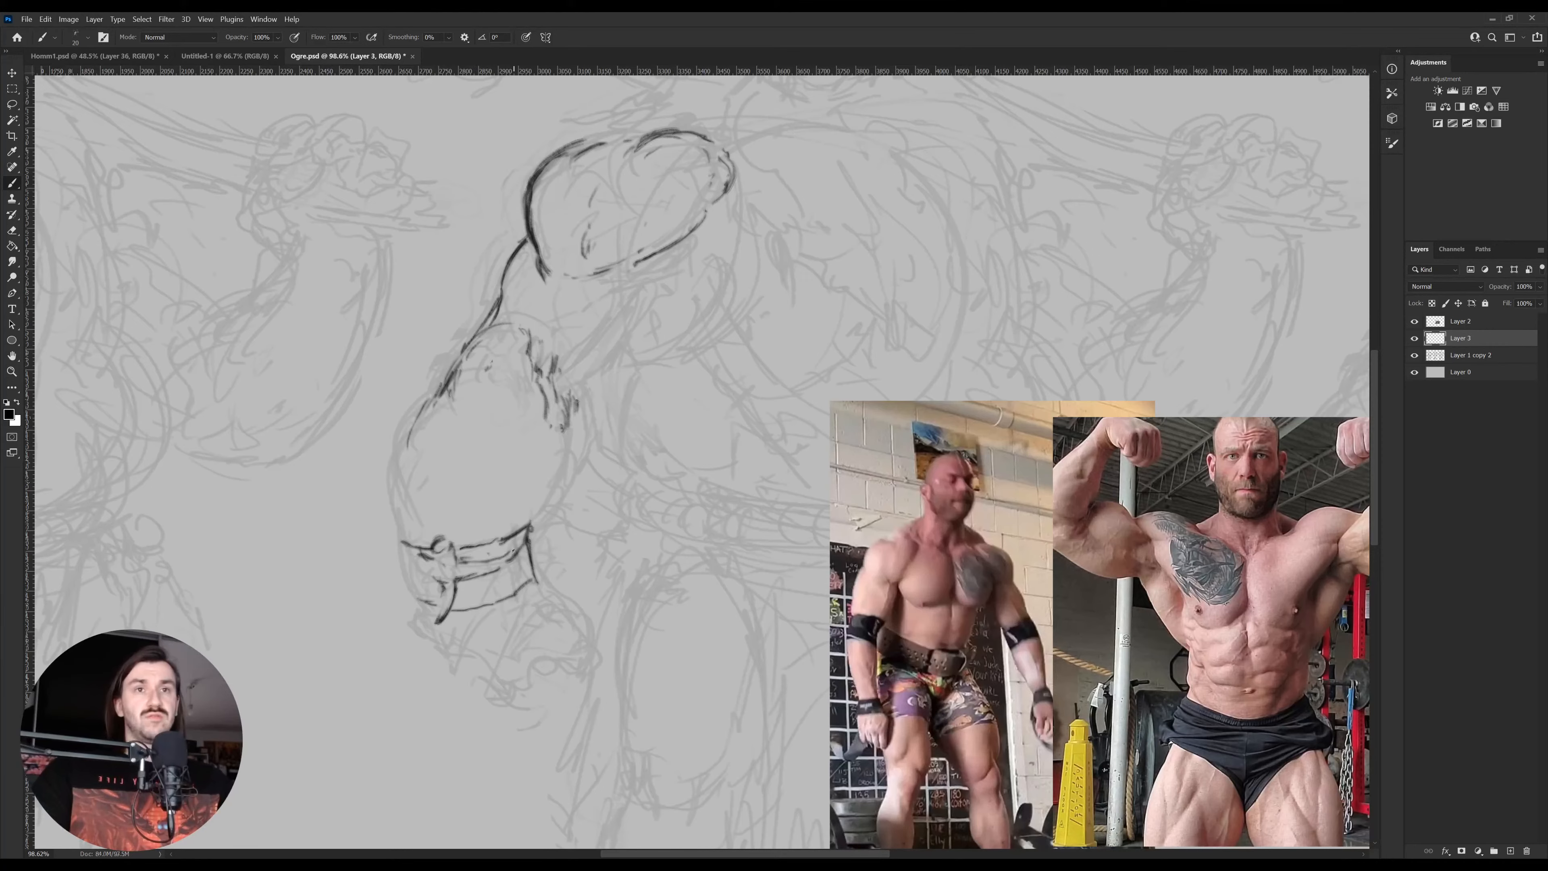
mouse_move(472, 546)
mouse_down()
mouse_move(527, 523)
mouse_move(397, 541)
mouse_move(422, 603)
mouse_up()
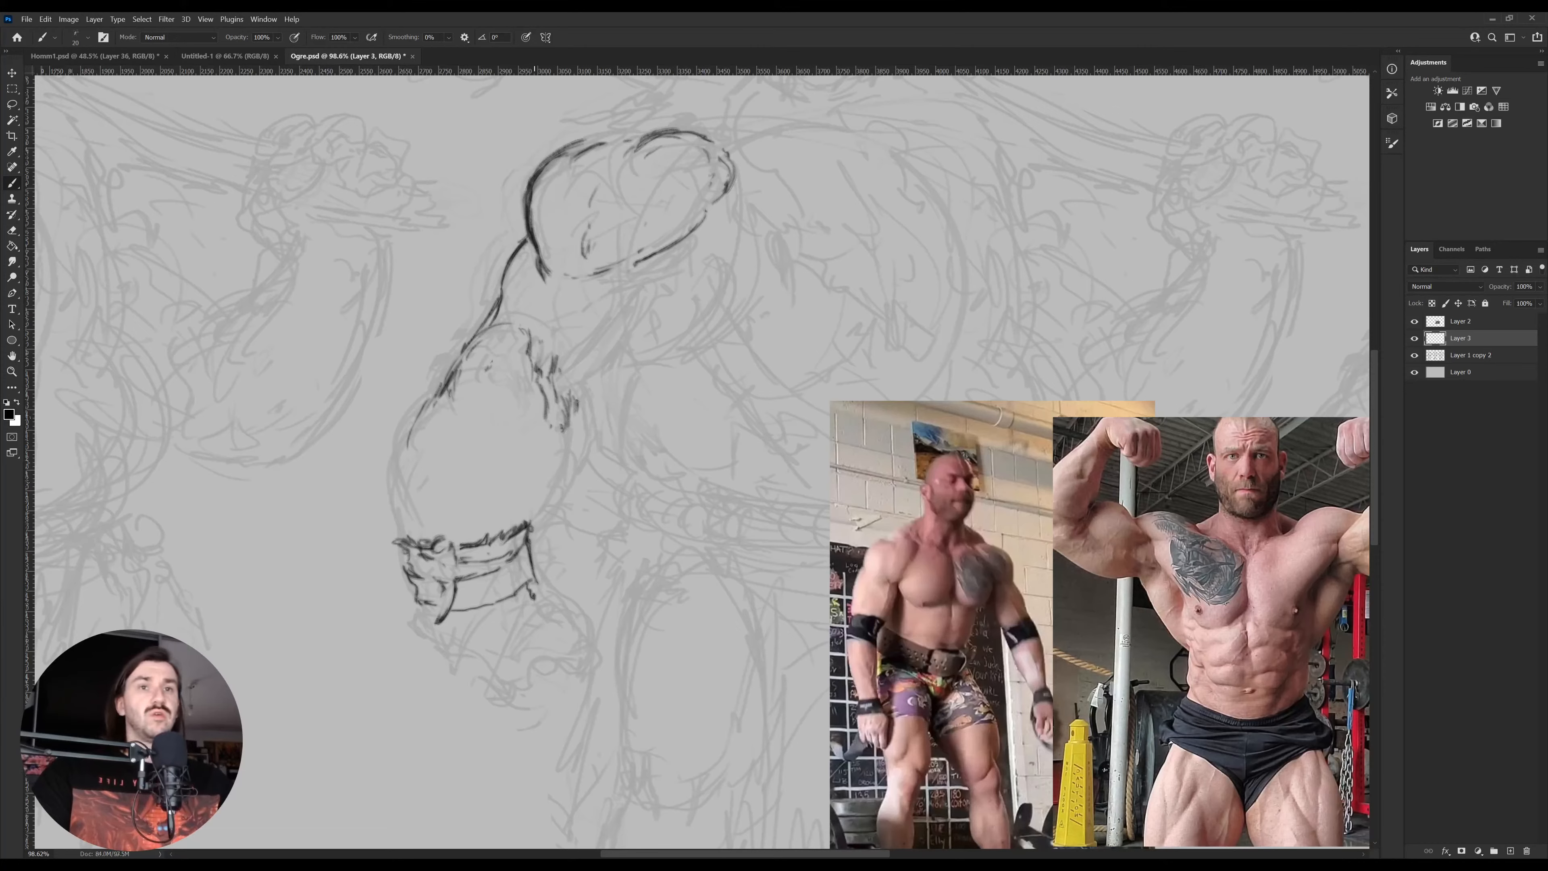
Lasso the wristband drawing, slightly stretch and skew it with Free Transform, and reposition it at the lower end of the forearm
key(l)
mouse_move(536, 517)
mouse_down()
mouse_move(427, 515)
mouse_move(450, 504)
mouse_up()
key(v)
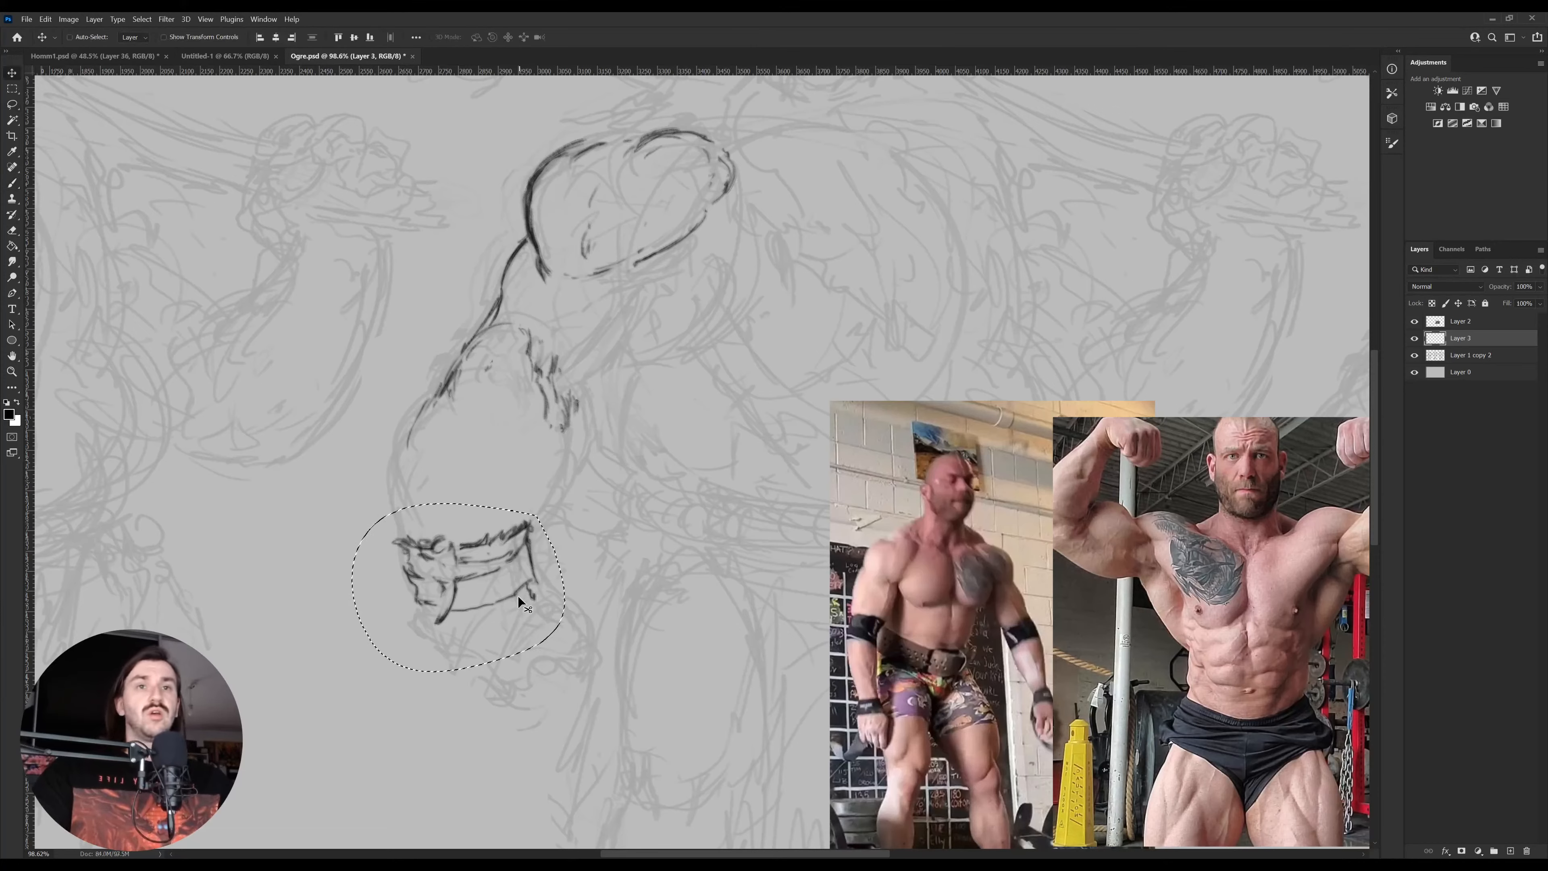
mouse_move(519, 596)
mouse_down()
mouse_move(527, 612)
mouse_move(539, 526)
mouse_move(473, 497)
mouse_up()
key(ctrl+d)
key(l)
key(ctrl+t)
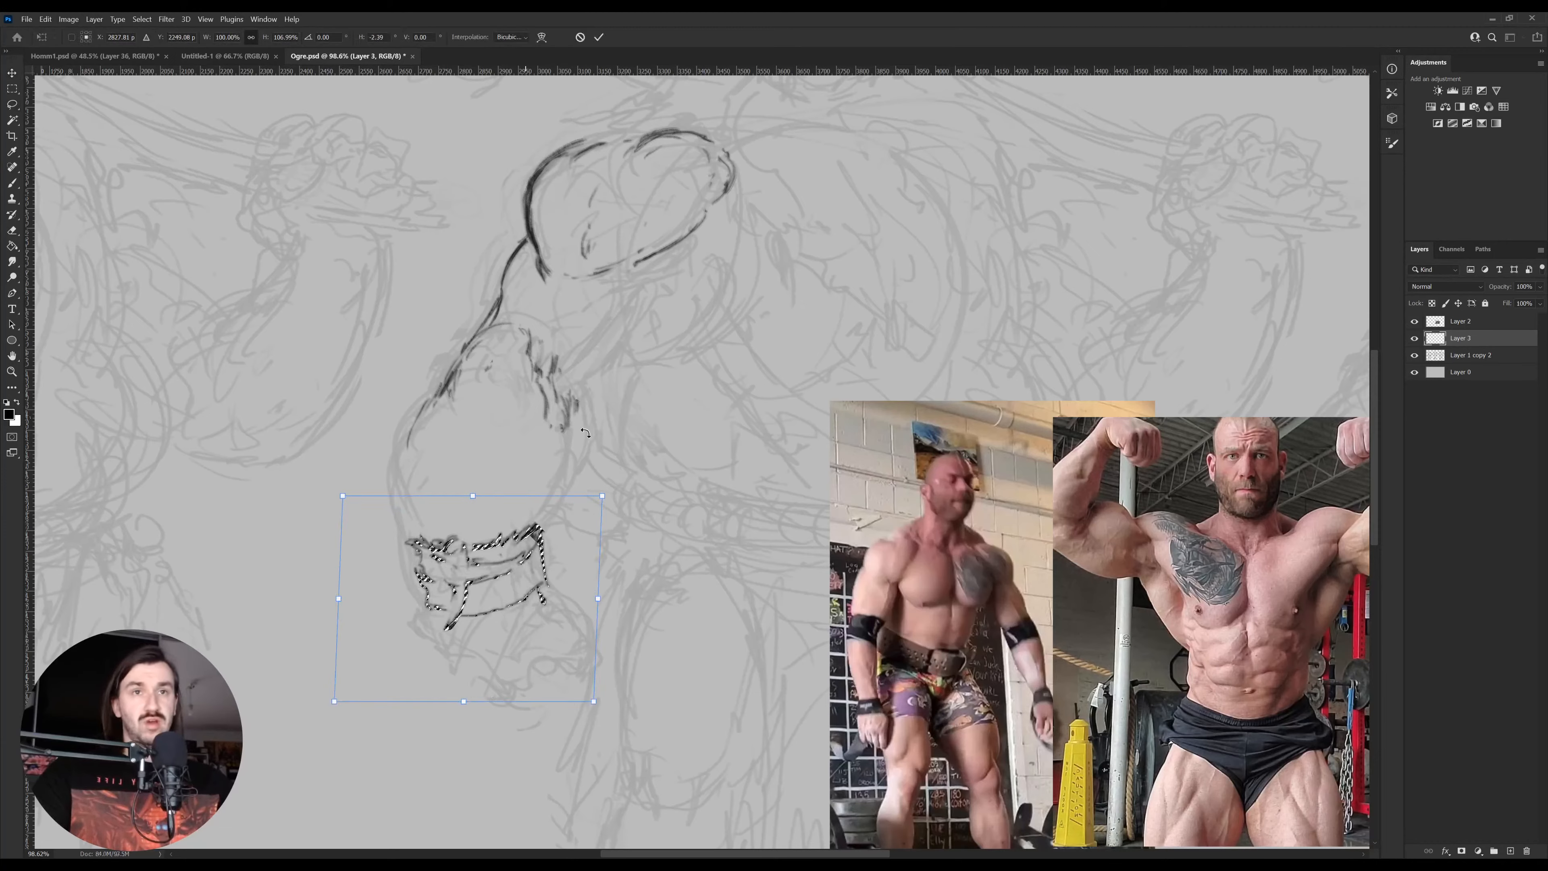
drag(609, 422, 624, 435)
key(Return)
key(v)
drag(526, 608, 510, 620)
key(ctrl+d)
Draw a short line at the inner elbow linking the forearm folds to the underside of the upper arm
key(e)
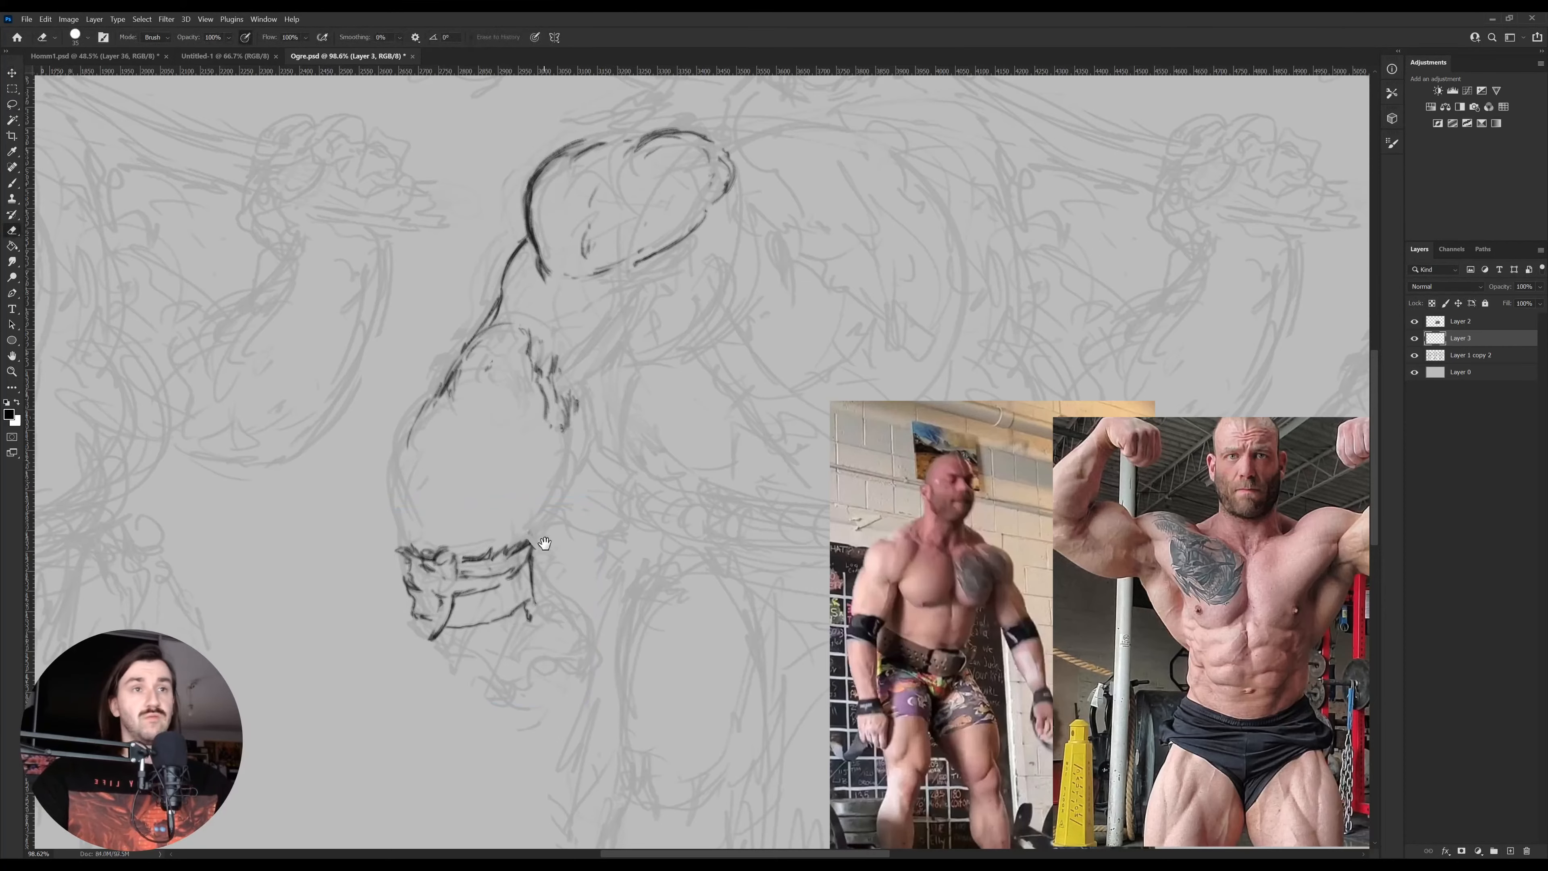
drag(538, 500, 541, 559)
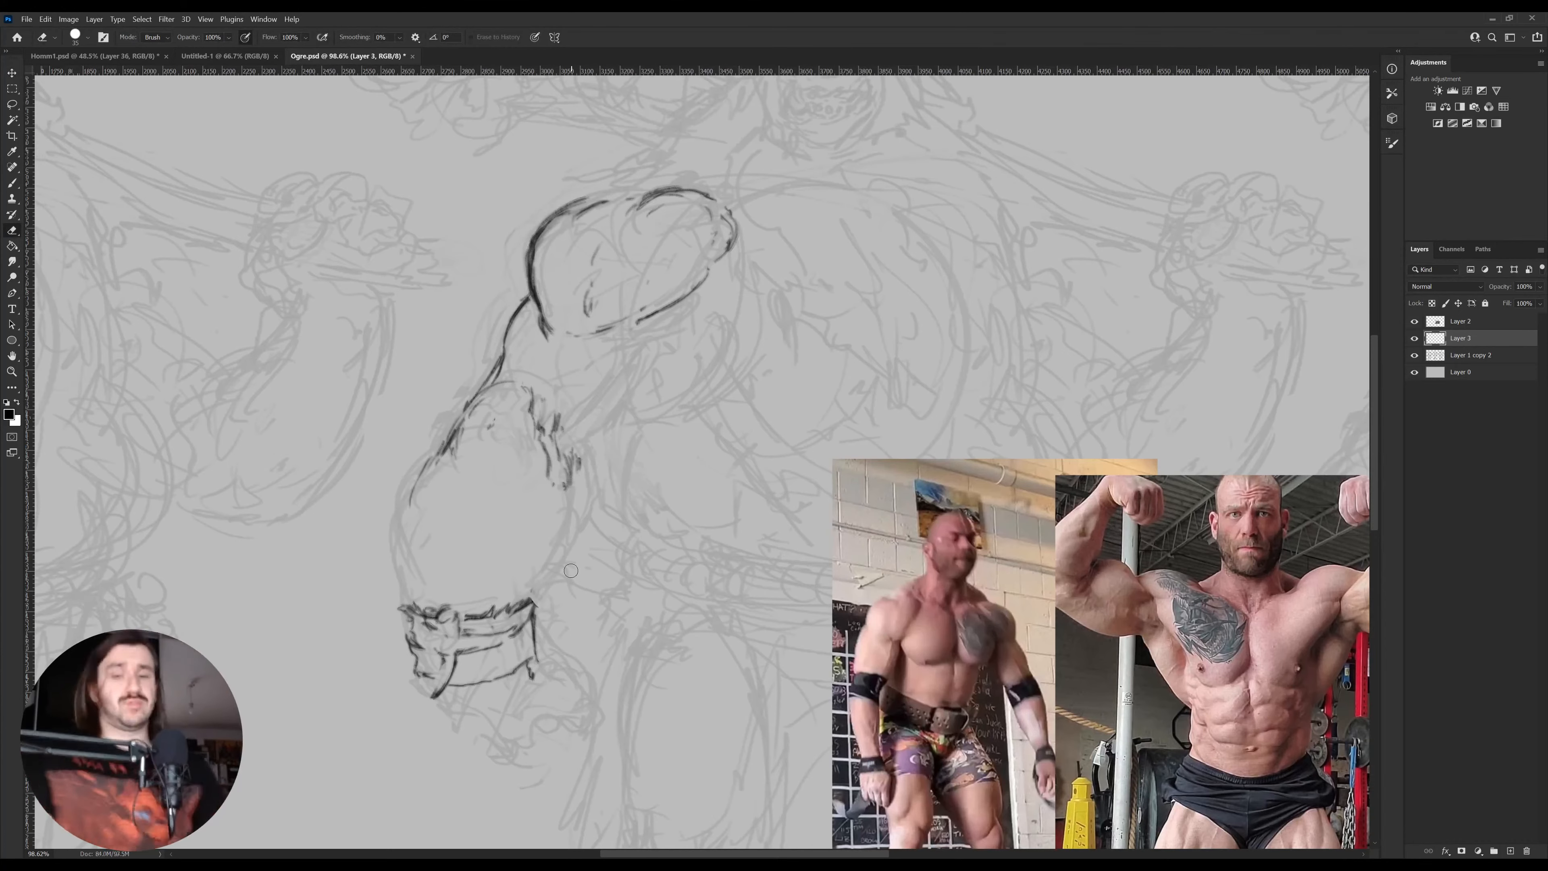
key(b)
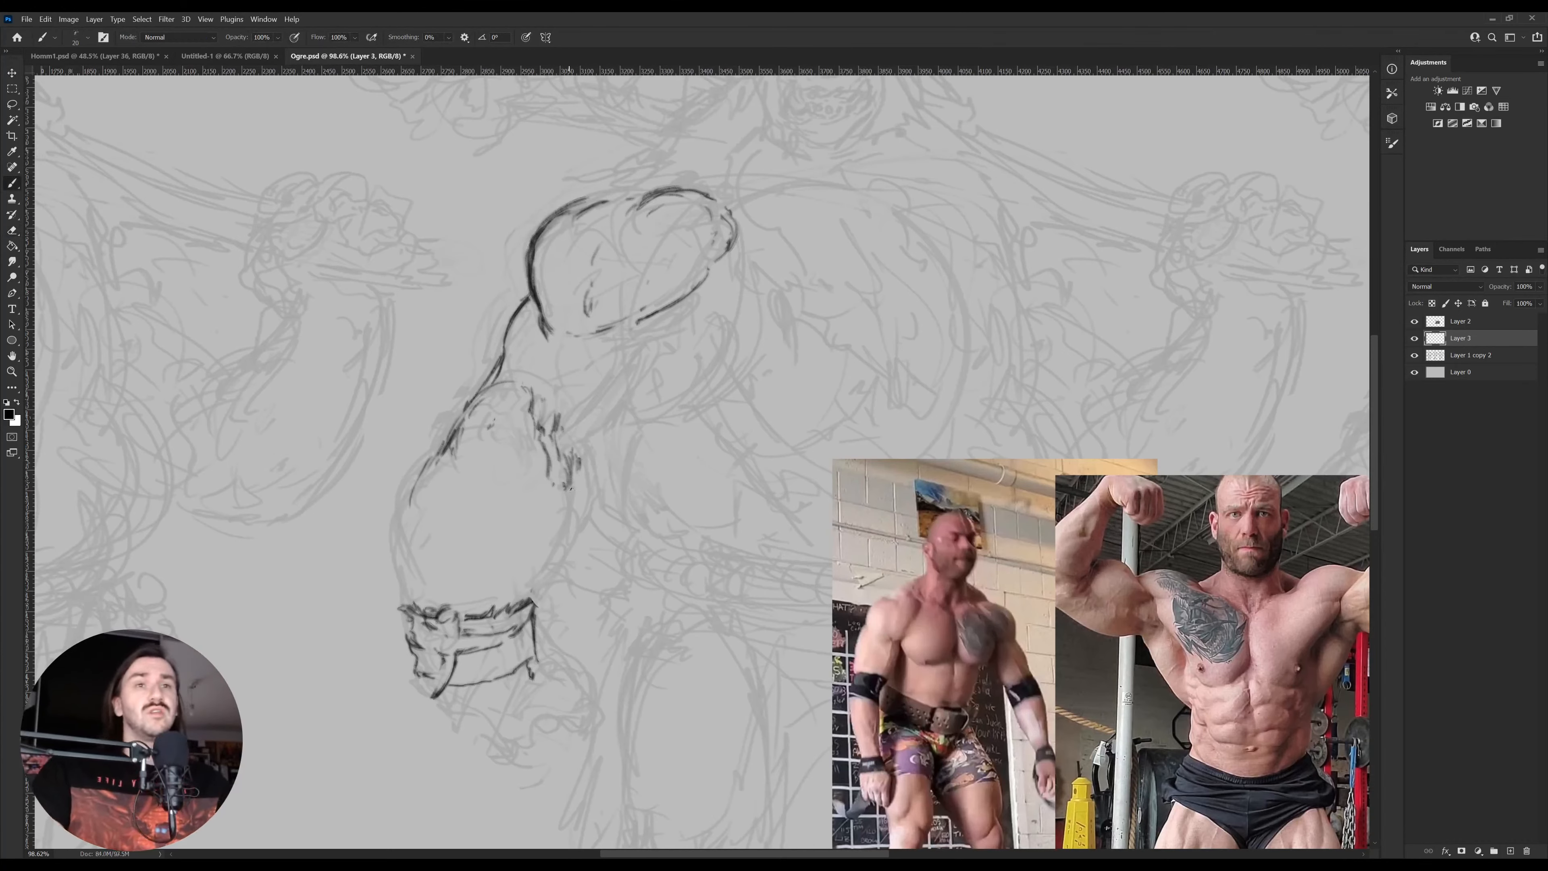
mouse_move(571, 488)
mouse_down()
mouse_move(592, 445)
mouse_move(585, 488)
mouse_up()
key(e)
key(b)
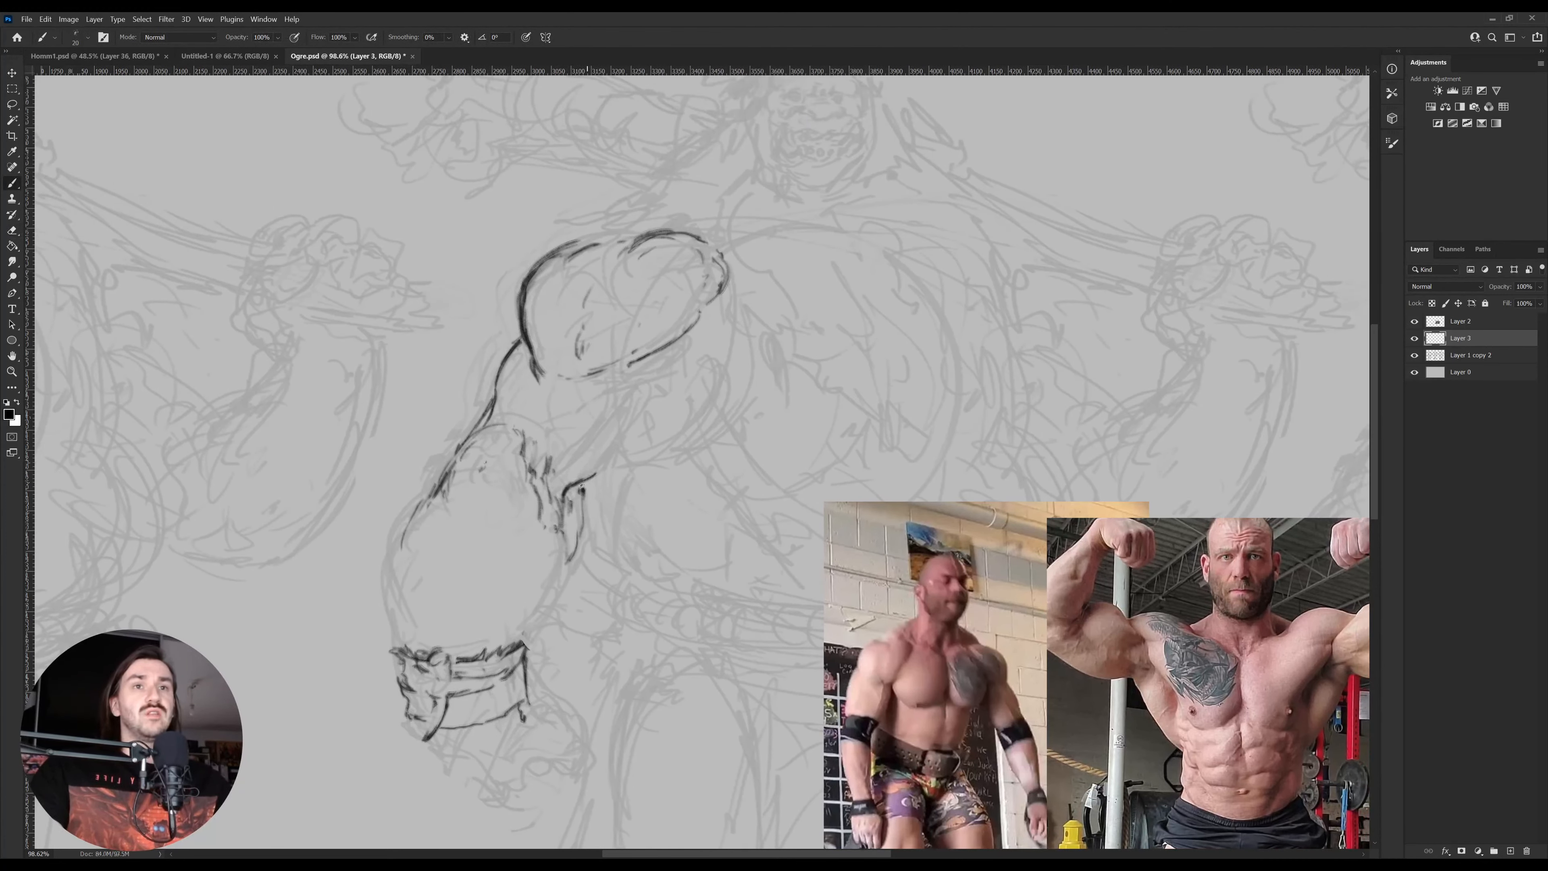
Draw the underside of the upper arm from the elbow to the armpit, with a parallel muscle line inside it
drag(592, 481, 656, 379)
key(e)
drag(626, 444, 650, 397)
key(b)
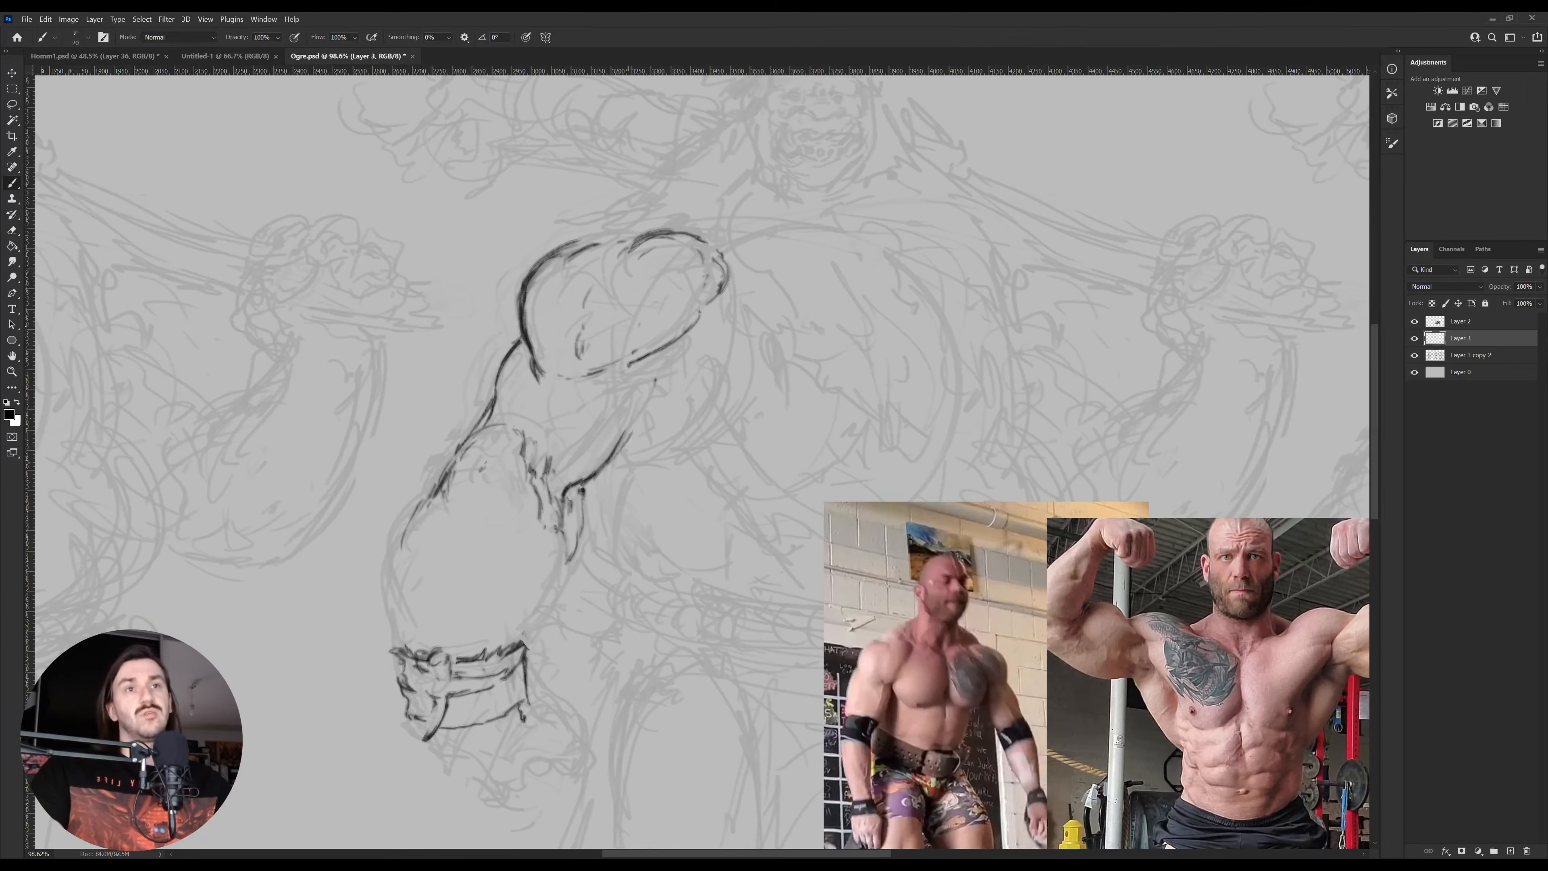
drag(614, 455, 646, 403)
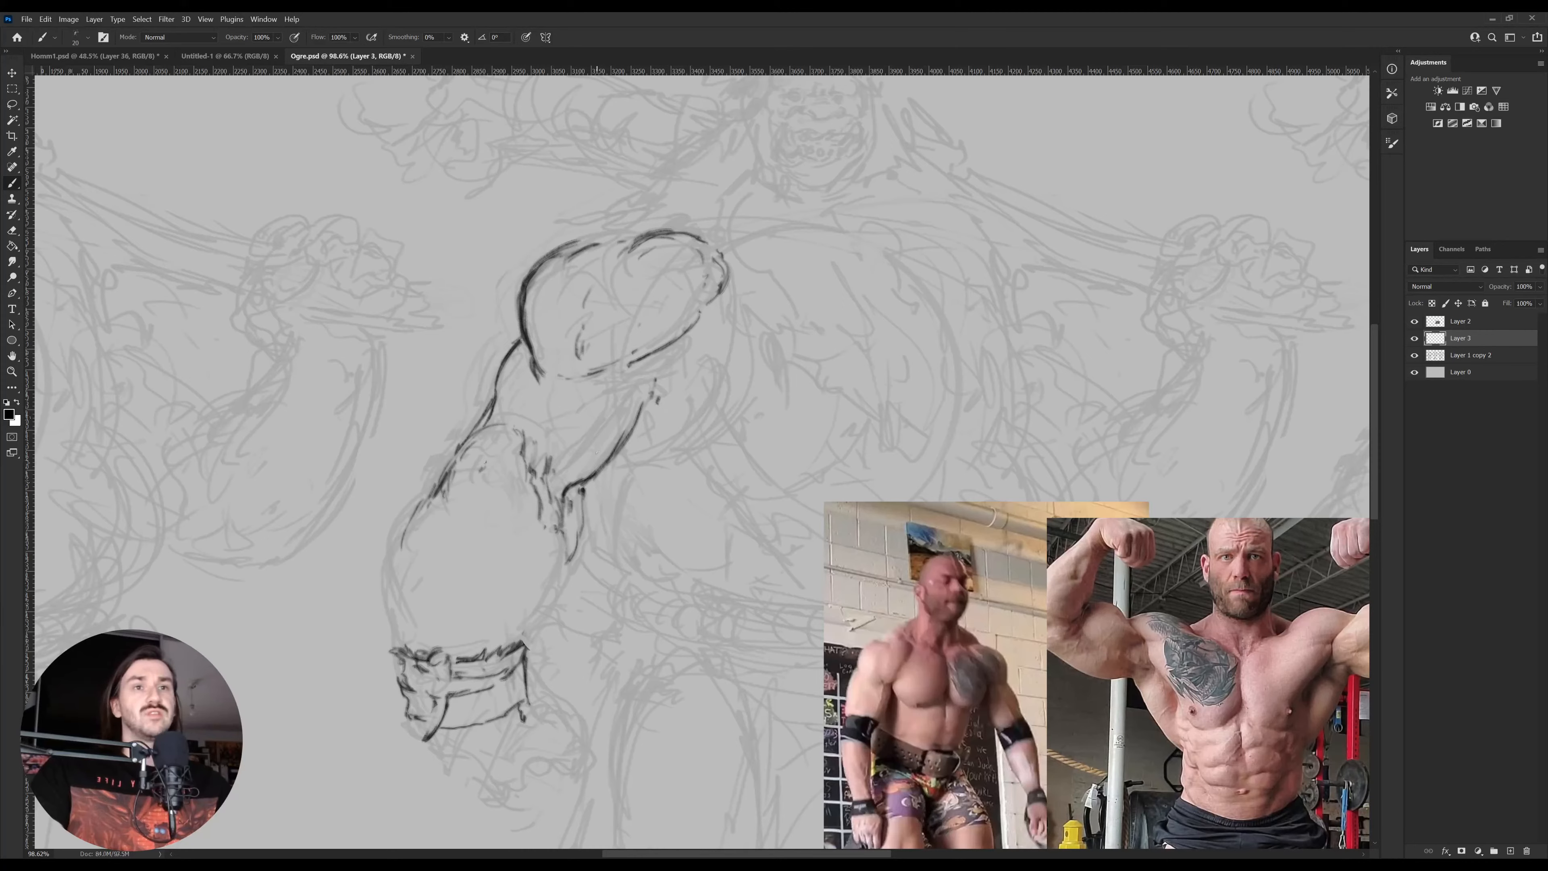
drag(578, 463, 623, 408)
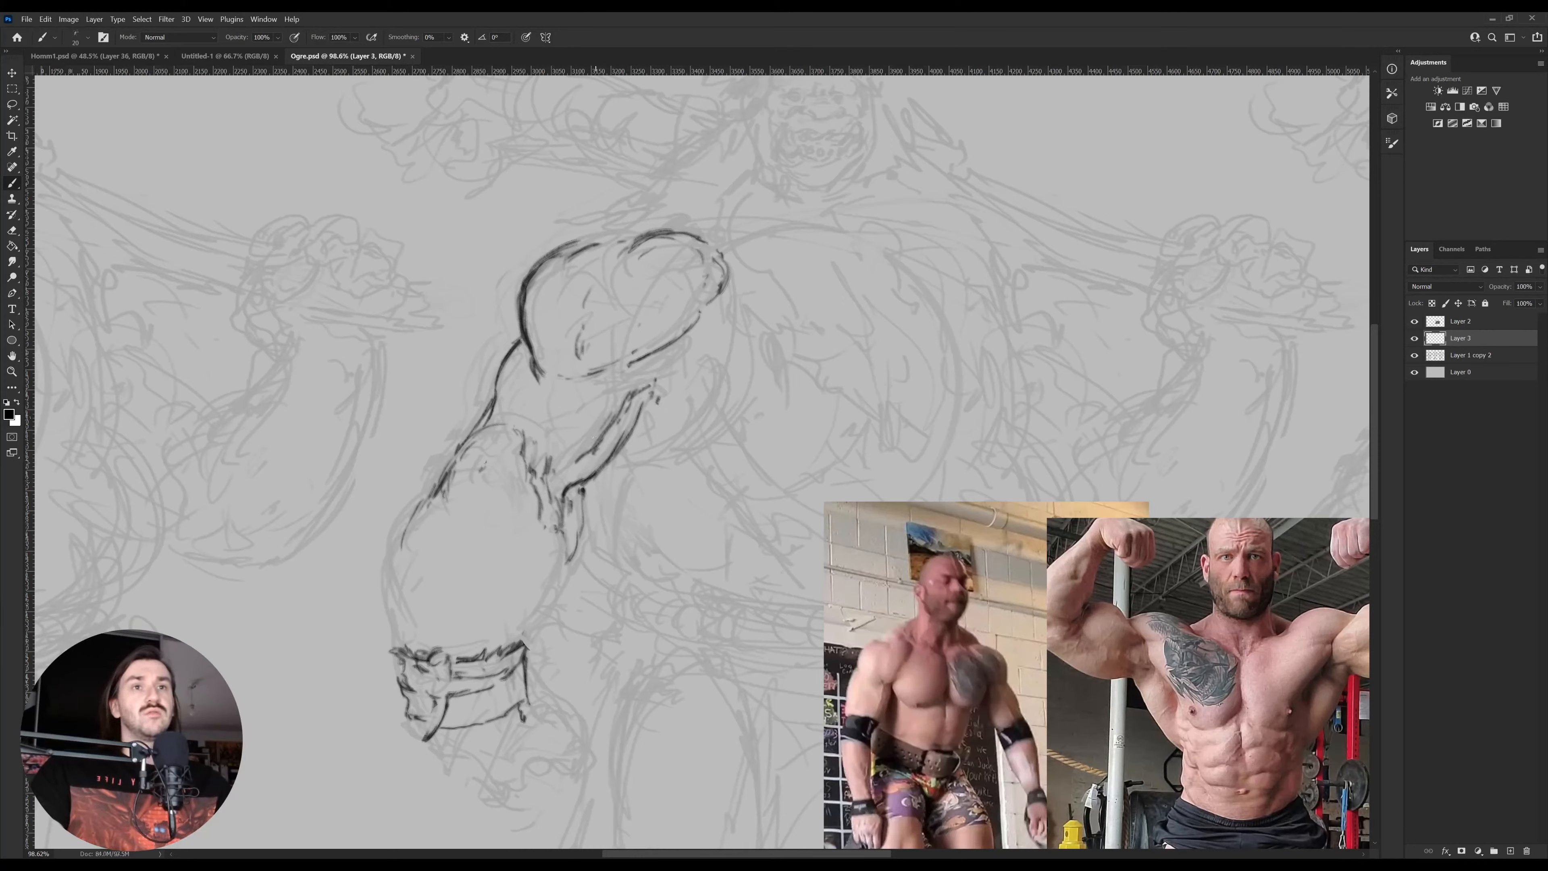
drag(588, 463, 567, 526)
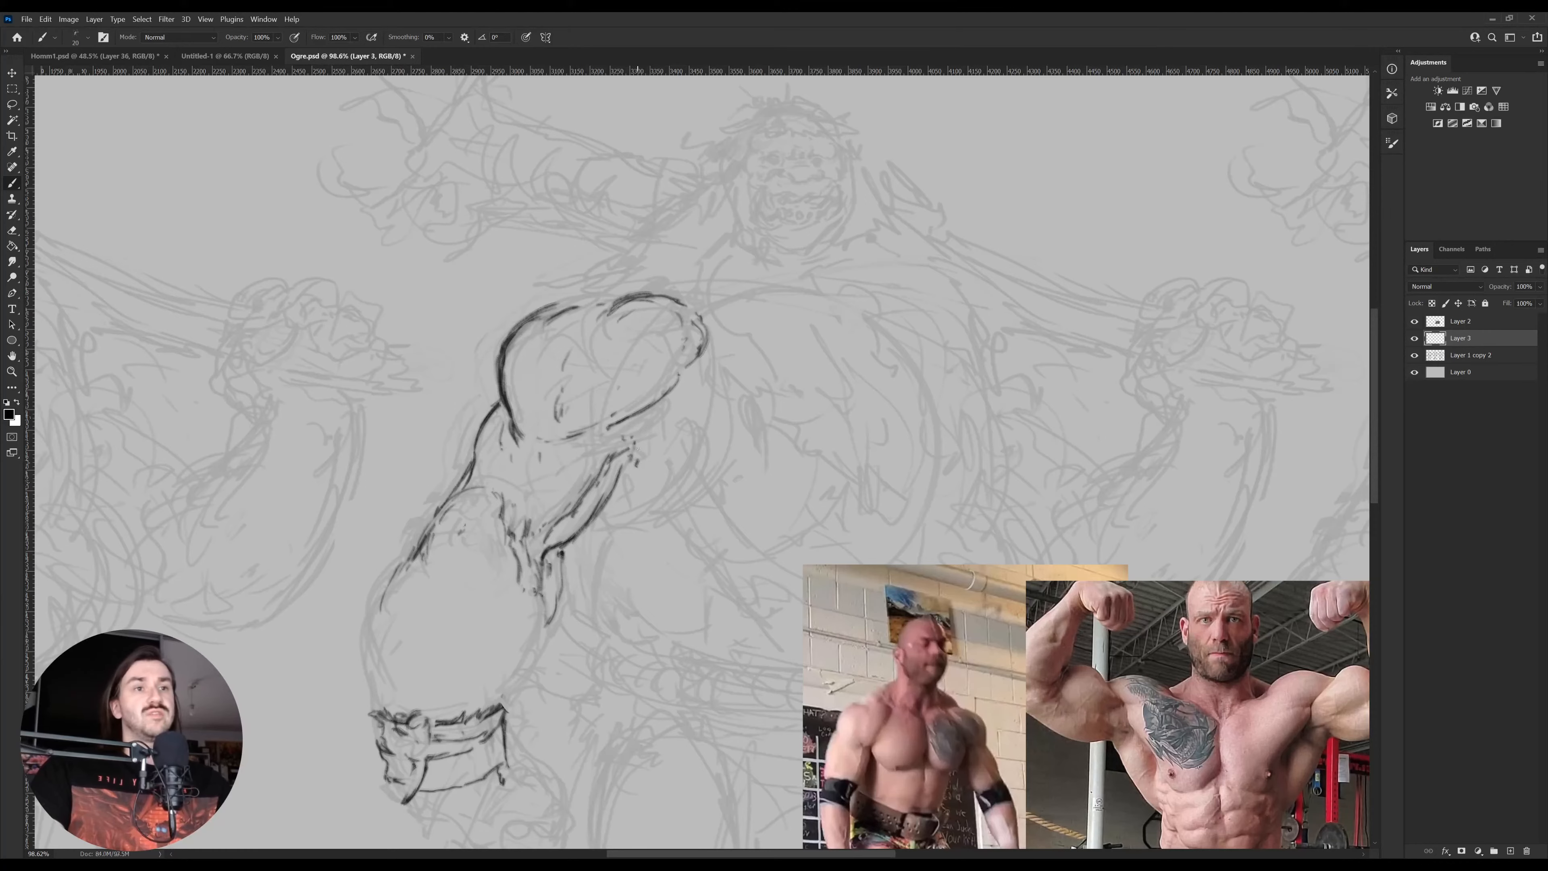
Move the bodybuilder reference photos clear of the middle ogre's torso and return to the brush on the line-art layer
mouse_move(707, 457)
mouse_down()
mouse_move(628, 434)
mouse_move(572, 446)
mouse_move(589, 455)
mouse_up()
scroll(695, 466, down, 5)
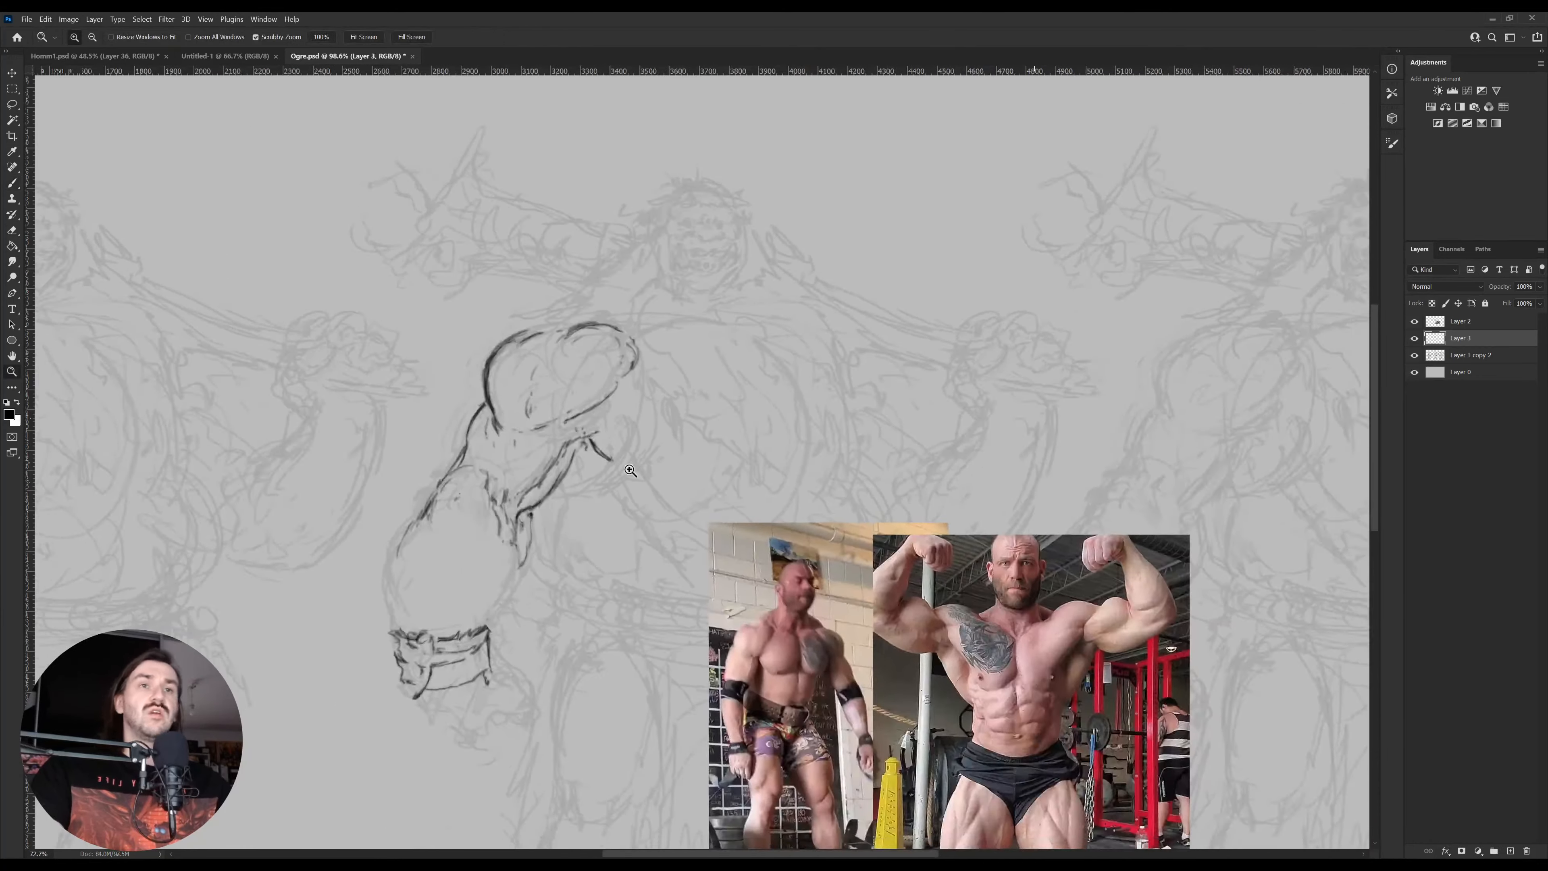
key(v)
drag(774, 583, 962, 419)
key(z)
mouse_move(570, 466)
mouse_down()
mouse_move(712, 439)
mouse_move(638, 453)
mouse_up()
key(v)
ctrl+click(710, 458)
key(b)
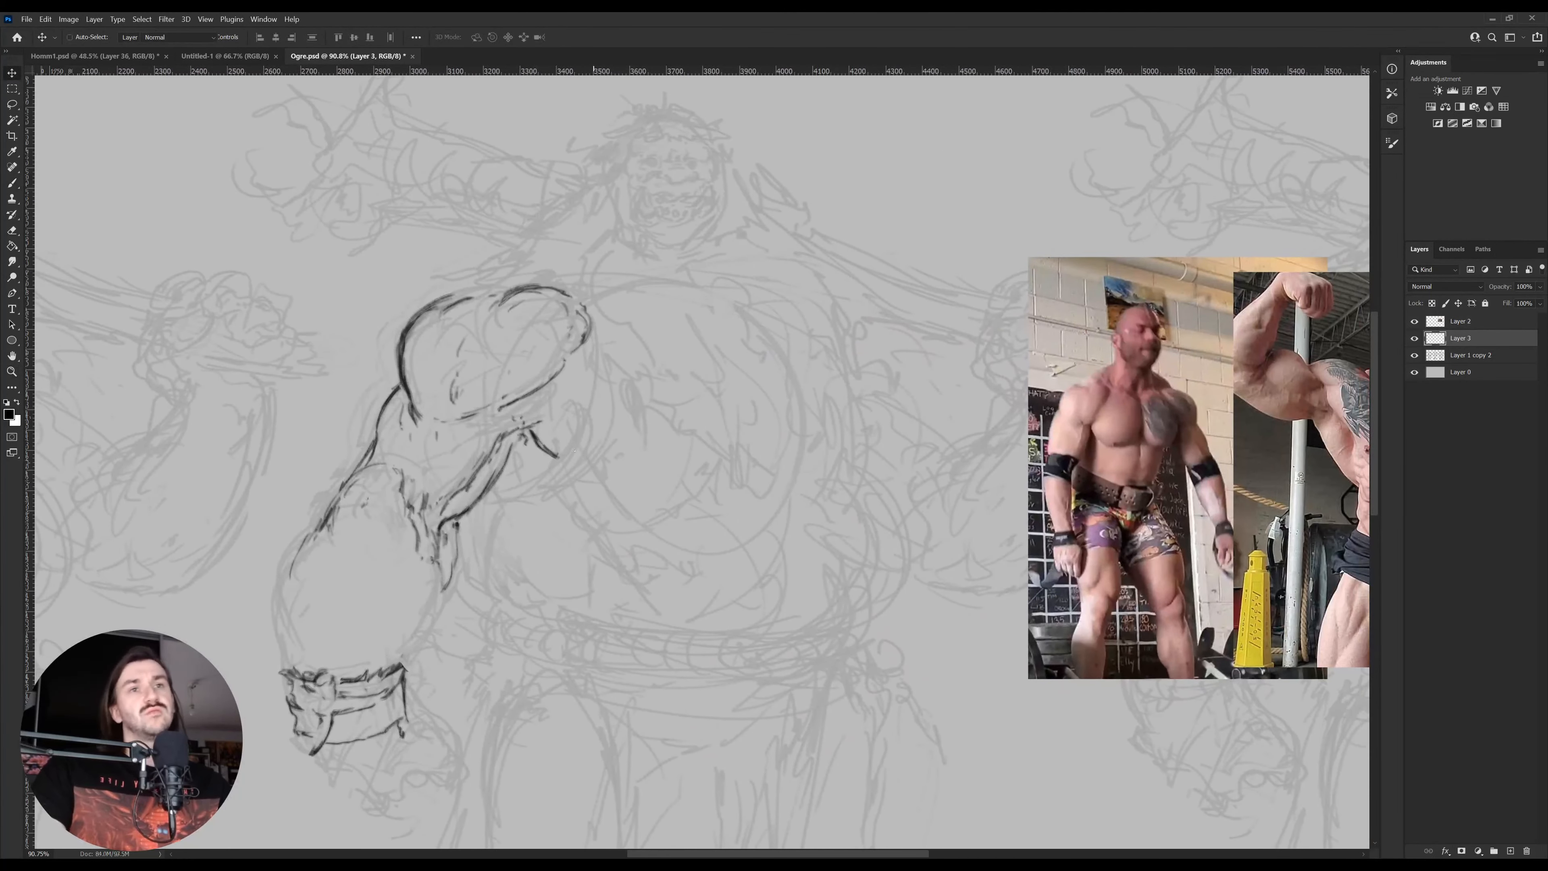
Draw the curved lower edge of the middle ogre's chest muscle from the armpit inward, cleaning up and darkening the line
drag(540, 432, 567, 460)
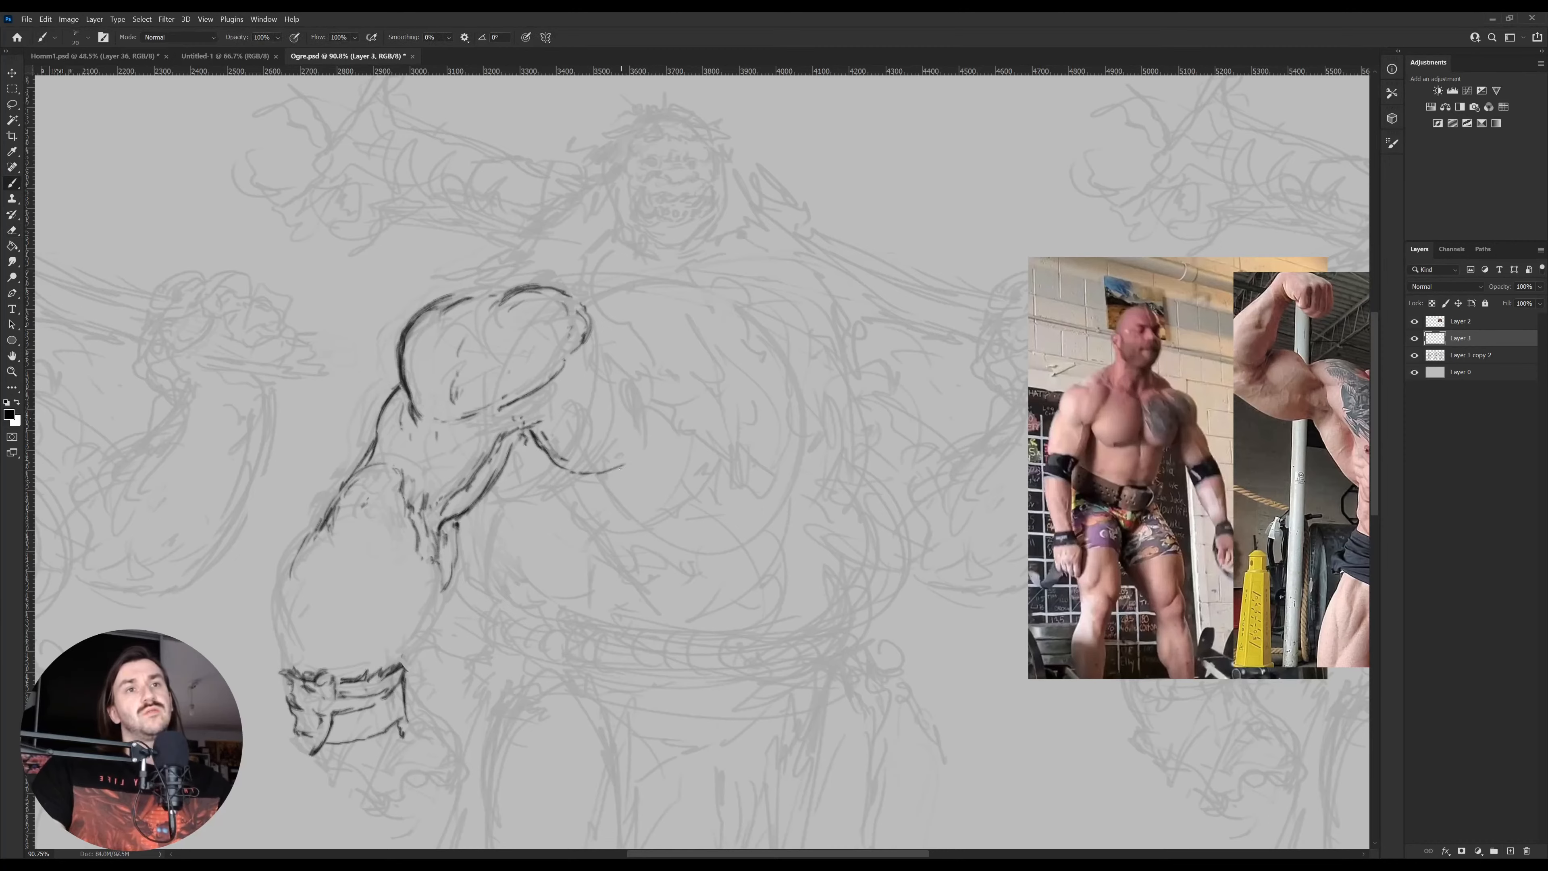
drag(675, 409, 632, 477)
key(e)
key(b)
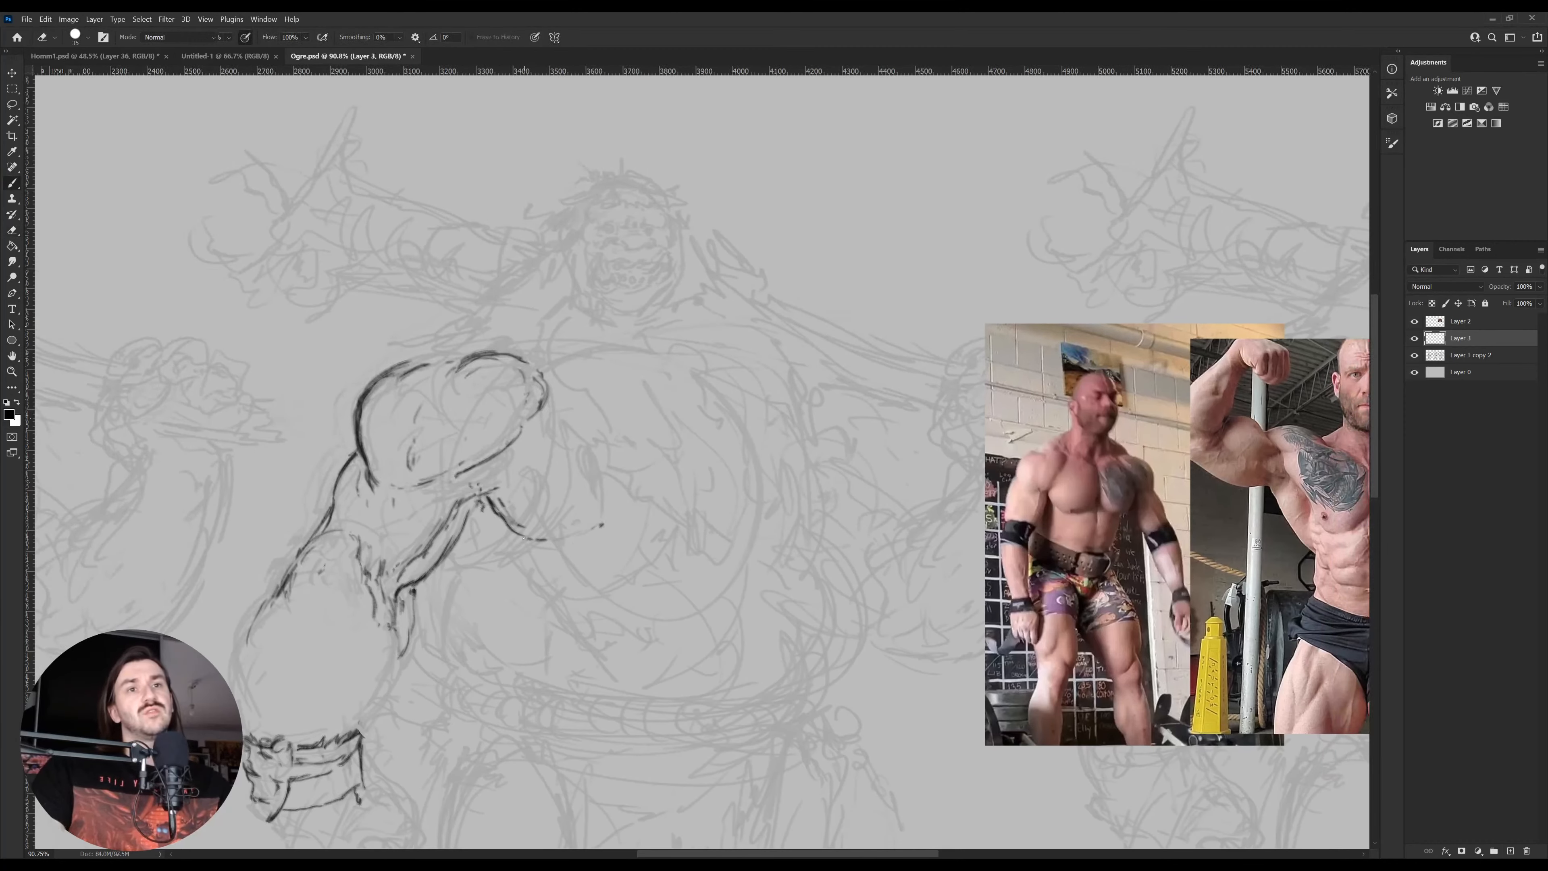
drag(534, 541, 592, 528)
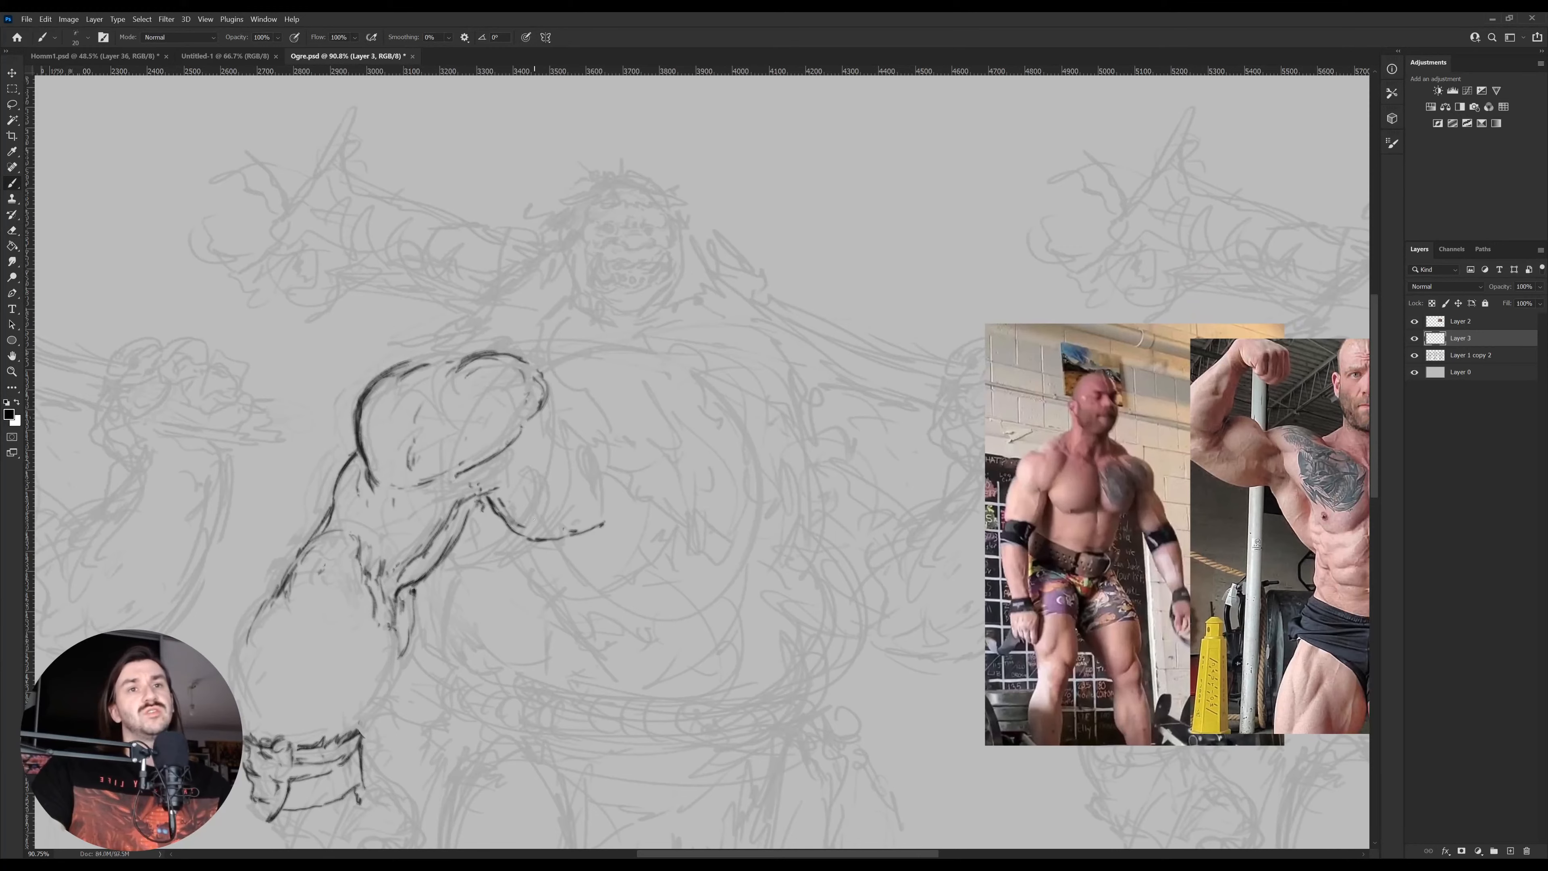
key(b)
drag(495, 507, 504, 523)
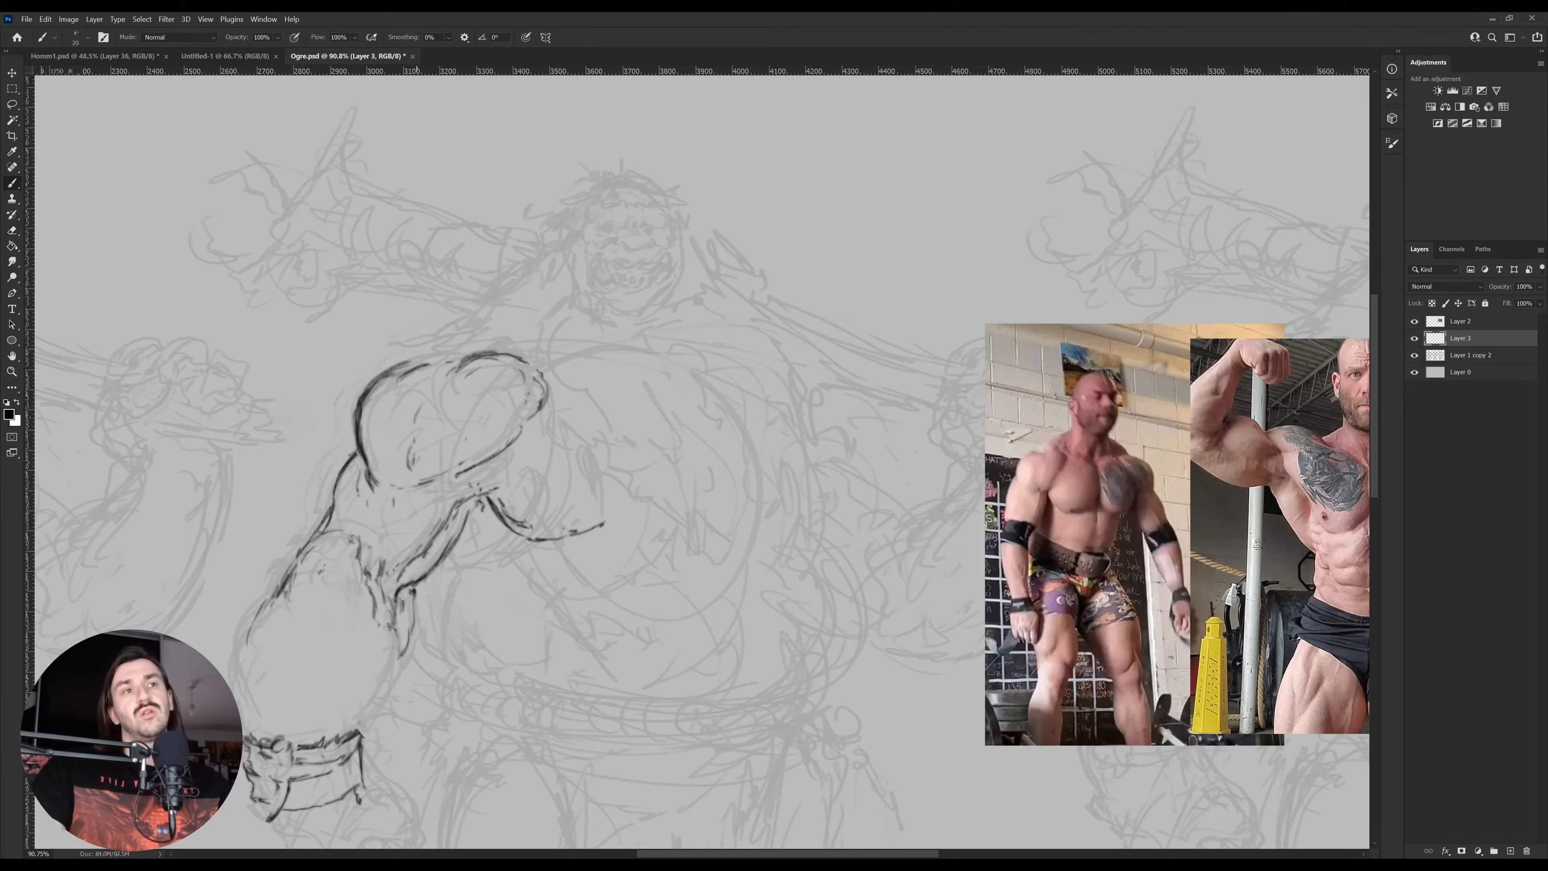
Examine the chest, shoulder and armpit muscles in the bodybuilder reference photos up close
drag(1138, 518, 907, 512)
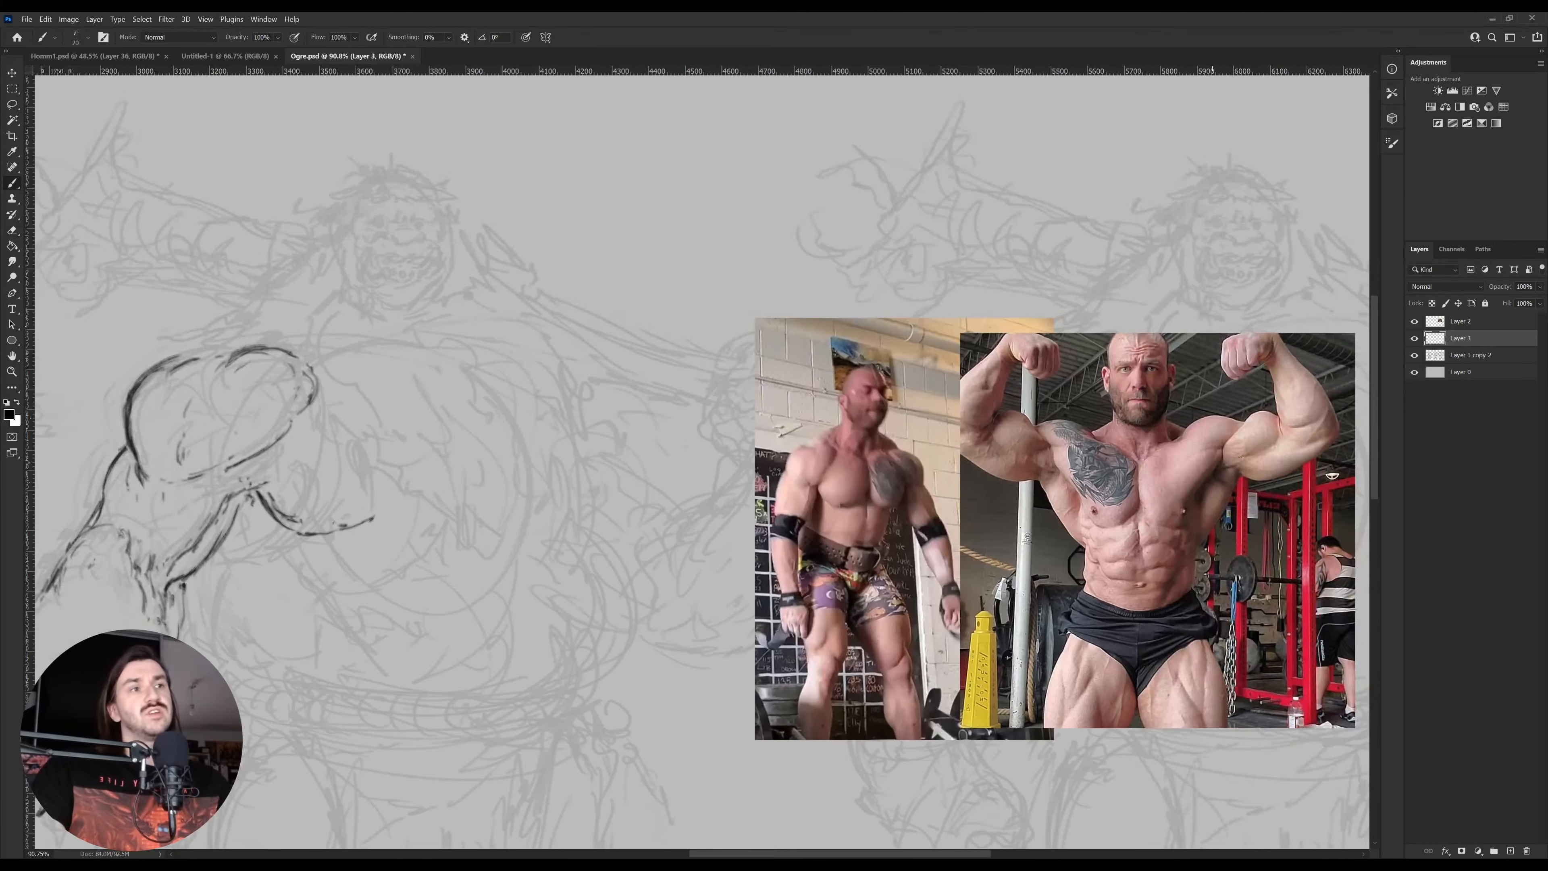
key(z)
drag(1220, 428, 1305, 436)
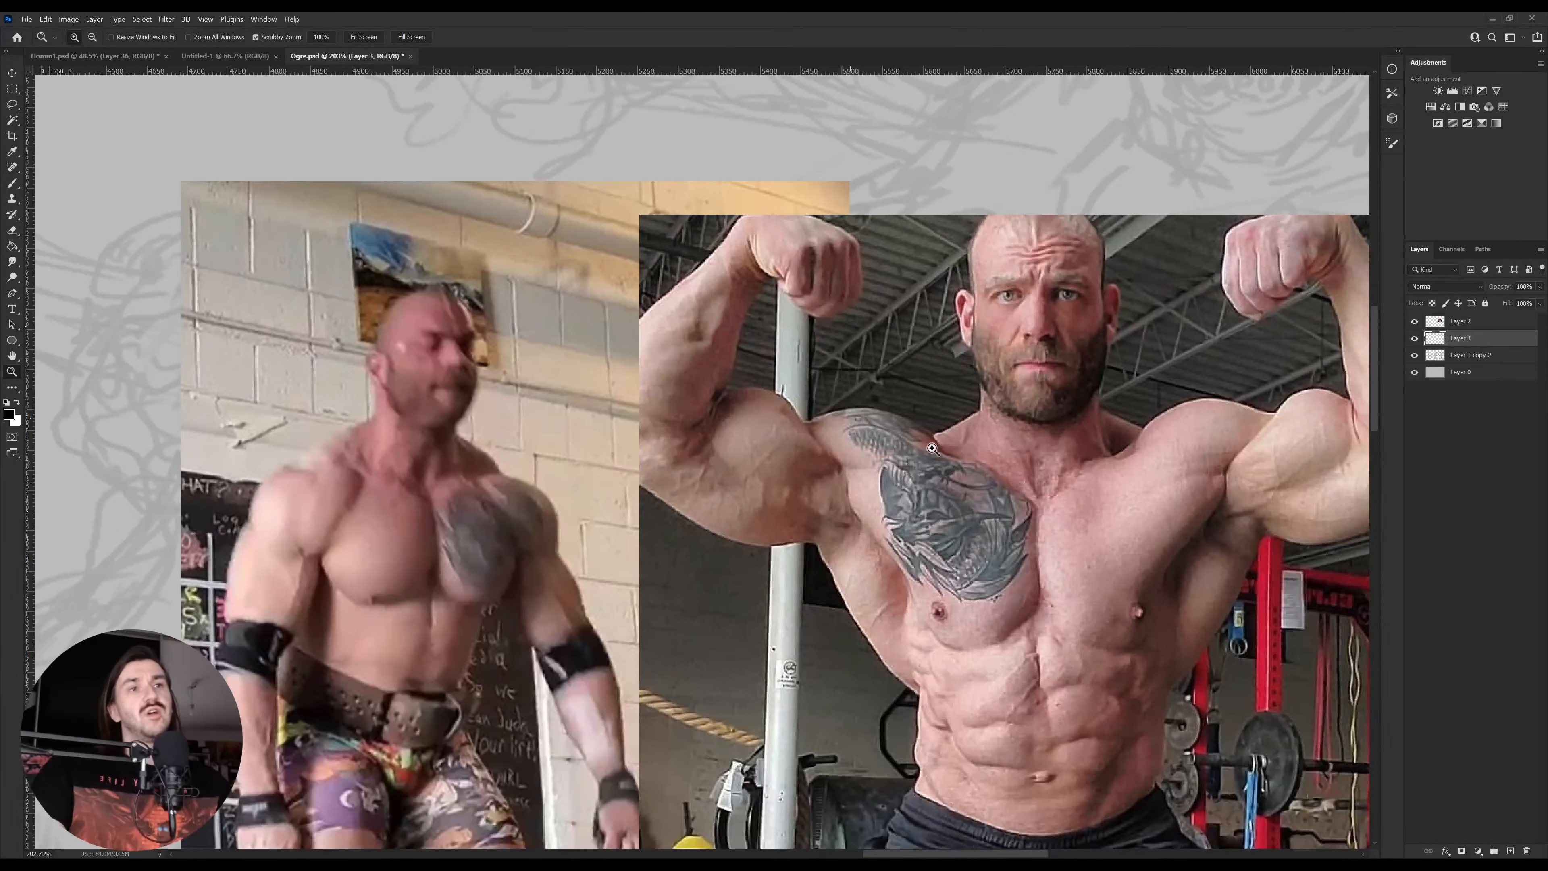
drag(1161, 425, 771, 390)
drag(978, 429, 933, 436)
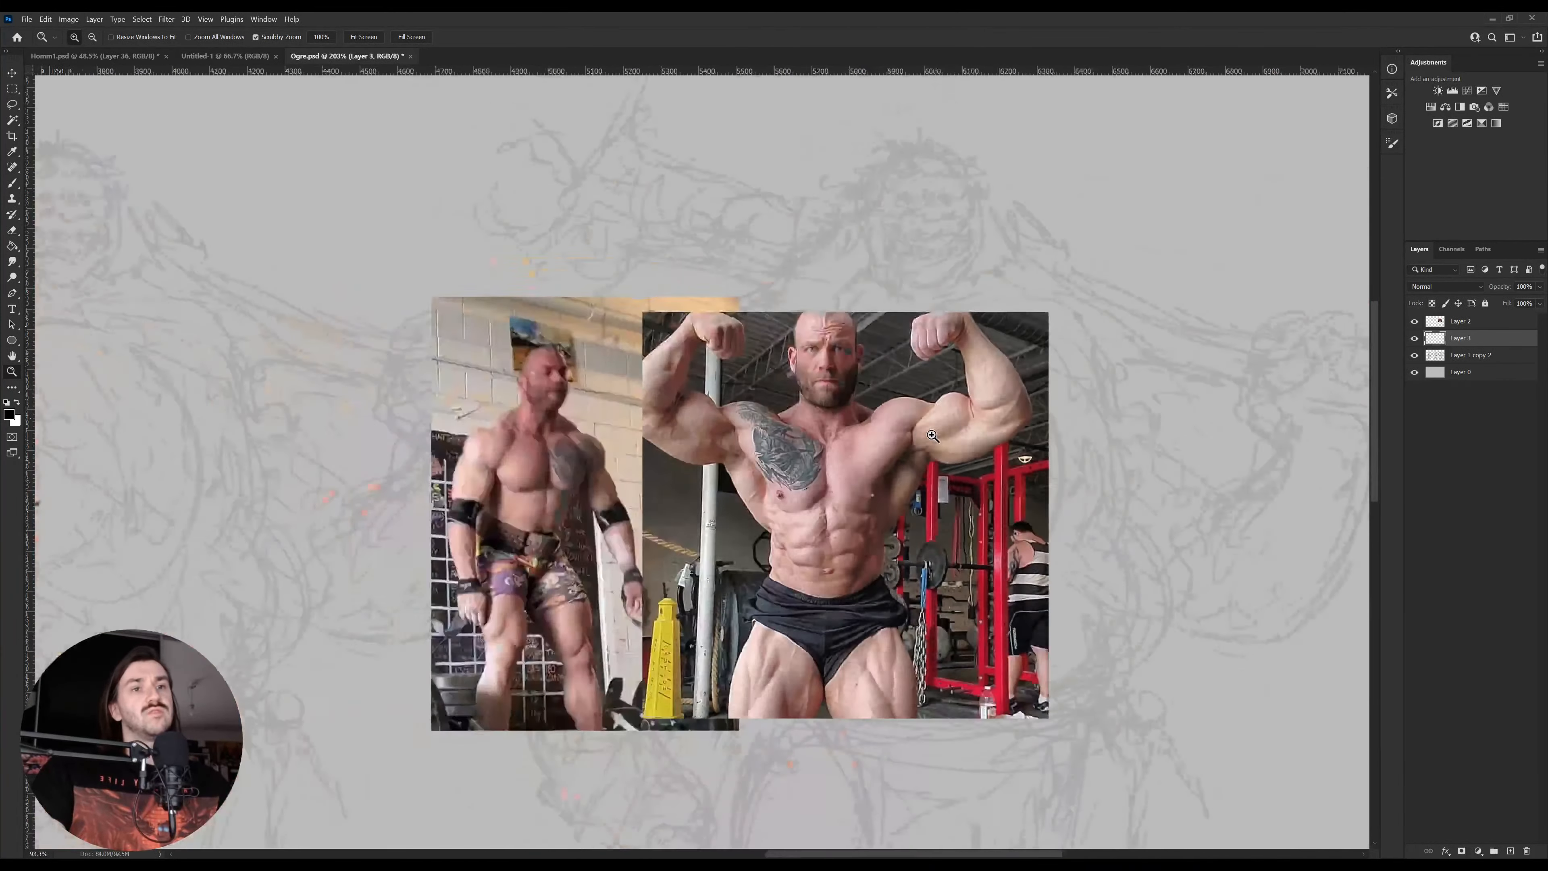
drag(503, 486, 716, 496)
mouse_move(320, 501)
mouse_down()
mouse_move(567, 512)
mouse_move(577, 463)
mouse_up()
key(b)
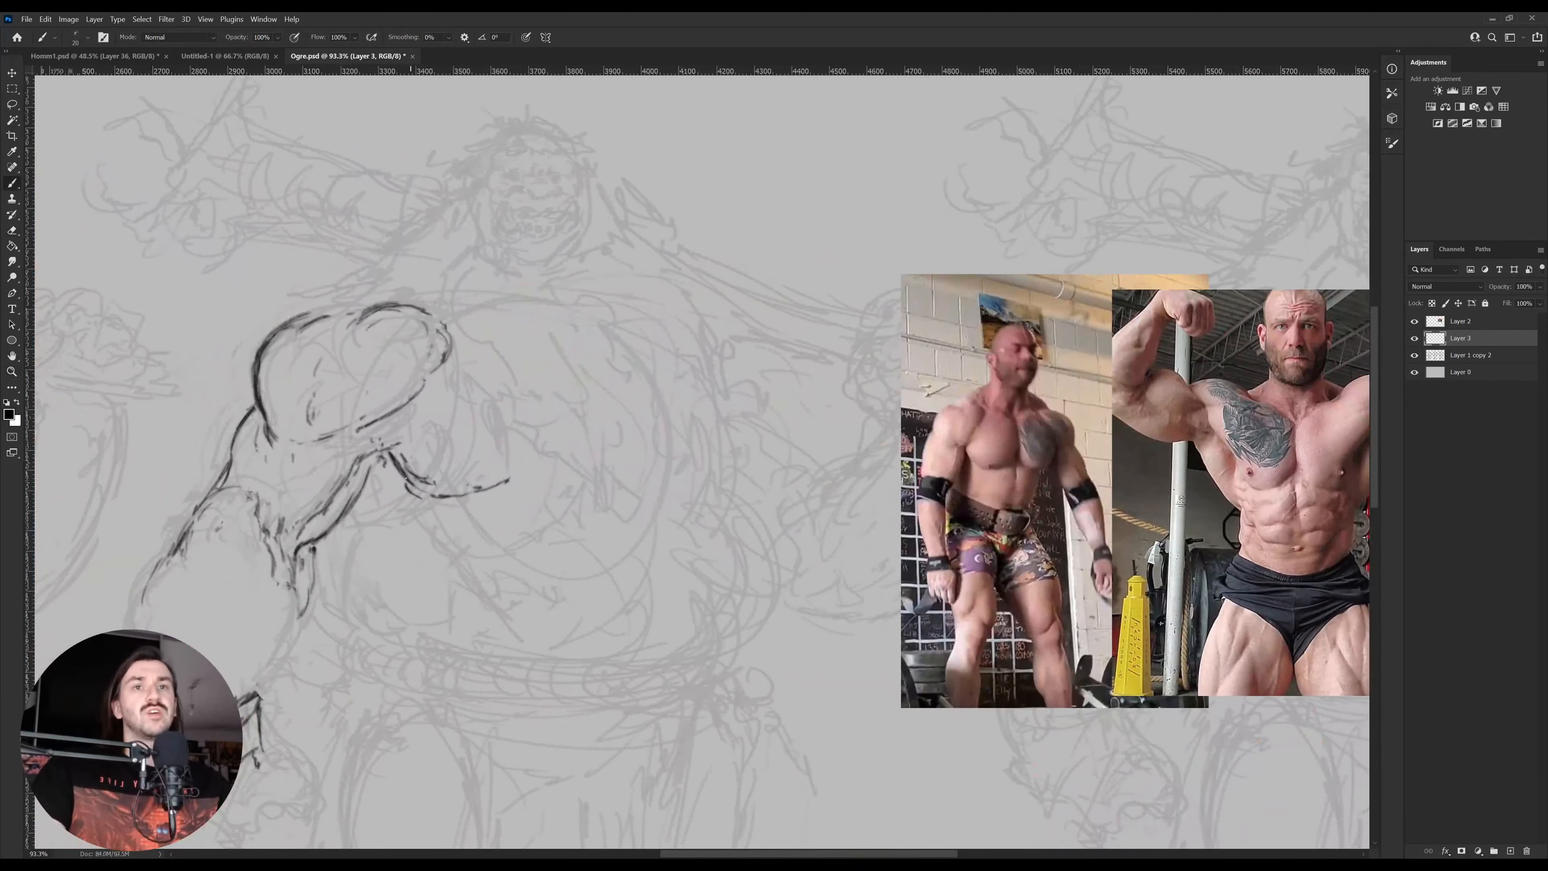
Sketch the chest muscle's upper contour from the shoulder with short strokes, removing the stroke that runs down its inner side
drag(406, 481, 423, 501)
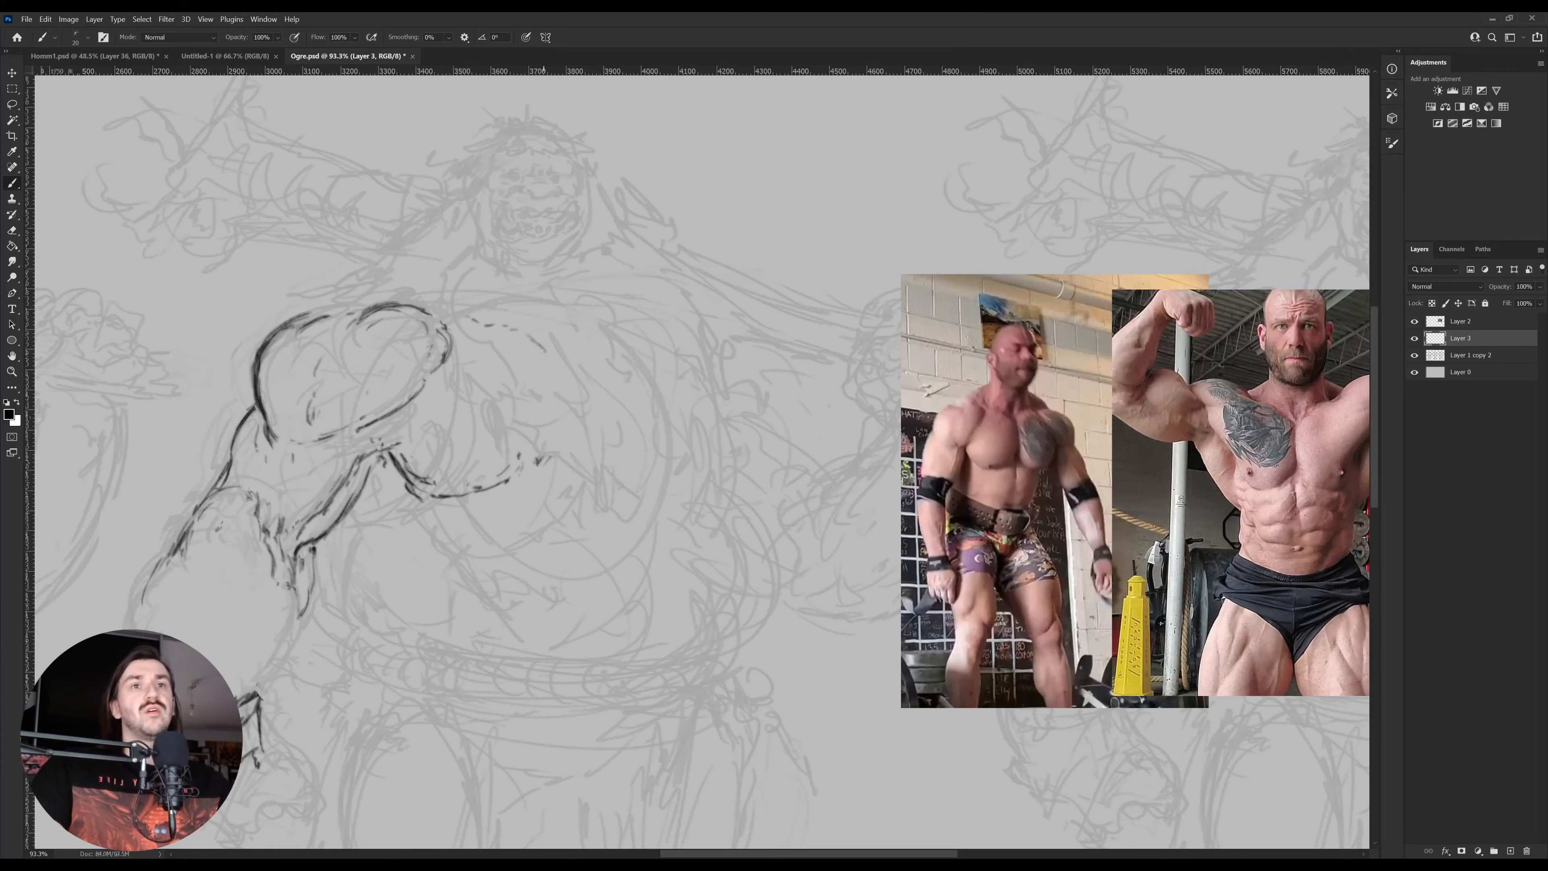
drag(554, 348, 566, 370)
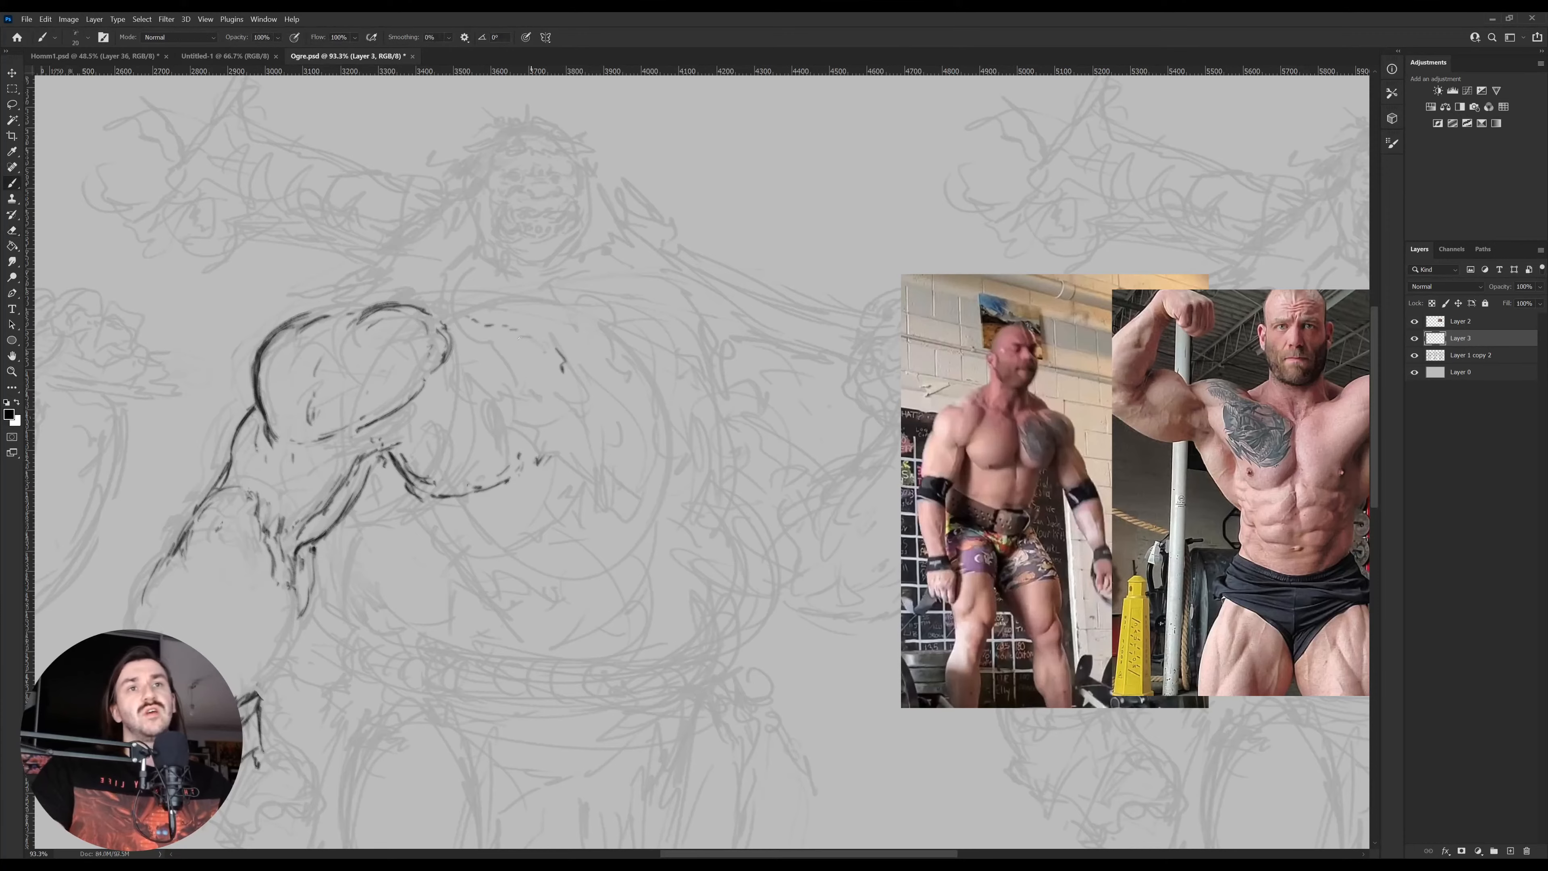
mouse_move(517, 335)
mouse_down()
mouse_move(563, 357)
mouse_move(573, 414)
mouse_up()
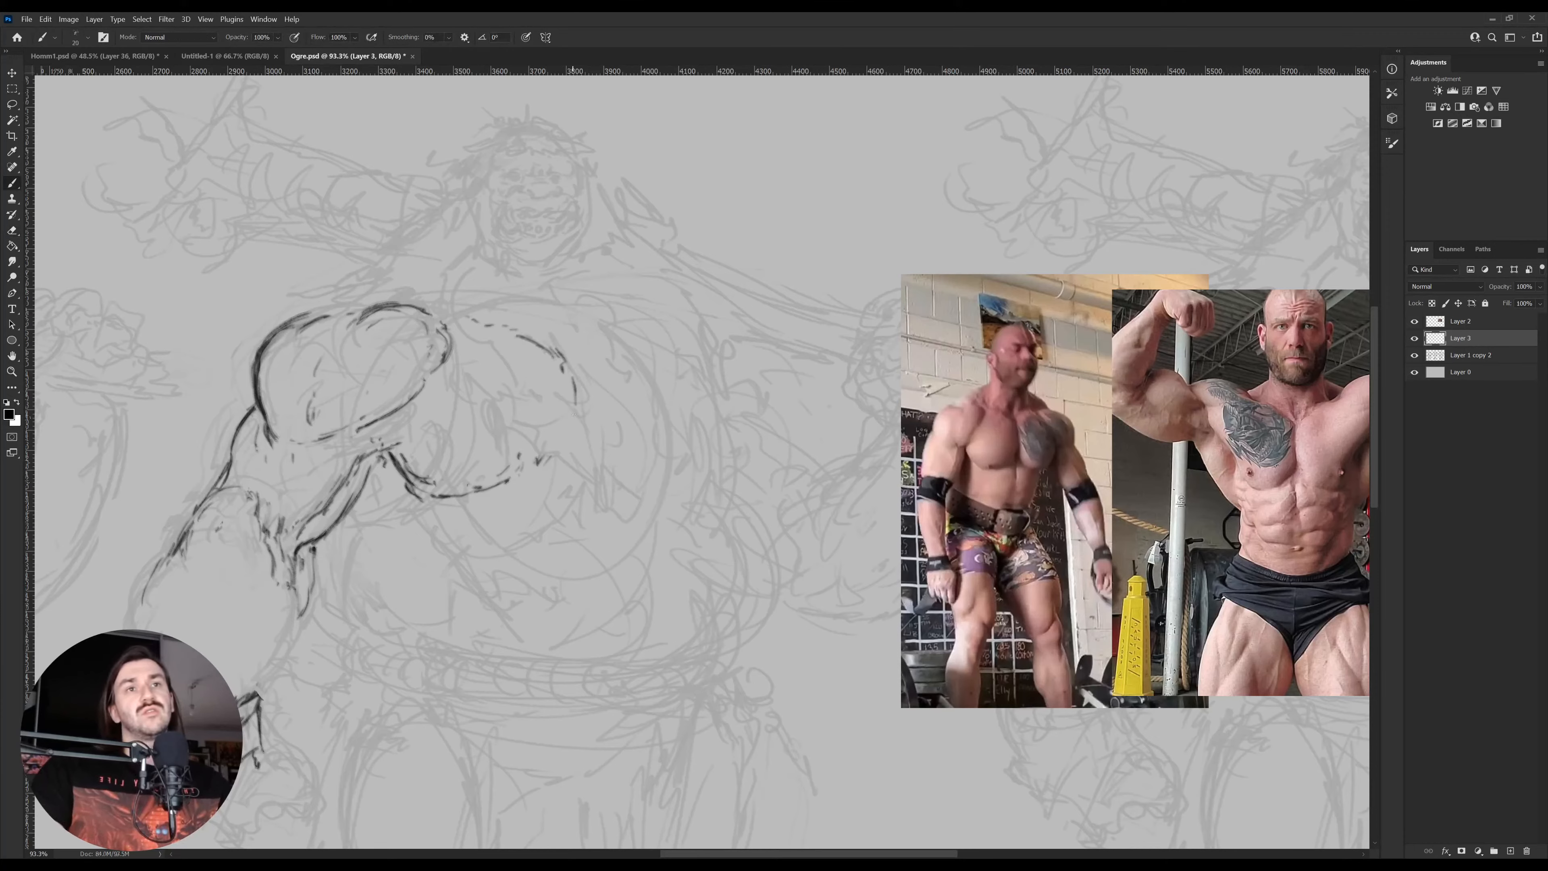
key(e)
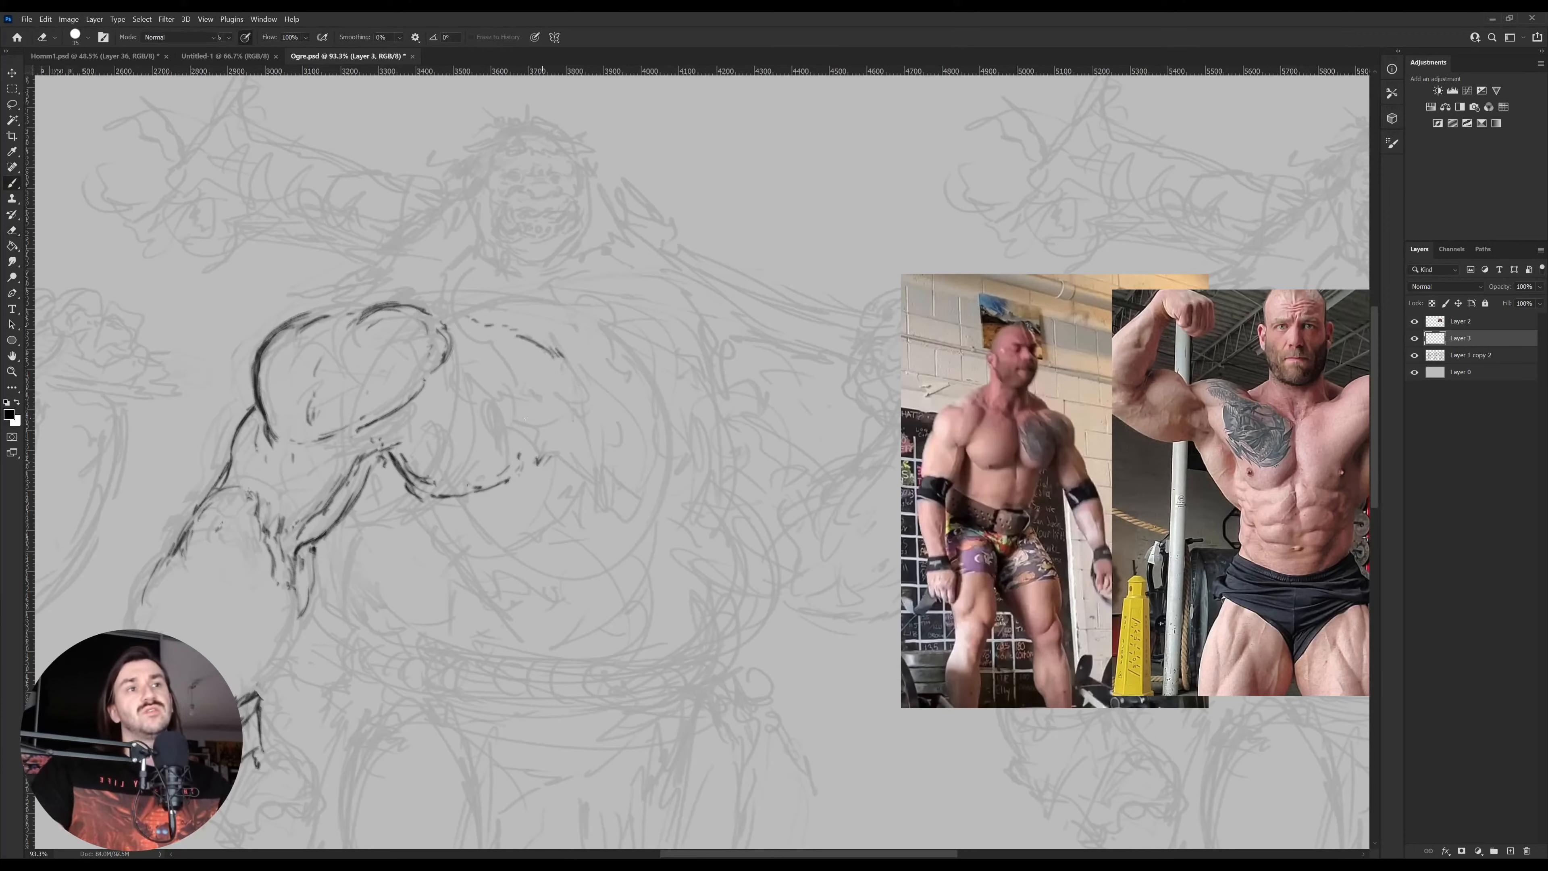
key(b)
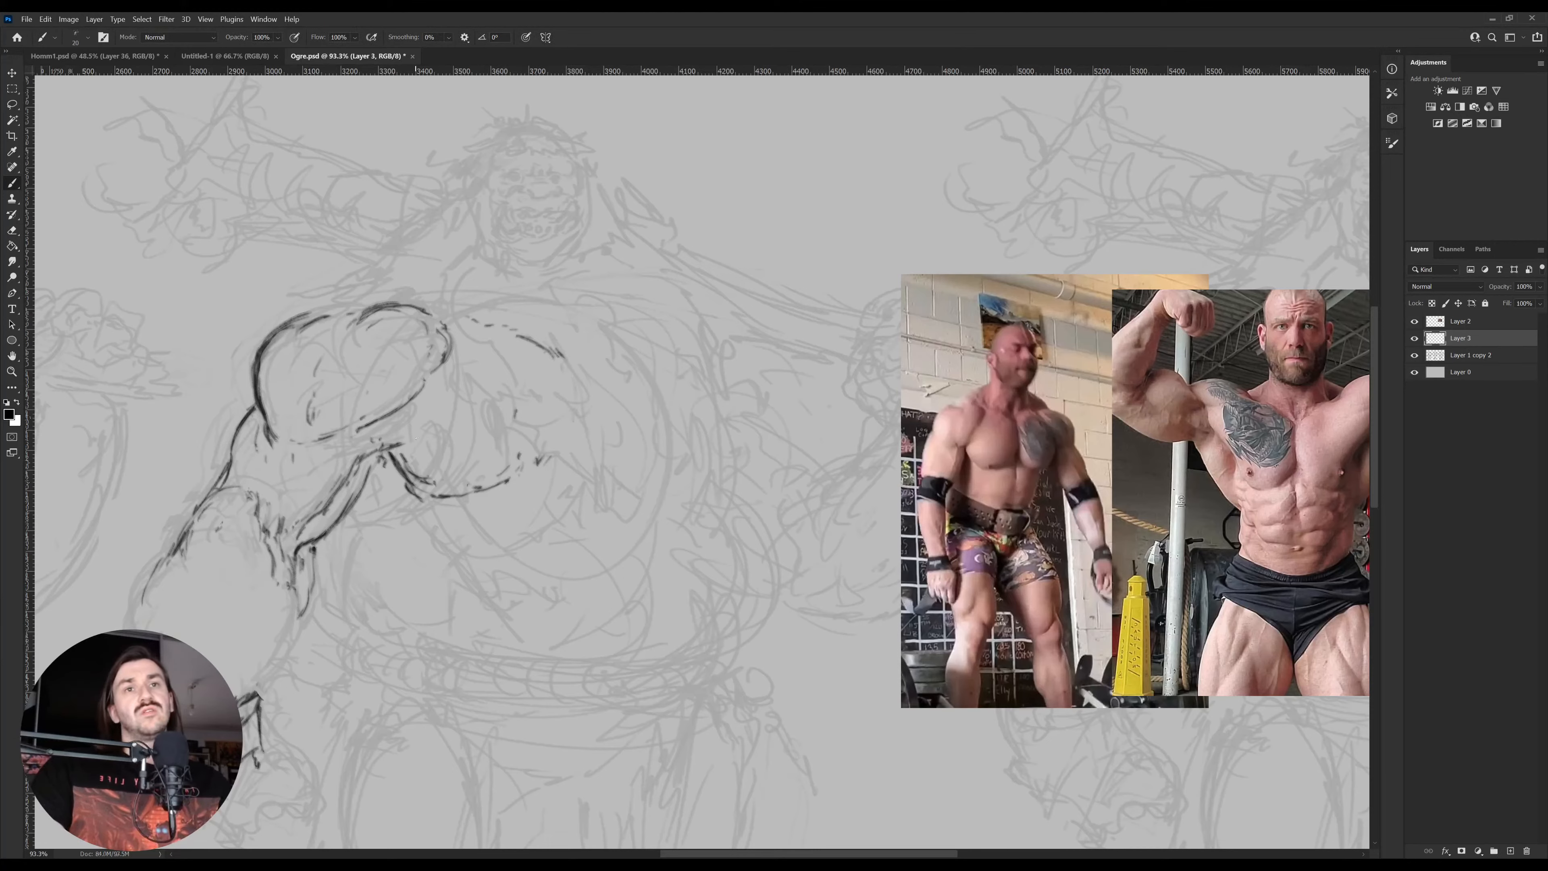
Add fold strokes at the armpit and extend the lower chest edge toward the breastbone
drag(381, 446, 443, 442)
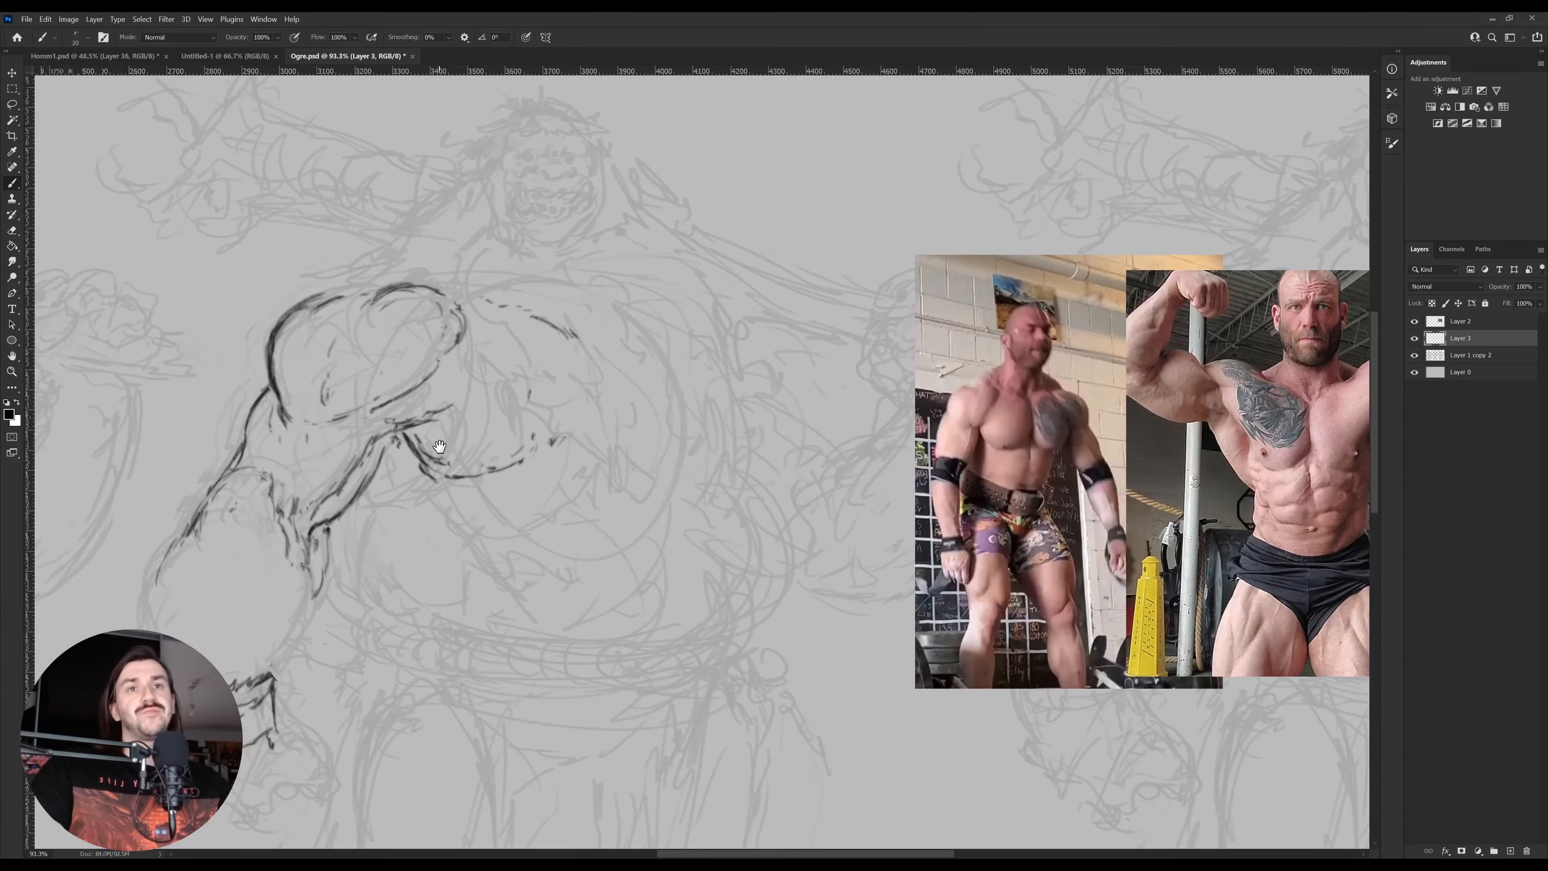
drag(400, 509, 337, 552)
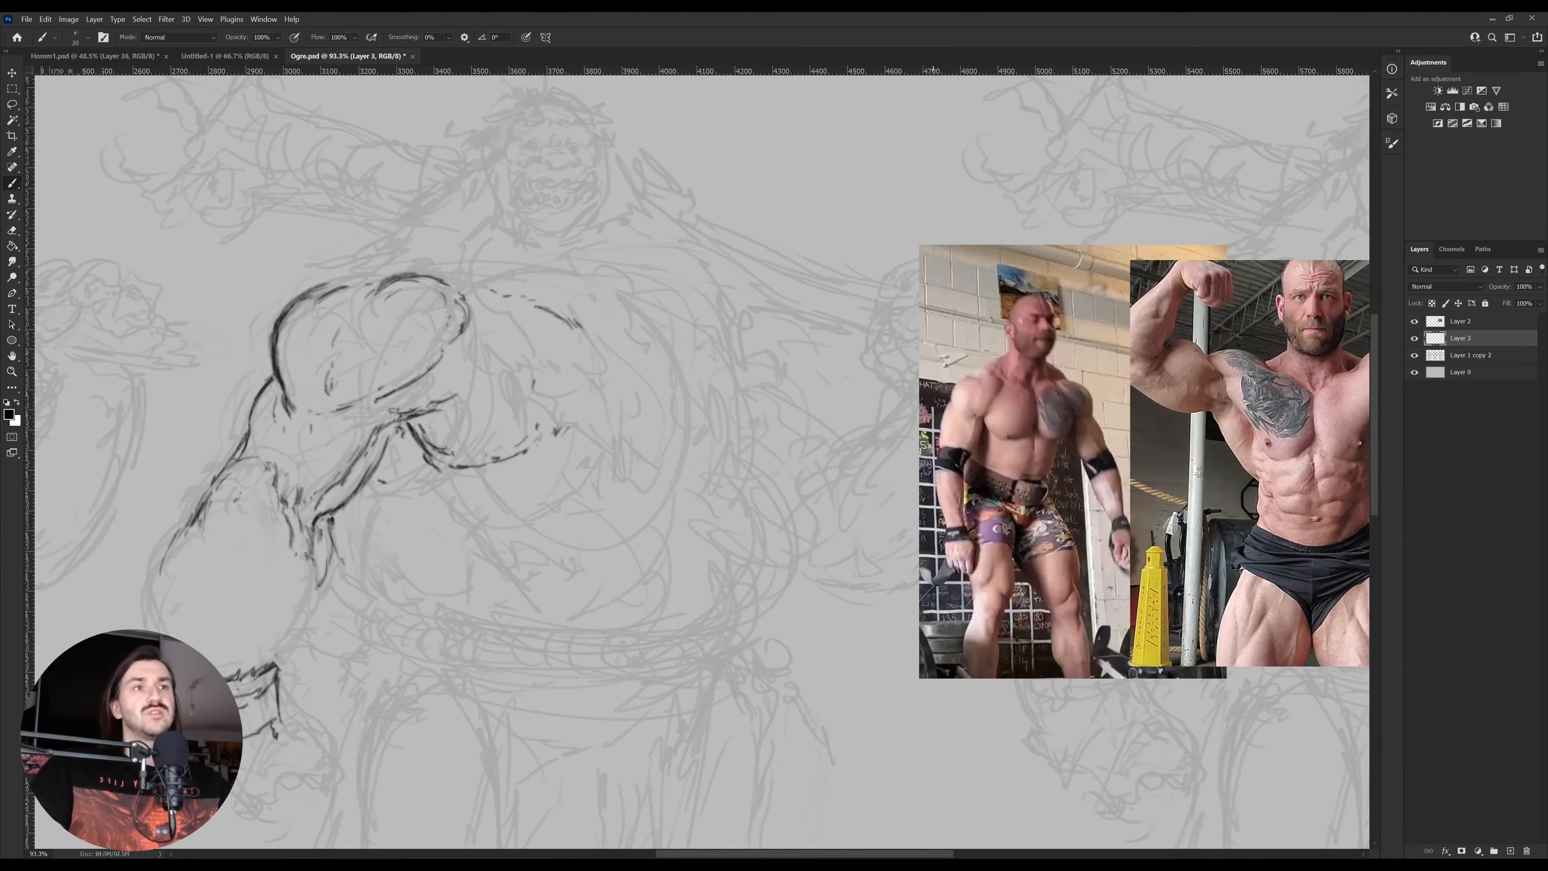
mouse_move(541, 427)
mouse_down()
mouse_move(580, 466)
mouse_move(618, 442)
mouse_move(550, 469)
mouse_move(608, 438)
mouse_up()
key(e)
key(b)
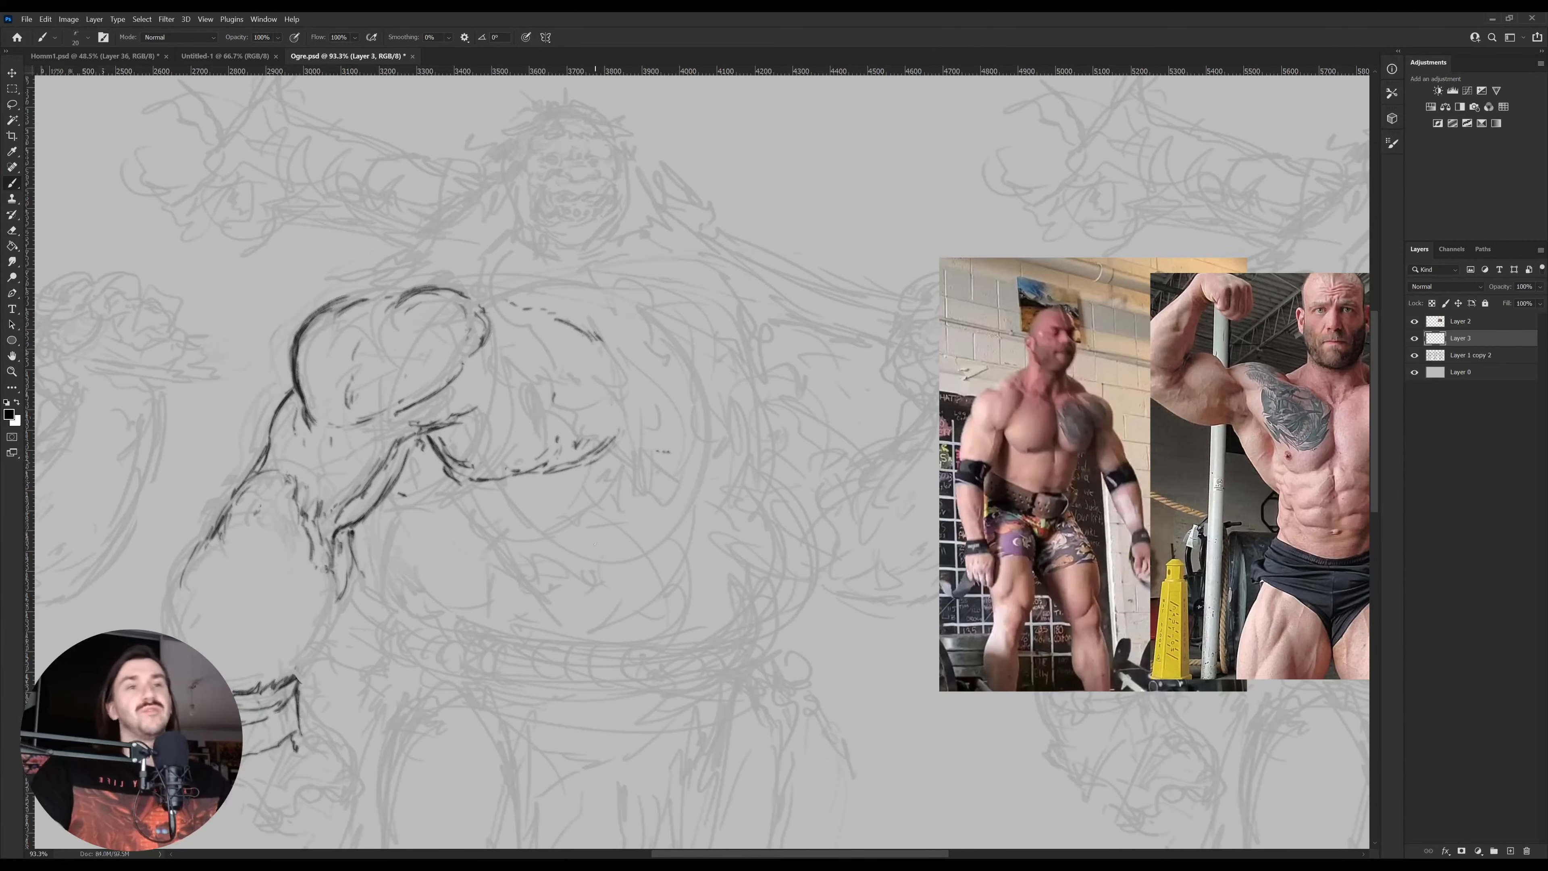
drag(595, 543, 604, 520)
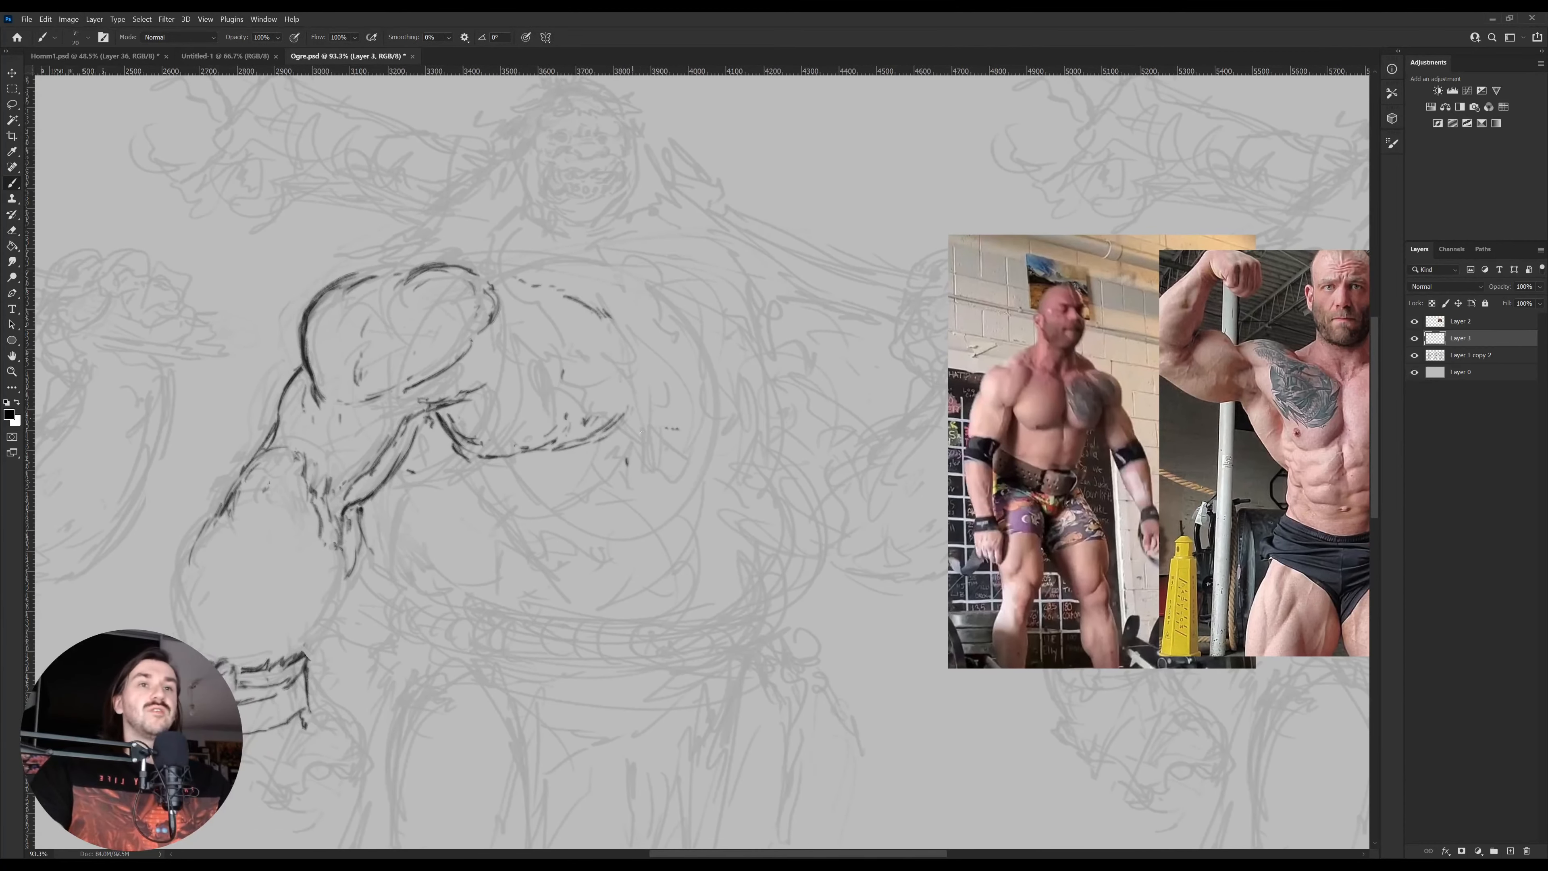
Add short shading strokes beside the breastbone and below the armpit of the middle ogre
drag(647, 436, 654, 474)
key(e)
key(b)
drag(466, 466, 487, 475)
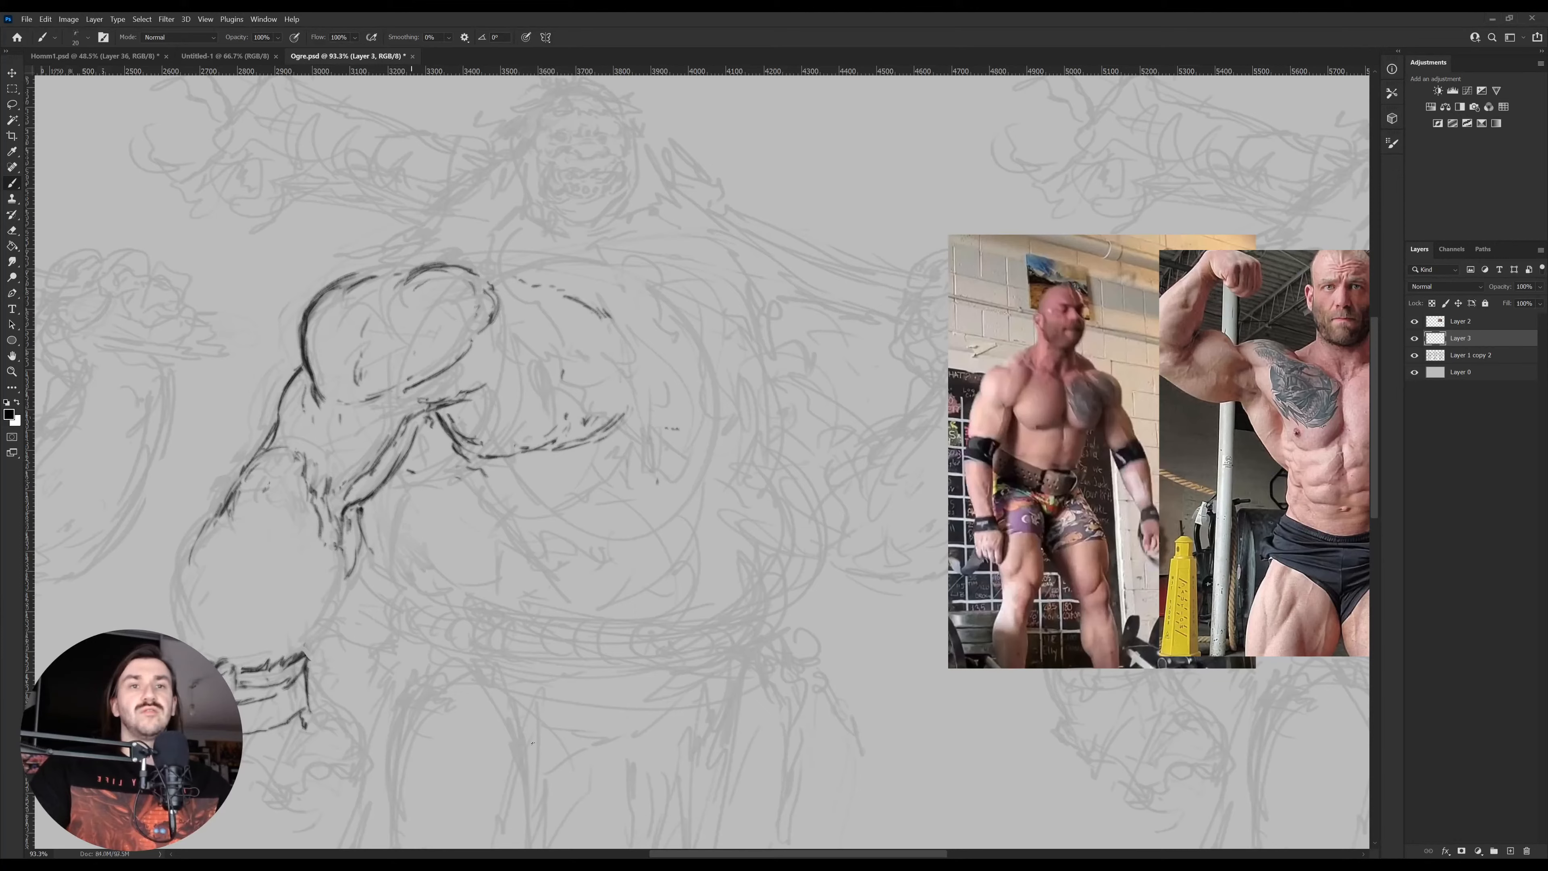
Paste the photo of the squatting strongman, enlarge it and place it below the other reference photos
key(ctrl+v)
key(ctrl+t)
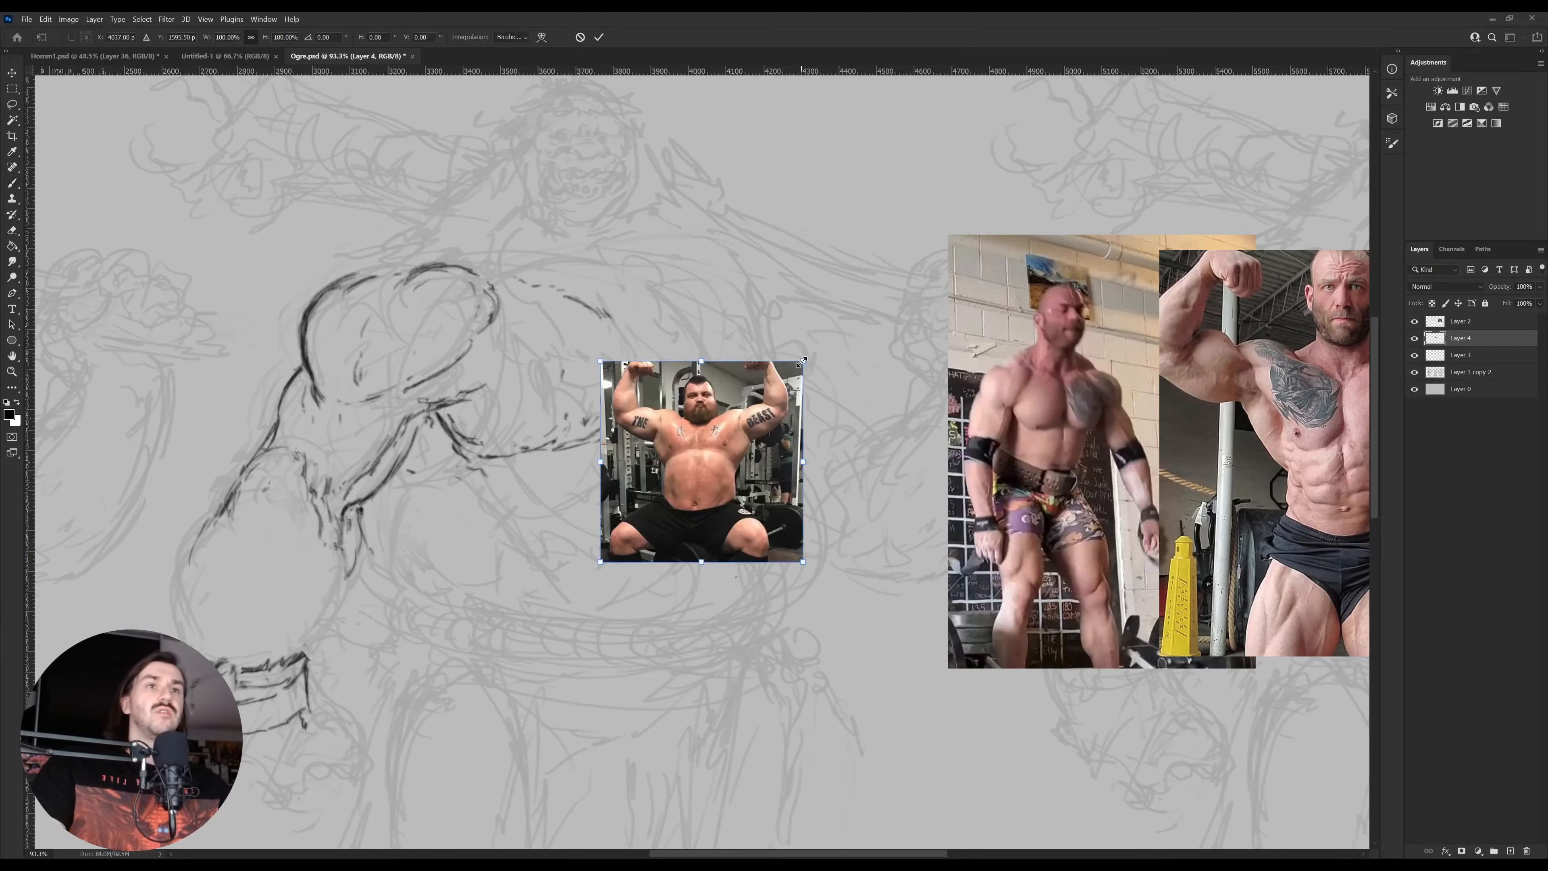
drag(801, 361, 844, 319)
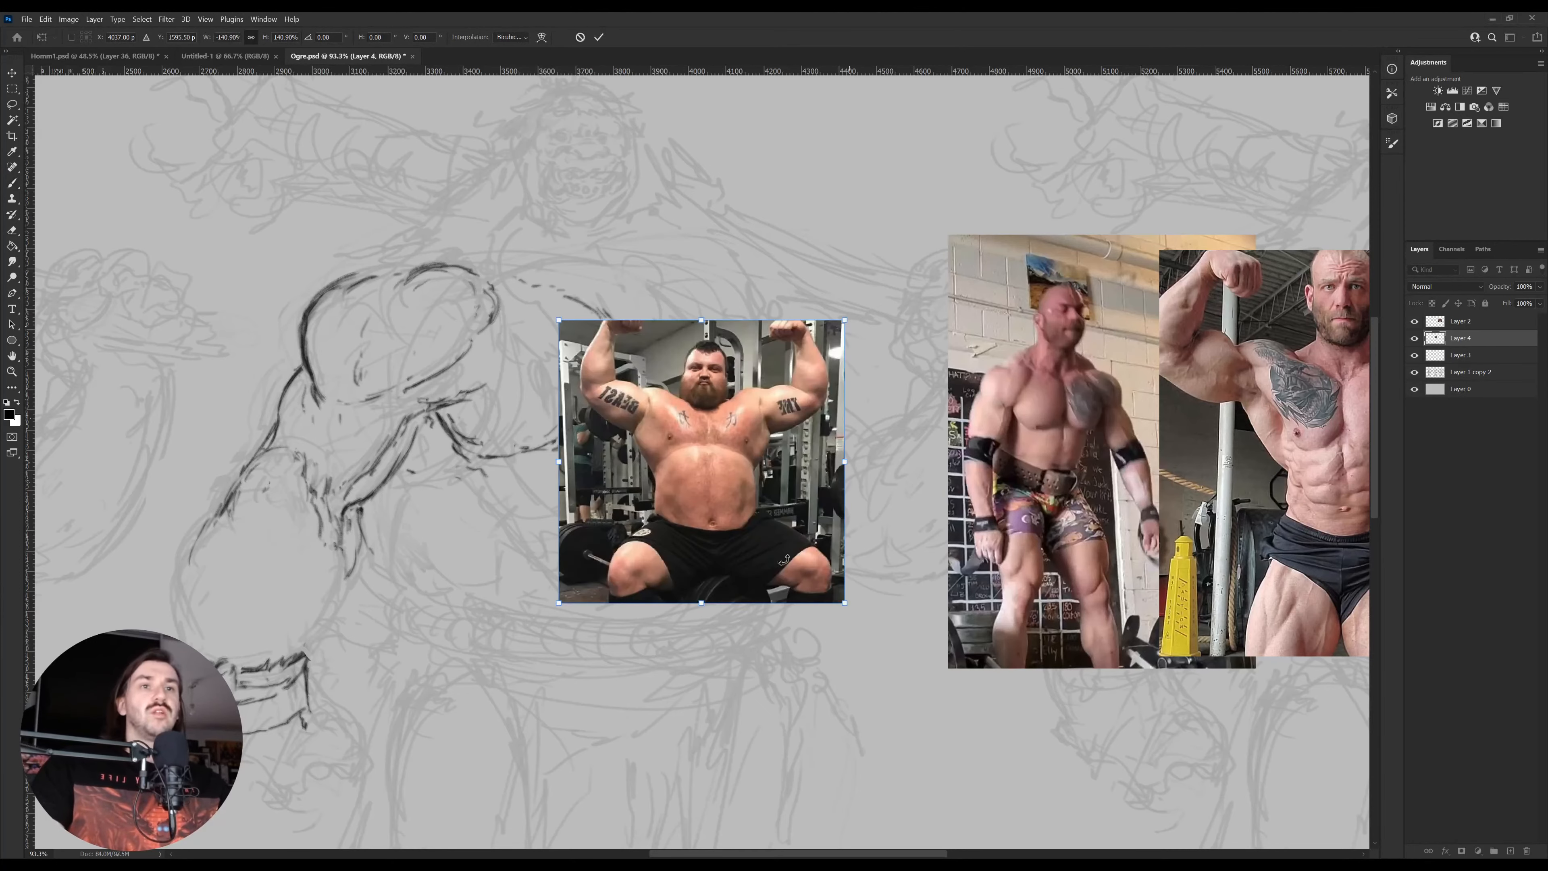
drag(768, 540, 1019, 768)
key(Escape)
key(v)
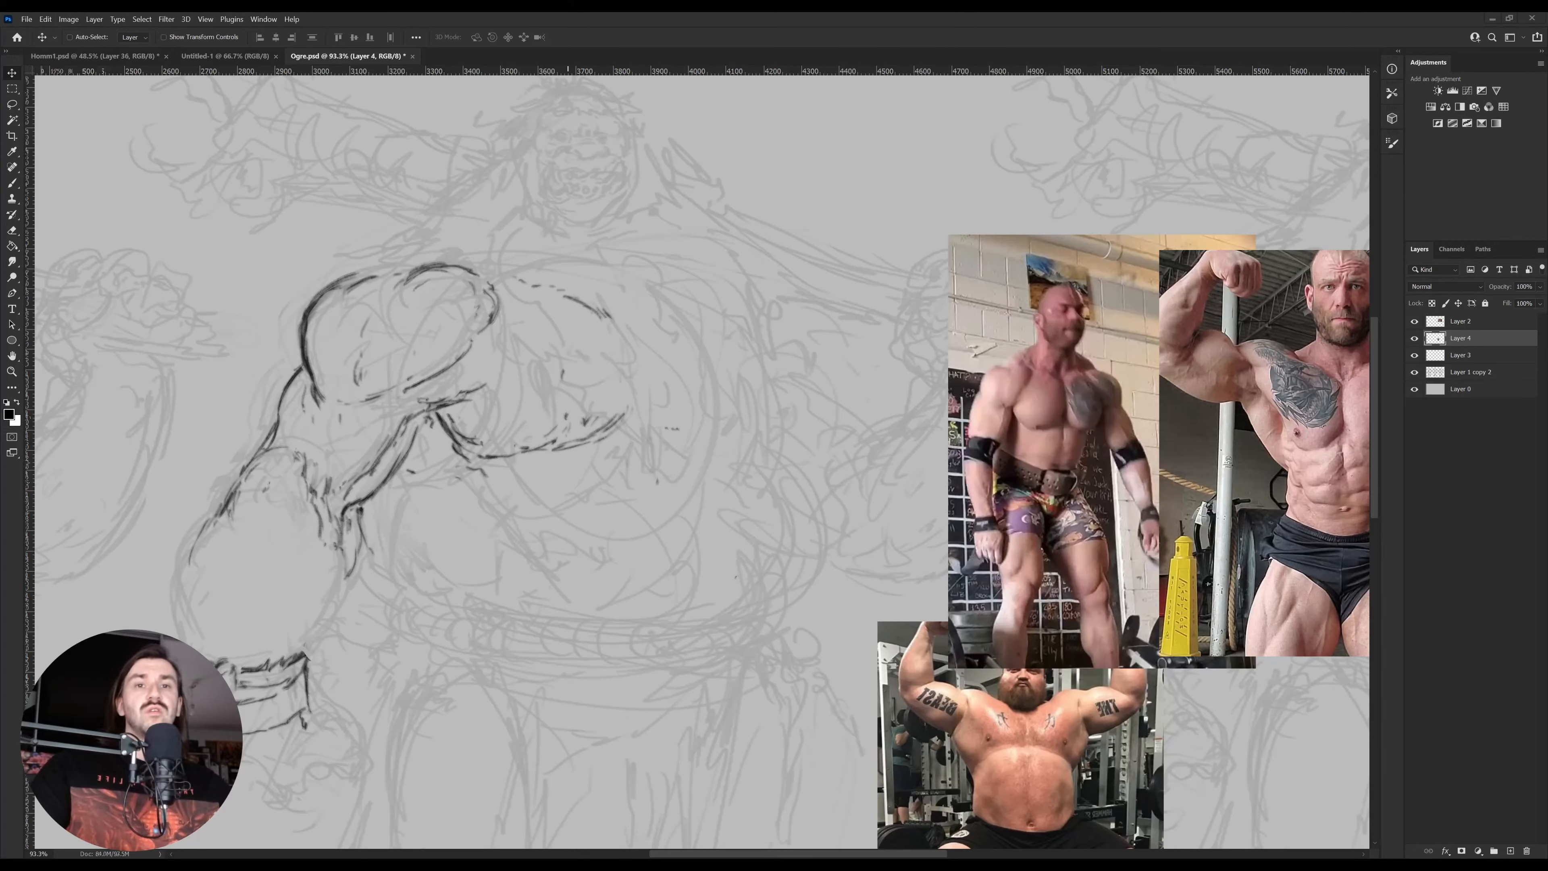
Paste the deadlift photo as another muscle reference and enlarge it next to the existing photos
key(ctrl+v)
scroll(694, 311, right, 3)
key(ctrl+t)
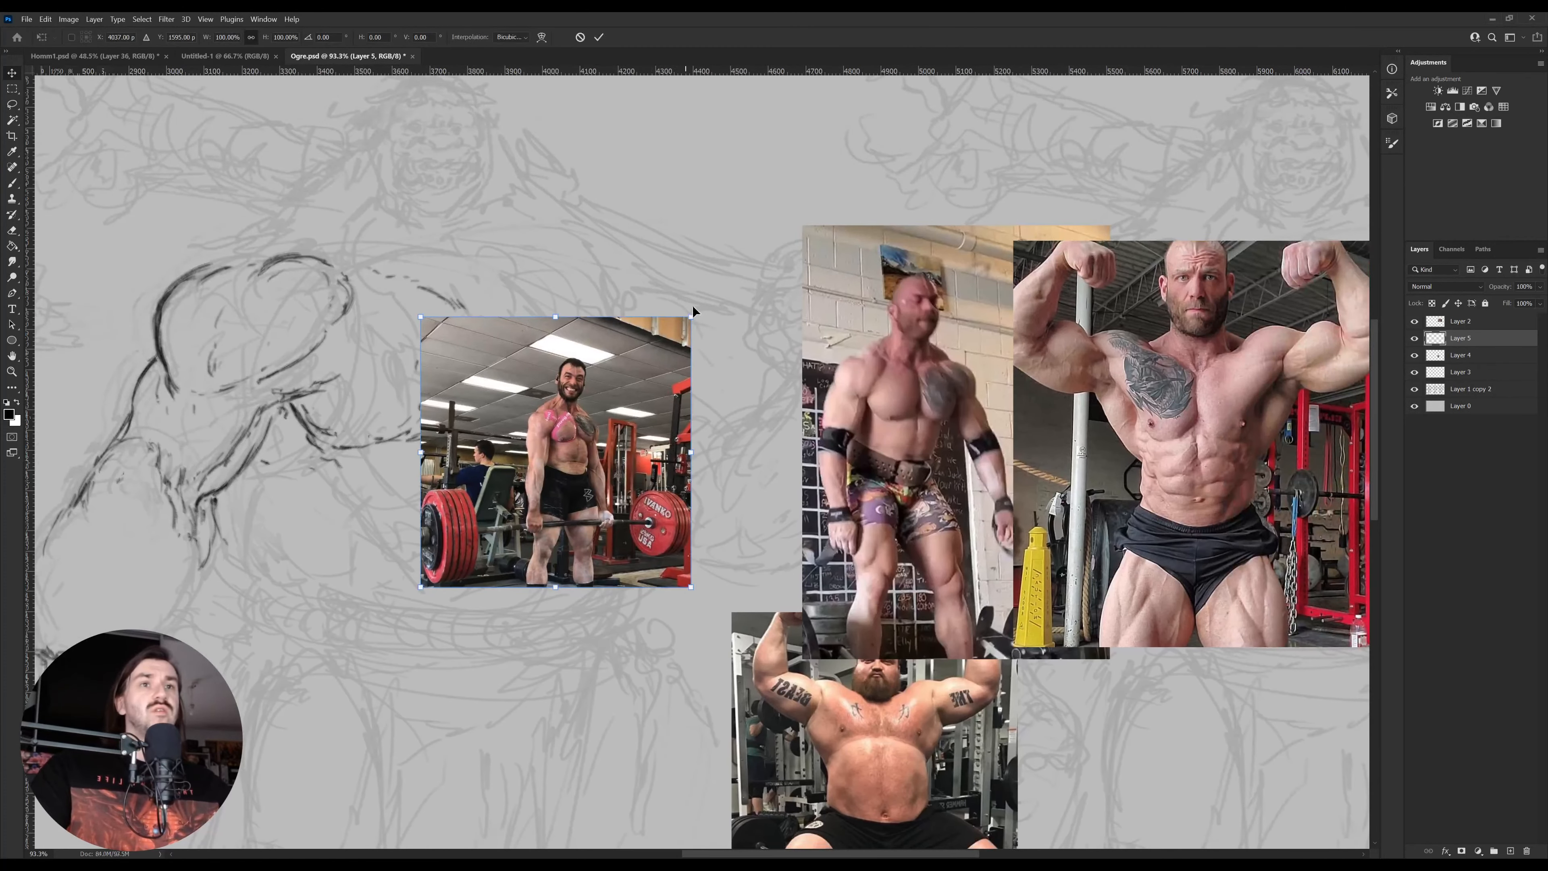
drag(691, 316, 813, 195)
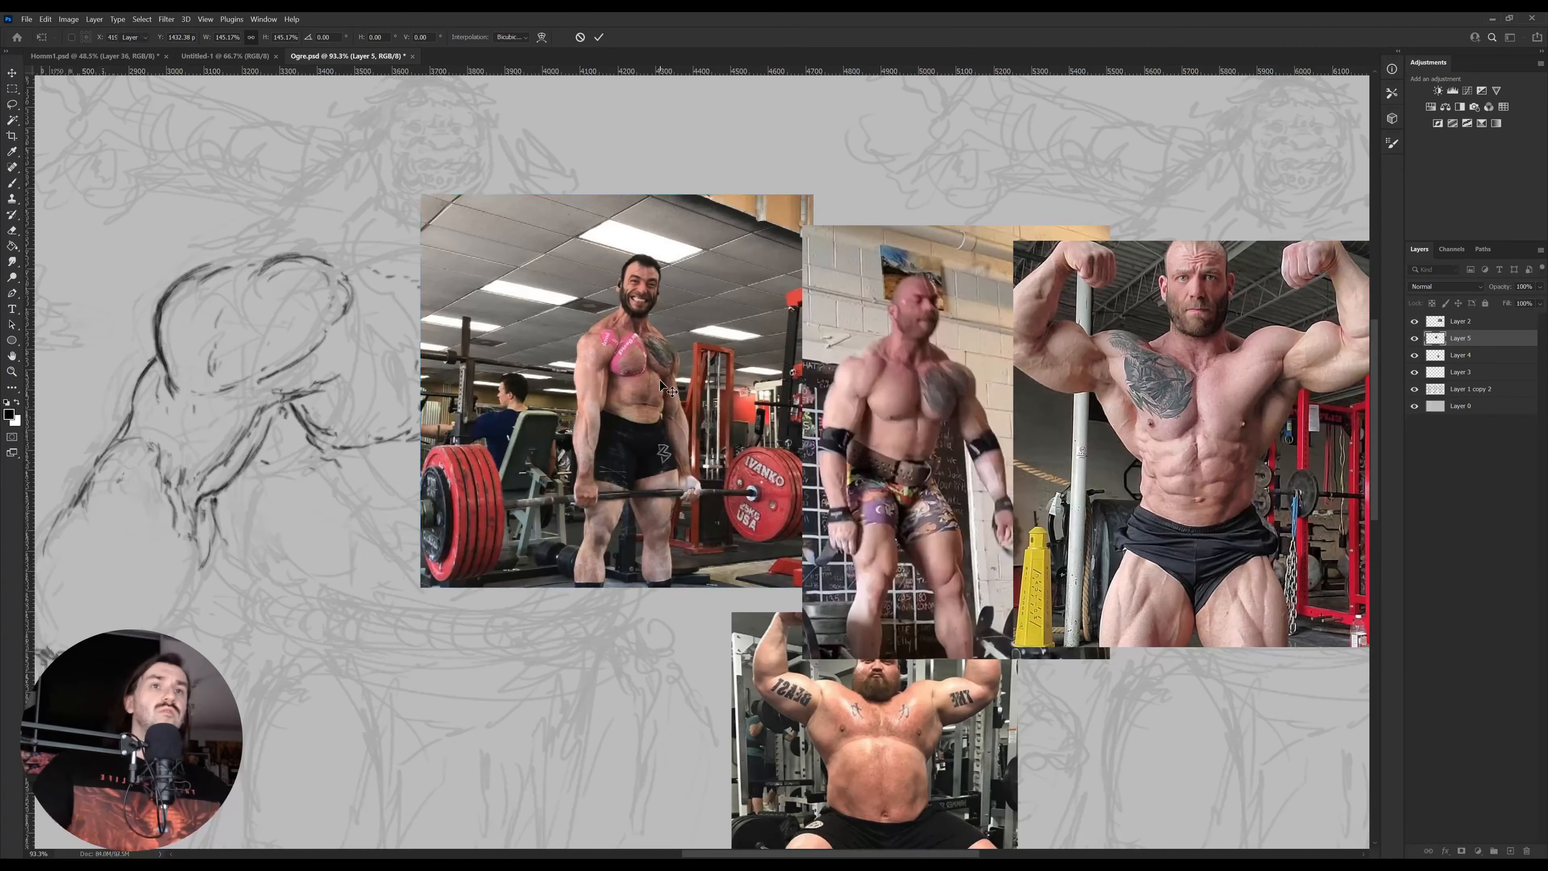
key(Return)
drag(684, 450, 729, 457)
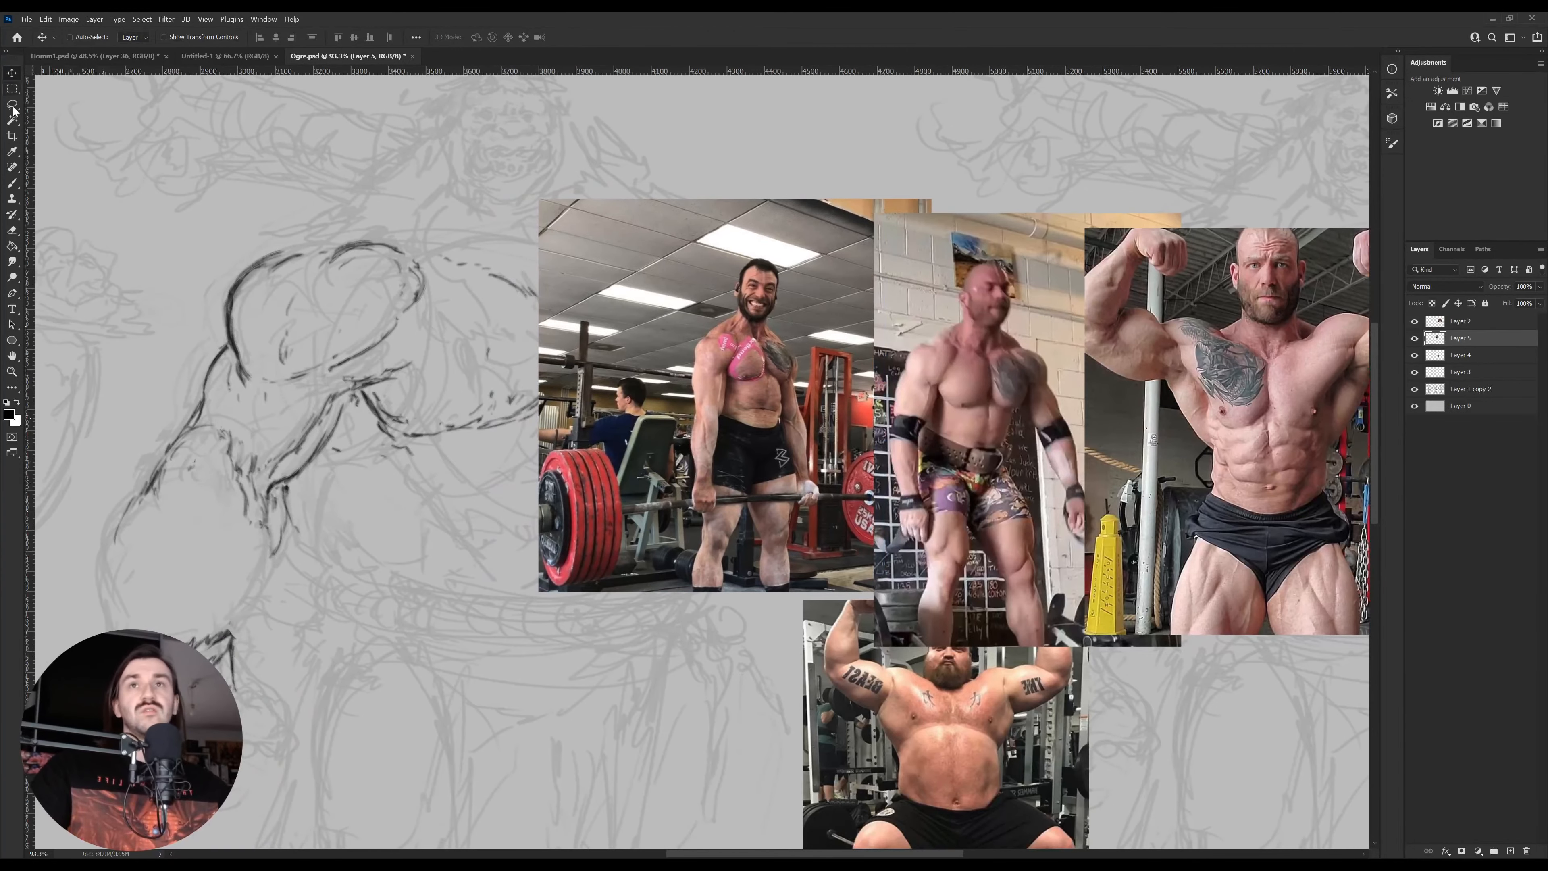
Crop the deadlift photo to the lifter's body by cutting out a rectangular selection and replacing the full photo with it
click(12, 89)
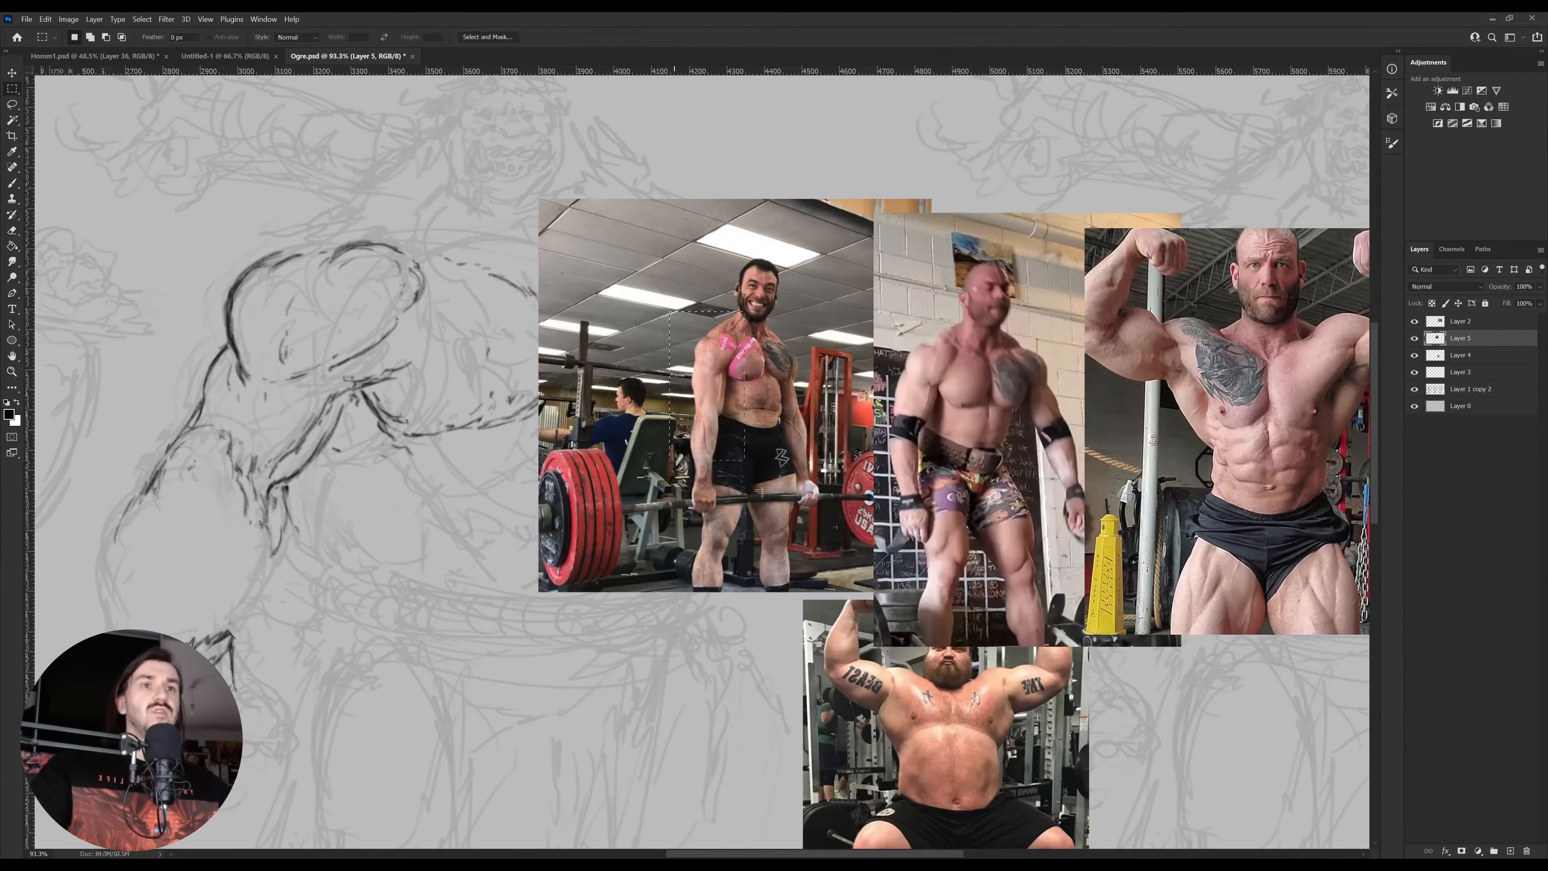
drag(762, 490, 854, 606)
key(ctrl+x)
key(Delete)
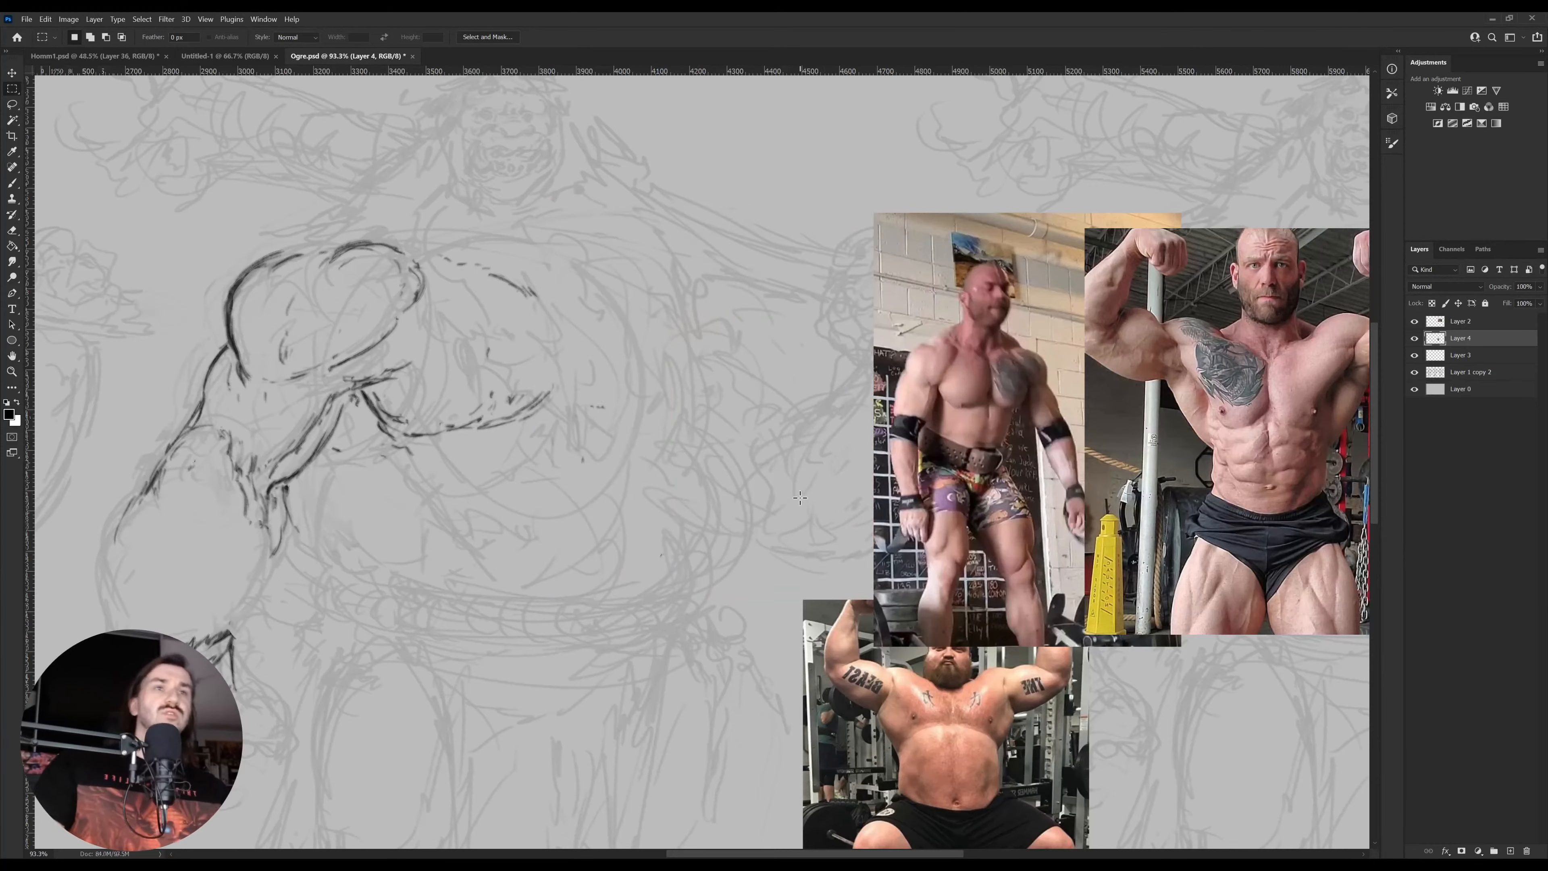
key(ctrl+z)
key(ctrl+z)
key(t)
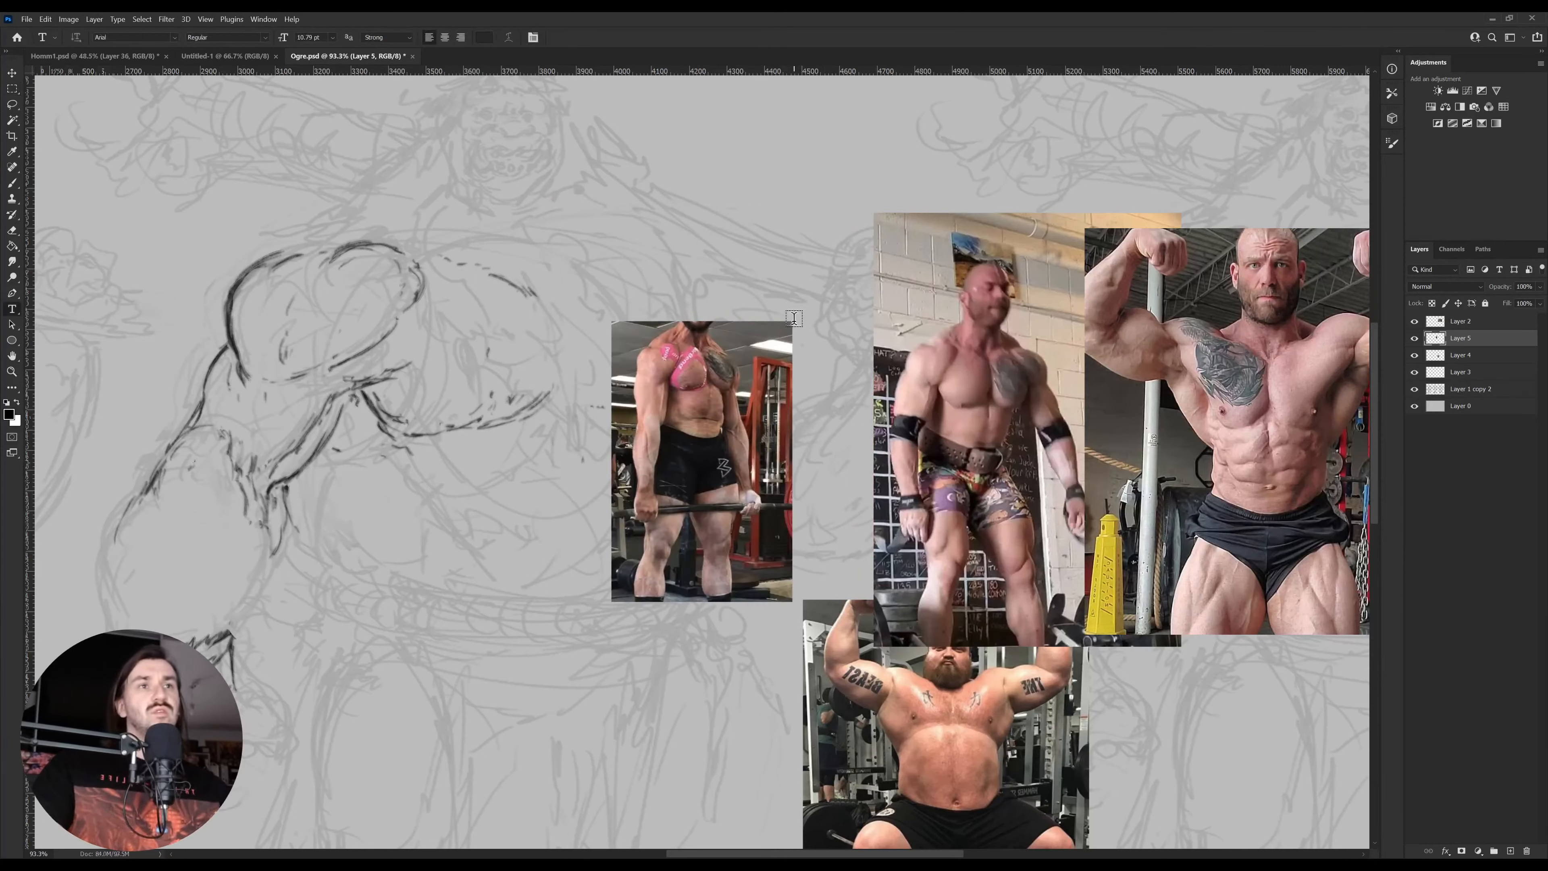
Enlarge the cropped deadlift photo, place it beside the other references, and return to the line art layer with the brush
key(ctrl+t)
drag(837, 295, 898, 255)
key(Return)
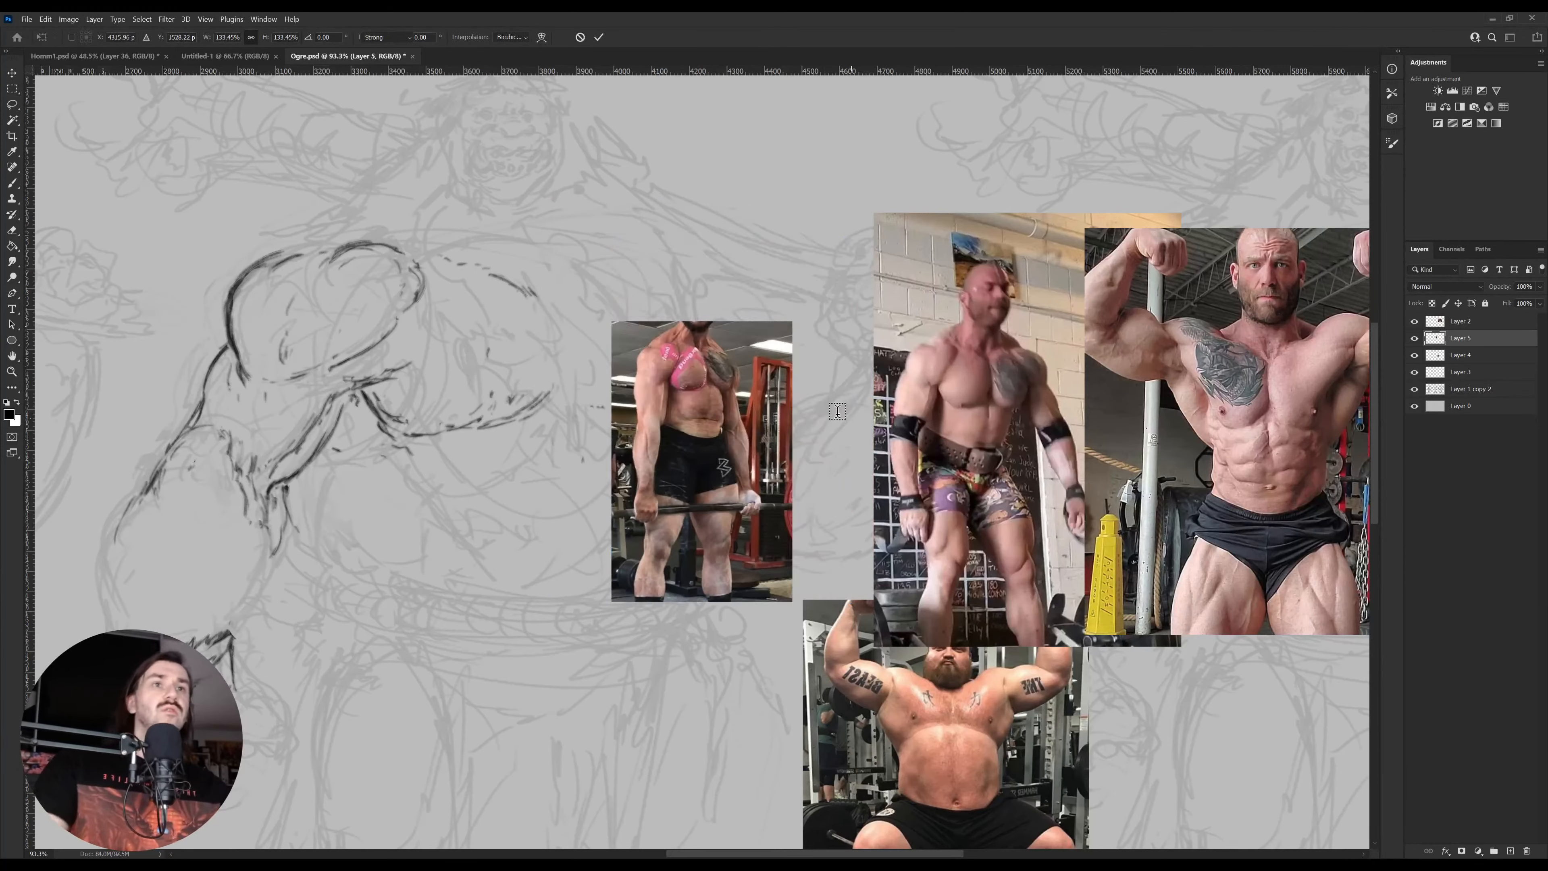
key(v)
drag(845, 419, 938, 419)
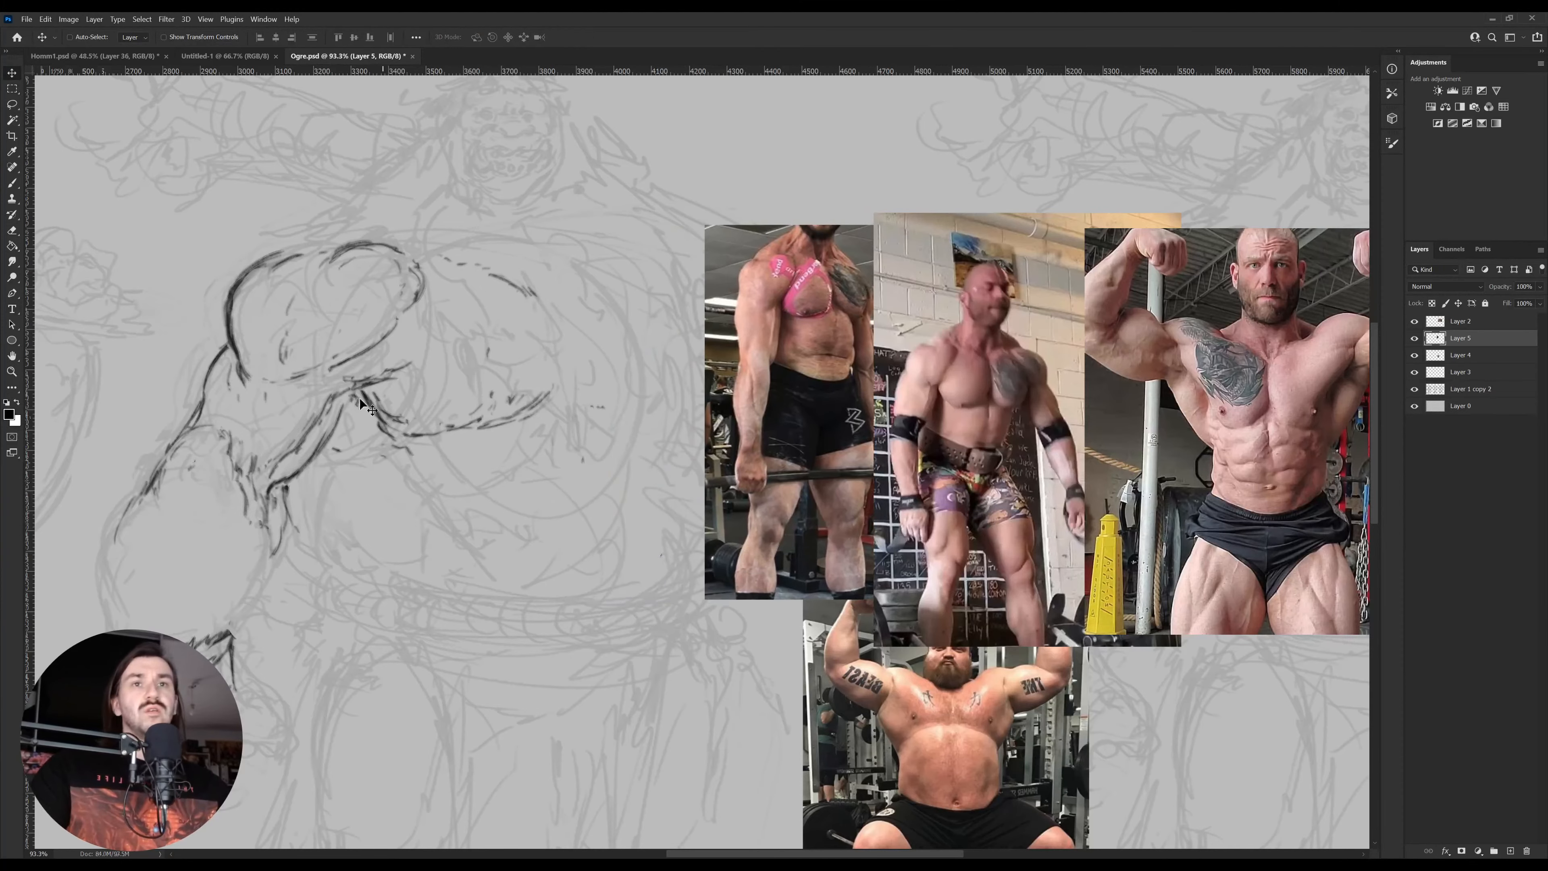
click(368, 382)
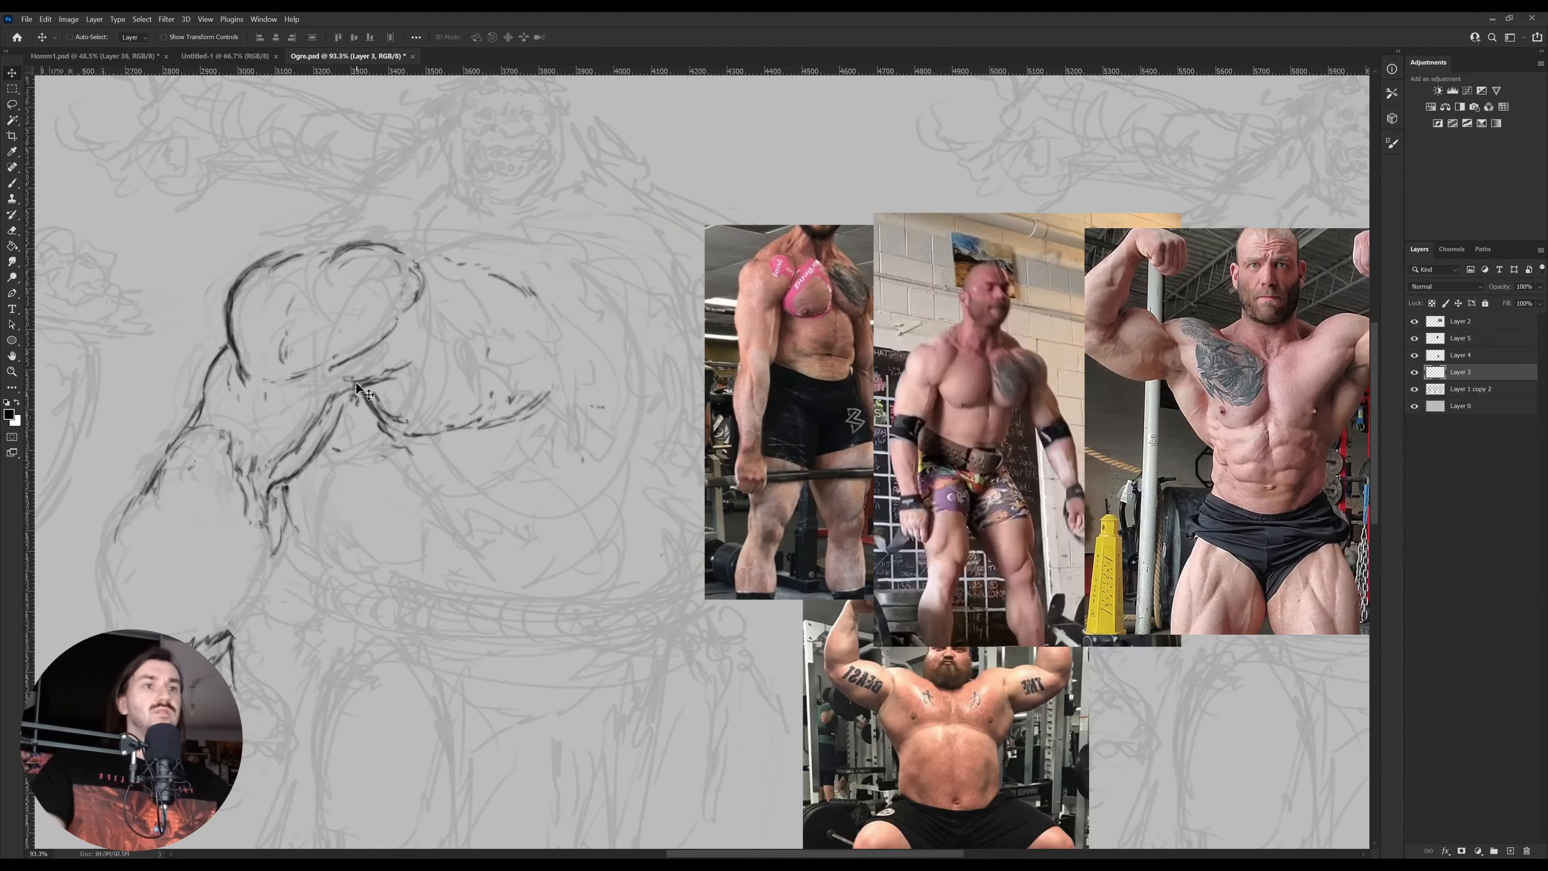
drag(530, 566, 617, 535)
key(b)
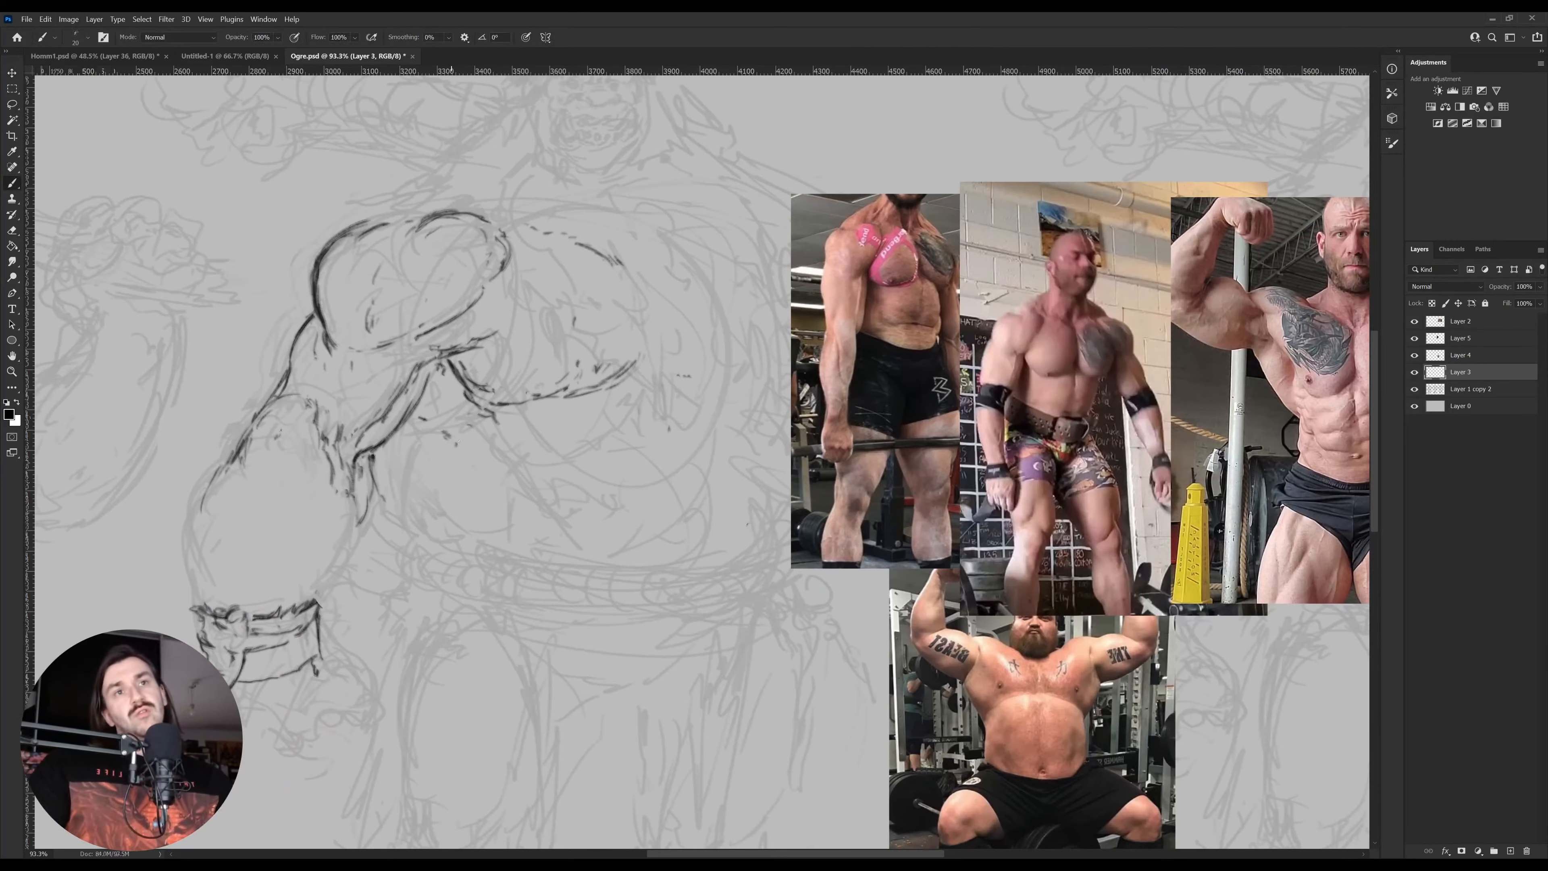
Move all the reference photos together farther away from the ogre and merge them into one layer
drag(1009, 499, 820, 473)
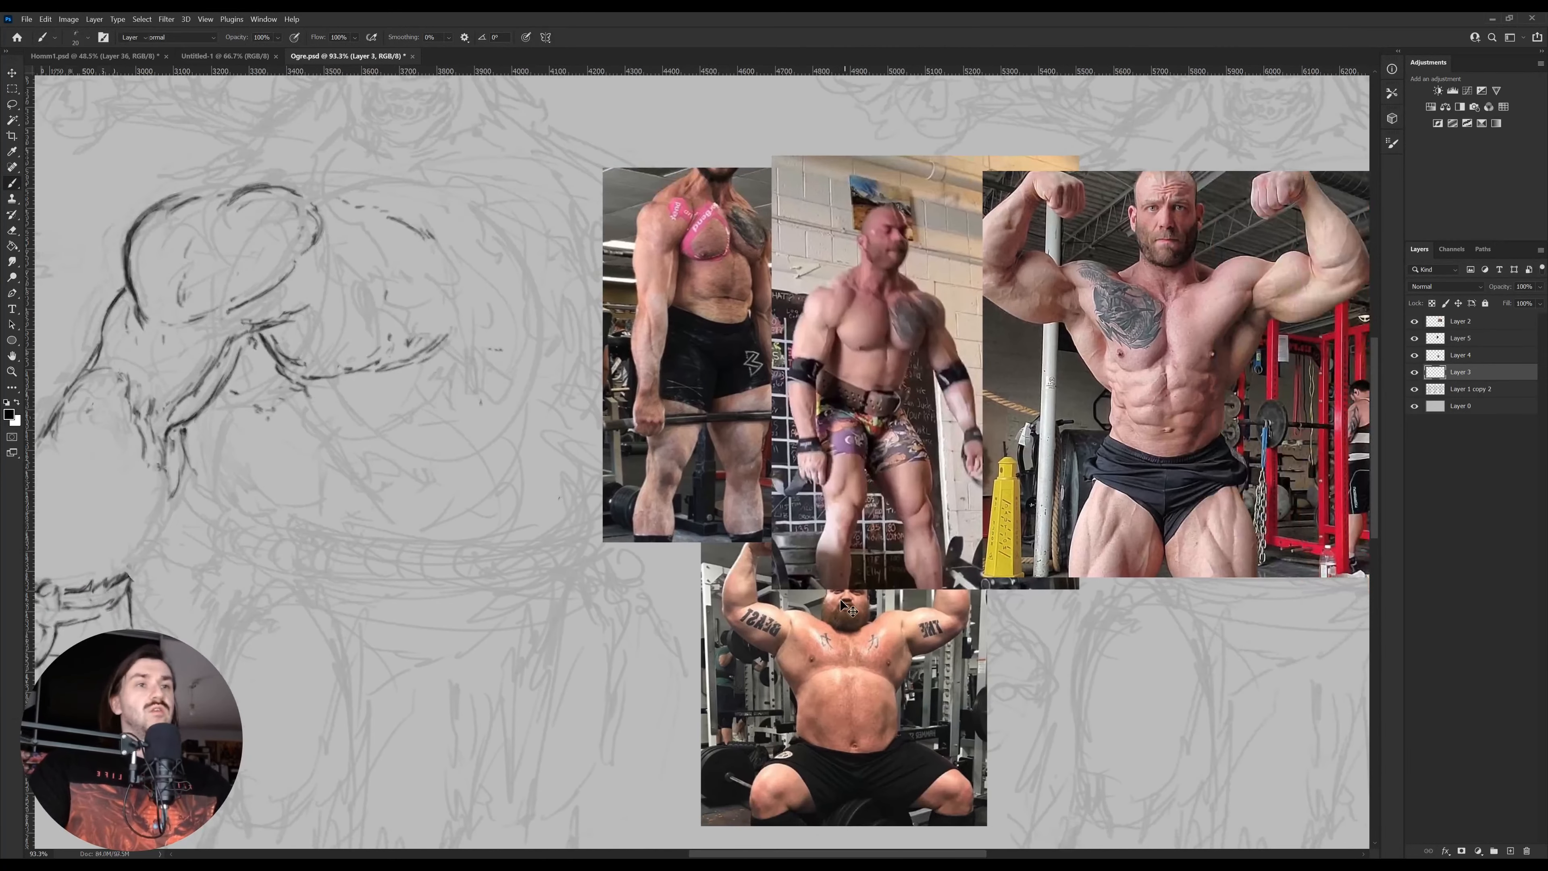
key(v)
ctrl+click(838, 671)
ctrl+shift+click(714, 393)
ctrl+shift+click(902, 385)
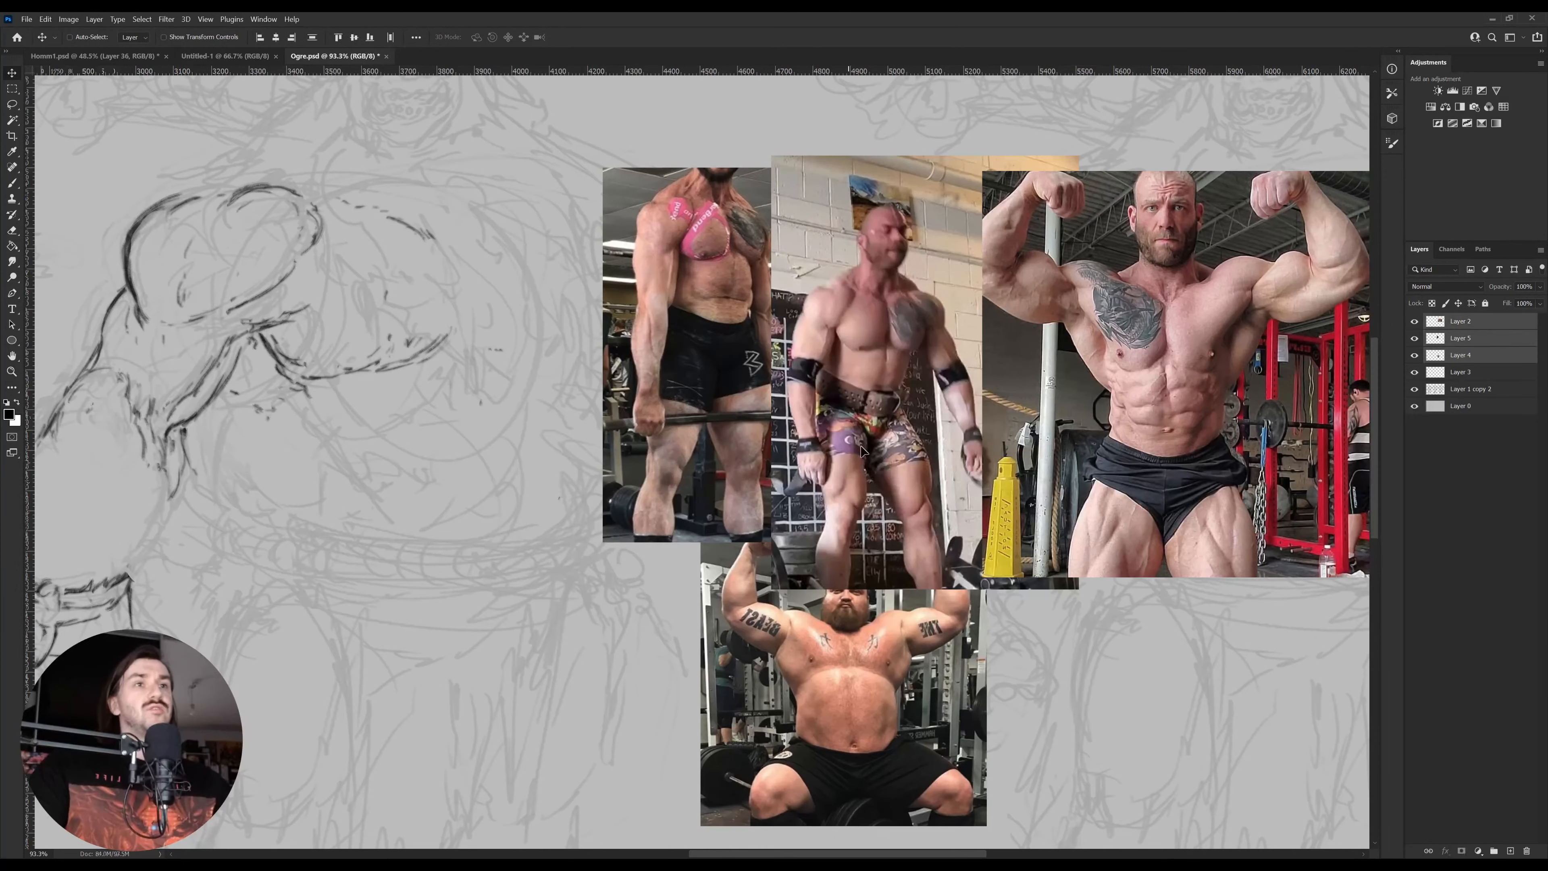
drag(1049, 415, 1269, 347)
key(ctrl+e)
click(1415, 338)
click(1415, 338)
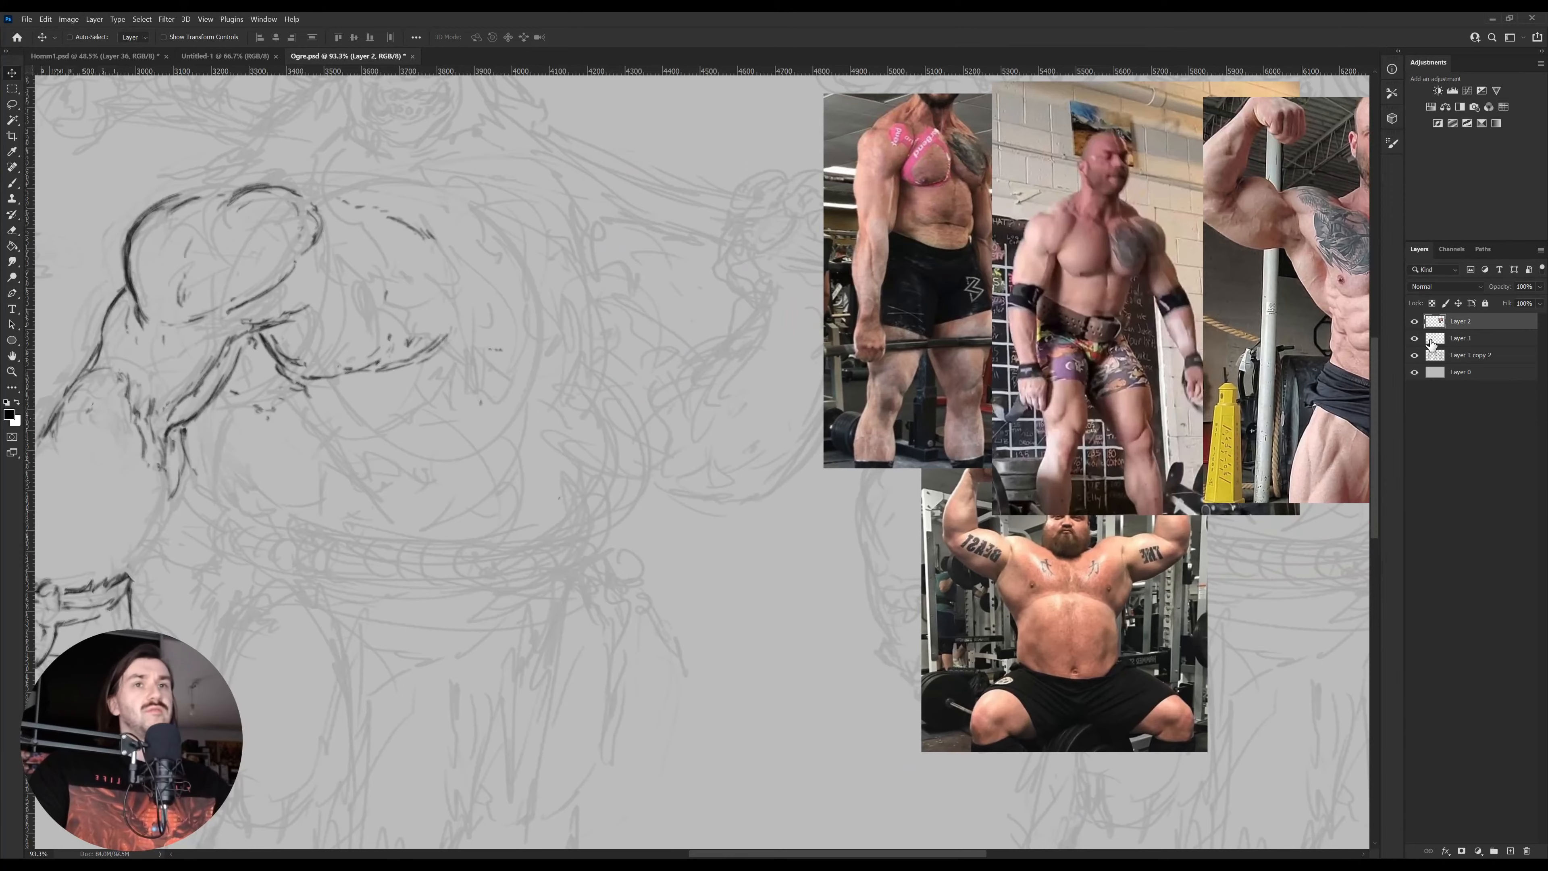
On Layer 3, draw the nipple and extend the lower chest line with a thin stroke across the torso
click(1431, 339)
drag(542, 430, 658, 502)
key(b)
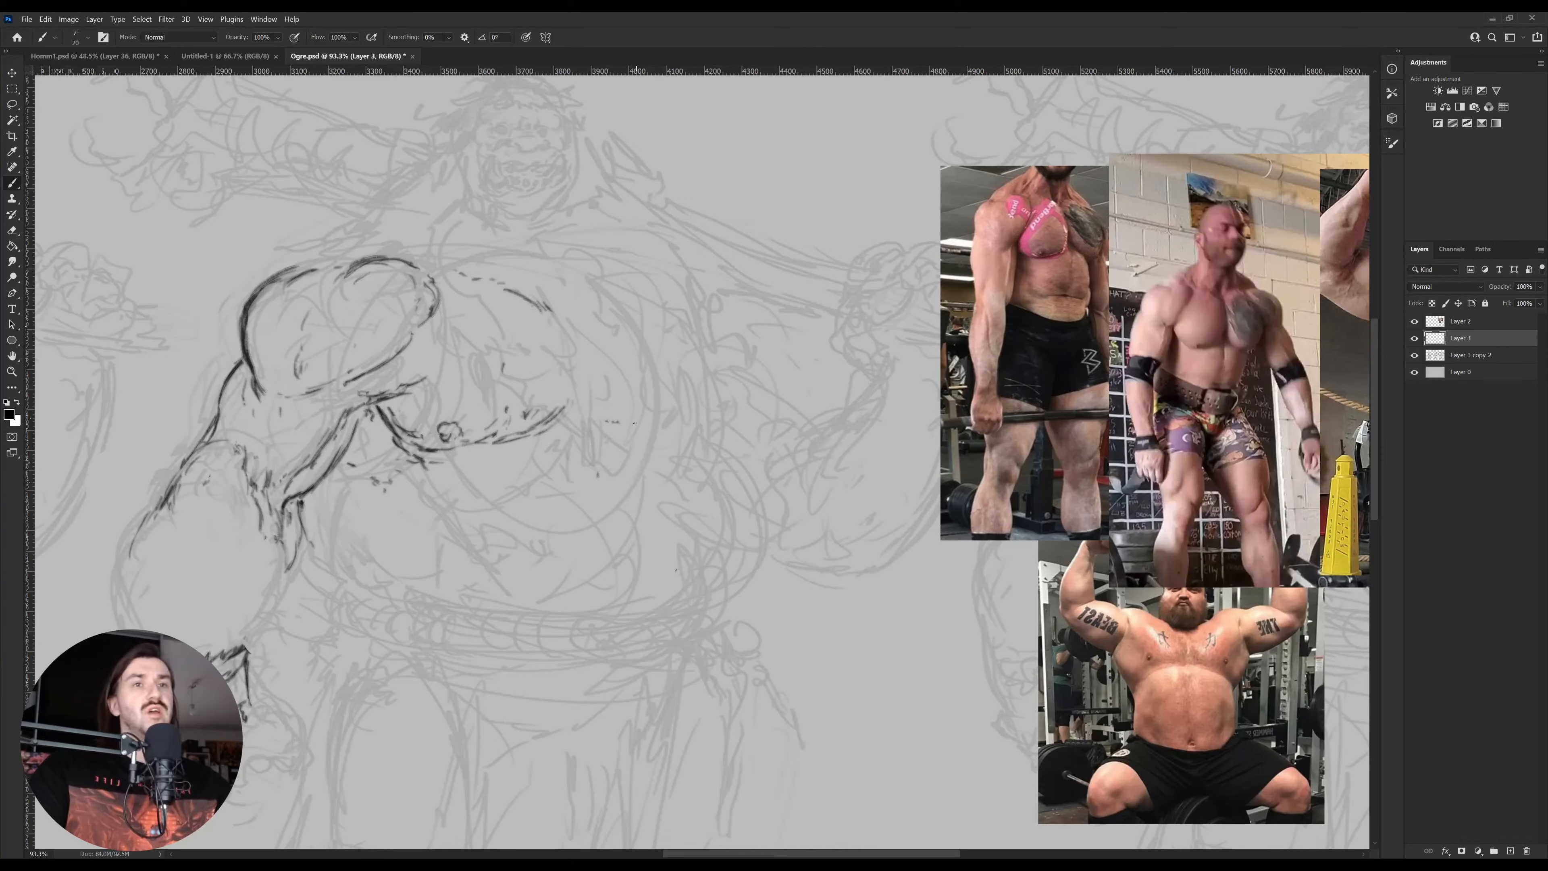
drag(595, 421, 577, 420)
drag(575, 417, 572, 415)
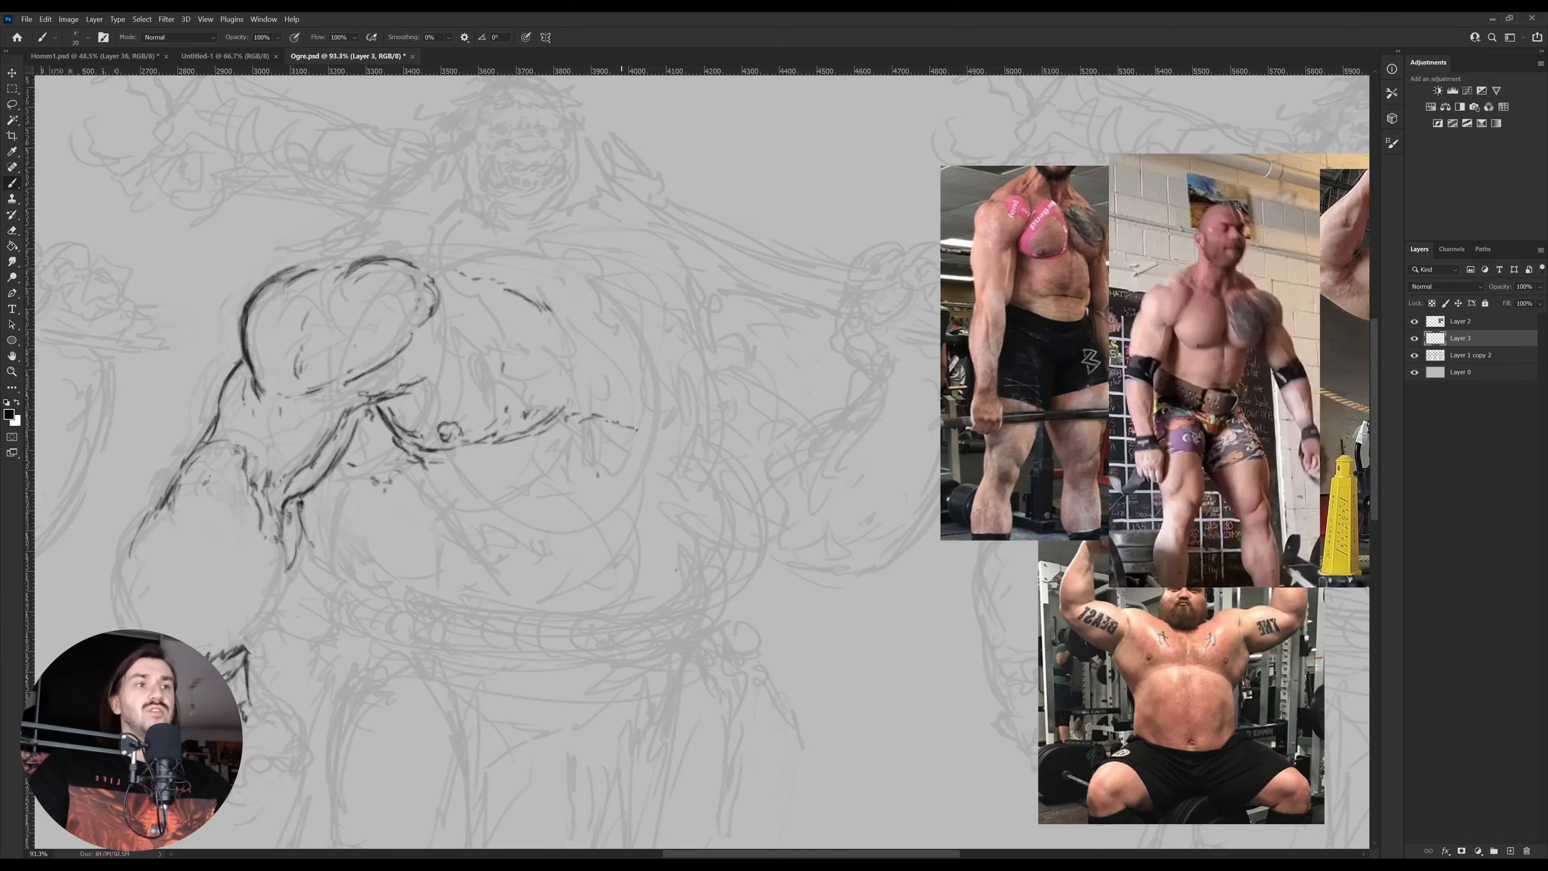
drag(557, 425, 531, 435)
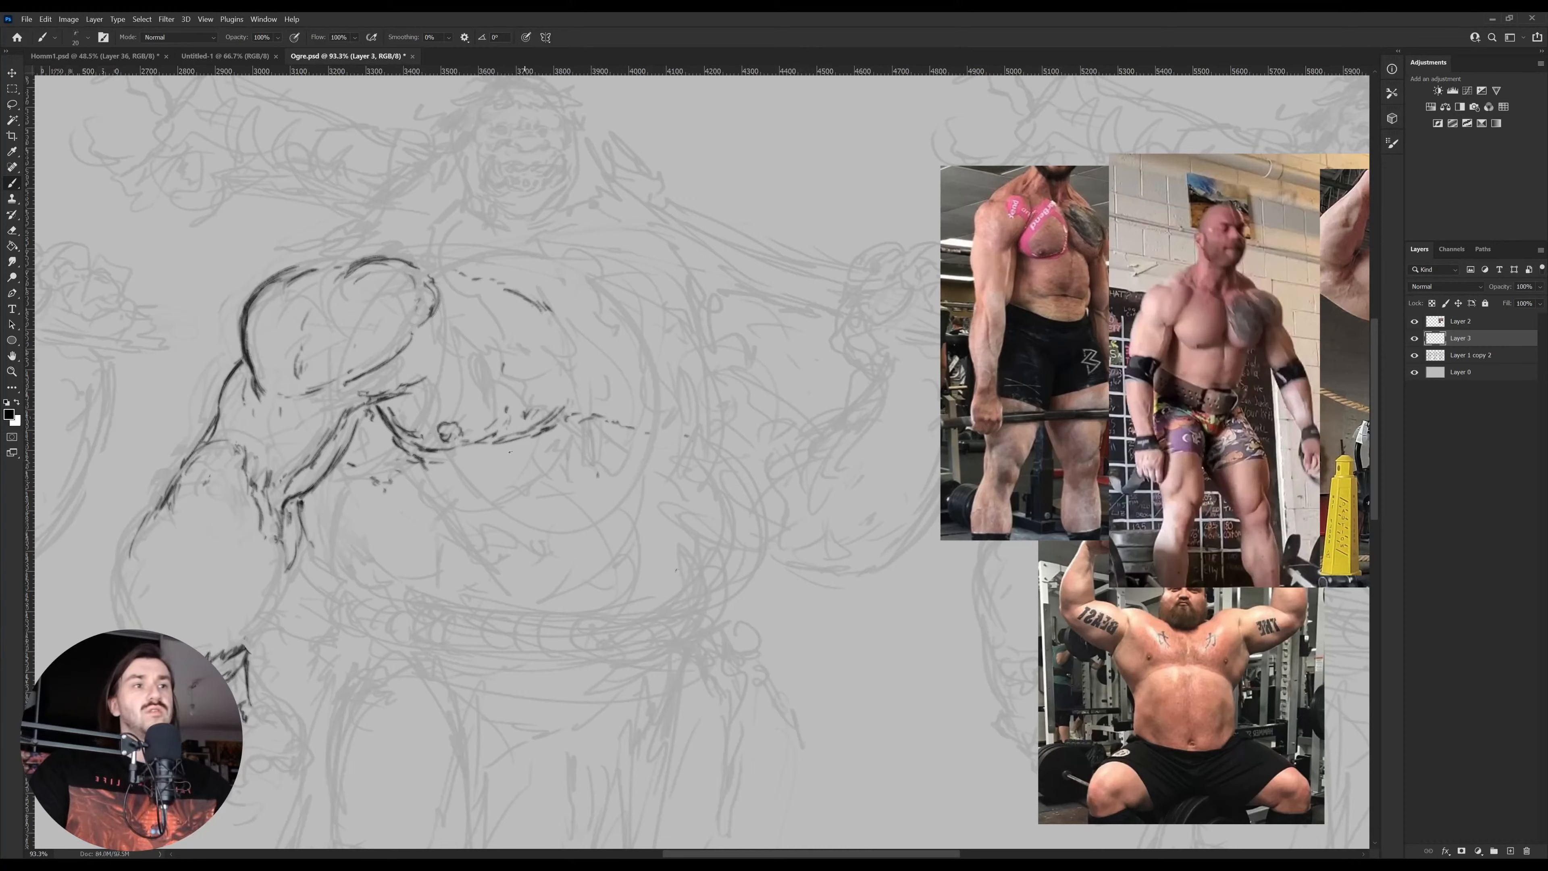
Draw short rib muscle strokes below the armpit and the curved contour of the belly beside the lowered arm
mouse_move(441, 474)
mouse_down()
mouse_move(457, 485)
mouse_move(429, 514)
mouse_up()
drag(419, 490, 427, 501)
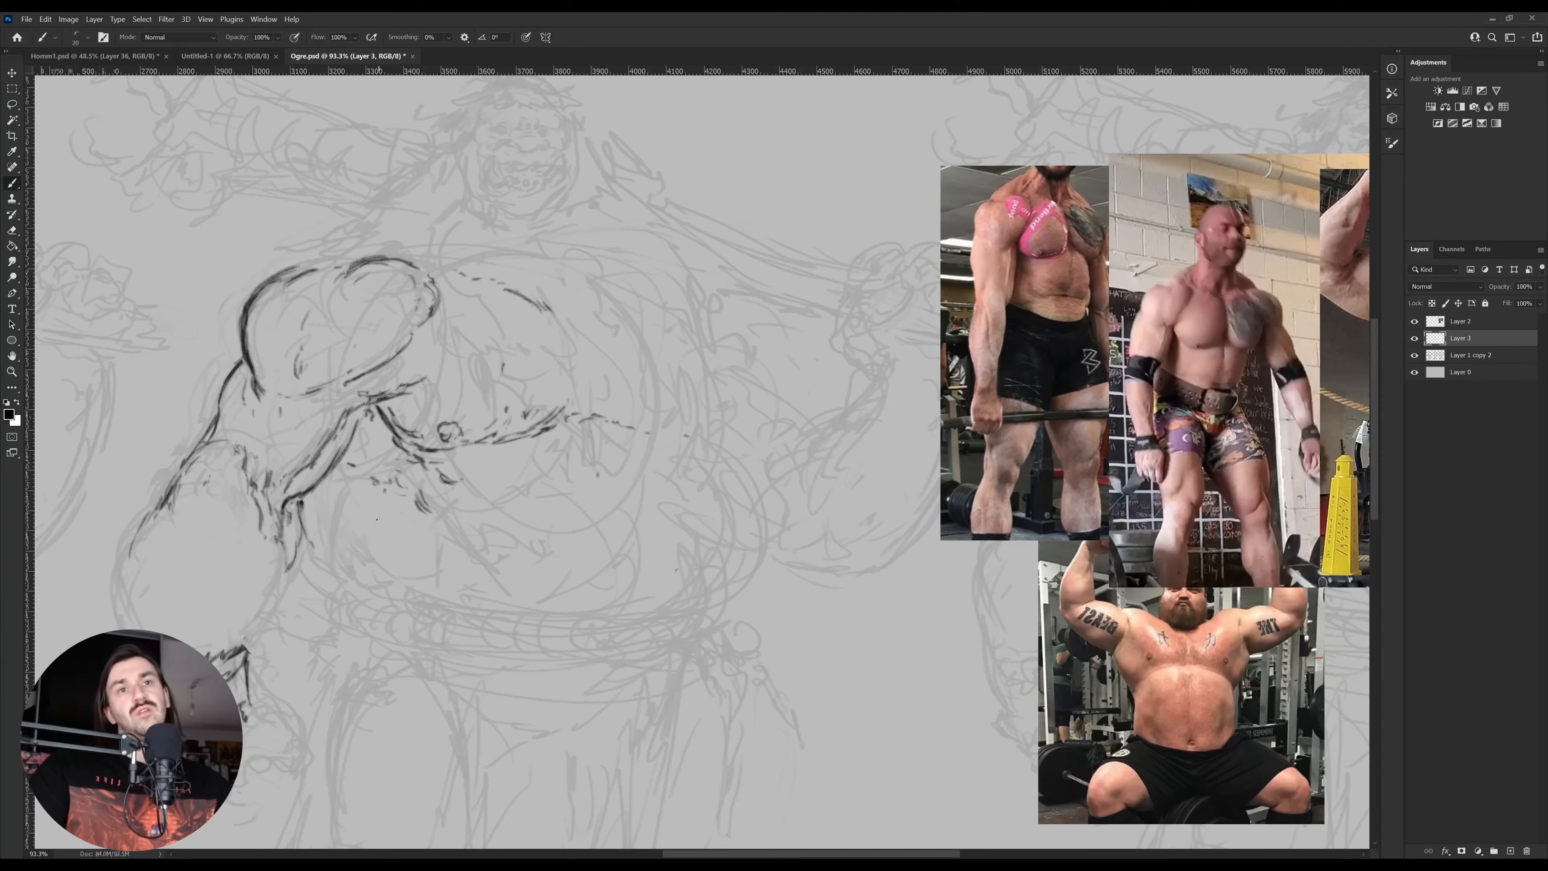
drag(322, 556, 353, 583)
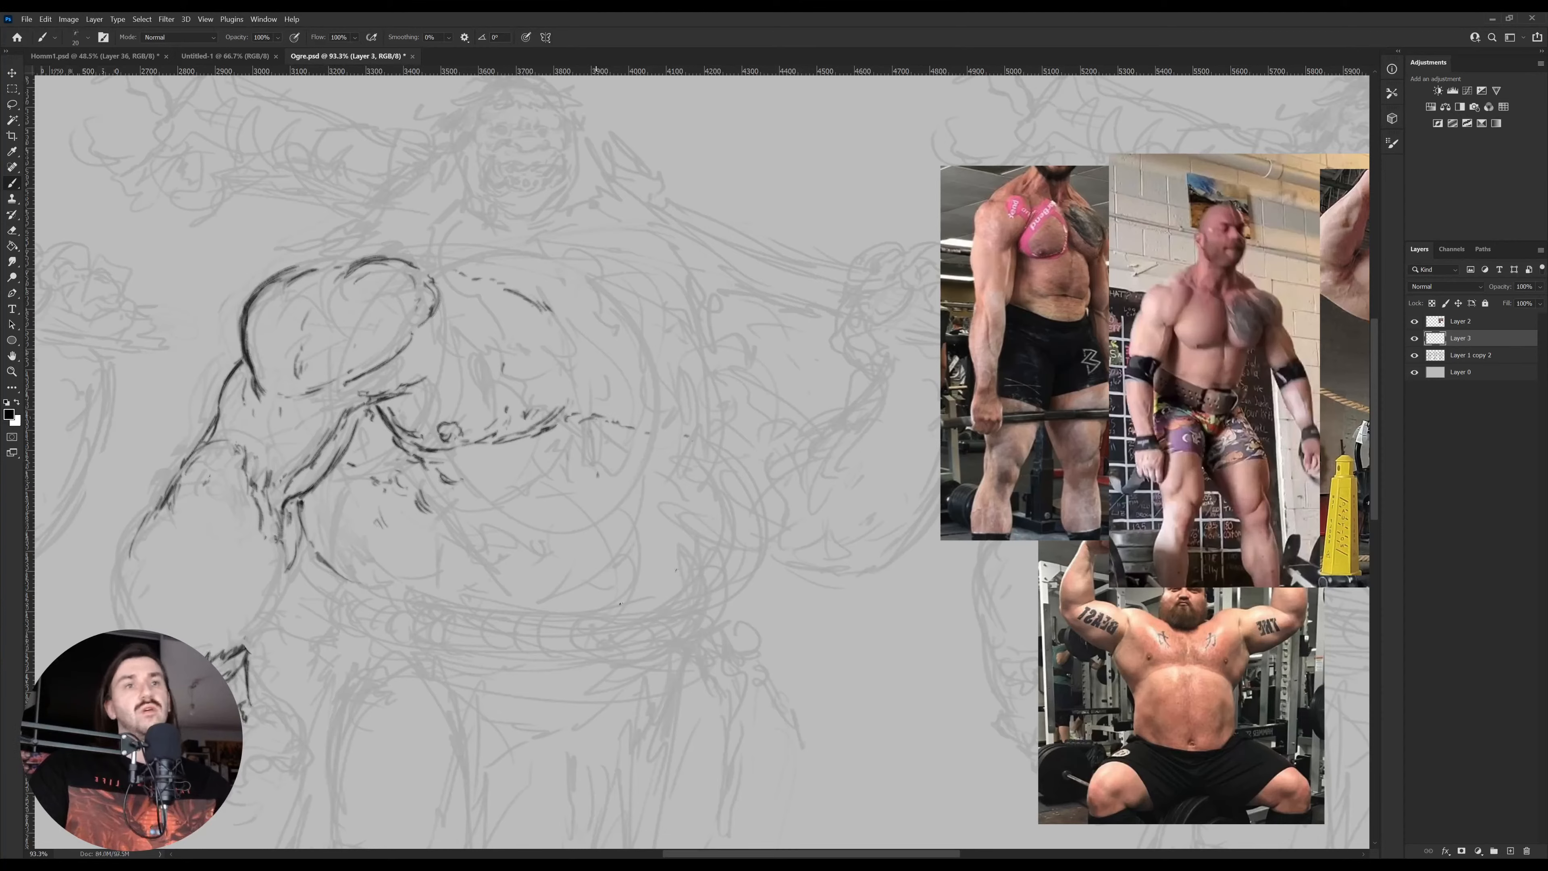
Draw the navel low on the belly and add short fold strokes on the belly and beneath the chest
drag(624, 613, 650, 576)
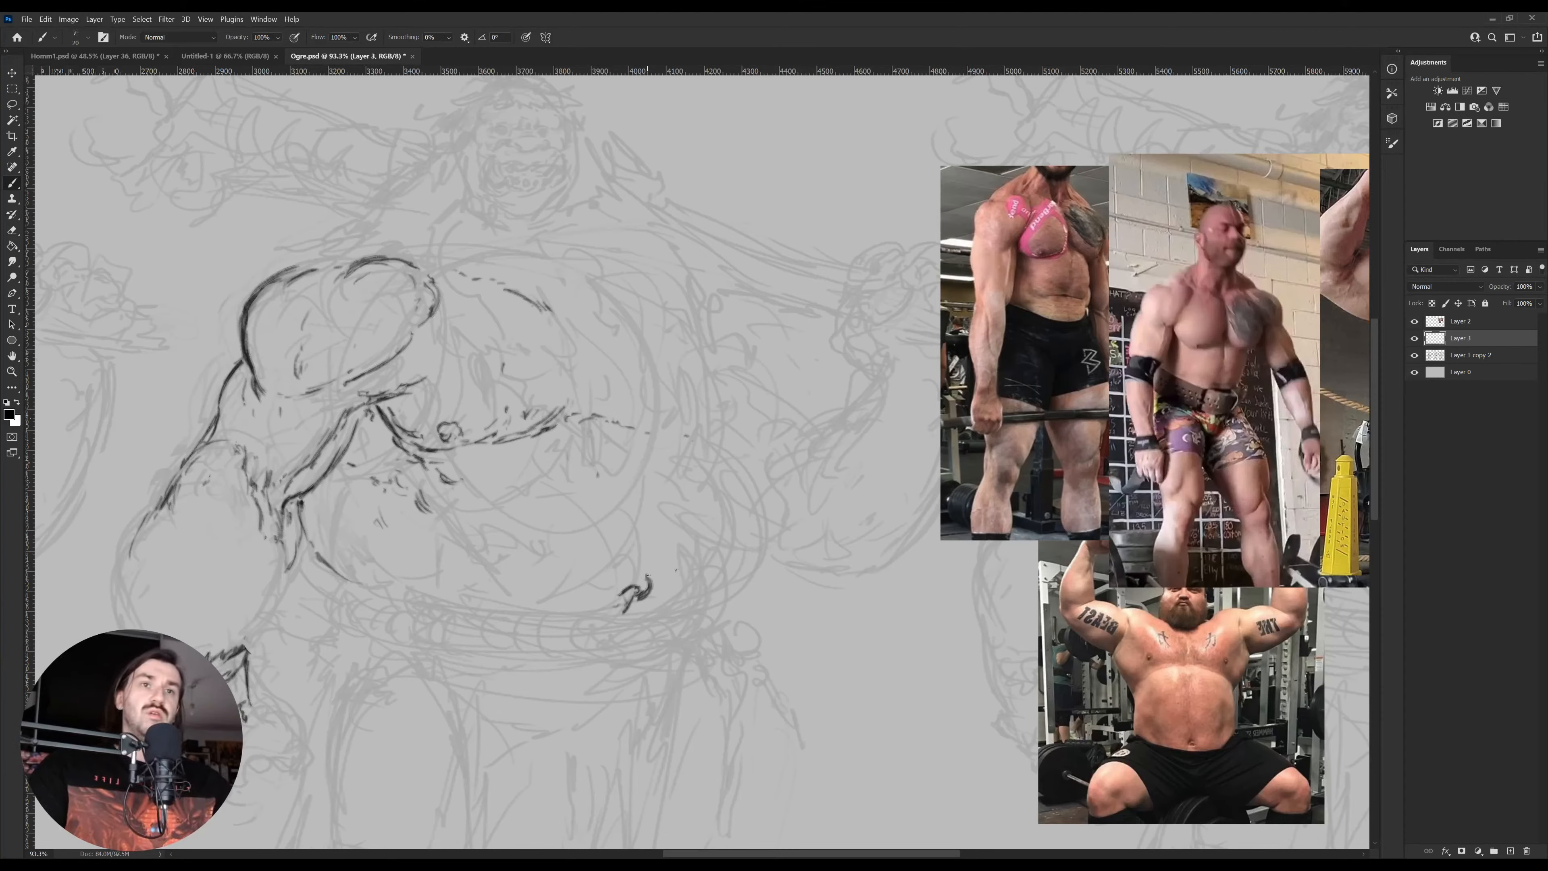
drag(419, 539, 425, 542)
drag(423, 558, 490, 552)
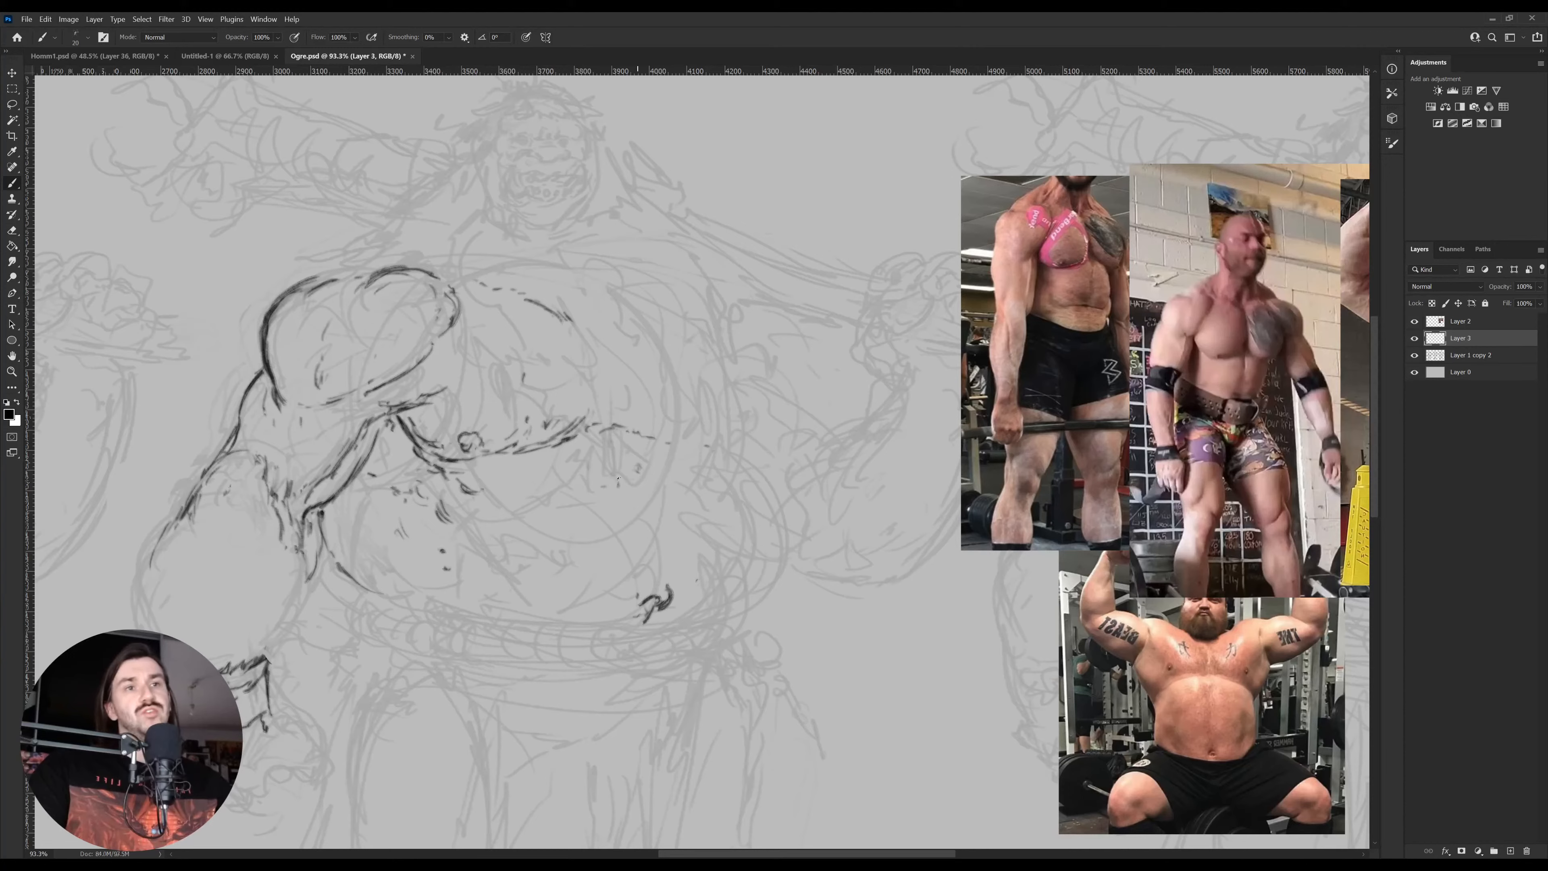
drag(535, 483, 551, 476)
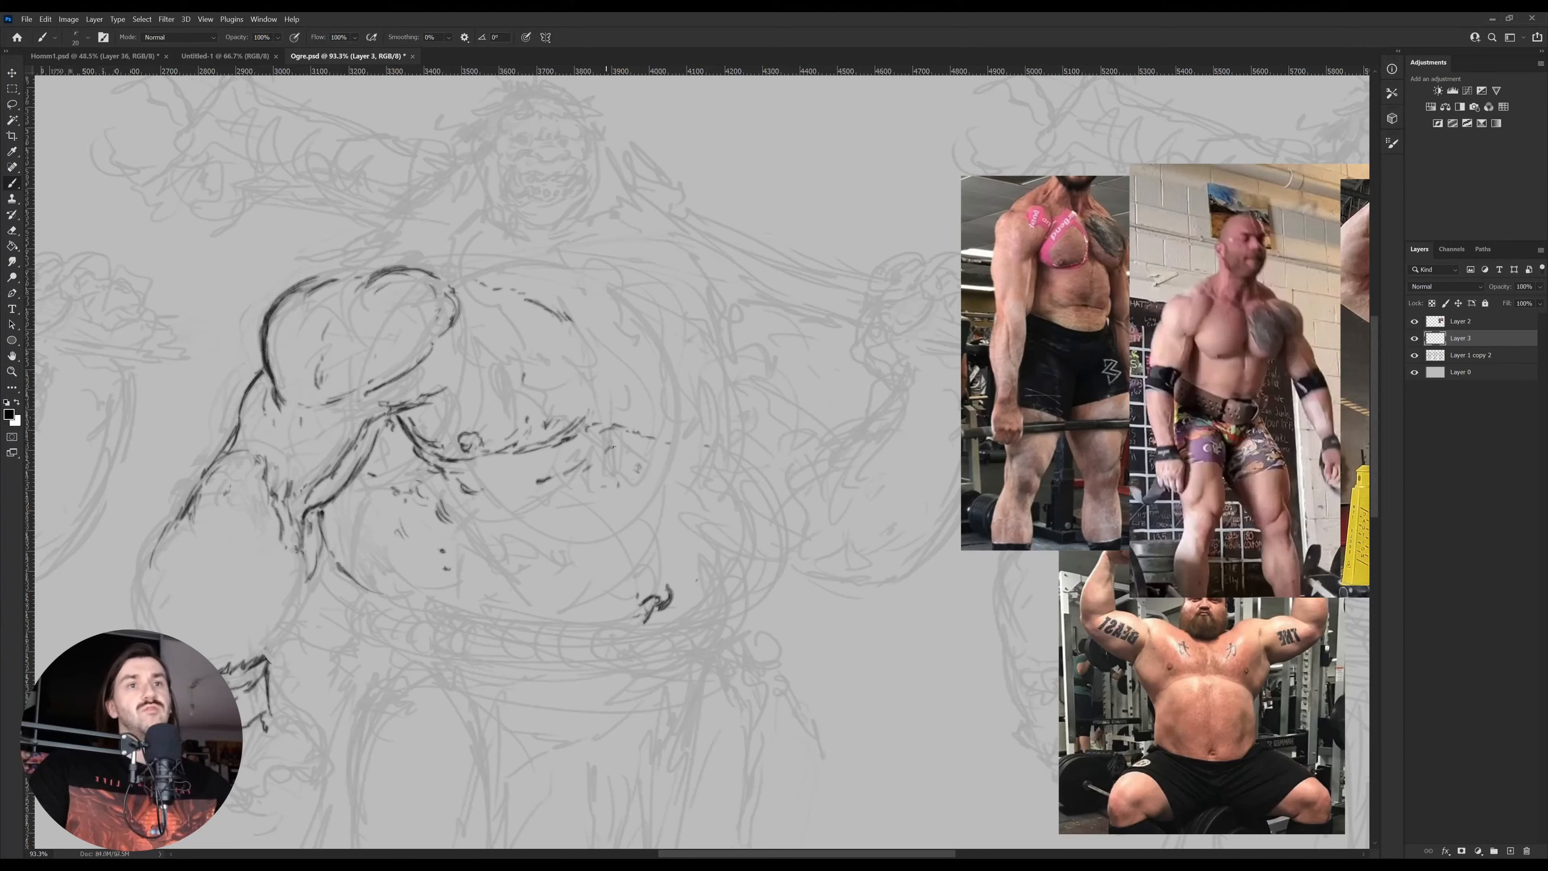
Draw the large outer curve of the belly from the end of the chest line down toward the belt
mouse_move(677, 449)
mouse_down()
mouse_move(743, 482)
mouse_move(770, 542)
mouse_move(762, 588)
mouse_move(722, 621)
mouse_move(756, 514)
mouse_move(714, 445)
mouse_move(724, 470)
mouse_up()
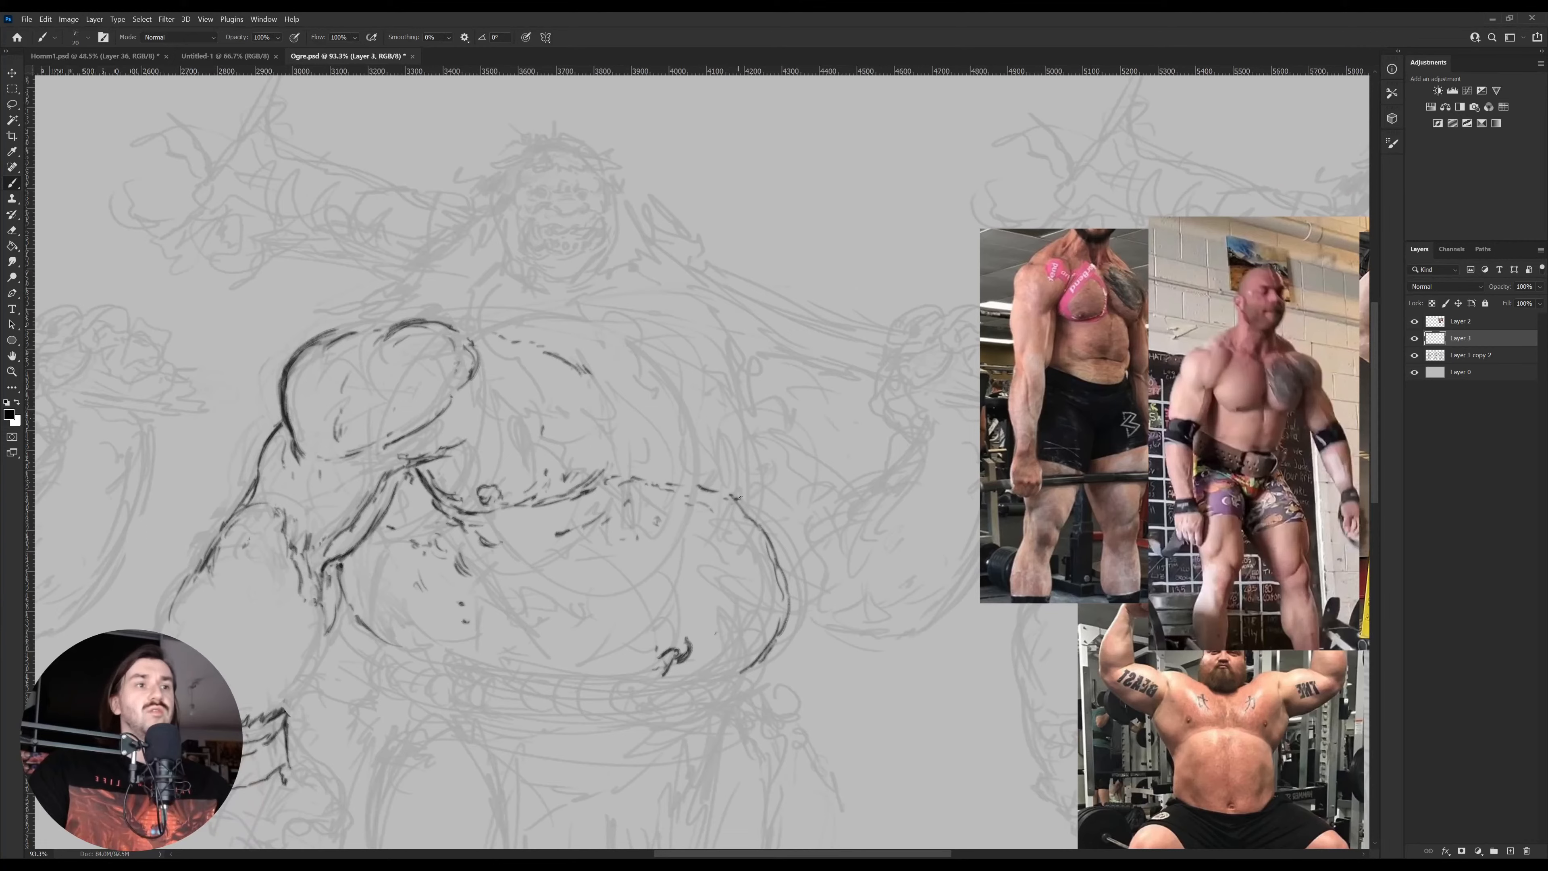
drag(339, 562, 399, 482)
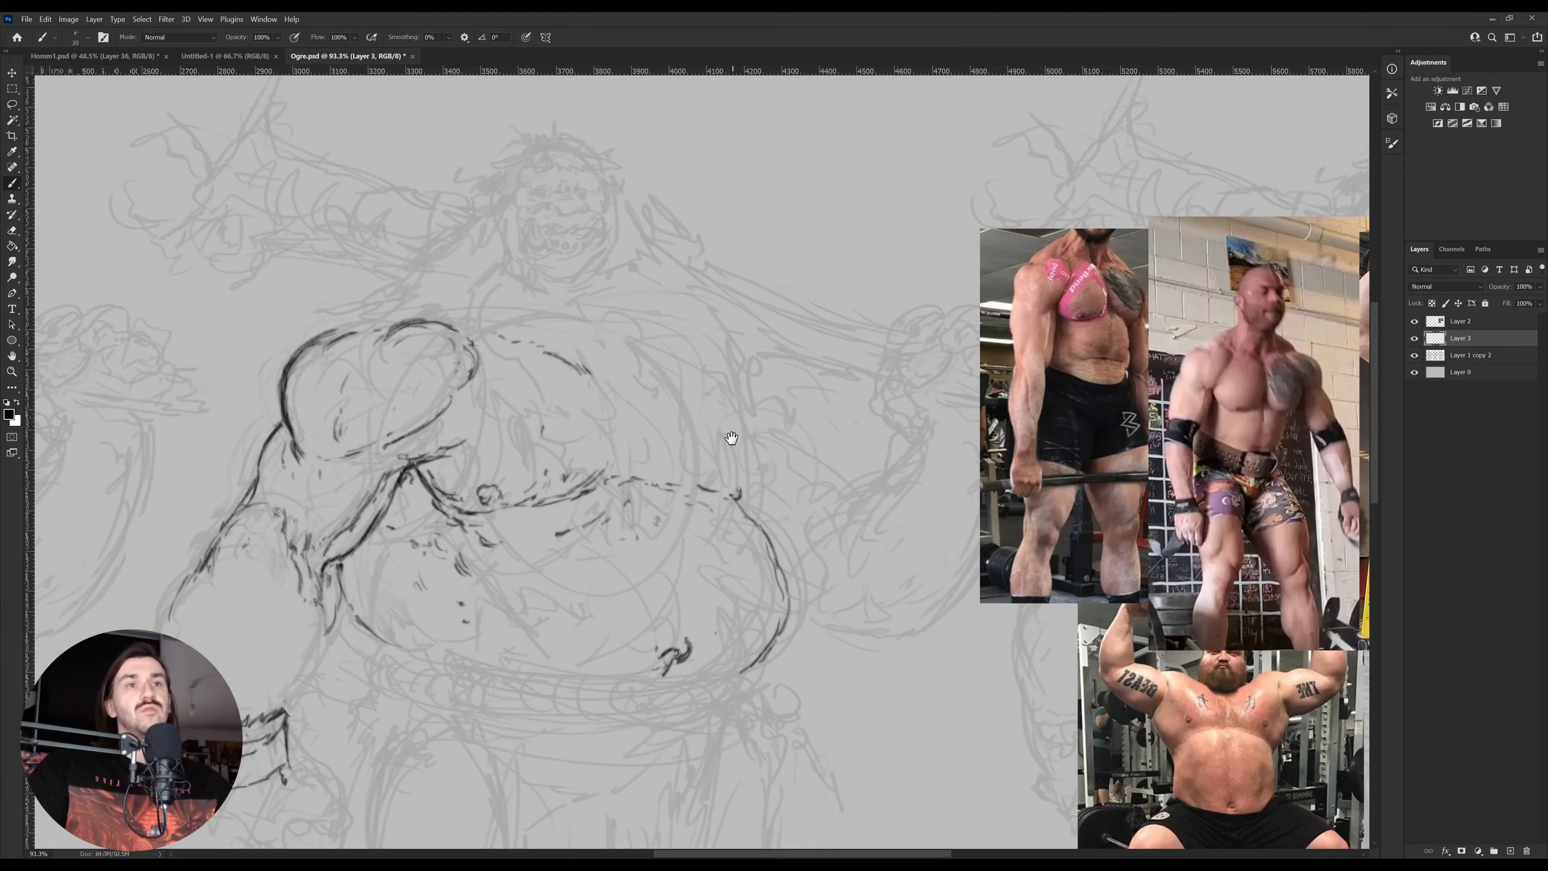
drag(638, 432, 628, 454)
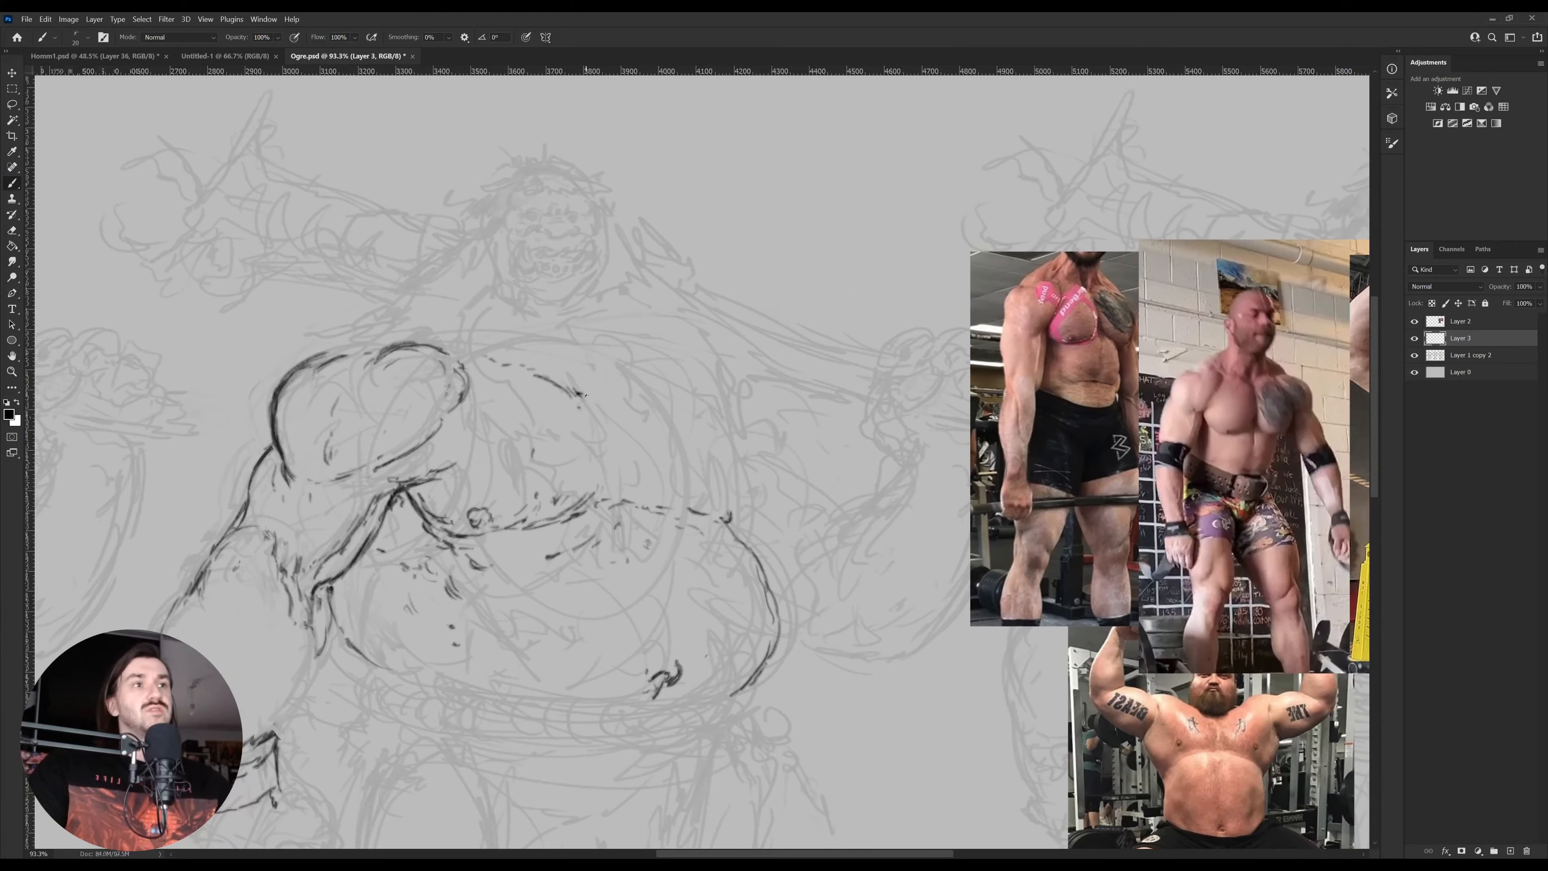
Draw jagged fur strokes over the top of the shoulder and up the neck slope toward the head, using a smaller brush
drag(573, 390, 612, 444)
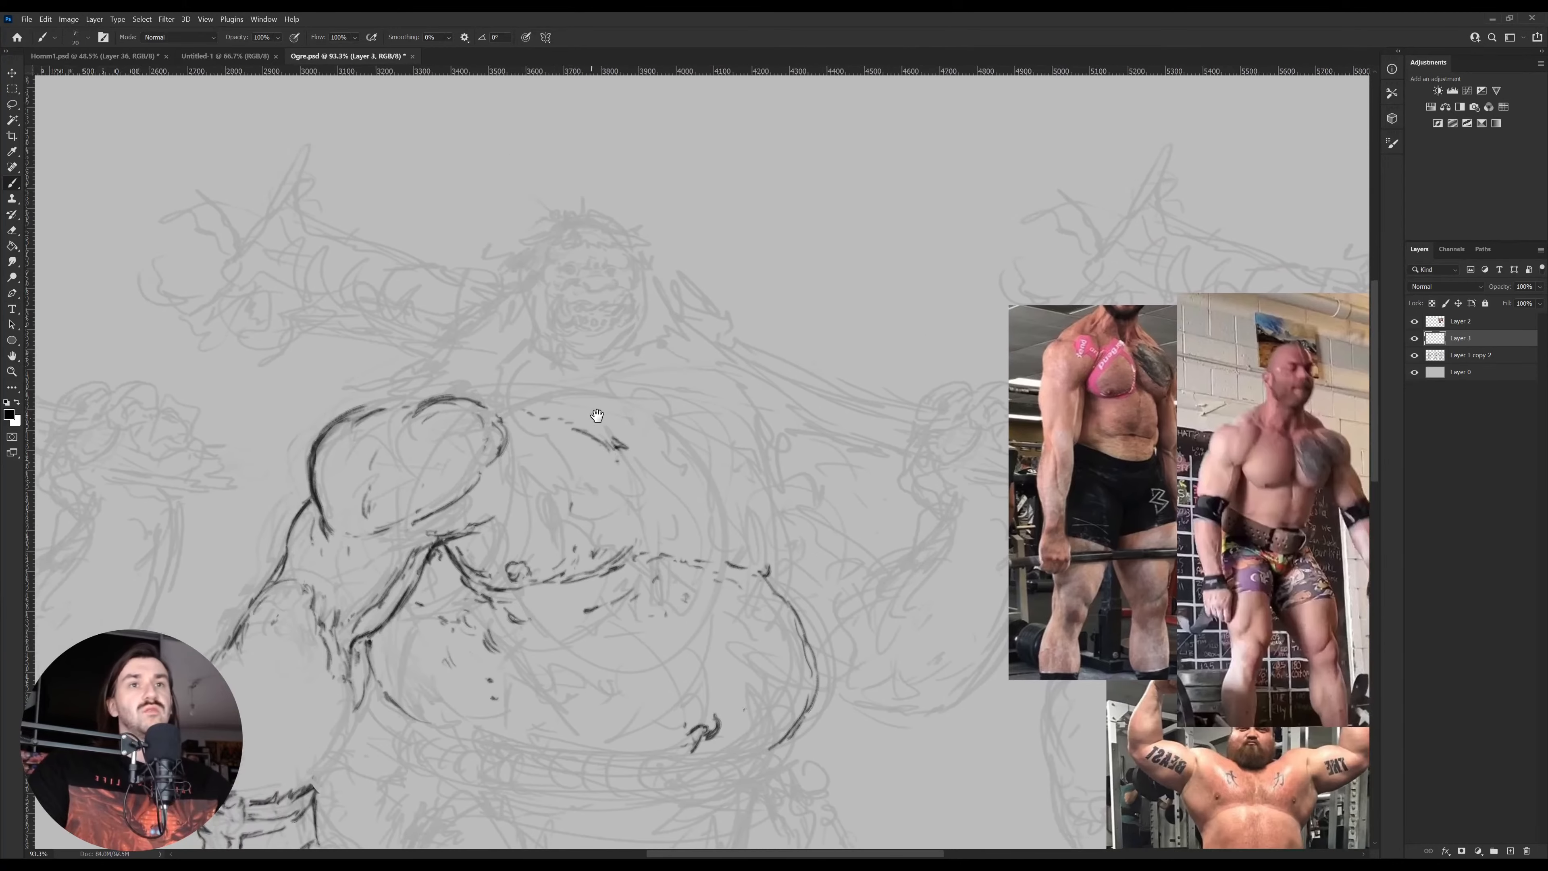
mouse_move(456, 406)
mouse_down()
mouse_move(484, 396)
mouse_move(510, 418)
mouse_up()
mouse_move(507, 430)
mouse_down()
mouse_move(442, 404)
mouse_move(451, 395)
mouse_move(390, 407)
mouse_move(411, 392)
mouse_move(348, 386)
mouse_move(384, 385)
mouse_up()
mouse_move(385, 383)
mouse_down()
mouse_move(413, 374)
mouse_move(342, 416)
mouse_move(401, 425)
mouse_move(456, 383)
mouse_move(485, 401)
mouse_move(505, 389)
mouse_up()
key(ctrl+z)
key(bracketleft)
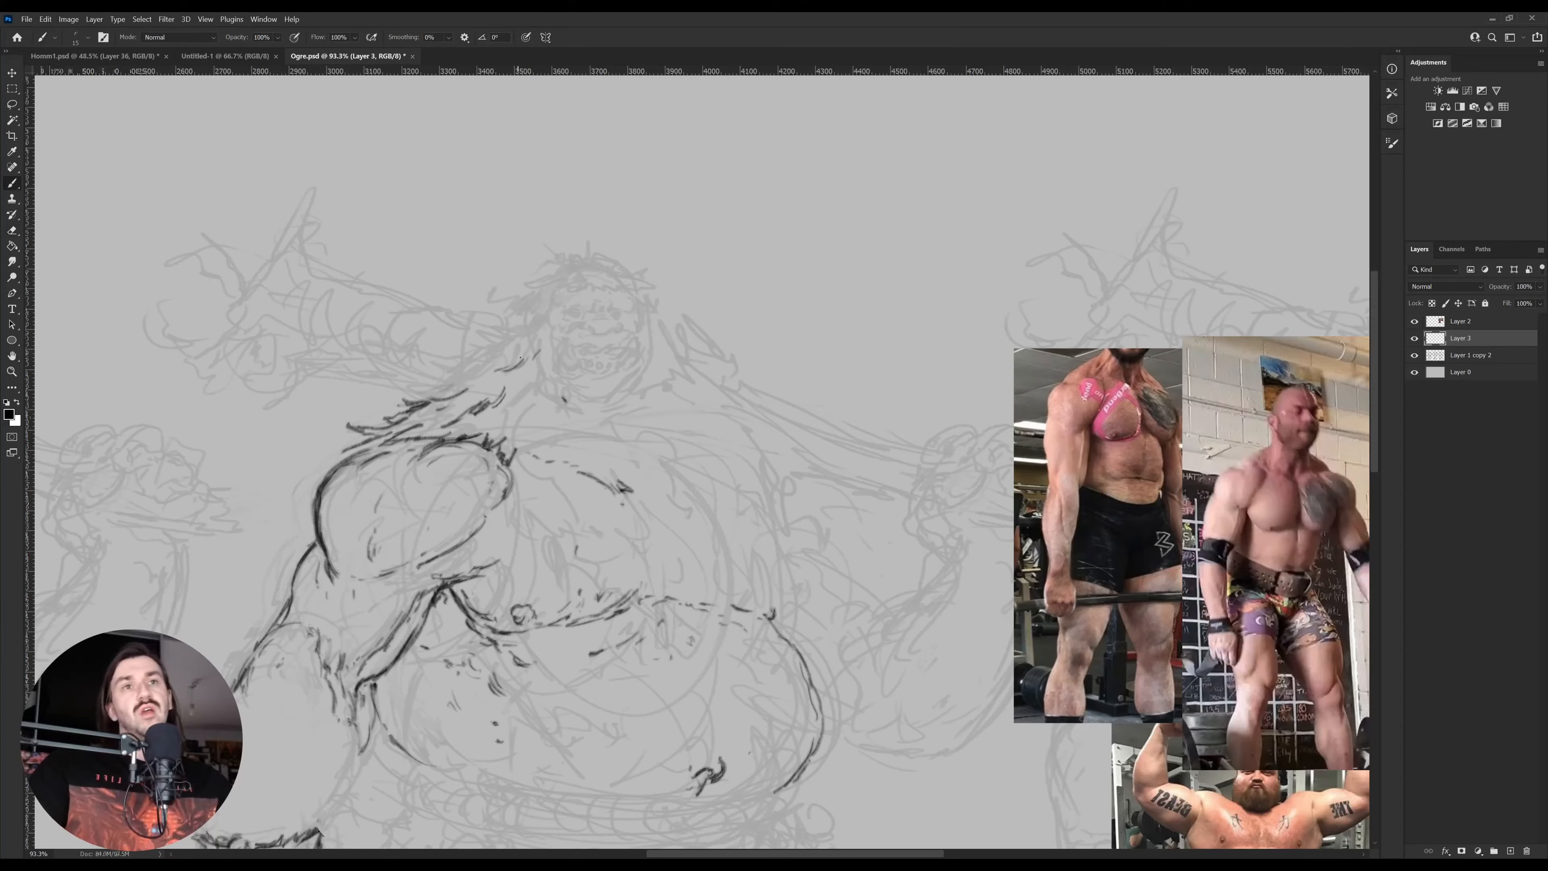
mouse_move(430, 397)
mouse_down()
mouse_move(497, 339)
mouse_move(435, 389)
mouse_move(456, 312)
mouse_move(506, 335)
mouse_up()
key(e)
key(b)
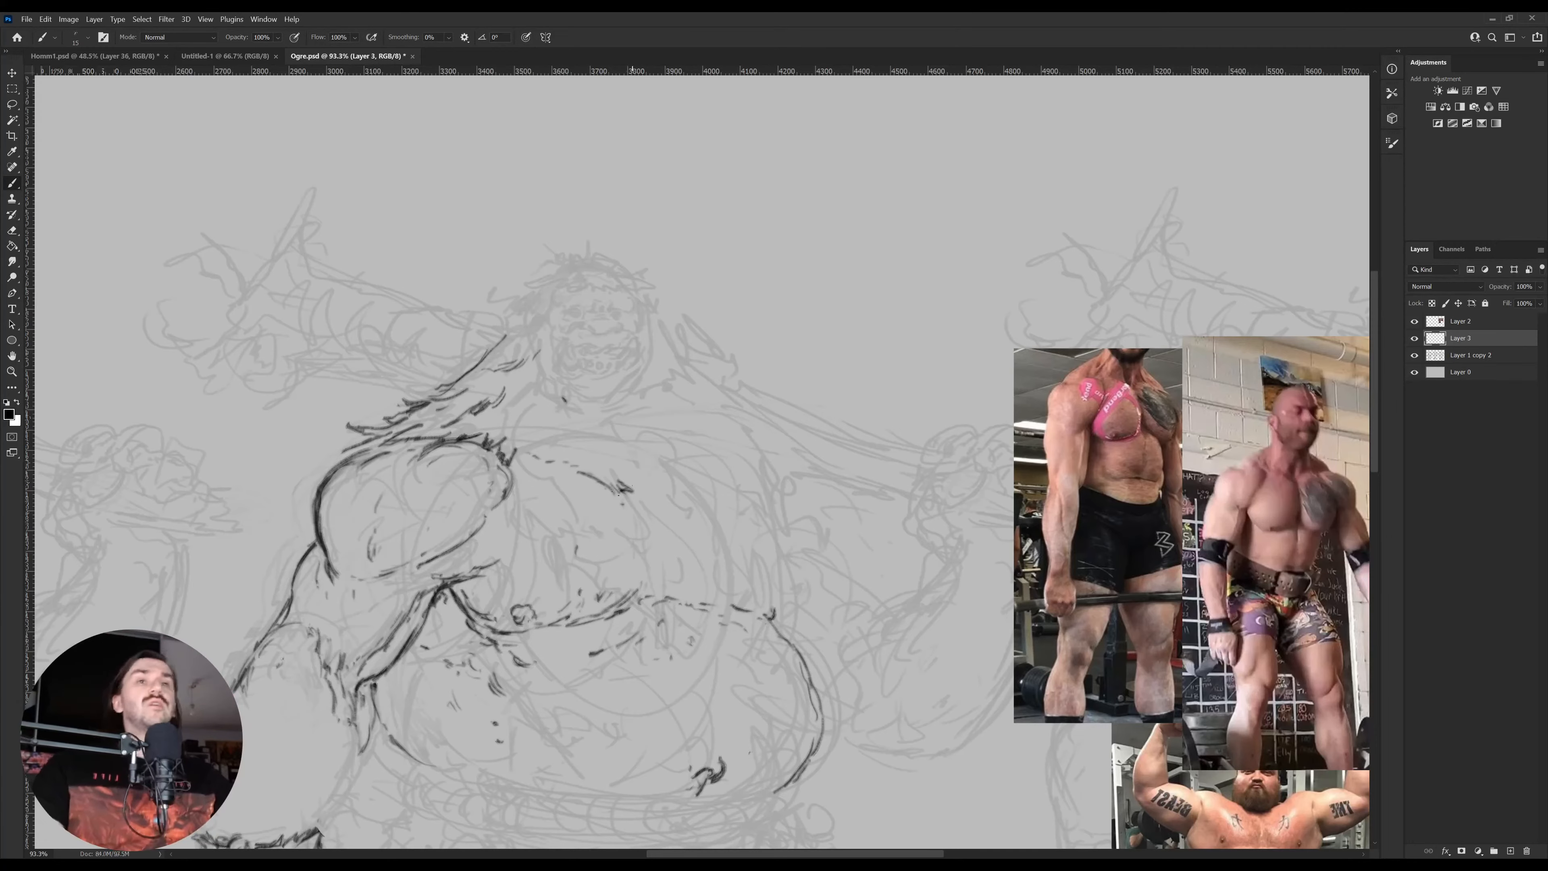
Add fur tufts along the chest's upper contour and short hair strokes around the neck and jaw
drag(576, 520, 571, 508)
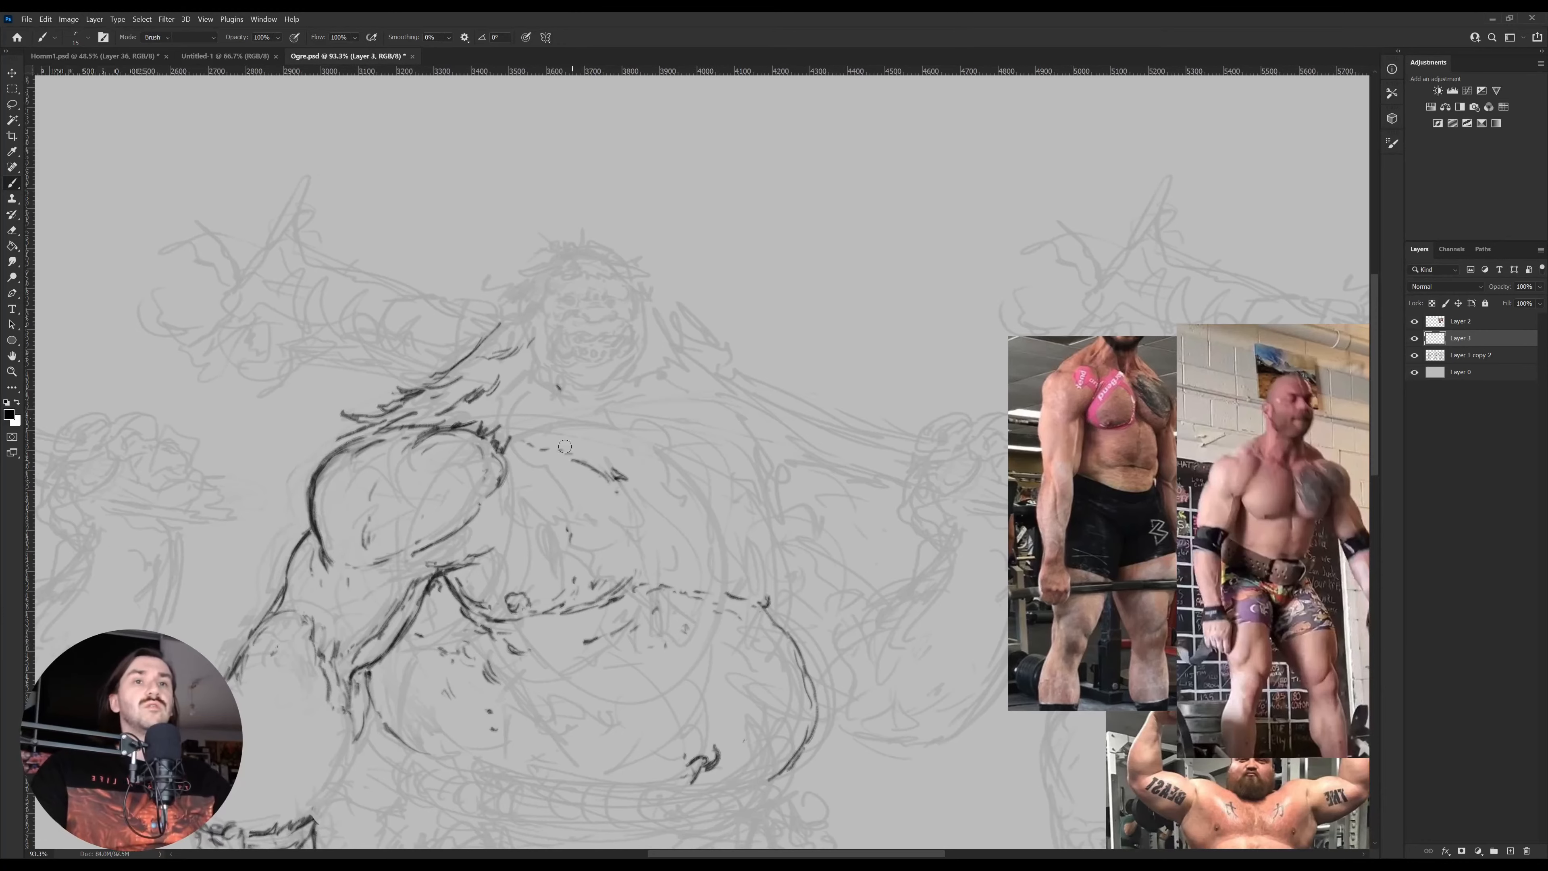
mouse_move(516, 432)
mouse_down()
mouse_move(510, 447)
mouse_move(537, 464)
mouse_move(613, 462)
mouse_up()
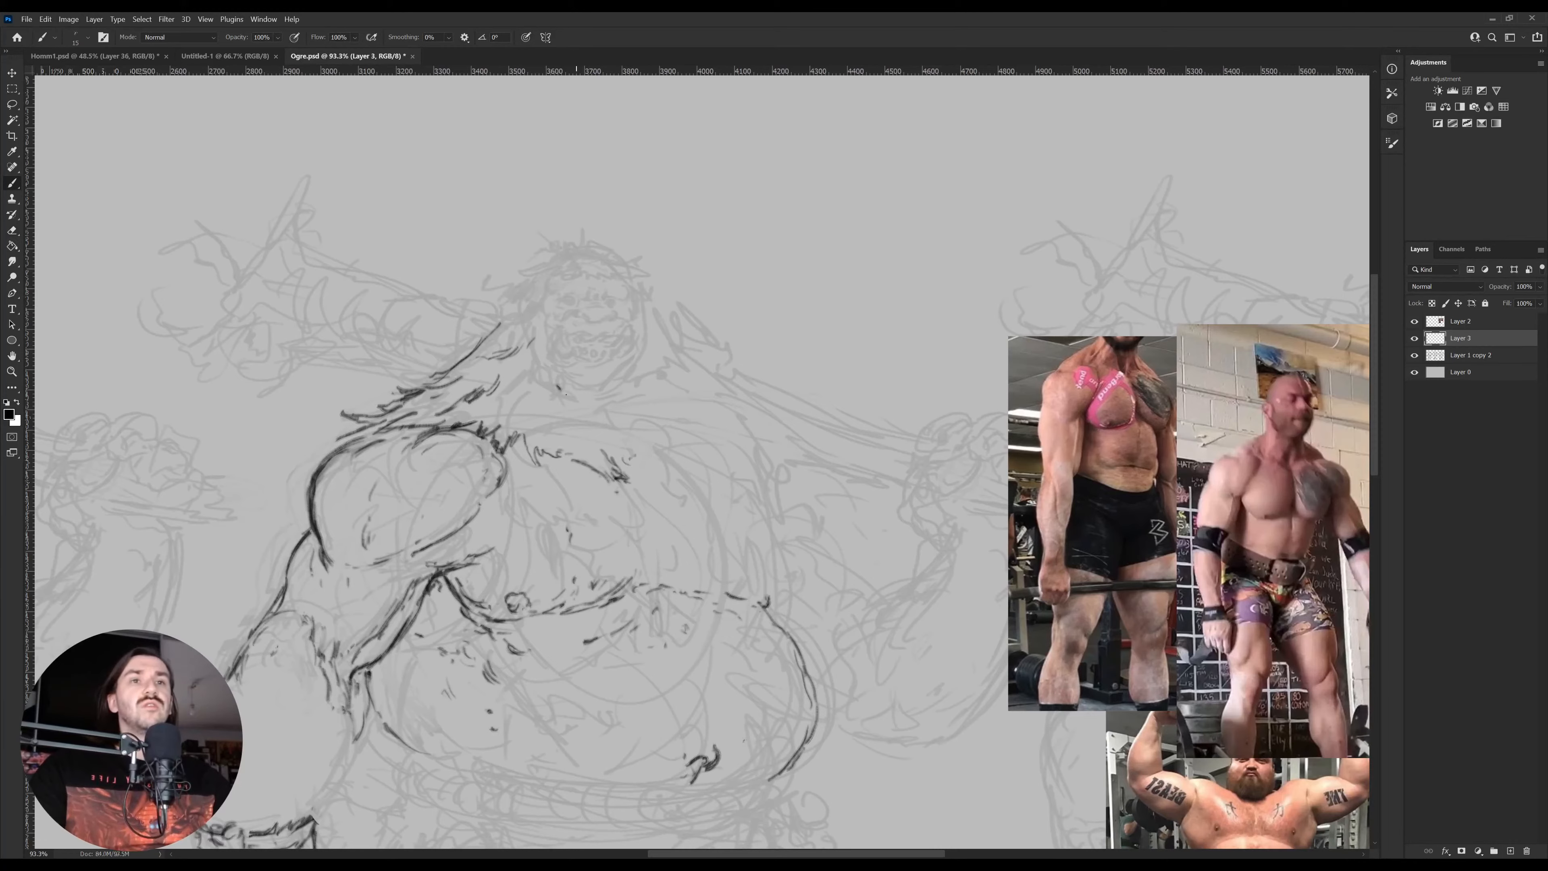
drag(540, 367, 523, 370)
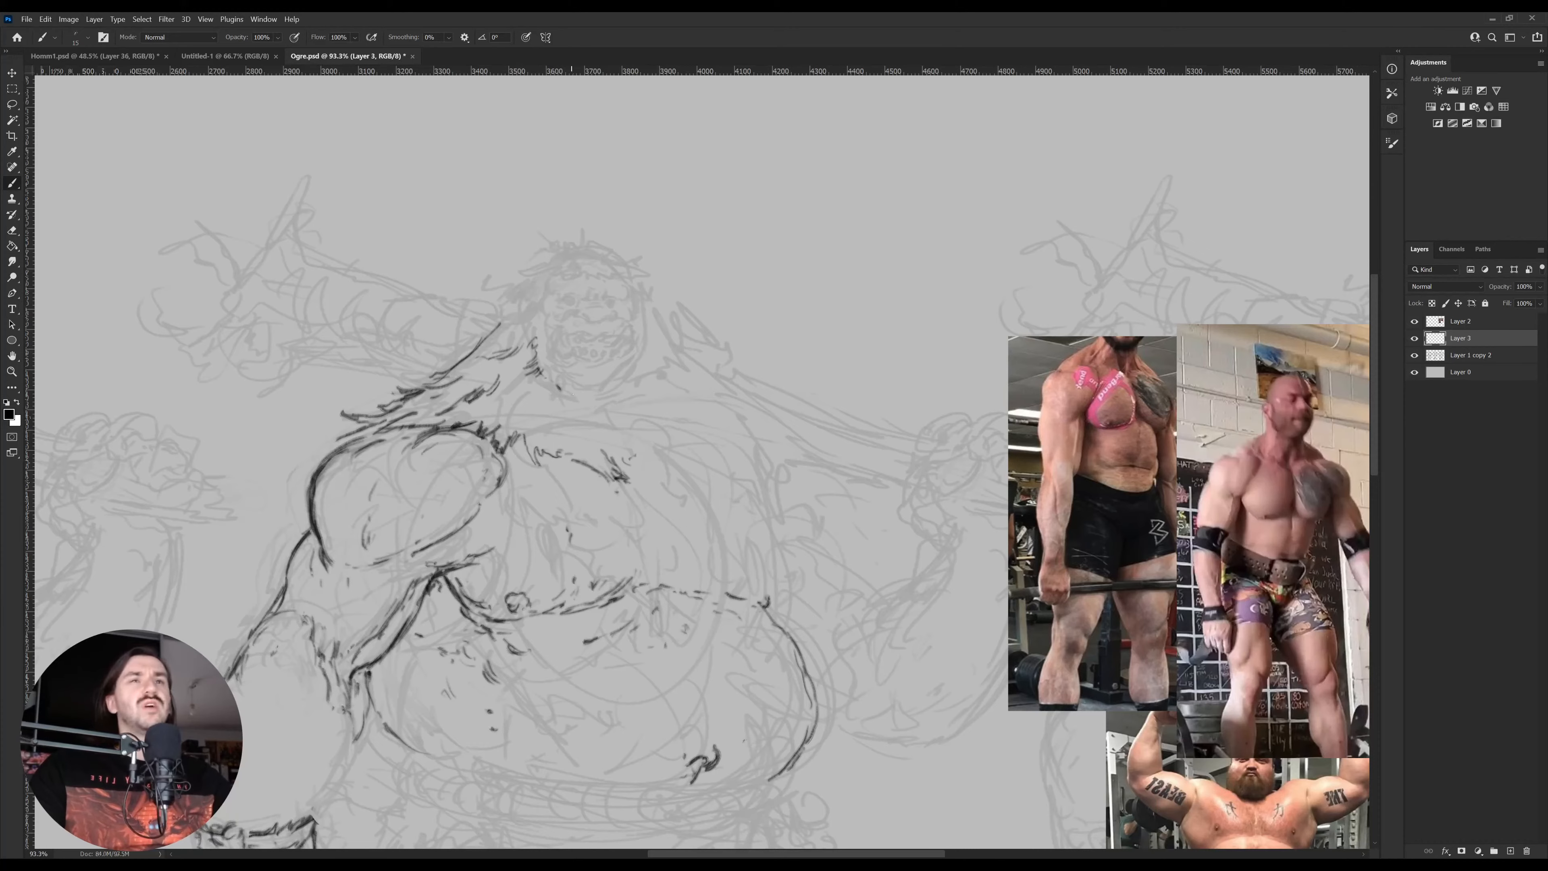
mouse_move(582, 392)
mouse_down()
mouse_move(575, 405)
mouse_move(548, 391)
mouse_up()
key(e)
key(b)
drag(554, 388, 542, 395)
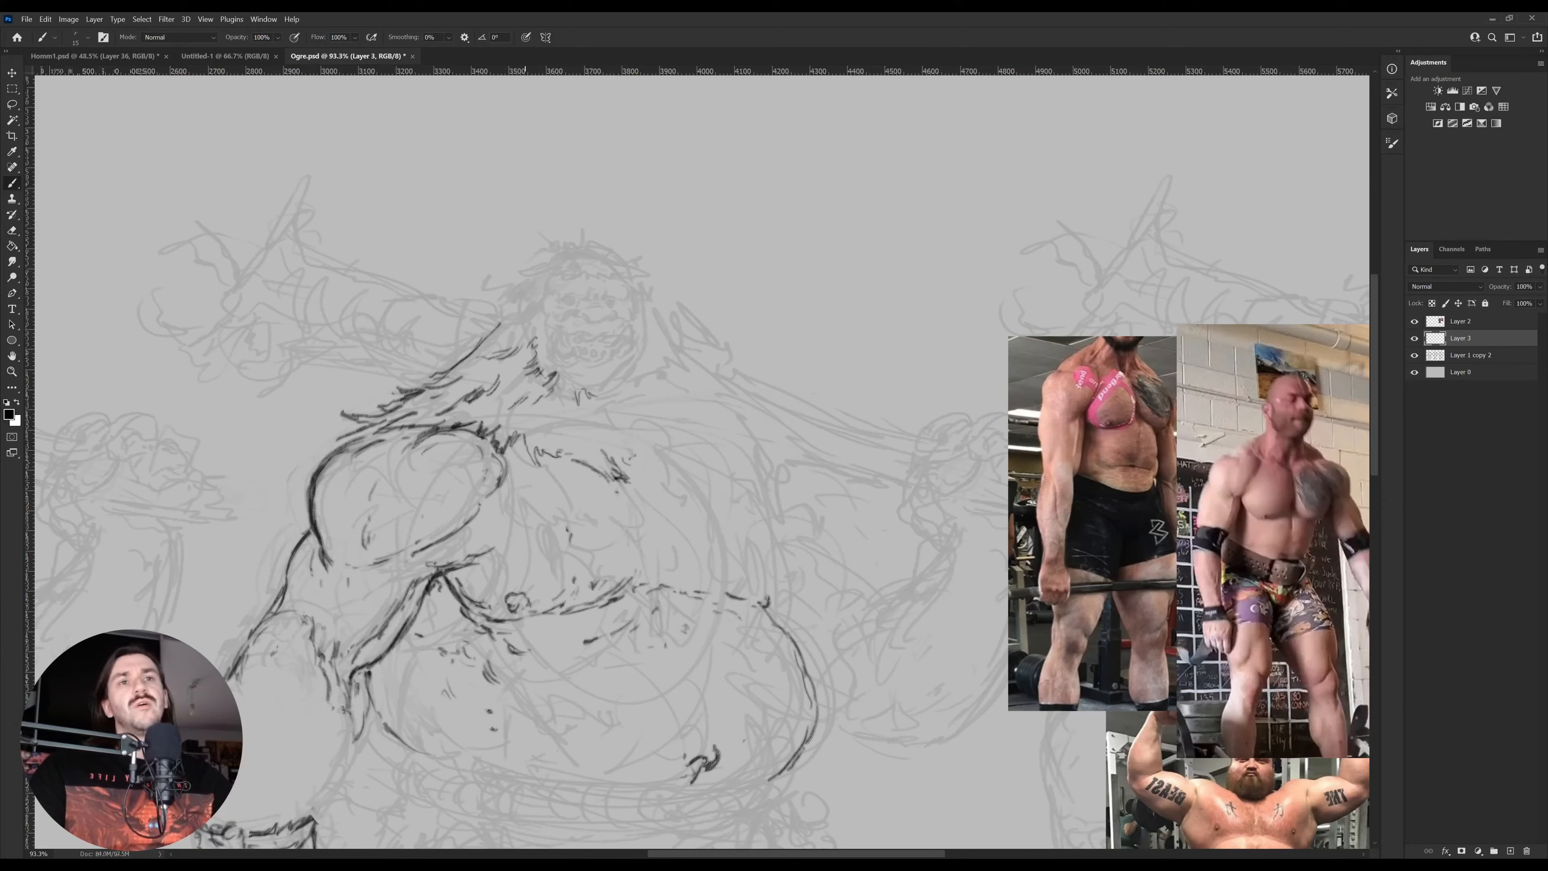
Clean up the shoulder fur with the eraser and add jagged fur tufts below the jaw and across the upper chest
key(e)
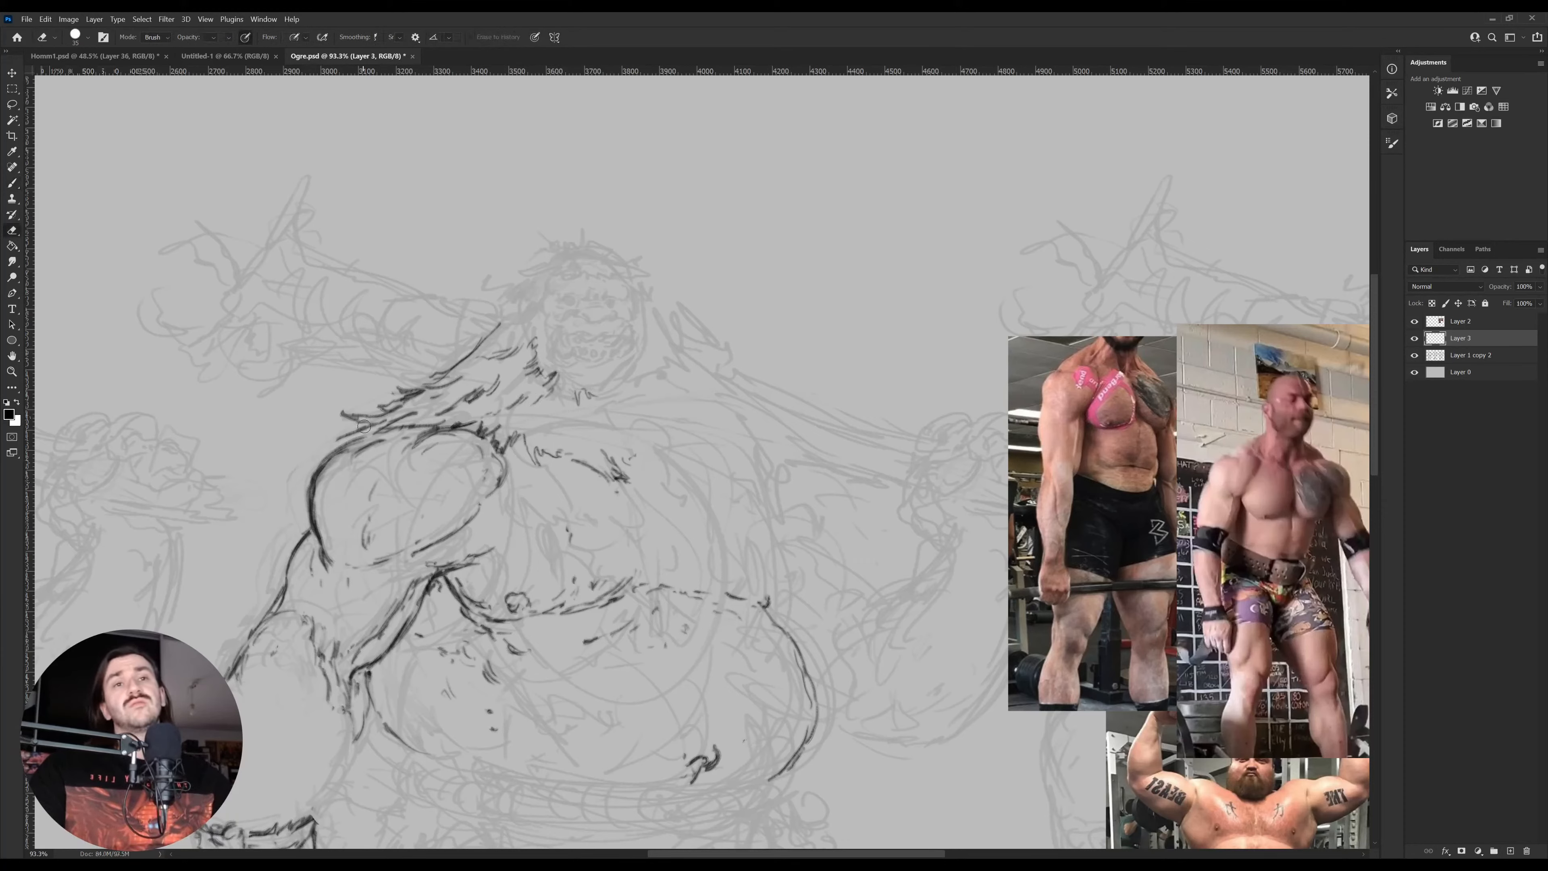
mouse_move(367, 426)
mouse_down()
mouse_move(350, 417)
mouse_move(393, 402)
mouse_move(378, 407)
mouse_up()
key(b)
key(e)
key(b)
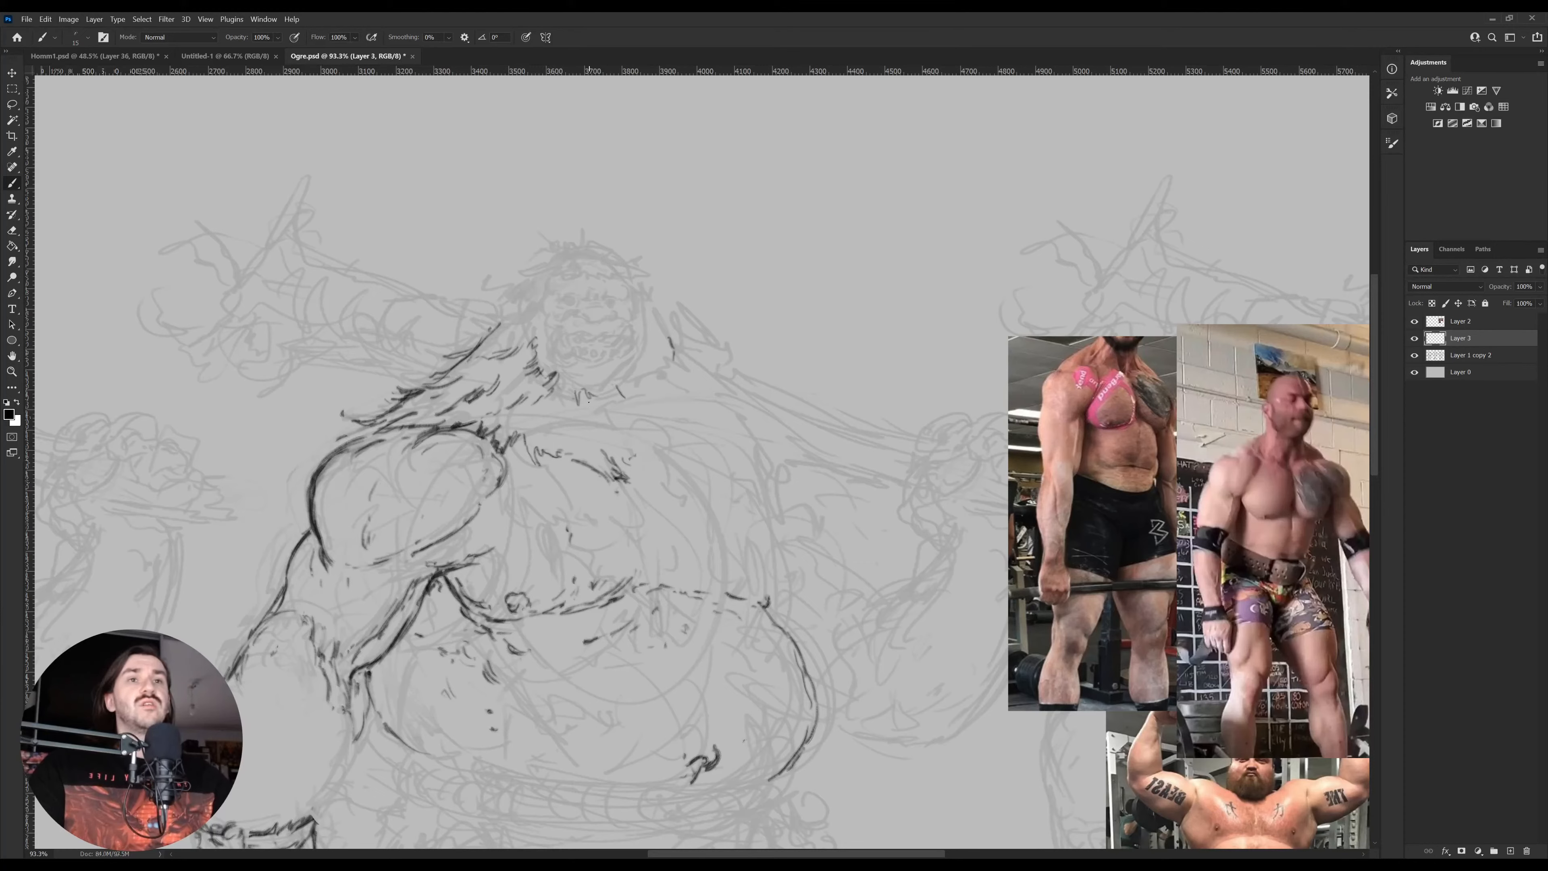
mouse_move(592, 401)
mouse_down()
mouse_move(606, 415)
mouse_move(646, 384)
mouse_move(666, 418)
mouse_move(631, 452)
mouse_move(638, 471)
mouse_up()
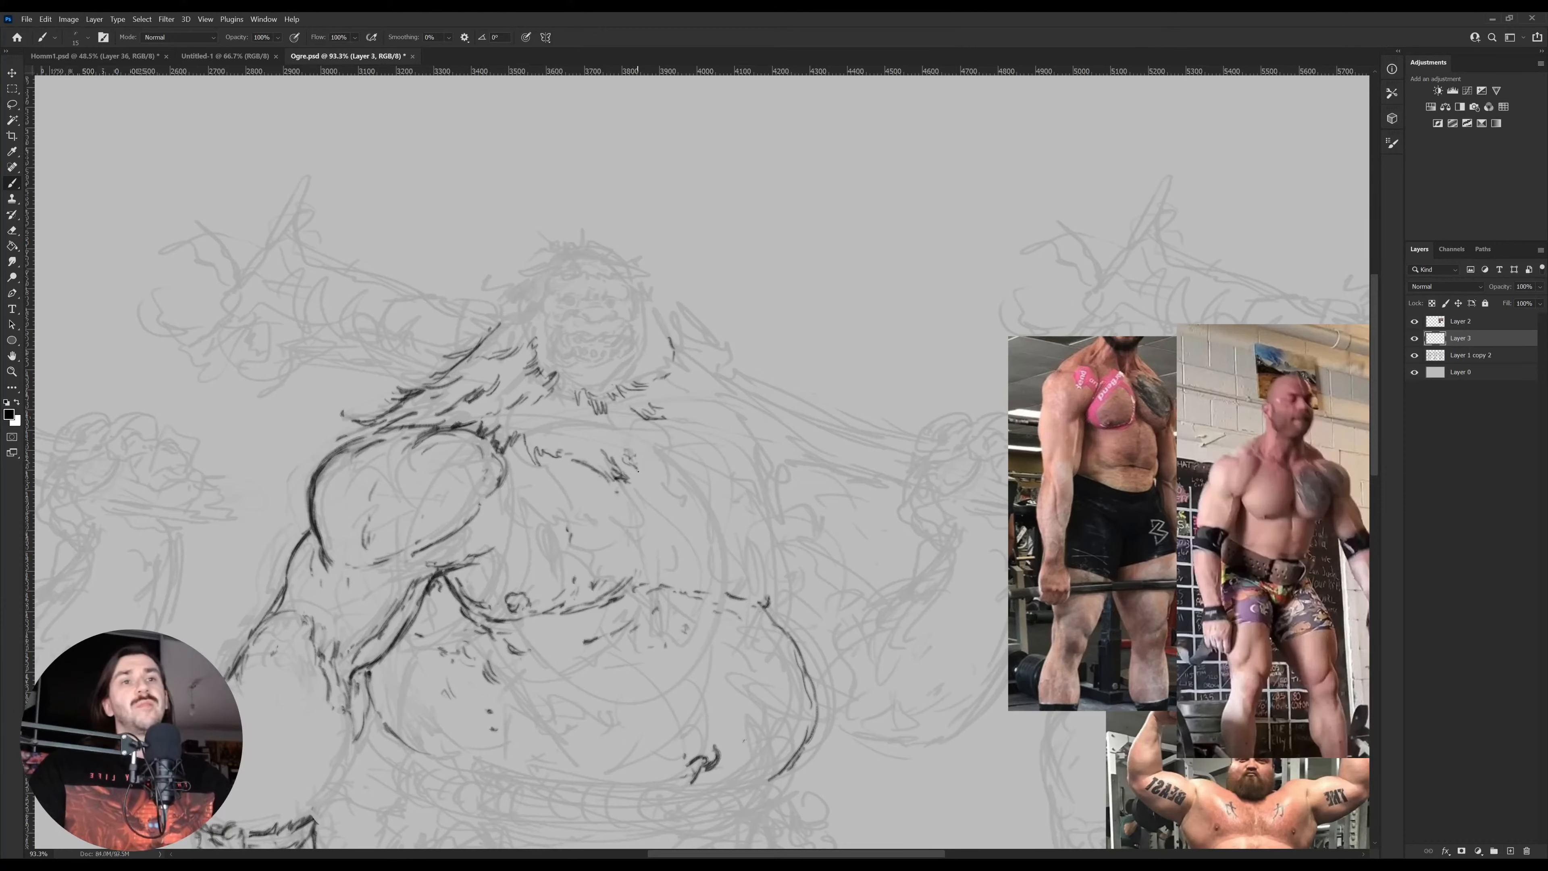
Draw the rounded top of the ogre's skull and a wavy brow line across the forehead, redoing the first skull stroke
drag(582, 367, 601, 388)
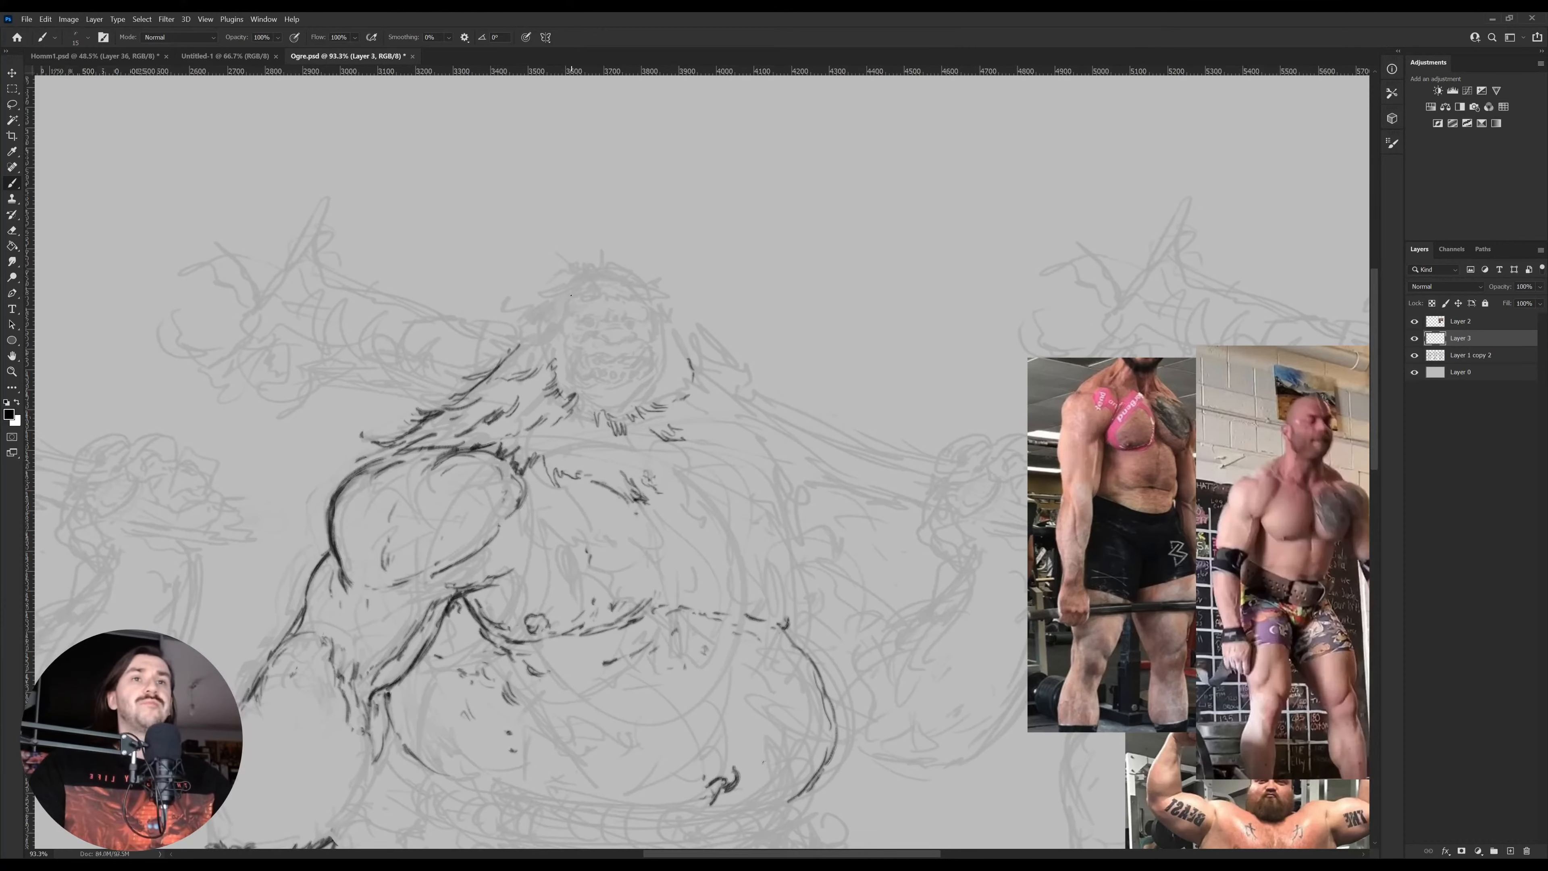
mouse_move(571, 292)
mouse_down()
mouse_move(591, 268)
mouse_move(631, 274)
mouse_up()
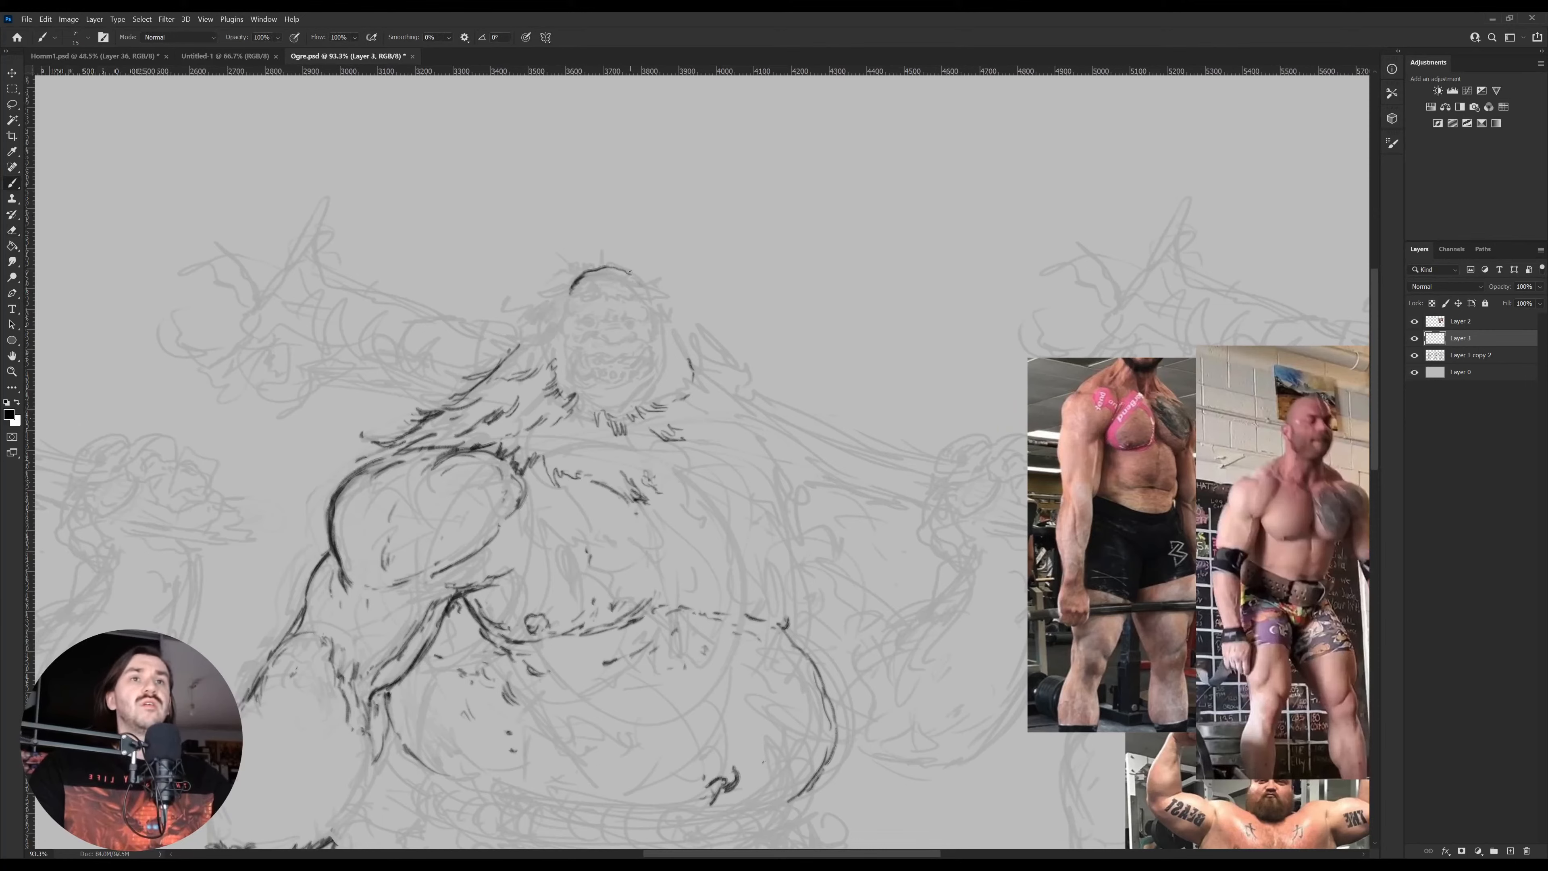
key(ctrl+z)
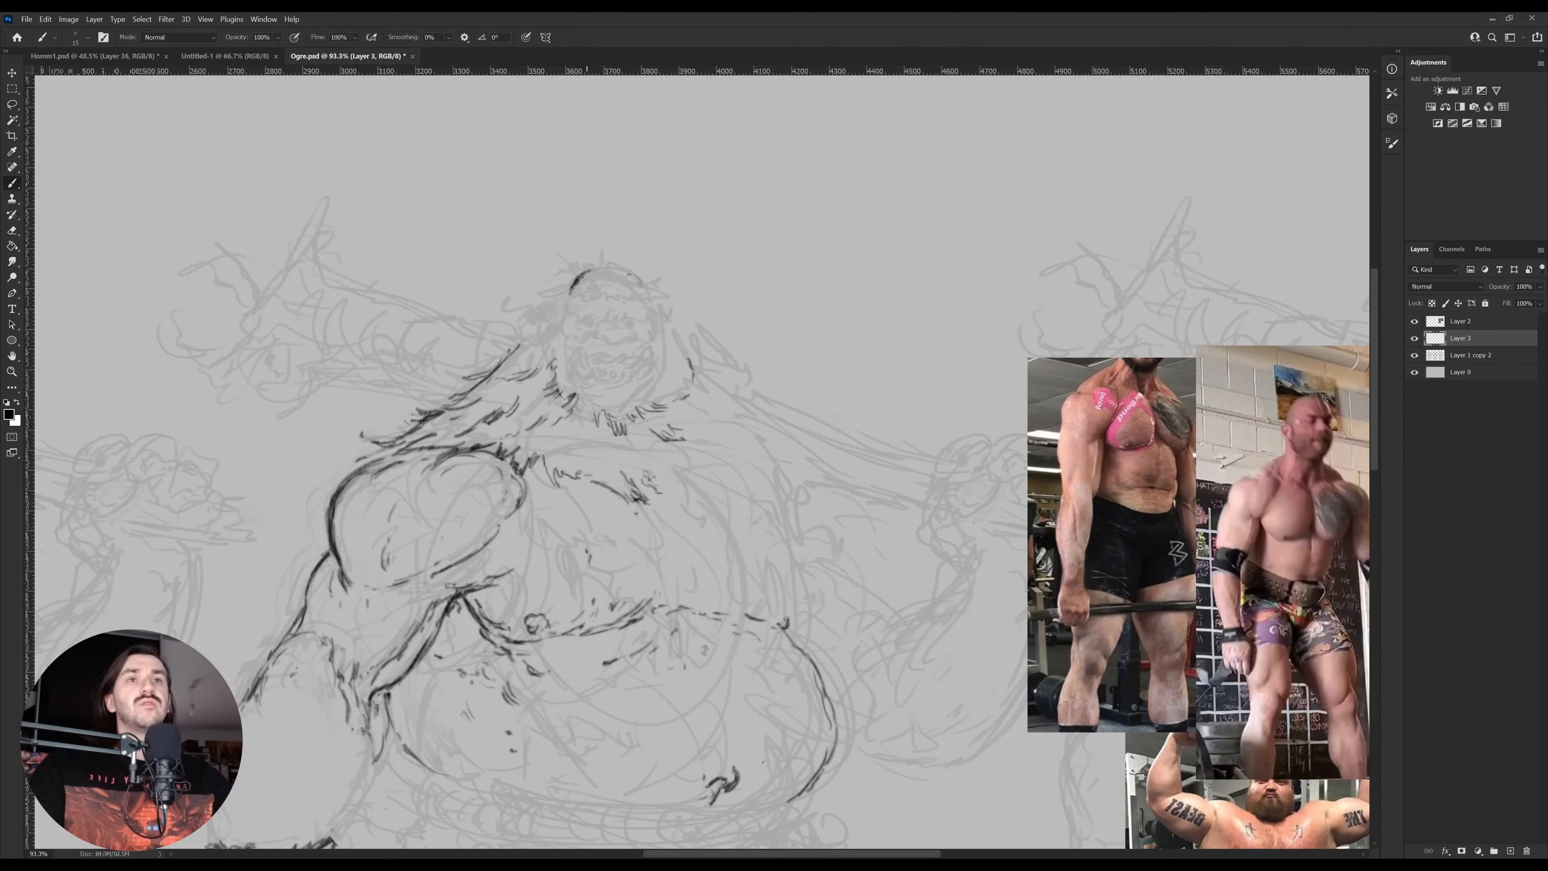
mouse_move(584, 277)
mouse_down()
mouse_move(624, 264)
mouse_move(655, 294)
mouse_move(598, 318)
mouse_move(614, 327)
mouse_up()
key(z)
key(b)
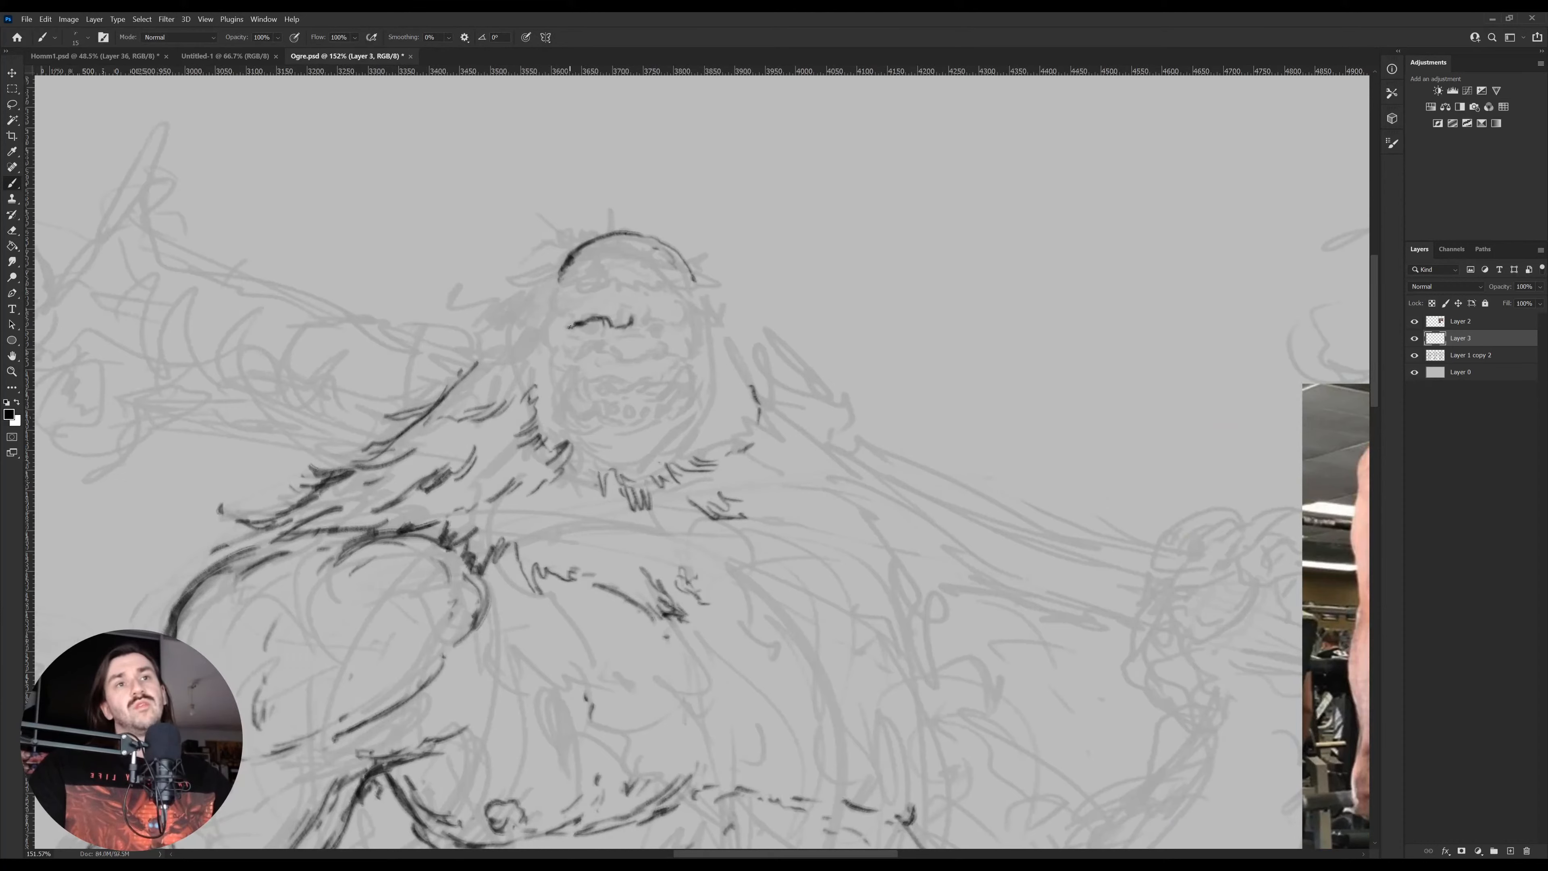
mouse_move(569, 324)
mouse_down()
mouse_move(630, 314)
mouse_move(624, 298)
mouse_move(625, 325)
mouse_move(630, 312)
mouse_move(628, 325)
mouse_move(673, 325)
mouse_move(697, 307)
mouse_move(712, 351)
mouse_move(726, 320)
mouse_up()
key(e)
key(b)
Paste the open-mouthed hominid portrait as a reference and place it above the ogre's outstretched arm, clear of the head
key(z)
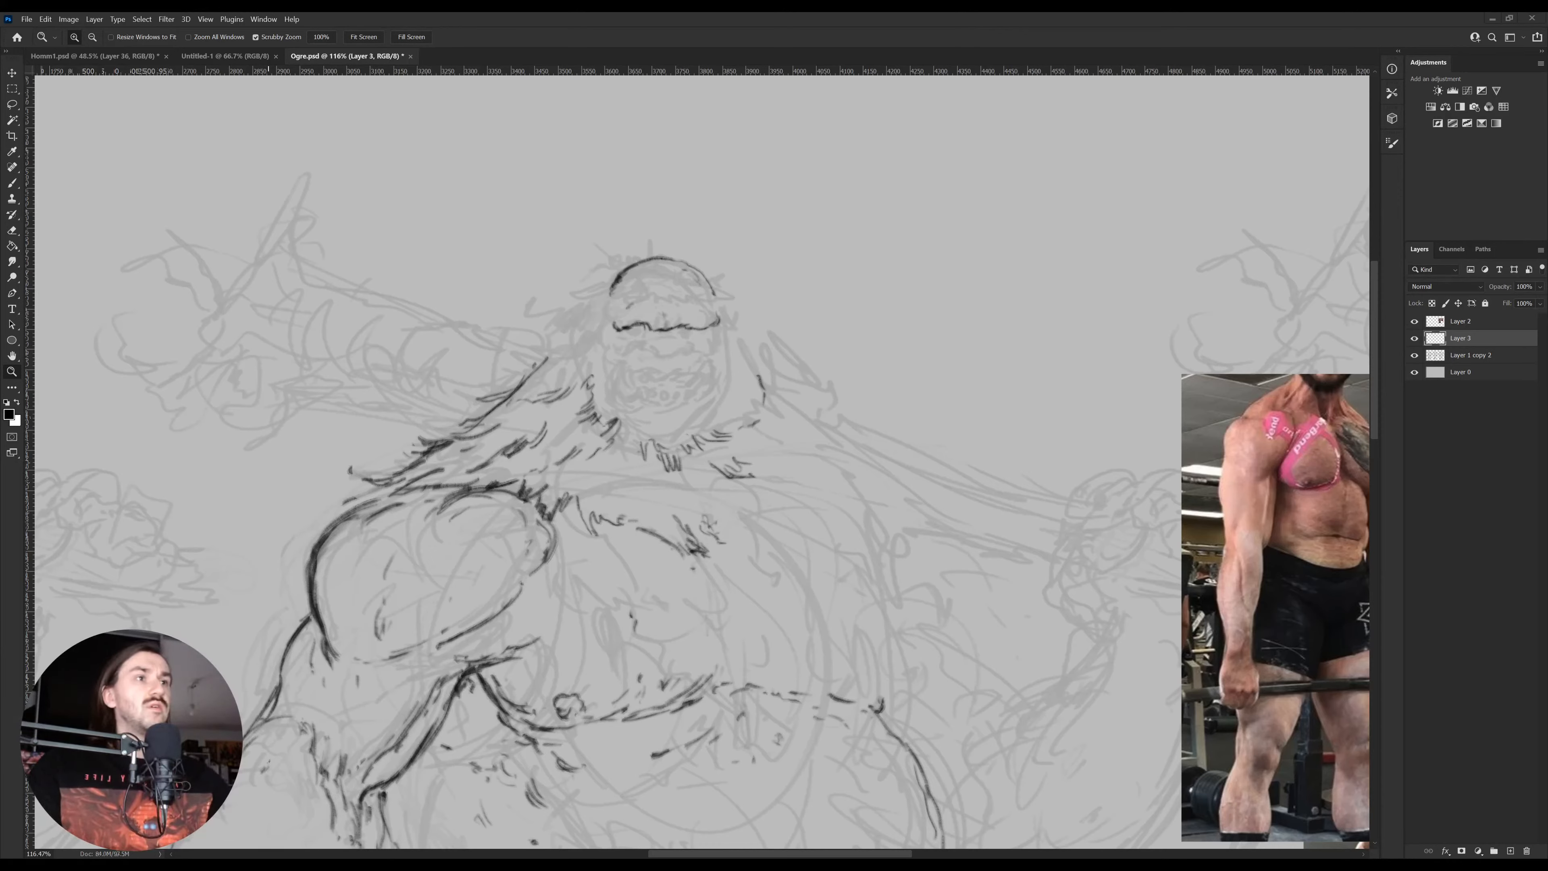
key(ctrl+v)
key(v)
drag(732, 512, 1051, 282)
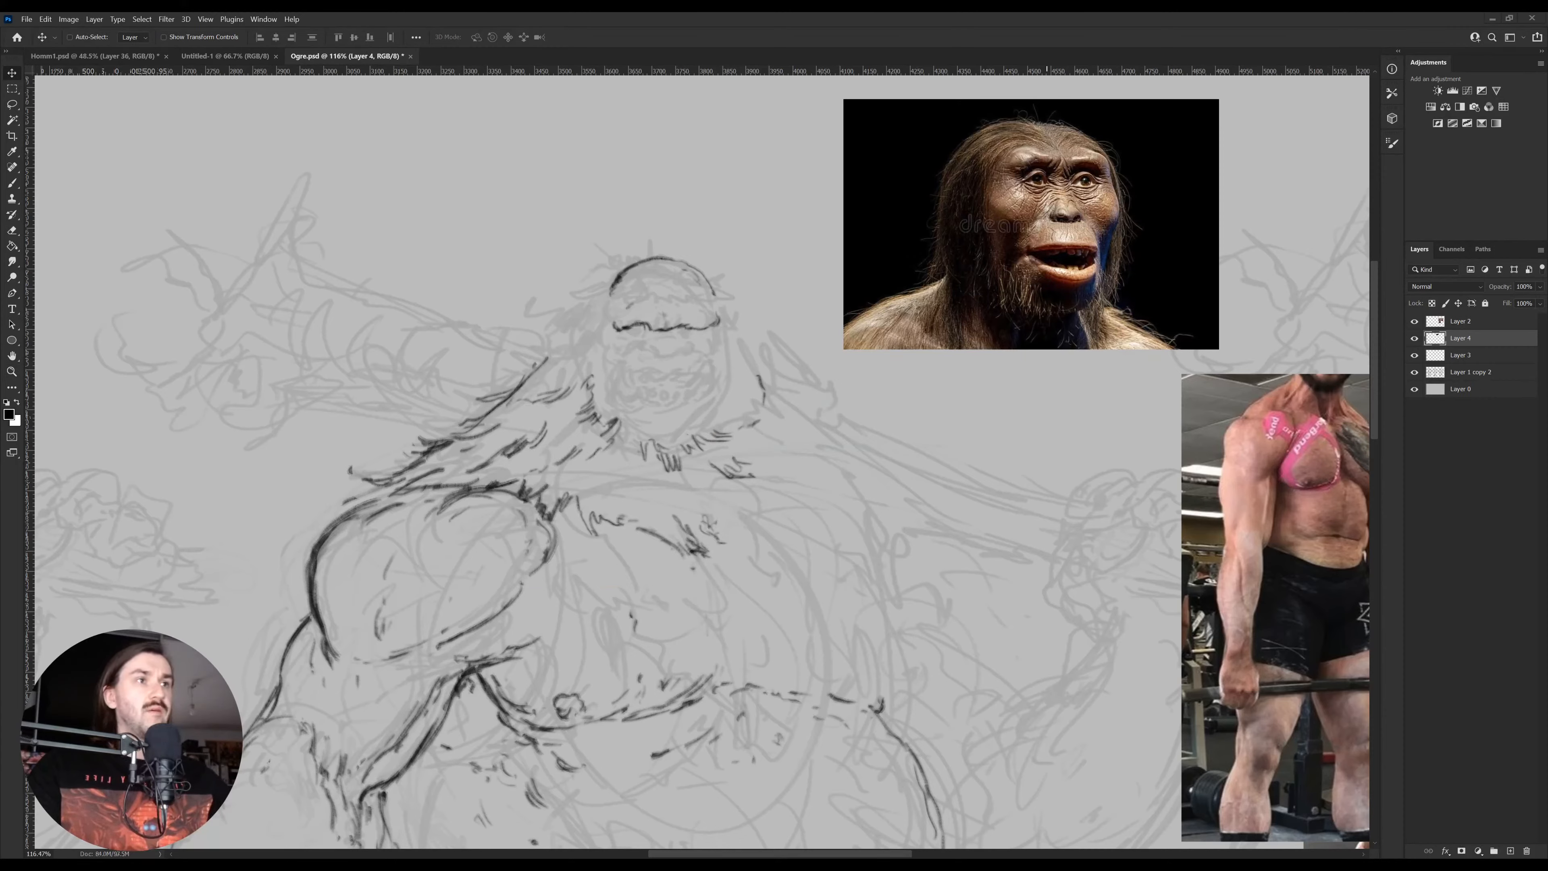
Paste the frowning hominid portrait, scale it down and place it on the opposite side of the ogre's head
key(ctrl+v)
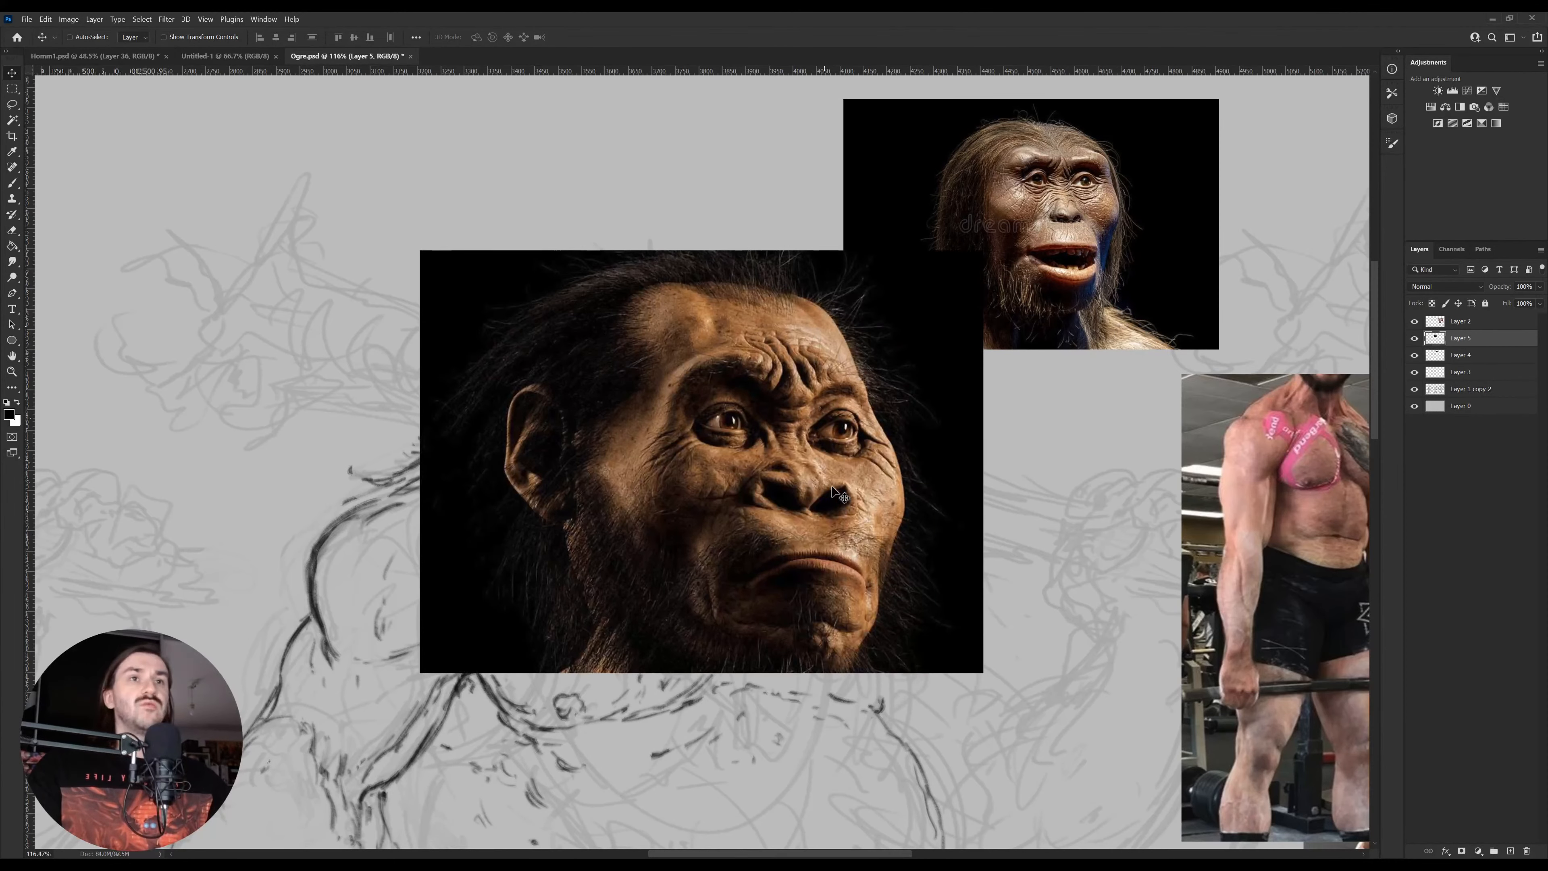
key(ctrl+t)
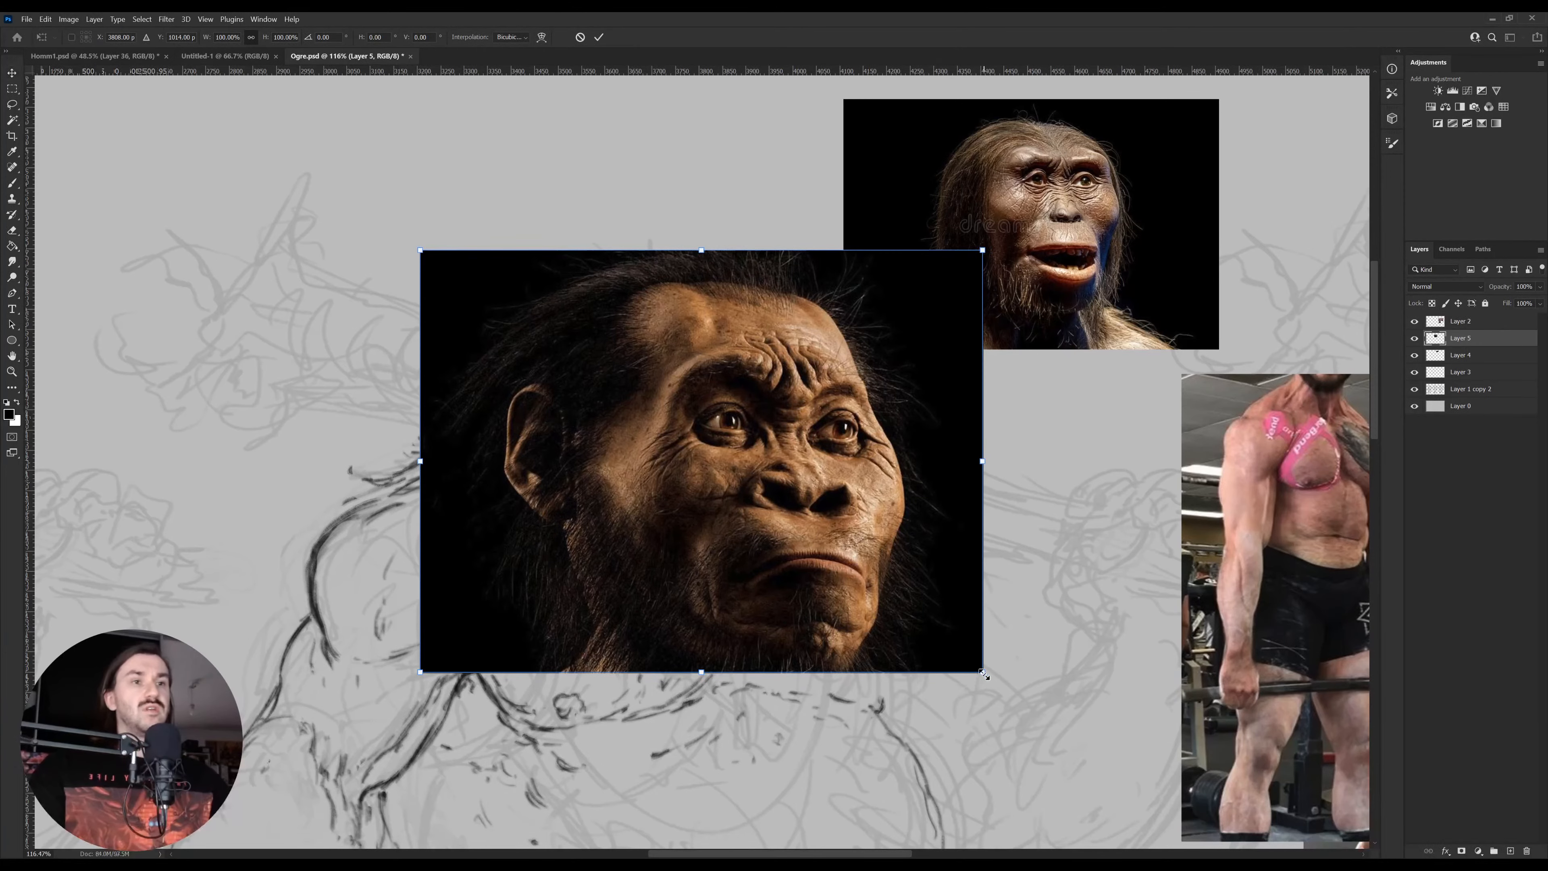
drag(982, 674, 786, 533)
key(Return)
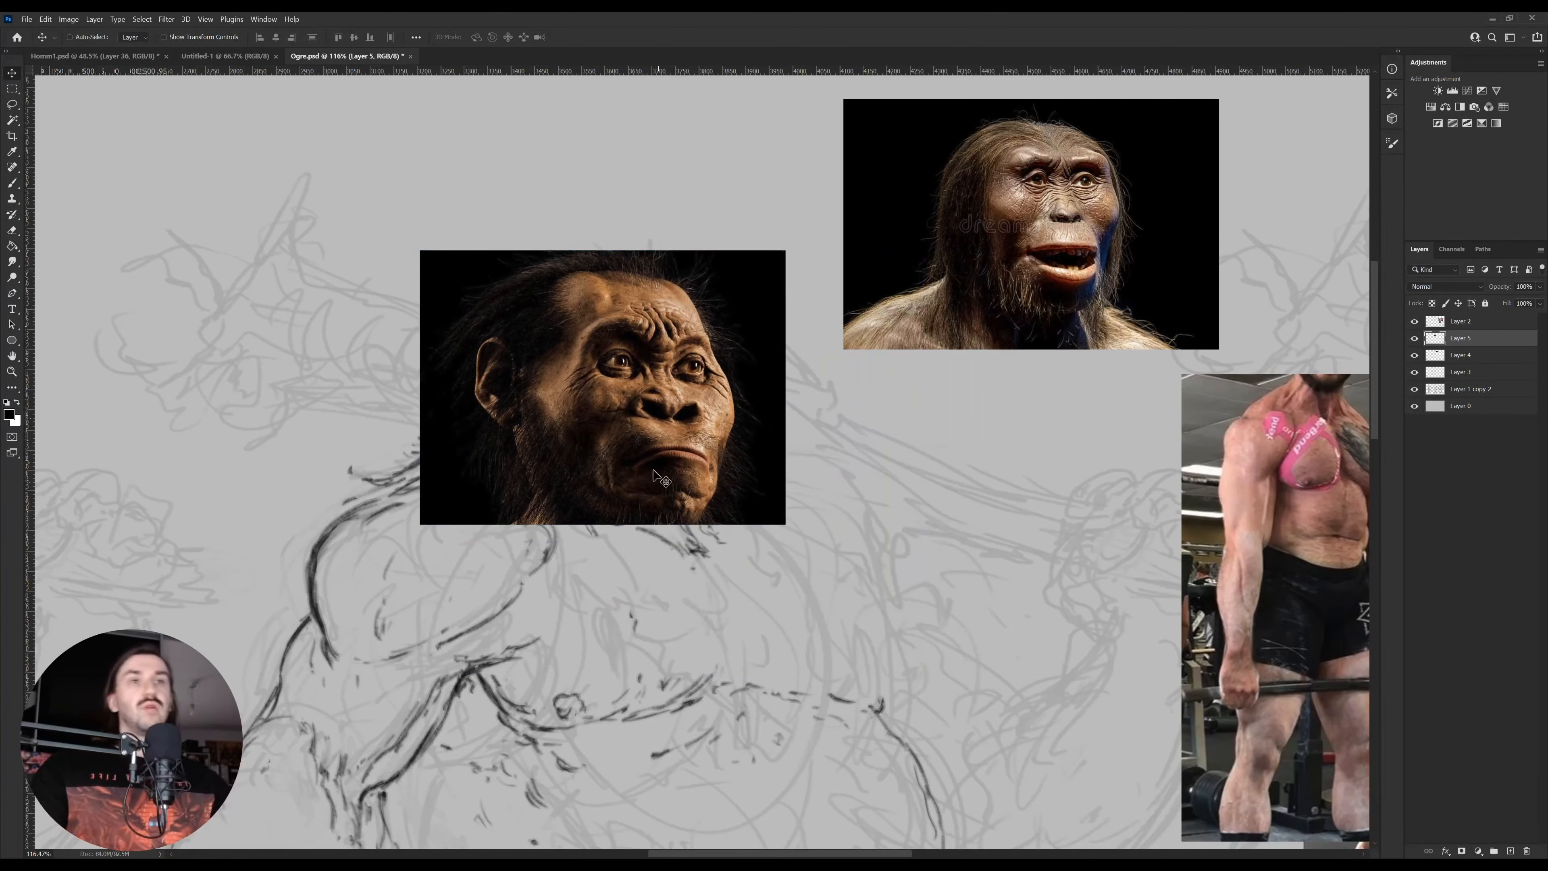
drag(649, 447, 388, 288)
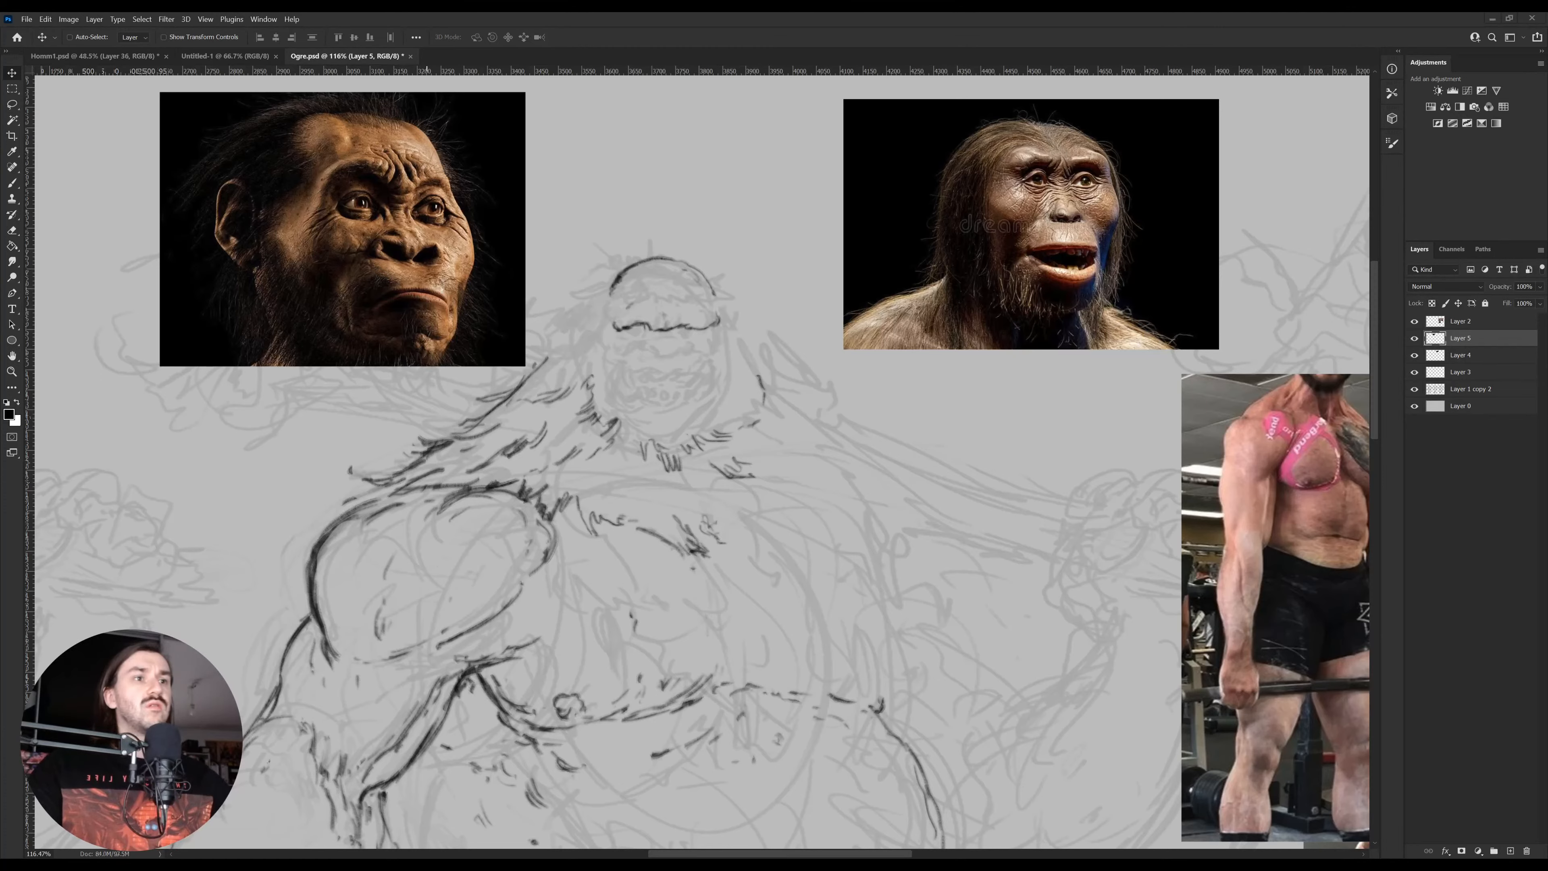
Paste the smiling long-haired man's portrait, place it below the frowning portrait and scale it down to about 68%
key(ctrl+v)
mouse_move(762, 513)
mouse_down()
mouse_move(631, 567)
mouse_move(293, 605)
mouse_up()
key(ctrl+t)
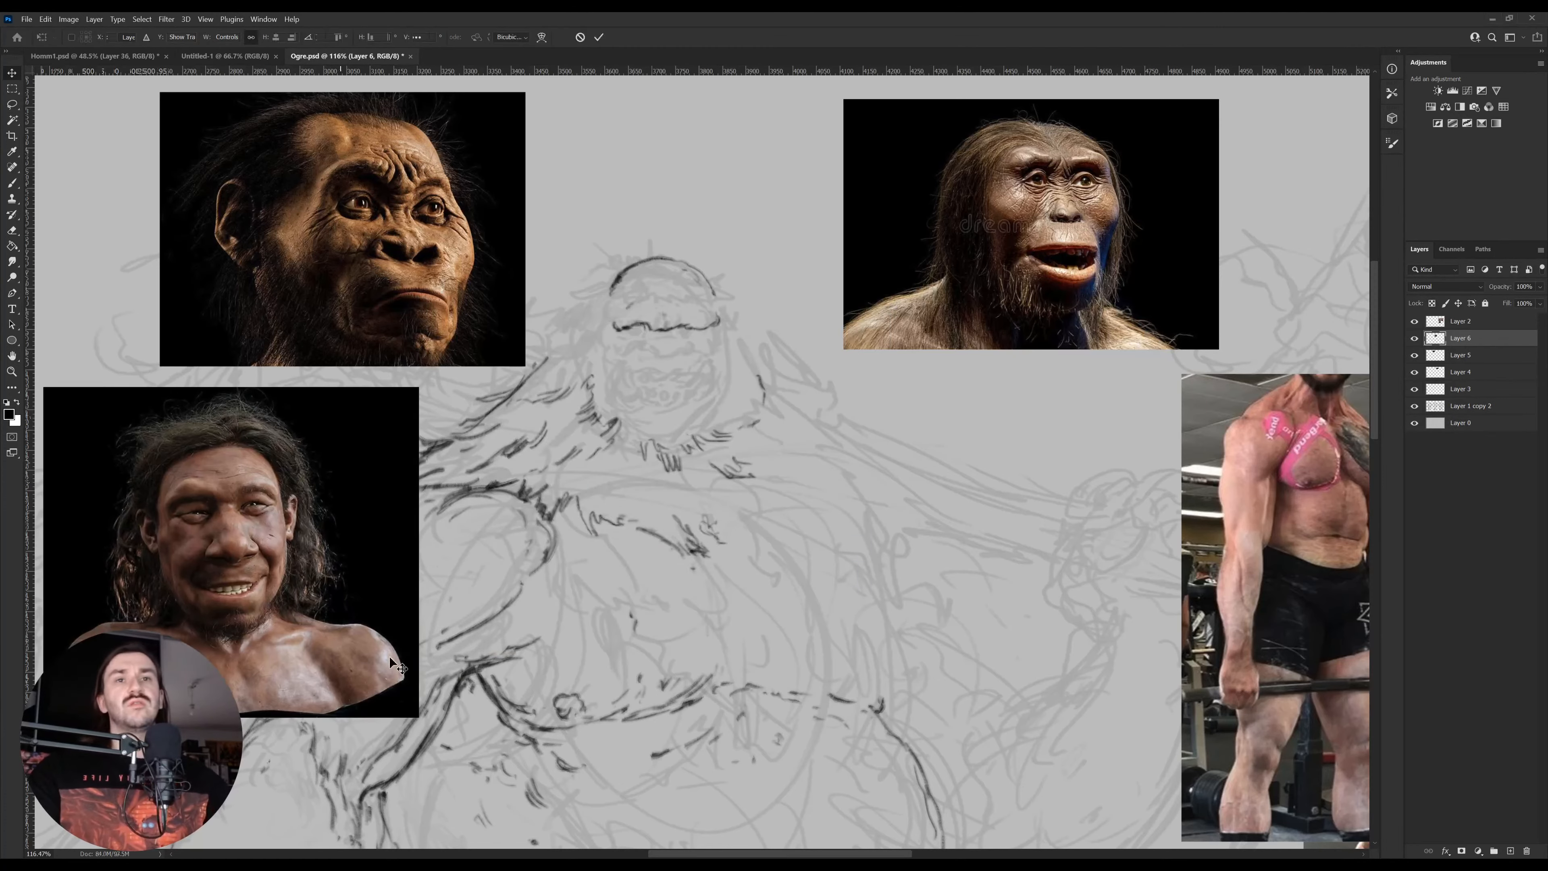
drag(419, 717, 298, 610)
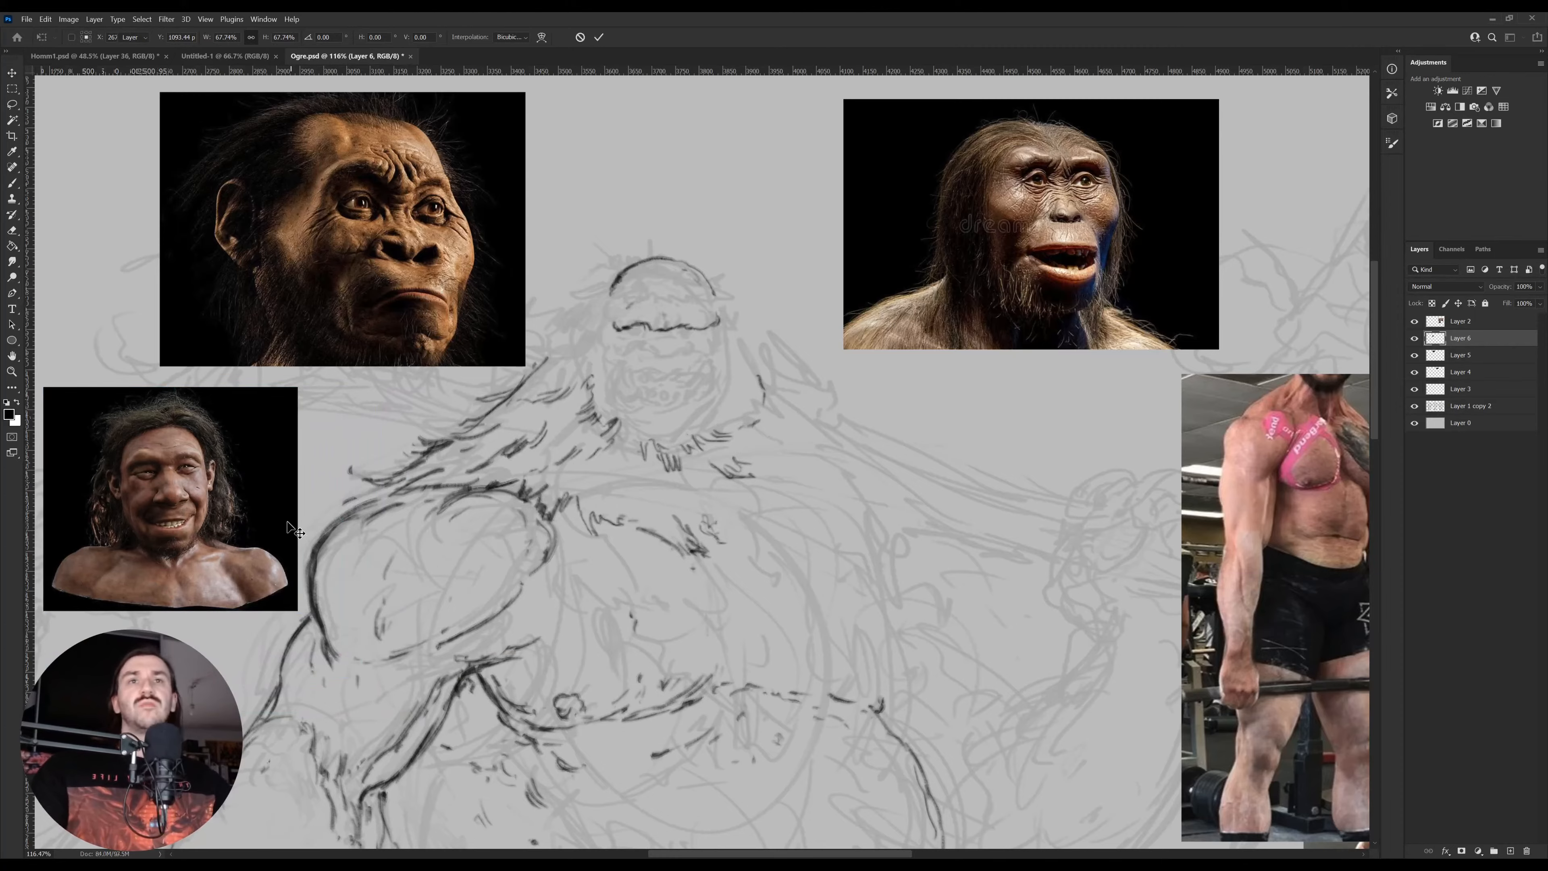
drag(258, 419, 311, 622)
Shrink the frowning portrait further and move the long-haired man's portrait up against its lower edge
drag(423, 500, 424, 495)
key(ctrl+t)
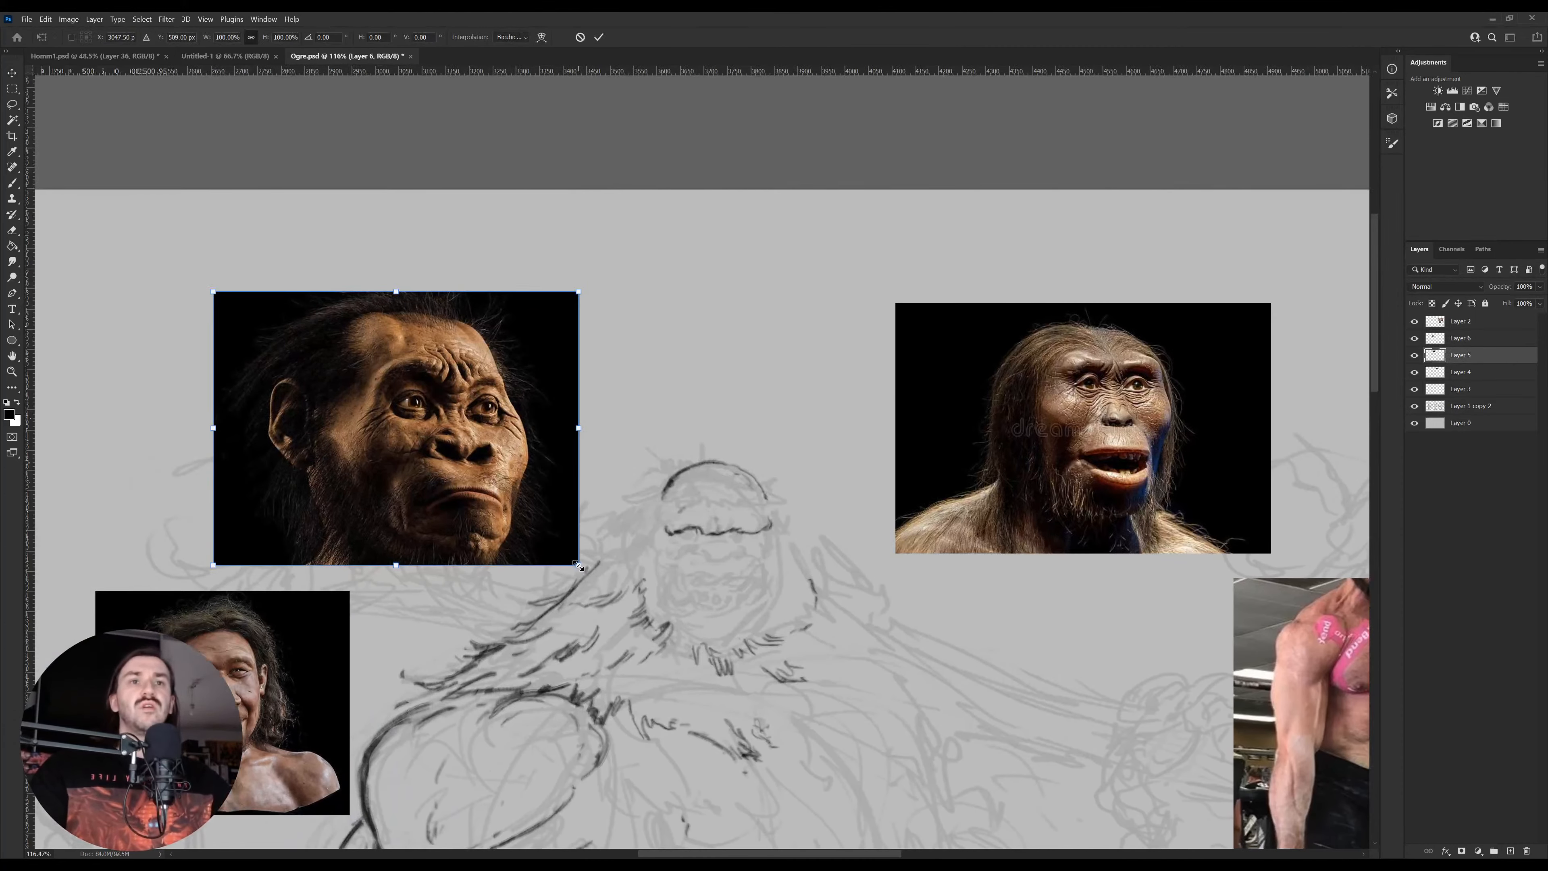
drag(578, 567, 505, 510)
key(Return)
drag(306, 675, 330, 579)
Move the open-mouthed portrait closer to the ogre's head and merge the three face references into one layer
ctrl+shift+click(458, 421)
key(ctrl+e)
ctrl+click(932, 449)
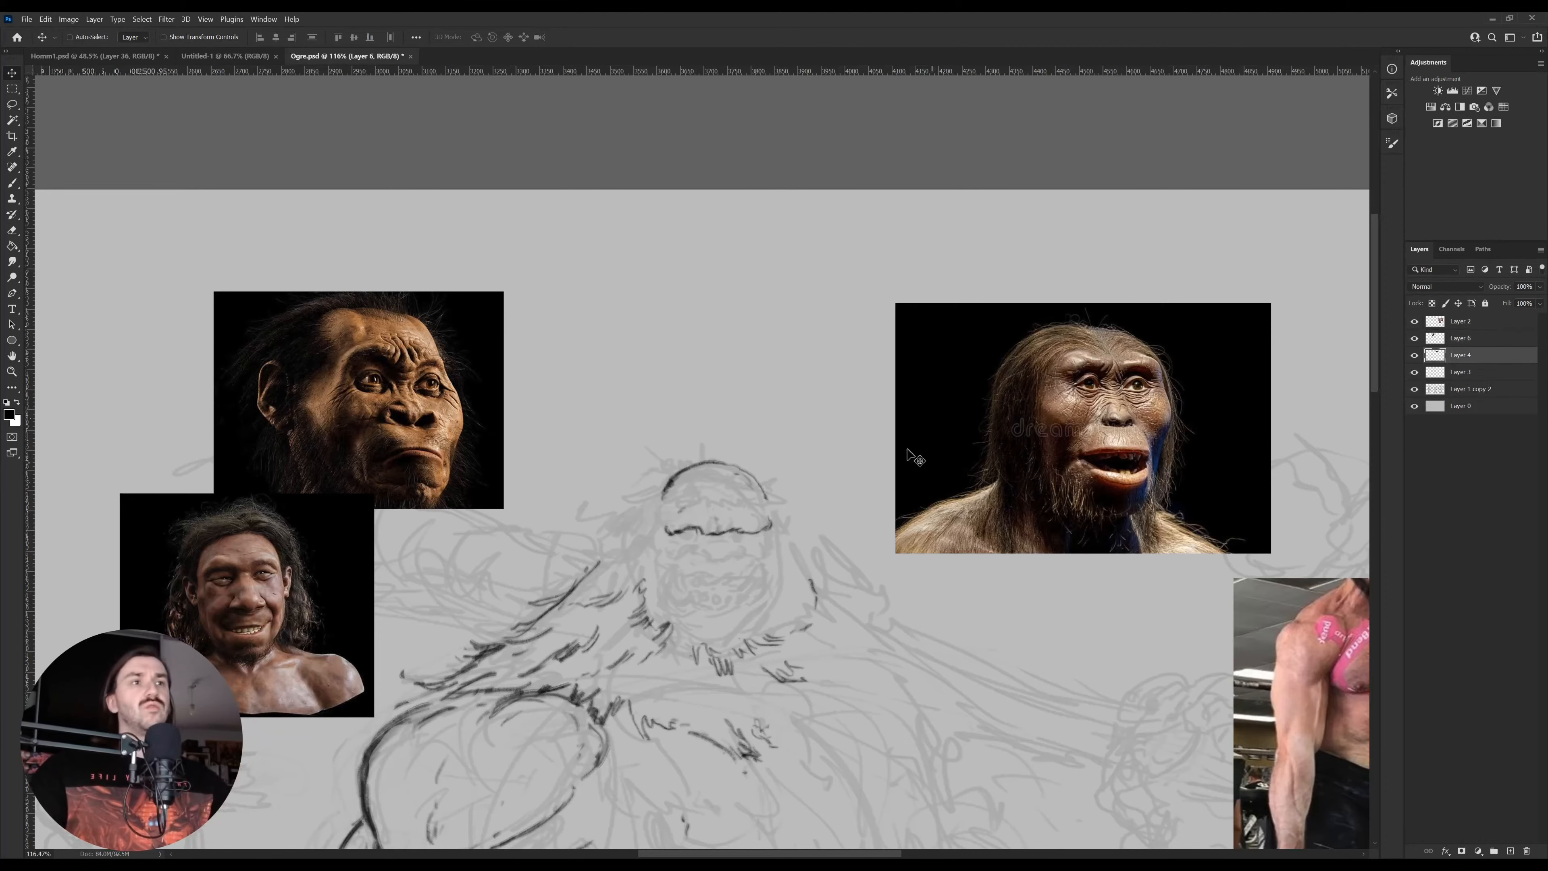
drag(990, 440, 907, 364)
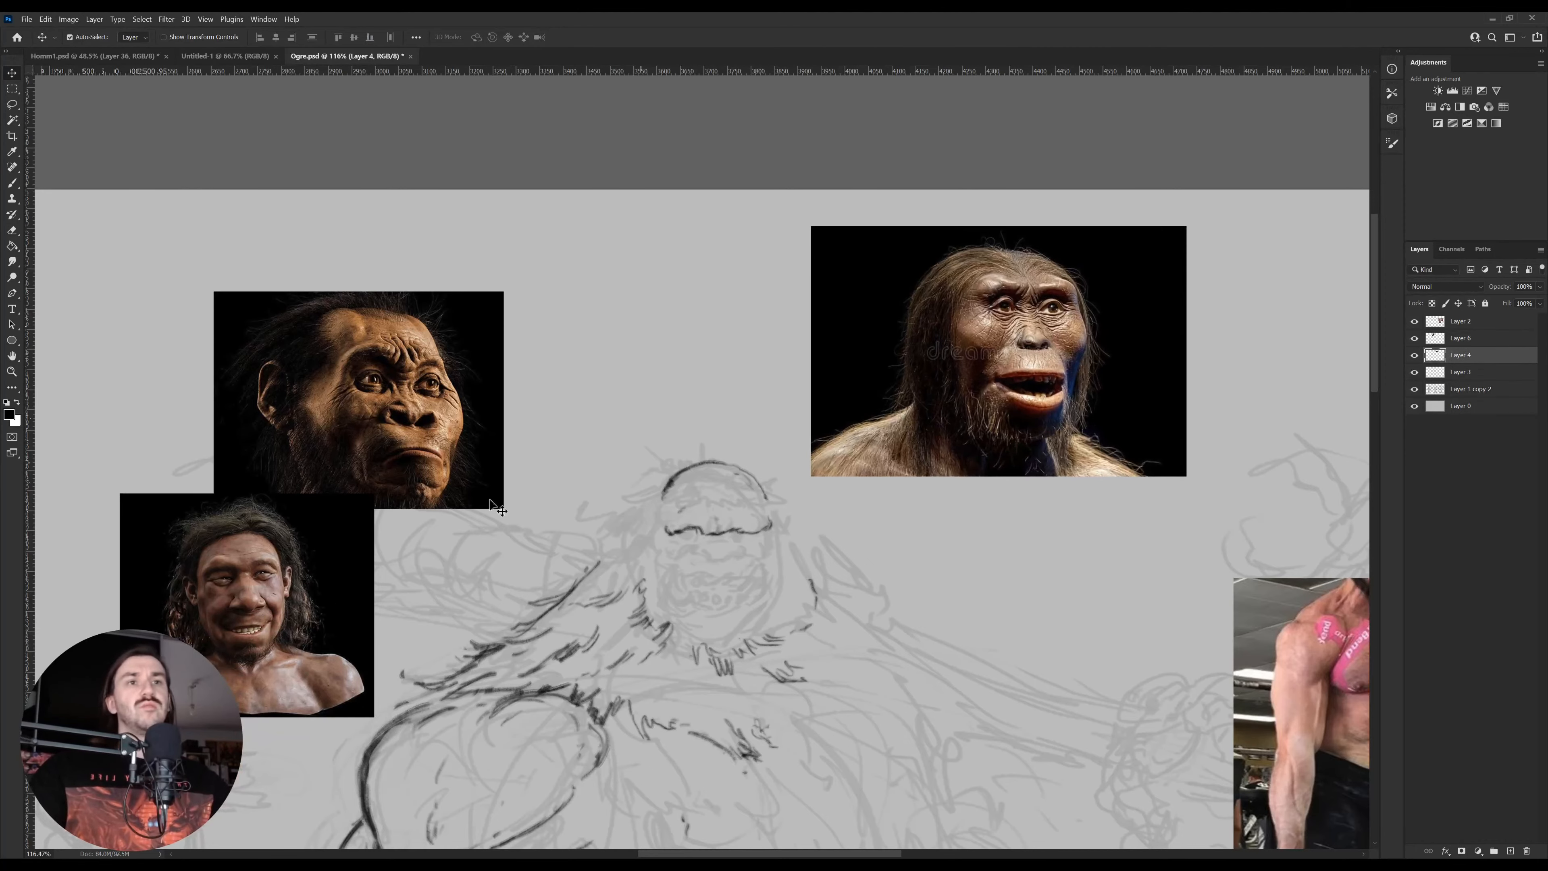
ctrl+shift+click(334, 529)
key(ctrl+e)
mouse_move(873, 502)
mouse_down()
mouse_move(897, 476)
mouse_move(896, 439)
mouse_up()
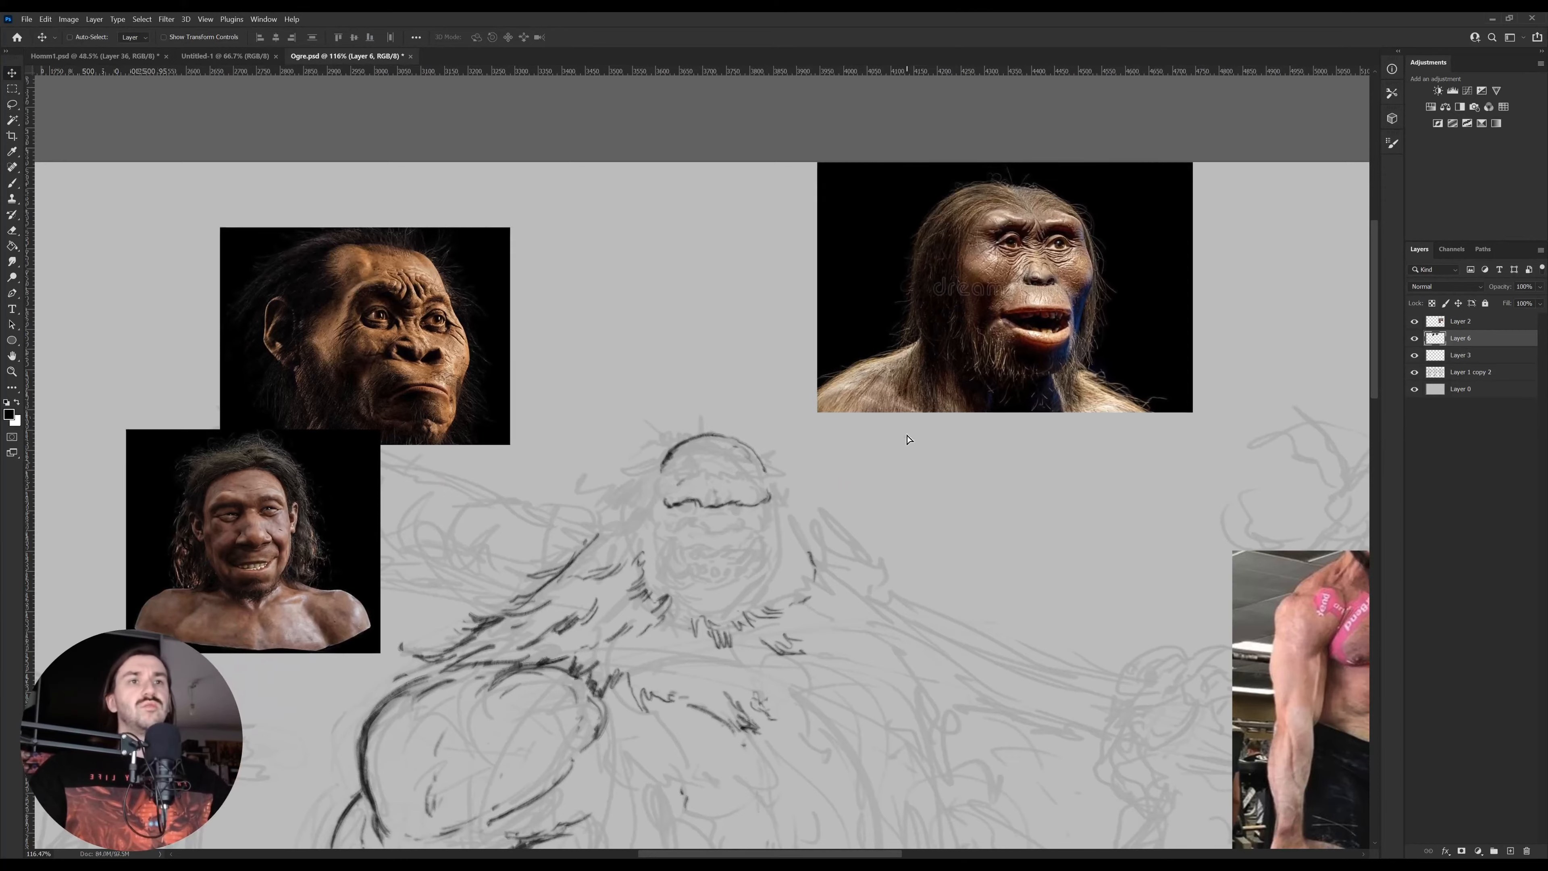
Draw the ogre's broad nose and both eyes beneath the brow line on Layer 3, using the face references
ctrl+click(598, 691)
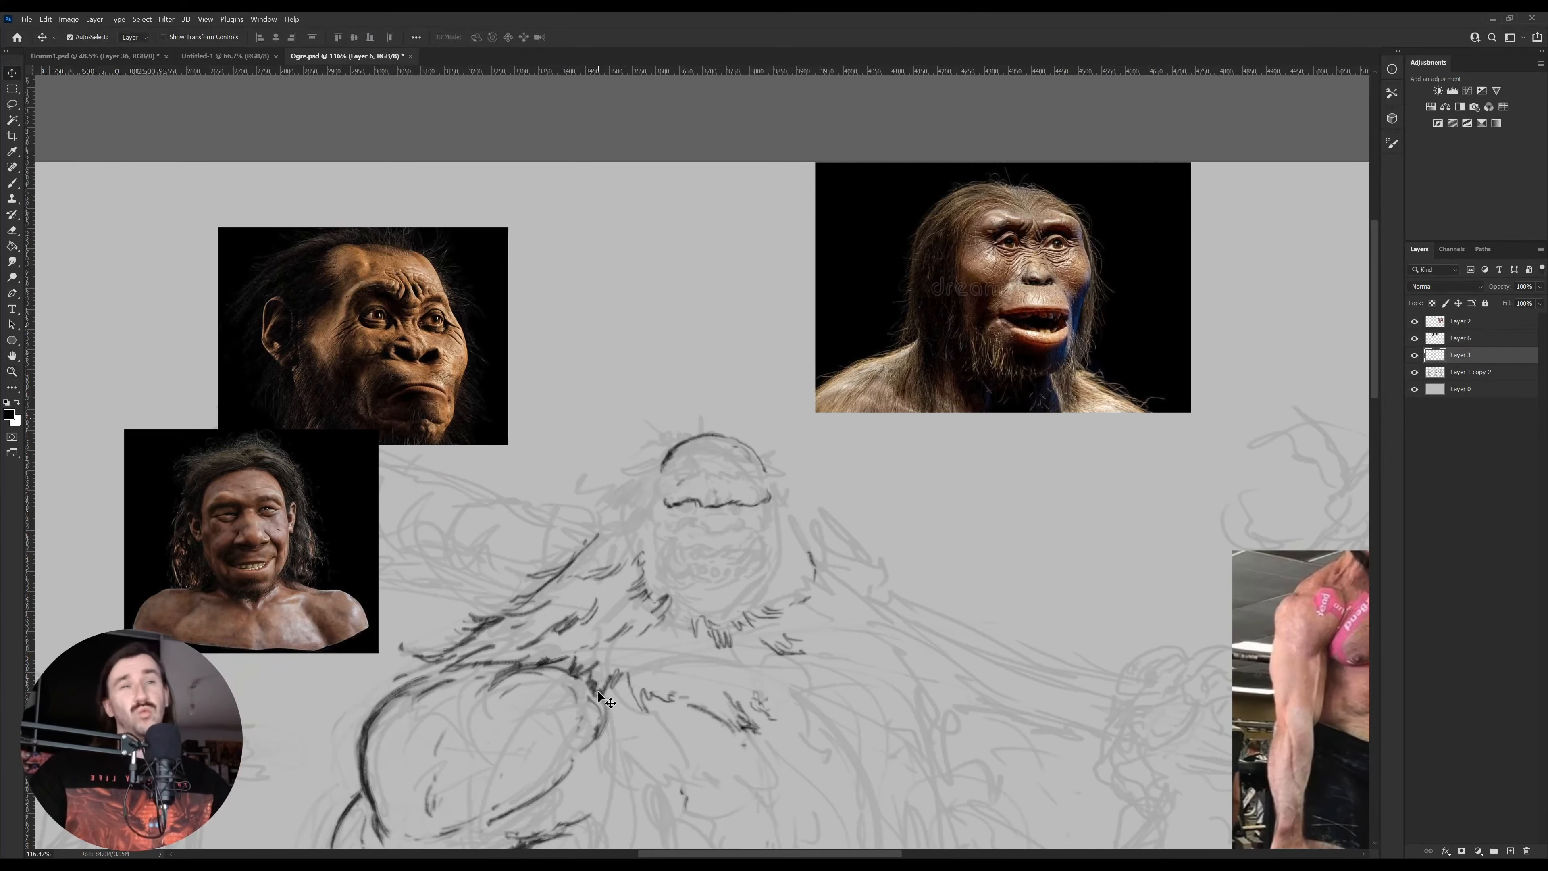
mouse_move(693, 603)
mouse_down()
mouse_move(671, 589)
mouse_move(719, 569)
mouse_up()
key(z)
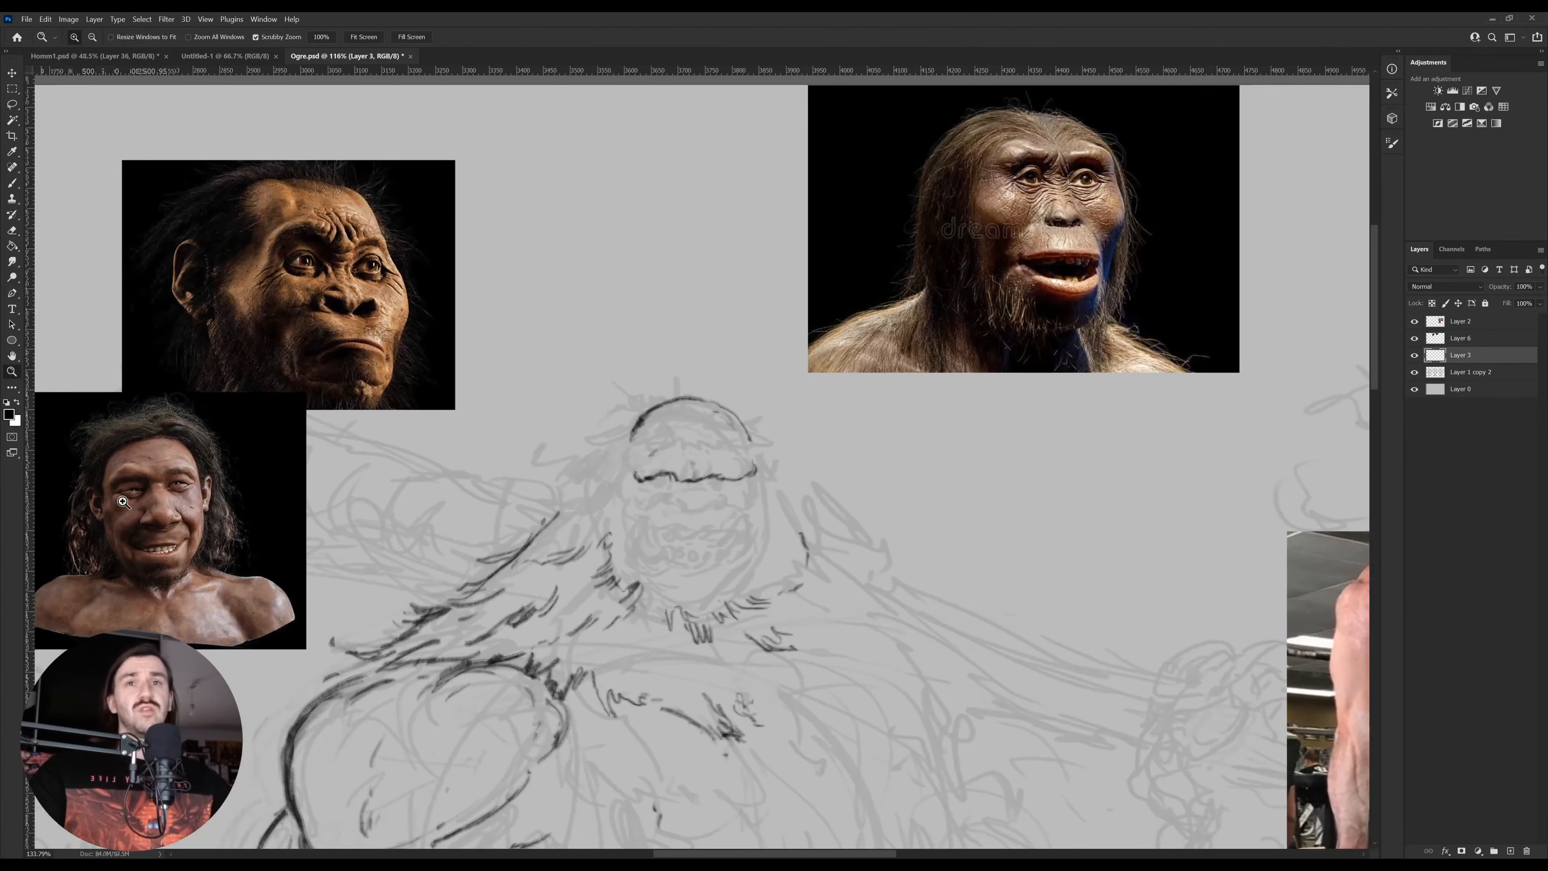
drag(627, 537, 688, 498)
mouse_move(690, 497)
mouse_down()
mouse_move(792, 496)
mouse_move(770, 475)
mouse_move(828, 472)
mouse_move(817, 462)
mouse_up()
key(b)
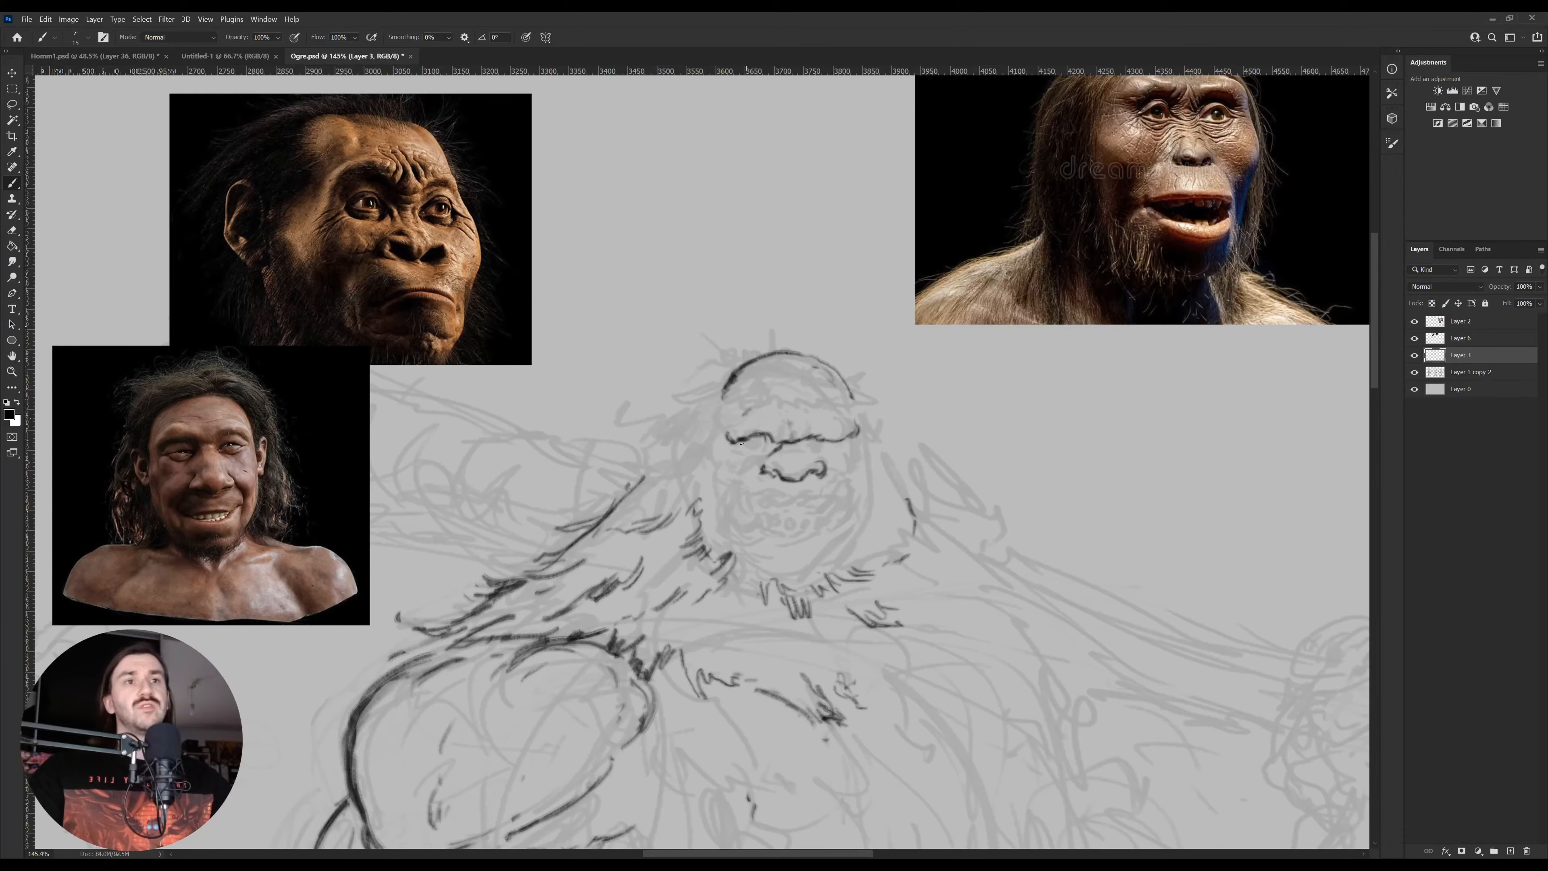
mouse_move(743, 444)
mouse_down()
mouse_move(776, 437)
mouse_move(769, 453)
mouse_up()
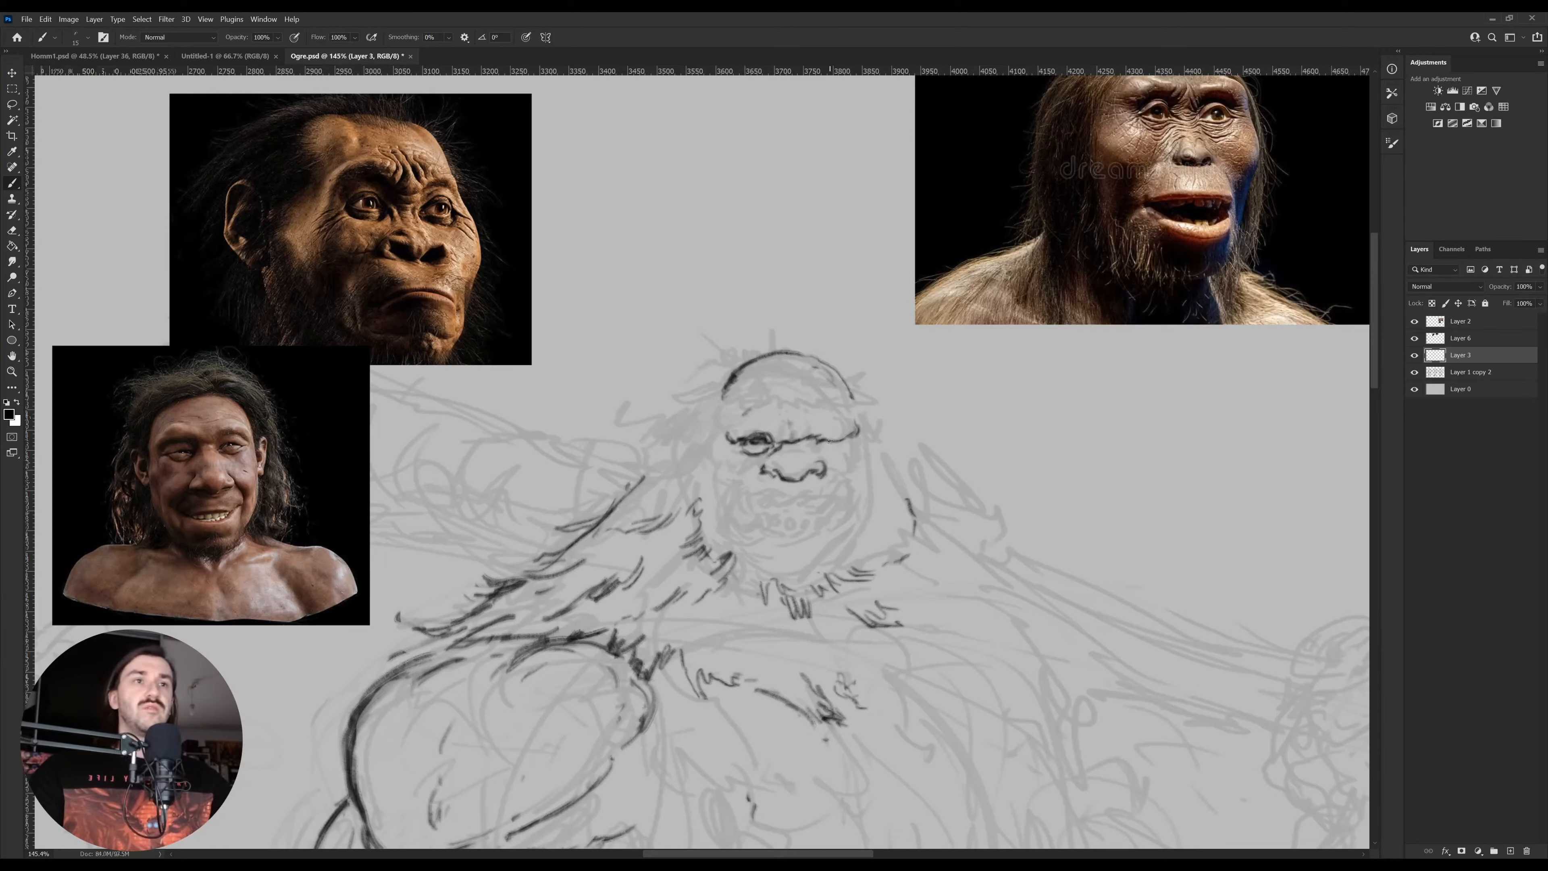
key(e)
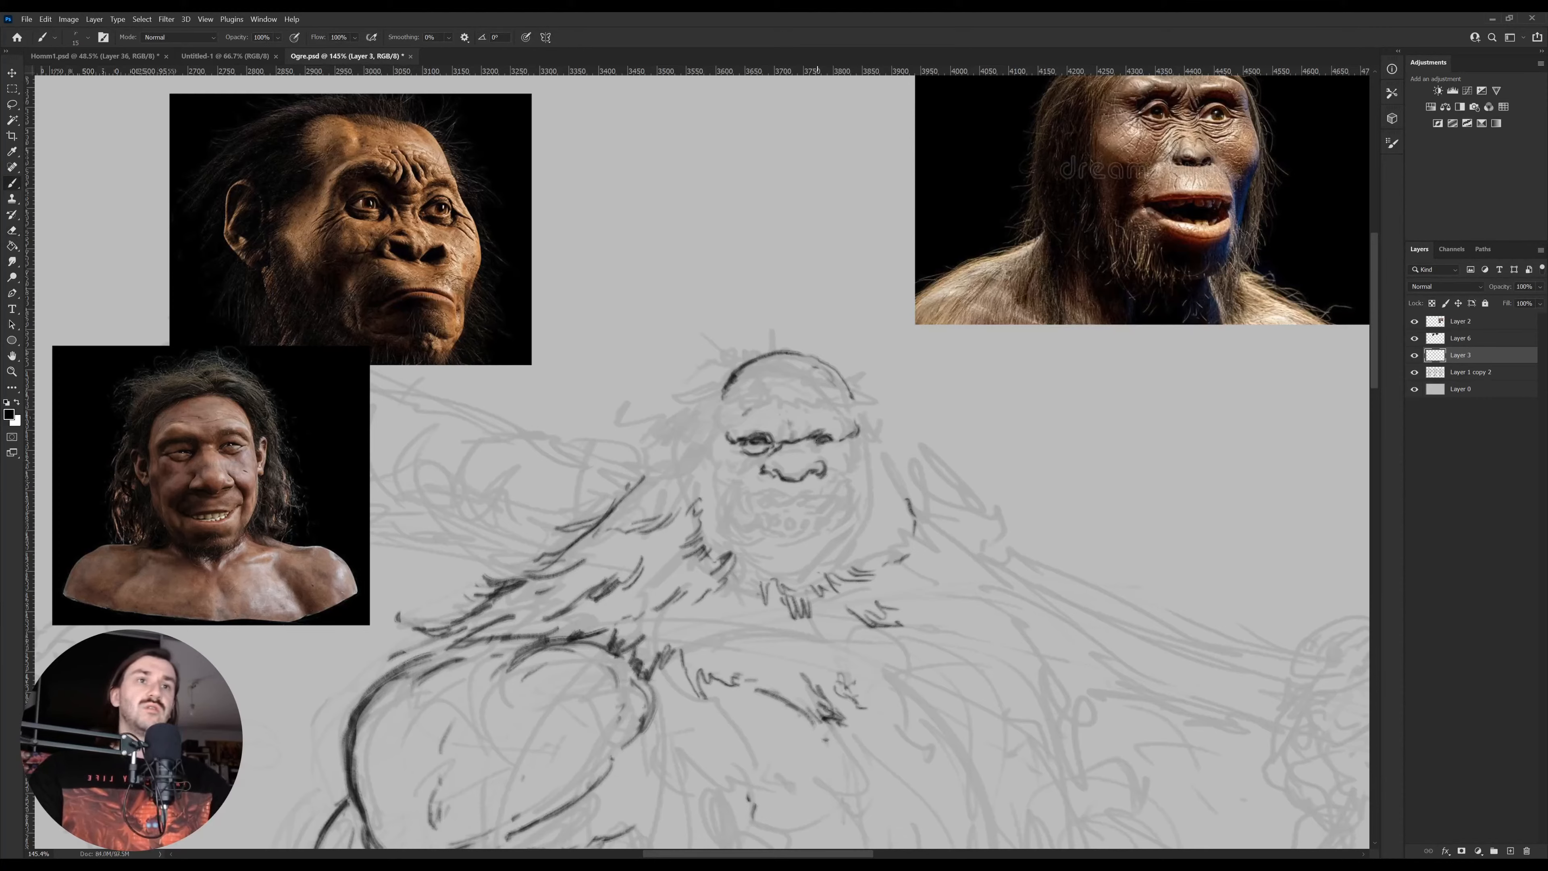
Draw the side contour of the face beside the eye and add wrinkle lines above the brow, adjusting the brush size
key(bracketleft)
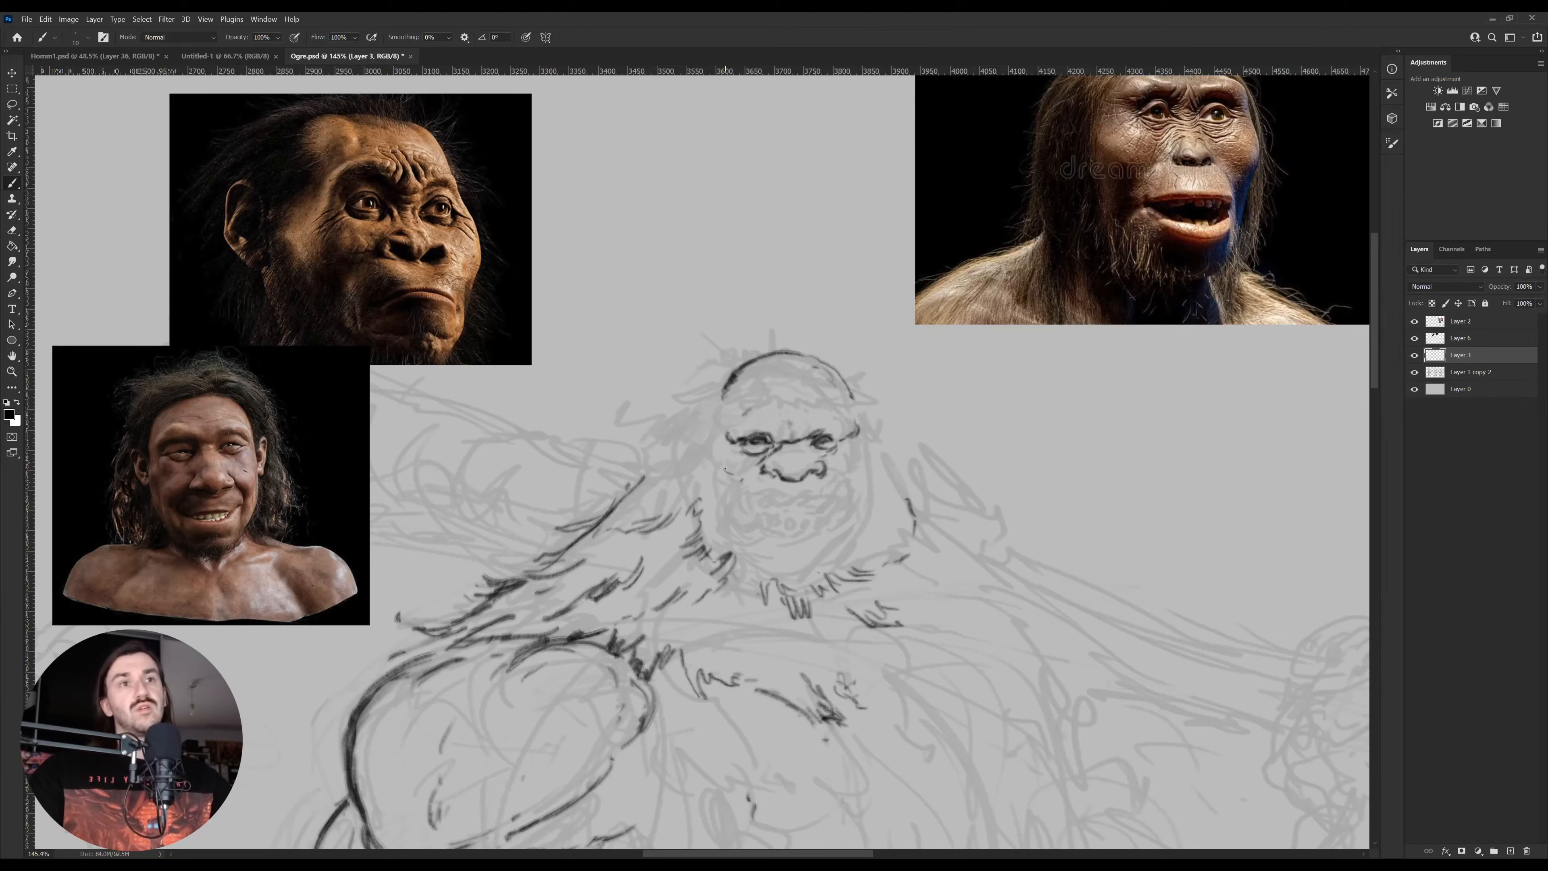
key(bracketright)
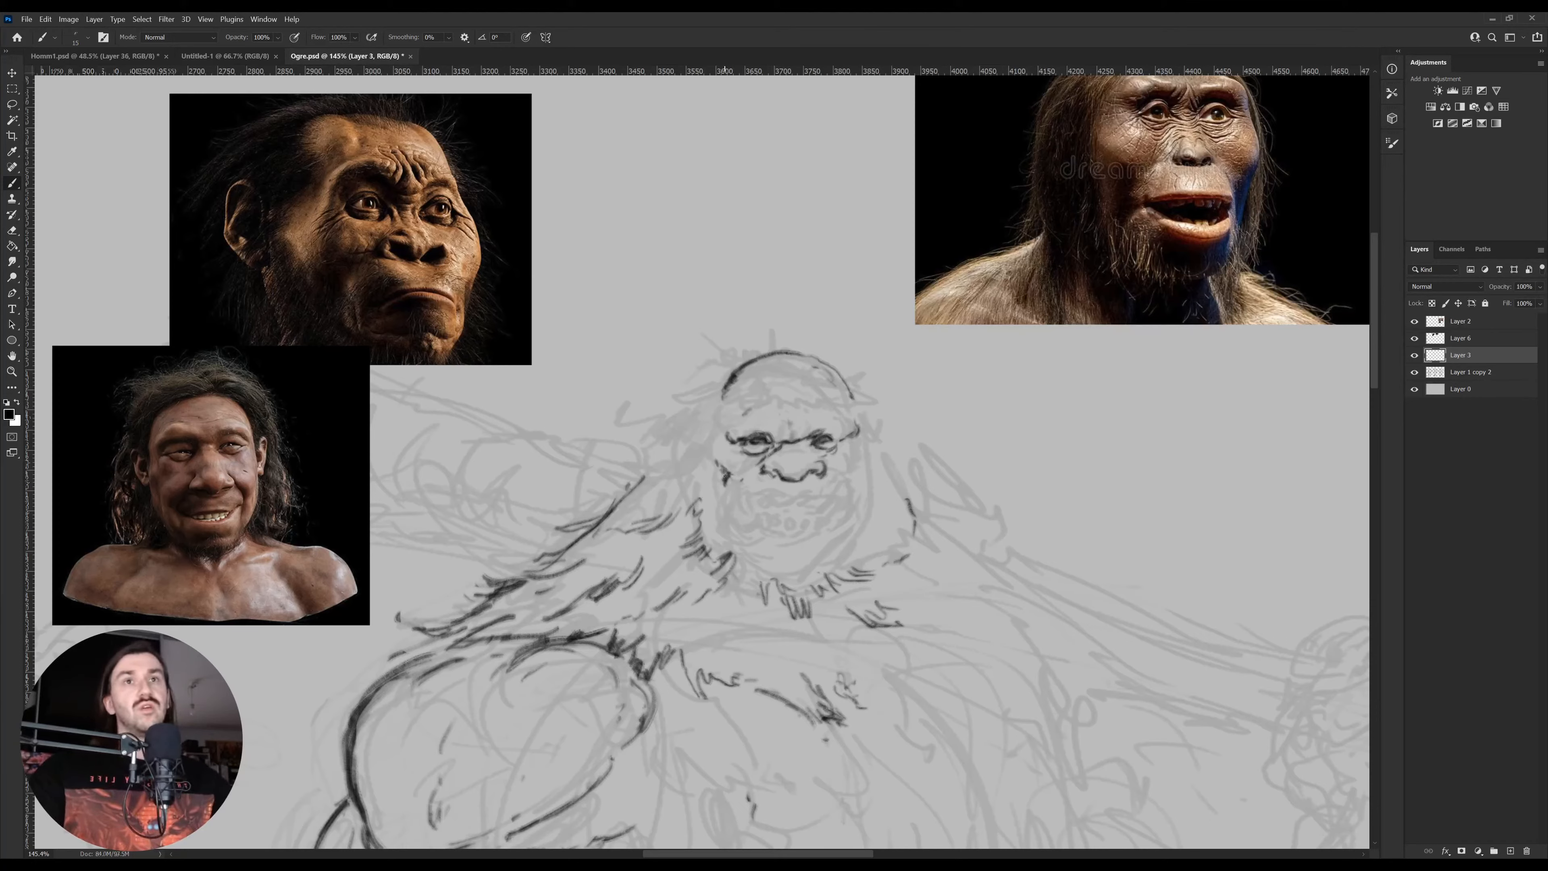
drag(717, 444, 721, 434)
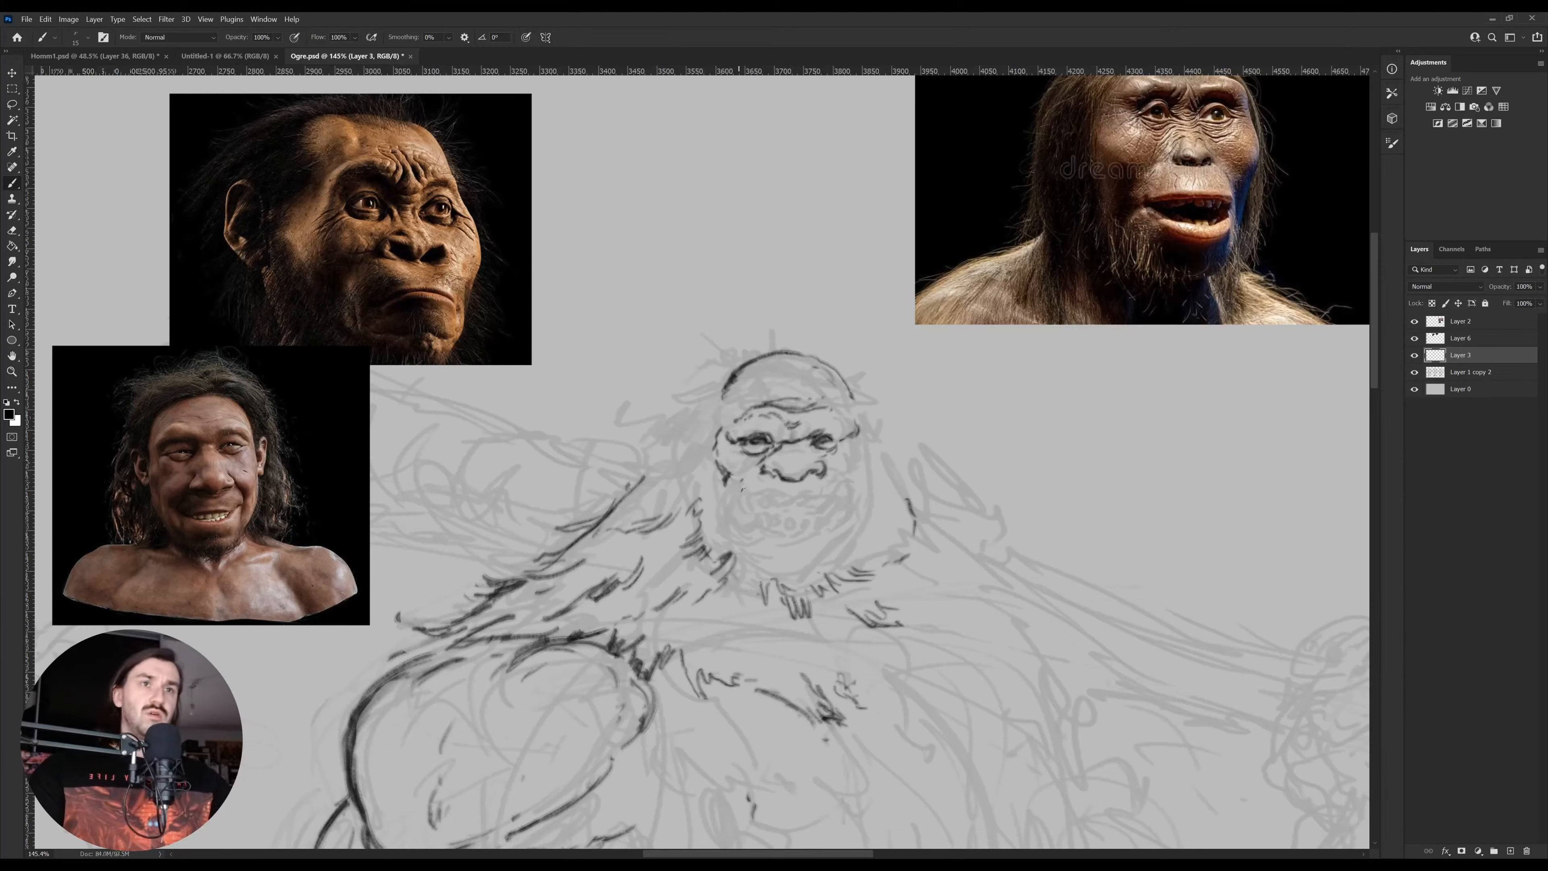
Draw a curved tusk rising from each corner of the mouth, refining the outlines with the eraser and brush size changes
key(bracketleft)
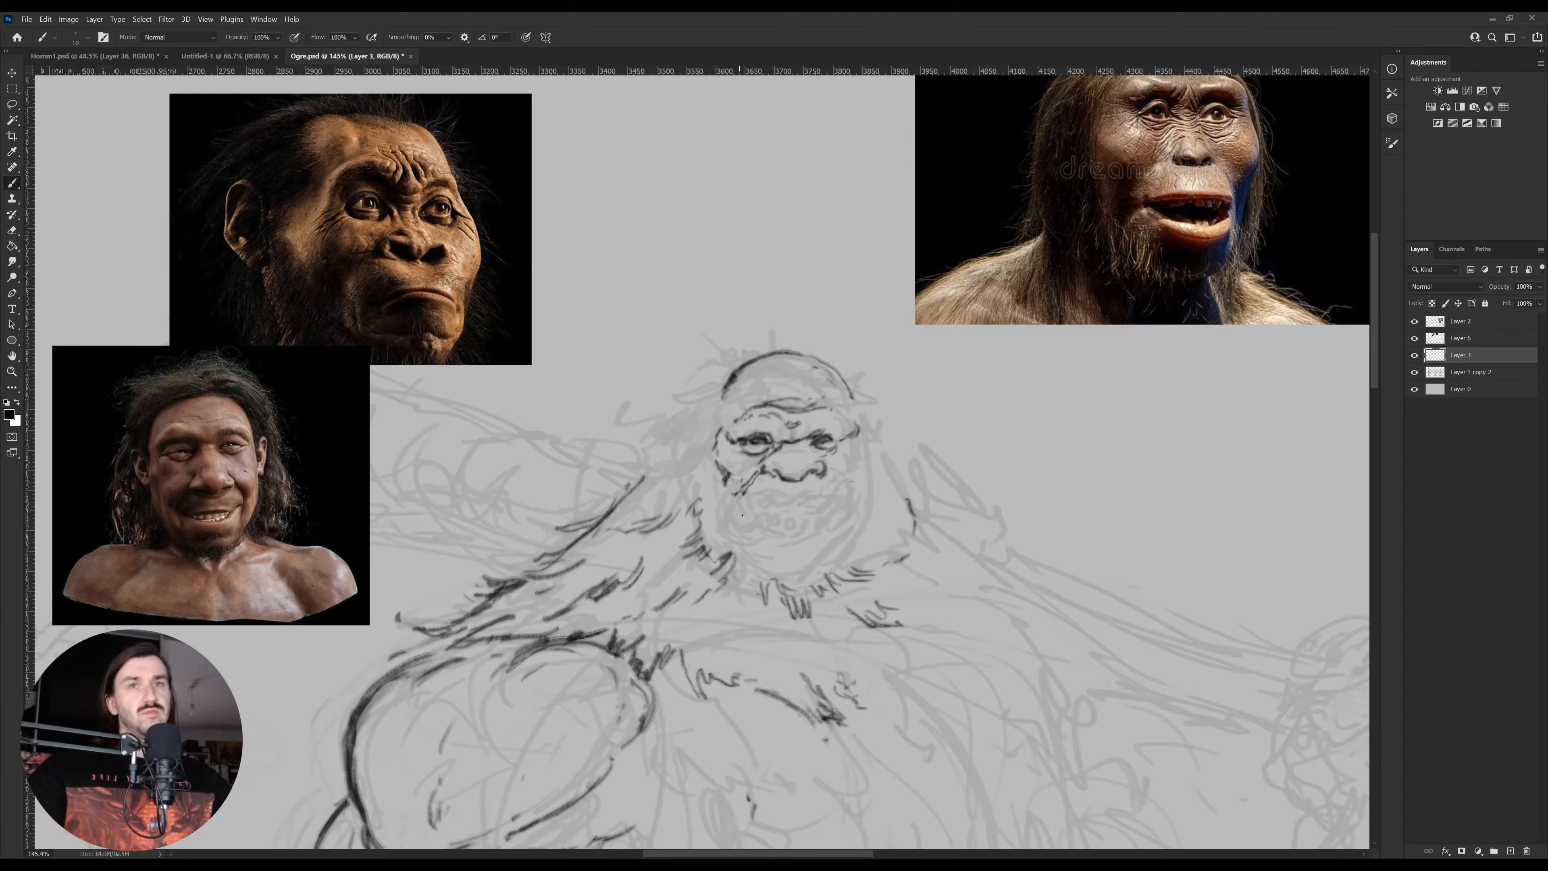
drag(737, 518, 735, 504)
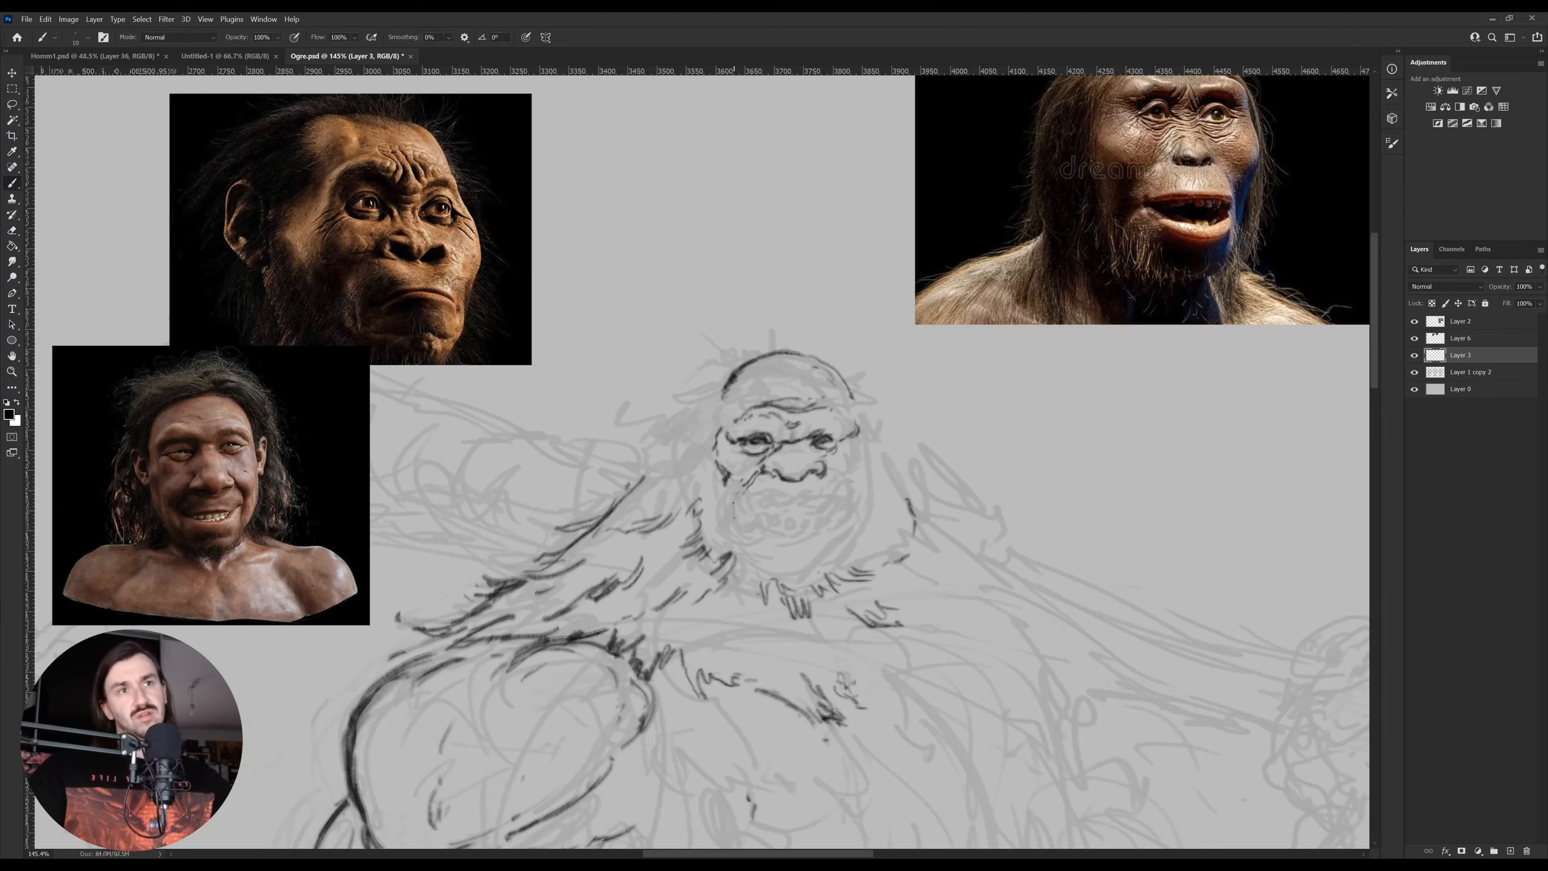
key(bracketright)
mouse_move(741, 484)
mouse_down()
mouse_move(735, 503)
mouse_move(758, 516)
mouse_up()
key(e)
key(b)
key(bracketleft)
key(e)
key(b)
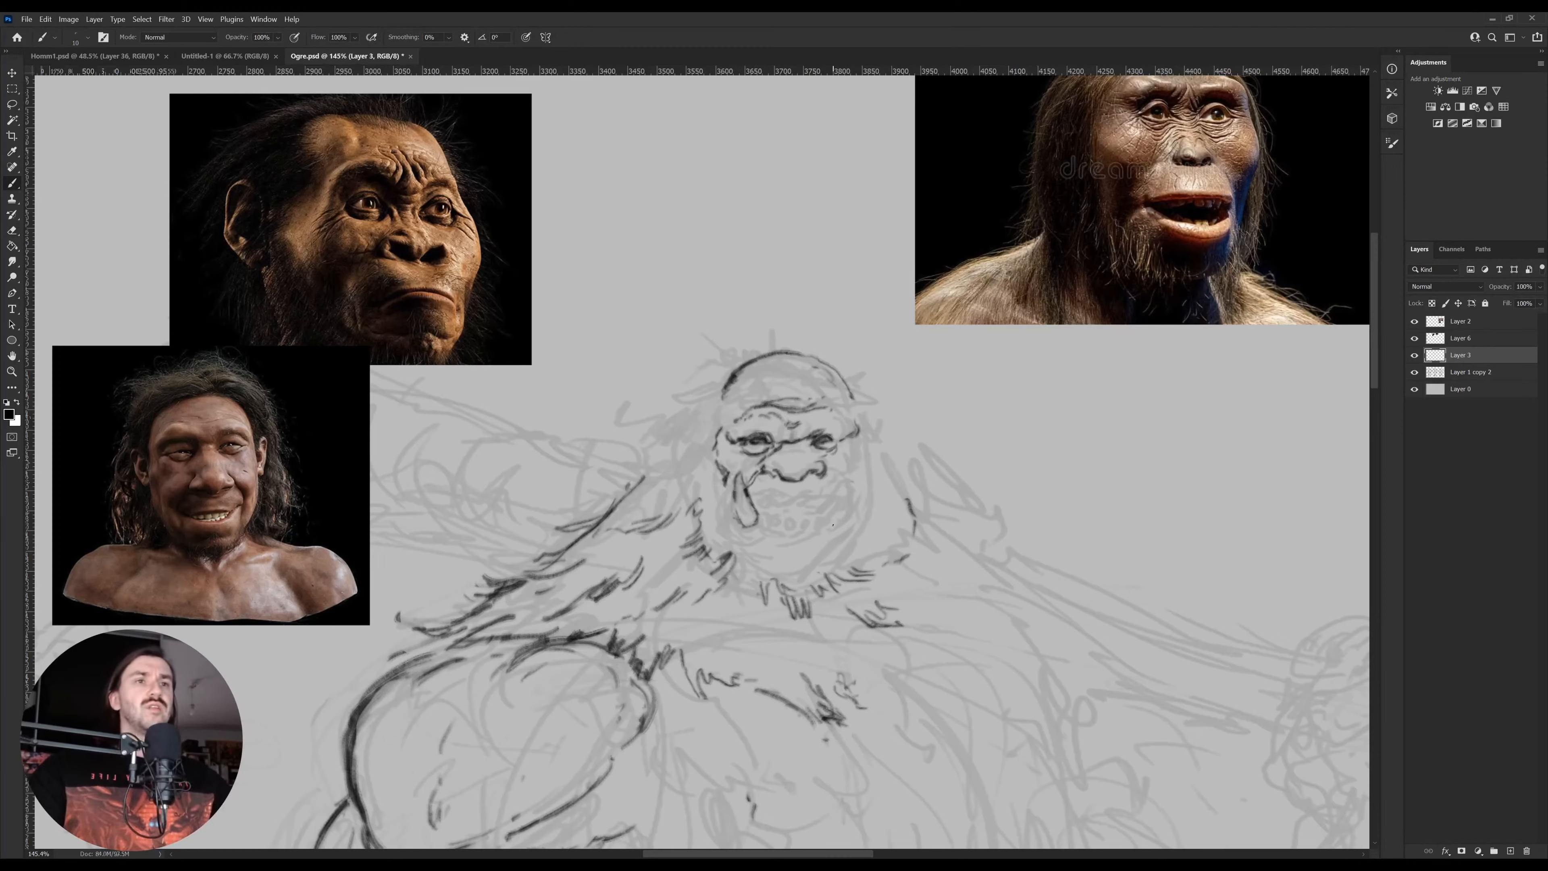
mouse_move(836, 504)
mouse_down()
mouse_move(846, 486)
mouse_move(845, 517)
mouse_up()
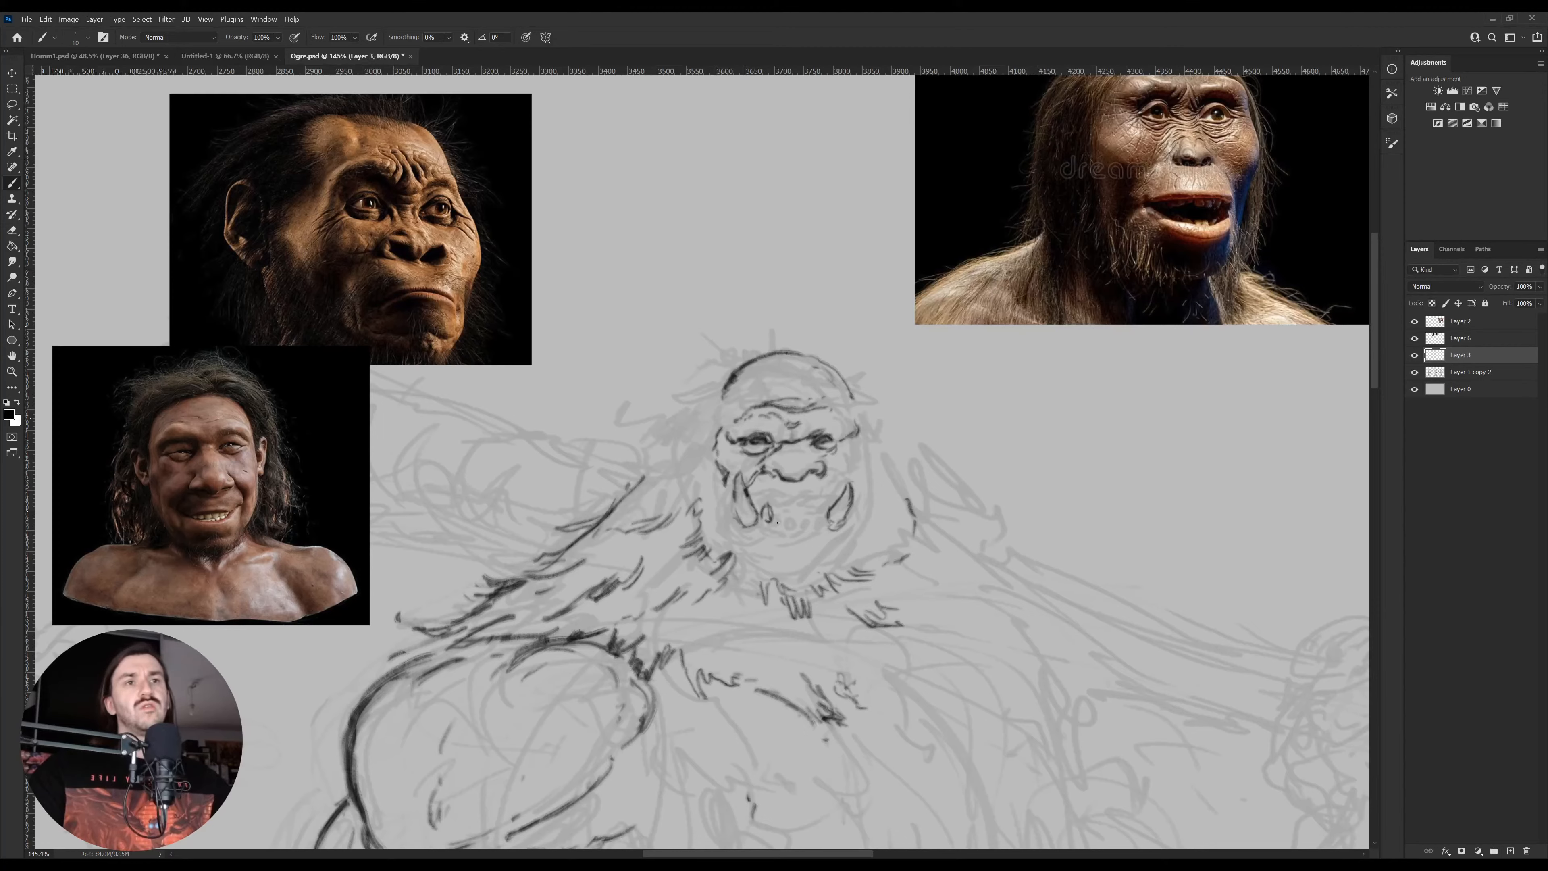
Draw small lower teeth between the two tusks and the upper lip line beneath the nose
drag(784, 520, 777, 526)
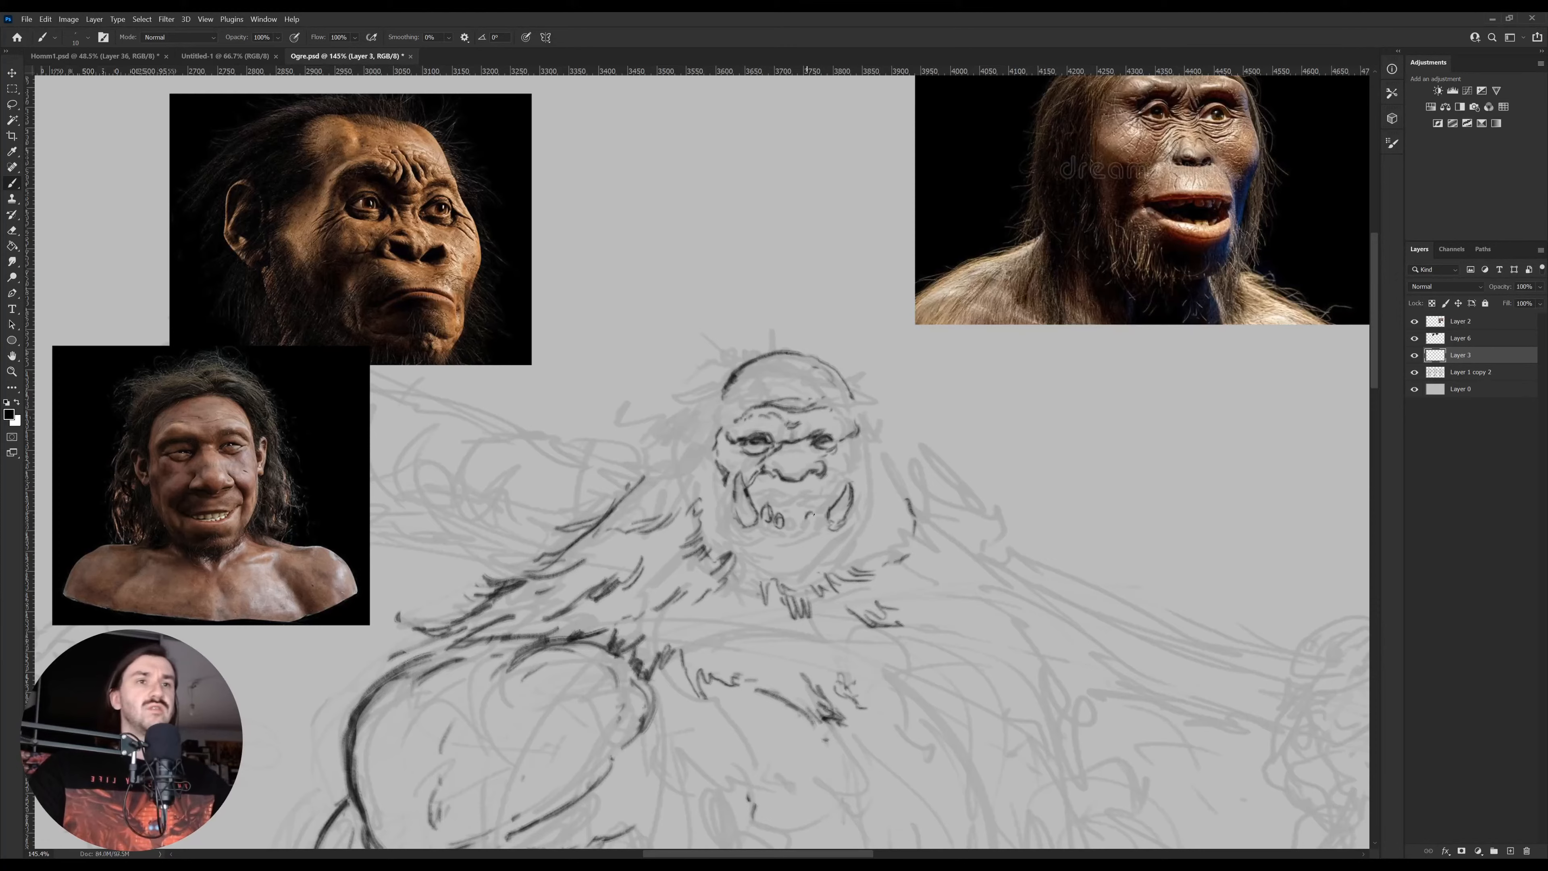
drag(814, 515, 814, 520)
click(782, 500)
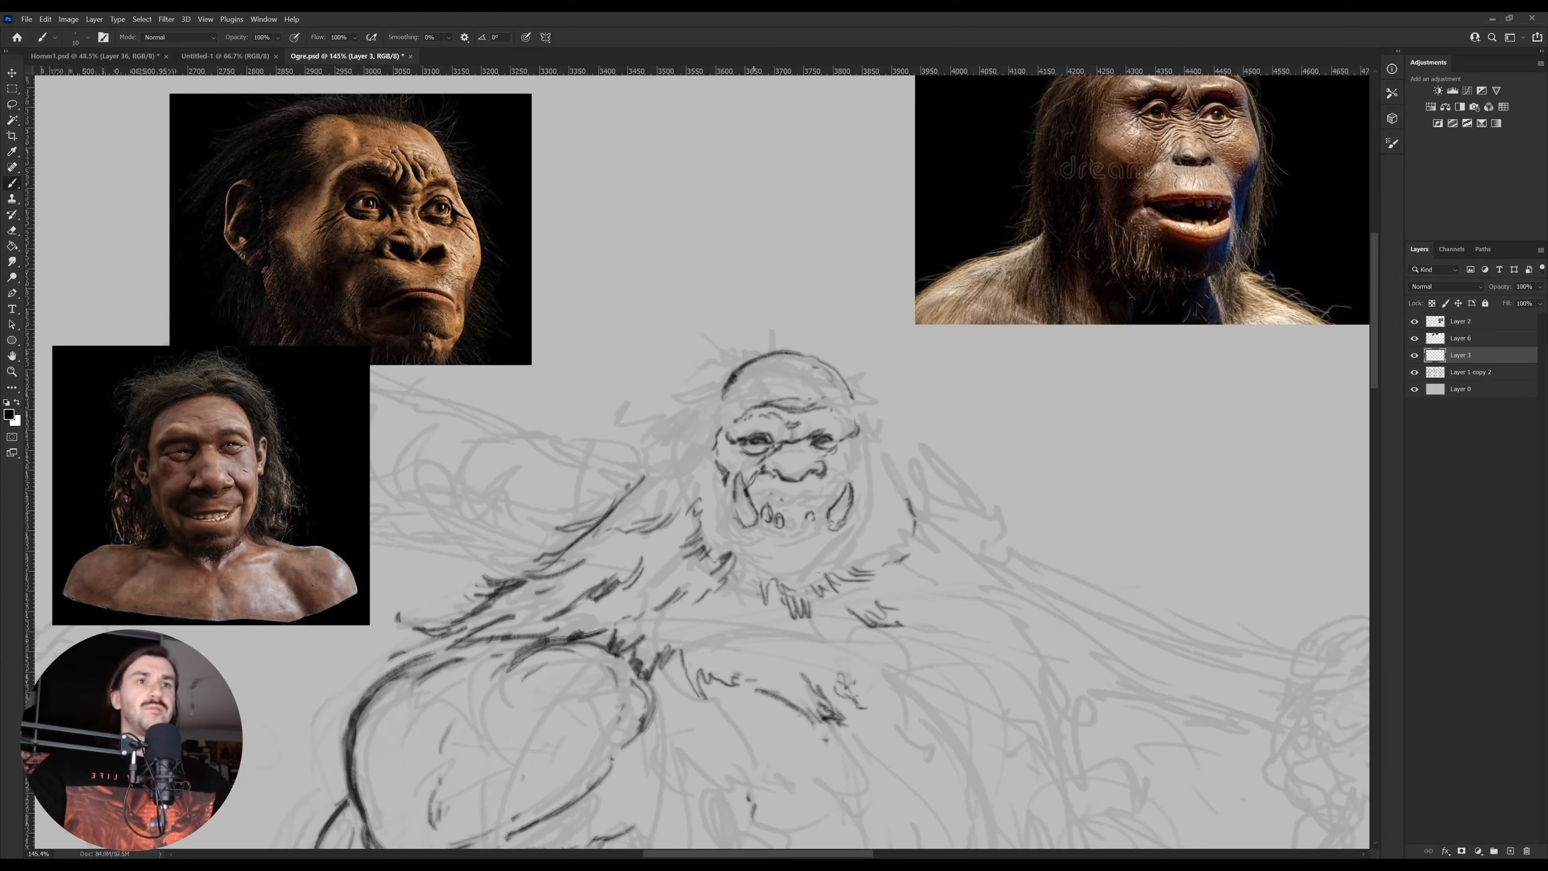
drag(762, 496, 823, 497)
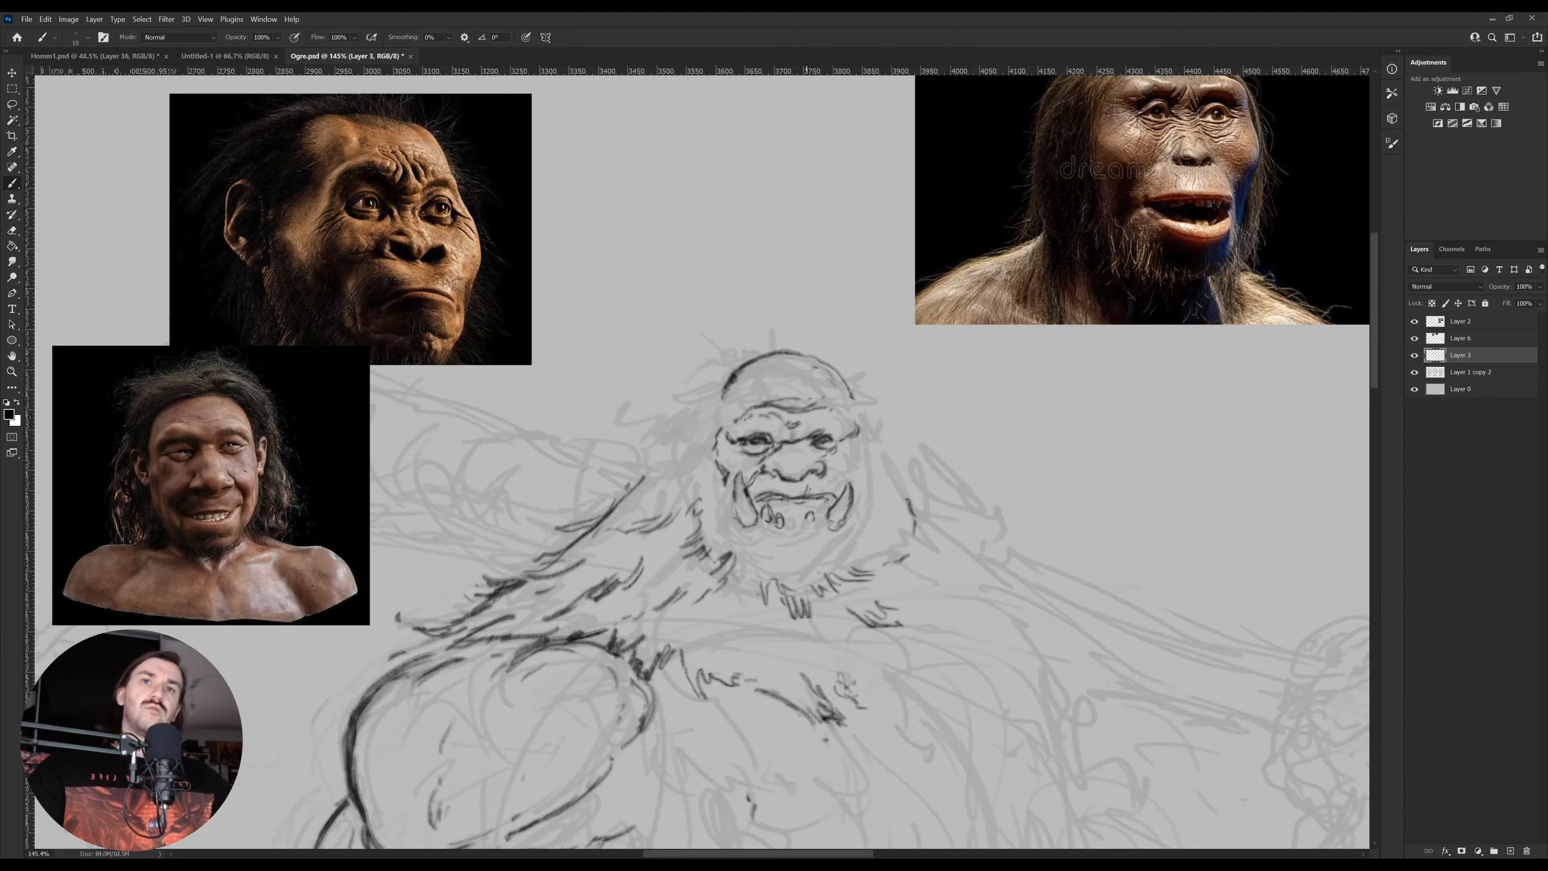
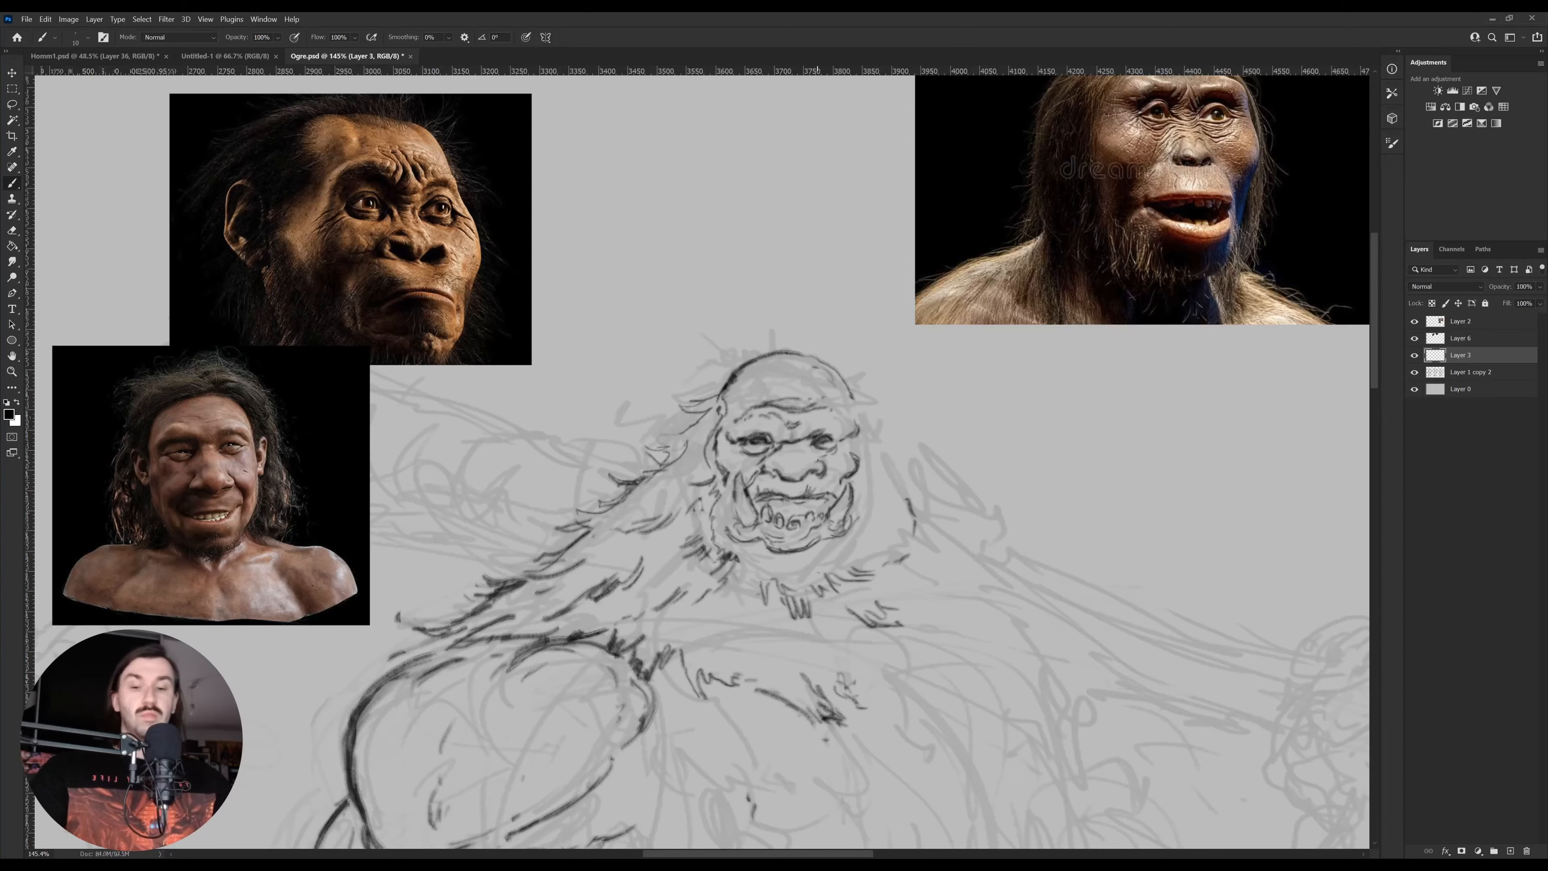
Lasso the ogre's far eye on Layer 3 and nudge it into a better position beneath the brow
key(l)
mouse_move(851, 455)
mouse_down()
mouse_move(804, 430)
mouse_move(863, 445)
mouse_move(823, 454)
mouse_up()
key(ctrl)
key(ctrl+d)
key(b)
key(ctrl+z)
key(ctrl+z)
key(ctrl+z)
key(ctrl+z)
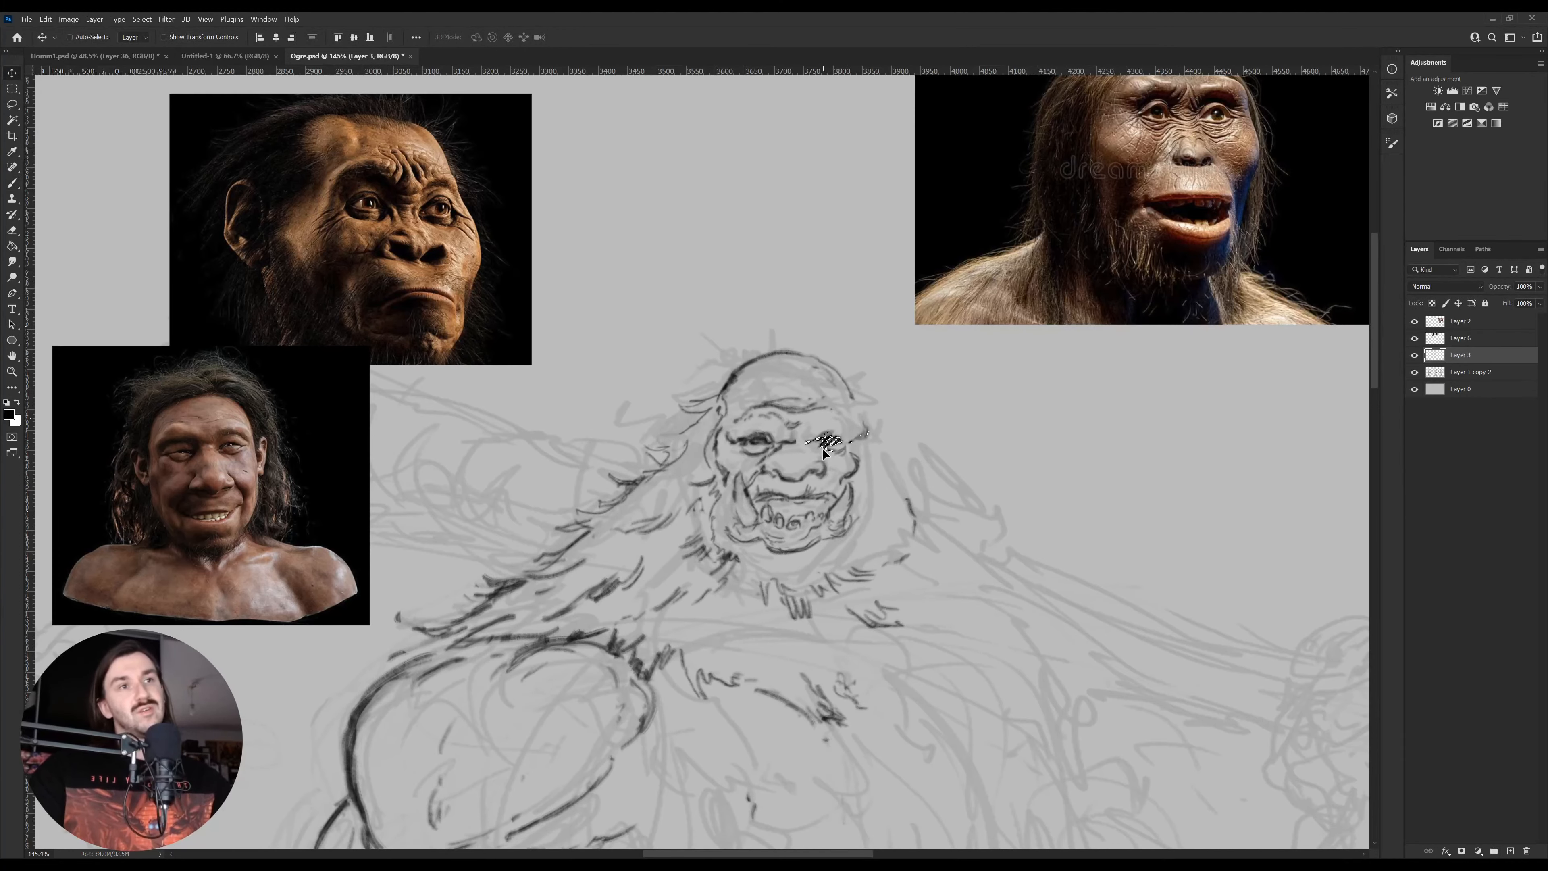
key(ctrl+d)
key(b)
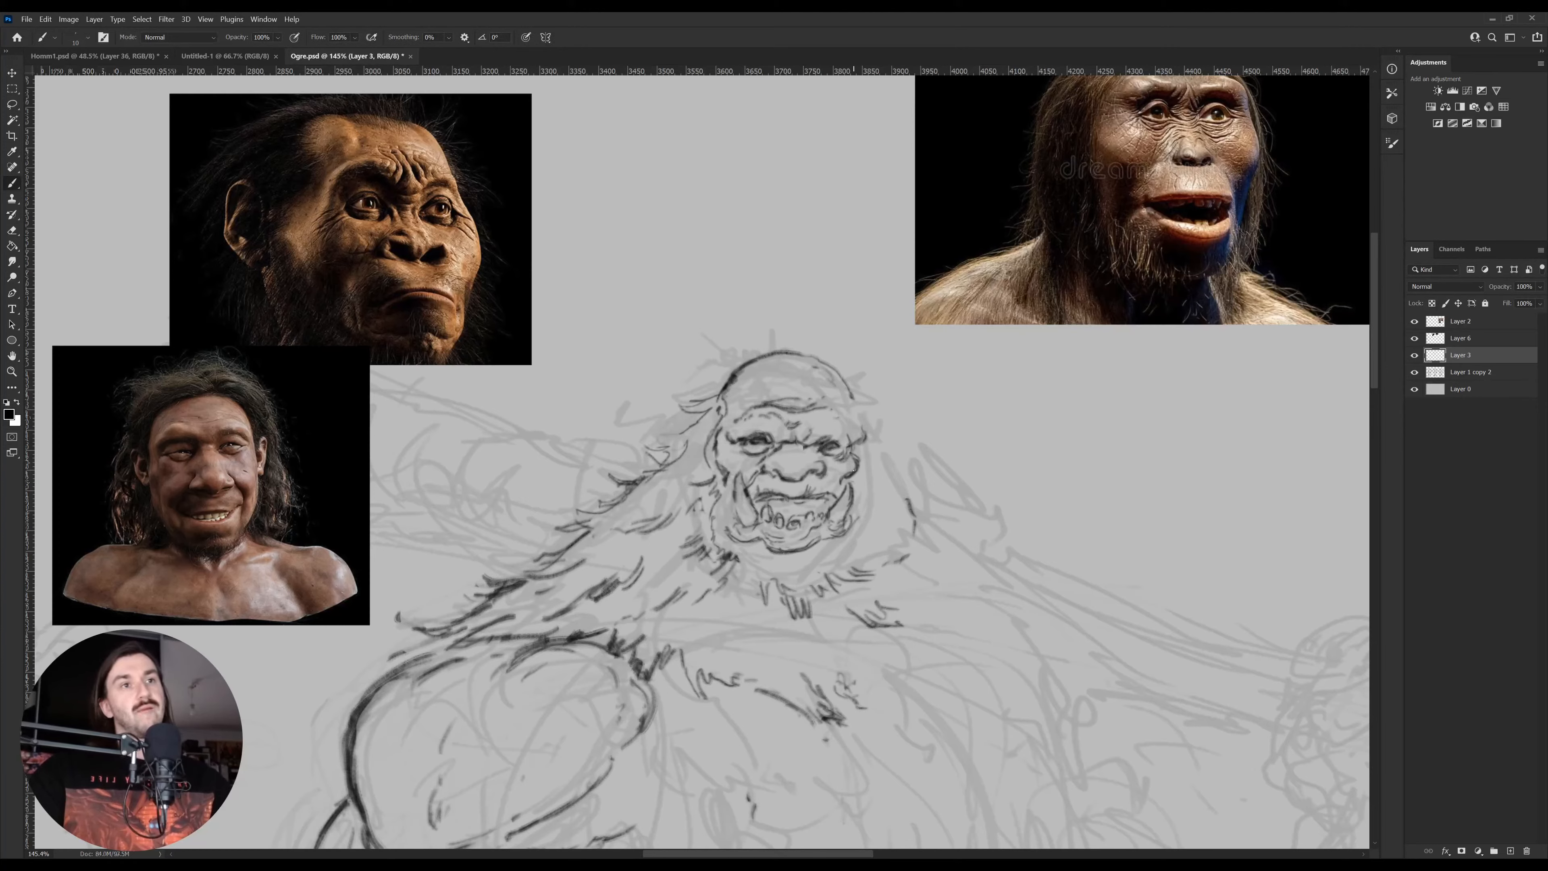
Draw the far side contour of the ogre's head with a small ear beside the eye
drag(865, 478, 851, 385)
drag(866, 470, 868, 453)
key(e)
Lasso the fur along the shoulder beside the face and warp it outward into a fuller mane
key(l)
mouse_move(561, 571)
mouse_down()
mouse_move(524, 629)
mouse_move(659, 412)
mouse_move(629, 537)
mouse_up()
key(ctrl+t)
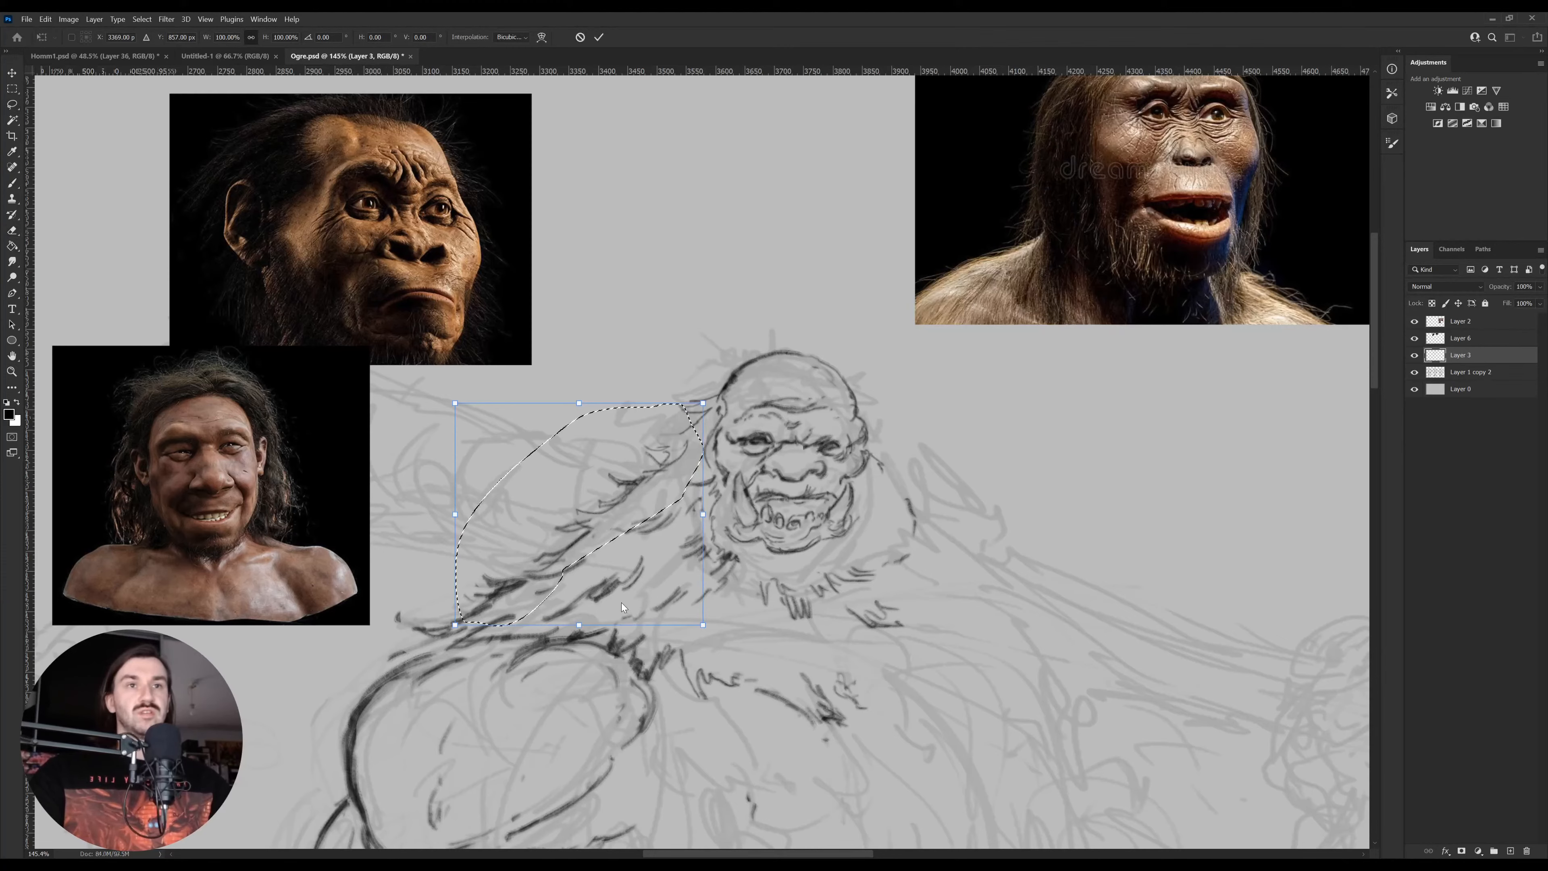
click(541, 37)
mouse_move(570, 486)
mouse_down()
mouse_move(524, 476)
mouse_move(564, 487)
mouse_up()
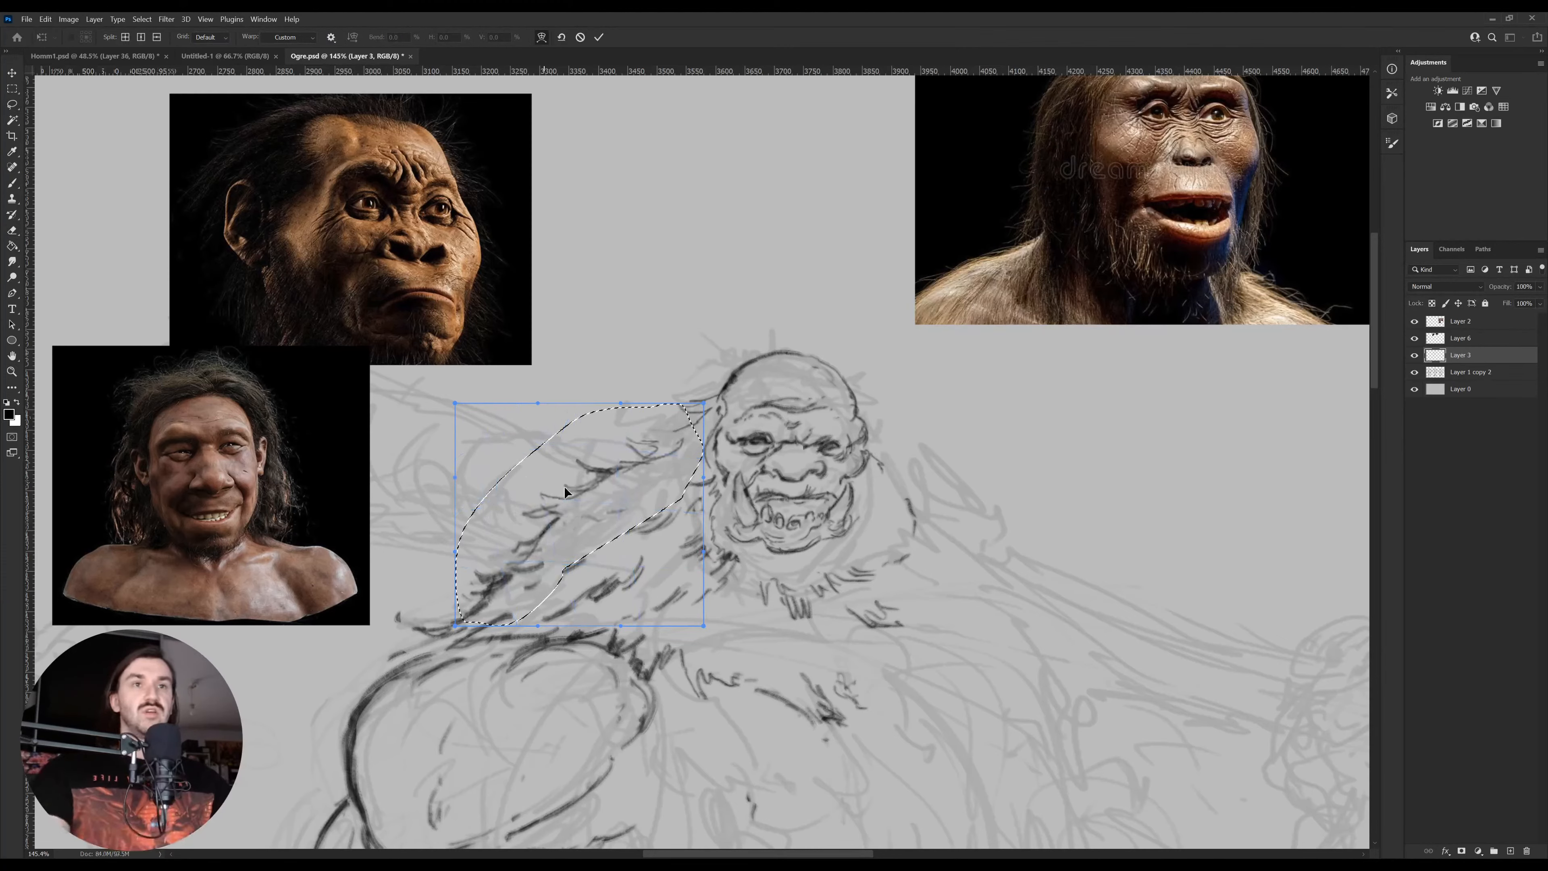
key(Return)
key(ctrl+d)
key(b)
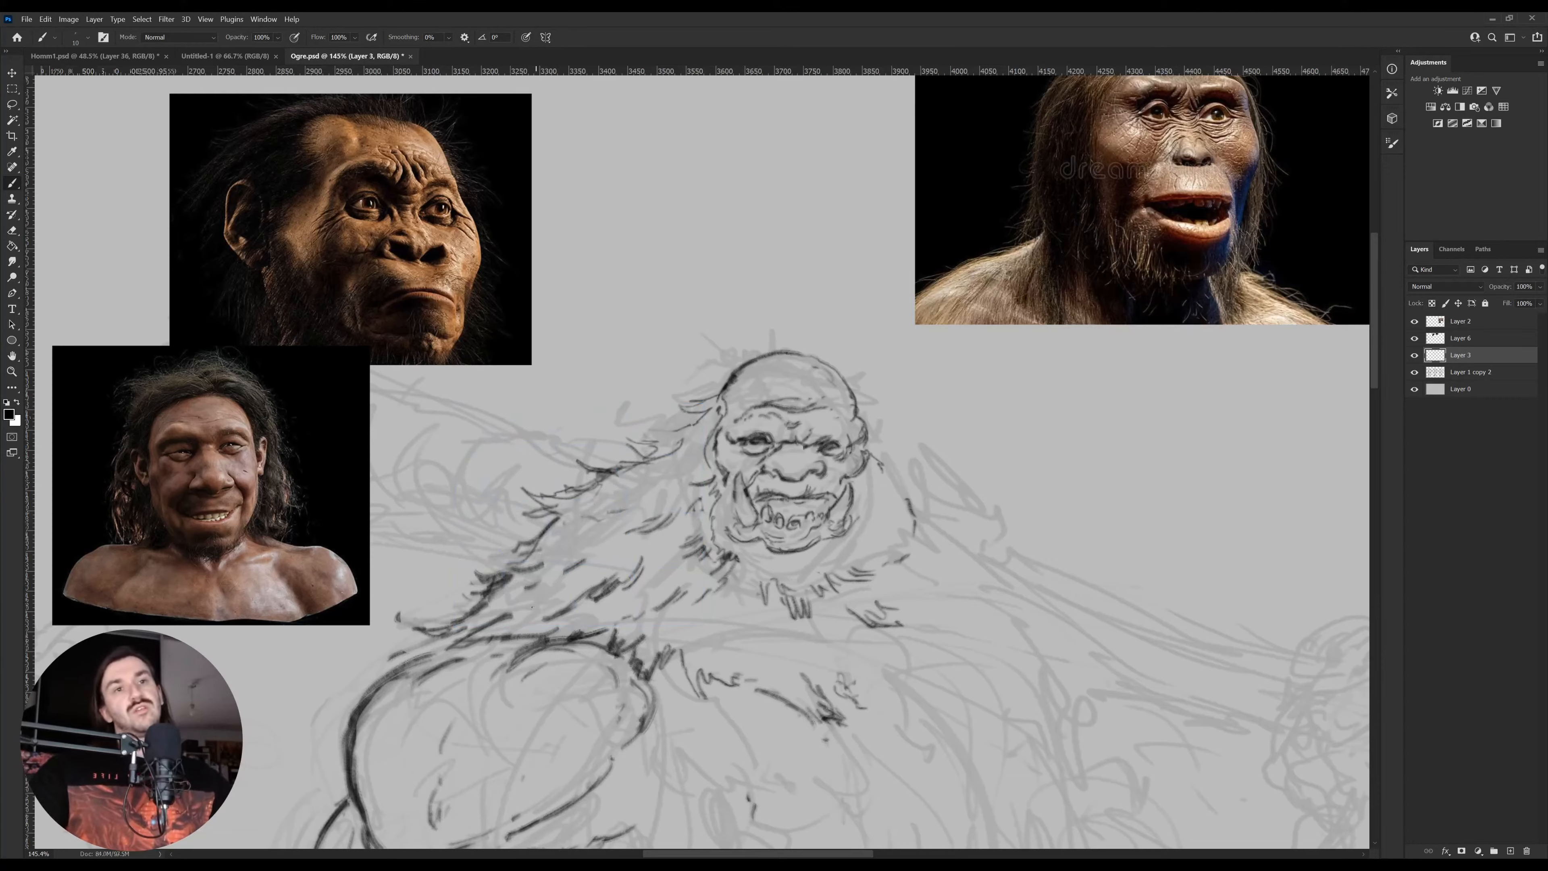
mouse_move(511, 629)
mouse_down()
mouse_move(545, 575)
mouse_move(728, 454)
mouse_move(623, 536)
mouse_up()
key(ctrl+z)
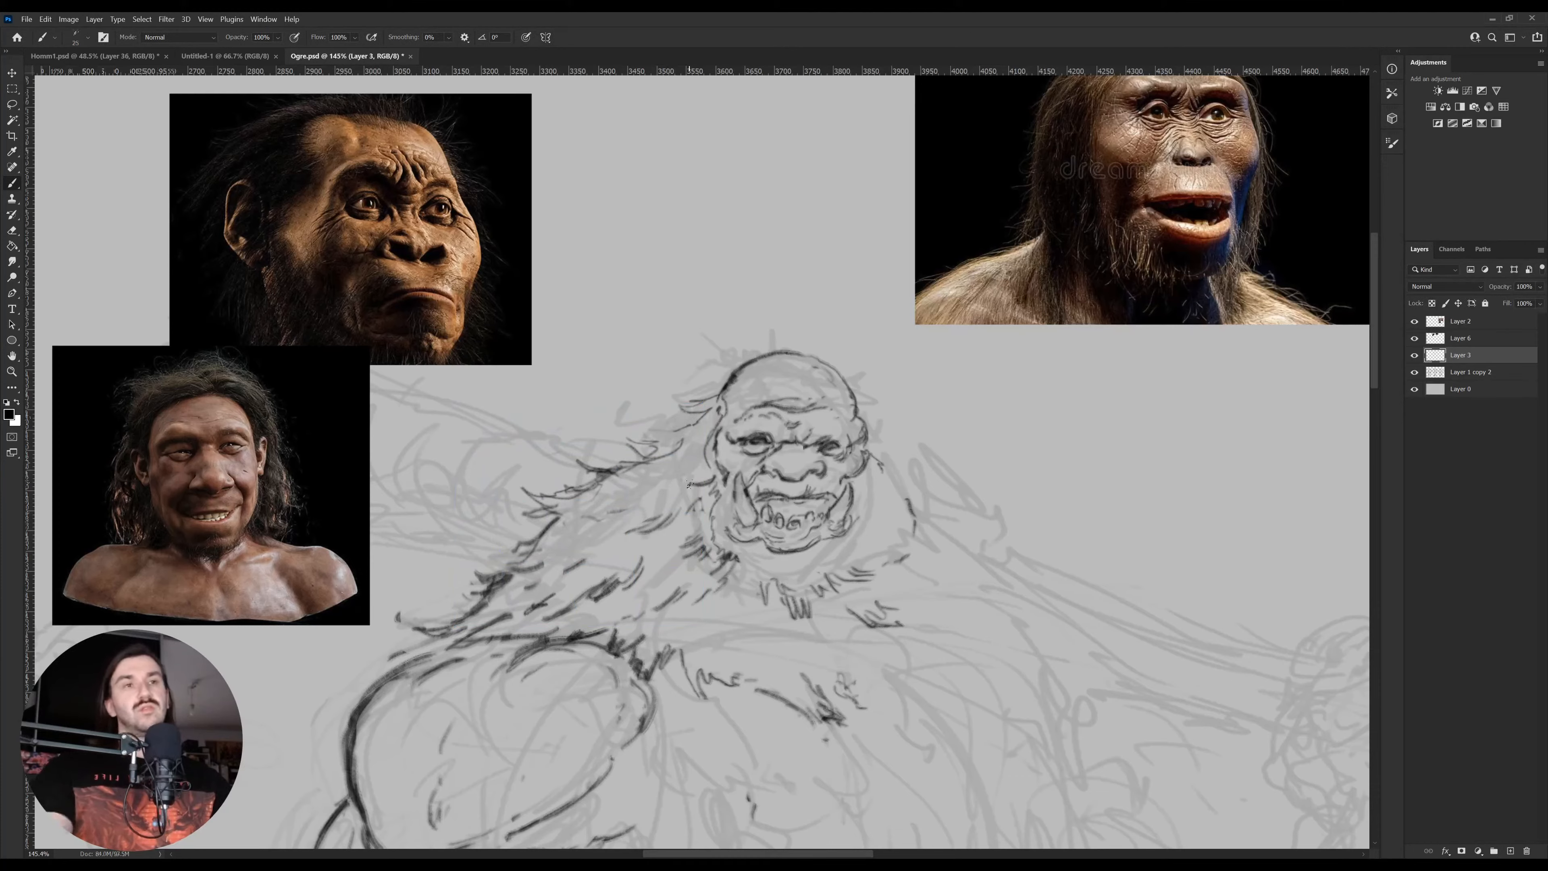
key(bracketright)
mouse_move(710, 455)
mouse_down()
mouse_move(531, 585)
mouse_move(519, 618)
mouse_move(517, 587)
mouse_move(694, 487)
mouse_move(501, 638)
mouse_up()
key(ctrl+z)
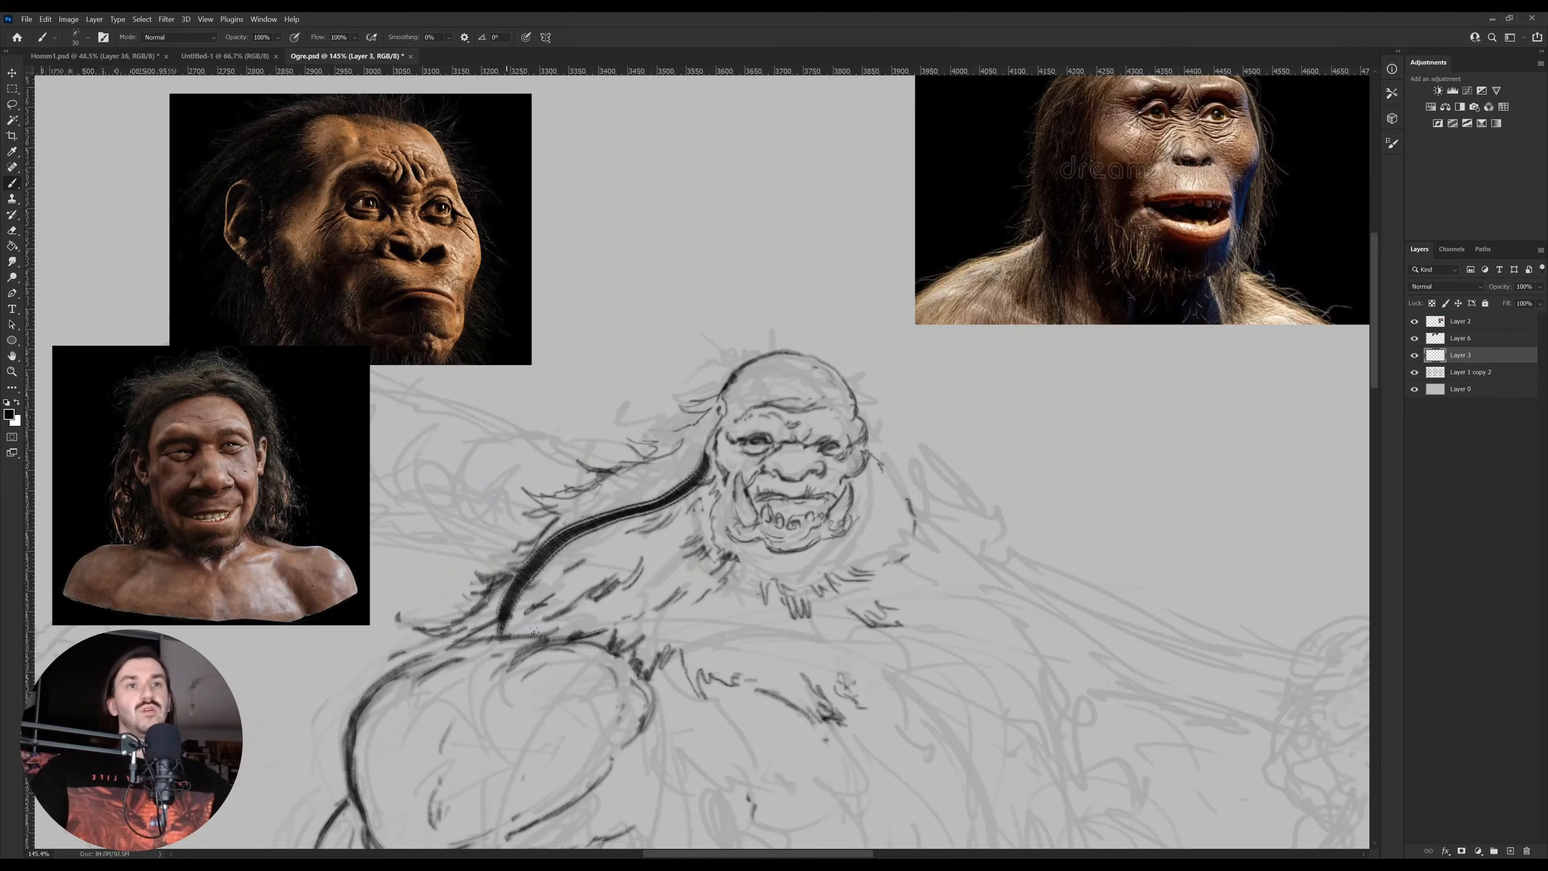
key(z)
drag(665, 560, 571, 596)
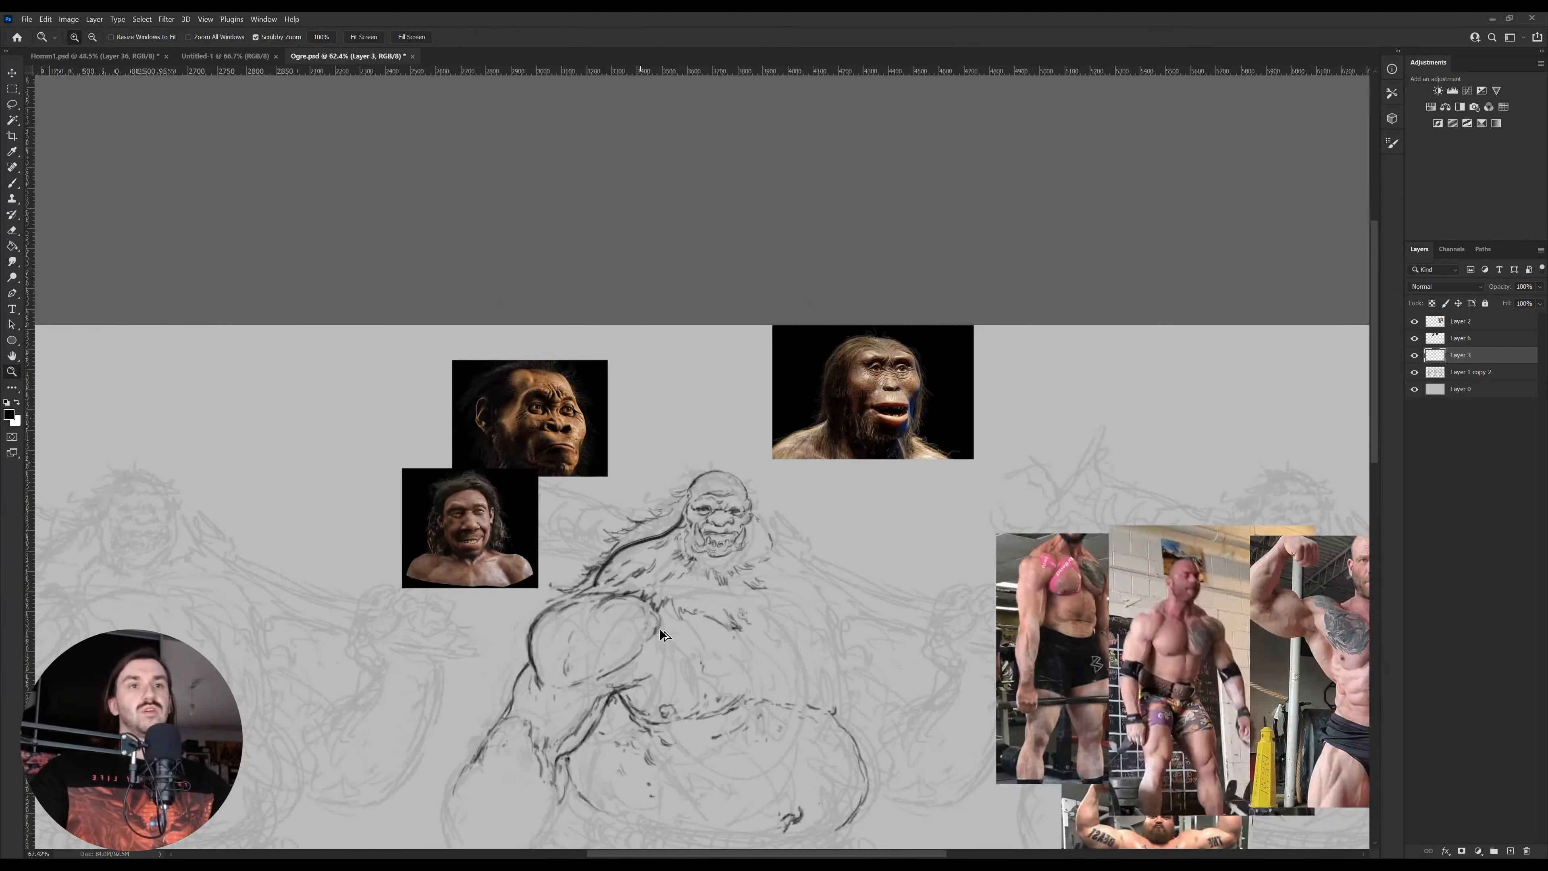
key(ctrl+z)
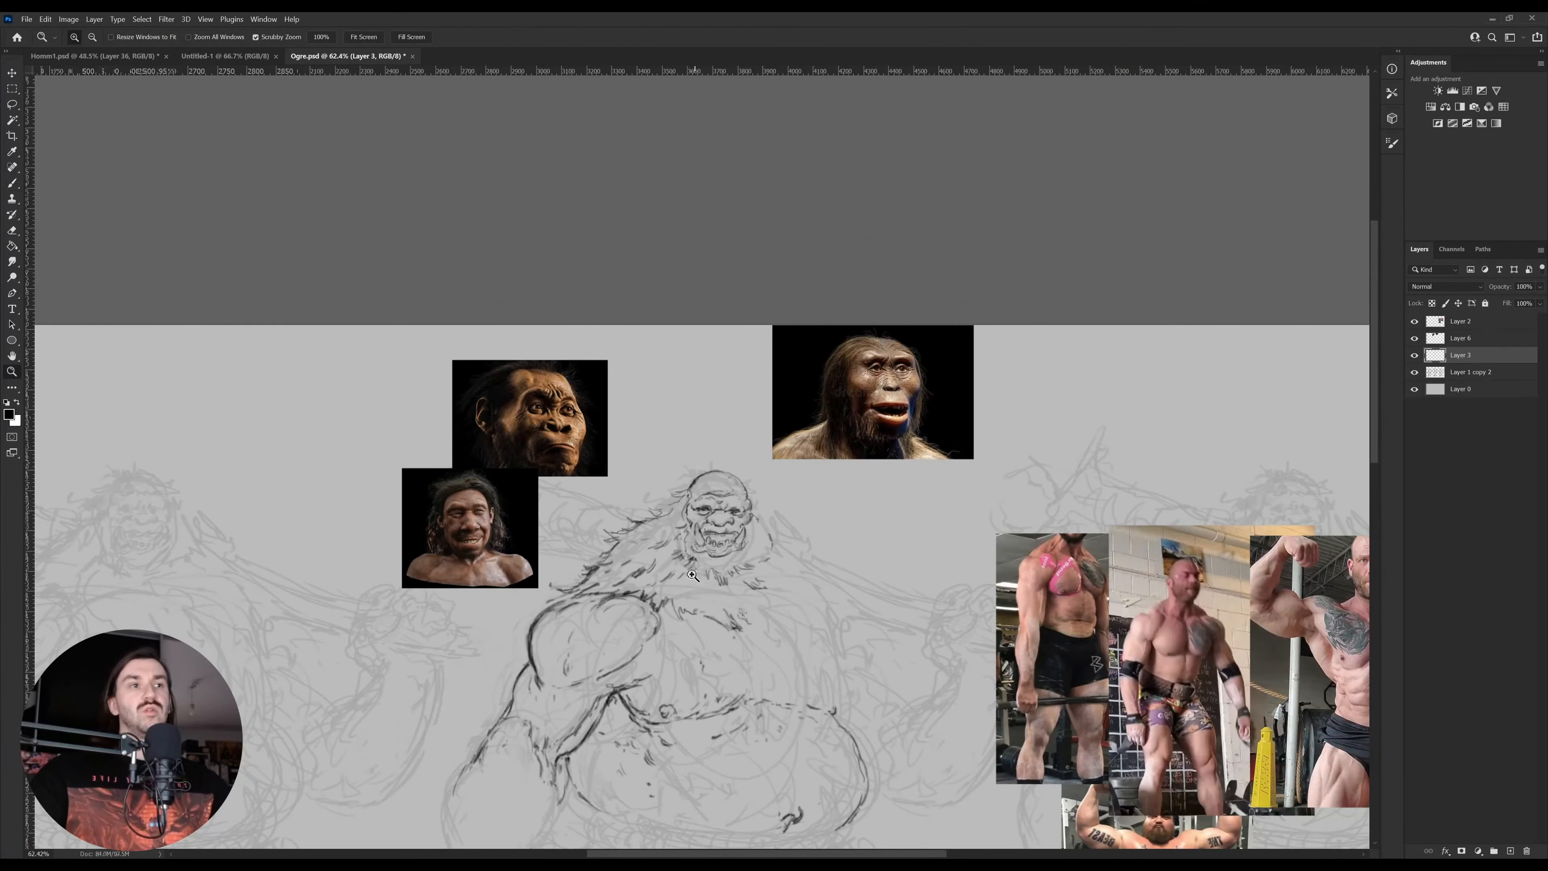
Draw the outer contour of the ogre's far chest, curving down to meet the belly line
drag(695, 570, 734, 570)
key(b)
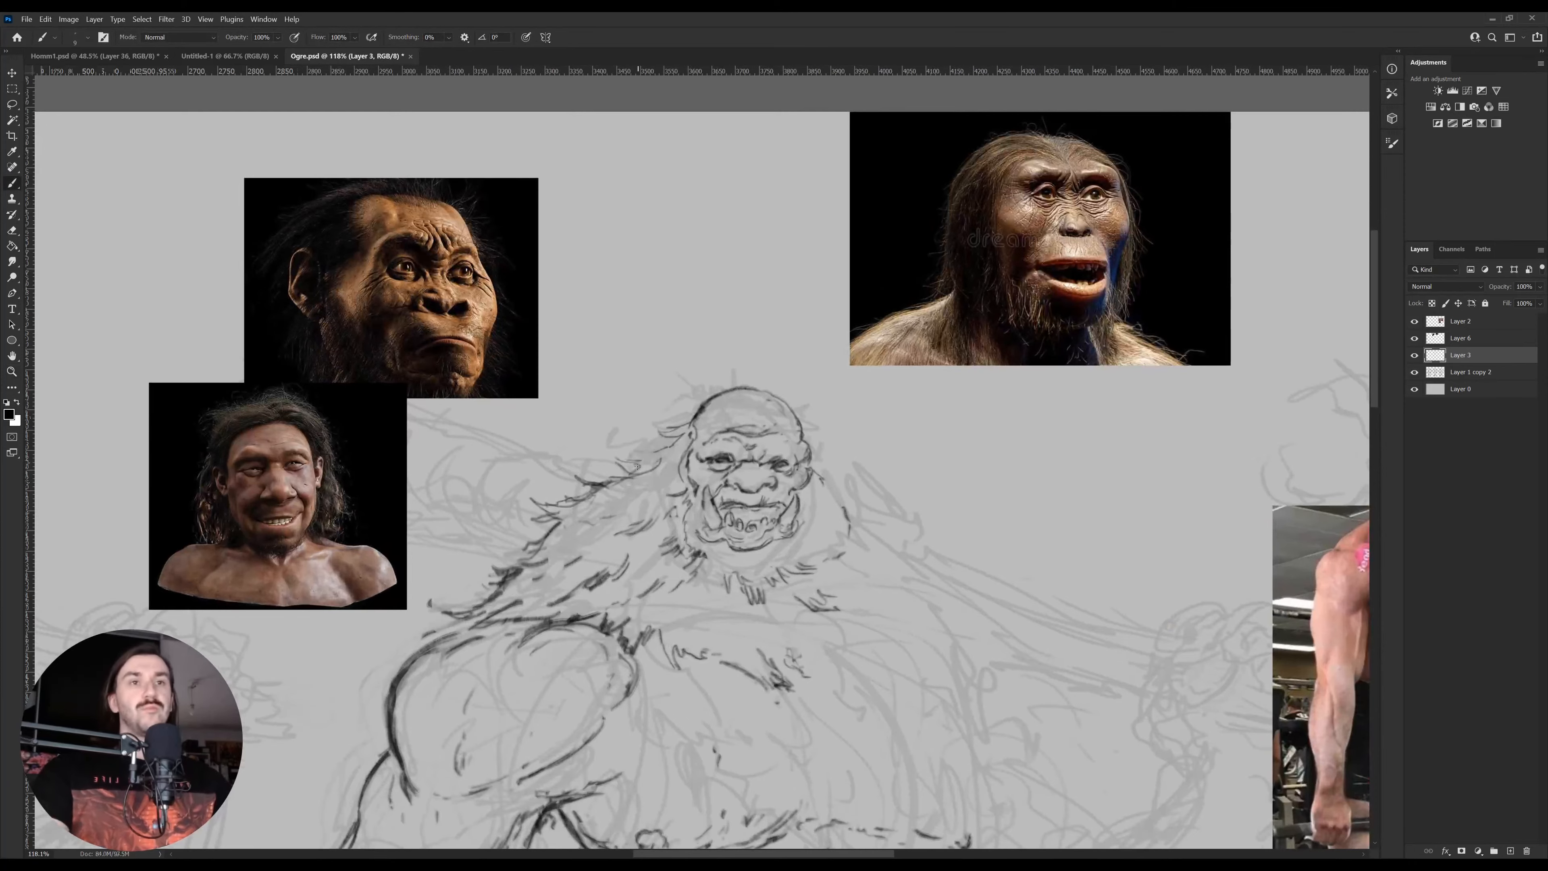
drag(902, 517, 709, 436)
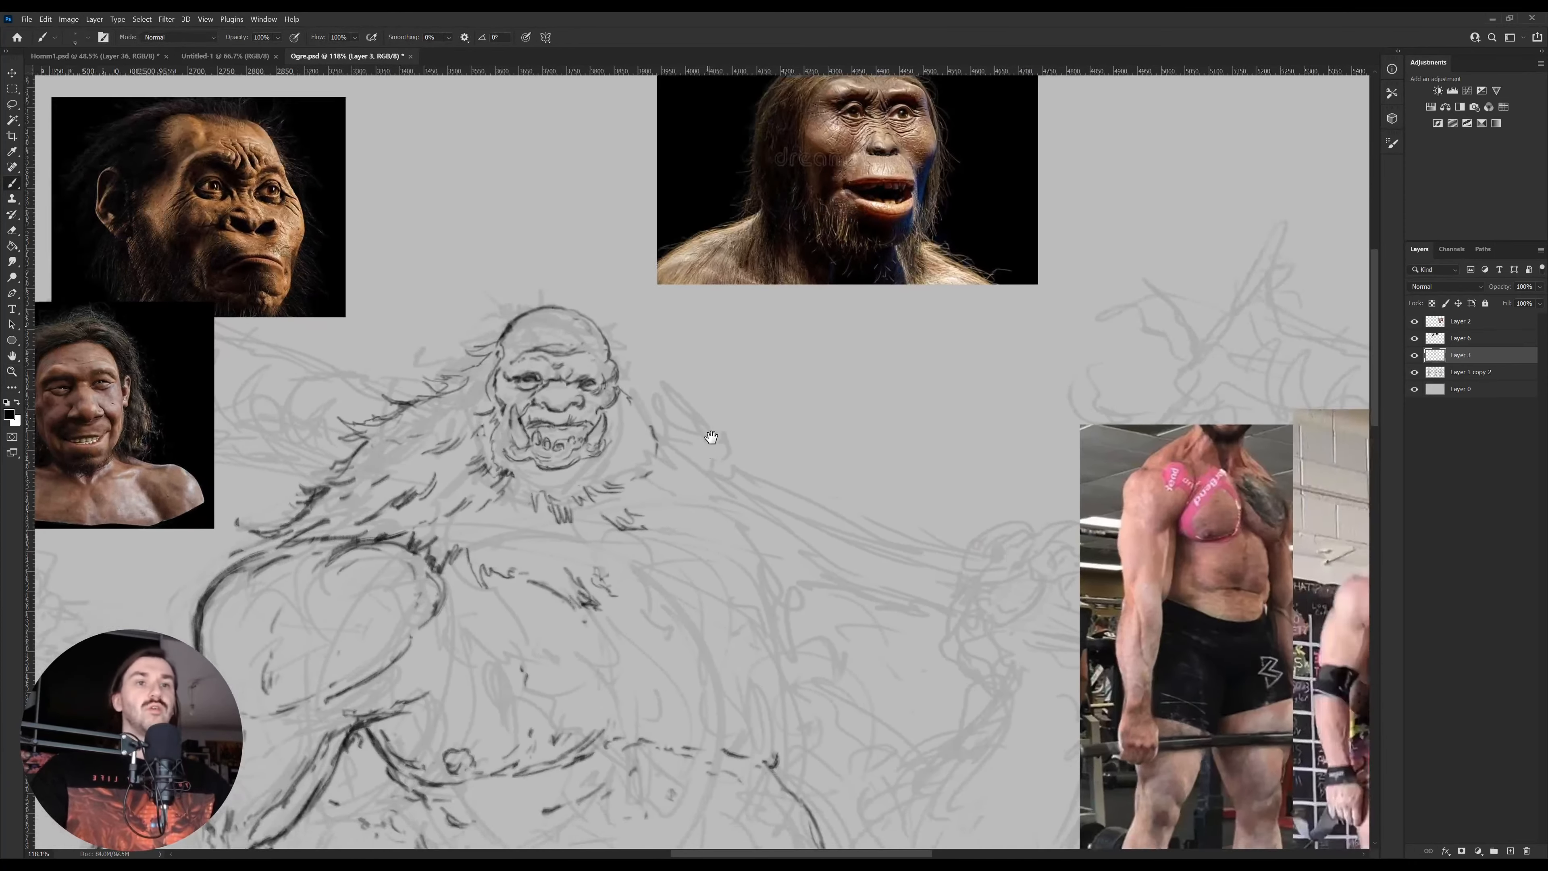
drag(643, 605, 694, 418)
key(z)
mouse_move(769, 473)
mouse_down()
mouse_move(732, 473)
mouse_move(748, 474)
mouse_up()
drag(757, 466, 679, 499)
key(b)
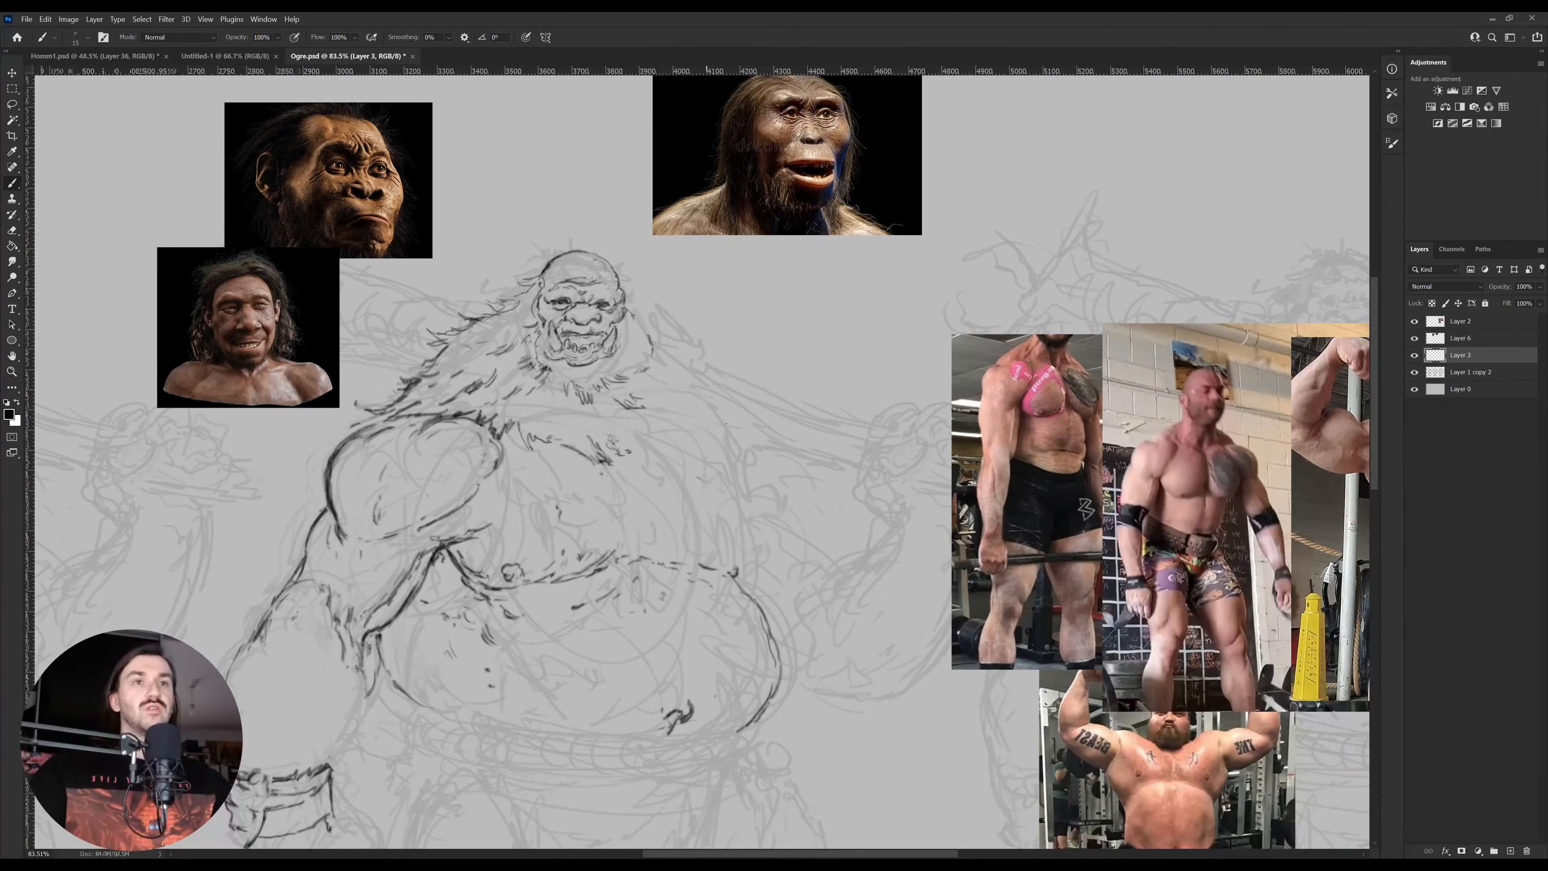
mouse_move(709, 460)
mouse_down()
mouse_move(632, 474)
mouse_move(655, 560)
mouse_up()
key(bracketright)
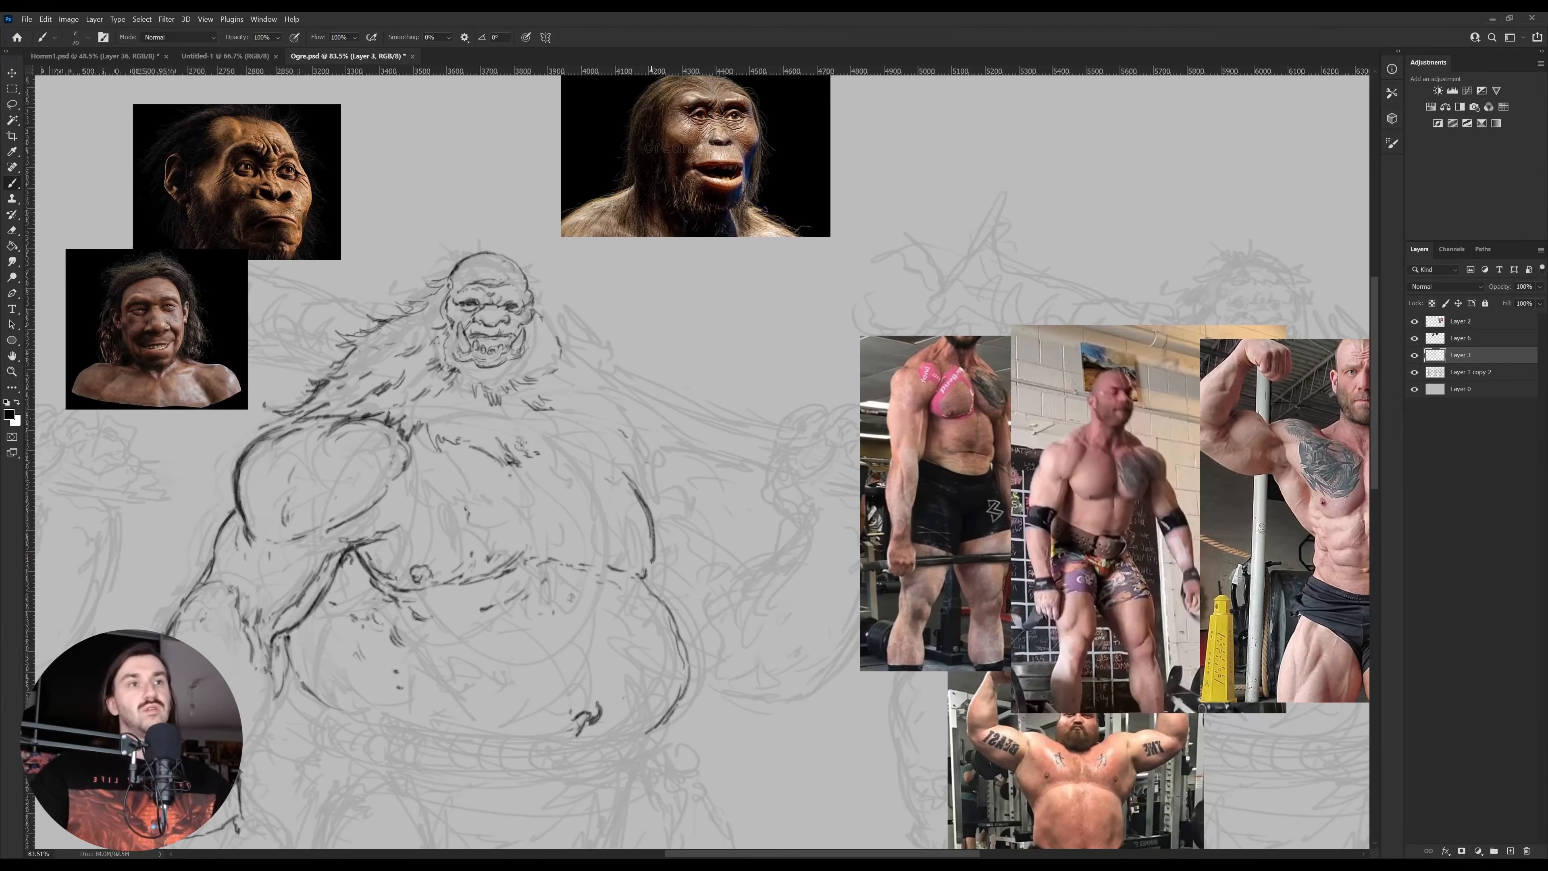
Redraw the fold beneath the far pectoral and add short hair strokes and contour lines across the chest
key(e)
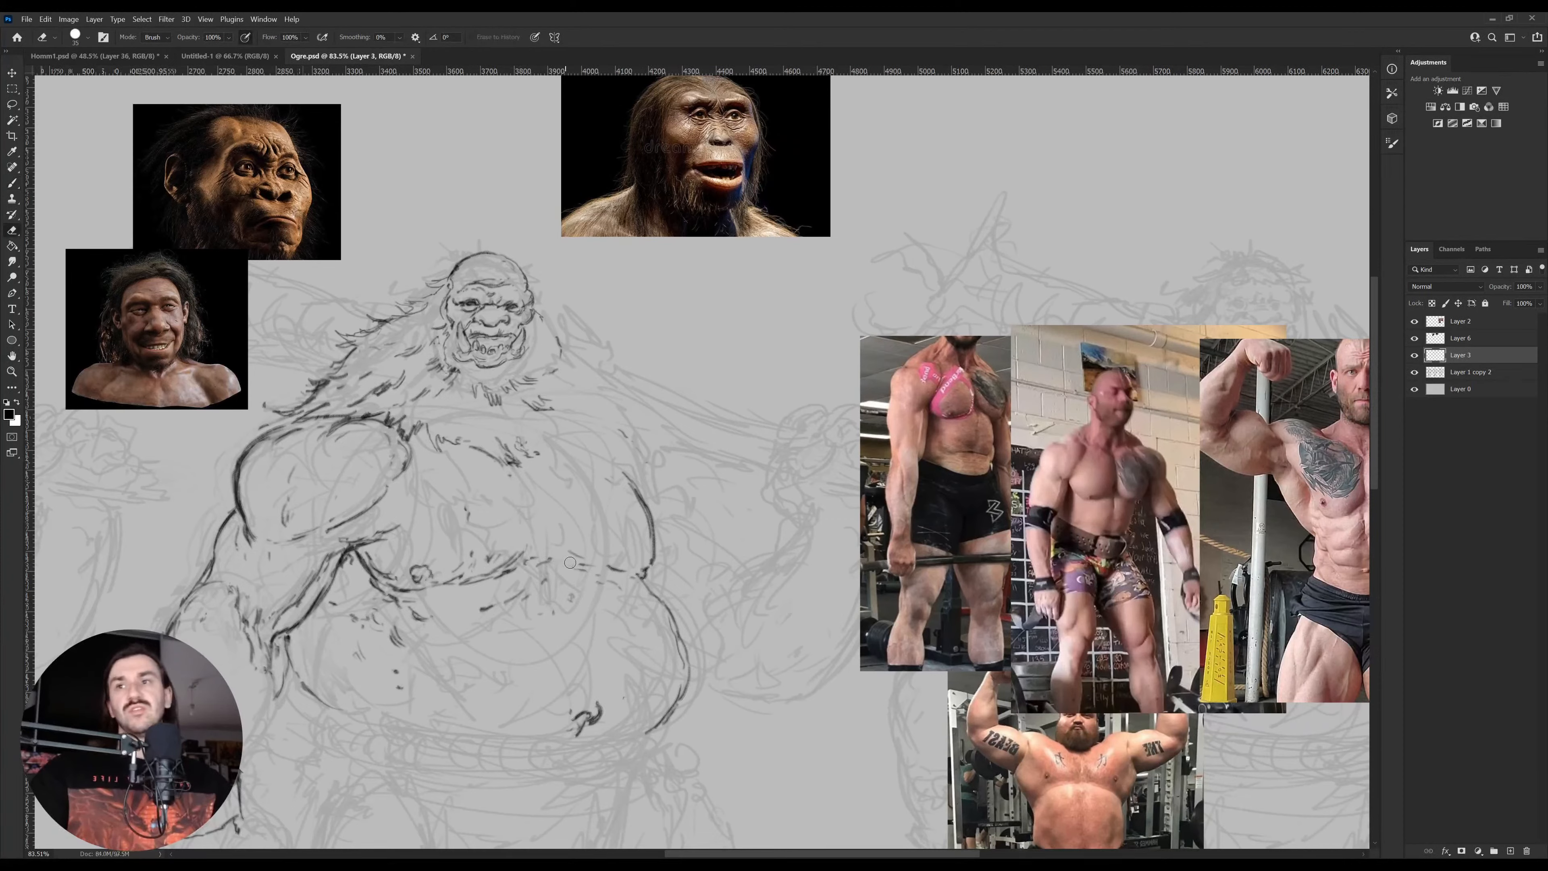
key(b)
drag(580, 556, 632, 574)
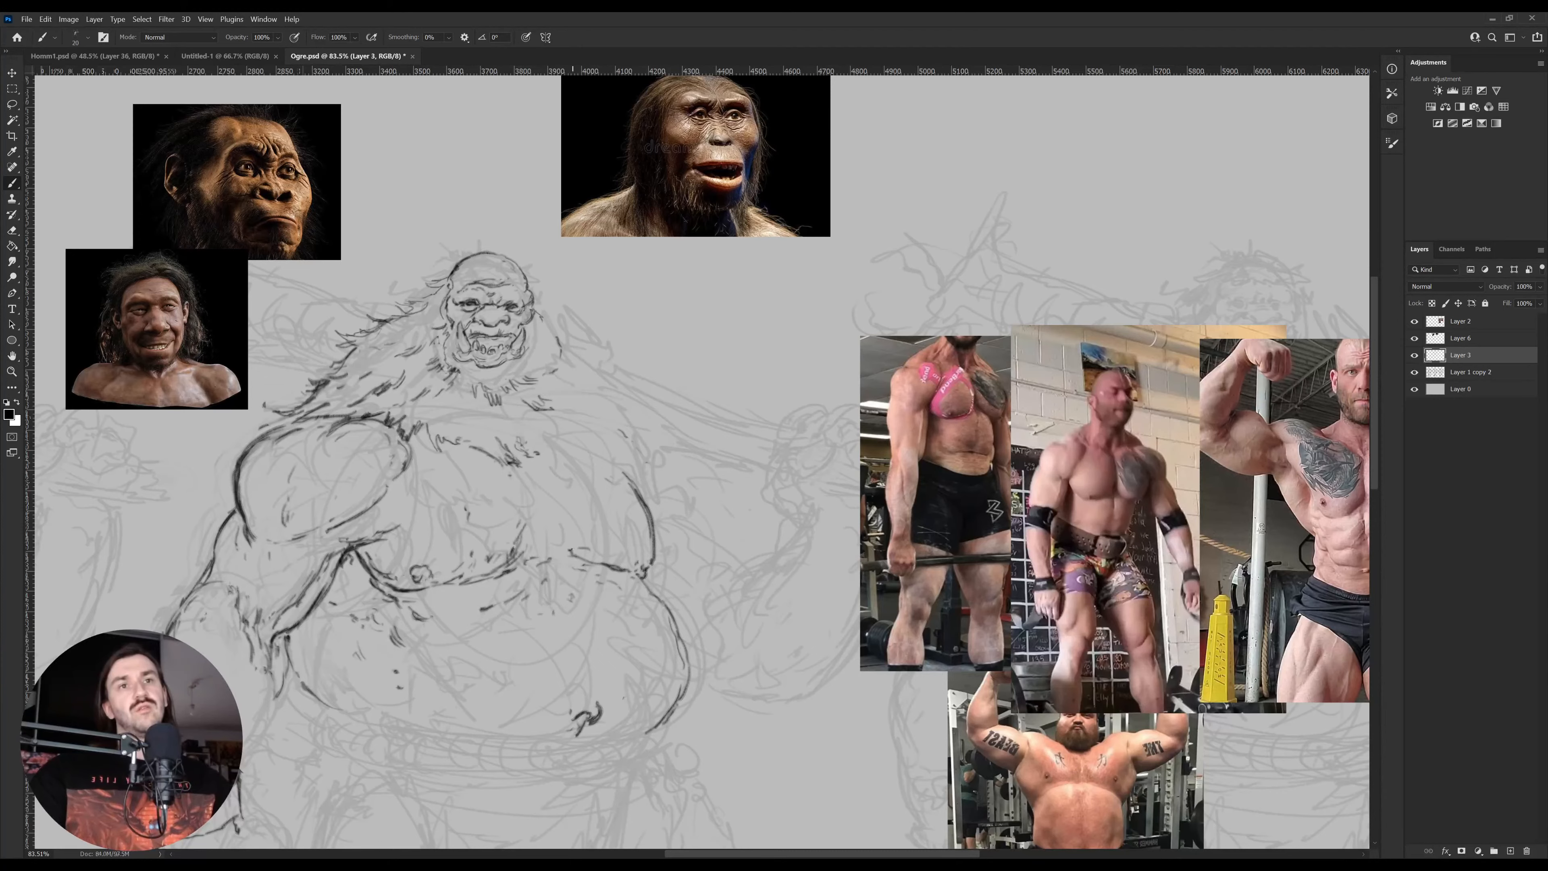
mouse_move(564, 520)
mouse_down()
mouse_move(563, 539)
mouse_move(521, 549)
mouse_up()
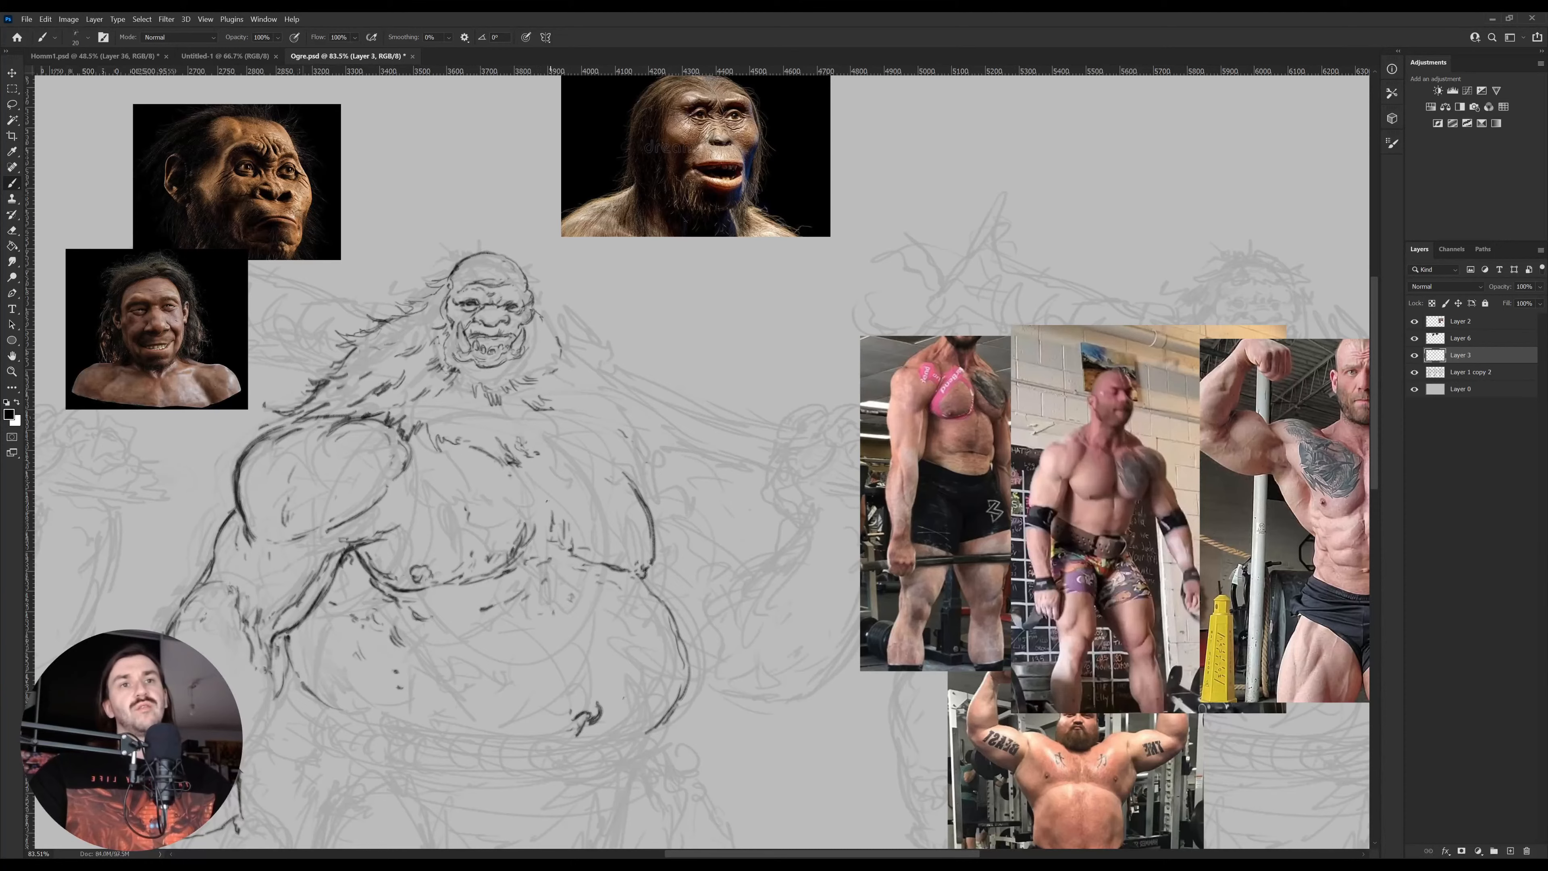
drag(532, 482, 624, 479)
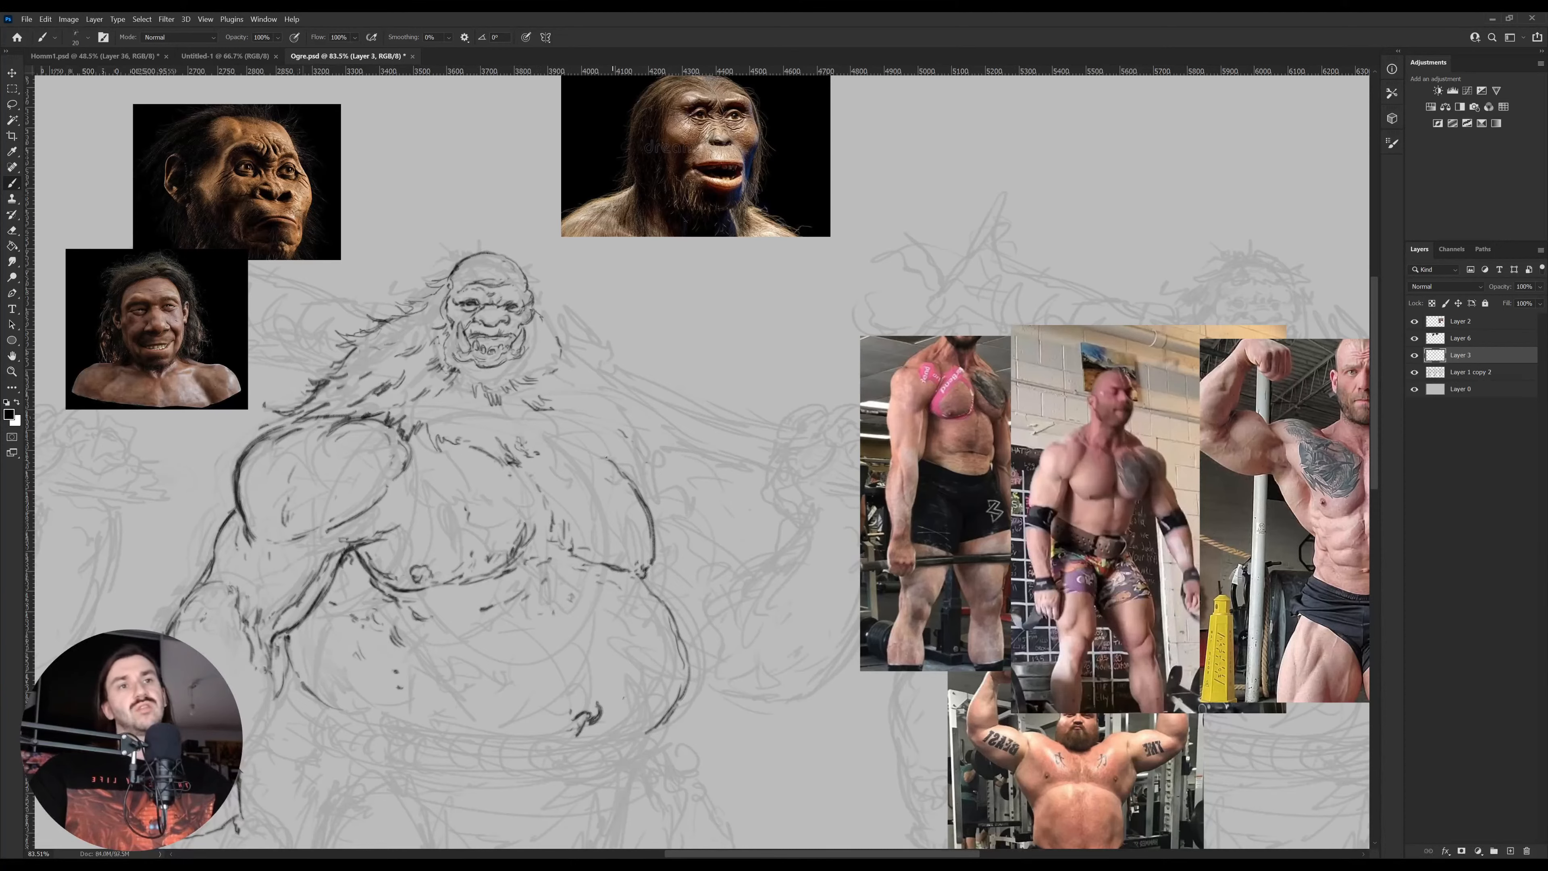
drag(540, 455, 556, 451)
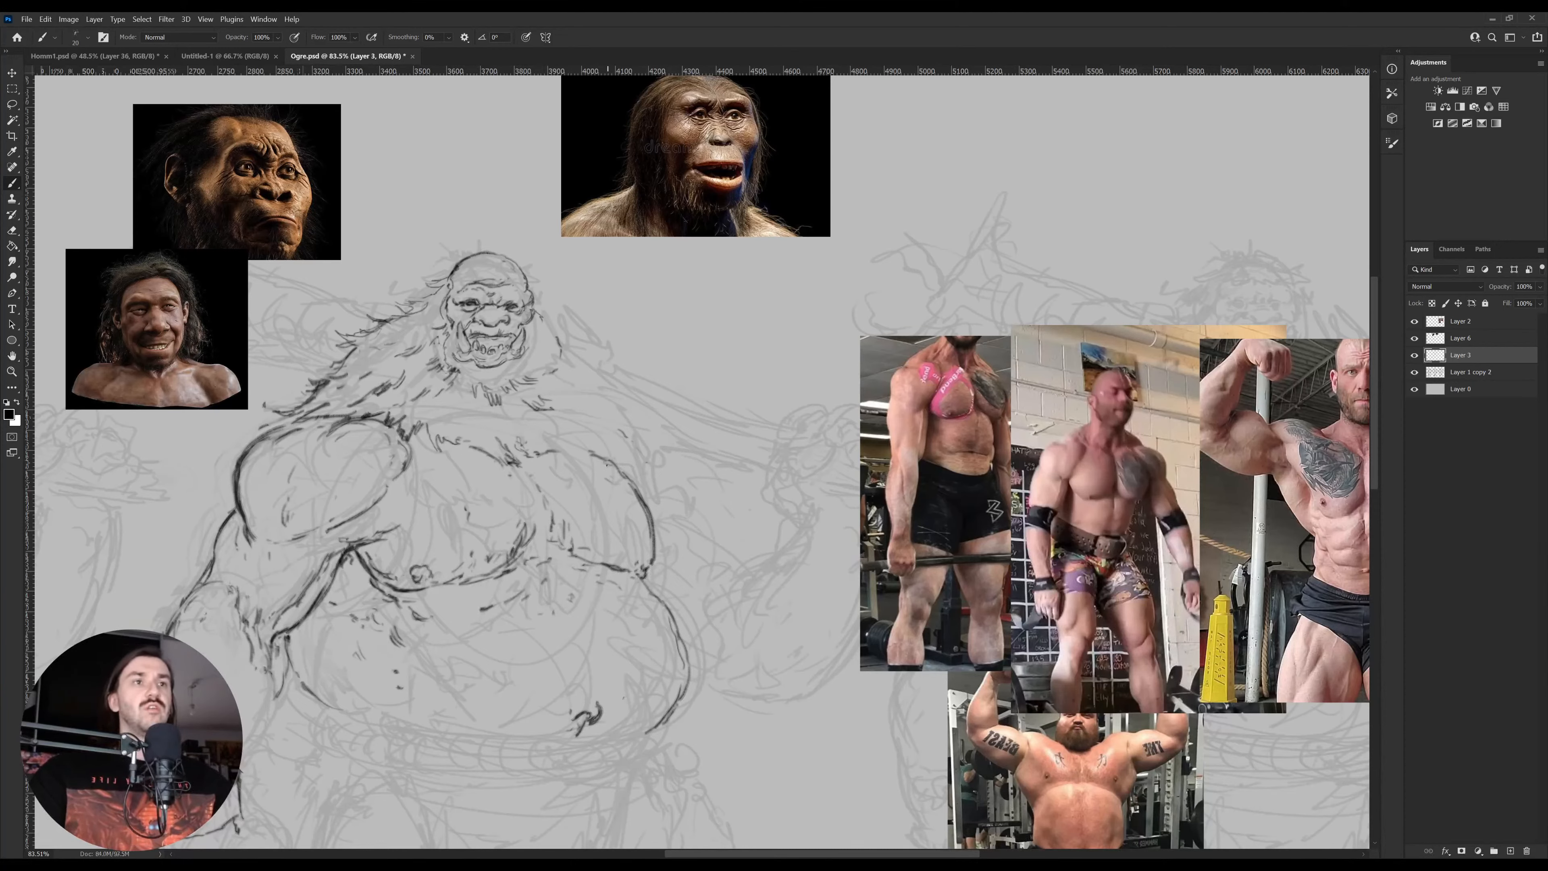
Draw the deltoid and upper arm outlines of the ogre's raised far arm, continuing to the inner elbow
drag(685, 503, 605, 495)
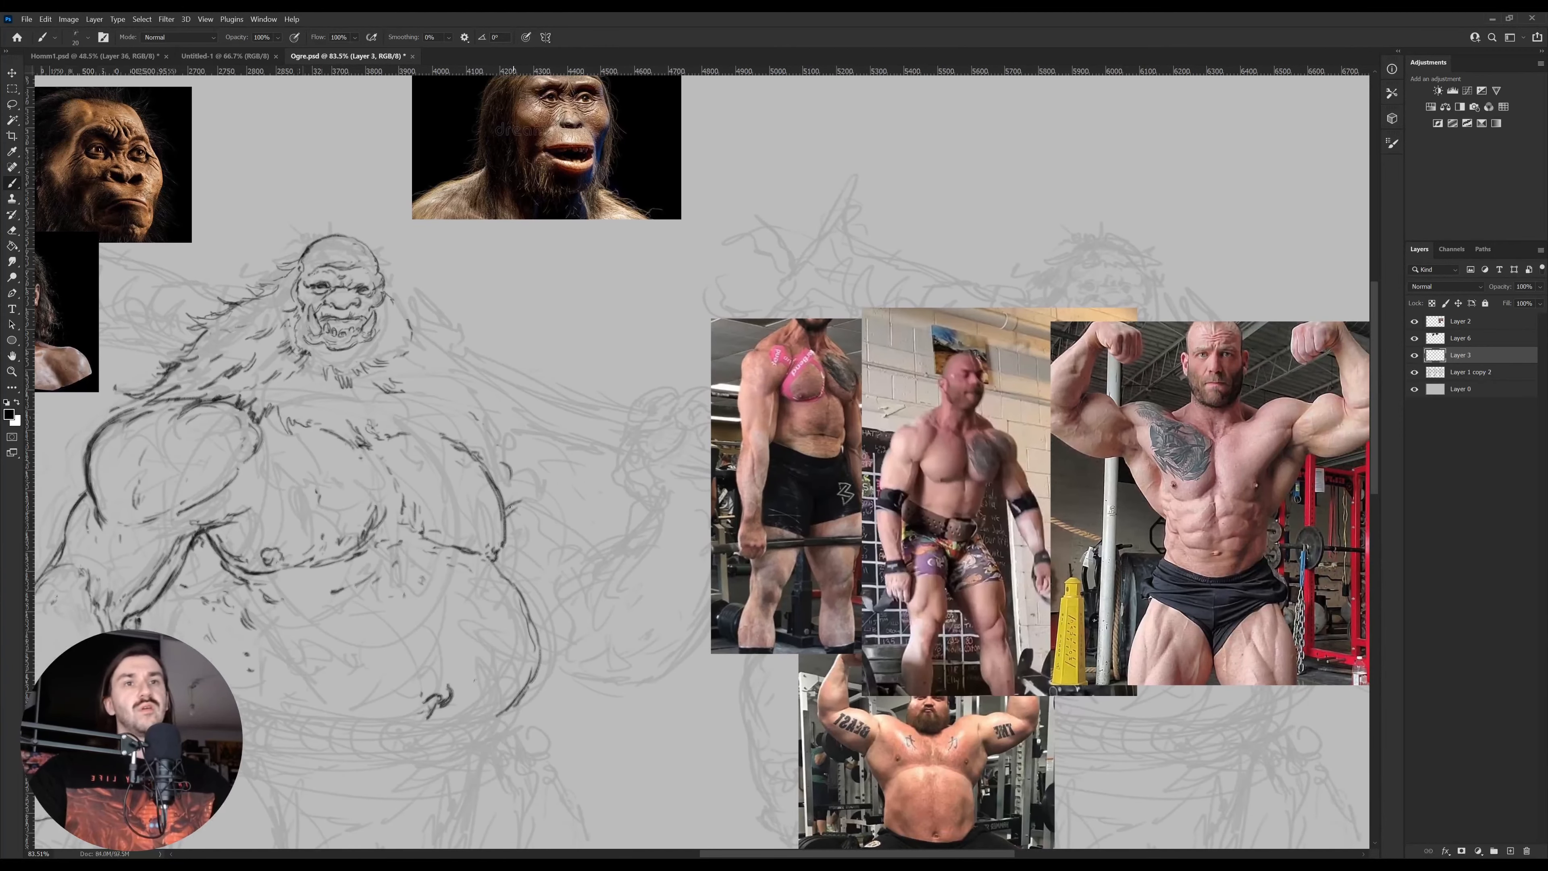
mouse_move(509, 507)
mouse_down()
mouse_move(546, 500)
mouse_move(579, 521)
mouse_move(567, 570)
mouse_up()
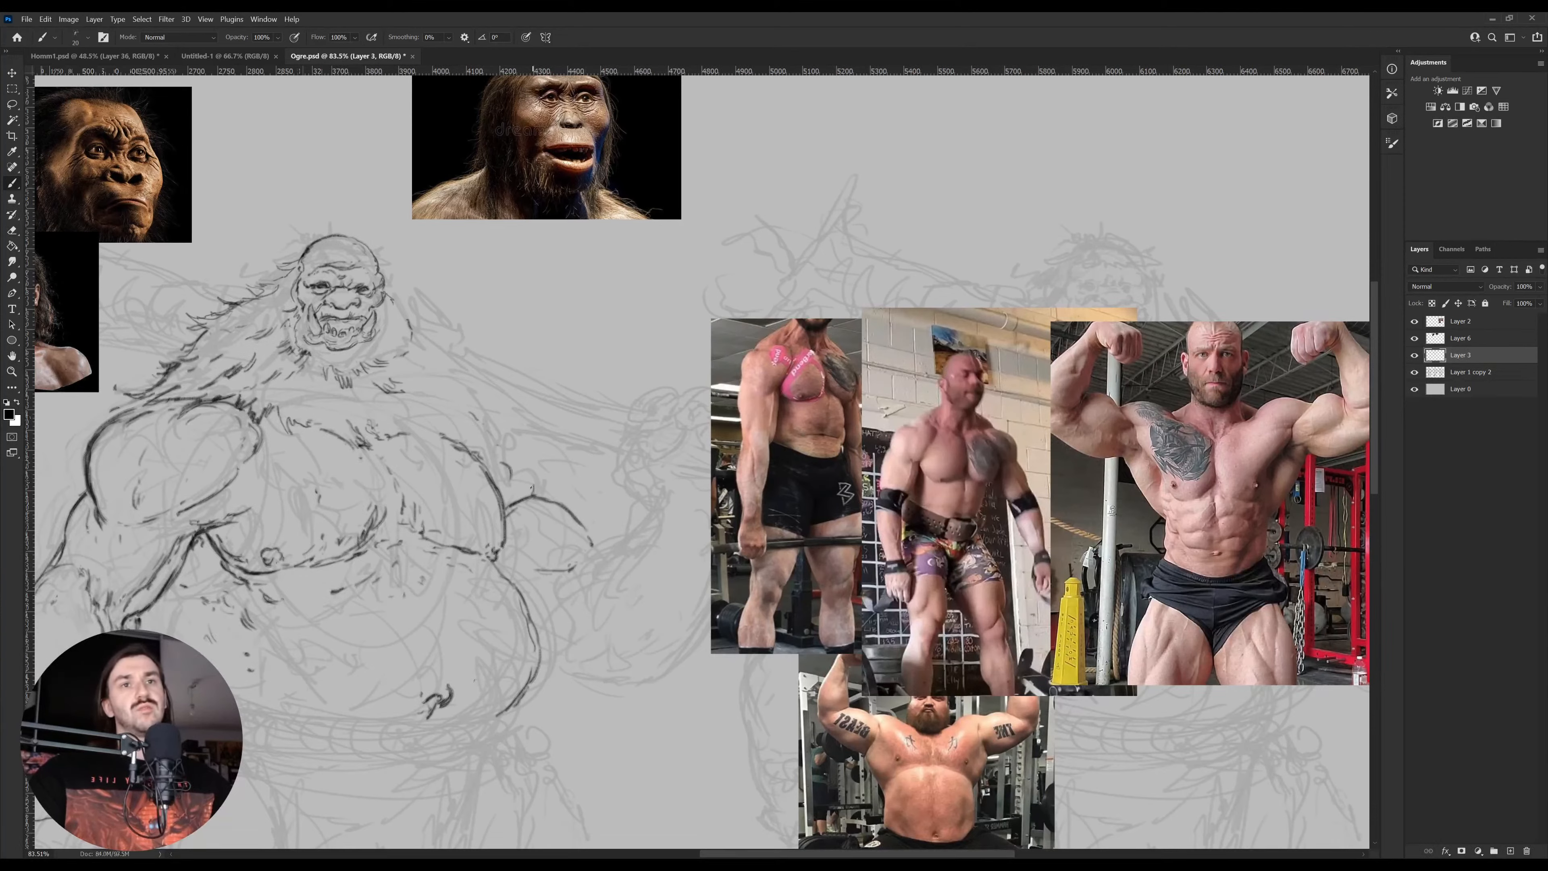
mouse_move(512, 501)
mouse_down()
mouse_move(543, 497)
mouse_move(504, 448)
mouse_move(536, 481)
mouse_up()
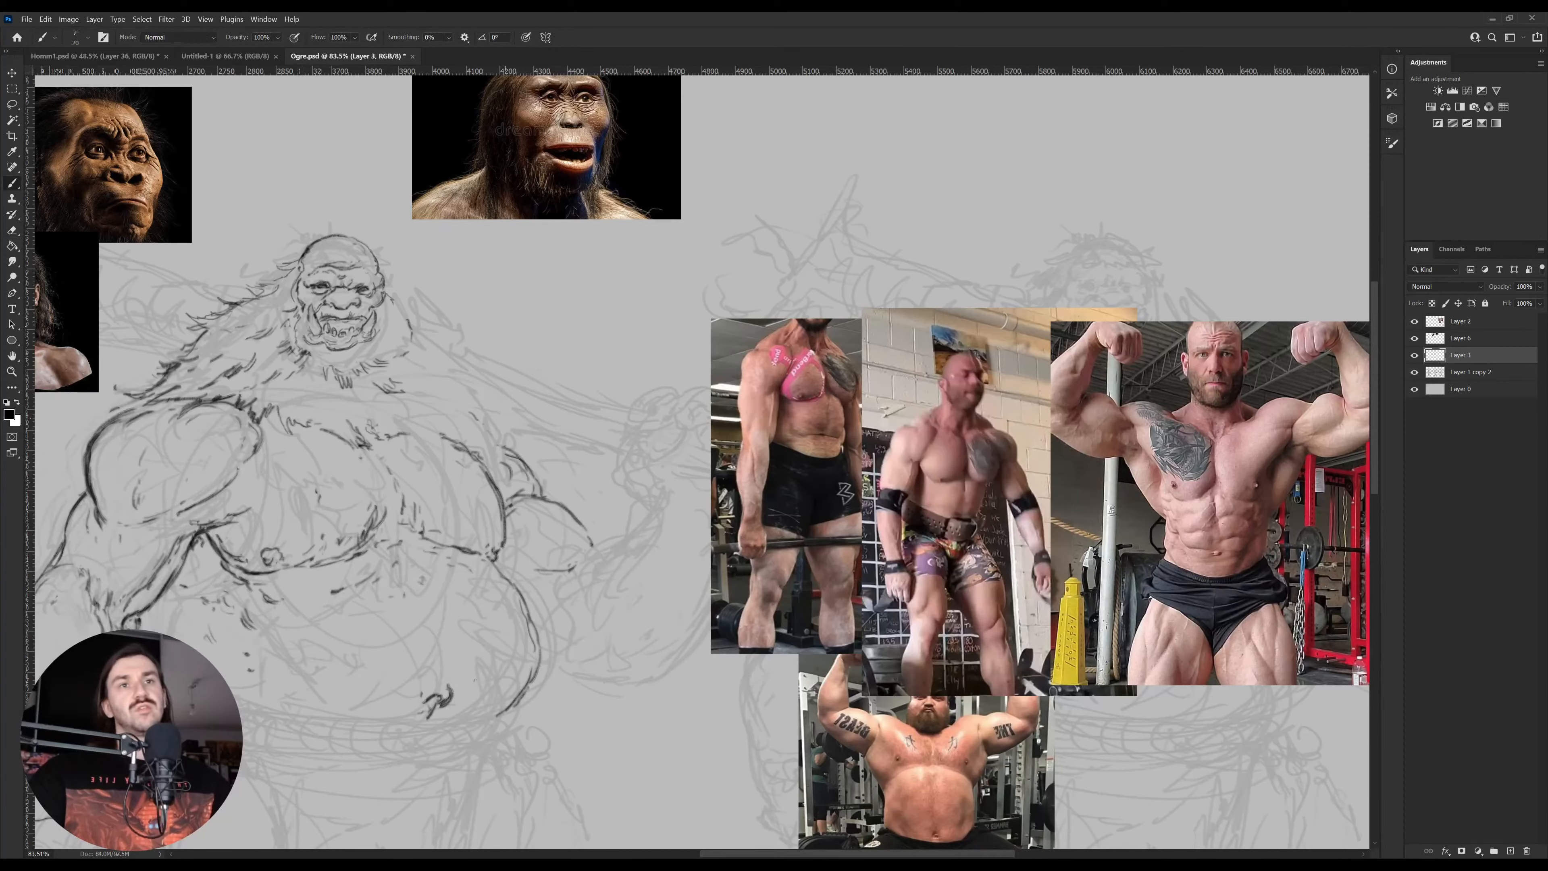
key(e)
key(b)
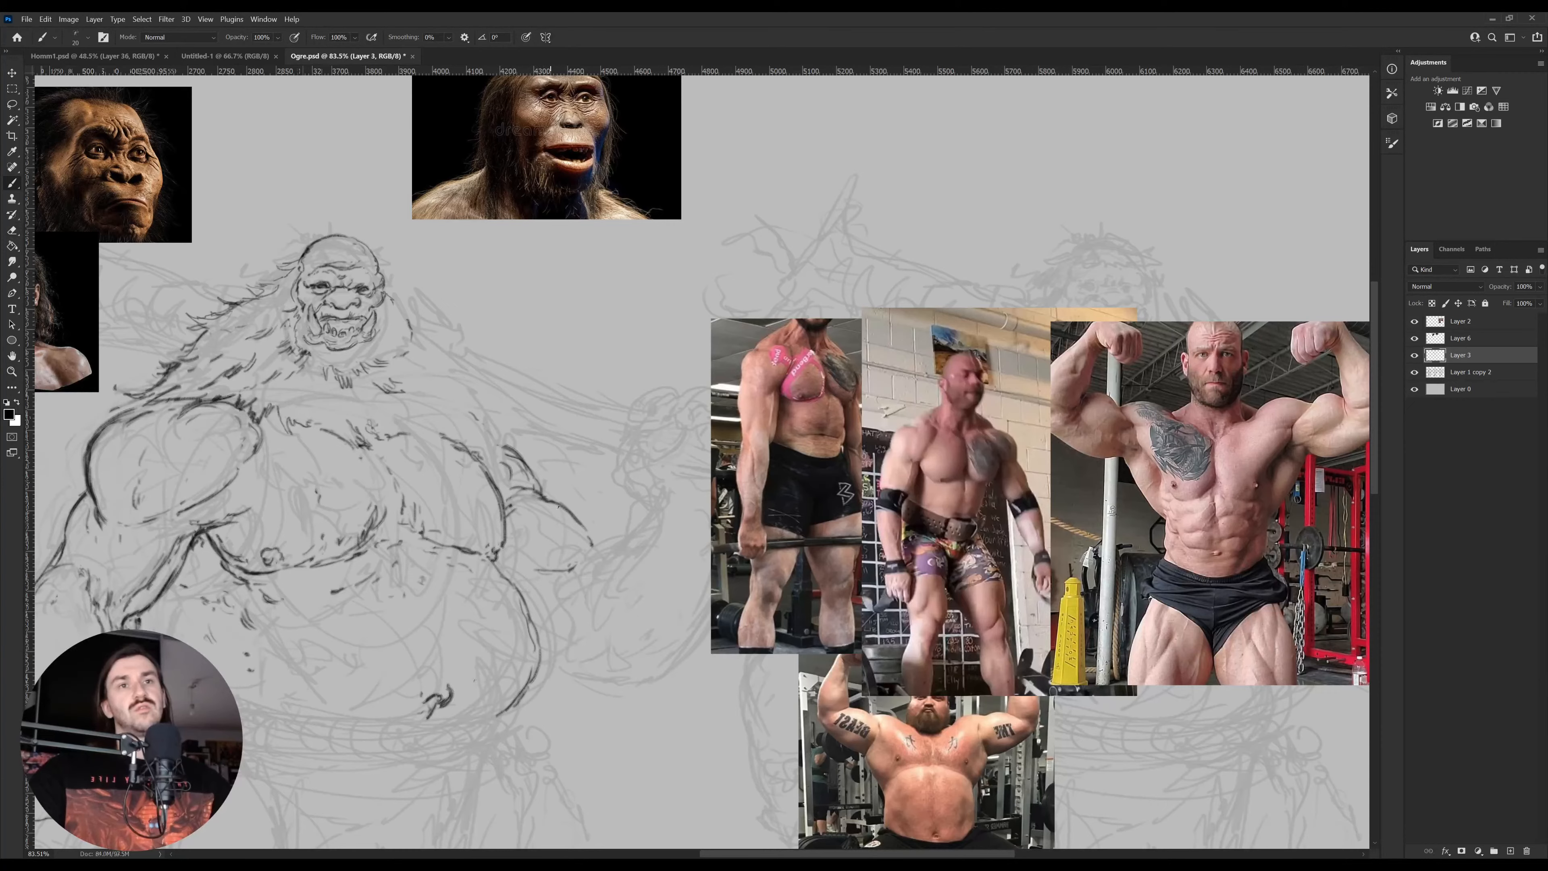
mouse_move(579, 556)
mouse_down()
mouse_move(600, 544)
mouse_move(612, 631)
mouse_move(656, 569)
mouse_up()
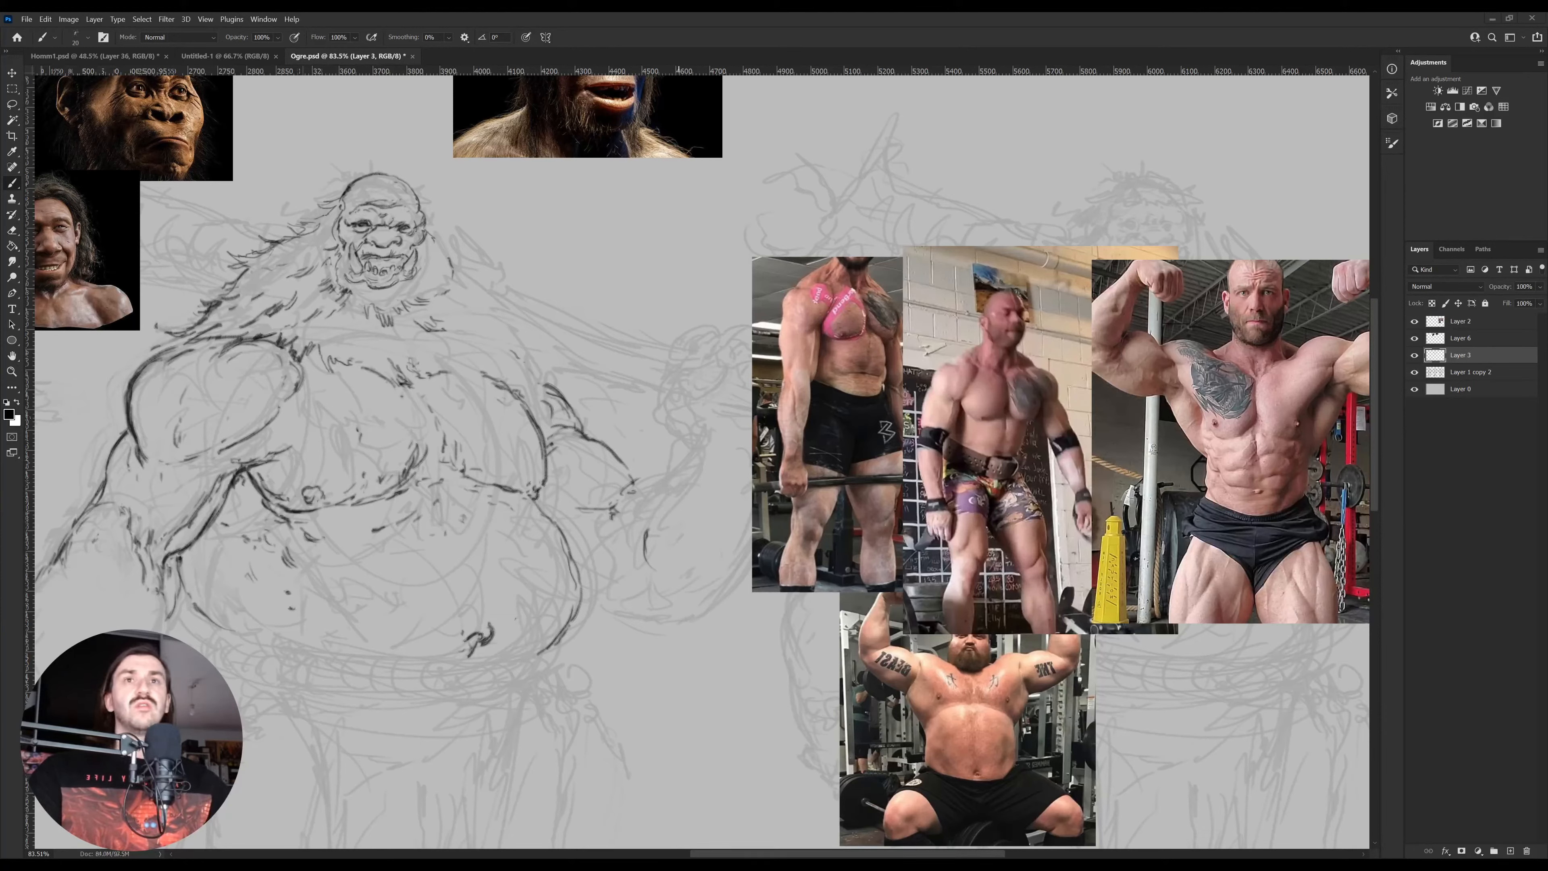
Paste the Frontal Bicep Anatomy image beside the ogre, enlarge it to roughly double size and mark its elbow
key(ctrl+v)
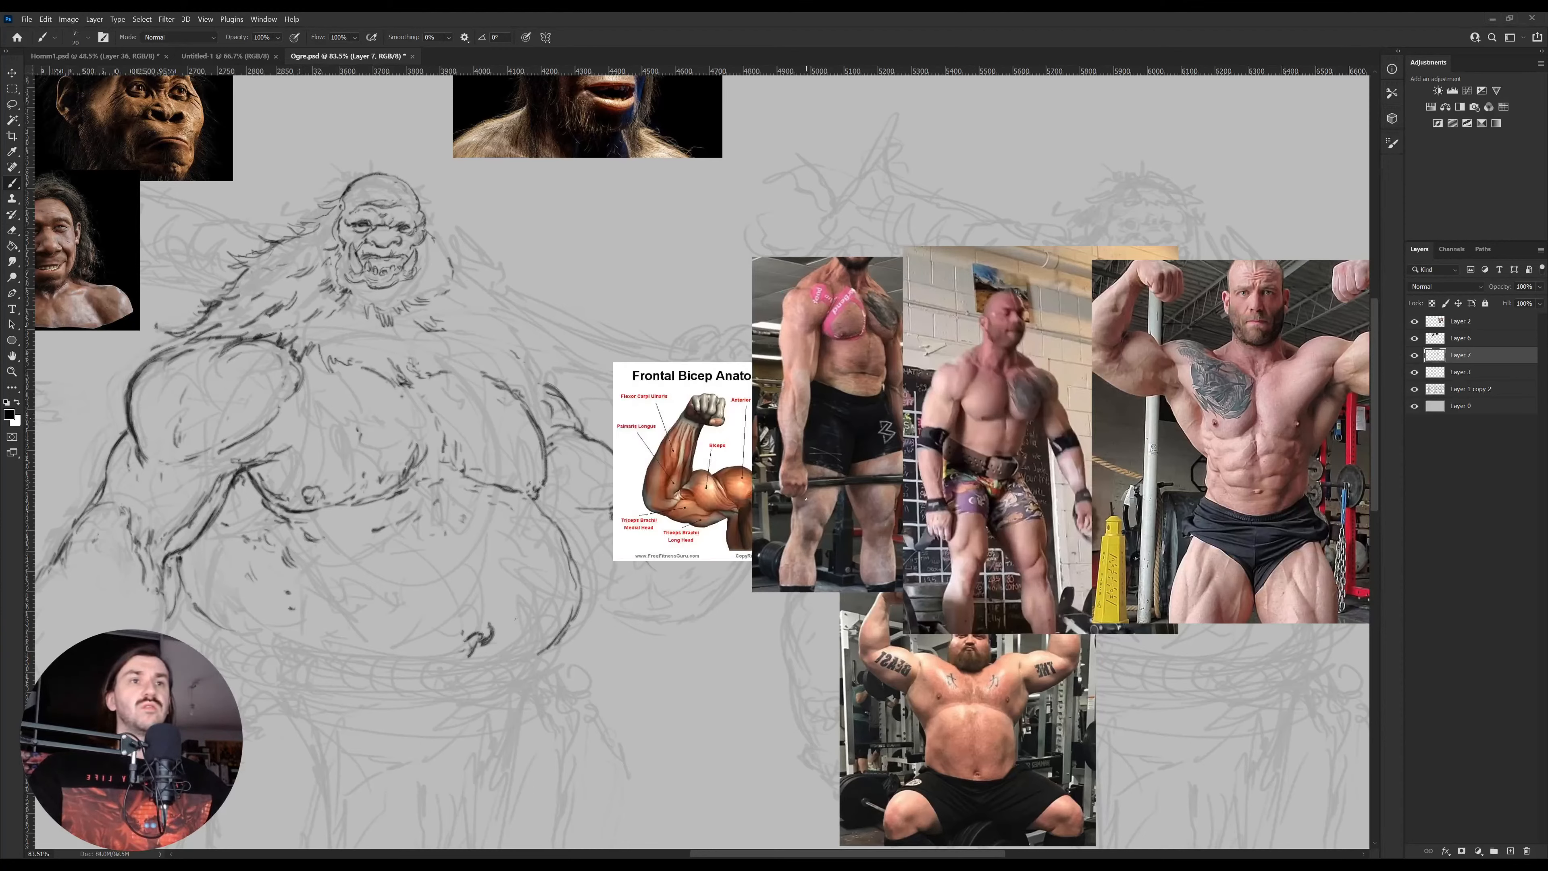
key(ctrl+t)
drag(702, 362, 721, 262)
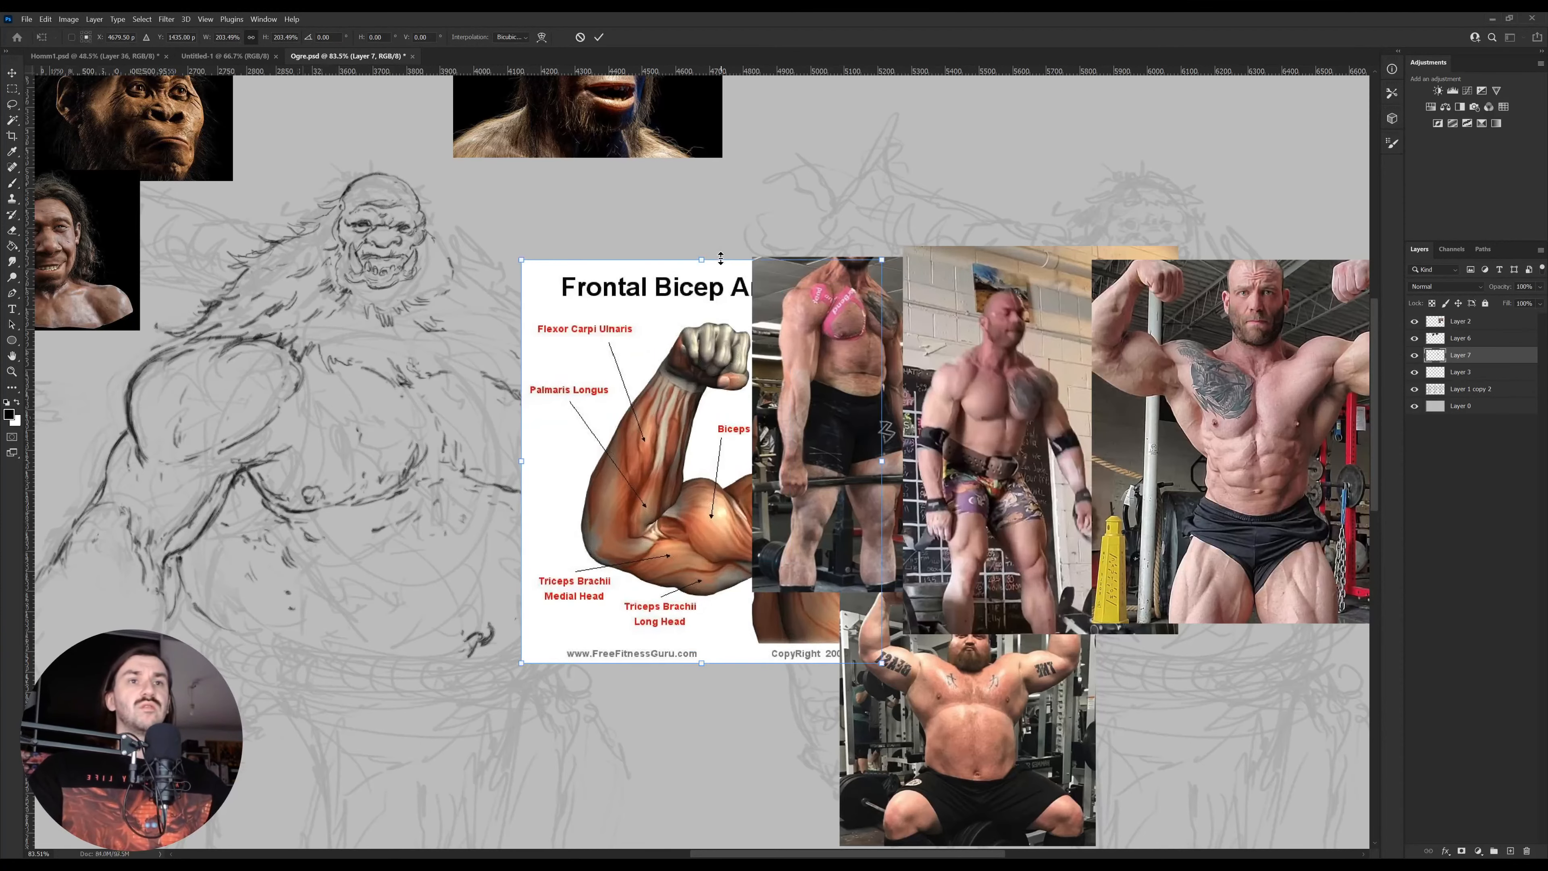
key(Return)
key(b)
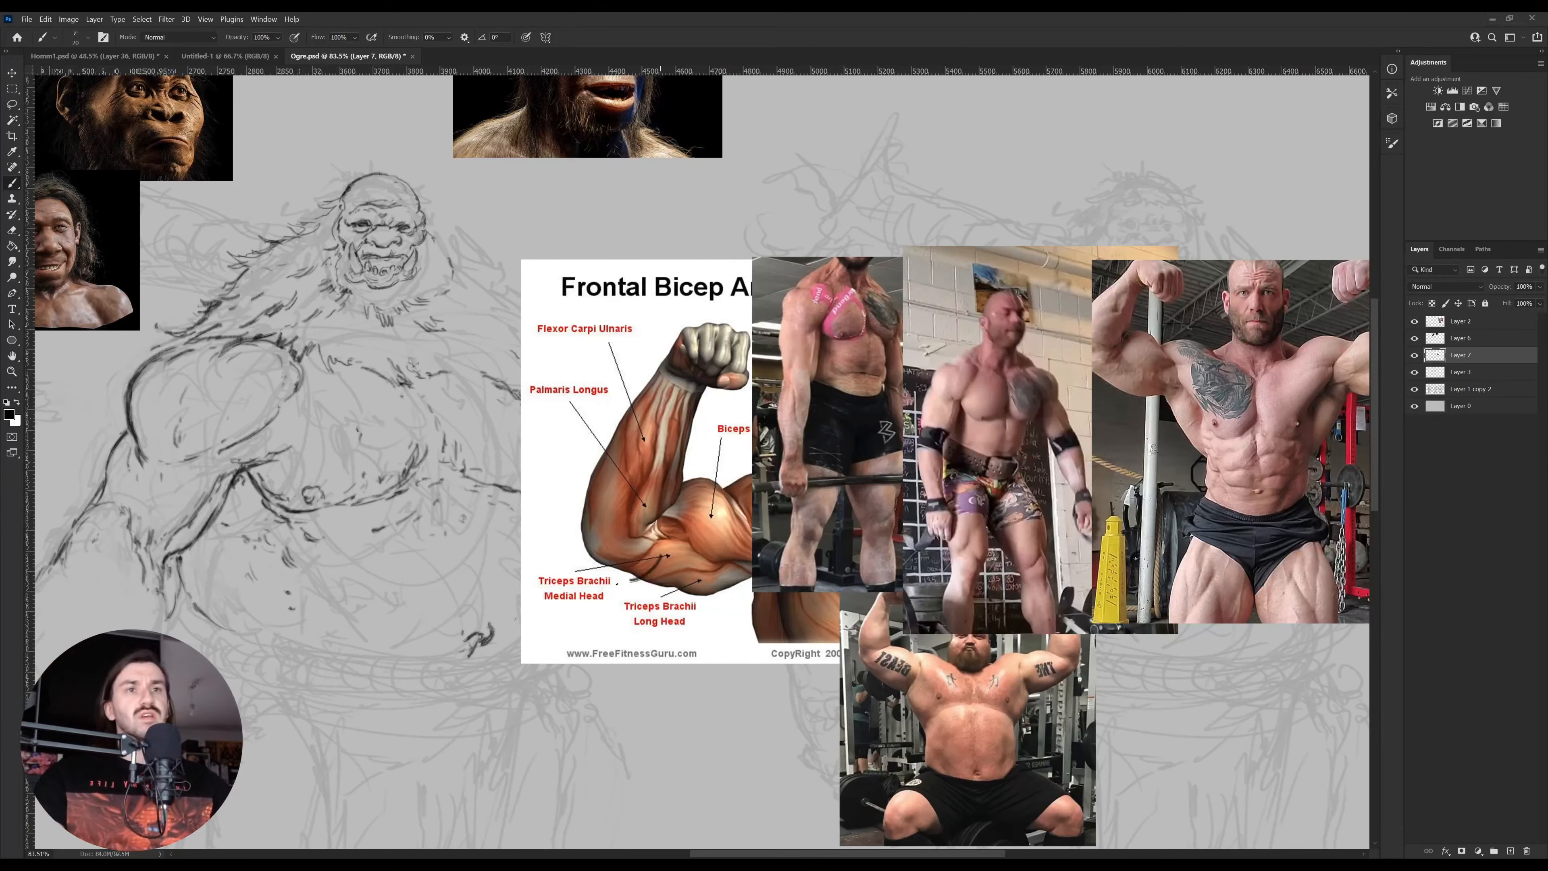
mouse_move(588, 549)
mouse_down()
mouse_move(640, 524)
mouse_move(591, 546)
mouse_move(642, 540)
mouse_up()
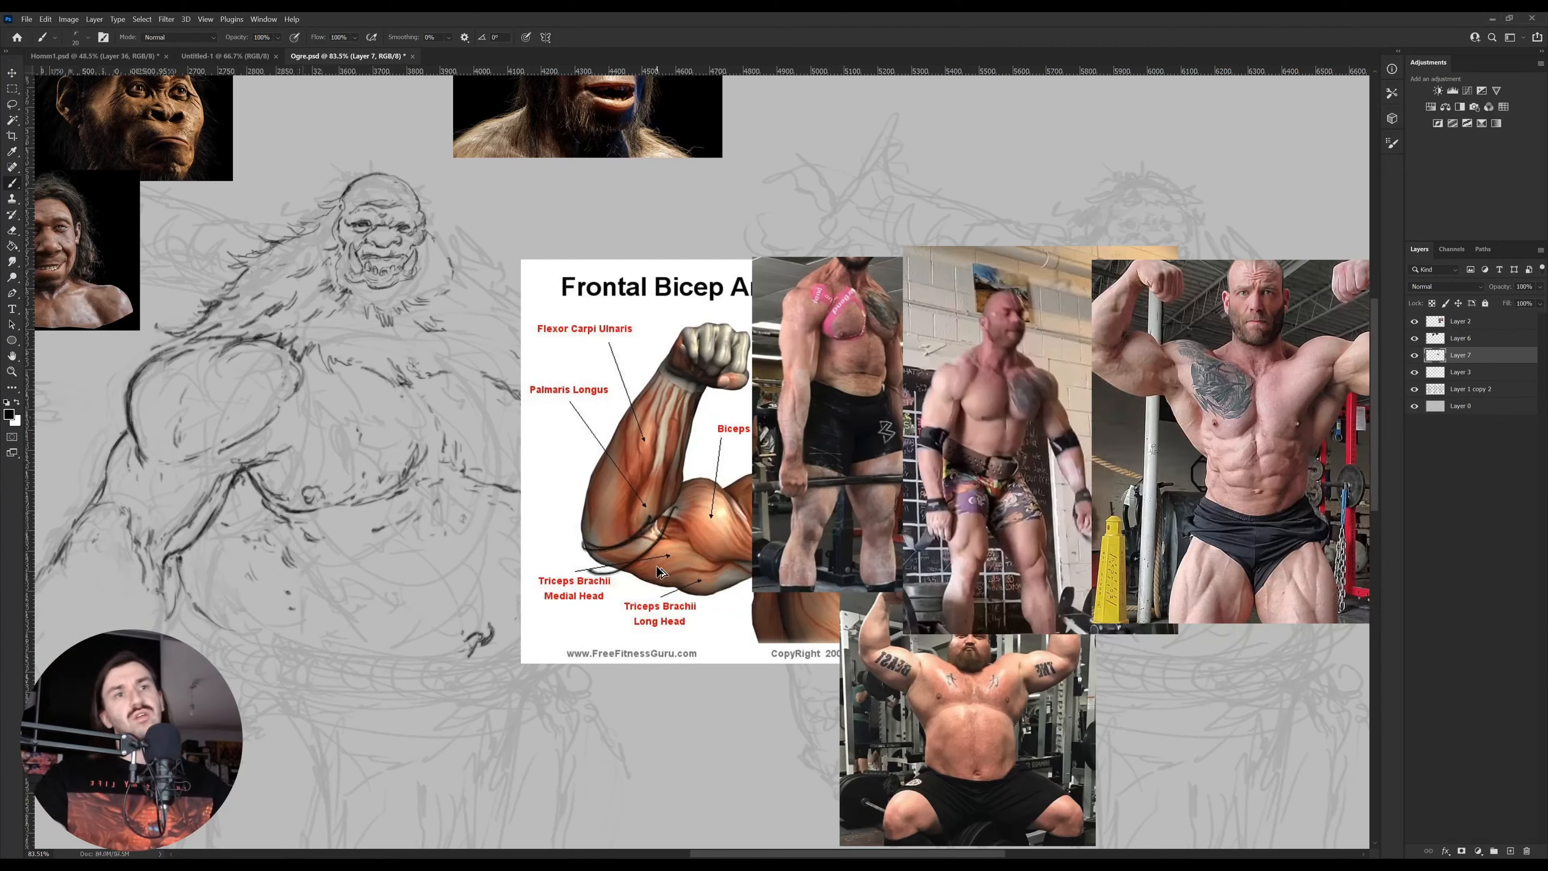
Flip the bicep anatomy image horizontally and place it, slightly reduced, above the strongman photos
key(v)
key(ctrl+t)
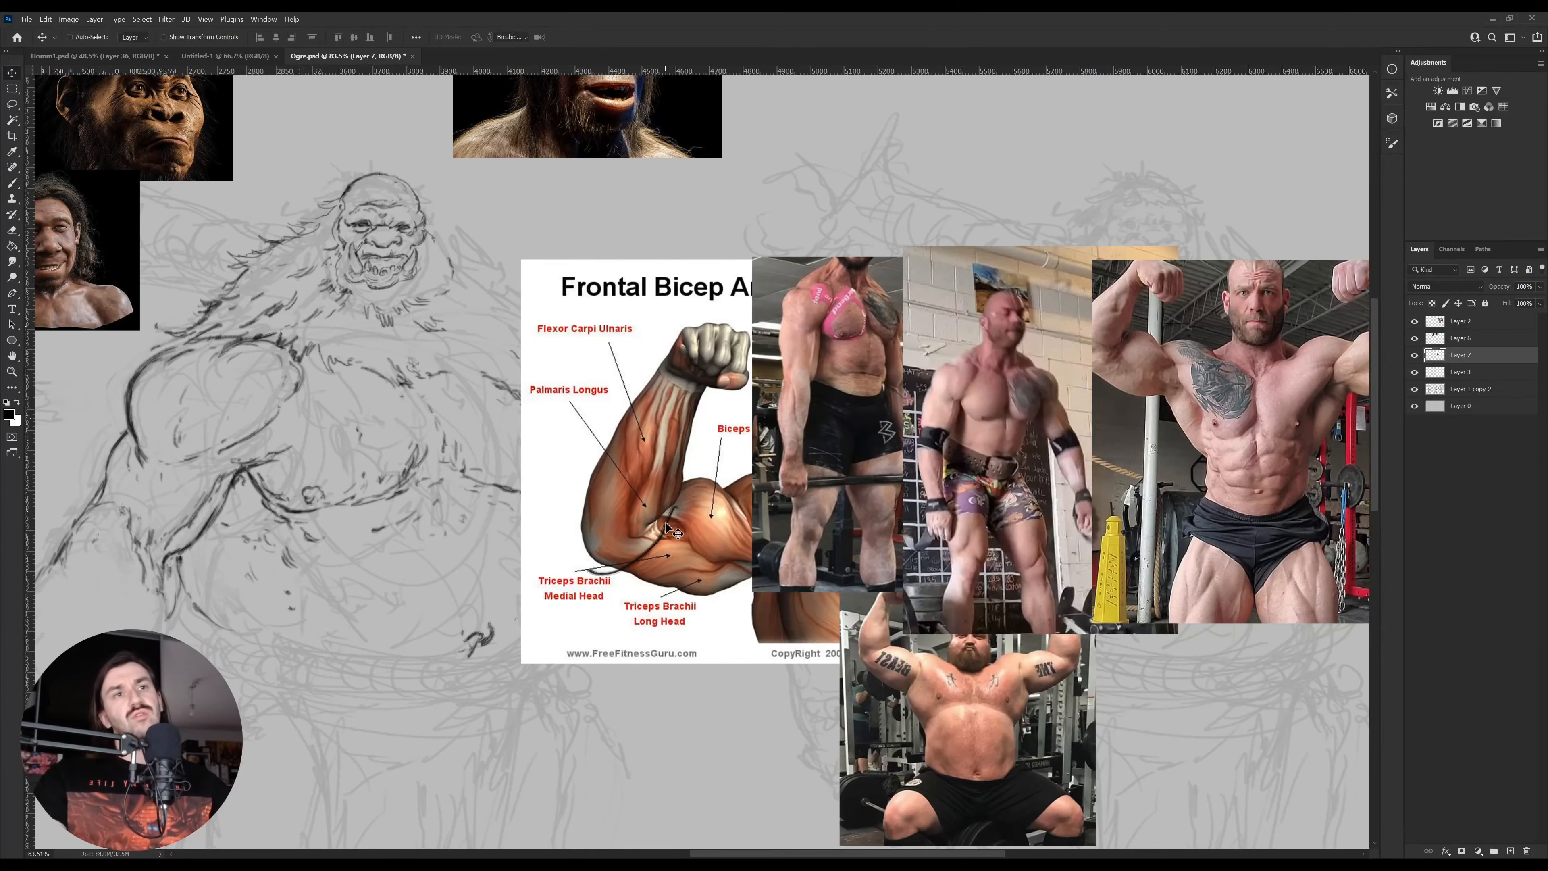
right_click(669, 516)
click(718, 756)
drag(687, 578, 993, 245)
drag(1188, 330, 1137, 232)
key(Return)
Move the strongman reference photos away from the ogre's raised arm
drag(972, 202, 924, 397)
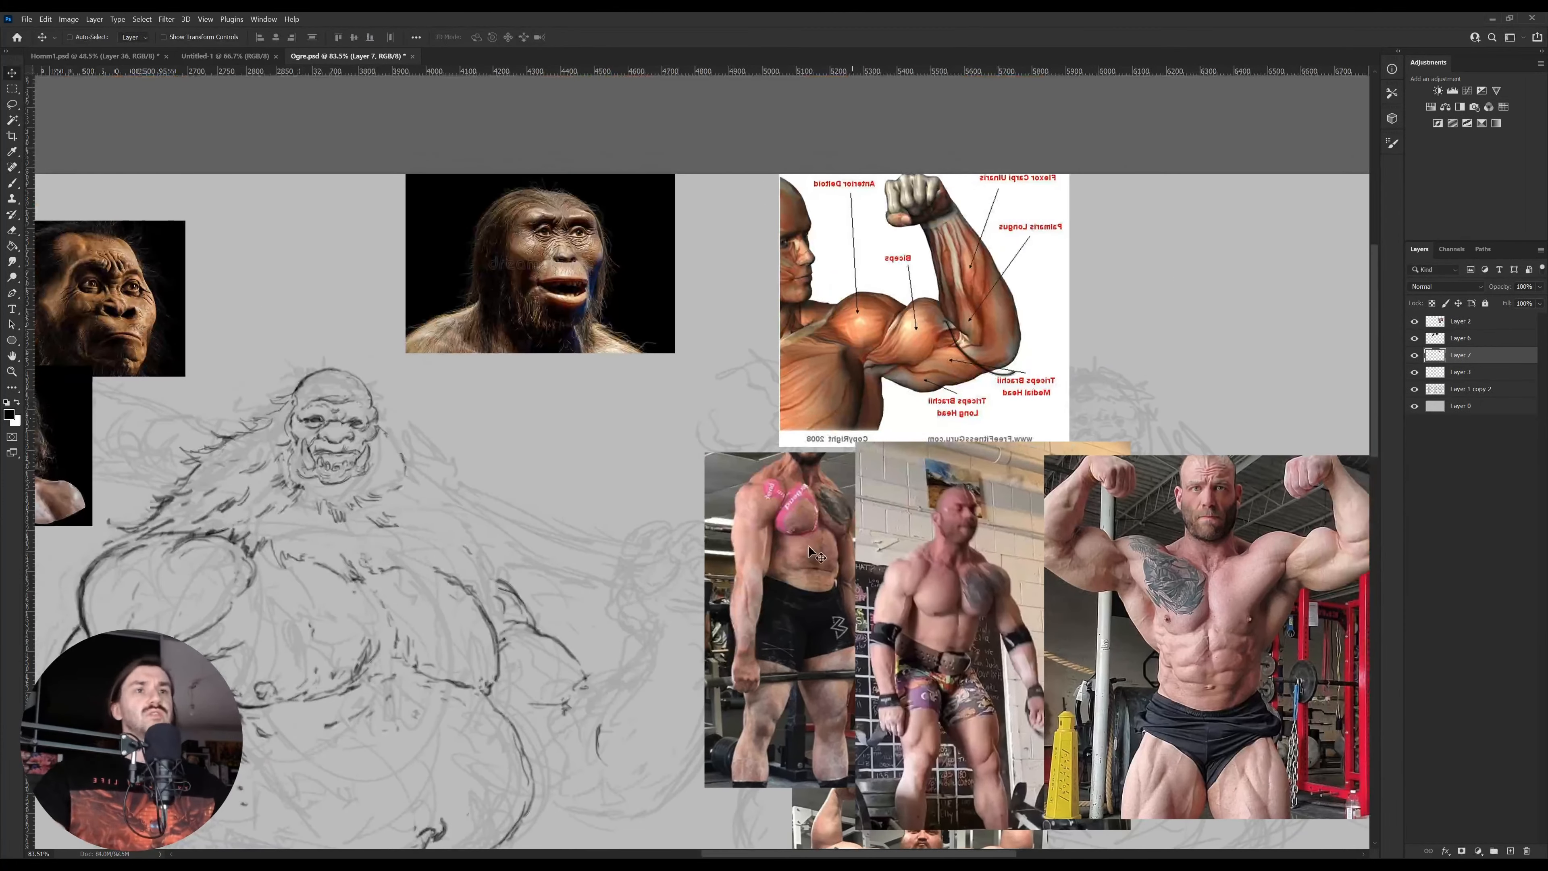
drag(916, 577, 1045, 621)
drag(737, 620, 812, 544)
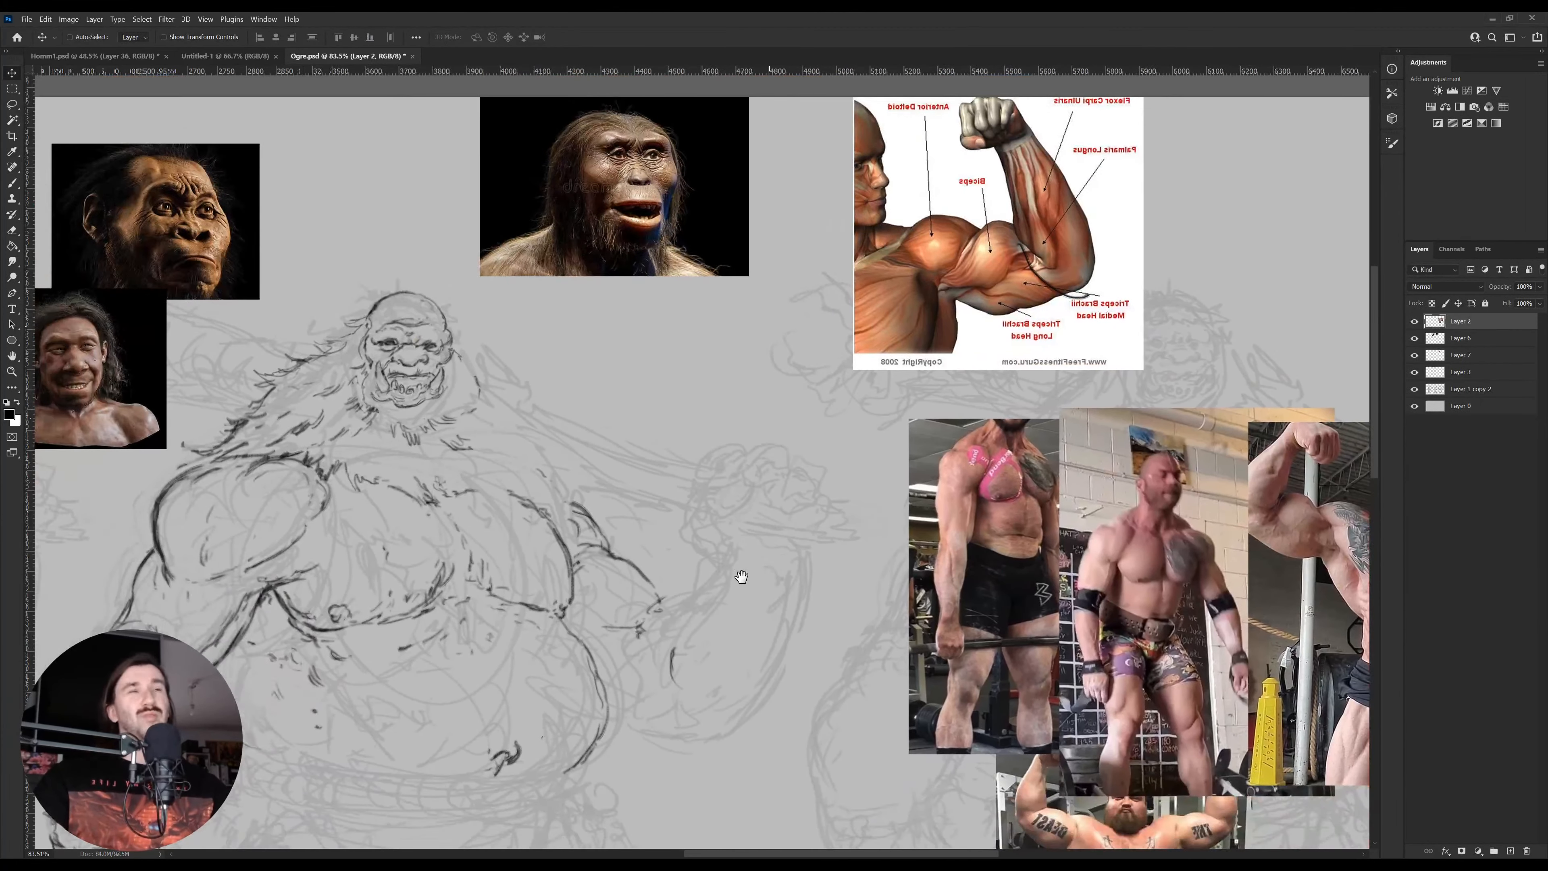
Draw the lower contour of the raised arm on Layer 3, starting from the side of the belly
click(563, 542)
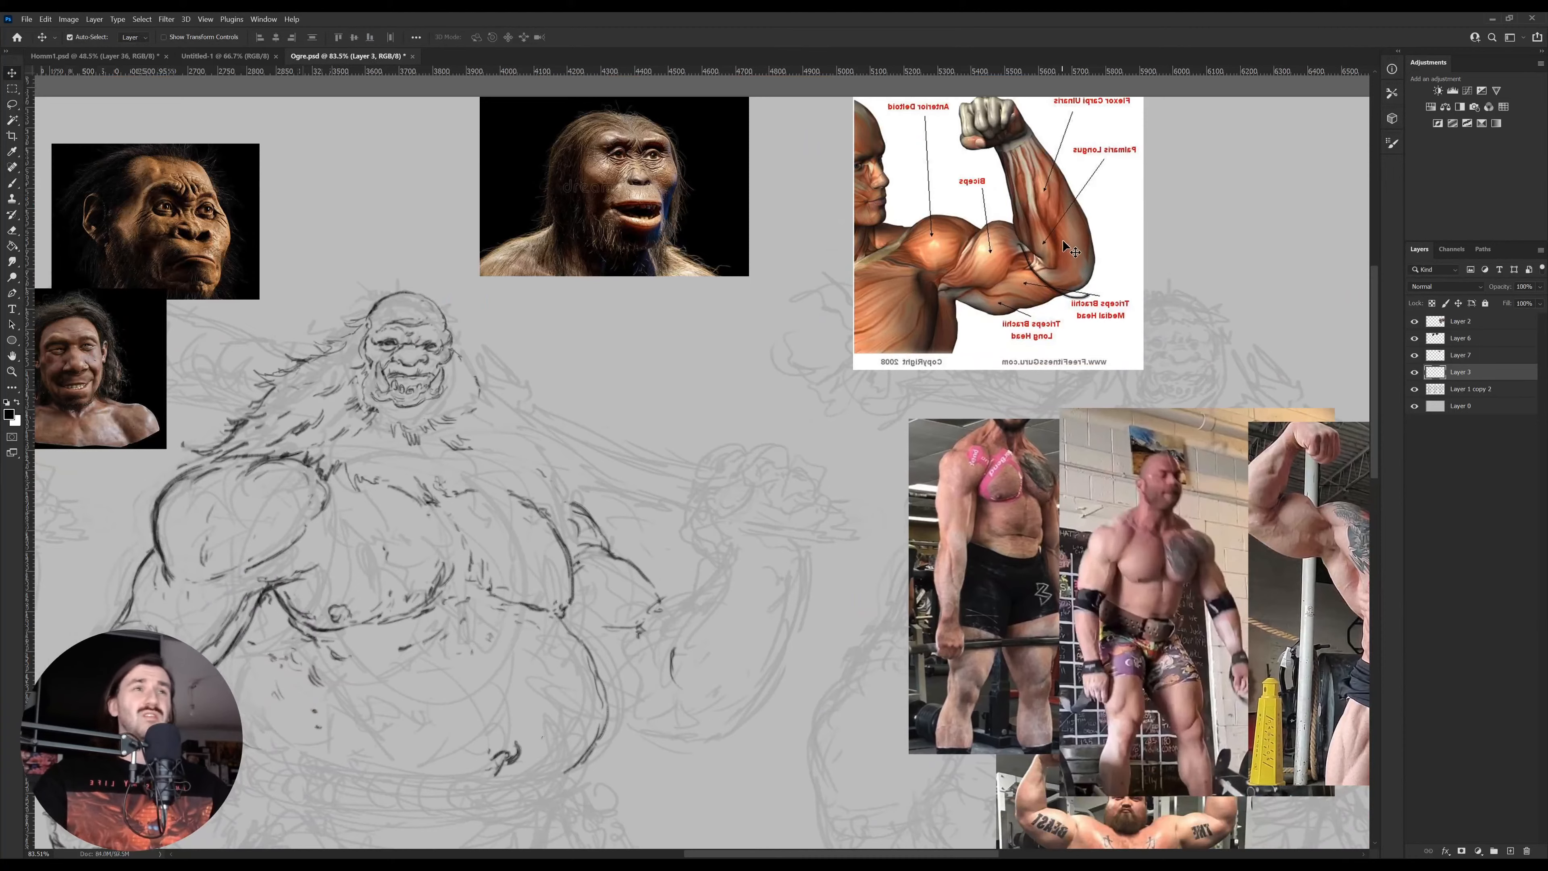
drag(830, 497, 834, 479)
key(b)
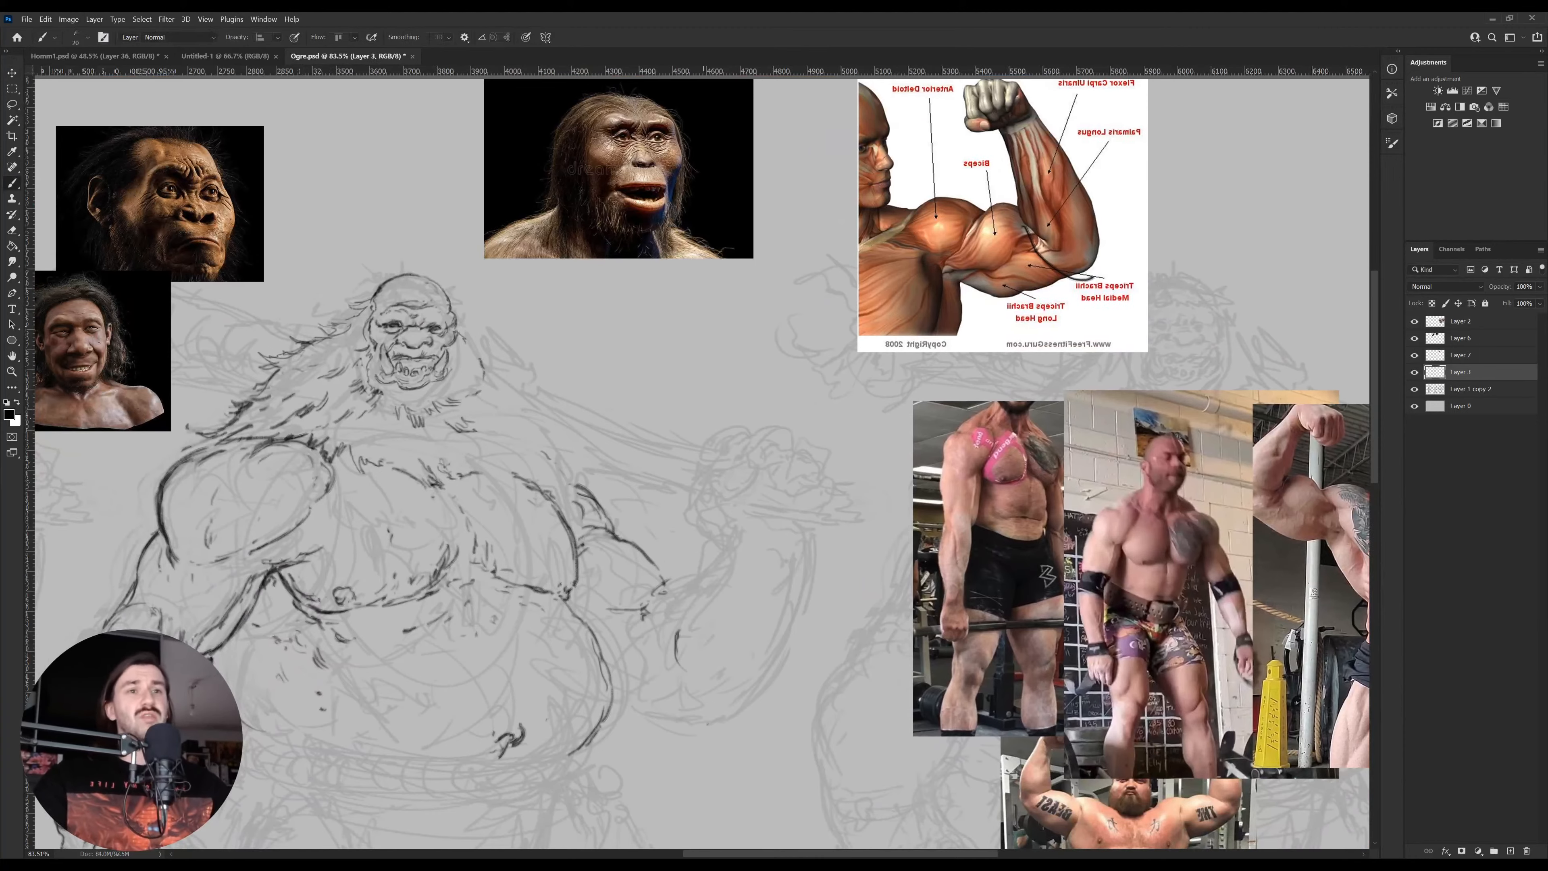
mouse_move(636, 691)
mouse_down()
mouse_move(624, 701)
mouse_move(645, 713)
mouse_up()
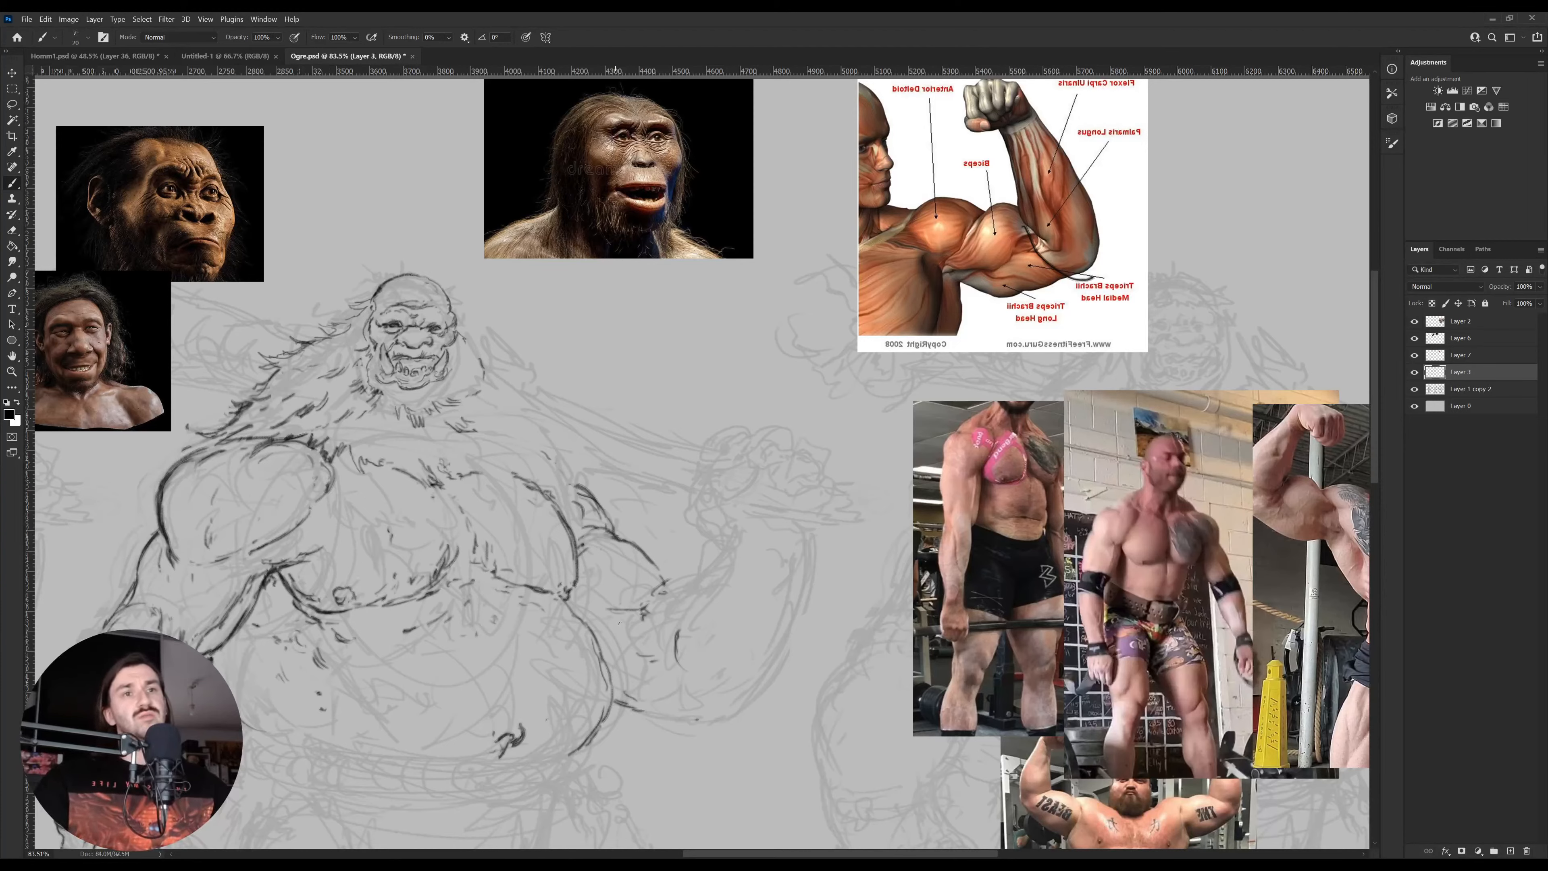
Add muscle lines beneath the biceps and across the inner elbow of the raised arm
key(e)
key(b)
drag(605, 617, 631, 620)
drag(602, 609, 654, 609)
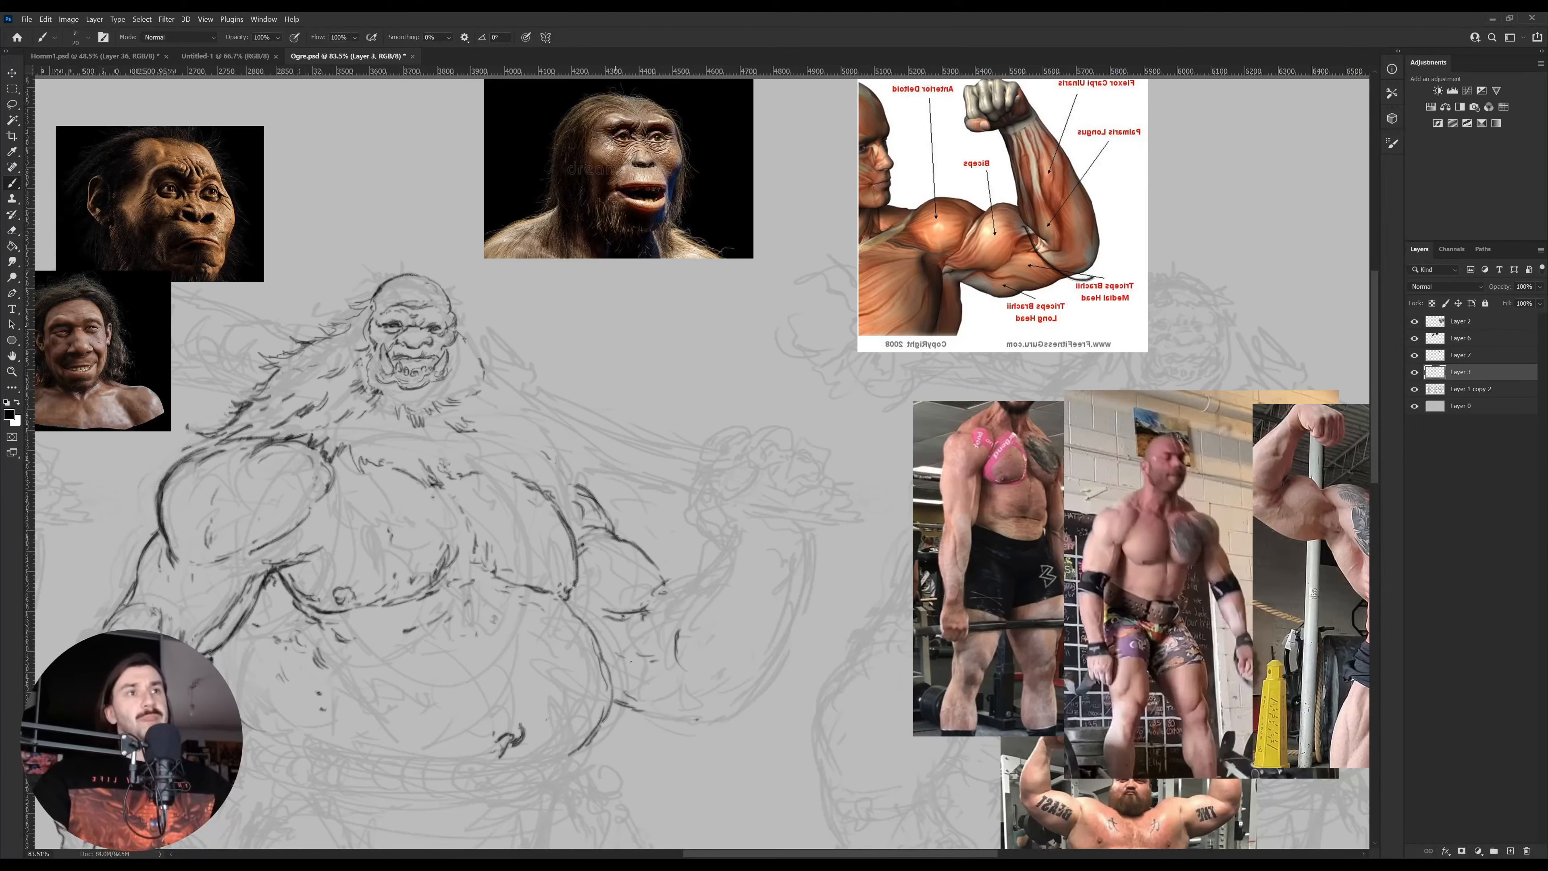
drag(618, 656, 665, 683)
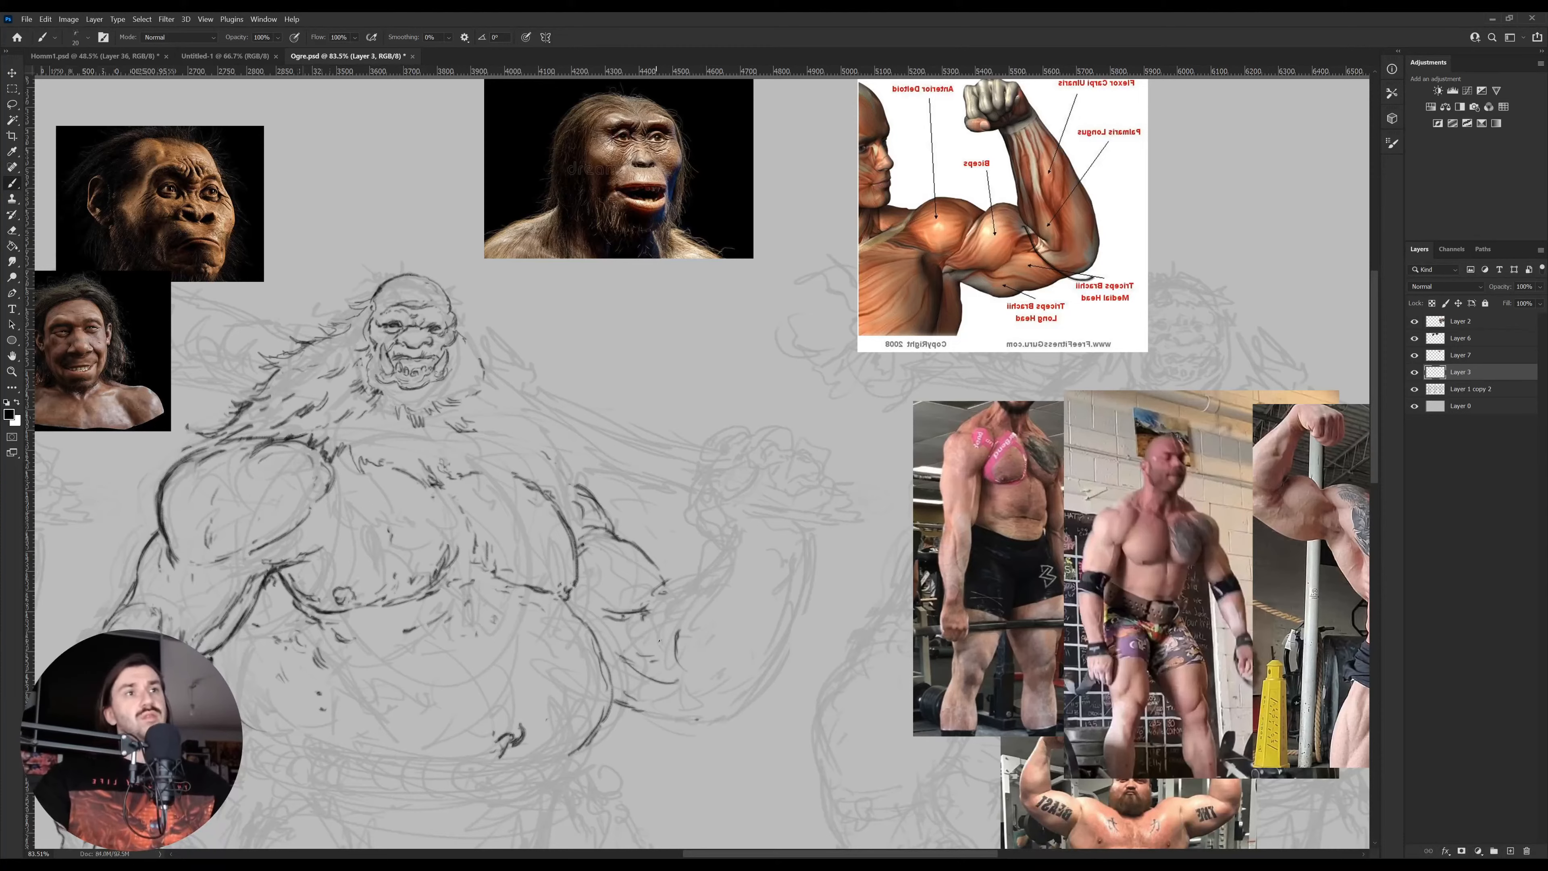
Draw muscle strokes at the inner elbow and along the outer forearm of the raised arm, darkening the elbow crease
mouse_move(691, 633)
mouse_down()
mouse_move(702, 673)
mouse_move(688, 618)
mouse_move(718, 598)
mouse_move(686, 599)
mouse_up()
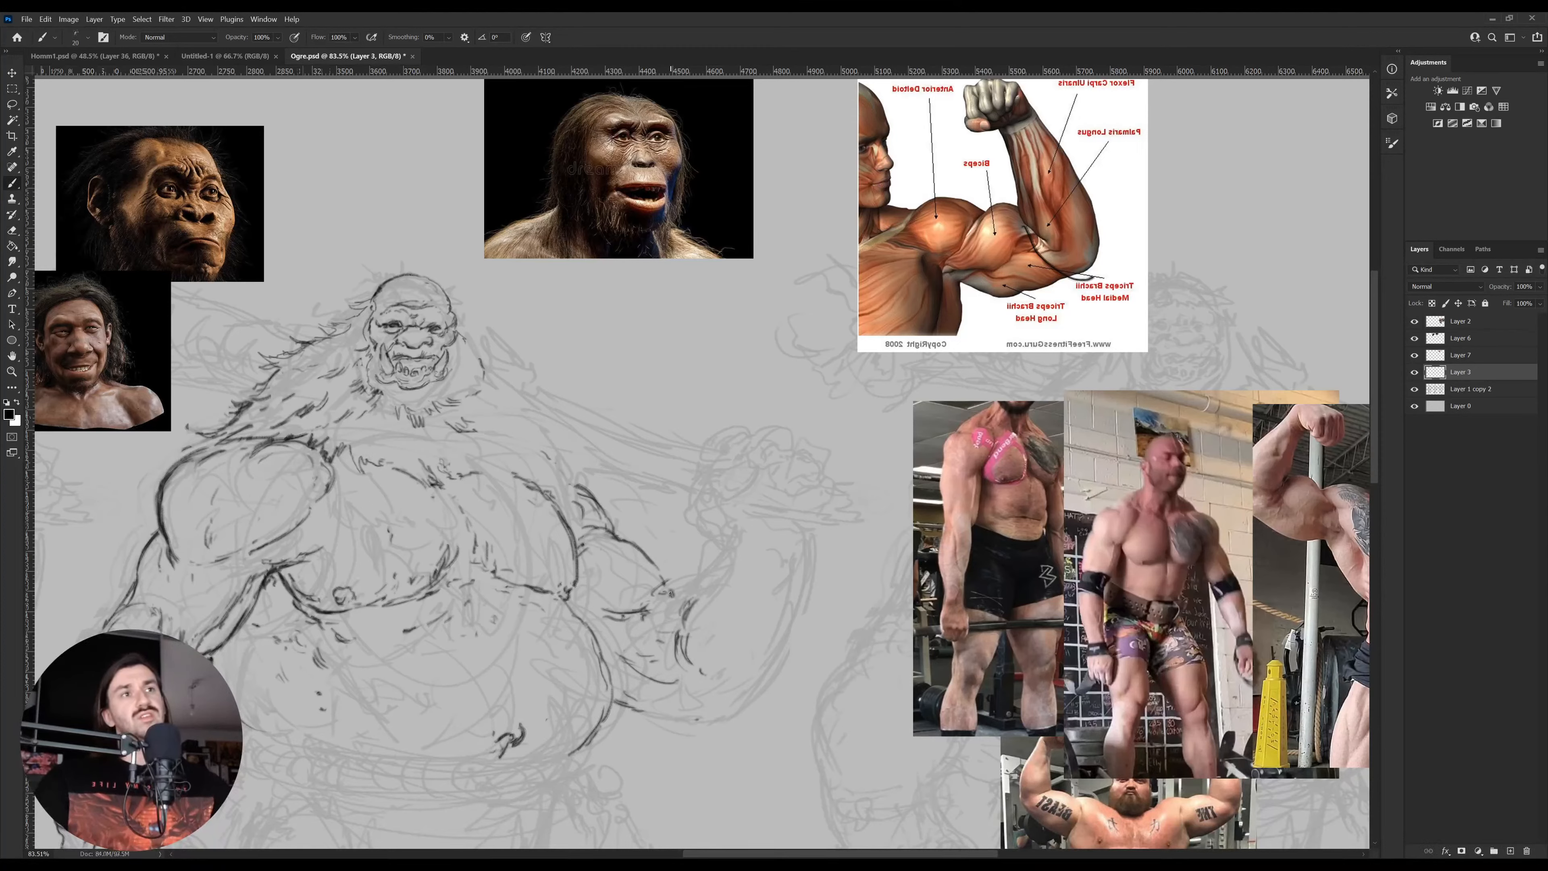
mouse_move(670, 592)
mouse_down()
mouse_move(714, 556)
mouse_move(679, 626)
mouse_move(705, 657)
mouse_move(715, 633)
mouse_move(767, 660)
mouse_move(783, 639)
mouse_up()
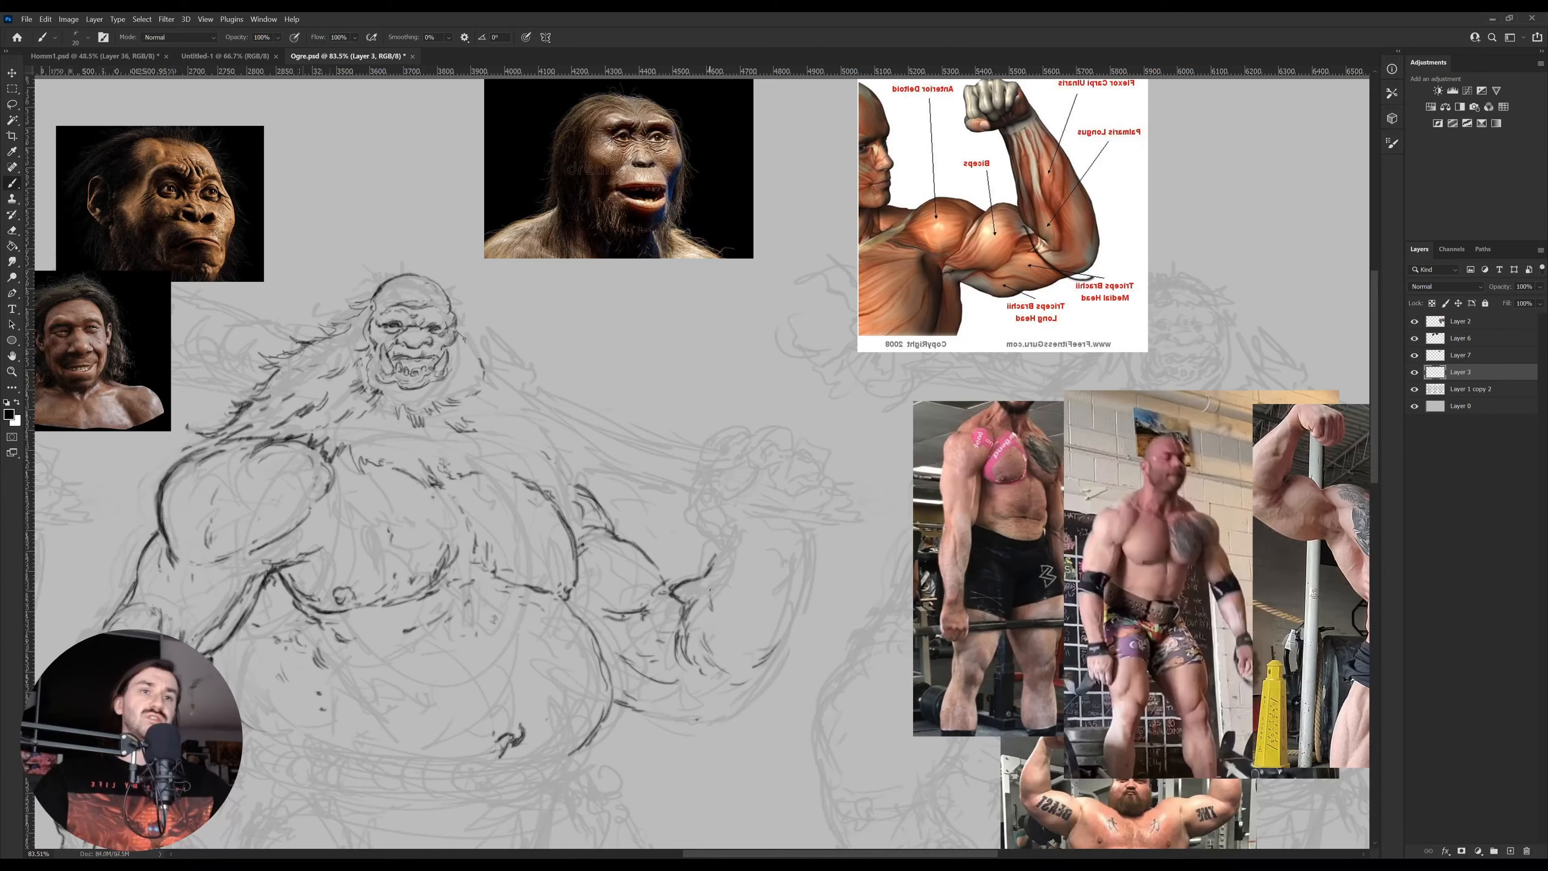
key(e)
key(b)
mouse_move(703, 596)
mouse_down()
mouse_move(687, 627)
mouse_move(672, 614)
mouse_move(687, 605)
mouse_move(677, 625)
mouse_move(708, 643)
mouse_up()
key(e)
key(b)
mouse_move(736, 648)
mouse_down()
mouse_move(772, 656)
mouse_move(768, 629)
mouse_up()
drag(791, 603, 789, 610)
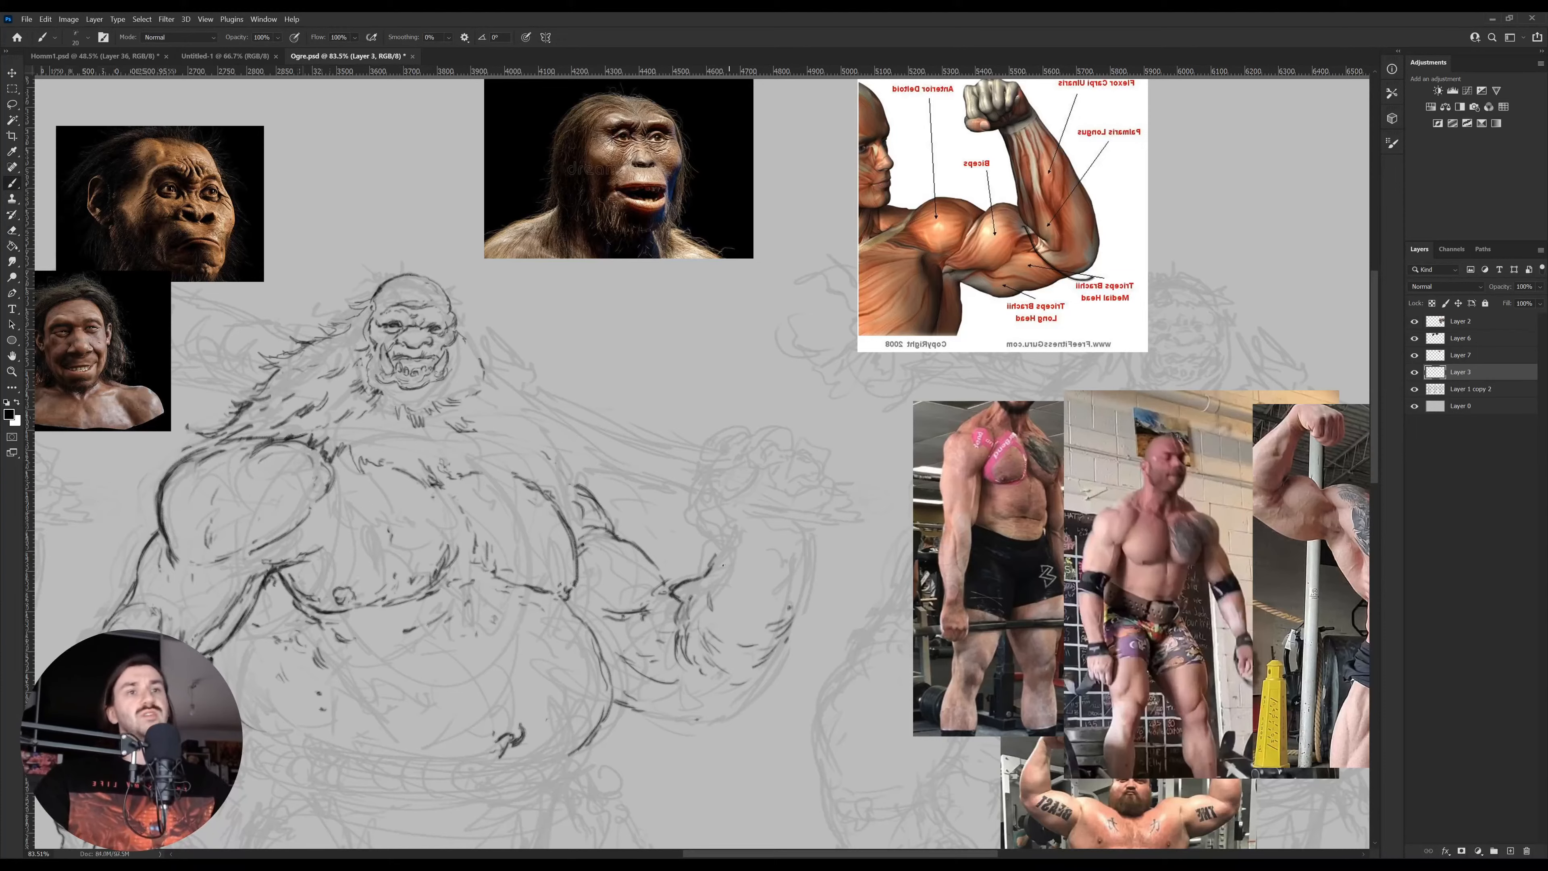
Extend the forearm's inner edge up to the wrist and clean up the line at the elbow crease
drag(723, 565, 725, 542)
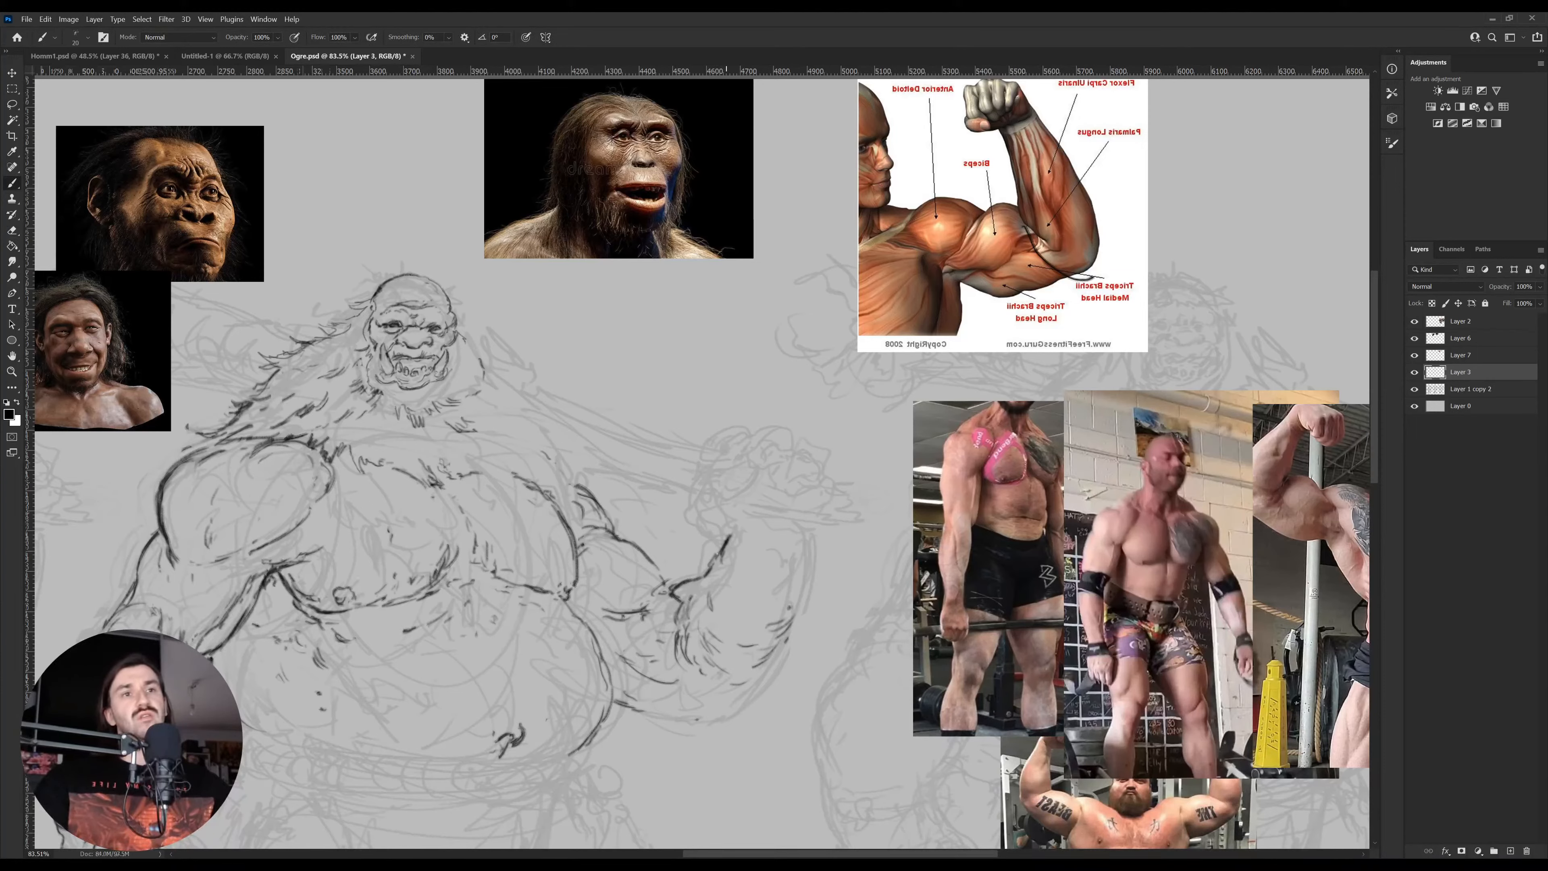
key(e)
drag(672, 583, 693, 575)
key(e)
key(b)
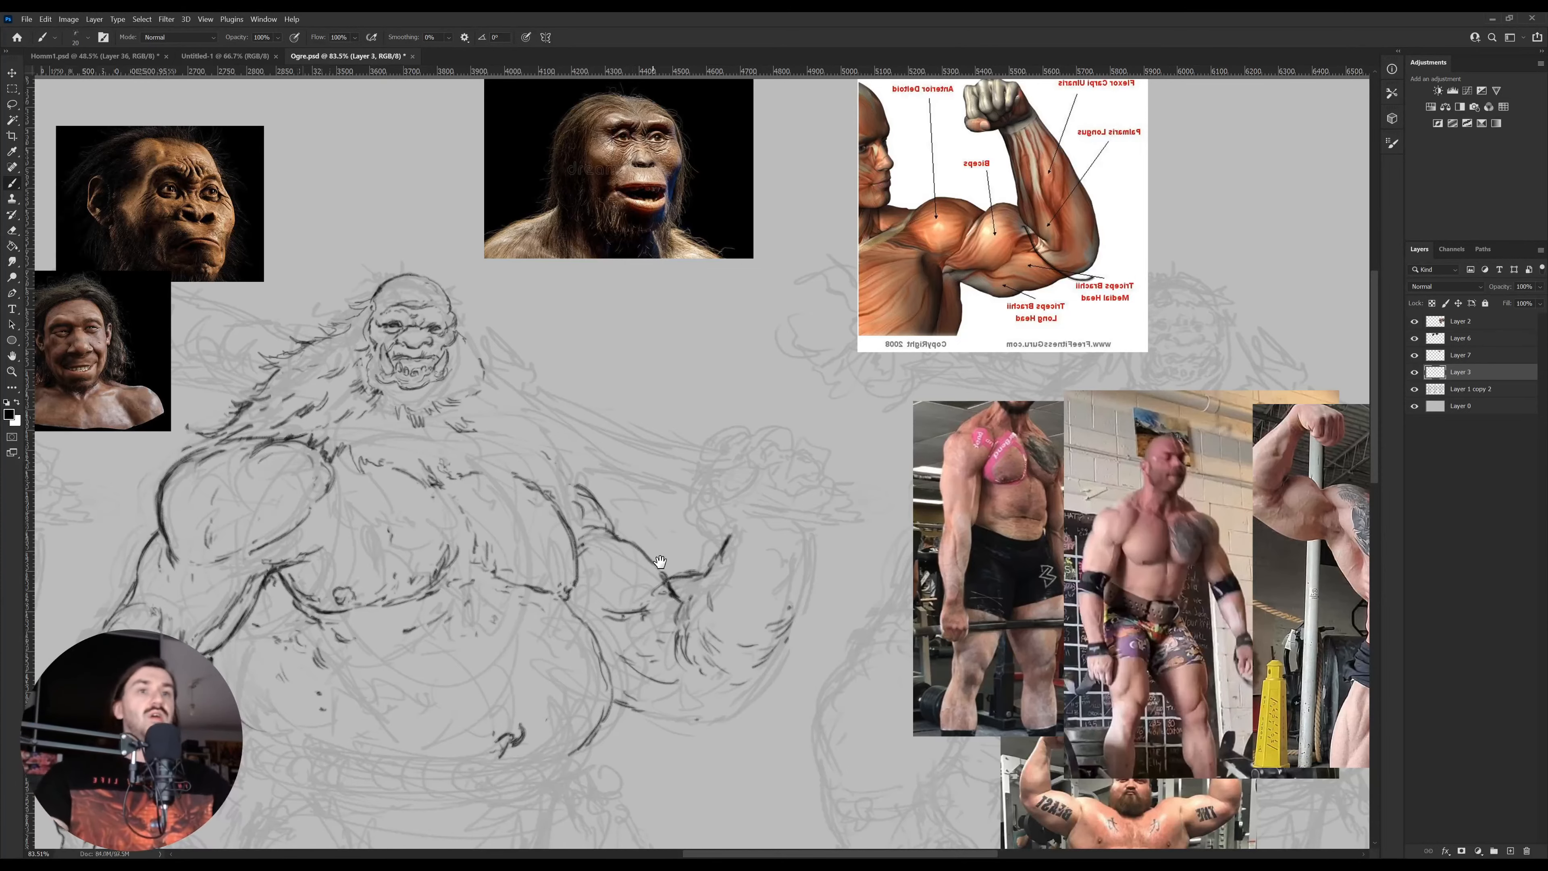
Erase the overlapping line at the elbow crease and redraw a rounder, darker upper contour for the raised arm's biceps
key(r)
drag(875, 463, 853, 548)
key(e)
key(b)
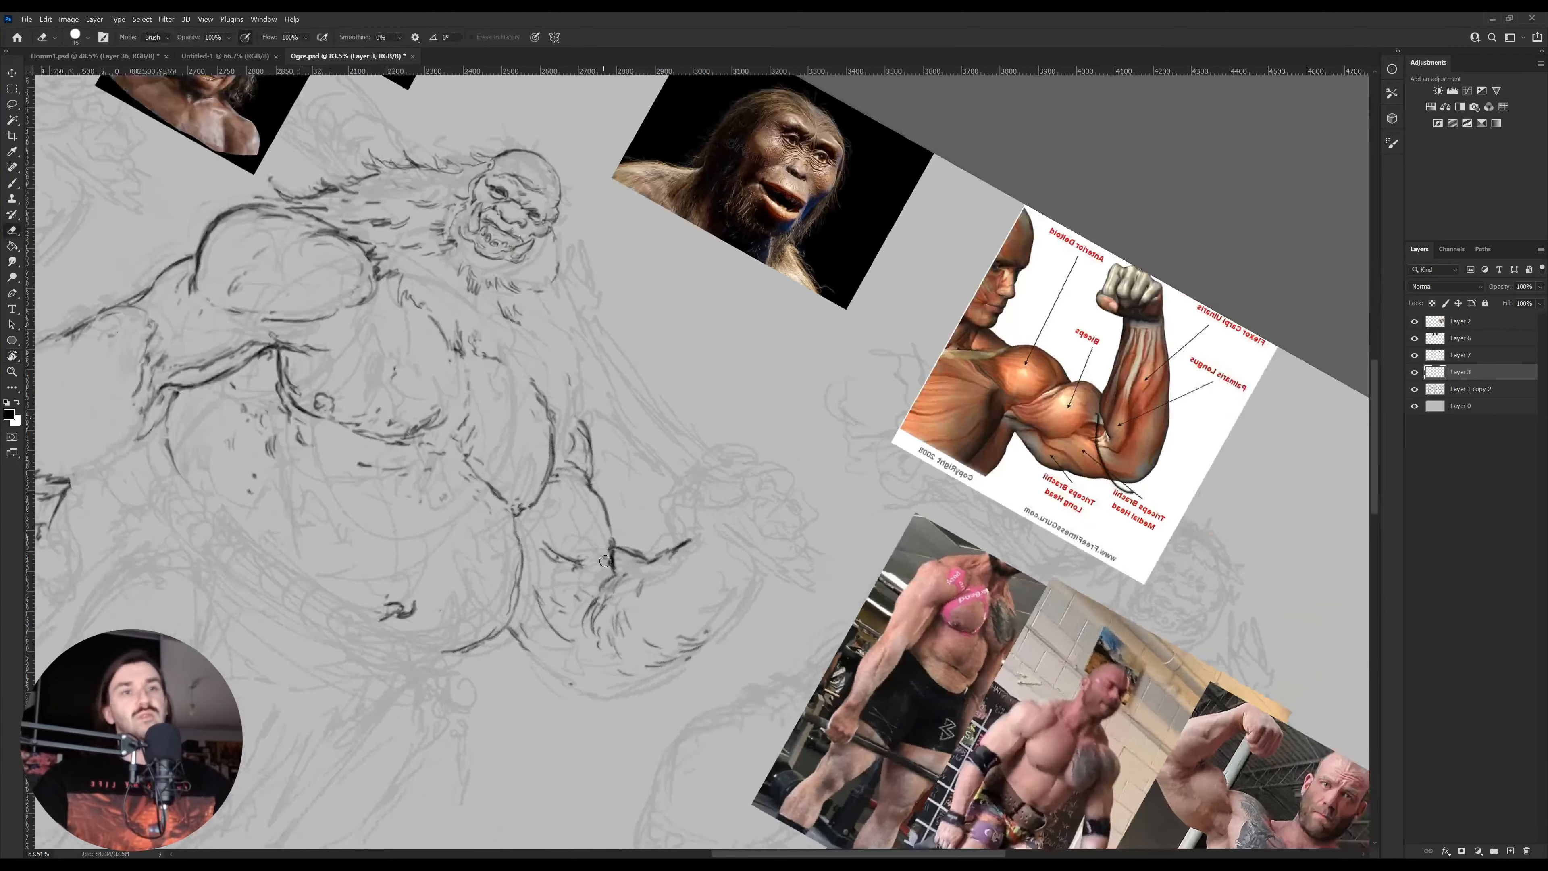
drag(618, 524, 618, 535)
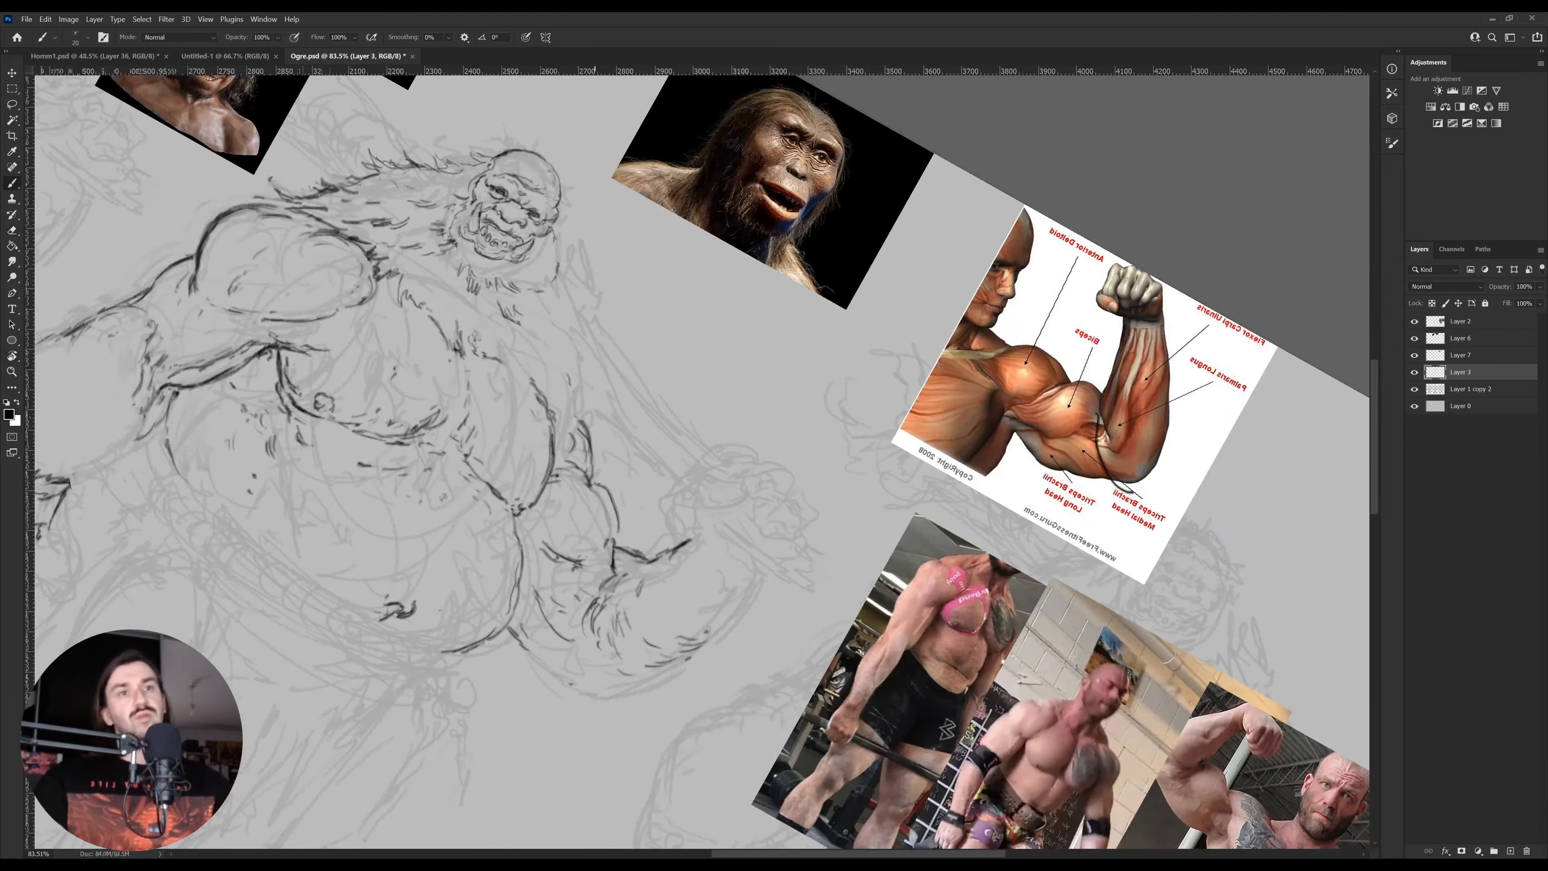
drag(594, 478, 615, 545)
drag(608, 489, 618, 564)
key(r)
drag(813, 493, 765, 365)
key(e)
key(b)
mouse_move(767, 555)
mouse_down()
mouse_move(776, 536)
mouse_move(709, 563)
mouse_move(640, 545)
mouse_up()
key(r)
drag(816, 553, 751, 589)
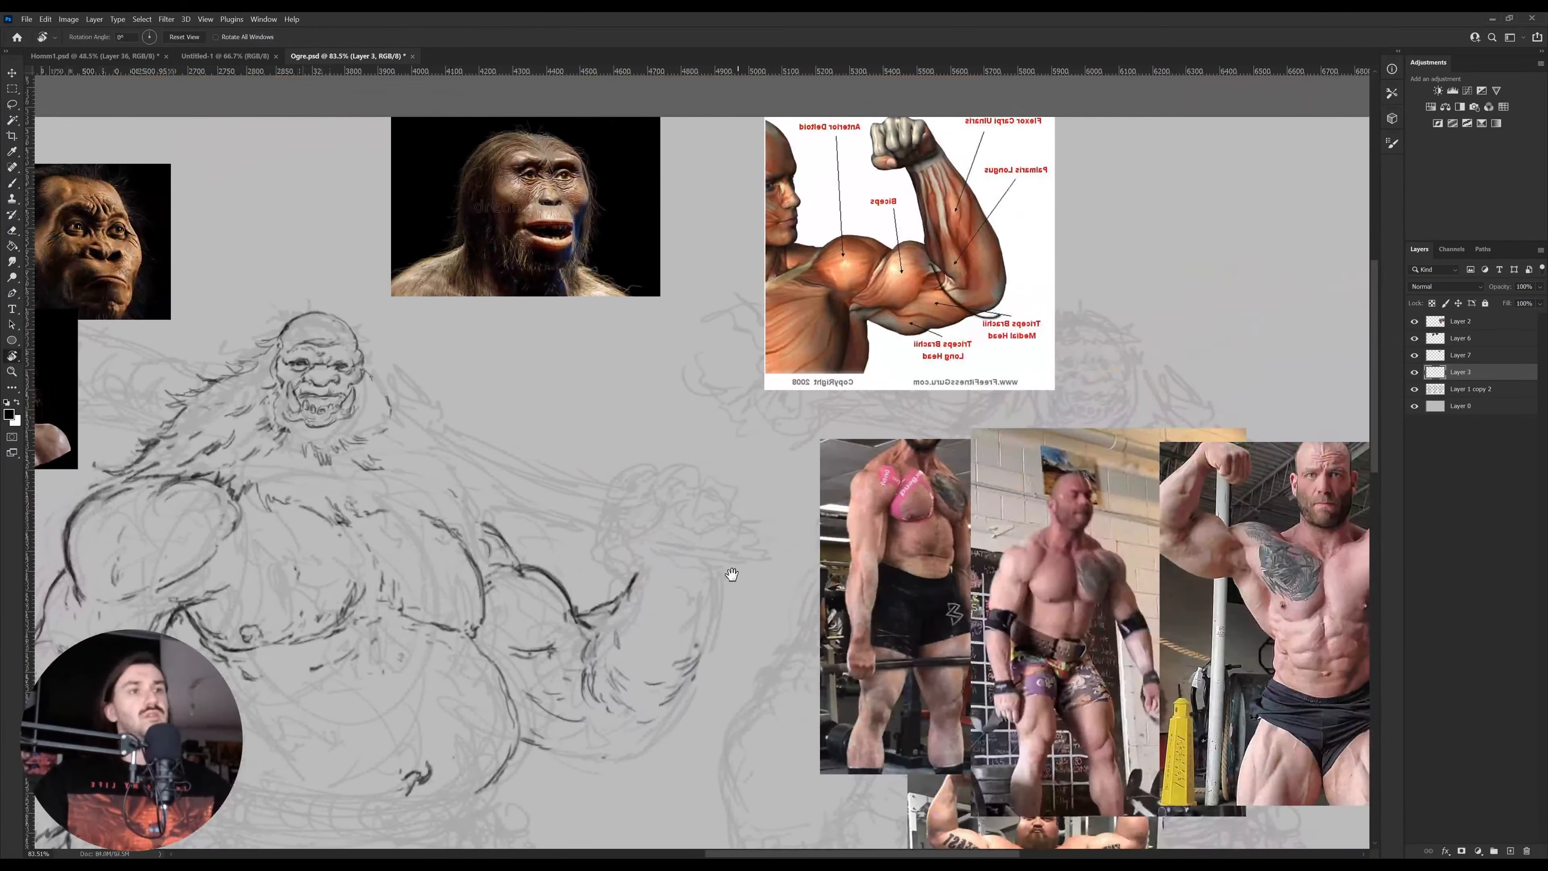
Draw the heel of the palm, the thumb and the first curled finger of the raised hand
key(b)
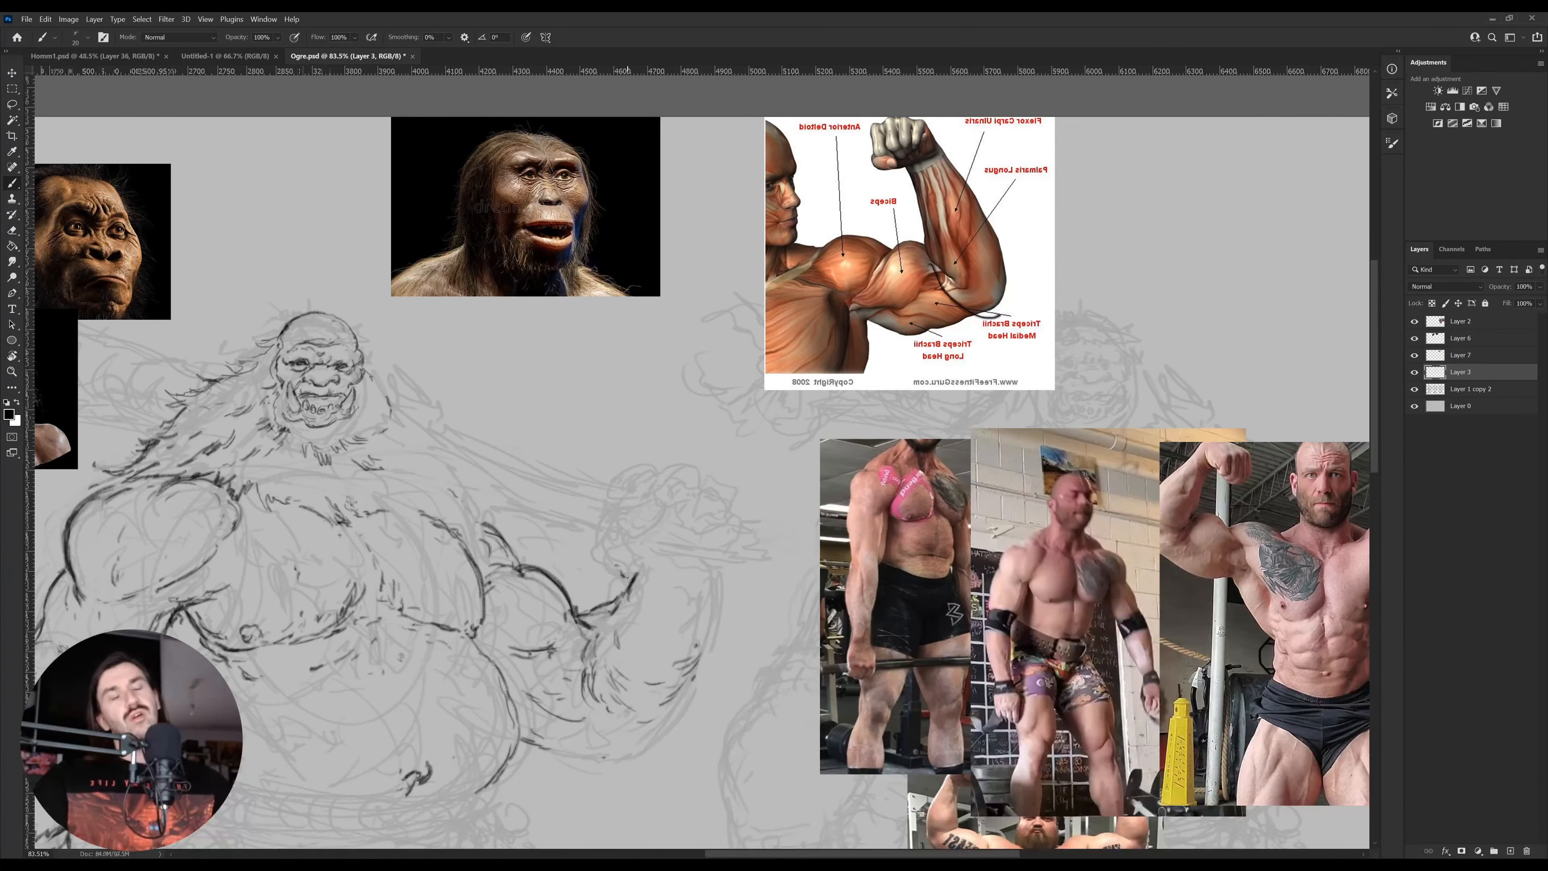
key(e)
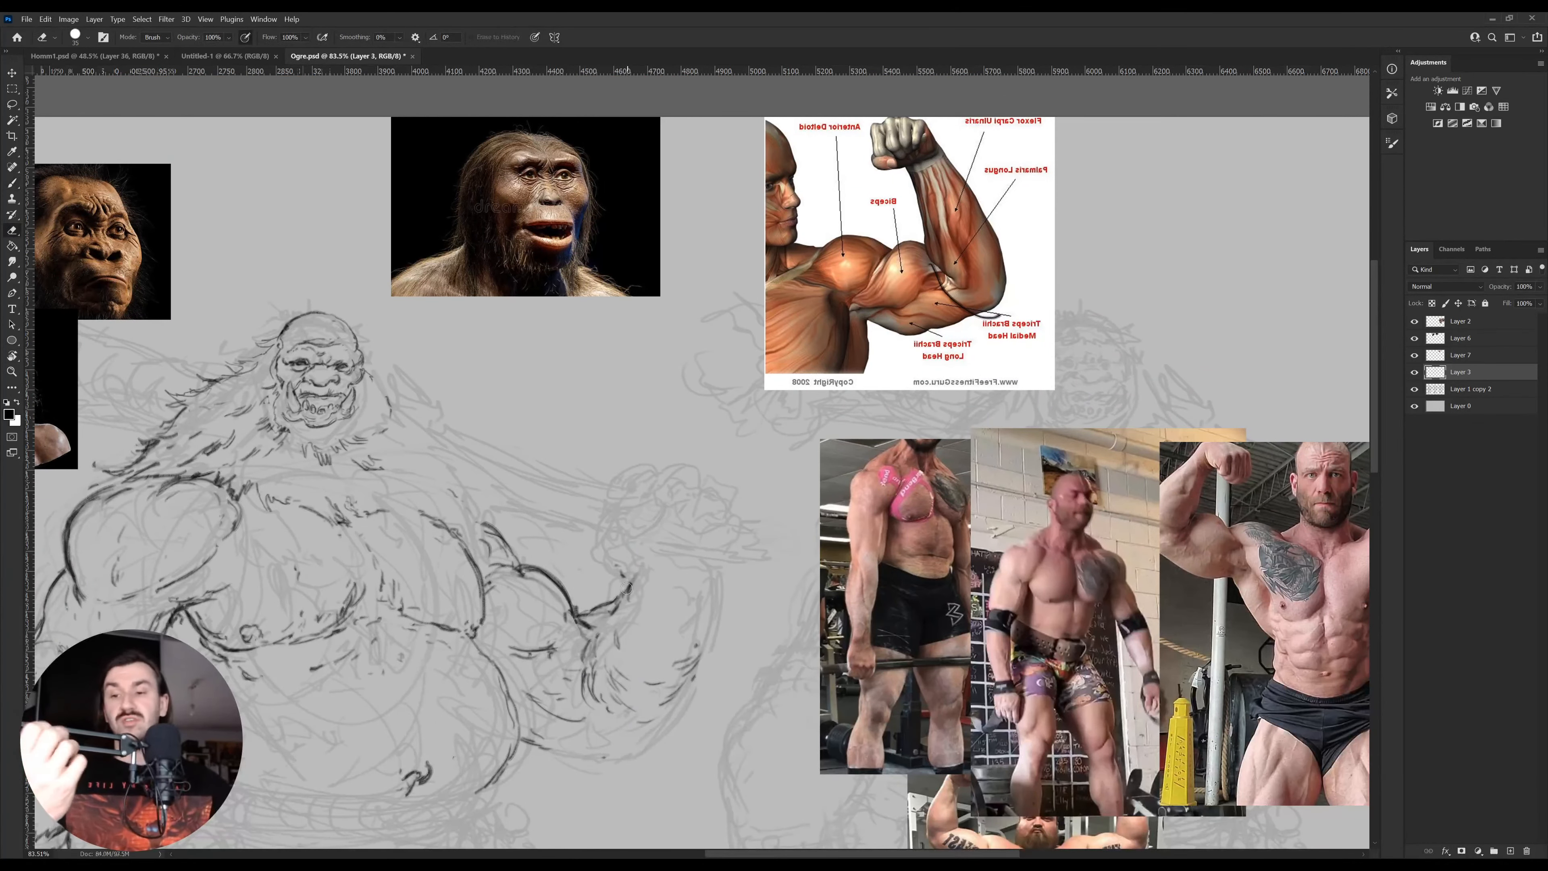
key(b)
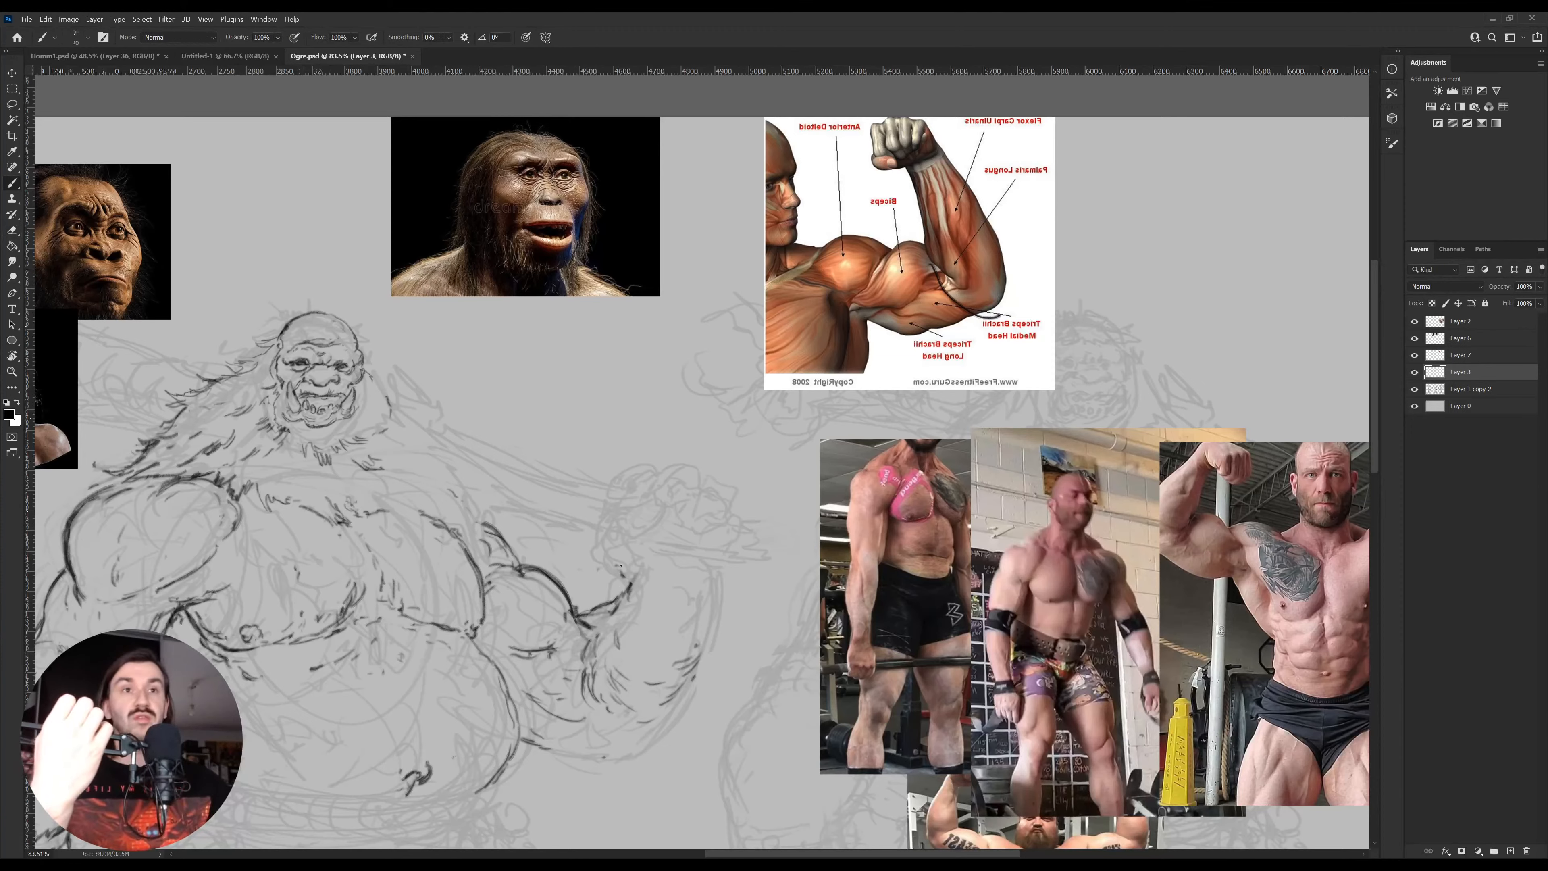
mouse_move(595, 549)
mouse_down()
mouse_move(619, 508)
mouse_move(658, 510)
mouse_move(628, 535)
mouse_move(619, 582)
mouse_move(608, 570)
mouse_move(631, 595)
mouse_up()
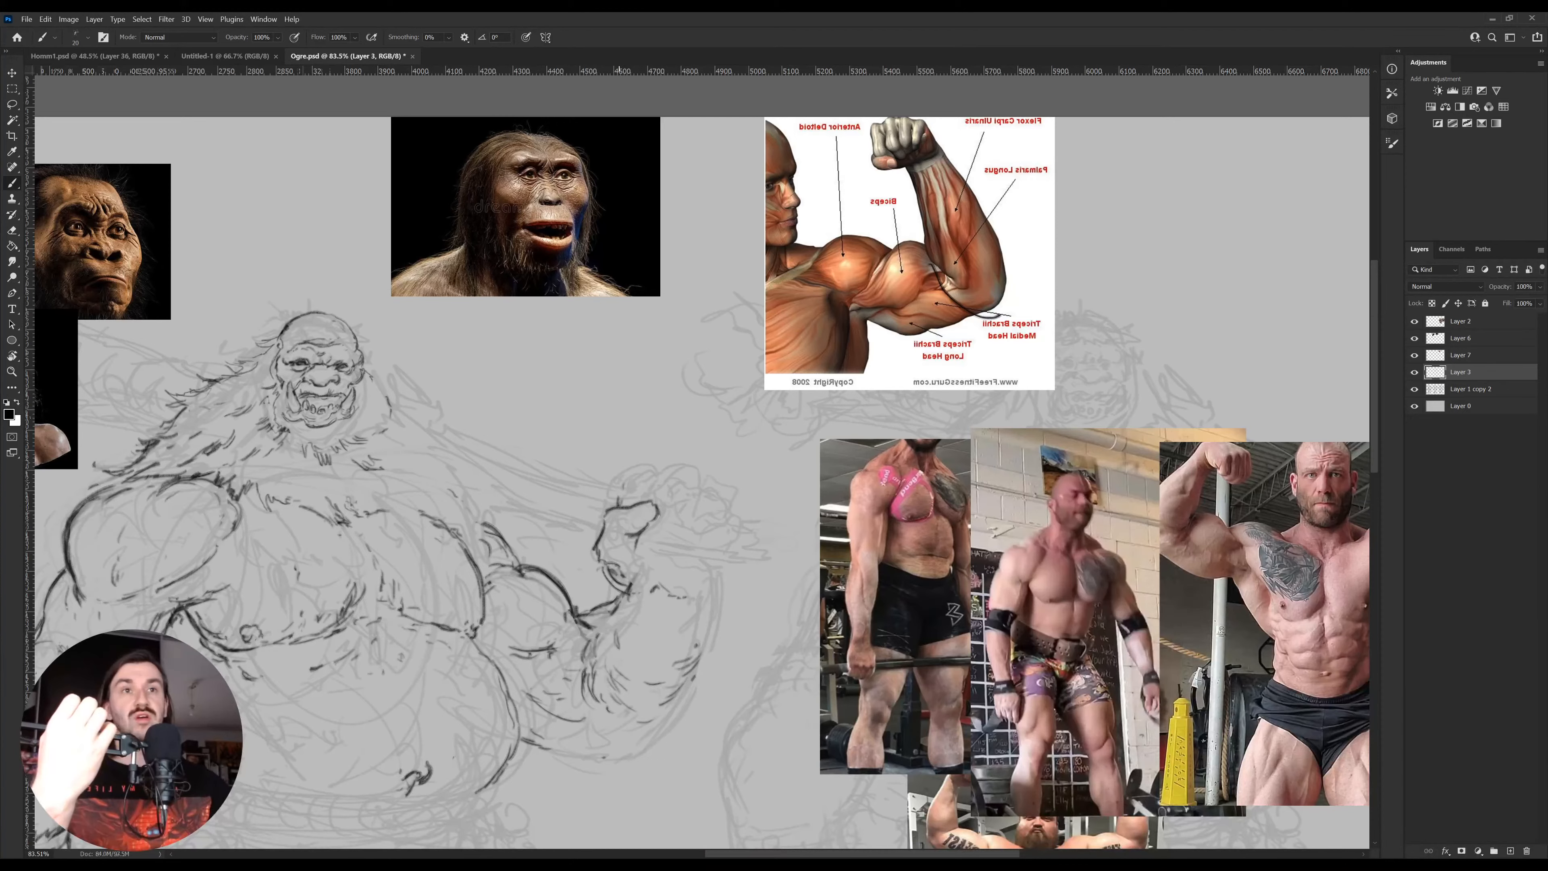
drag(621, 480, 652, 466)
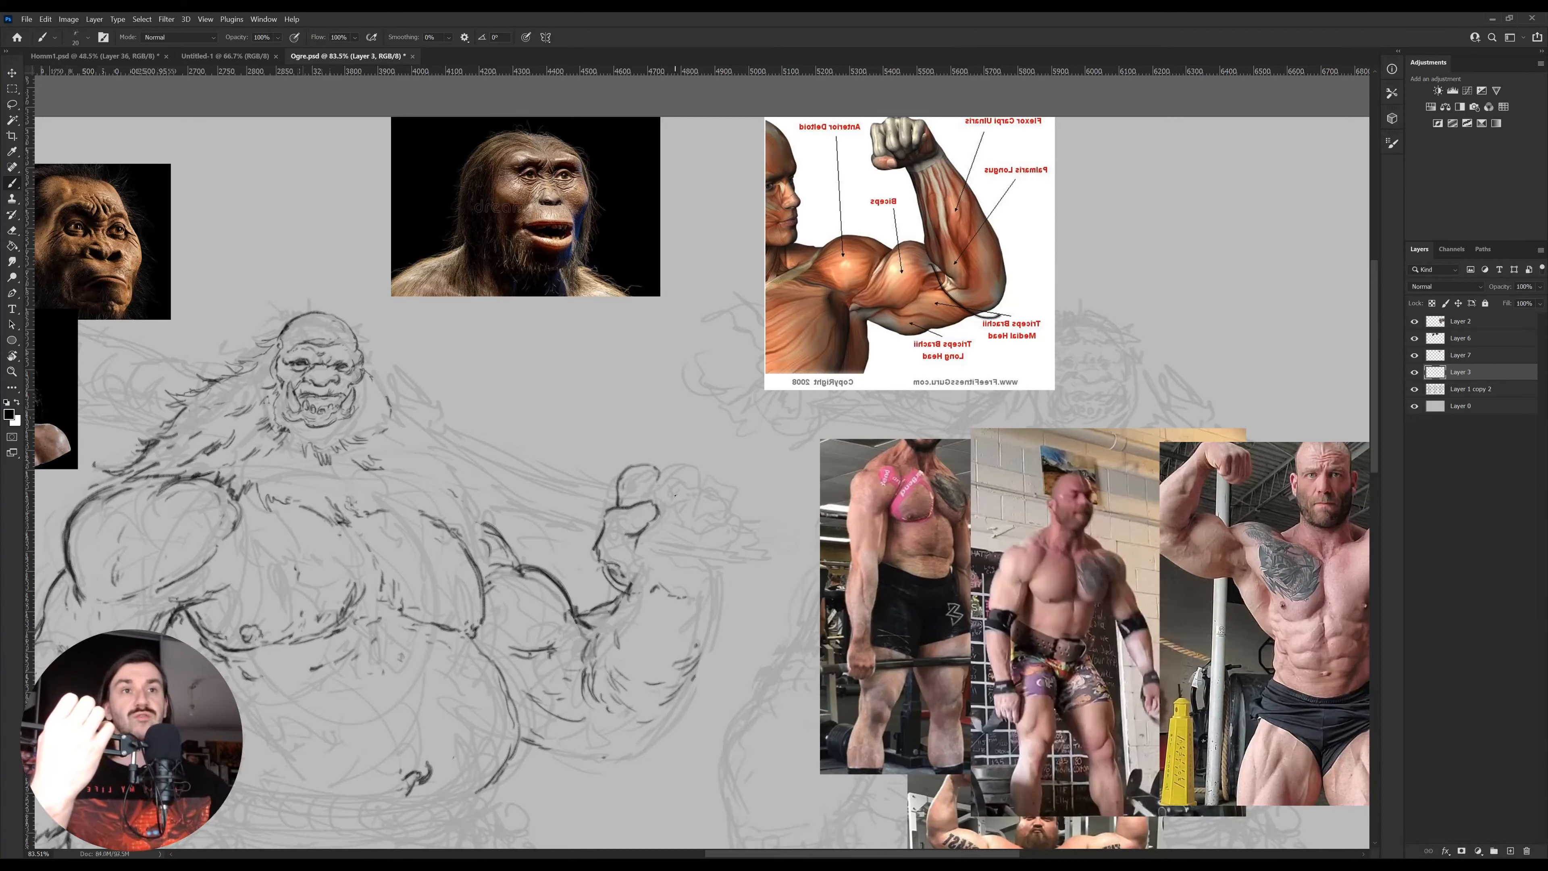
Draw the remaining curled fingers of the raised fist, refine the lines between them and soften the tops with the eraser
mouse_move(691, 472)
mouse_down()
mouse_move(697, 538)
mouse_move(718, 533)
mouse_move(695, 514)
mouse_move(716, 490)
mouse_move(711, 527)
mouse_up()
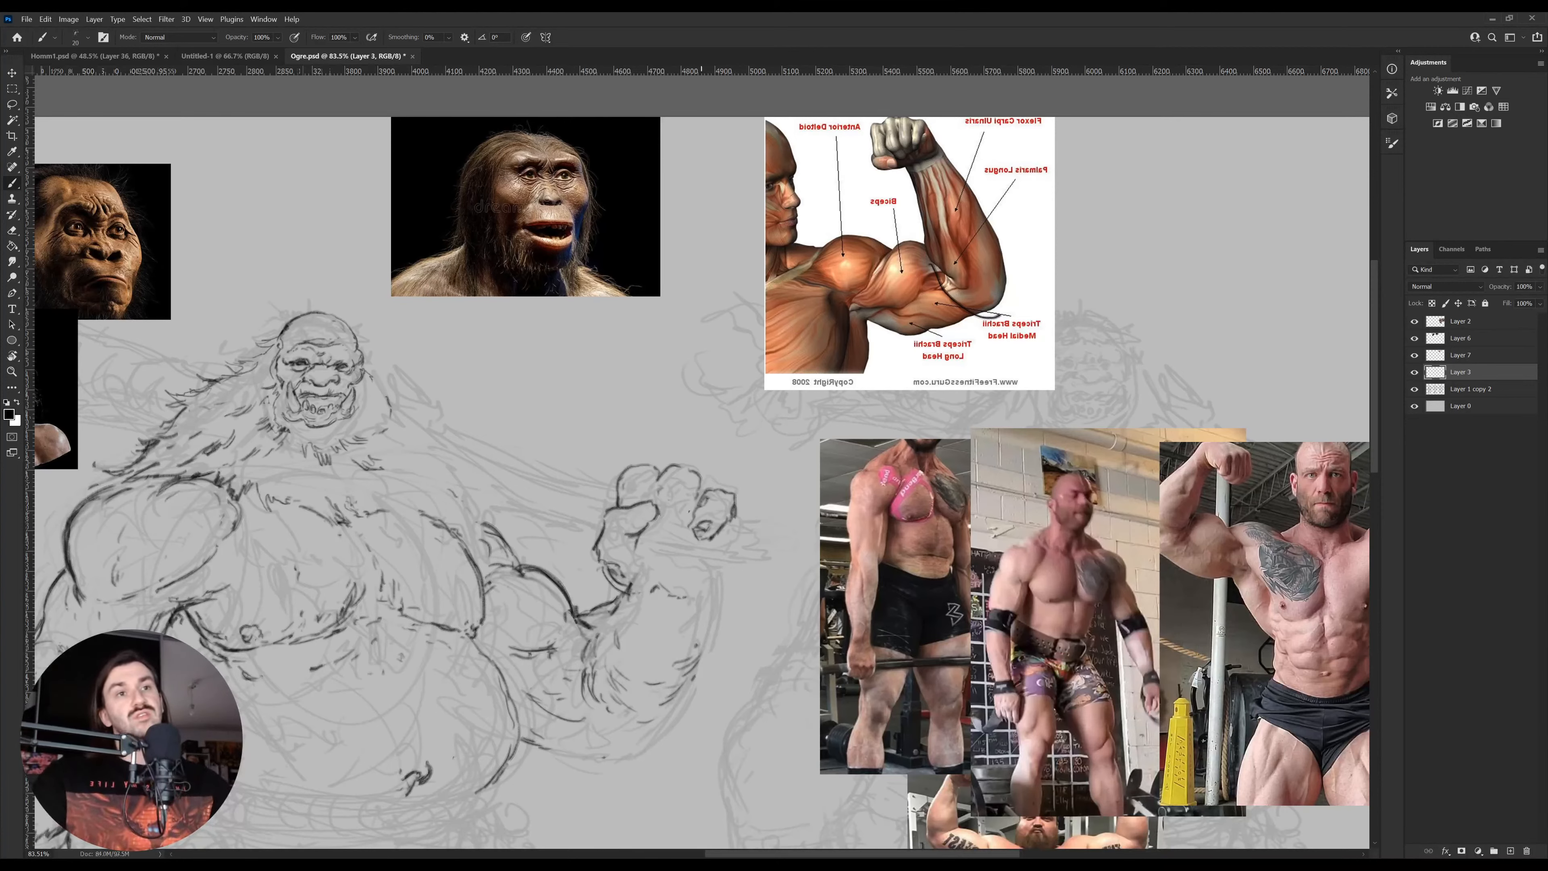
drag(685, 517, 670, 528)
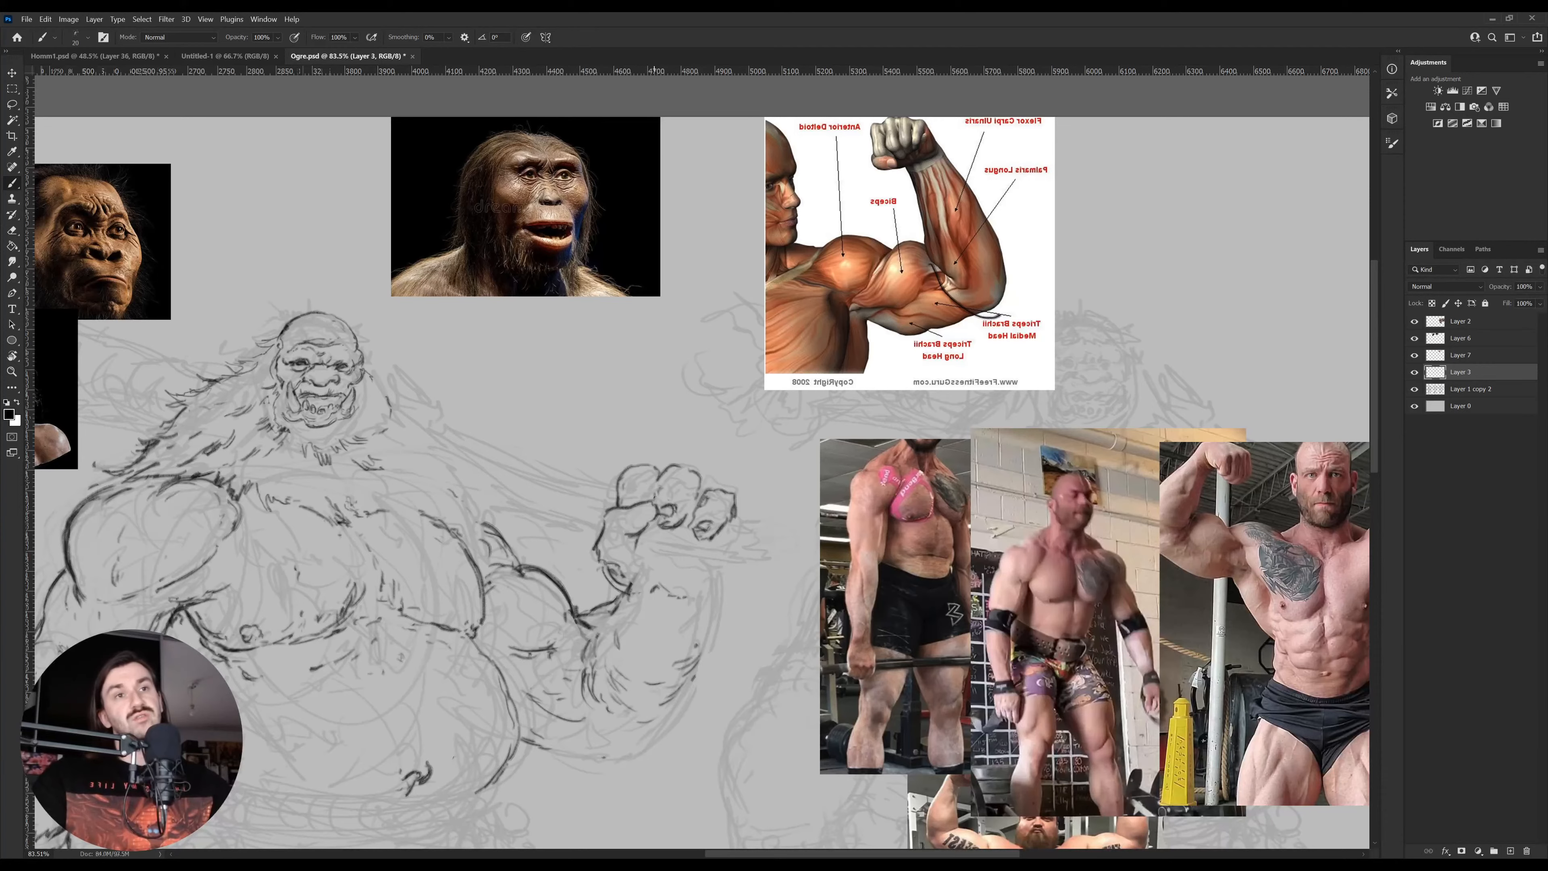
drag(662, 483, 652, 505)
drag(634, 517, 648, 509)
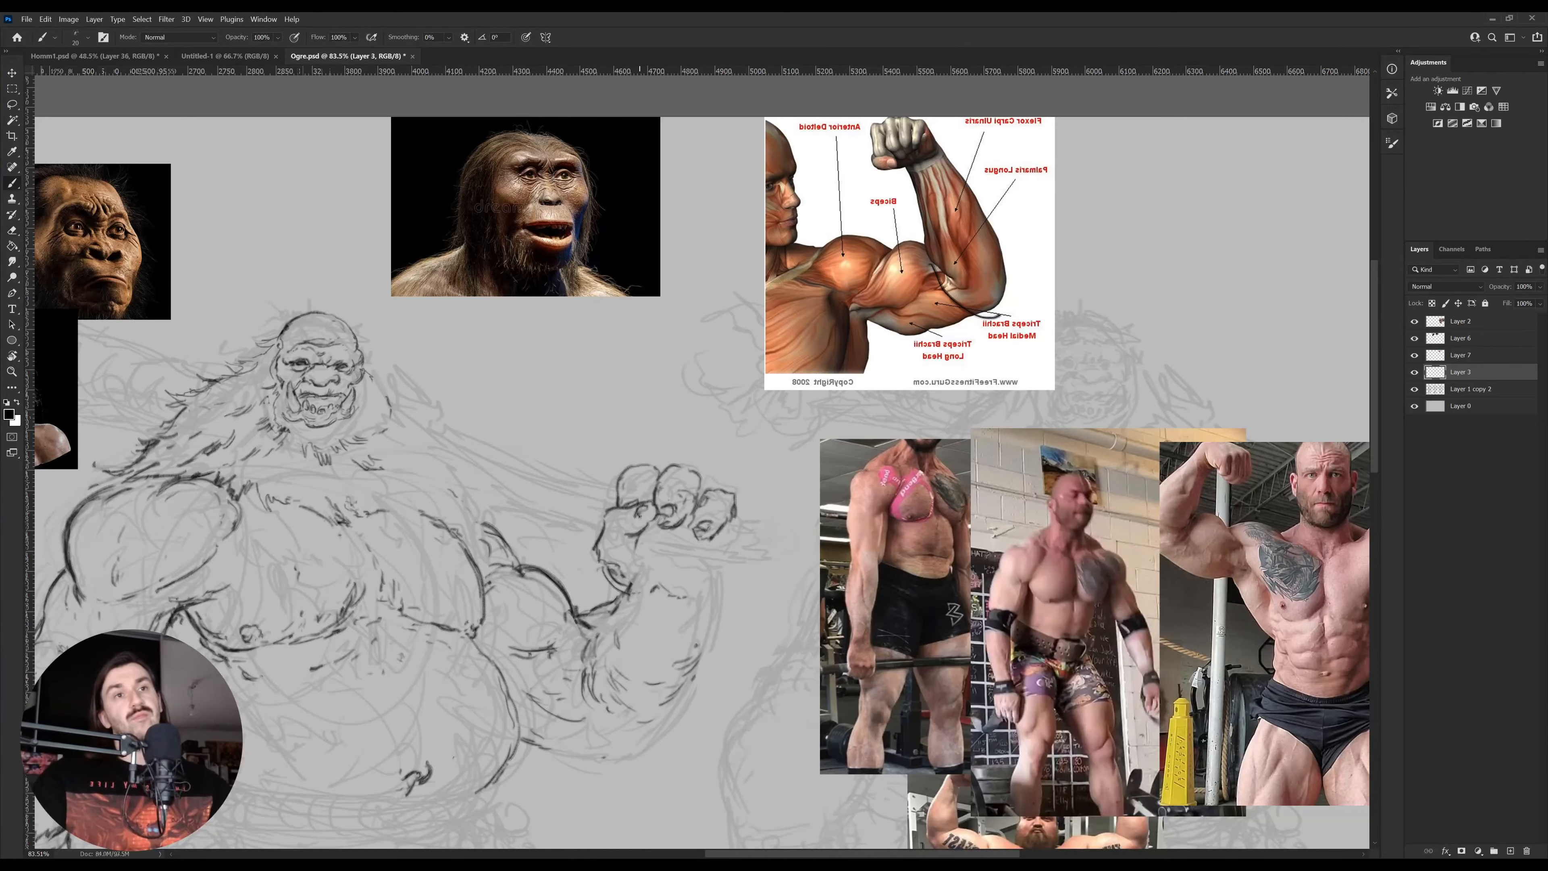
scroll(738, 488, down, 2)
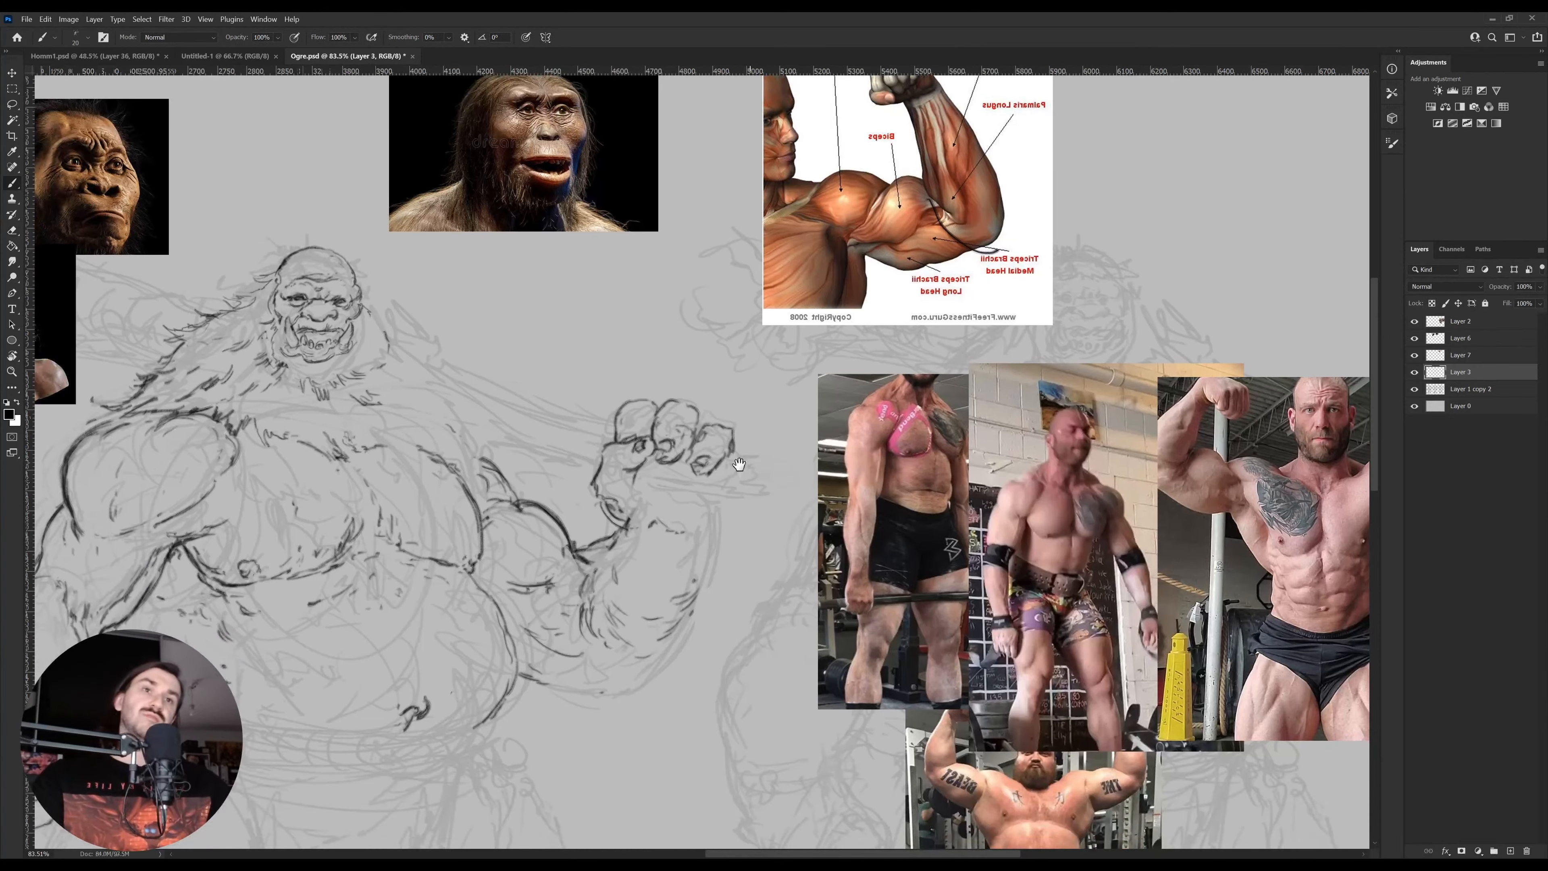
key(e)
drag(617, 413, 698, 403)
key(b)
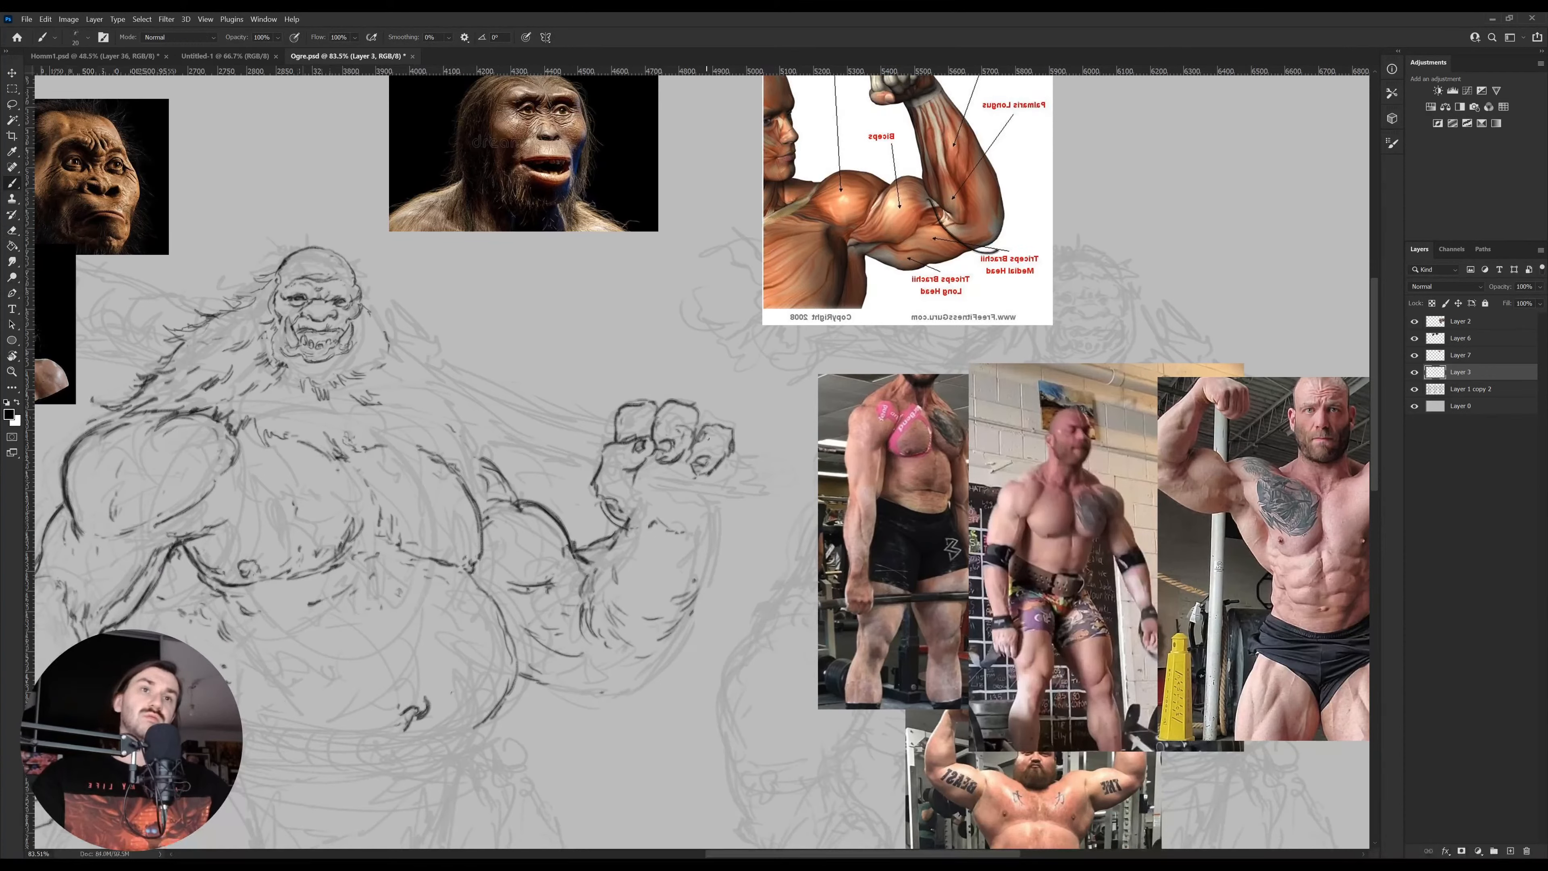
Lasso the outermost finger of the fist and move it slightly outward, leaving a gap beside its neighbour
key(l)
mouse_move(735, 485)
mouse_down()
mouse_move(695, 478)
mouse_move(740, 419)
mouse_move(739, 450)
mouse_up()
key(v)
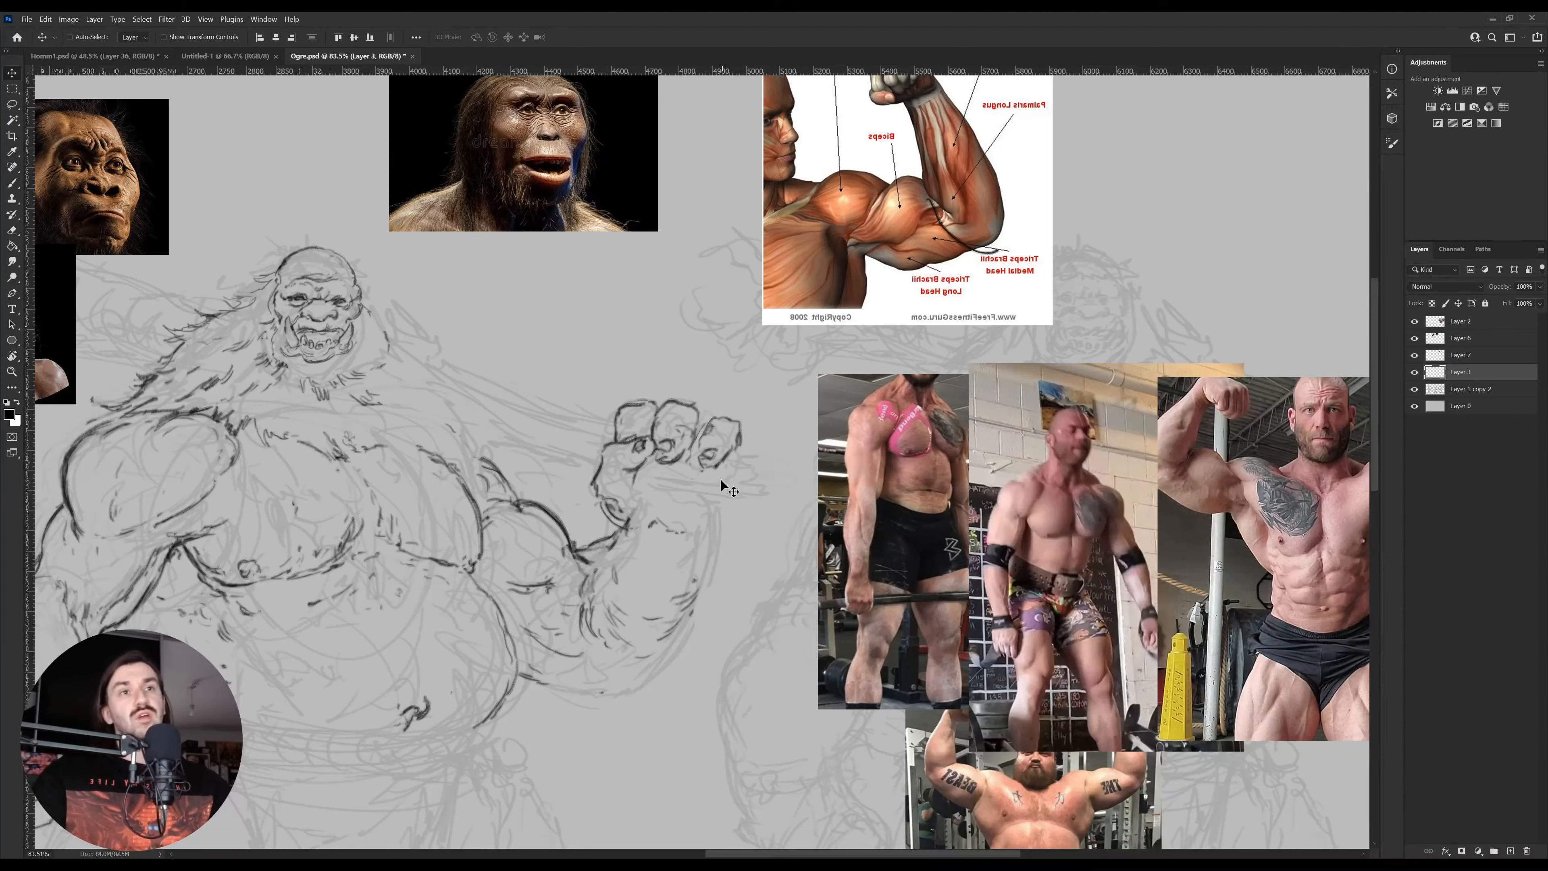
key(ctrl+d)
Draw a dark outer contour of the raised arm along the forearm, around the elbow and under the upper arm to the belly
key(b)
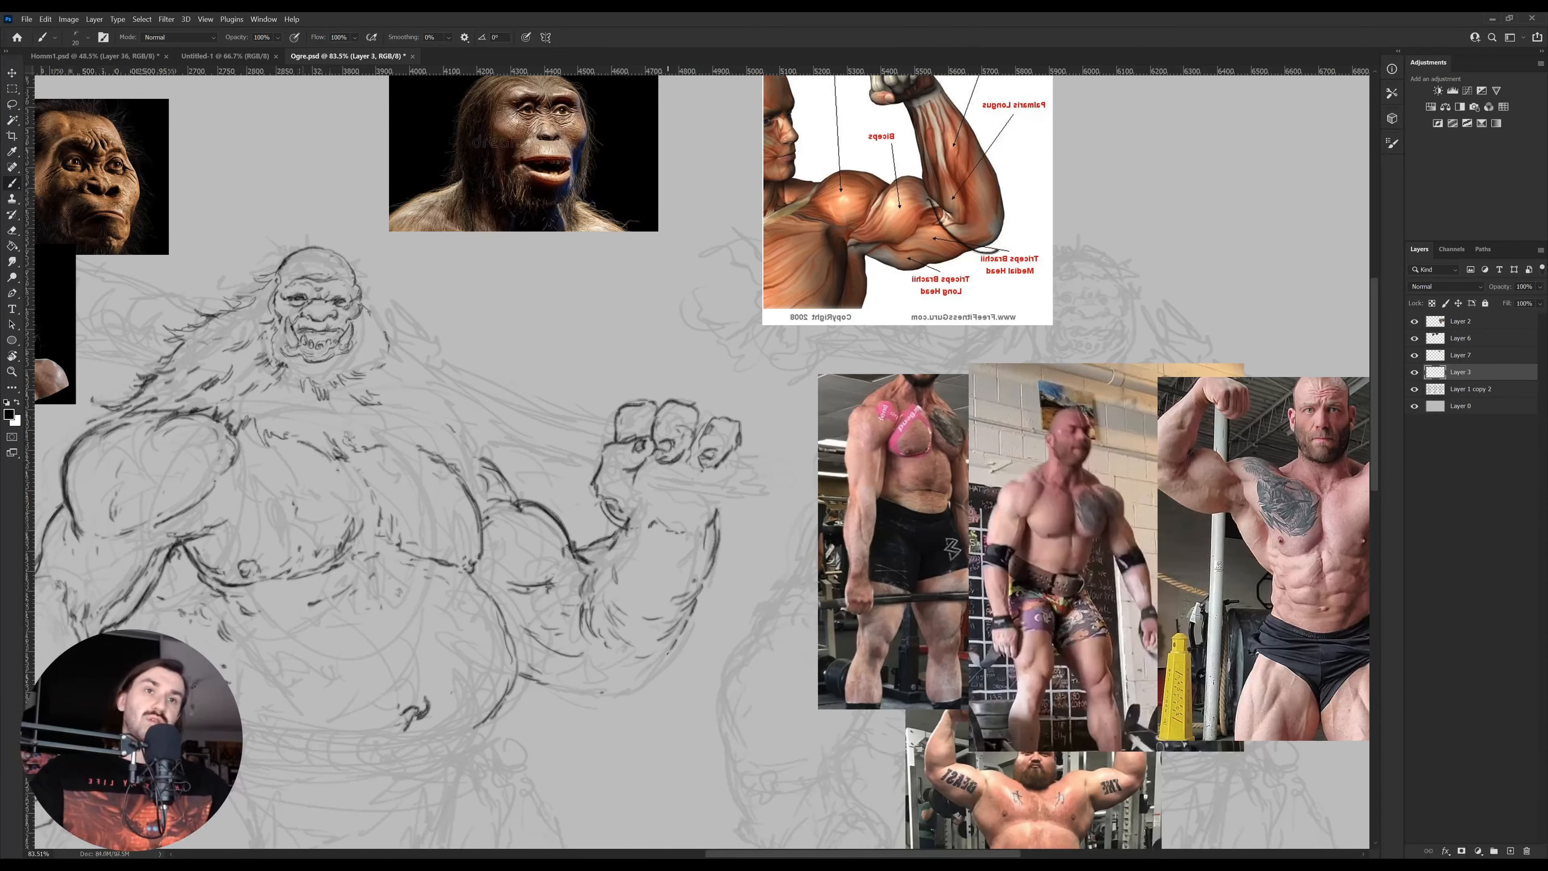
key(r)
mouse_move(751, 617)
mouse_down()
mouse_move(814, 514)
mouse_move(816, 422)
mouse_up()
key(b)
mouse_move(862, 688)
mouse_down()
mouse_move(886, 645)
mouse_move(859, 687)
mouse_up()
key(r)
mouse_move(936, 571)
mouse_down()
mouse_move(540, 757)
mouse_move(452, 689)
mouse_up()
key(b)
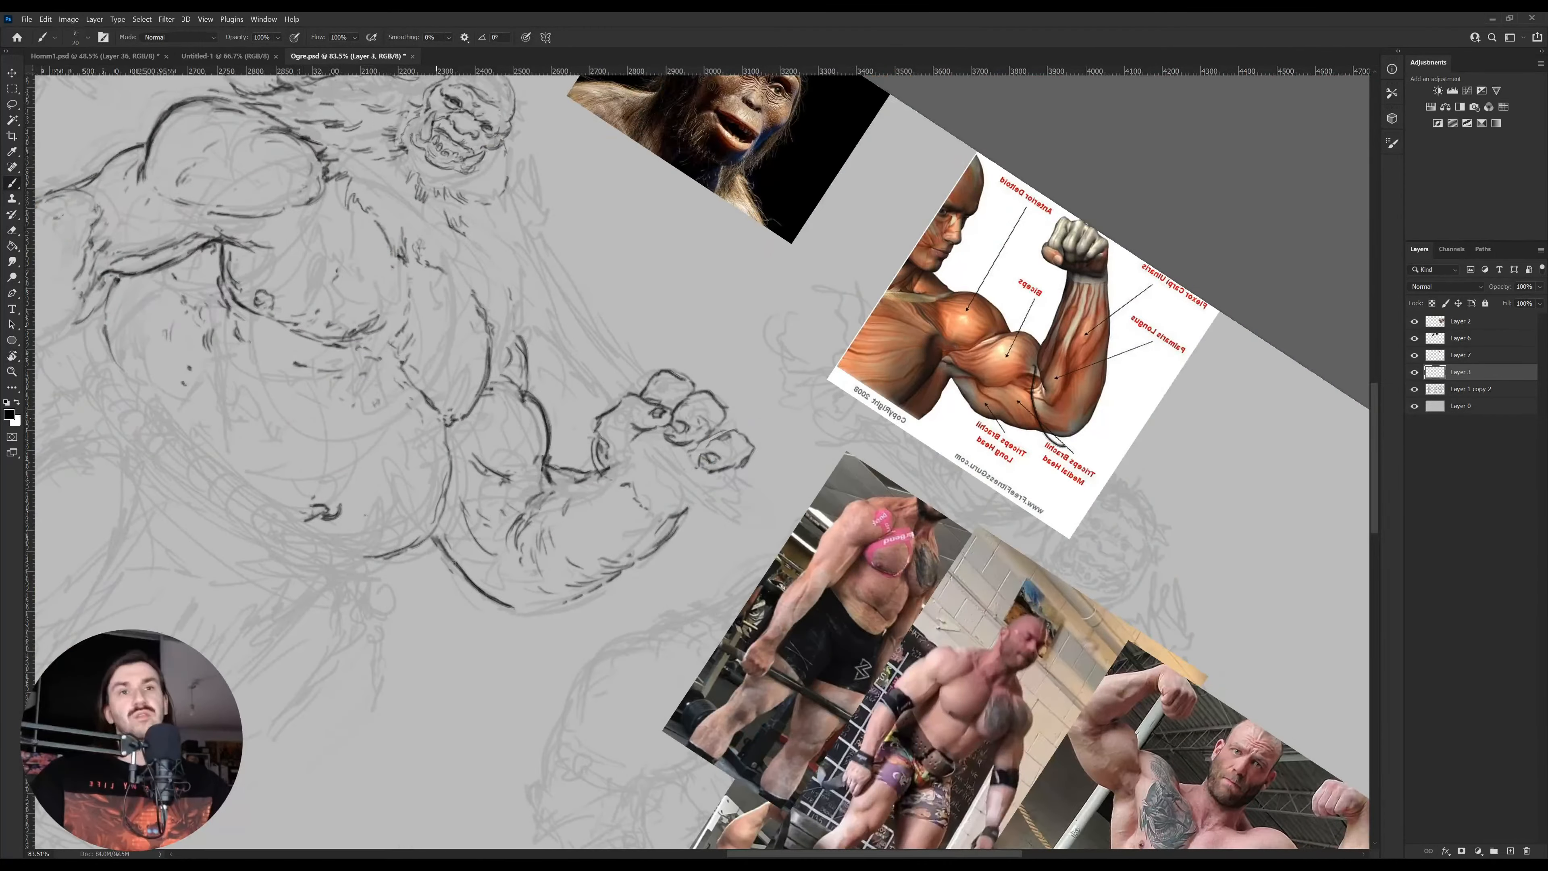
drag(588, 540, 686, 596)
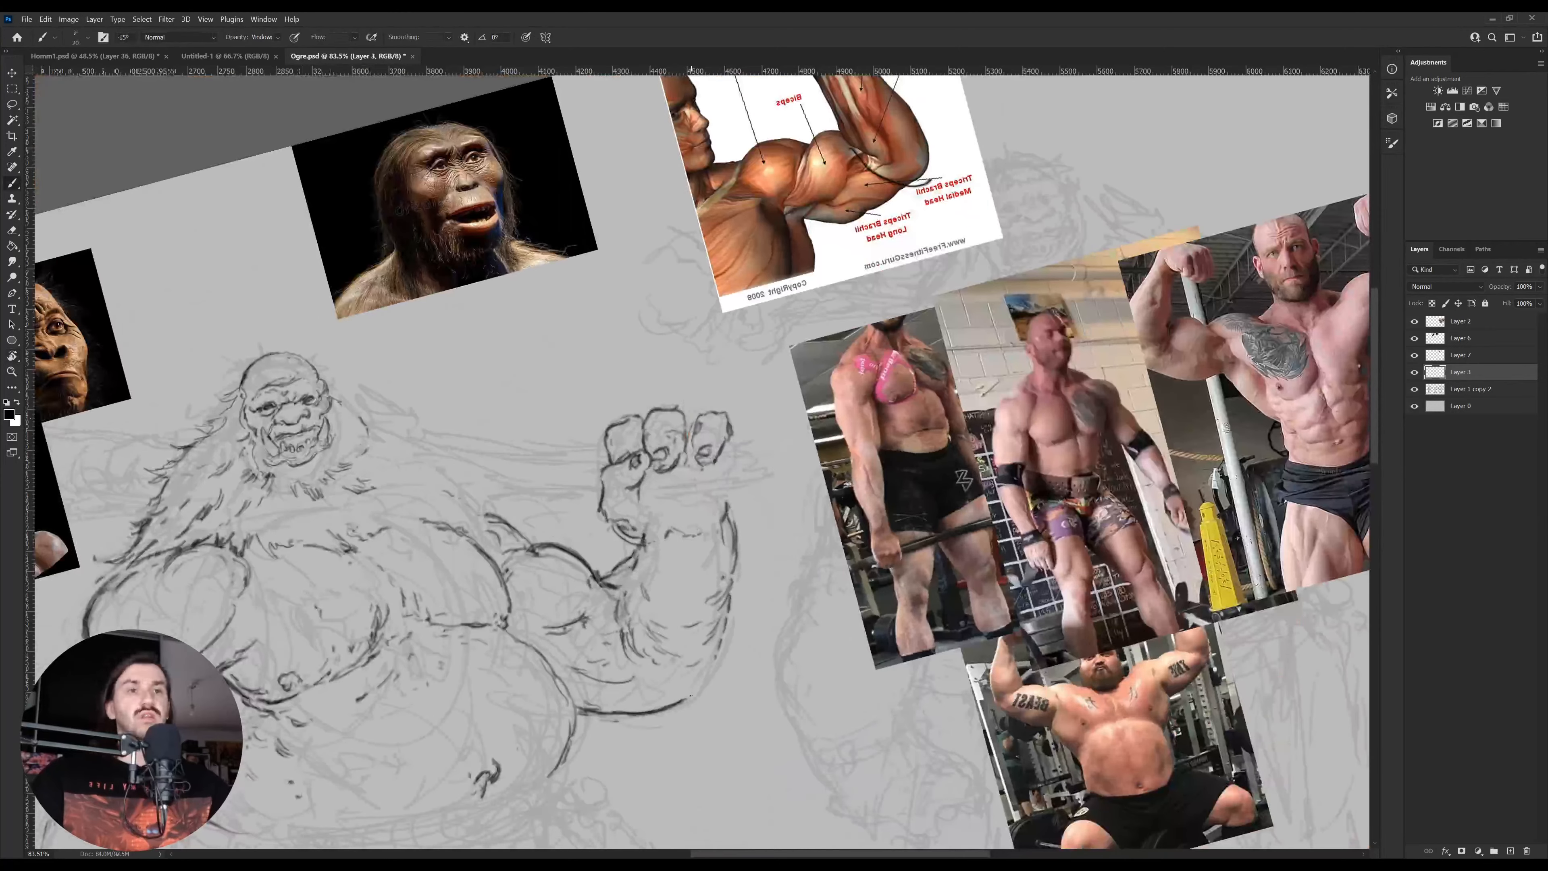
key(r)
mouse_move(694, 697)
mouse_down()
mouse_move(635, 687)
mouse_move(703, 584)
mouse_up()
key(b)
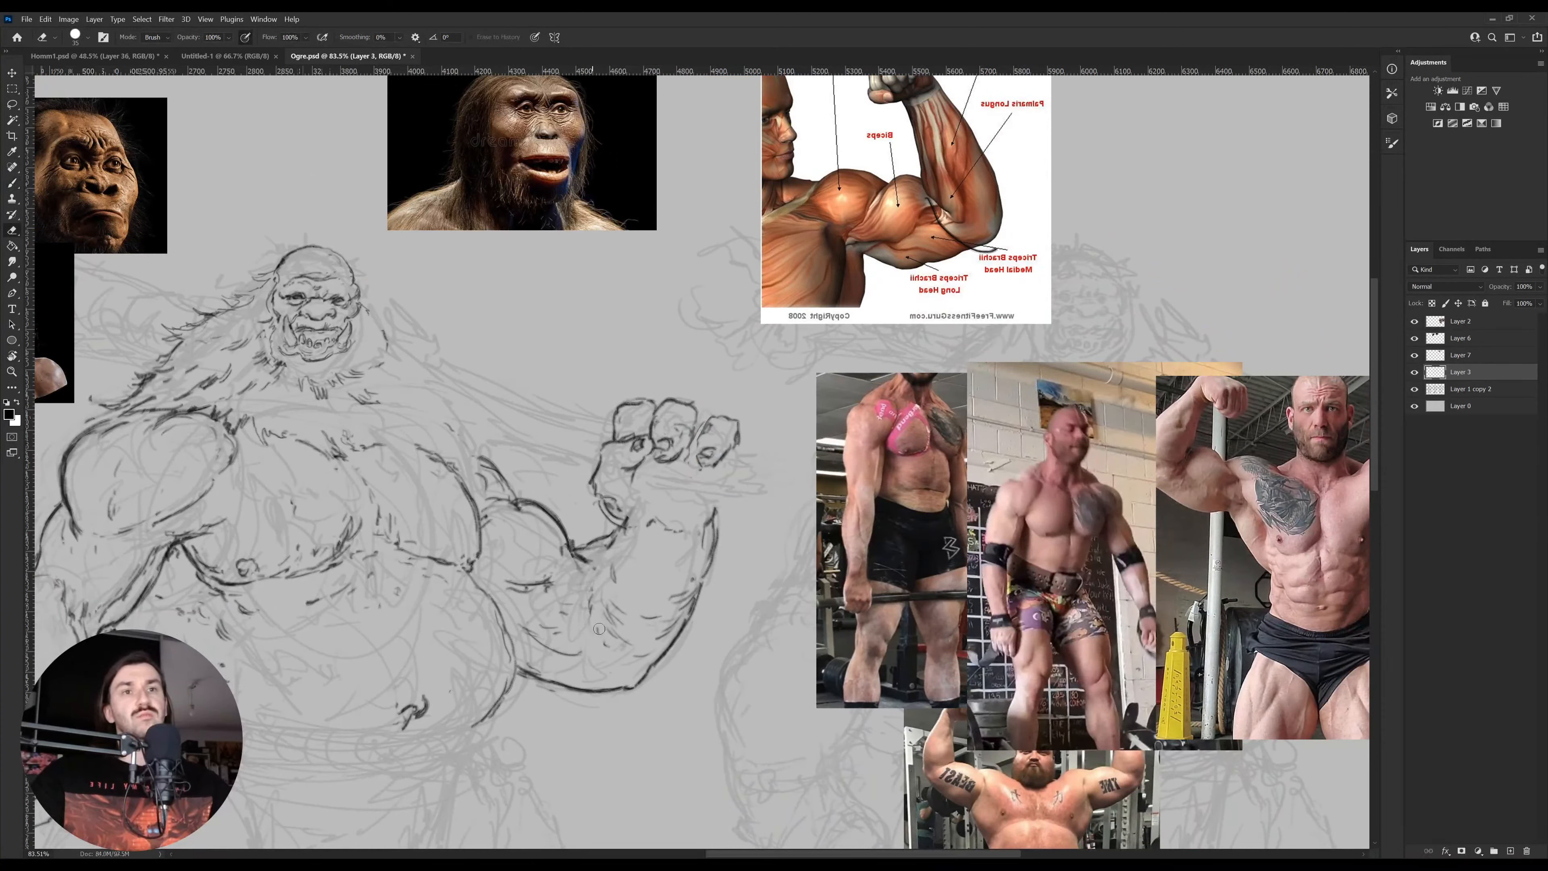
Refine the muscle marks below the inner elbow and add a short palm line beside the thumb of the raised hand
drag(573, 600, 572, 617)
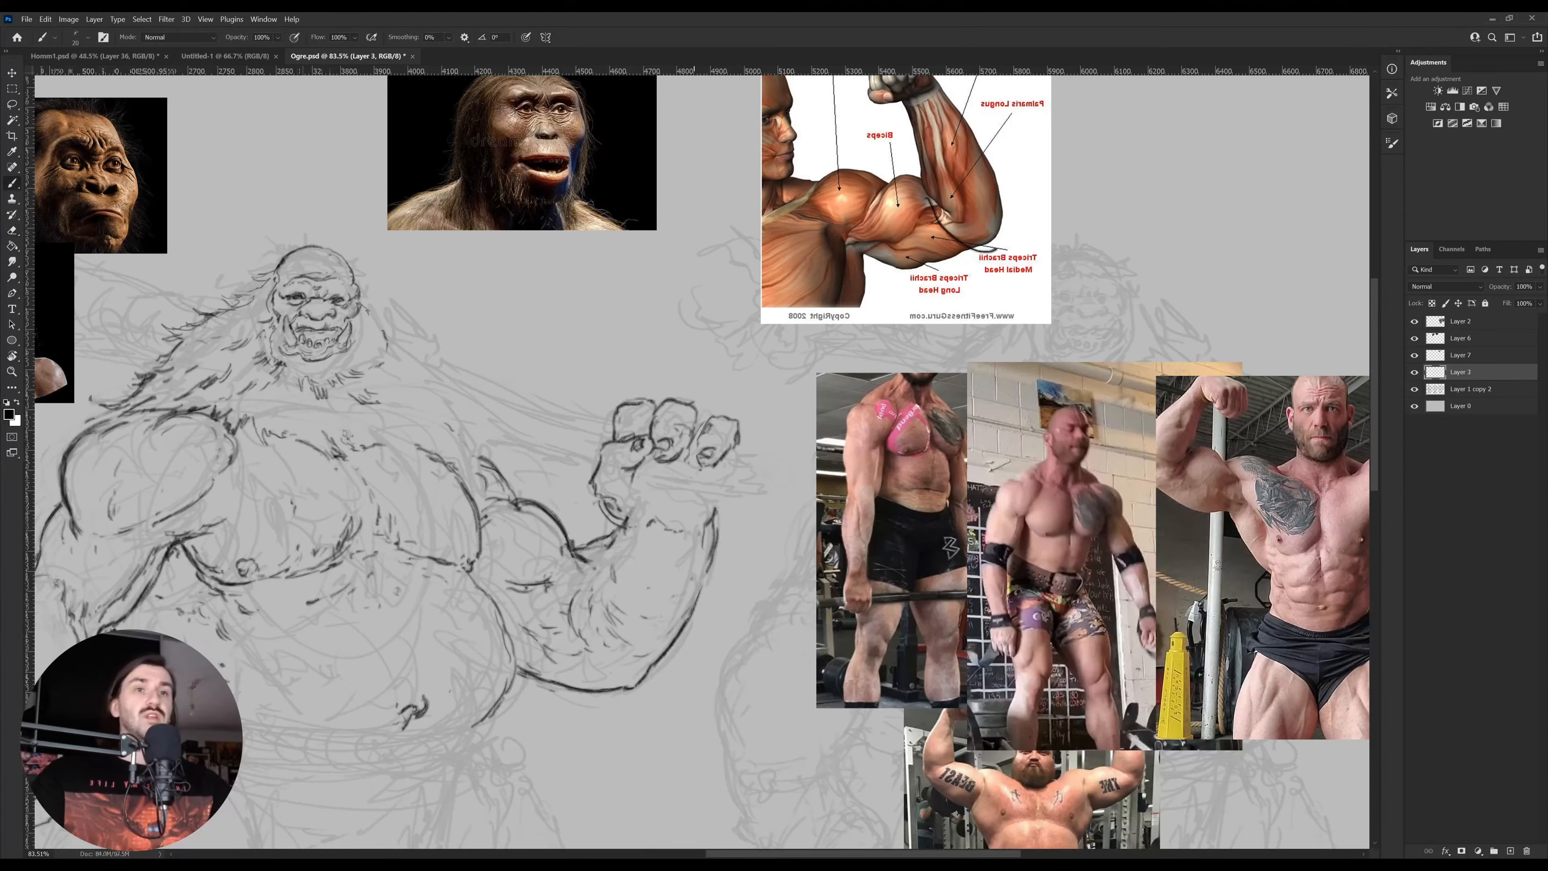
key(r)
mouse_move(721, 542)
mouse_down()
mouse_move(831, 476)
mouse_move(816, 427)
mouse_up()
key(e)
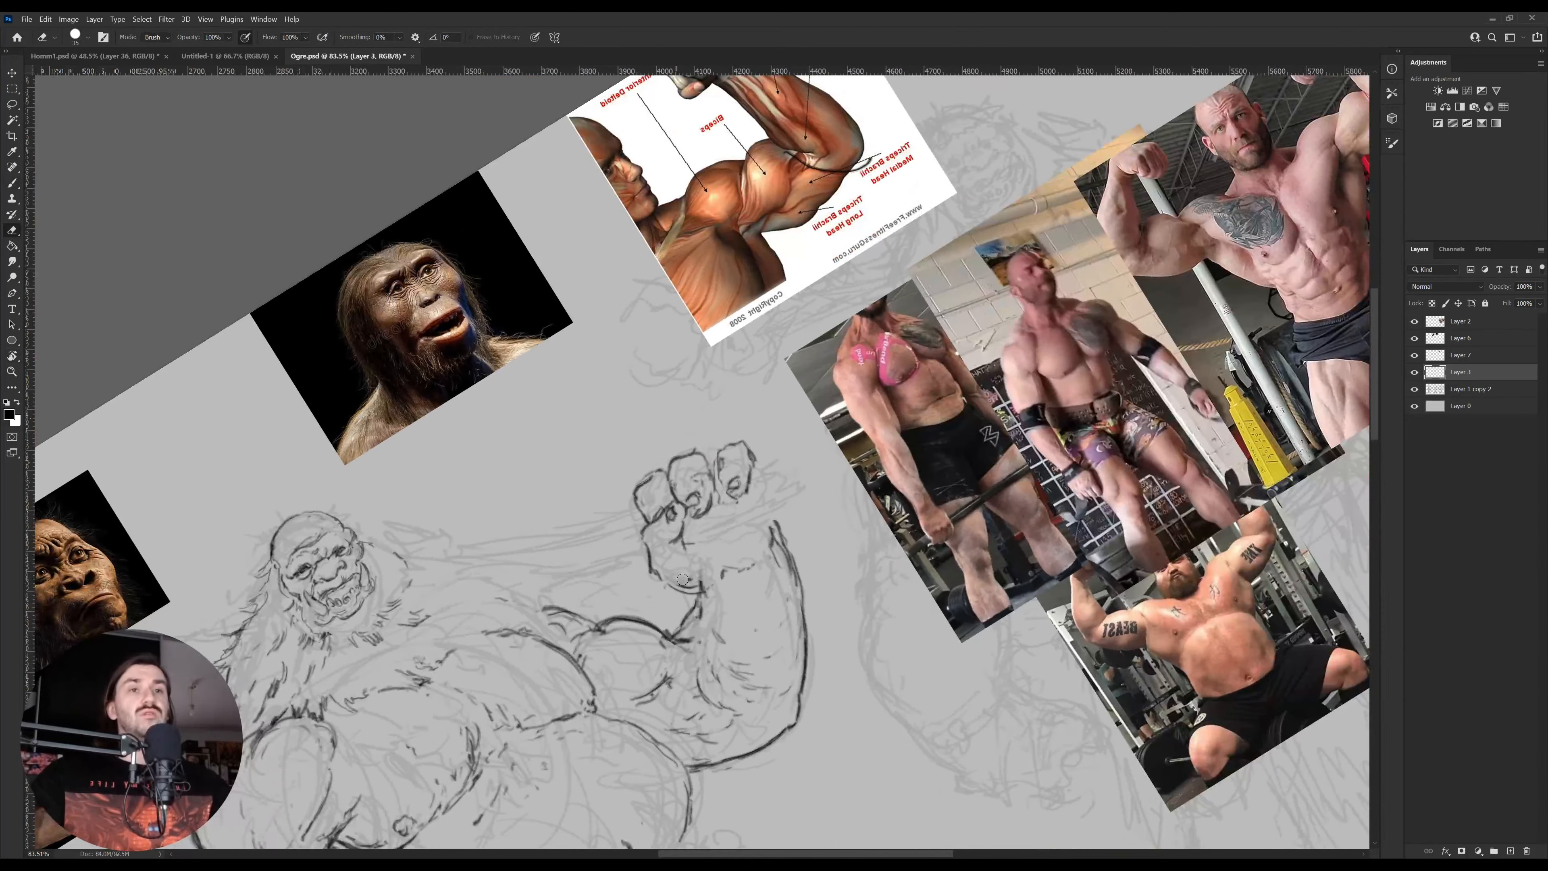
key(b)
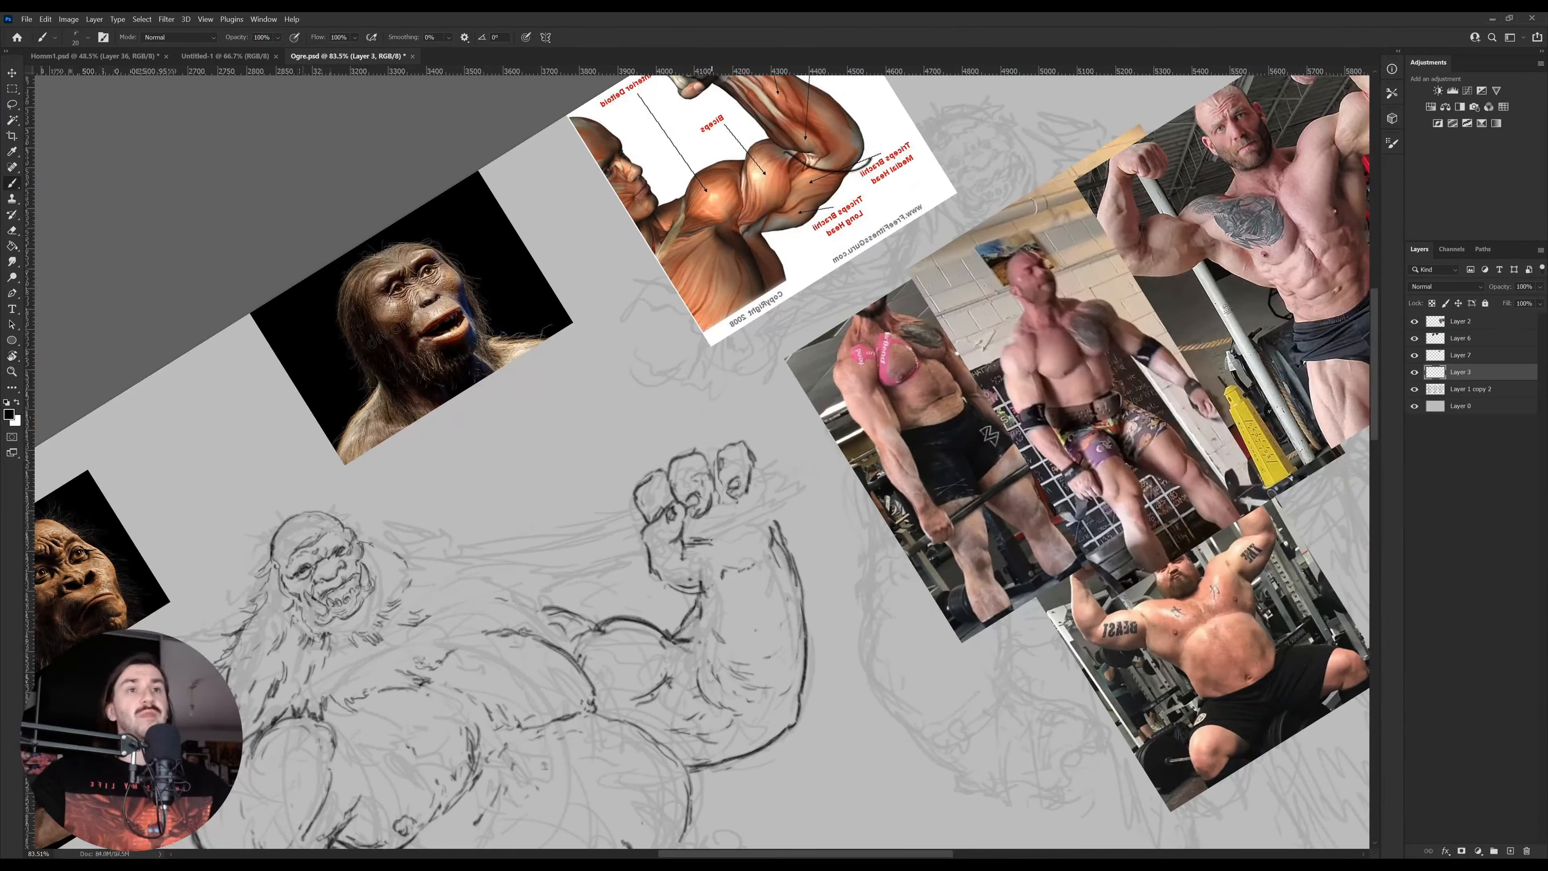
key(r)
drag(835, 498, 716, 497)
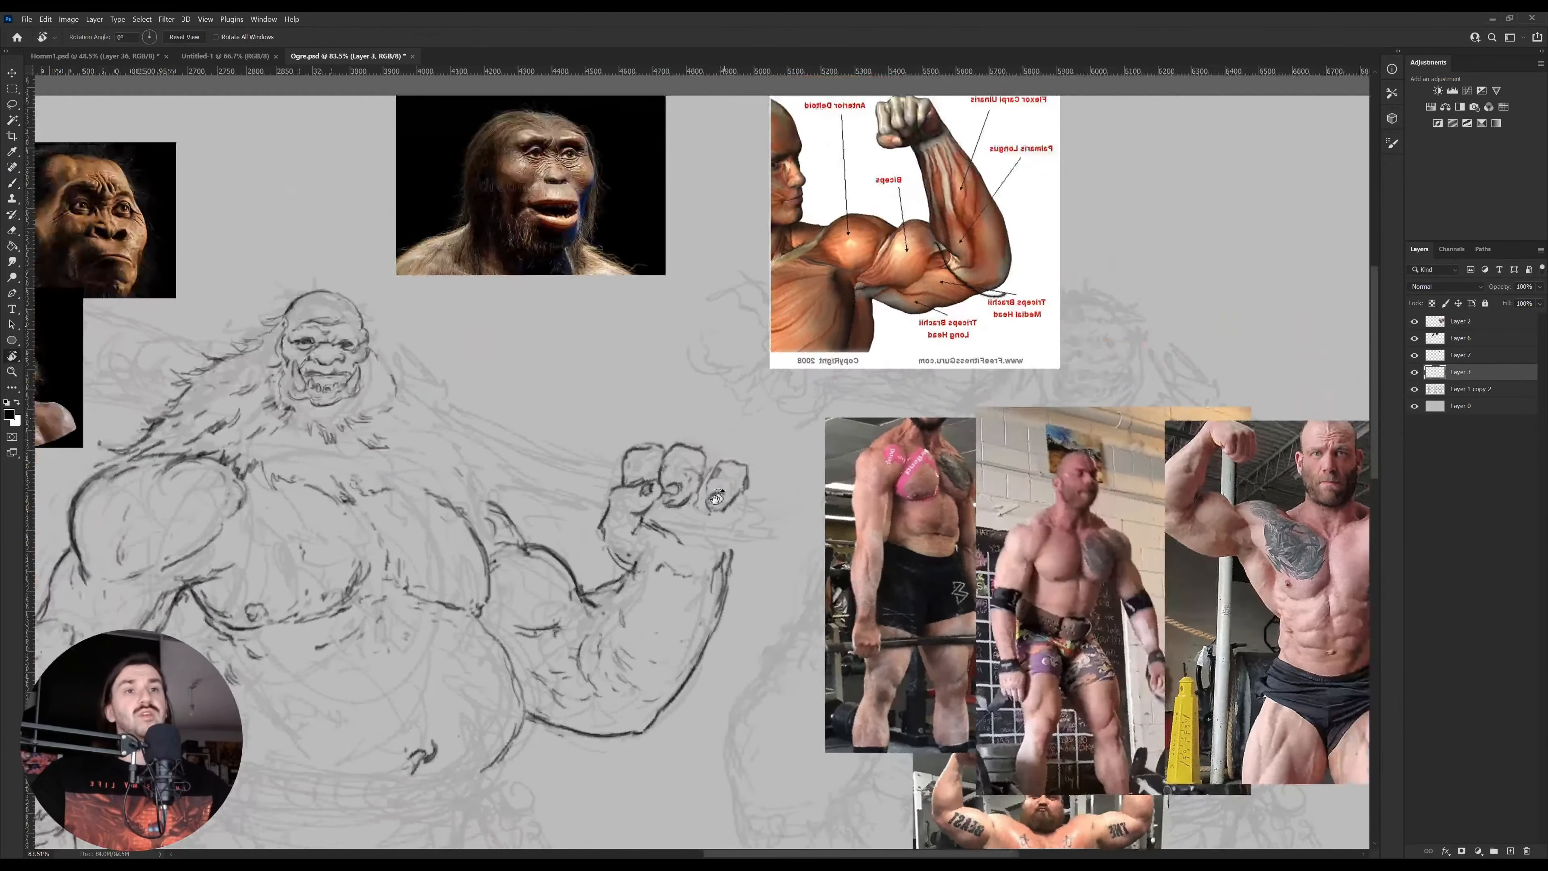
key(b)
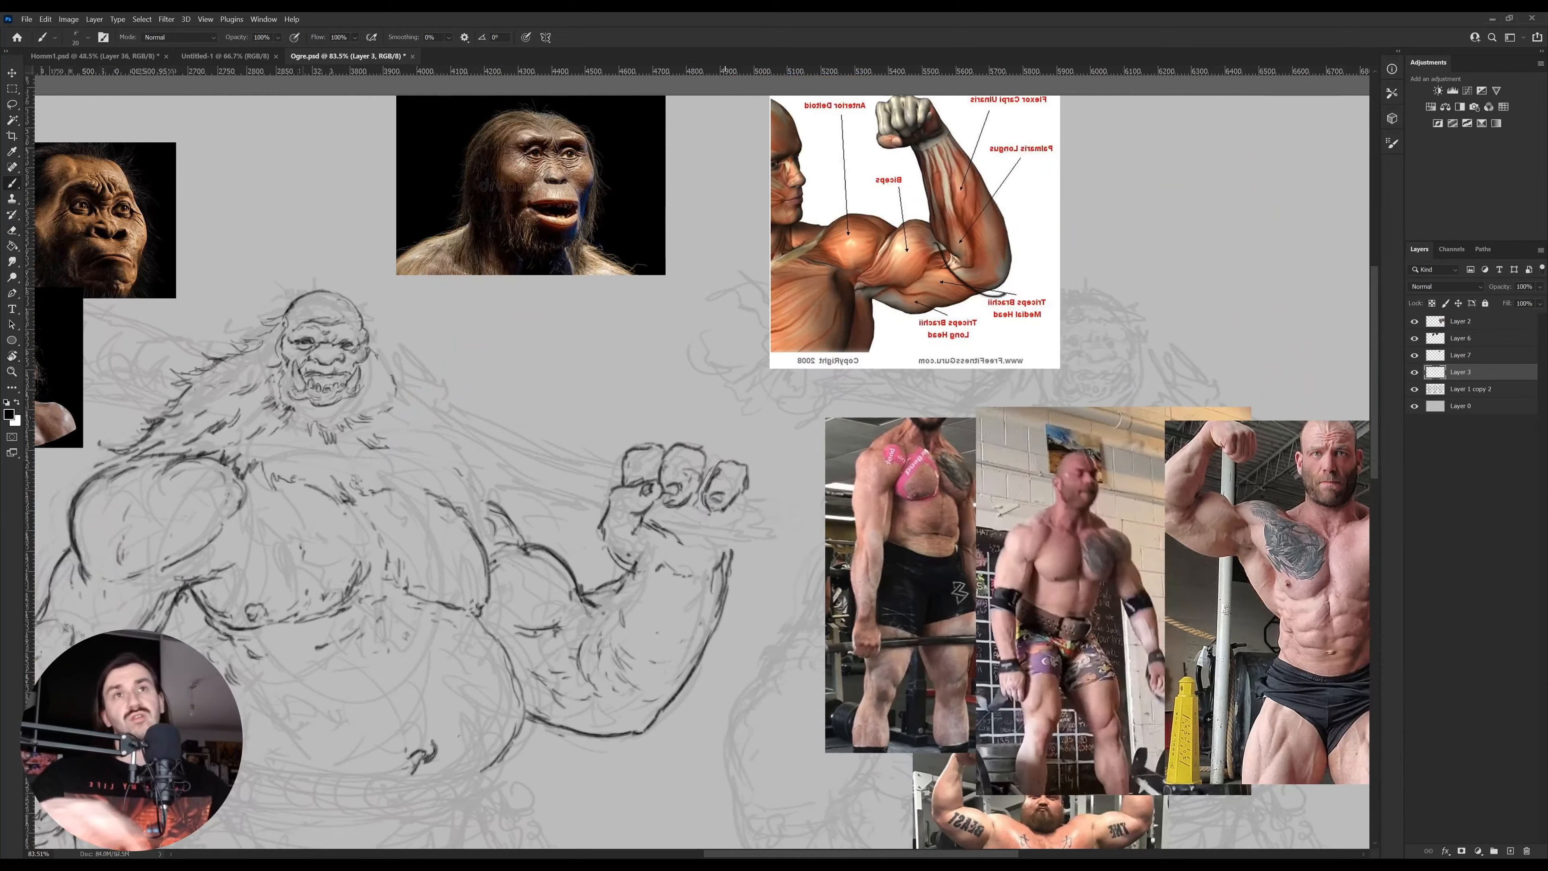
Draw the lower and upper edges of the club handle sticking out from the fist
key(r)
drag(809, 522, 807, 390)
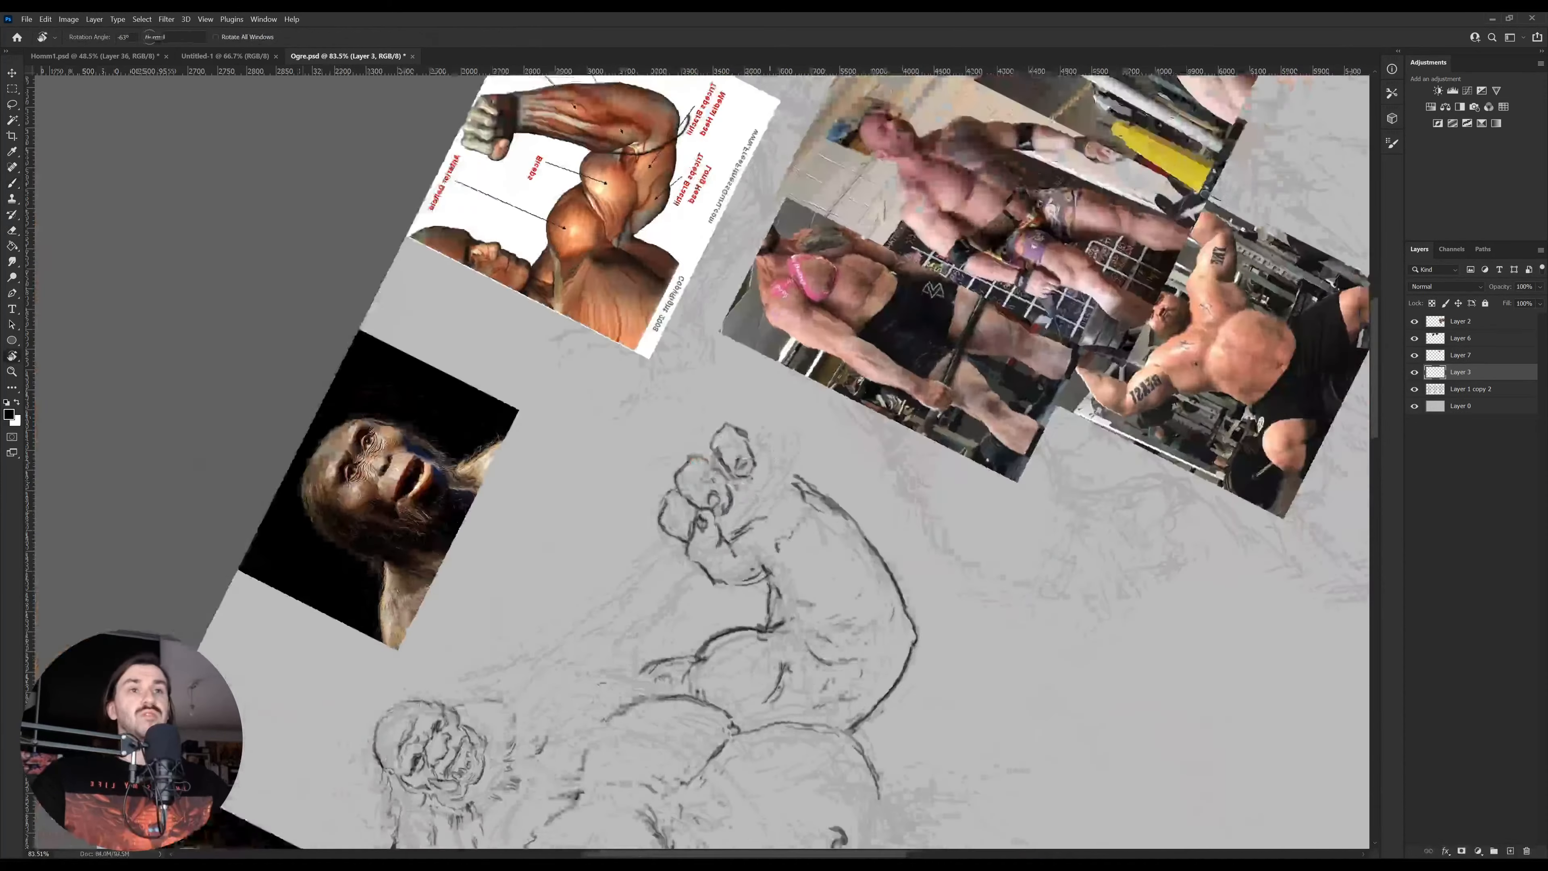
key(b)
drag(731, 543, 816, 433)
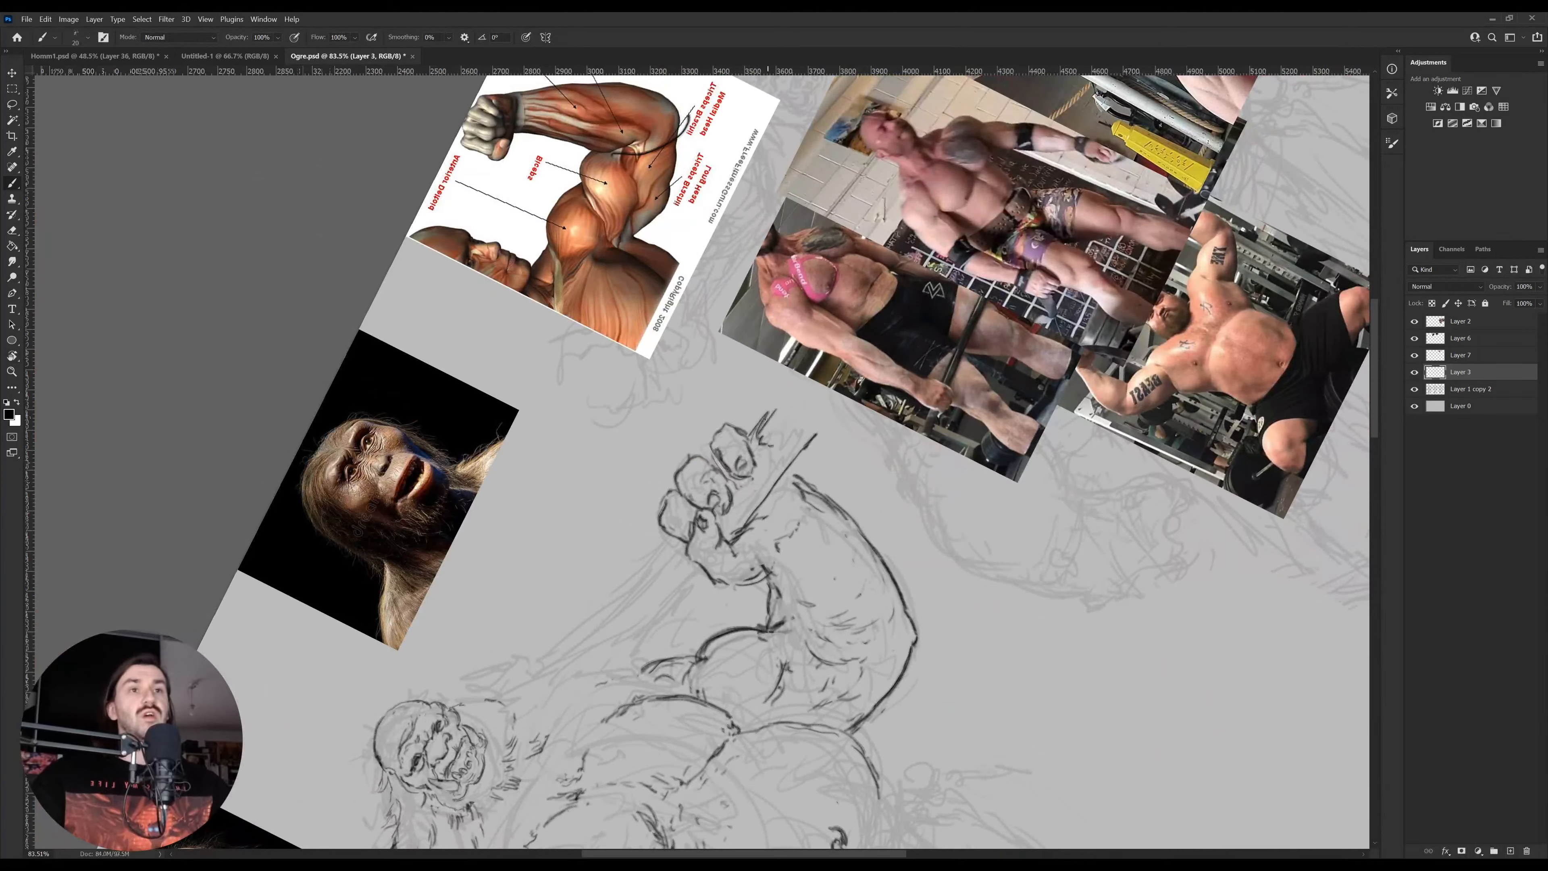
key(e)
key(b)
mouse_move(764, 426)
mouse_down()
mouse_move(780, 393)
mouse_move(756, 442)
mouse_move(790, 377)
mouse_move(865, 554)
mouse_up()
key(r)
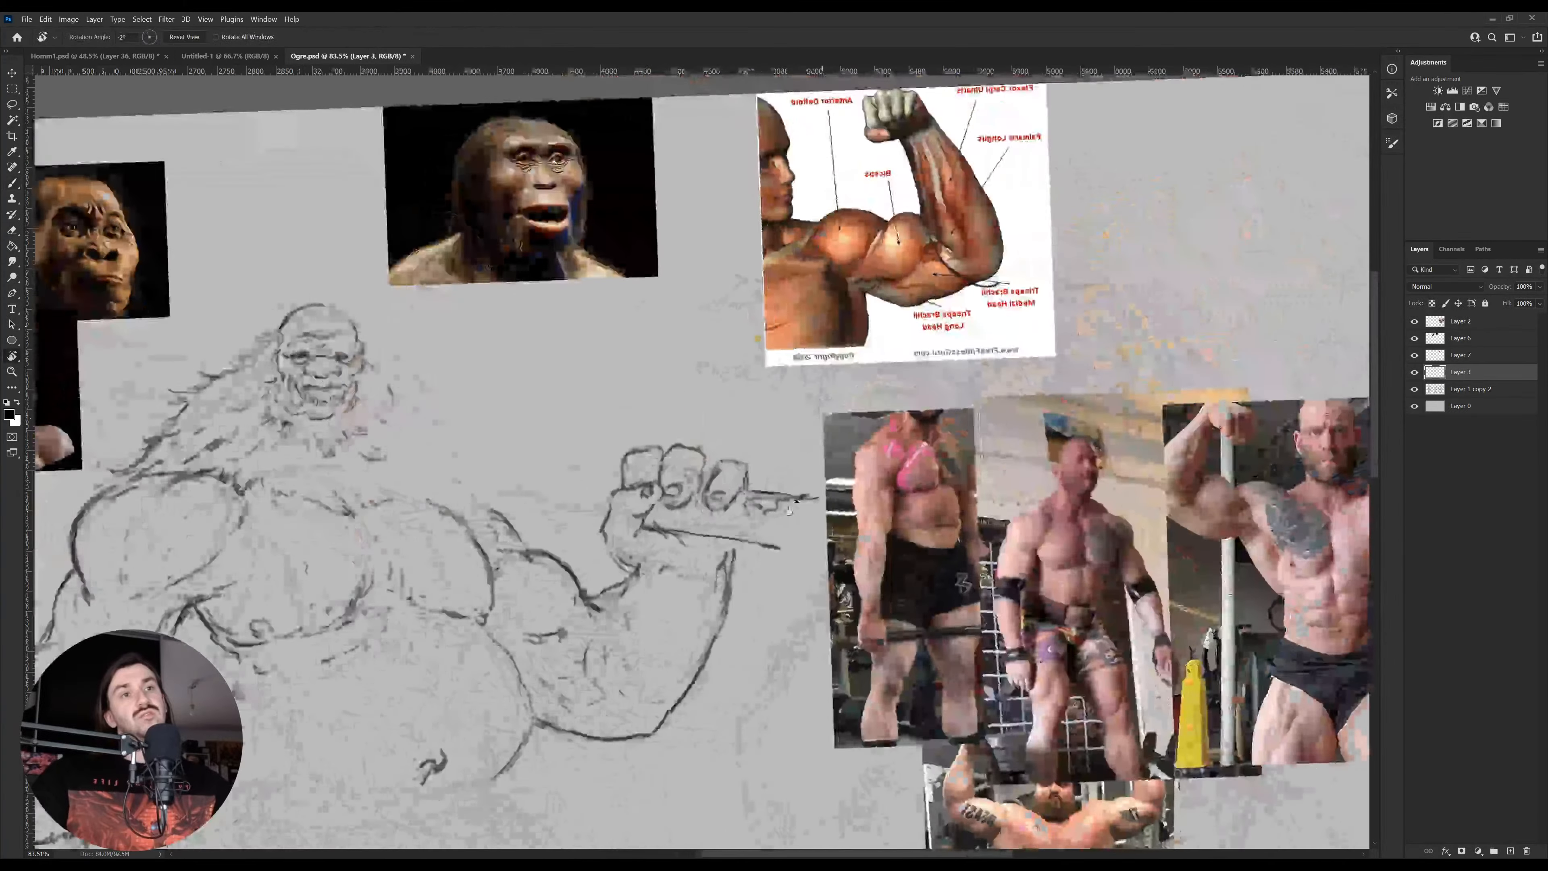
Close off the club handle with a jagged, splintered end and add short wood grain strokes
key(b)
mouse_move(748, 490)
mouse_down()
mouse_move(798, 481)
mouse_move(790, 513)
mouse_up()
mouse_move(796, 509)
mouse_down()
mouse_move(785, 521)
mouse_move(817, 548)
mouse_move(785, 551)
mouse_up()
mouse_move(776, 546)
mouse_down()
mouse_move(758, 541)
mouse_move(799, 561)
mouse_move(760, 543)
mouse_up()
mouse_move(755, 537)
mouse_down()
mouse_move(729, 530)
mouse_move(902, 544)
mouse_move(877, 427)
mouse_move(770, 556)
mouse_move(795, 542)
mouse_move(762, 541)
mouse_up()
Flip the canvas horizontally to check the whole ogre drawing mirrored
key(r)
key(r)
key(ctrl+space)
key(r)
drag(919, 431, 919, 476)
key(ctrl+shift+h)
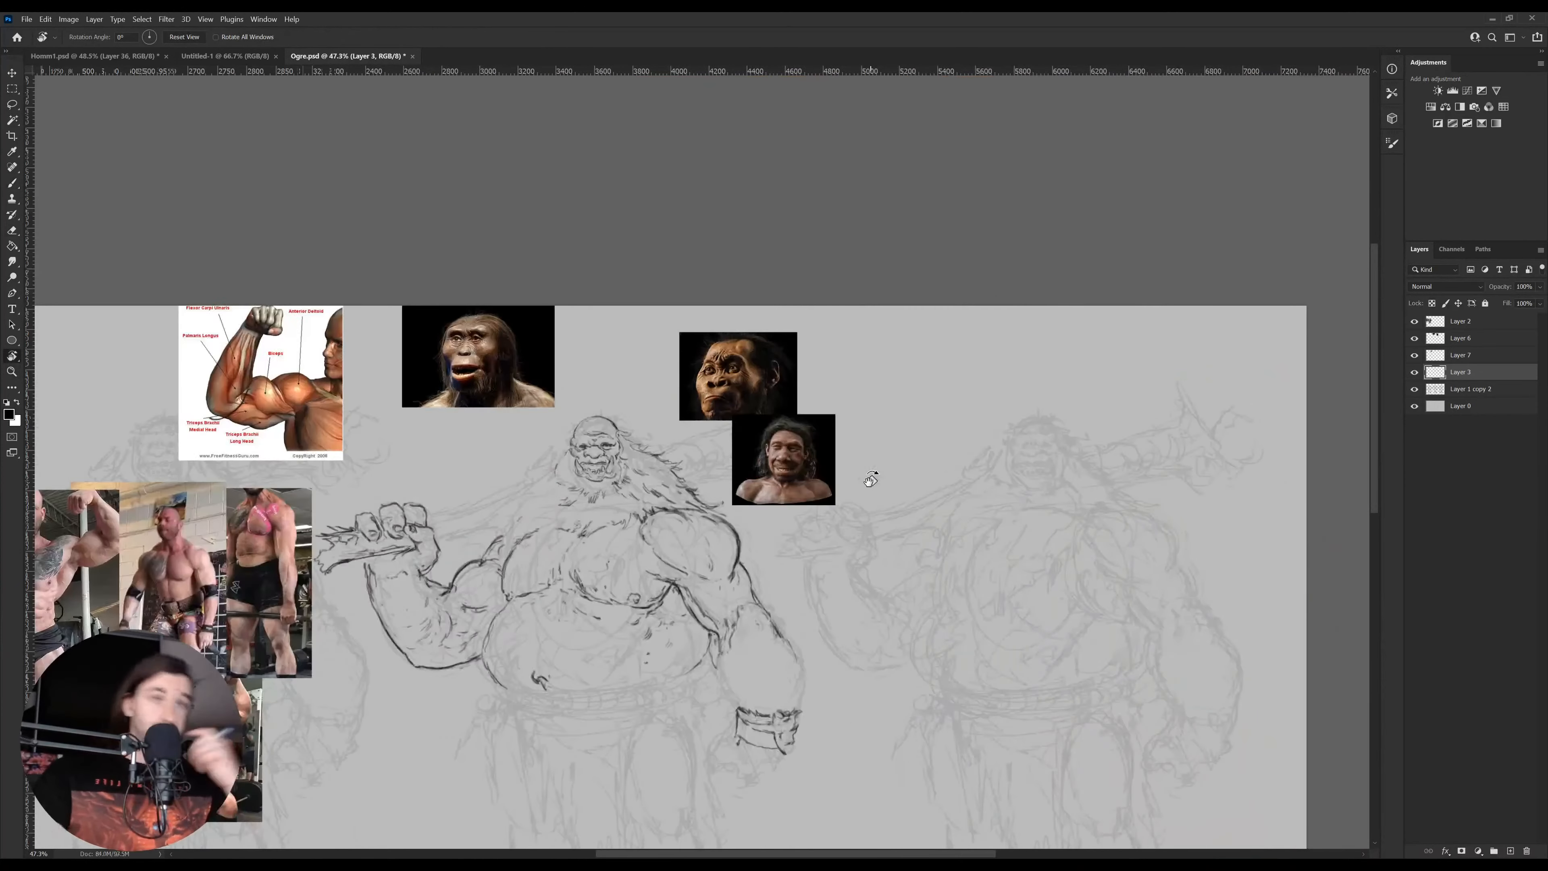
Select and hide Layer 6, which holds the hominid reference photos
key(v)
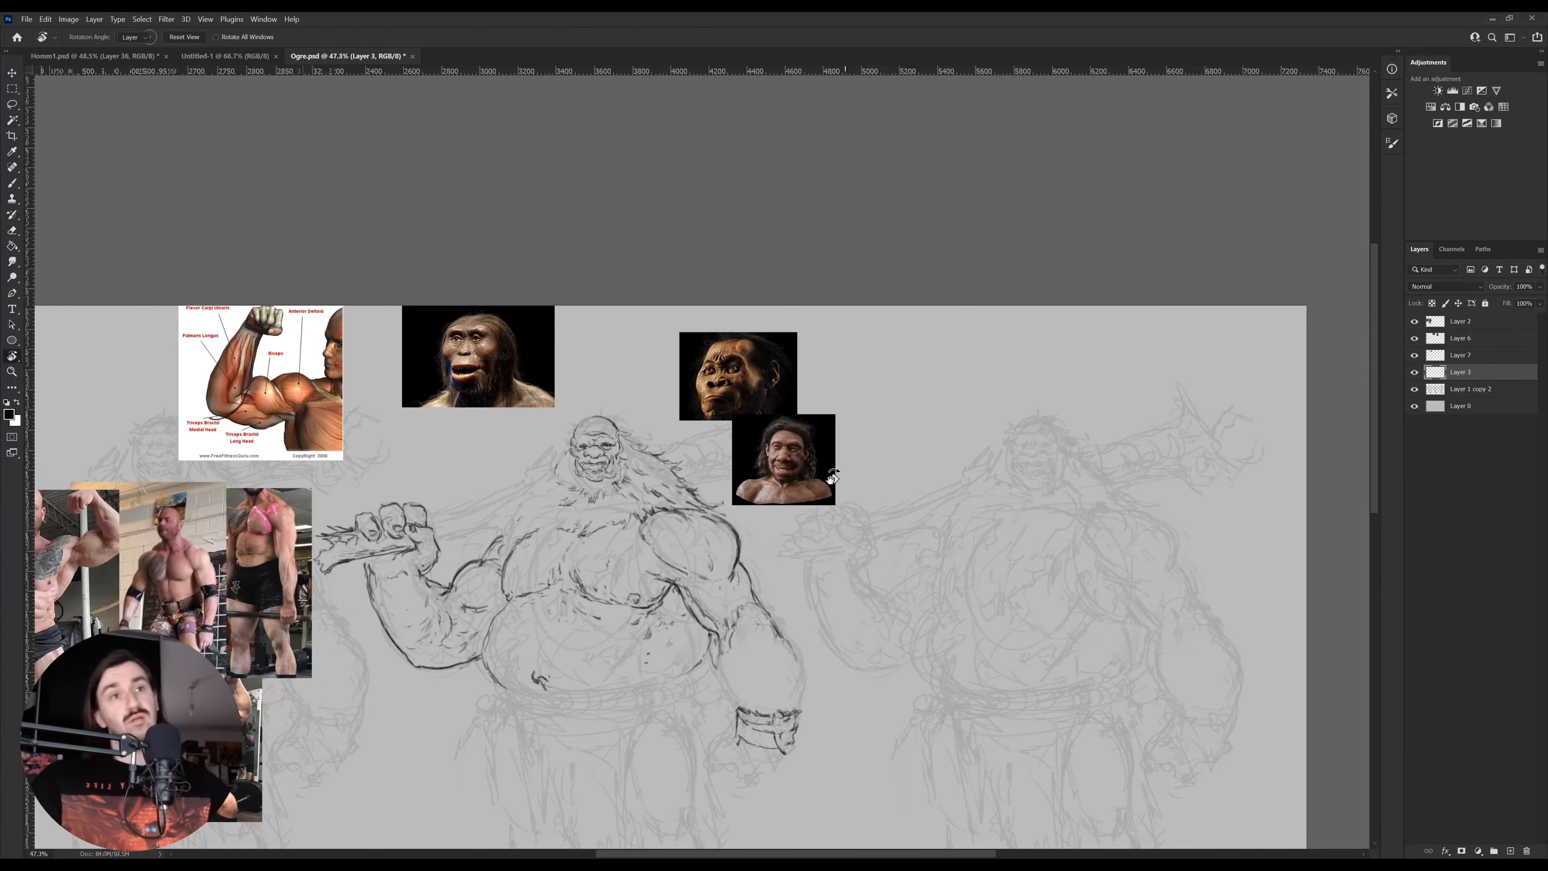
ctrl+click(809, 469)
click(1414, 338)
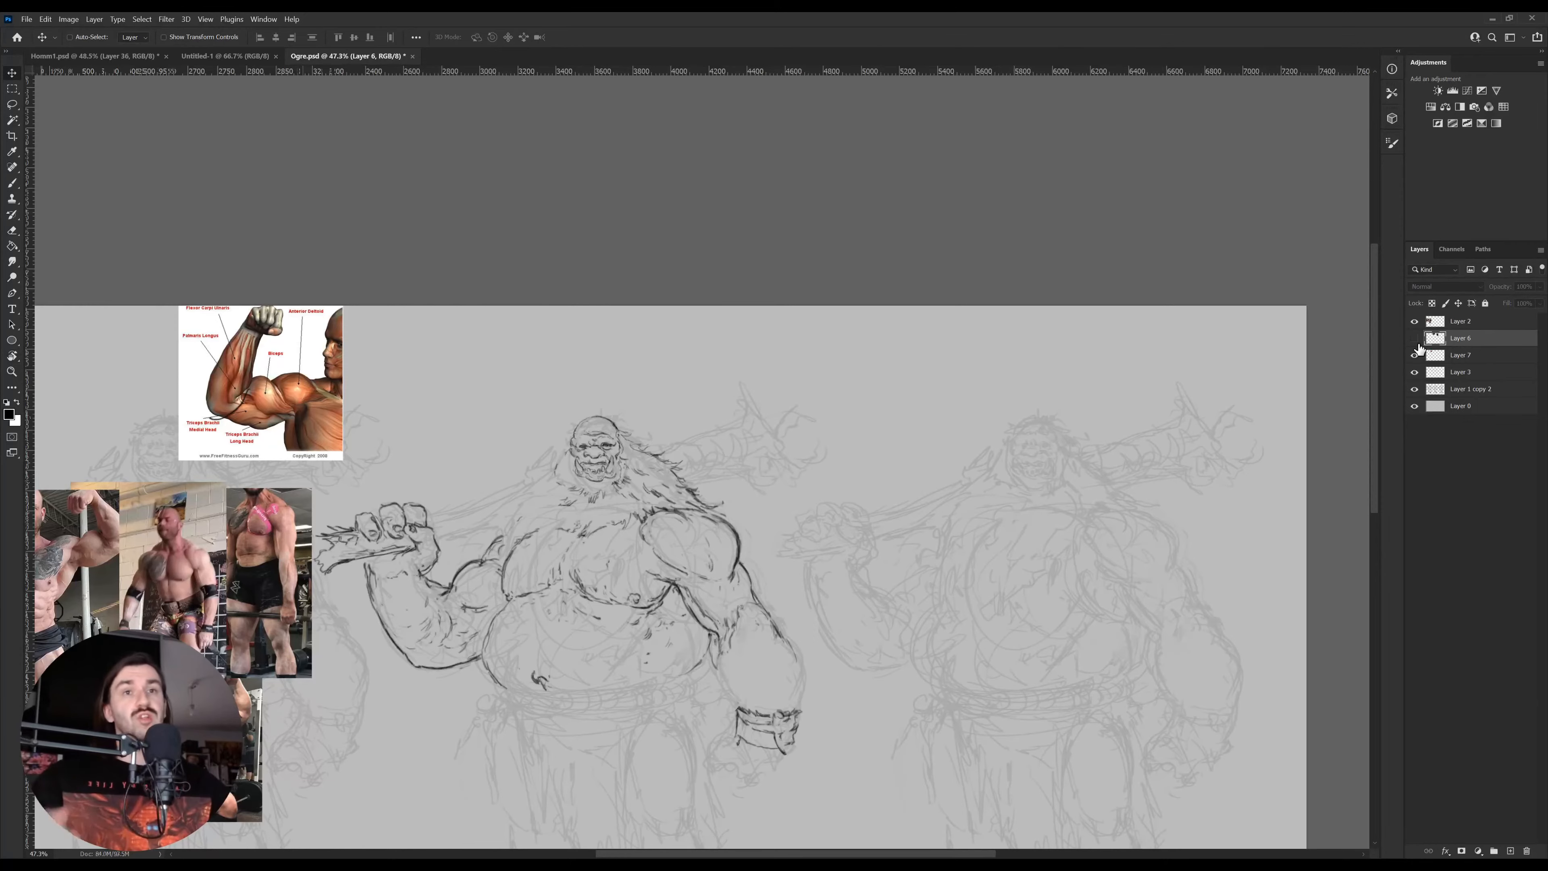
drag(415, 713, 554, 653)
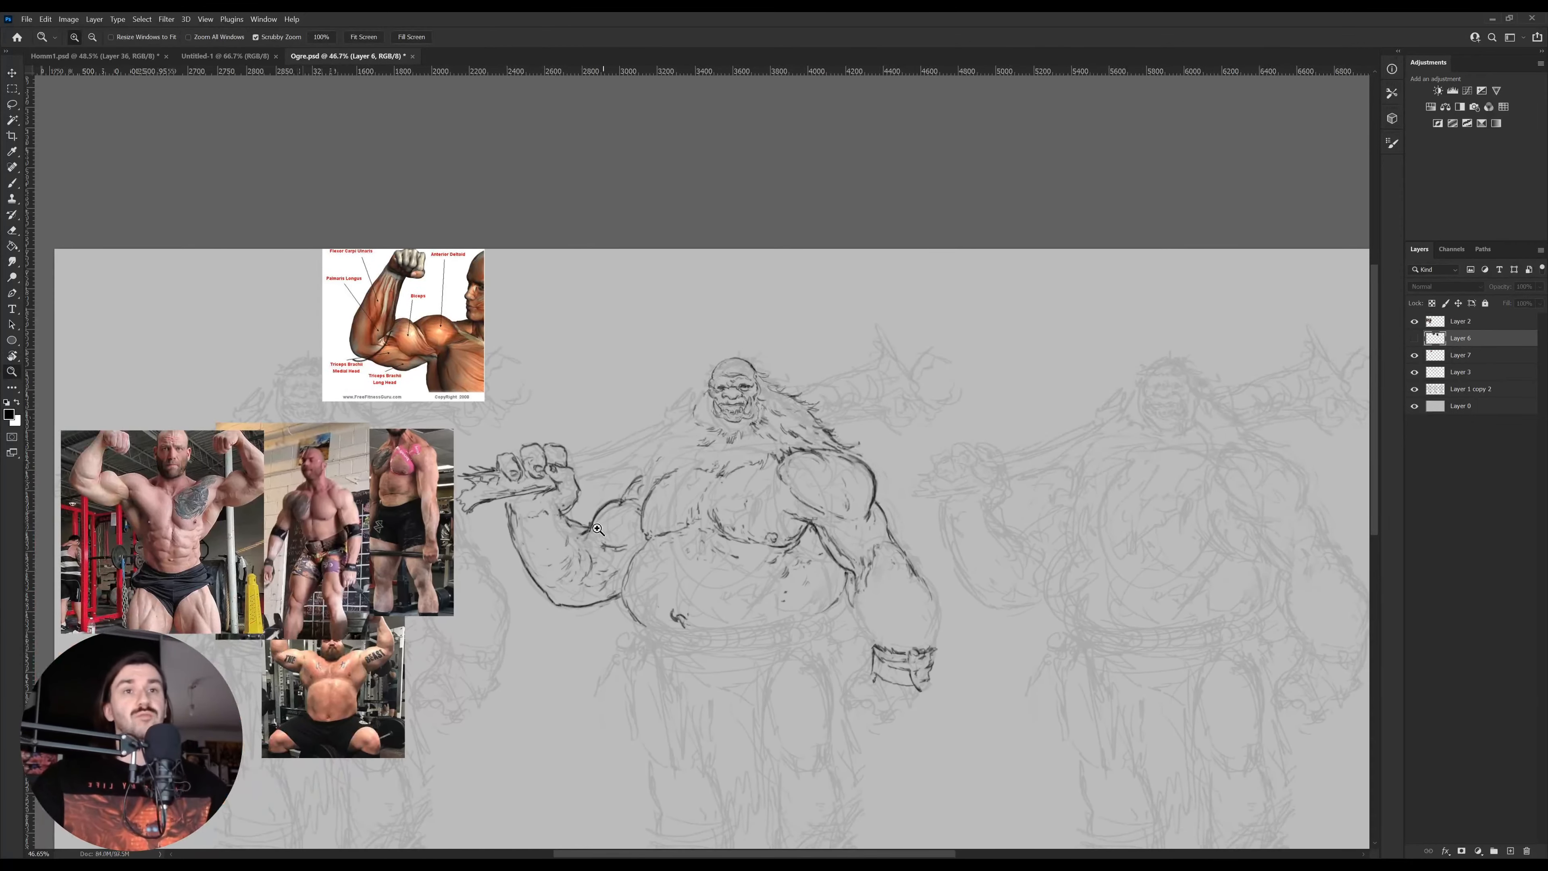
On Layer 3, select the raised forearm, fist and club handle and warp them so the outer side sits slightly further in
scroll(558, 525, up, 3)
click(610, 535)
key(b)
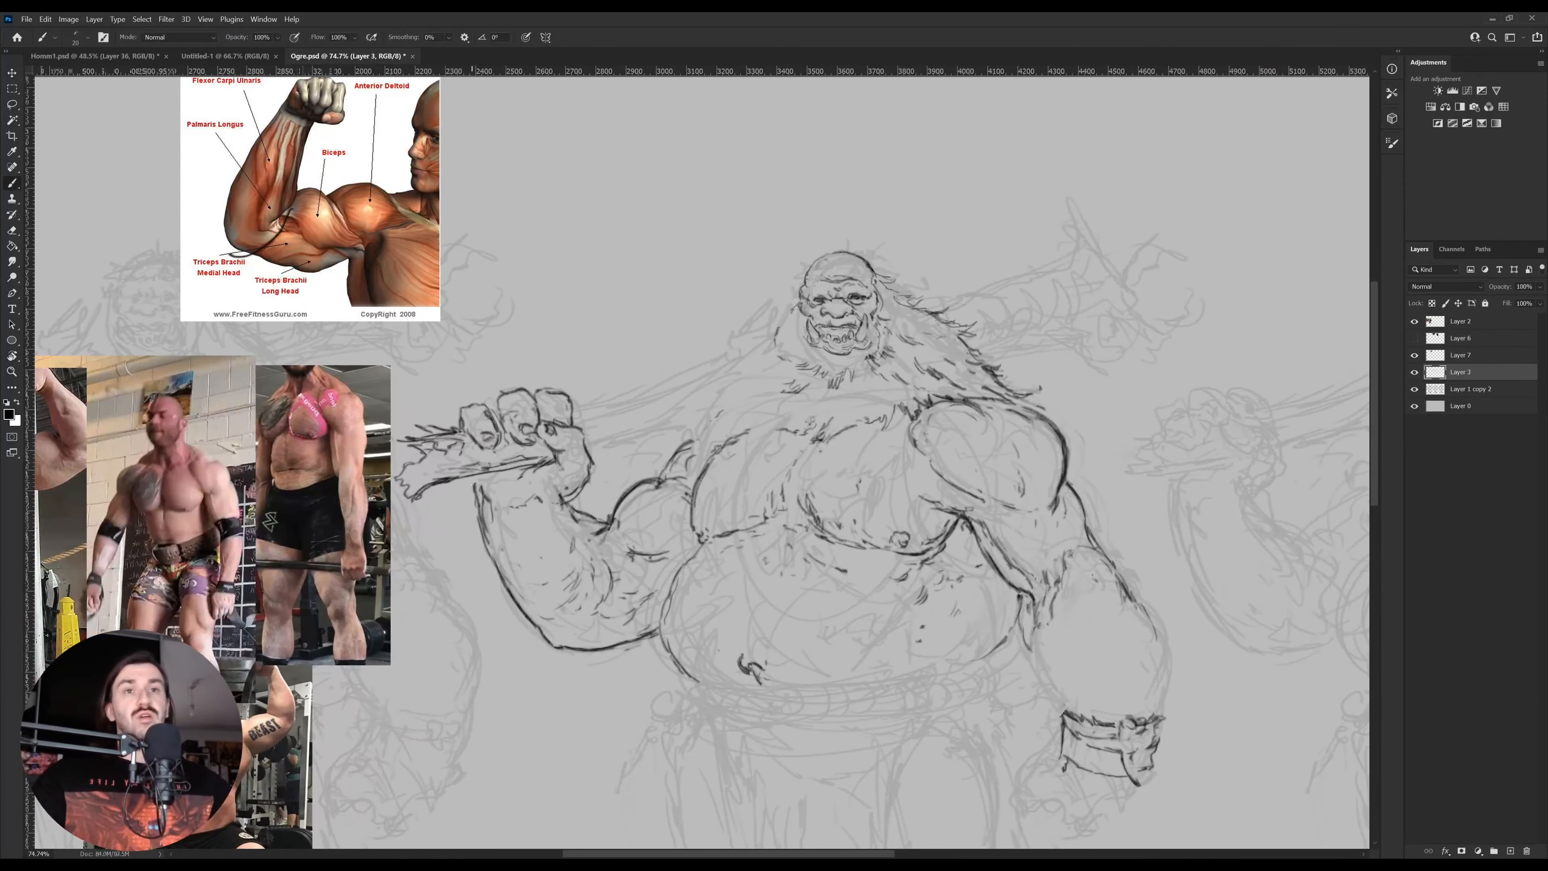
key(l)
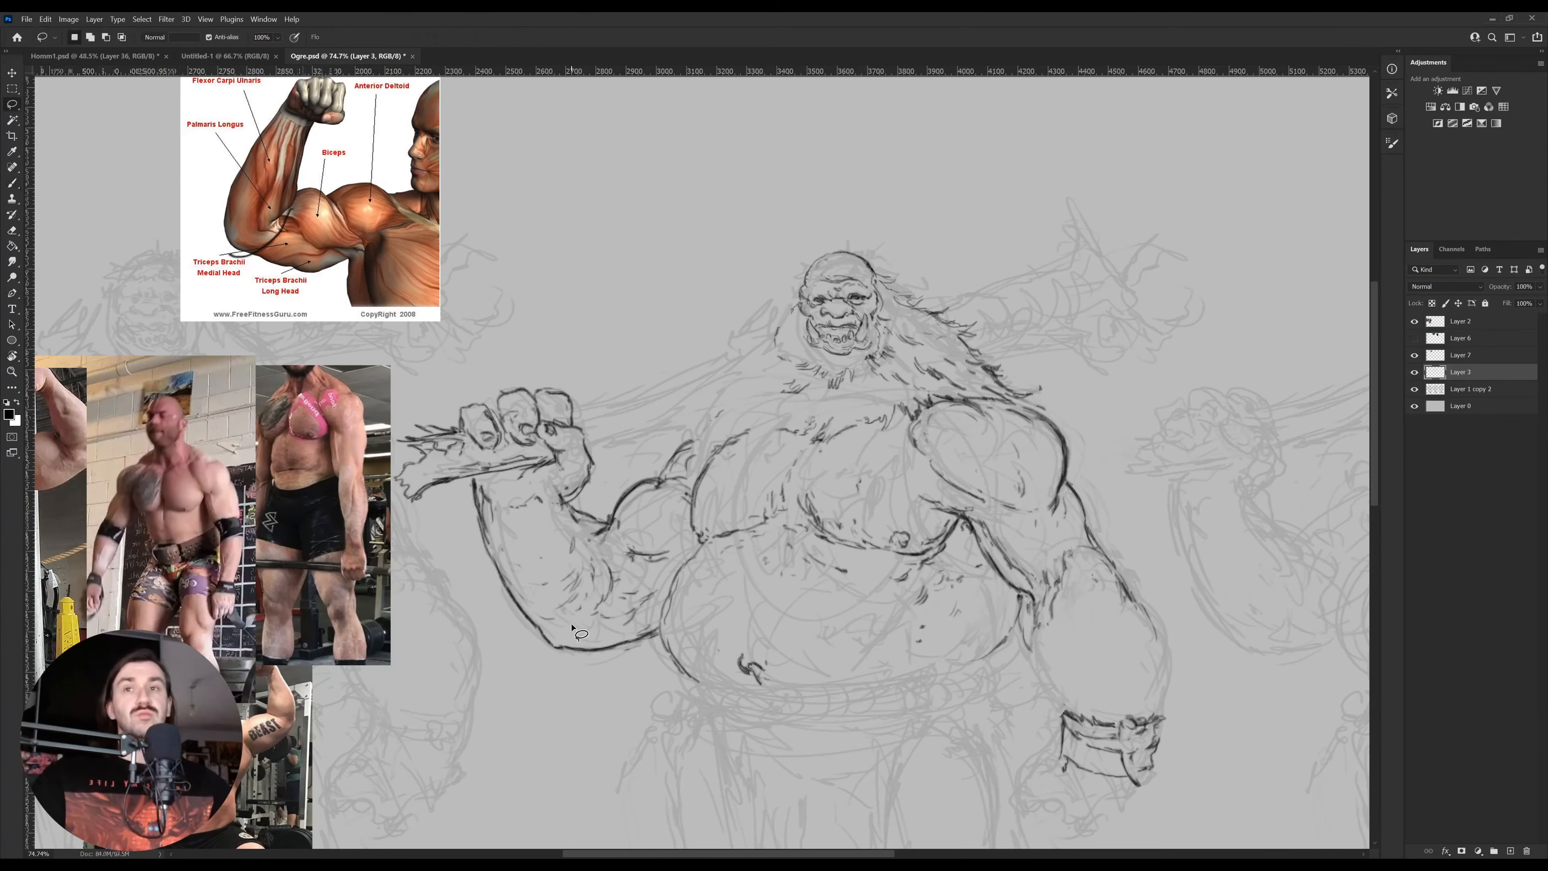
mouse_move(570, 625)
mouse_down()
mouse_move(373, 550)
mouse_move(628, 381)
mouse_move(615, 512)
mouse_move(572, 625)
mouse_up()
key(ctrl+t)
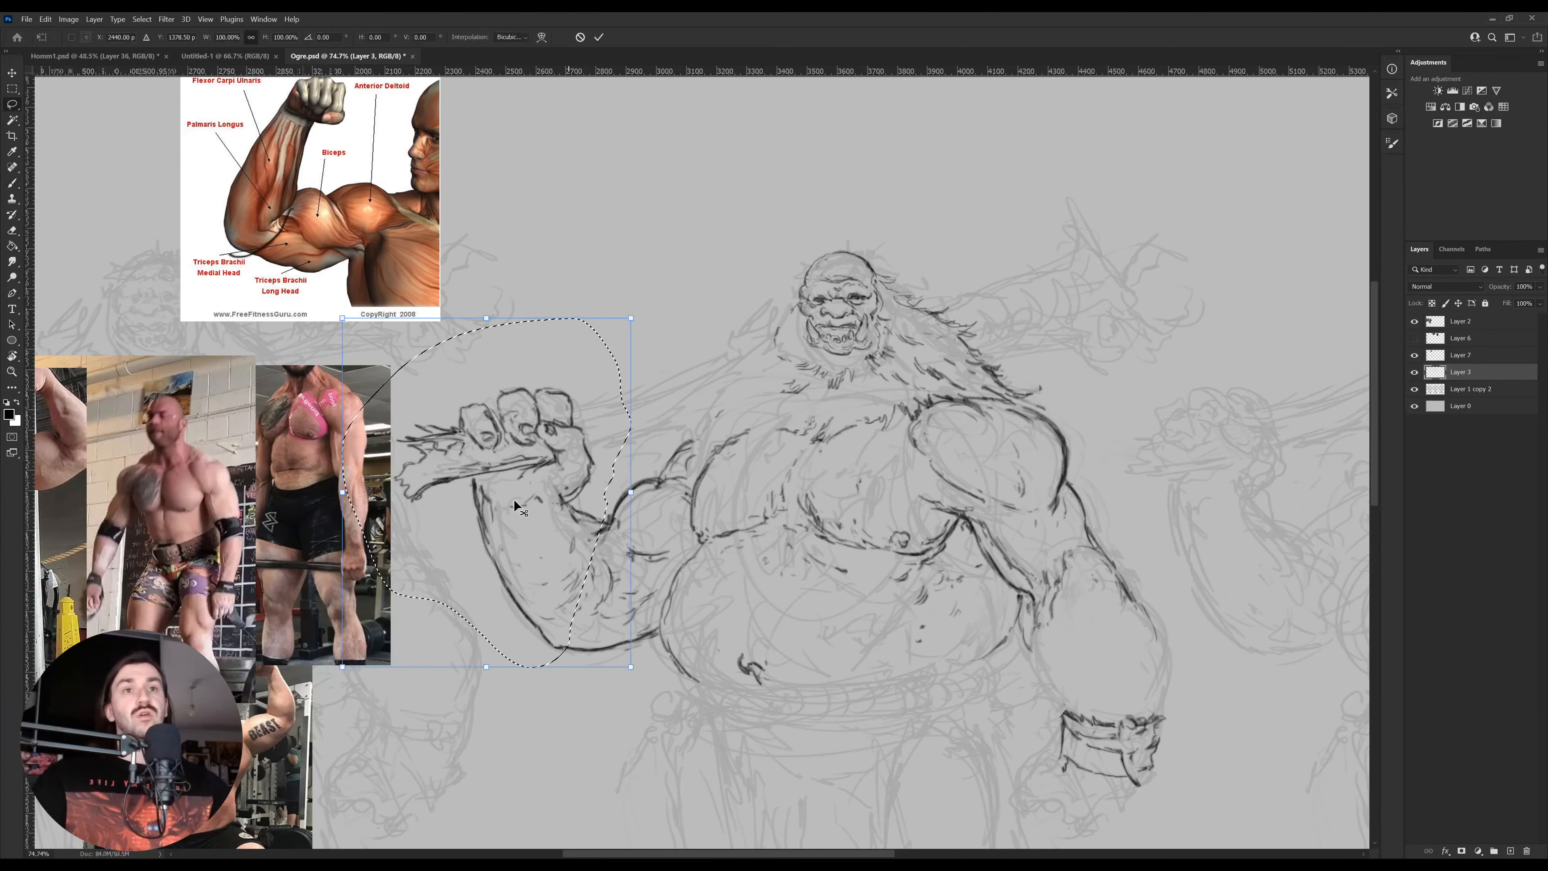
click(542, 583)
drag(379, 484, 407, 419)
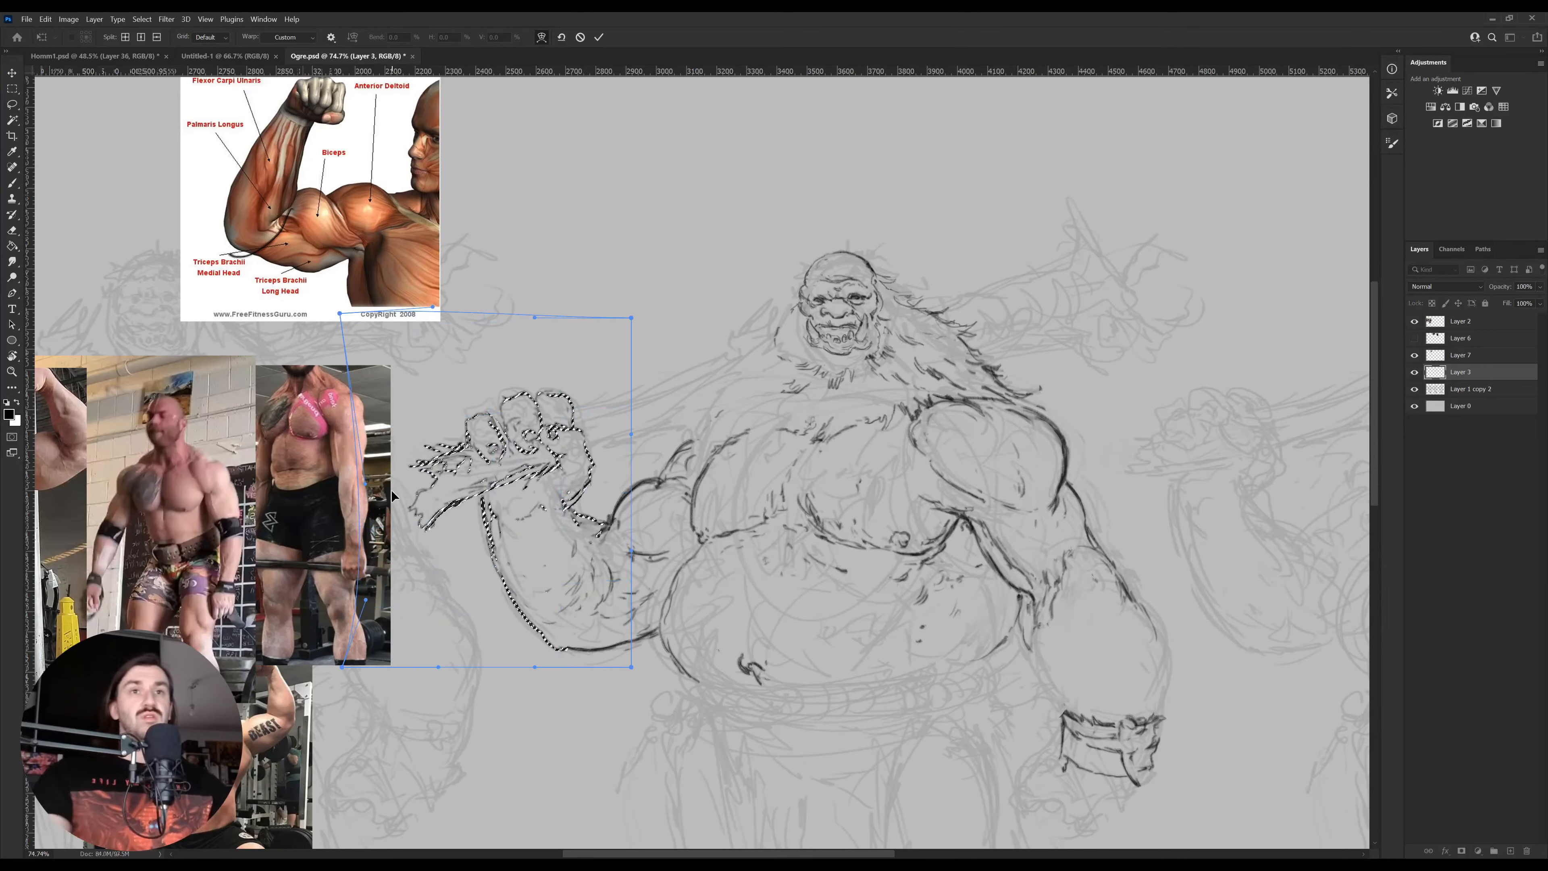
key(Return)
key(ctrl+d)
key(l)
key(b)
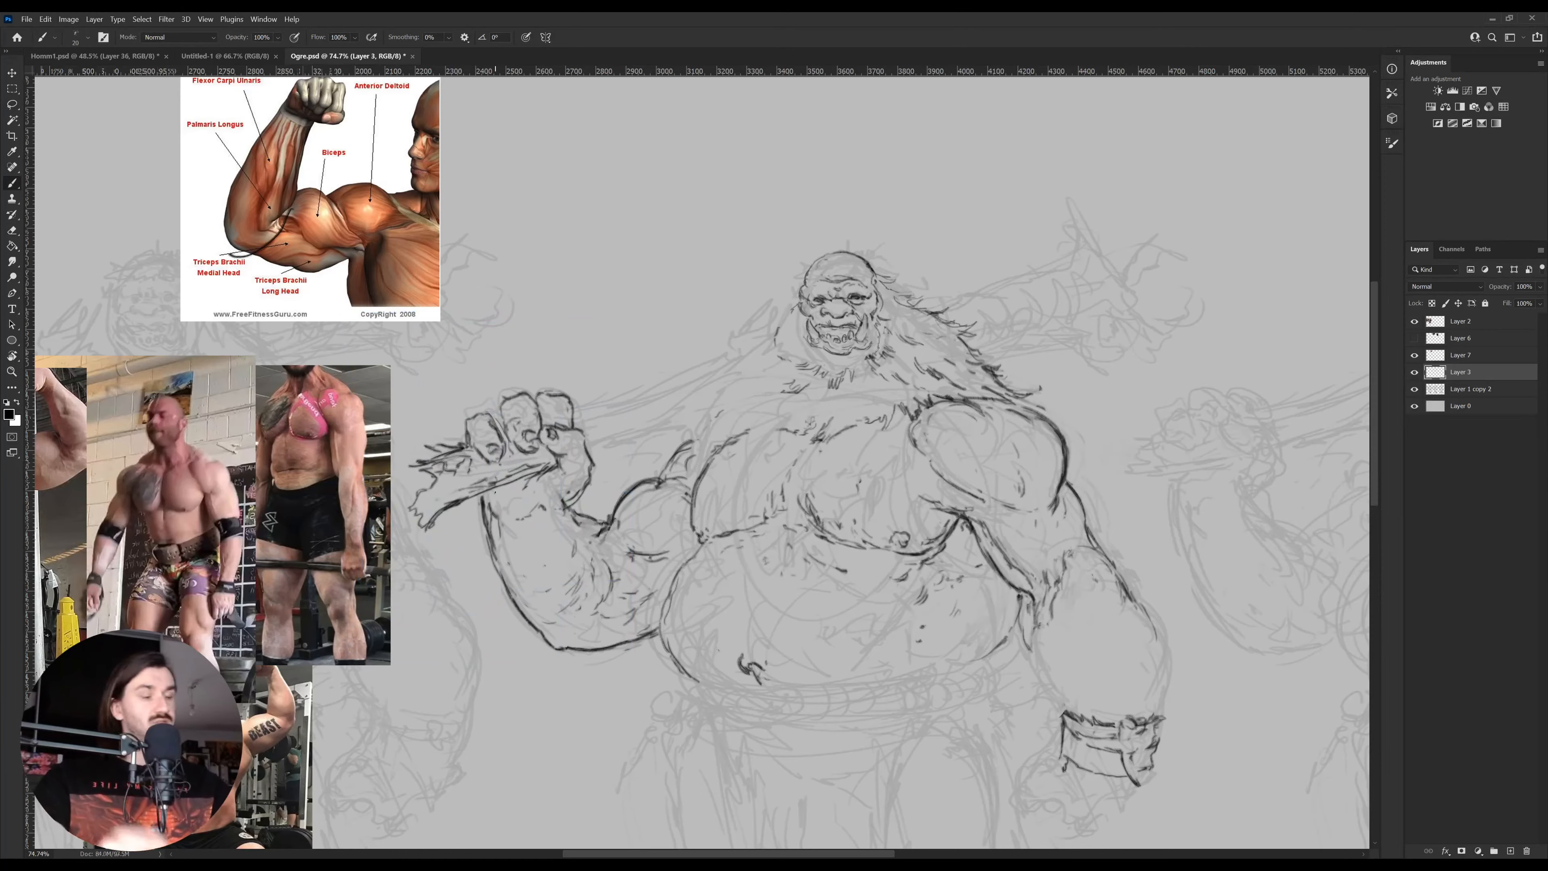
Flip the canvas horizontally to work on the ogre mirrored, with the raised arm and photo references in view
drag(497, 494, 511, 509)
key(ctrl+z)
key(ctrl+shift+h)
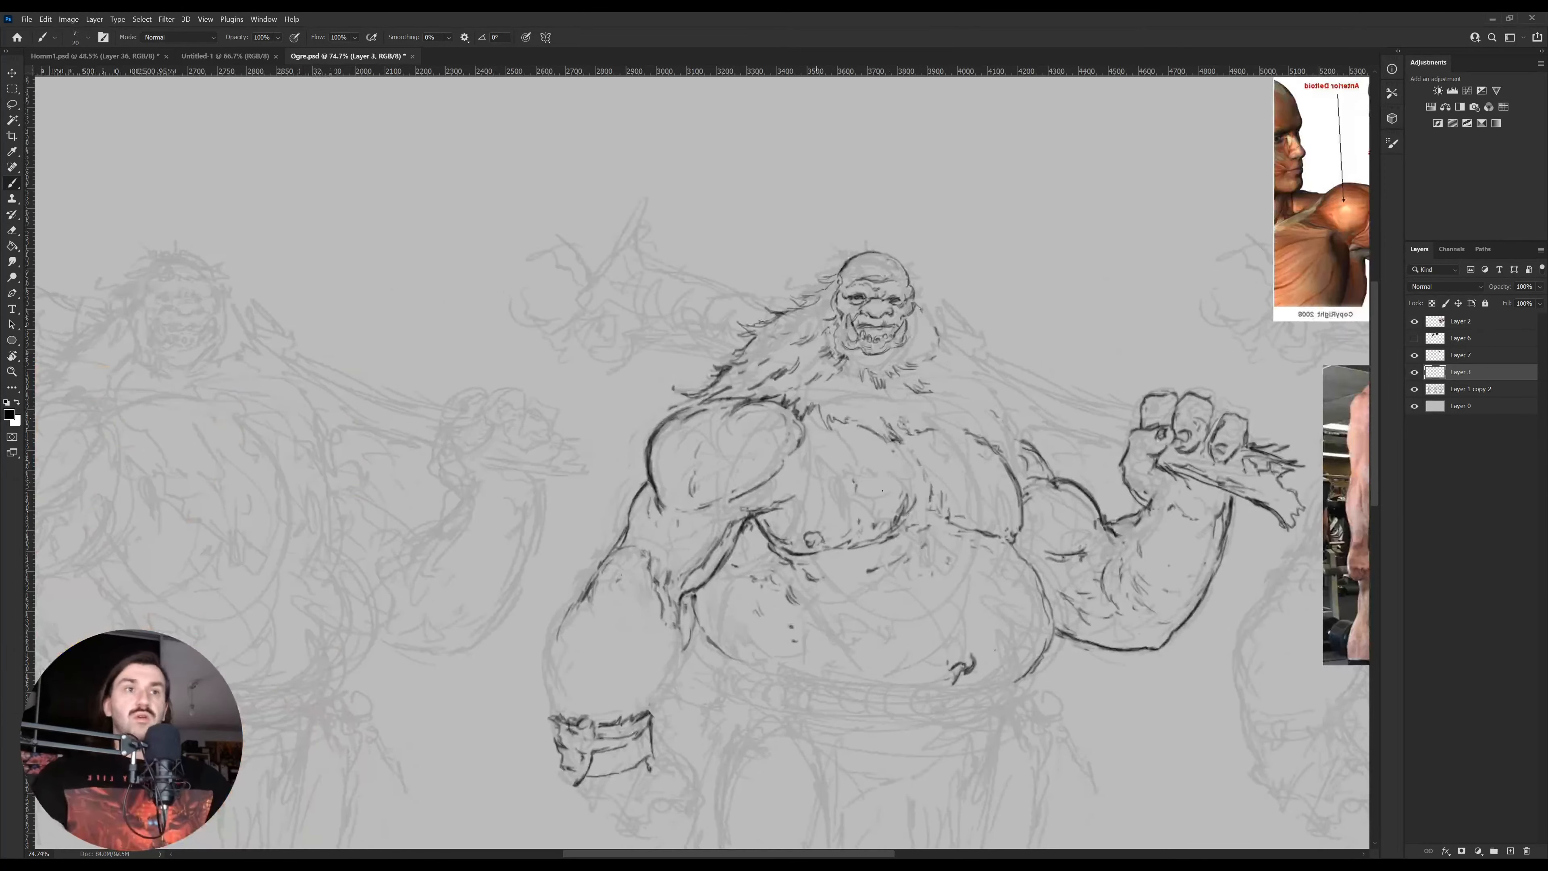
drag(1075, 514, 799, 479)
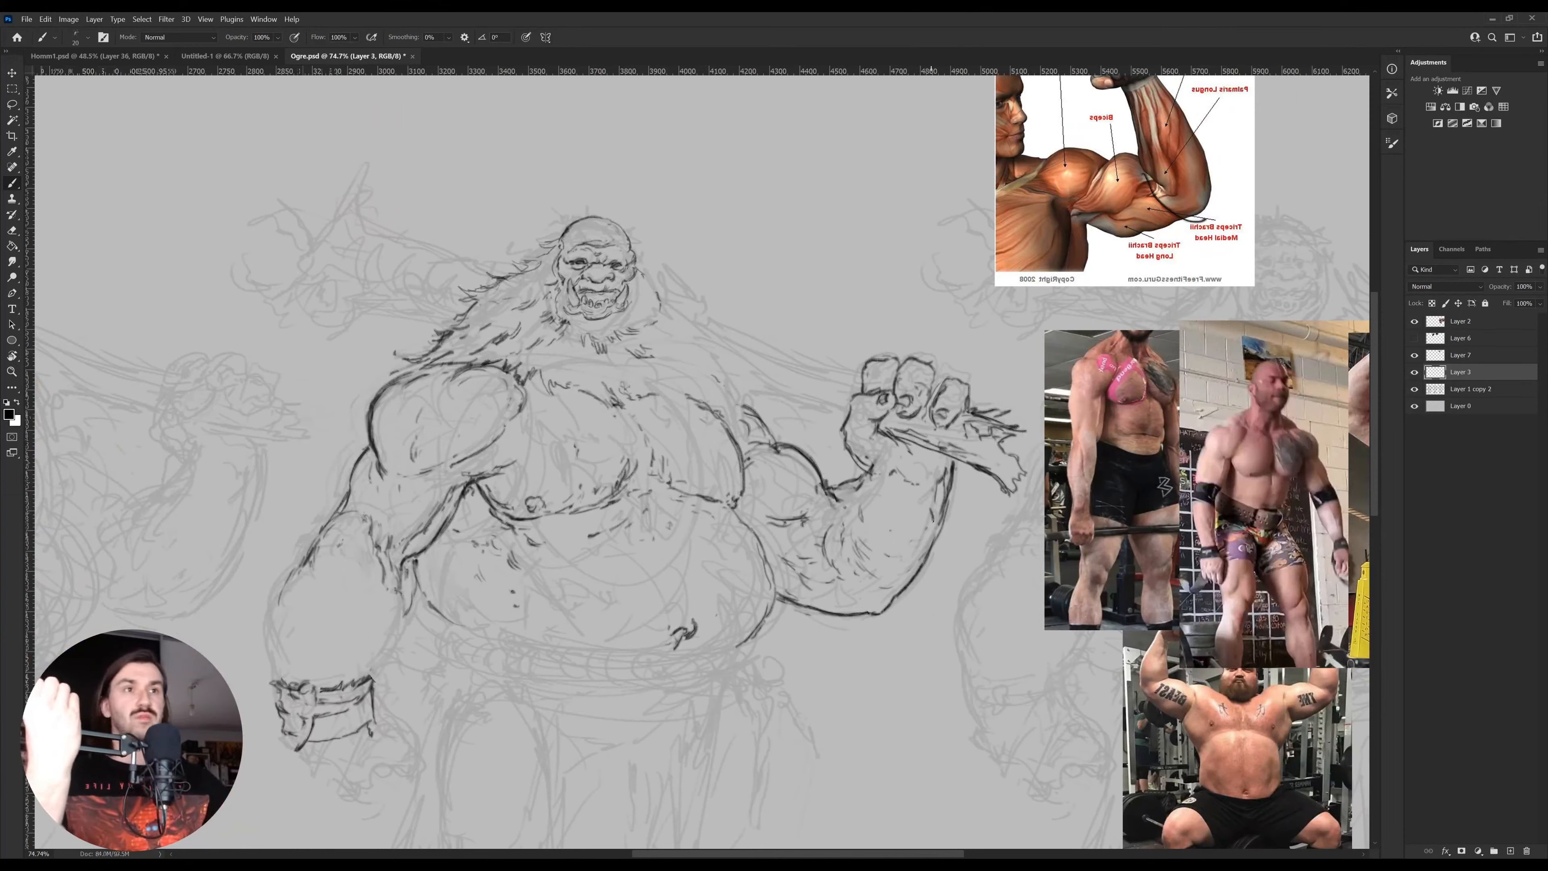
Refine the raised arm's wrist lines under the club handle, the finger shading and the outer forearm contour
mouse_move(962, 467)
mouse_down()
mouse_move(949, 506)
mouse_move(952, 483)
mouse_up()
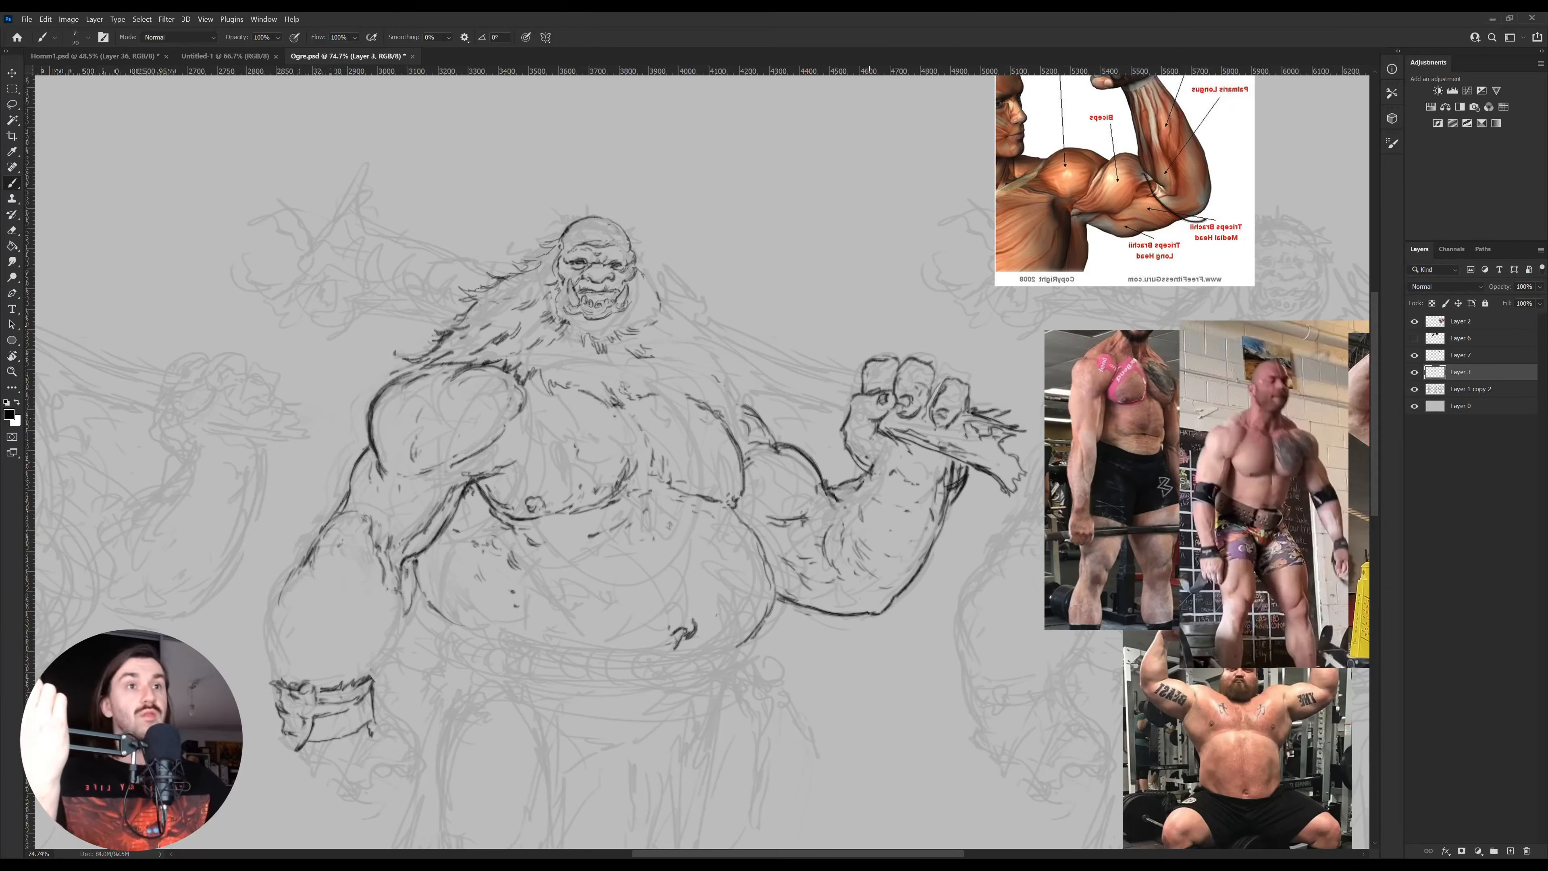
mouse_move(864, 481)
mouse_down()
mouse_move(901, 483)
mouse_move(863, 476)
mouse_move(861, 445)
mouse_up()
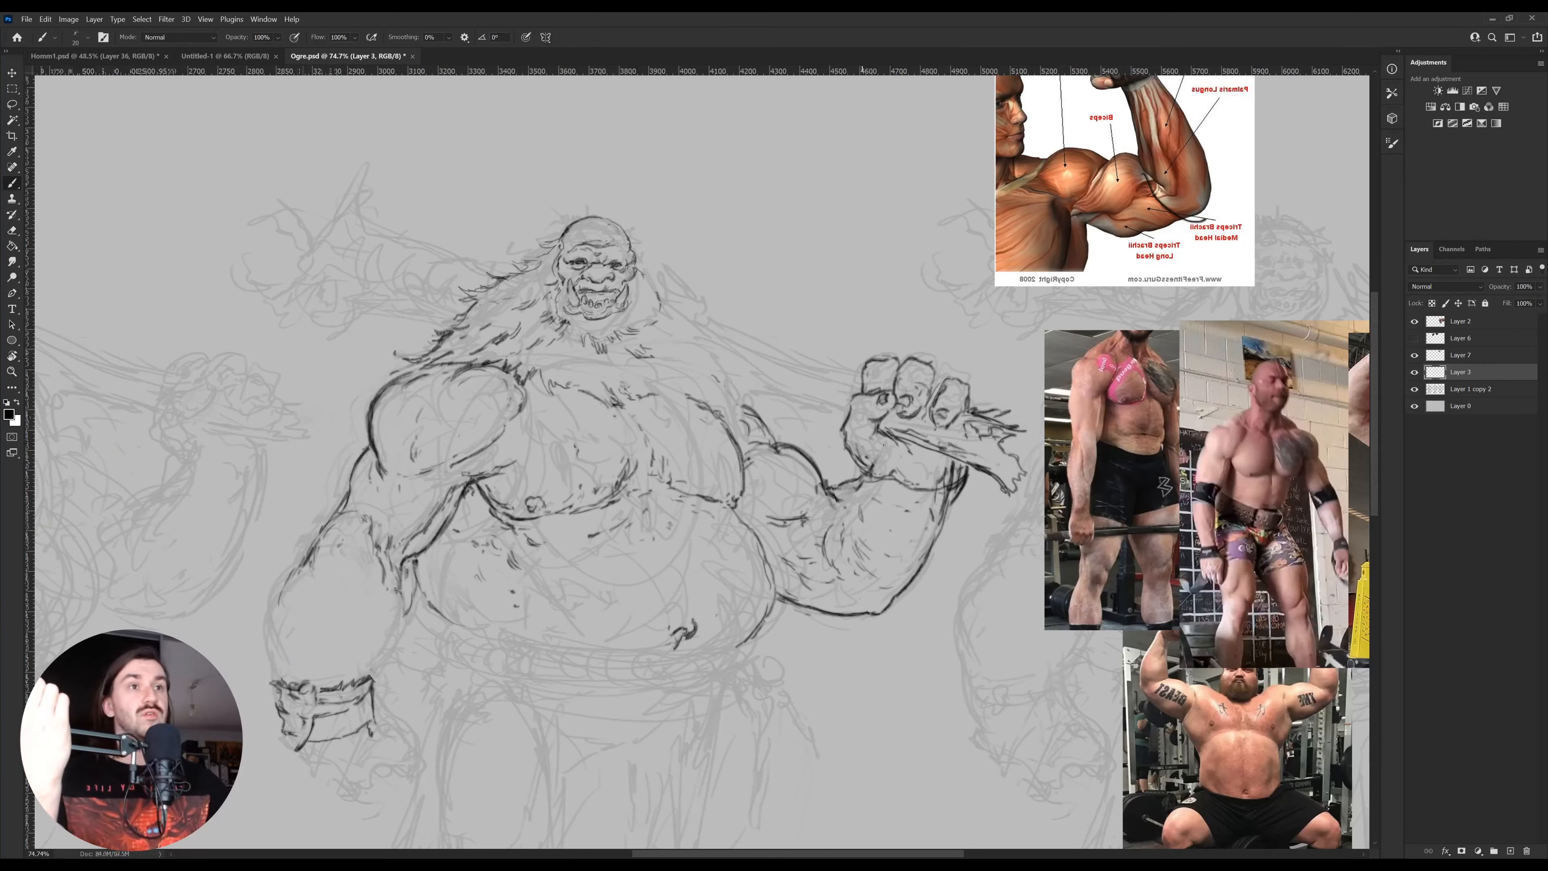
drag(968, 386, 977, 413)
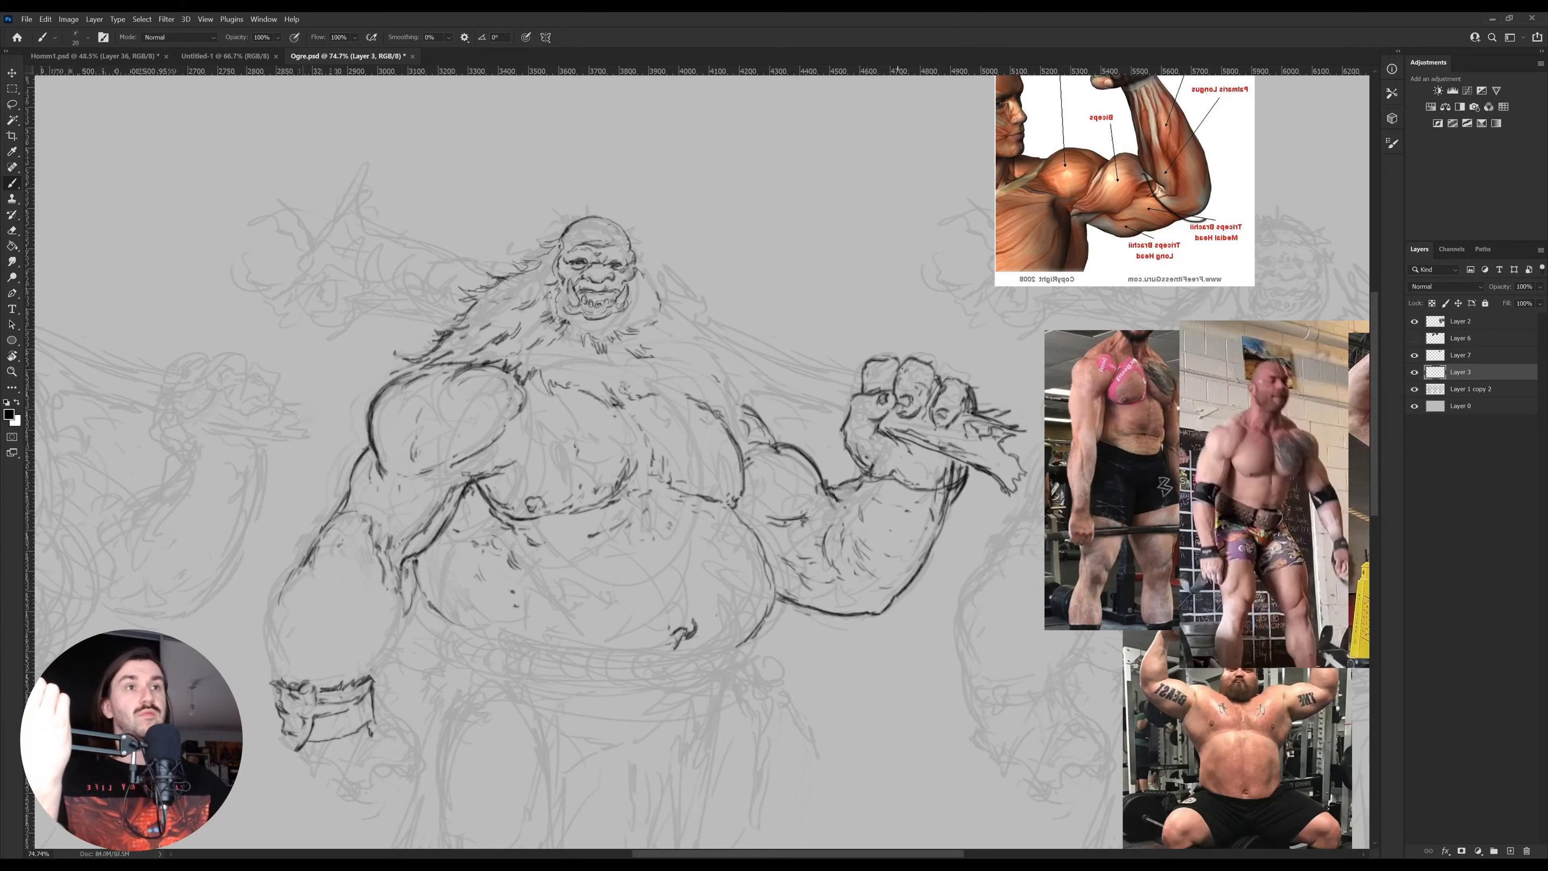
drag(901, 363, 934, 369)
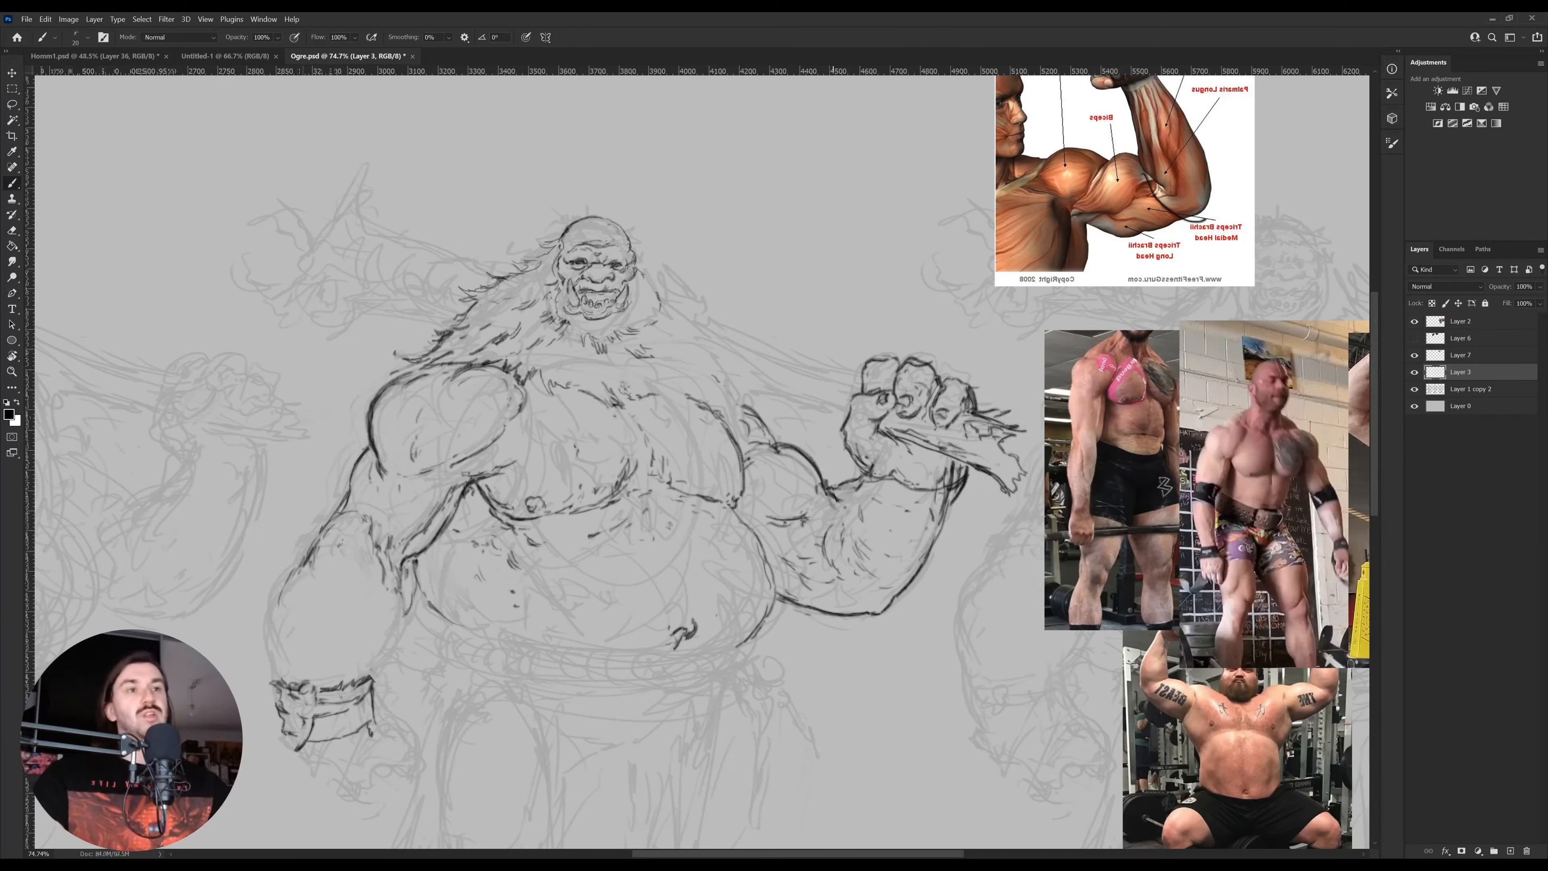
key(e)
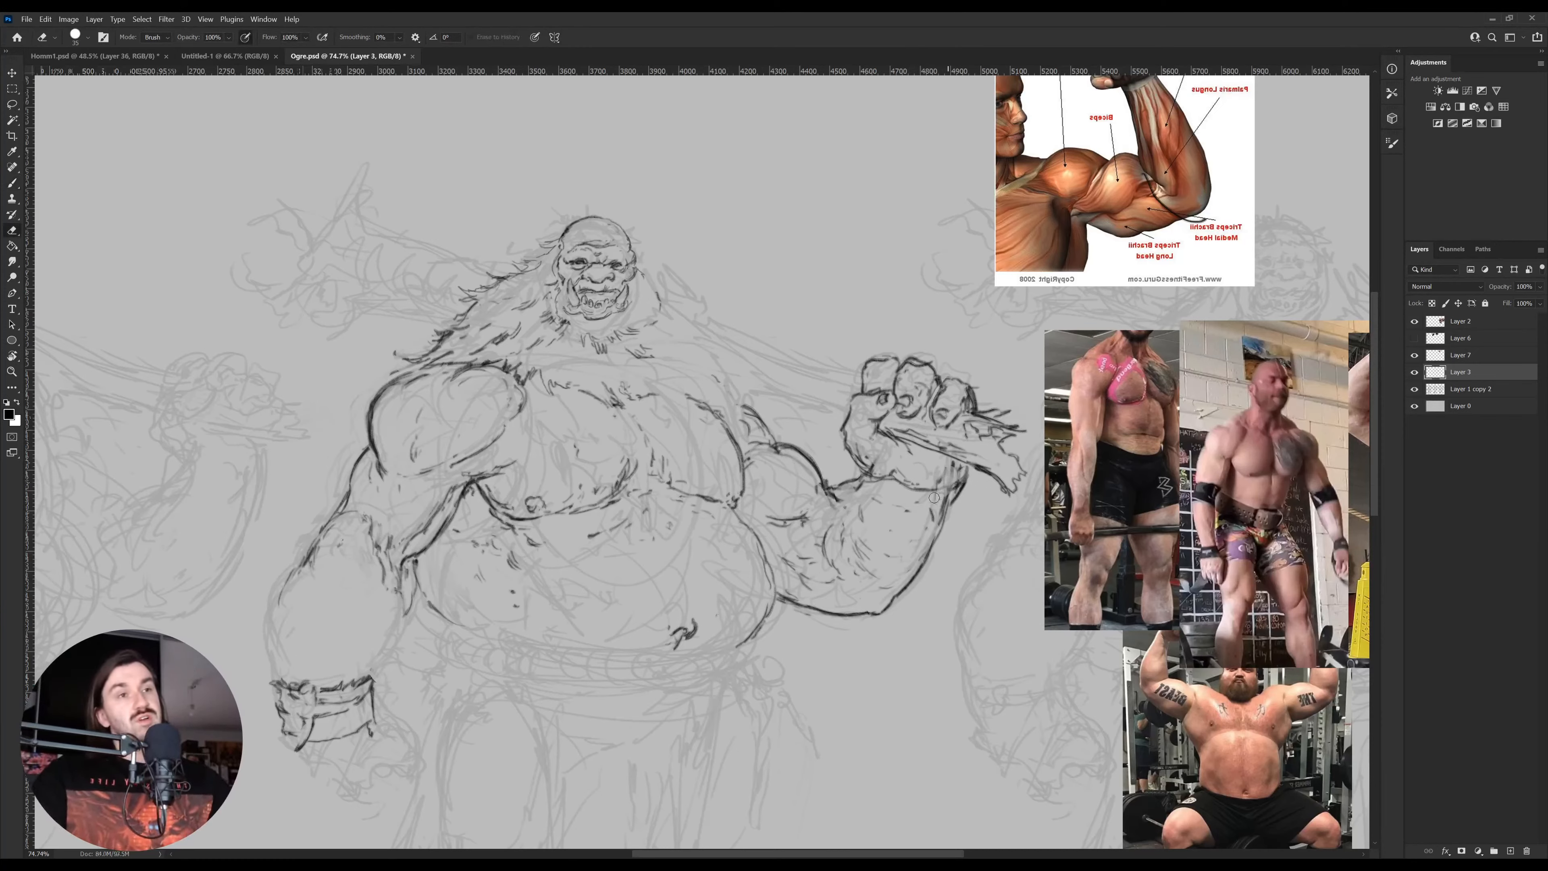
key(b)
drag(939, 532, 898, 593)
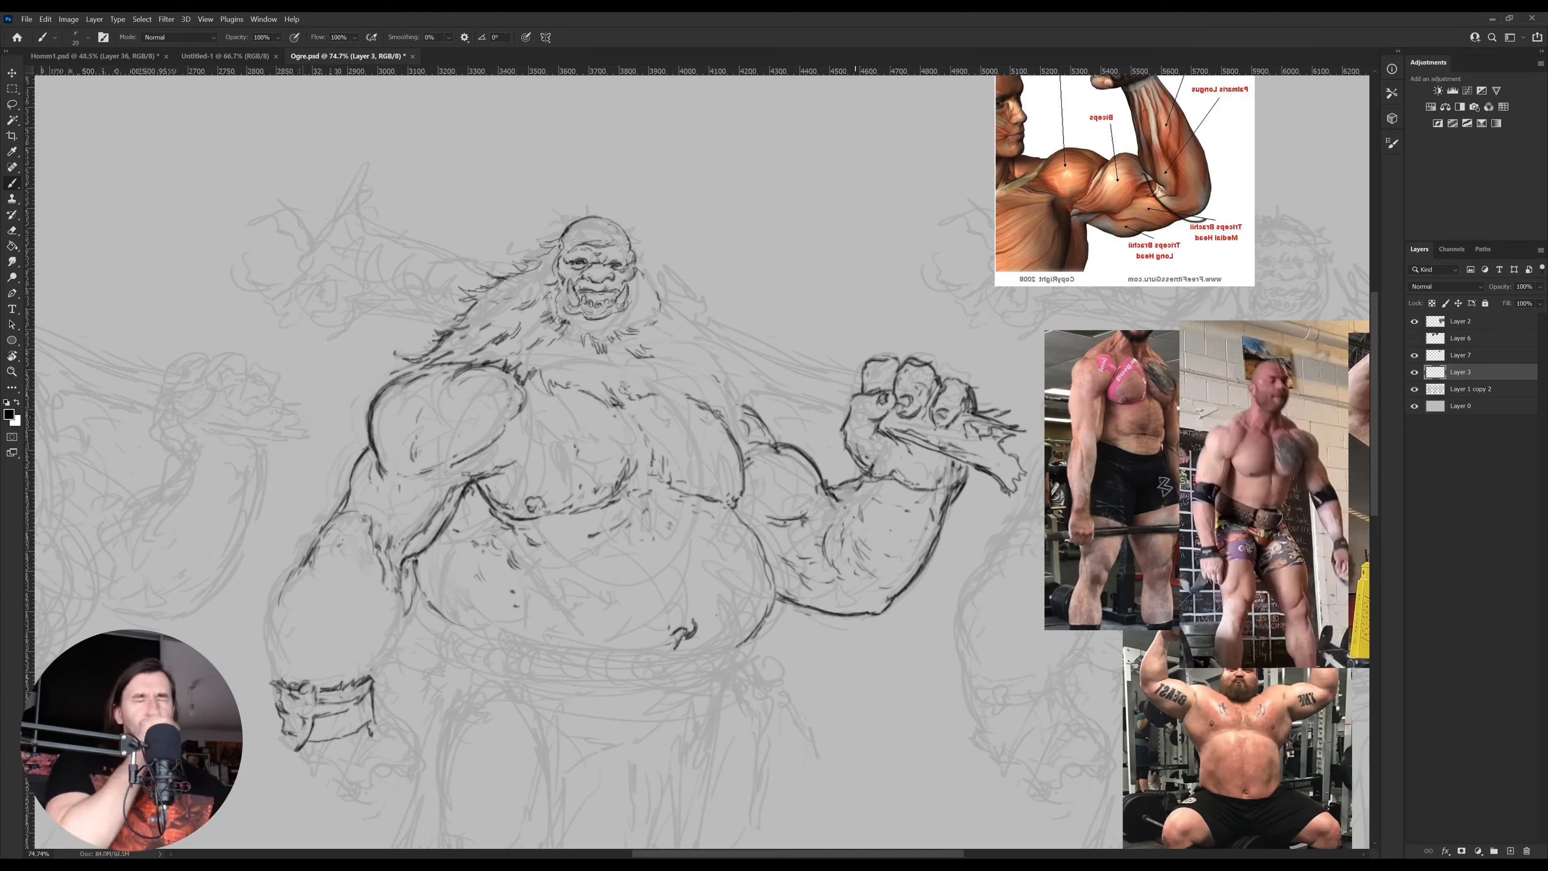
Outline both sides of the lowered forearm down to the wristband and add muscle lines inside it
drag(404, 592, 497, 512)
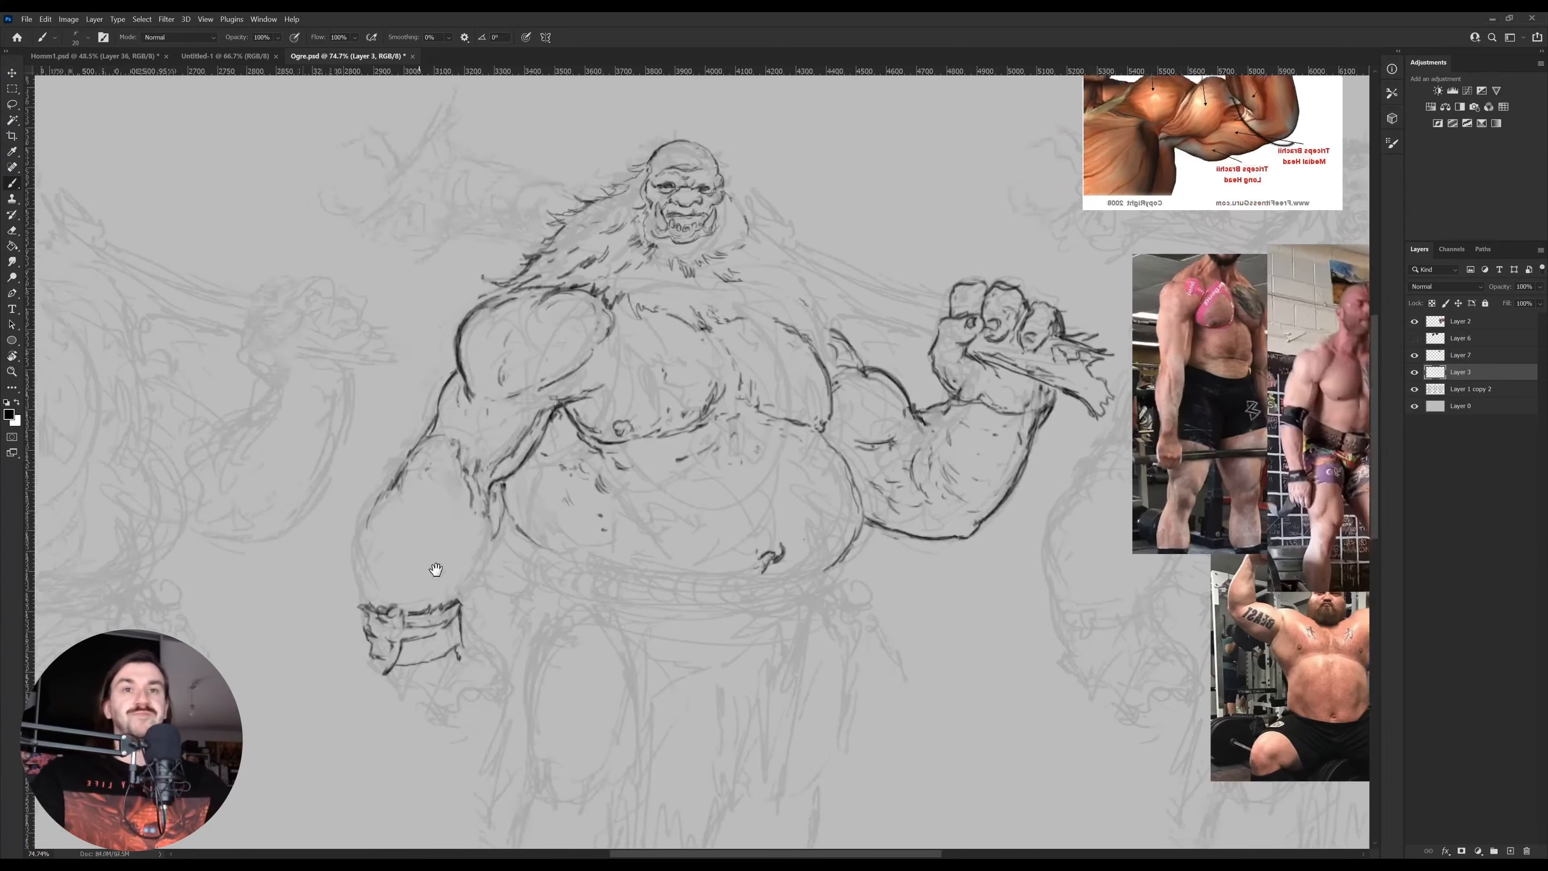
mouse_move(365, 584)
mouse_down()
mouse_move(370, 512)
mouse_move(393, 491)
mouse_move(420, 516)
mouse_move(233, 516)
mouse_move(340, 544)
mouse_up()
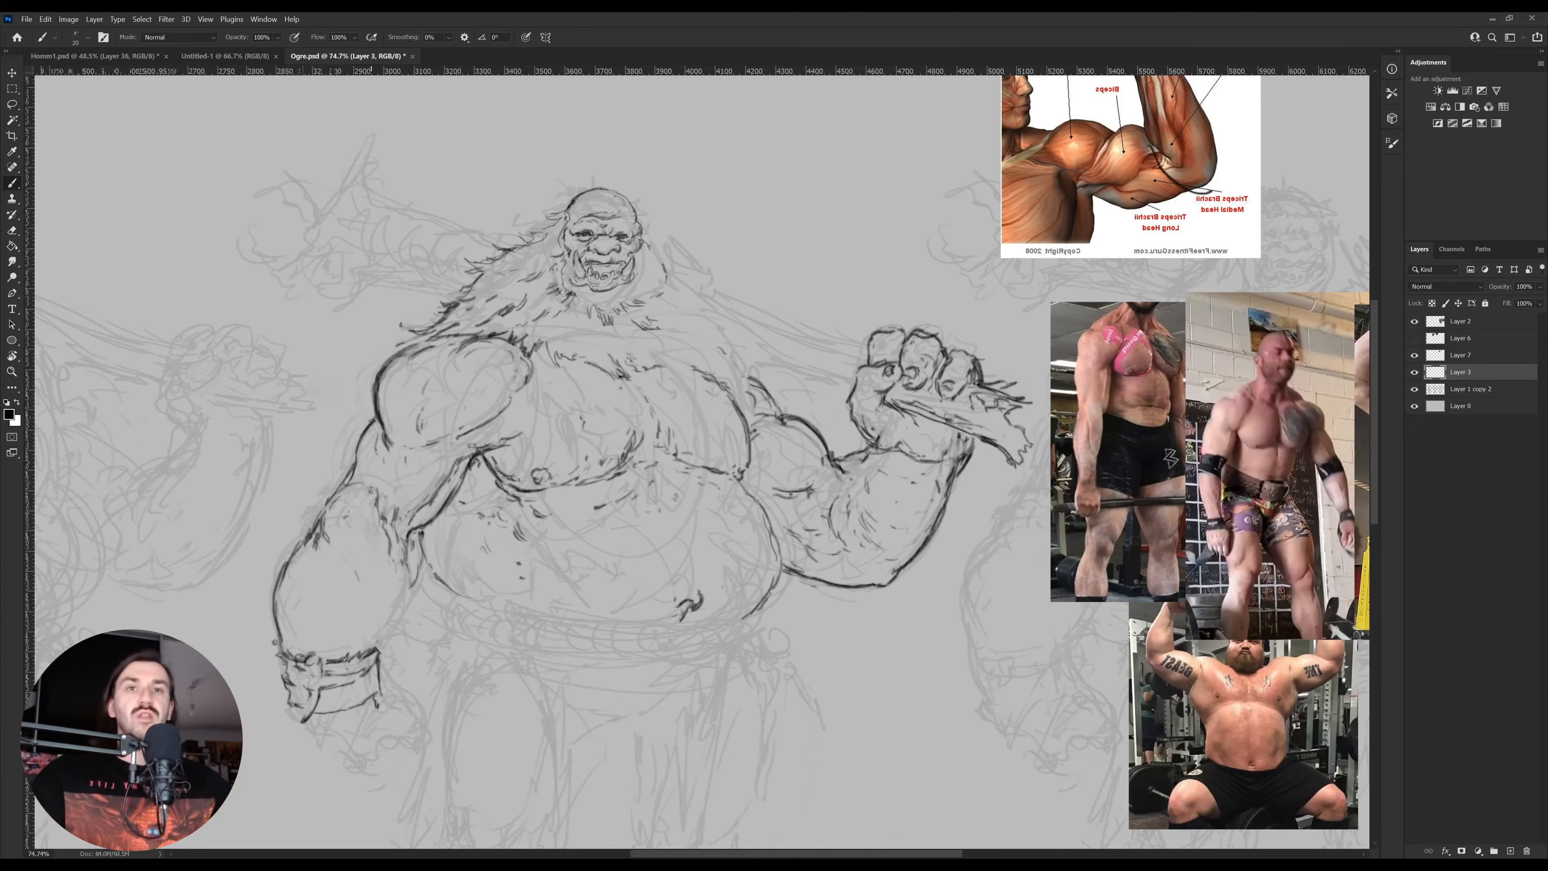
mouse_move(319, 536)
mouse_down()
mouse_move(307, 575)
mouse_move(338, 566)
mouse_up()
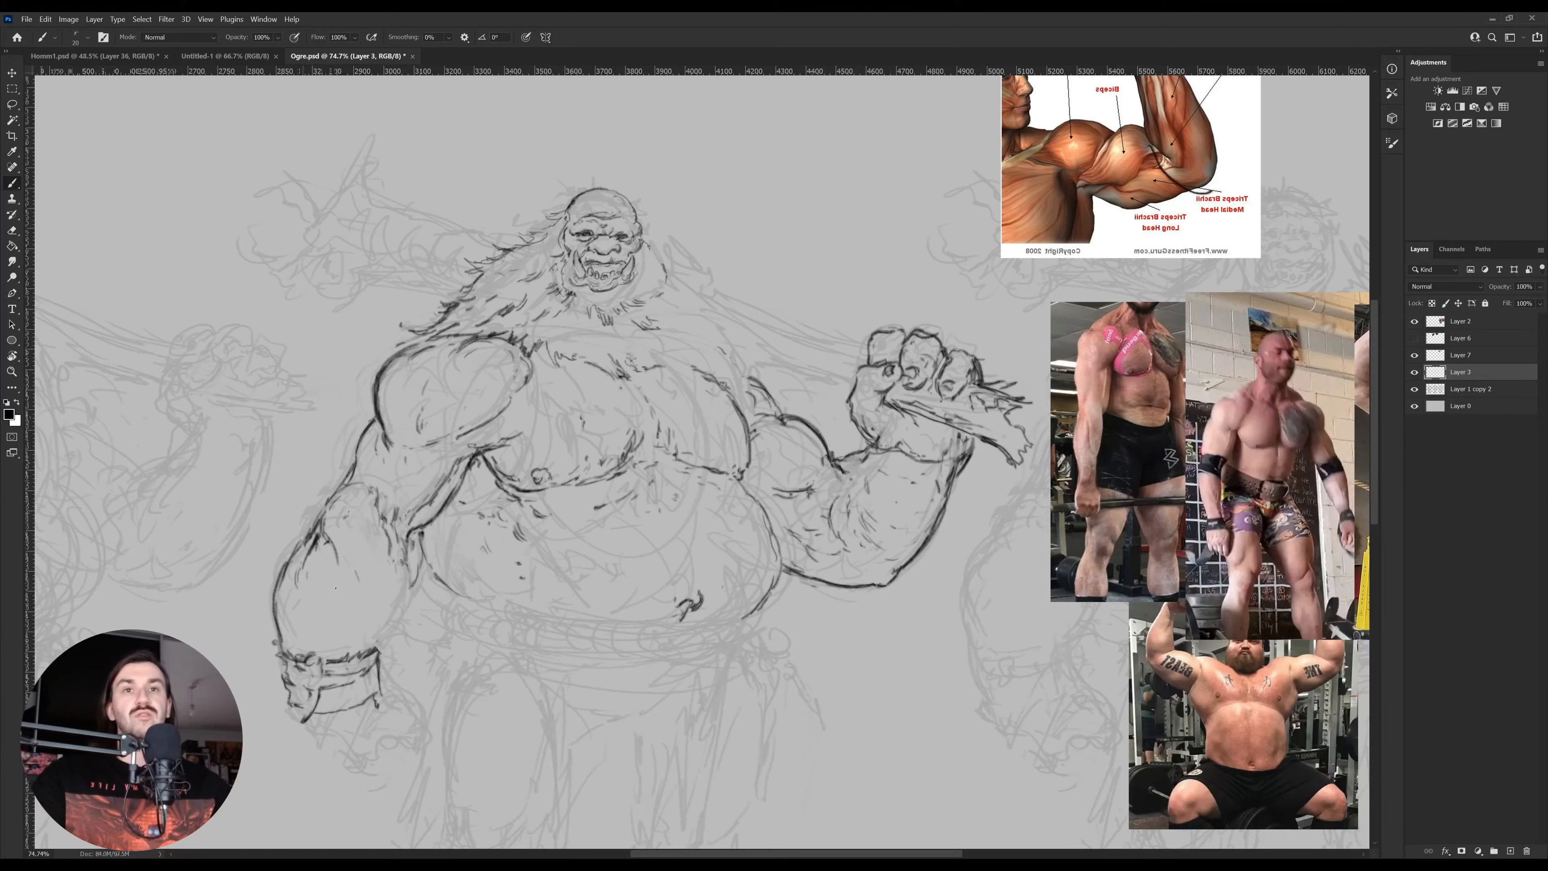
mouse_move(400, 604)
mouse_down()
mouse_move(374, 647)
mouse_move(393, 611)
mouse_move(383, 692)
mouse_up()
Draw the lowered hand below the wristband as a loose fist, with its outer edge, thumb side and curled fingers
drag(383, 725, 391, 606)
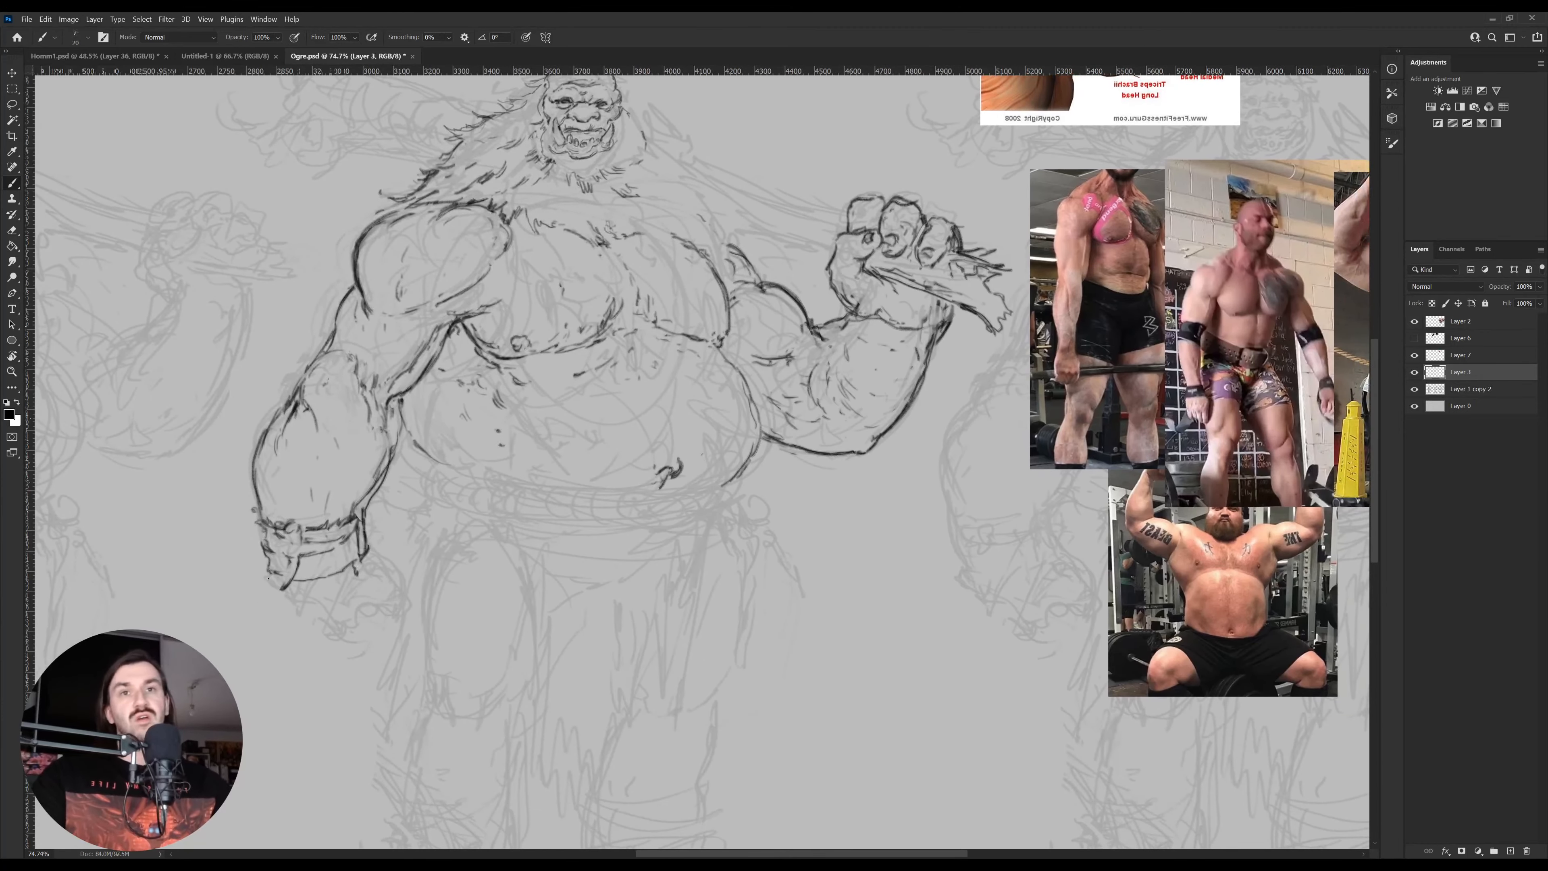
drag(270, 582, 278, 602)
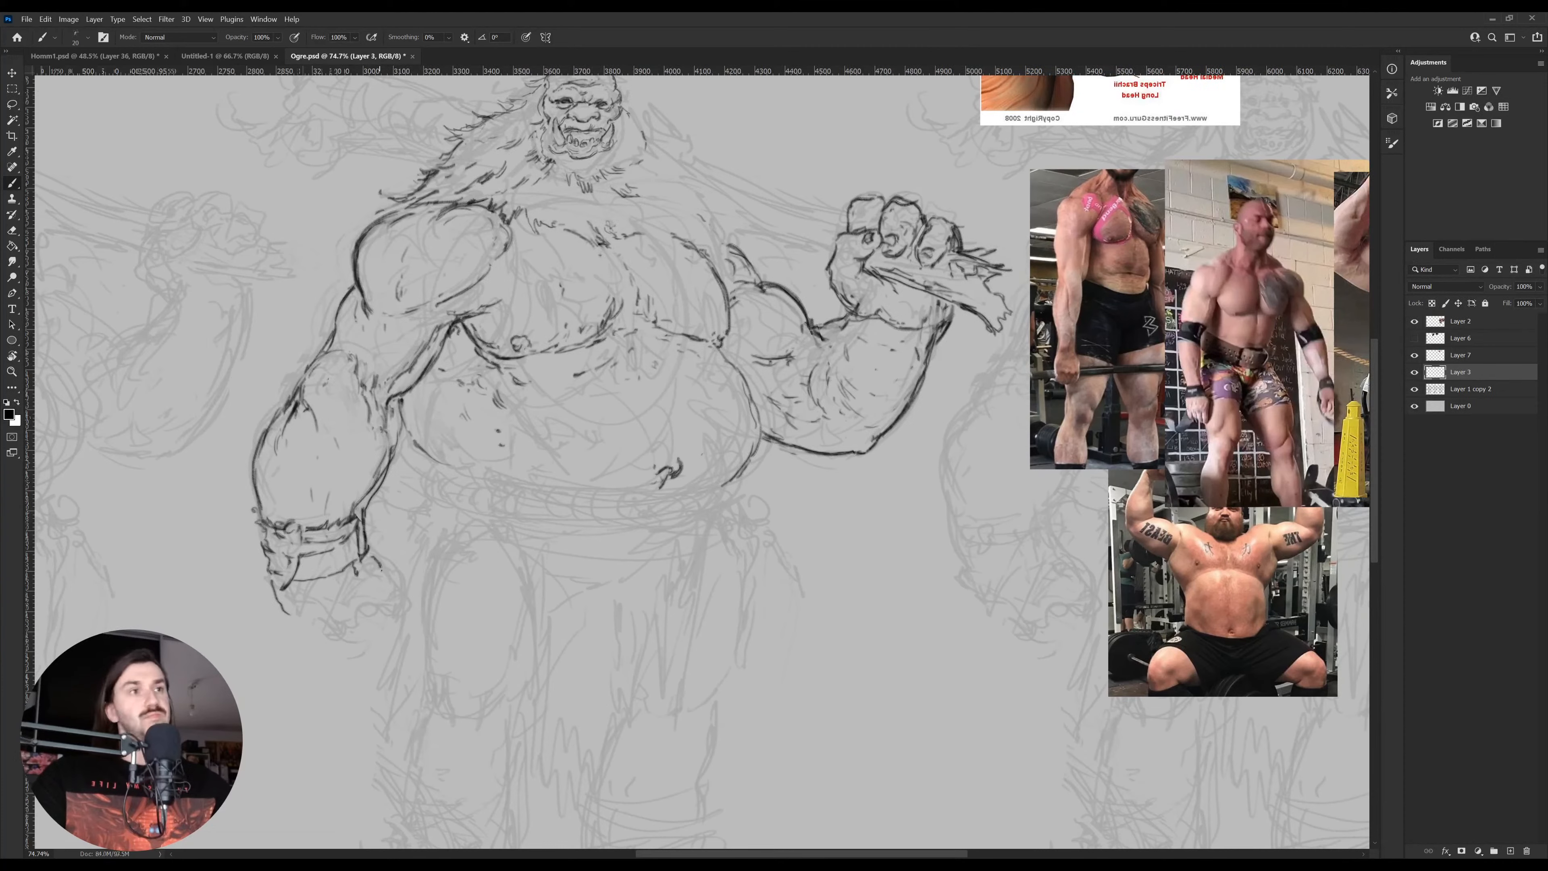
drag(378, 559, 389, 589)
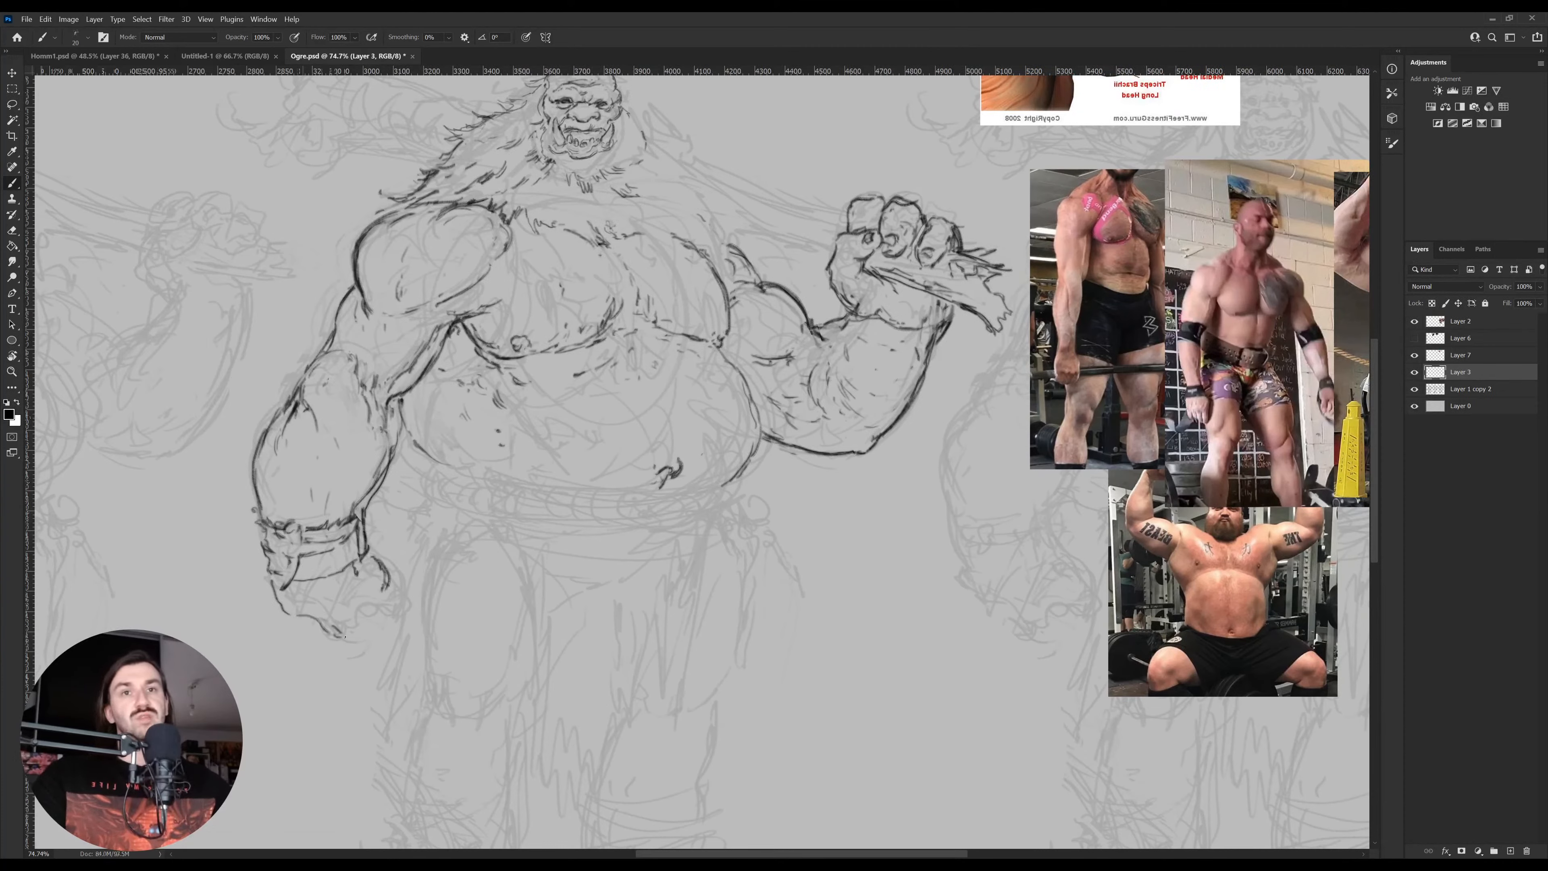
key(e)
key(b)
drag(314, 627, 336, 636)
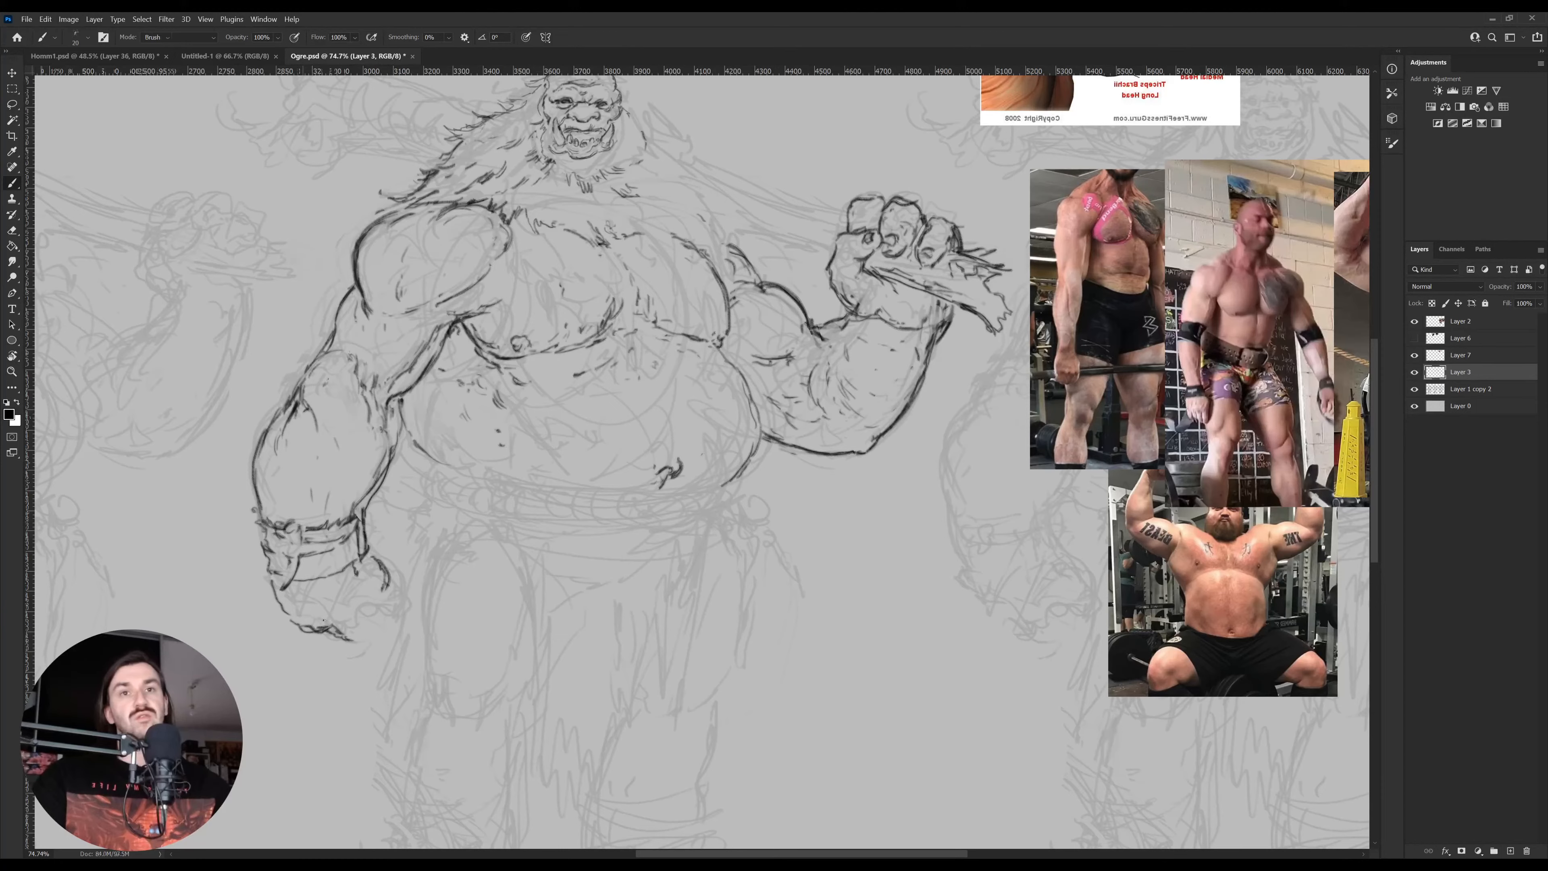
key(b)
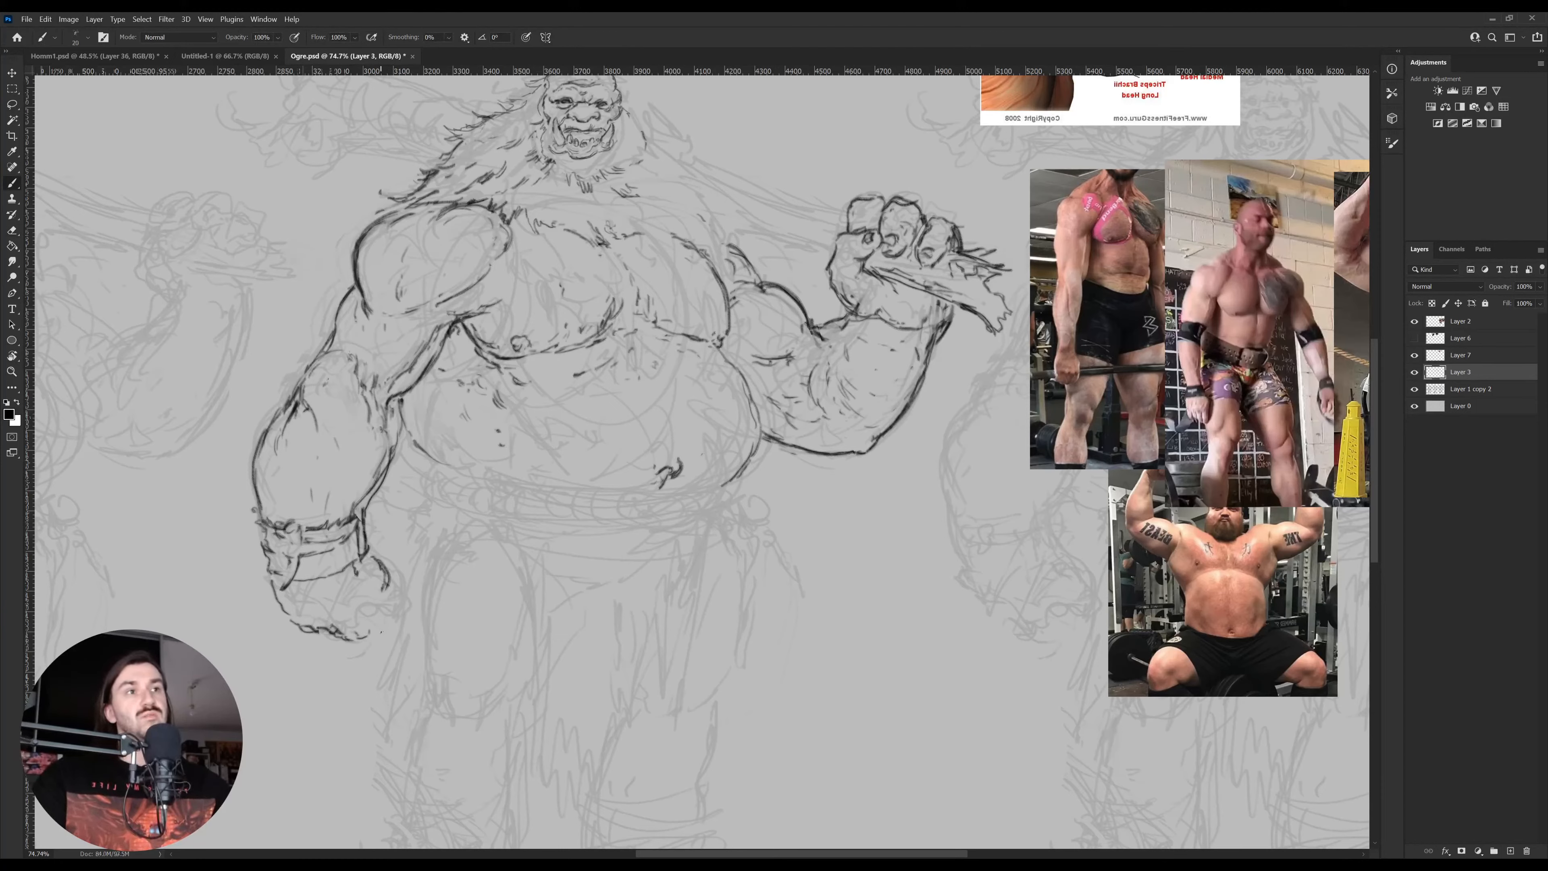
mouse_move(384, 579)
mouse_down()
mouse_move(359, 649)
mouse_move(381, 643)
mouse_move(392, 581)
mouse_move(380, 621)
mouse_move(391, 629)
mouse_move(398, 613)
mouse_move(388, 559)
mouse_up()
key(e)
key(b)
Select the wristband on the lowered arm and warp its inner side outward and down to fit the wrist
key(l)
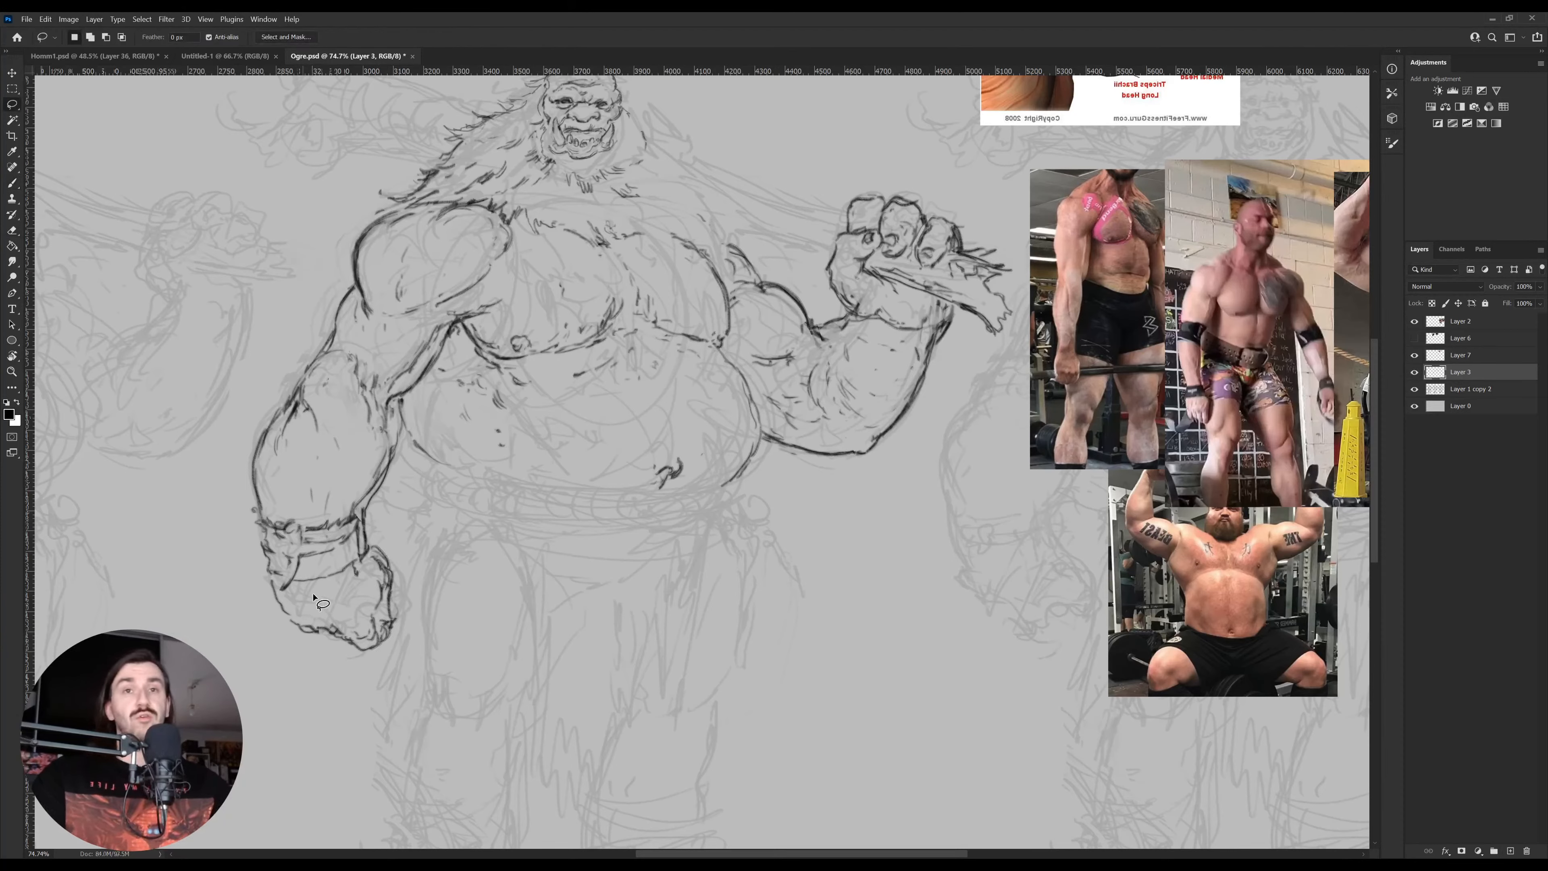
mouse_move(318, 595)
mouse_down()
mouse_move(245, 563)
mouse_move(331, 509)
mouse_move(390, 540)
mouse_move(341, 586)
mouse_up()
key(v)
key(ctrl+t)
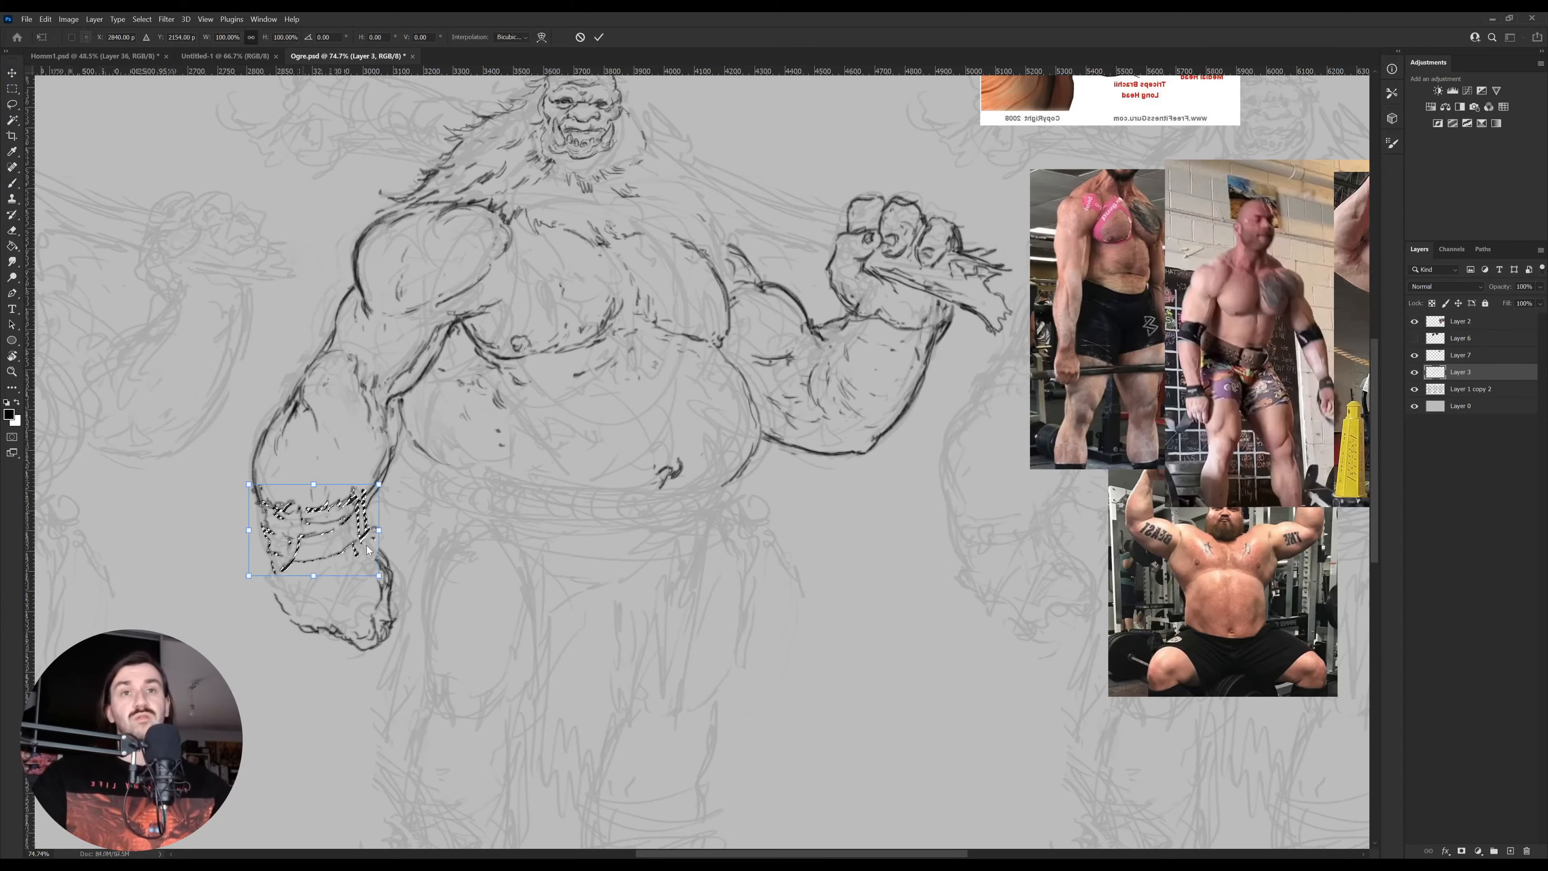
drag(379, 485, 391, 483)
drag(382, 576, 387, 615)
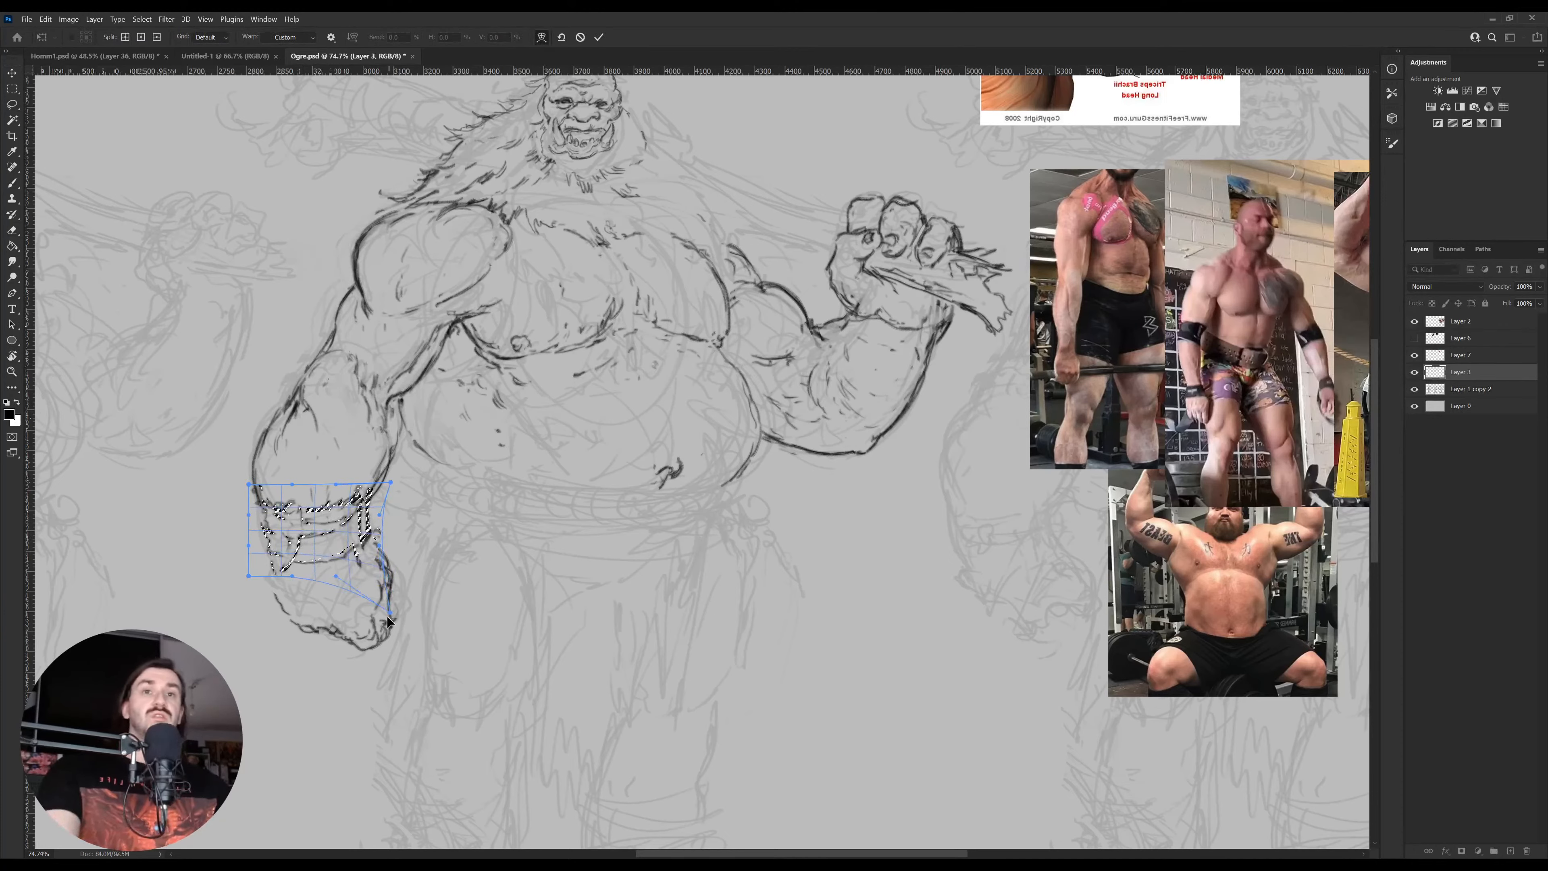
key(Return)
key(ctrl+d)
key(b)
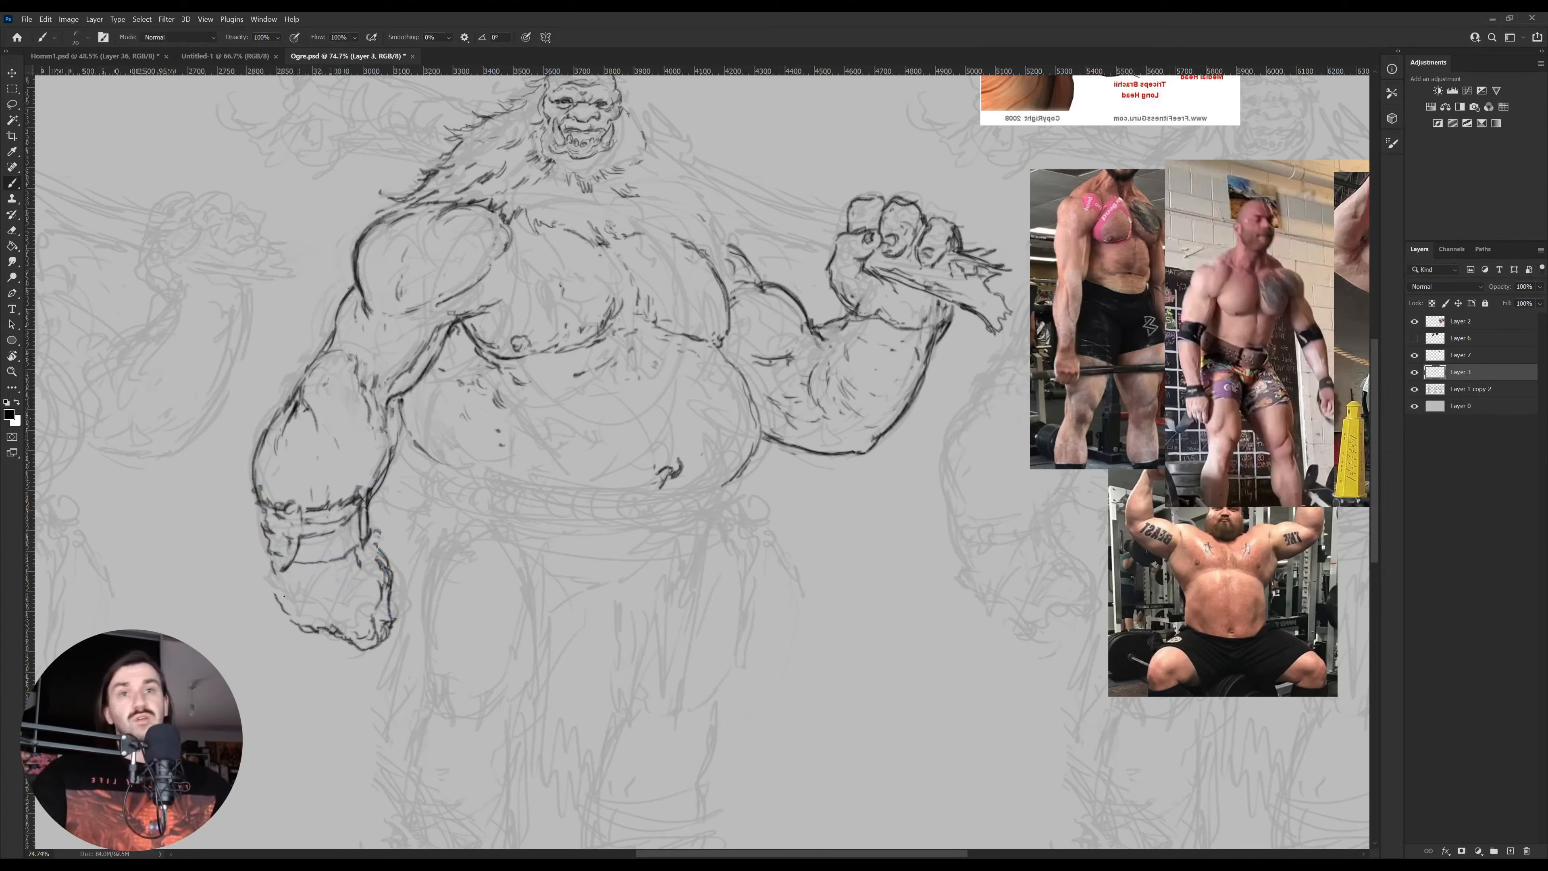
Reinforce the outer contour of the lowered fist and add knuckle and finger lines inside it
drag(272, 570, 298, 619)
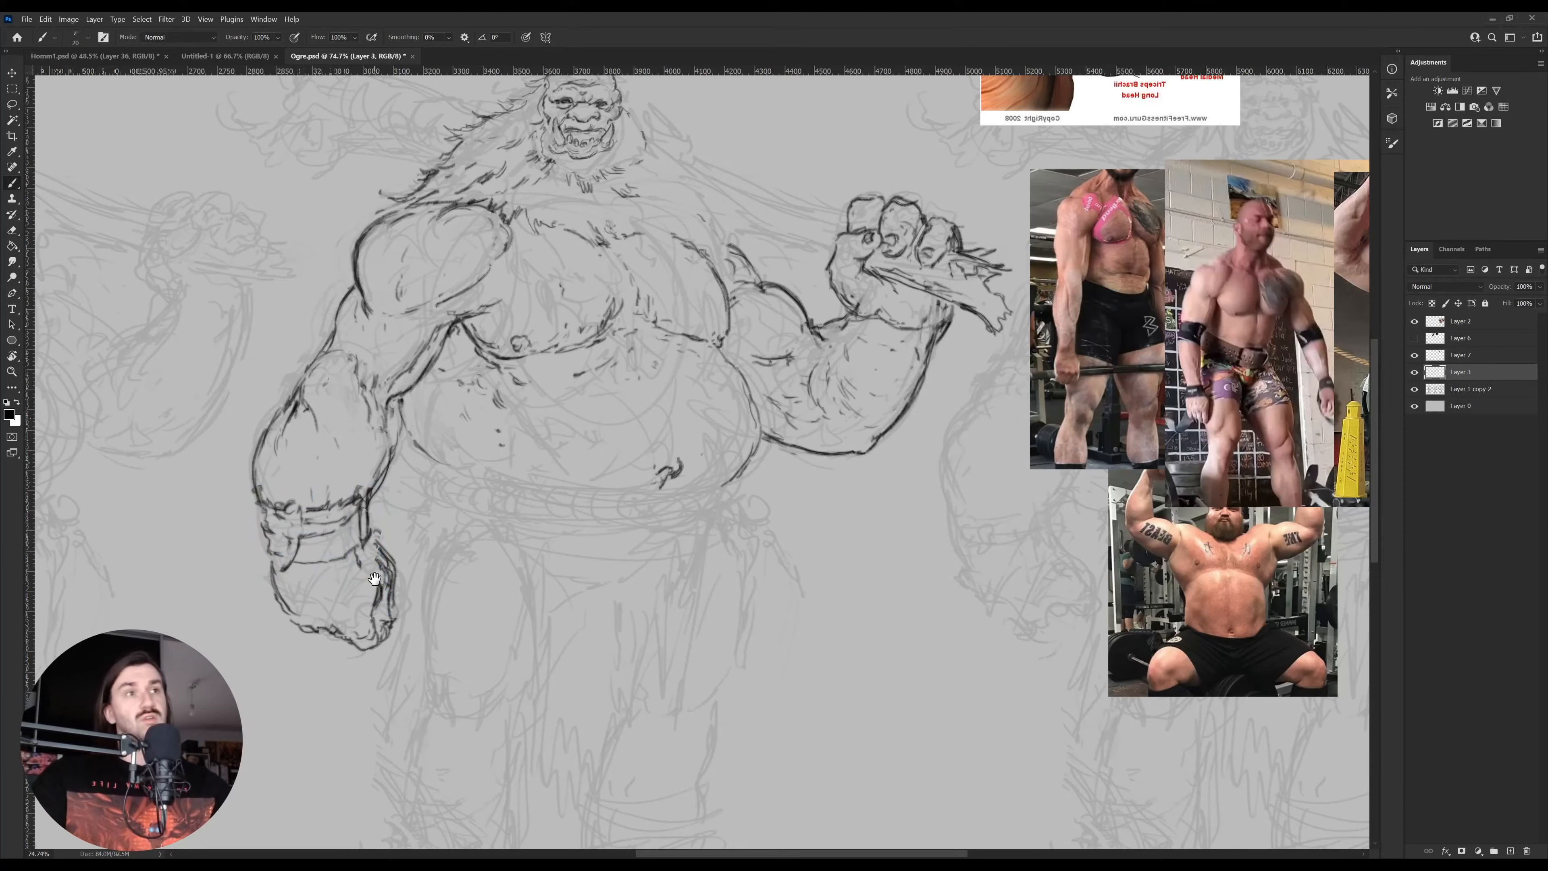
mouse_move(374, 578)
mouse_down()
mouse_move(380, 613)
mouse_move(360, 646)
mouse_move(318, 642)
mouse_up()
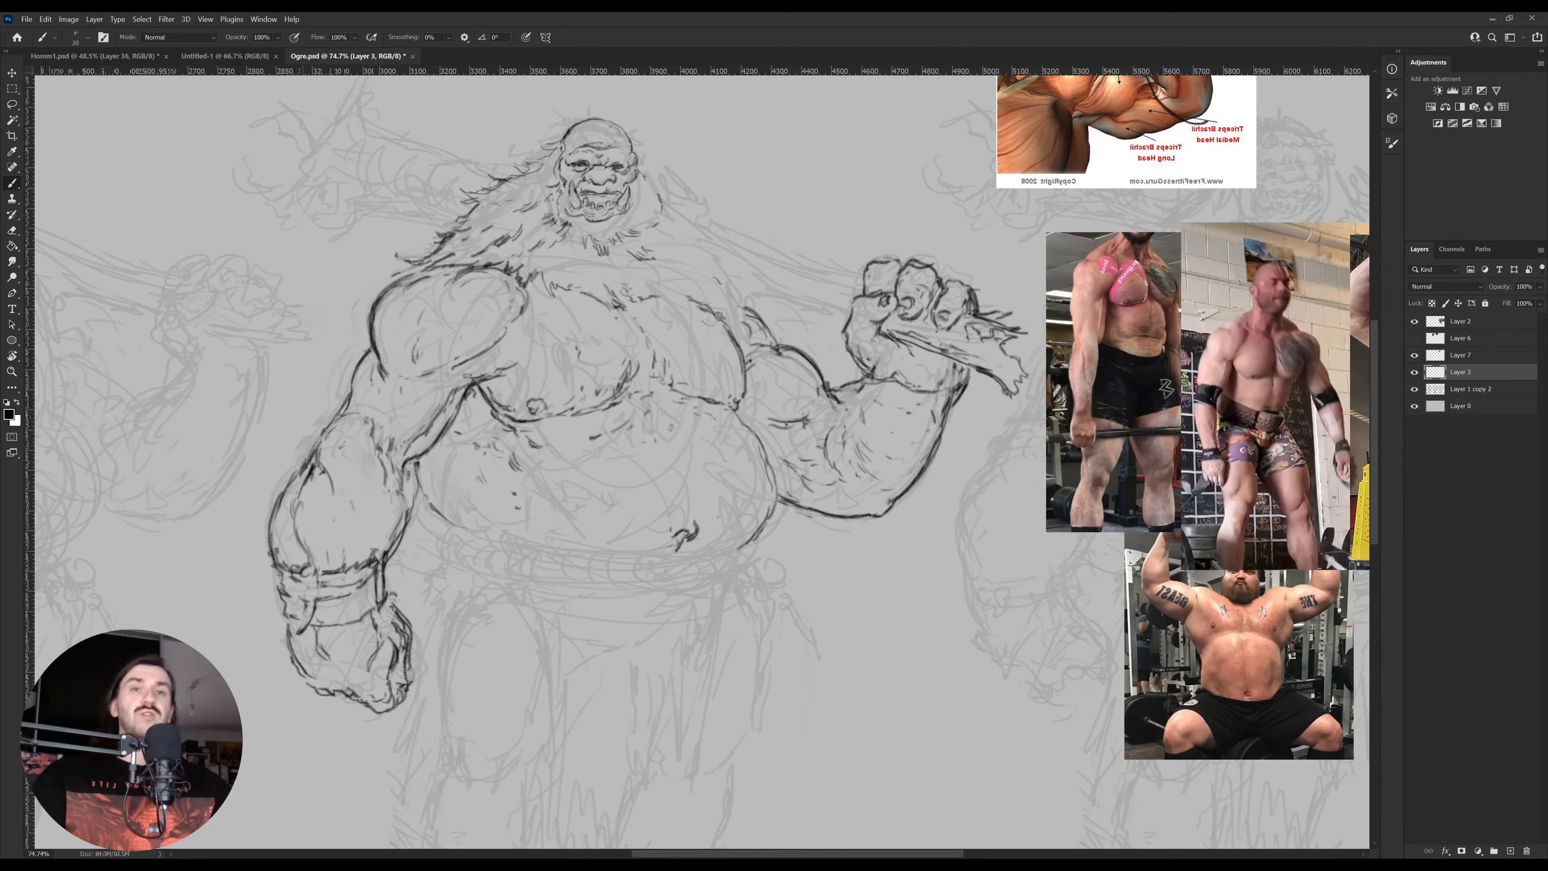
key(e)
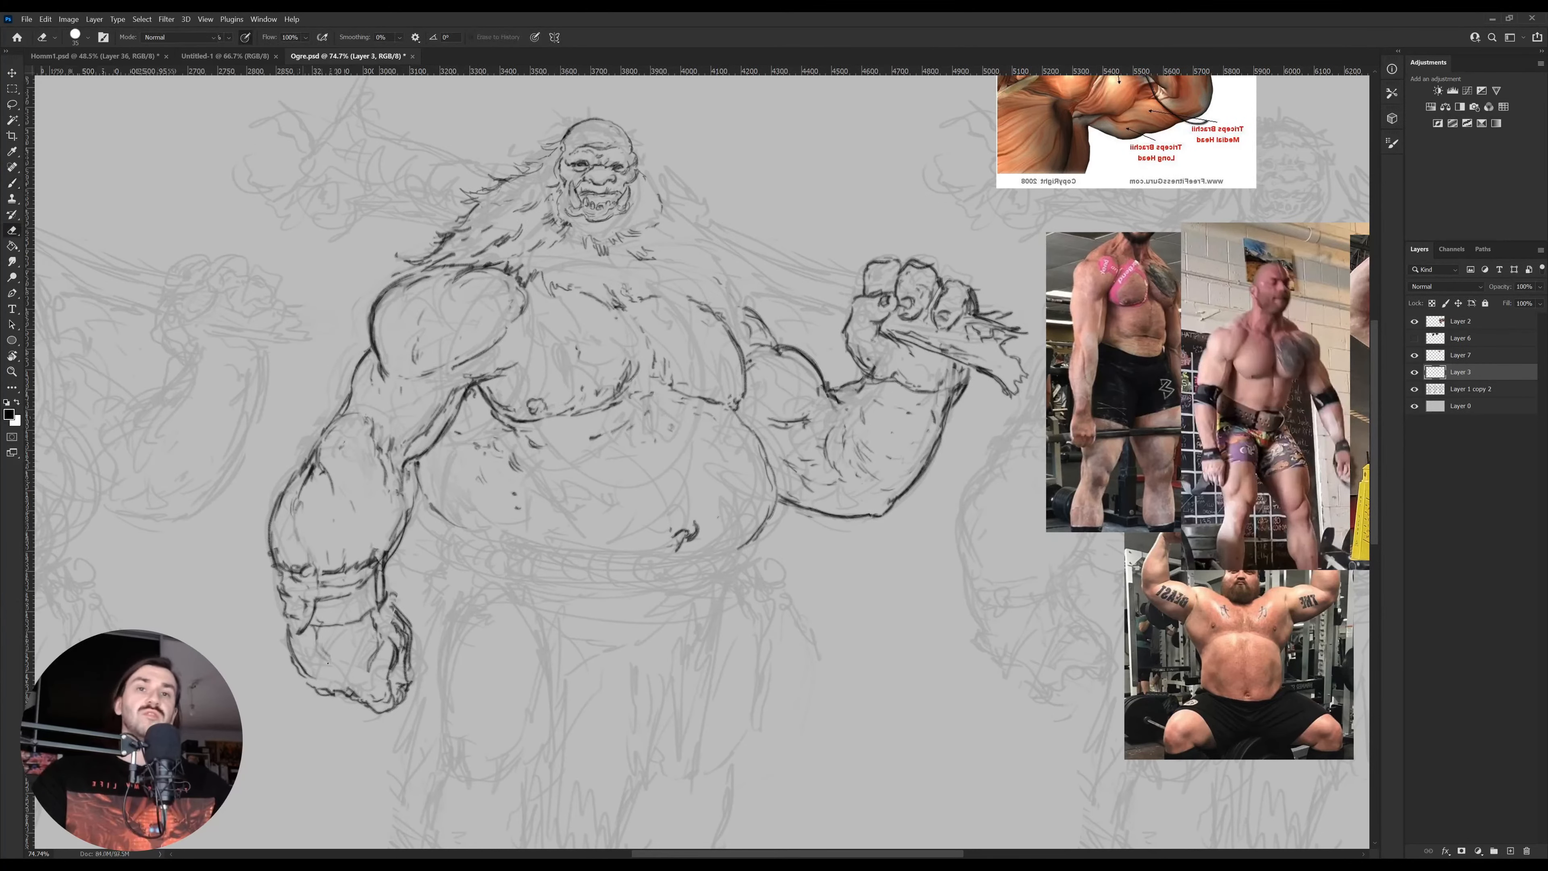
key(b)
drag(629, 516, 599, 558)
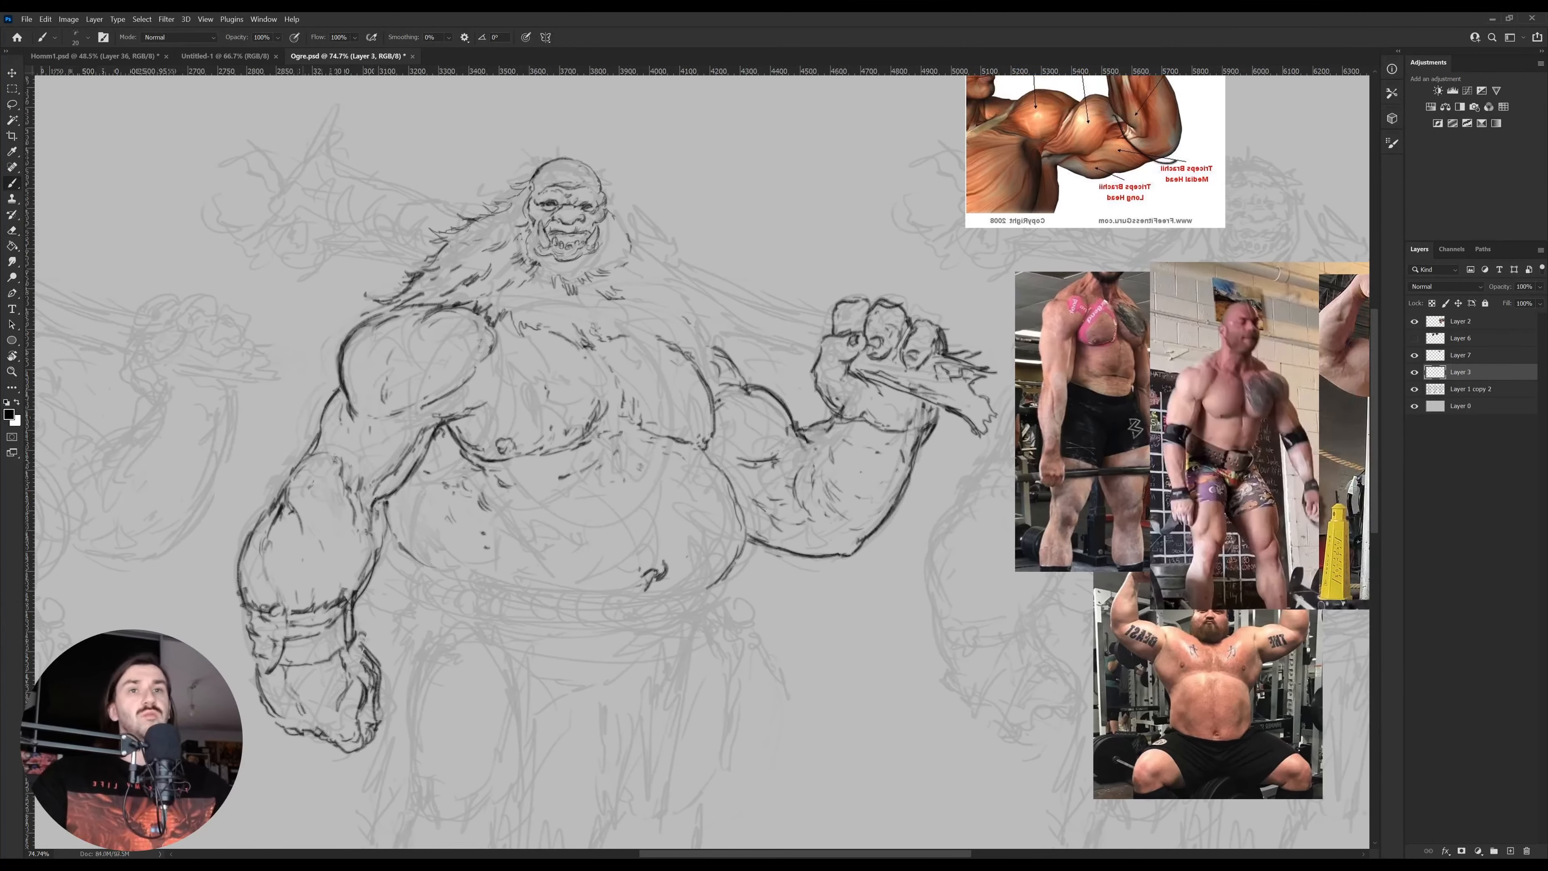
Touch up the lines between the lowered arm and the belly, and draw the belly's rounded lower contour above the belt
key(e)
drag(392, 472, 416, 438)
key(b)
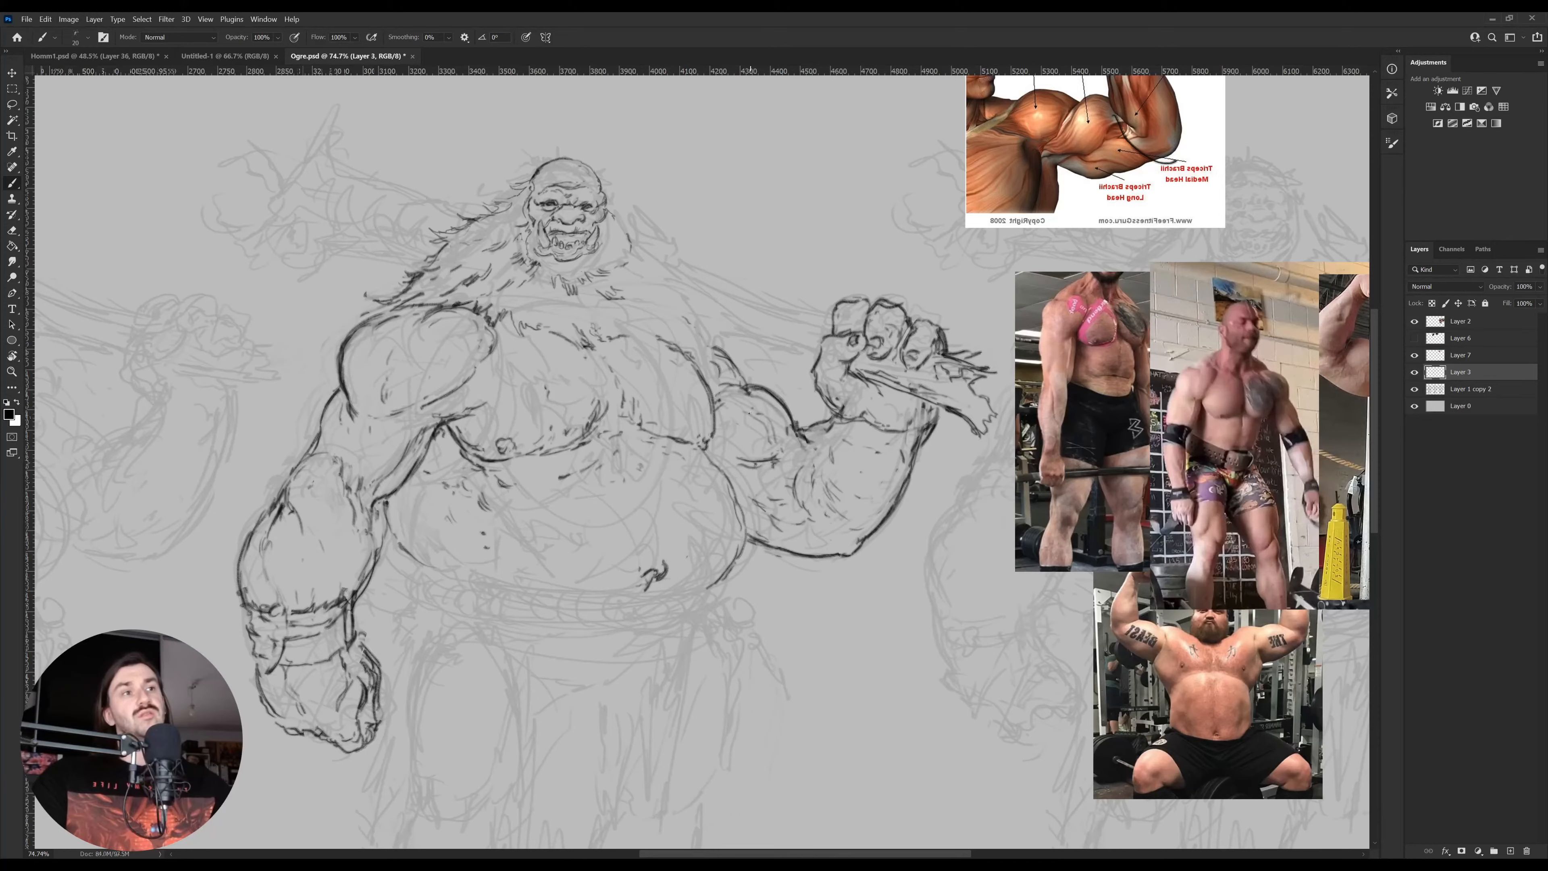
drag(744, 436, 695, 441)
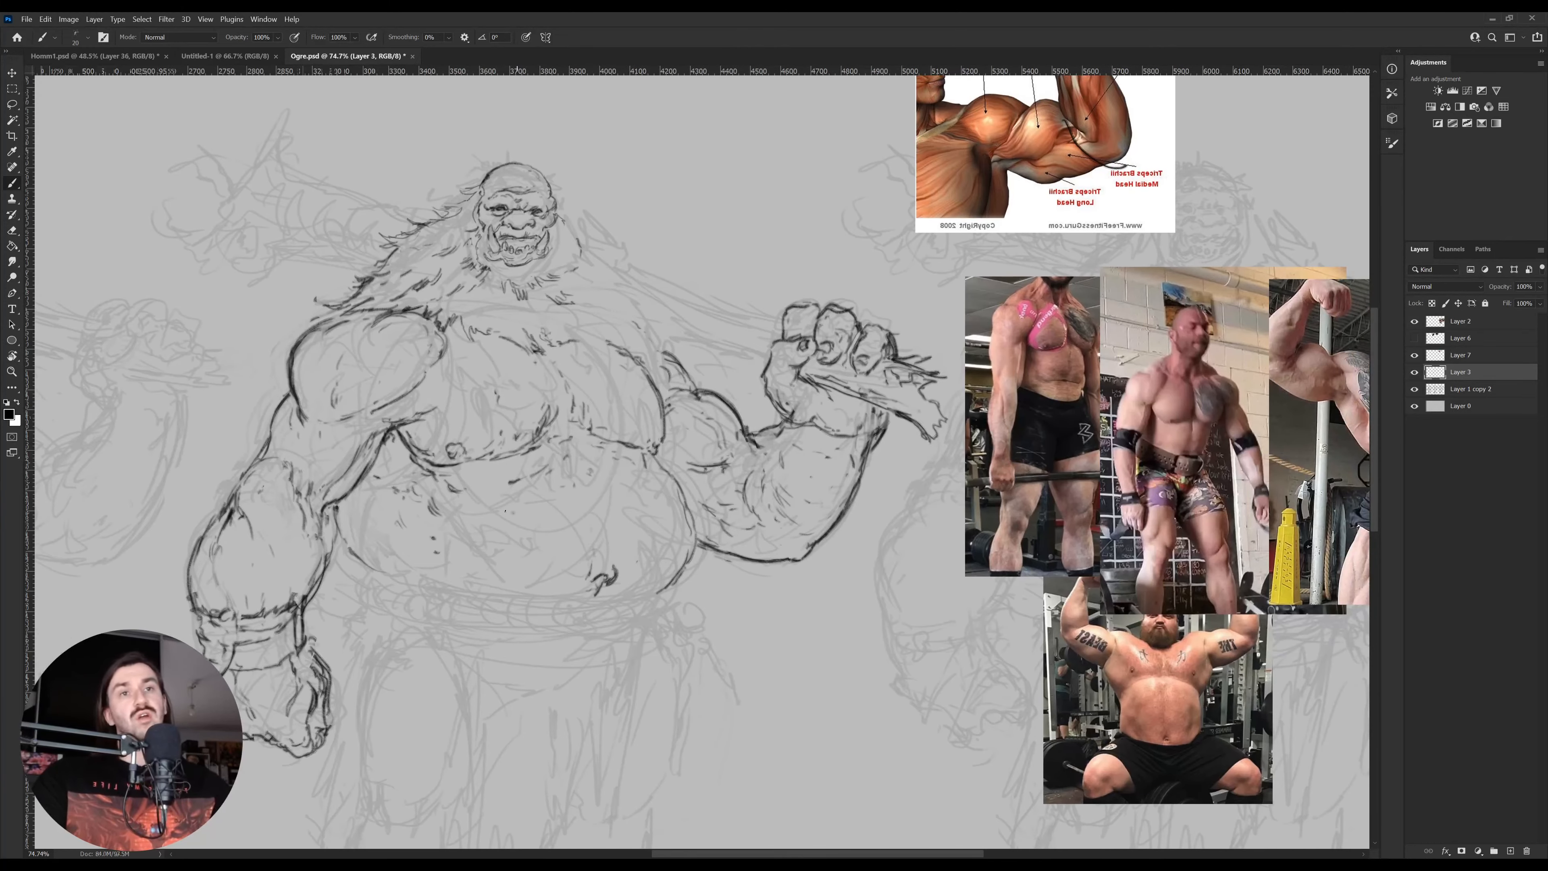
mouse_move(406, 581)
mouse_down()
mouse_move(553, 607)
mouse_move(655, 590)
mouse_move(446, 596)
mouse_up()
mouse_move(369, 564)
mouse_down()
mouse_move(474, 595)
mouse_move(583, 604)
mouse_up()
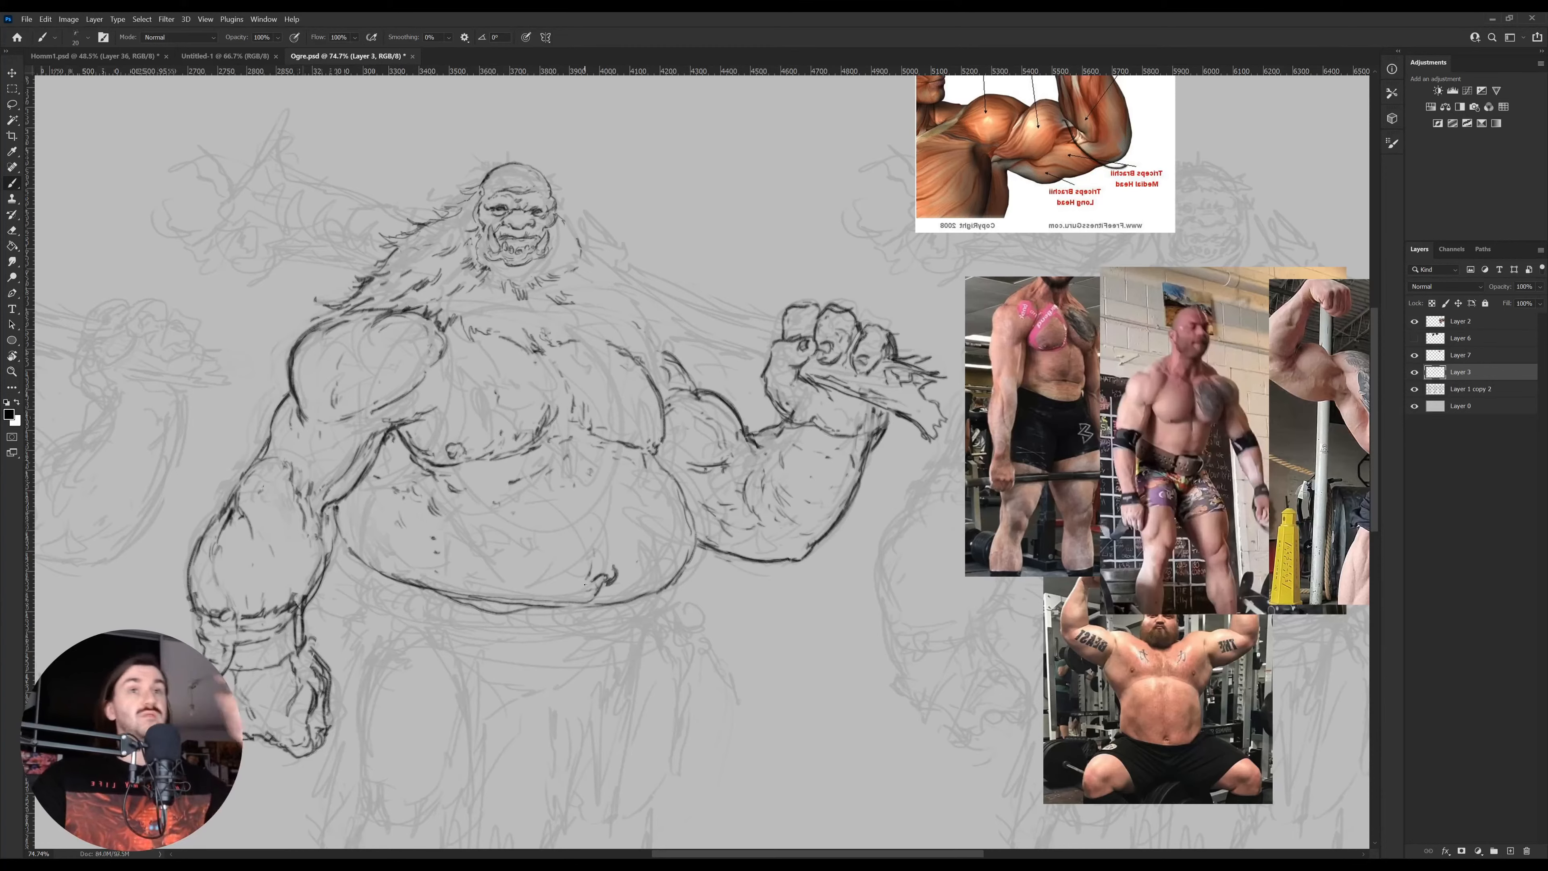
Draw jagged fur tufts running from beside the head down over the shoulder of the raised arm
mouse_move(562, 361)
mouse_down()
mouse_move(534, 440)
mouse_move(609, 443)
mouse_up()
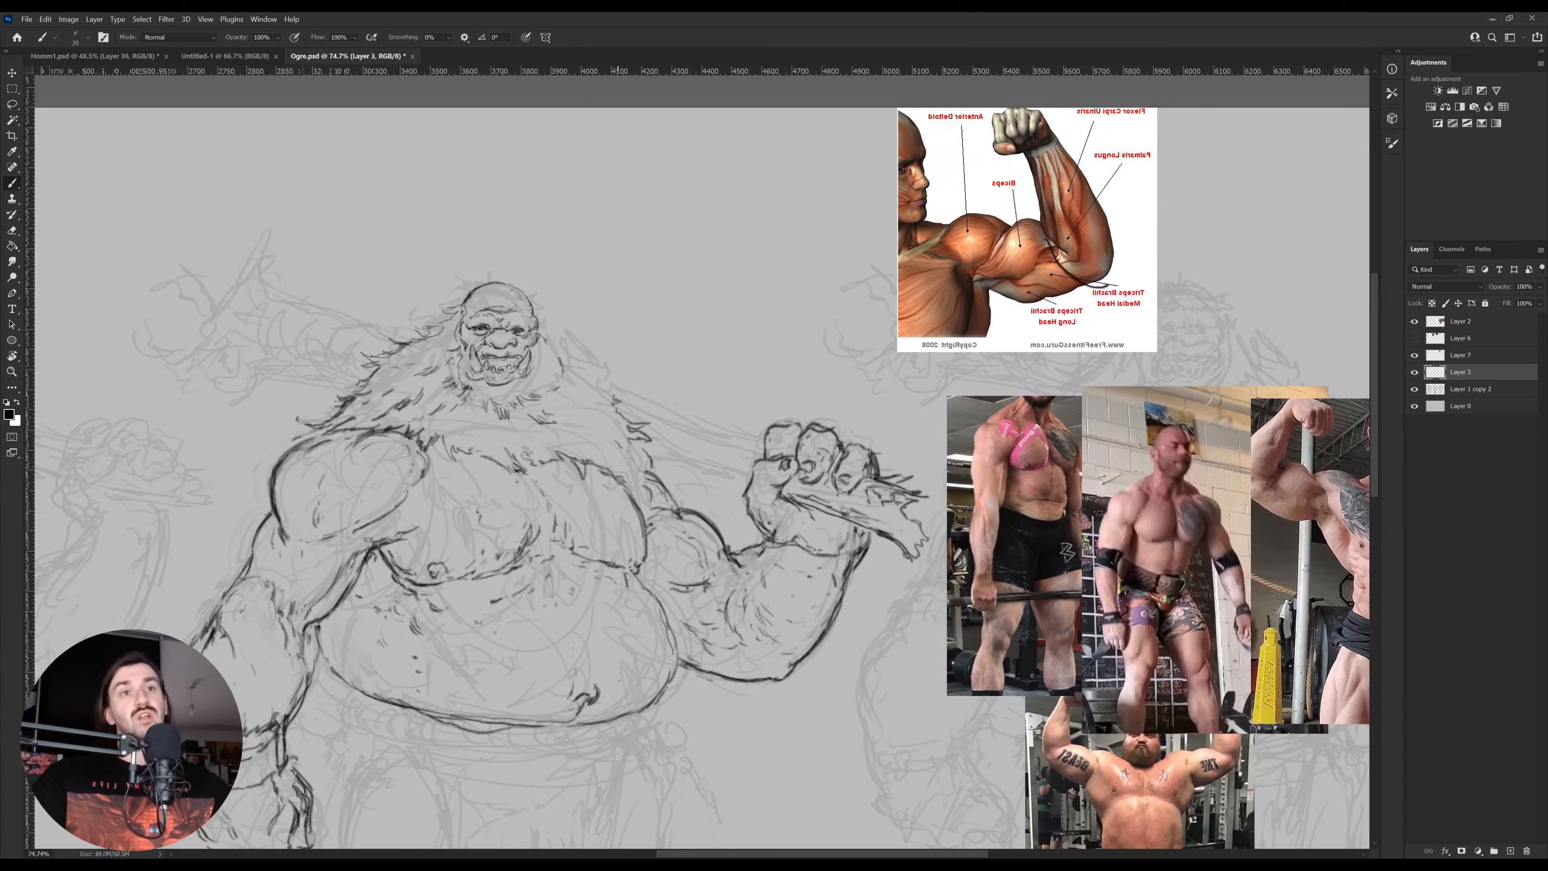
mouse_move(639, 284)
mouse_down()
mouse_move(708, 284)
mouse_move(752, 237)
mouse_move(686, 227)
mouse_move(615, 298)
mouse_move(595, 283)
mouse_move(777, 215)
mouse_move(716, 335)
mouse_up()
key(l)
key(Delete)
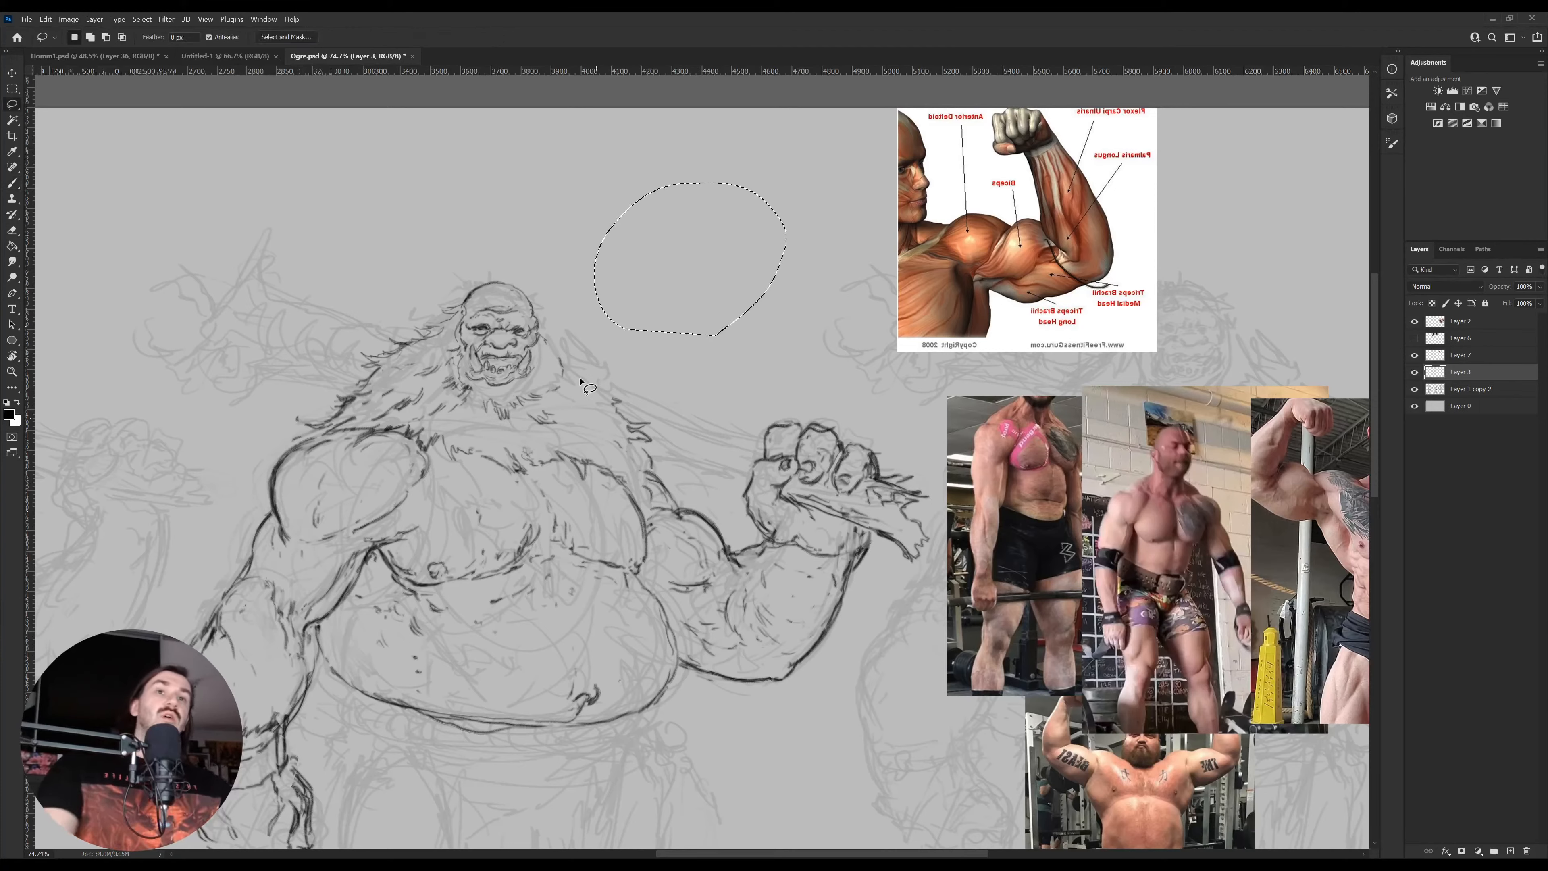
key(ctrl+d)
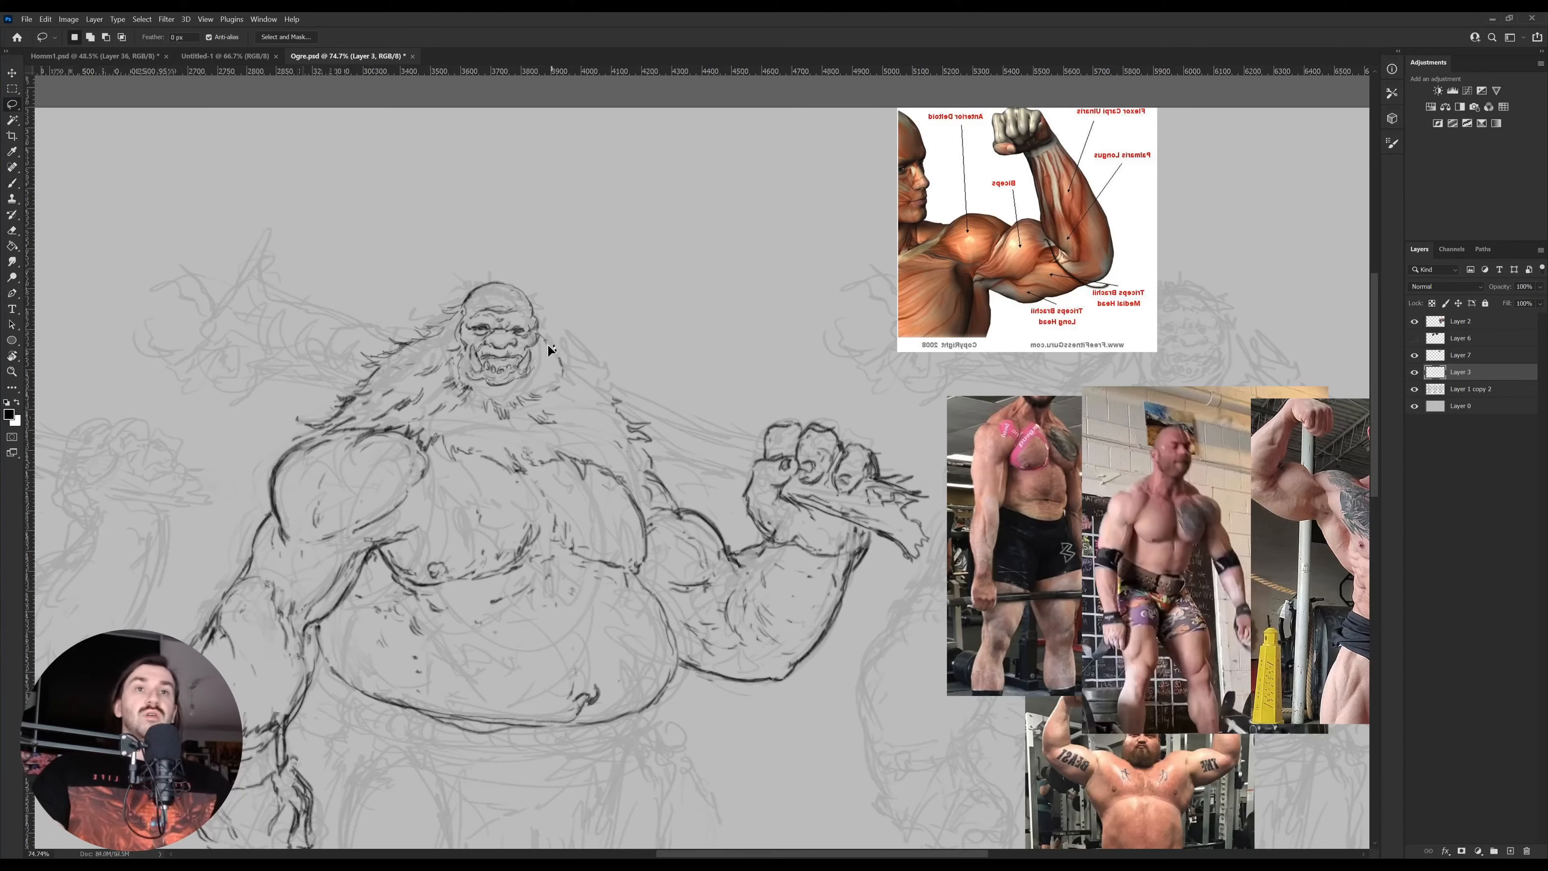
Draw jagged fur tufts beside the ogre's face, running down toward the shoulder of the raised arm
key(b)
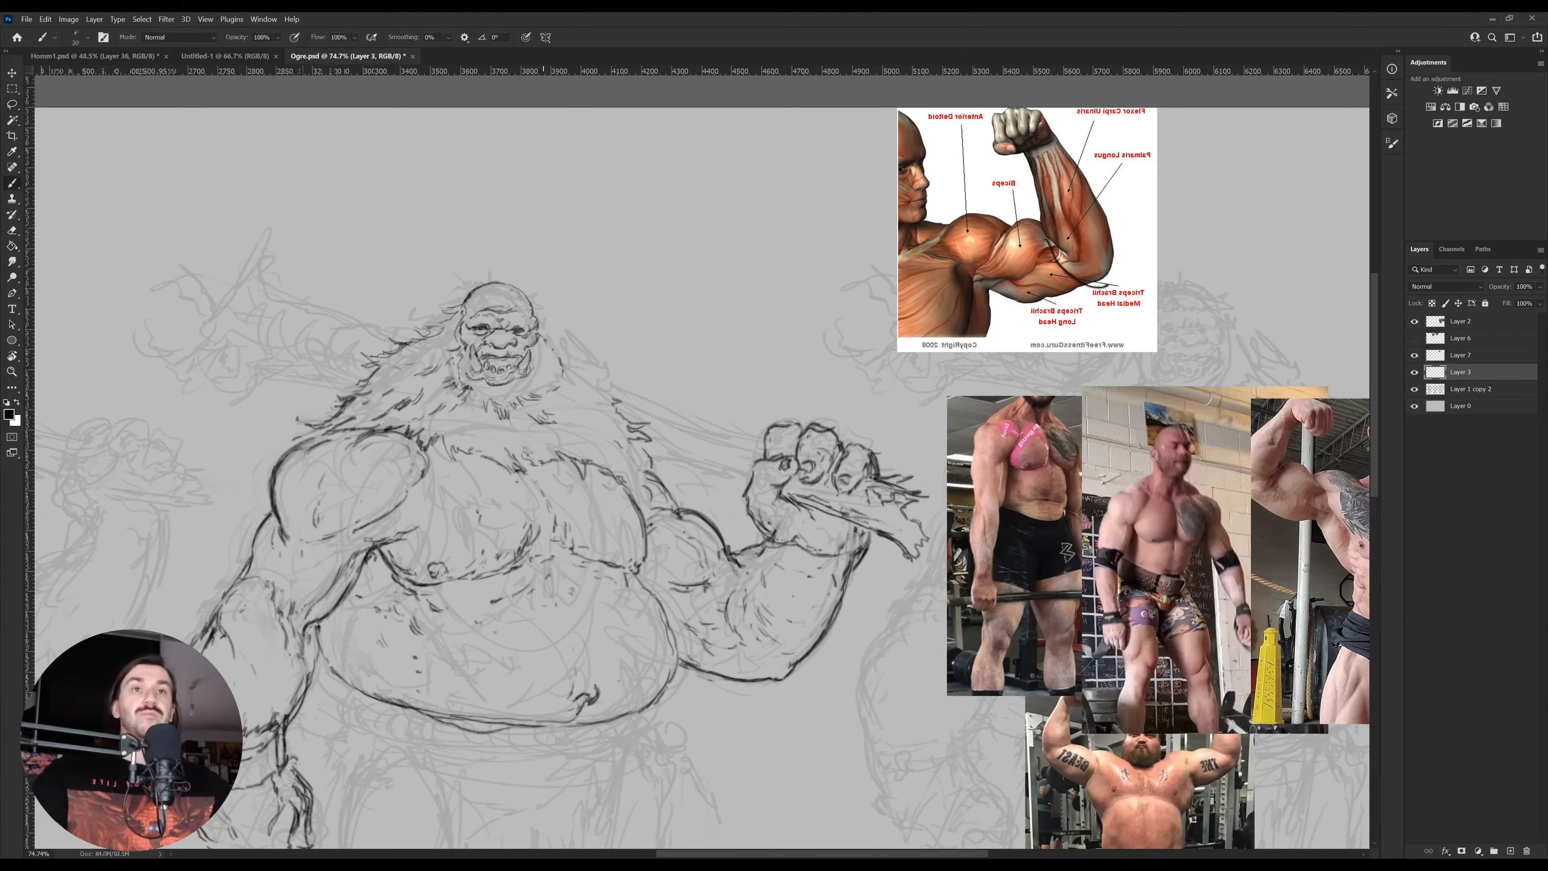
mouse_move(564, 351)
mouse_down()
mouse_move(595, 352)
mouse_move(575, 368)
mouse_move(615, 399)
mouse_up()
drag(538, 320, 551, 334)
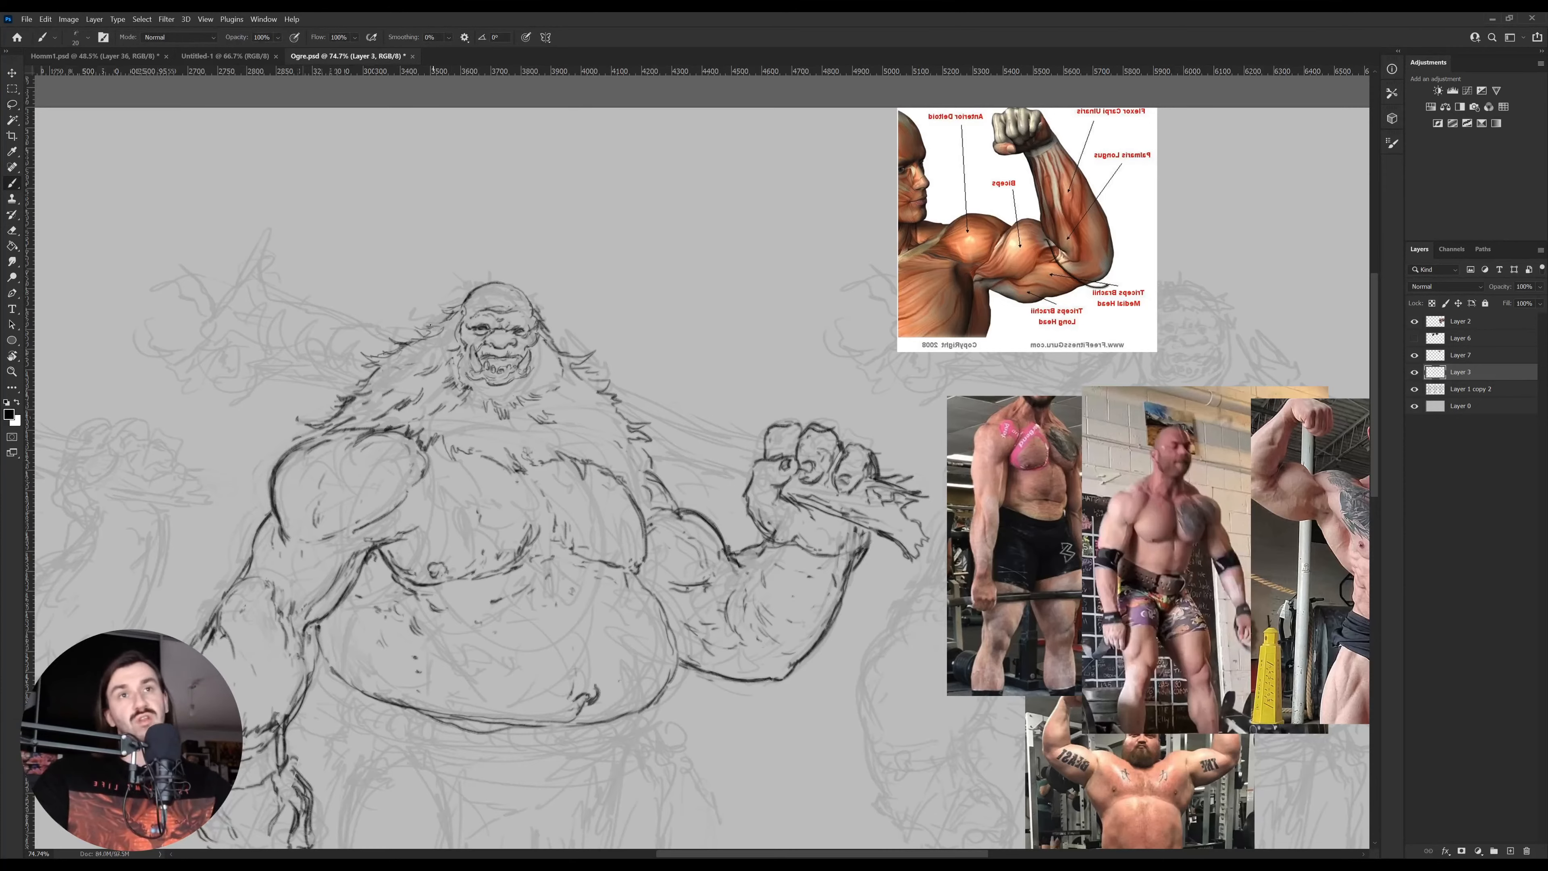
drag(418, 345, 531, 376)
Draw both edges of the club's shaft between the gripping fist and the shoulder fur
key(r)
mouse_move(779, 284)
mouse_down()
mouse_move(884, 455)
mouse_move(837, 457)
mouse_move(826, 495)
mouse_up()
key(b)
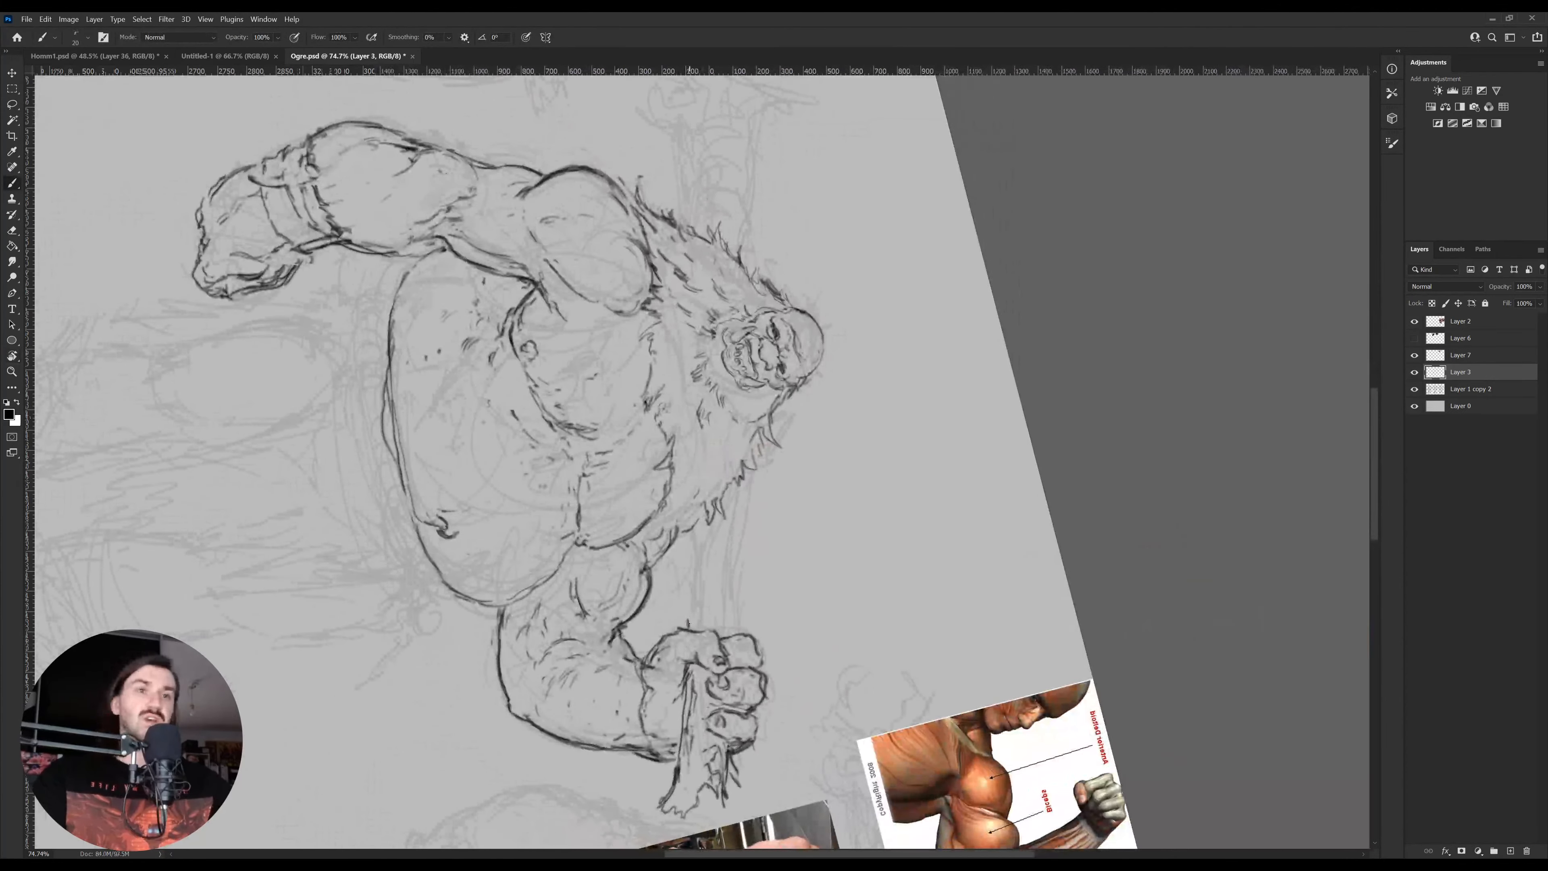
mouse_move(690, 629)
mouse_down()
mouse_move(695, 538)
mouse_move(696, 590)
mouse_move(732, 595)
mouse_move(753, 471)
mouse_move(734, 617)
mouse_up()
key(e)
key(b)
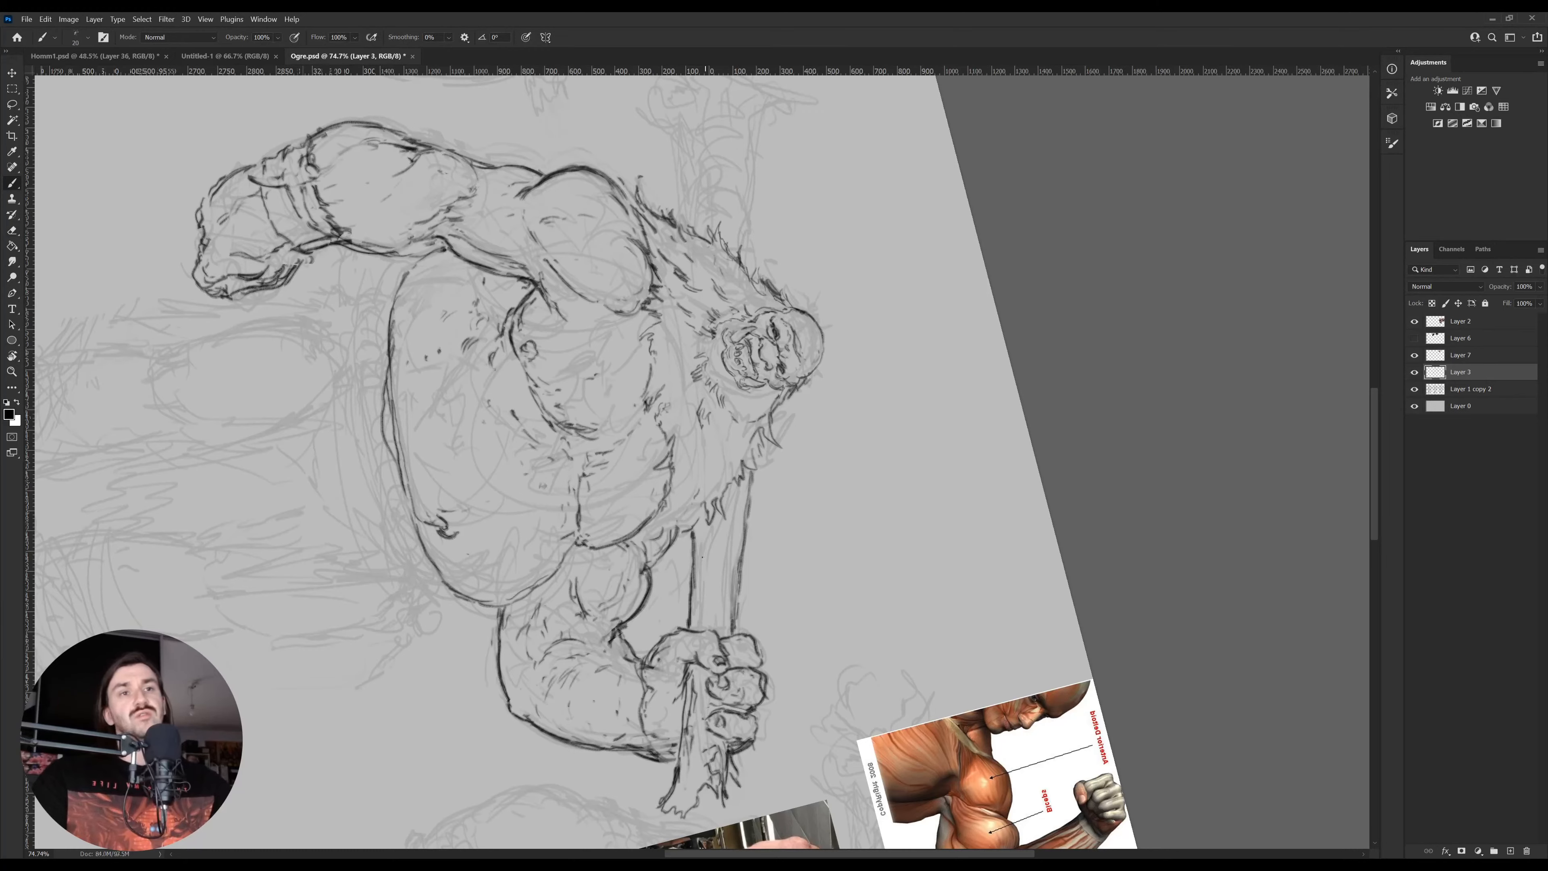
Add wood grain lines and small knots along the club's shaft between the fist and the fur
mouse_move(702, 557)
mouse_down()
mouse_move(701, 606)
mouse_move(711, 569)
mouse_move(694, 595)
mouse_move(687, 580)
mouse_move(707, 626)
mouse_up()
key(e)
key(b)
drag(730, 519, 723, 605)
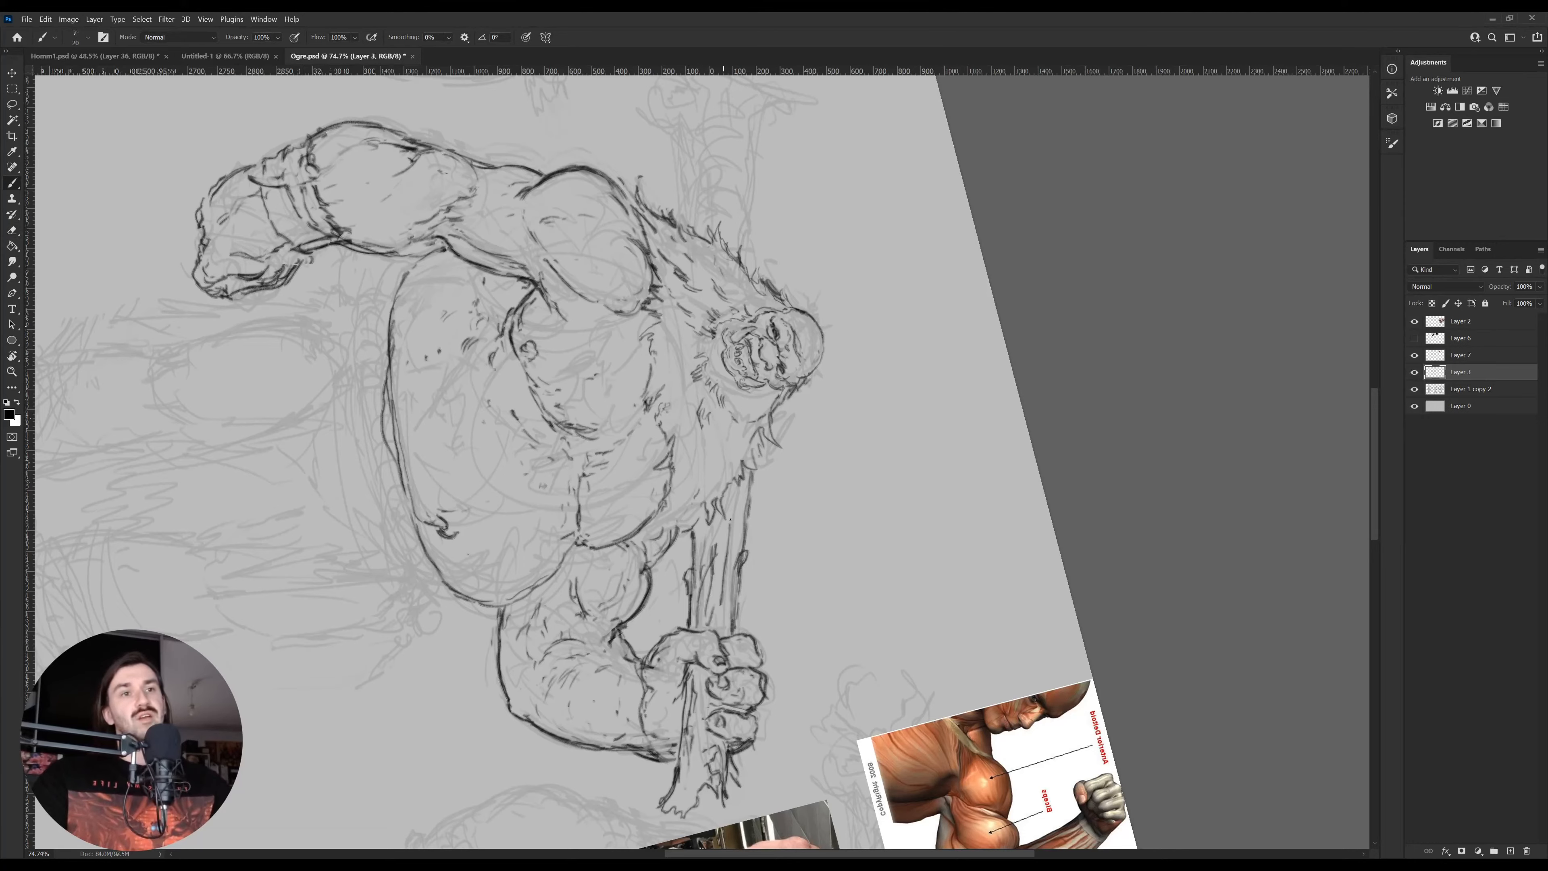
mouse_move(729, 535)
mouse_down()
mouse_move(736, 493)
mouse_move(723, 504)
mouse_up()
mouse_move(717, 515)
mouse_down()
mouse_move(708, 528)
mouse_move(699, 514)
mouse_up()
drag(695, 476, 689, 488)
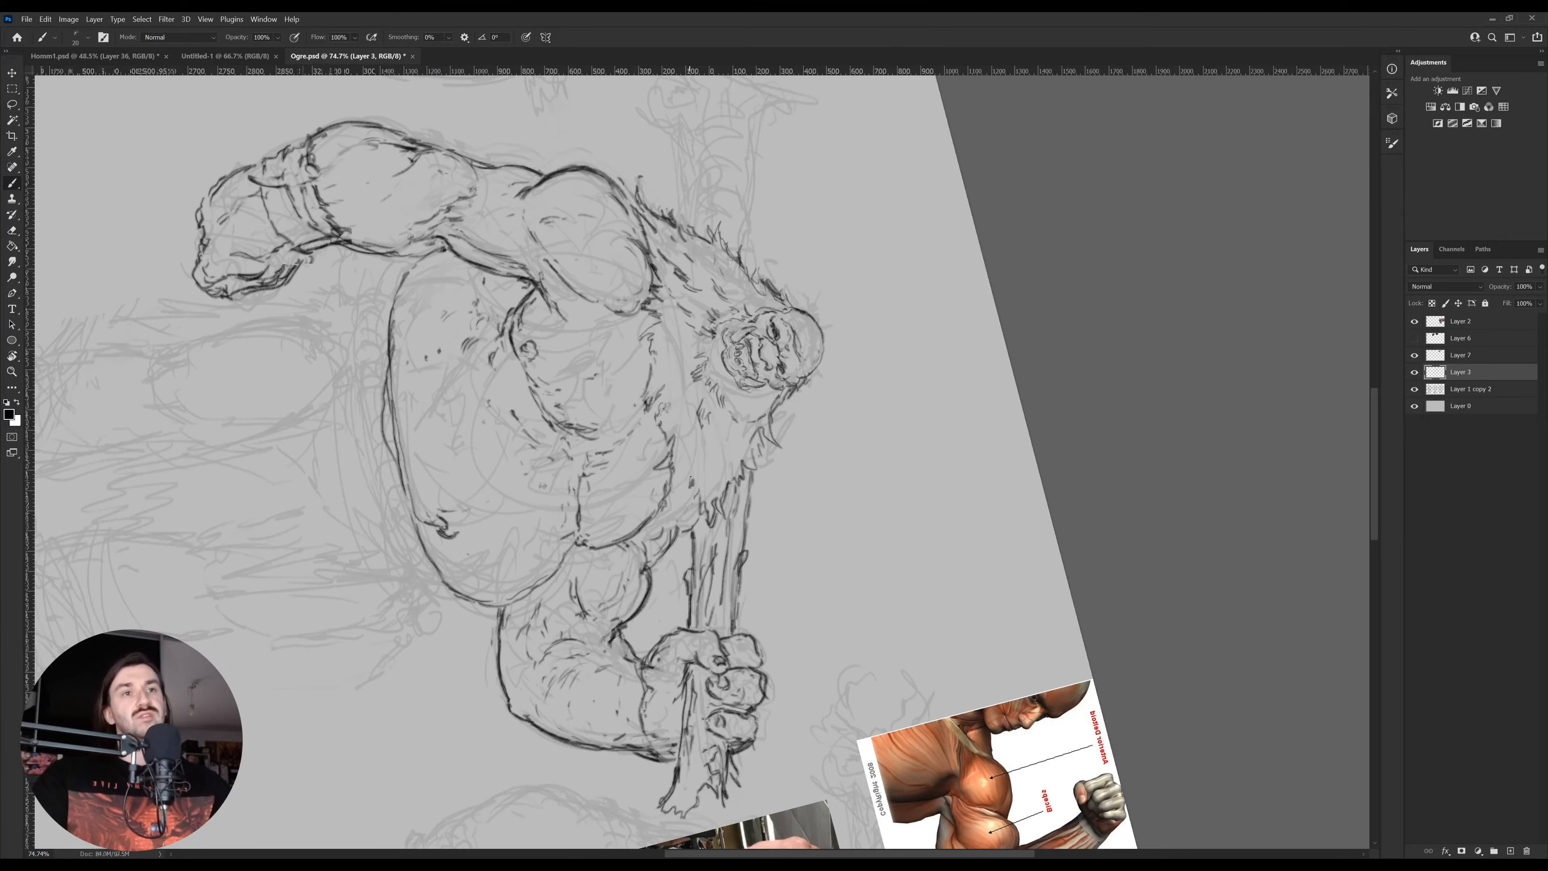
Touch up the shoulder lines below the shaft and draw the upper edge of the club's thick end from behind the head to a curled tip
key(r)
mouse_move(792, 428)
mouse_down()
mouse_move(671, 390)
mouse_move(684, 380)
mouse_up()
key(b)
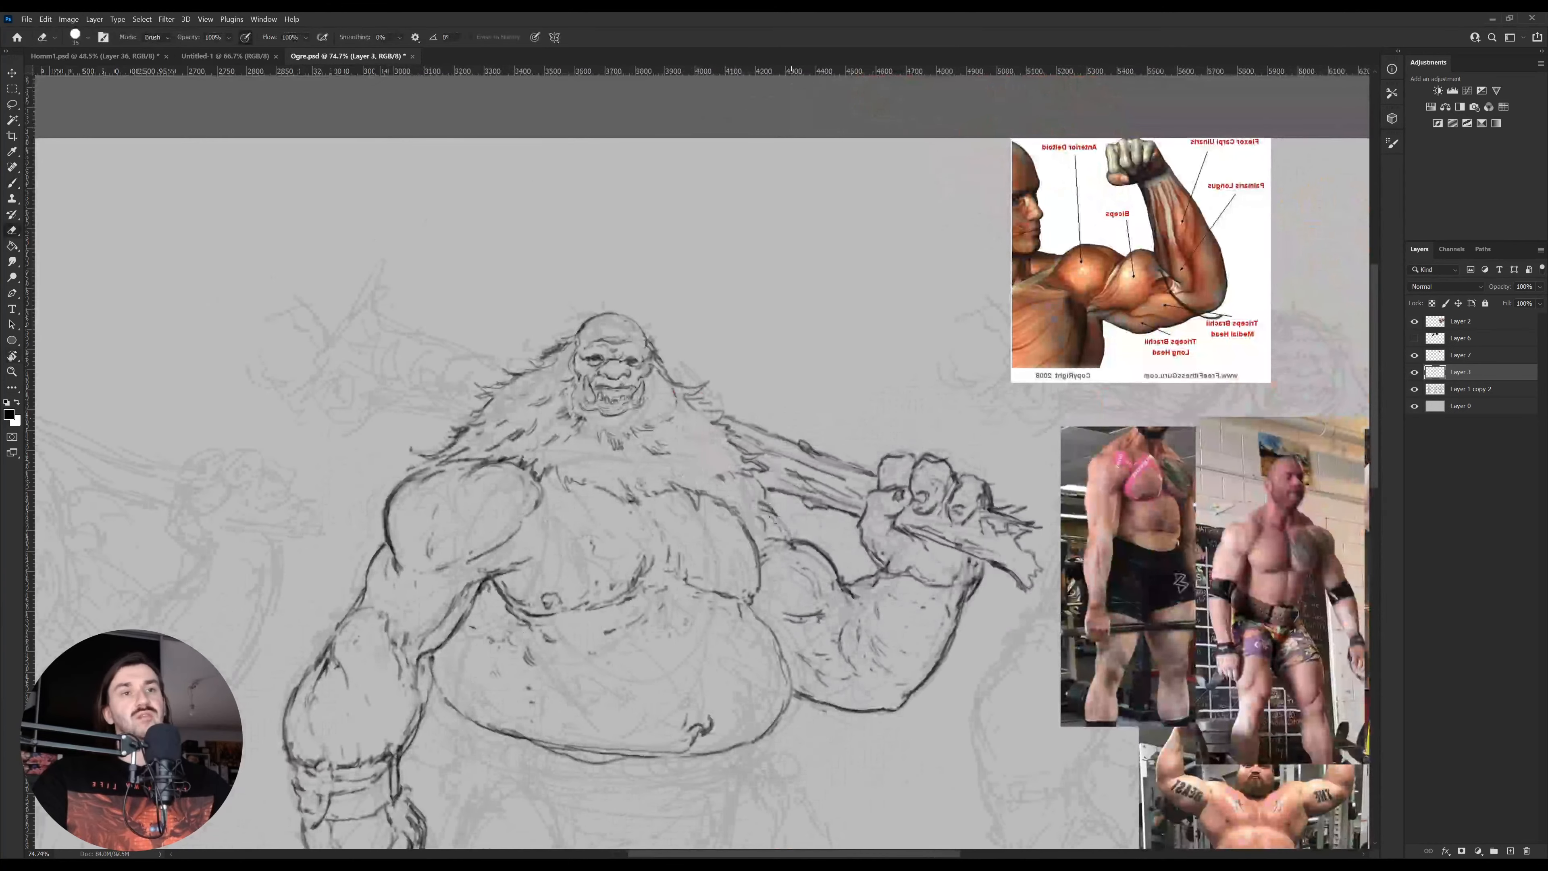
mouse_move(763, 495)
mouse_down()
mouse_move(787, 530)
mouse_move(738, 506)
mouse_move(864, 536)
mouse_up()
key(r)
mouse_move(896, 399)
mouse_down()
mouse_move(847, 301)
mouse_move(769, 260)
mouse_up()
key(b)
mouse_move(637, 458)
mouse_down()
mouse_move(533, 536)
mouse_move(459, 533)
mouse_up()
Draw the broken outer end of the club with jagged branch stubs, and refine the pointed upper tip
key(r)
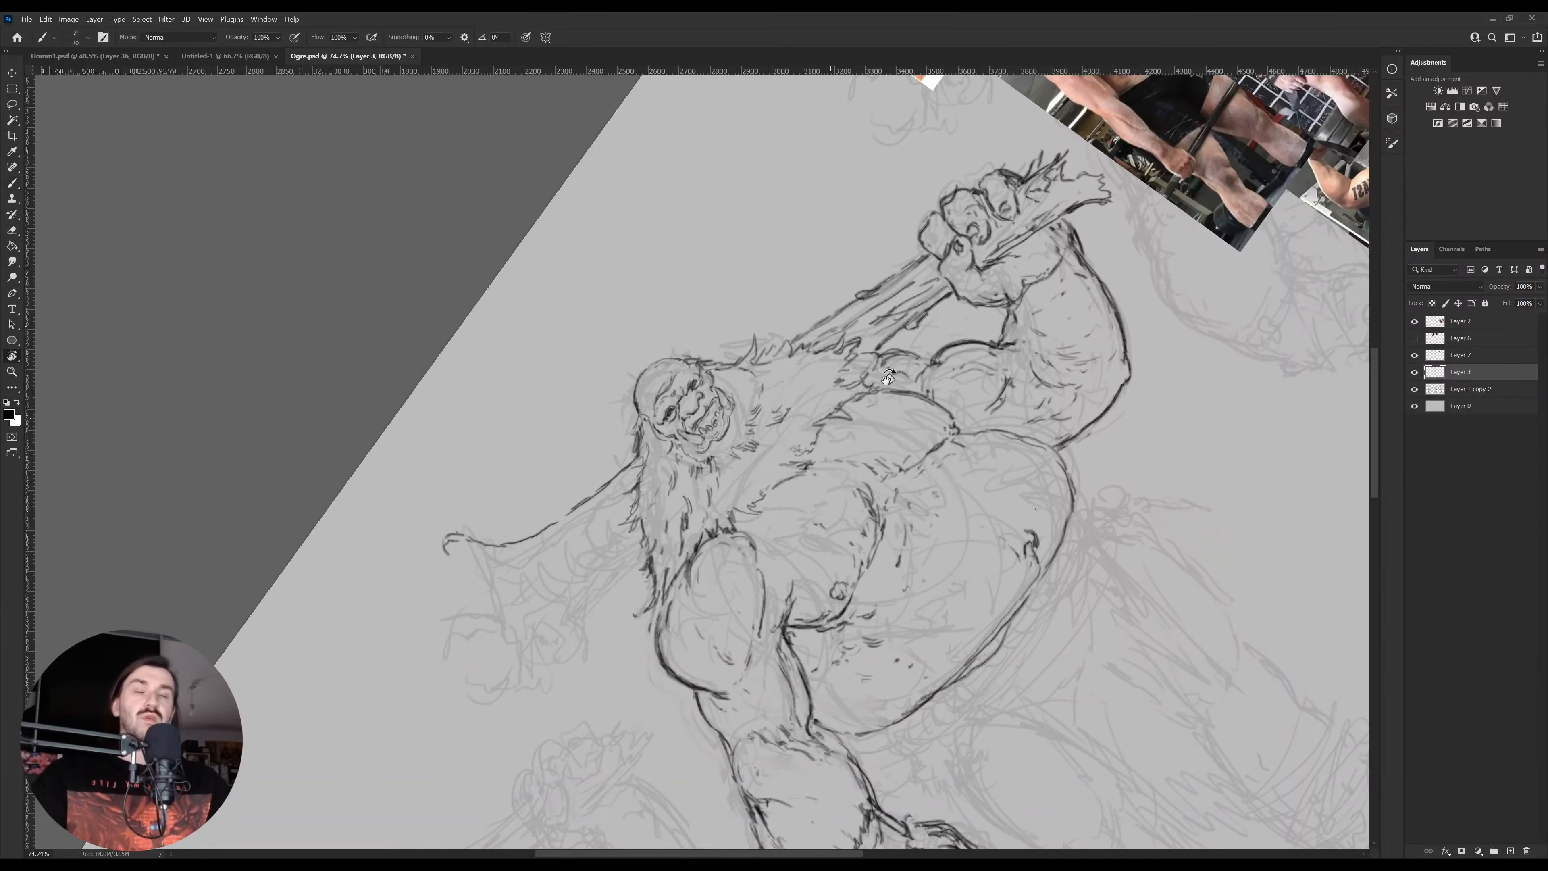
drag(915, 354, 915, 571)
drag(636, 559, 756, 637)
key(b)
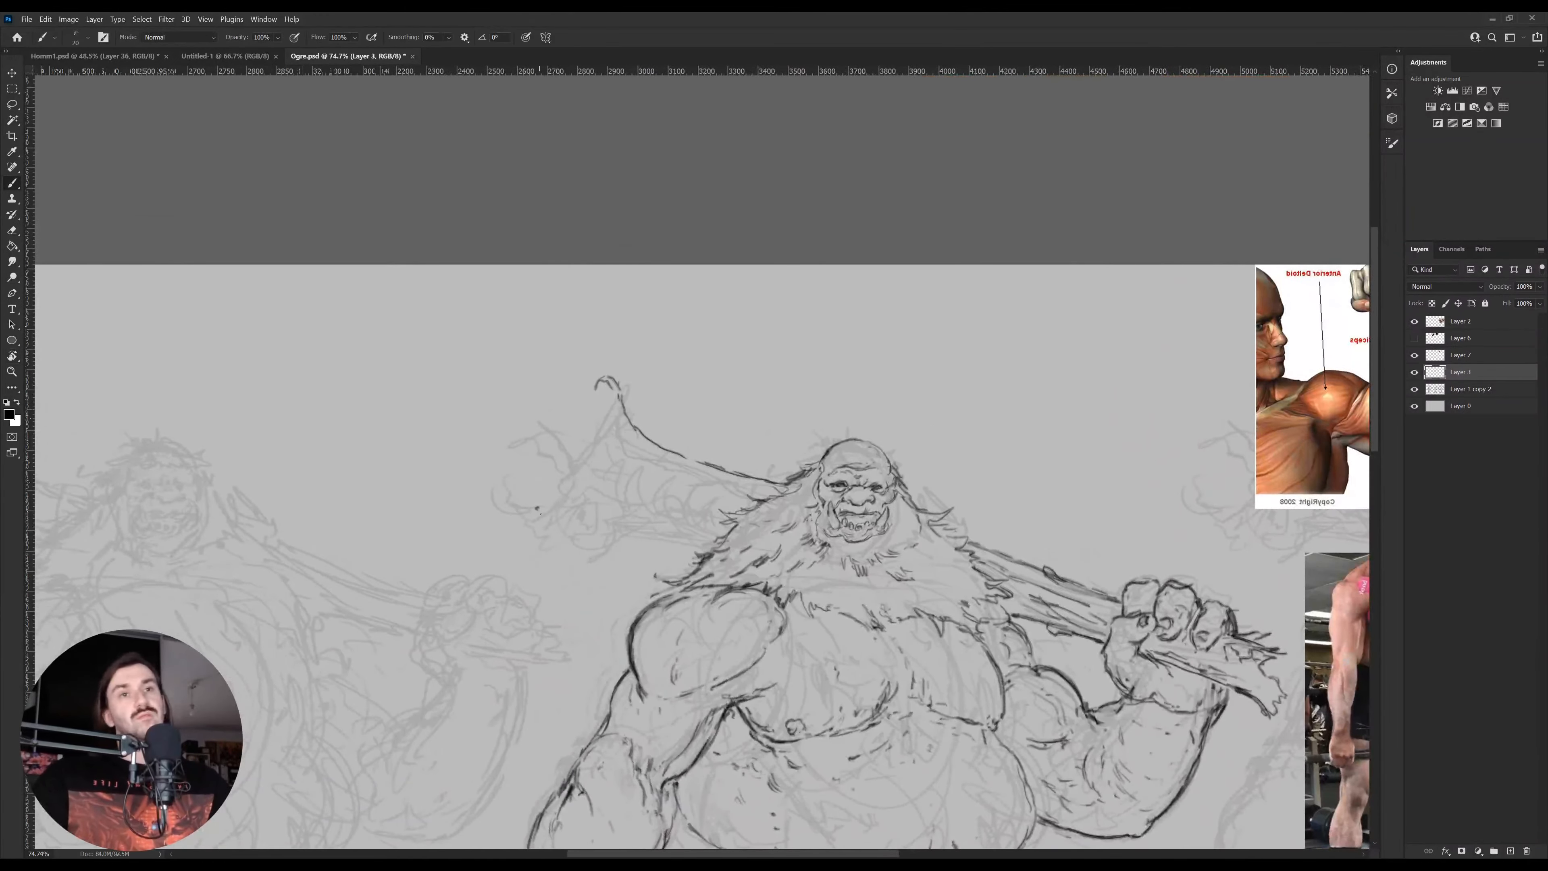
mouse_move(546, 520)
mouse_down()
mouse_move(570, 511)
mouse_move(543, 506)
mouse_move(556, 453)
mouse_move(625, 446)
mouse_up()
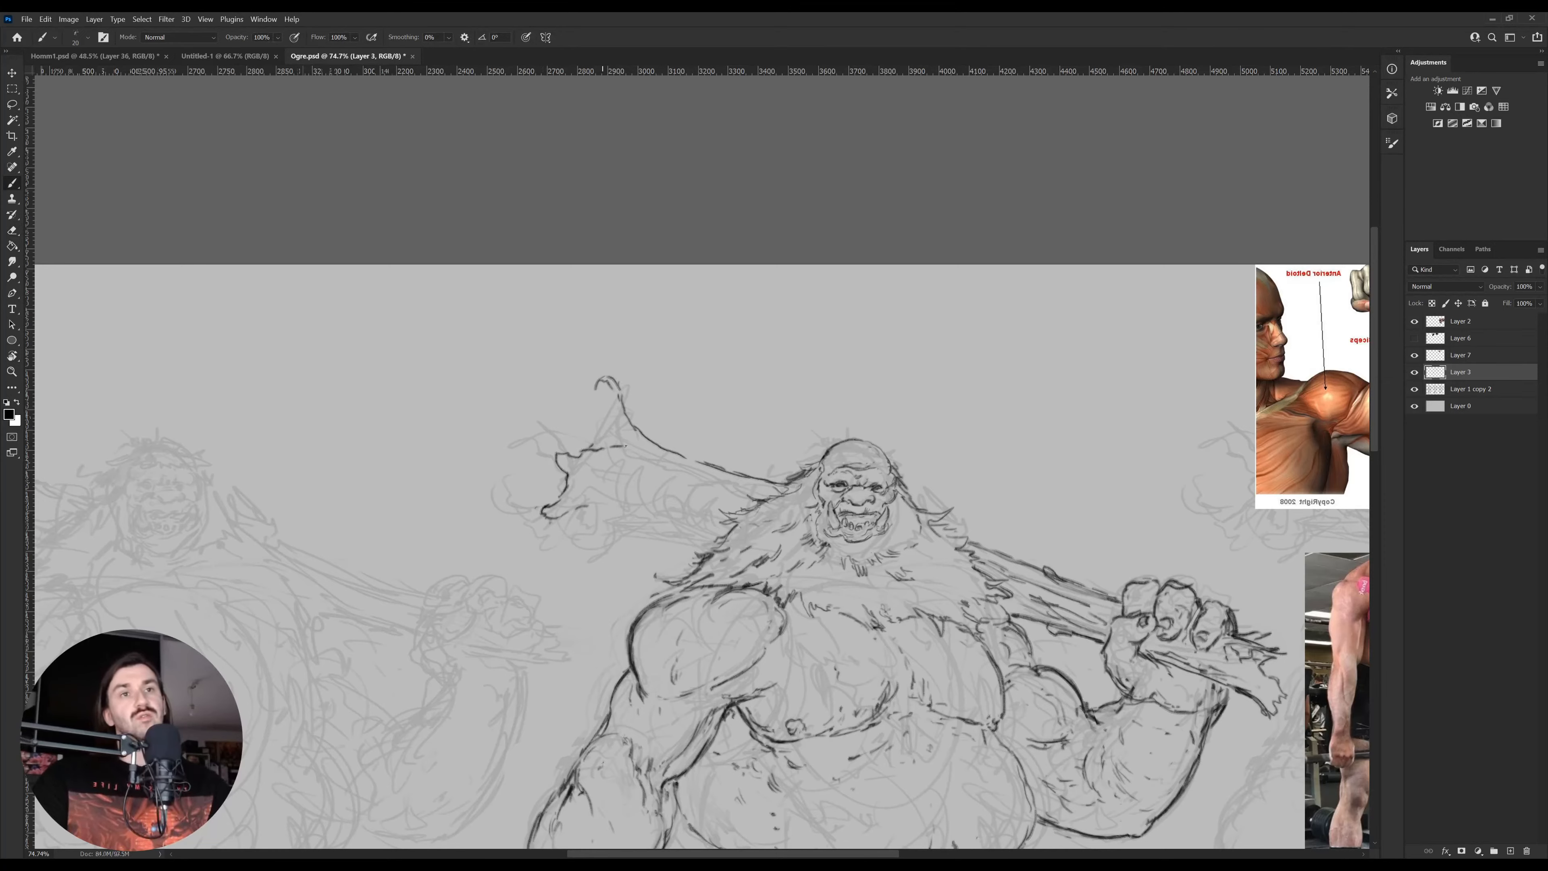
key(e)
drag(597, 389, 607, 375)
key(b)
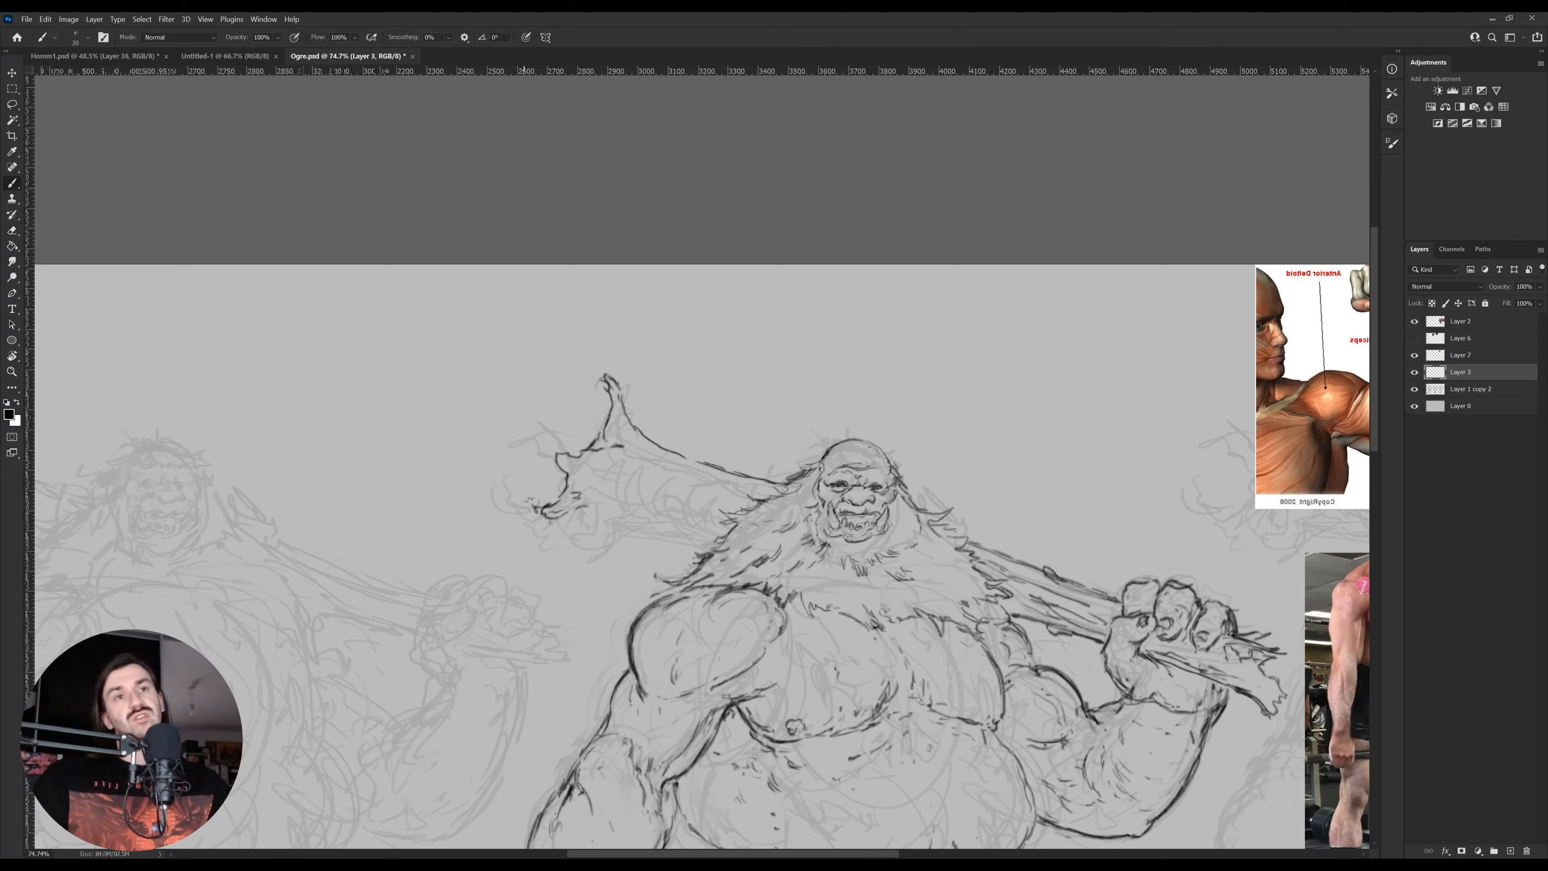
drag(529, 500, 560, 501)
Extend the twisted twigs on the club's broken end and draw its lower edge with a forked stub back to the fur
key(r)
drag(820, 394, 739, 331)
key(b)
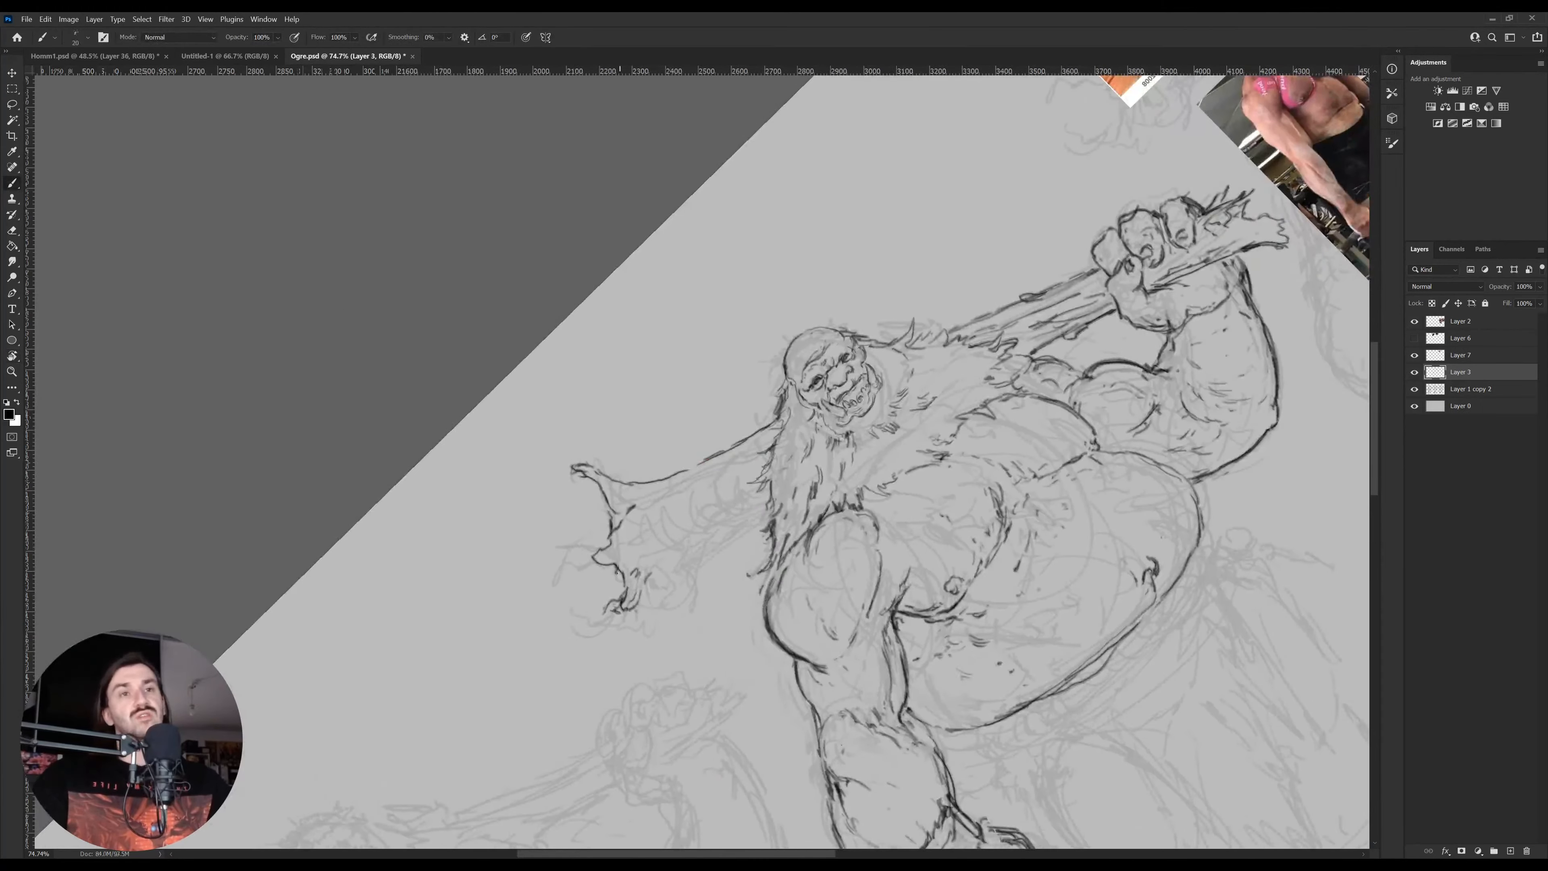
mouse_move(642, 582)
mouse_down()
mouse_move(686, 544)
mouse_move(672, 606)
mouse_move(697, 568)
mouse_move(776, 511)
mouse_move(702, 549)
mouse_move(623, 471)
mouse_move(629, 458)
mouse_up()
key(r)
mouse_move(629, 400)
mouse_down()
mouse_move(644, 469)
mouse_move(633, 448)
mouse_up()
mouse_move(630, 428)
mouse_down()
mouse_move(626, 443)
mouse_move(664, 417)
mouse_move(692, 450)
mouse_up()
Draw a curved strap with two edges wrapping around the thick end of the club
key(r)
mouse_move(812, 446)
mouse_down()
mouse_move(805, 370)
mouse_move(743, 391)
mouse_up()
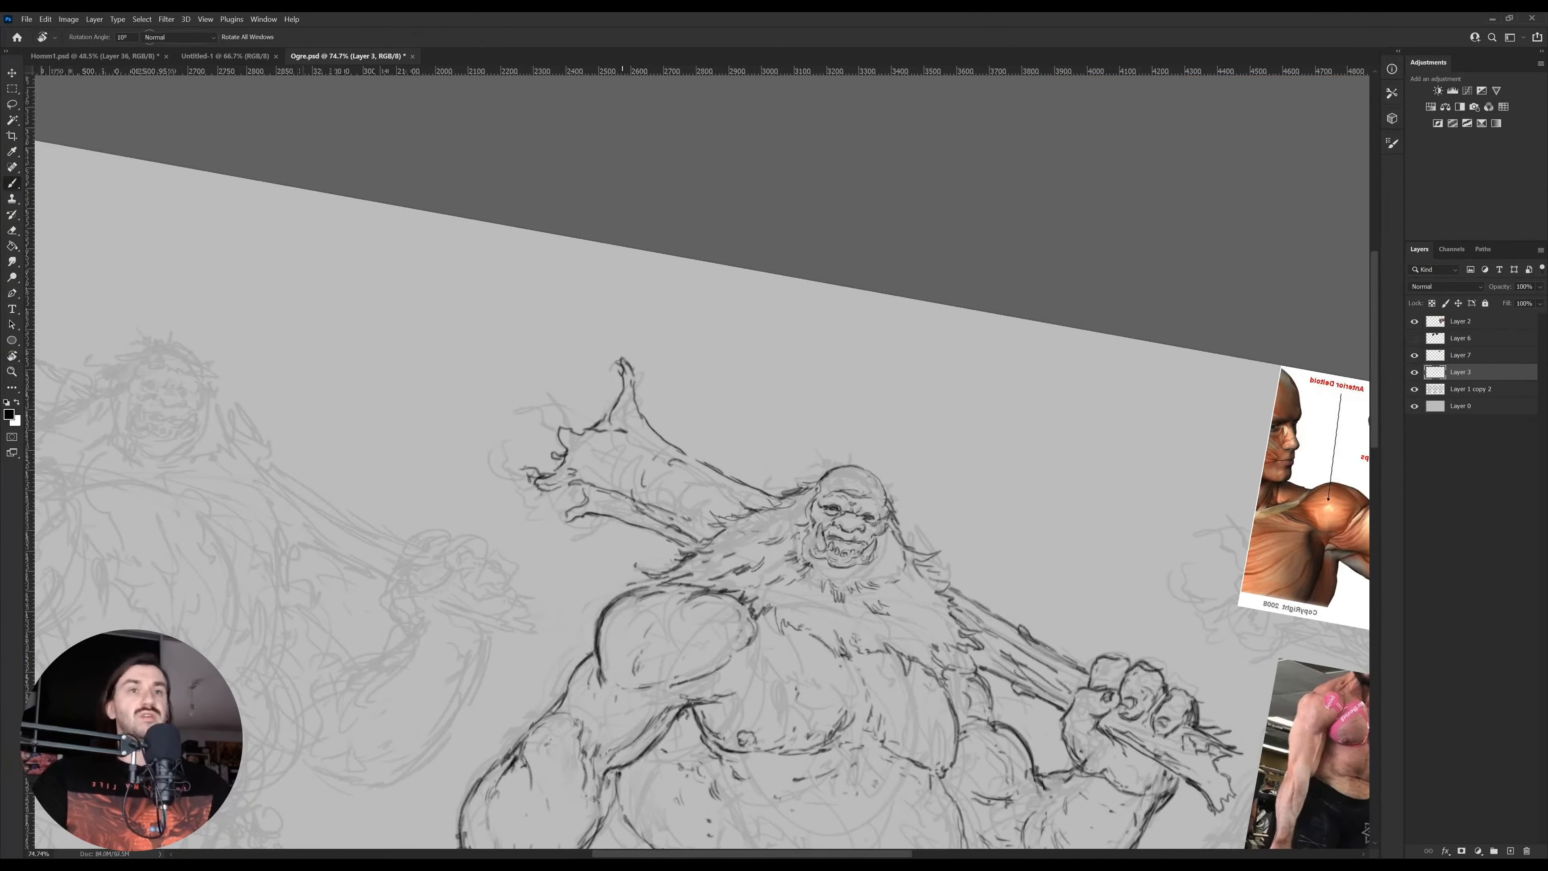
key(e)
mouse_move(633, 501)
mouse_down()
mouse_move(657, 454)
mouse_move(682, 447)
mouse_up()
key(b)
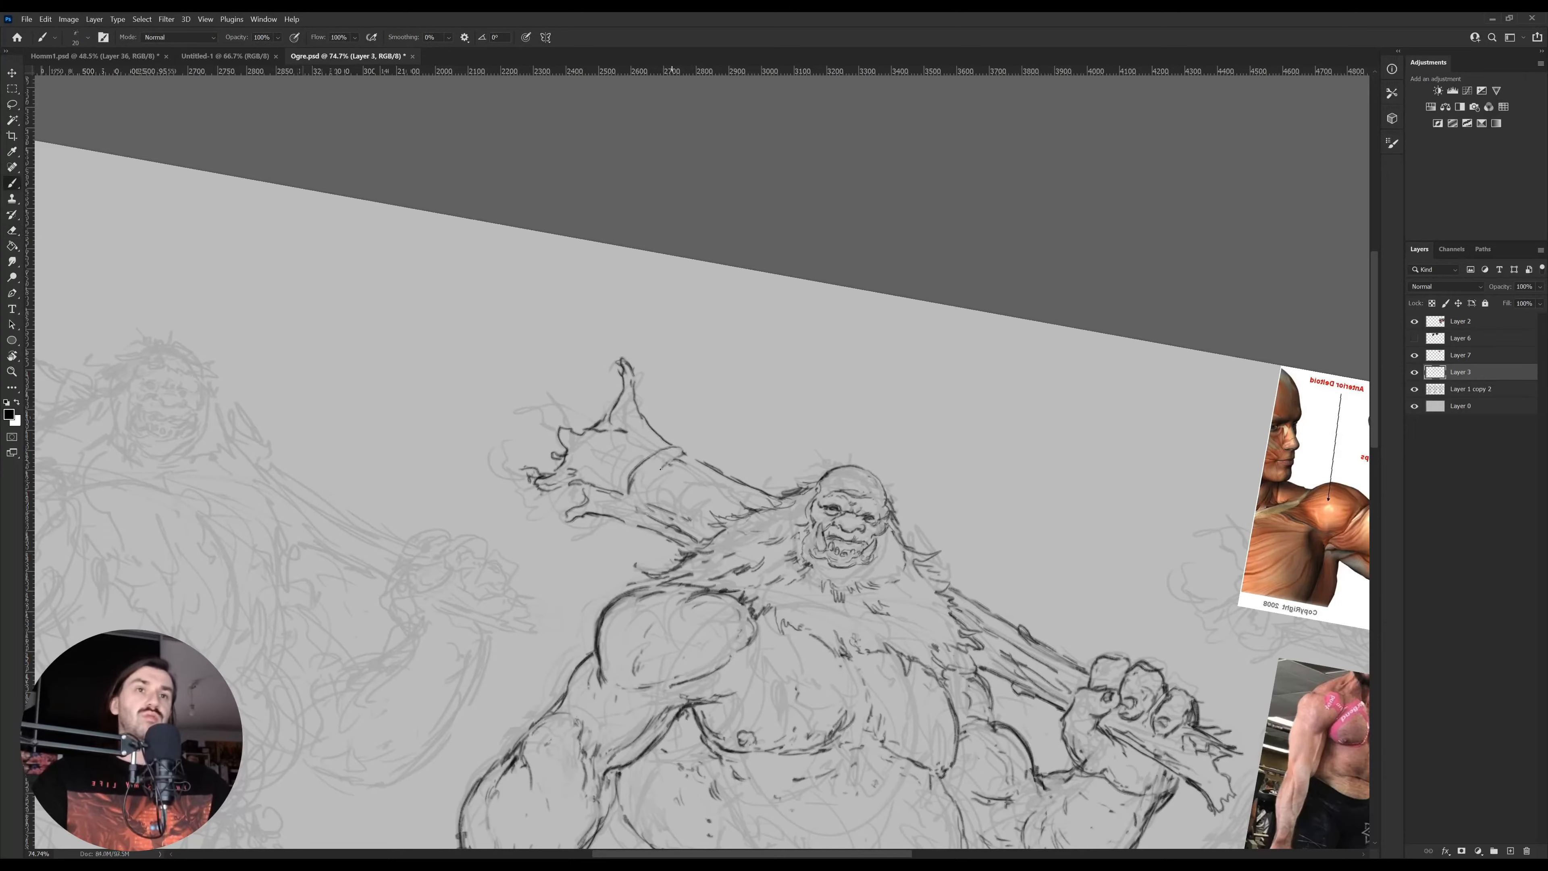
mouse_move(642, 501)
mouse_down()
mouse_move(630, 514)
mouse_move(666, 445)
mouse_move(684, 452)
mouse_up()
key(e)
key(b)
key(e)
key(b)
mouse_move(688, 453)
mouse_down()
mouse_move(700, 463)
mouse_move(693, 450)
mouse_move(662, 525)
mouse_up()
Clean up the overlapping lines and add more crossing straps around the club toward the fur
key(e)
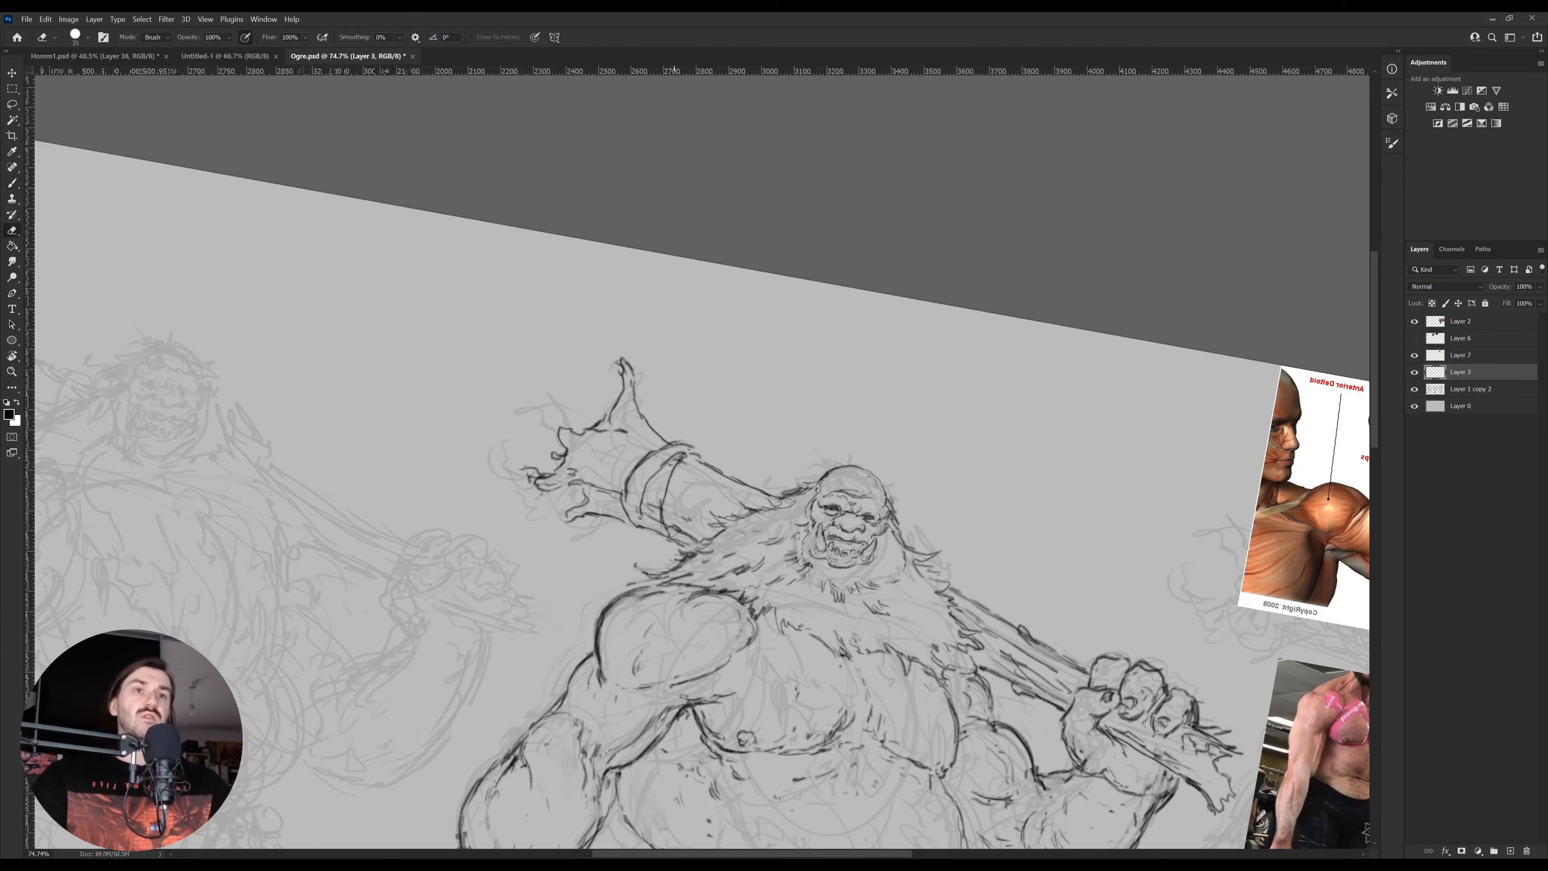
mouse_move(671, 533)
mouse_down()
mouse_move(696, 465)
mouse_move(710, 463)
mouse_move(696, 490)
mouse_move(709, 472)
mouse_move(693, 474)
mouse_move(724, 464)
mouse_move(698, 477)
mouse_move(691, 510)
mouse_move(689, 464)
mouse_move(683, 521)
mouse_move(723, 486)
mouse_up()
key(b)
key(e)
key(b)
key(e)
key(b)
key(e)
key(b)
key(e)
key(b)
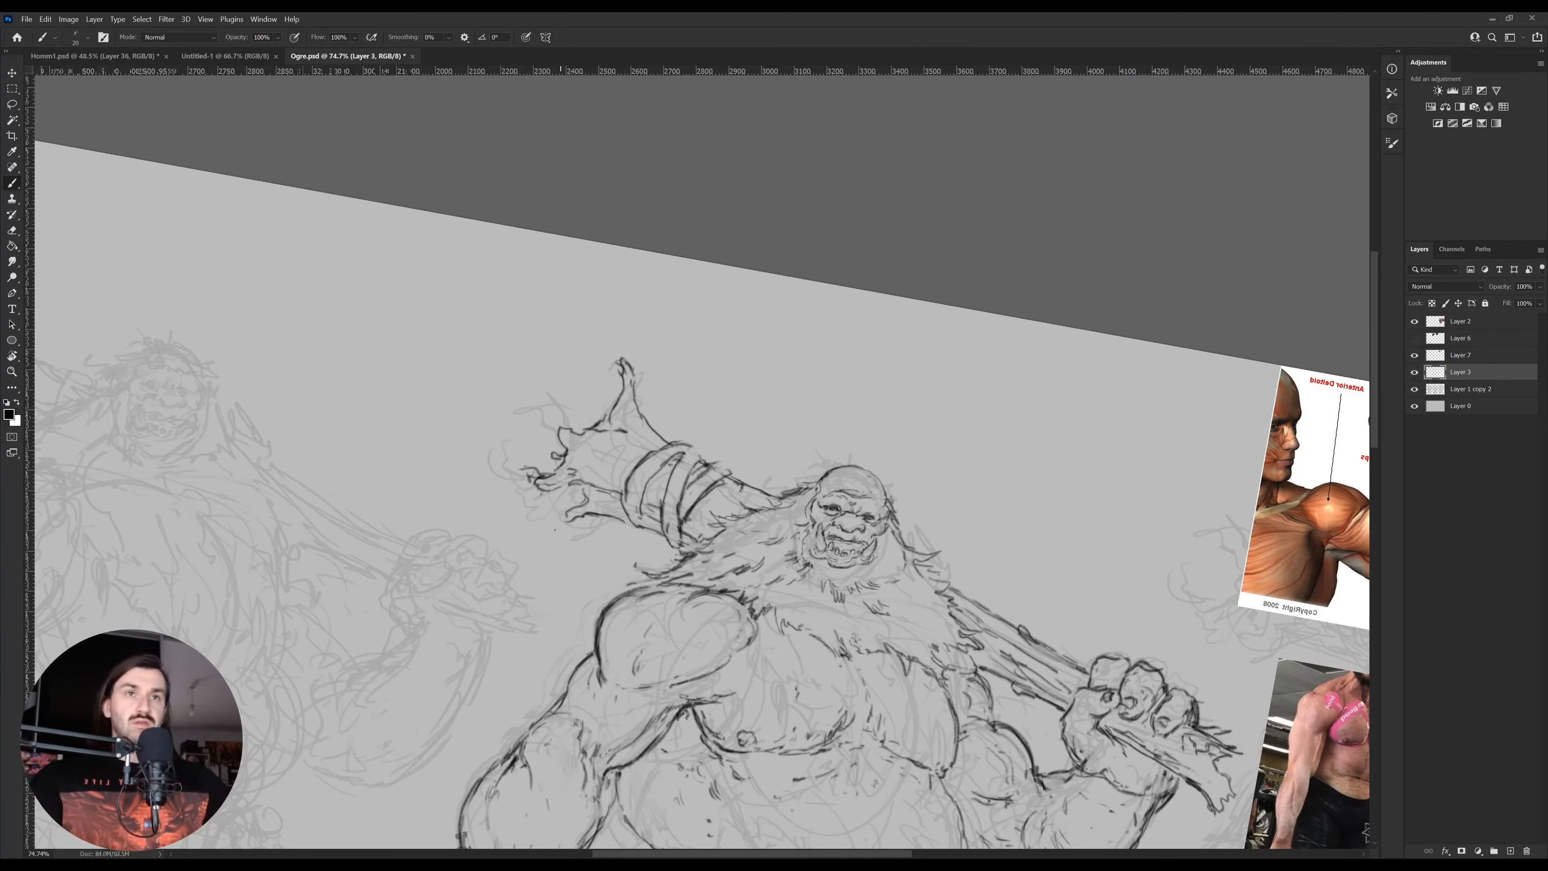
Add wood grain to the club's broken end and darken the edges and shadows of the wrapped straps
drag(570, 485, 609, 470)
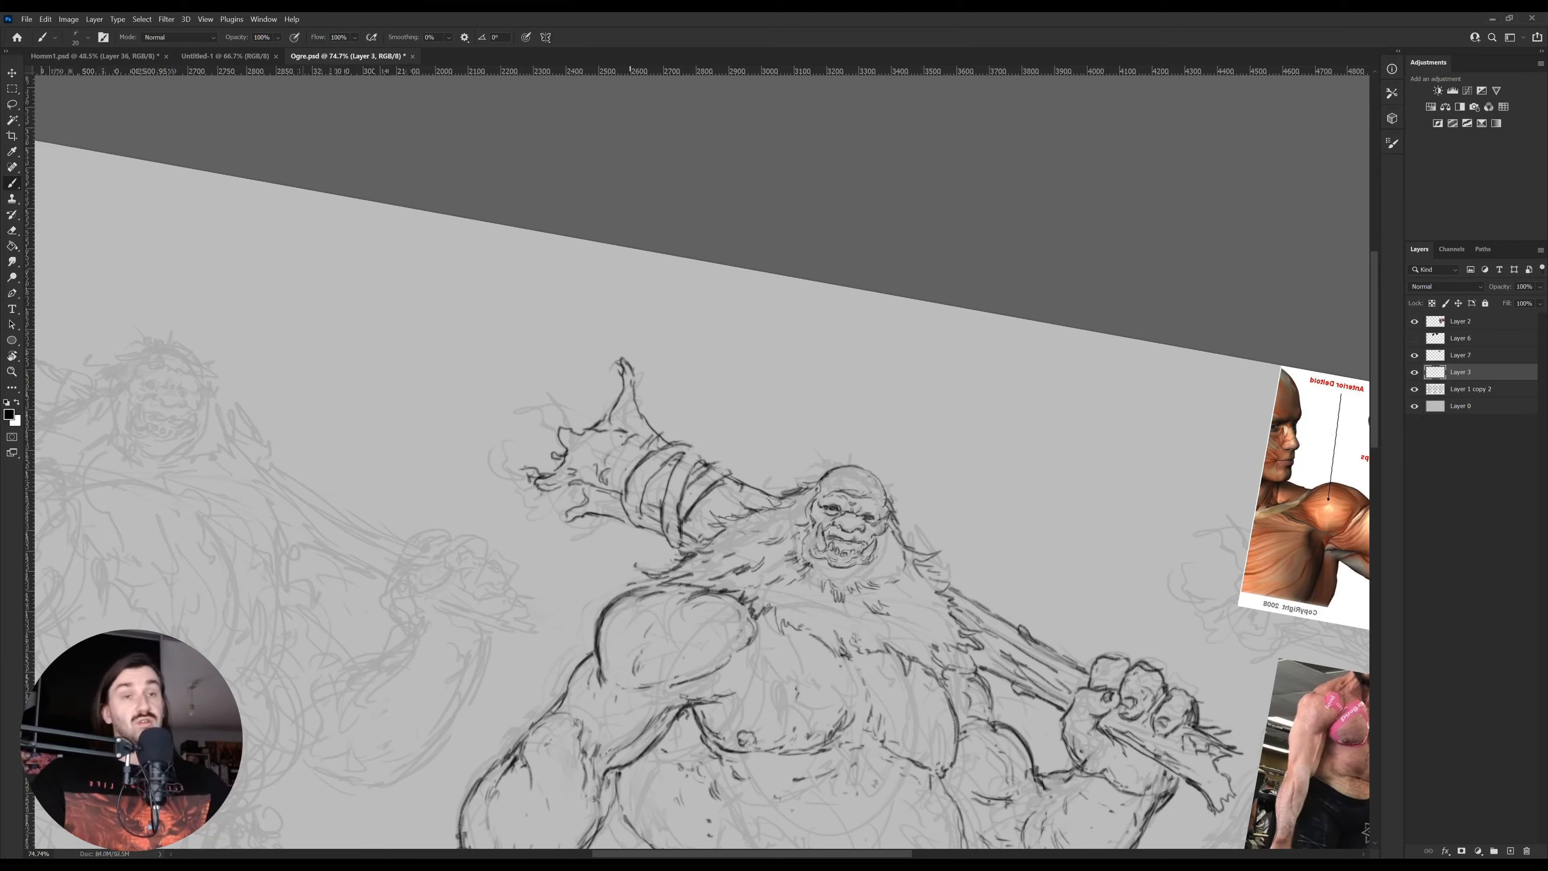
mouse_move(572, 487)
mouse_down()
mouse_move(655, 493)
mouse_move(578, 502)
mouse_move(639, 507)
mouse_move(640, 493)
mouse_move(622, 503)
mouse_move(643, 491)
mouse_move(639, 509)
mouse_move(648, 490)
mouse_move(613, 510)
mouse_move(579, 501)
mouse_move(594, 510)
mouse_move(594, 495)
mouse_move(627, 488)
mouse_move(638, 511)
mouse_move(664, 454)
mouse_up()
key(e)
key(b)
key(e)
key(b)
key(e)
key(b)
key(e)
key(b)
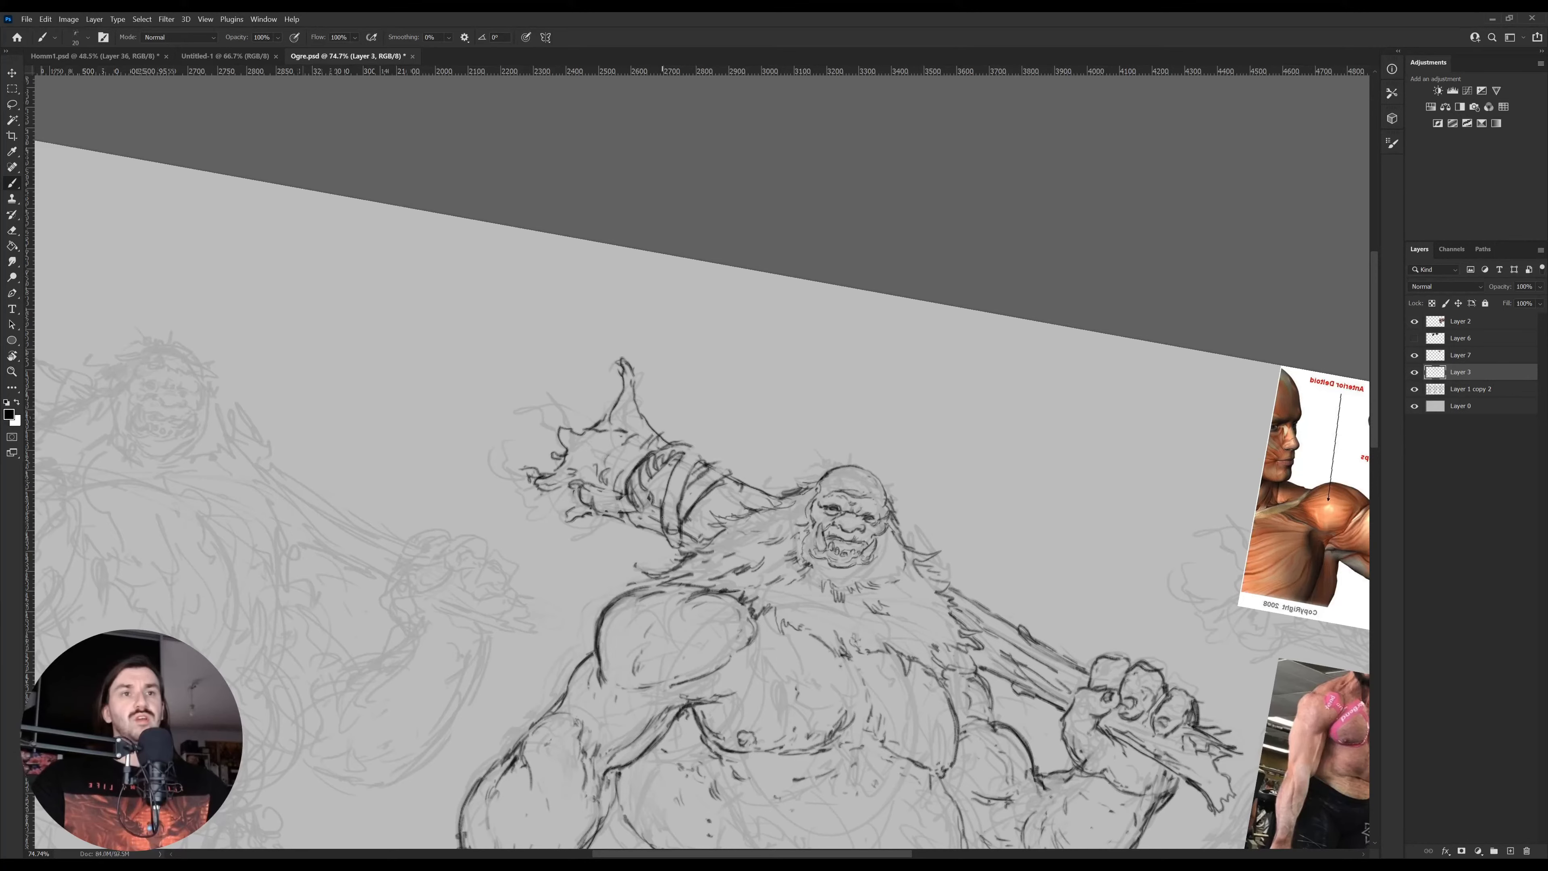
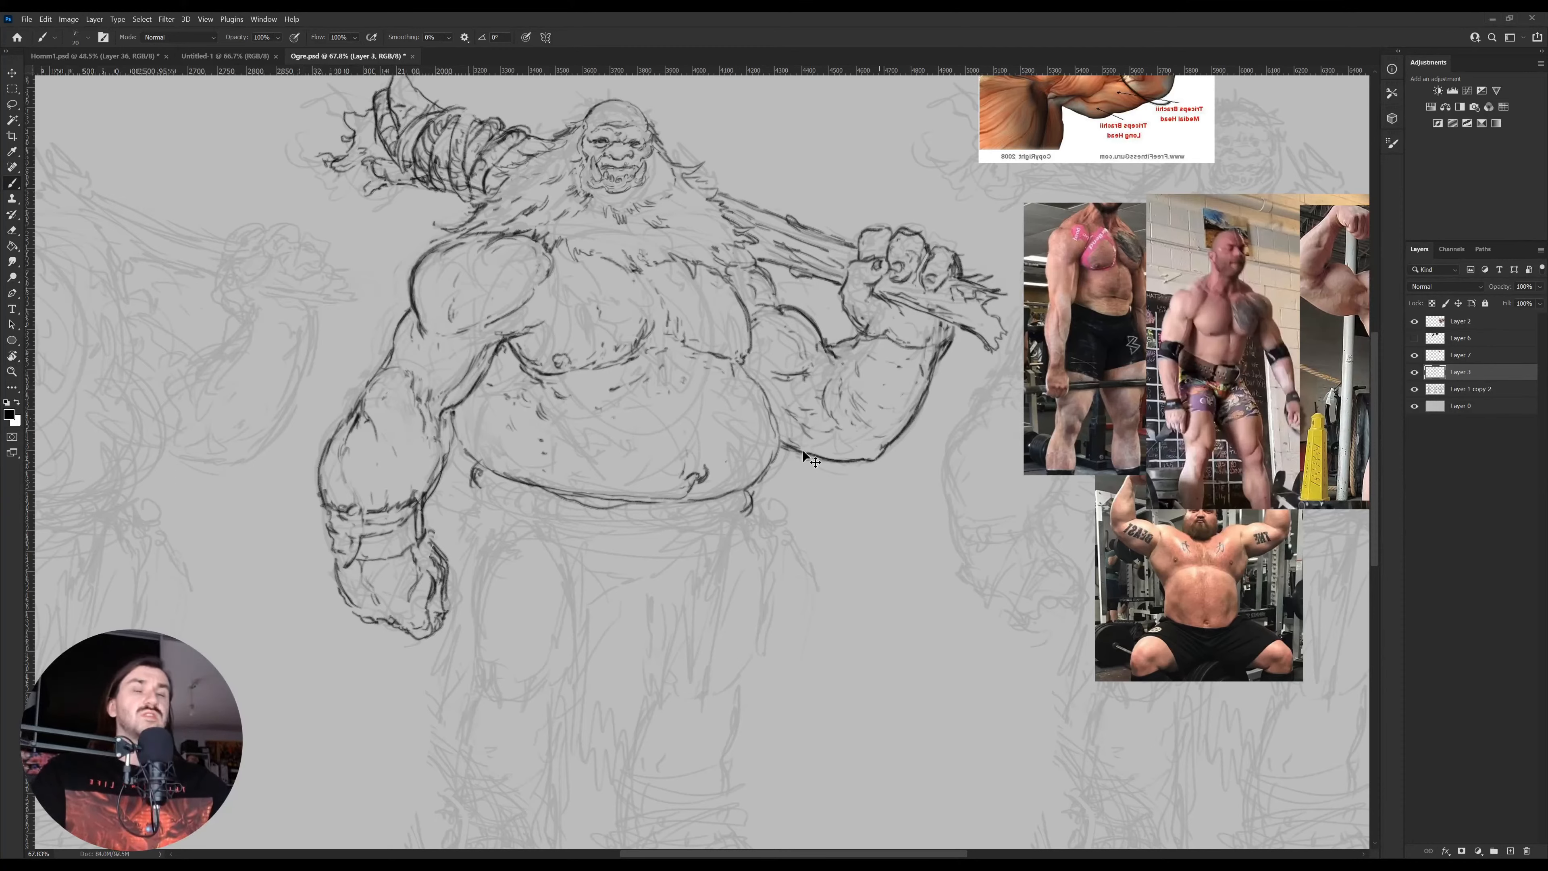
Paste the rope belt reference image and place it beside the middle ogre's lowered arm
key(ctrl+v)
key(v)
drag(545, 433, 47, 271)
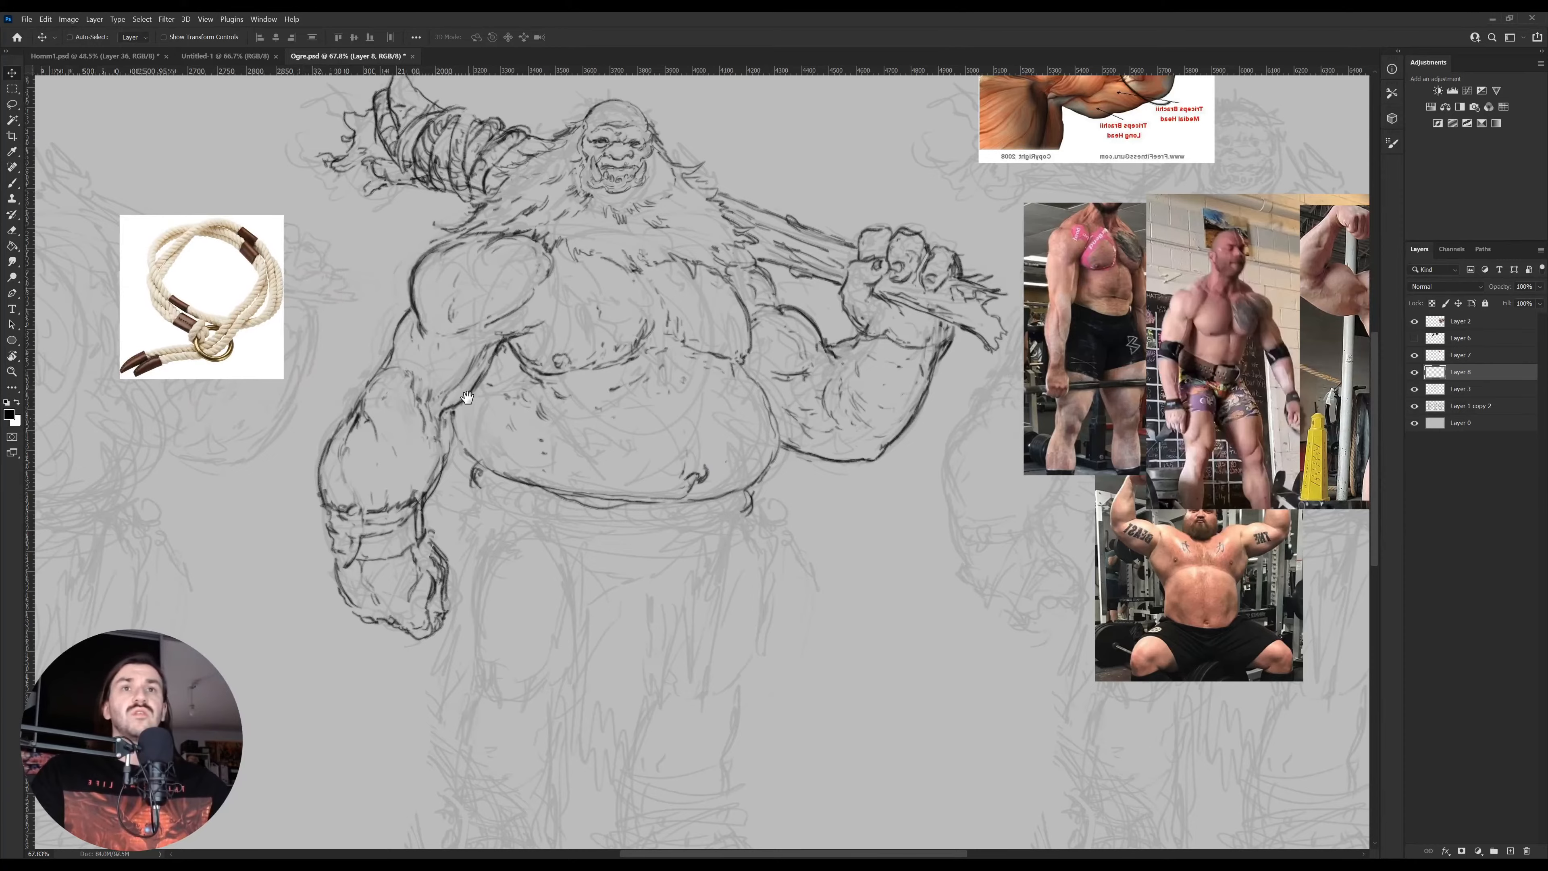
scroll(500, 421, left, 2)
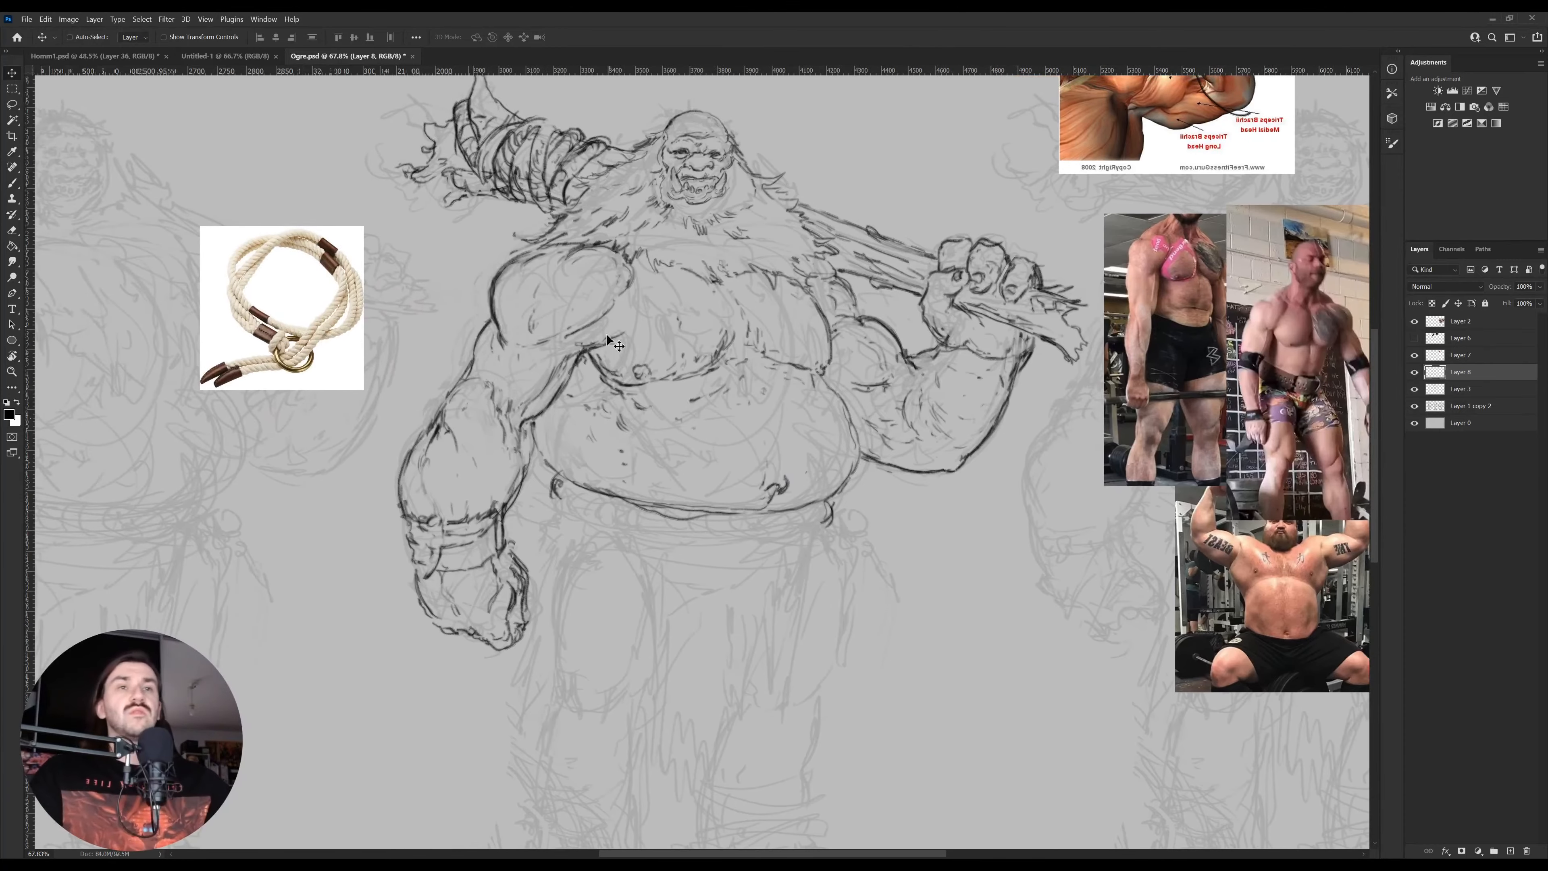
Return to the line art layer and reinforce the outer contour of the lowered arm between shoulder and forearm
ctrl+click(586, 360)
key(l)
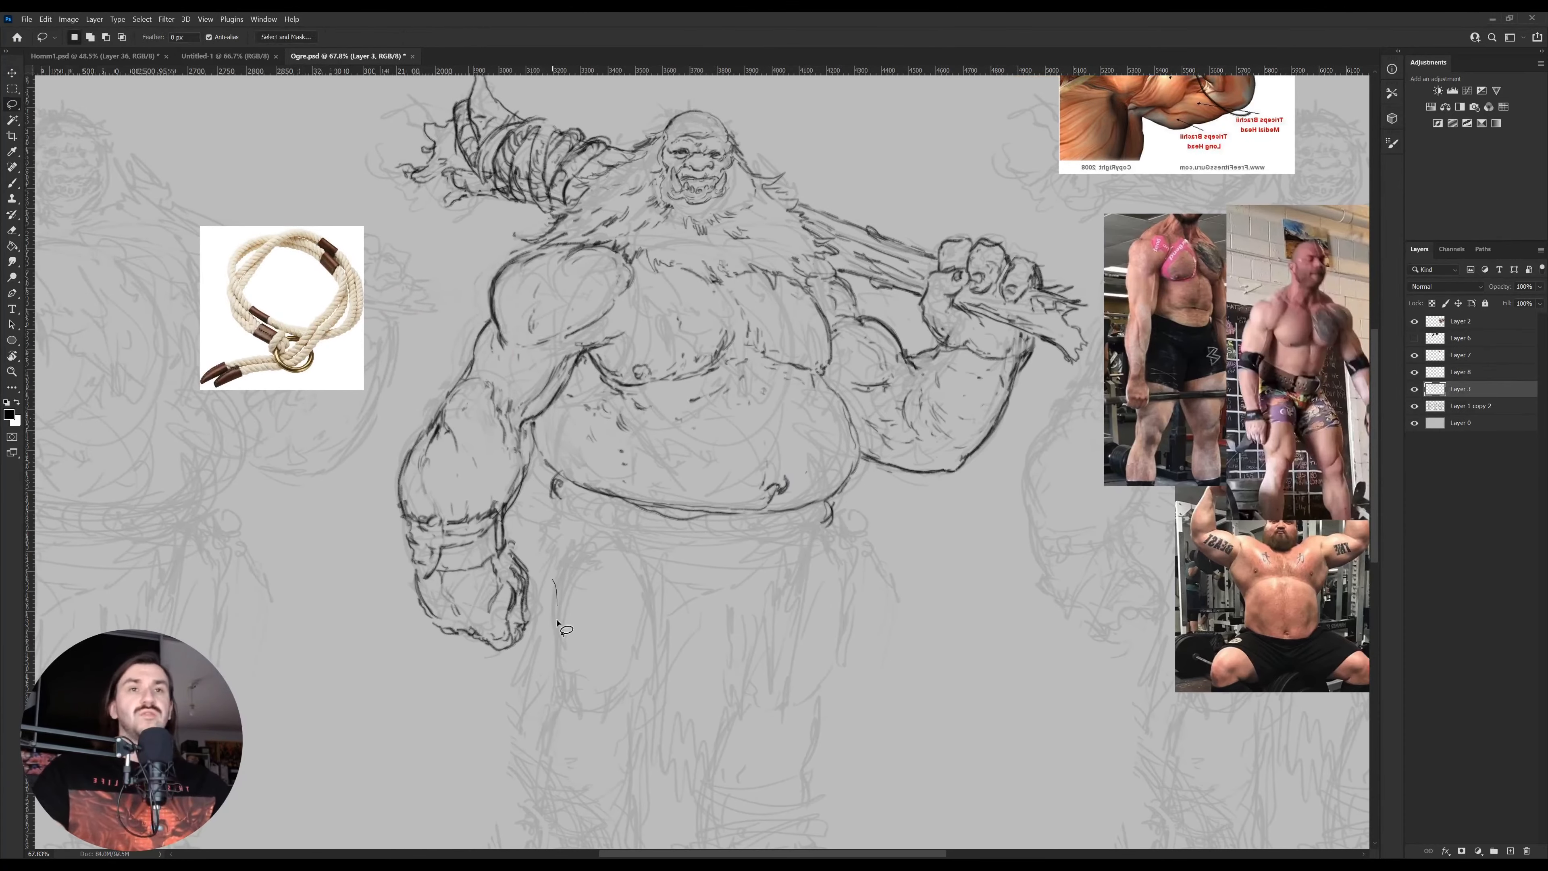
key(b)
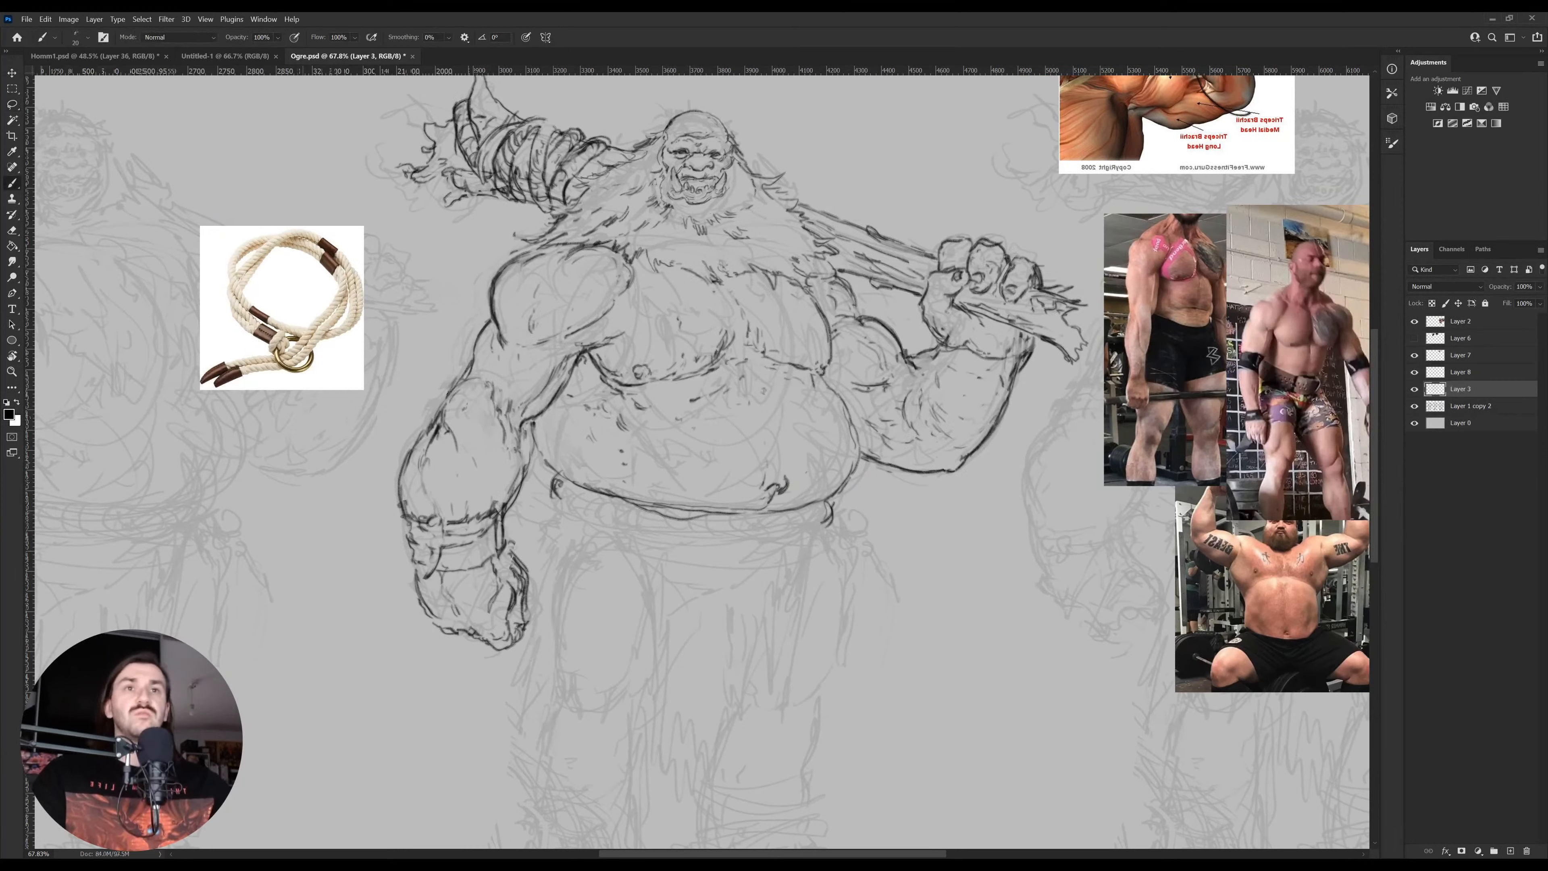
drag(460, 367, 446, 394)
drag(489, 317, 464, 363)
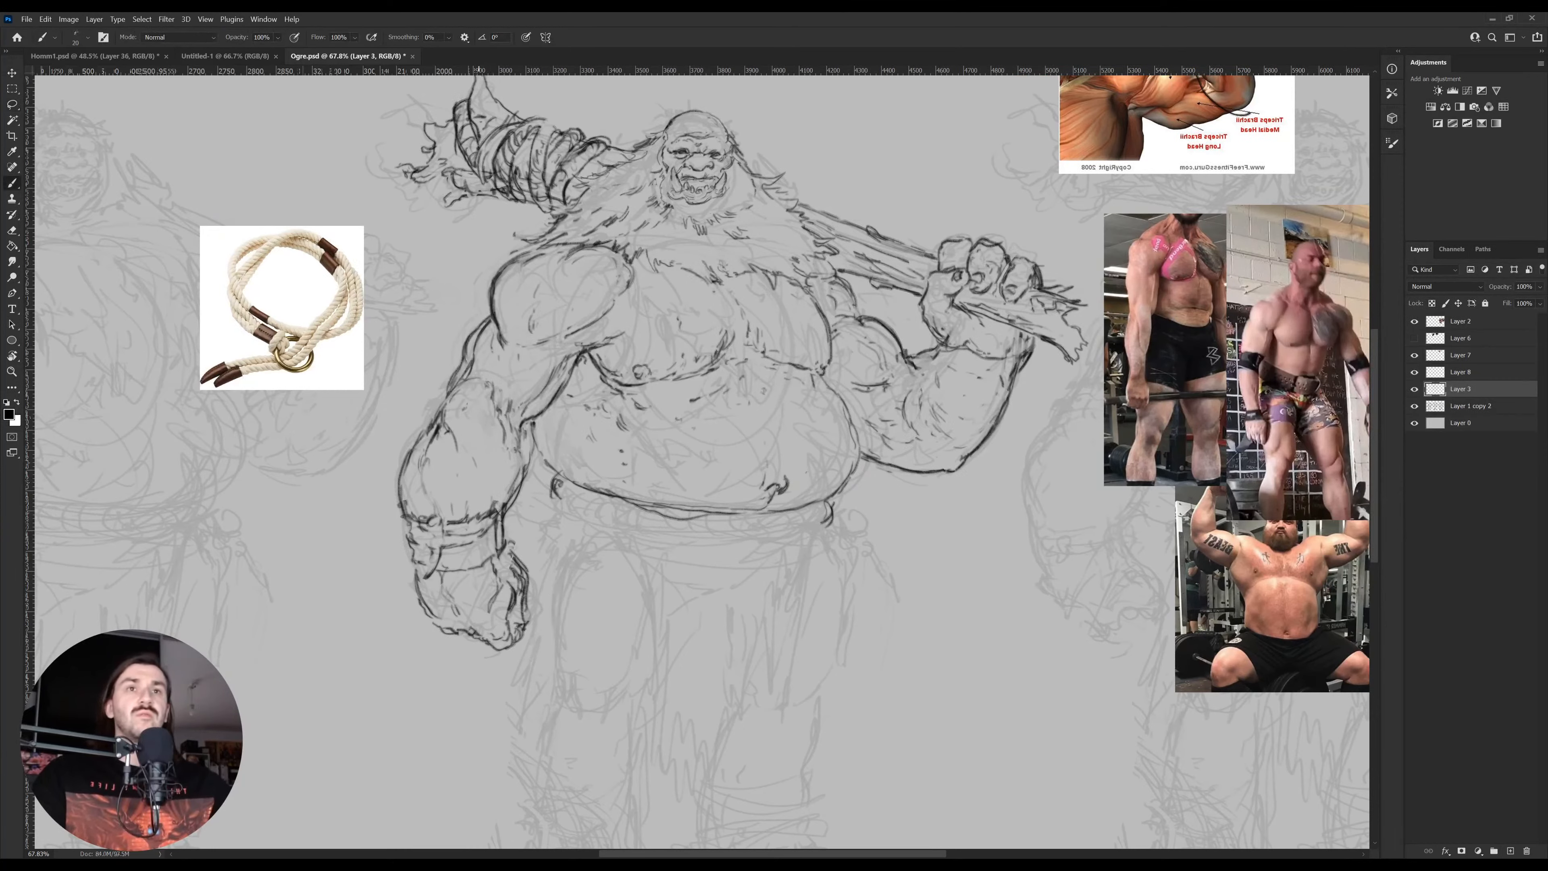
key(e)
key(b)
drag(490, 310, 454, 378)
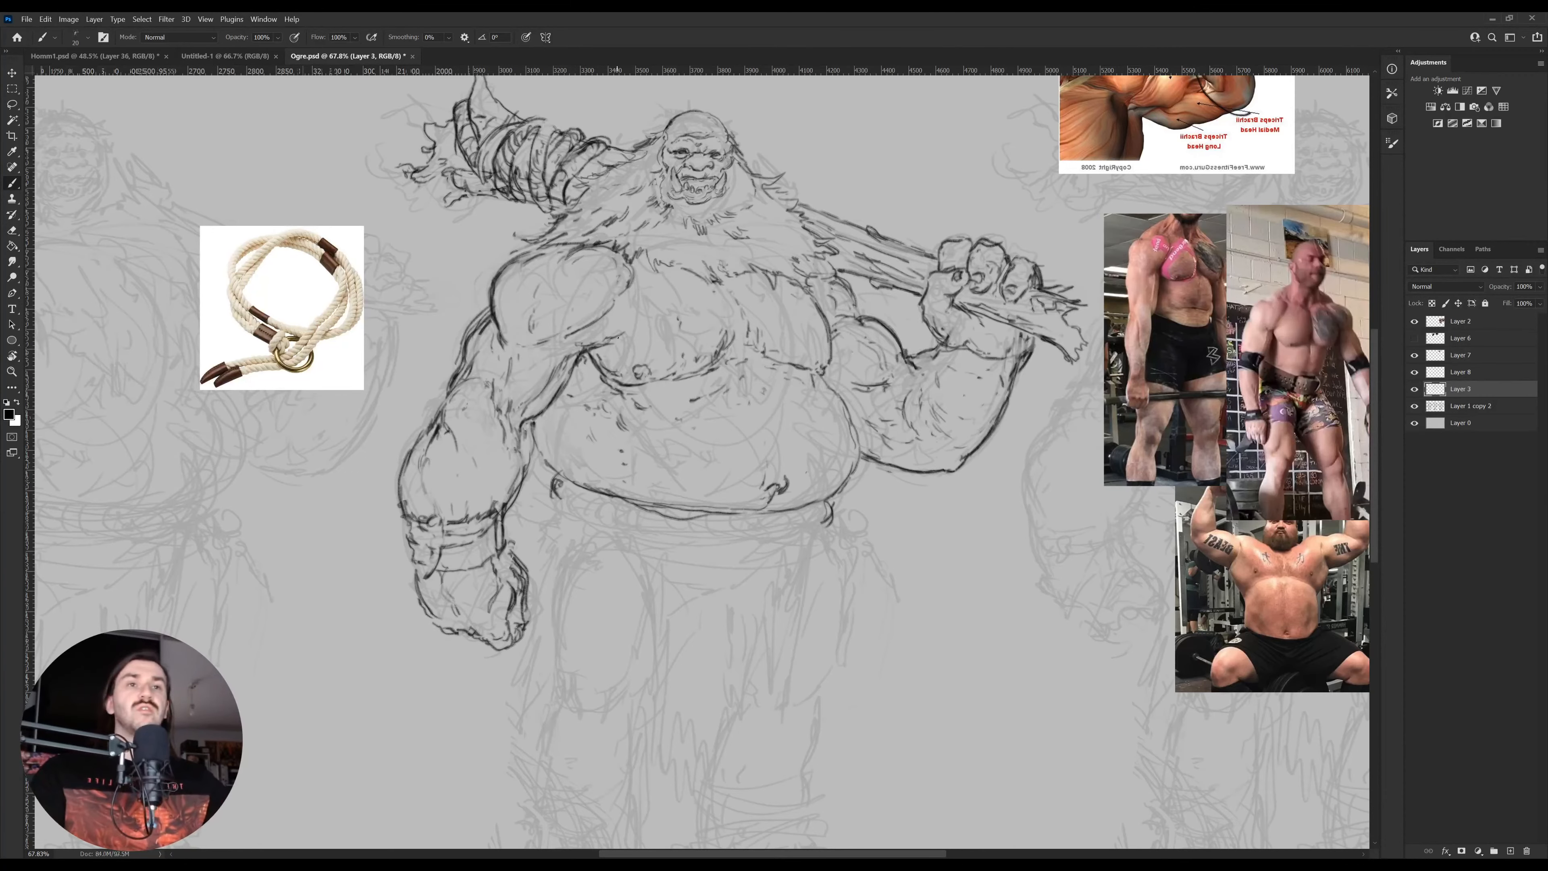
Close the Untitled-1 document and place a second window of Ogre.psd side by side with the first
drag(584, 573, 608, 584)
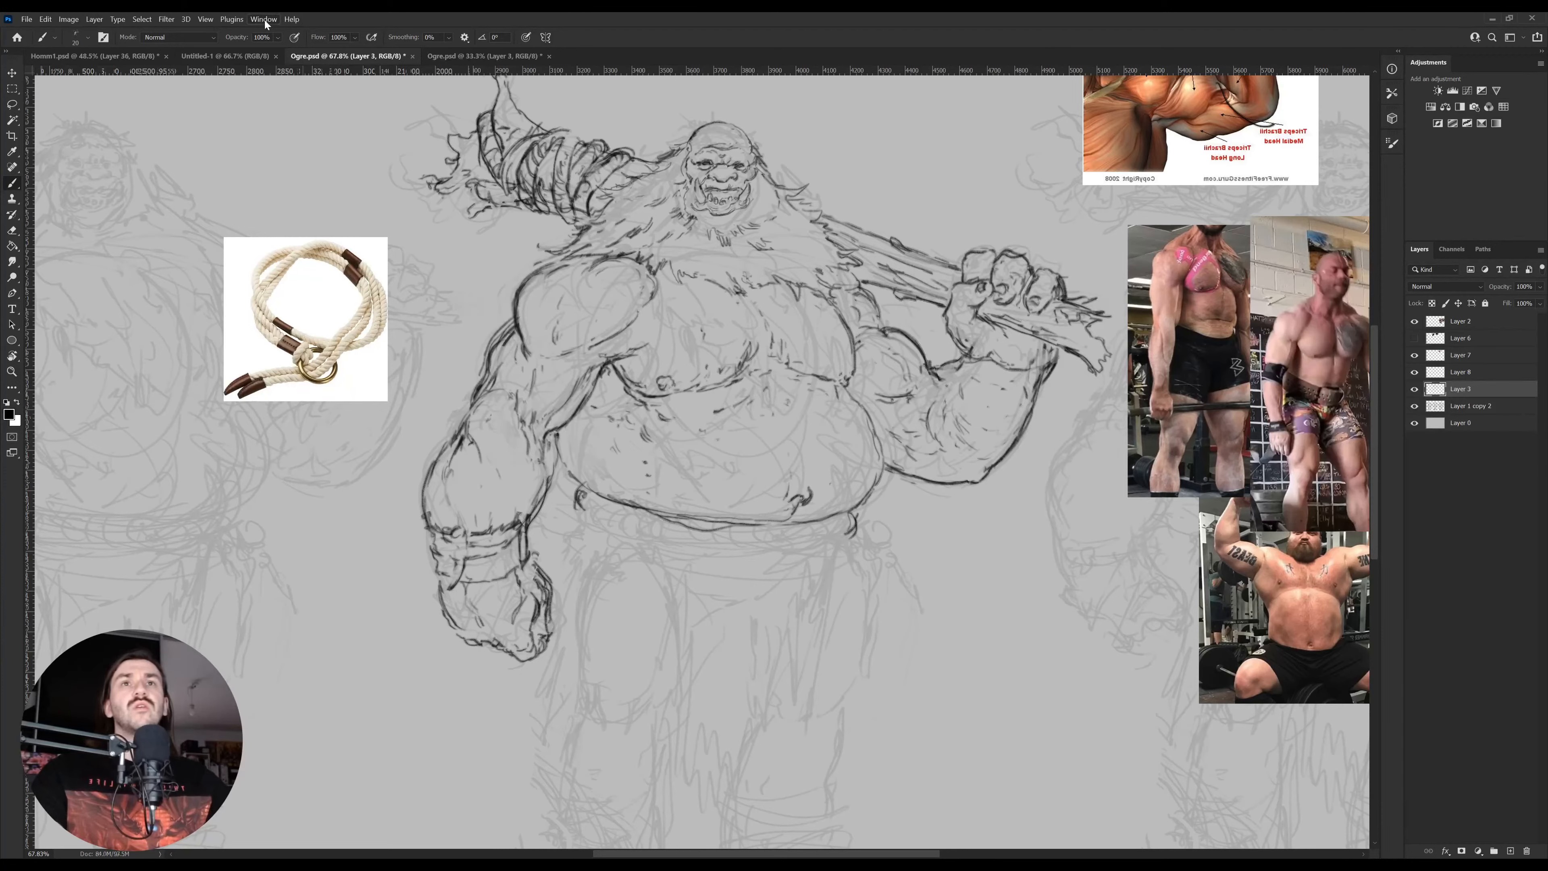
click(275, 56)
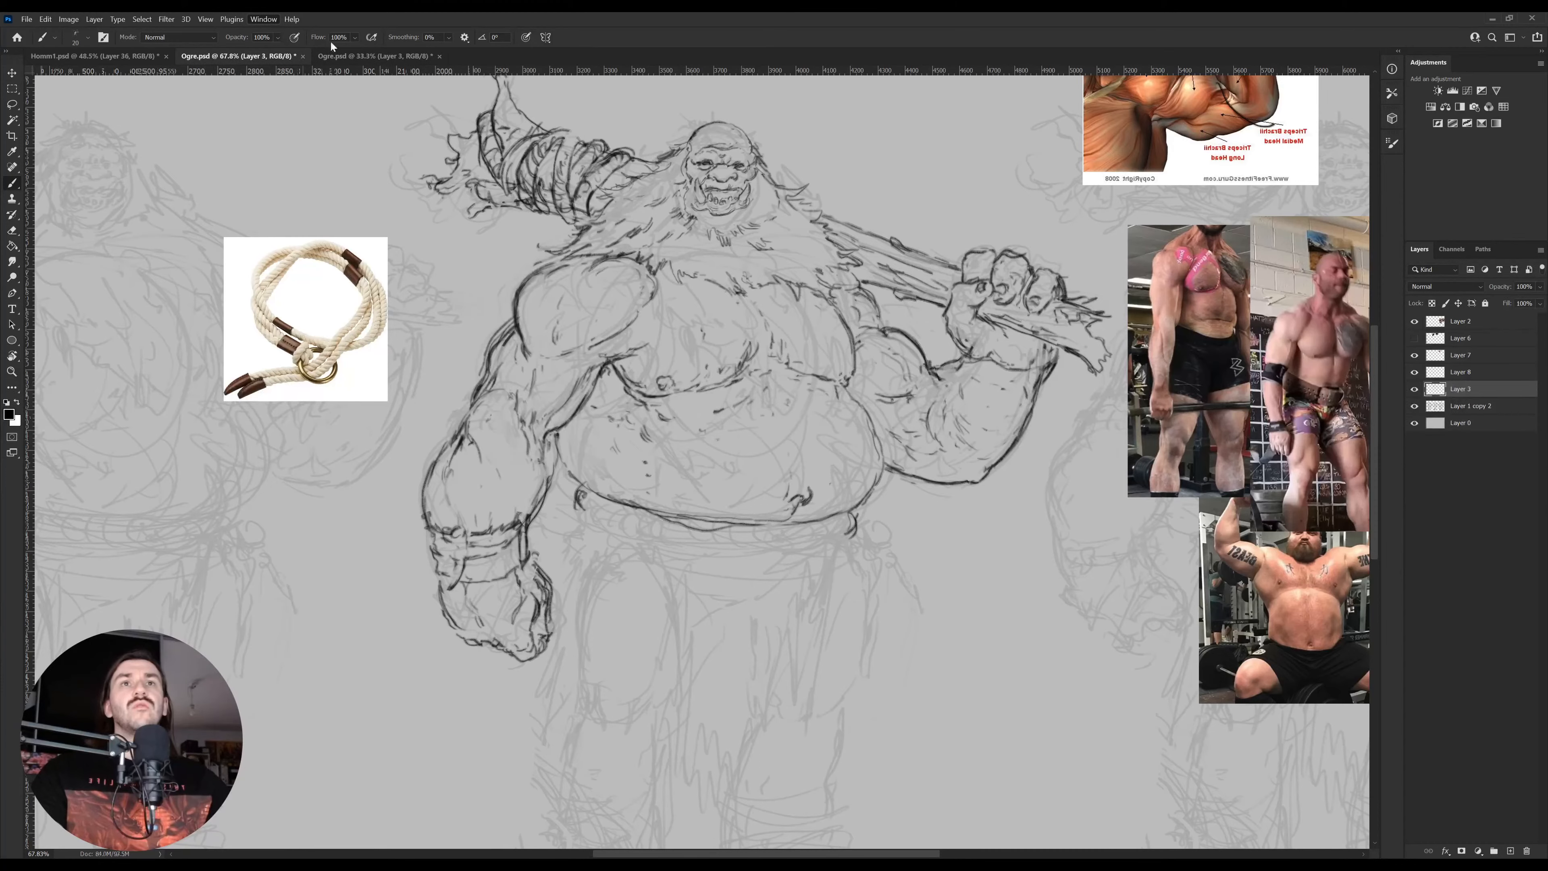
click(423, 64)
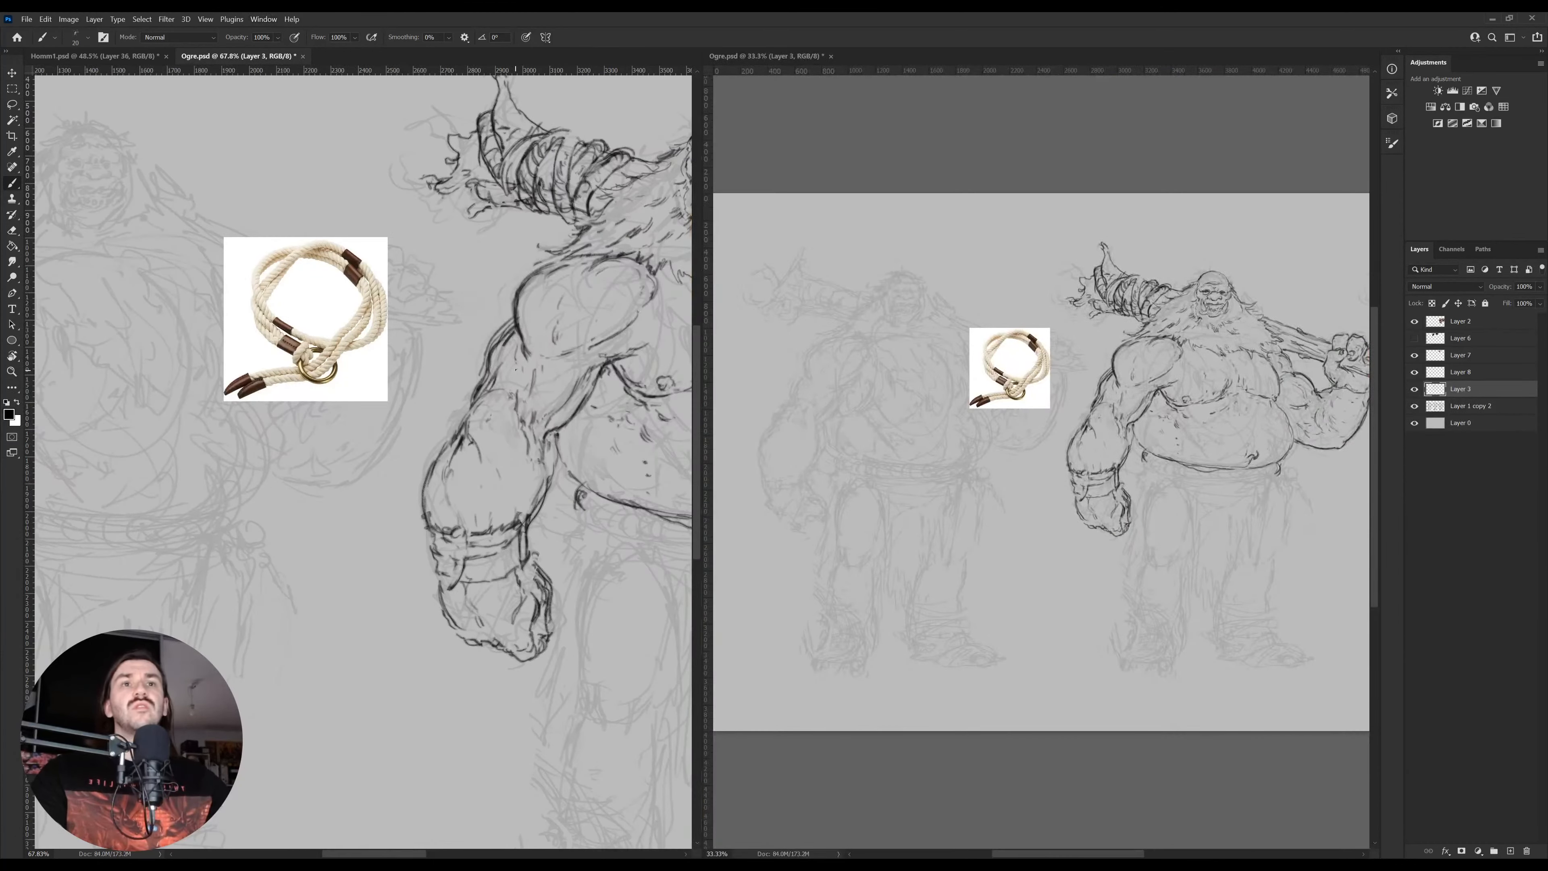
Frame the whole middle ogre in one Ogre.psd window and zoom the other in on its belly and waist
key(space)
drag(525, 389, 451, 400)
key(ctrl+space)
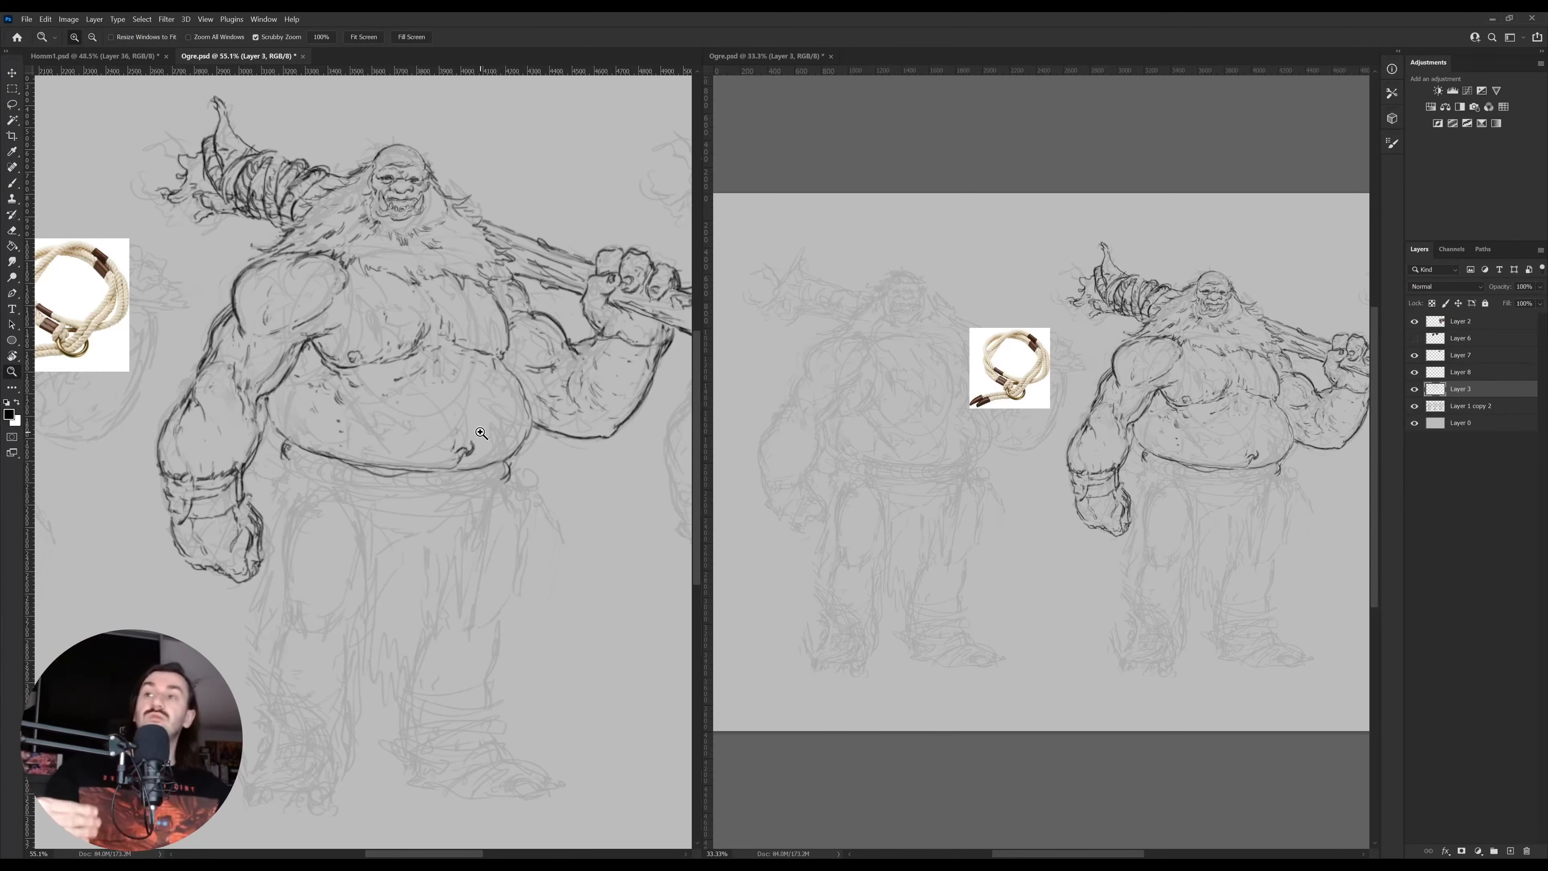
drag(480, 434, 462, 439)
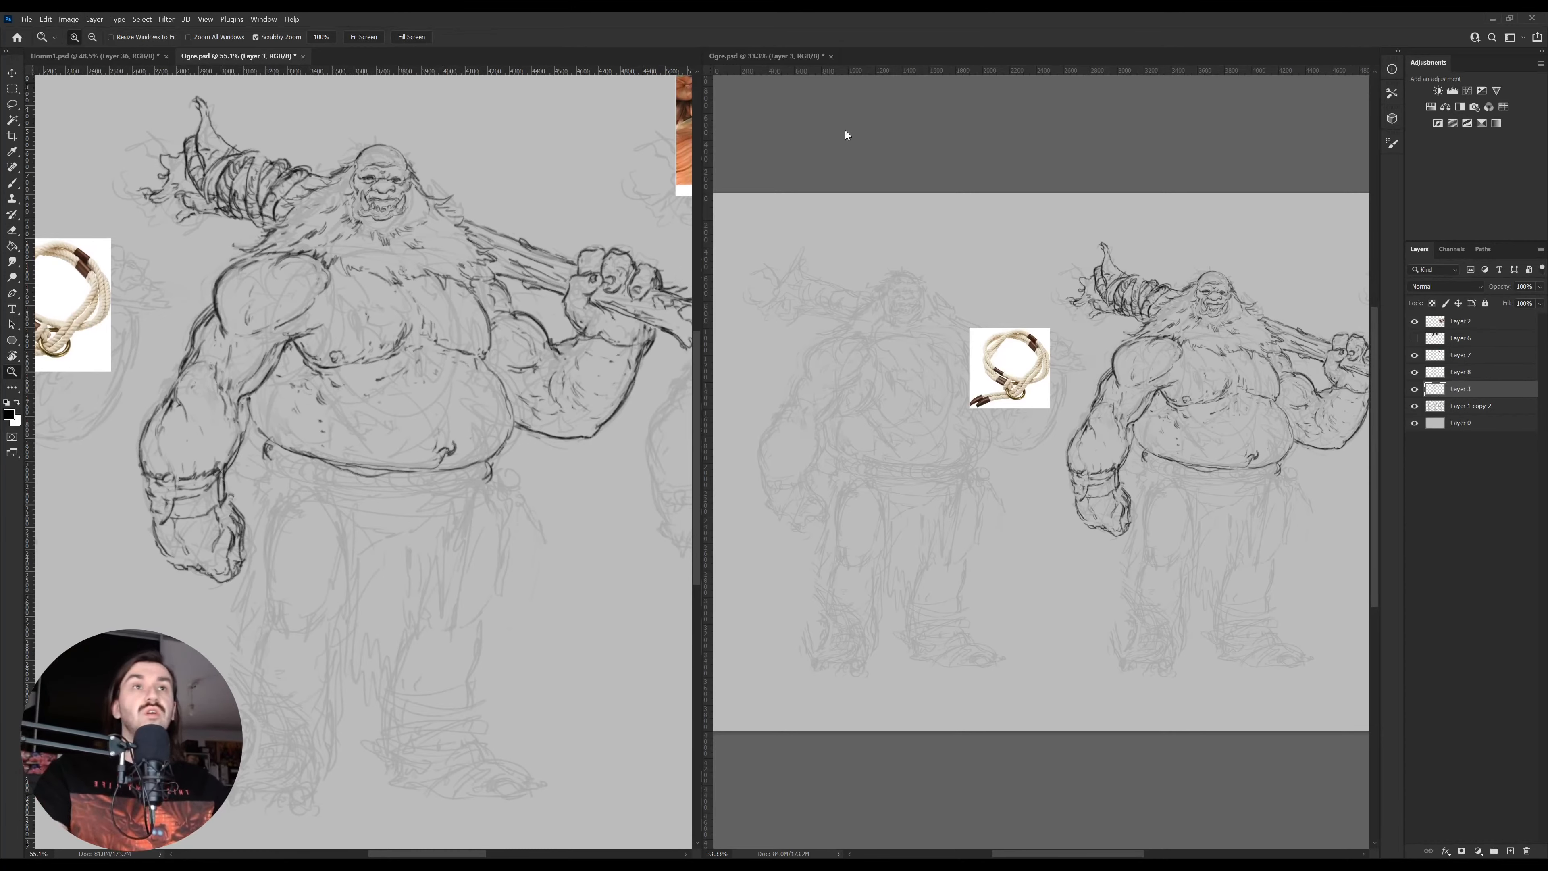
mouse_move(469, 355)
mouse_down()
mouse_move(421, 360)
mouse_move(471, 367)
mouse_up()
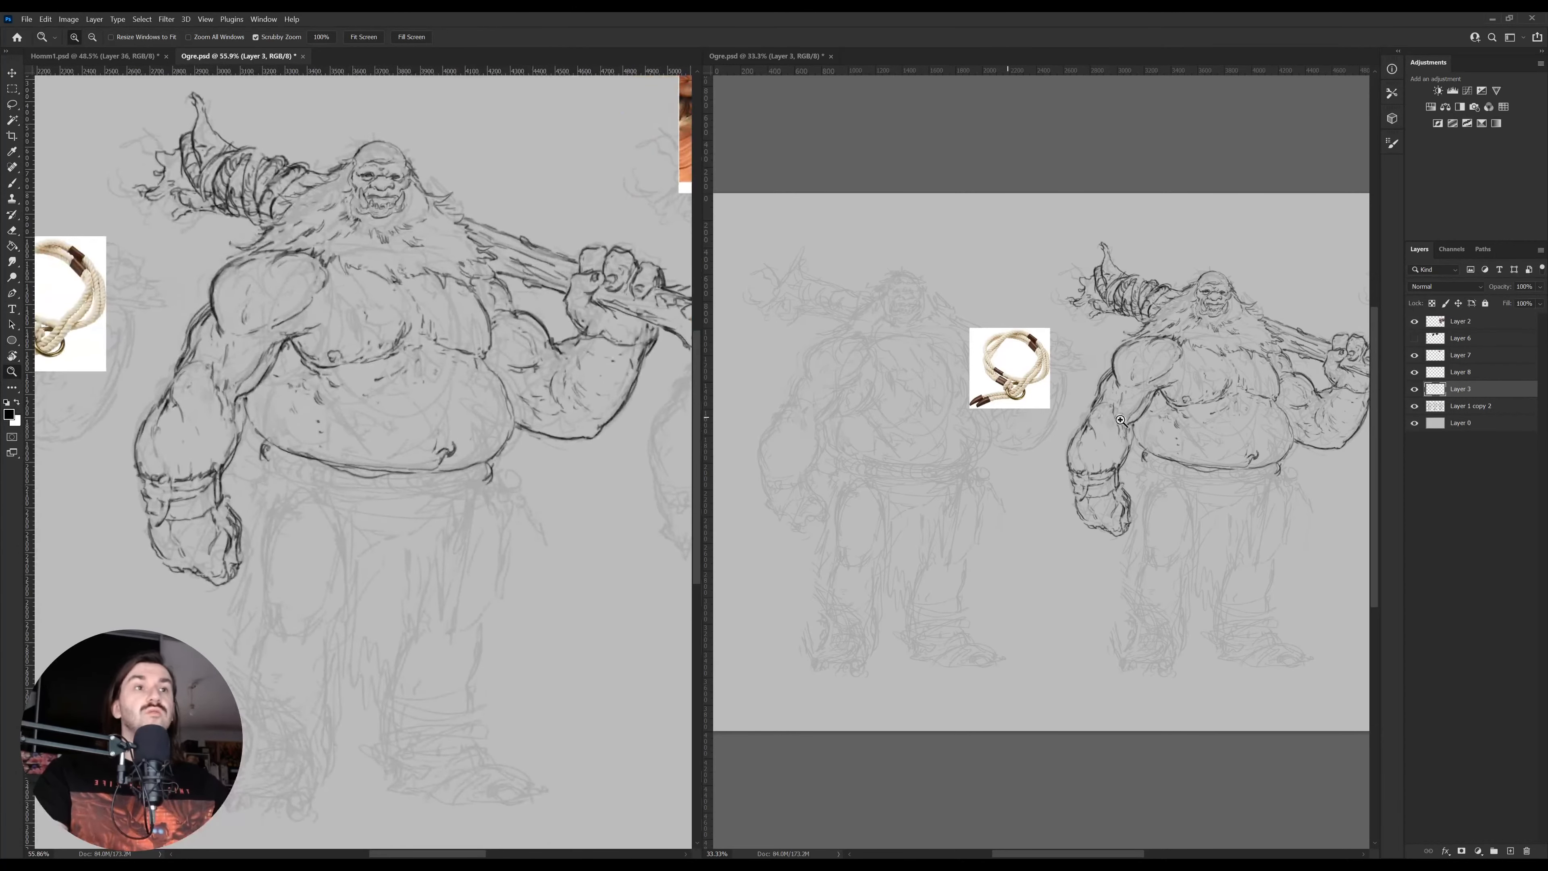
drag(1121, 420, 1007, 385)
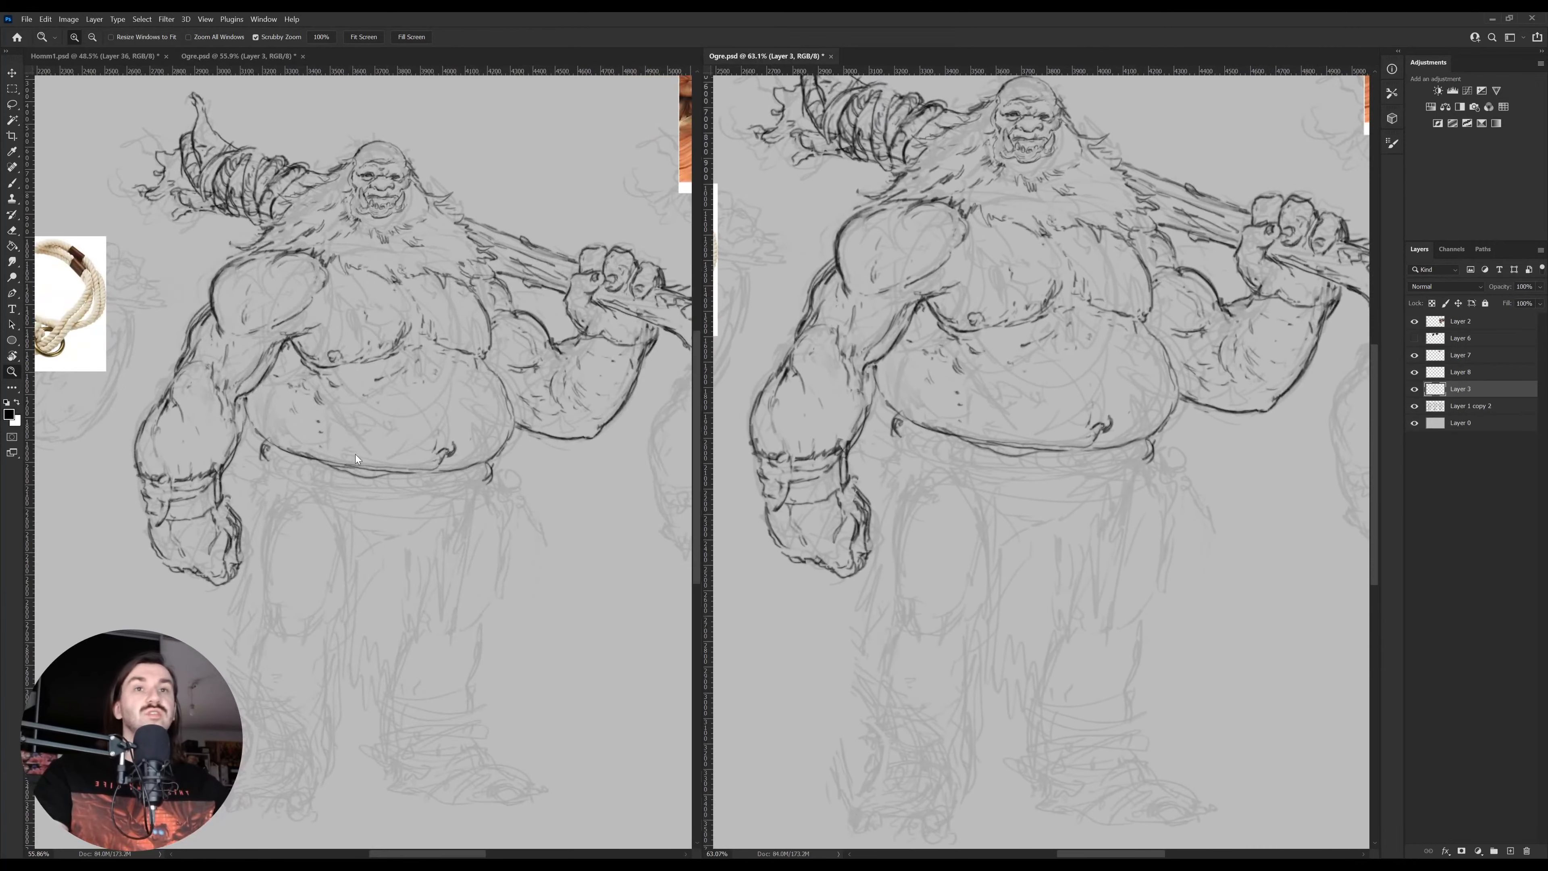
drag(356, 456, 485, 583)
drag(490, 385, 534, 390)
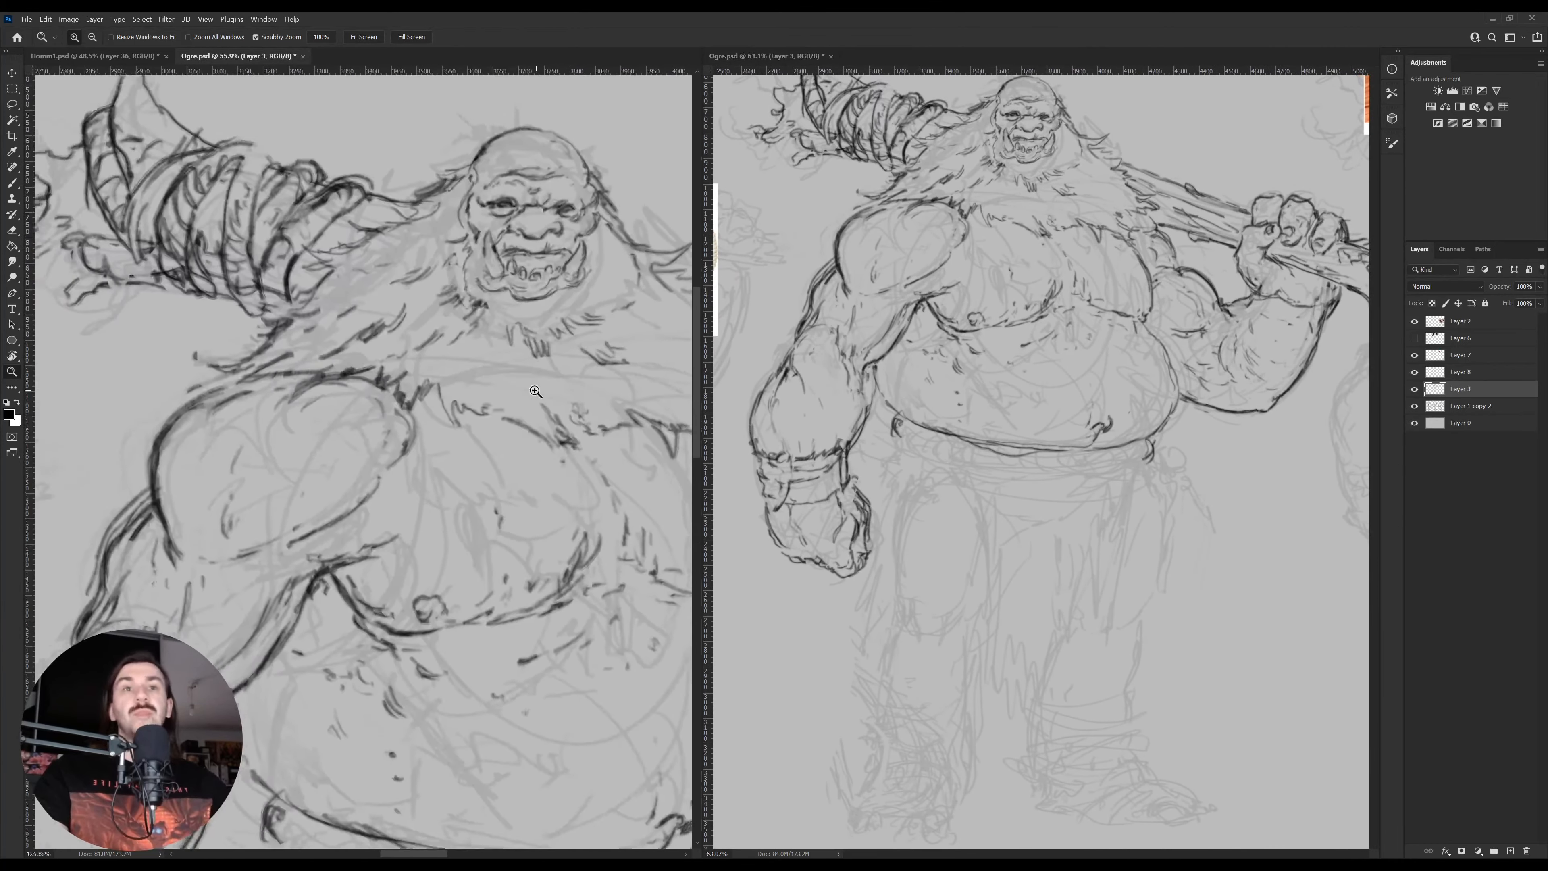
mouse_move(497, 622)
mouse_down()
mouse_move(480, 487)
mouse_move(413, 265)
mouse_up()
mouse_move(413, 580)
mouse_down()
mouse_move(439, 584)
mouse_move(460, 619)
mouse_move(513, 618)
mouse_up()
mouse_move(500, 640)
mouse_down()
mouse_move(449, 638)
mouse_move(501, 625)
mouse_up()
click(432, 637)
key(e)
drag(506, 621, 494, 629)
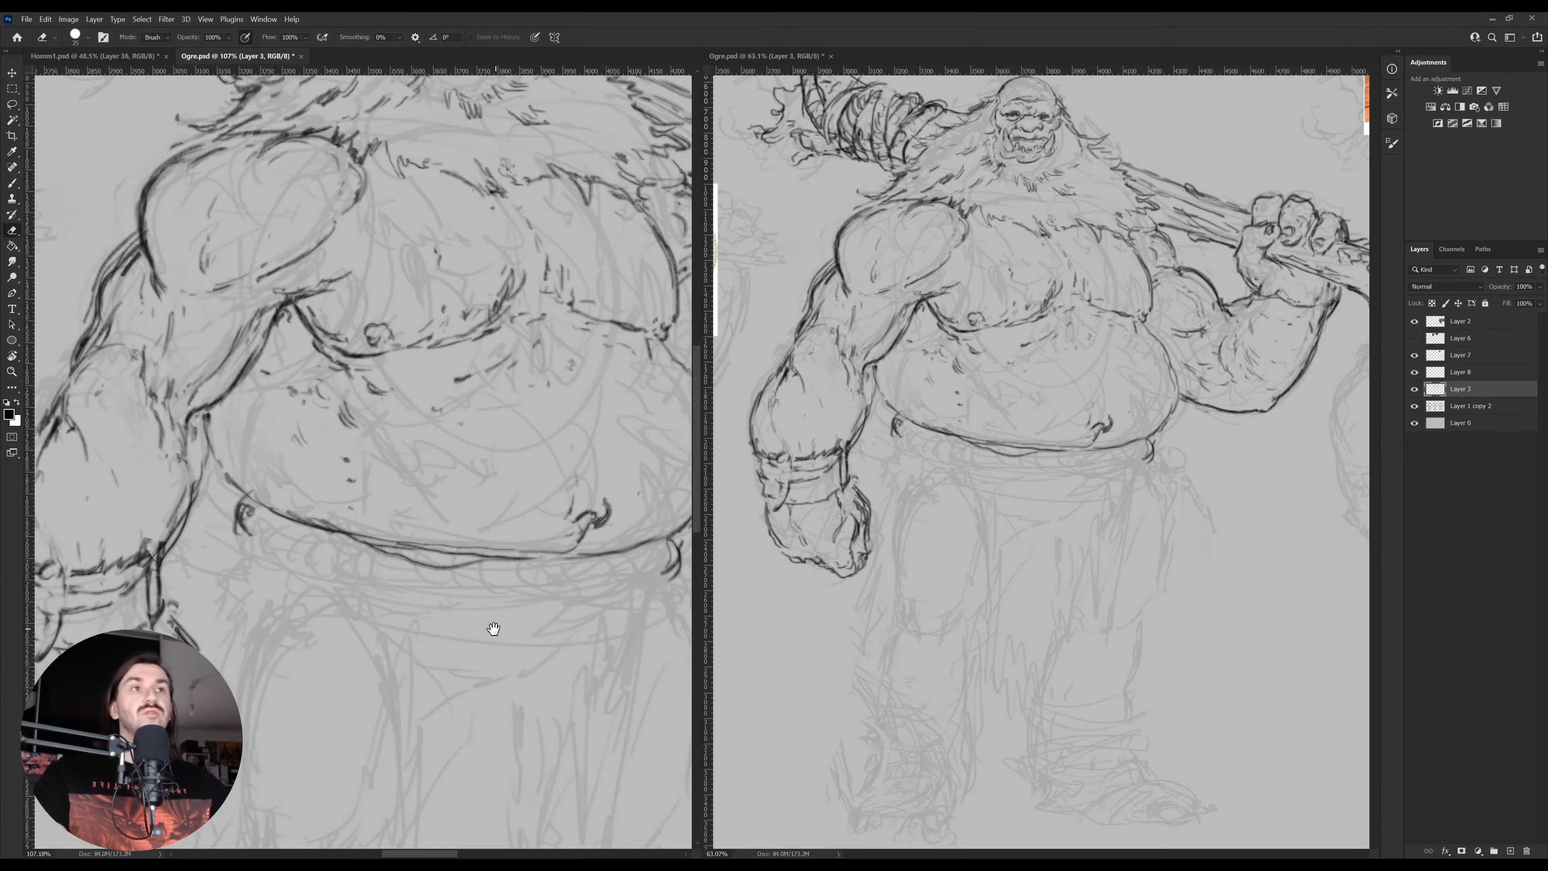
key(z)
mouse_move(599, 573)
mouse_down()
mouse_move(518, 558)
mouse_move(475, 514)
mouse_move(414, 515)
mouse_up()
drag(1078, 482, 1102, 452)
drag(1037, 414, 1091, 414)
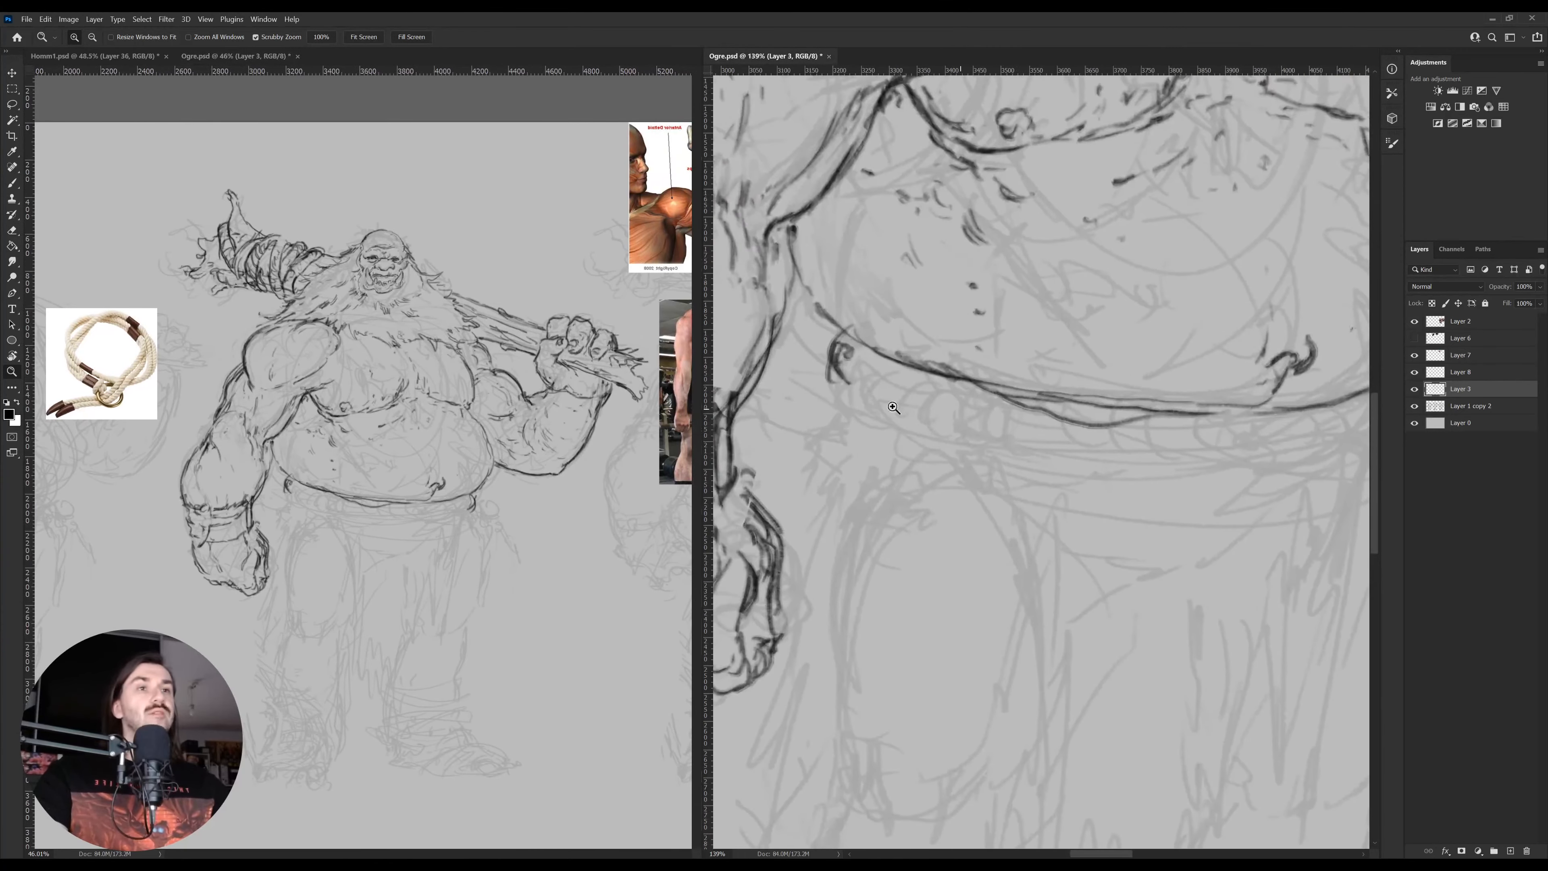
Draw the lower edge and rounded side ends of the rope belt beneath the middle ogre's belly
key(b)
mouse_move(846, 367)
mouse_down()
mouse_move(857, 399)
mouse_move(755, 396)
mouse_up()
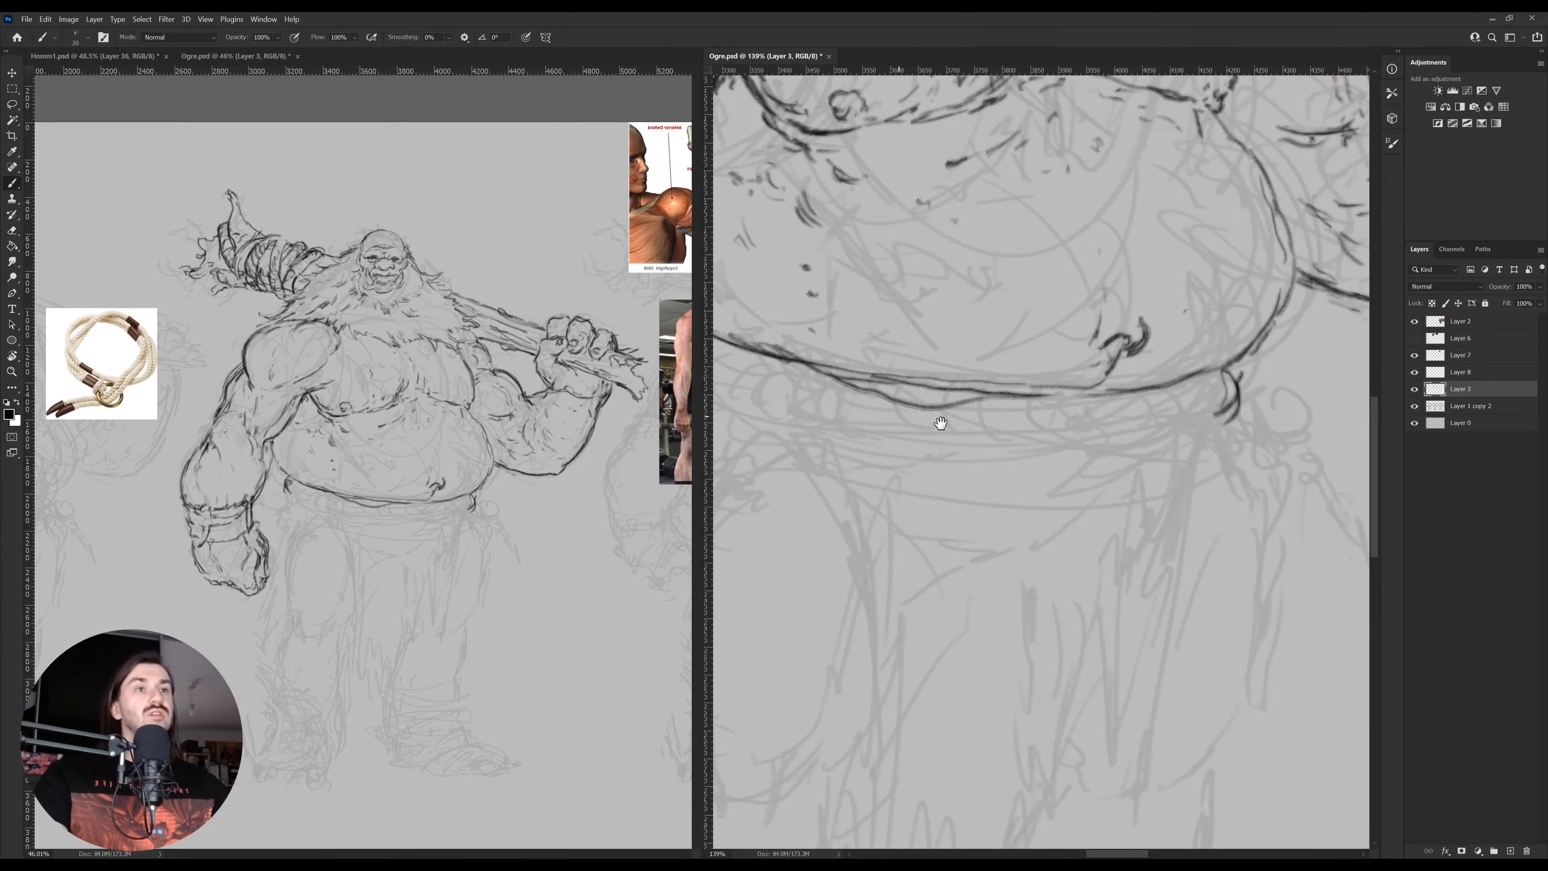
mouse_move(936, 427)
mouse_down()
mouse_move(1047, 433)
mouse_move(991, 445)
mouse_up()
key(r)
drag(1139, 429, 1095, 374)
key(b)
drag(911, 528, 1054, 399)
key(r)
mouse_move(1146, 378)
mouse_down()
mouse_move(1129, 475)
mouse_move(1137, 420)
mouse_move(1190, 429)
mouse_up()
scroll(1079, 475, down, 5)
Move the rope belt reference down beside the ogre's lowered fist and return to the line art layer
key(v)
scroll(1092, 412, up, 3)
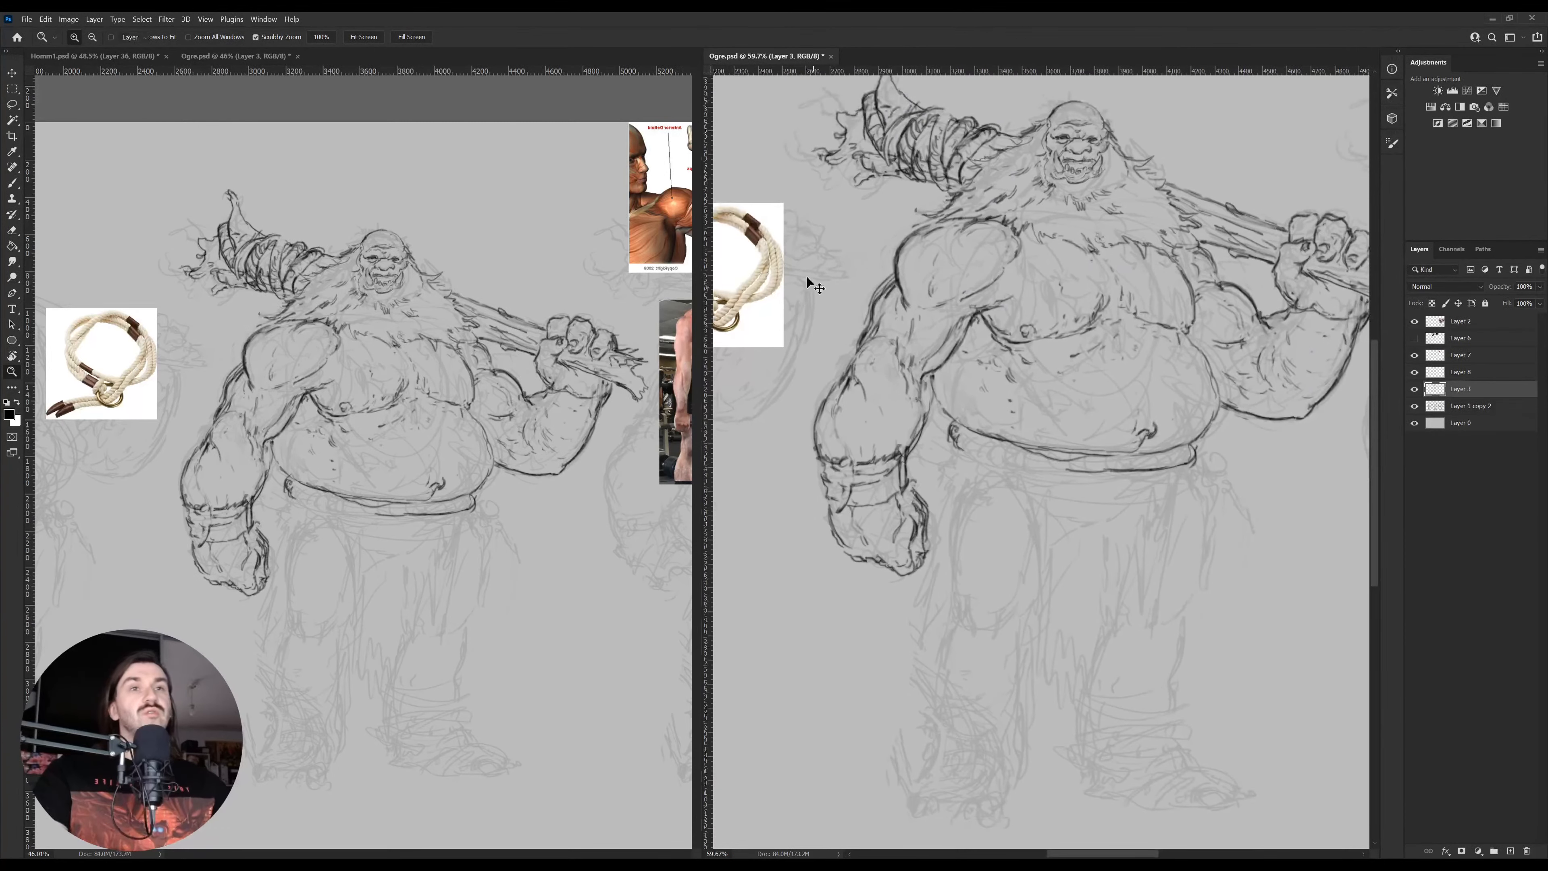
mouse_move(762, 294)
mouse_down()
mouse_move(802, 517)
mouse_move(790, 537)
mouse_up()
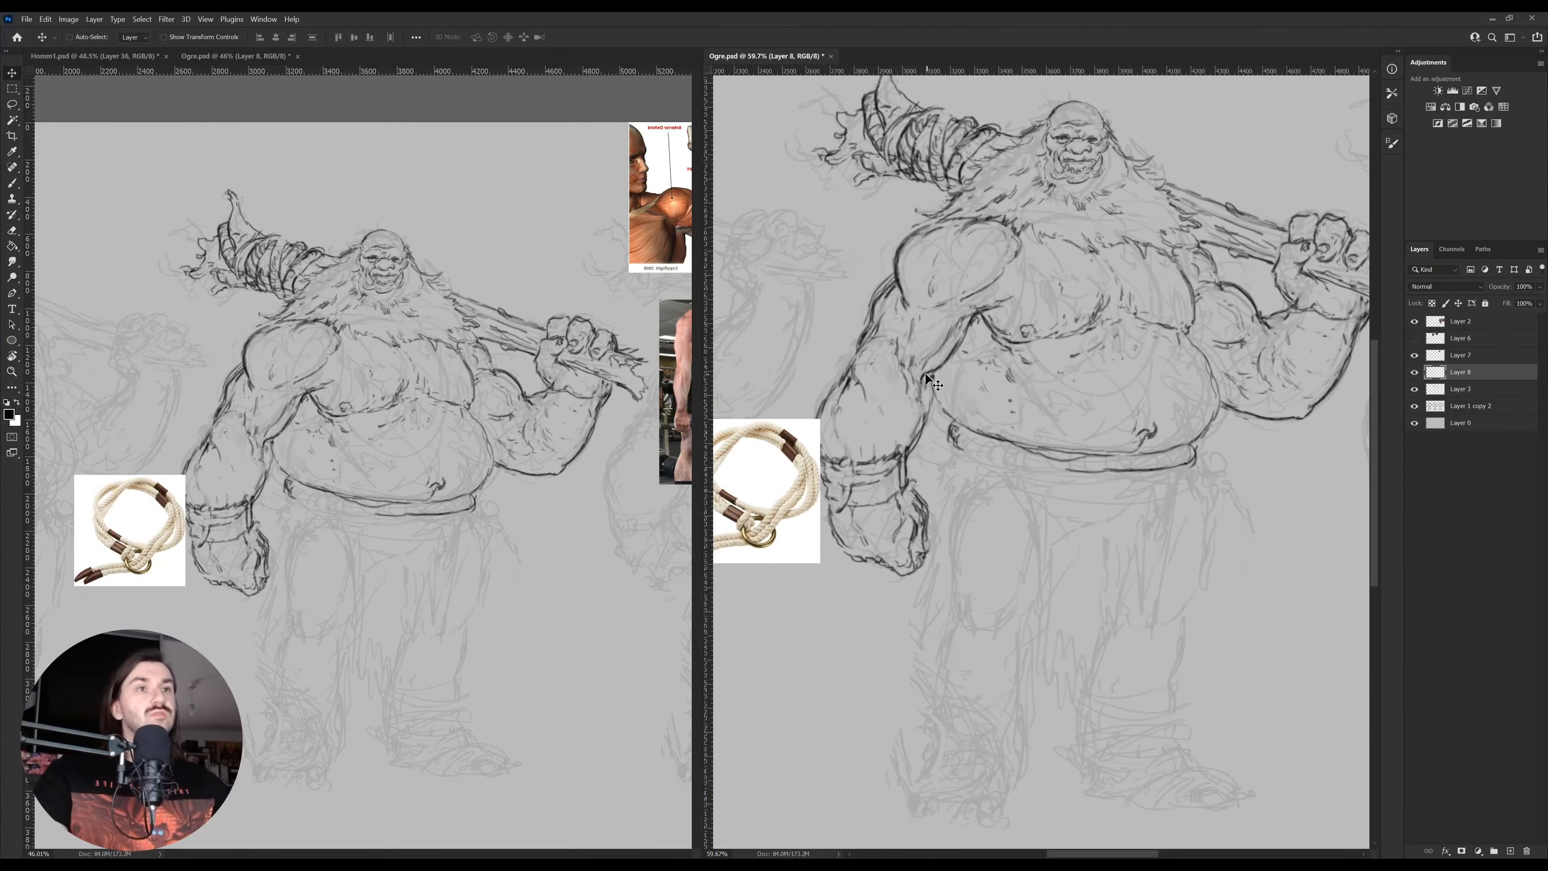
ctrl+click(942, 383)
drag(1042, 488, 1107, 439)
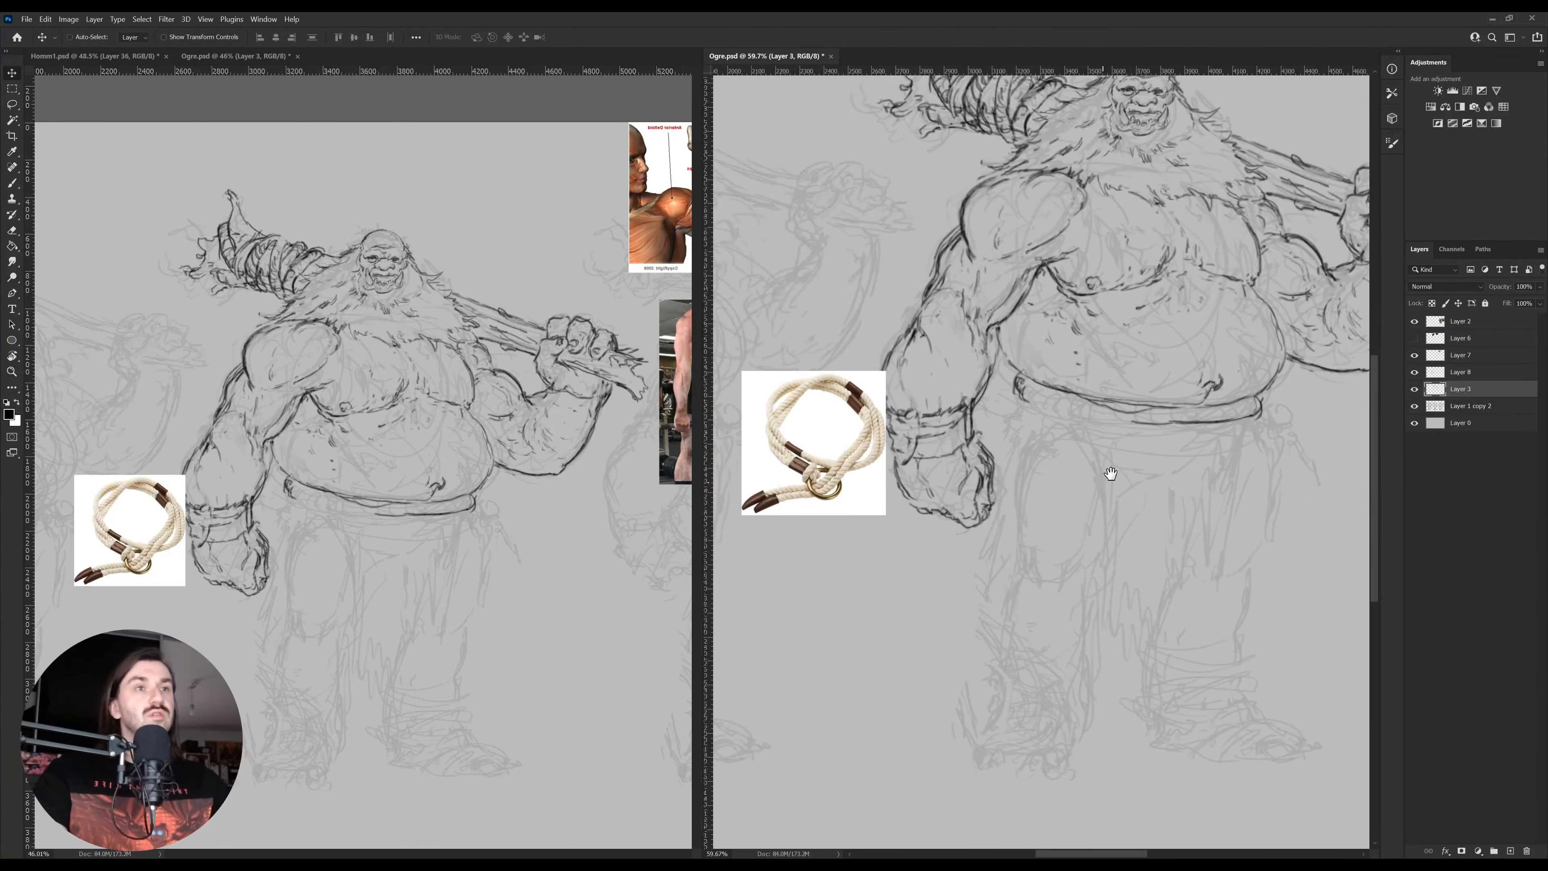
key(b)
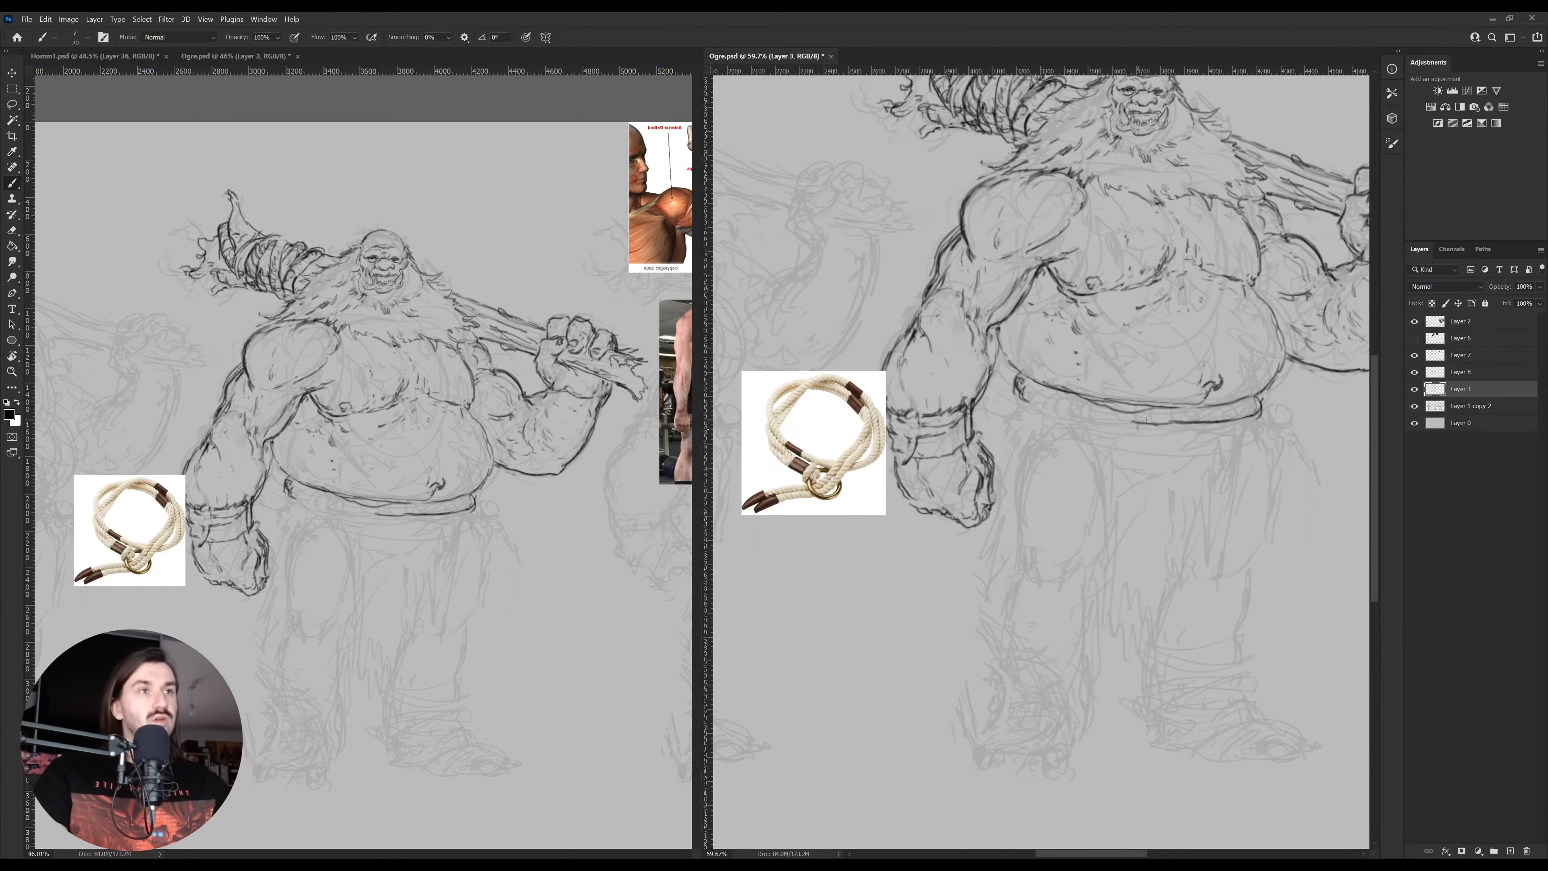
drag(1172, 426, 1088, 444)
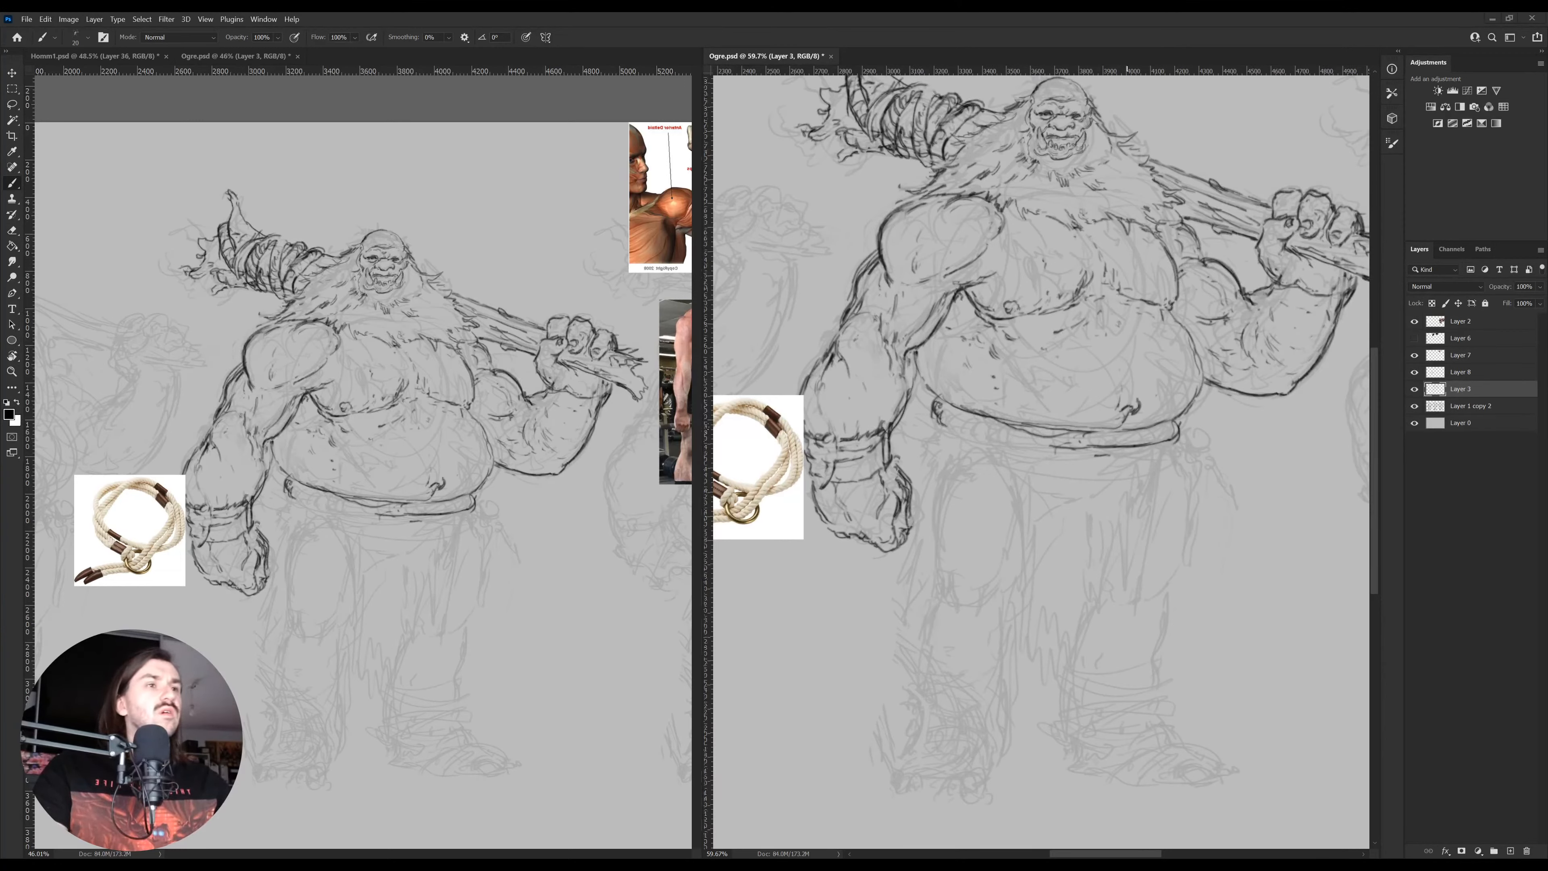
Paste the jeans with rope belt reference, place it below the first belt image, flip it horizontally, and return to the line art layer
key(ctrl+v)
key(v)
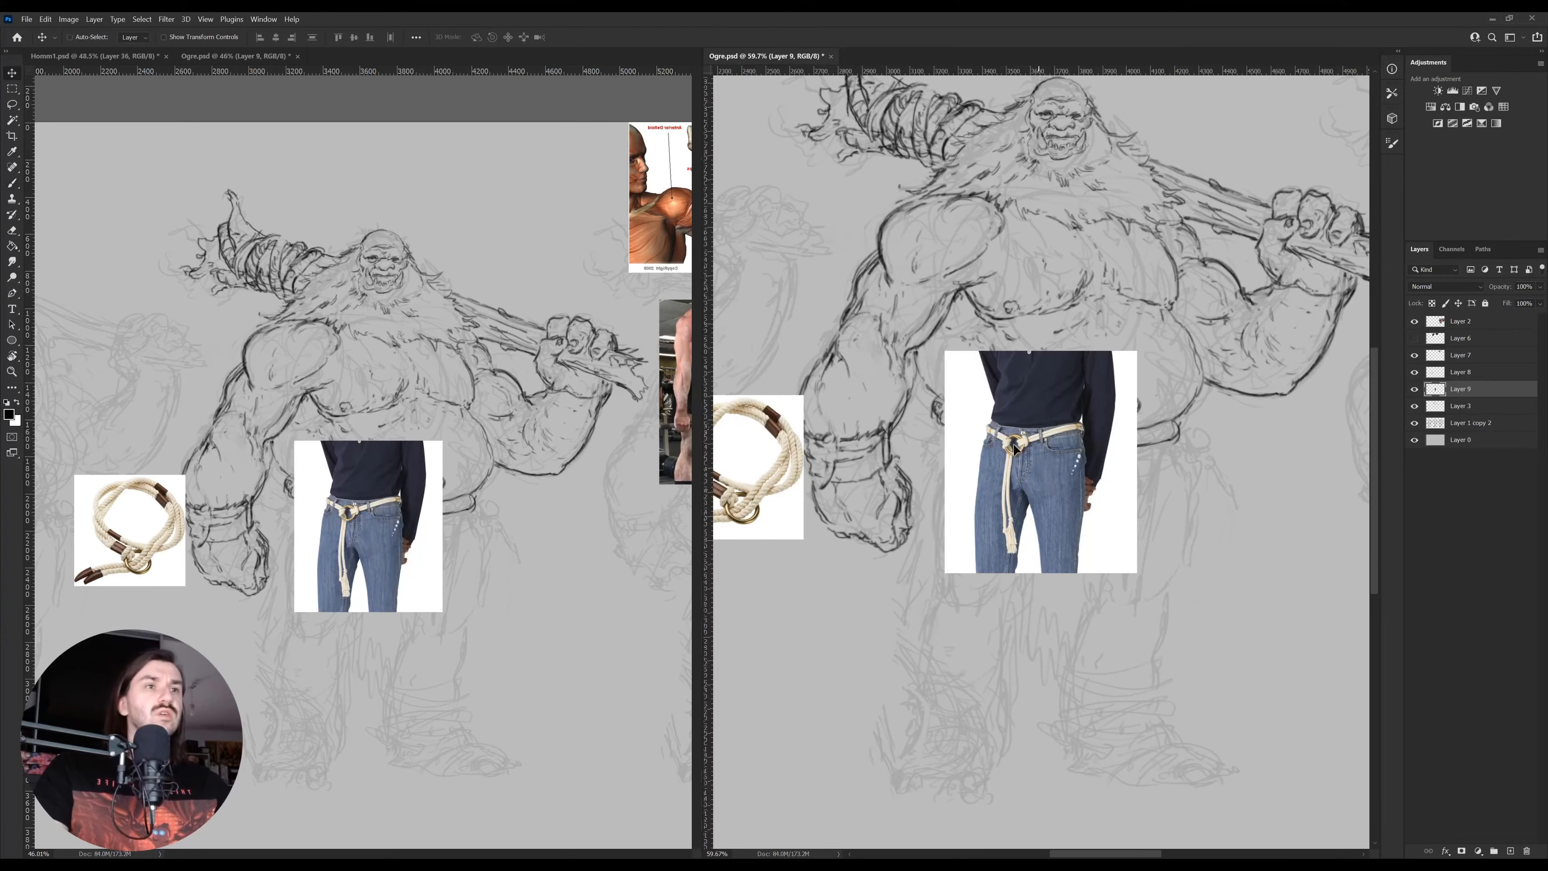
drag(1049, 457, 819, 639)
key(ctrl+t)
right_click(856, 351)
click(892, 592)
key(Return)
key(z)
click(948, 482)
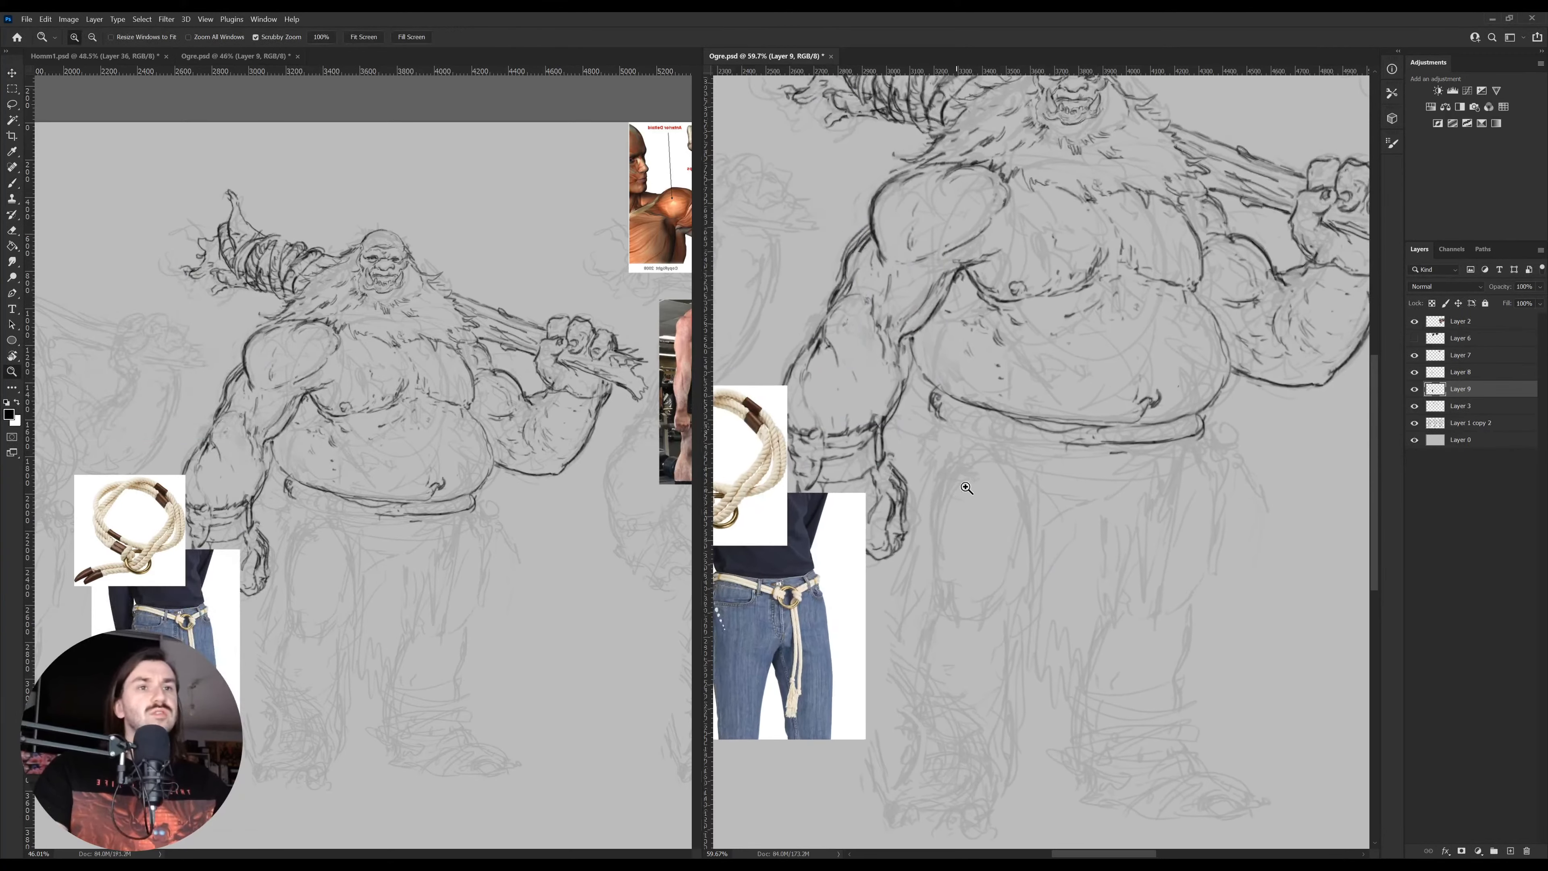
drag(945, 516, 988, 504)
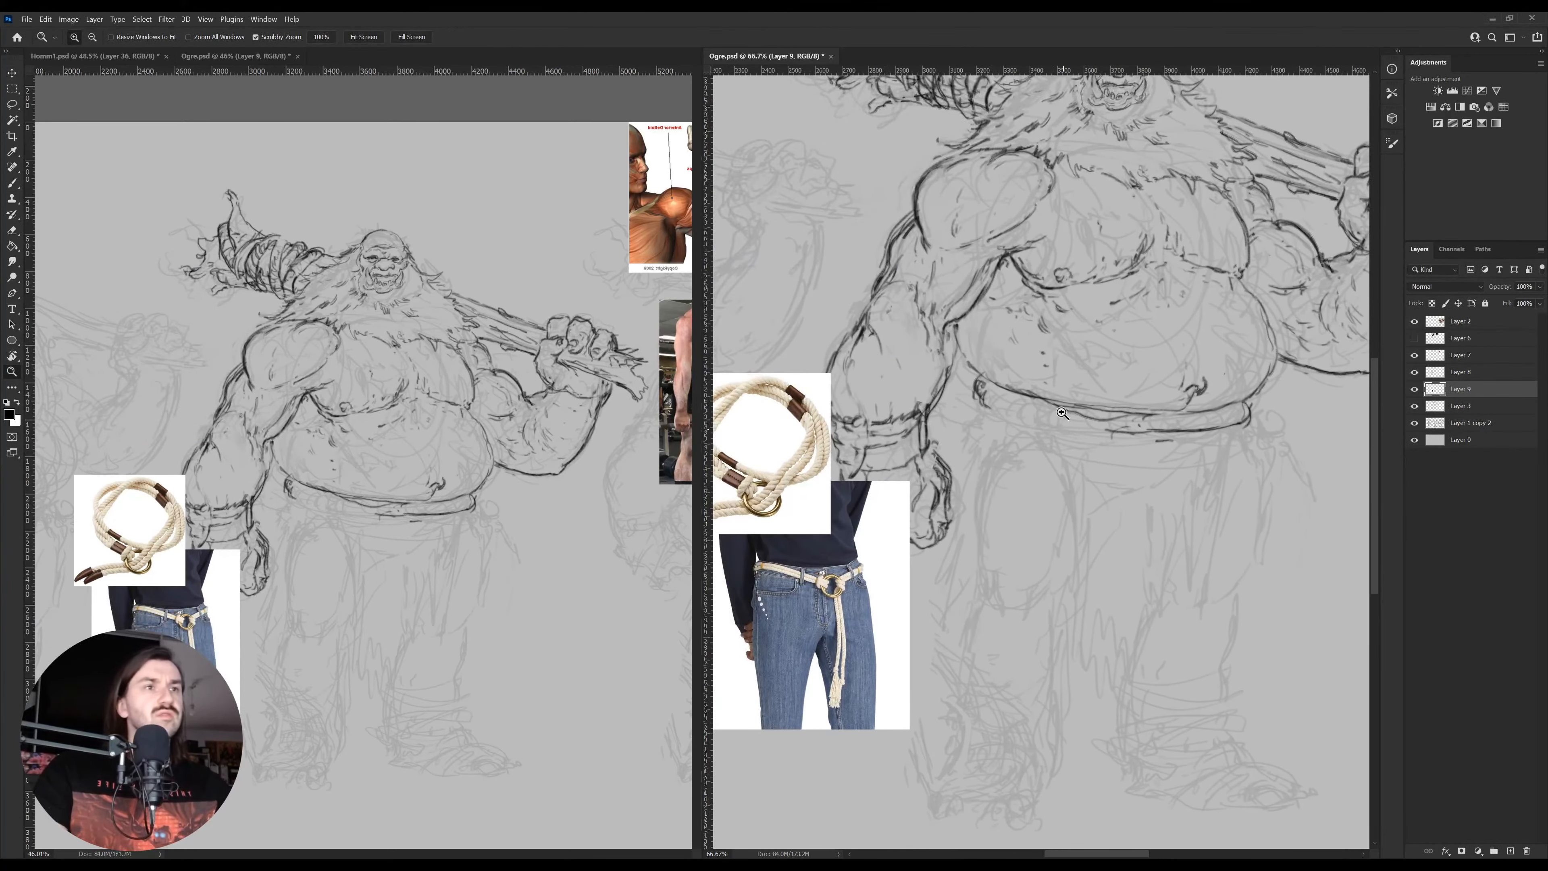
key(v)
ctrl+click(989, 407)
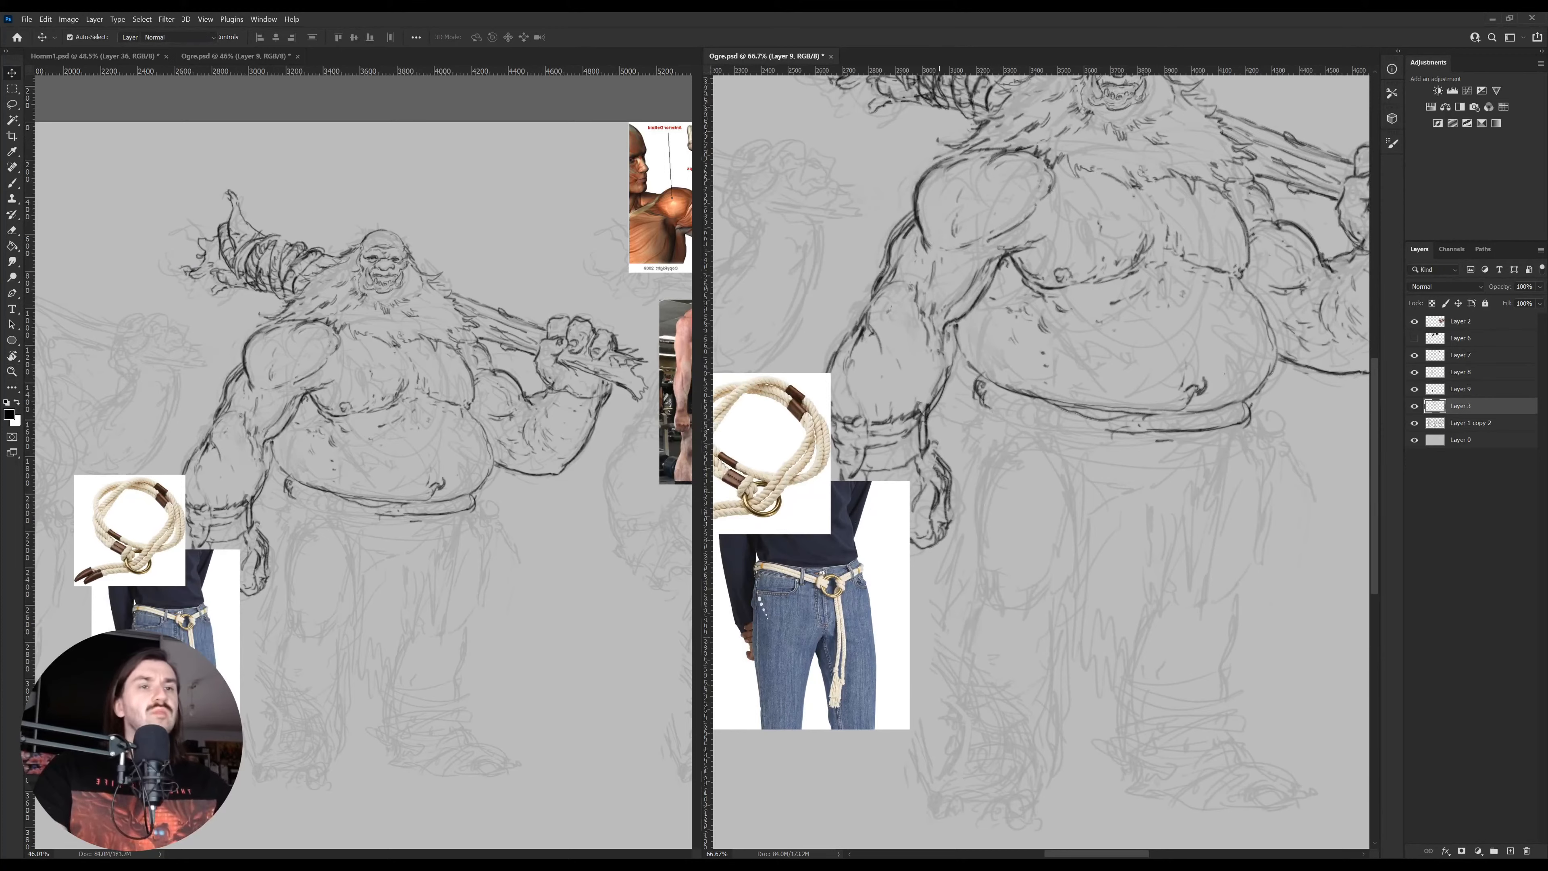
key(b)
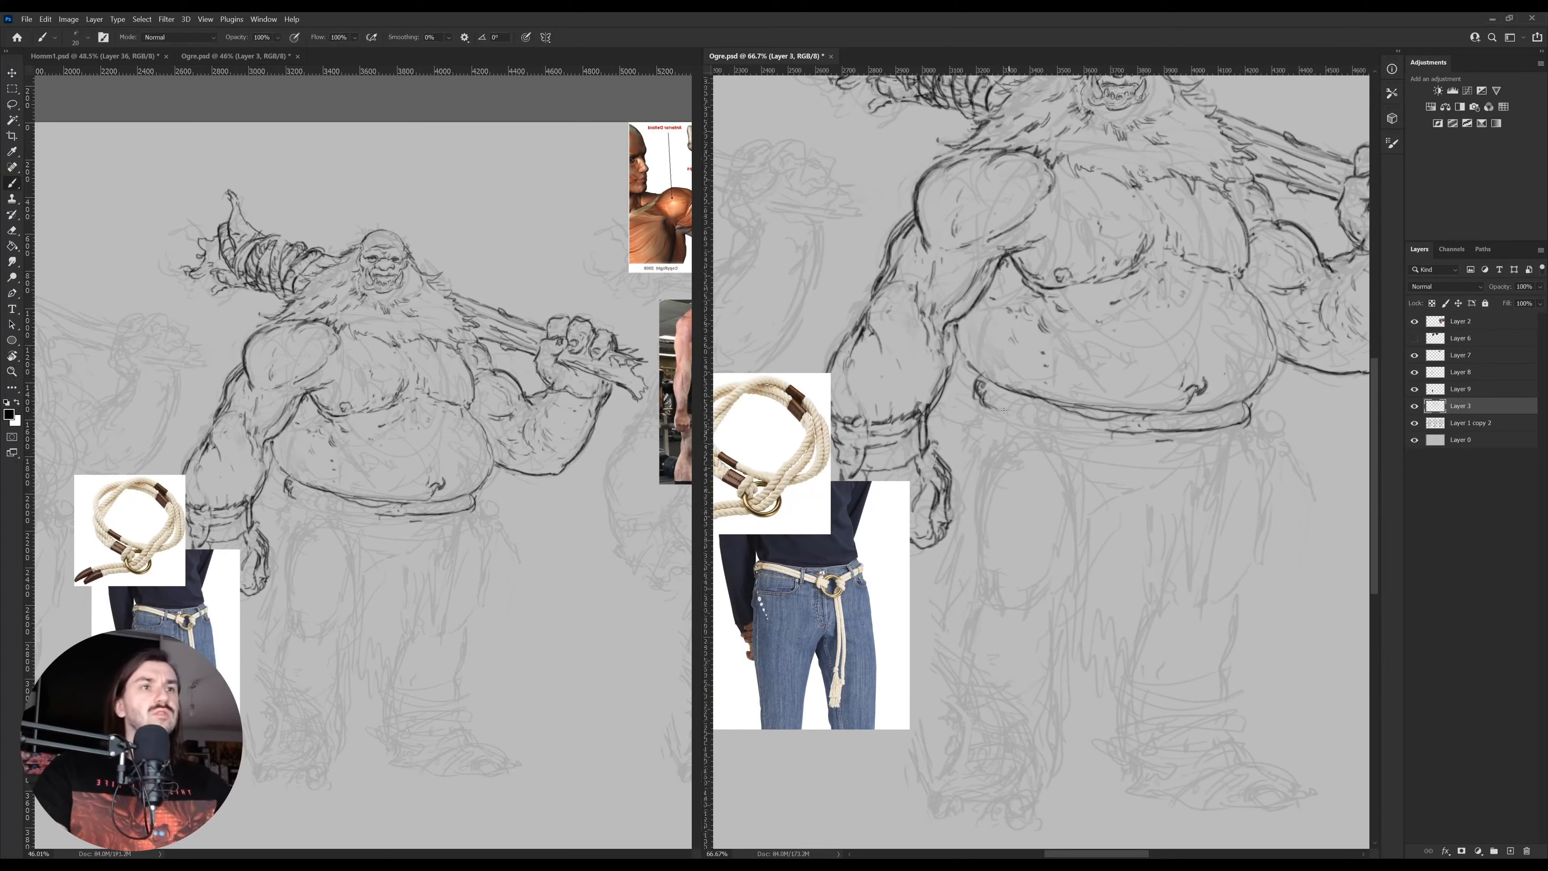
Draw a wrapped fastening and a hanging ring on the front of the ogre's belt, following the references
drag(1007, 408, 1095, 422)
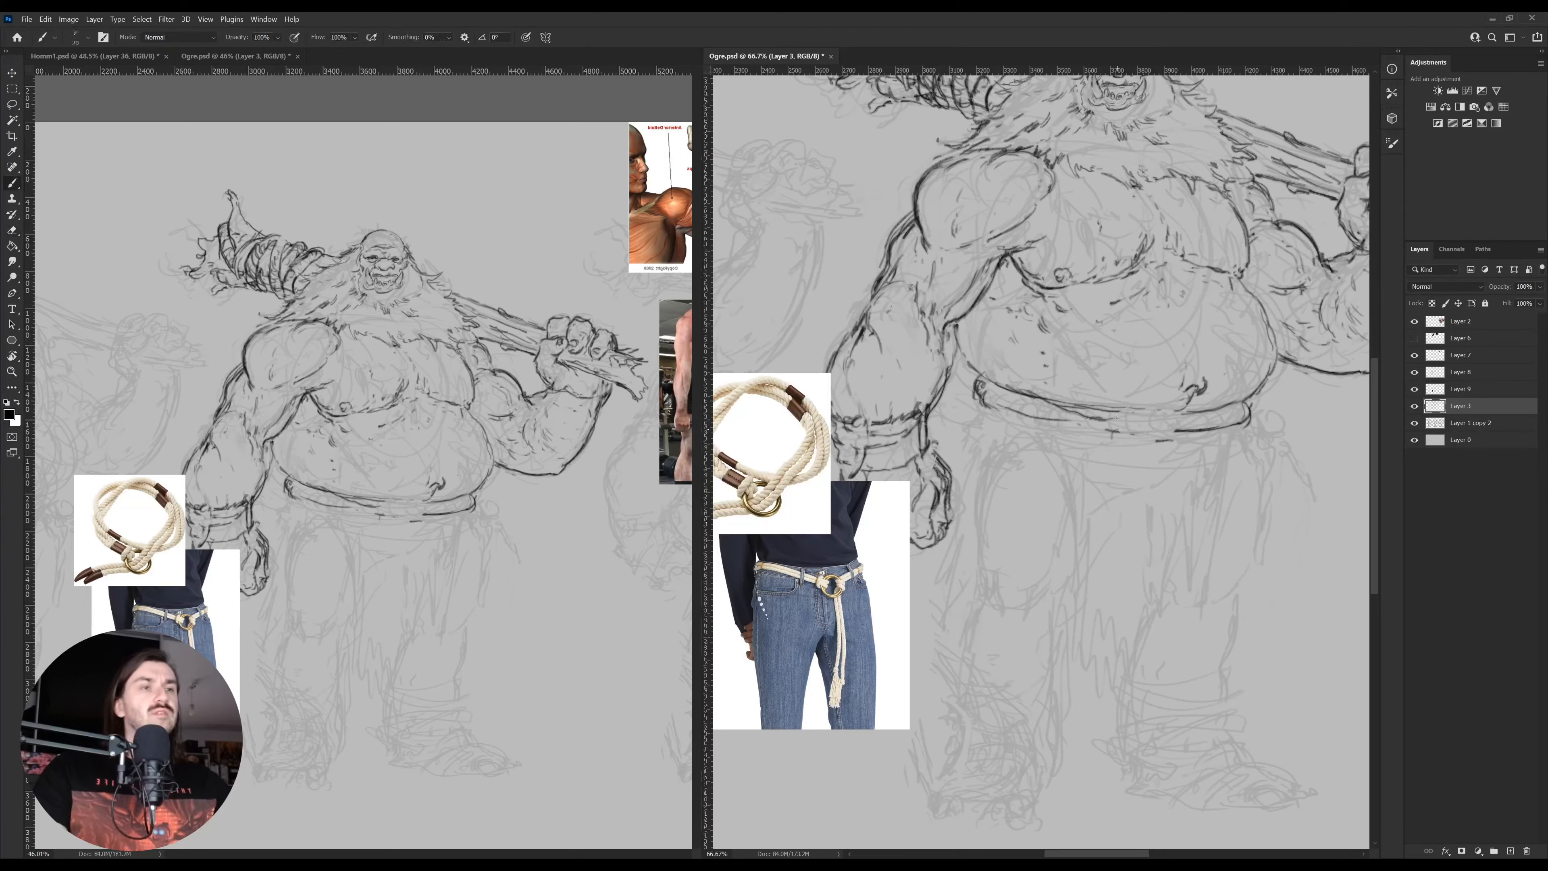
drag(1111, 411, 1097, 428)
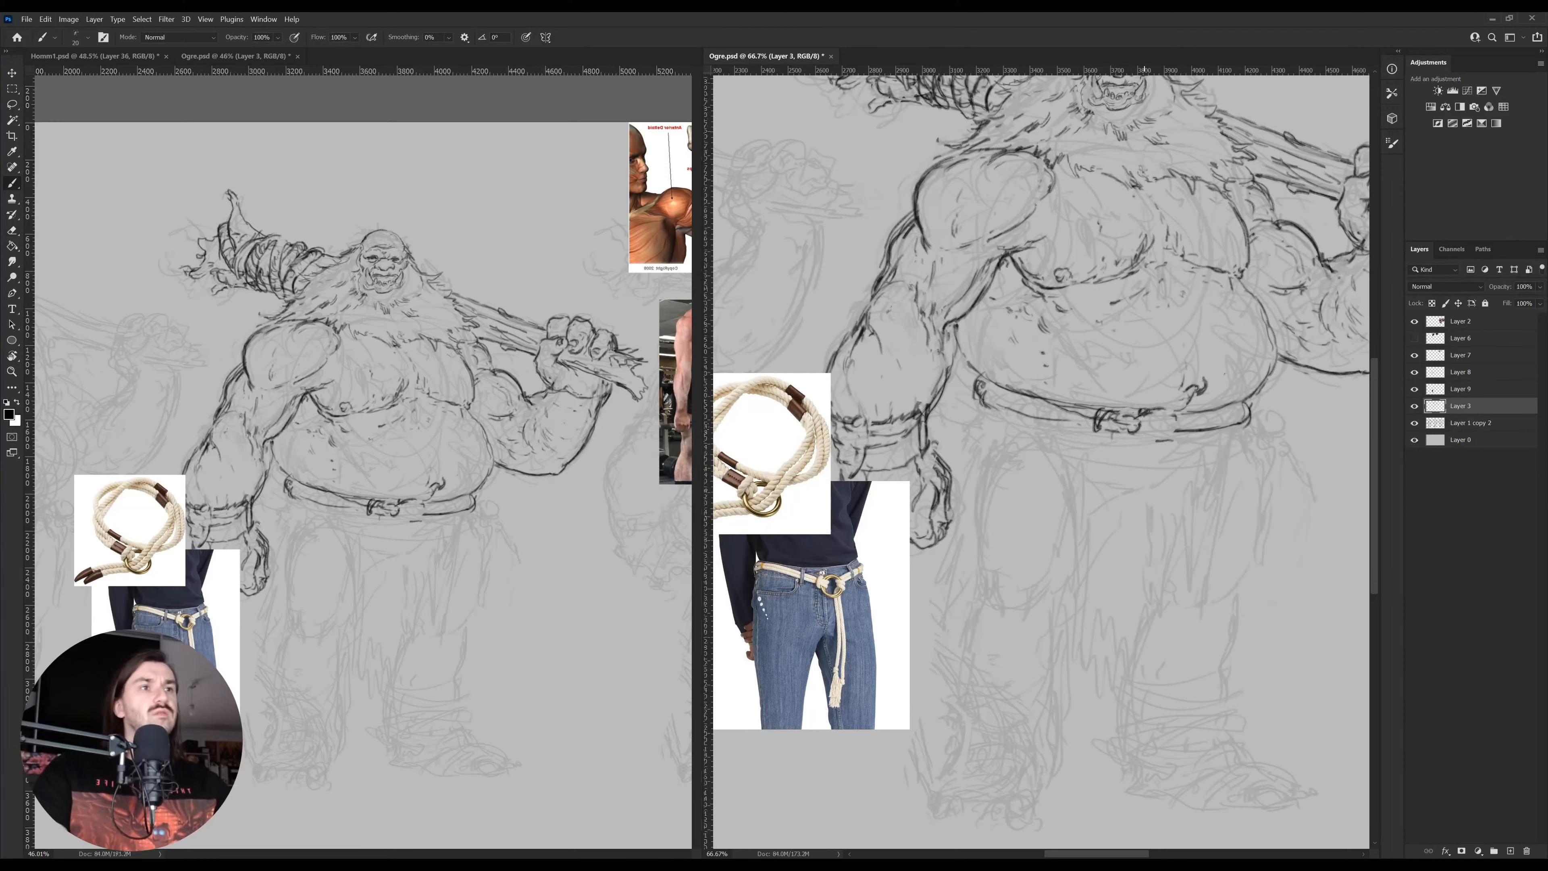
key(b)
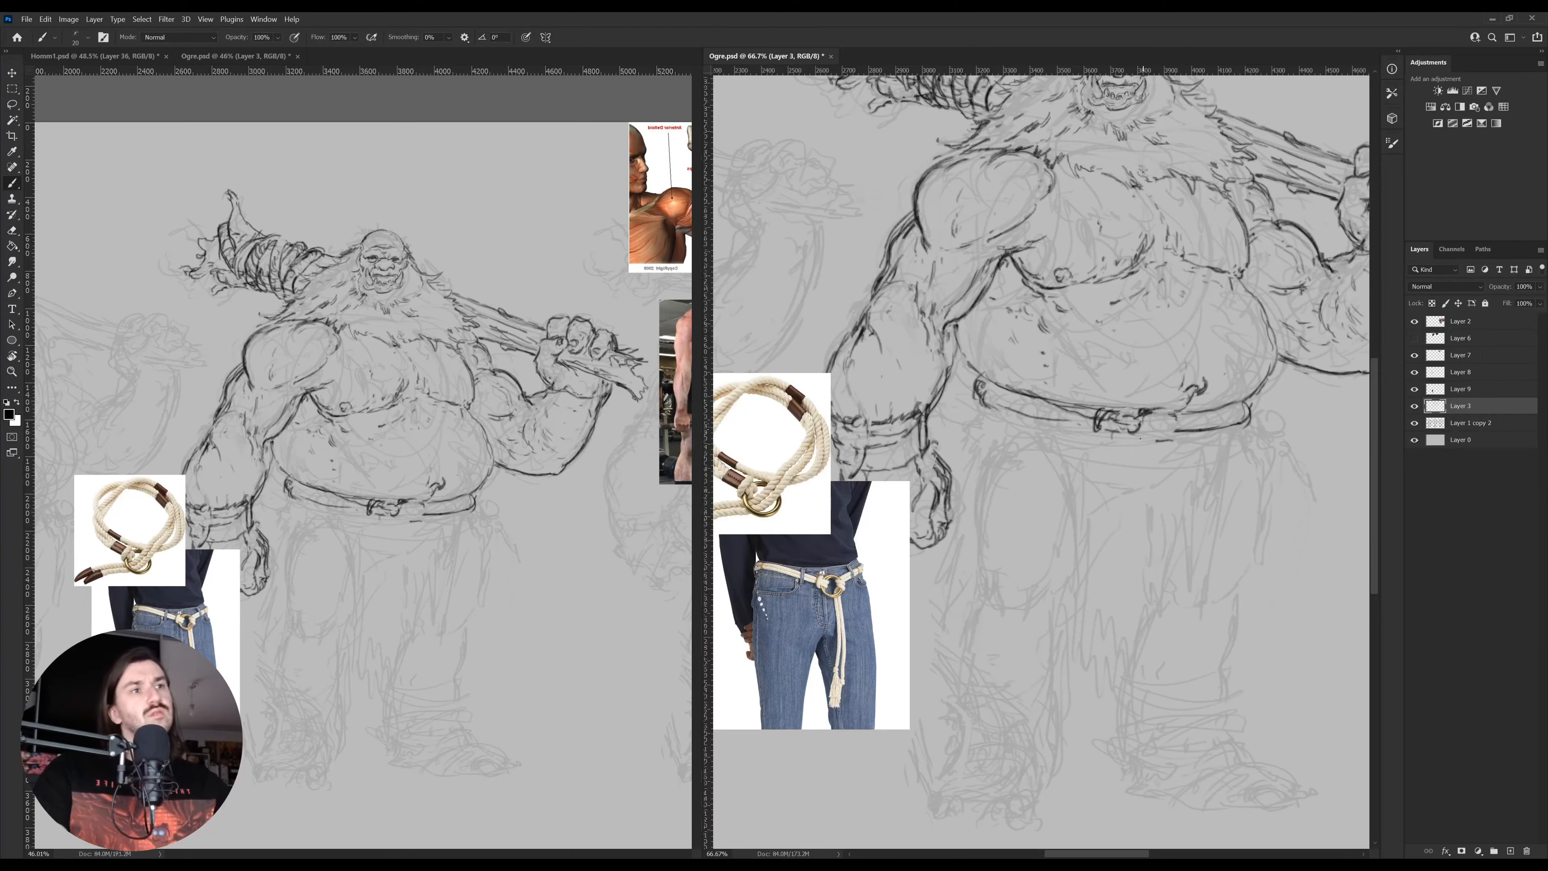
mouse_move(1136, 427)
mouse_down()
mouse_move(1142, 446)
mouse_move(1169, 448)
mouse_up()
key(b)
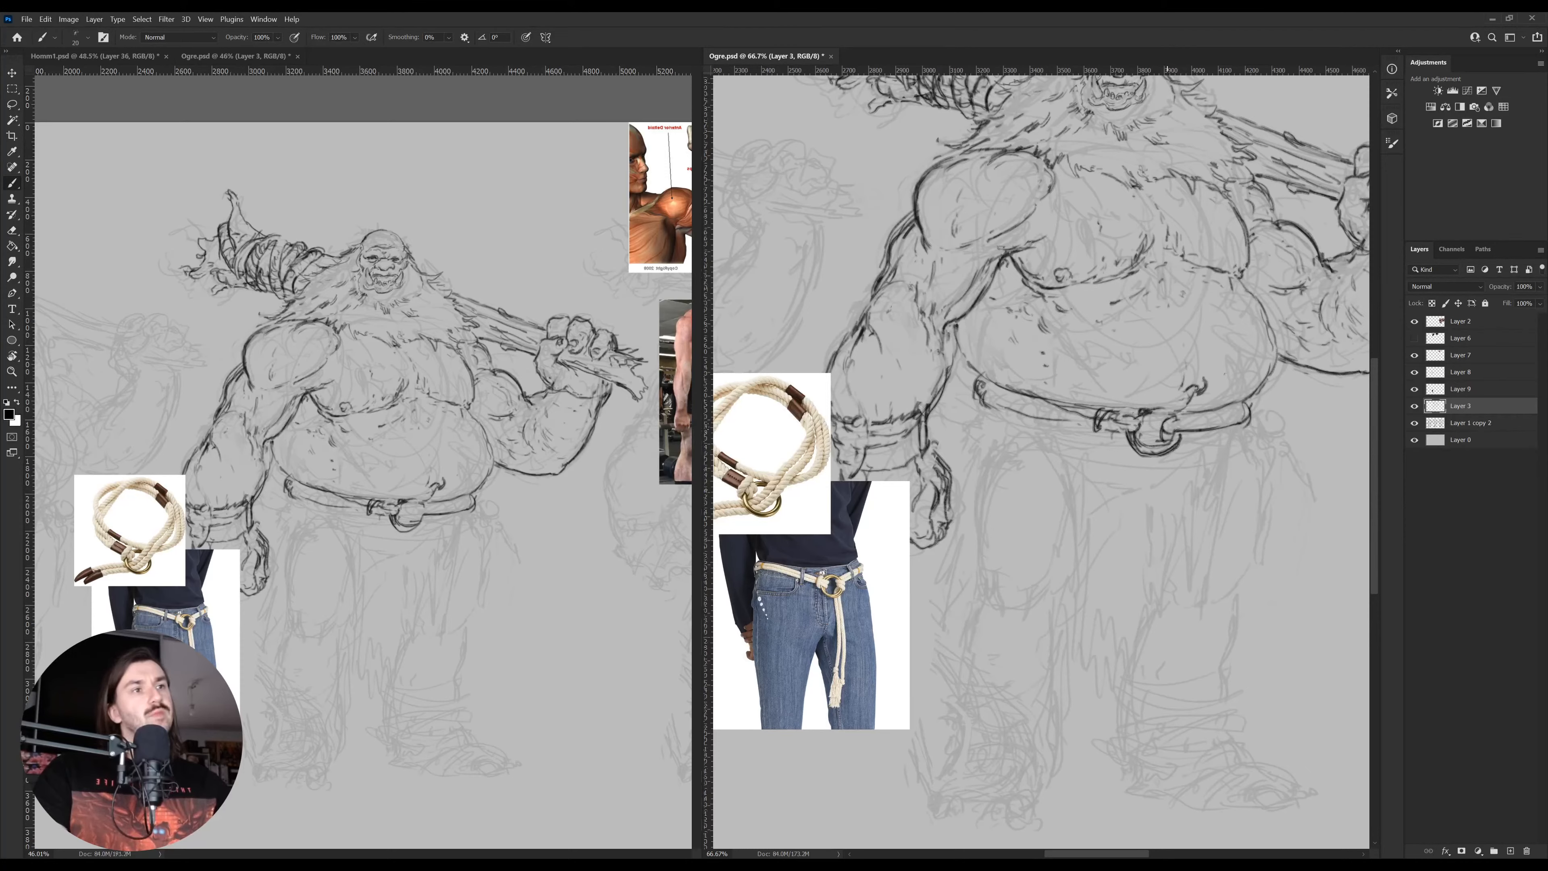
Try a straight hanging rope end below the belt ring, with two side lines and a frayed tip
drag(1156, 462, 1168, 588)
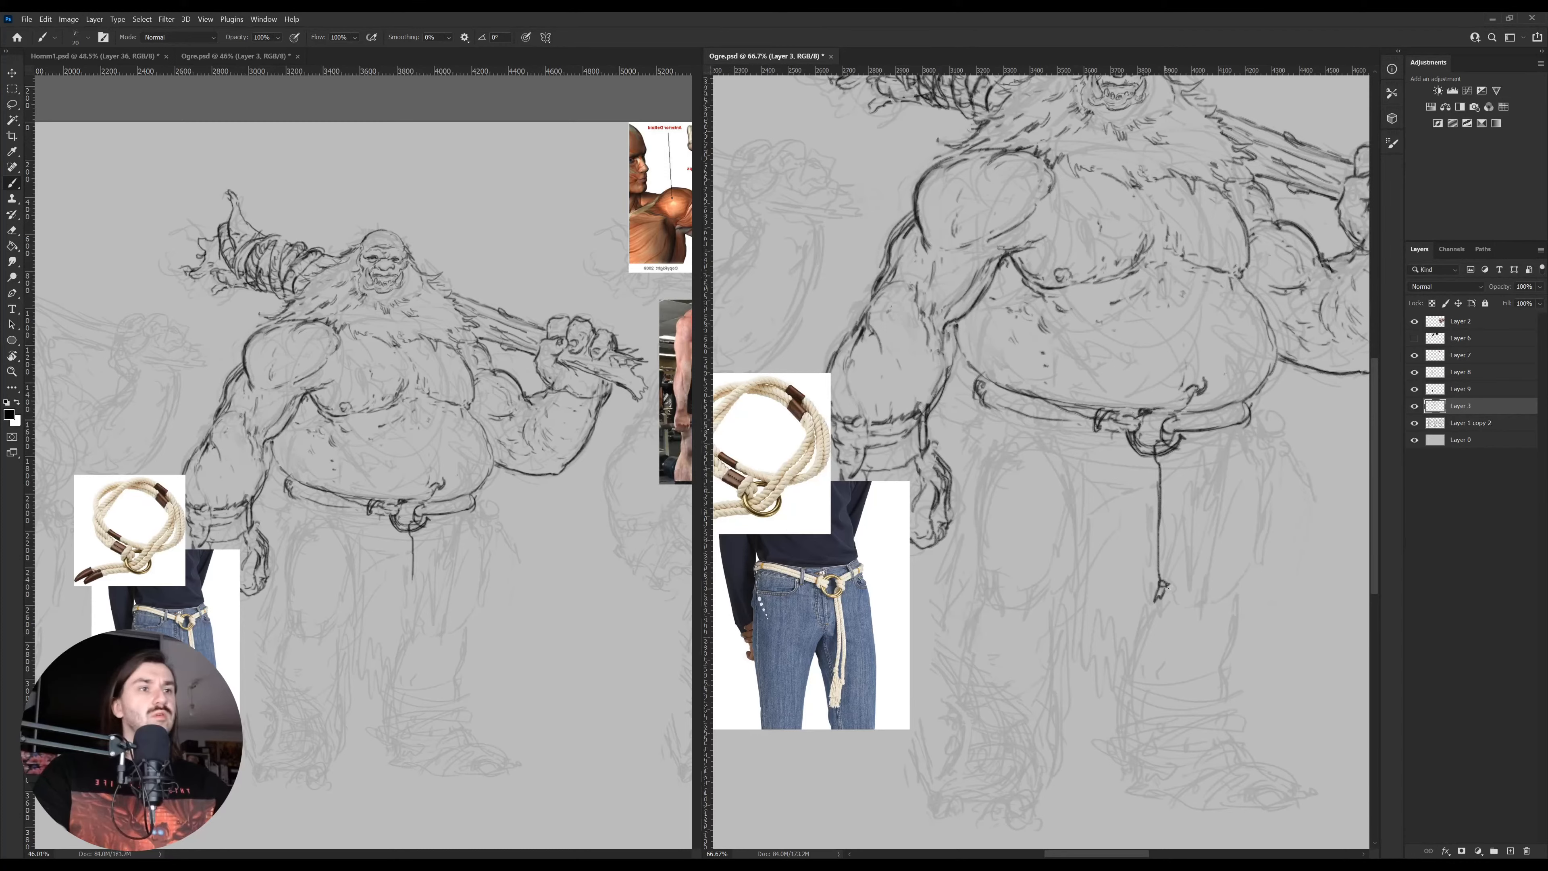
key(e)
drag(1174, 453, 1171, 592)
key(b)
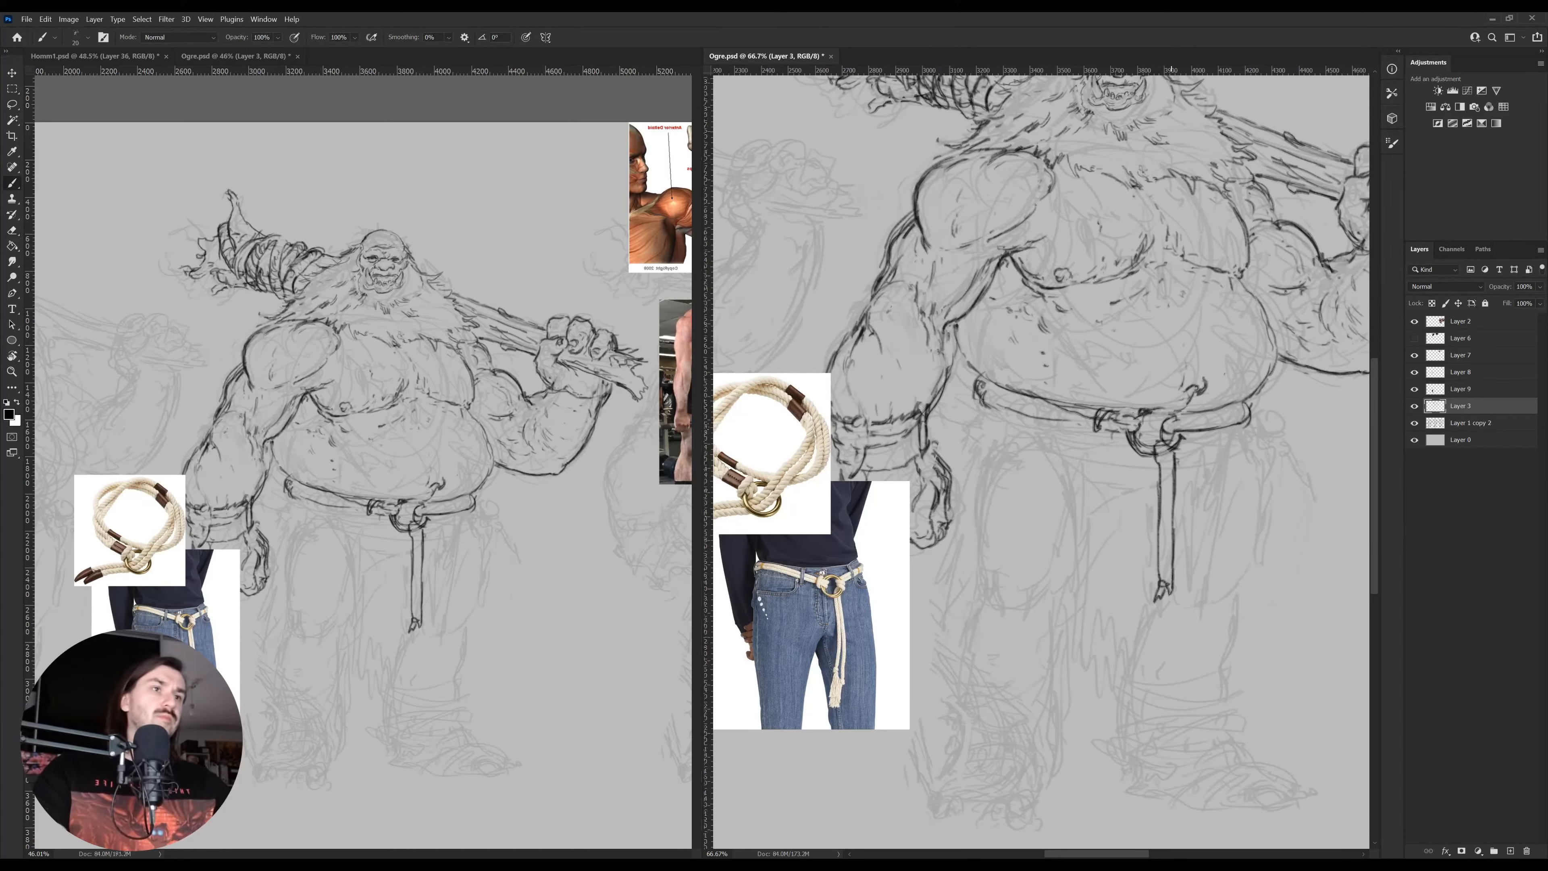
key(e)
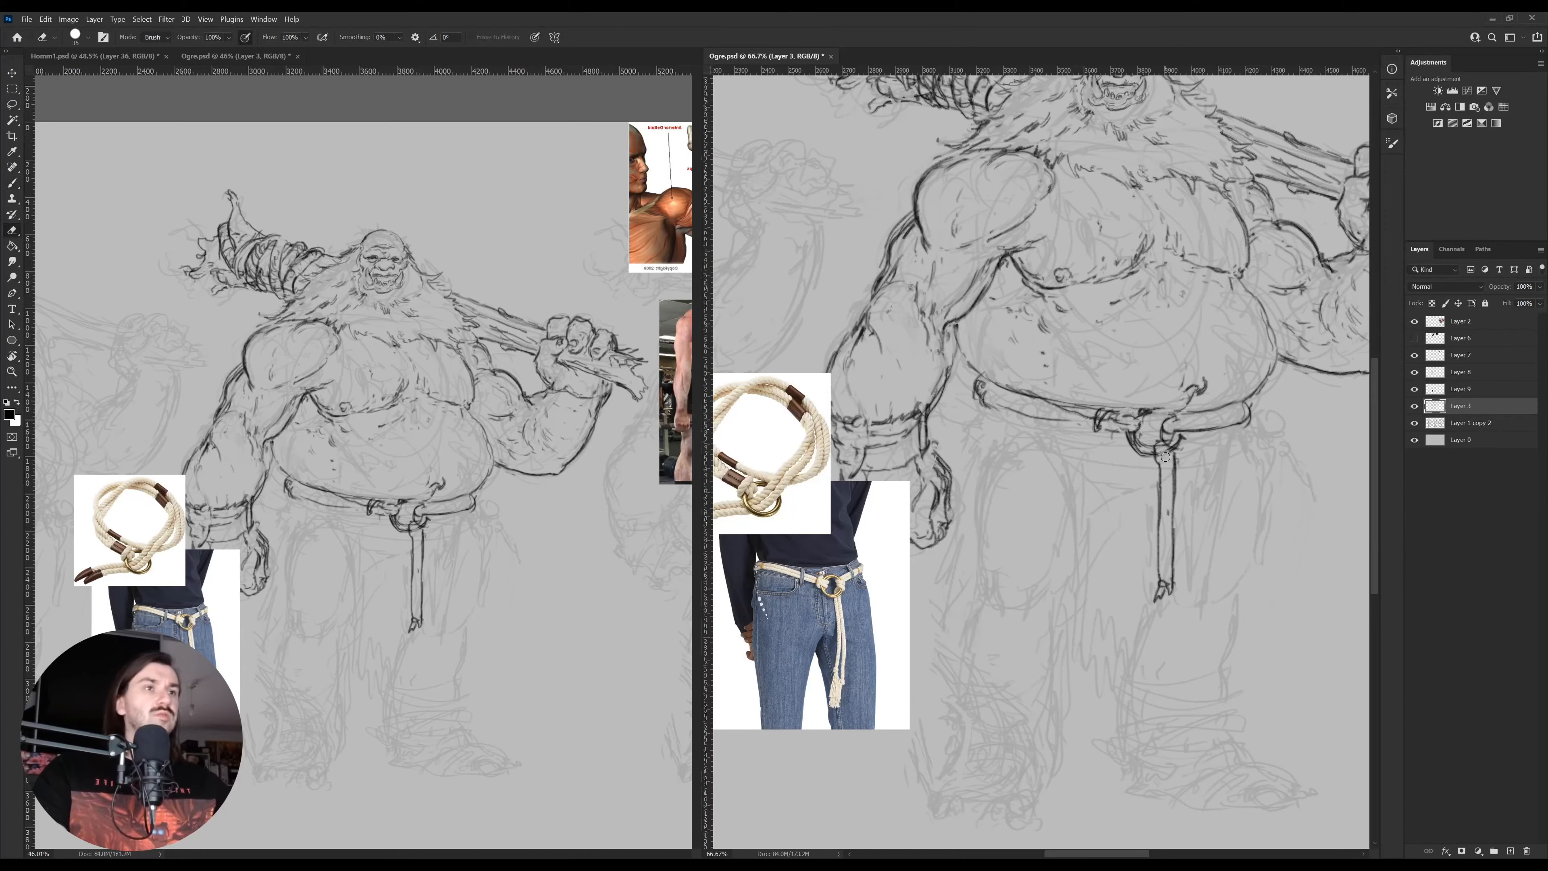
mouse_move(1165, 451)
mouse_down()
mouse_move(1162, 508)
mouse_move(1164, 462)
mouse_move(1156, 572)
mouse_up()
key(b)
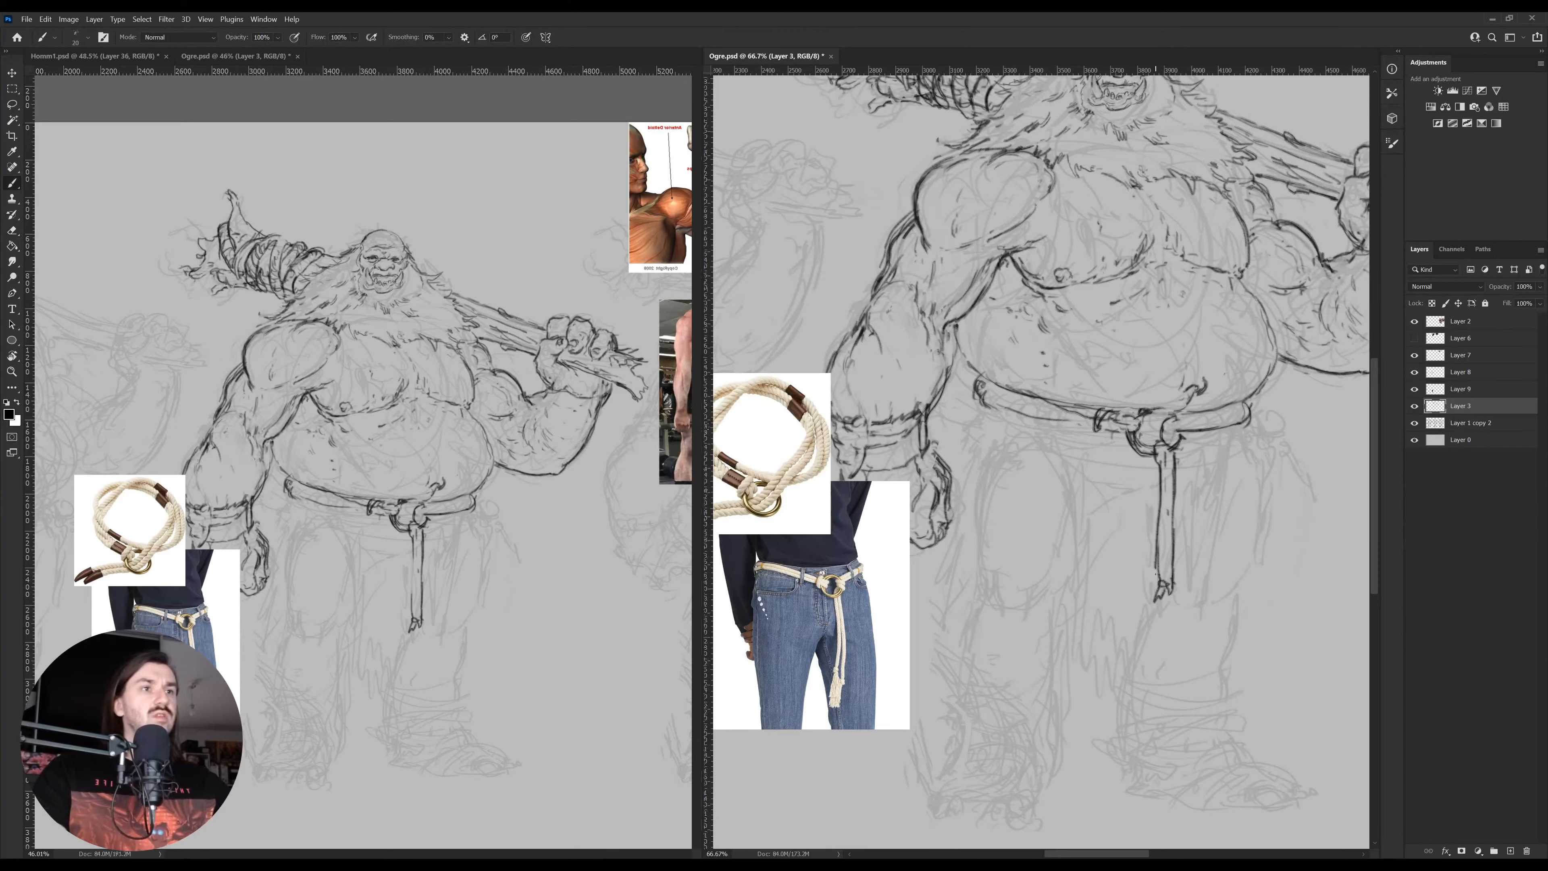
key(e)
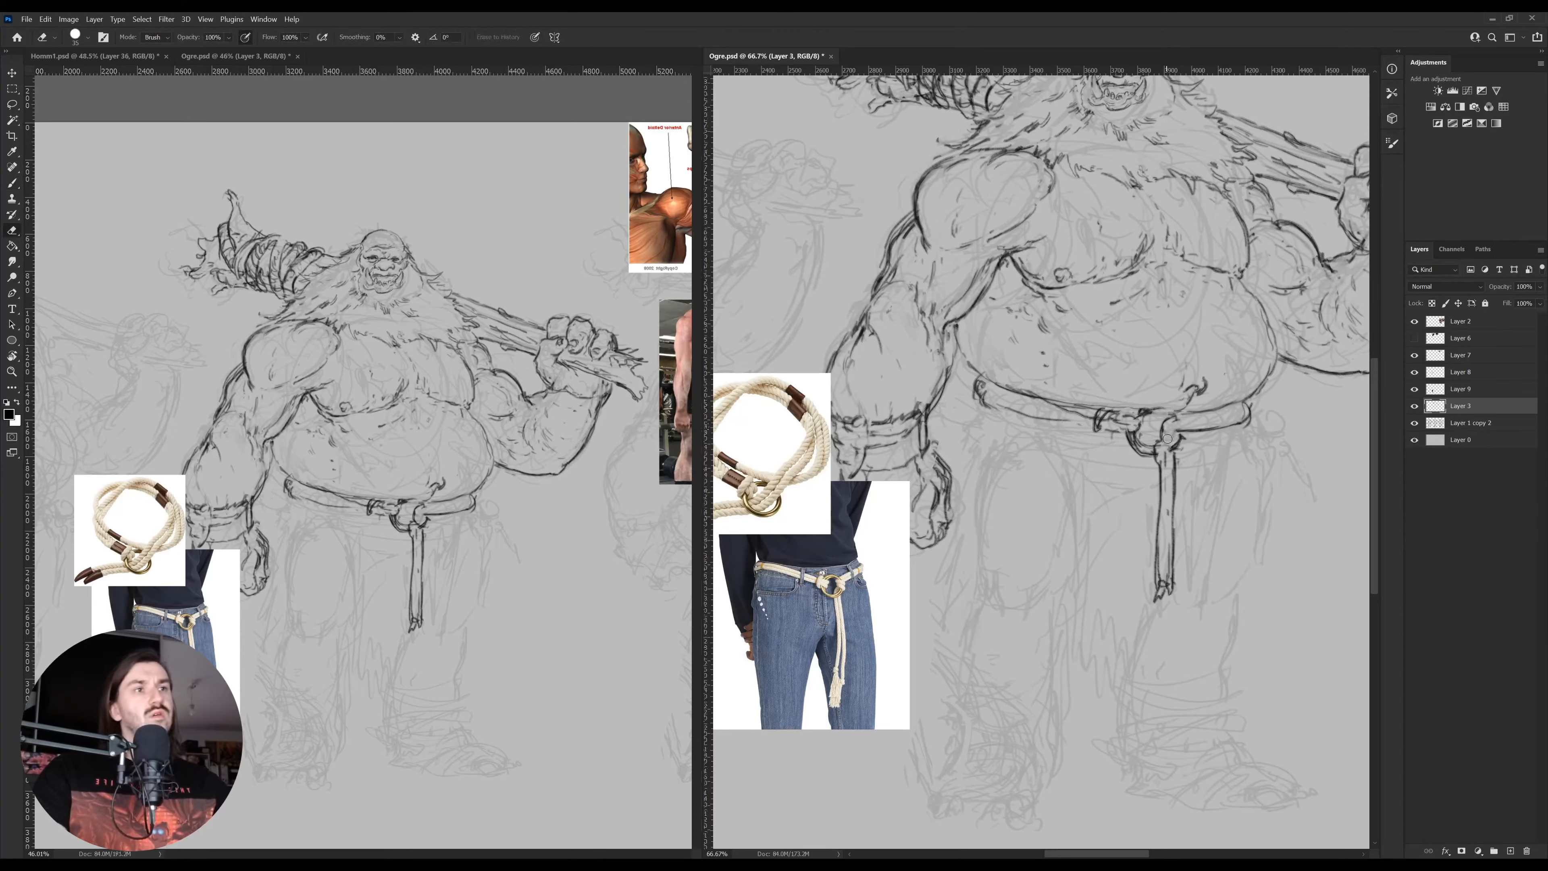
key(b)
drag(1166, 432, 1183, 440)
key(e)
key(b)
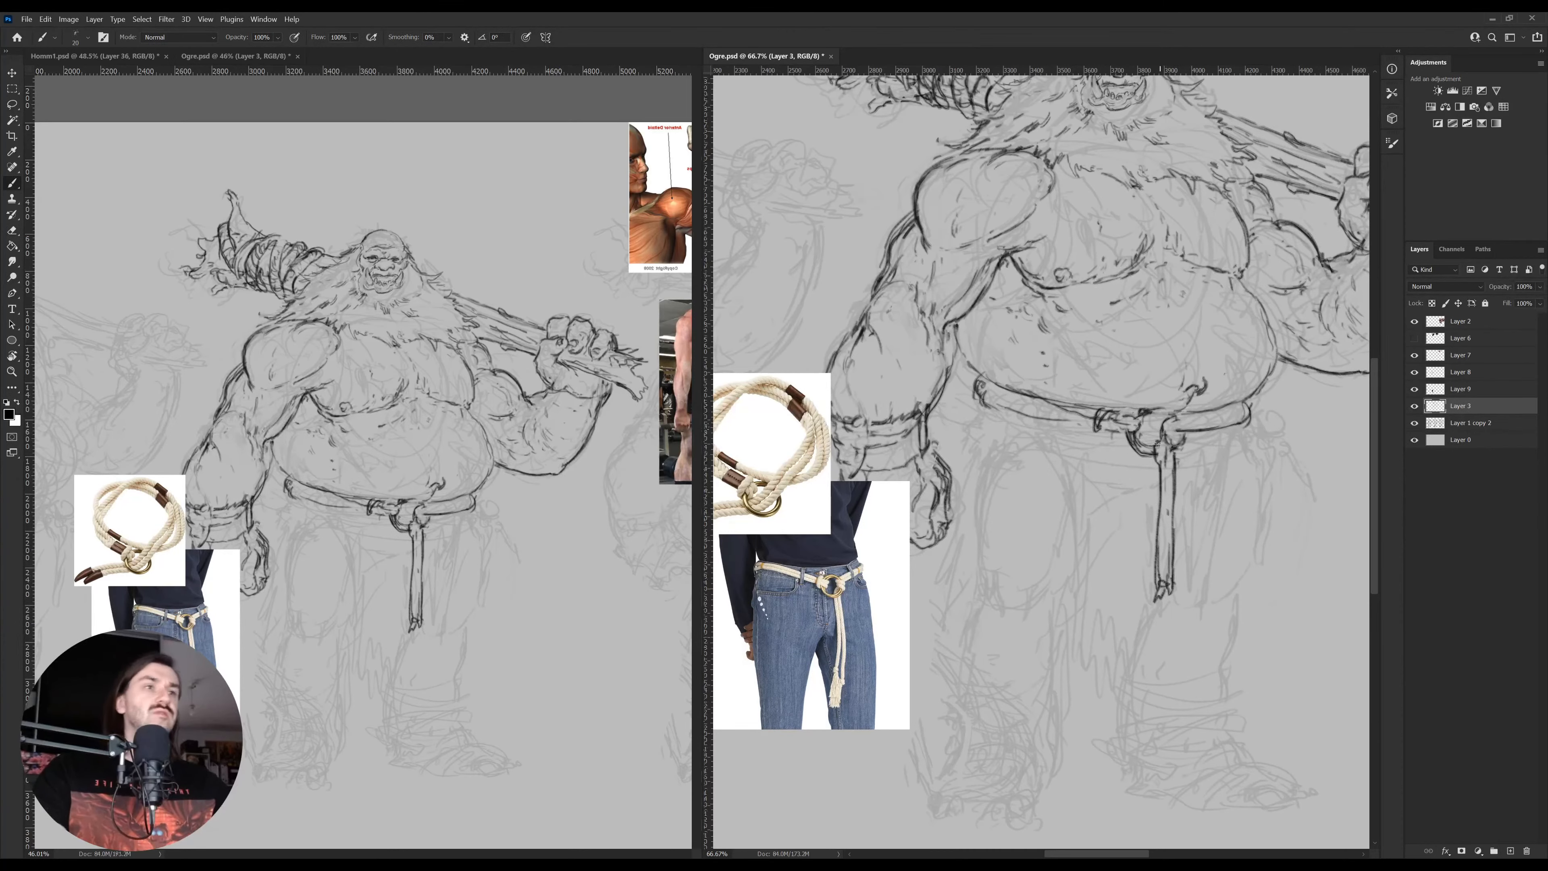
Erase the hanging rope end and redraw the belt ring as a rounder, thicker loop
scroll(1180, 446, up, 3)
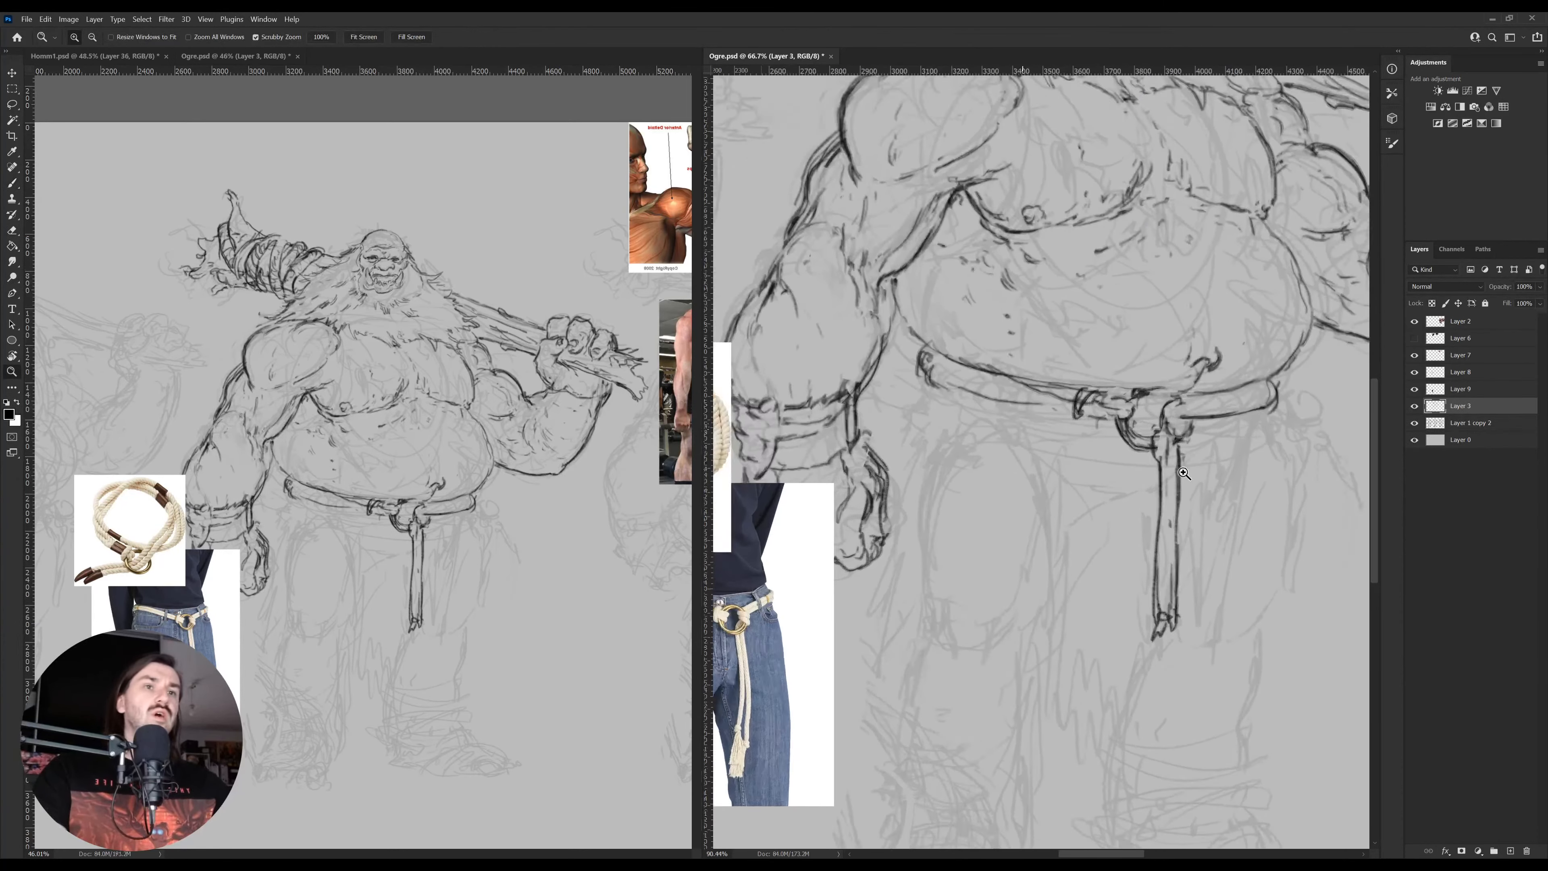
key(e)
mouse_move(1181, 450)
mouse_down()
mouse_move(1142, 534)
mouse_move(1152, 576)
mouse_move(1177, 568)
mouse_move(1158, 542)
mouse_move(1203, 606)
mouse_up()
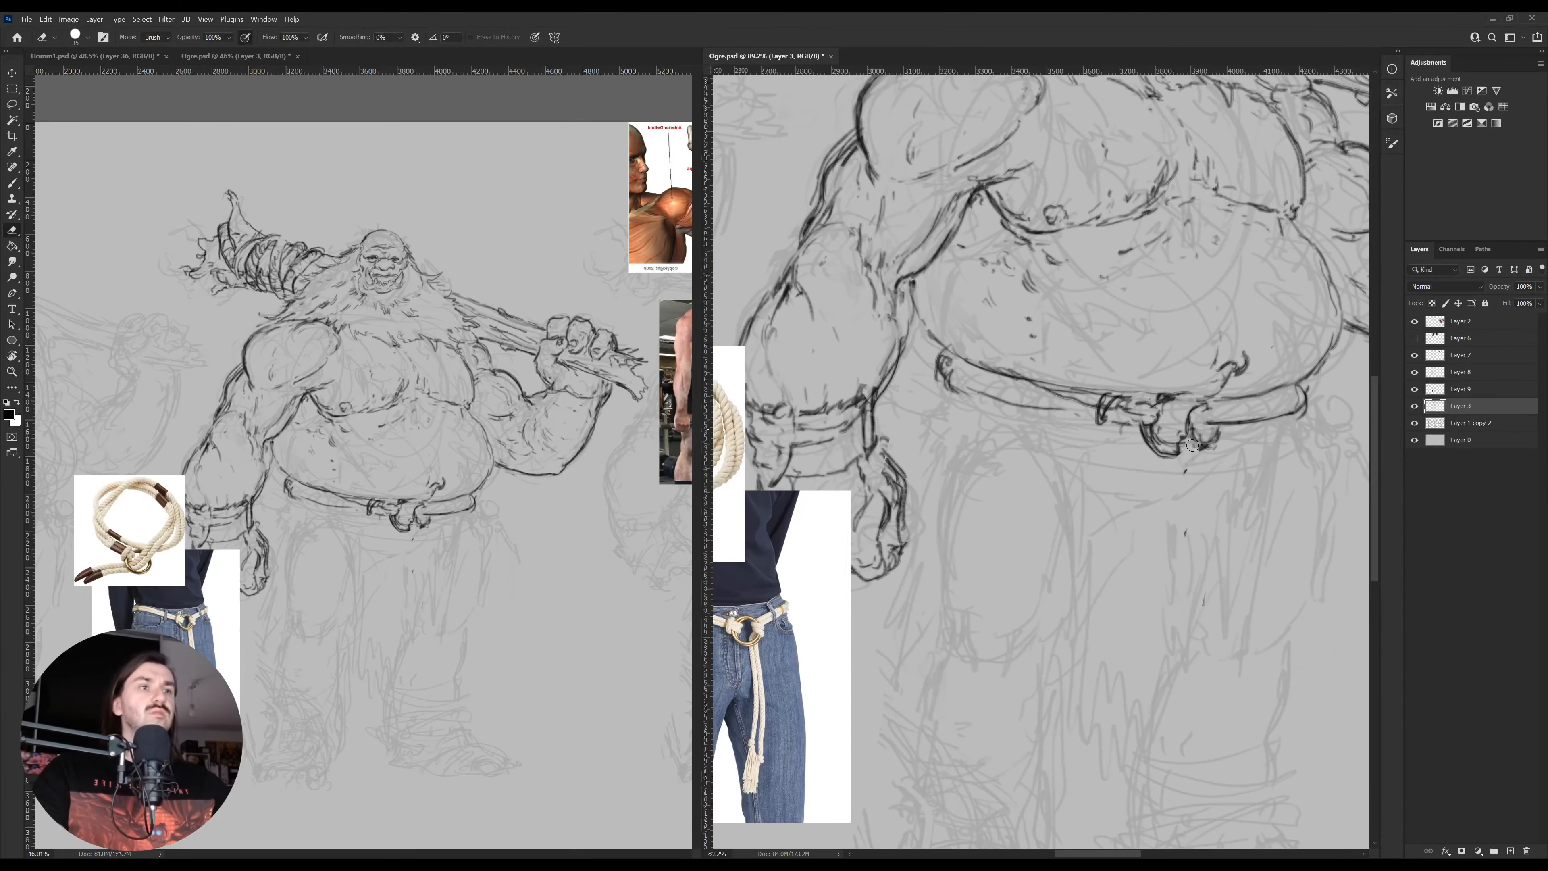
mouse_move(1186, 438)
mouse_down()
mouse_move(1217, 437)
mouse_move(1211, 425)
mouse_move(1190, 458)
mouse_move(1211, 430)
mouse_move(1181, 451)
mouse_move(1164, 442)
mouse_move(1210, 428)
mouse_move(1204, 449)
mouse_move(1202, 430)
mouse_move(1156, 444)
mouse_up()
key(b)
key(e)
key(b)
key(e)
key(b)
drag(1204, 427, 1196, 457)
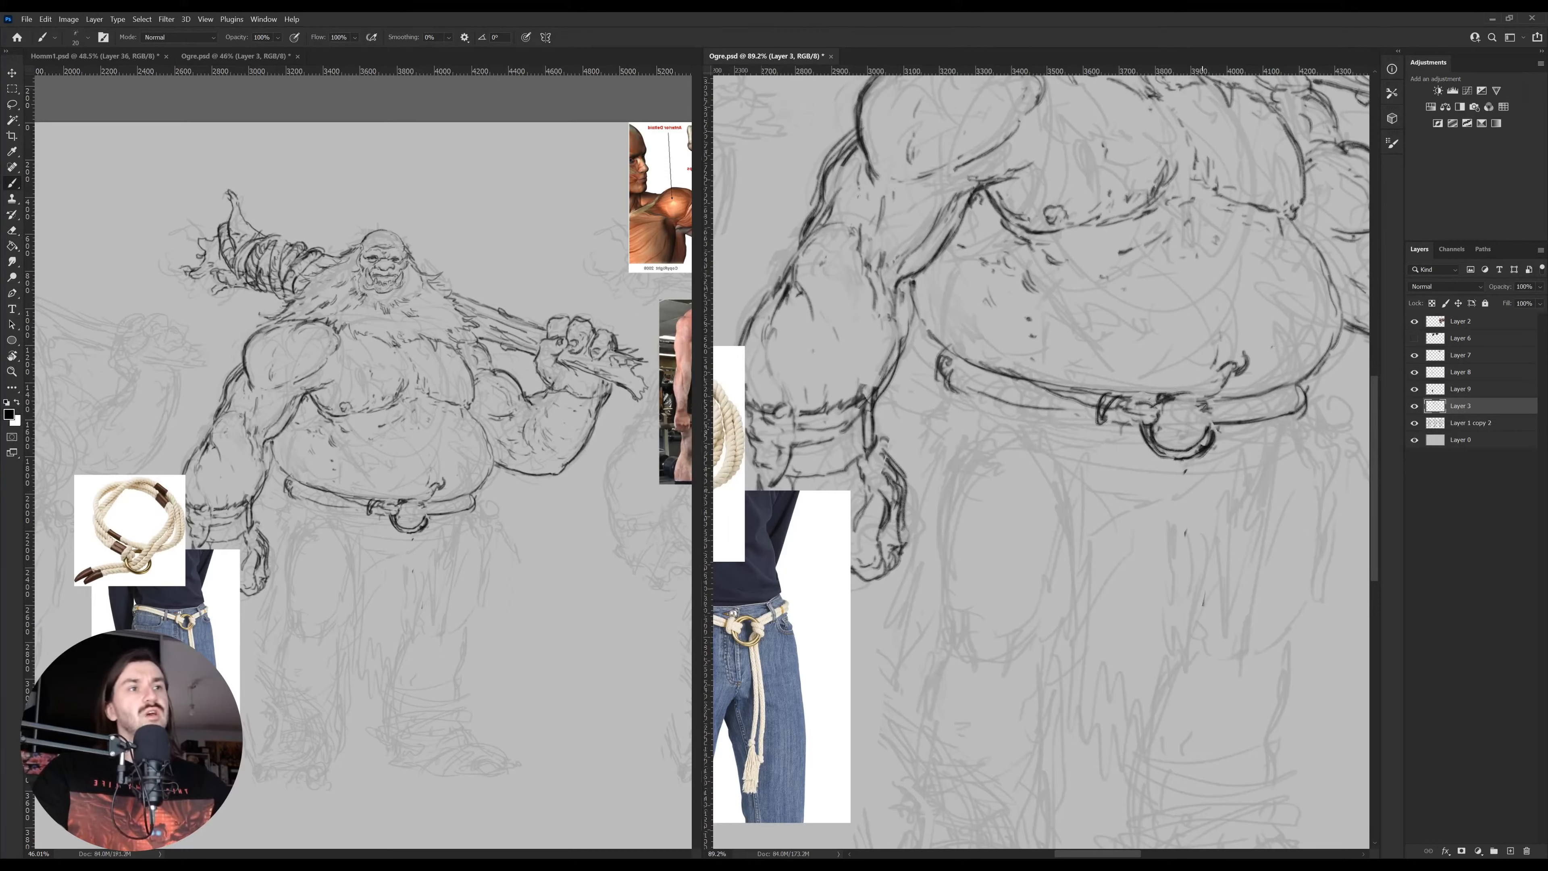
Draw a rope knot around the ring and a long hanging strand with a bound, frayed tip
drag(1213, 421, 1225, 430)
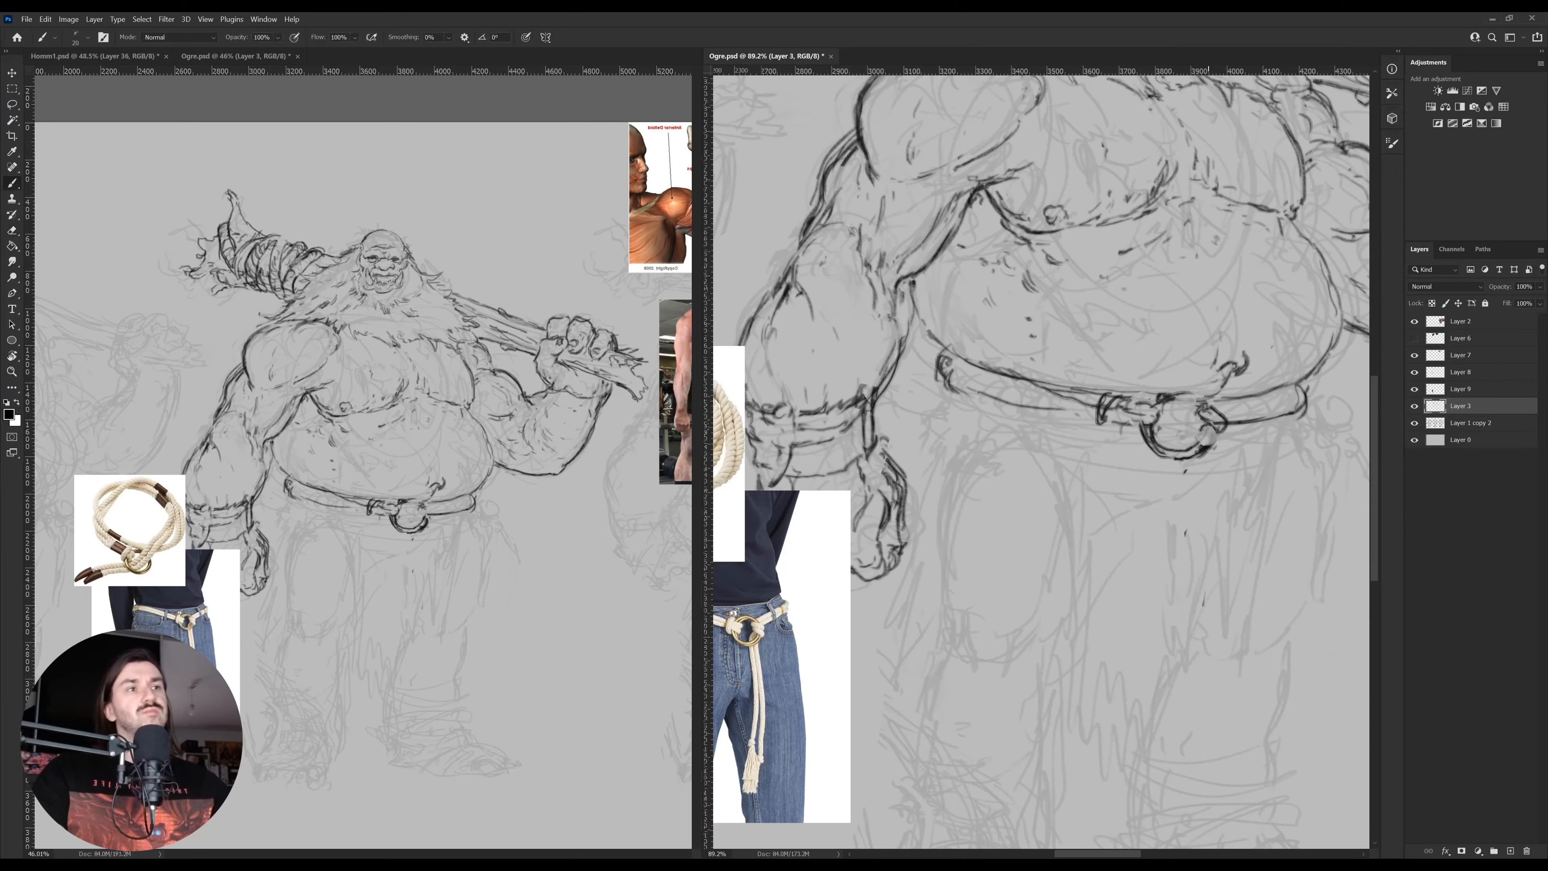
drag(1210, 447, 1212, 427)
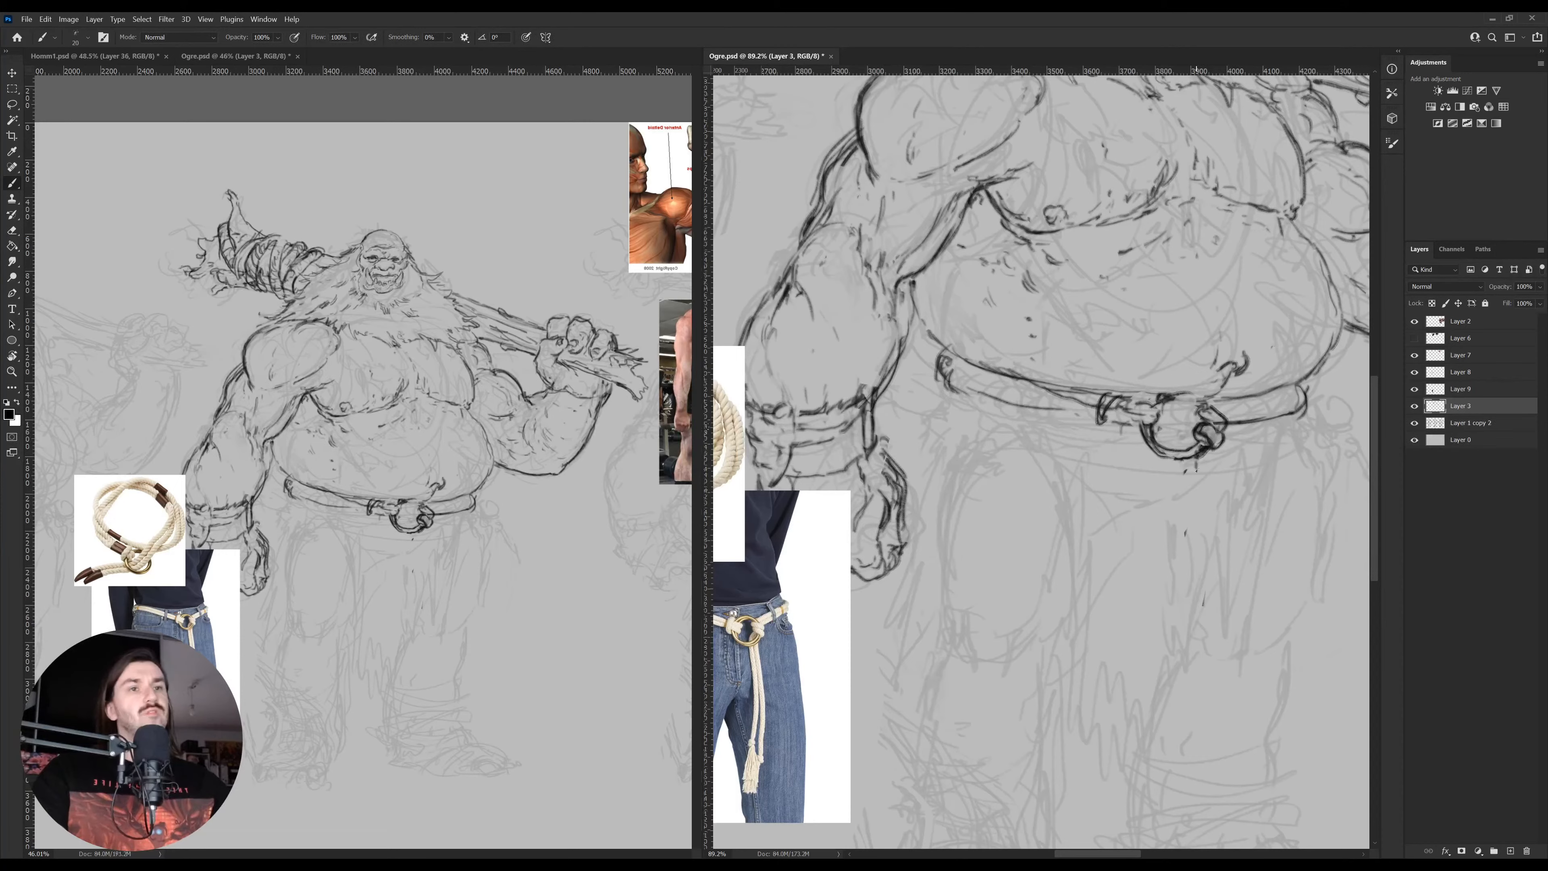
mouse_move(1194, 461)
mouse_down()
mouse_move(1190, 659)
mouse_move(1203, 647)
mouse_move(1212, 729)
mouse_up()
mouse_move(1207, 673)
mouse_down()
mouse_move(1202, 488)
mouse_move(1202, 552)
mouse_up()
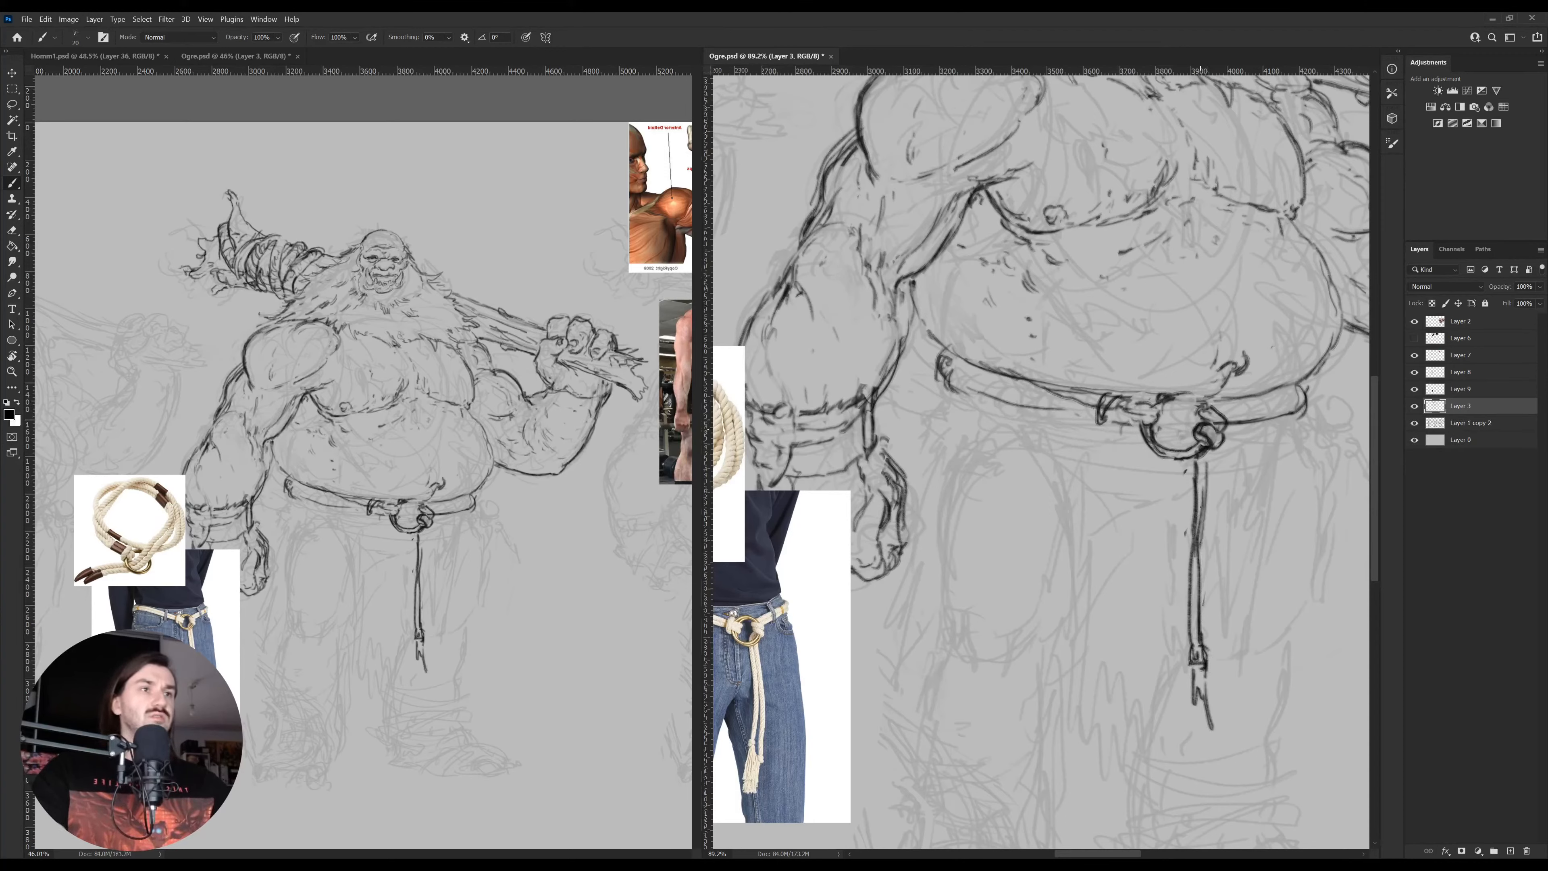
Add a shorter frayed strand beside the first hanging rope and clean up the lines where they leave the knot
drag(1199, 459, 1199, 604)
key(e)
mouse_move(1207, 470)
mouse_down()
mouse_move(1207, 612)
mouse_move(1221, 450)
mouse_move(1215, 658)
mouse_move(1228, 649)
mouse_move(1210, 600)
mouse_move(1210, 454)
mouse_move(1204, 561)
mouse_up()
key(b)
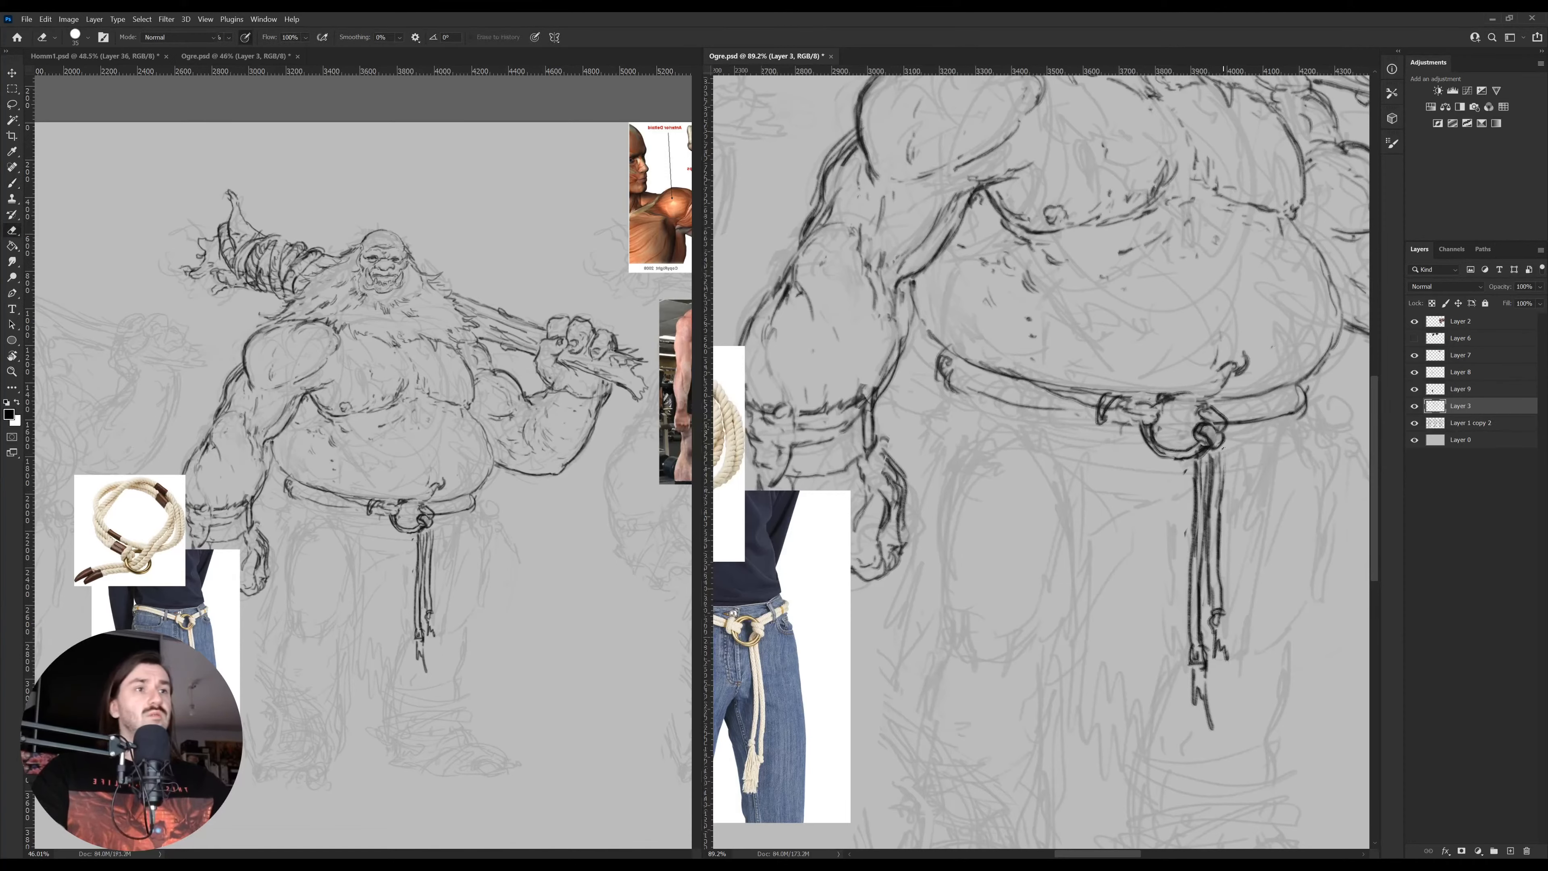
drag(1221, 446, 1223, 503)
Draw the belt's long edge lines along the ogre's waist from the hip to the ring fastening
mouse_move(1222, 383)
mouse_down()
mouse_move(1248, 444)
mouse_move(1214, 343)
mouse_up()
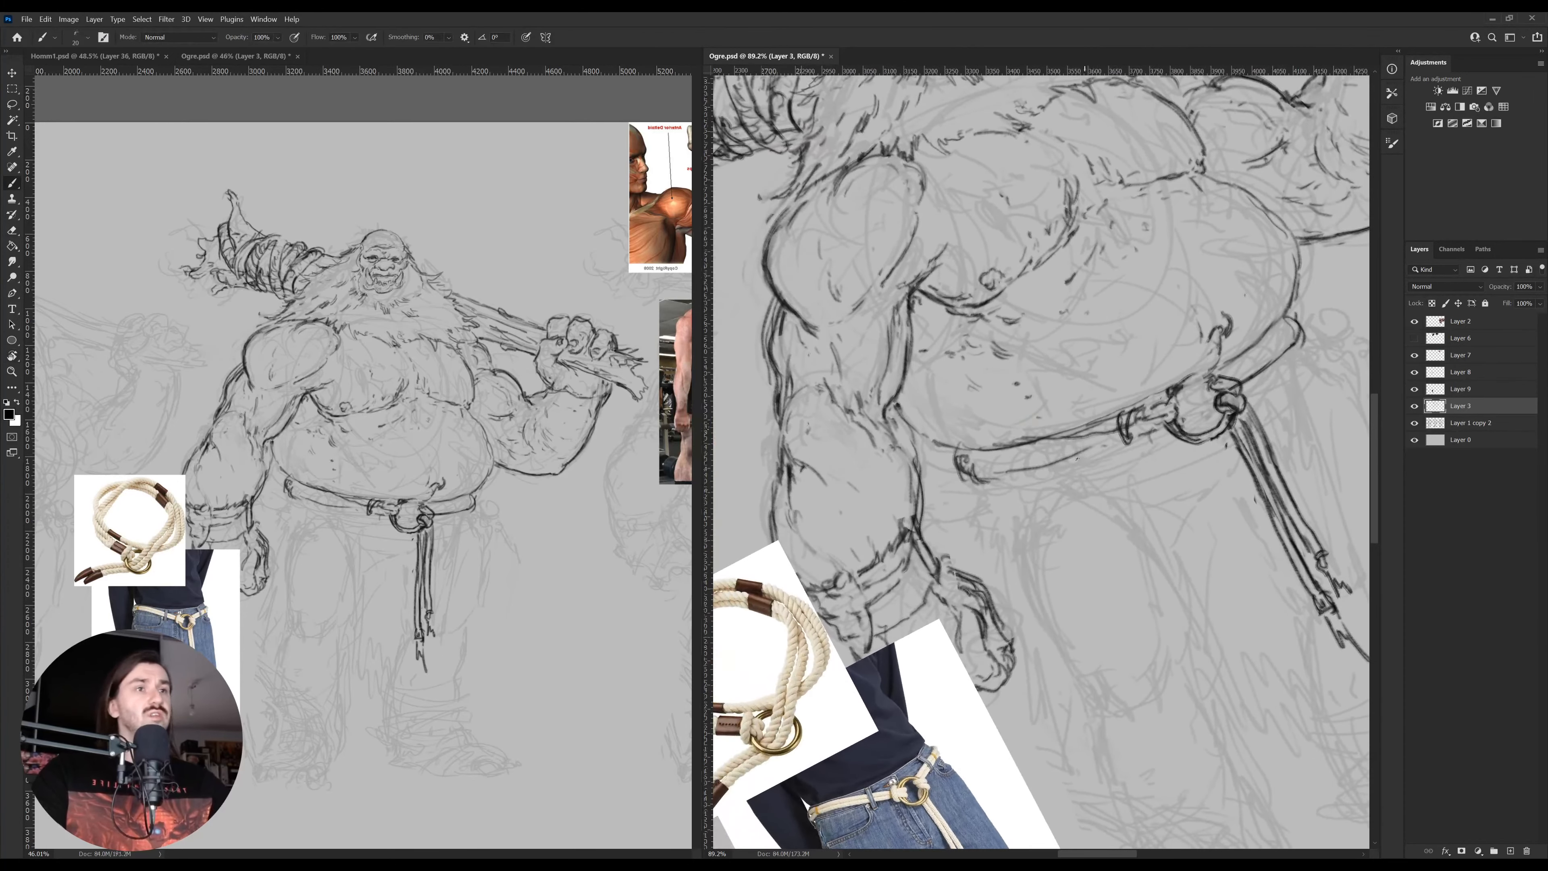
mouse_move(974, 465)
mouse_down()
mouse_move(1158, 425)
mouse_move(1194, 427)
mouse_move(1213, 463)
mouse_up()
key(r)
mouse_move(1278, 515)
mouse_down()
mouse_move(1223, 520)
mouse_move(1225, 458)
mouse_move(1229, 497)
mouse_up()
key(b)
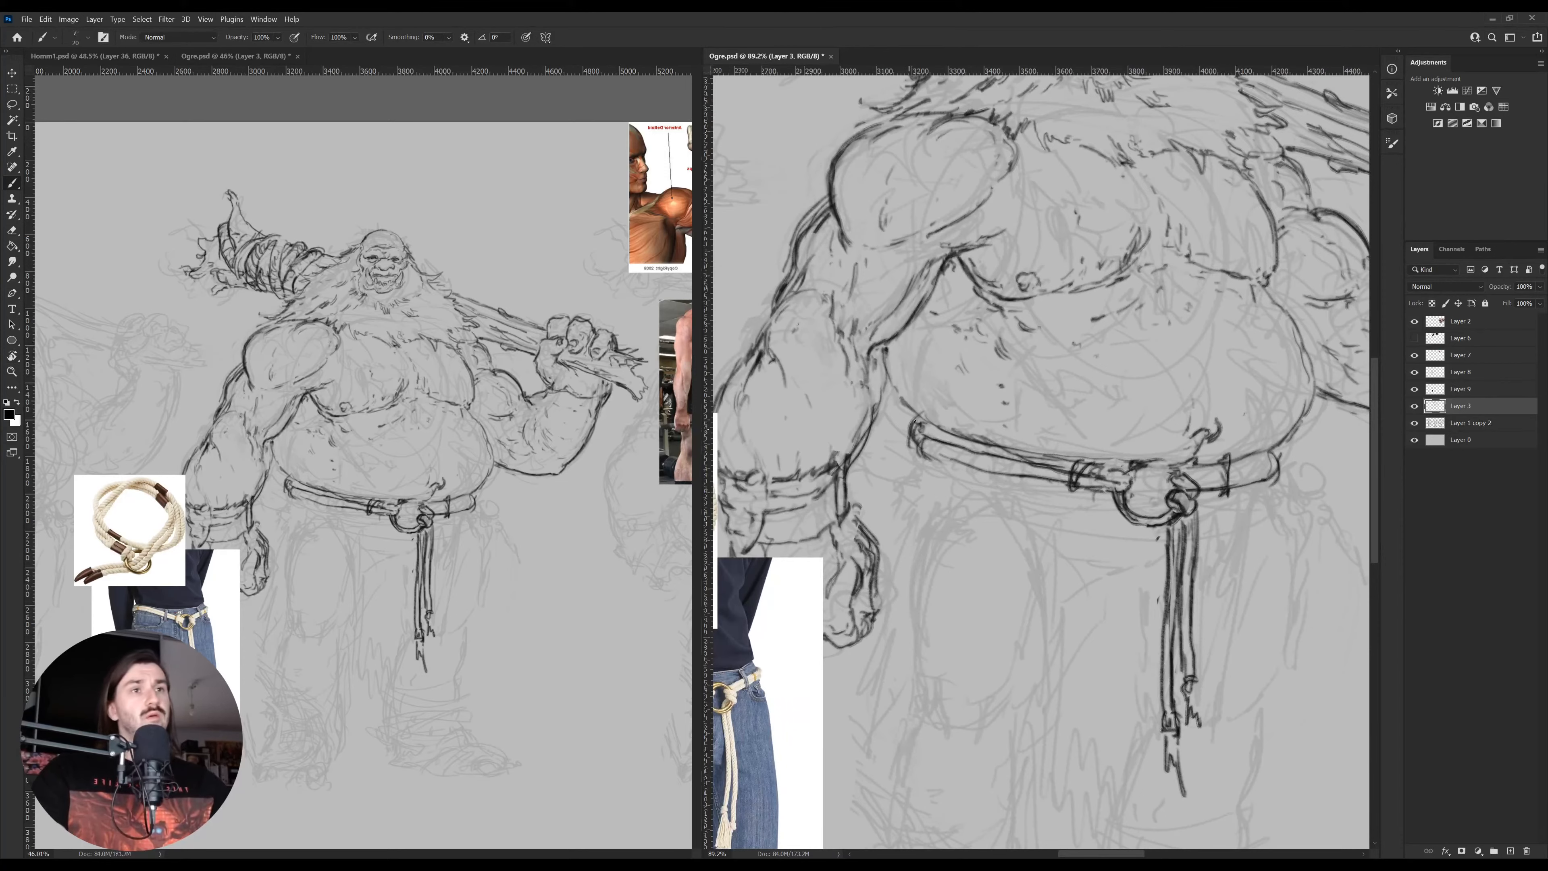
Add belt loops along the waist and rough cloth edges above the rope belt, erasing and redrawing overlapping lines
drag(894, 421, 942, 427)
mouse_move(942, 427)
mouse_down()
mouse_move(1092, 475)
mouse_move(1044, 505)
mouse_move(1053, 480)
mouse_move(1047, 513)
mouse_move(1055, 481)
mouse_move(1051, 512)
mouse_move(1092, 467)
mouse_move(1108, 484)
mouse_move(1224, 496)
mouse_move(1179, 499)
mouse_move(1257, 496)
mouse_move(1197, 492)
mouse_move(1239, 495)
mouse_move(1211, 506)
mouse_move(1274, 504)
mouse_move(1221, 496)
mouse_move(1286, 482)
mouse_move(1248, 511)
mouse_up()
key(e)
key(b)
key(e)
key(b)
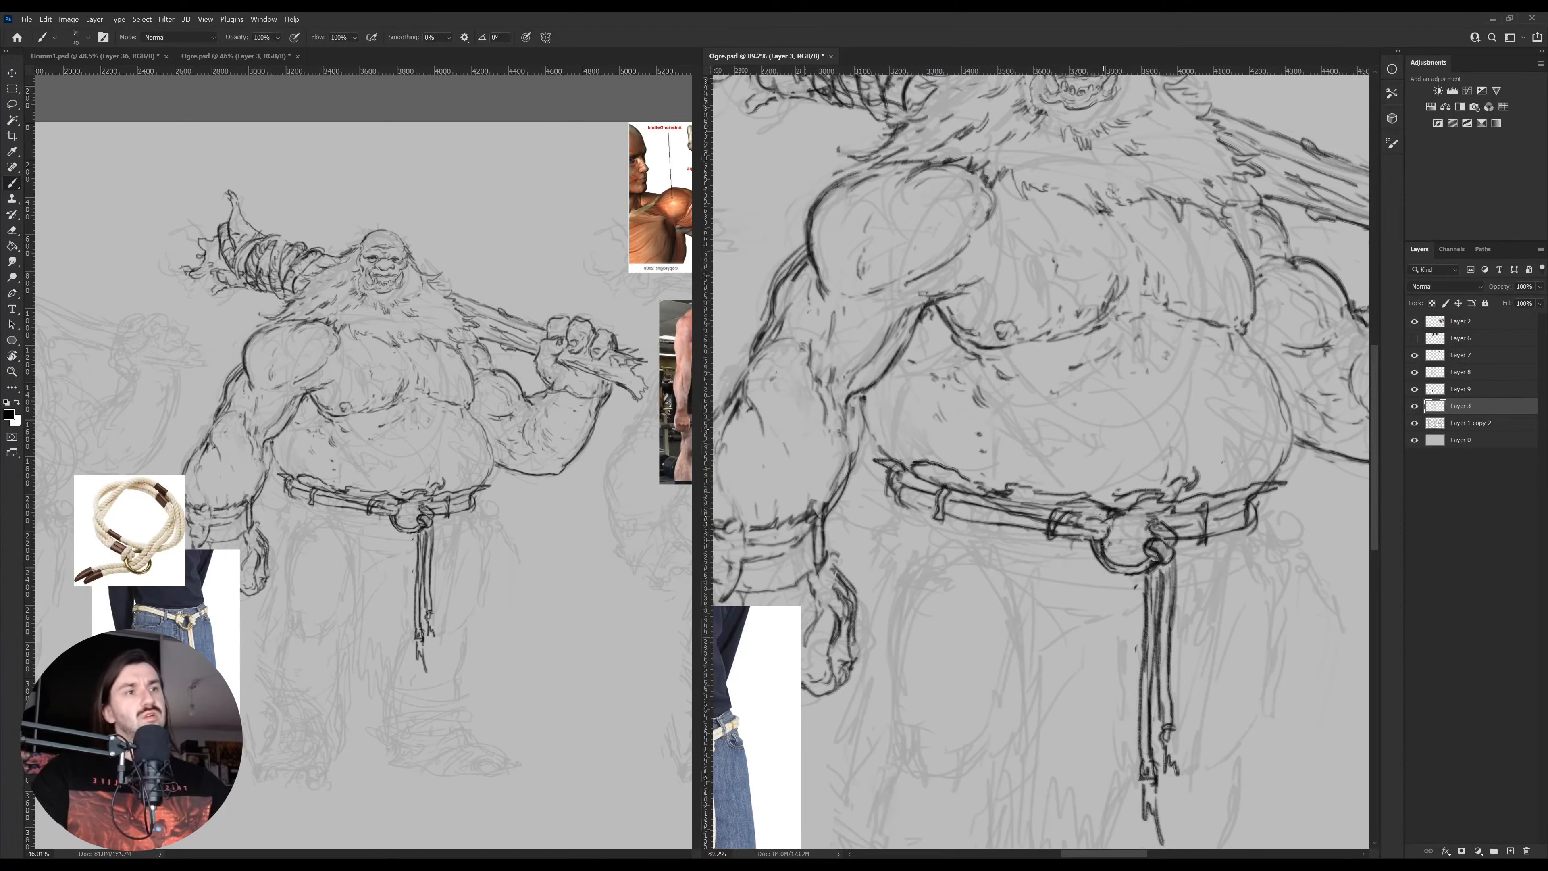
drag(1107, 544, 1097, 521)
Close the duplicate Ogre.psd window and dock the remaining one as a tab beside the other document
drag(1022, 620, 1118, 494)
drag(1065, 401, 1081, 443)
drag(1165, 476, 1103, 475)
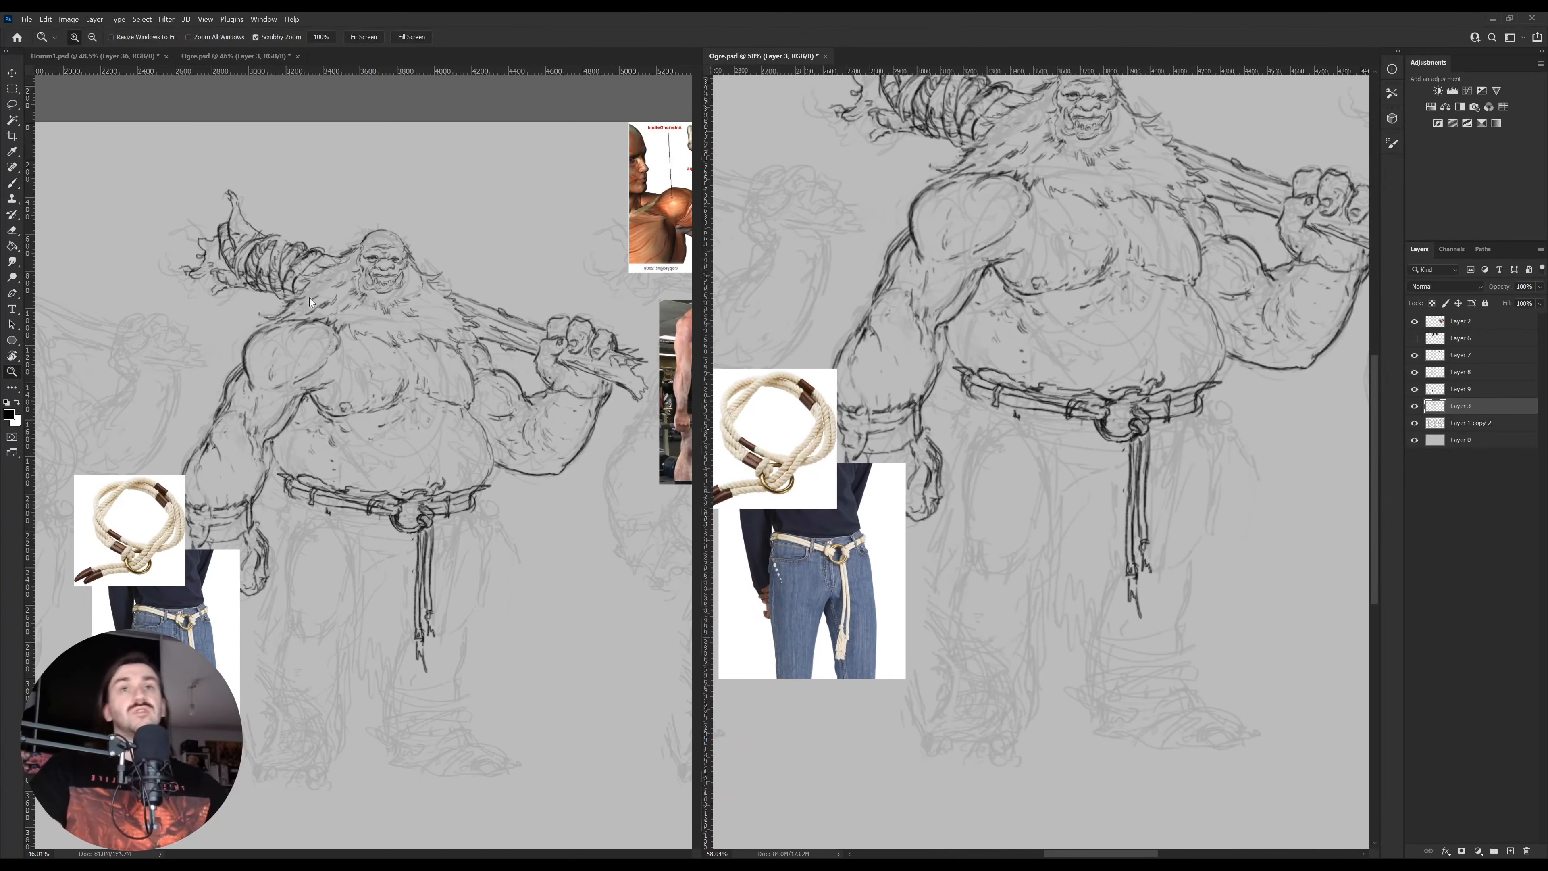
click(288, 79)
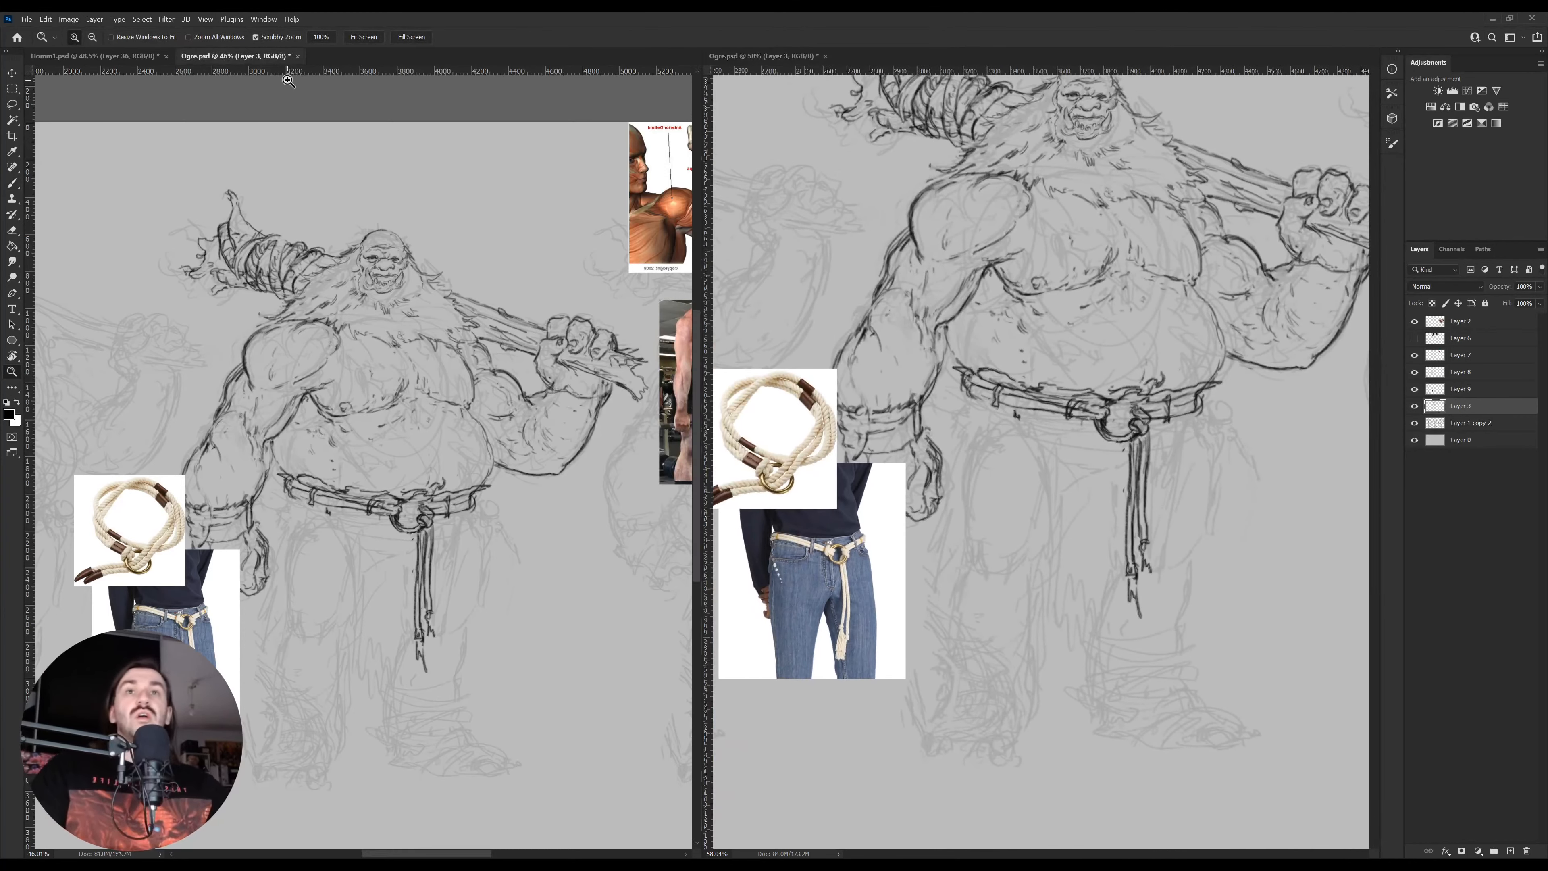
click(297, 56)
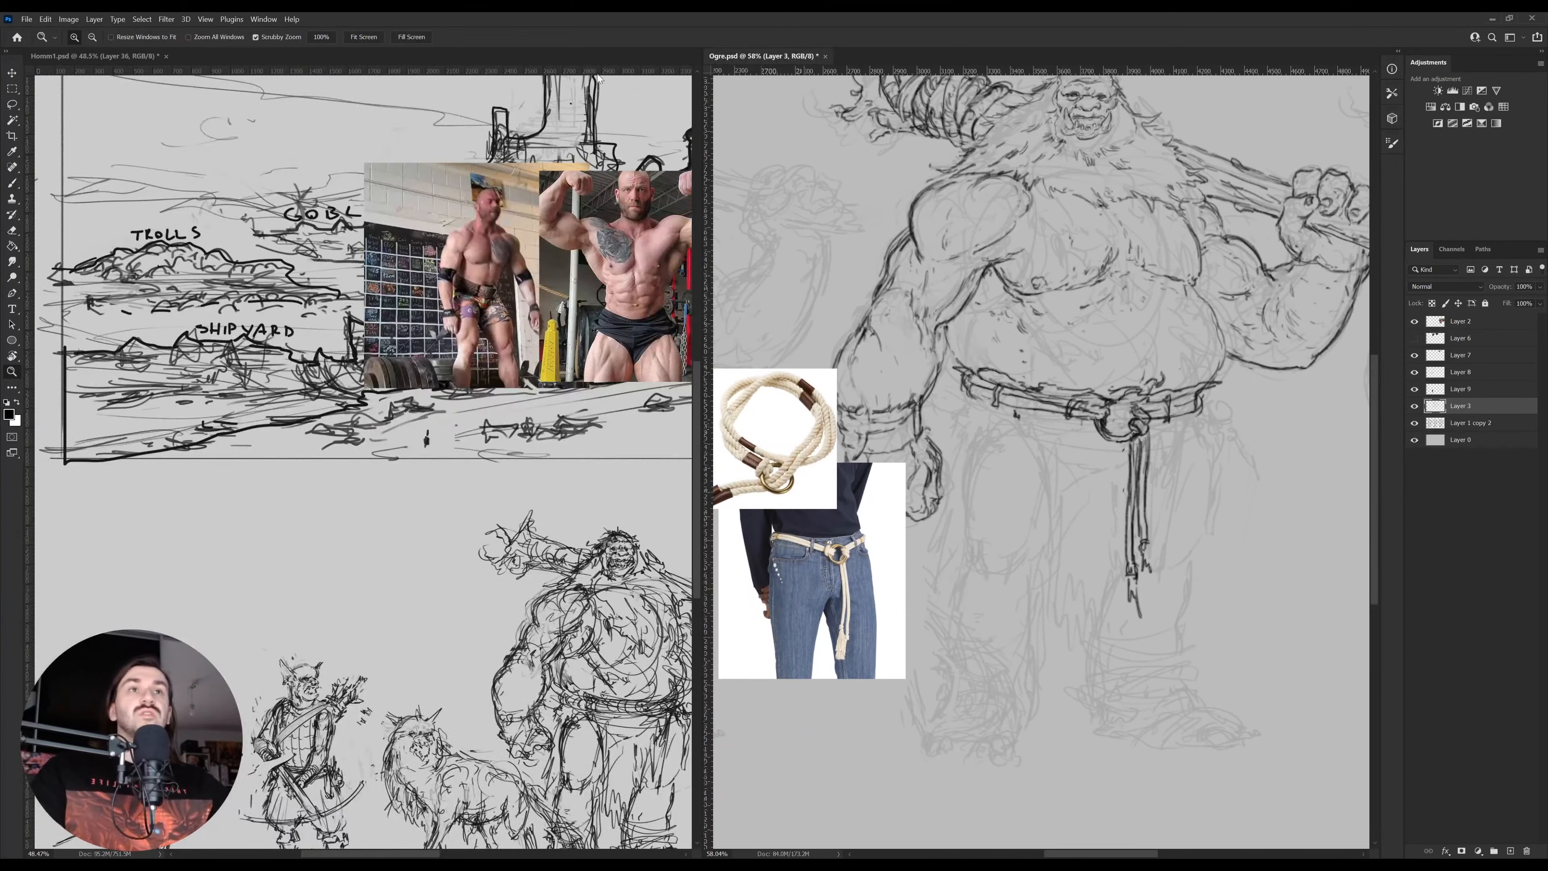
drag(766, 58, 595, 55)
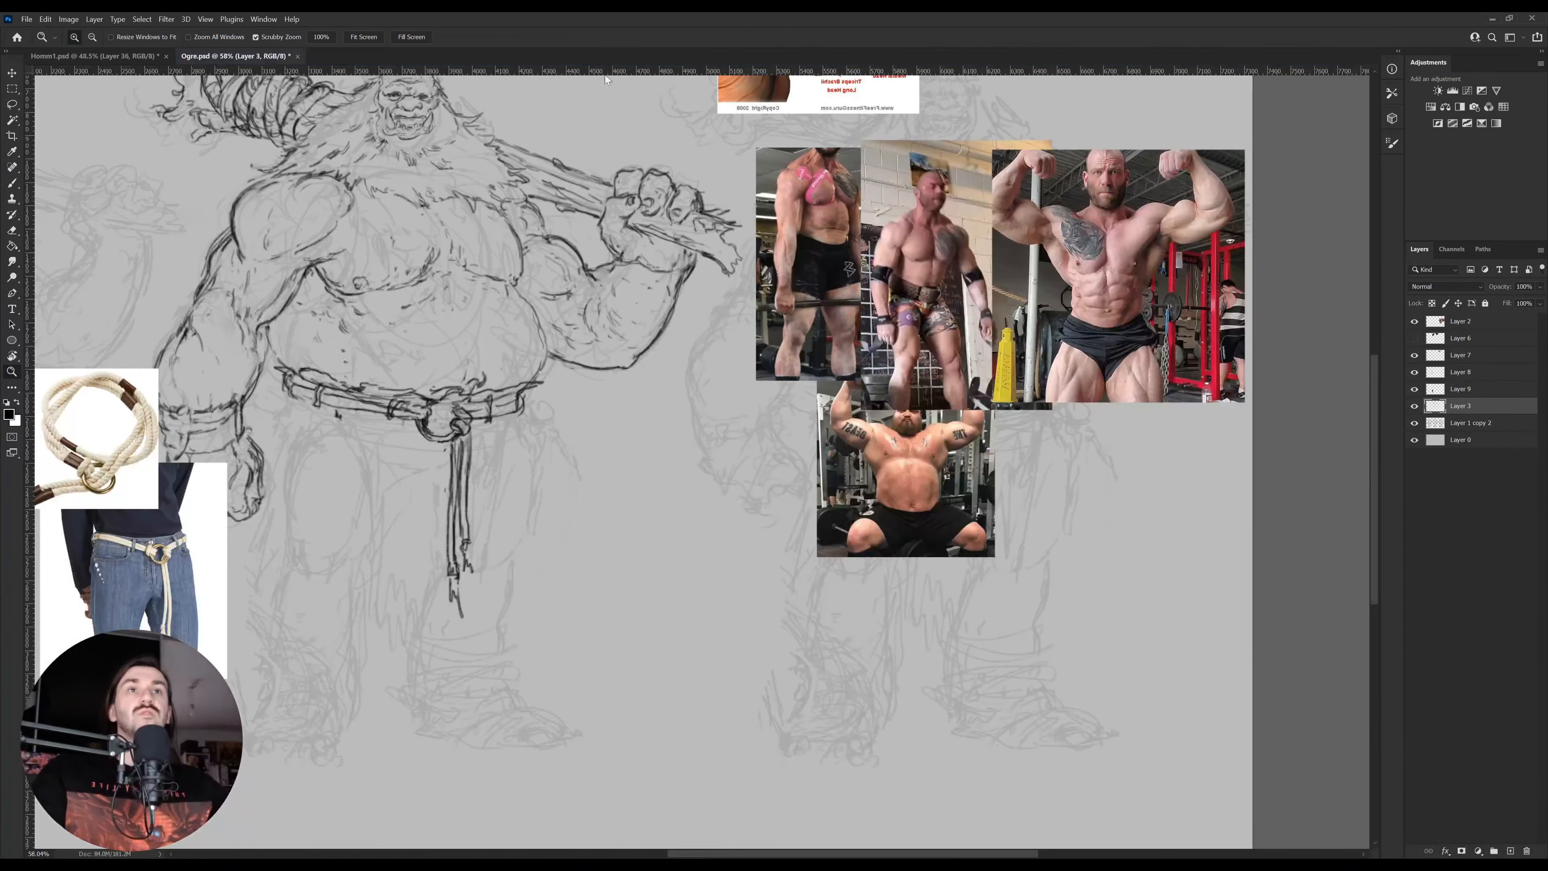
Save the Ogre document before continuing with the lower body
click(559, 543)
drag(498, 486, 734, 532)
key(ctrl+s)
Draw the outer contour of the thigh beside the hanging ropes and the curve where it meets the knee, cleaning up the stroke end
mouse_move(699, 482)
mouse_down()
mouse_move(726, 482)
mouse_move(677, 476)
mouse_up()
mouse_move(682, 460)
mouse_down()
mouse_move(689, 450)
mouse_move(666, 488)
mouse_up()
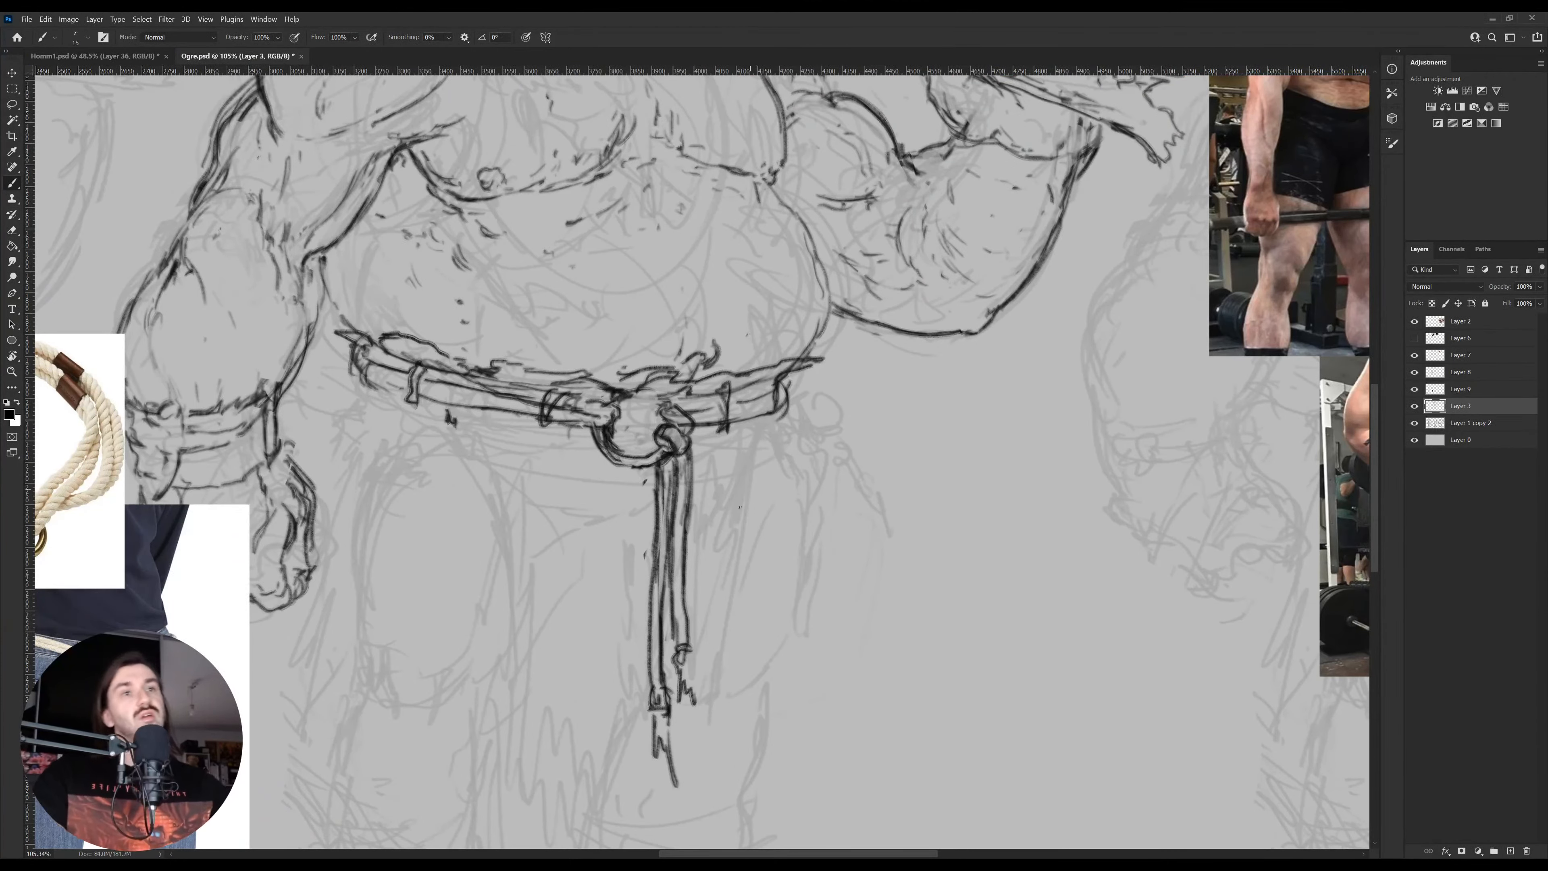
drag(705, 602, 823, 416)
drag(876, 464, 701, 556)
drag(806, 525, 742, 561)
click(743, 560)
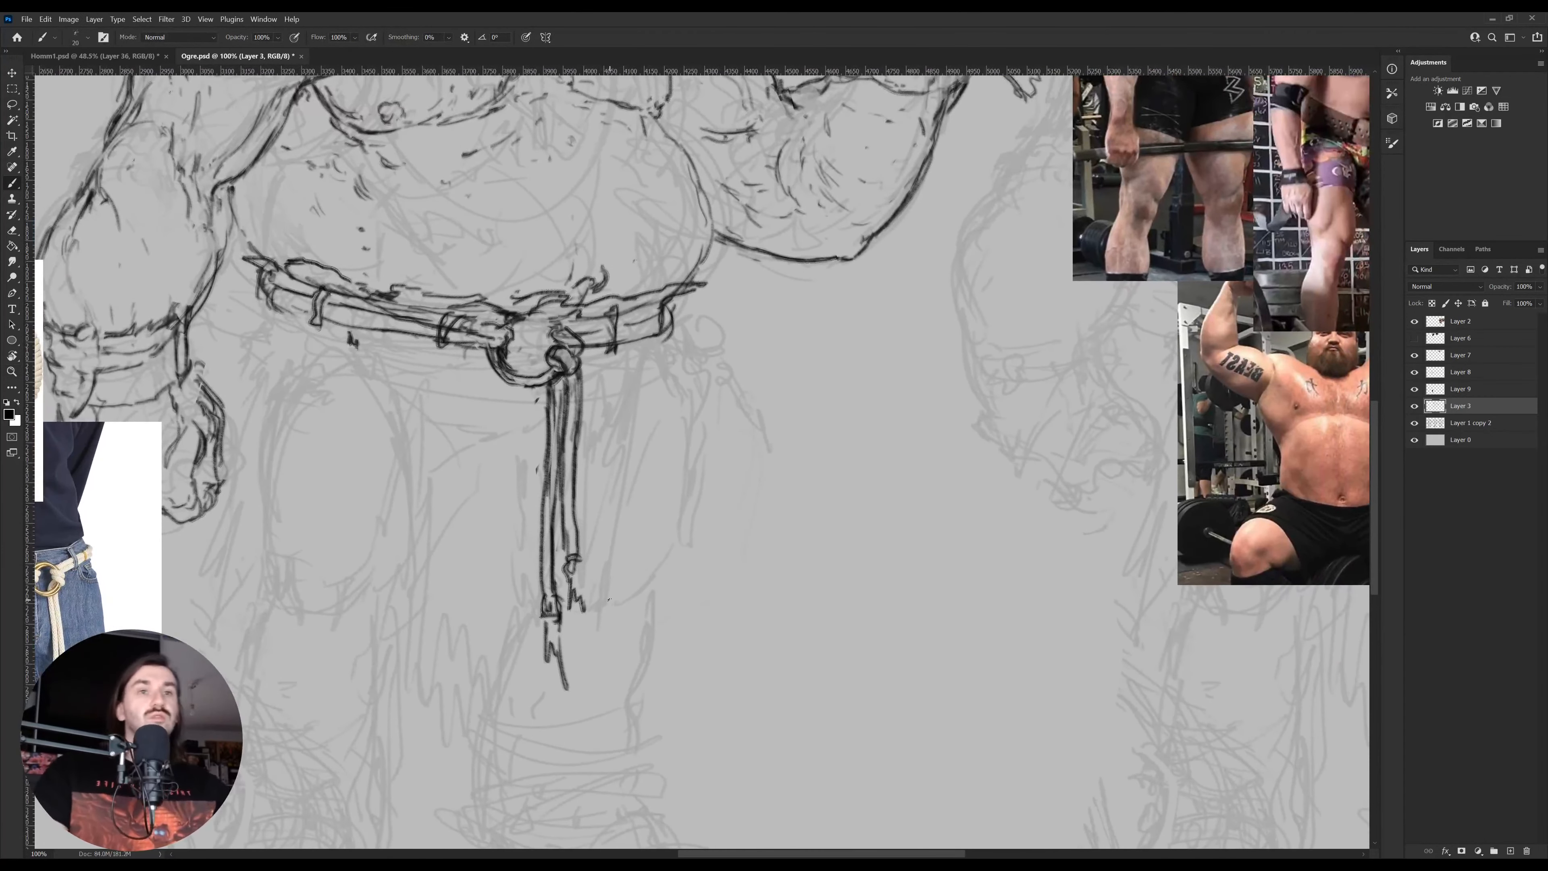
mouse_move(603, 603)
mouse_down()
mouse_move(640, 560)
mouse_move(604, 650)
mouse_move(632, 600)
mouse_up()
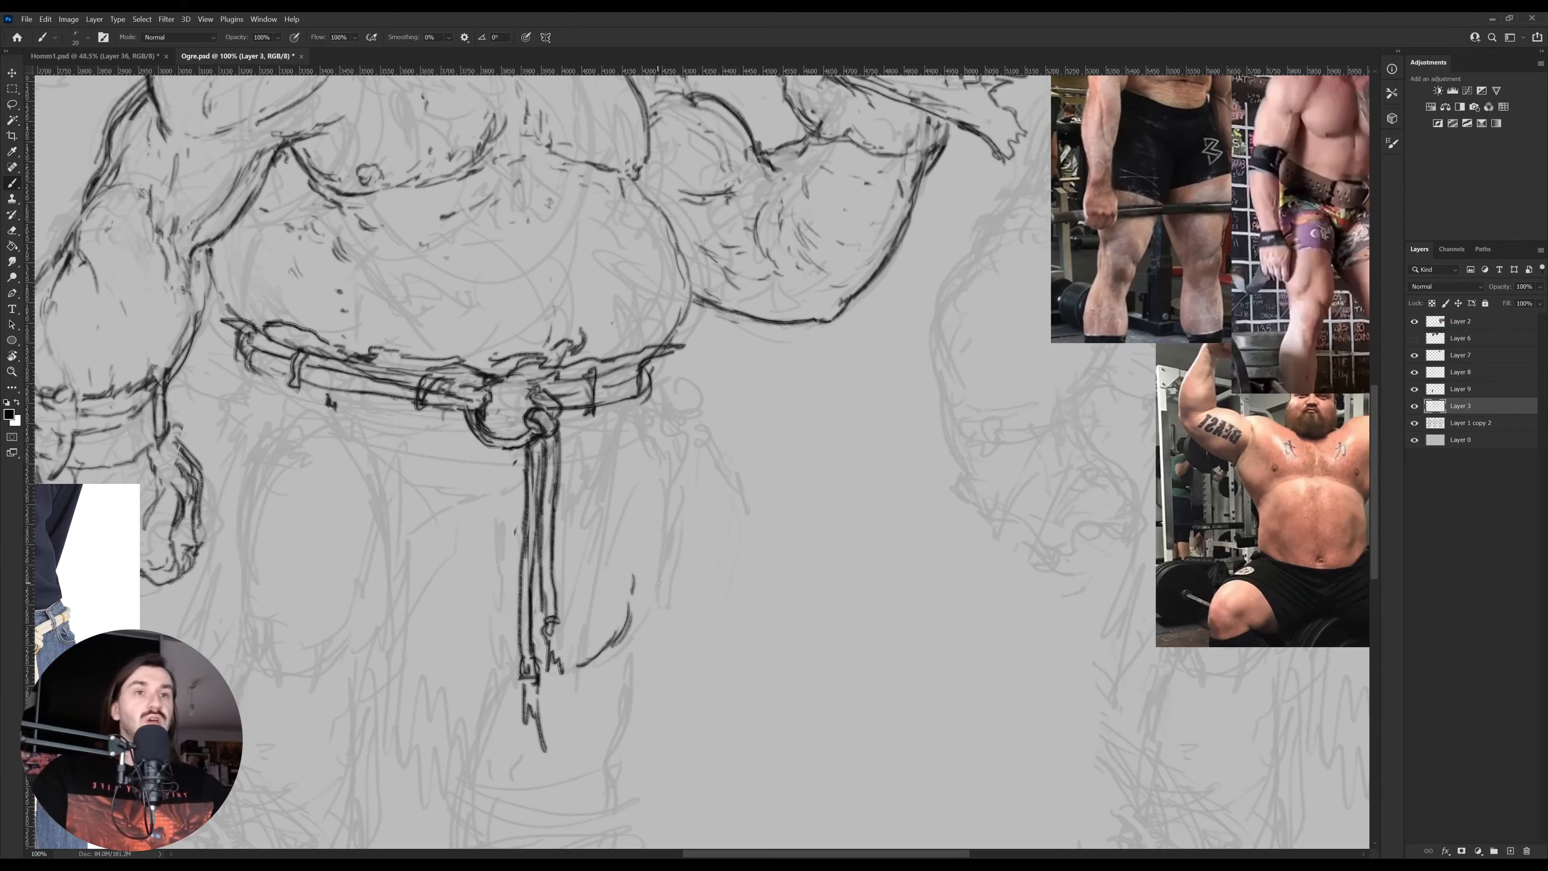
key(e)
key(b)
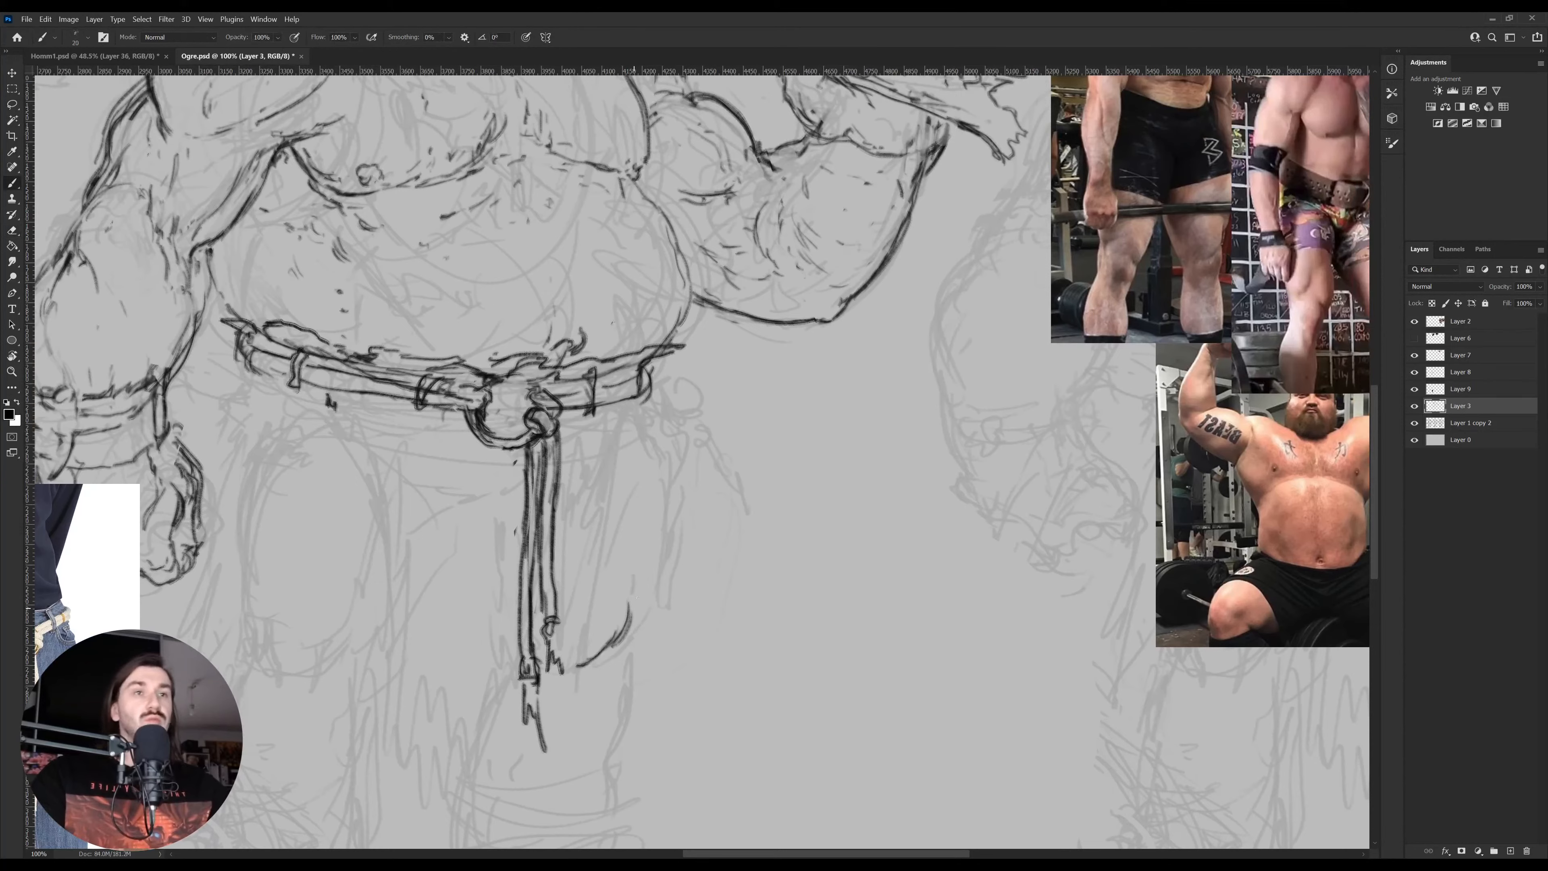
drag(640, 605, 671, 474)
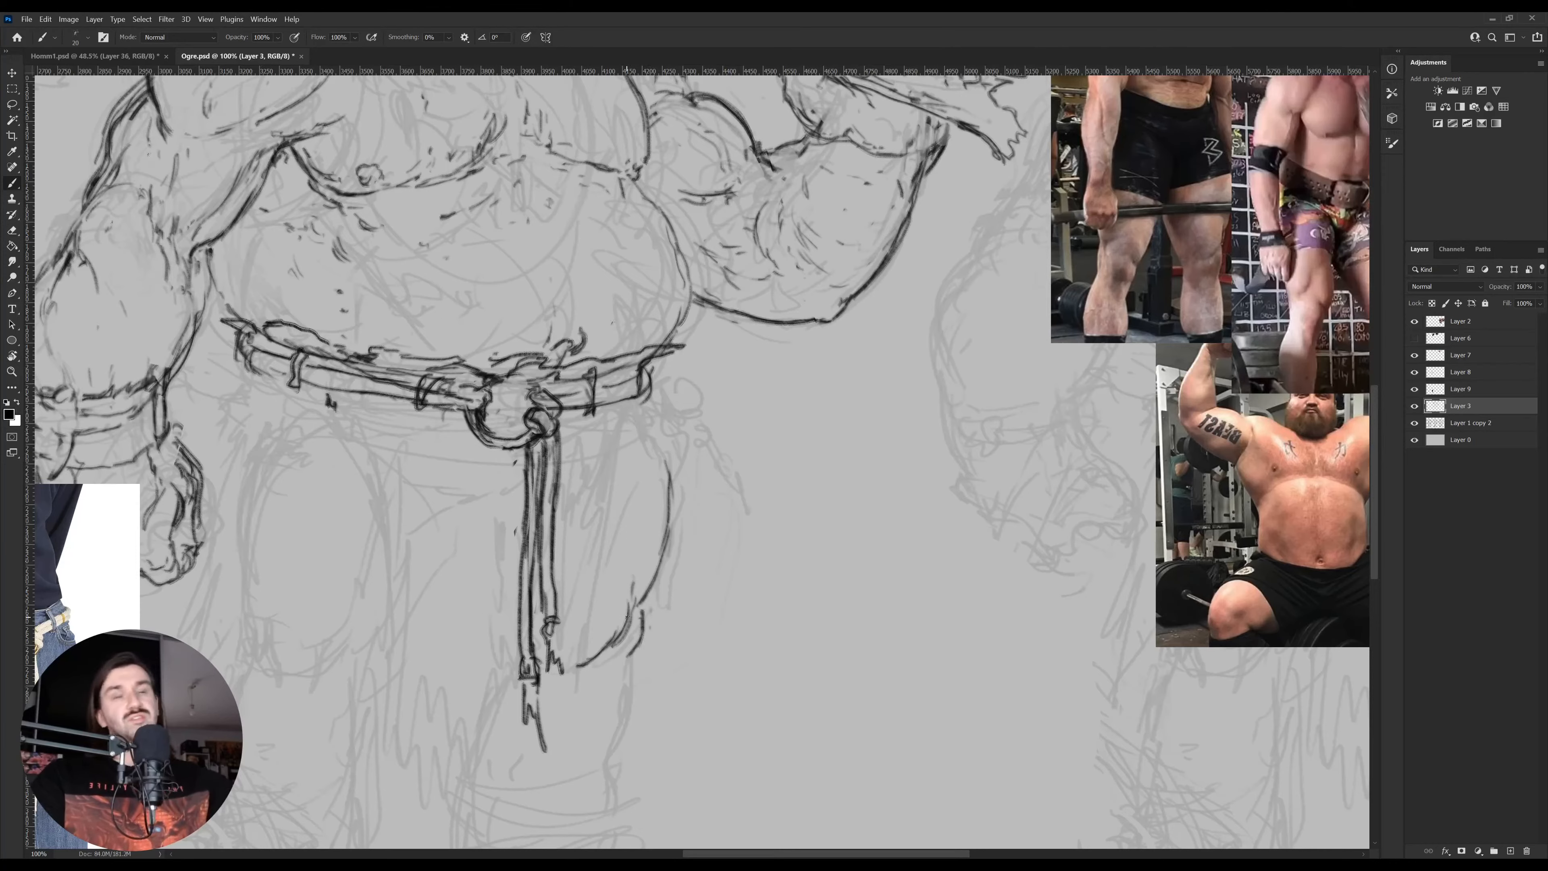
Outline the same leg from the knee down to the top of the leg wraps, closing its lower edge and adding small folds near the rope ends
mouse_move(554, 629)
mouse_down()
mouse_move(603, 588)
mouse_move(538, 658)
mouse_move(521, 708)
mouse_up()
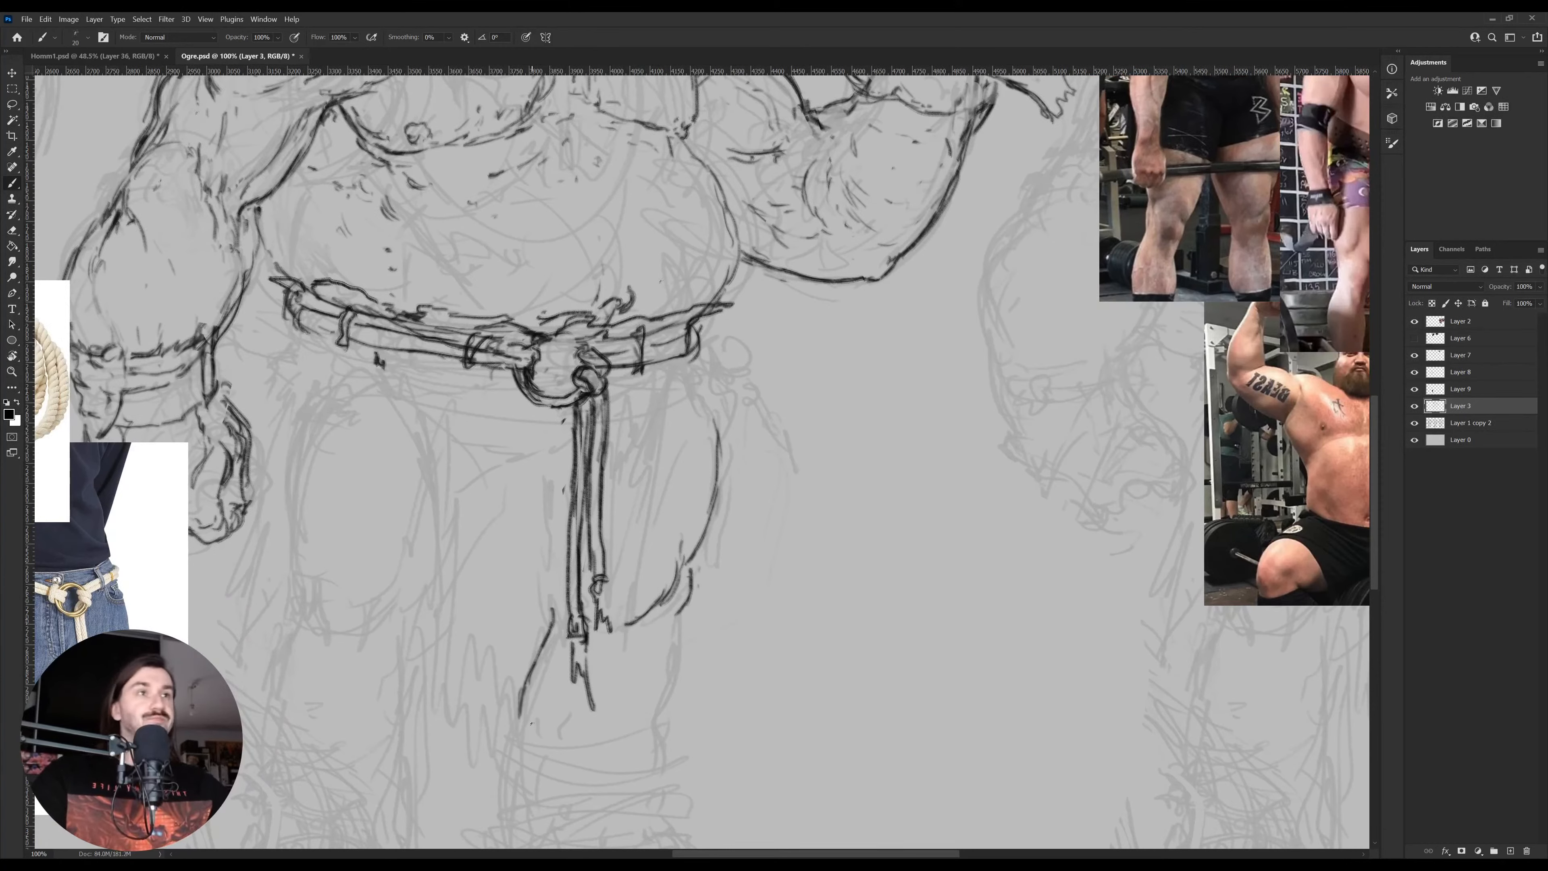
mouse_move(543, 738)
mouse_down()
mouse_move(658, 718)
mouse_move(678, 621)
mouse_move(661, 707)
mouse_up()
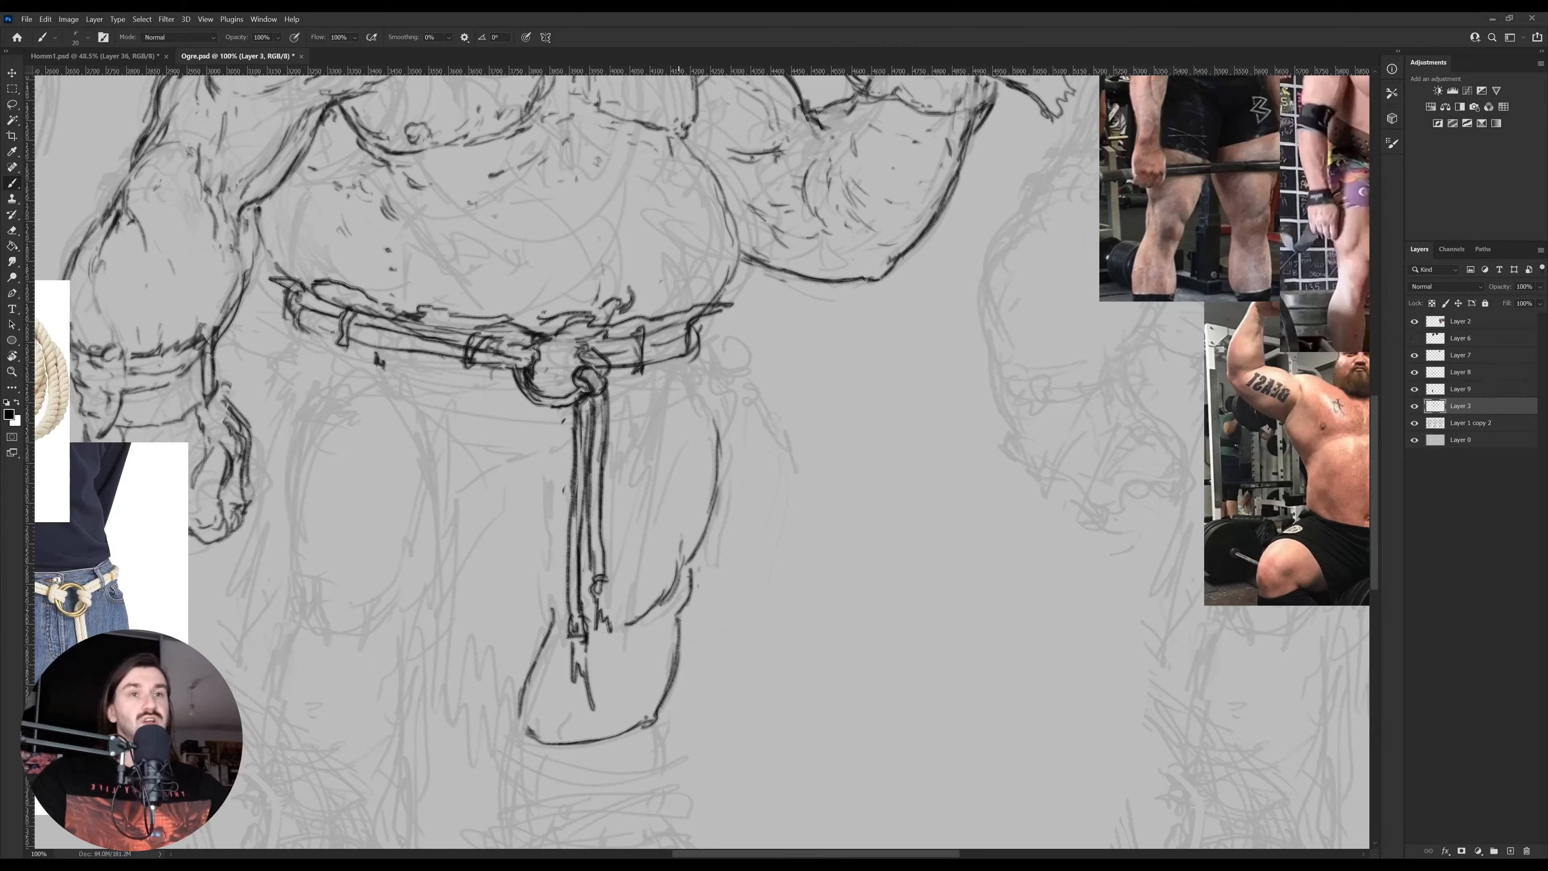
drag(560, 633, 568, 659)
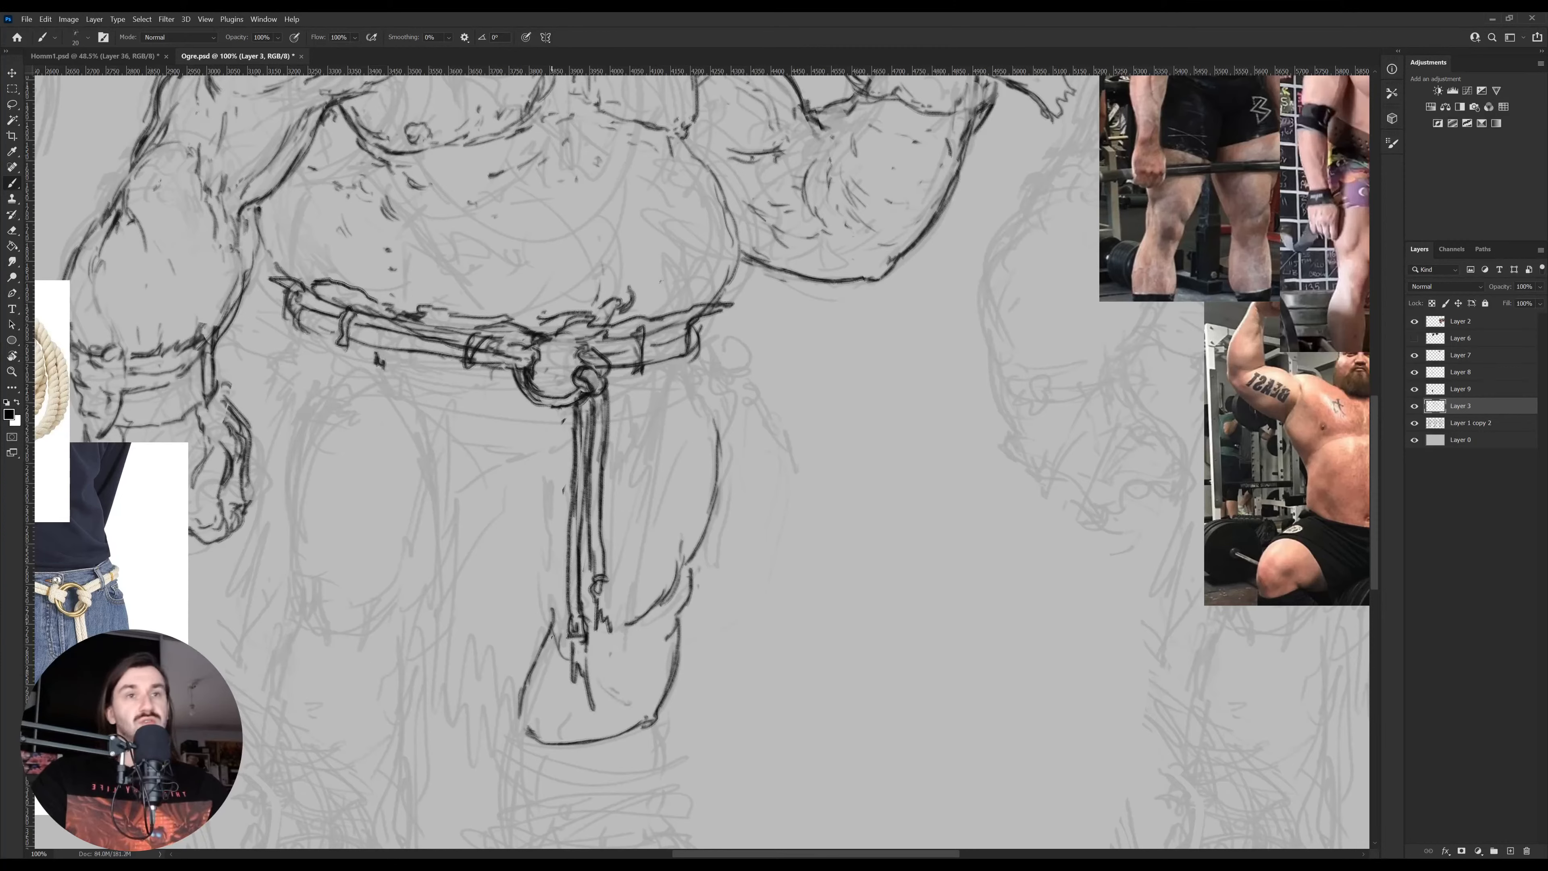
drag(562, 637, 552, 609)
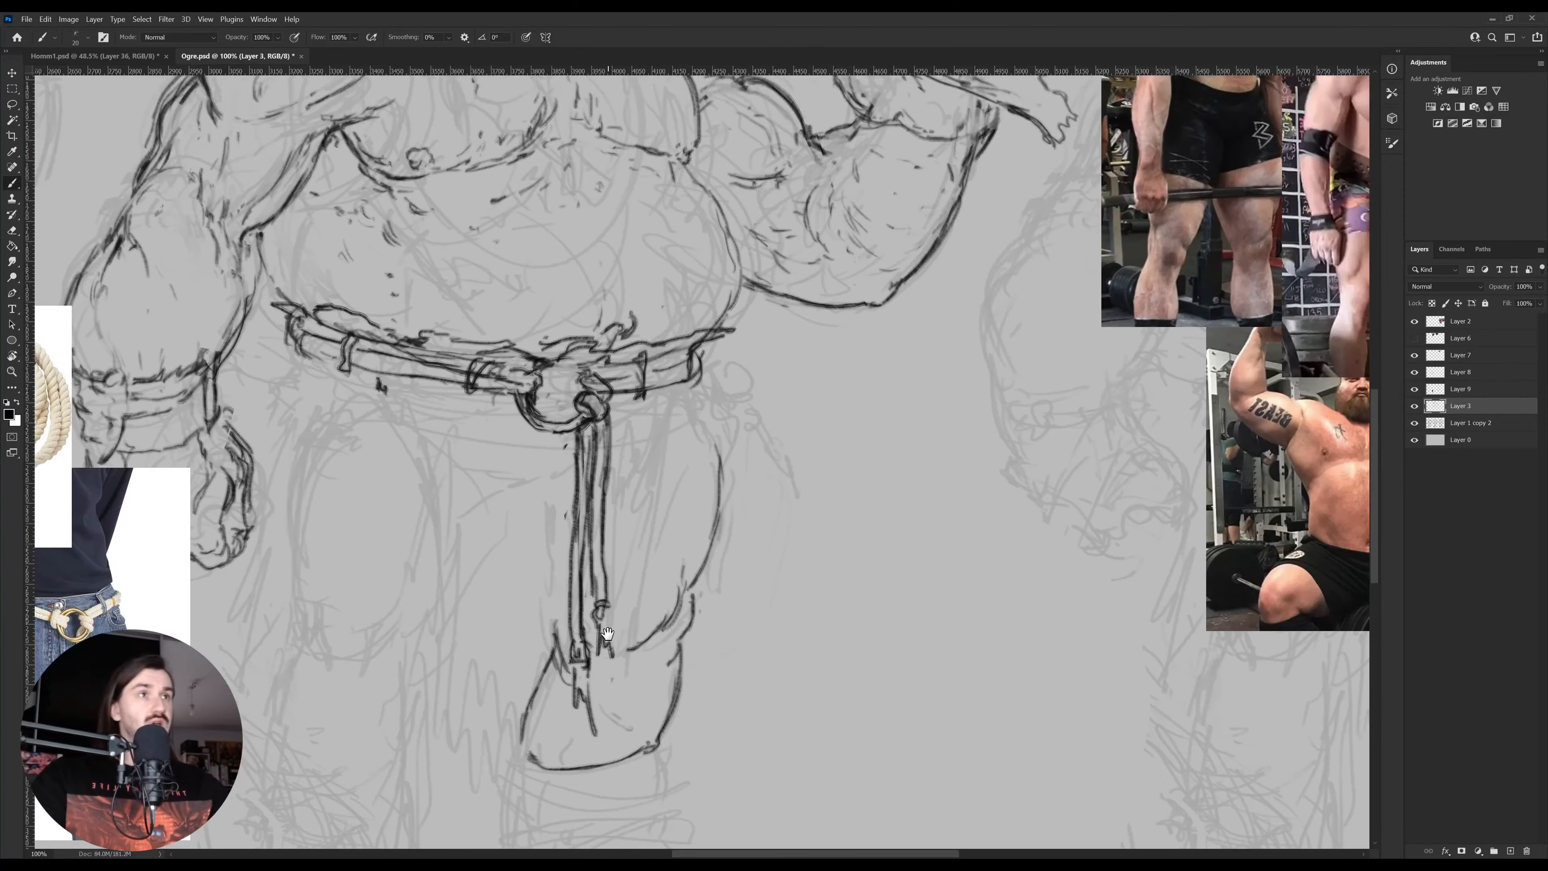
scroll(579, 617, up, 2)
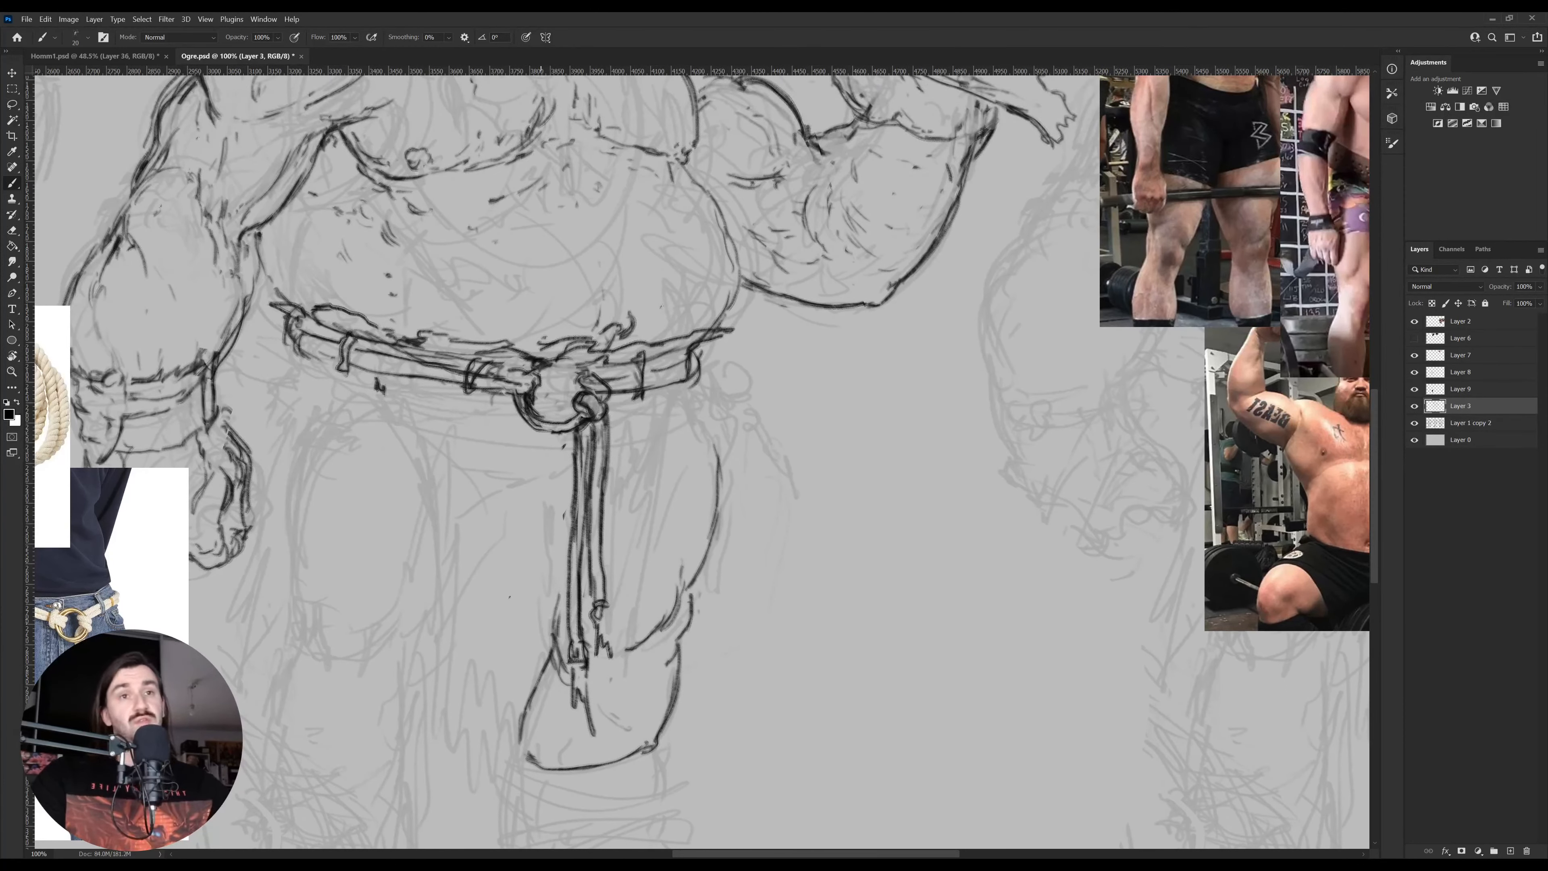
Draw the loincloth's jagged torn hem beside the rope ends and its long side edge up to the belt
mouse_move(456, 727)
mouse_down()
mouse_move(487, 720)
mouse_move(494, 759)
mouse_move(526, 728)
mouse_move(517, 709)
mouse_move(525, 726)
mouse_move(552, 623)
mouse_up()
key(e)
key(b)
drag(524, 614, 556, 660)
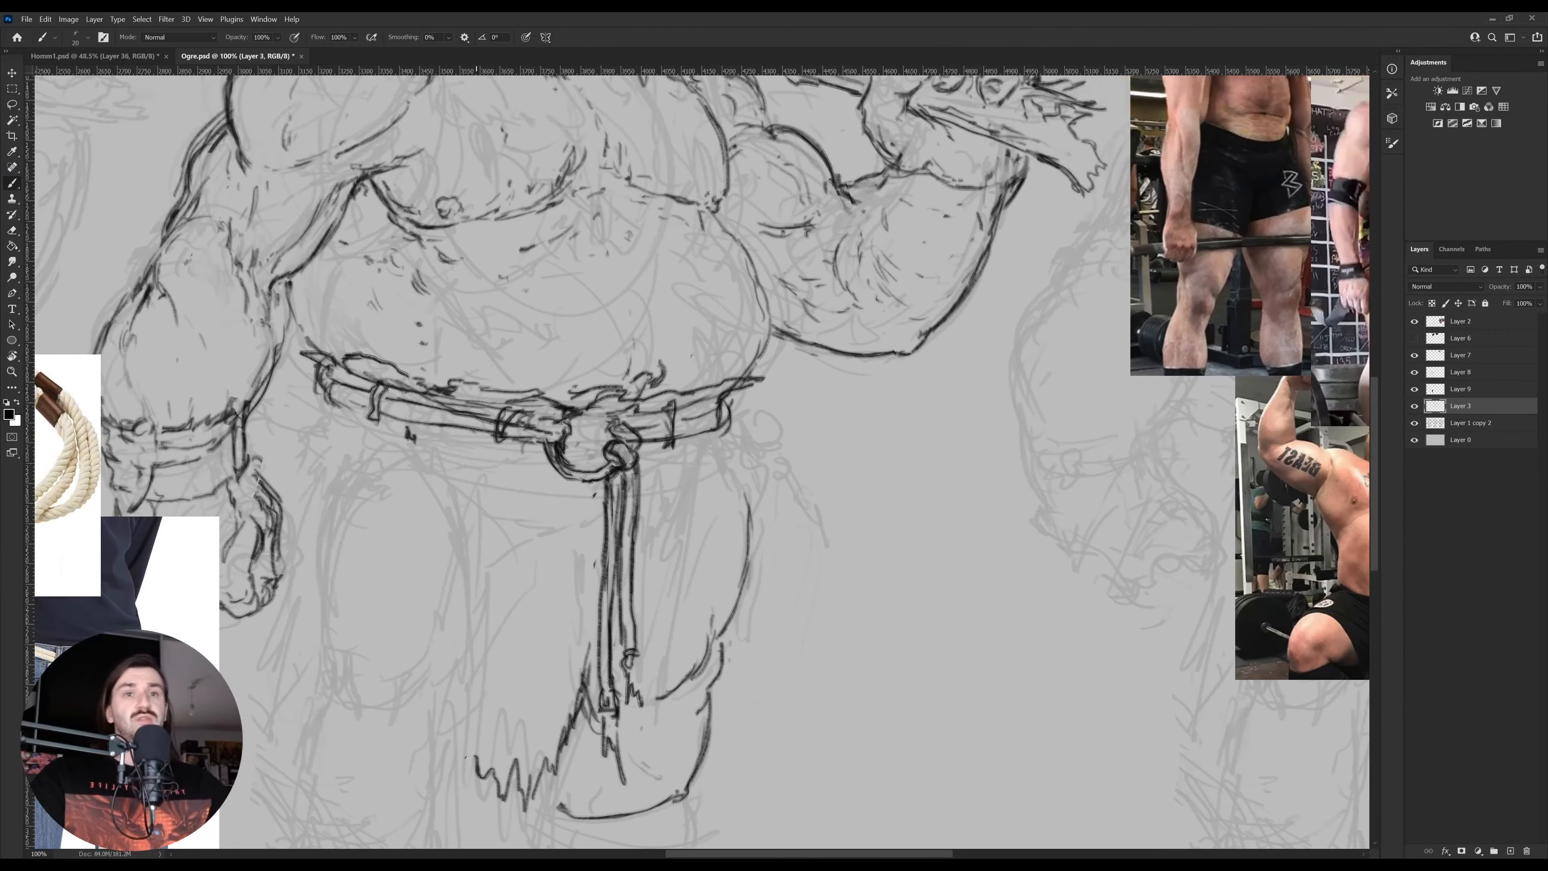
mouse_move(468, 762)
mouse_down()
mouse_move(477, 637)
mouse_move(455, 528)
mouse_move(417, 453)
mouse_move(497, 587)
mouse_move(502, 525)
mouse_up()
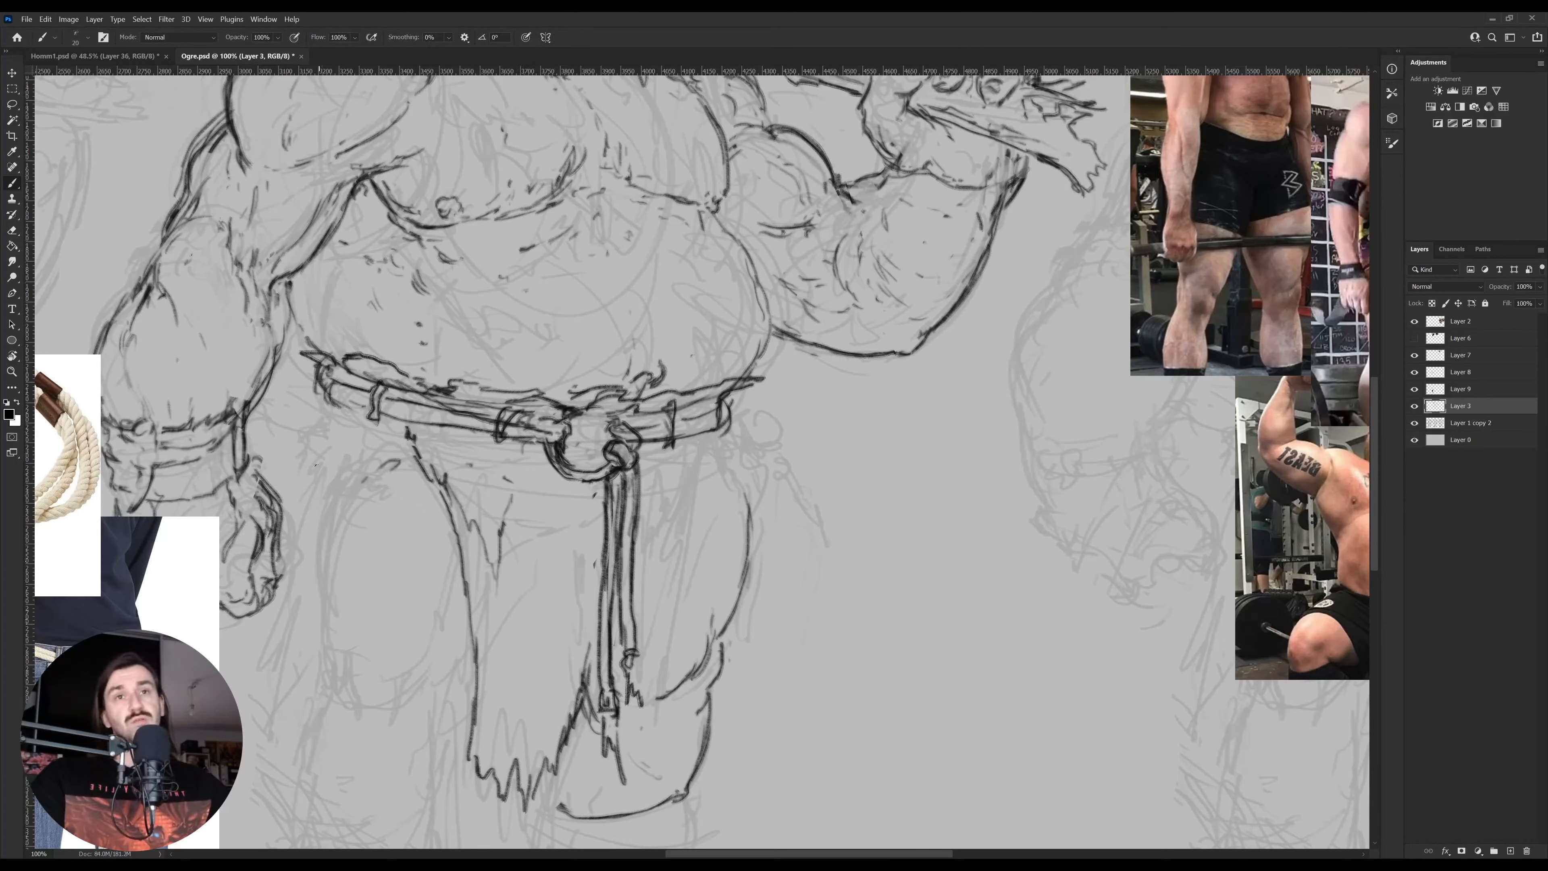
Add ragged cloth under the belt near the lowered hand and draw the upper contour of that side's thigh
mouse_move(327, 414)
mouse_down()
mouse_move(299, 437)
mouse_move(304, 486)
mouse_move(286, 513)
mouse_move(327, 530)
mouse_move(392, 431)
mouse_move(354, 486)
mouse_move(373, 445)
mouse_move(403, 454)
mouse_move(331, 537)
mouse_up()
key(e)
key(b)
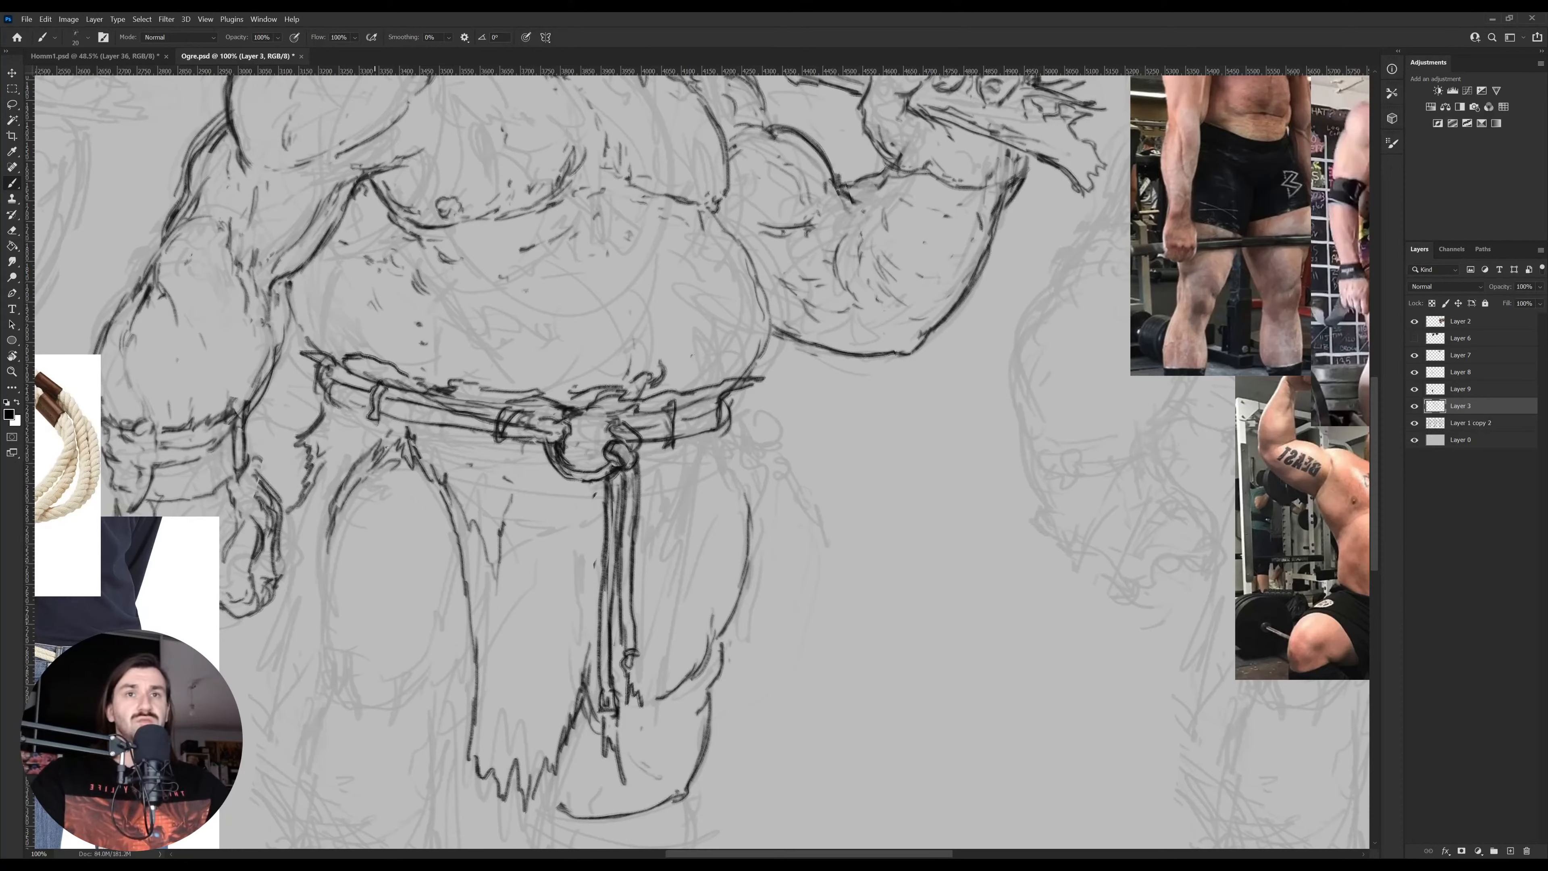
drag(384, 447, 400, 410)
drag(435, 490, 452, 444)
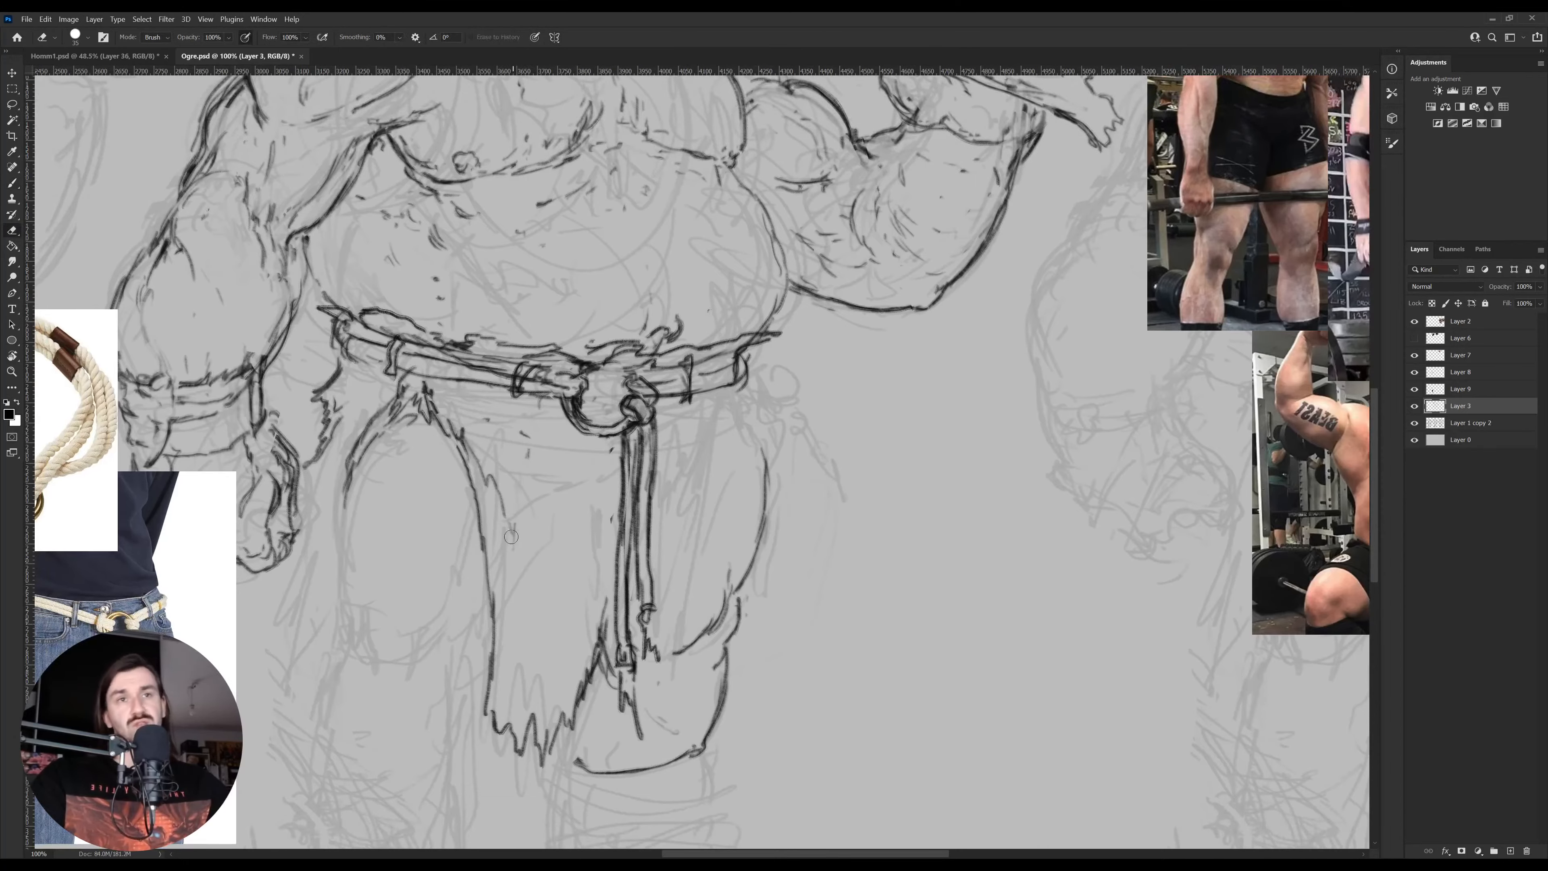
Draw a torn patch with a jagged top edge and a stitched seam on the loincloth's front
mouse_move(511, 518)
mouse_down()
mouse_move(535, 514)
mouse_move(548, 573)
mouse_up()
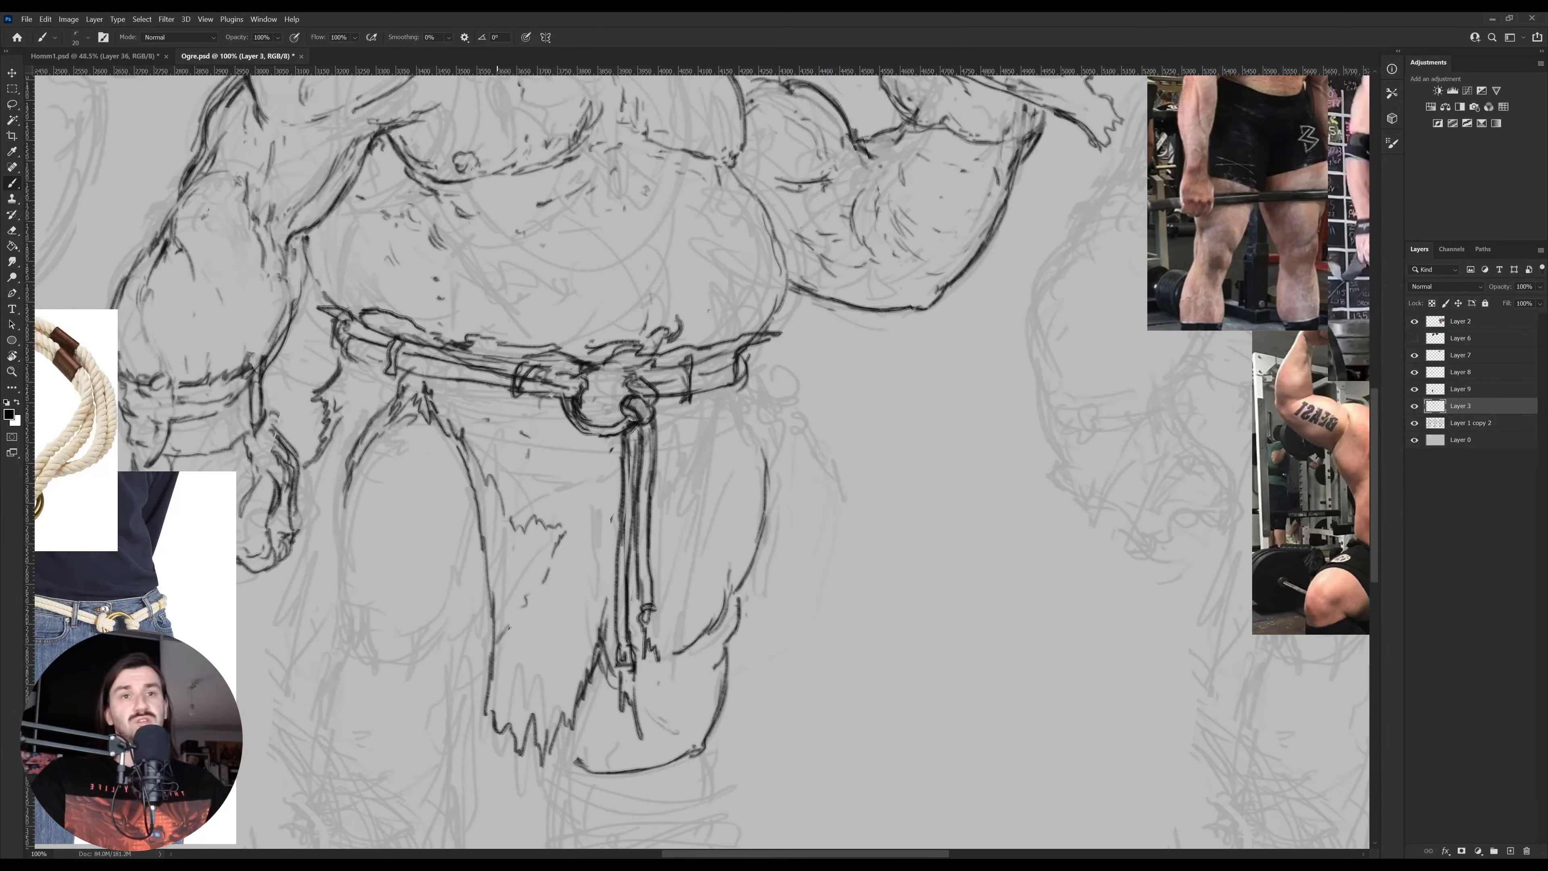
mouse_move(509, 627)
mouse_down()
mouse_move(533, 590)
mouse_move(488, 641)
mouse_up()
key(e)
key(b)
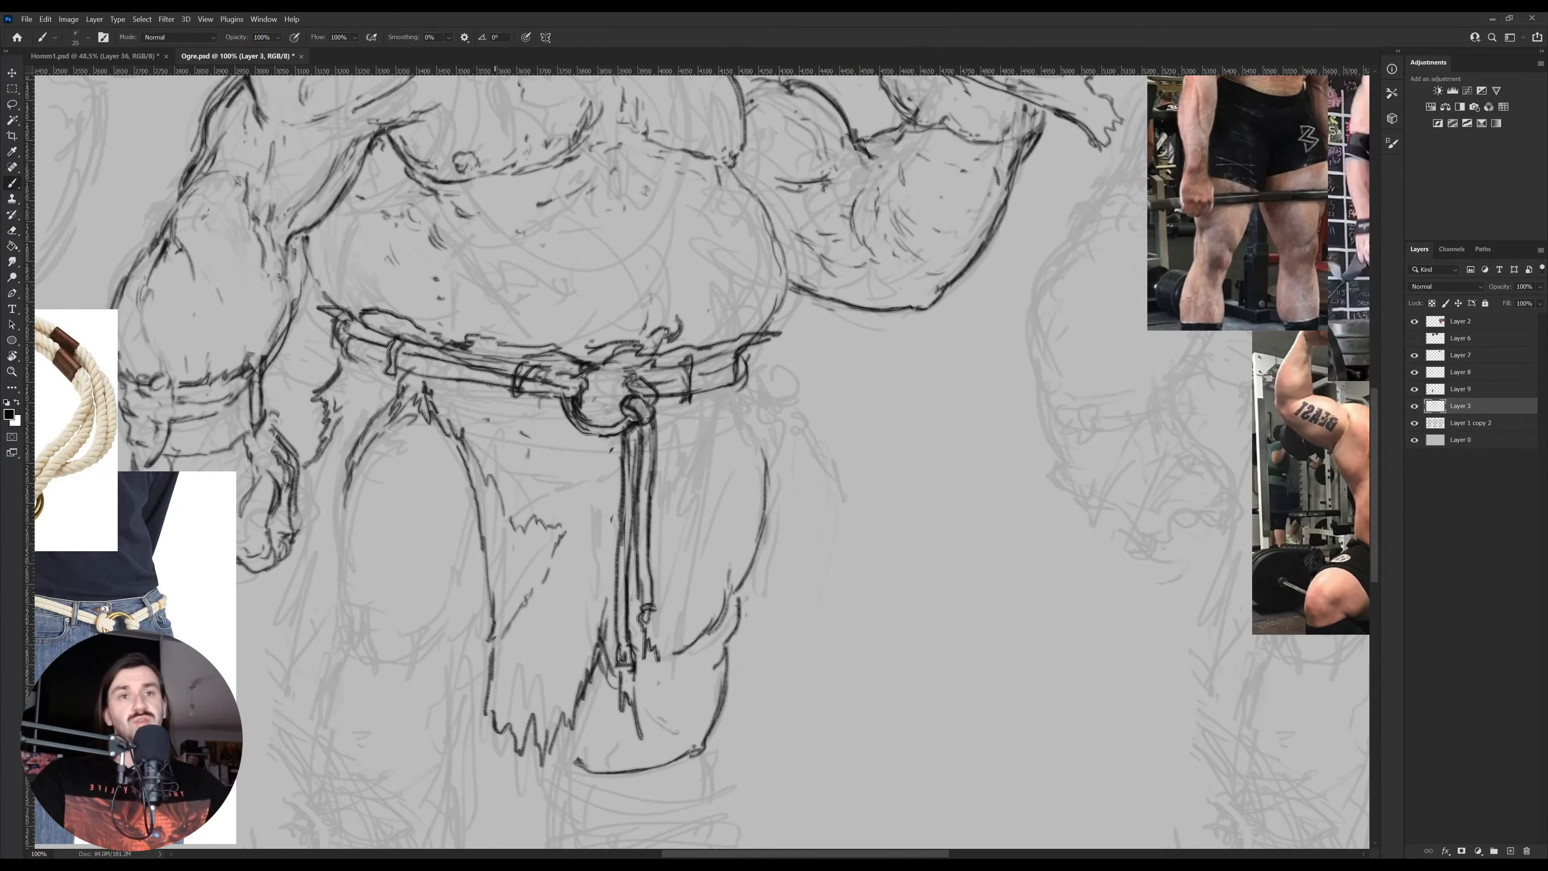
mouse_move(561, 540)
mouse_down()
mouse_move(554, 578)
mouse_move(469, 589)
mouse_up()
Draw a torn cloth edge between the hanging ropes and the thigh, and a ragged cloth edge along the thigh's outer side
drag(639, 571, 560, 544)
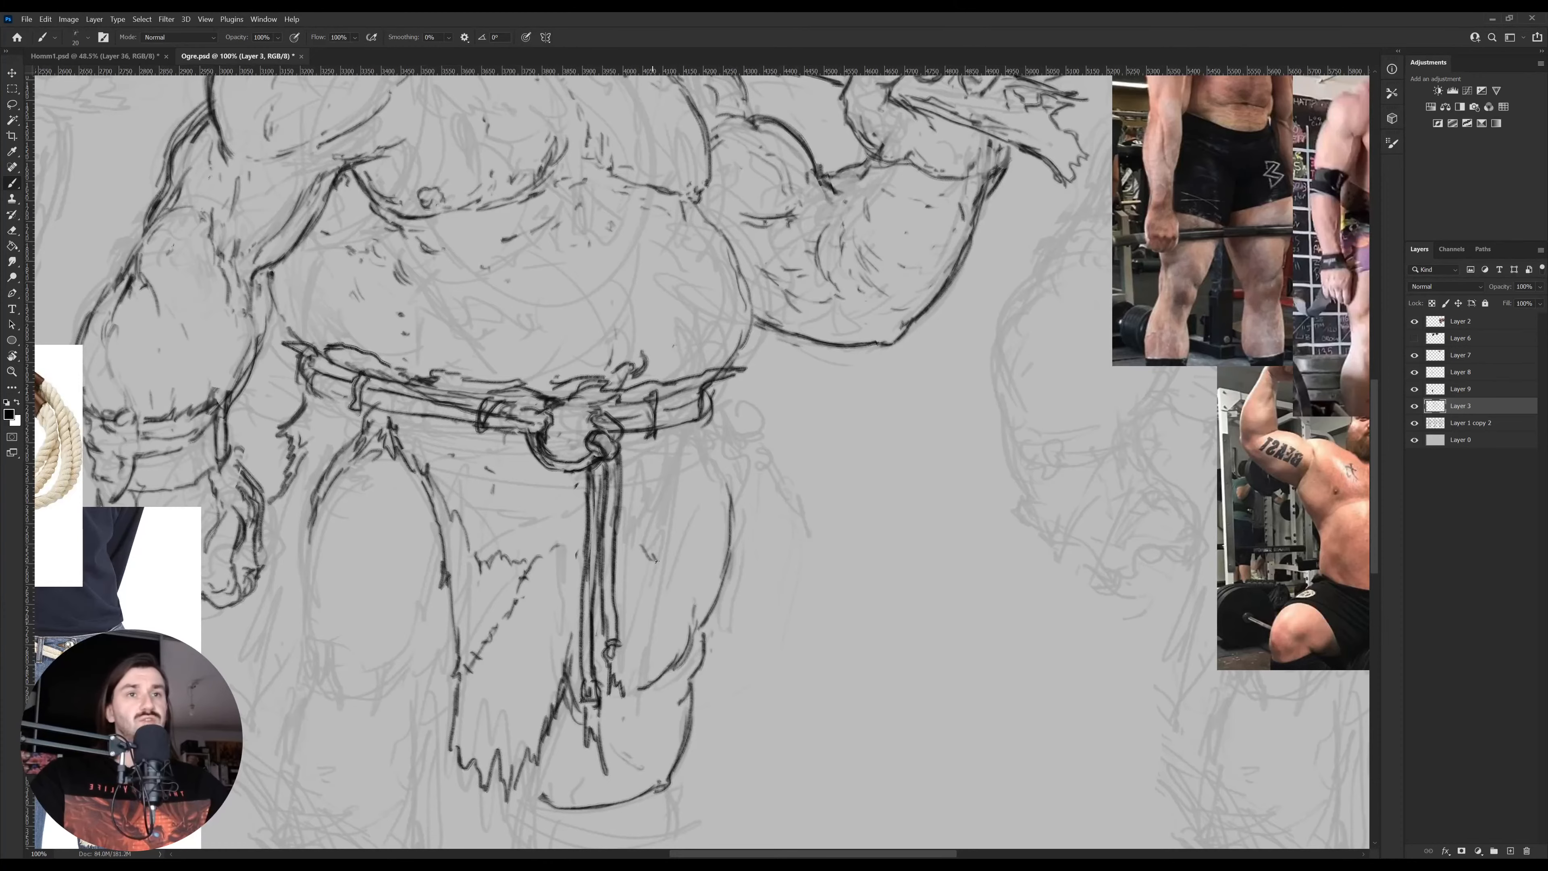
drag(666, 533, 710, 425)
mouse_move(739, 483)
mouse_down()
mouse_move(692, 529)
mouse_move(710, 566)
mouse_move(685, 631)
mouse_up()
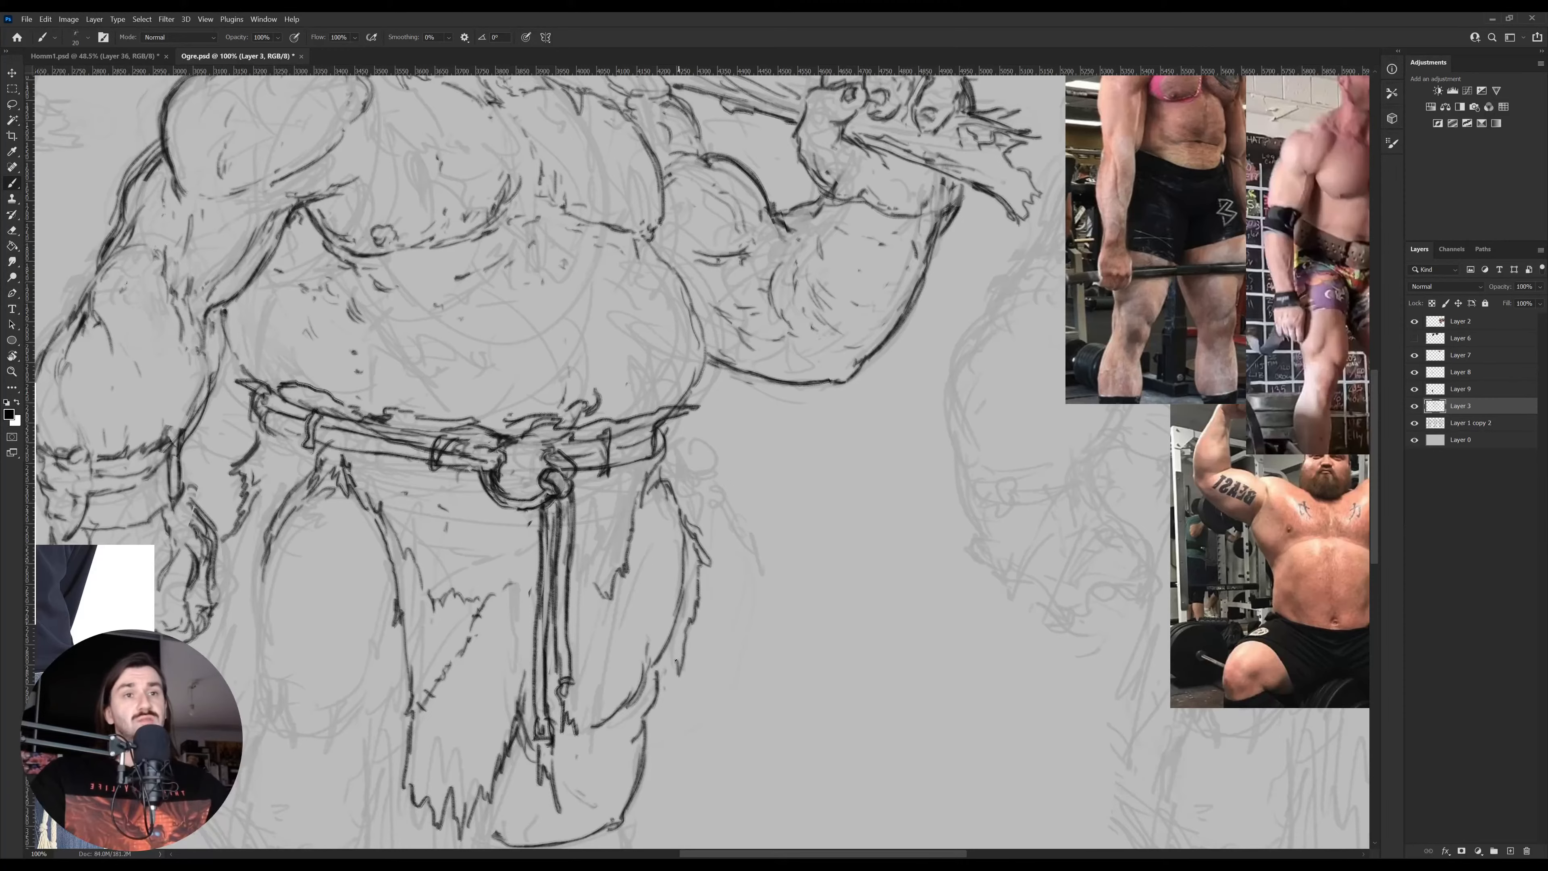
Erase parts of the loincloth's hem and redraw it with longer, uneven tatters beside the rope ends
key(e)
drag(542, 756, 595, 623)
mouse_move(502, 661)
mouse_down()
mouse_move(489, 702)
mouse_move(517, 670)
mouse_move(508, 616)
mouse_move(529, 718)
mouse_up()
key(b)
drag(533, 662, 529, 713)
drag(573, 644, 557, 773)
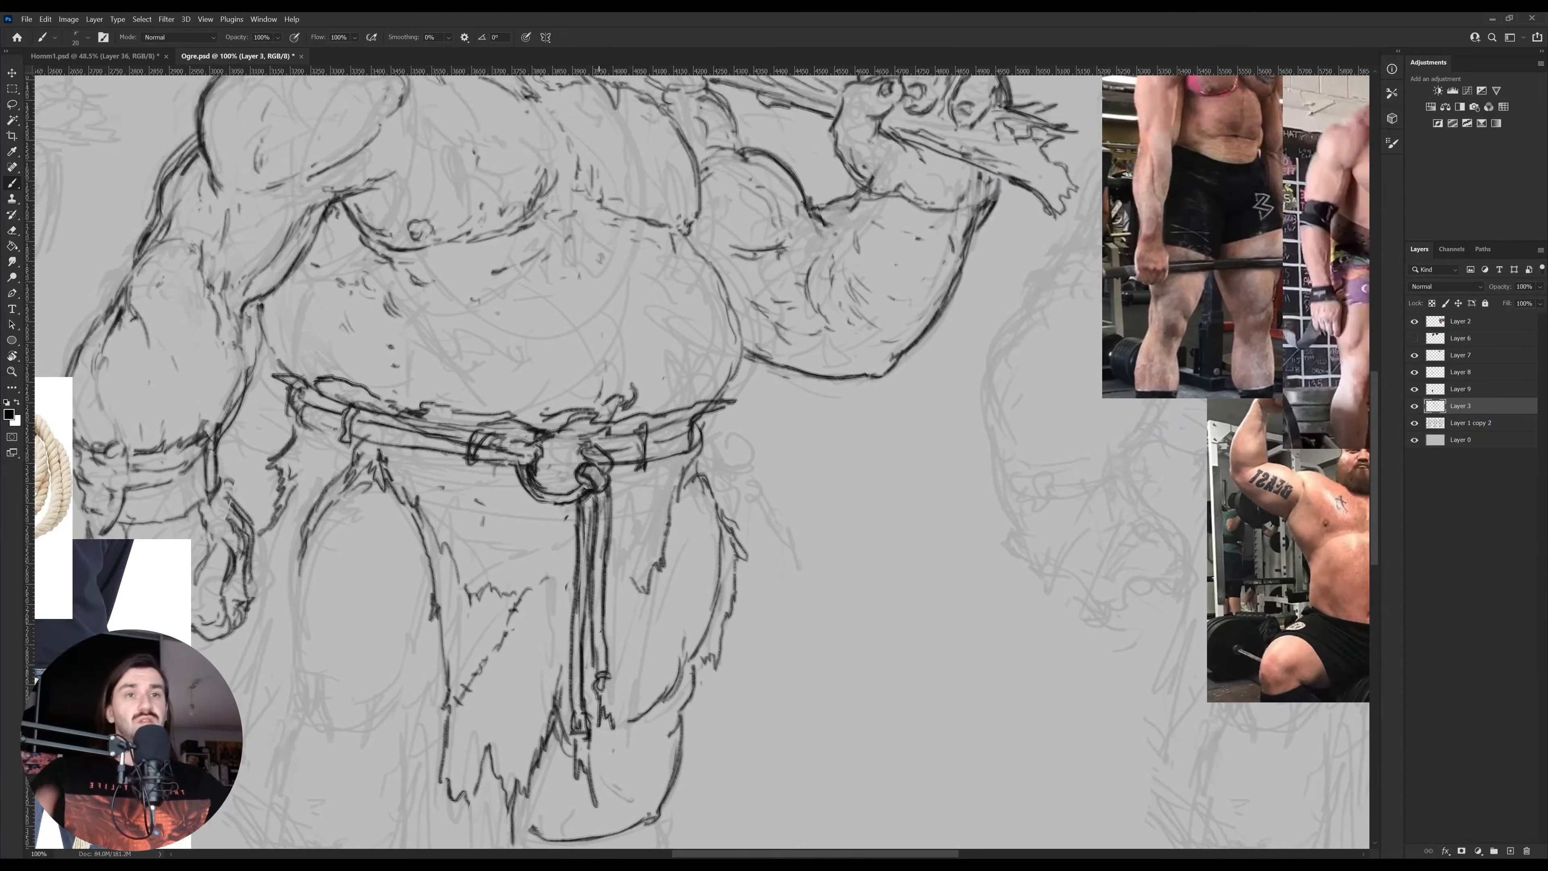
Extend the torn cloth edge beside the hanging ropes and add vertical fold lines on the loincloth below the belt
mouse_move(609, 646)
mouse_down()
mouse_move(627, 722)
mouse_move(646, 510)
mouse_up()
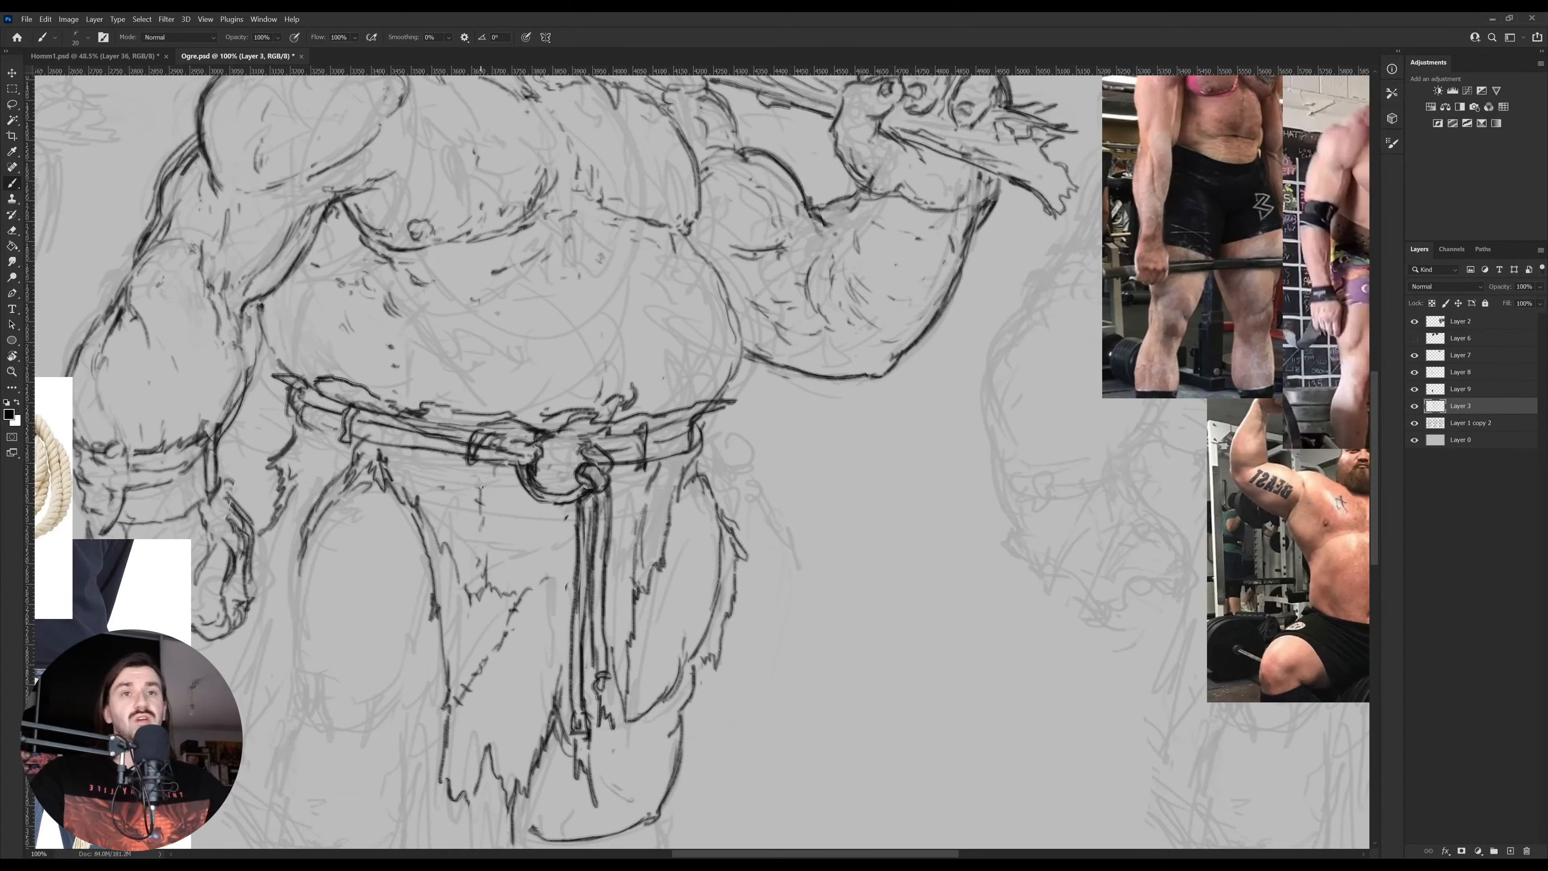
drag(474, 471, 480, 588)
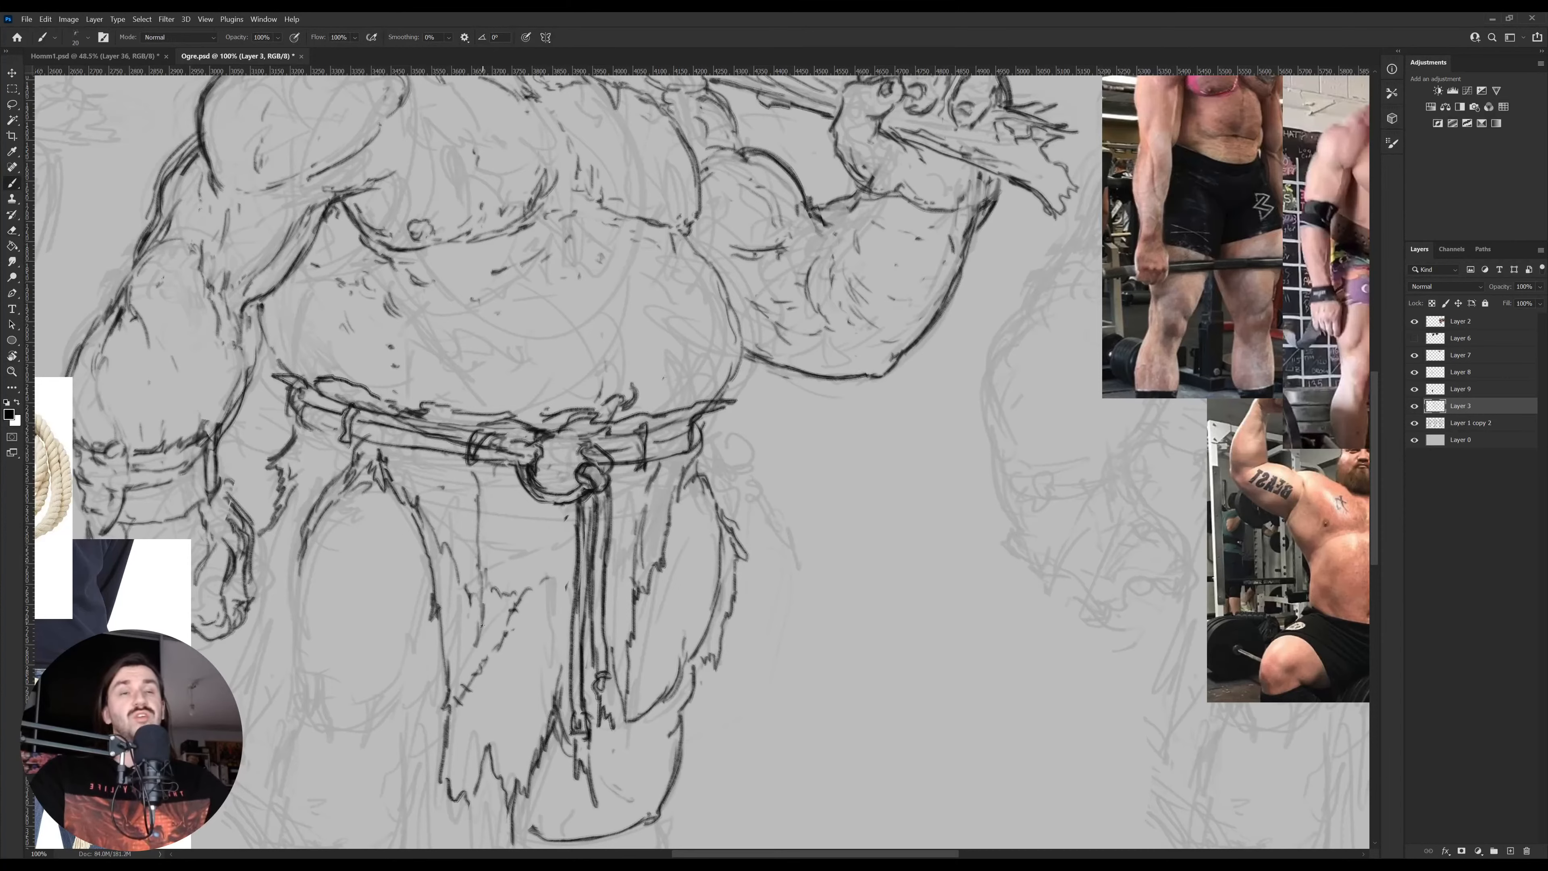
drag(498, 514, 499, 552)
drag(492, 477, 499, 535)
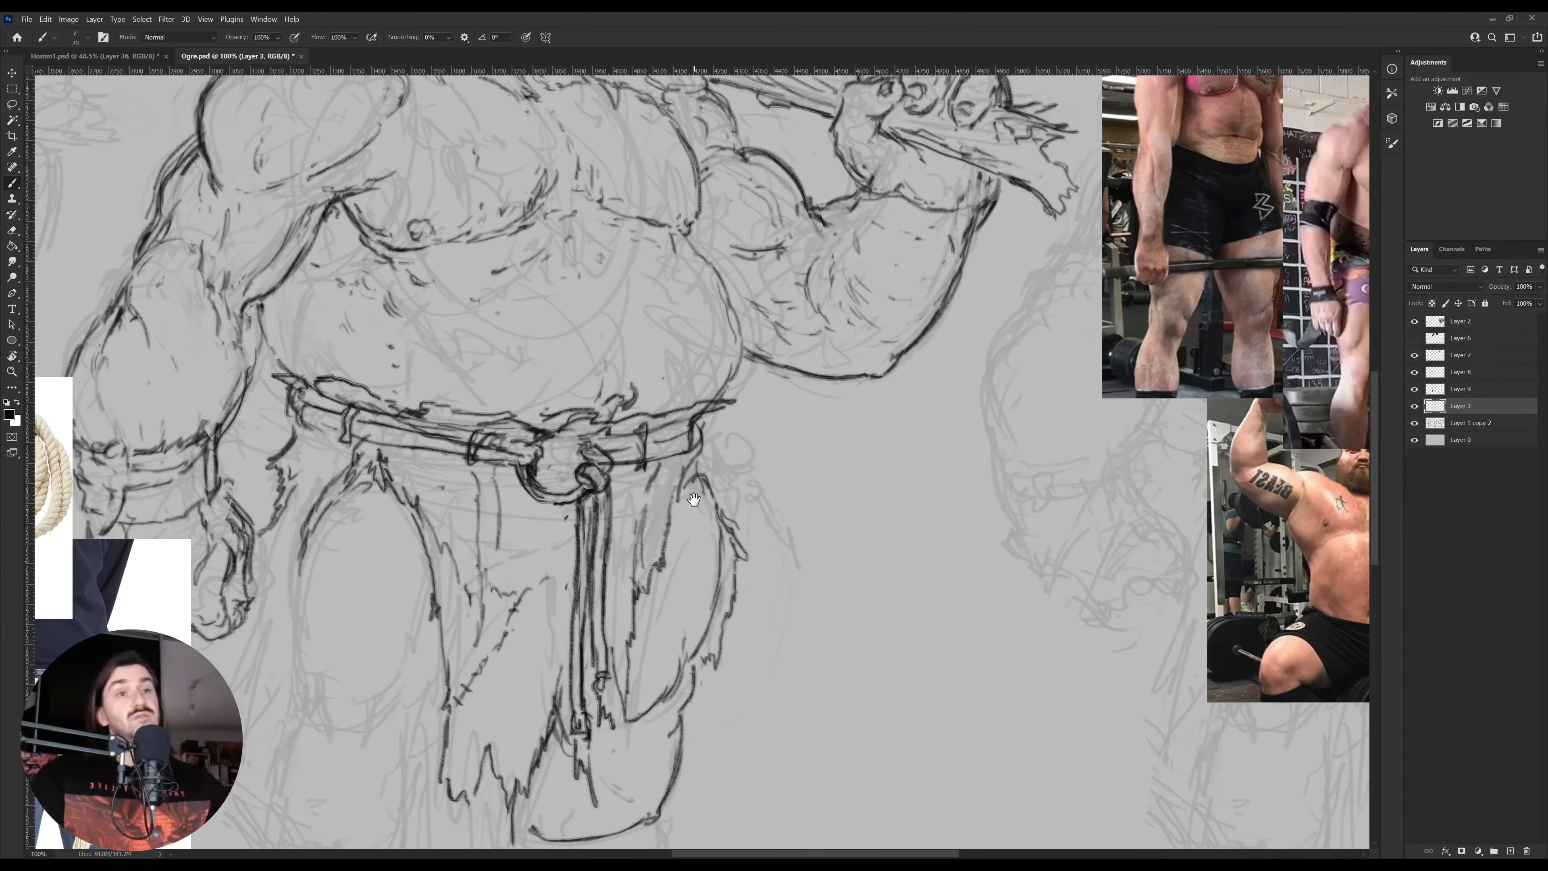
Draw a ragged cloth piece sticking out from the hip at the belt's end, undoing and cleaning up the first strokes
drag(728, 486, 677, 513)
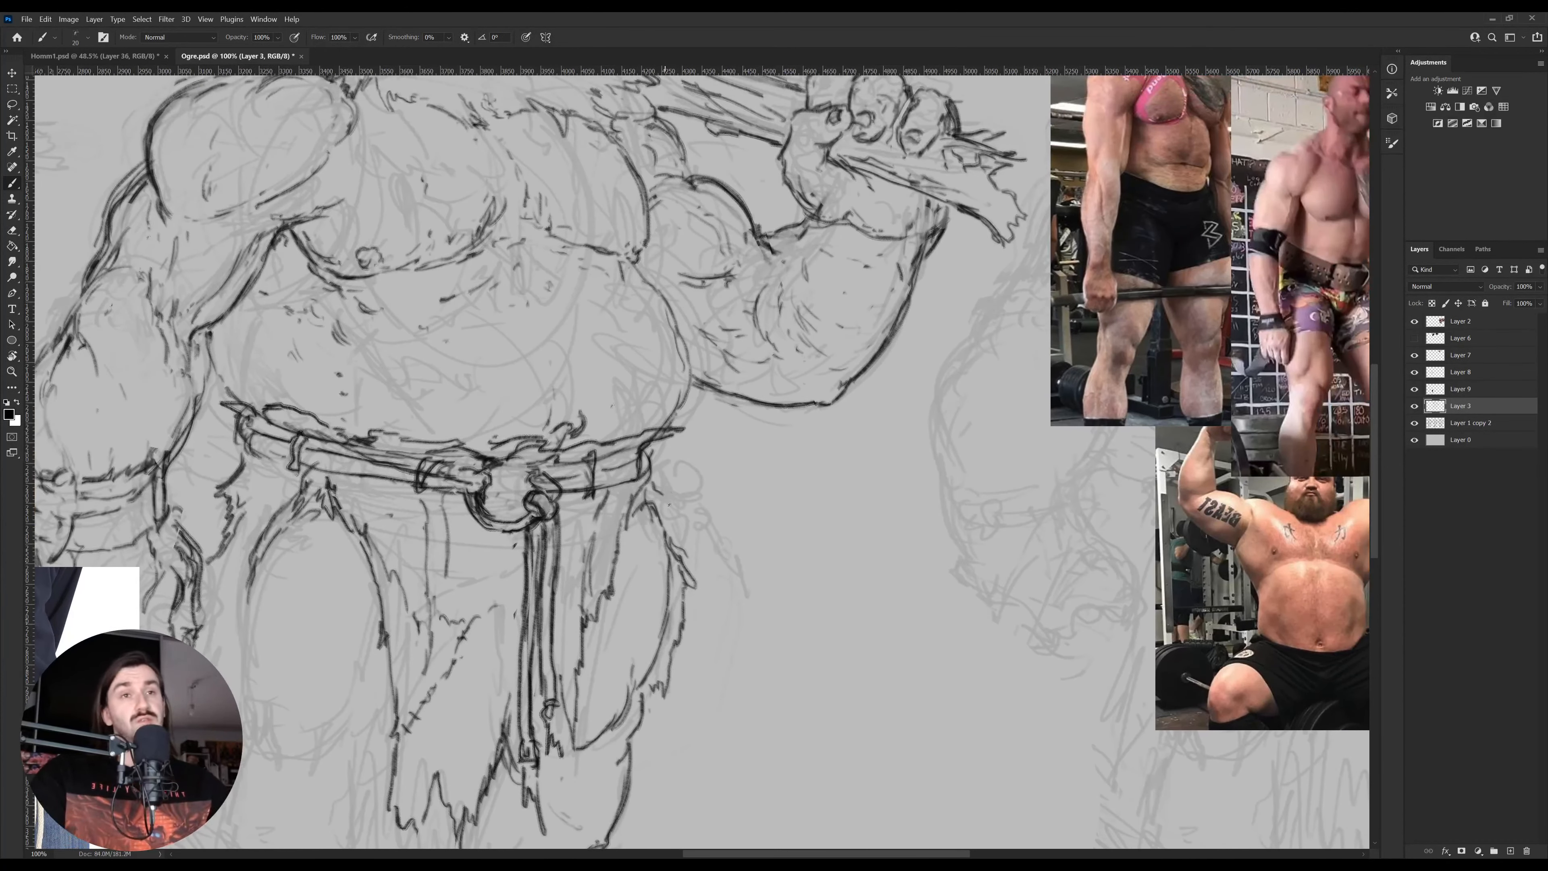
mouse_move(631, 523)
mouse_down()
mouse_move(696, 514)
mouse_move(678, 514)
mouse_up()
key(ctrl+space)
key(ctrl+z)
key(e)
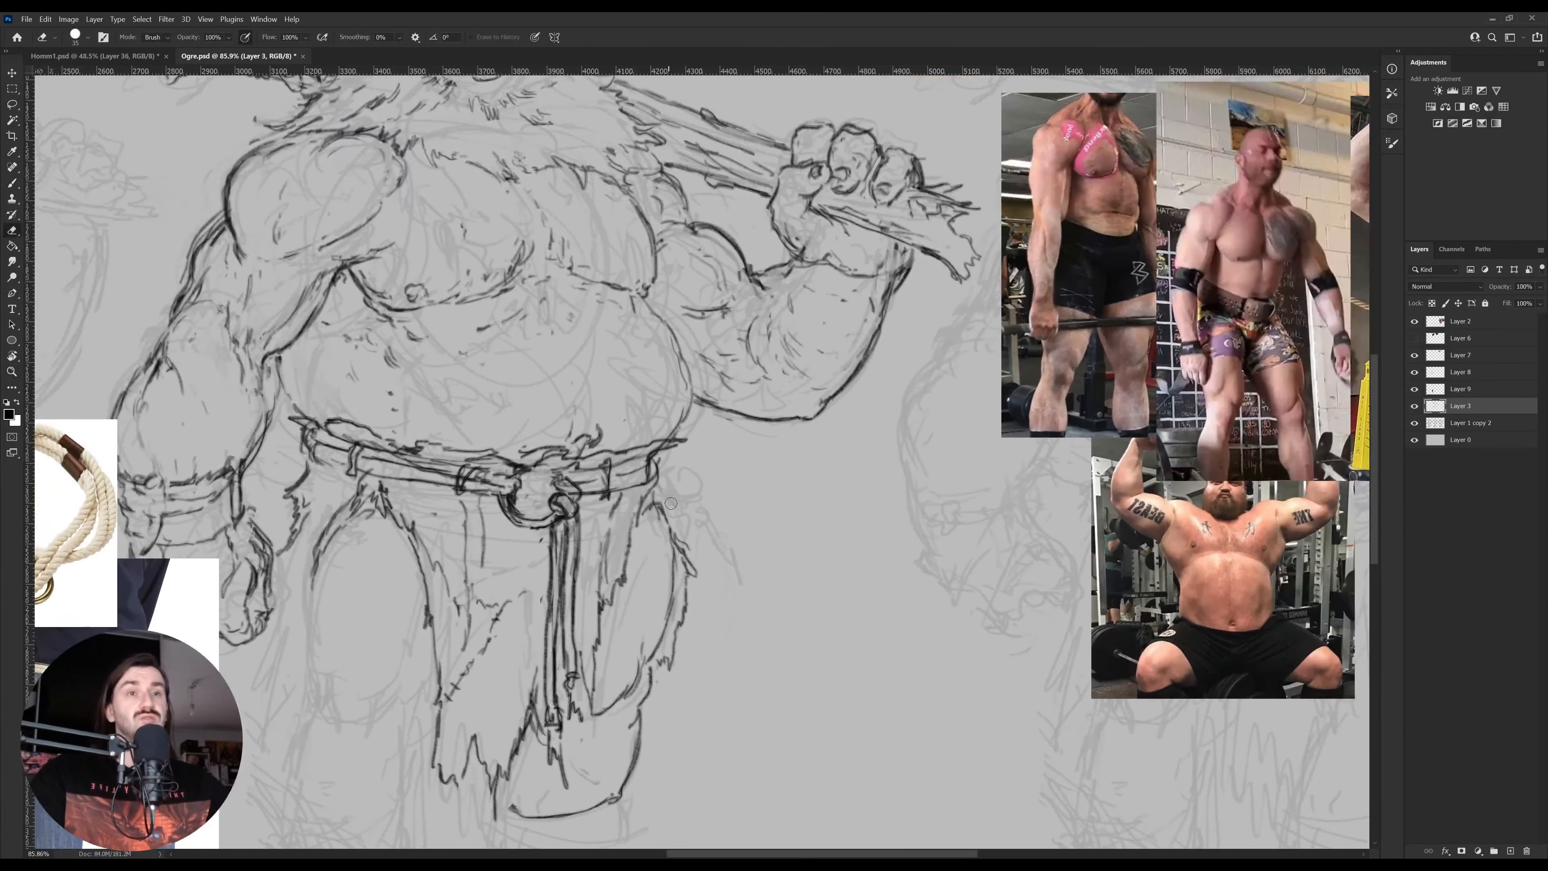
key(b)
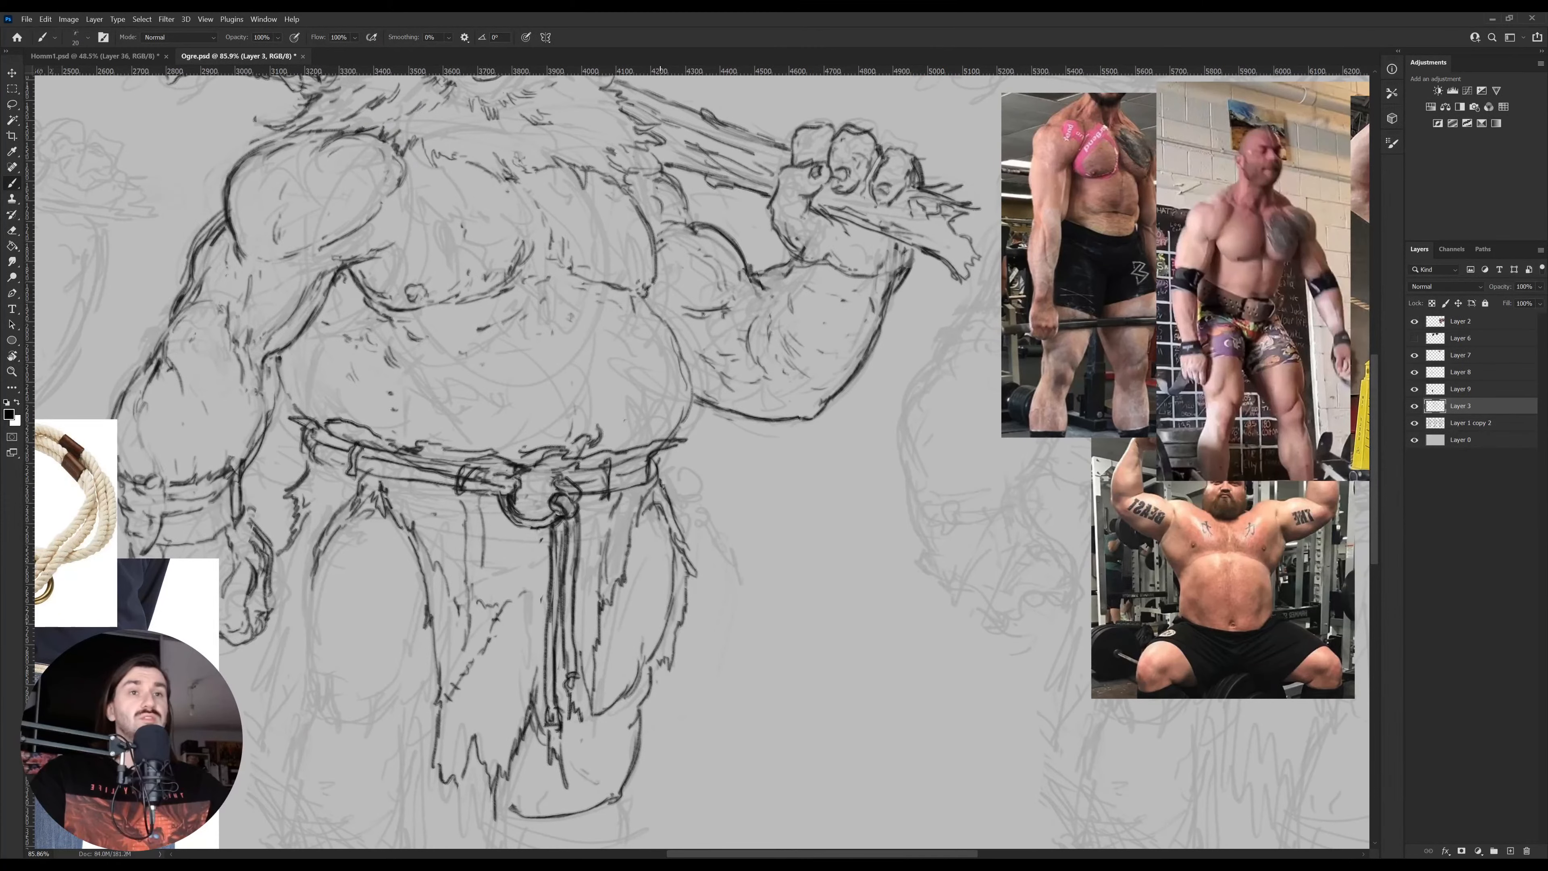
mouse_move(658, 479)
mouse_down()
mouse_move(667, 469)
mouse_move(650, 515)
mouse_move(632, 507)
mouse_move(657, 516)
mouse_move(643, 515)
mouse_up()
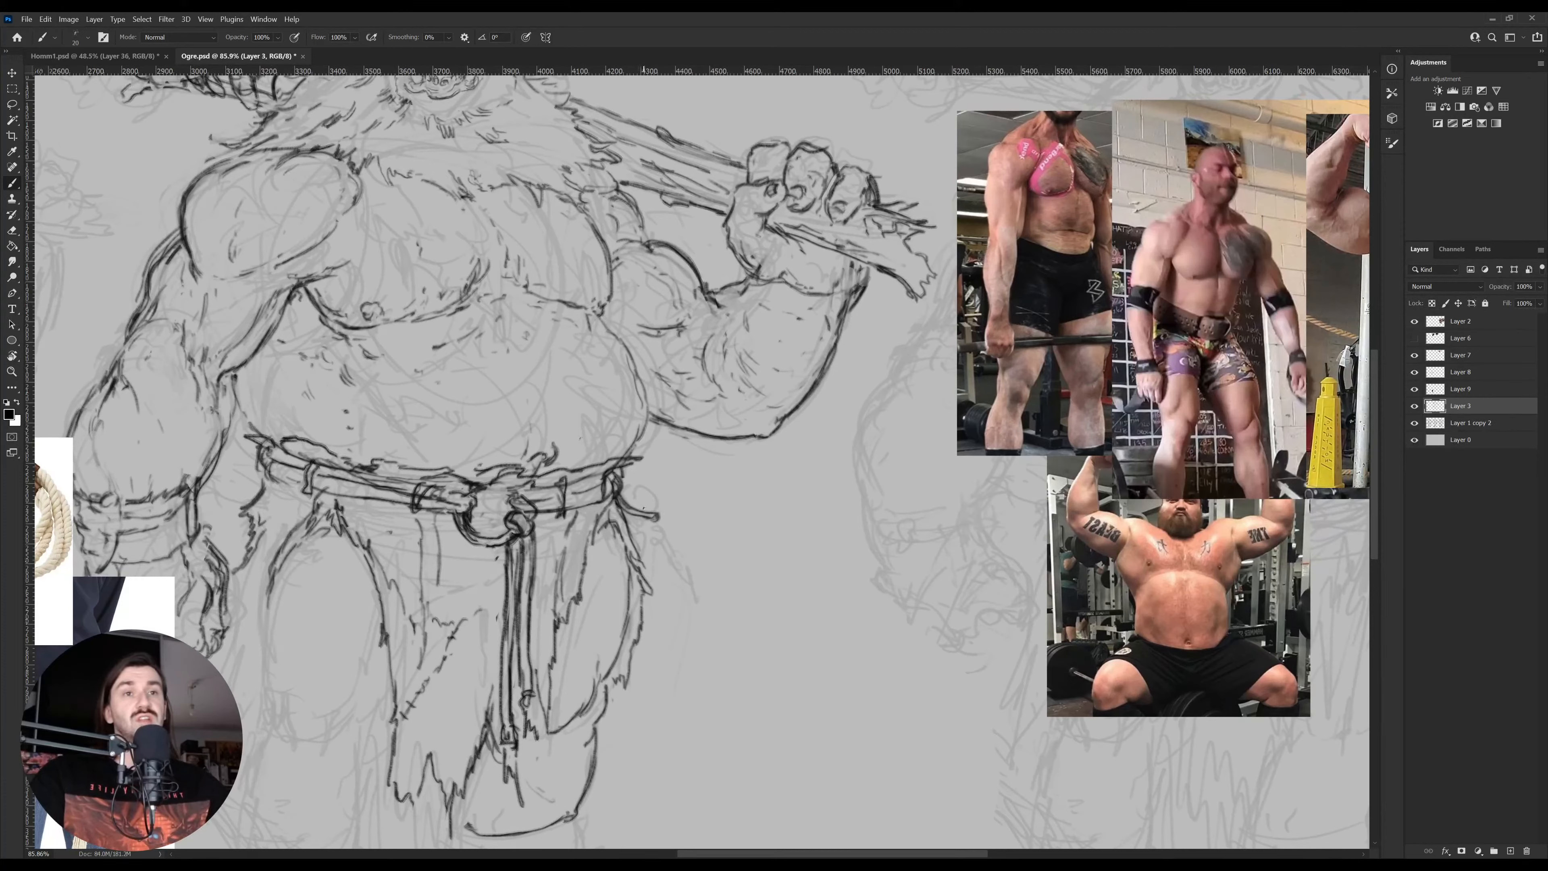
mouse_move(631, 507)
mouse_down()
mouse_move(655, 452)
mouse_move(647, 503)
mouse_up()
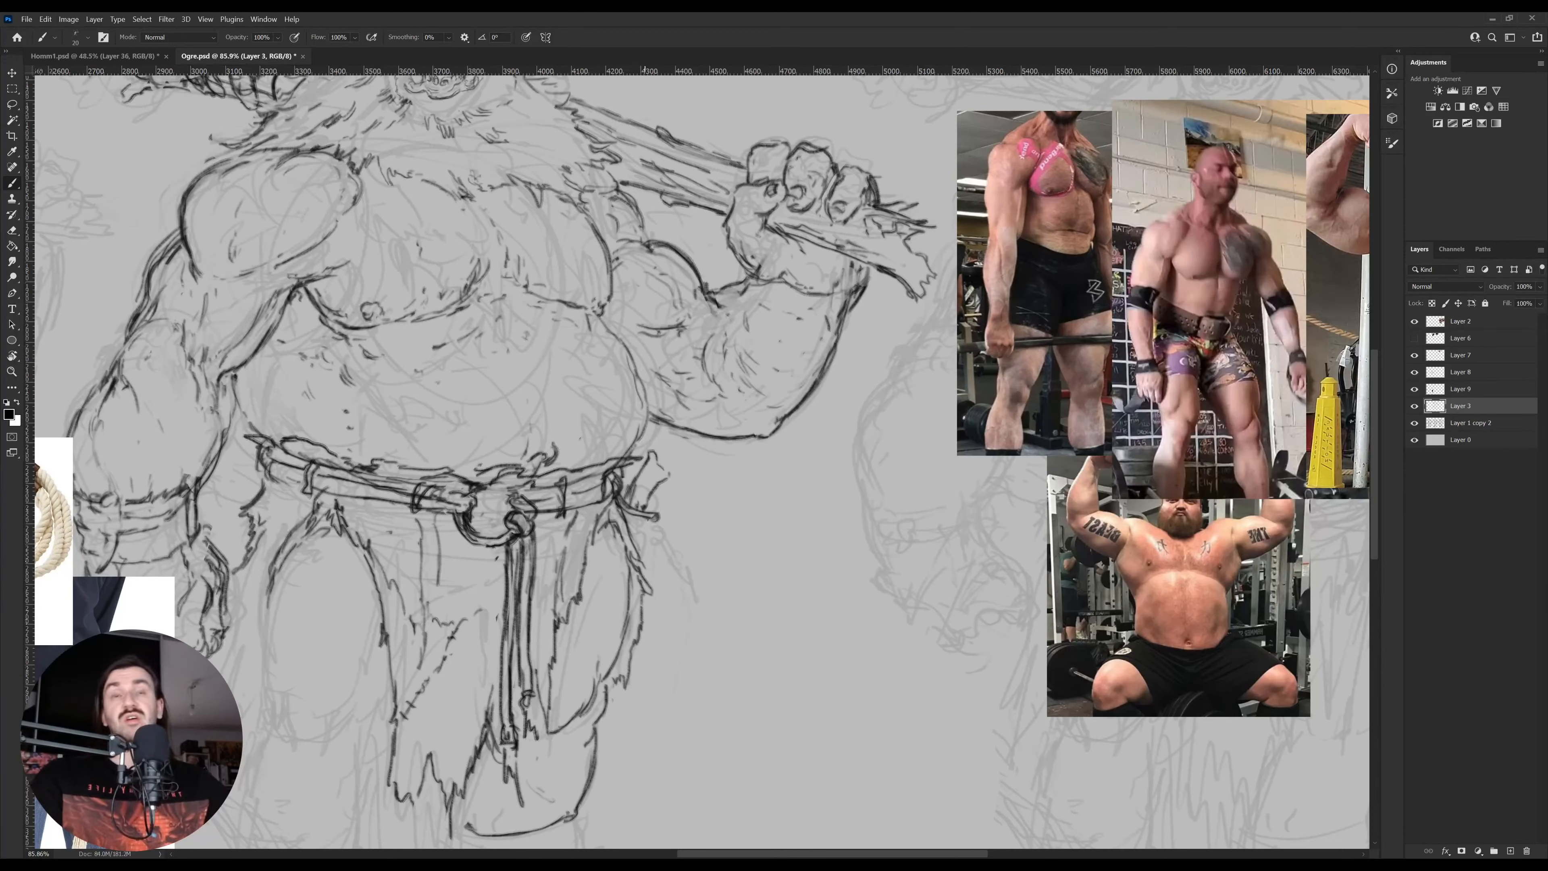
Refine the ragged cloth piece at the hip with darker inner folds and frayed outer edges, erasing stray lines
key(e)
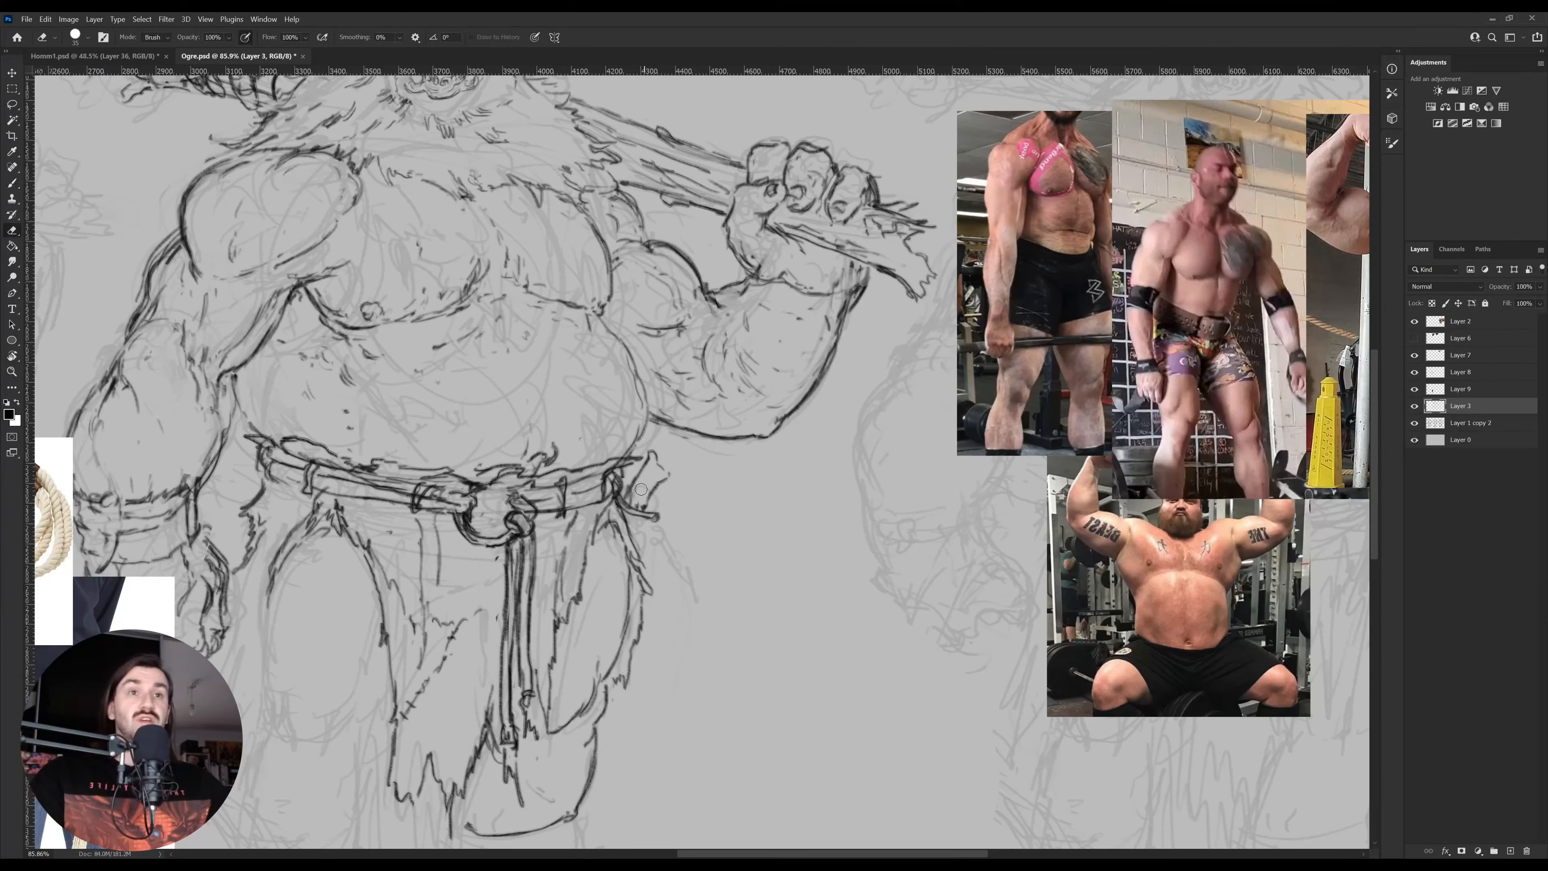
key(b)
mouse_move(670, 476)
mouse_down()
mouse_move(643, 502)
mouse_move(663, 509)
mouse_up()
key(e)
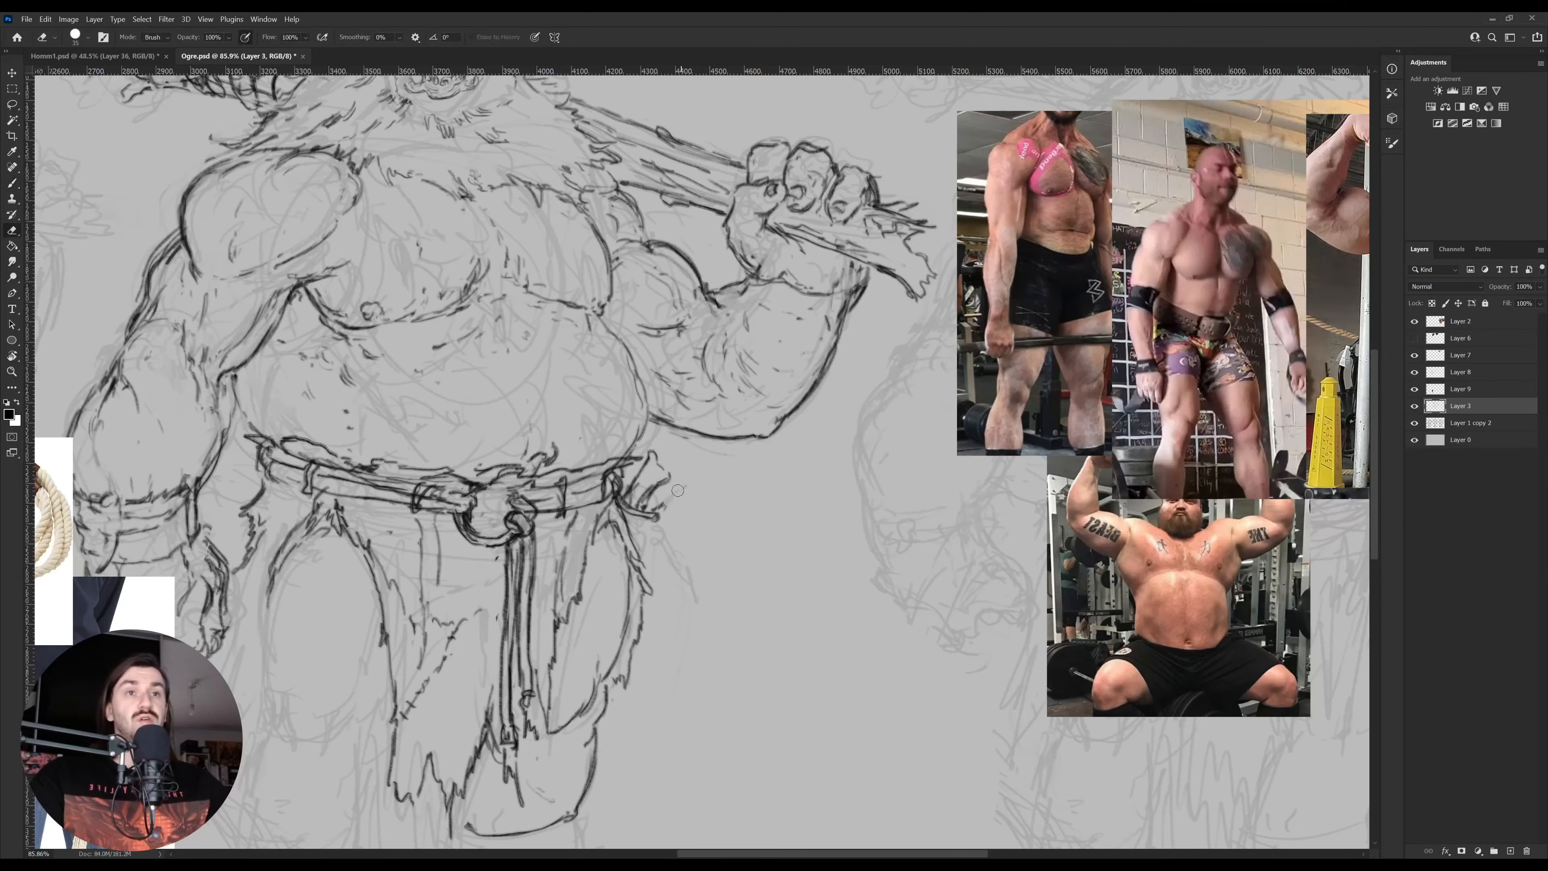
key(b)
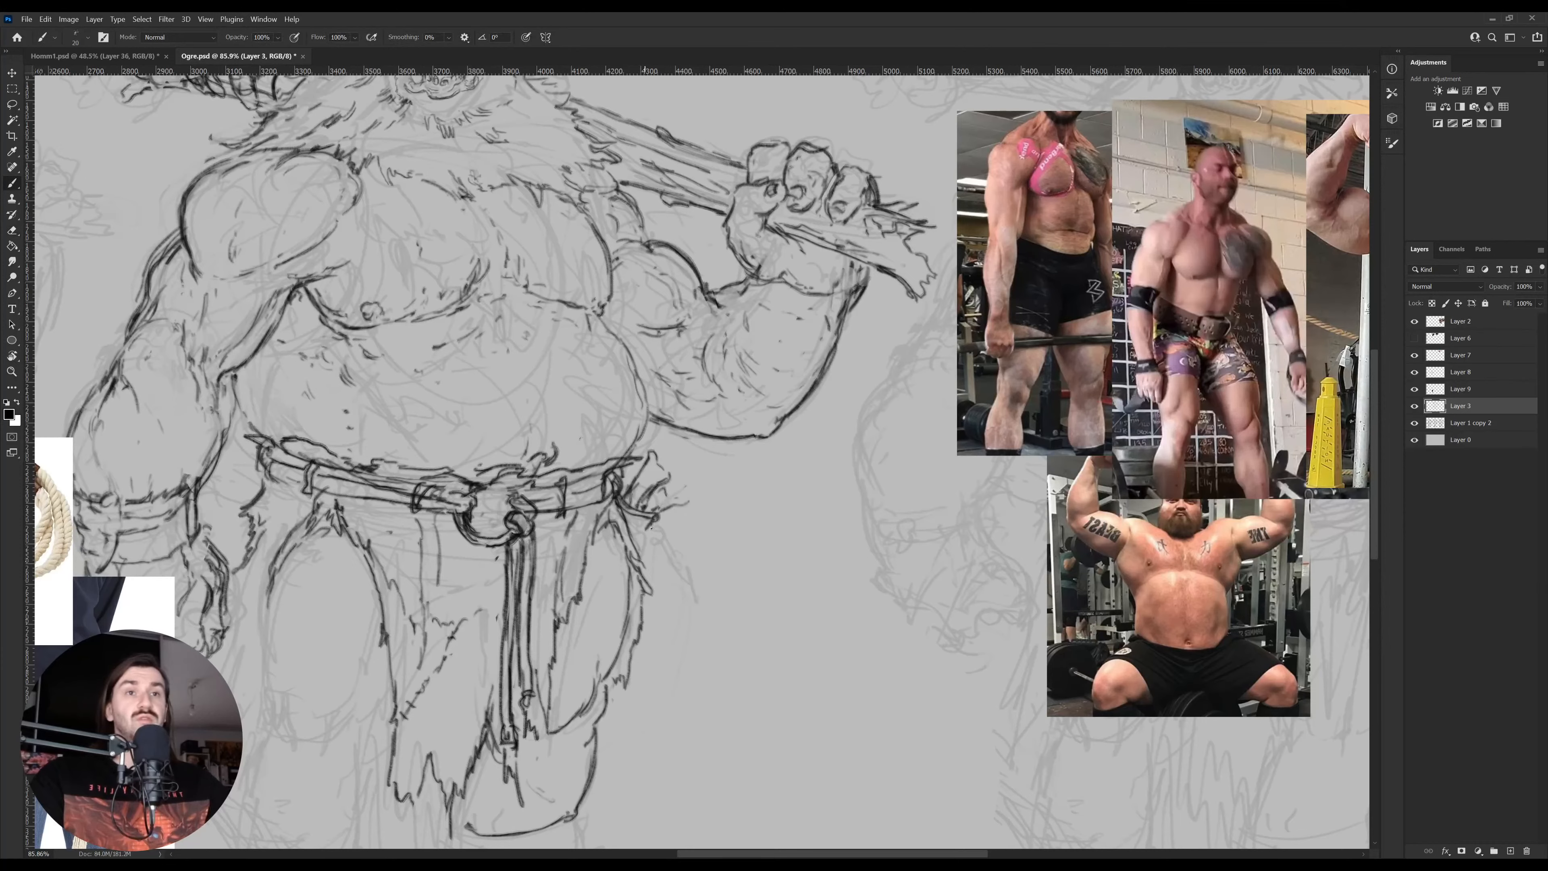
key(e)
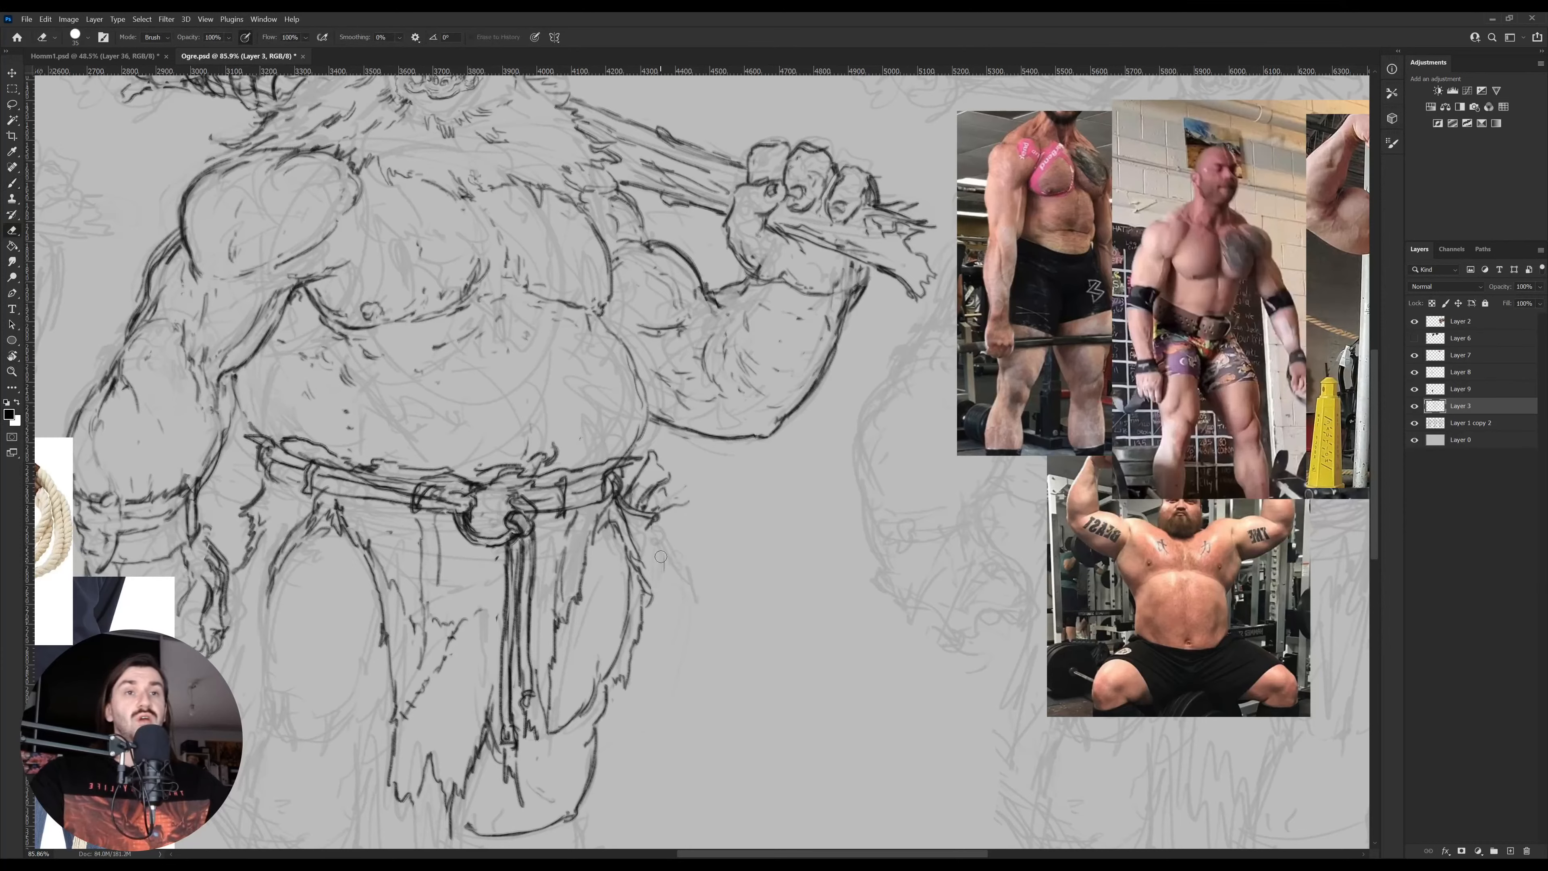
Draw a small knotted bundle hanging along the outer thigh below the ragged hip cloth, with its rounded lower contour and inner lines
key(b)
drag(654, 518, 664, 606)
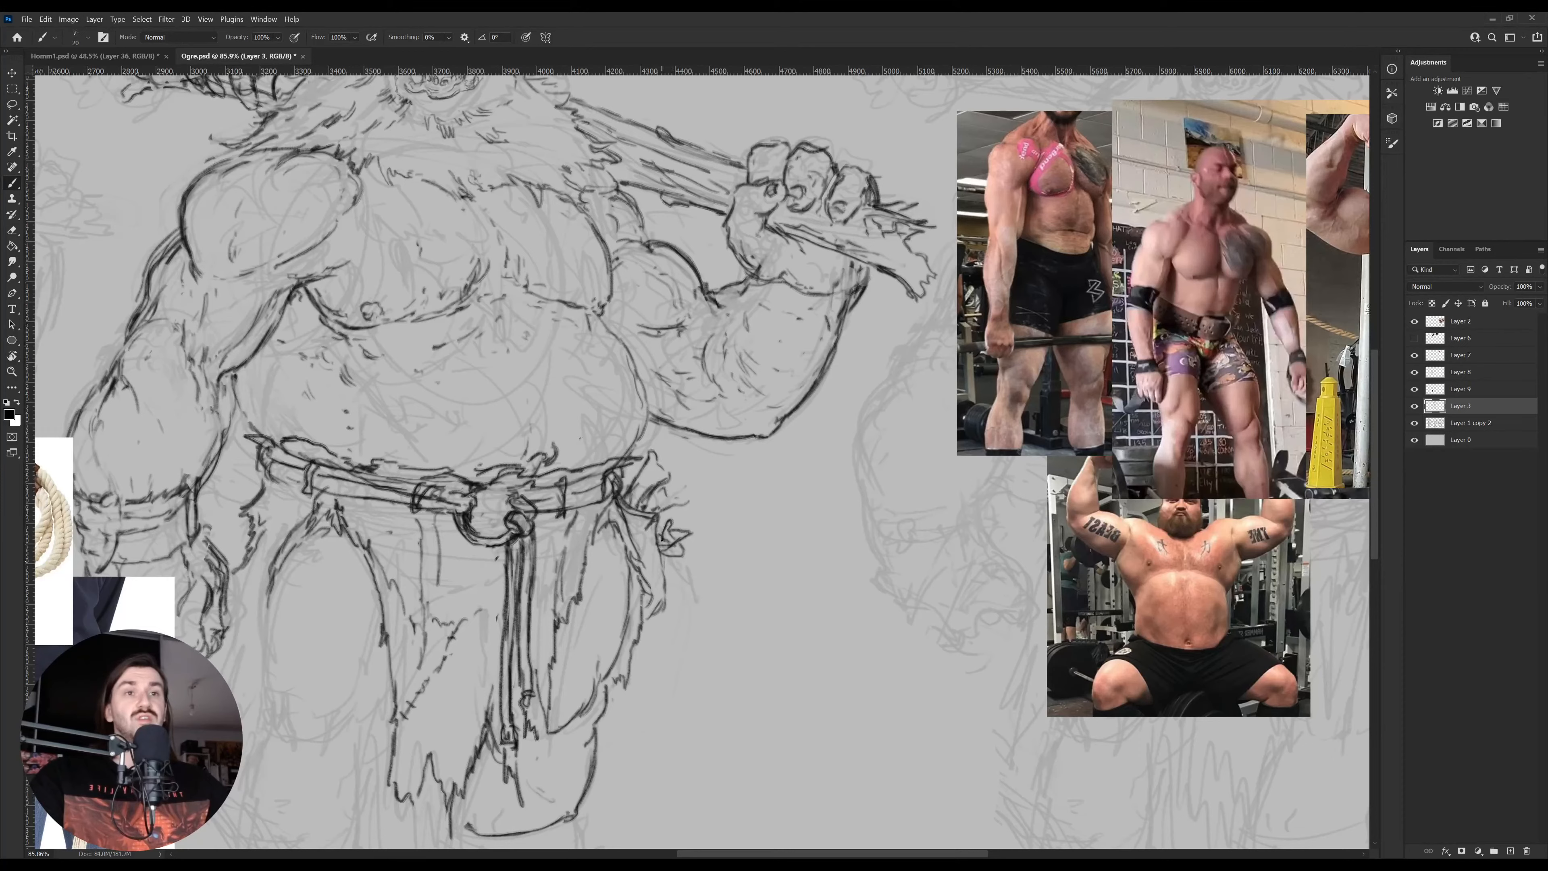
drag(682, 539, 671, 580)
drag(668, 596, 648, 620)
drag(675, 568, 645, 633)
mouse_move(662, 553)
mouse_down()
mouse_move(666, 578)
mouse_move(661, 550)
mouse_up()
drag(653, 526, 672, 580)
drag(626, 531, 668, 591)
key(e)
key(b)
drag(639, 555, 667, 597)
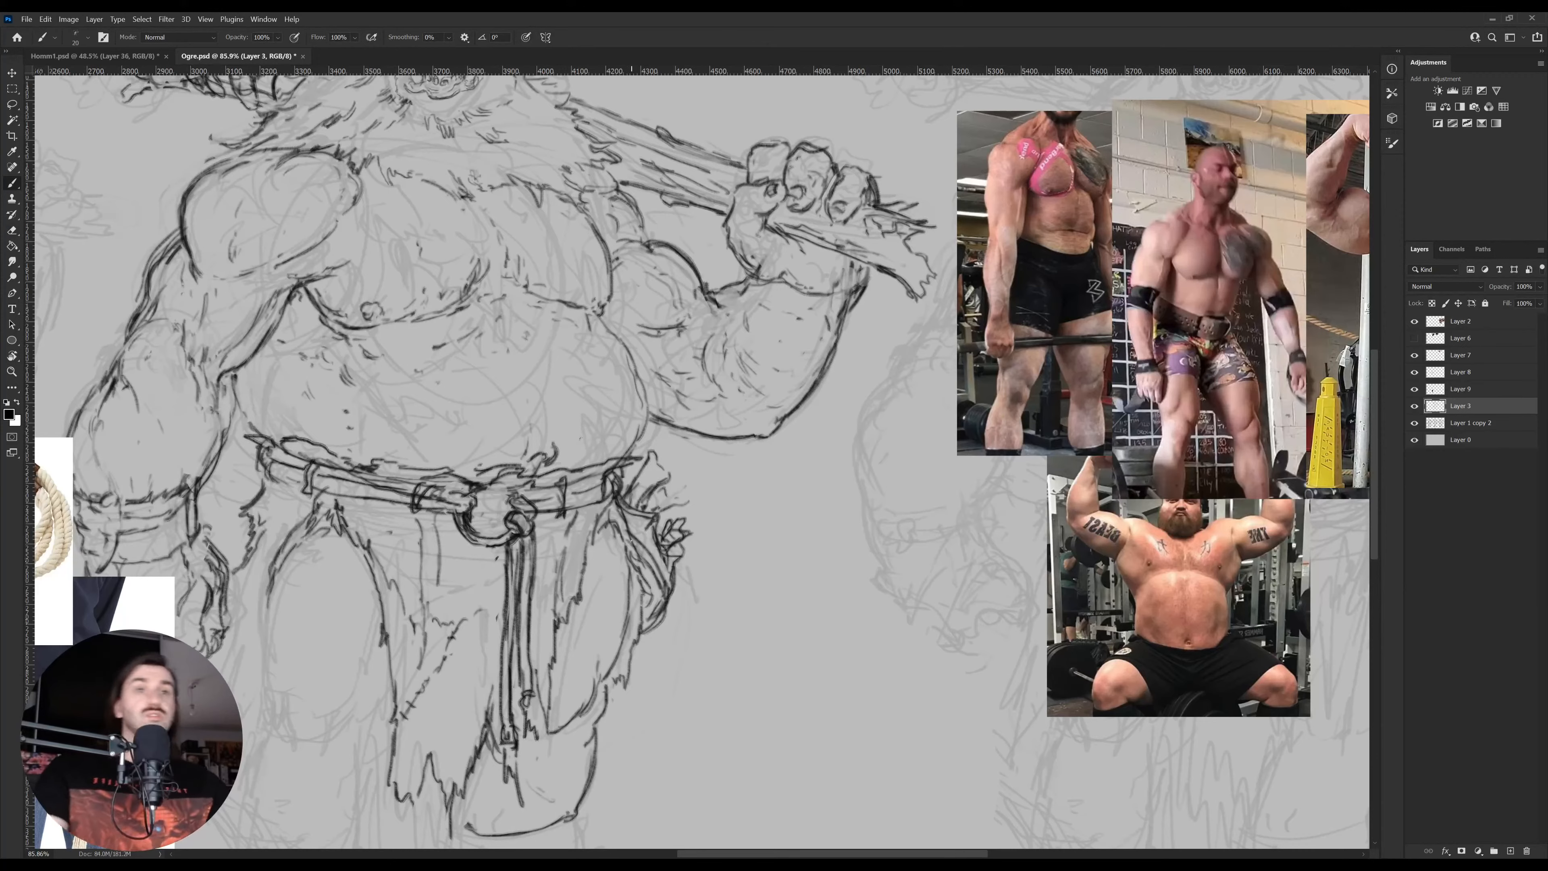
drag(640, 371, 742, 461)
key(e)
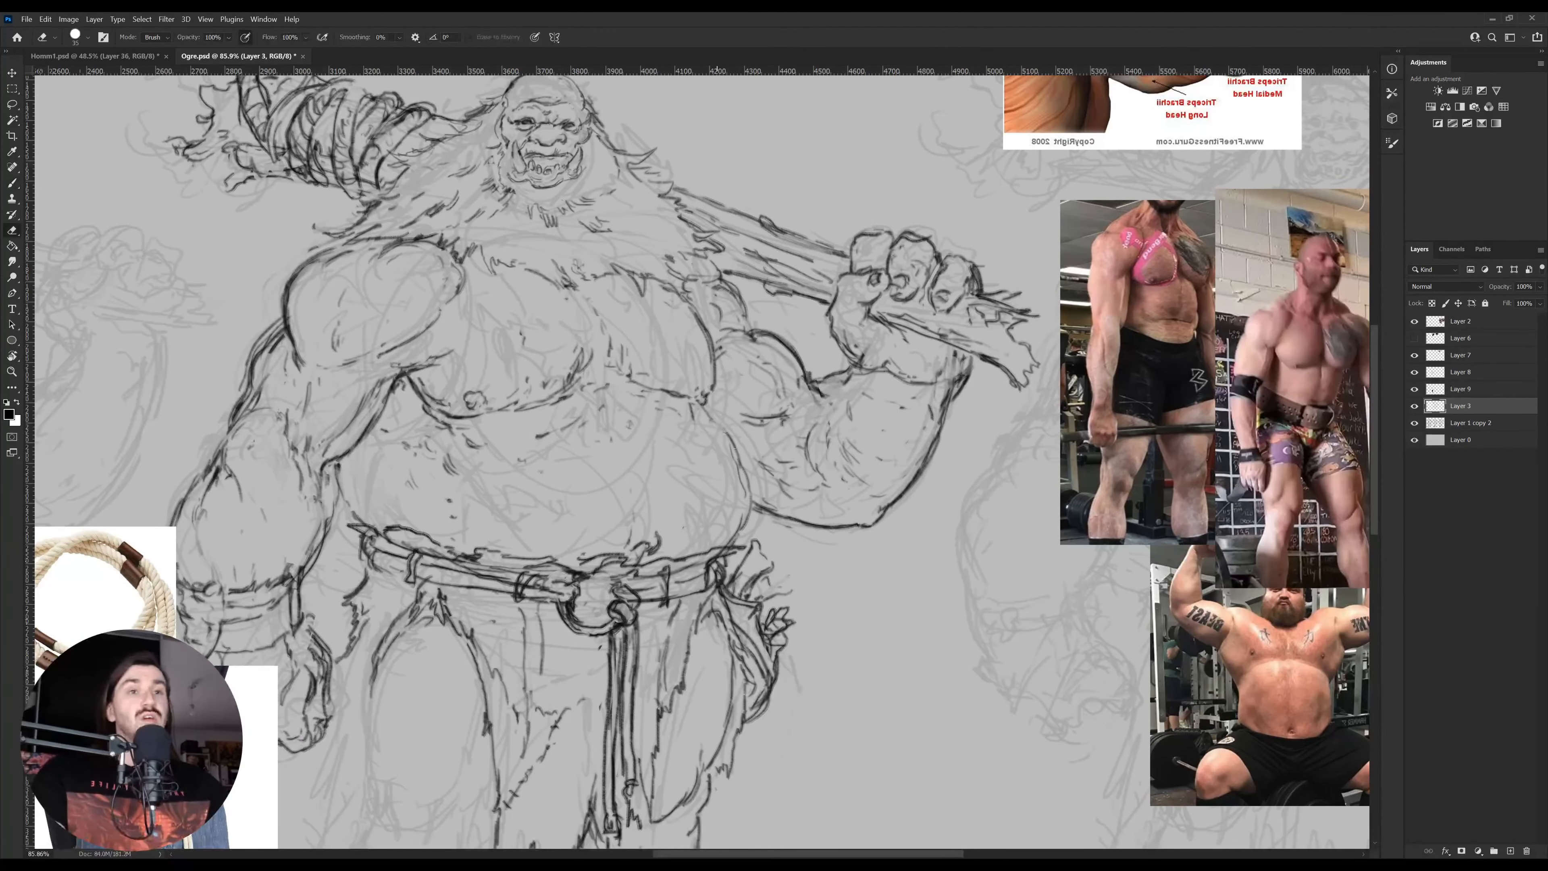
key(b)
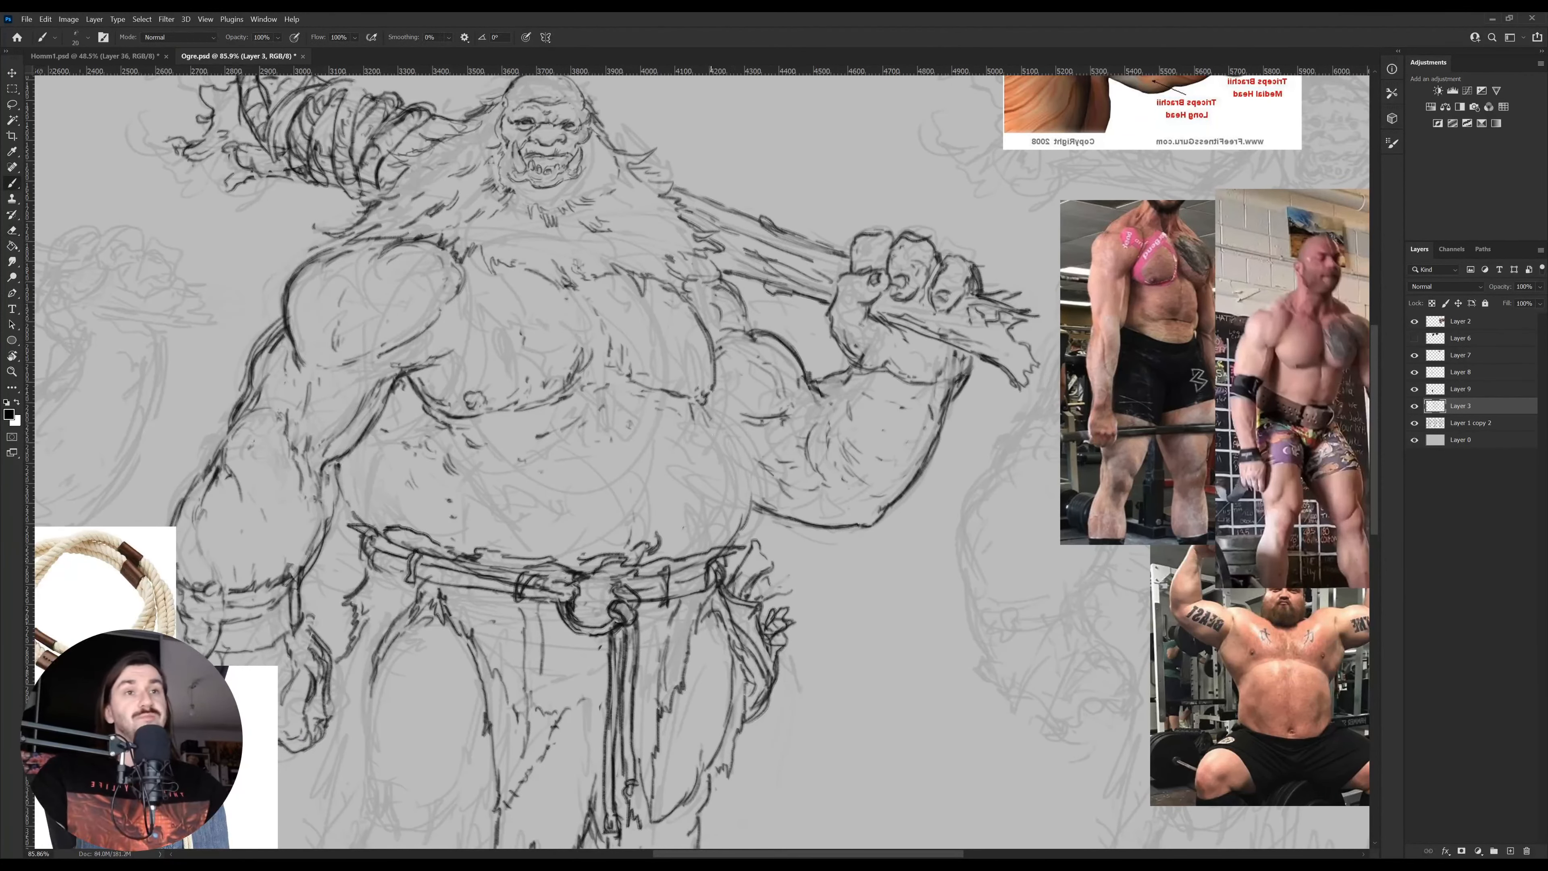
Reinforce the outer contours of the ogre's belly on both sides above the belt with darker lines
mouse_move(708, 405)
mouse_down()
mouse_move(744, 480)
mouse_move(732, 544)
mouse_up()
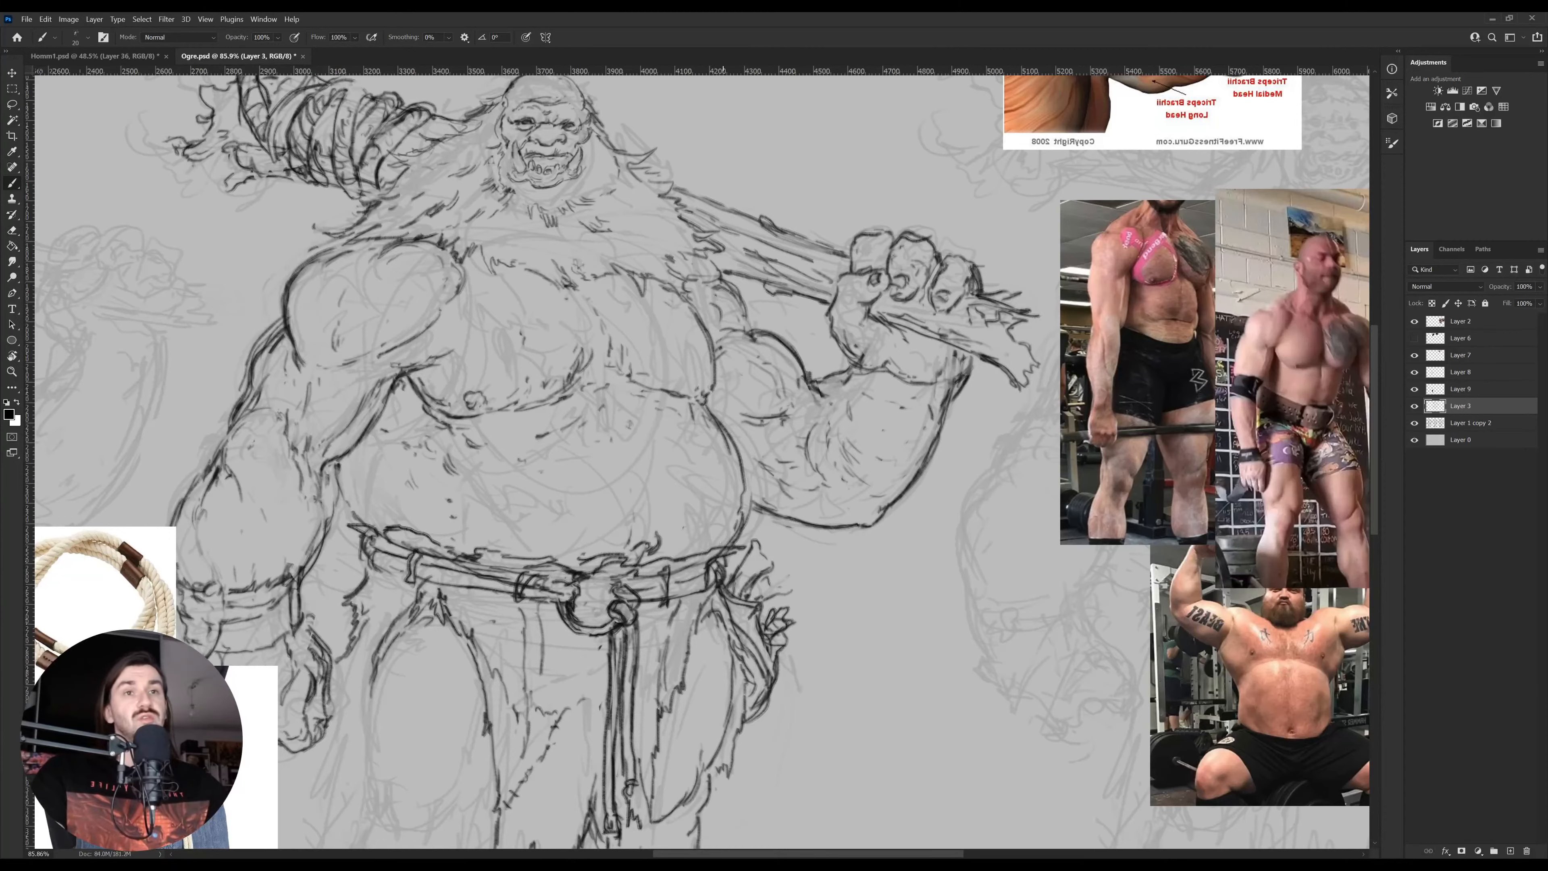
mouse_move(353, 501)
mouse_down()
mouse_move(409, 433)
mouse_move(350, 539)
mouse_up()
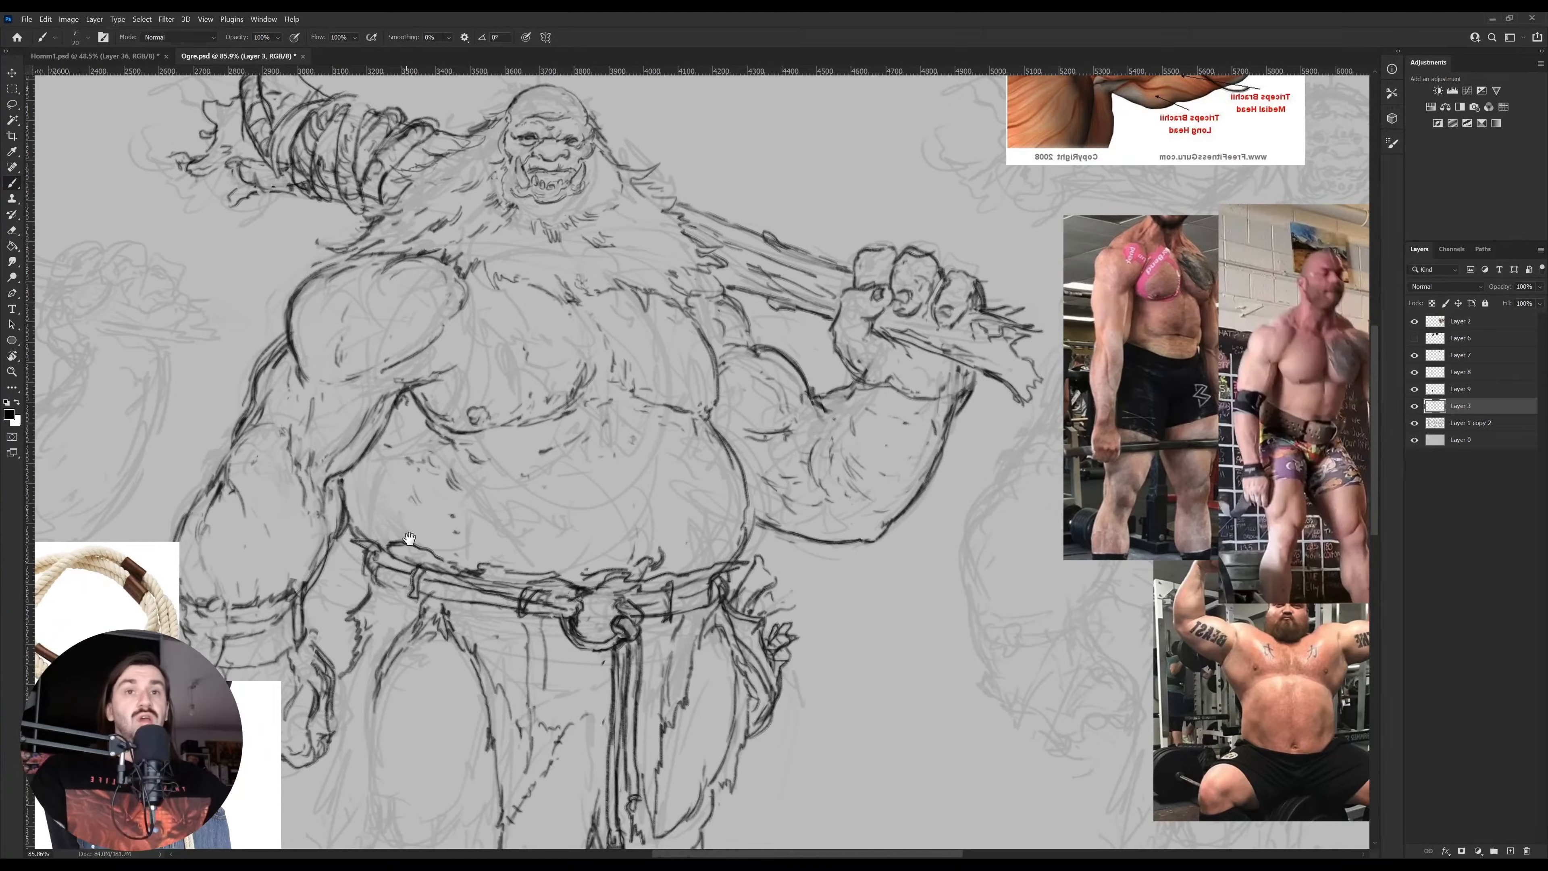
Clean up the torn cloth edge beside the hanging hand and draw the adjacent thigh's lower contour with ragged tufts above the knee
drag(402, 726, 487, 500)
key(e)
mouse_move(450, 410)
mouse_down()
mouse_move(402, 588)
mouse_move(425, 570)
mouse_up()
key(b)
mouse_move(487, 590)
mouse_down()
mouse_move(515, 534)
mouse_move(502, 580)
mouse_up()
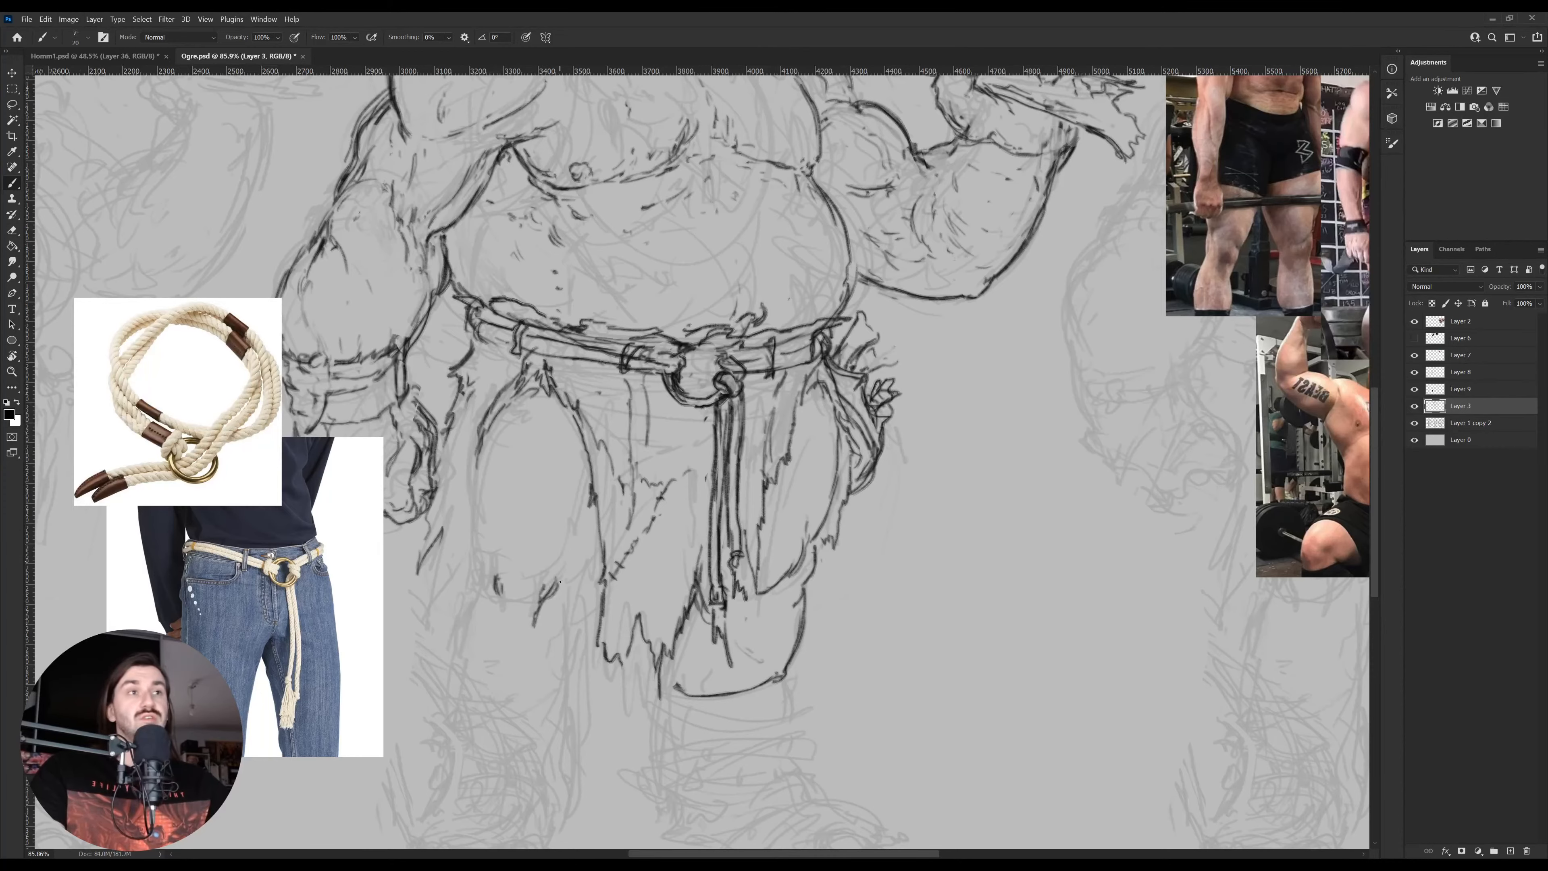
drag(578, 589, 575, 602)
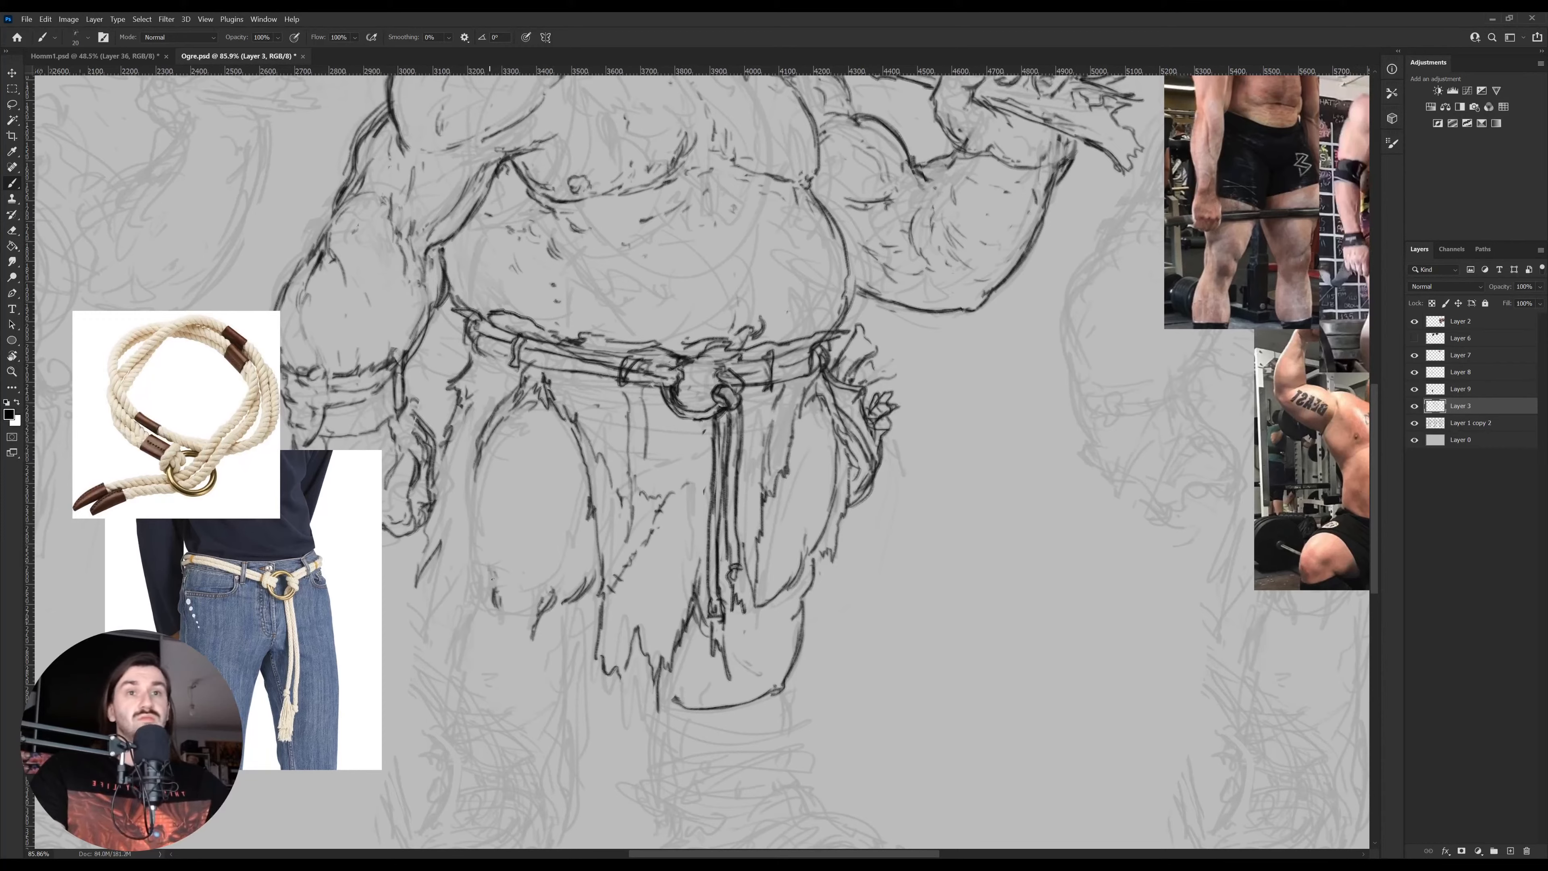
drag(482, 558, 475, 511)
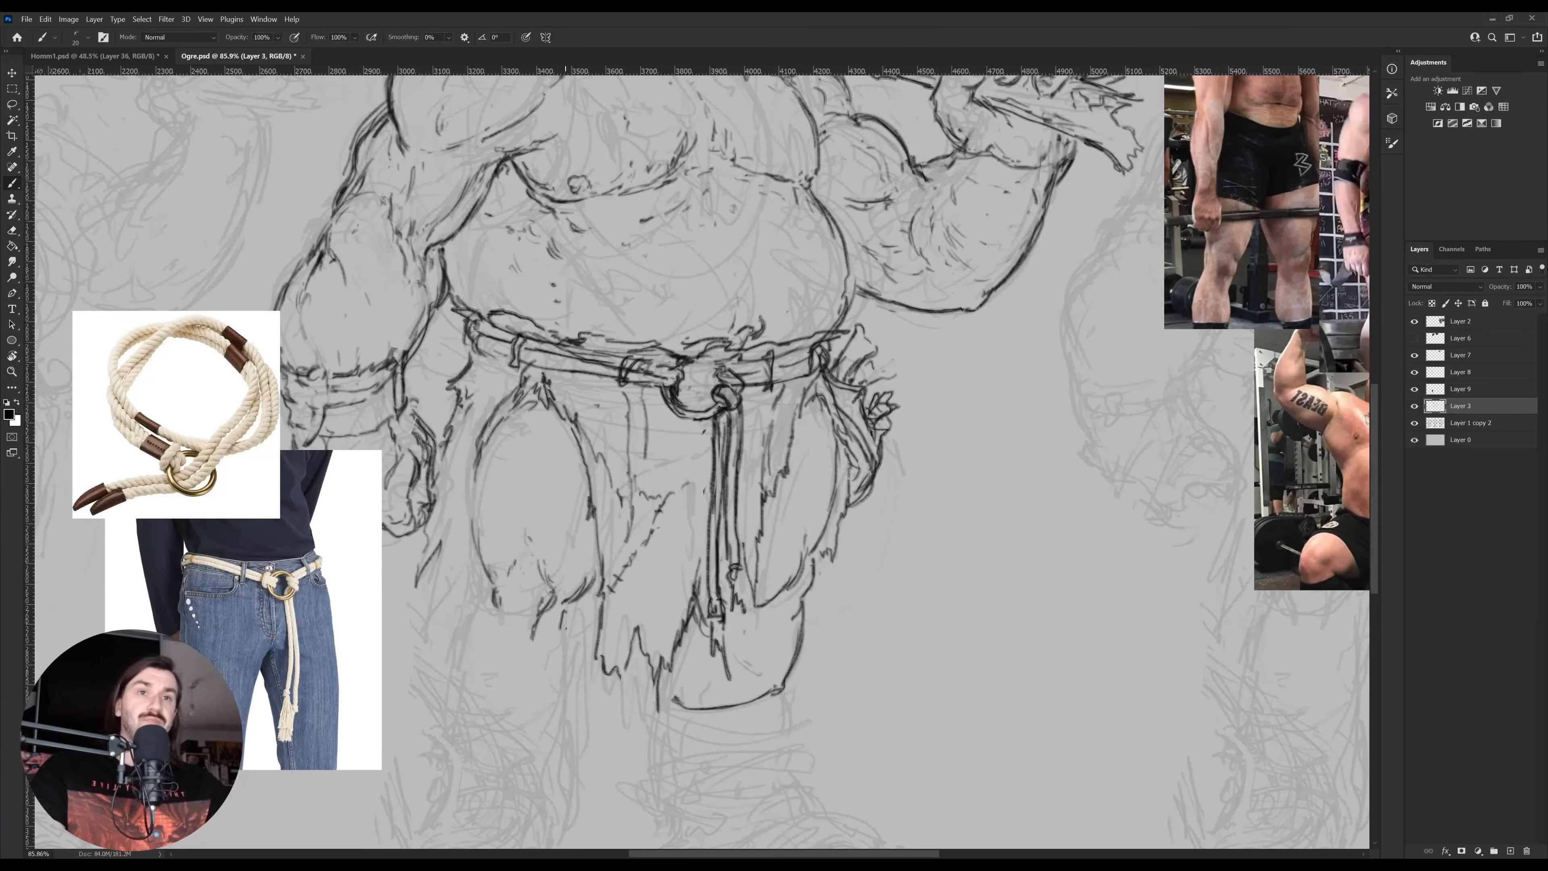
mouse_move(571, 671)
mouse_down()
mouse_move(583, 617)
mouse_move(586, 630)
mouse_up()
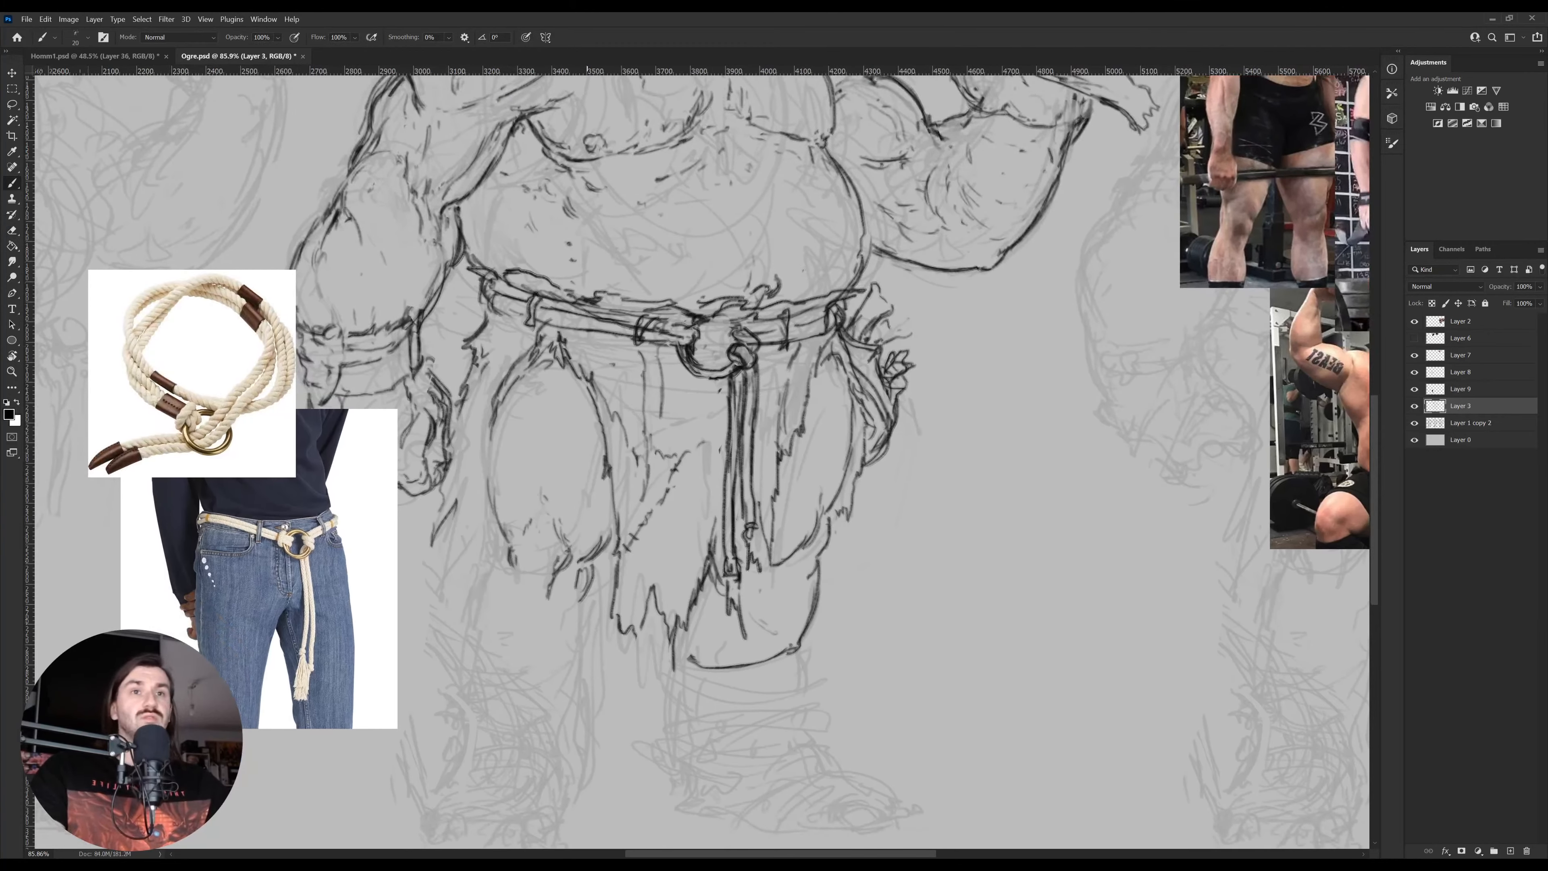
drag(594, 562, 588, 598)
Draw a curved band wrapped around the leg below the torn loincloth, with its upper and lower edges and short side lines
mouse_move(640, 675)
mouse_down()
mouse_move(615, 588)
mouse_move(716, 601)
mouse_move(769, 580)
mouse_move(682, 596)
mouse_up()
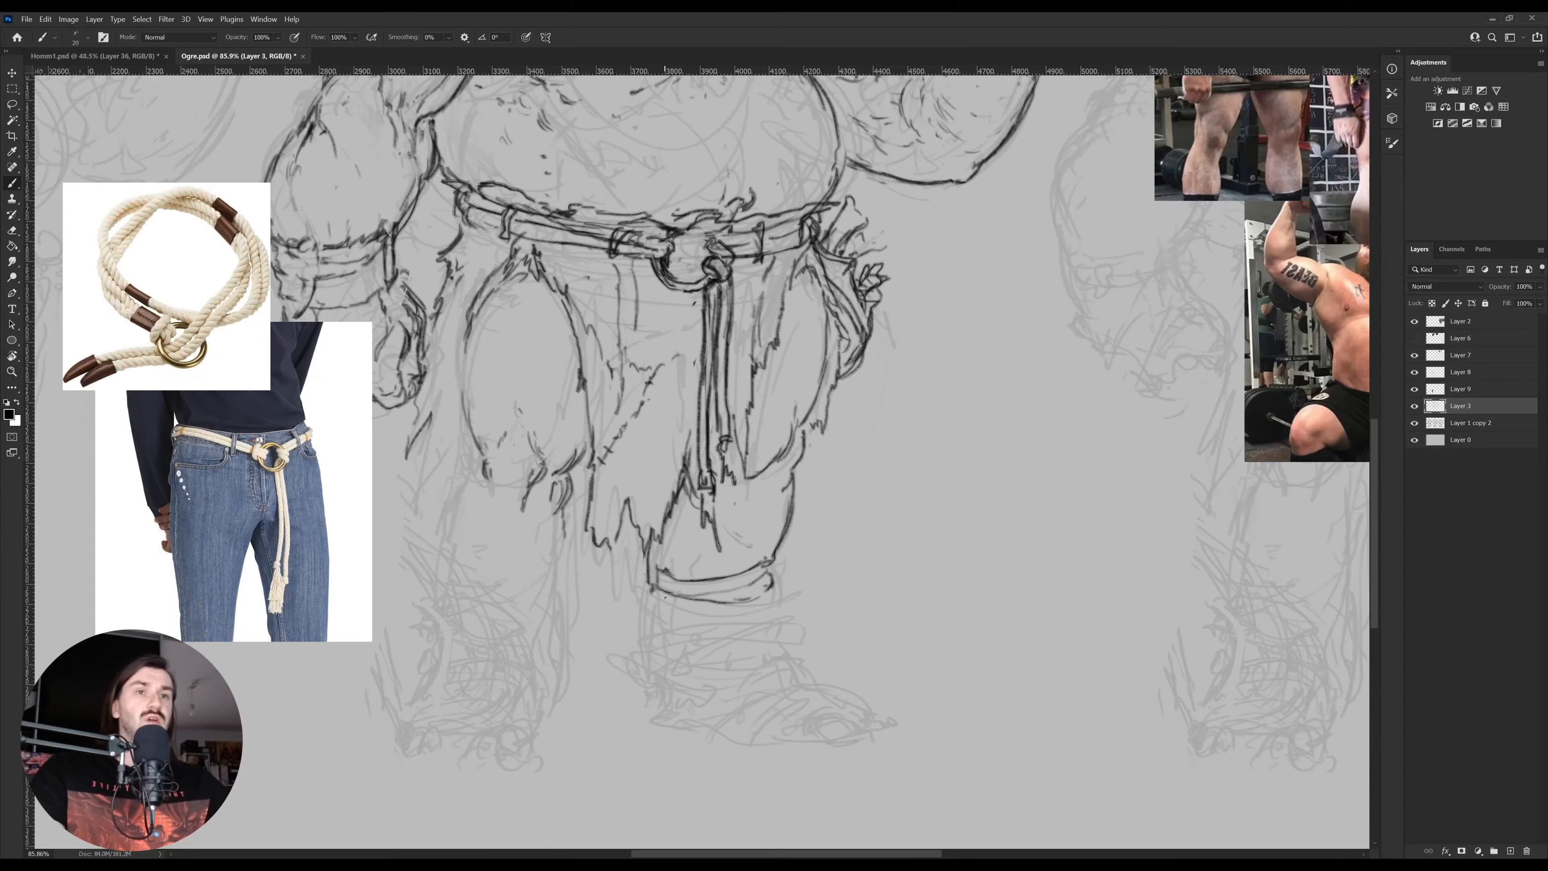
mouse_move(660, 596)
mouse_down()
mouse_move(735, 618)
mouse_move(773, 606)
mouse_move(774, 559)
mouse_up()
drag(799, 623, 738, 578)
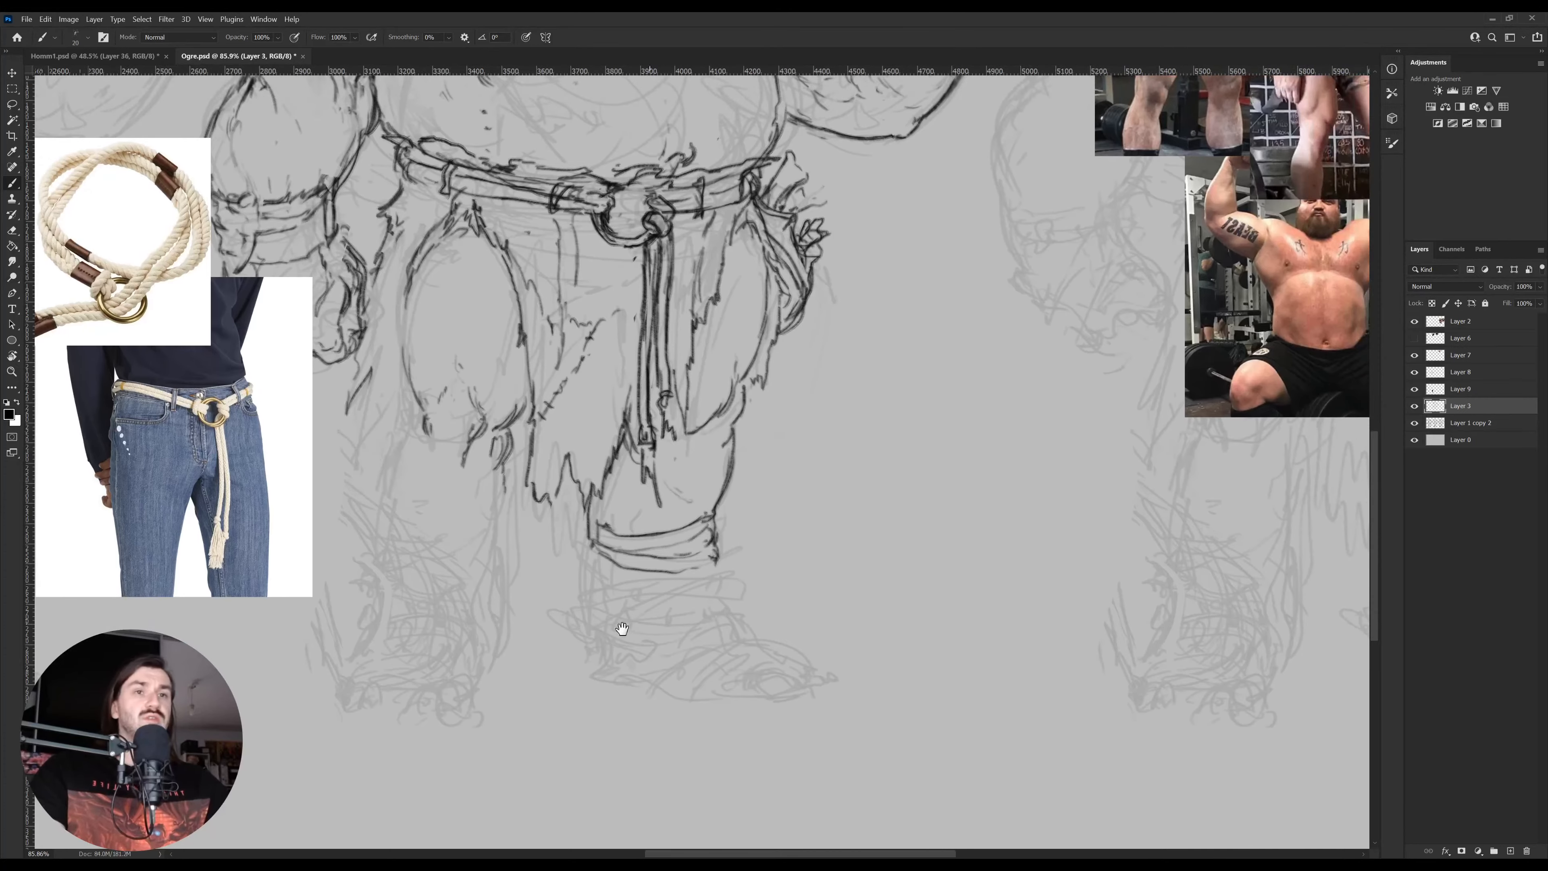
Sketch the sole edge and overlapping bandage wraps around the heel and instep of the ogre's forward foot
mouse_move(604, 662)
mouse_down()
mouse_move(617, 656)
mouse_move(597, 673)
mouse_move(652, 682)
mouse_move(716, 639)
mouse_move(674, 684)
mouse_up()
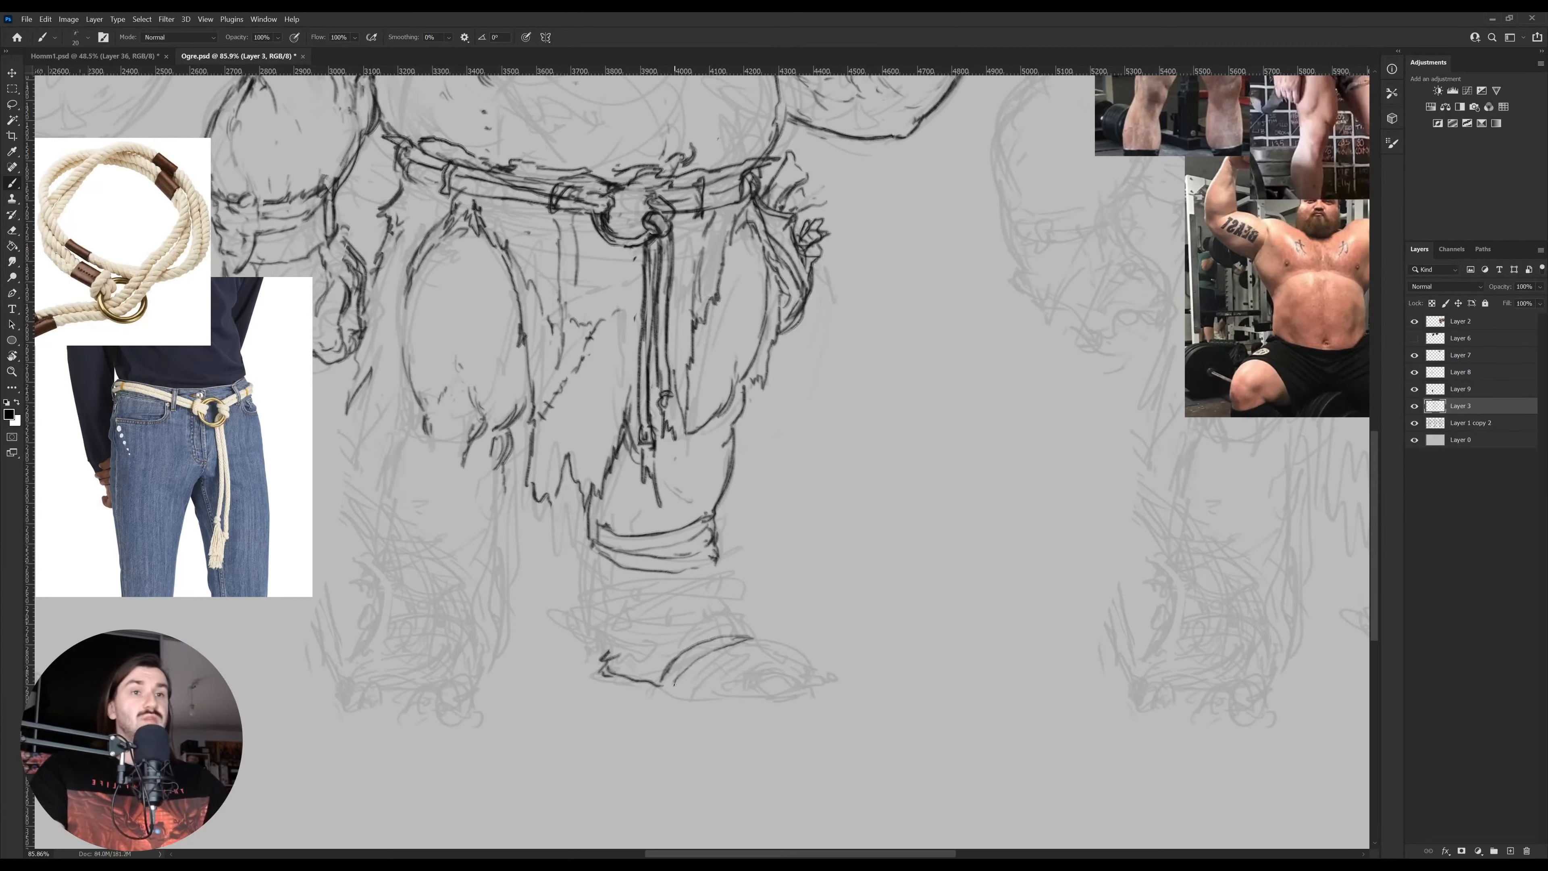
mouse_move(600, 645)
mouse_down()
mouse_move(671, 657)
mouse_move(595, 629)
mouse_move(677, 649)
mouse_move(729, 634)
mouse_move(666, 644)
mouse_move(731, 618)
mouse_up()
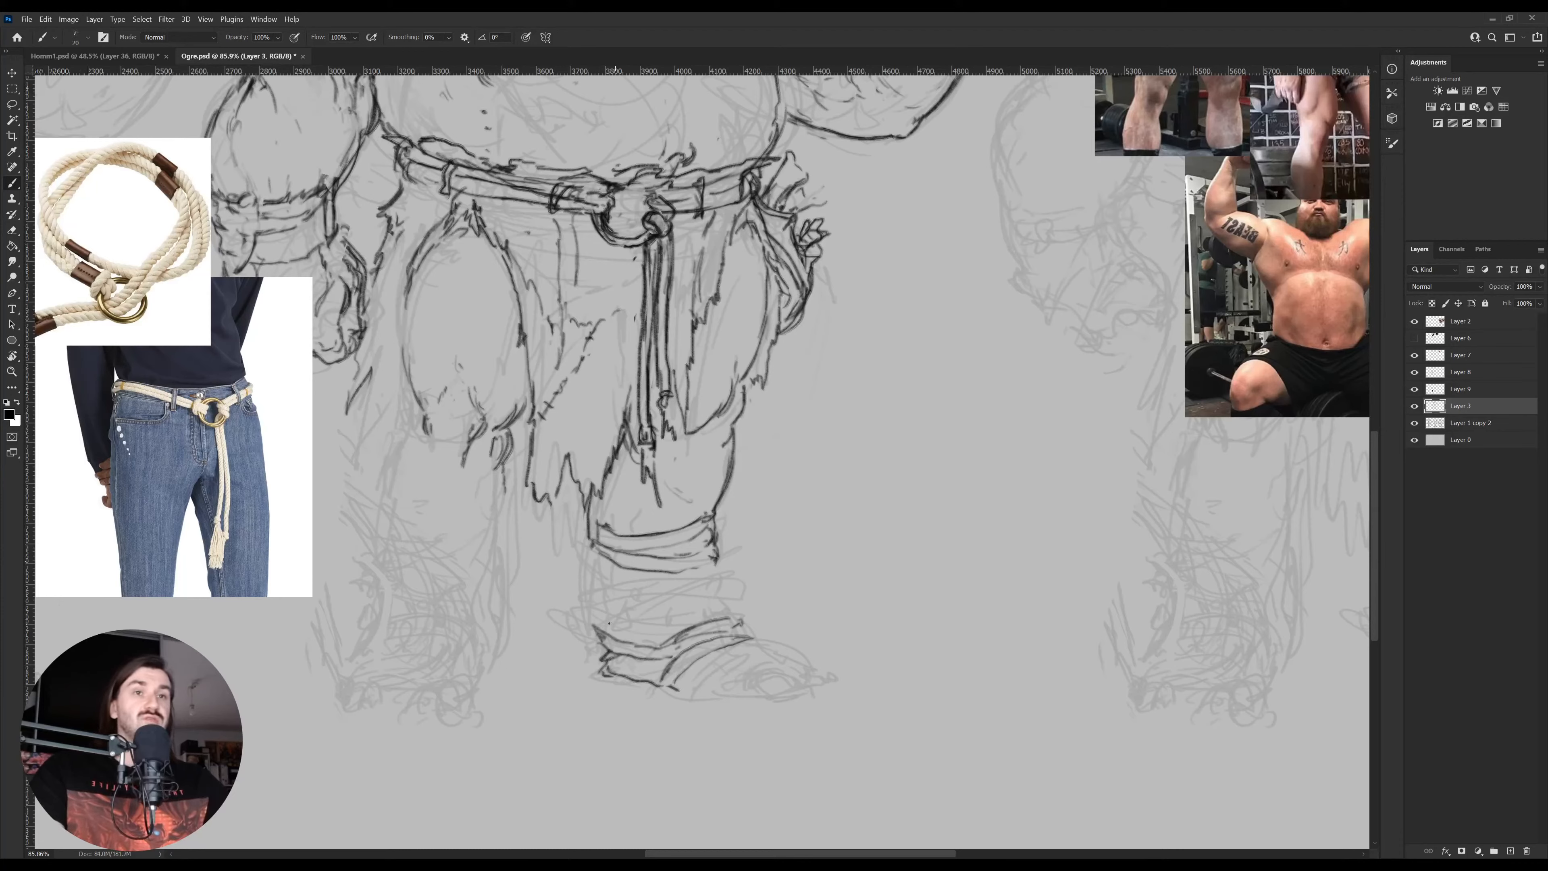
drag(602, 634, 676, 623)
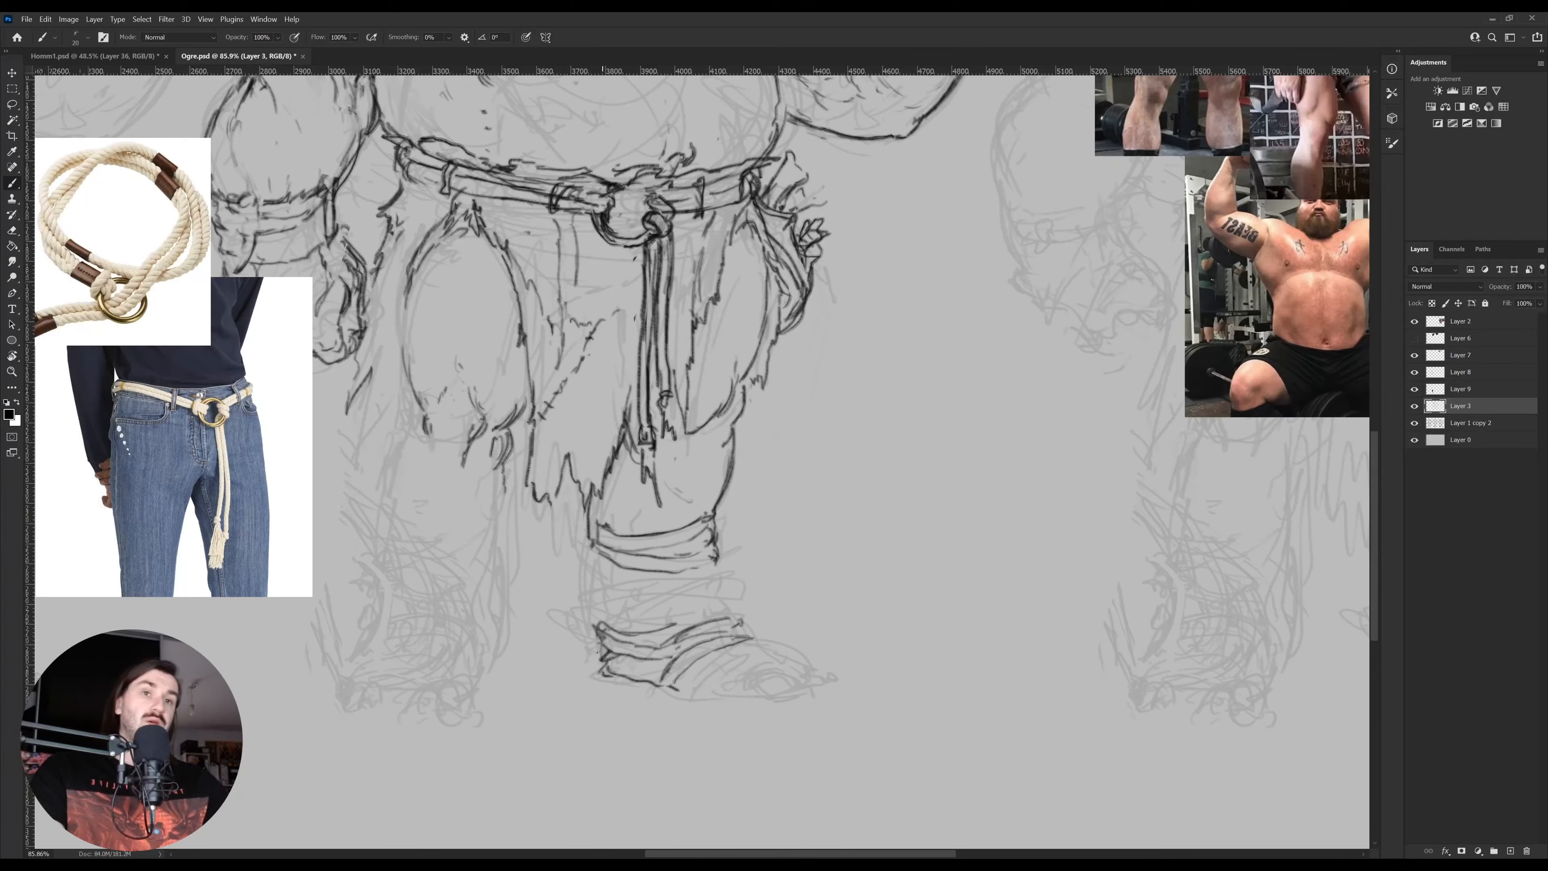
drag(598, 652, 602, 673)
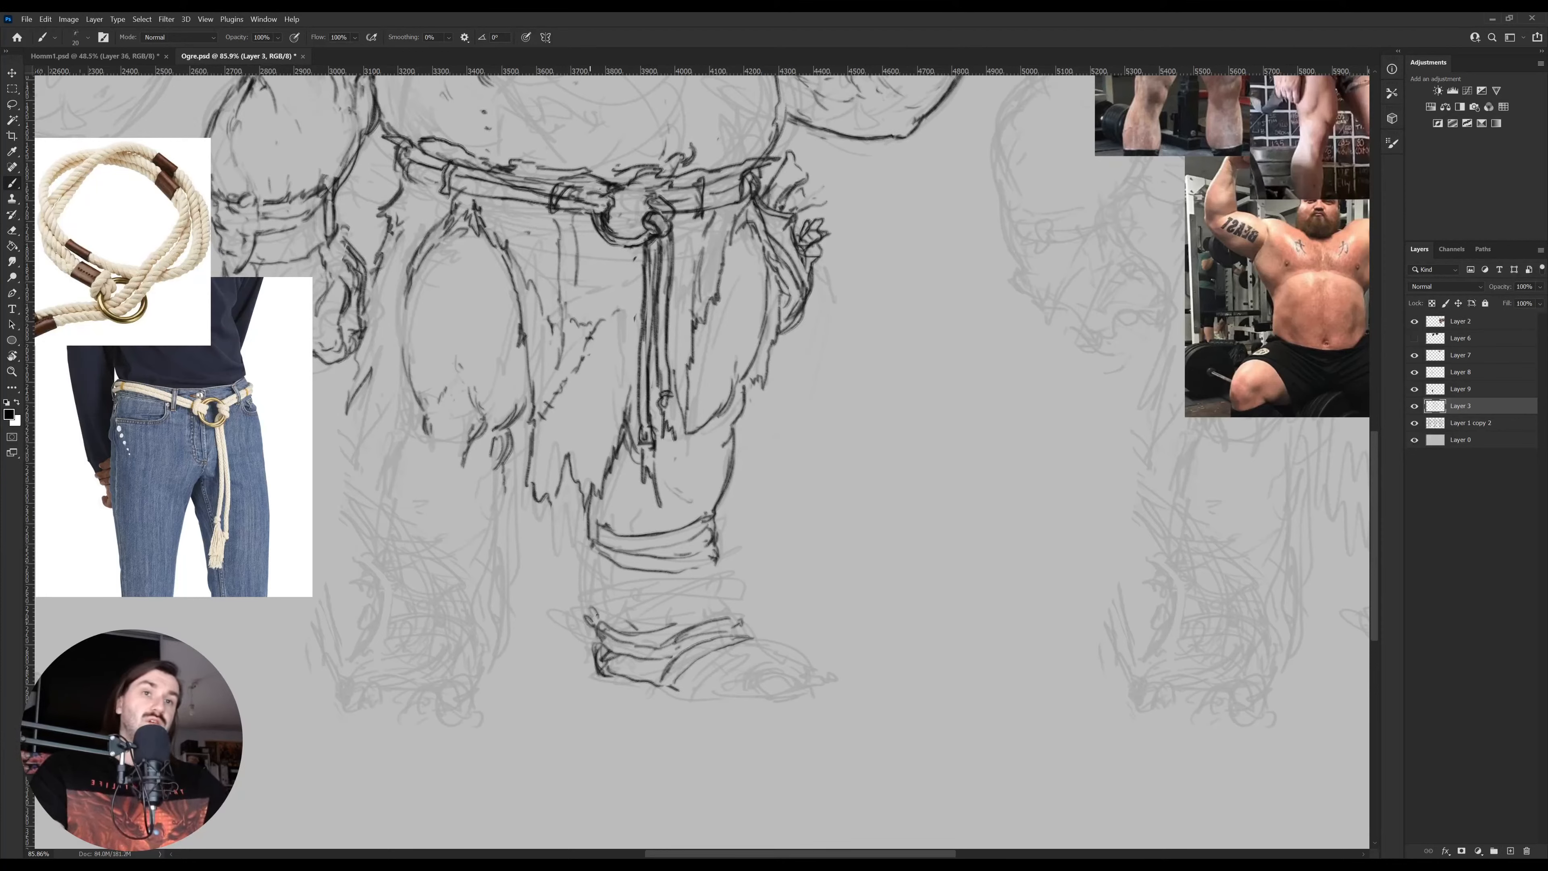
mouse_move(597, 615)
mouse_down()
mouse_move(667, 630)
mouse_move(635, 624)
mouse_move(734, 609)
mouse_move(653, 641)
mouse_move(737, 612)
mouse_up()
key(e)
key(b)
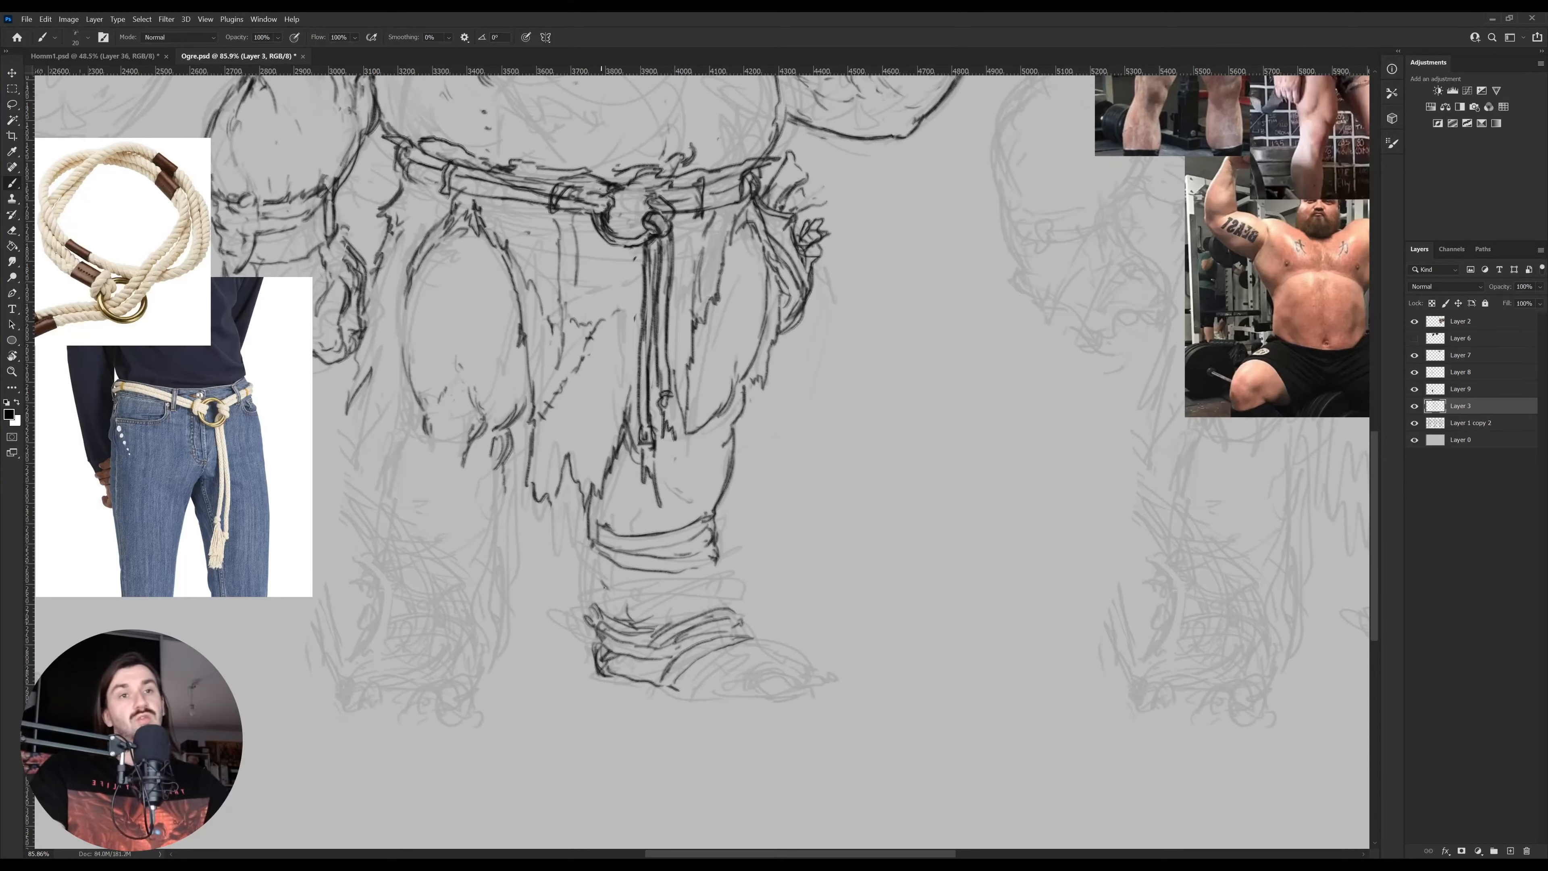
Sketch crossing bandage wraps up the ankle and shin to the cuff below the knee
mouse_move(601, 586)
mouse_down()
mouse_move(610, 604)
mouse_move(710, 578)
mouse_move(600, 594)
mouse_up()
drag(597, 573, 634, 589)
drag(608, 567, 696, 610)
mouse_move(662, 619)
mouse_down()
mouse_move(697, 584)
mouse_move(646, 613)
mouse_move(725, 601)
mouse_move(710, 572)
mouse_move(714, 593)
mouse_move(728, 575)
mouse_move(693, 602)
mouse_up()
Sketch the big toe with its nail and extend the underside of the wrapped foot
key(r)
drag(817, 555, 836, 526)
drag(713, 673, 723, 659)
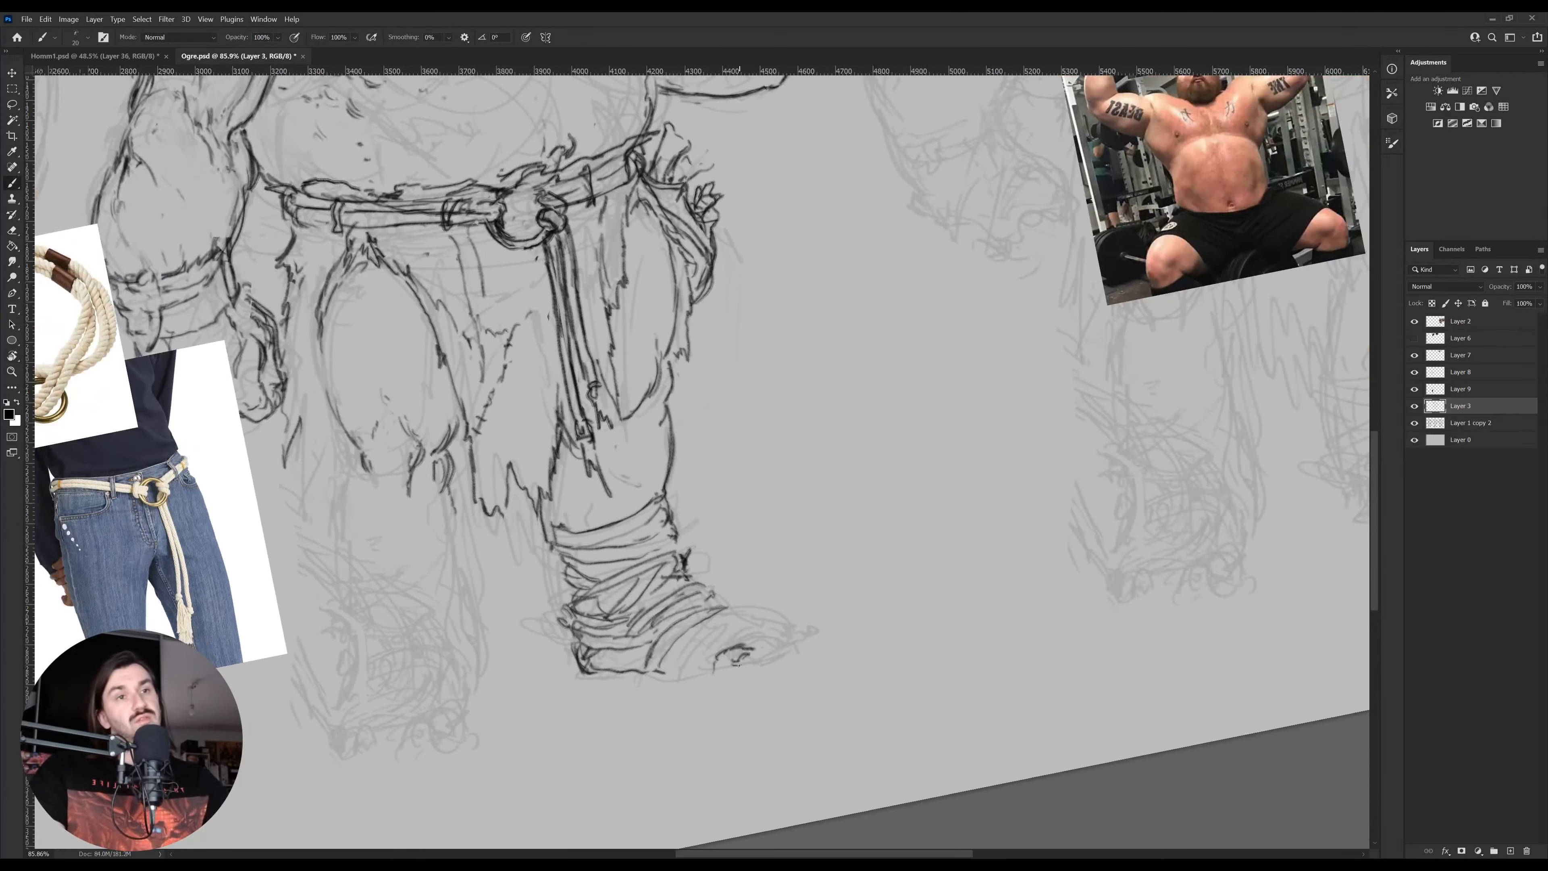
mouse_move(766, 658)
mouse_down()
mouse_move(725, 674)
mouse_move(762, 665)
mouse_up()
drag(769, 658, 752, 670)
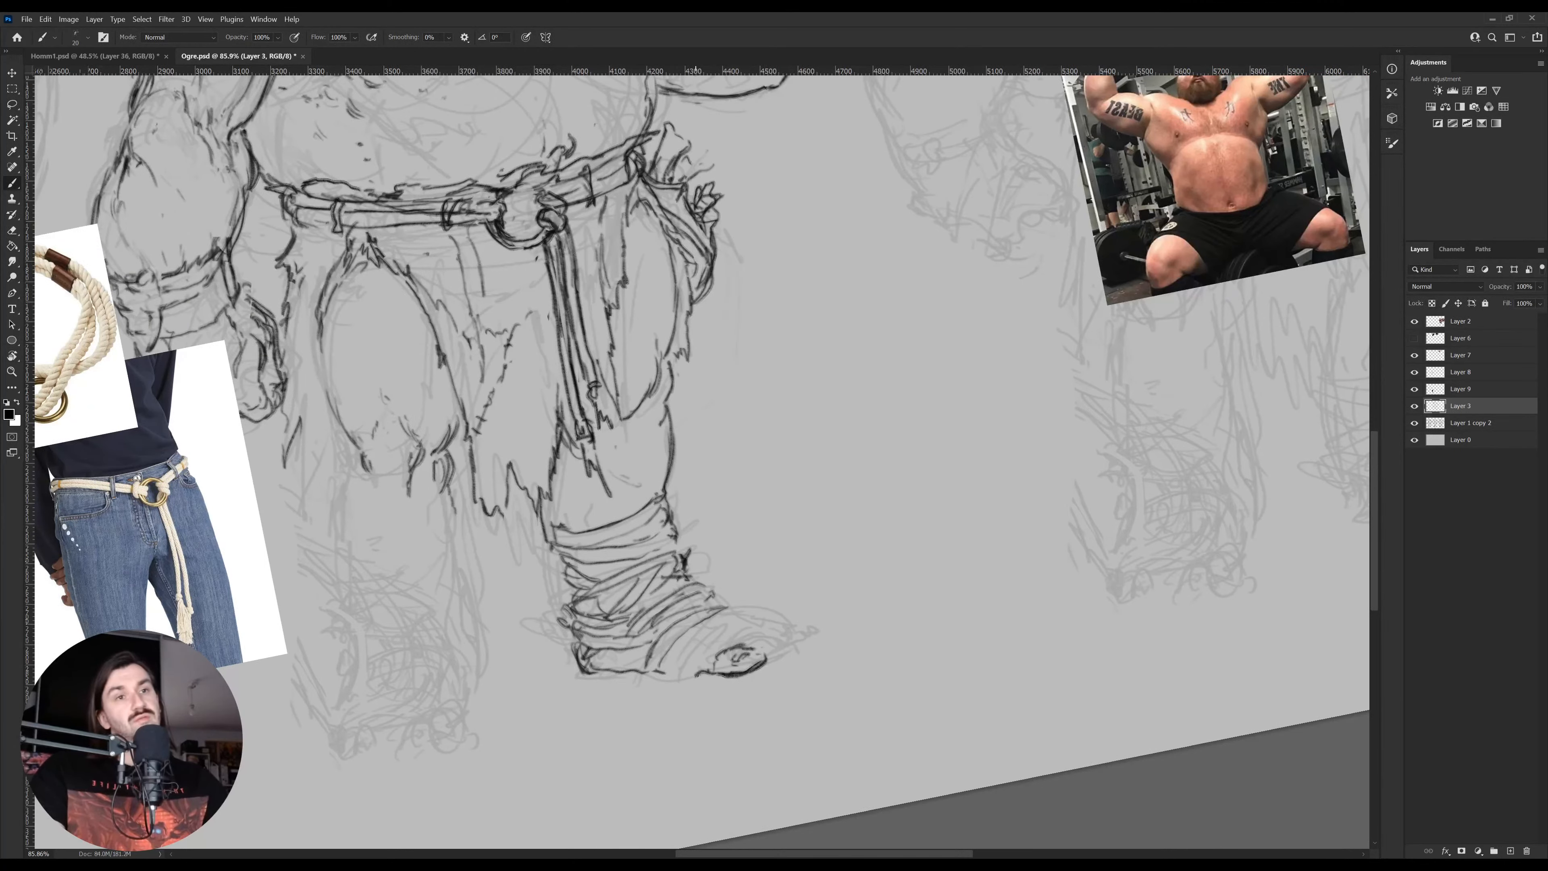
key(r)
drag(793, 613, 824, 588)
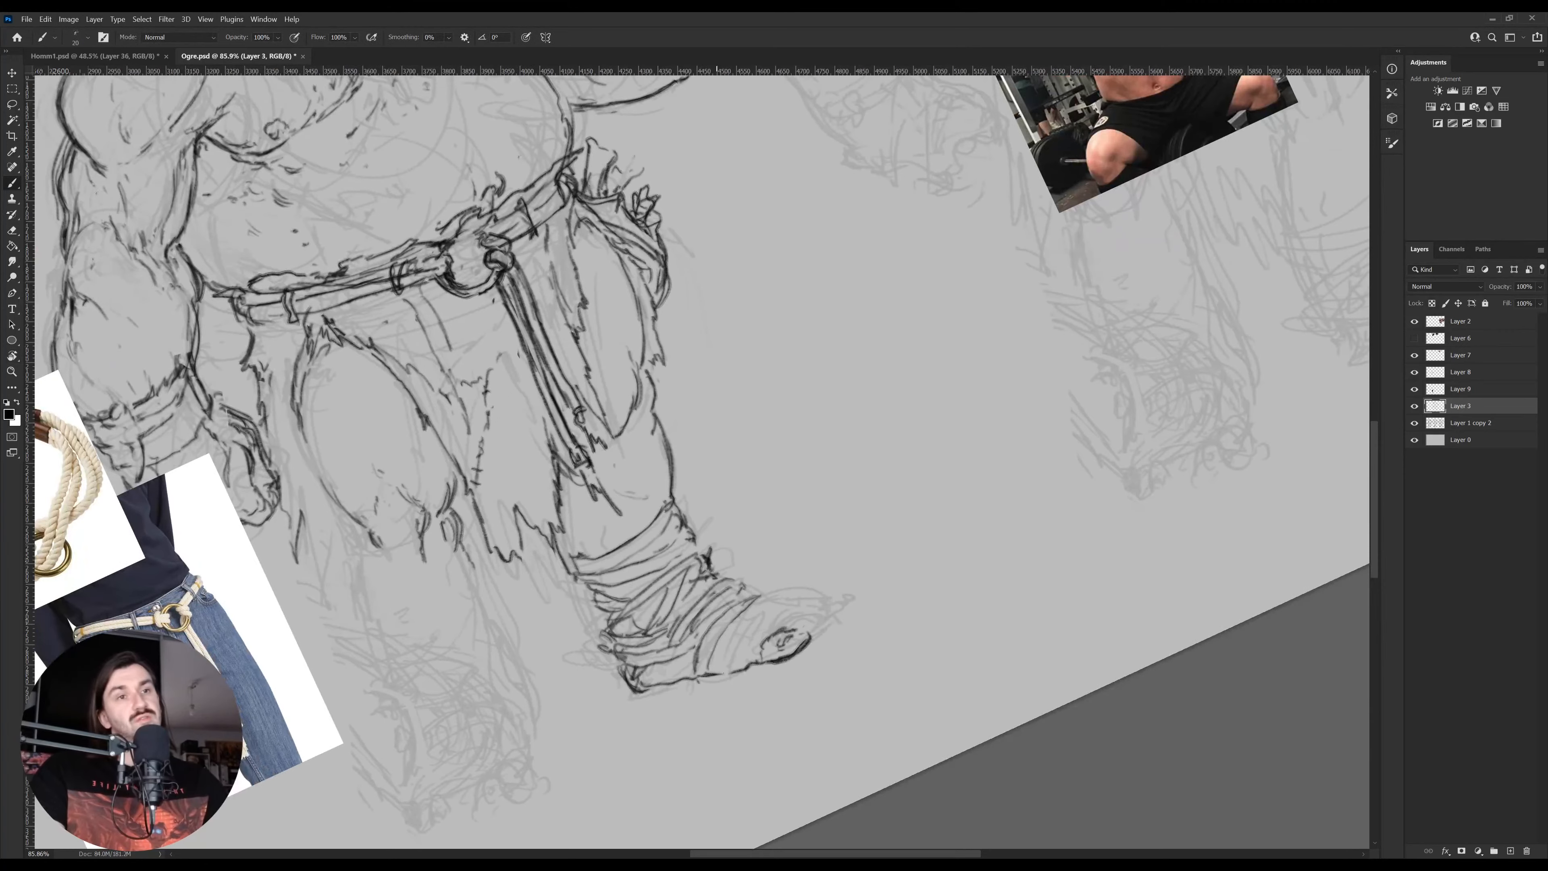
drag(710, 676, 747, 665)
Refine the big toe and sketch the smaller toes at the front of the wrapped foot
key(r)
mouse_move(882, 563)
mouse_down()
mouse_move(861, 594)
mouse_move(926, 581)
mouse_move(911, 626)
mouse_up()
key(r)
key(r)
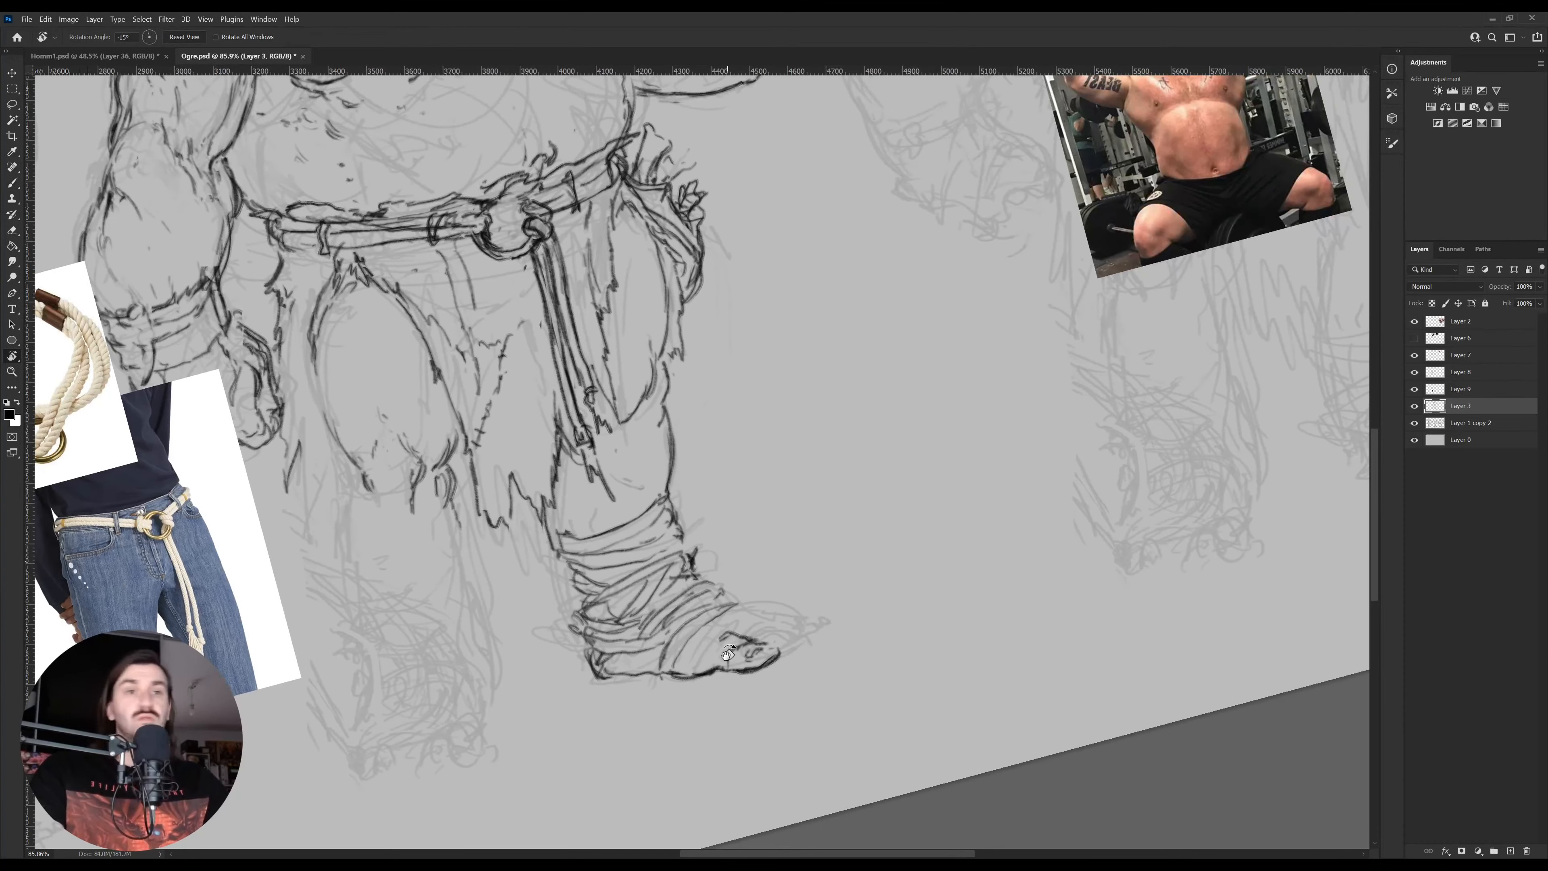
key(e)
drag(1024, 561, 1024, 633)
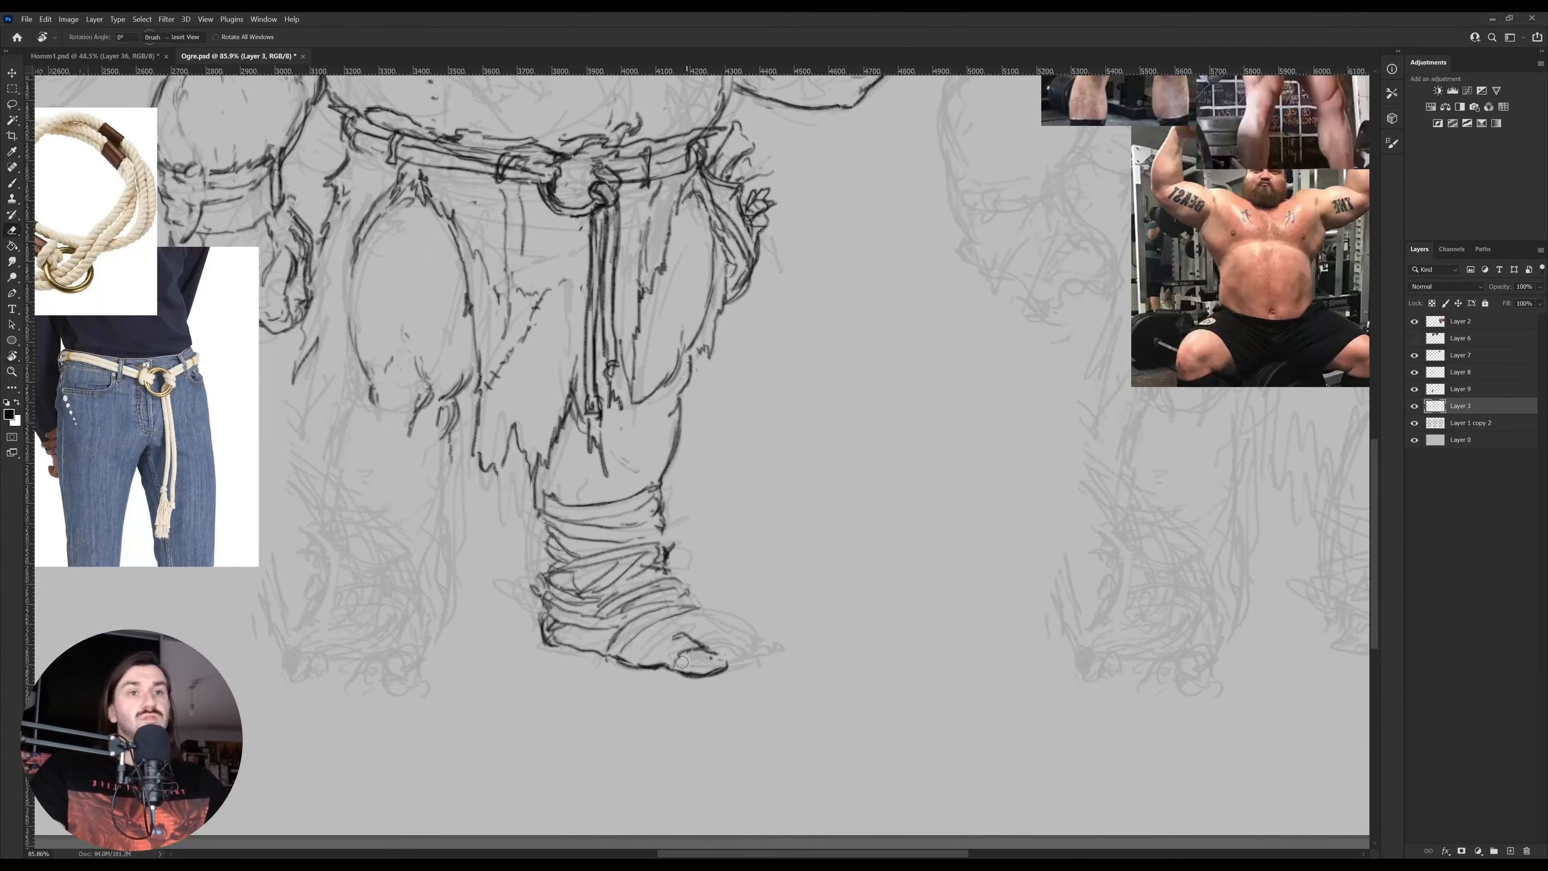
key(b)
mouse_move(685, 645)
mouse_down()
mouse_move(730, 666)
mouse_move(701, 658)
mouse_up()
key(e)
key(b)
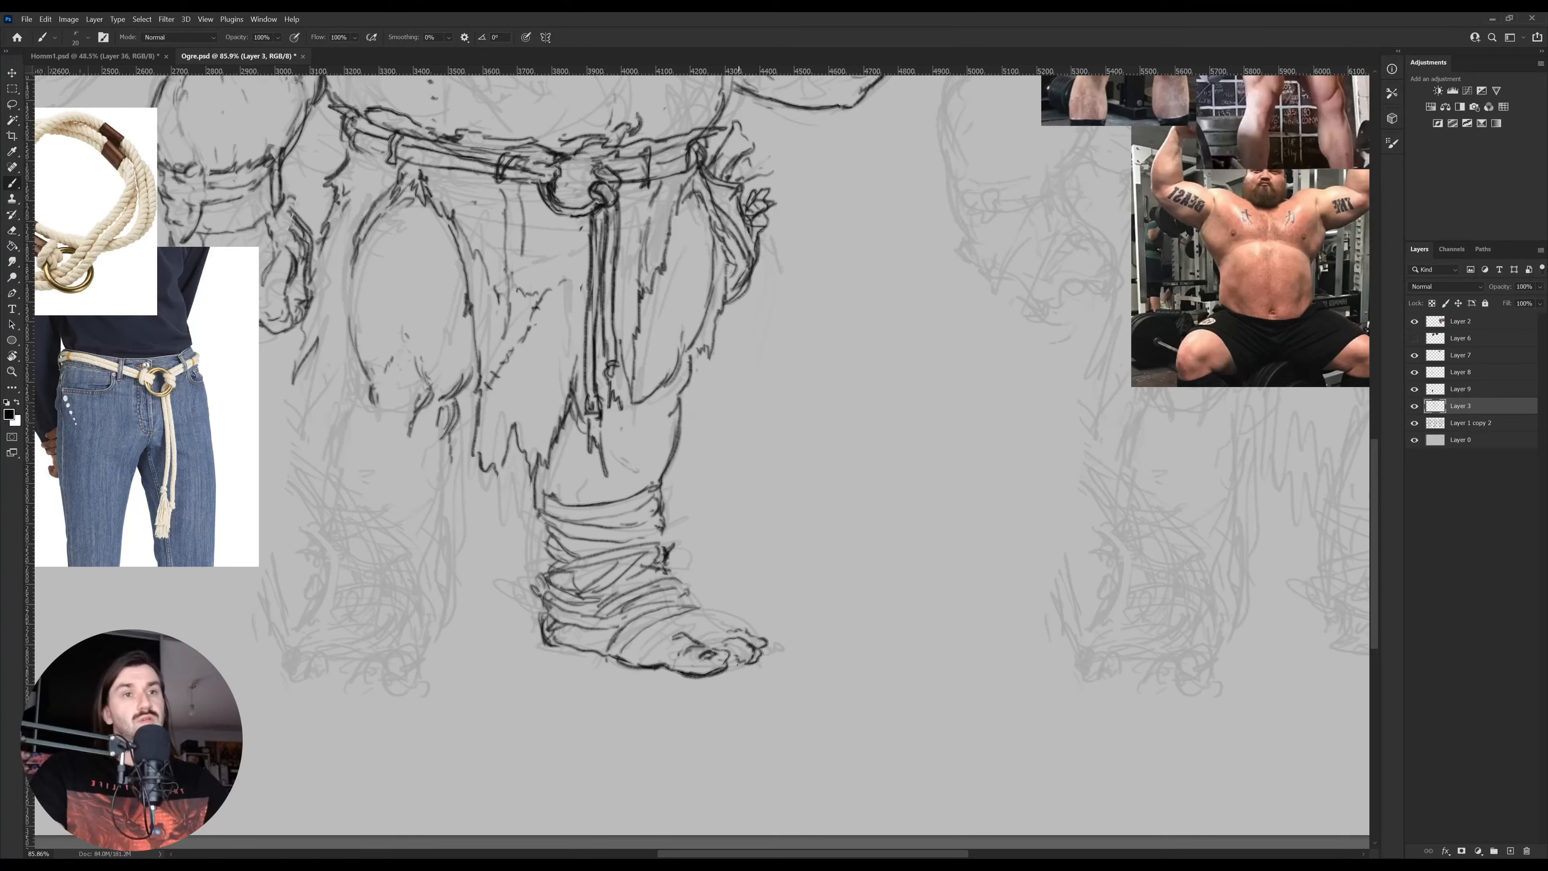
mouse_move(737, 663)
mouse_down()
mouse_move(762, 657)
mouse_move(717, 629)
mouse_up()
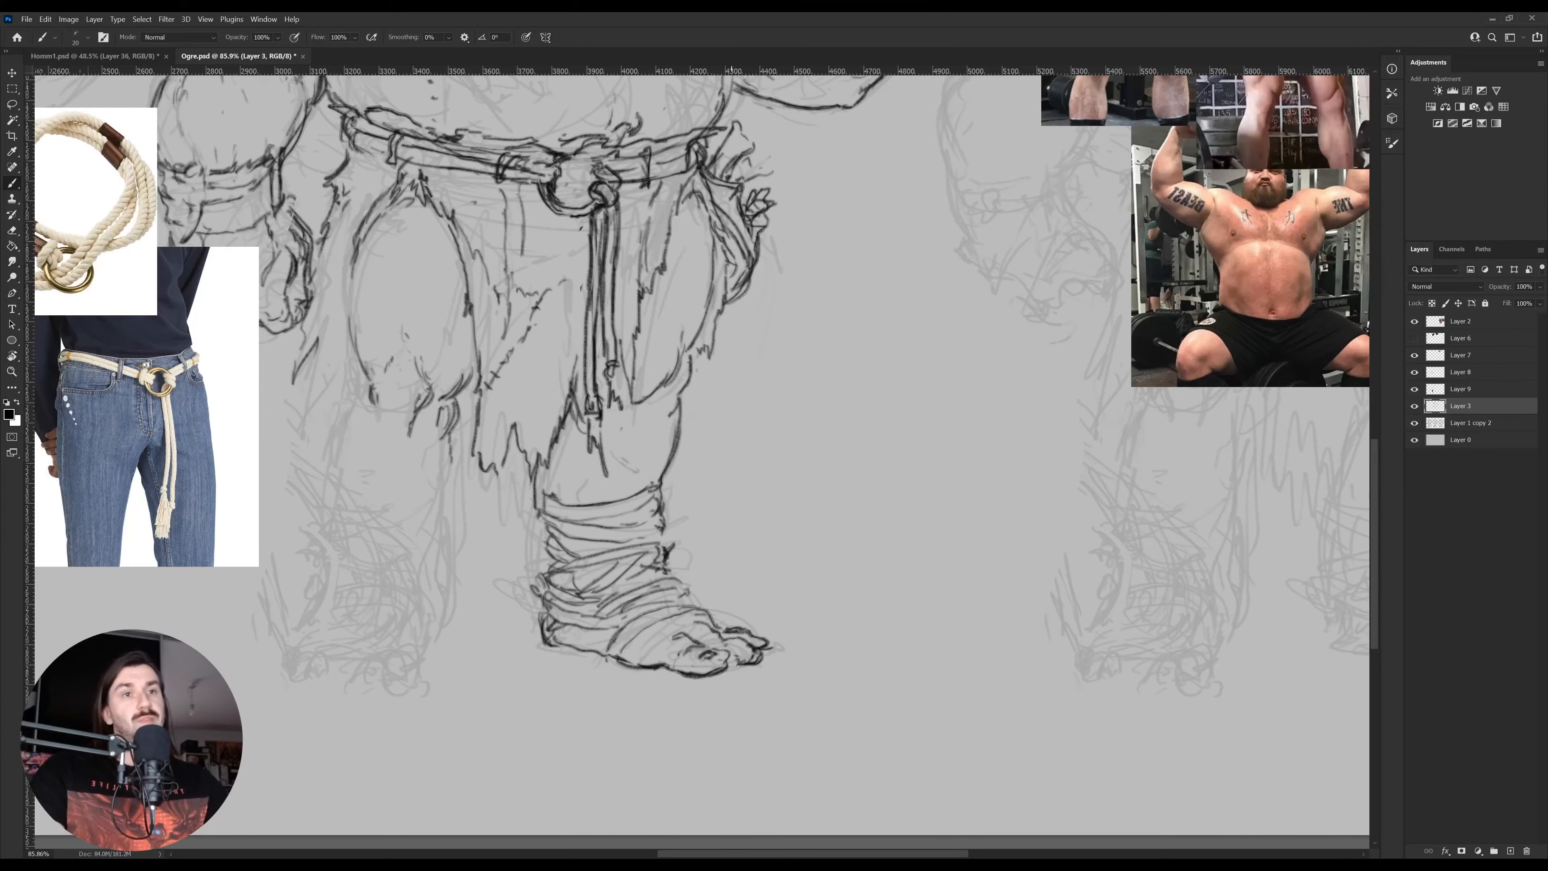
drag(730, 669, 754, 663)
Thicken the foot's underside outline from the toes back to the heel
key(r)
drag(889, 564, 915, 493)
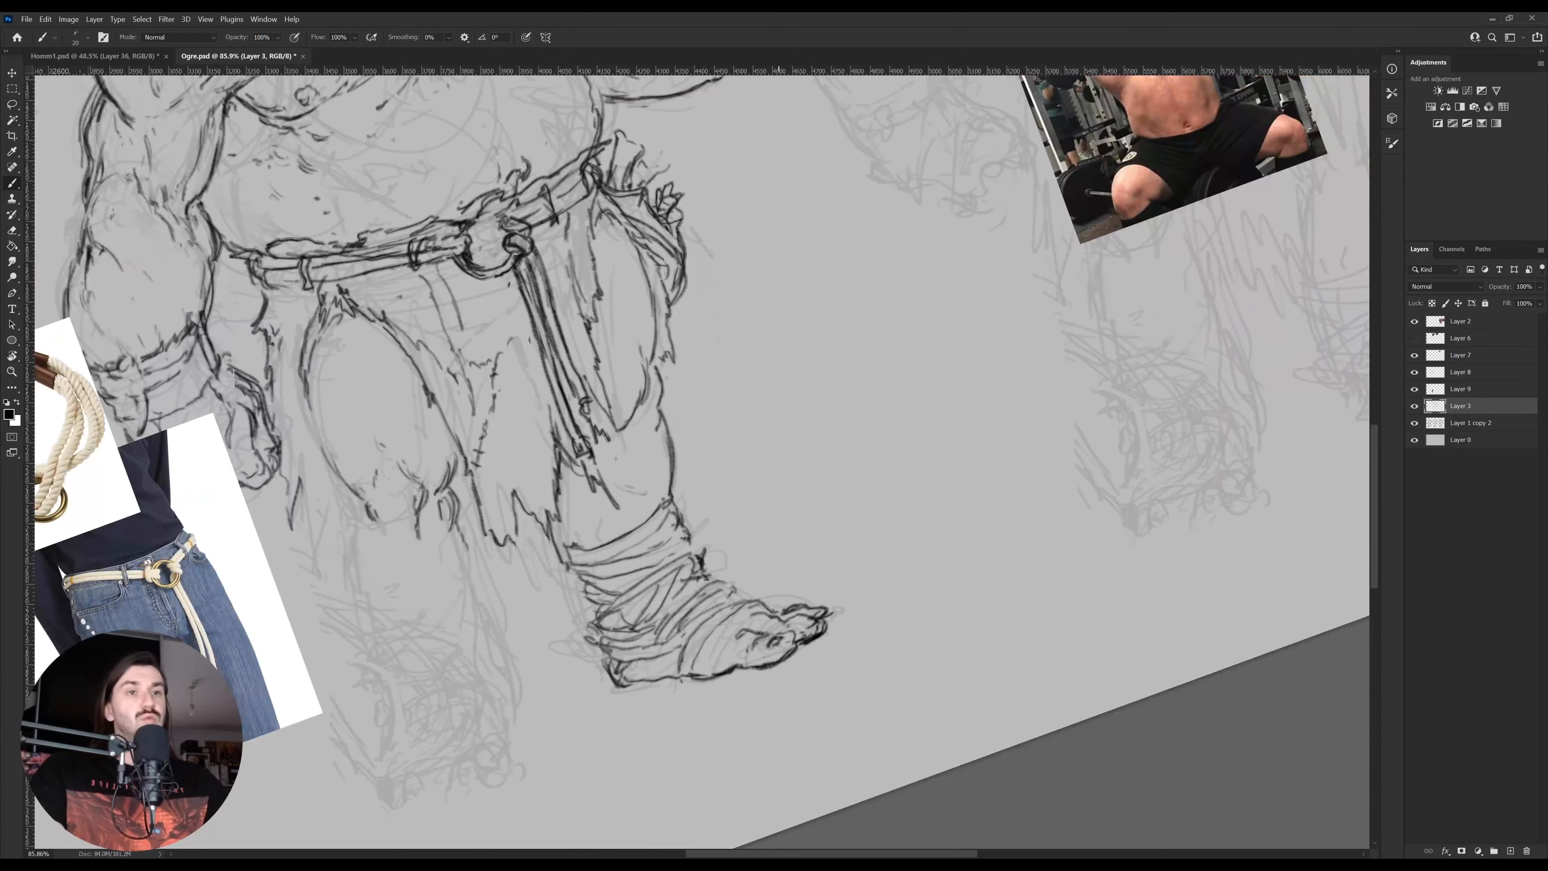
key(r)
drag(891, 563, 915, 456)
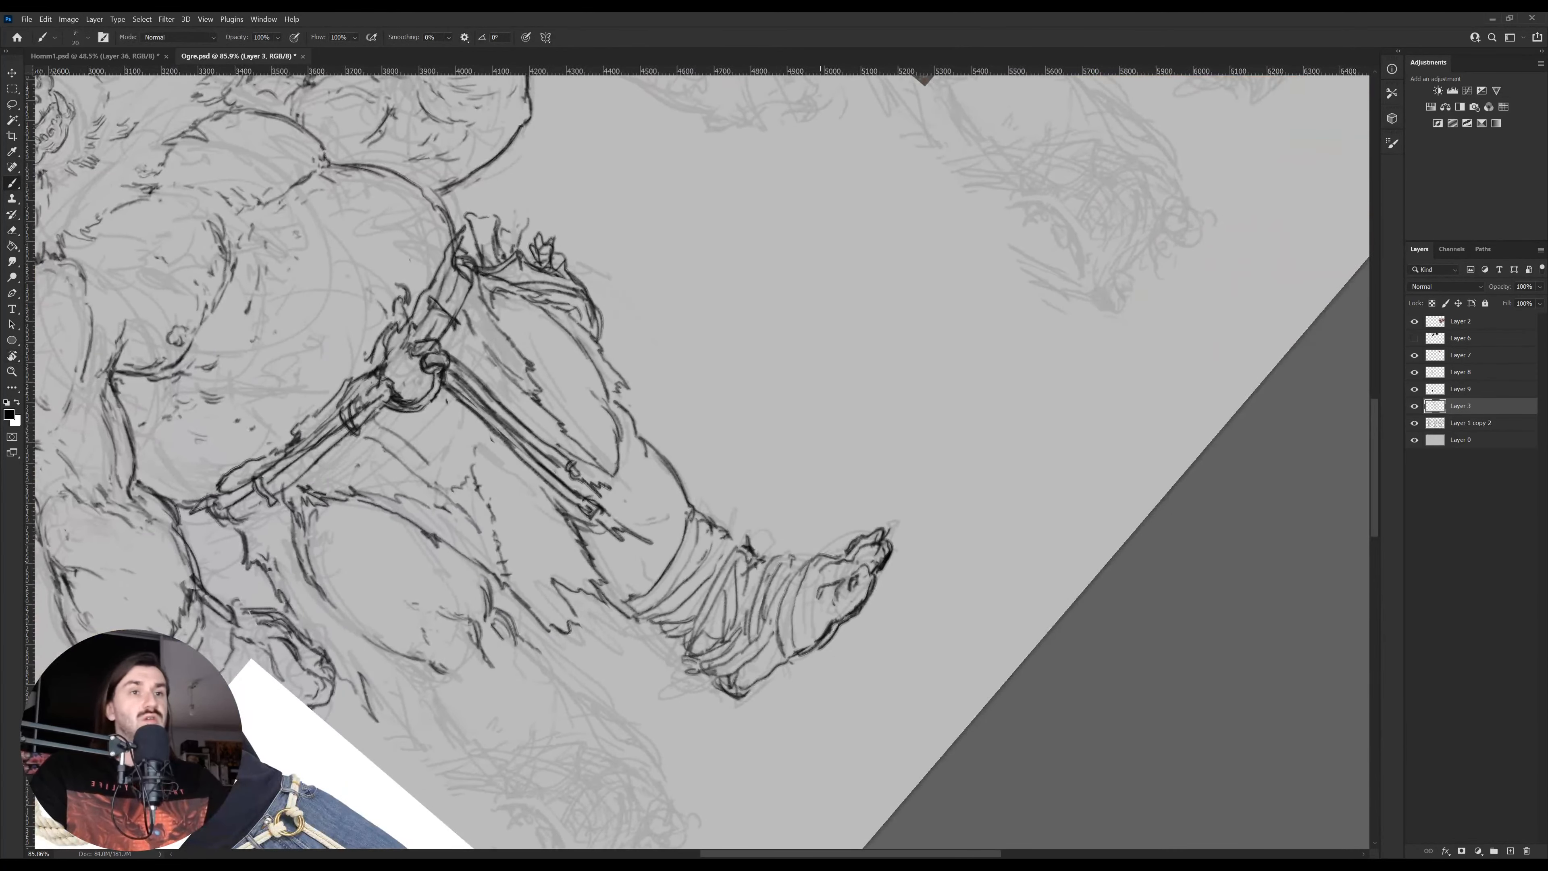
mouse_move(836, 627)
mouse_down()
mouse_move(741, 699)
mouse_move(838, 623)
mouse_up()
key(r)
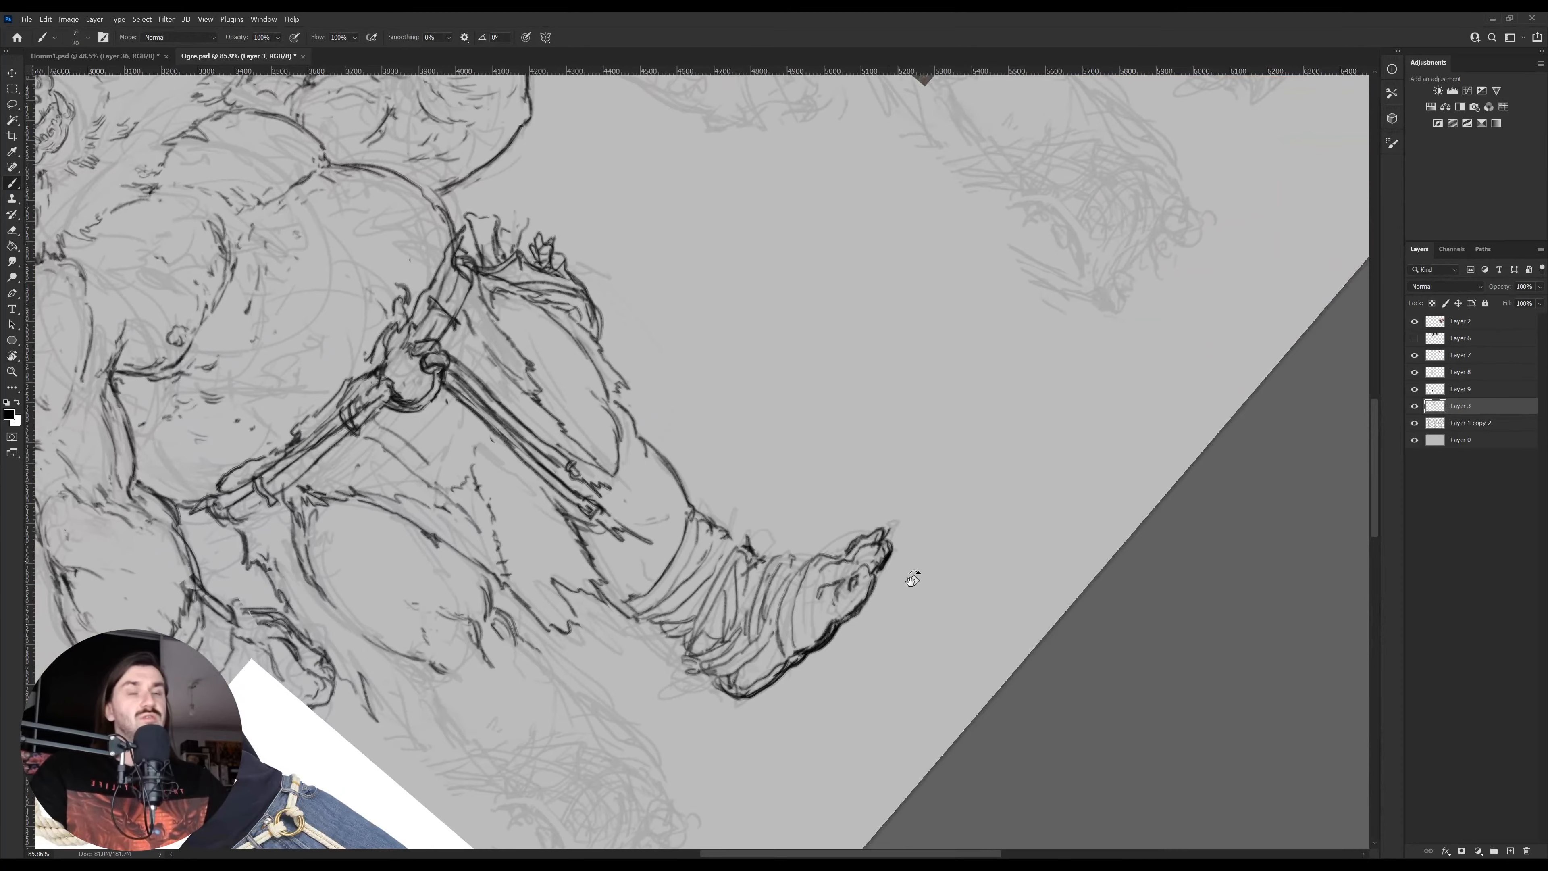
mouse_move(913, 579)
mouse_down()
mouse_move(795, 720)
mouse_move(756, 719)
mouse_up()
mouse_move(610, 652)
mouse_down()
mouse_move(490, 511)
mouse_move(467, 445)
mouse_move(494, 422)
mouse_move(514, 572)
mouse_move(550, 619)
mouse_up()
Clean up the heel and darken the outer edges of the ankle and shin wraps
key(e)
key(b)
key(e)
key(b)
key(r)
key(b)
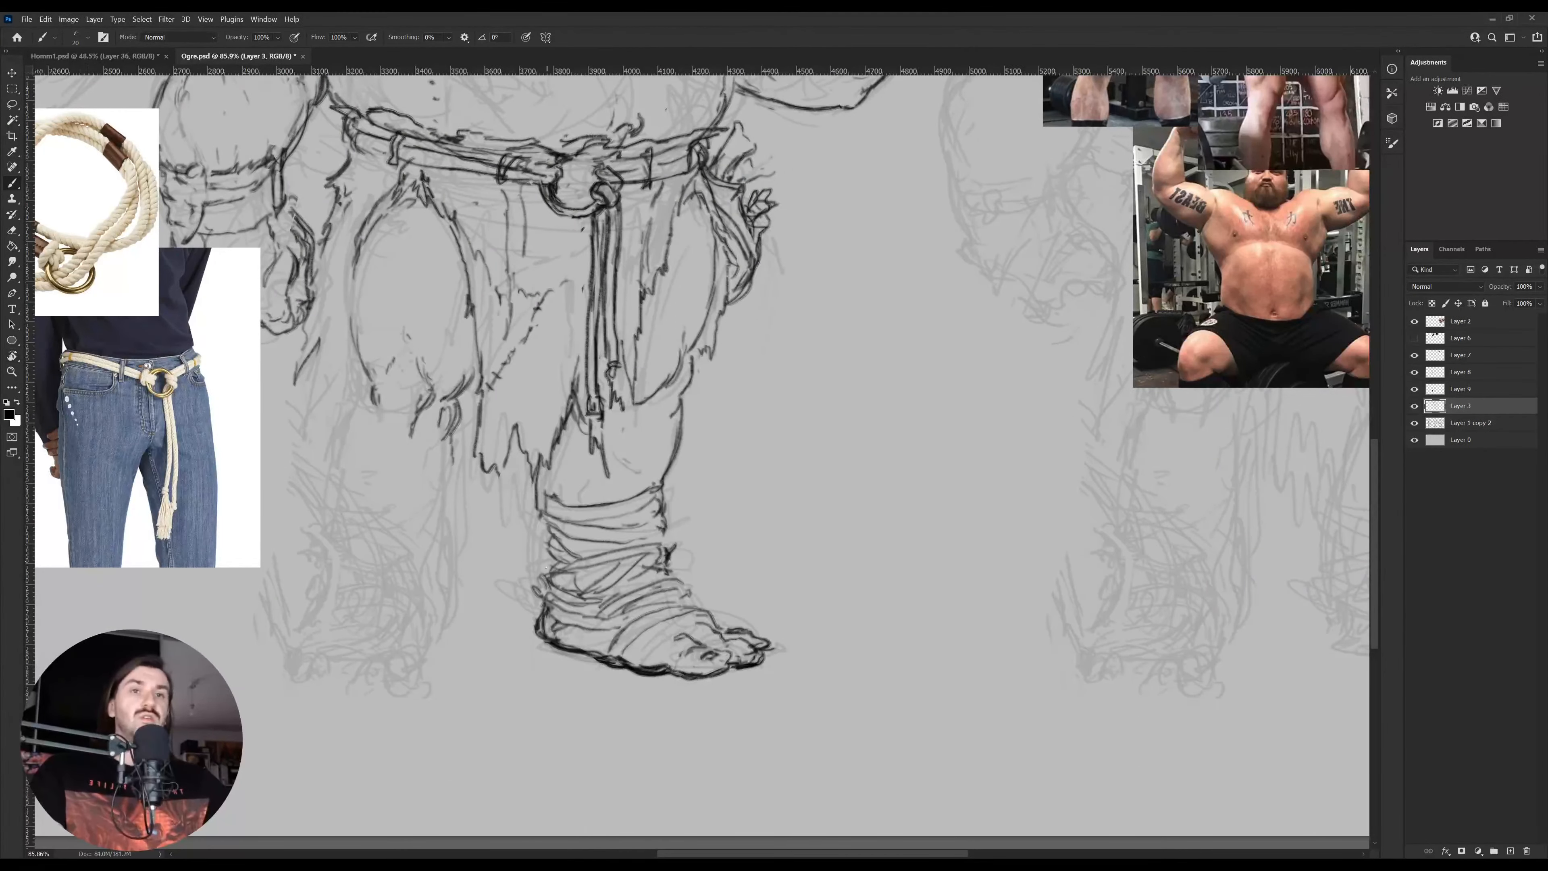
mouse_move(542, 548)
mouse_down()
mouse_move(550, 569)
mouse_move(539, 526)
mouse_move(560, 556)
mouse_up()
drag(557, 612, 558, 638)
drag(684, 573, 679, 550)
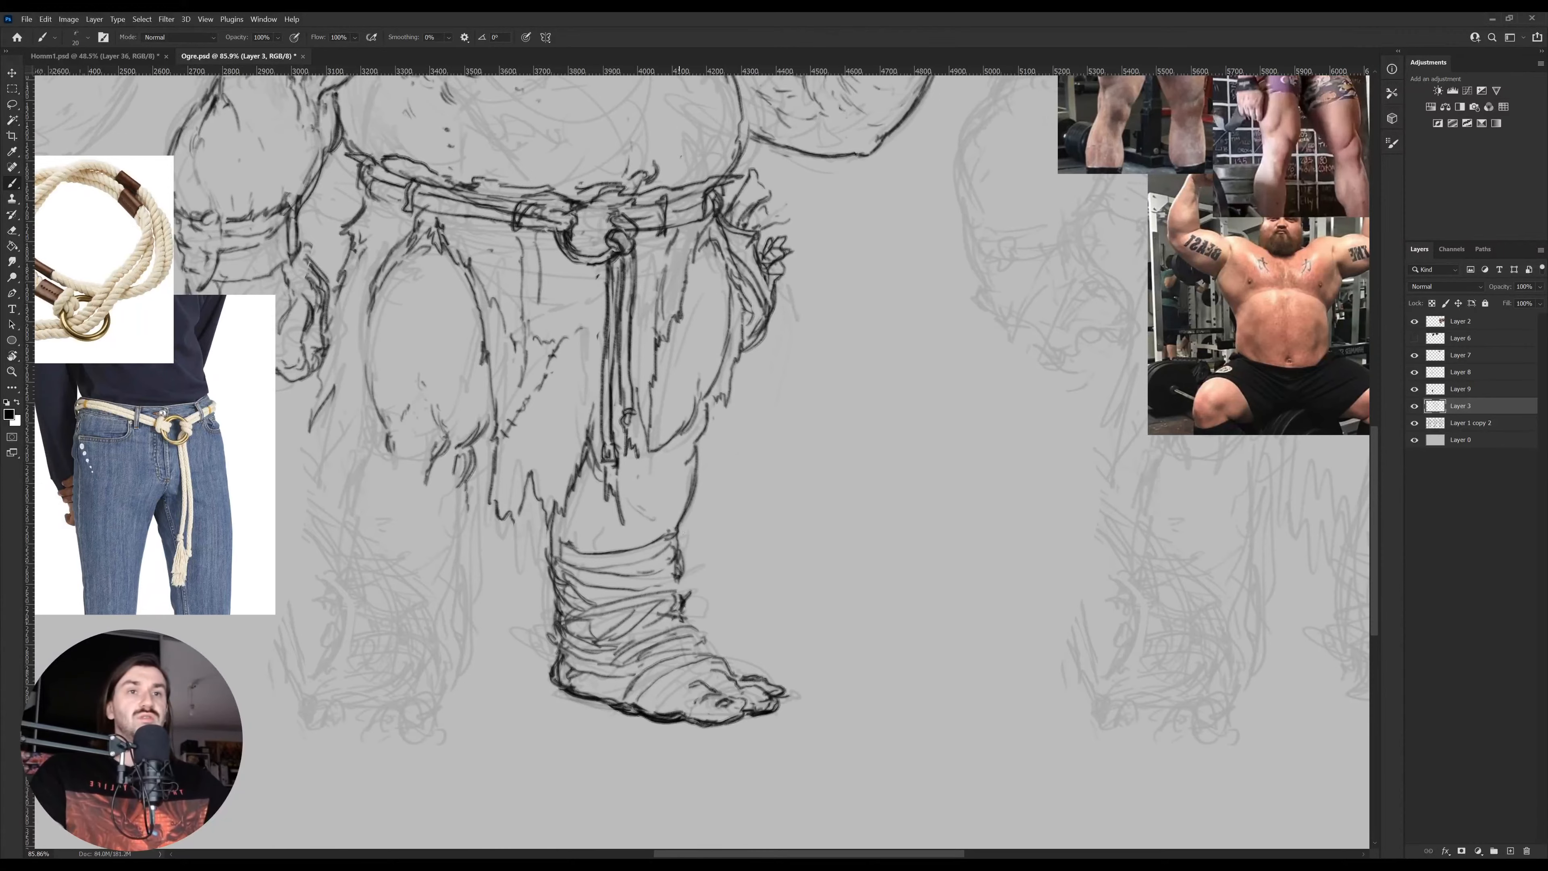
Strengthen the lower leg's outline and darken the torn loincloth hem where it meets the shin
drag(696, 498, 687, 564)
drag(541, 624, 552, 581)
drag(551, 616, 576, 507)
key(e)
key(b)
key(e)
key(b)
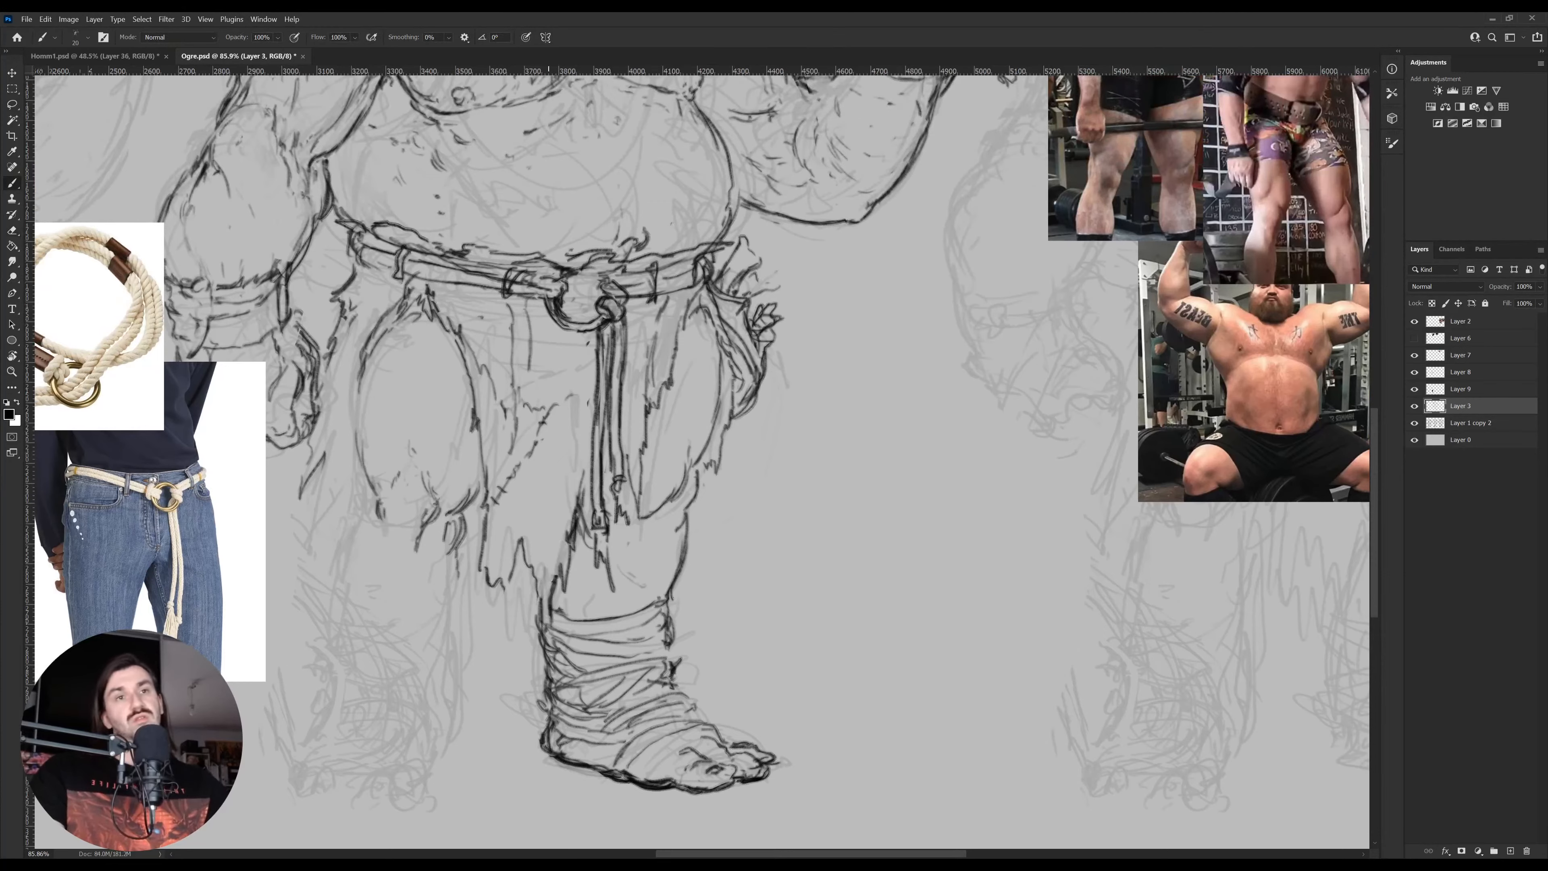
drag(552, 609, 517, 542)
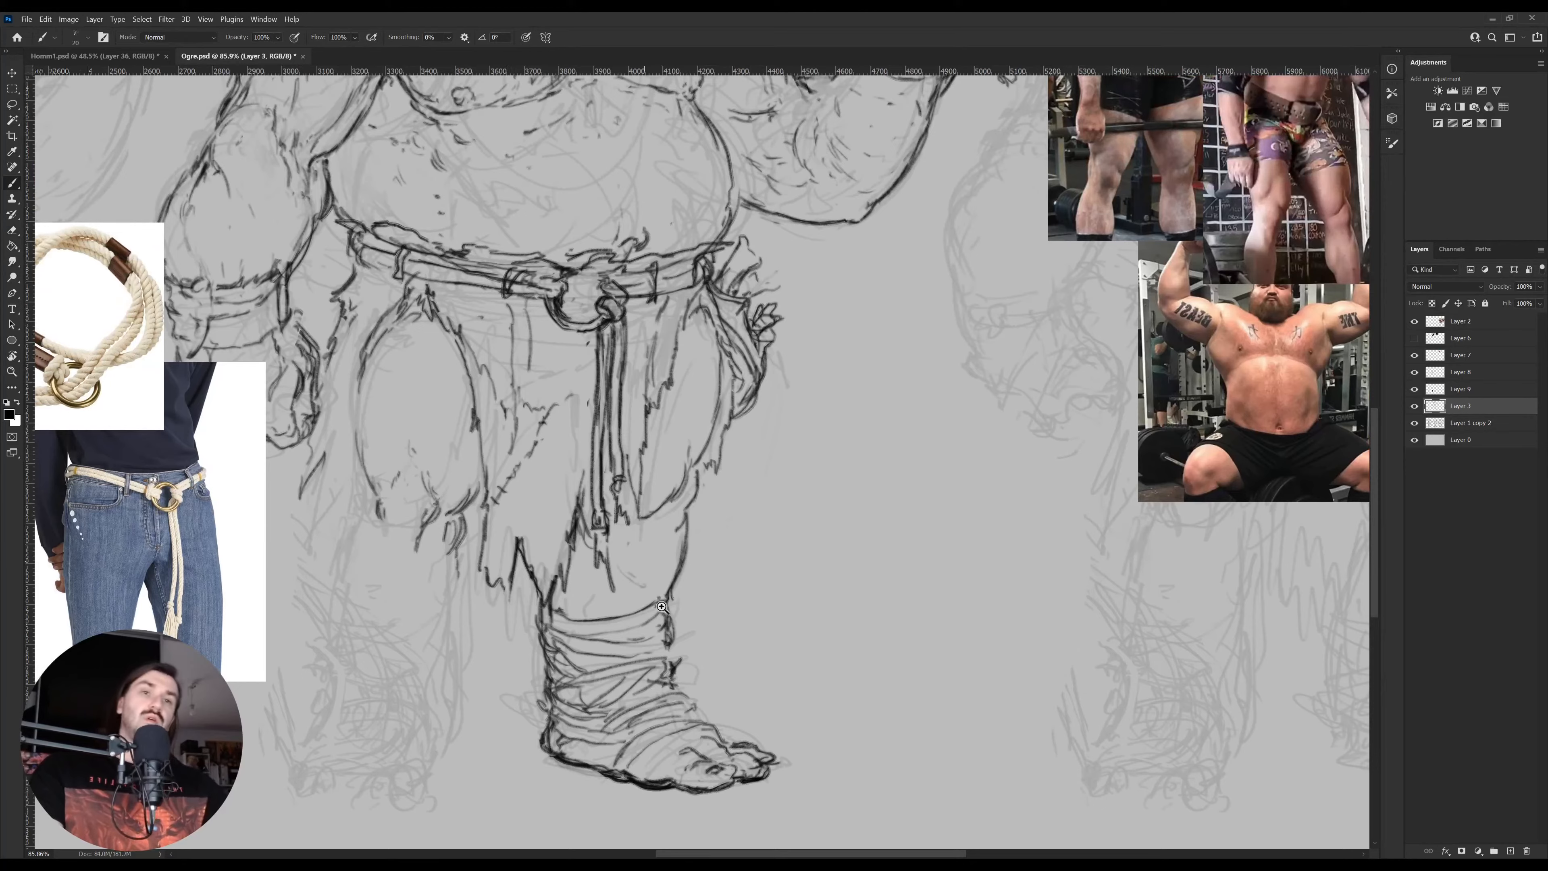
Hide the rulers around the canvas
drag(654, 602, 569, 618)
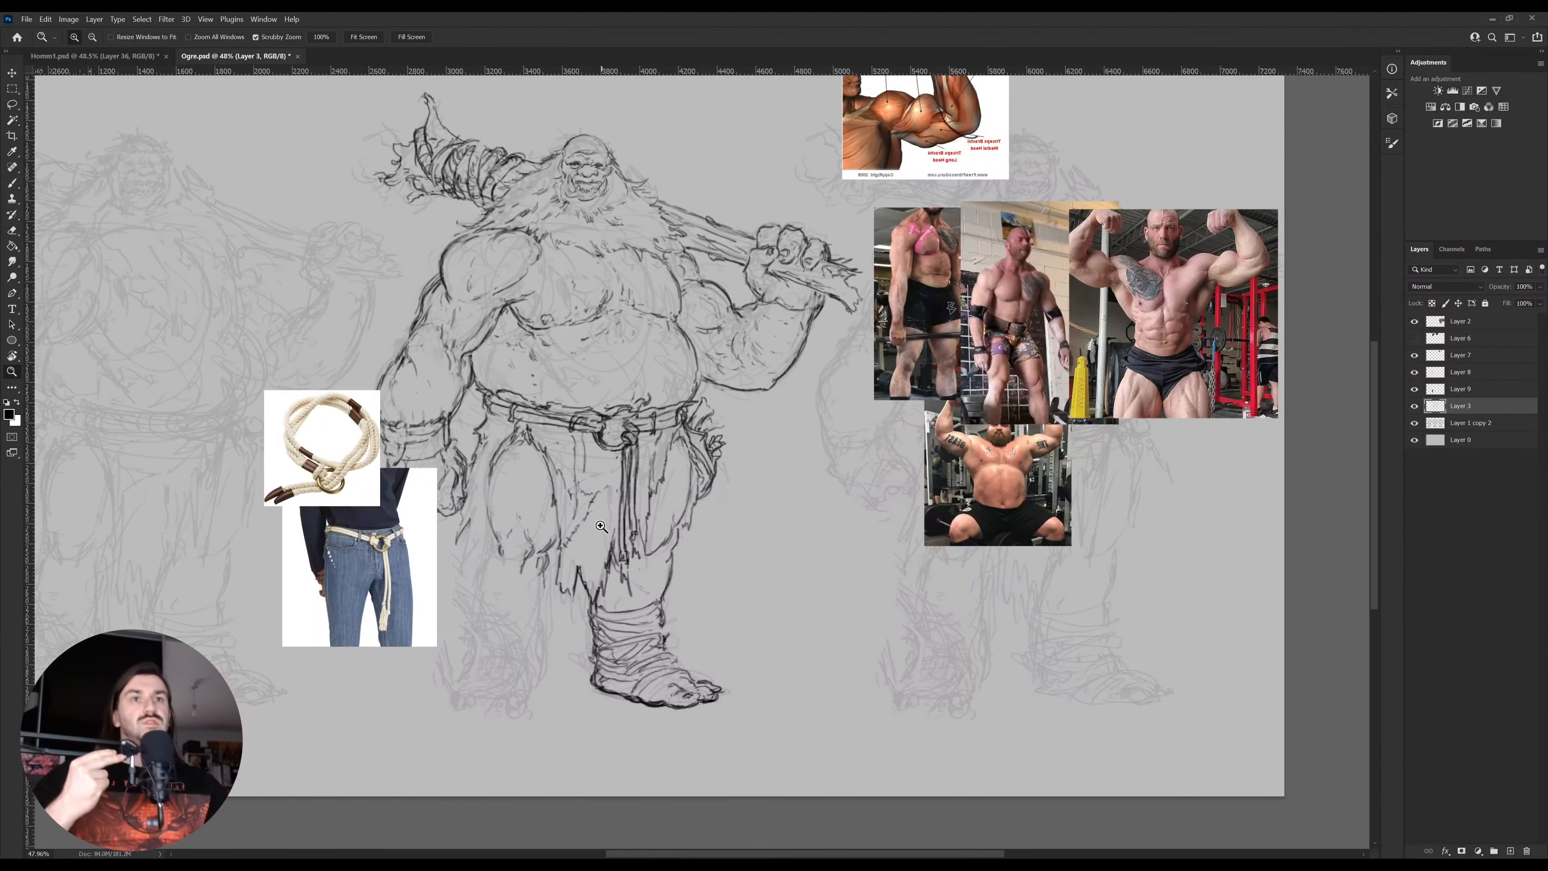
drag(680, 312, 719, 312)
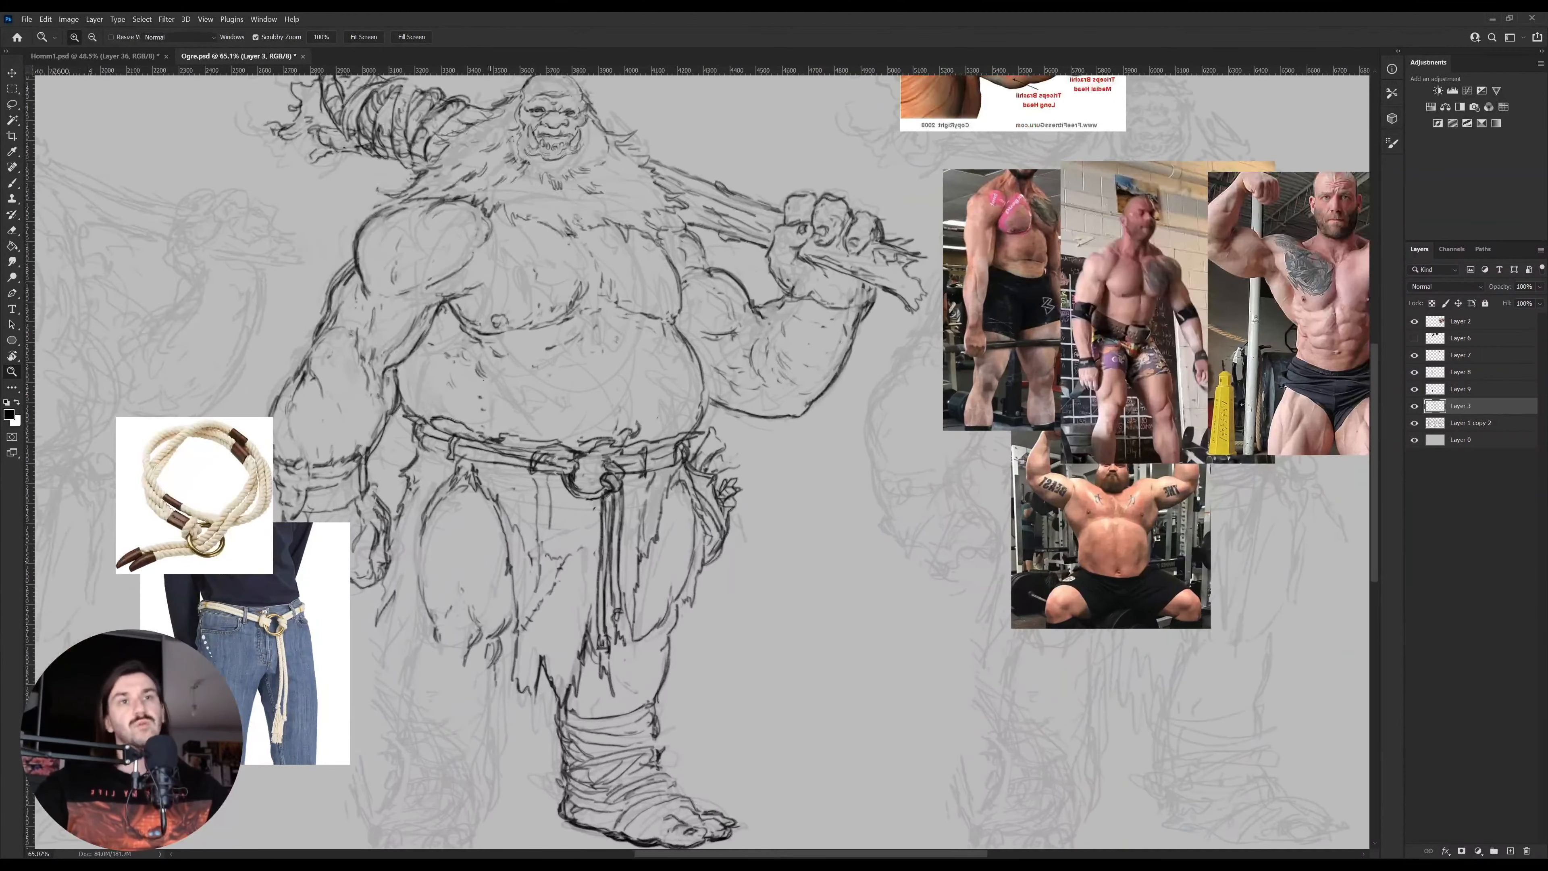
key(b)
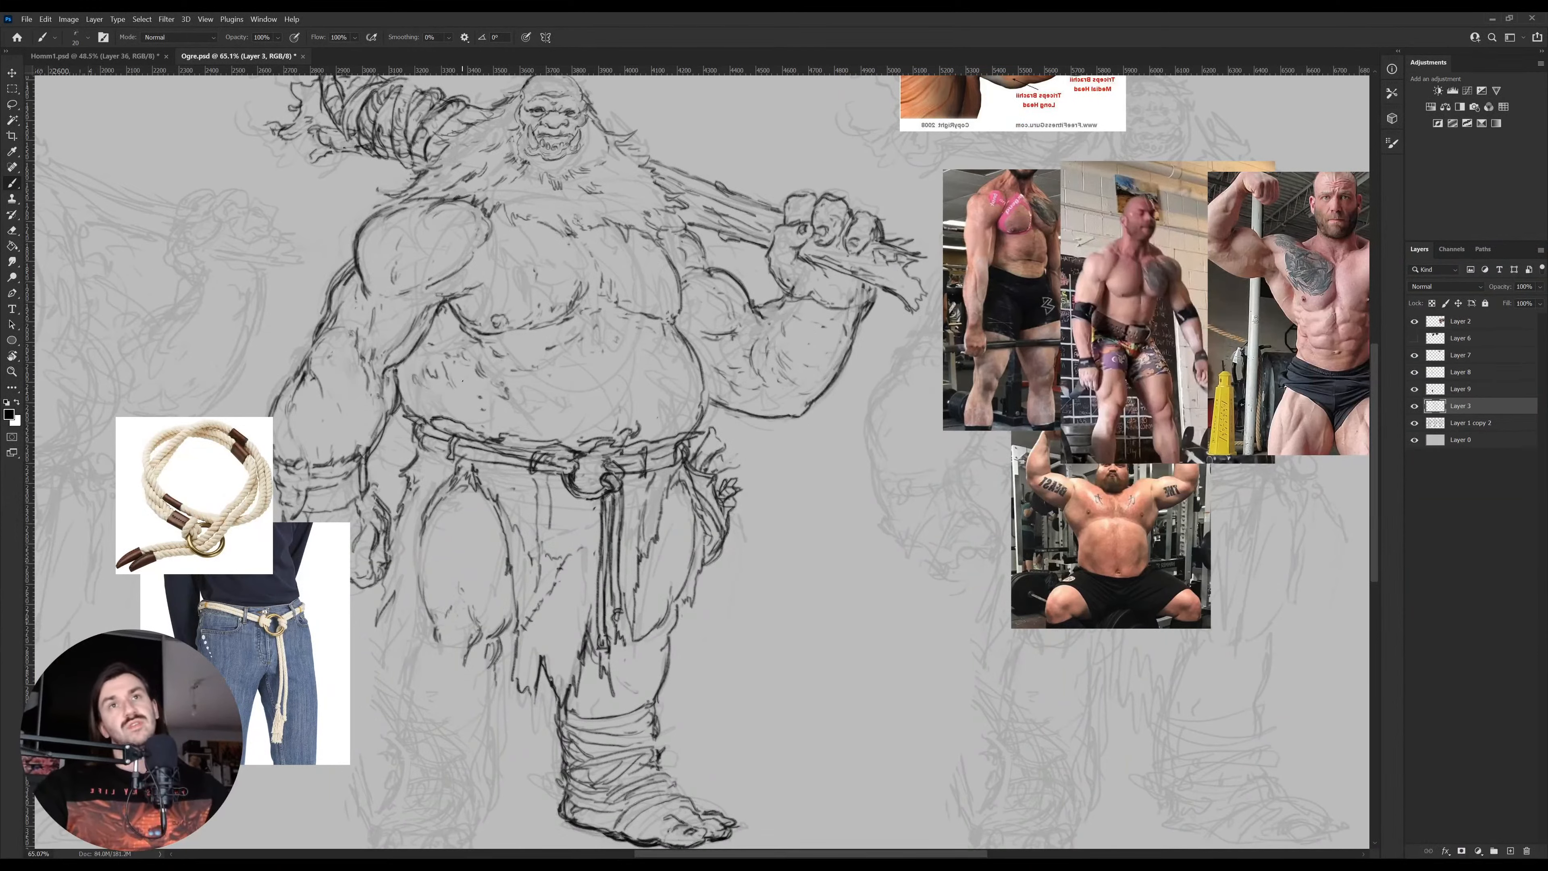
key(z)
drag(484, 406, 495, 335)
key(ctrl+t)
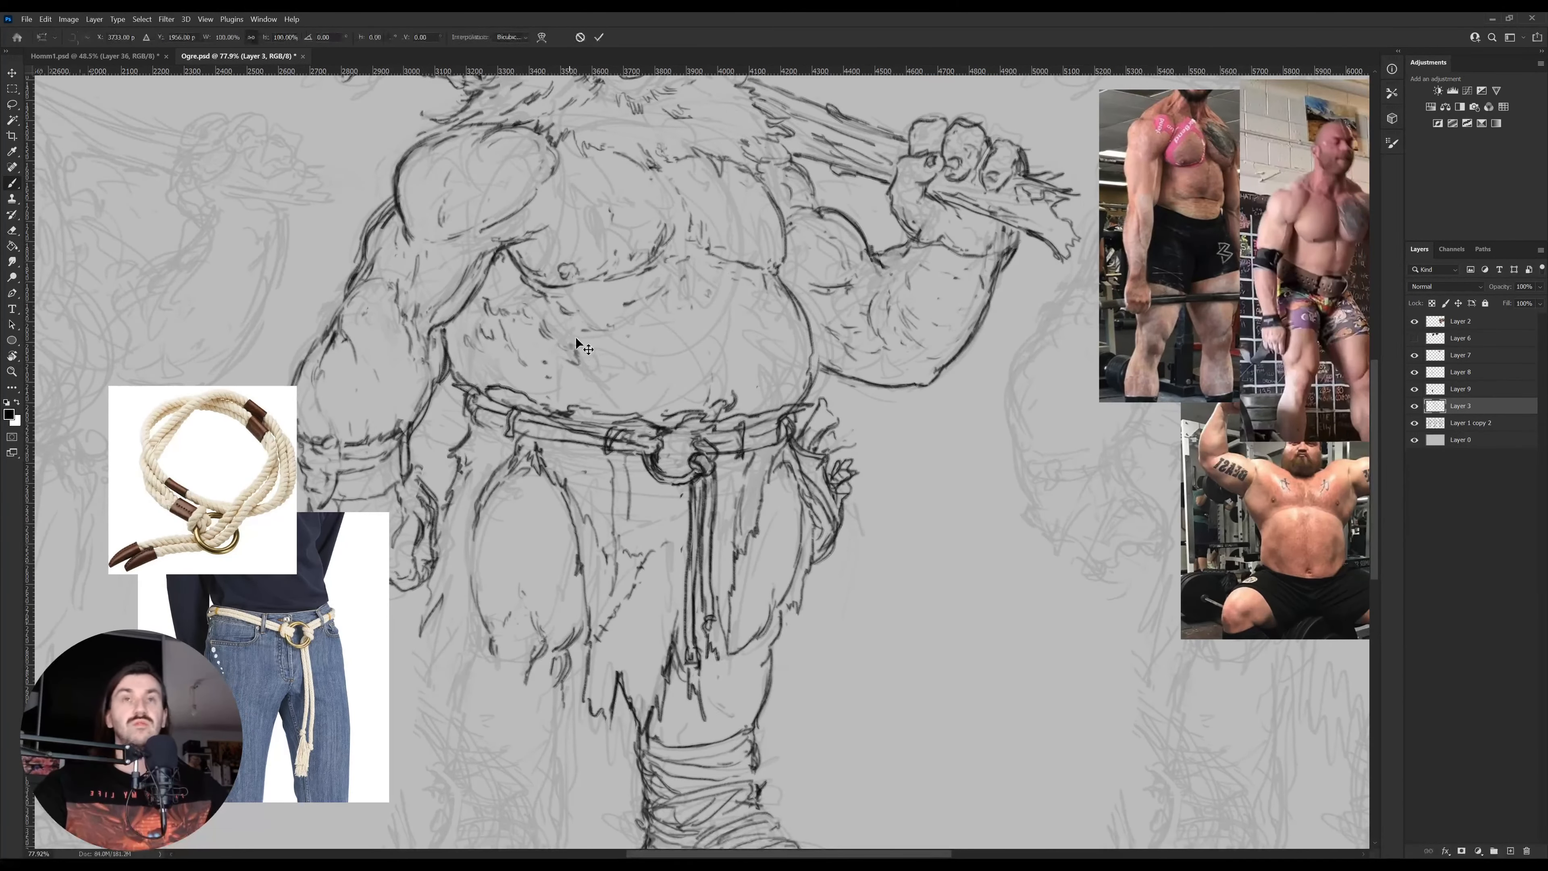
key(ctrl+r)
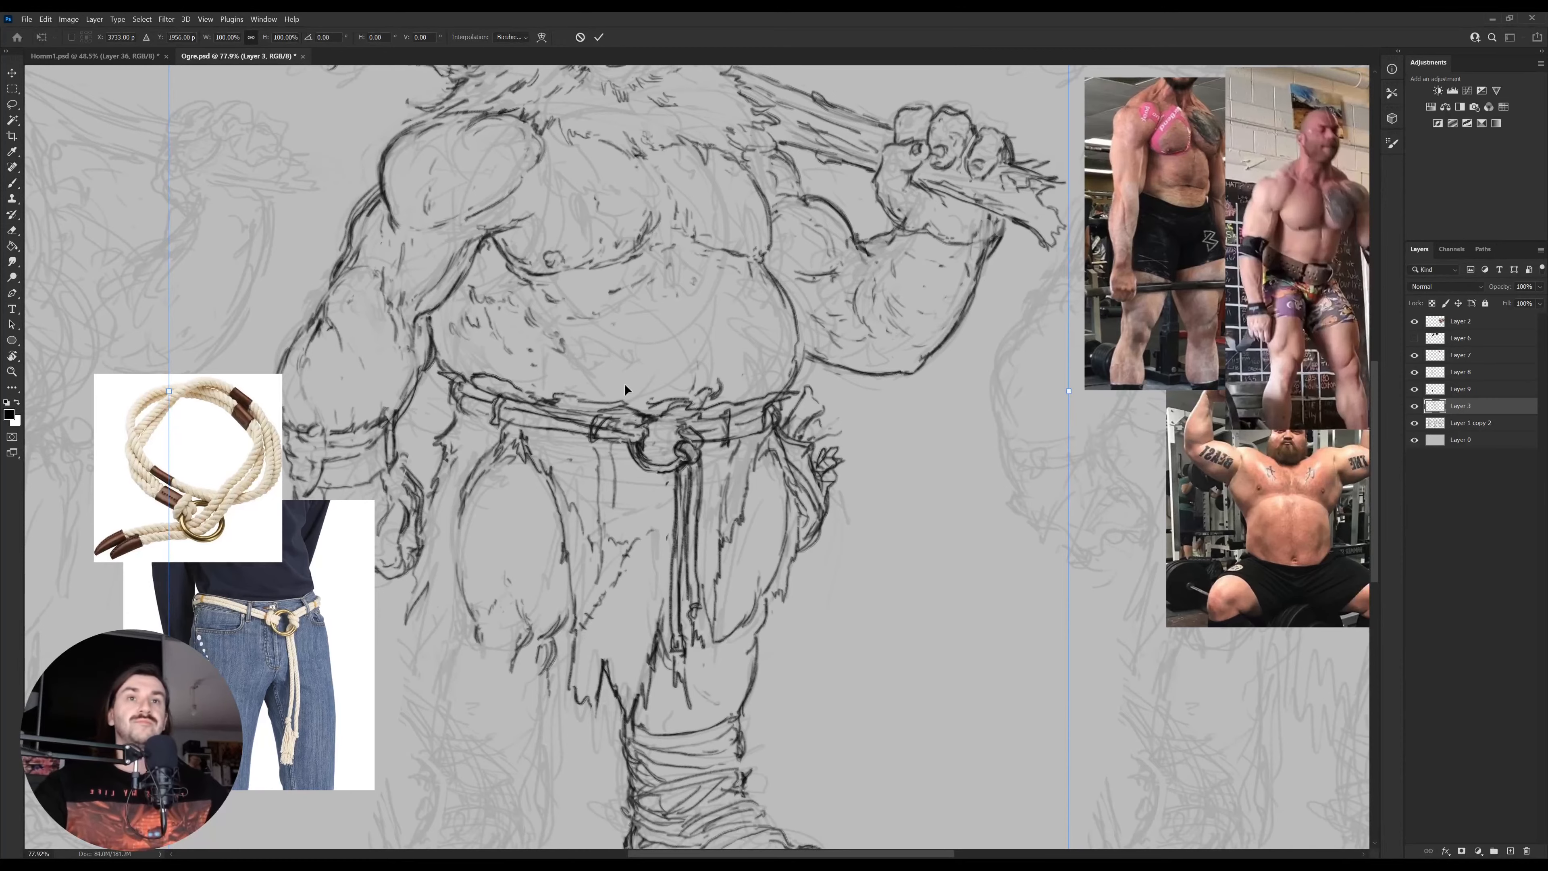
mouse_move(624, 389)
mouse_down()
mouse_move(596, 394)
mouse_move(640, 409)
mouse_move(463, 431)
mouse_move(586, 432)
mouse_up()
key(Return)
Select the calf and upper wraps with the Lasso, warp the calf outline slightly outward, and deselect
key(z)
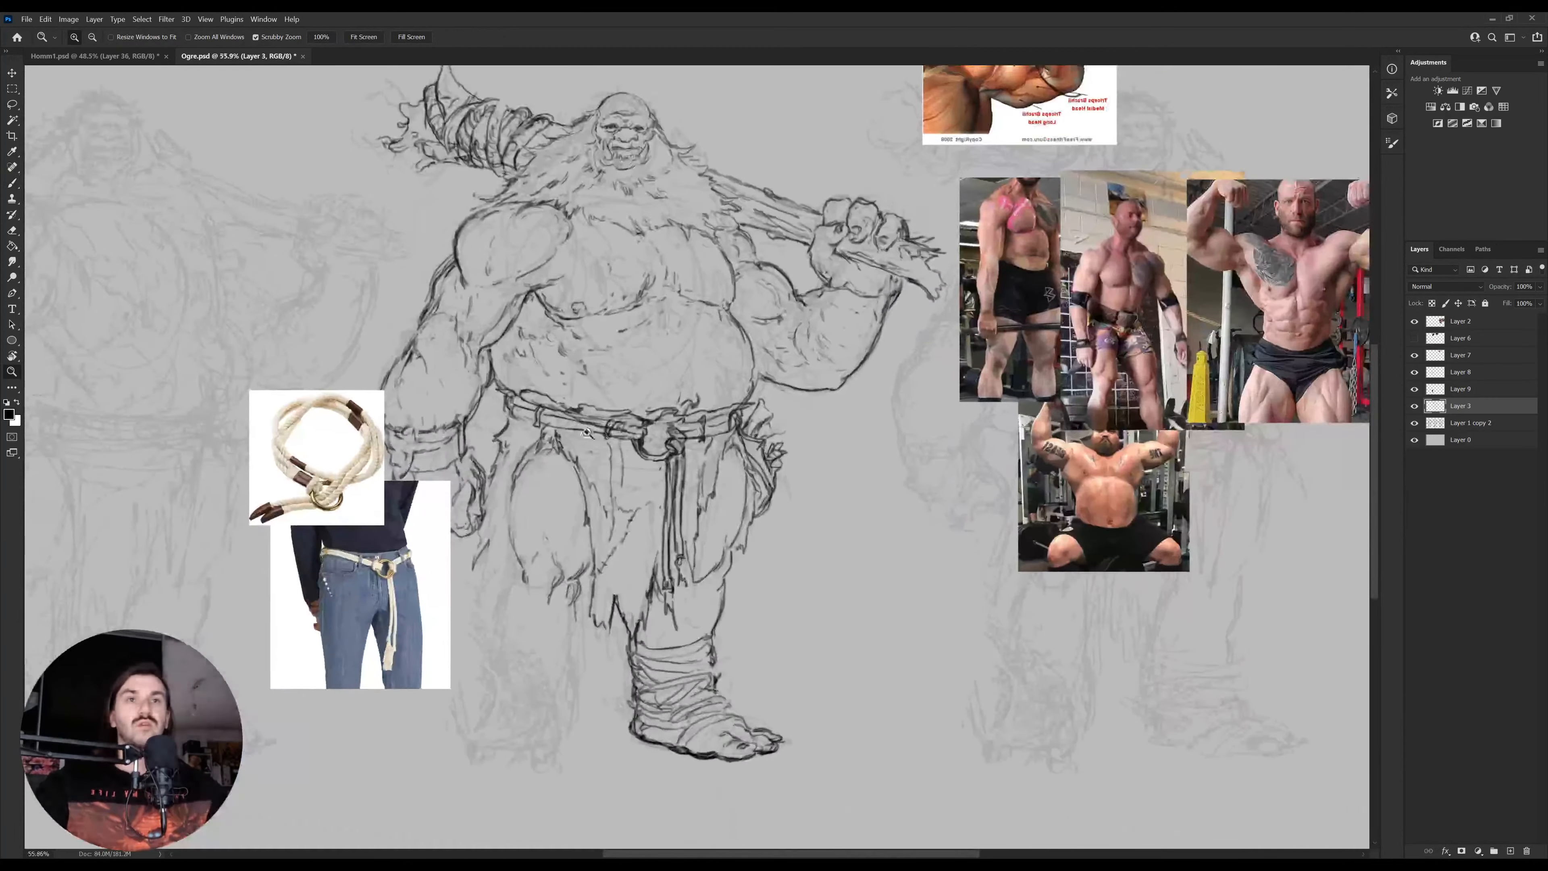
drag(633, 508, 657, 424)
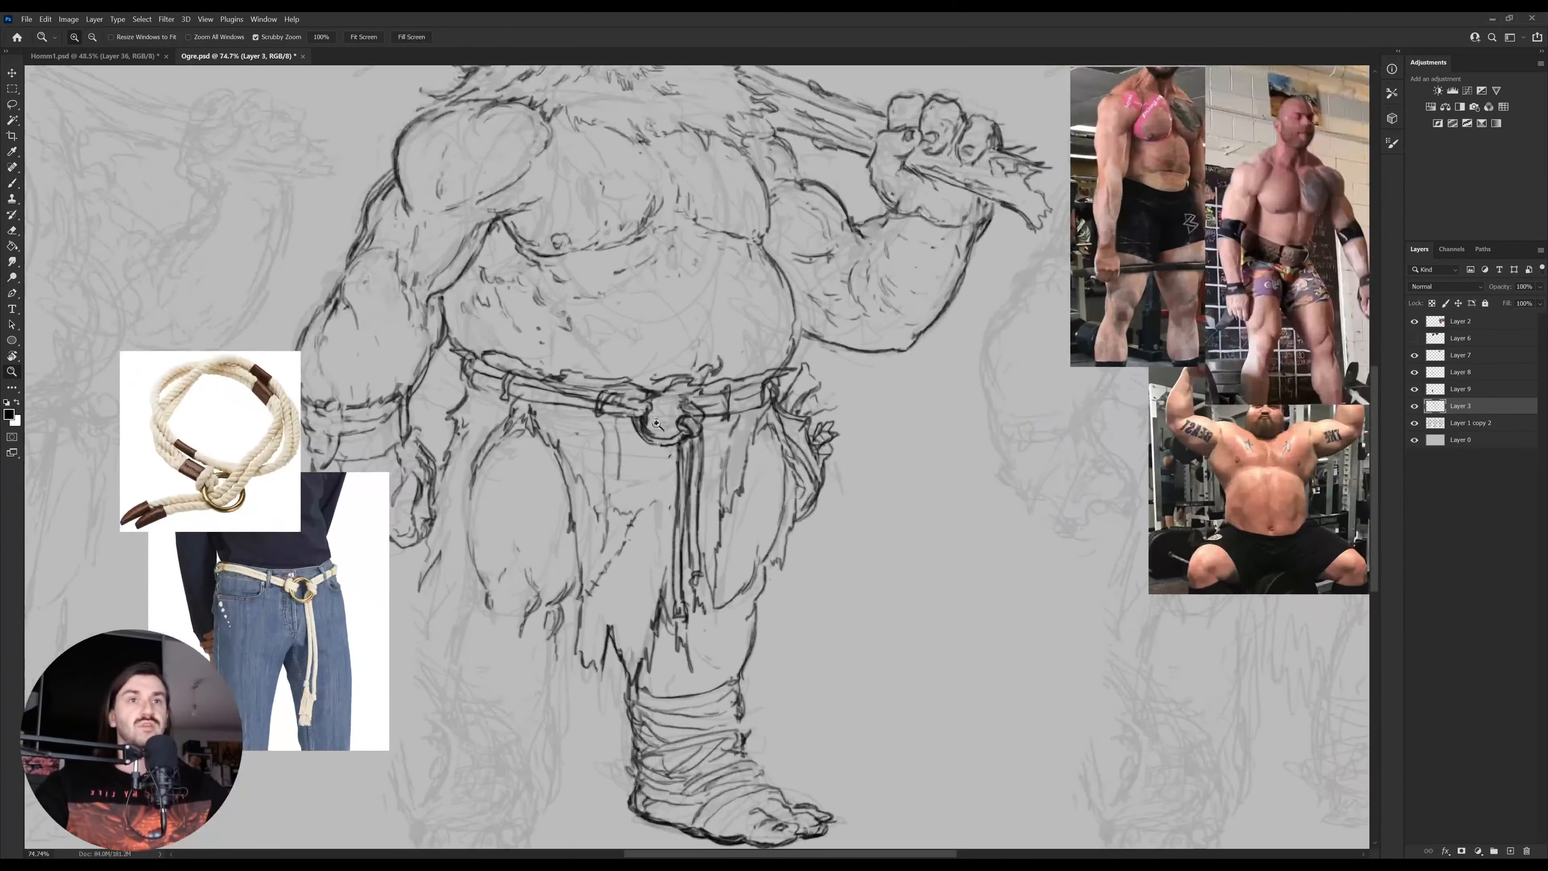
key(b)
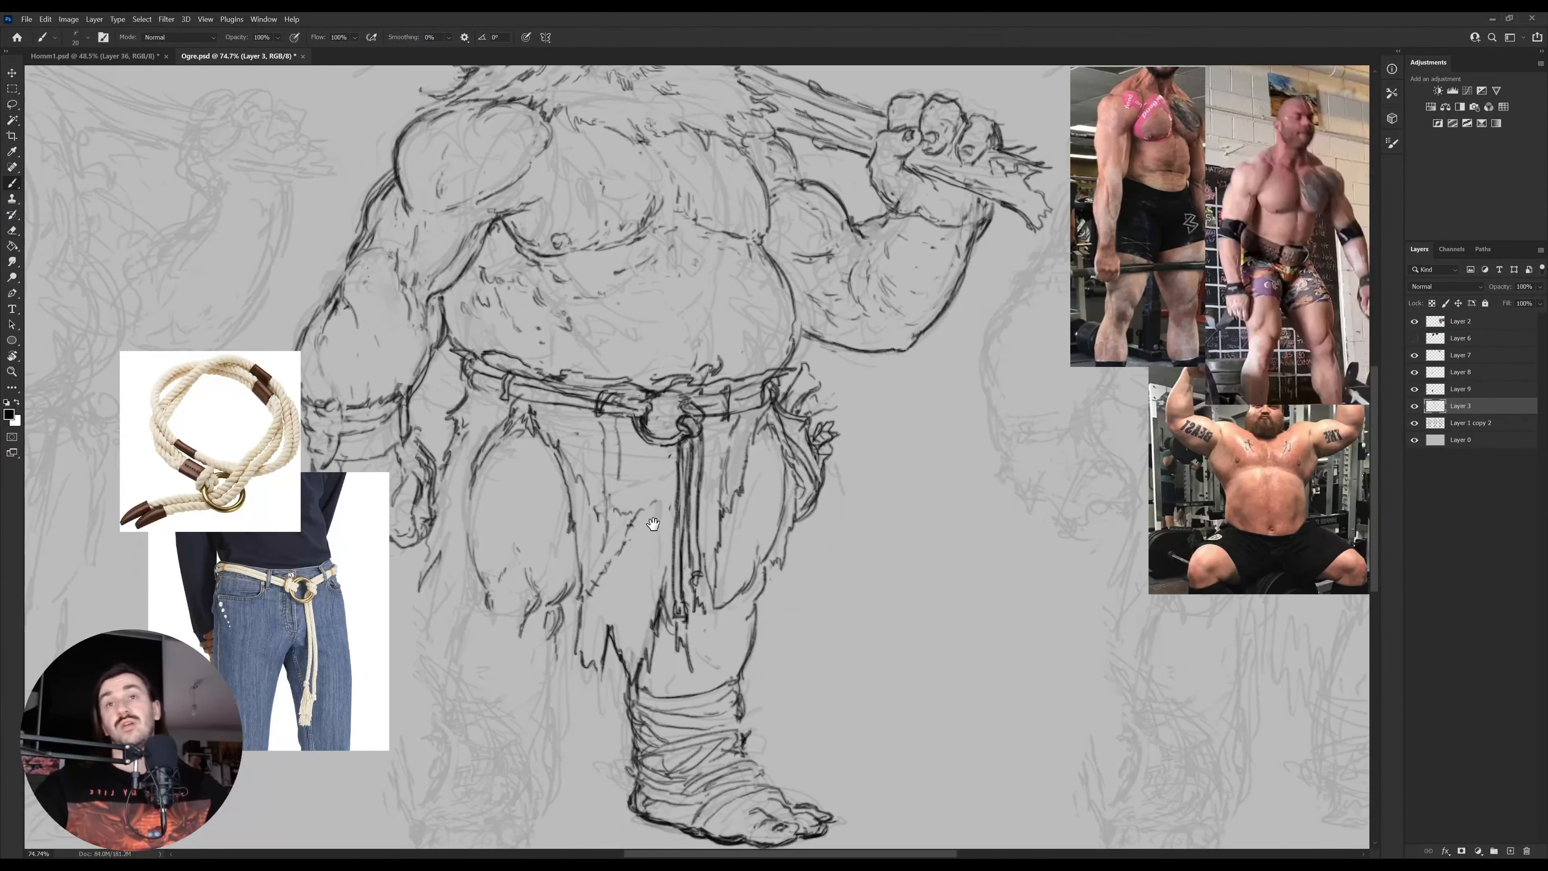
drag(654, 525, 636, 363)
key(e)
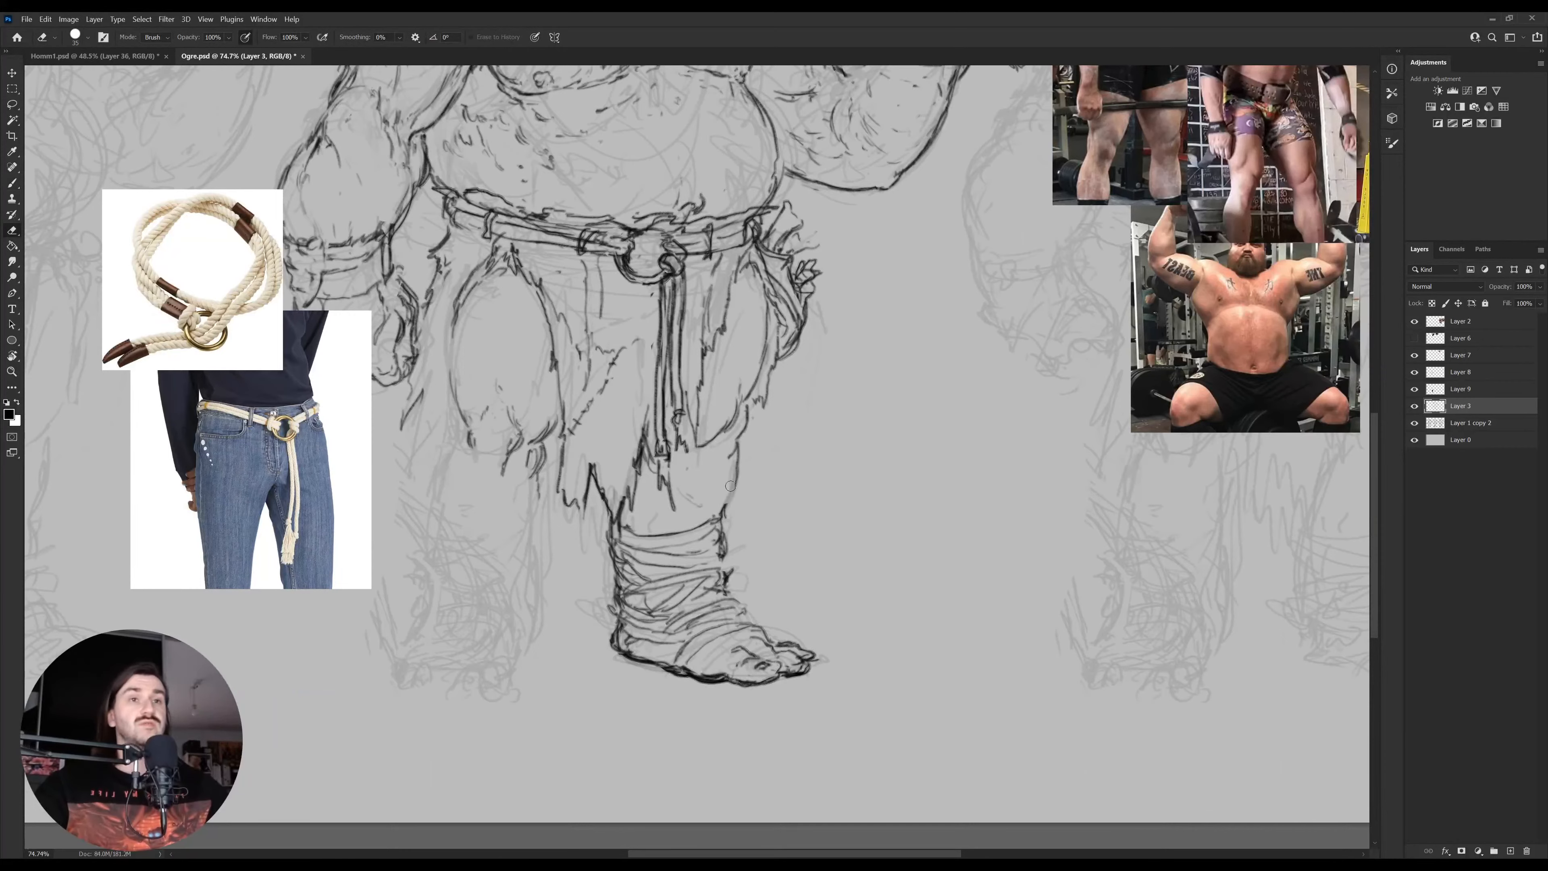
key(l)
mouse_move(734, 552)
mouse_down()
mouse_move(704, 599)
mouse_move(715, 621)
mouse_move(673, 634)
mouse_move(613, 609)
mouse_move(592, 575)
mouse_move(701, 493)
mouse_move(726, 563)
mouse_up()
key(ctrl+t)
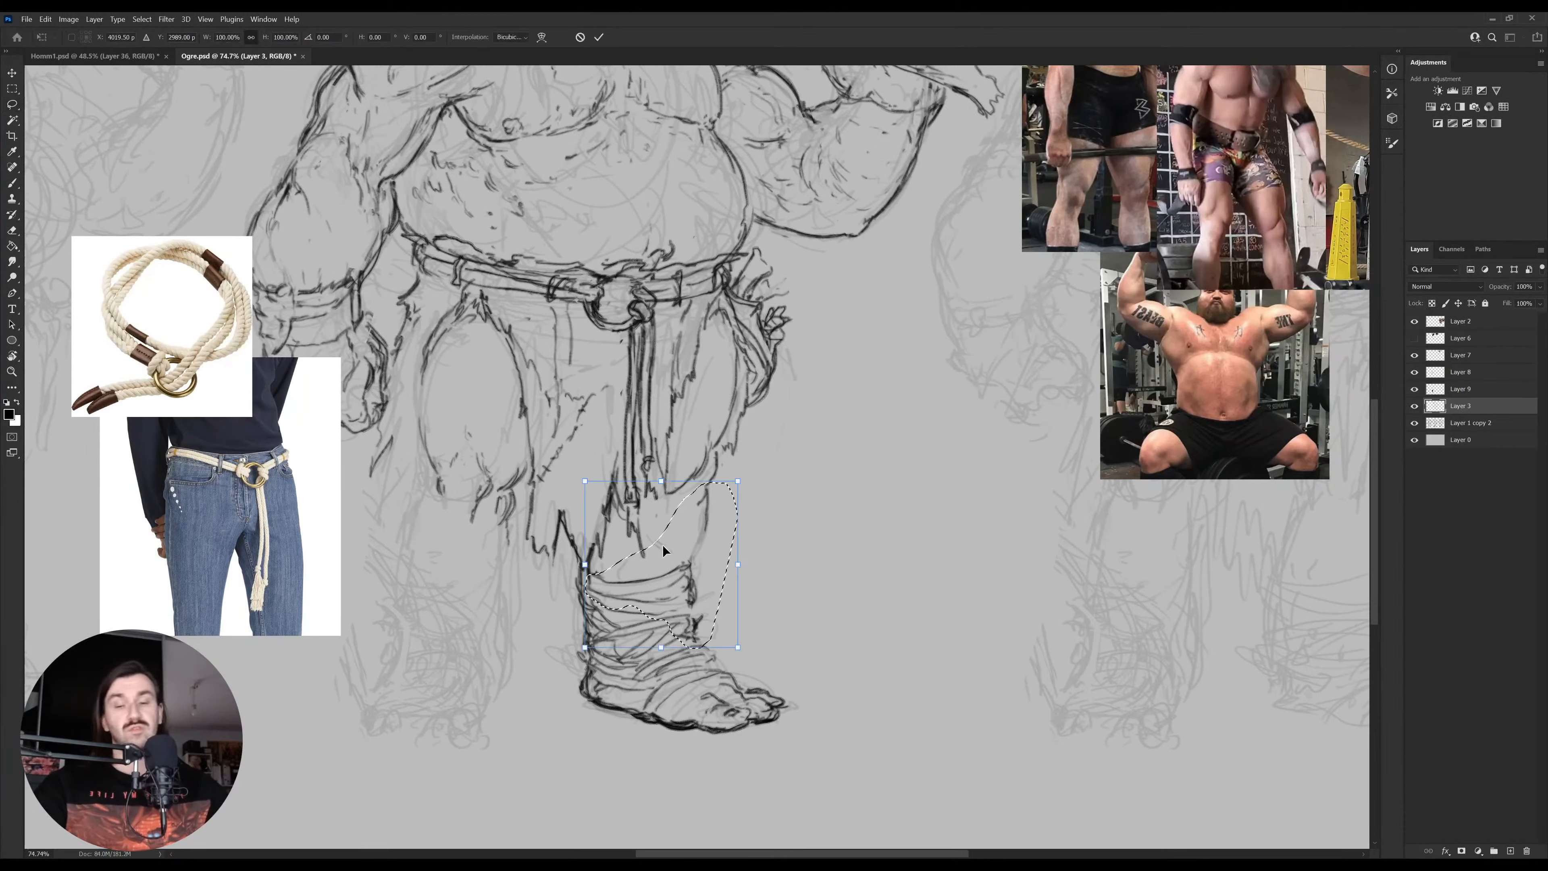
click(541, 37)
drag(714, 507, 710, 515)
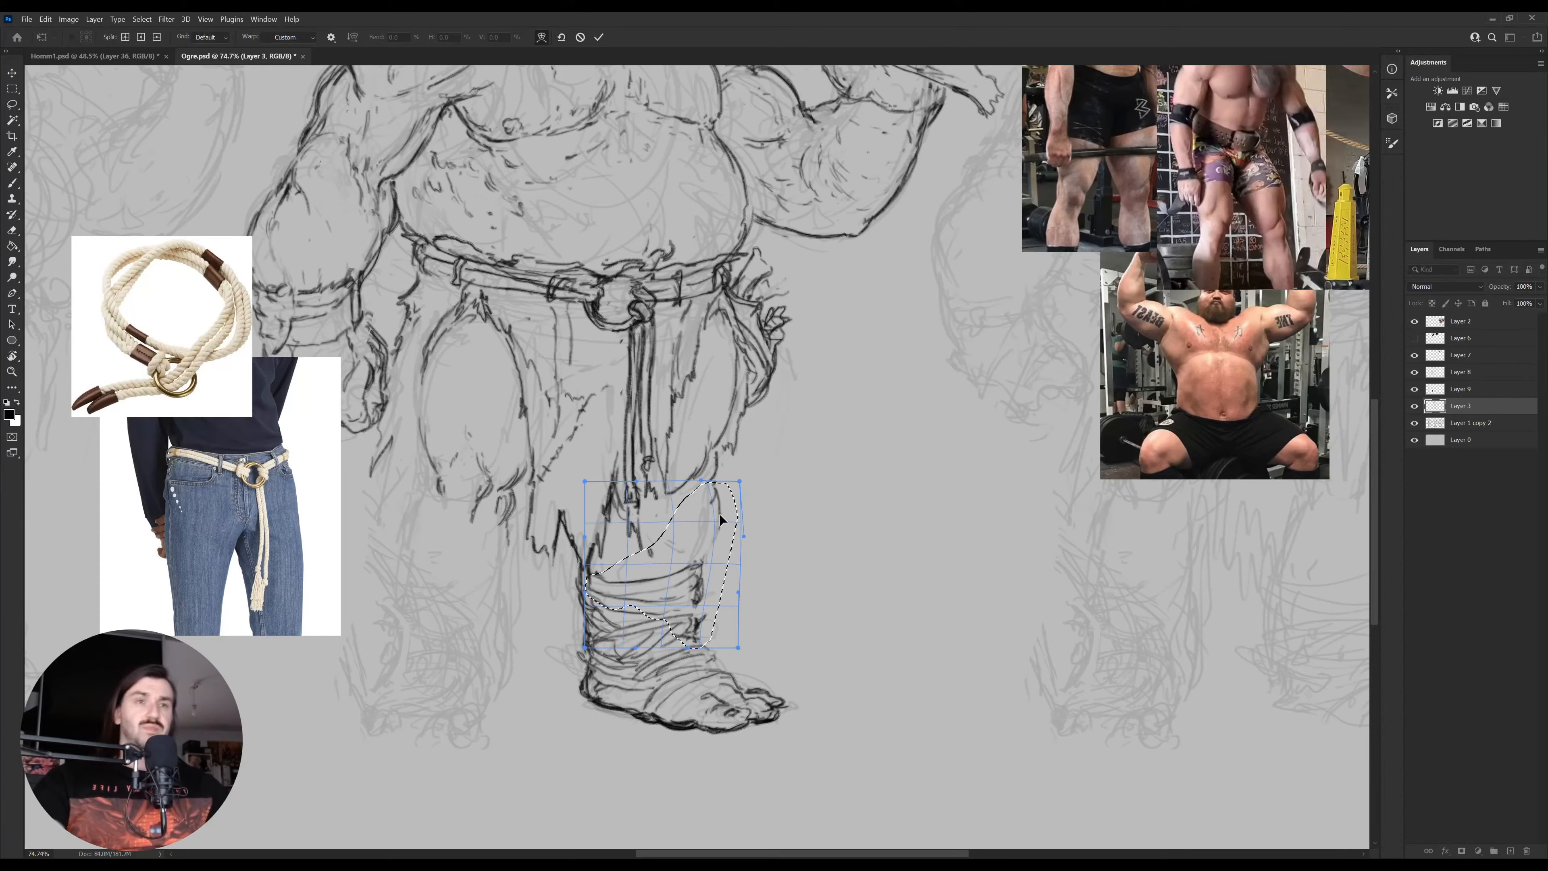
key(Return)
key(ctrl+d)
Redraw the warped calf's outer contour and erase stray lines along it below the loincloth
key(e)
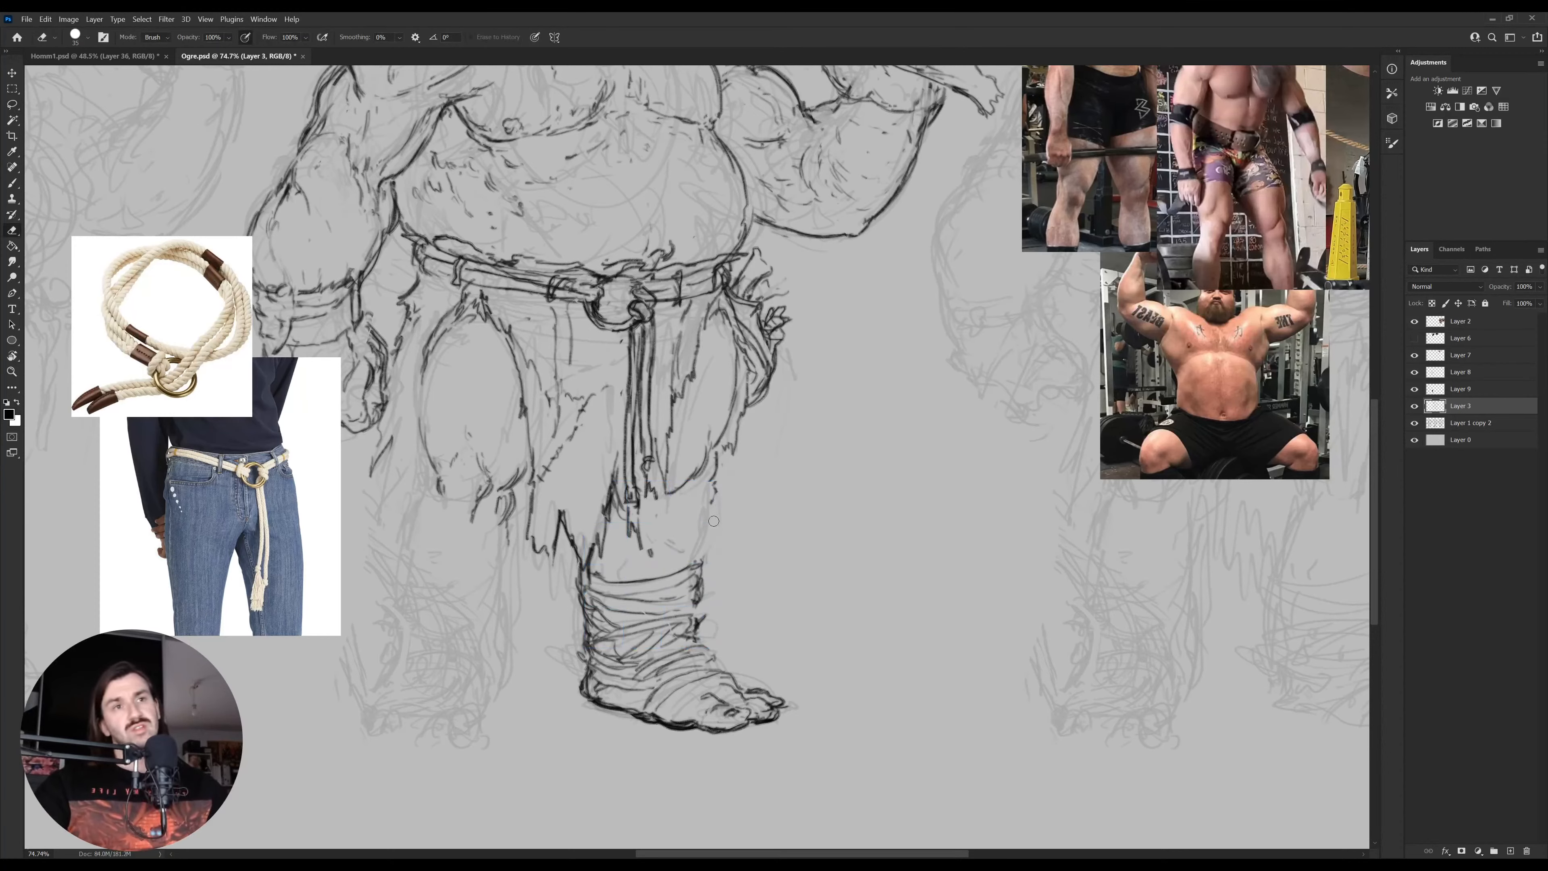
key(b)
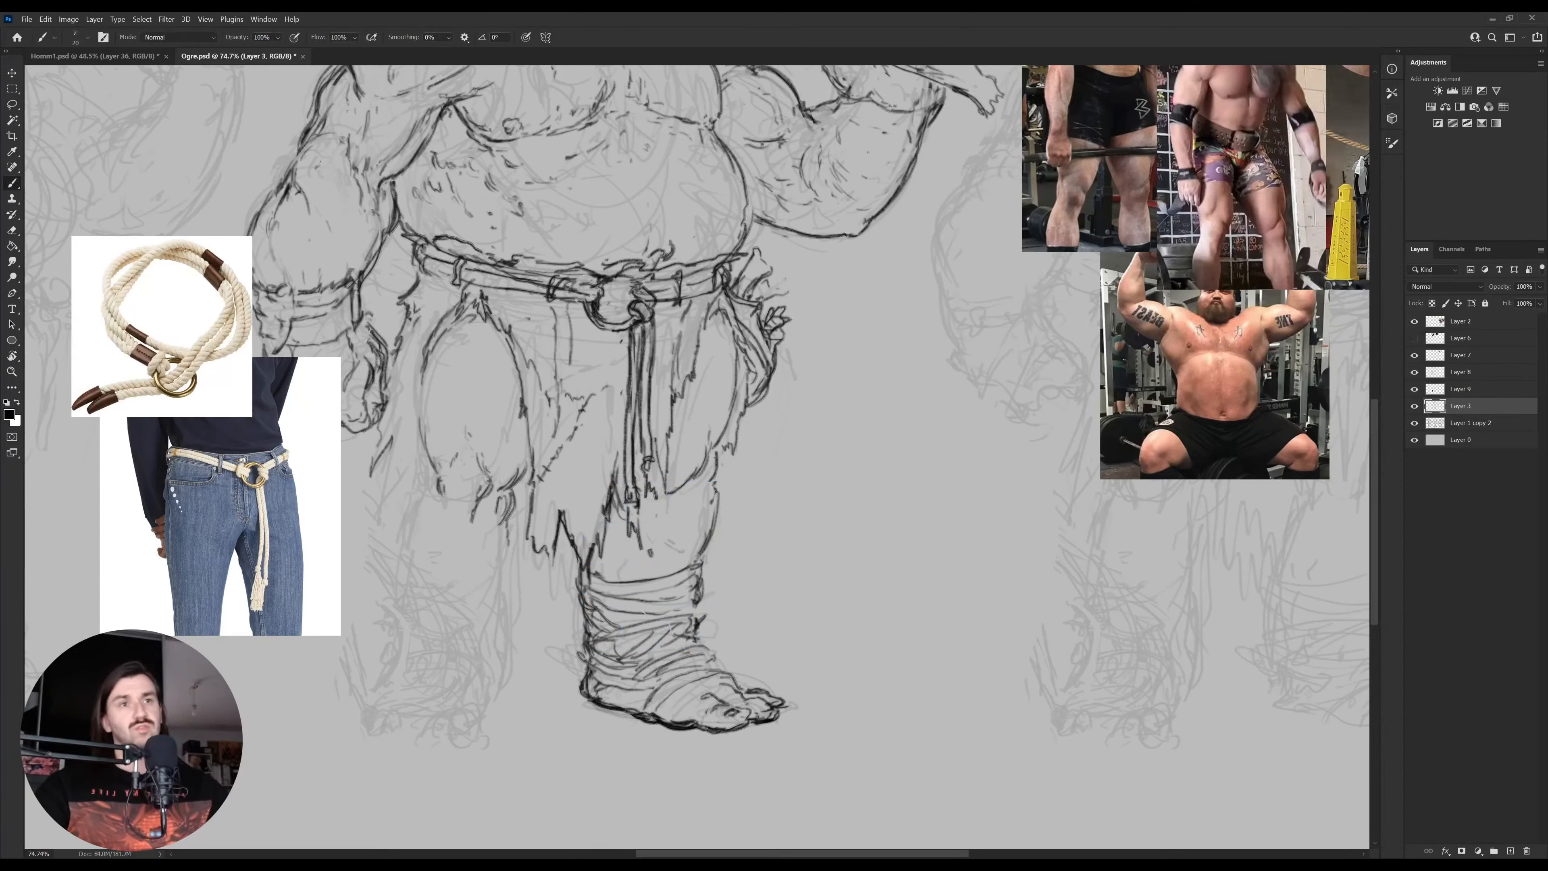
key(e)
mouse_move(725, 505)
mouse_down()
mouse_move(708, 549)
mouse_move(714, 498)
mouse_move(696, 564)
mouse_move(706, 535)
mouse_up()
key(b)
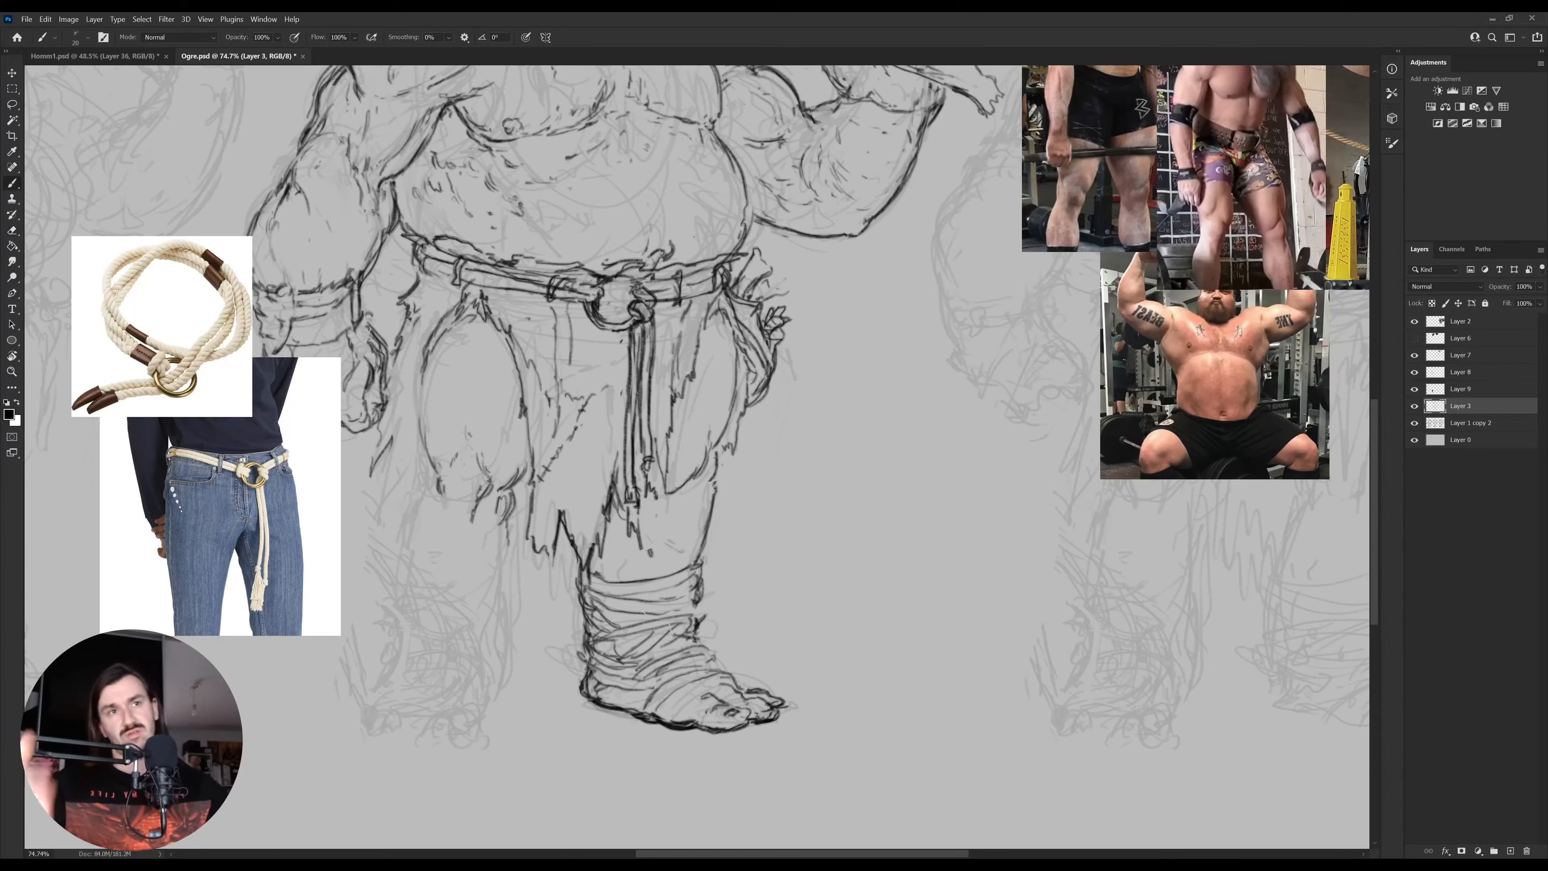
key(e)
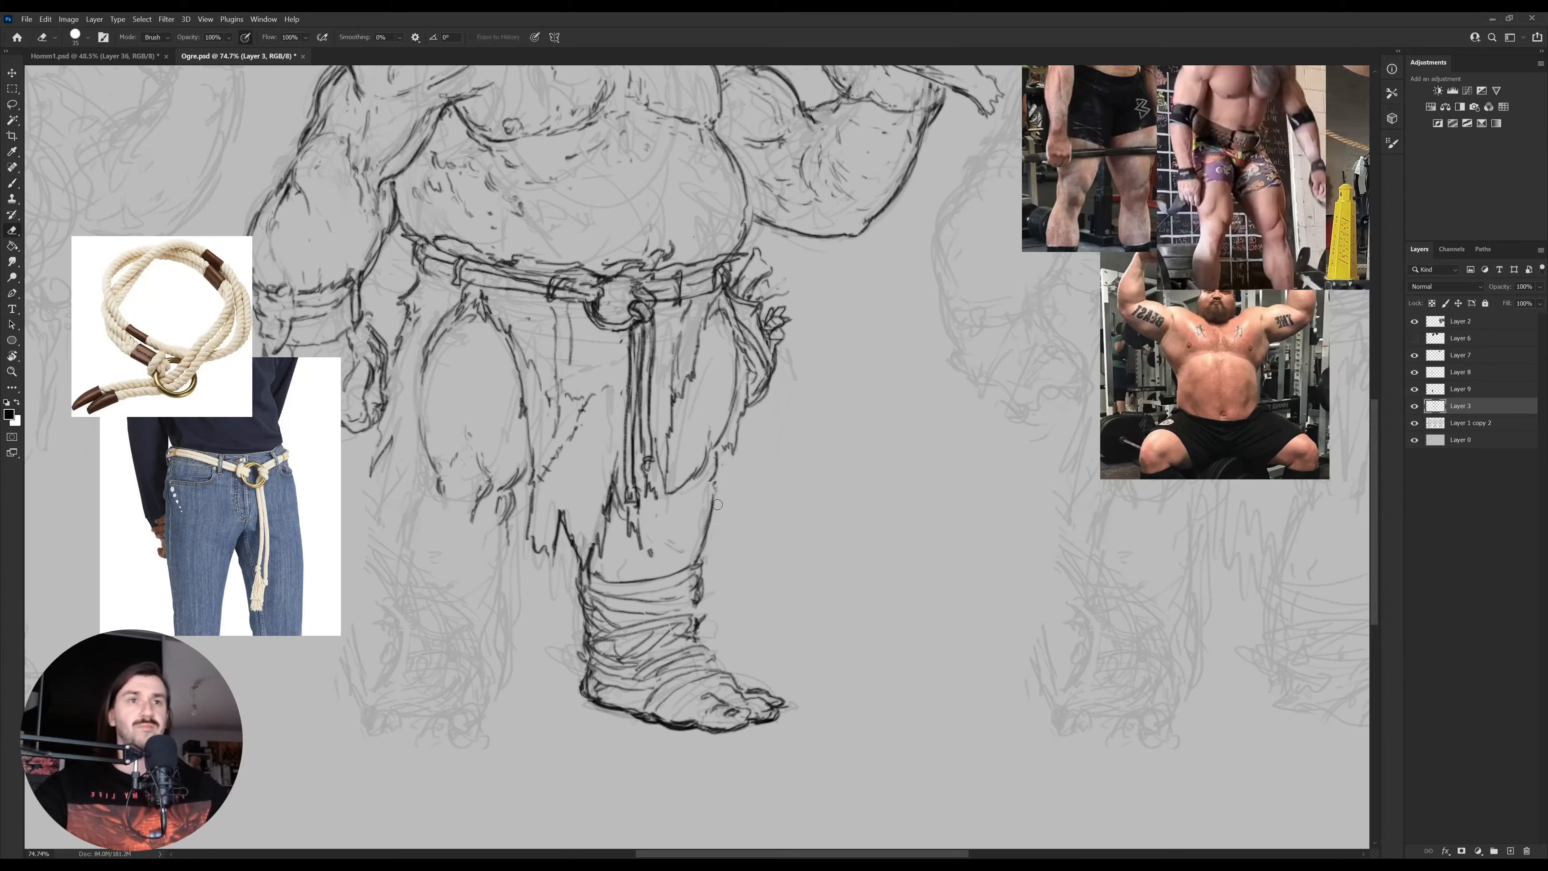
key(b)
key(e)
drag(716, 468, 715, 486)
key(b)
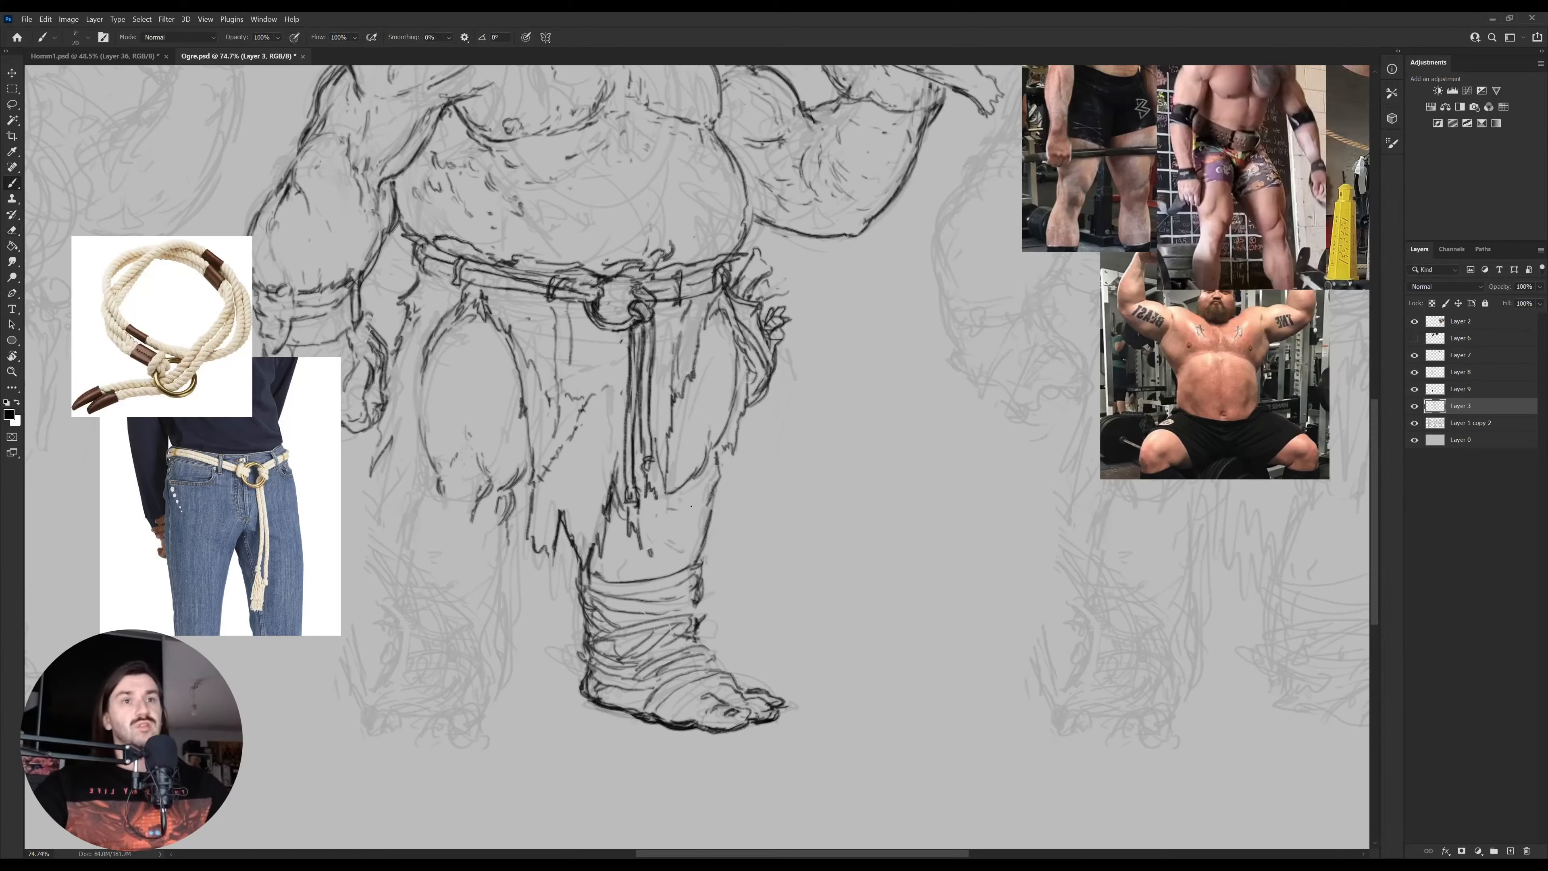
Clean up the bandaged leg's outer calf contour and the shin area under the loincloth tassels with eraser and brush touch-ups
key(e)
mouse_move(716, 501)
mouse_down()
mouse_move(707, 530)
mouse_move(689, 510)
mouse_move(700, 519)
mouse_up()
key(b)
key(e)
key(b)
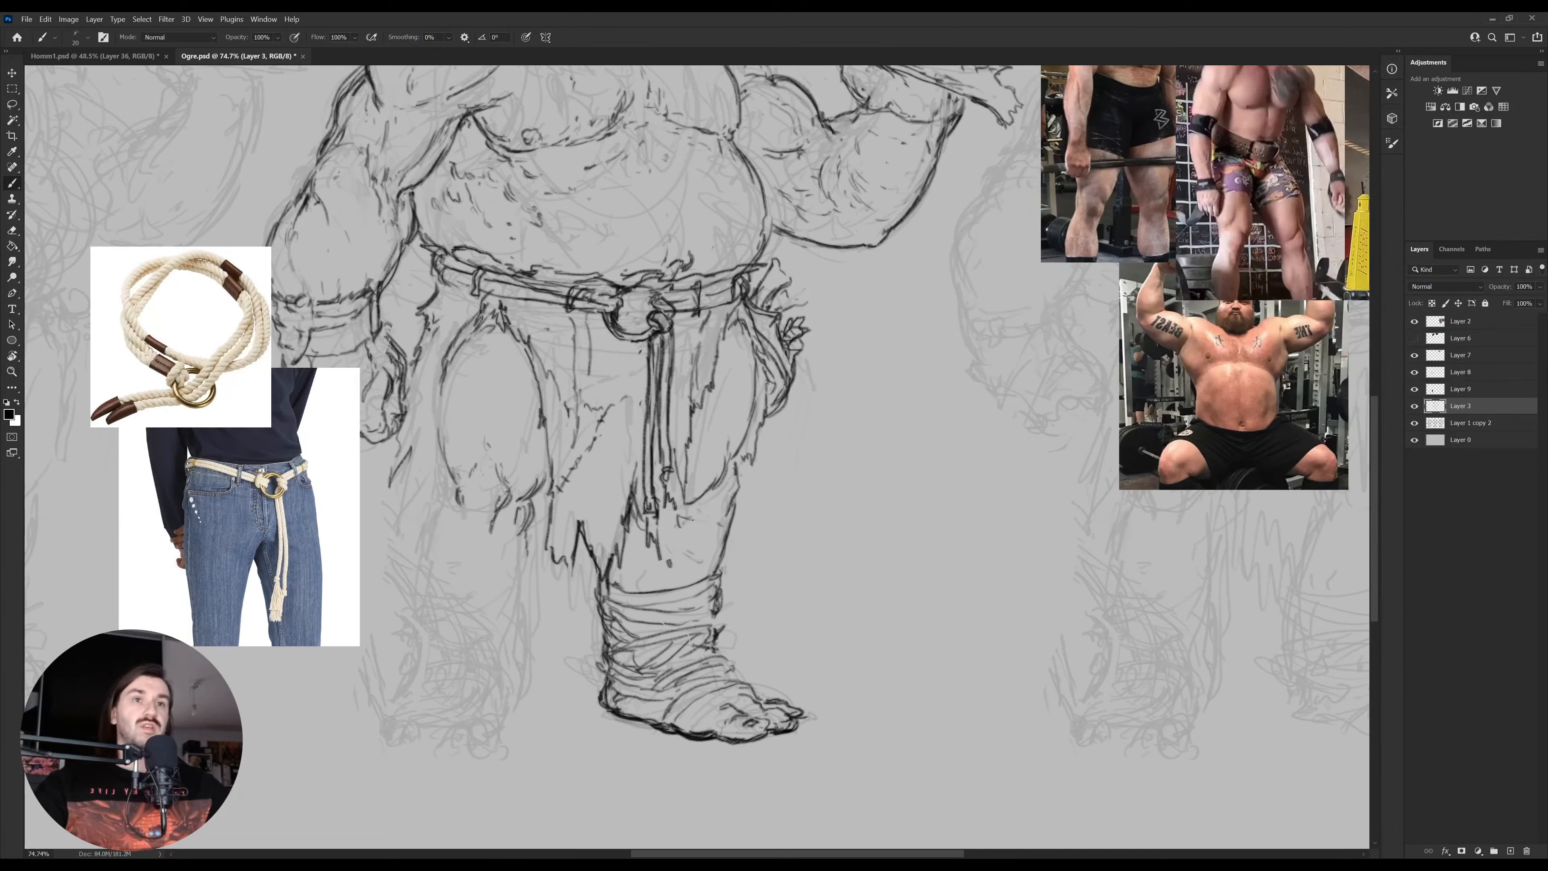
key(e)
drag(689, 521, 686, 527)
key(b)
key(e)
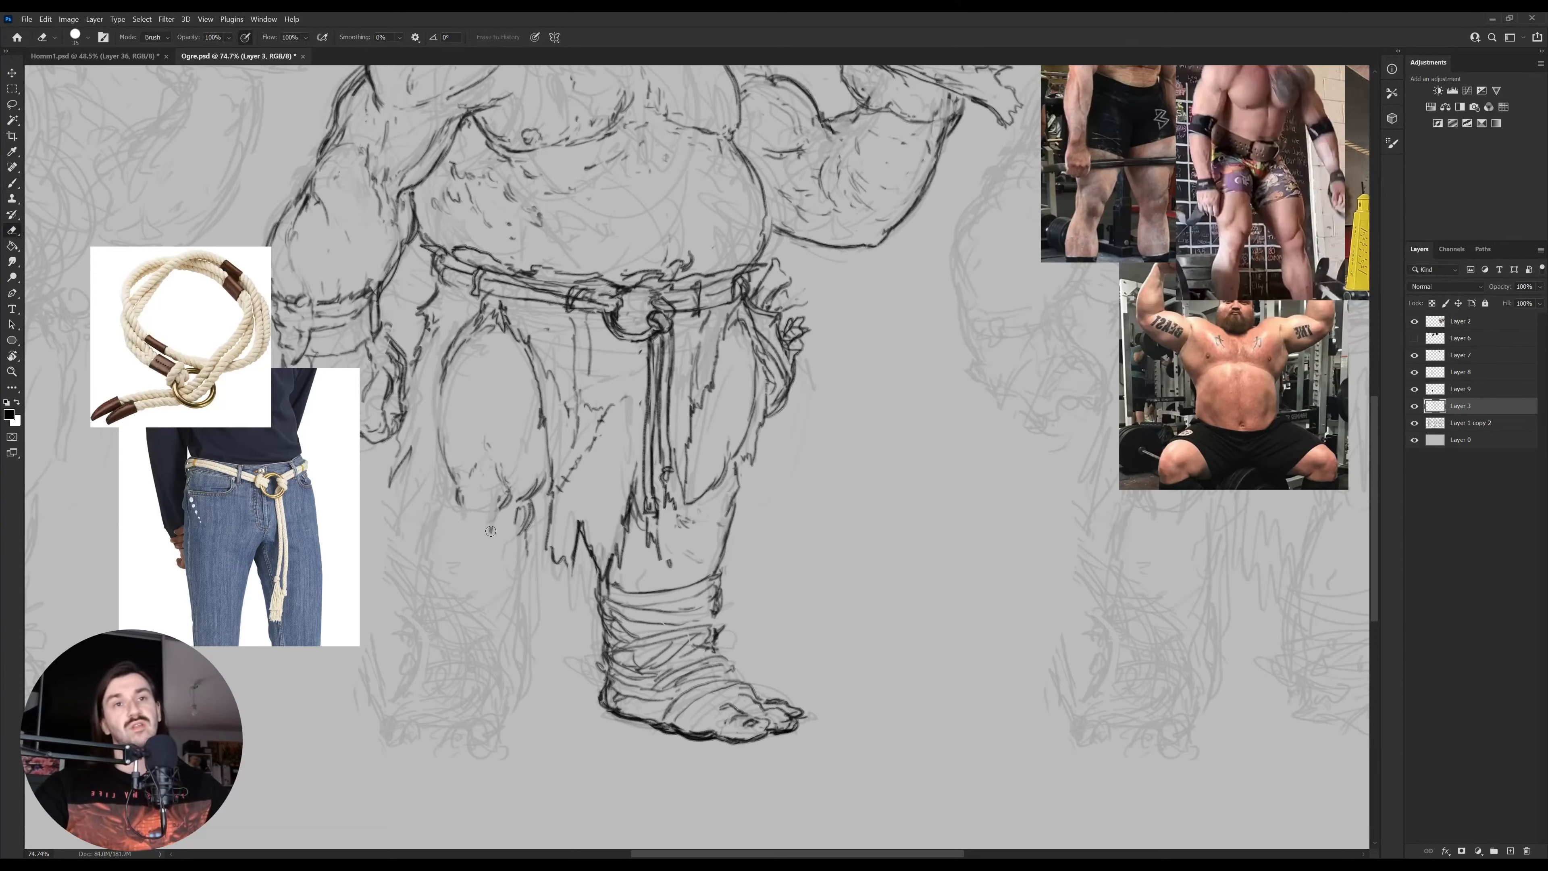
key(b)
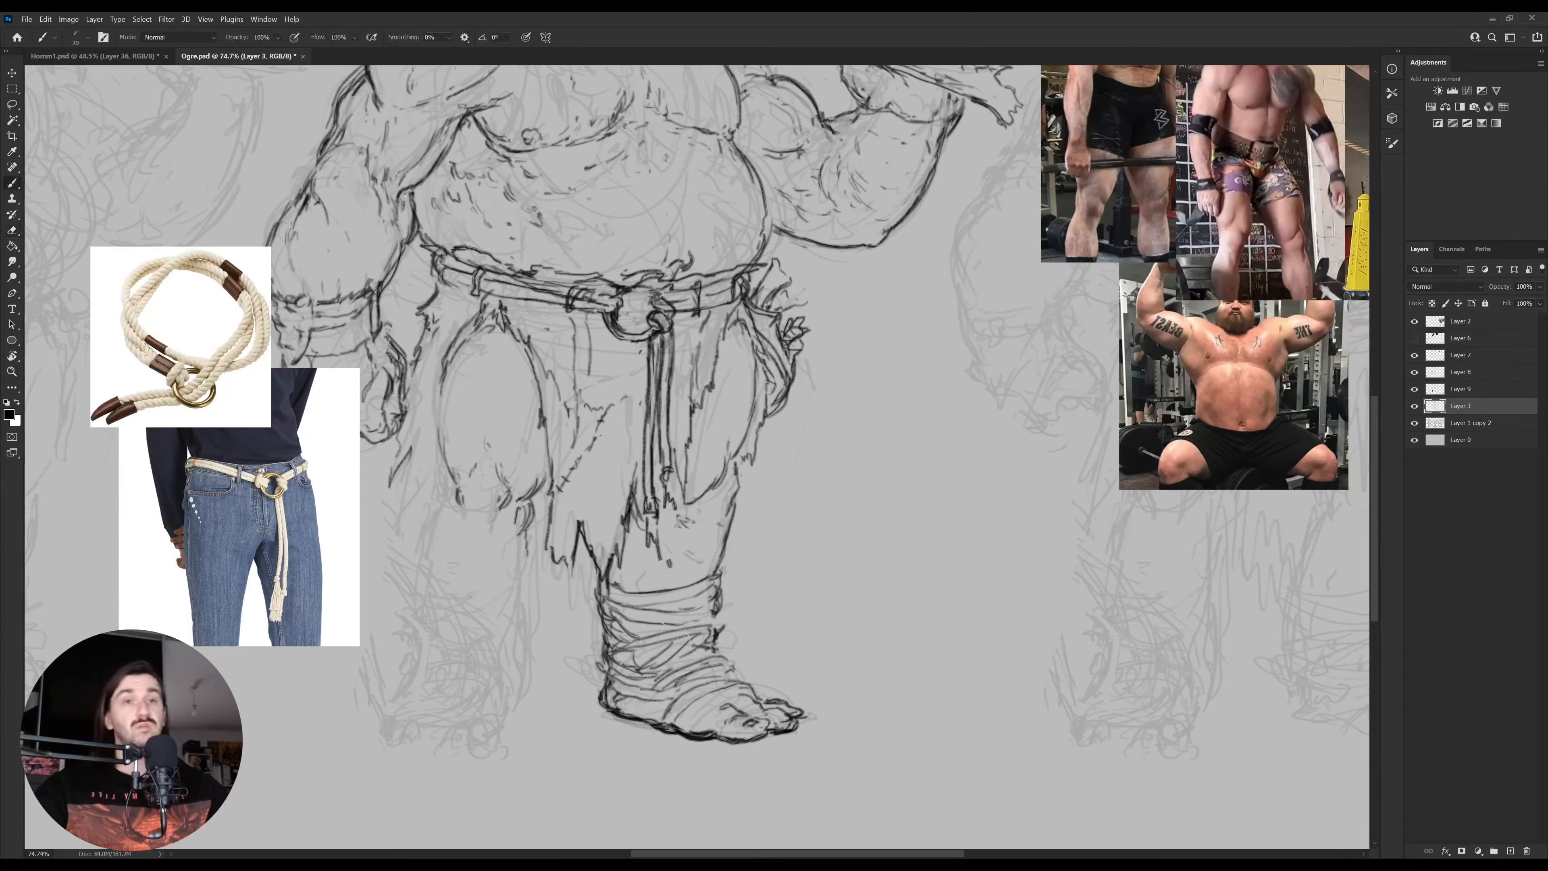
Sketch the big toe and neighbouring toe of the ogre's second foot at the base of the unfinished leg
drag(533, 710, 628, 625)
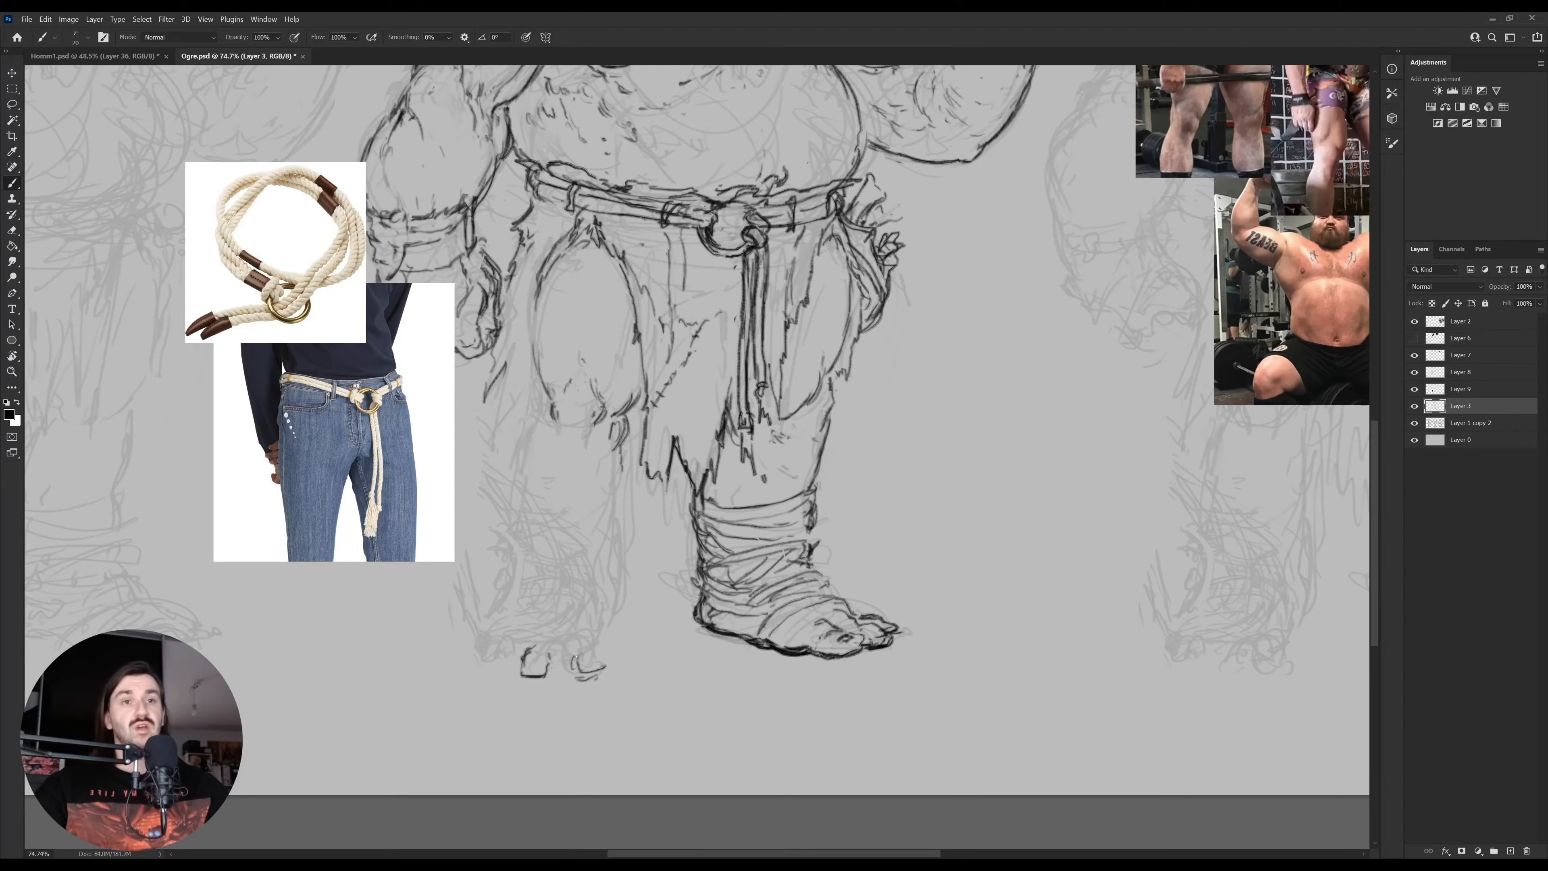
mouse_move(574, 652)
mouse_down()
mouse_move(576, 675)
mouse_move(604, 669)
mouse_move(591, 636)
mouse_move(594, 661)
mouse_up()
key(e)
key(b)
key(e)
key(b)
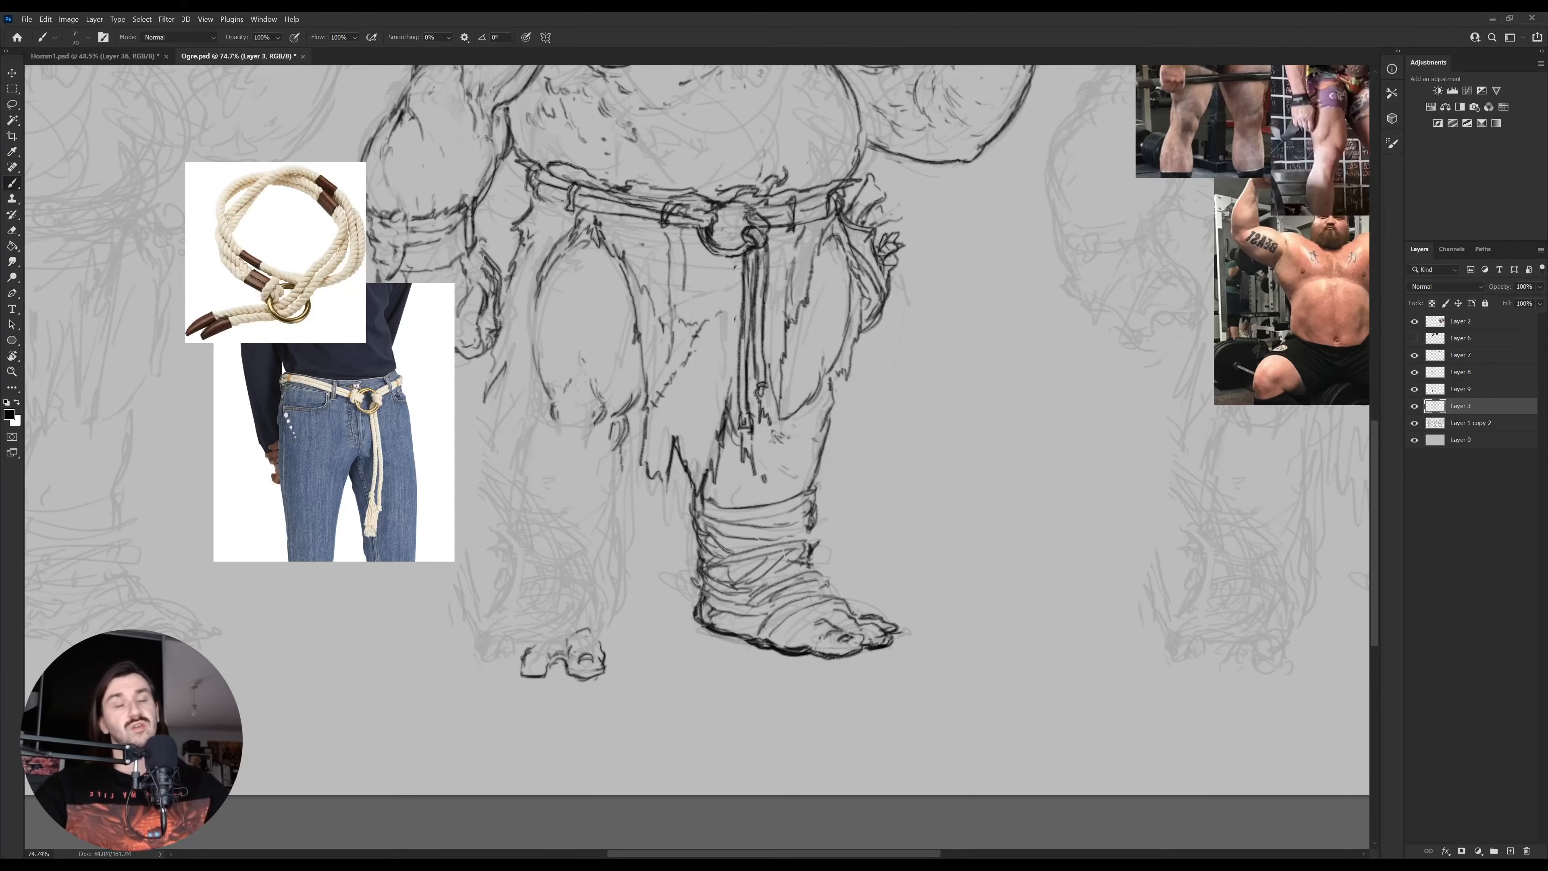
Rotate the canvas to darken the outer curve of the second foot's big toe, and return the view upright
key(r)
drag(668, 605, 762, 593)
key(b)
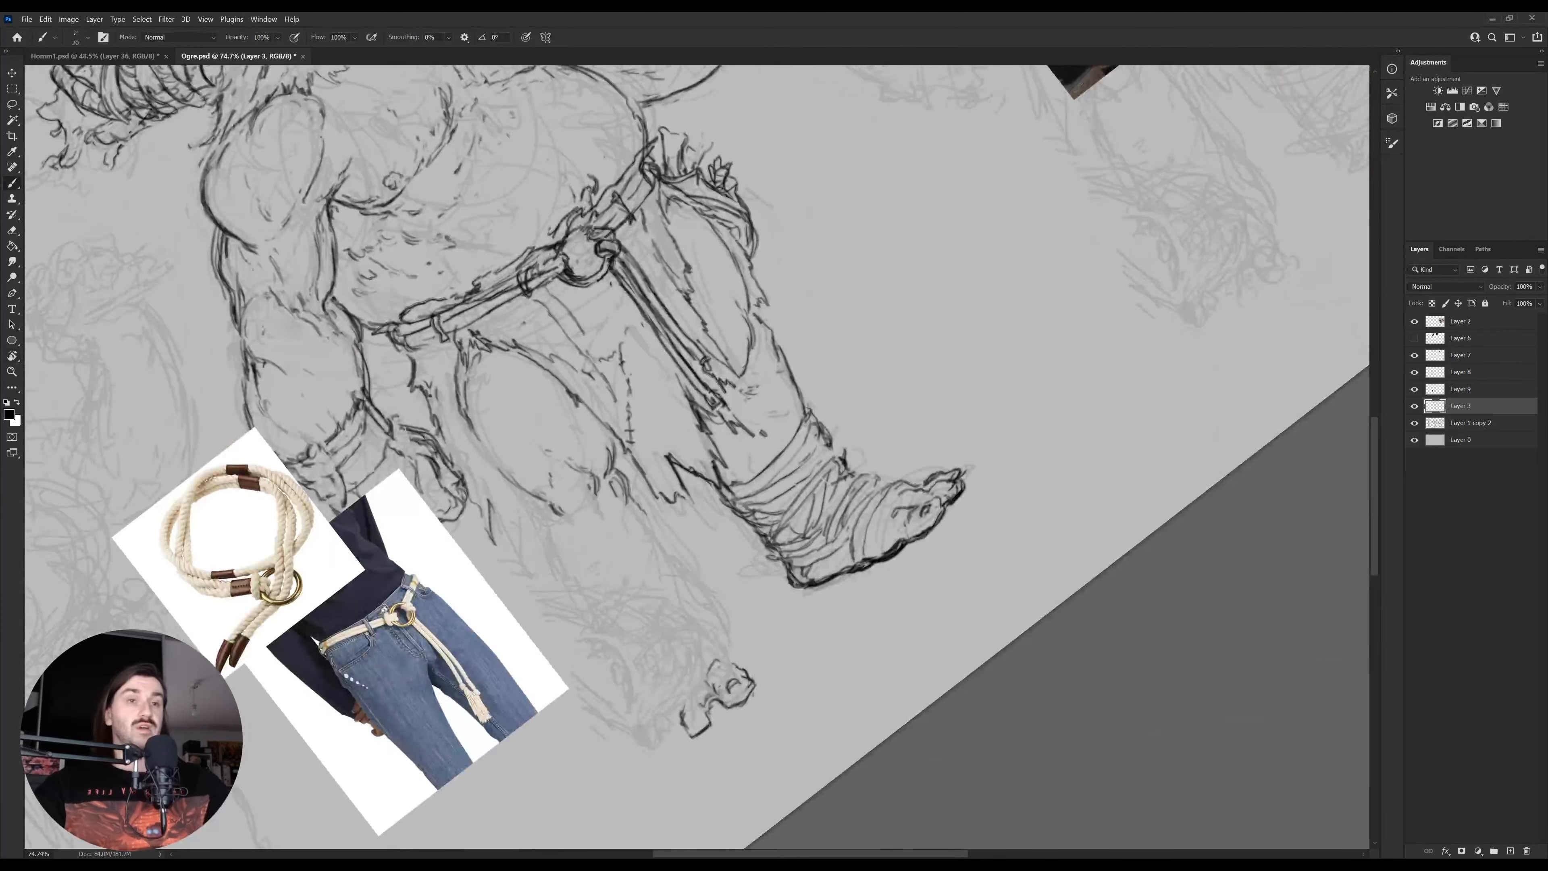
drag(756, 691, 732, 708)
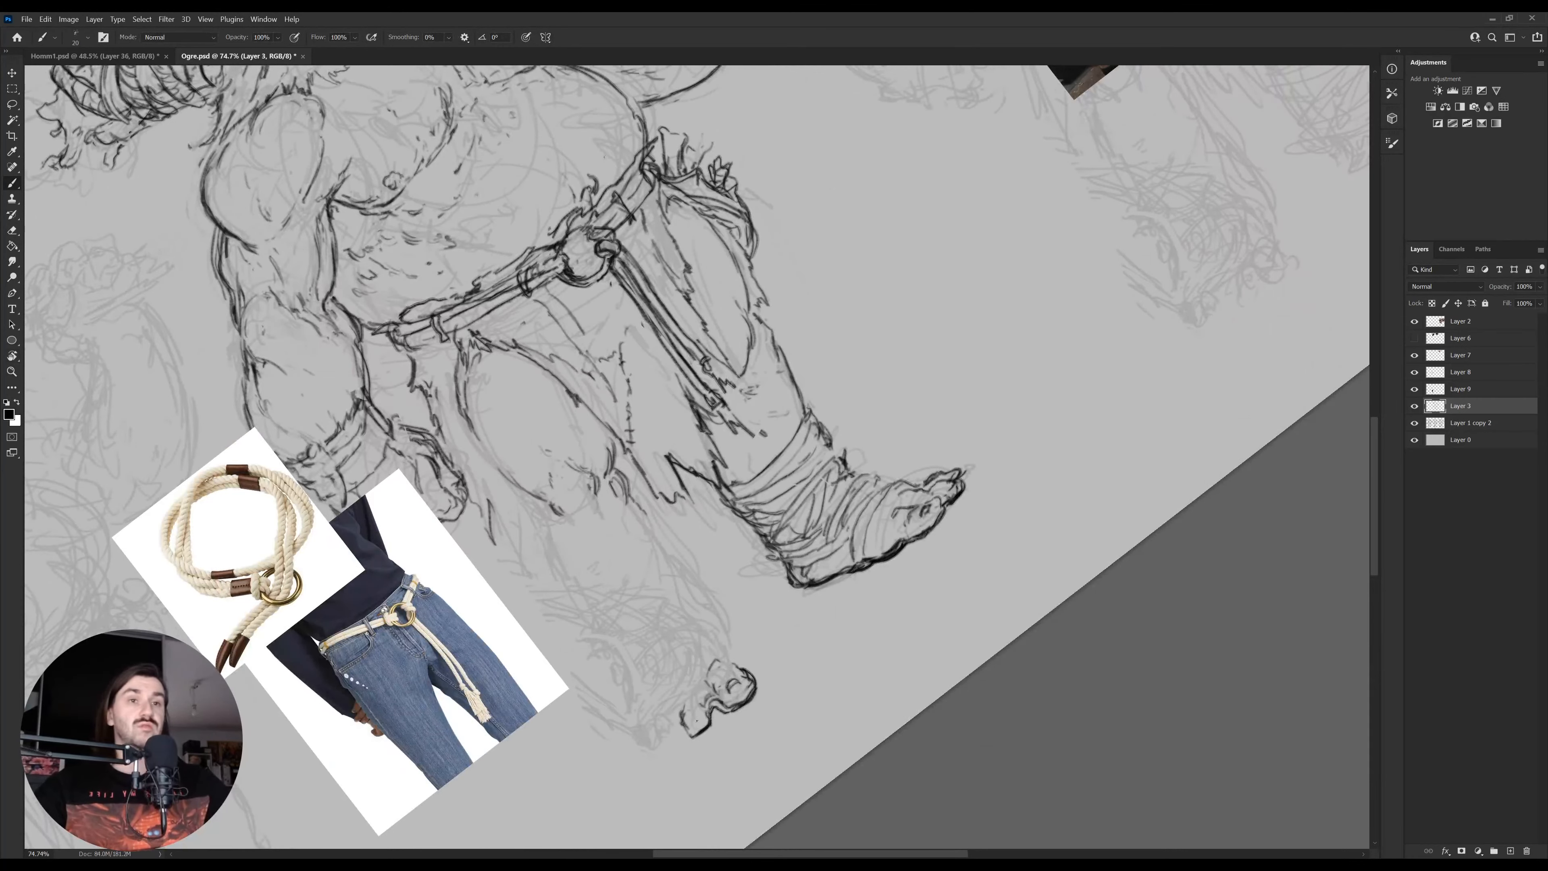
key(r)
drag(927, 566, 862, 652)
key(Escape)
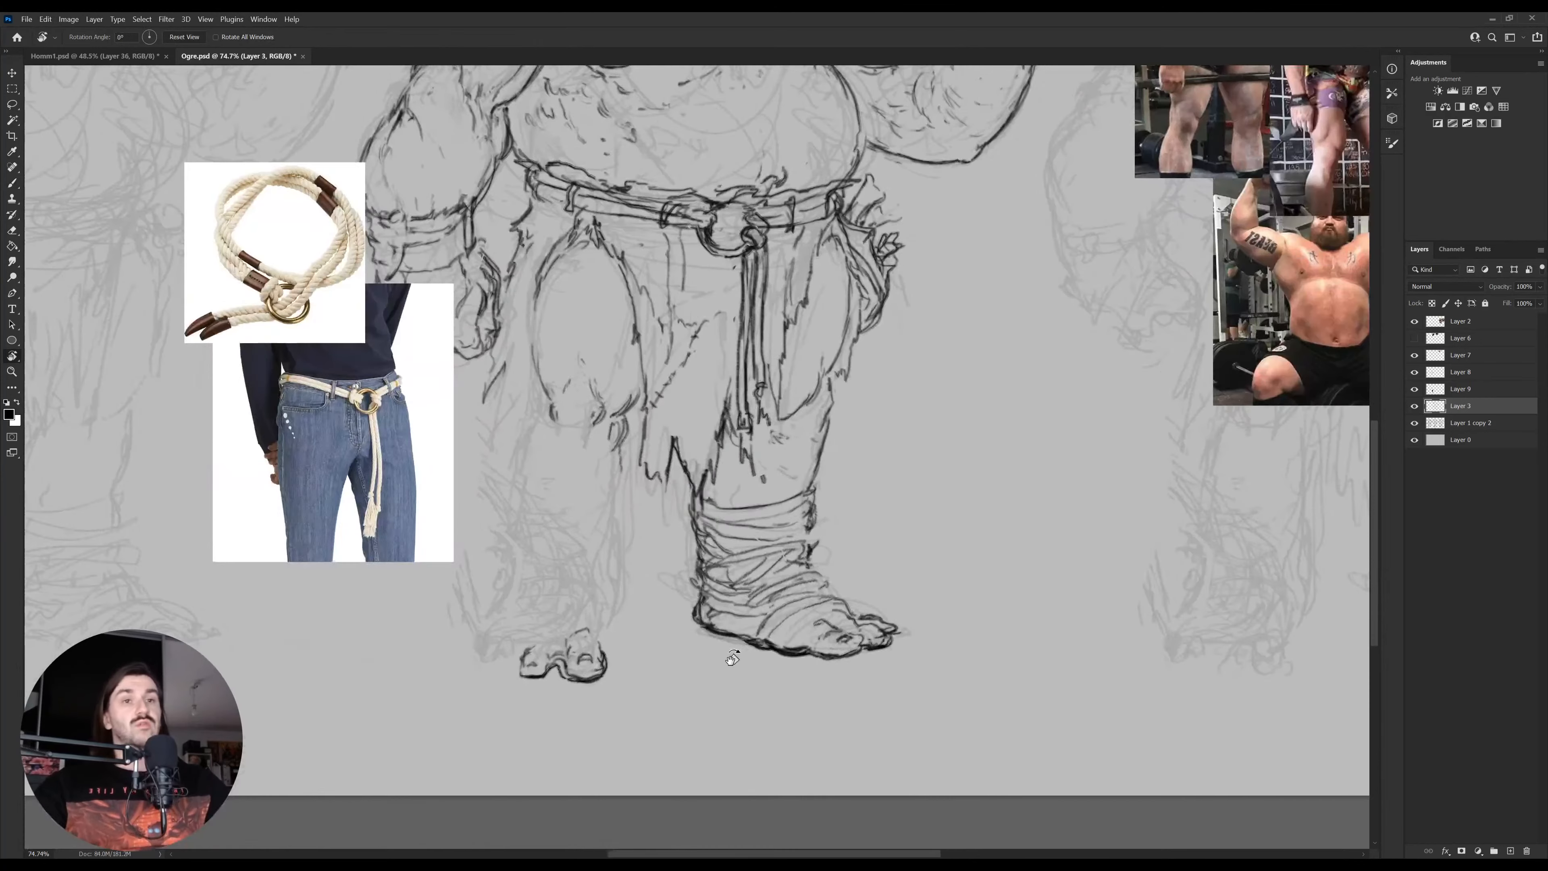
Refine the big toe's nail and outline, and add the smaller toes of the second foot
key(e)
key(b)
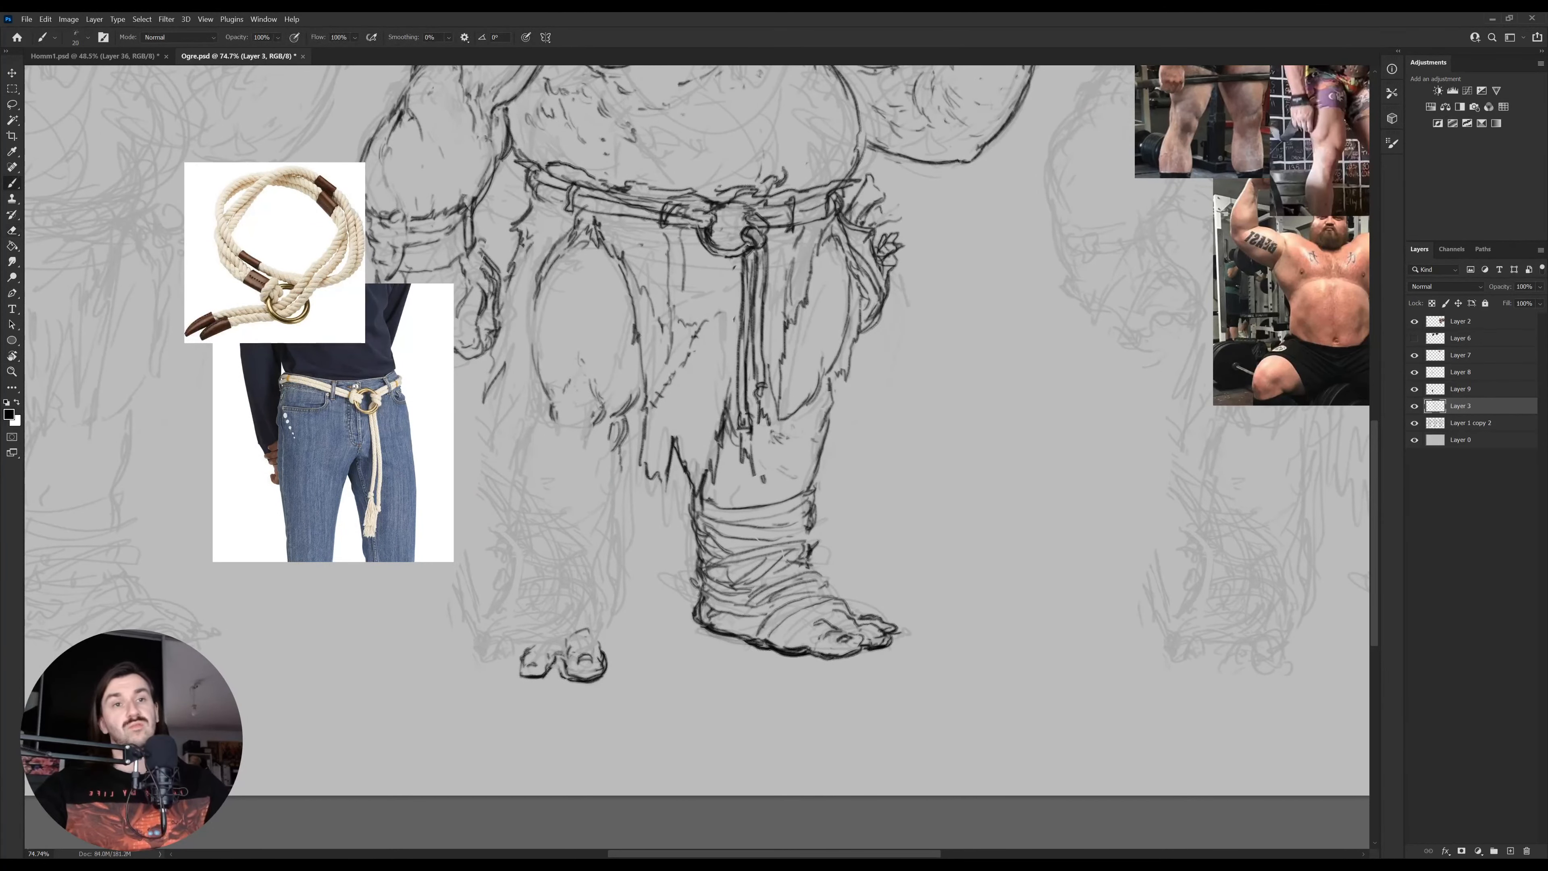
key(e)
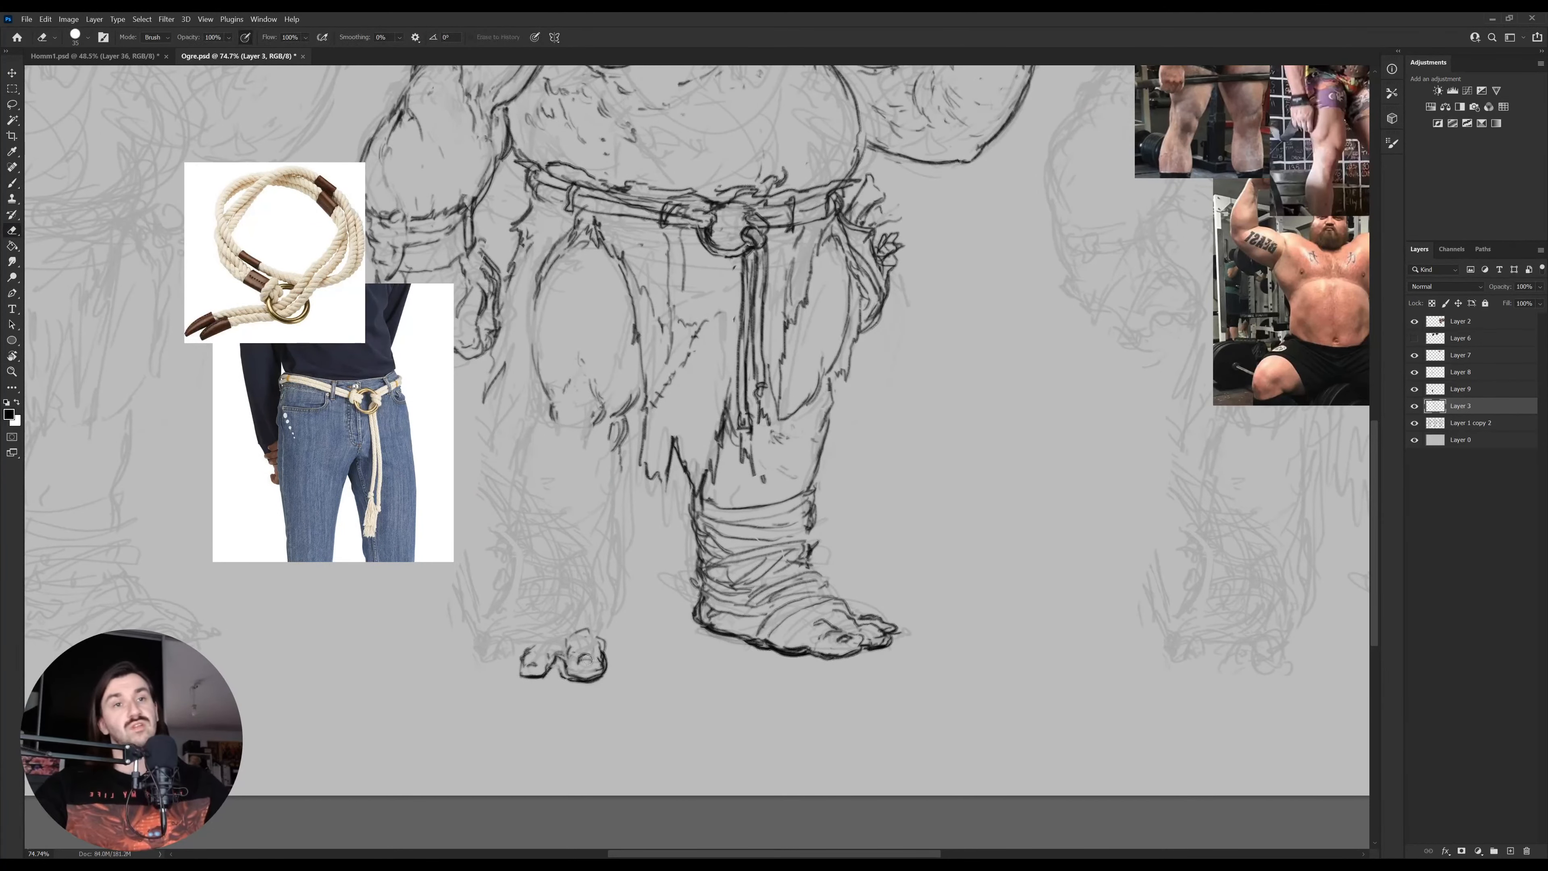
key(b)
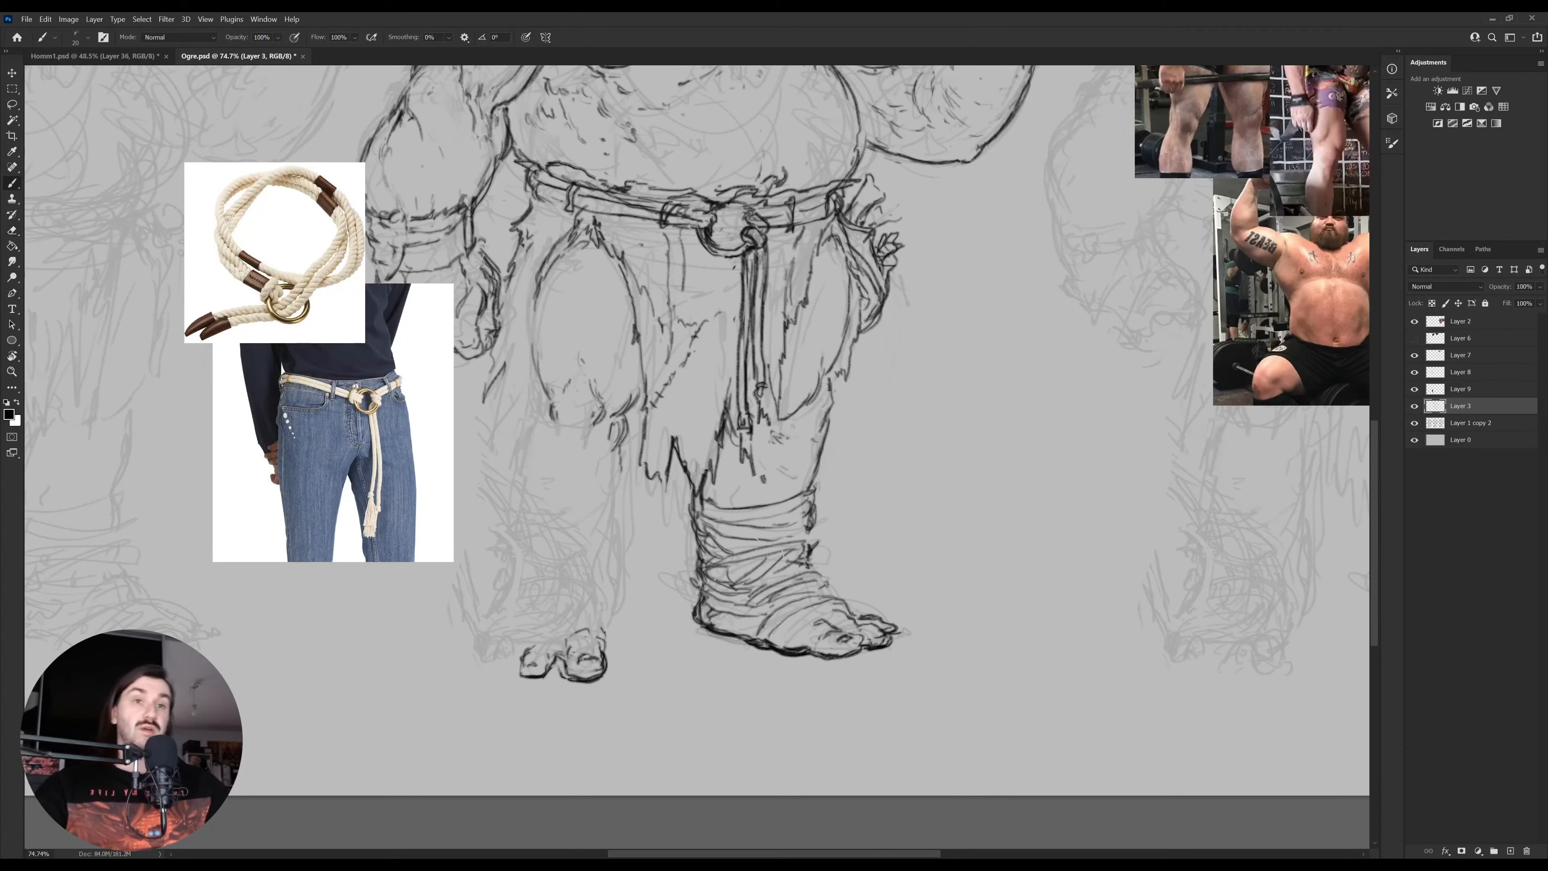
drag(610, 650, 604, 629)
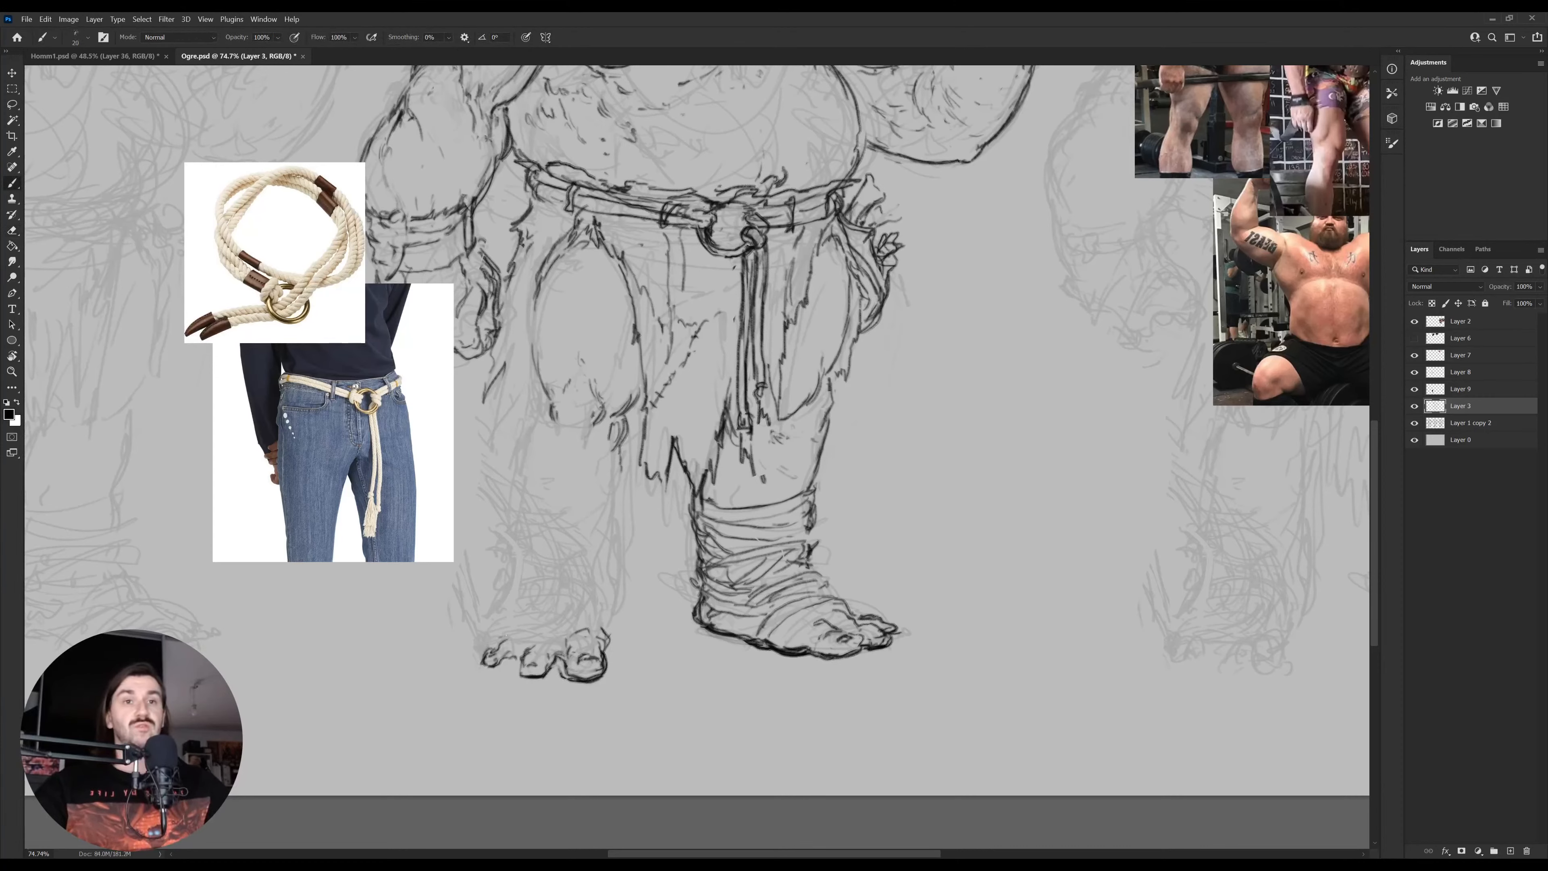
Sketch wraps above the second foot's toes, lasso the toes, tilt and shift them toward the foot's outer side, and deselect
mouse_move(515, 630)
mouse_down()
mouse_move(559, 622)
mouse_move(600, 638)
mouse_move(561, 639)
mouse_move(577, 628)
mouse_move(555, 655)
mouse_move(569, 624)
mouse_move(596, 626)
mouse_move(563, 645)
mouse_move(541, 630)
mouse_move(555, 627)
mouse_move(490, 639)
mouse_move(532, 616)
mouse_move(578, 616)
mouse_move(602, 637)
mouse_move(566, 607)
mouse_move(496, 634)
mouse_move(547, 598)
mouse_move(564, 607)
mouse_move(513, 603)
mouse_move(589, 588)
mouse_move(615, 655)
mouse_move(539, 712)
mouse_move(552, 577)
mouse_move(591, 675)
mouse_move(512, 593)
mouse_move(518, 722)
mouse_move(542, 711)
mouse_move(511, 725)
mouse_up()
key(l)
key(v)
key(ctrl+d)
key(l)
key(ctrl+t)
key(ctrl+z)
key(Return)
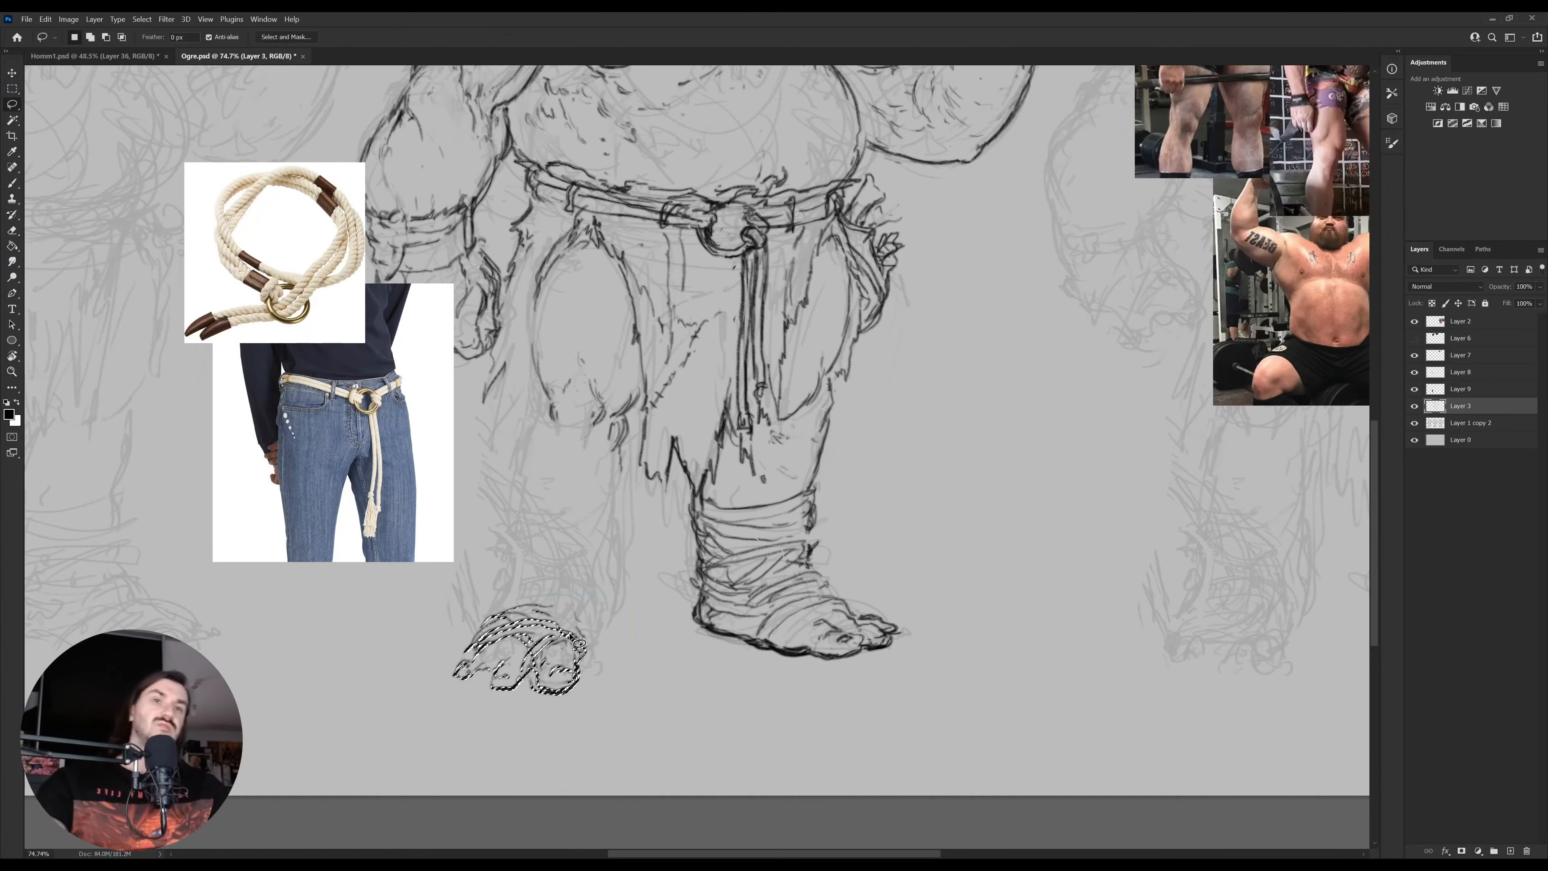
key(ctrl+d)
key(b)
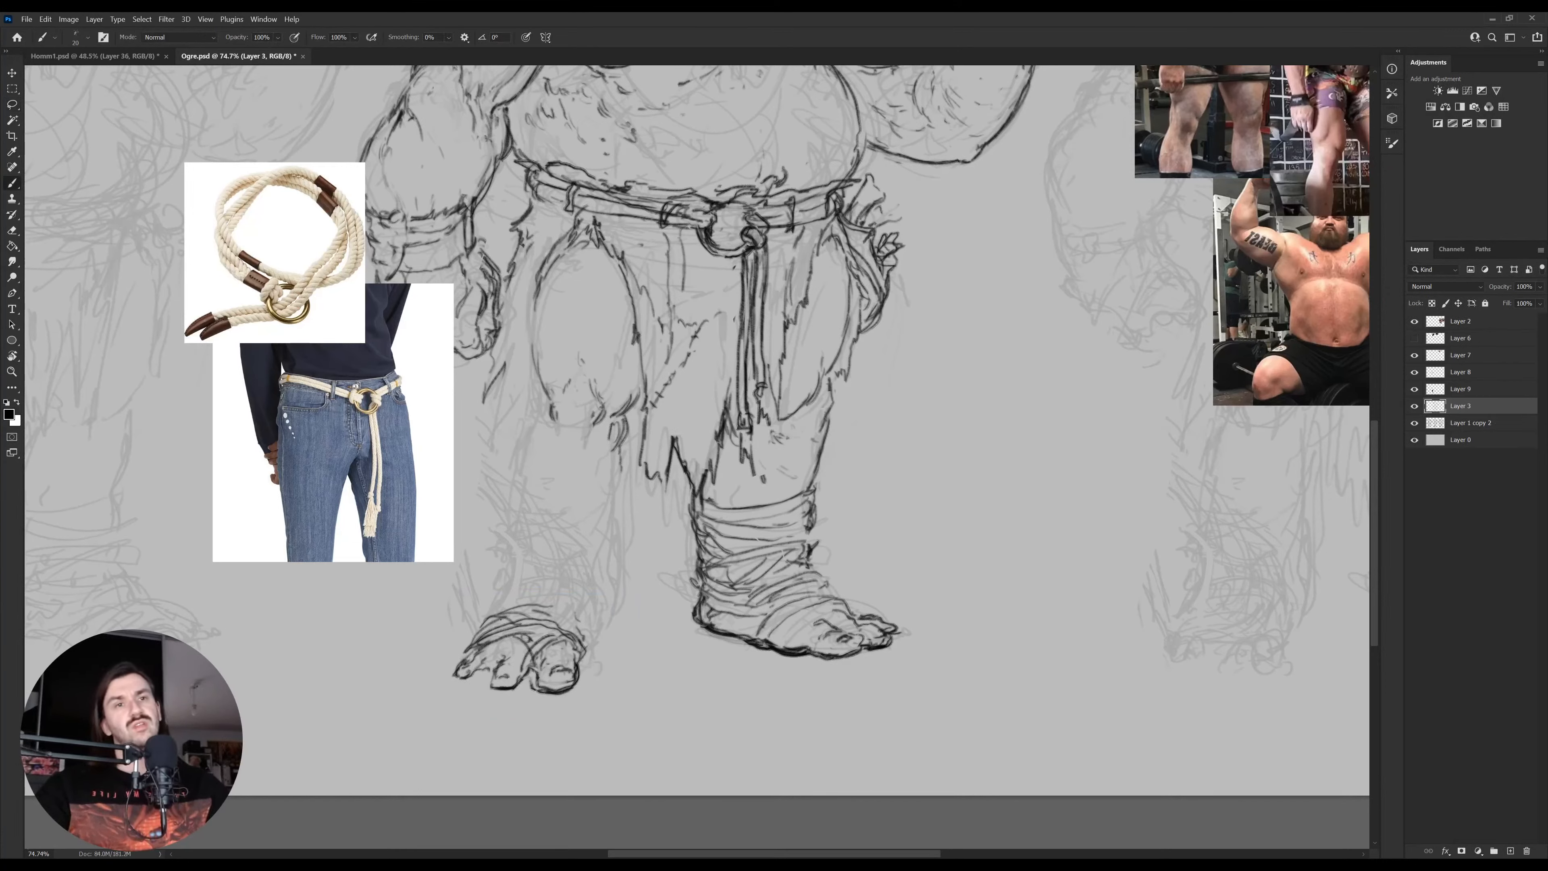
Clean up the lines around the wraps and draw the foot's inner side from the big toe up to the ankle
key(e)
mouse_move(488, 630)
mouse_down()
mouse_move(582, 634)
mouse_move(567, 623)
mouse_move(593, 640)
mouse_move(580, 661)
mouse_move(623, 609)
mouse_move(597, 650)
mouse_up()
key(b)
key(e)
key(b)
drag(588, 660, 608, 633)
key(e)
key(b)
key(e)
key(b)
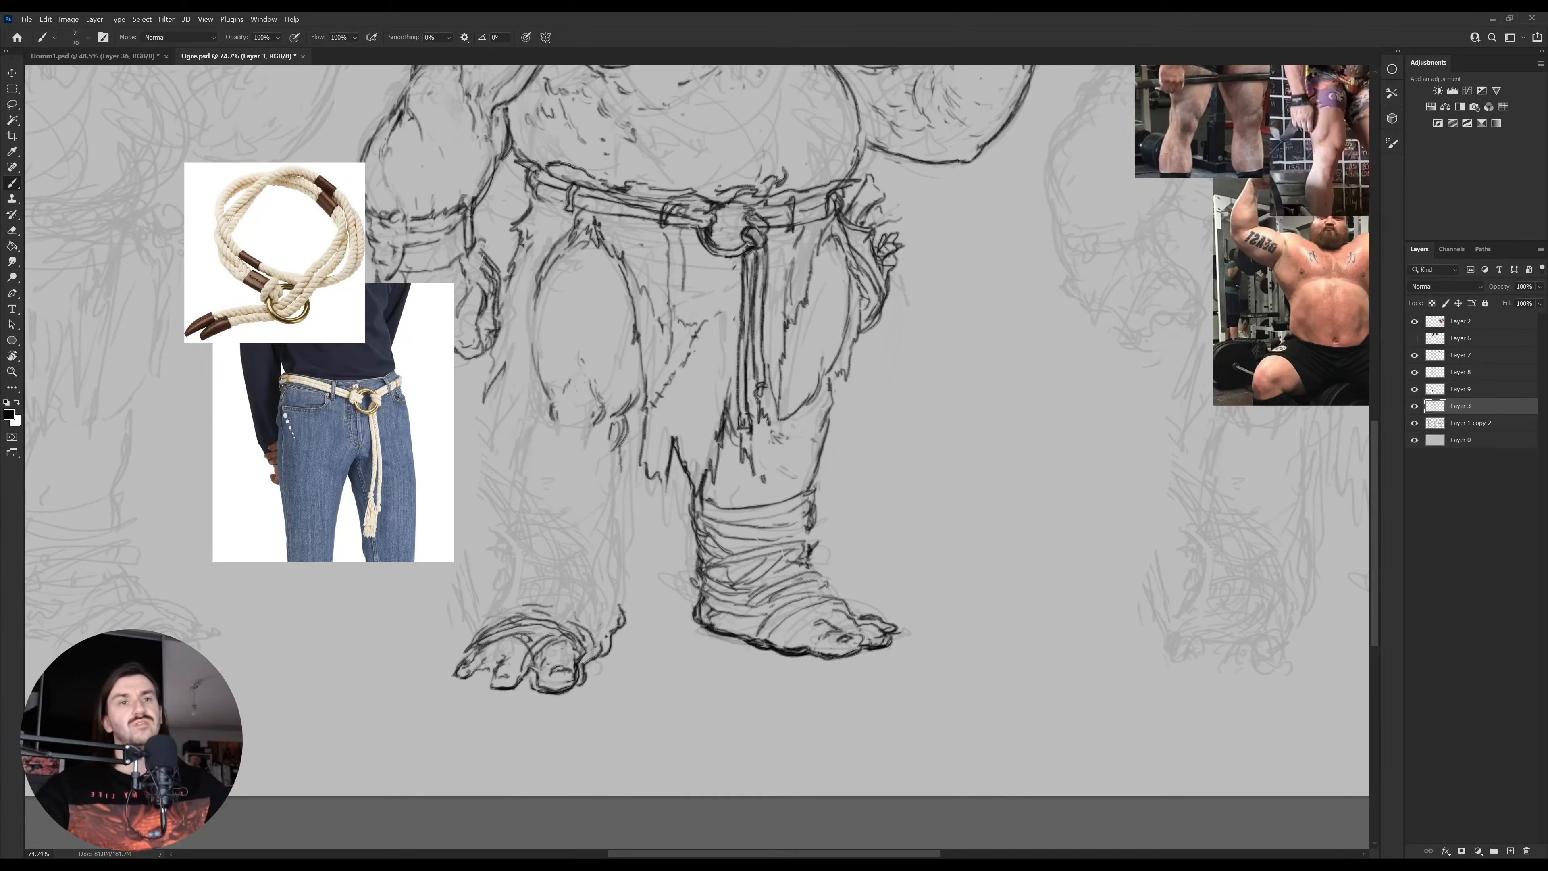
Darken the underside and inner edge of the second foot's big toe and tidy its nail lines
mouse_move(610, 654)
mouse_down()
mouse_move(577, 685)
mouse_move(577, 654)
mouse_move(533, 678)
mouse_up()
key(e)
key(b)
key(b)
key(e)
key(b)
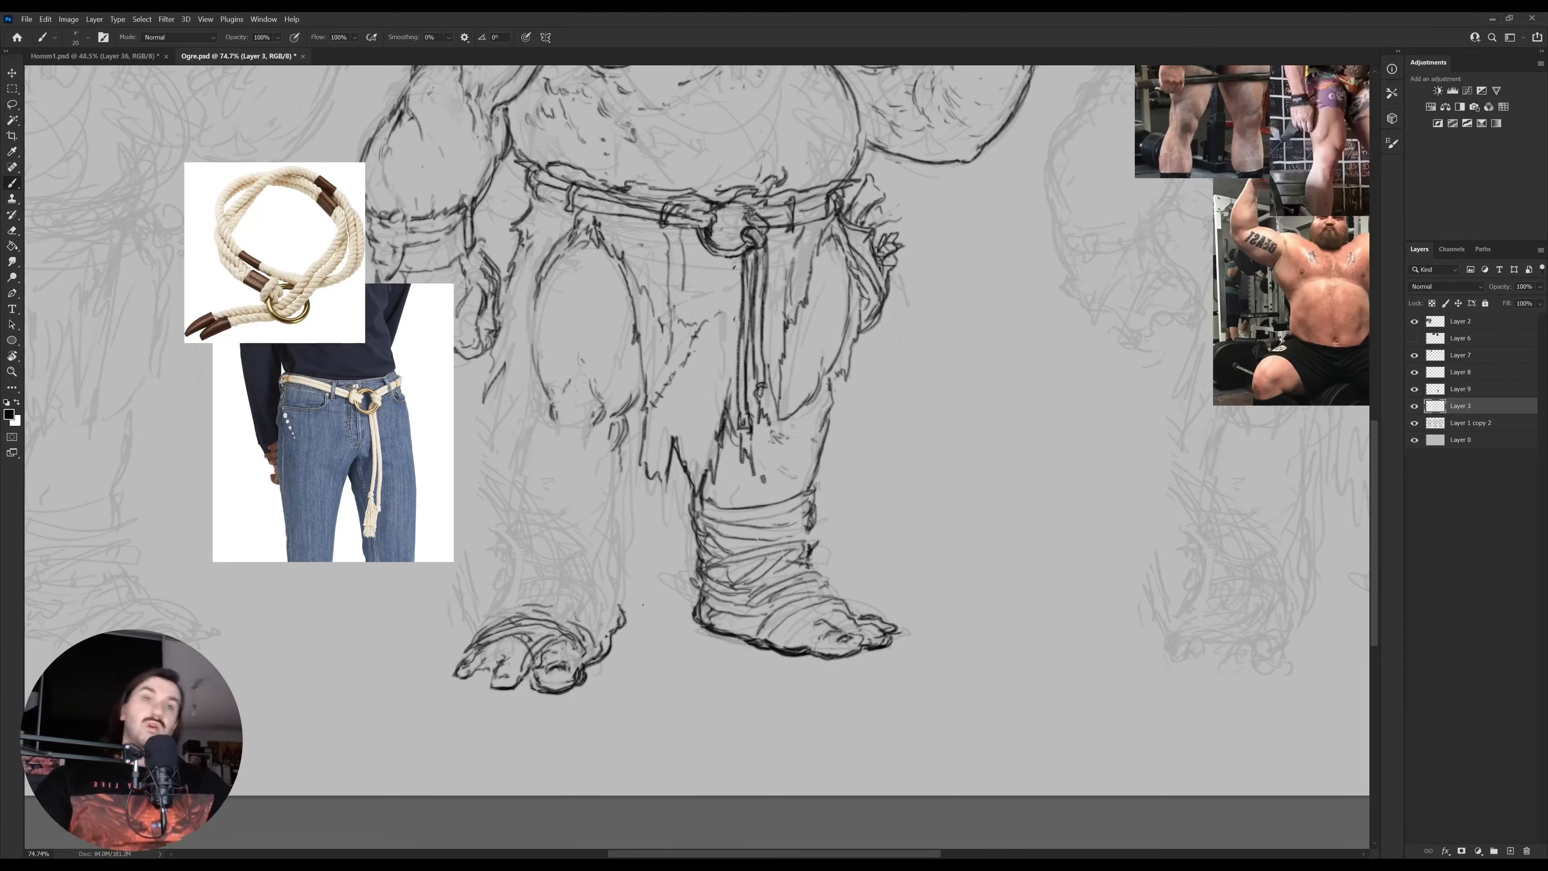
Flip the canvas horizontally, lasso the second foot's middle toe, rotate it slightly into place, and deselect
key(ctrl+shift+h)
drag(792, 576, 805, 622)
key(e)
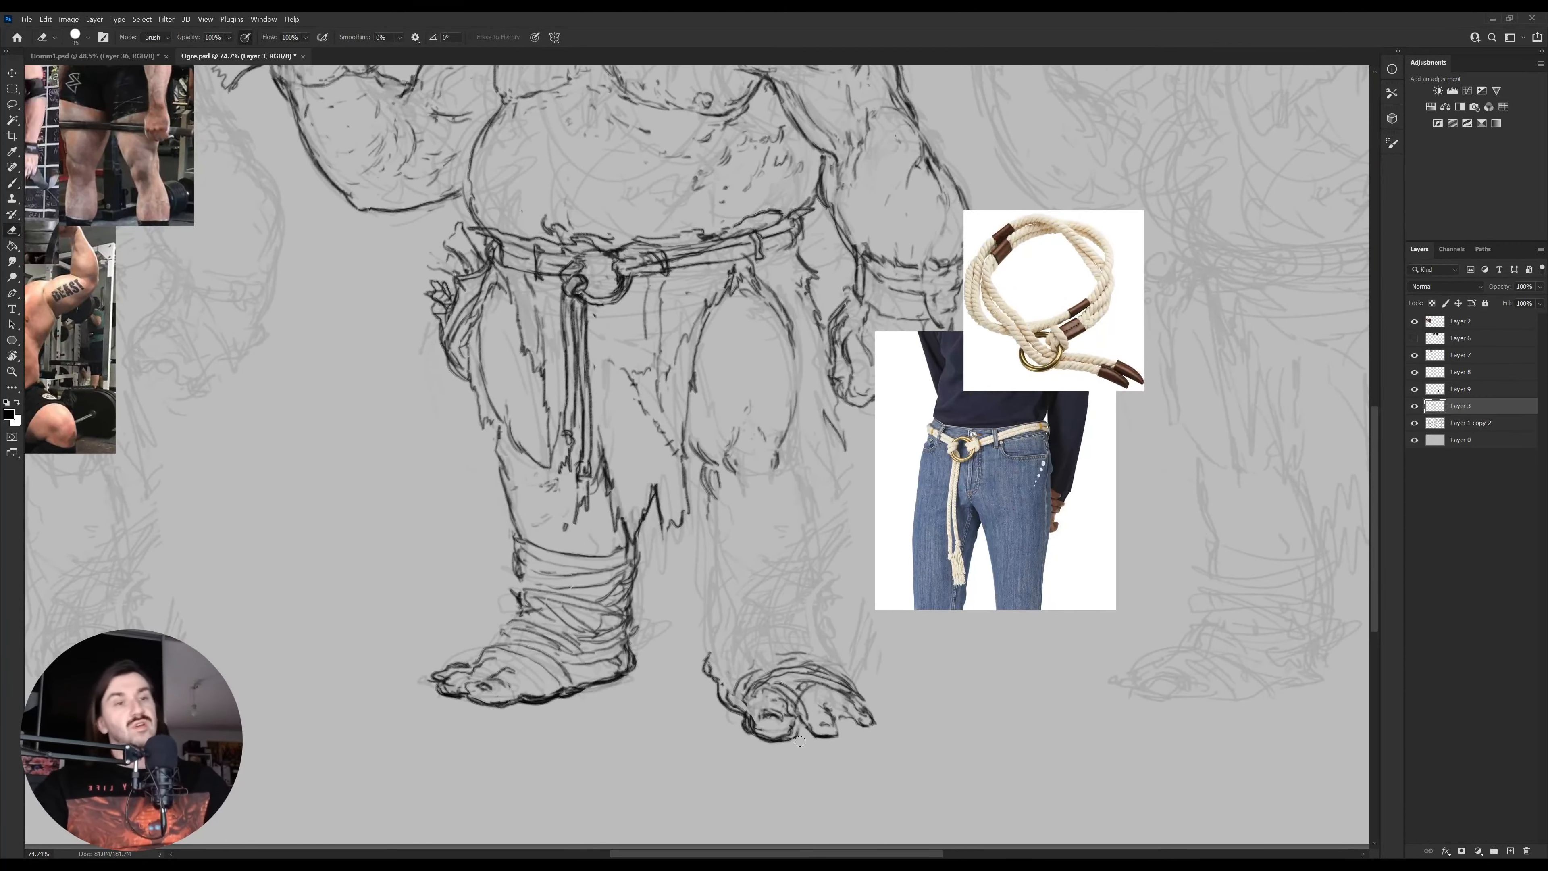
key(l)
mouse_move(851, 739)
mouse_down()
mouse_move(835, 747)
mouse_move(823, 698)
mouse_move(853, 732)
mouse_up()
key(v)
key(ctrl+t)
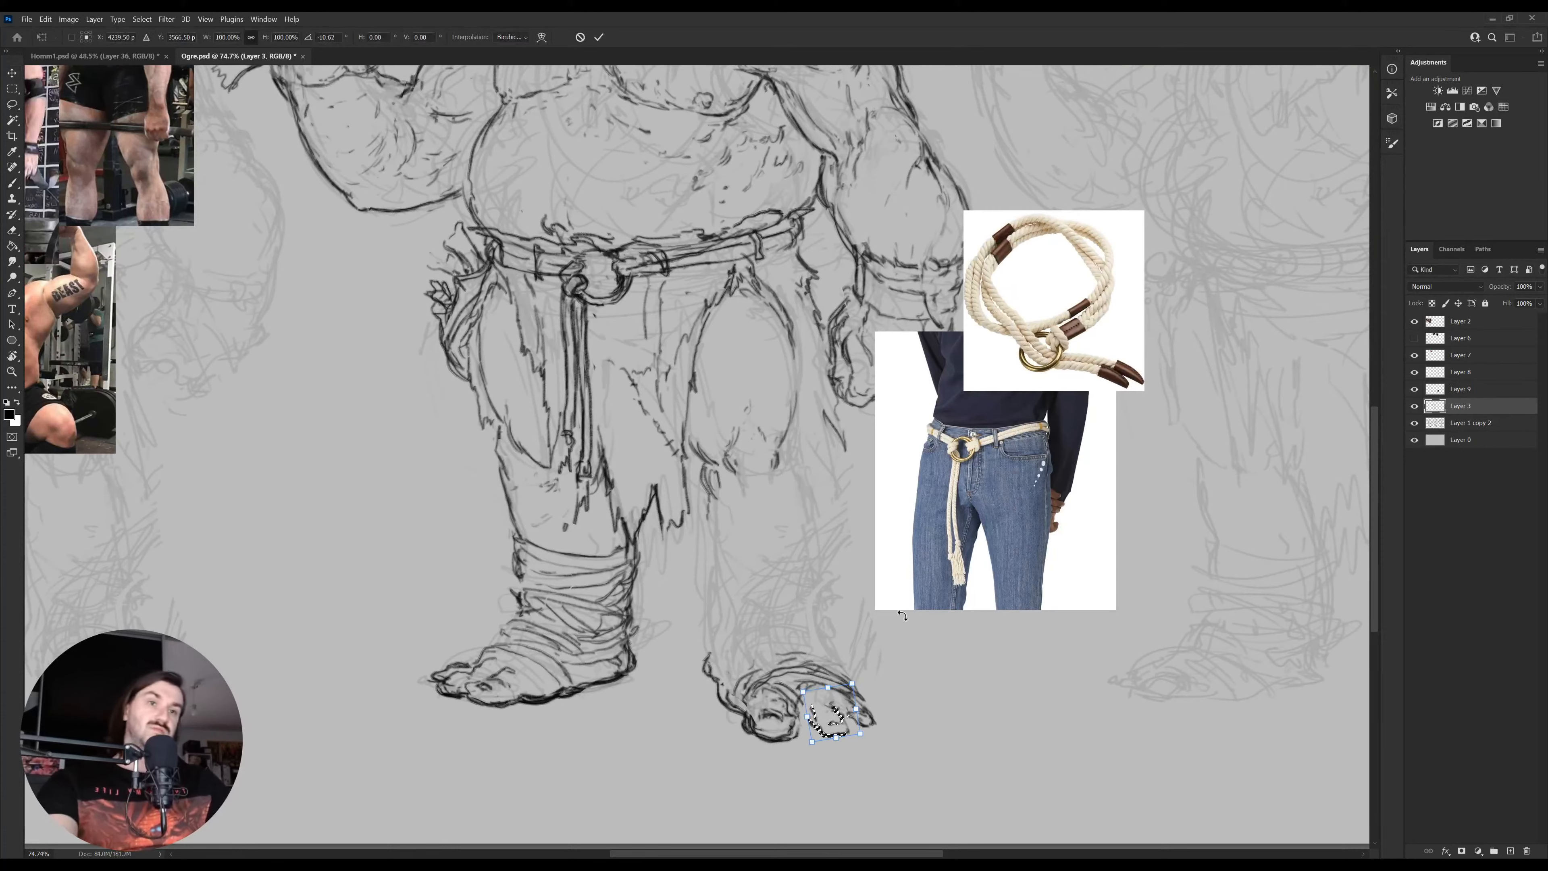
key(Return)
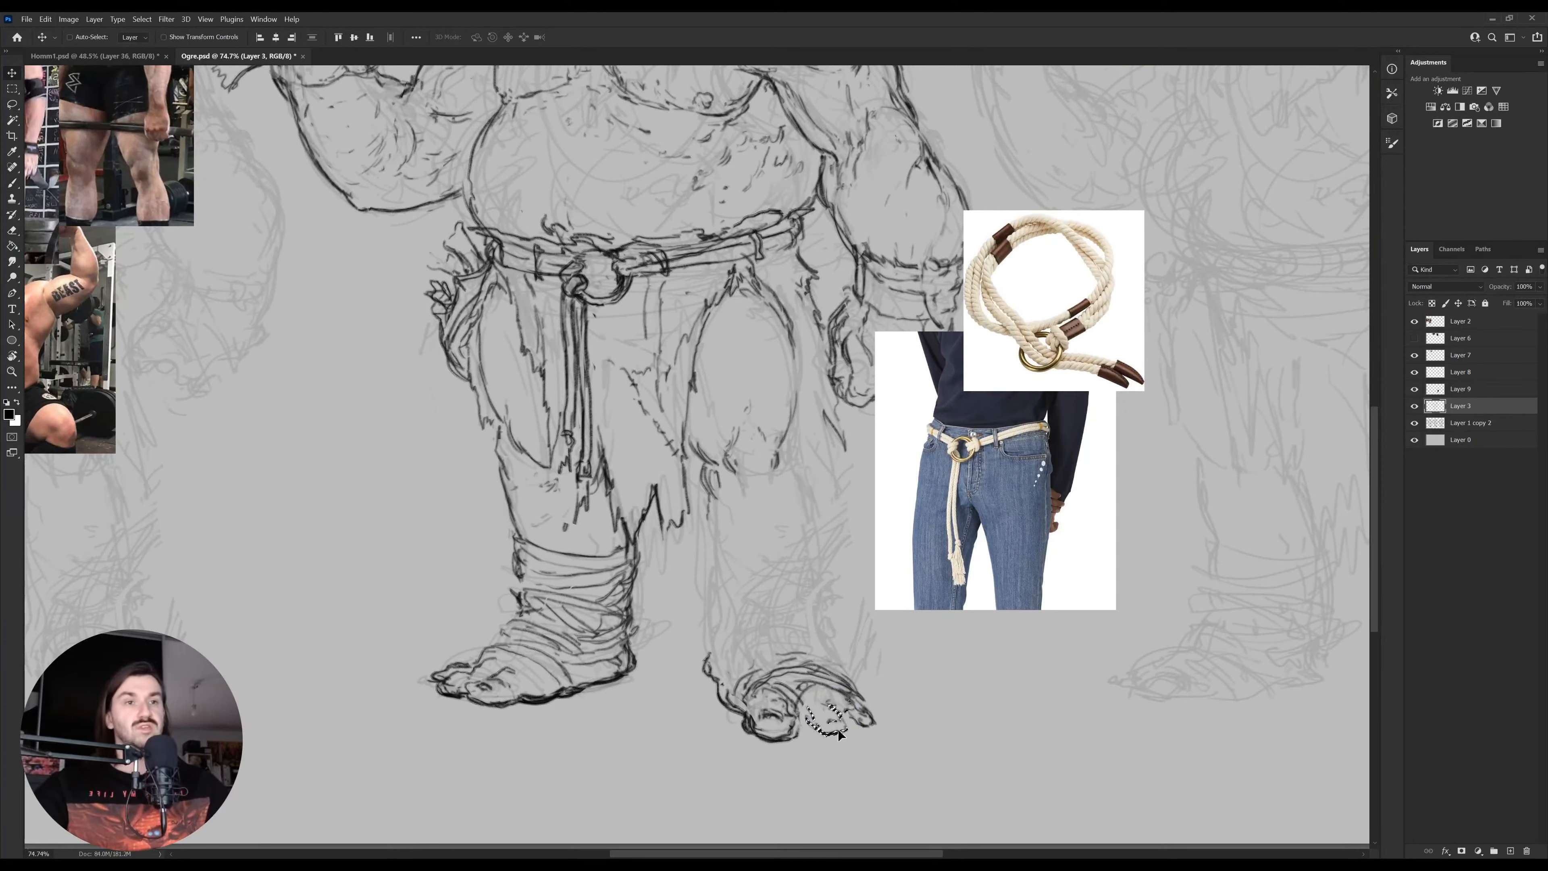
key(ctrl+d)
key(b)
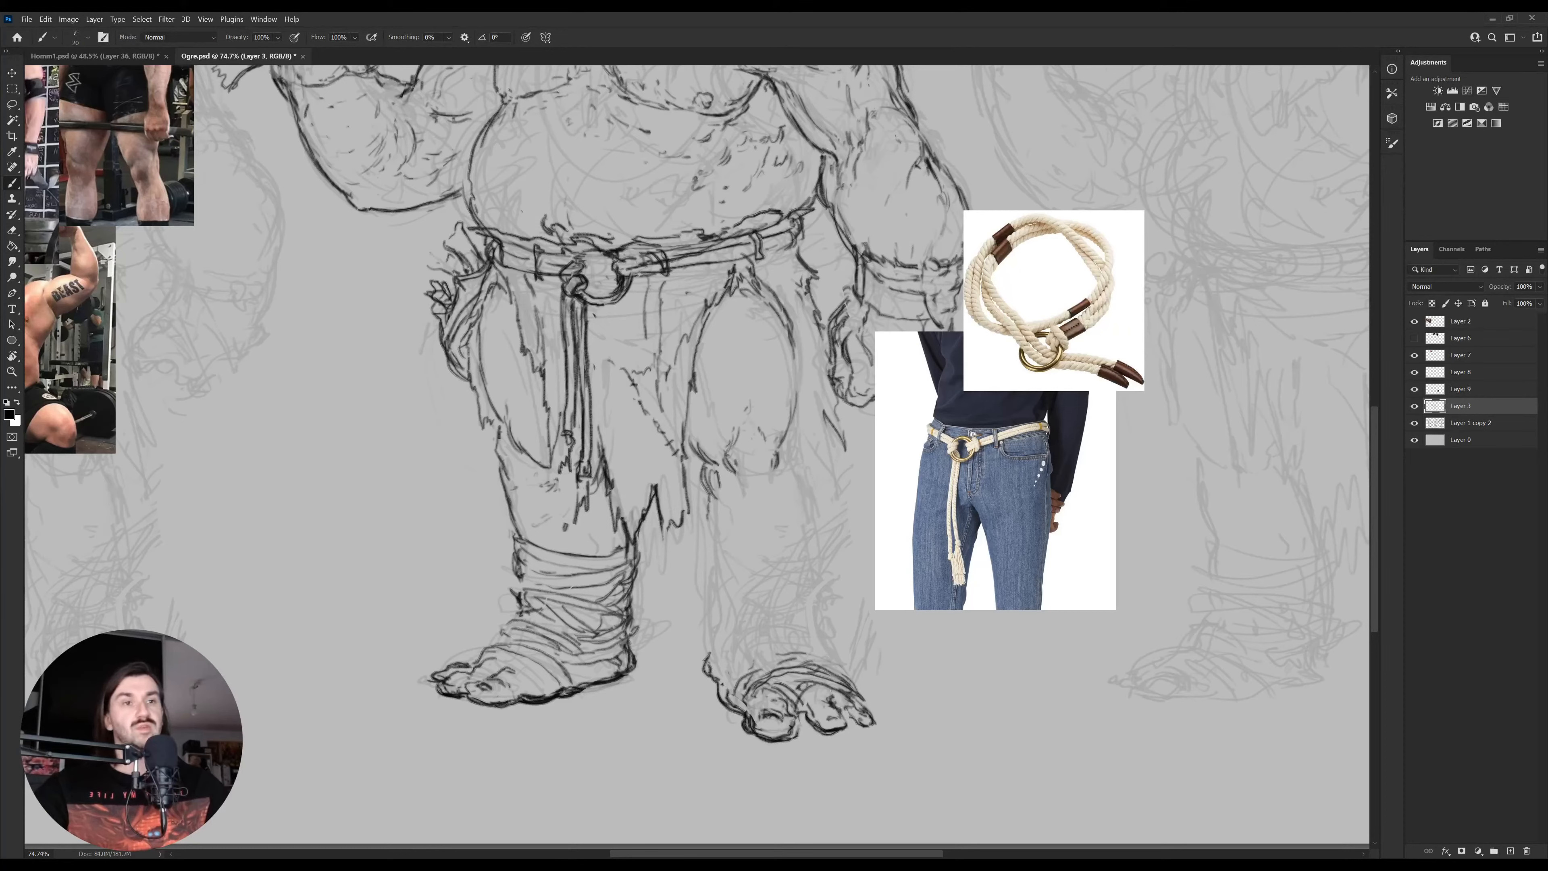
Rework the second foot's toes and instep with eraser and brush, nudging a lassoed part into position
key(e)
mouse_move(828, 689)
mouse_down()
mouse_move(866, 721)
mouse_move(820, 715)
mouse_move(850, 747)
mouse_move(764, 670)
mouse_move(736, 682)
mouse_move(727, 639)
mouse_move(709, 668)
mouse_move(712, 608)
mouse_up()
key(b)
key(l)
key(v)
key(ctrl+d)
key(b)
key(e)
key(b)
key(e)
key(b)
Draw the second lower leg's inner and outer contours from the knee down toward the ankle
mouse_move(711, 521)
mouse_down()
mouse_move(725, 586)
mouse_move(772, 591)
mouse_move(712, 573)
mouse_move(736, 546)
mouse_move(871, 554)
mouse_move(847, 609)
mouse_move(849, 685)
mouse_up()
key(e)
key(b)
drag(848, 626, 855, 682)
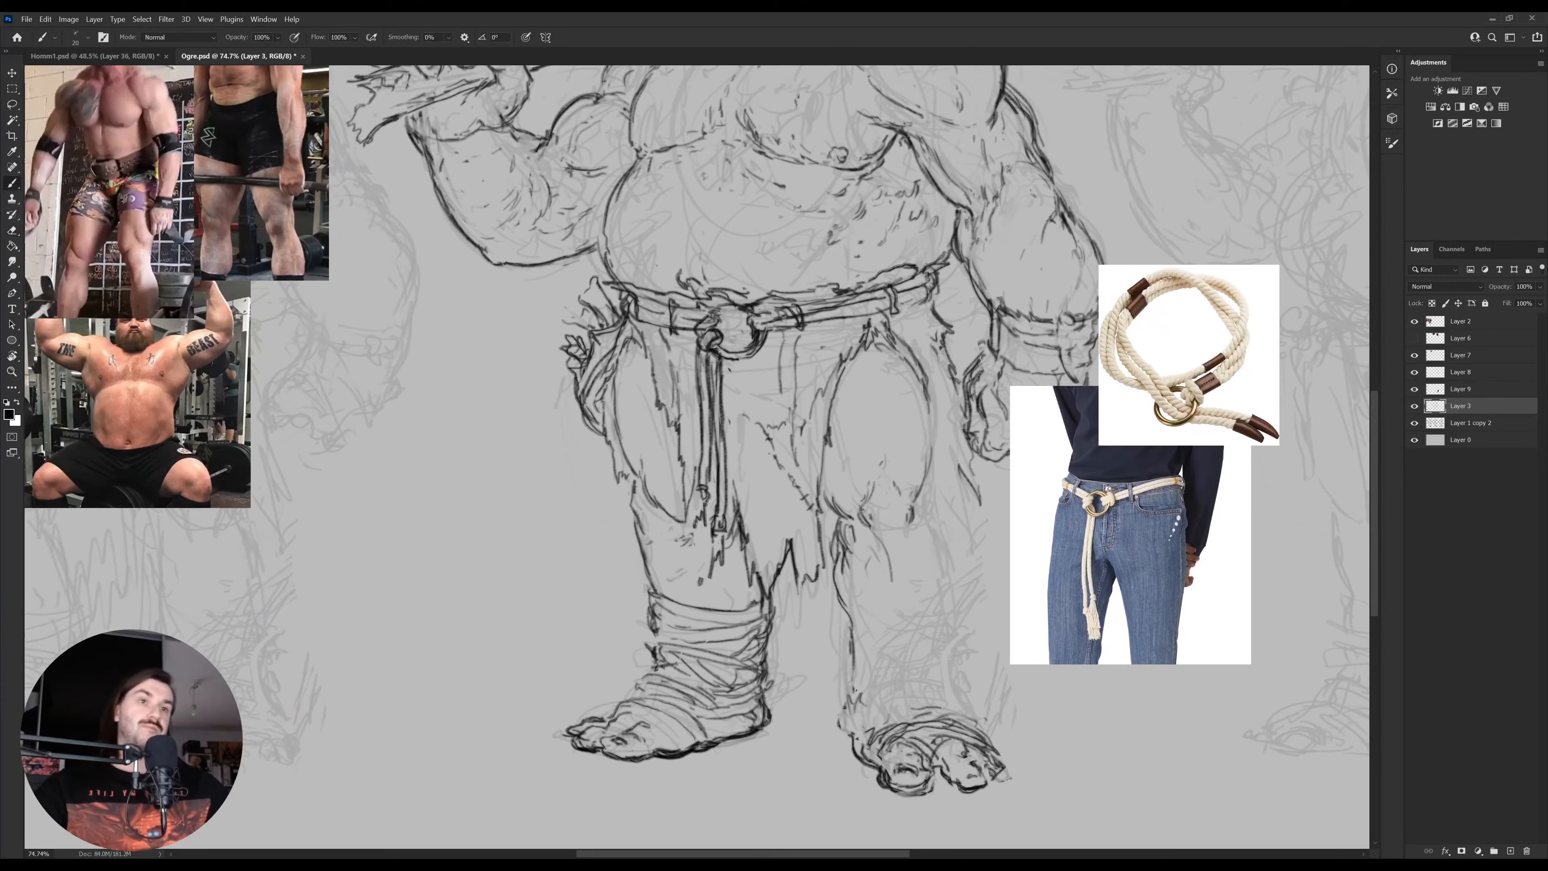
mouse_move(949, 513)
mouse_down()
mouse_move(976, 552)
mouse_move(969, 640)
mouse_up()
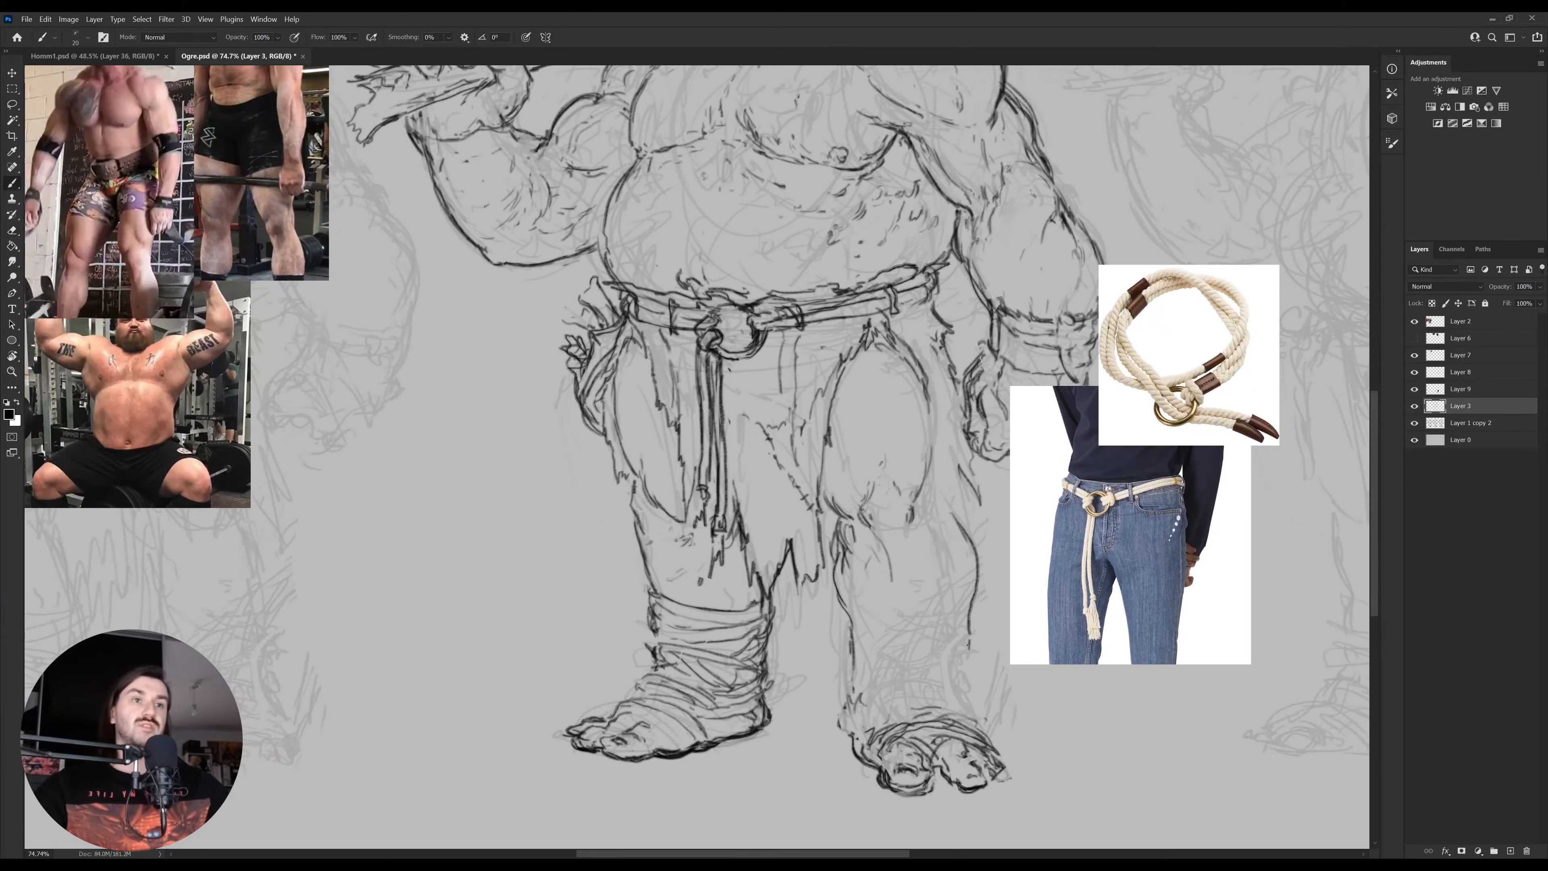
Lasso the whole second foot, rotate it slightly and shift it outward beneath the lower leg
key(l)
mouse_move(1039, 765)
mouse_down()
mouse_move(951, 834)
mouse_move(1036, 762)
mouse_up()
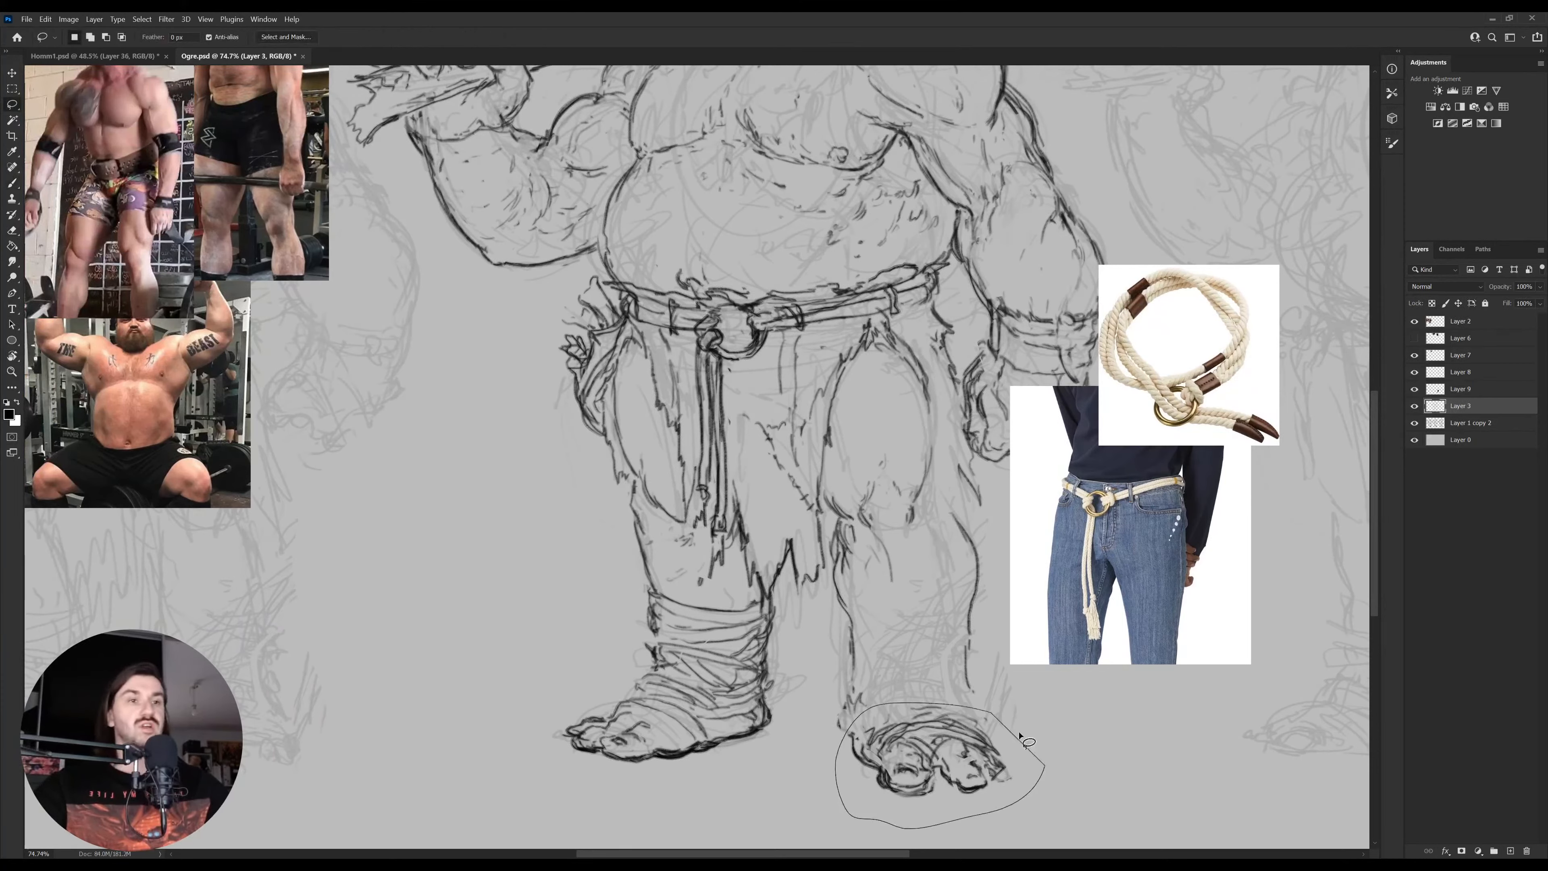
key(ctrl+t)
drag(1097, 683, 1074, 648)
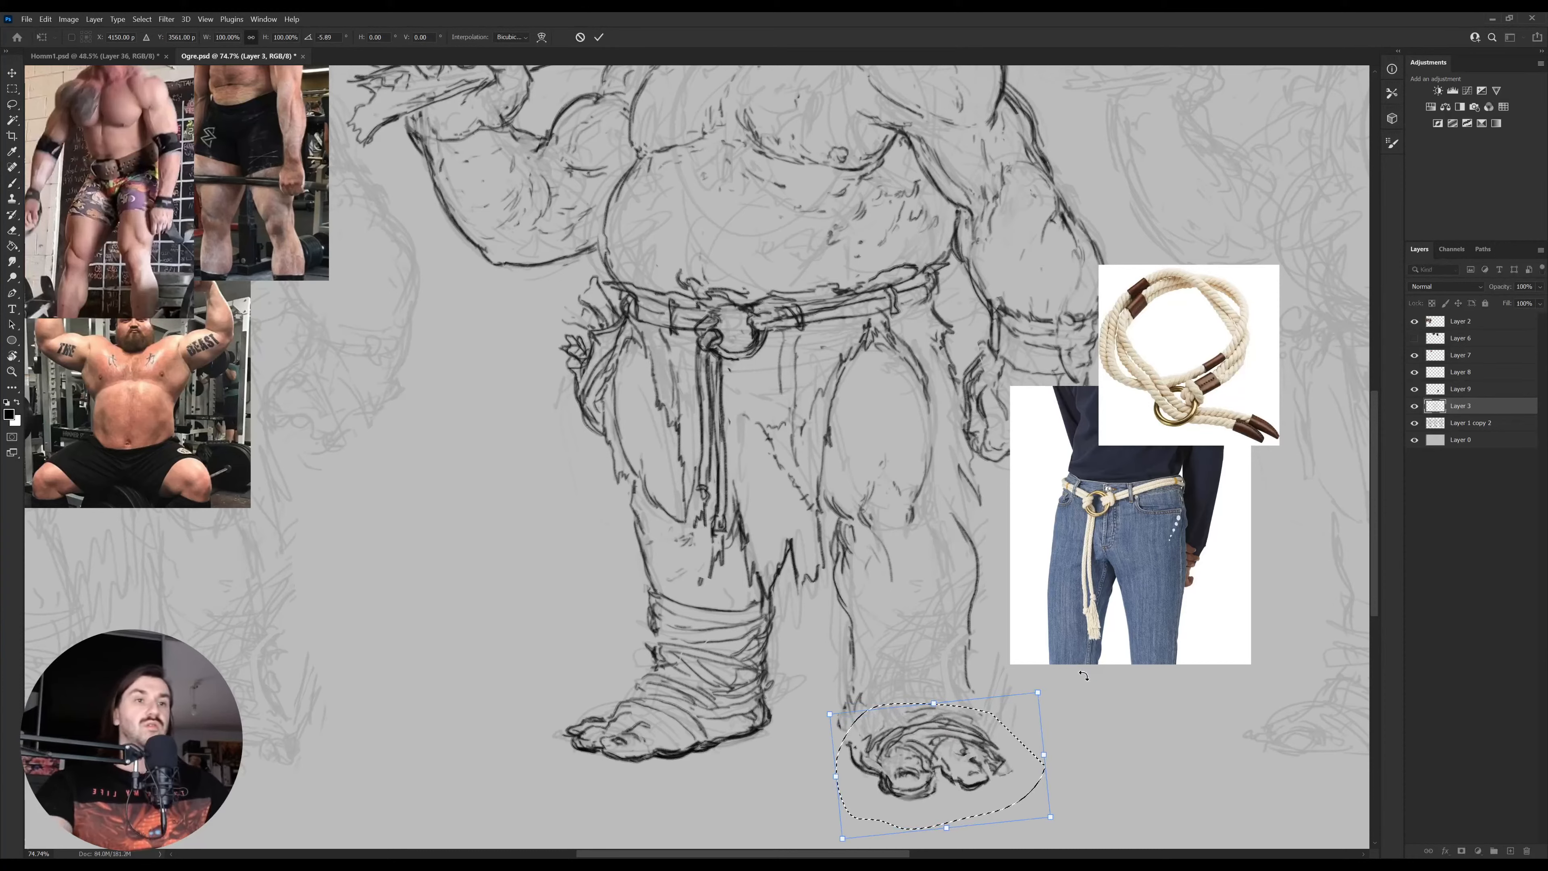
key(Return)
Touch up the outer toes of the moved foot and draw the inner ankle line above it
drag(988, 763, 997, 776)
key(b)
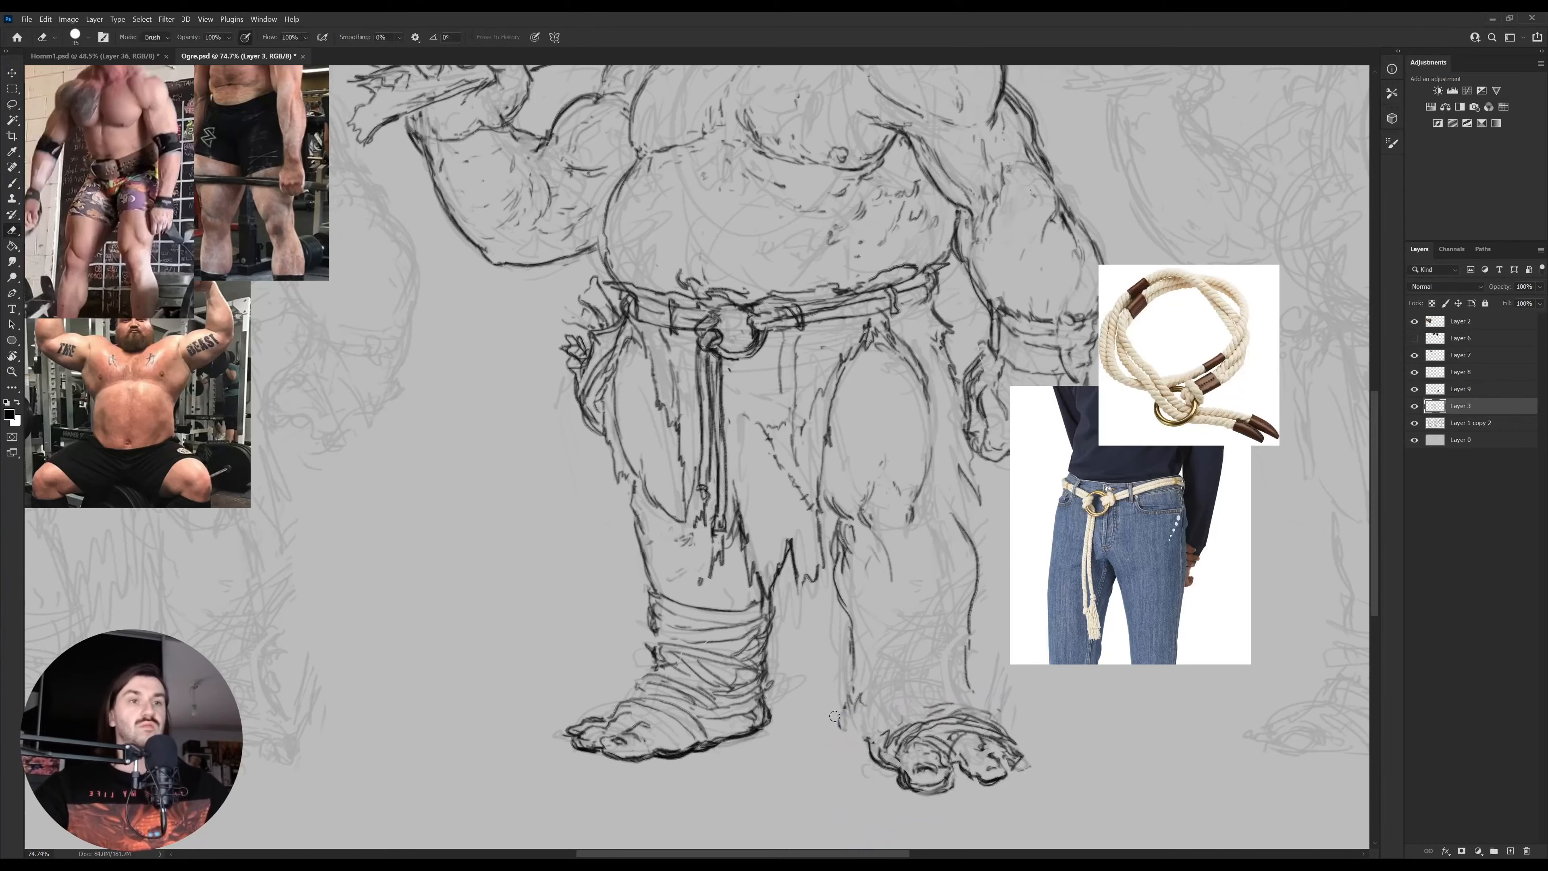
drag(860, 698, 856, 735)
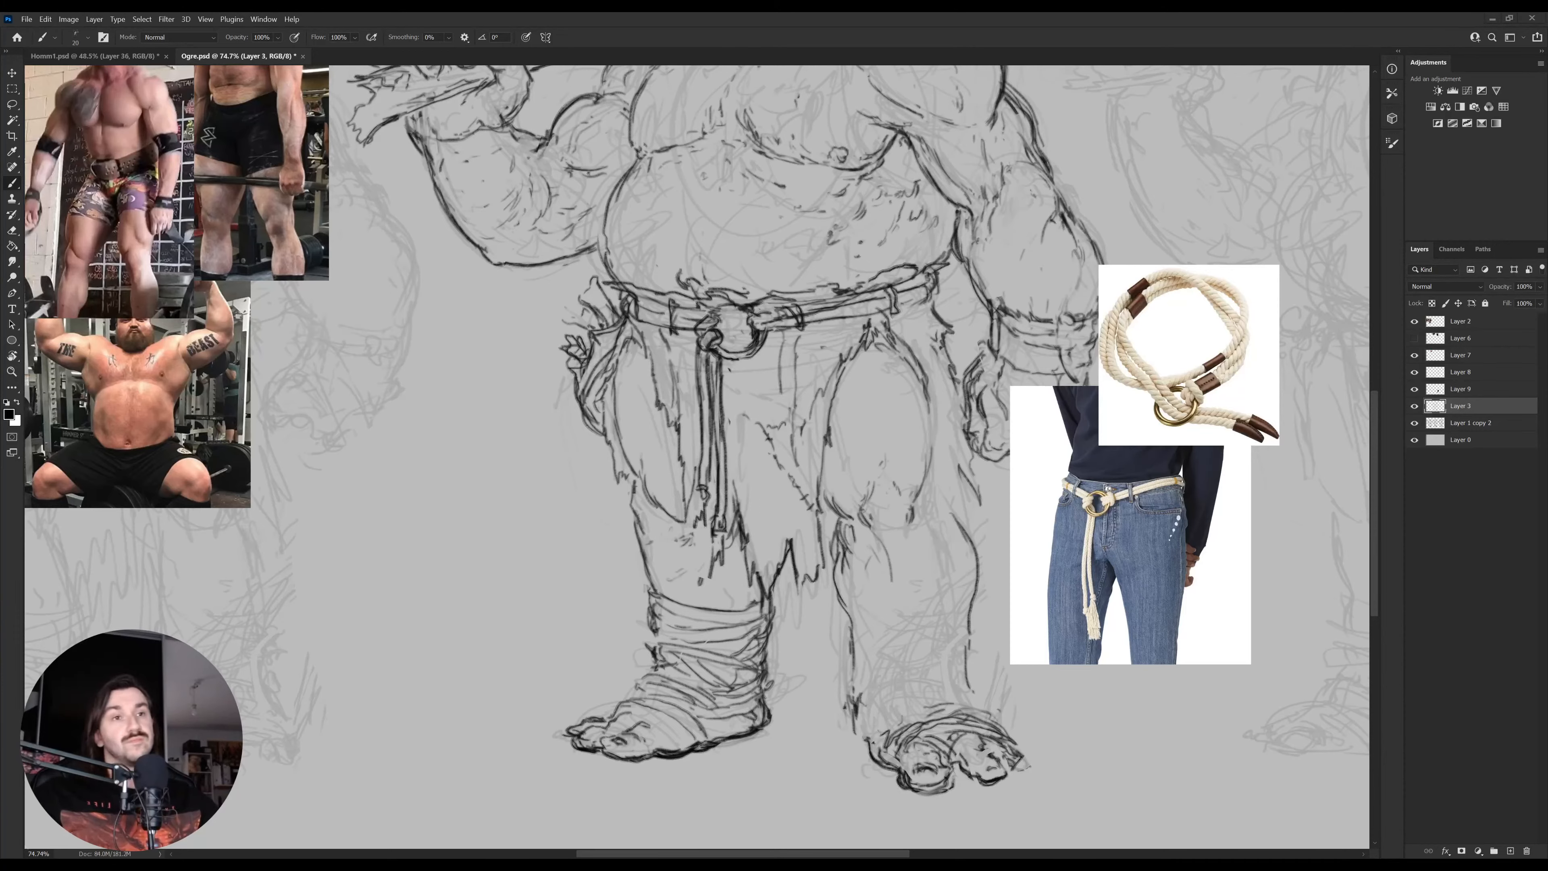
key(e)
Paste the foot anatomy reference sheet as a new layer and zoom in on it
scroll(857, 714, down, 1)
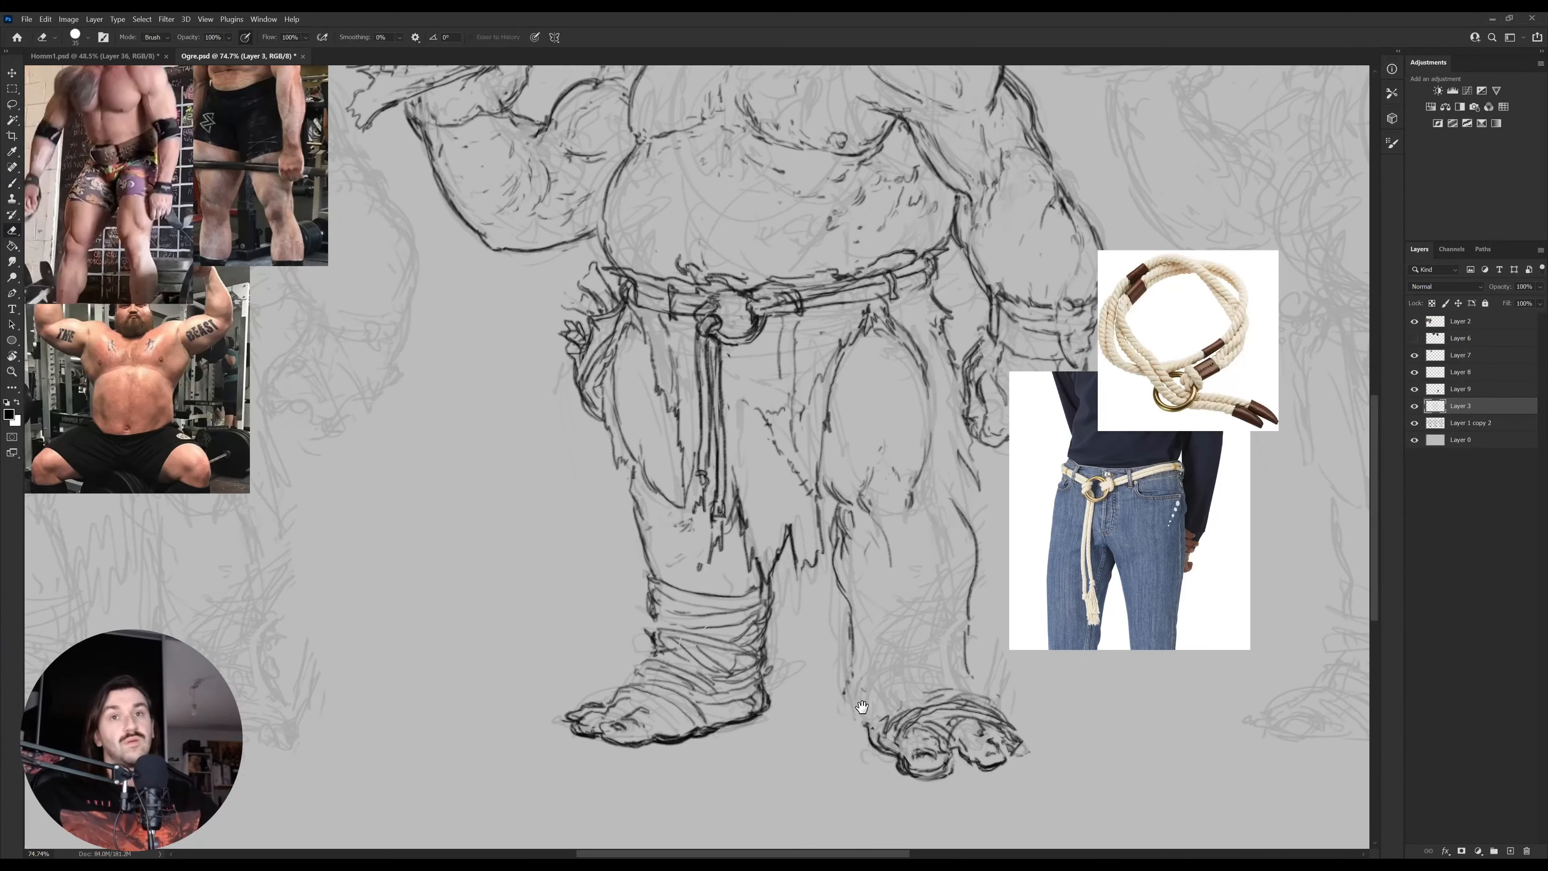
key(ctrl+v)
key(z)
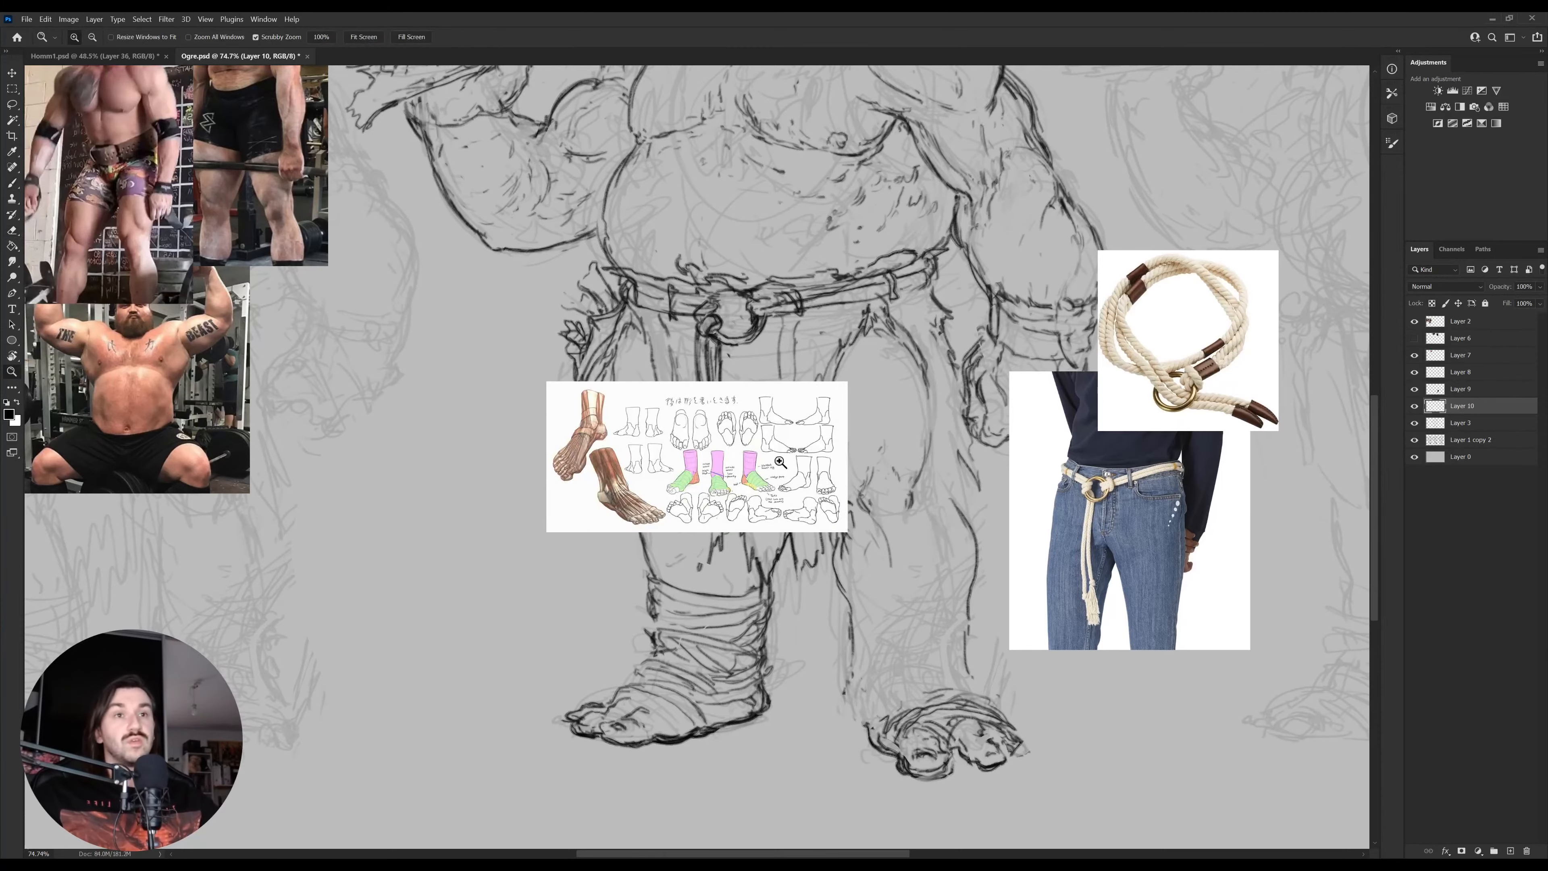
mouse_move(728, 452)
mouse_down()
mouse_move(778, 477)
mouse_move(754, 461)
mouse_up()
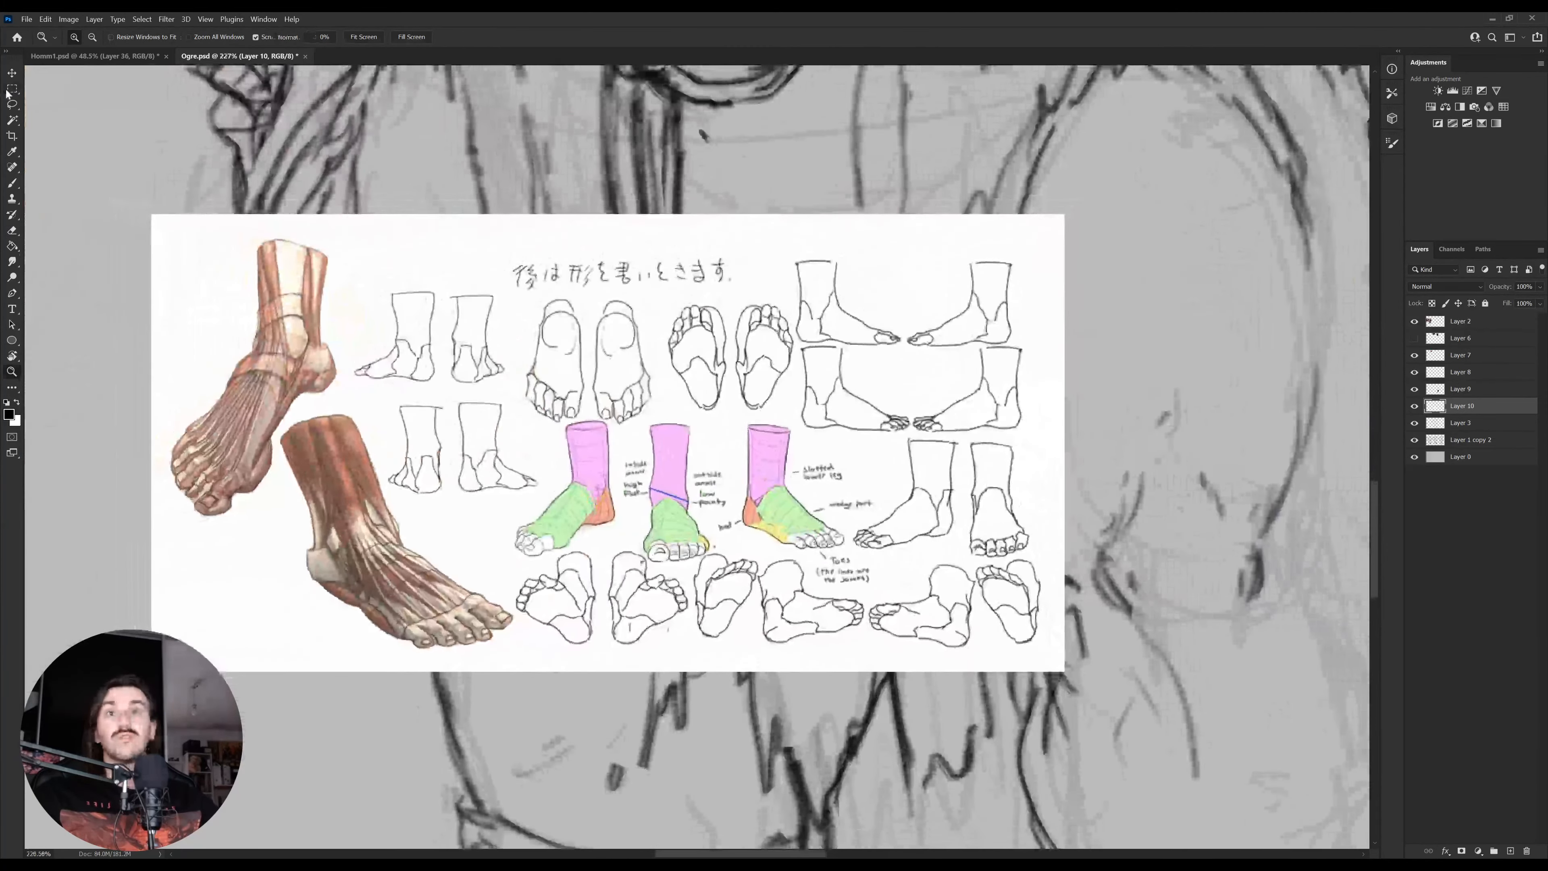
Select the coloured three-quarter foot on the reference sheet with a rectangular marquee and cut it out
click(11, 91)
drag(490, 410, 635, 566)
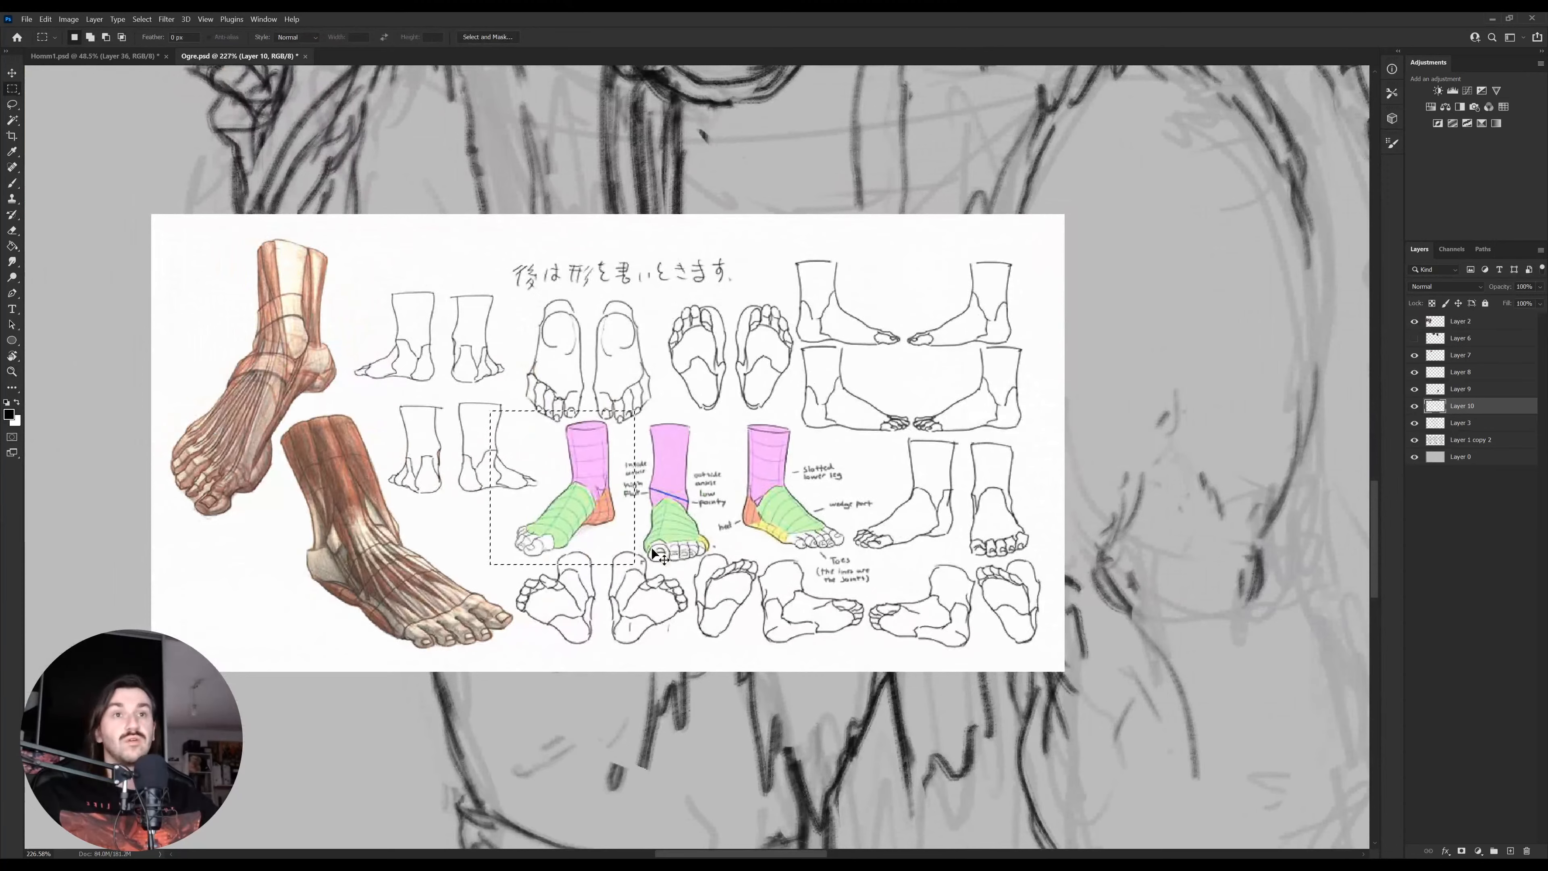
key(Delete)
key(Delete)
key(ctrl+z)
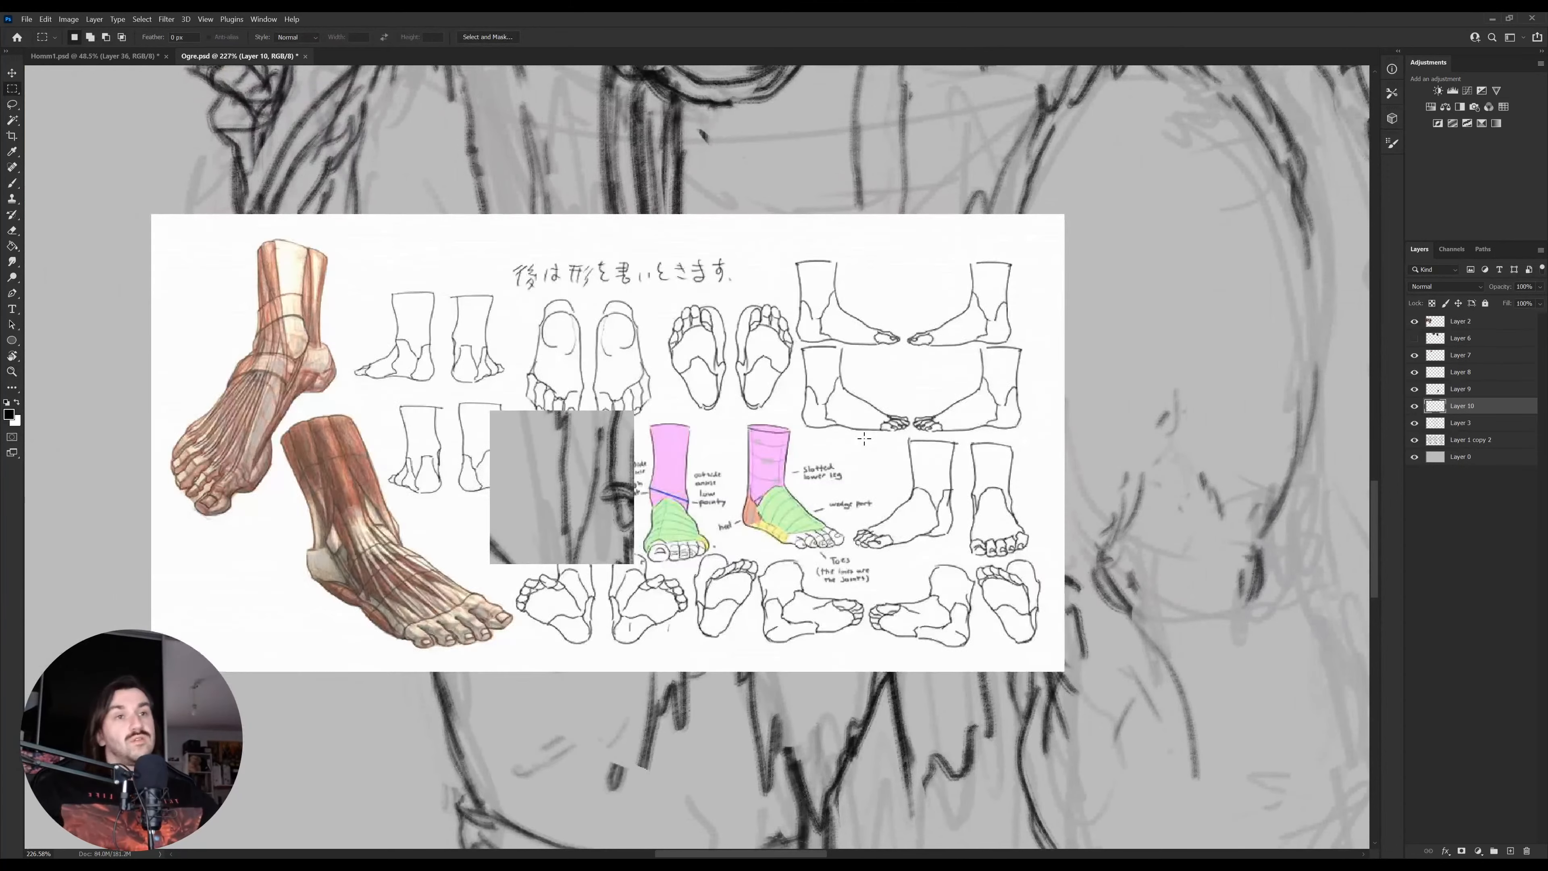
Scale the foot reference sheet to about 186% and move it beside the ogre's bandaged leg
key(z)
drag(846, 446, 827, 447)
drag(945, 490, 977, 430)
key(ctrl+t)
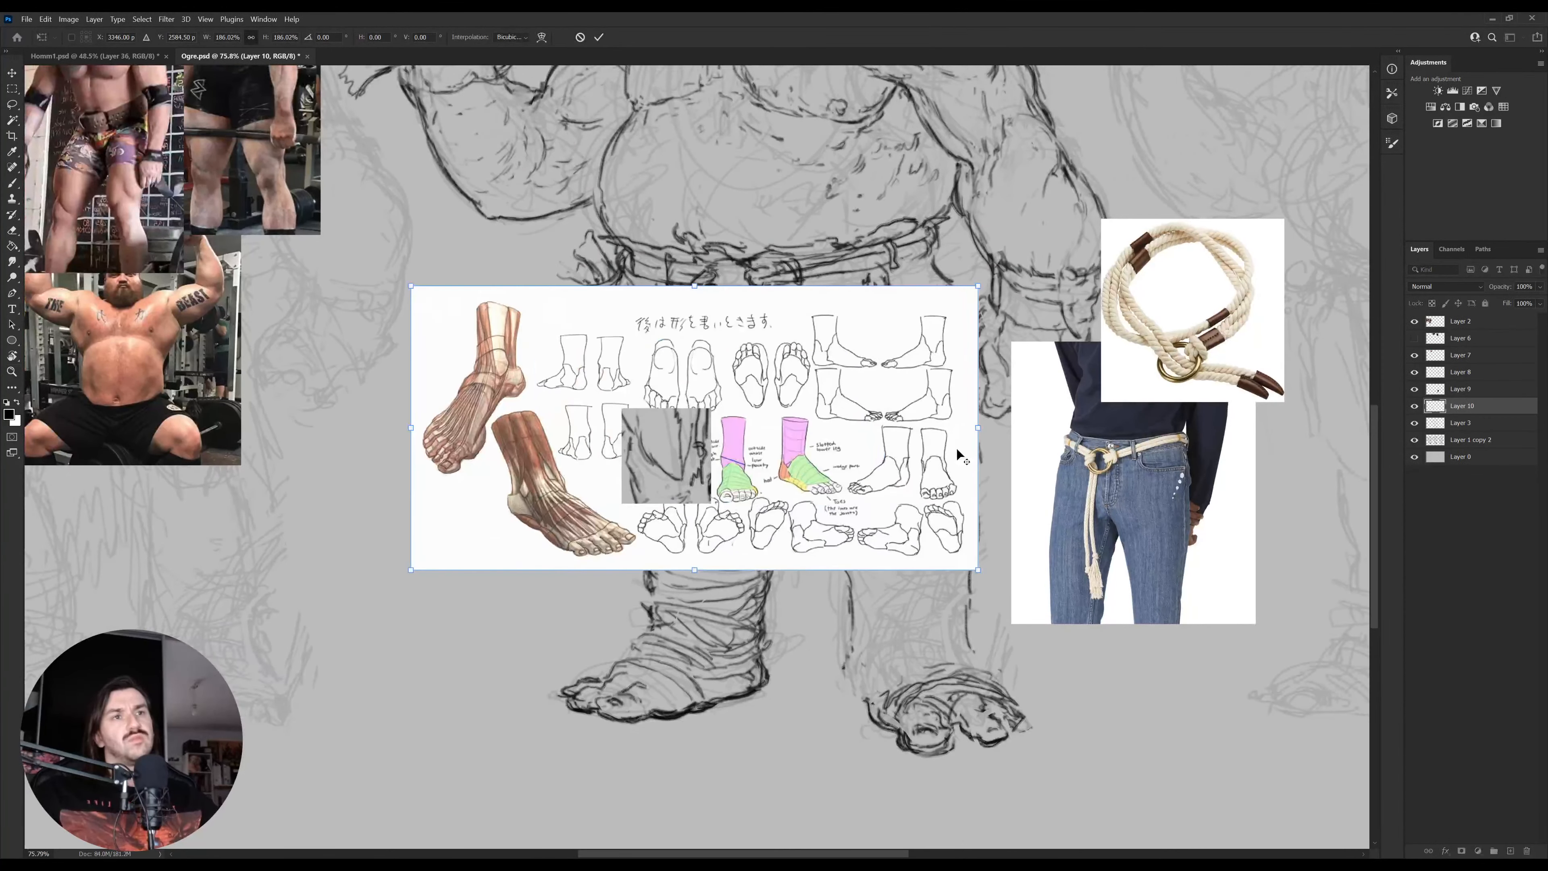
drag(645, 467, 287, 469)
key(Return)
Paste the cut-out coloured foot as its own layer, enlarge it to about 330%, and flip it horizontally
key(ctrl+v)
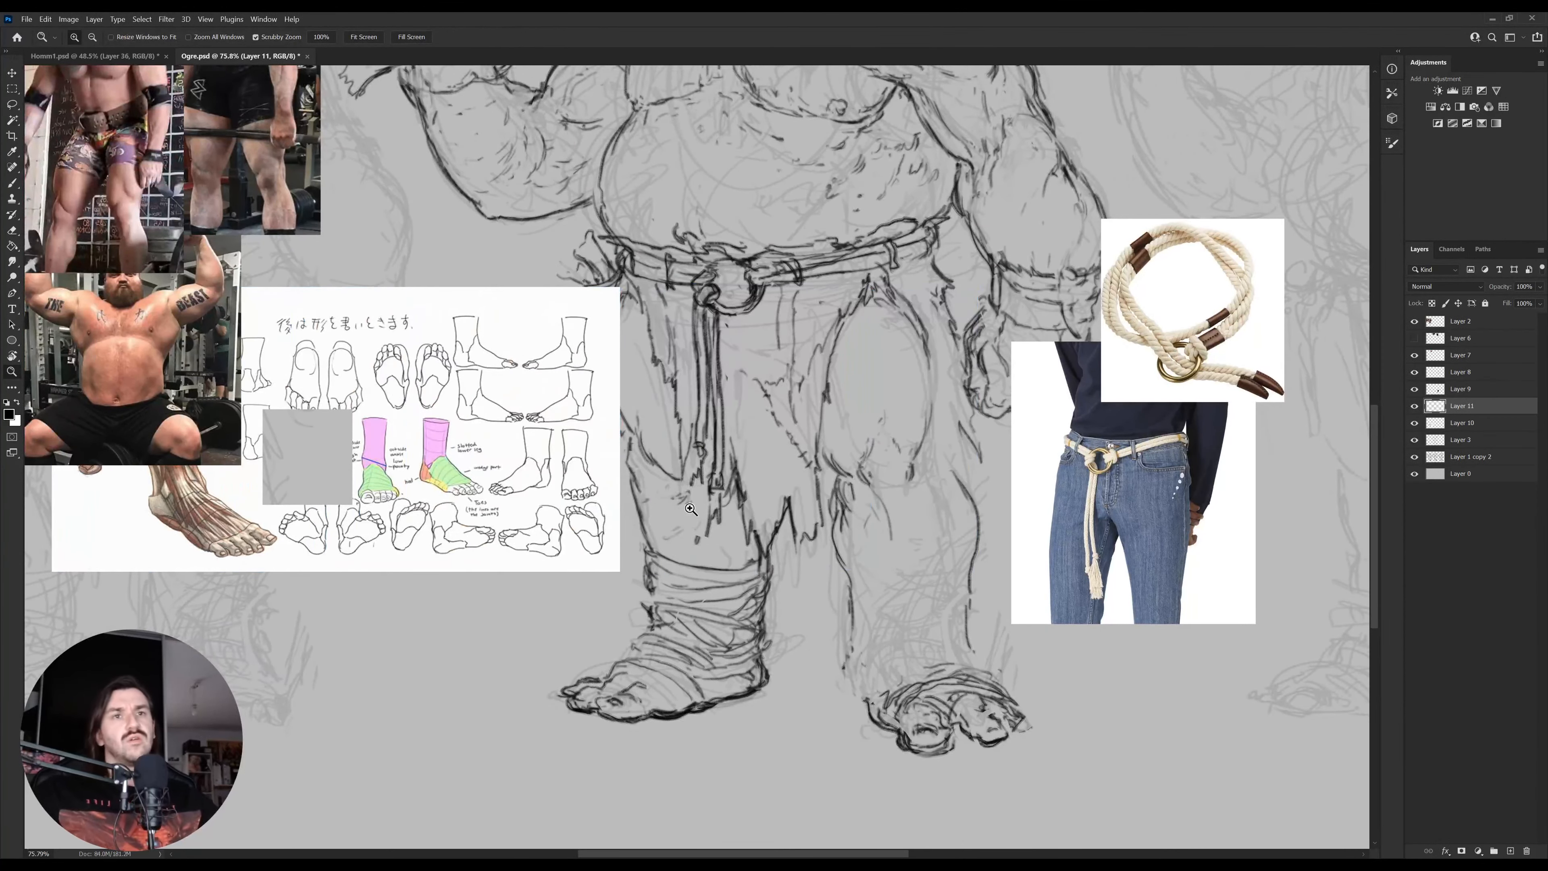
key(ctrl+t)
drag(725, 435, 775, 427)
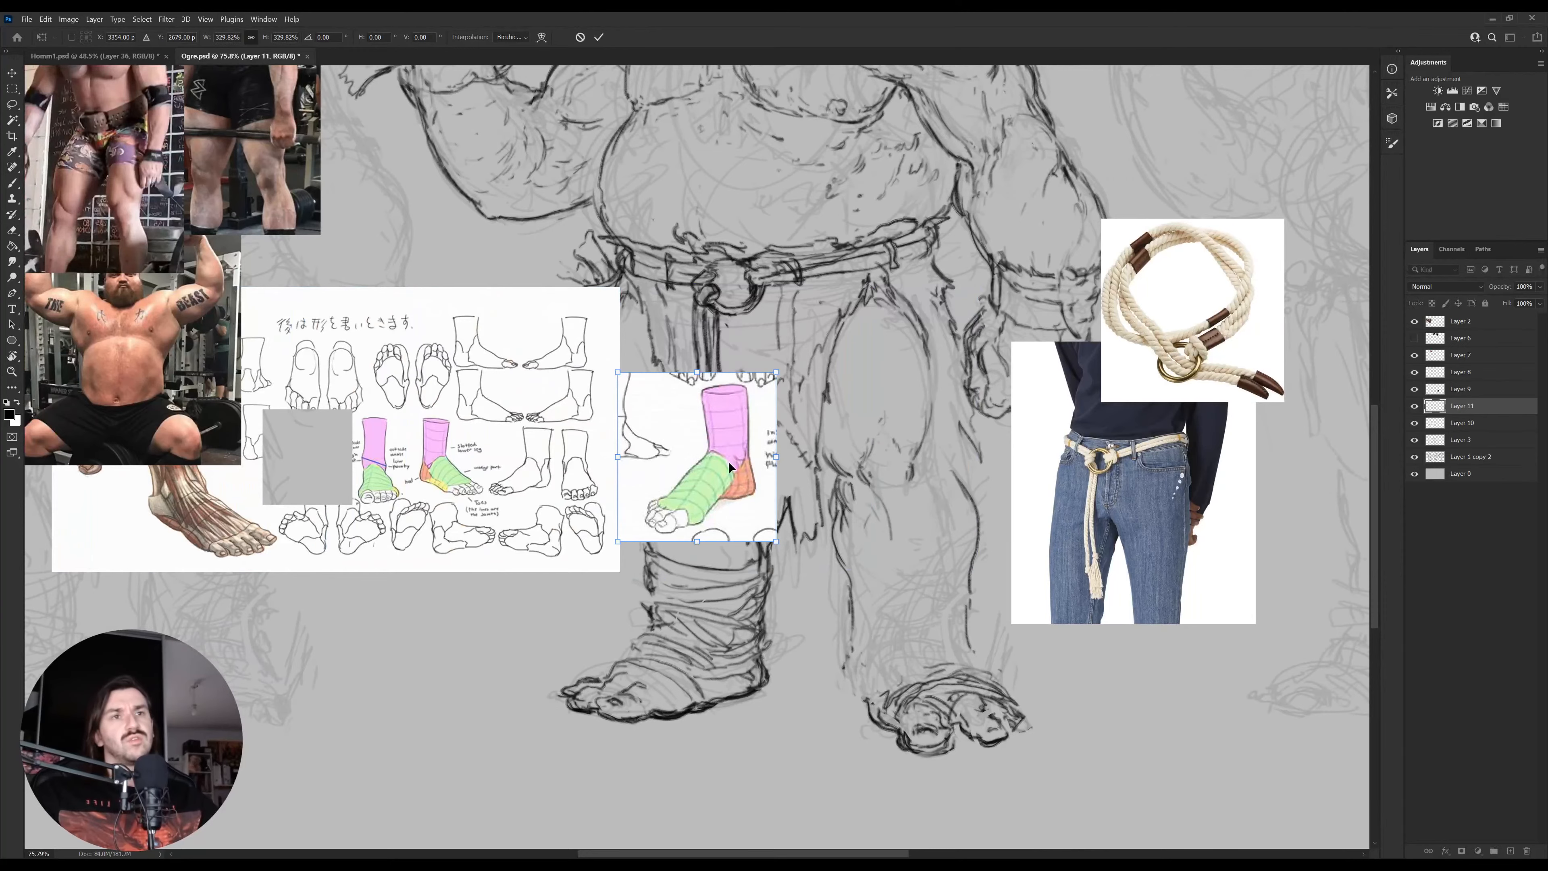
key(Return)
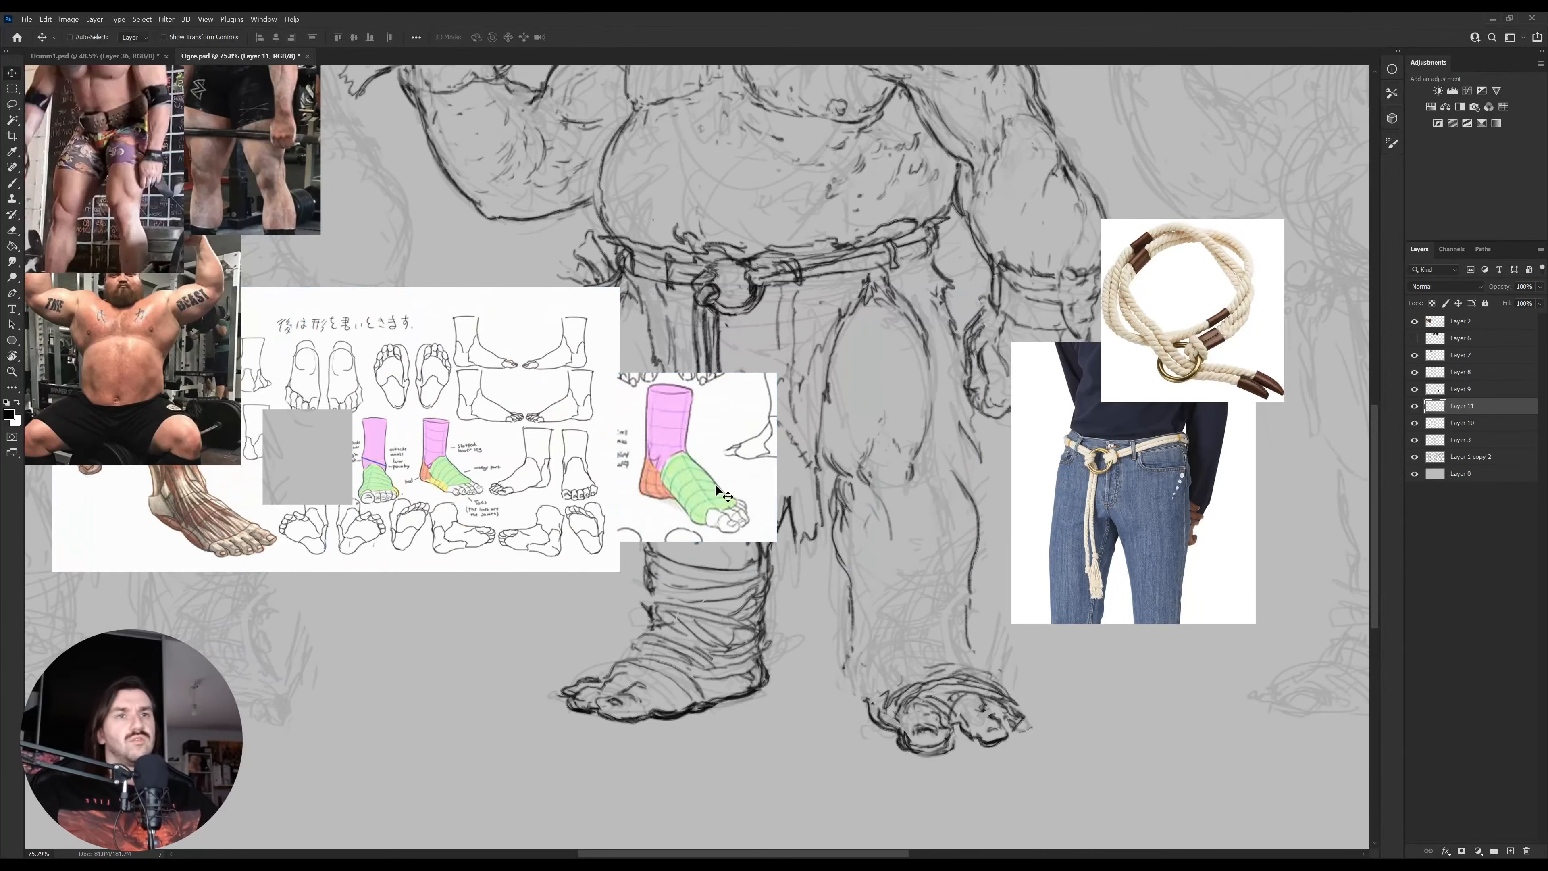
Place the coloured foot reference beside the ogre's unfinished foot and shift the jeans reference up behind the rope belt picture
drag(720, 491, 1156, 690)
drag(1162, 550, 1122, 486)
drag(727, 715, 753, 716)
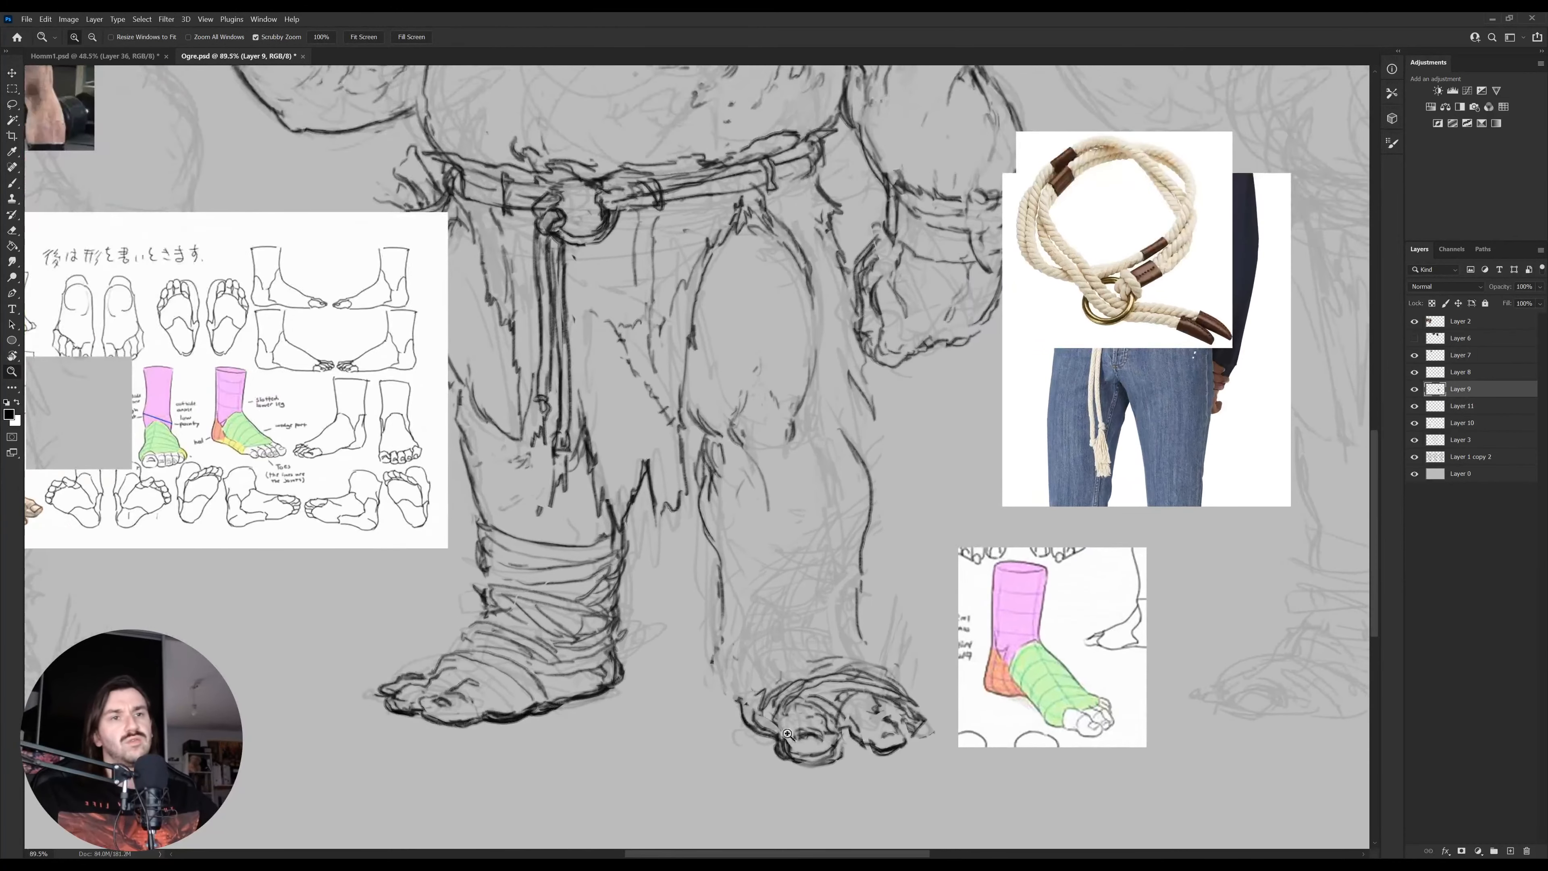
Erase the old sketch of the second foot from Layer 3 with a much larger eraser
ctrl+click(787, 755)
key(e)
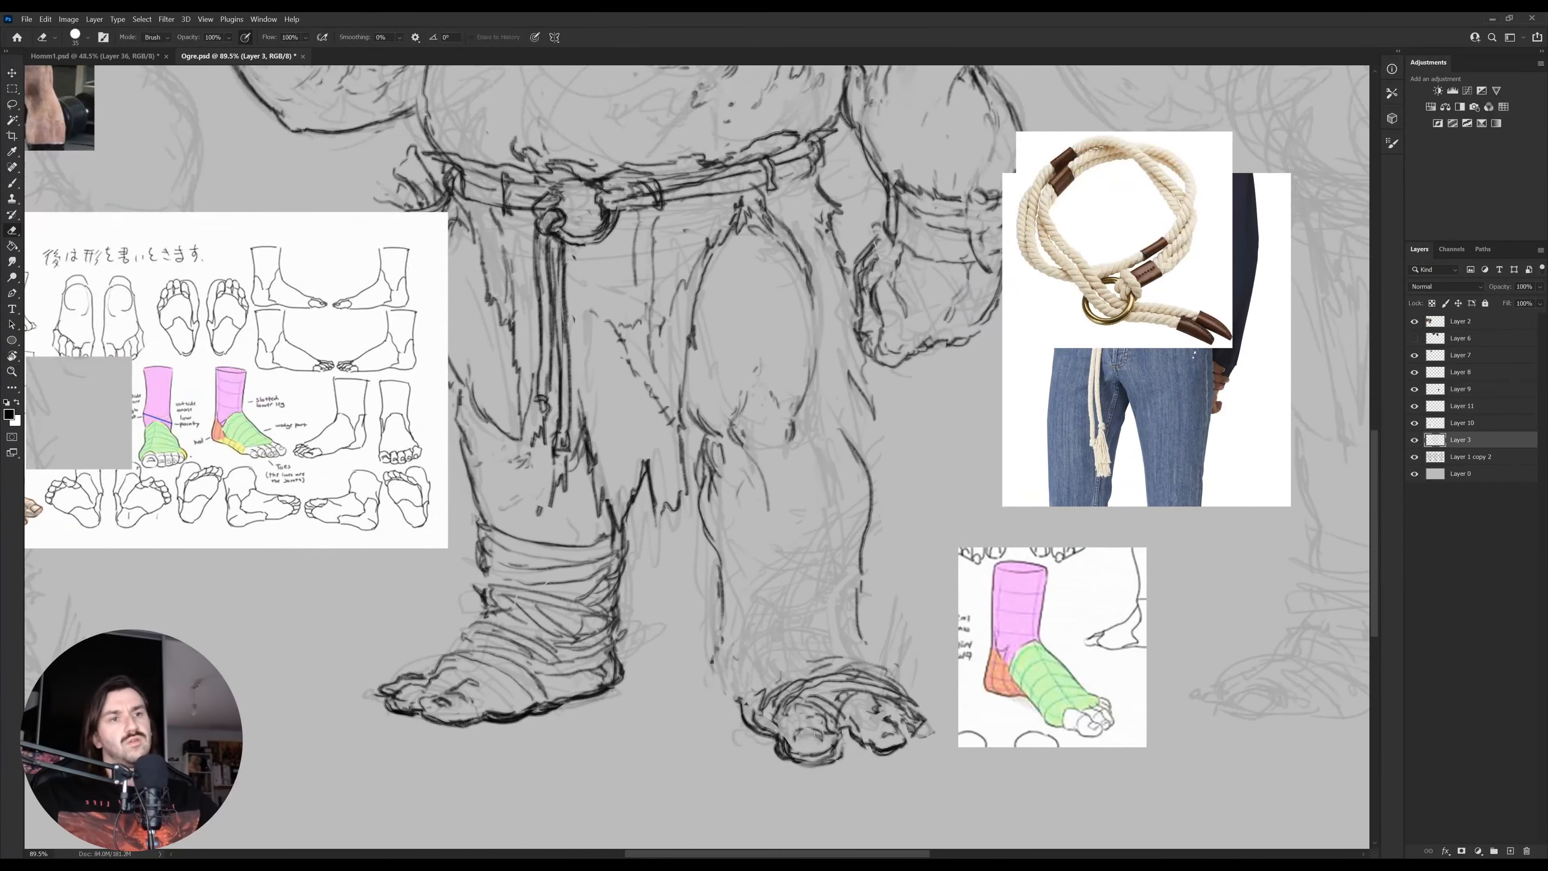
key(bracketright)
key(bracketright)
key(bracketright)
key(bracketright)
key(bracketright)
key(bracketright)
key(bracketright)
key(bracketright)
key(bracketright)
key(bracketright)
key(bracketright)
mouse_move(784, 714)
mouse_down()
mouse_move(840, 738)
mouse_move(889, 741)
mouse_move(908, 705)
mouse_up()
Draw the second foot's new outline with an arched ankle line, both side edges and a ragged wrap edge above the toes
key(b)
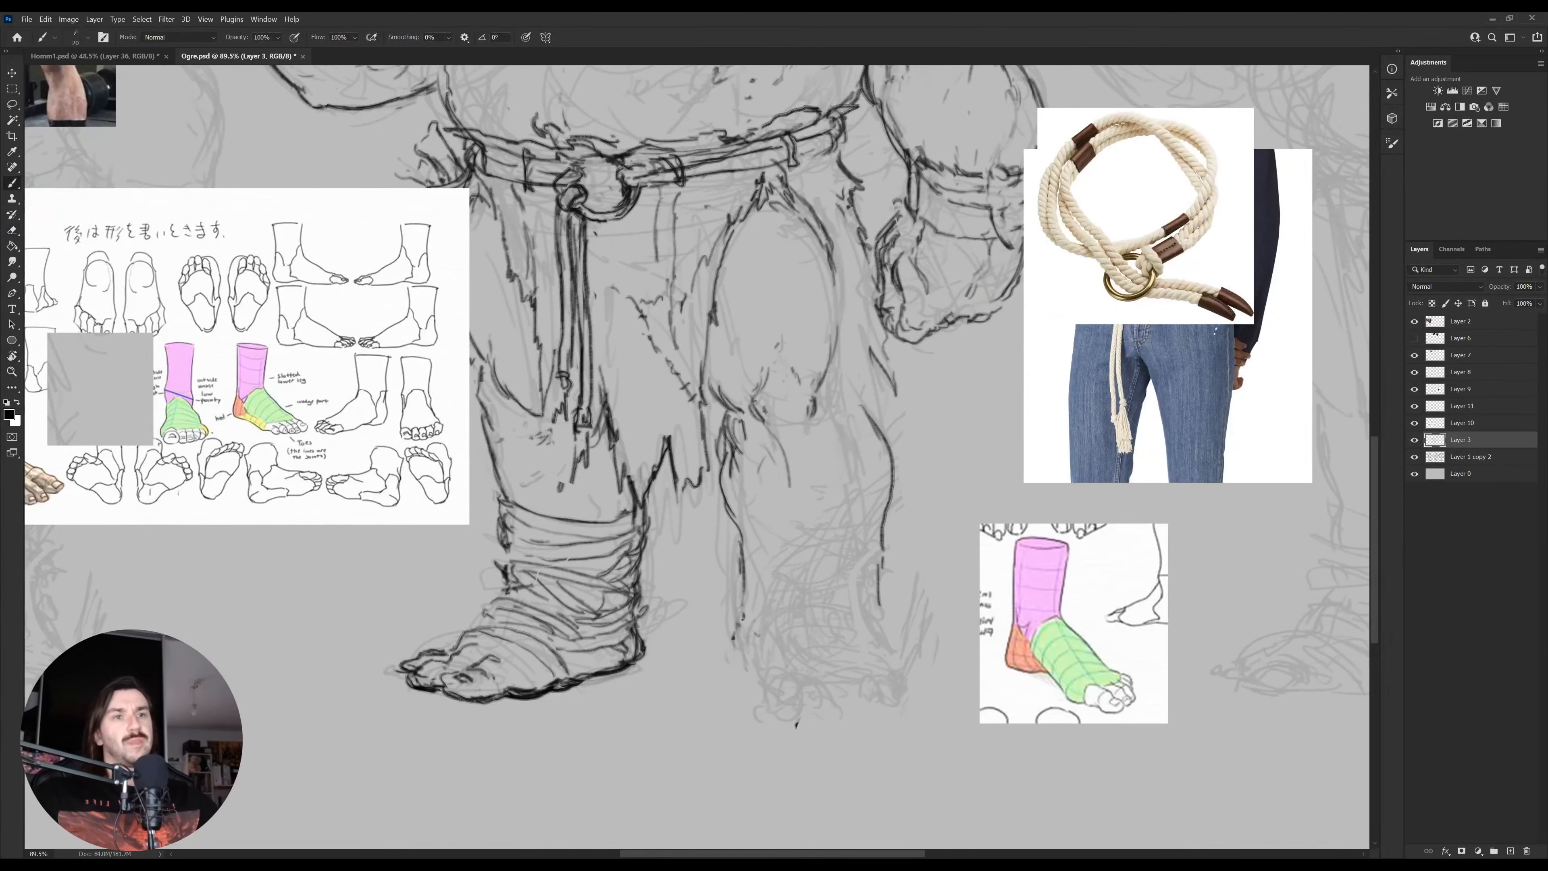
mouse_move(743, 606)
mouse_down()
mouse_move(739, 643)
mouse_move(765, 659)
mouse_move(751, 648)
mouse_move(781, 650)
mouse_move(805, 575)
mouse_move(872, 601)
mouse_up()
mouse_move(864, 577)
mouse_down()
mouse_move(788, 591)
mouse_move(808, 573)
mouse_move(877, 589)
mouse_up()
drag(777, 627, 784, 659)
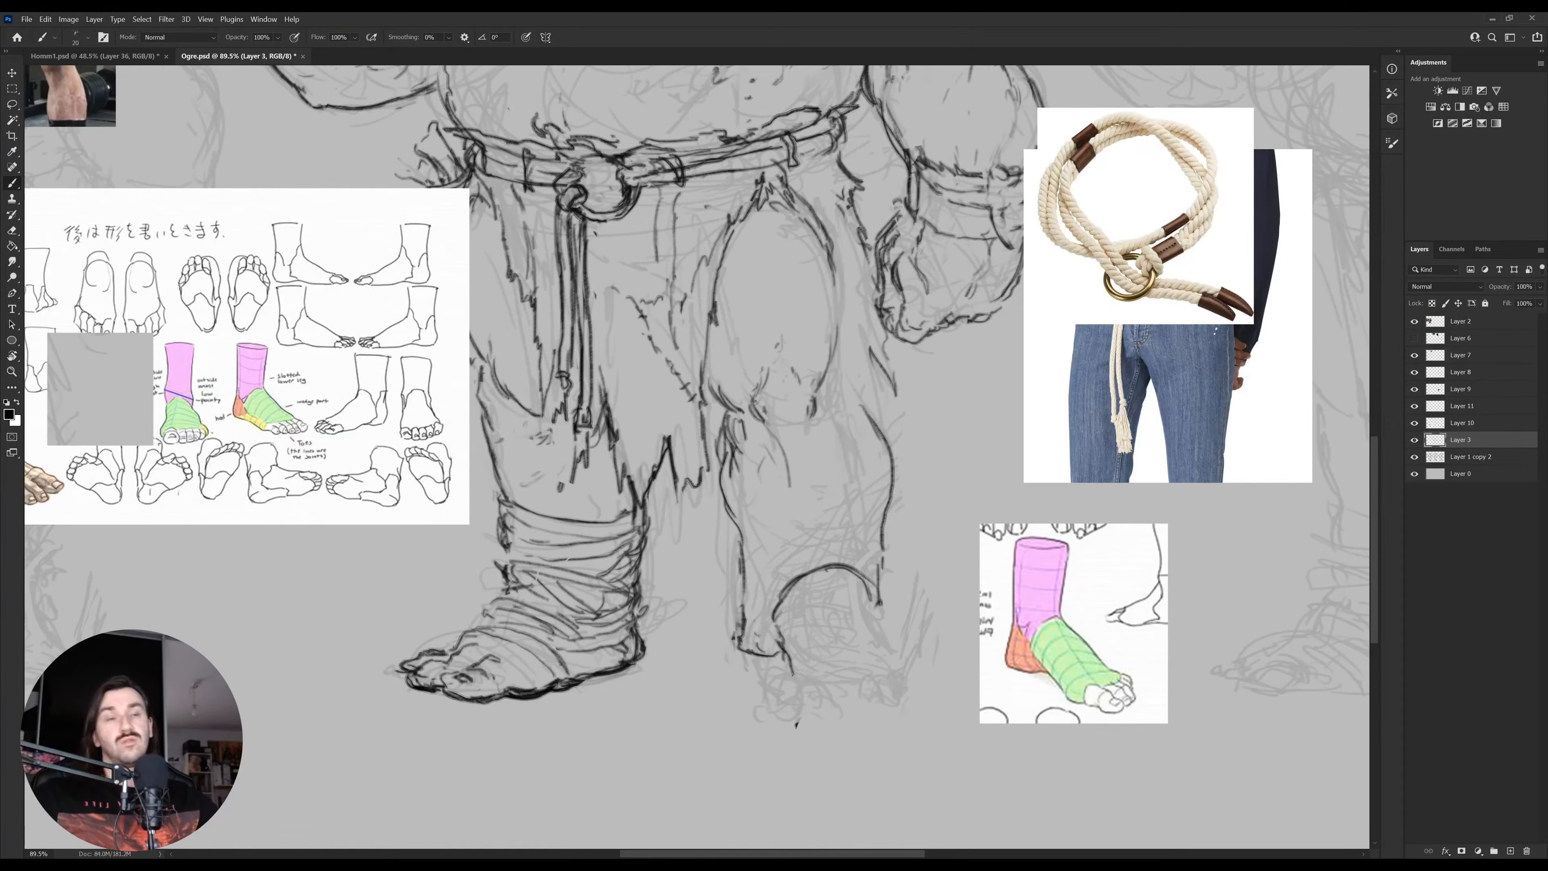
key(ctrl+z)
mouse_move(773, 624)
mouse_down()
mouse_move(785, 691)
mouse_move(780, 628)
mouse_up()
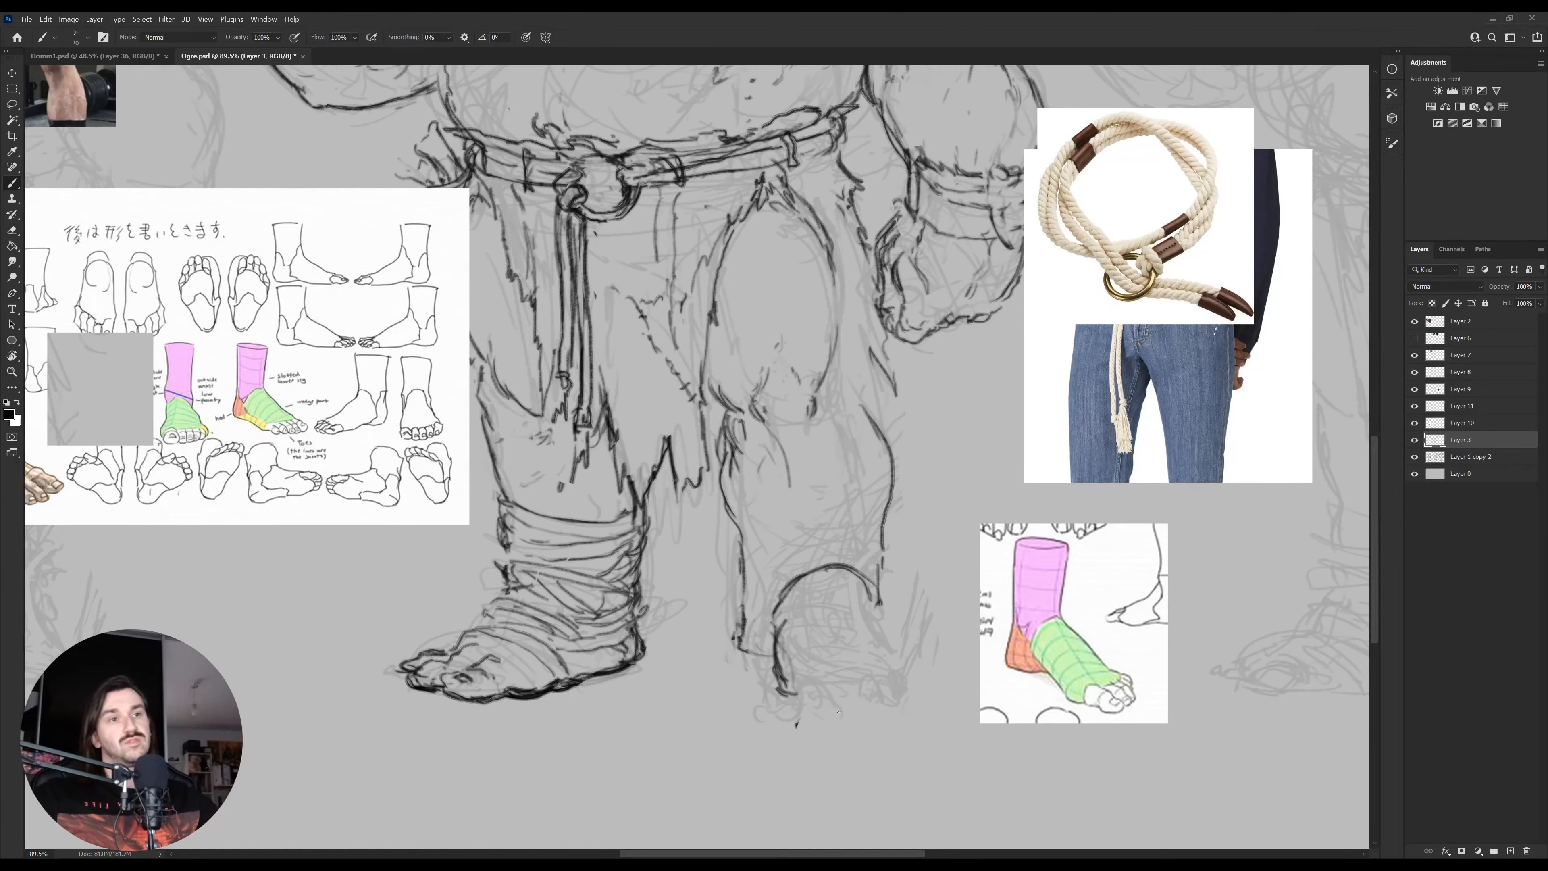
drag(792, 682, 909, 664)
drag(875, 598, 926, 667)
drag(898, 671, 912, 666)
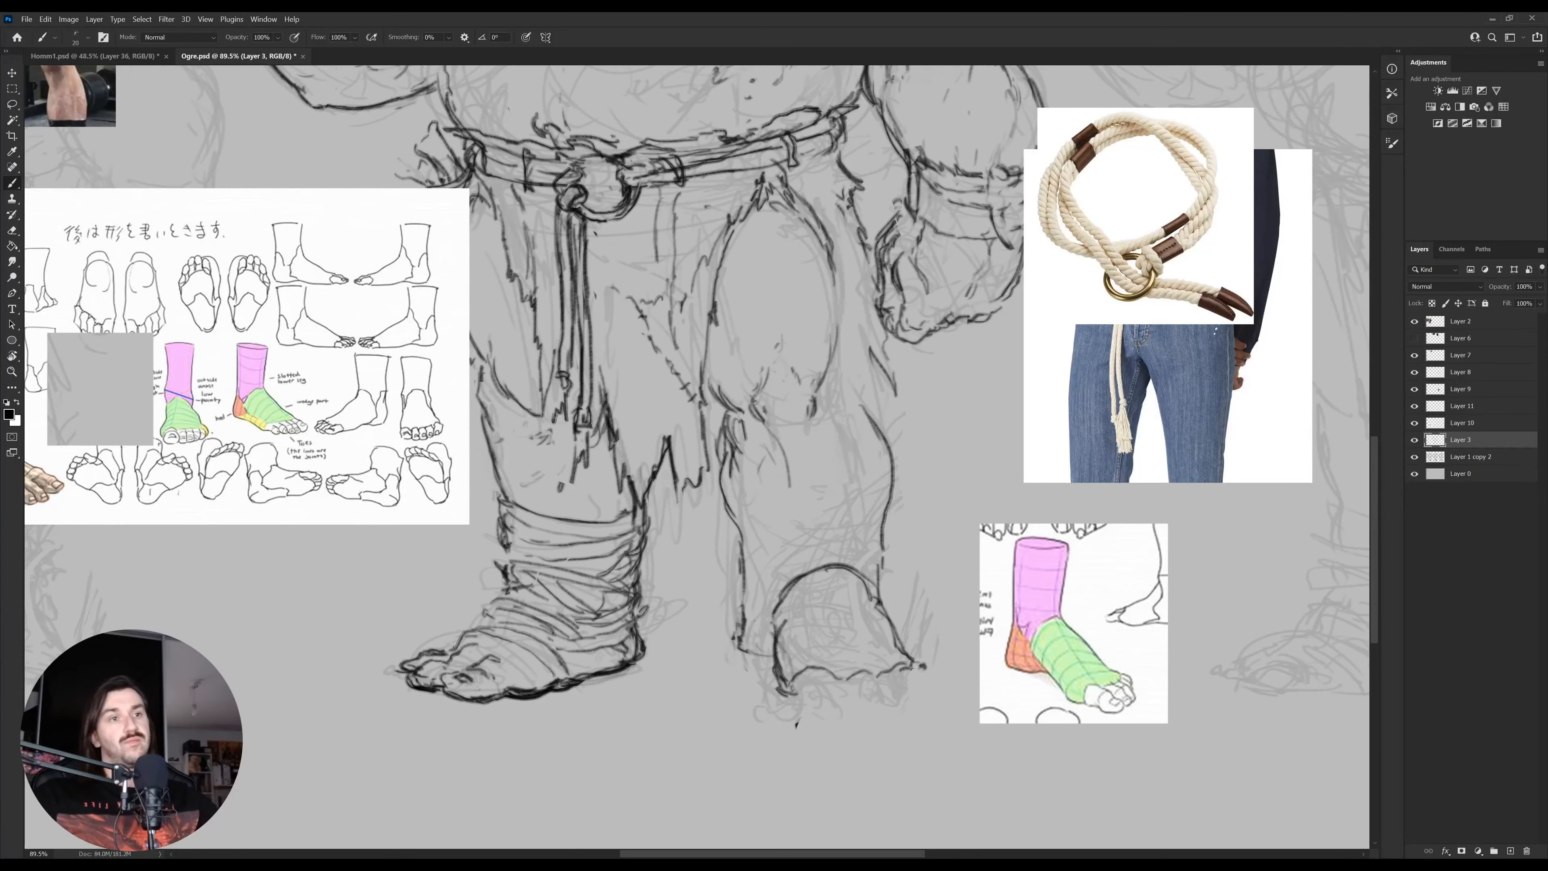
Draw the second foot's big toe and erase the arch line across the ankle
mouse_move(794, 685)
mouse_down()
mouse_move(832, 682)
mouse_move(791, 717)
mouse_move(826, 724)
mouse_move(840, 699)
mouse_move(817, 725)
mouse_move(847, 717)
mouse_move(806, 717)
mouse_move(828, 727)
mouse_move(835, 694)
mouse_move(822, 723)
mouse_move(847, 710)
mouse_up()
key(e)
key(b)
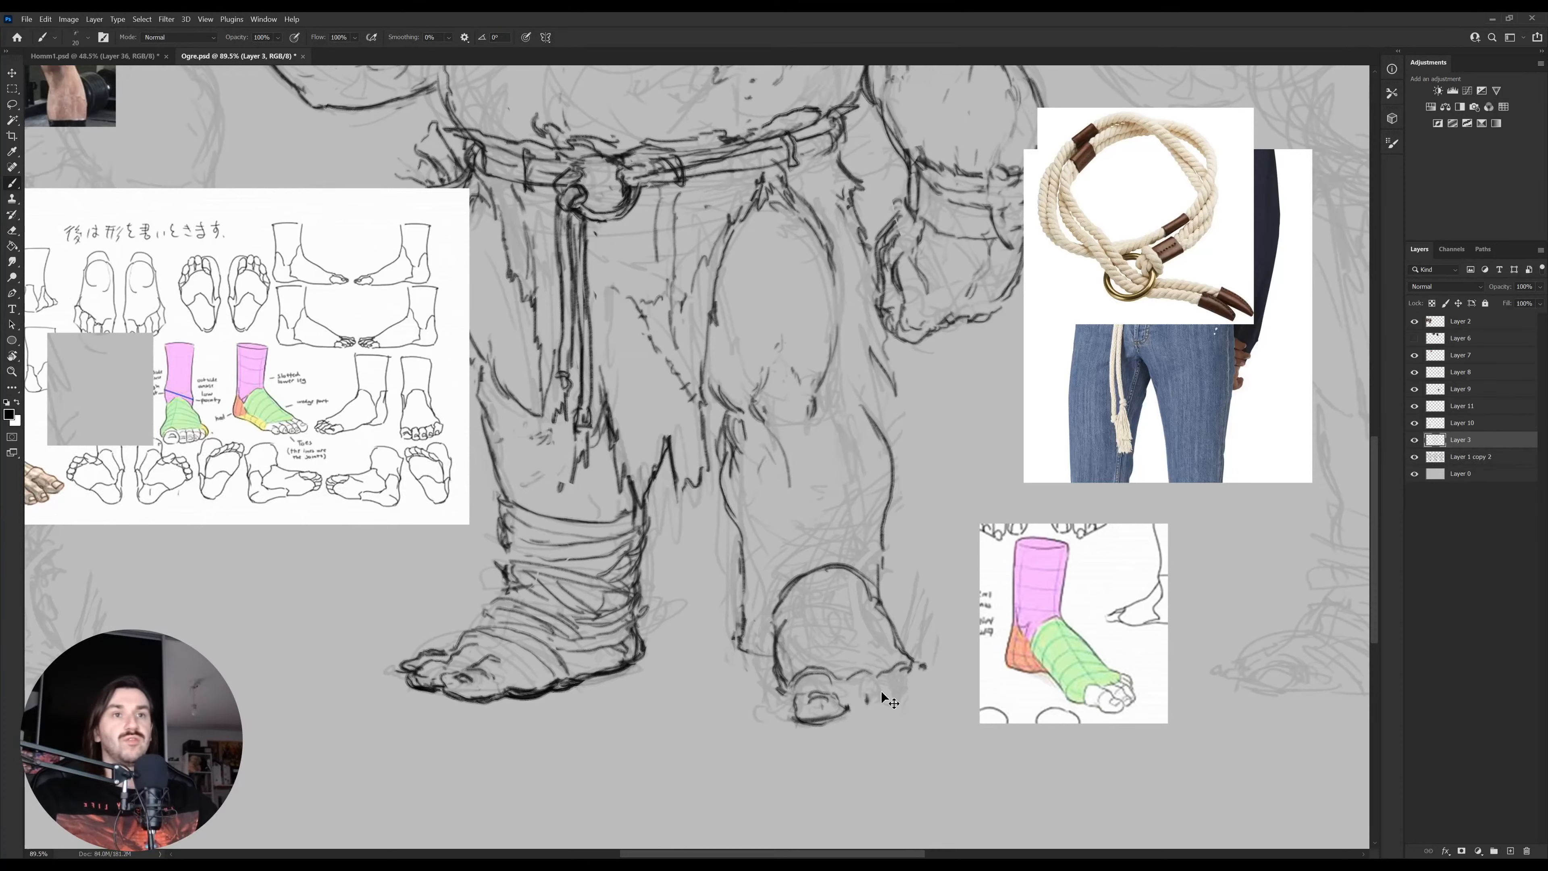
key(e)
key(b)
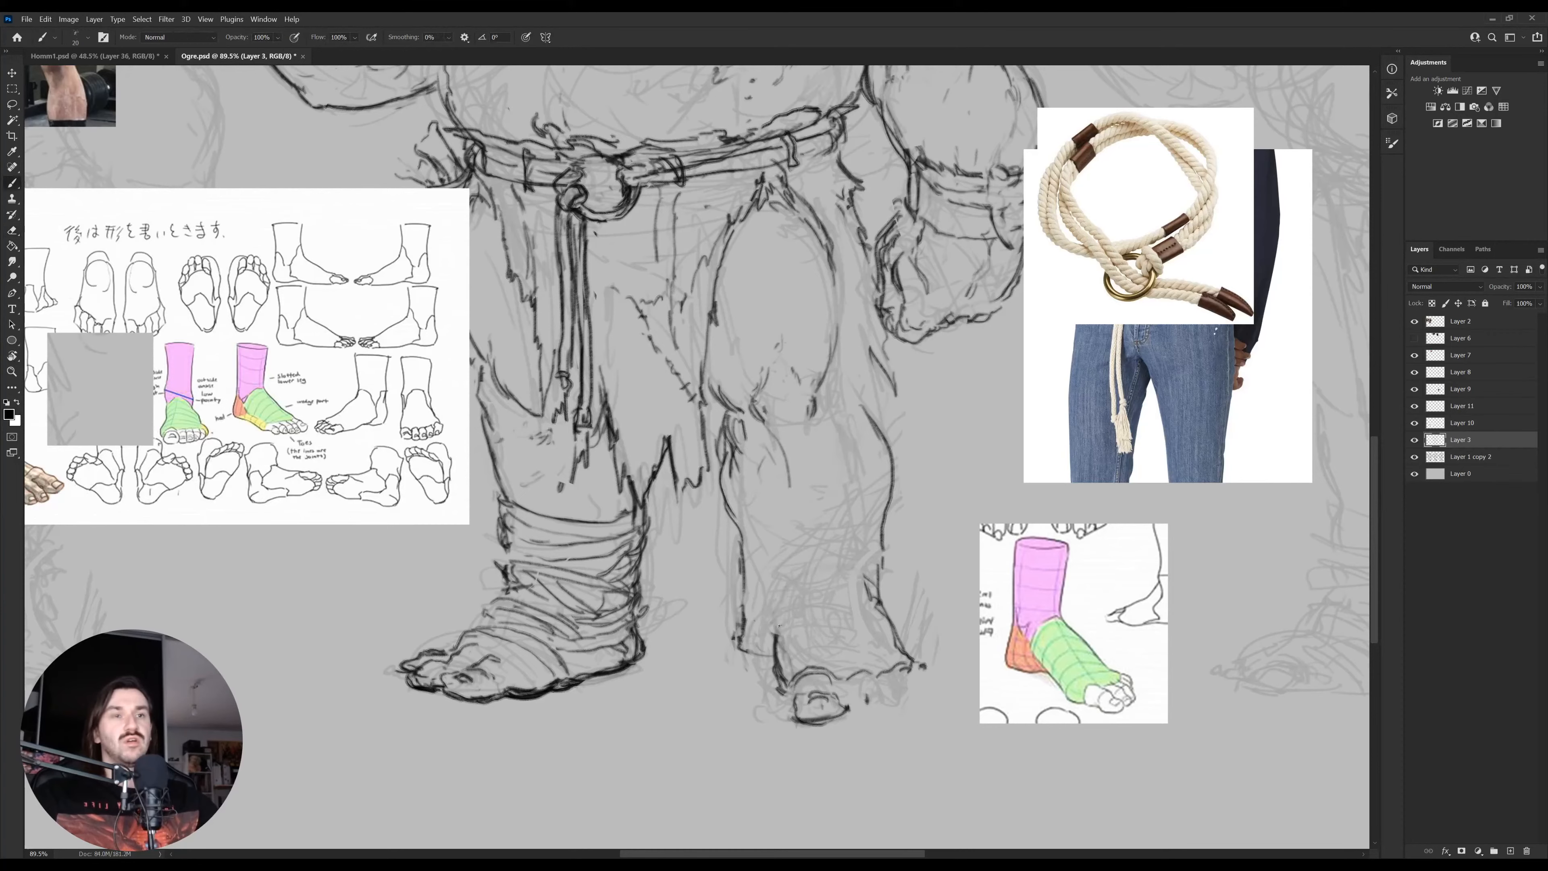
Redraw the second leg's inner ankle and heel contour, erasing stray lines along it
drag(772, 625, 769, 658)
key(e)
drag(776, 634, 767, 633)
key(bracketleft)
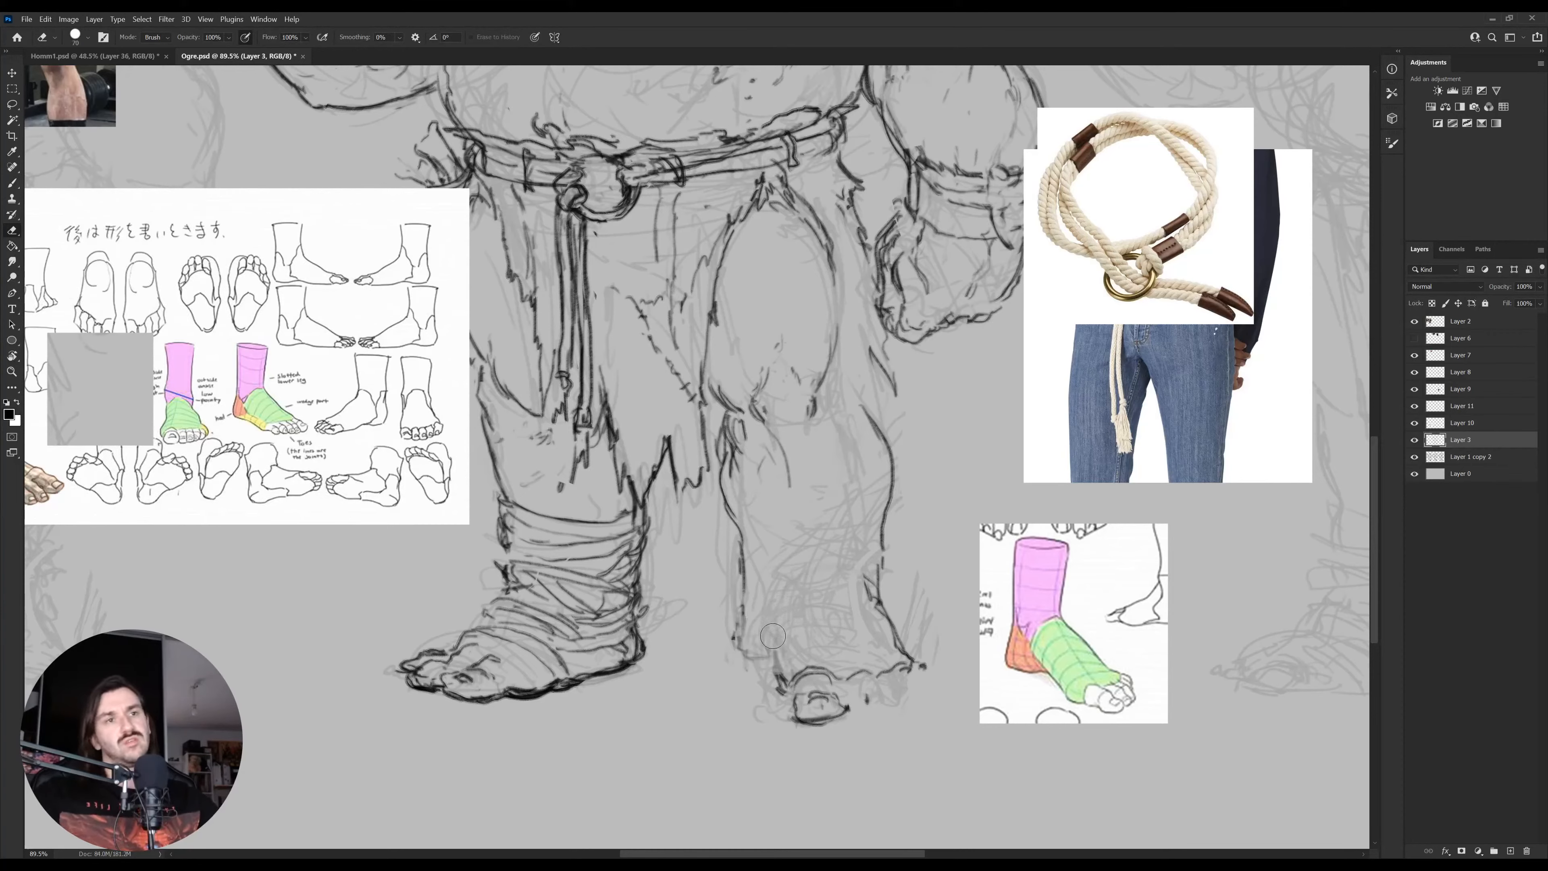
key(b)
mouse_move(744, 639)
mouse_down()
mouse_move(754, 655)
mouse_move(737, 646)
mouse_move(742, 582)
mouse_up()
mouse_move(755, 562)
mouse_down()
mouse_move(744, 578)
mouse_move(741, 558)
mouse_move(746, 578)
mouse_up()
key(e)
key(b)
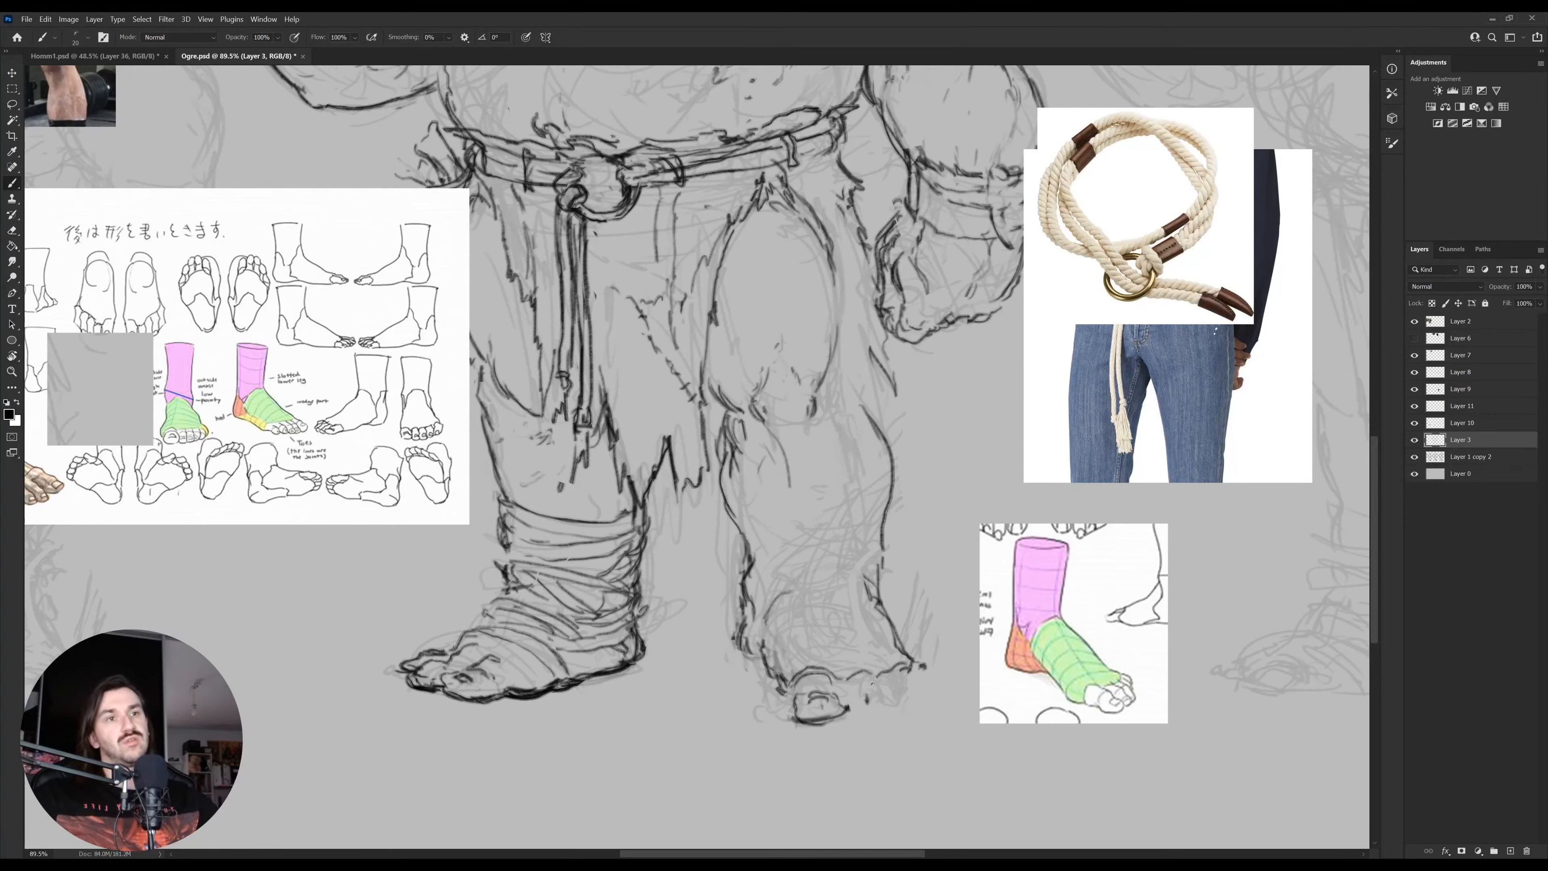
Detail the big toe and draw bandage wraps around the second foot and ankle up to below the calf
drag(795, 687, 842, 699)
mouse_move(841, 699)
mouse_down()
mouse_move(817, 668)
mouse_move(792, 672)
mouse_up()
mouse_move(783, 673)
mouse_down()
mouse_move(822, 629)
mouse_move(886, 616)
mouse_move(833, 627)
mouse_move(798, 666)
mouse_move(782, 639)
mouse_move(823, 607)
mouse_move(866, 612)
mouse_move(790, 630)
mouse_move(883, 591)
mouse_up()
mouse_move(758, 568)
mouse_down()
mouse_move(867, 582)
mouse_move(813, 581)
mouse_move(878, 566)
mouse_move(828, 579)
mouse_move(881, 532)
mouse_move(826, 563)
mouse_move(875, 521)
mouse_move(840, 537)
mouse_move(850, 591)
mouse_up()
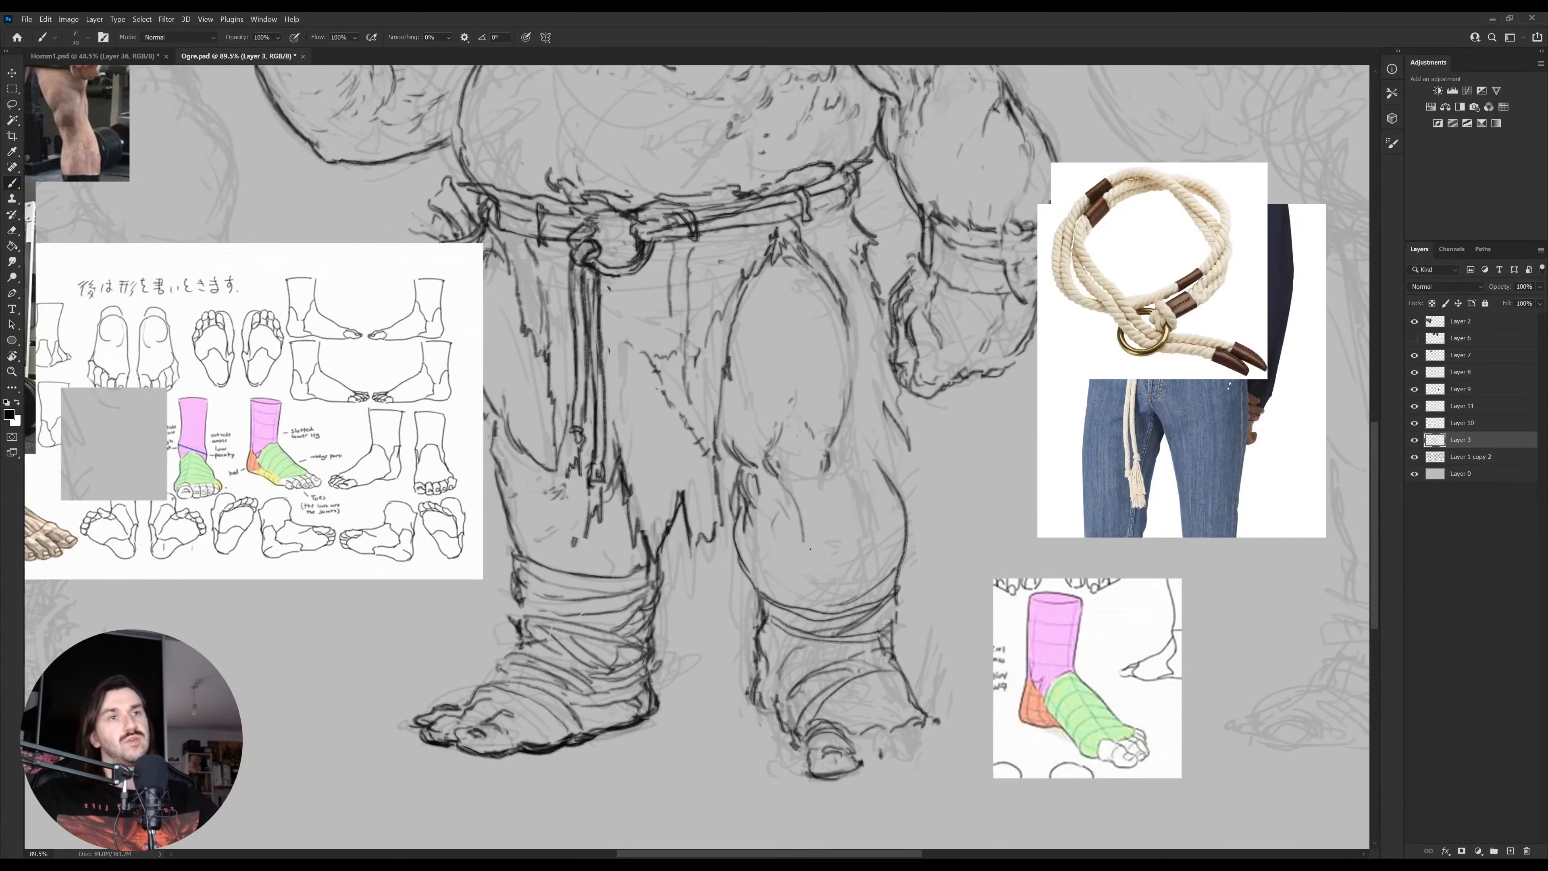
Clean up and redraw the contour lines around the second leg's knee
key(e)
mouse_move(802, 532)
mouse_down()
mouse_move(791, 500)
mouse_move(796, 549)
mouse_up()
key(b)
drag(853, 498, 885, 548)
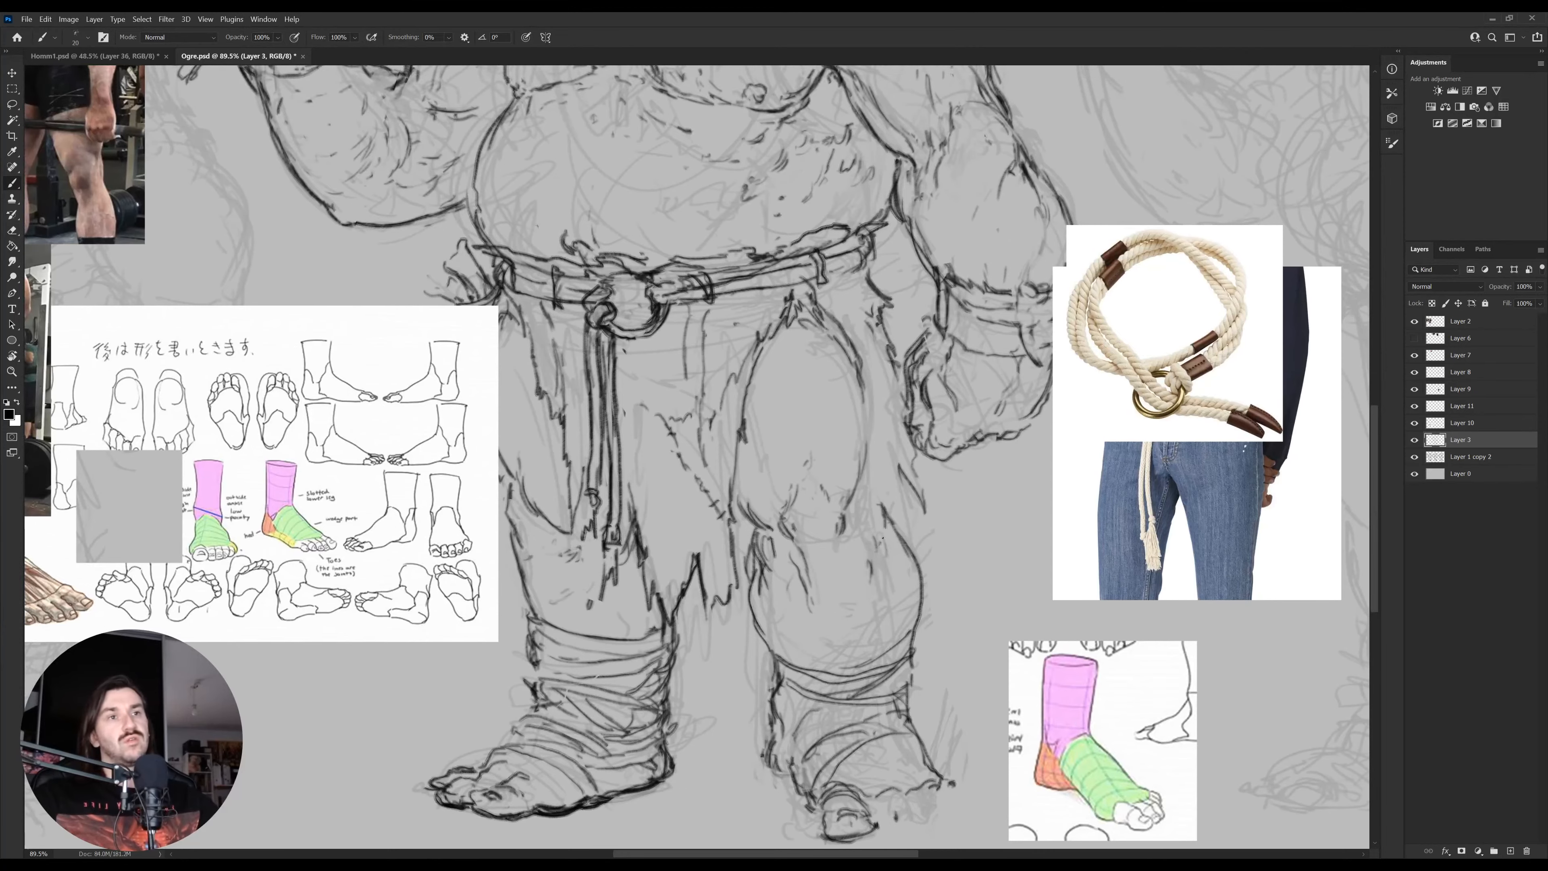
drag(877, 474, 881, 537)
drag(874, 491, 870, 548)
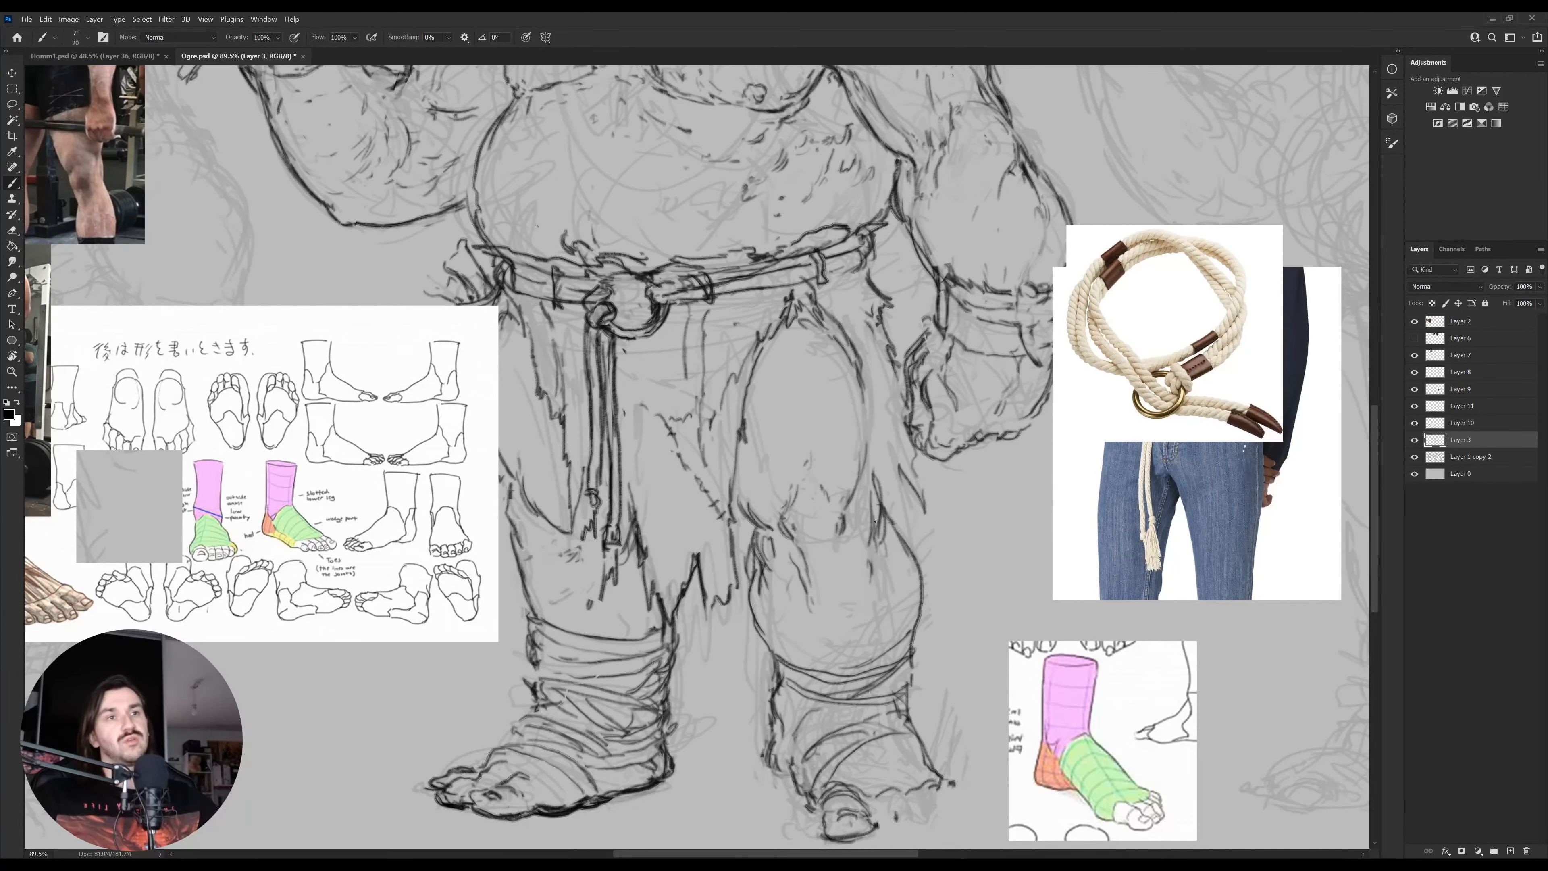
key(e)
key(b)
Draw torn trouser cloth hanging in jagged strips along the outer thigh of the second leg
mouse_move(856, 447)
mouse_down()
mouse_move(895, 549)
mouse_move(1002, 546)
mouse_move(1046, 513)
mouse_up()
mouse_move(1024, 595)
mouse_down()
mouse_move(1016, 464)
mouse_move(1027, 560)
mouse_move(1023, 537)
mouse_up()
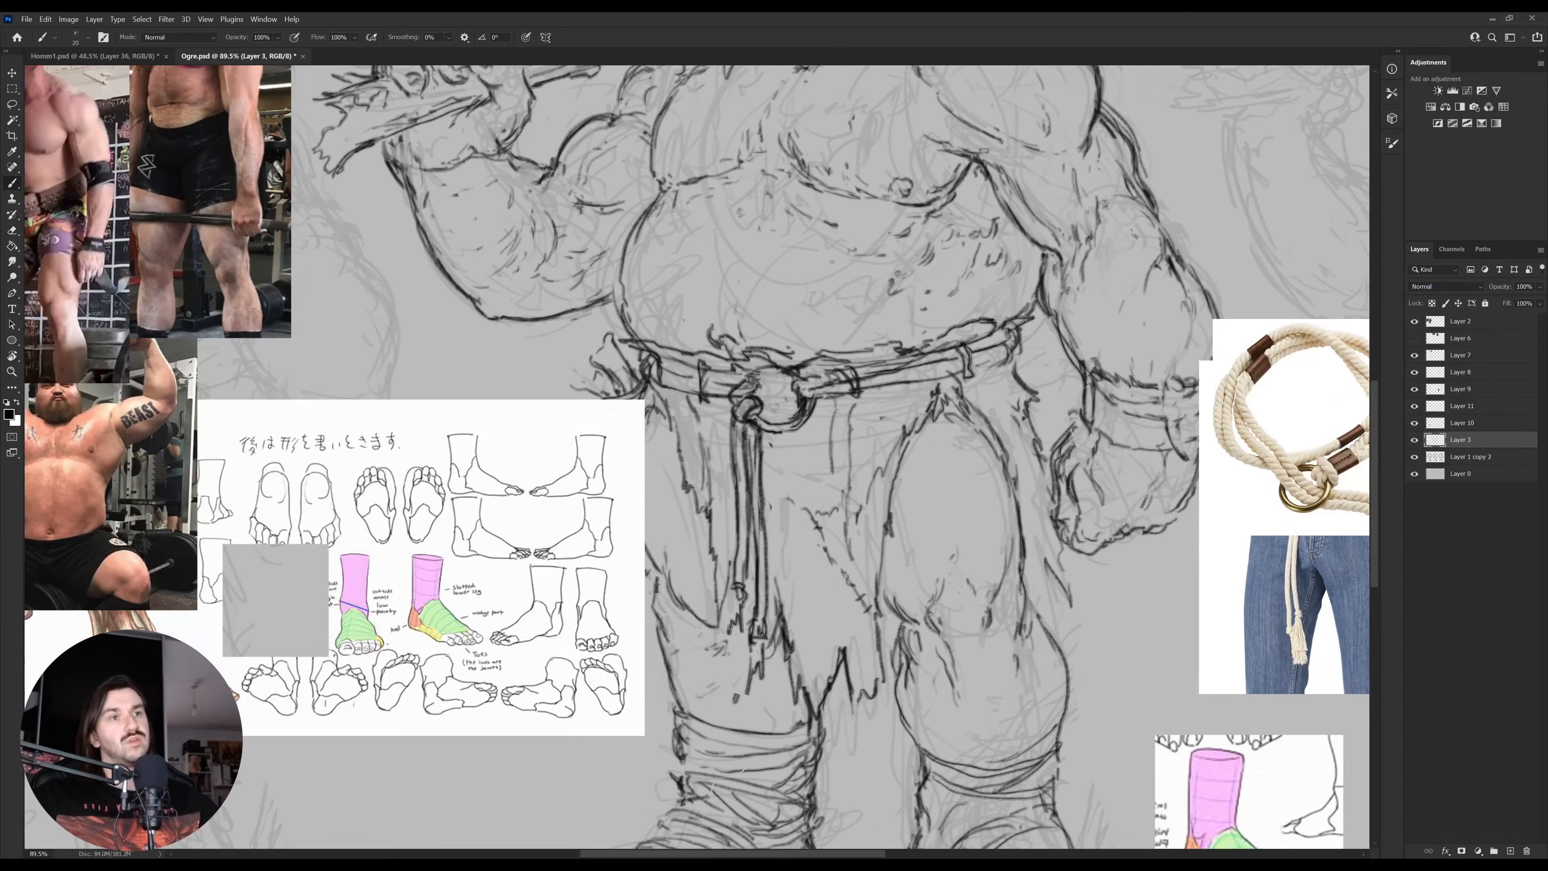
mouse_move(1017, 471)
mouse_down()
mouse_move(1012, 532)
mouse_move(1050, 615)
mouse_move(1072, 598)
mouse_move(1062, 530)
mouse_up()
mouse_move(1045, 446)
mouse_down()
mouse_move(1029, 347)
mouse_move(1043, 405)
mouse_up()
key(e)
mouse_move(1016, 355)
mouse_down()
mouse_move(1044, 432)
mouse_move(1033, 386)
mouse_up()
key(b)
drag(1028, 345, 1045, 408)
Draw the remaining small toes along the front edge of the bandaged second foot, undoing unwanted strokes
drag(1064, 468, 957, 235)
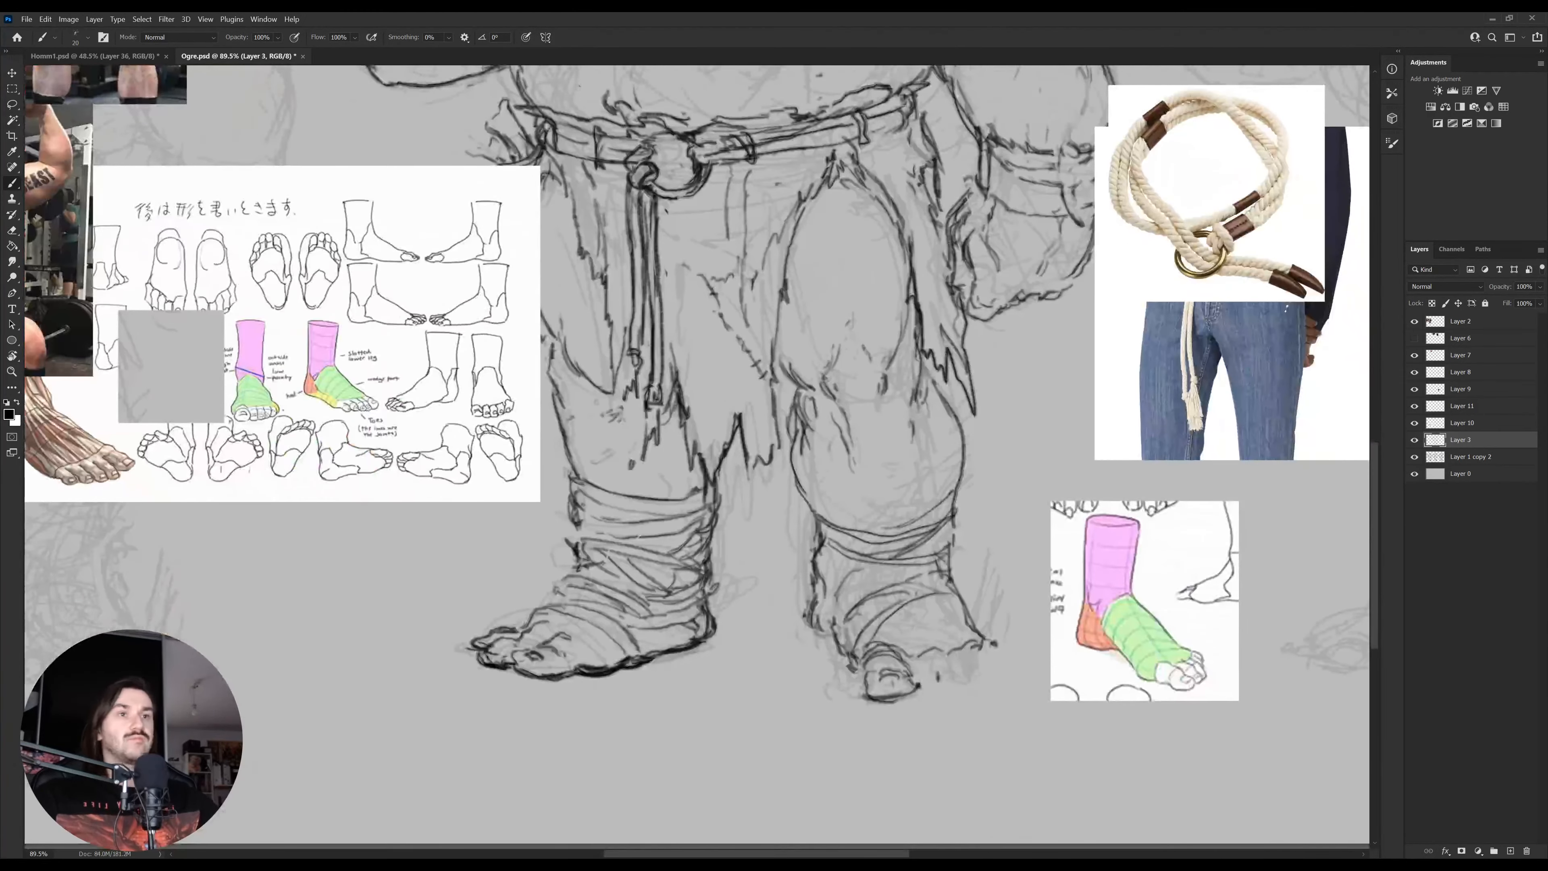
mouse_move(938, 679)
mouse_down()
mouse_move(965, 689)
mouse_move(932, 665)
mouse_move(951, 642)
mouse_move(959, 655)
mouse_up()
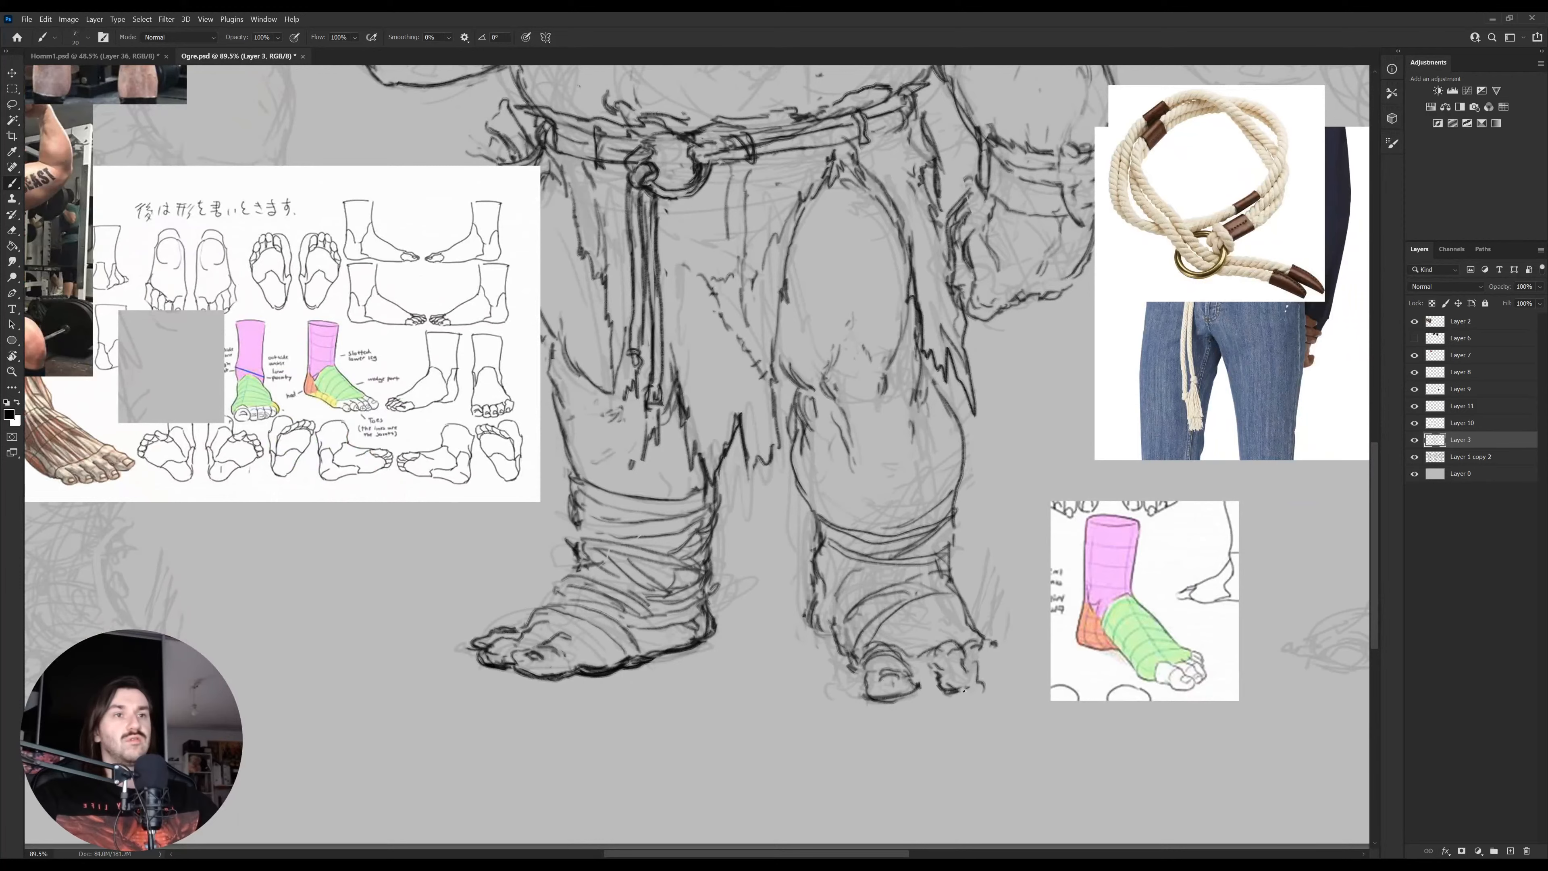
mouse_move(964, 691)
mouse_down()
mouse_move(913, 679)
mouse_move(965, 659)
mouse_move(970, 700)
mouse_move(941, 680)
mouse_move(977, 677)
mouse_up()
key(ctrl+z)
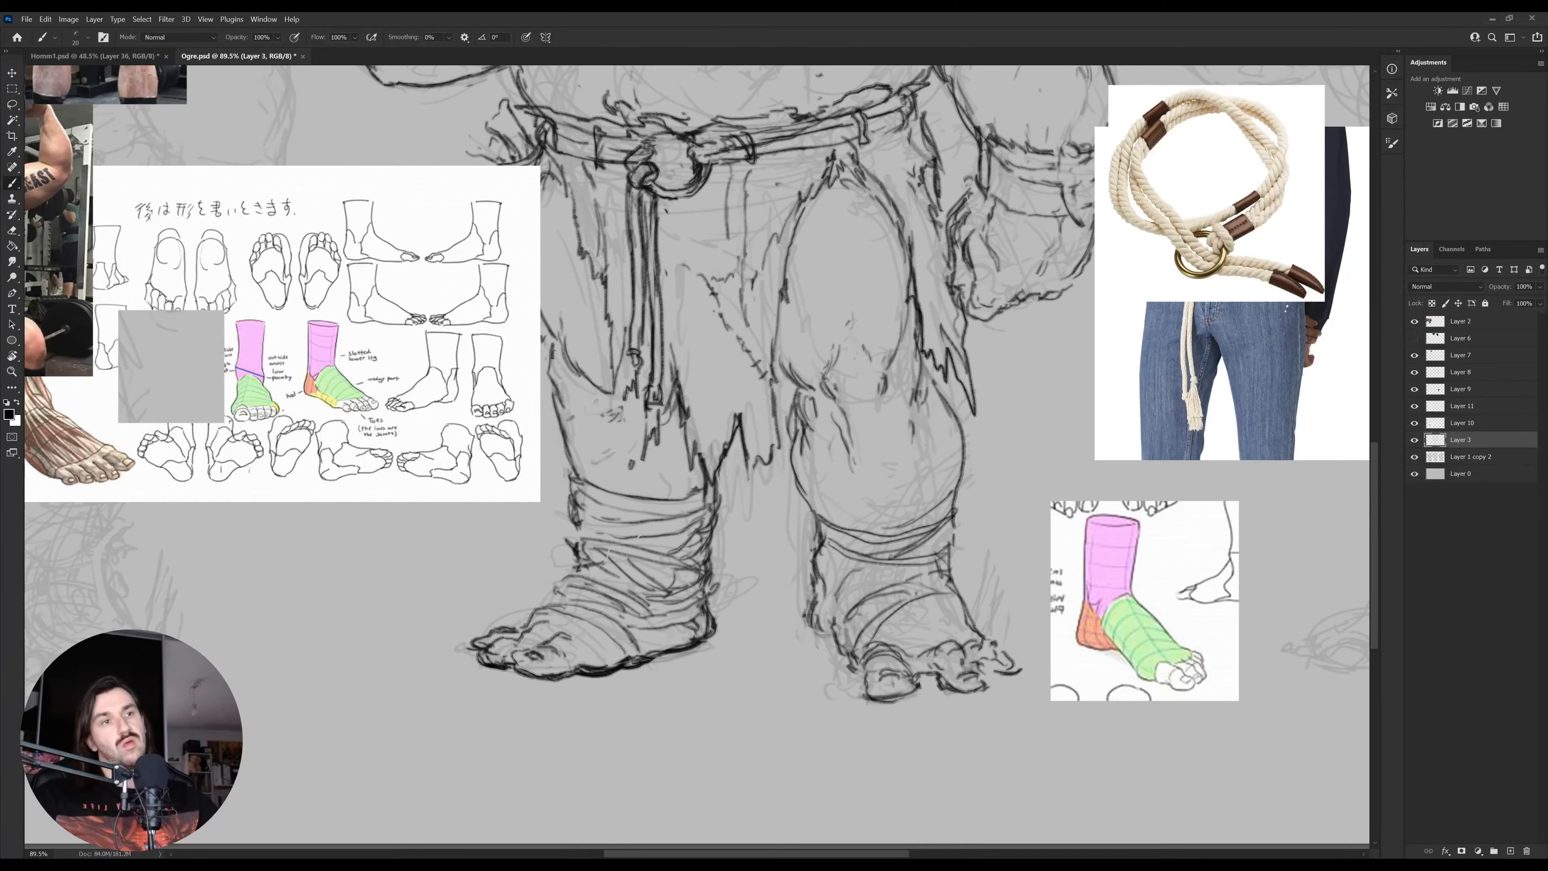
drag(991, 645, 1019, 670)
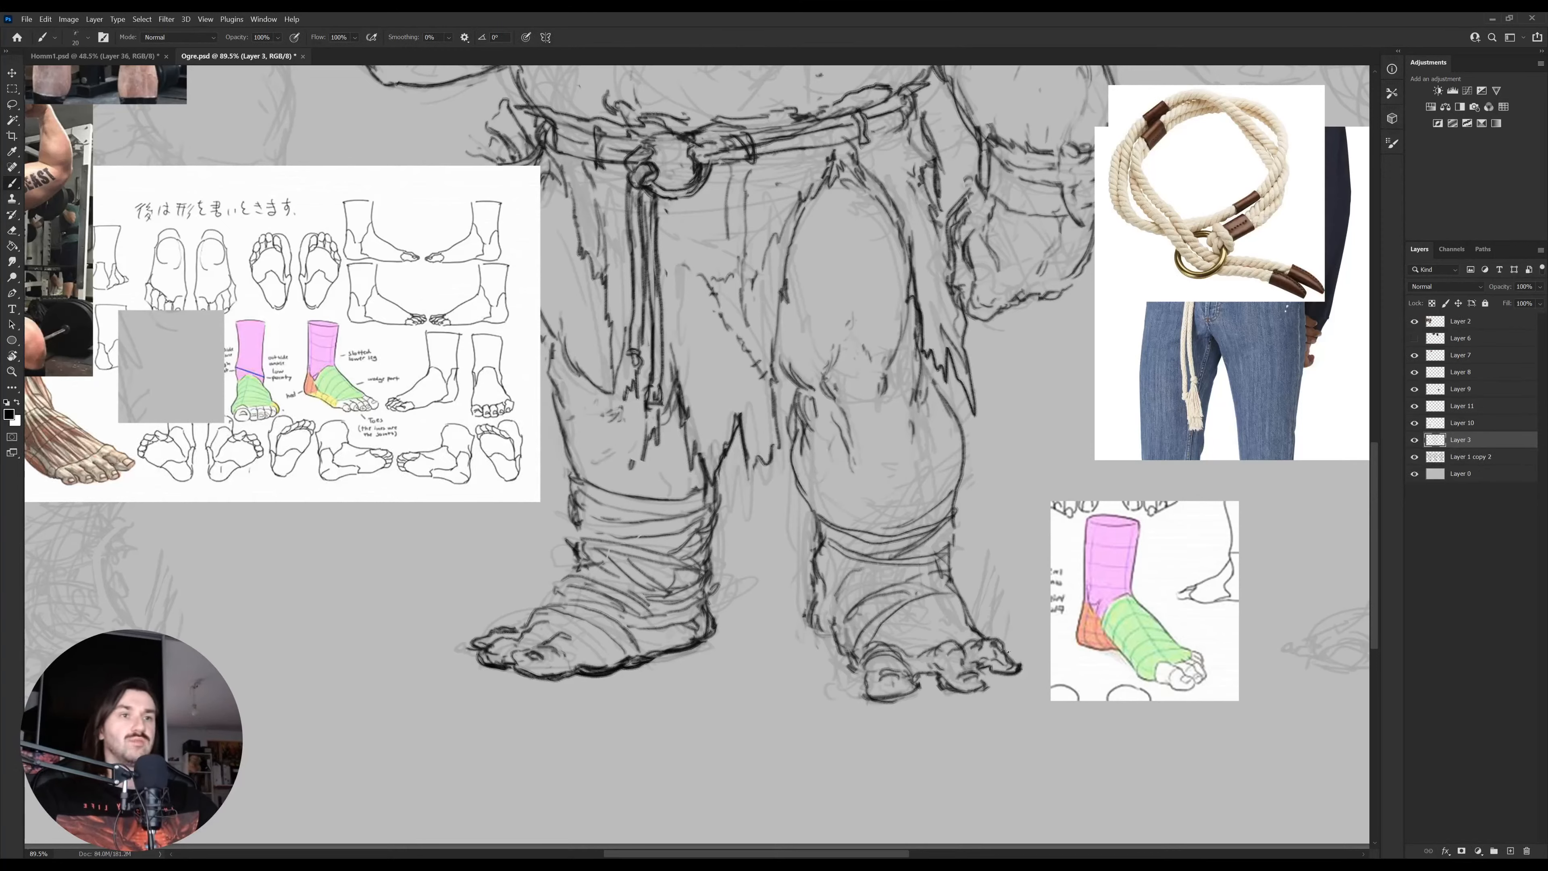
key(ctrl+z)
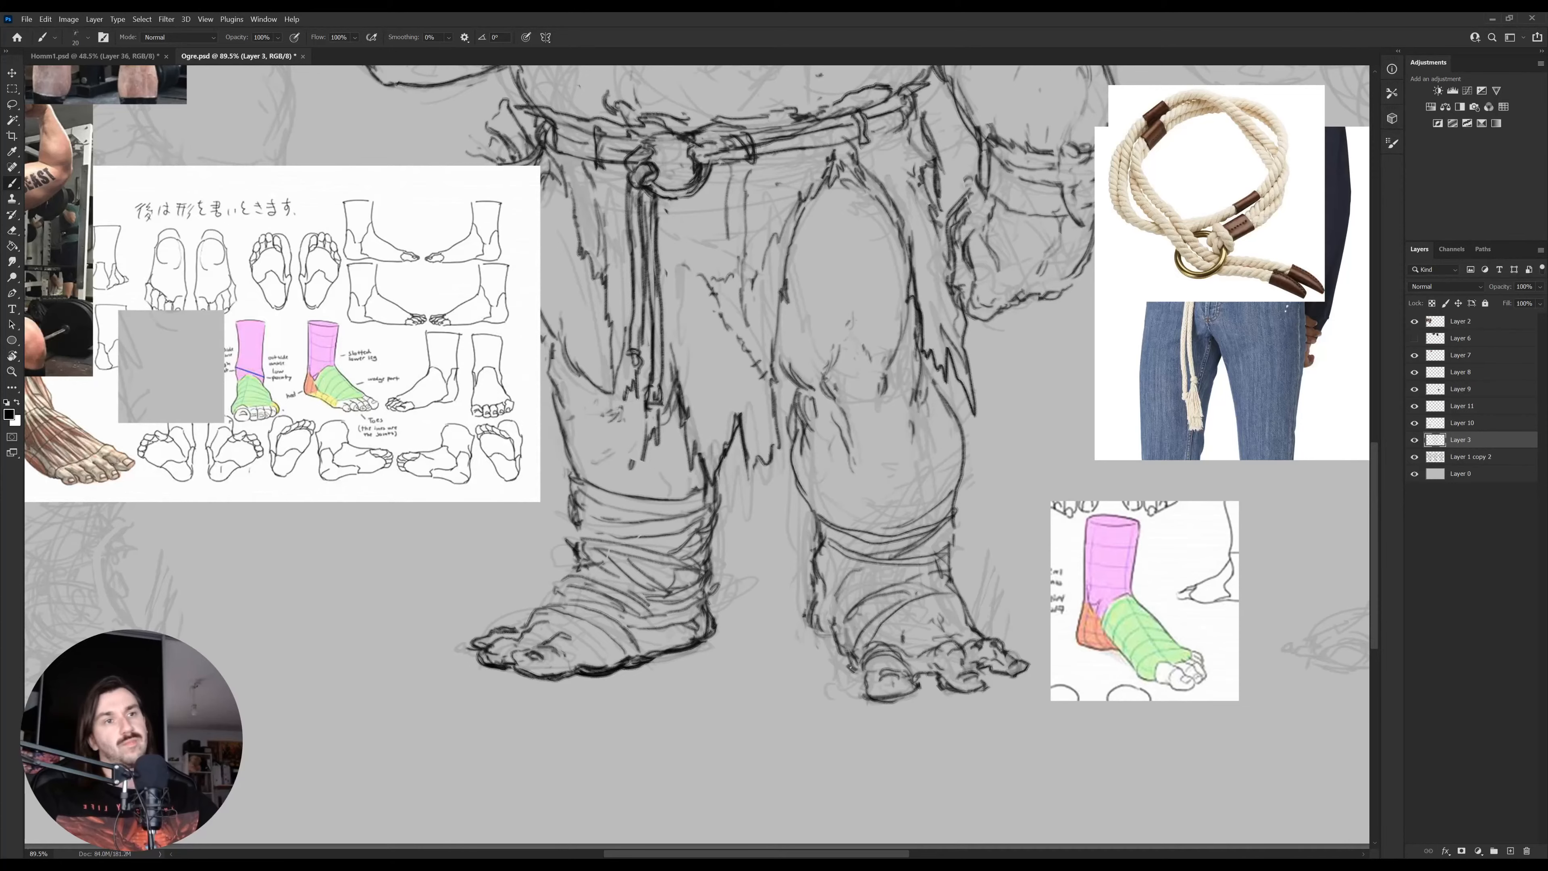
Adjust the second foot's big toe with a lasso selection and strengthen its outline
mouse_move(863, 679)
mouse_down()
mouse_move(836, 633)
mouse_move(857, 662)
mouse_move(806, 621)
mouse_move(862, 623)
mouse_move(975, 466)
mouse_move(911, 562)
mouse_move(1062, 564)
mouse_up()
key(r)
key(e)
key(z)
key(b)
mouse_move(1014, 592)
mouse_down()
mouse_move(1056, 573)
mouse_move(1046, 592)
mouse_move(984, 565)
mouse_move(1035, 590)
mouse_up()
key(l)
key(v)
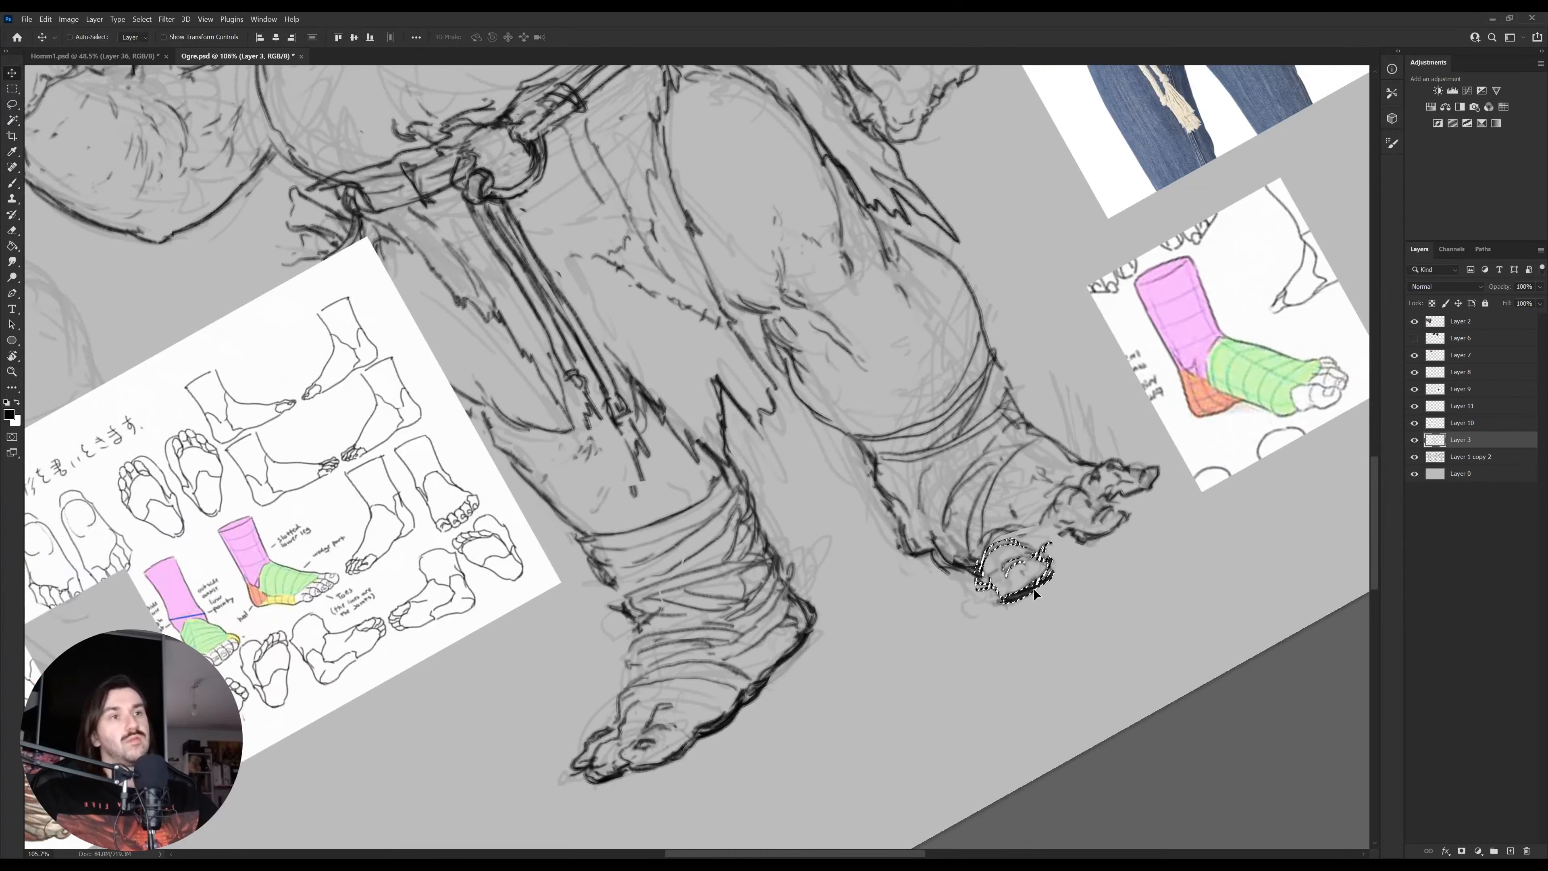
key(ctrl+d)
key(b)
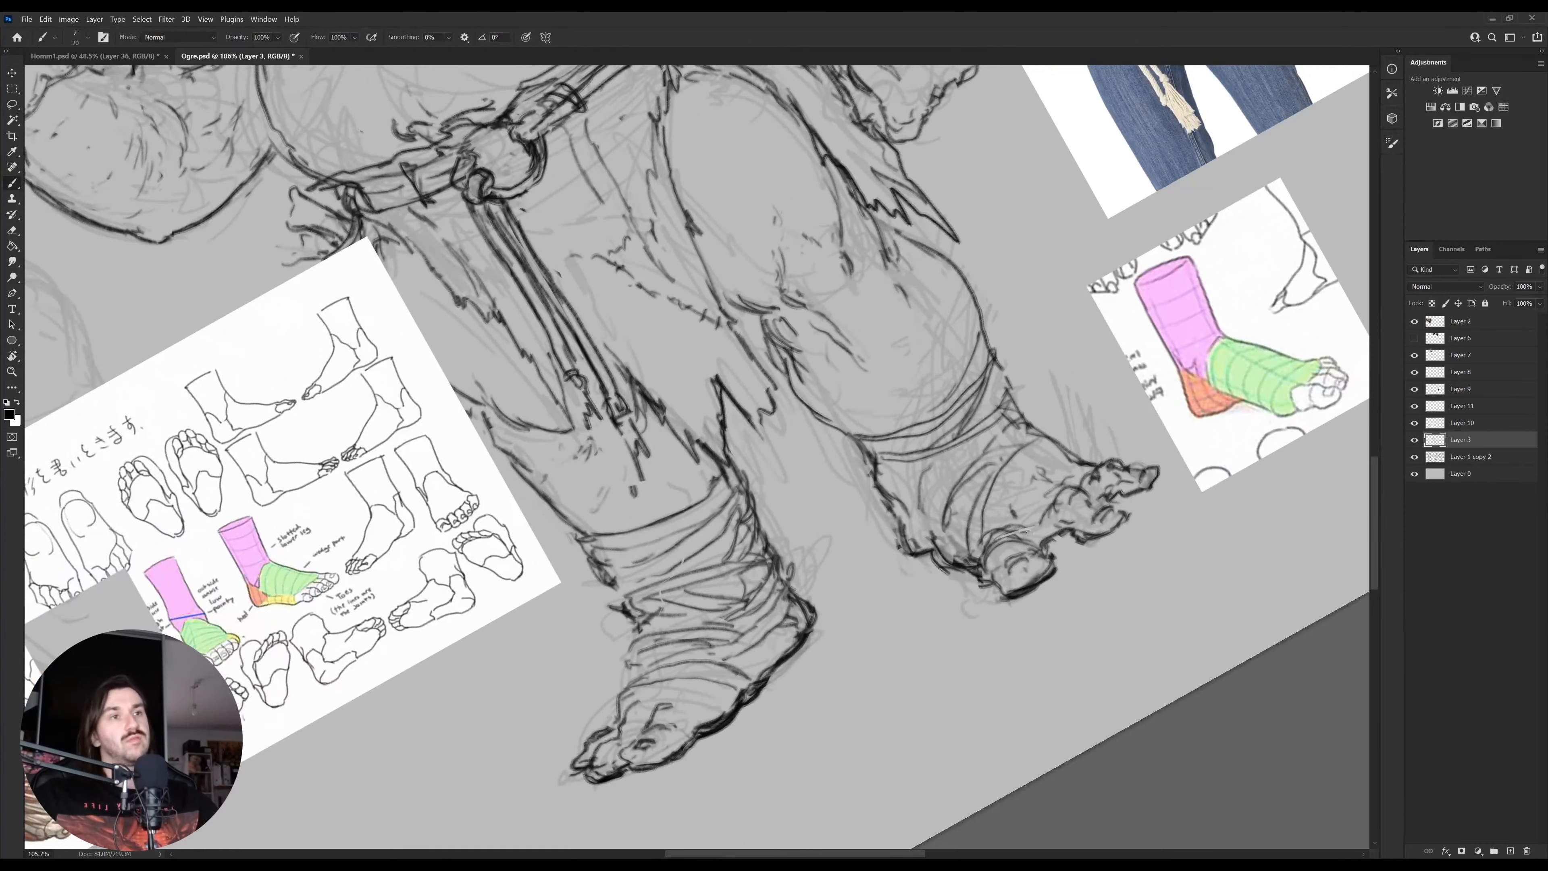
Tidy the heel and ankle lines of the second foot with small erasing and brush touch-ups
key(r)
mouse_move(1010, 533)
mouse_down()
mouse_move(970, 686)
mouse_move(1009, 663)
mouse_up()
key(b)
key(r)
key(z)
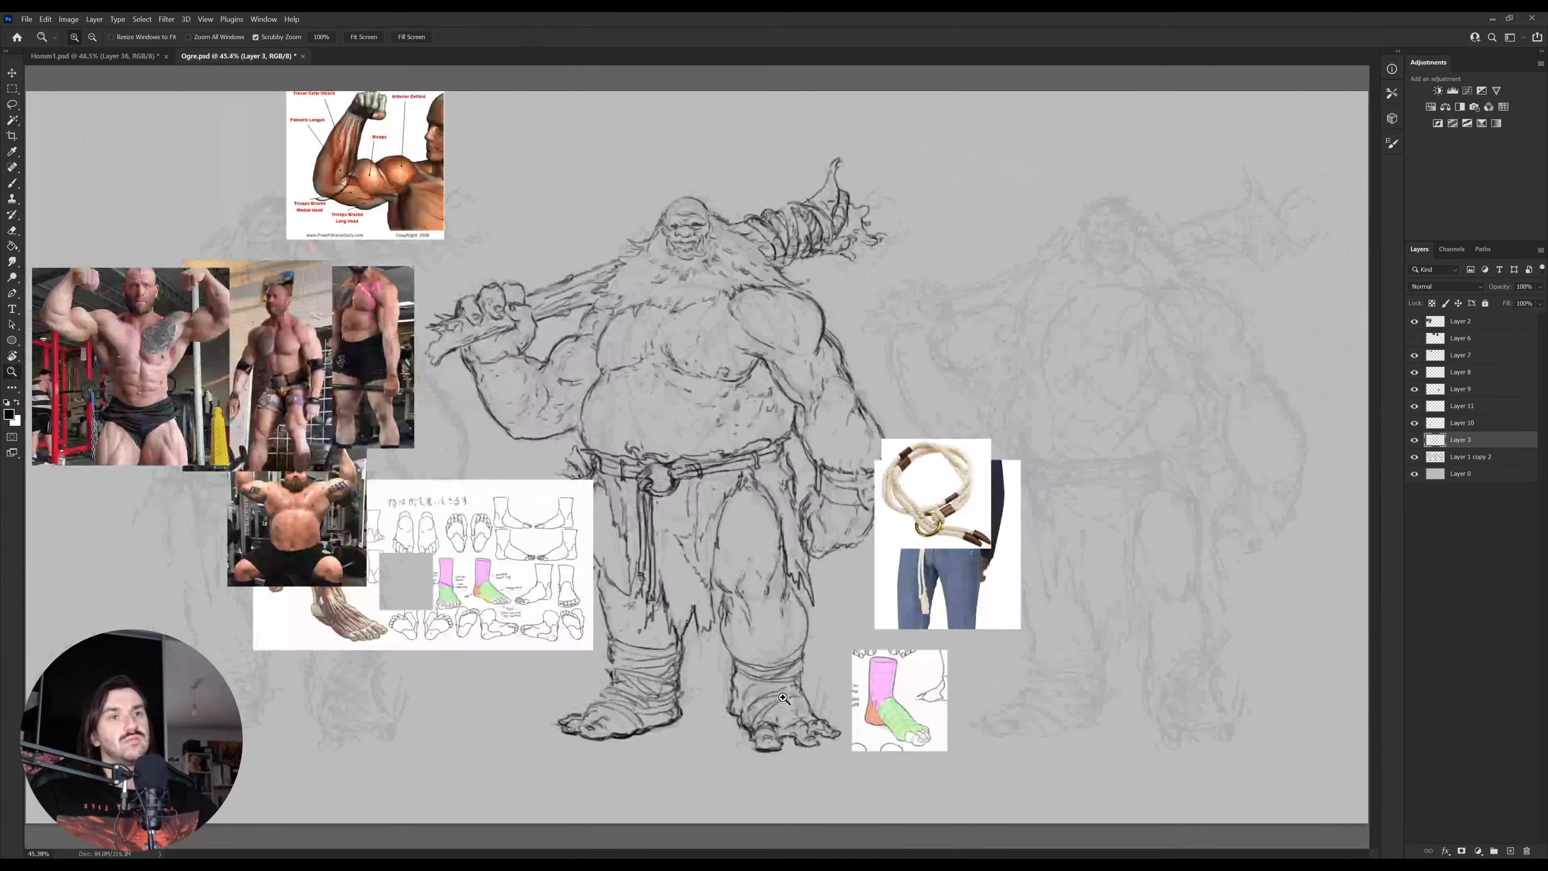
mouse_move(735, 677)
mouse_down()
mouse_move(754, 675)
mouse_move(745, 731)
mouse_up()
key(e)
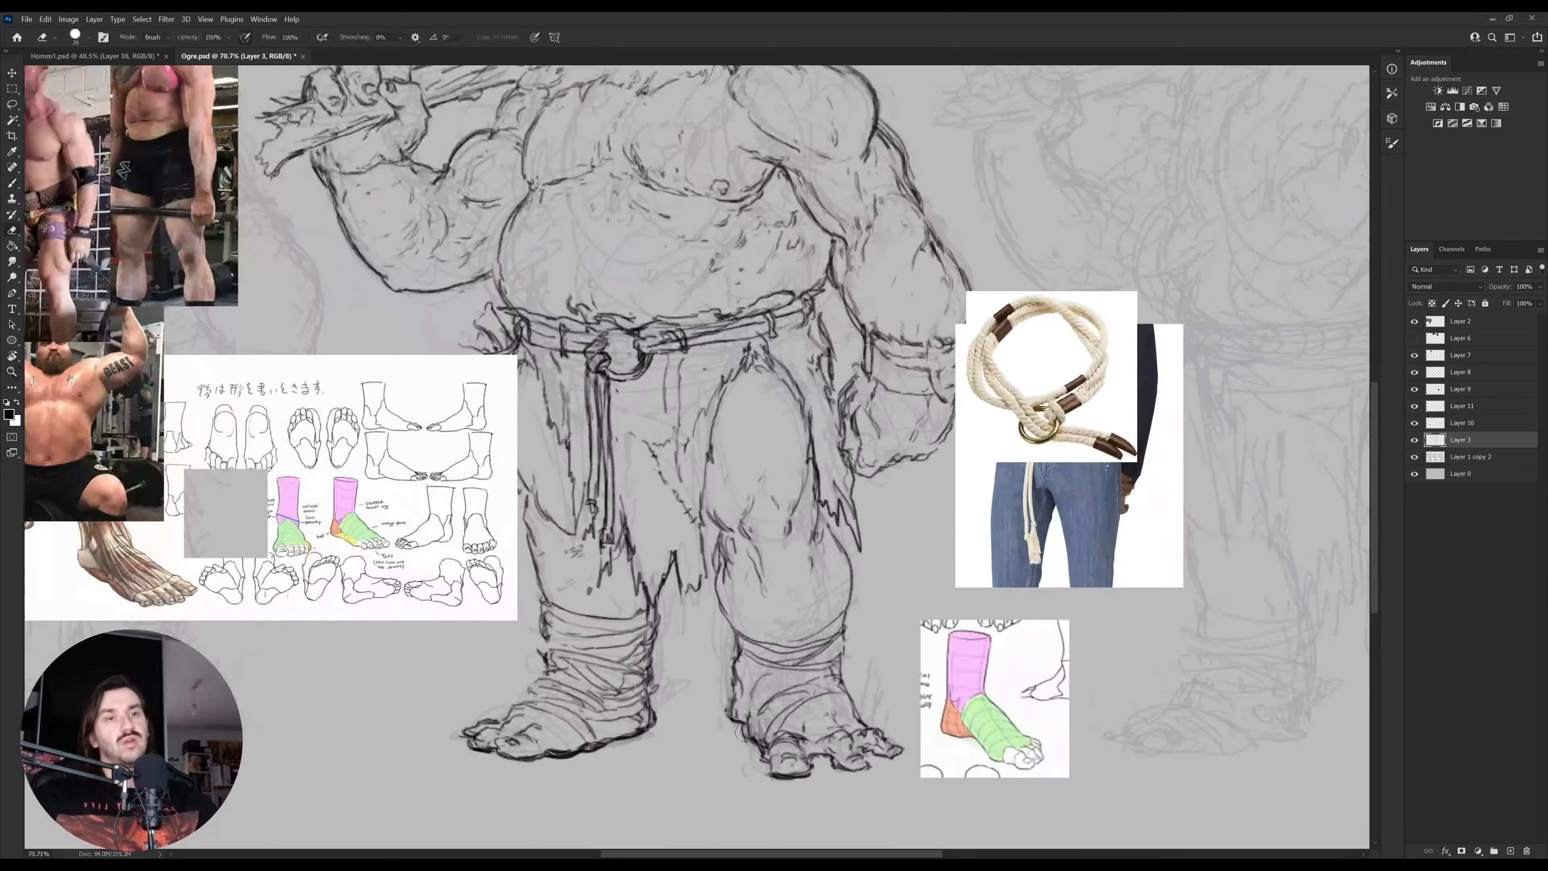
key(b)
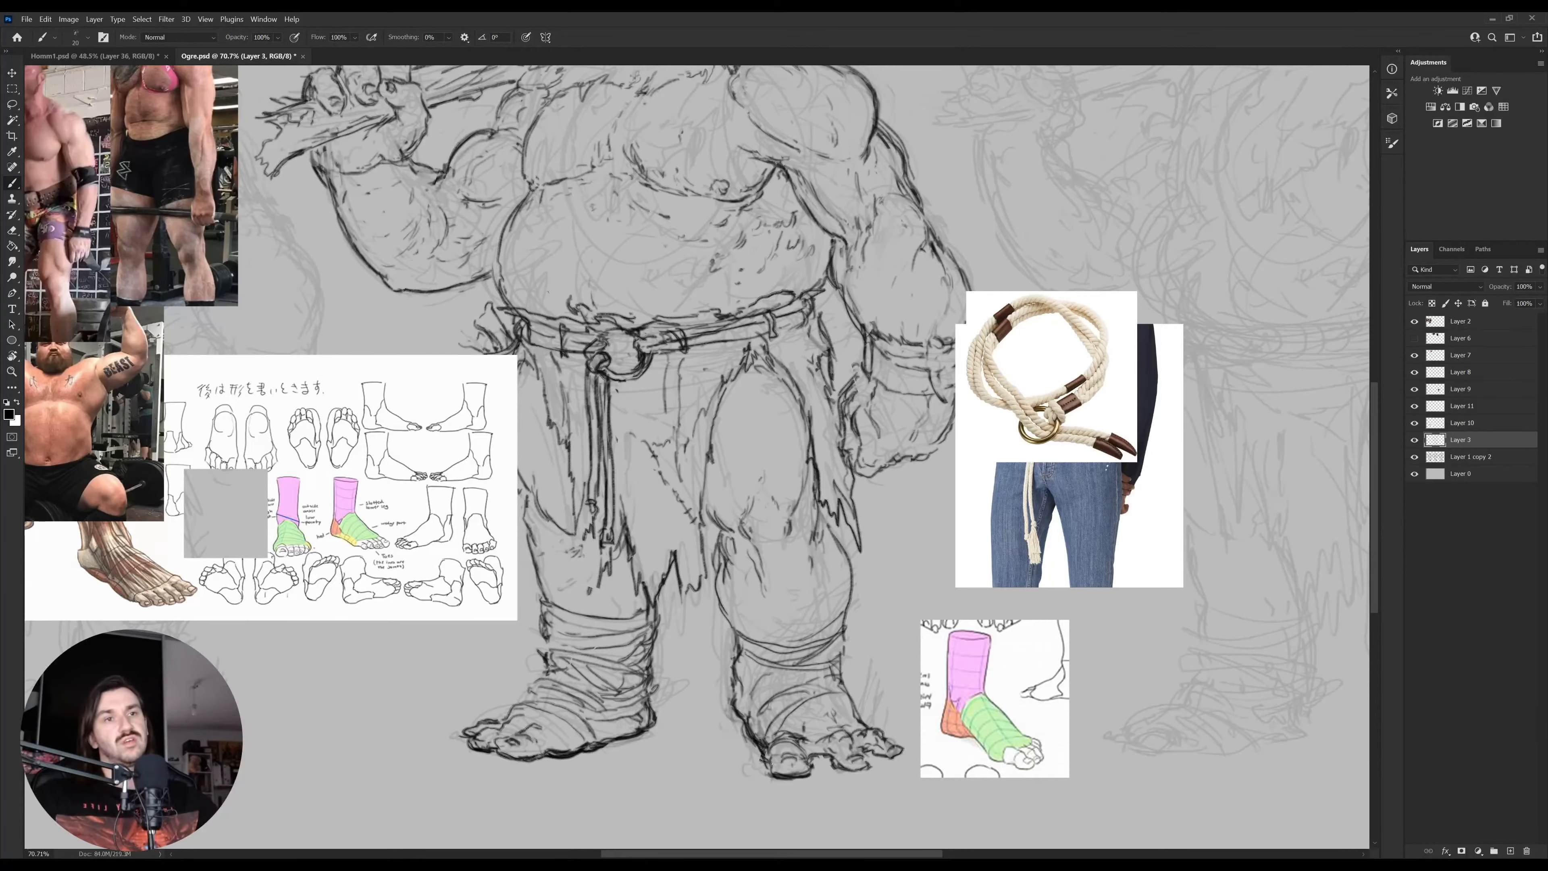
Flip the whole canvas horizontally to review the ogre's full figure in mirror view
drag(745, 712, 800, 731)
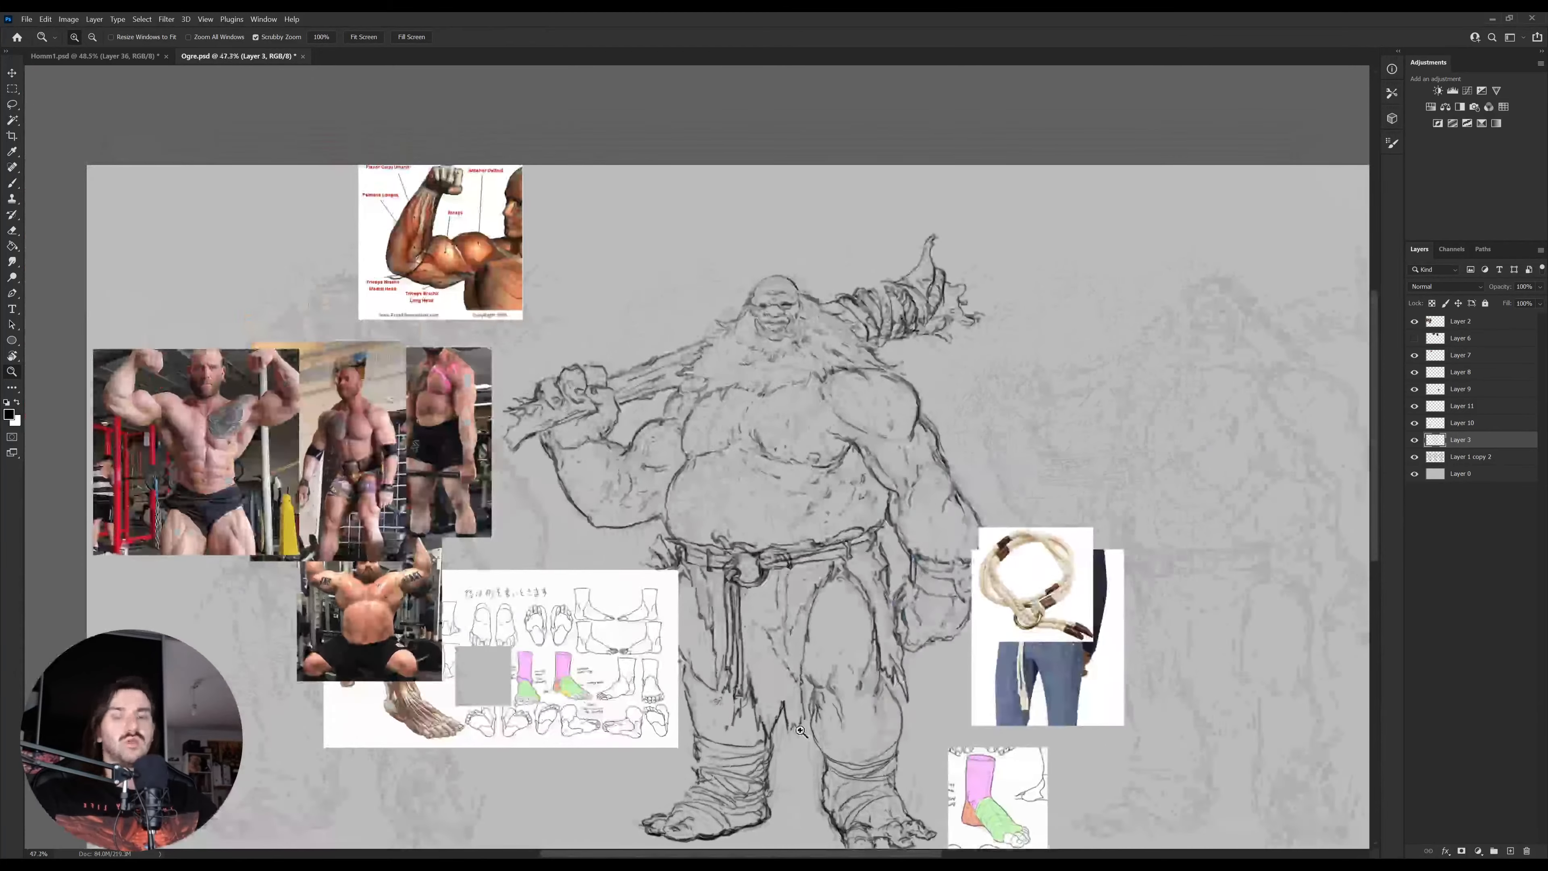
key(ctrl+shift+h)
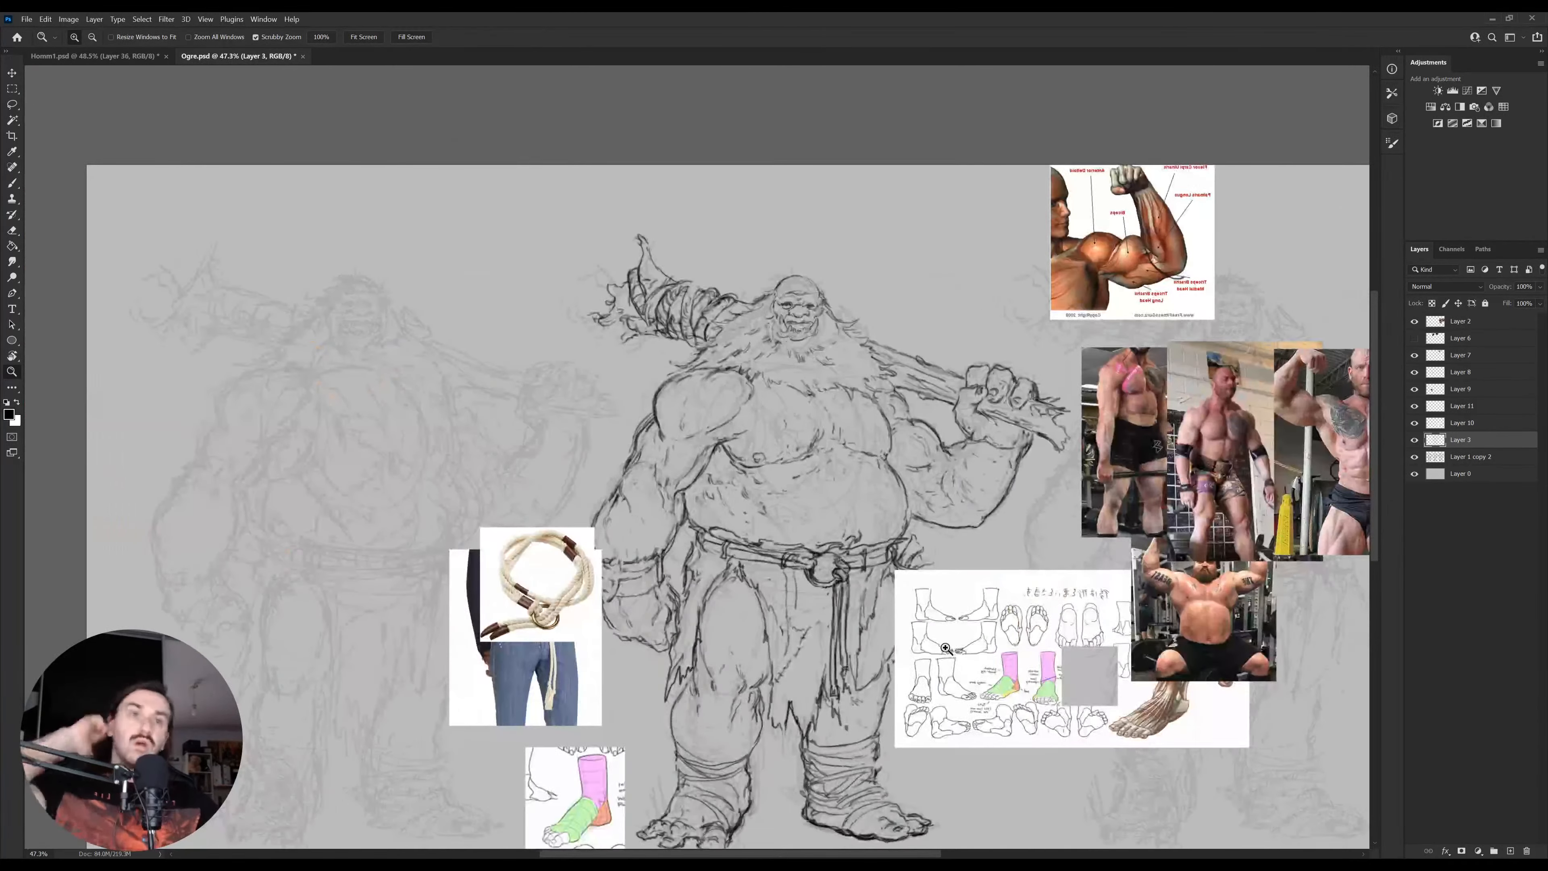
drag(977, 649, 902, 559)
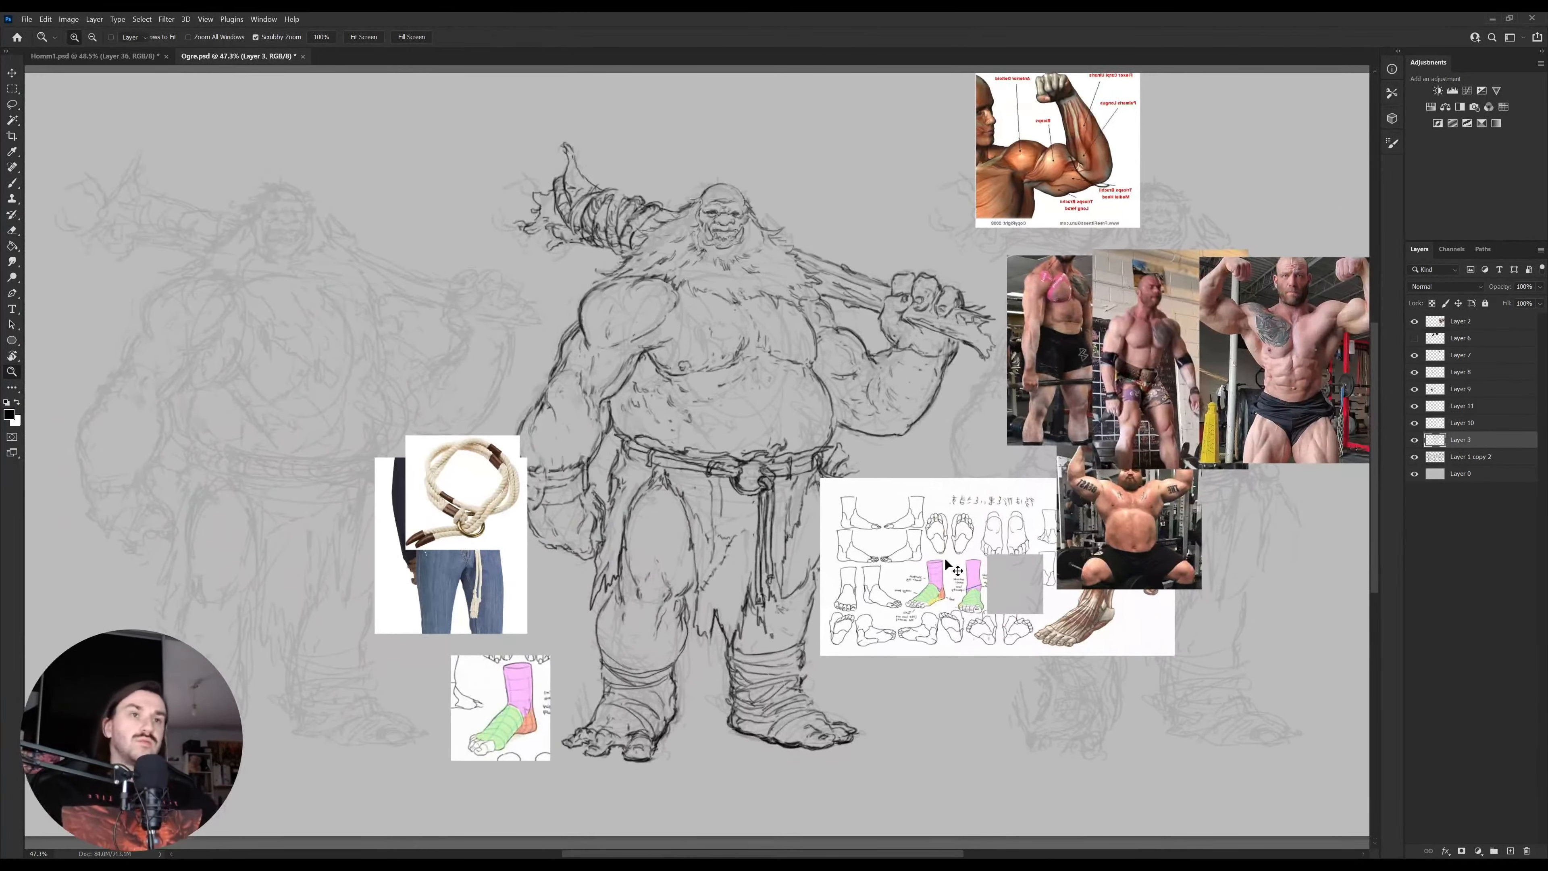
Move the foot anatomy sheet away from the ogre, underneath the bodybuilder photos
key(v)
mouse_move(994, 595)
mouse_down()
mouse_move(479, 397)
mouse_move(702, 443)
mouse_up()
key(ctrl+z)
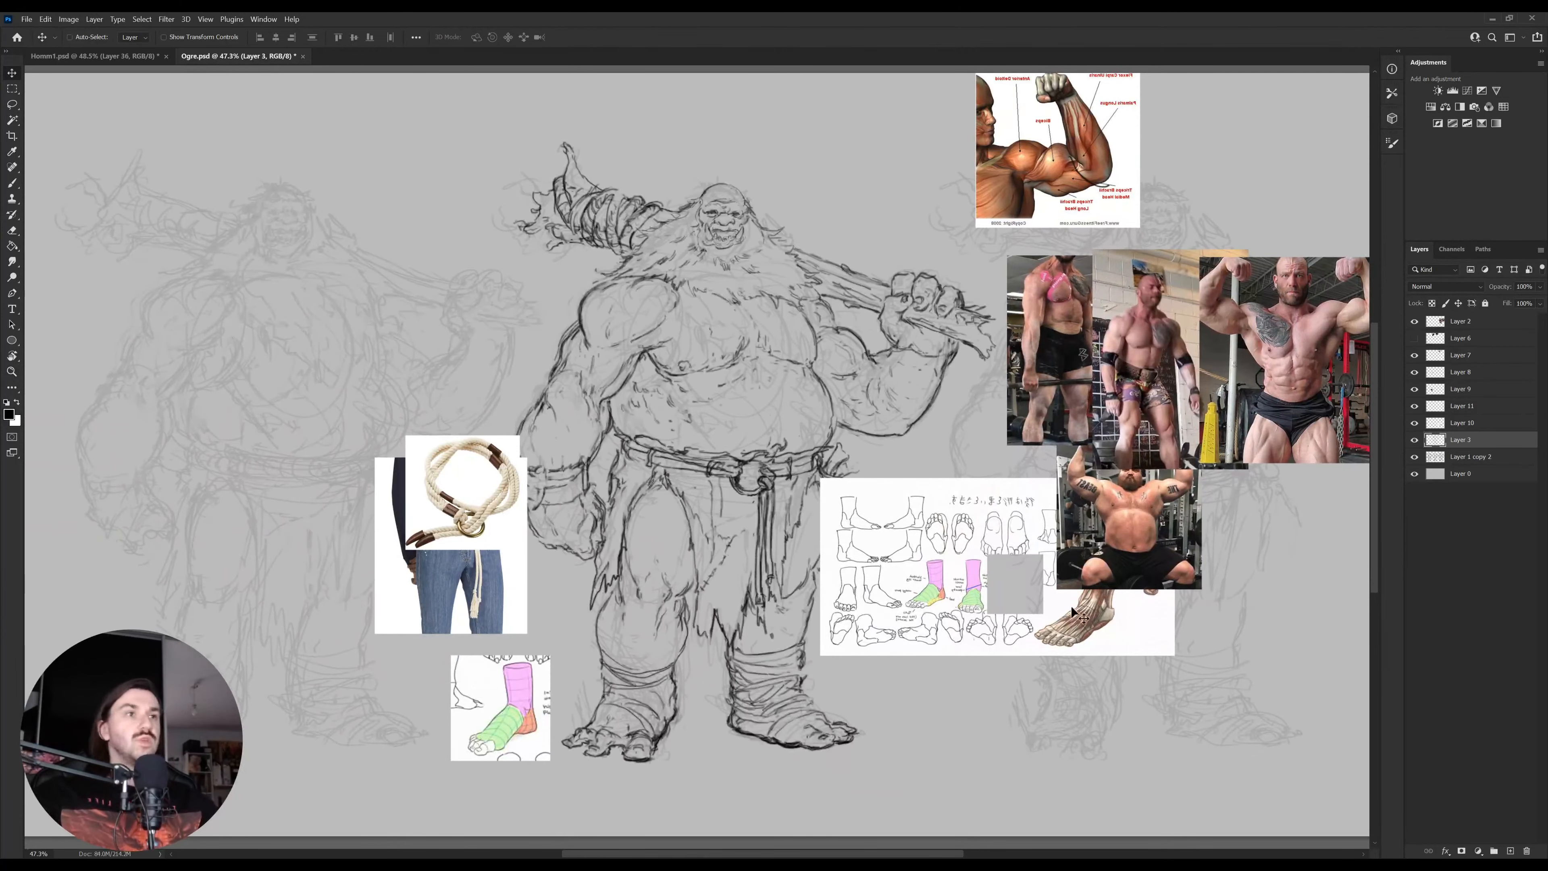
ctrl+click(917, 572)
drag(918, 571, 1155, 587)
Move the rope belt picture and the jeans picture away from the ogre onto the neighbouring faint sketch
ctrl+click(478, 508)
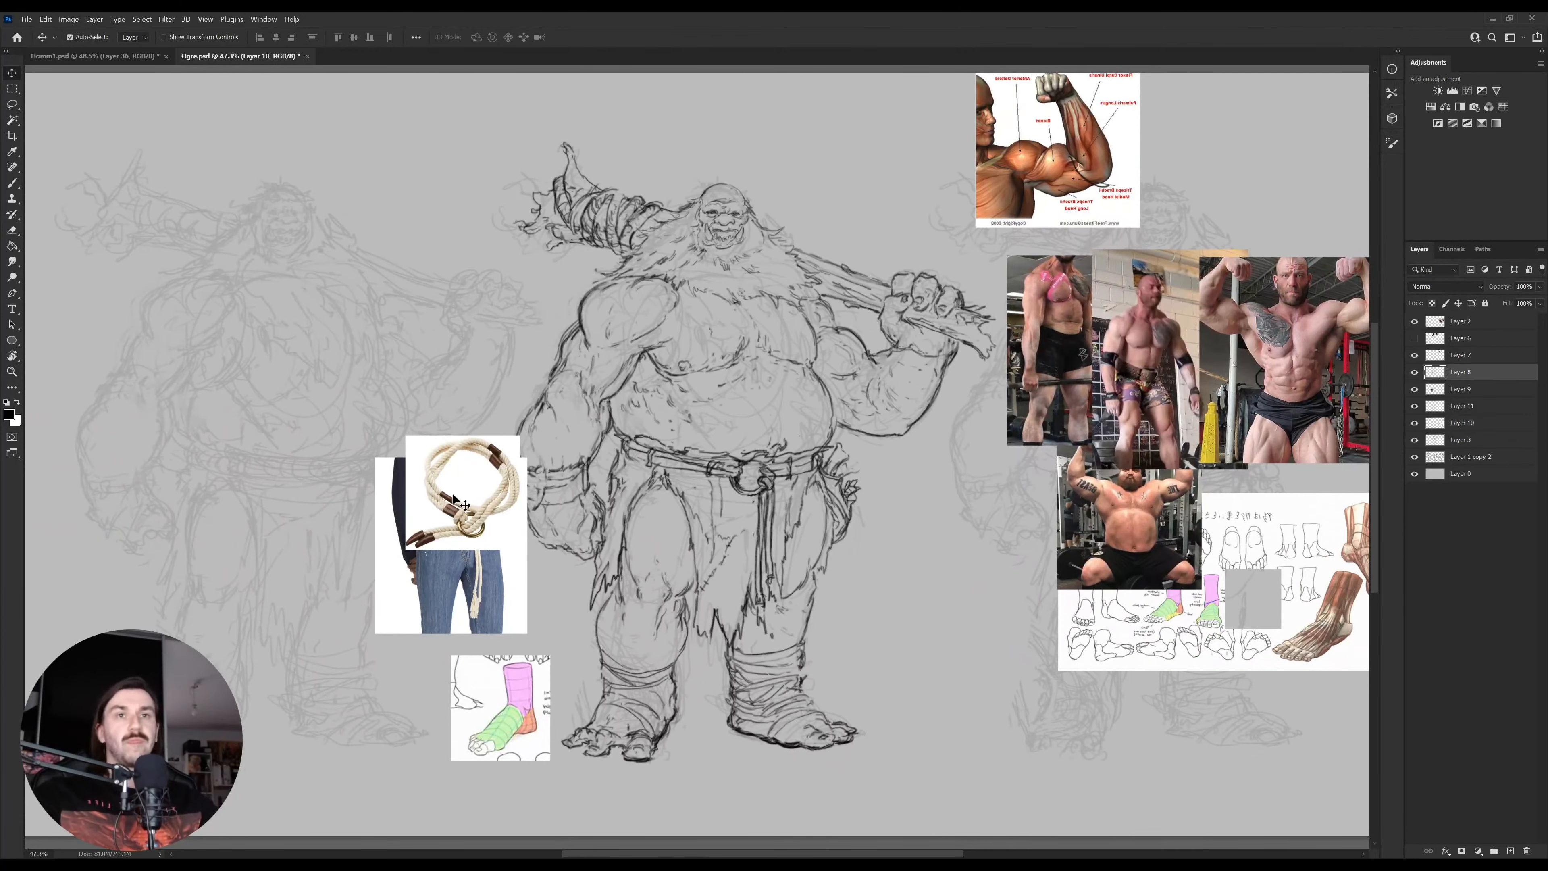
drag(479, 508, 360, 290)
ctrl+click(450, 520)
drag(450, 520, 354, 411)
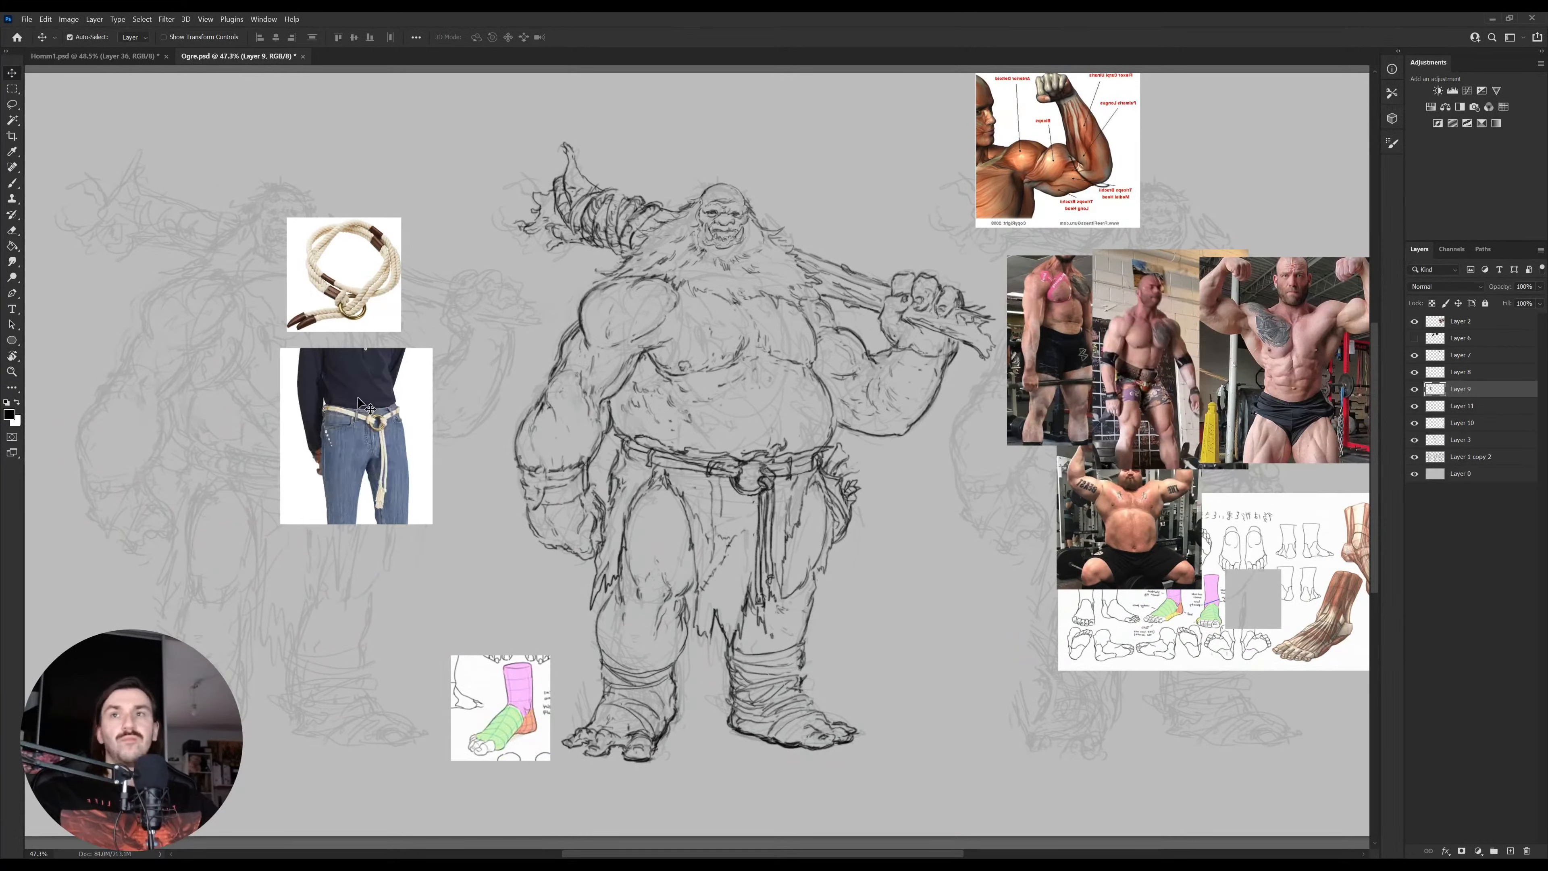
Merge the rope belt, jeans and coloured foot references into one layer and hide it
ctrl+shift+click(362, 297)
ctrl+shift+click(517, 721)
key(ctrl+e)
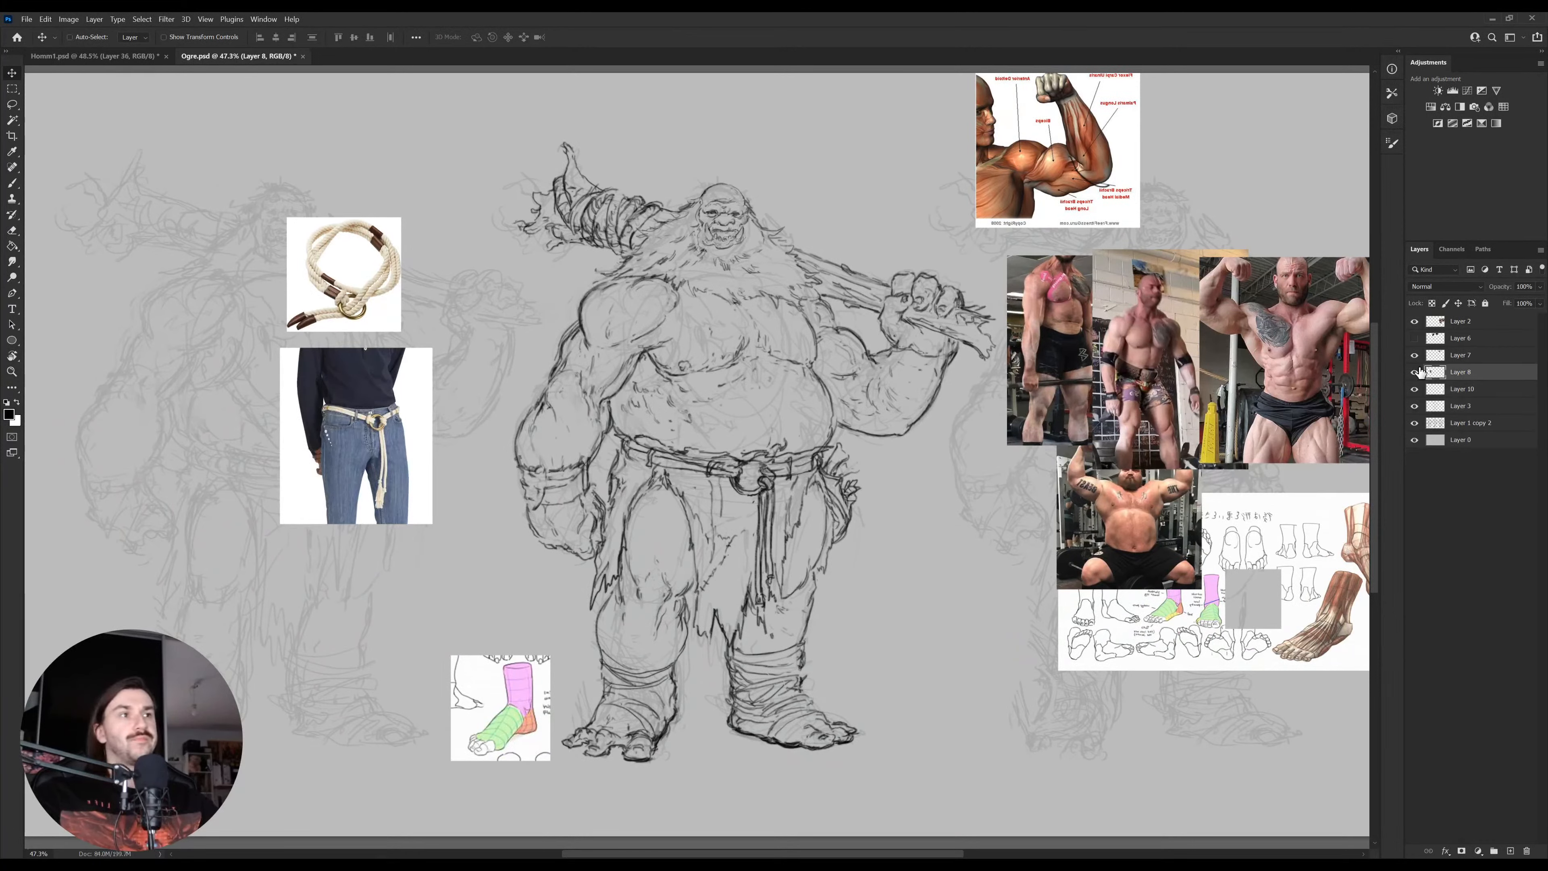
click(1415, 372)
Warp the ogre line sketch so the wrapped club head and the lowered arm's side bulge slightly outward
ctrl+click(811, 472)
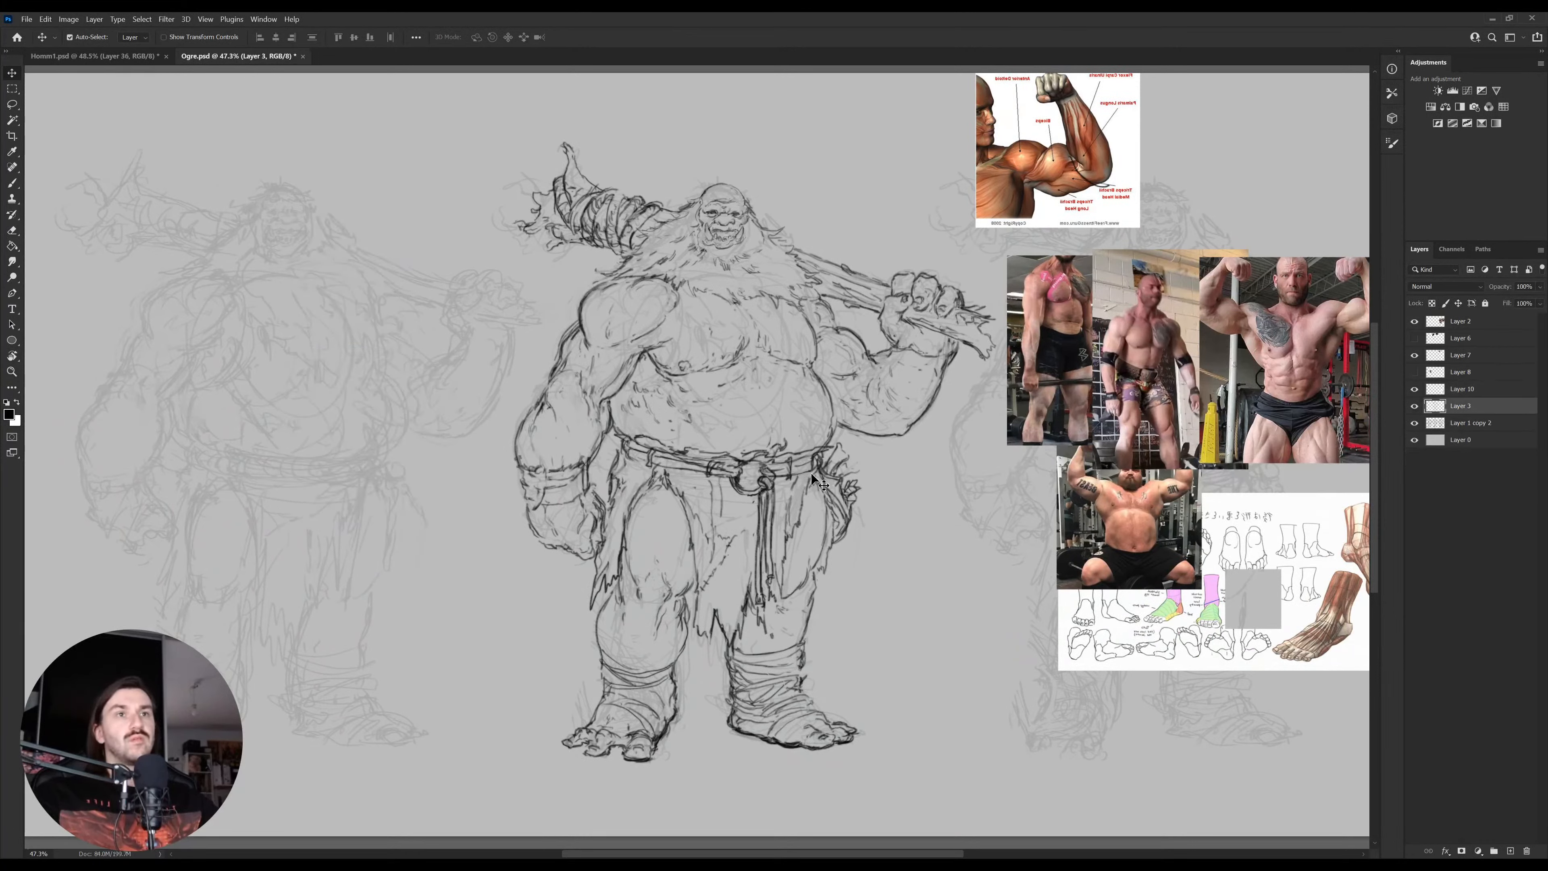
key(ctrl+t)
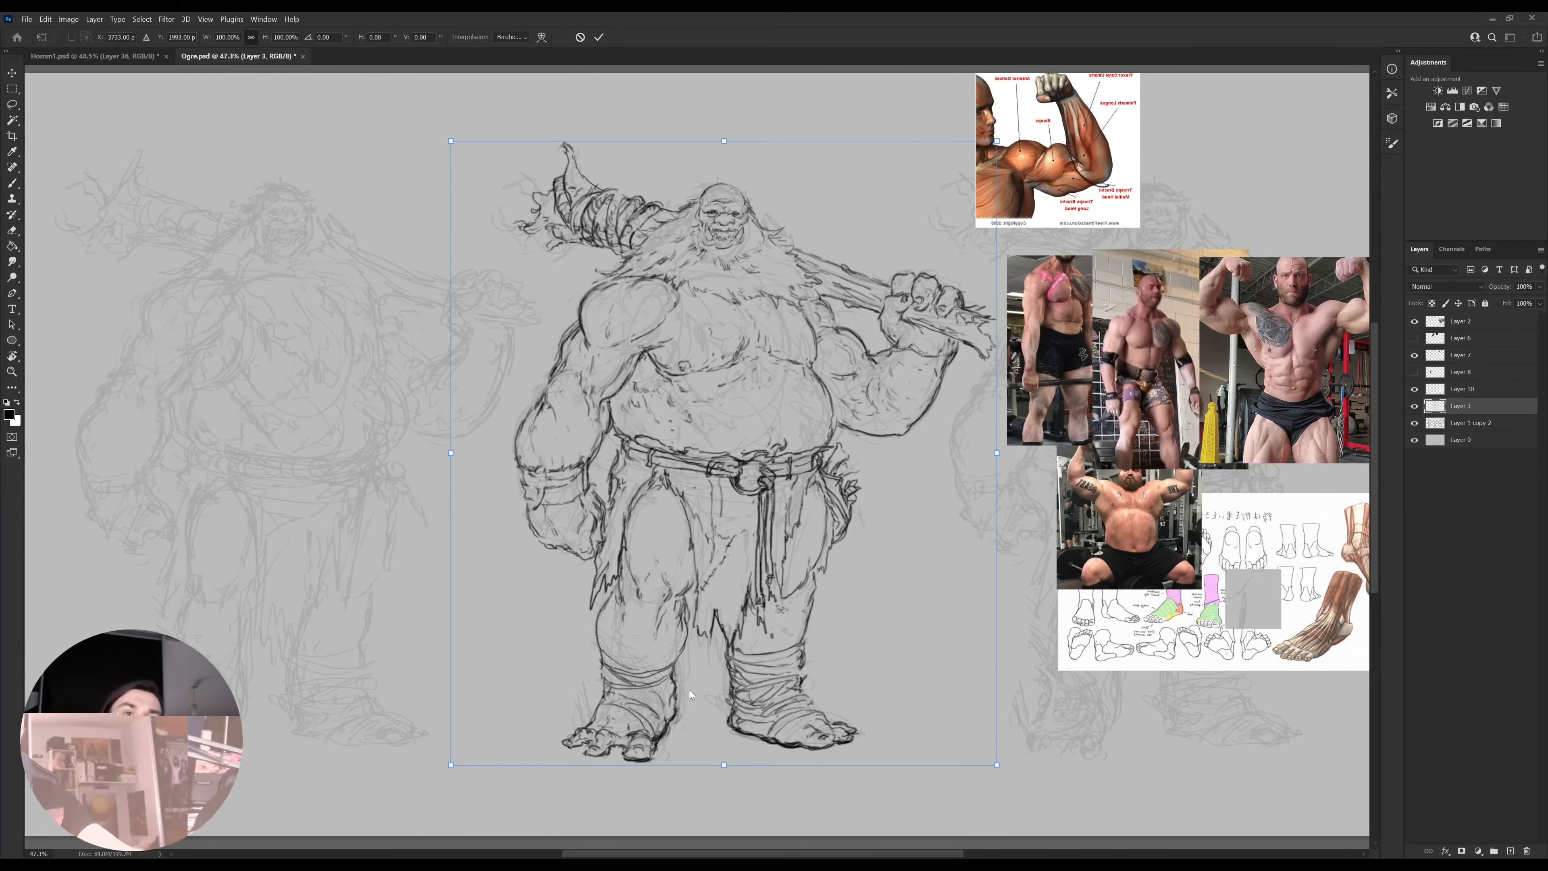
click(541, 37)
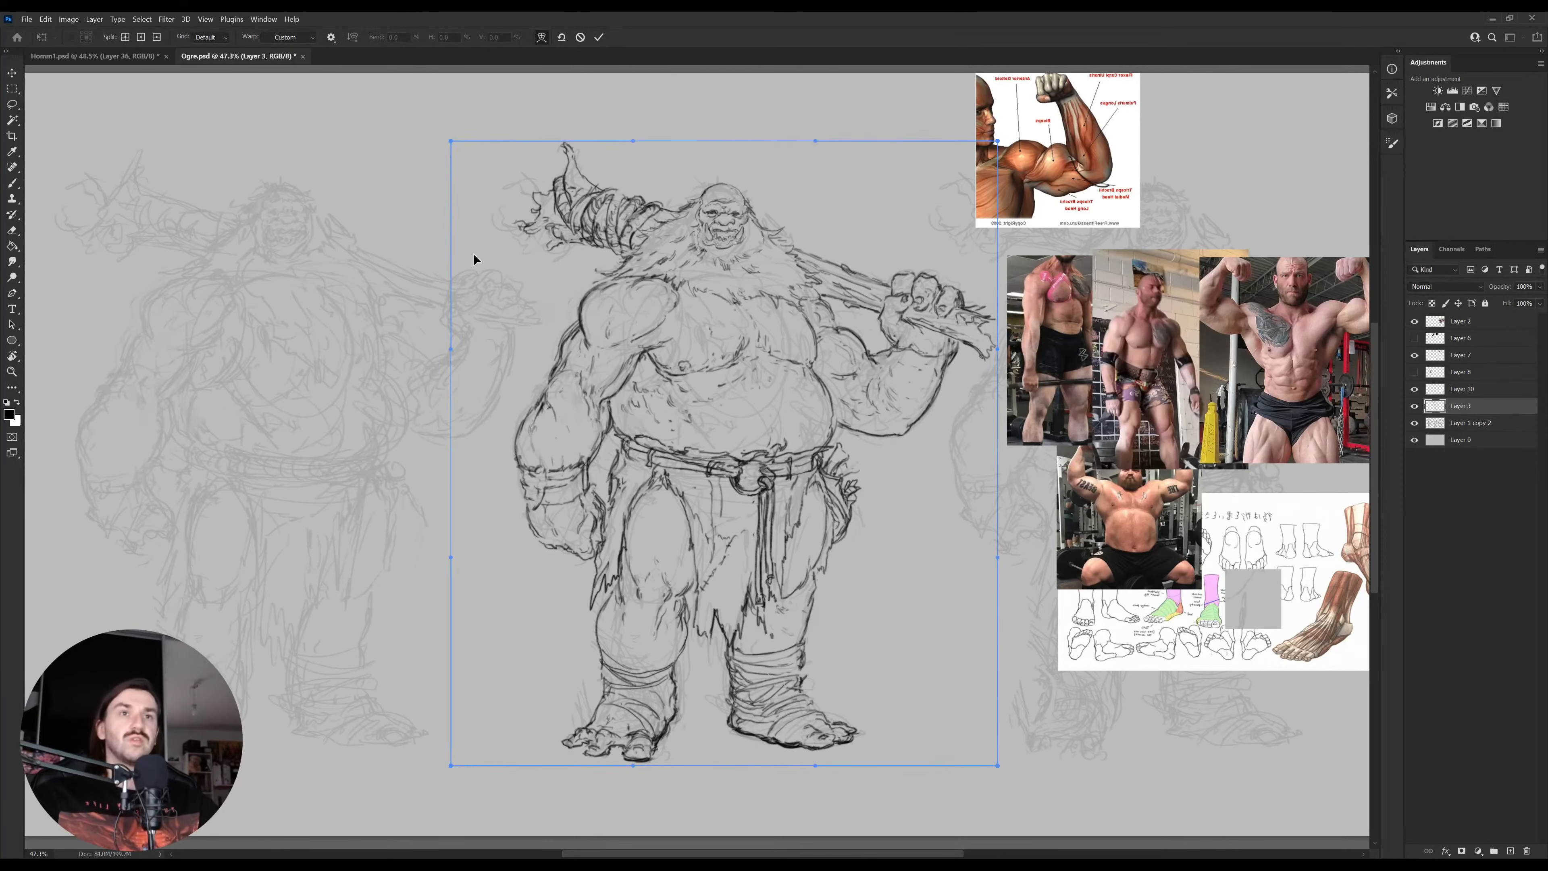
drag(474, 260, 464, 252)
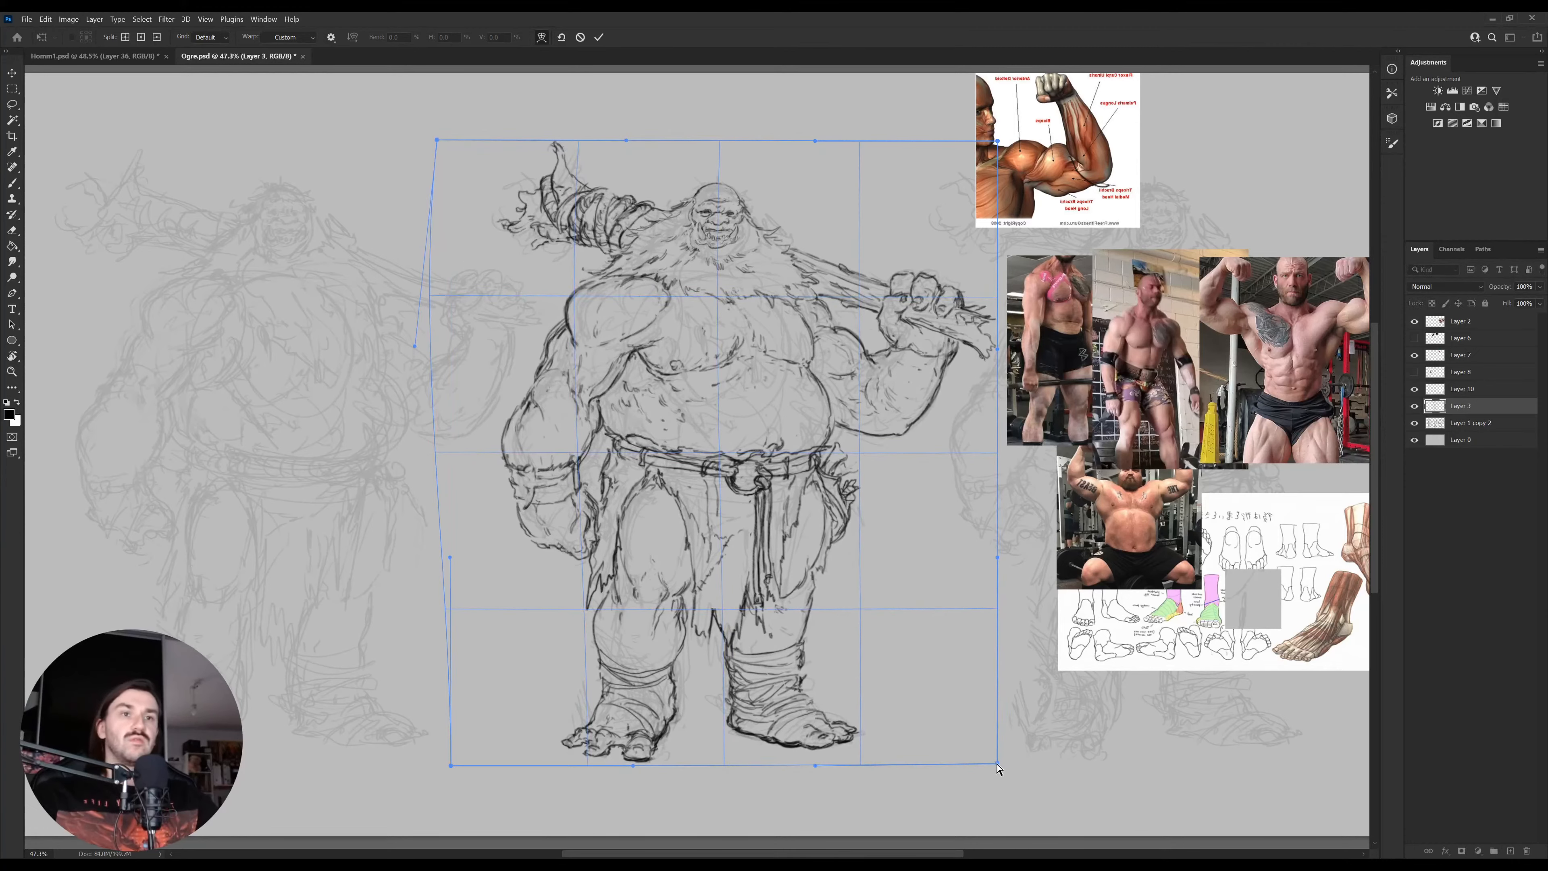
key(Return)
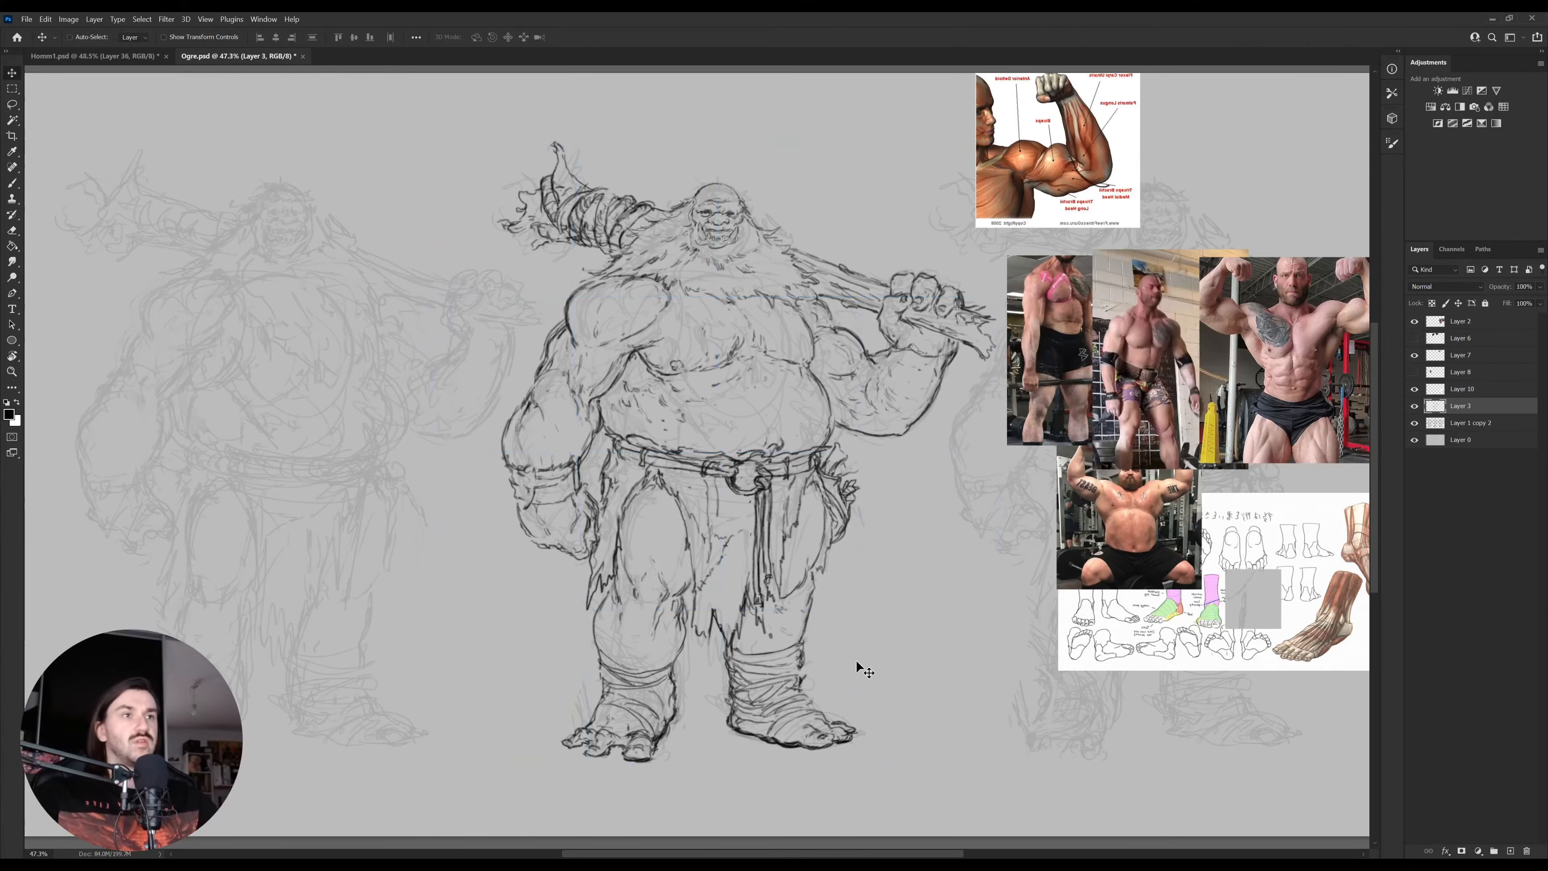
Lasso the wrapped shin below the hanging rope ends and warp it slightly wider, then clear the selection
drag(846, 670, 780, 631)
key(z)
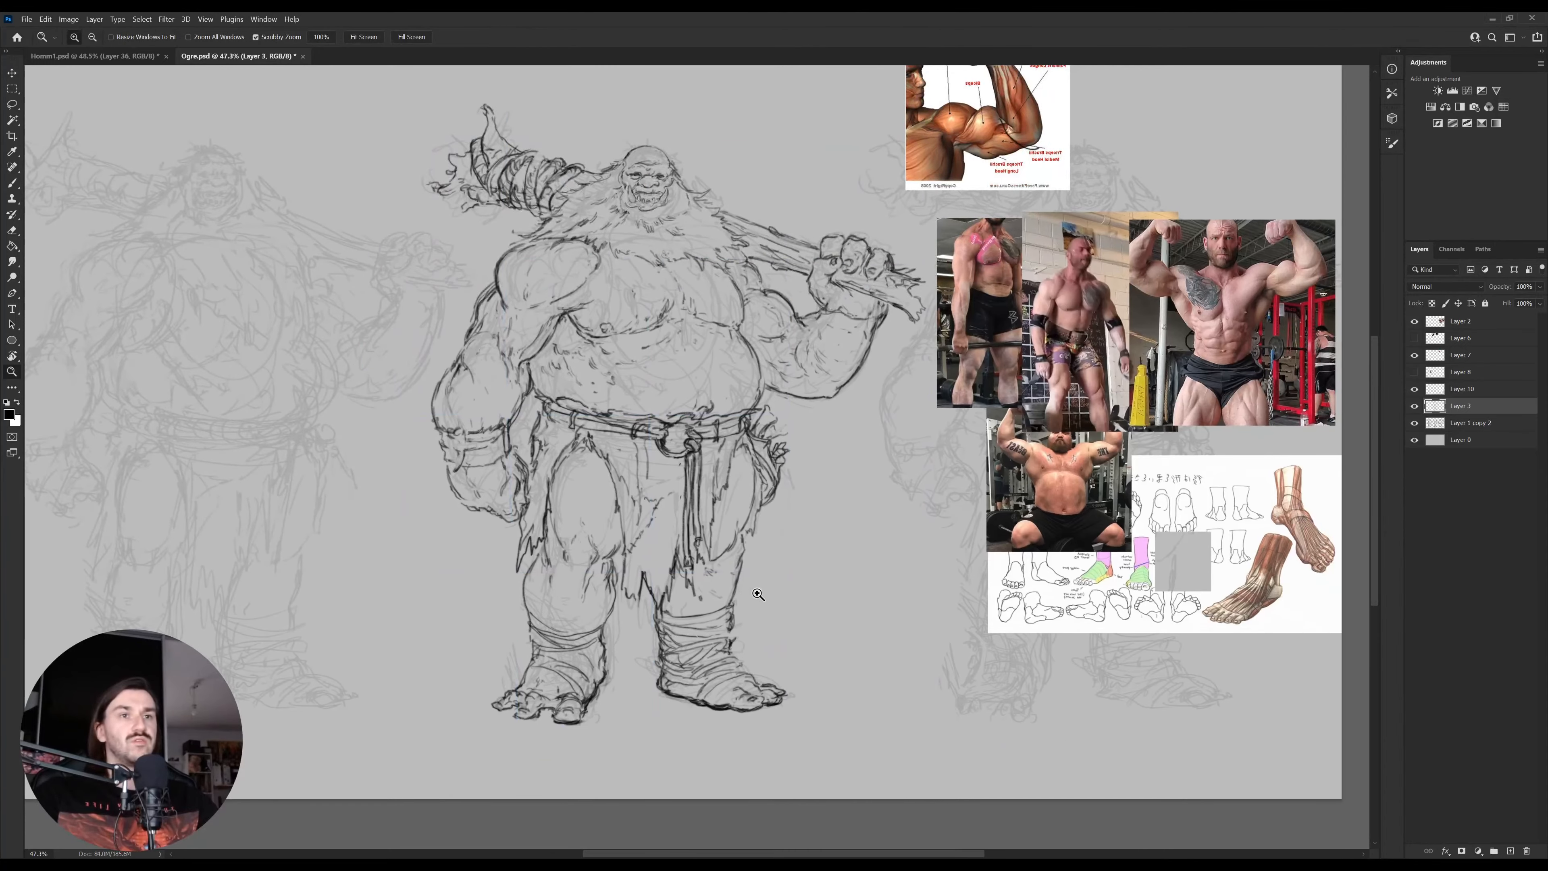
click(749, 597)
key(e)
key(b)
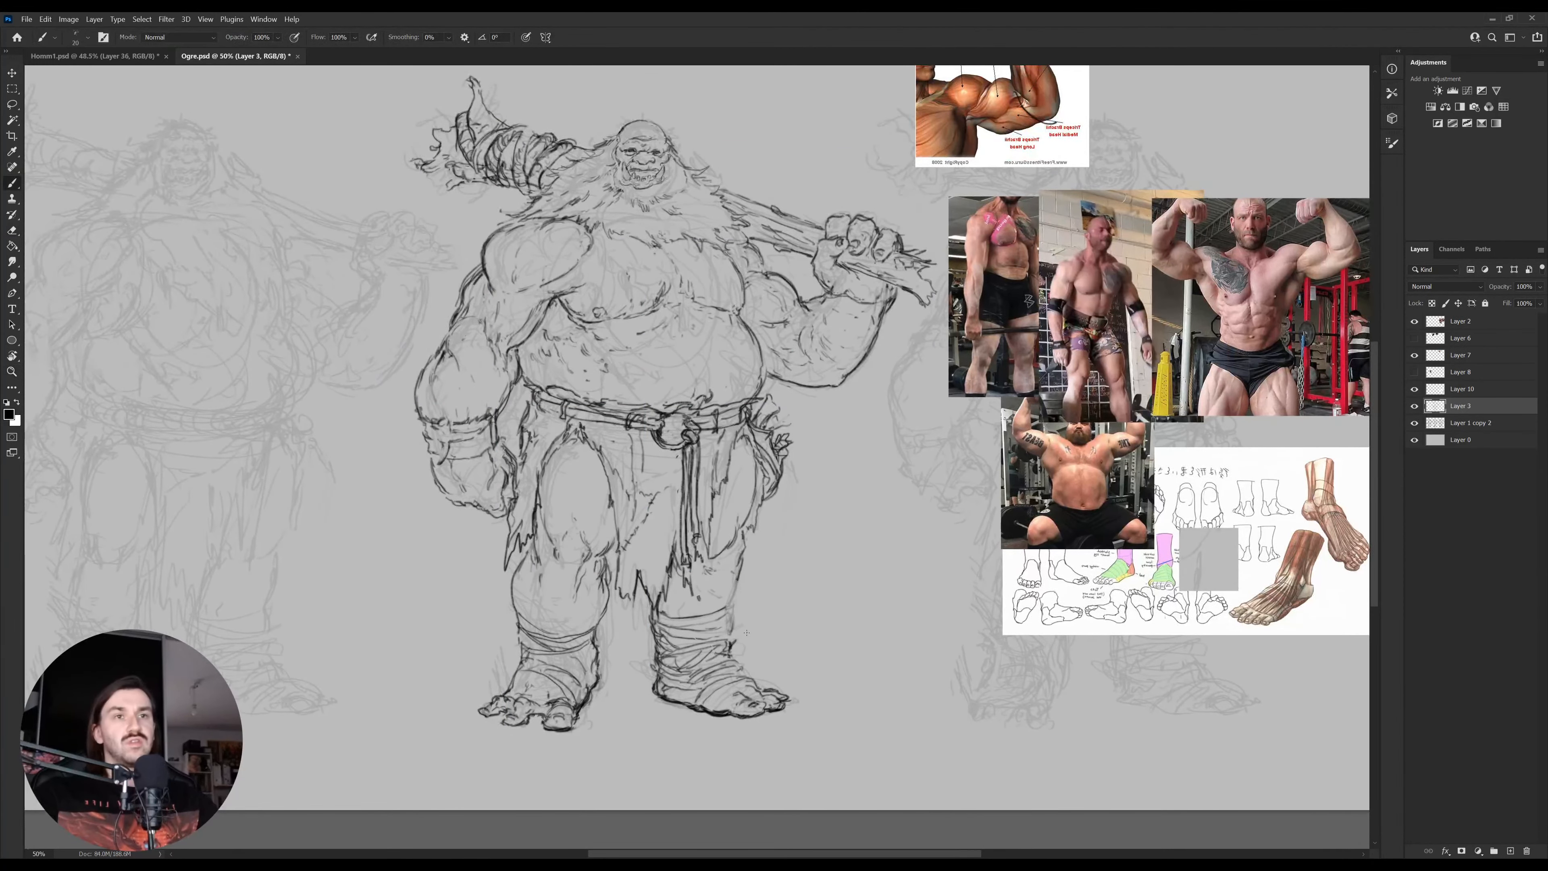
key(l)
mouse_move(750, 641)
mouse_down()
mouse_move(720, 664)
mouse_move(650, 659)
mouse_move(649, 613)
mouse_move(677, 586)
mouse_move(745, 603)
mouse_up()
key(ctrl+t)
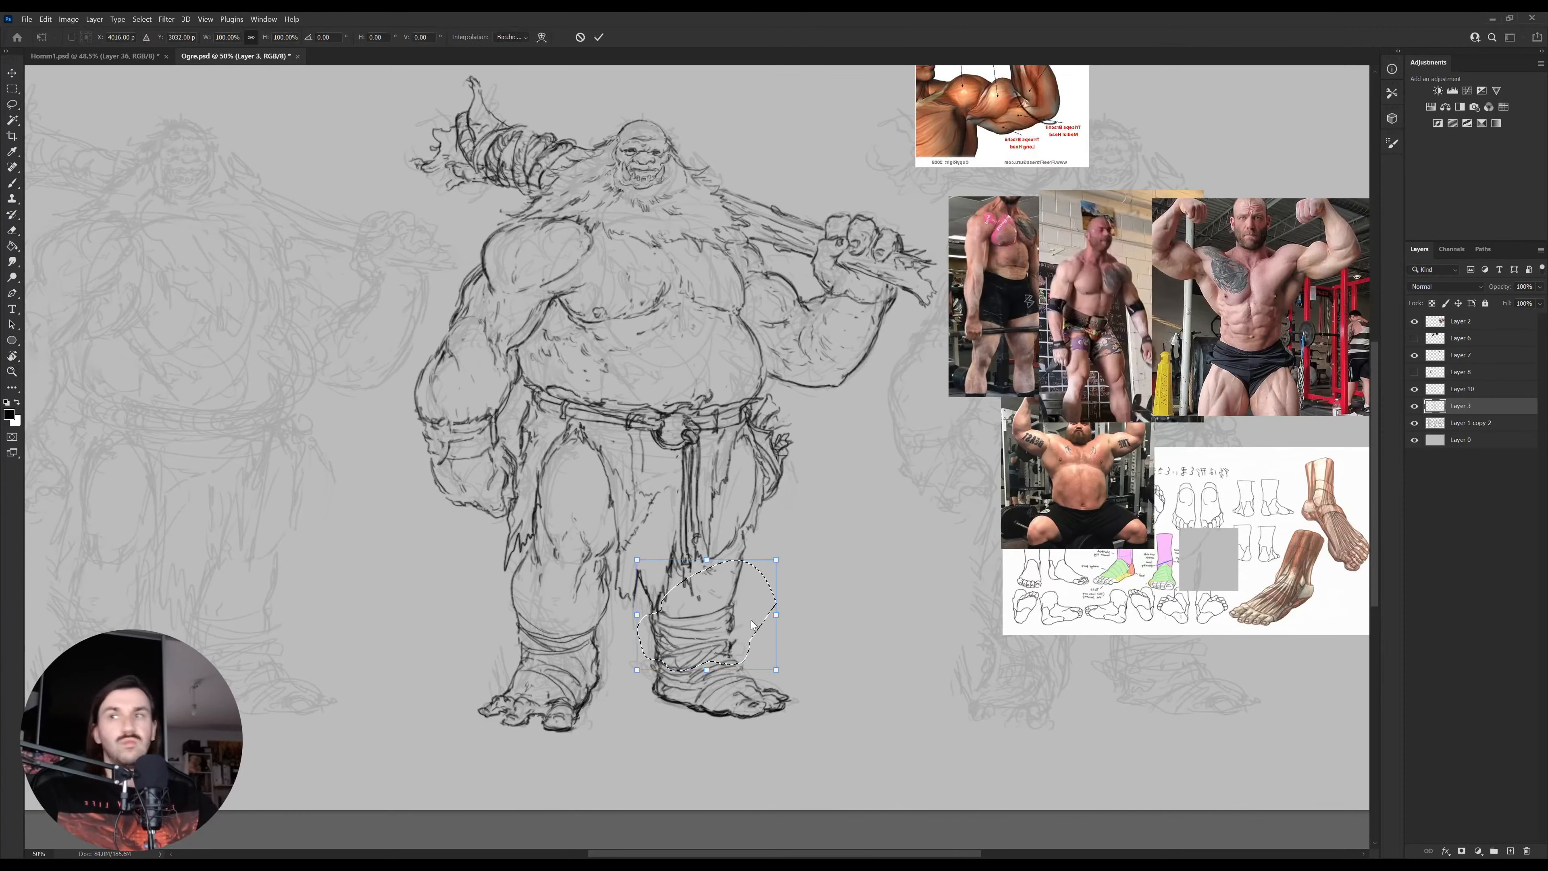
key(ctrl+shift+w)
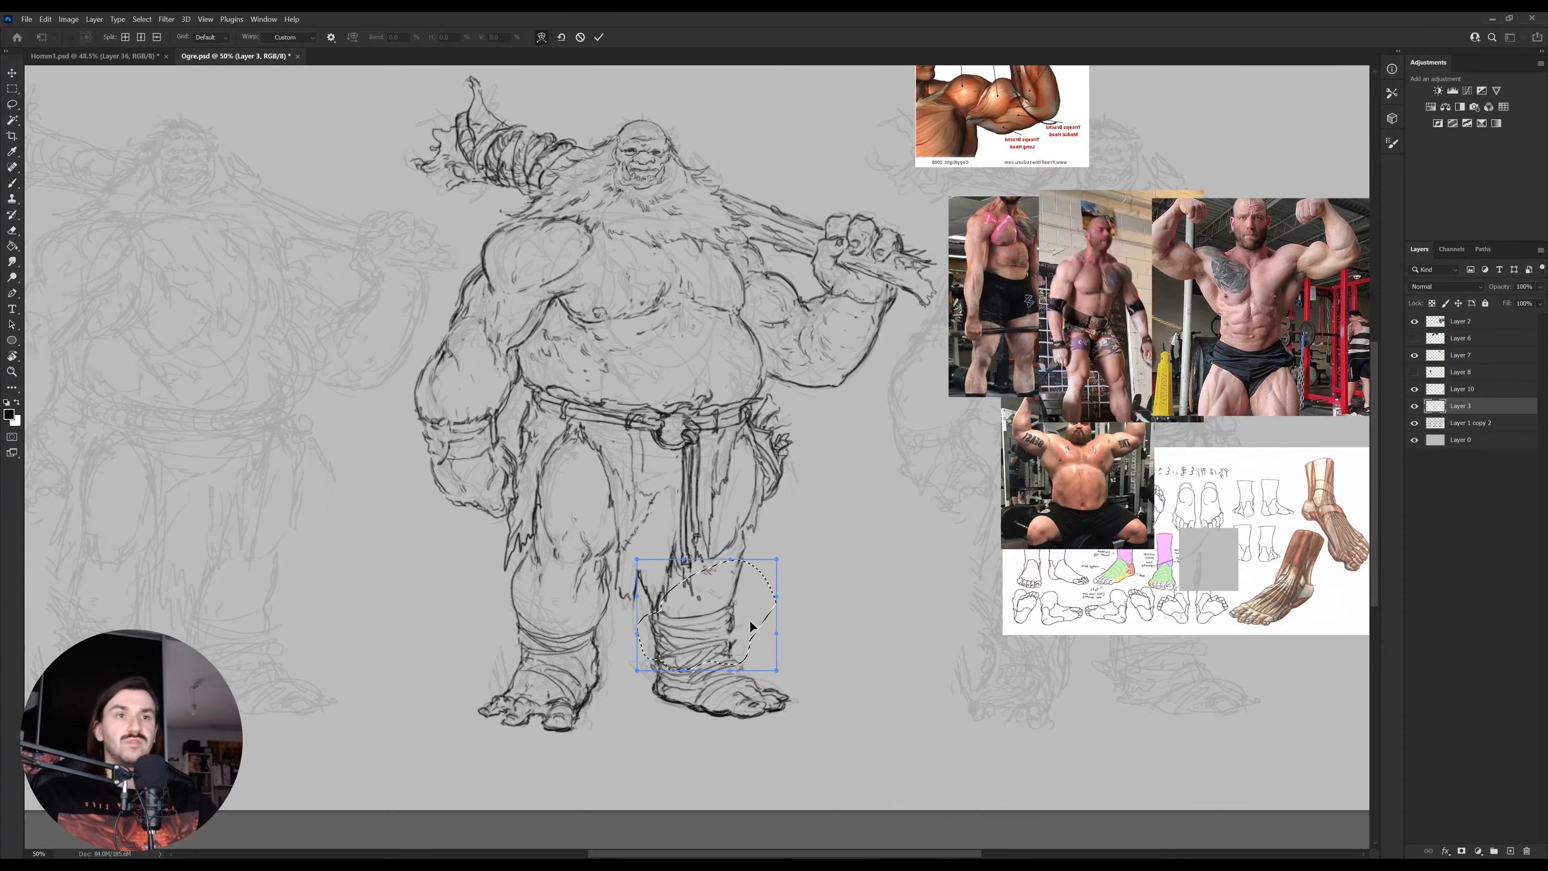
drag(747, 622, 638, 607)
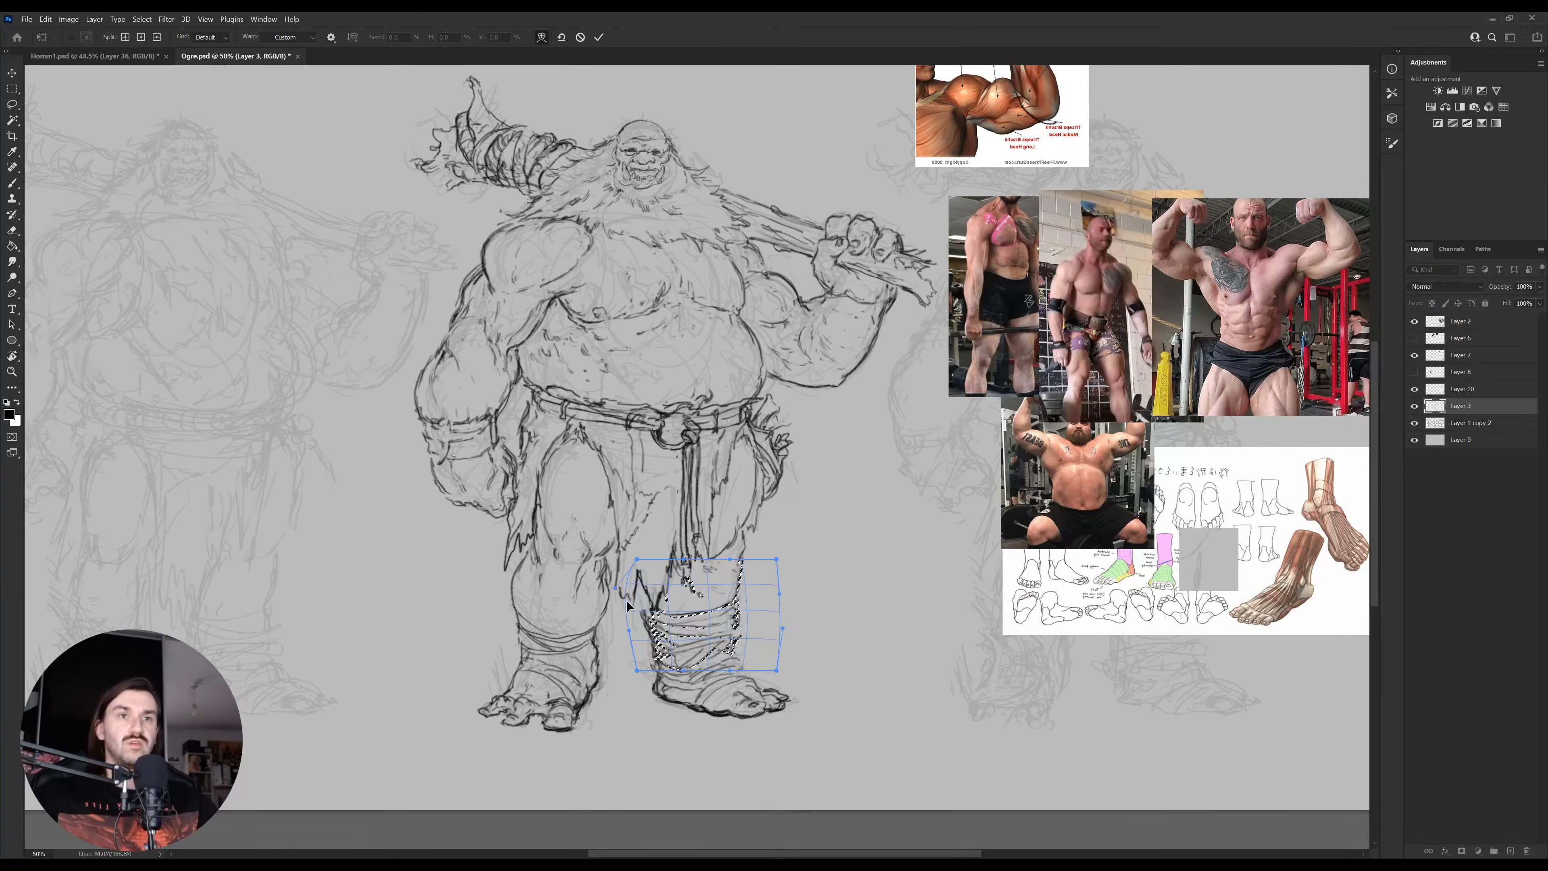
key(Return)
key(ctrl+d)
key(b)
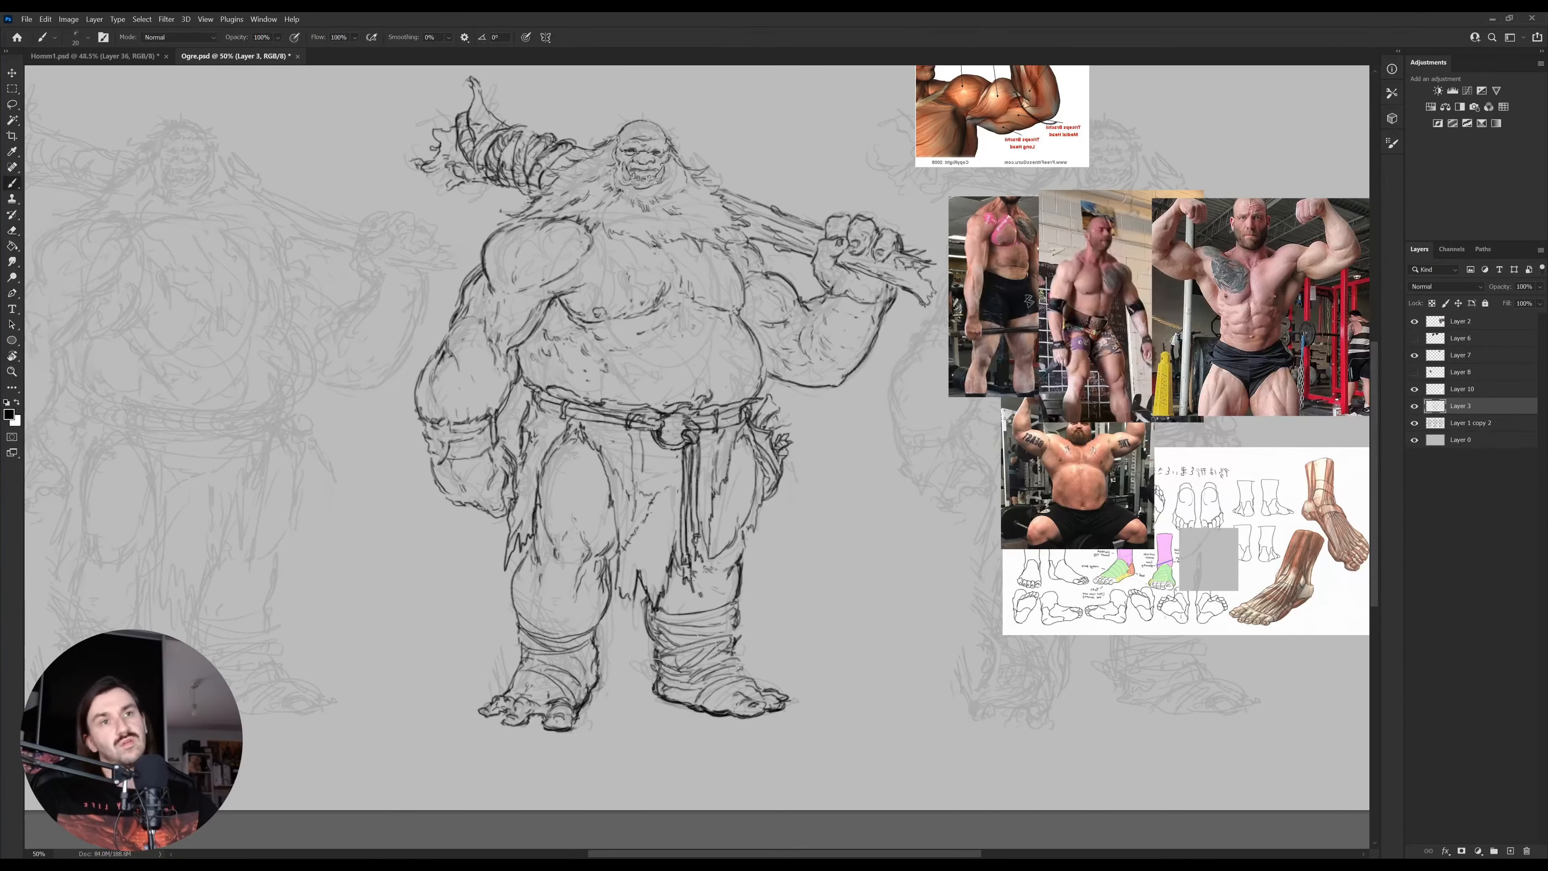
Examine the warped ogre's proportions, comparing the full figure with closer views of the torso and belt
scroll(693, 579, up, 2)
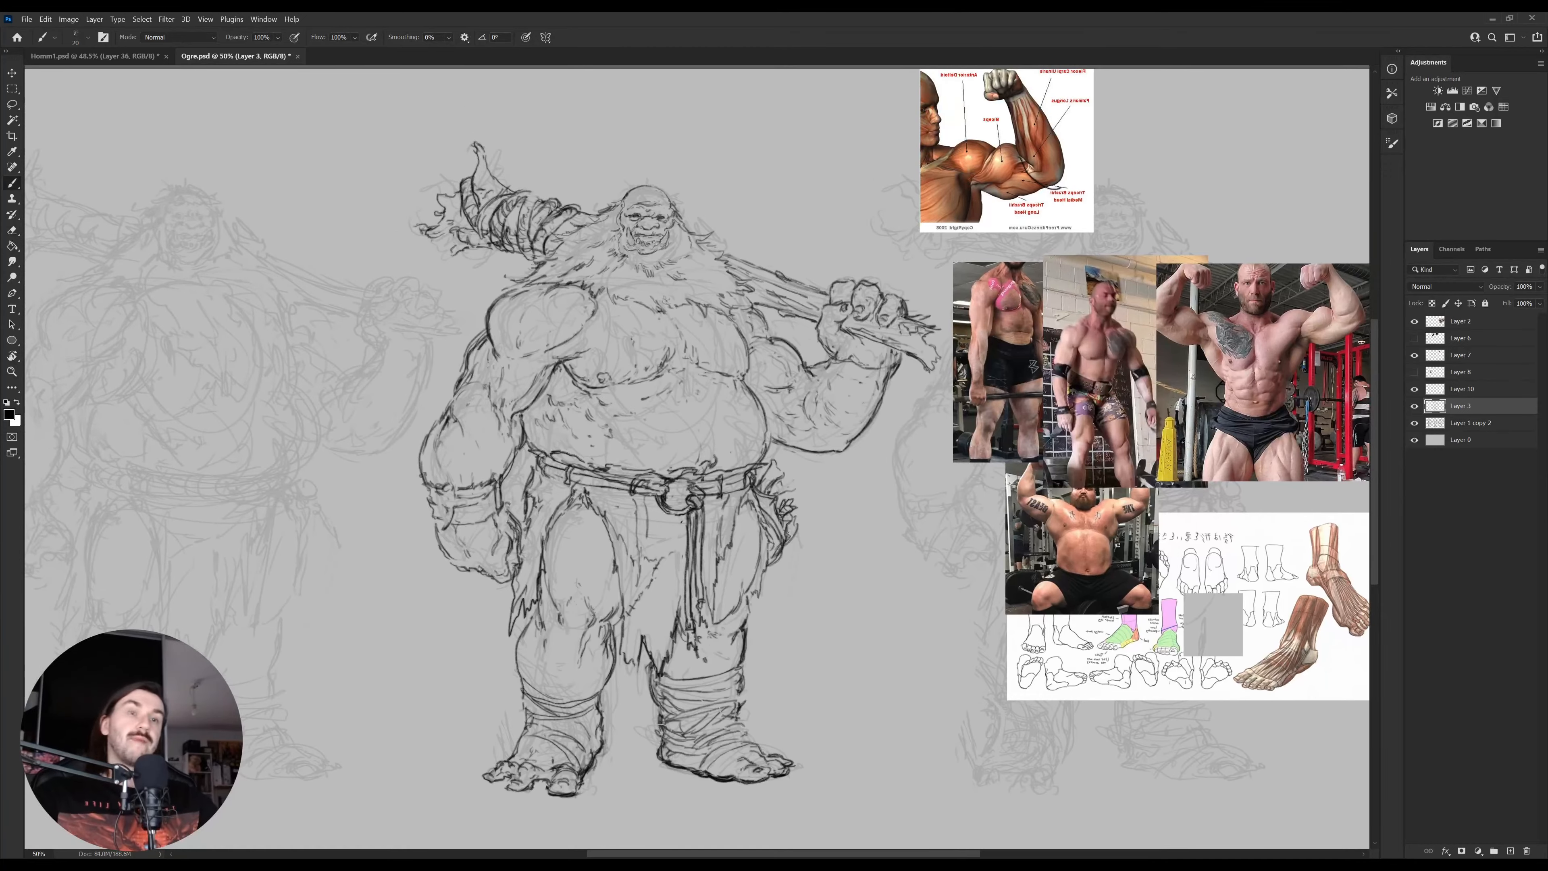
drag(699, 558, 767, 586)
key(ctrl+space)
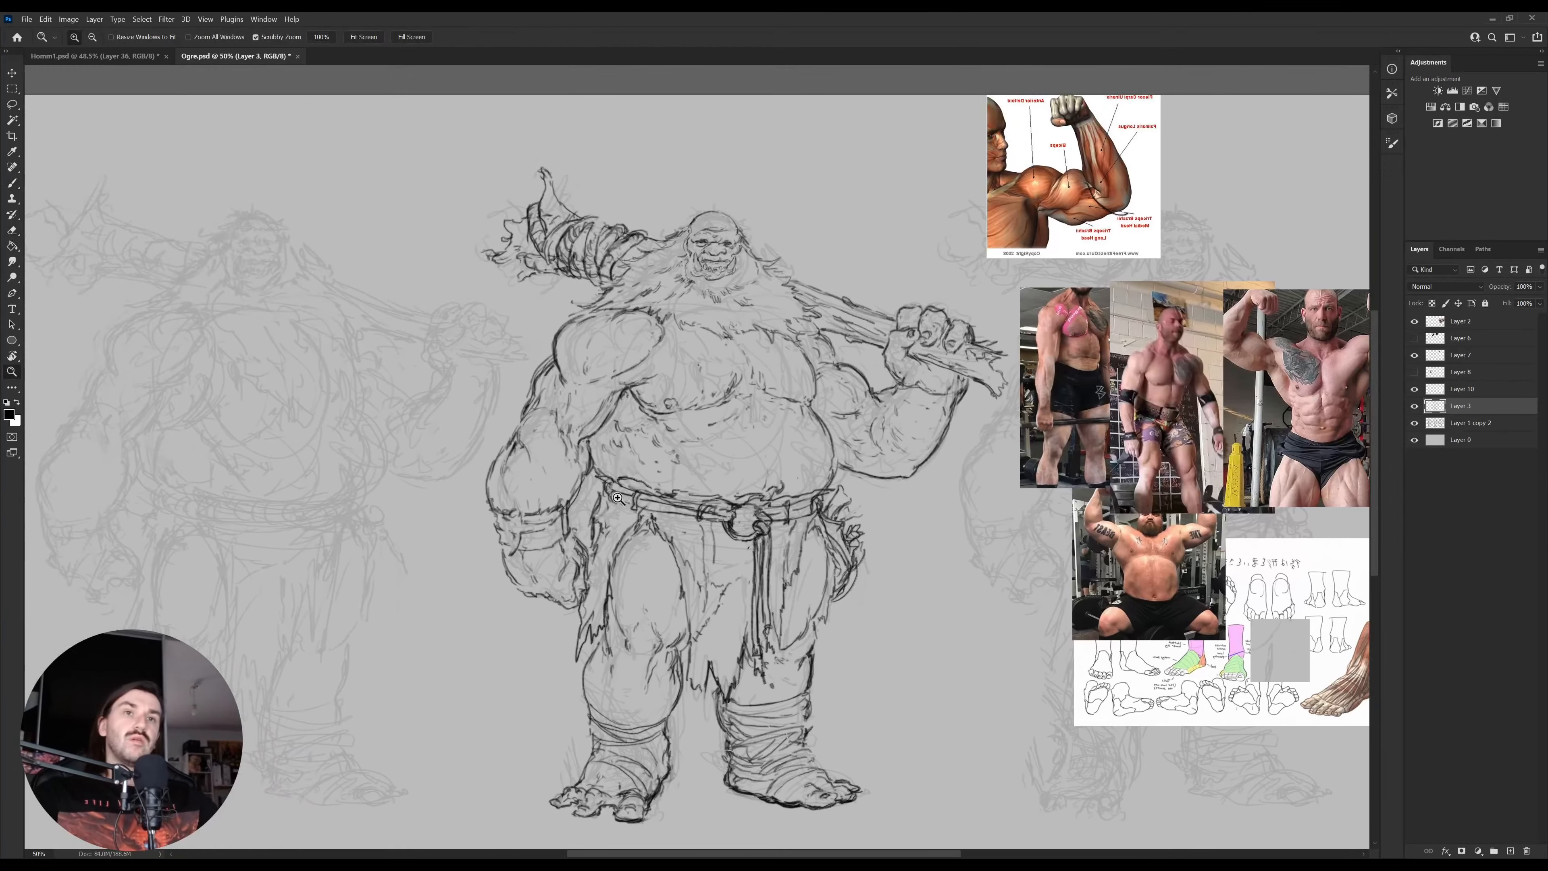
drag(637, 498, 651, 504)
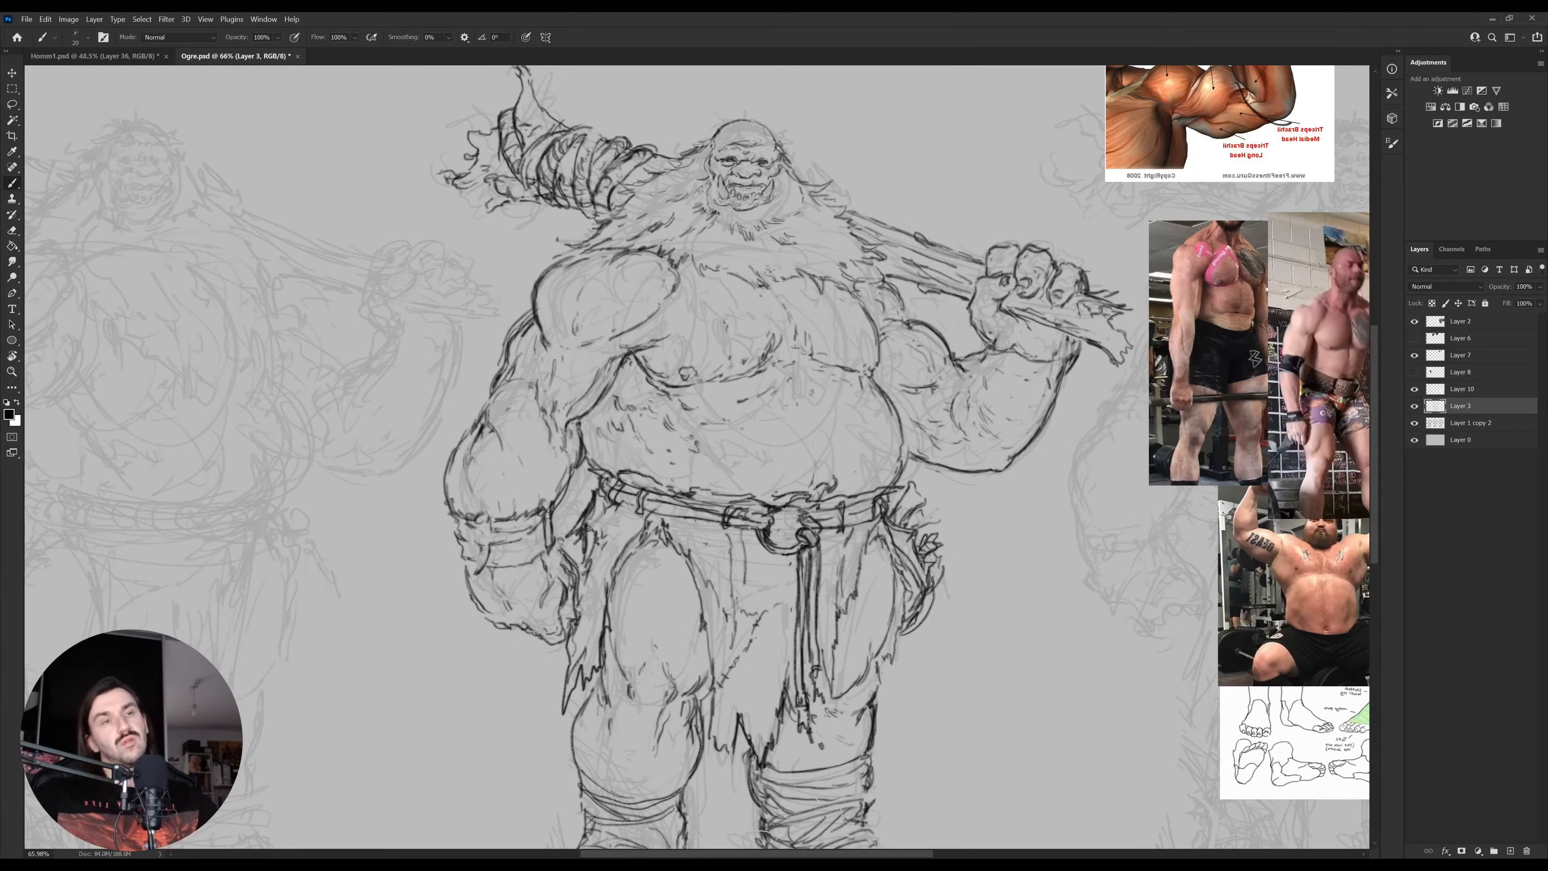
key(ctrl+space)
drag(719, 541, 684, 534)
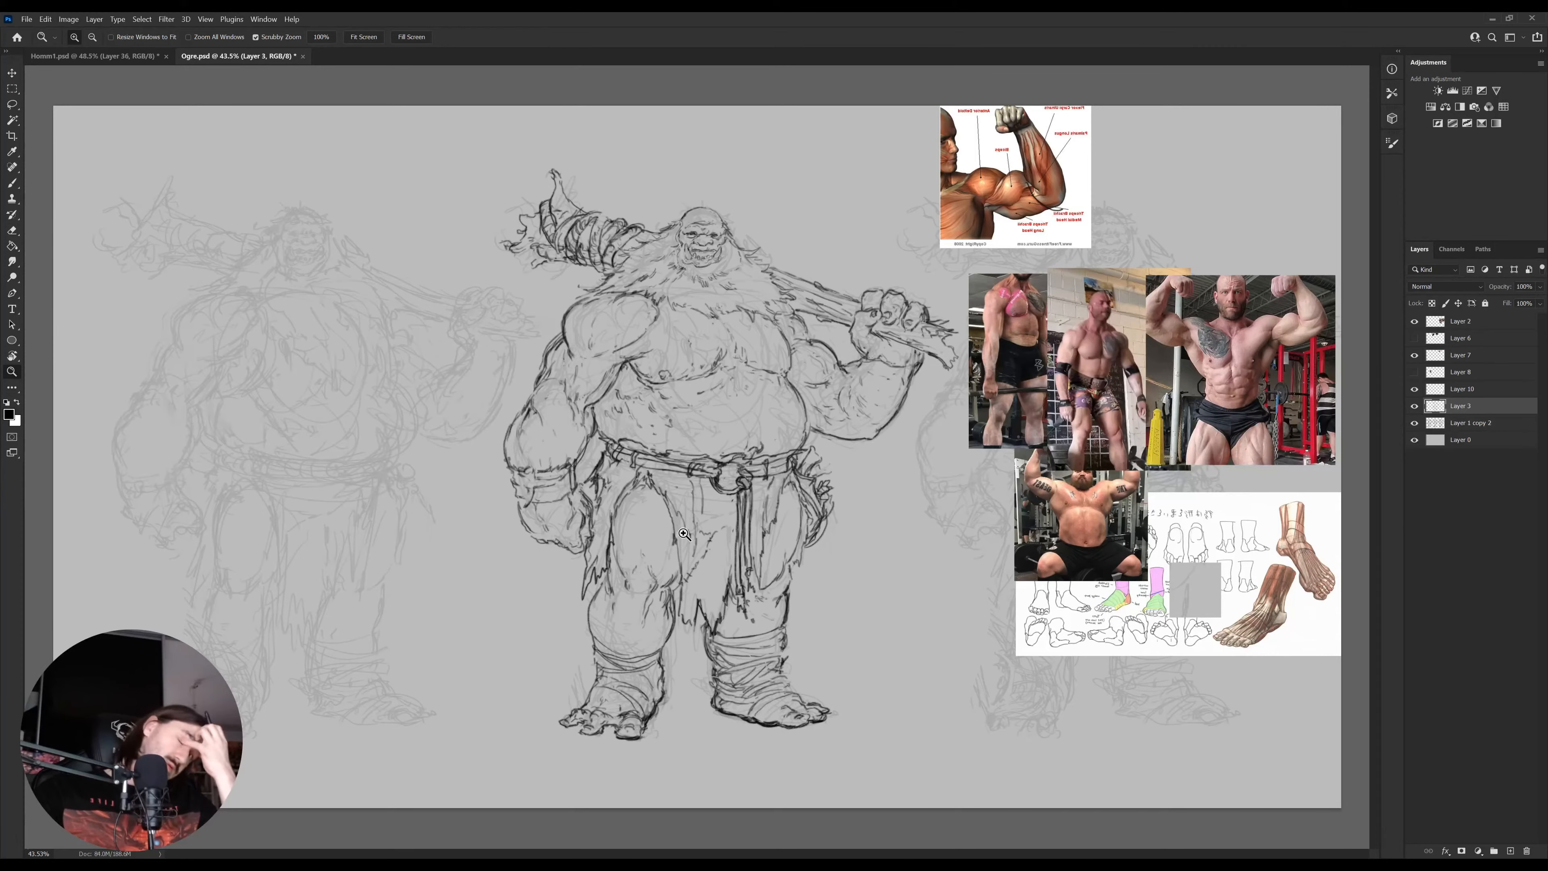
mouse_move(684, 534)
mouse_down()
mouse_move(739, 518)
mouse_move(752, 540)
mouse_up()
key(b)
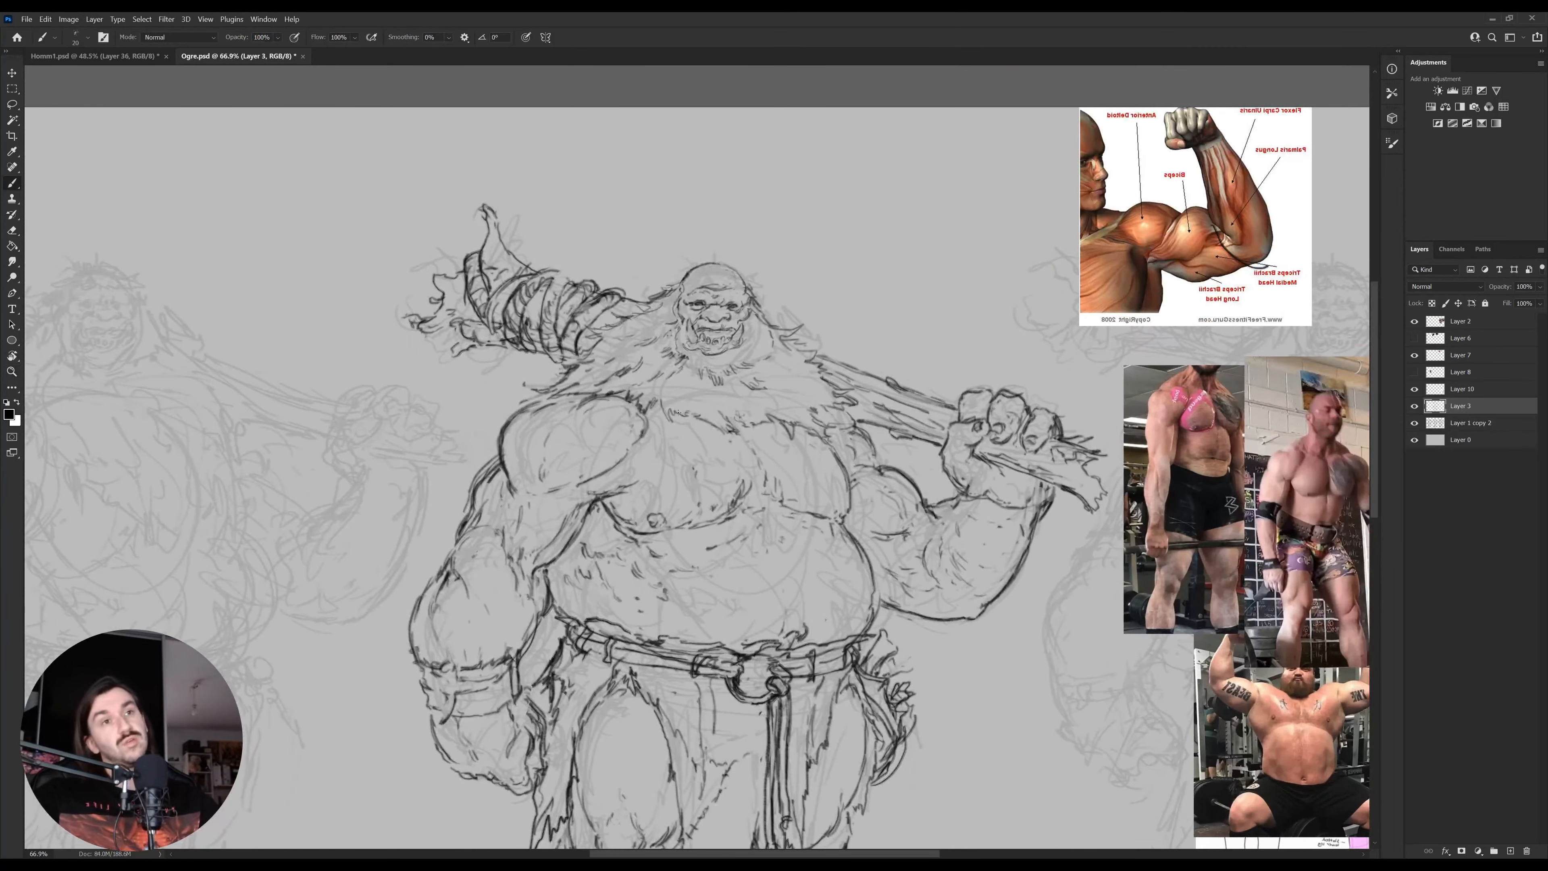
Draw a small dark hanging ornament on the upper chest and a twig-like ornament in the ogre's beard fur
drag(675, 409, 680, 420)
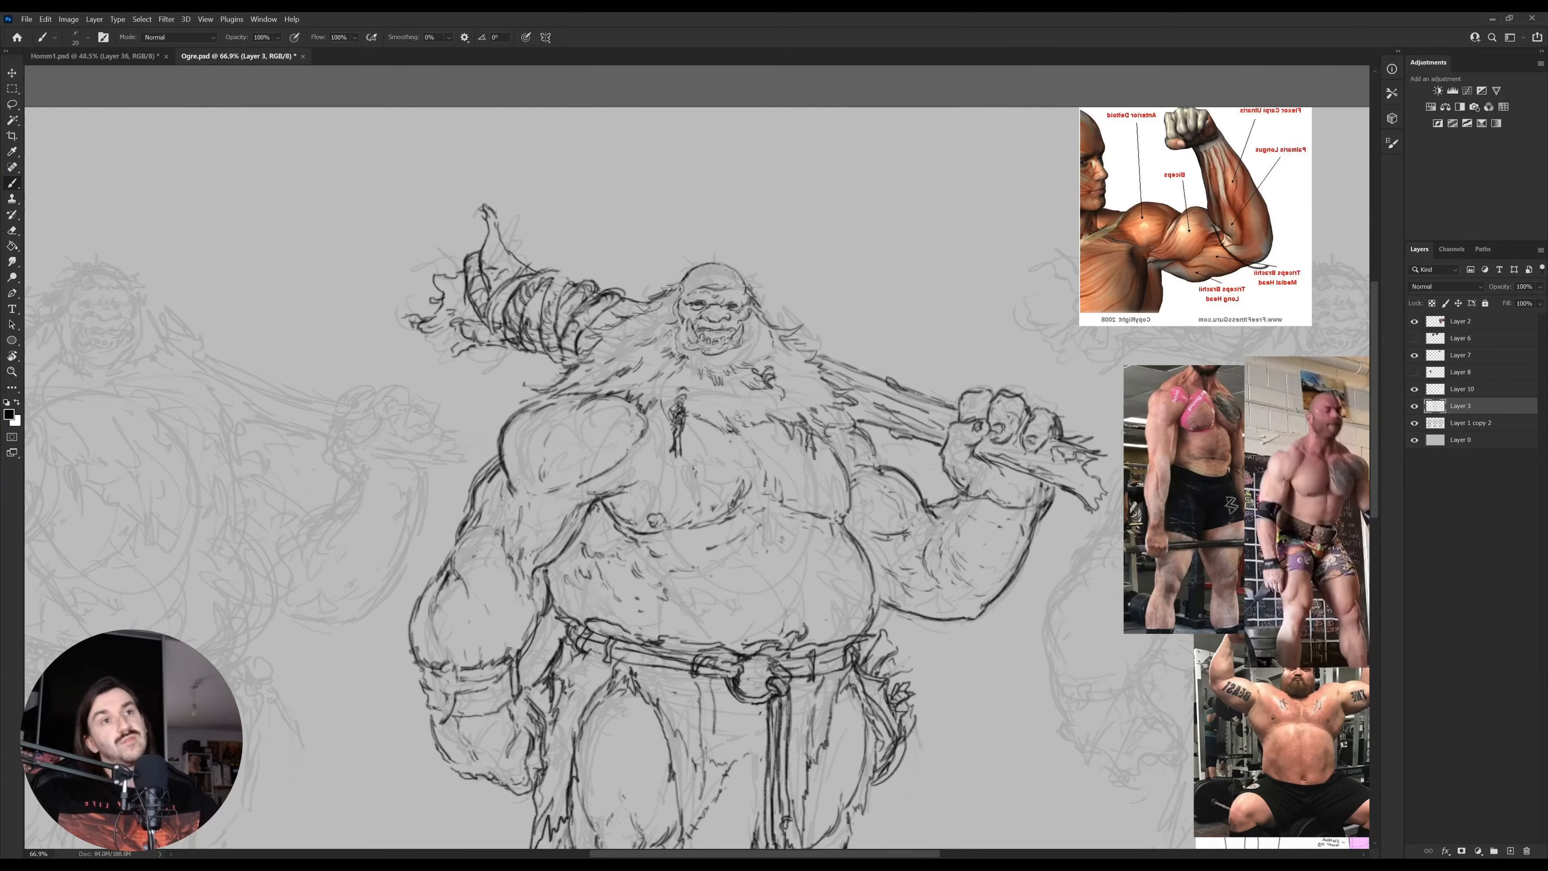
mouse_move(790, 373)
mouse_down()
mouse_move(759, 395)
mouse_move(763, 413)
mouse_up()
key(e)
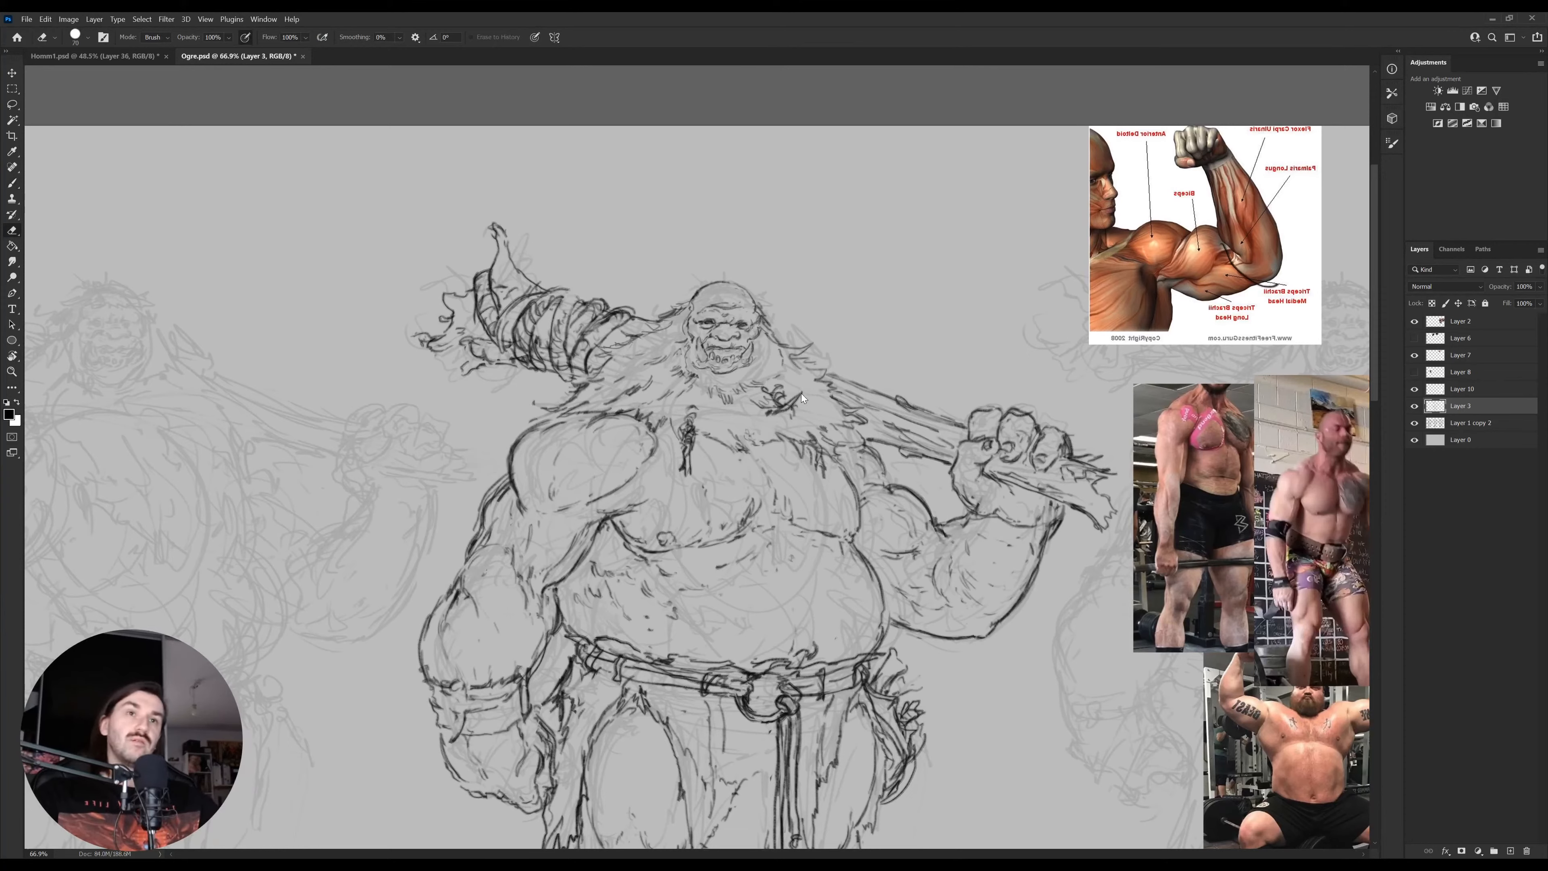
Save the ogre drawing and close the document
key(ctrl+s)
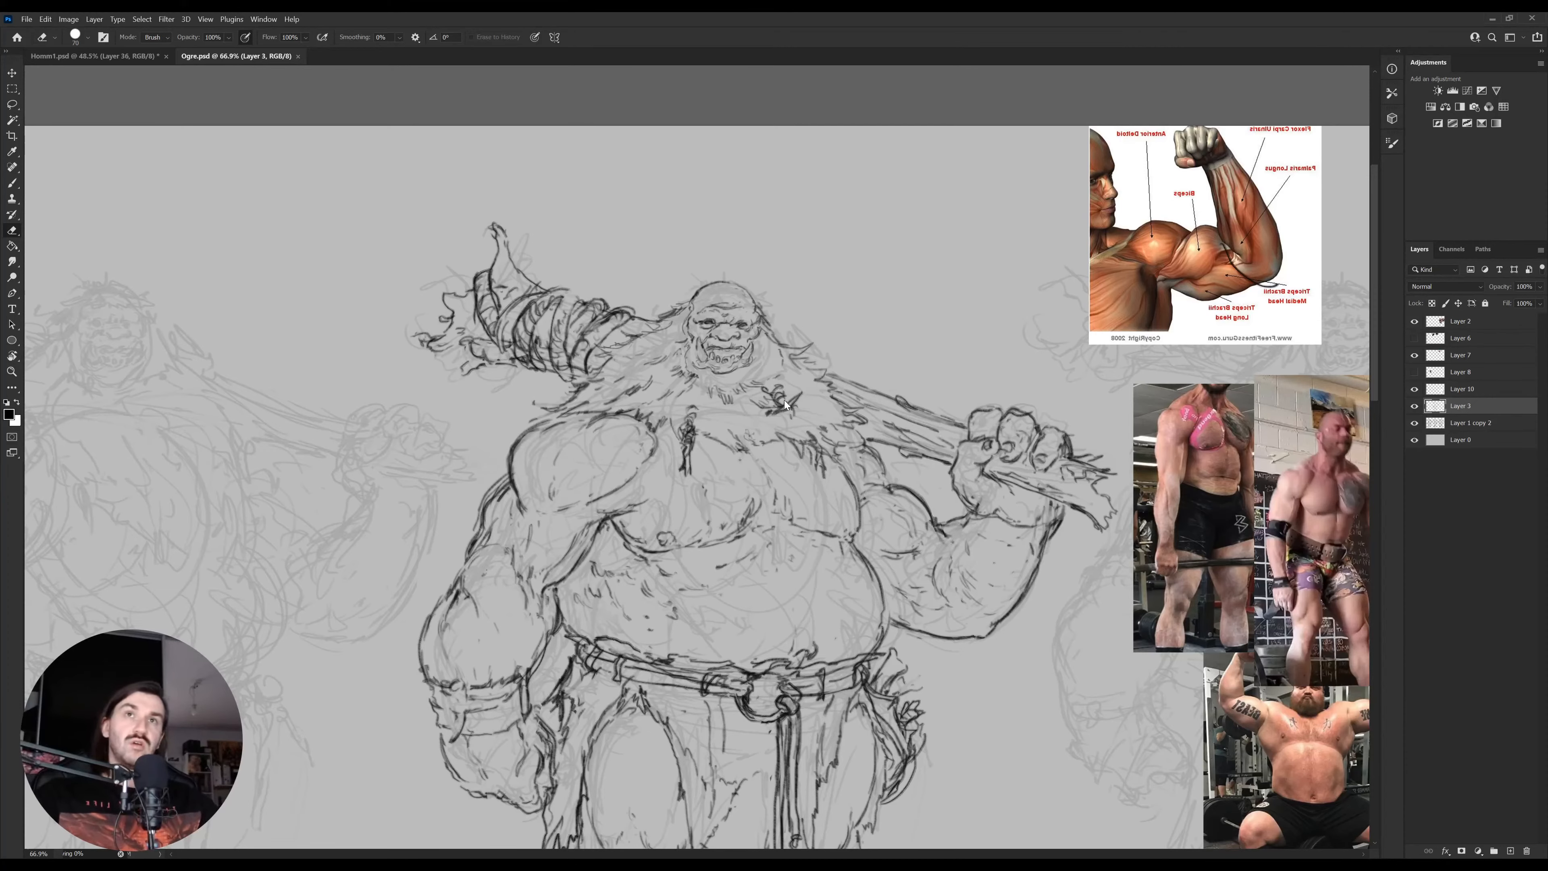
click(298, 56)
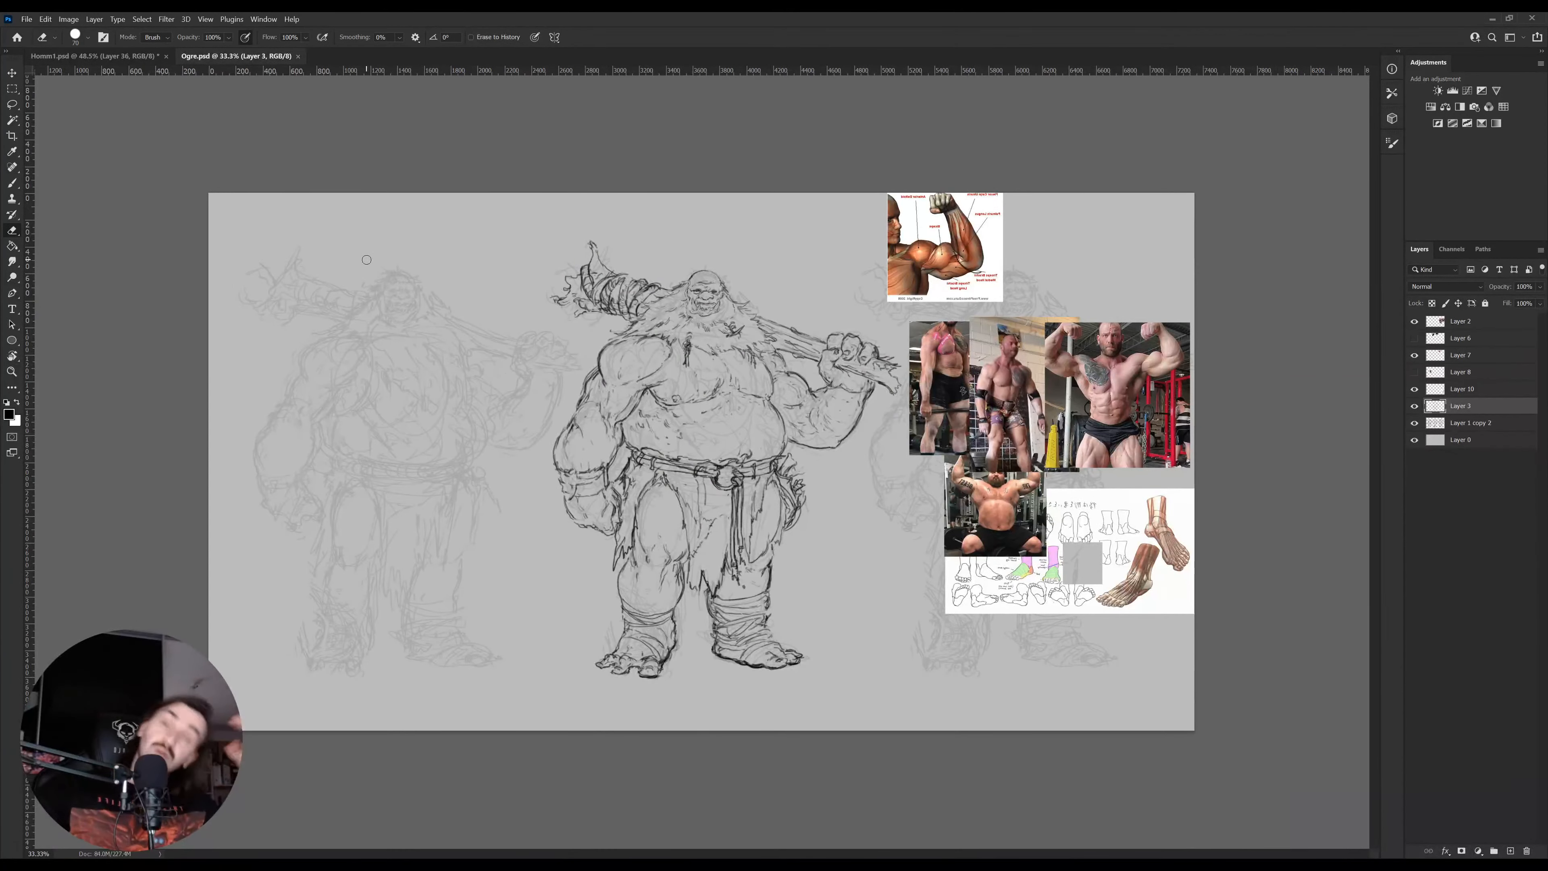
Refine the lines of the tattered bundle hanging at the ogre's hip beside the rope belt
key(z)
drag(764, 479, 830, 469)
key(b)
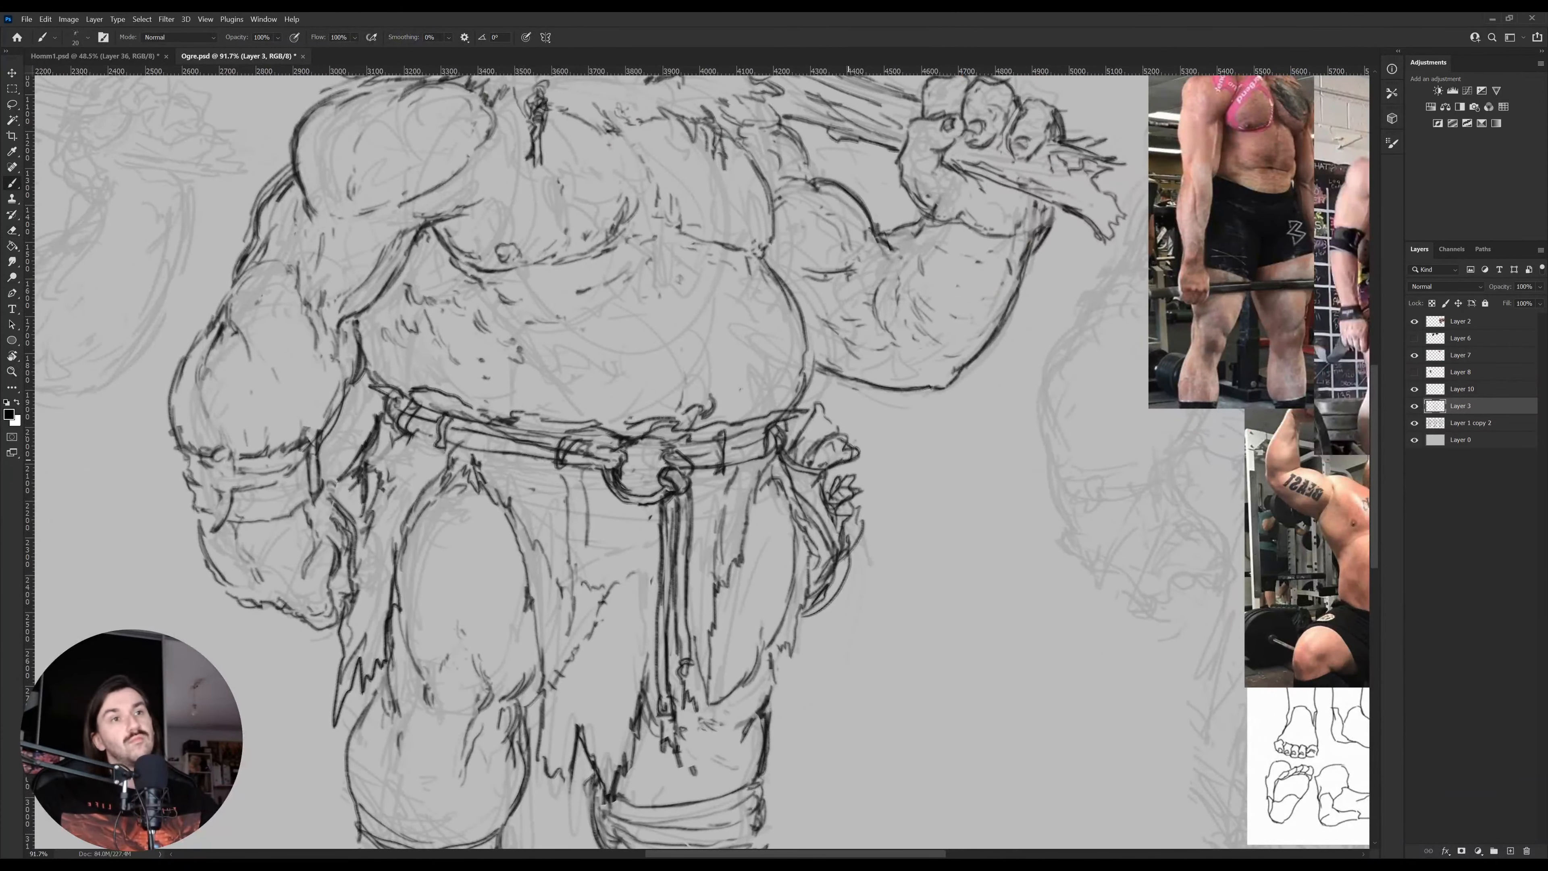
mouse_move(836, 429)
mouse_down()
mouse_move(829, 410)
mouse_move(789, 445)
mouse_move(846, 473)
mouse_move(919, 718)
mouse_up()
key(z)
drag(863, 530, 816, 546)
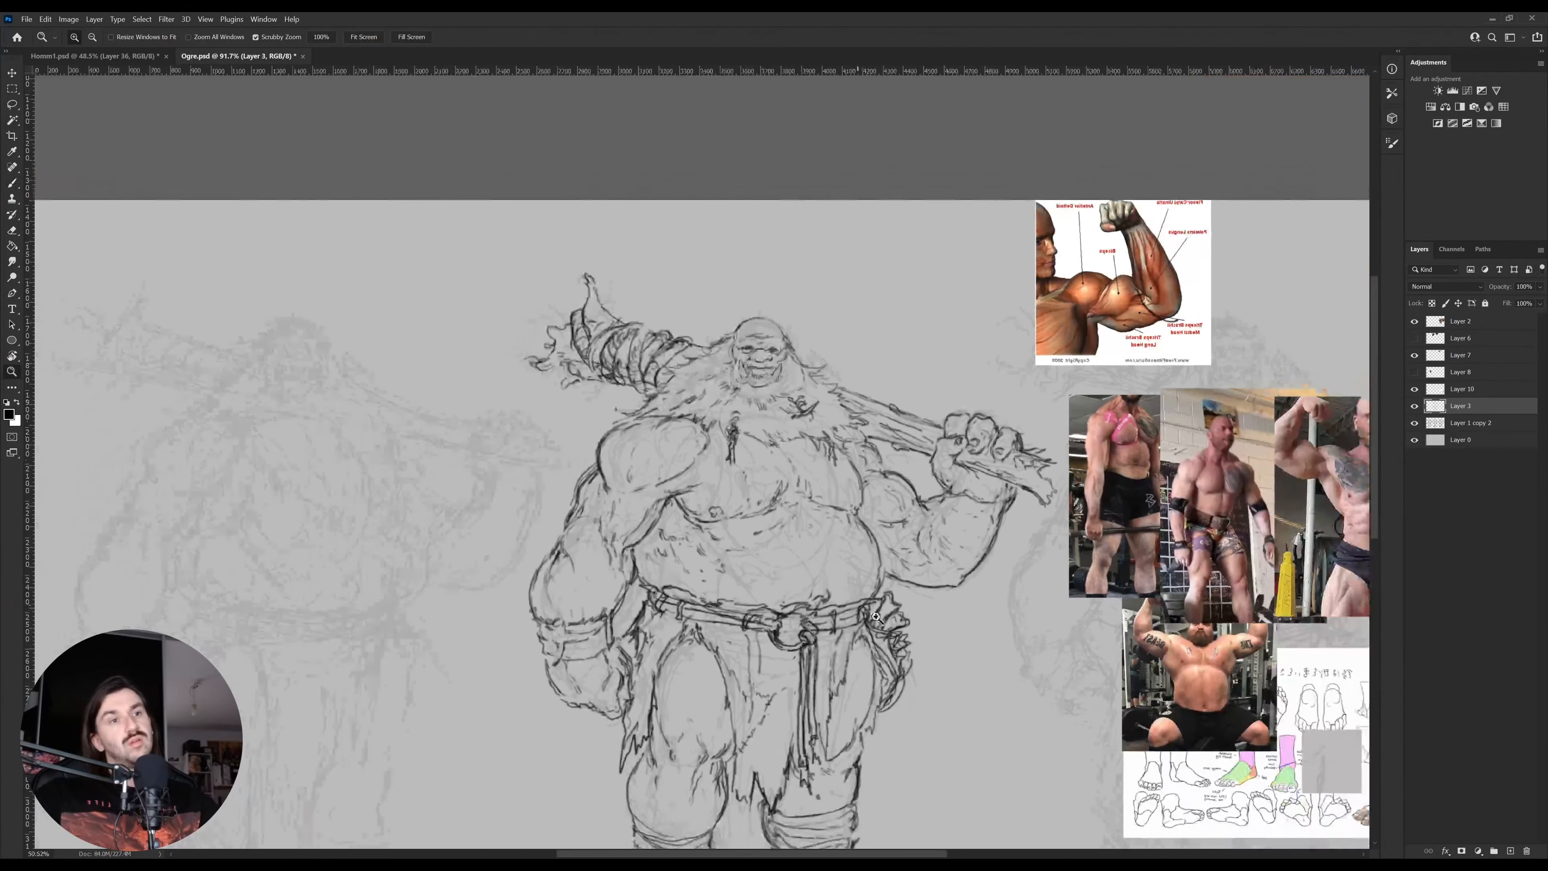
drag(917, 645, 914, 553)
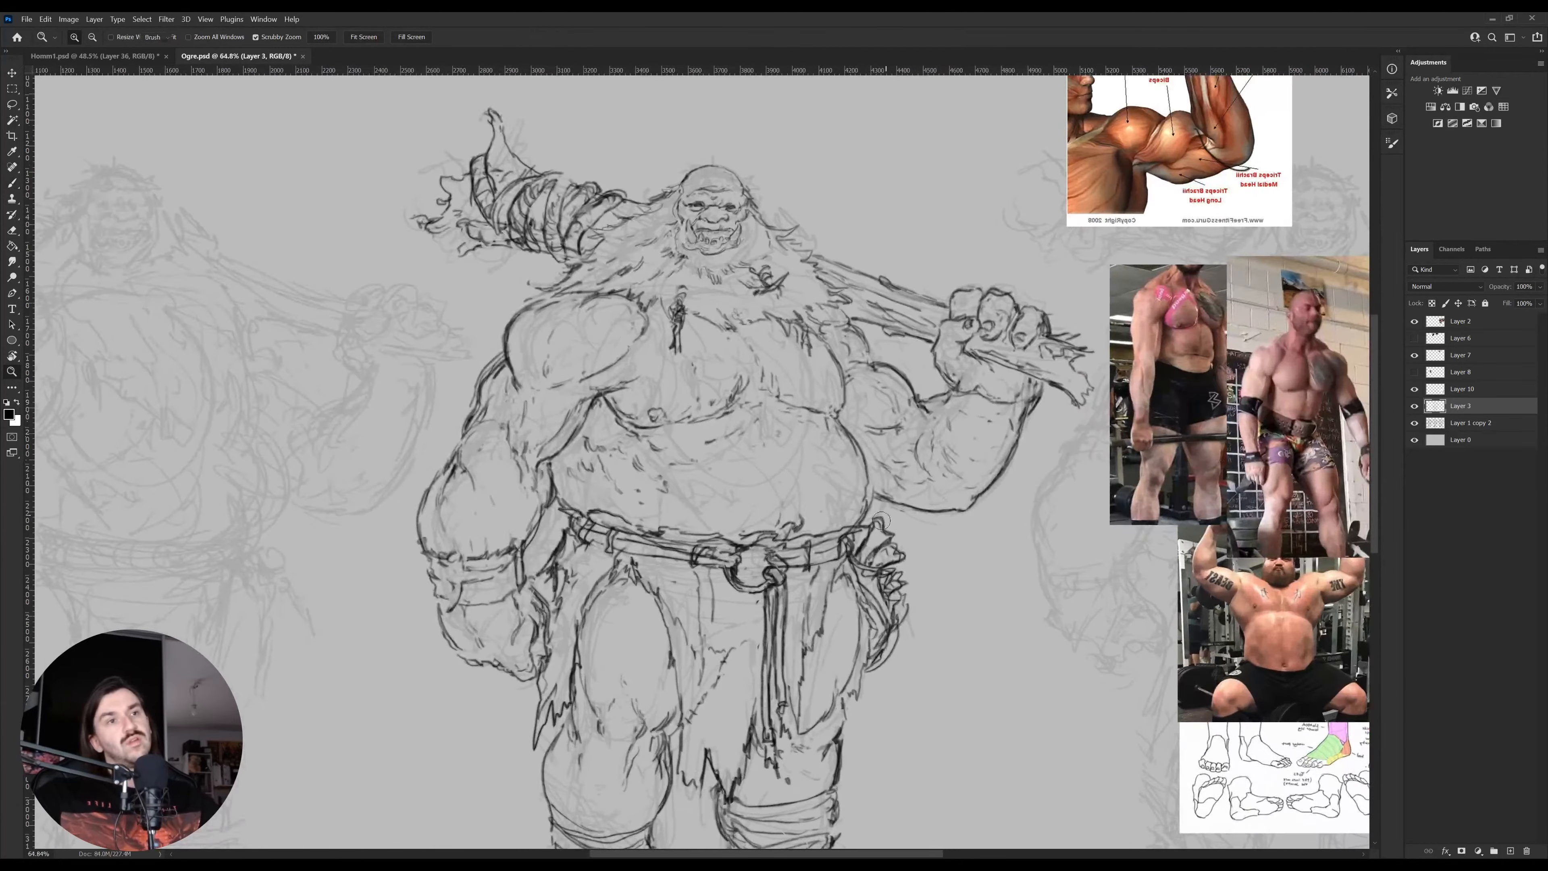
key(b)
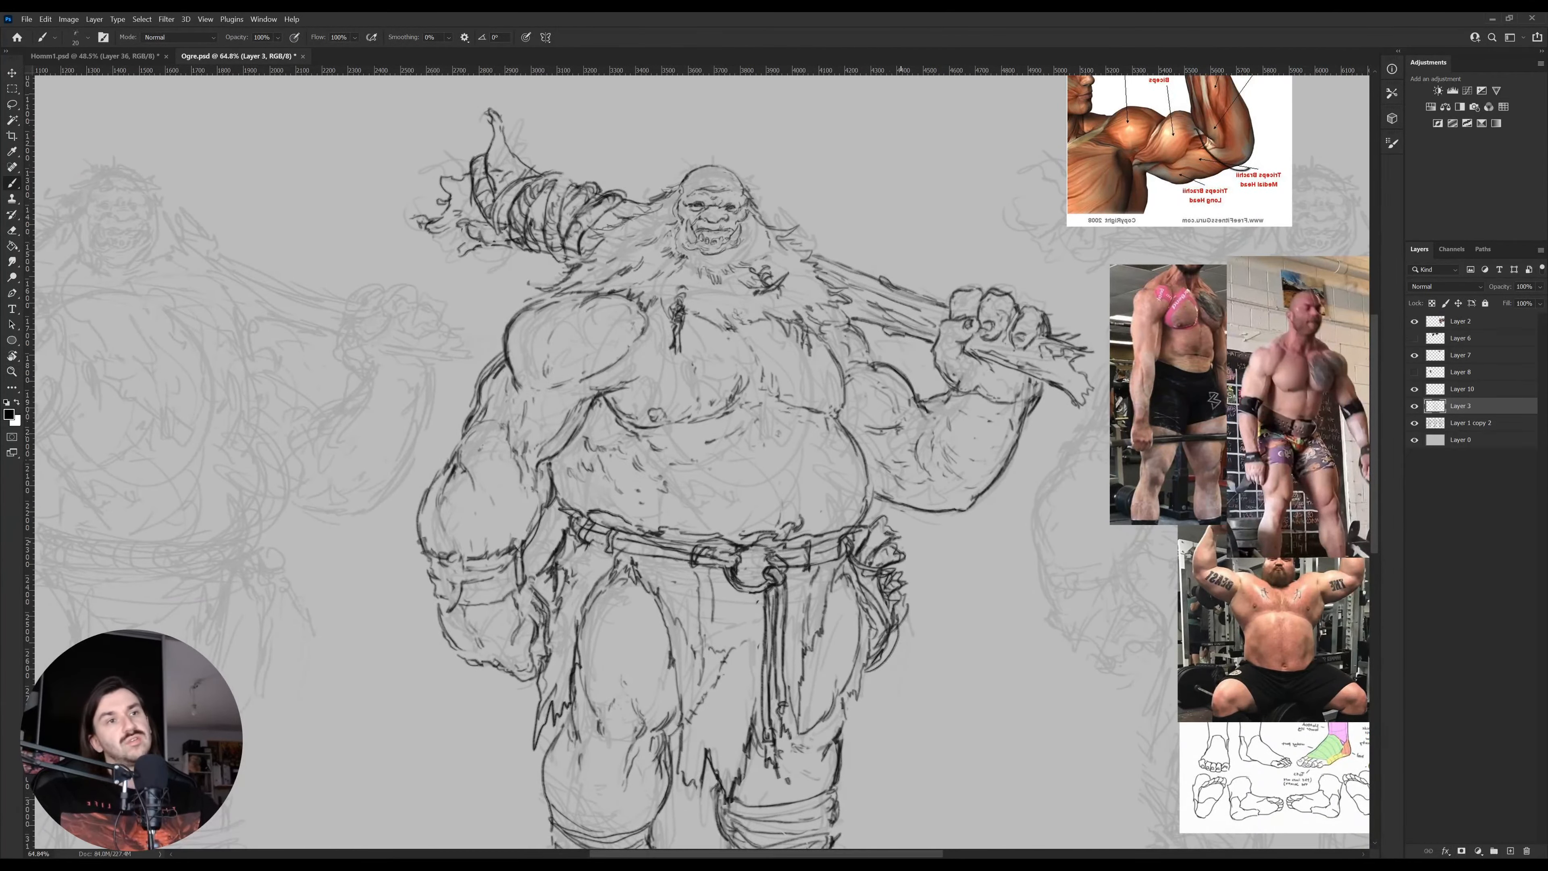
Redraw the outer outline of the ogre's lowered fist up to the wrist wrap
key(z)
drag(729, 581, 739, 552)
key(b)
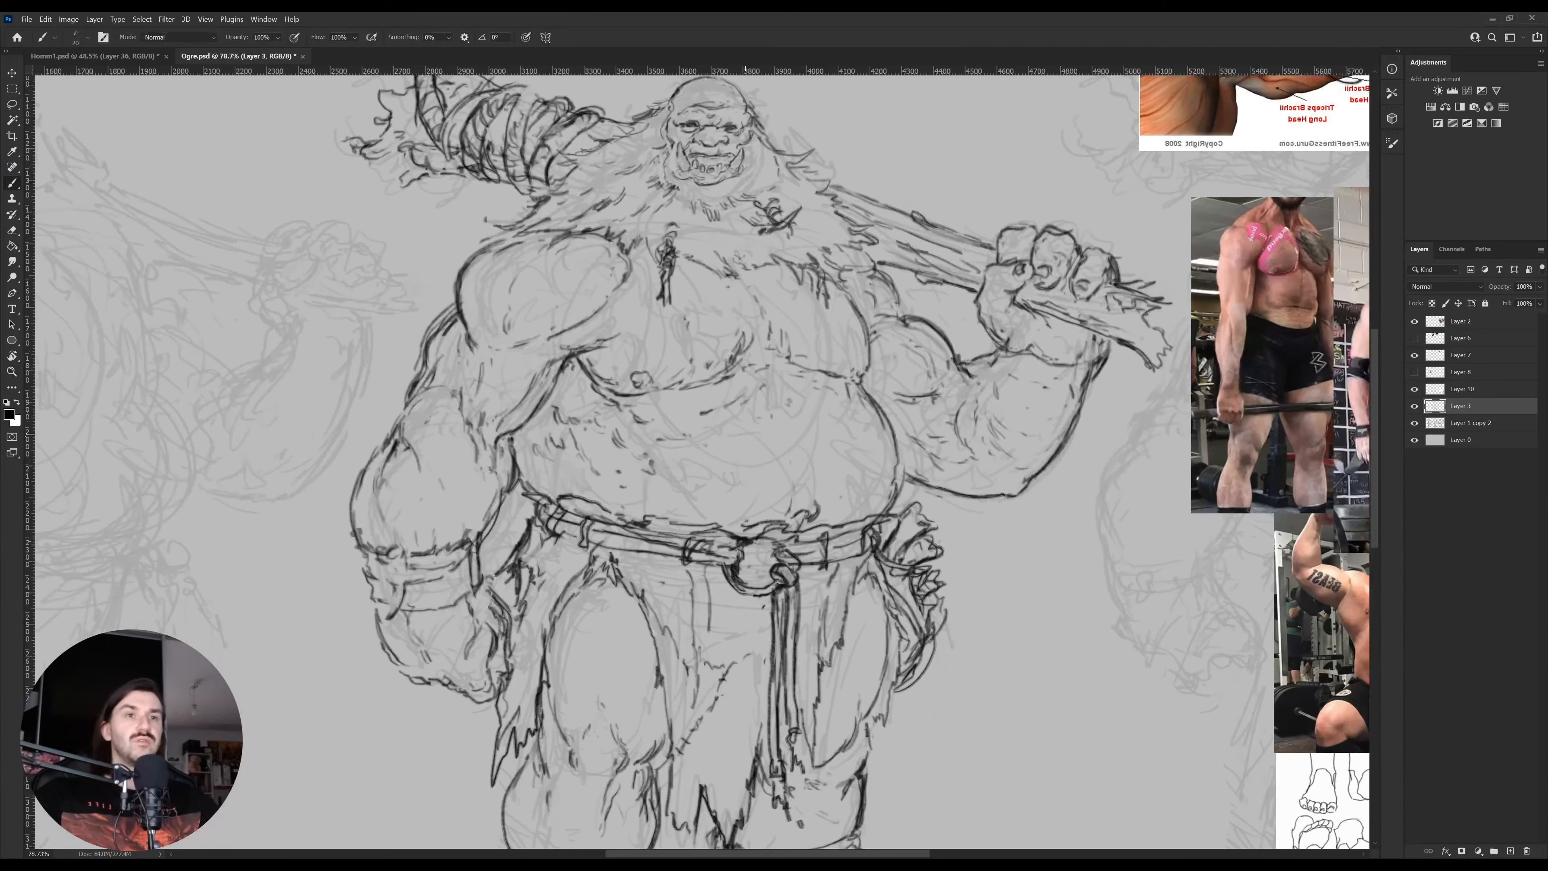
drag(639, 671, 682, 589)
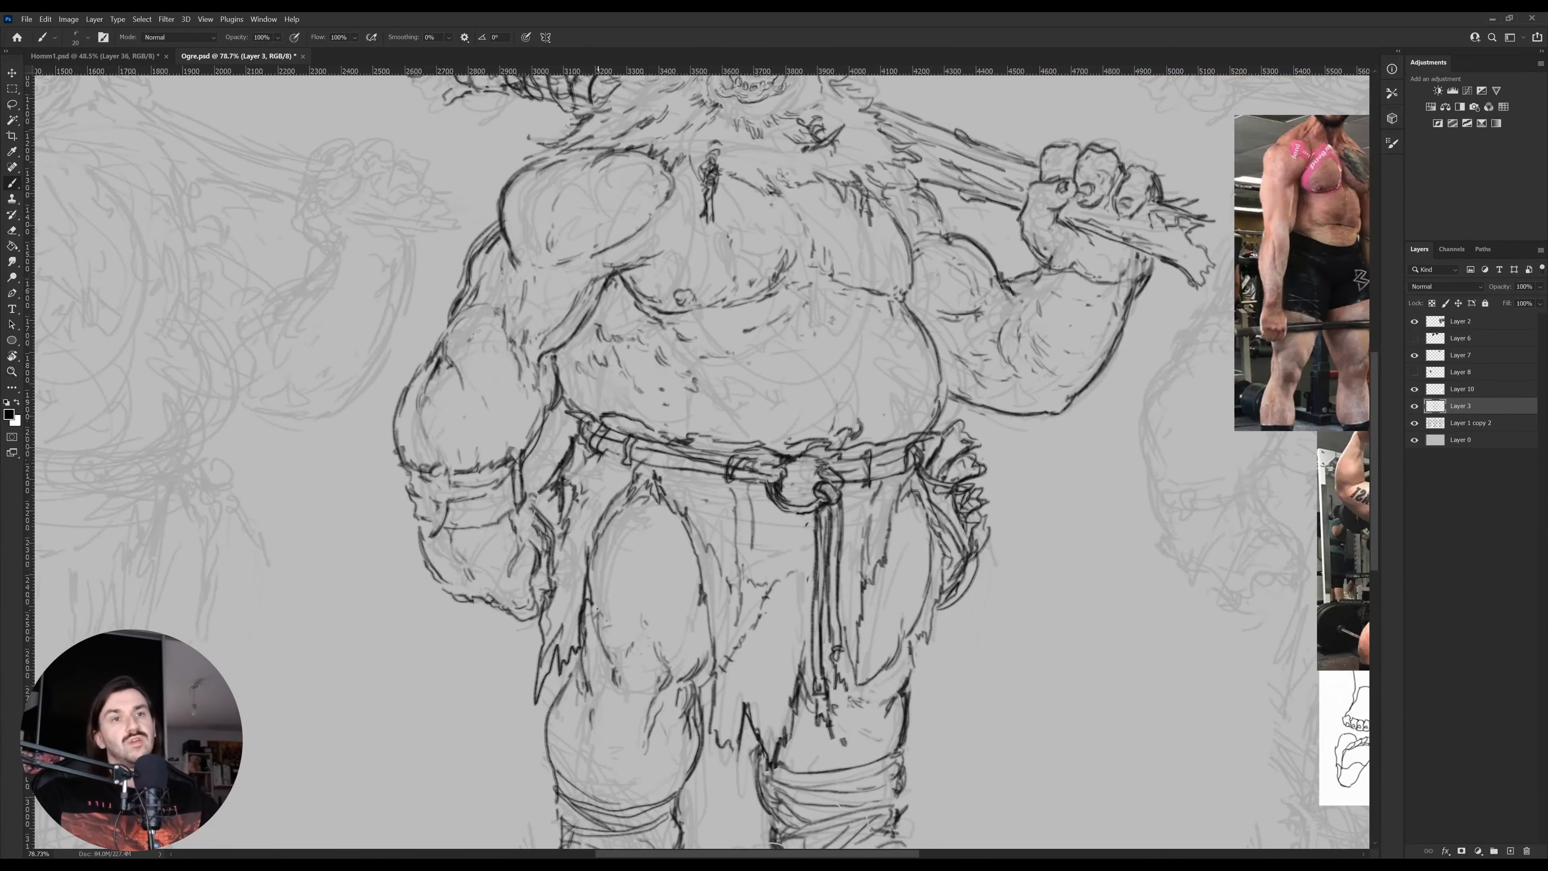
drag(490, 596, 564, 608)
key(e)
key(b)
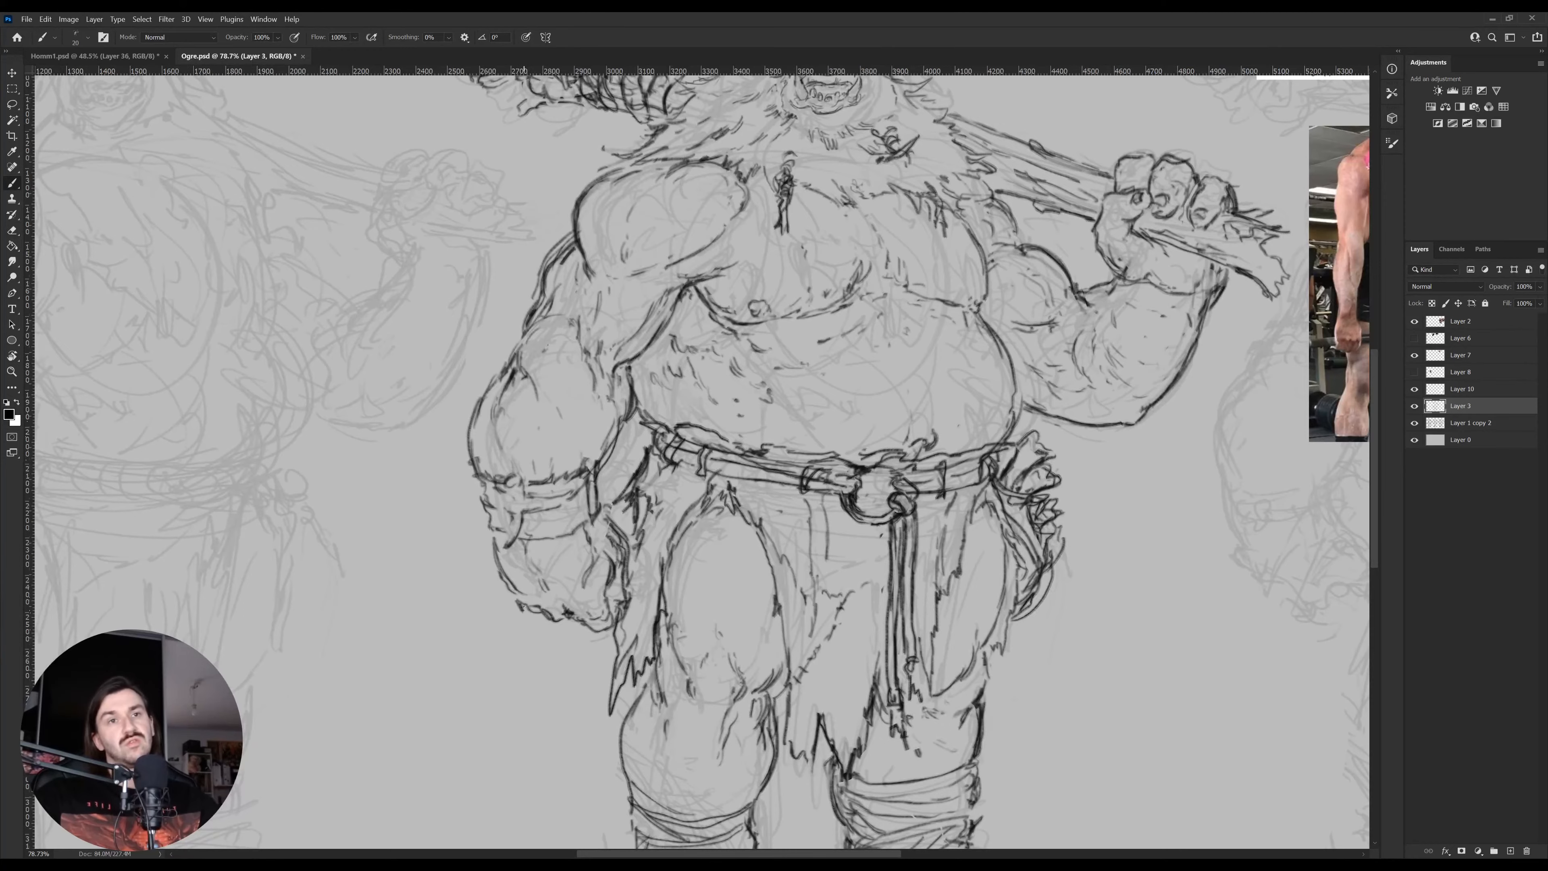
drag(523, 607, 497, 537)
Clean up and darken the outer contour of the lowered forearm above the wrist wrap
scroll(488, 549, up, 3)
key(e)
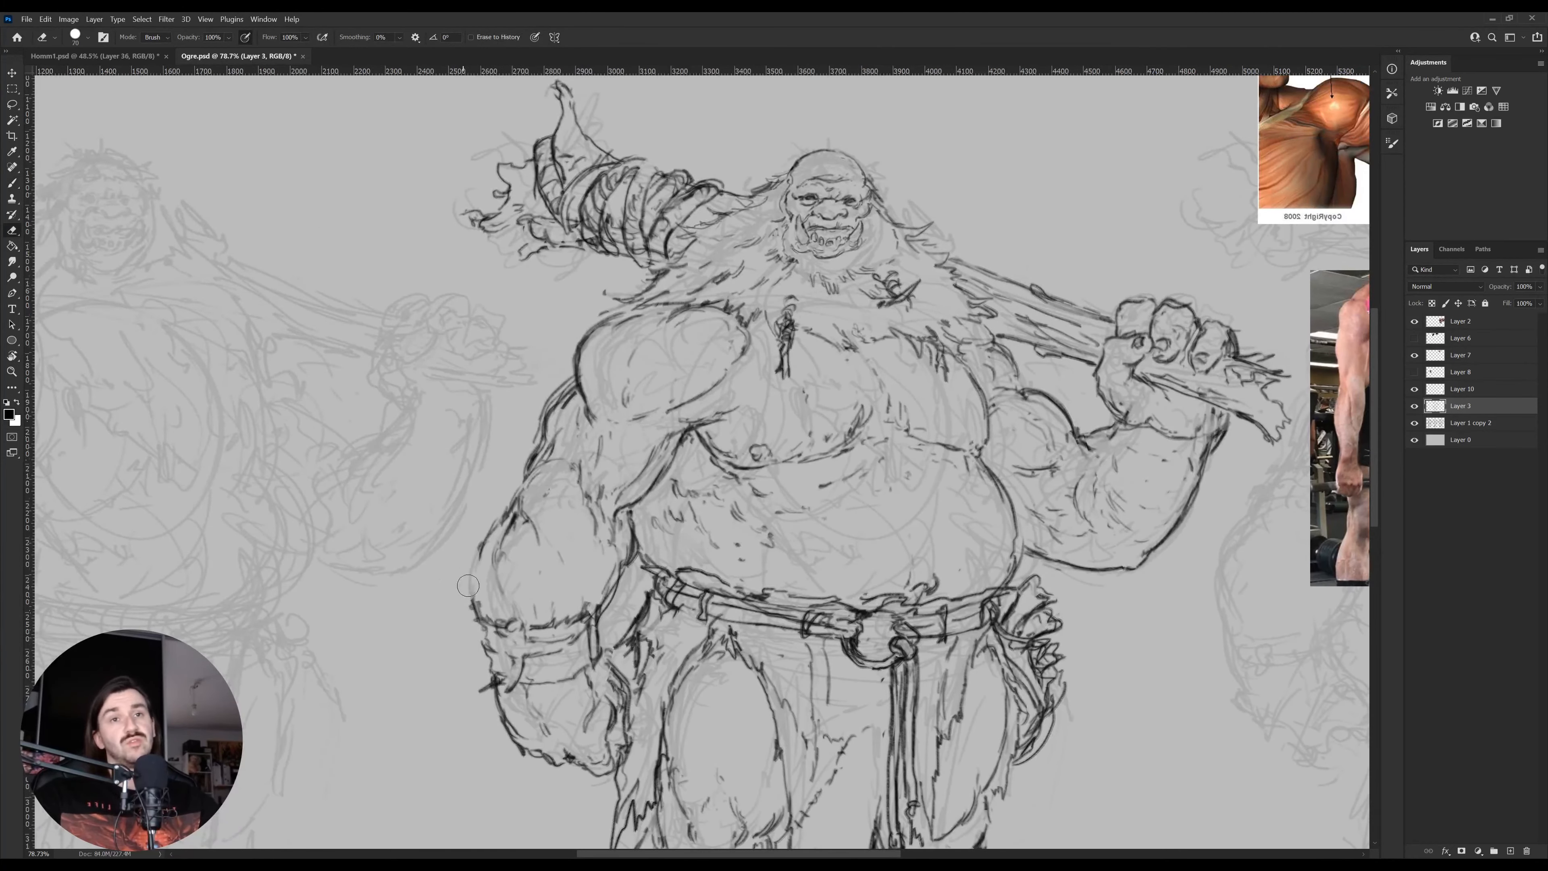
key(b)
mouse_move(479, 607)
mouse_down()
mouse_move(487, 526)
mouse_move(489, 540)
mouse_move(519, 514)
mouse_up()
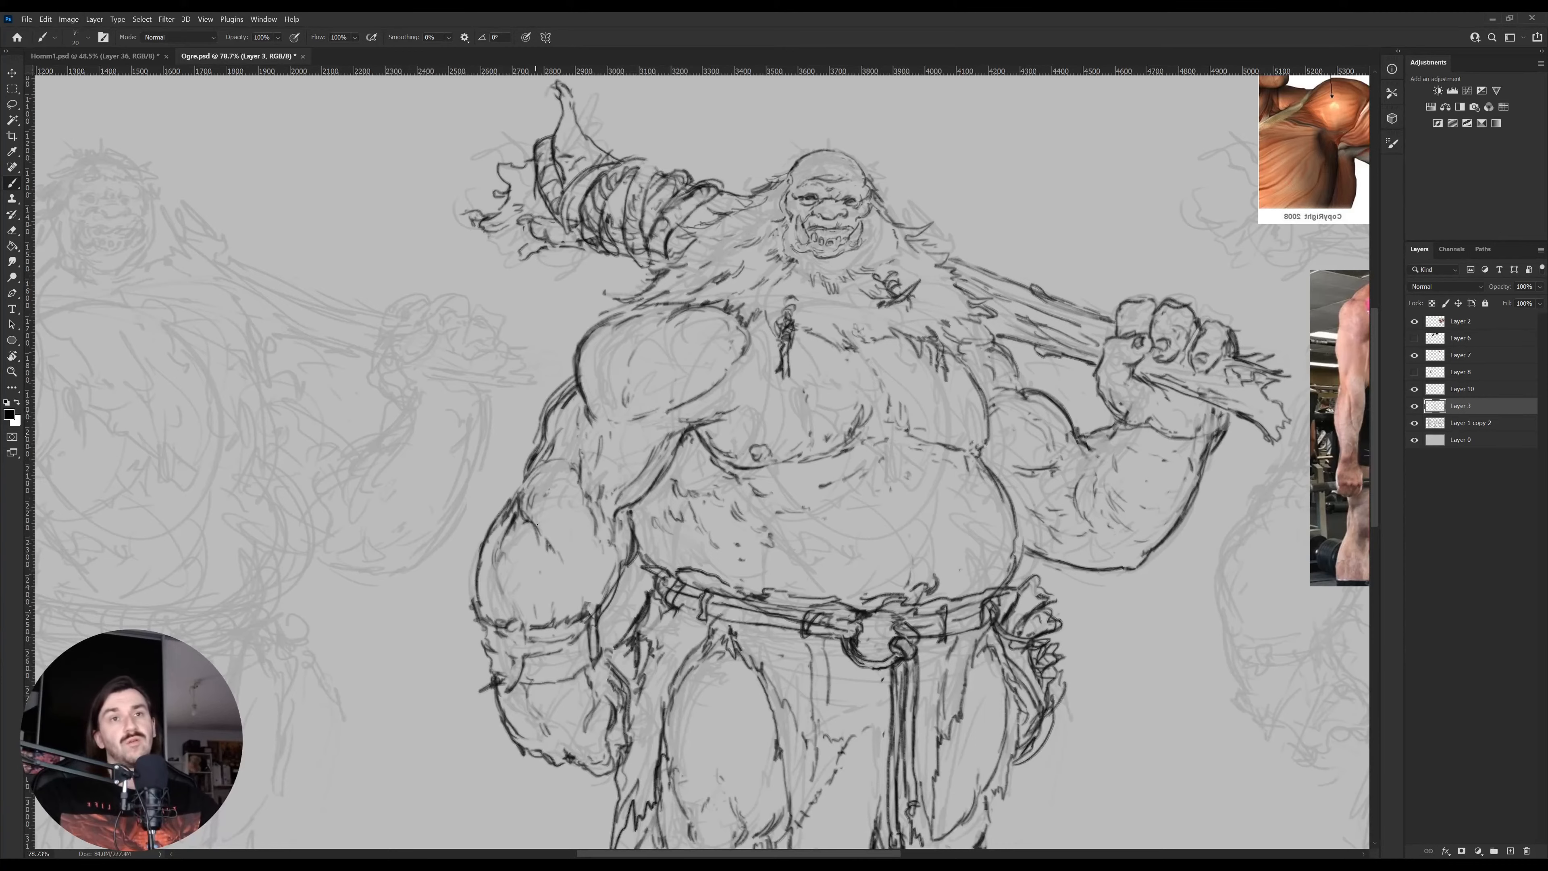
Strengthen the lower chest line running inward from the armpit, and undo the extra stroke at the chest's far side
drag(569, 530, 576, 665)
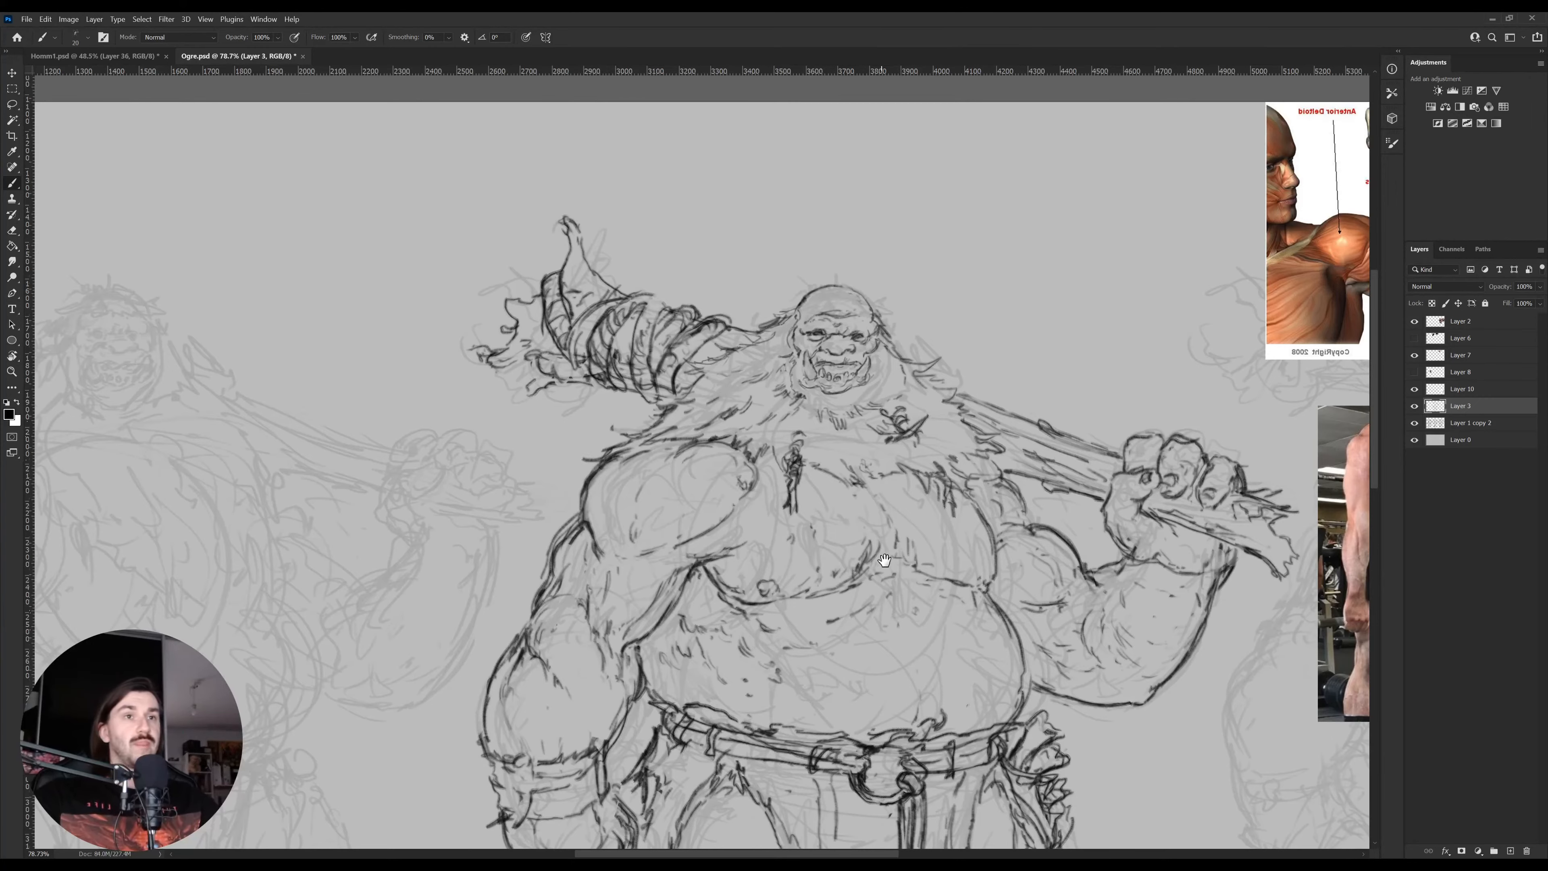
drag(885, 559, 627, 556)
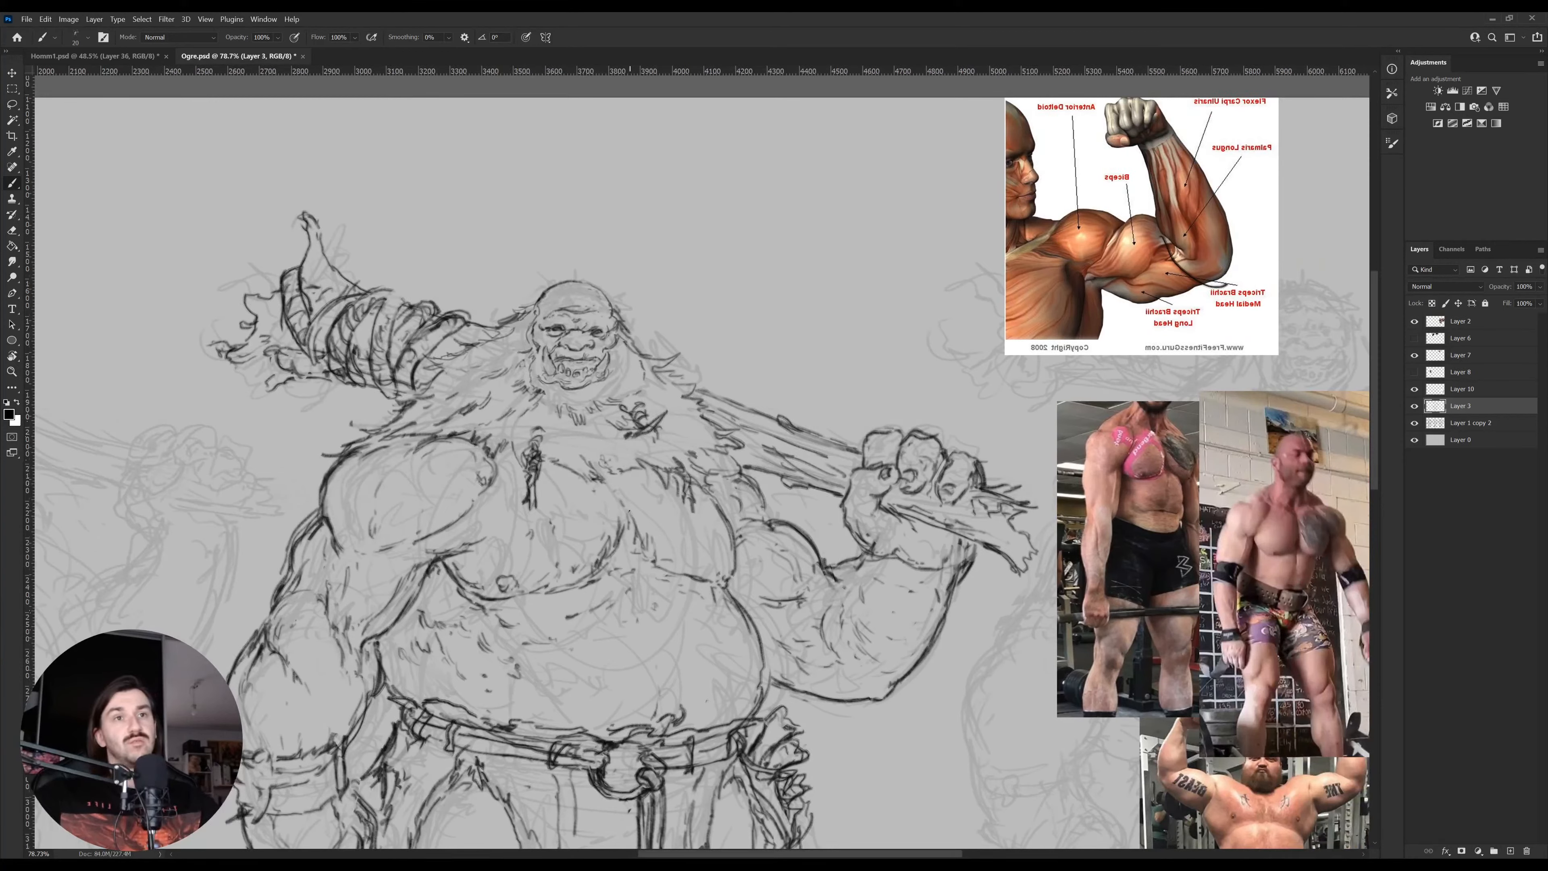
drag(446, 558, 486, 550)
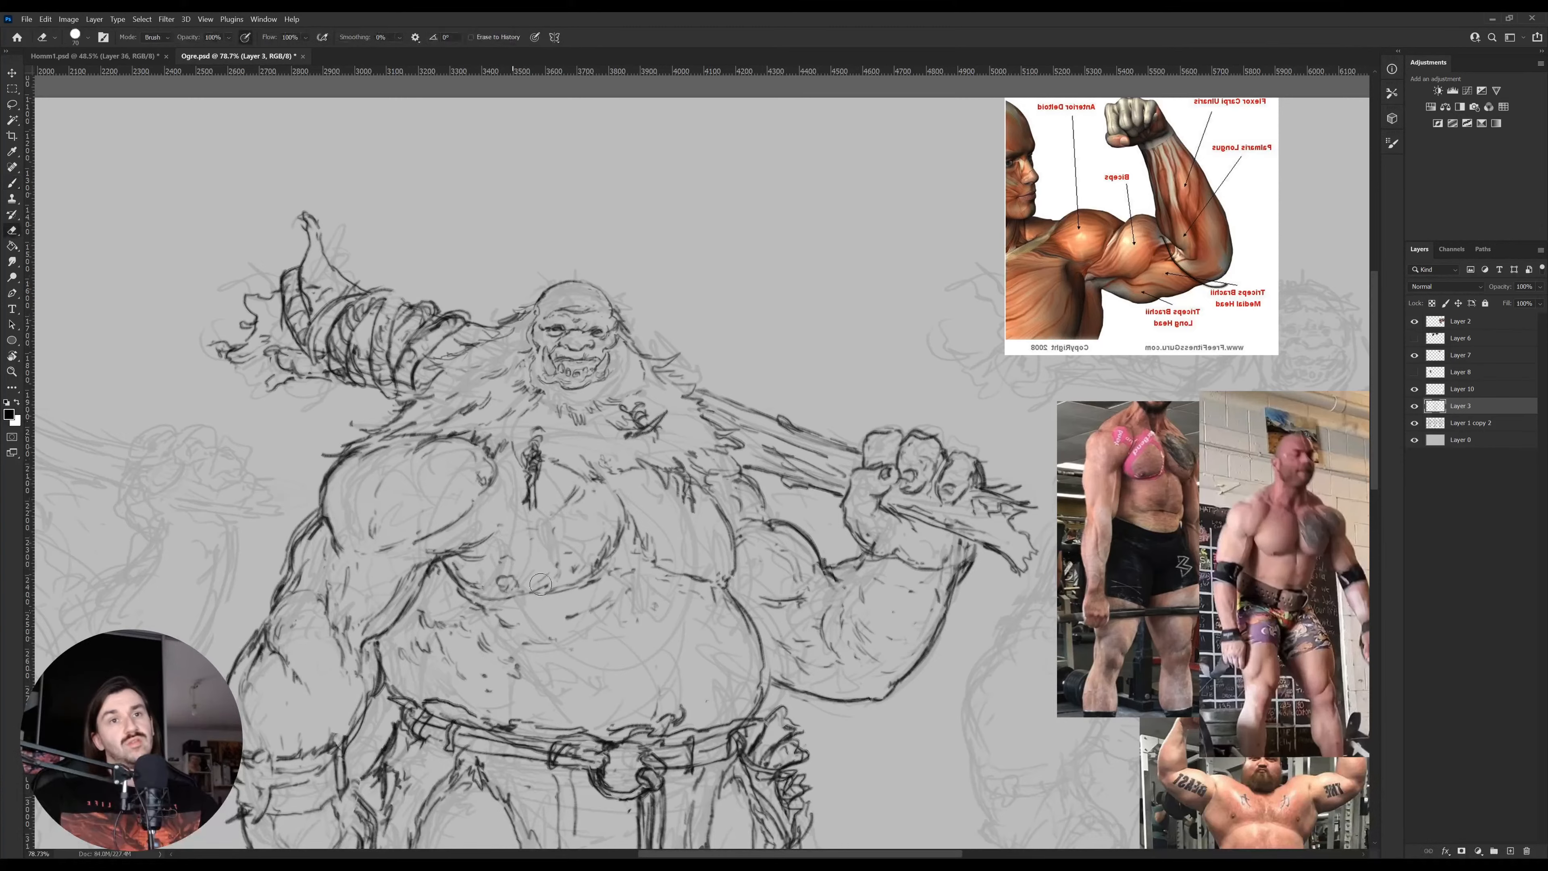
drag(723, 580, 734, 577)
key(ctrl+z)
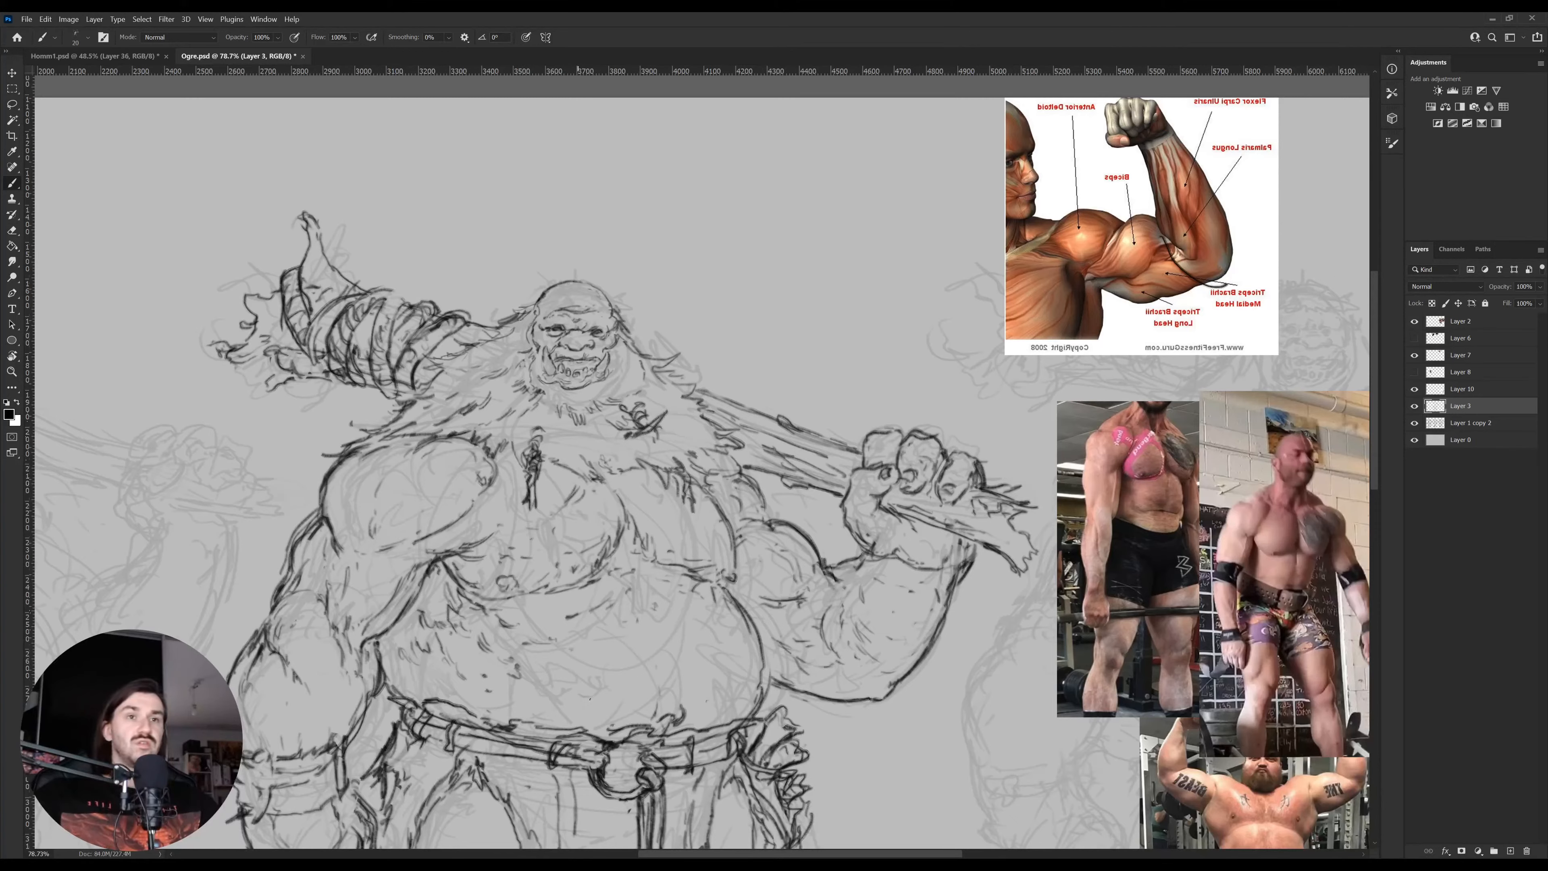
drag(573, 699, 563, 656)
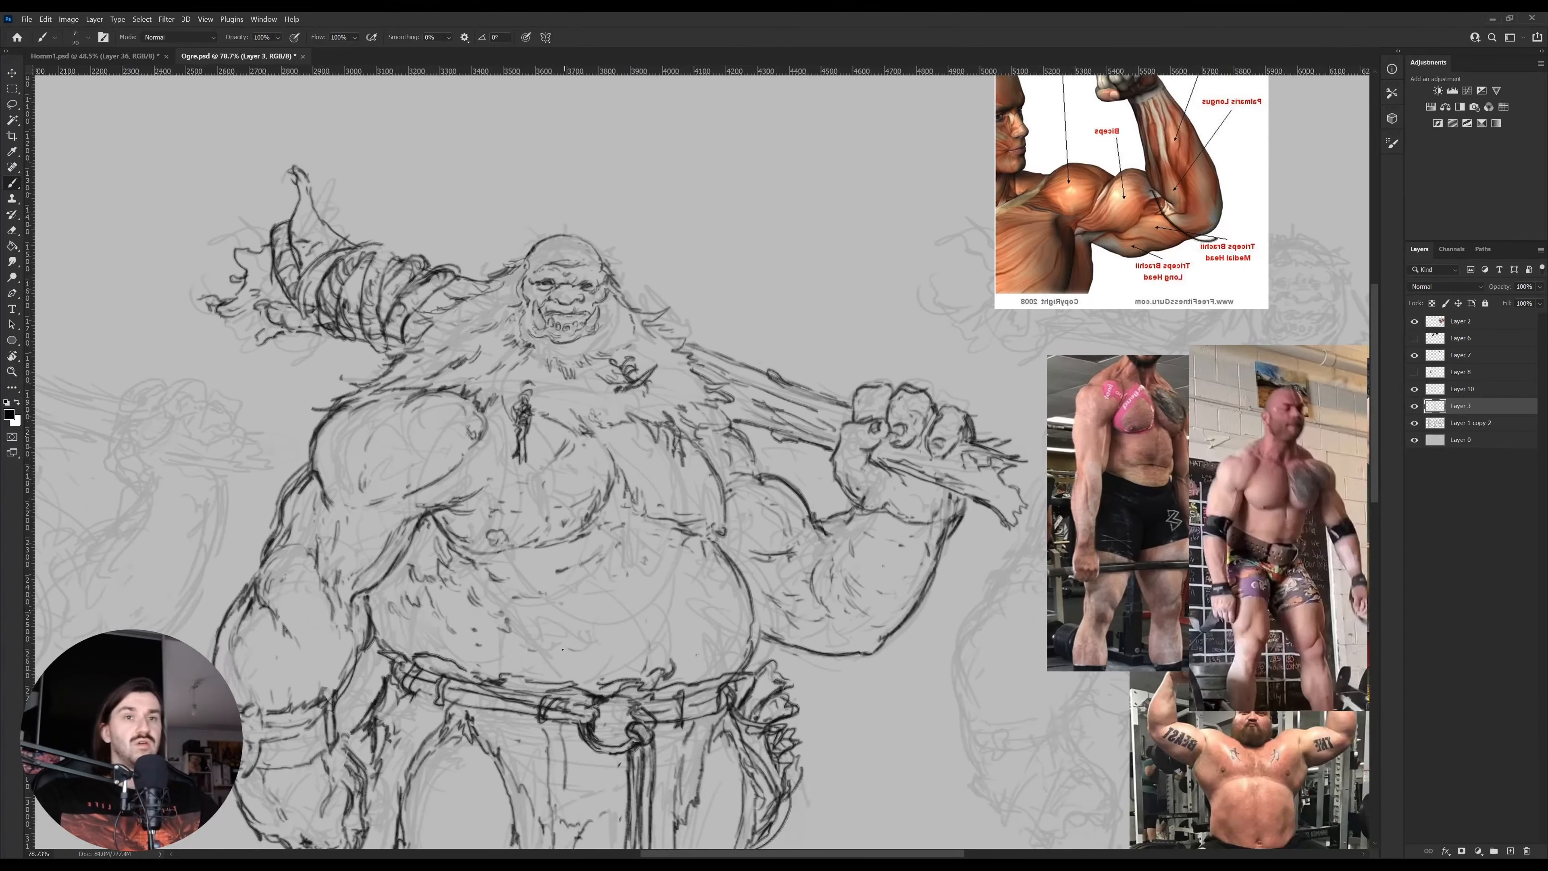
key(e)
key(b)
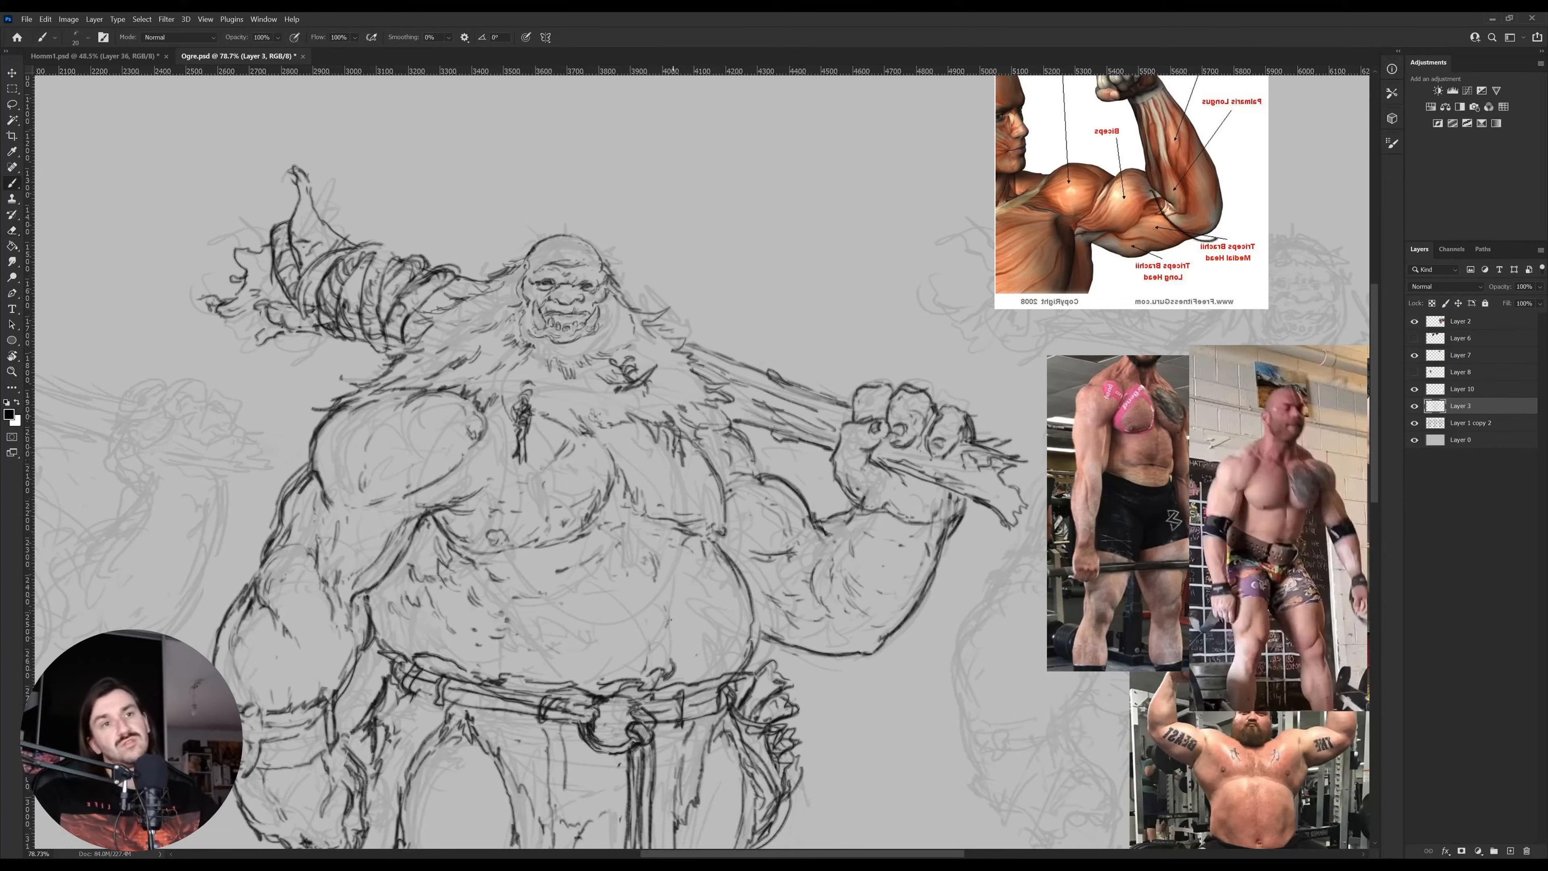
Rework the underside contour of the ogre's raised arm between the belly and the elbow
drag(671, 602, 668, 631)
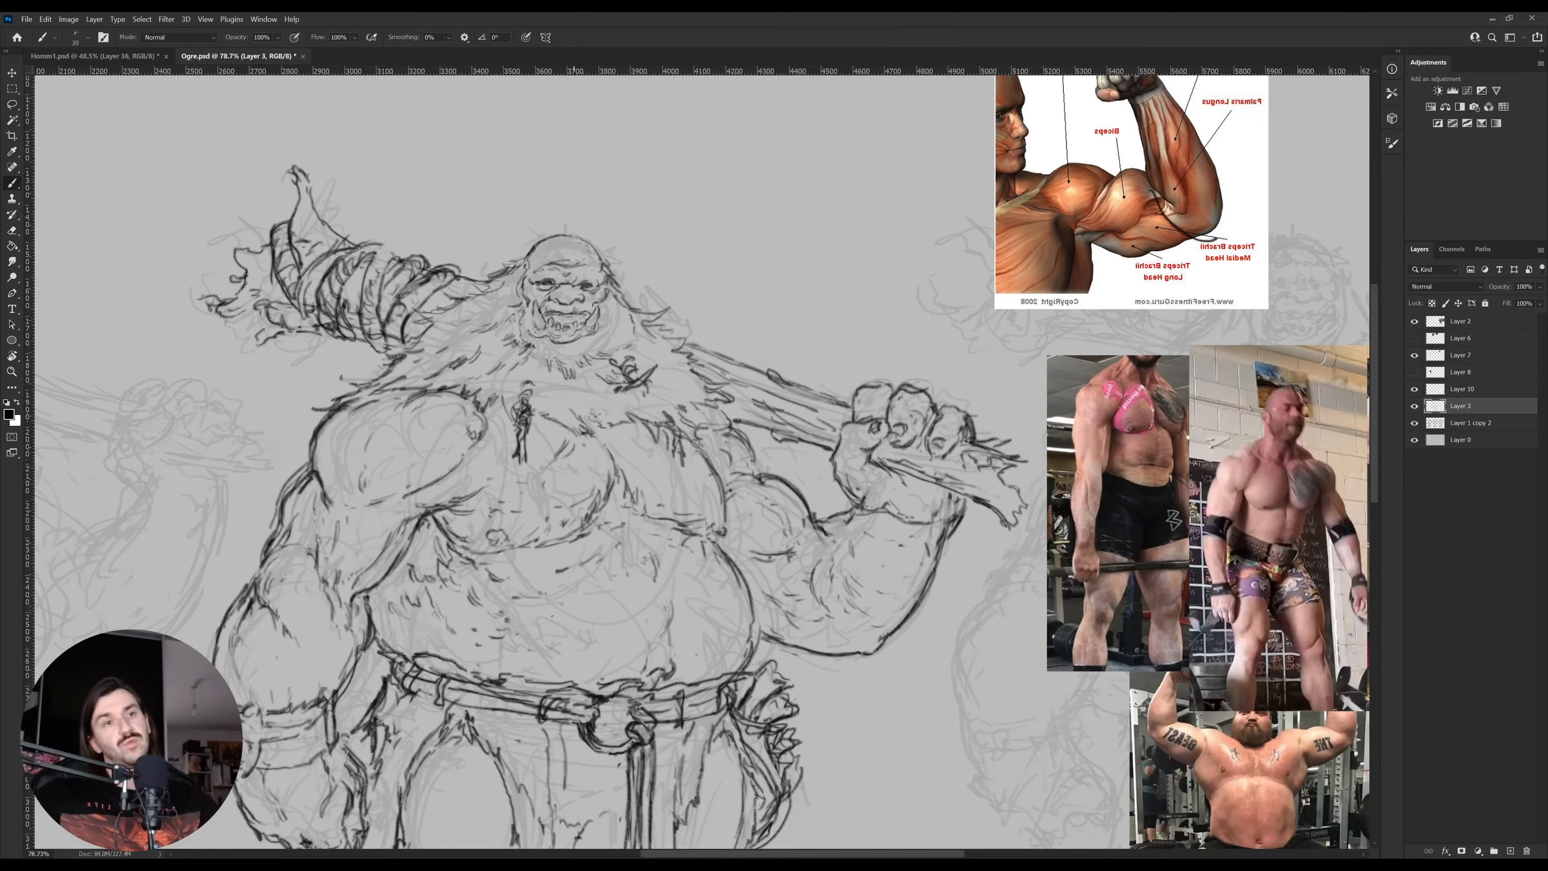
drag(1256, 809, 1286, 819)
drag(1286, 819, 1235, 671)
drag(760, 614, 850, 684)
drag(1285, 793, 1350, 796)
mouse_move(785, 626)
mouse_down()
mouse_move(646, 611)
mouse_move(778, 645)
mouse_up()
drag(777, 646, 646, 625)
mouse_move(646, 625)
mouse_down()
mouse_move(722, 636)
mouse_move(667, 630)
mouse_up()
key(b)
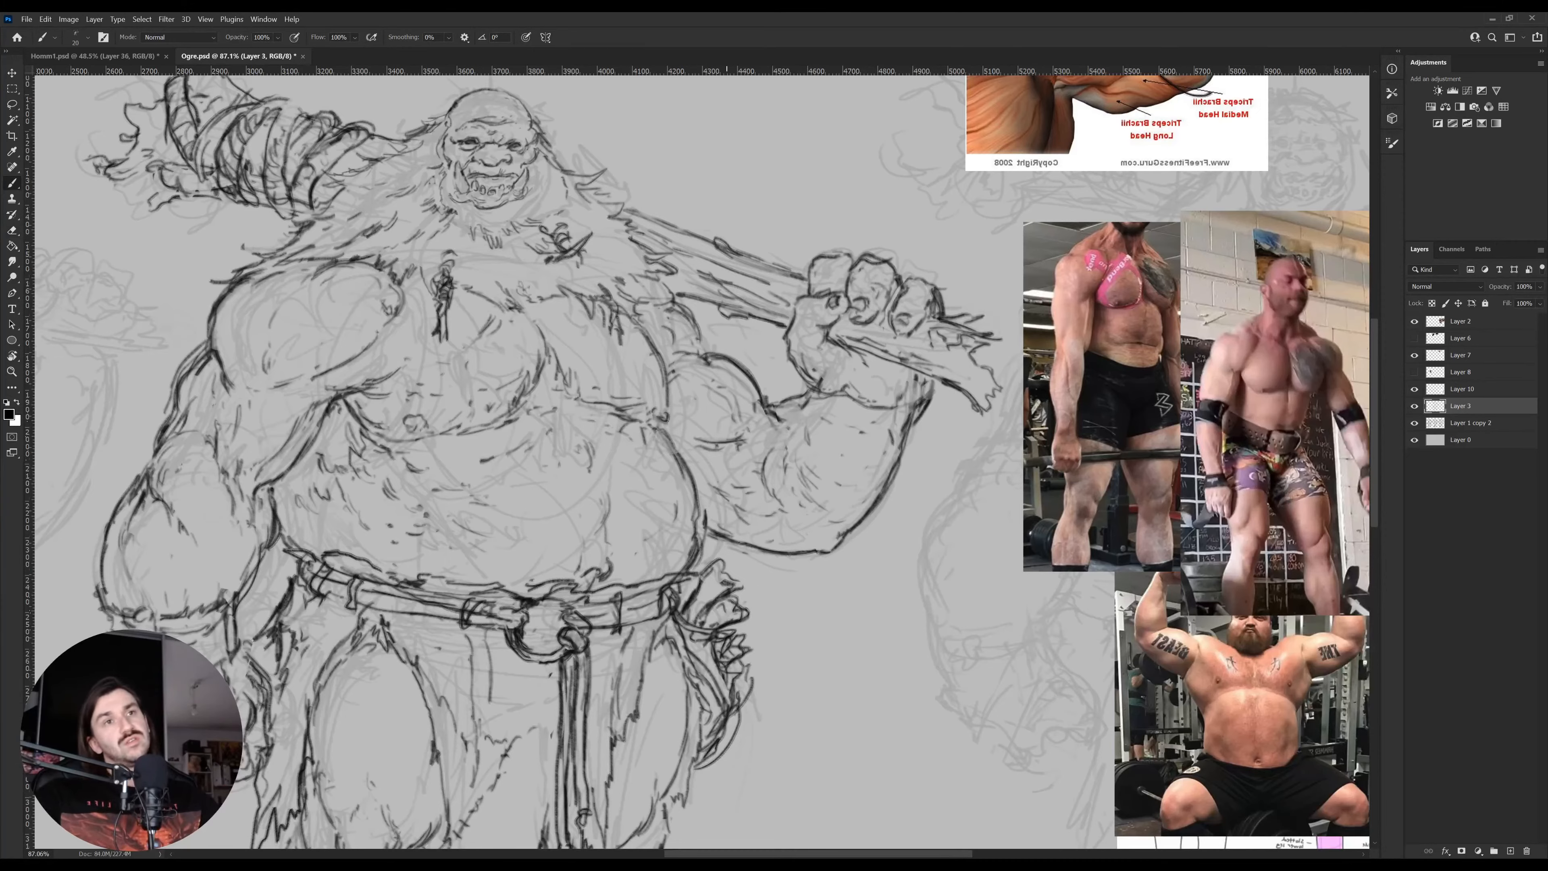
drag(703, 516, 781, 553)
drag(760, 490, 791, 510)
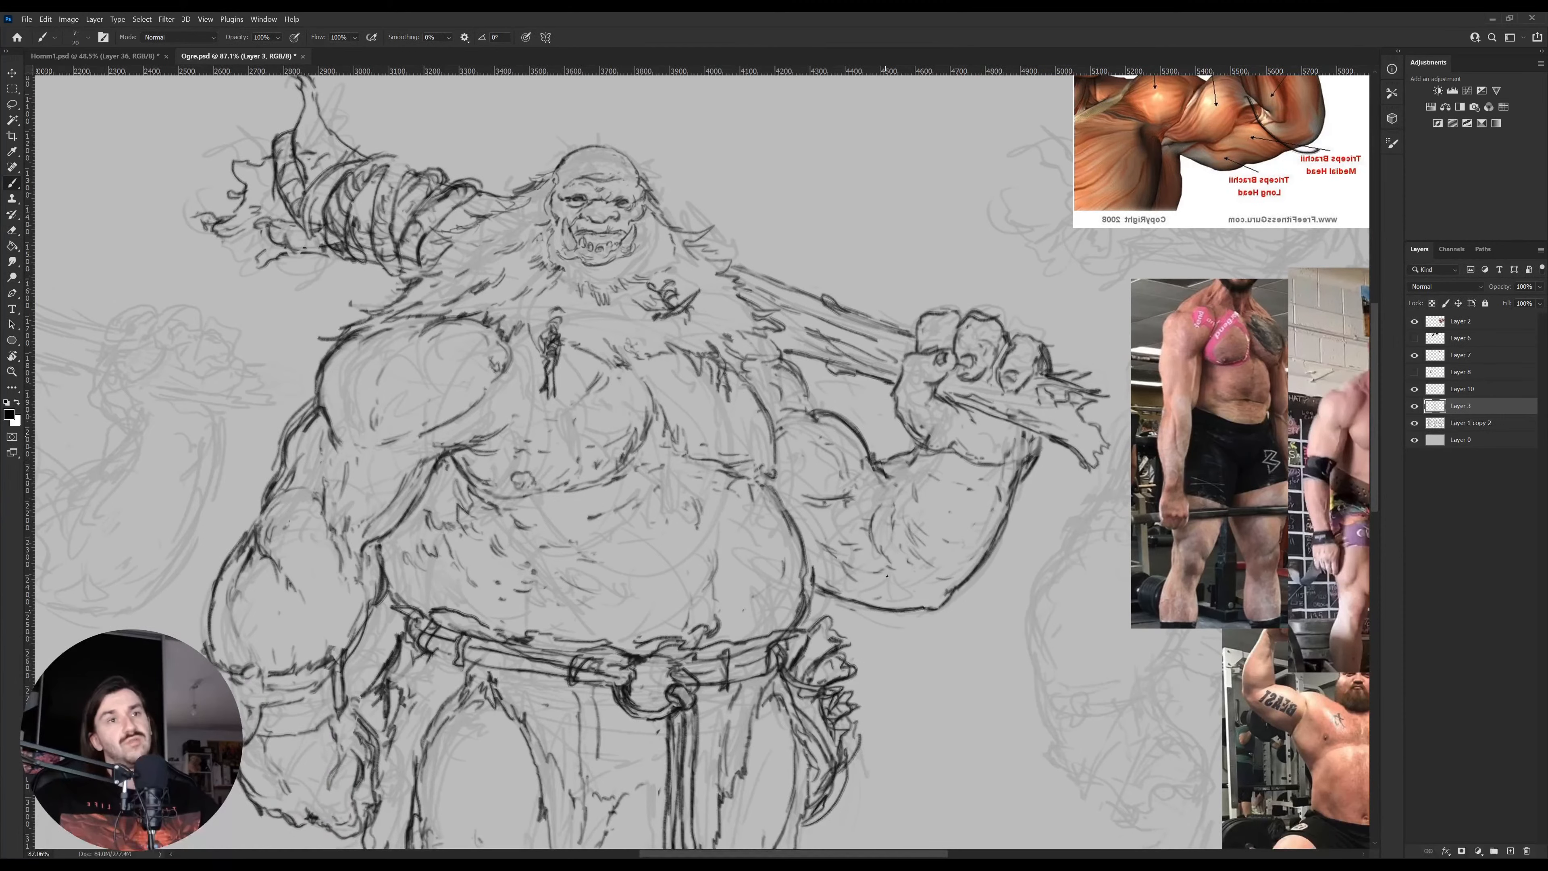
Select the raised forearm together with its fist and the club end using the Lasso tool
mouse_move(890, 584)
mouse_down()
mouse_move(524, 598)
mouse_move(758, 616)
mouse_move(673, 579)
mouse_move(669, 422)
mouse_move(726, 437)
mouse_up()
key(k)
key(l)
mouse_move(849, 619)
mouse_down()
mouse_move(756, 650)
mouse_move(744, 389)
mouse_move(994, 343)
mouse_move(863, 622)
mouse_up()
Try shifting the selected forearm and fist toward the body and erasing the overlapping wrist lines
key(v)
drag(773, 551, 751, 544)
key(ctrl+d)
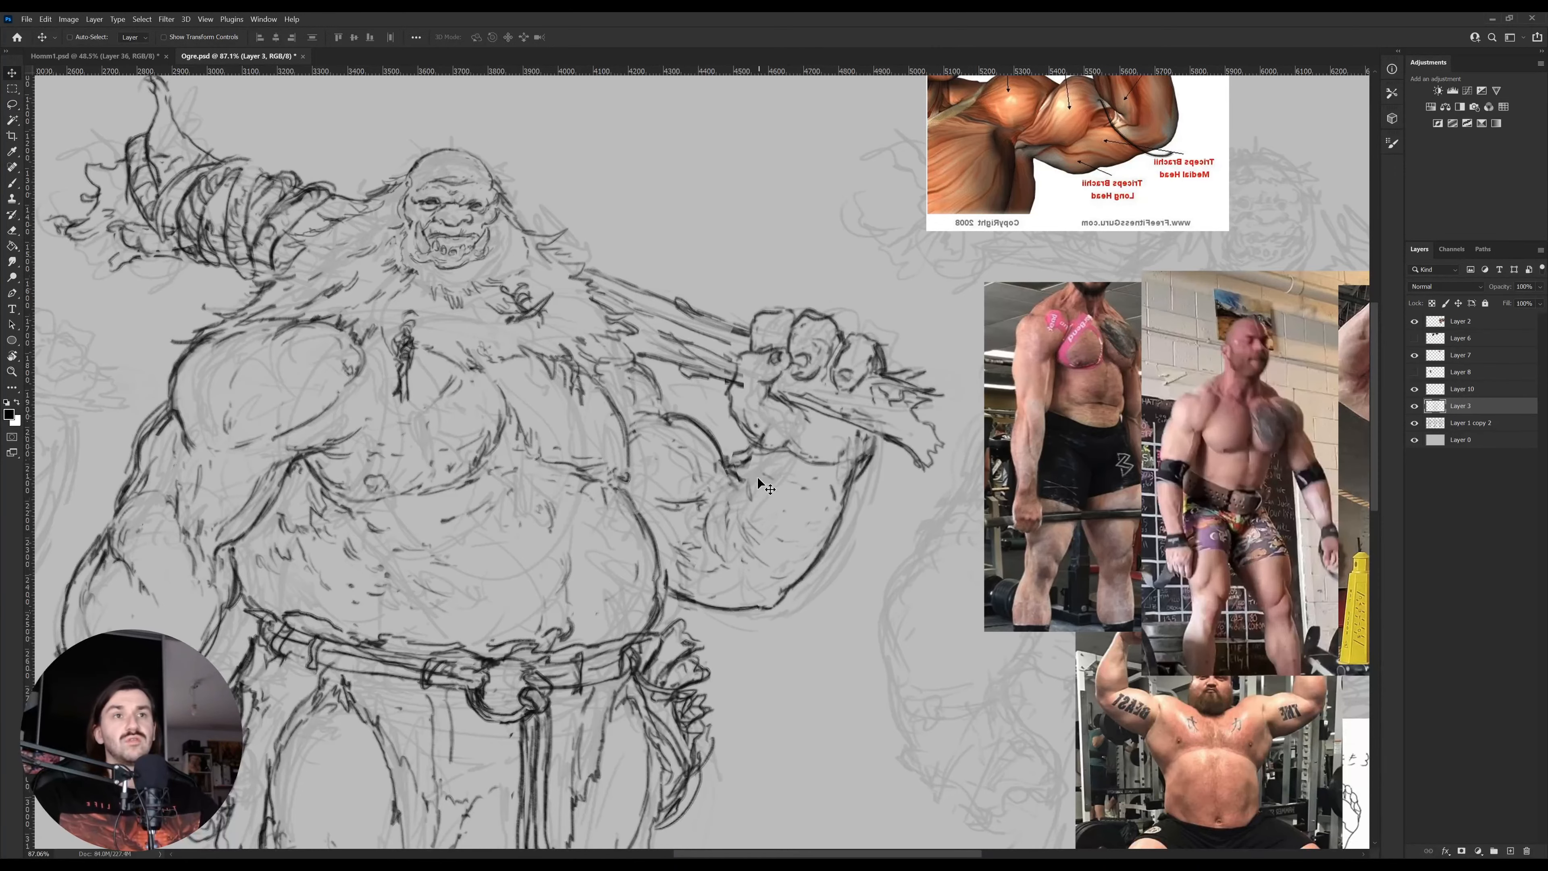
key(e)
drag(744, 456, 748, 466)
key(ctrl+z)
key(ctrl+z)
key(ctrl+z)
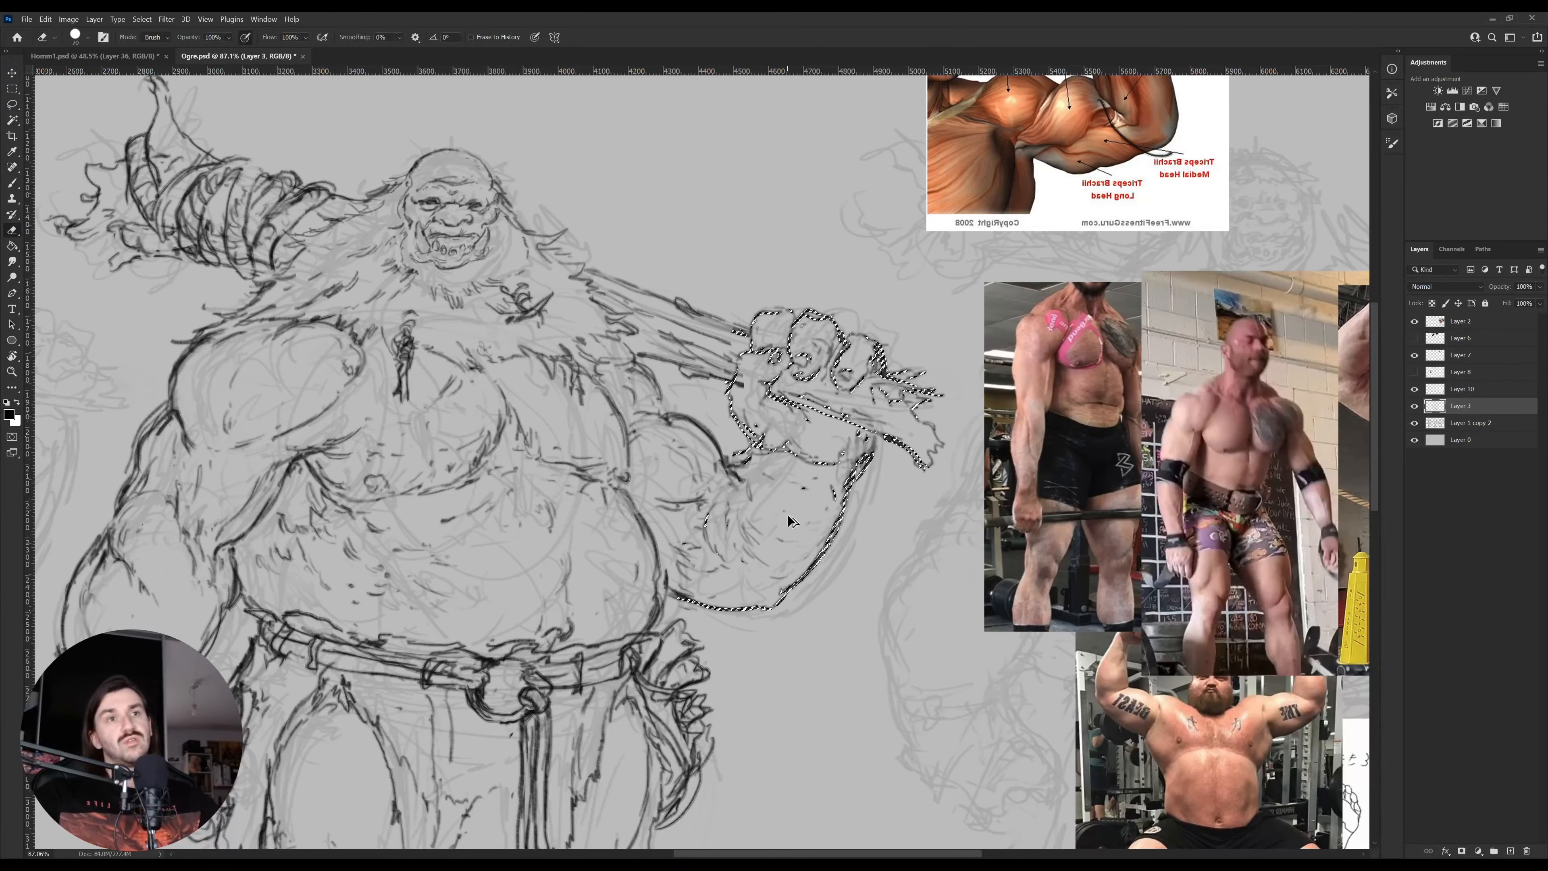
Shift the selected forearm, fist and club end slightly toward the body, and erase the overlapping lines at the inner wrist
key(v)
drag(812, 522, 802, 522)
key(ctrl+d)
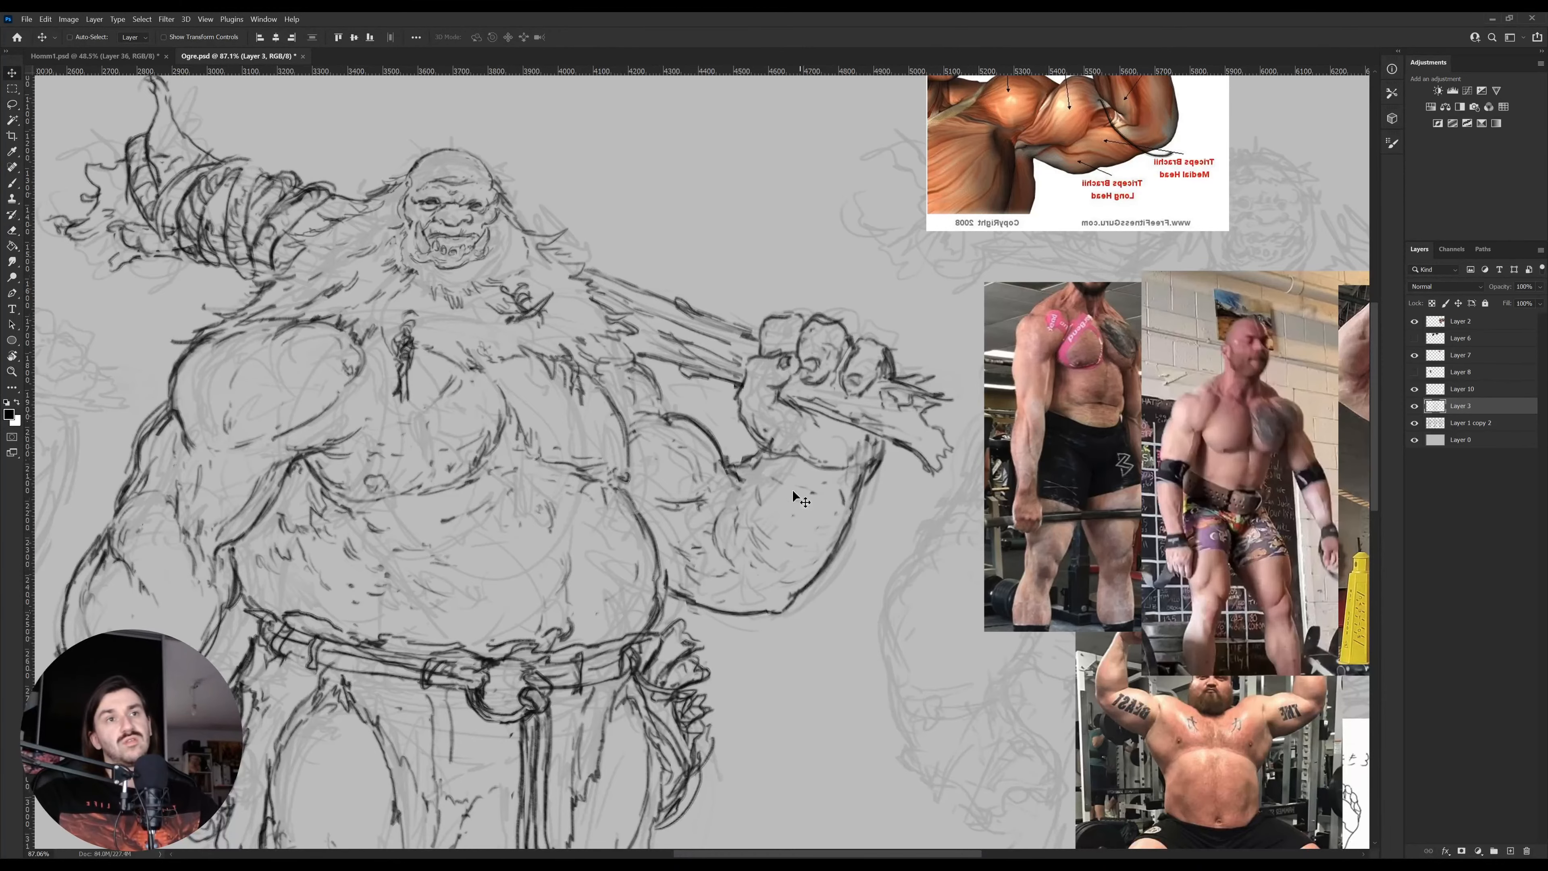
key(e)
drag(740, 458, 744, 453)
key(b)
Try checking the arm proportions with circles marking both elbows and lines joining them to the shoulders, and undo those marks
drag(634, 545, 732, 535)
mouse_move(248, 525)
mouse_down()
mouse_move(241, 564)
mouse_move(240, 516)
mouse_up()
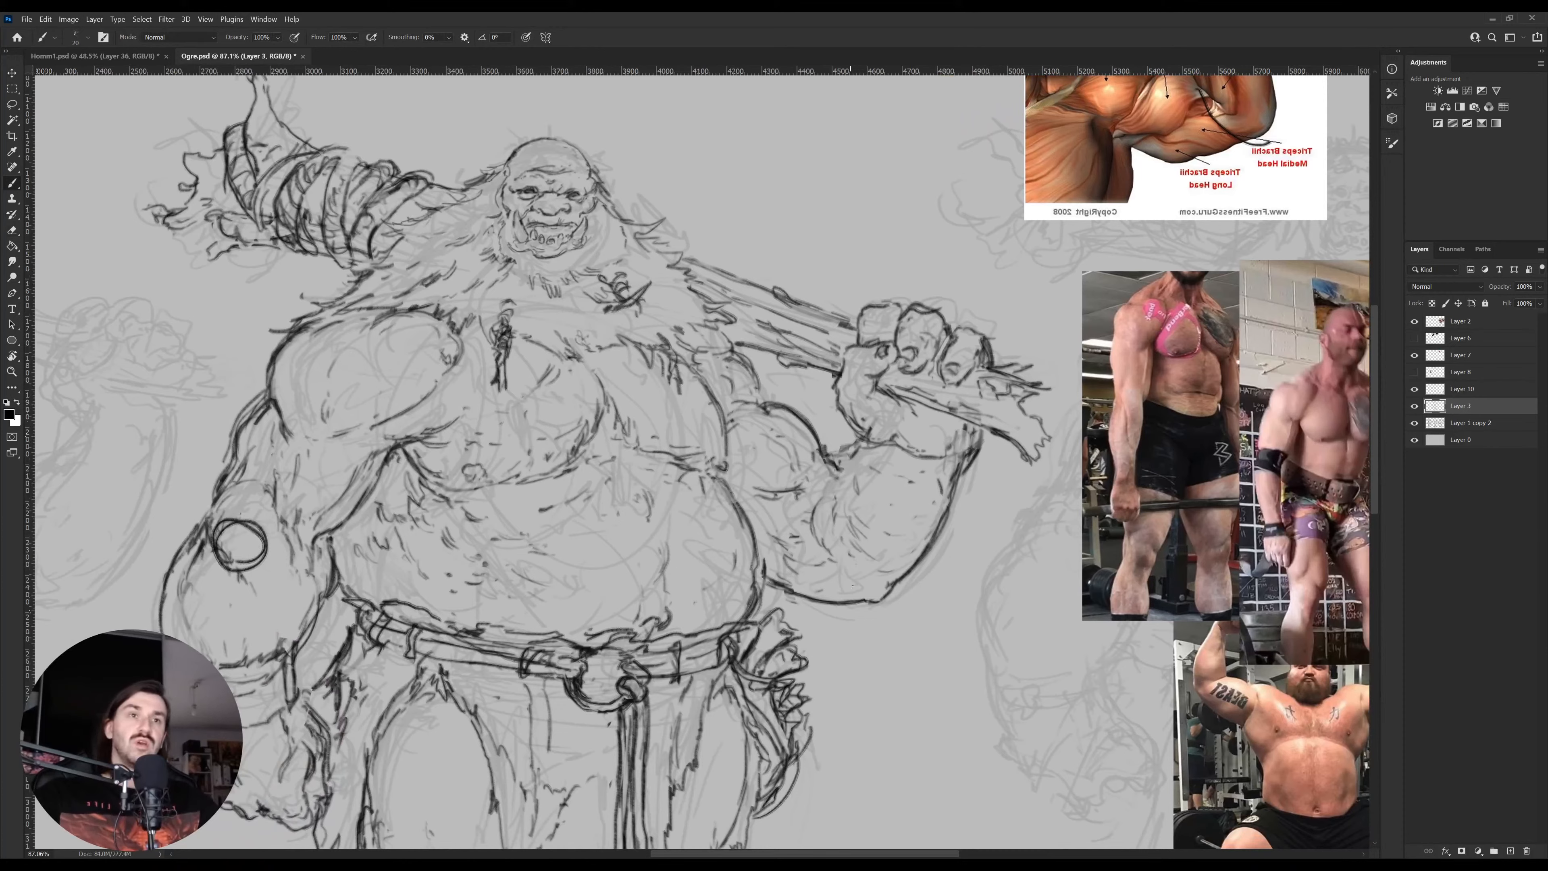
mouse_move(846, 541)
mouse_down()
mouse_move(854, 579)
mouse_move(830, 564)
mouse_up()
drag(702, 388, 836, 544)
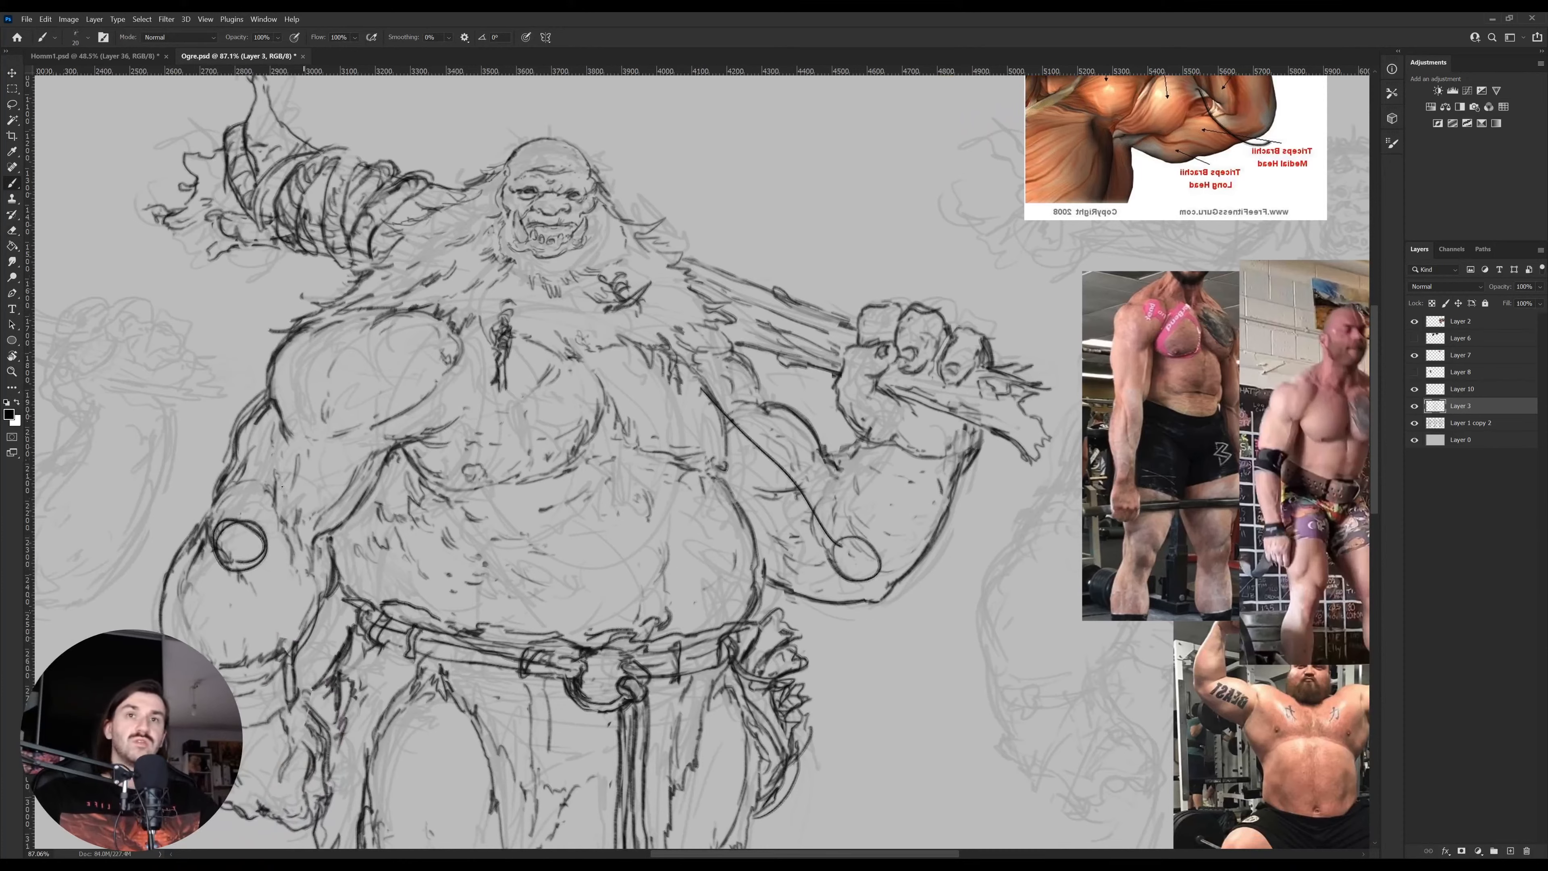
drag(246, 515, 375, 366)
key(ctrl+z)
key(ctrl+z)
key(ctrl+z)
key(ctrl+z)
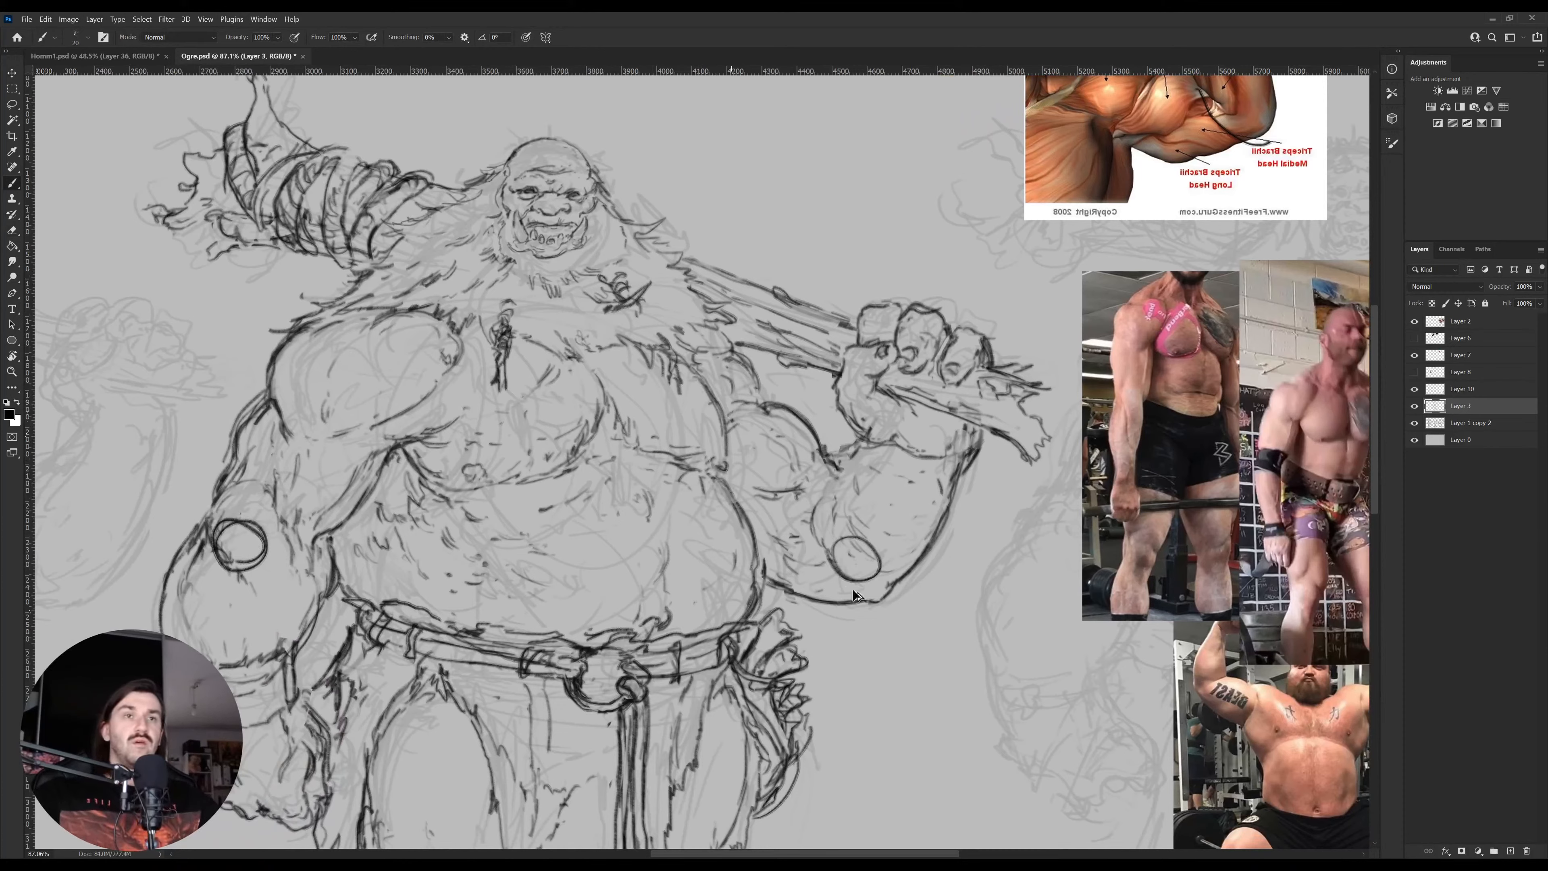
Flip the whole canvas horizontally and check the figure's overall proportions down to the feet
key(ctrl+space)
drag(833, 596, 793, 600)
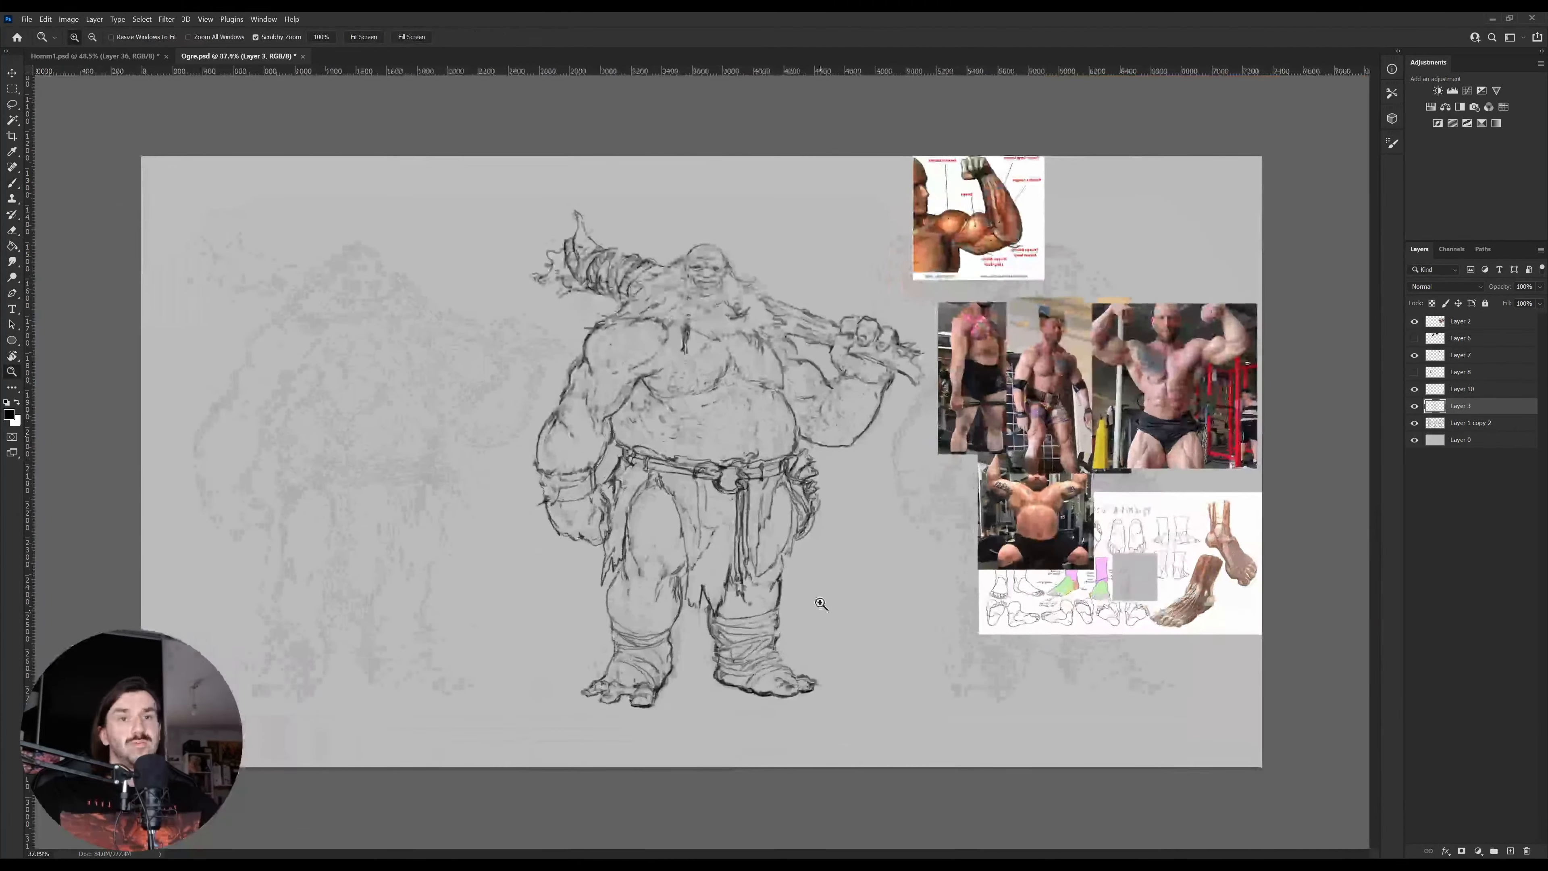
key(h)
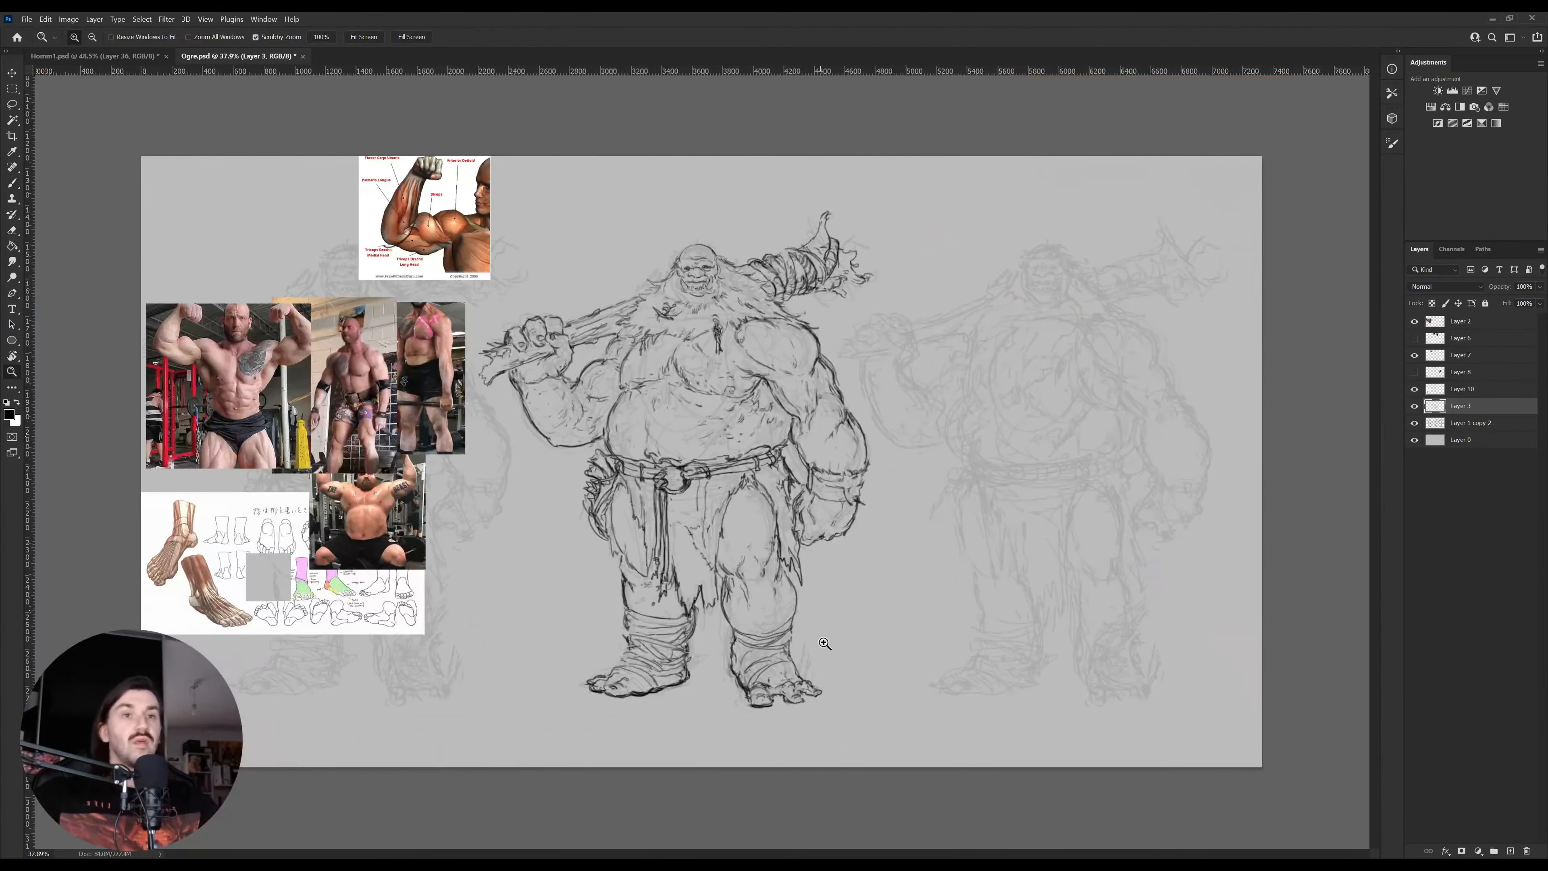
drag(784, 675, 806, 651)
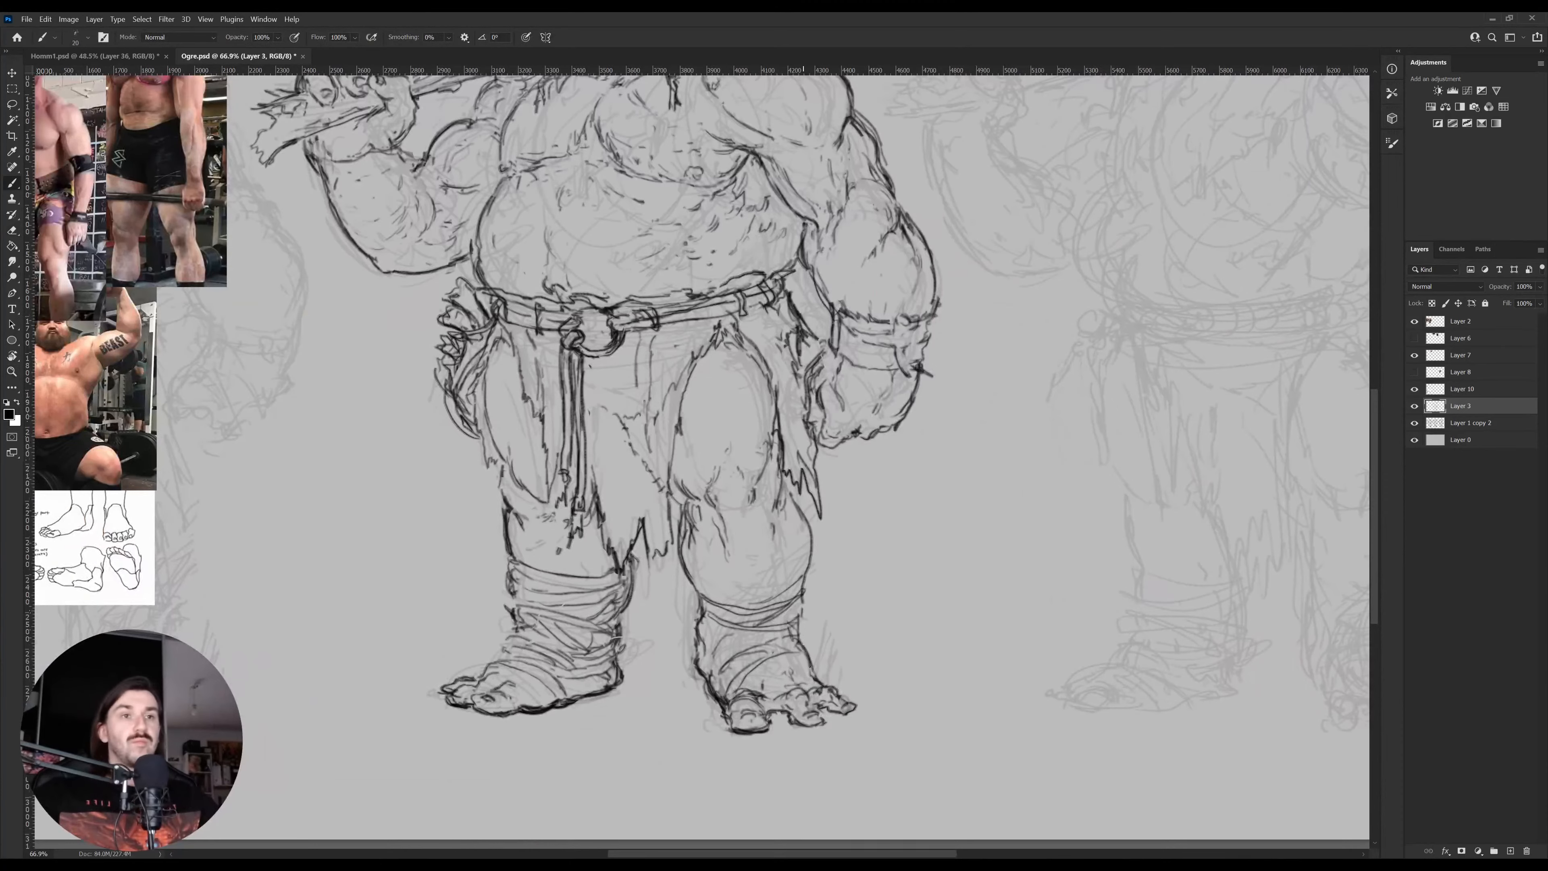
key(space)
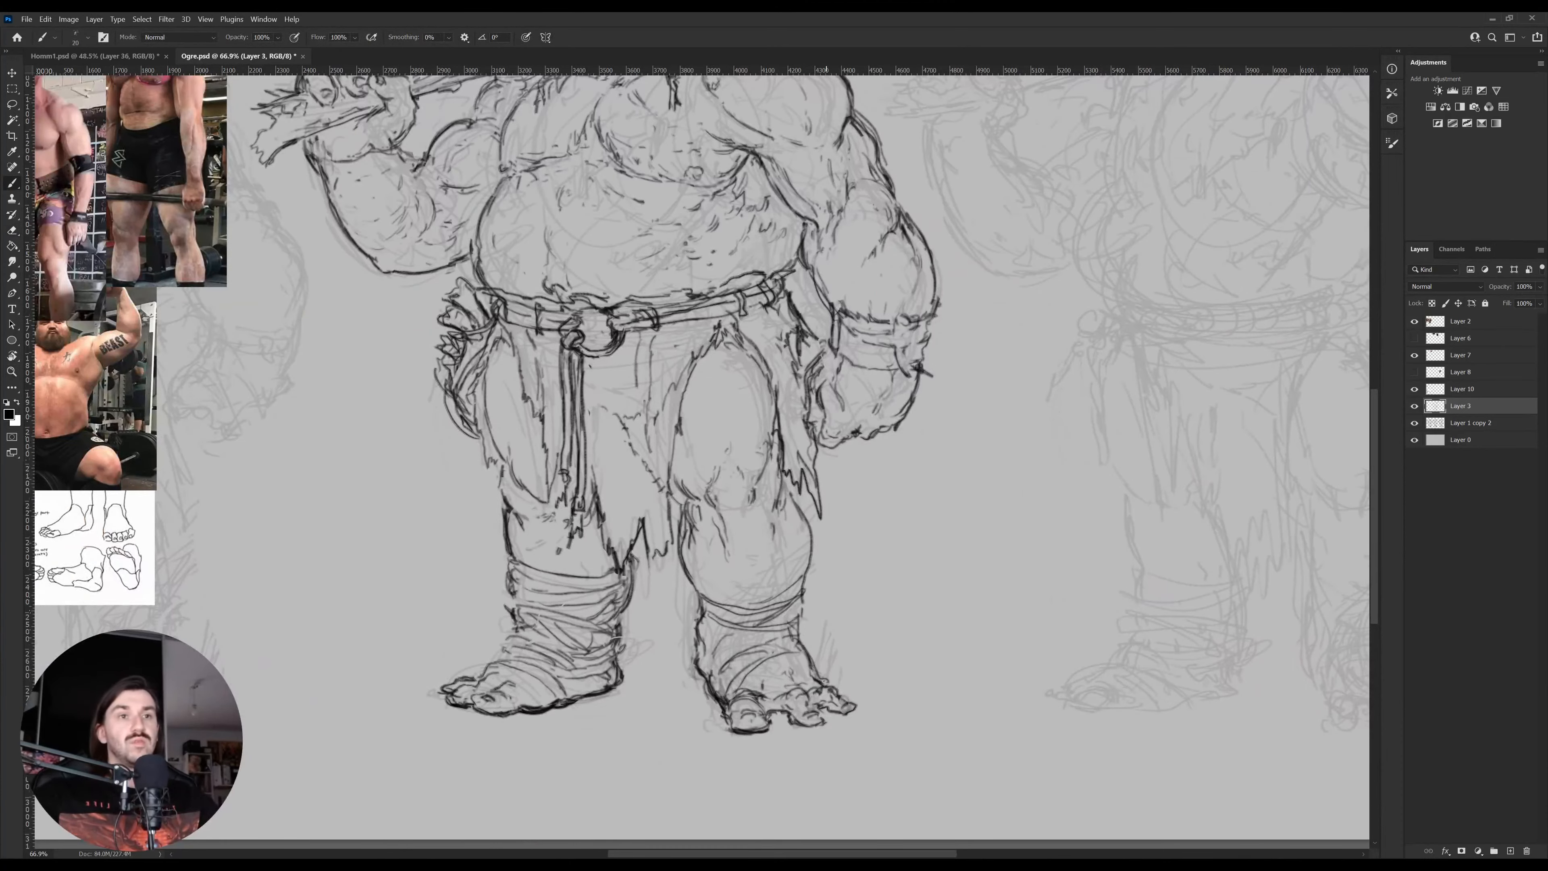
Refine the furrowed brow and the bridge of the nose on the ogre's face with a smaller brush
drag(796, 674, 848, 721)
key(z)
mouse_move(681, 686)
mouse_down()
mouse_move(655, 682)
mouse_move(722, 674)
mouse_up()
key(b)
mouse_move(703, 458)
mouse_down()
mouse_move(712, 504)
mouse_move(738, 470)
mouse_move(787, 474)
mouse_move(819, 446)
mouse_move(817, 495)
mouse_up()
key(bracketleft)
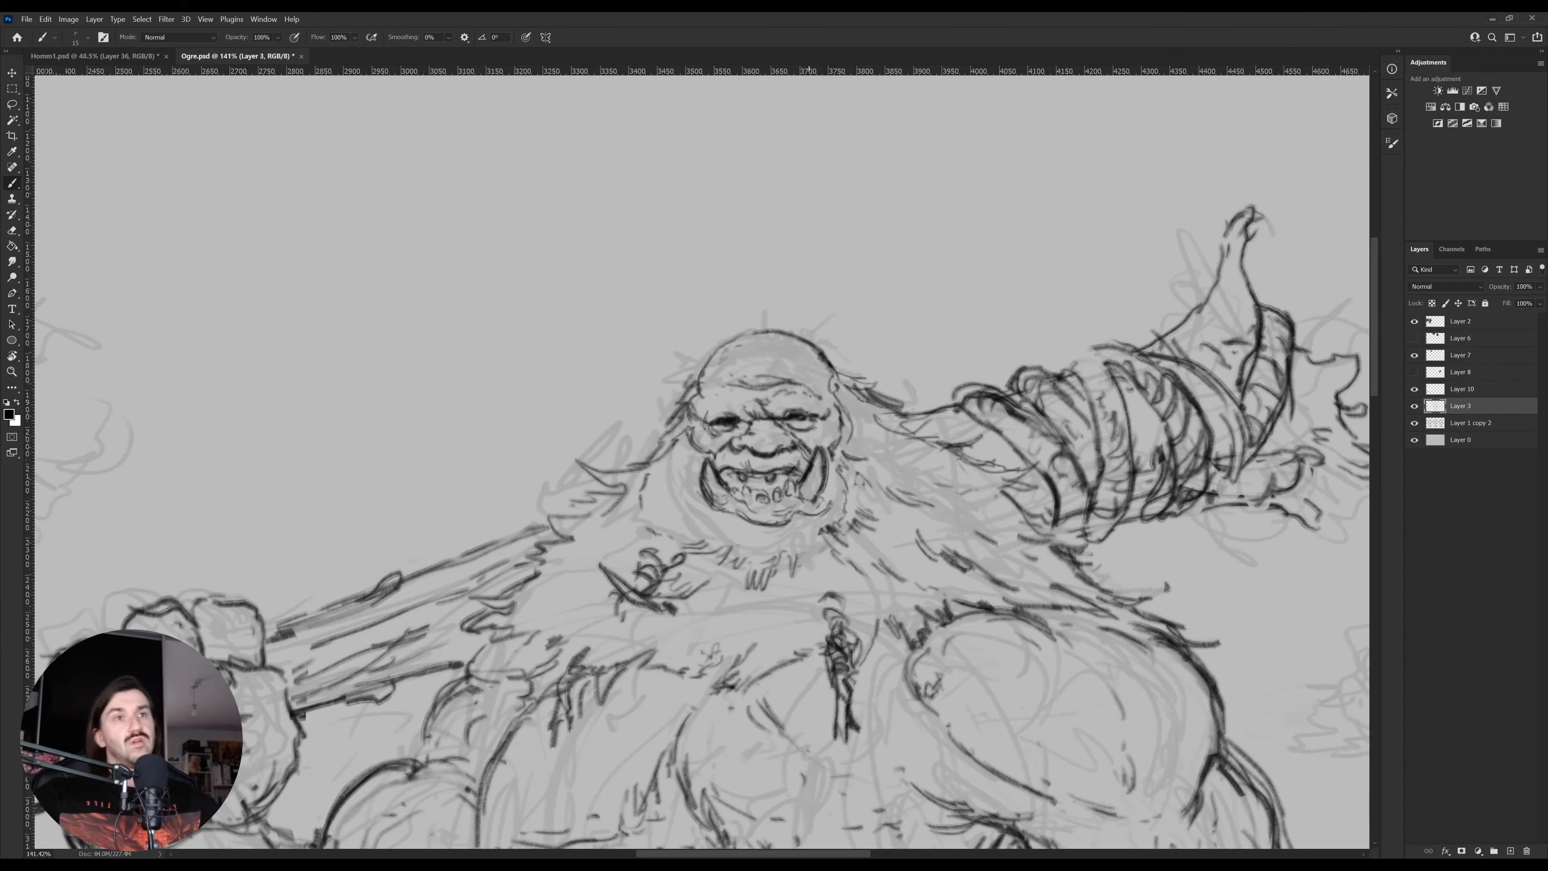
key(e)
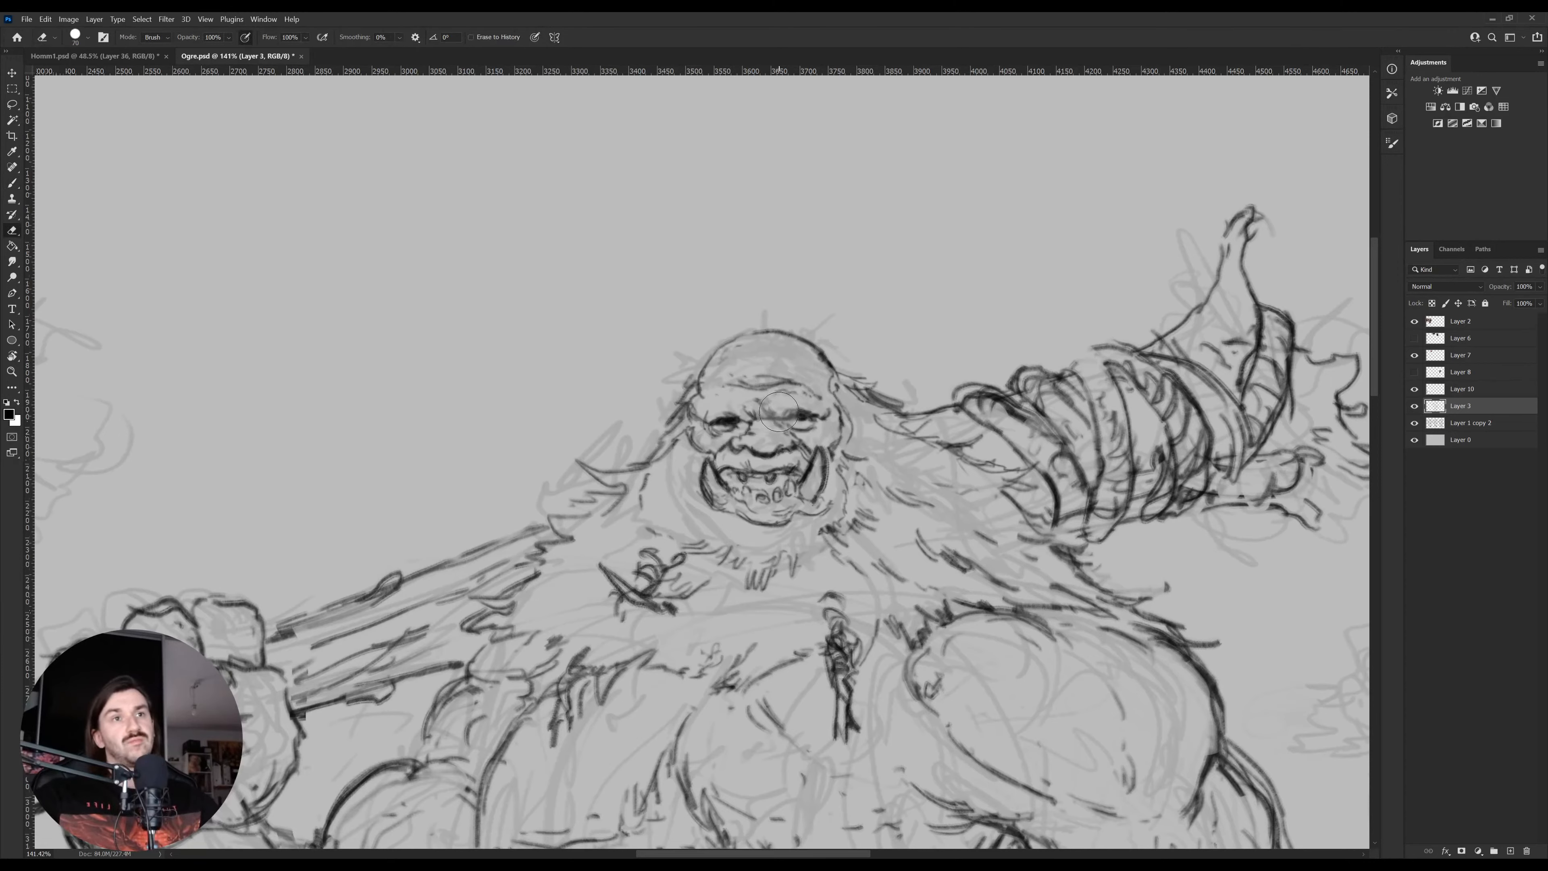
key(b)
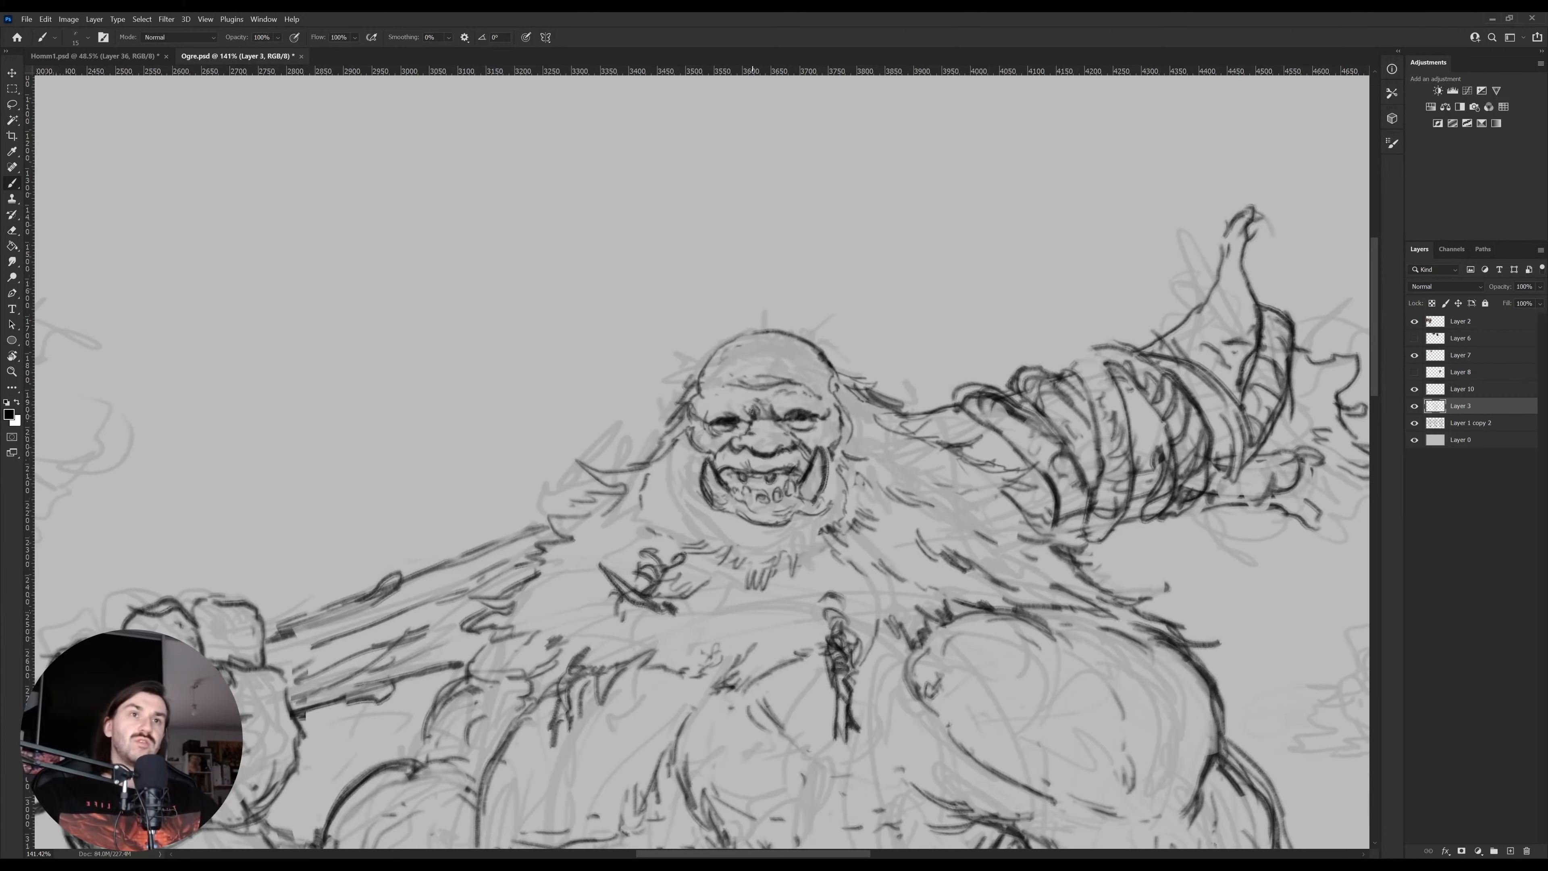
Clean up and redraw the ogre's eyes and eyelids, erasing stray lines around them
drag(753, 411, 714, 448)
key(e)
key(b)
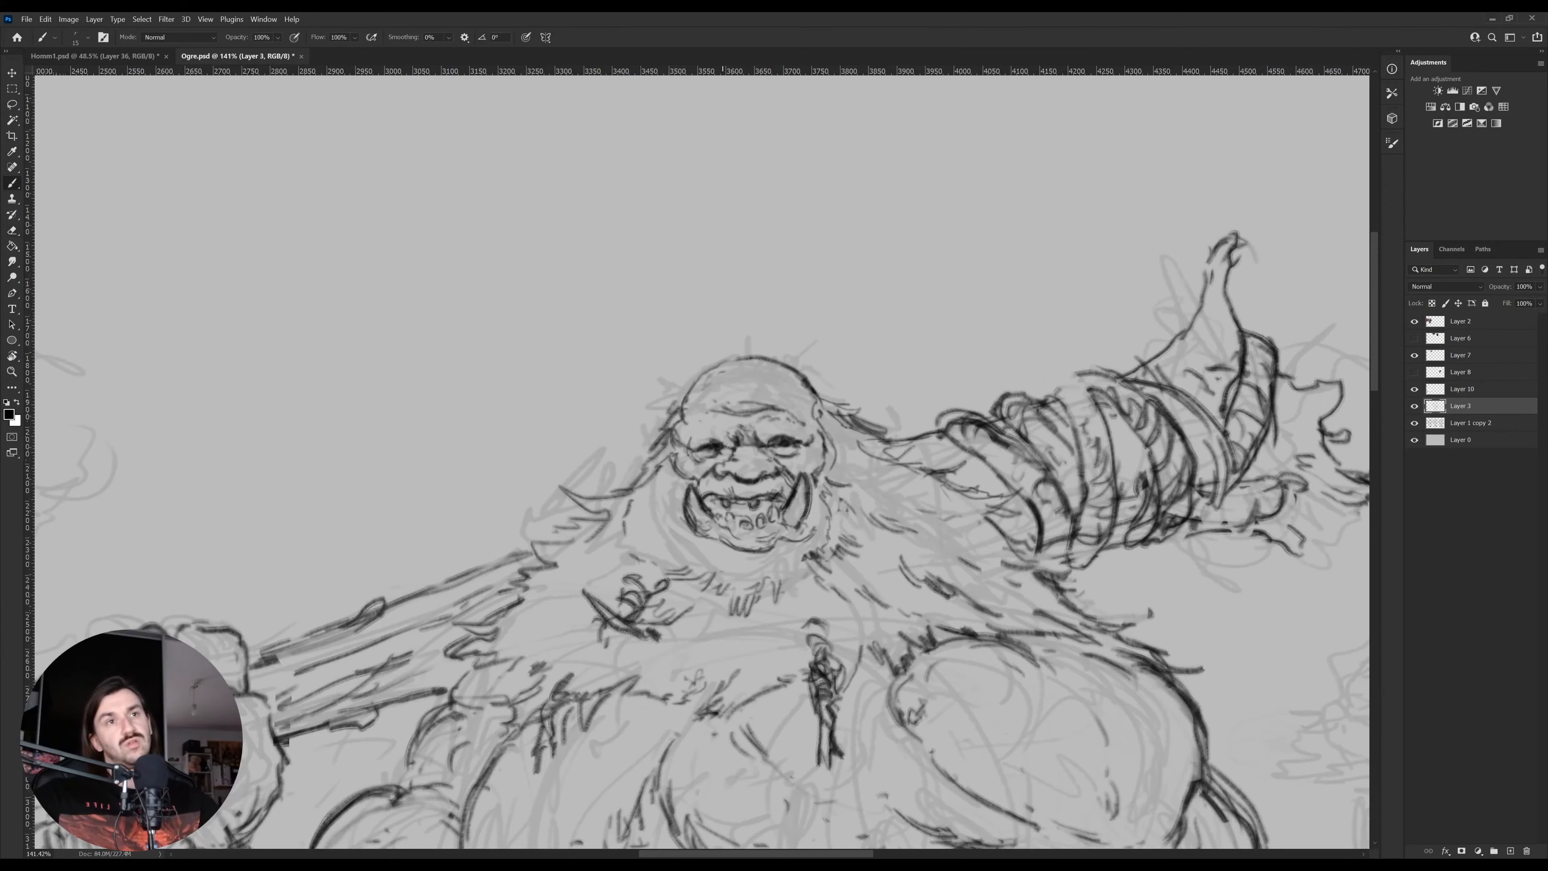
key(e)
drag(793, 441, 781, 444)
key(b)
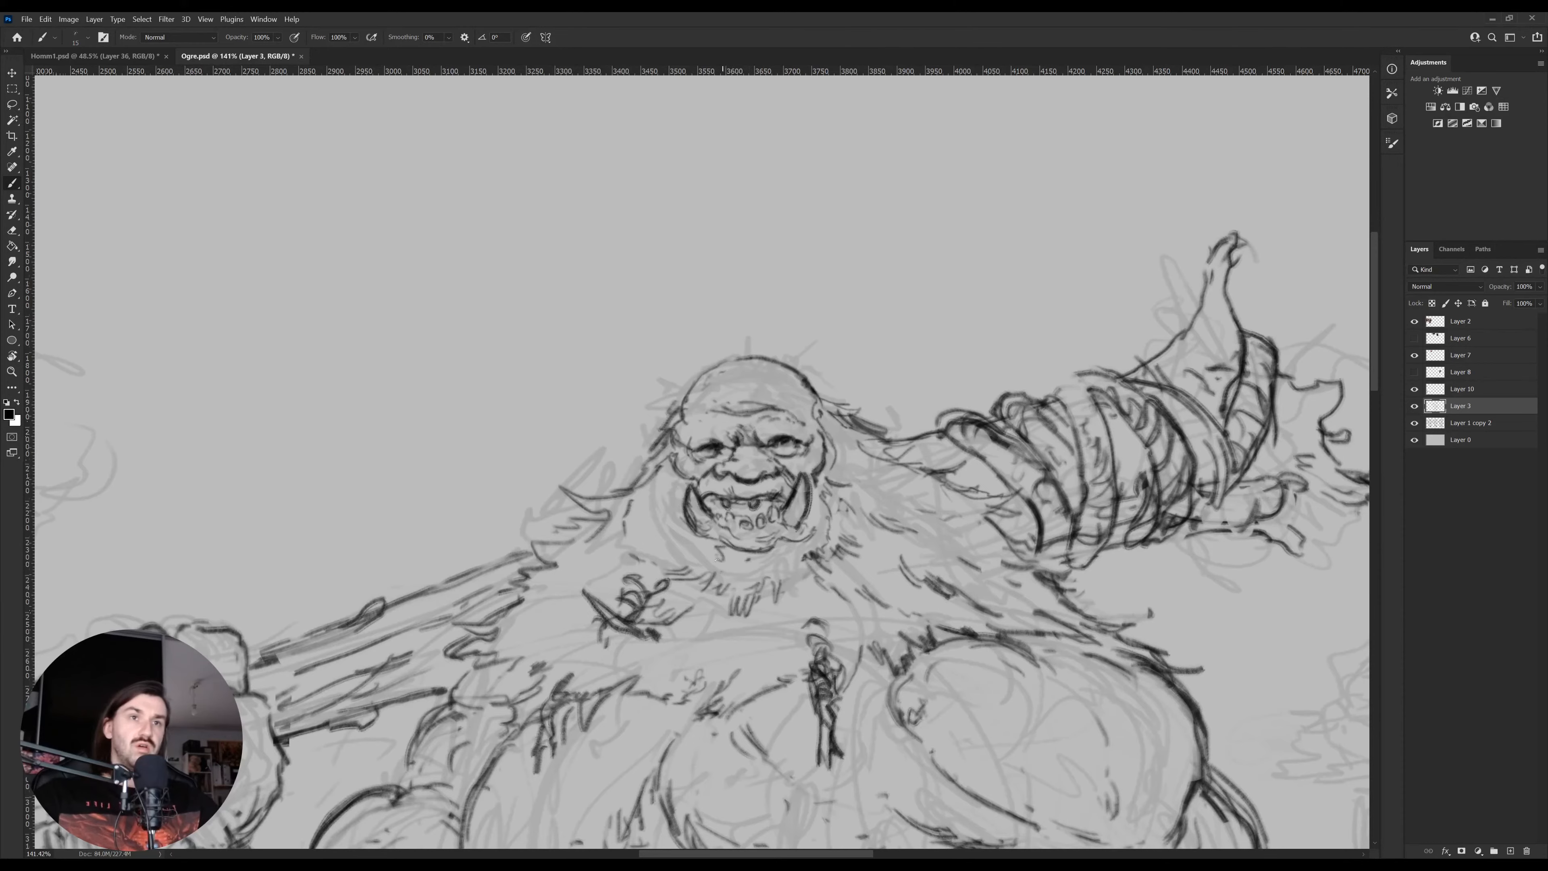
Add a cheek line beside the tusk and darken the inside of the mouth around the teeth
drag(673, 505, 673, 520)
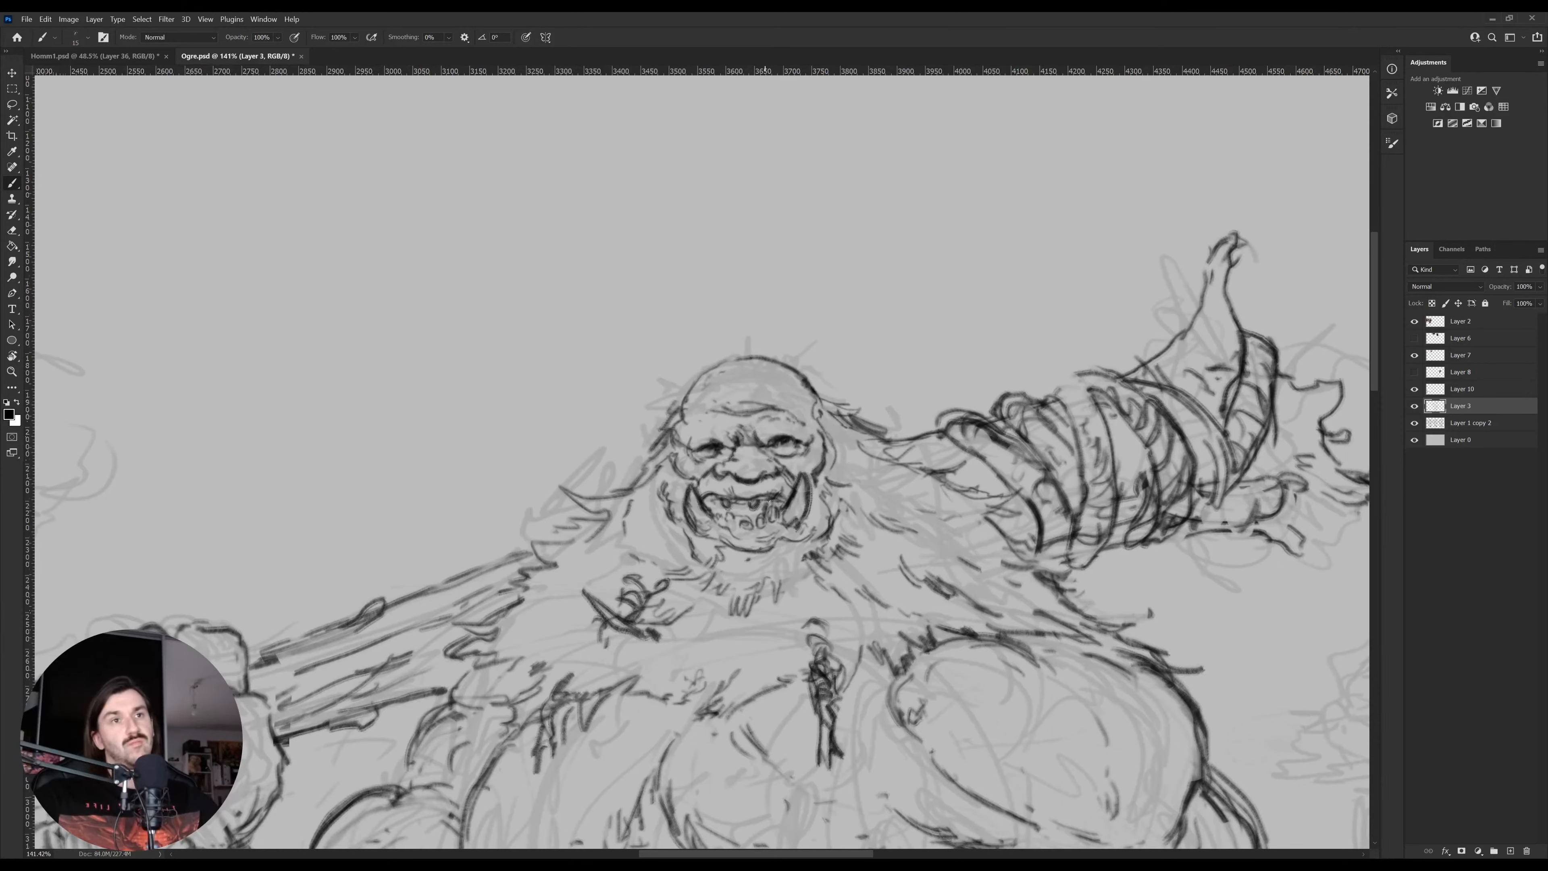
mouse_move(706, 501)
mouse_down()
mouse_move(714, 499)
mouse_move(789, 495)
mouse_move(724, 512)
mouse_up()
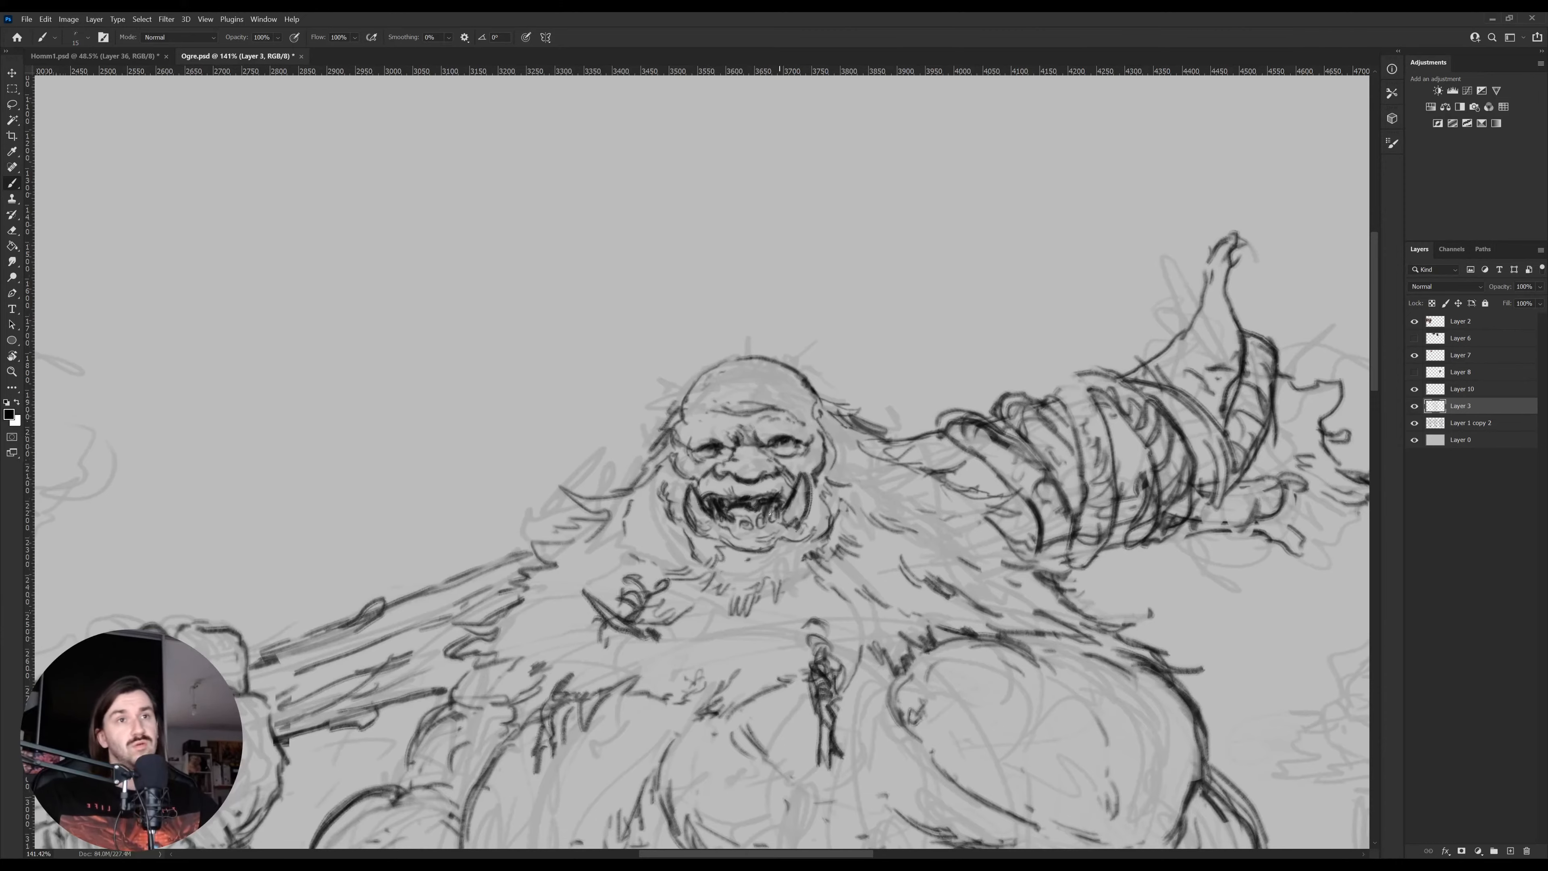
key(z)
drag(846, 556, 789, 575)
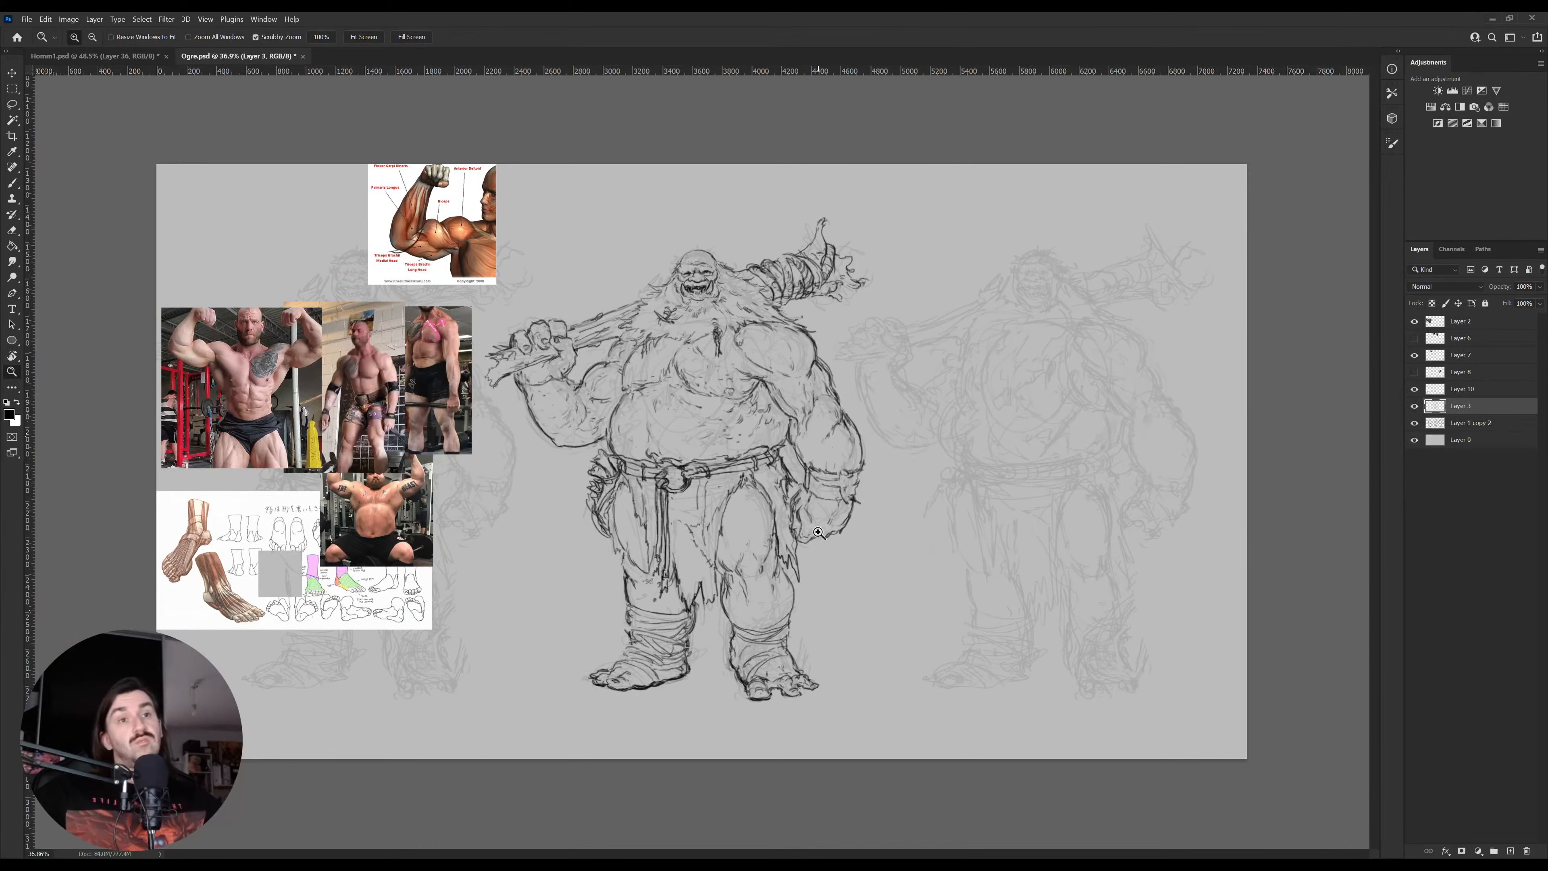
Add short crease and tear marks to the ragged cloth beside the rope hanging from the belt
mouse_move(680, 543)
mouse_down()
mouse_move(690, 490)
mouse_move(677, 513)
mouse_move(712, 478)
mouse_move(691, 532)
mouse_up()
key(b)
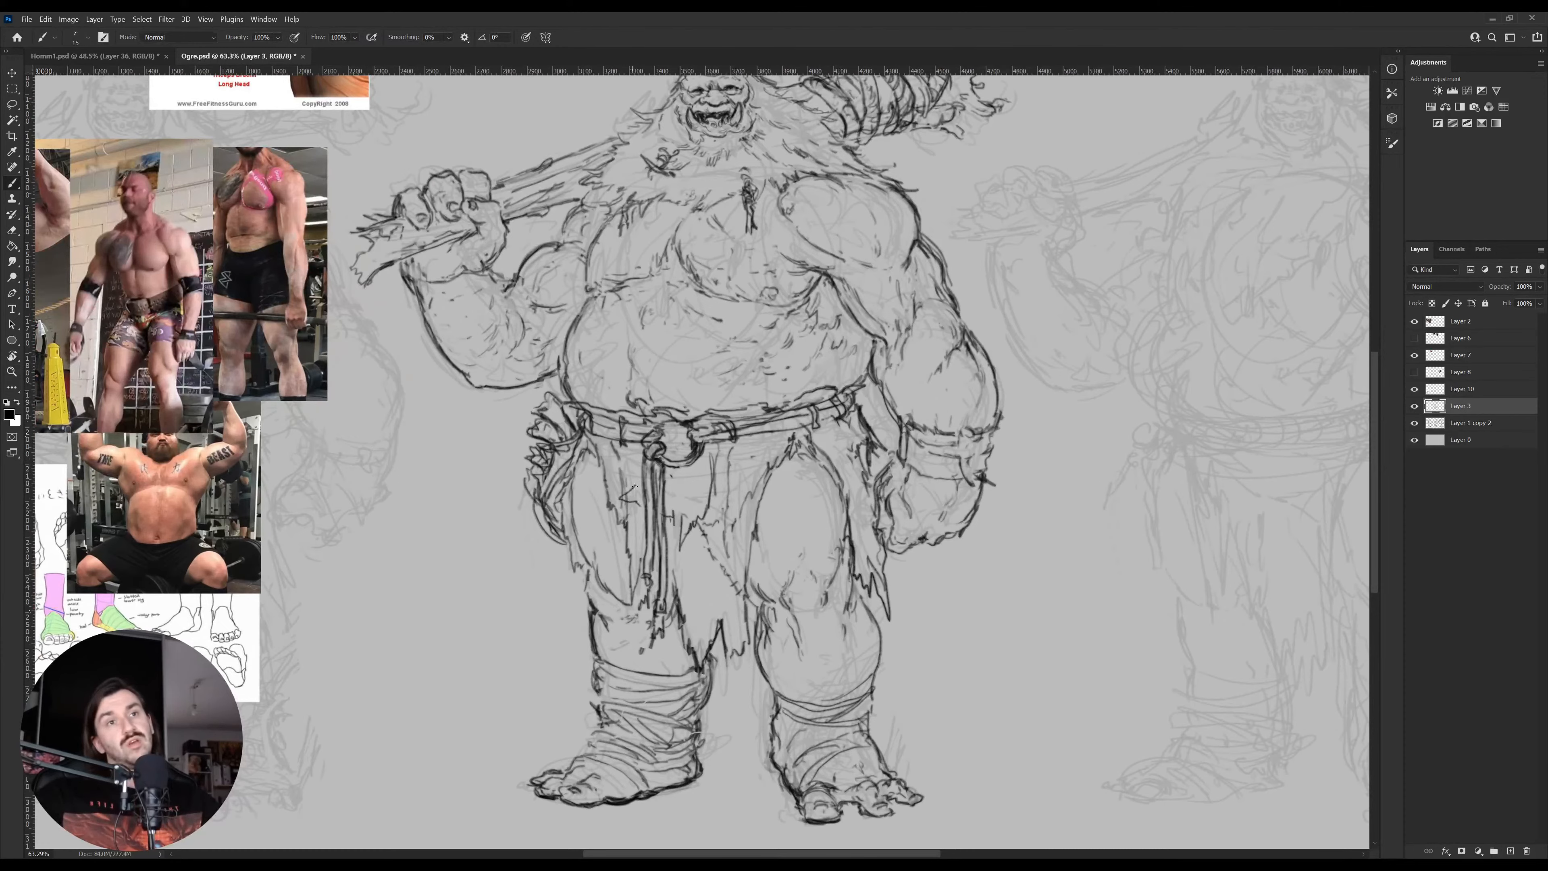
drag(635, 486, 632, 453)
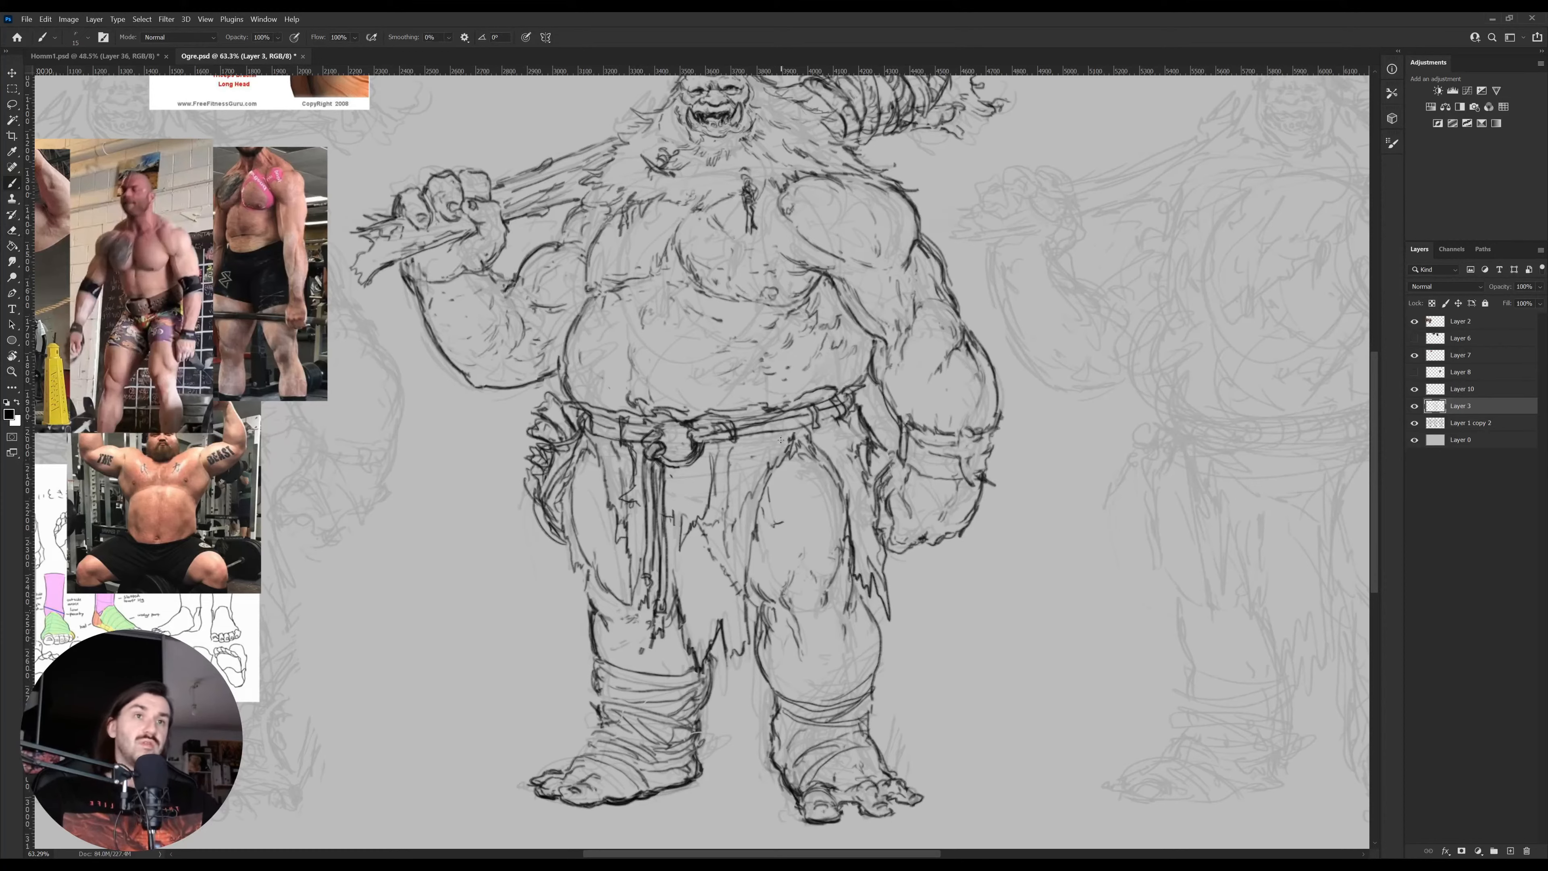
Draw two straps ending in rings hanging from the belt over the thigh beside the lowered fist, one shorter than the other
drag(779, 432, 786, 505)
key(e)
mouse_move(786, 430)
mouse_down()
mouse_move(791, 534)
mouse_move(794, 507)
mouse_move(807, 518)
mouse_up()
key(b)
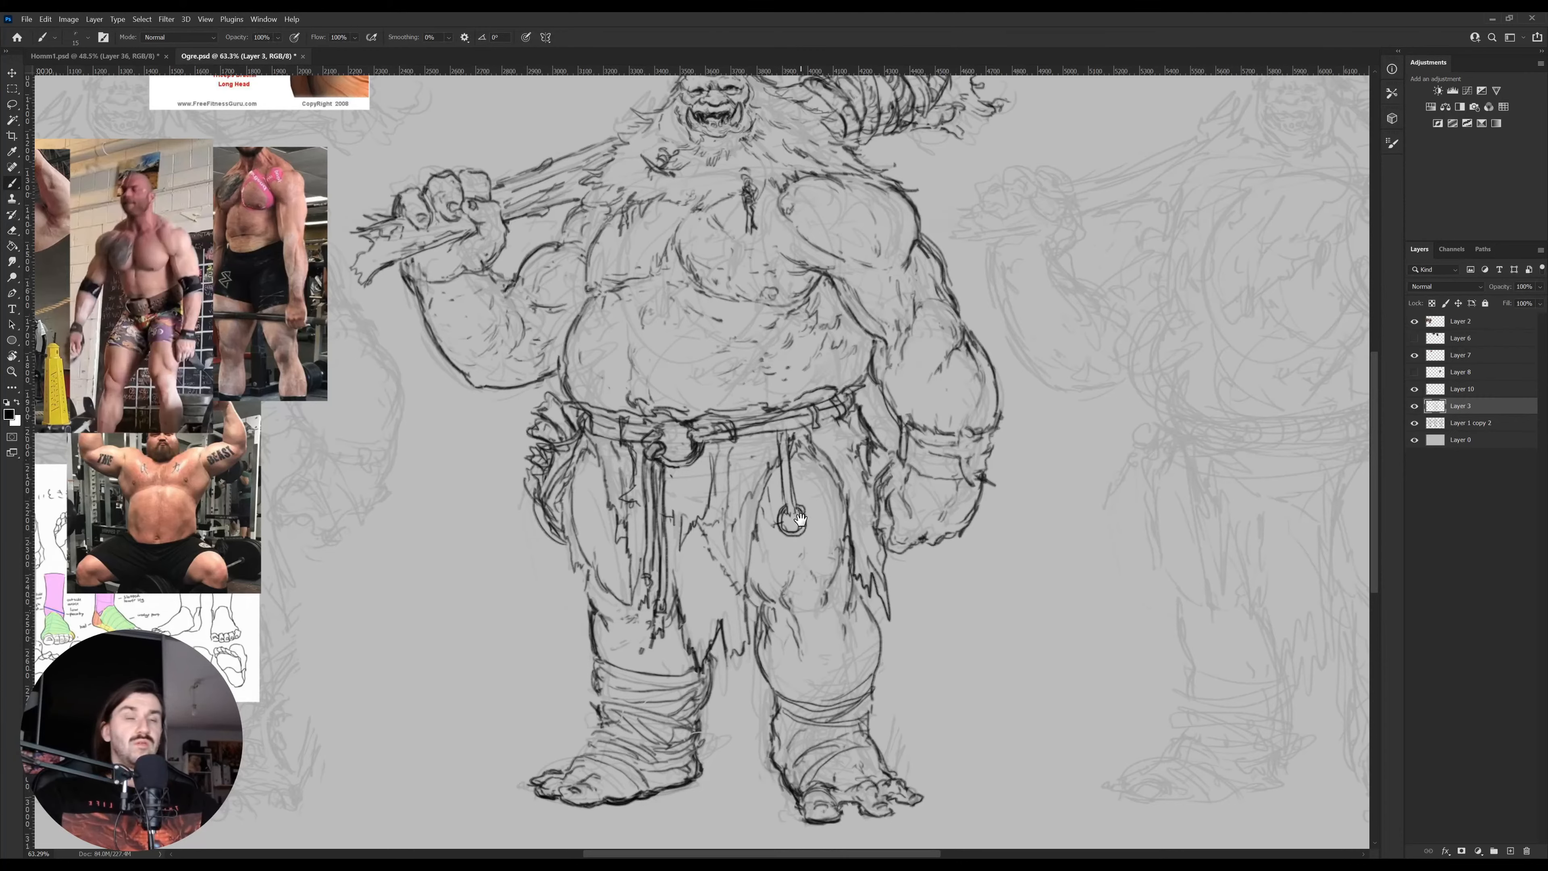
drag(801, 457, 779, 467)
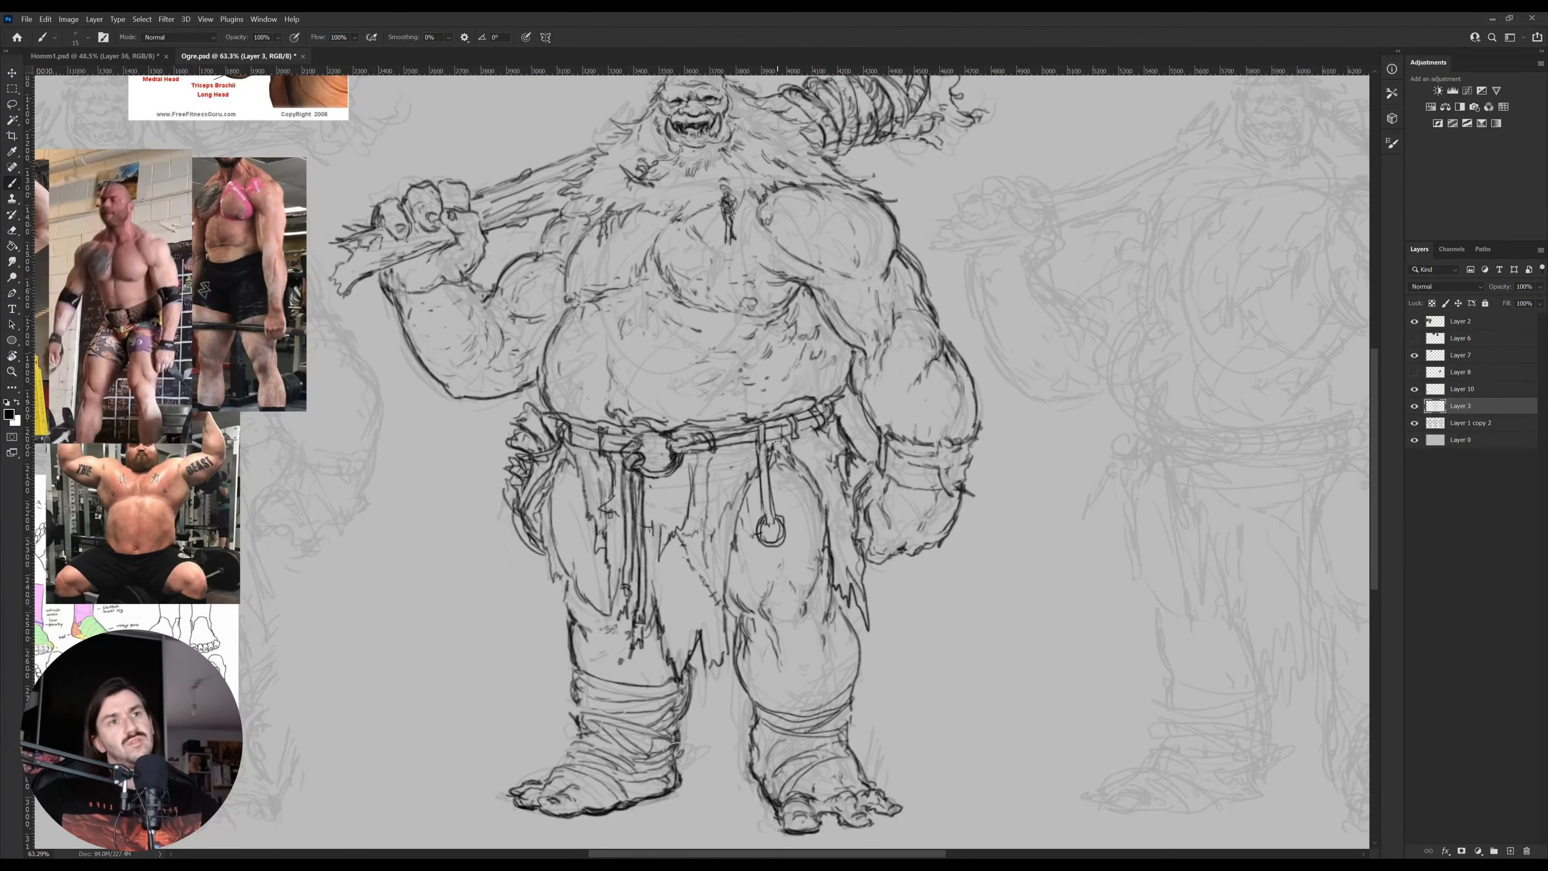
mouse_move(777, 422)
mouse_down()
mouse_move(784, 503)
mouse_move(787, 428)
mouse_move(804, 574)
mouse_up()
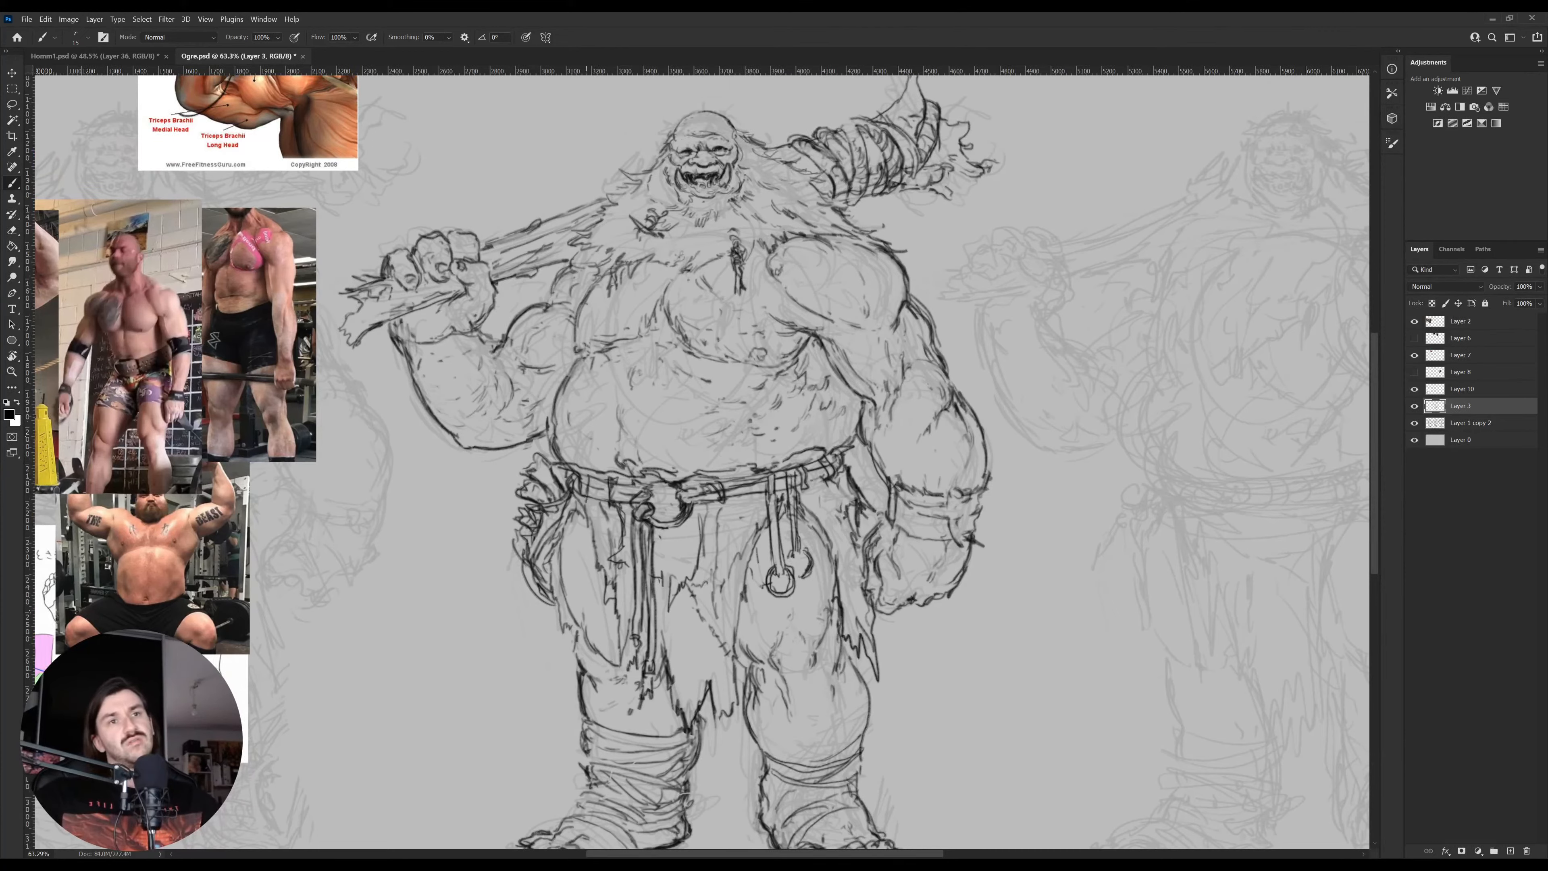
Draw a thin cord ending in a small loop, hanging from the belt over the thigh below the raised arm
drag(588, 493, 579, 551)
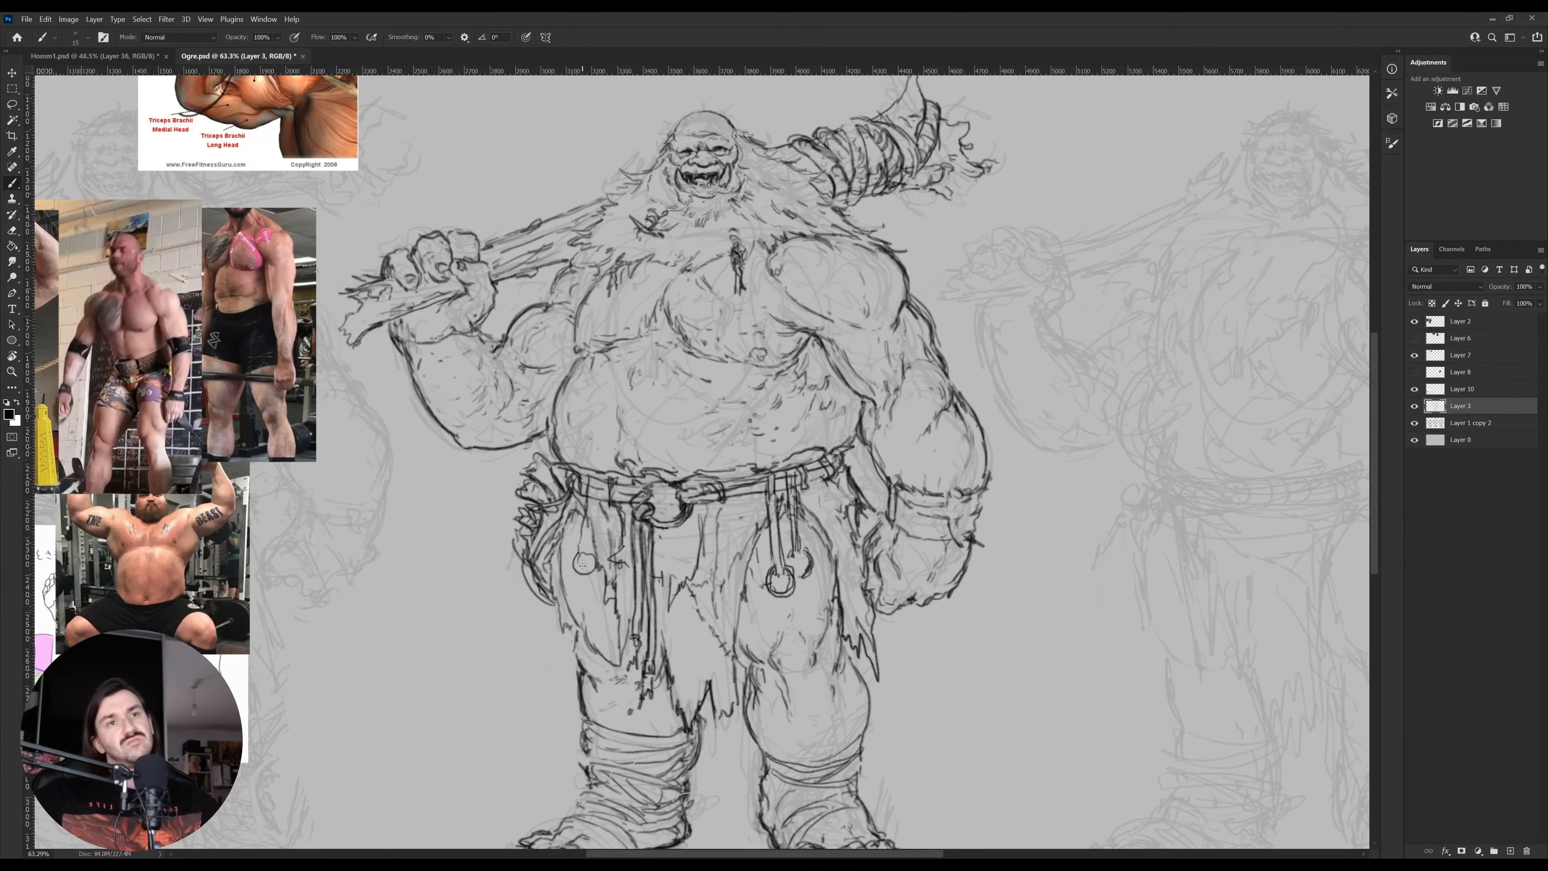
key(e)
key(b)
drag(593, 560, 588, 482)
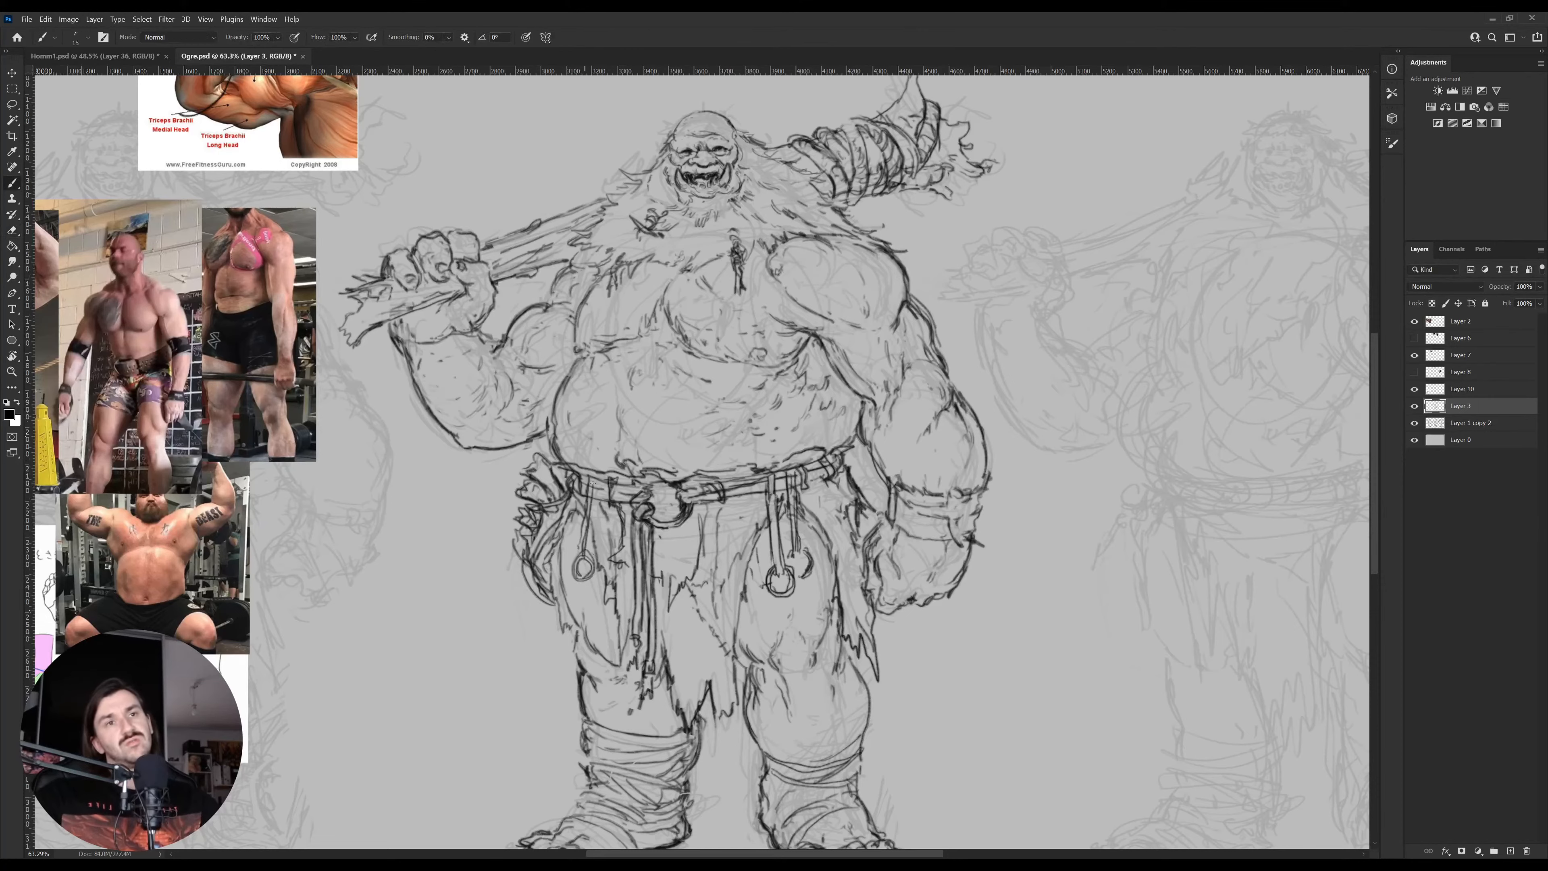
key(e)
key(b)
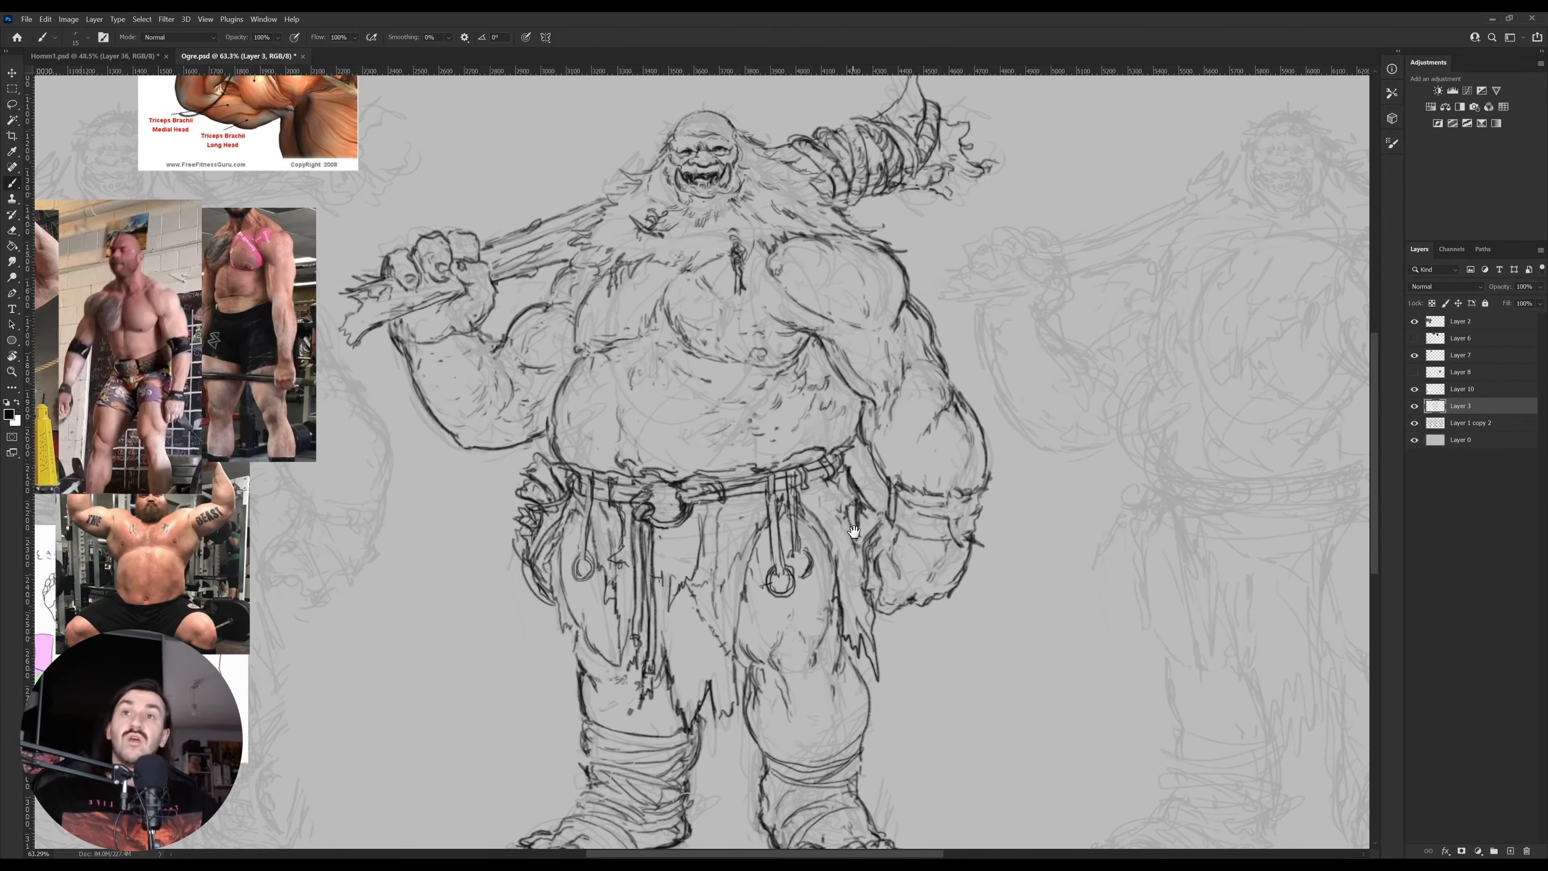
Erase the small pendant hanging on the ogre's chest and part of the brooch on the fur
mouse_move(841, 474)
mouse_down()
mouse_move(891, 538)
mouse_move(900, 621)
mouse_up()
key(e)
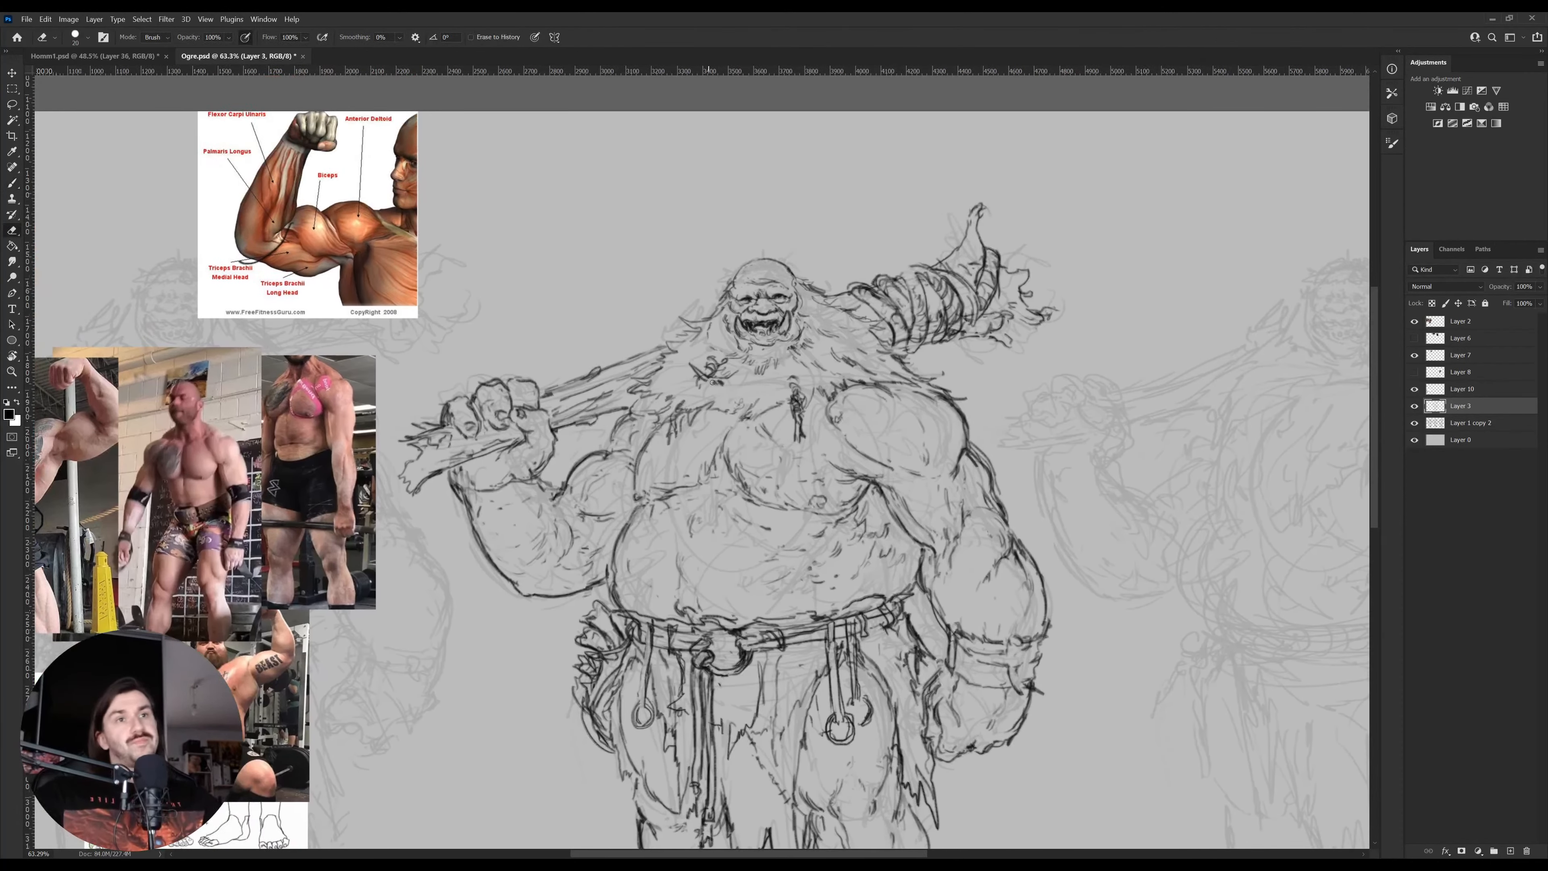
drag(791, 390, 799, 401)
key(b)
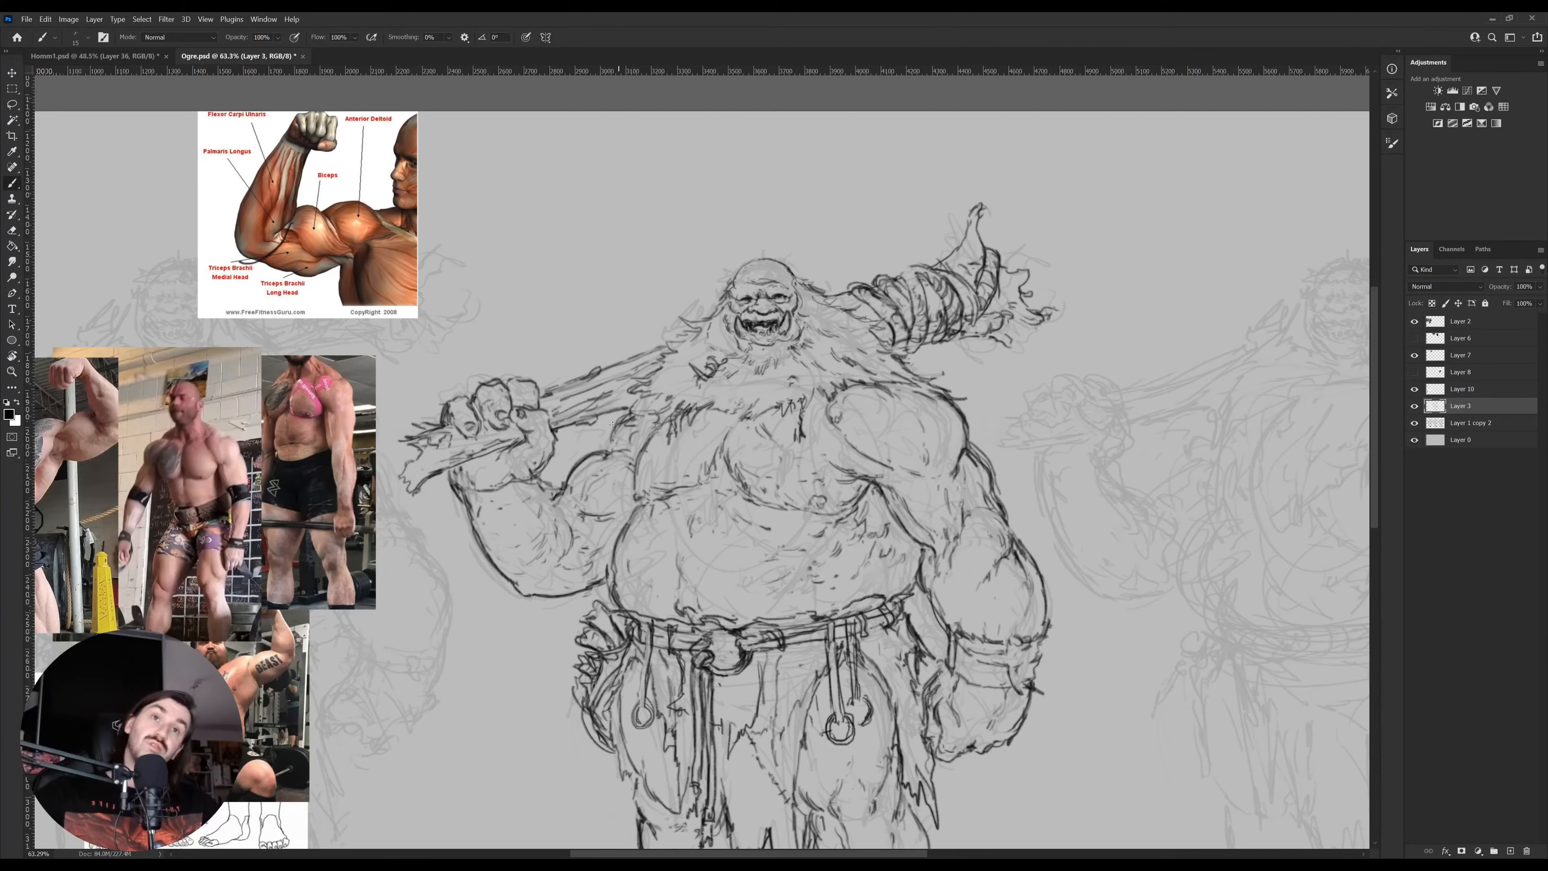
Draw ragged fur tufts along the mantle's lower edge over the chest, and redraw the strands around the beard and former brooch
mouse_move(612, 423)
mouse_down()
mouse_move(652, 405)
mouse_move(662, 444)
mouse_move(683, 415)
mouse_up()
key(e)
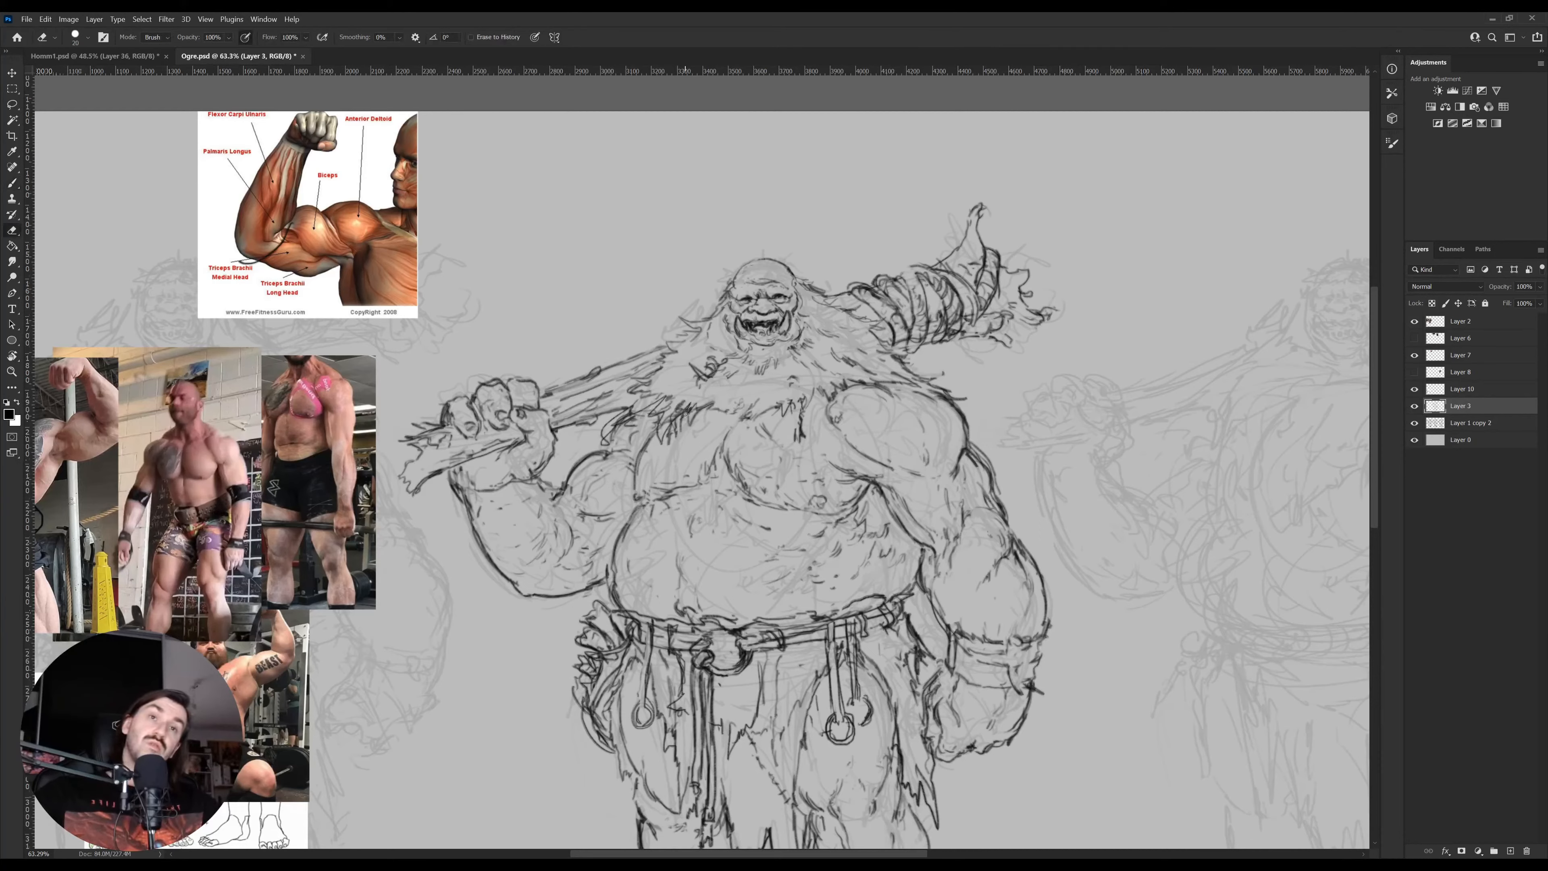
key(b)
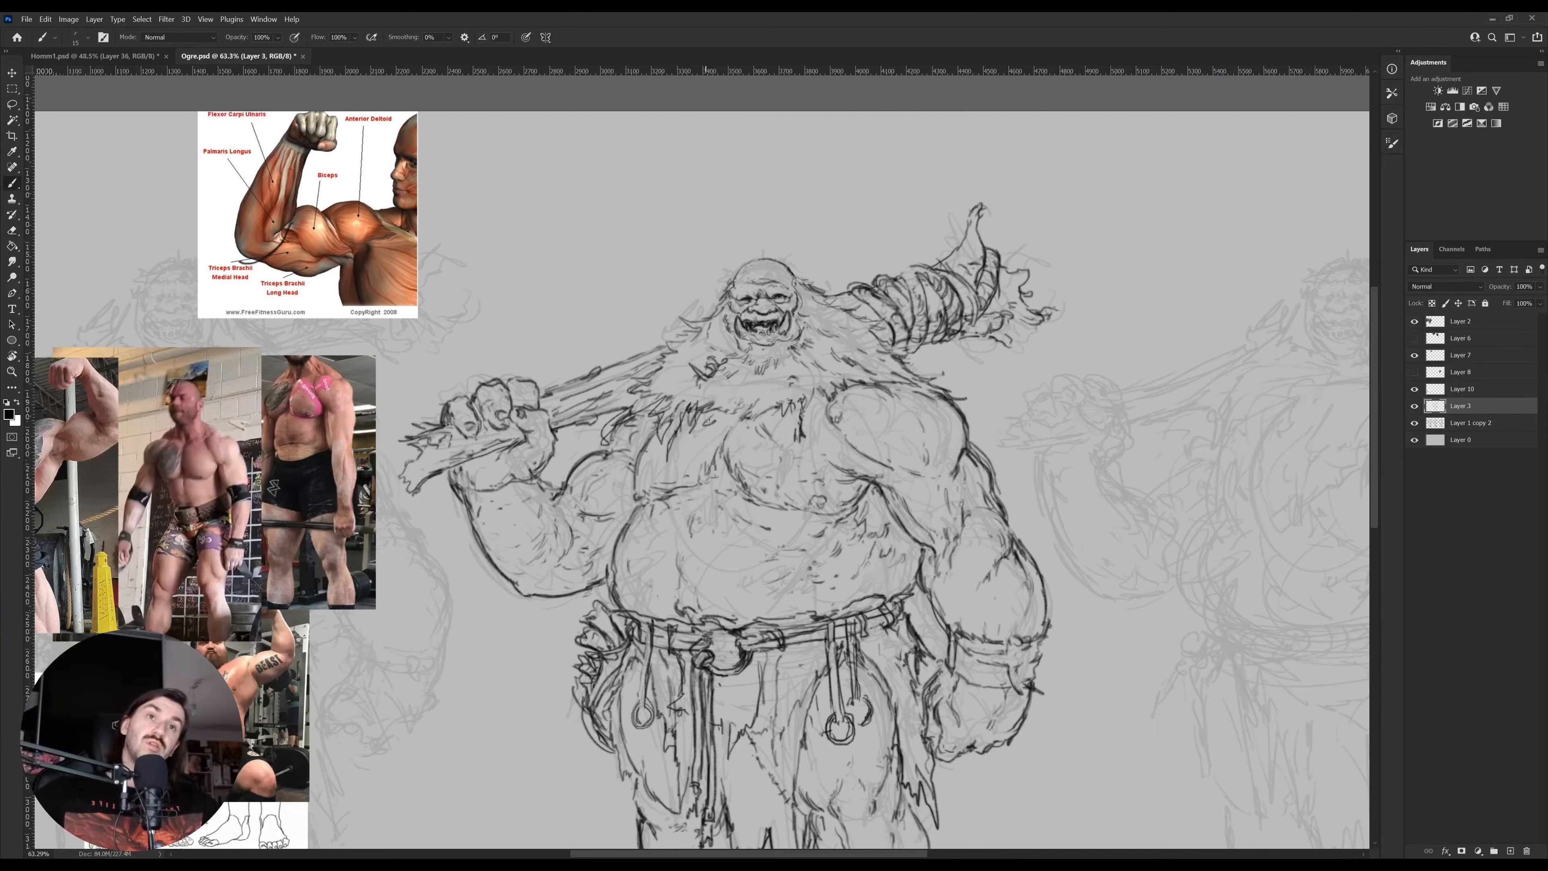
drag(740, 388, 736, 410)
drag(734, 389, 710, 406)
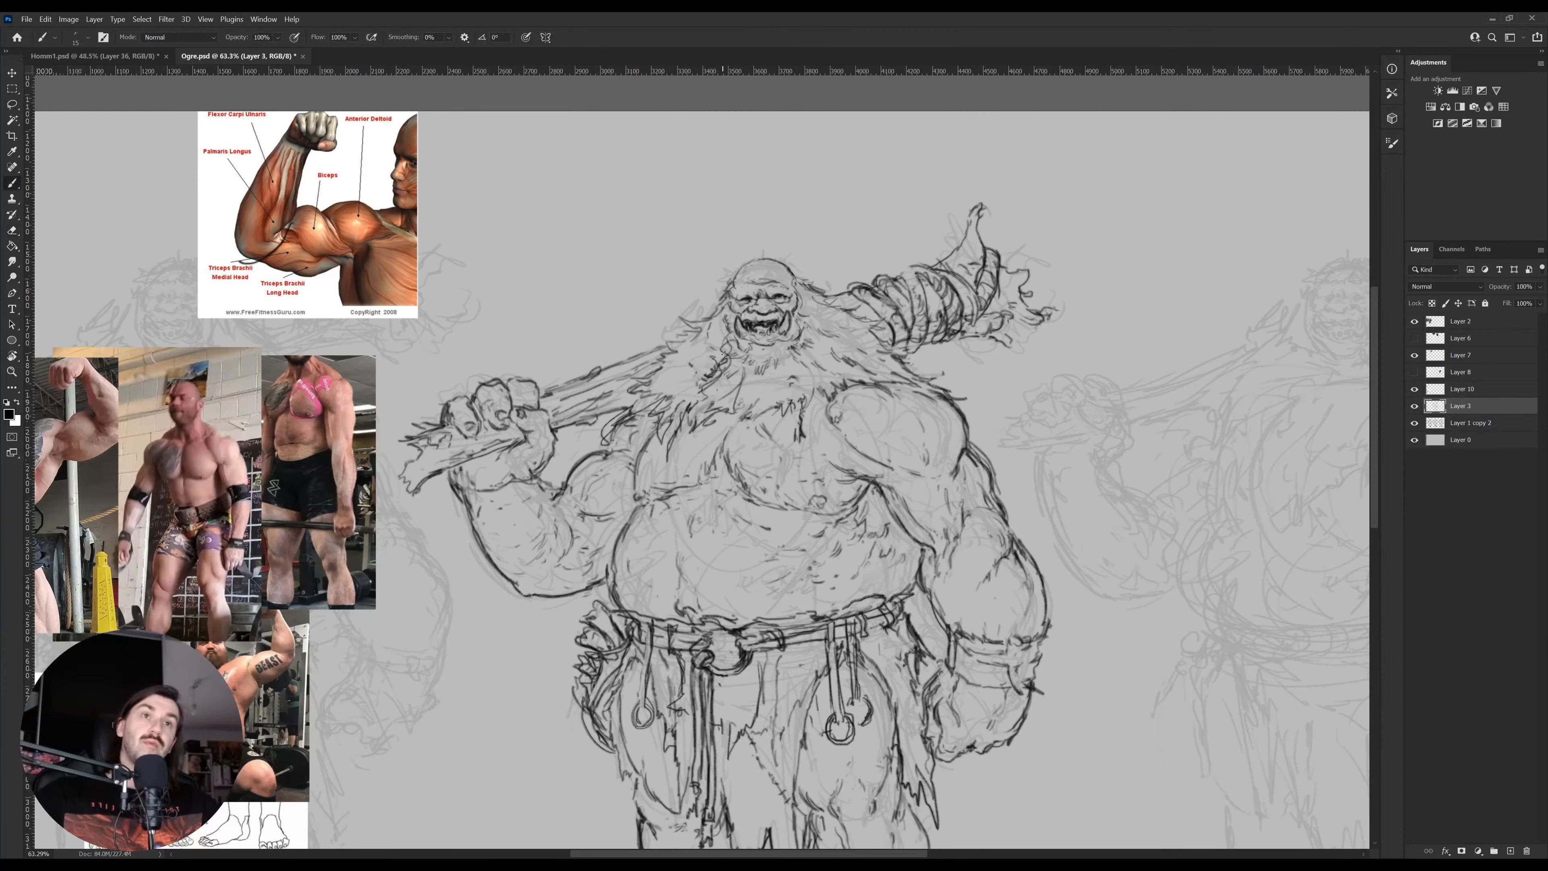
drag(805, 361, 796, 376)
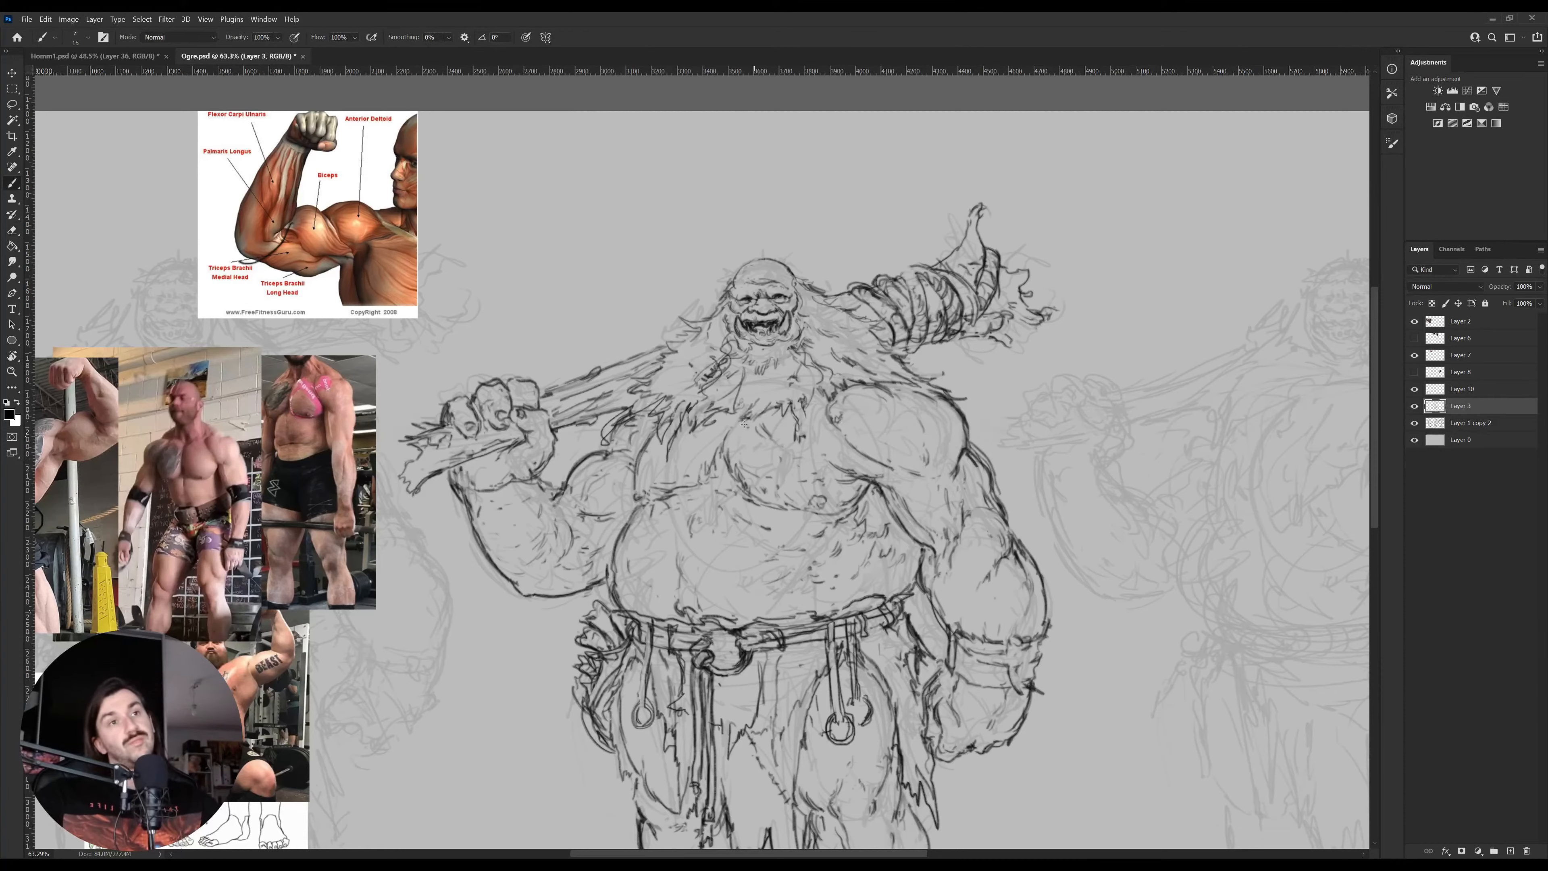
Select the ogre's face and bald head and nudge them slightly to correct their placement
key(l)
mouse_move(792, 369)
mouse_down()
mouse_move(731, 381)
mouse_move(829, 271)
mouse_move(817, 365)
mouse_move(801, 355)
mouse_up()
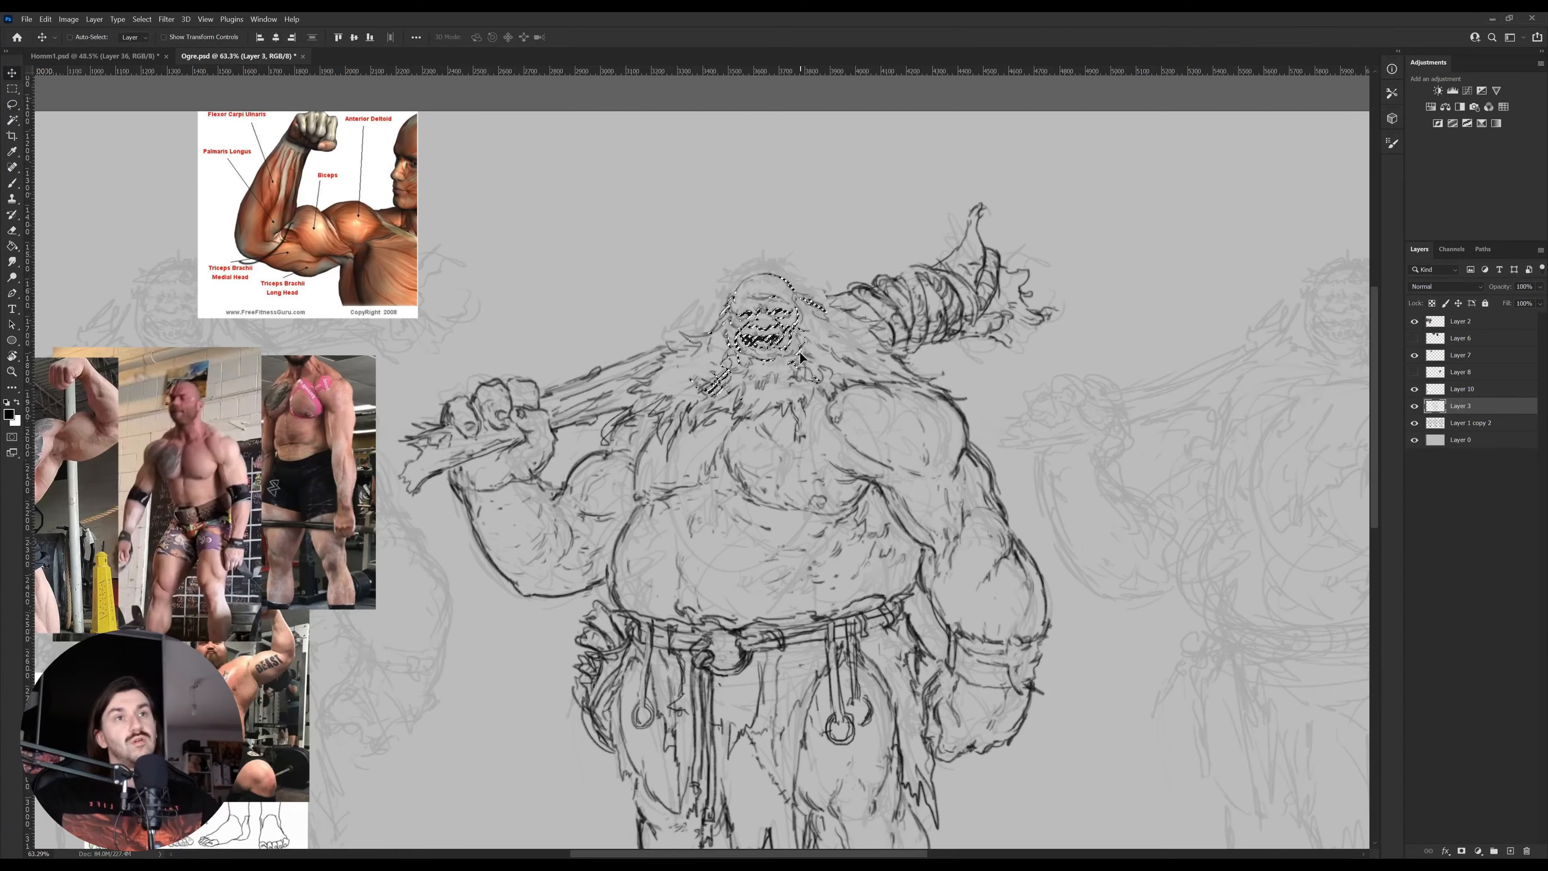
key(ctrl+d)
key(b)
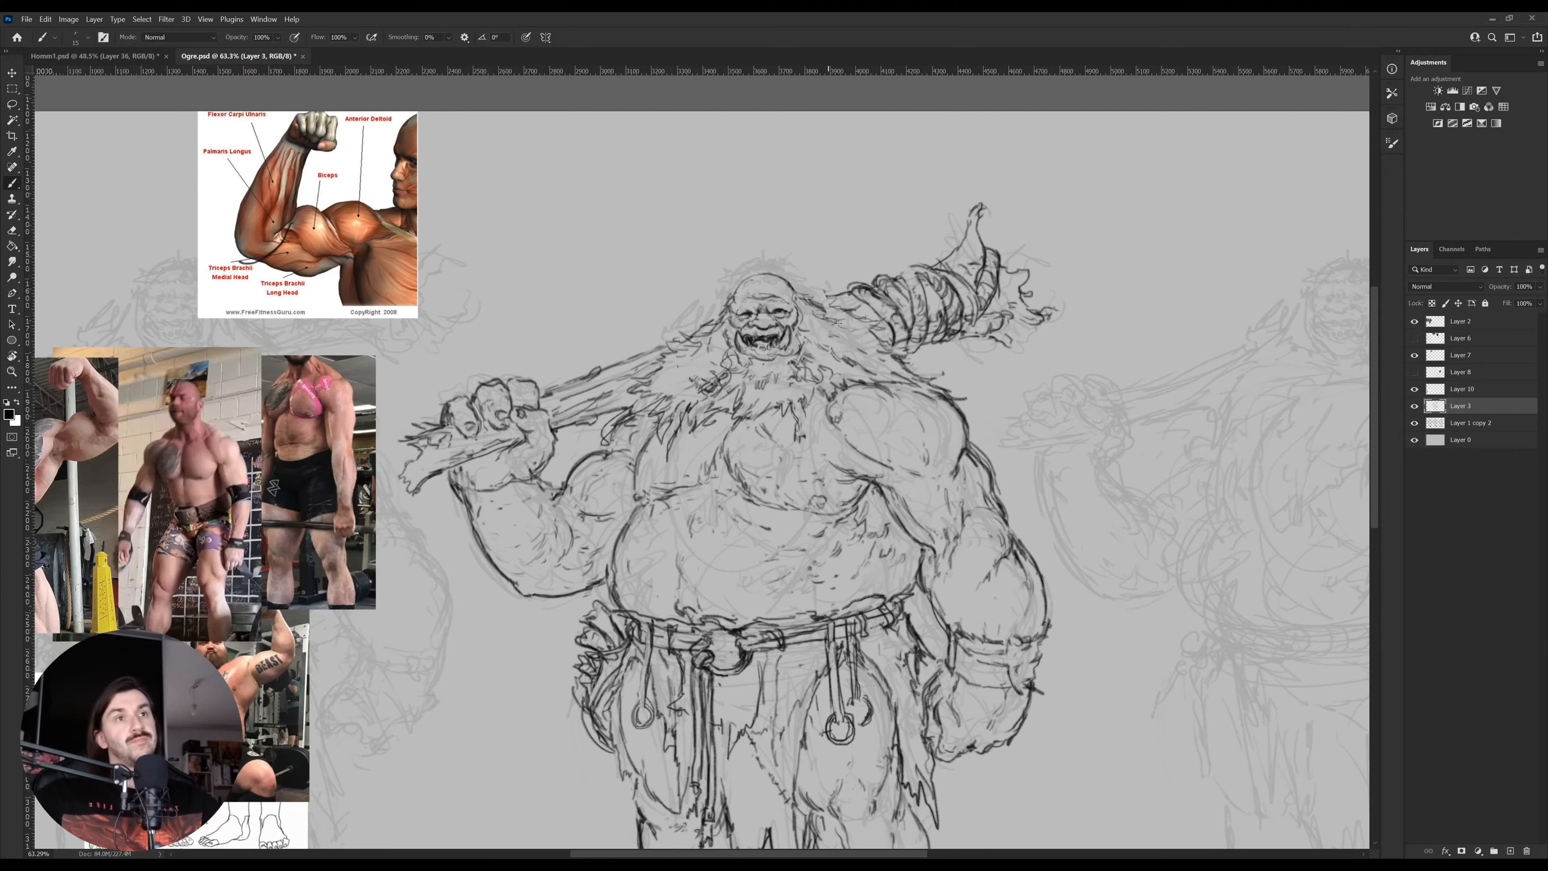
Select and adjust the raised fist gripping the club, and darken the lines between its fingers and knuckles
key(z)
drag(887, 366, 860, 413)
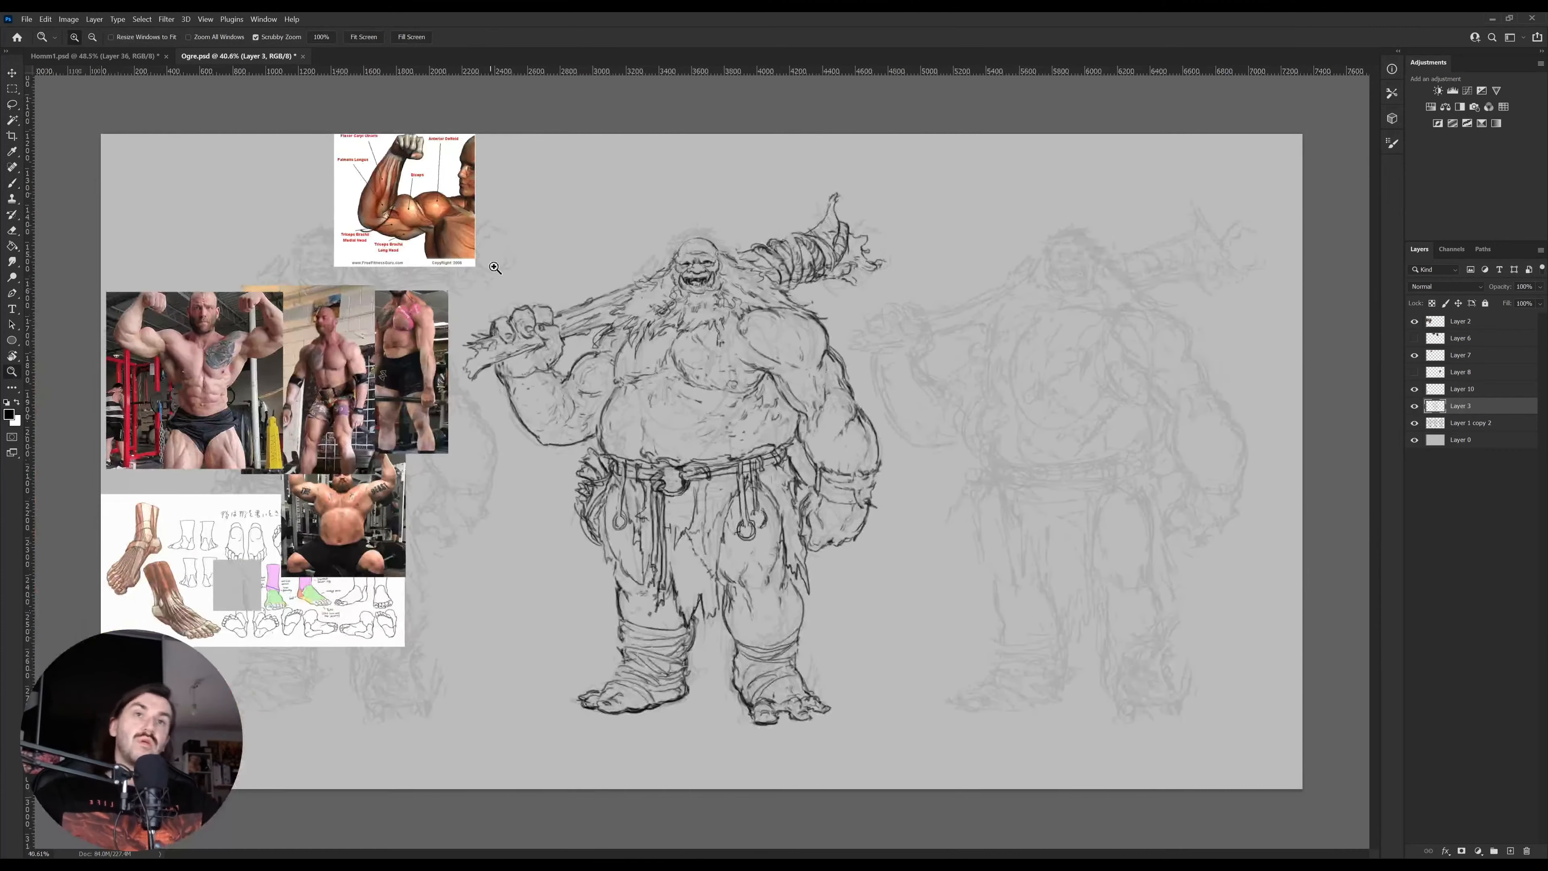
drag(490, 265, 545, 376)
key(l)
mouse_move(509, 427)
mouse_down()
mouse_move(511, 373)
mouse_move(531, 372)
mouse_move(548, 427)
mouse_move(517, 424)
mouse_move(551, 352)
mouse_move(581, 345)
mouse_move(587, 390)
mouse_move(551, 401)
mouse_up()
key(ctrl+d)
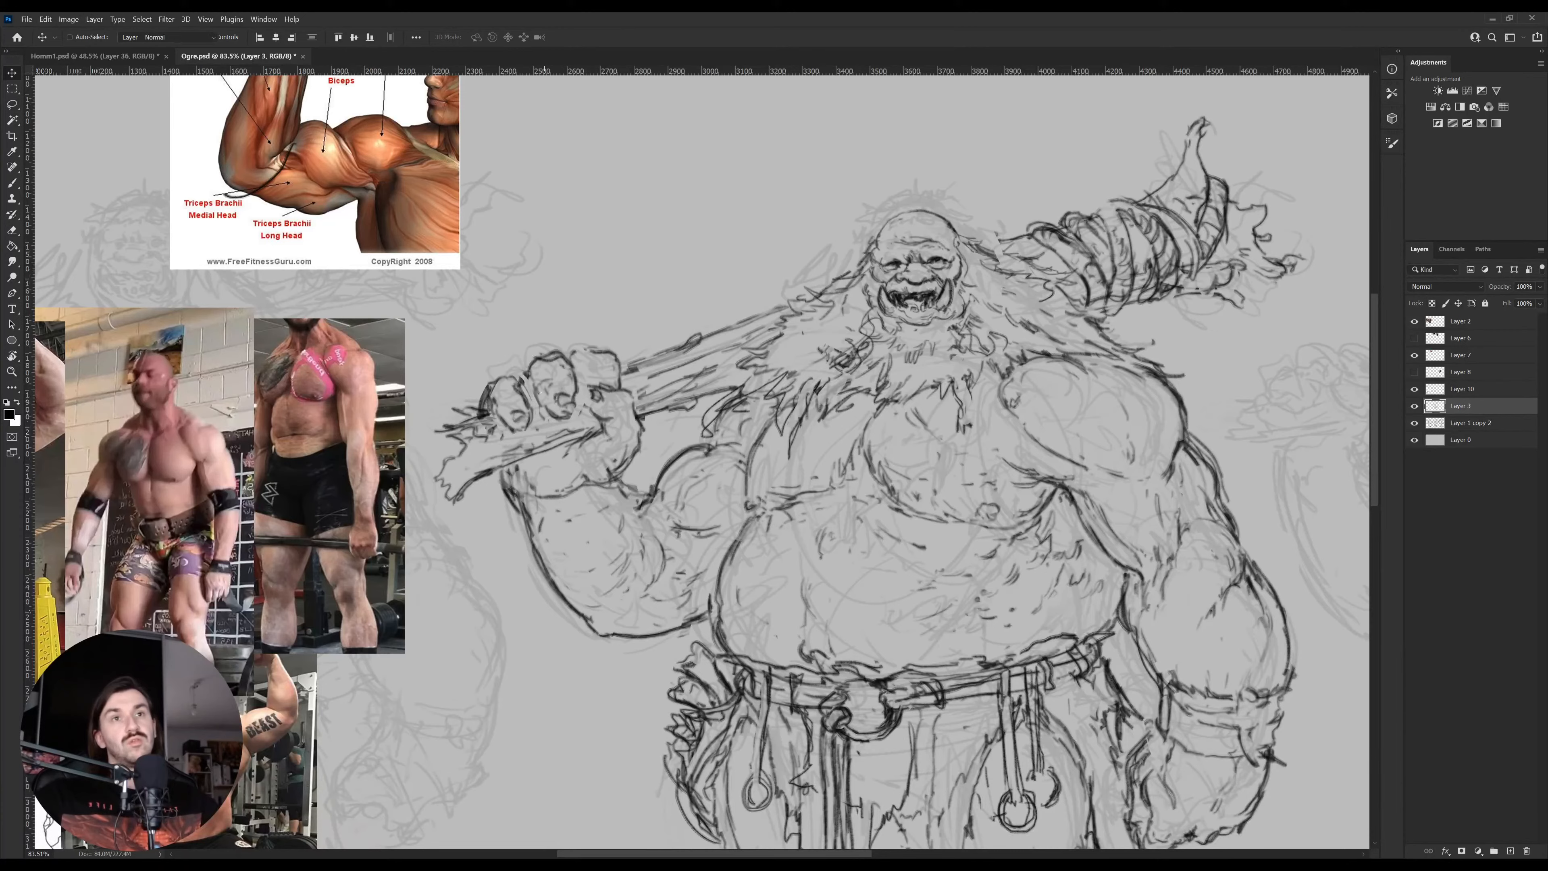
key(b)
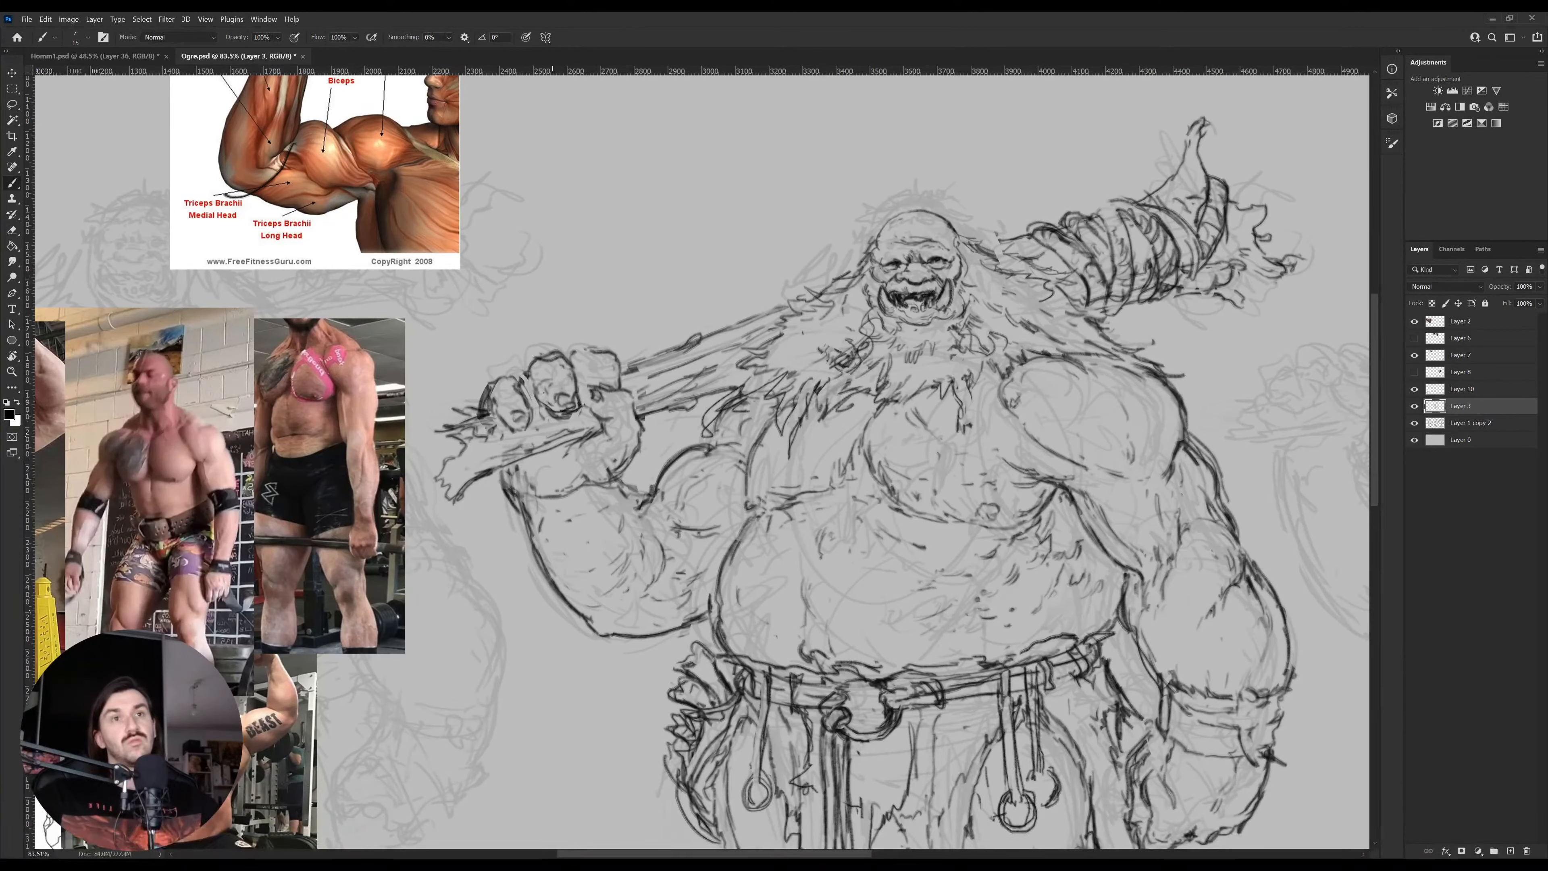
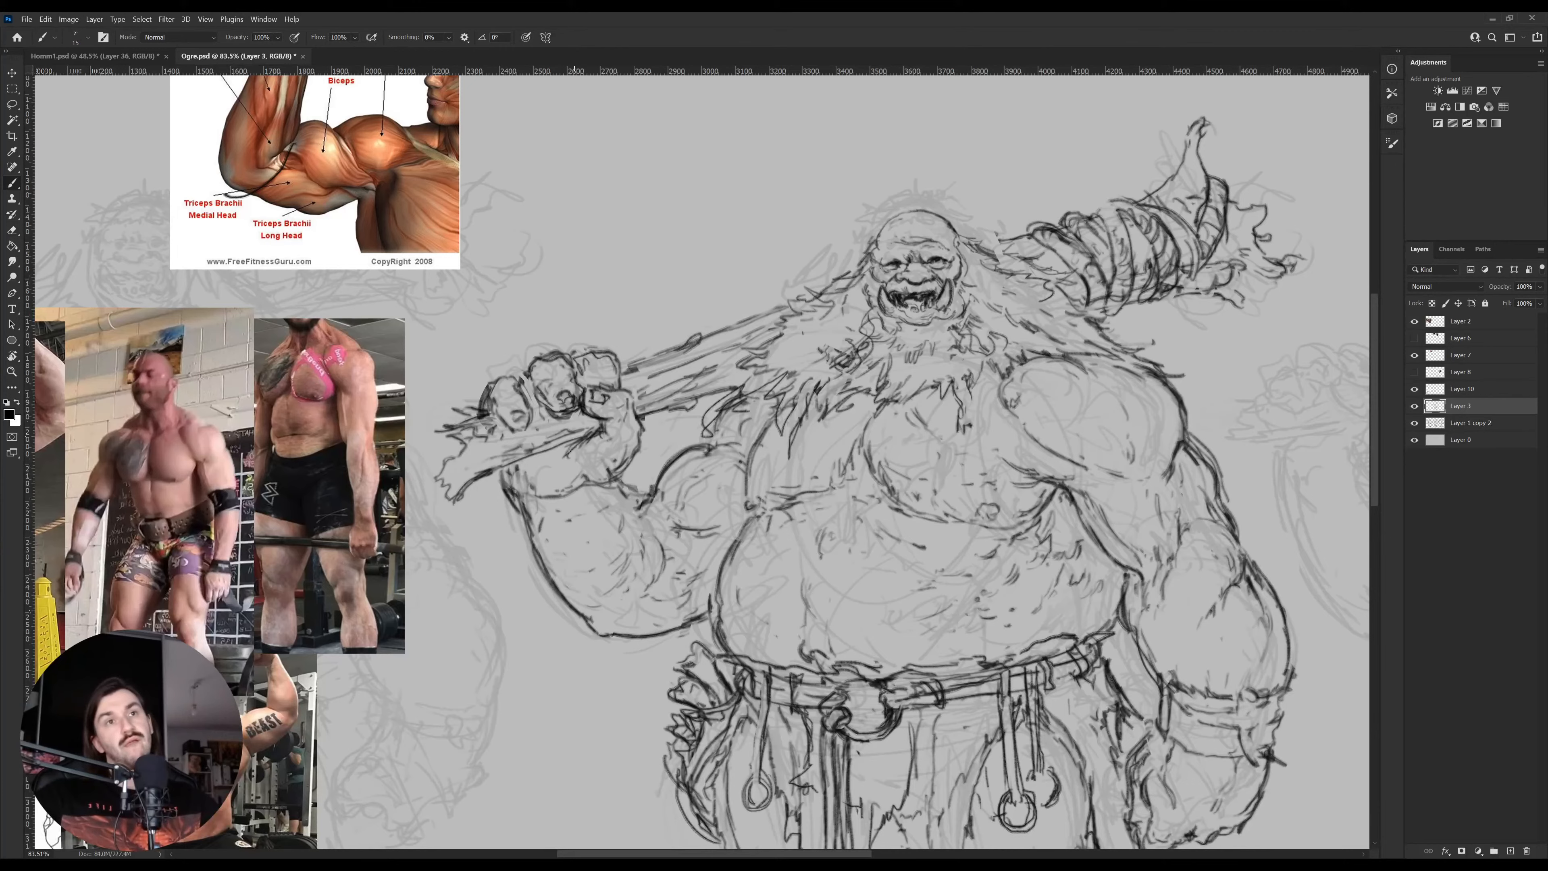
drag(569, 451, 523, 462)
Select the leg below the raised arm and warp its thigh and wrapped shin slightly wider at both sides
key(ctrl+space)
drag(627, 504, 549, 502)
drag(874, 538, 762, 492)
drag(665, 539, 693, 539)
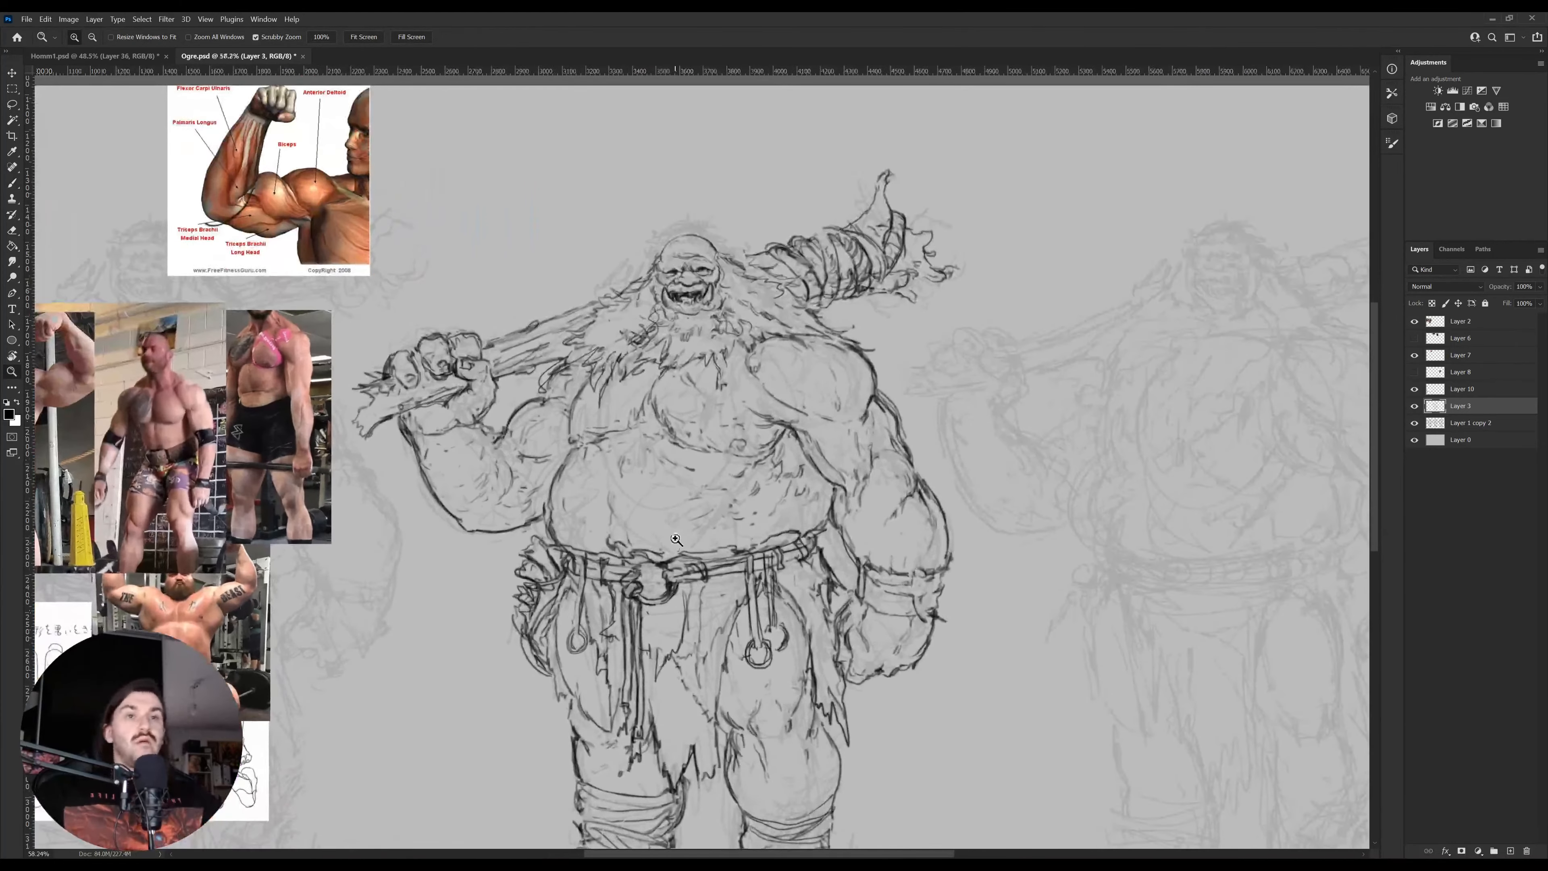
drag(672, 622, 676, 540)
key(l)
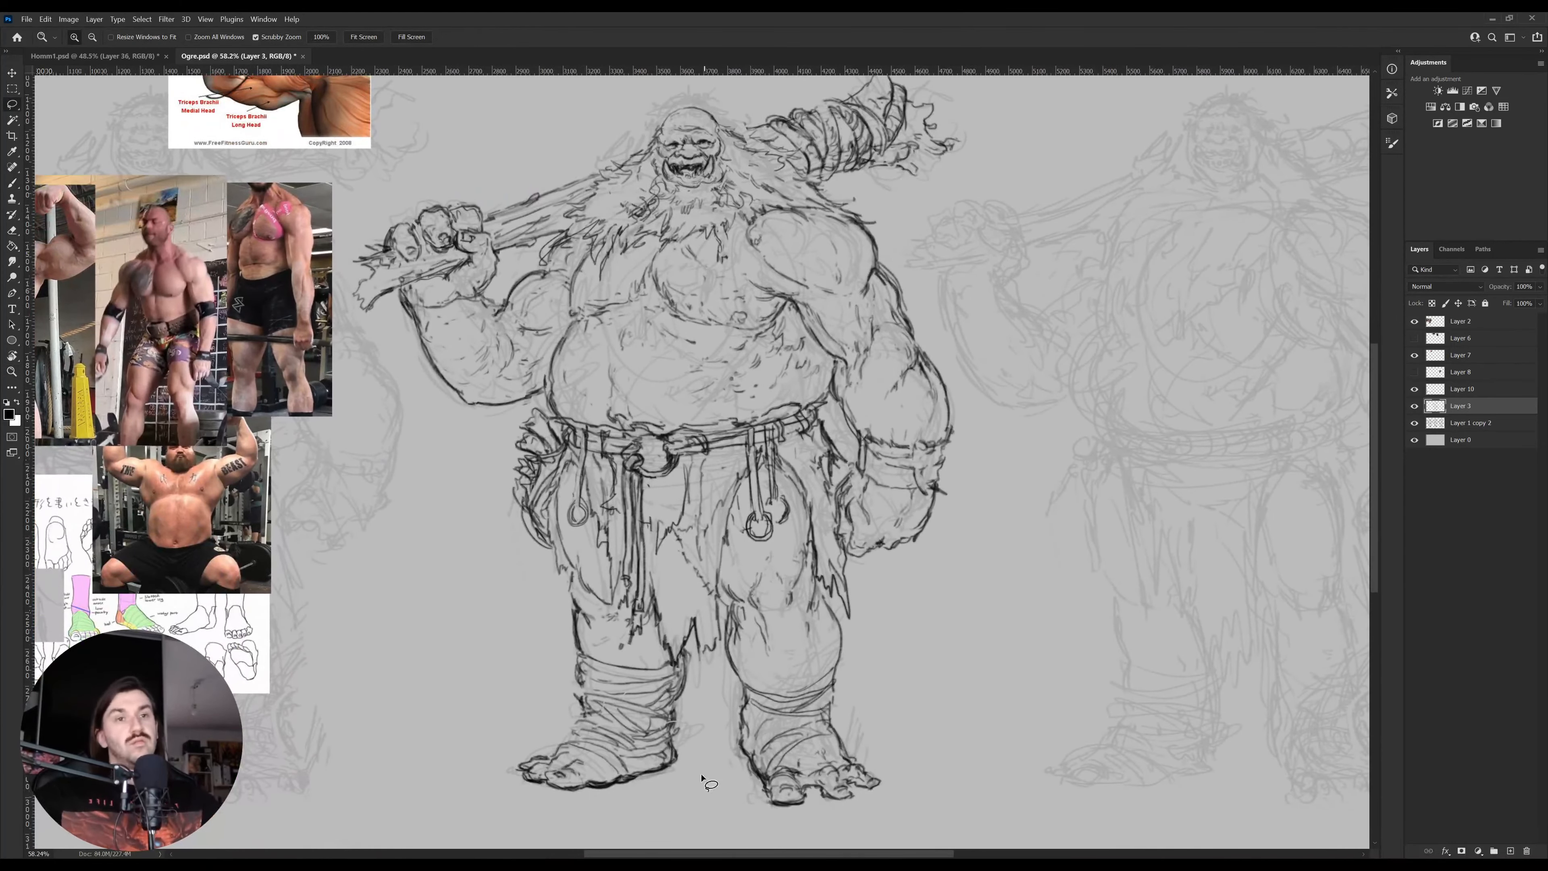
mouse_move(702, 777)
mouse_down()
mouse_move(519, 629)
mouse_move(526, 528)
mouse_move(576, 455)
mouse_move(664, 513)
mouse_move(700, 777)
mouse_up()
key(ctrl+t)
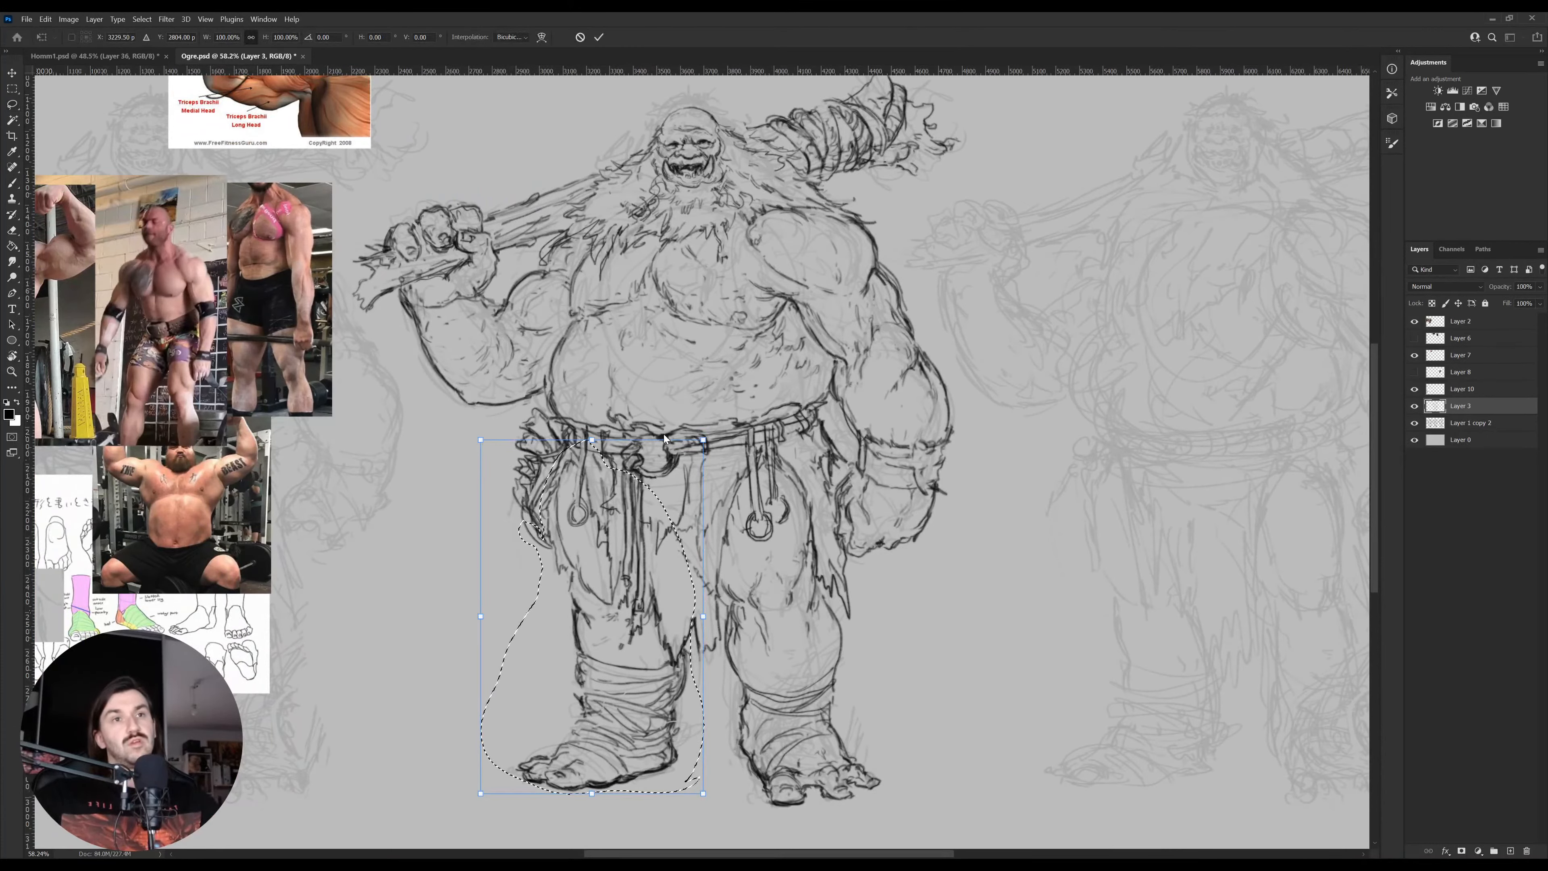
drag(695, 771, 710, 771)
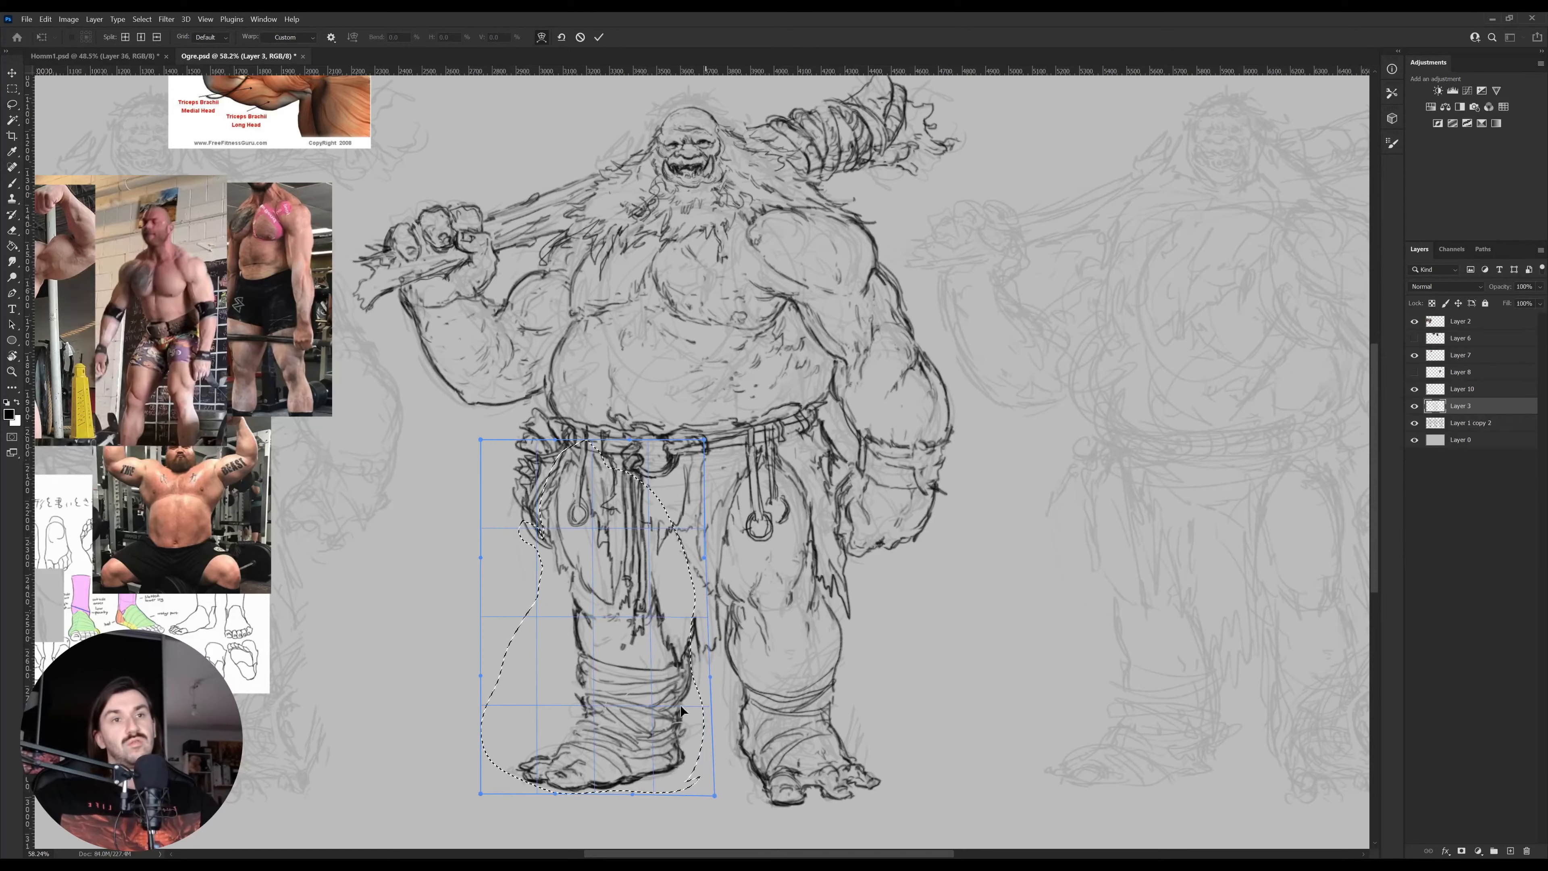
drag(521, 511, 506, 513)
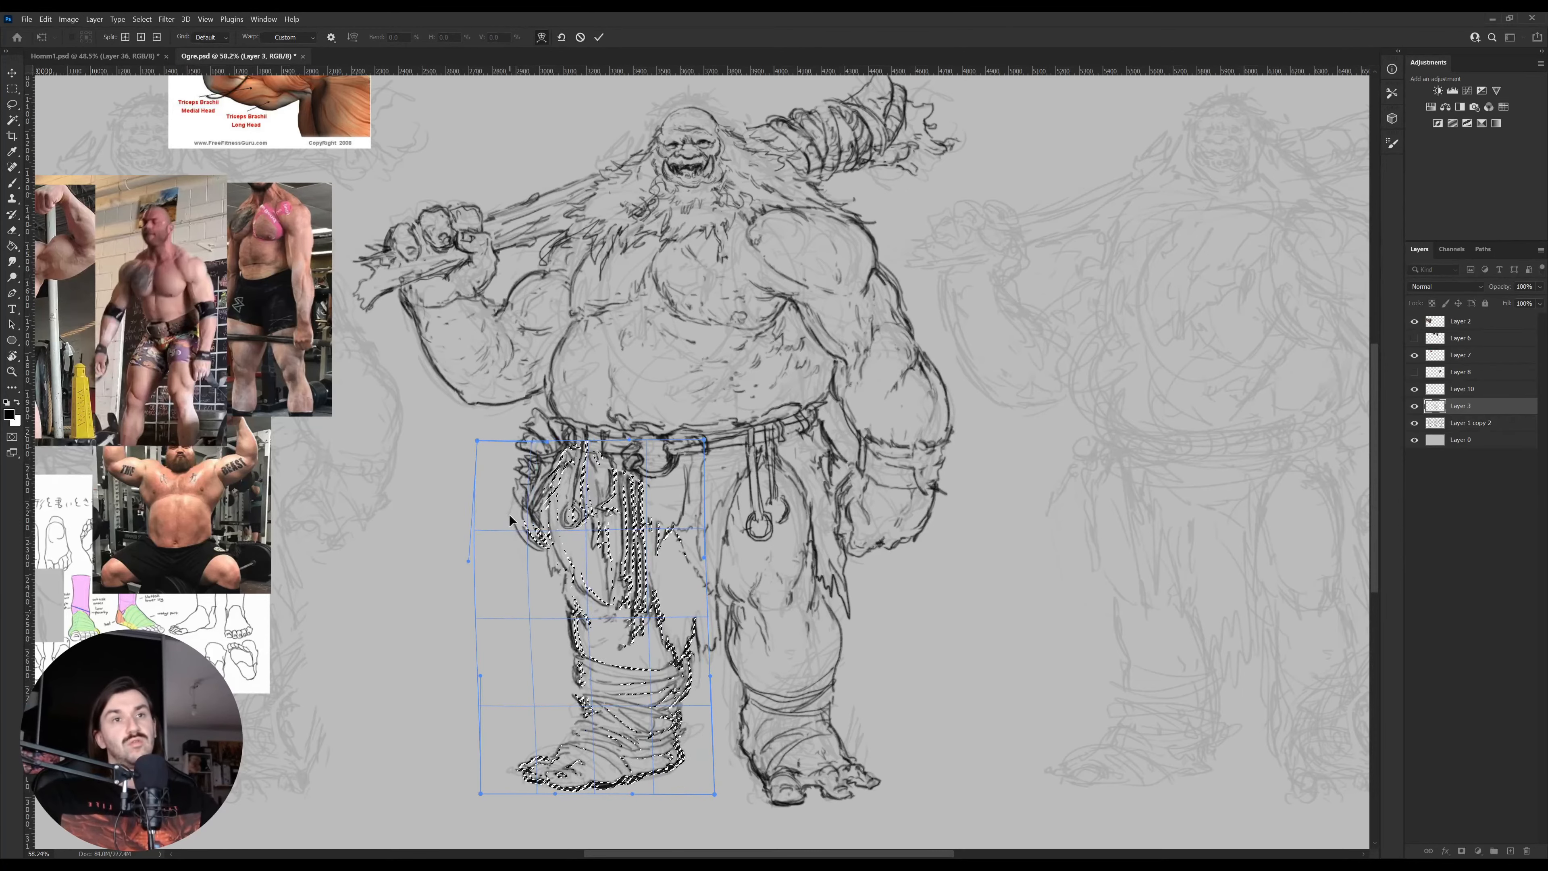
key(Return)
key(ctrl+d)
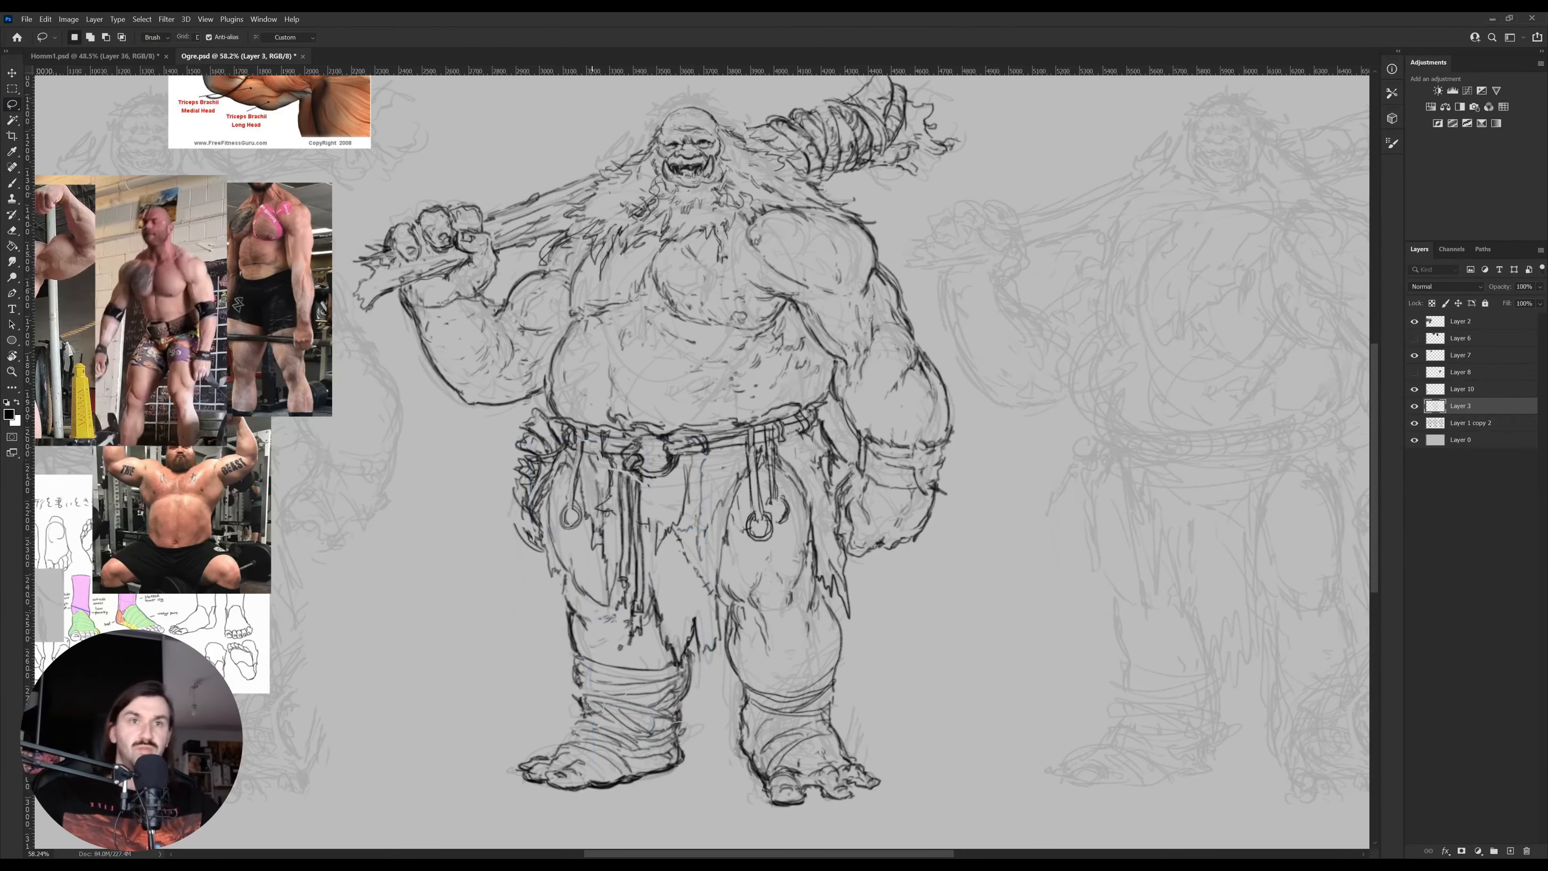
Clean up the lines of the warped leg by erasing stray marks and redrawing its contour
key(e)
key(b)
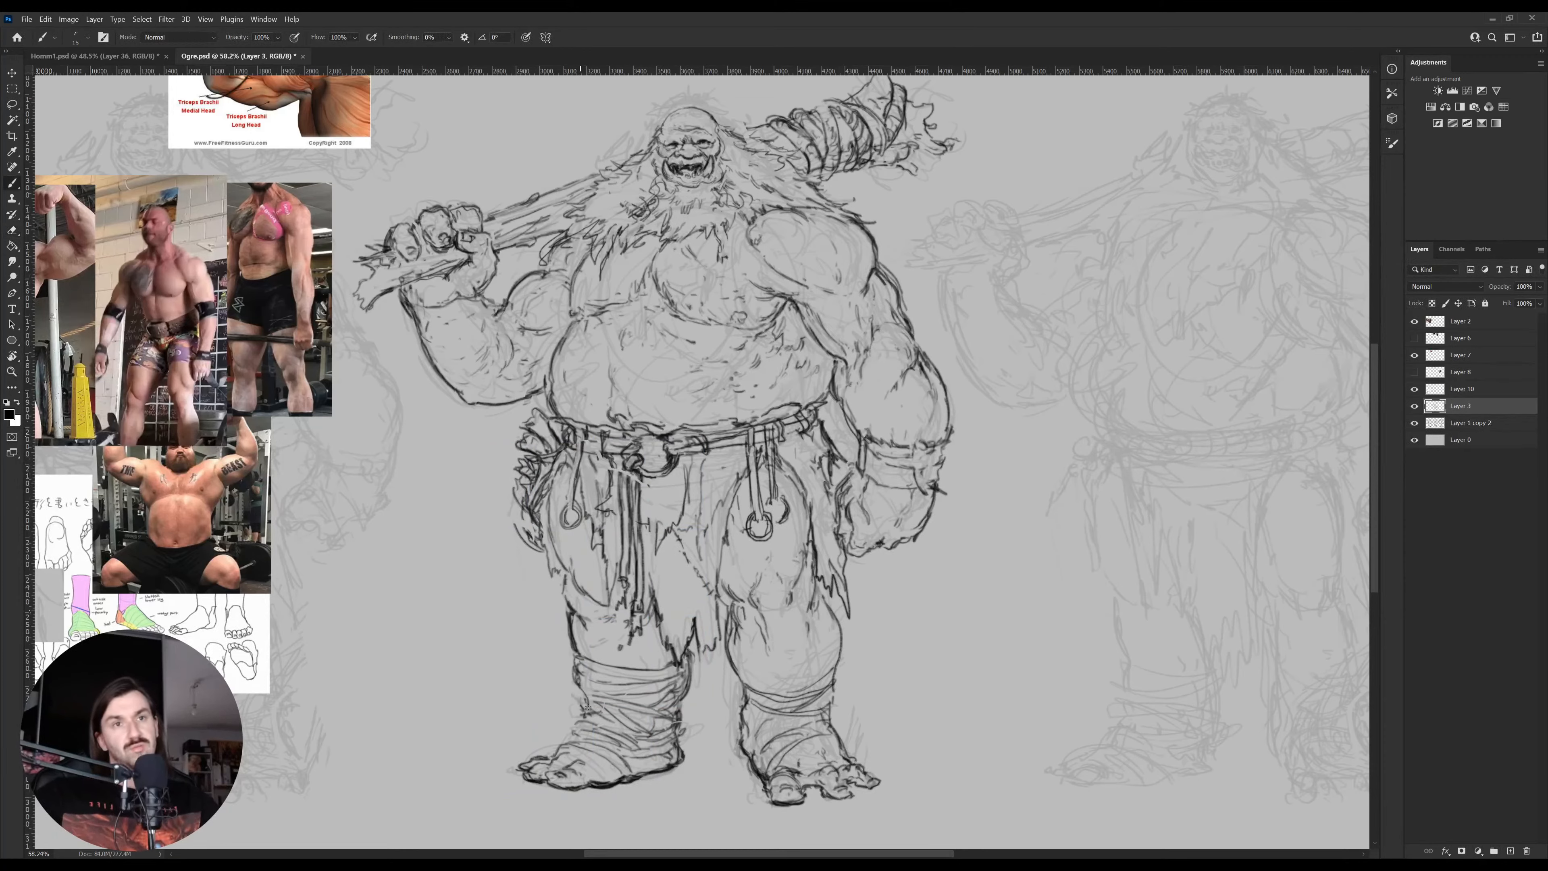
key(e)
key(b)
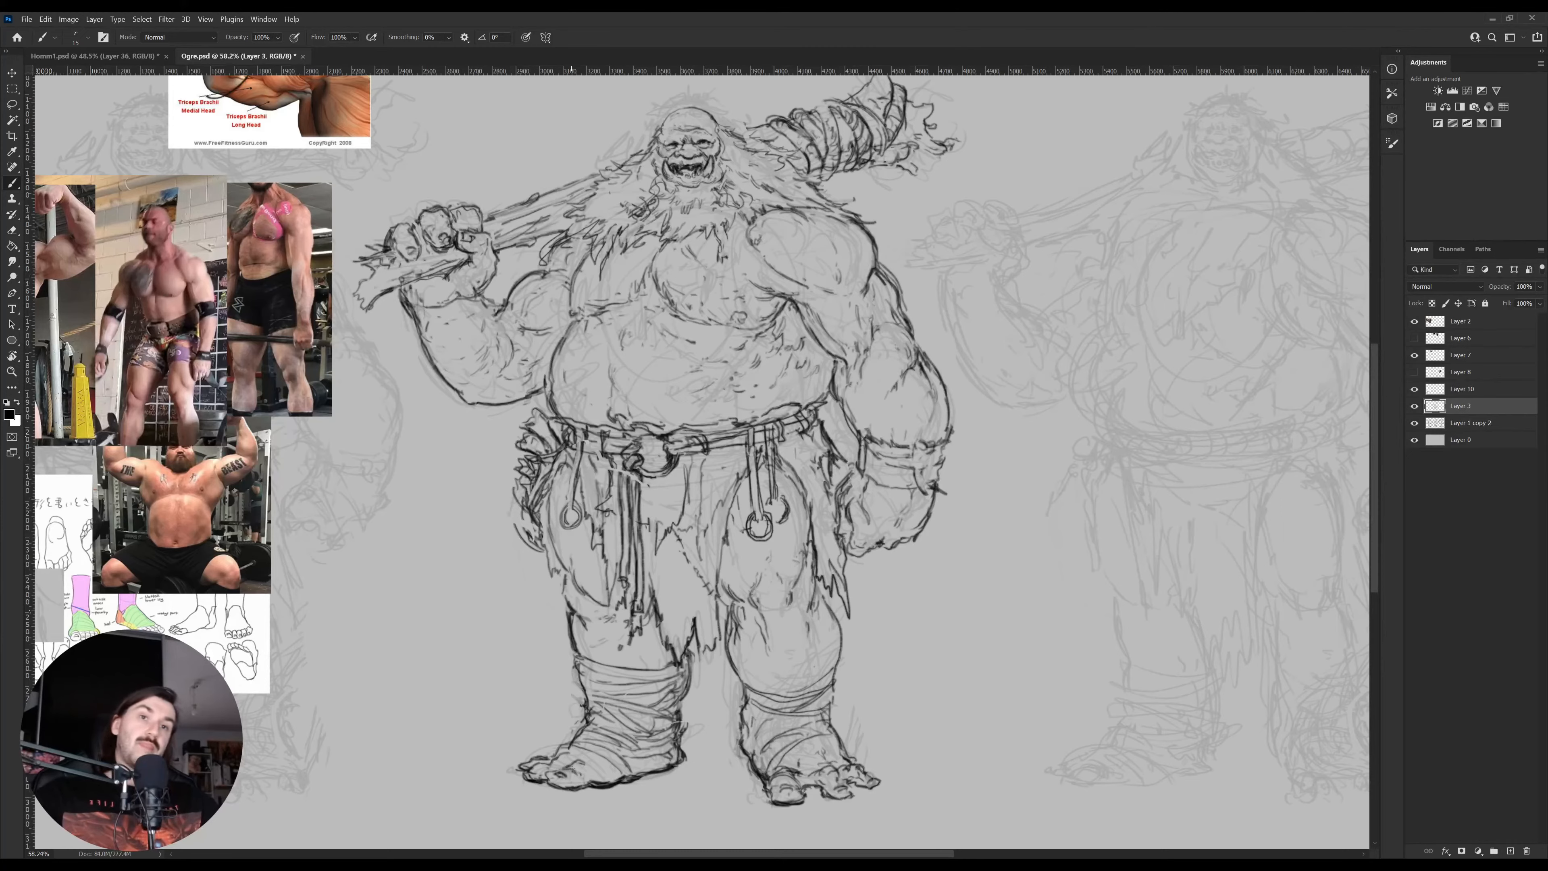
Redraw and darken the toes of both feet with a smaller brush
drag(650, 733, 670, 668)
key(z)
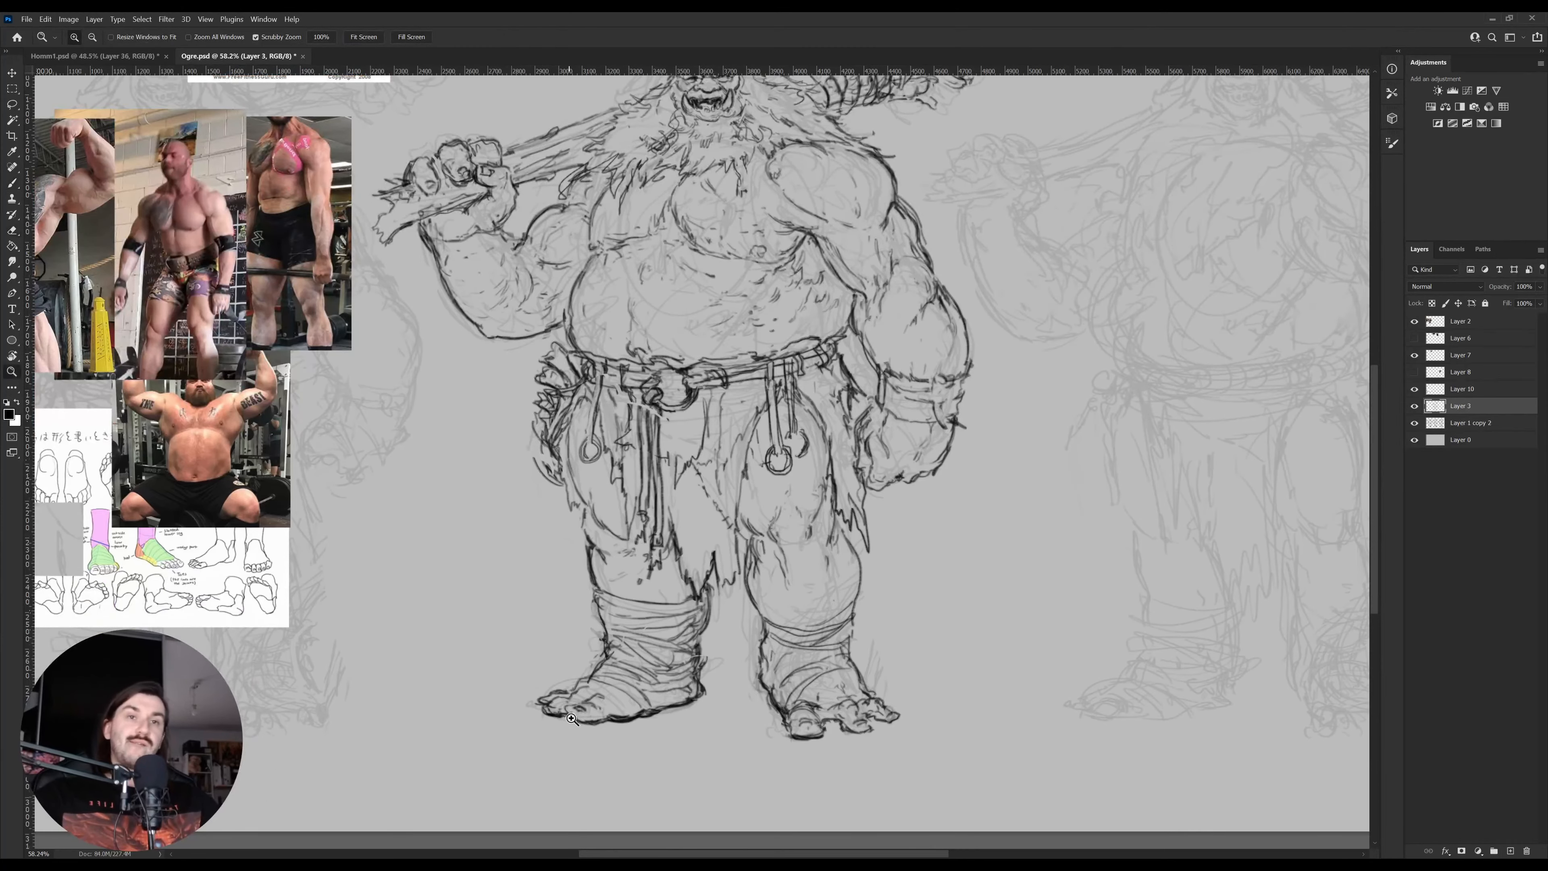
drag(571, 719, 586, 717)
key(b)
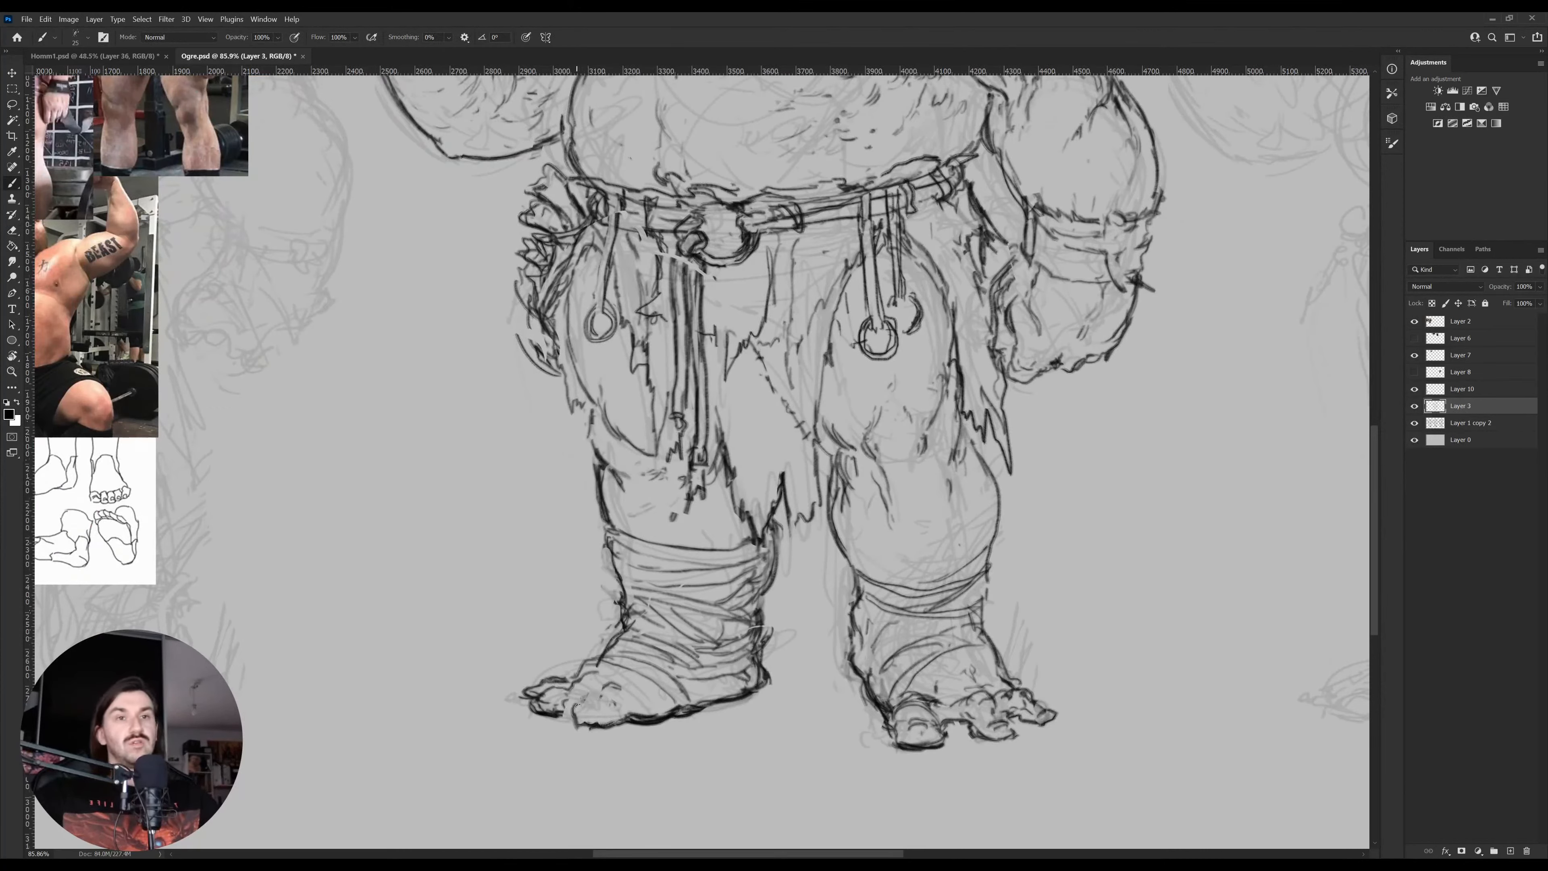
key(bracketleft)
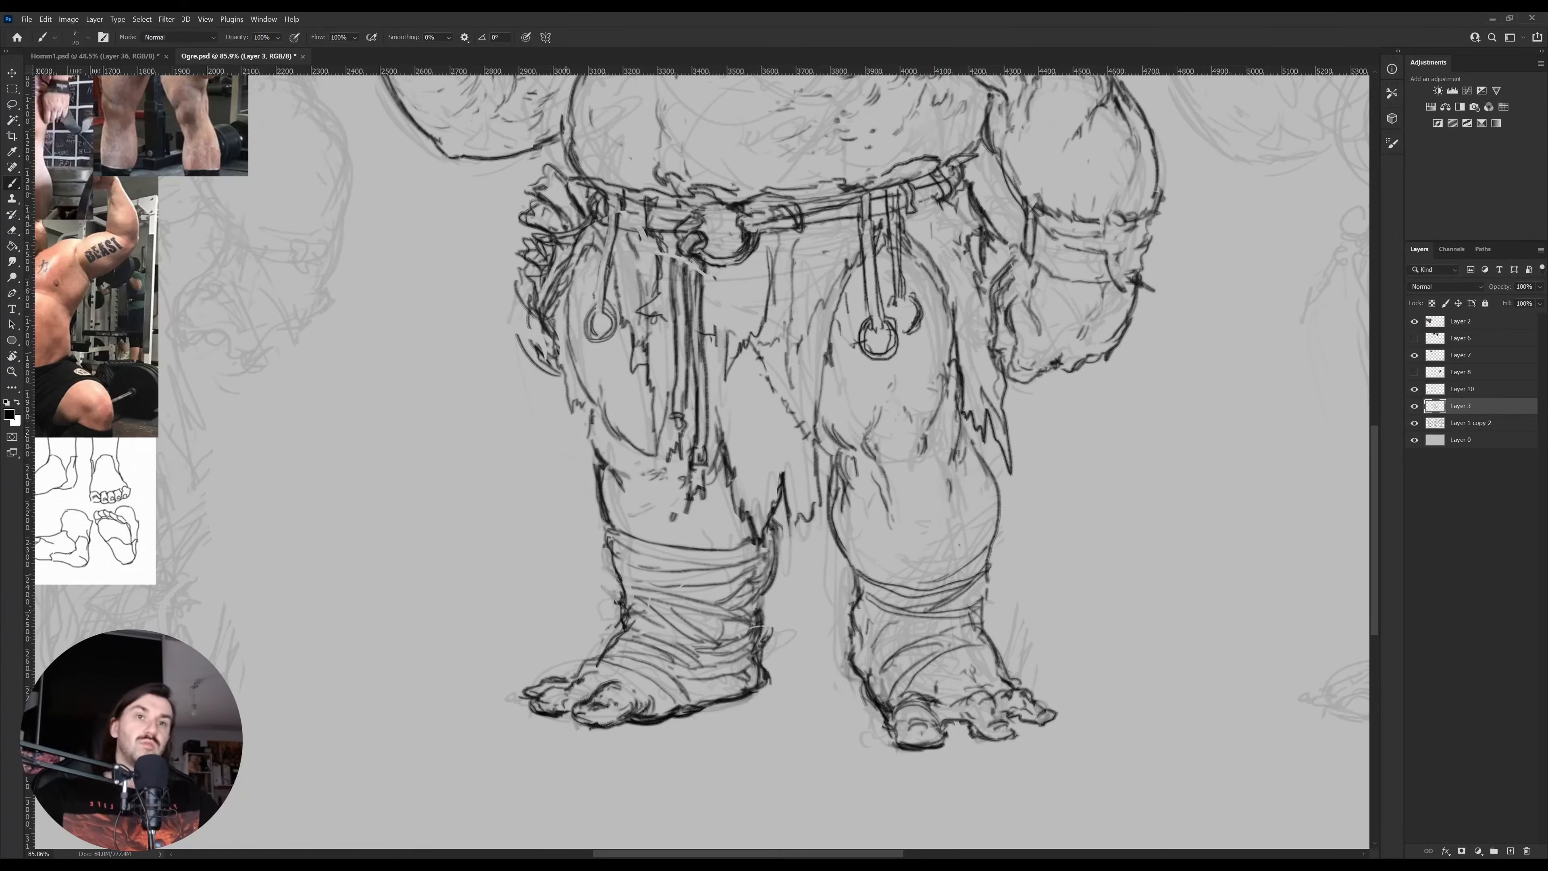
drag(544, 700, 559, 687)
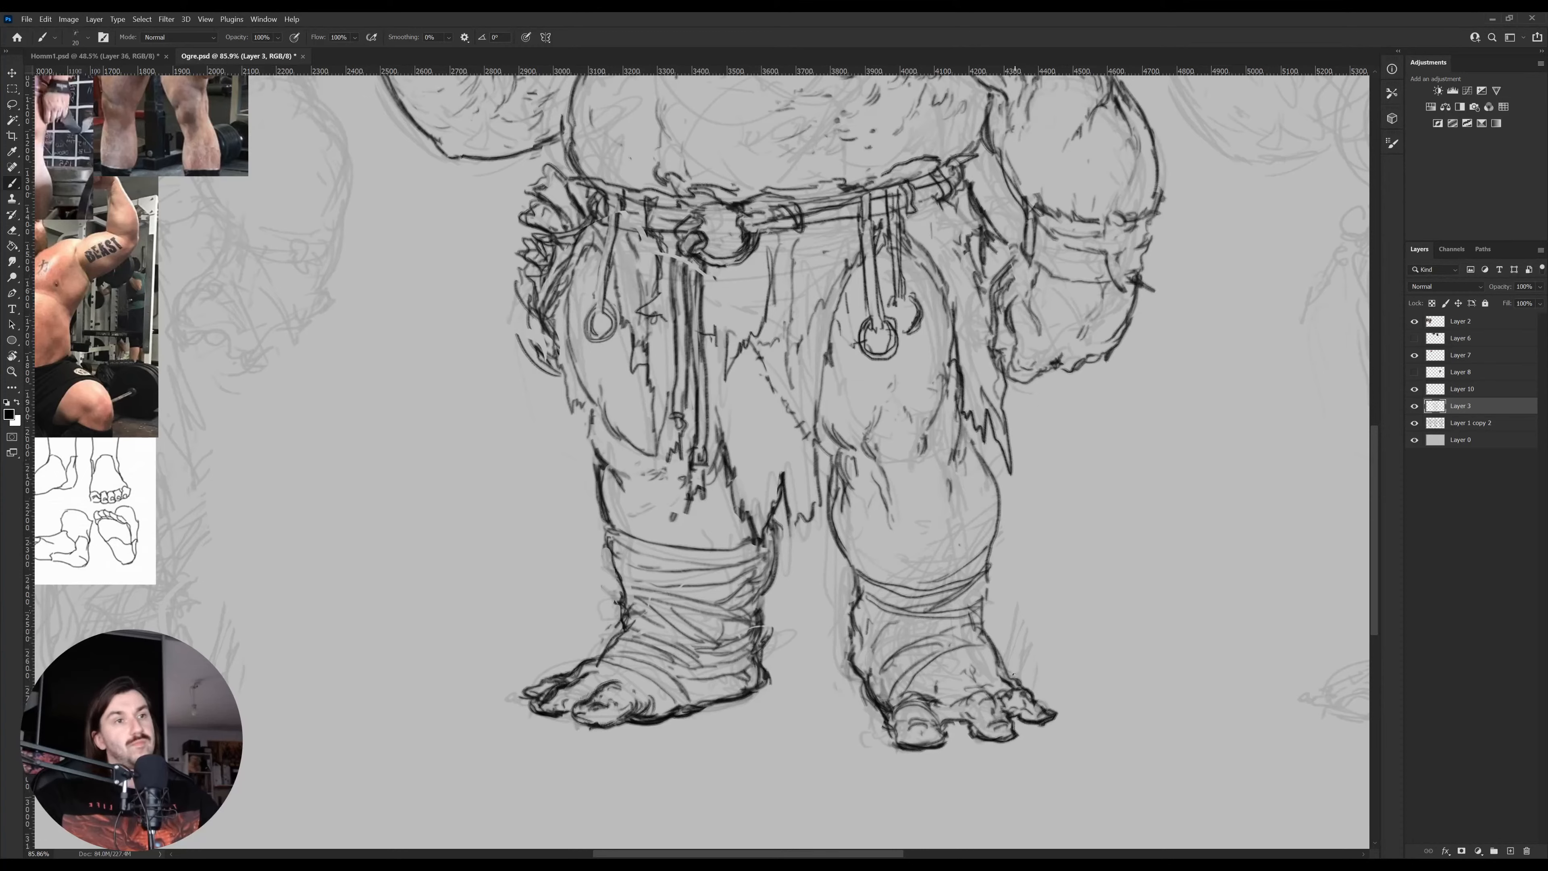
Draw crossing wrap bands over the foot and ankle of the leg below the lowered fist
mouse_move(919, 666)
mouse_down()
mouse_move(983, 691)
mouse_move(988, 664)
mouse_up()
mouse_move(938, 715)
mouse_down()
mouse_move(982, 676)
mouse_move(963, 690)
mouse_up()
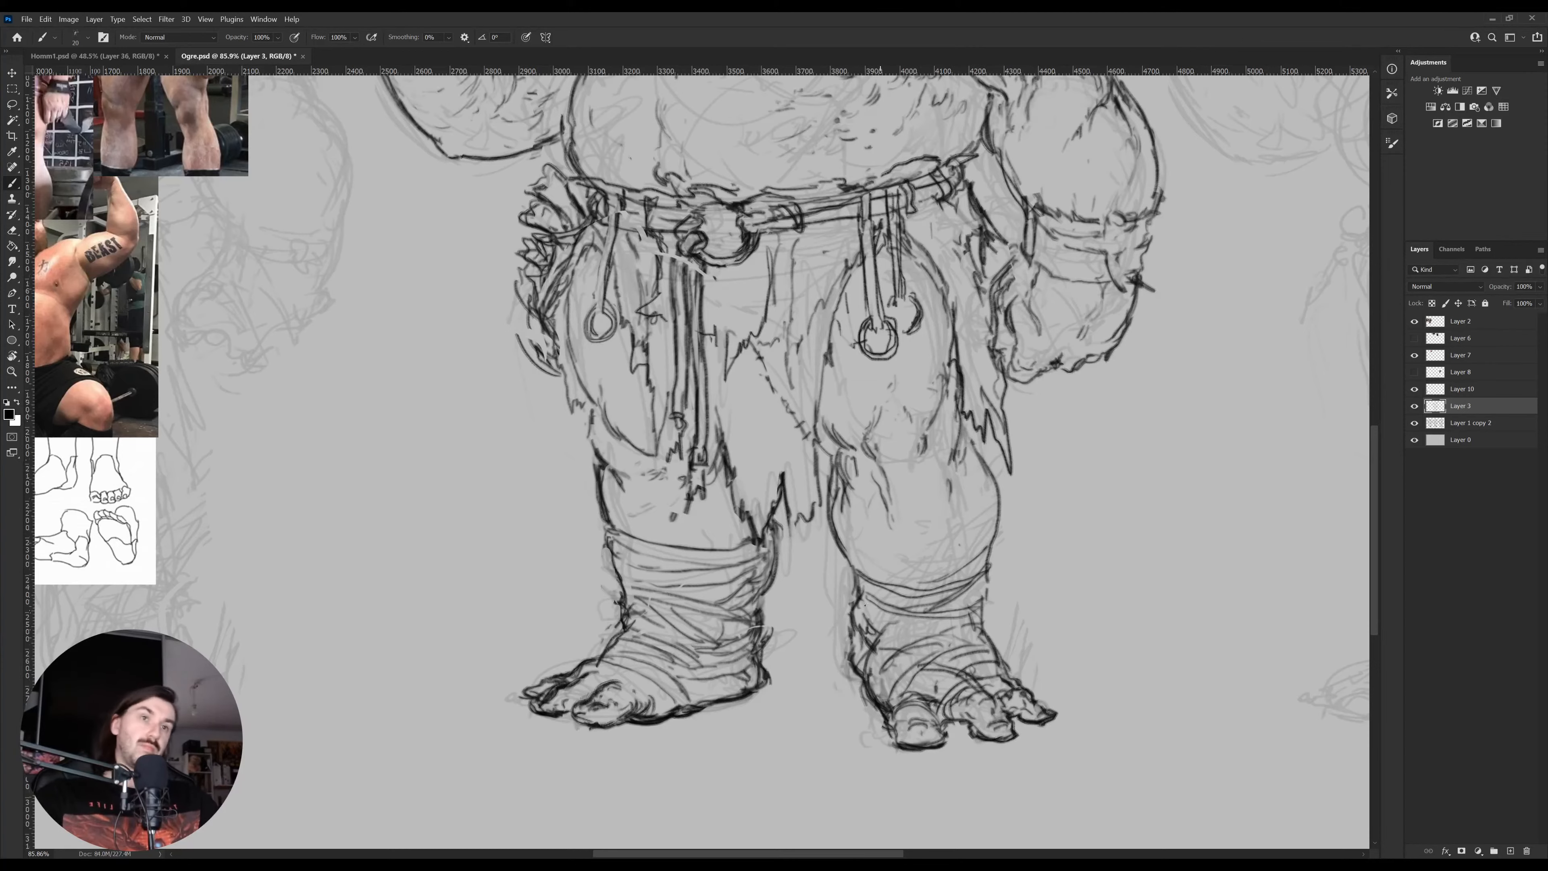
drag(946, 613, 895, 649)
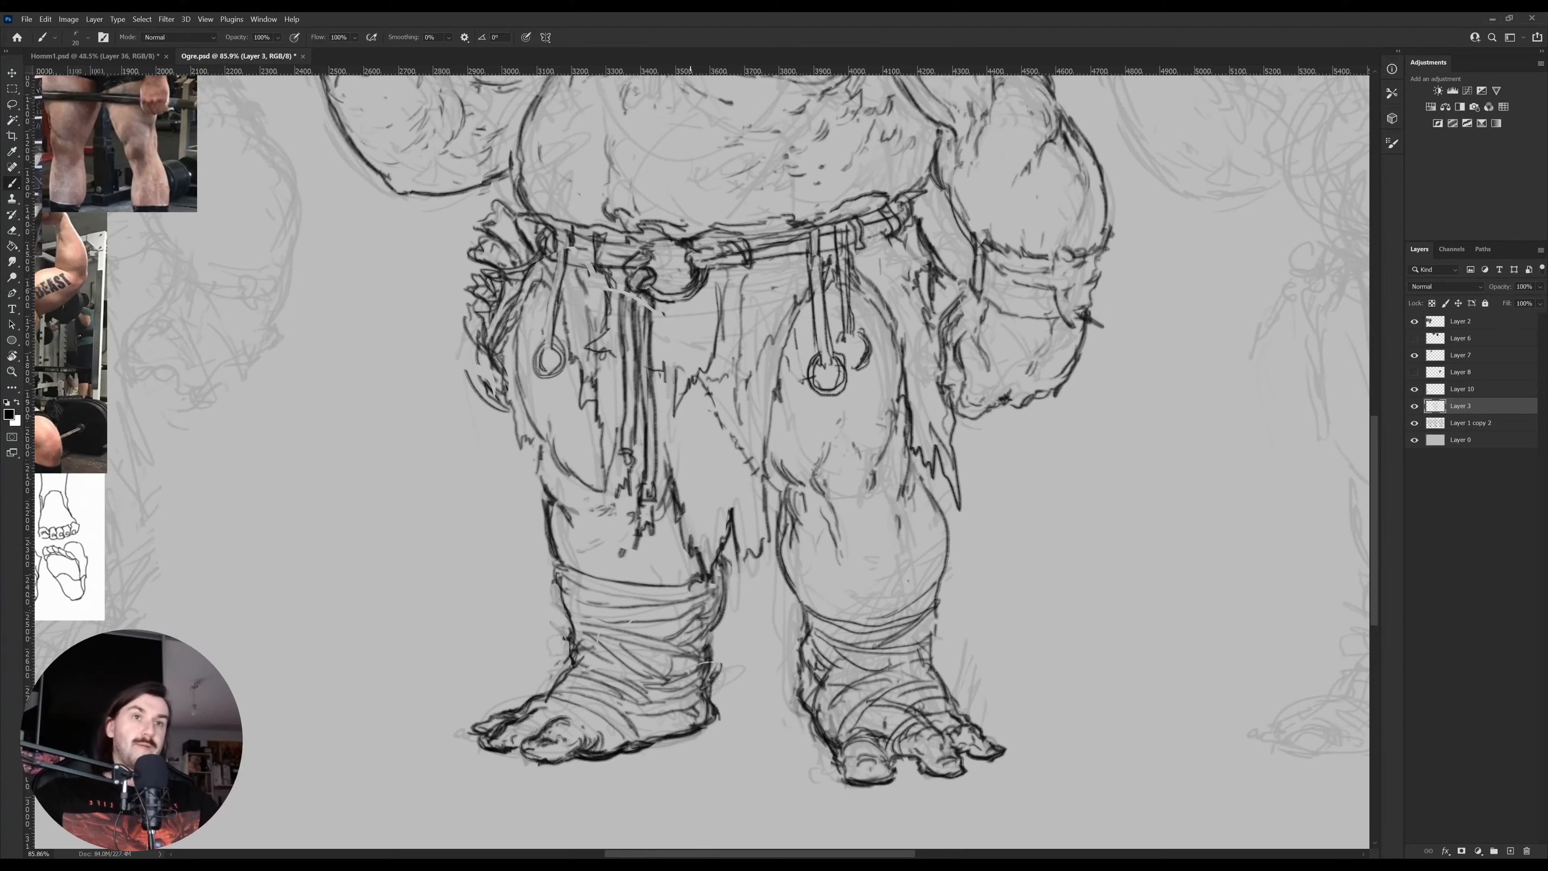
Draw small knots with loose hanging ends on the outer side of both leg wraps, at their upper edge
mouse_move(576, 570)
mouse_down()
mouse_move(552, 561)
mouse_move(535, 605)
mouse_up()
drag(544, 602, 532, 641)
drag(550, 605, 551, 647)
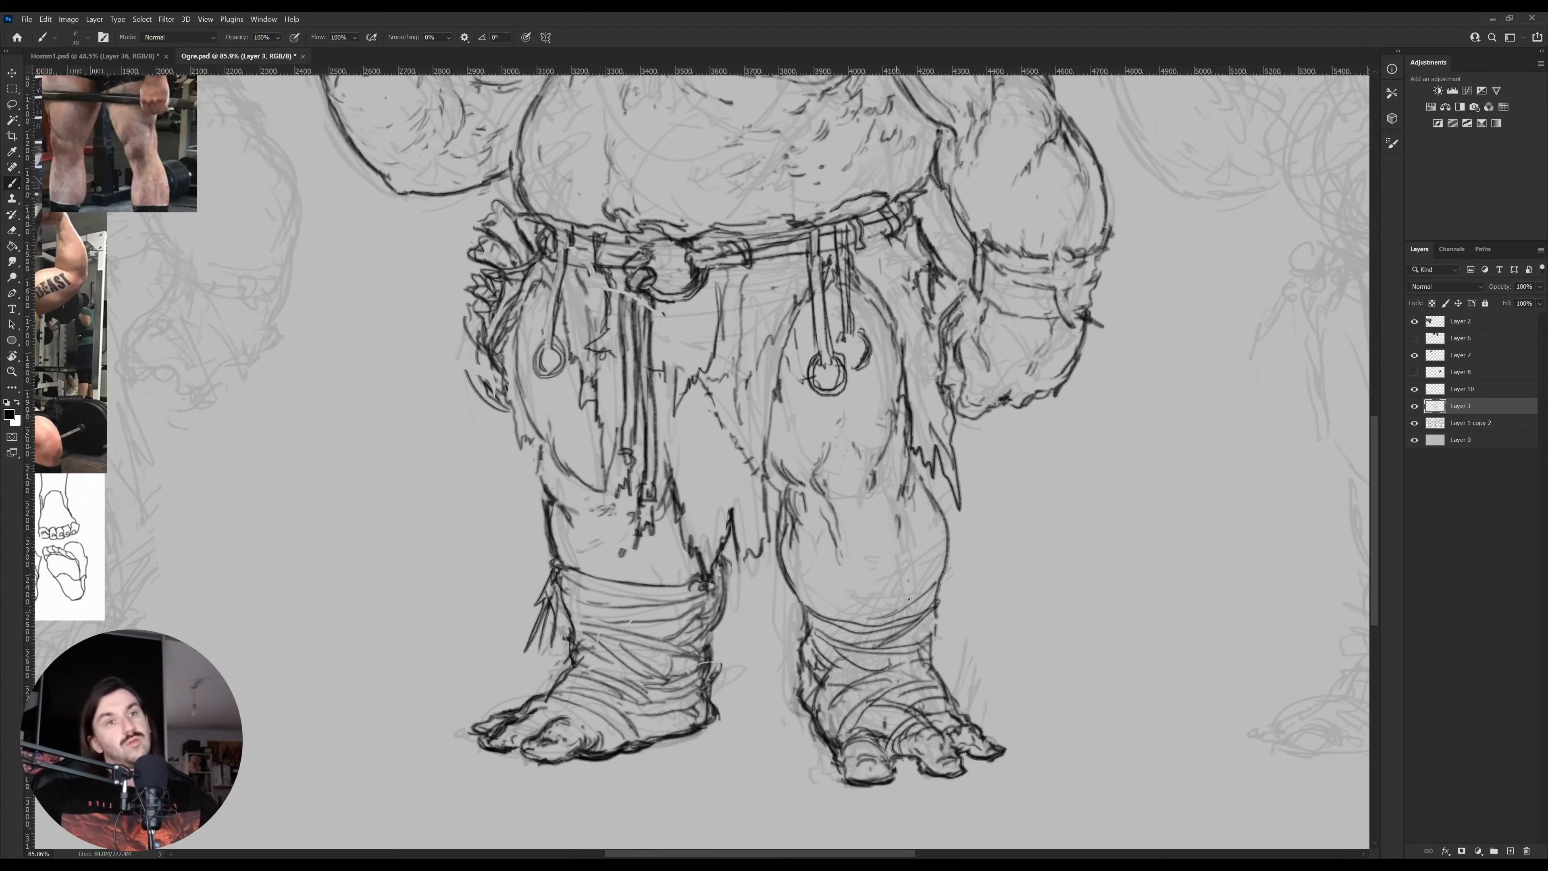
drag(943, 593, 951, 605)
mouse_move(935, 603)
mouse_down()
mouse_move(954, 603)
mouse_move(962, 651)
mouse_up()
drag(944, 606, 945, 666)
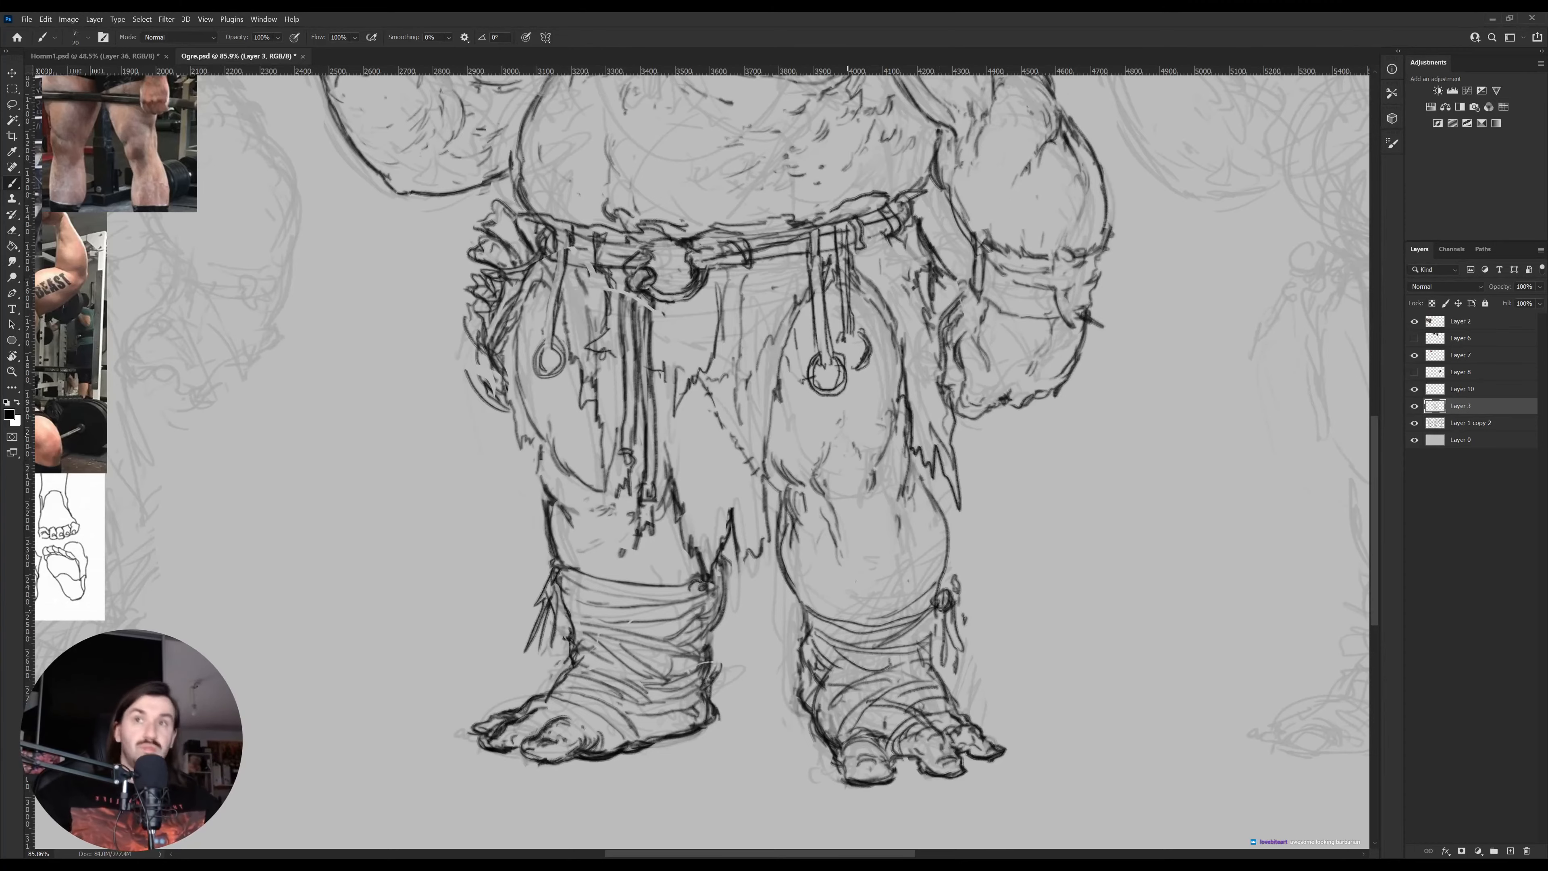
drag(936, 601, 929, 600)
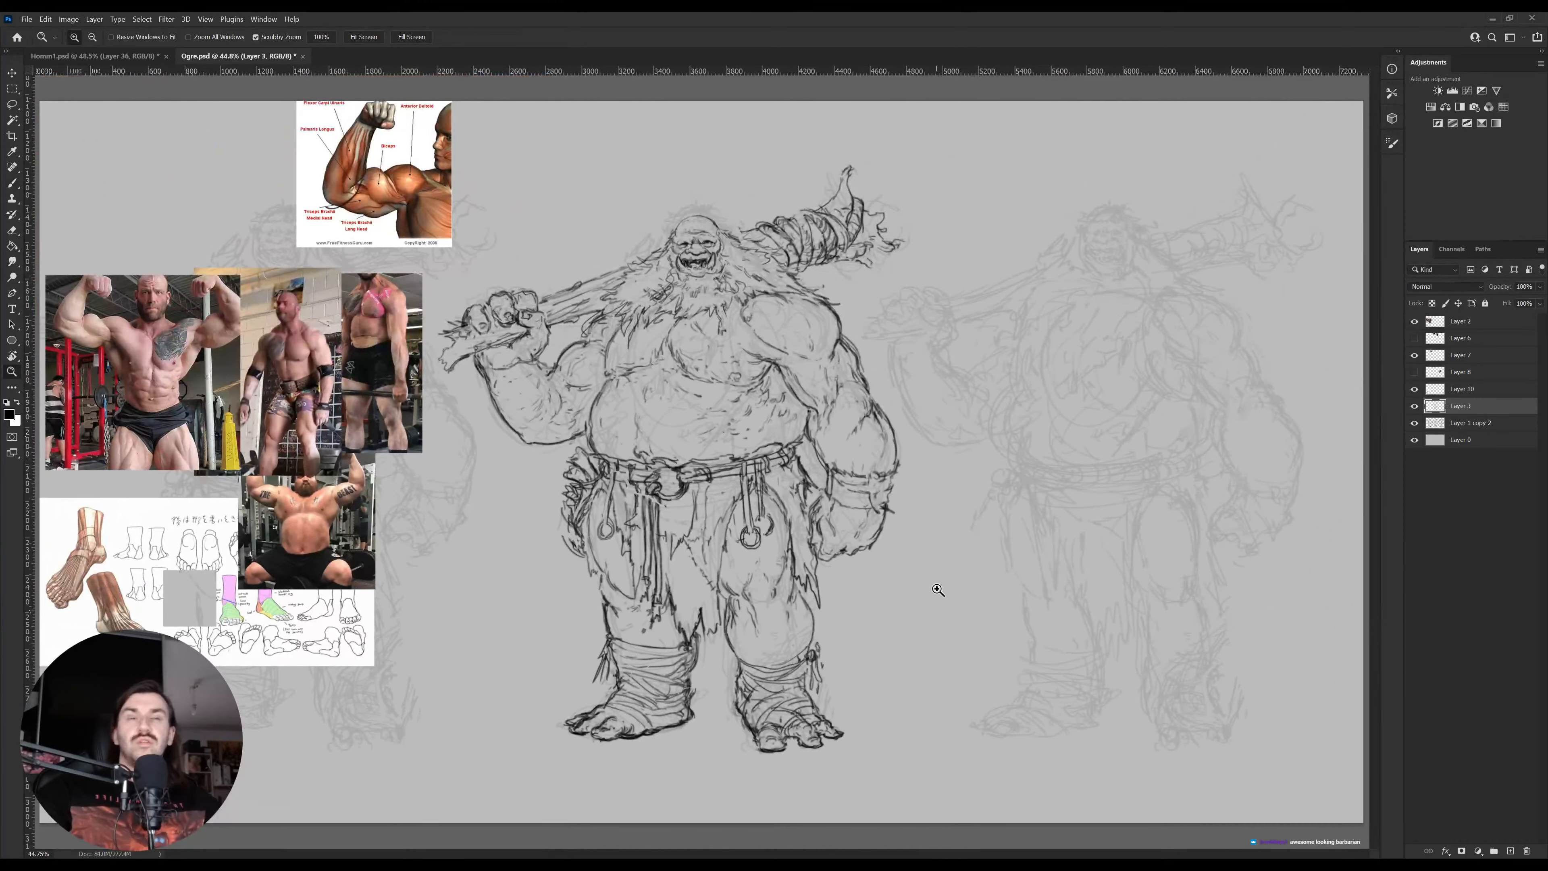
drag(666, 380, 686, 365)
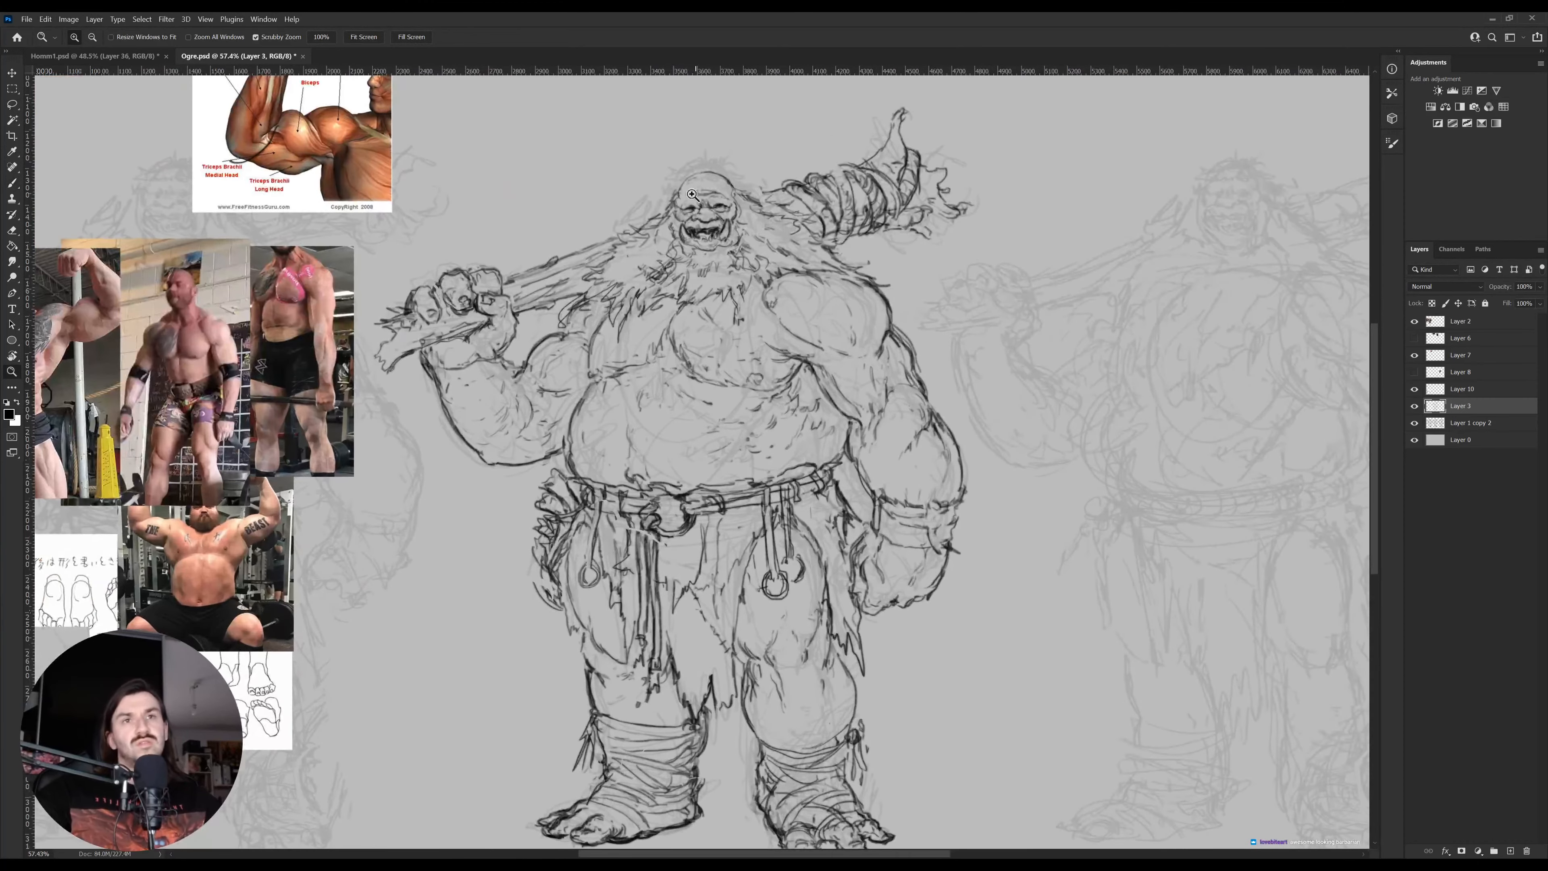
drag(683, 208, 747, 211)
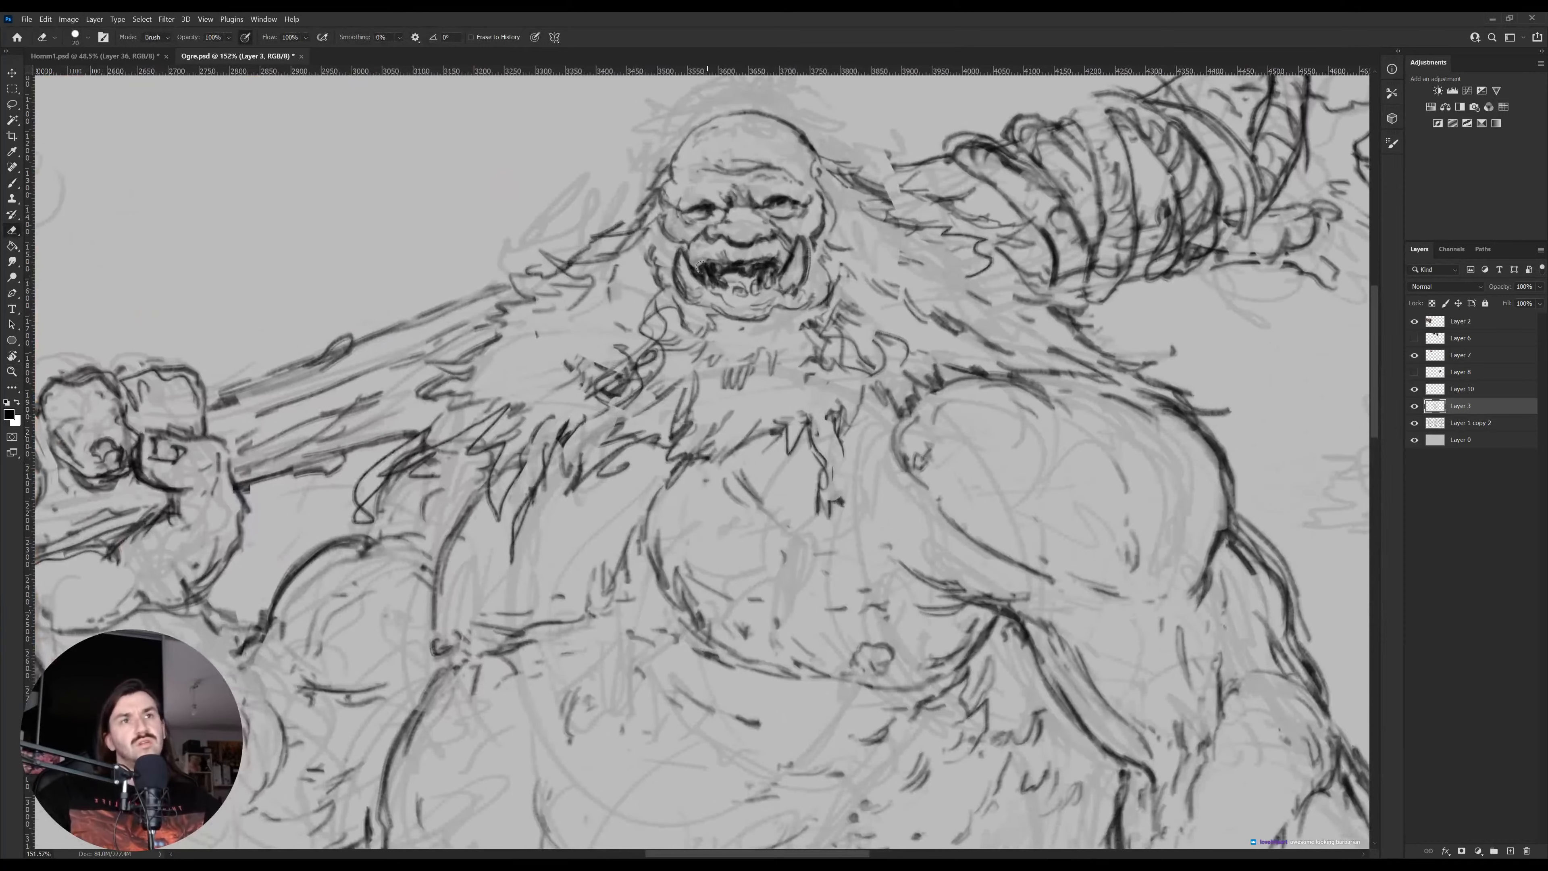
key(z)
drag(740, 416, 686, 417)
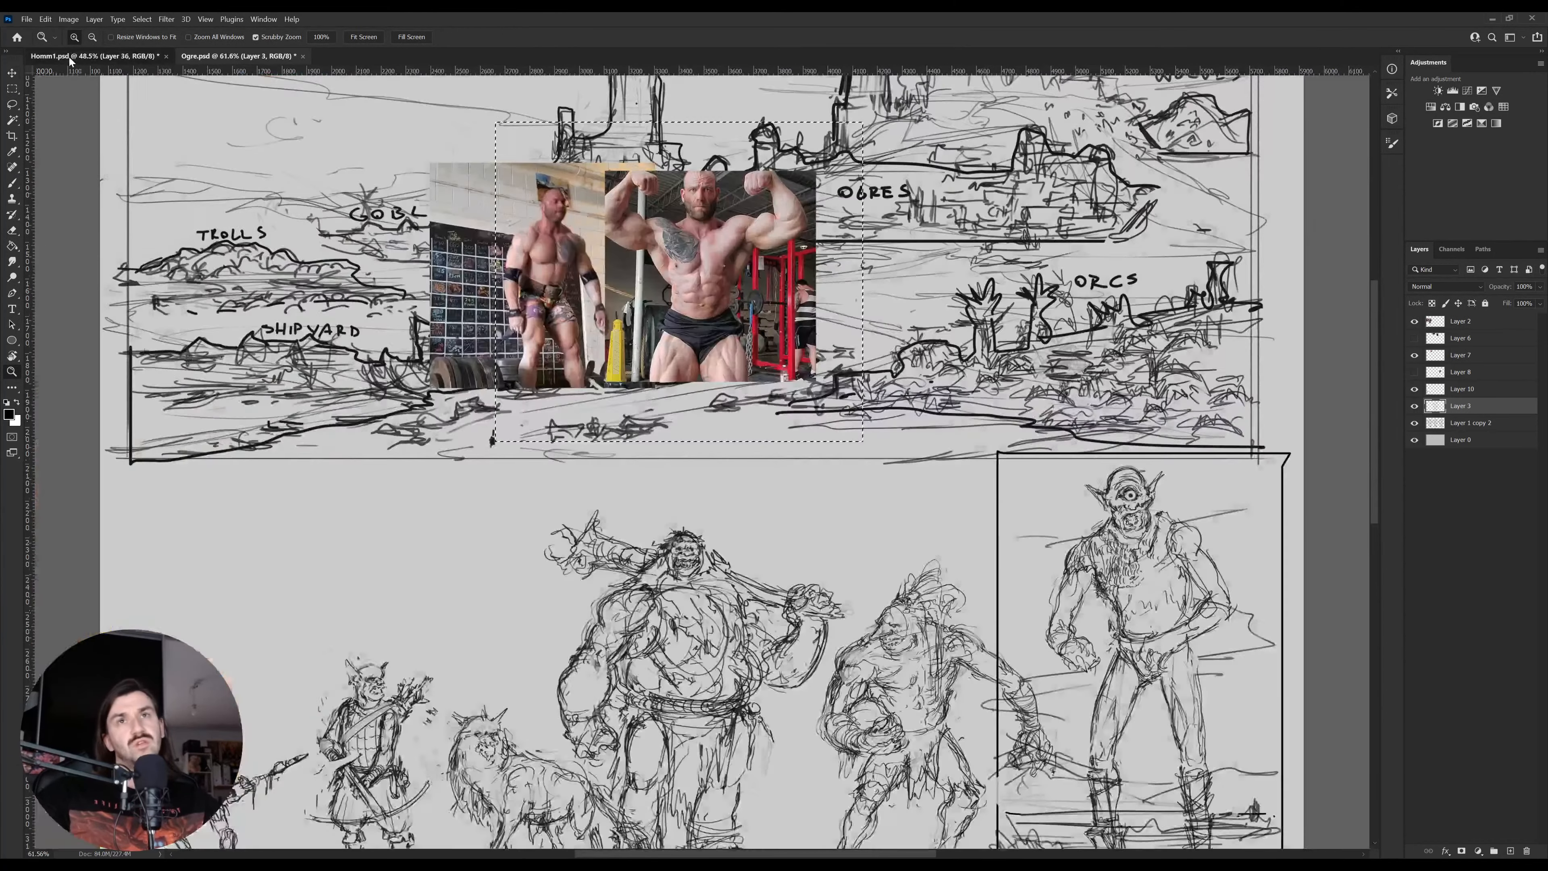
Switch to the Homm1.psd document and show the old game screenshot with its creature line-up on Layer 1
click(63, 60)
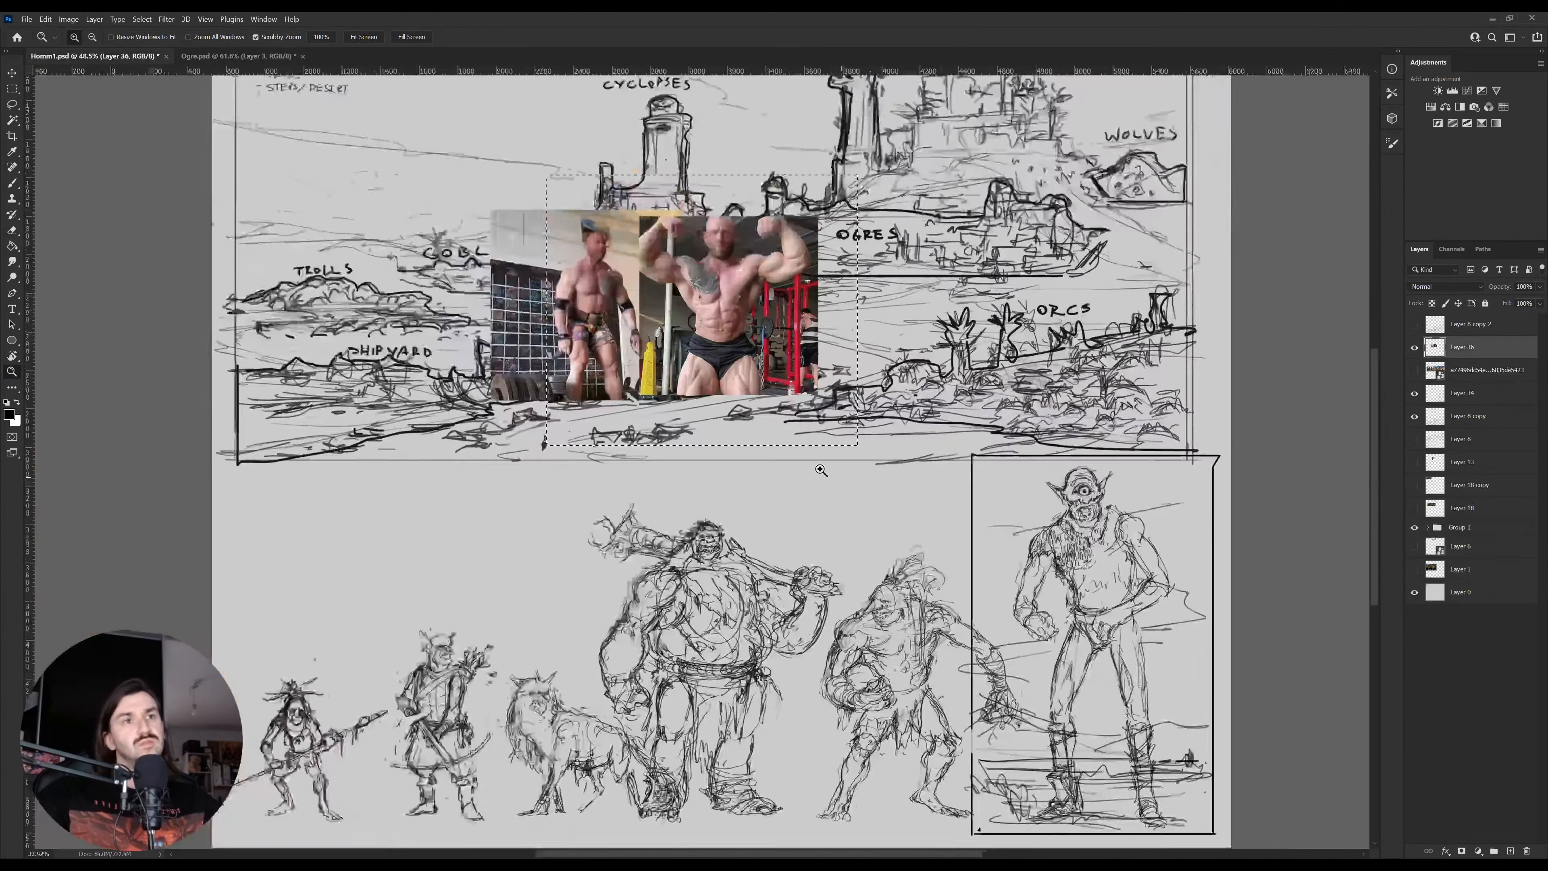
drag(820, 470, 808, 471)
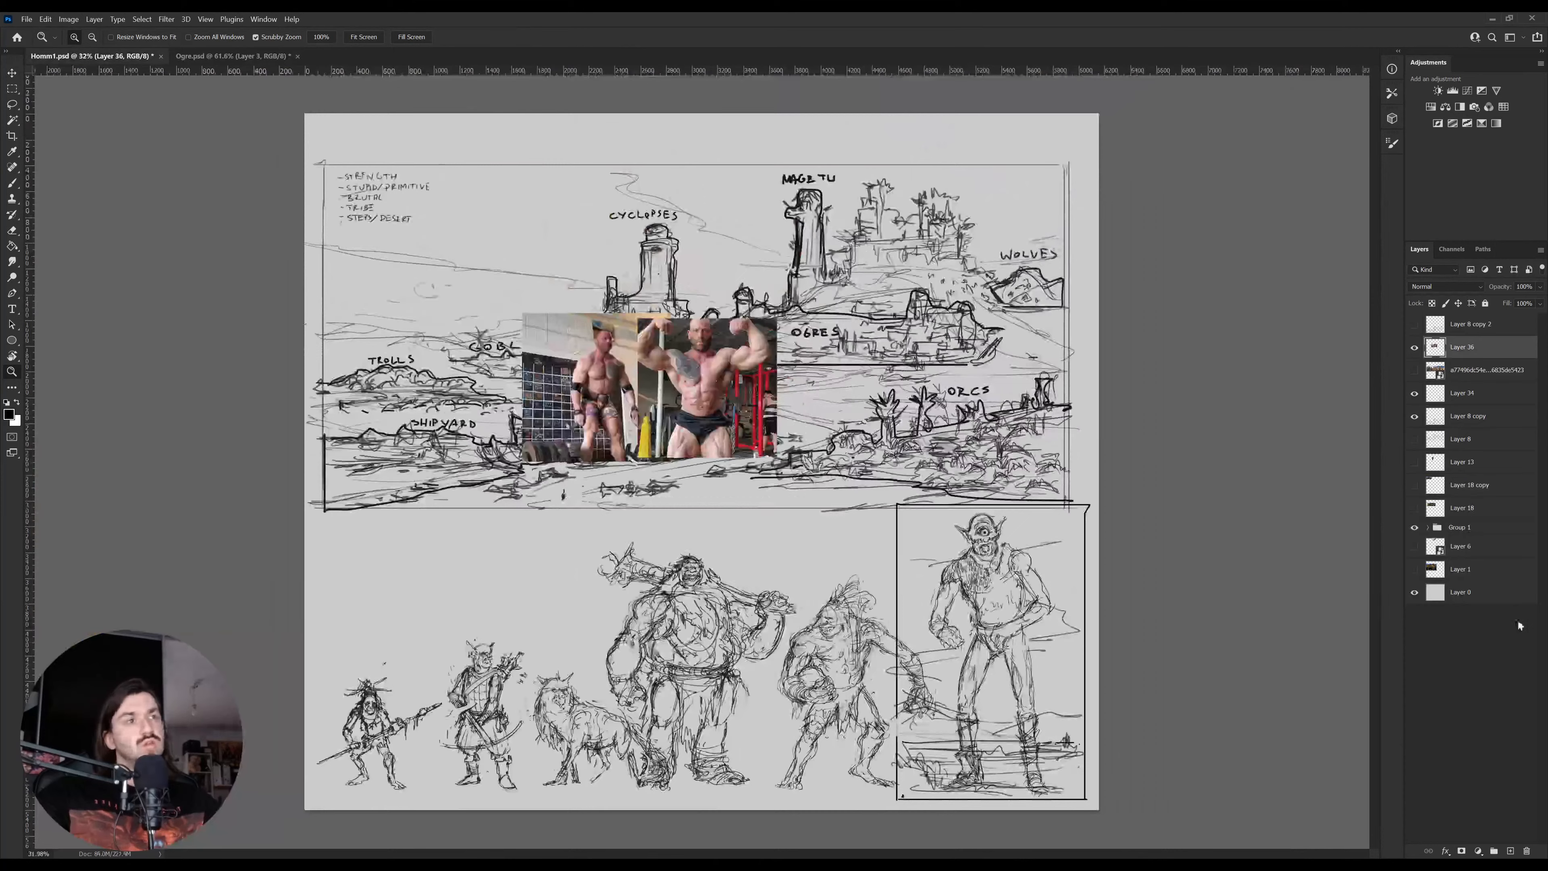
click(1428, 528)
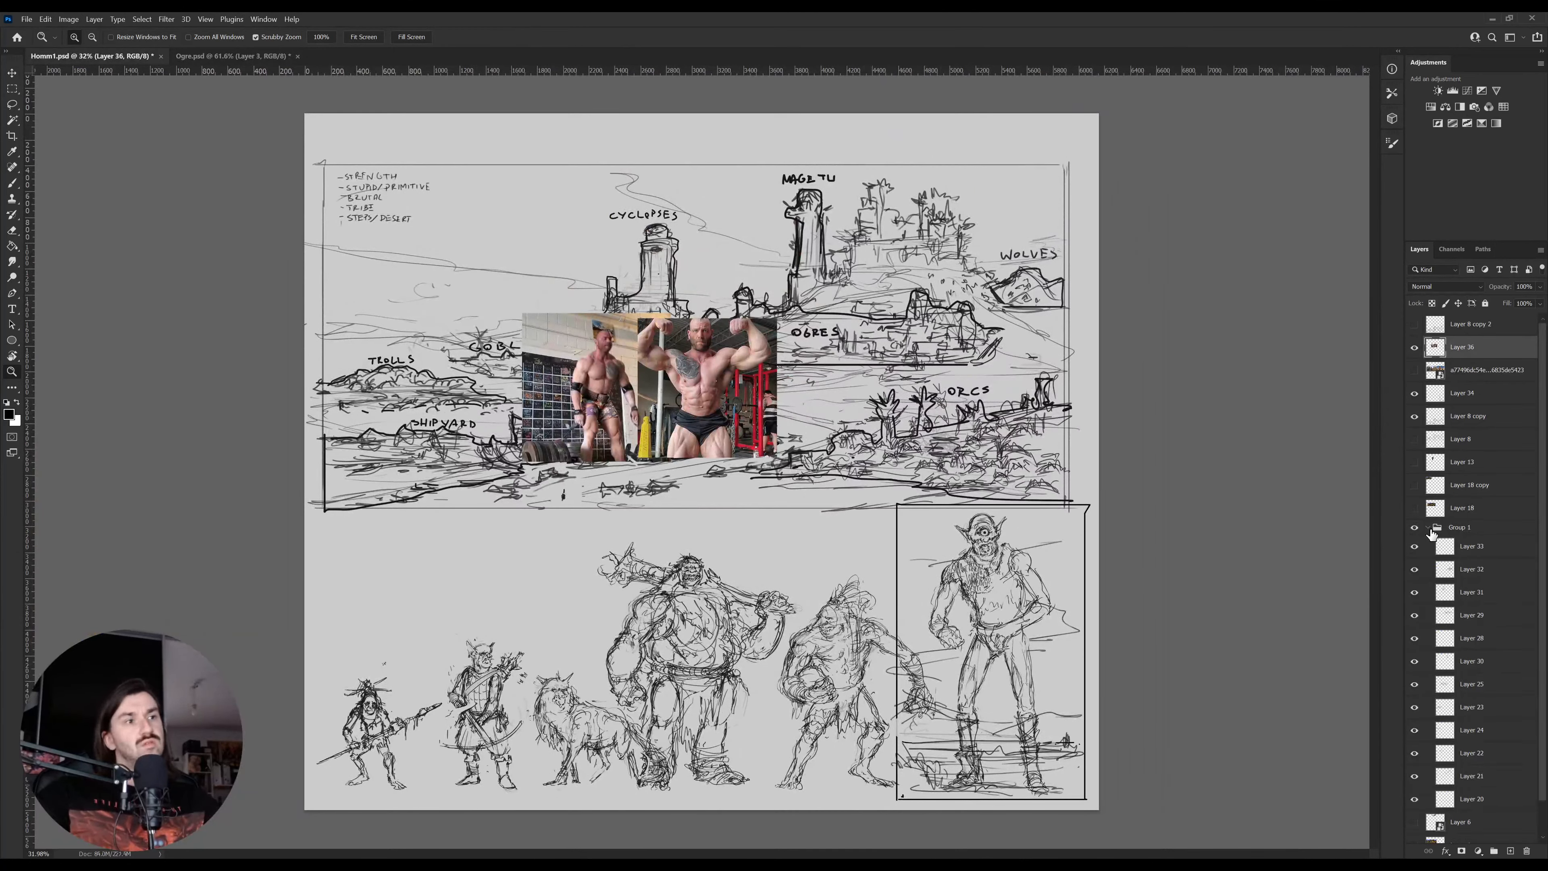
click(1428, 528)
click(1414, 510)
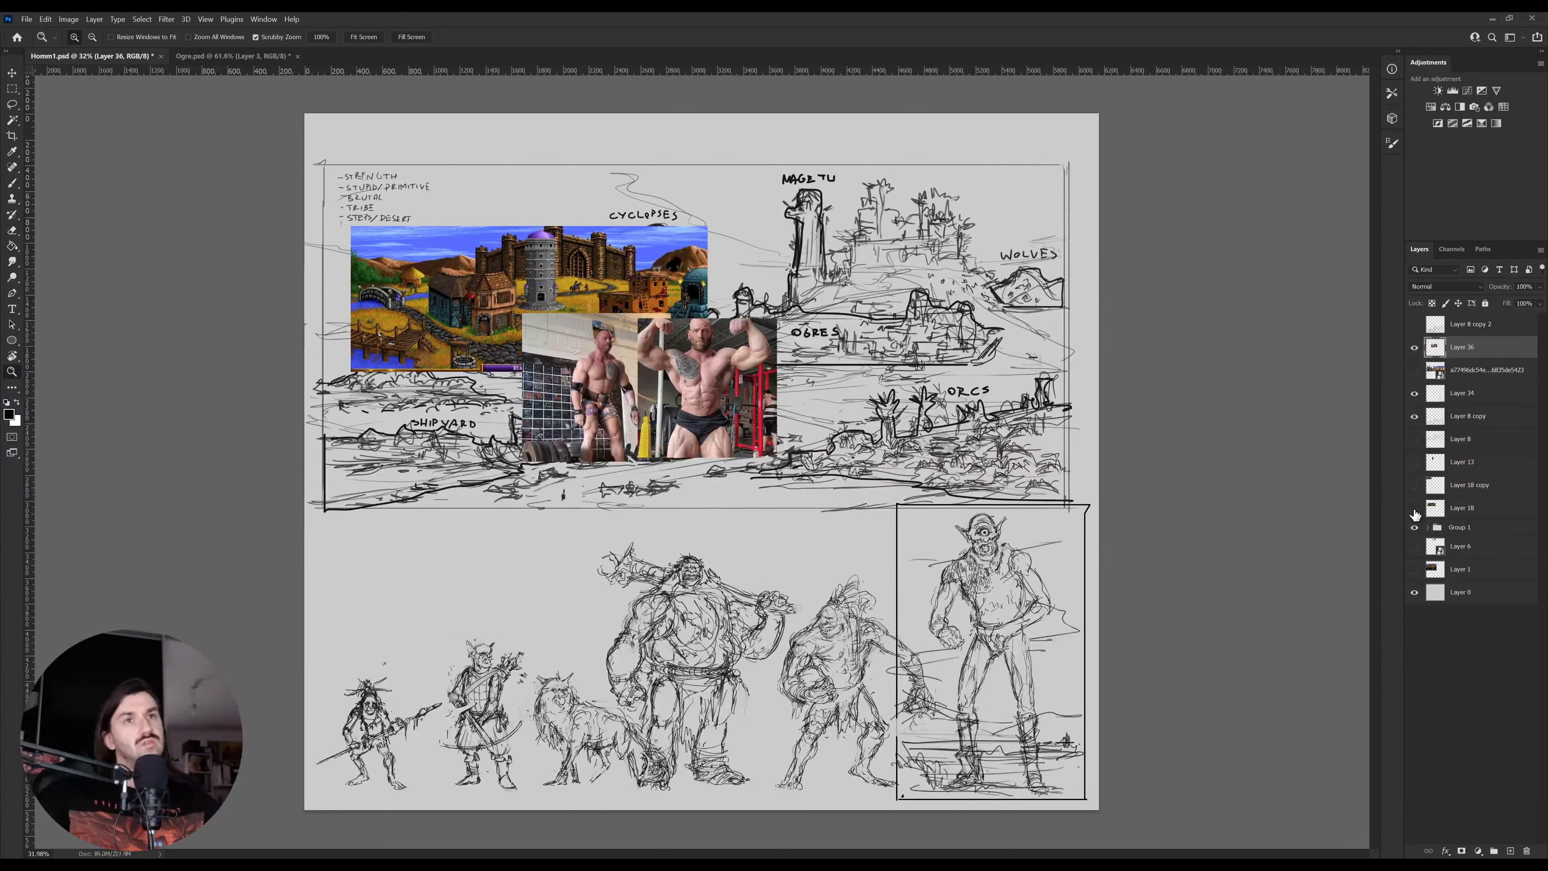
click(1415, 511)
click(1415, 569)
click(1431, 570)
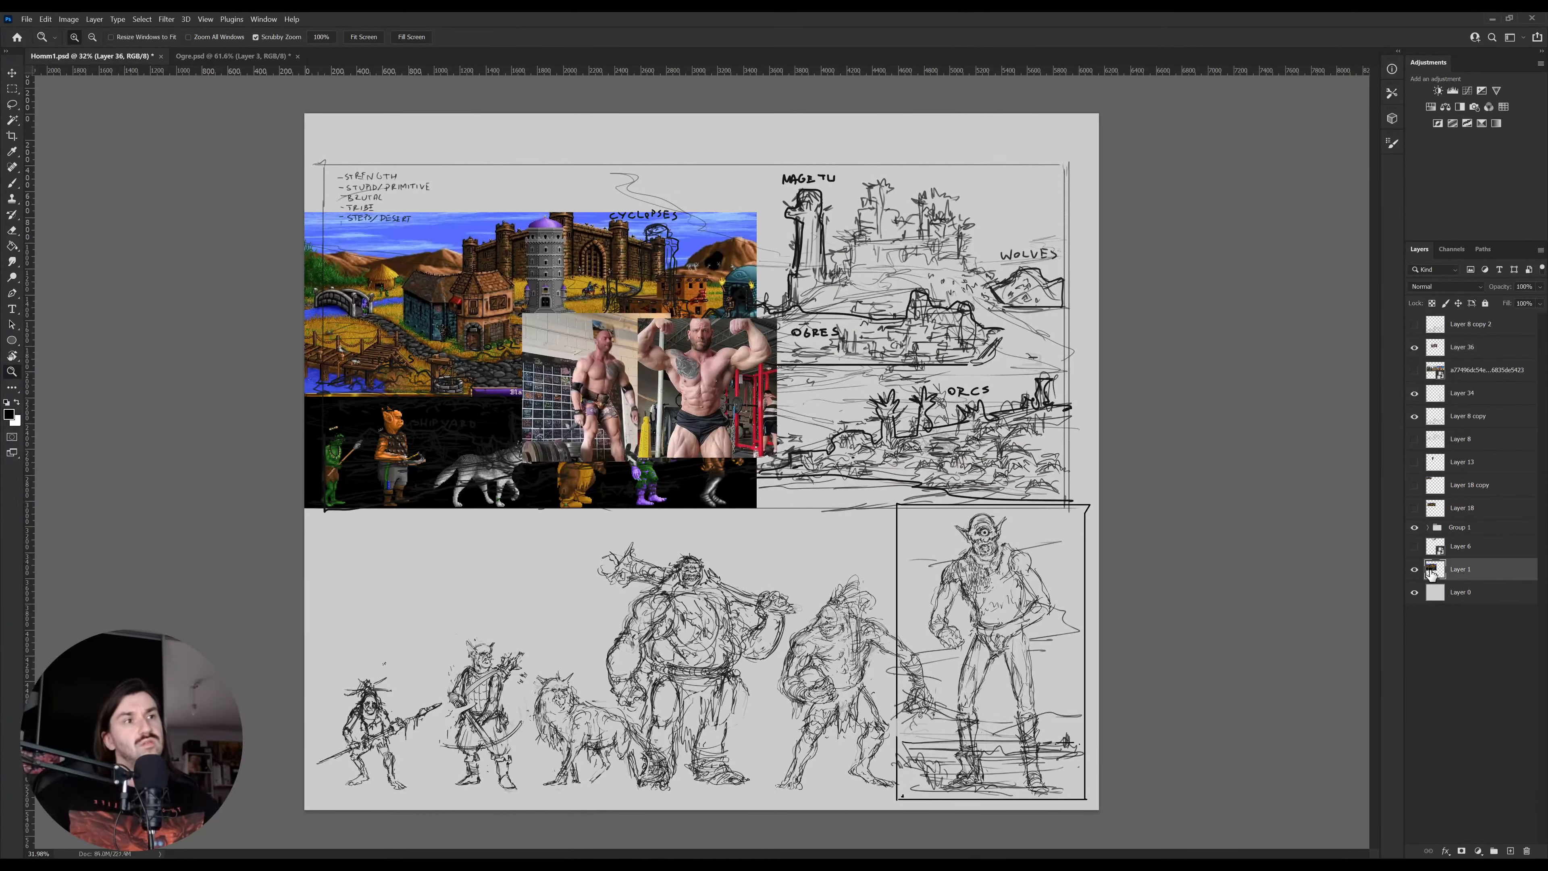
Move the game screenshot so its creatures clear the photo references, and examine the club-carrying ogre sprite up close
key(v)
drag(585, 486, 774, 532)
key(z)
key(v)
drag(665, 530, 691, 649)
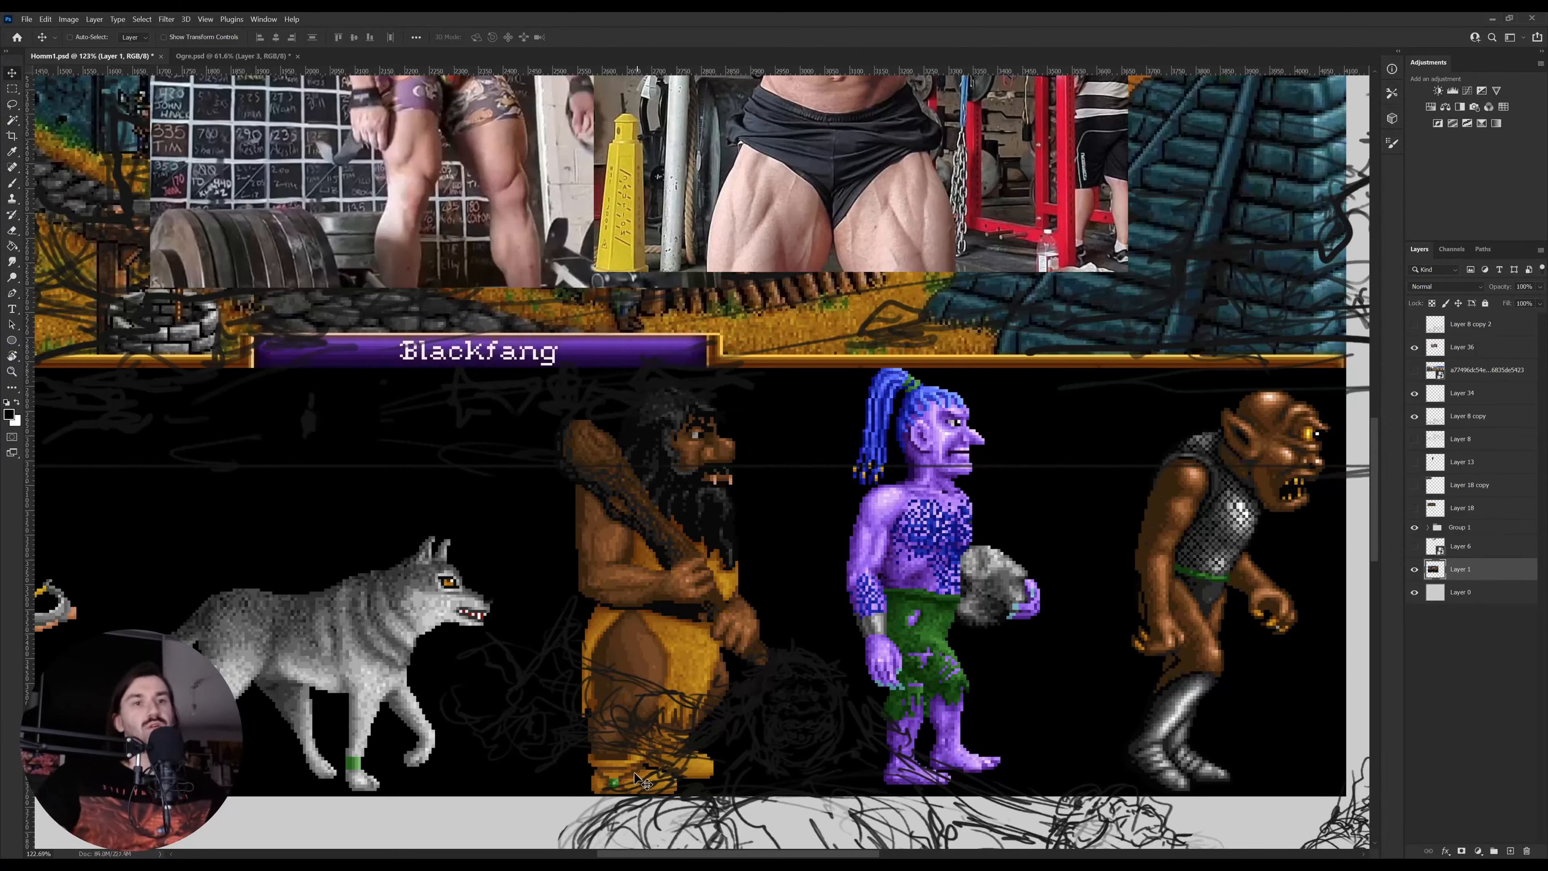
key(z)
scroll(615, 780, down, 2)
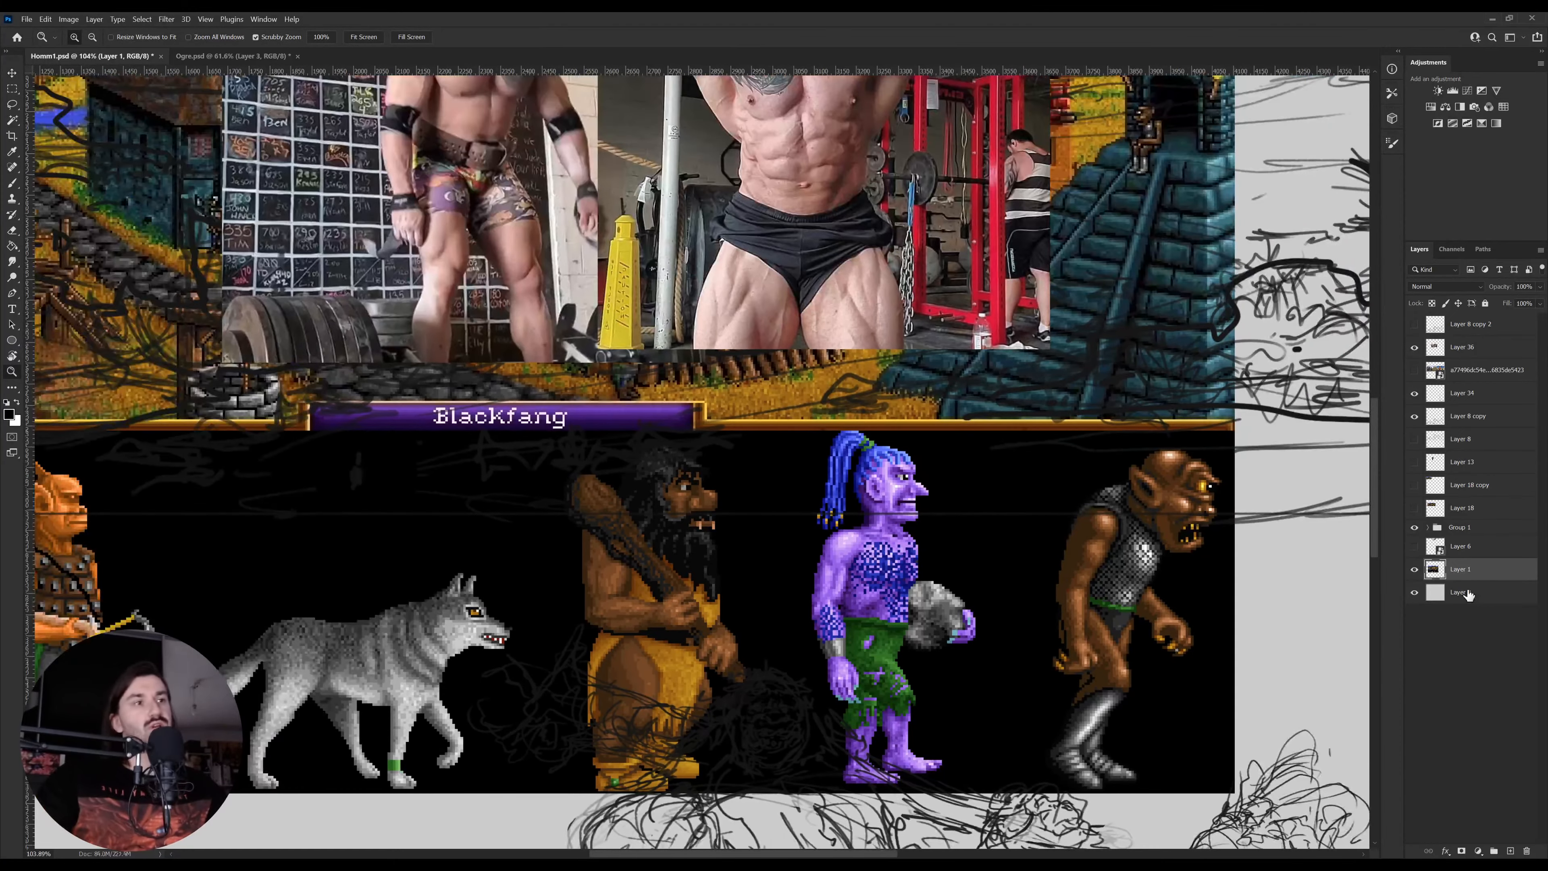
Hide the game screenshot on Layer 1 and return to the ogre's wrapped legs and feet in Ogre.psd
click(1415, 569)
click(217, 56)
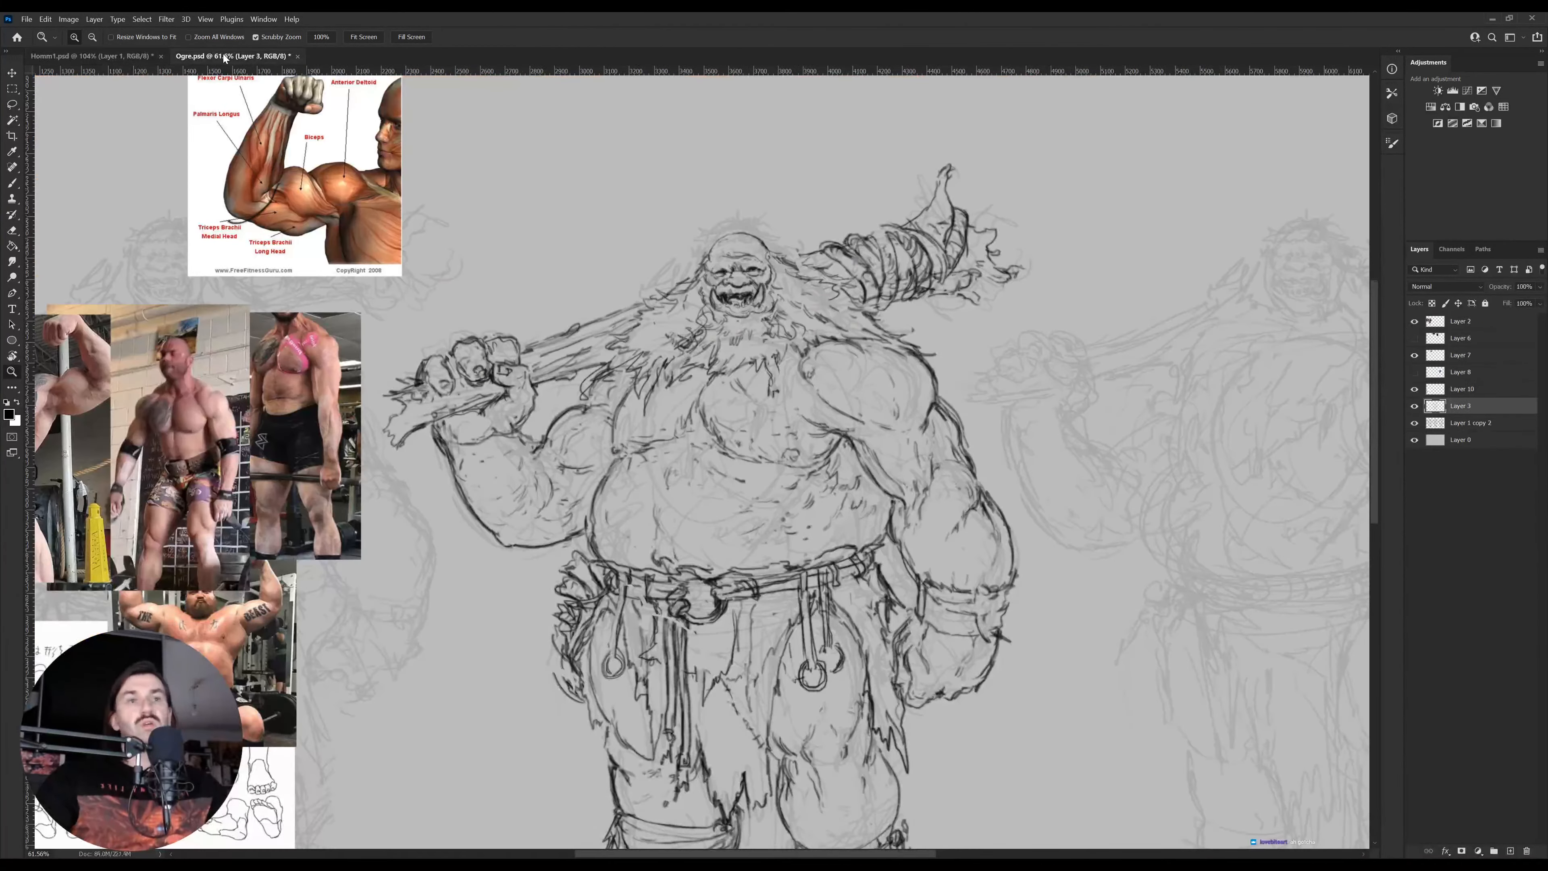
click(740, 753)
drag(787, 799, 740, 608)
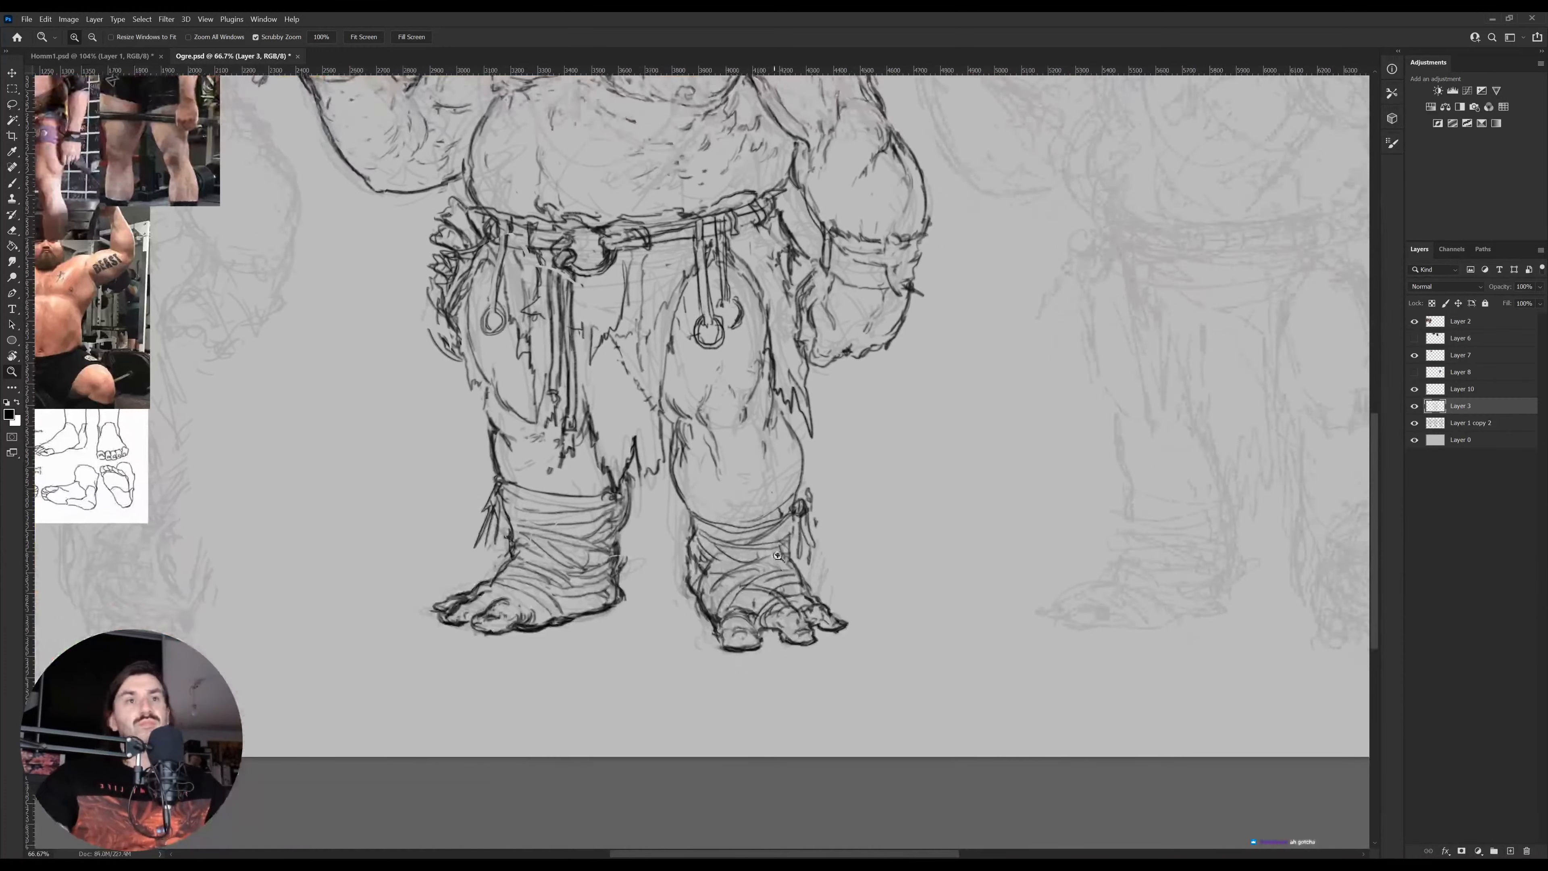
Add small detail strokes to the inner ankle wrap of the ogre's leg beside the photo references and clean up the result
drag(646, 462, 589, 599)
drag(791, 667, 876, 669)
drag(589, 685, 613, 683)
key(b)
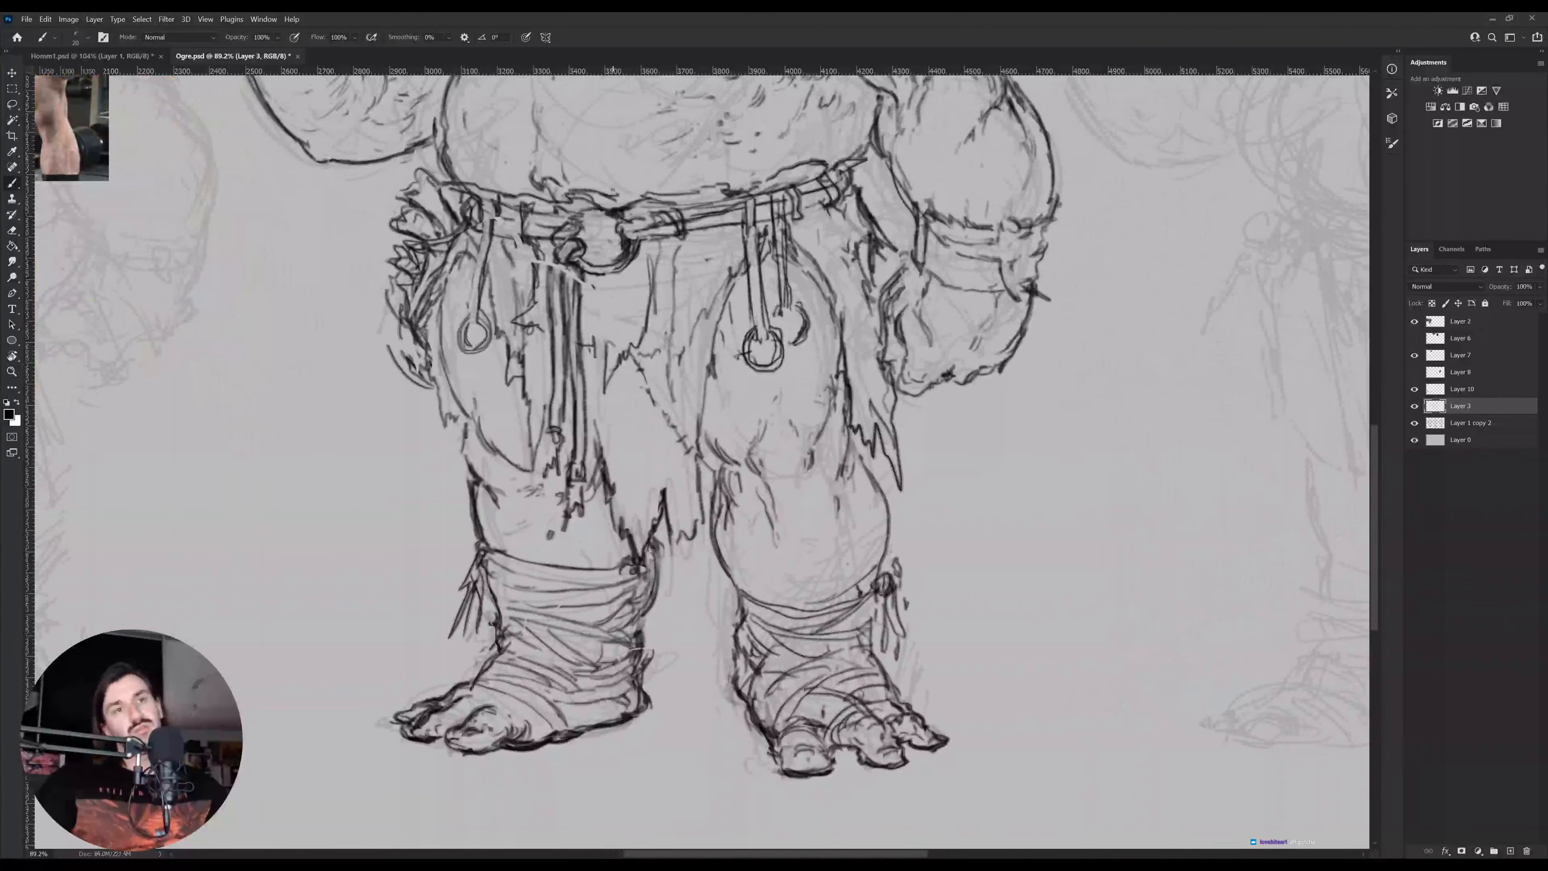
key(ctrl+z)
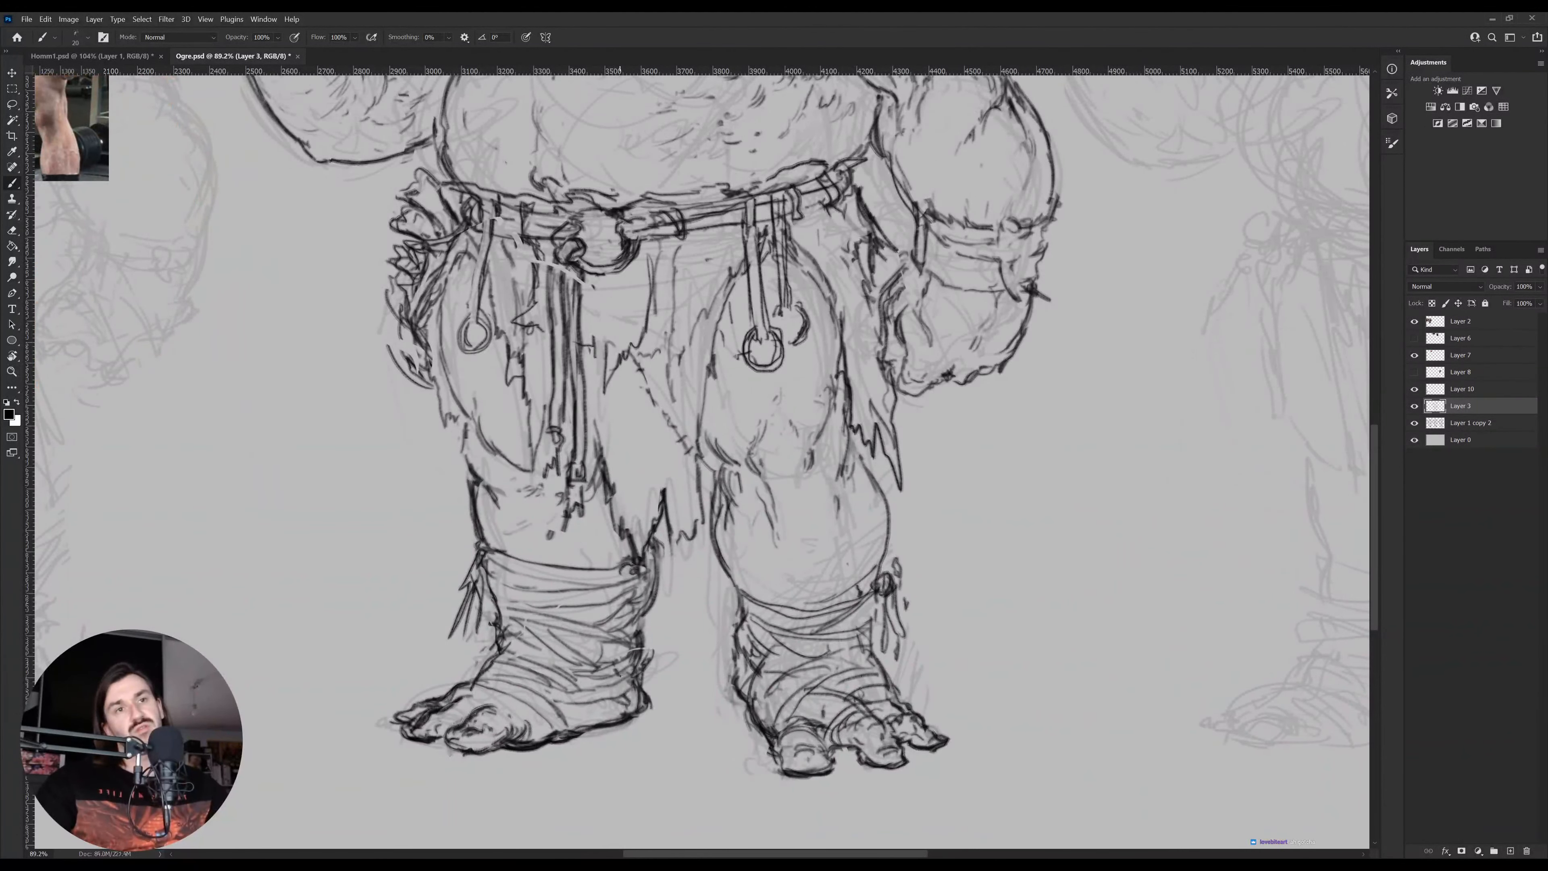
drag(622, 677, 621, 653)
key(e)
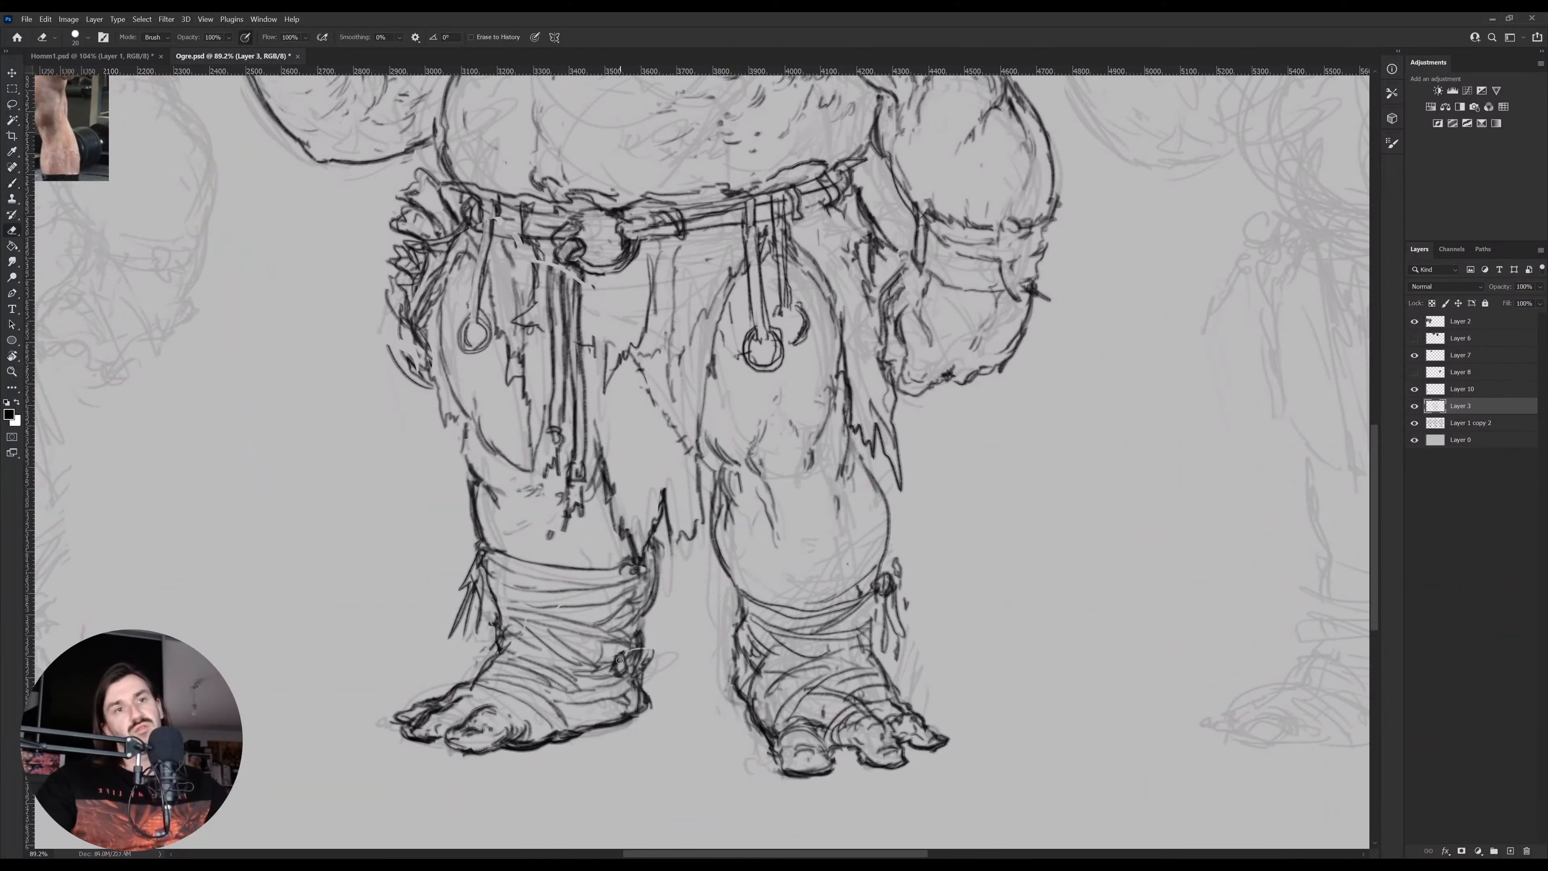
key(b)
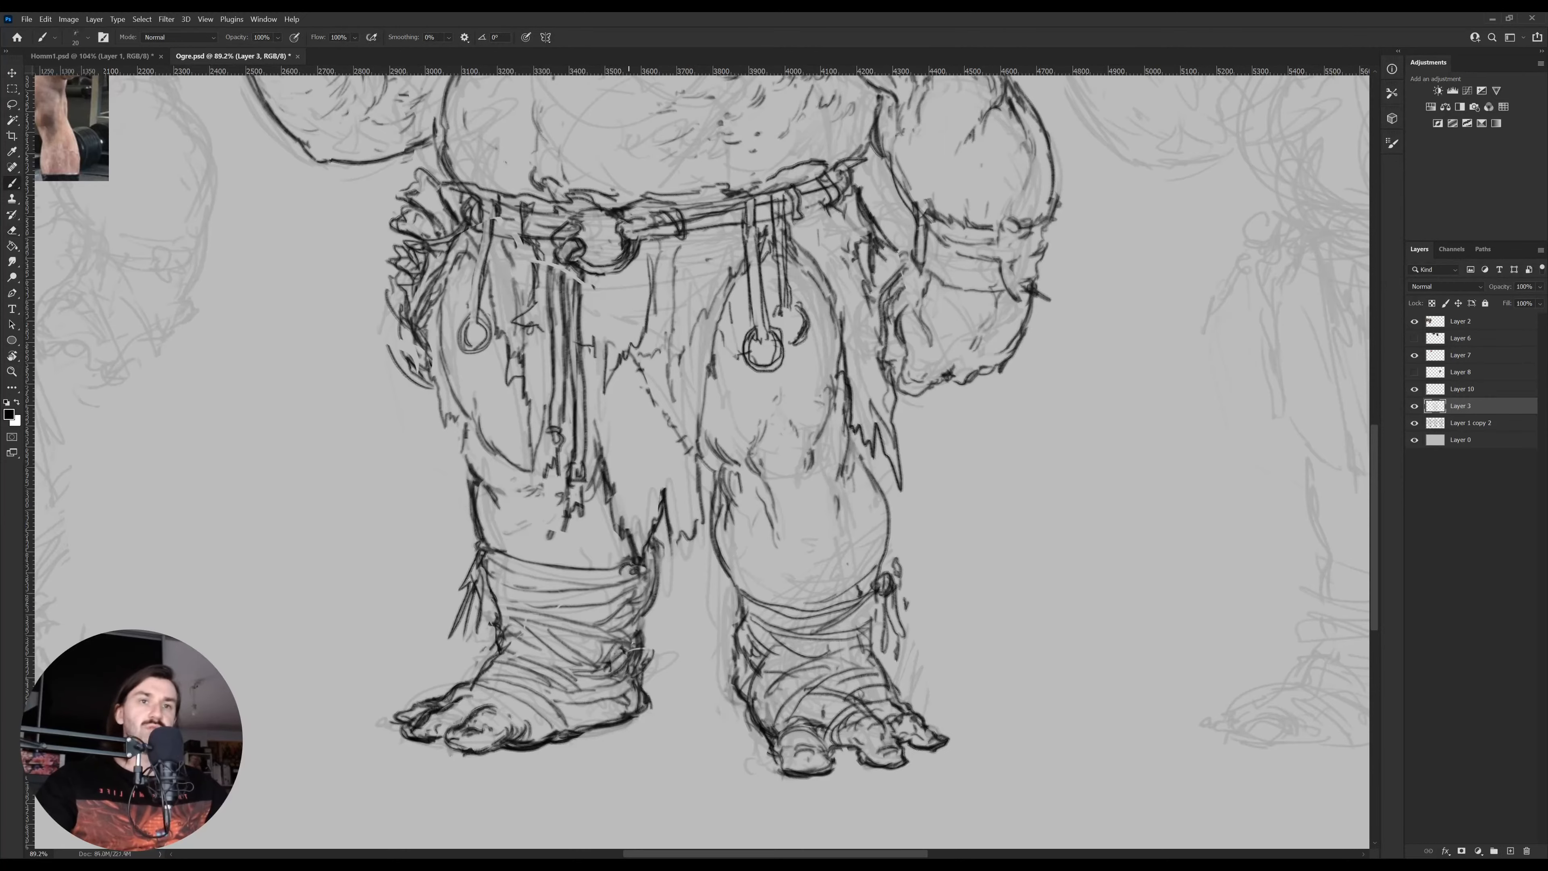
Select the ogre's lowered fist and warp its underside slightly outward, away from the leg
drag(611, 558, 514, 757)
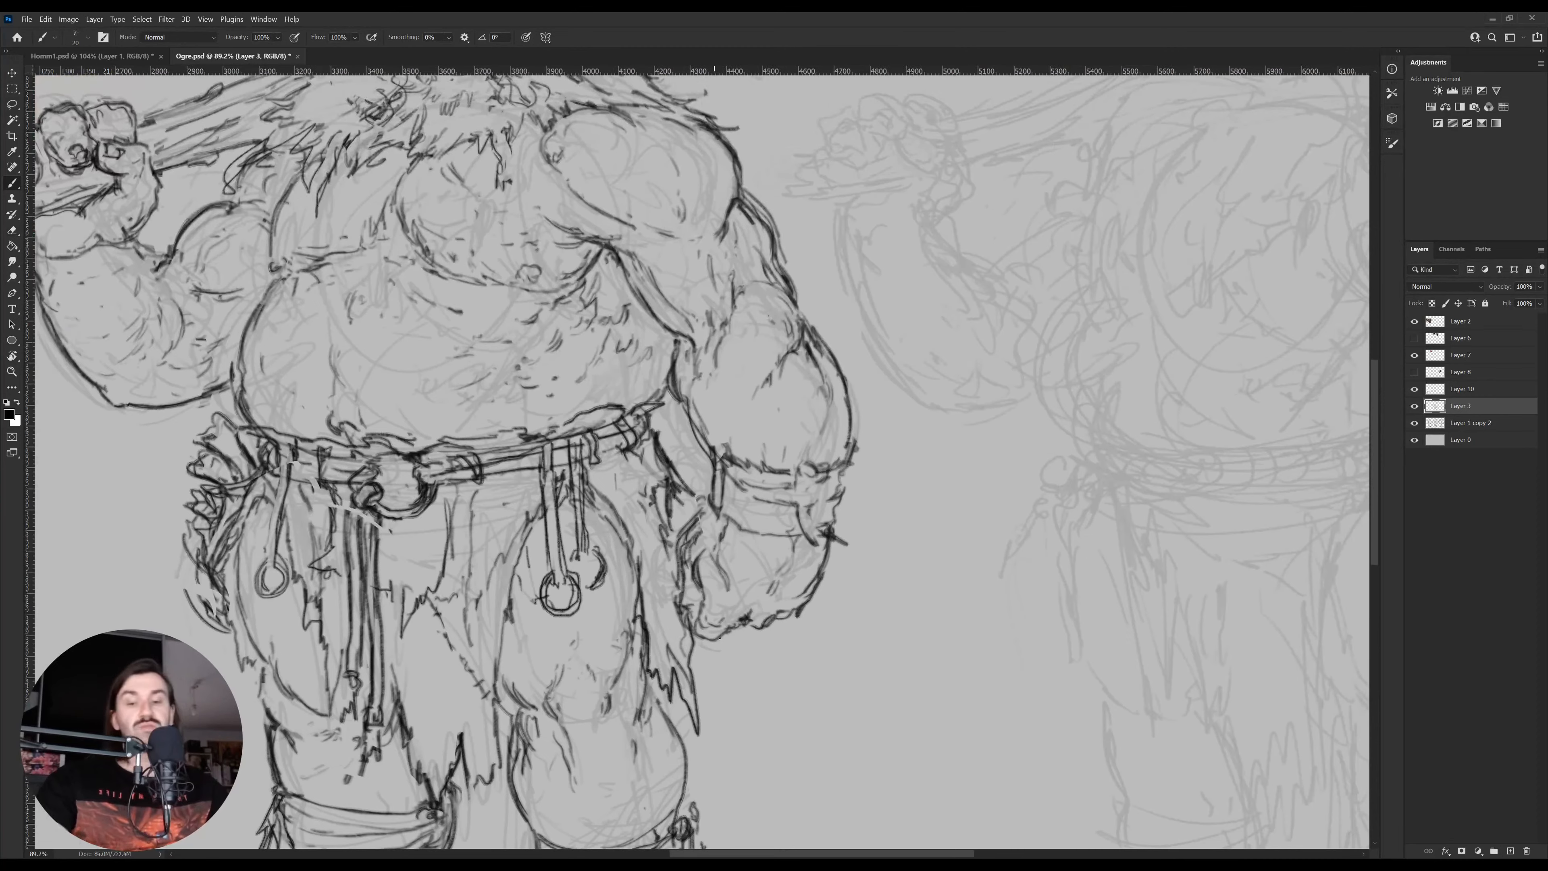
key(l)
mouse_move(726, 641)
mouse_down()
mouse_move(666, 602)
mouse_move(699, 495)
mouse_move(817, 534)
mouse_move(862, 604)
mouse_up()
key(ctrl+t)
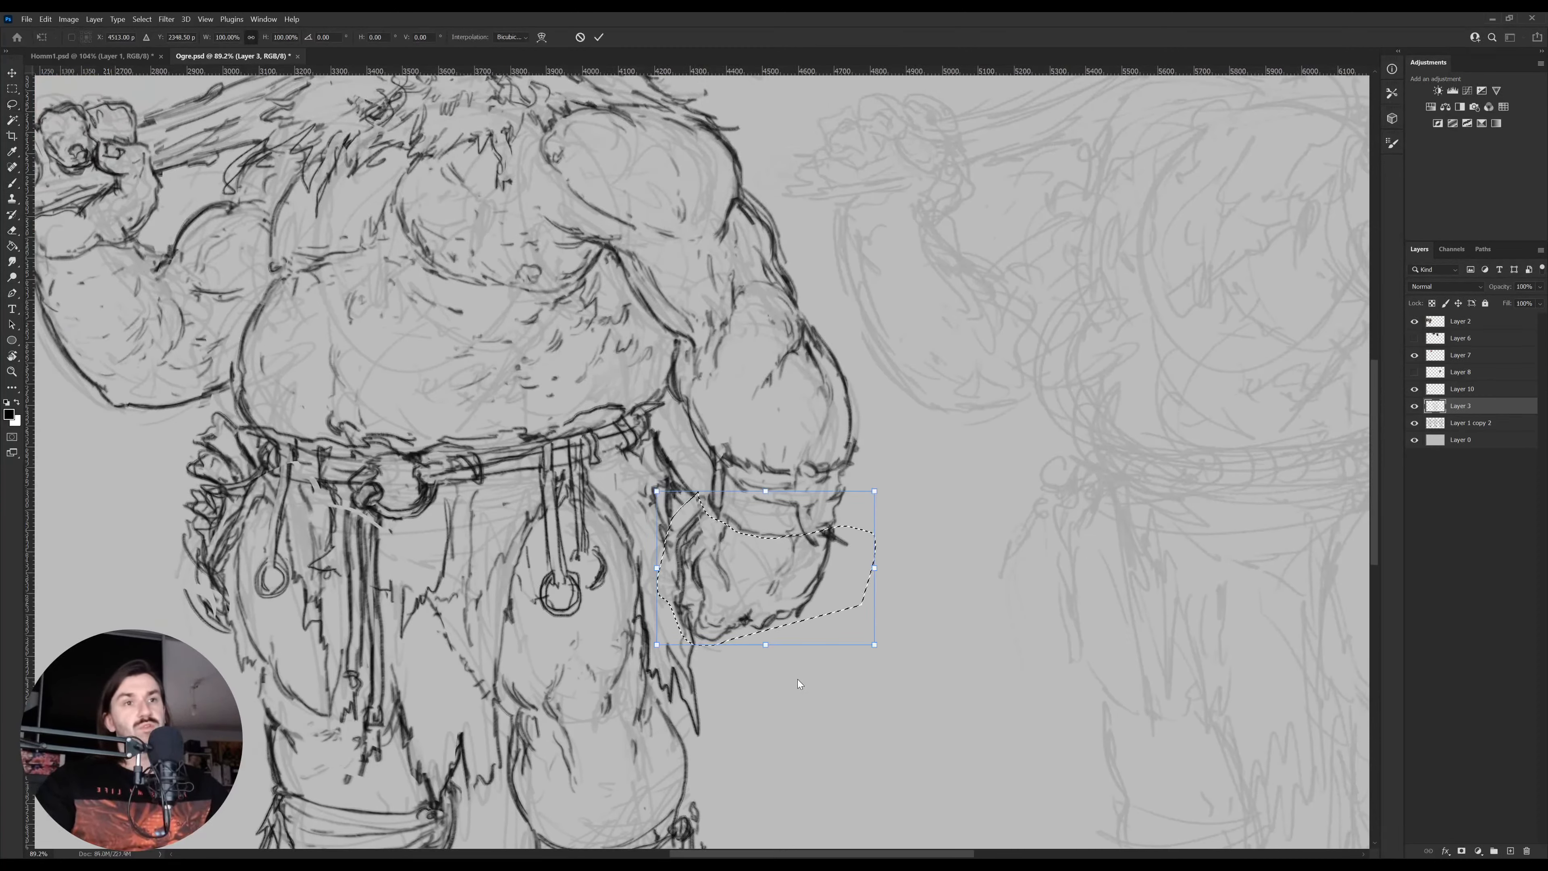
key(ctrl+alt+w)
drag(745, 638, 775, 638)
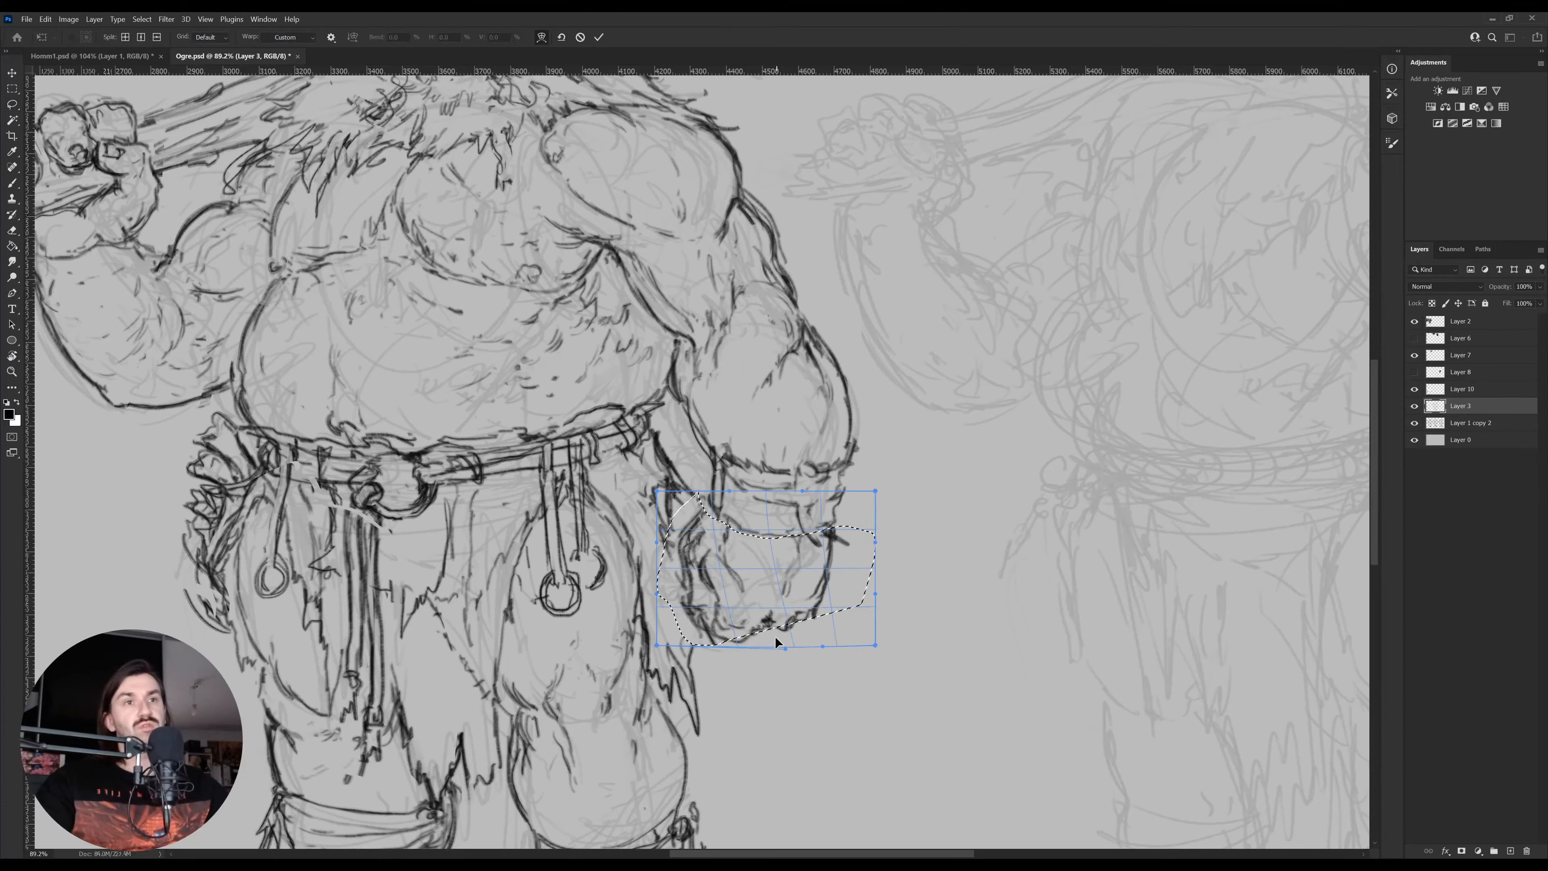
key(Return)
key(ctrl+d)
key(b)
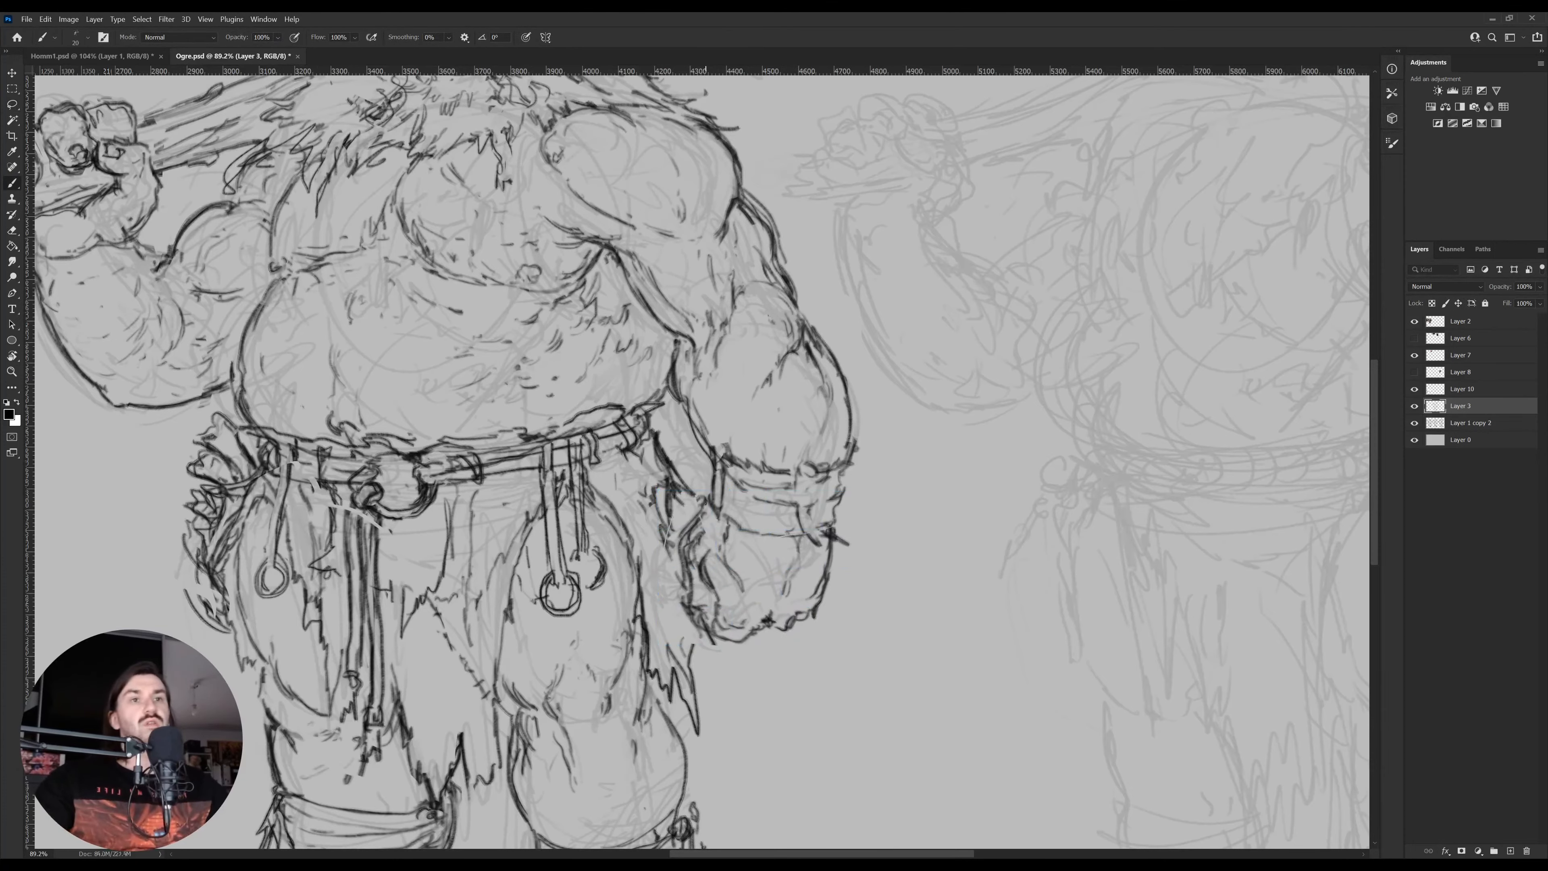
Touch up the lines around the lowered fist and clean up the contour of the ogre's bald head
scroll(726, 499, up, 4)
mouse_move(751, 579)
mouse_down()
mouse_move(828, 532)
mouse_move(728, 581)
mouse_move(833, 514)
mouse_up()
mouse_move(684, 543)
mouse_down()
mouse_move(773, 561)
mouse_move(680, 542)
mouse_move(773, 559)
mouse_move(800, 547)
mouse_move(772, 559)
mouse_move(804, 556)
mouse_move(798, 575)
mouse_move(832, 547)
mouse_up()
mouse_move(783, 583)
mouse_down()
mouse_move(844, 533)
mouse_move(862, 537)
mouse_move(863, 569)
mouse_up()
drag(554, 506, 788, 636)
drag(734, 540, 870, 656)
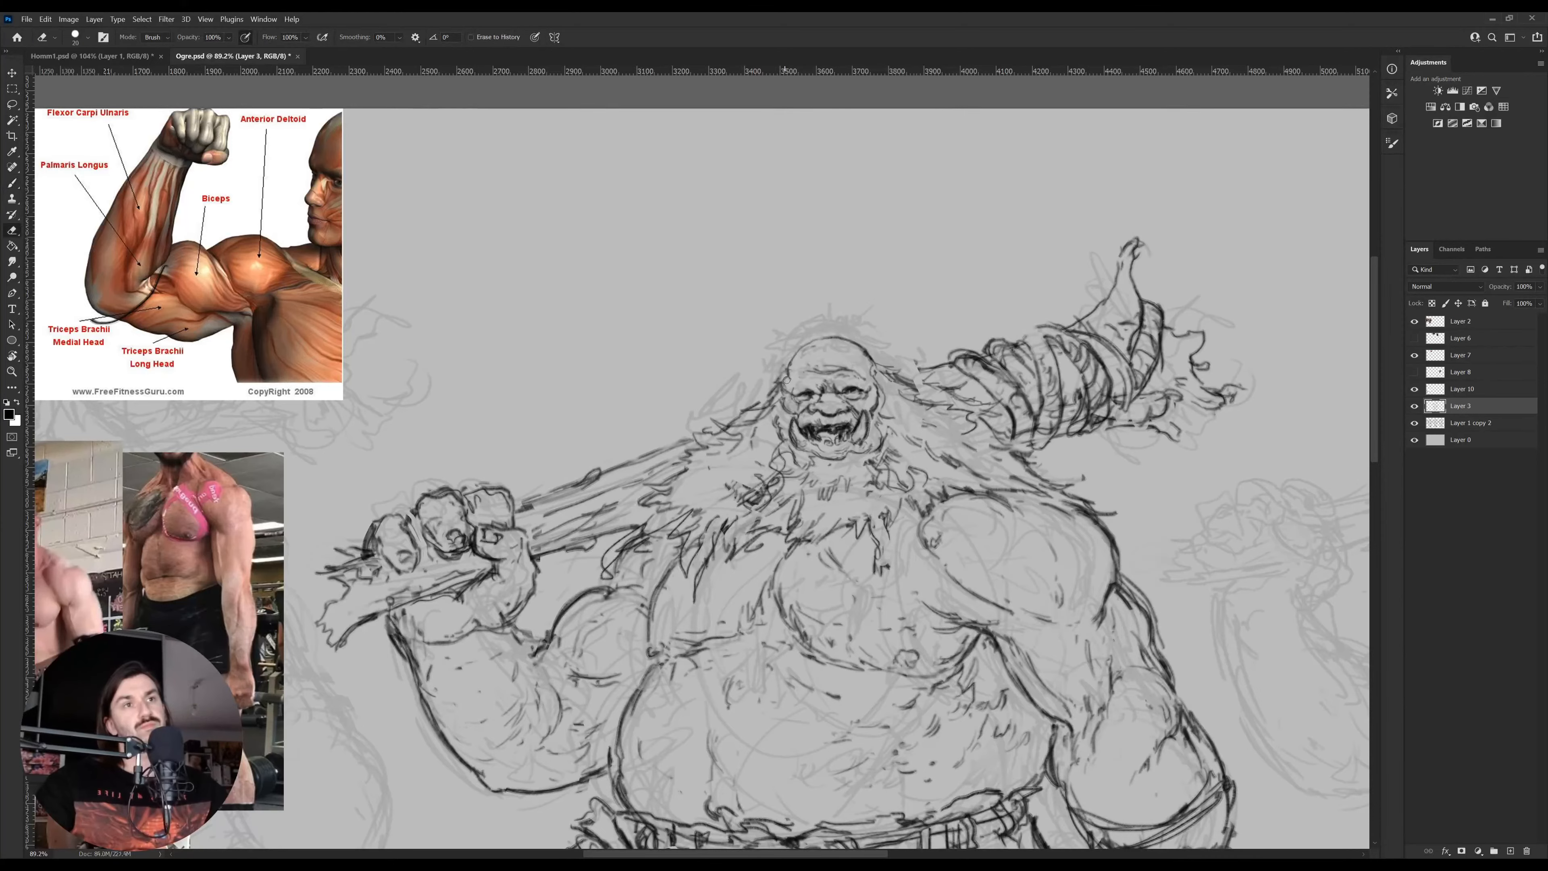
mouse_move(787, 380)
mouse_down()
mouse_move(833, 341)
mouse_move(873, 362)
mouse_move(793, 359)
mouse_move(839, 326)
mouse_move(913, 339)
mouse_up()
key(ctrl+z)
mouse_move(806, 337)
mouse_down()
mouse_move(861, 313)
mouse_move(925, 358)
mouse_move(927, 373)
mouse_move(880, 391)
mouse_up()
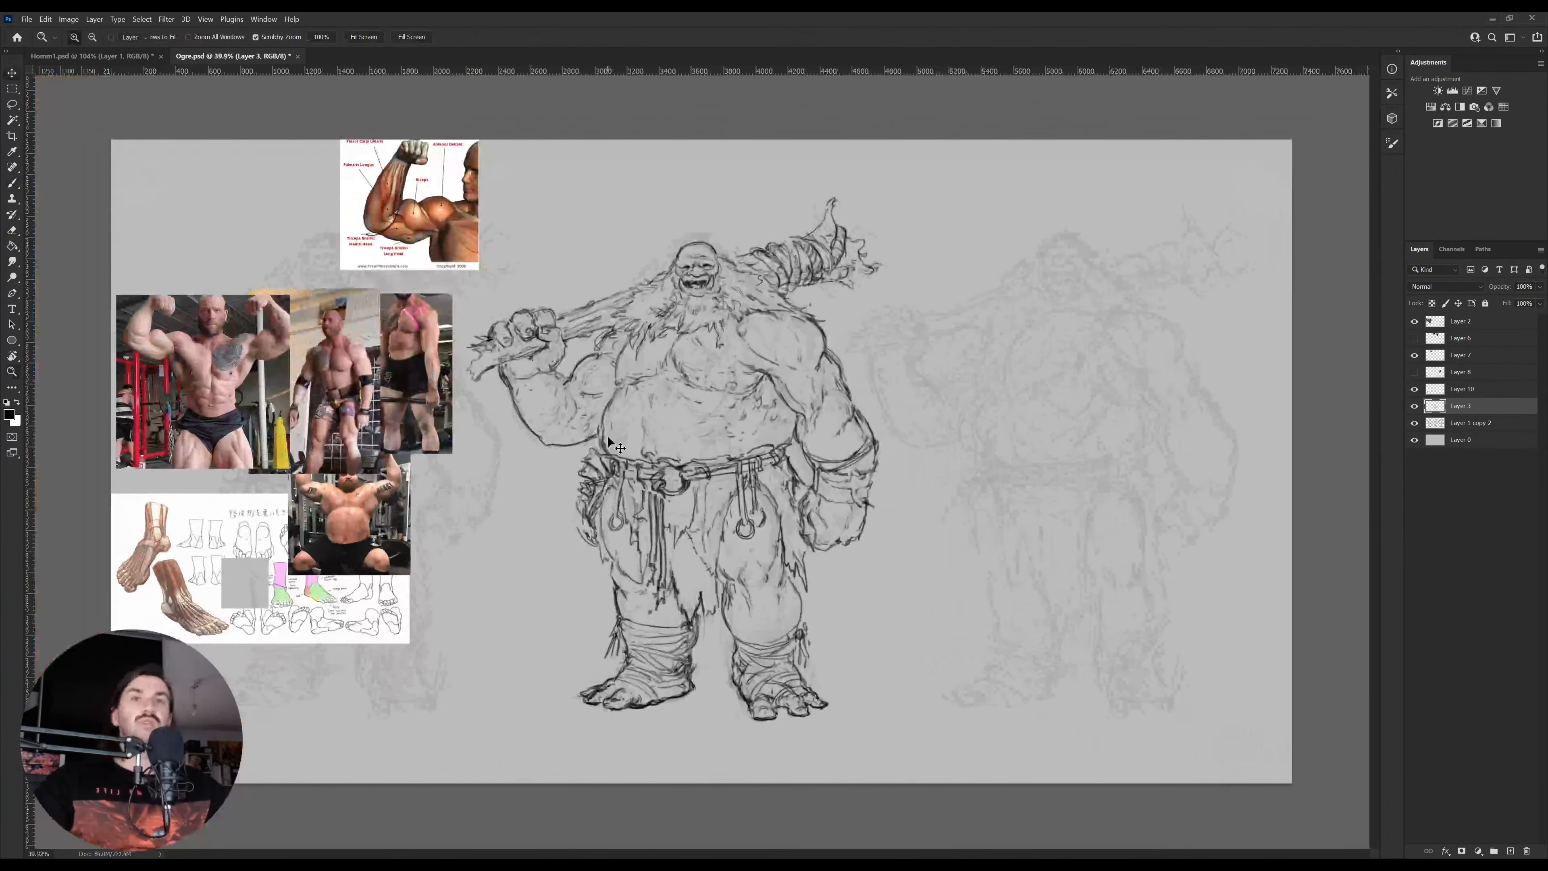
Group the anatomy and foot reference layers (Layer 2, Layer 7 and Layer 10) and hide the group
ctrl+click(310, 379)
click(1415, 321)
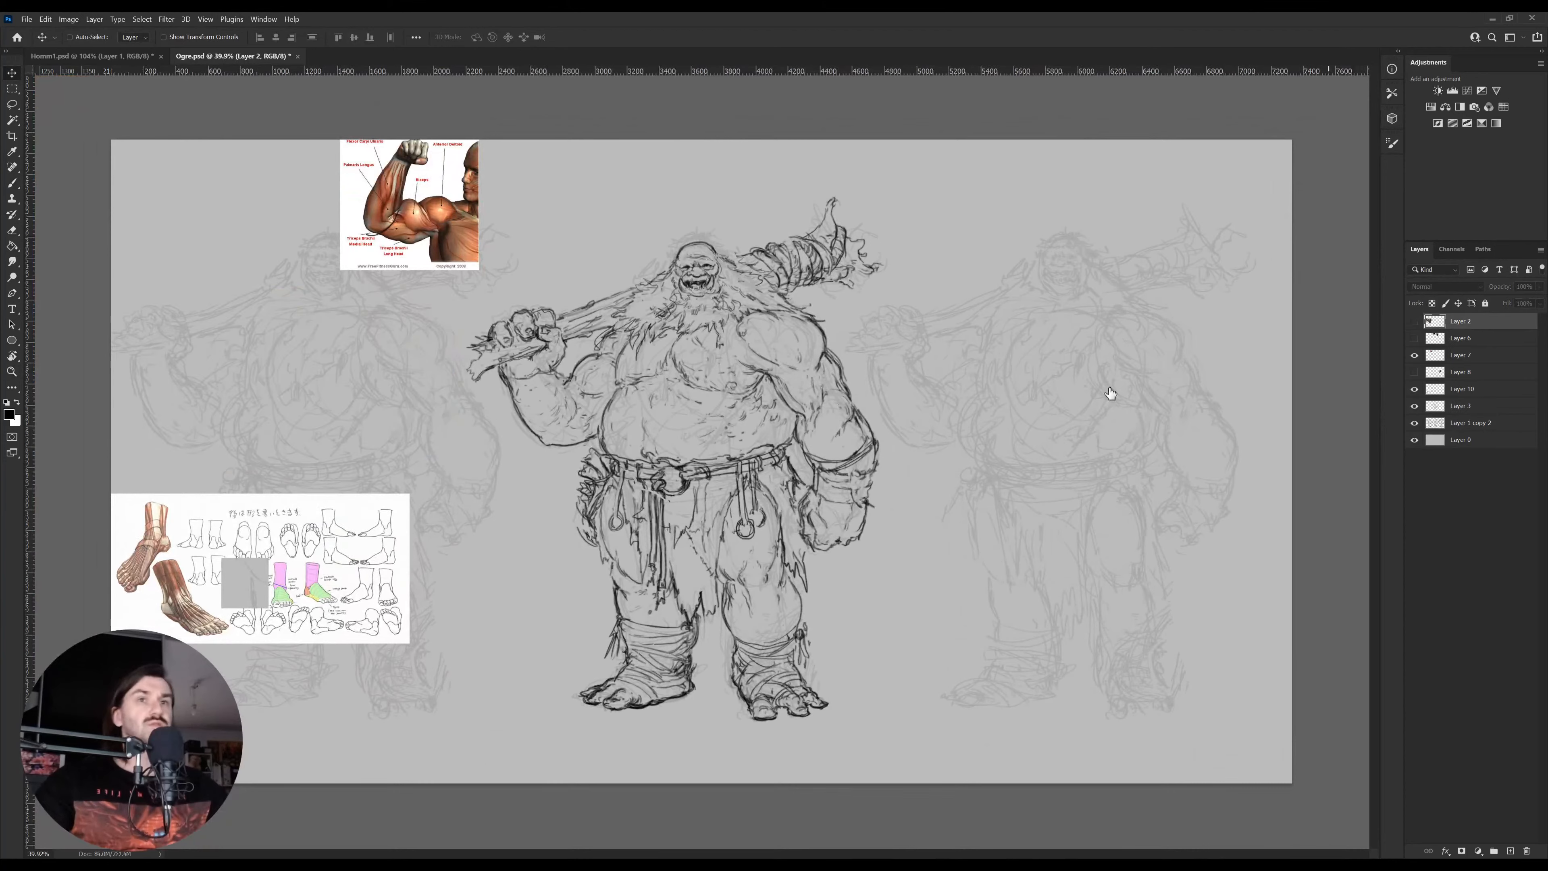
ctrl+click(371, 570)
ctrl+click(1507, 356)
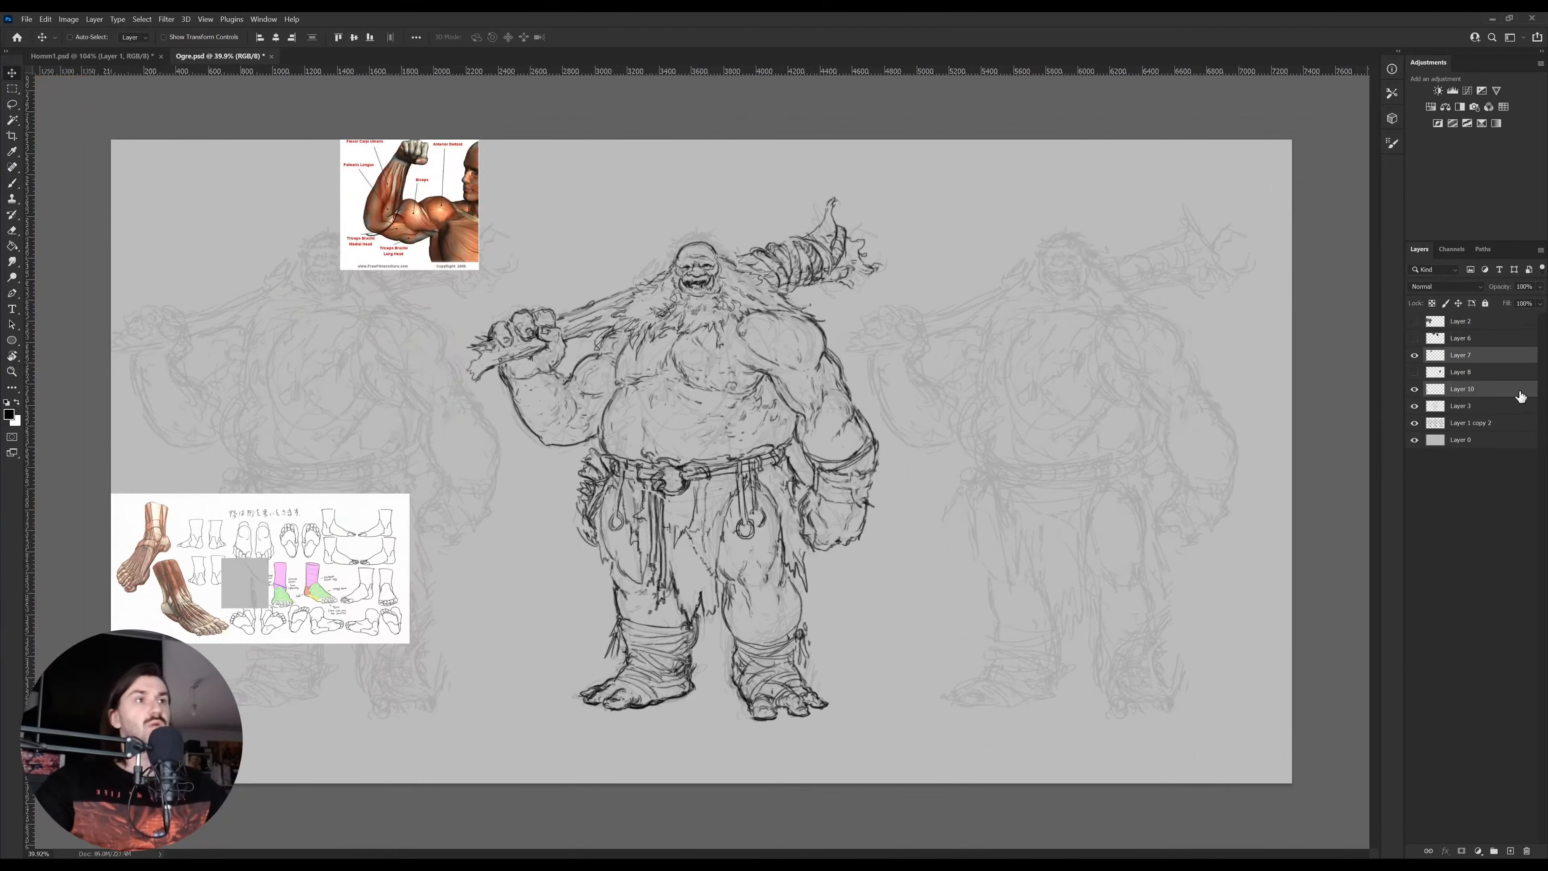
key(ctrl+g)
click(1499, 323)
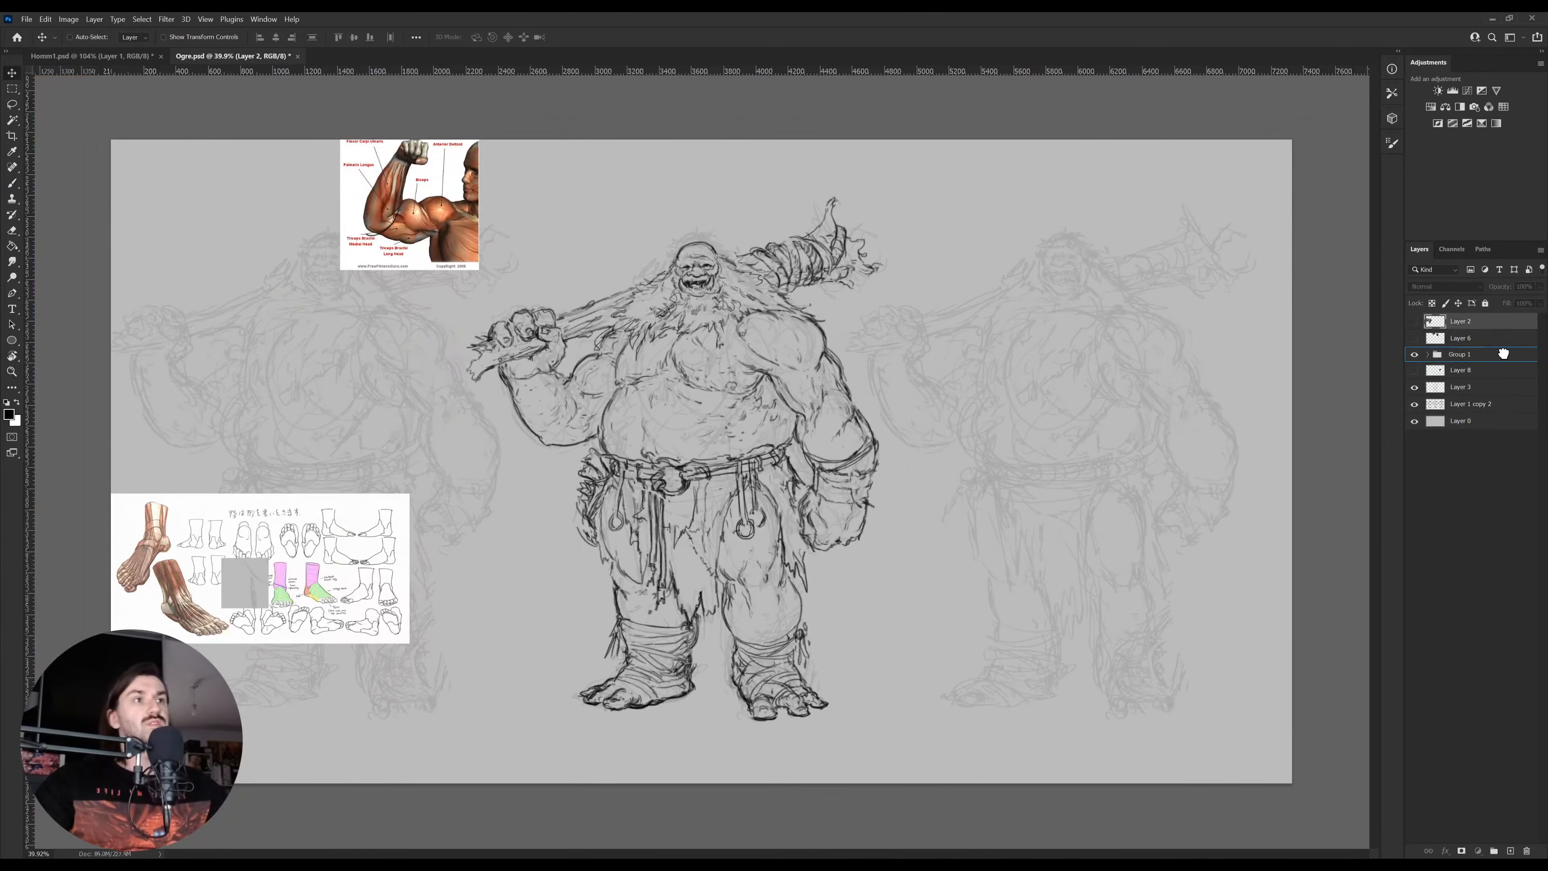
key(Delete)
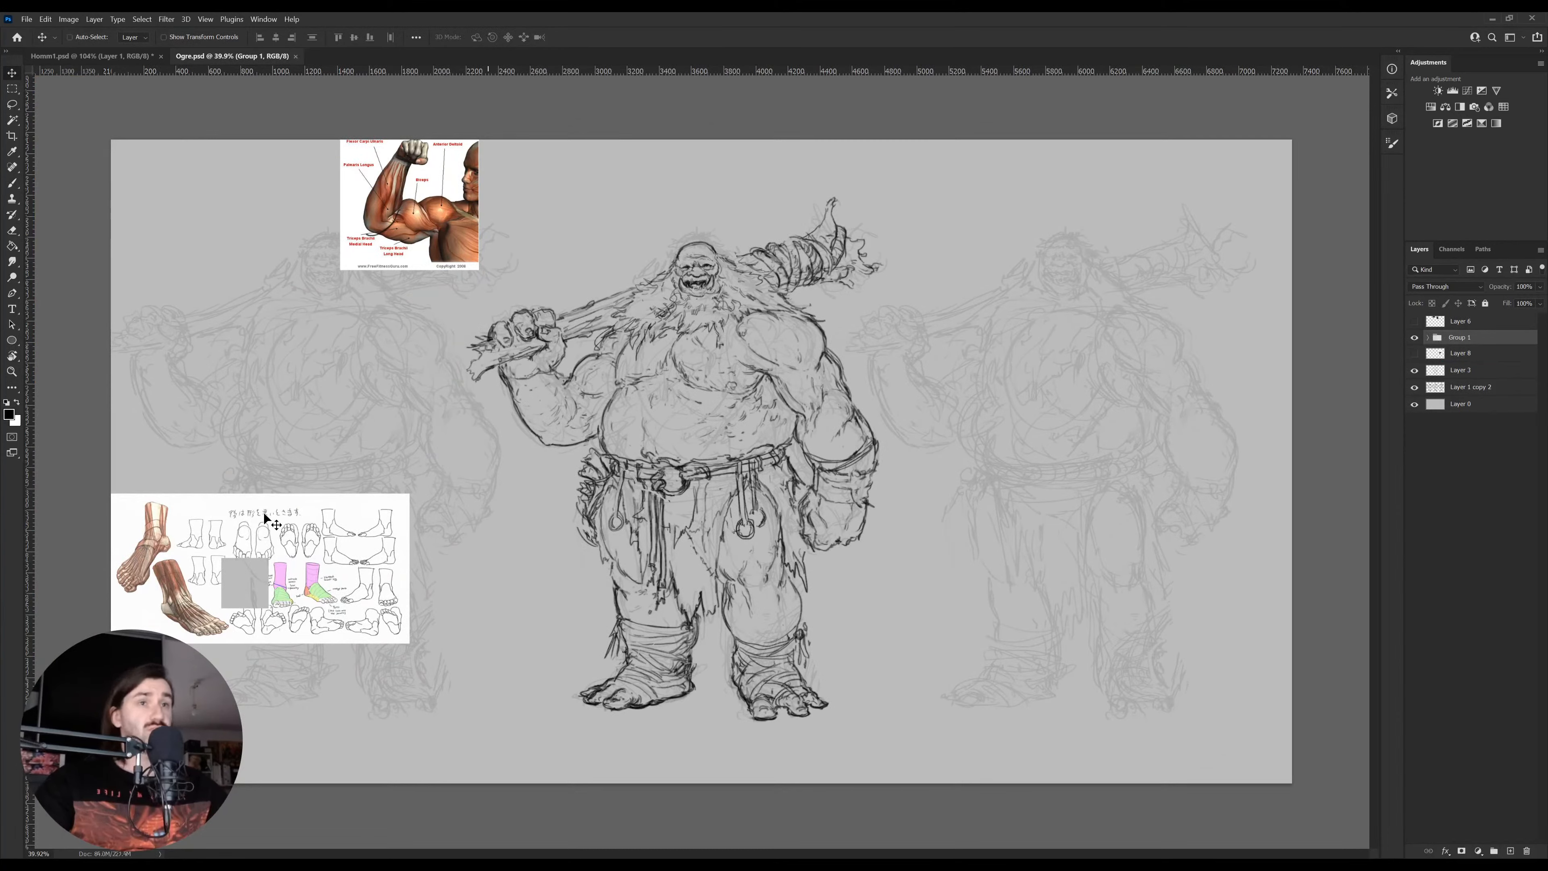
ctrl+click(304, 563)
ctrl+shift+click(423, 212)
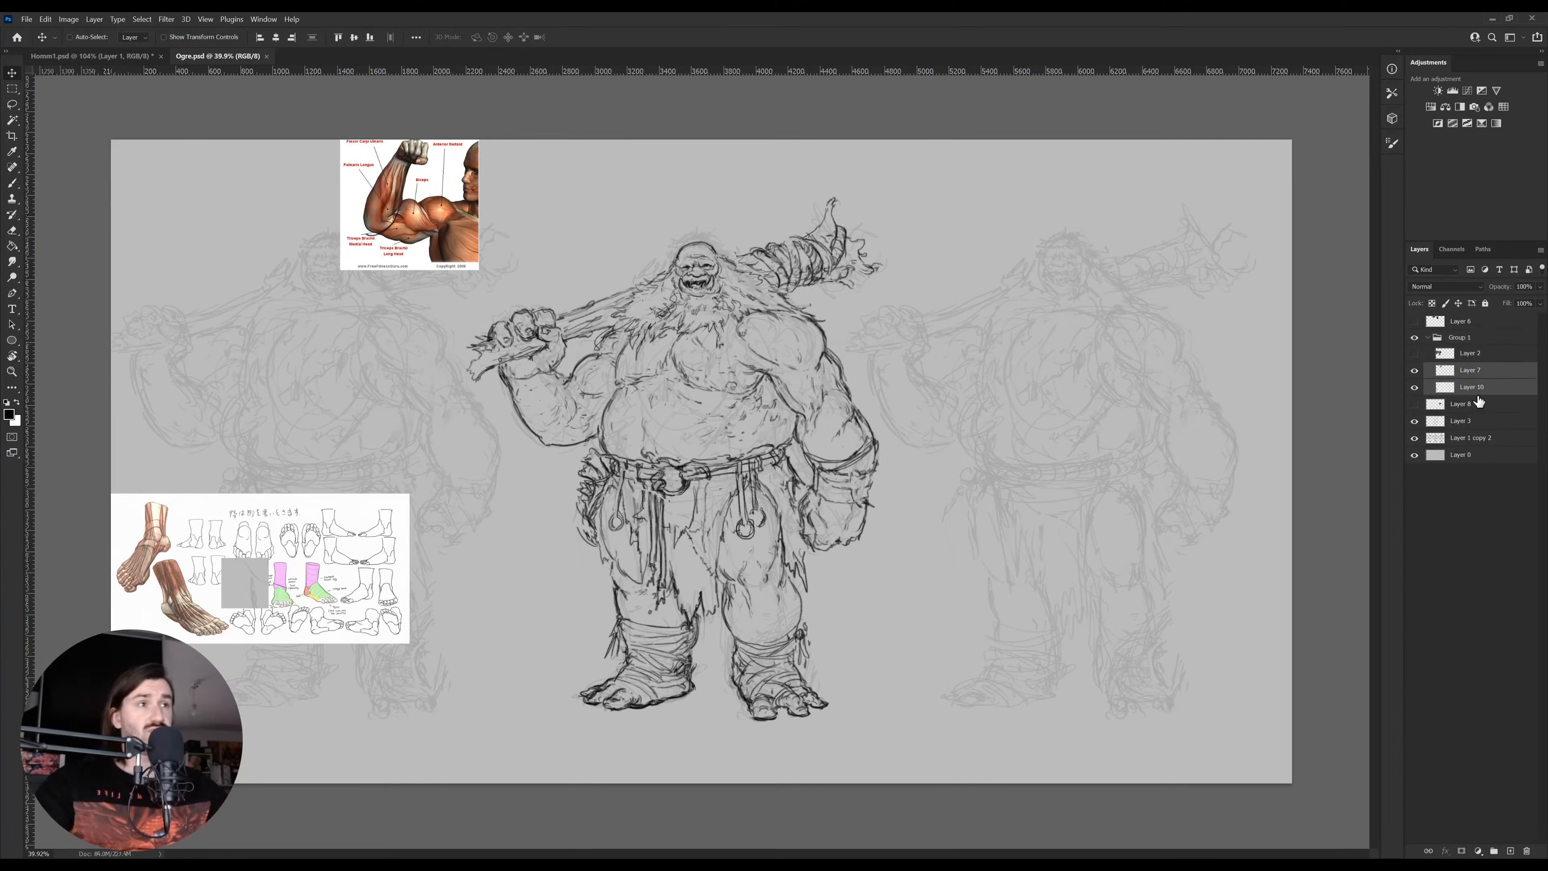
click(1414, 337)
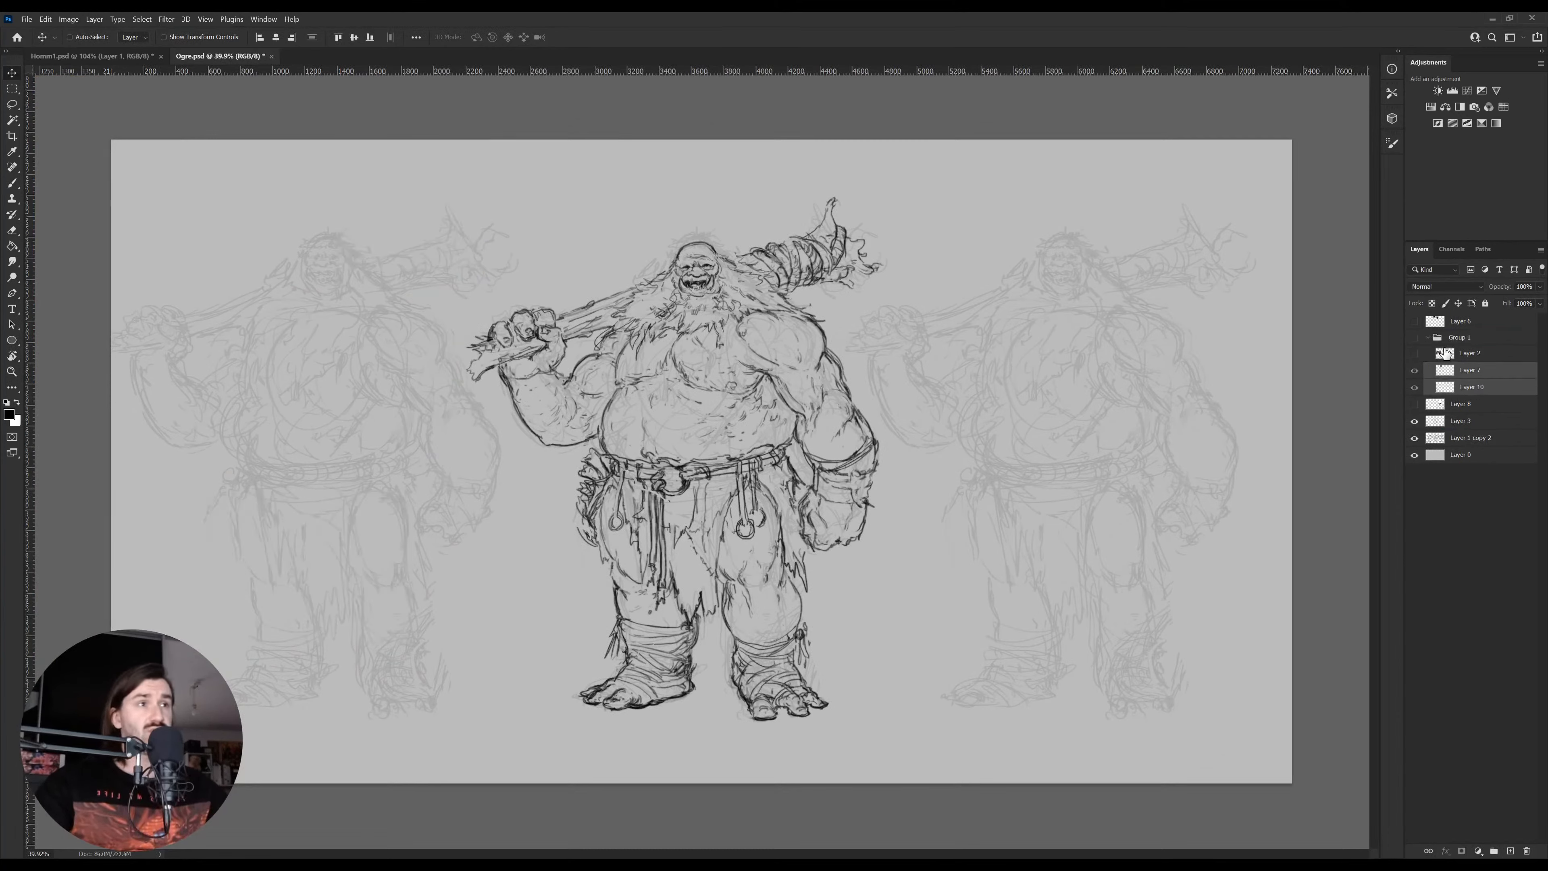
Duplicate the ogre line drawing on Layer 3 and align the copy with the rough sketch on its left
ctrl+click(687, 486)
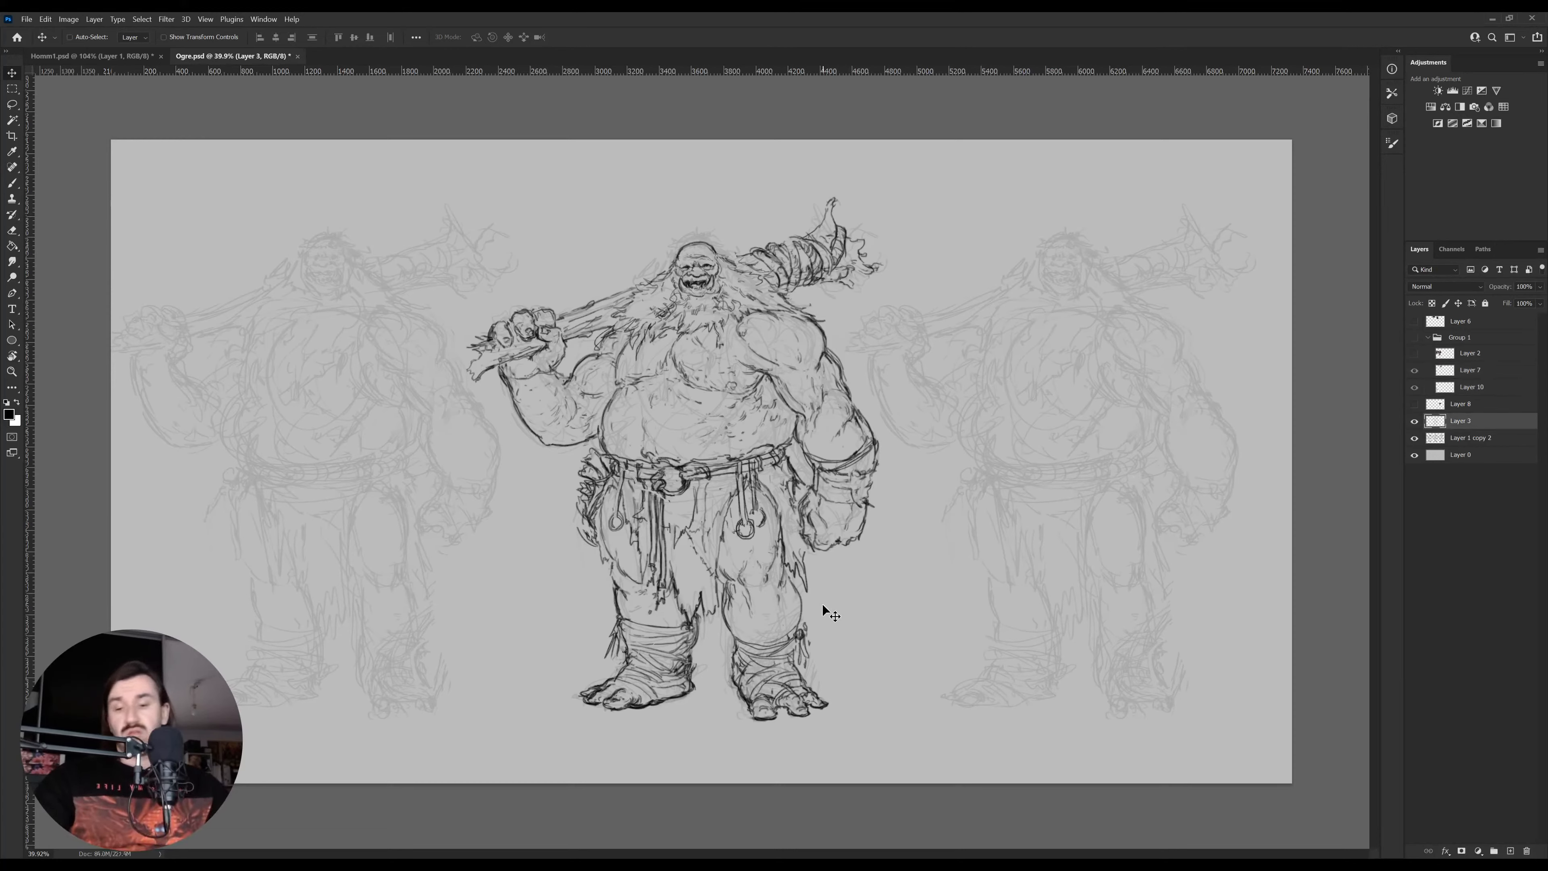
drag(793, 605, 420, 597)
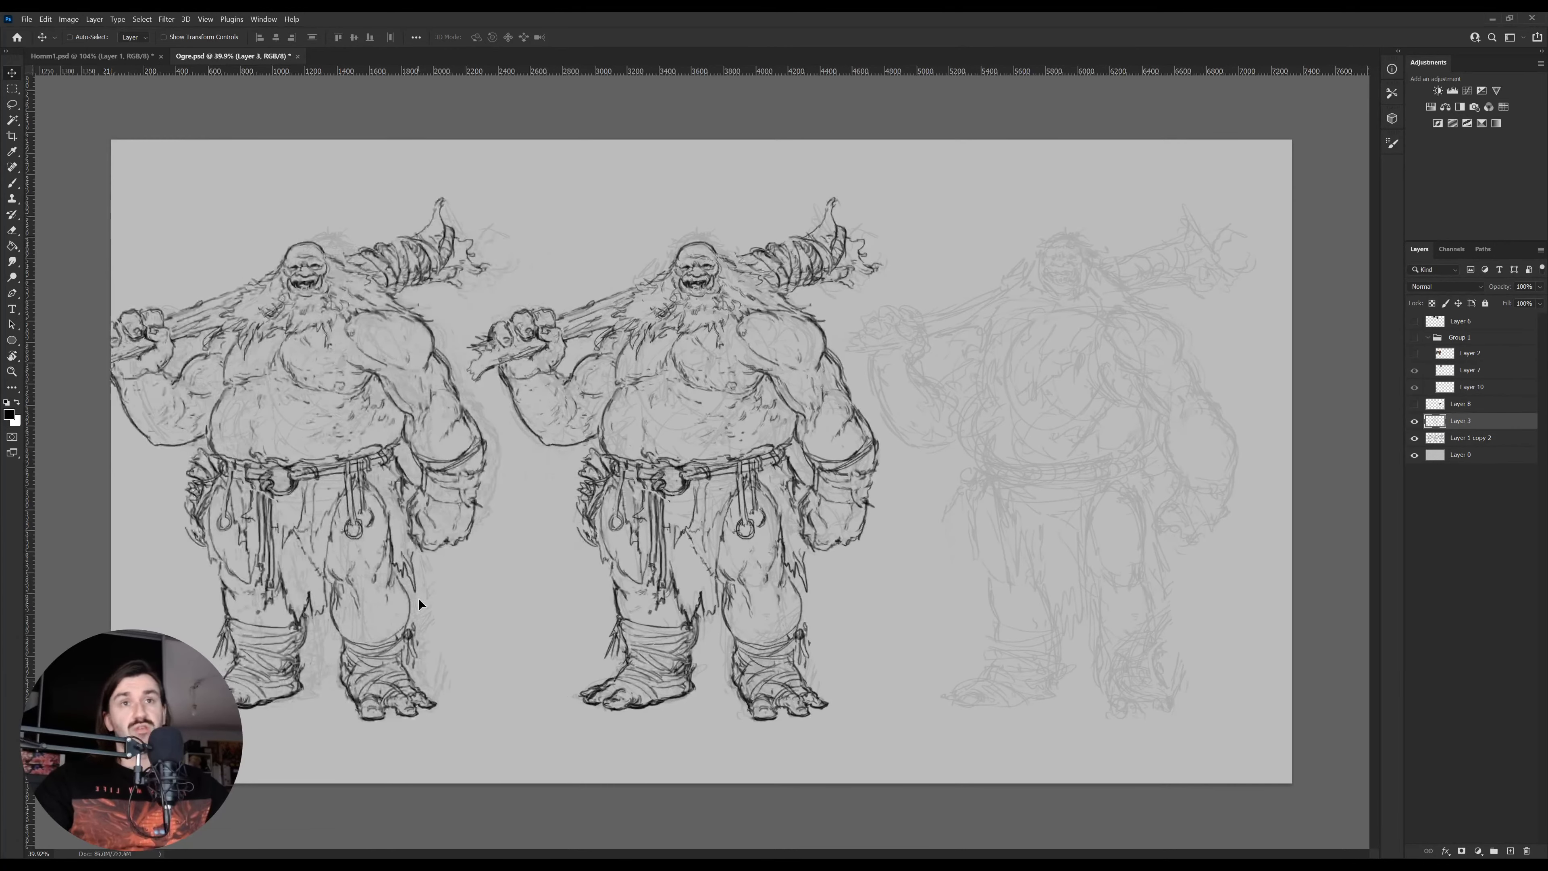
key(ctrl+t)
Extend the canvas equally on both sides and fill the new empty strips on Layer 0 with the sampled background grey
key(c)
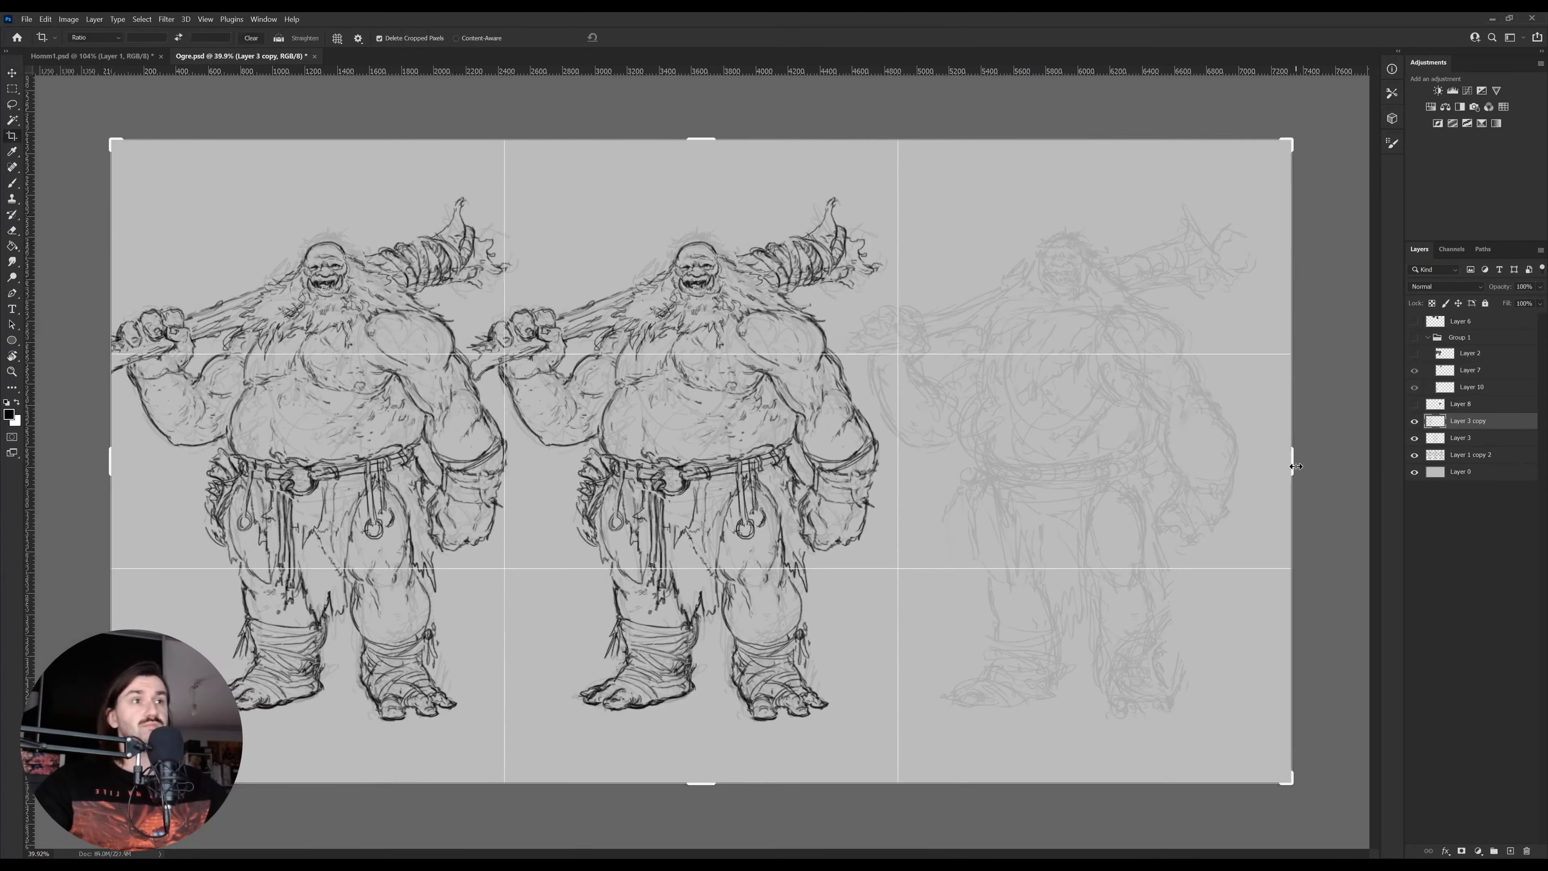
drag(1292, 461, 1355, 458)
key(Return)
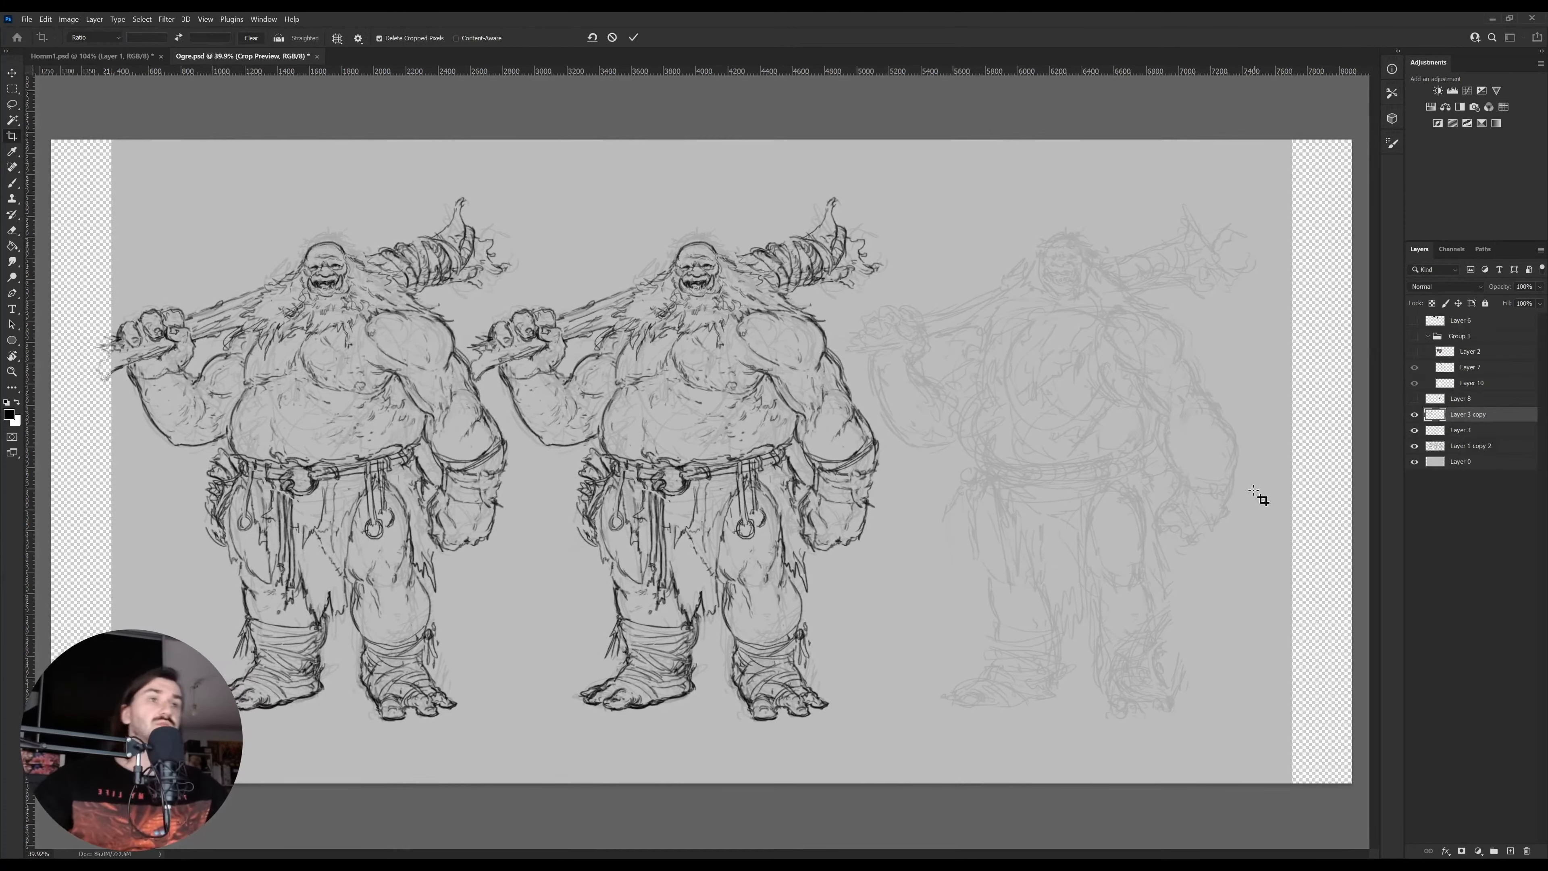
key(v)
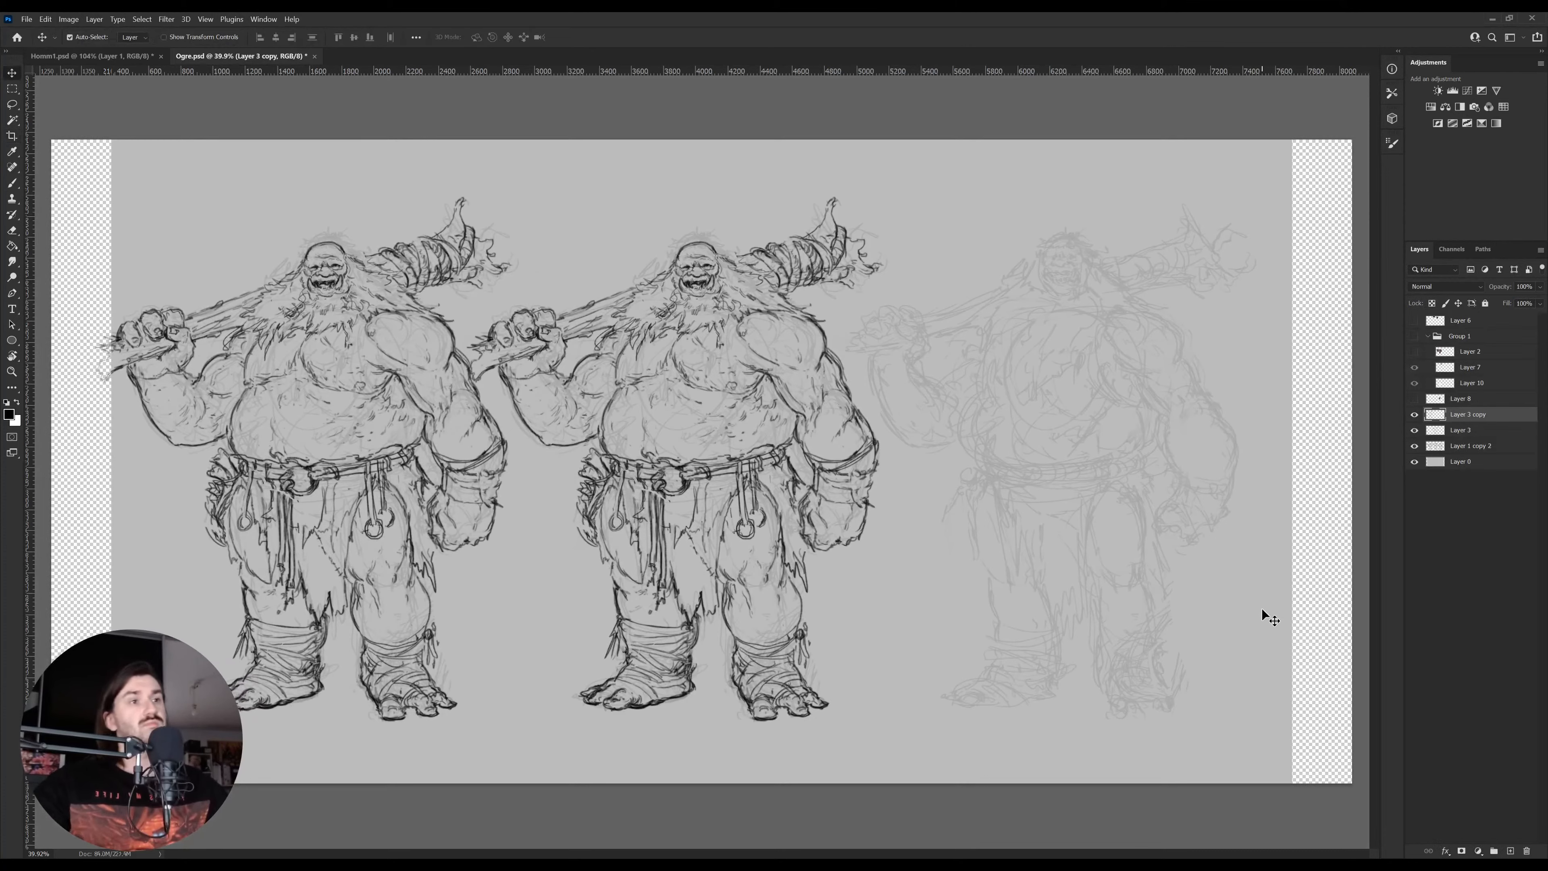
click(1263, 591)
key(i)
click(1271, 582)
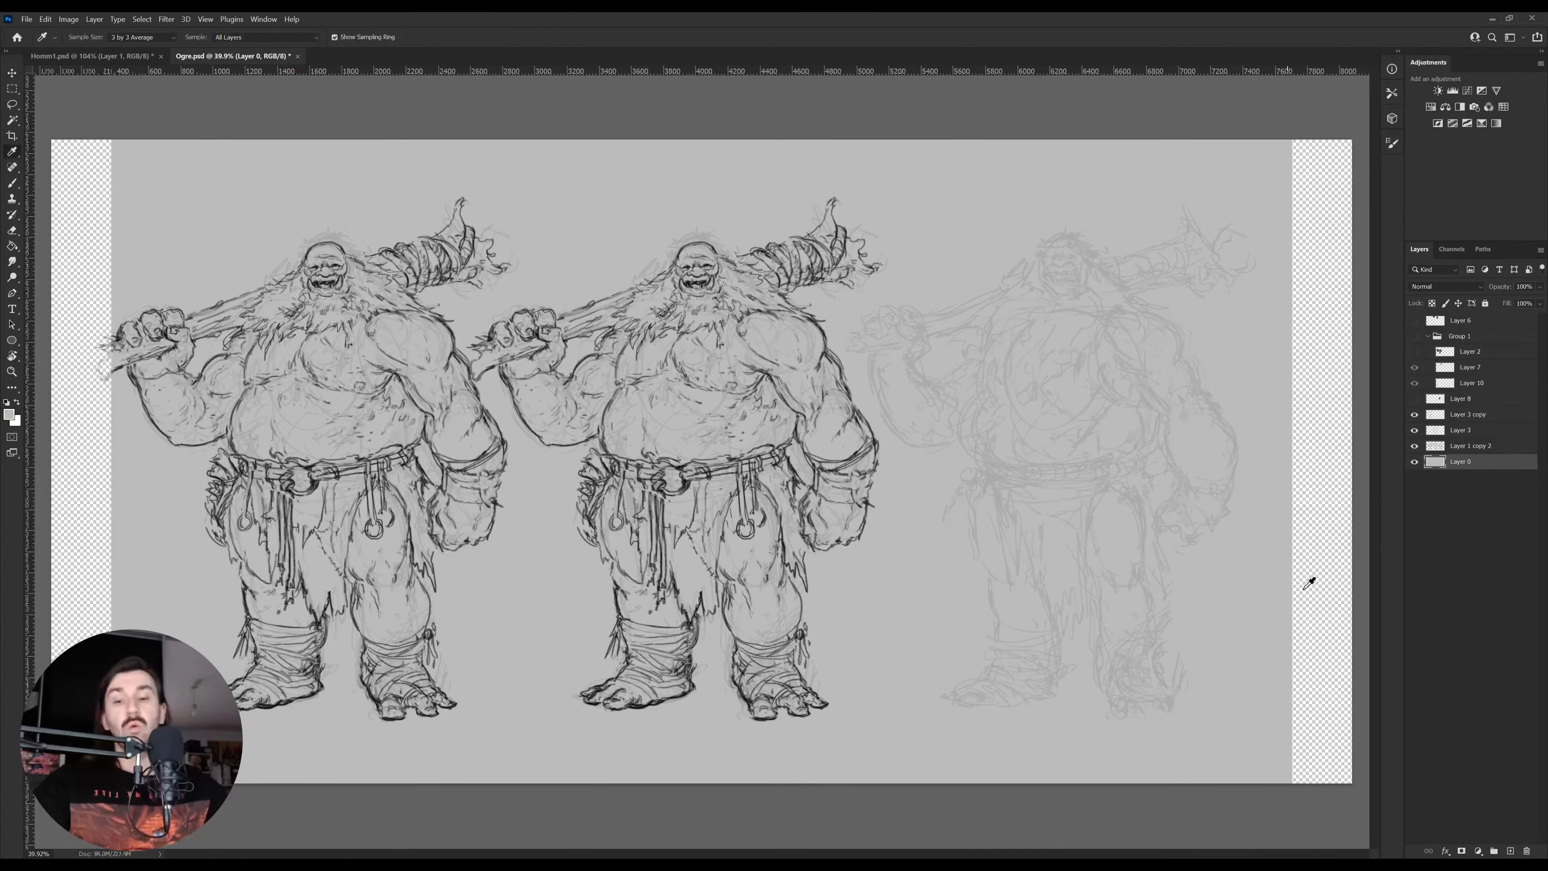
key(g)
click(1310, 584)
click(64, 564)
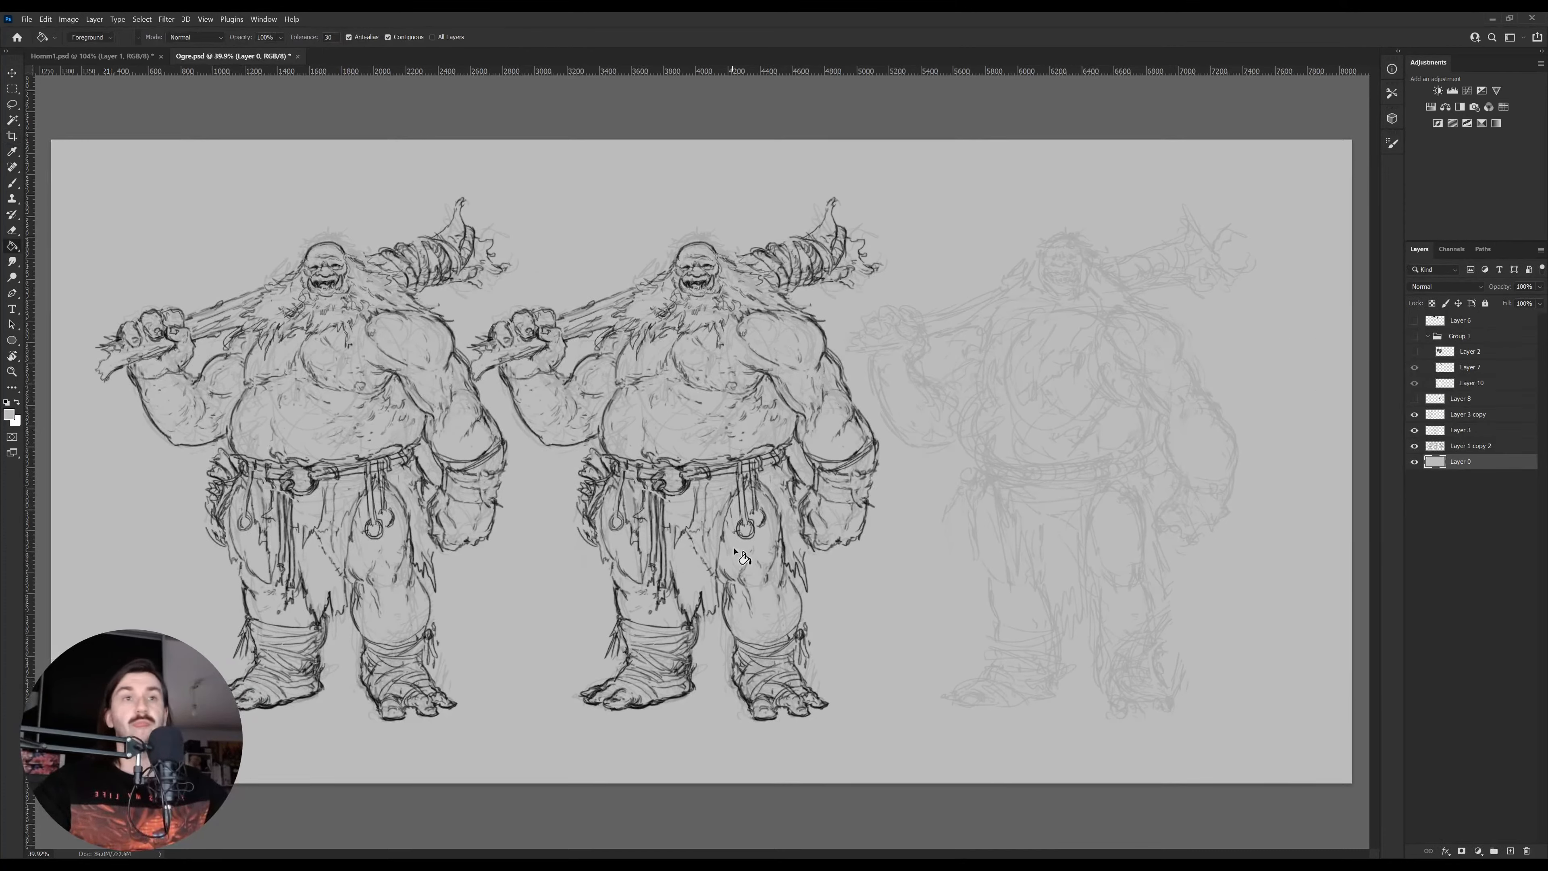
key(v)
click(685, 490)
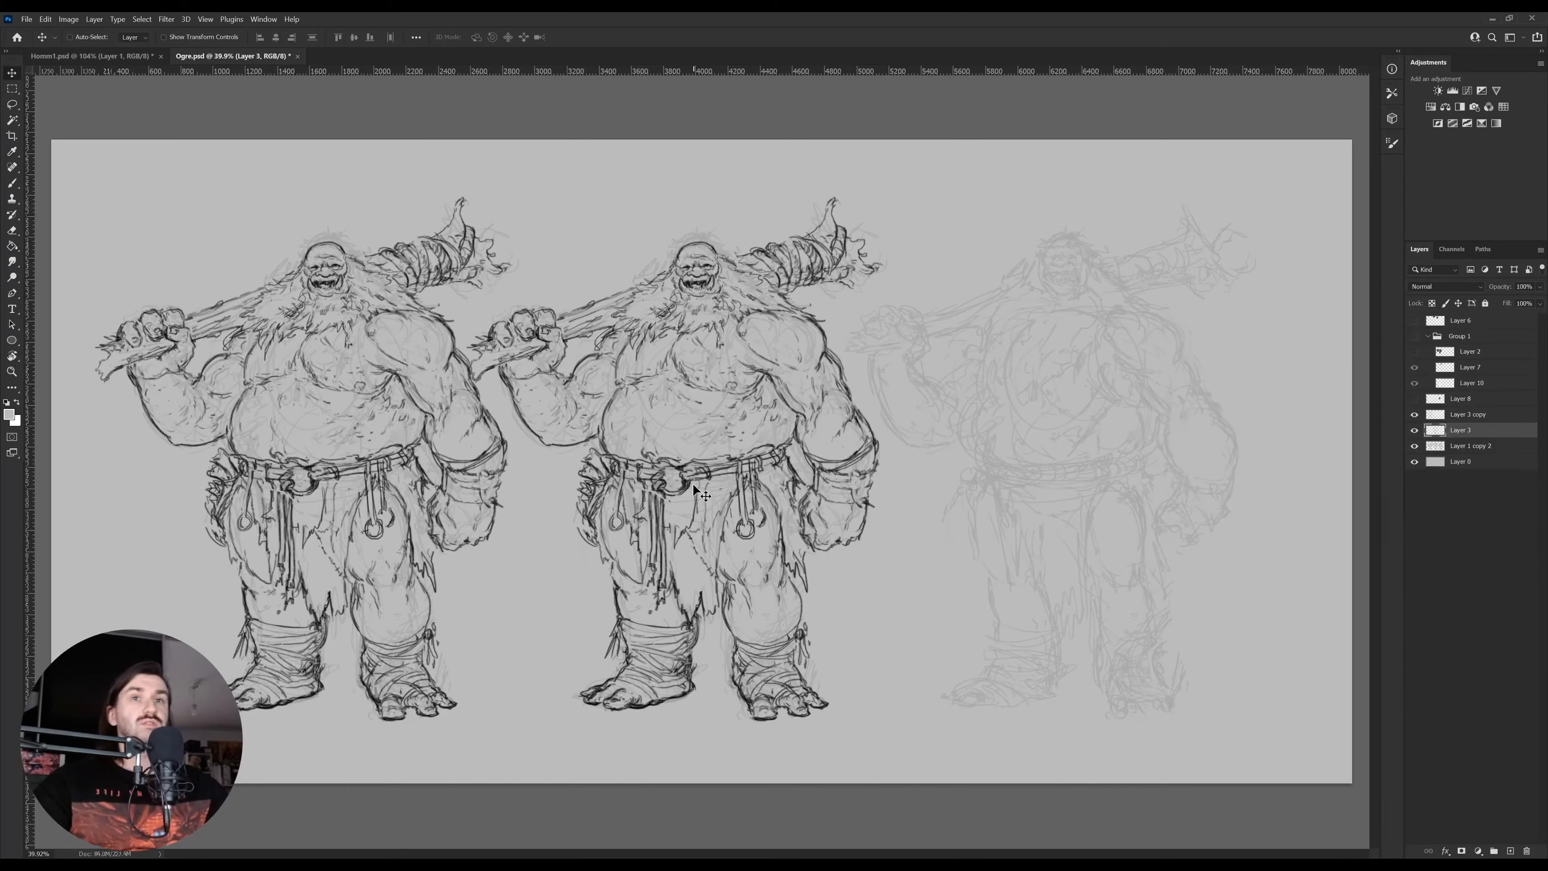
ctrl+click(429, 543)
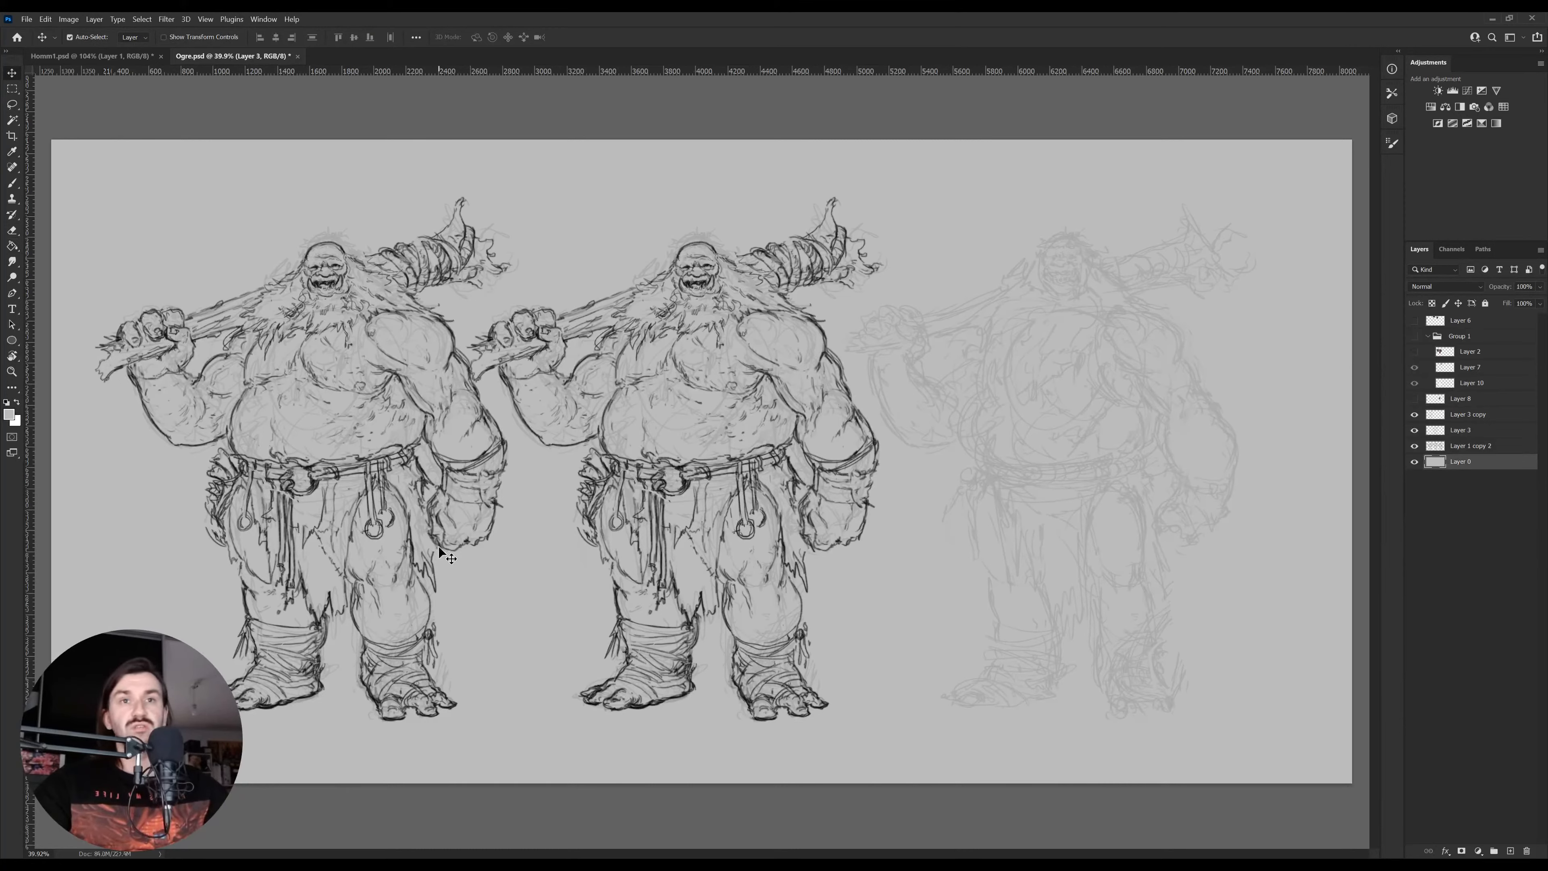
drag(429, 544, 361, 549)
key(z)
key(v)
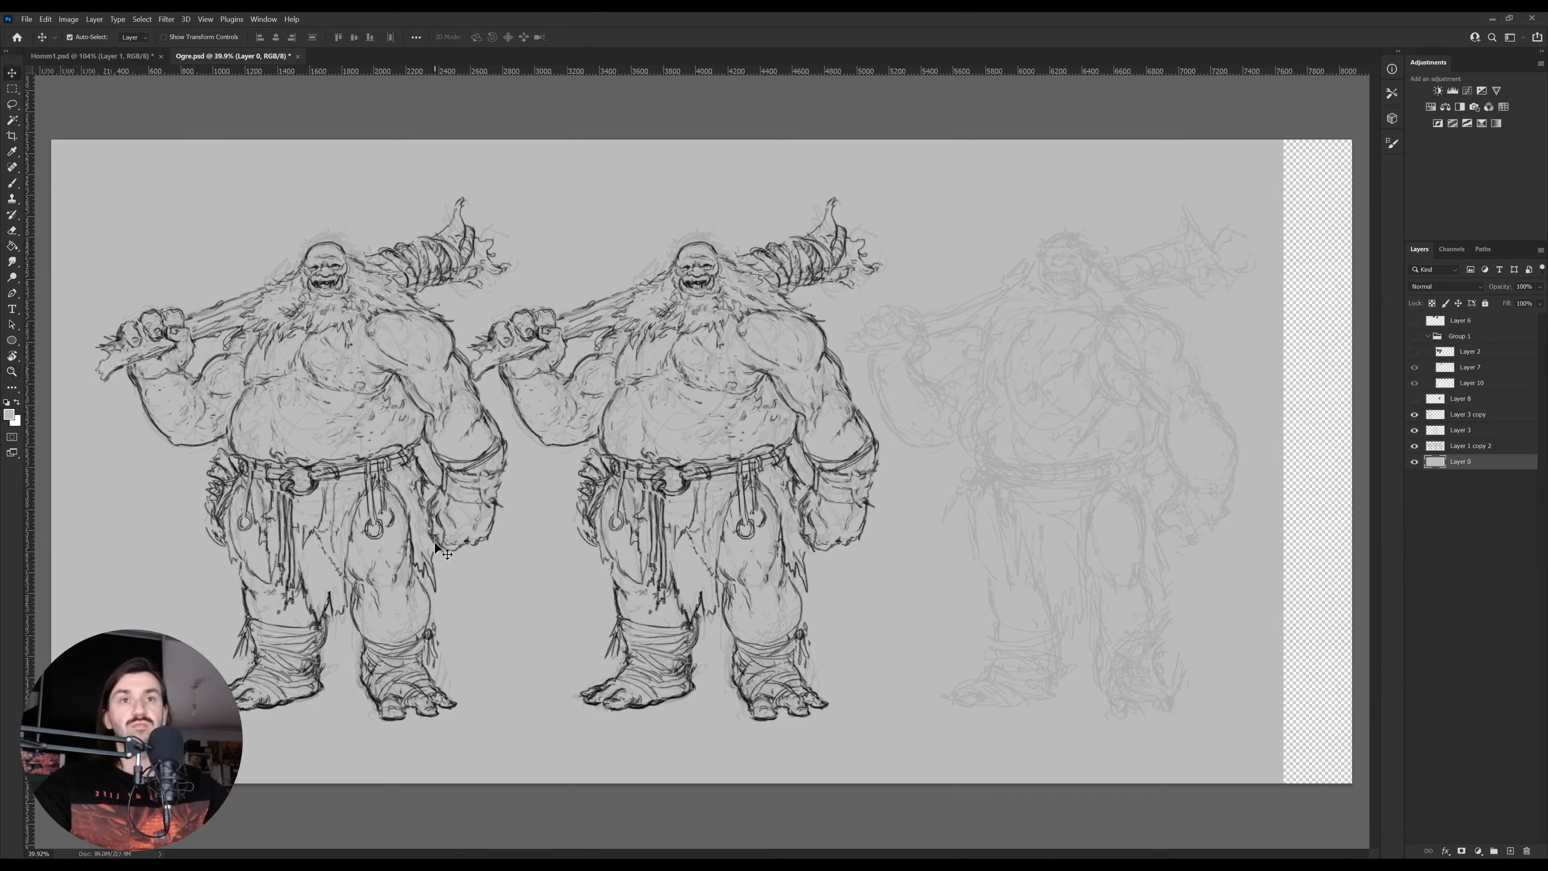
Lock the Layer 0 background and move the duplicated ogre drawing farther from the middle ogre, towards the canvas edge
click(1486, 303)
ctrl+click(410, 563)
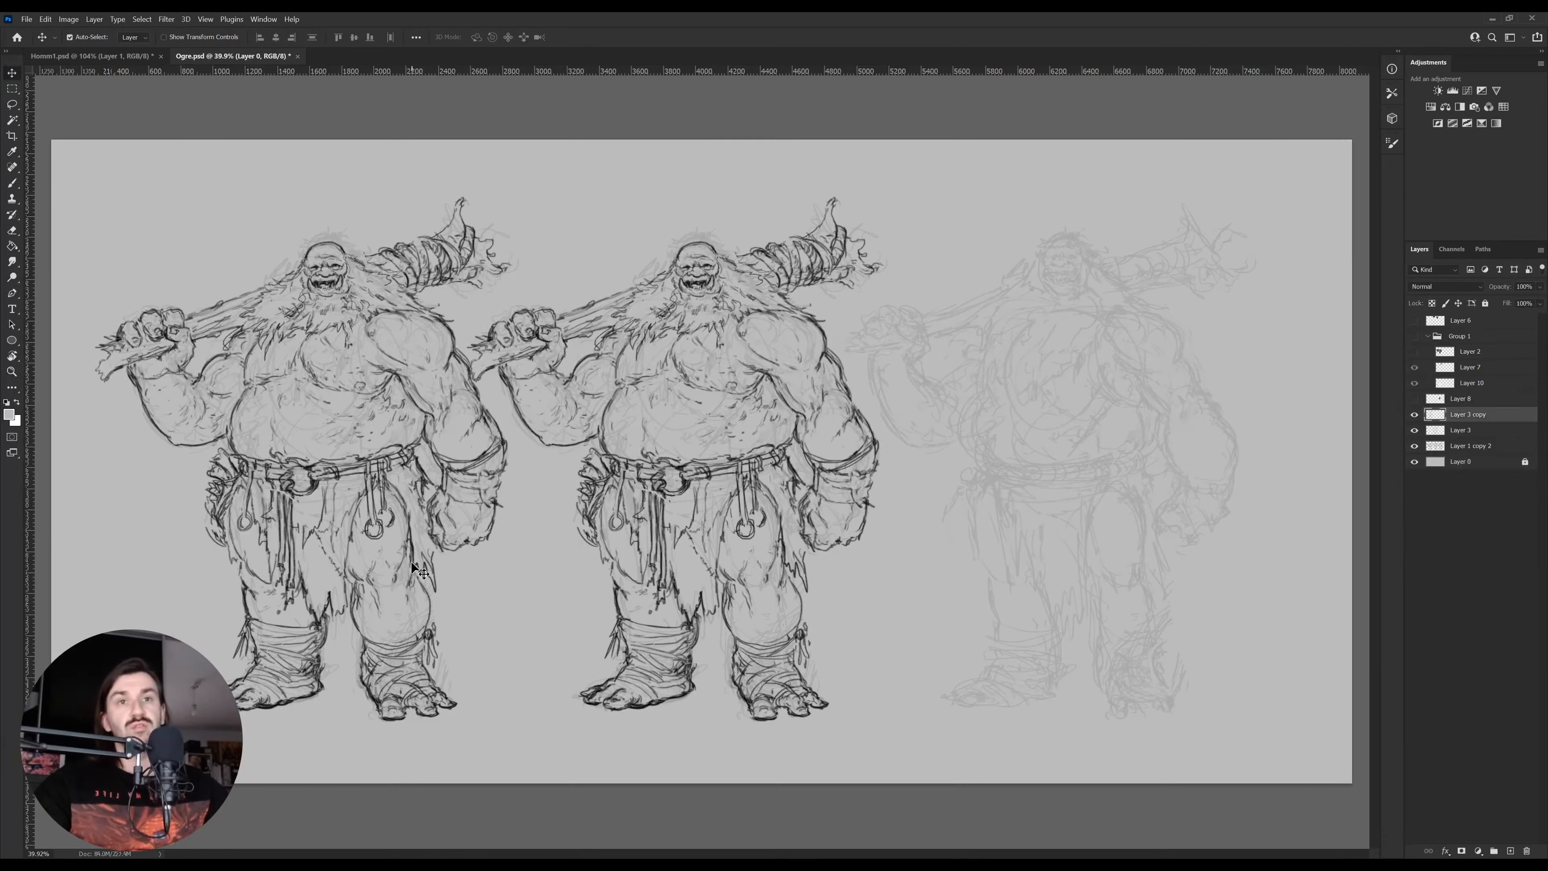
drag(410, 563, 361, 563)
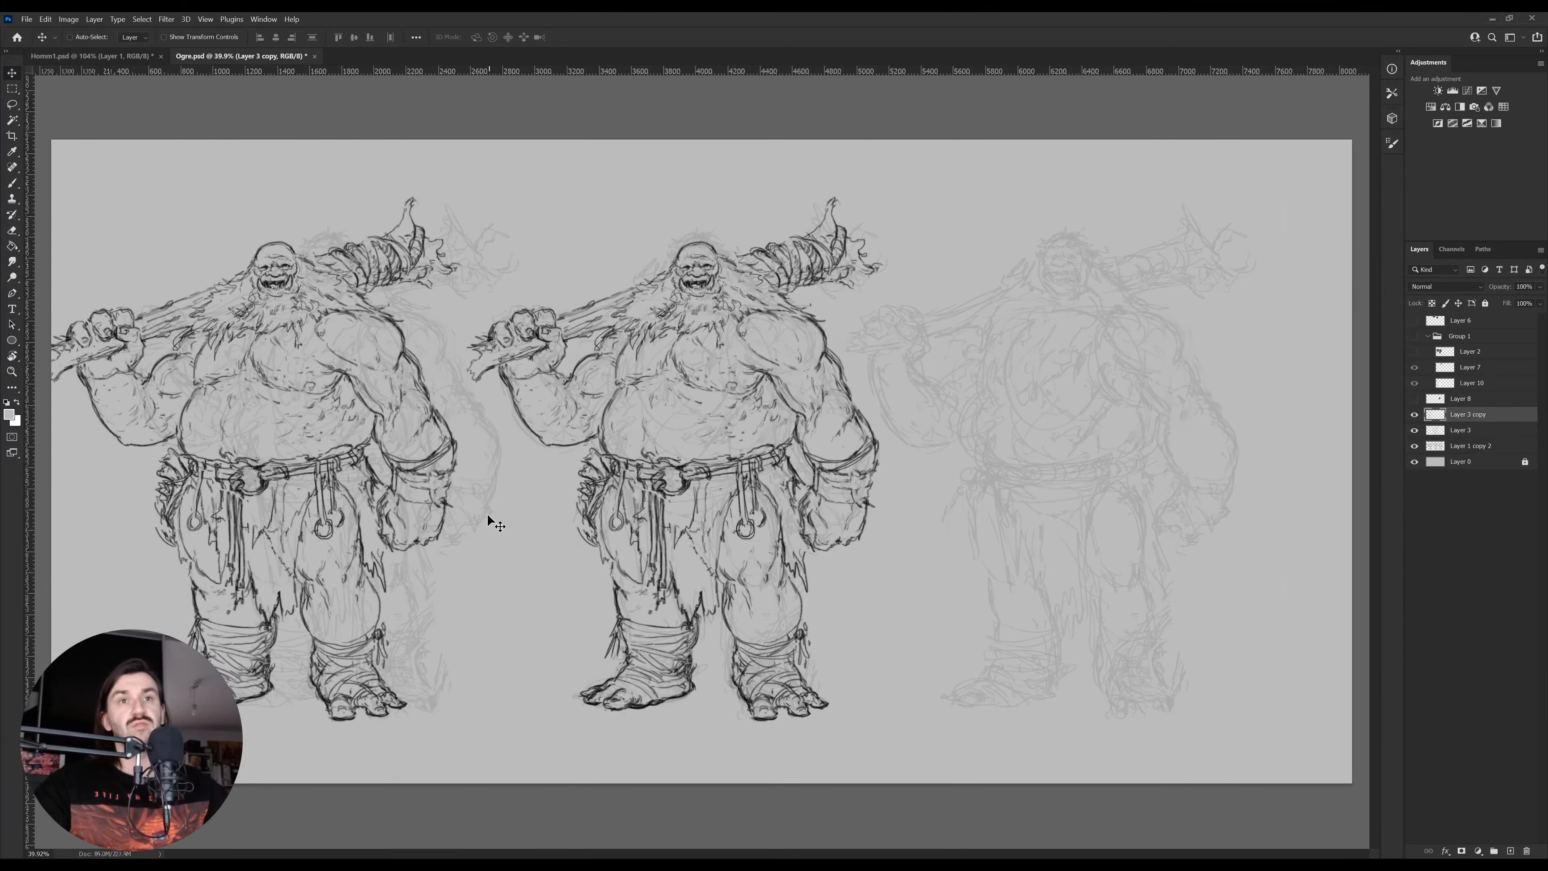
Select the leftmost rough ogre on Layer 1 copy 2 and move it beneath the repositioned duplicate, leaving the other rough ogres in place
ctrl+click(488, 515)
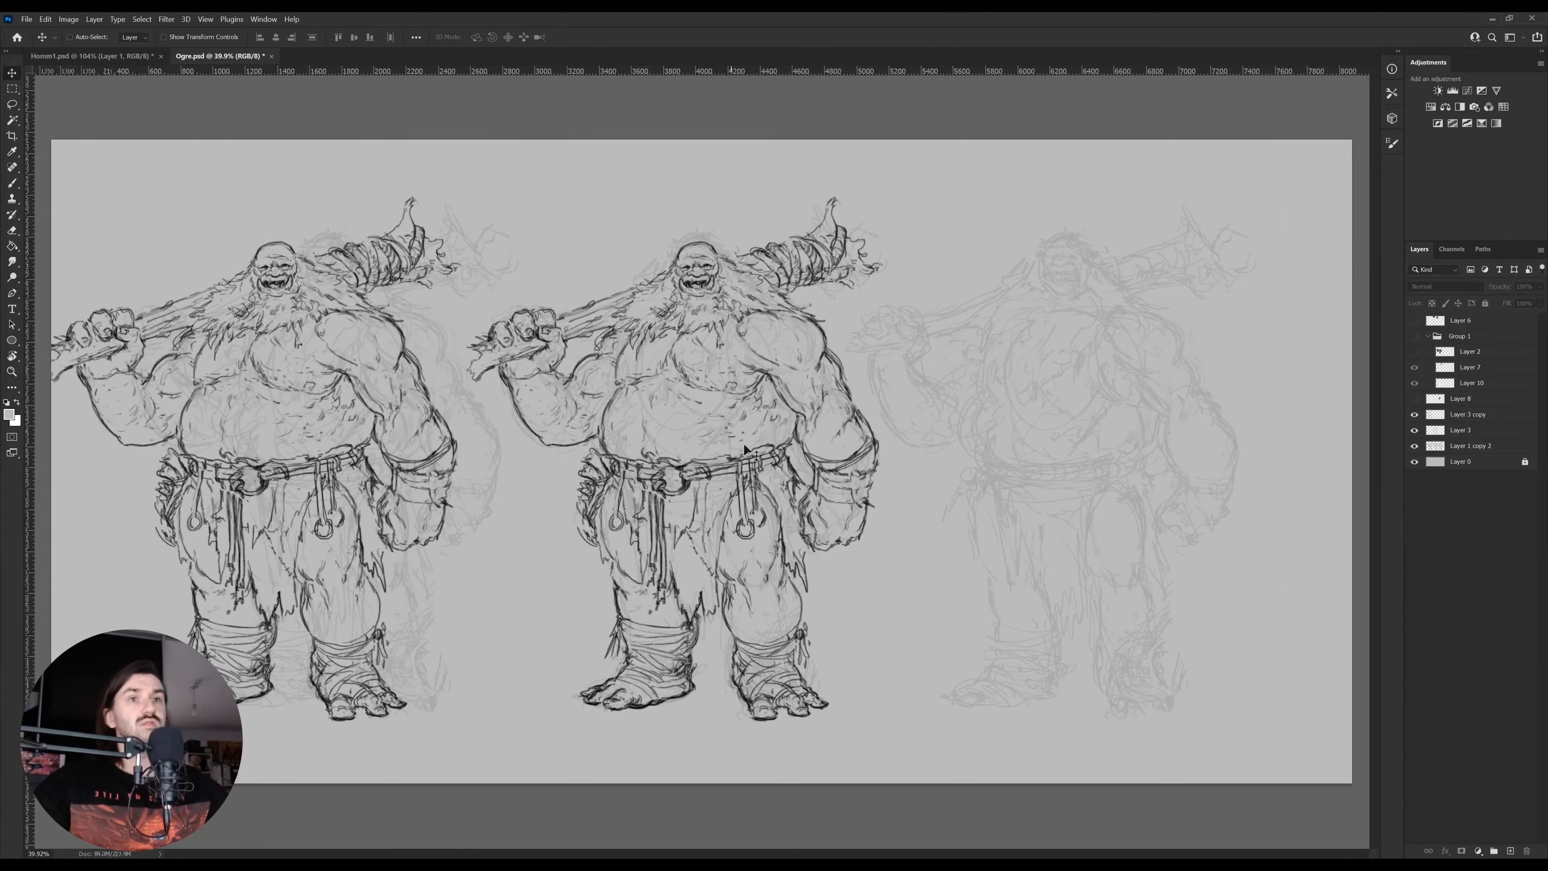
ctrl+click(494, 523)
drag(493, 522, 451, 517)
key(l)
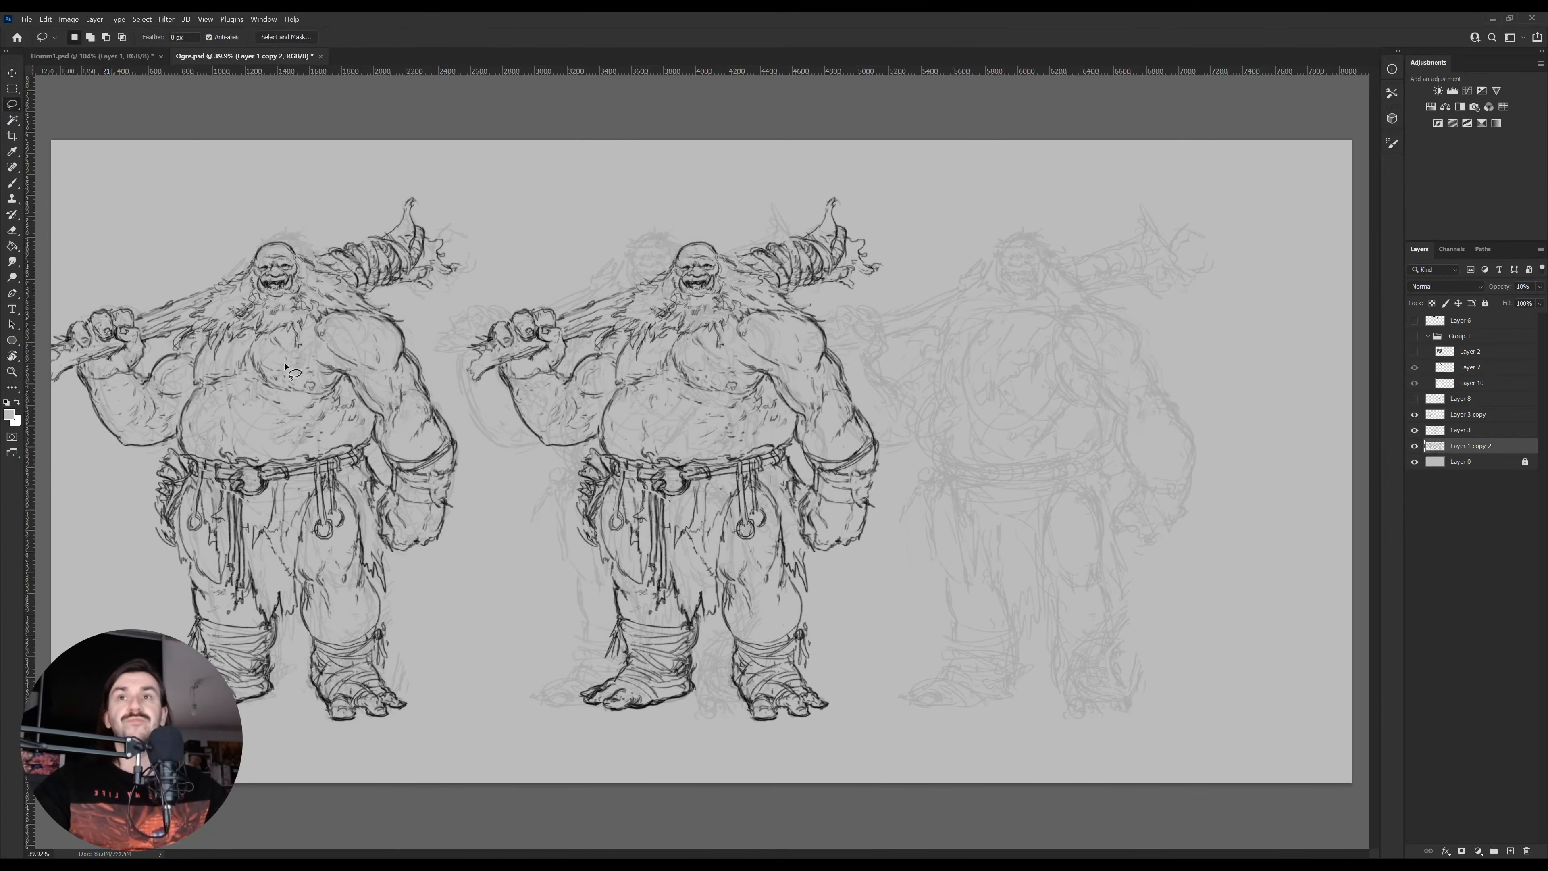
mouse_move(459, 437)
mouse_down()
mouse_move(432, 366)
mouse_move(686, 164)
mouse_move(1353, 781)
mouse_move(574, 796)
mouse_move(538, 665)
mouse_move(587, 706)
mouse_move(671, 684)
mouse_up()
key(v)
key(ctrl+d)
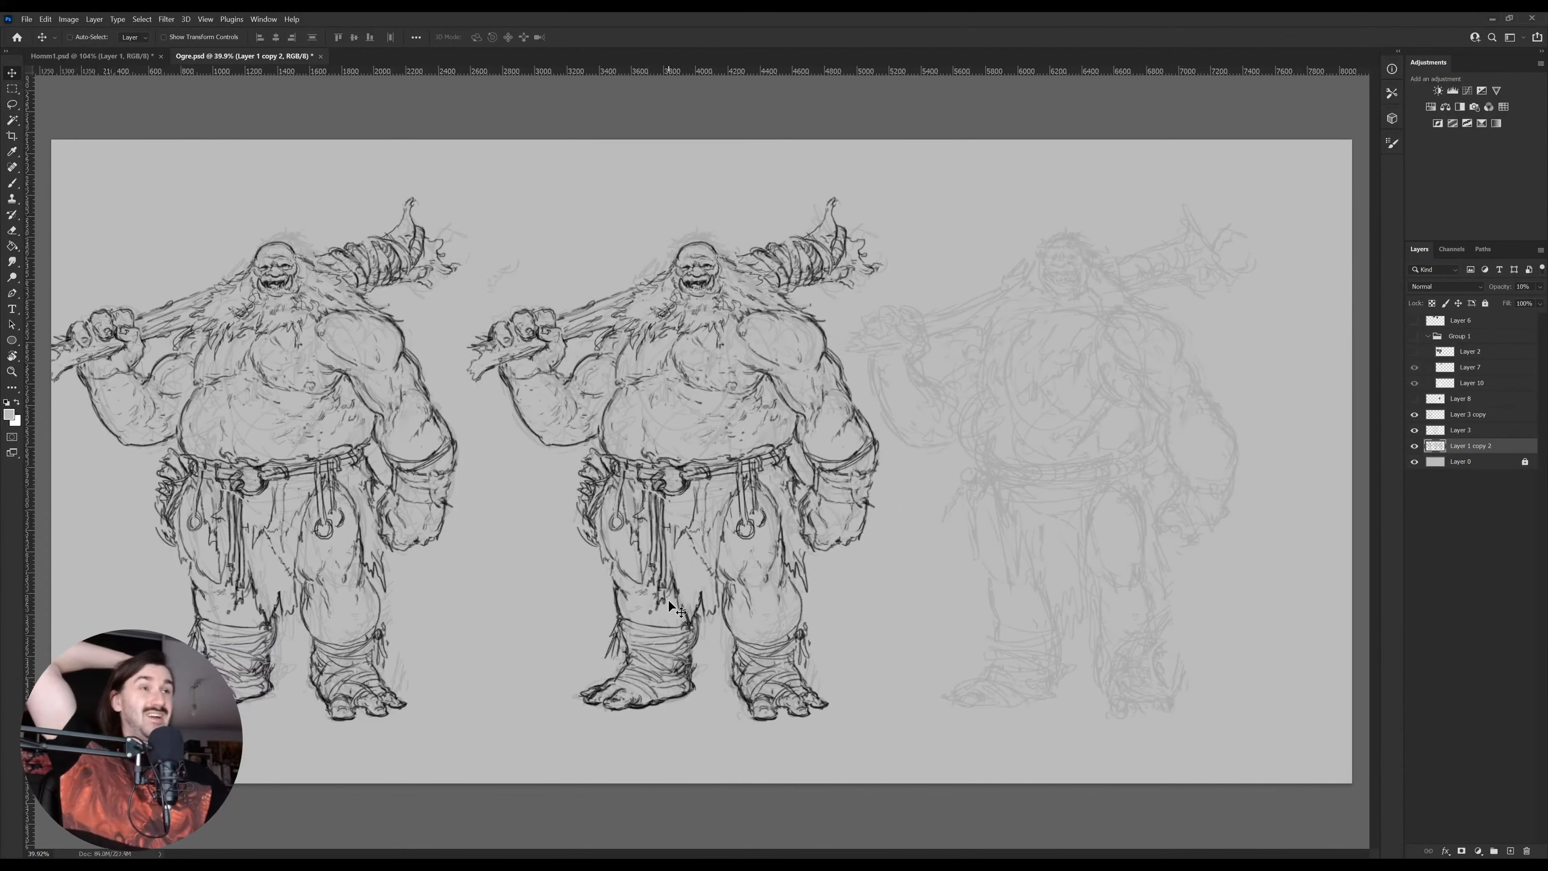
Hide Layer 2, Layer 7 and Layer 10 individually inside the visible reference group, and show the face photo references on Layer 6
click(1414, 352)
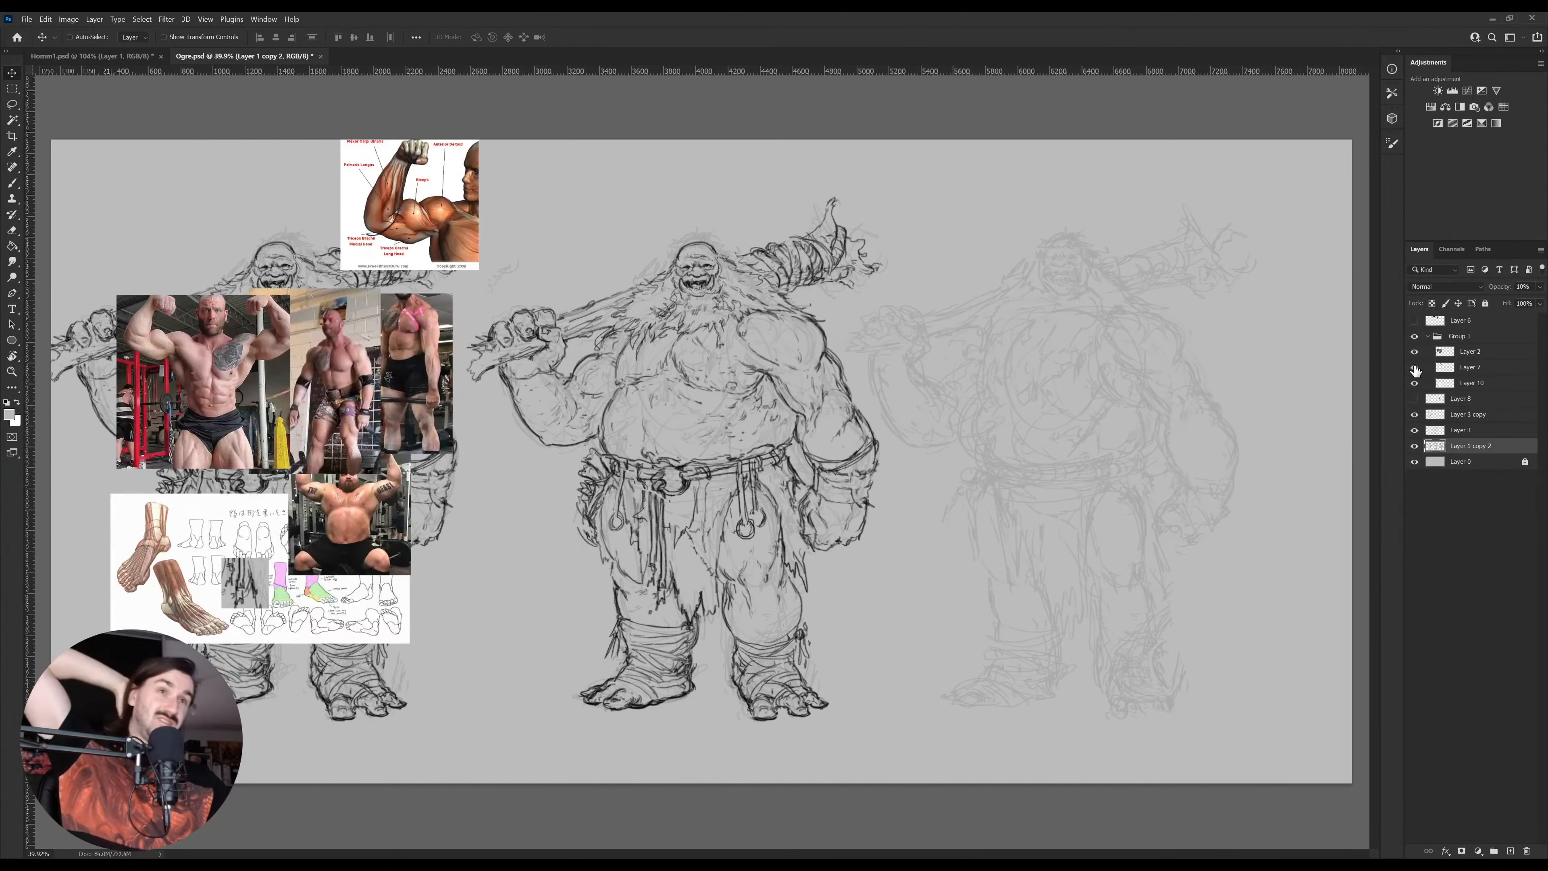
click(1414, 368)
click(1414, 383)
click(1414, 352)
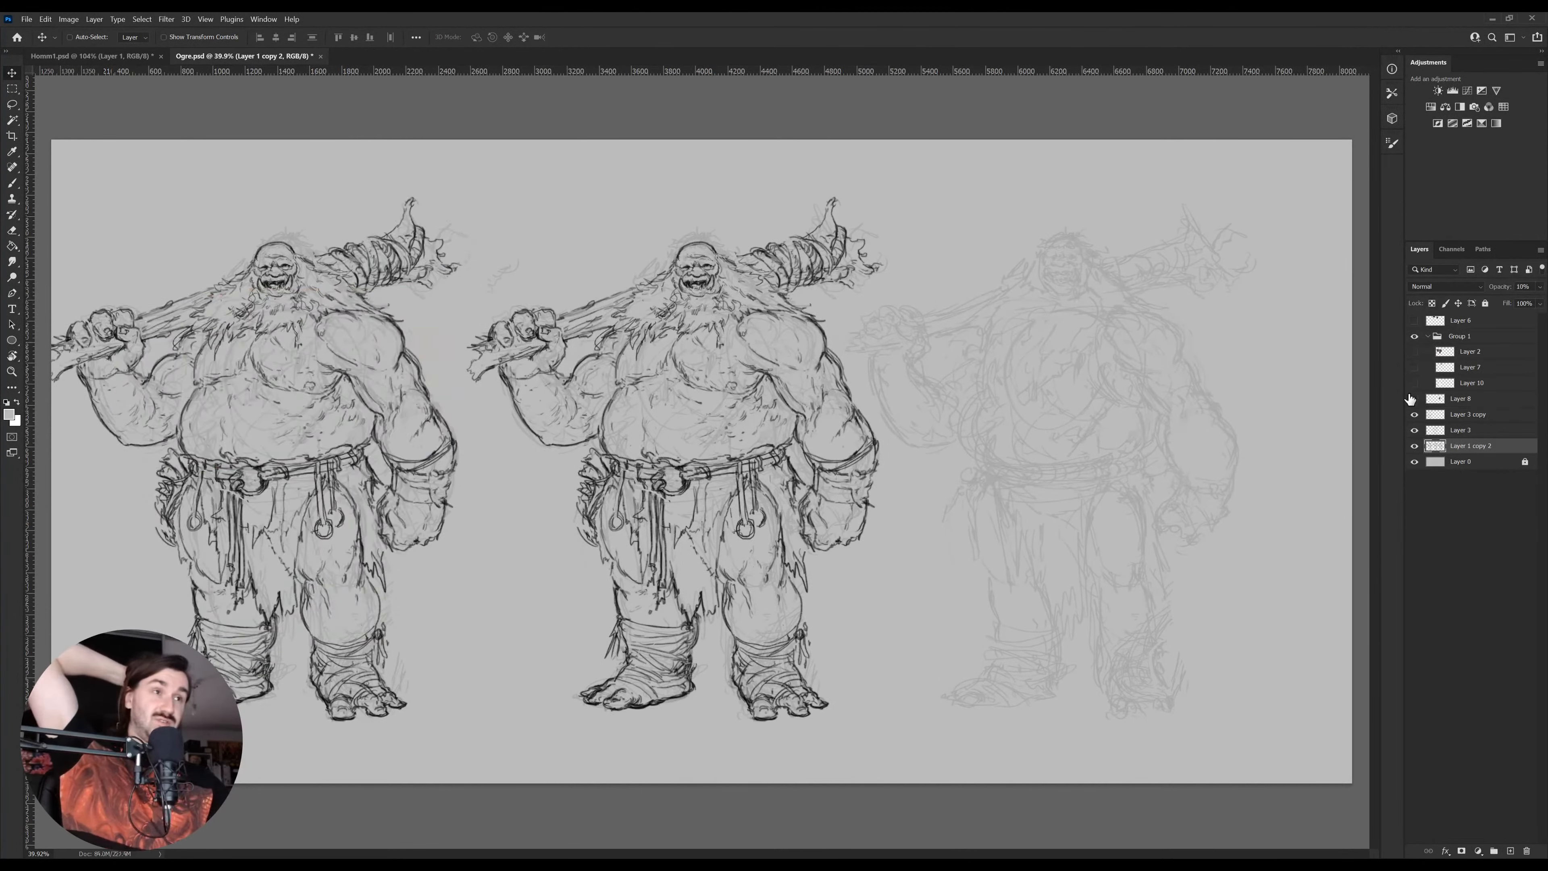
click(1414, 398)
click(1414, 398)
click(1414, 321)
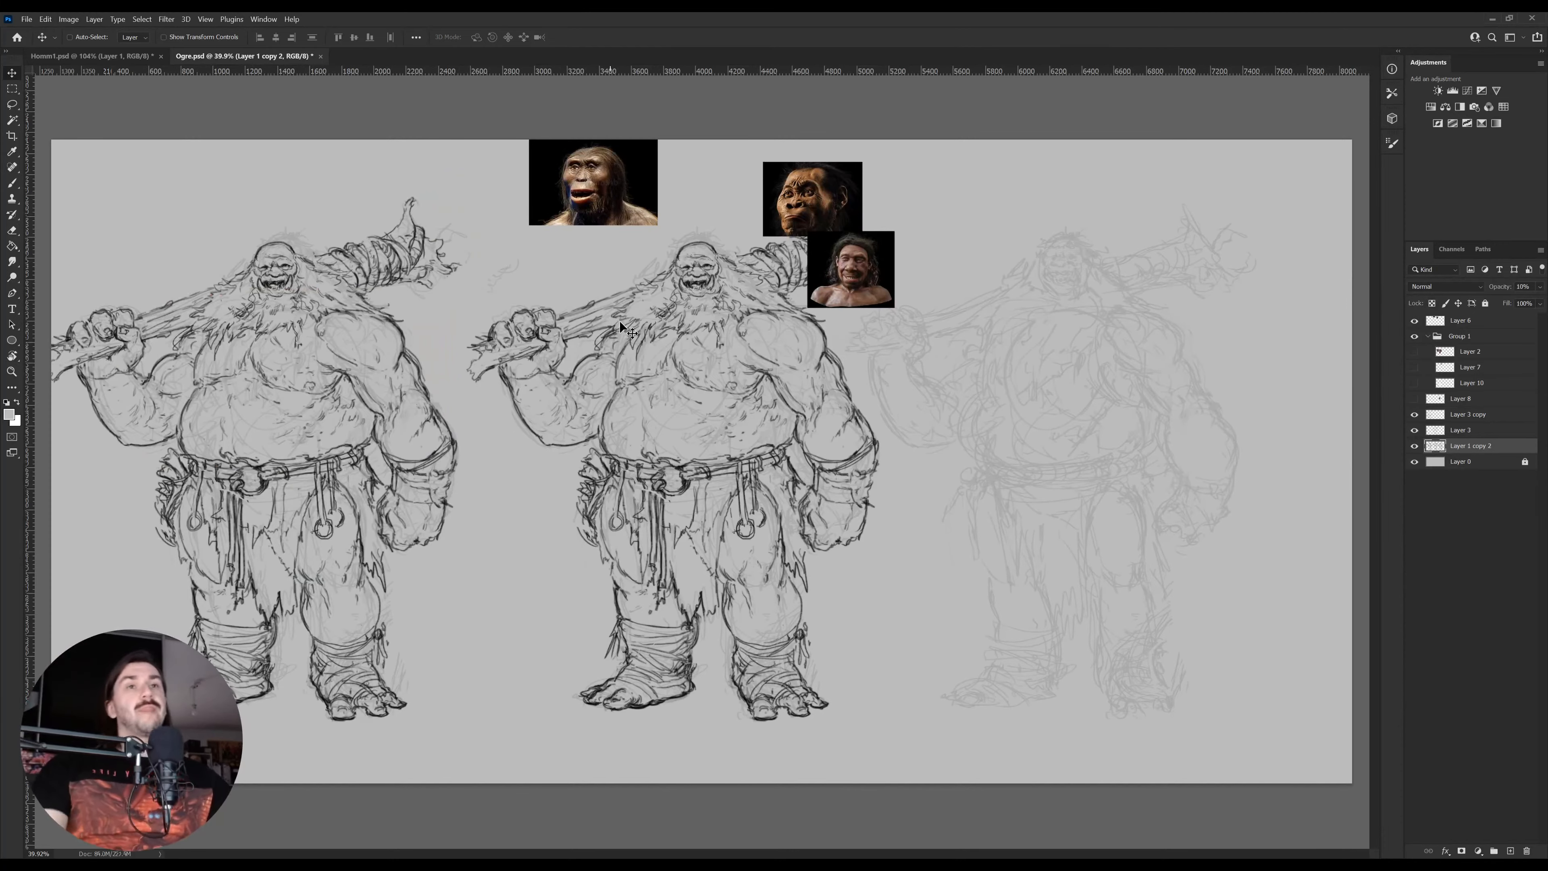
Erase the middle ogre's facial features on Layer 3 and the rough face beneath on Layer 1 copy 2, keeping the head outline
key(z)
drag(706, 252, 788, 245)
key(v)
ctrl+click(706, 366)
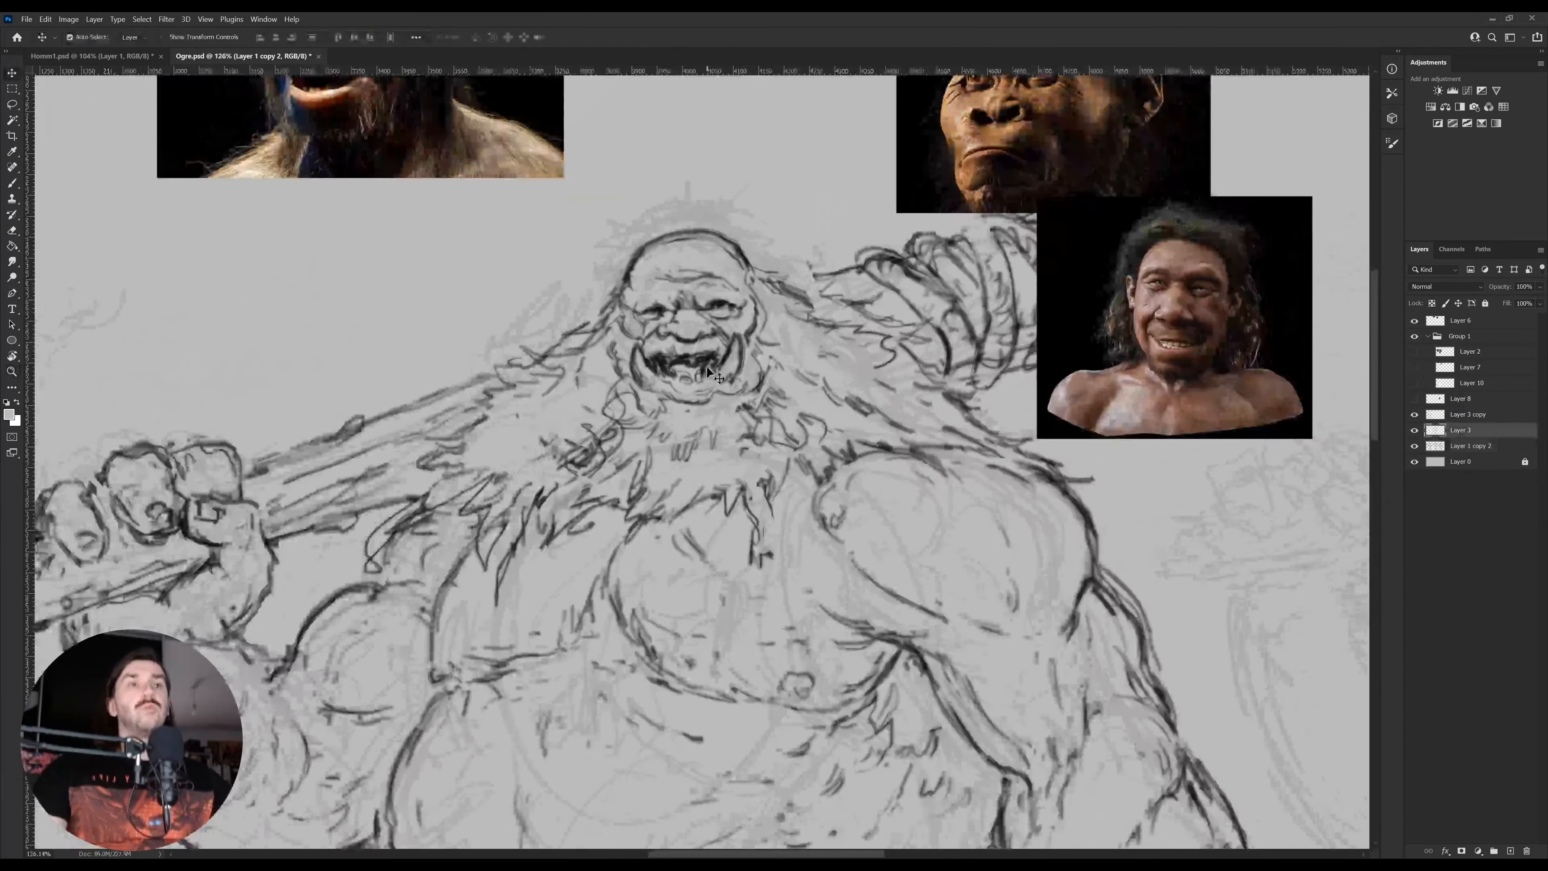
mouse_move(668, 284)
mouse_down()
mouse_move(682, 515)
mouse_move(731, 506)
mouse_move(669, 533)
mouse_move(747, 469)
mouse_move(683, 434)
mouse_move(756, 442)
mouse_move(732, 468)
mouse_move(722, 403)
mouse_move(742, 427)
mouse_move(725, 367)
mouse_move(637, 391)
mouse_up()
key(e)
key(bracketright)
key(alt+bracketleft)
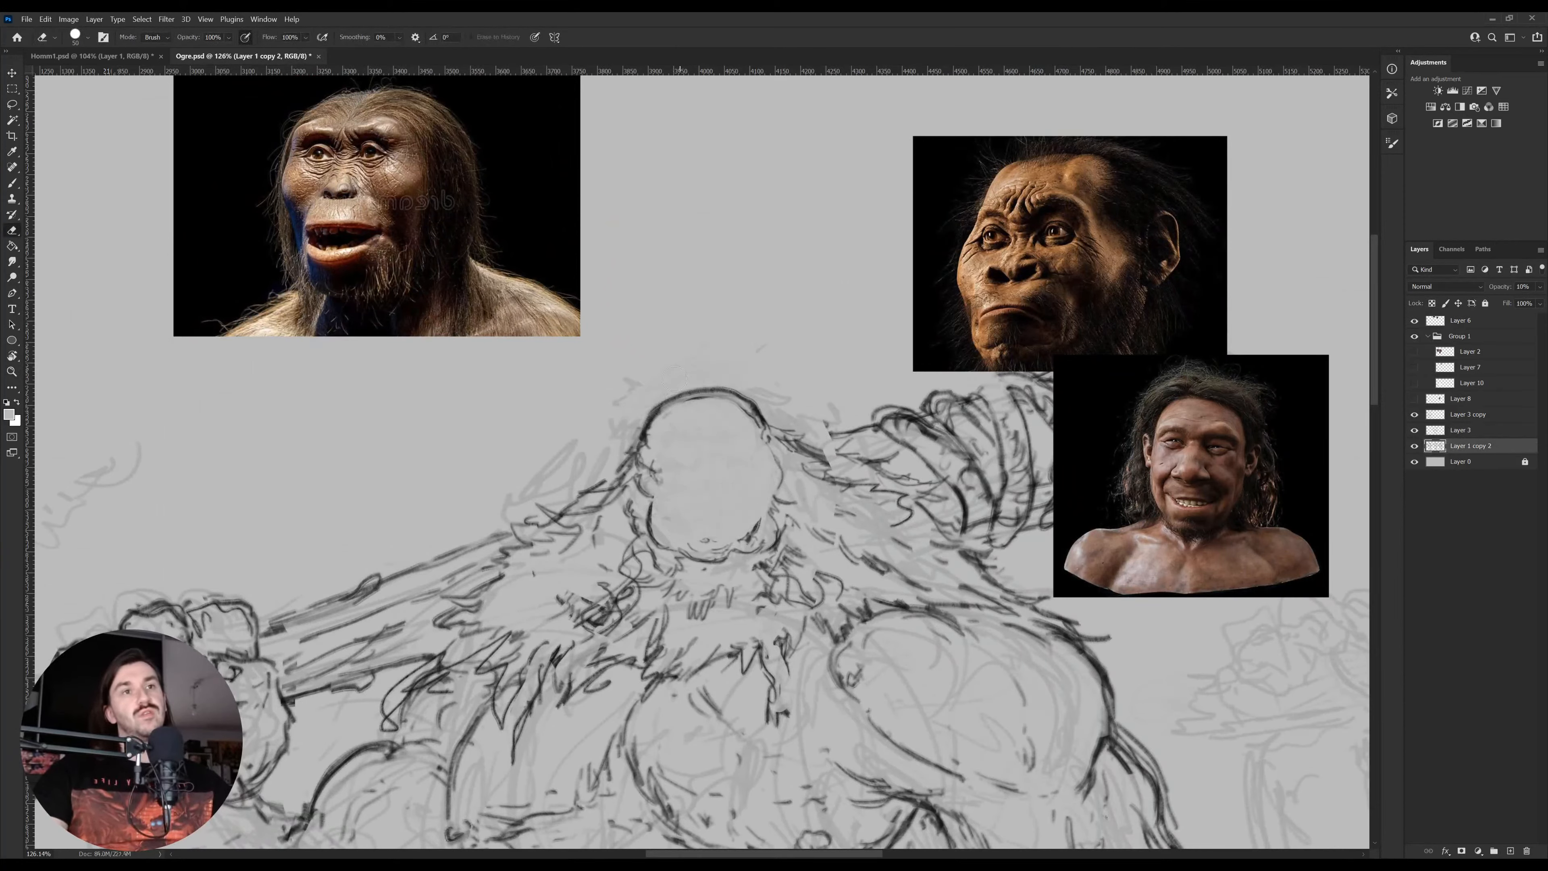
key(v)
key(alt+bracketright)
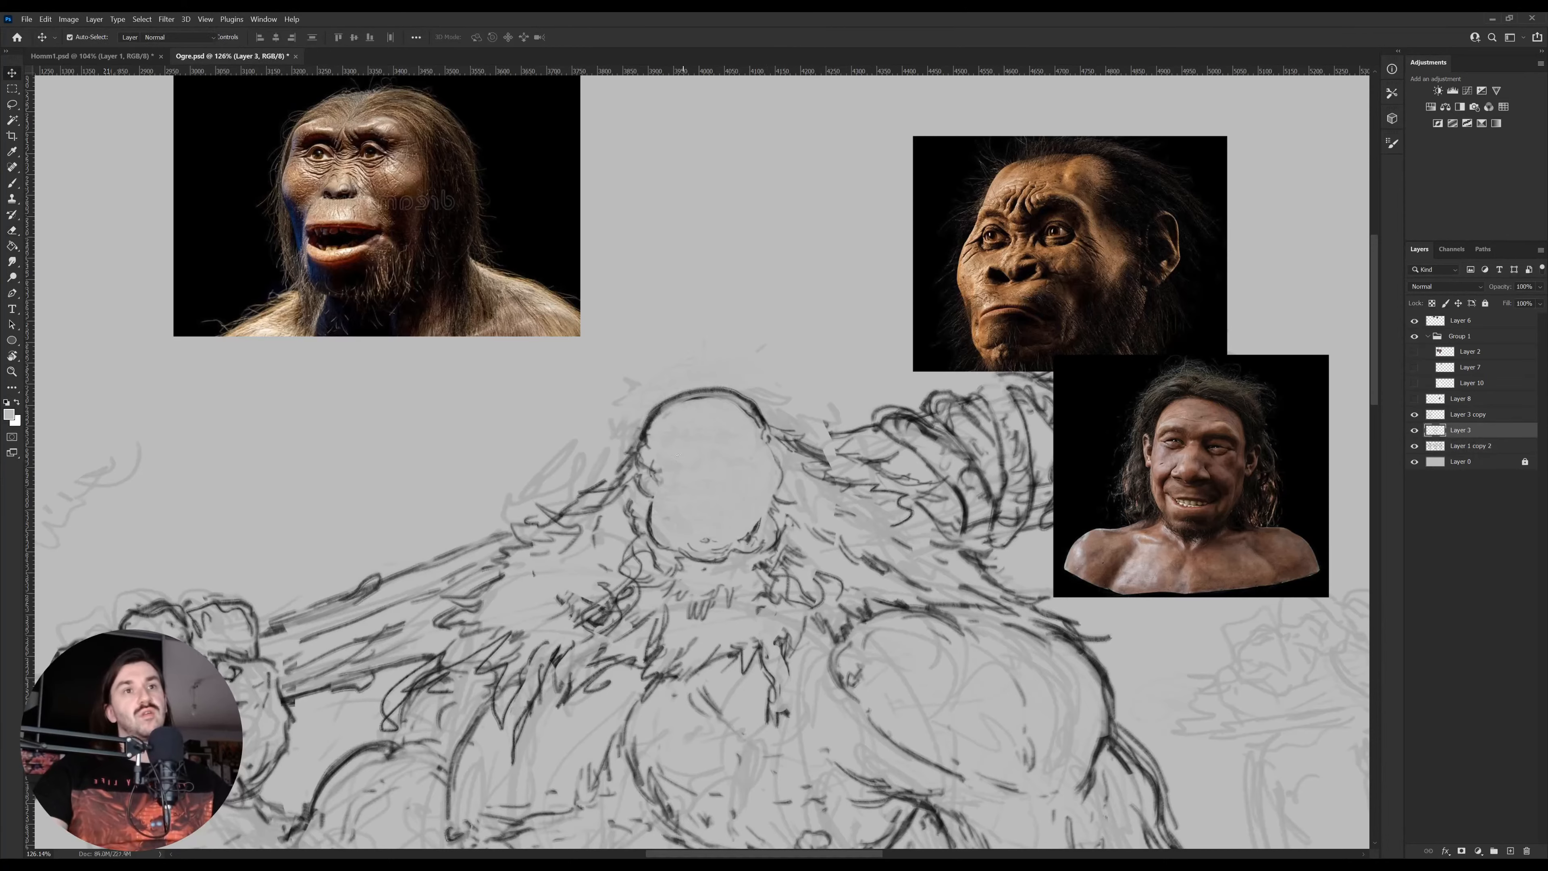
key(b)
key(v)
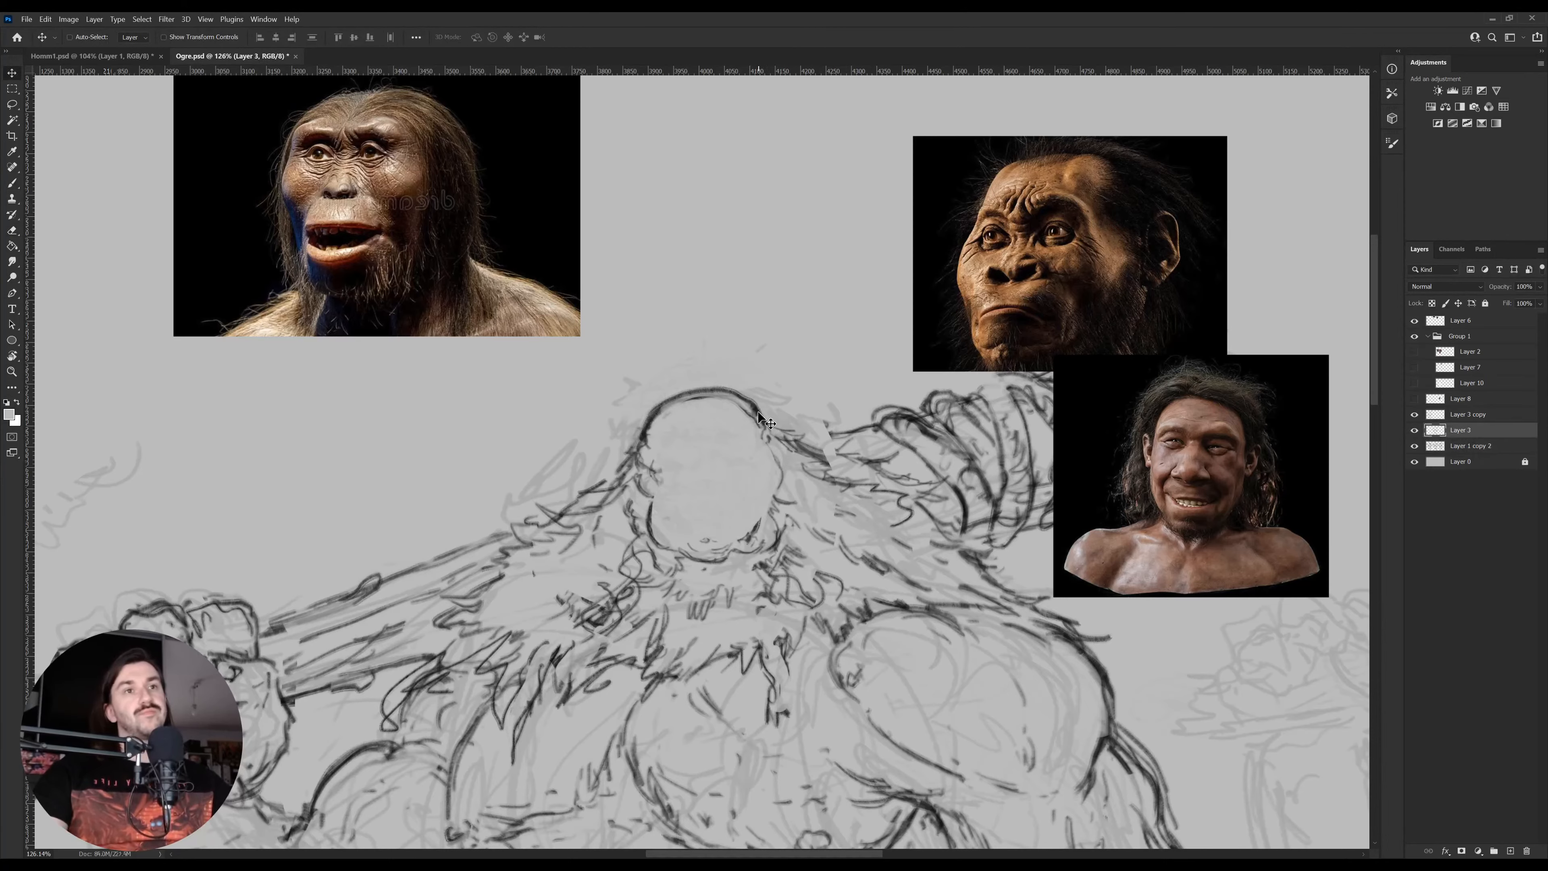
drag(763, 455, 744, 402)
key(ctrl+z)
key(b)
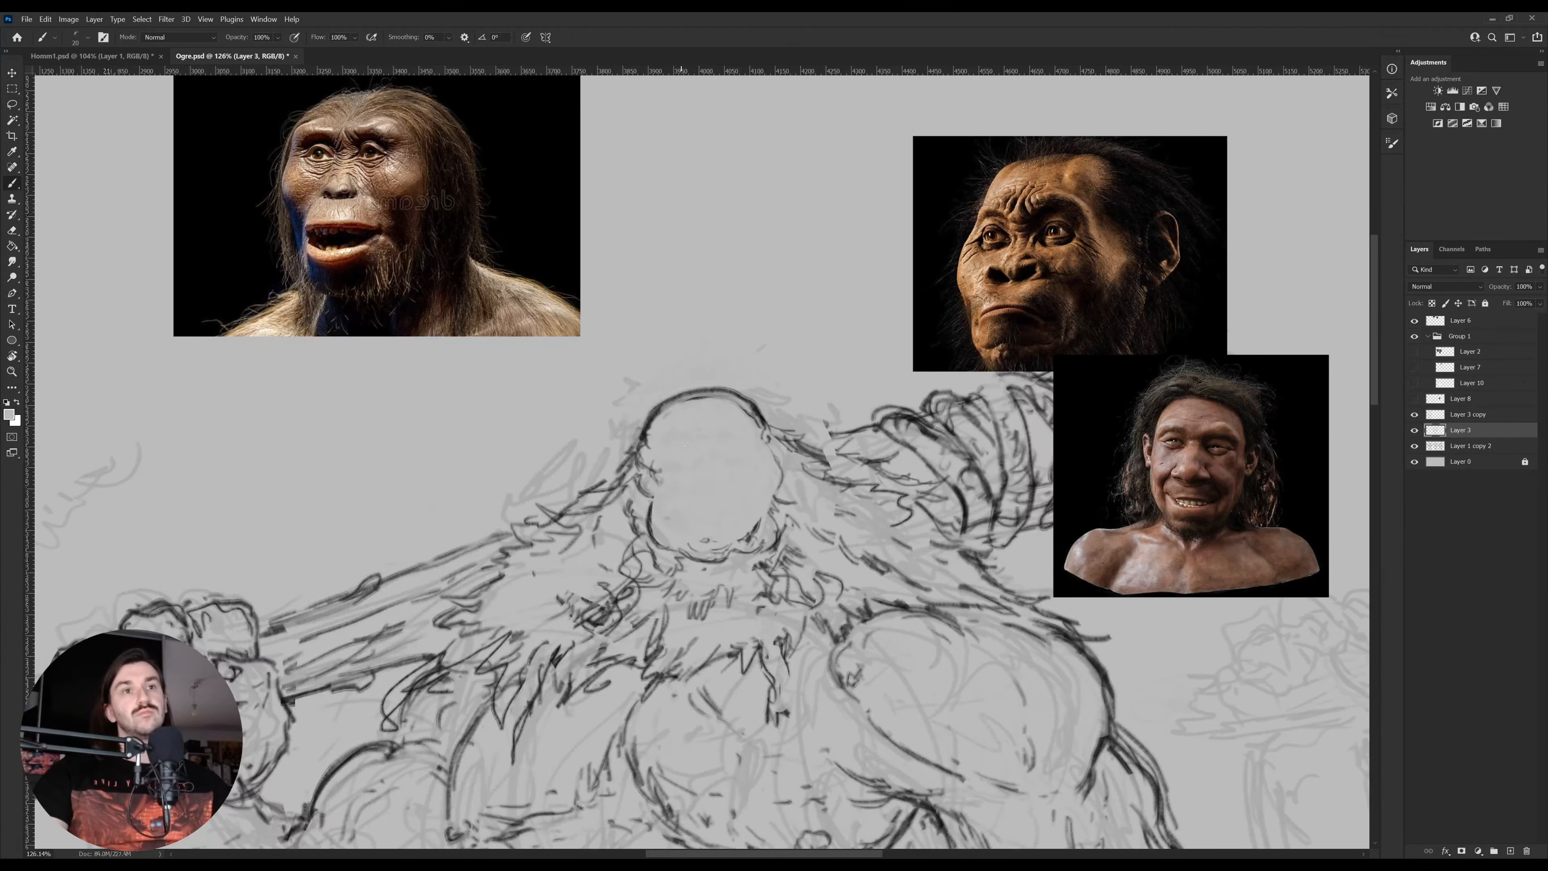
Restore the default colours with black as foreground and reduce the brush size for sketching on Layer 3
key(e)
key(d)
key(x)
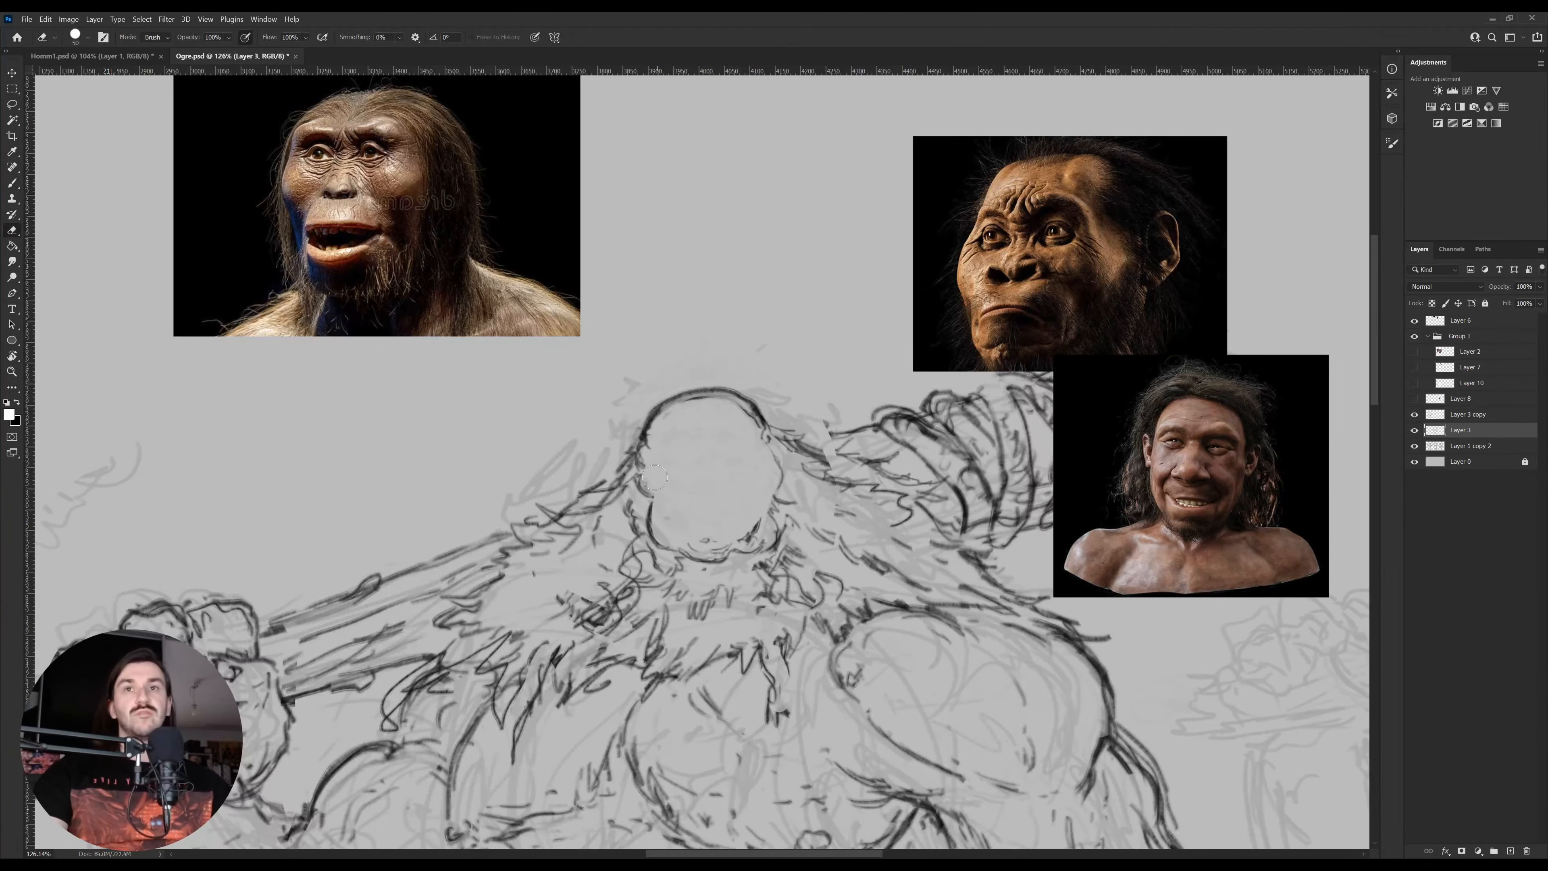
key(x)
key(b)
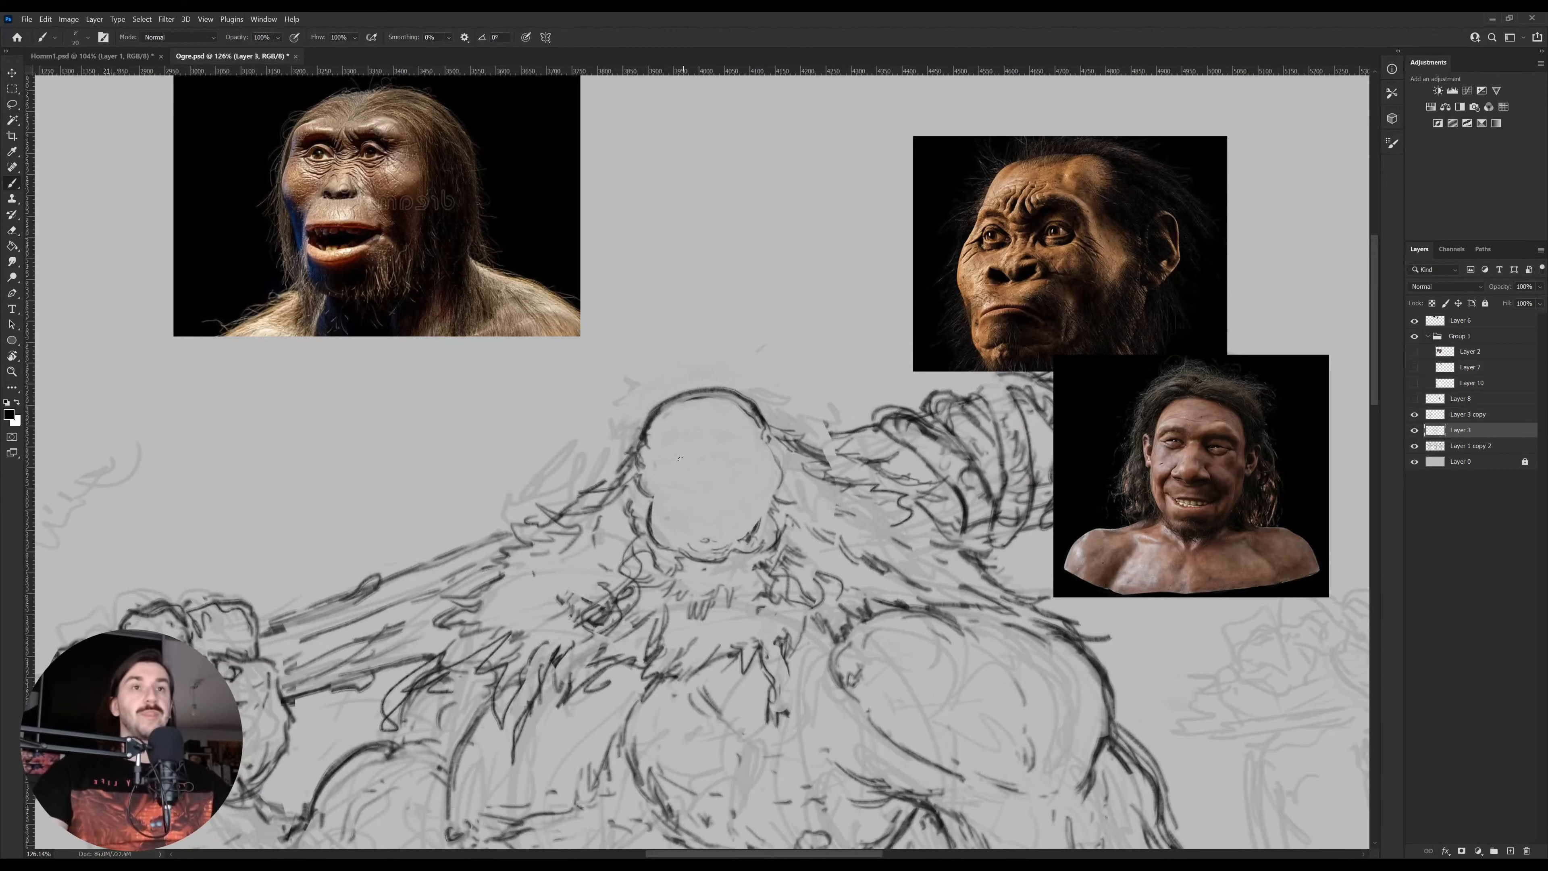
key(bracketleft)
Sketch narrow eyes and nostrils on the middle ogre's blank face, trimming the eye nearer the raised club with the Eraser
drag(680, 452, 671, 489)
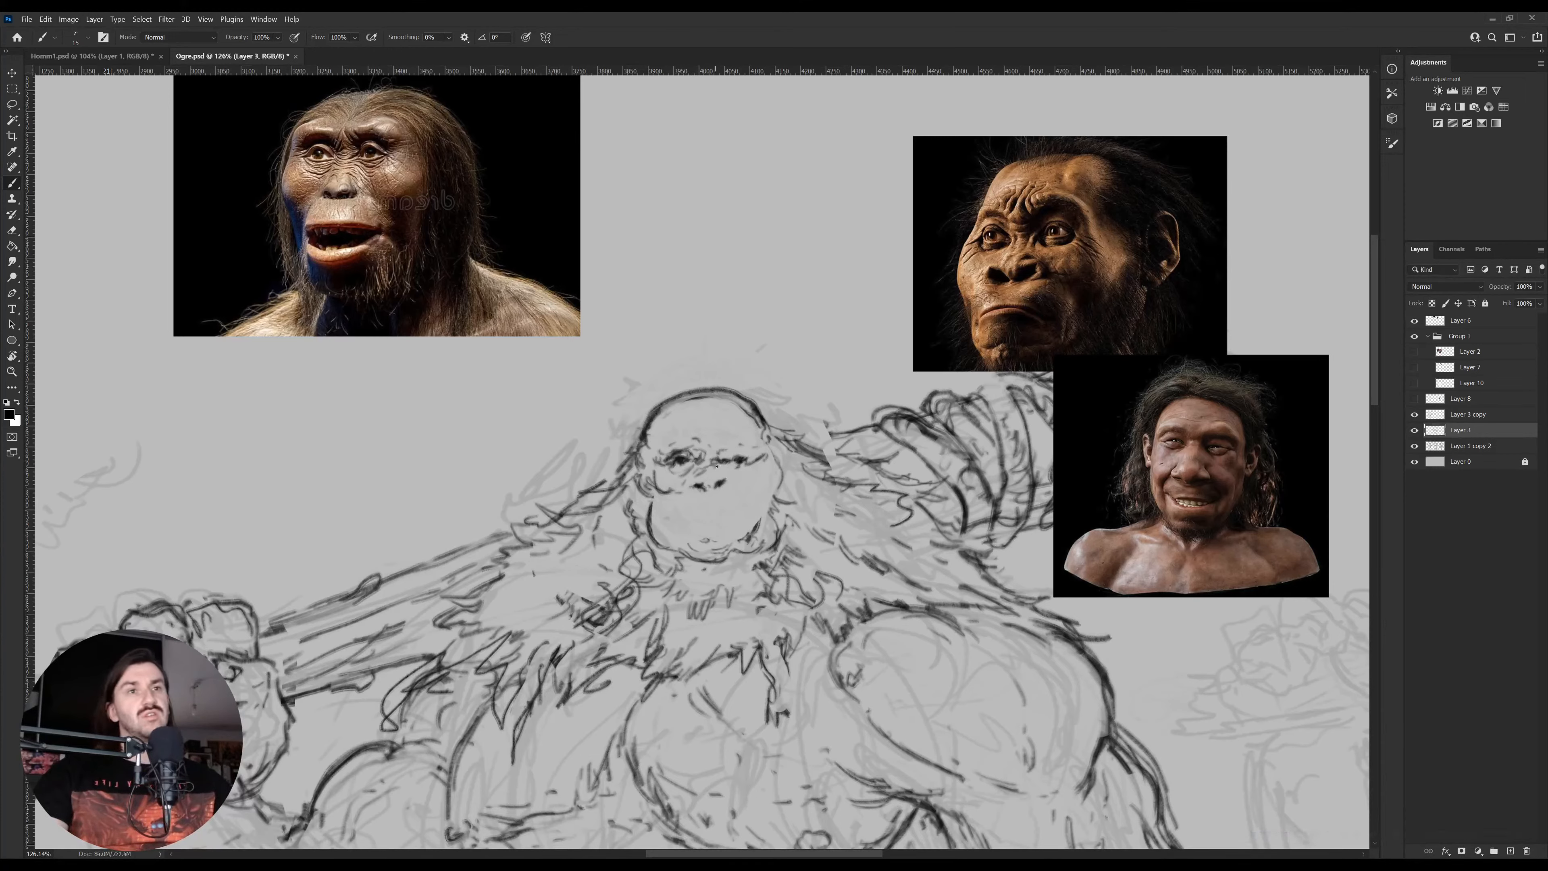
key(e)
drag(742, 459, 737, 461)
key(b)
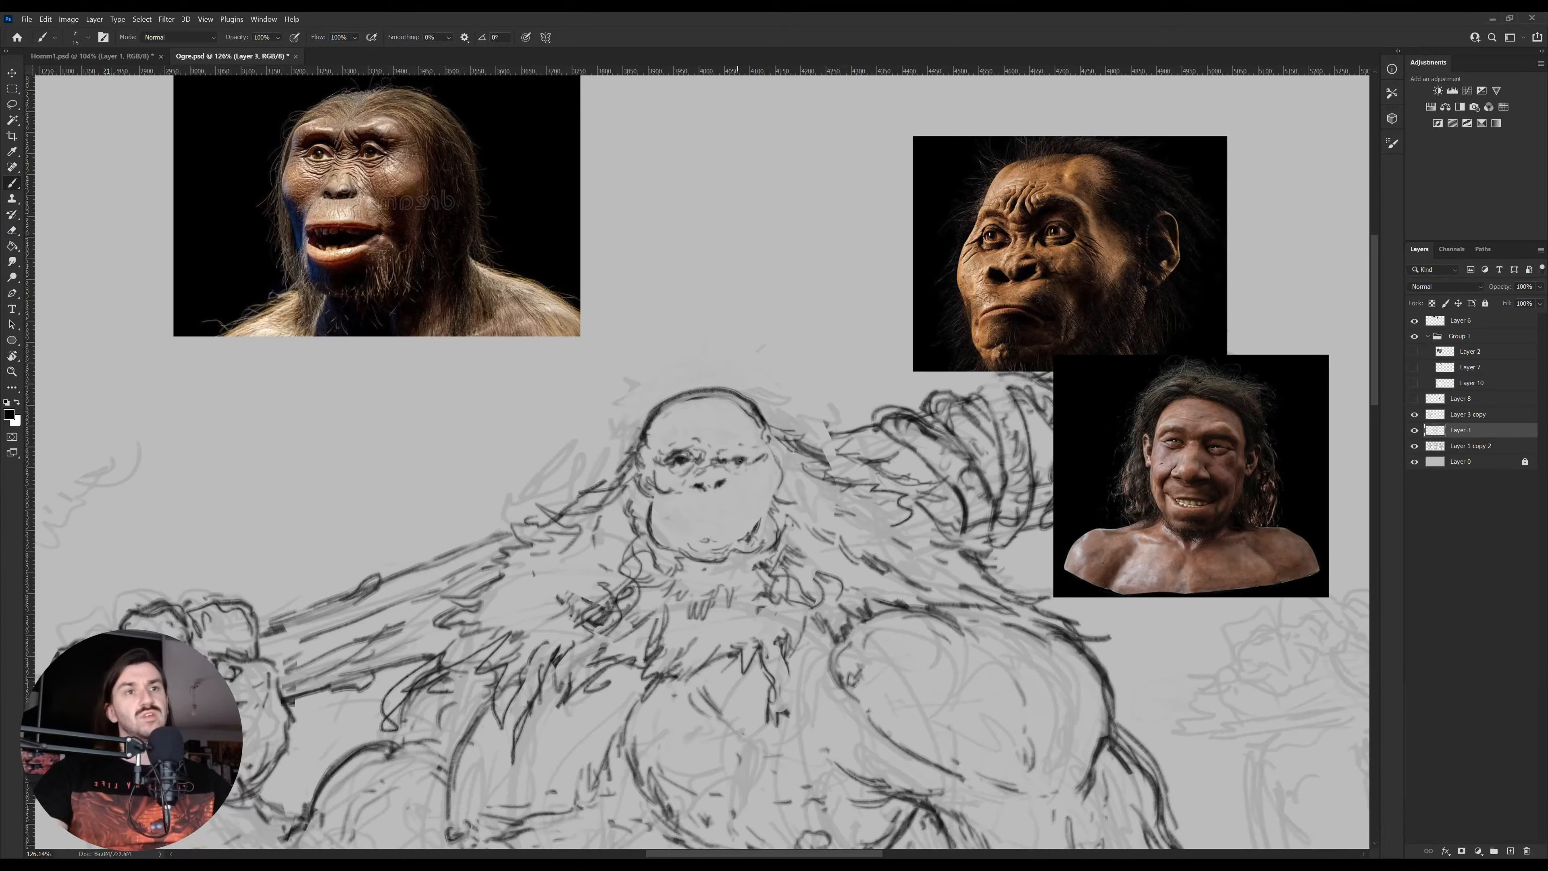
key(e)
drag(766, 459, 756, 464)
key(b)
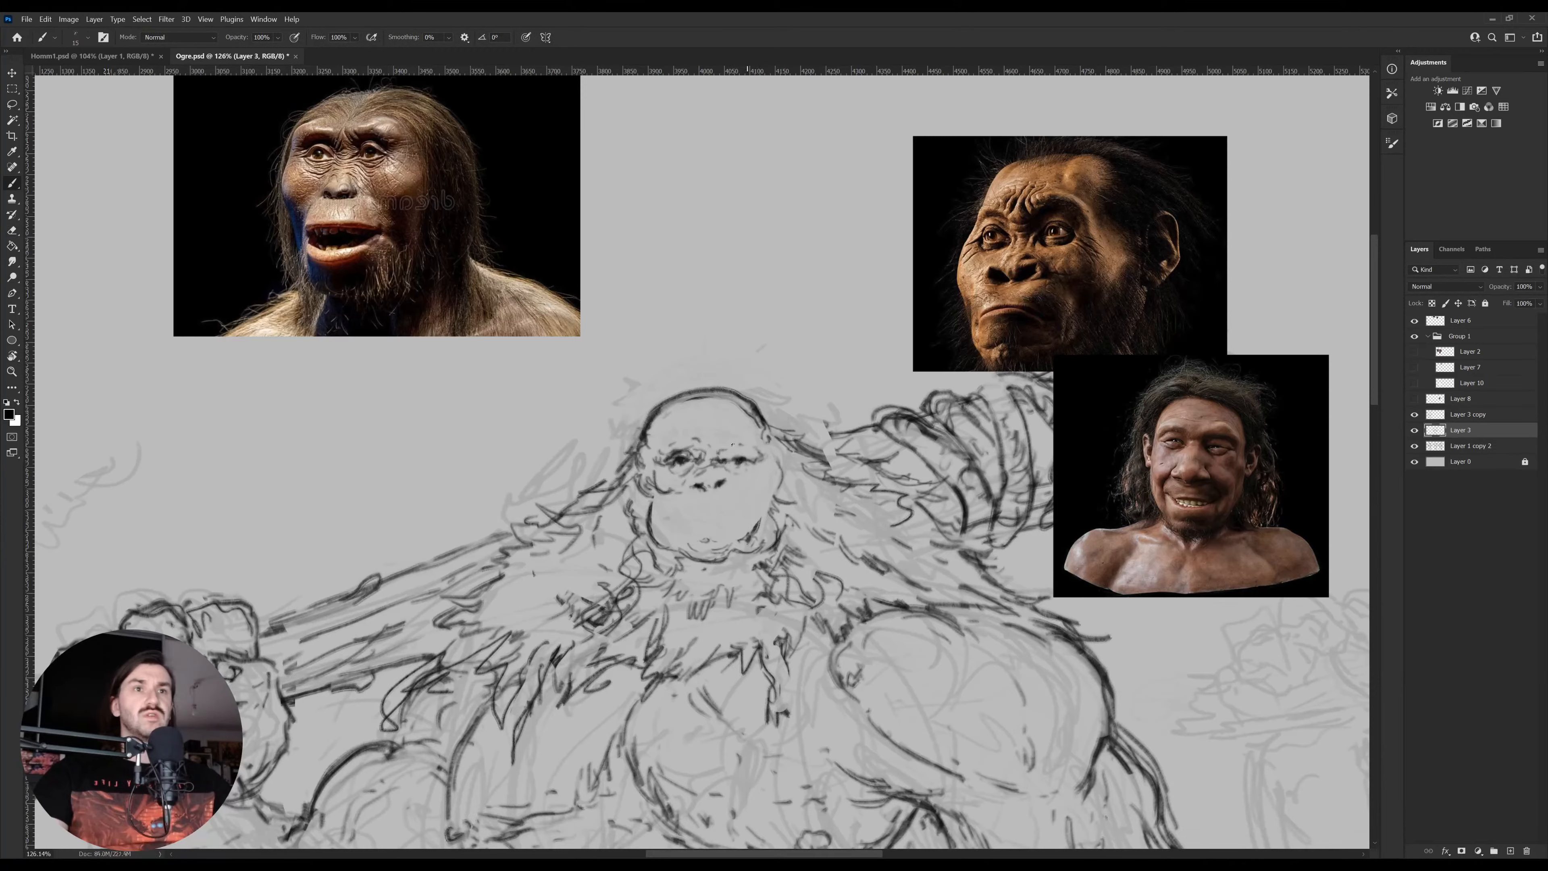
Clean up around the nostrils, draw a closed mouth beneath them and retouch the eye nearer the raised club
key(e)
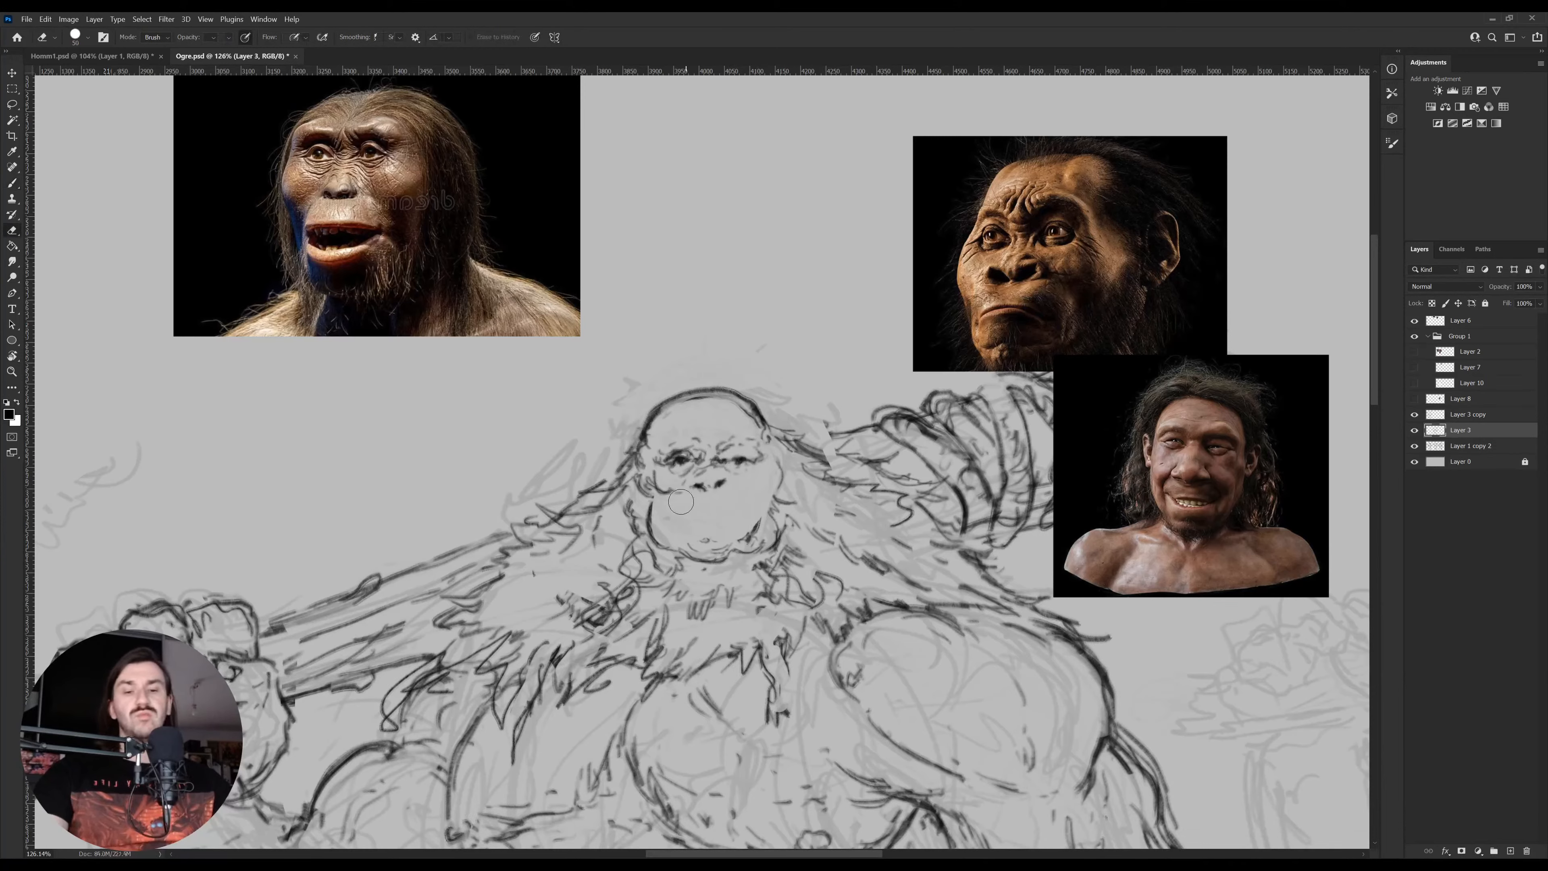
mouse_move(695, 486)
mouse_down()
mouse_move(722, 484)
mouse_move(694, 488)
mouse_up()
key(b)
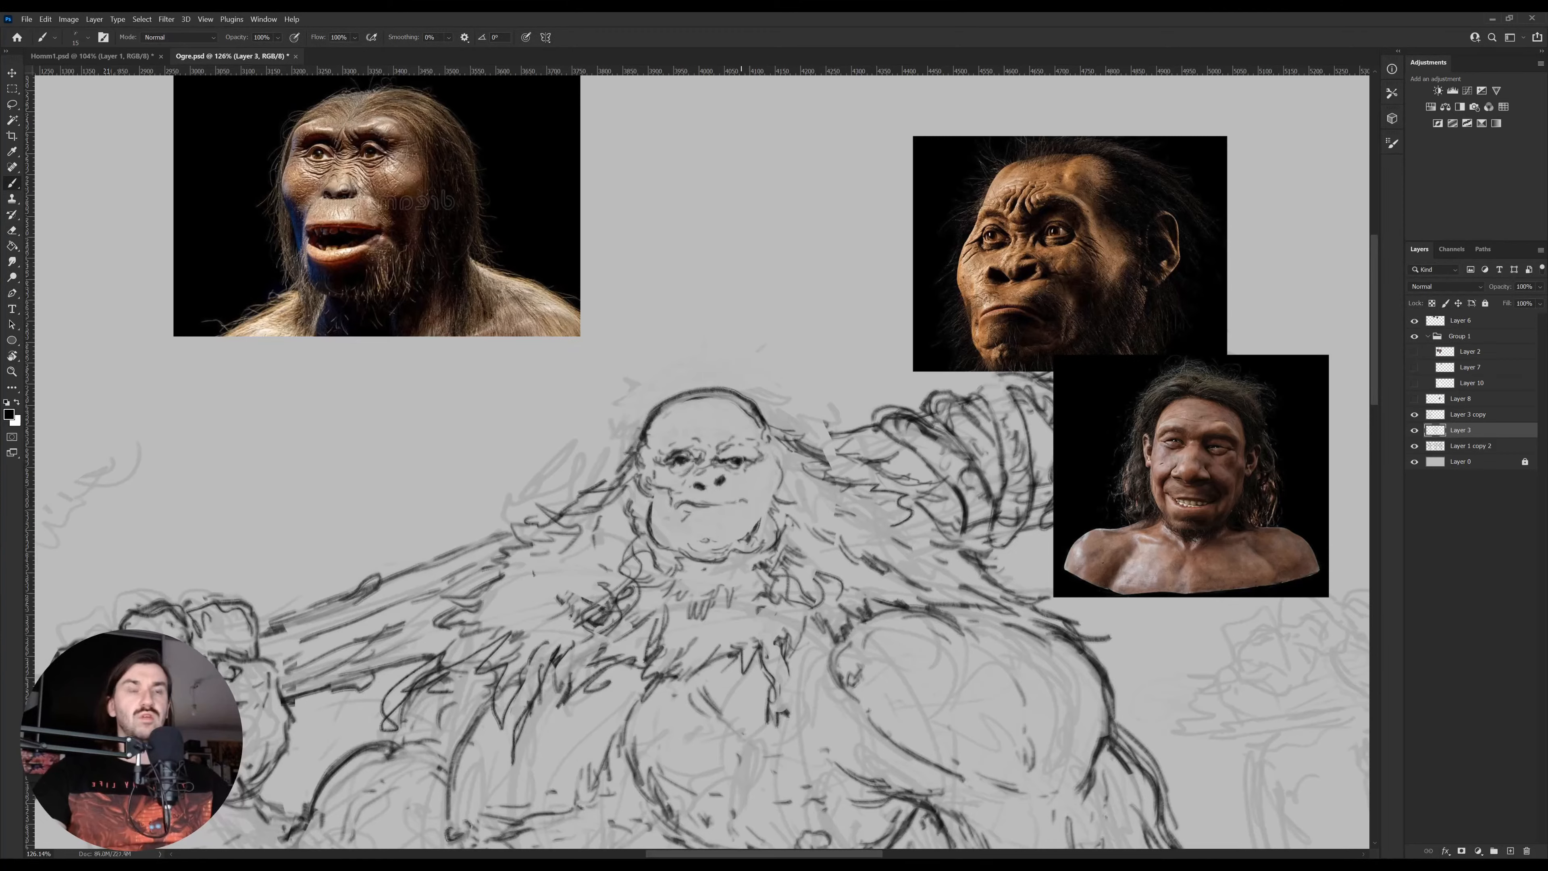
key(e)
drag(742, 462, 734, 463)
key(b)
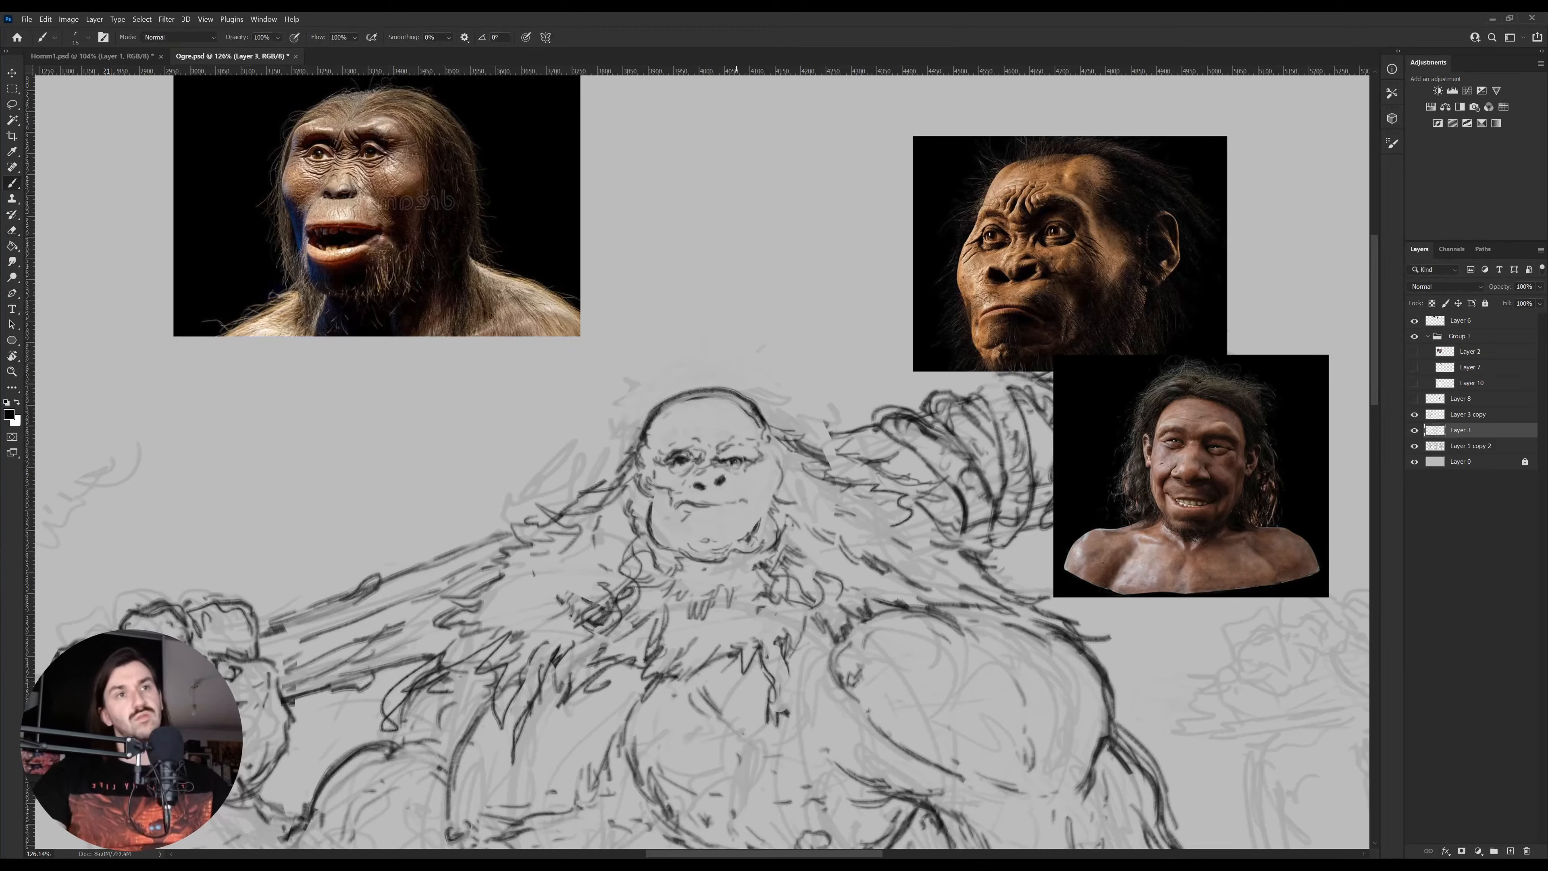
Select the eye nearer the raised club, shift it slightly to match the other eye and clear the selection
key(e)
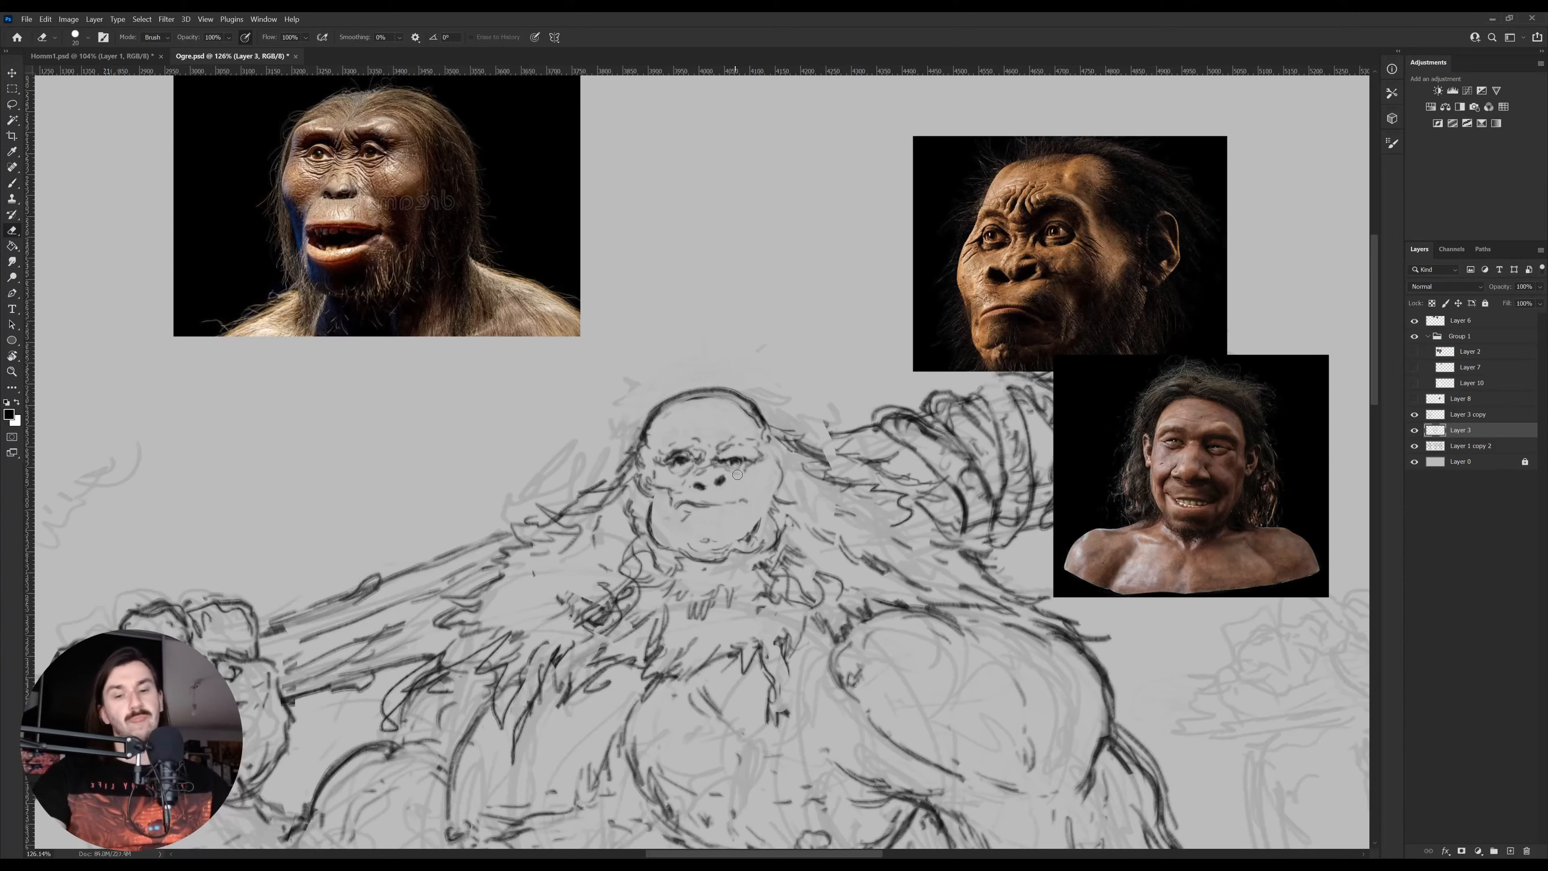
drag(724, 461, 763, 458)
key(v)
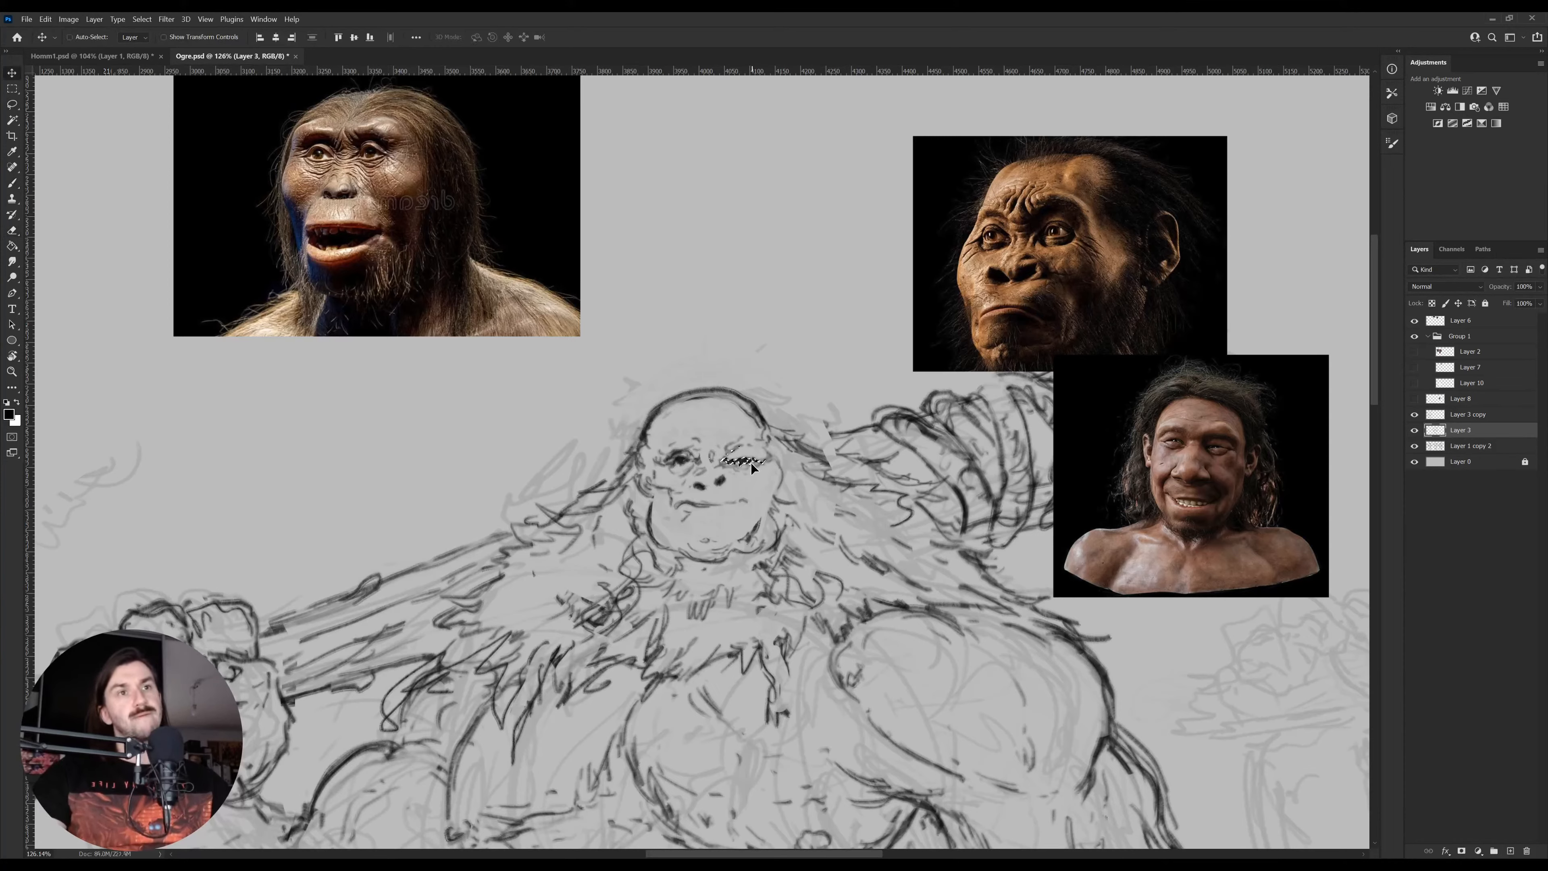
key(ctrl+d)
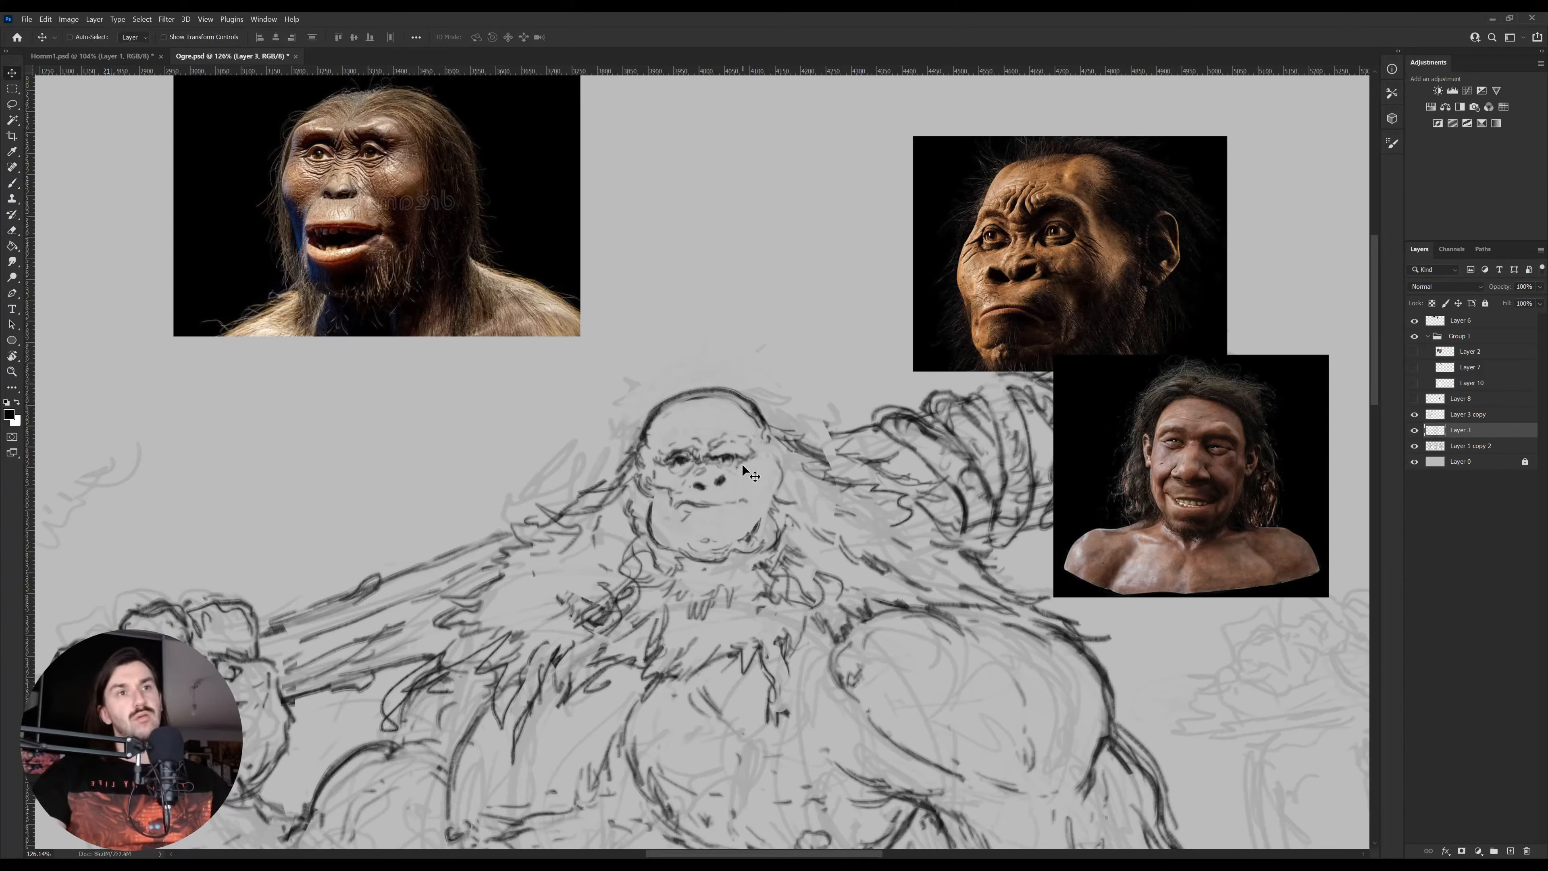
key(l)
key(v)
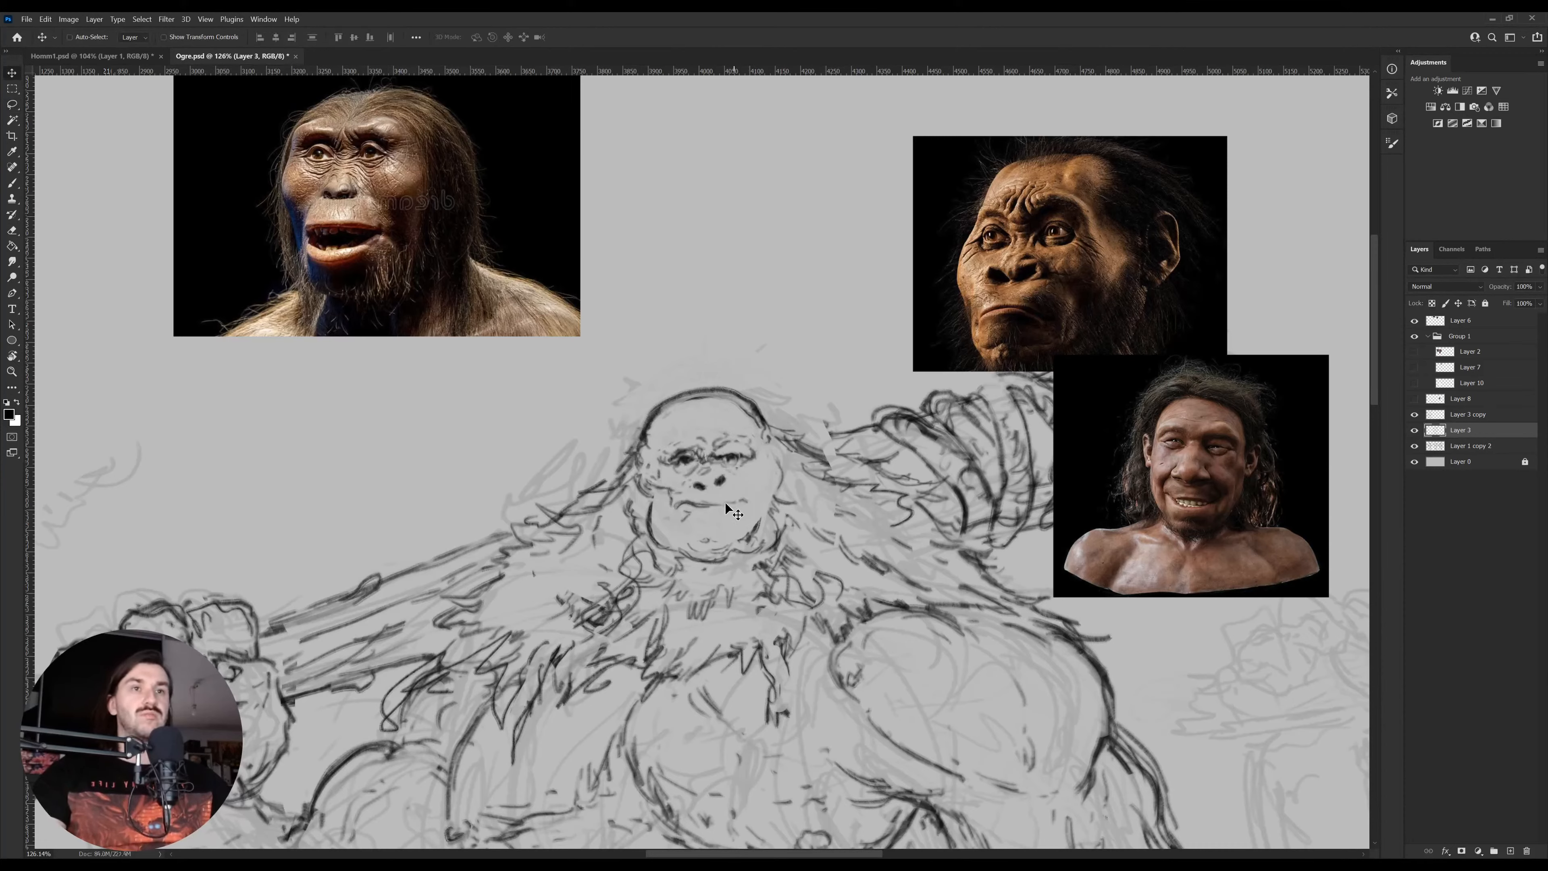
Add brow and eye-socket lines across the face and redraw the eye nearer the raised club
key(b)
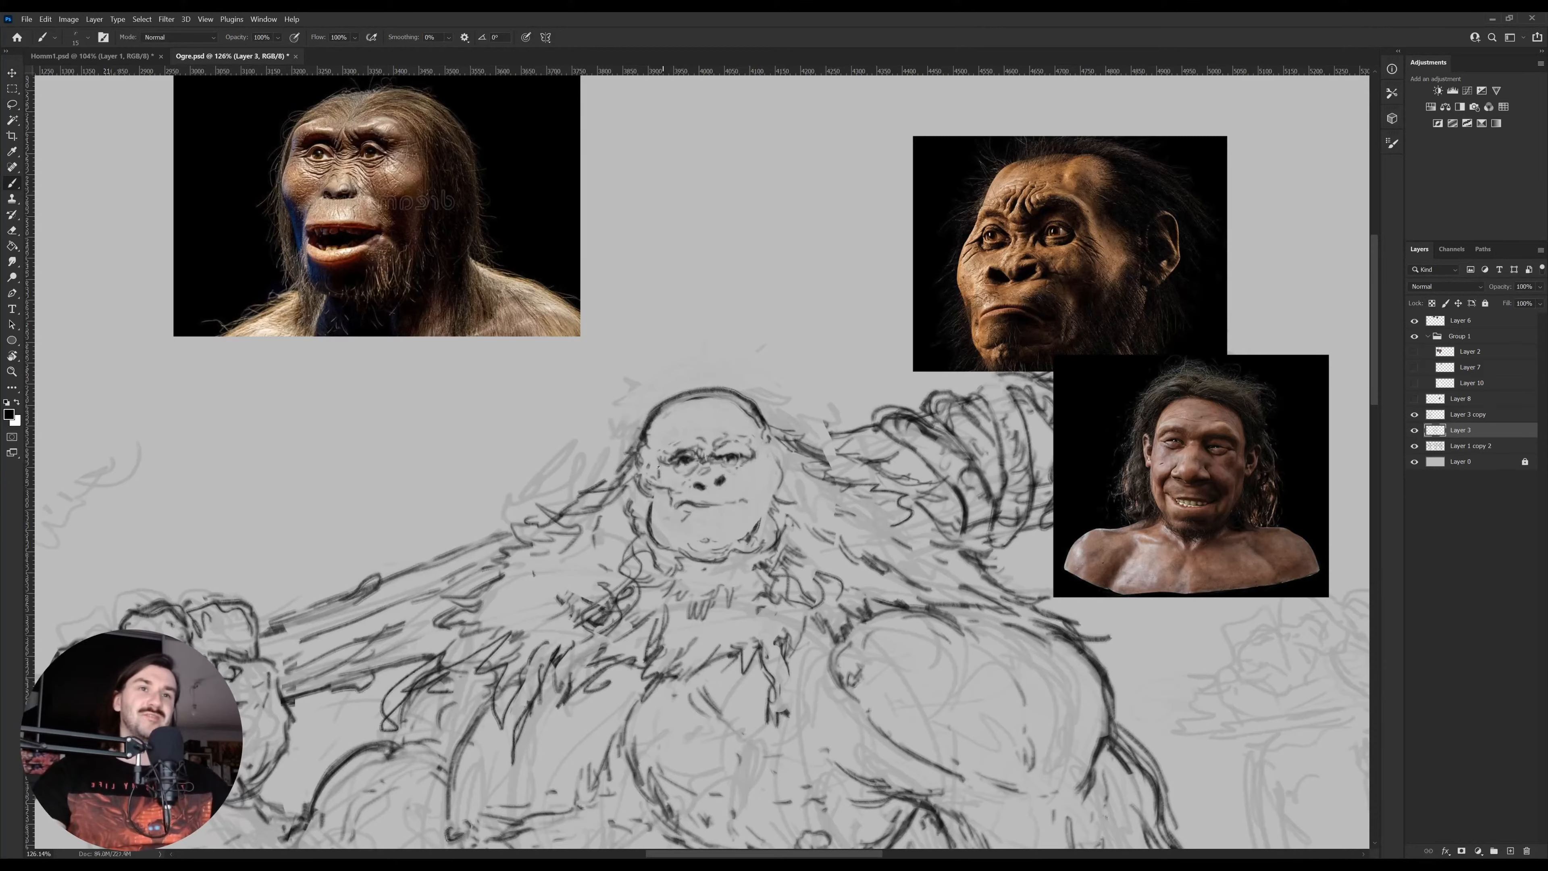
drag(655, 444, 719, 459)
key(e)
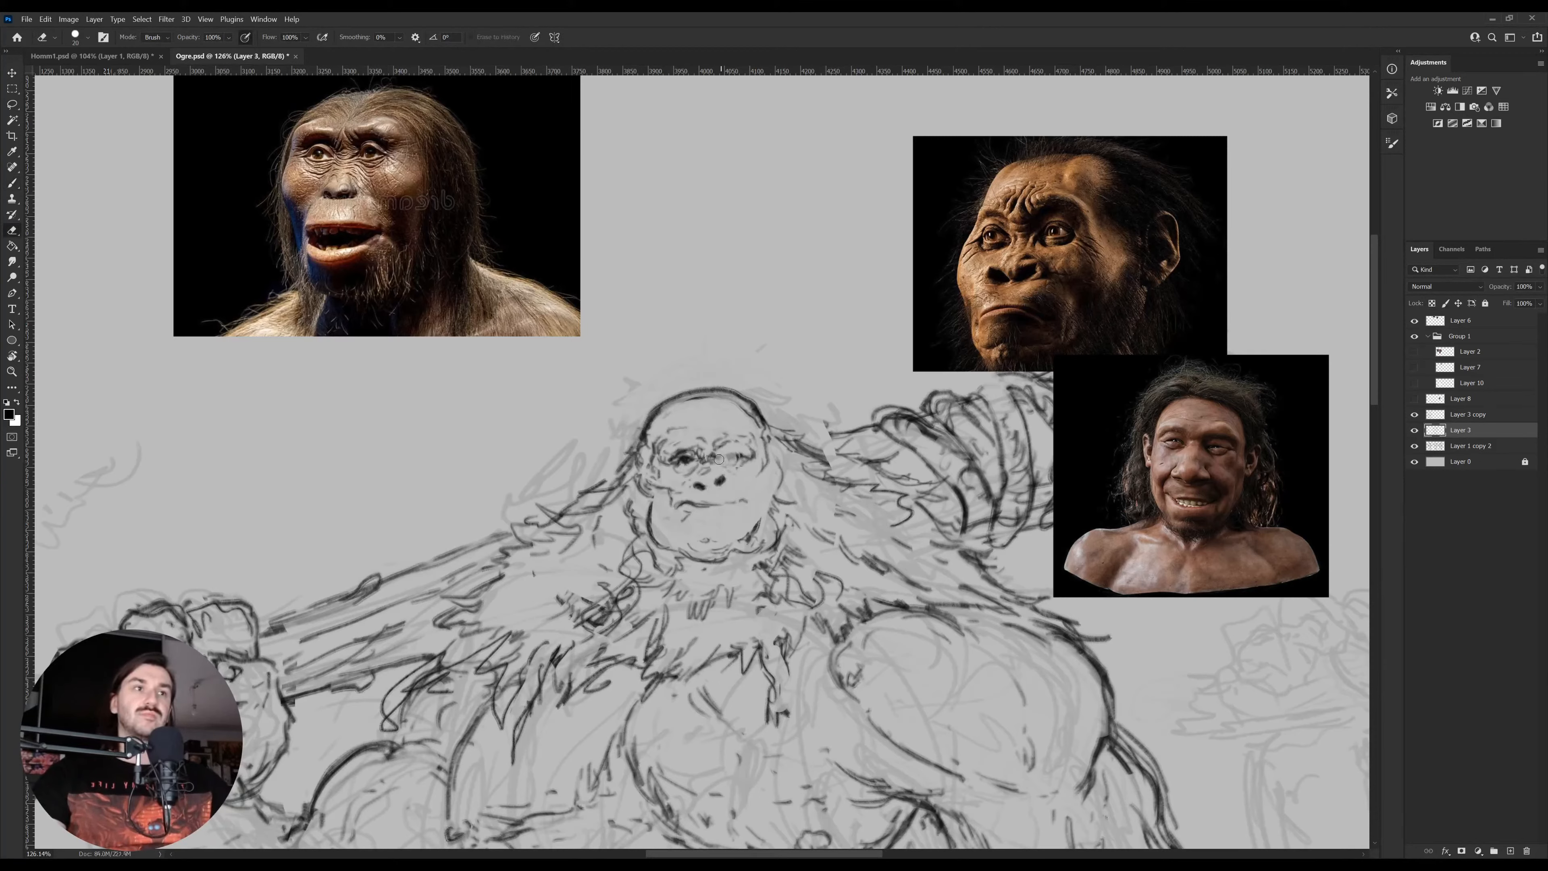
key(b)
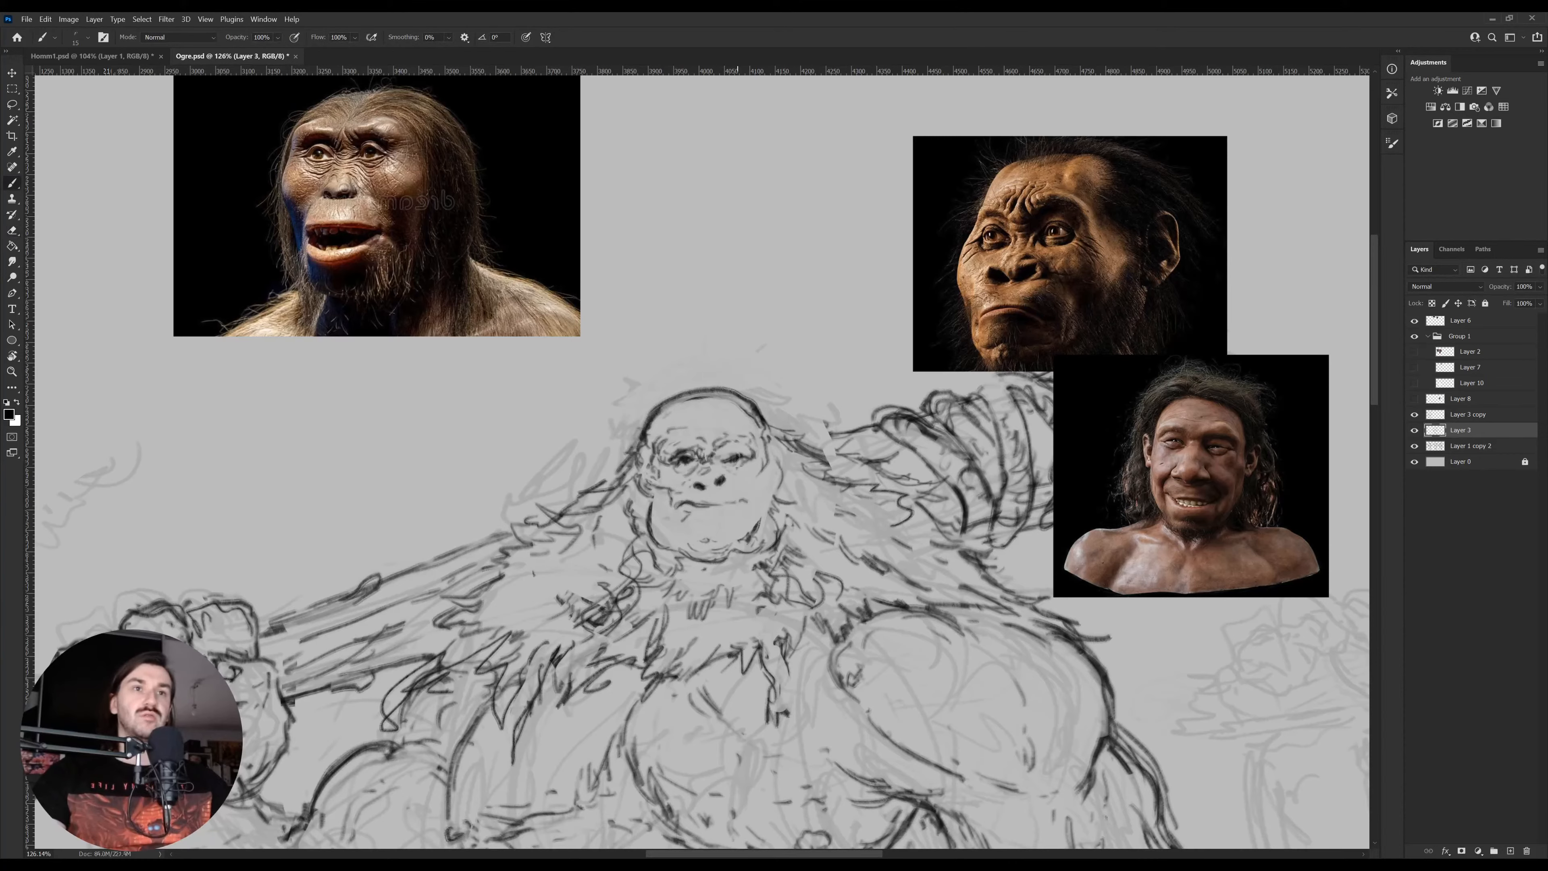
key(e)
key(b)
drag(744, 460, 714, 463)
key(e)
key(b)
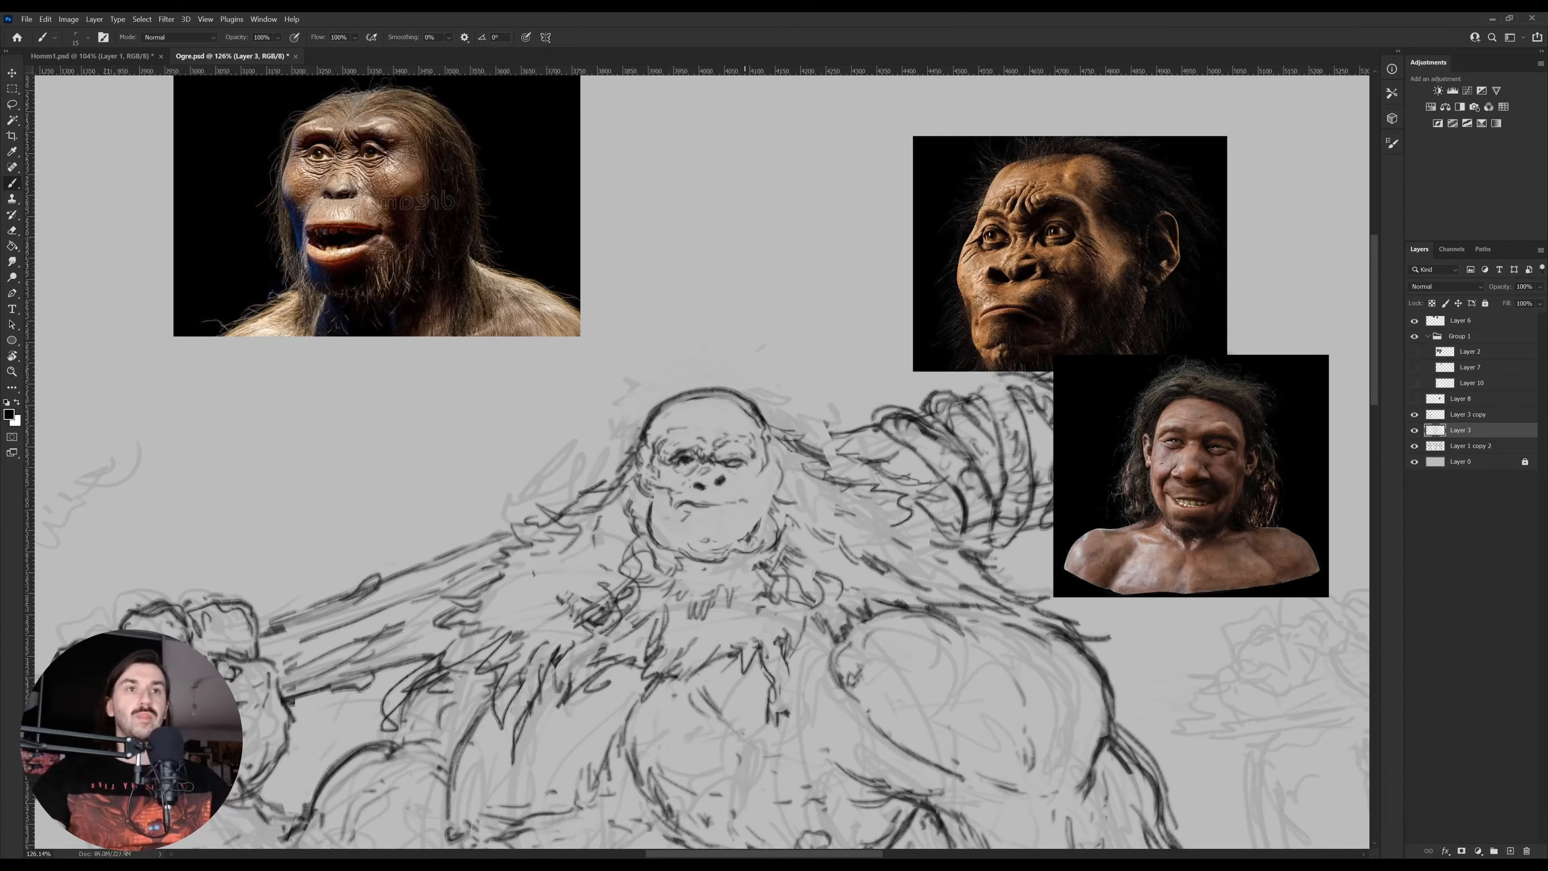
drag(736, 459, 743, 464)
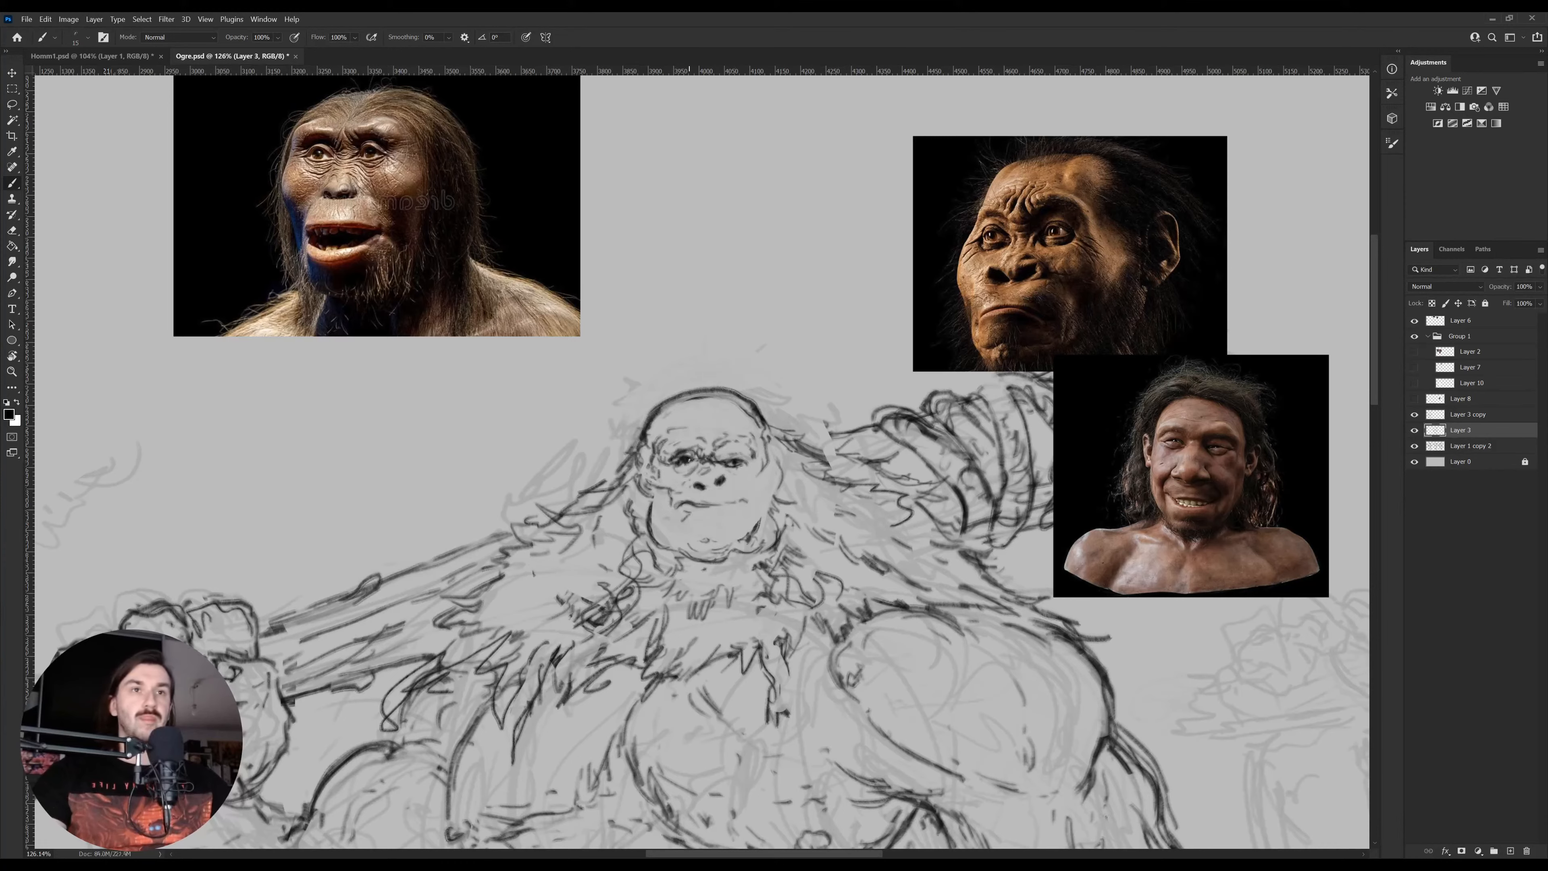
Refine the eye nearer the shouldered arm and begin a tusk line at that corner of the mouth
key(e)
drag(690, 458, 677, 463)
key(b)
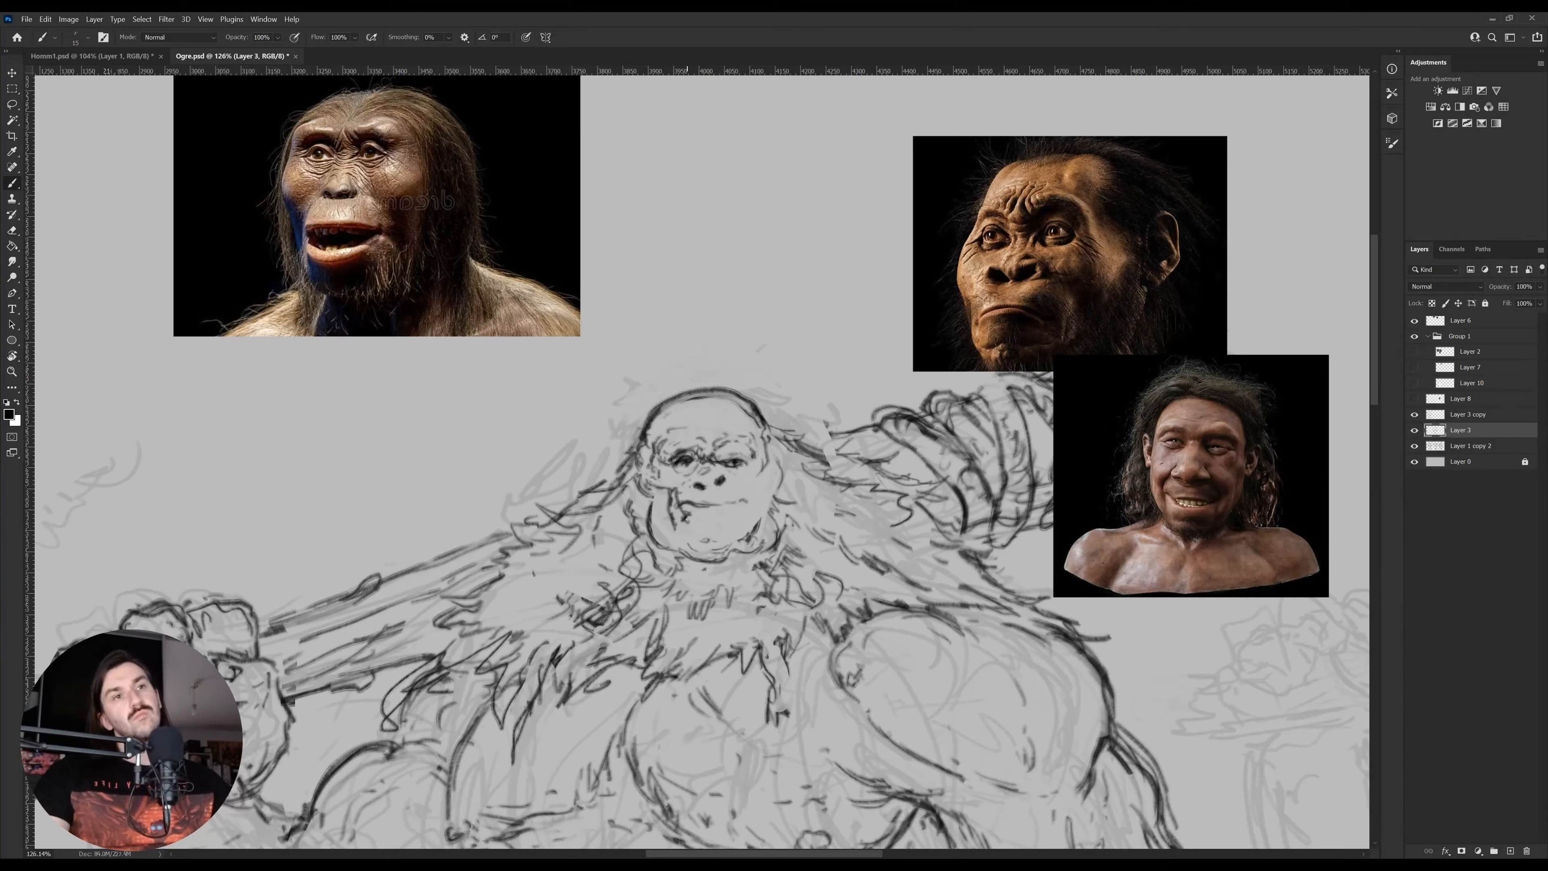
key(e)
key(b)
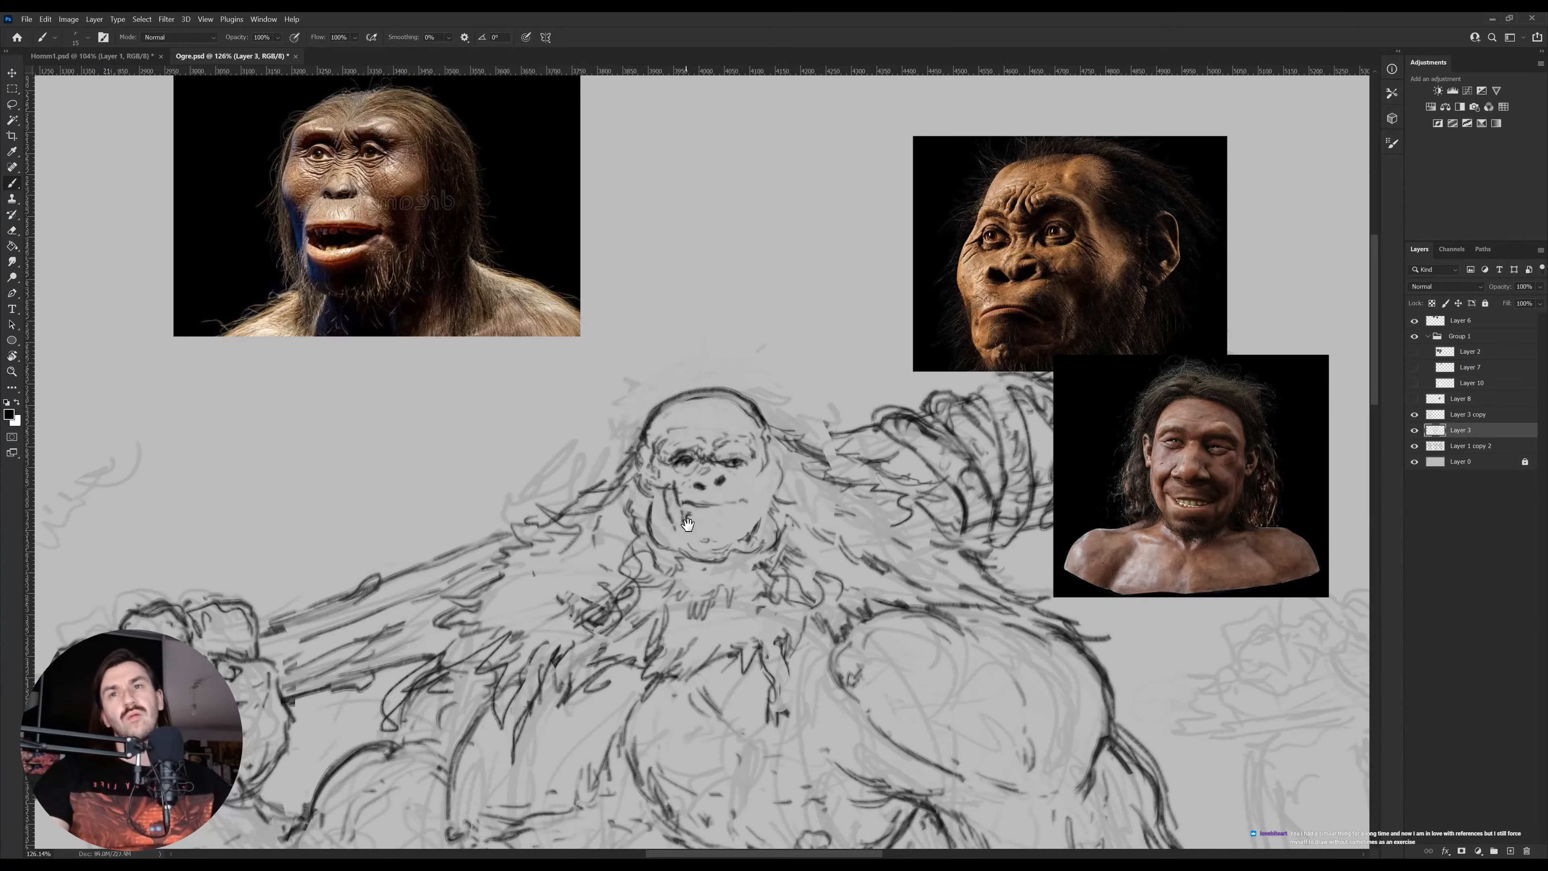
Shape the first tusk rising from the mouth corner nearer the shouldered arm, cleaning its edges with the Eraser
drag(680, 519, 665, 513)
key(e)
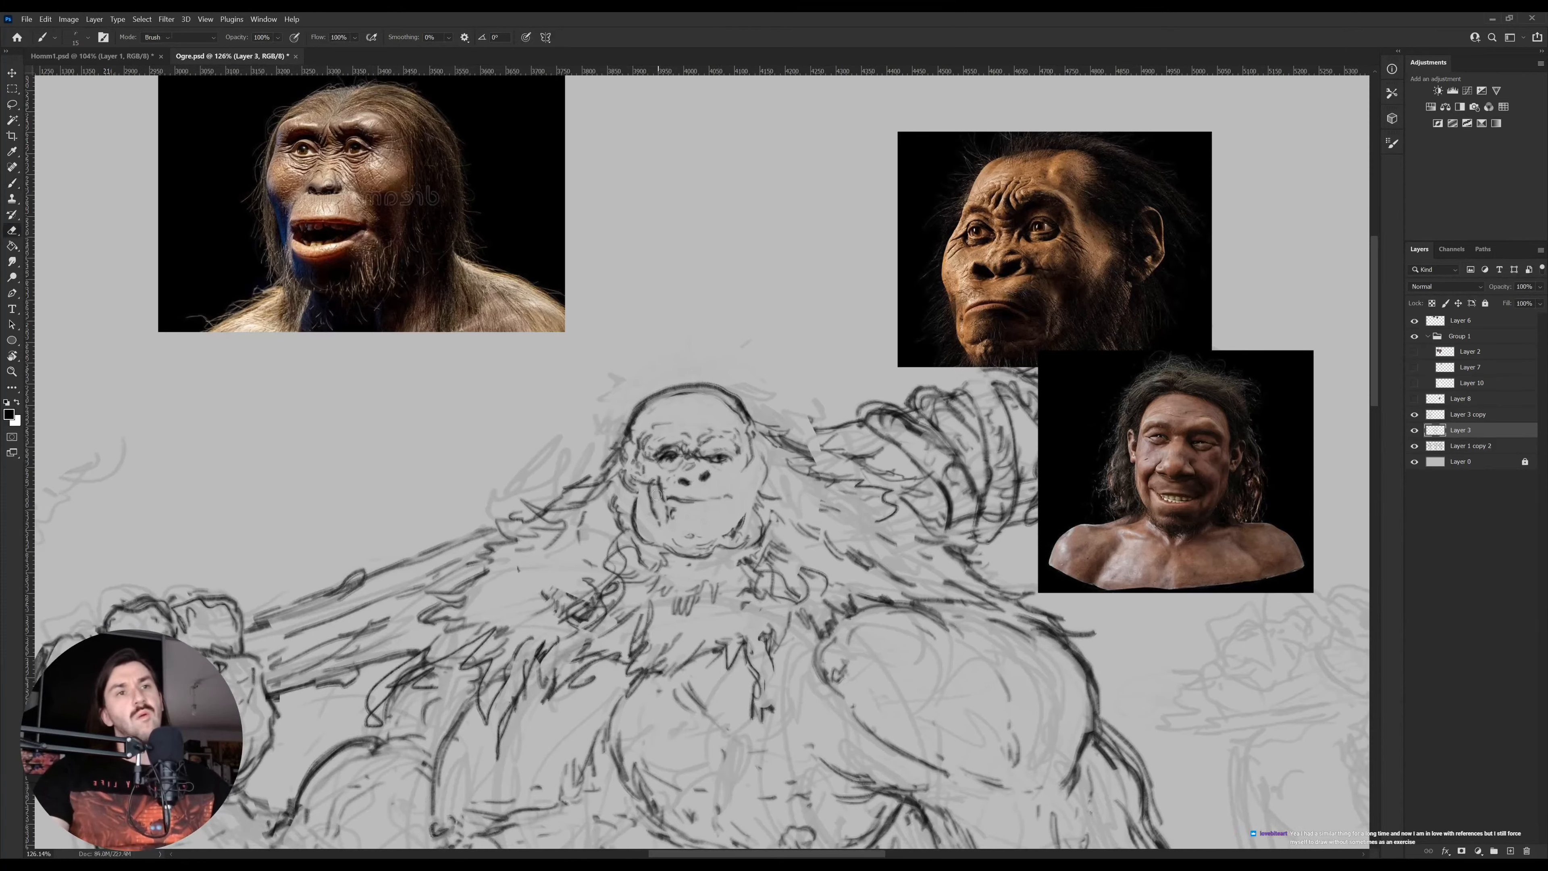
key(b)
mouse_move(652, 519)
mouse_down()
mouse_move(659, 485)
mouse_move(671, 516)
mouse_move(671, 499)
mouse_up()
key(e)
key(b)
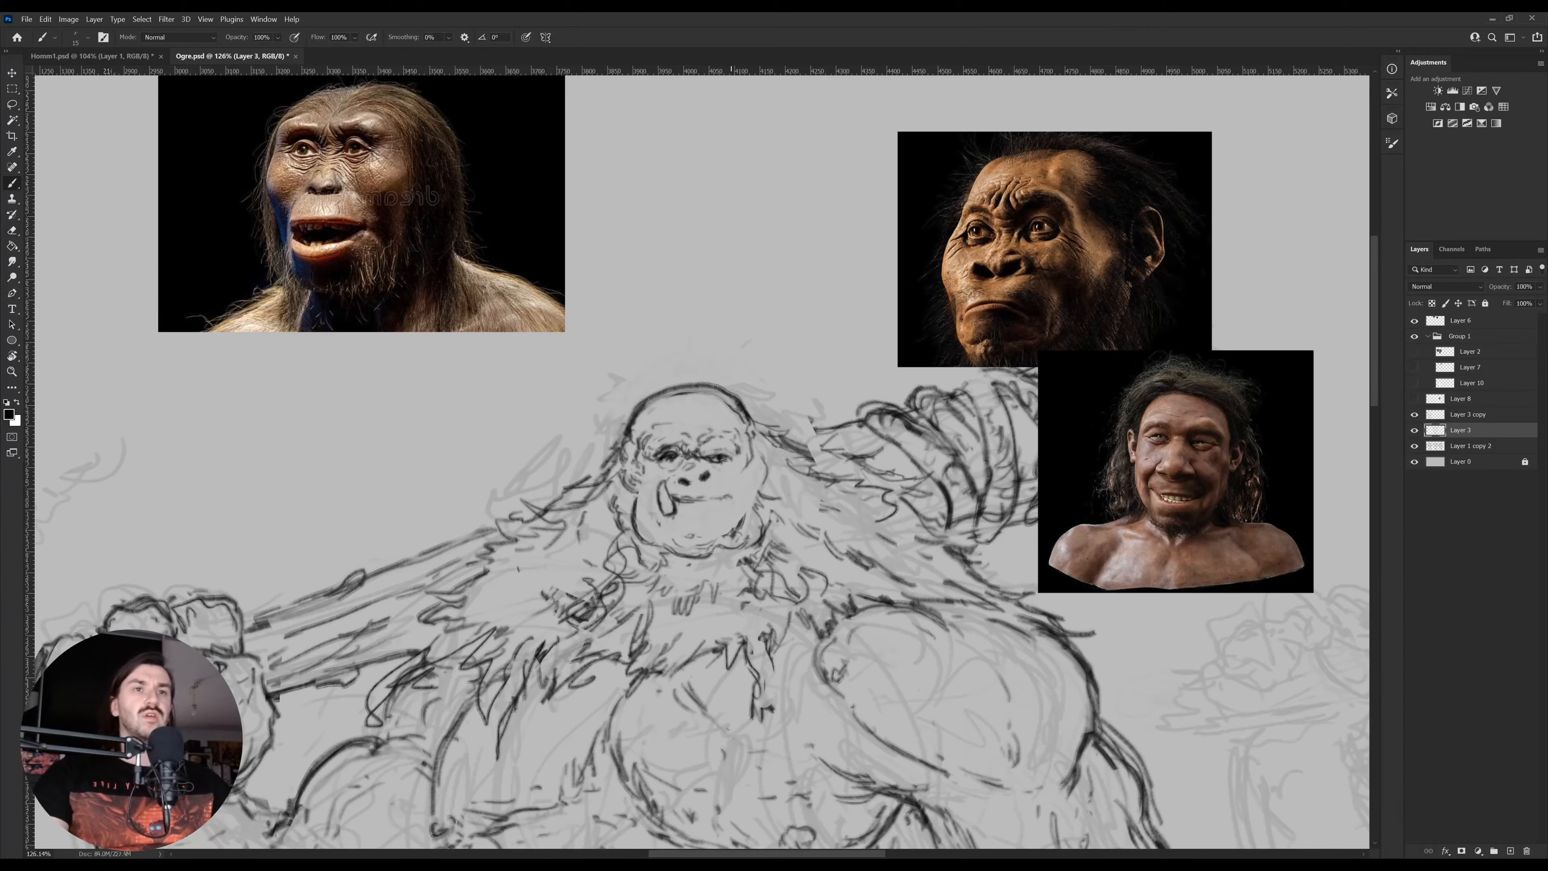
Draw the opposite tusk and fill in the teeth and lower lip between both tusks
drag(722, 499, 728, 516)
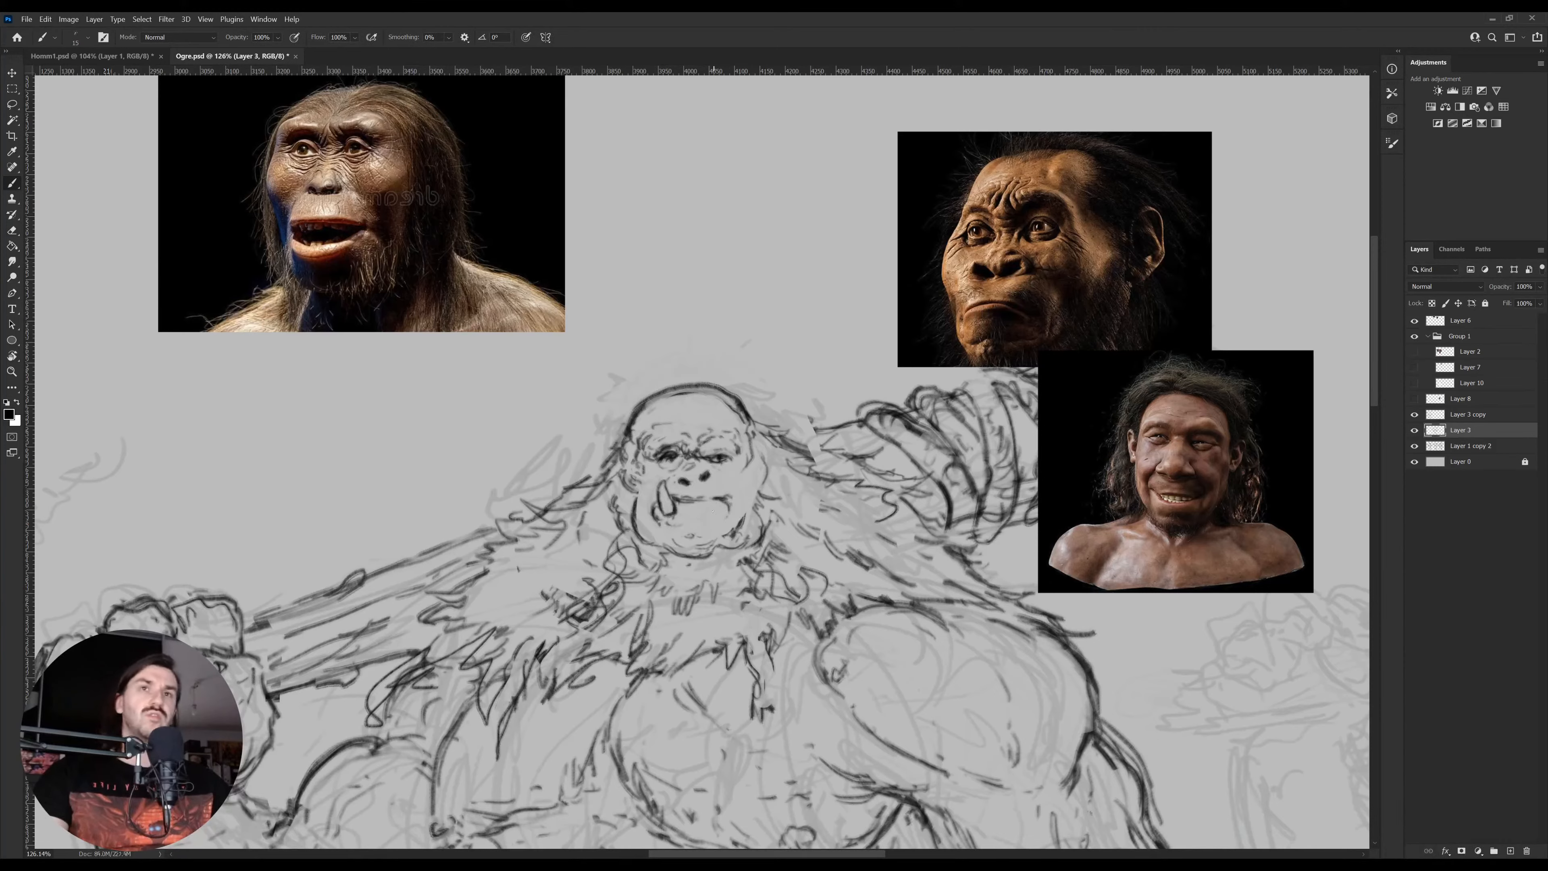
drag(719, 509, 733, 488)
key(e)
key(b)
mouse_move(732, 495)
mouse_down()
mouse_move(721, 515)
mouse_move(734, 488)
mouse_up()
key(e)
key(b)
drag(732, 500, 681, 525)
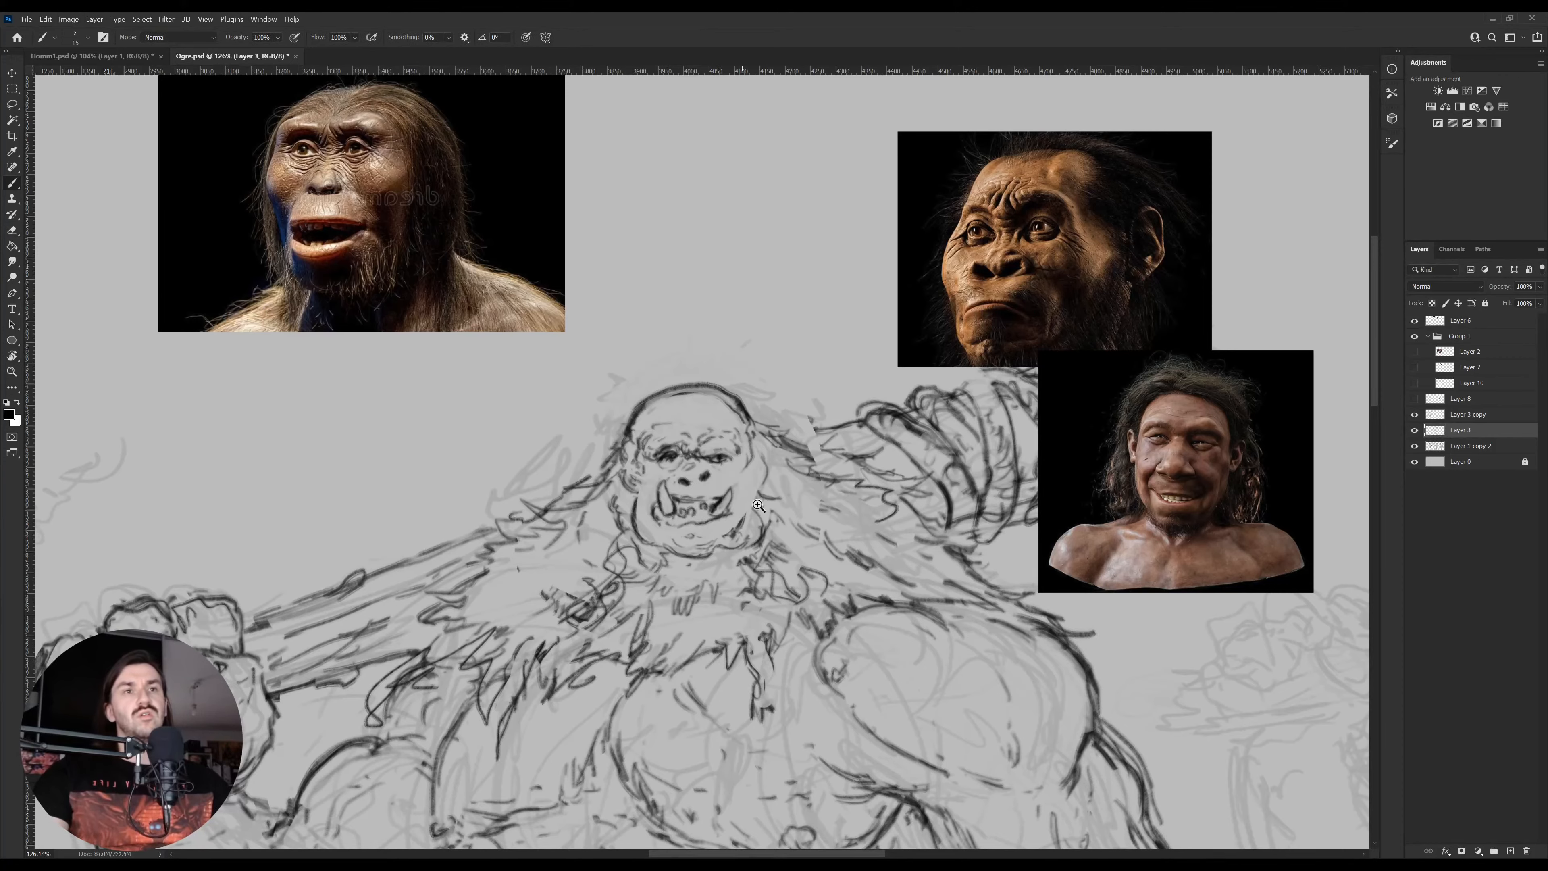
Erase the entire tusked face from the middle ogre, leaving the head outline and beard
mouse_move(757, 505)
mouse_down()
mouse_move(661, 524)
mouse_move(721, 516)
mouse_move(691, 452)
mouse_move(670, 494)
mouse_move(695, 430)
mouse_up()
key(e)
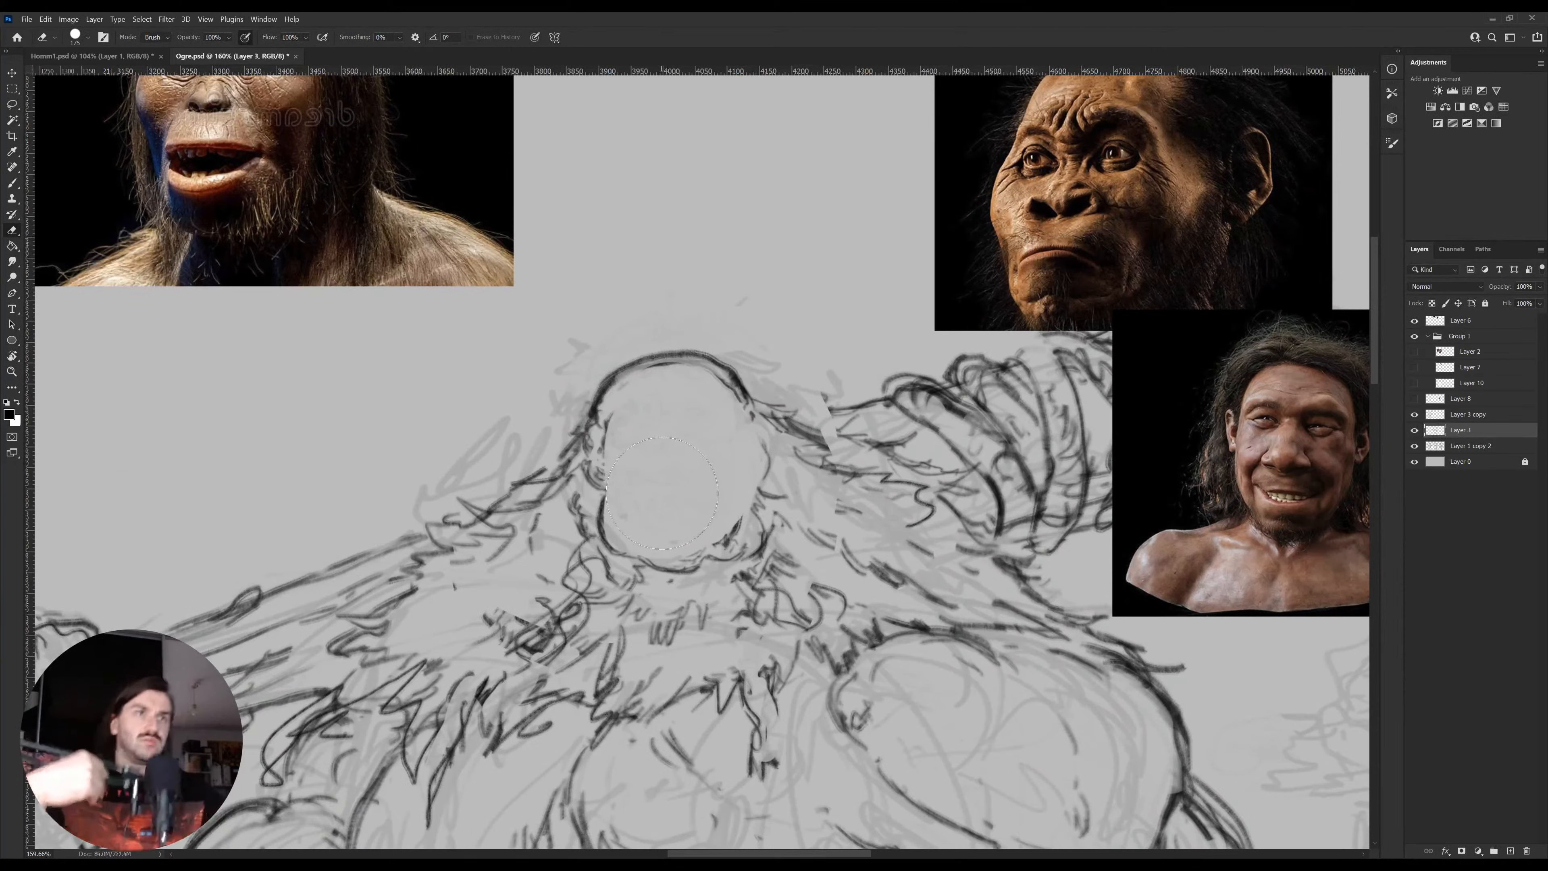
key(b)
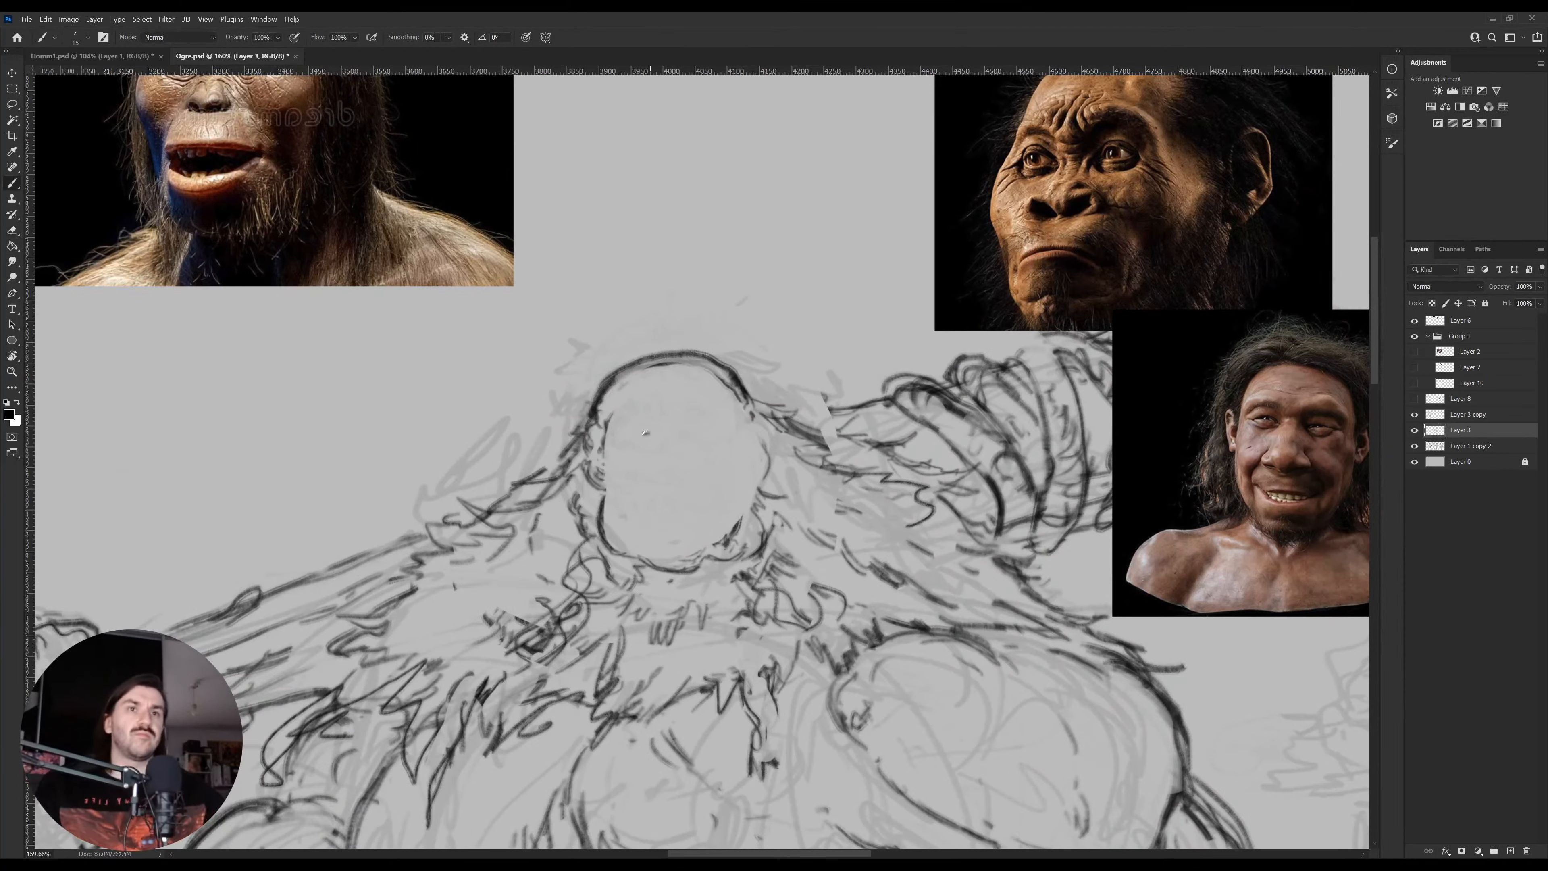
Sketch a new face with deep-set eyes, heavy brows, a broad nose and frown wrinkles between the brows
mouse_move(643, 434)
mouse_down()
mouse_move(671, 450)
mouse_move(626, 452)
mouse_move(721, 433)
mouse_move(709, 448)
mouse_move(727, 455)
mouse_move(704, 443)
mouse_move(732, 455)
mouse_move(693, 448)
mouse_move(732, 449)
mouse_move(694, 468)
mouse_up()
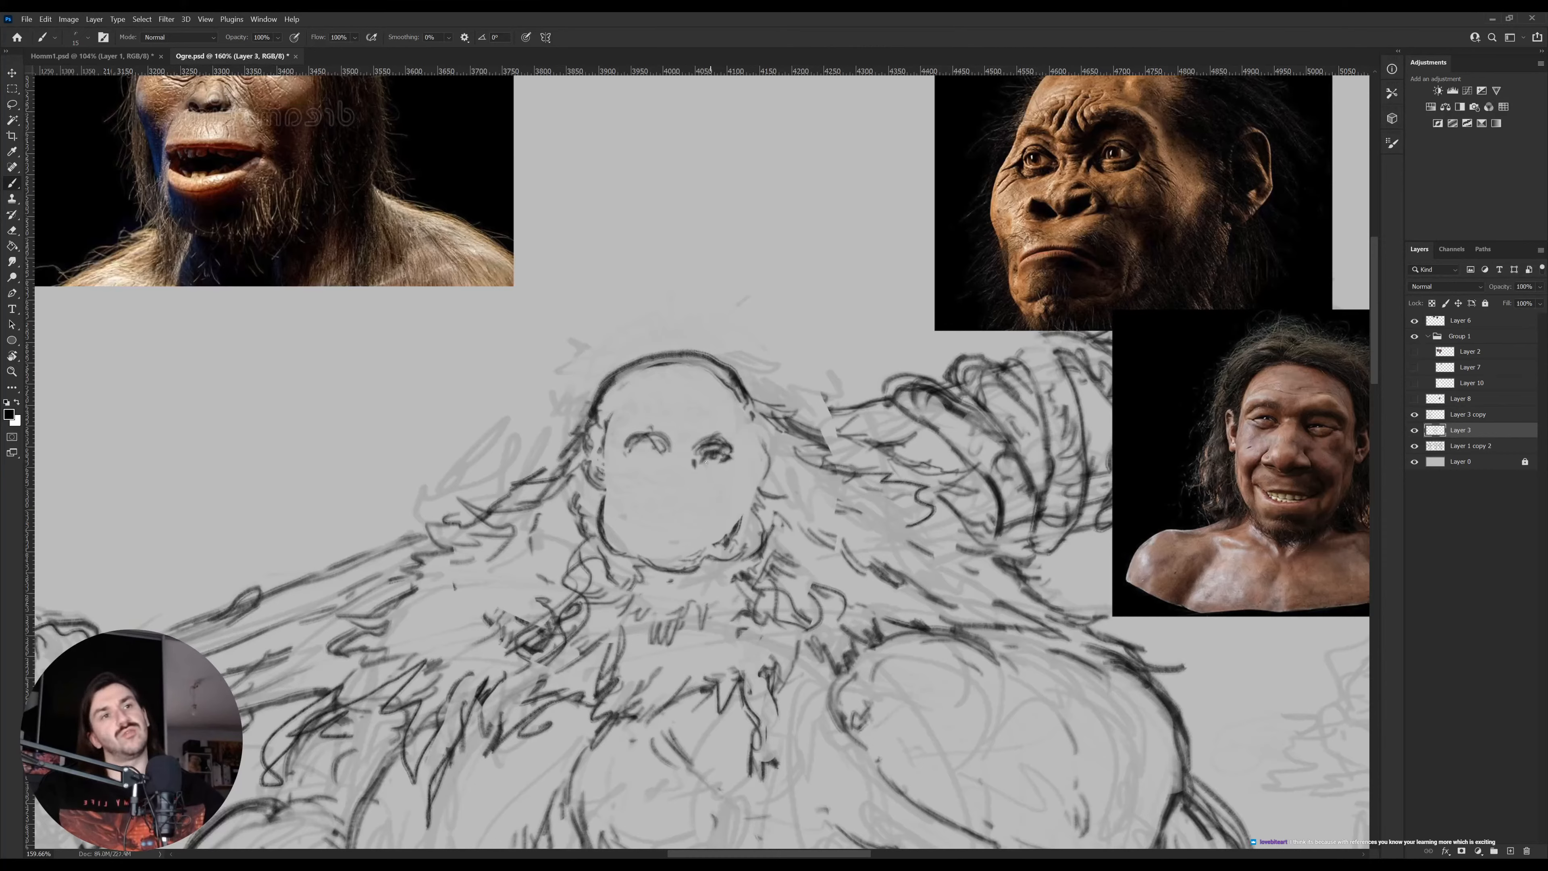
mouse_move(694, 434)
mouse_down()
mouse_move(716, 483)
mouse_move(681, 503)
mouse_up()
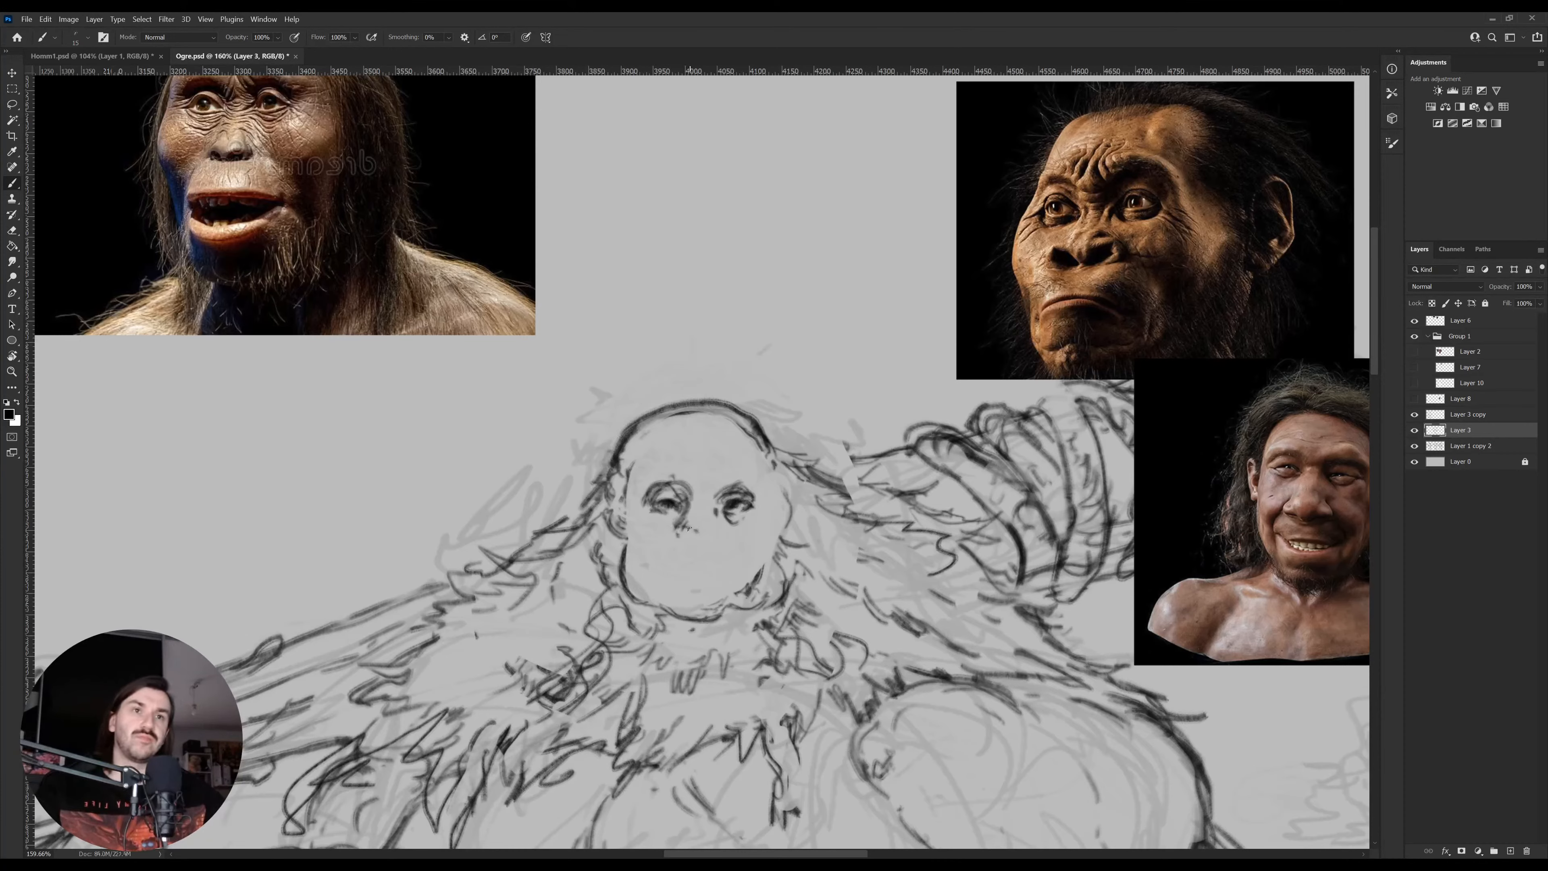
mouse_move(736, 517)
mouse_down()
mouse_move(723, 539)
mouse_move(675, 541)
mouse_move(700, 541)
mouse_up()
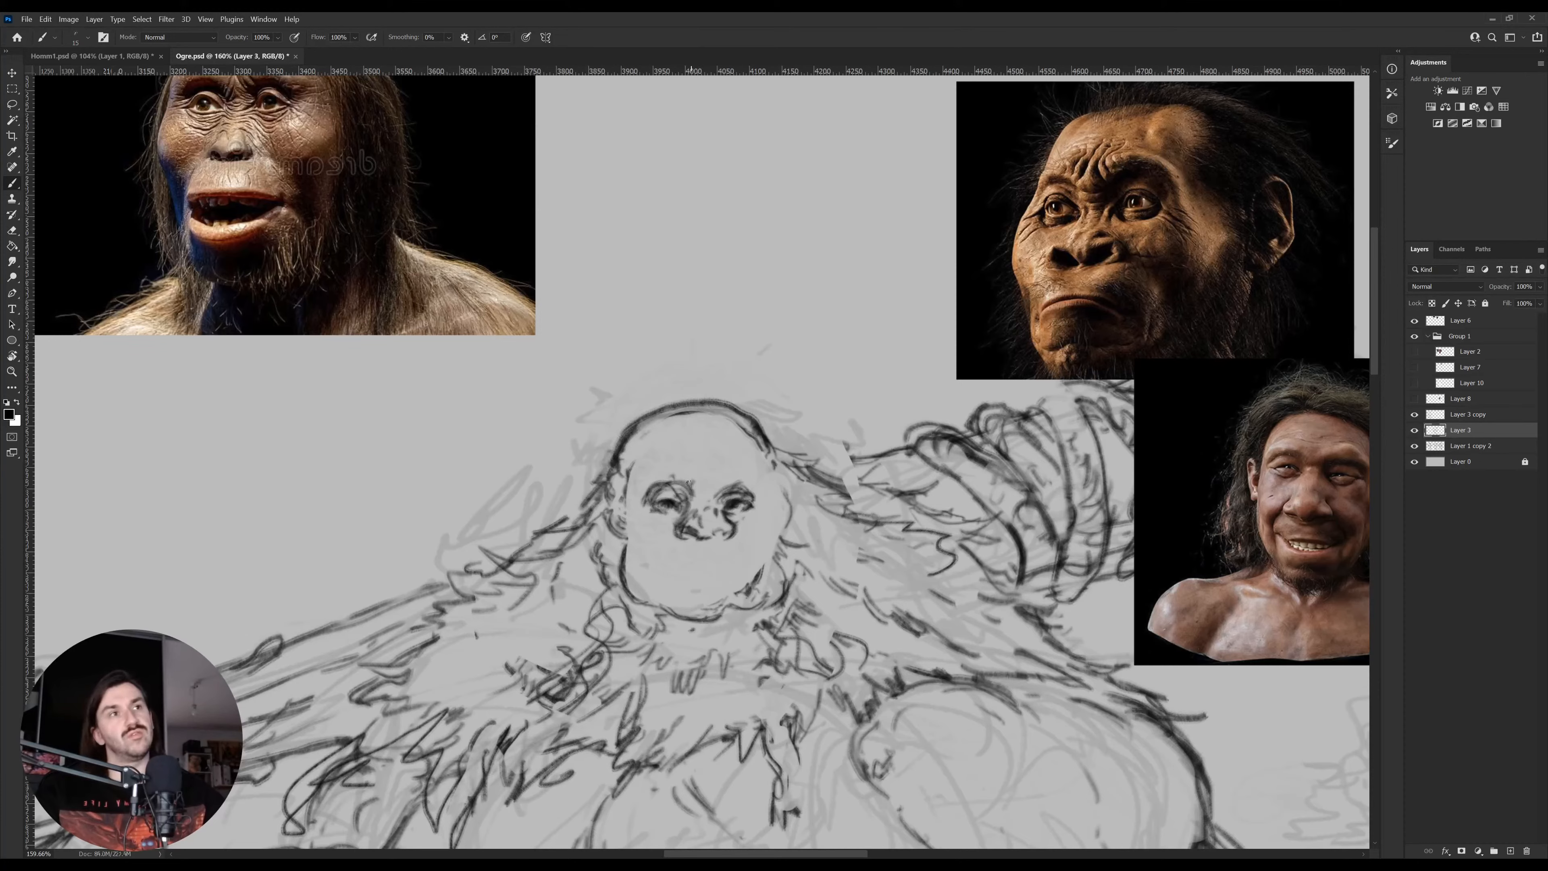
mouse_move(685, 472)
mouse_down()
mouse_move(683, 492)
mouse_move(707, 490)
mouse_up()
mouse_move(717, 500)
mouse_down()
mouse_move(727, 476)
mouse_move(708, 484)
mouse_move(701, 468)
mouse_up()
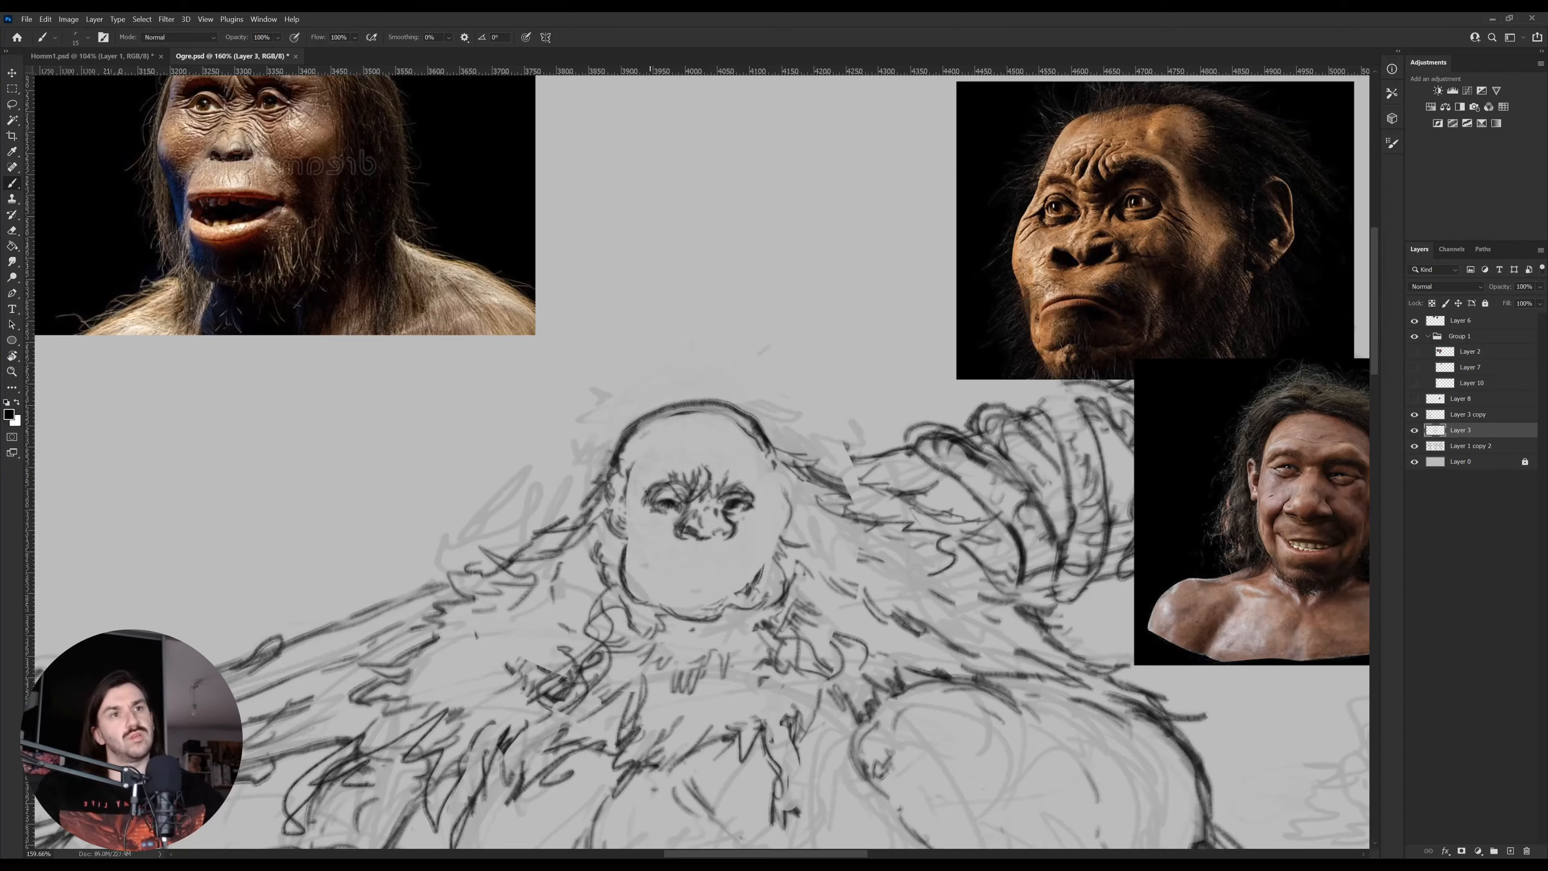
Outline a wide mouth below the middle ogre's nose with two tusks curving up from the lower jaw, using a smaller Eraser for corrections
drag(629, 529, 632, 544)
mouse_move(629, 534)
mouse_down()
mouse_move(637, 550)
mouse_move(737, 553)
mouse_move(670, 588)
mouse_move(686, 565)
mouse_up()
key(e)
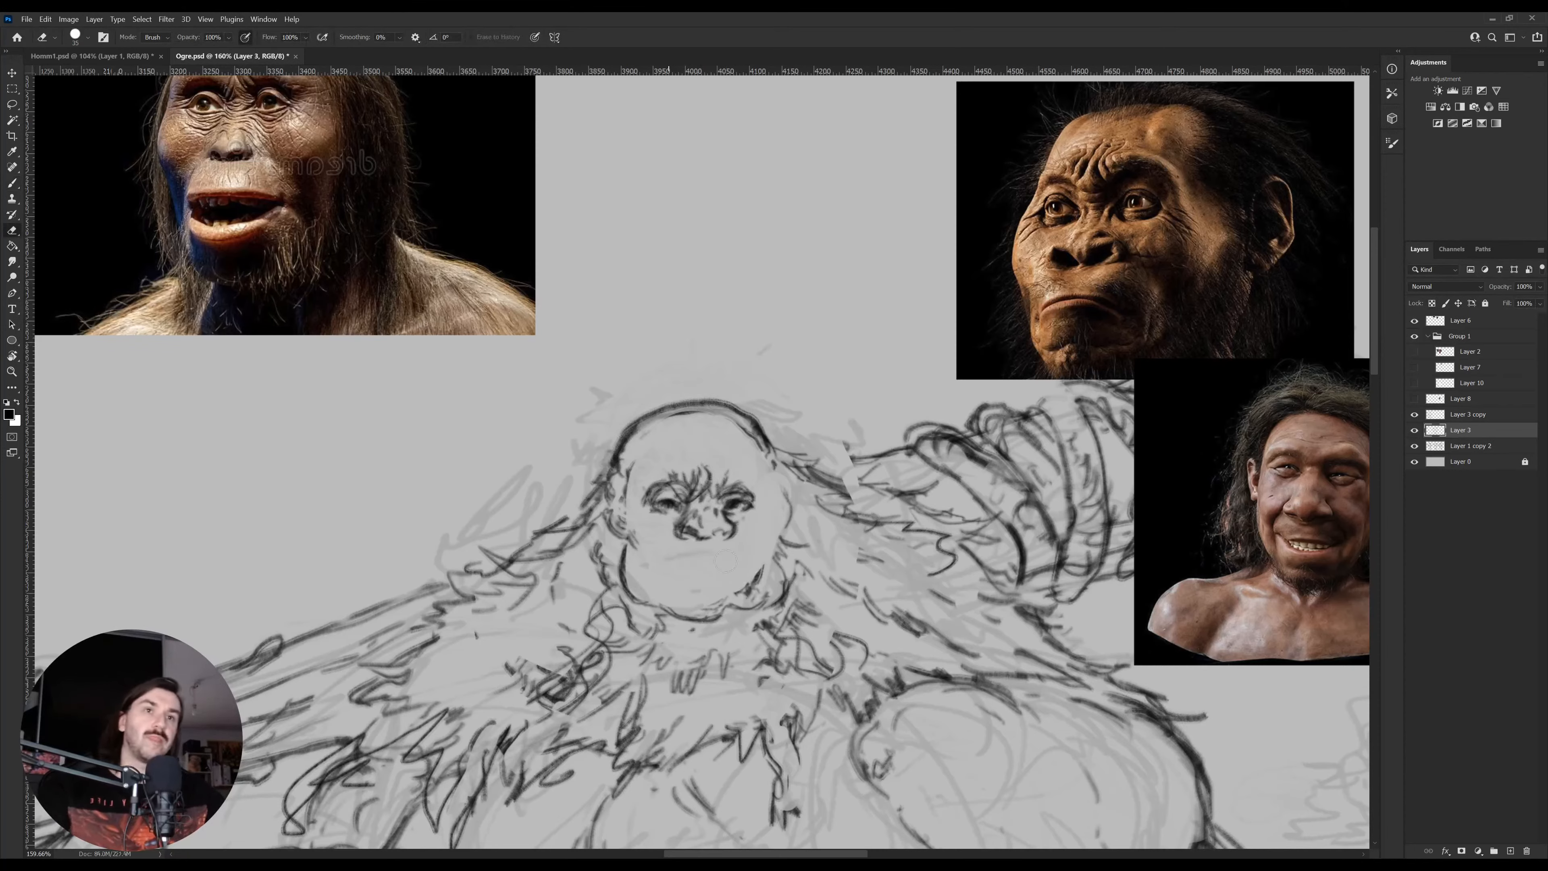
key(bracketleft)
key(bracketleft)
key(bracketleft)
key(bracketleft)
key(bracketleft)
key(bracketleft)
key(bracketleft)
key(bracketleft)
key(bracketleft)
key(bracketleft)
key(b)
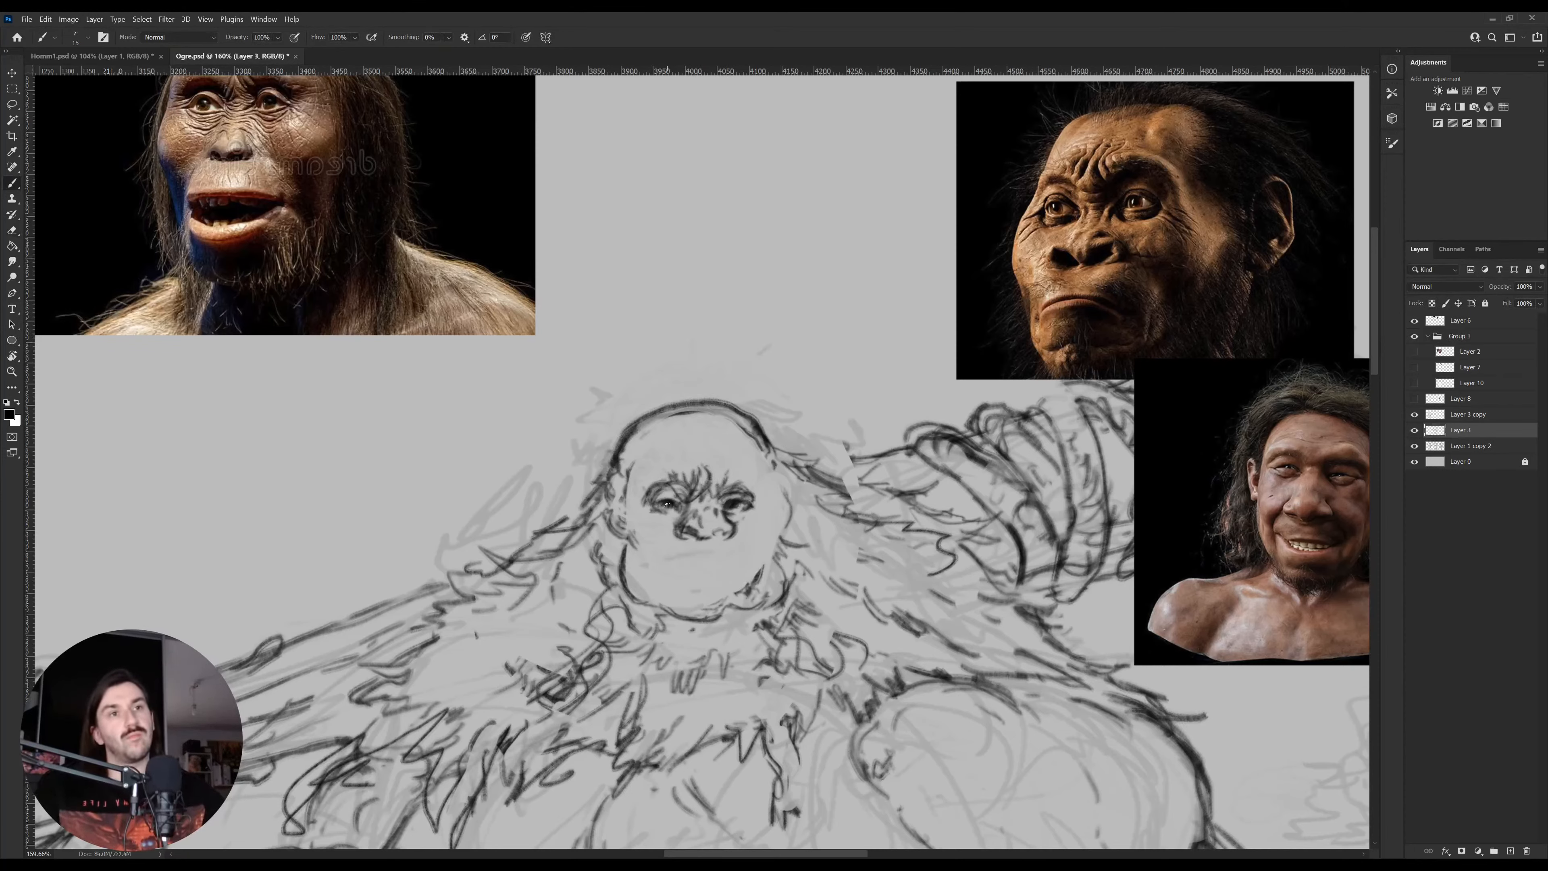
mouse_move(667, 556)
mouse_down()
mouse_move(730, 557)
mouse_move(656, 565)
mouse_up()
key(e)
key(b)
mouse_move(659, 550)
mouse_down()
mouse_move(752, 561)
mouse_move(733, 576)
mouse_move(665, 546)
mouse_move(748, 553)
mouse_move(708, 554)
mouse_move(743, 555)
mouse_up()
key(e)
key(b)
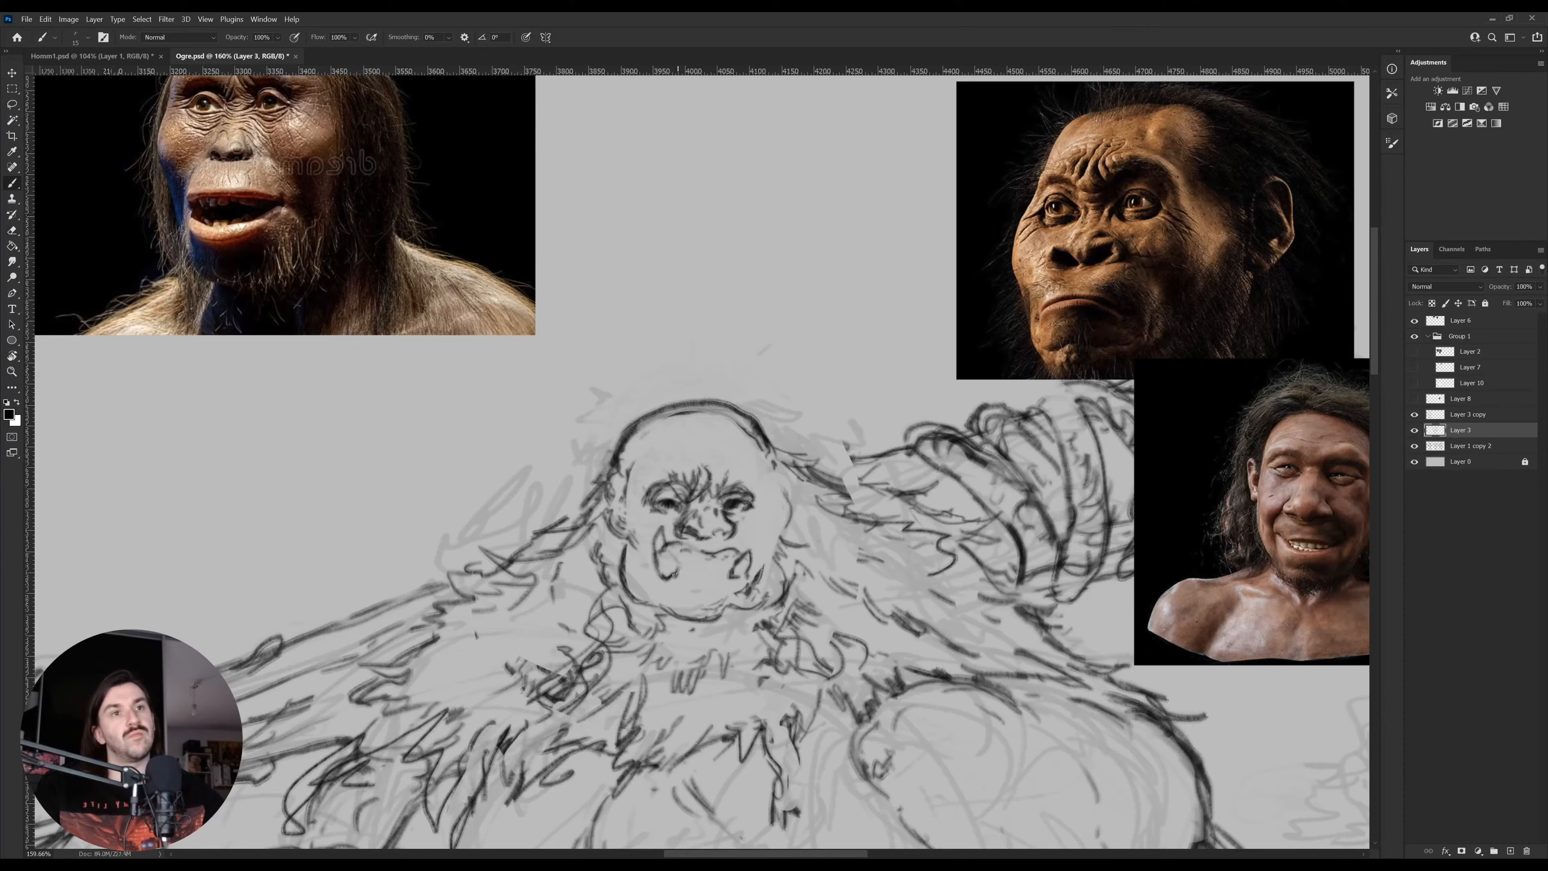
Fill the mouth with crooked teeth, draw the cheek folds and lower lip, and erase the old jaw outline at the side
mouse_move(651, 583)
mouse_down()
mouse_move(744, 575)
mouse_move(677, 573)
mouse_move(718, 575)
mouse_move(699, 553)
mouse_move(729, 560)
mouse_move(675, 565)
mouse_move(662, 537)
mouse_move(653, 567)
mouse_up()
key(e)
key(b)
drag(662, 535, 671, 566)
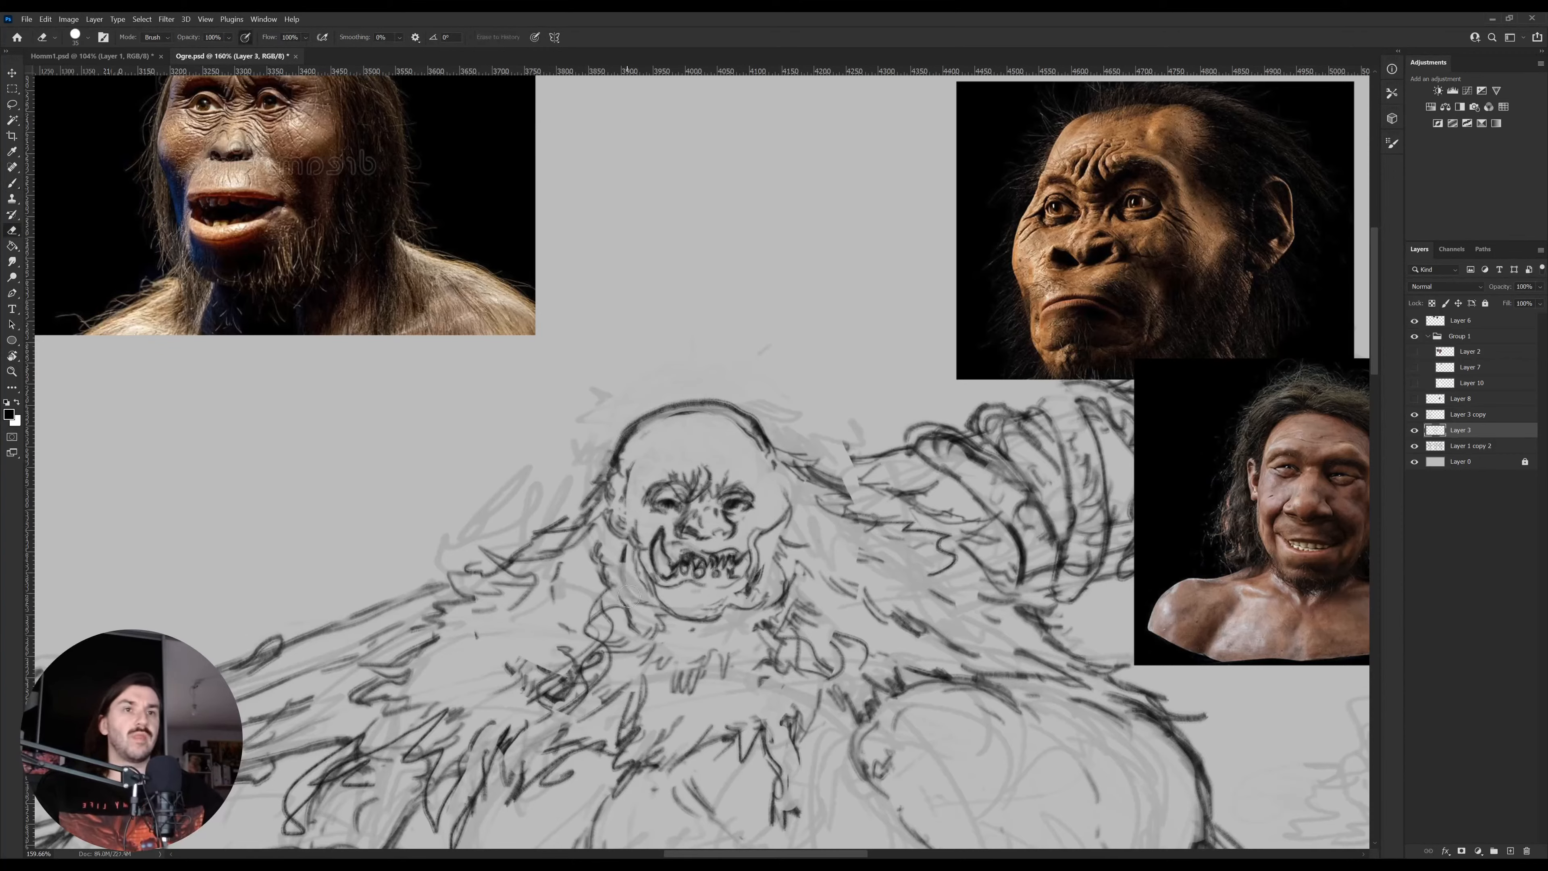
drag(626, 555, 637, 587)
drag(627, 556, 647, 588)
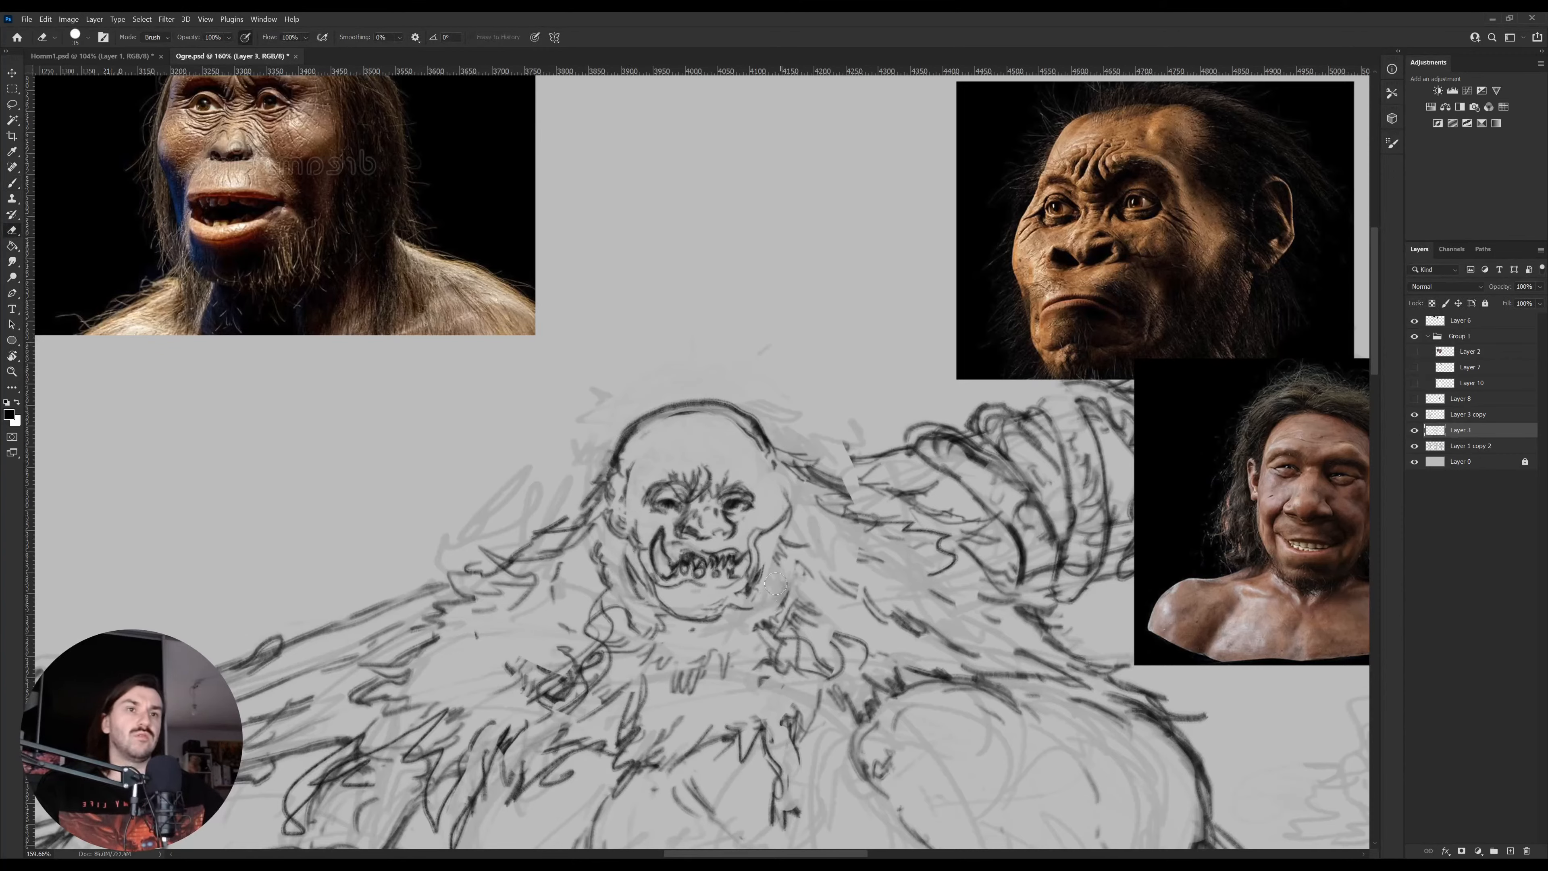
Sketch a jagged hairline of short strands across the forehead and temple on the darker-tusk side
drag(703, 505, 706, 541)
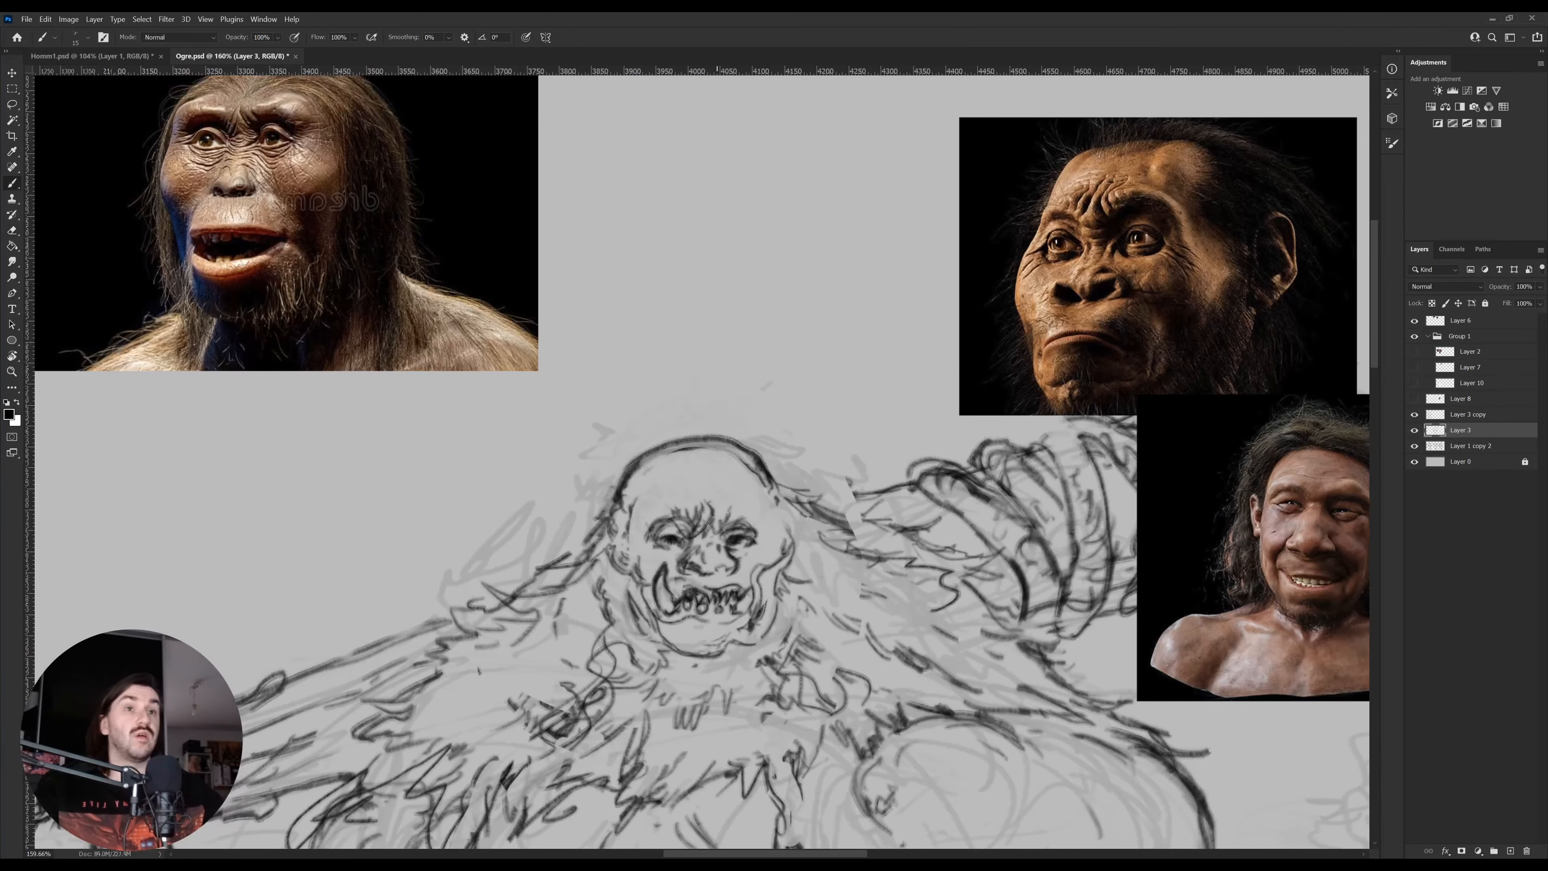
mouse_move(646, 476)
mouse_down()
mouse_move(660, 460)
mouse_move(609, 495)
mouse_move(658, 490)
mouse_move(672, 497)
mouse_move(660, 508)
mouse_up()
key(e)
key(b)
Redraw both eyes as round, wide-open staring eyes with dark pupils beneath the furrowed brows
mouse_move(657, 503)
mouse_down()
mouse_move(633, 526)
mouse_move(672, 533)
mouse_move(657, 545)
mouse_move(748, 540)
mouse_up()
key(e)
key(b)
key(e)
key(b)
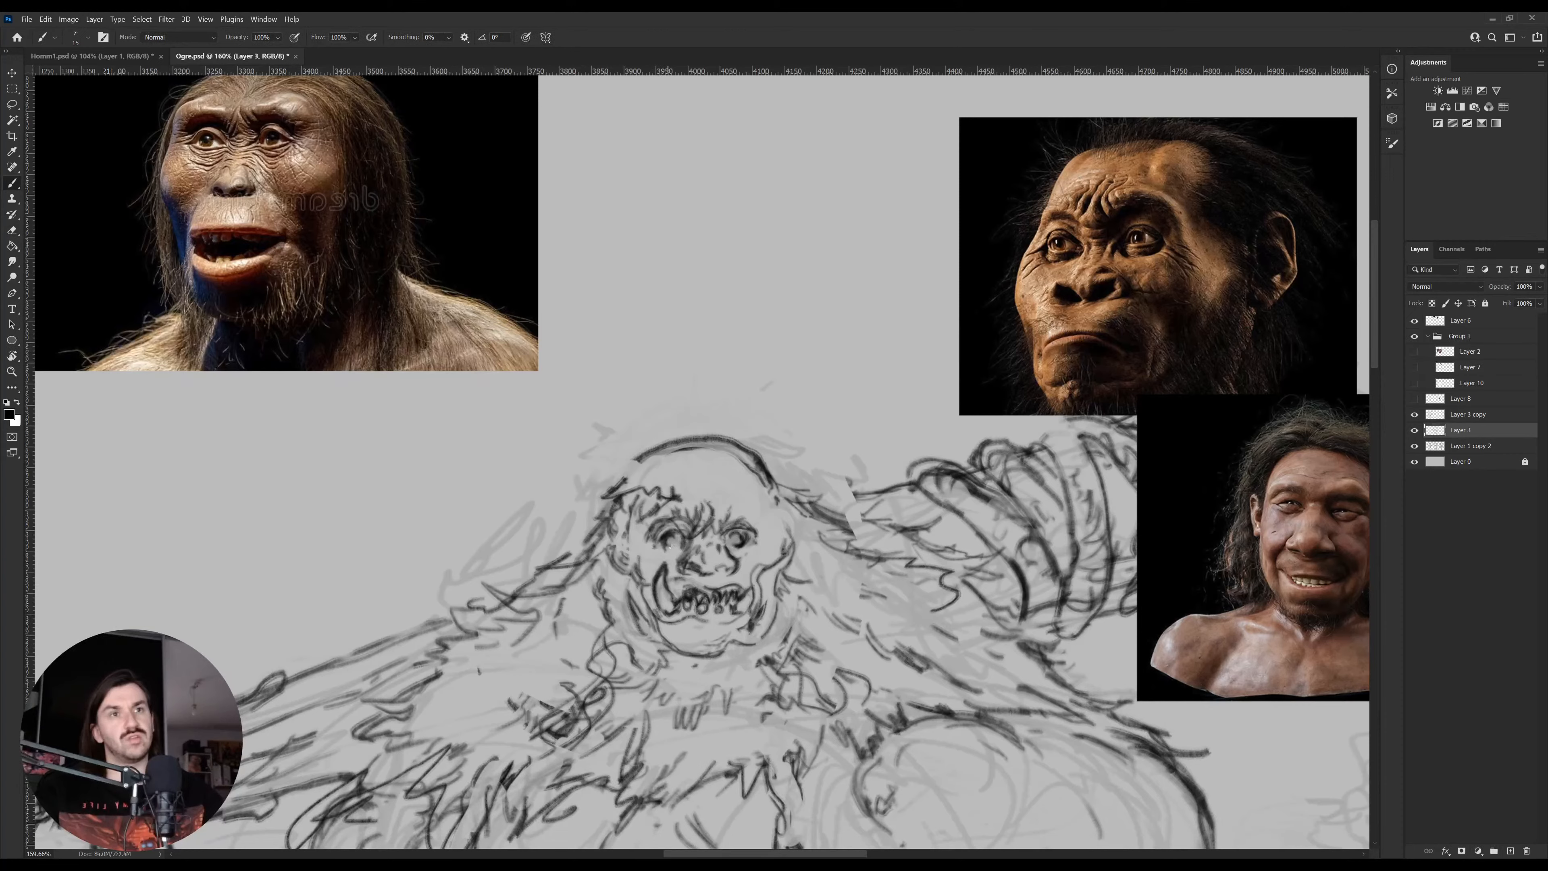
mouse_move(674, 543)
mouse_down()
mouse_move(710, 541)
mouse_move(759, 557)
mouse_move(772, 544)
mouse_move(707, 520)
mouse_move(739, 533)
mouse_up()
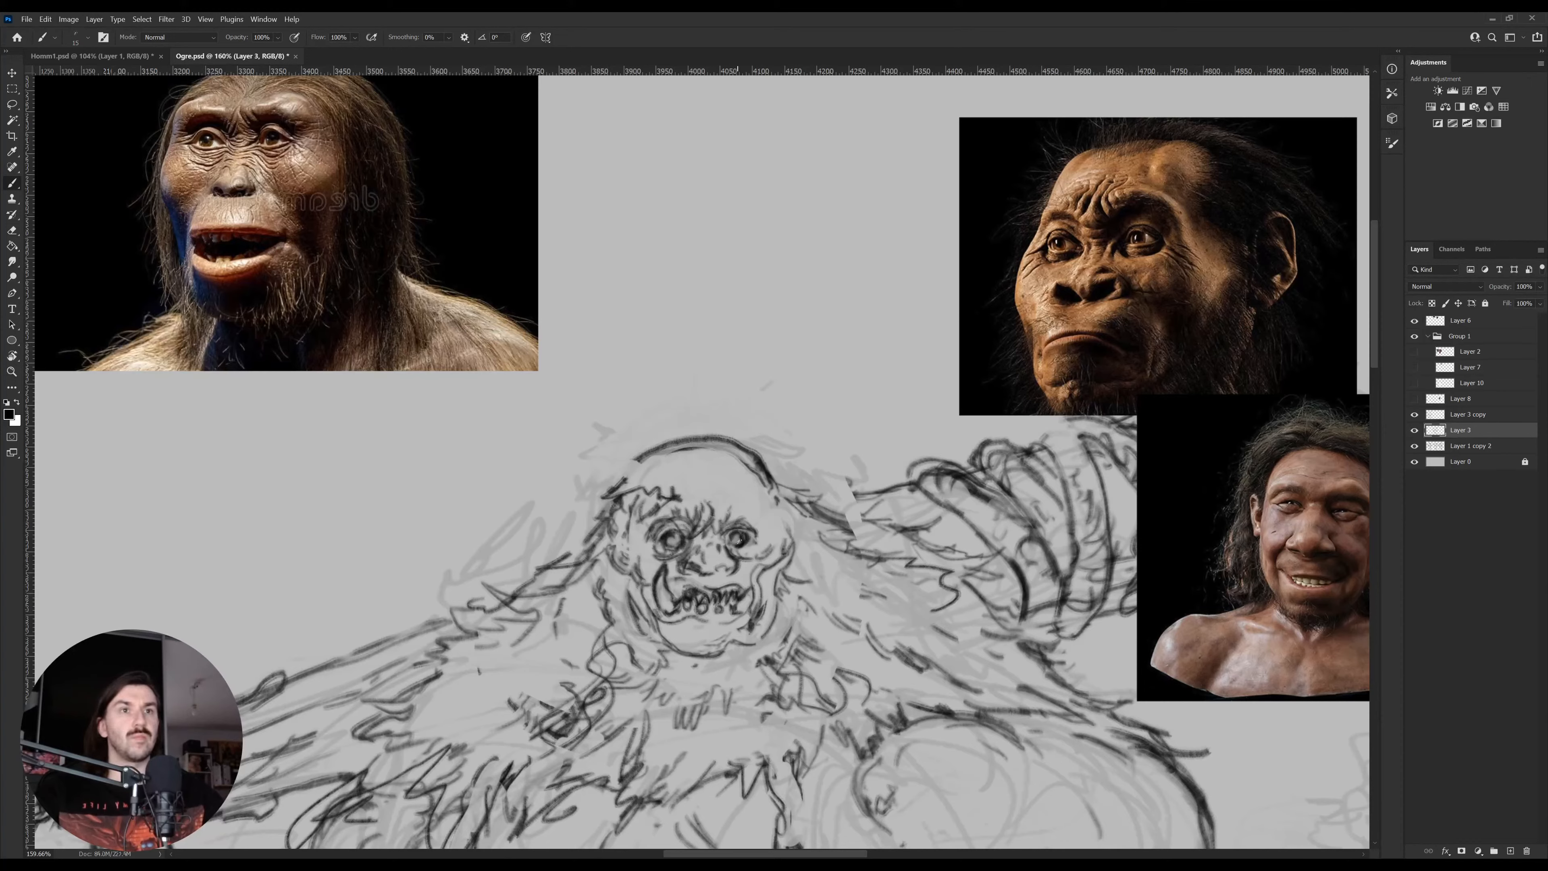
drag(673, 544, 679, 536)
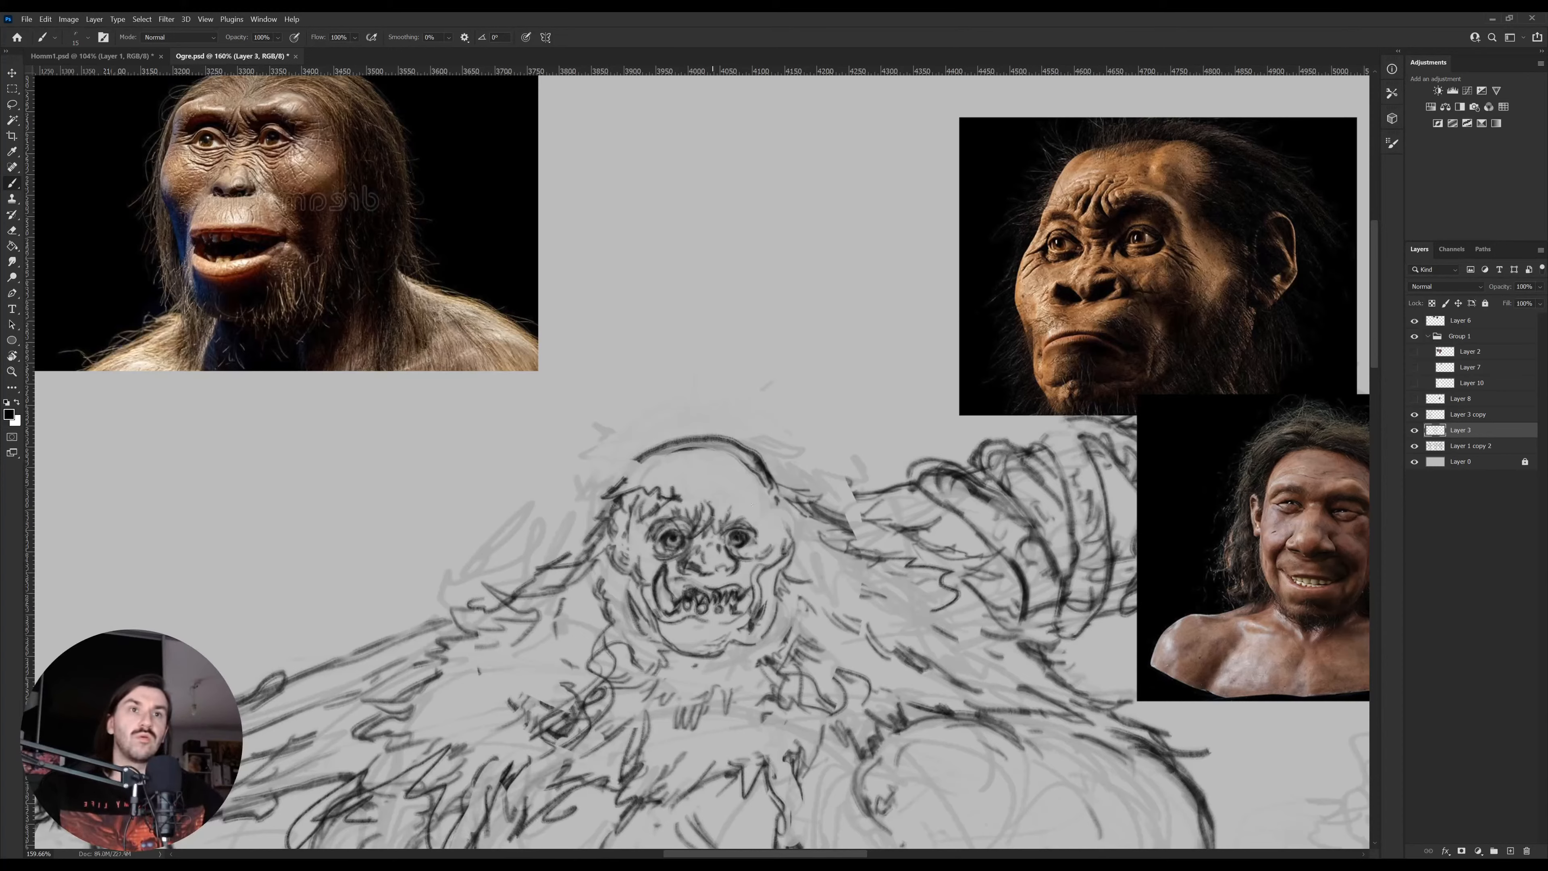
Draw dark hair strands sweeping from the crown over the forehead and down past the temple
mouse_move(651, 499)
mouse_down()
mouse_move(609, 553)
mouse_move(582, 541)
mouse_up()
mouse_move(701, 472)
mouse_down()
mouse_move(631, 469)
mouse_move(680, 470)
mouse_move(584, 503)
mouse_move(663, 472)
mouse_move(587, 538)
mouse_move(647, 495)
mouse_up()
drag(712, 475, 648, 498)
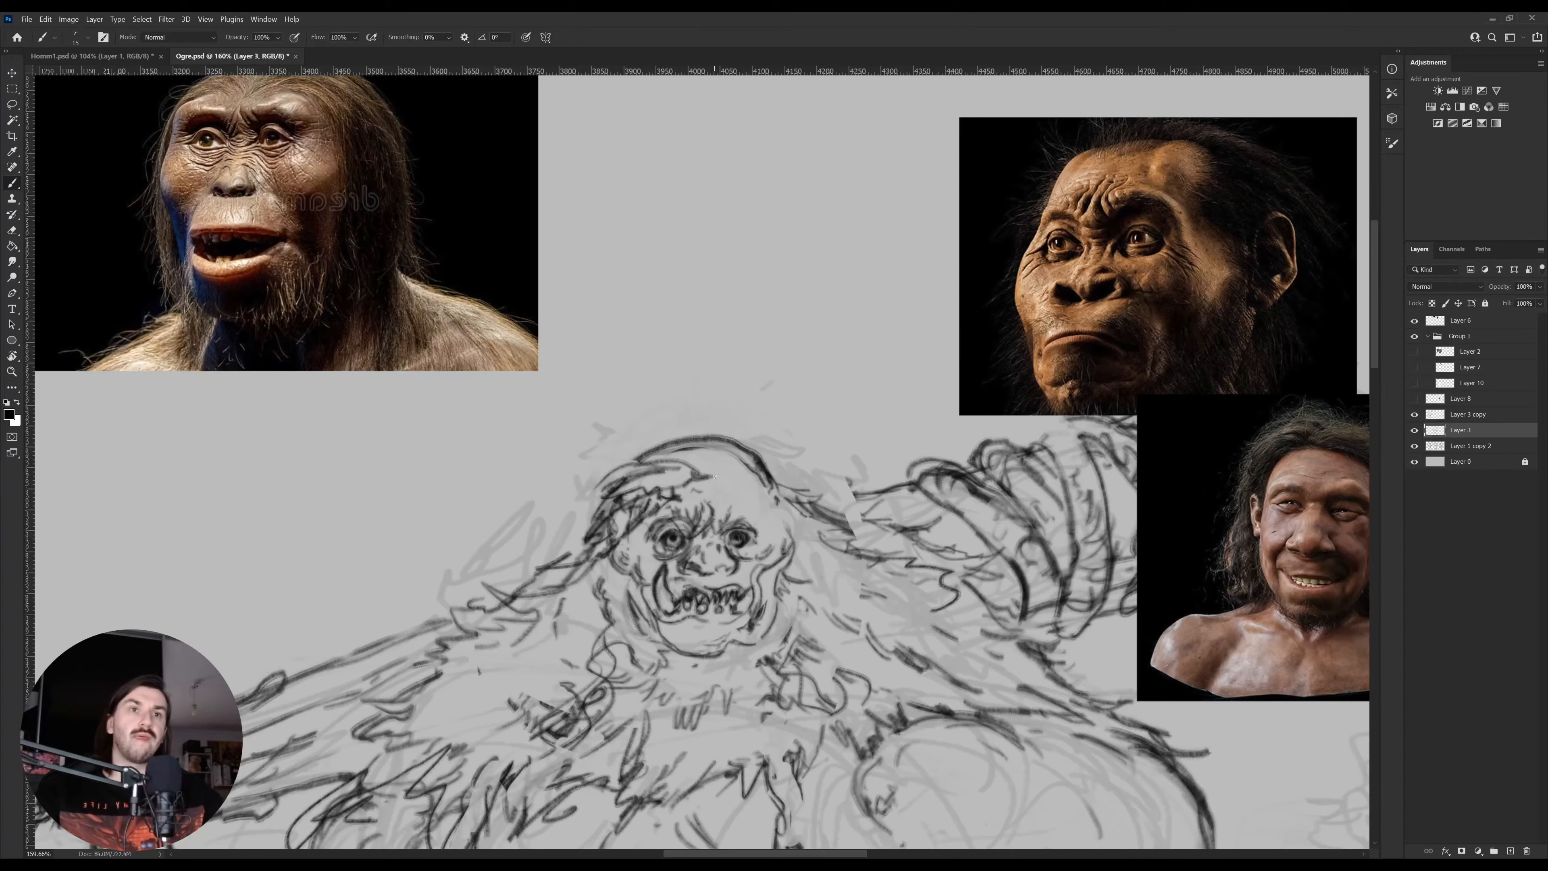
drag(723, 449, 707, 479)
mouse_move(779, 432)
mouse_down()
mouse_move(707, 454)
mouse_move(719, 488)
mouse_move(771, 494)
mouse_move(756, 447)
mouse_move(784, 479)
mouse_up()
Replace the bald skull outline with a messy fringe over the crown and loose tufts sticking up
key(e)
key(b)
mouse_move(778, 459)
mouse_down()
mouse_move(798, 470)
mouse_move(781, 449)
mouse_move(717, 442)
mouse_up()
key(e)
key(space)
mouse_move(739, 436)
mouse_down()
mouse_move(747, 452)
mouse_move(635, 458)
mouse_move(590, 486)
mouse_up()
key(b)
mouse_move(682, 464)
mouse_down()
mouse_move(587, 490)
mouse_move(716, 464)
mouse_move(735, 427)
mouse_move(810, 469)
mouse_move(804, 504)
mouse_up()
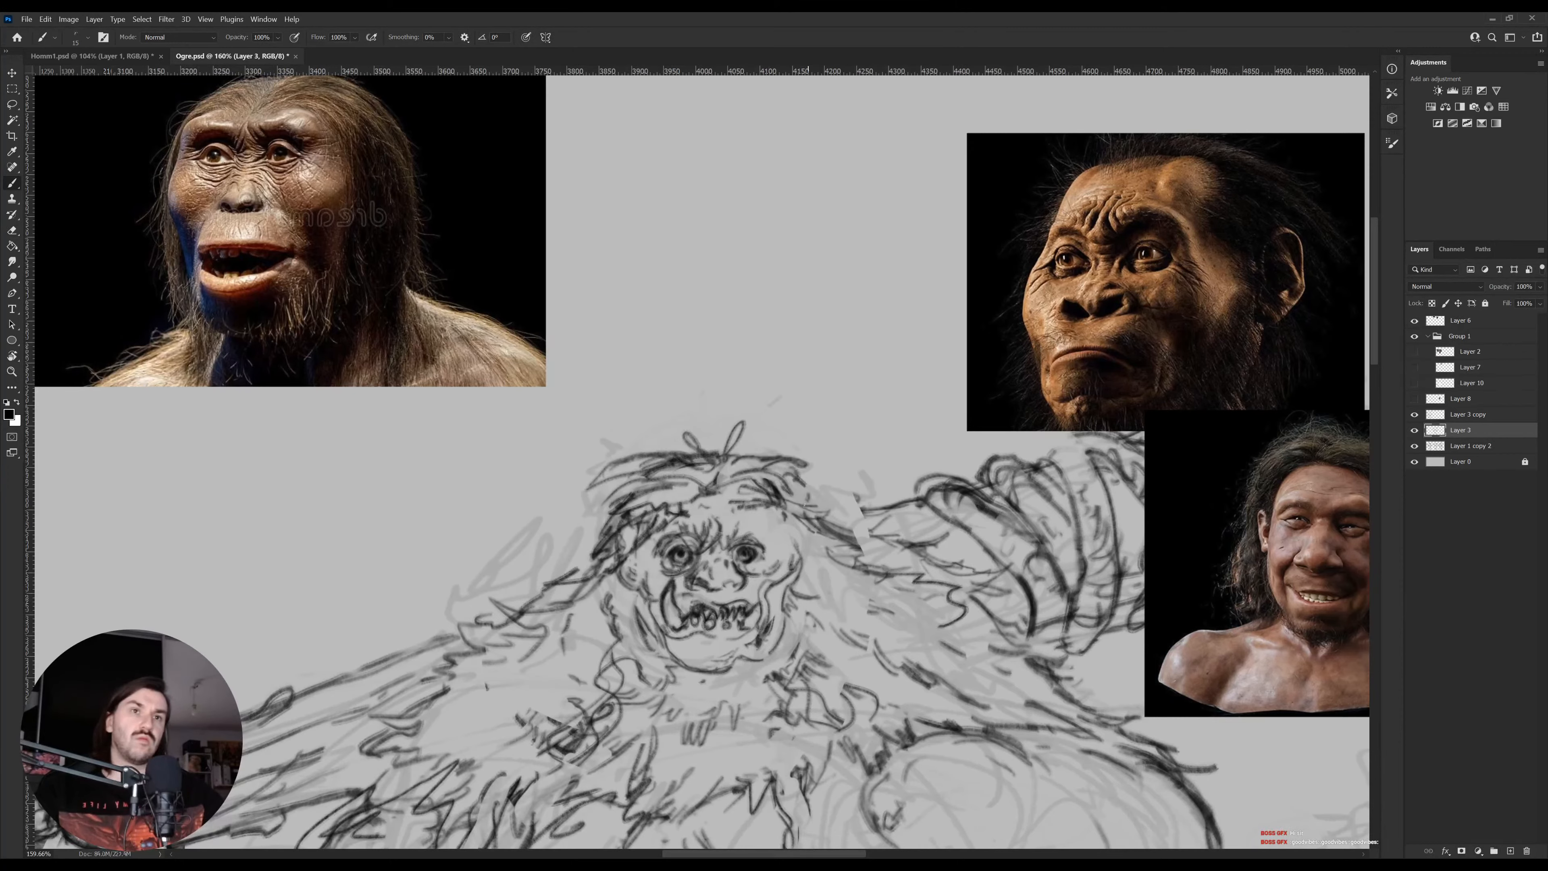
Reinforce the cheek contours beside the mouth and add short beard strokes along the jaw and chin
drag(781, 572, 784, 525)
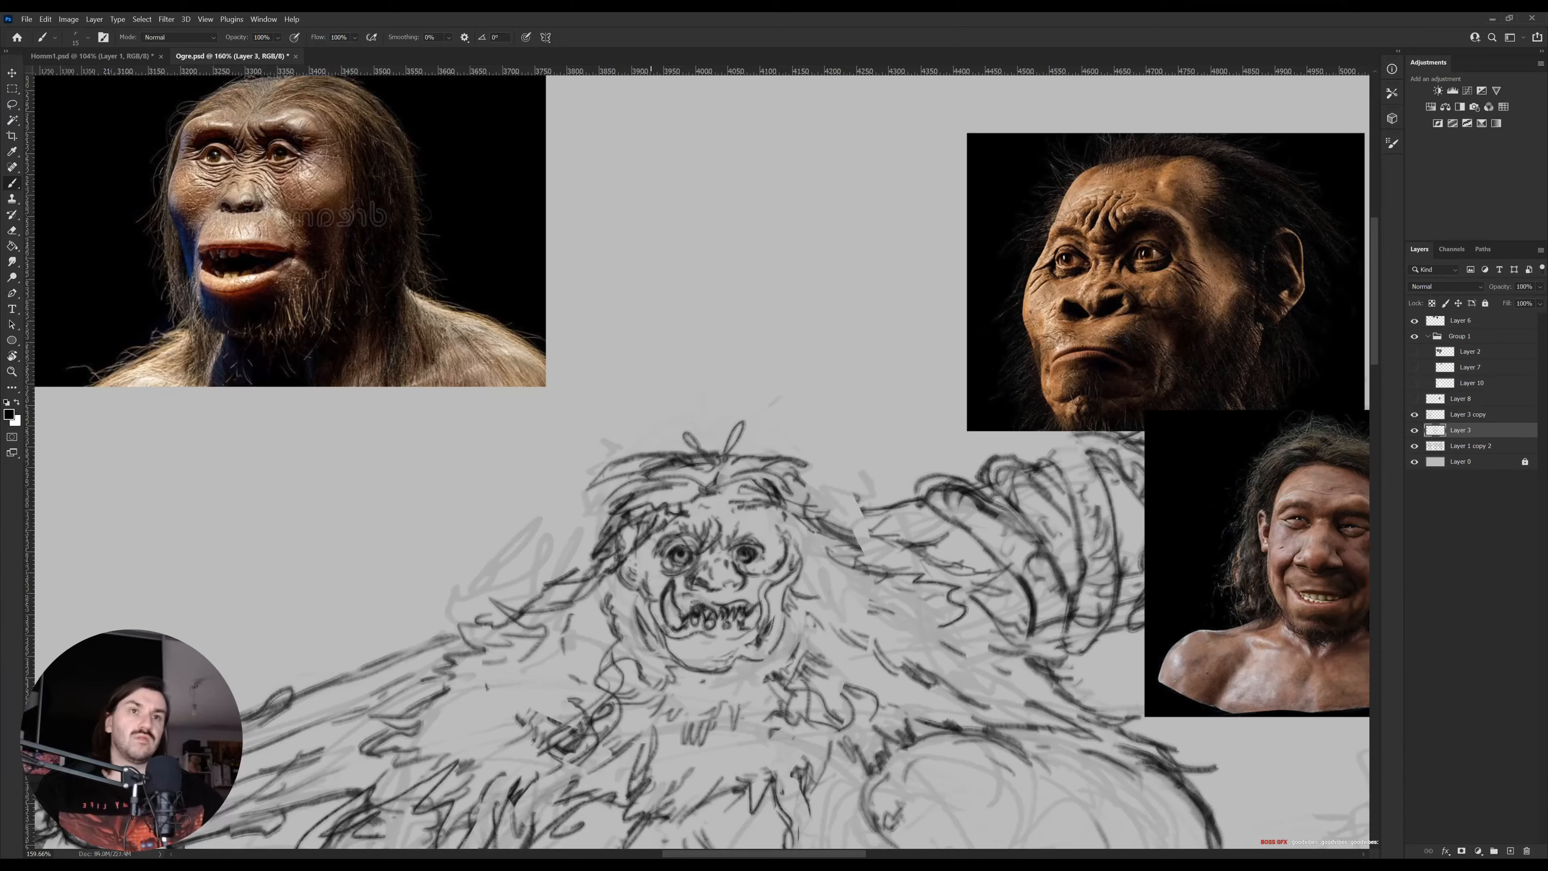
mouse_move(649, 578)
mouse_down()
mouse_move(631, 586)
mouse_move(653, 601)
mouse_up()
drag(781, 568, 766, 596)
mouse_move(777, 615)
mouse_down()
mouse_move(736, 666)
mouse_move(701, 674)
mouse_move(743, 678)
mouse_move(696, 686)
mouse_move(712, 682)
mouse_move(695, 663)
mouse_move(701, 676)
mouse_move(756, 663)
mouse_up()
key(e)
key(b)
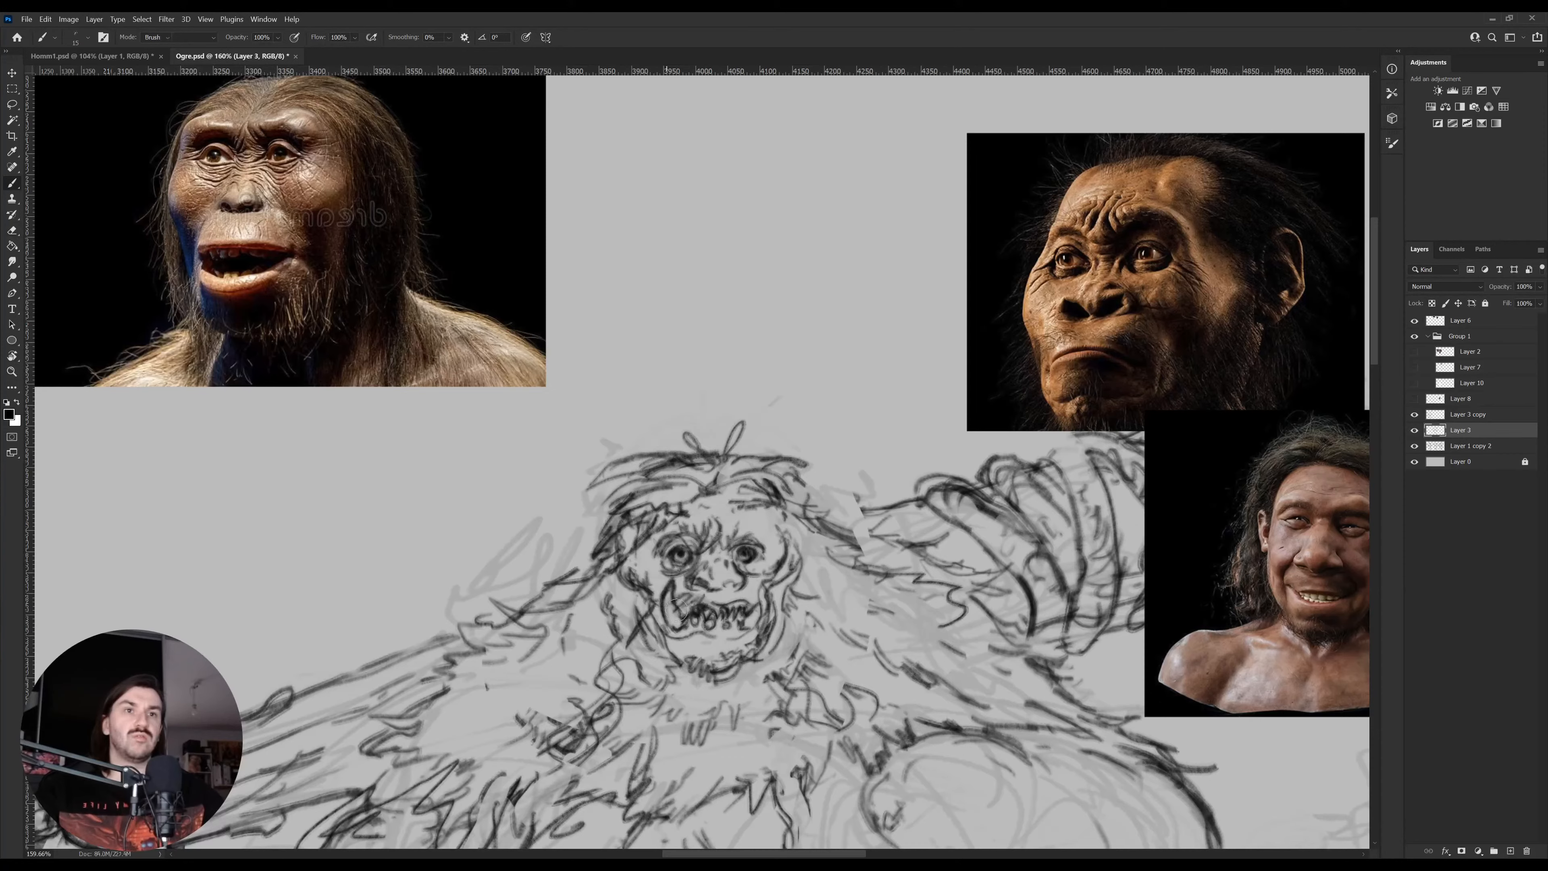
Clean the mouth area with a smaller Eraser and refine the cheek and temple contour nearer the shouldered arm
key(e)
key(bracketleft)
key(bracketleft)
key(bracketleft)
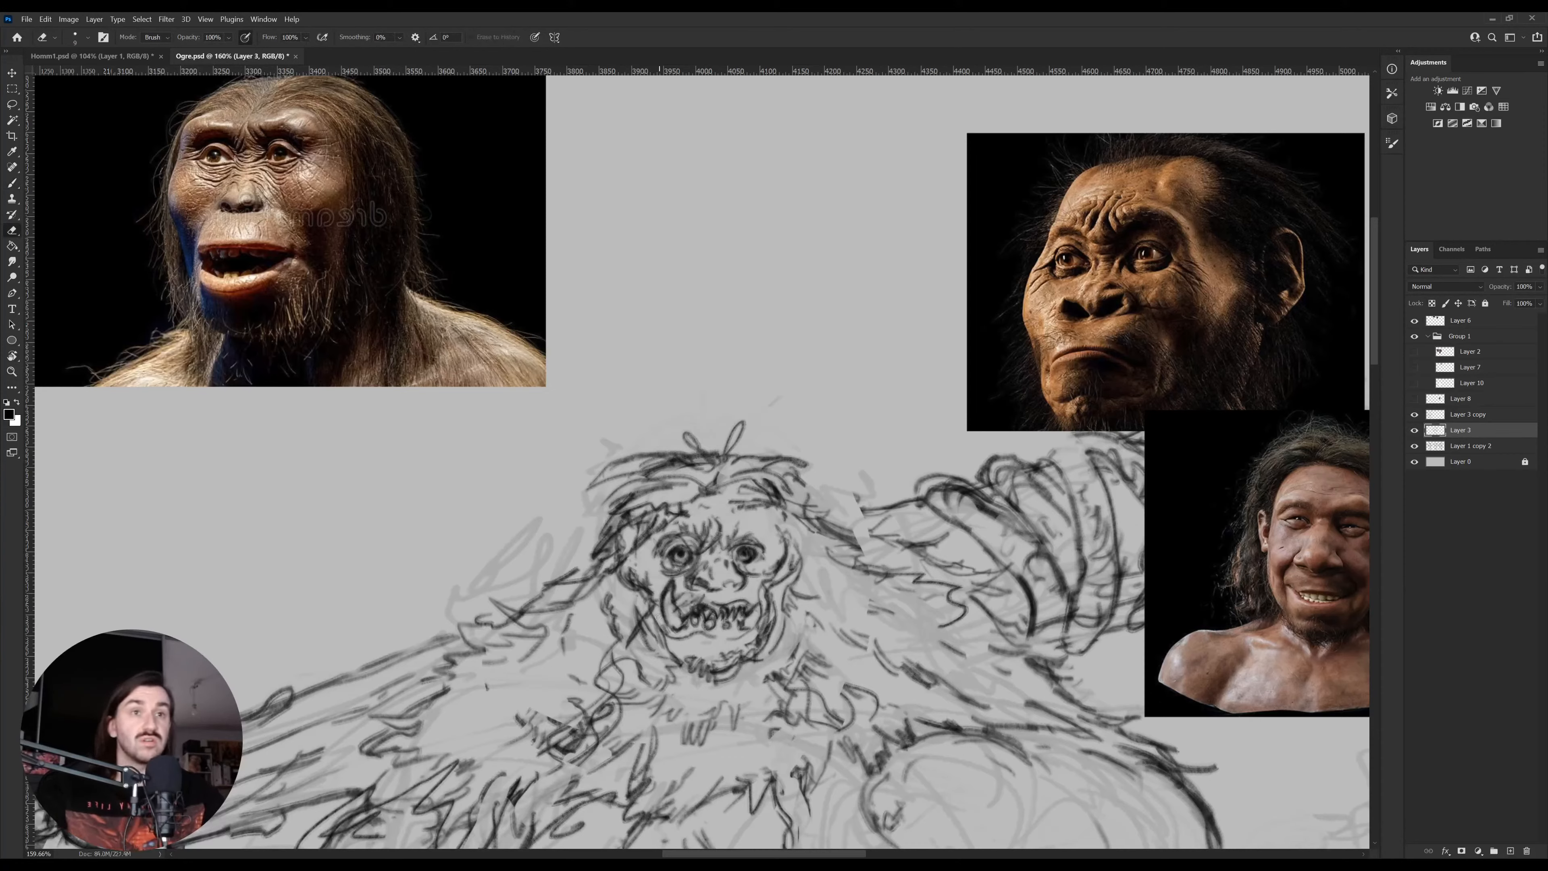
key(b)
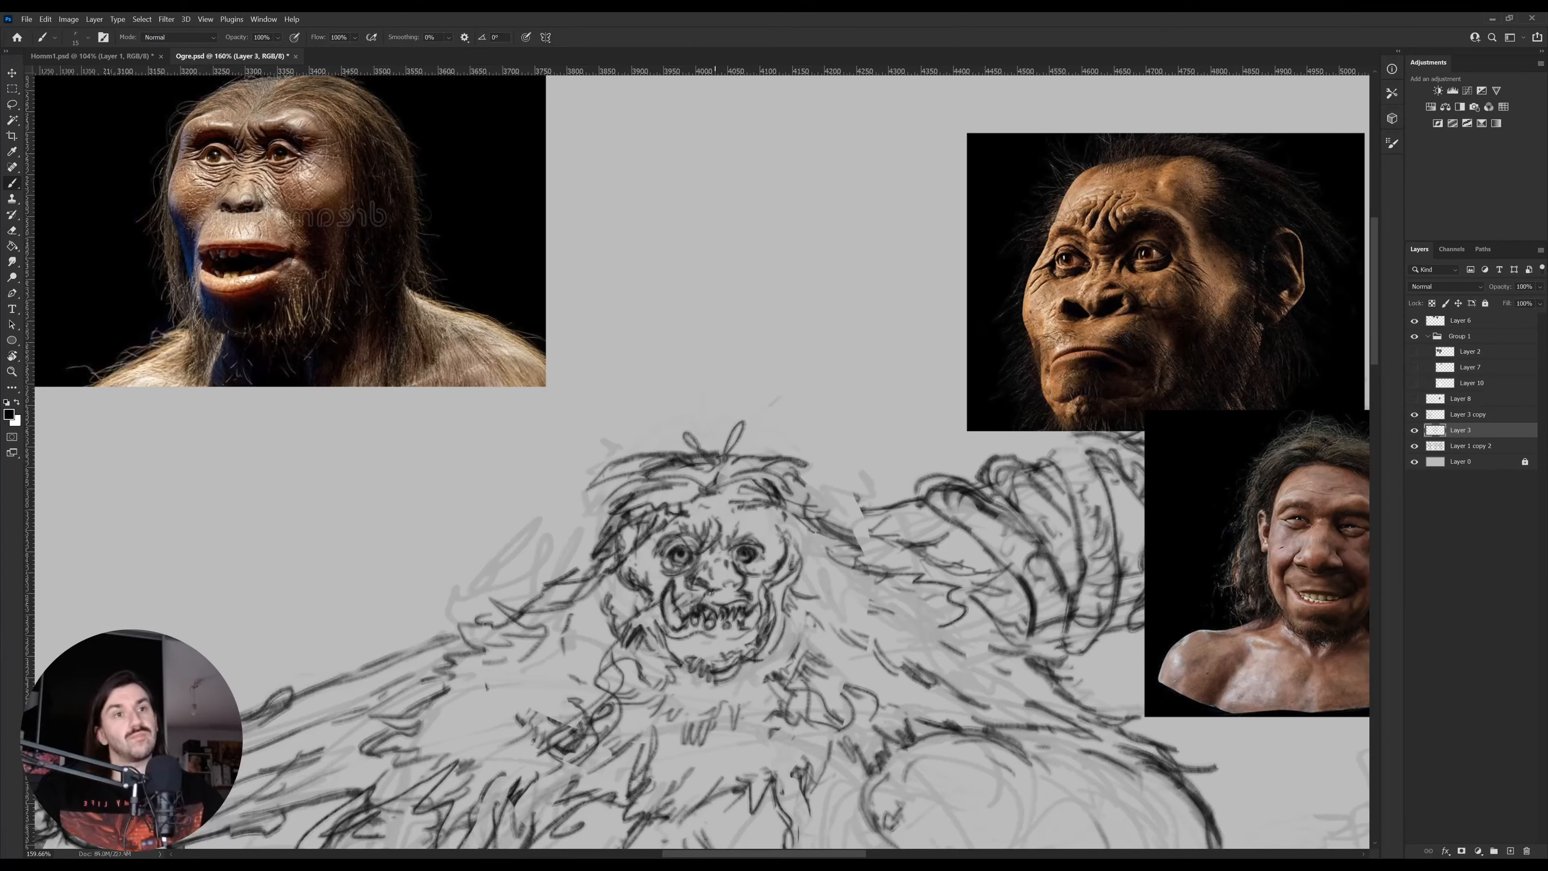
drag(767, 592, 796, 632)
mouse_move(787, 558)
mouse_down()
mouse_move(777, 500)
mouse_move(791, 542)
mouse_up()
drag(784, 510, 798, 552)
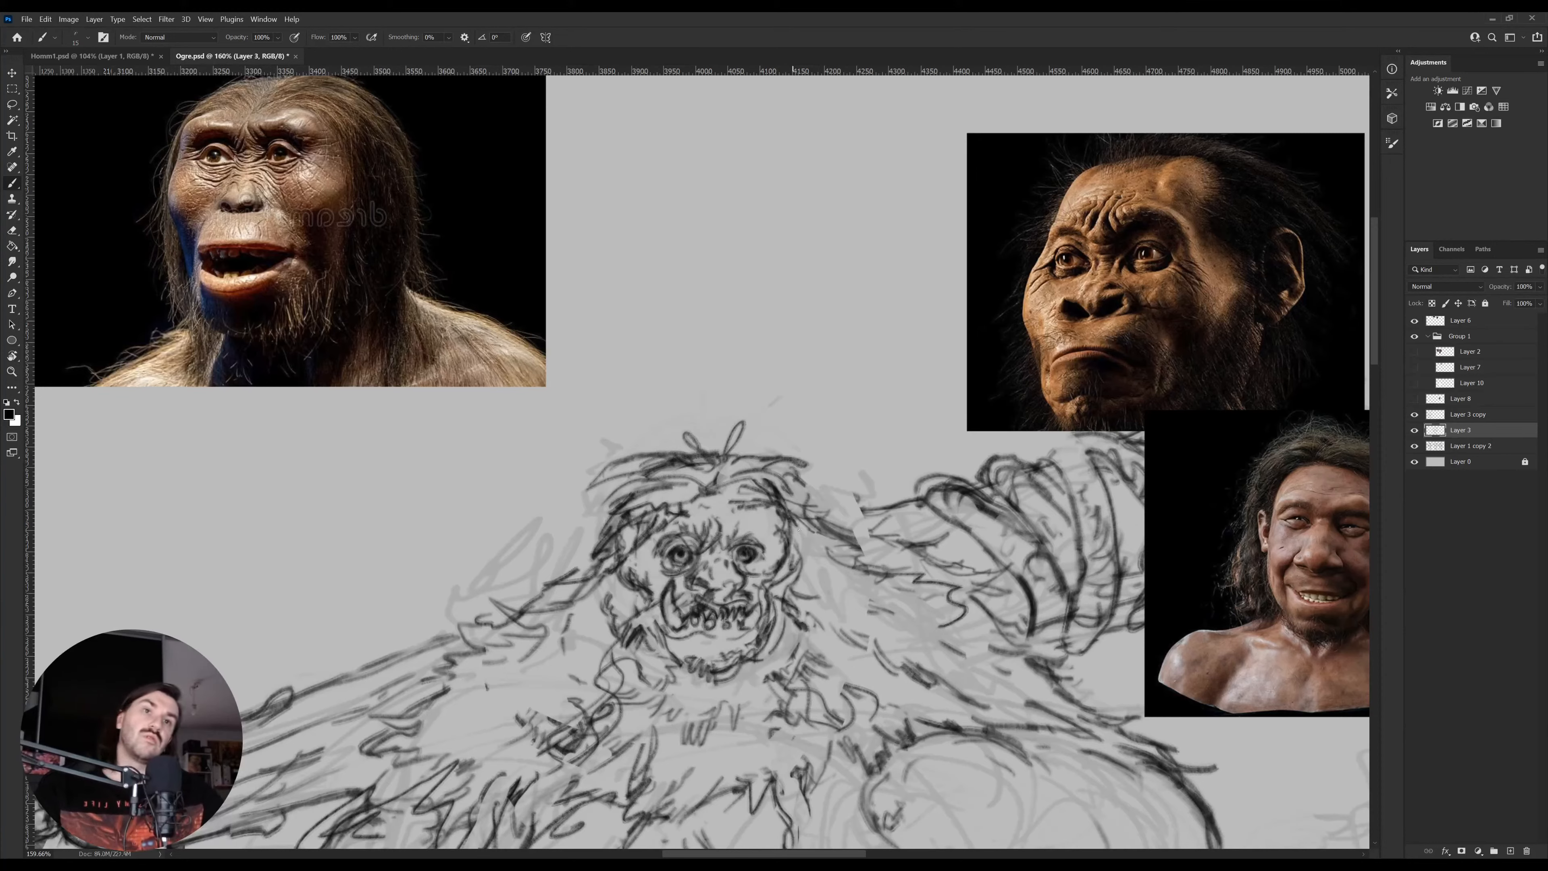
Add long shaggy hair strands hanging from both sides of the head, trimming stray ends with the Eraser
drag(601, 530, 582, 543)
mouse_move(590, 544)
mouse_down()
mouse_move(545, 566)
mouse_move(577, 567)
mouse_up()
drag(602, 520, 544, 541)
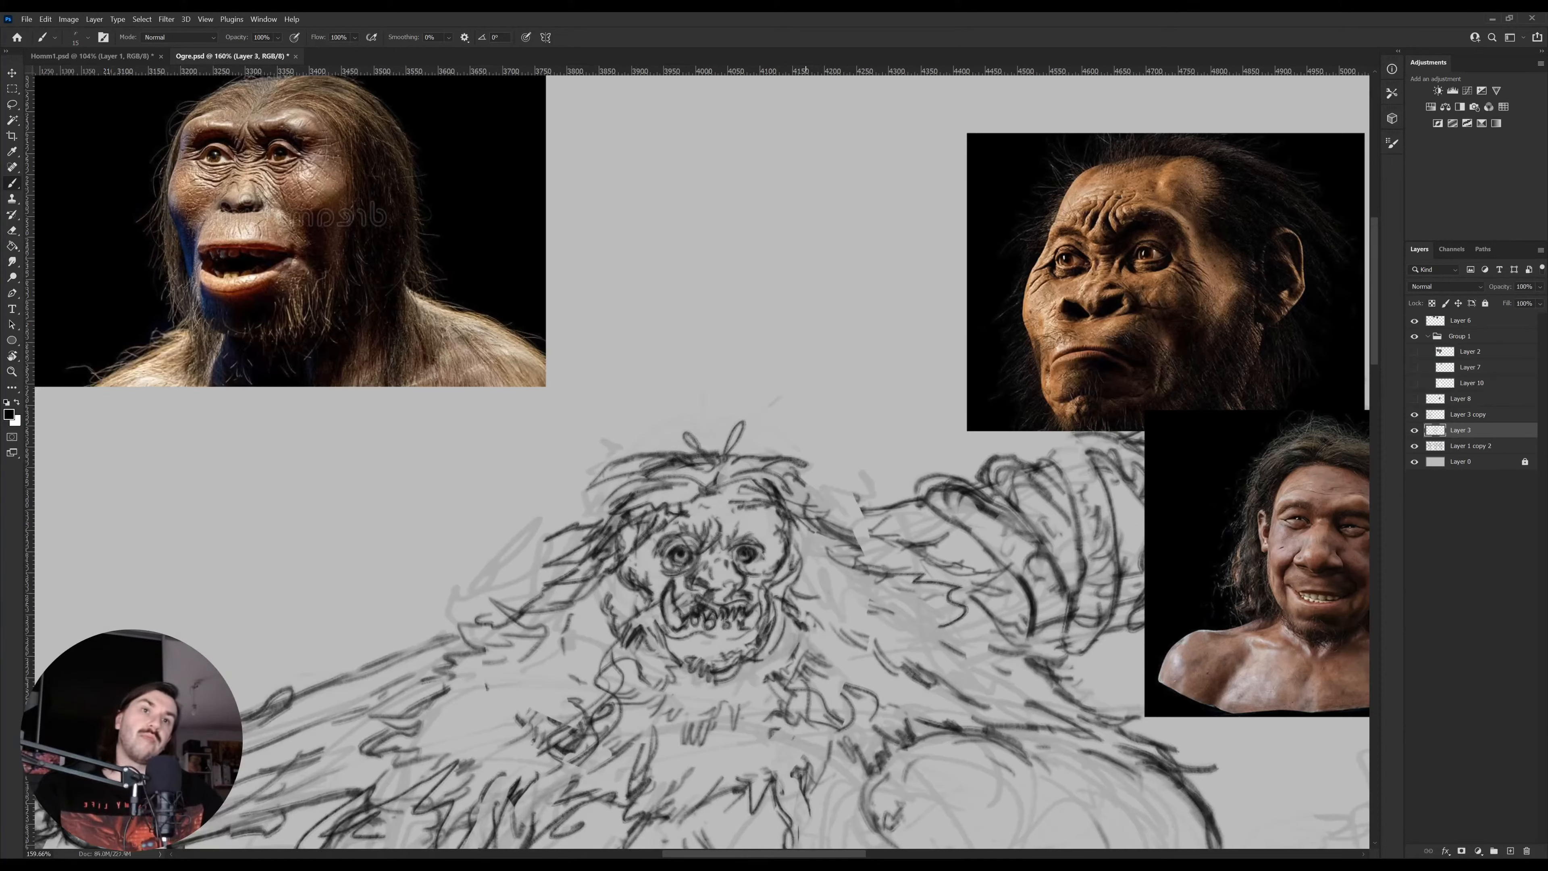
drag(800, 512, 826, 579)
key(e)
drag(570, 527, 554, 538)
mouse_move(556, 564)
mouse_down()
mouse_move(609, 527)
mouse_move(570, 604)
mouse_up()
key(b)
drag(610, 512, 571, 593)
drag(610, 506, 558, 579)
mouse_move(791, 512)
mouse_down()
mouse_move(815, 596)
mouse_move(762, 632)
mouse_move(781, 545)
mouse_up()
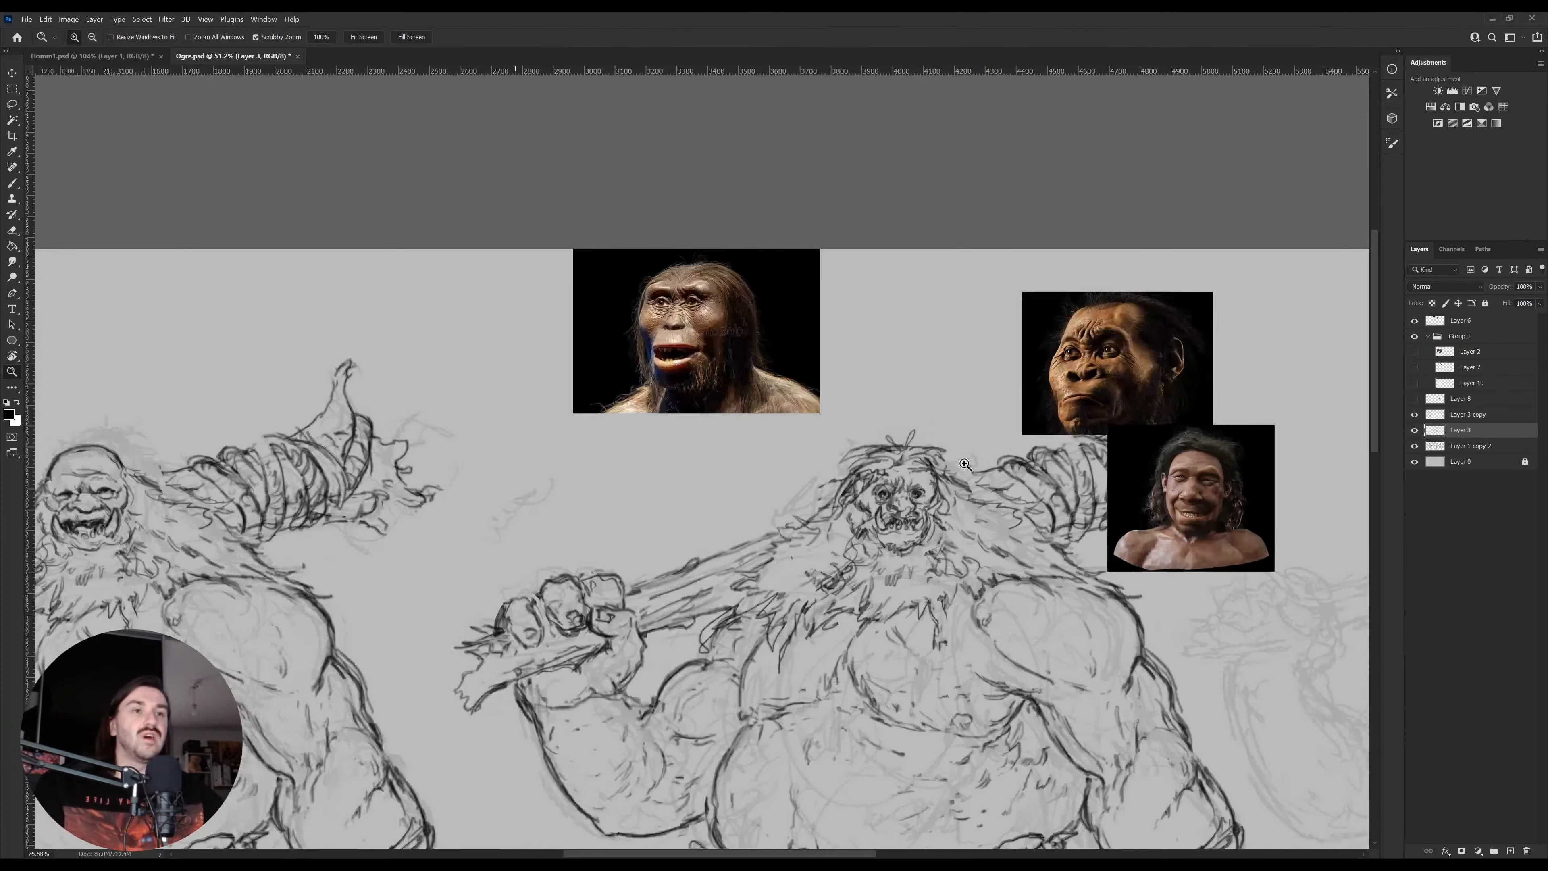
Lasso the middle ogre's head and scale it up to about 112%
click(942, 473)
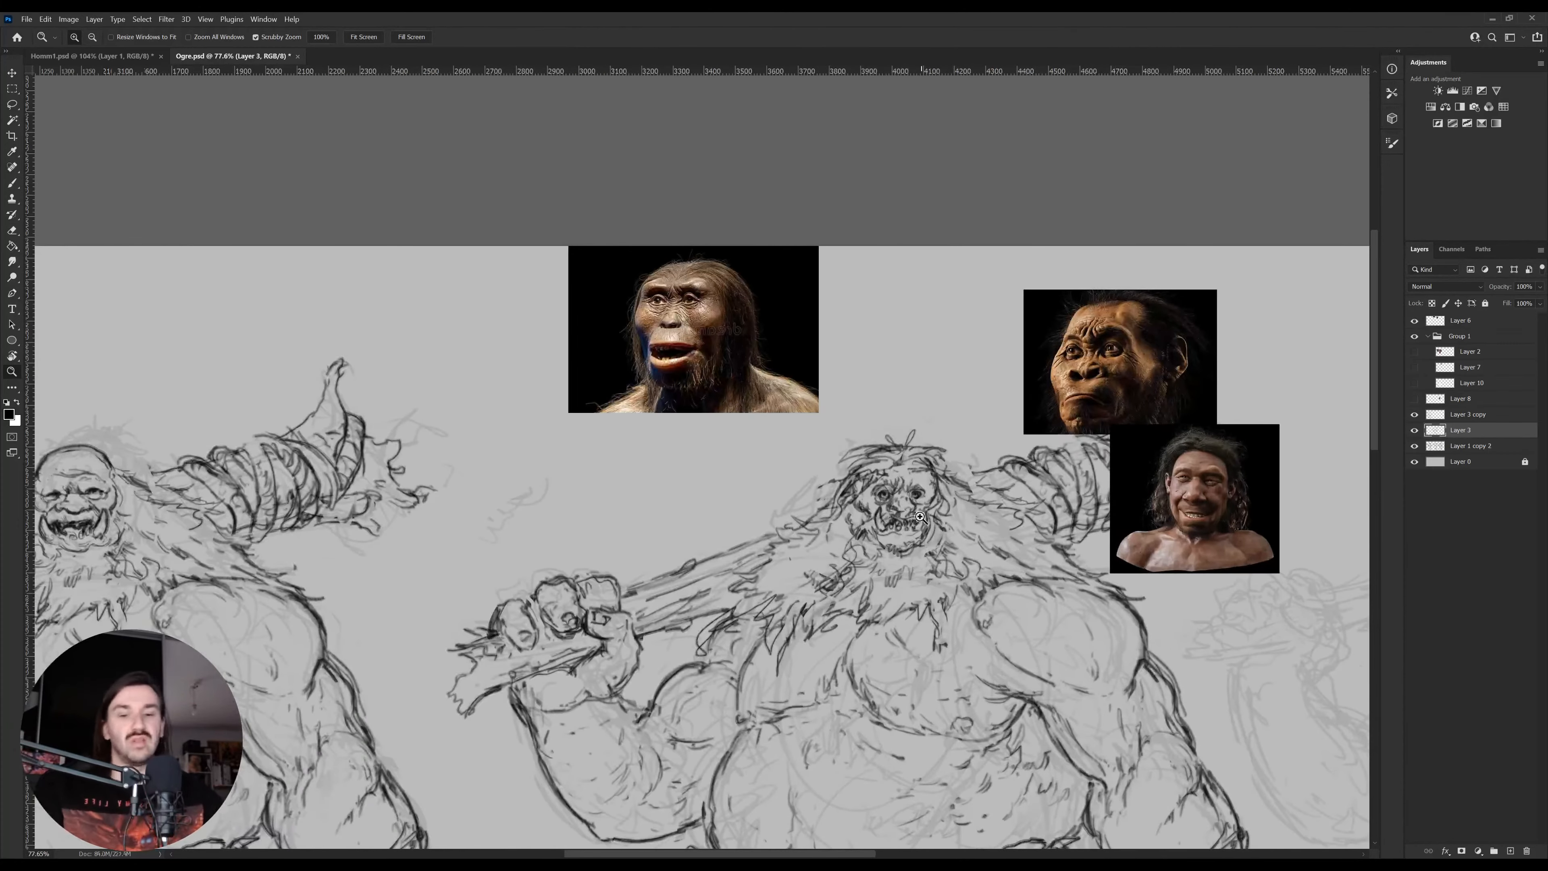
click(920, 516)
key(l)
mouse_move(954, 534)
mouse_down()
mouse_move(826, 454)
mouse_move(969, 517)
mouse_move(986, 577)
mouse_up()
key(ctrl+t)
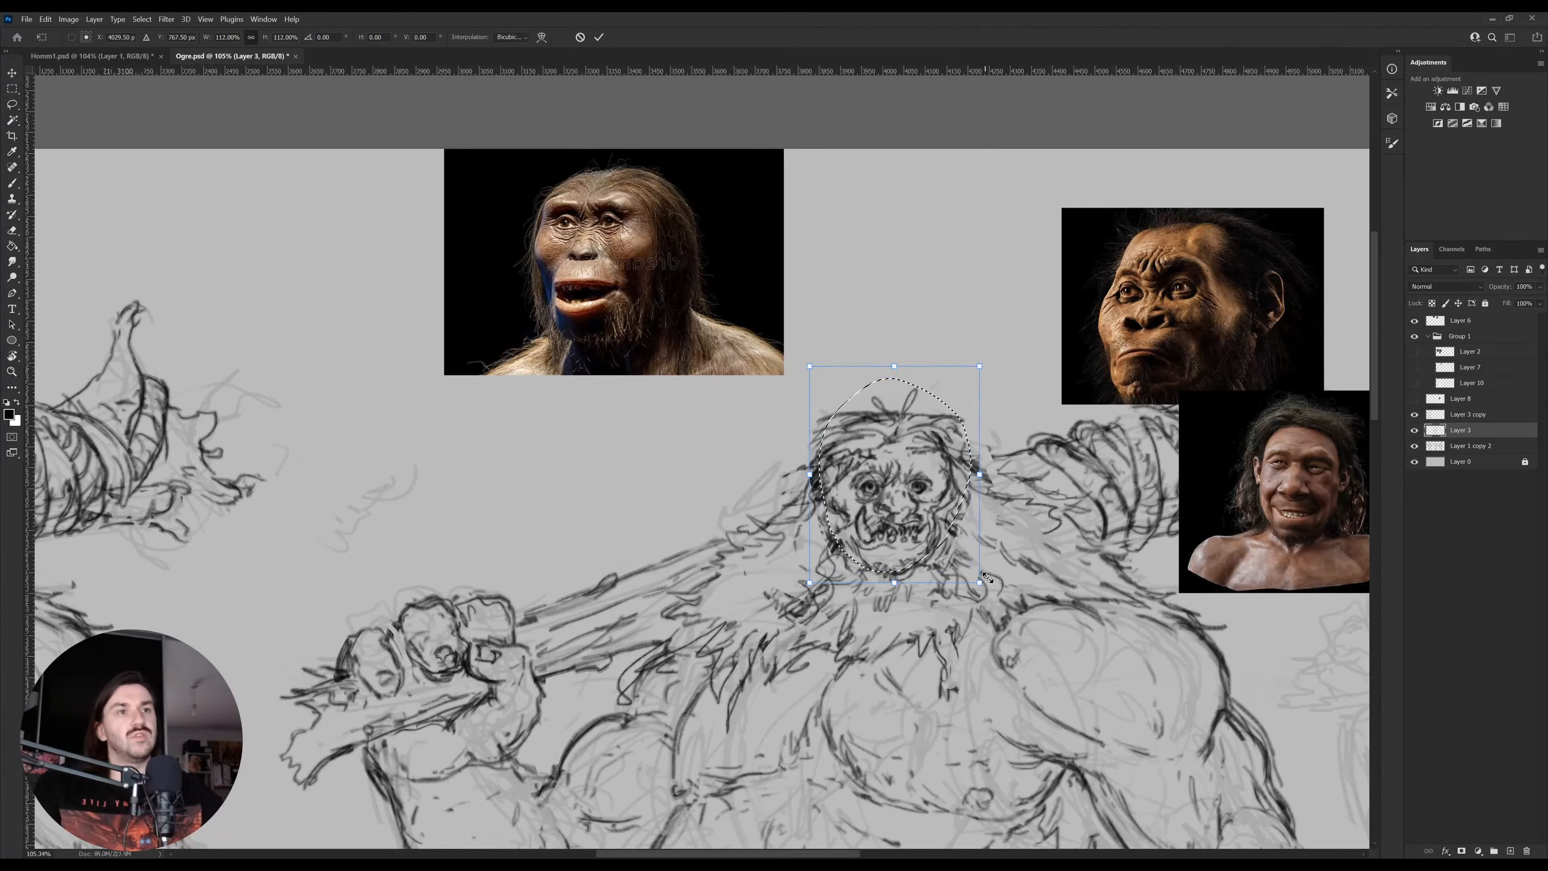
key(Return)
Reposition and slightly skew the selected head vertically to fit the shoulders, then deselect it
key(ctrl+t)
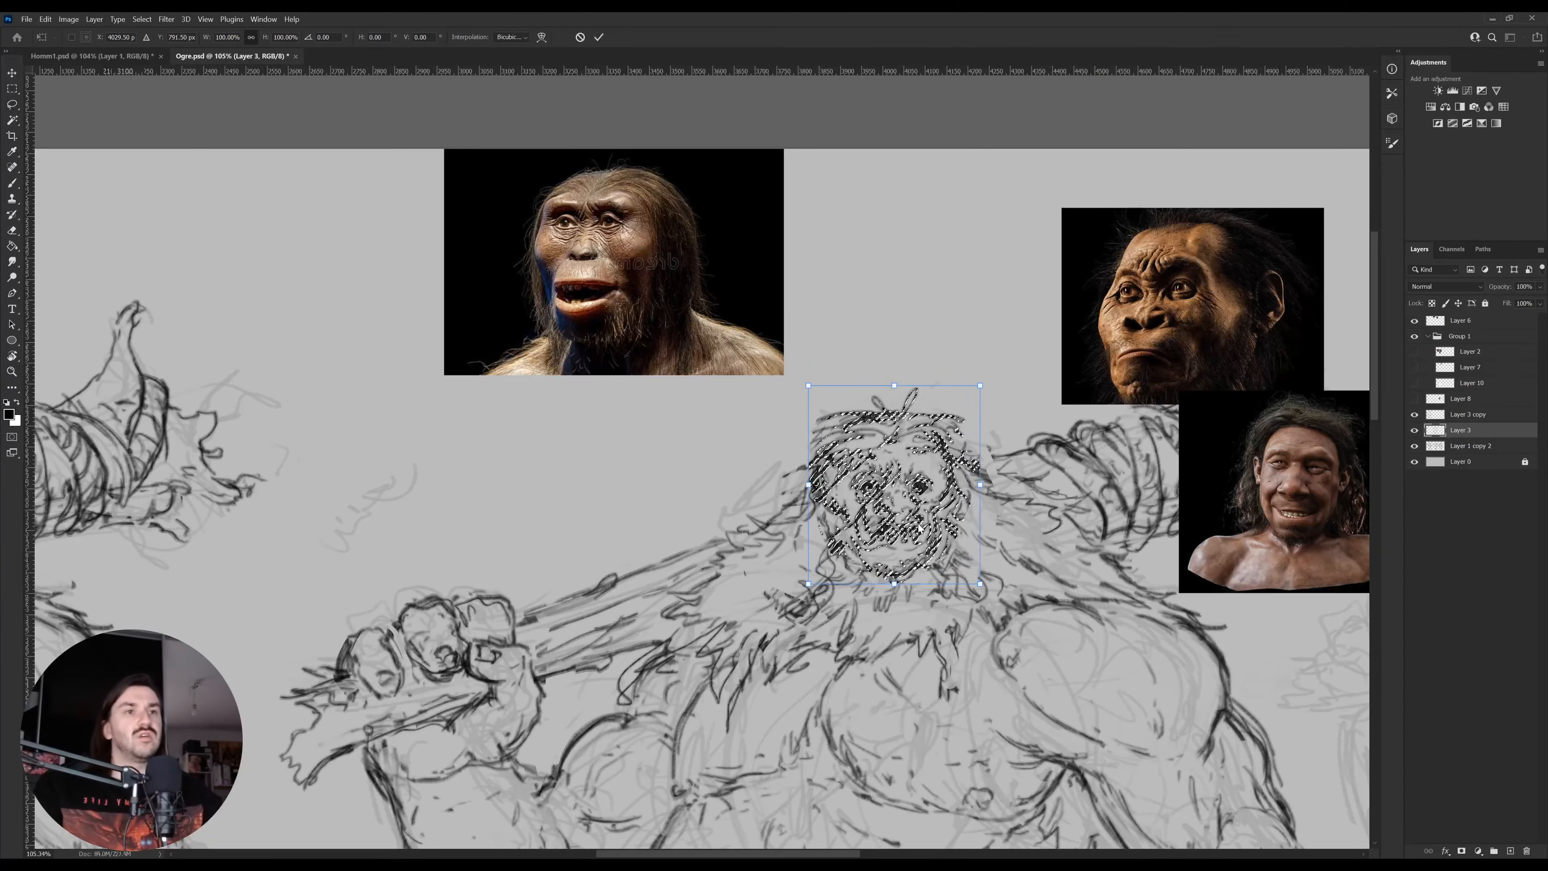
key(Return)
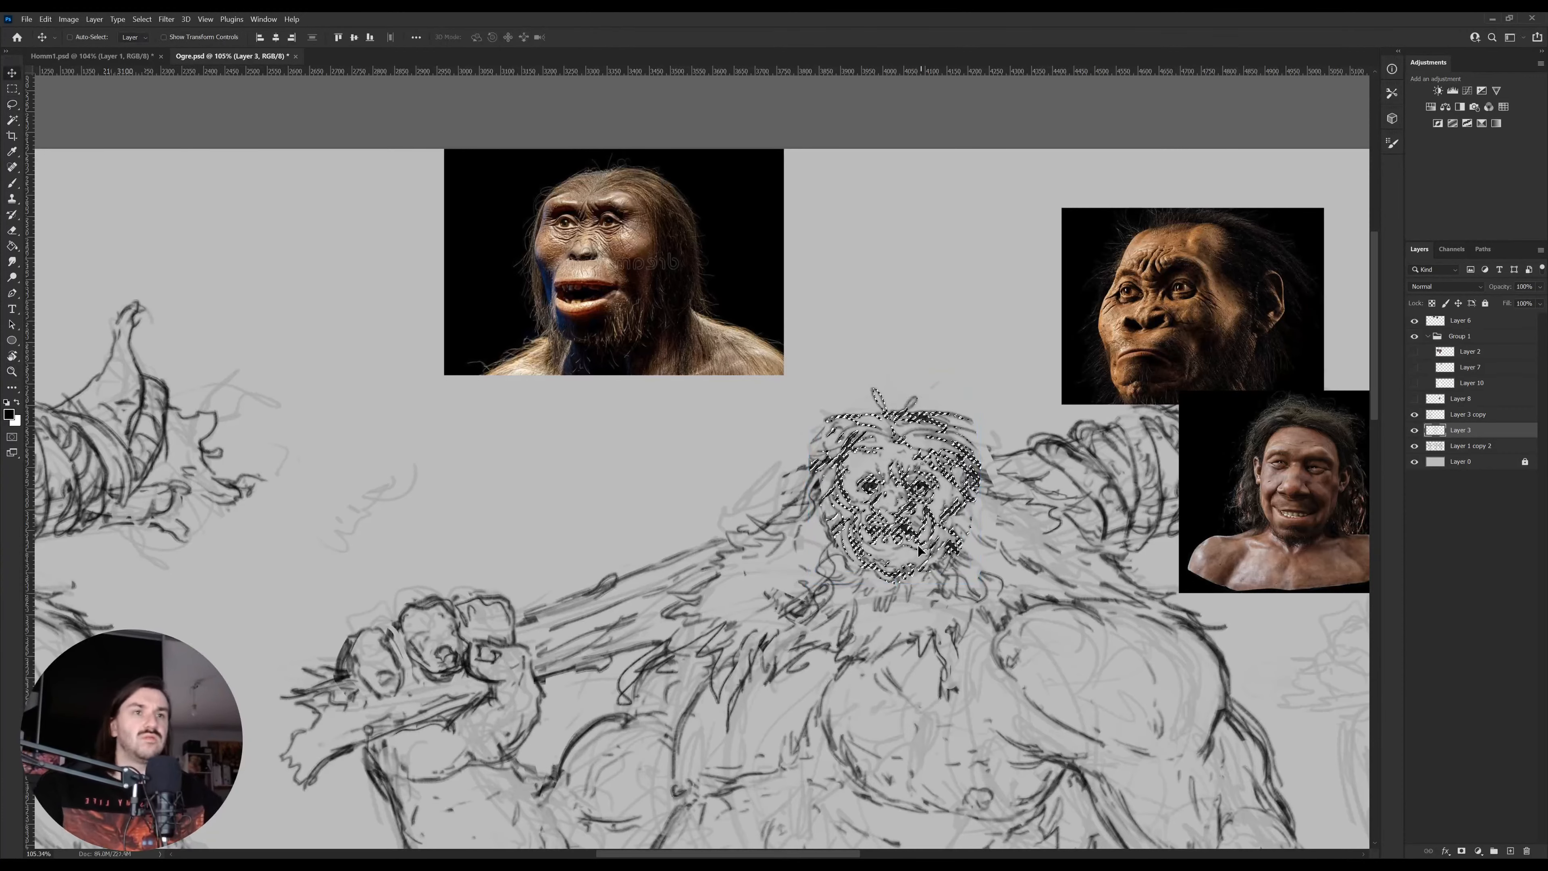
key(ctrl+t)
drag(976, 493, 975, 487)
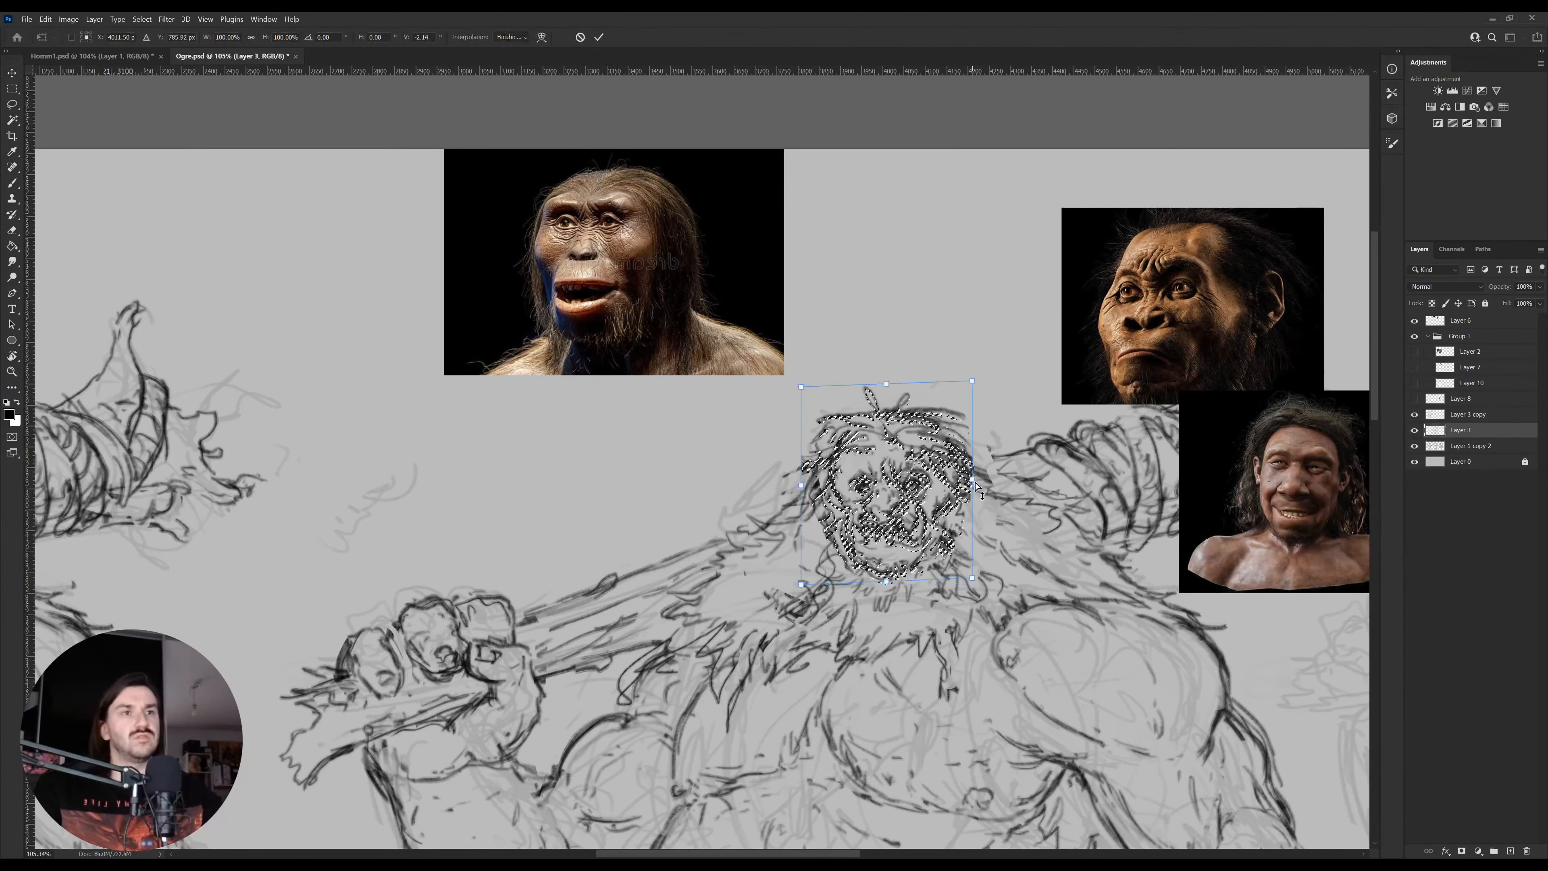
key(Return)
key(ctrl+d)
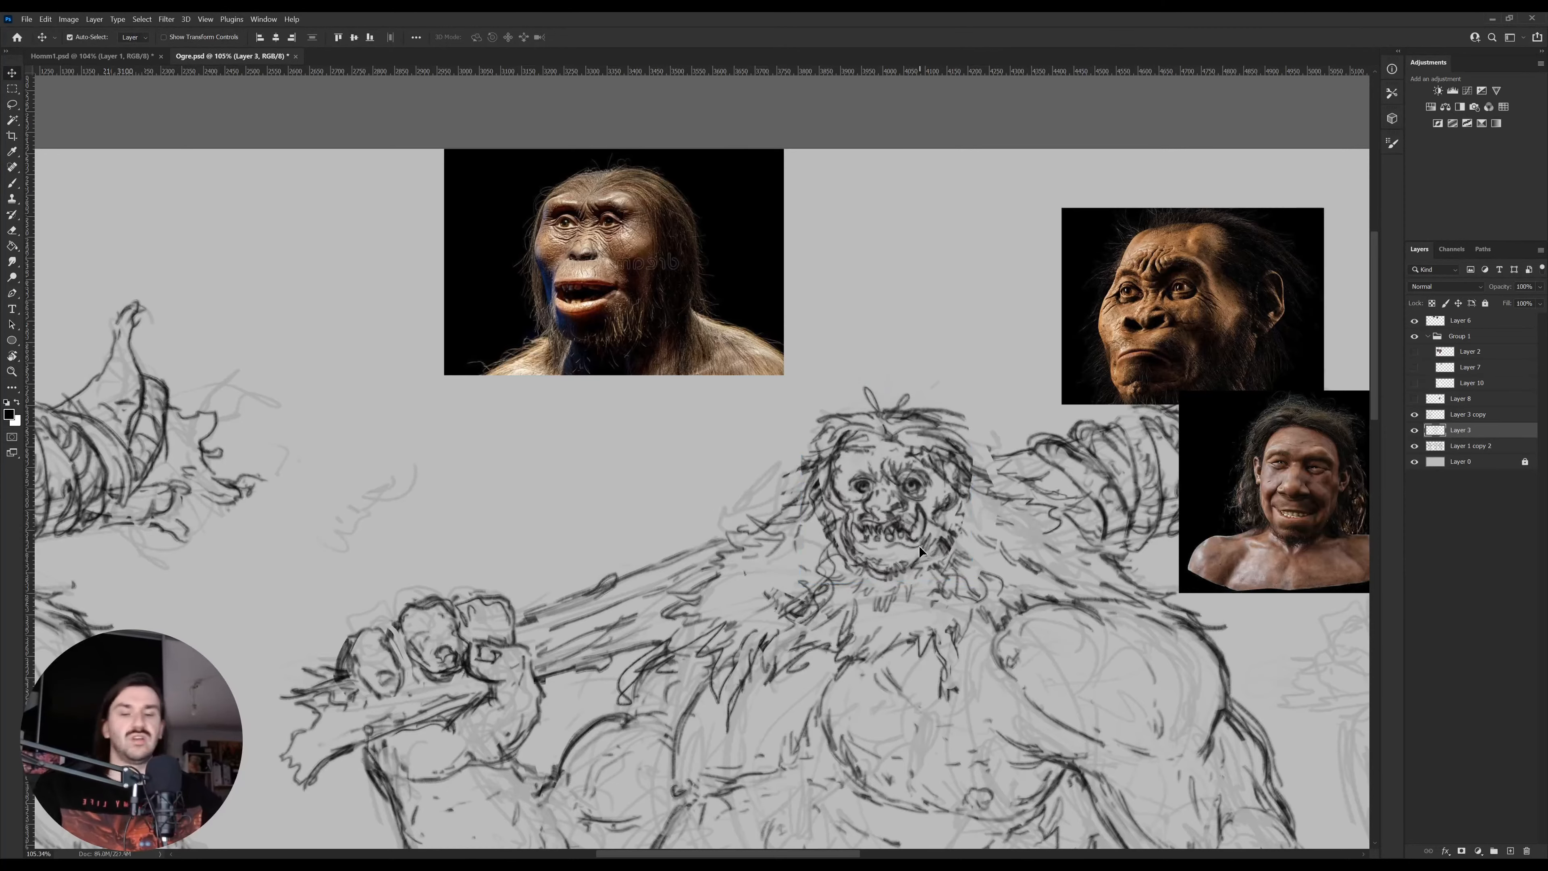
Flip the canvas horizontally and check the redrawn ogre beside the bald version
drag(919, 552, 835, 549)
key(z)
drag(1024, 697, 890, 577)
key(ctrl+h)
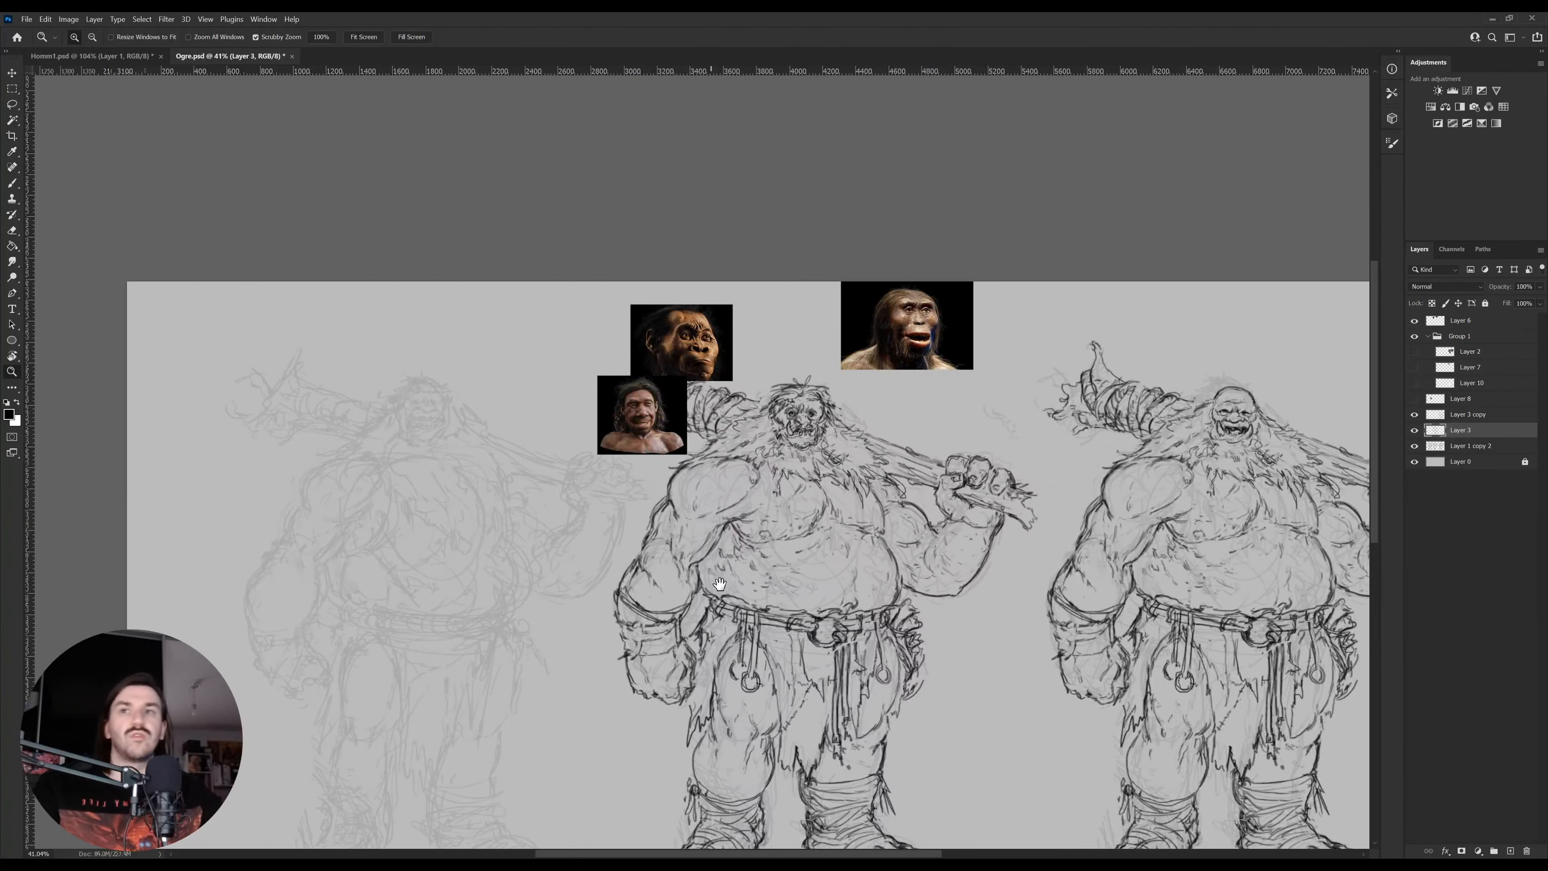
drag(723, 582, 649, 530)
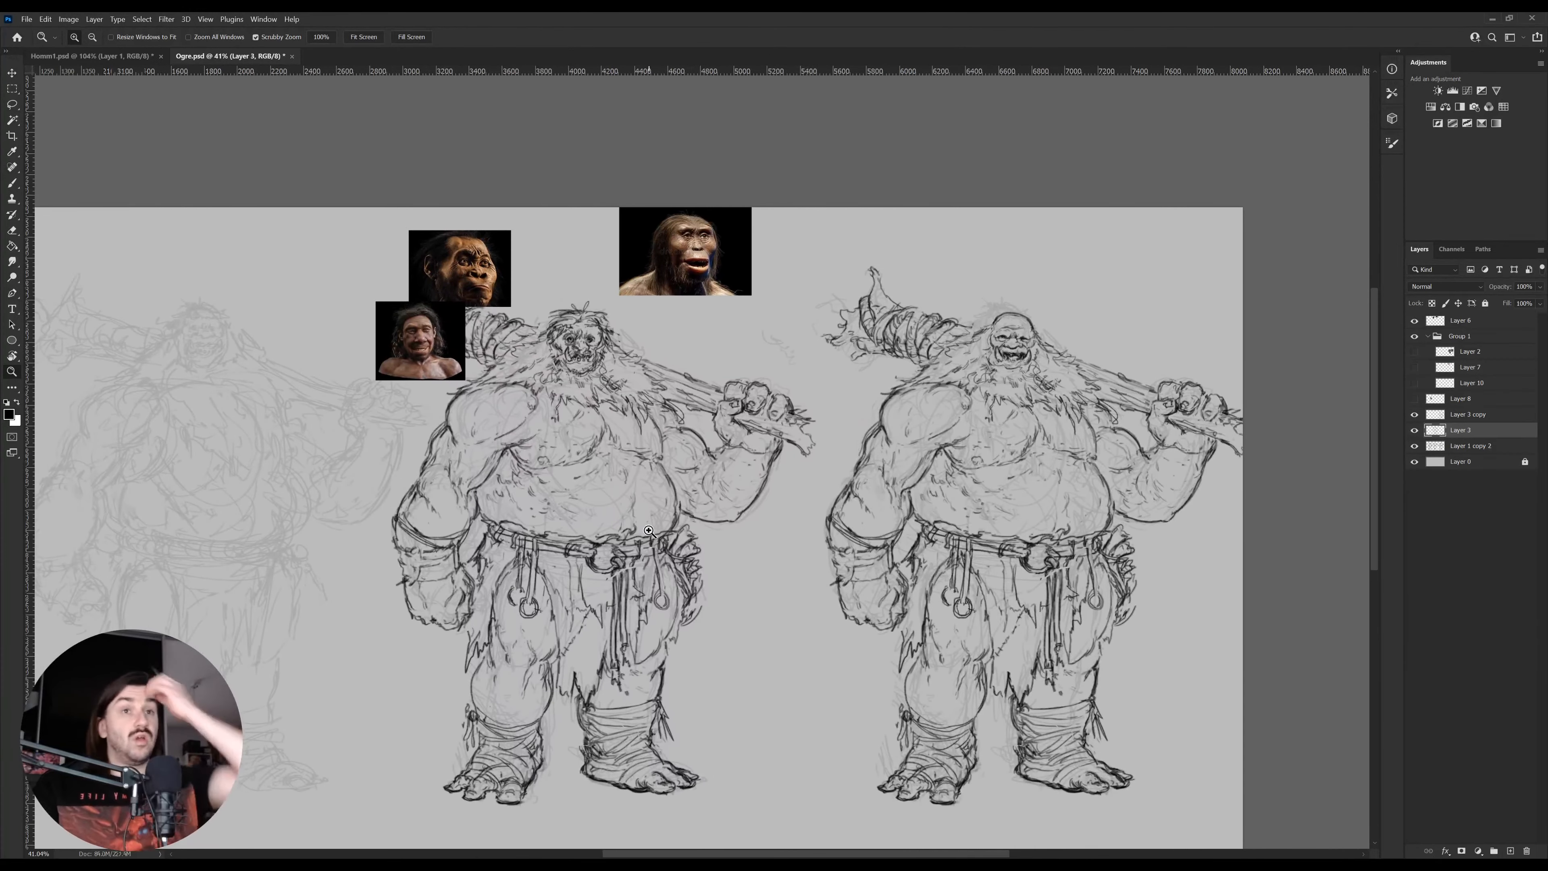
drag(515, 491, 522, 491)
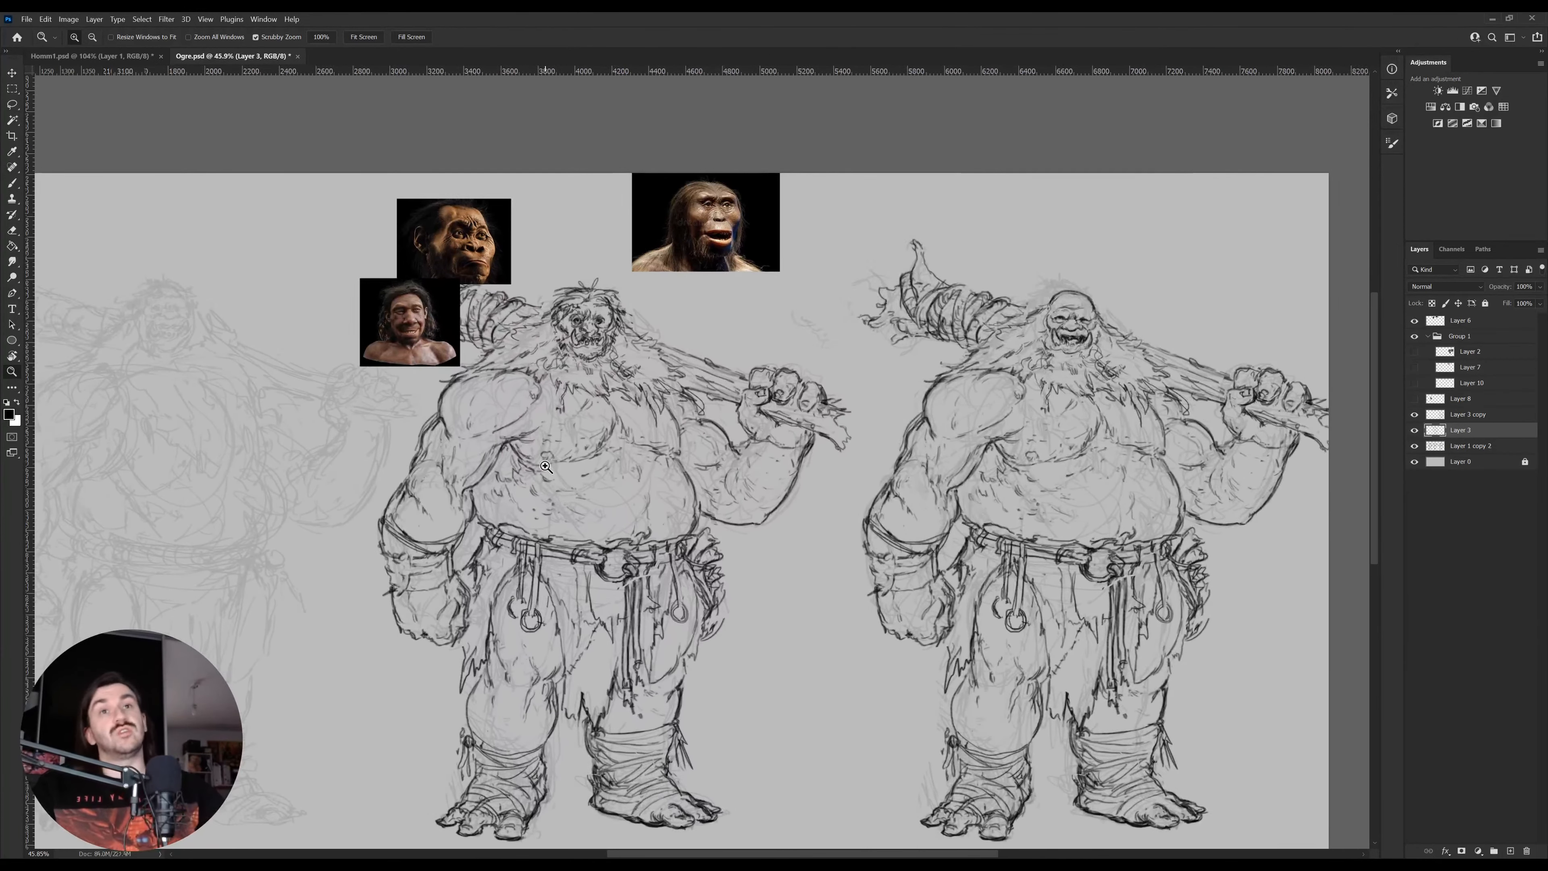
Switch to the Homm1.psd document, show Layer 1 and examine the original club-carrying ogre sprite
click(102, 58)
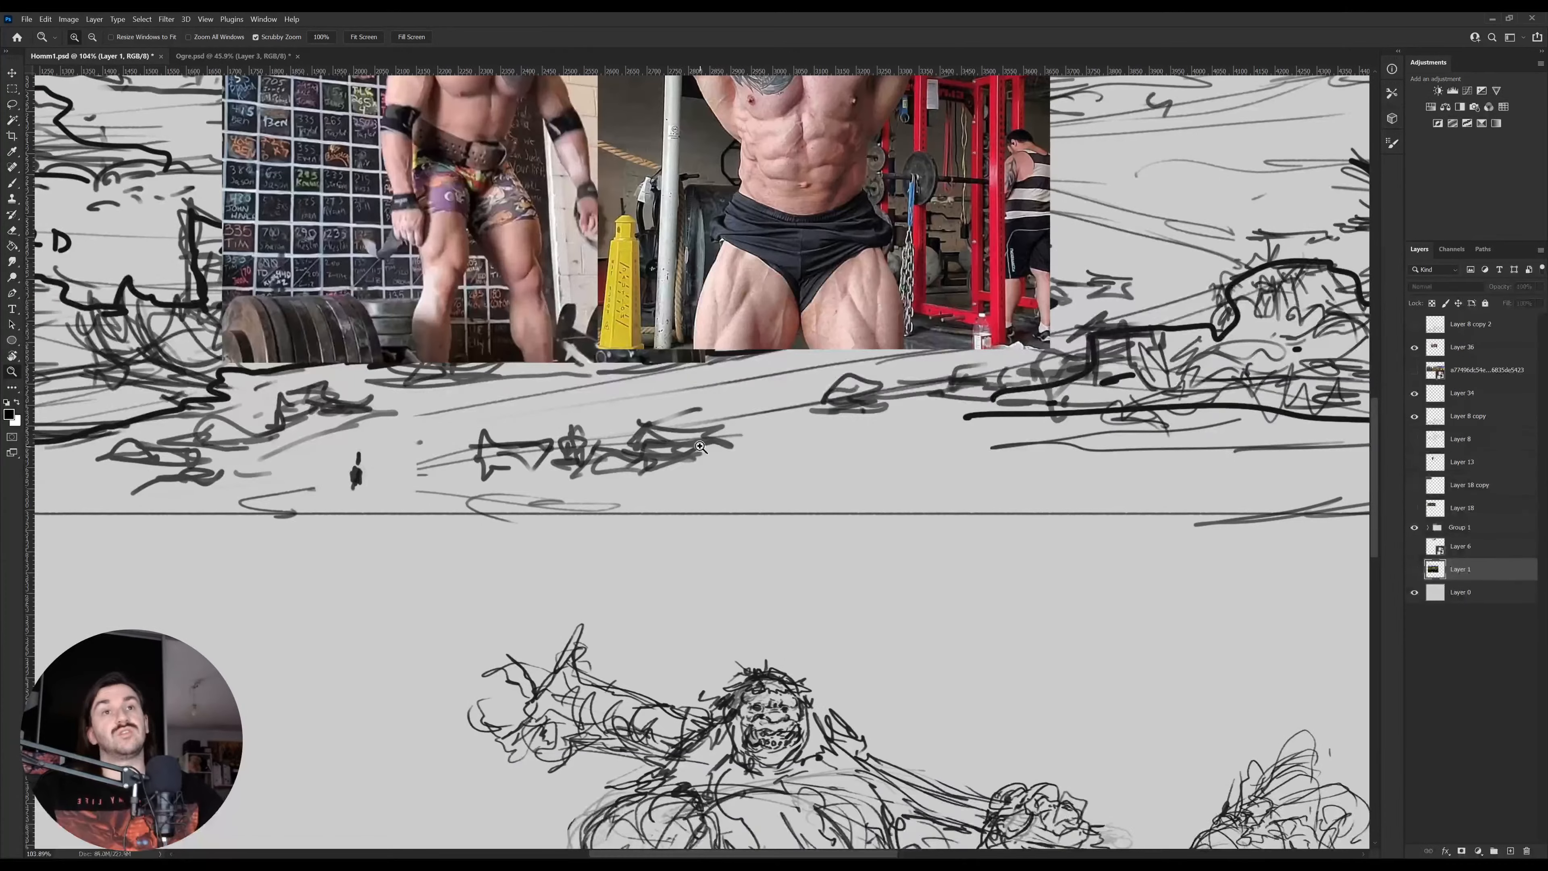
drag(704, 444, 669, 444)
click(1414, 569)
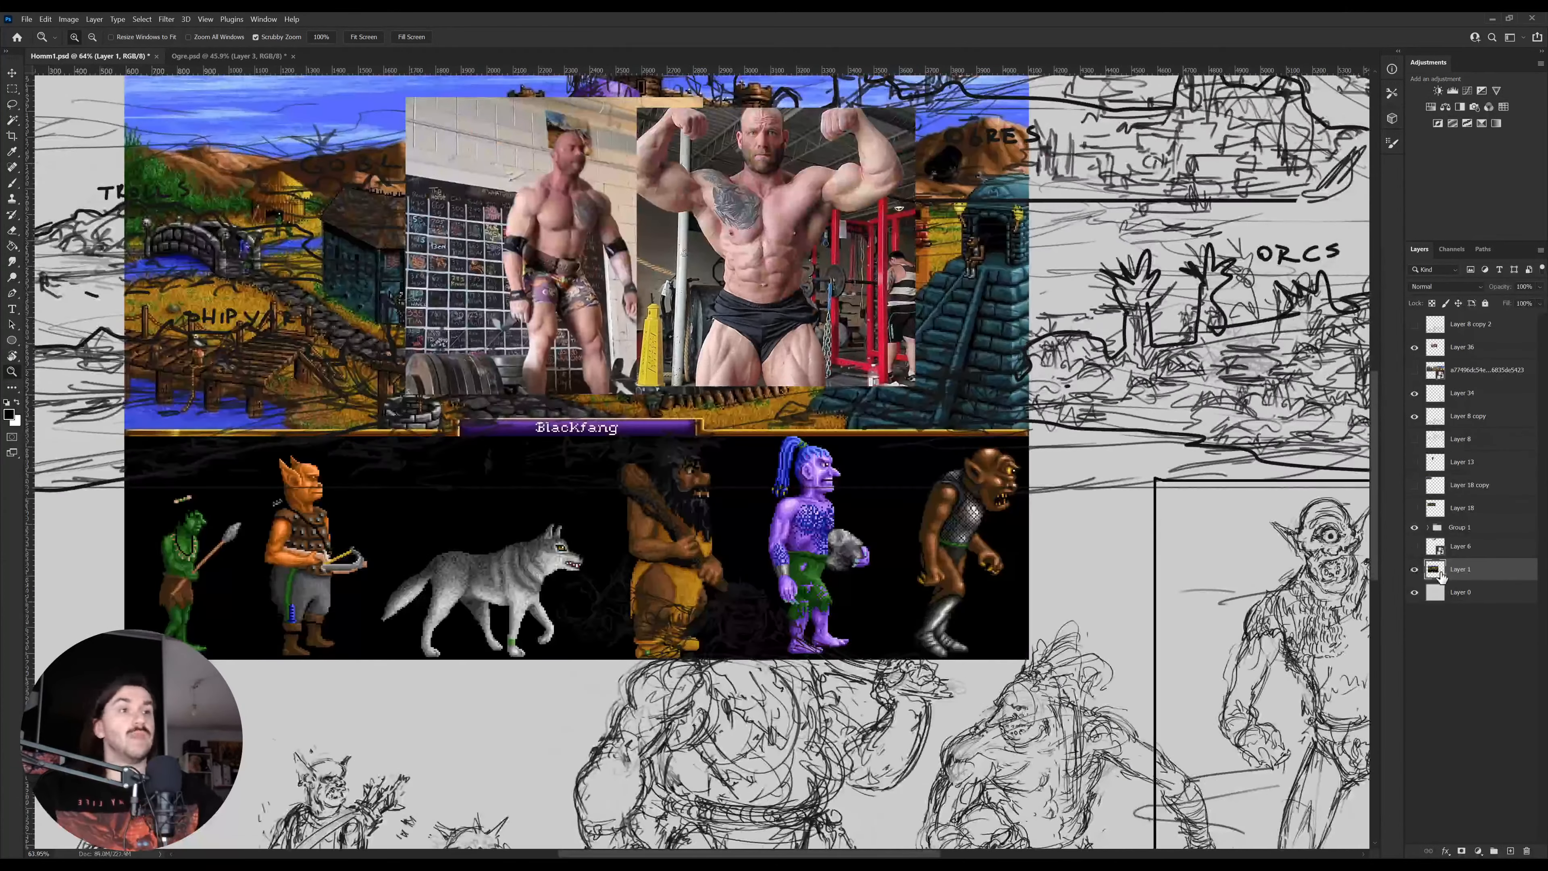
drag(654, 539, 671, 538)
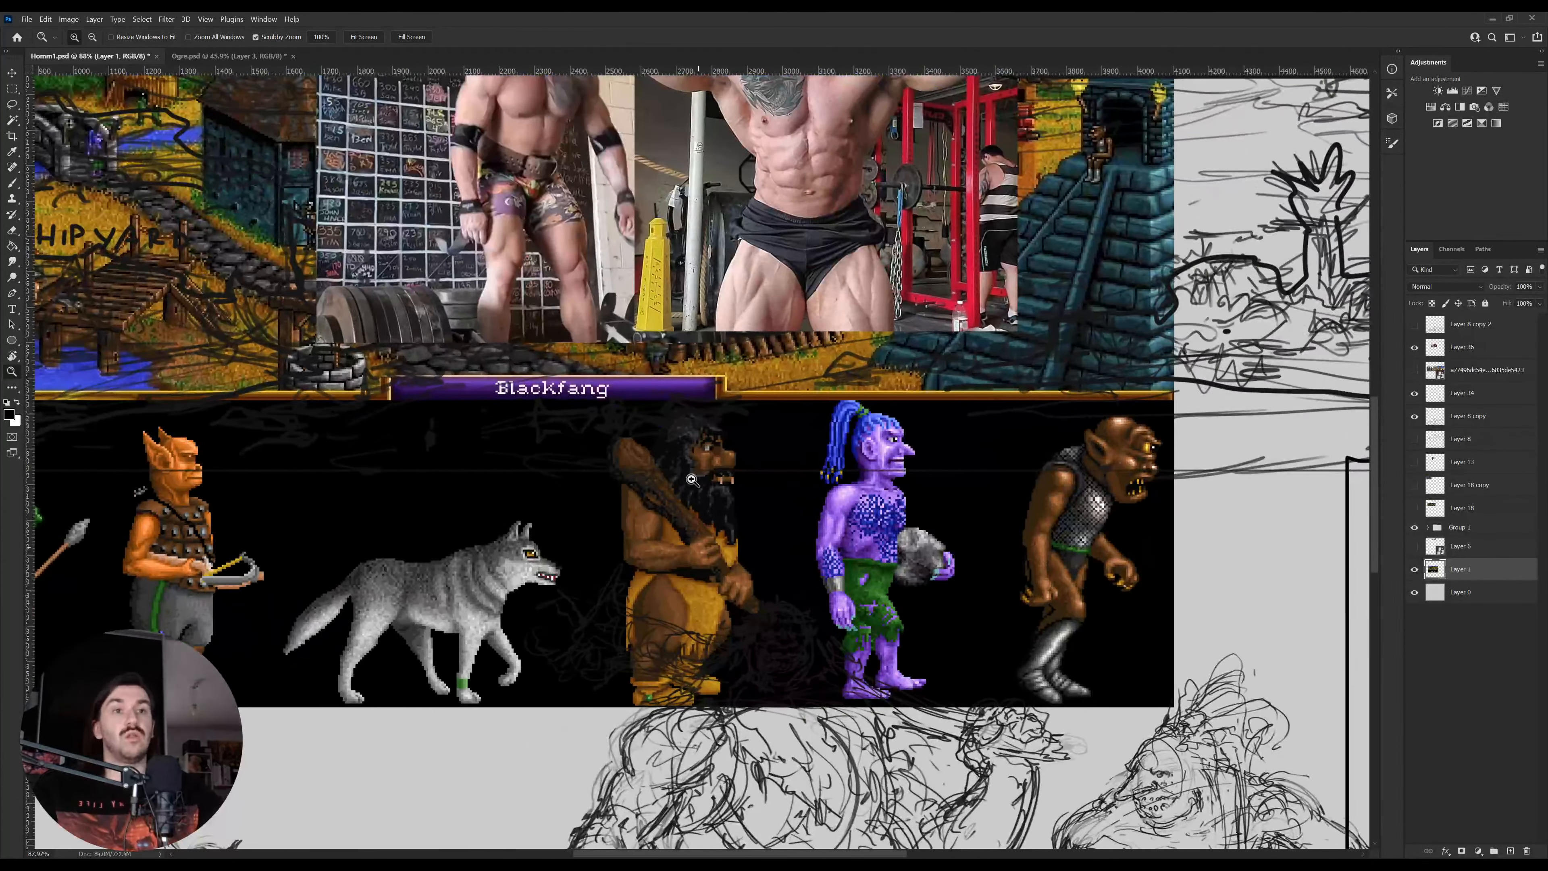
Return to the Ogre.psd document and examine the middle ogre's new head and upper body
click(238, 58)
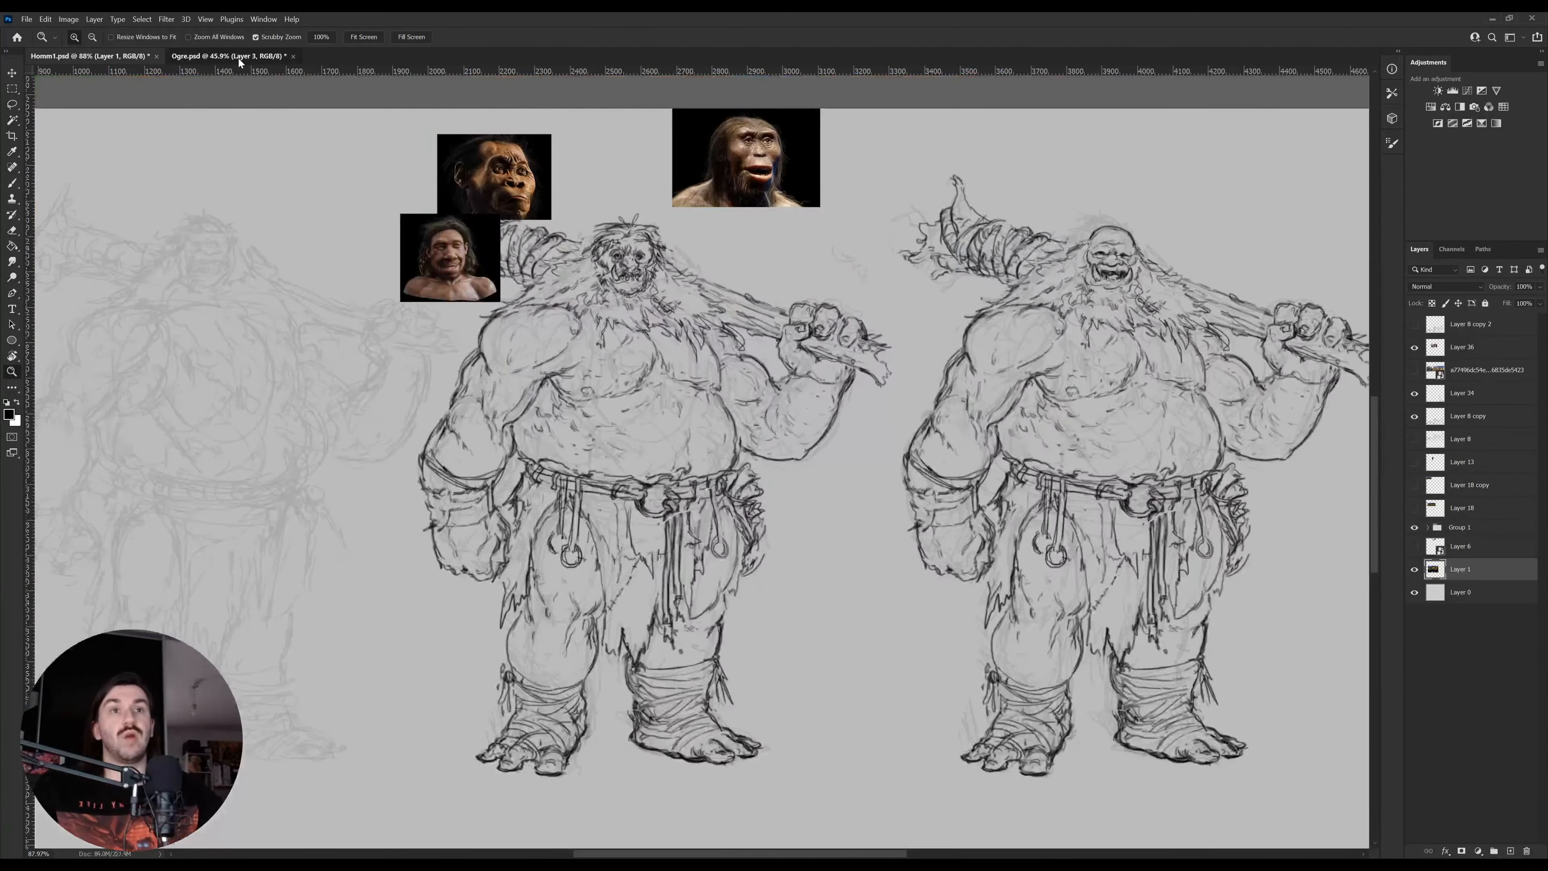
drag(591, 445, 603, 444)
drag(574, 360, 623, 496)
key(b)
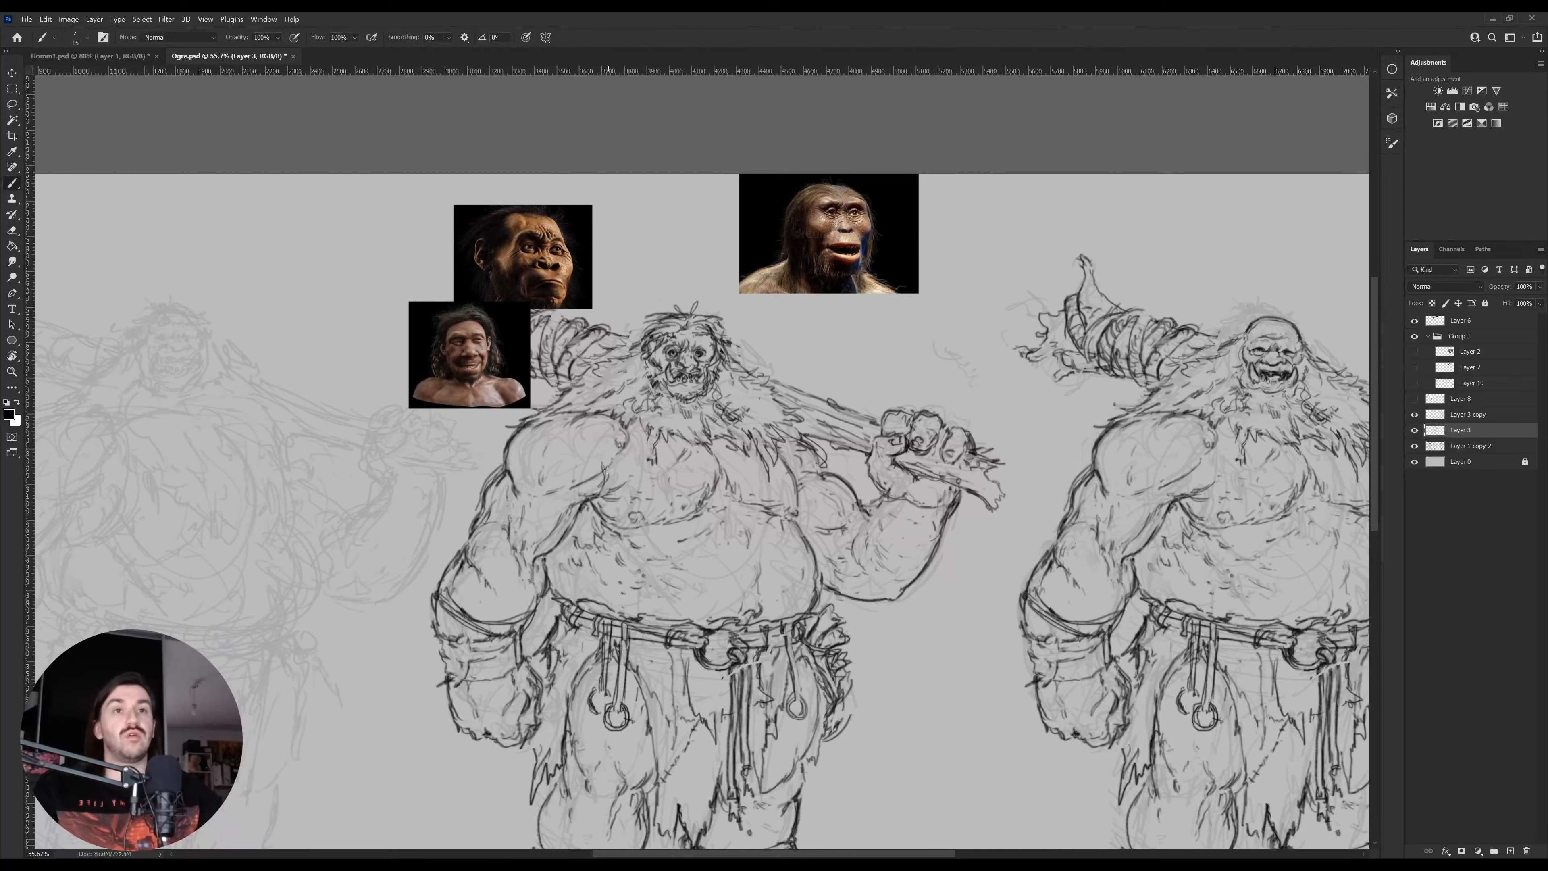
key(e)
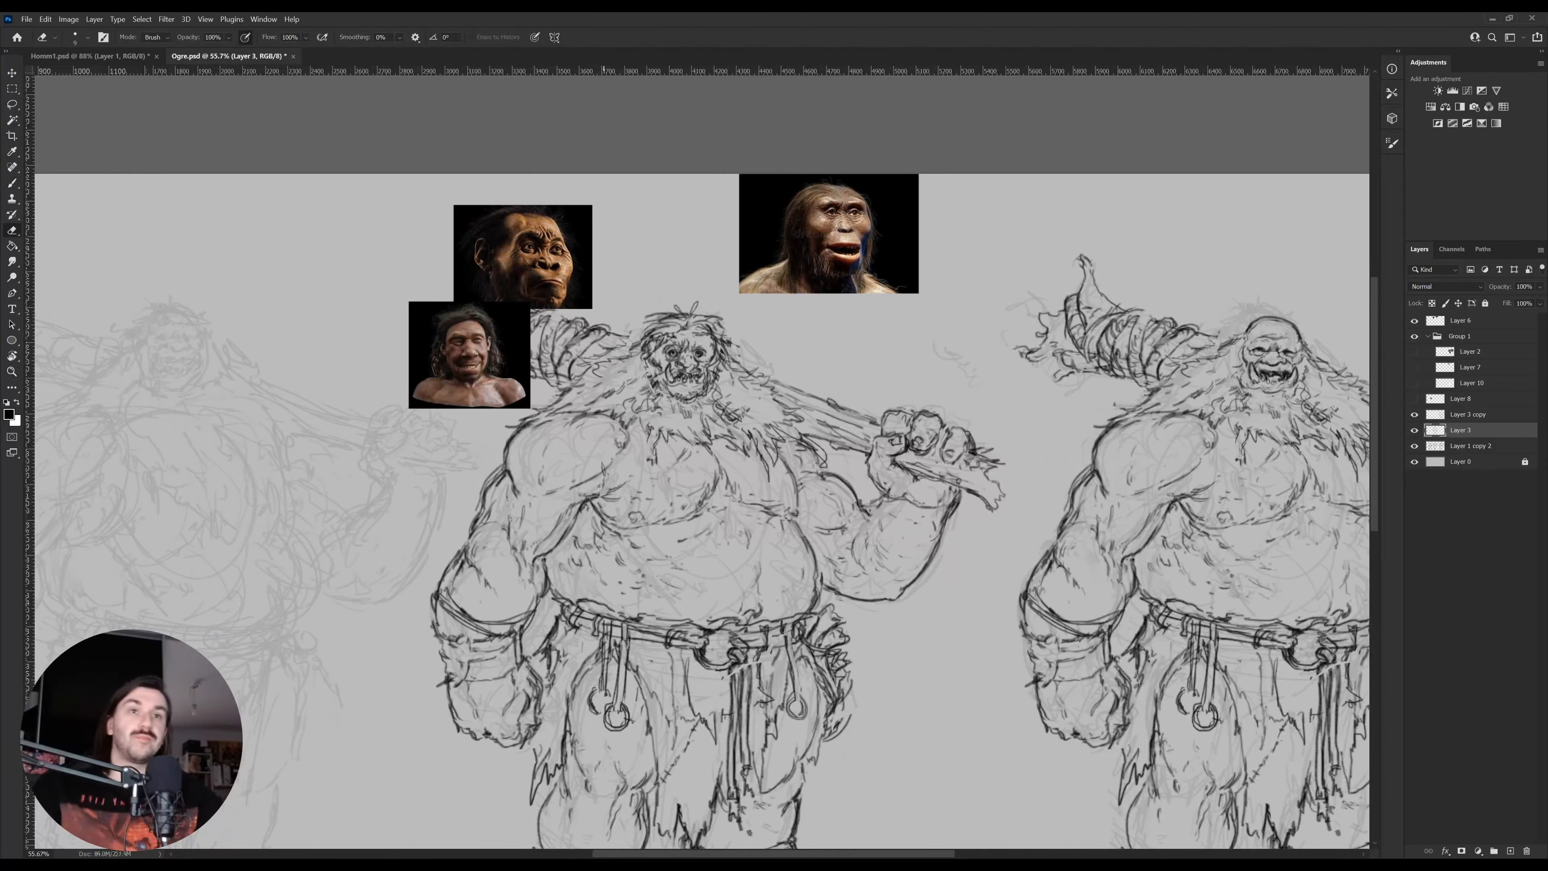
key(b)
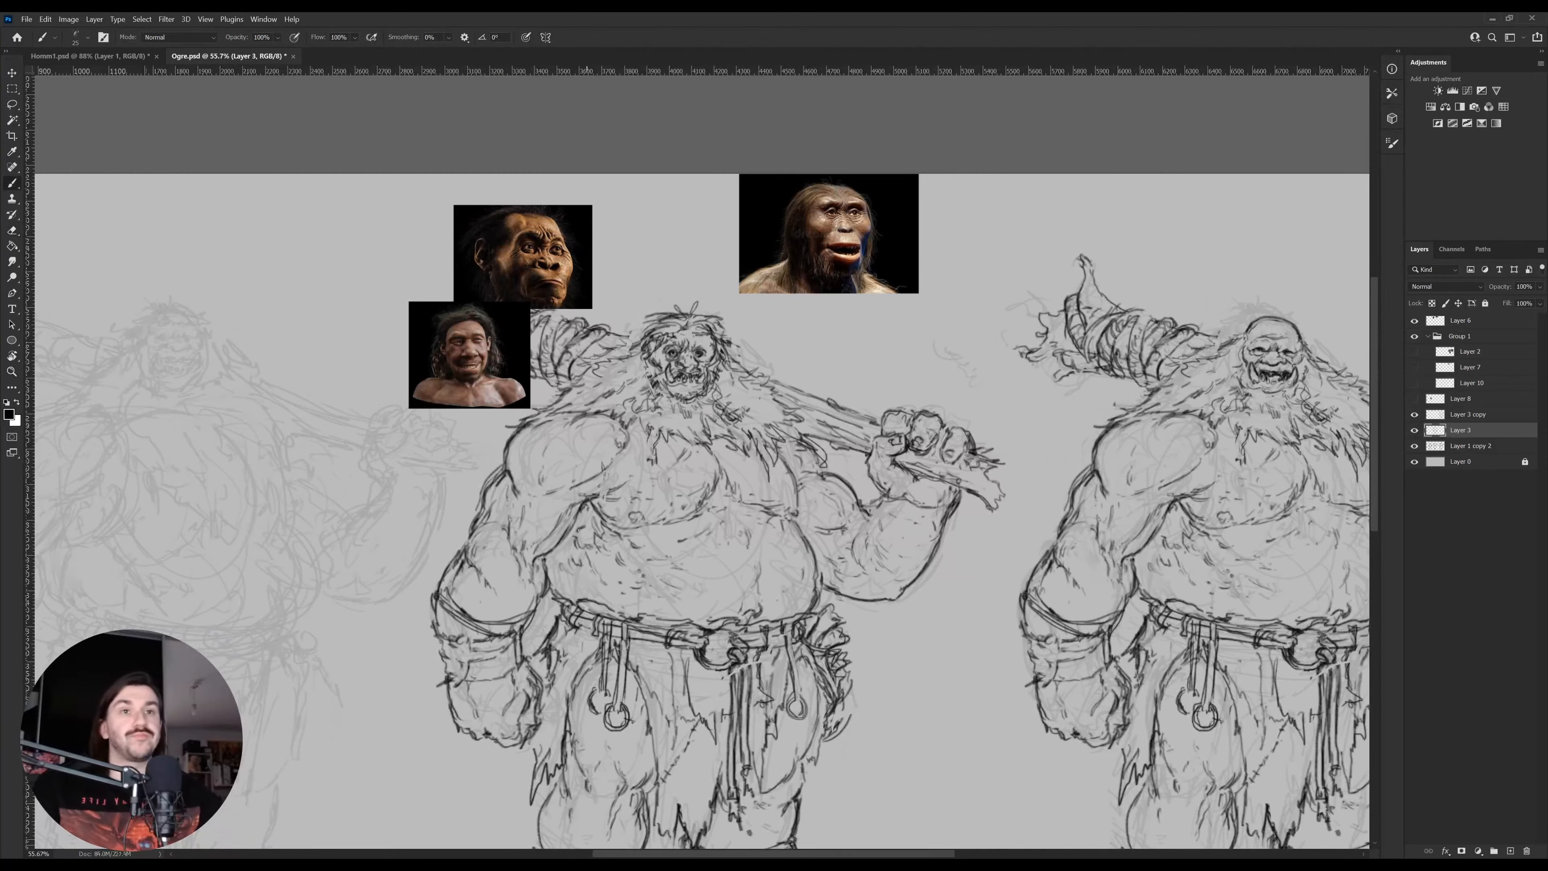
key(e)
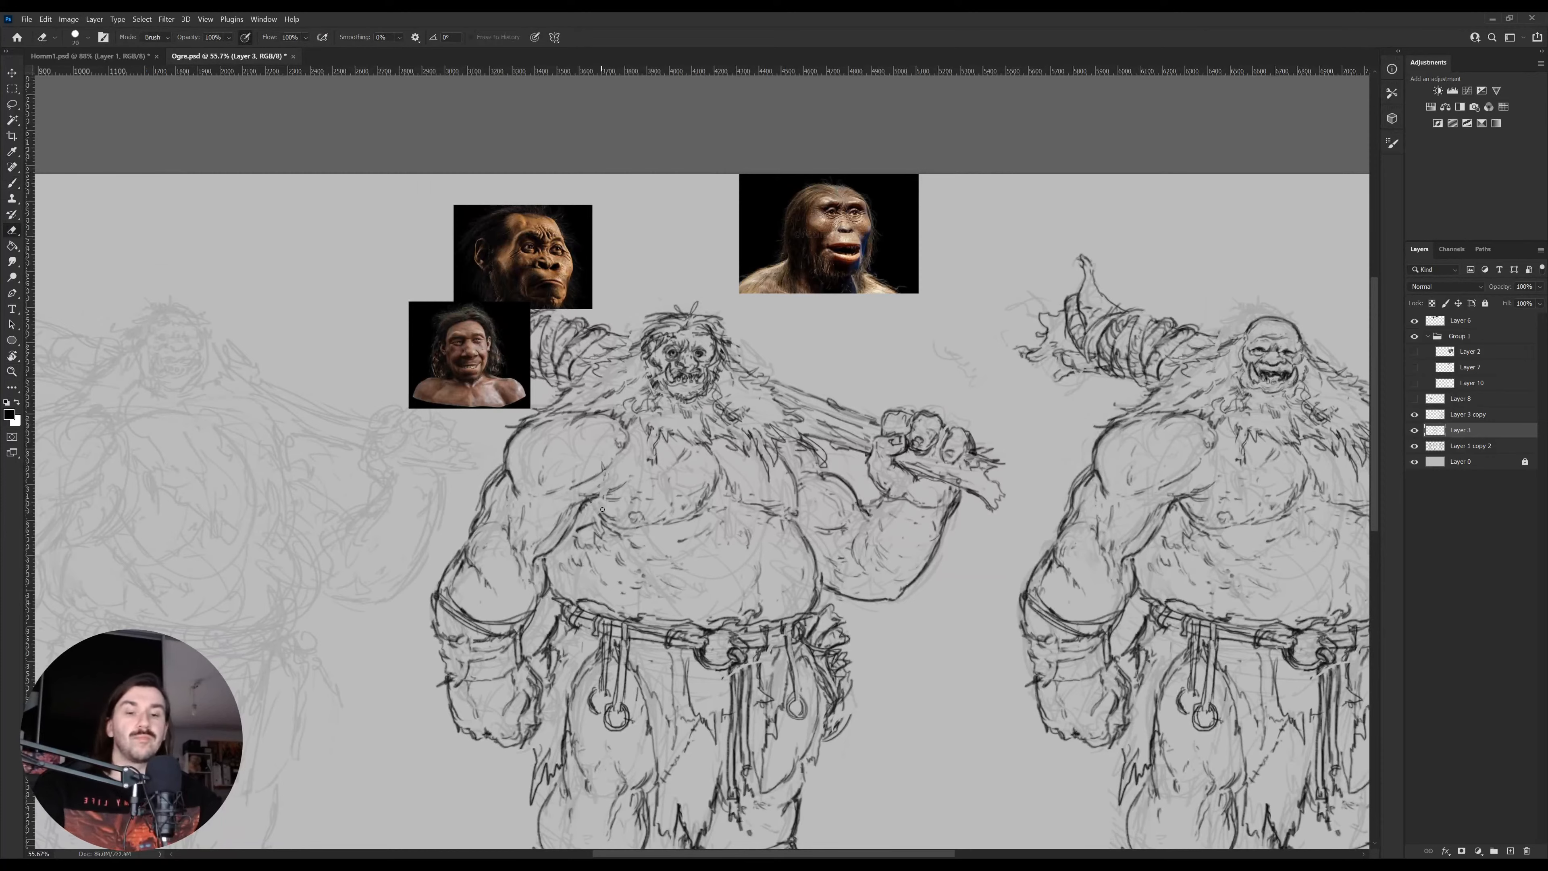
Sketch an armhole line around the middle ogre's shoulder and a fur vest's front edge running down the belly to the belt
key(b)
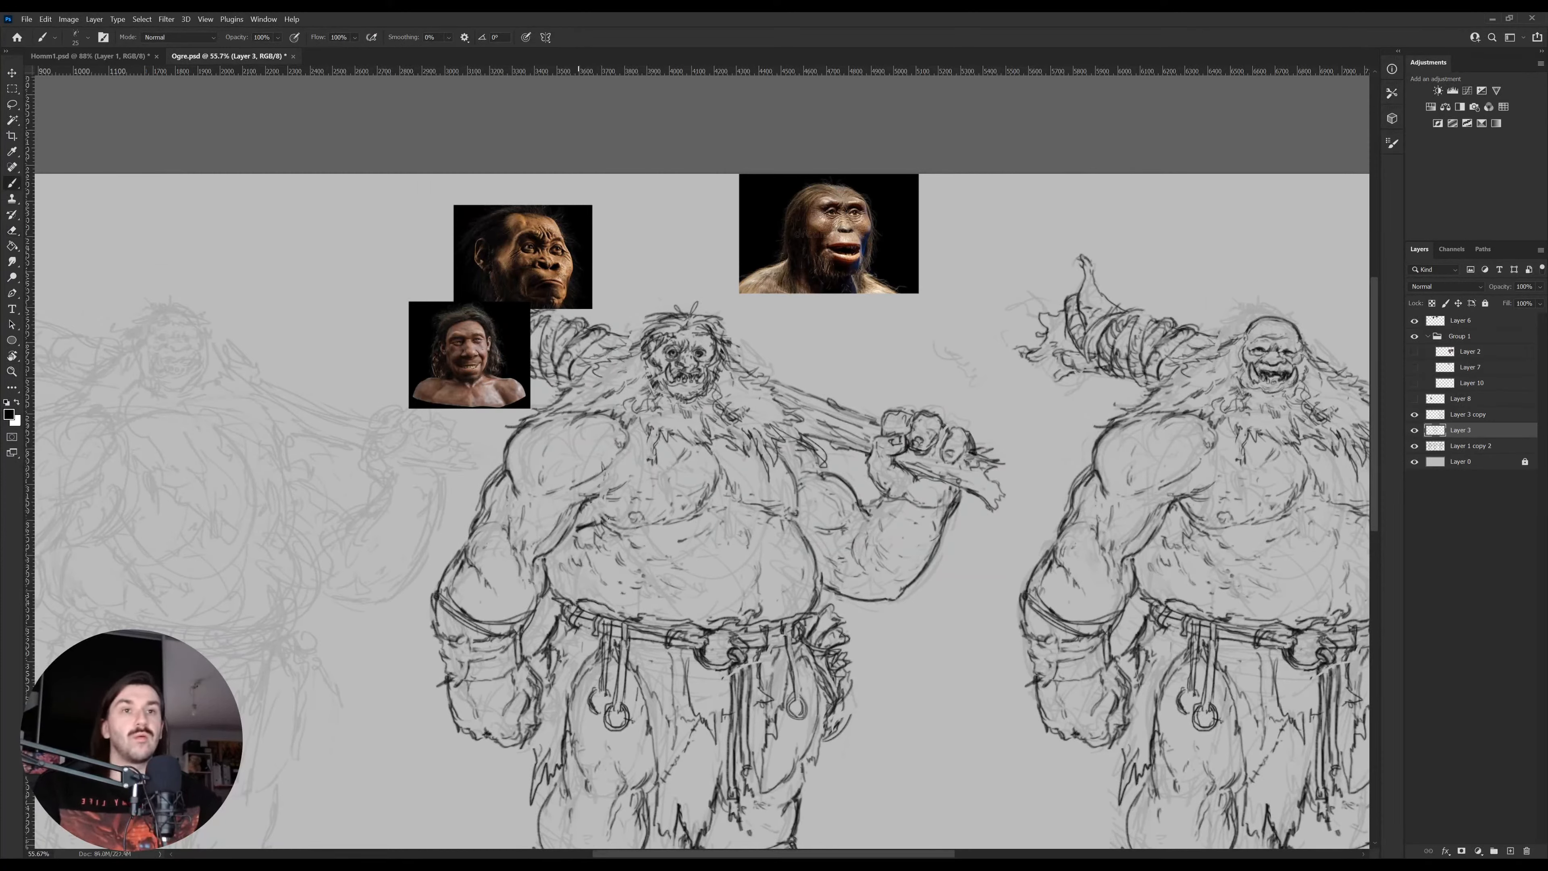
key(e)
mouse_move(626, 500)
mouse_down()
mouse_move(638, 476)
mouse_move(584, 523)
mouse_up()
key(b)
key(bracketleft)
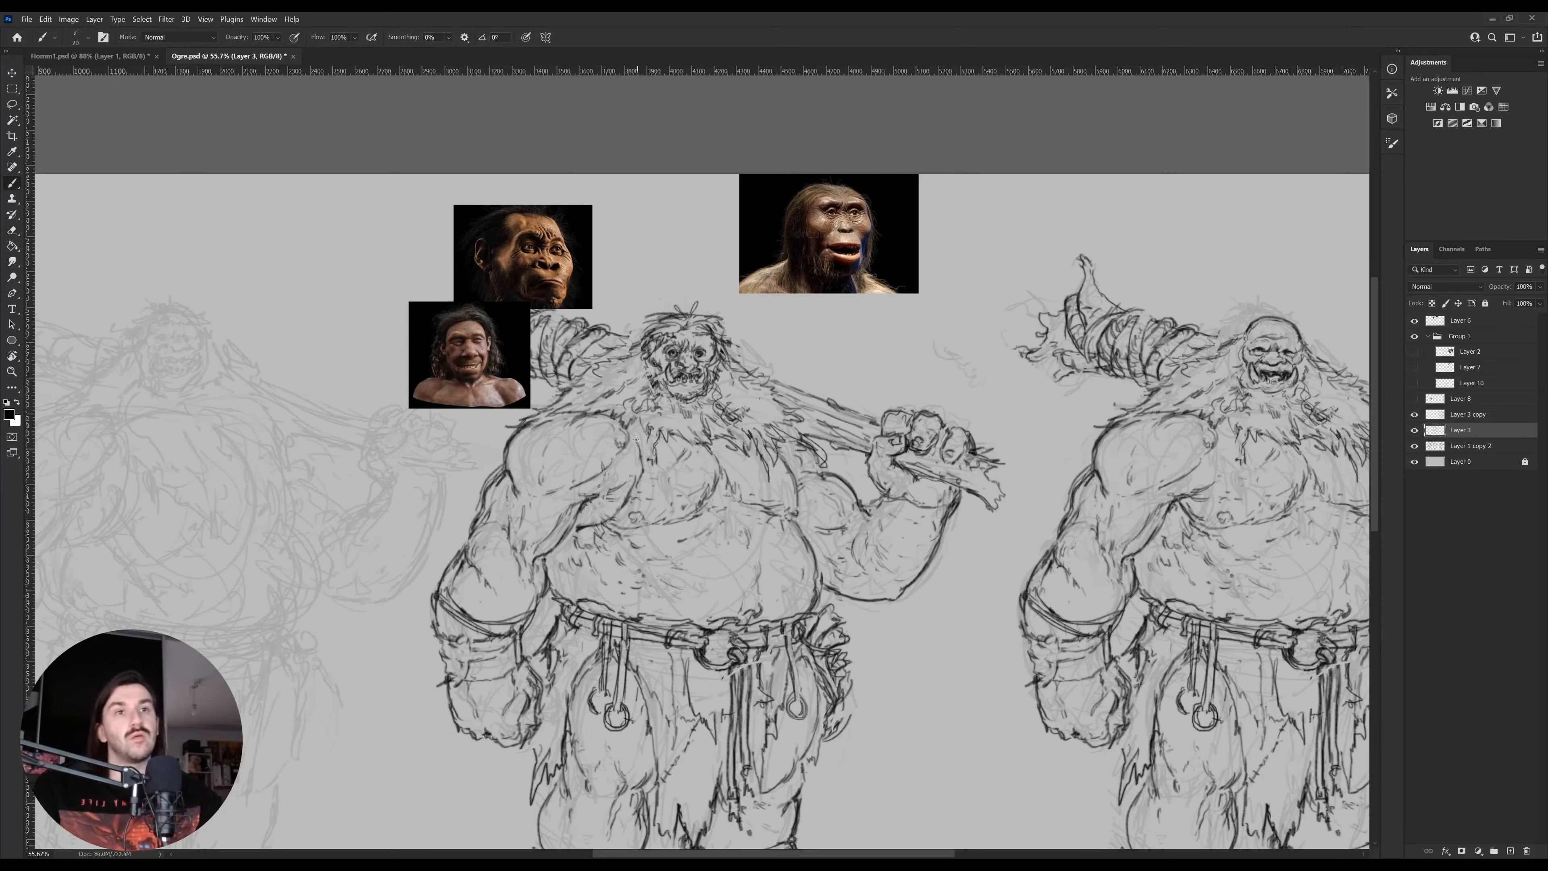
mouse_move(631, 433)
mouse_down()
mouse_move(634, 476)
mouse_move(594, 538)
mouse_move(615, 526)
mouse_move(559, 572)
mouse_up()
key(e)
key(b)
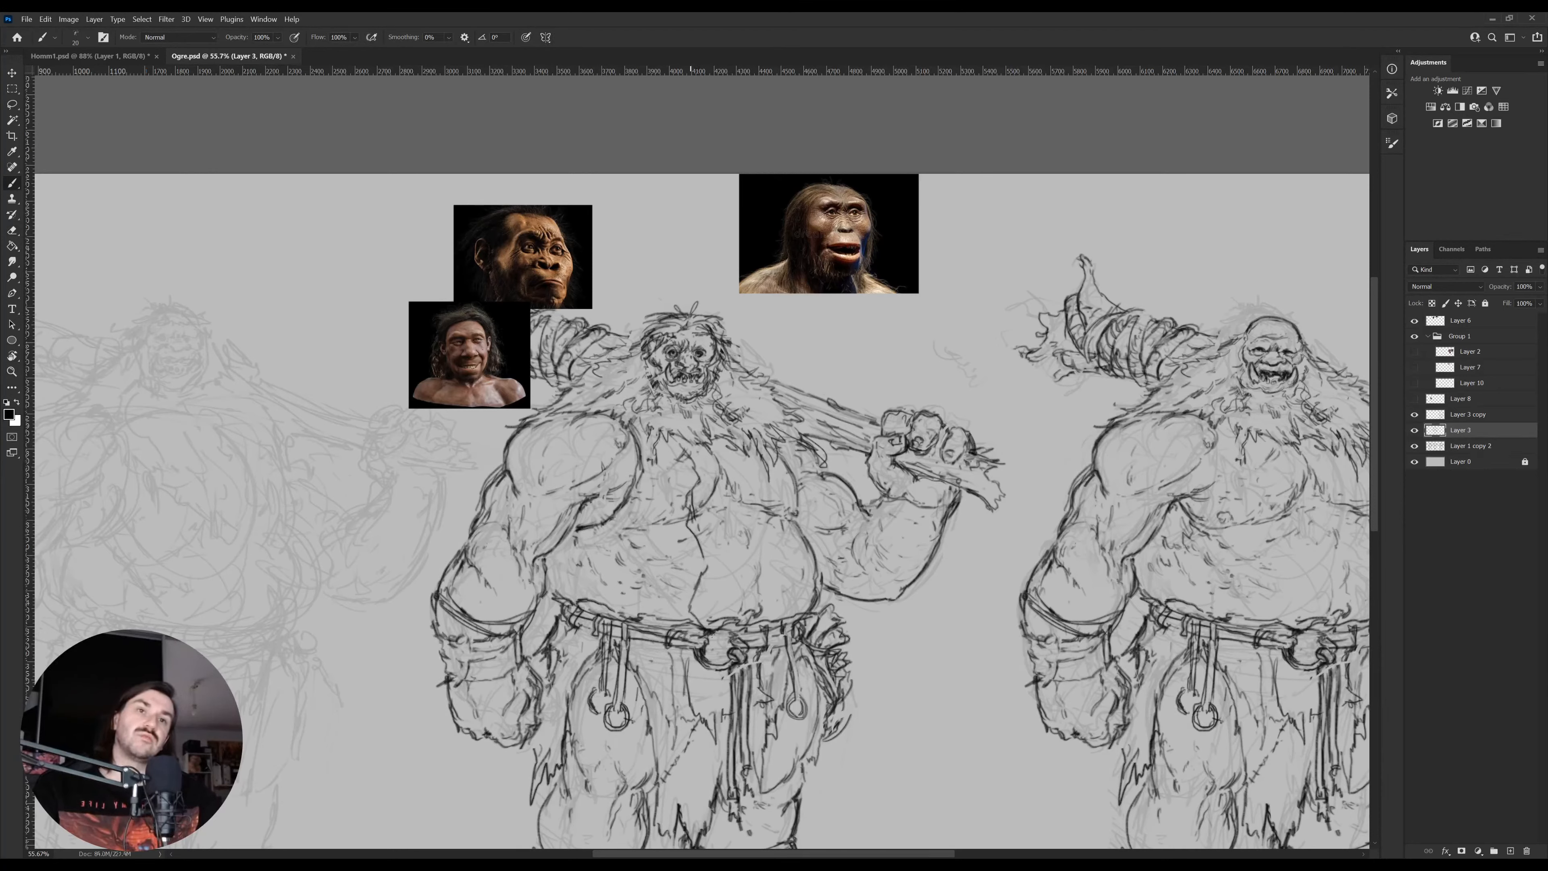
key(e)
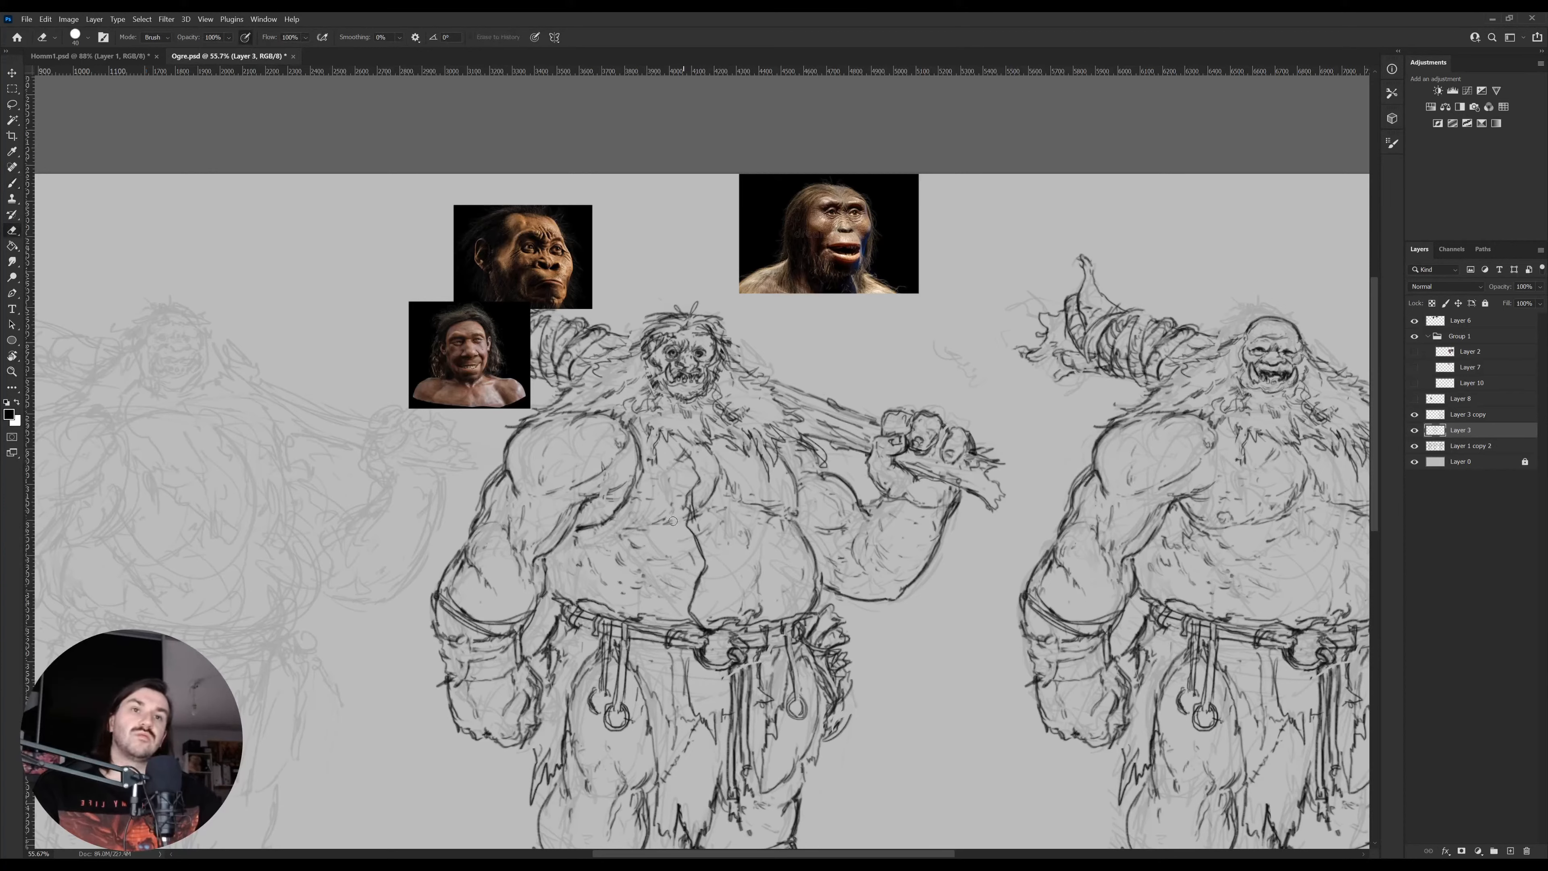
key(b)
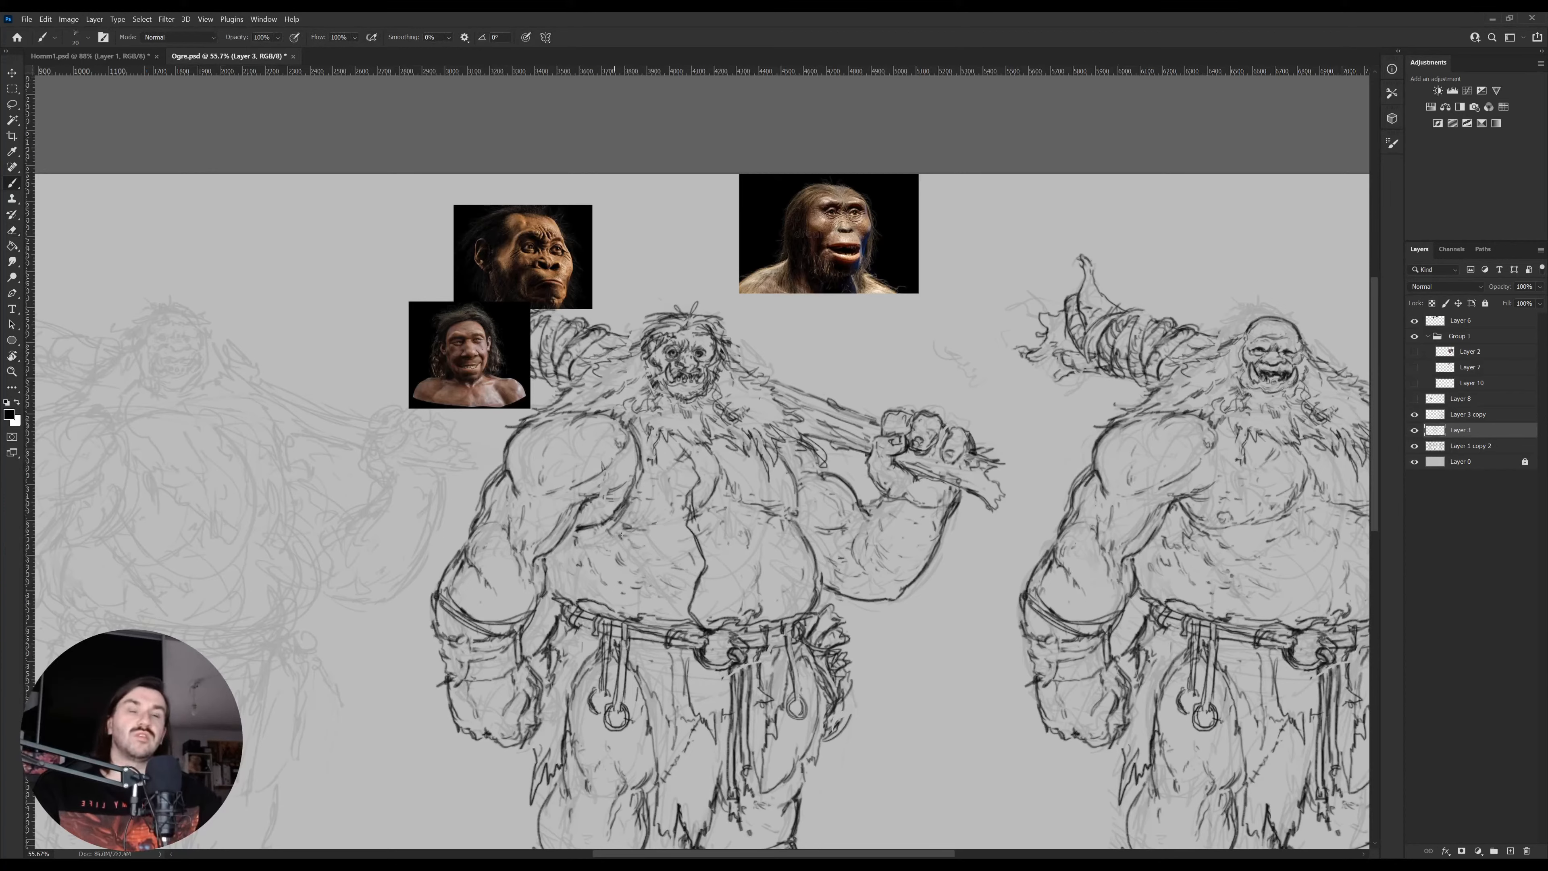
Add short fur strokes along the vest's lower side and chest on the middle ogre
mouse_move(655, 607)
mouse_down()
mouse_move(624, 572)
mouse_move(673, 609)
mouse_move(658, 575)
mouse_move(622, 582)
mouse_move(665, 617)
mouse_move(561, 552)
mouse_move(594, 586)
mouse_up()
drag(596, 588, 566, 556)
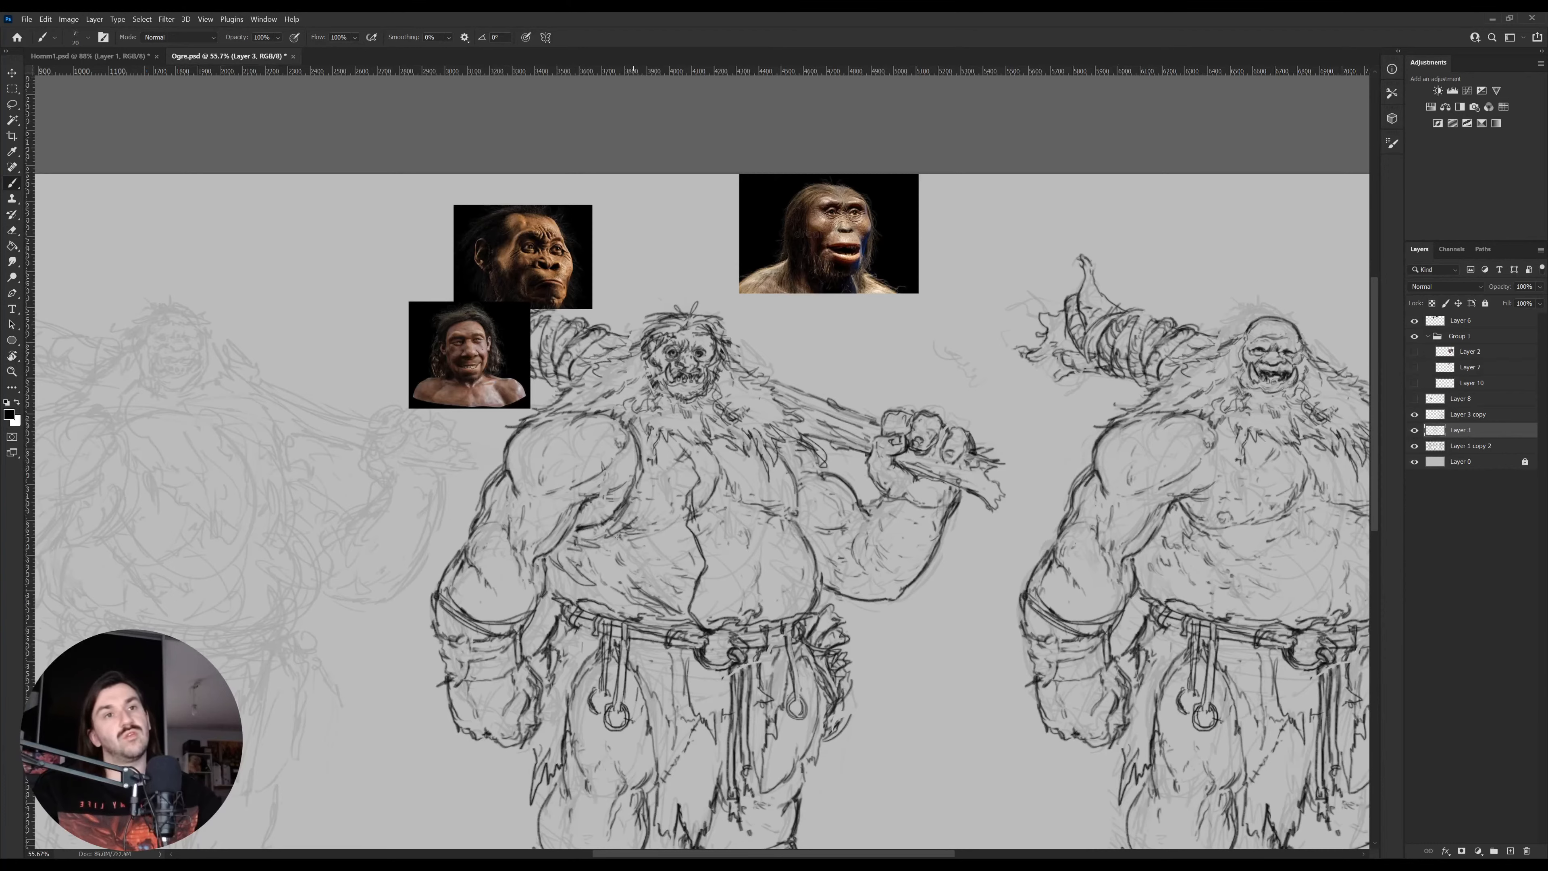
key(e)
key(b)
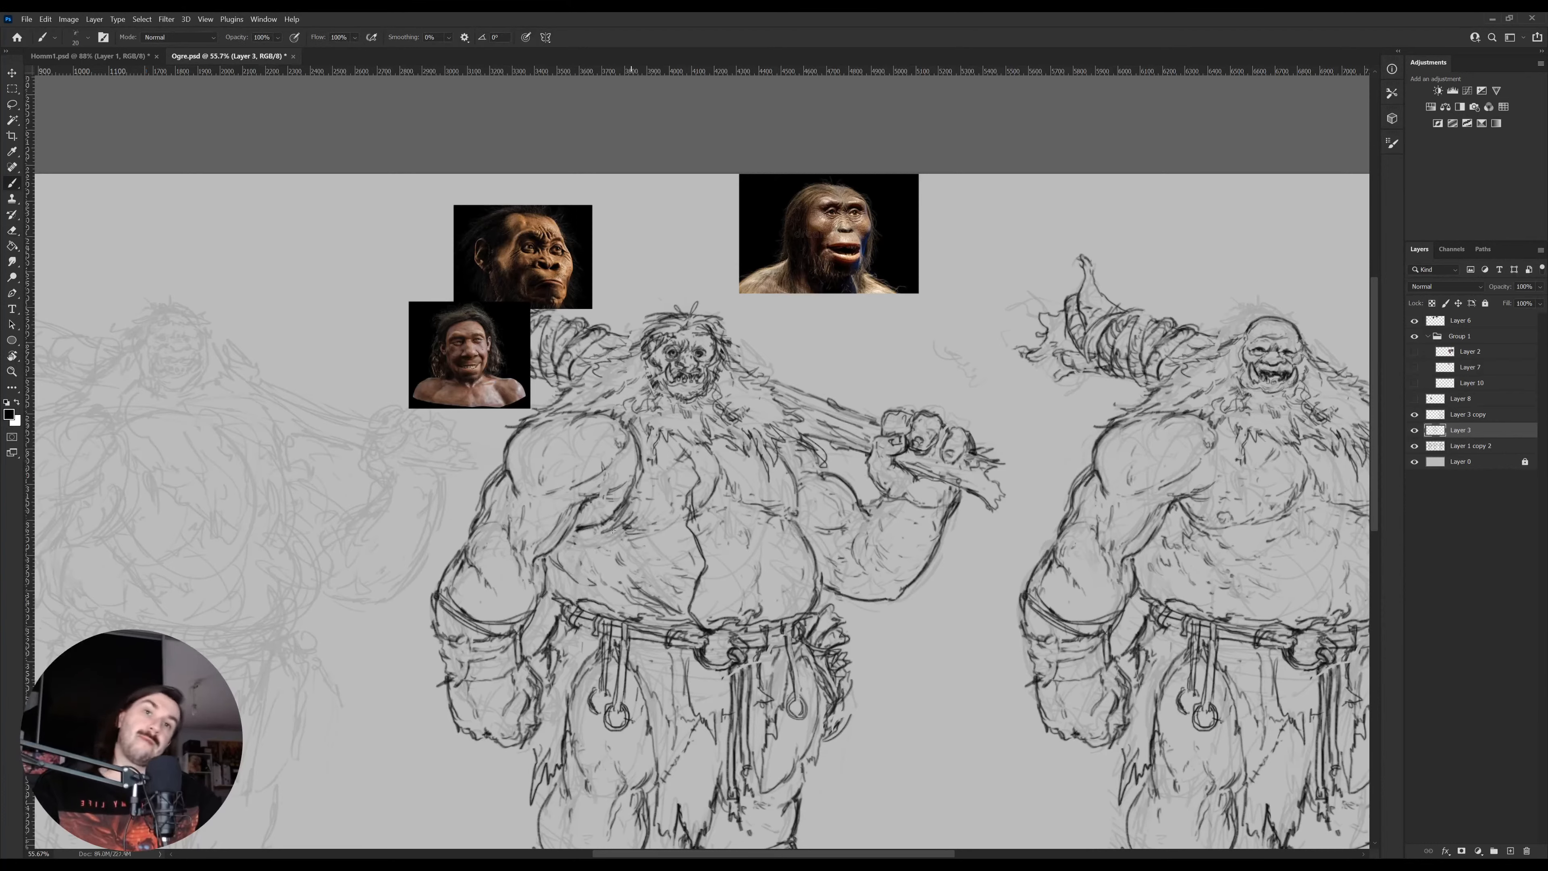
drag(692, 470, 667, 497)
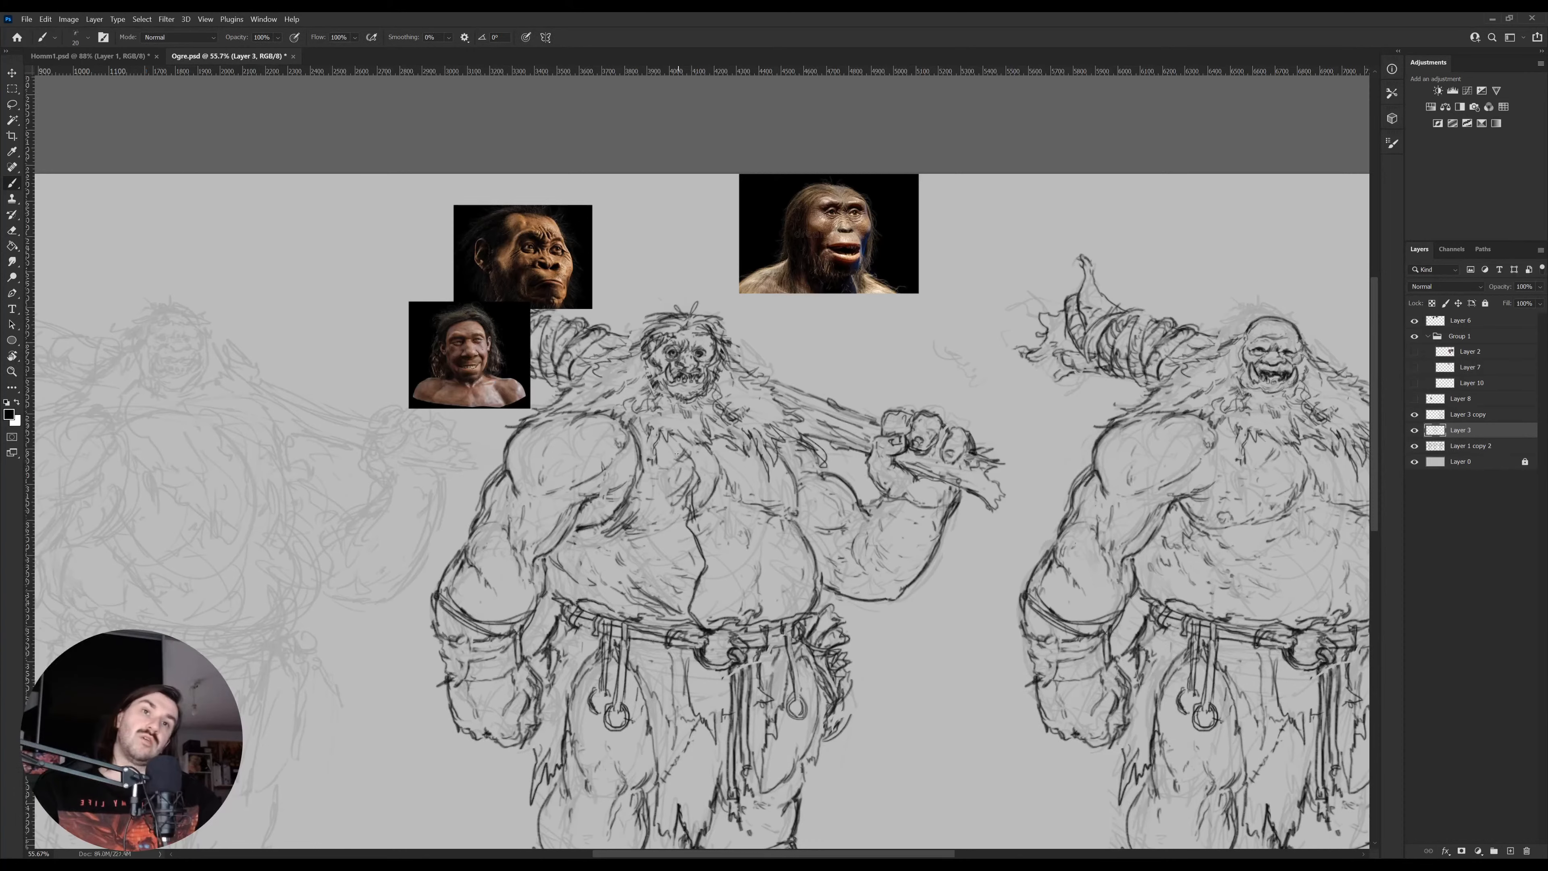
Rework the vest's shoulder line into a more broken, ragged fur edge across the middle ogre's upper chest
scroll(672, 461, up, 2)
key(e)
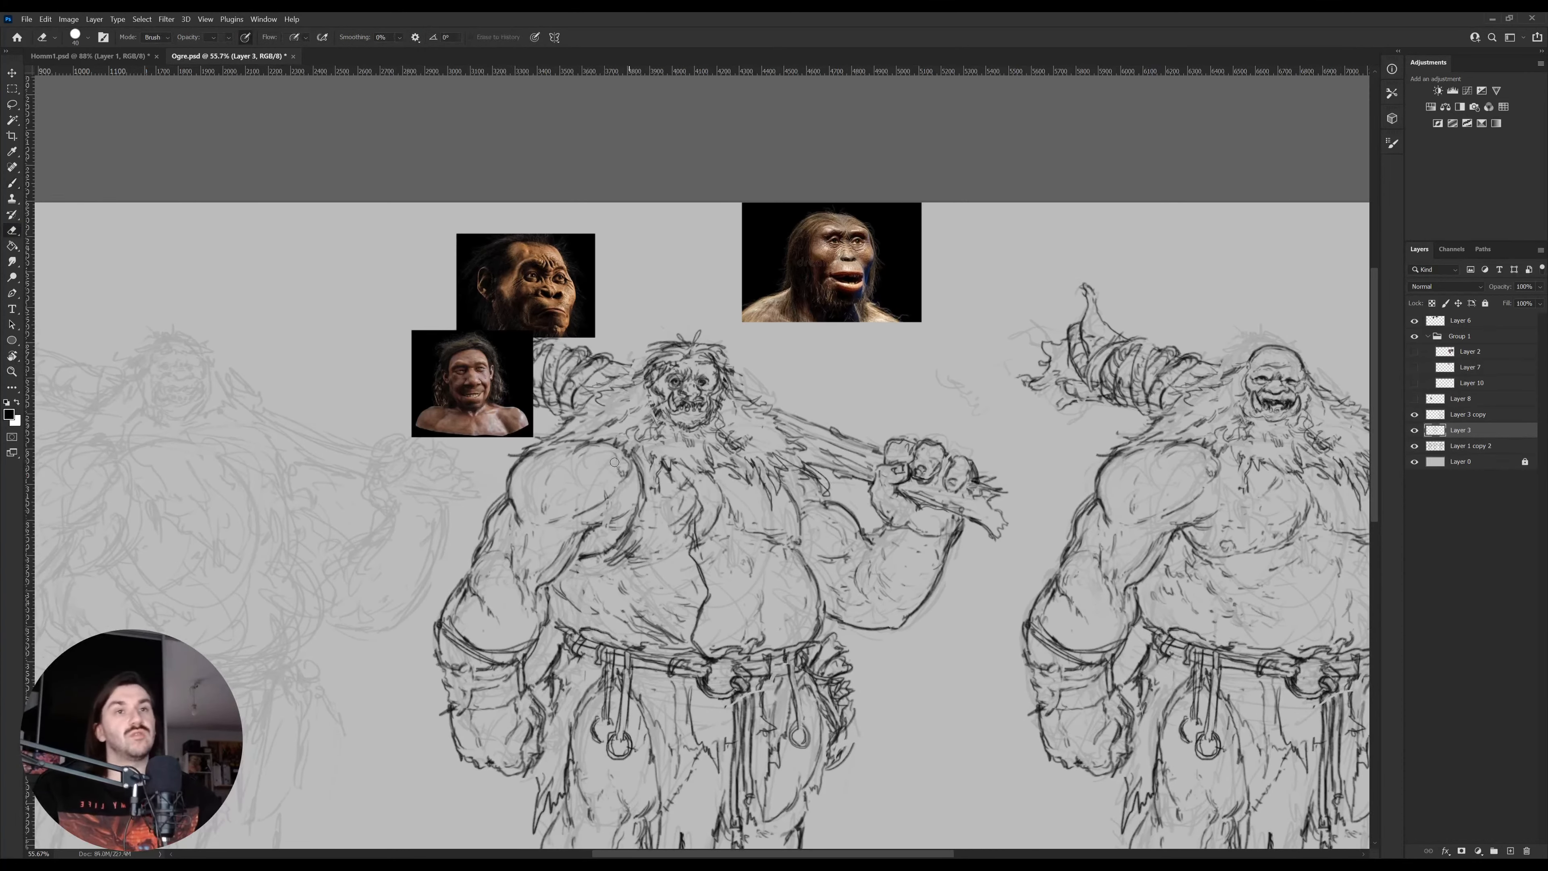
key(b)
mouse_move(581, 456)
mouse_down()
mouse_move(598, 452)
mouse_move(573, 491)
mouse_up()
key(e)
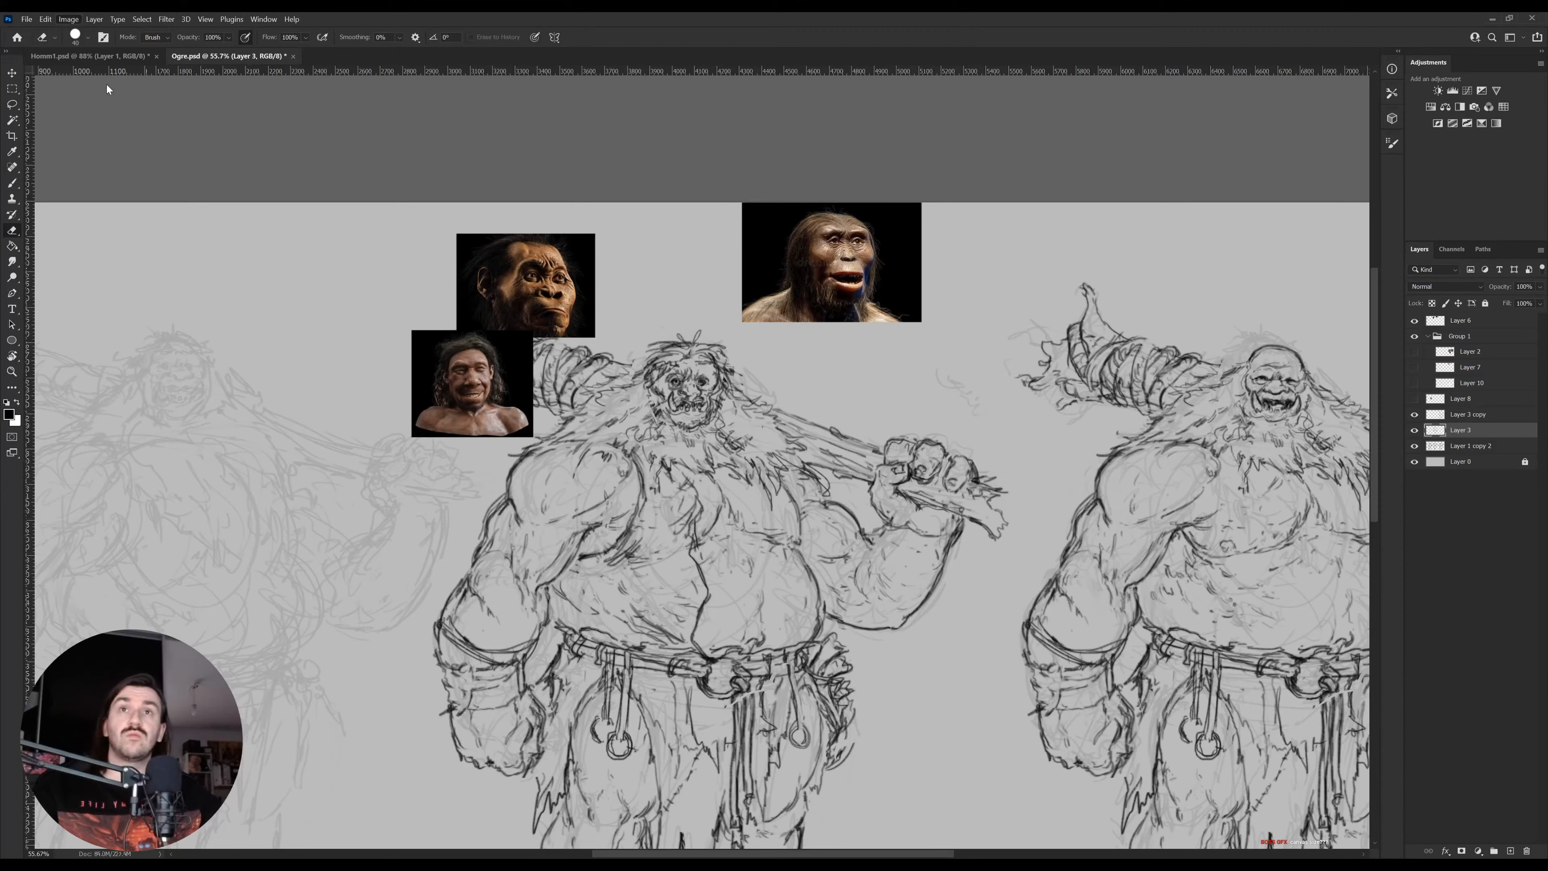
key(h)
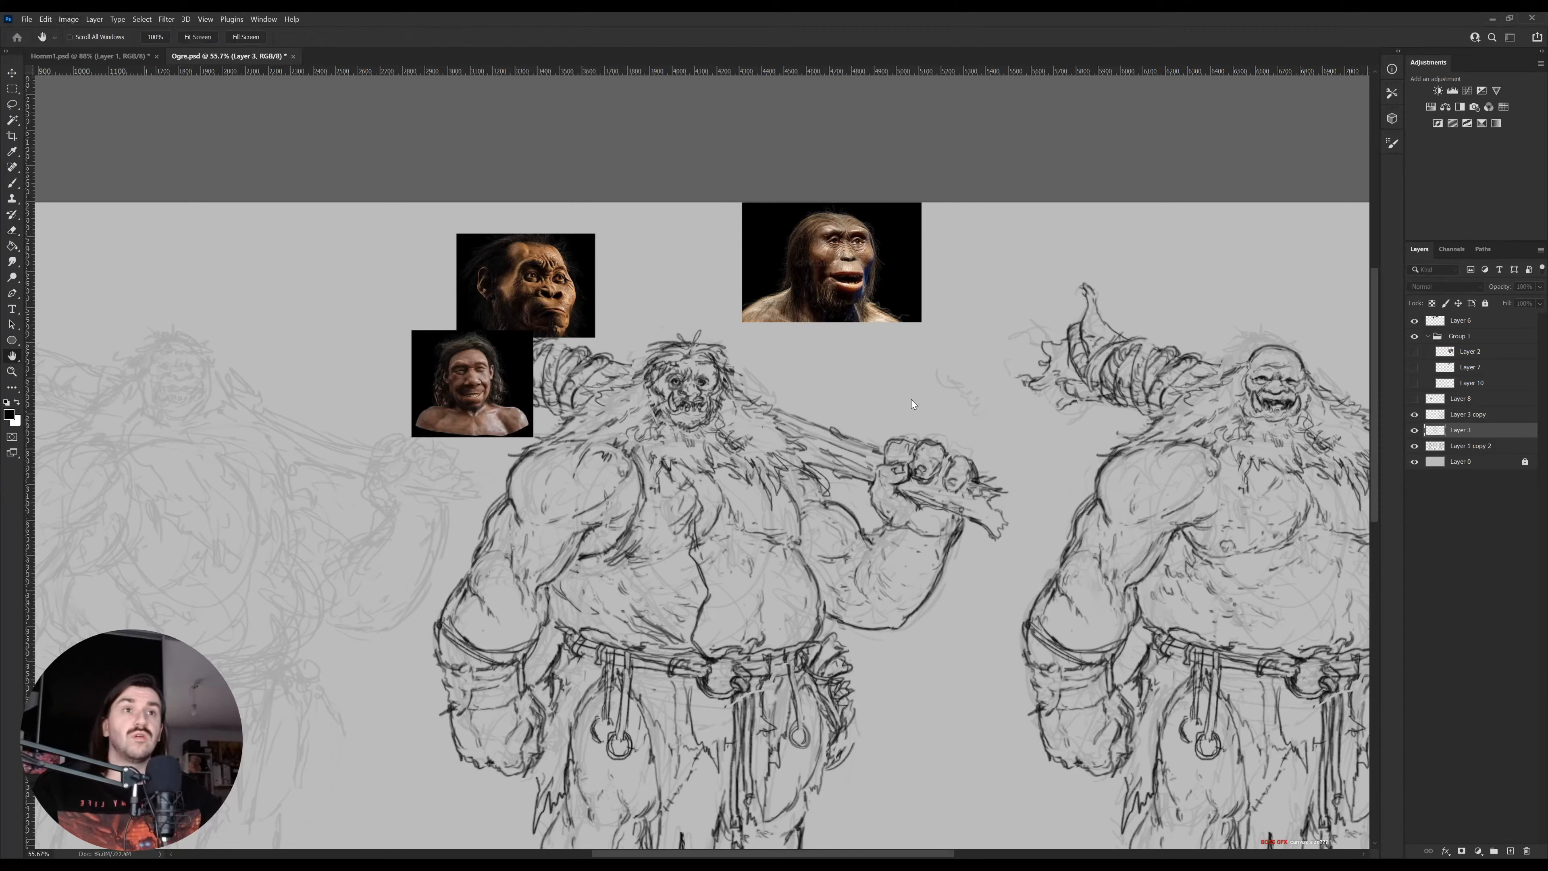
key(e)
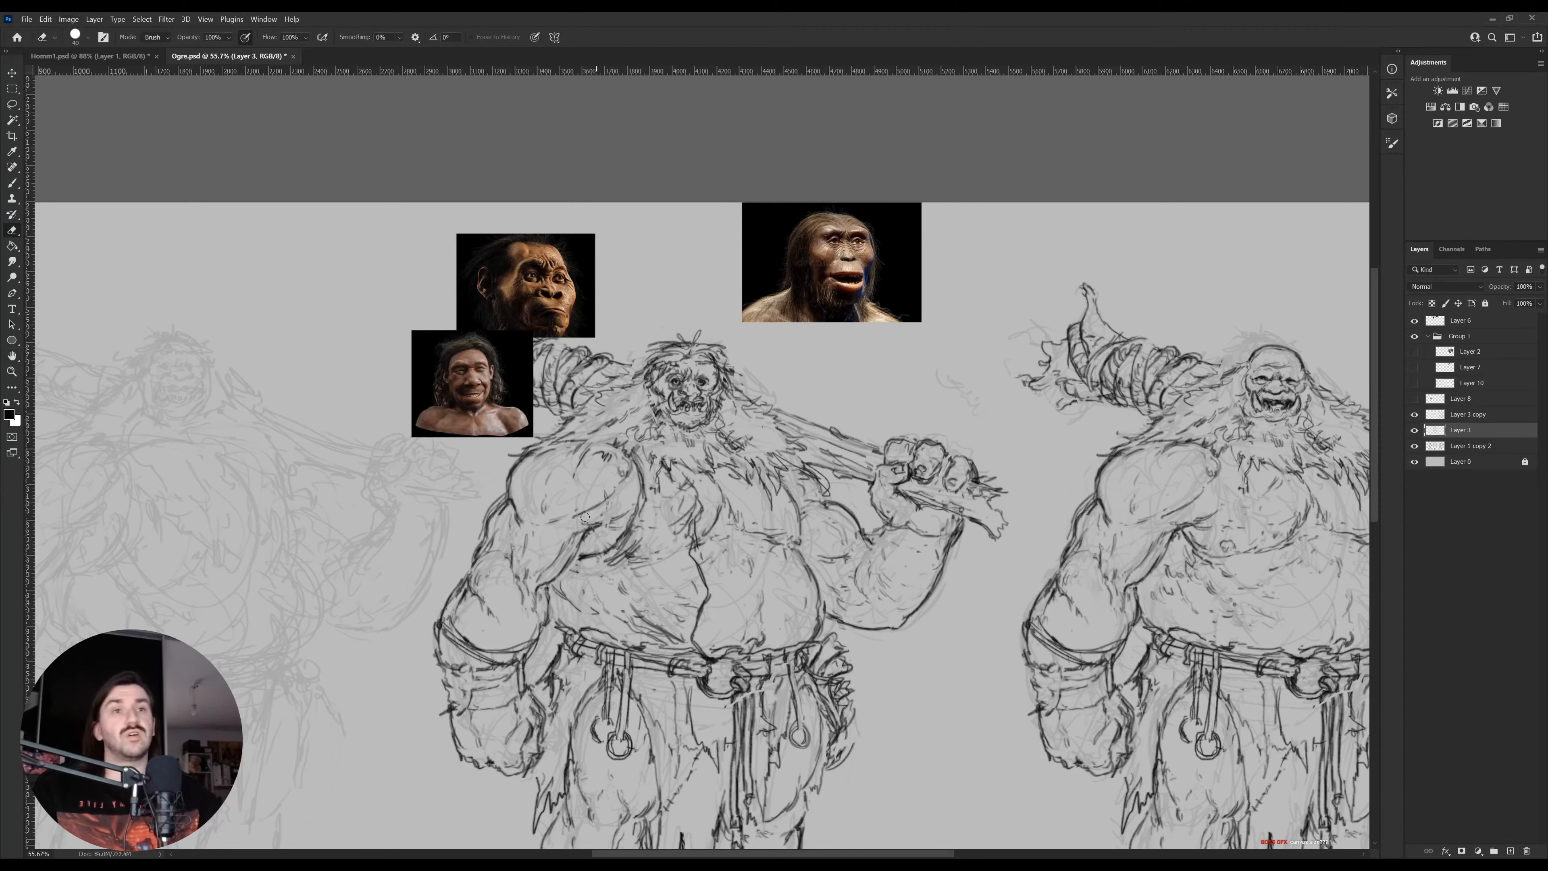
key(b)
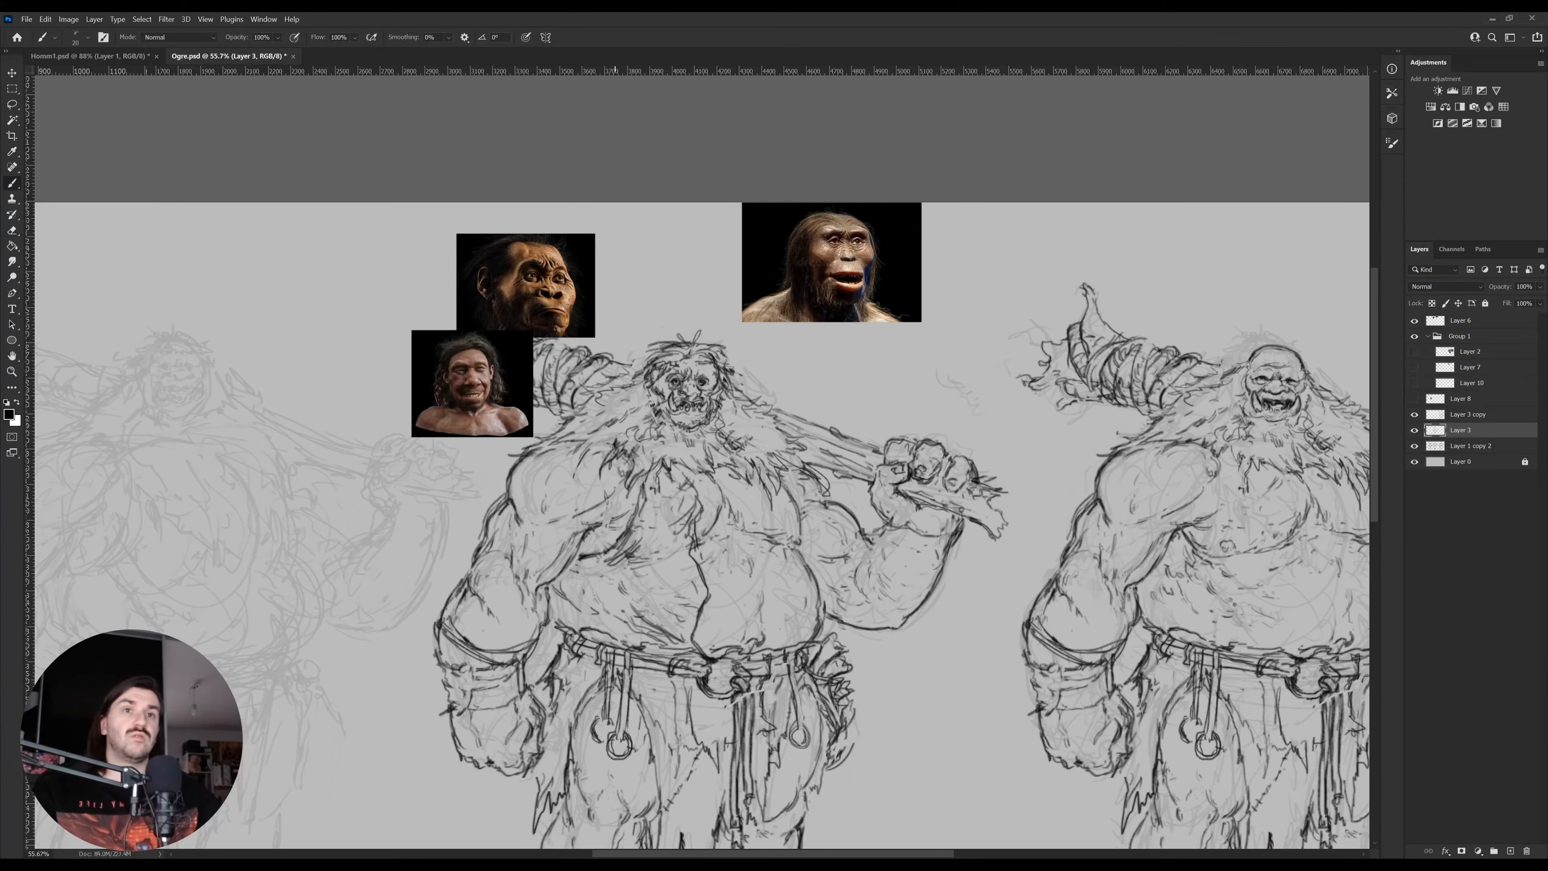
drag(723, 476, 674, 467)
key(e)
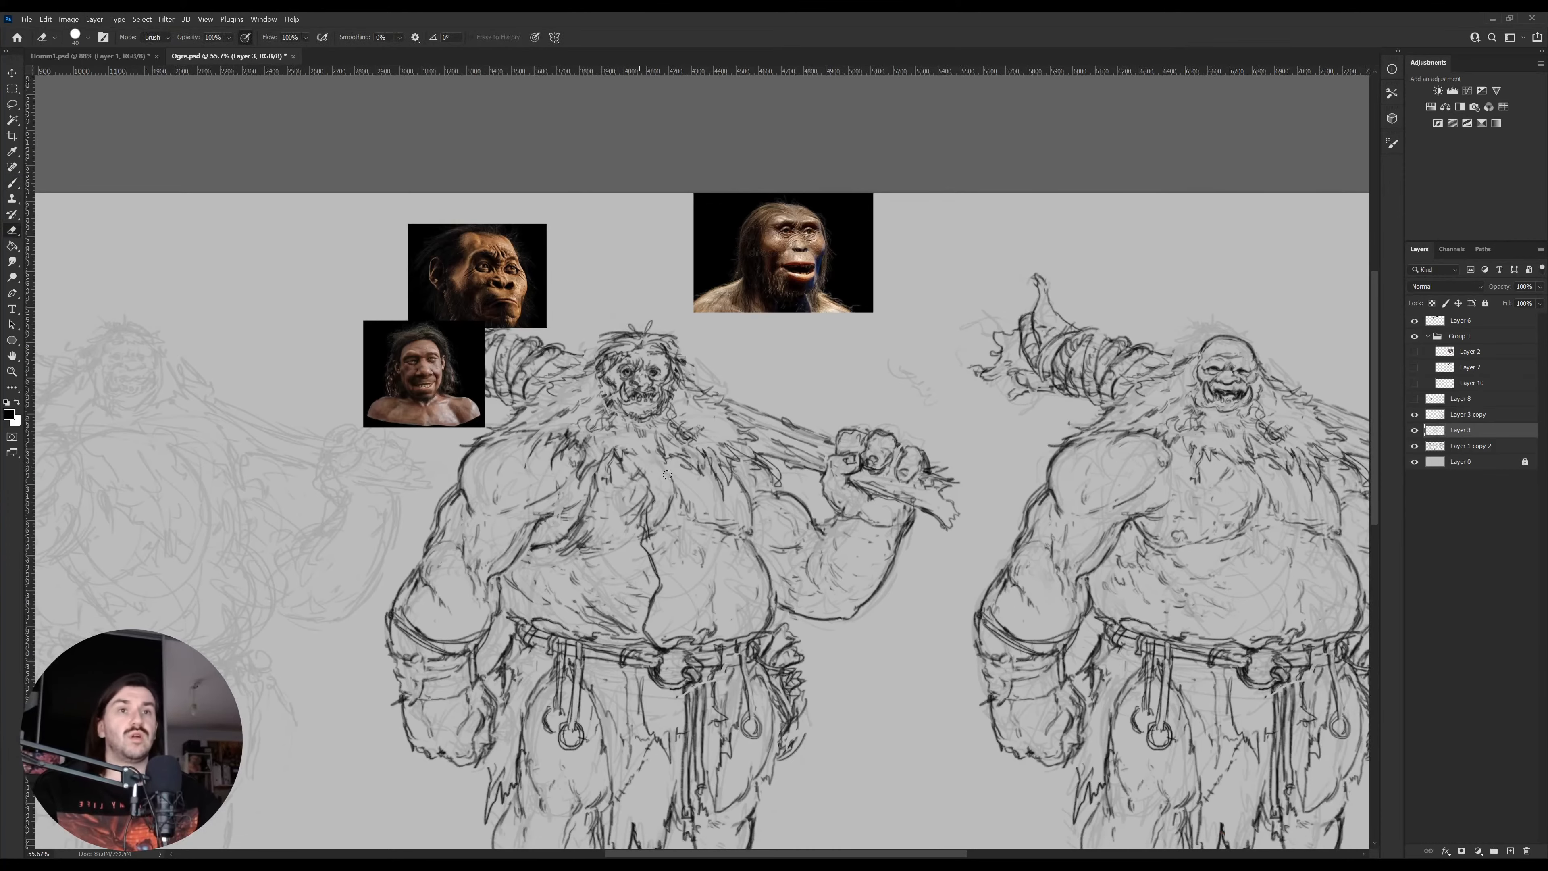
Draw and darken the vest's second front edge down the club-arm side of the middle ogre's belly
key(b)
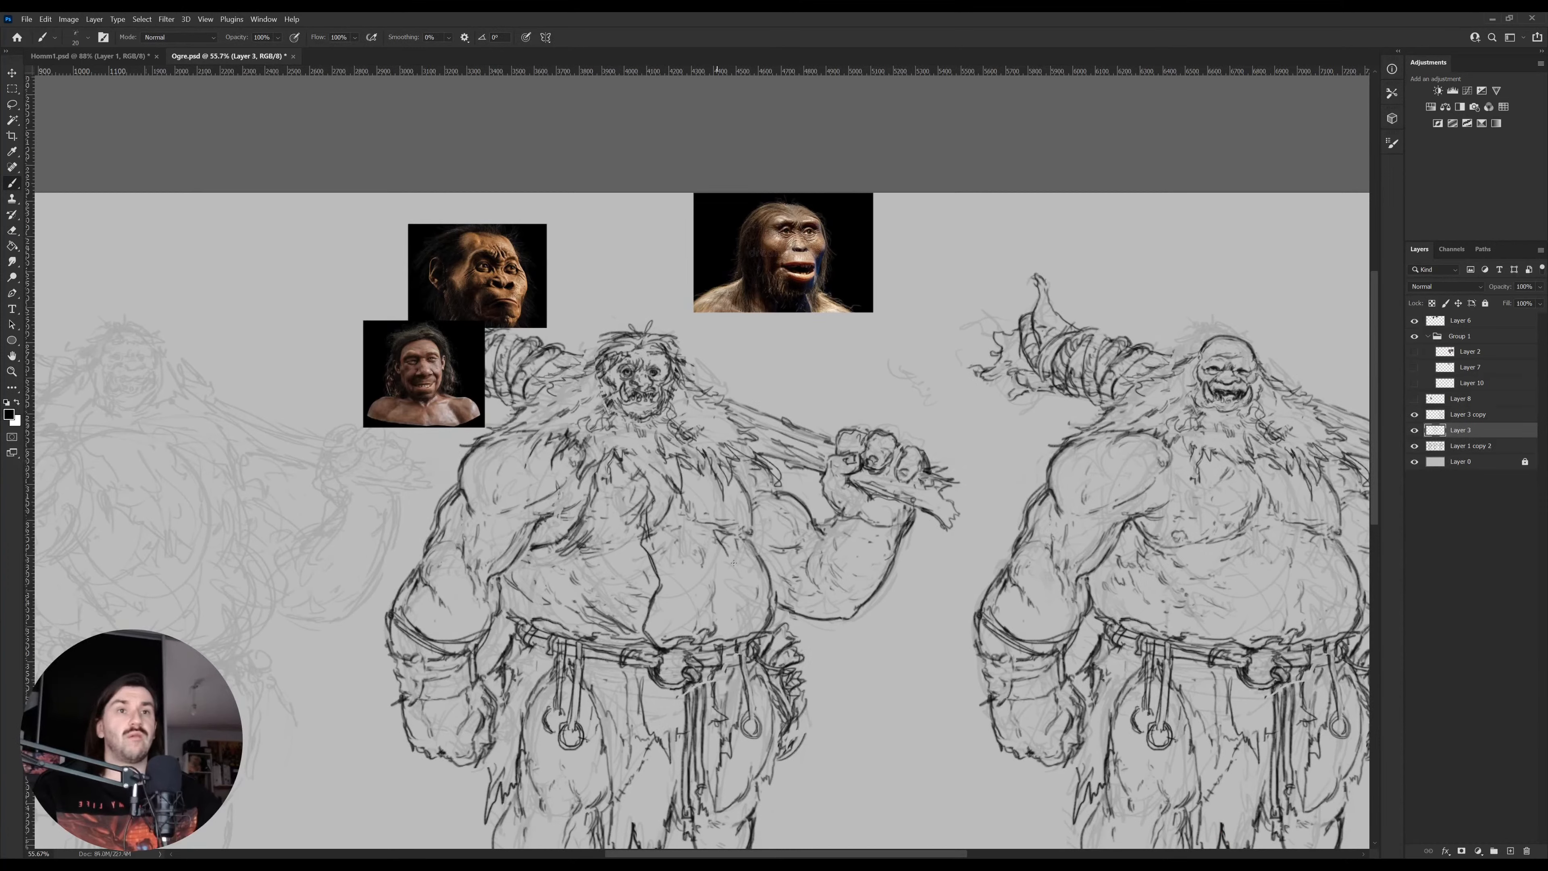
mouse_move(735, 641)
mouse_down()
mouse_move(748, 594)
mouse_move(729, 552)
mouse_up()
drag(739, 627, 747, 592)
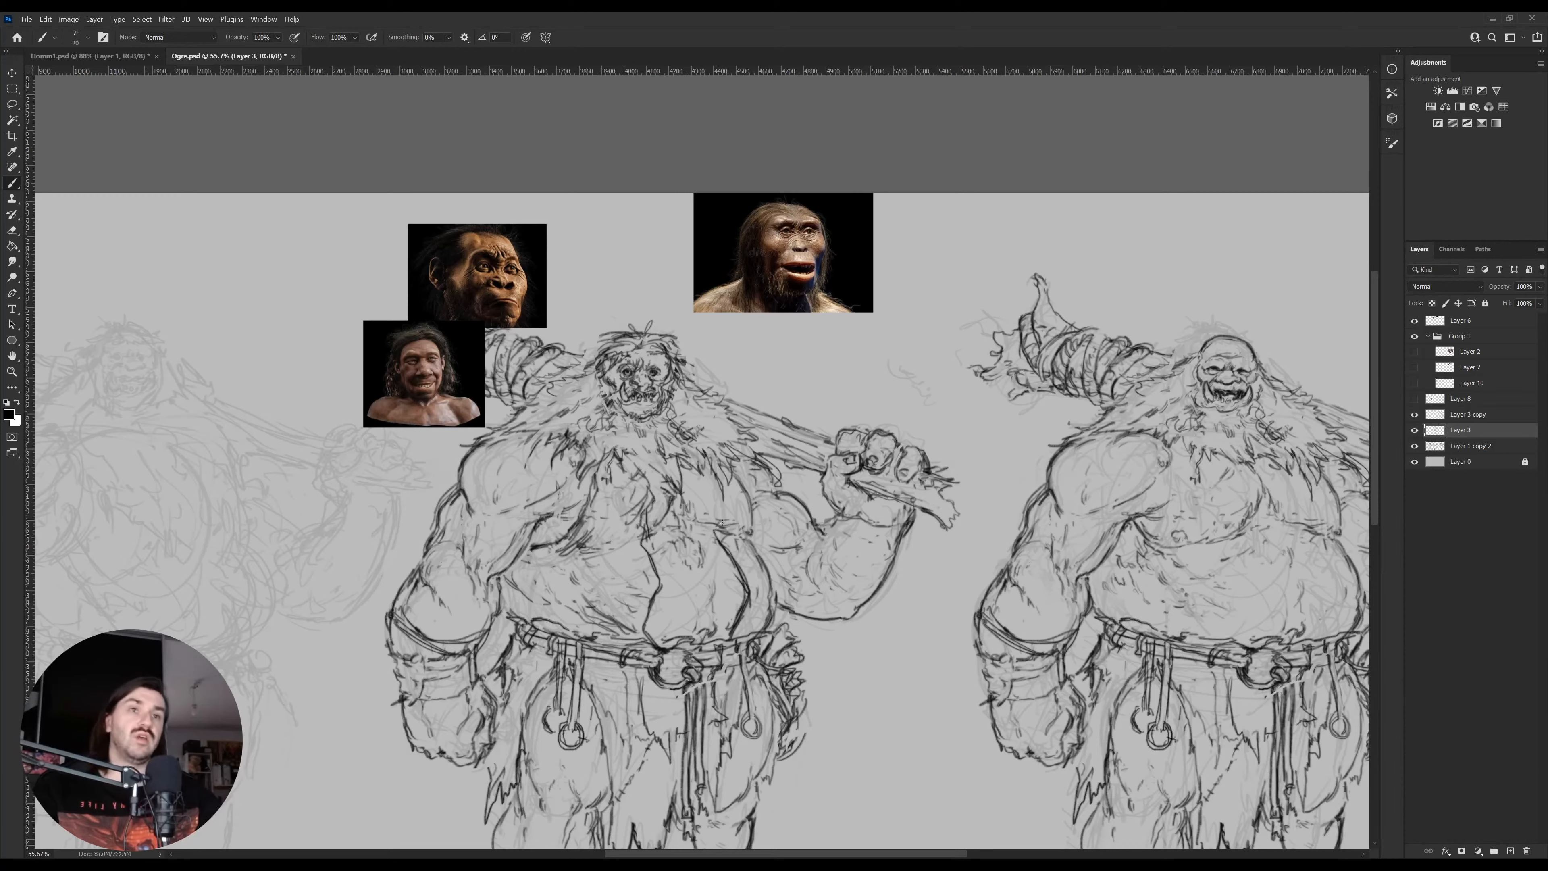
mouse_move(717, 531)
mouse_down()
mouse_move(725, 507)
mouse_move(699, 475)
mouse_move(727, 521)
mouse_up()
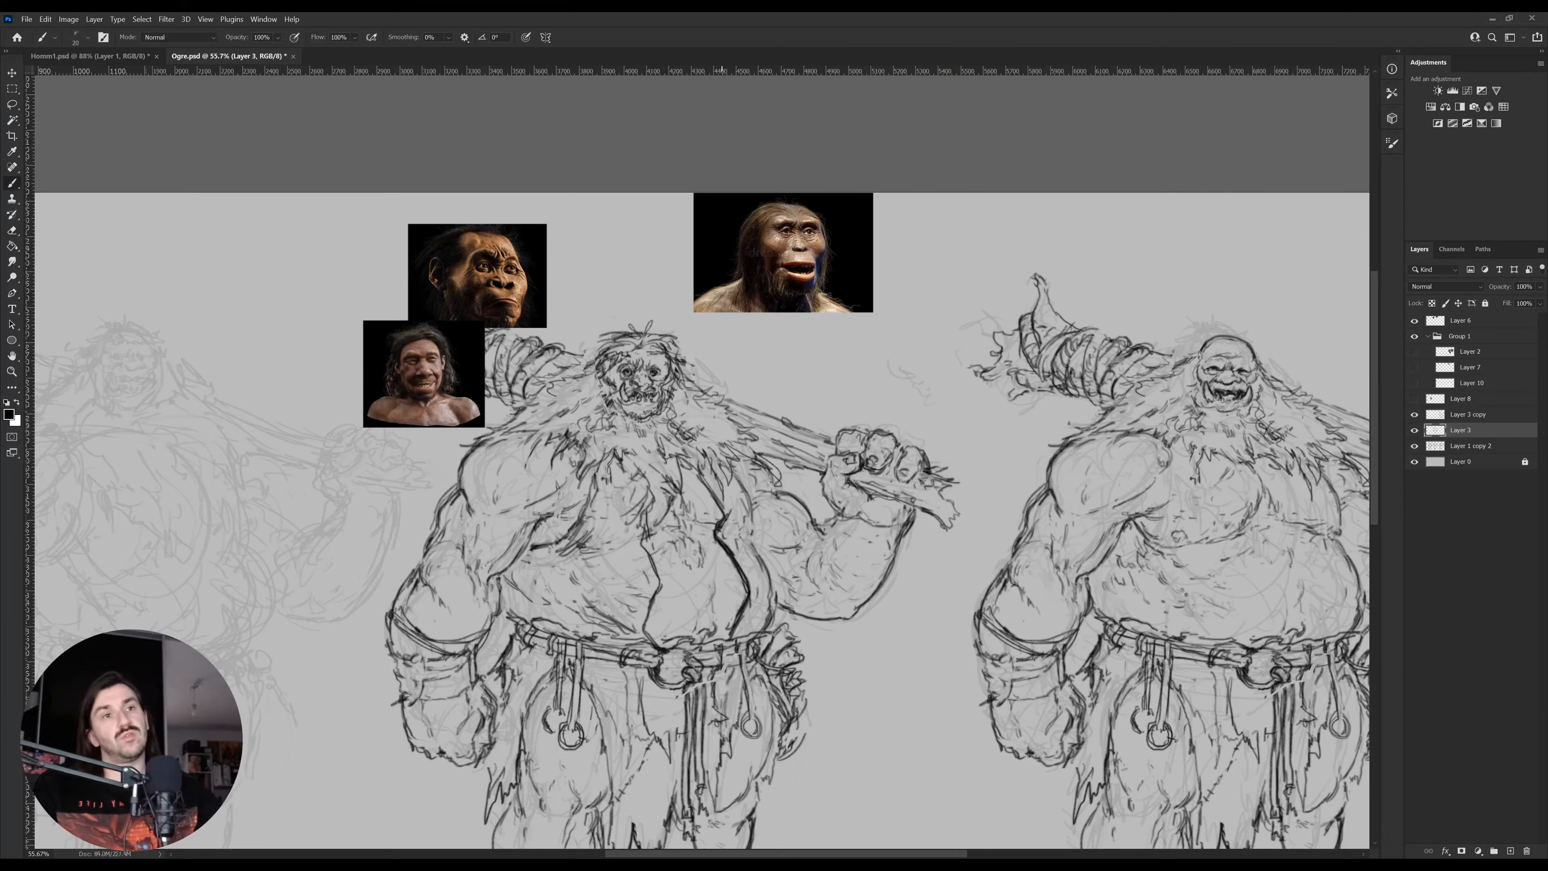
scroll(724, 499, down, 3)
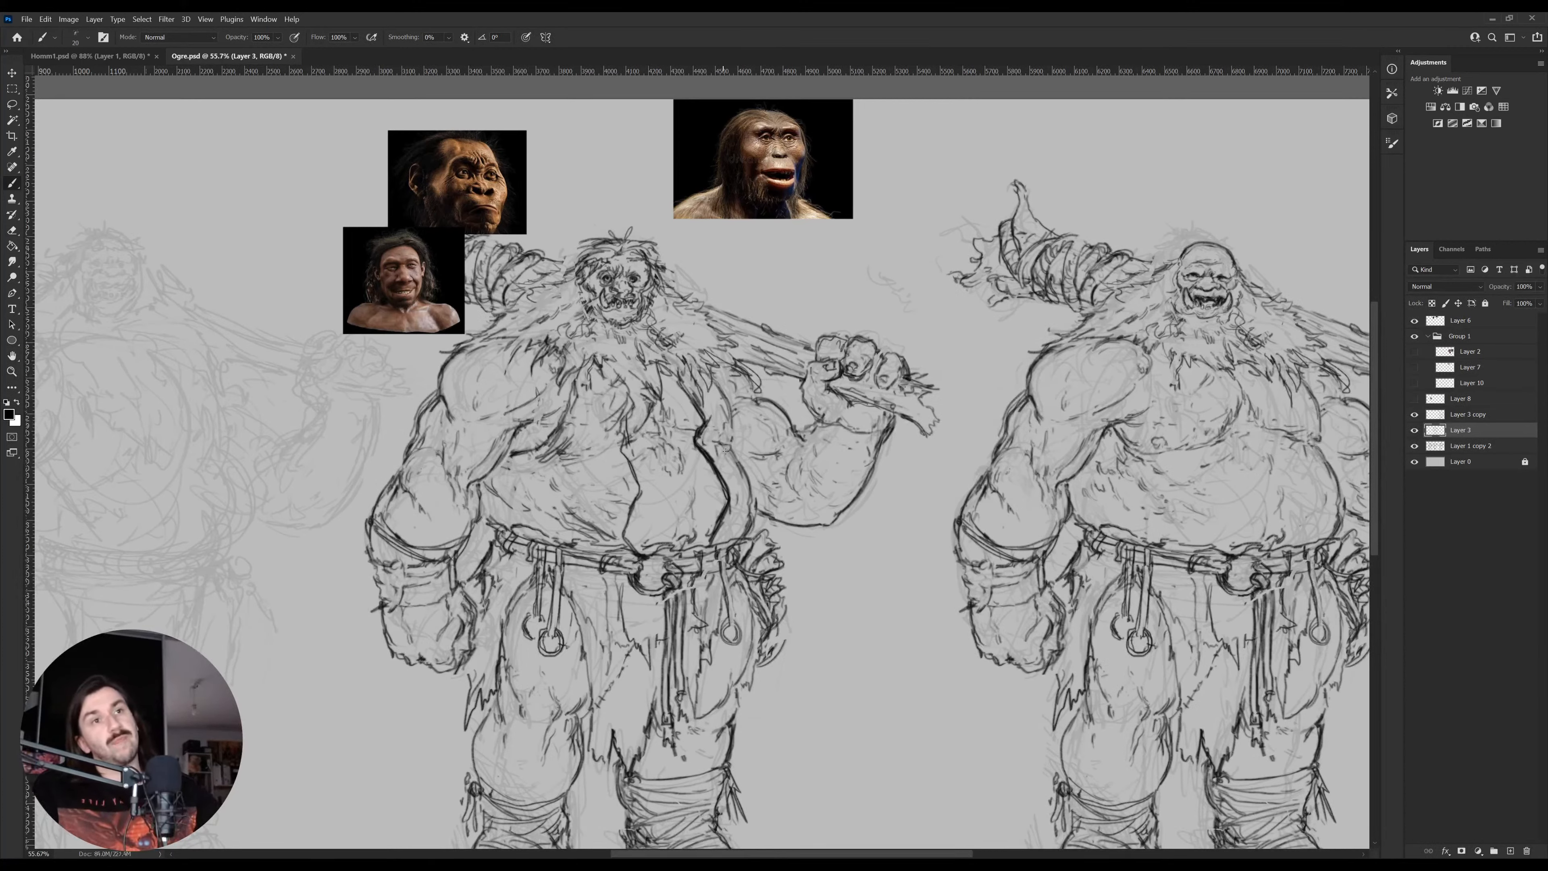
mouse_move(1185, 326)
mouse_down()
mouse_move(1173, 277)
mouse_move(1155, 338)
mouse_move(1215, 336)
mouse_move(1136, 304)
mouse_up()
key(ctrl+z)
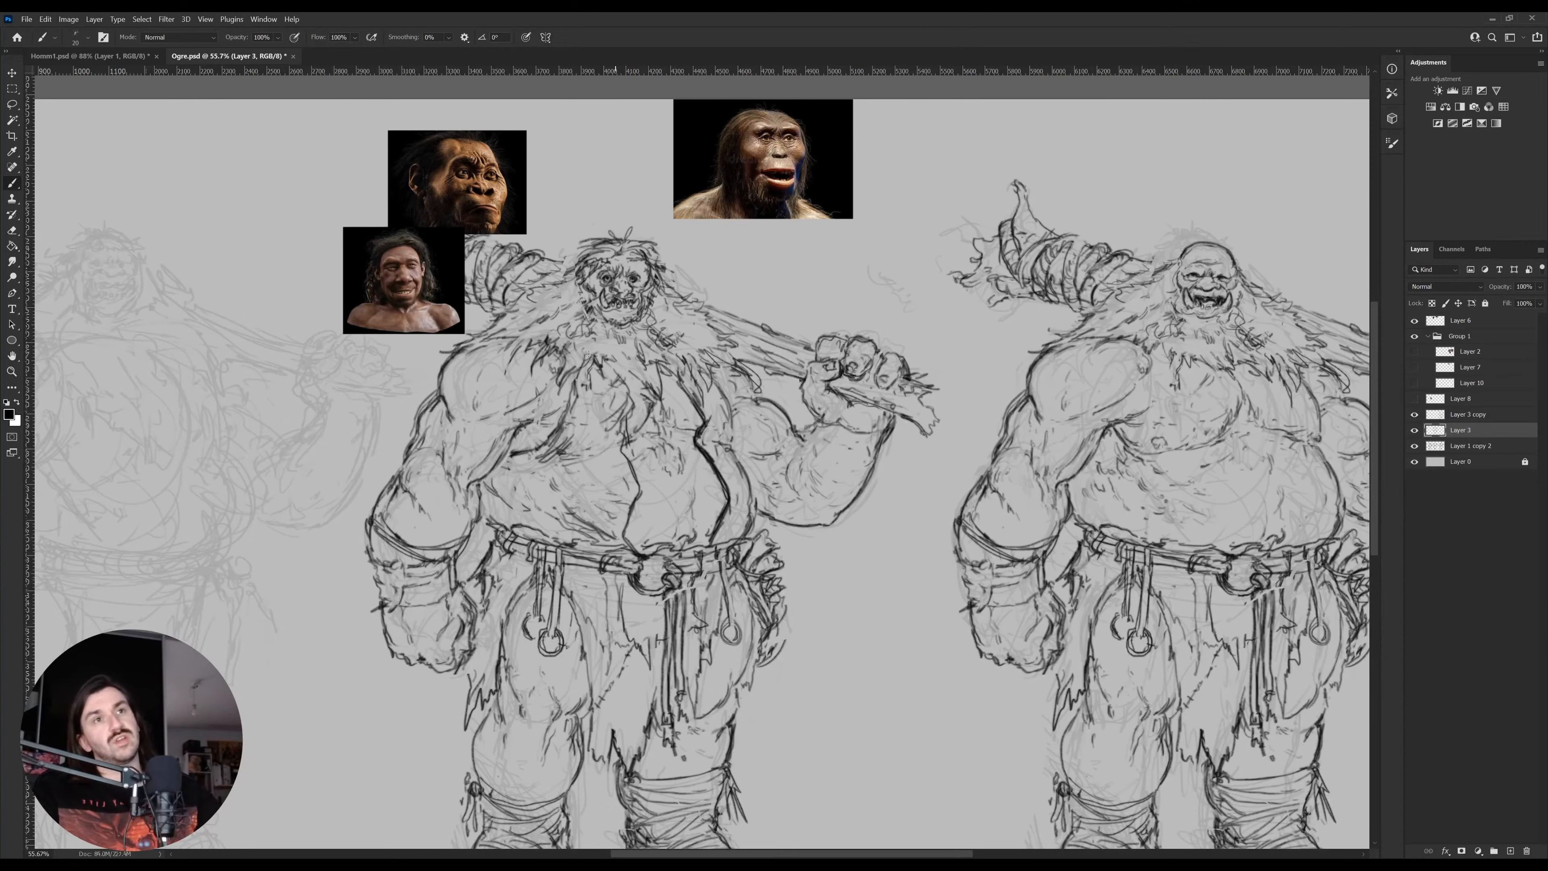
mouse_move(589, 325)
mouse_down()
mouse_move(569, 265)
mouse_move(627, 349)
mouse_move(666, 239)
mouse_move(673, 346)
mouse_up()
key(ctrl+z)
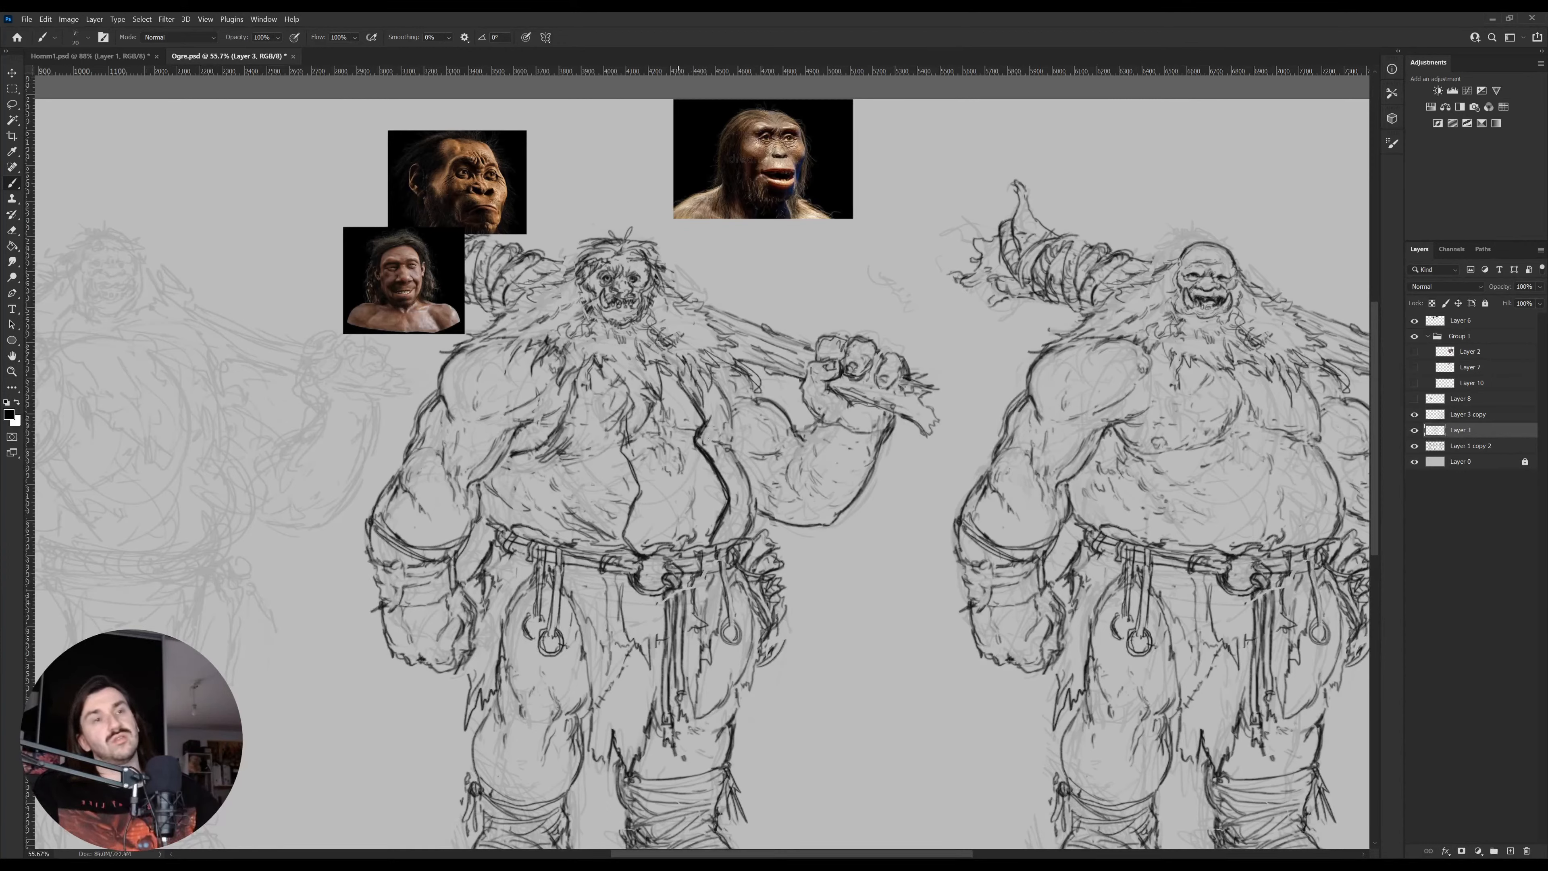
Add a parallel contour beside the vest's second front edge to give the hide thickness
key(b)
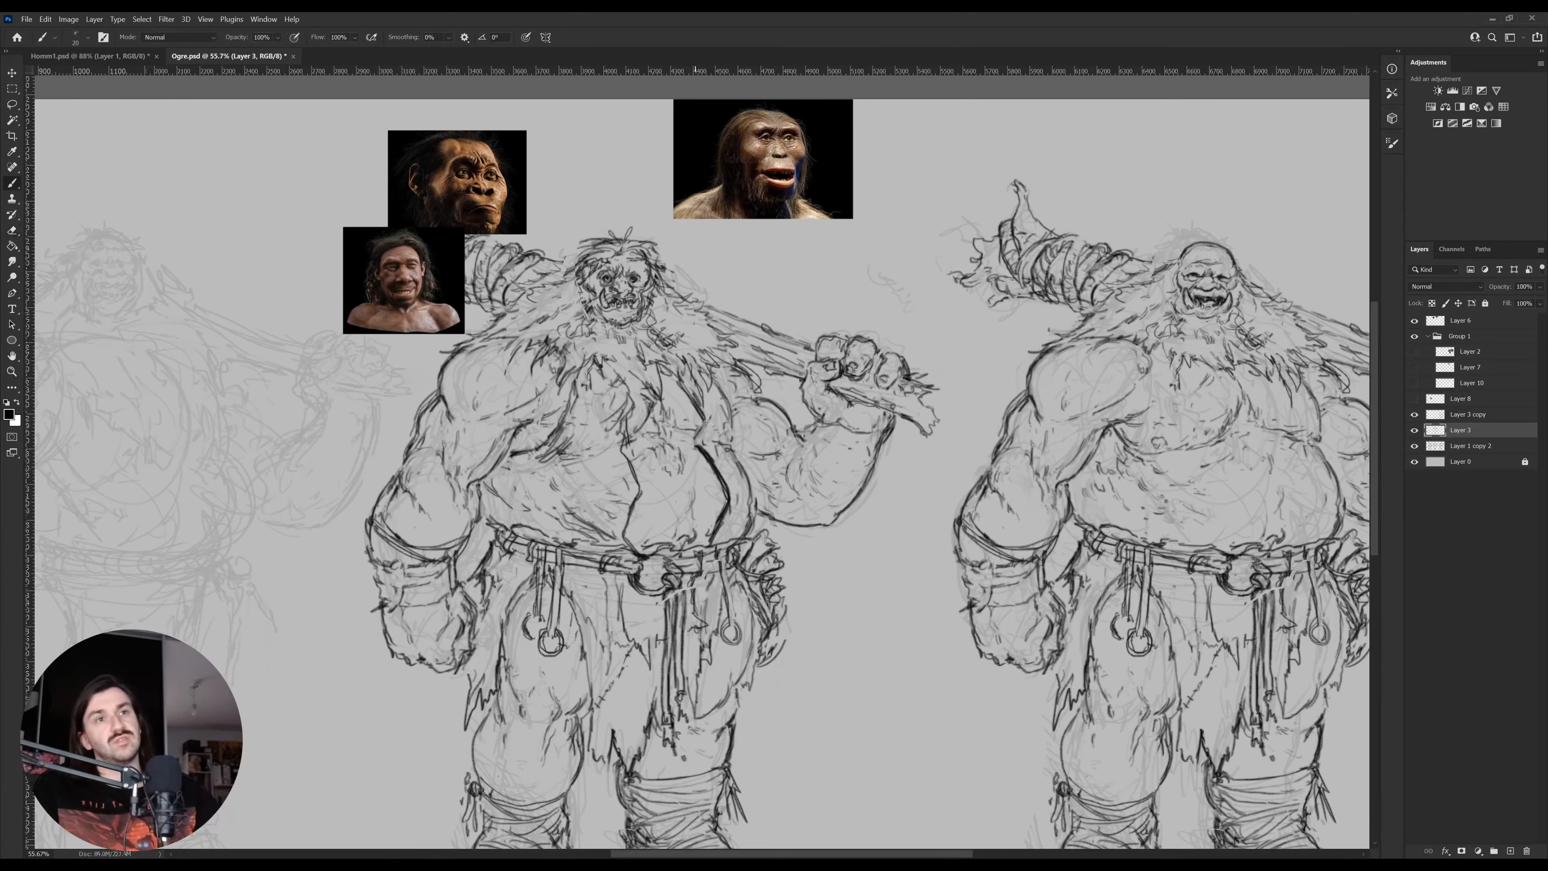
drag(743, 478, 759, 505)
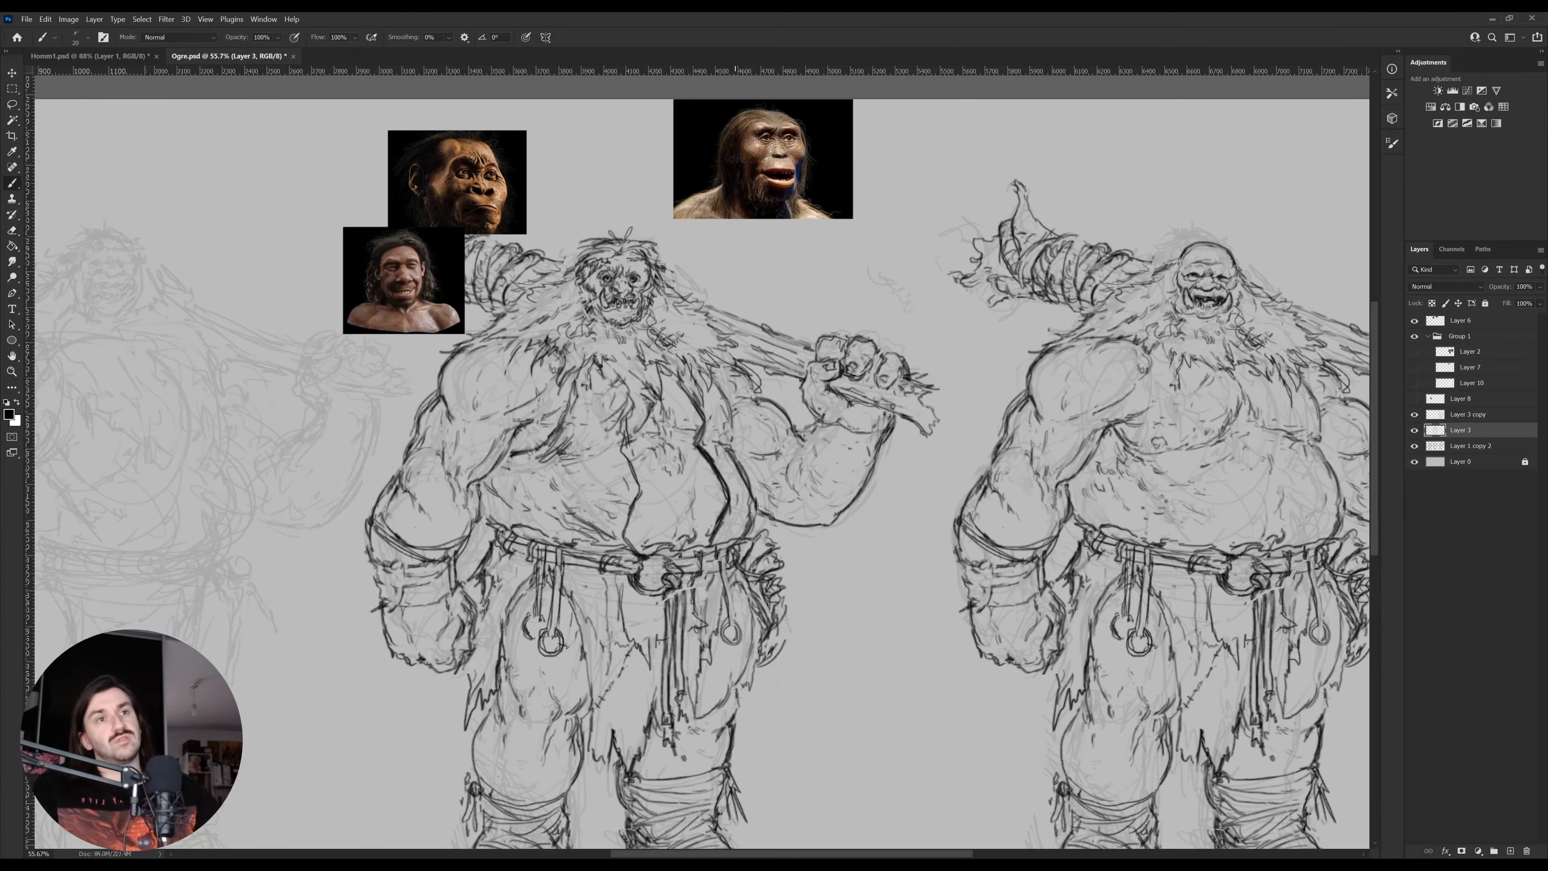
drag(724, 634, 743, 513)
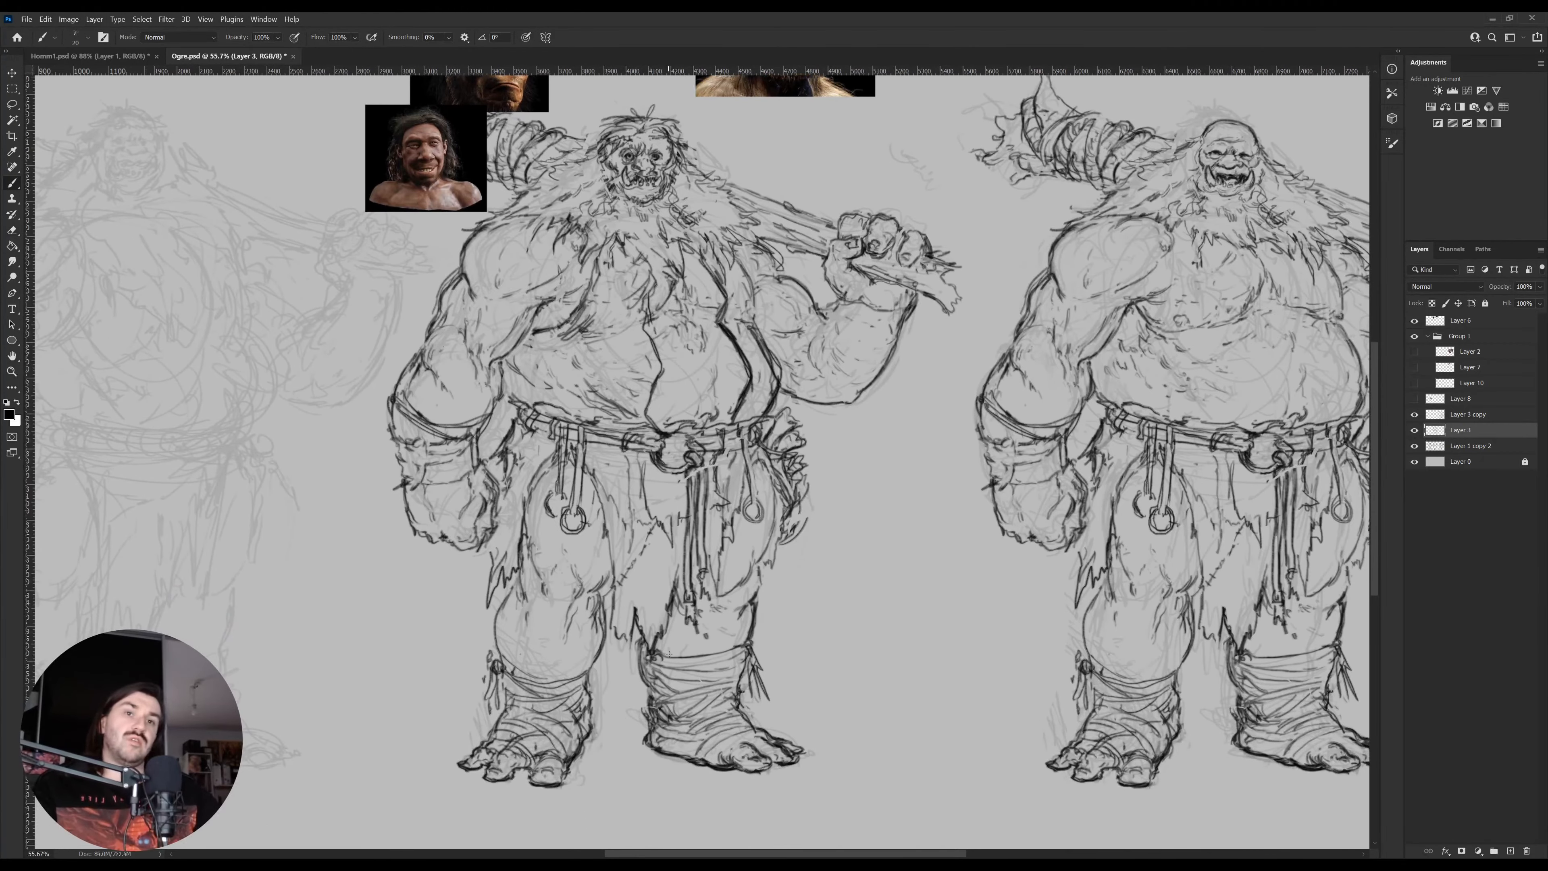
Erase the loose ties hanging from the middle ogre's leg wraps and rework the ragged strokes at the hip
mouse_move(707, 666)
mouse_down()
mouse_move(710, 690)
mouse_move(755, 689)
mouse_move(770, 719)
mouse_up()
key(e)
key(b)
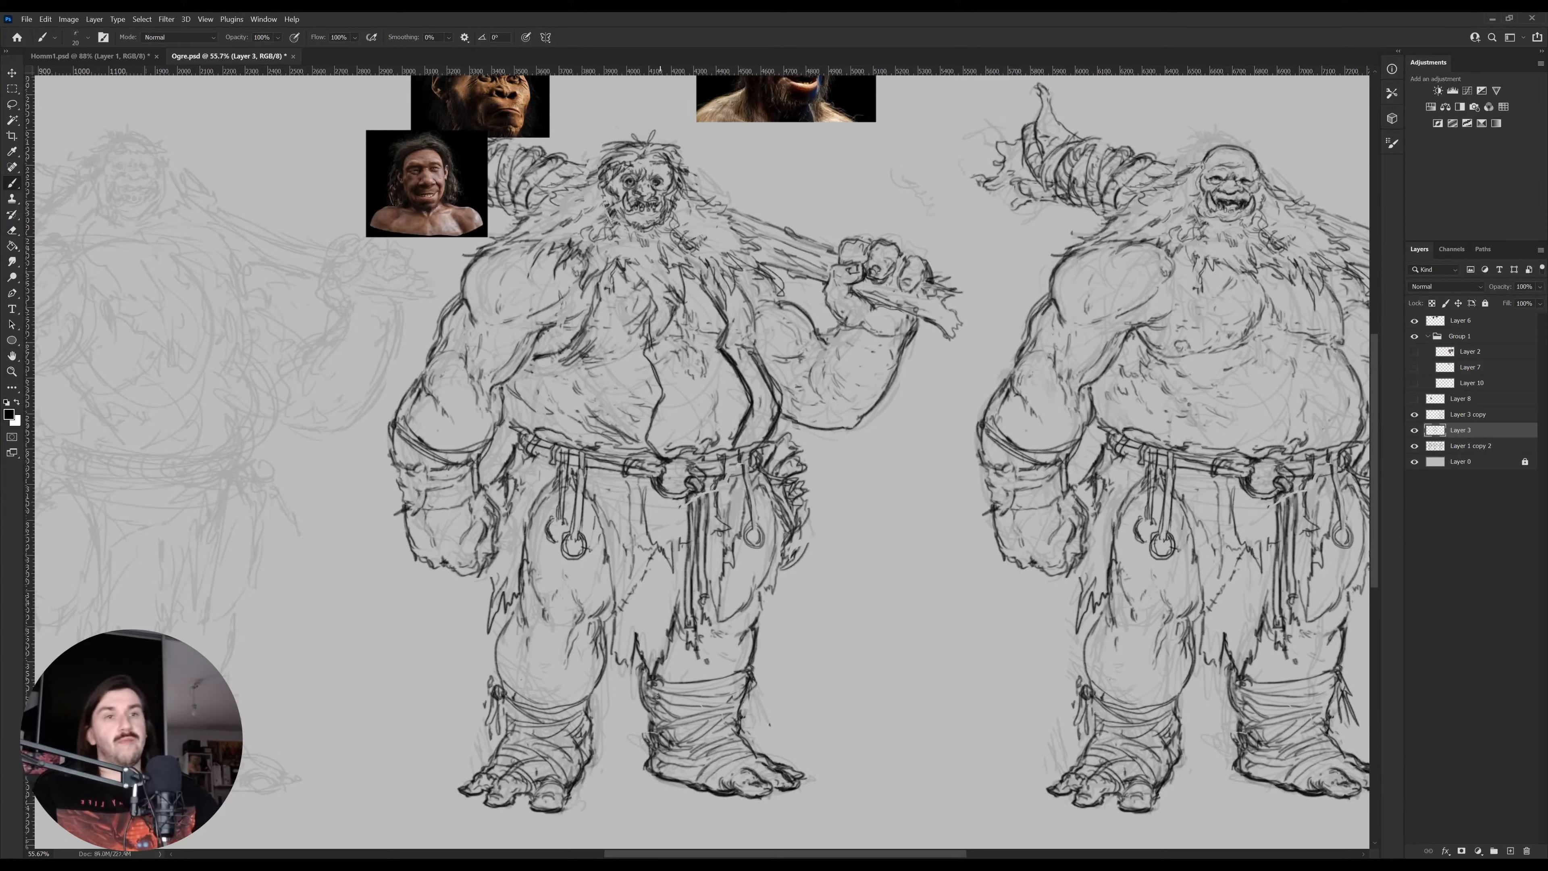
key(e)
mouse_move(497, 690)
mouse_down()
mouse_move(495, 720)
mouse_move(487, 710)
mouse_up()
key(b)
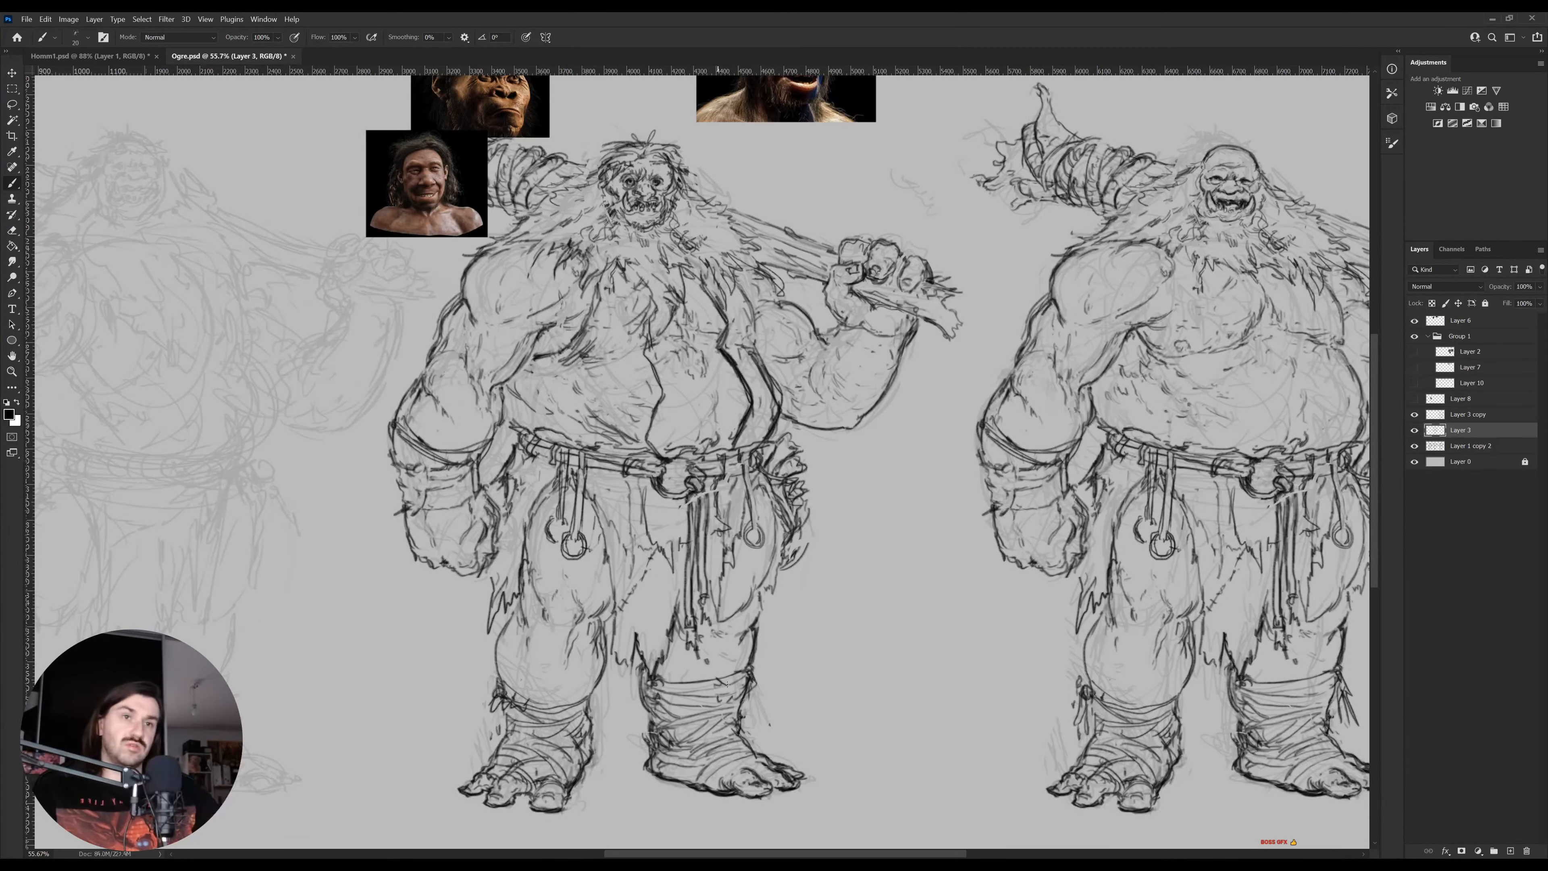
drag(805, 490, 788, 599)
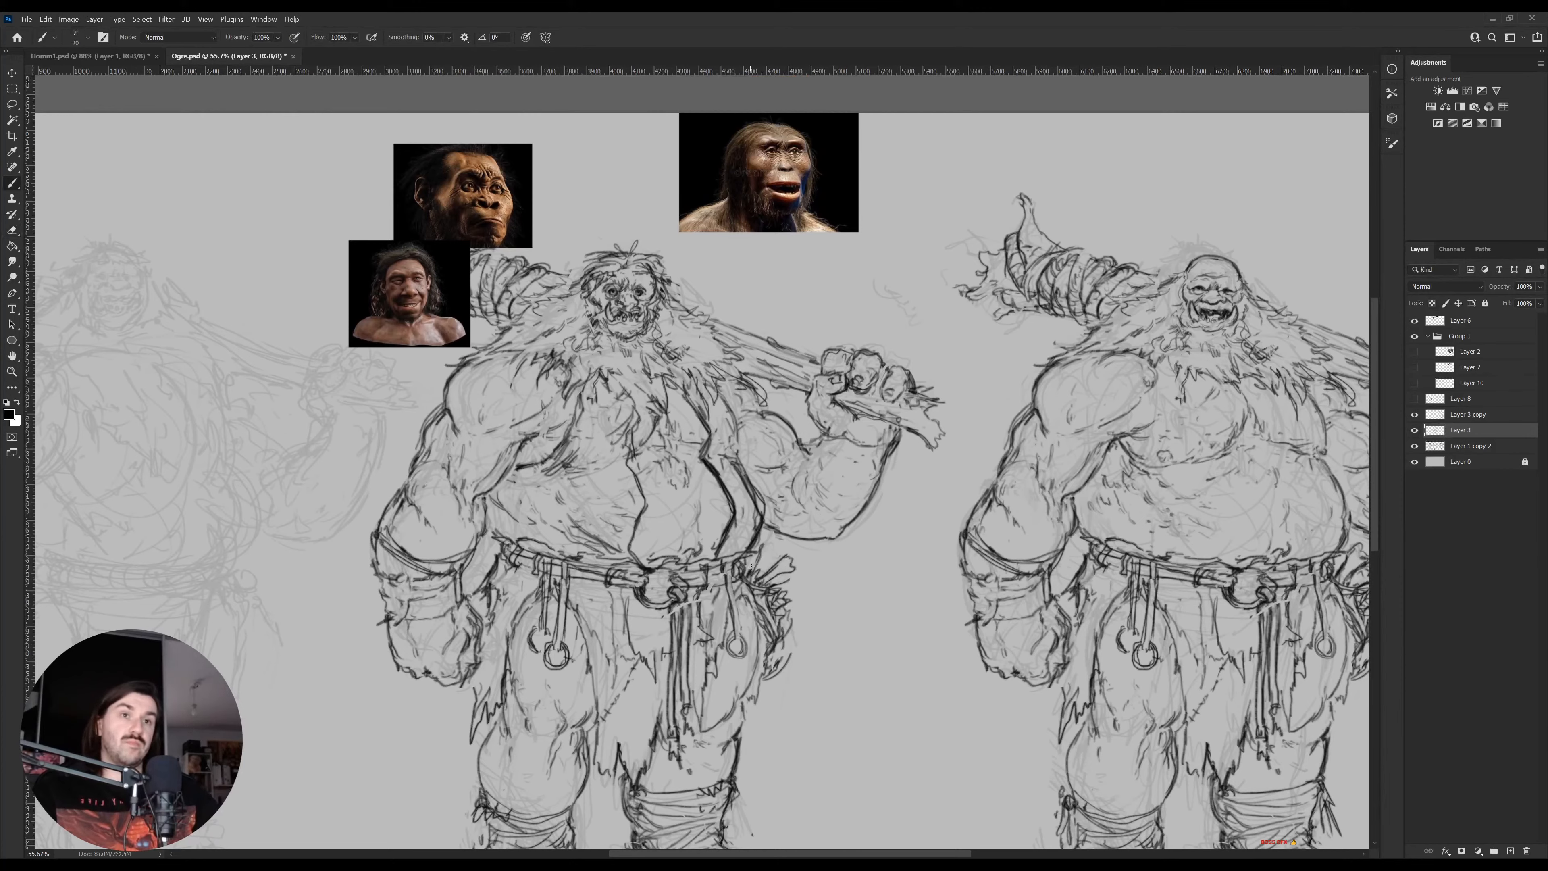
Thicken the lower part of the vest's second front edge with dark shading strokes above the belt
key(e)
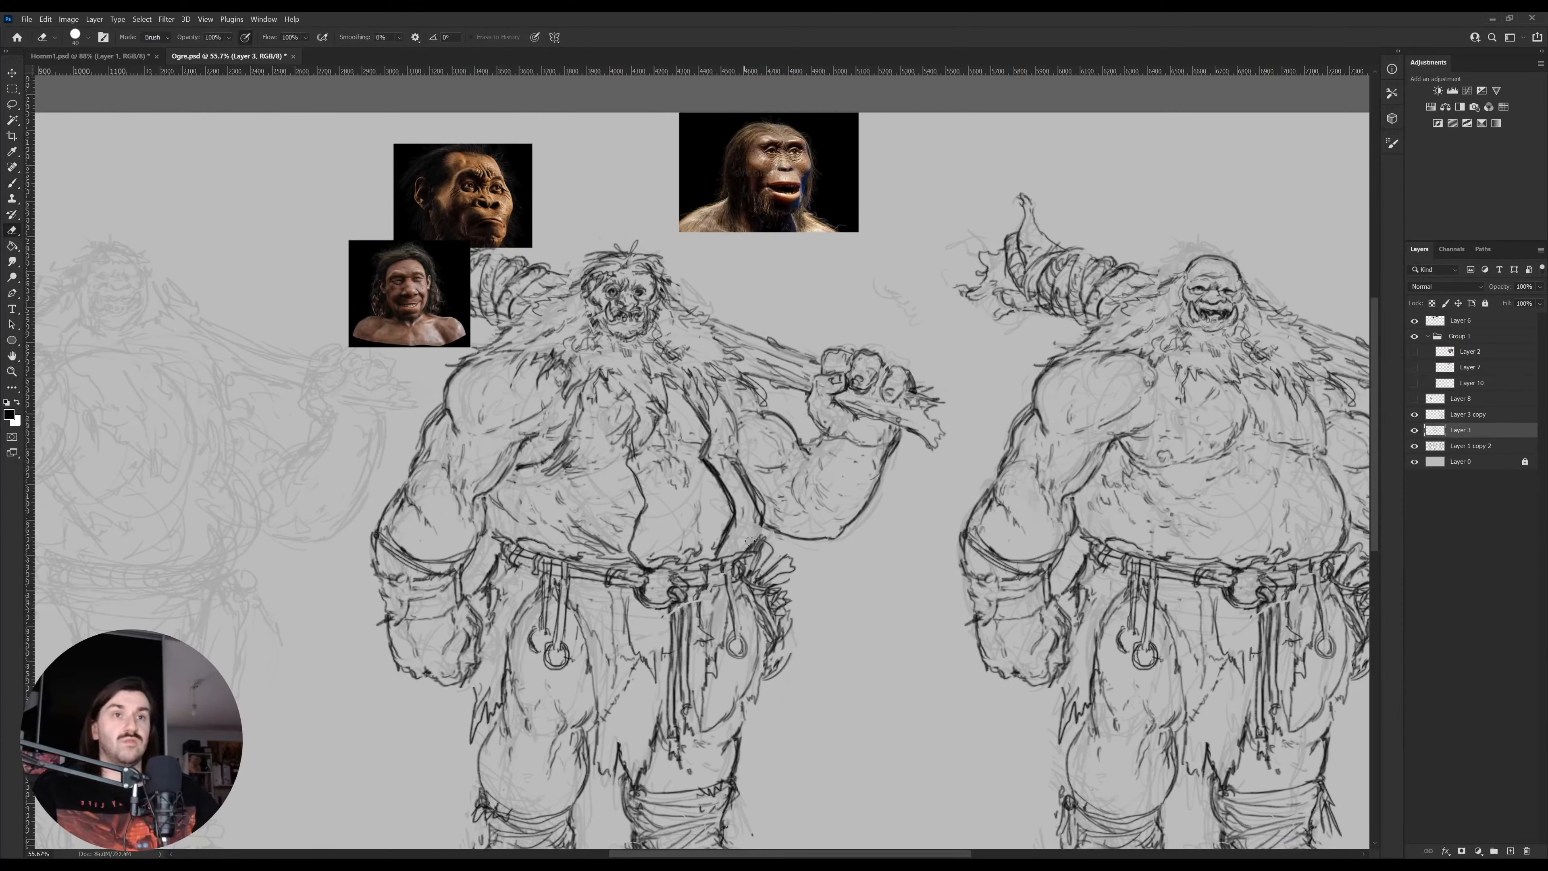
key(b)
key(e)
key(b)
drag(720, 542, 710, 556)
drag(729, 532, 717, 551)
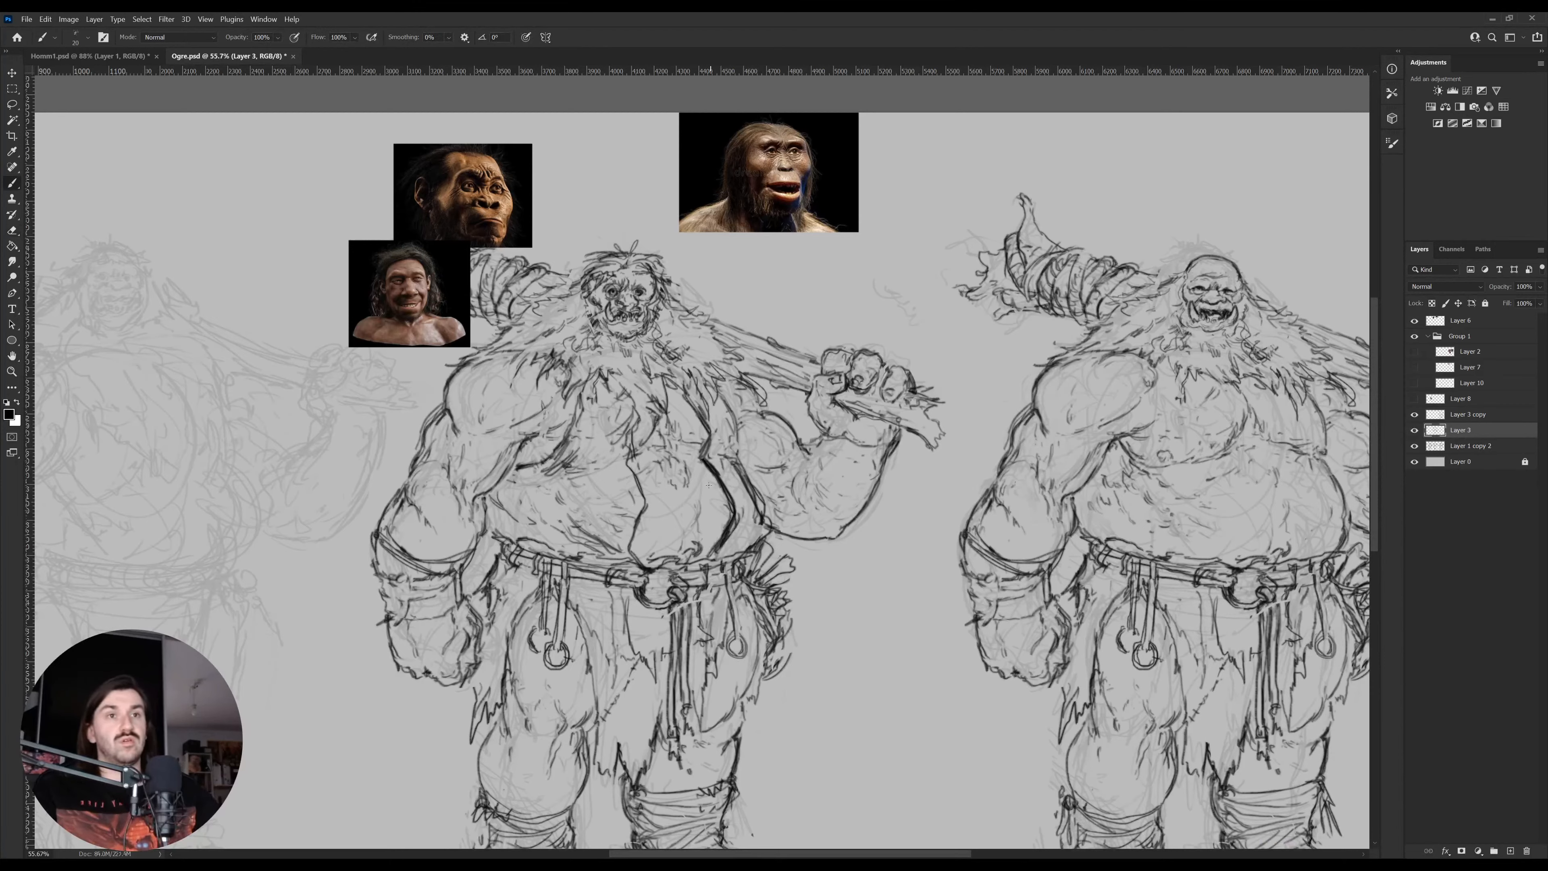
drag(706, 474, 717, 538)
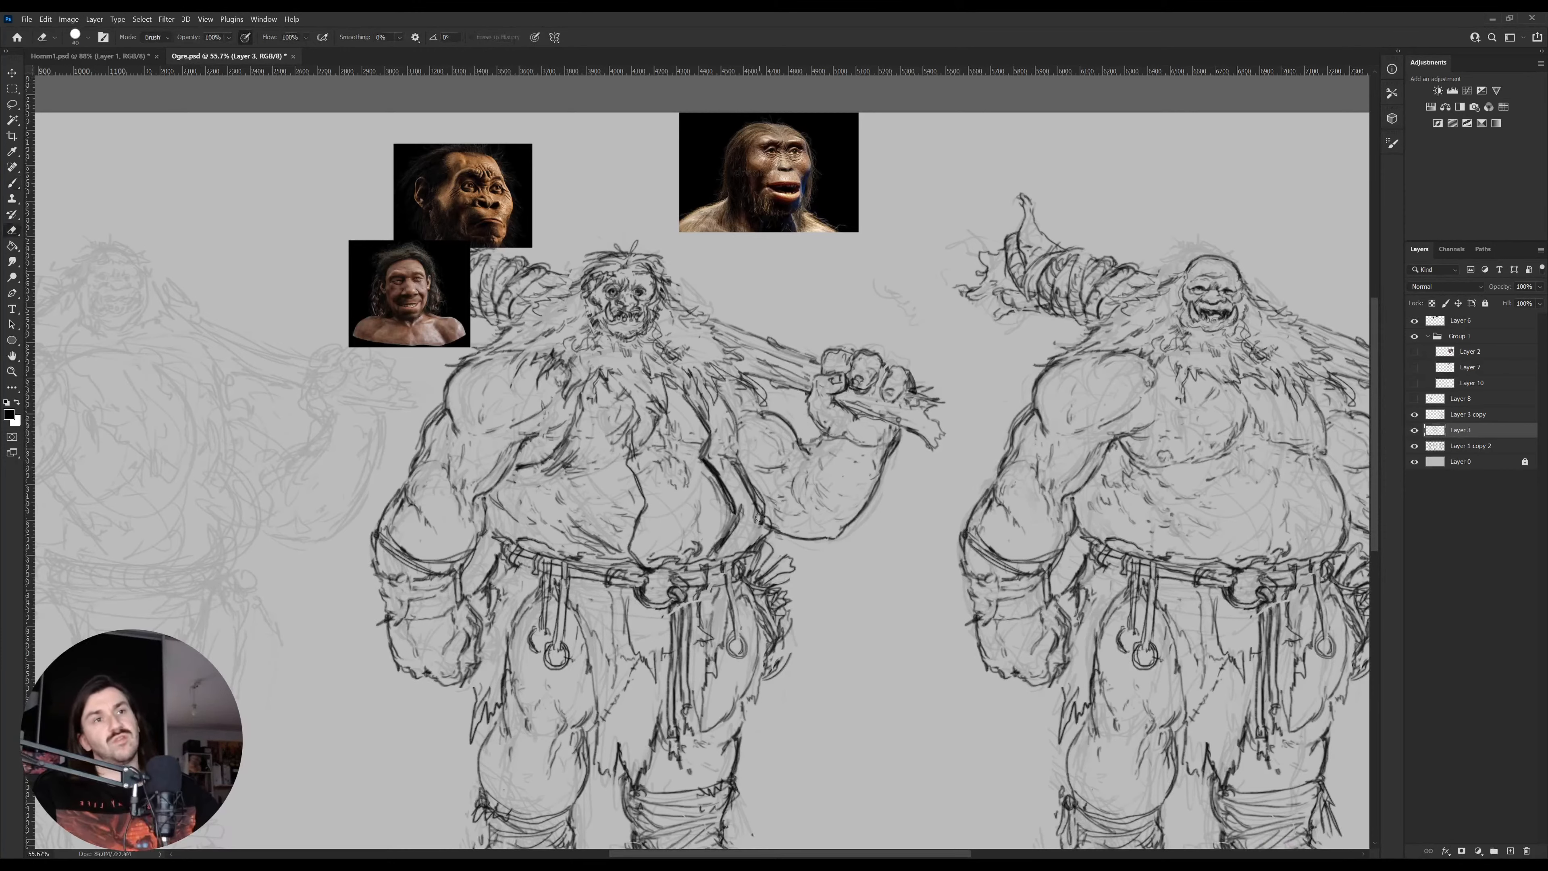
Undo the belly hatching beside the vest, then clean up and redraw its second front edge from chest to belt
mouse_move(751, 538)
mouse_down()
mouse_move(729, 528)
mouse_move(723, 491)
mouse_move(711, 555)
mouse_up()
mouse_move(735, 470)
mouse_down()
mouse_move(721, 547)
mouse_move(698, 471)
mouse_move(692, 548)
mouse_up()
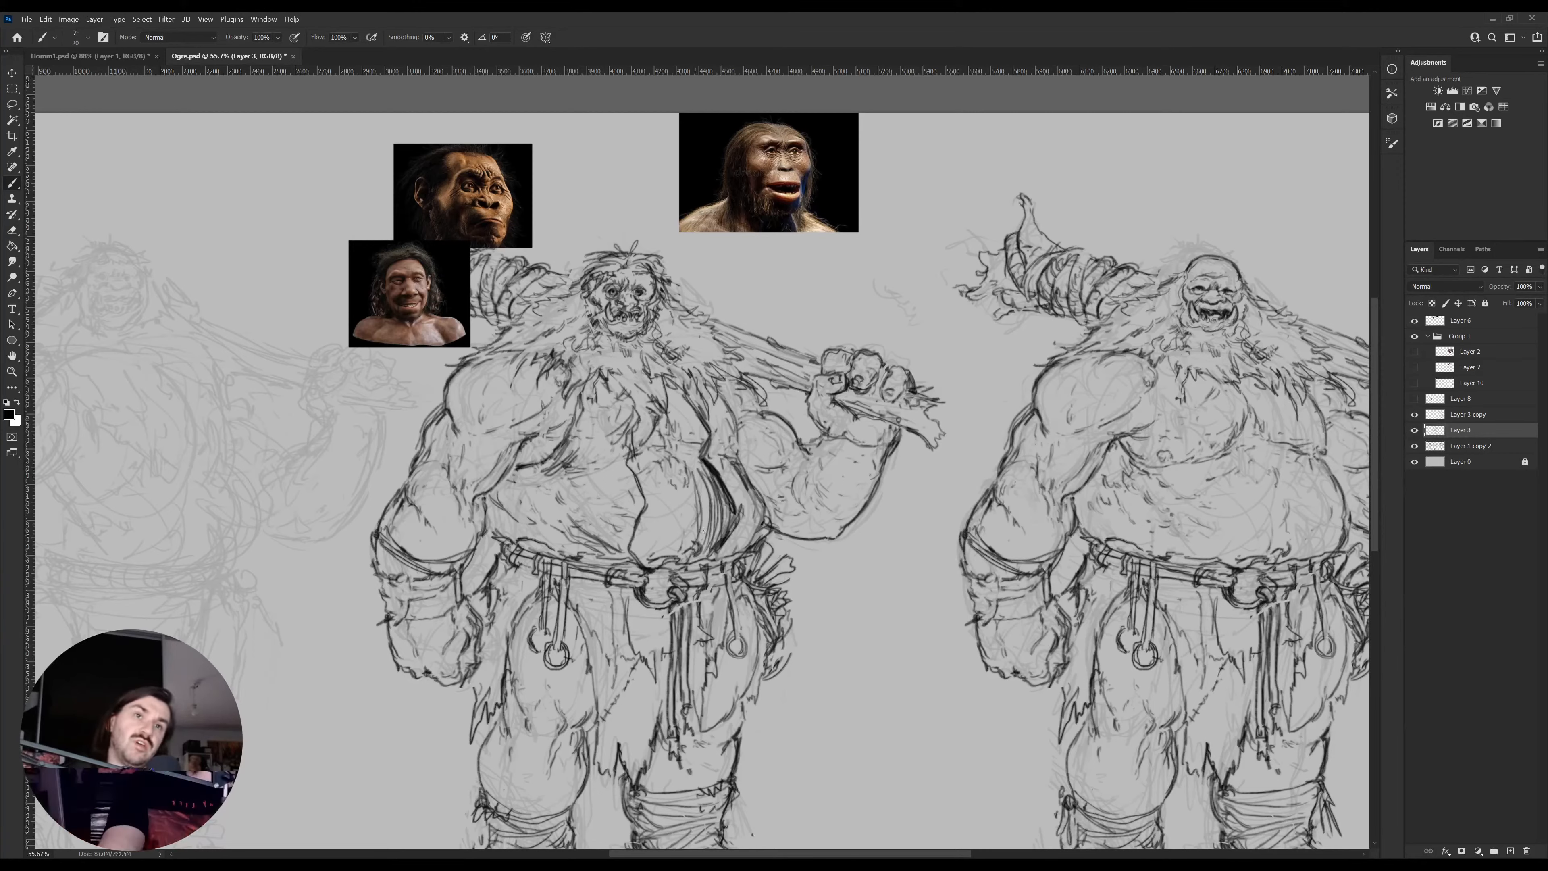
key(ctrl+z)
key(e)
mouse_move(712, 478)
mouse_down()
mouse_move(731, 509)
mouse_move(728, 412)
mouse_up()
key(b)
mouse_move(726, 408)
mouse_down()
mouse_move(720, 393)
mouse_move(727, 406)
mouse_up()
mouse_move(717, 374)
mouse_down()
mouse_move(739, 439)
mouse_move(717, 469)
mouse_up()
drag(718, 465, 732, 460)
mouse_move(731, 444)
mouse_down()
mouse_move(784, 462)
mouse_move(774, 480)
mouse_move(787, 480)
mouse_move(741, 464)
mouse_move(760, 520)
mouse_up()
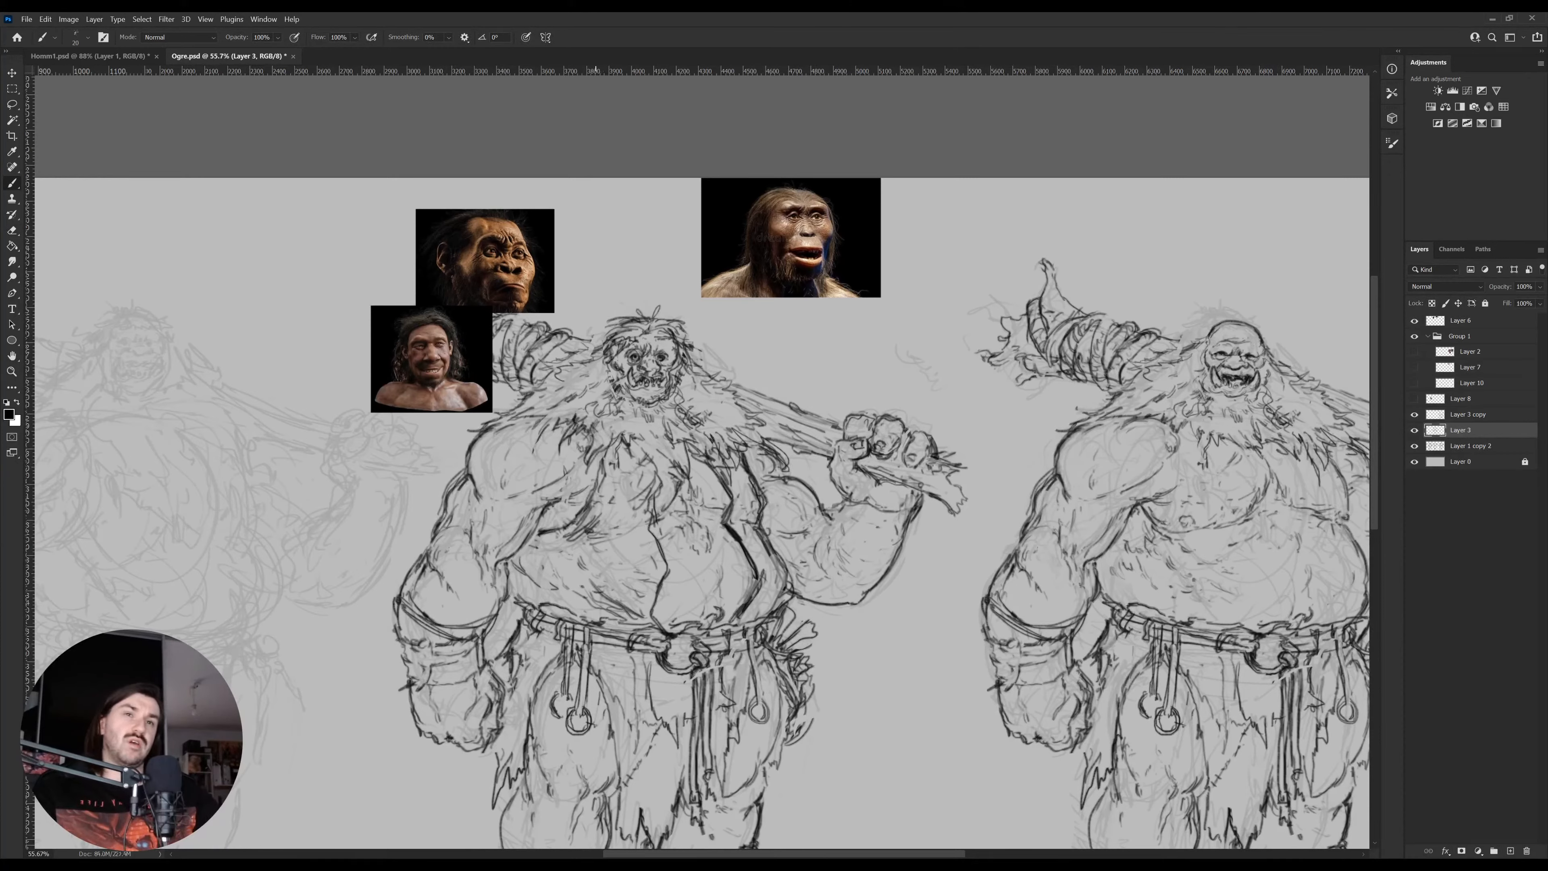
drag(605, 470, 589, 513)
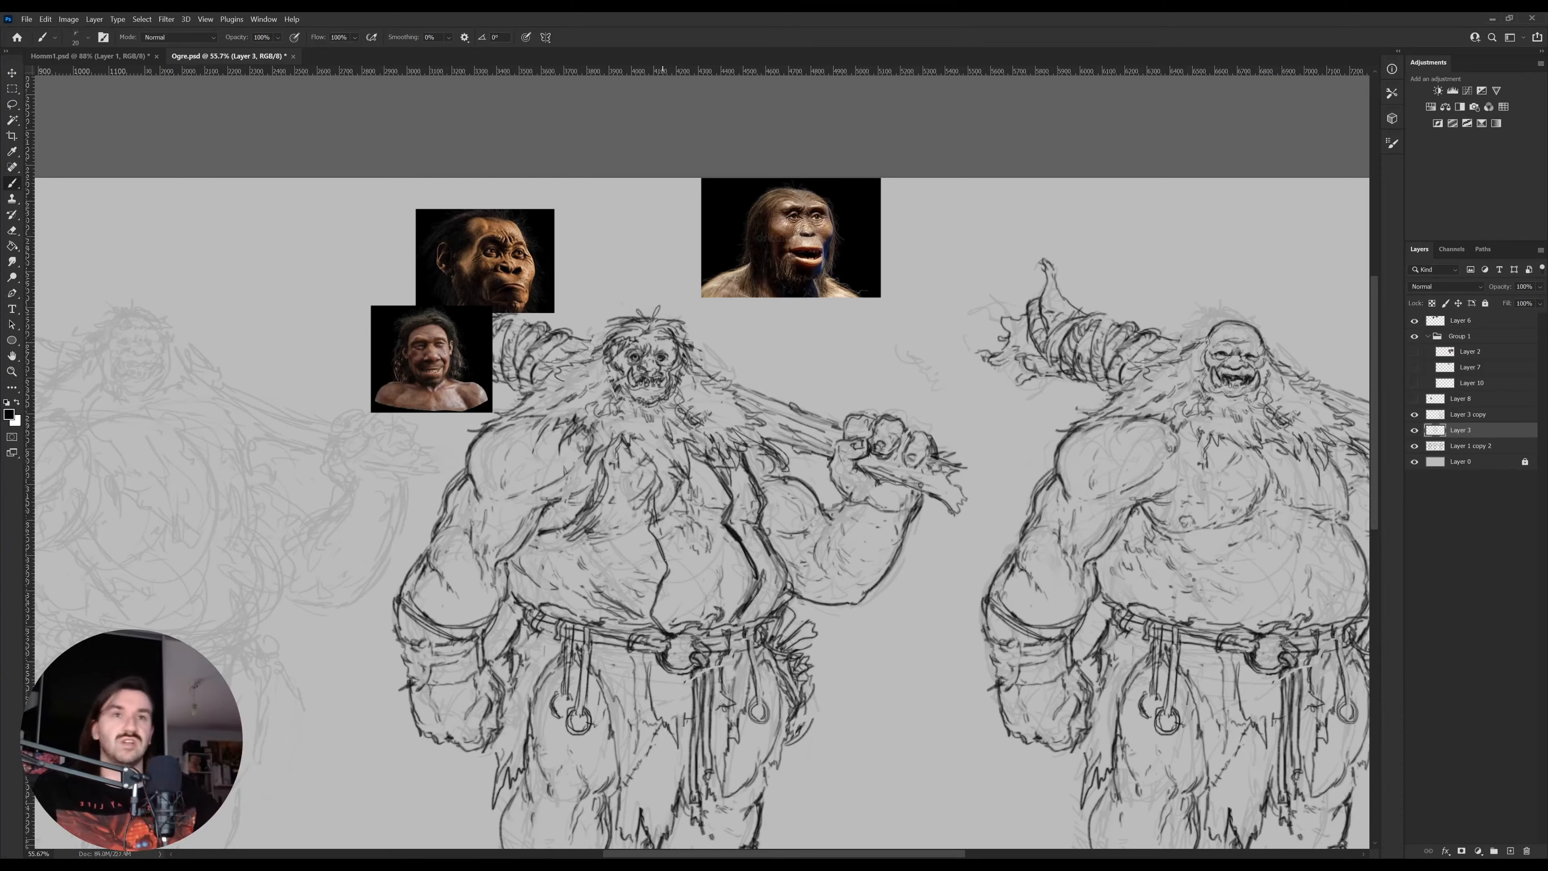
Move the hominid reference photos away from the middle ogre to uncover the raised end of the club
key(v)
ctrl+click(457, 381)
drag(457, 380, 302, 357)
Paste the thorny tree trunk photo as a new reference above Layer 3 and enlarge it over the middle ogre's torso
ctrl+click(663, 368)
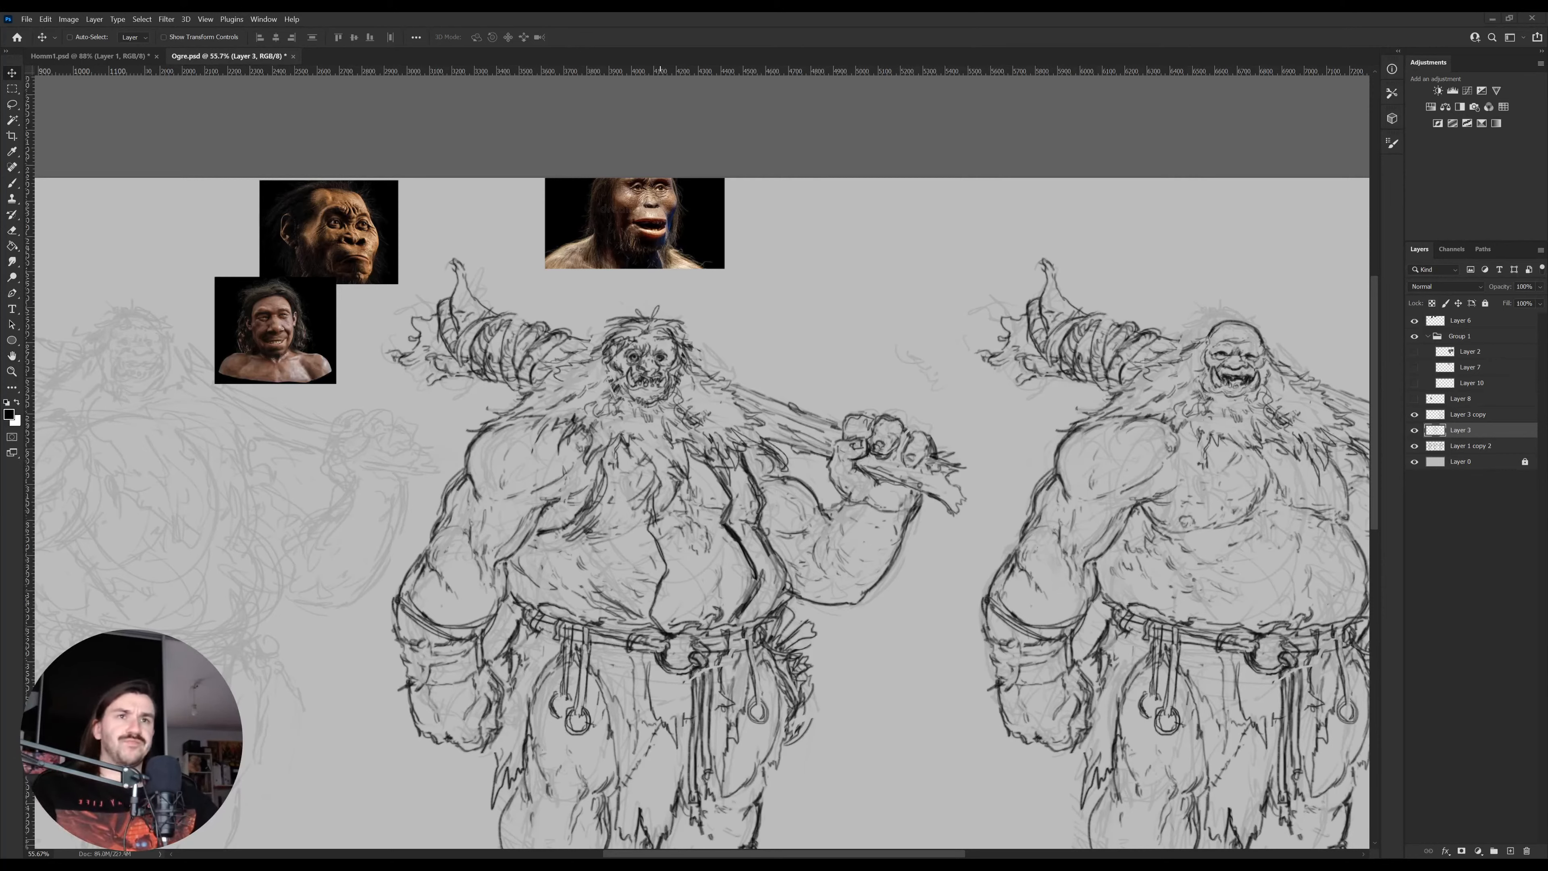
key(ctrl+v)
key(ctrl+t)
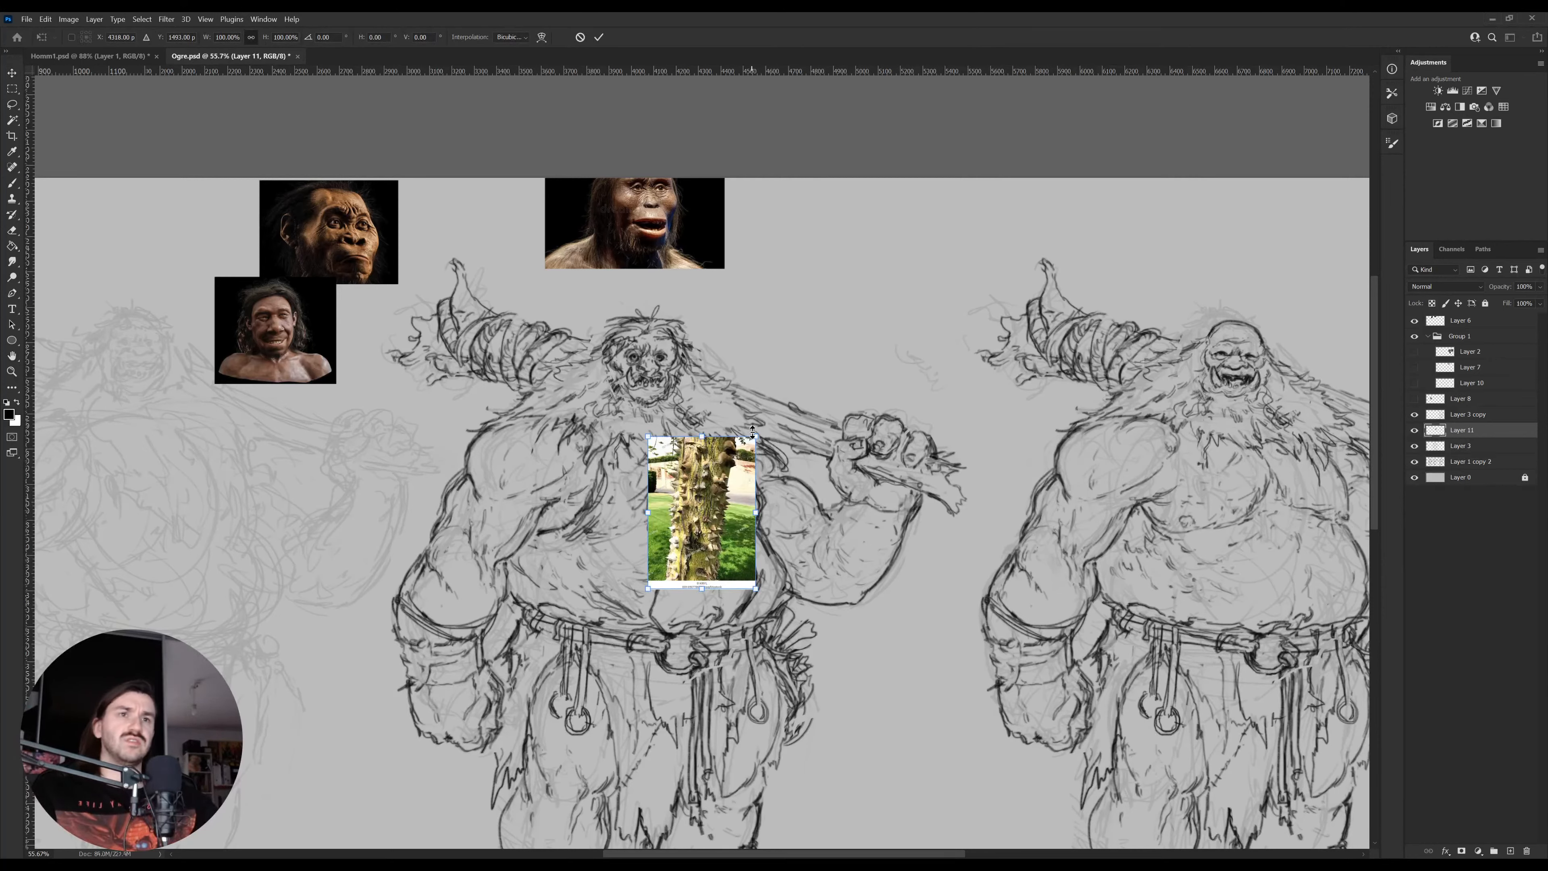
drag(753, 430, 842, 315)
key(Return)
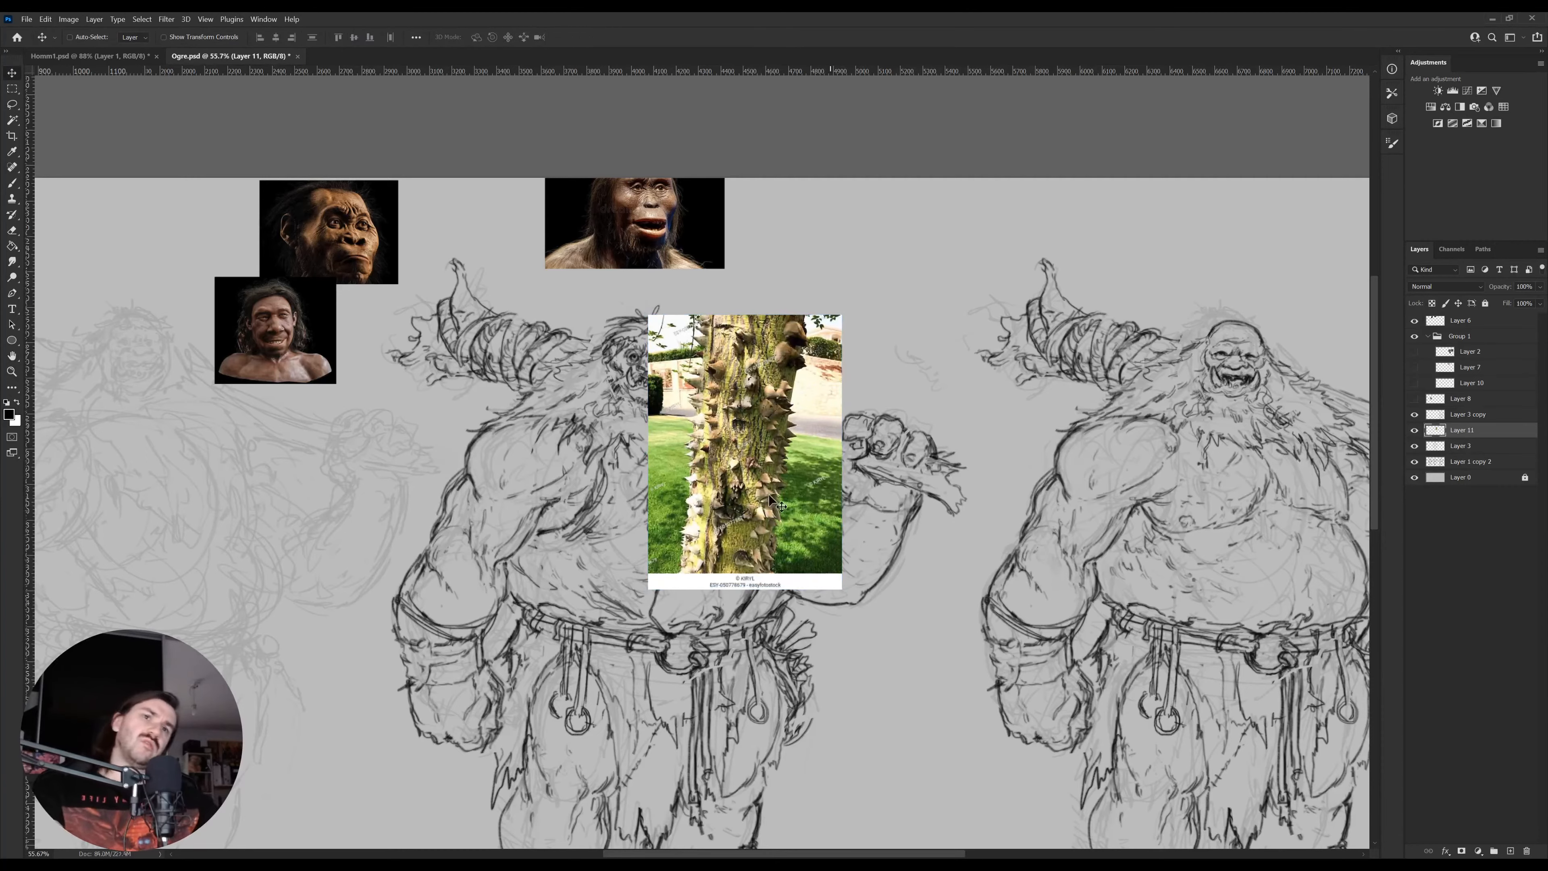
Move the thorny tree trunk photo off the middle ogre's torso to beneath the hominid portrait references
key(z)
mouse_move(754, 593)
mouse_down()
mouse_move(872, 614)
mouse_move(831, 619)
mouse_up()
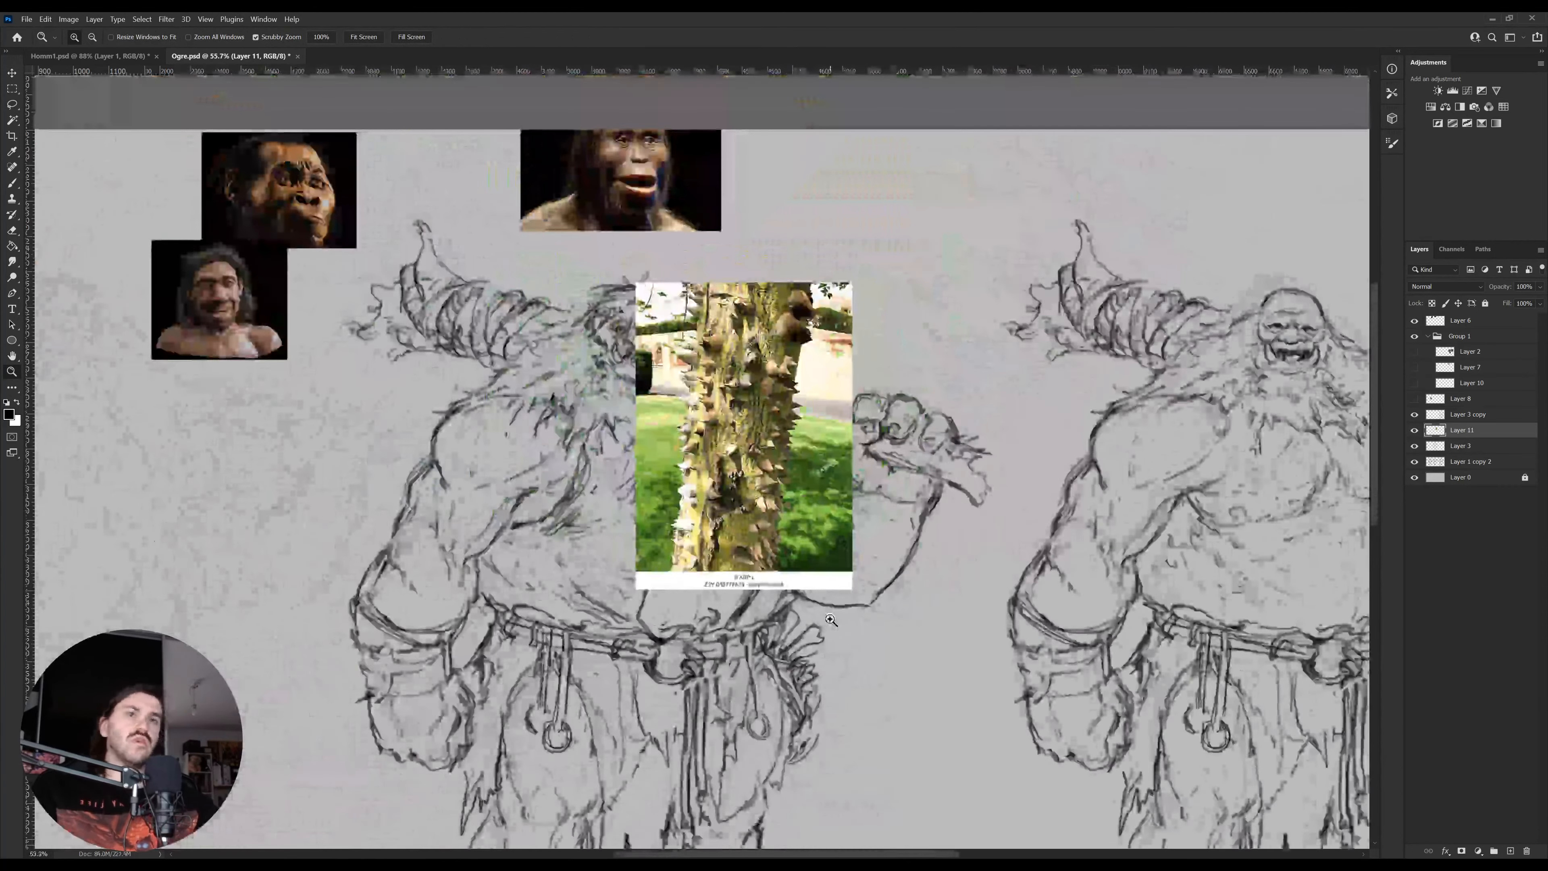
key(v)
drag(802, 566, 237, 655)
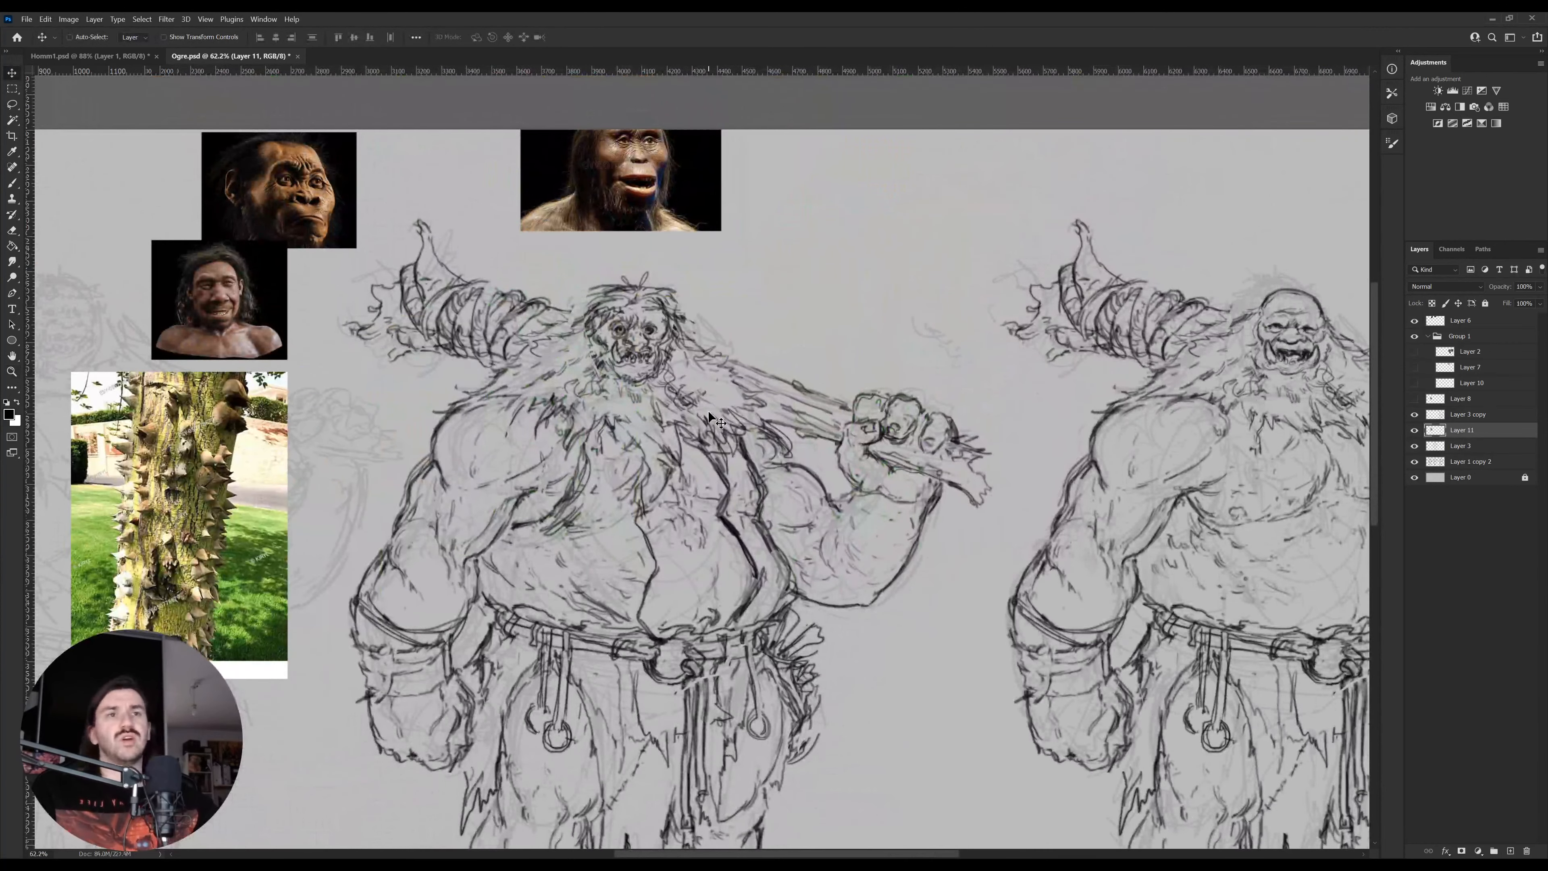
Select Layer 3 and erase the middle ogre's wrapped club head with an enlarged eraser
ctrl+click(887, 444)
drag(676, 474, 841, 553)
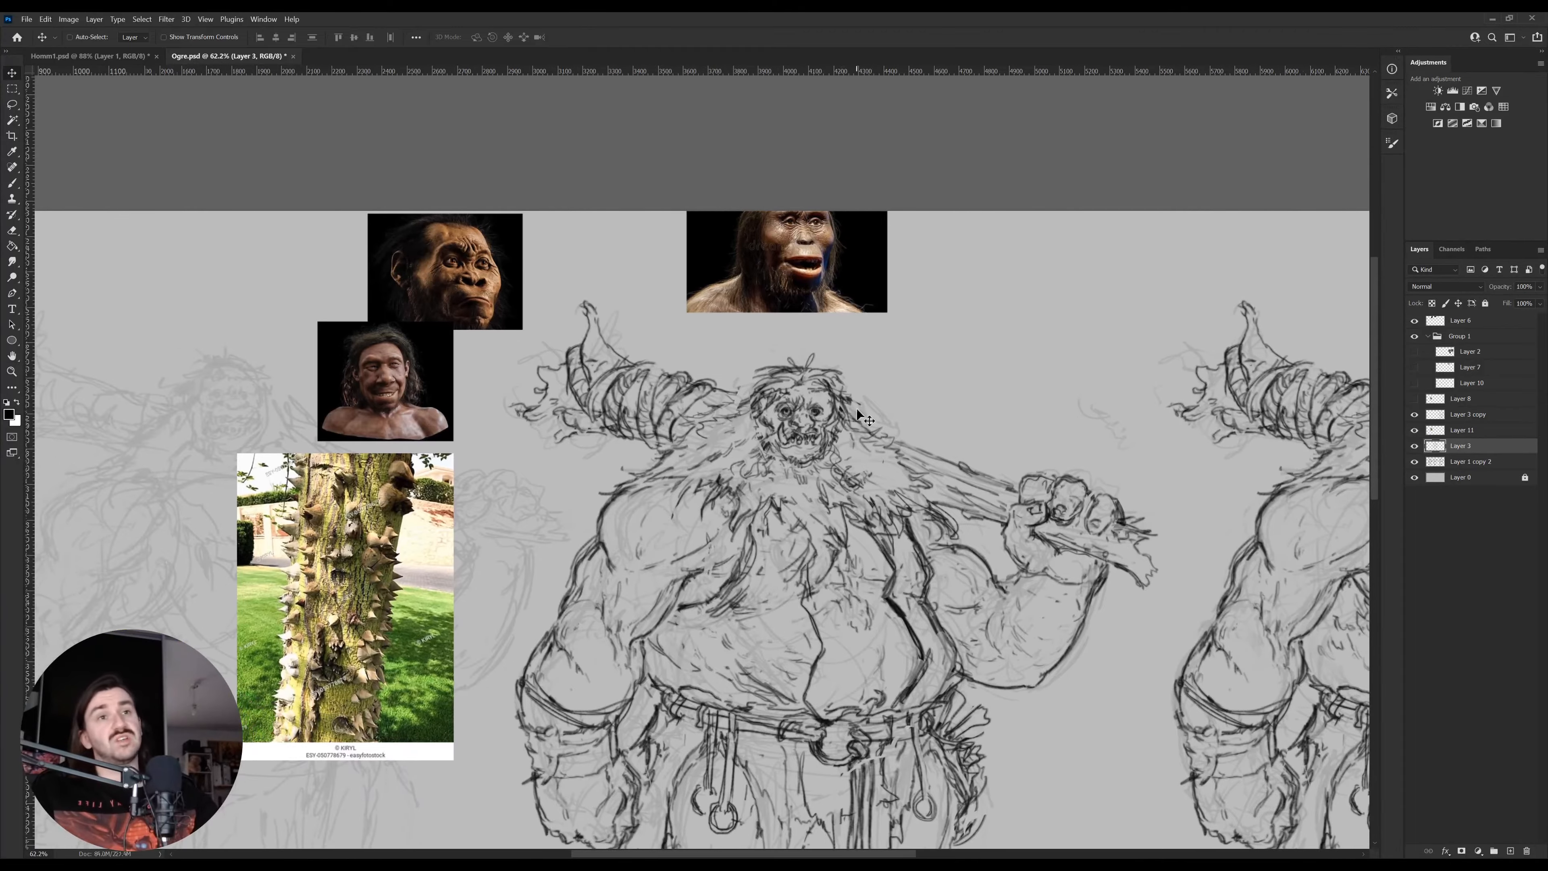
key(r)
mouse_move(877, 367)
mouse_down()
mouse_move(927, 437)
mouse_move(922, 513)
mouse_up()
drag(727, 378, 747, 491)
key(e)
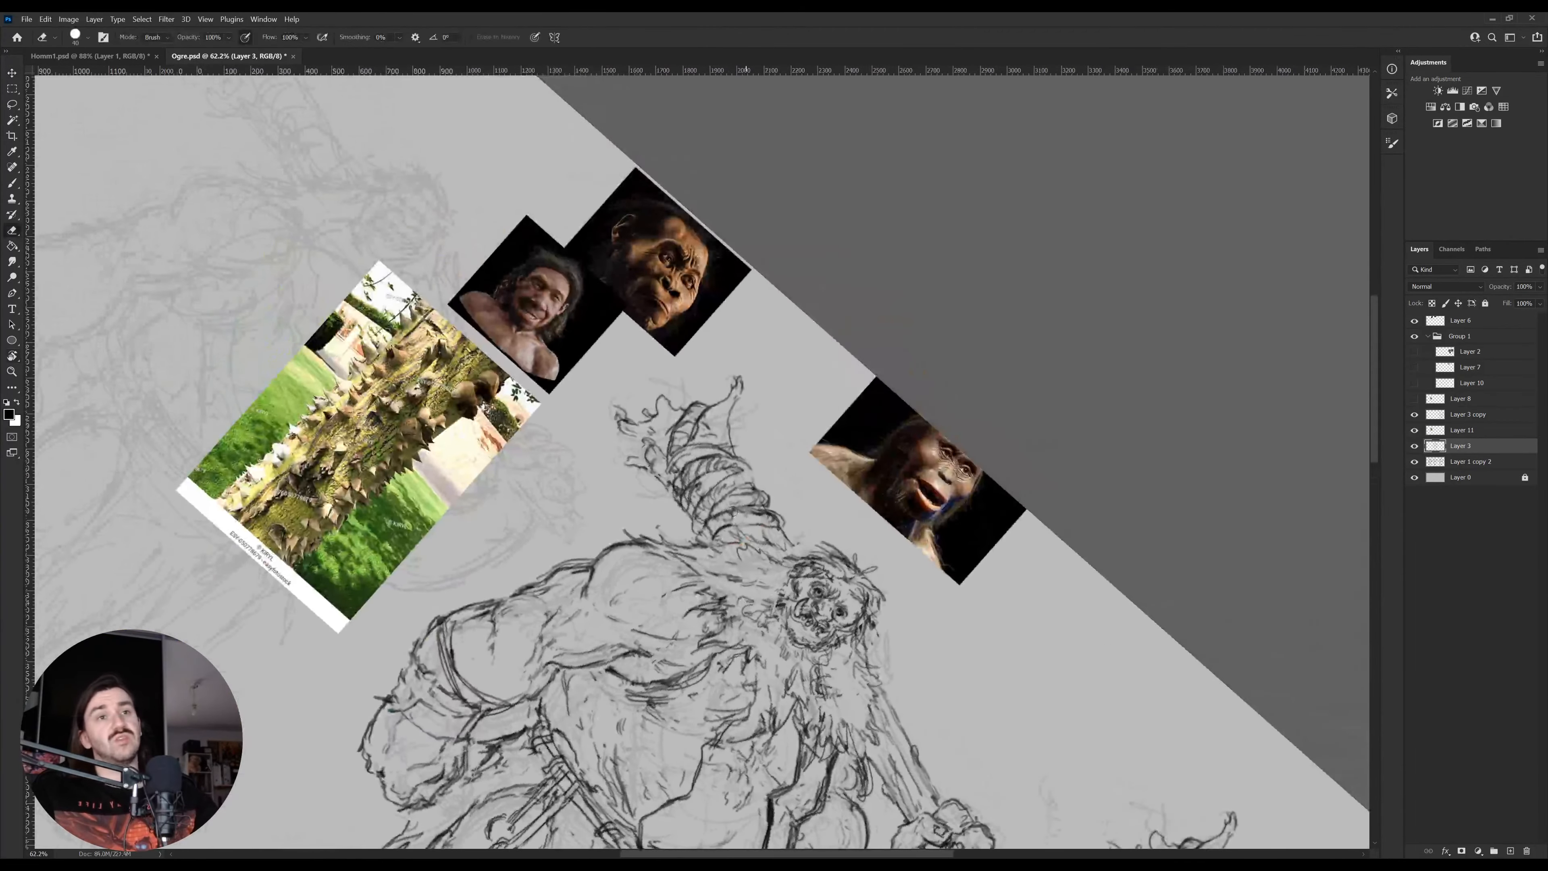
key(bracketright)
key(bracketright)
key(bracketright)
key(bracketright)
key(bracketright)
key(bracketright)
mouse_move(706, 429)
mouse_down()
mouse_move(694, 482)
mouse_move(689, 453)
mouse_move(762, 512)
mouse_move(750, 457)
mouse_move(673, 486)
mouse_move(658, 421)
mouse_move(689, 451)
mouse_move(757, 409)
mouse_move(698, 397)
mouse_up()
Redraw the club head's outline as a blunt, thorny trunk and erase the remains of the old hooked tip
key(r)
key(b)
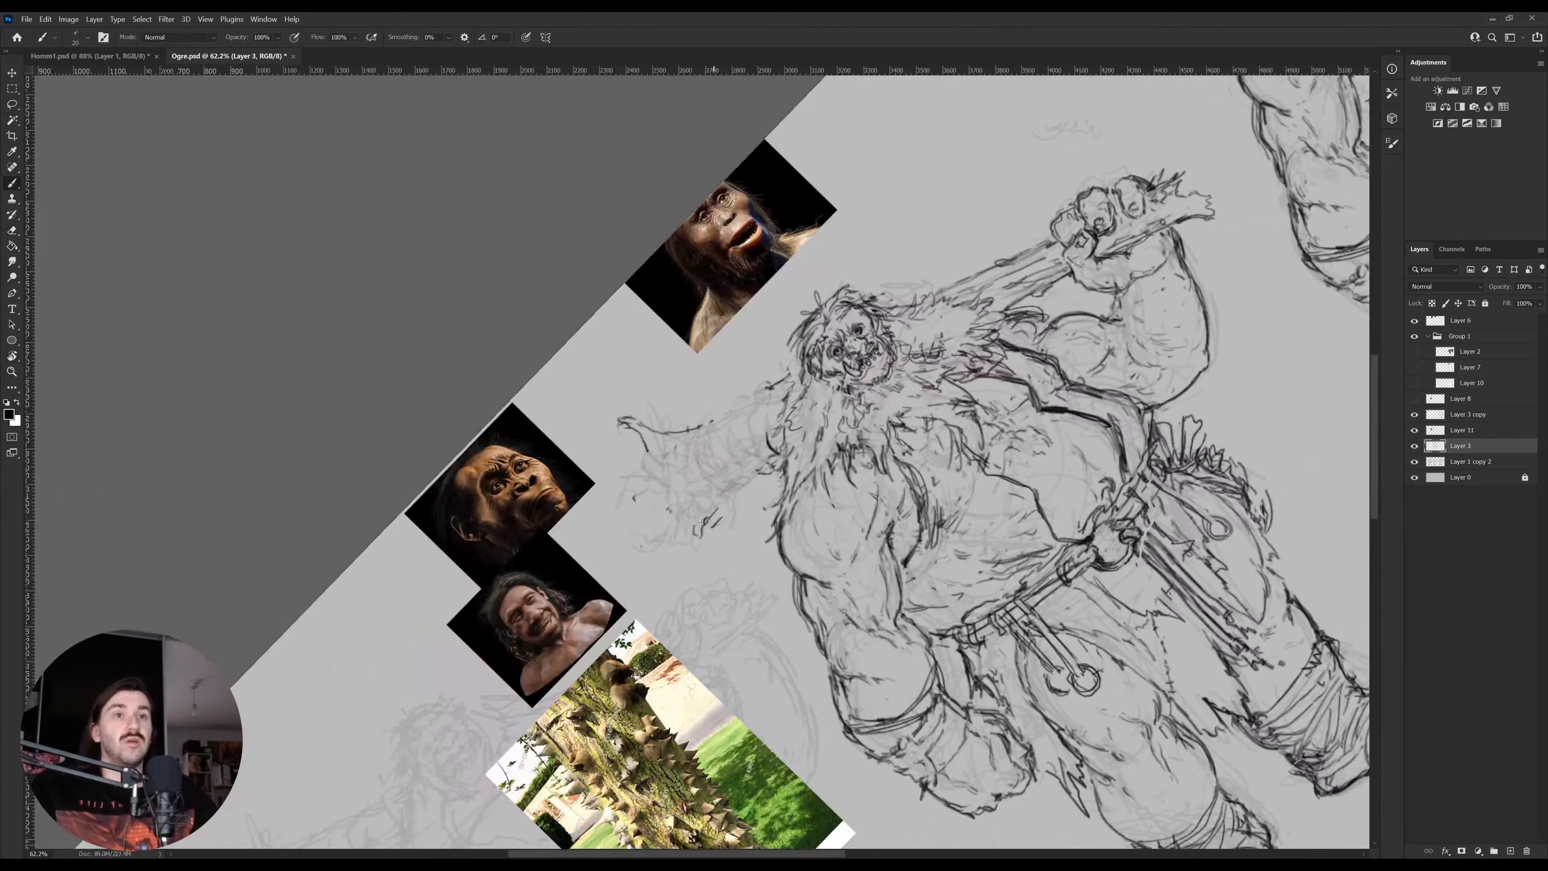
mouse_move(701, 522)
mouse_down()
mouse_move(768, 468)
mouse_move(759, 553)
mouse_move(769, 508)
mouse_up()
key(r)
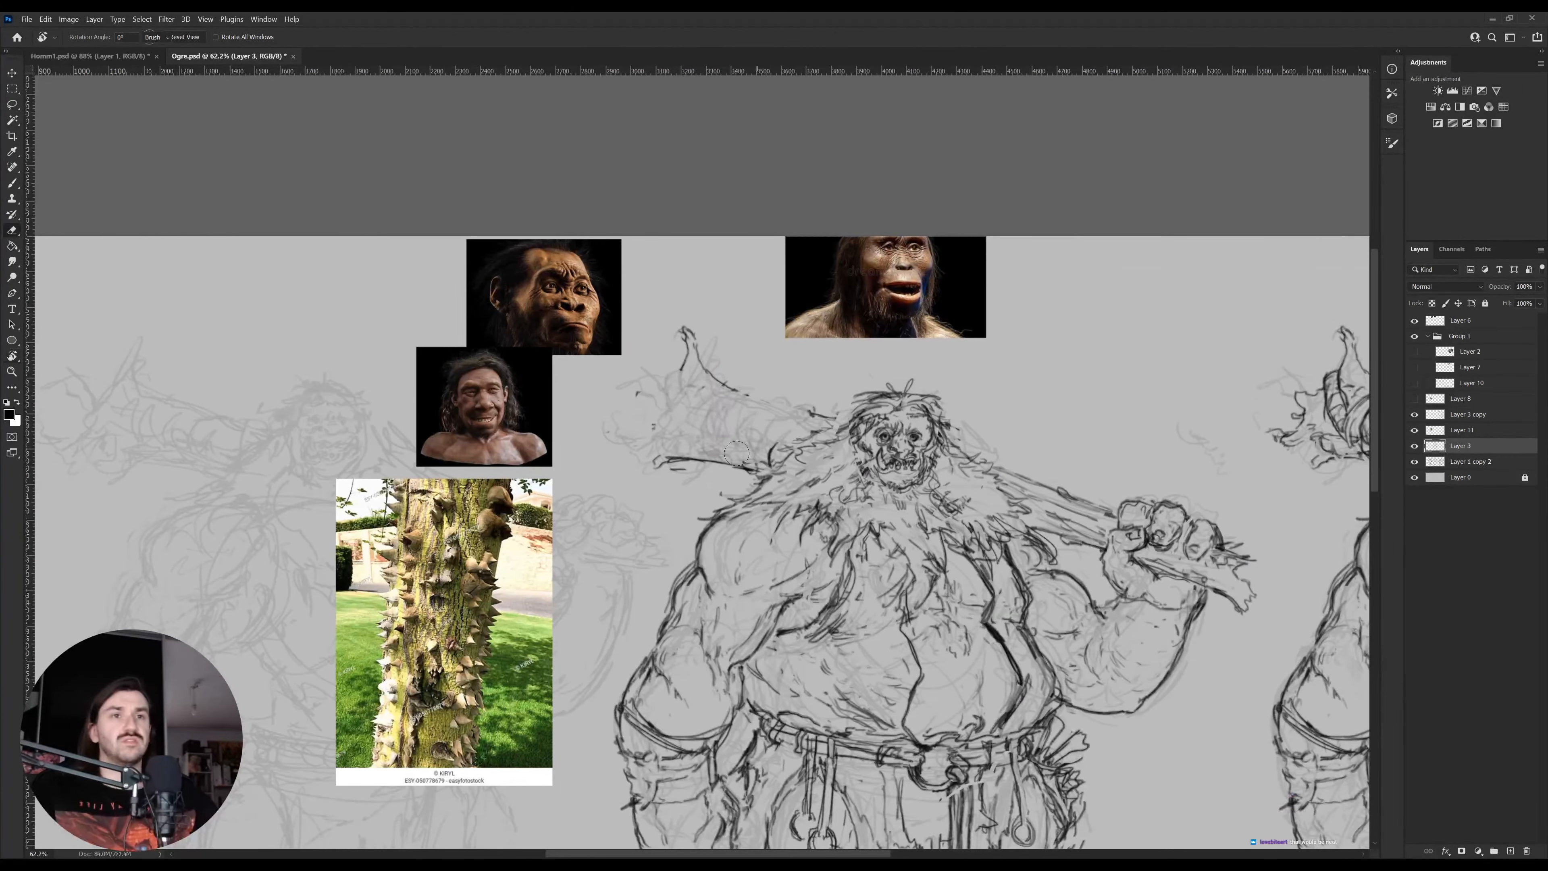
key(b)
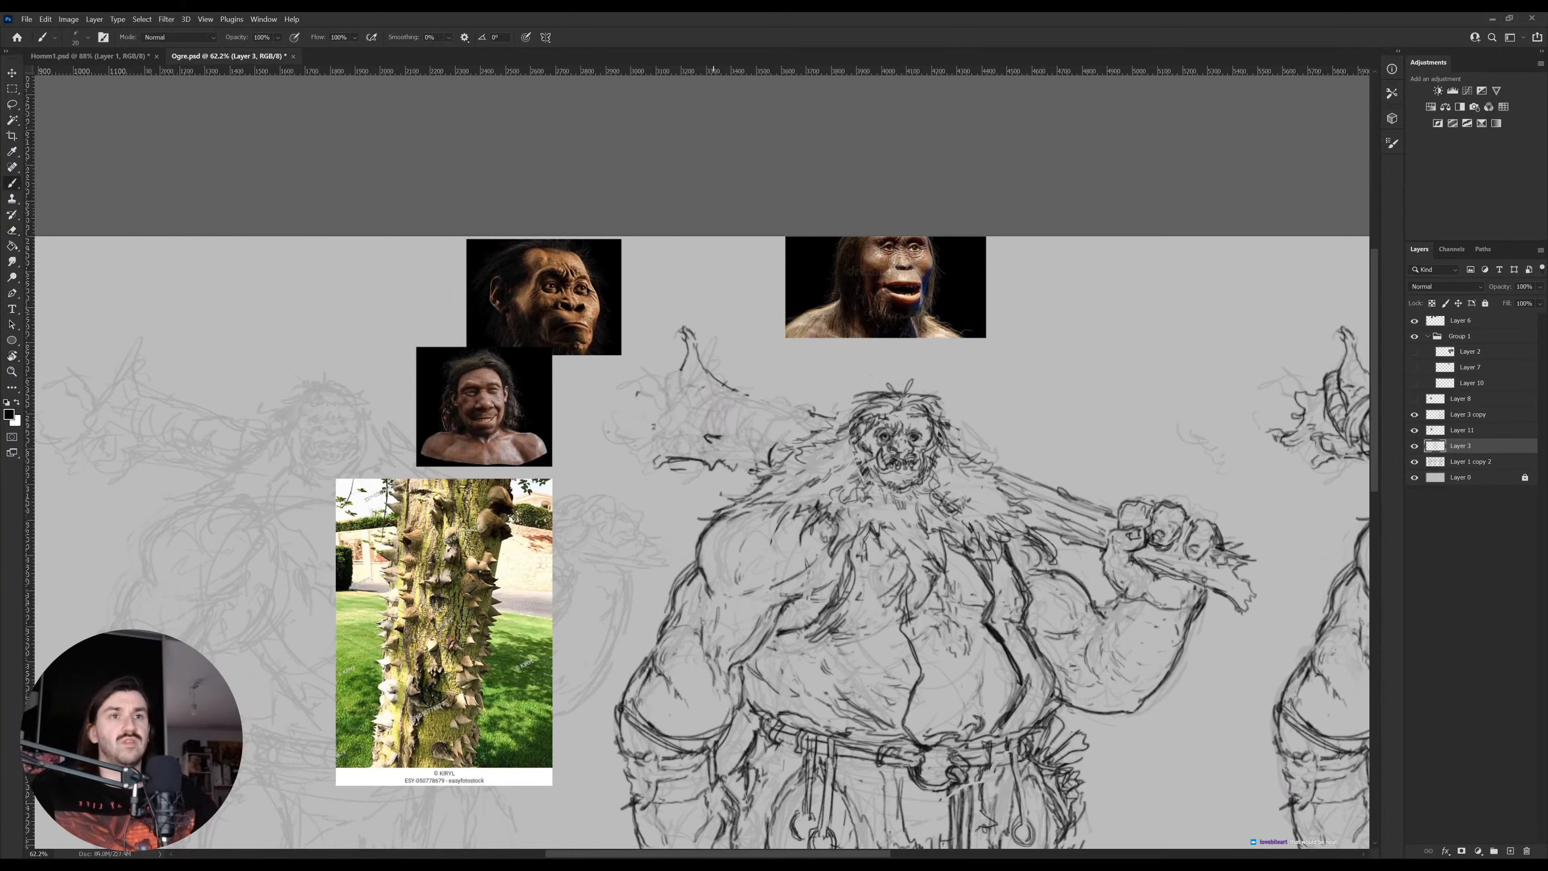
mouse_move(728, 396)
mouse_down()
mouse_move(766, 423)
mouse_move(780, 401)
mouse_move(805, 404)
mouse_move(728, 385)
mouse_up()
key(e)
mouse_move(688, 335)
mouse_down()
mouse_move(696, 365)
mouse_move(683, 371)
mouse_move(706, 367)
mouse_move(675, 366)
mouse_move(660, 393)
mouse_up()
key(b)
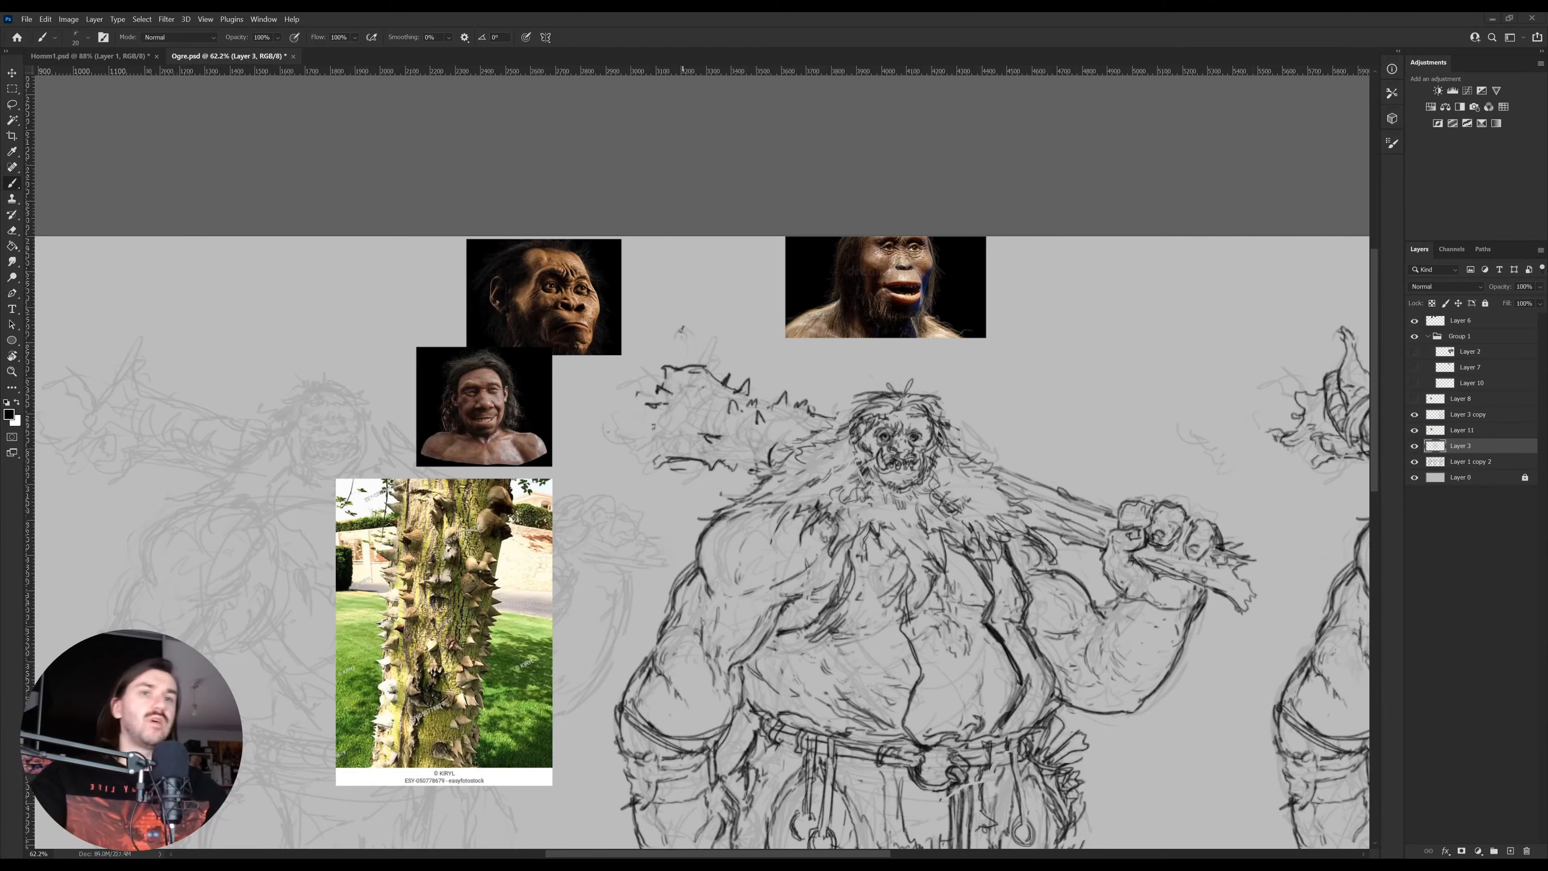
Add long spikes along the club head's edge and fill its surface with short thorn strokes based on the trunk photo
key(r)
drag(865, 463, 840, 551)
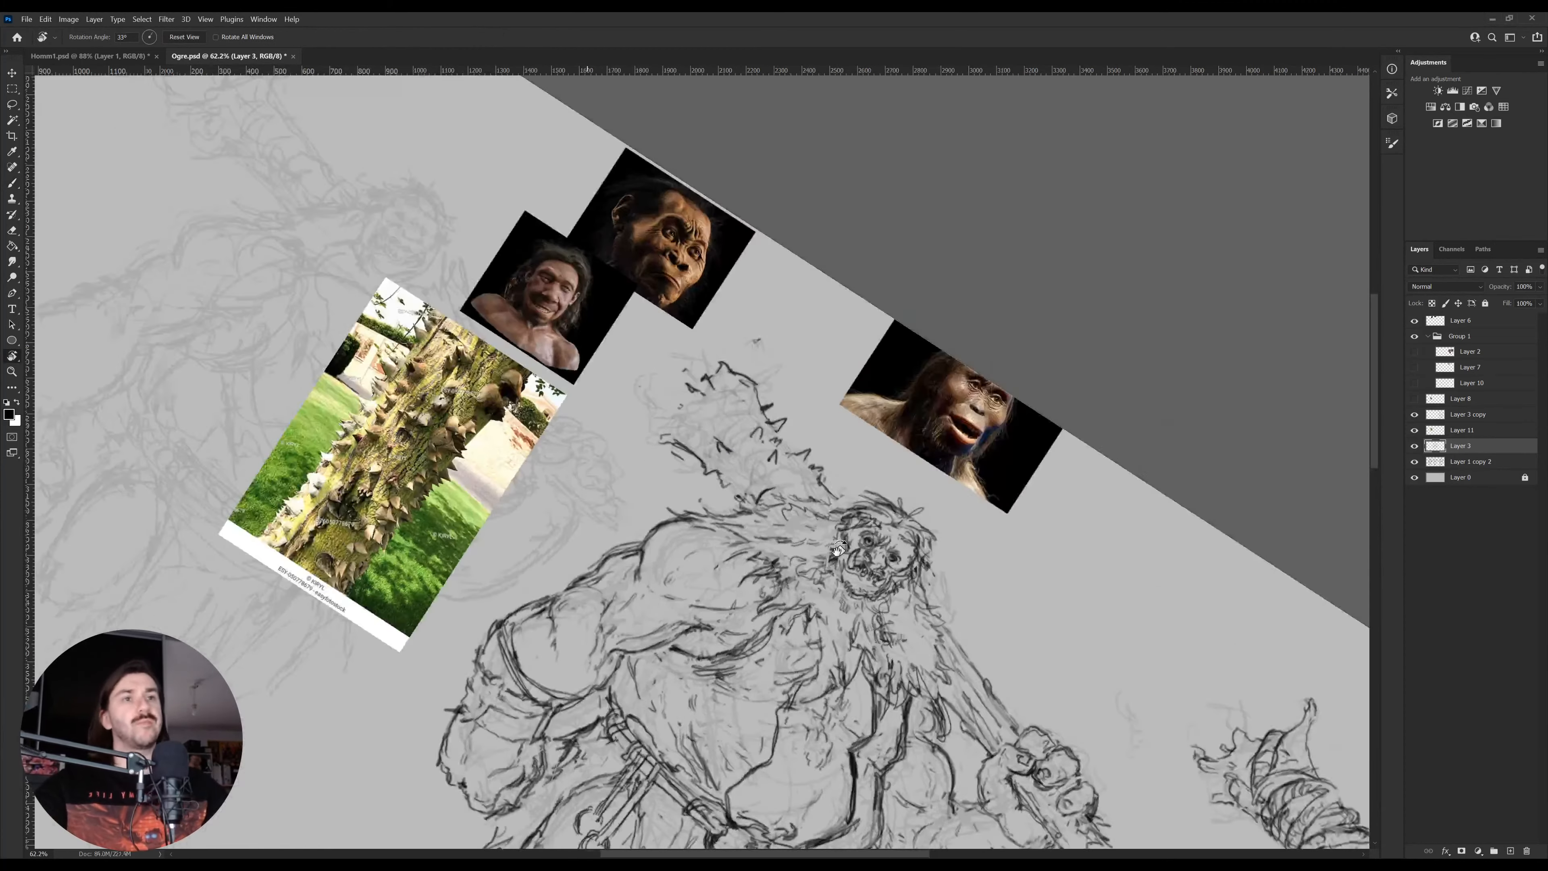
key(b)
mouse_move(739, 413)
mouse_down()
mouse_move(791, 386)
mouse_move(767, 415)
mouse_move(710, 388)
mouse_move(678, 441)
mouse_move(700, 369)
mouse_move(740, 353)
mouse_move(738, 374)
mouse_up()
key(r)
drag(935, 378, 825, 248)
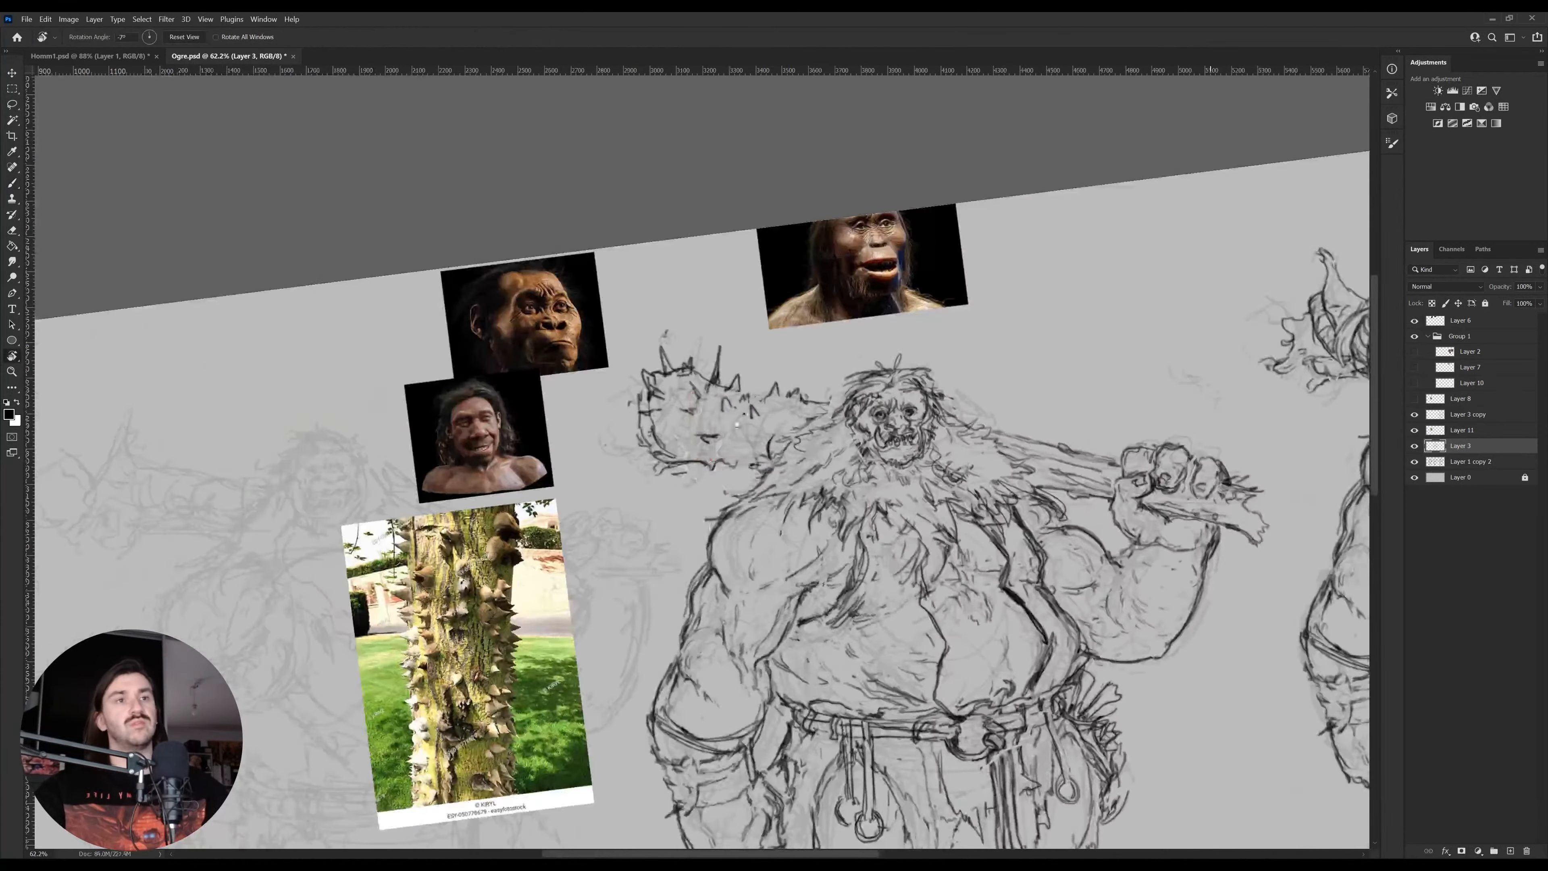
key(b)
key(e)
key(b)
mouse_move(646, 454)
mouse_down()
mouse_move(711, 449)
mouse_move(678, 442)
mouse_move(700, 416)
mouse_move(658, 439)
mouse_up()
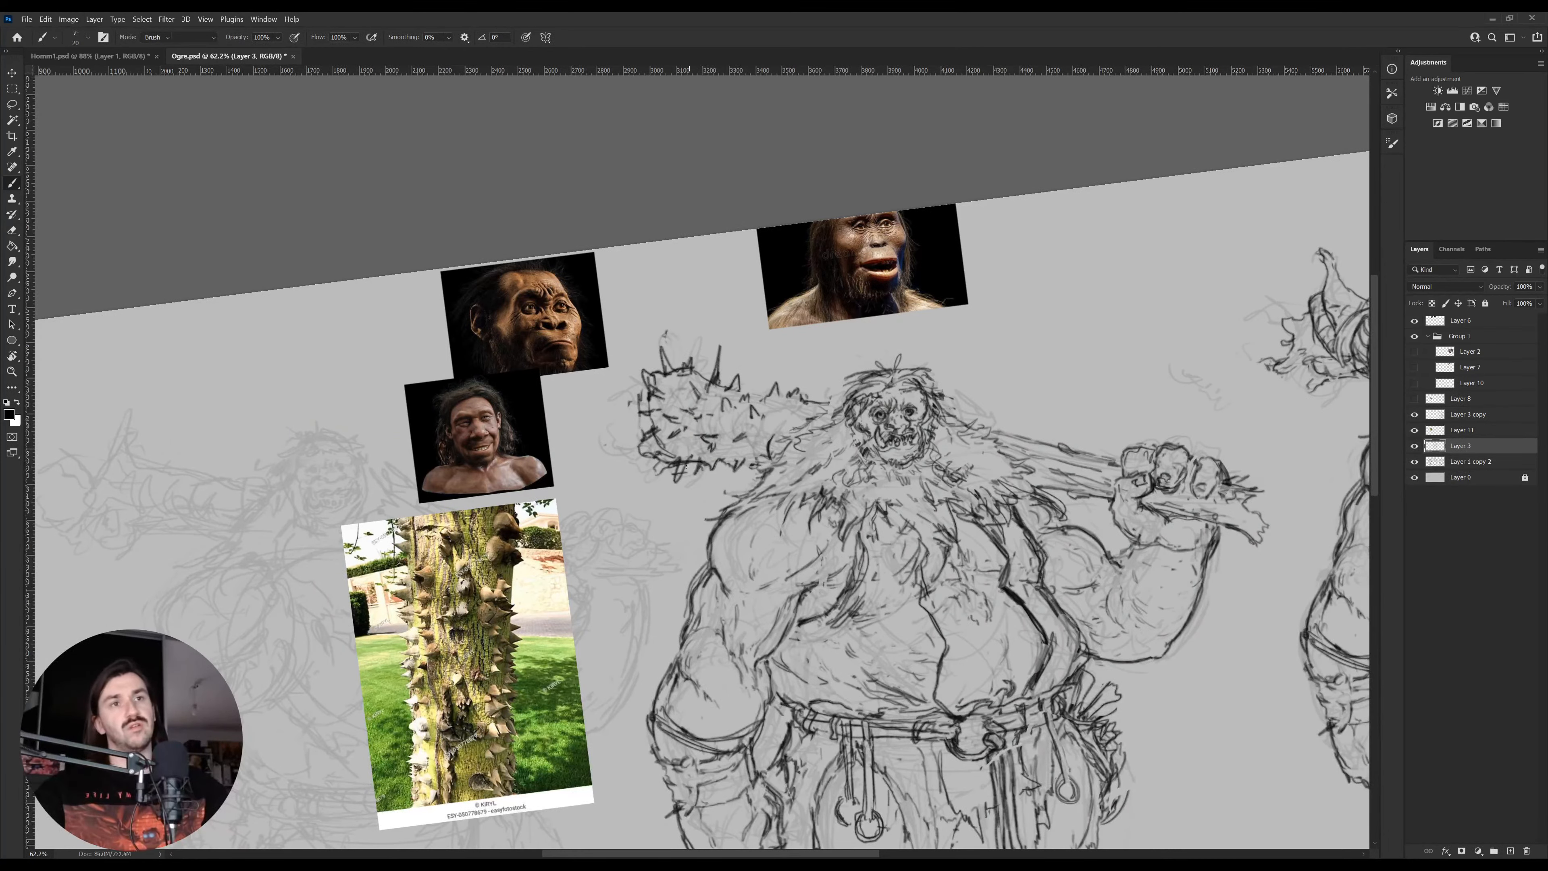
Sketch bark marks along the club's shaft and draw cord wrapping between the fur collar and the gripping hand
key(r)
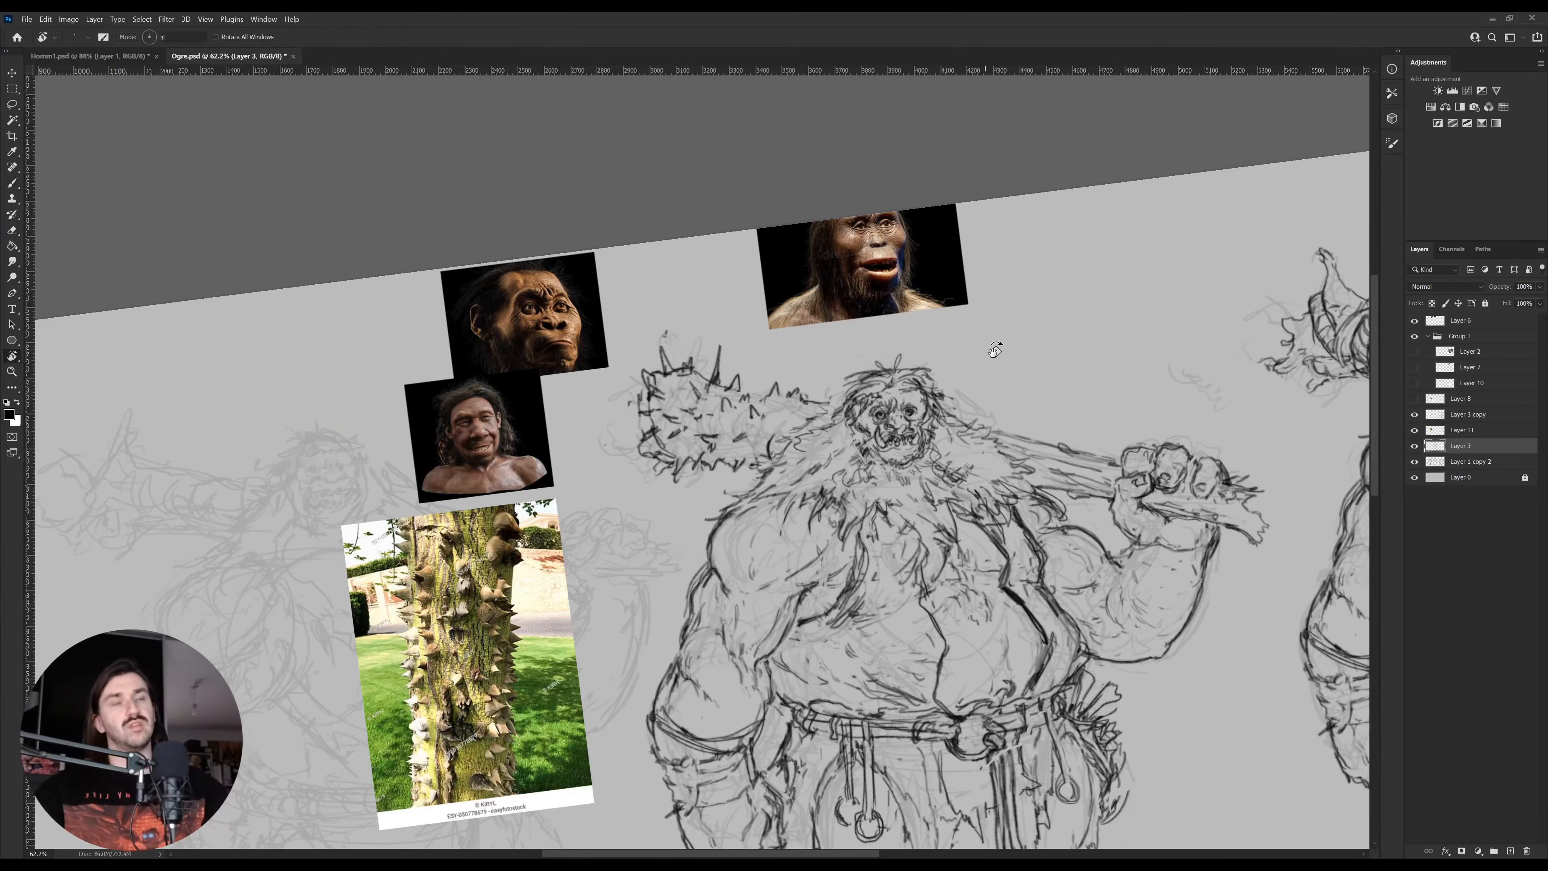
drag(996, 346, 992, 425)
key(b)
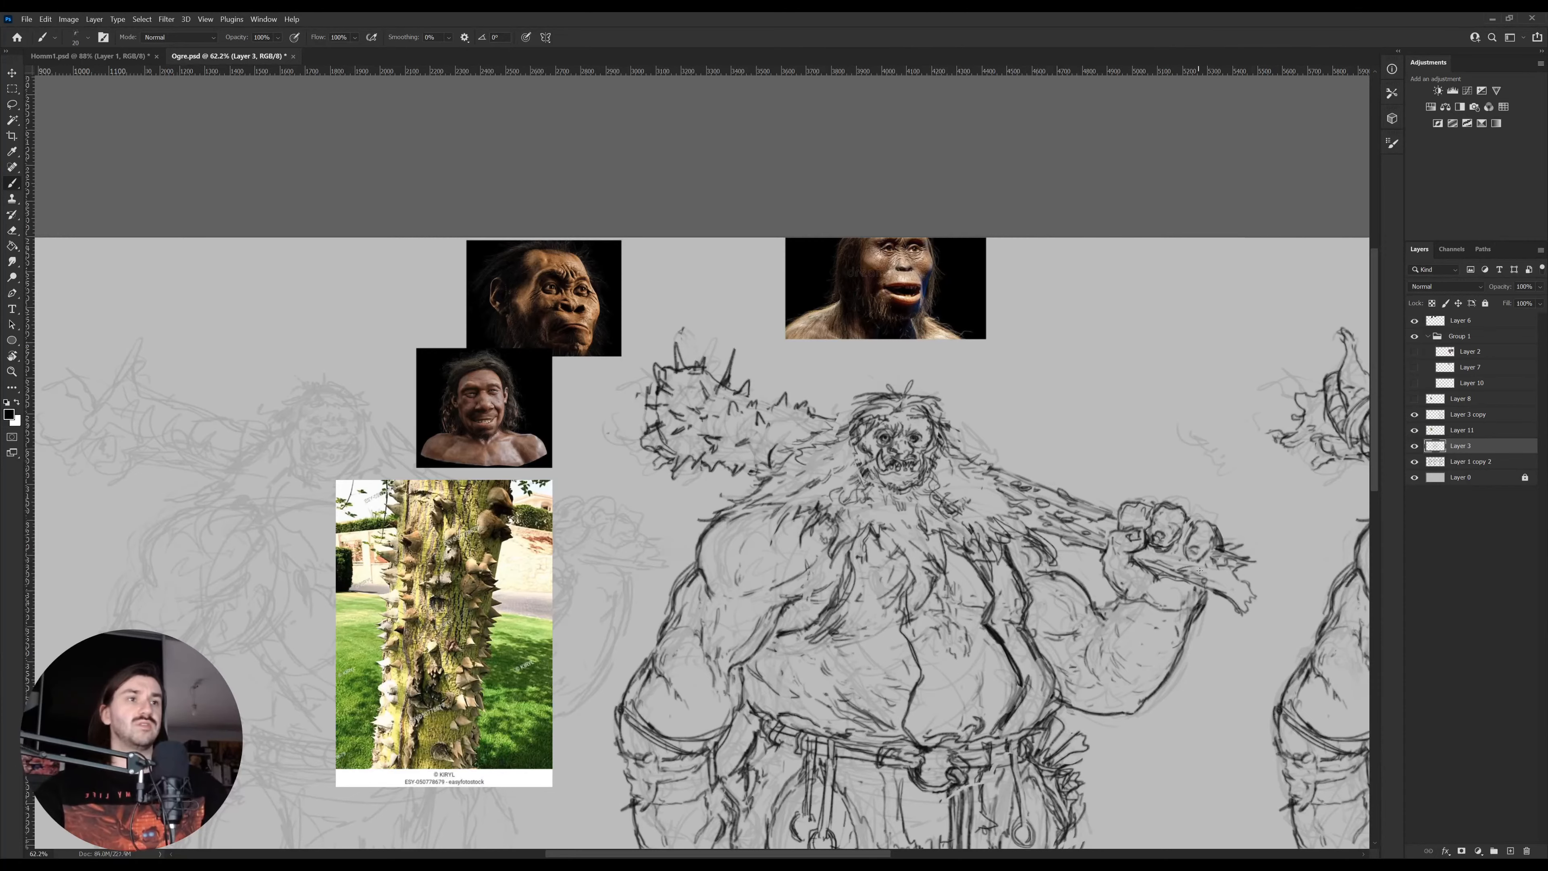
drag(1188, 573, 999, 522)
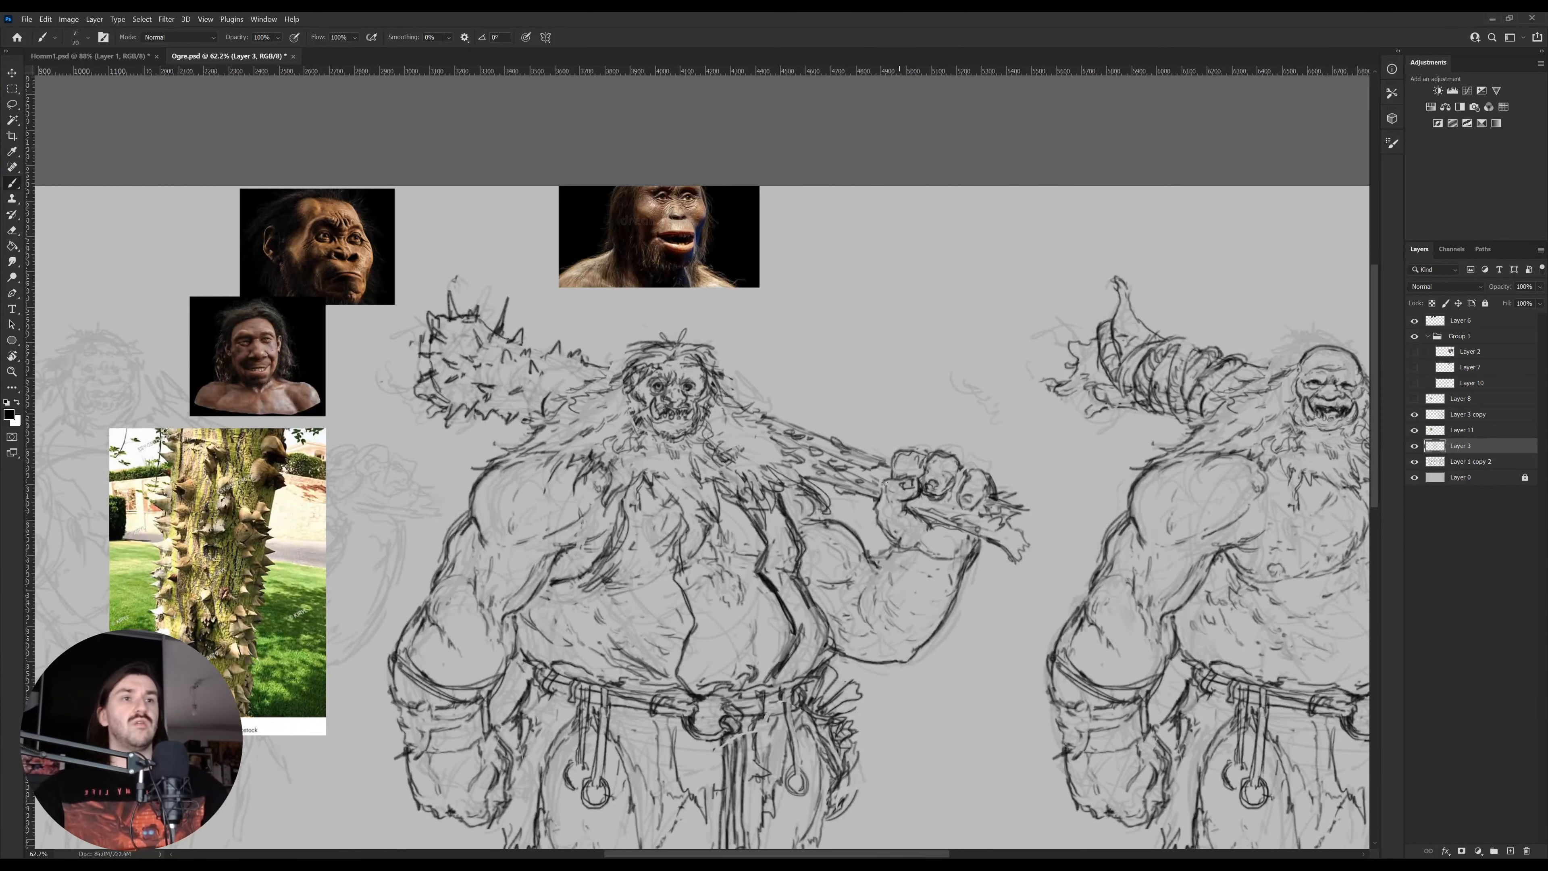
key(e)
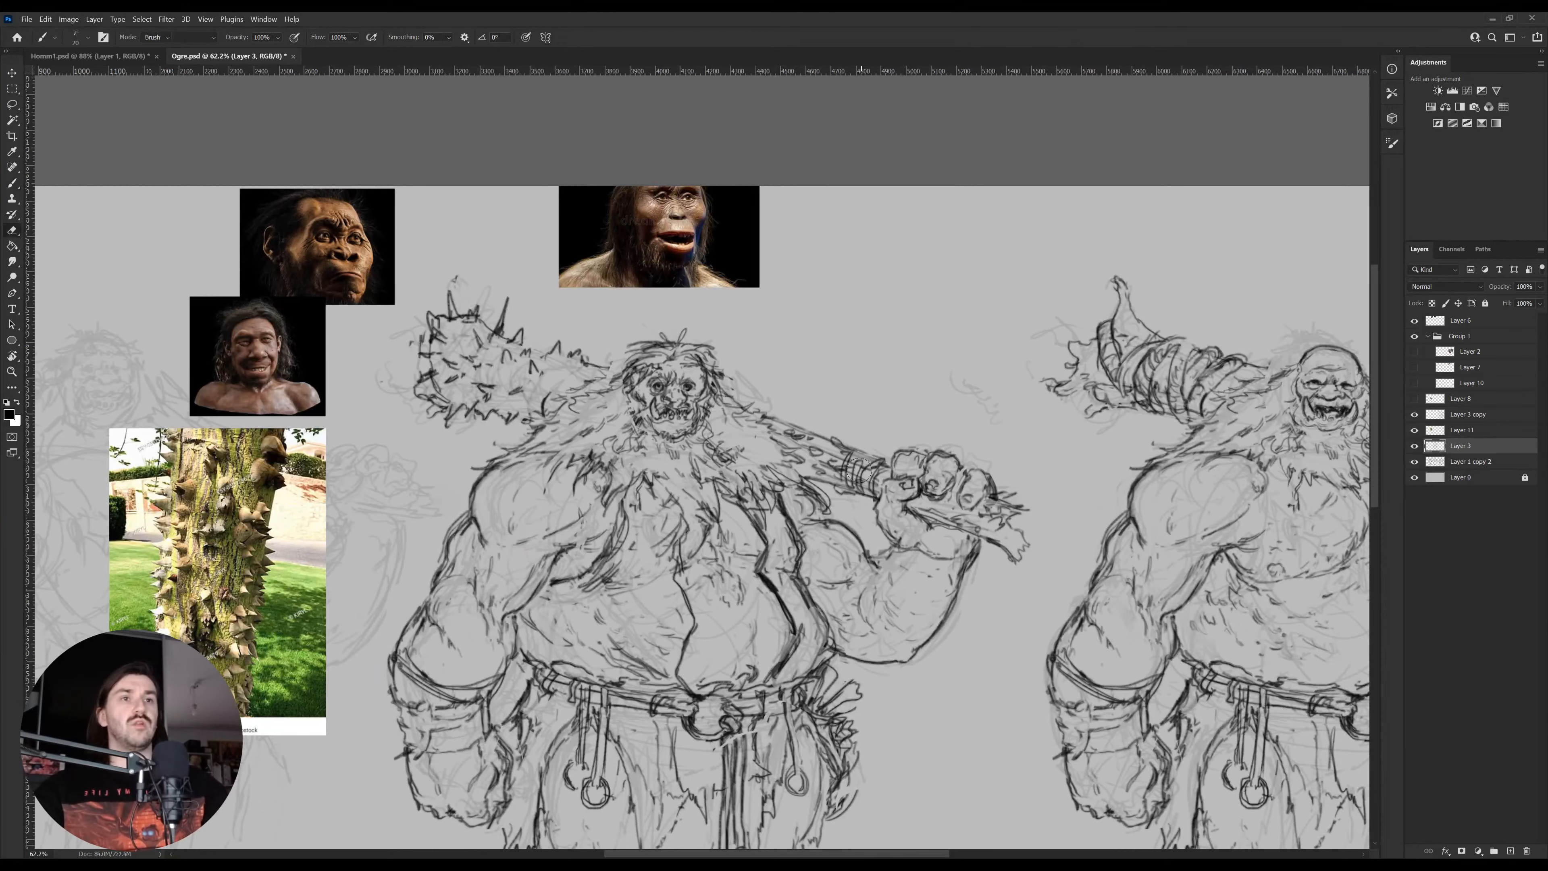
mouse_move(850, 473)
mouse_down()
mouse_move(875, 467)
mouse_move(871, 495)
mouse_move(826, 469)
mouse_move(829, 483)
mouse_up()
key(b)
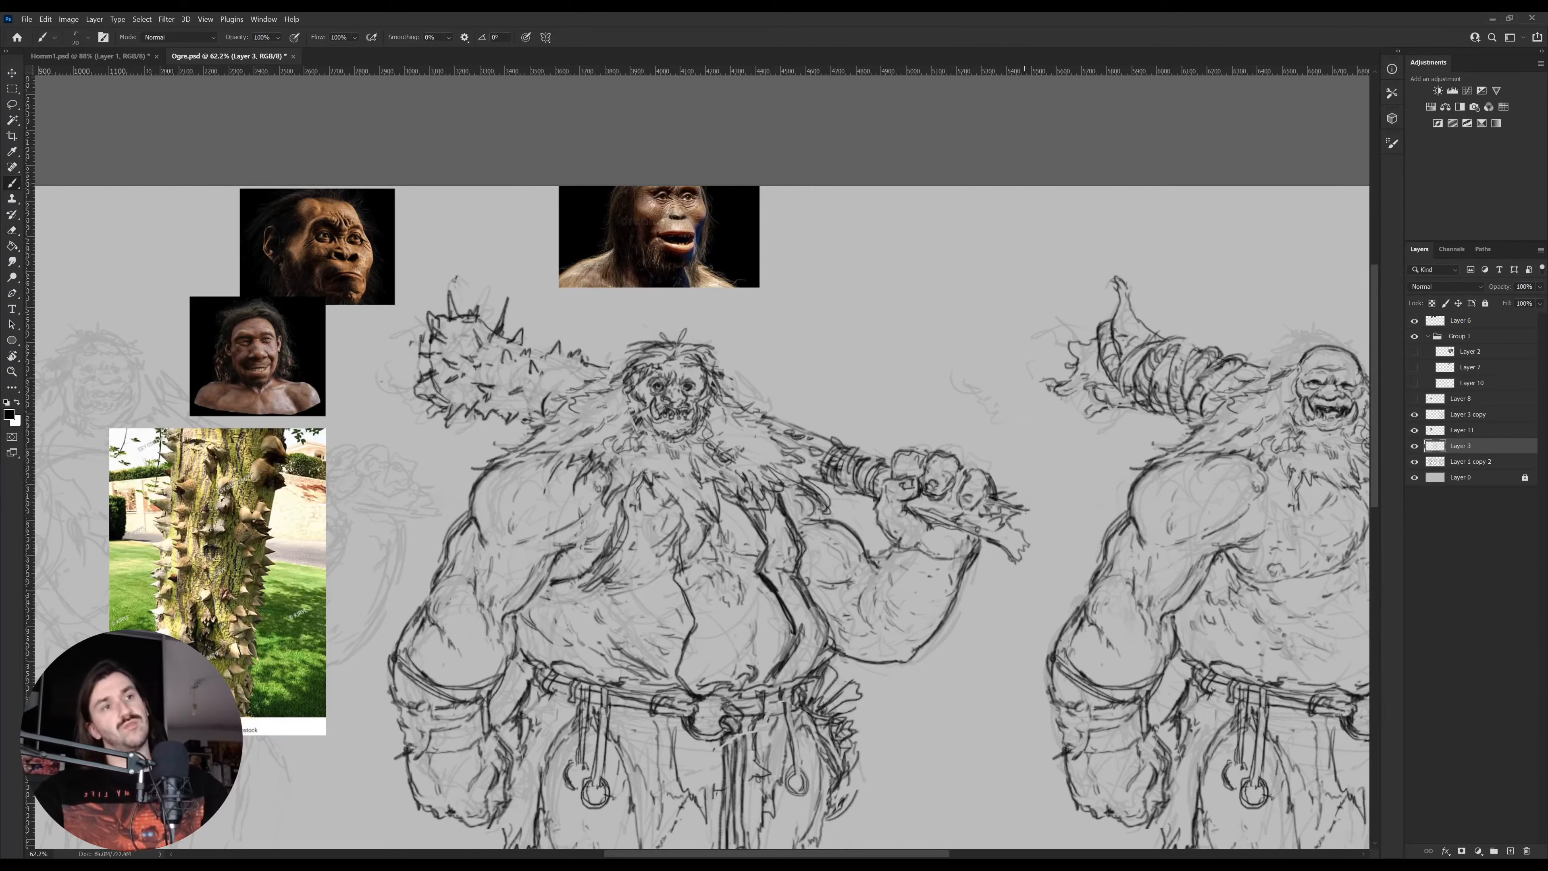
Redraw the club's lower end past the hand with a flared, splintered tip and wrapped bands, and darken the upper wrapping
drag(1044, 506, 1055, 504)
drag(1041, 509, 1017, 551)
drag(1030, 548, 1039, 570)
mouse_move(1005, 510)
mouse_down()
mouse_move(998, 543)
mouse_move(934, 516)
mouse_up()
drag(937, 497, 916, 515)
drag(918, 500, 911, 515)
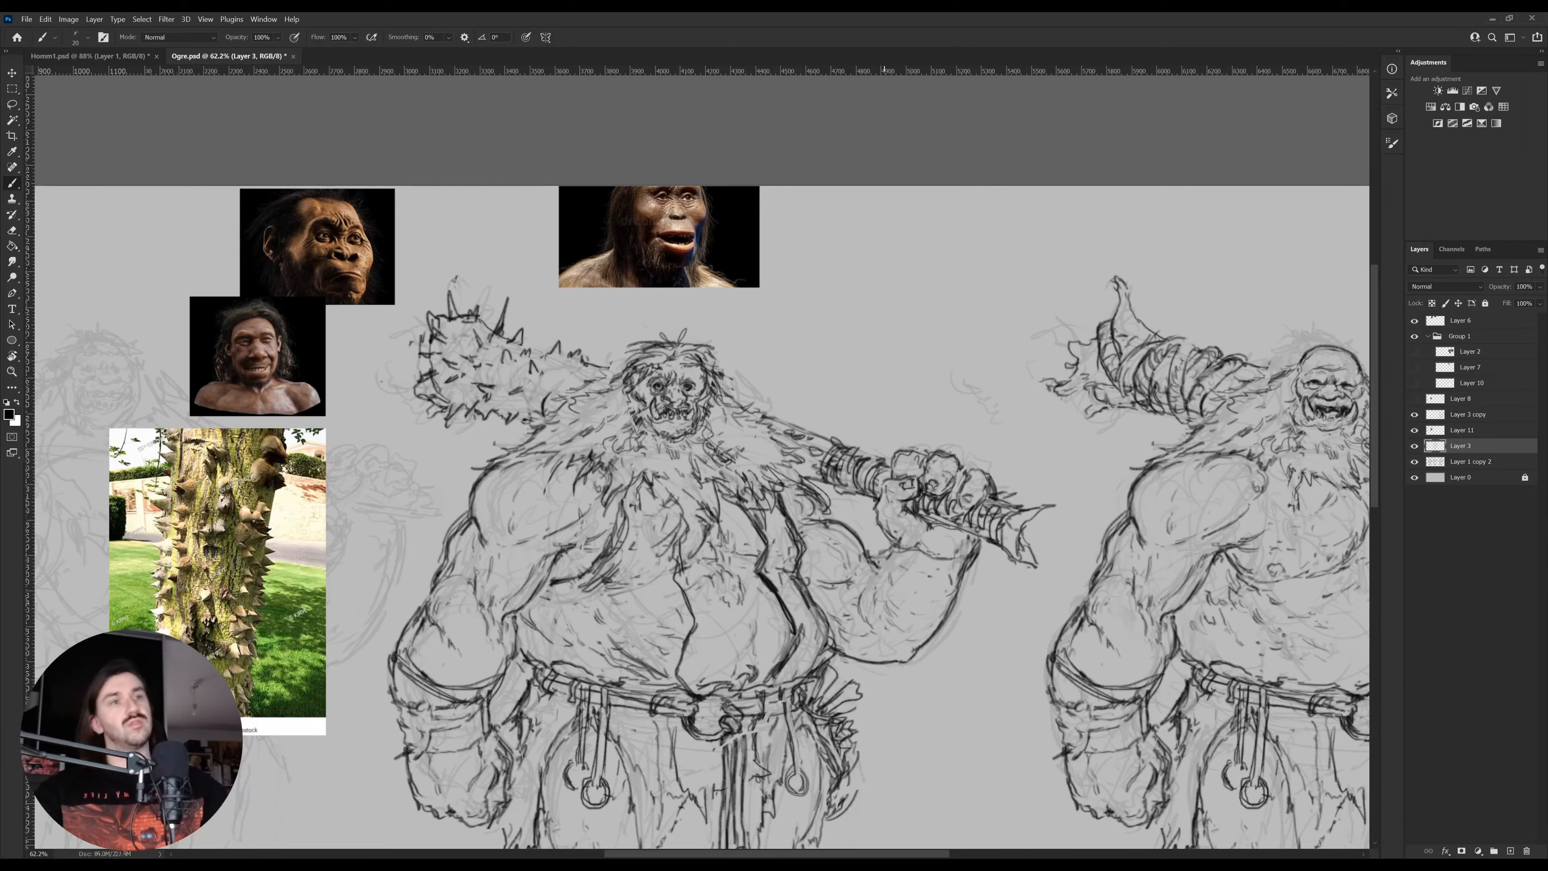
mouse_move(830, 446)
mouse_down()
mouse_move(813, 467)
mouse_move(858, 464)
mouse_move(840, 471)
mouse_up()
Doodle a small cartoon head with a tufted hat and simple face in the empty space beside the middle ogre's head
key(ctrl+space)
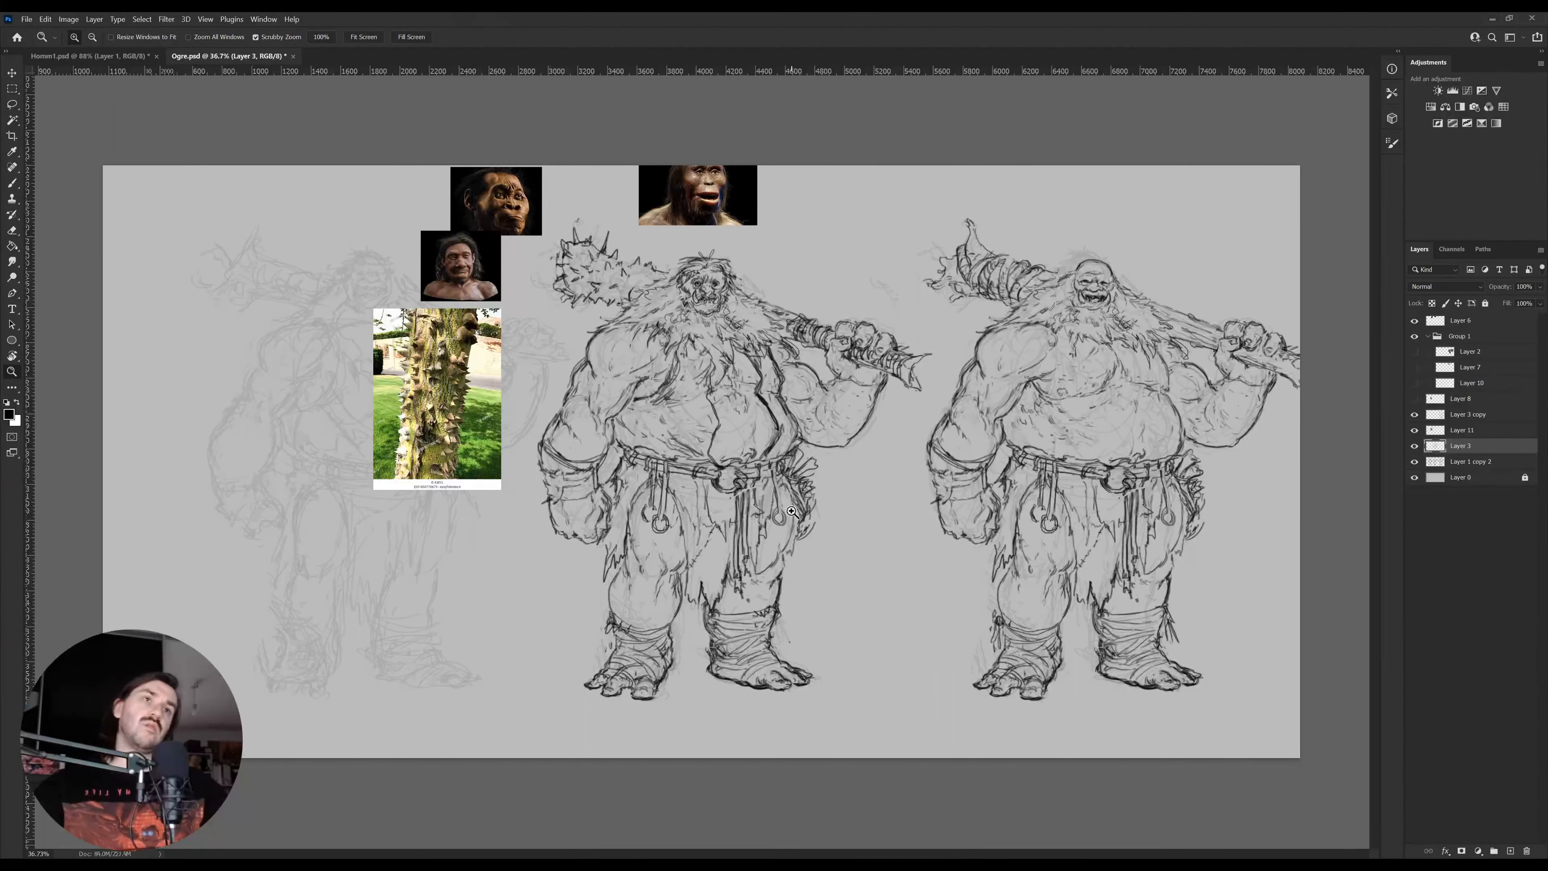
mouse_move(698, 273)
mouse_down()
mouse_move(847, 321)
mouse_move(814, 360)
mouse_up()
key(space)
drag(931, 337, 631, 477)
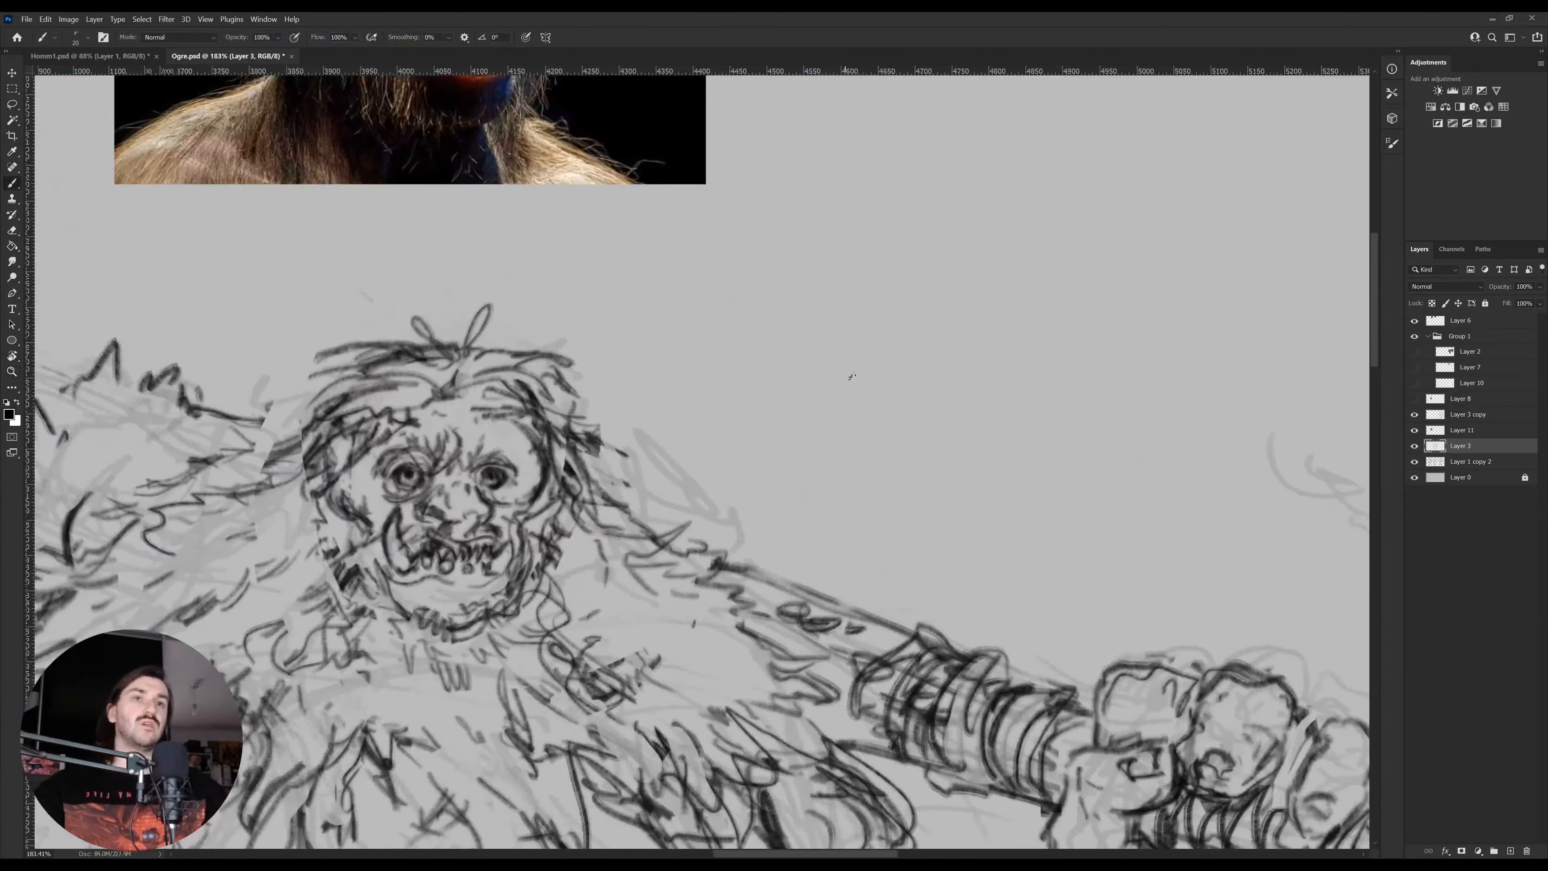
mouse_move(833, 379)
mouse_down()
mouse_move(863, 242)
mouse_move(925, 231)
mouse_up()
drag(972, 241, 1020, 347)
mouse_move(973, 434)
mouse_down()
mouse_move(831, 391)
mouse_move(864, 370)
mouse_move(833, 383)
mouse_move(871, 411)
mouse_move(894, 470)
mouse_move(965, 444)
mouse_move(964, 386)
mouse_up()
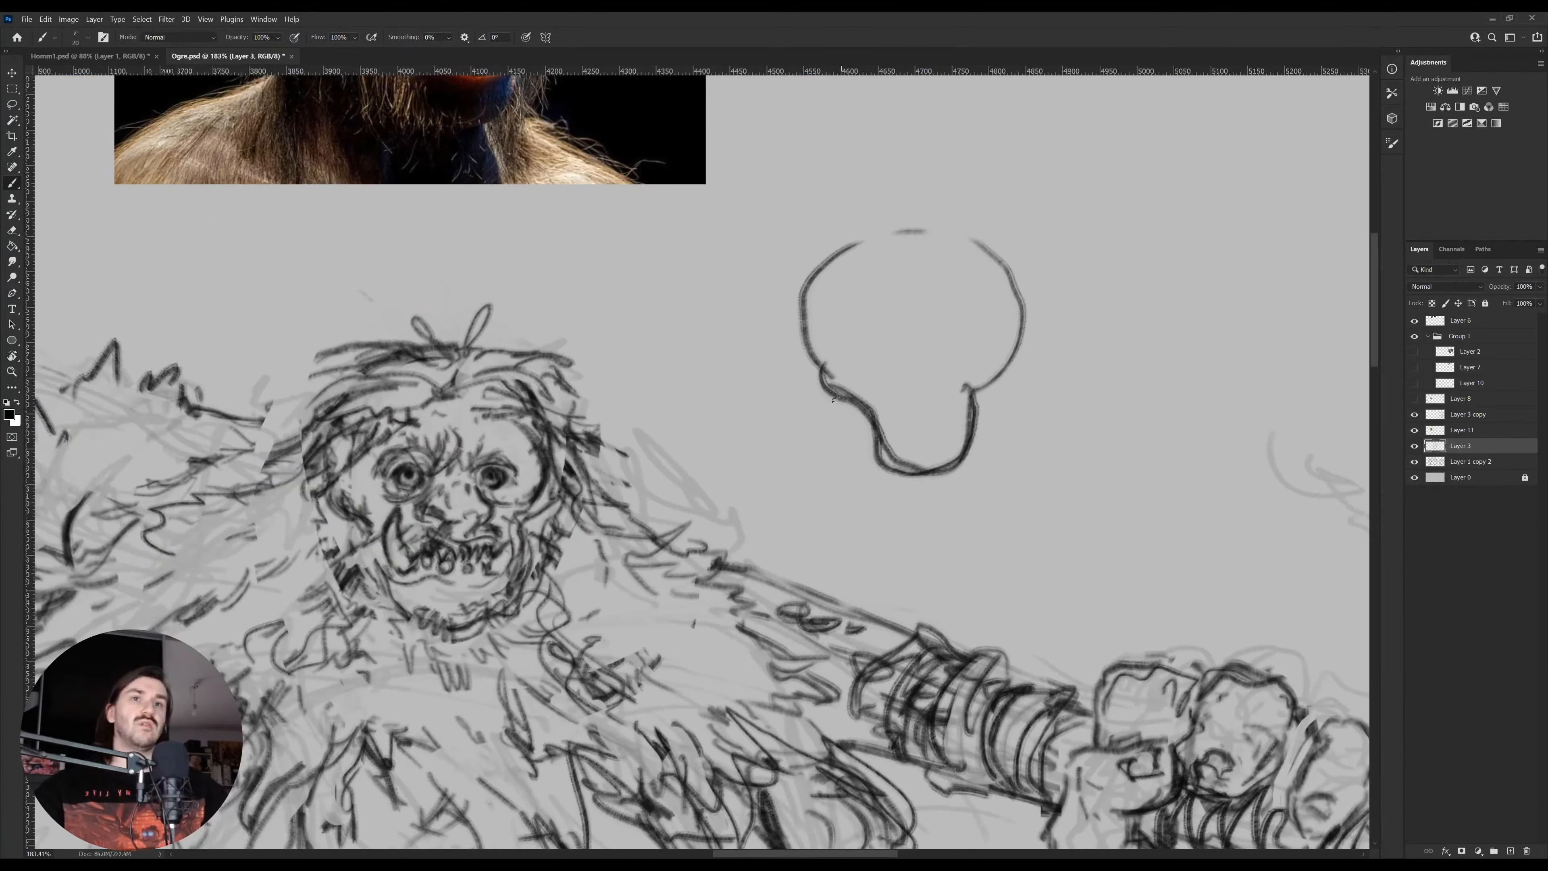
mouse_move(870, 387)
mouse_down()
mouse_move(818, 401)
mouse_move(834, 421)
mouse_move(783, 388)
mouse_up()
drag(809, 371, 777, 377)
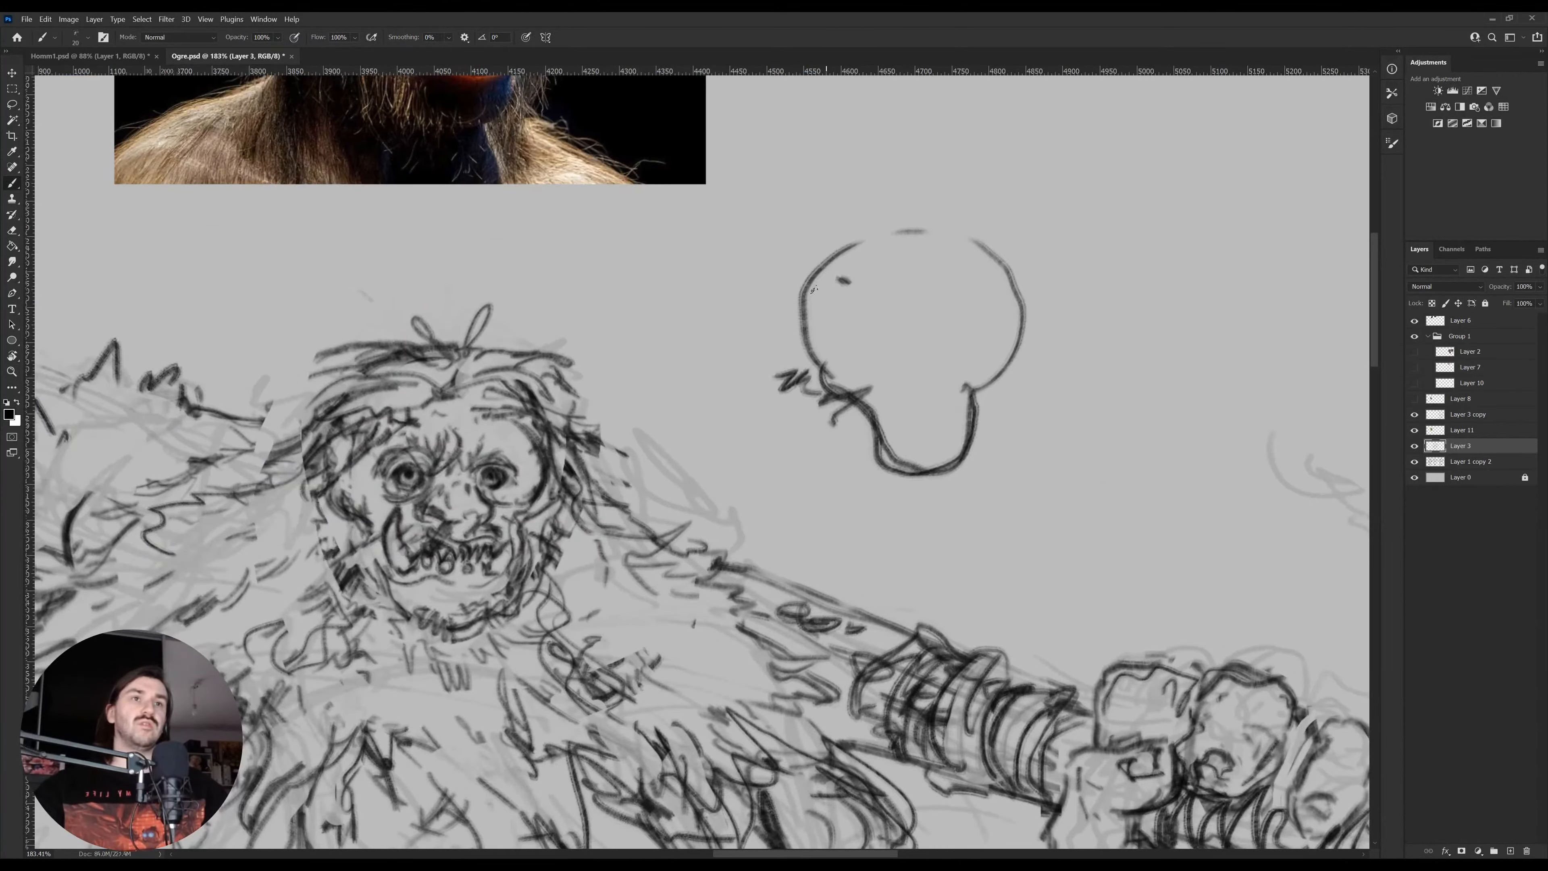
mouse_move(762, 294)
mouse_down()
mouse_move(1008, 296)
mouse_move(1089, 280)
mouse_move(938, 220)
mouse_move(792, 282)
mouse_up()
drag(865, 181, 902, 229)
mouse_move(908, 227)
mouse_down()
mouse_move(926, 170)
mouse_move(930, 221)
mouse_up()
scroll(1018, 283, down, 3)
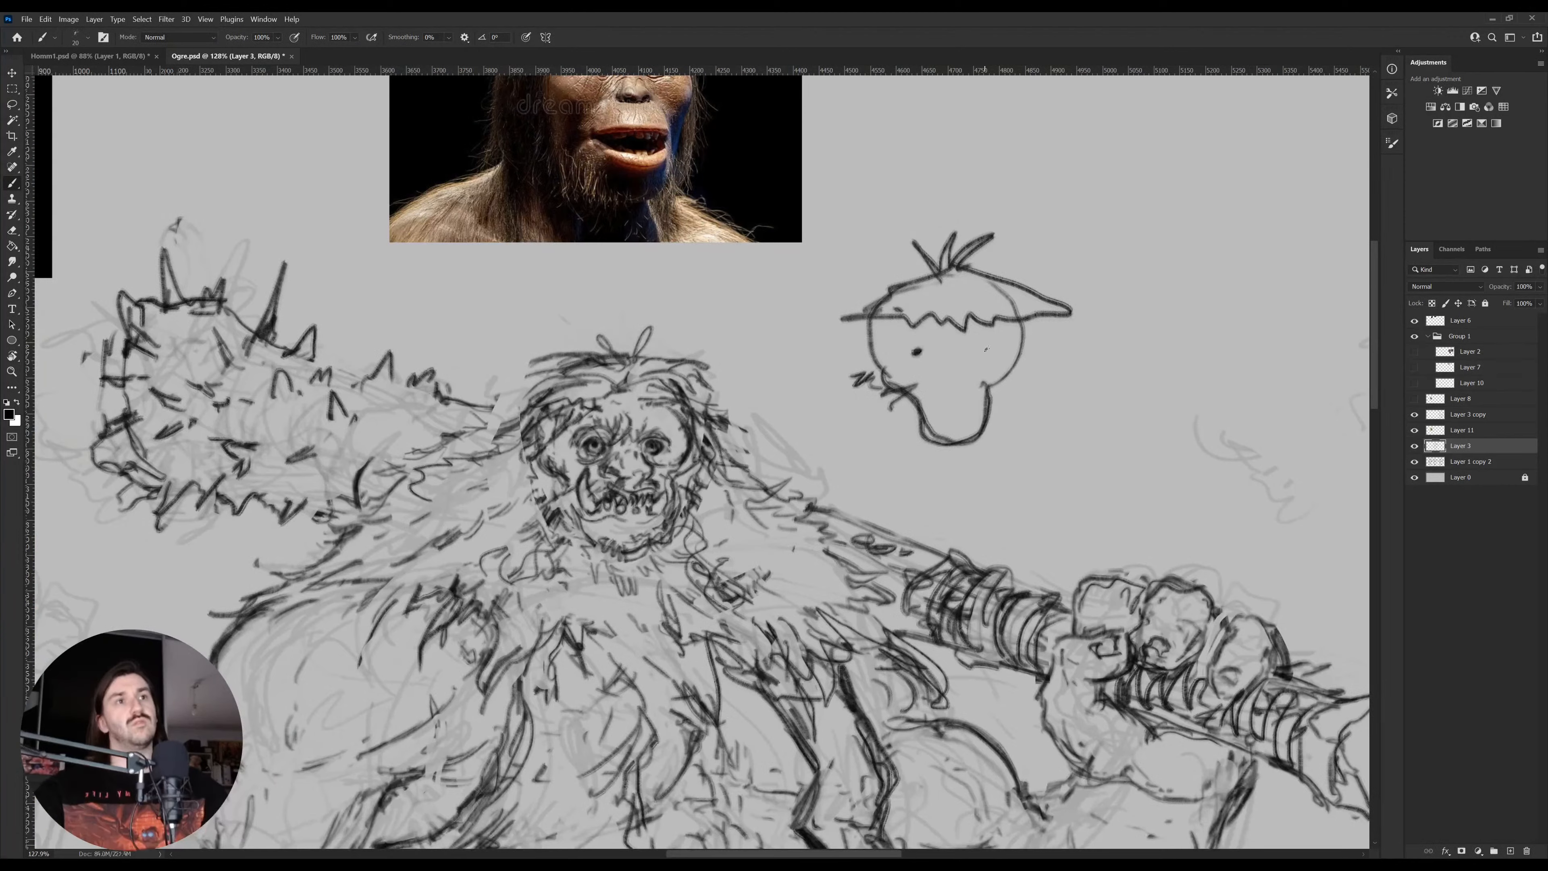
mouse_move(939, 368)
mouse_down()
mouse_move(969, 361)
mouse_move(959, 396)
mouse_up()
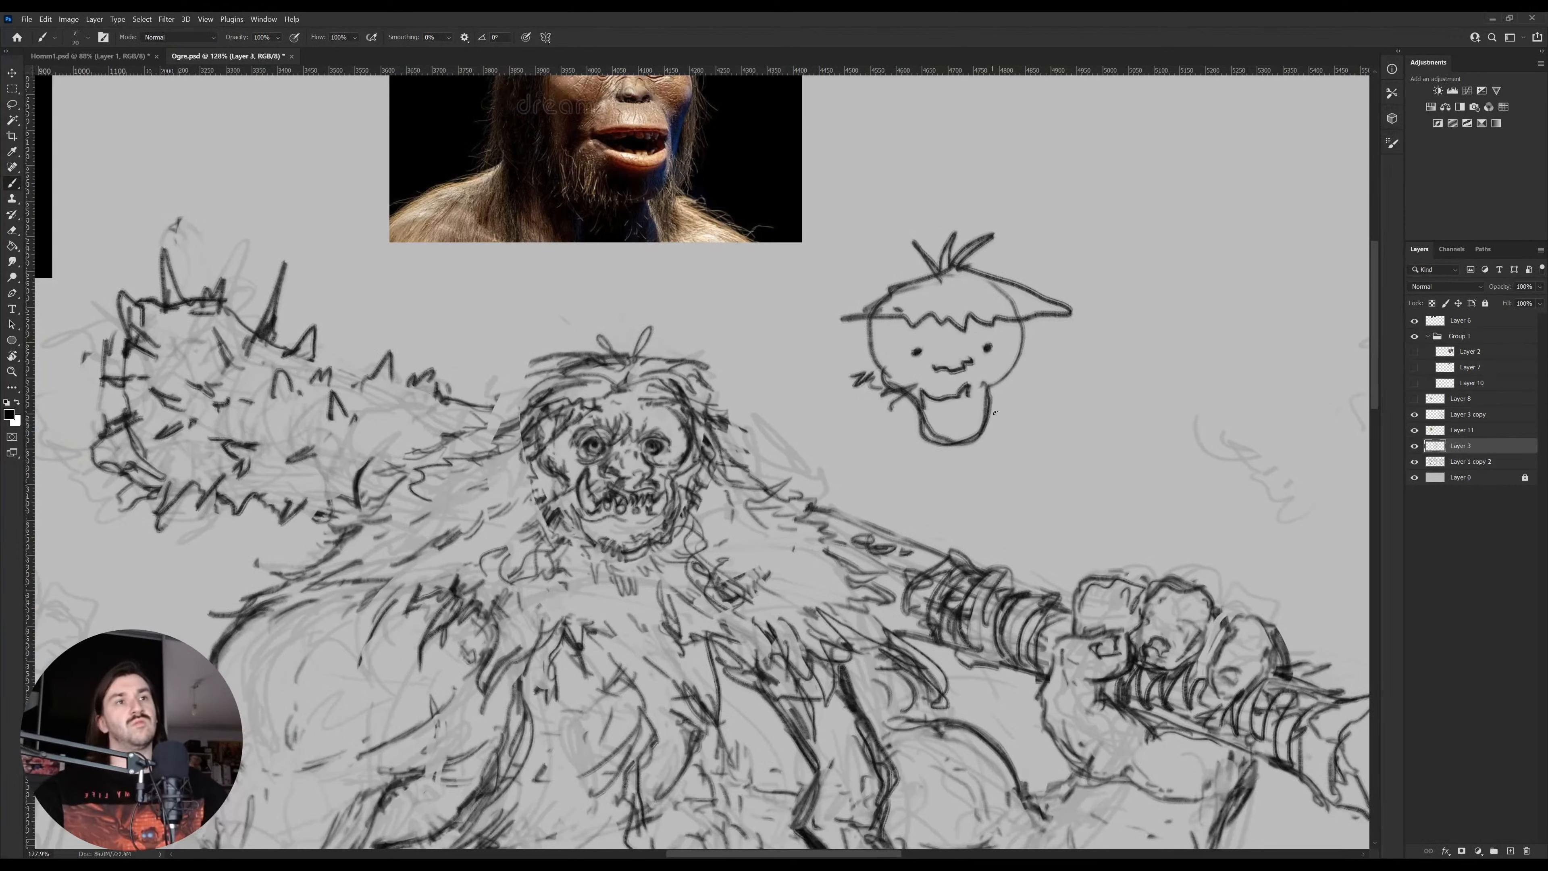
Lasso the cartoon head doodle, delete it and clear the selection
key(l)
mouse_move(1005, 465)
mouse_down()
mouse_move(819, 248)
mouse_move(1043, 449)
mouse_up()
key(Delete)
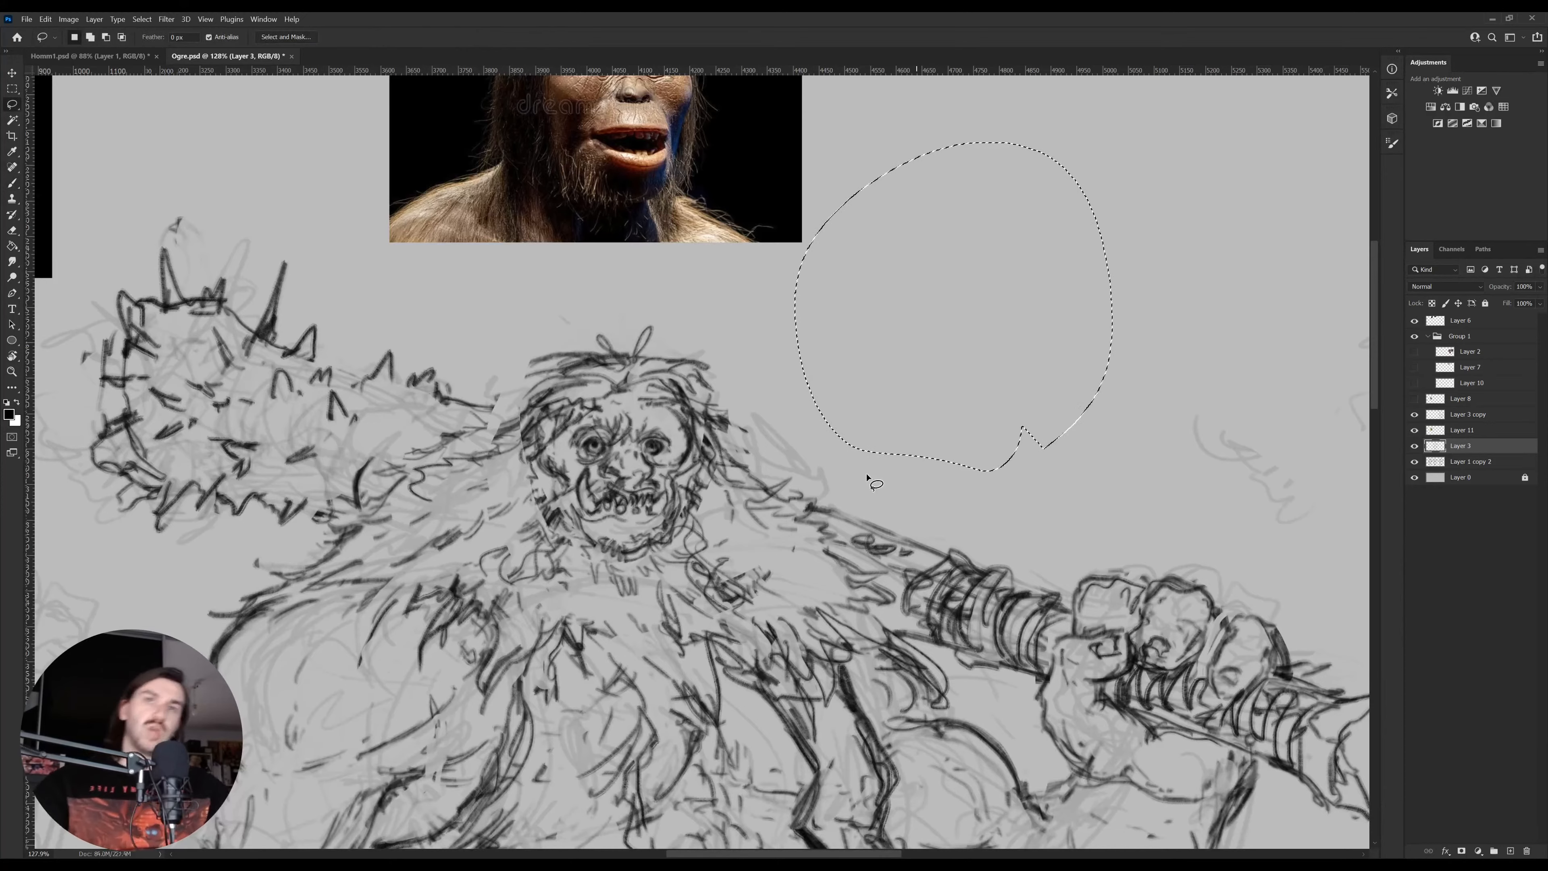
key(ctrl+d)
Erase the upper cuff band on the middle ogre's lowered forearm and redraw the area with light strokes
key(z)
mouse_move(631, 461)
mouse_down()
mouse_move(453, 464)
mouse_move(497, 466)
mouse_up()
key(b)
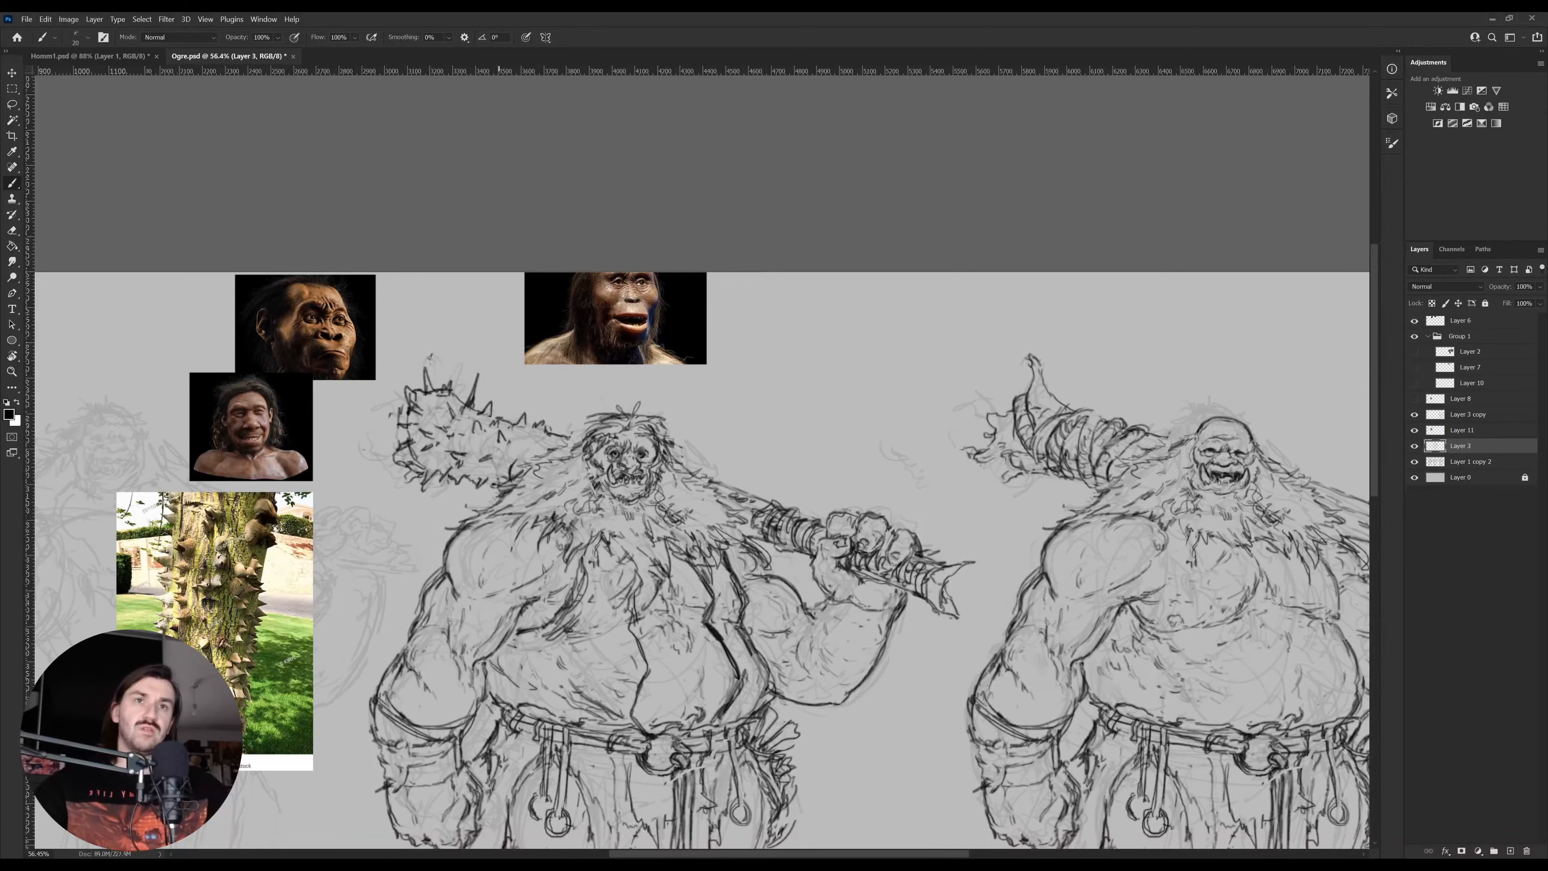
mouse_move(546, 706)
mouse_down()
mouse_move(696, 524)
mouse_move(720, 529)
mouse_up()
ctrl+click(721, 529)
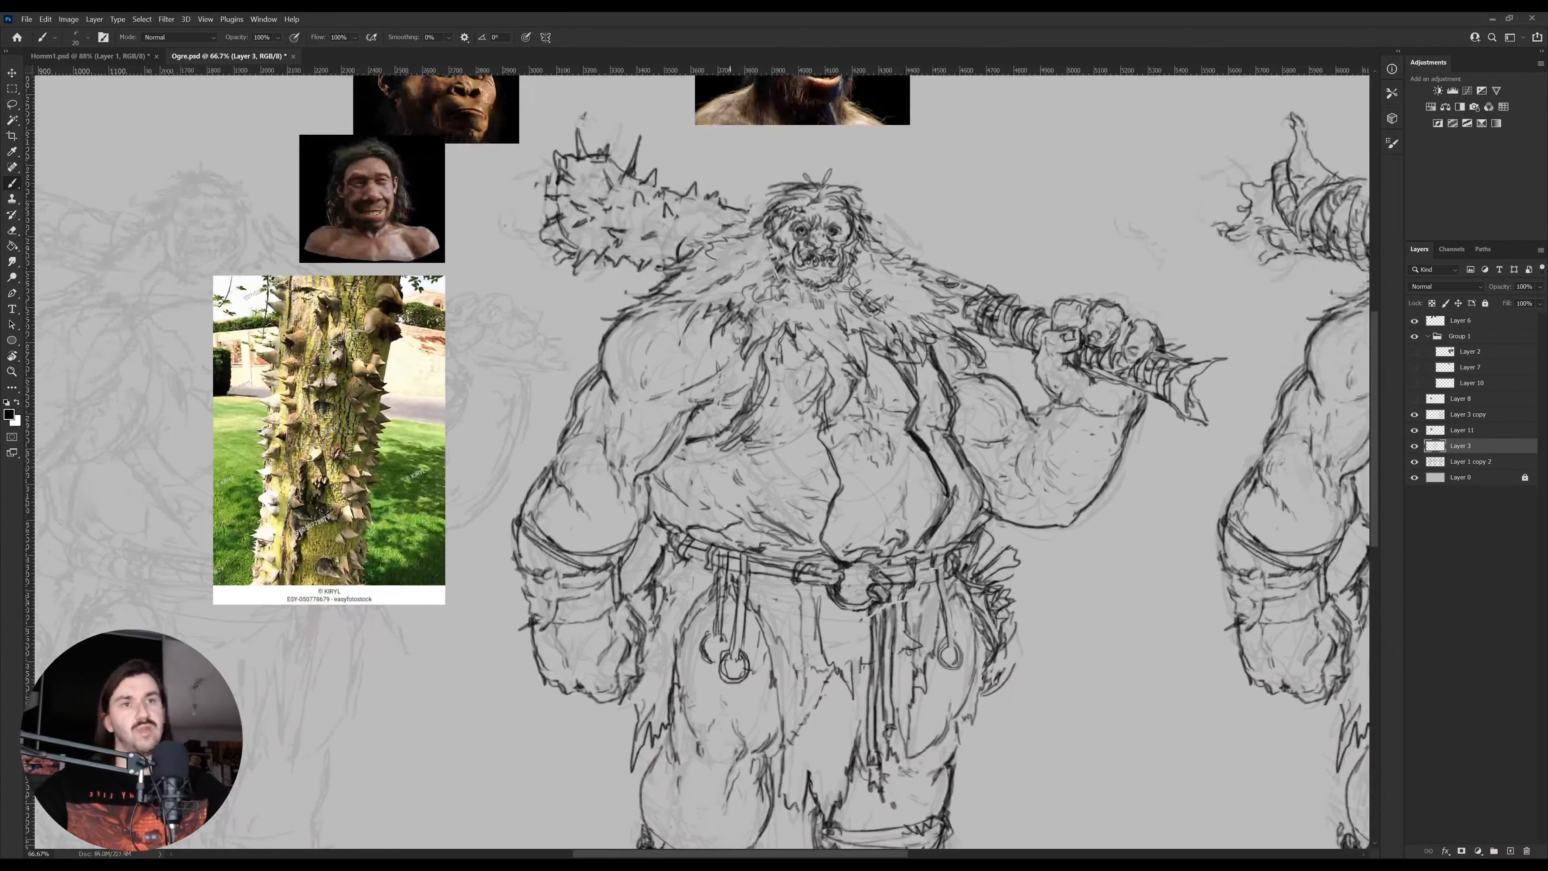
key(e)
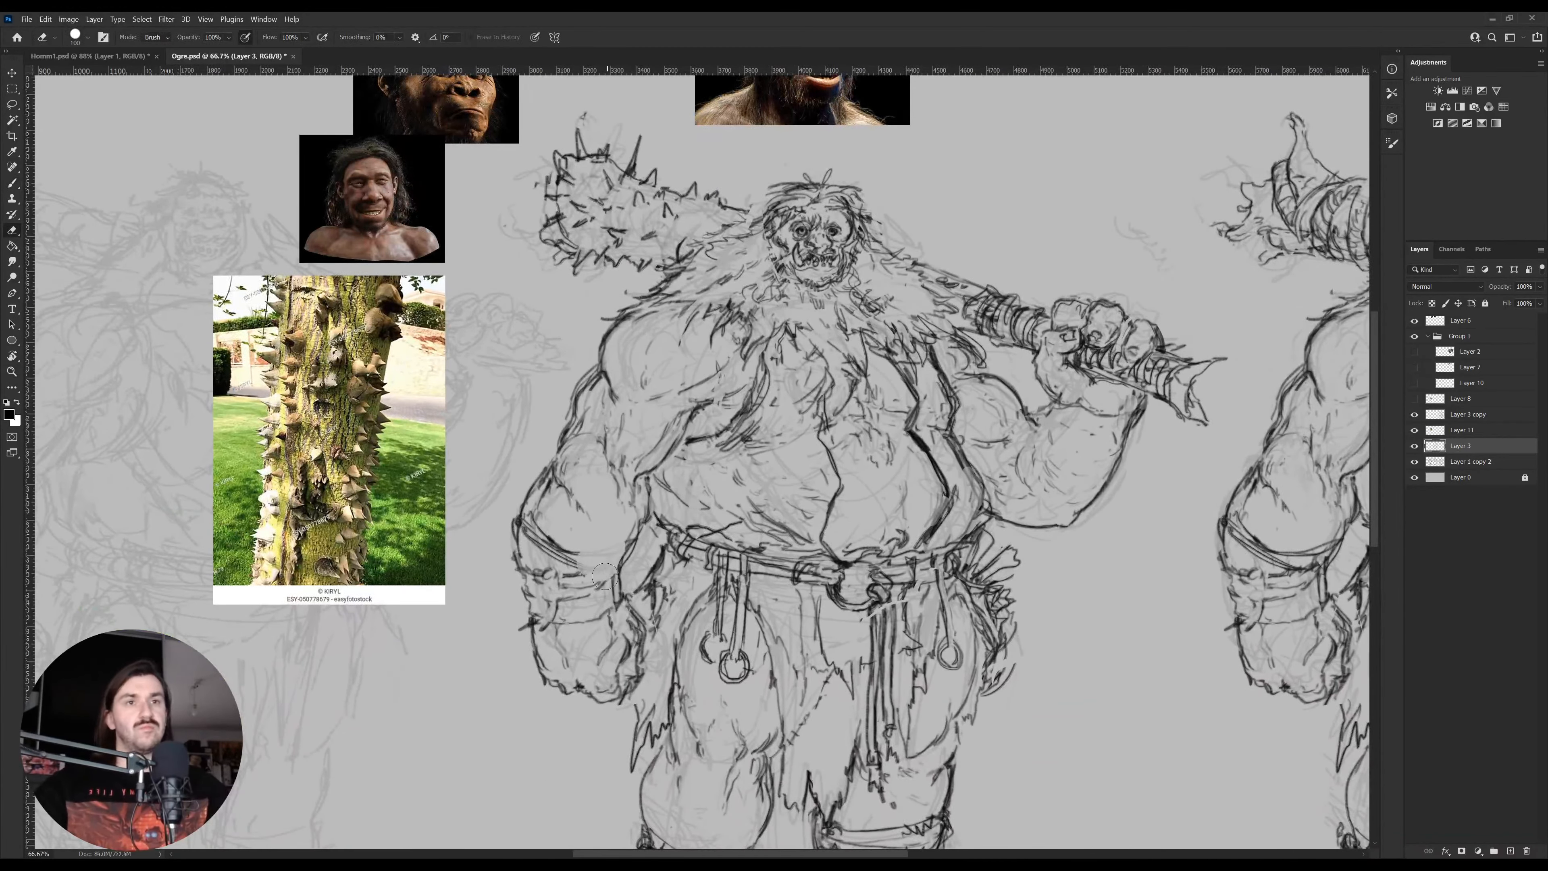
mouse_move(544, 542)
mouse_down()
mouse_move(546, 610)
mouse_move(523, 588)
mouse_move(533, 623)
mouse_up()
key(b)
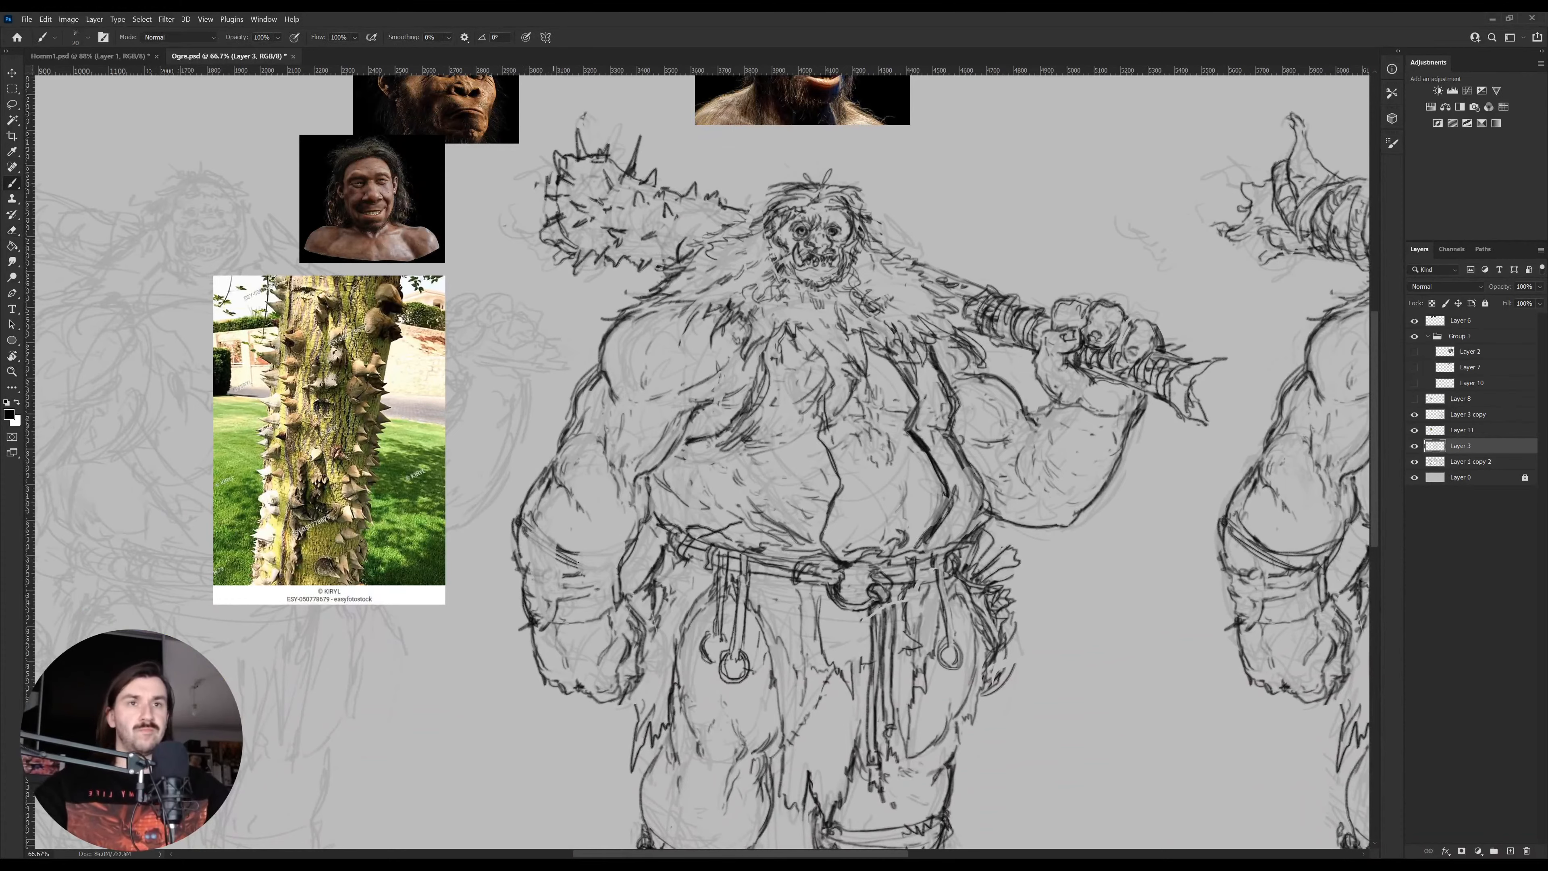
mouse_move(627, 551)
mouse_down()
mouse_move(615, 598)
mouse_move(545, 546)
mouse_up()
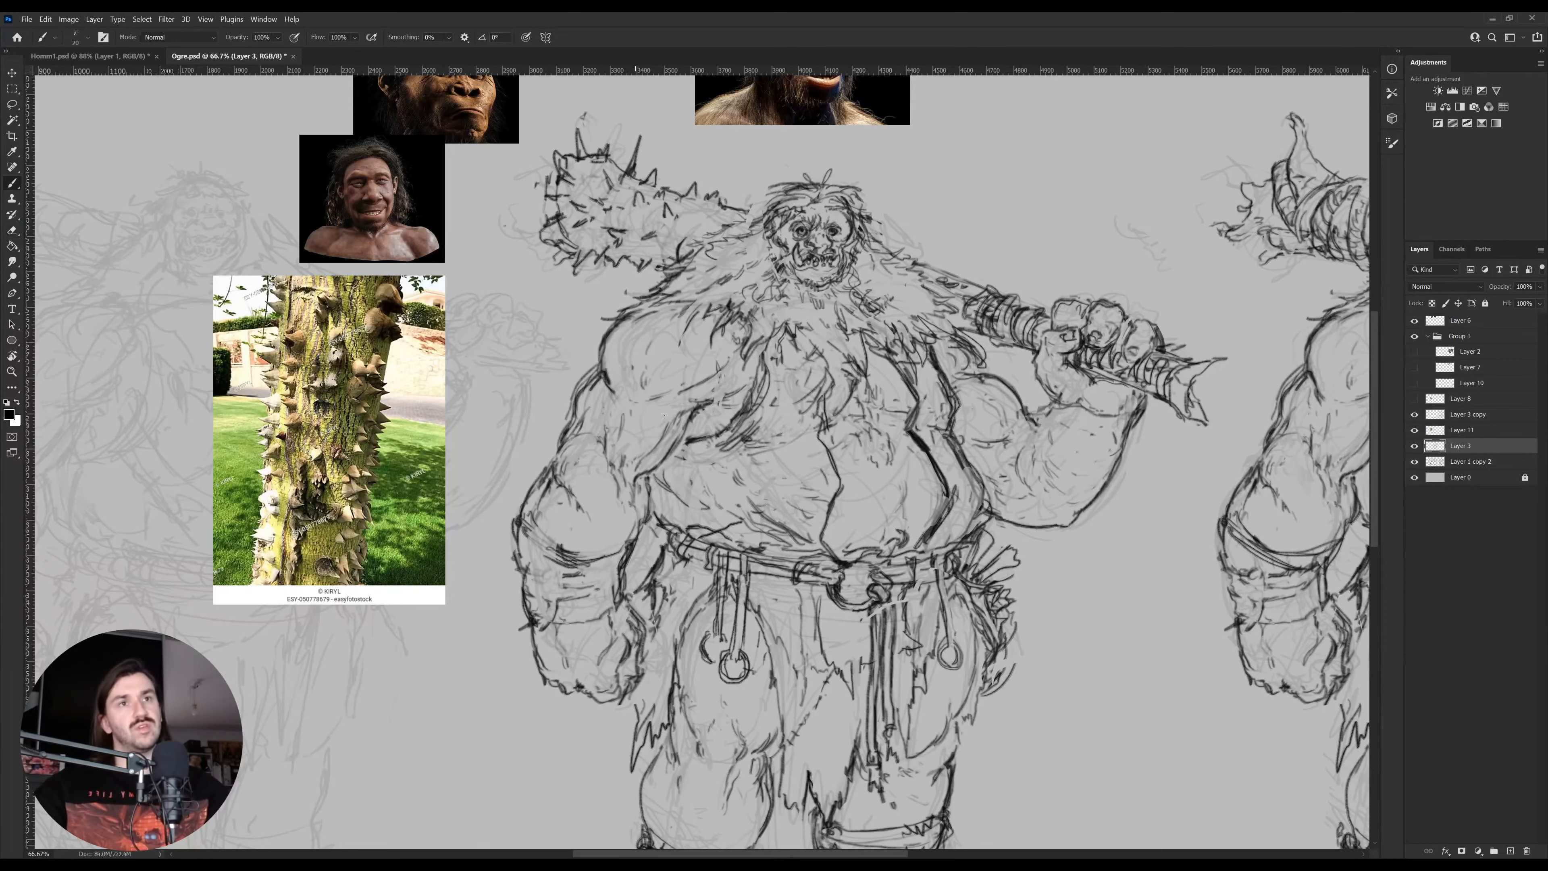
Hide the interface panels and add short body-hair strokes down the middle ogre's exposed belly and chest between the vest edges
drag(939, 451, 828, 410)
mouse_move(737, 455)
mouse_down()
mouse_move(736, 492)
mouse_move(713, 446)
mouse_up()
key(Tab)
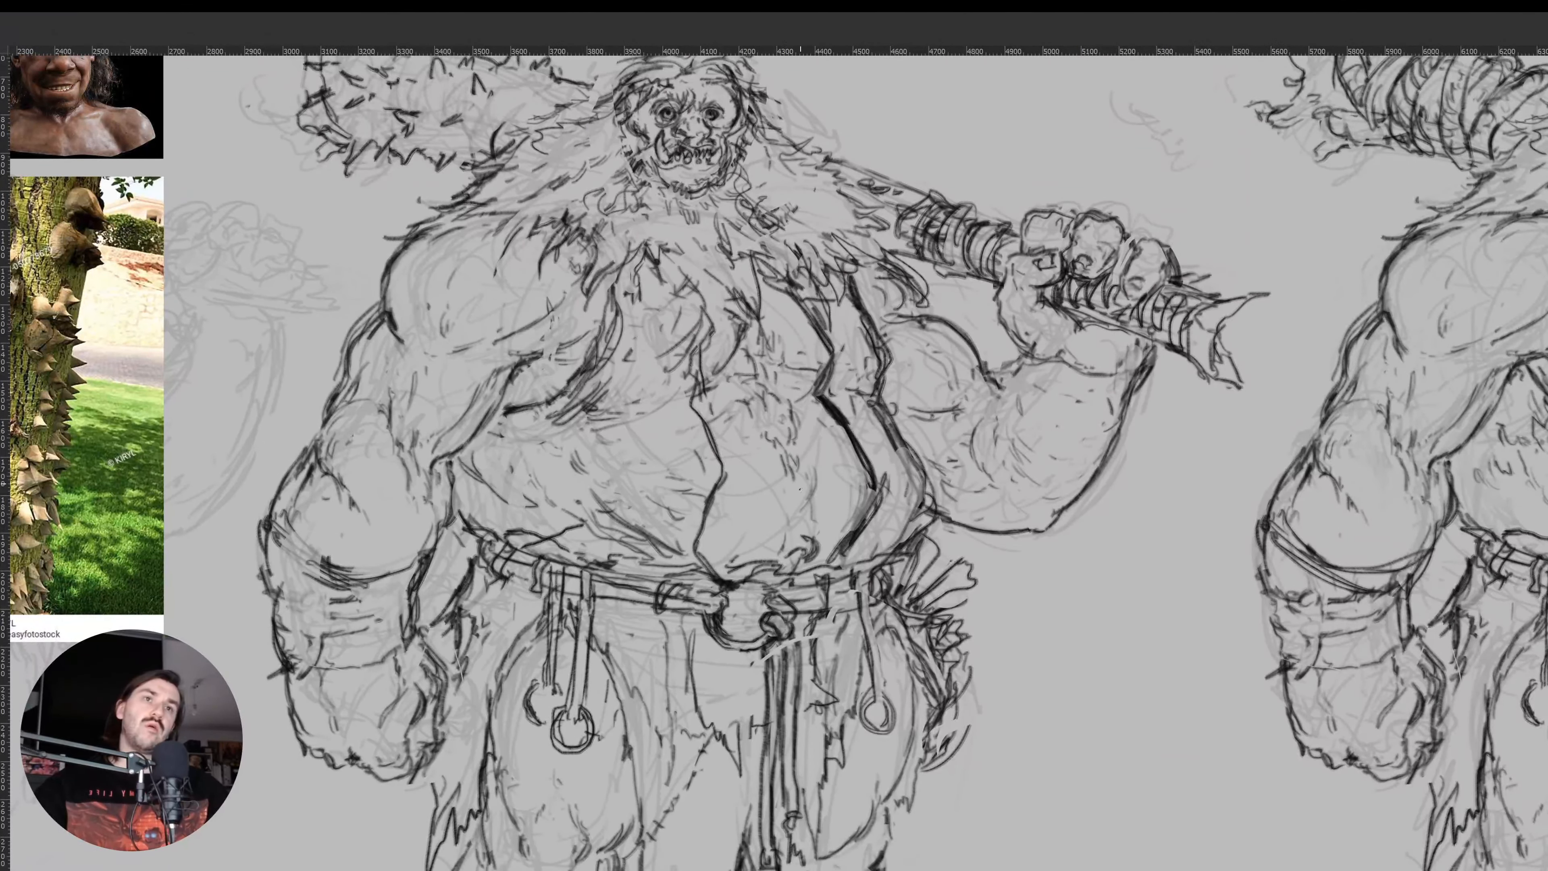
drag(799, 518, 812, 526)
drag(812, 523, 793, 547)
drag(813, 487, 809, 518)
drag(815, 468, 803, 500)
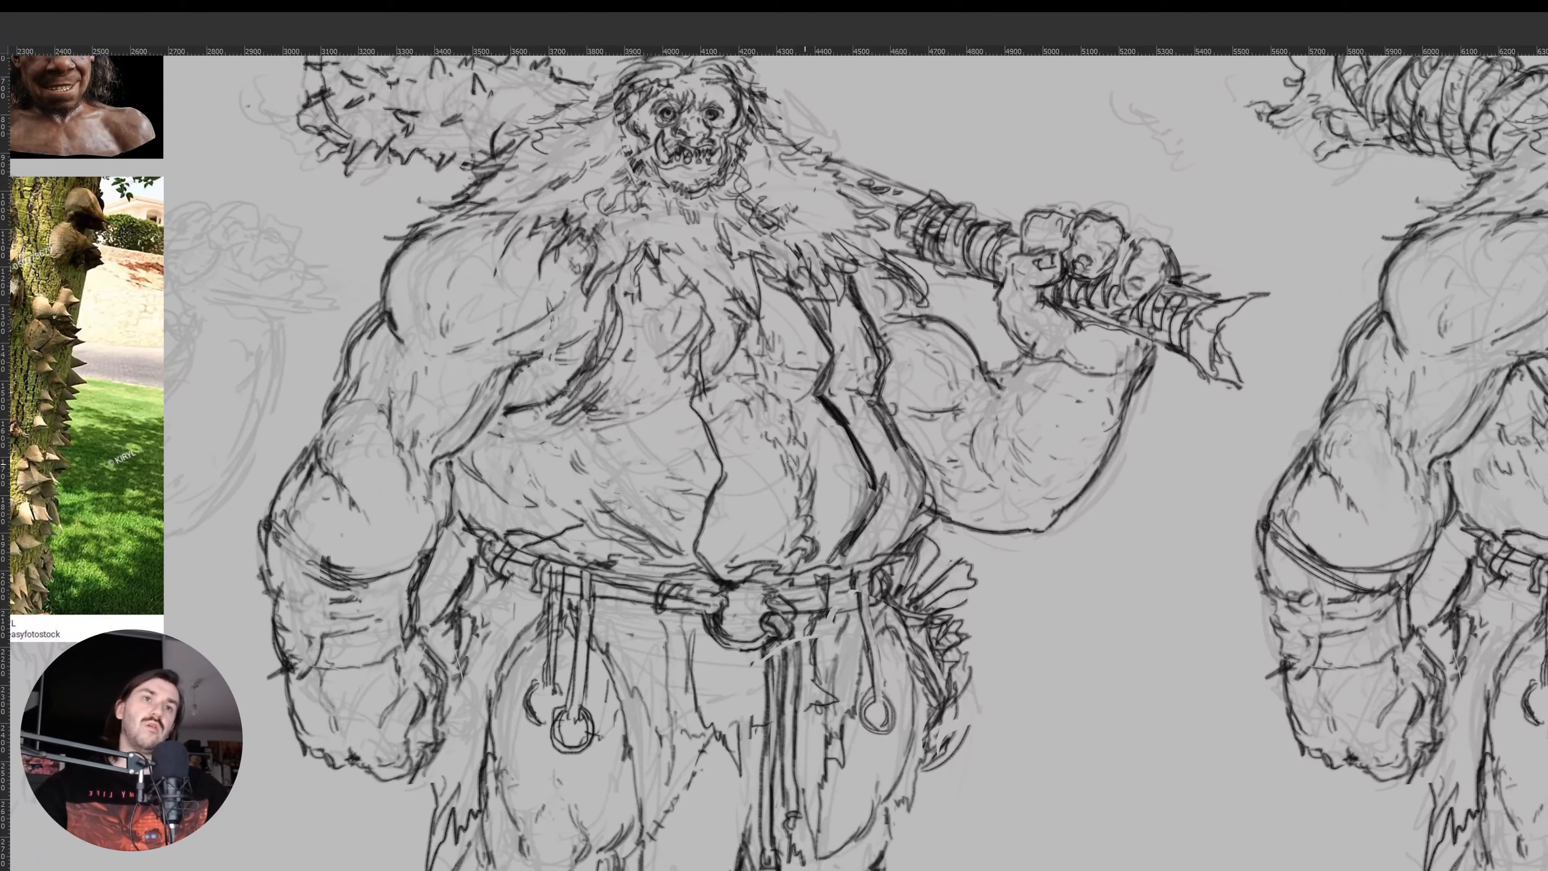
scroll(745, 401, up, 3)
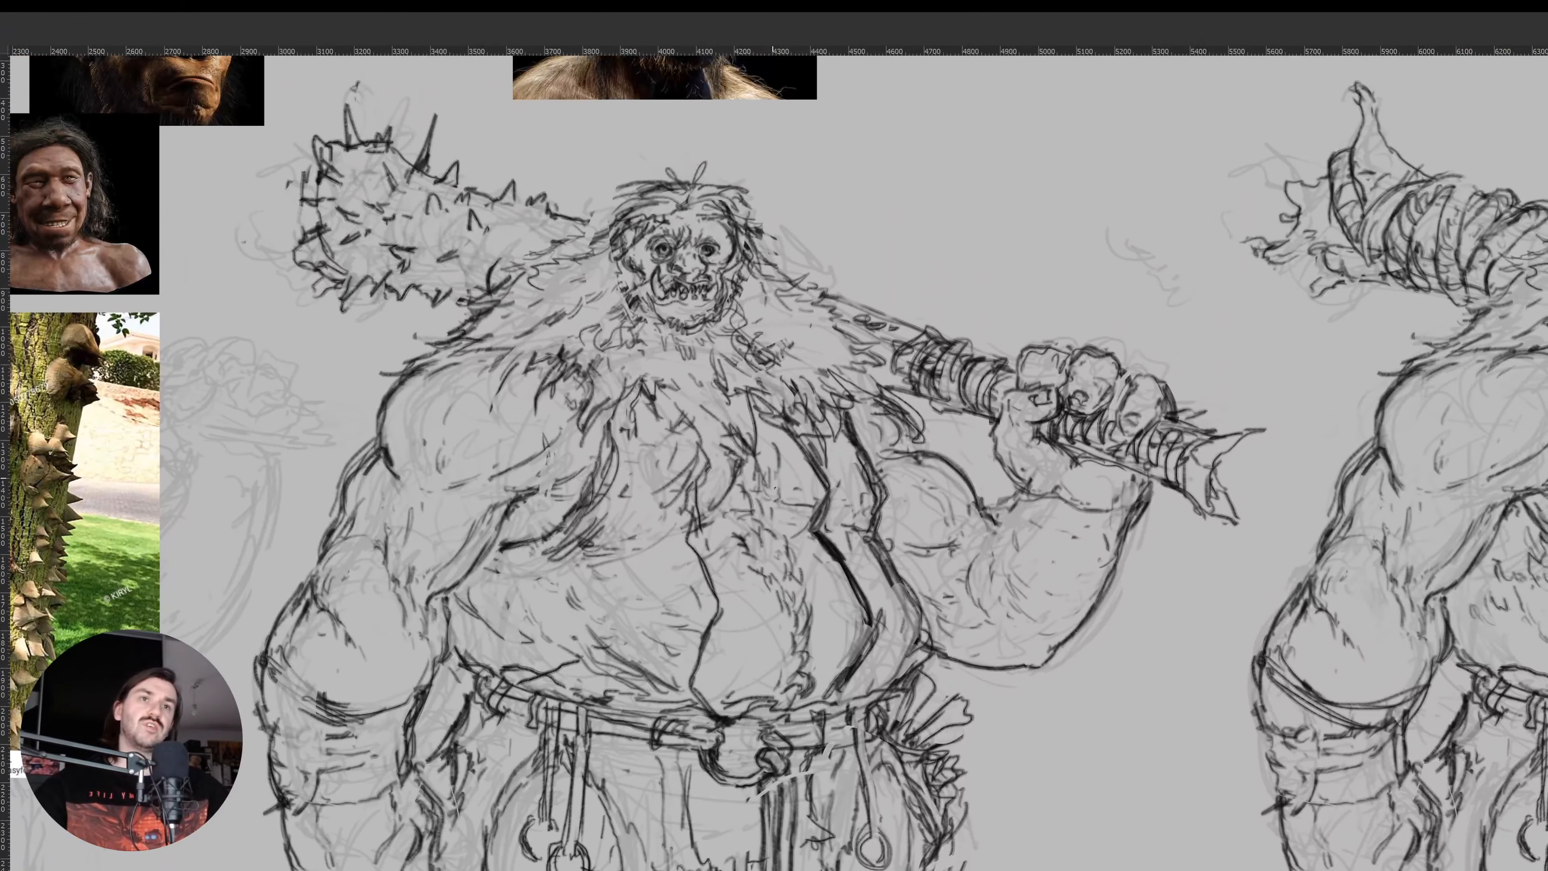
drag(728, 440, 734, 474)
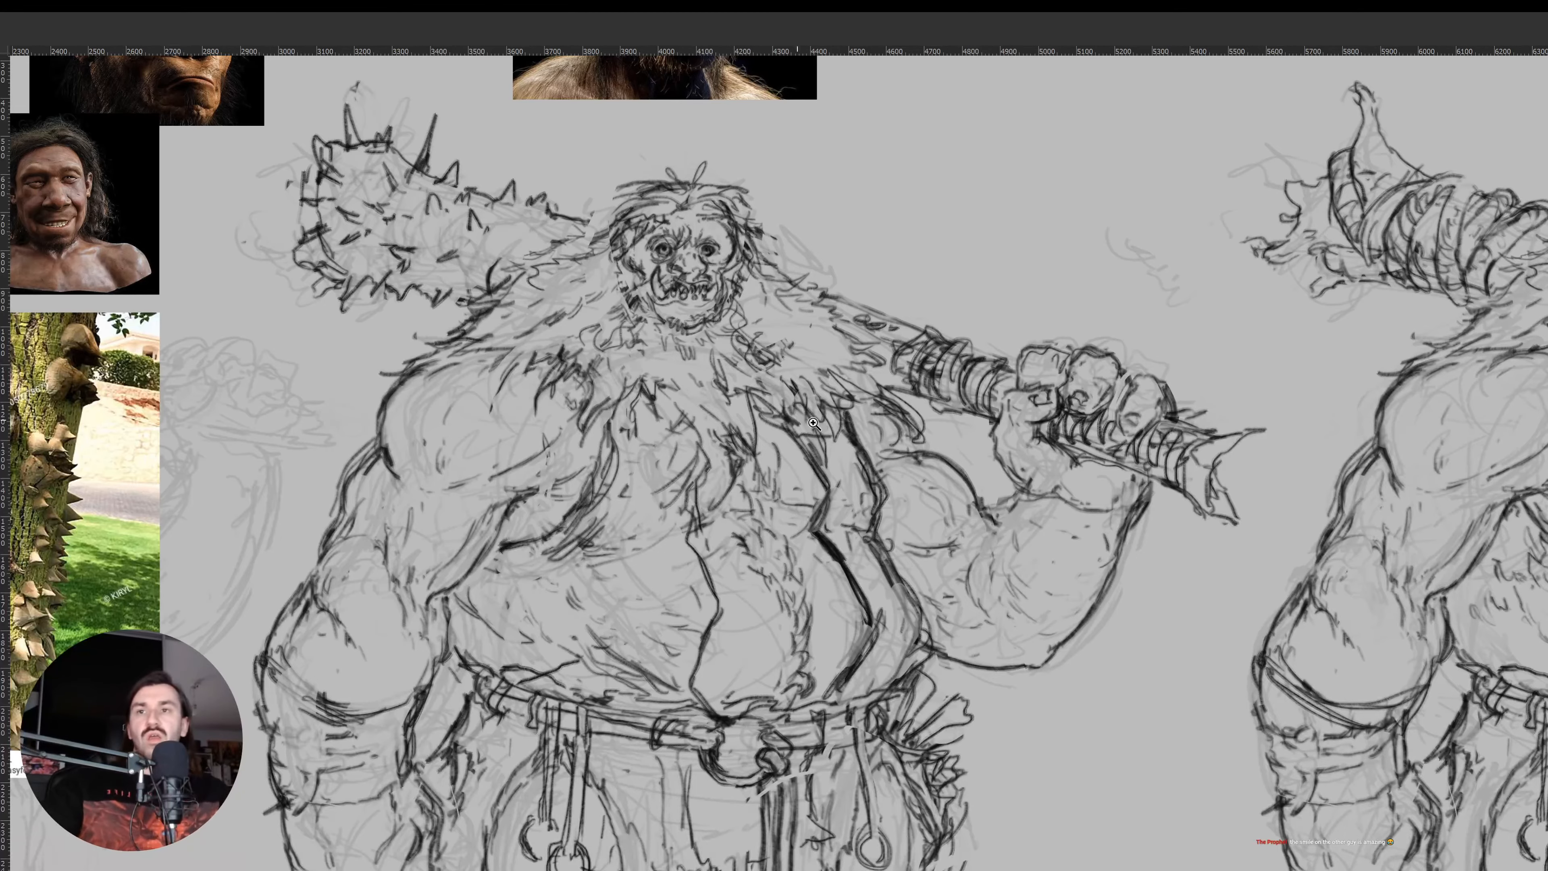
drag(813, 422, 792, 422)
drag(1210, 353, 878, 336)
drag(863, 334, 866, 416)
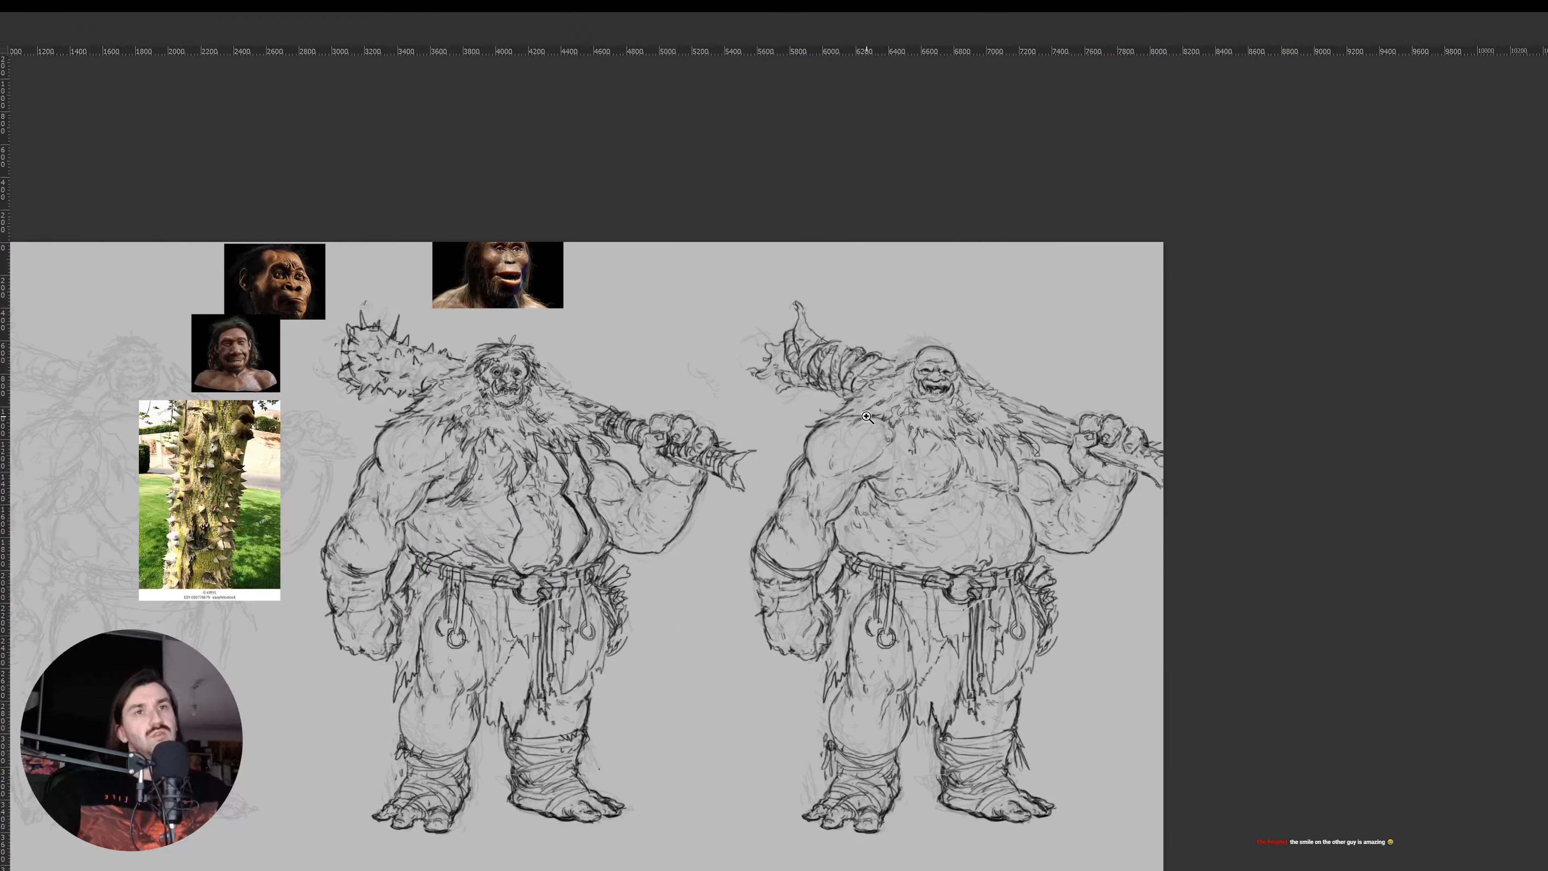
drag(477, 380, 545, 407)
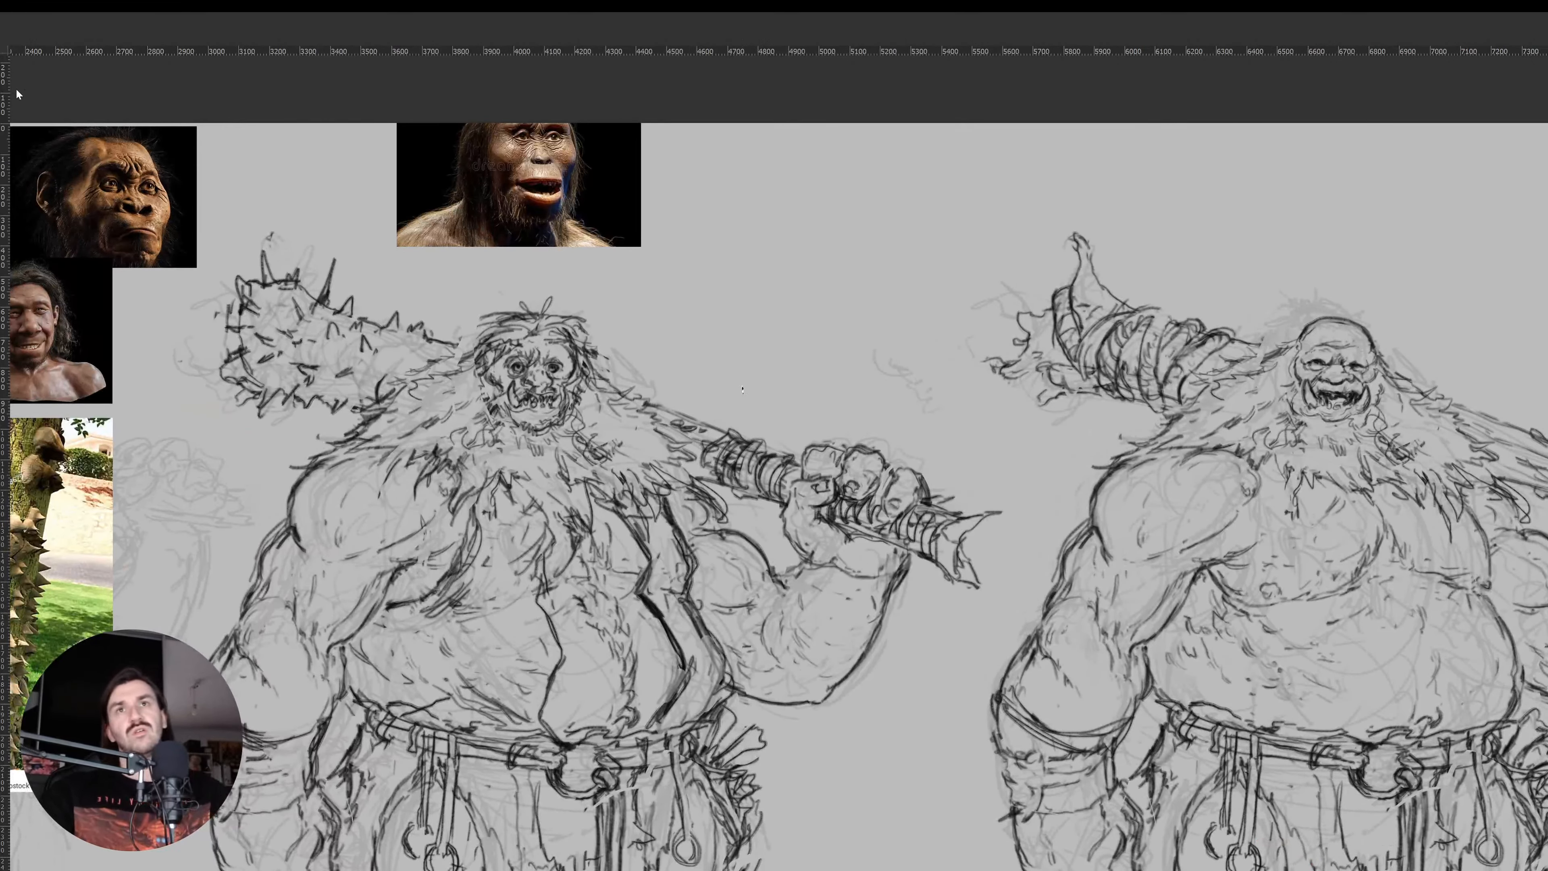
Select the middle ogre's head and shoulders and place a copy in the empty space between the middle ogre and the bald ogre
drag(374, 314, 716, 551)
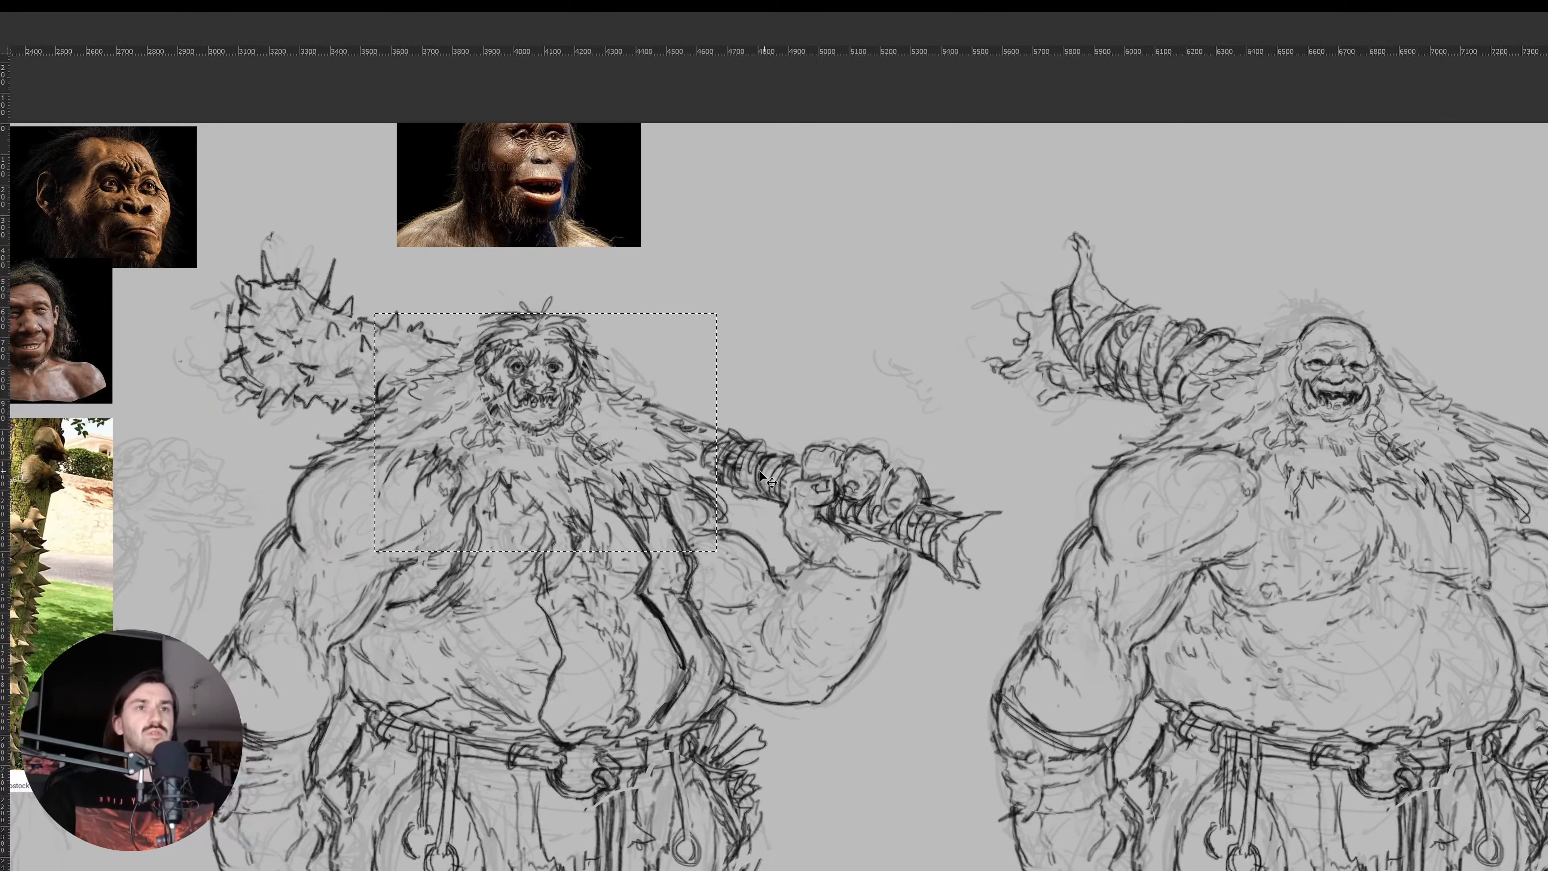
key(ctrl+d)
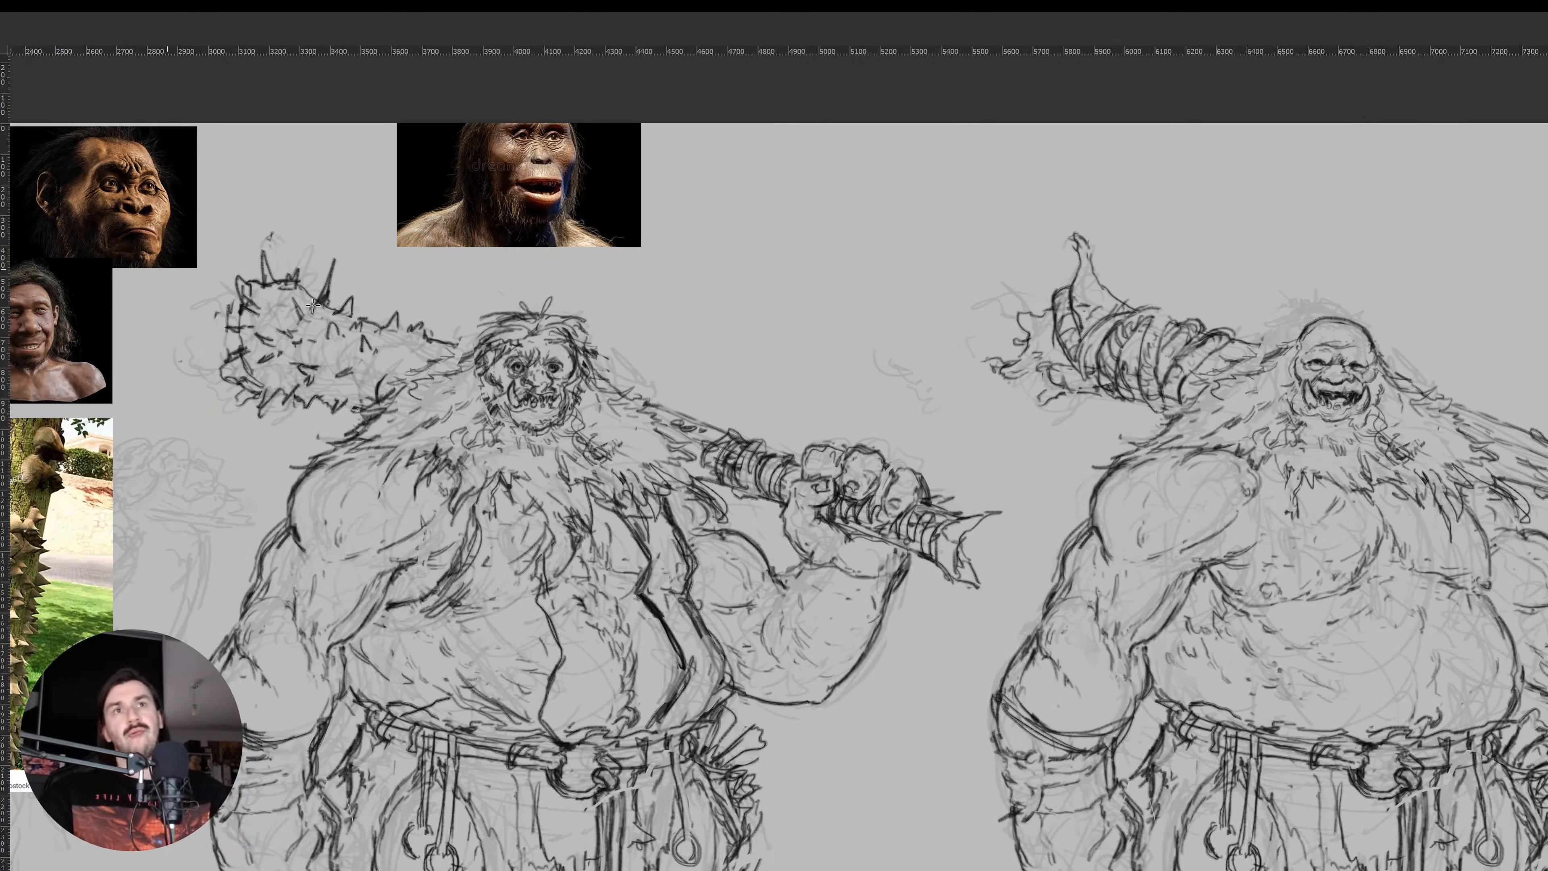
drag(379, 311, 736, 522)
drag(598, 473, 686, 360)
key(ctrl+d)
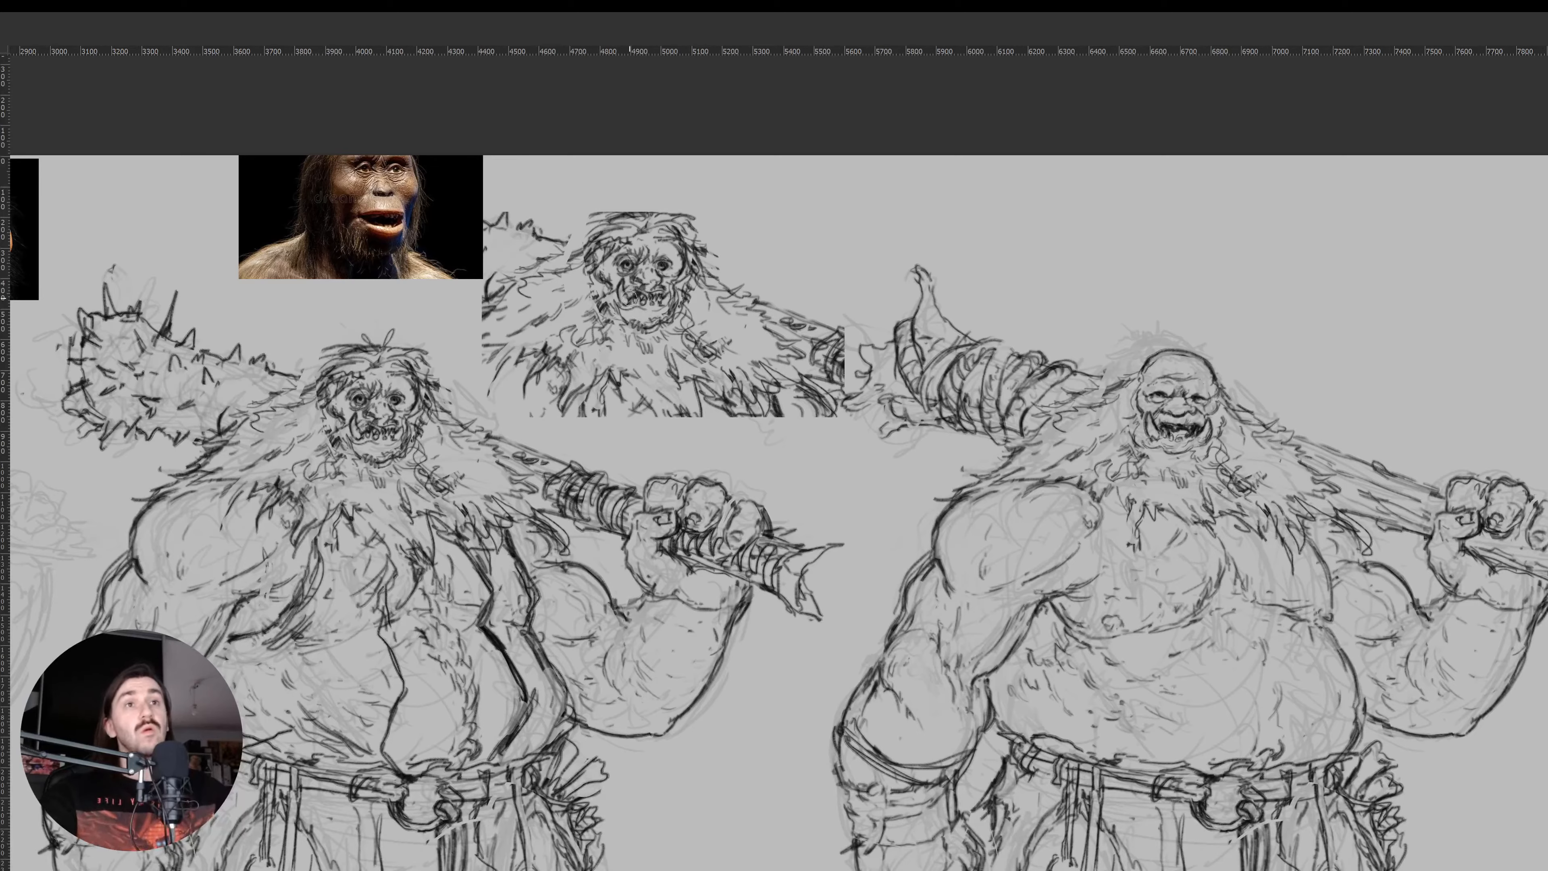
Erase the tusked mouth on the copied head and replace it with a copy of the bald ogre's toothy grin
mouse_move(632, 298)
mouse_down()
mouse_move(655, 297)
mouse_move(633, 292)
mouse_up()
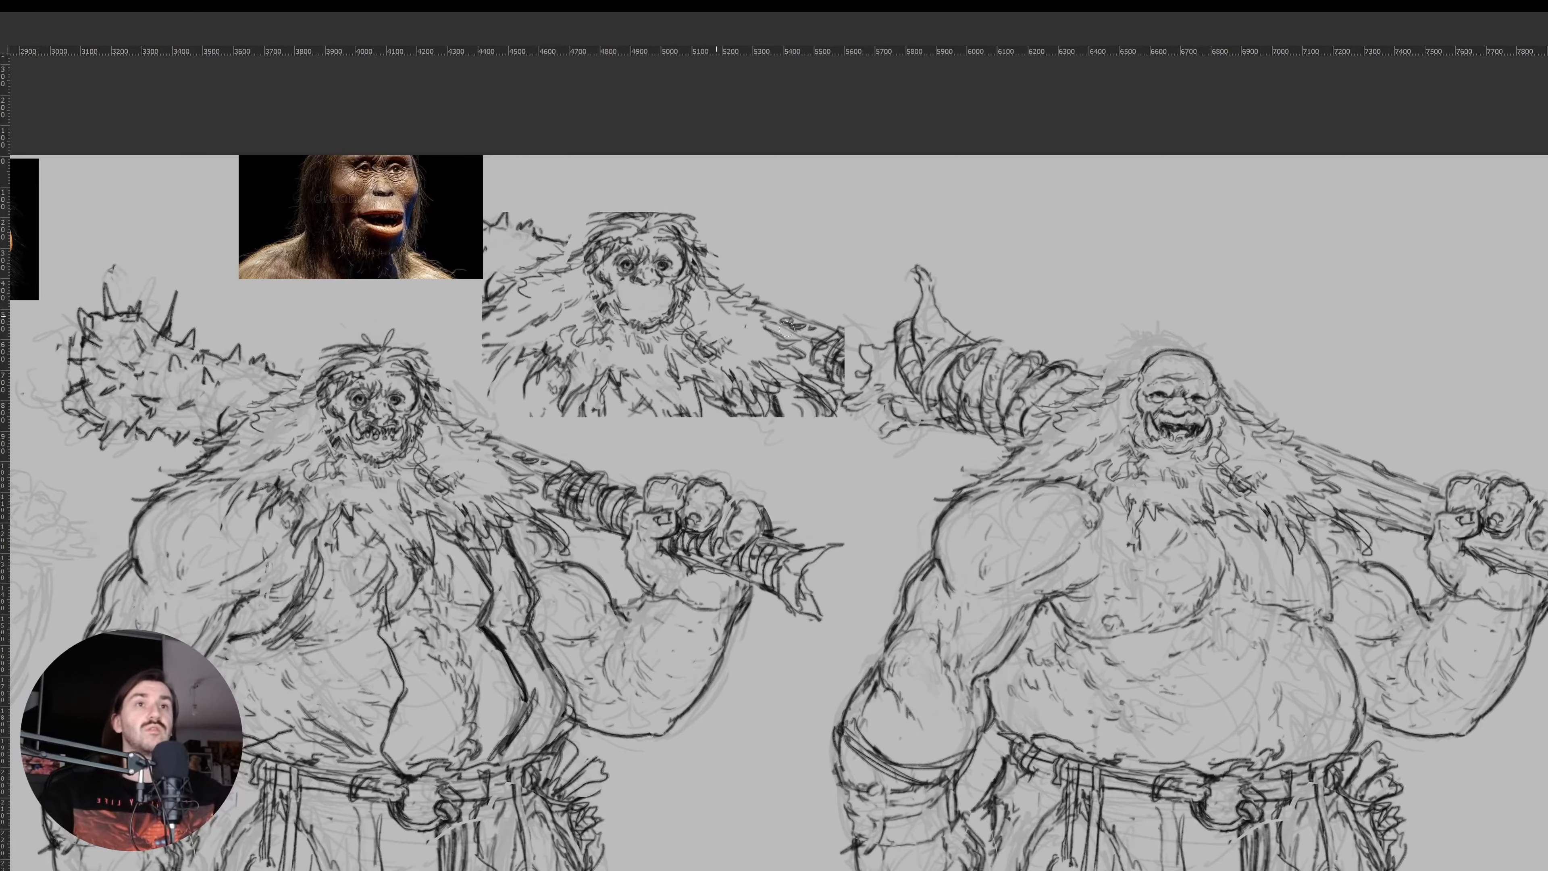
key(l)
mouse_move(1180, 444)
mouse_down()
mouse_move(1142, 419)
mouse_move(1213, 421)
mouse_move(1206, 448)
mouse_move(629, 294)
mouse_move(674, 299)
mouse_up()
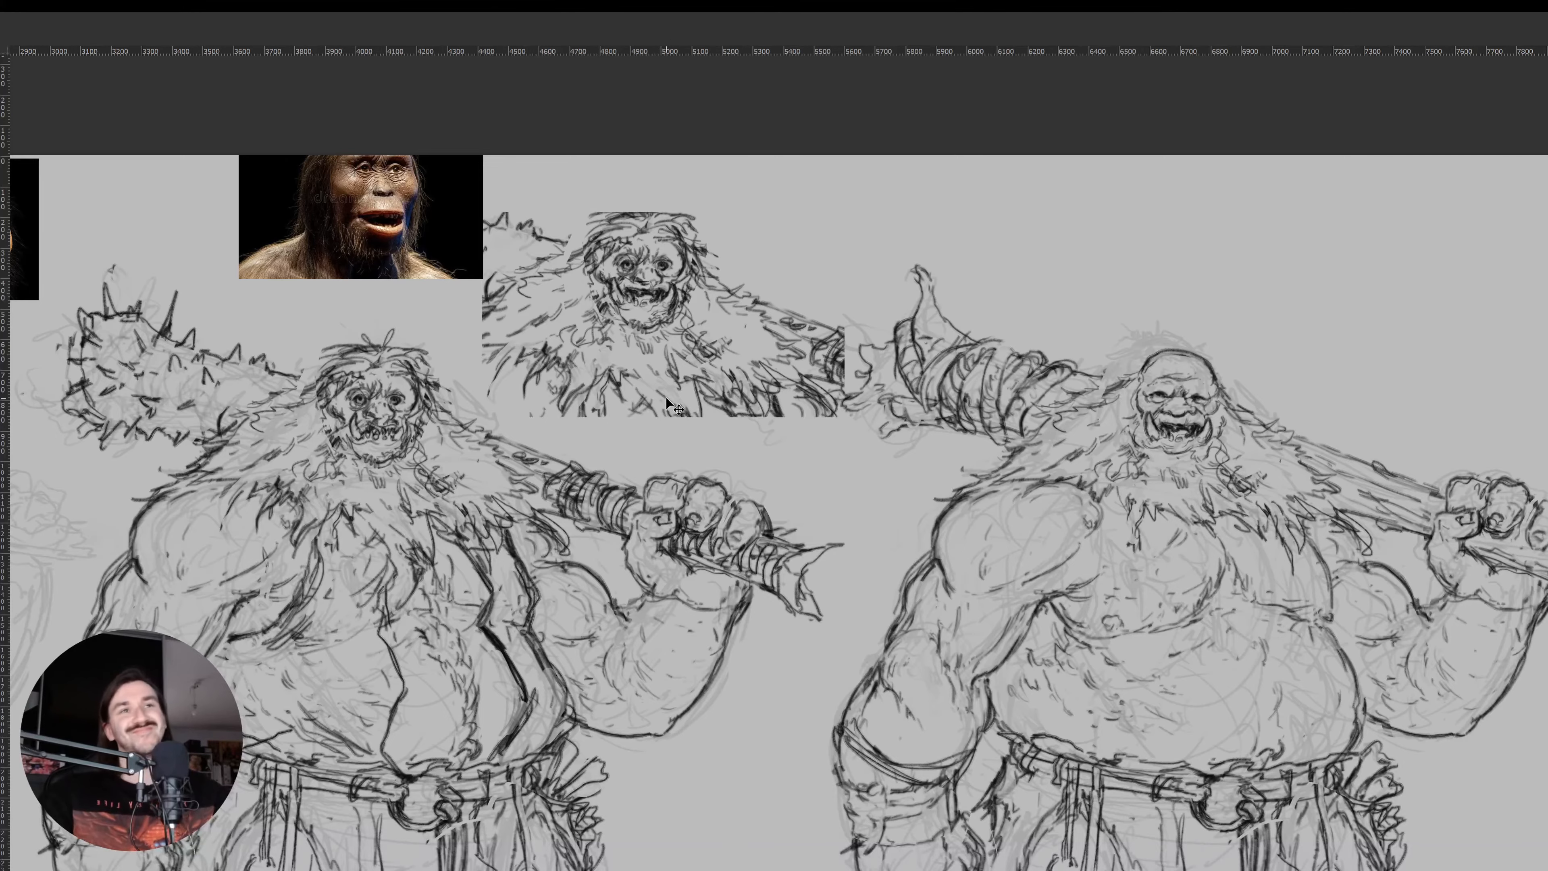
Place a copy of the middle ogre's original tusked head in the empty space above the bald ogre and clear the selection
scroll(663, 366, left, 5)
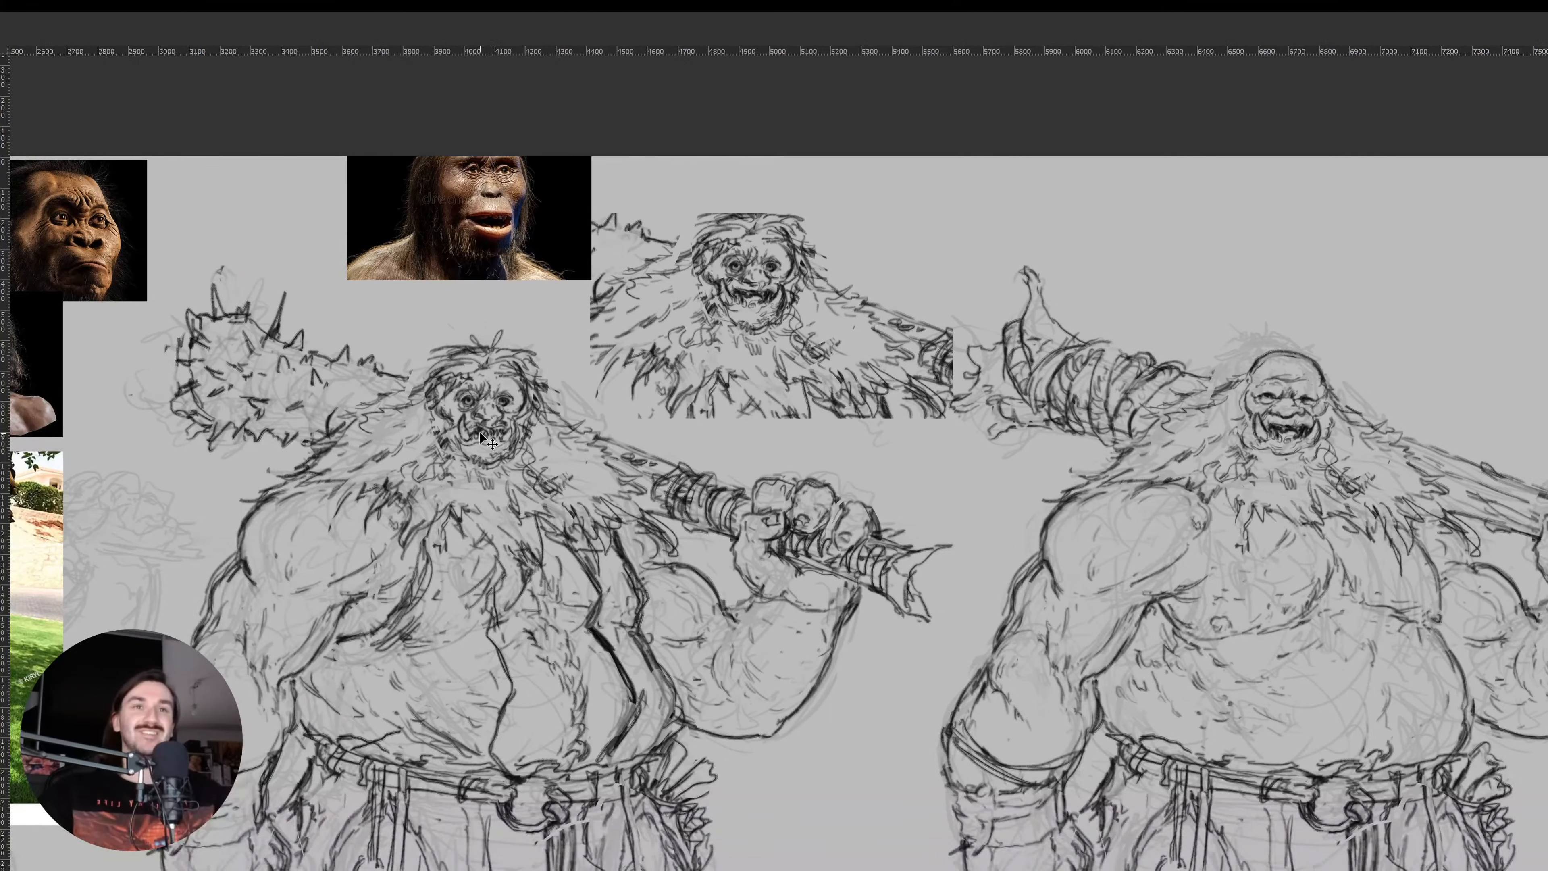
scroll(504, 448, left, 4)
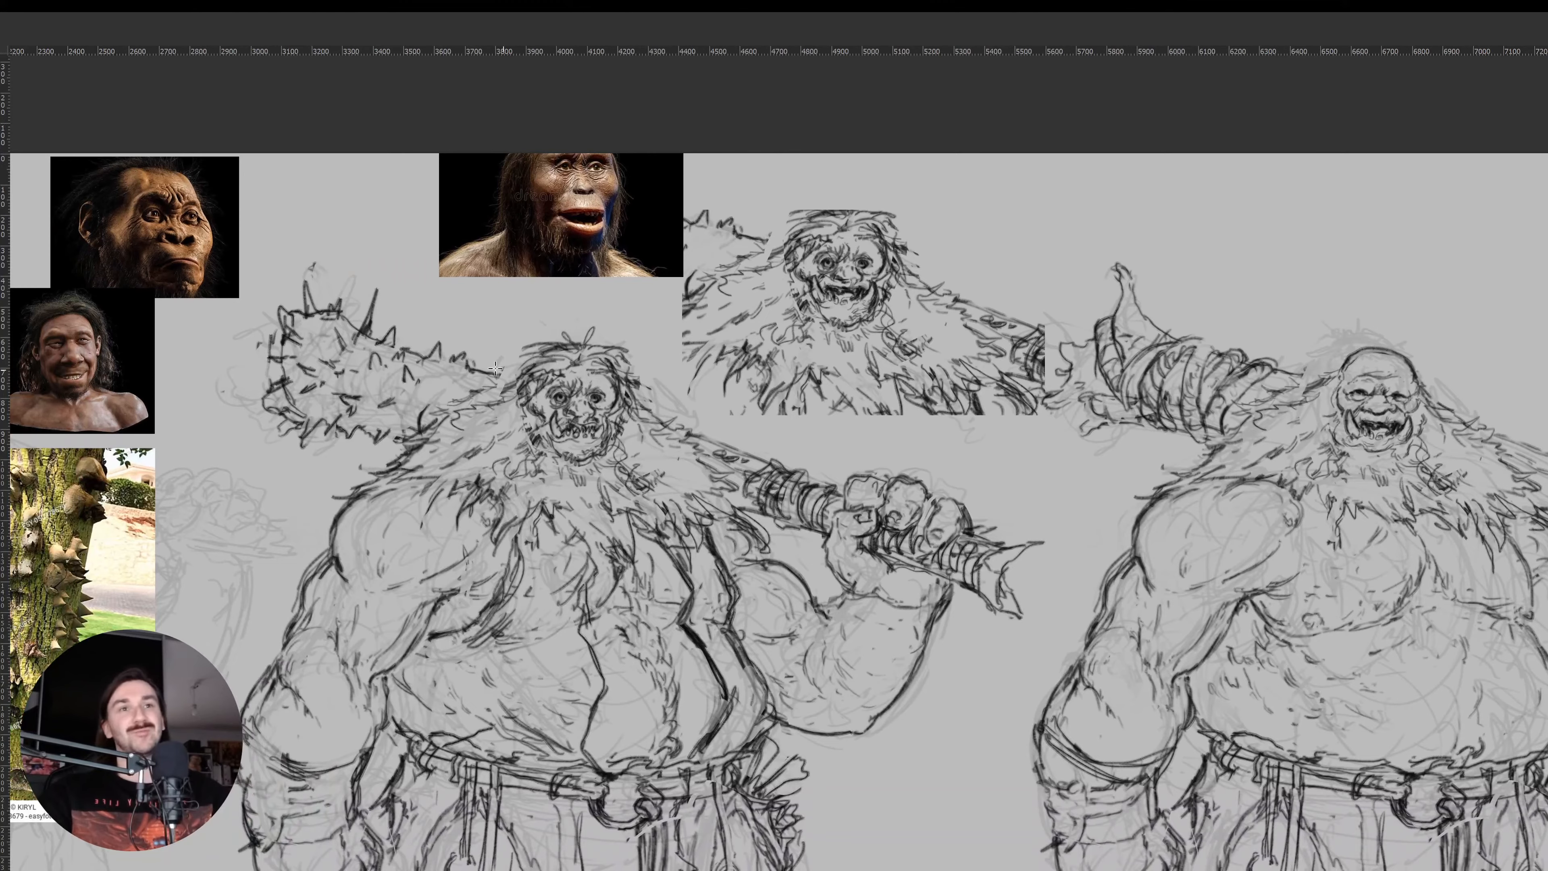
drag(495, 367, 512, 427)
drag(623, 411, 1341, 260)
key(ctrl+d)
drag(822, 354, 722, 346)
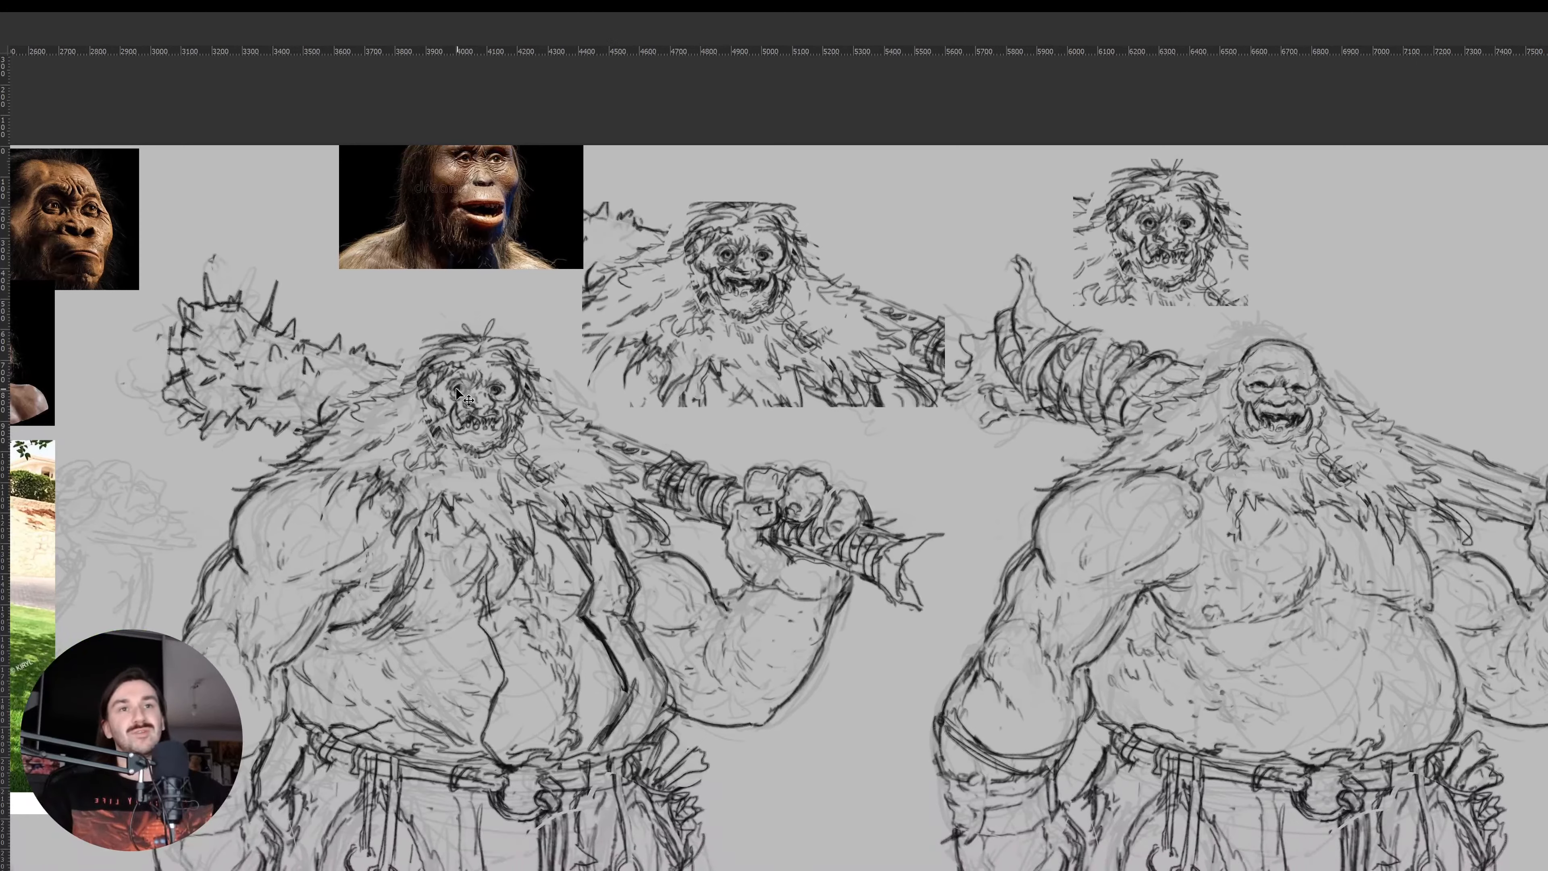
Erase the original head and hair from the middle ogre's body with an enlarged eraser, keeping the shoulder fur
key(e)
mouse_move(447, 407)
mouse_down()
mouse_move(450, 351)
mouse_move(492, 403)
mouse_move(456, 371)
mouse_move(456, 412)
mouse_up()
key(bracketright)
key(bracketright)
key(bracketright)
key(bracketright)
key(v)
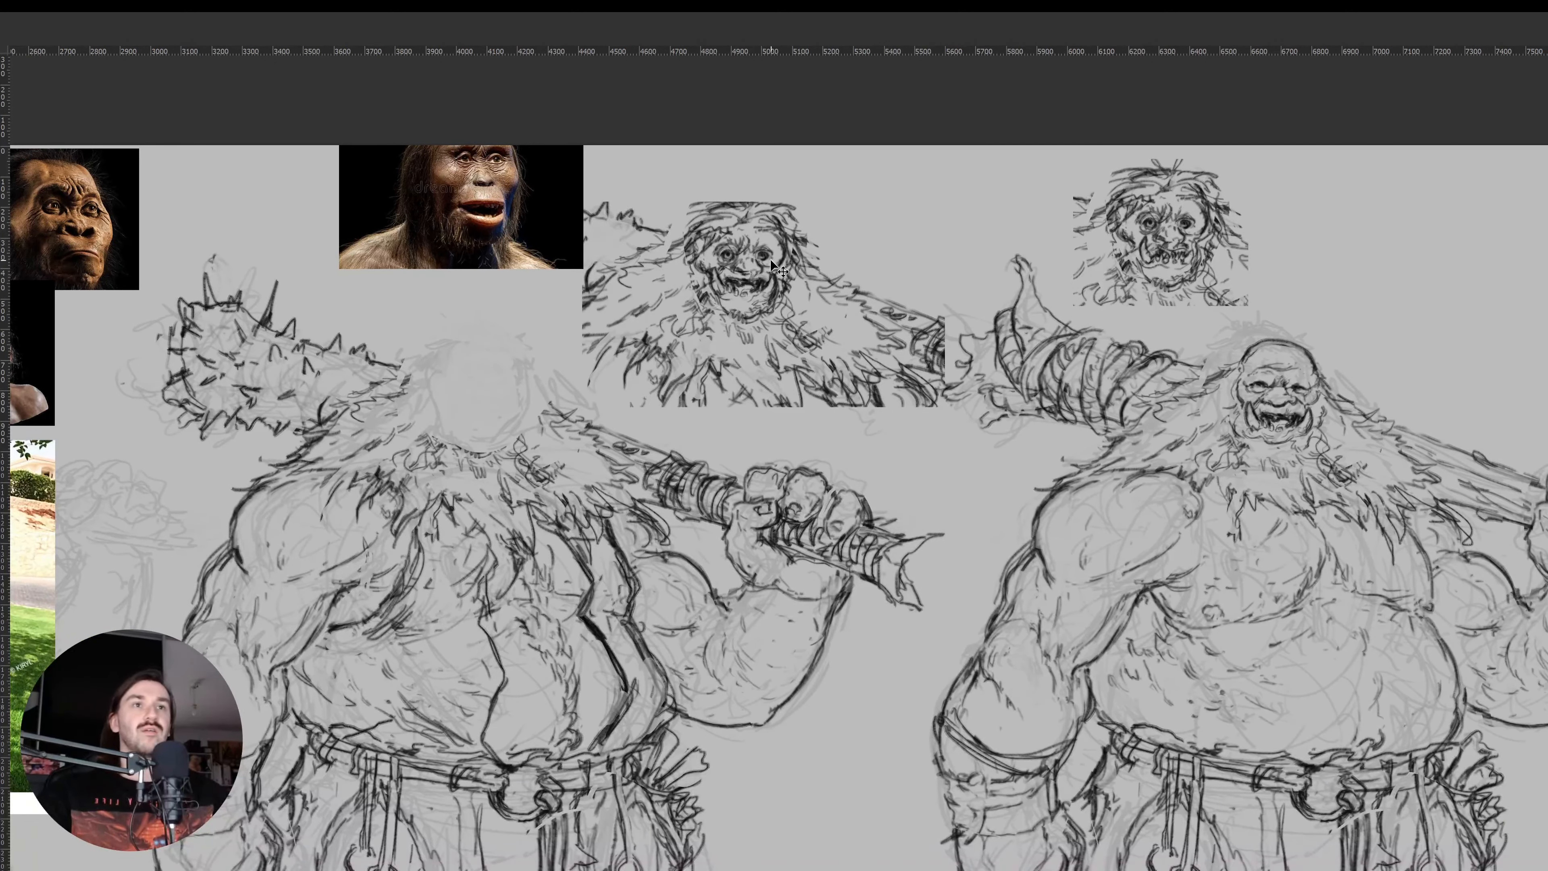
Lasso the grinning head variant, place a copy on the middle ogre's shoulders and sketch wild hair strokes around its crown
key(l)
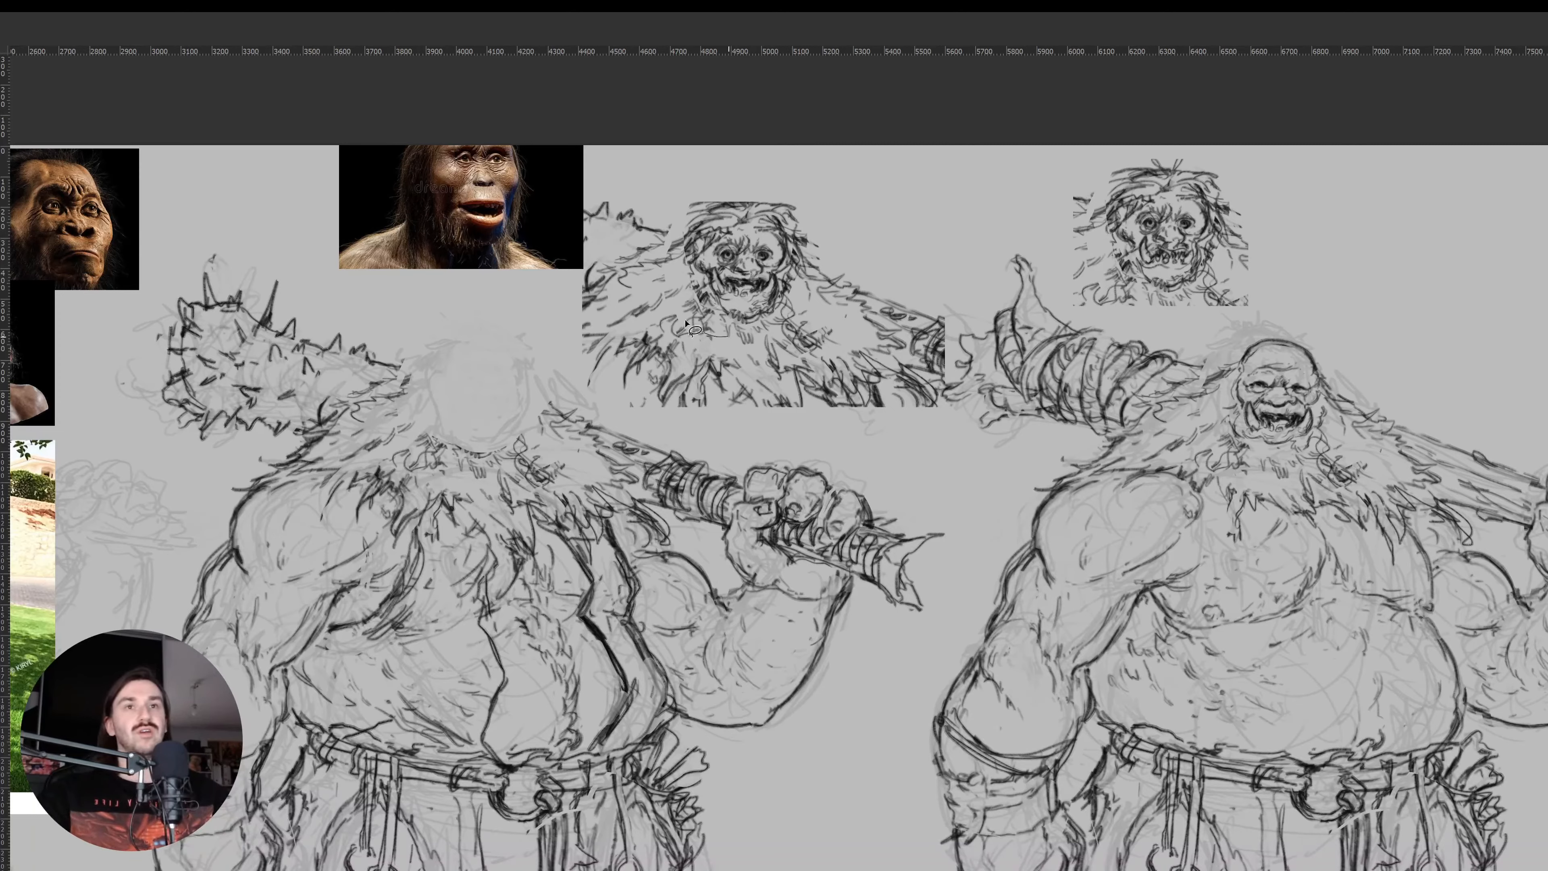
mouse_move(687, 326)
mouse_down()
mouse_move(762, 162)
mouse_move(792, 333)
mouse_move(694, 329)
mouse_move(517, 397)
mouse_move(534, 401)
mouse_move(523, 449)
mouse_move(528, 432)
mouse_up()
key(ctrl+d)
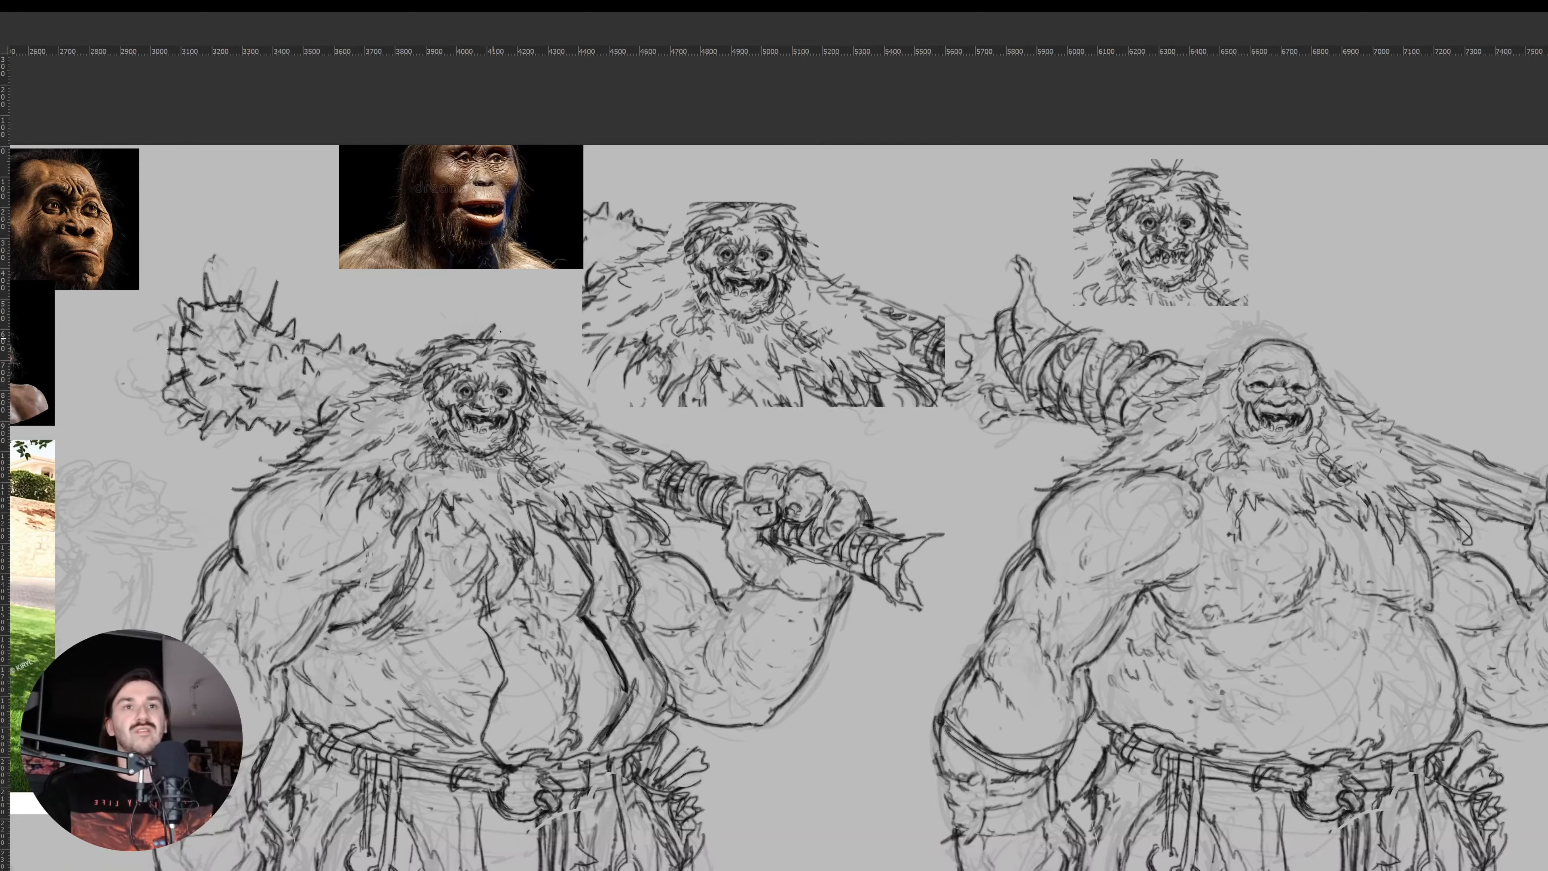
mouse_move(476, 342)
mouse_down()
mouse_move(499, 316)
mouse_move(544, 346)
mouse_up()
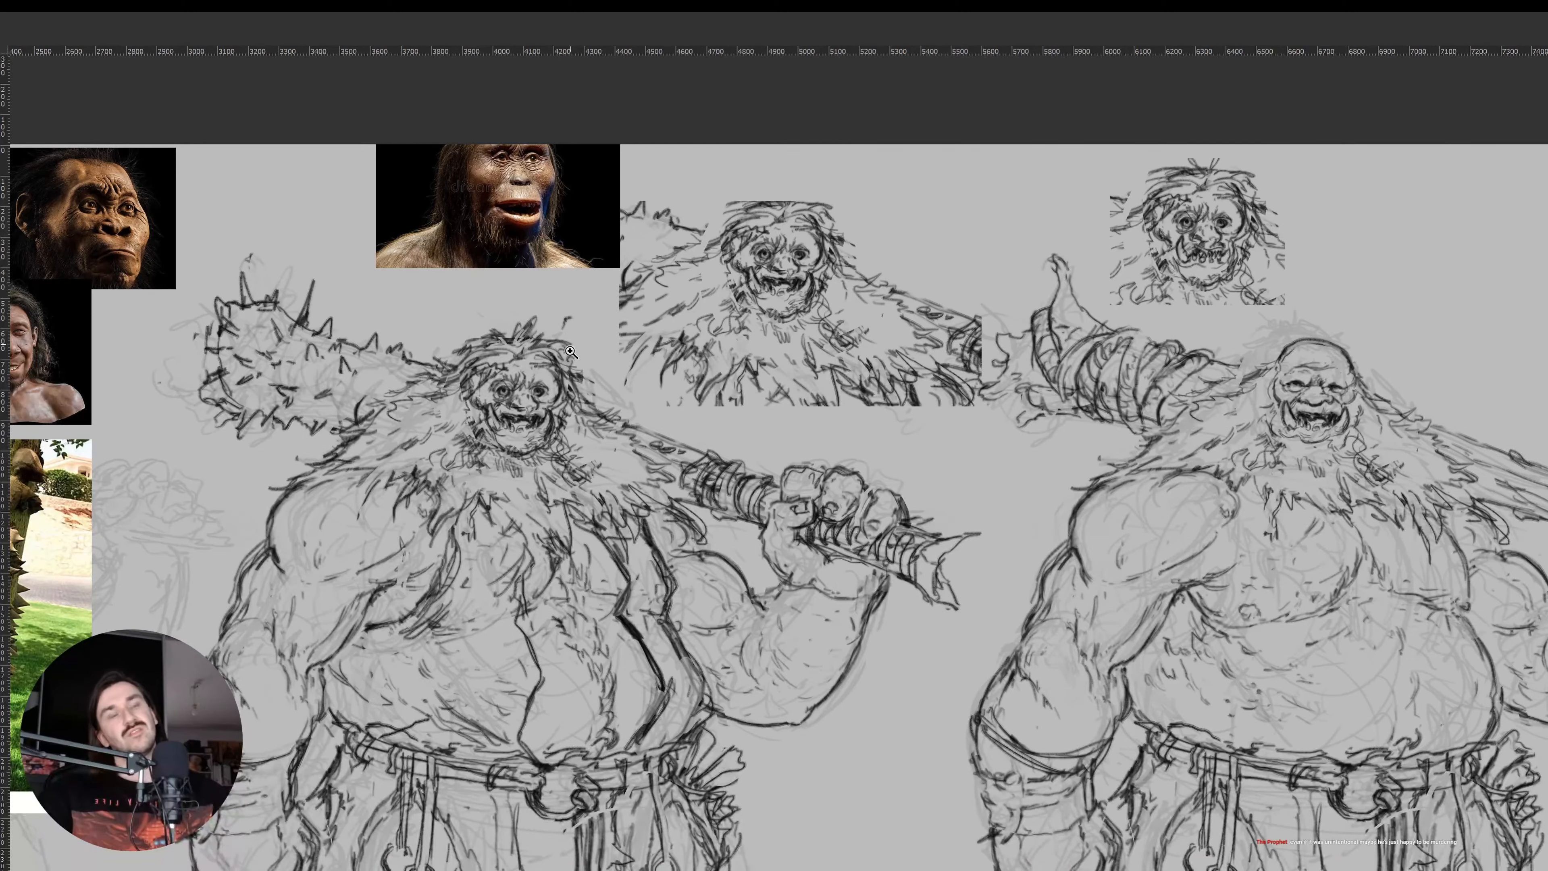
drag(570, 352, 550, 414)
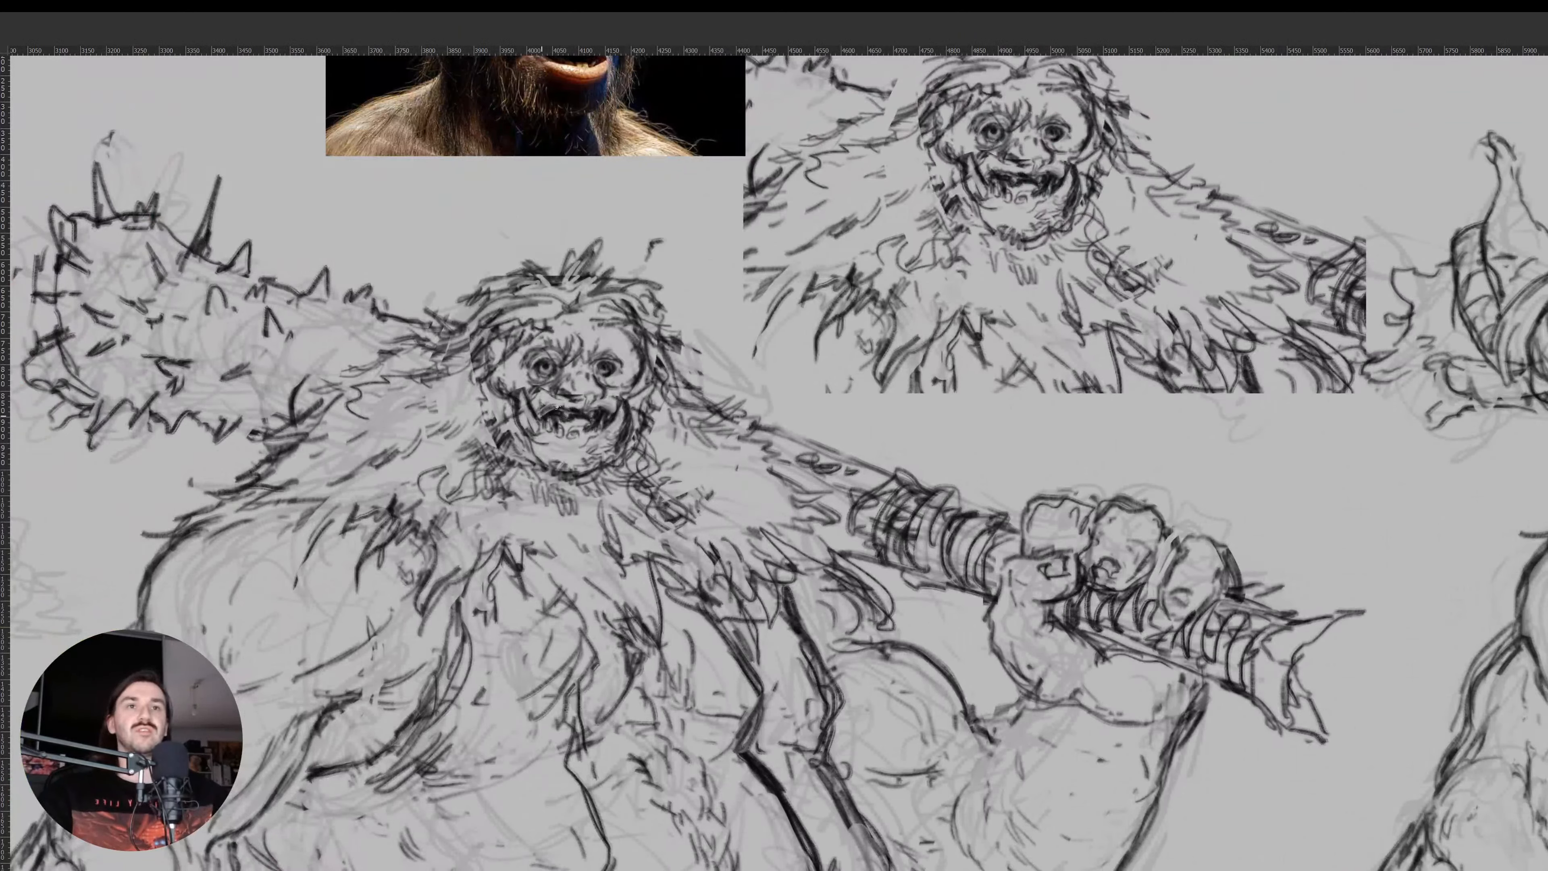
Touch up the sketch lines around the middle ogre's face and mouth
drag(536, 415, 559, 414)
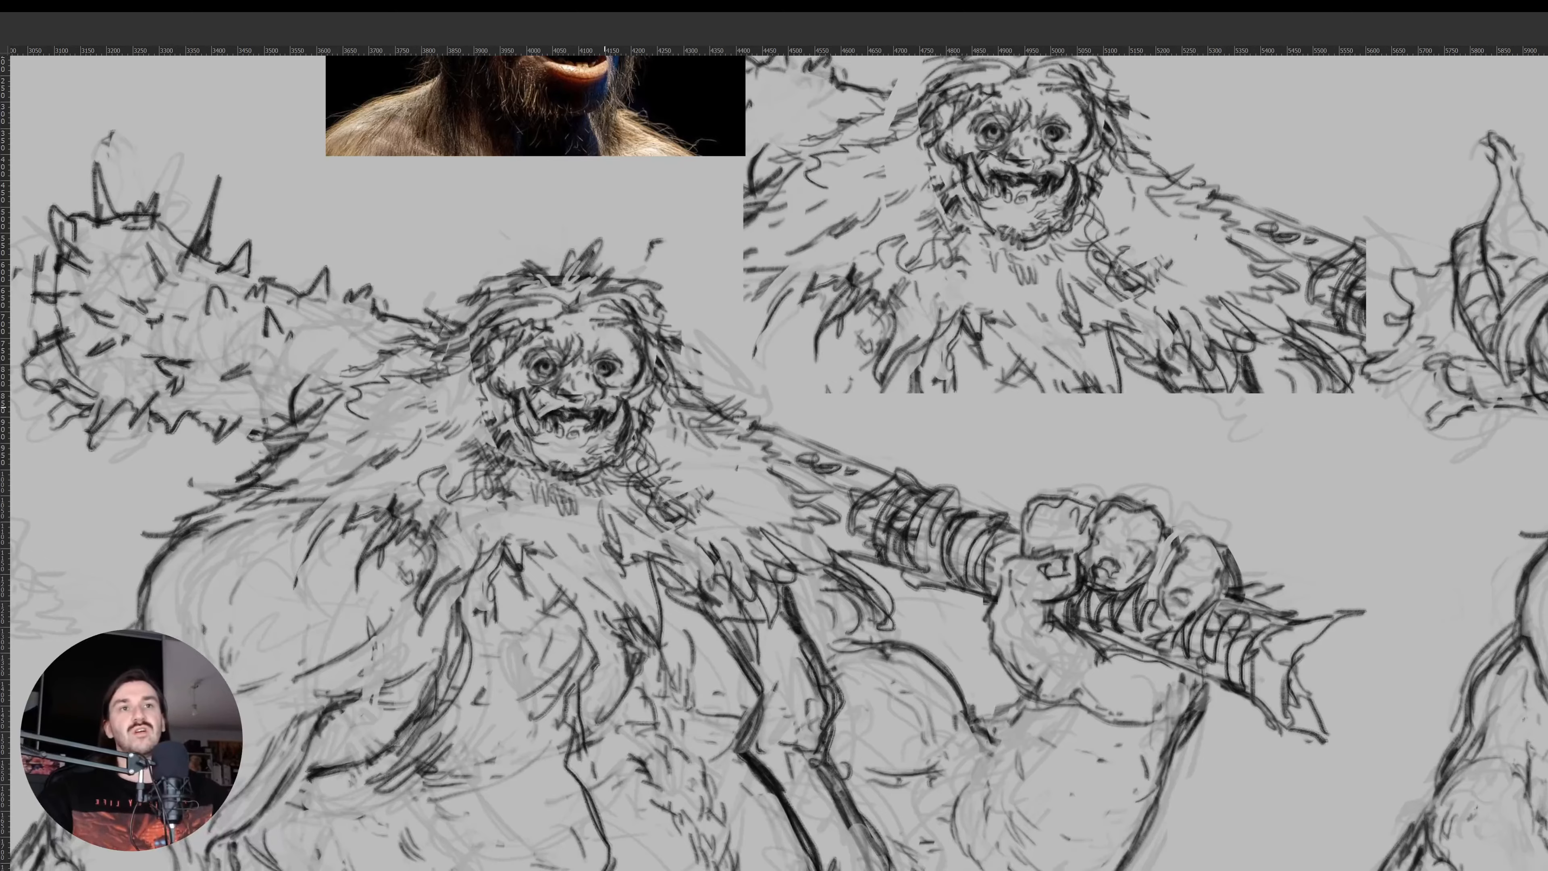
drag(638, 411, 603, 465)
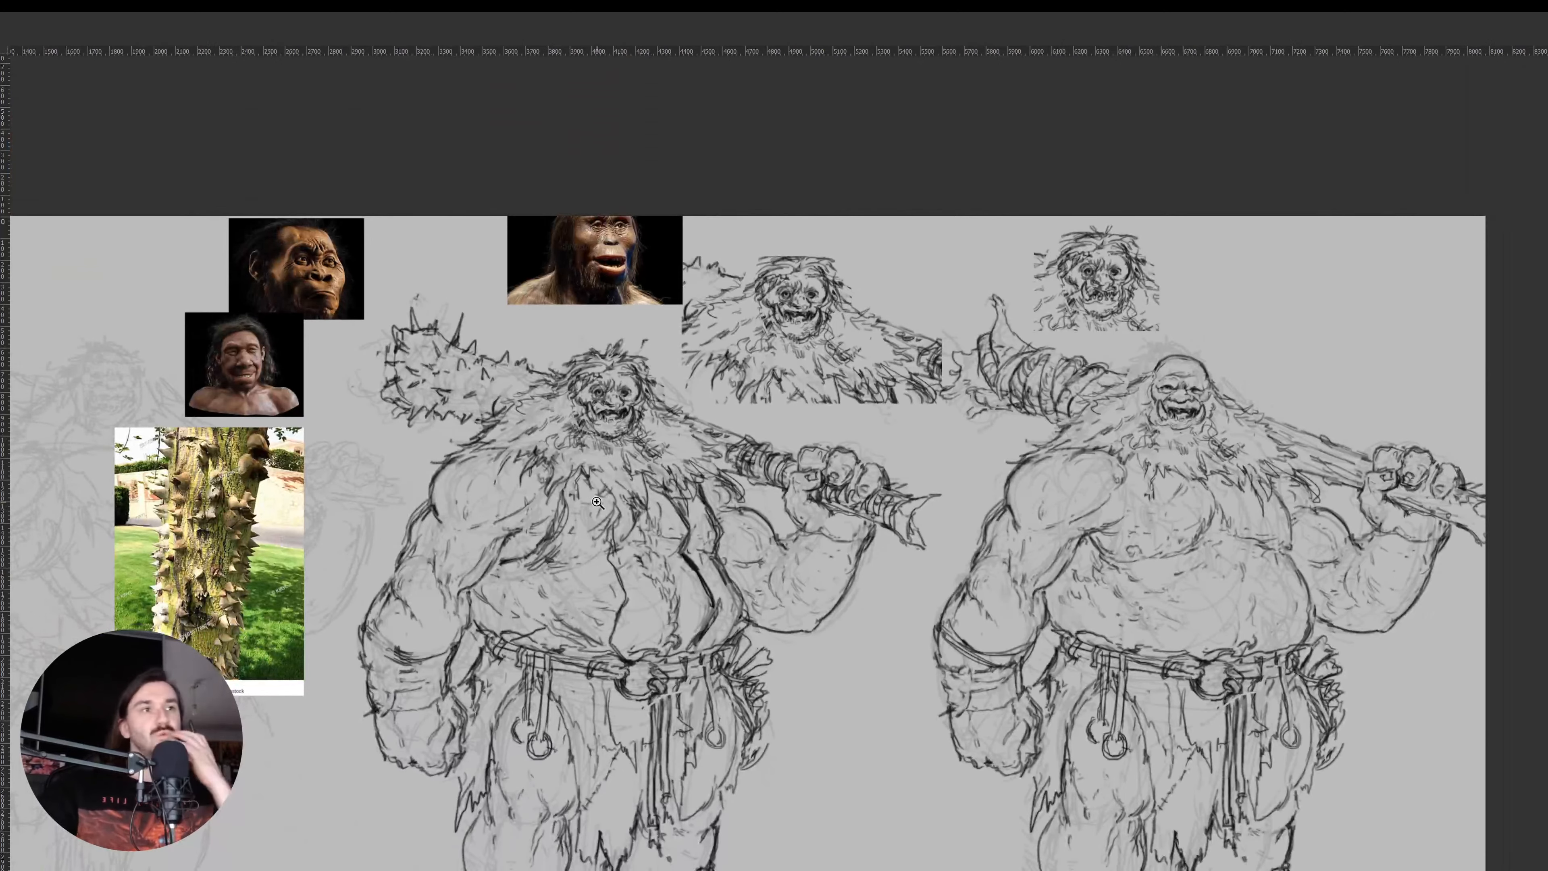
drag(613, 417, 653, 397)
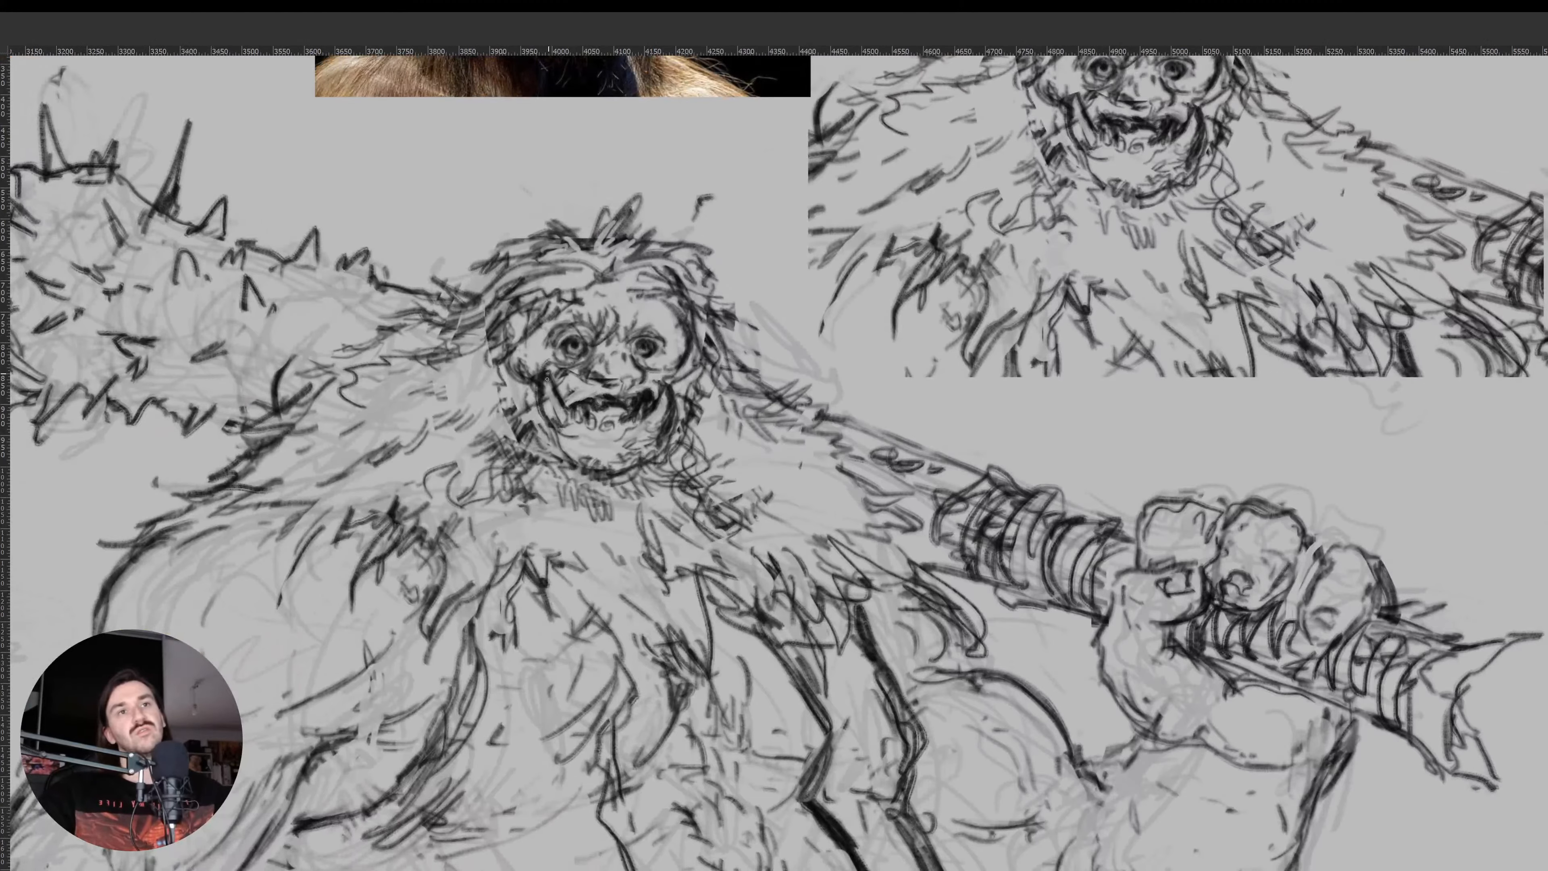
drag(552, 369, 555, 390)
drag(669, 384, 638, 432)
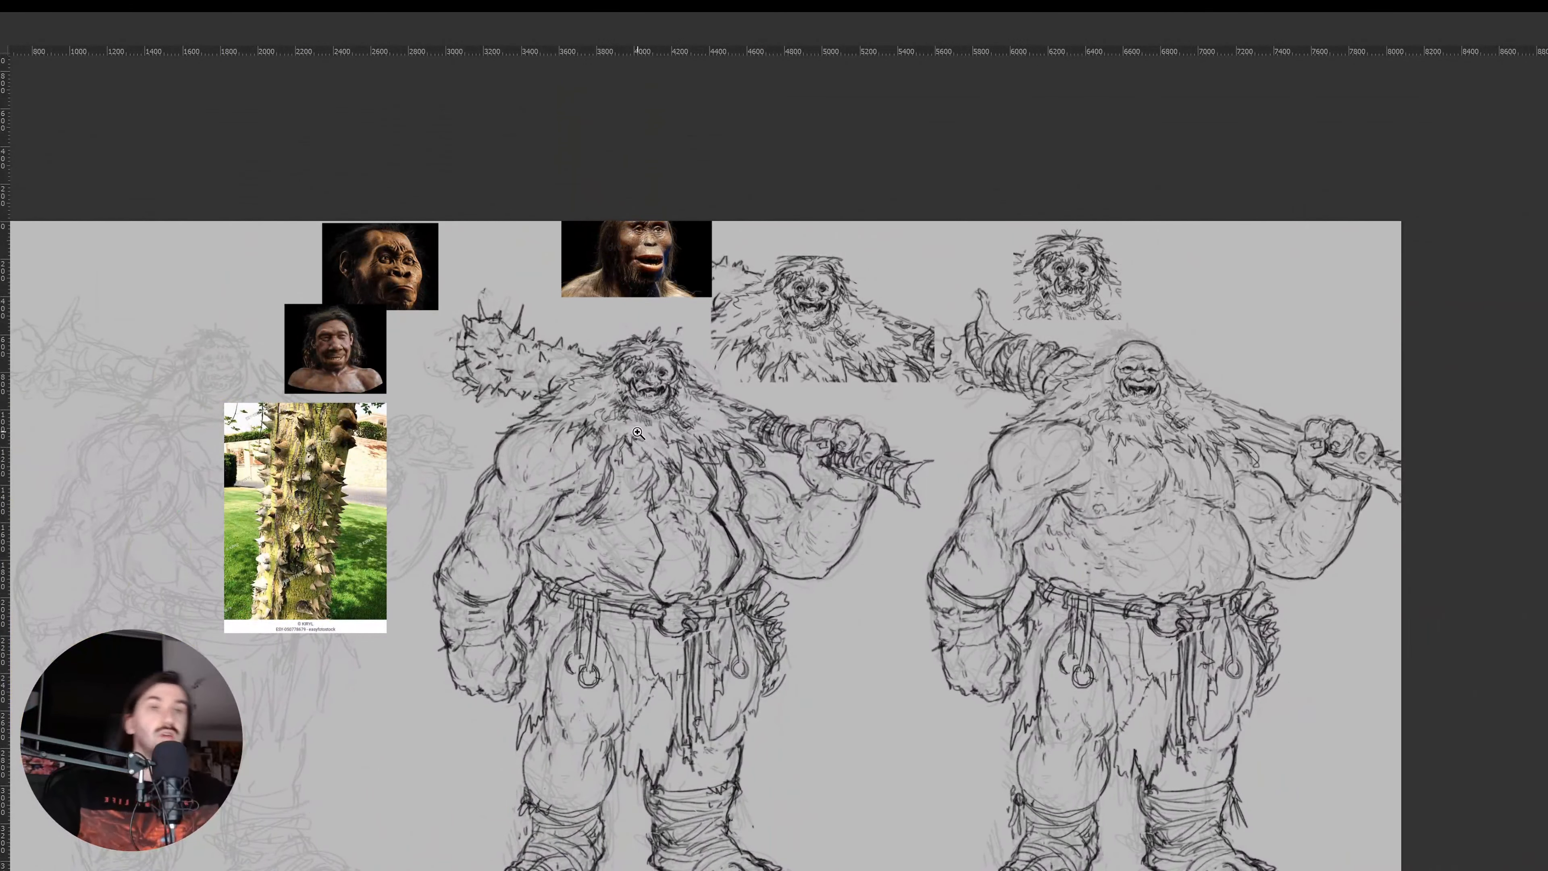
Lasso the middle ogre's upper body and compress it slightly from its upper edge with Free Transform
drag(570, 498, 621, 414)
mouse_move(477, 654)
mouse_down()
mouse_move(484, 172)
mouse_move(710, 214)
mouse_move(781, 303)
mouse_move(997, 346)
mouse_move(917, 556)
mouse_move(838, 491)
mouse_move(707, 513)
mouse_move(570, 506)
mouse_move(585, 558)
mouse_move(570, 622)
mouse_move(478, 653)
mouse_up()
key(ctrl+t)
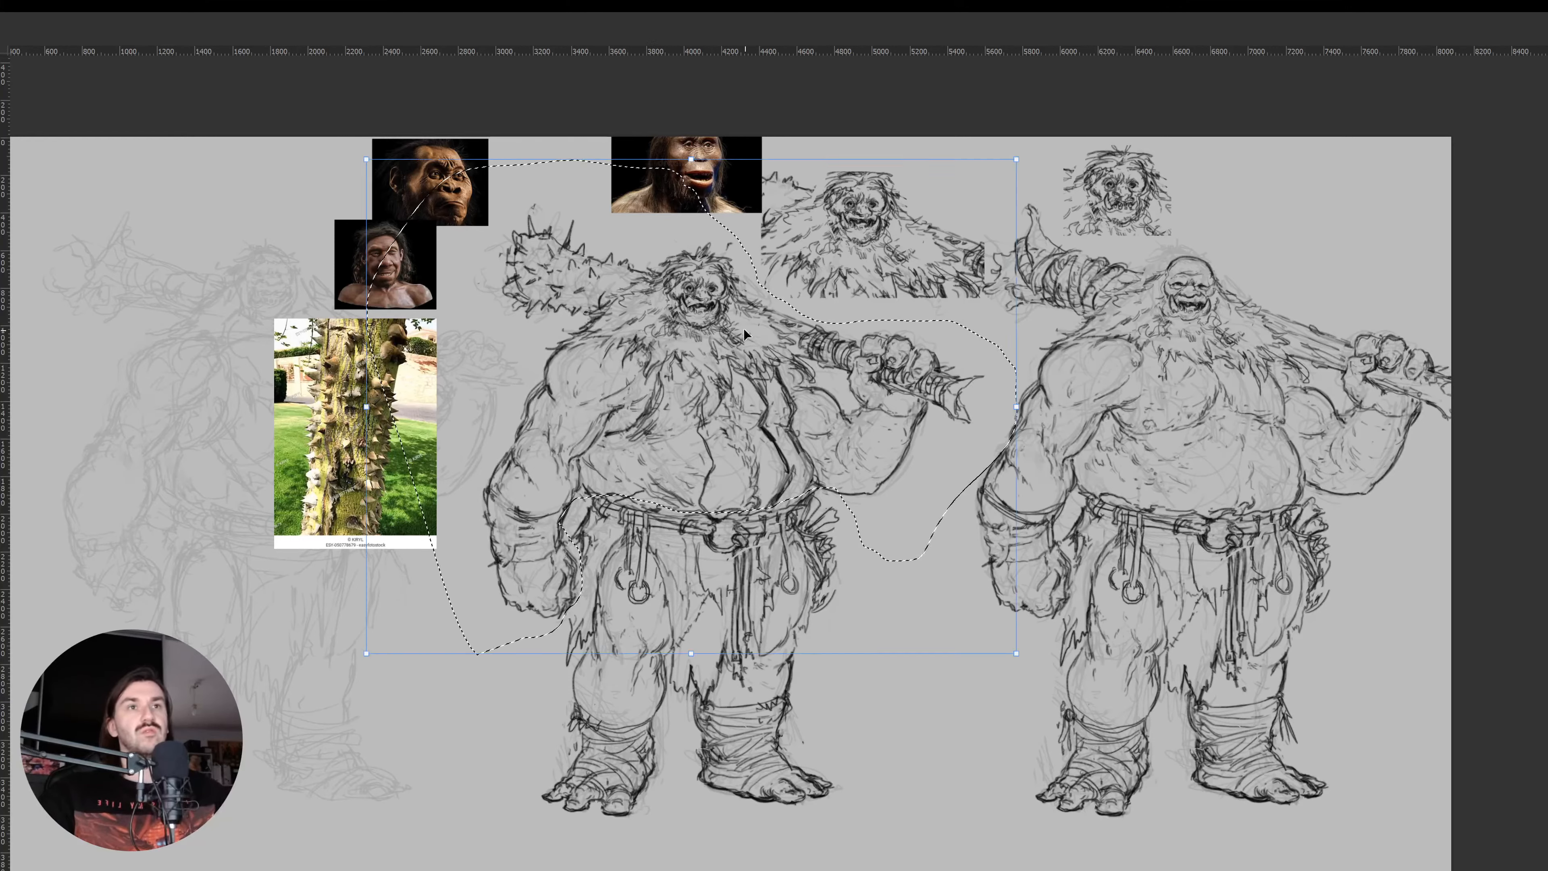
drag(692, 162, 689, 163)
key(Return)
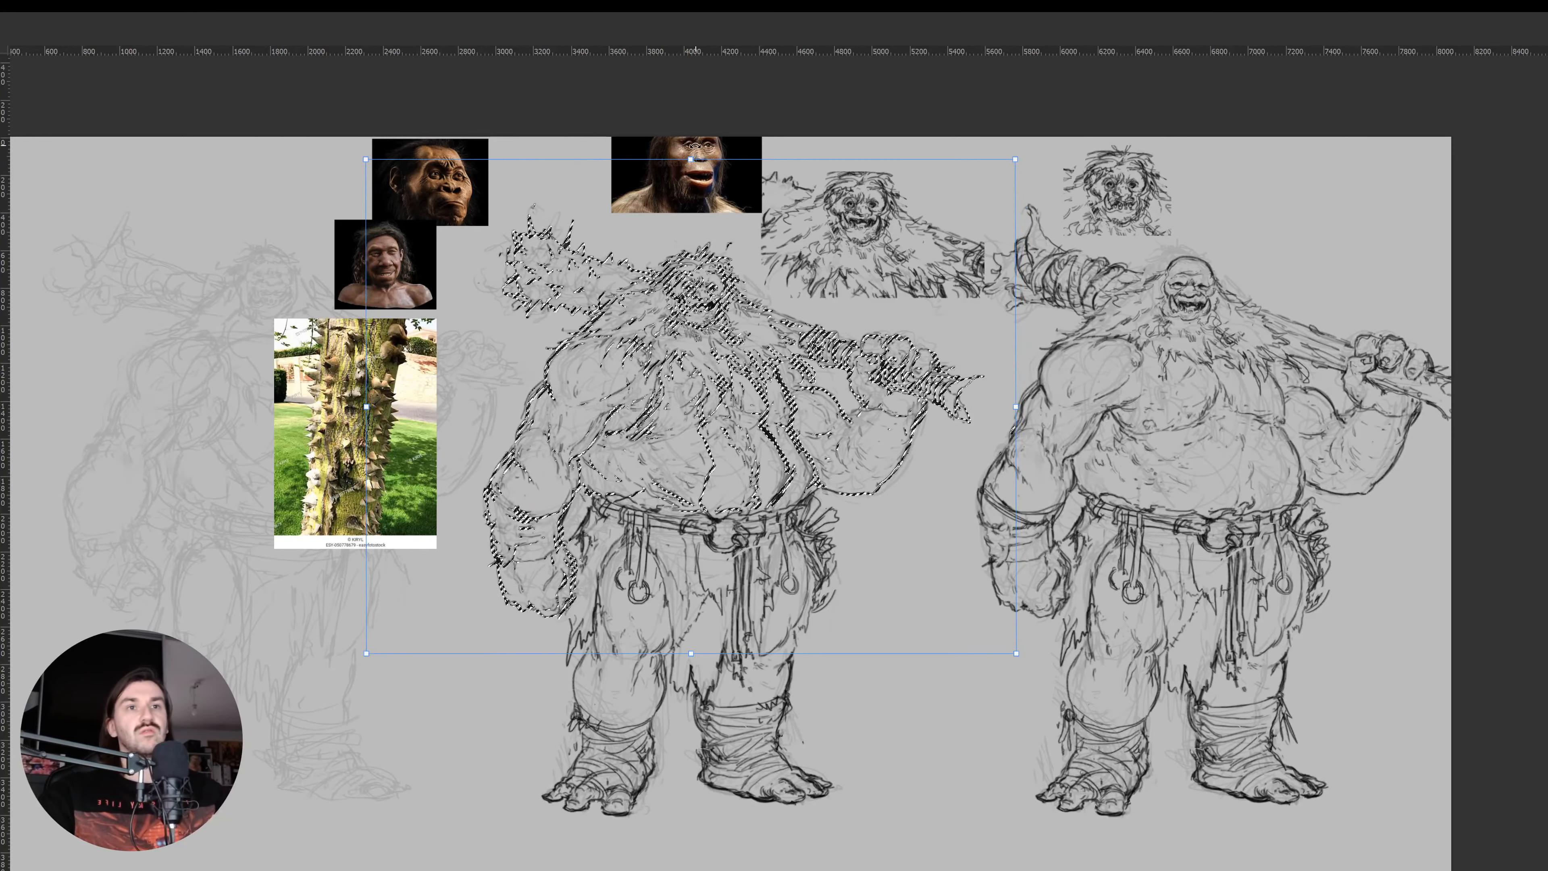
key(ctrl+d)
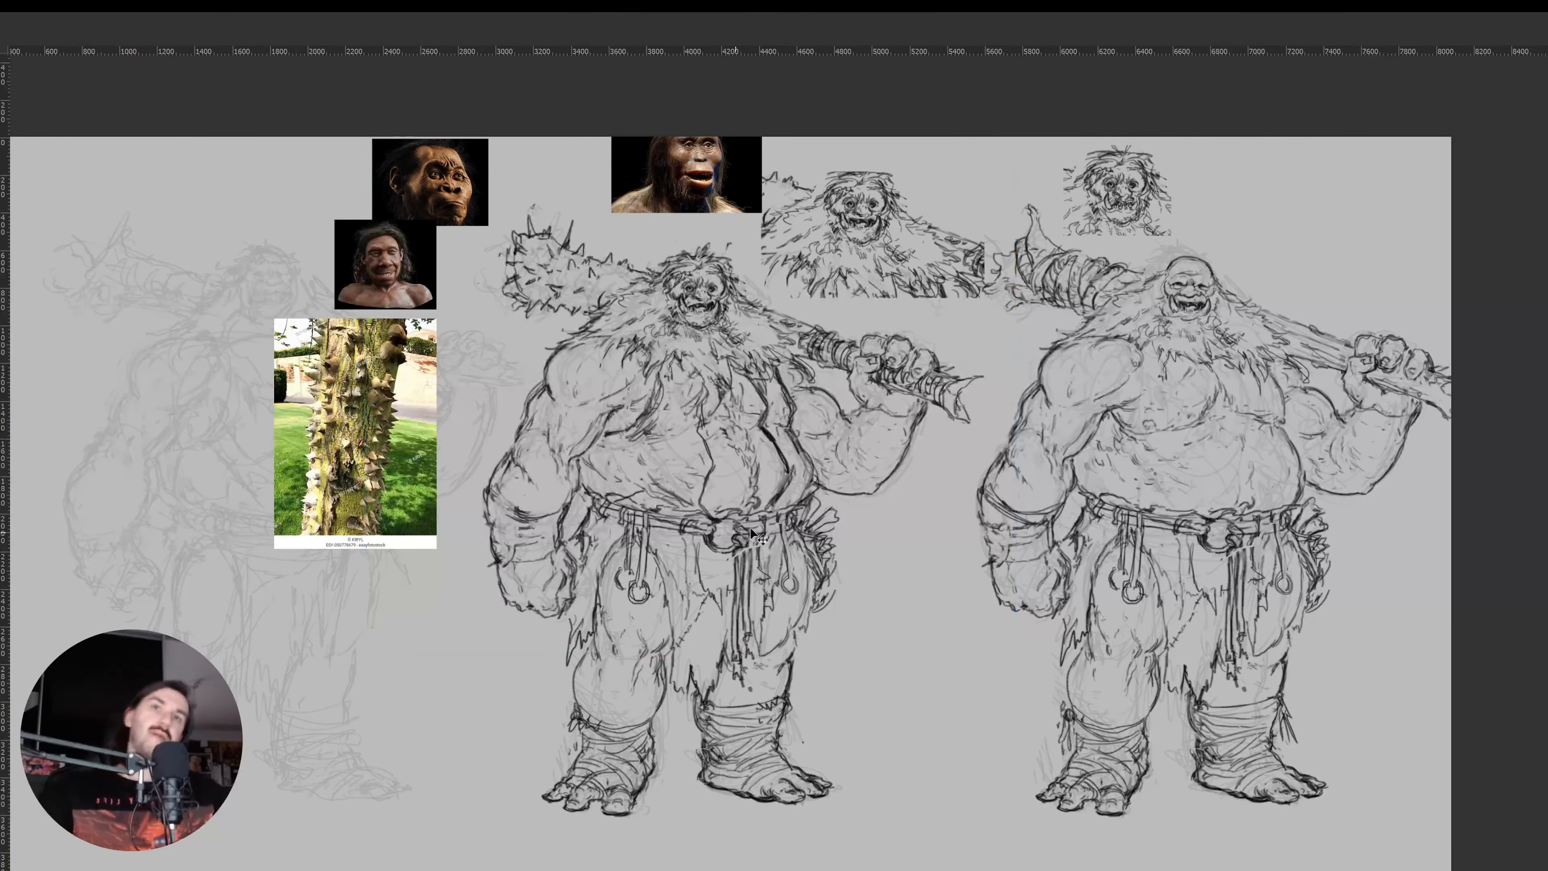
Move the thorny trunk photo to the canvas corner and clear the reference photos from view
drag(548, 556, 675, 517)
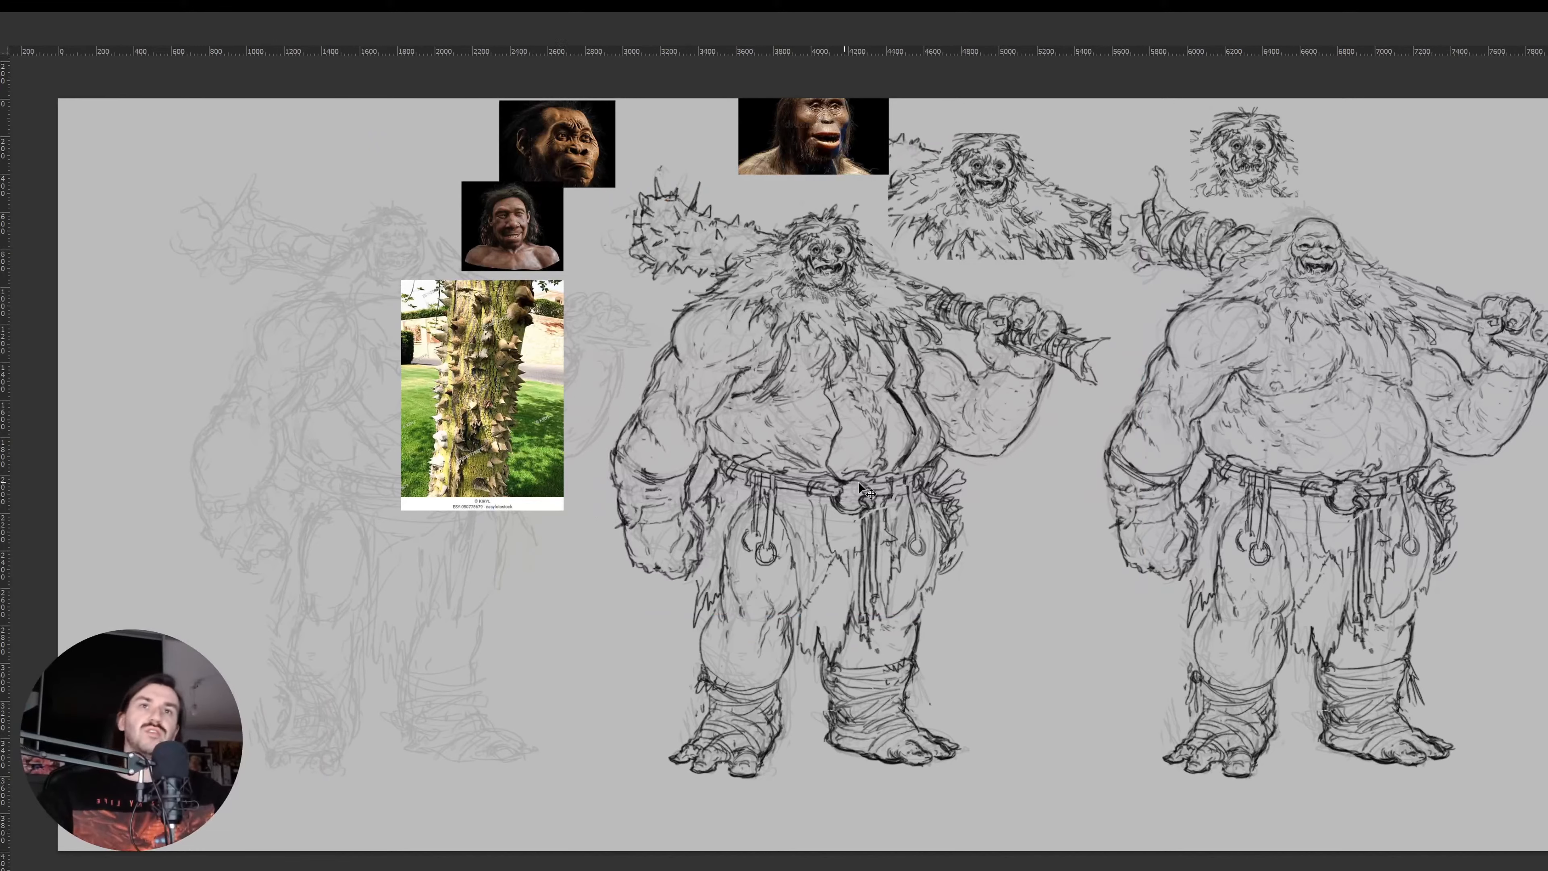
drag(509, 356, 124, 169)
drag(511, 237, 533, 247)
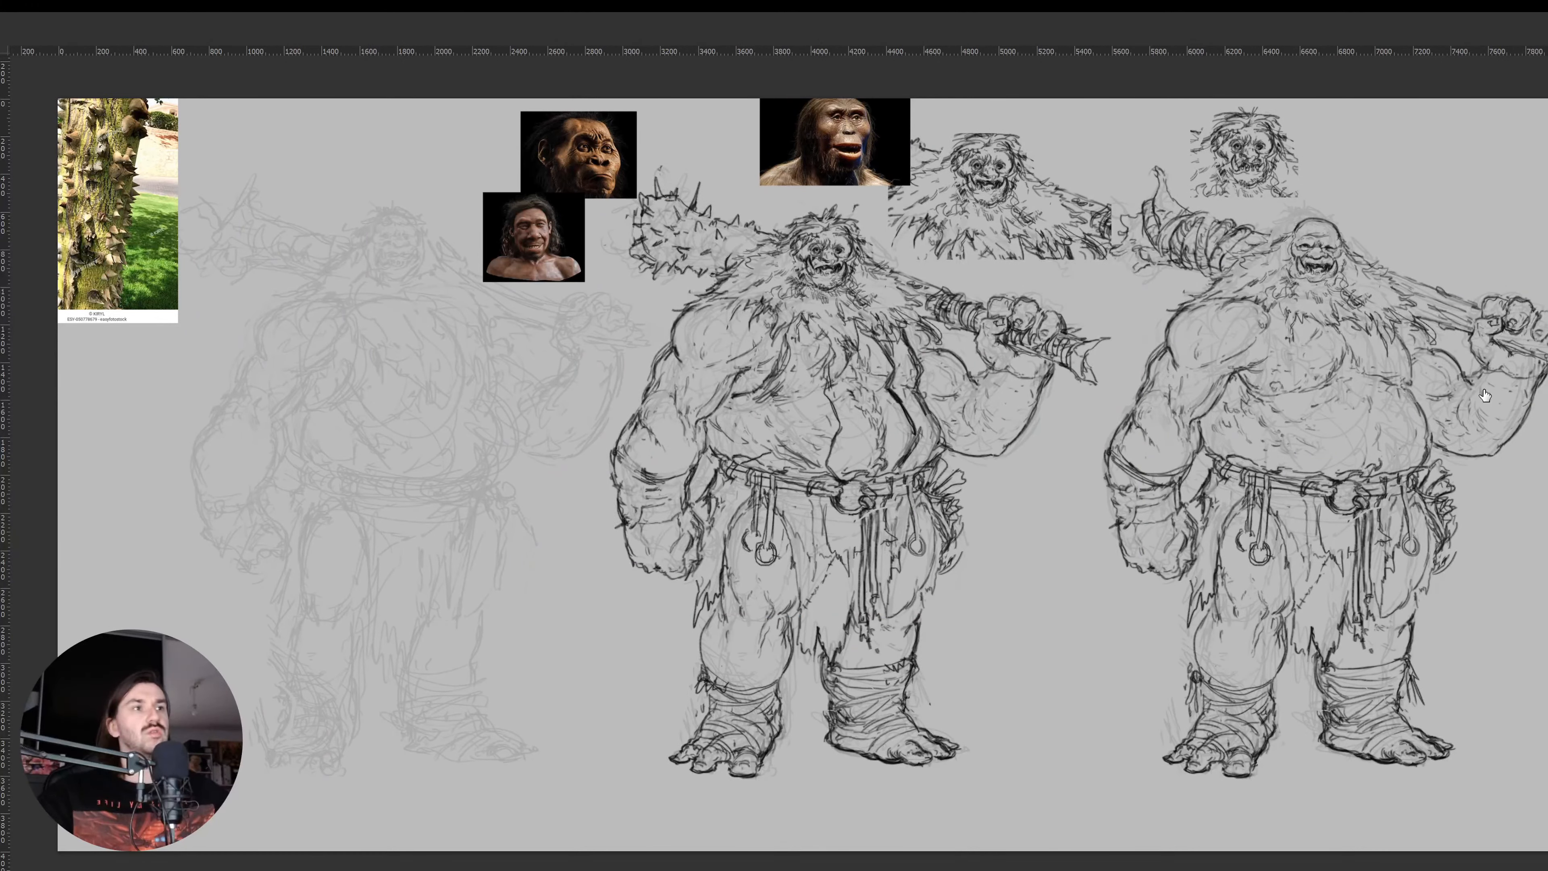
click(1418, 345)
drag(852, 321, 840, 327)
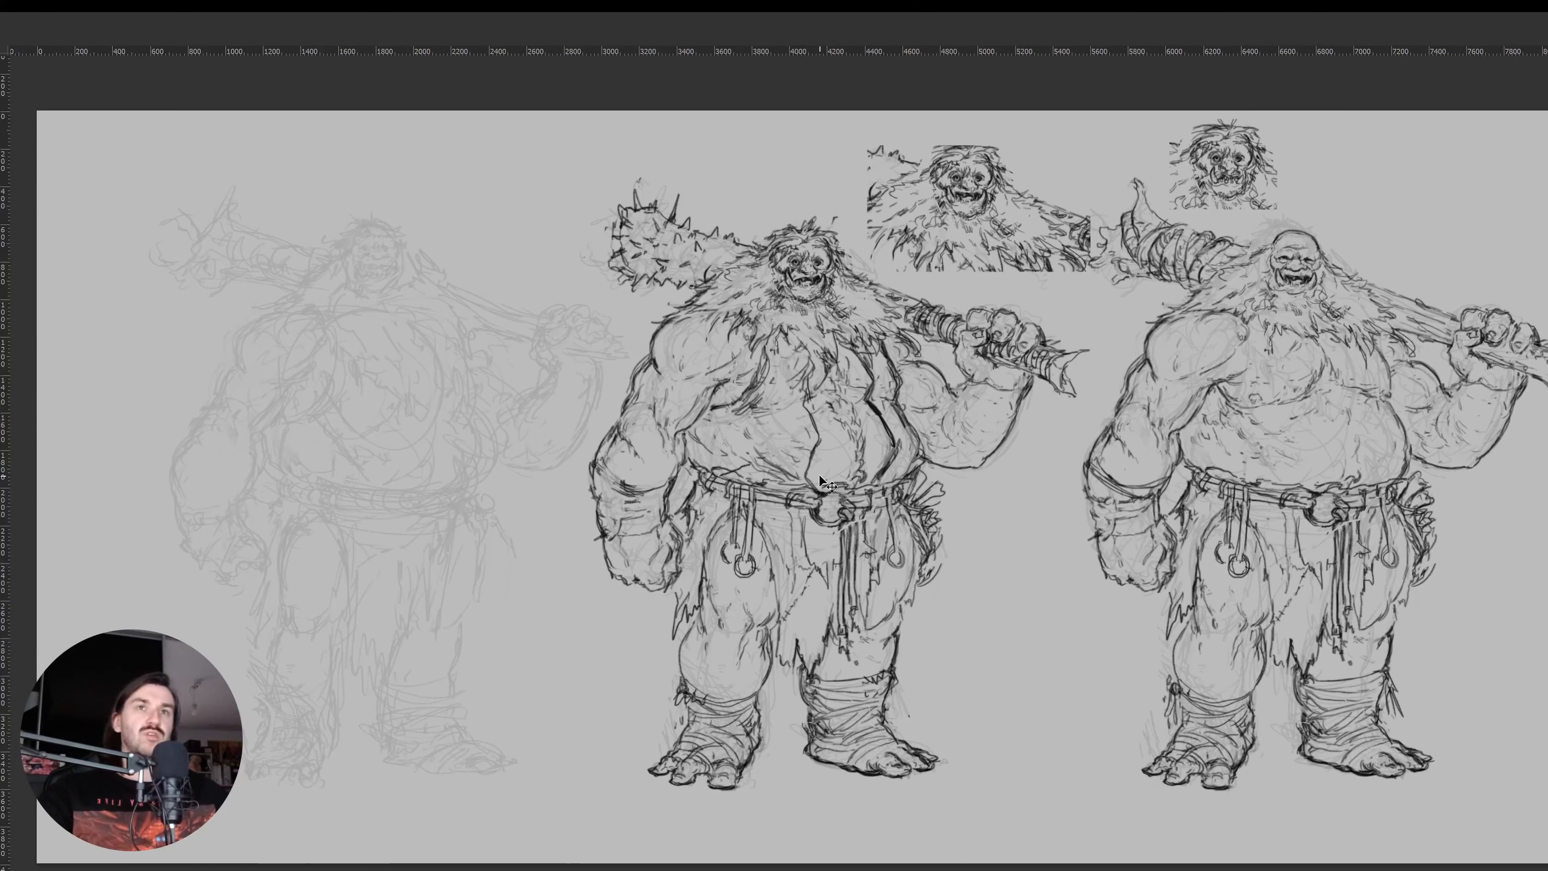
Lasso the whole middle ogre and place a copy of it over the faint sketch on the canvas's far side
key(l)
mouse_move(543, 519)
mouse_down()
mouse_move(719, 150)
mouse_move(966, 302)
mouse_up()
mouse_move(1065, 448)
mouse_down()
mouse_move(1011, 667)
mouse_move(909, 835)
mouse_move(695, 837)
mouse_move(699, 646)
mouse_move(333, 683)
mouse_up()
key(ctrl+d)
drag(389, 390, 465, 449)
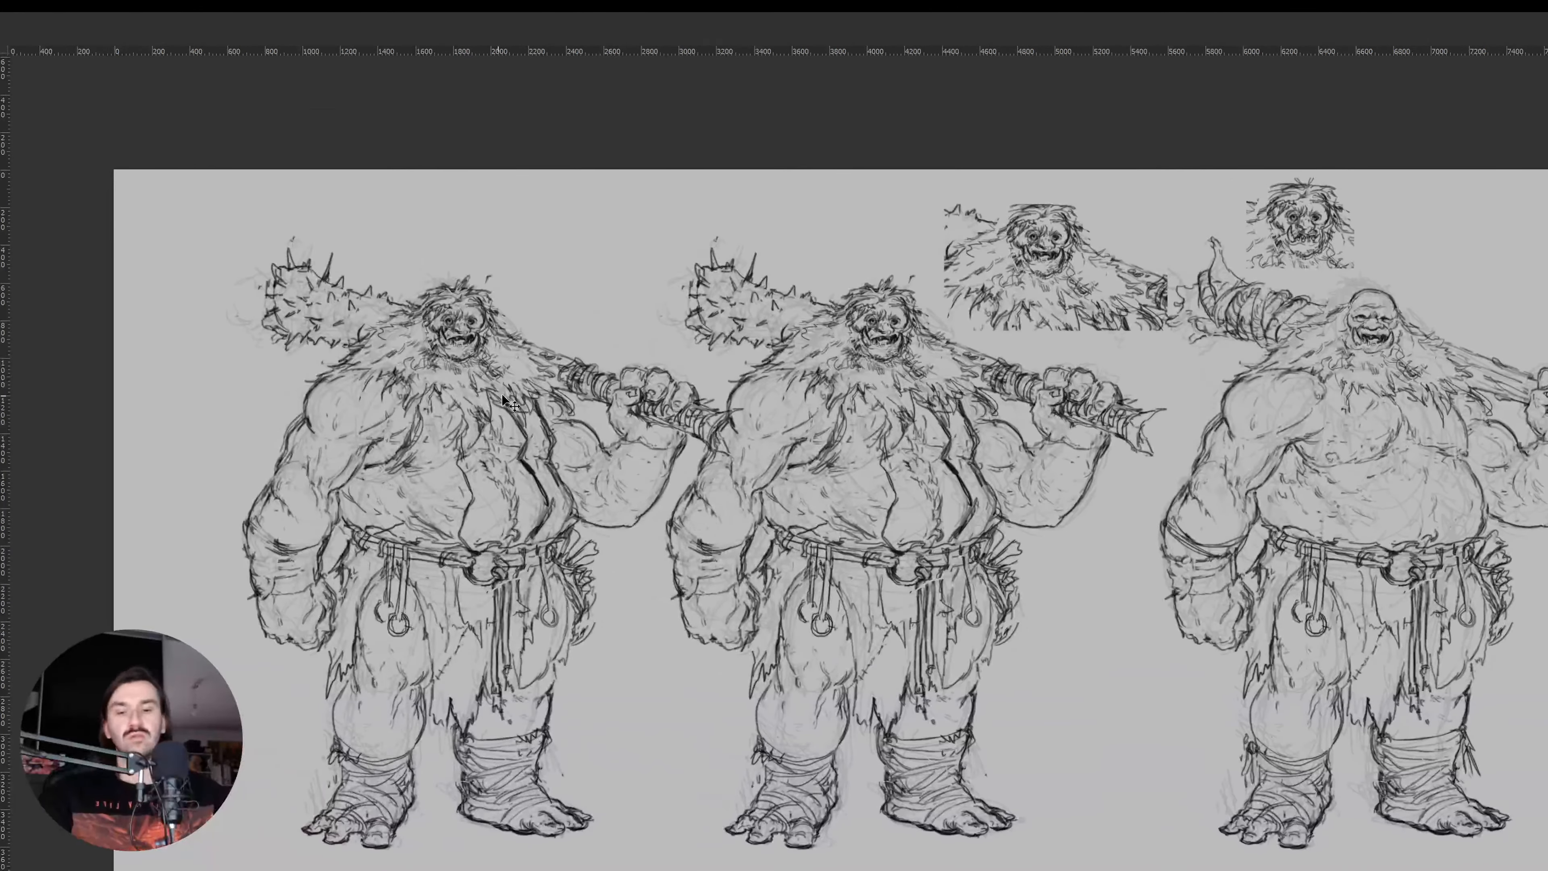
Lasso the copied ogre's head and move it slightly up and away from the middle ogre
mouse_move(509, 354)
mouse_down()
mouse_move(514, 381)
mouse_move(448, 384)
mouse_move(454, 244)
mouse_move(506, 262)
mouse_up()
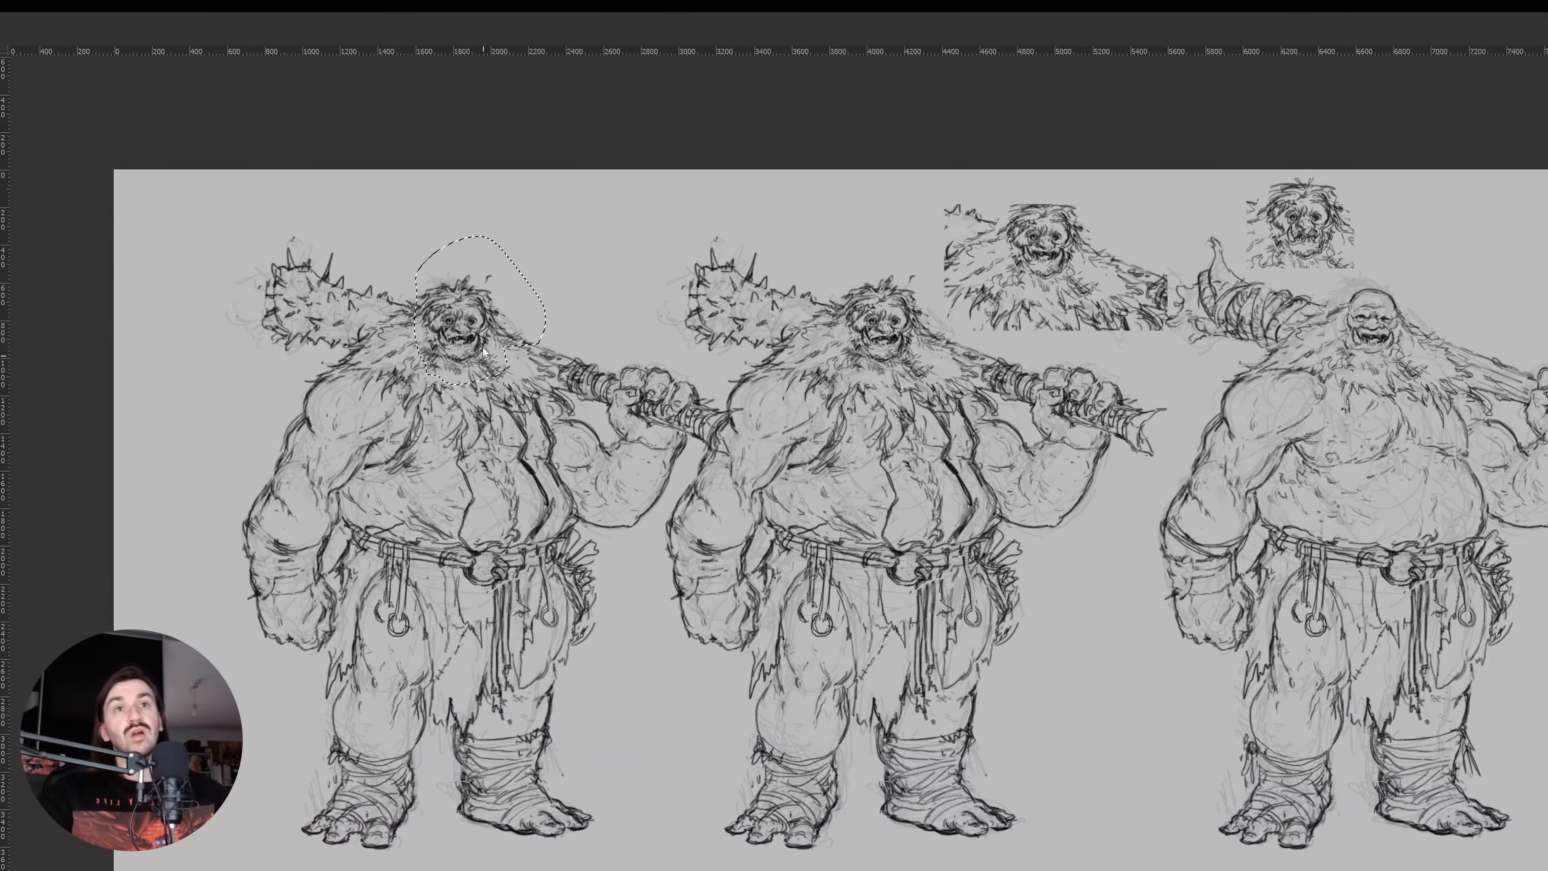
mouse_move(463, 317)
mouse_down()
mouse_move(469, 250)
mouse_move(476, 364)
mouse_up()
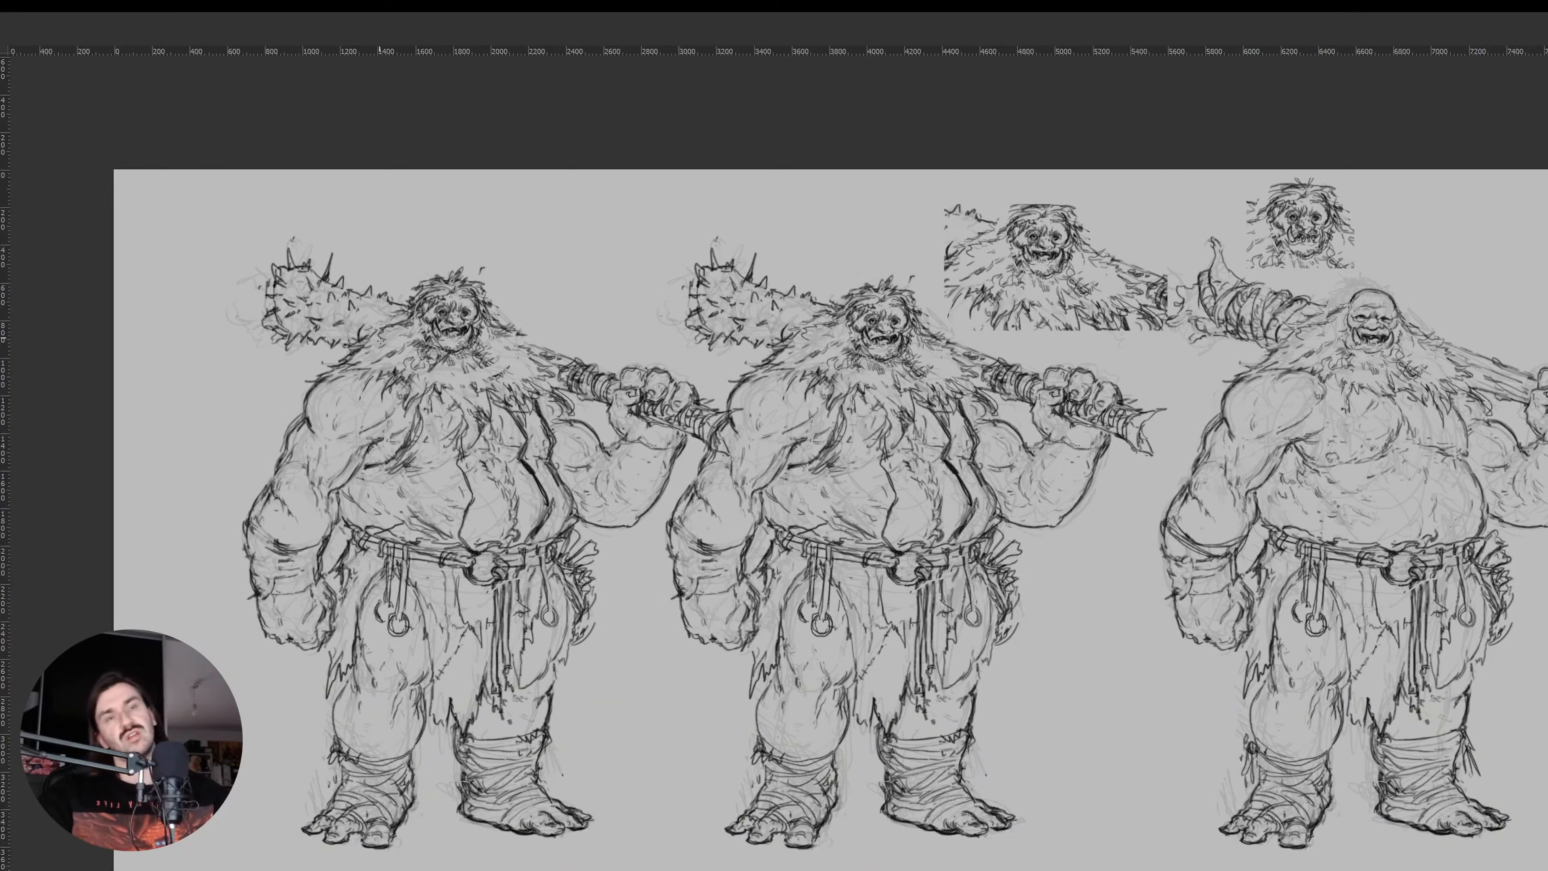
mouse_move(478, 337)
mouse_down()
mouse_move(532, 366)
mouse_move(485, 352)
mouse_up()
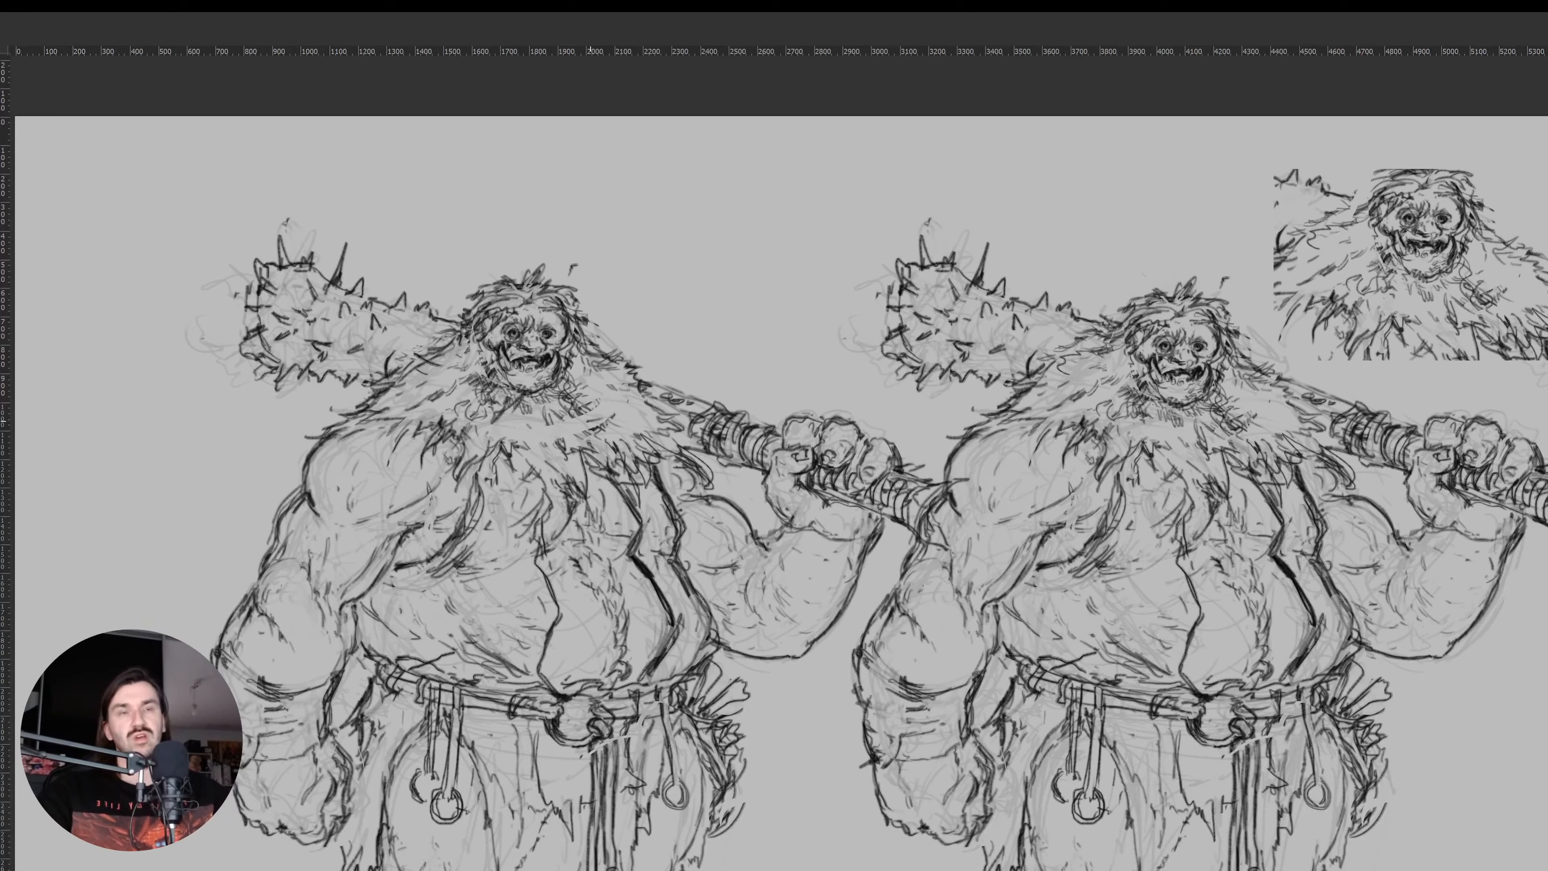
Lasso the copied ogre's head and beard again and scale them down slightly with Free Transform
mouse_move(595, 432)
mouse_down()
mouse_move(596, 469)
mouse_move(504, 458)
mouse_move(468, 401)
mouse_move(548, 281)
mouse_move(638, 441)
mouse_up()
key(ctrl+t)
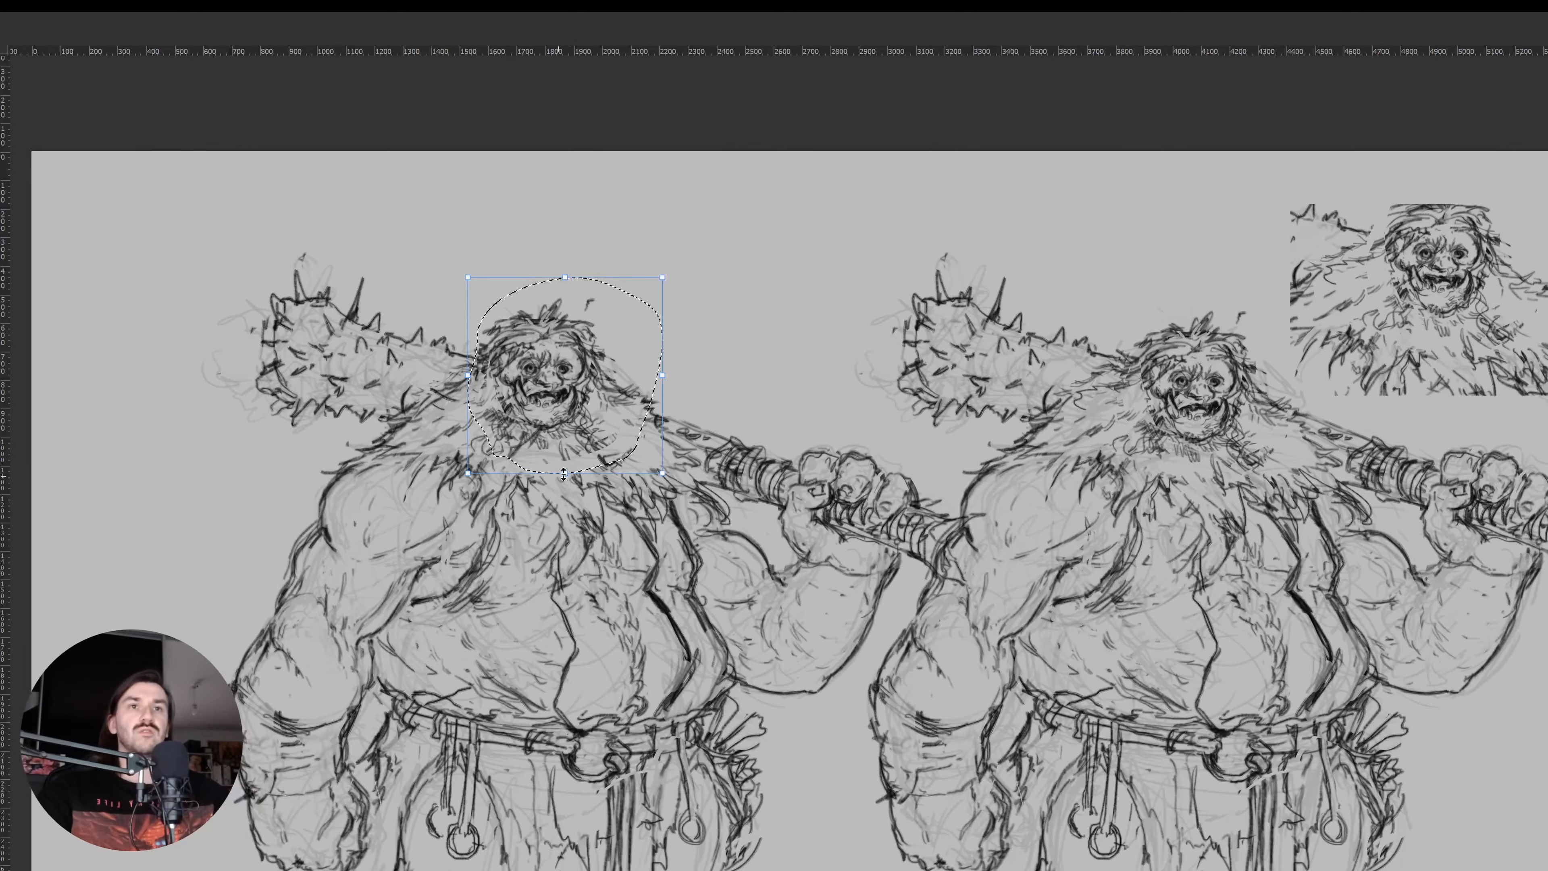
drag(564, 474, 565, 458)
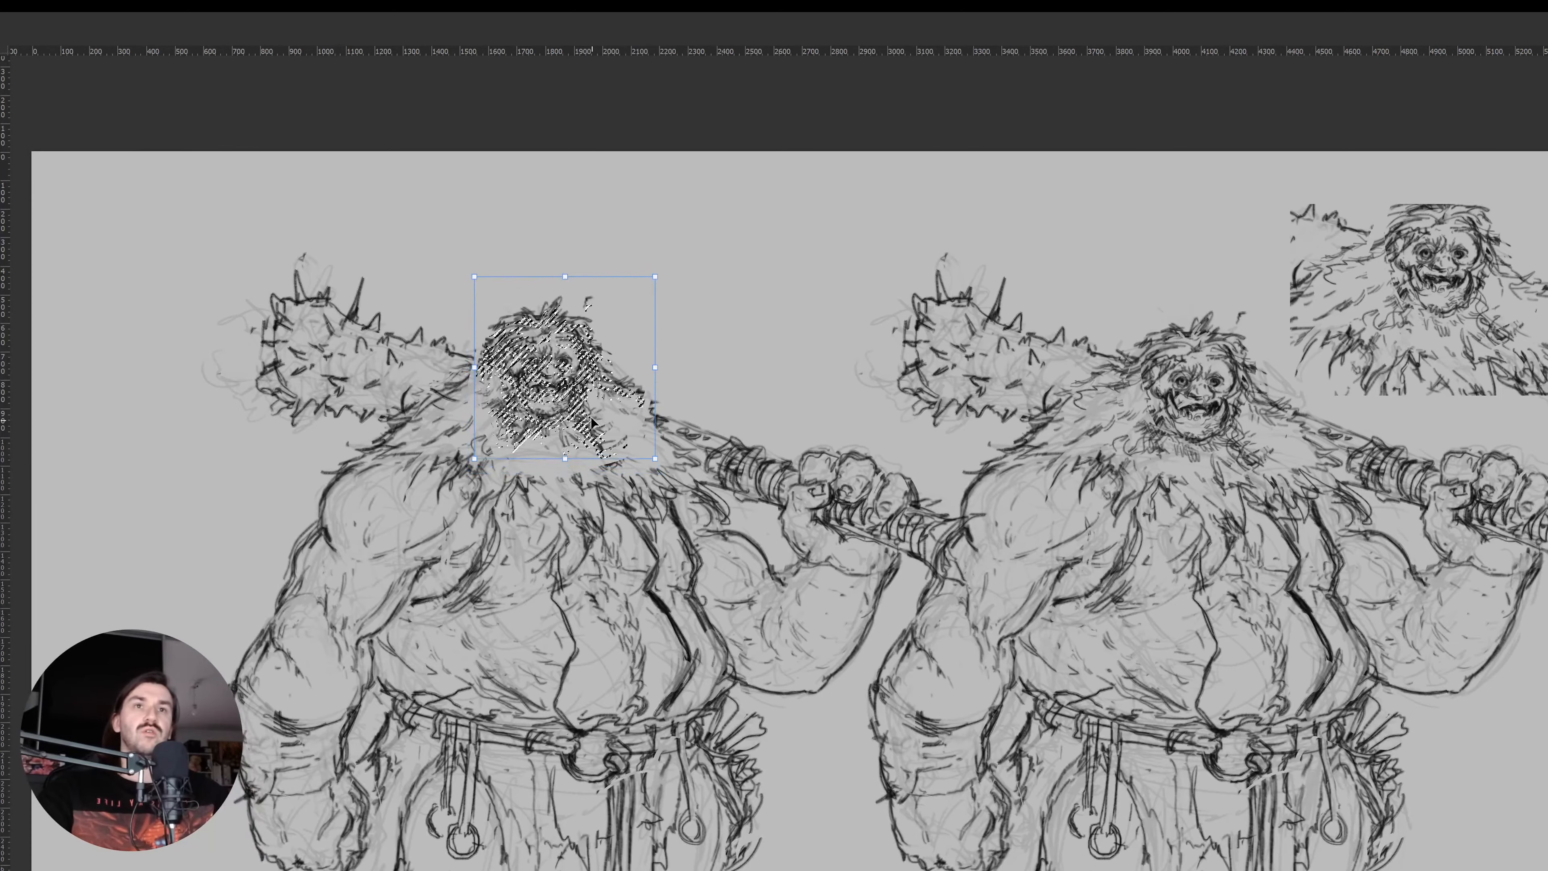
key(Return)
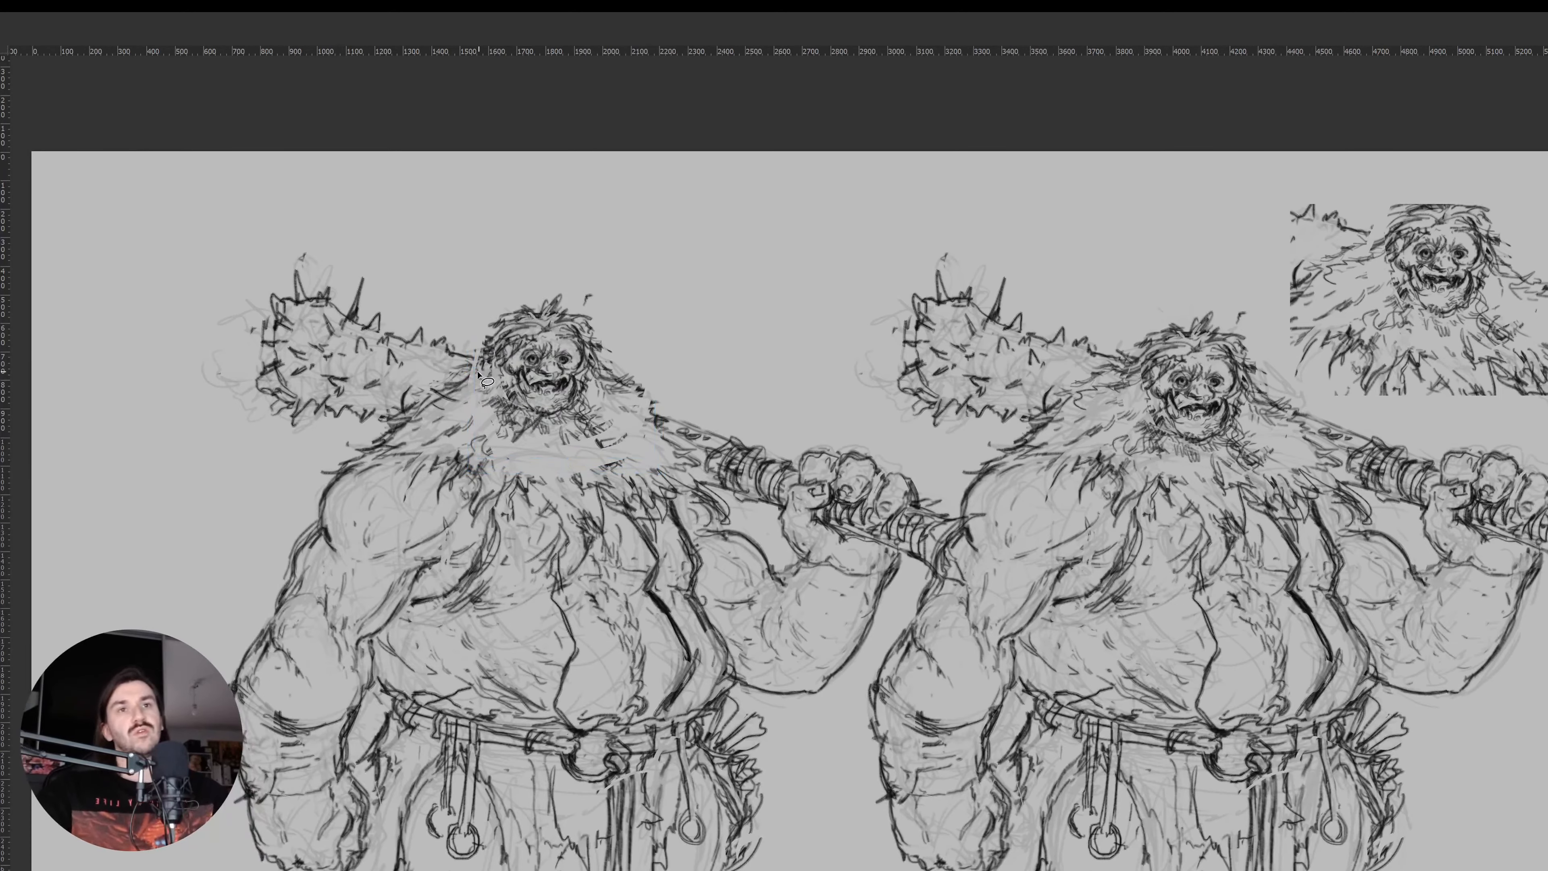
Flip the canvas horizontally and adjust the copied ogre's head slightly with Free Transform
scroll(488, 390, down, 5)
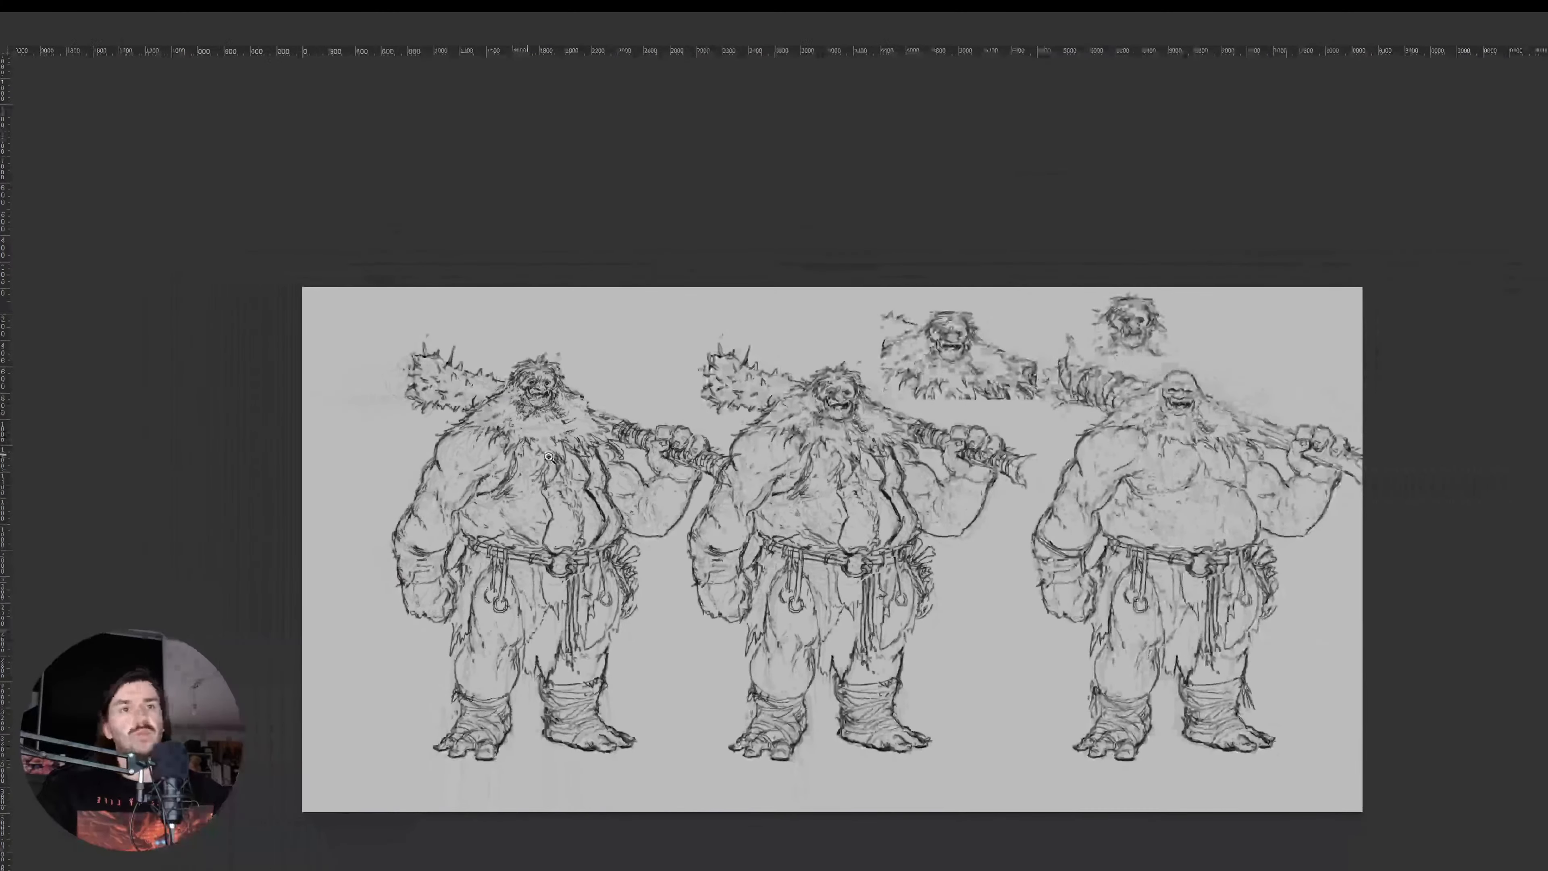
key(ctrl+shift+h)
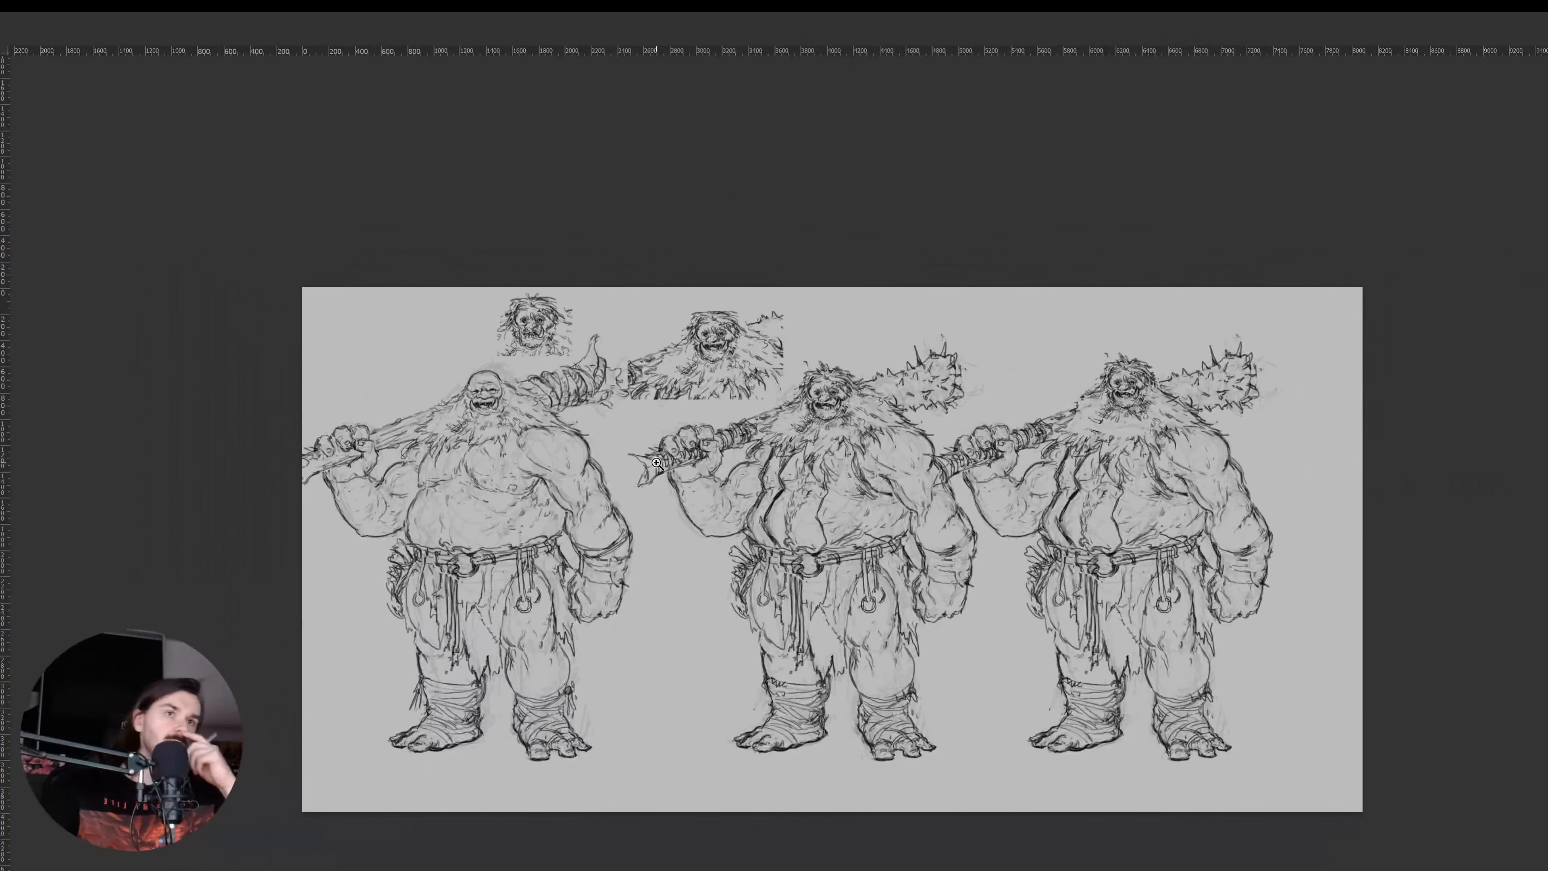
click(1195, 390)
mouse_move(1197, 407)
mouse_down()
mouse_move(995, 428)
mouse_move(953, 405)
mouse_move(985, 313)
mouse_move(1058, 336)
mouse_move(1036, 391)
mouse_up()
key(ctrl+t)
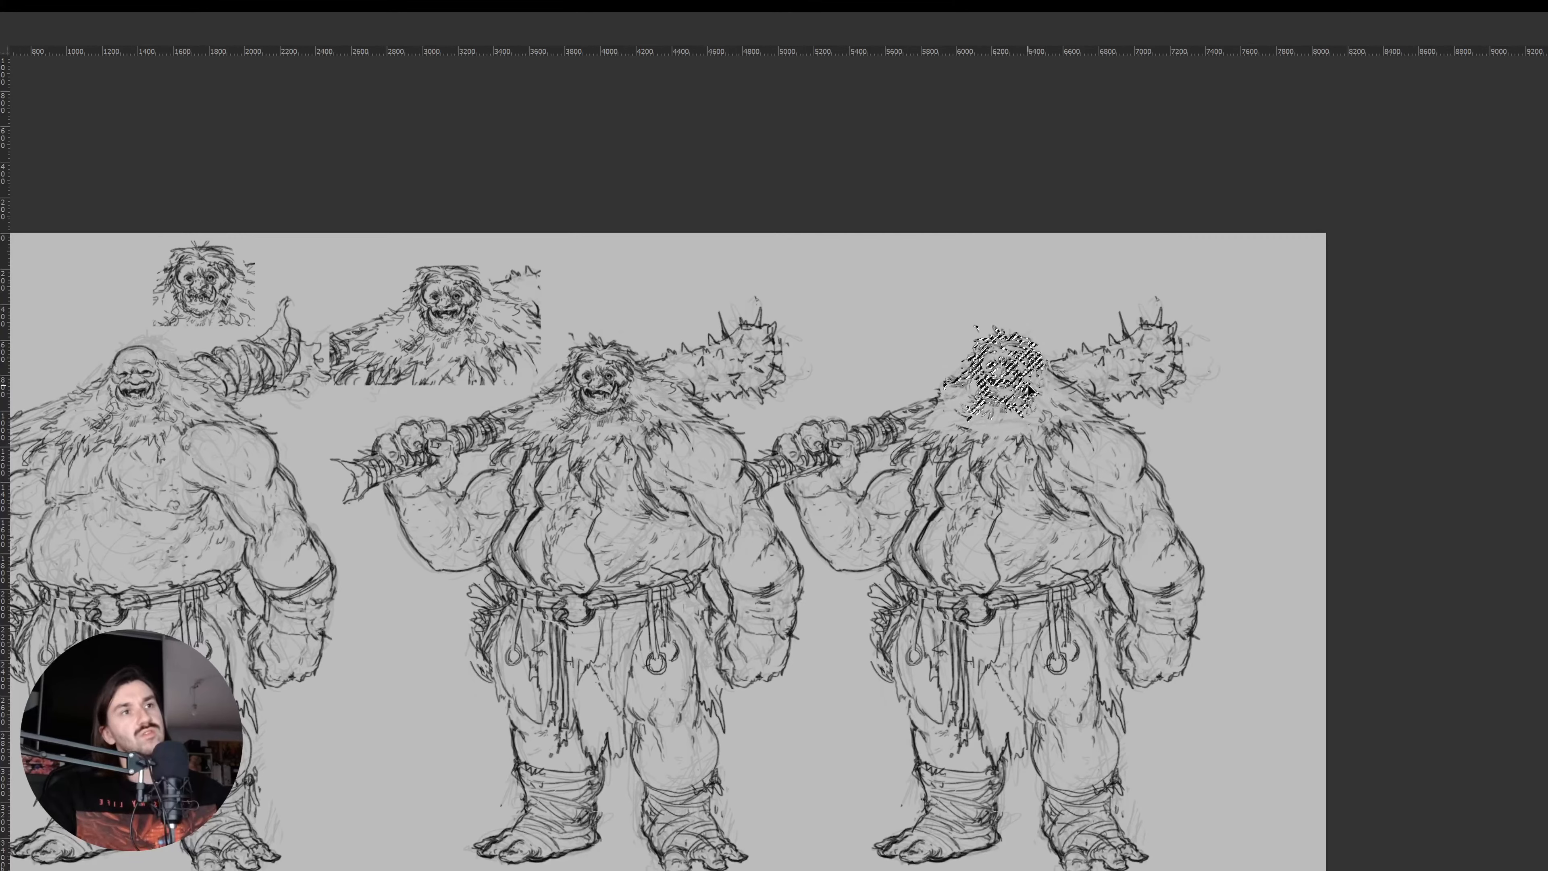
drag(1049, 426, 1055, 423)
key(Return)
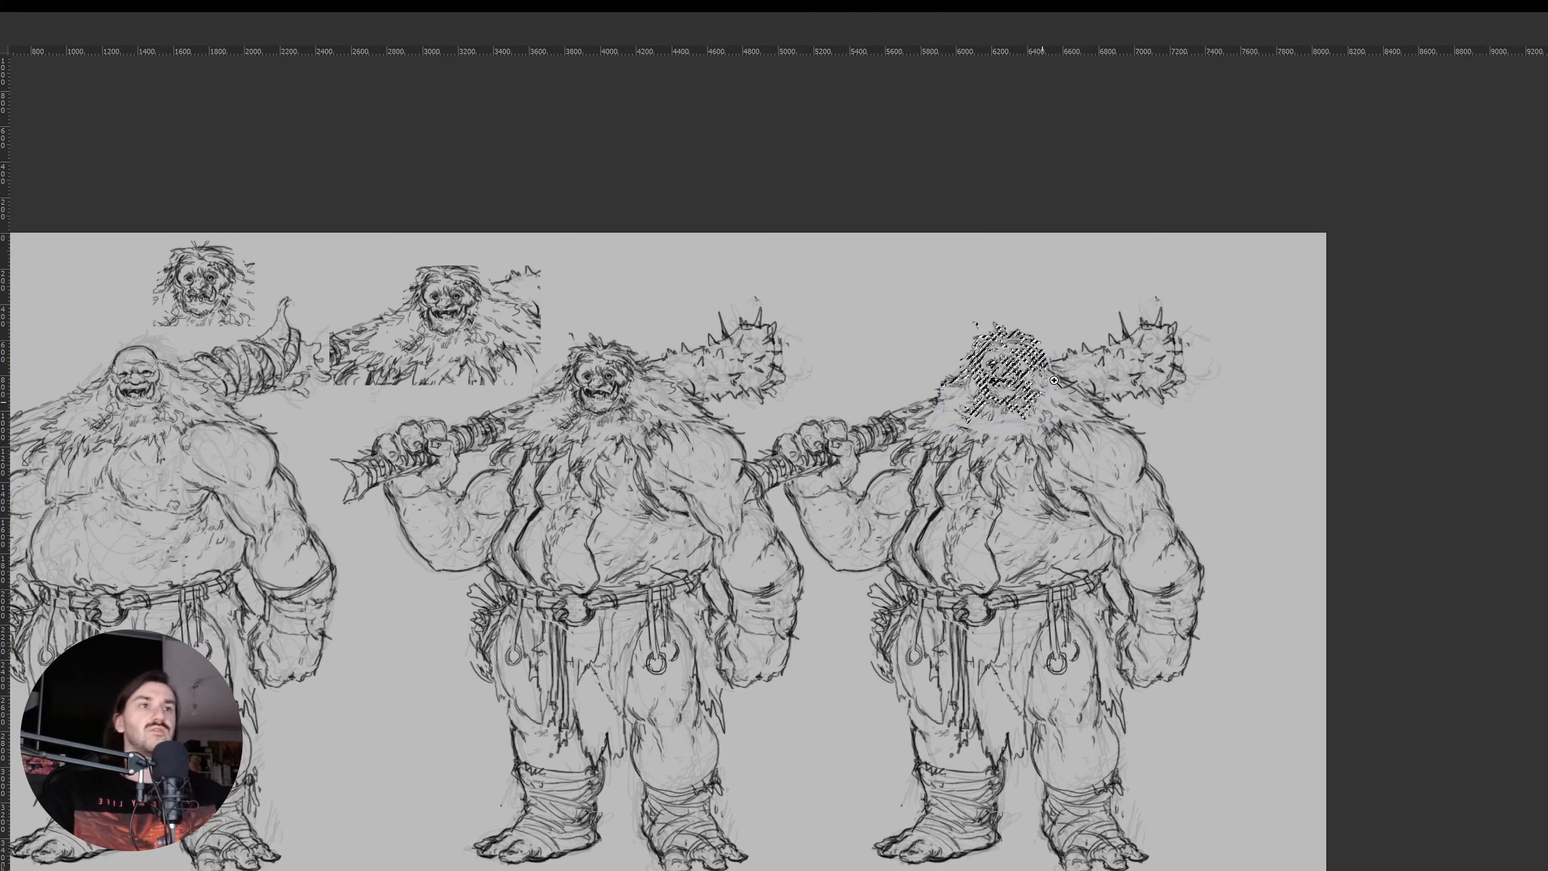
scroll(1054, 380, up, 3)
key(ctrl+t)
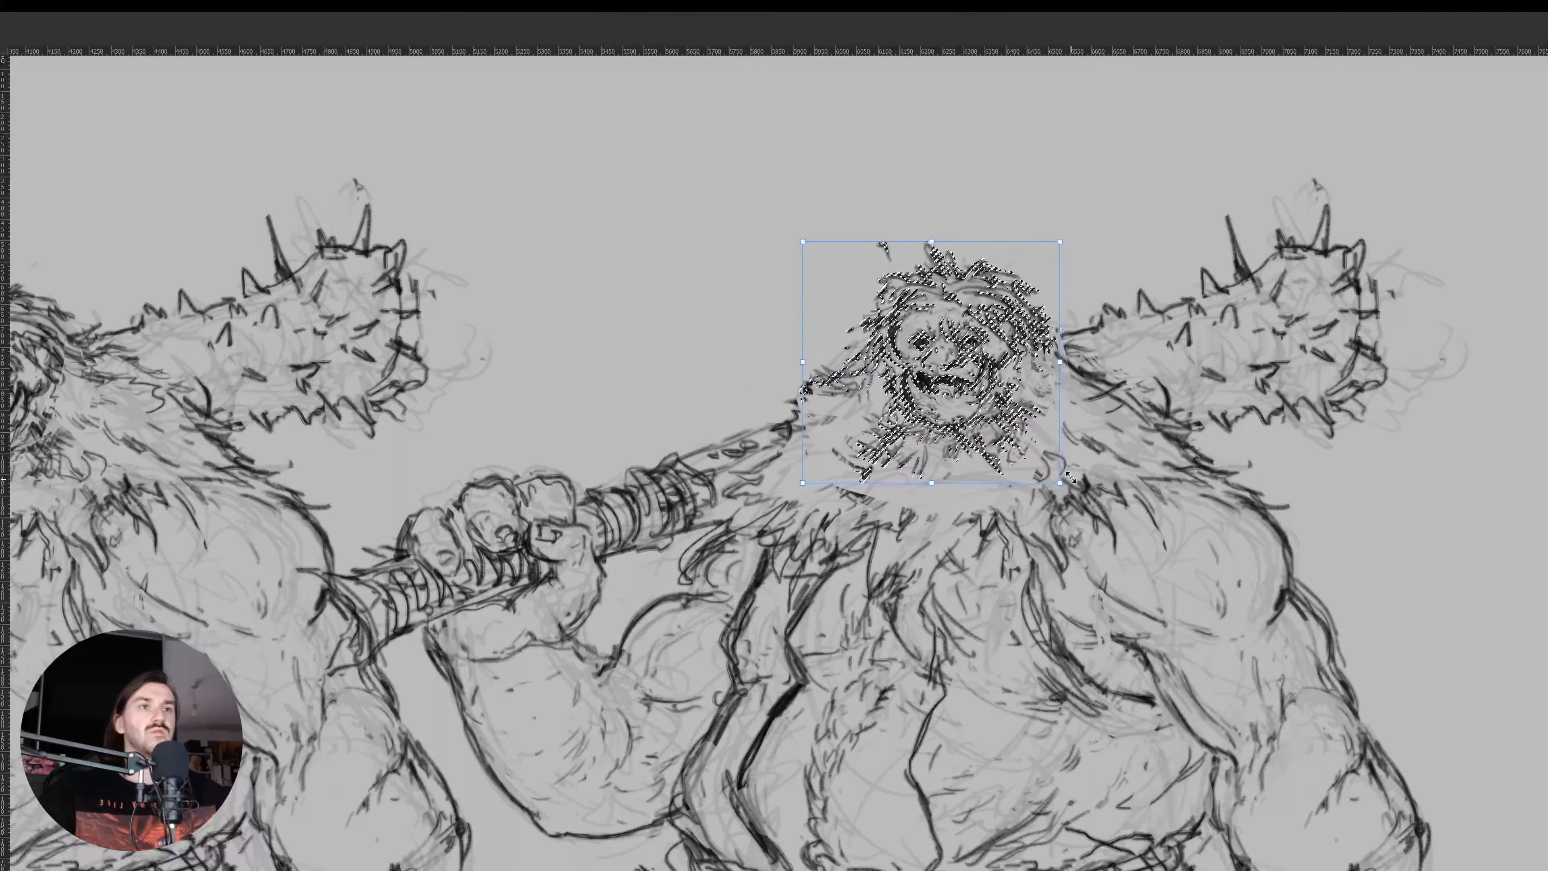
key(Return)
key(ctrl+d)
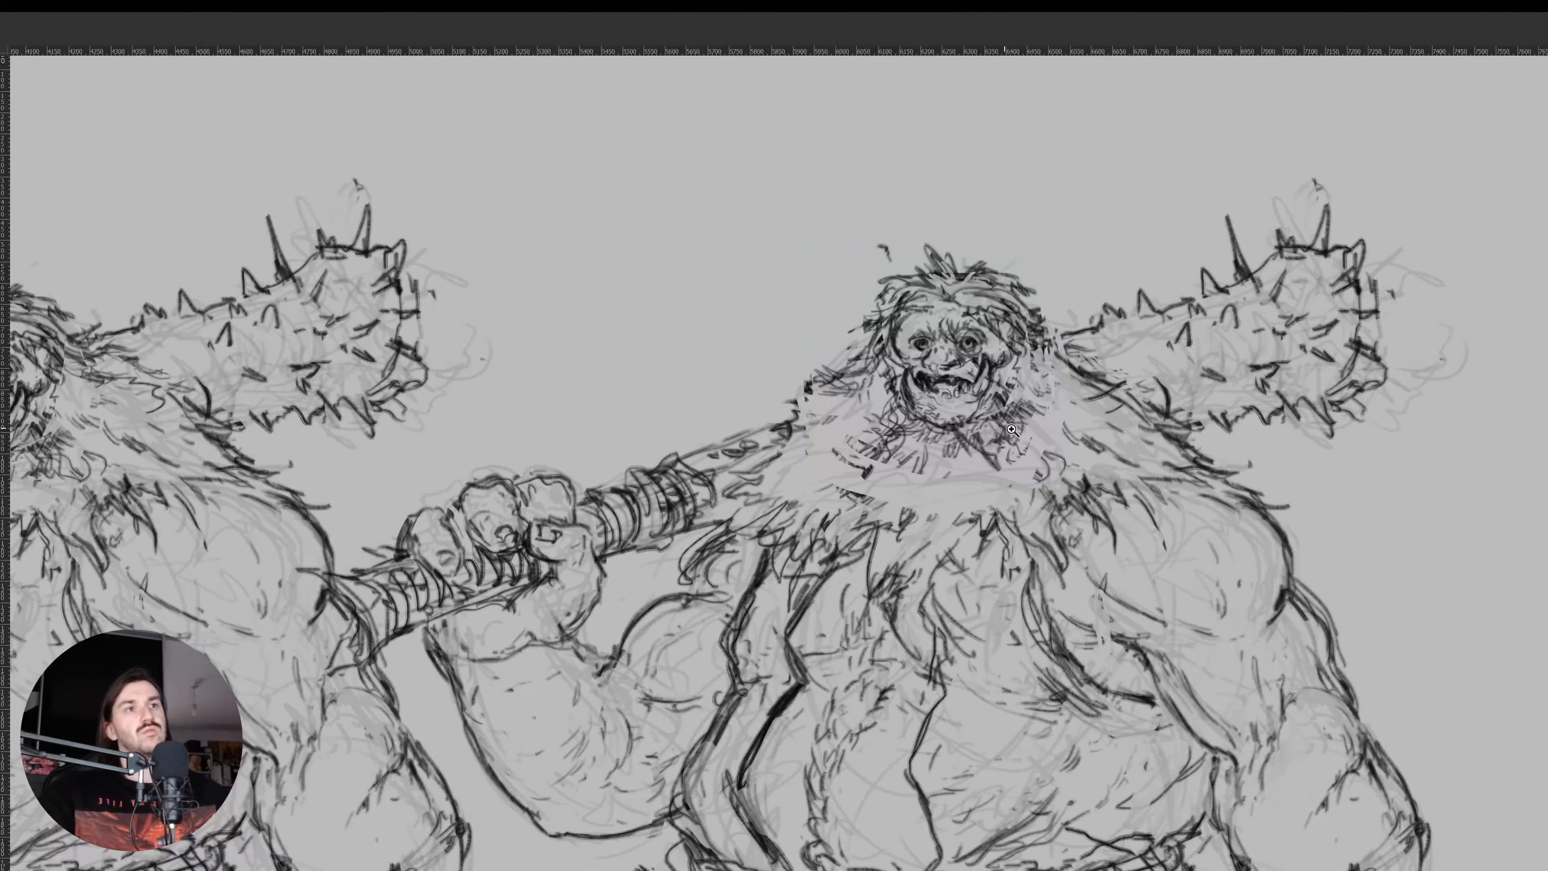
Lasso the entire copied ogre, cut and paste it, and move it farther from the middle ogre
drag(1011, 429, 1000, 399)
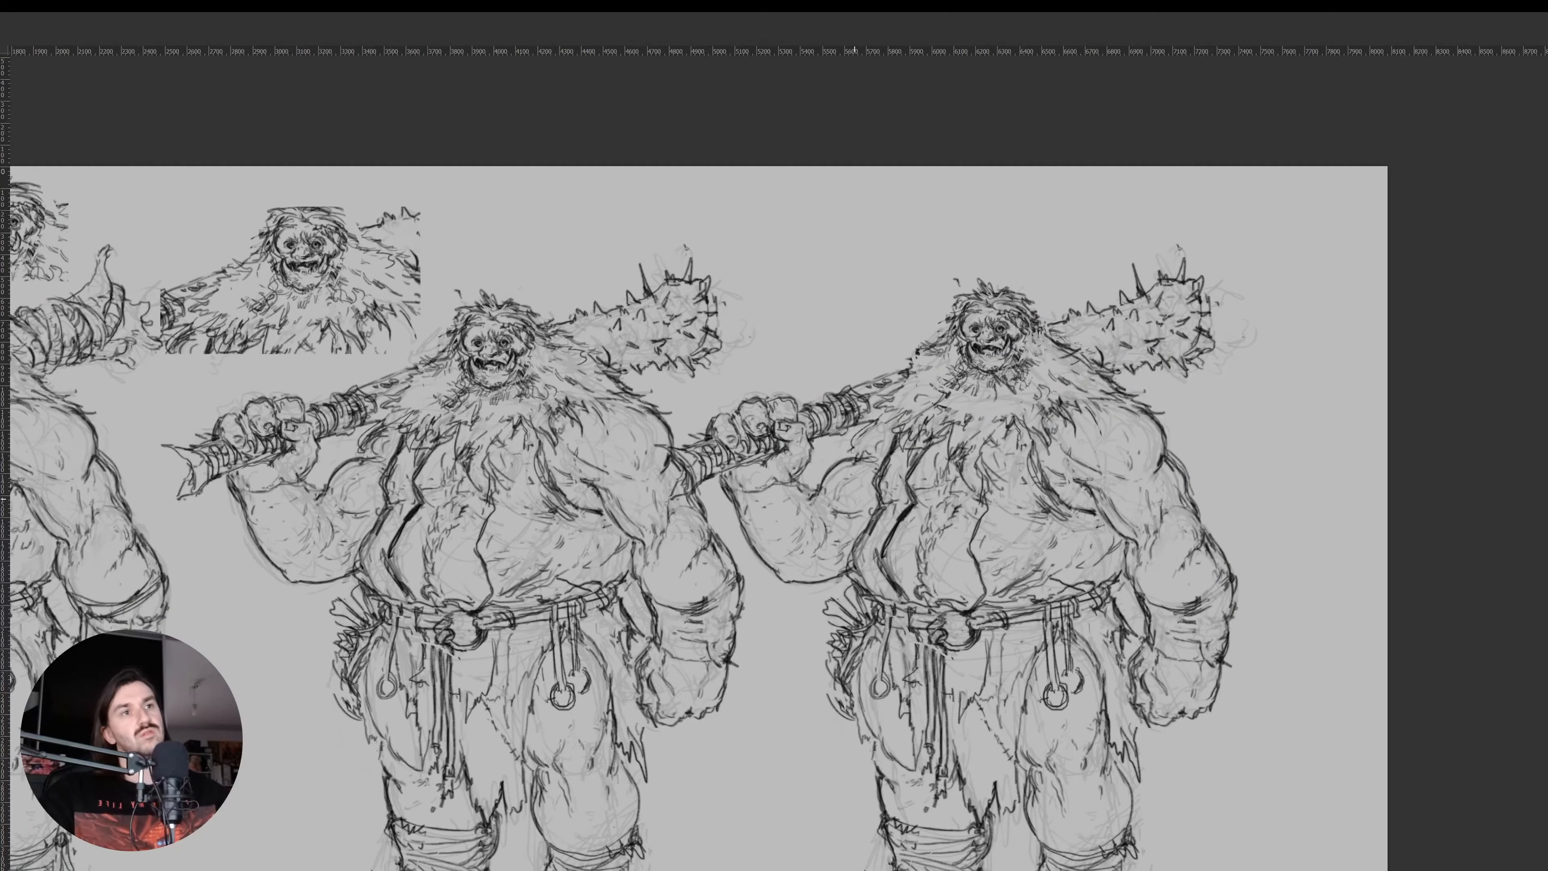
drag(857, 500, 817, 498)
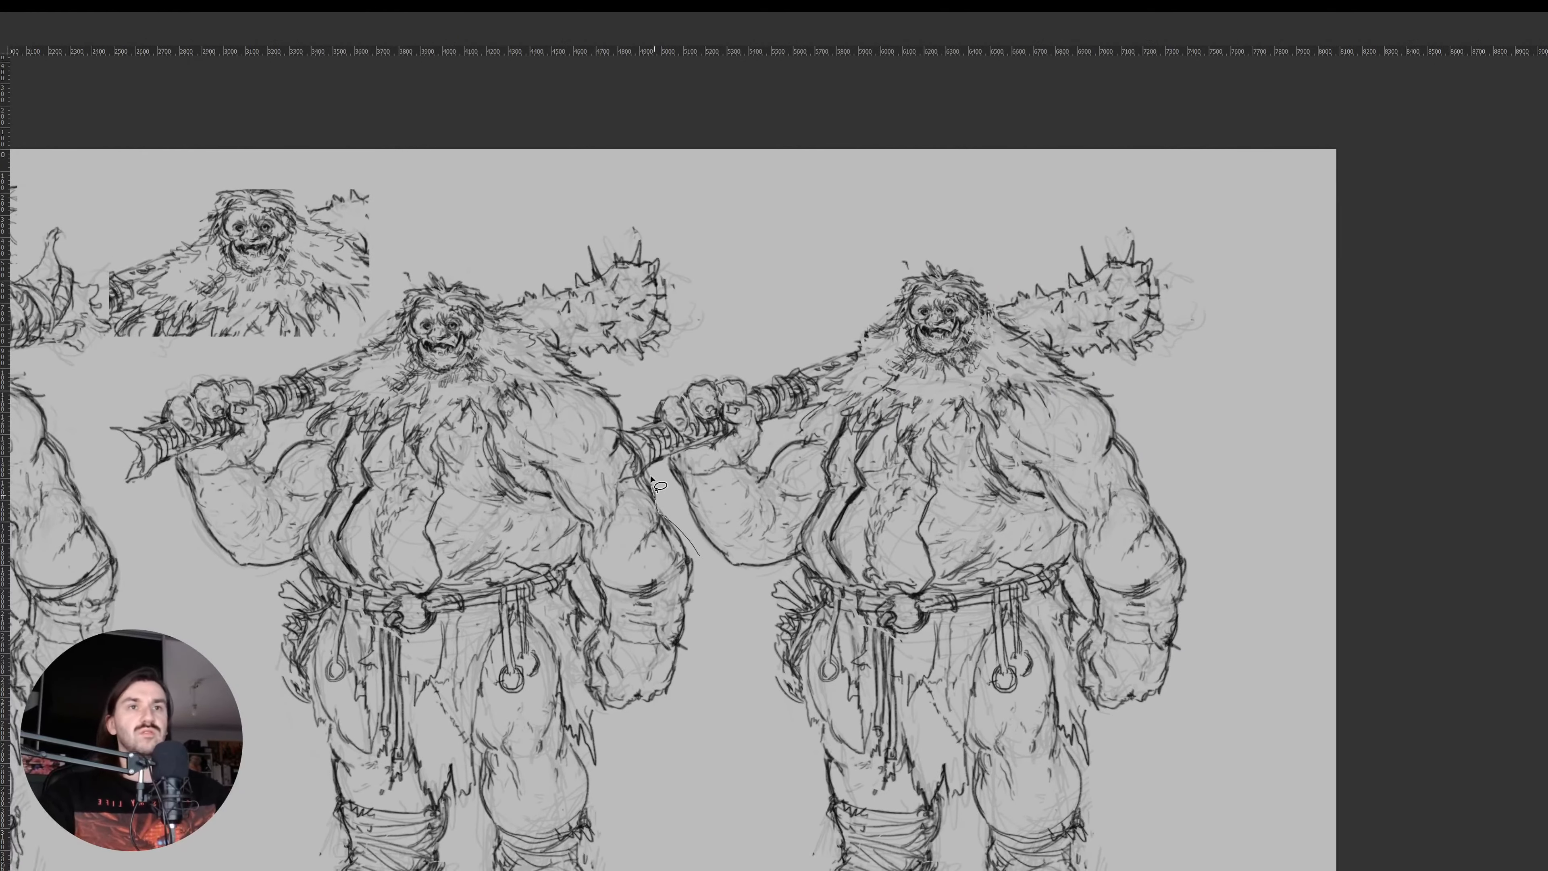
key(v)
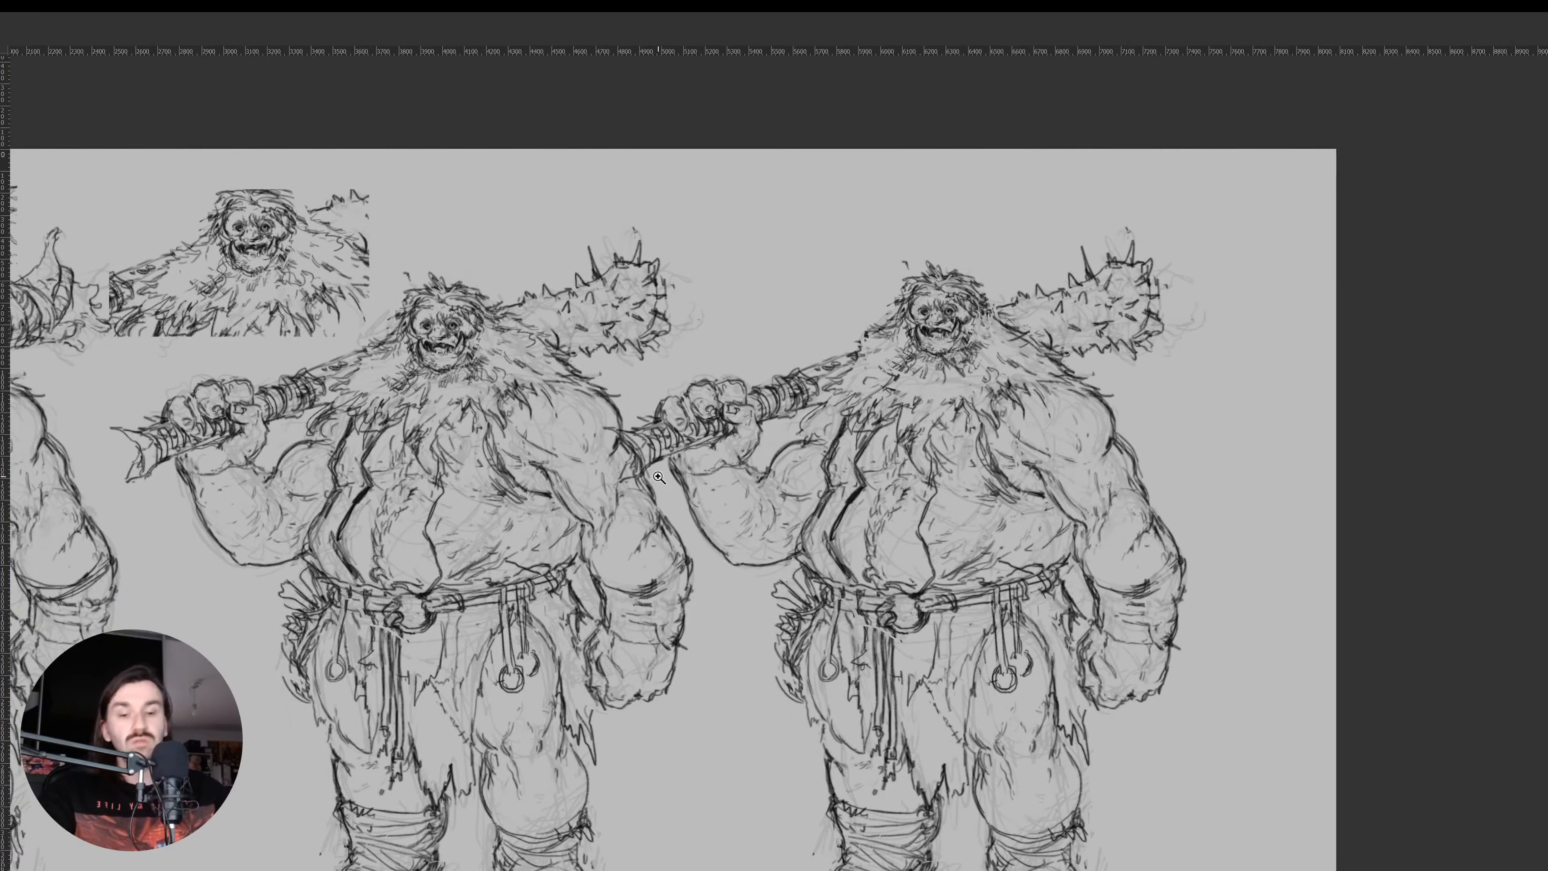
key(l)
mouse_move(661, 479)
mouse_down()
mouse_move(625, 430)
mouse_move(1125, 215)
mouse_move(1180, 842)
mouse_move(786, 837)
mouse_move(663, 480)
mouse_up()
drag(829, 678, 819, 564)
mouse_move(828, 825)
mouse_down()
mouse_move(1042, 860)
mouse_move(831, 849)
mouse_up()
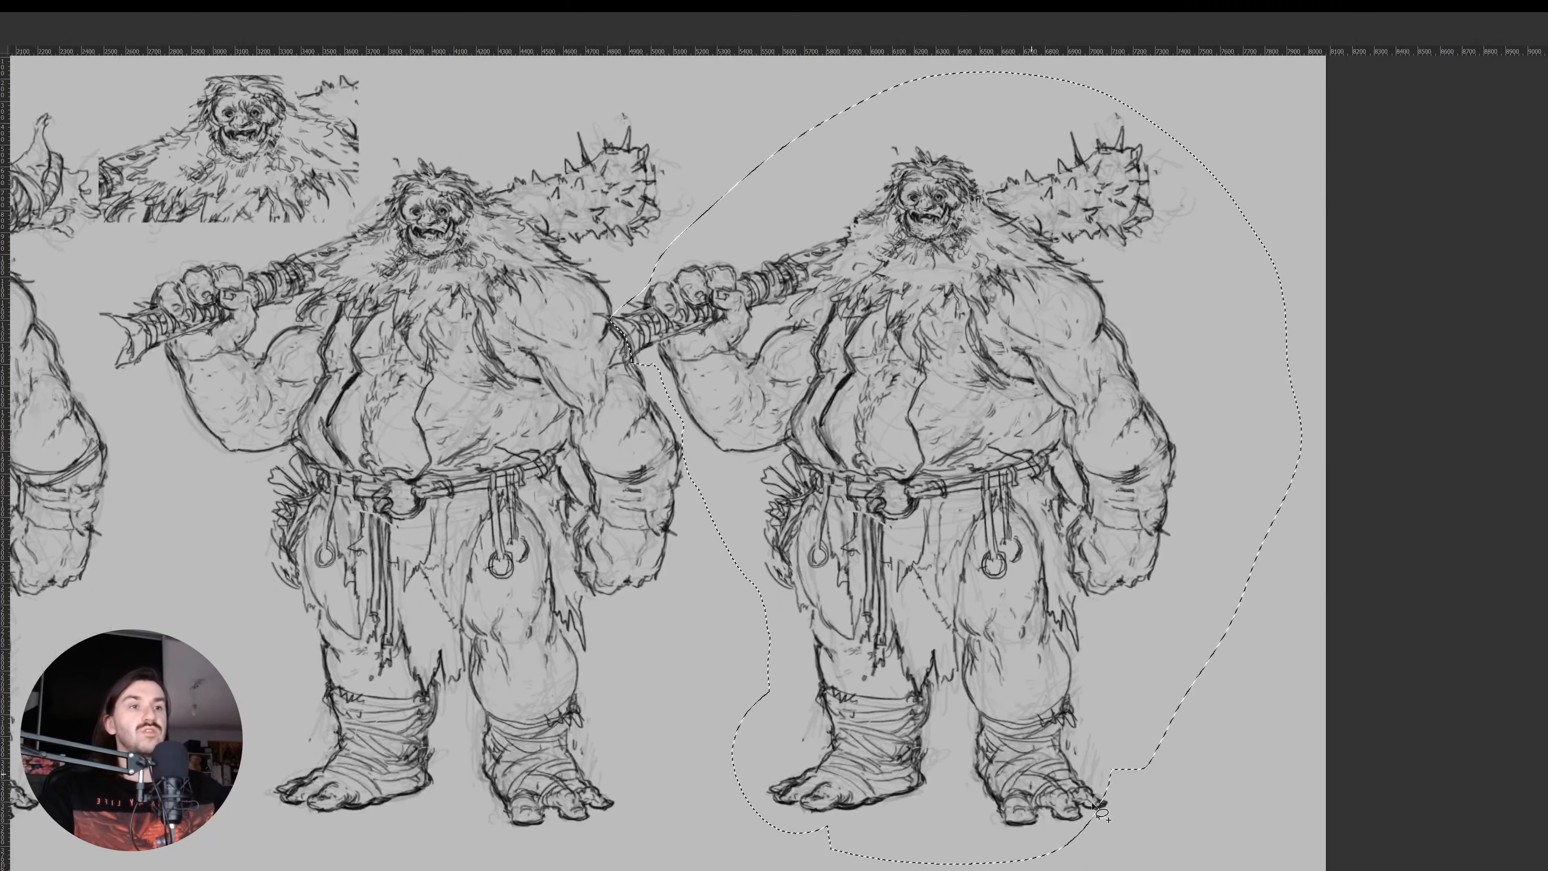
drag(1101, 811, 1106, 775)
key(ctrl+x)
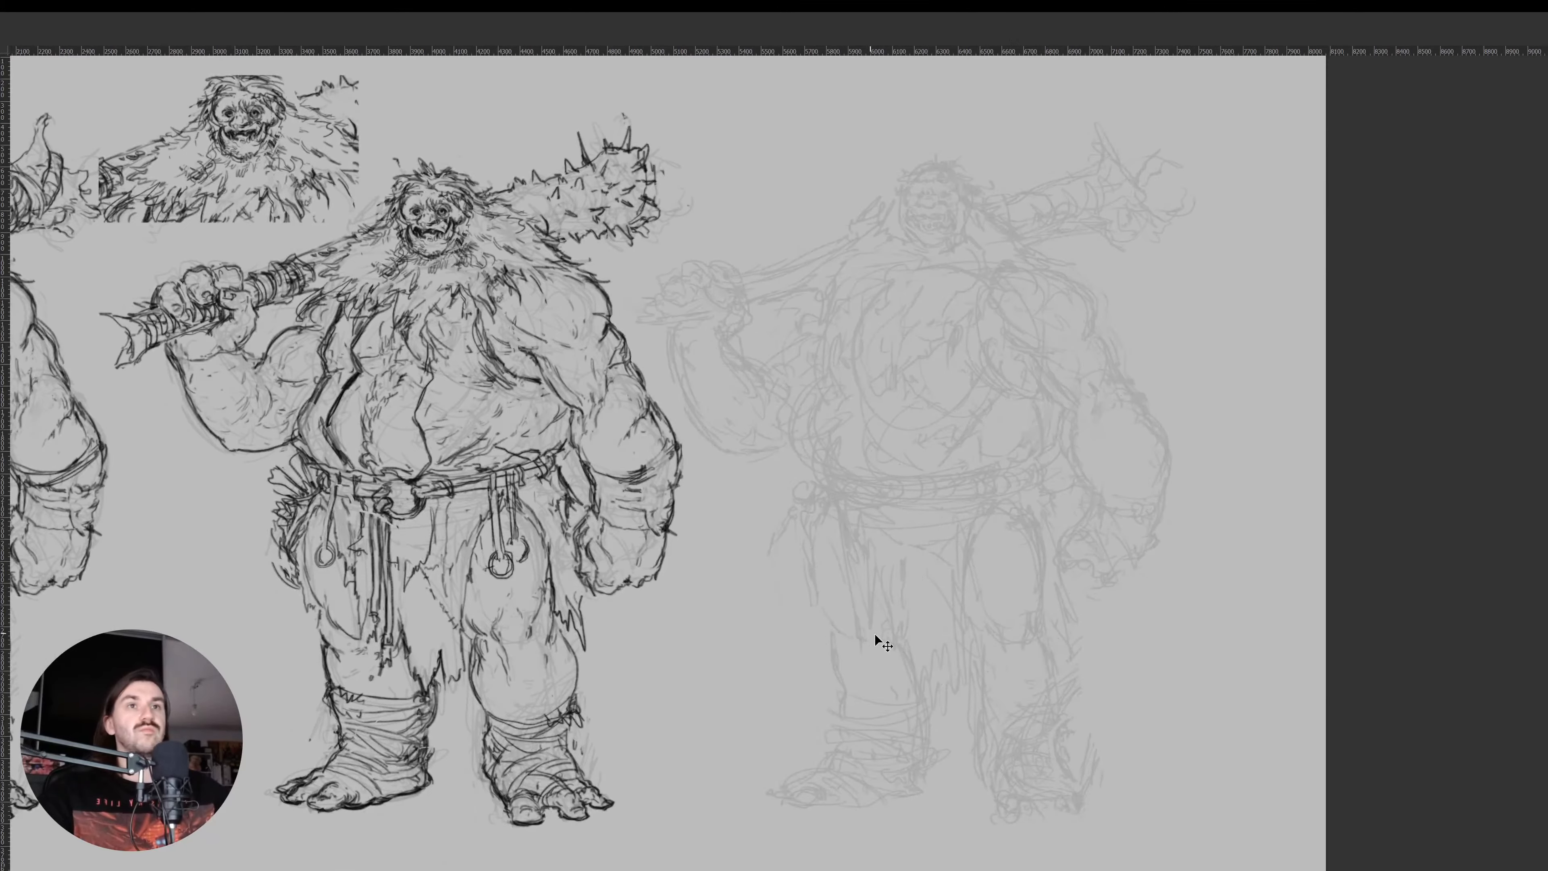
key(ctrl+v)
drag(937, 573, 980, 574)
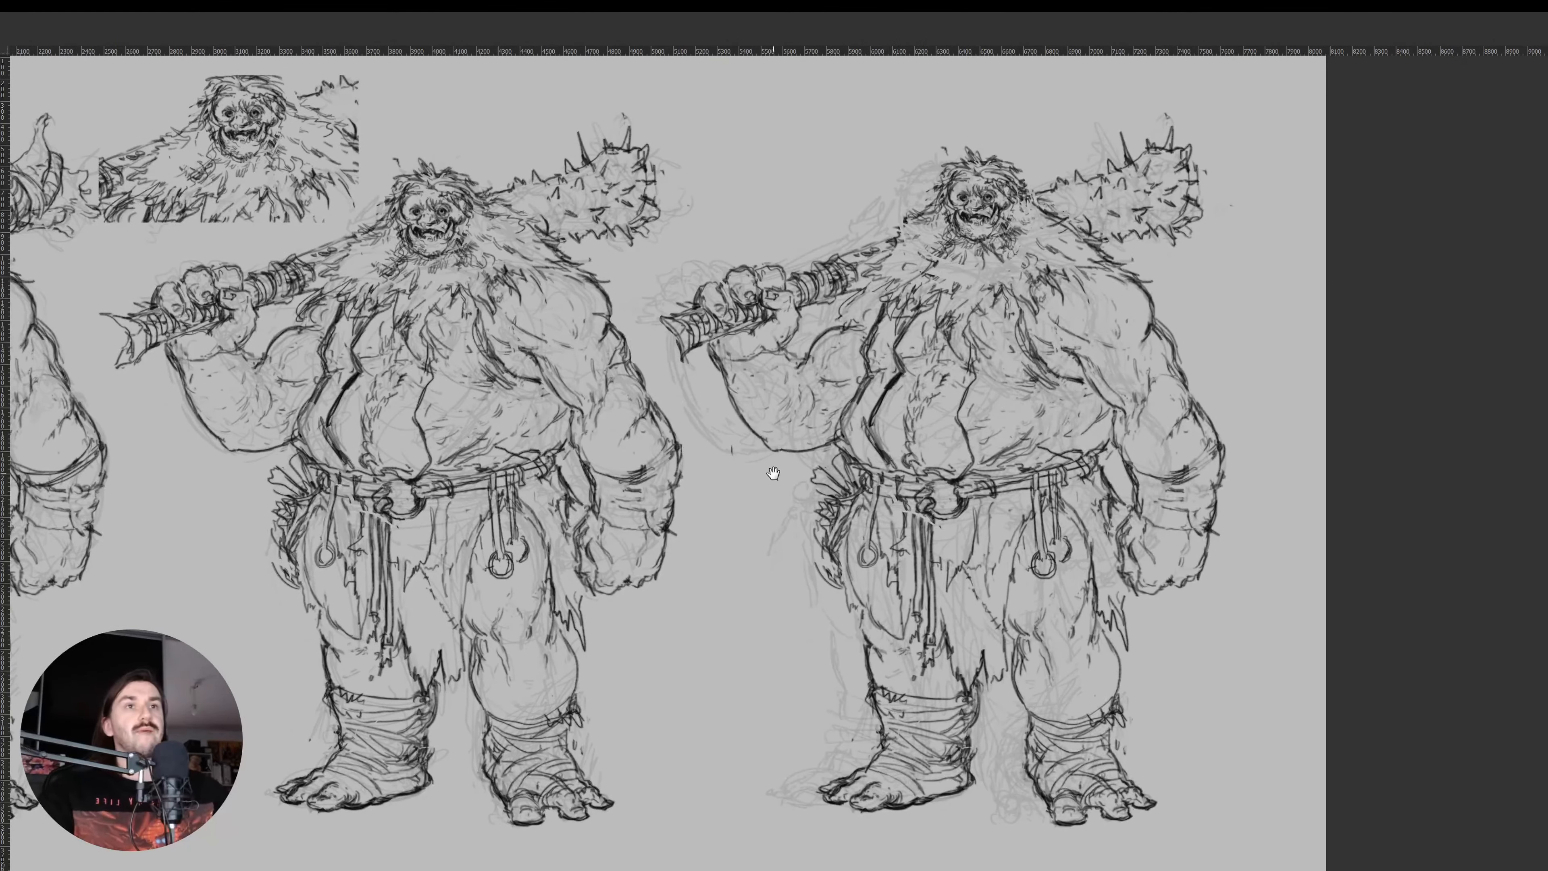
mouse_move(773, 474)
mouse_down()
mouse_move(749, 598)
mouse_move(793, 360)
mouse_move(844, 482)
mouse_move(835, 536)
mouse_move(786, 610)
mouse_move(805, 558)
mouse_move(800, 573)
mouse_up()
key(ctrl+d)
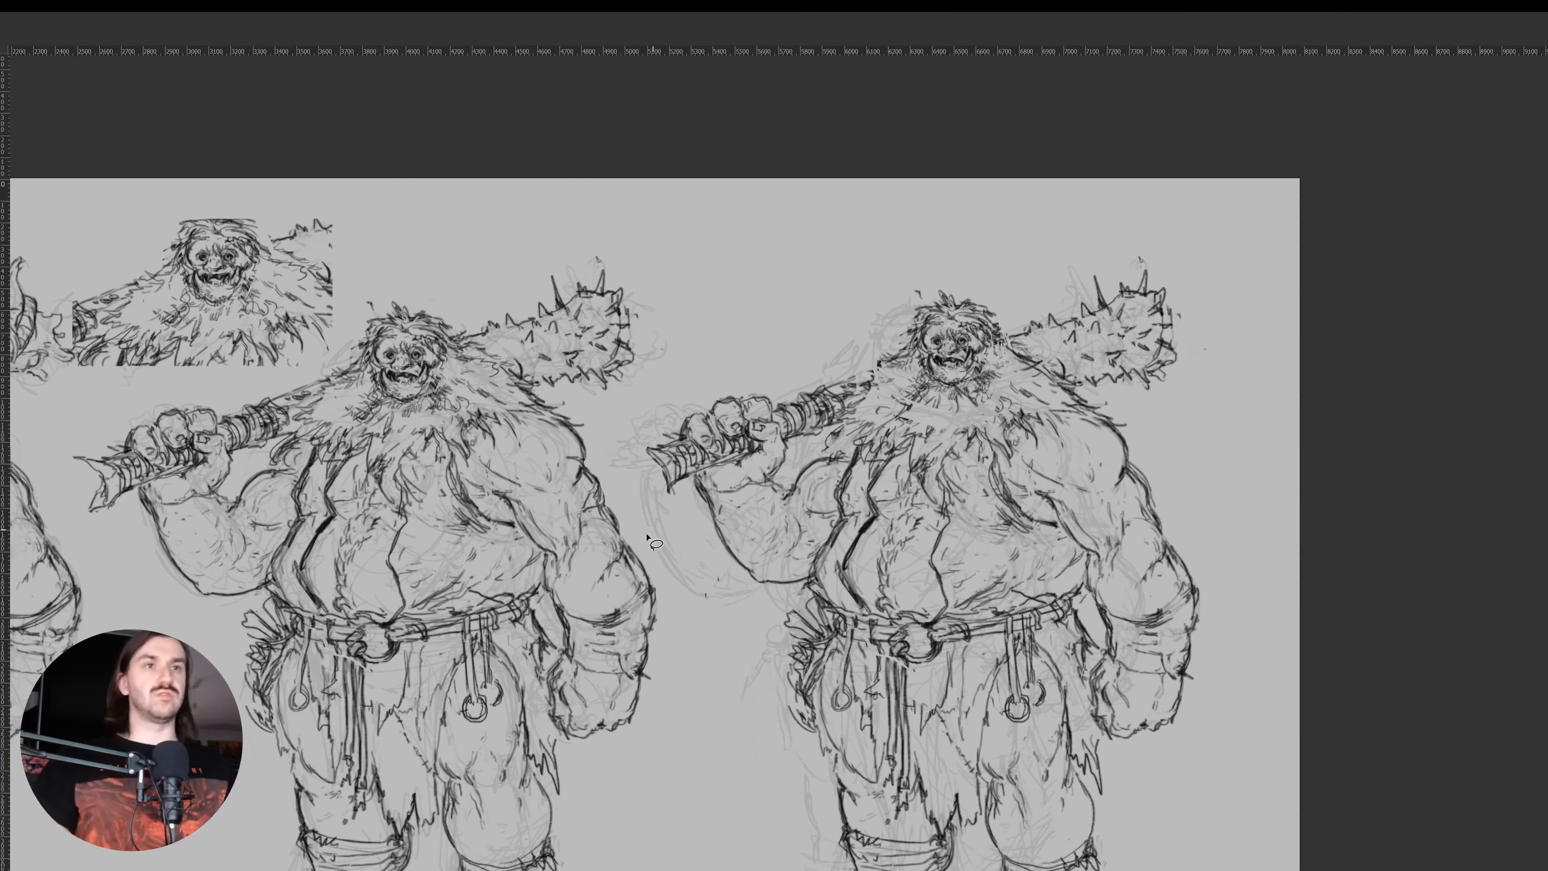
Lasso the copied ogre's club-holding arm and move it slightly upward
mouse_move(692, 561)
mouse_down()
mouse_move(677, 550)
mouse_move(820, 352)
mouse_move(869, 441)
mouse_move(816, 584)
mouse_move(692, 561)
mouse_up()
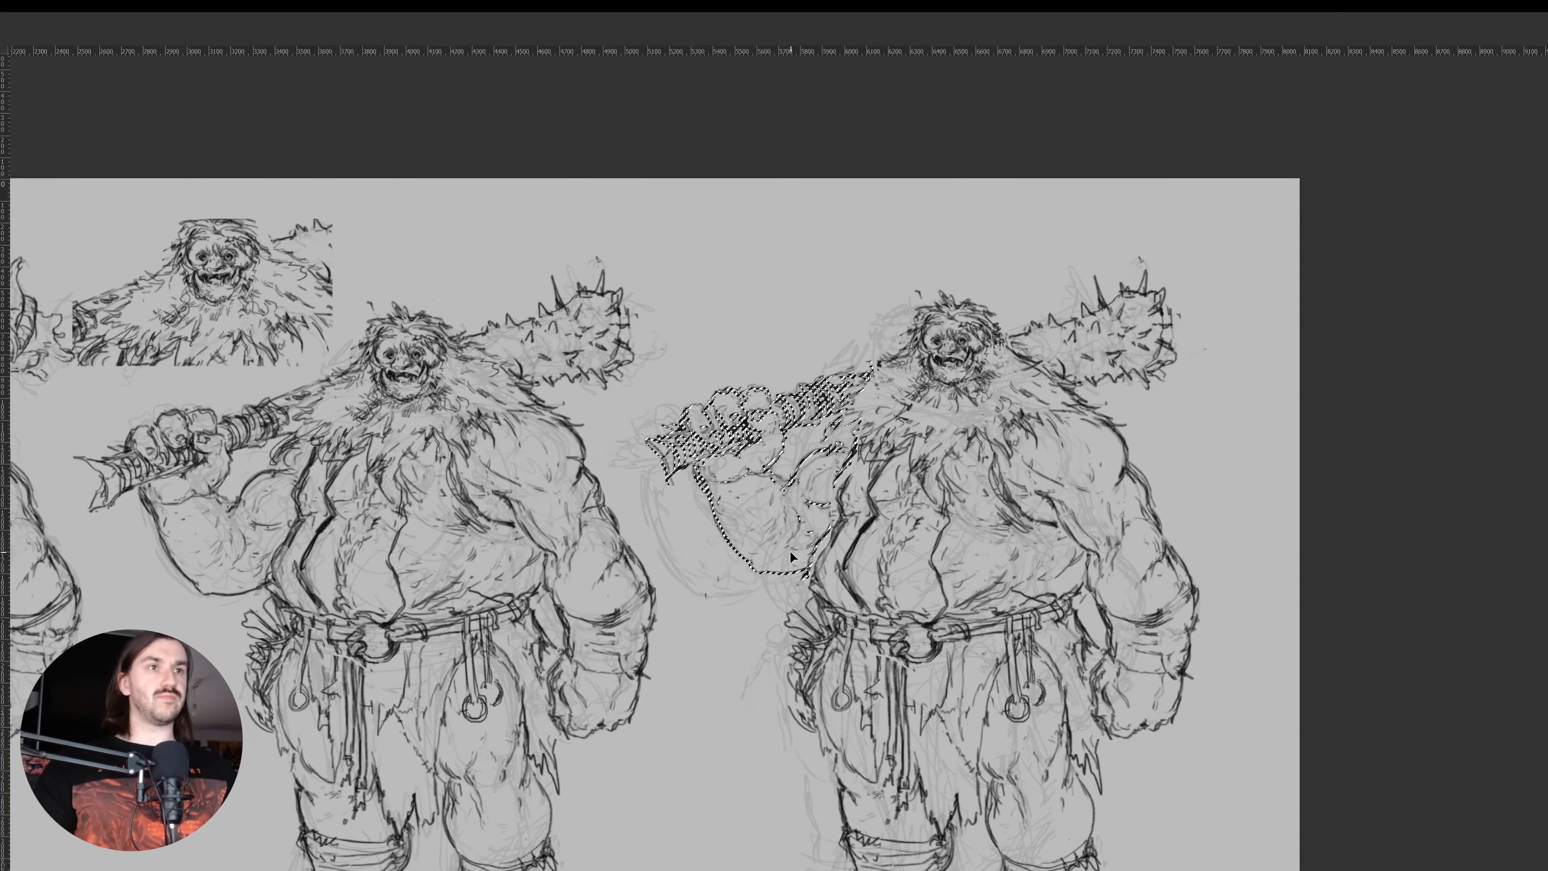
key(ctrl+d)
Draw a trial guide line between the copied ogre's elbows in a rotated view and undo it
key(r)
drag(1189, 497, 1186, 407)
drag(1149, 468, 1167, 469)
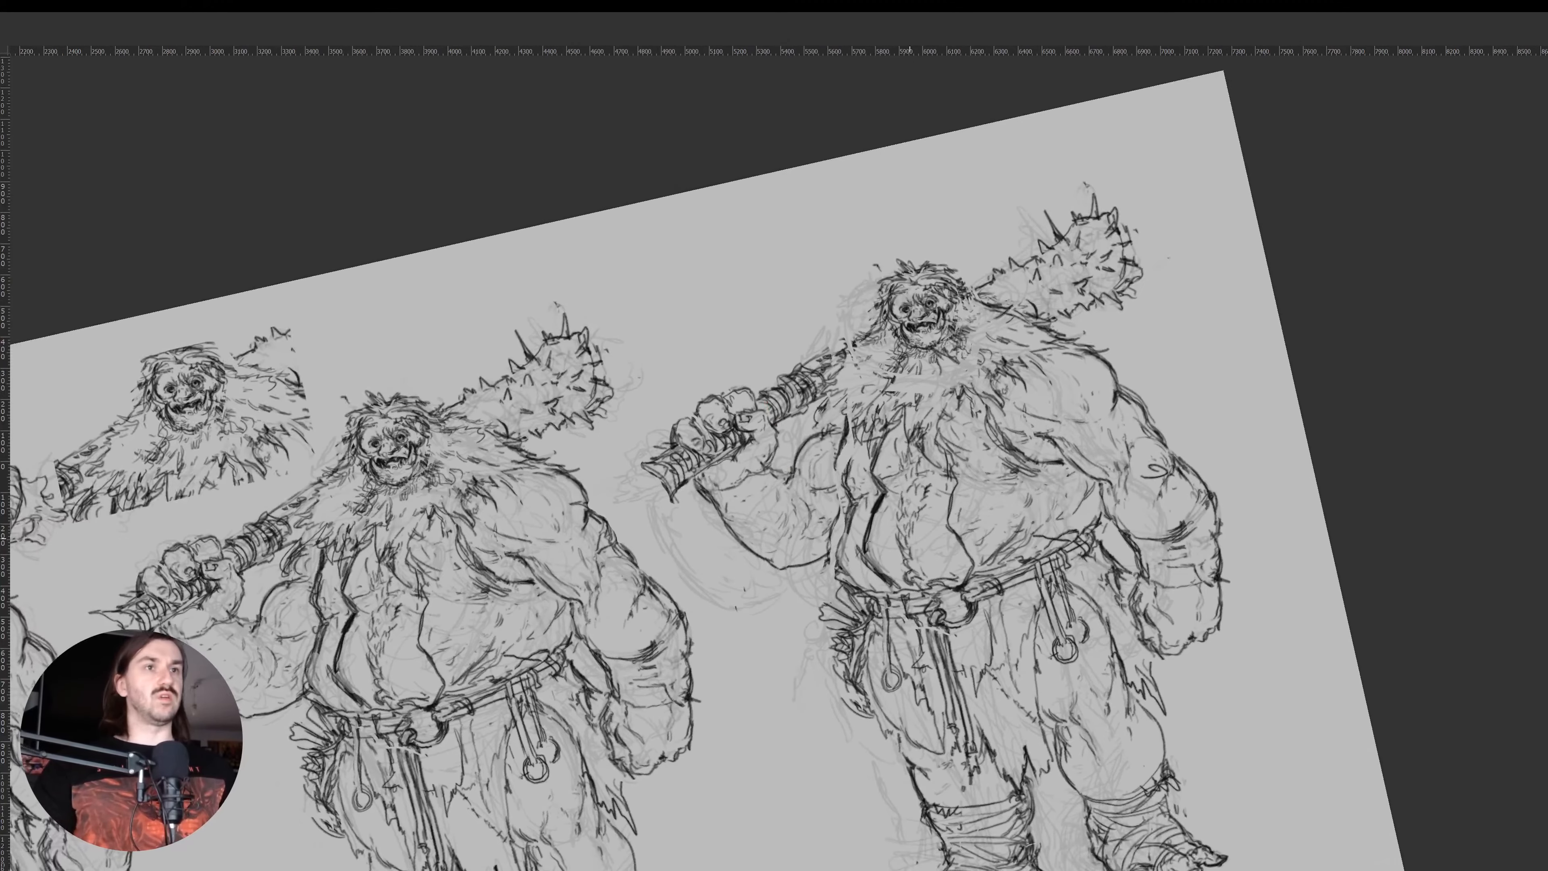
drag(838, 548, 1096, 497)
key(ctrl+z)
drag(761, 550, 1165, 468)
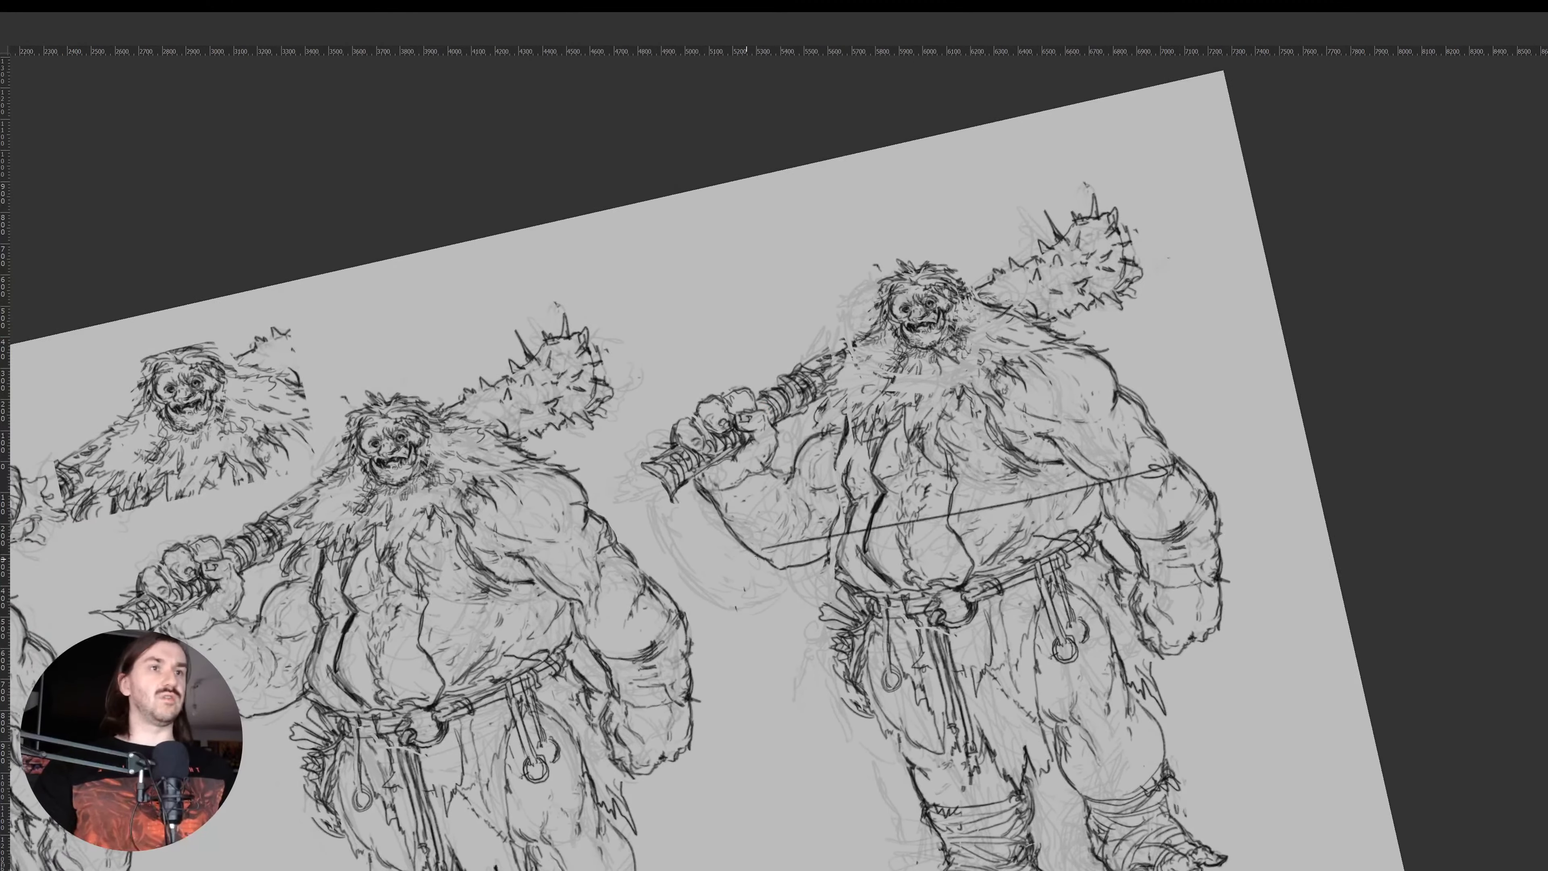
key(r)
drag(1151, 359, 1179, 439)
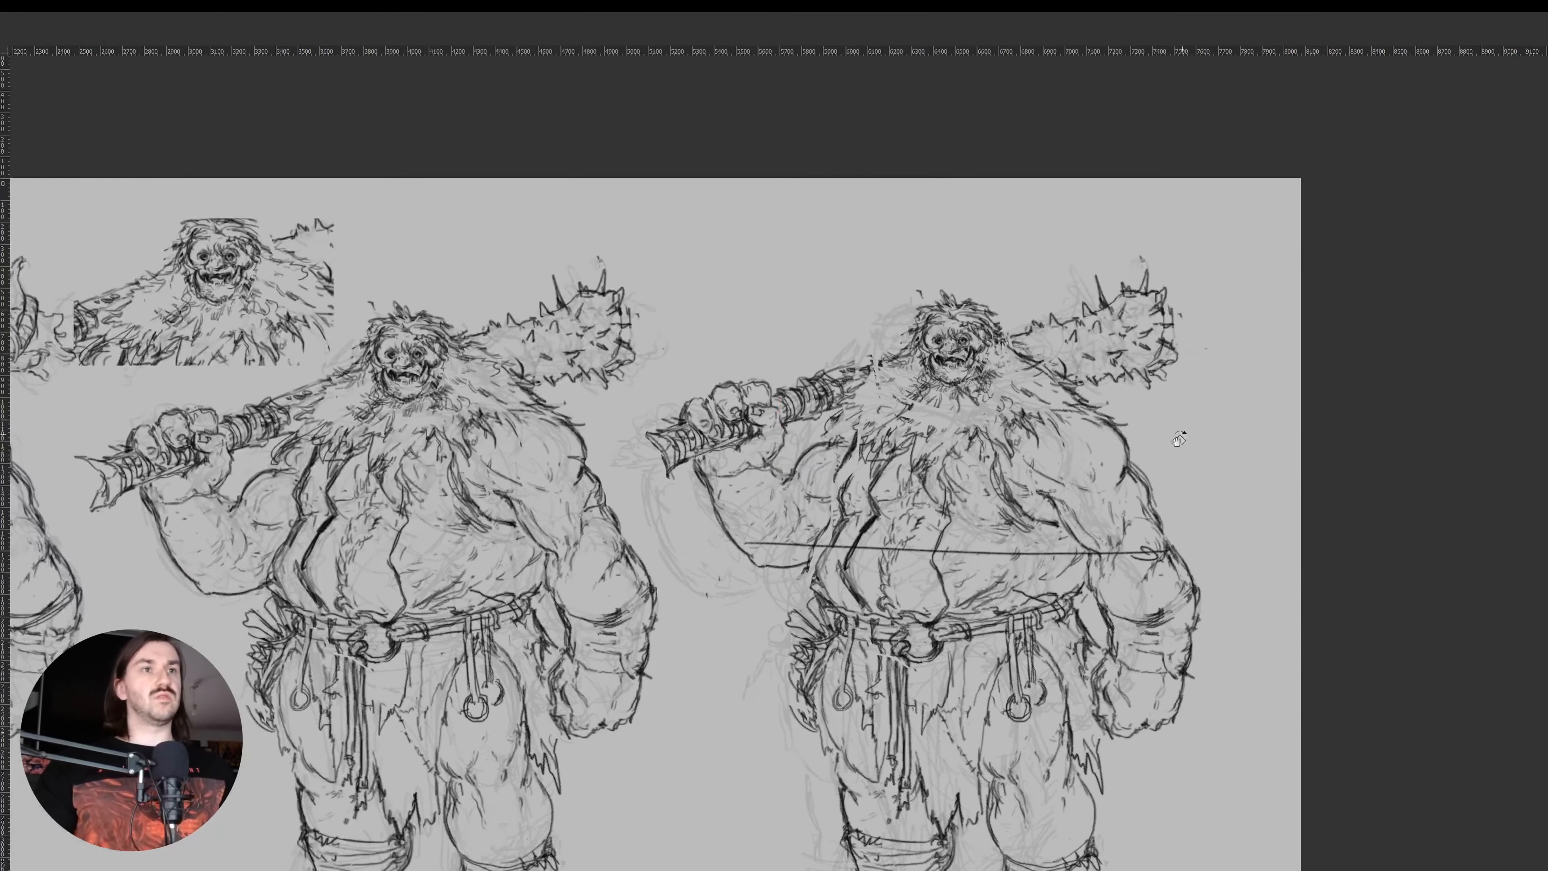
key(ctrl+z)
Touch up the lines beside the copied ogre's raised arm and move its lassoed club head slightly upward and closer to the face
drag(831, 426, 810, 438)
drag(810, 439, 848, 424)
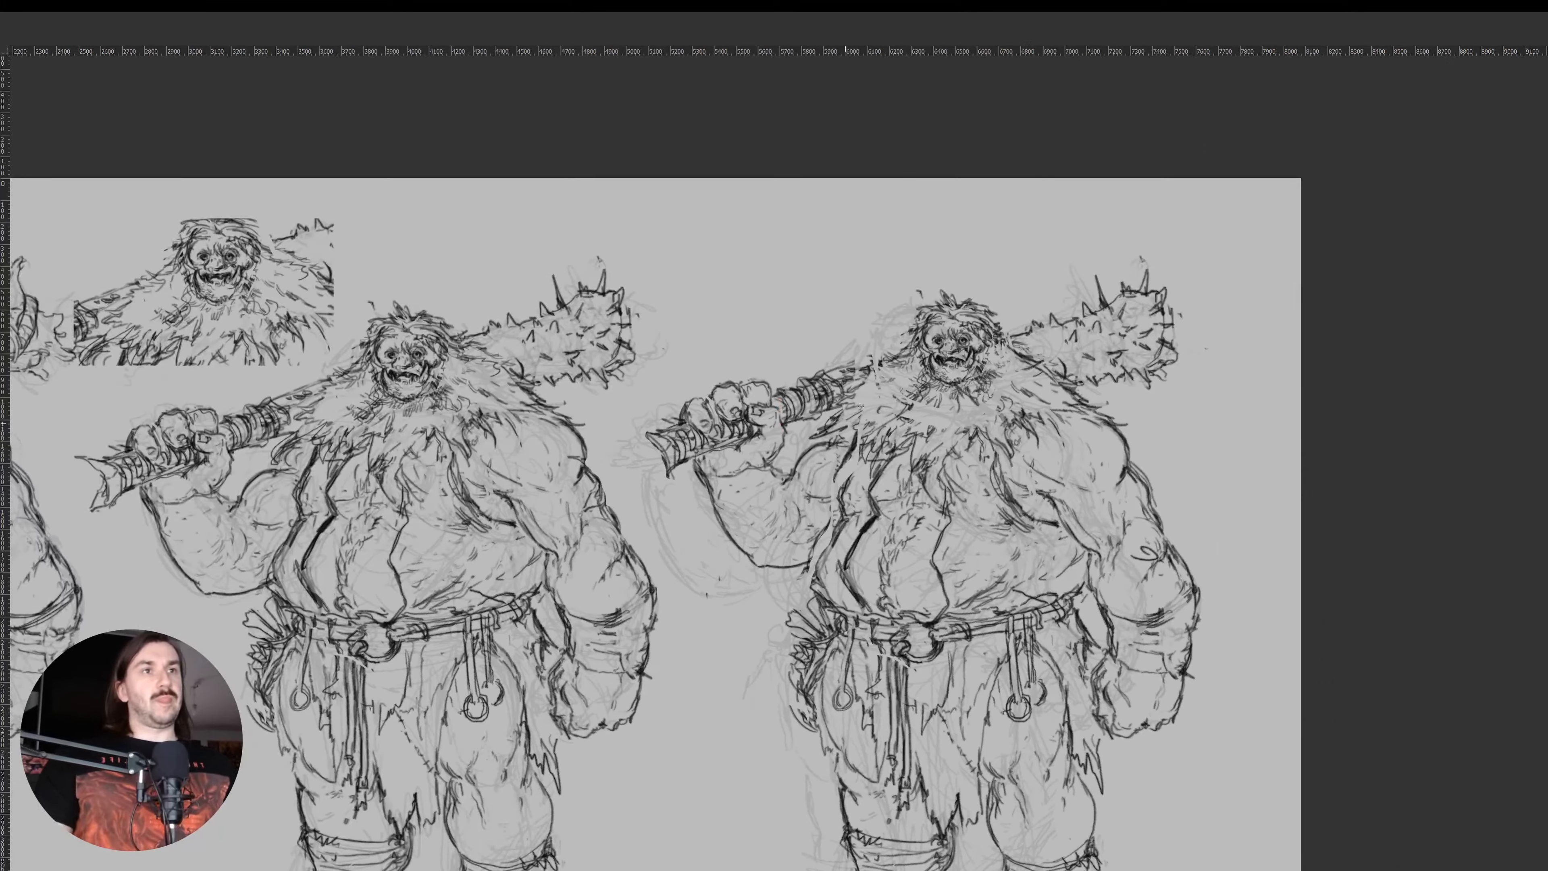
mouse_move(1101, 387)
mouse_down()
mouse_move(1024, 355)
mouse_move(1049, 257)
mouse_move(1184, 398)
mouse_move(1092, 354)
mouse_up()
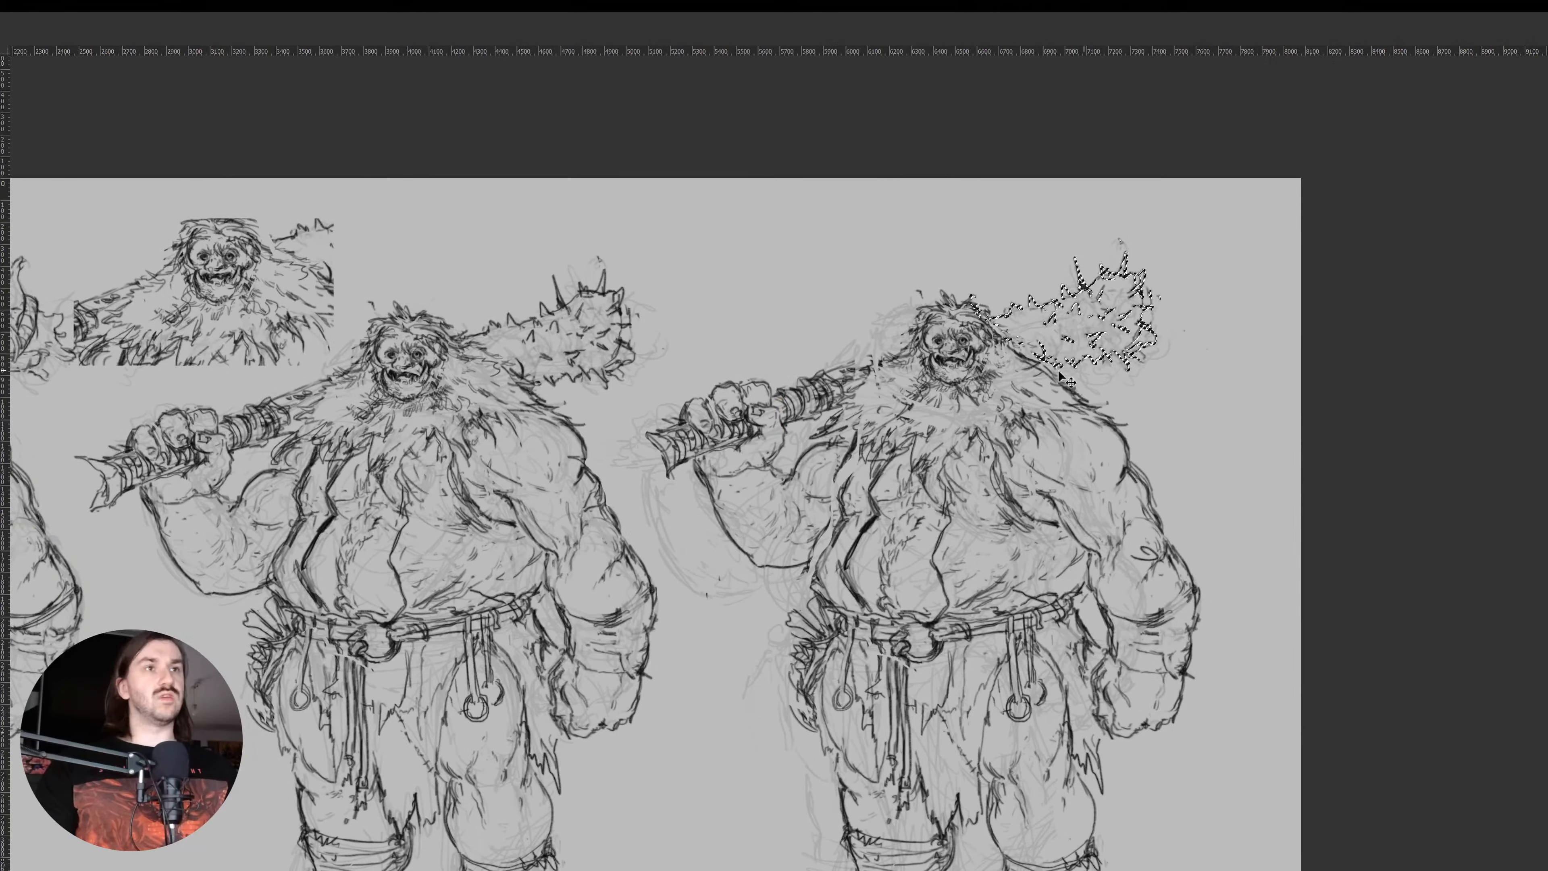
key(ctrl+d)
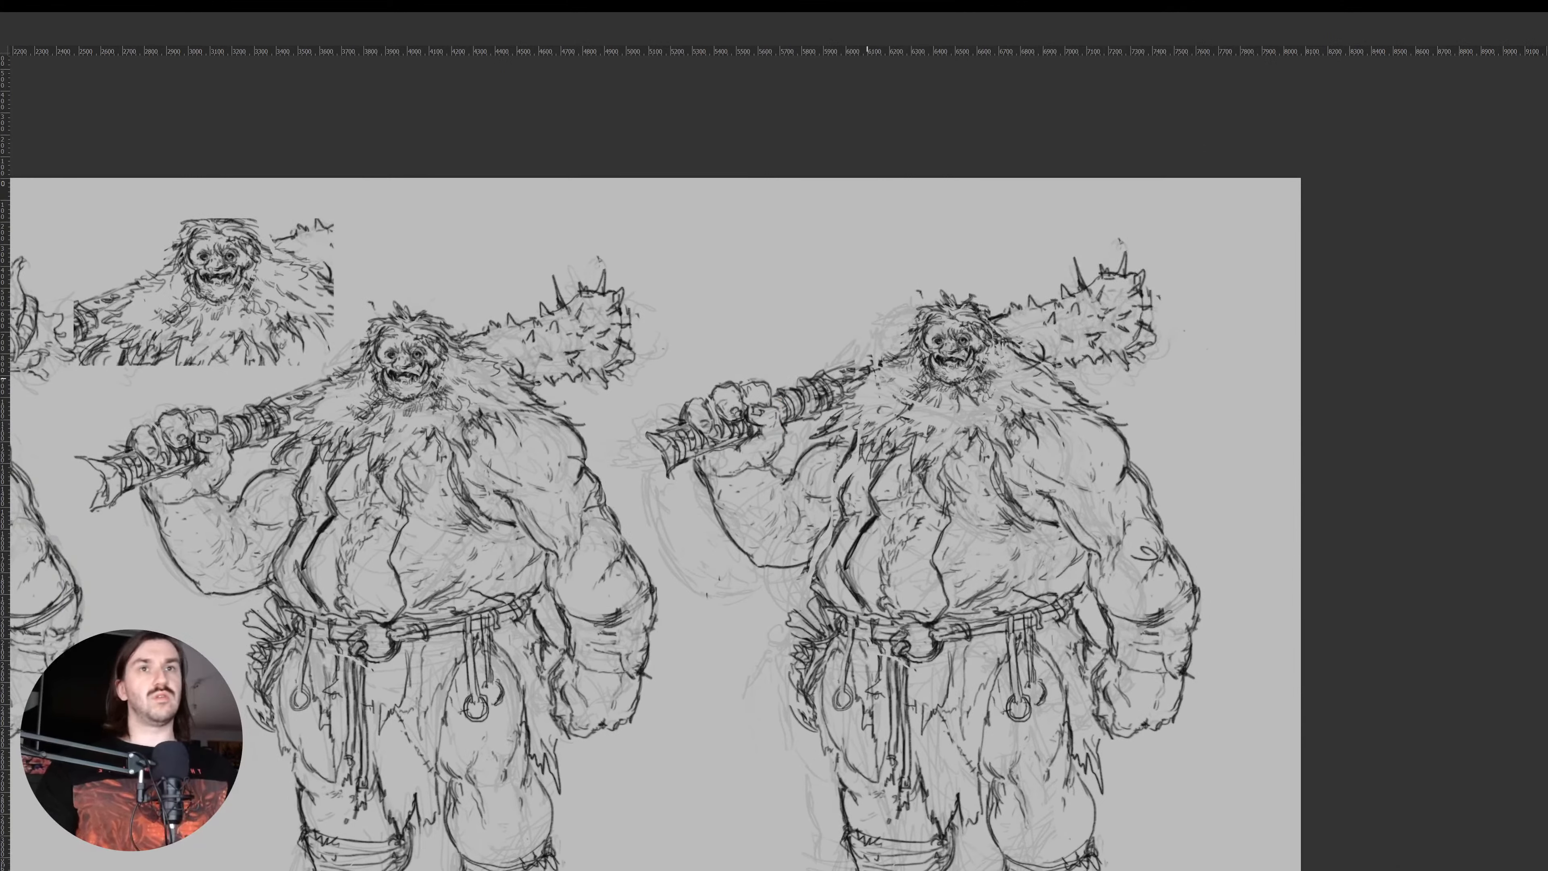
Redraw the copied ogre's club shaft between the wrapped grip and the head with a few strokes
drag(845, 370, 905, 342)
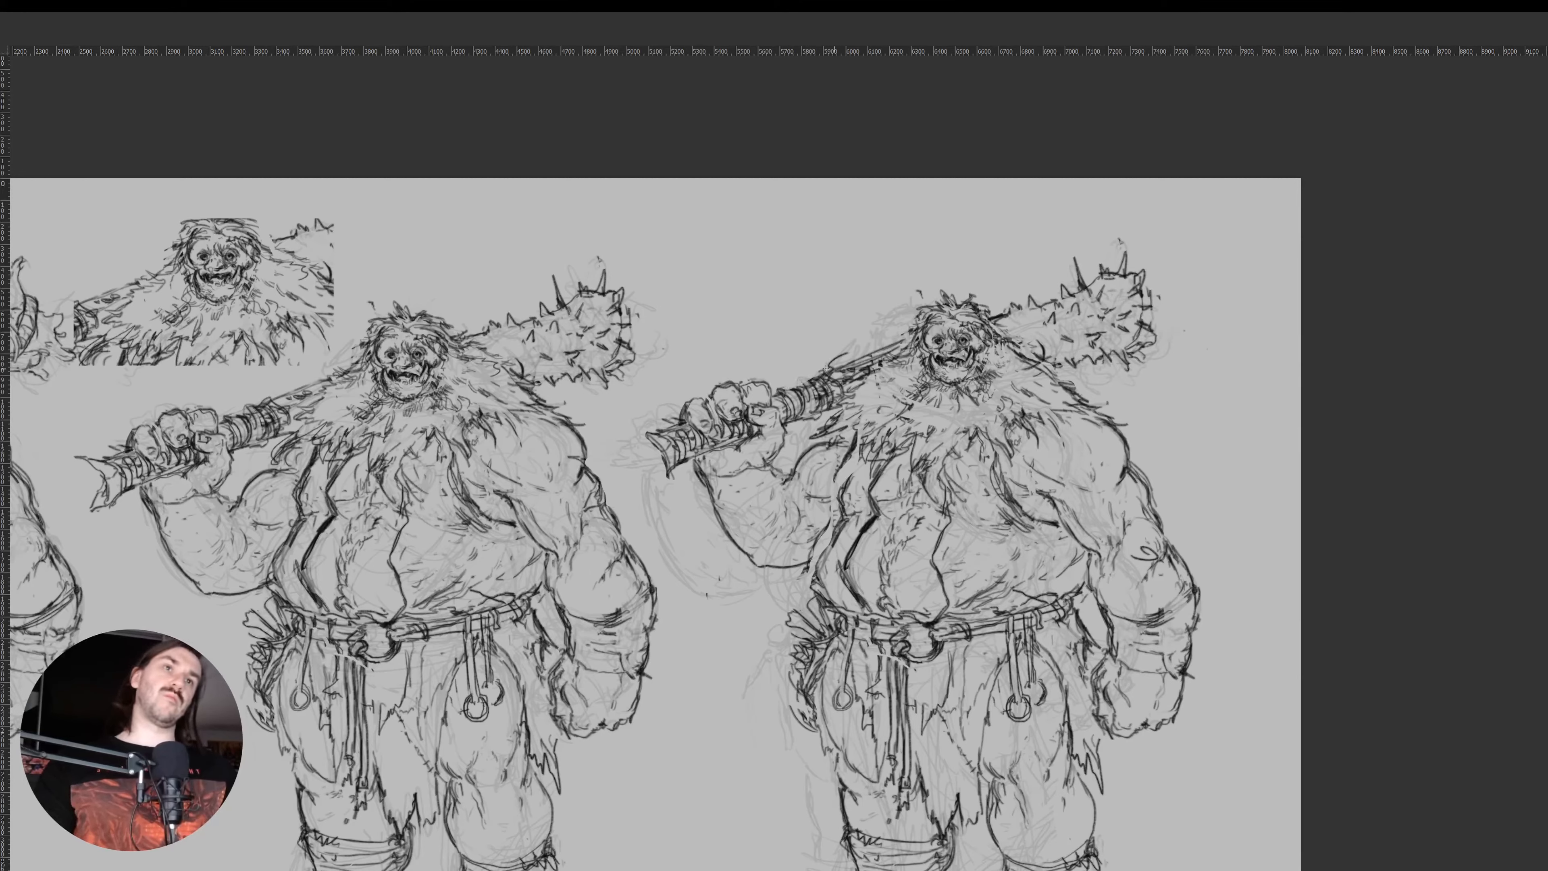
drag(827, 368, 901, 335)
key(e)
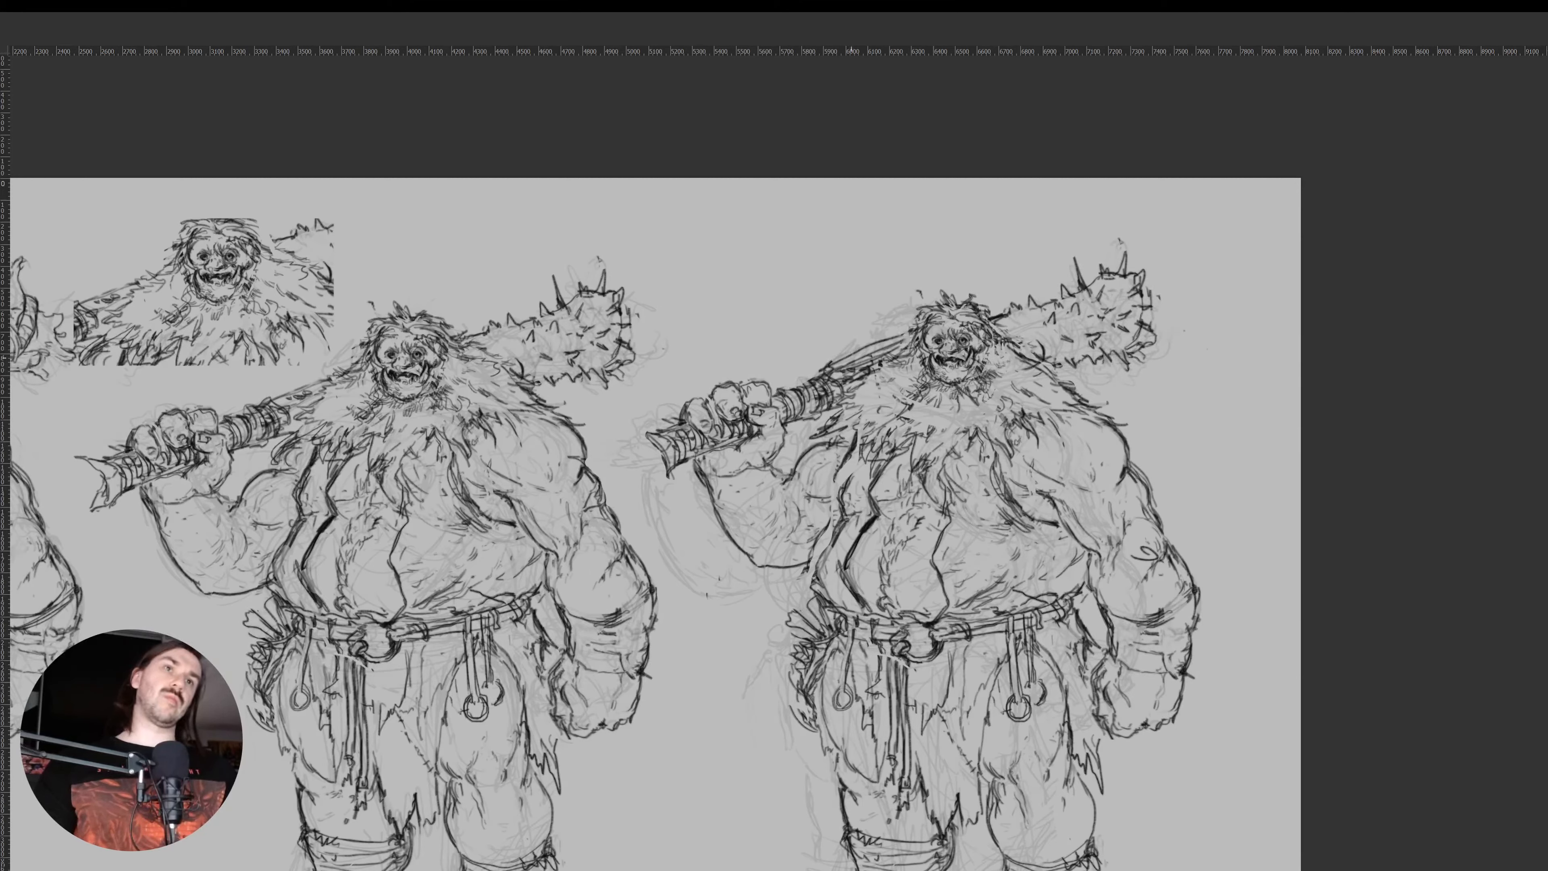
Lasso the club head, shift it slightly up and outward, and draw outlines joining it to the shaft behind the ogre's head
key(l)
mouse_move(1125, 378)
mouse_down()
mouse_move(1037, 359)
mouse_move(1104, 217)
mouse_move(1145, 353)
mouse_move(1148, 313)
mouse_up()
key(ctrl+d)
key(b)
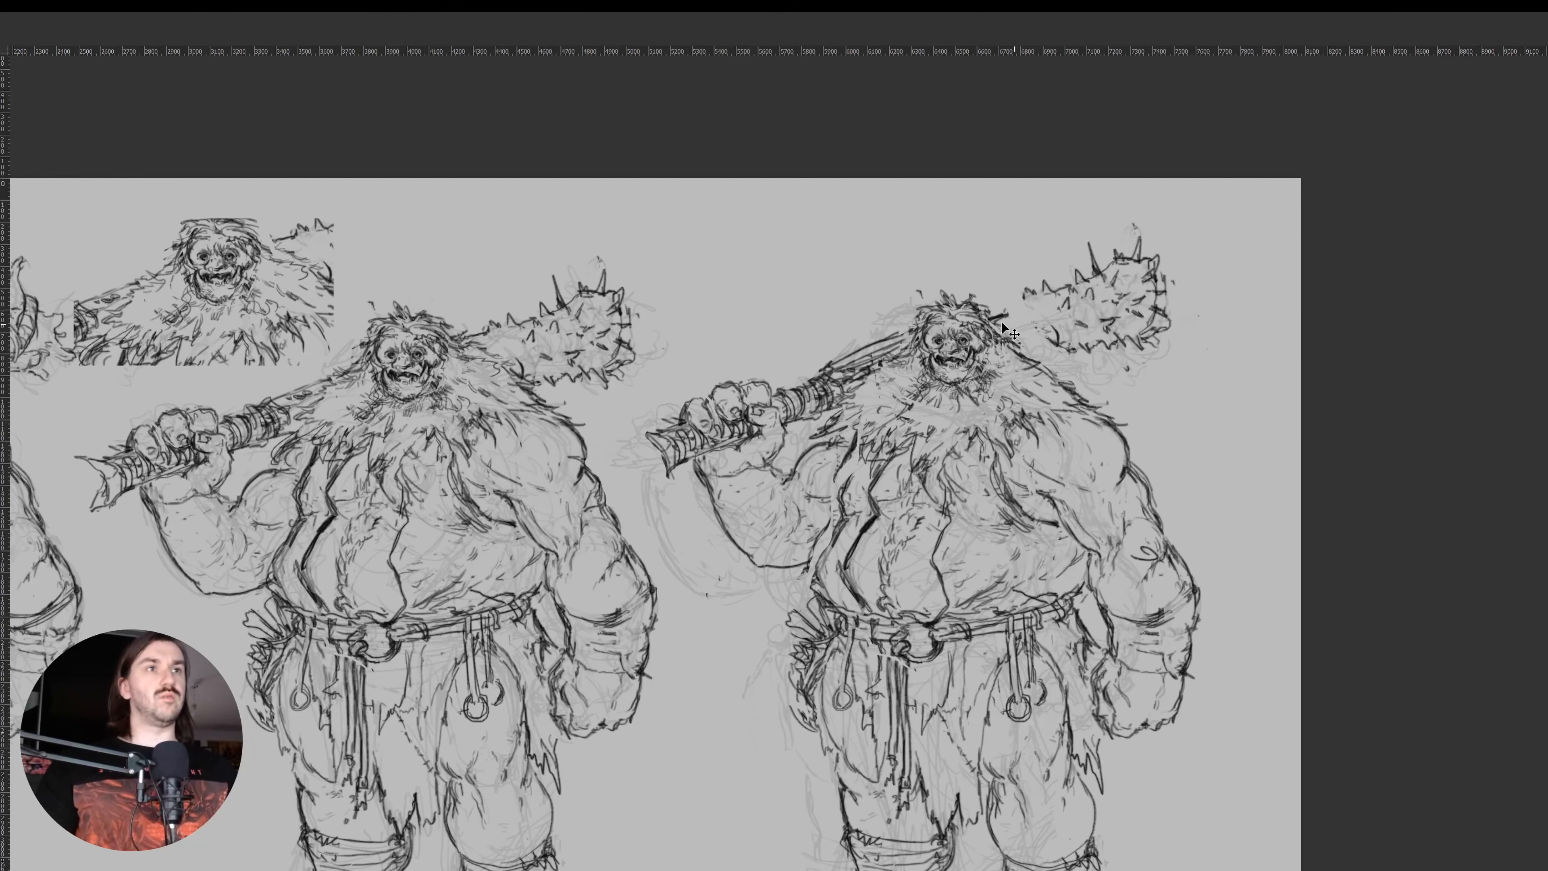
drag(1005, 297, 983, 312)
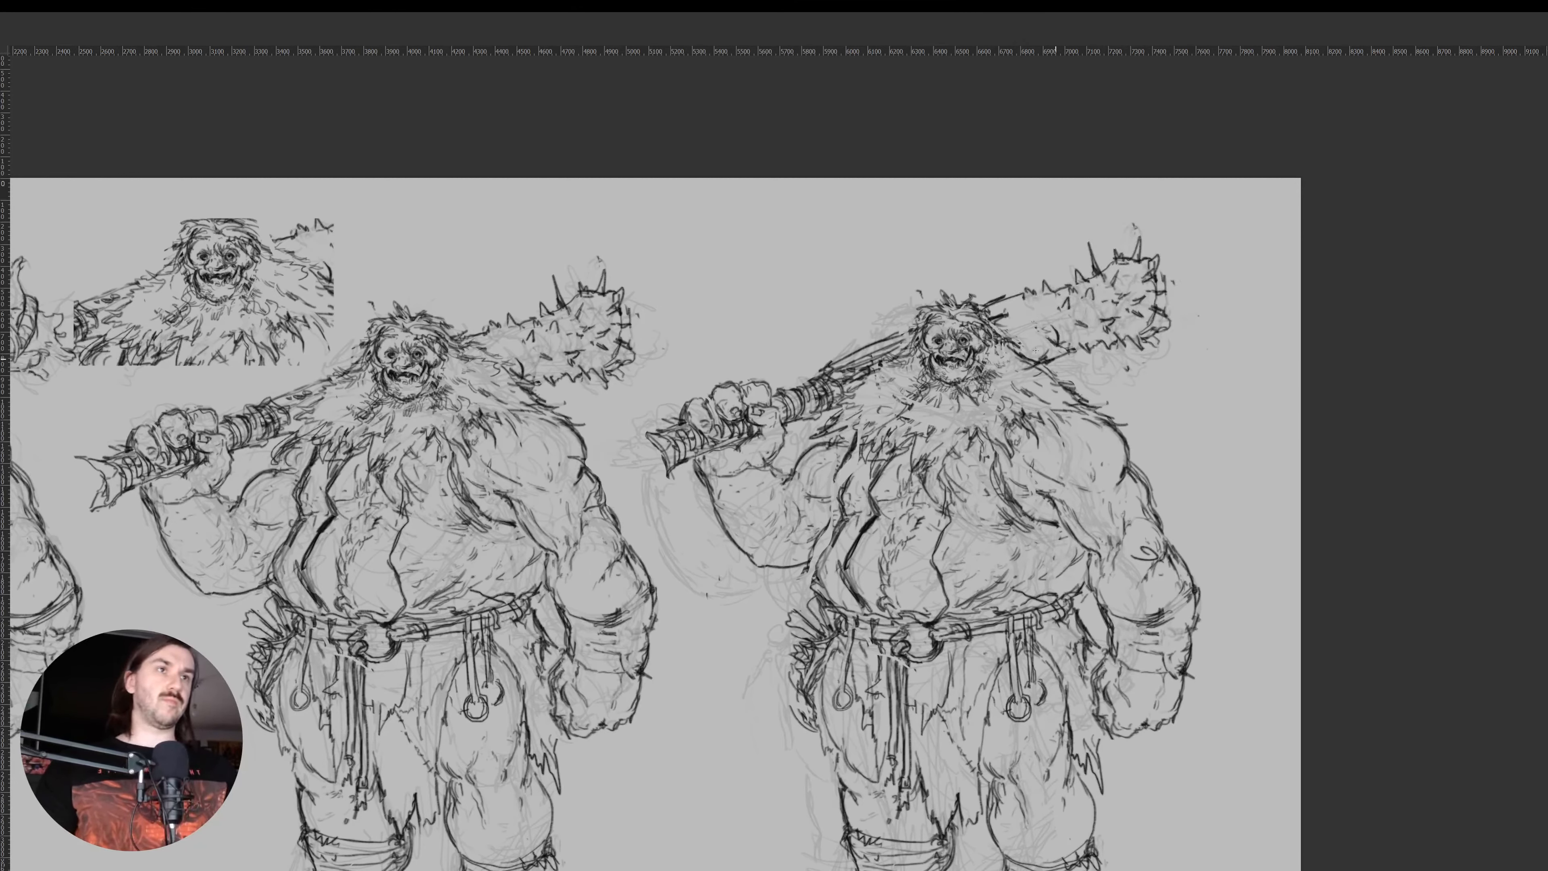
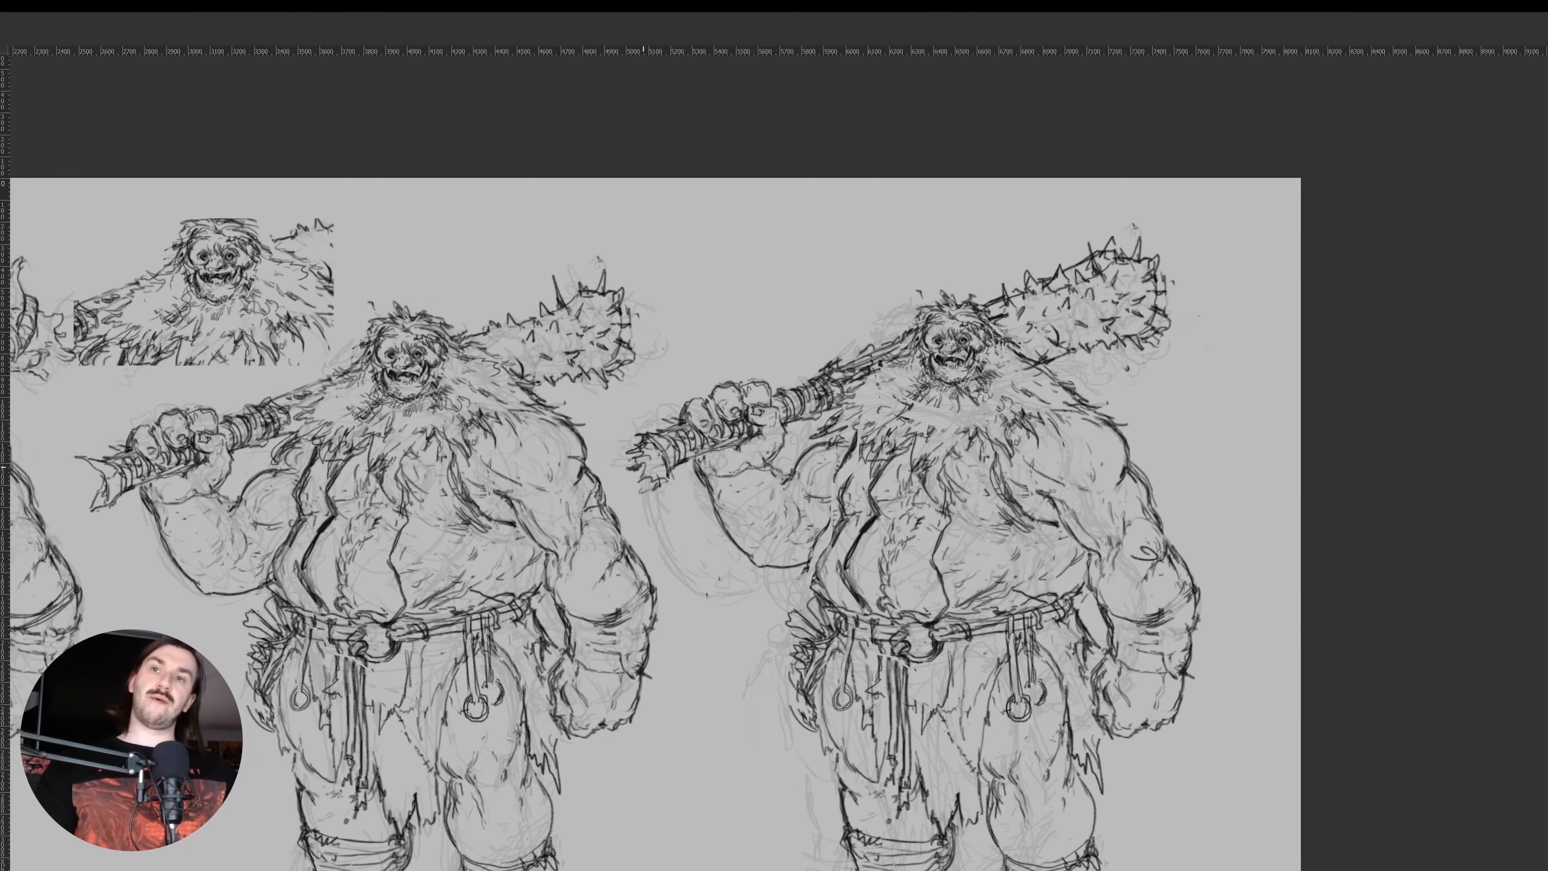
Draw a frayed, knotted rope hanging from the grip end of the copied ogre's club
mouse_move(709, 468)
mouse_down()
mouse_move(731, 415)
mouse_move(695, 504)
mouse_up()
mouse_move(699, 435)
mouse_down()
mouse_move(695, 500)
mouse_move(714, 417)
mouse_up()
drag(713, 420, 709, 500)
key(e)
key(b)
drag(695, 433, 703, 522)
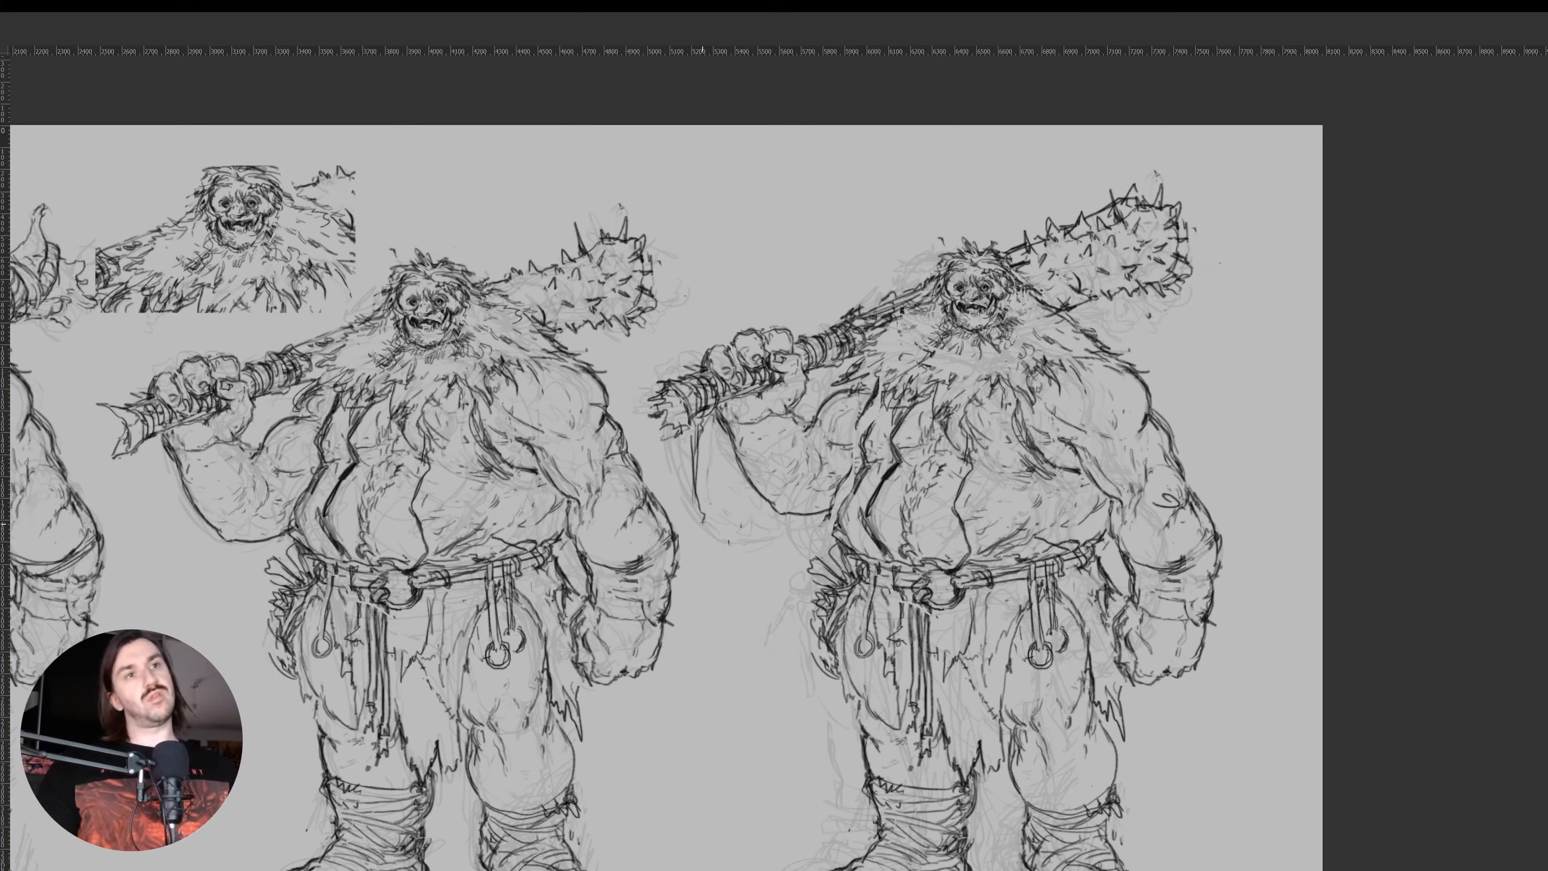
drag(705, 428, 710, 515)
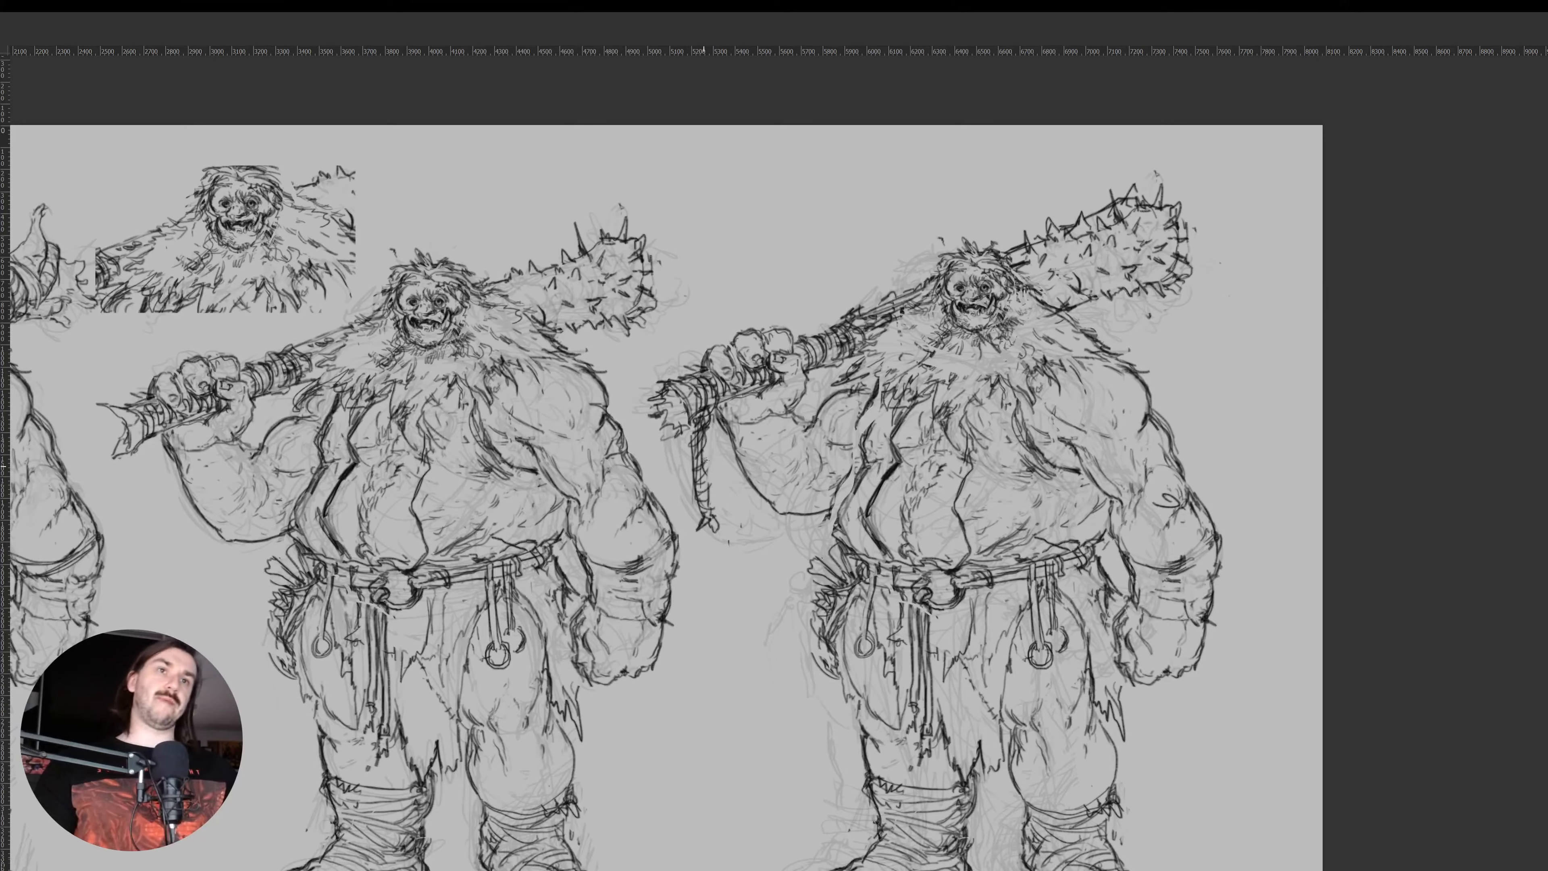
key(ctrl+z)
drag(701, 469, 705, 524)
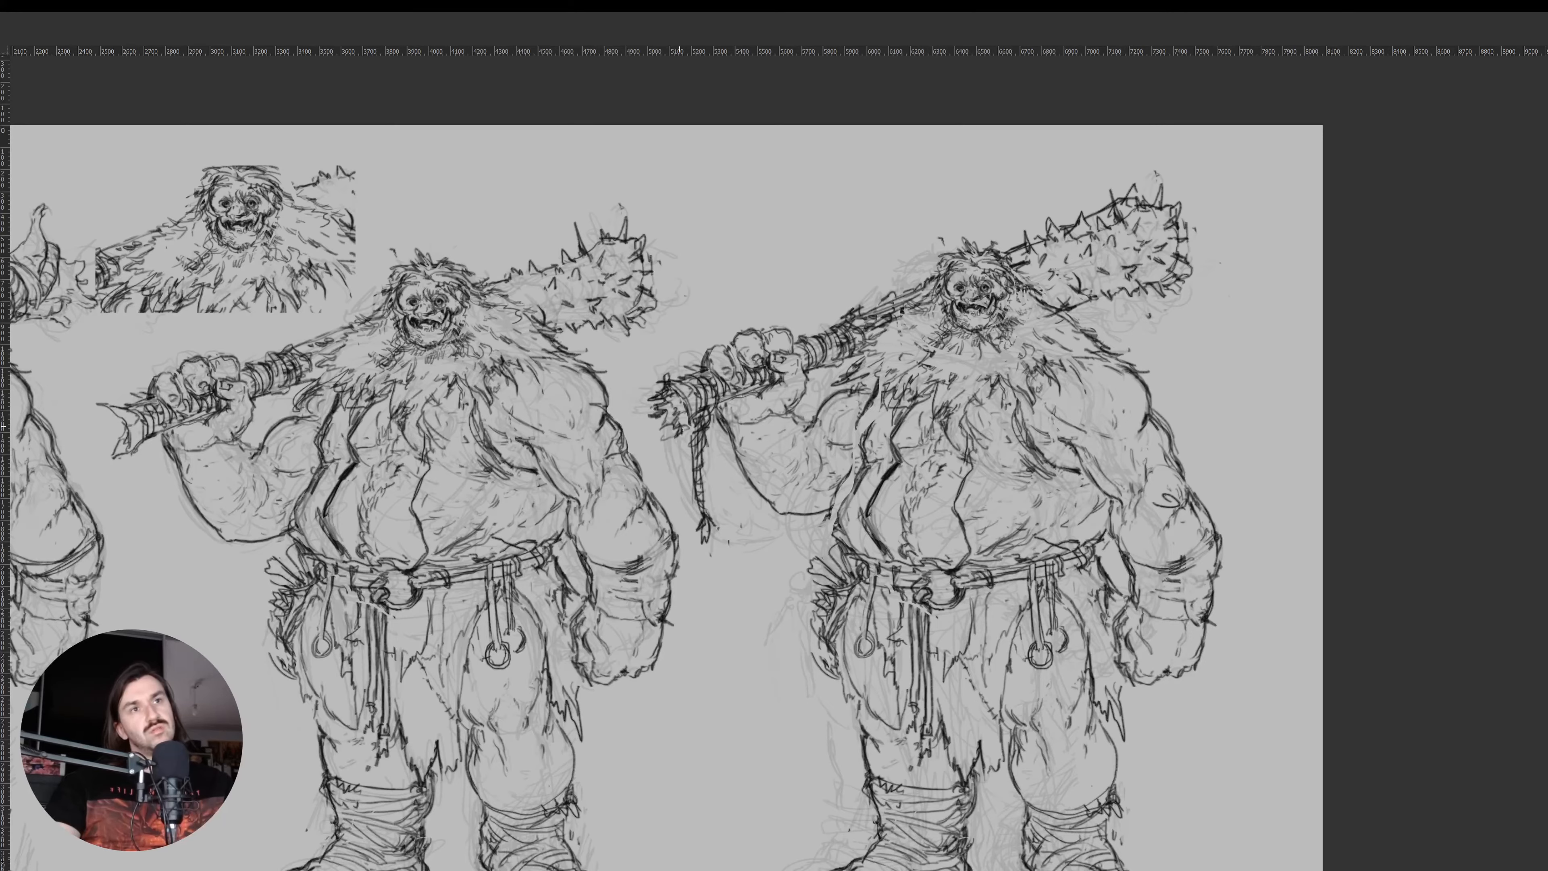
Draw wrapped bandage bands around the forearm of the copied ogre's hanging arm
drag(730, 428, 789, 429)
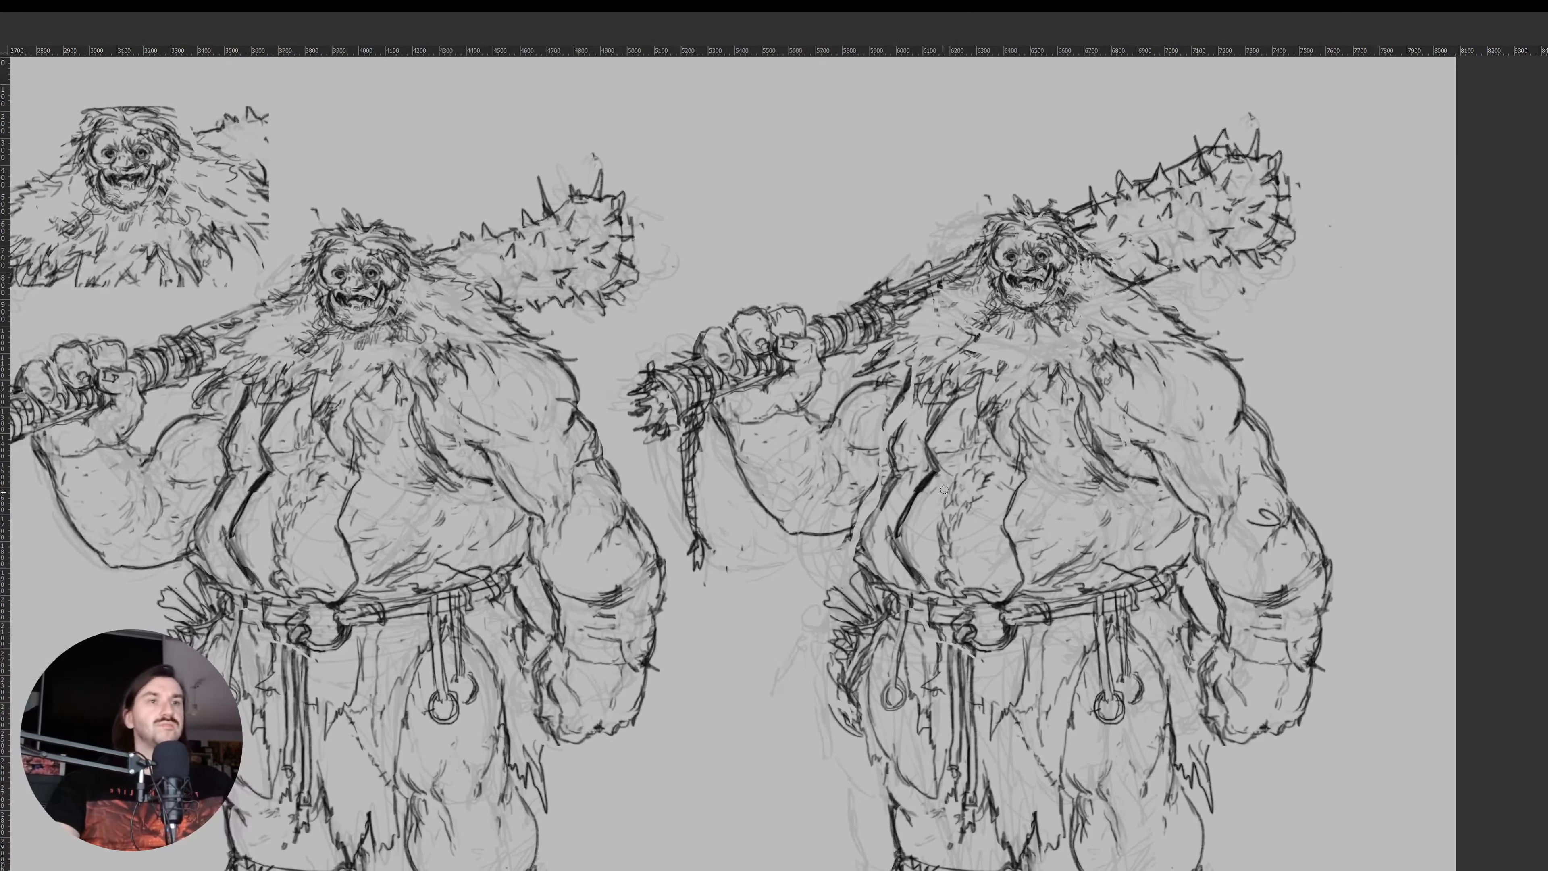
mouse_move(922, 490)
mouse_down()
mouse_move(936, 468)
mouse_move(905, 421)
mouse_move(910, 391)
mouse_up()
drag(909, 390, 890, 445)
drag(1054, 438, 919, 446)
drag(1002, 544, 1056, 544)
mouse_move(1008, 562)
mouse_down()
mouse_move(1044, 533)
mouse_move(973, 562)
mouse_up()
mouse_move(1056, 522)
mouse_down()
mouse_move(982, 543)
mouse_move(1023, 585)
mouse_up()
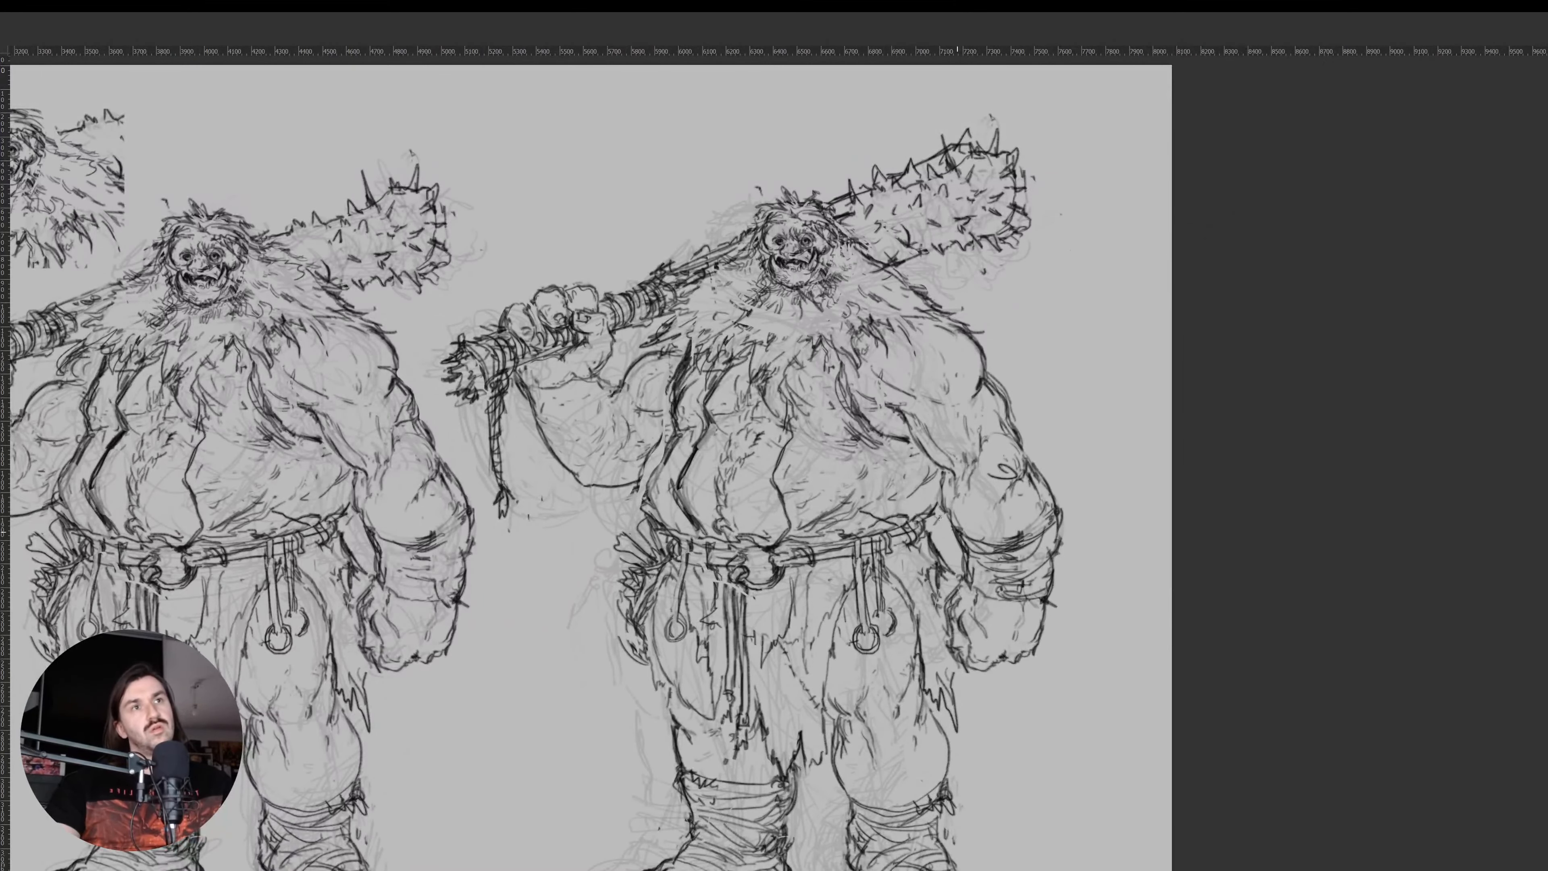
Select the whole copied ogre with a rectangular marquee and copy it into the Homm1.psd document
scroll(918, 504, down, 5)
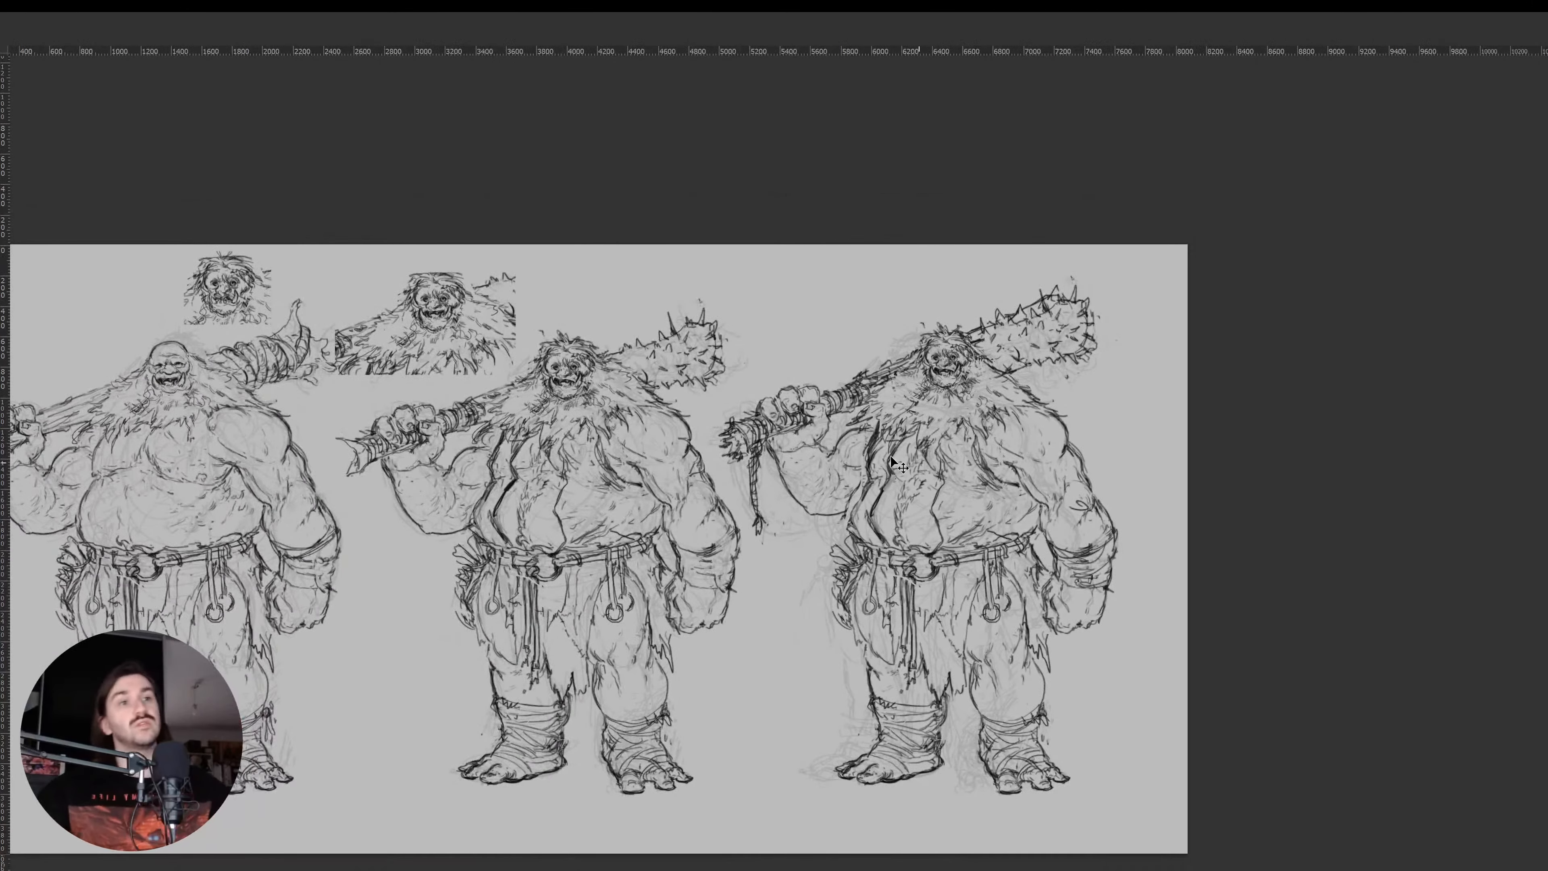
drag(891, 458, 869, 432)
key(ctrl+z)
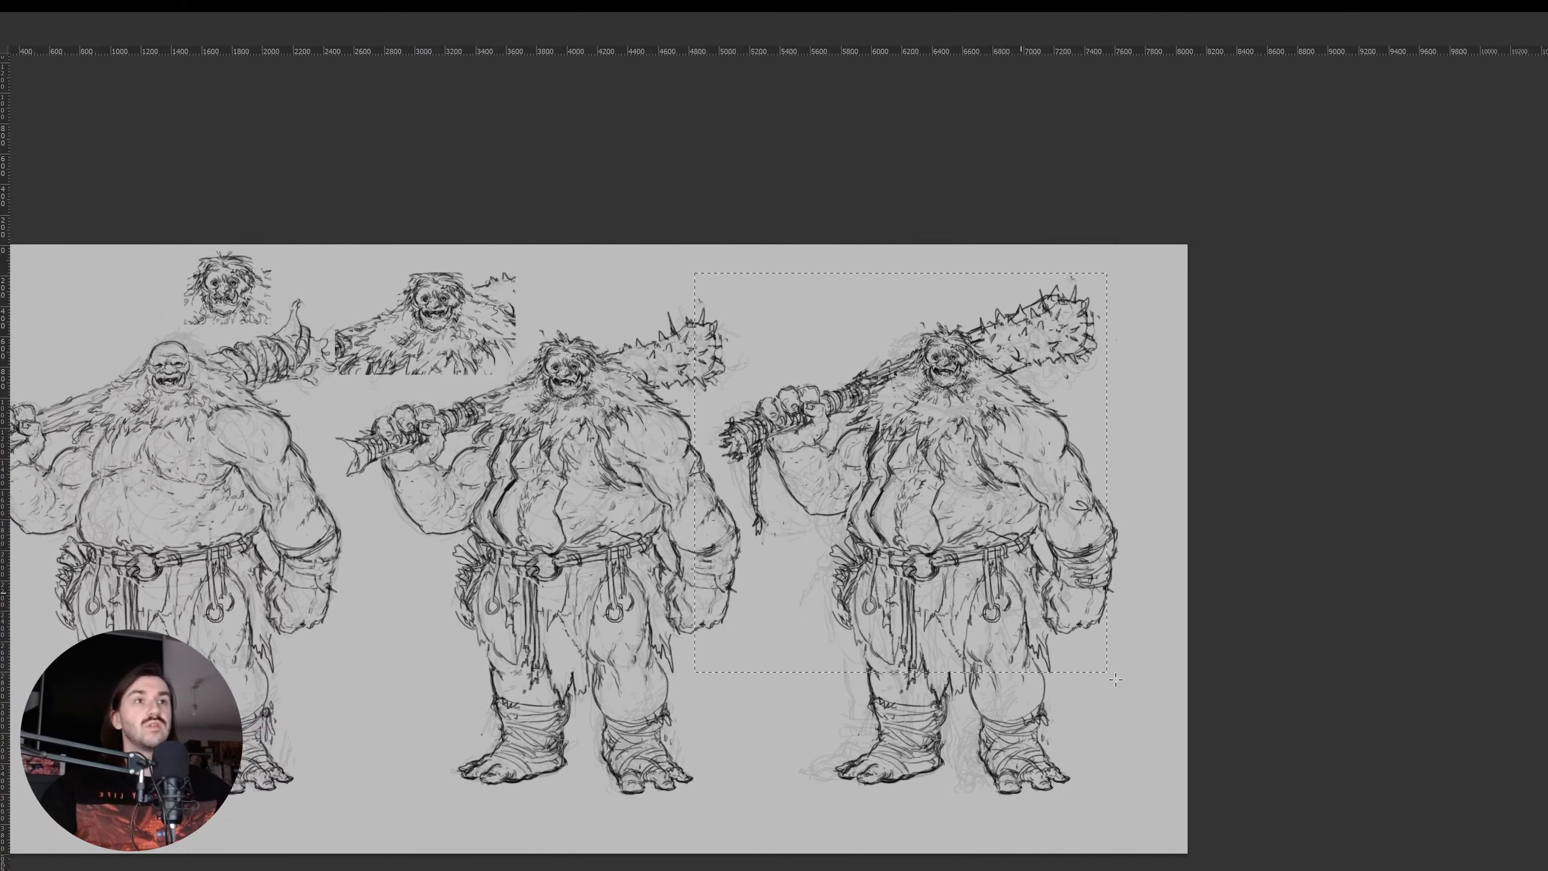
drag(1115, 680, 1189, 805)
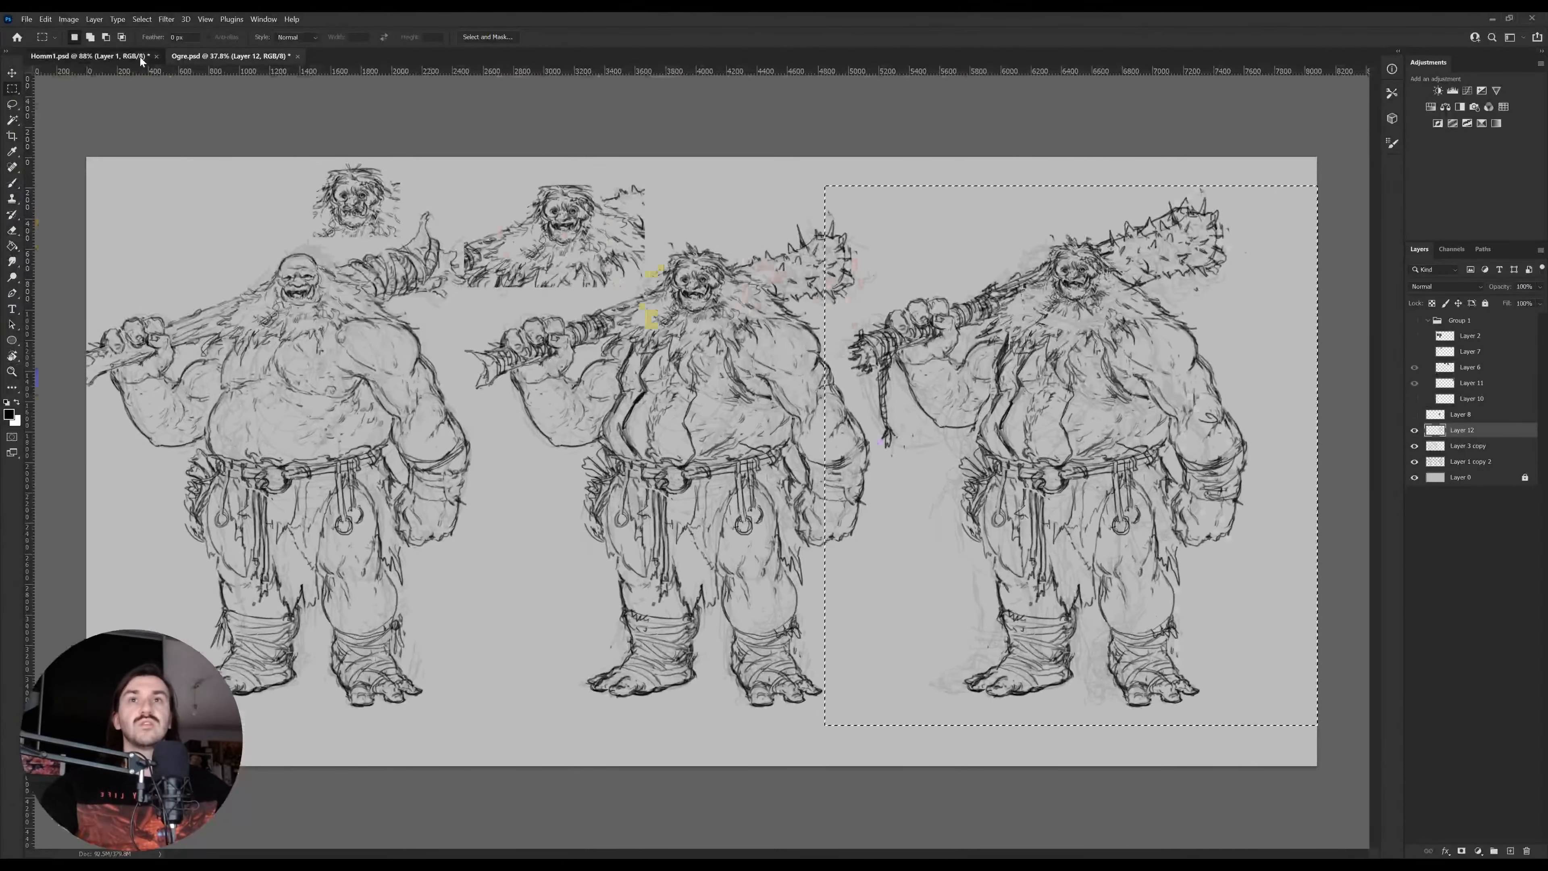
click(141, 57)
key(ctrl+v)
Hide the game screenshot layer and the bodybuilder photo layer in the lineup document
key(z)
mouse_move(859, 413)
mouse_down()
mouse_move(810, 412)
mouse_move(847, 412)
mouse_up()
key(v)
click(516, 517)
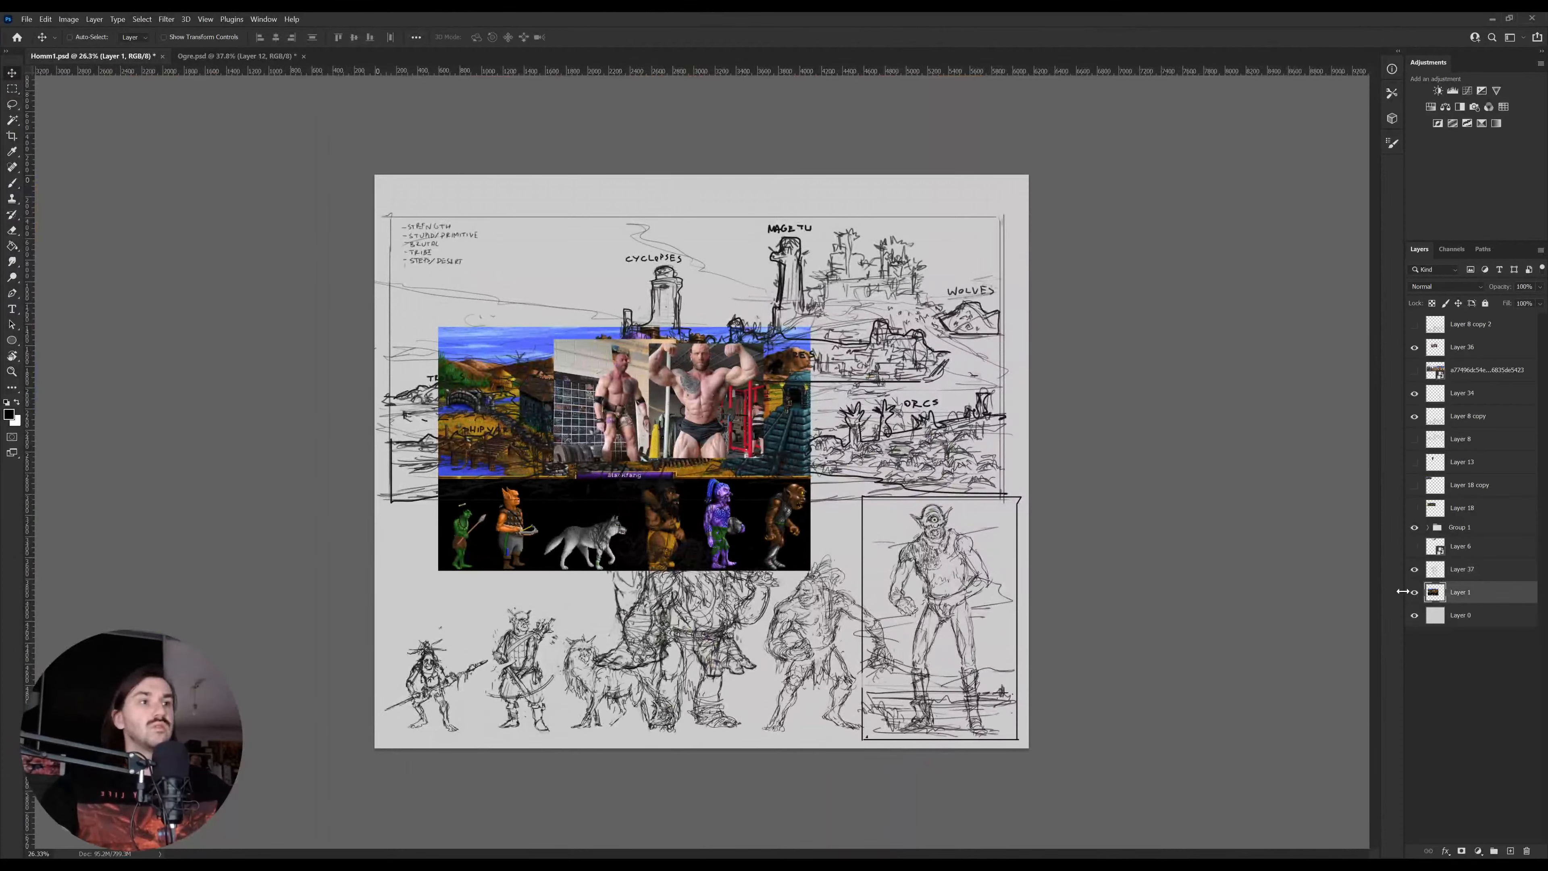
click(1414, 592)
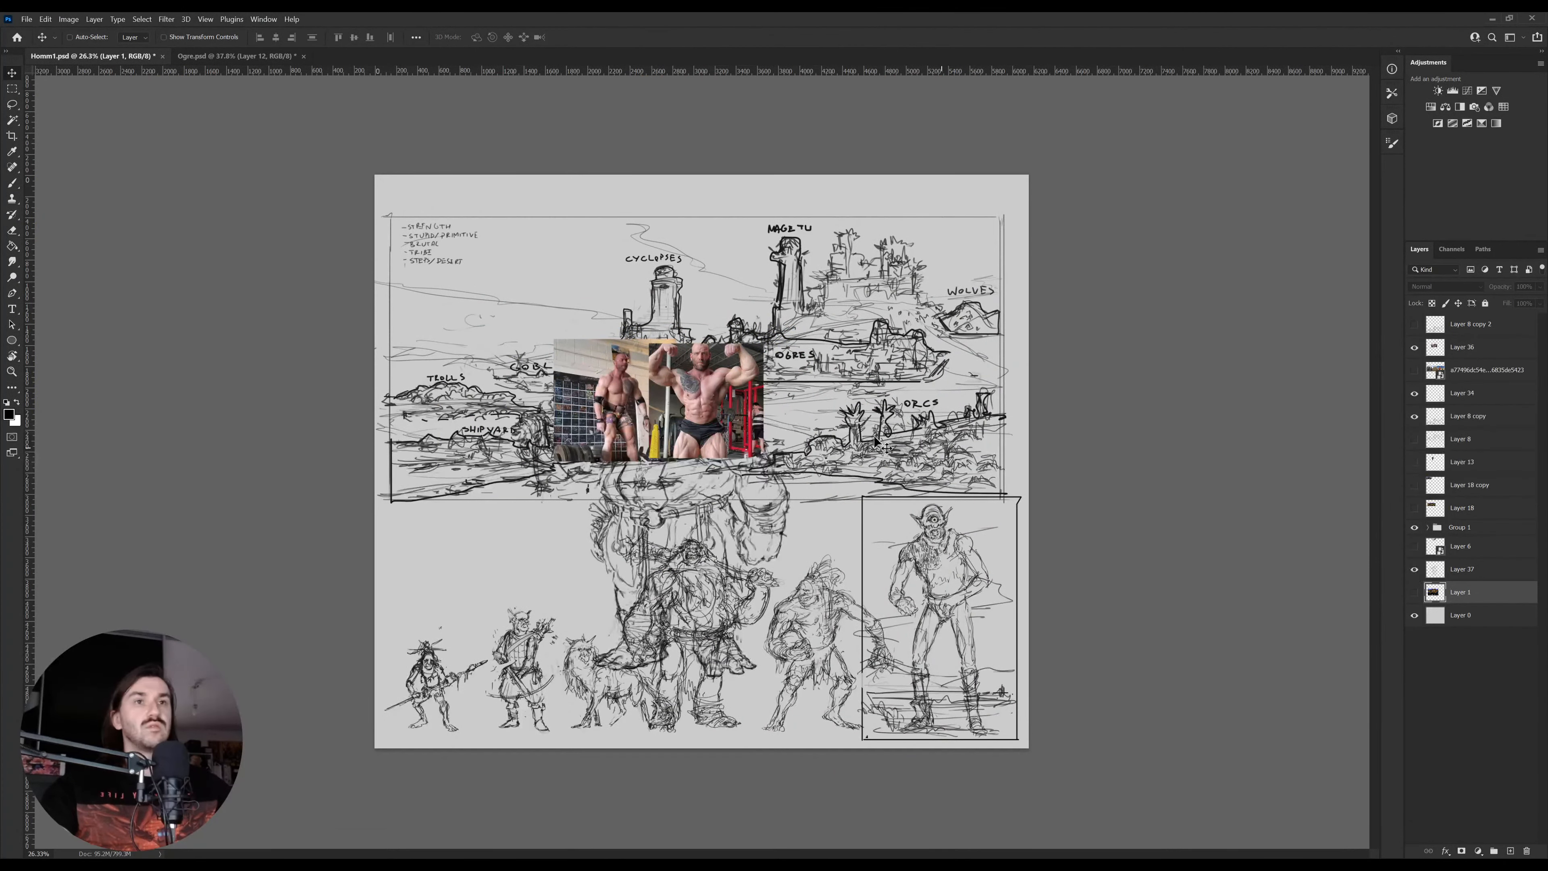
click(1430, 347)
click(1413, 348)
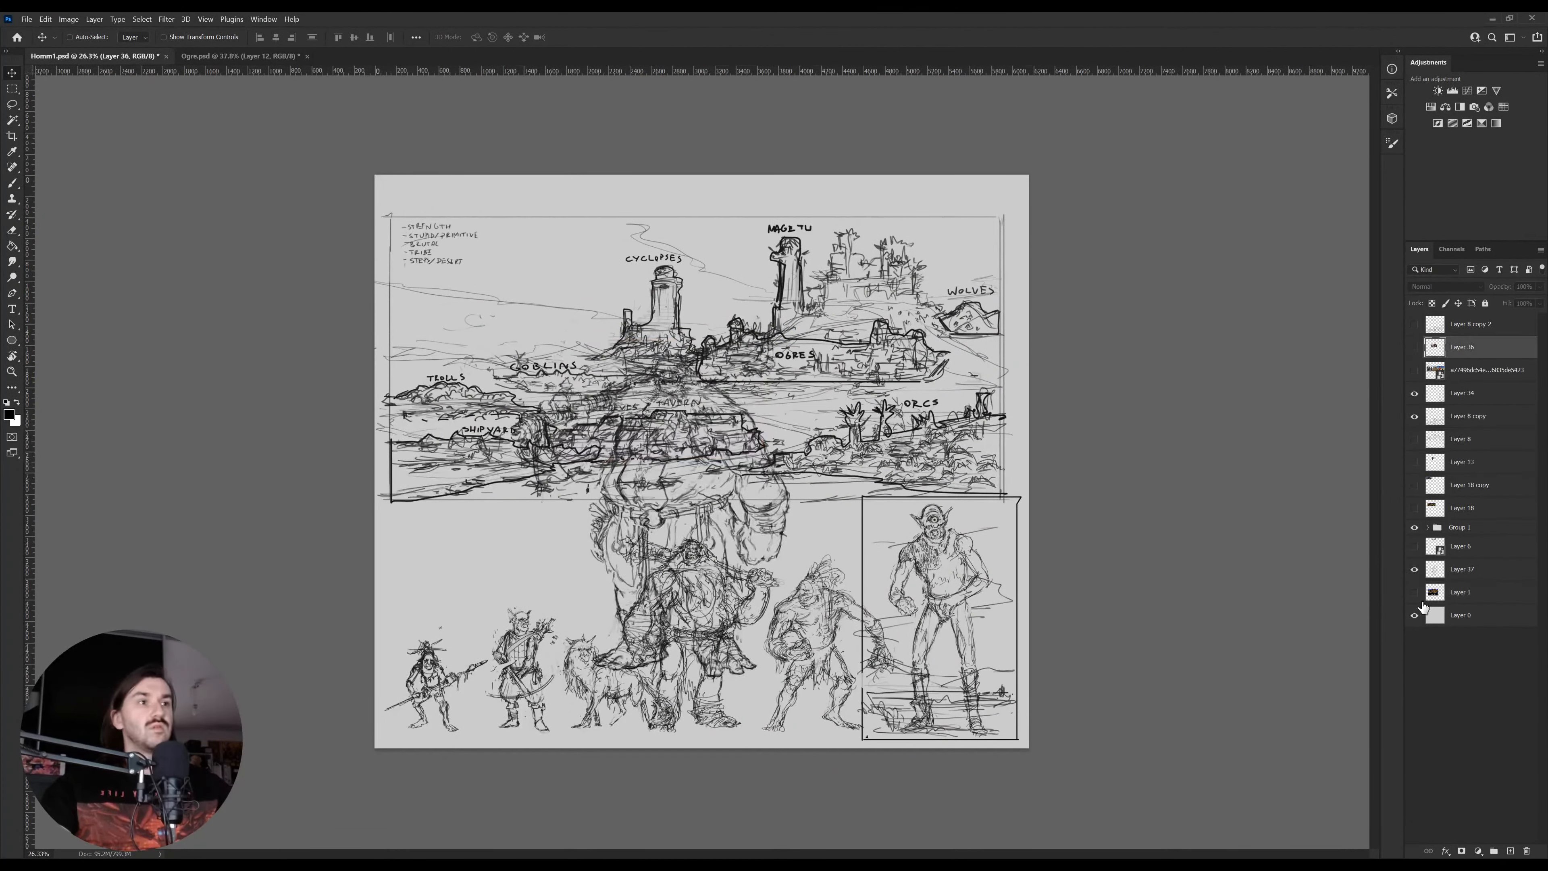
Identify the pasted ogre's layer by toggling its visibility, move it to the top of the stack and put it in a group
click(1415, 569)
click(1414, 568)
click(1485, 570)
drag(1485, 570, 1493, 313)
key(ctrl+g)
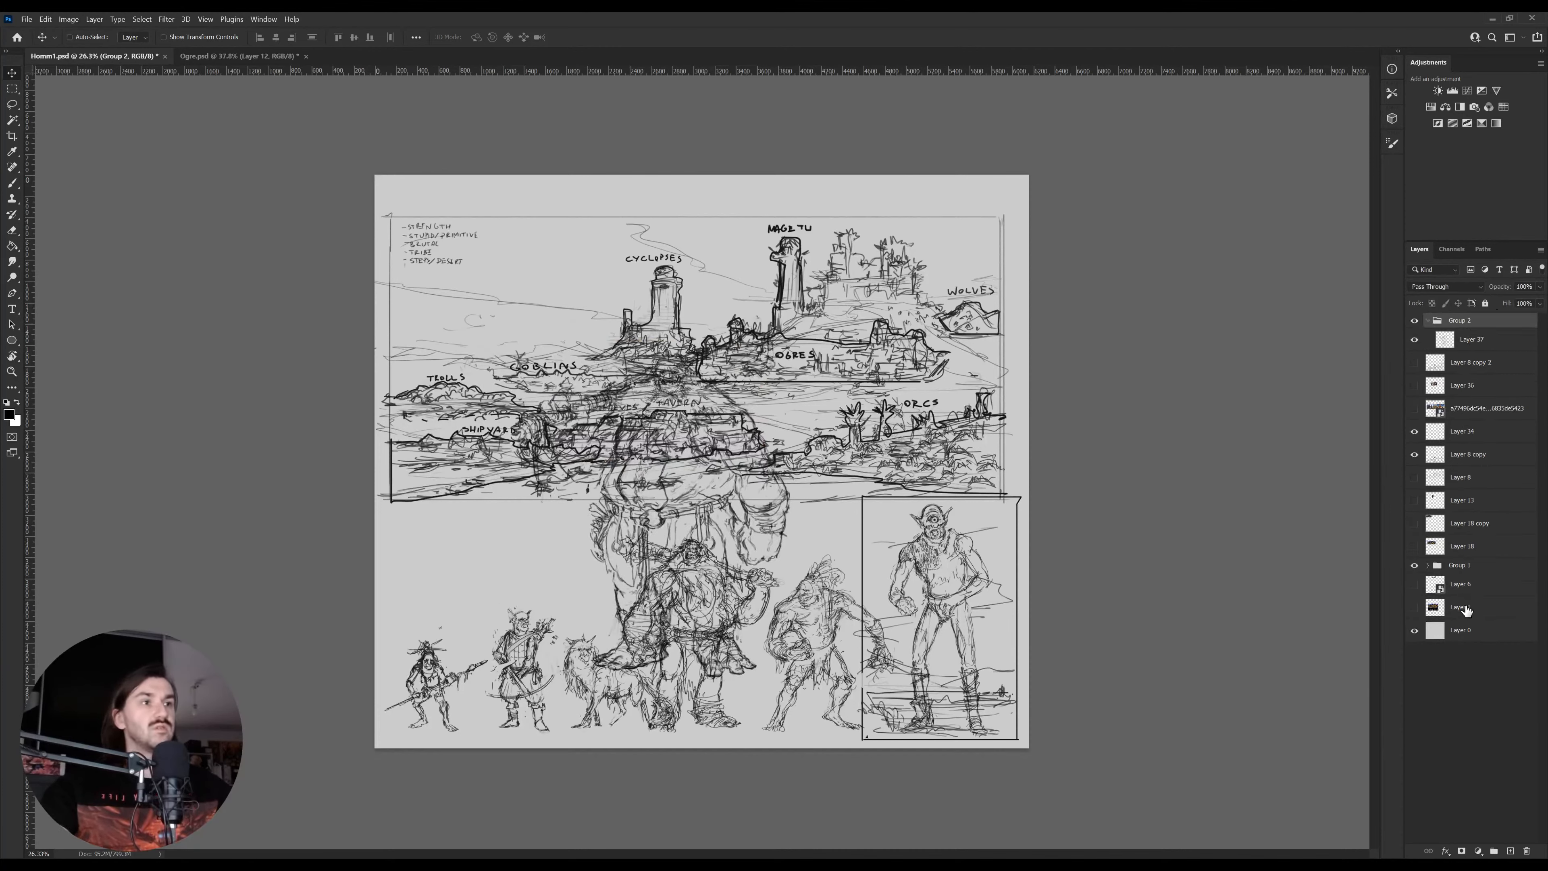
Group the remaining sketch and reference layers above the background and toggle the groups' visibility to check their contents
click(1461, 607)
shift+click(1459, 346)
key(ctrl+g)
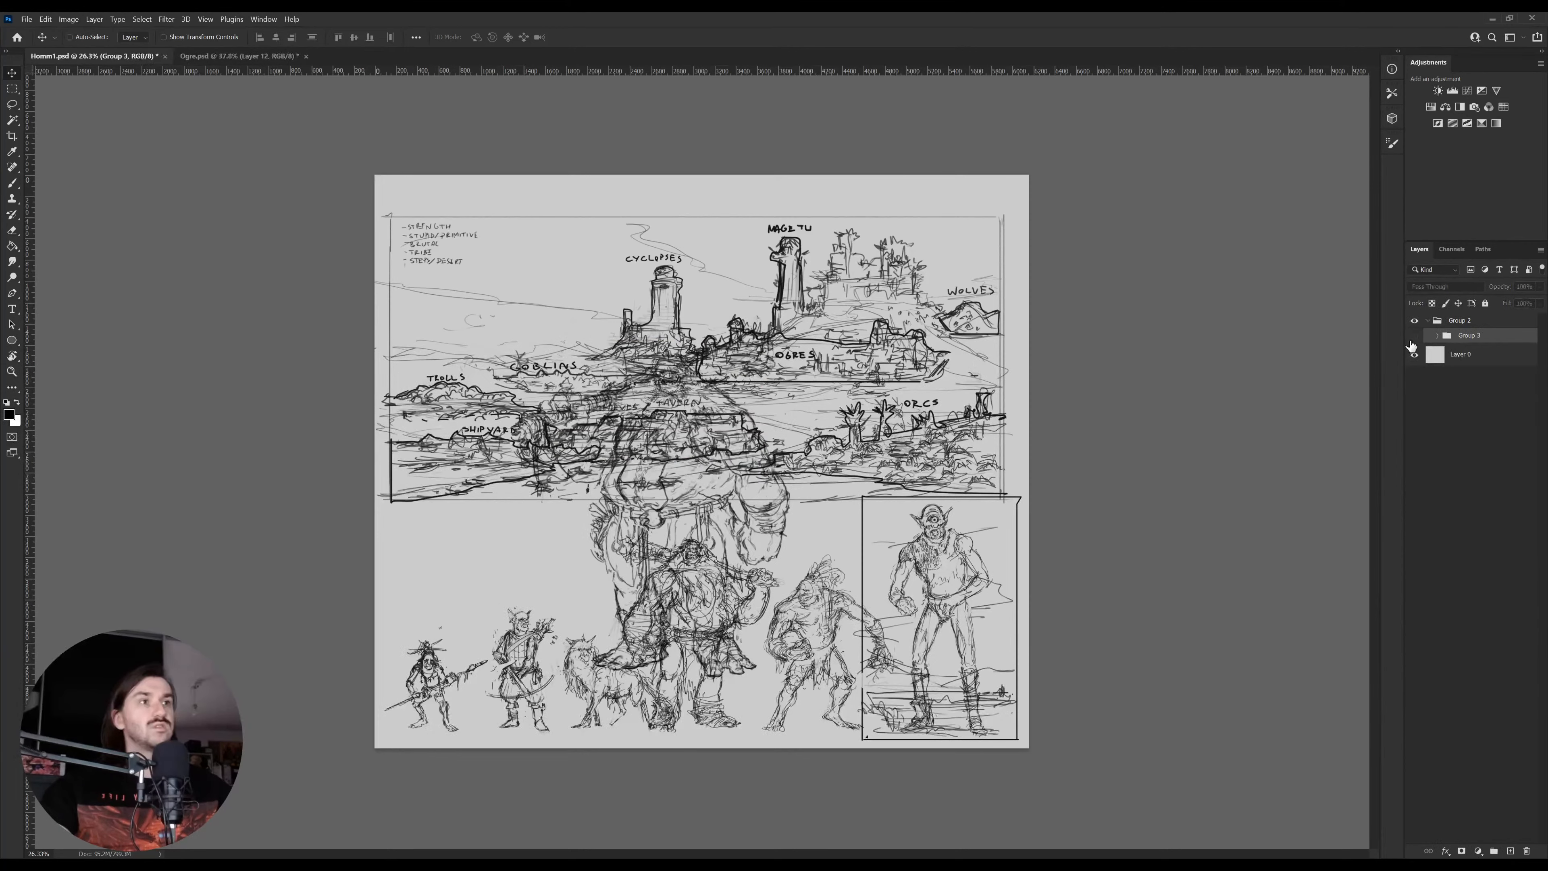
click(1414, 322)
click(1414, 335)
click(1415, 321)
click(1415, 322)
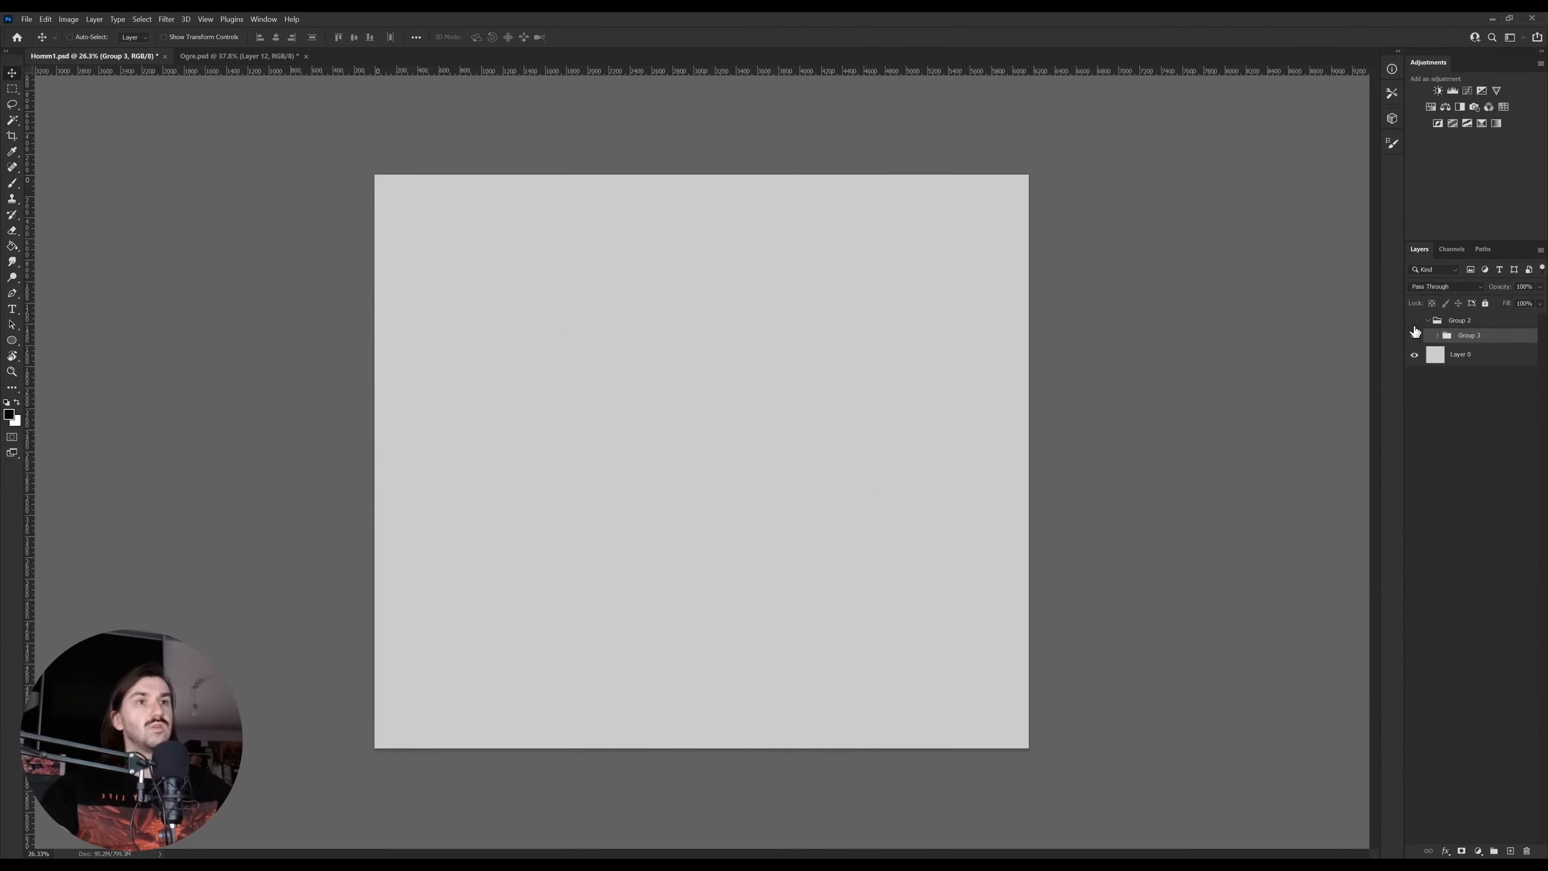
click(1415, 321)
Move Layer 37 with the pasted ogre out of Group 3 and hide that group
click(1440, 339)
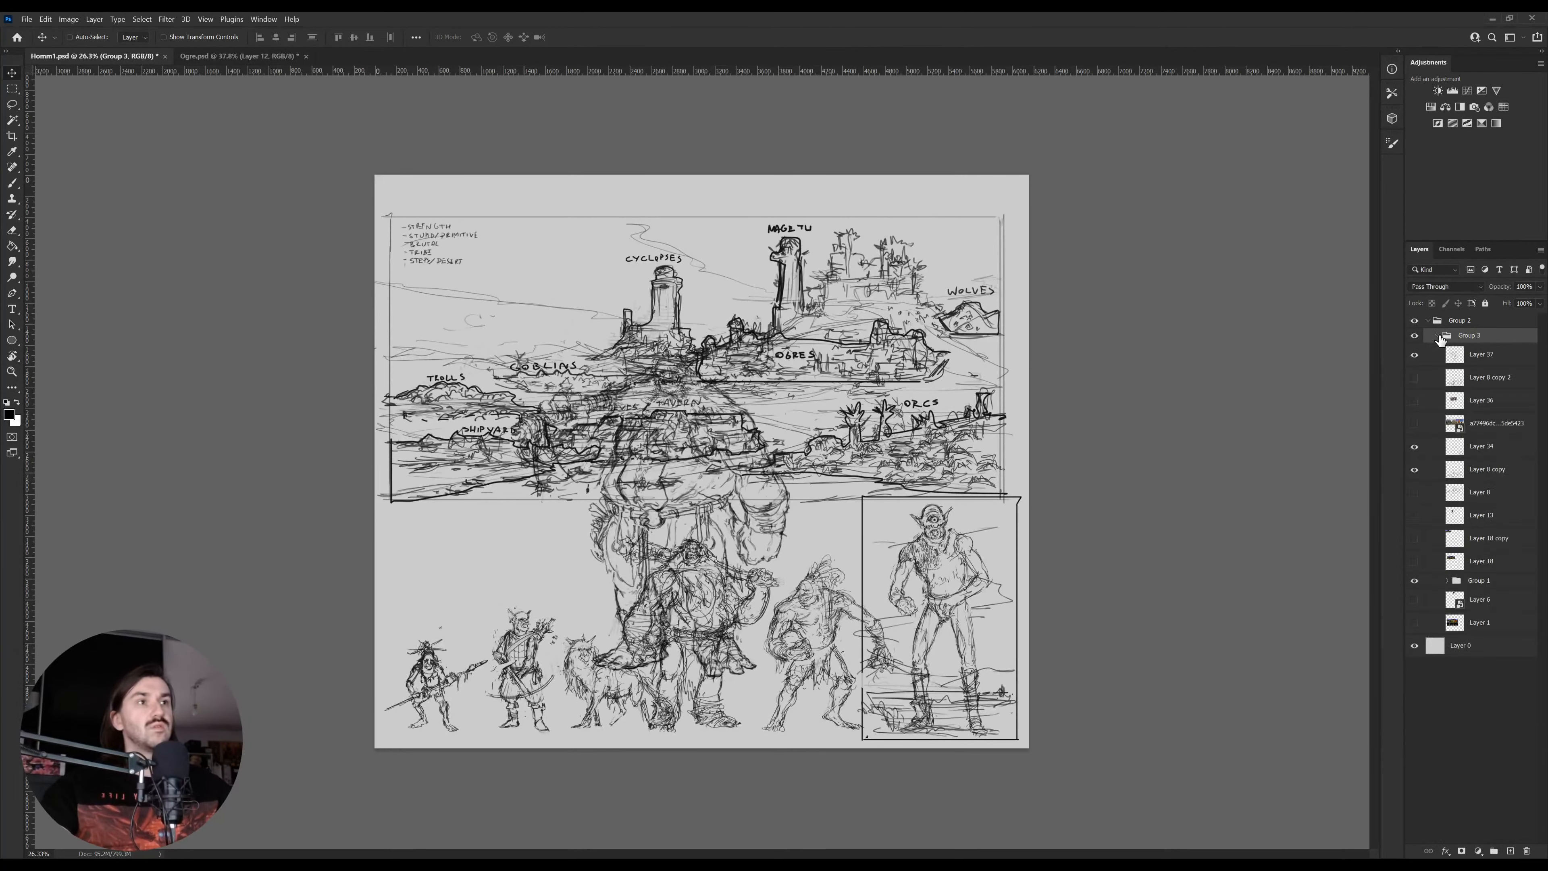
drag(1472, 360, 1471, 318)
click(1438, 359)
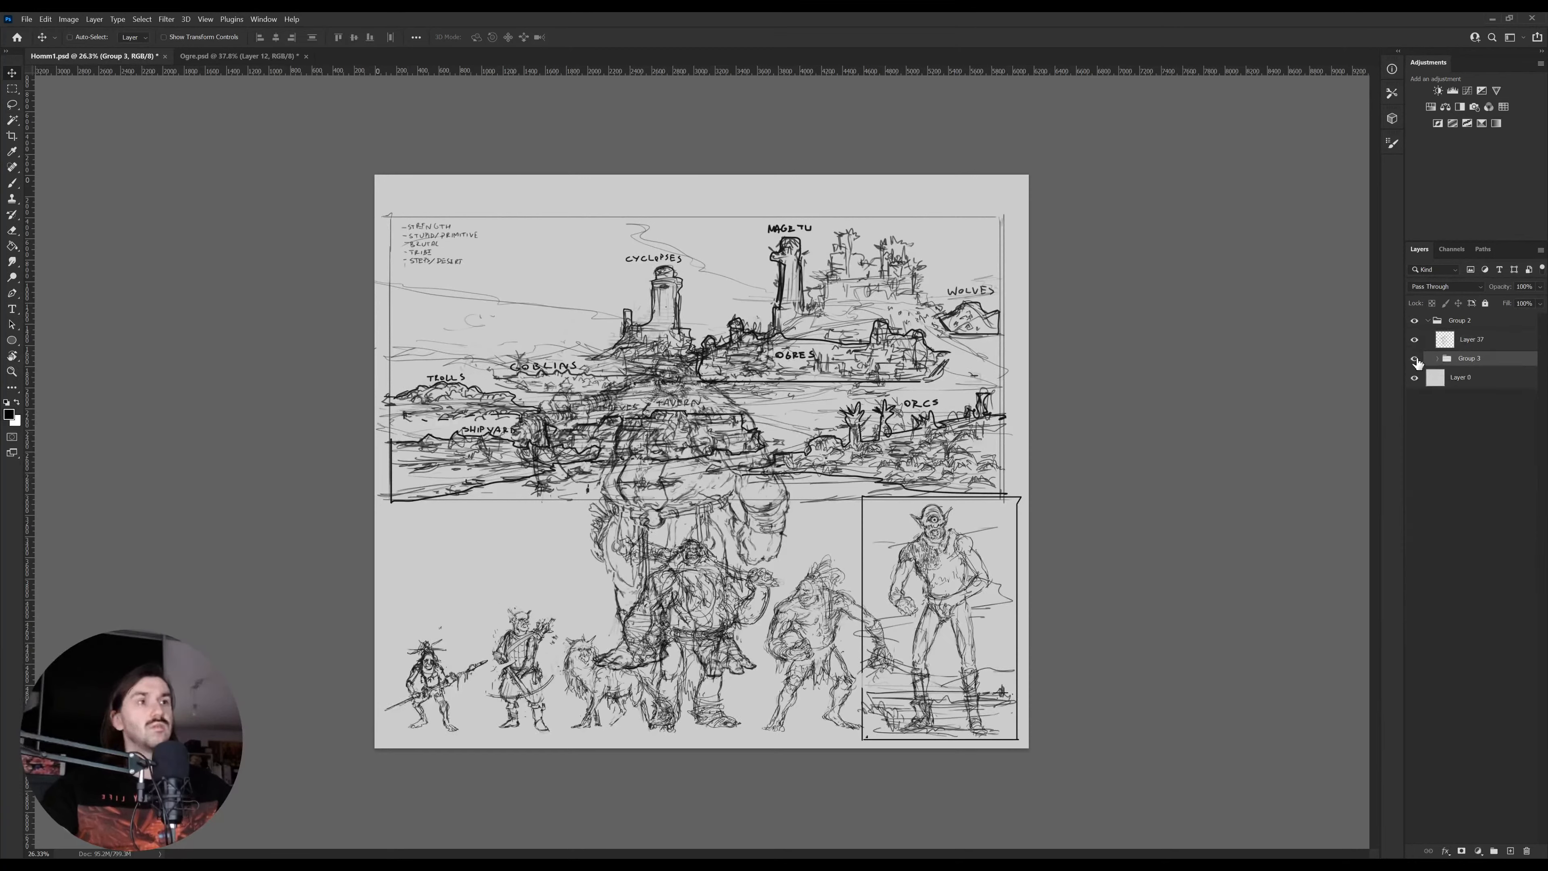
click(1415, 359)
Reposition the isolated ogre toward the lower right of the canvas and save the document
mouse_move(806, 497)
mouse_down()
mouse_move(957, 577)
mouse_move(925, 583)
mouse_move(936, 568)
mouse_up()
key(ctrl+s)
Stretch the ogre slightly wider with Free Transform, keeping its height at 100%
key(z)
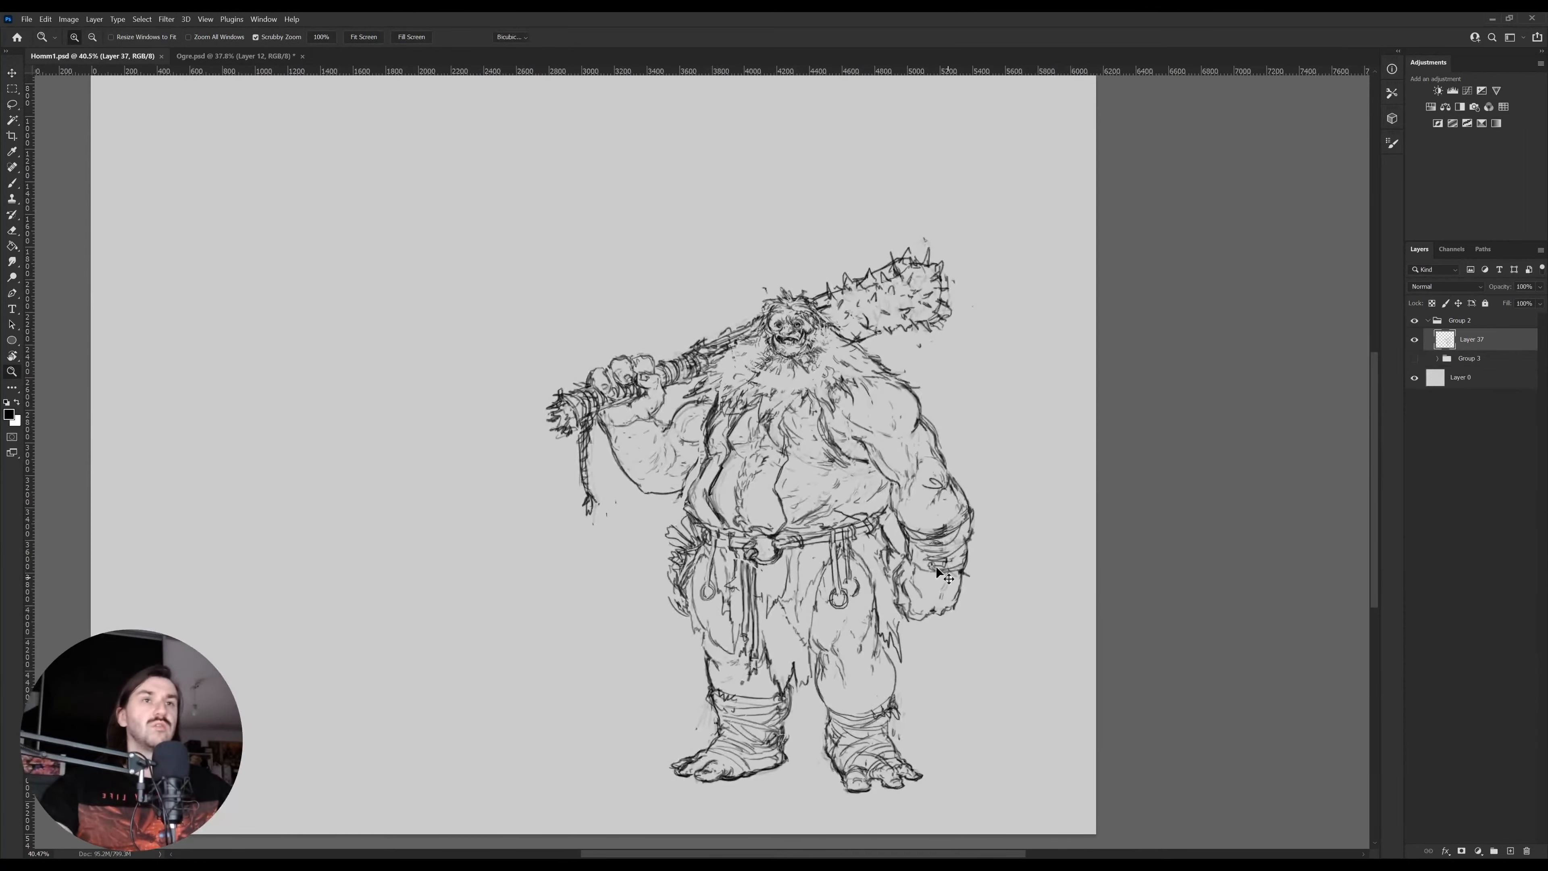
key(ctrl+t)
drag(1031, 517, 1047, 520)
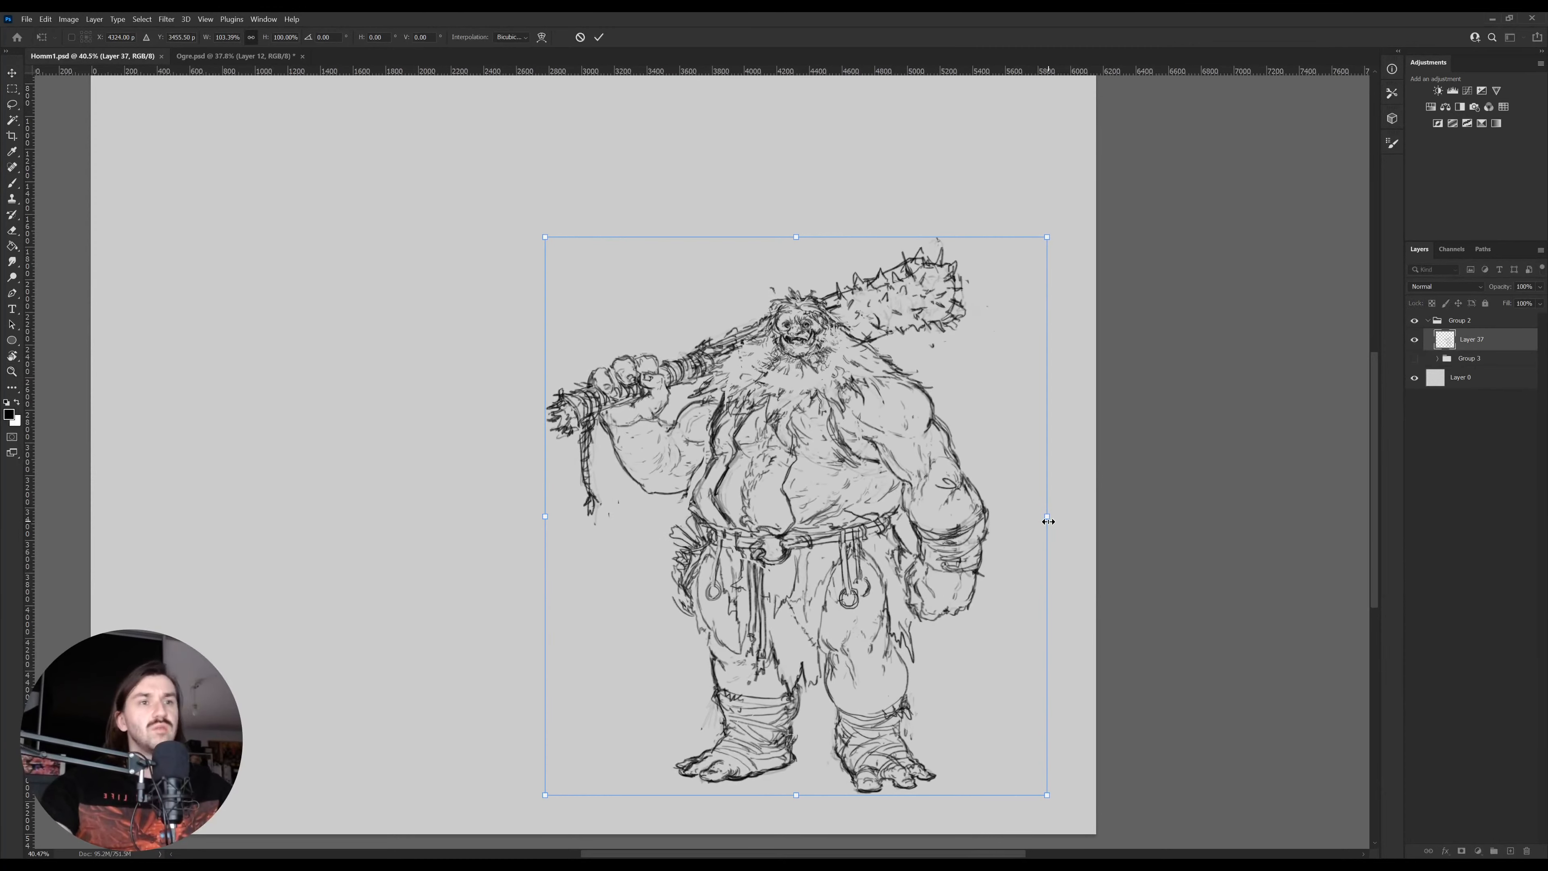
key(Return)
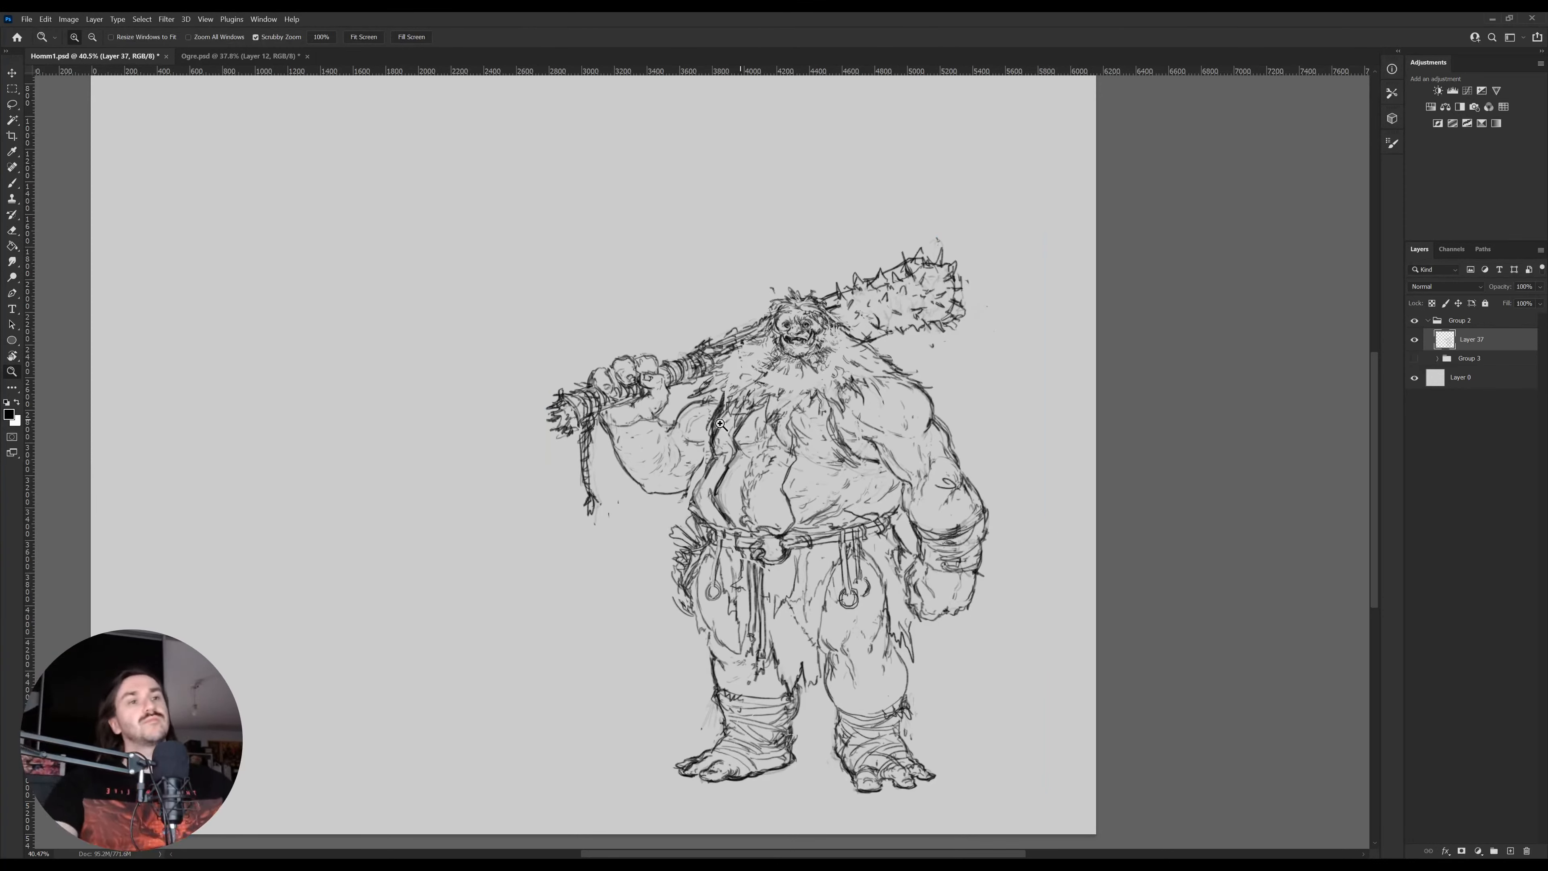
Lasso the ogre's raised fist, make it slightly smaller with Free Transform and deselect it
mouse_move(632, 402)
mouse_down()
mouse_move(675, 445)
mouse_move(600, 457)
mouse_move(572, 374)
mouse_move(648, 310)
mouse_move(642, 294)
mouse_move(684, 327)
mouse_move(691, 421)
mouse_up()
key(l)
key(ctrl+t)
drag(691, 296, 688, 312)
key(Return)
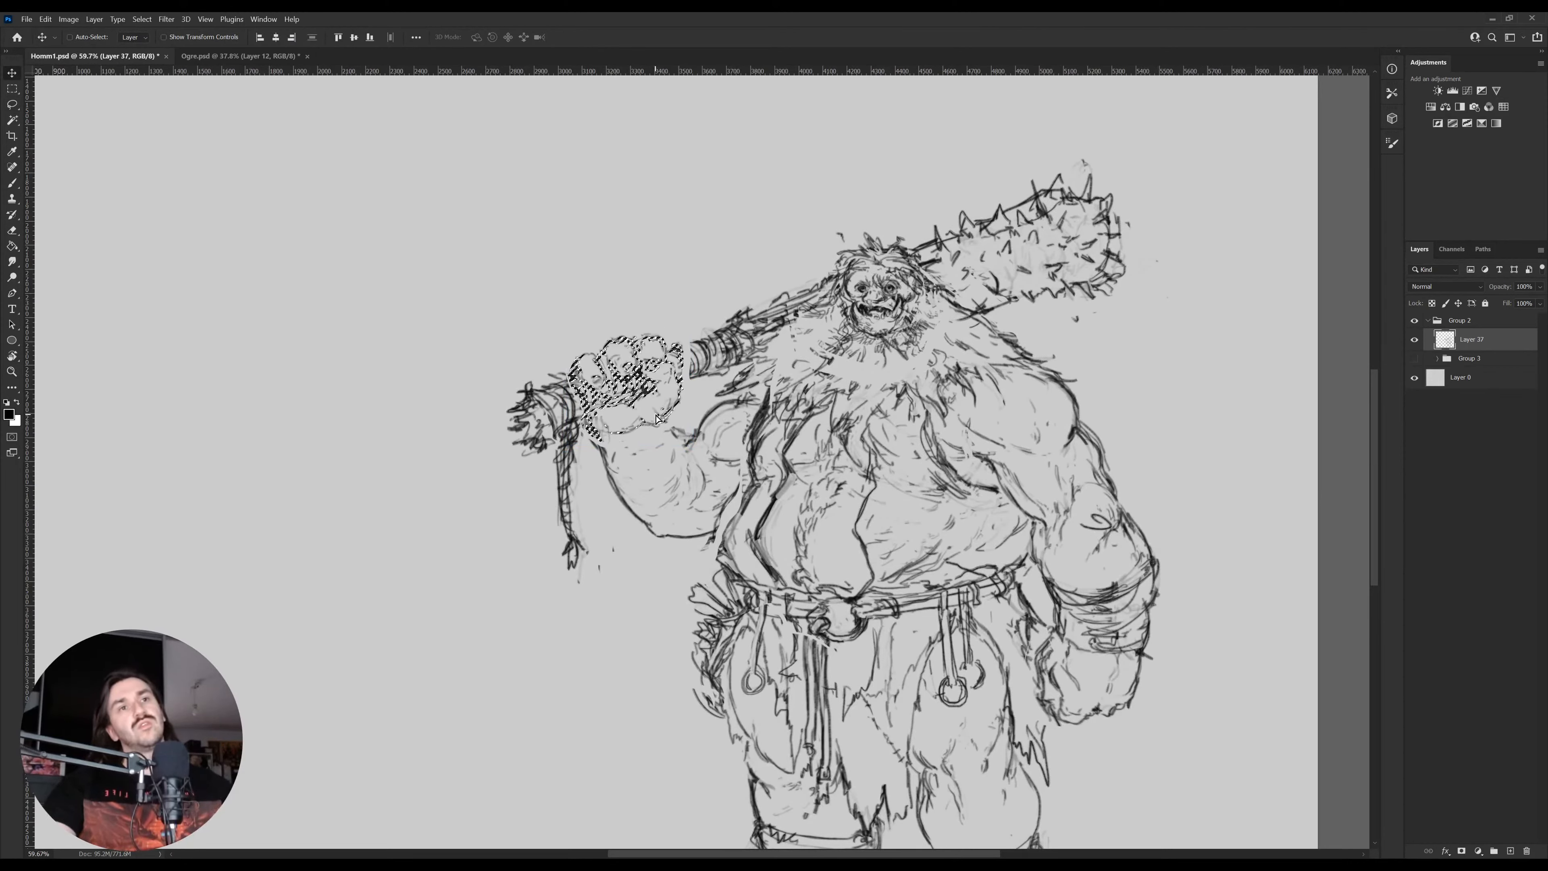
key(ctrl+d)
Draw the club's grip wrappings across the gap between the resized fist and the shaft
key(b)
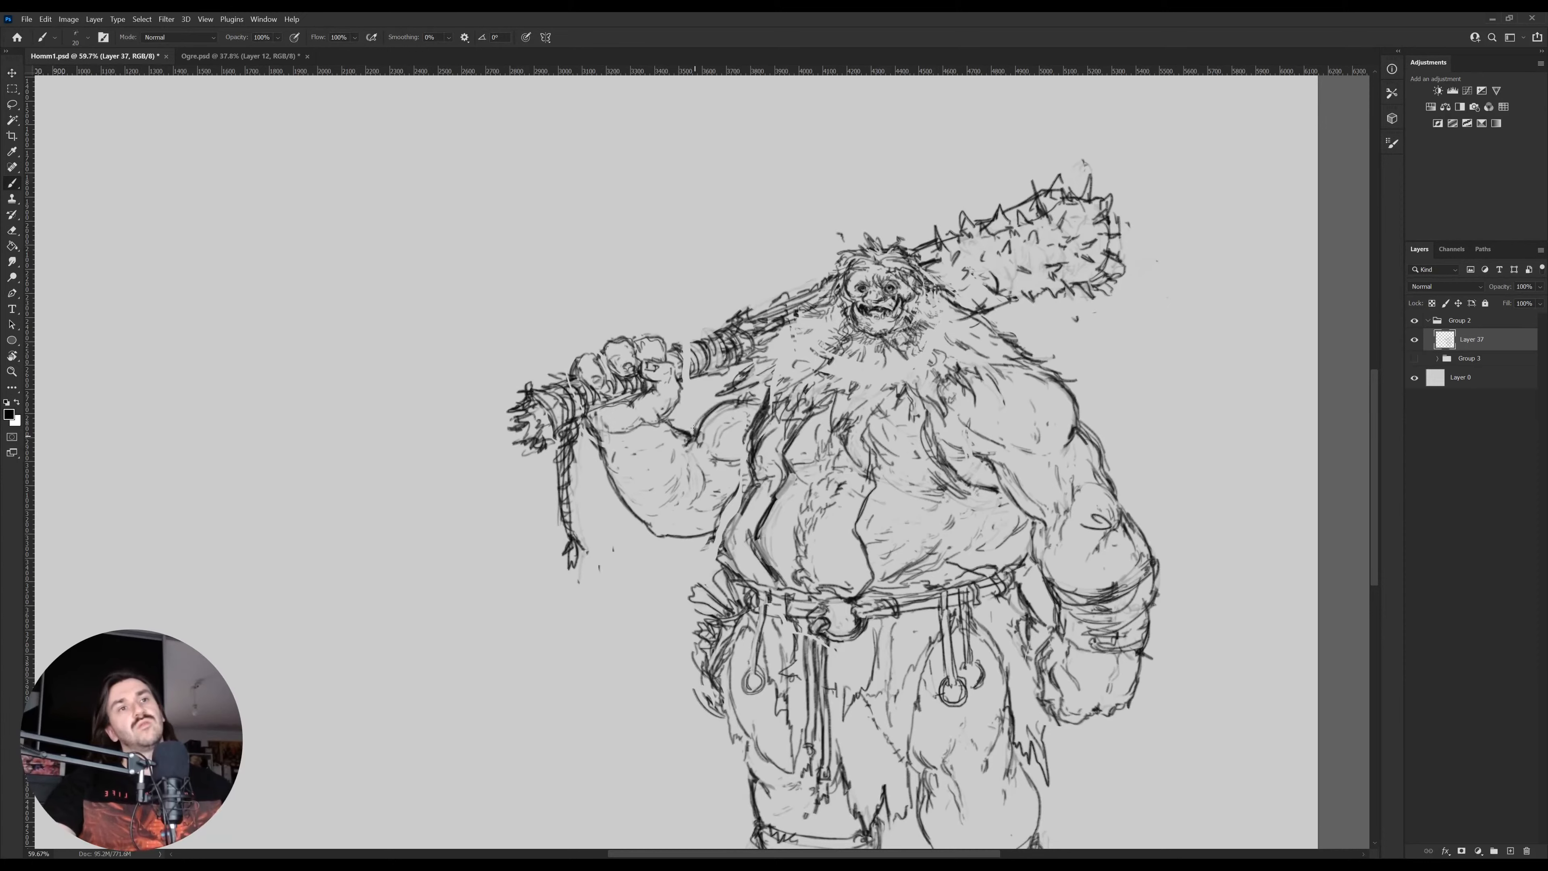
drag(693, 428, 746, 399)
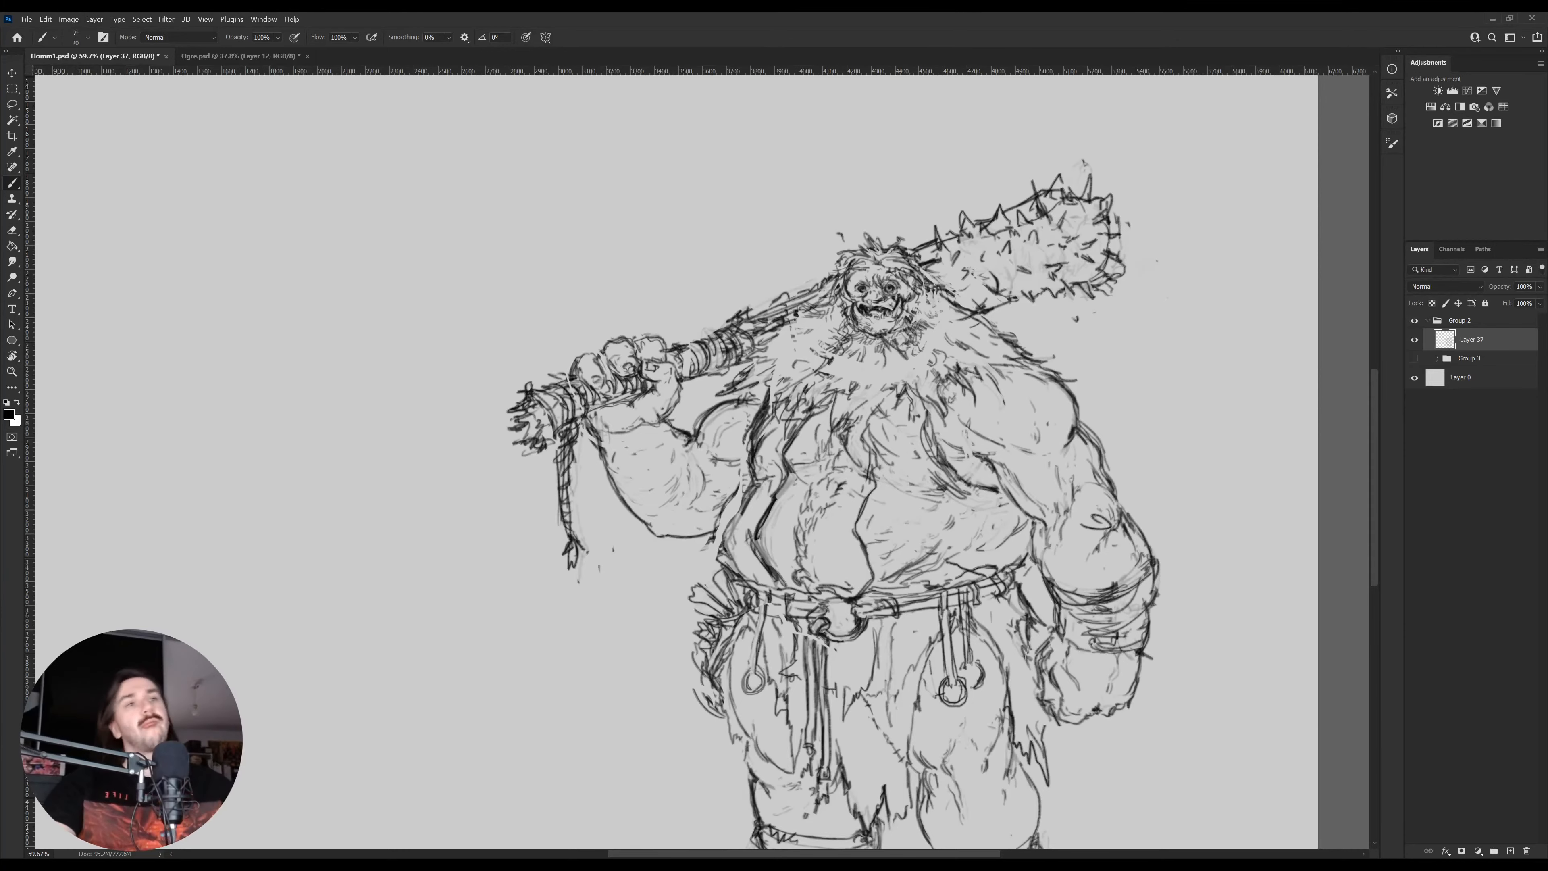
key(x)
Lasso the ogre's lower leg and foot on the club-hand side, scale them to about 96% and deselect
key(z)
drag(872, 450, 852, 446)
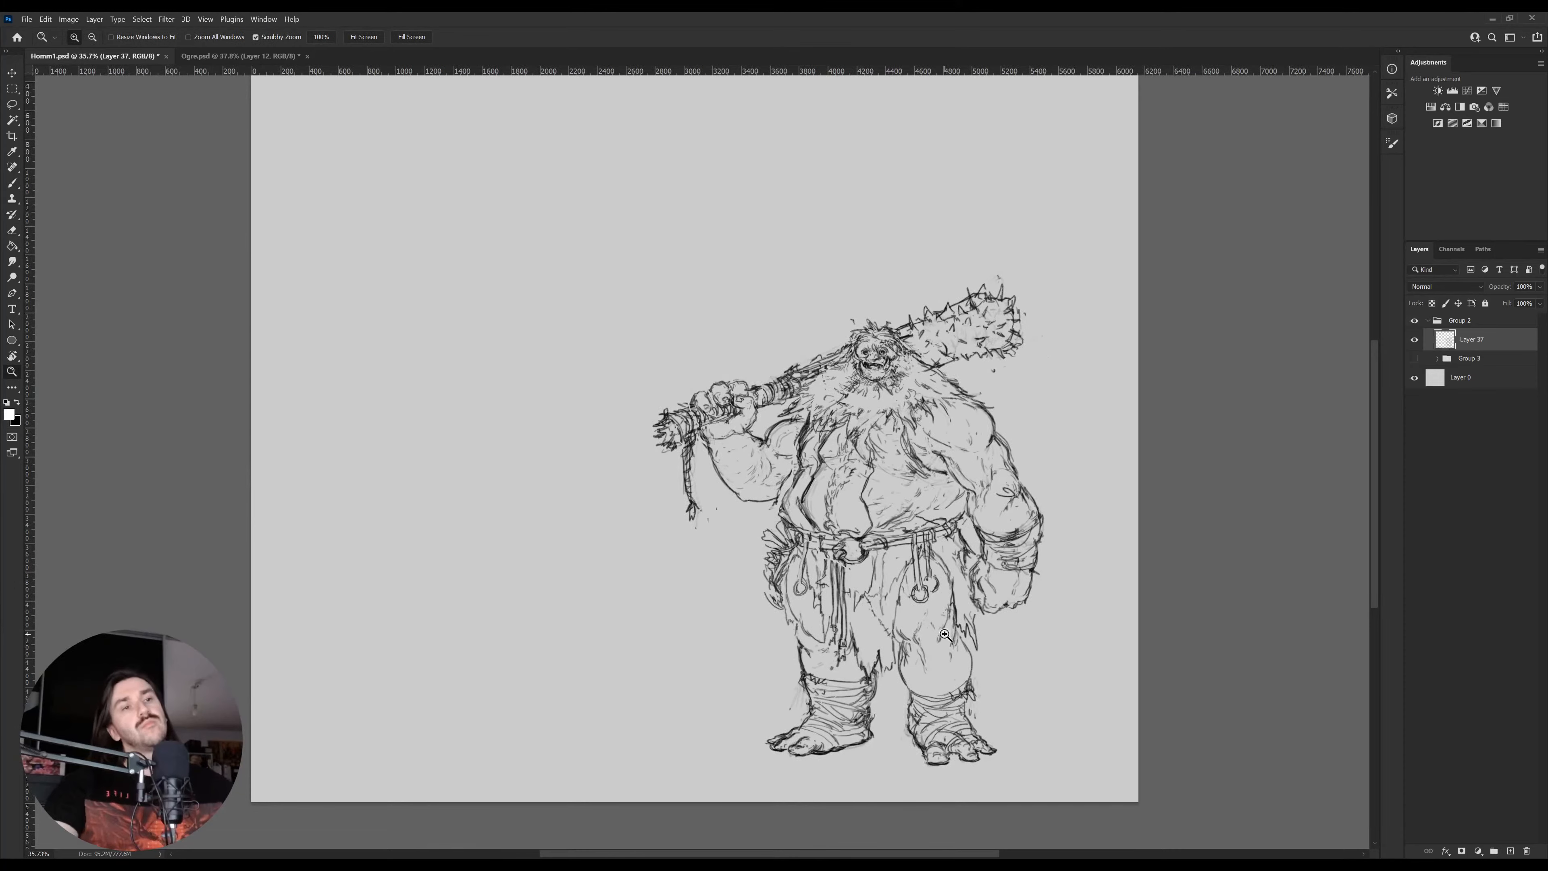
mouse_move(847, 764)
mouse_down()
mouse_move(778, 779)
mouse_move(705, 706)
mouse_move(793, 603)
mouse_move(889, 610)
mouse_move(901, 657)
mouse_move(878, 744)
mouse_move(820, 745)
mouse_up()
key(l)
key(v)
key(ctrl+t)
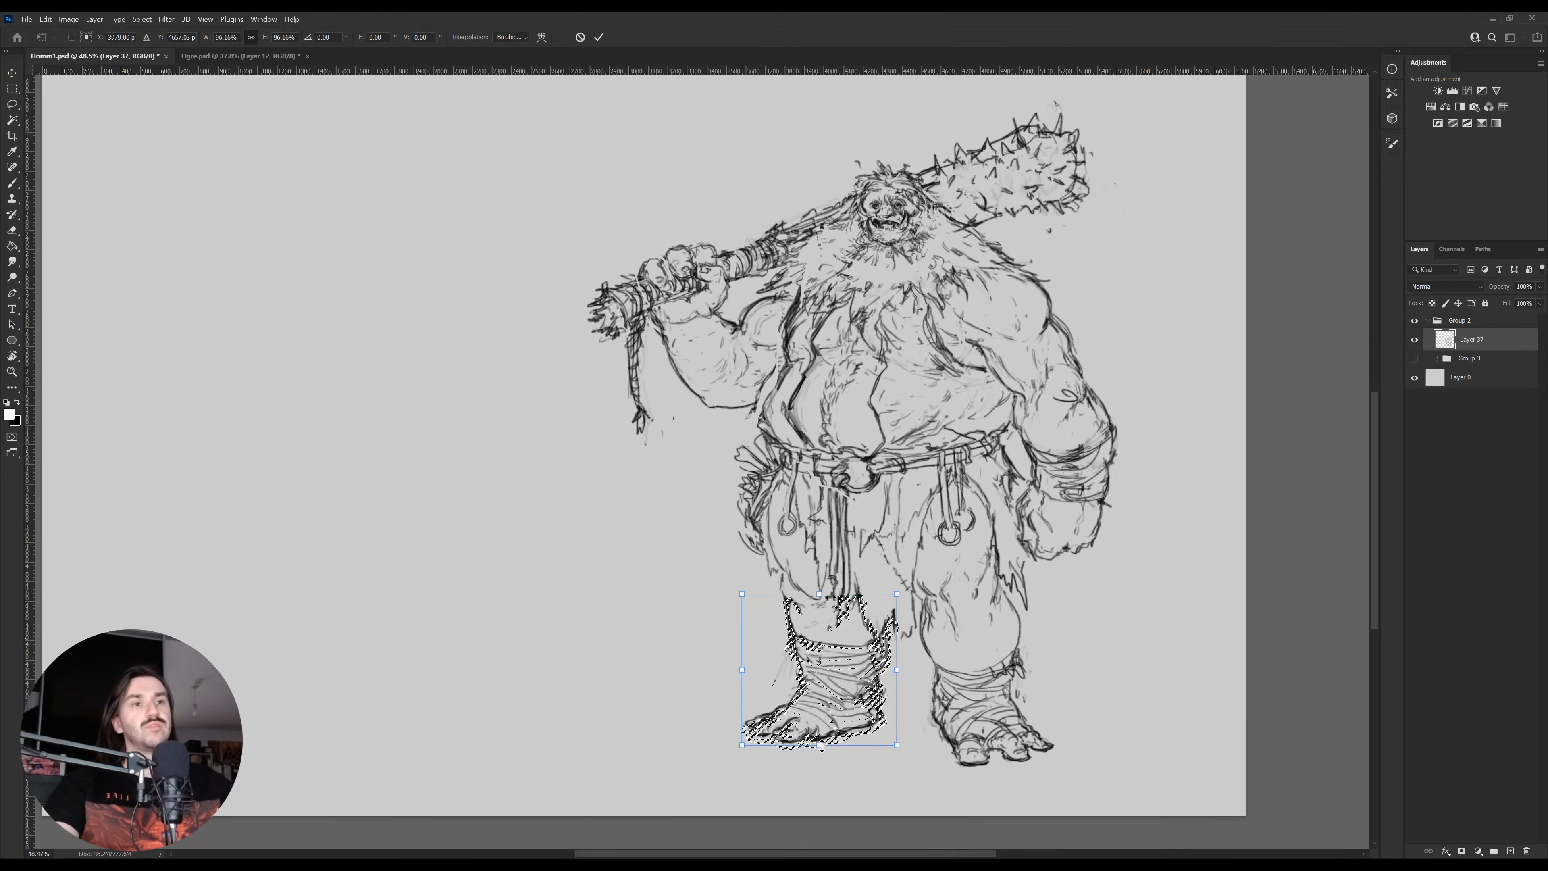
key(Return)
key(ctrl+d)
Touch up the lines around the resized leg and flip the canvas horizontally to check the figure
key(b)
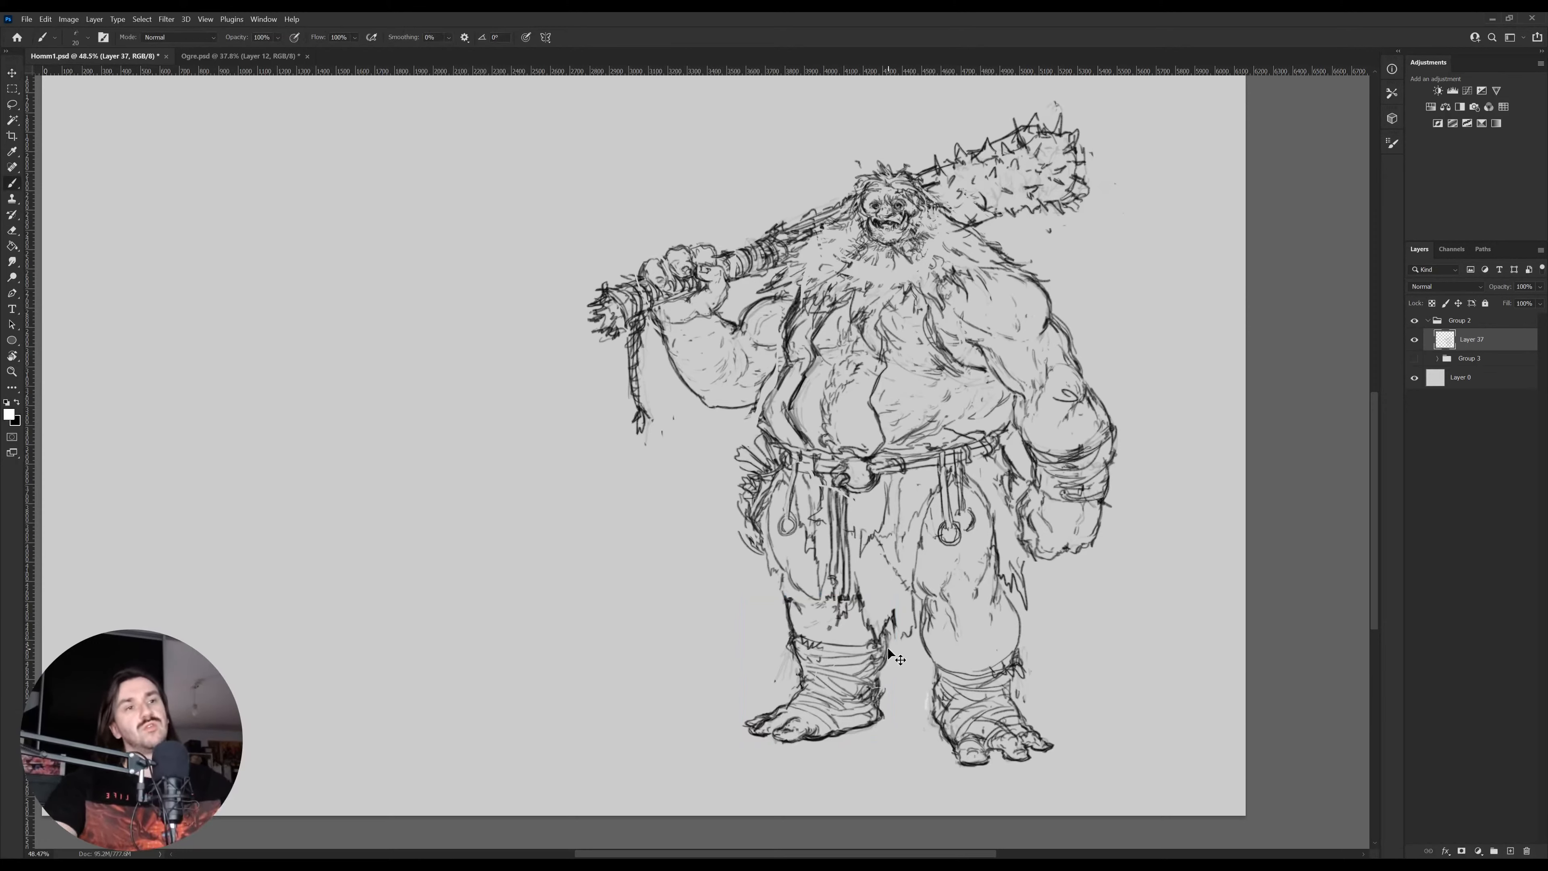
key(x)
key(e)
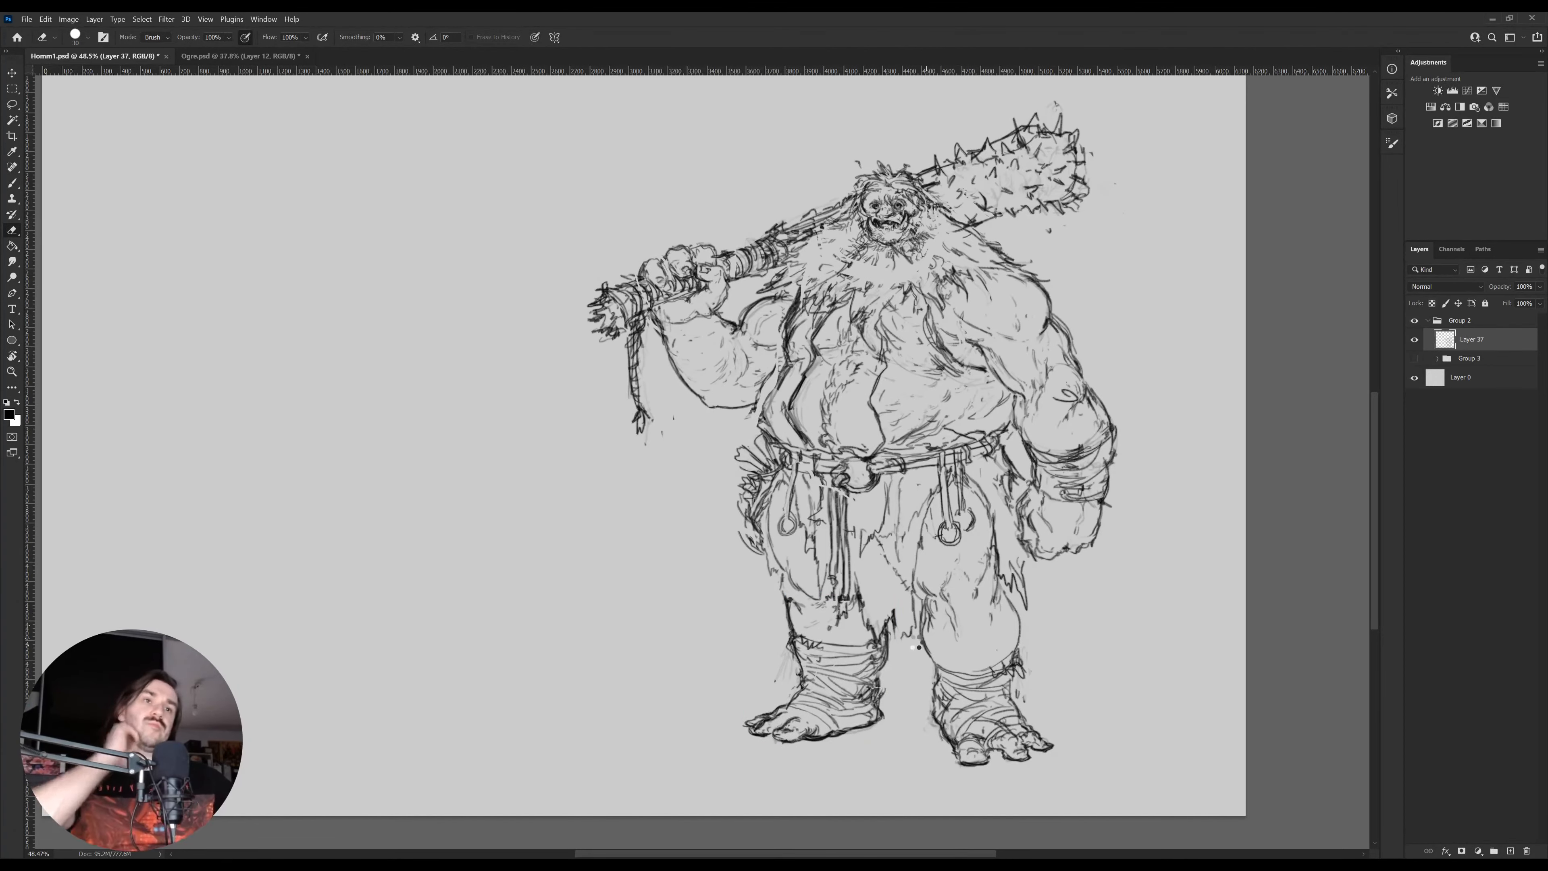
drag(525, 522, 686, 595)
key(b)
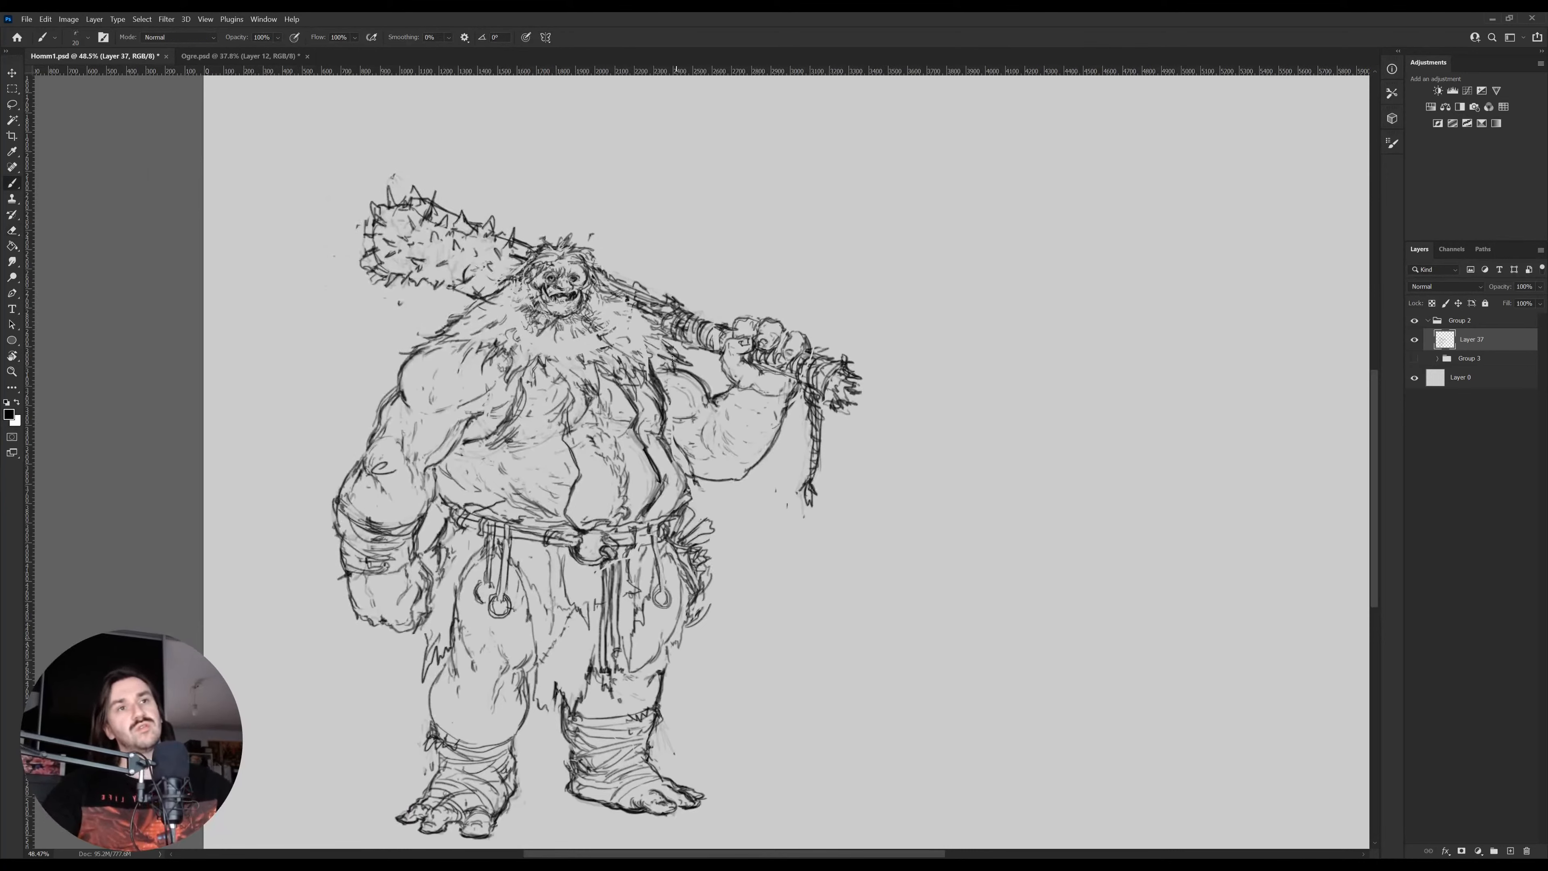
Touch up the ogre's body line work by alternating small Eraser and Brush strokes
key(e)
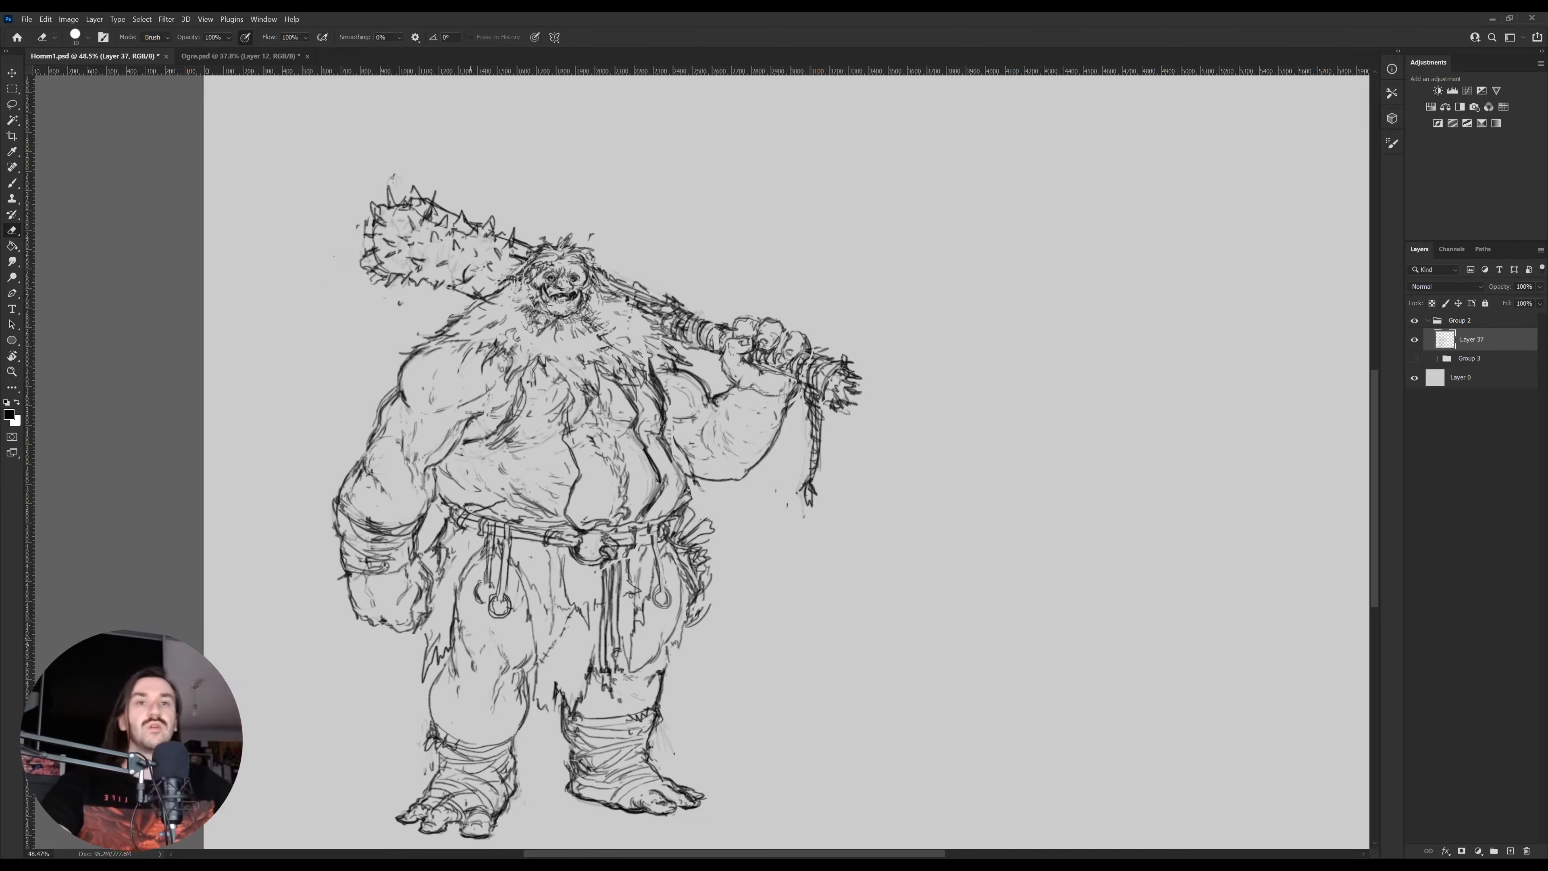
key(b)
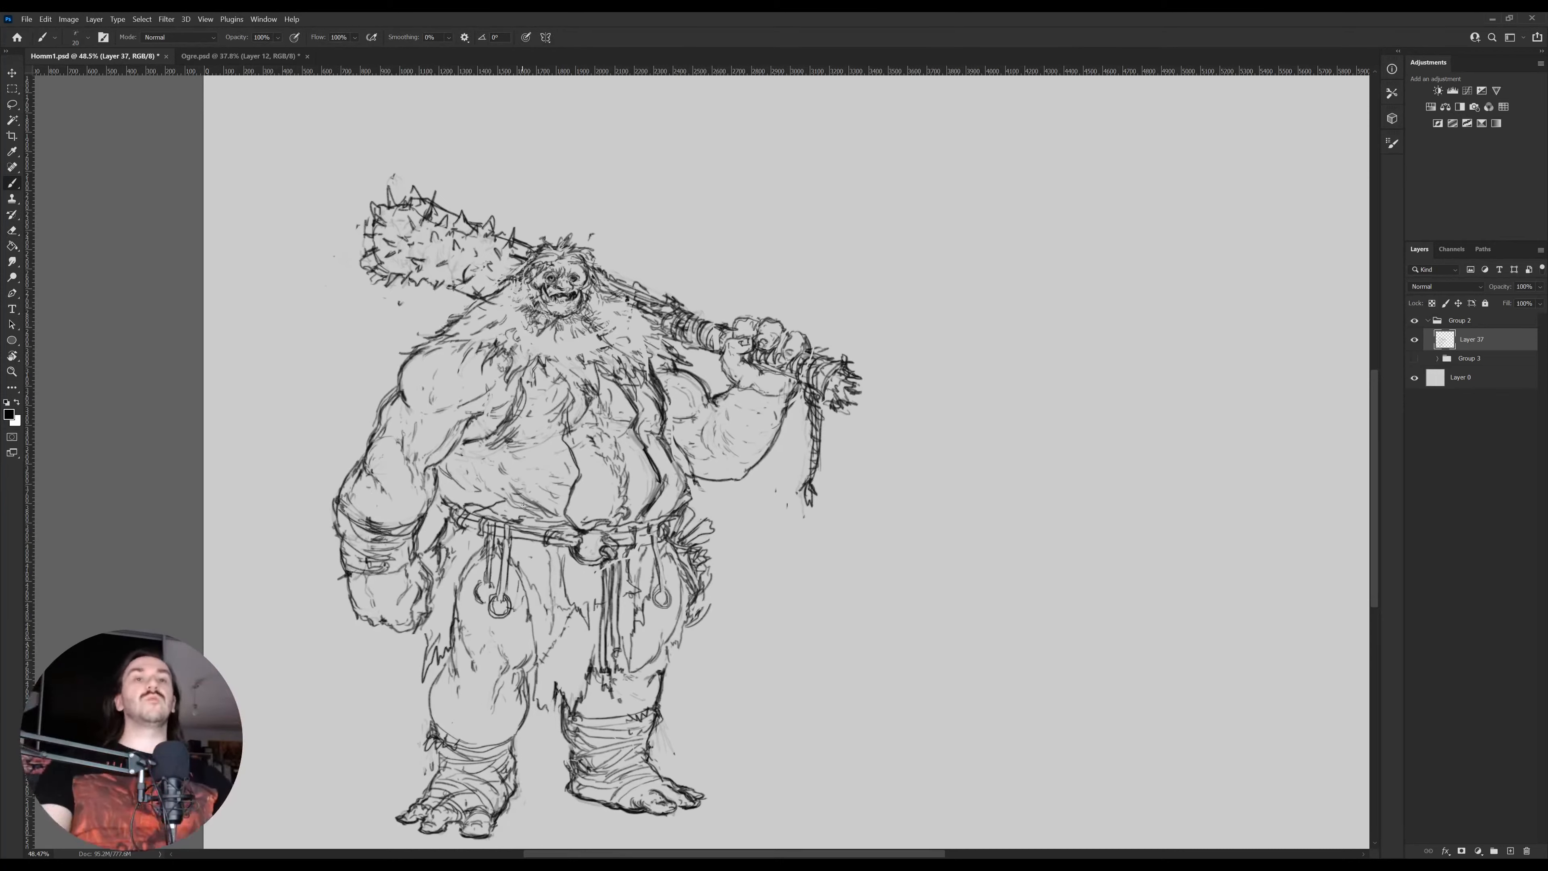
key(e)
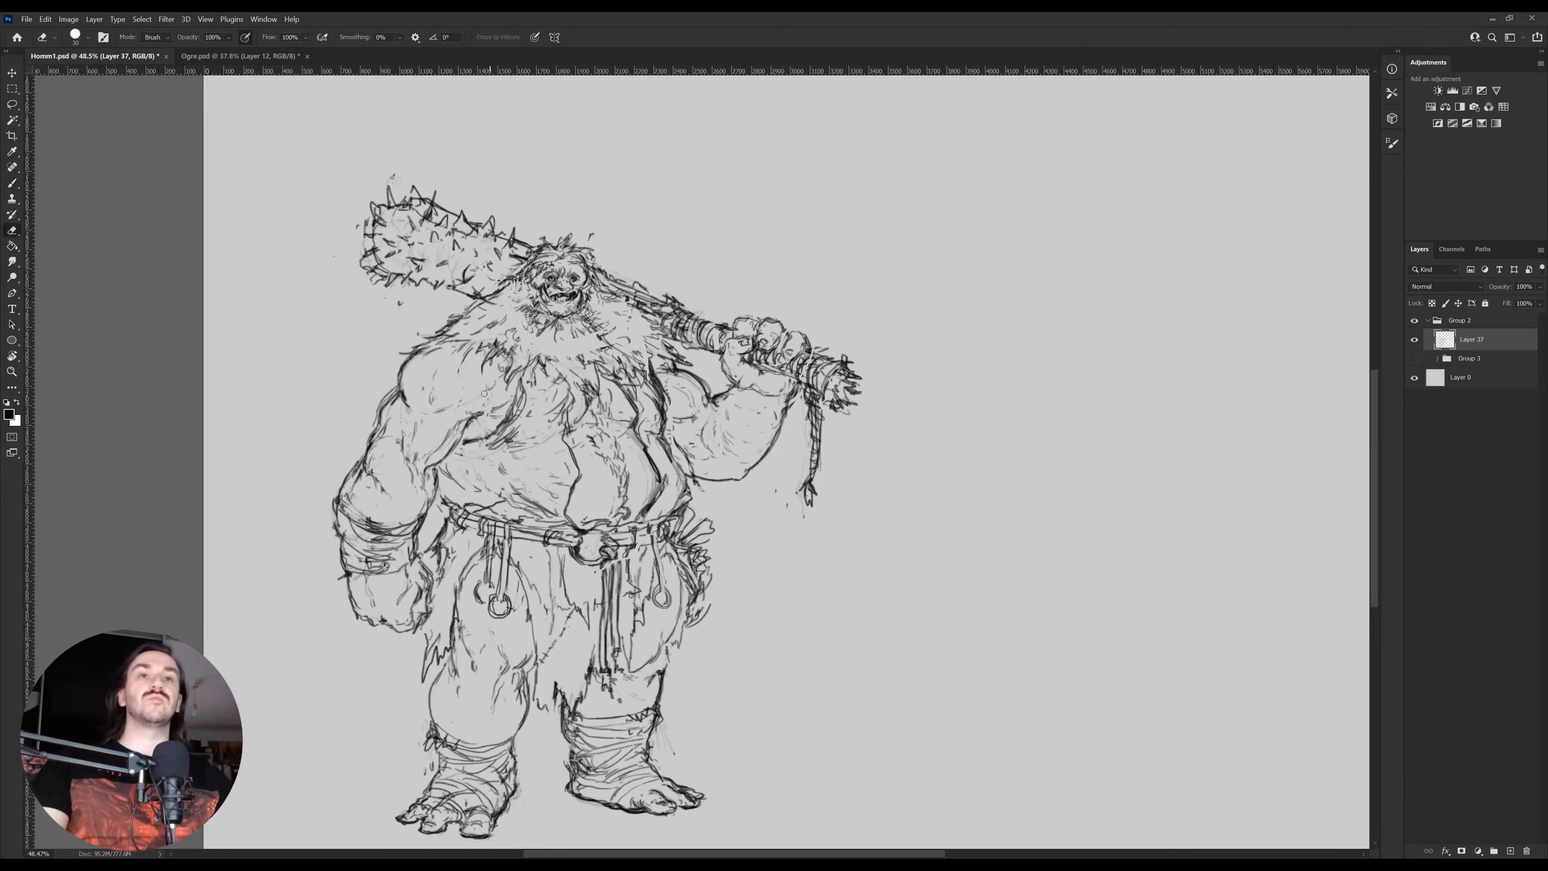
key(b)
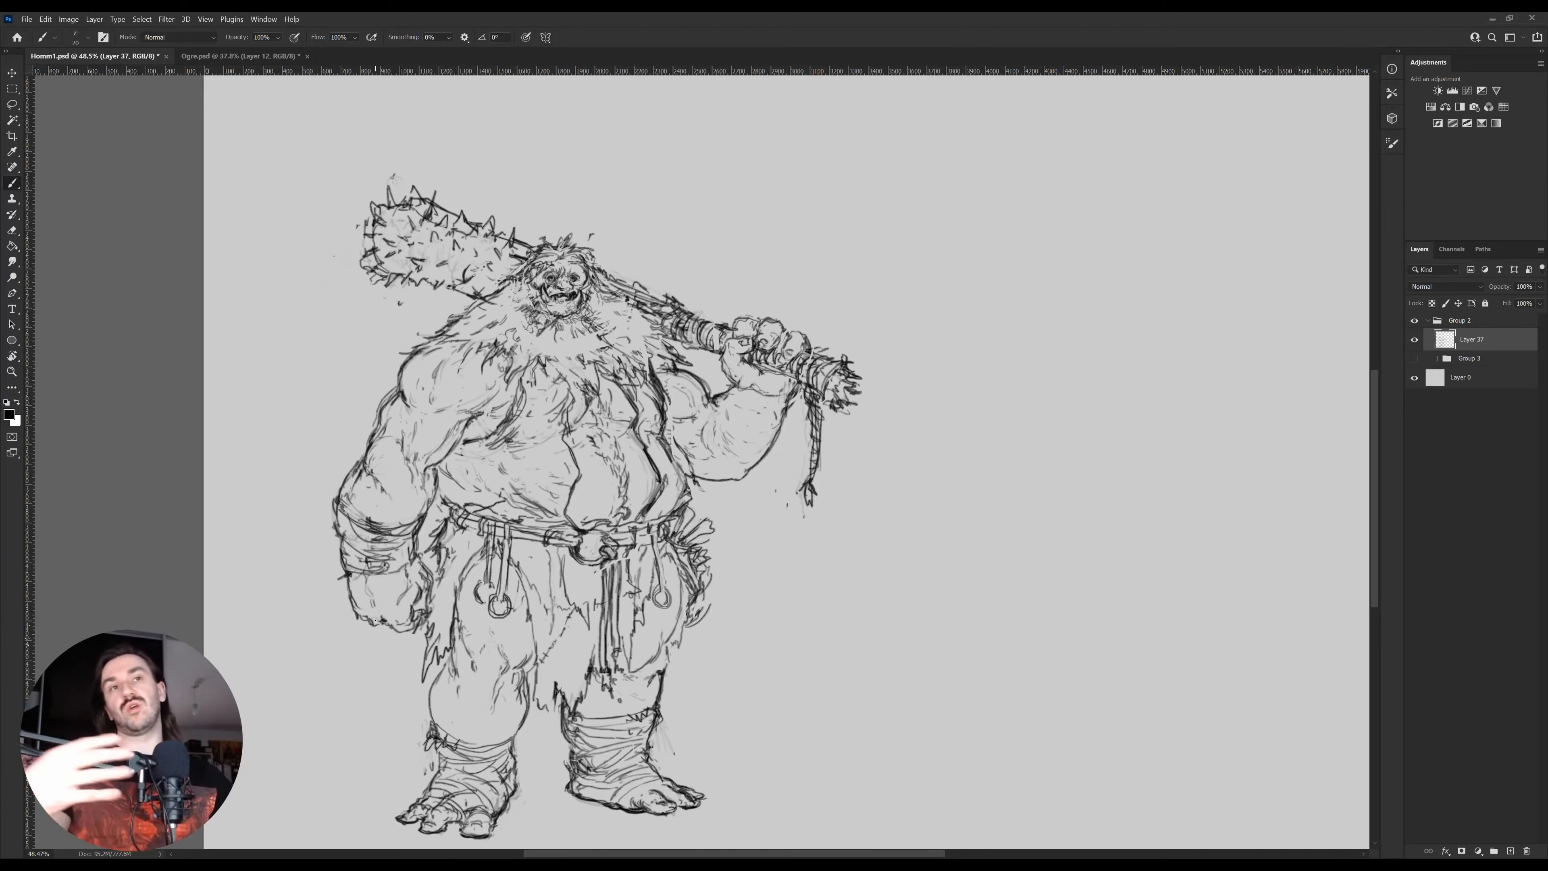
Lasso the ogre's lowered arm, reshape its outer shoulder contour with Warp and deselect
key(l)
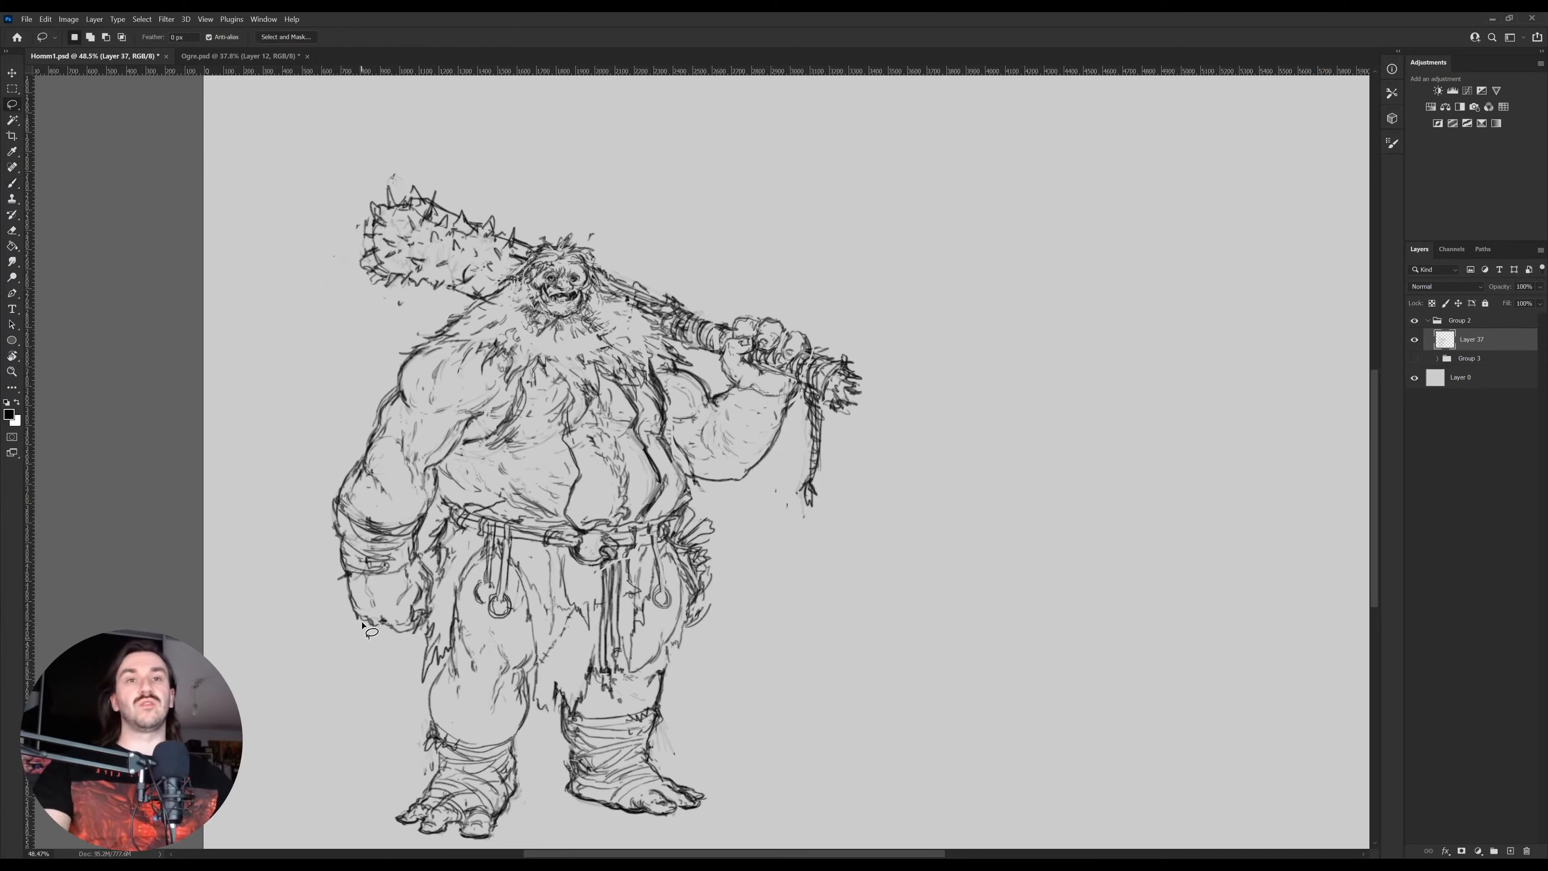
mouse_move(354, 636)
mouse_down()
mouse_move(334, 416)
mouse_move(402, 356)
mouse_move(451, 362)
mouse_move(414, 440)
mouse_move(396, 640)
mouse_up()
mouse_move(425, 539)
mouse_down()
mouse_move(343, 391)
mouse_move(469, 413)
mouse_up()
key(ctrl+t)
key(ctrl+shift+w)
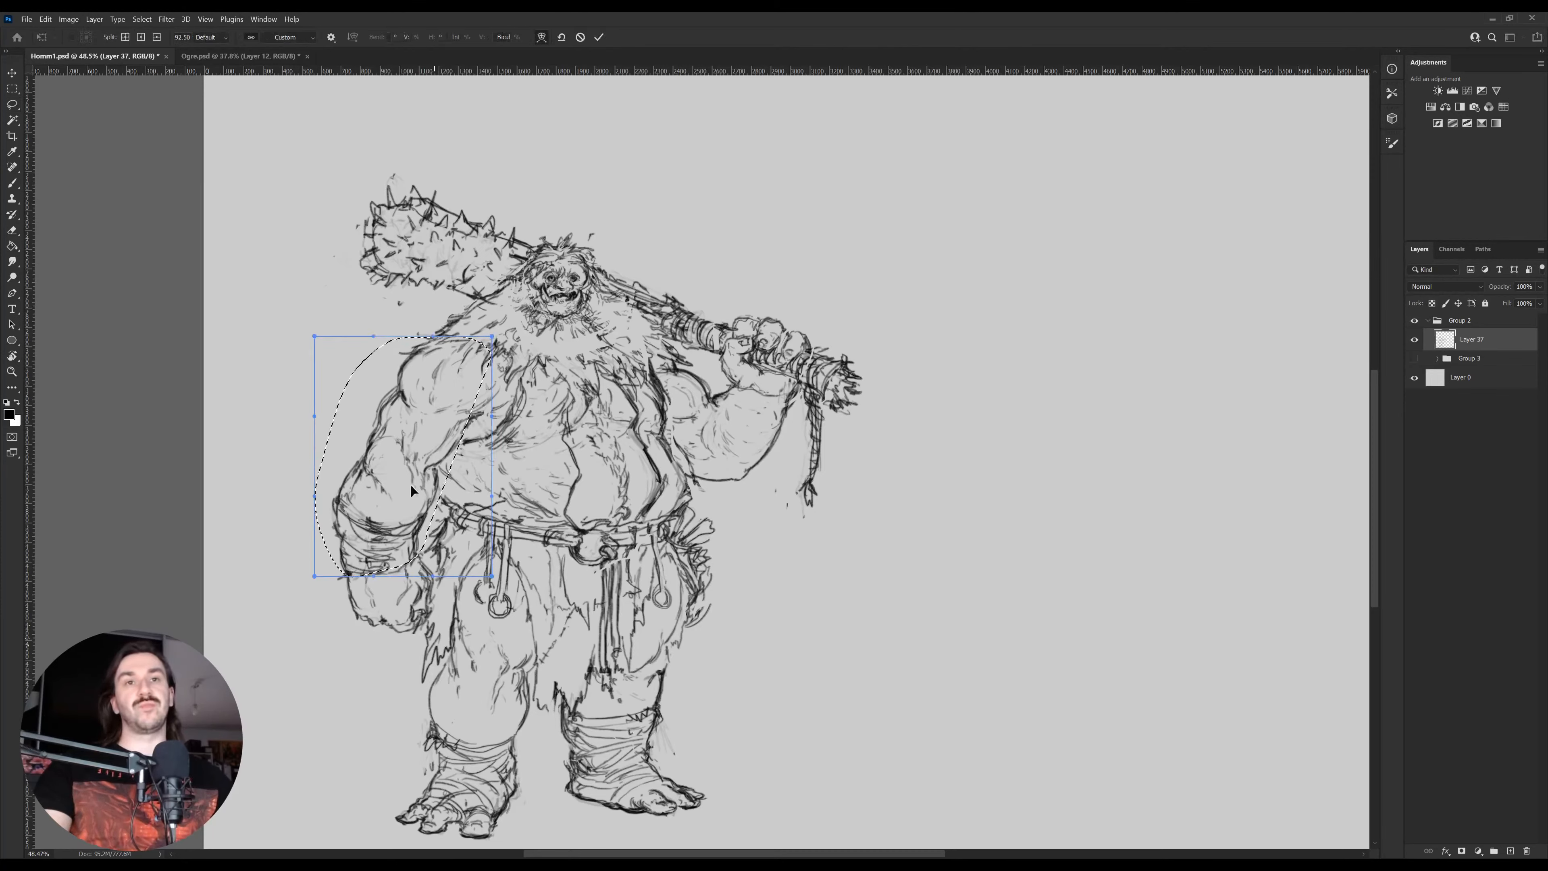
drag(326, 437, 312, 393)
key(Return)
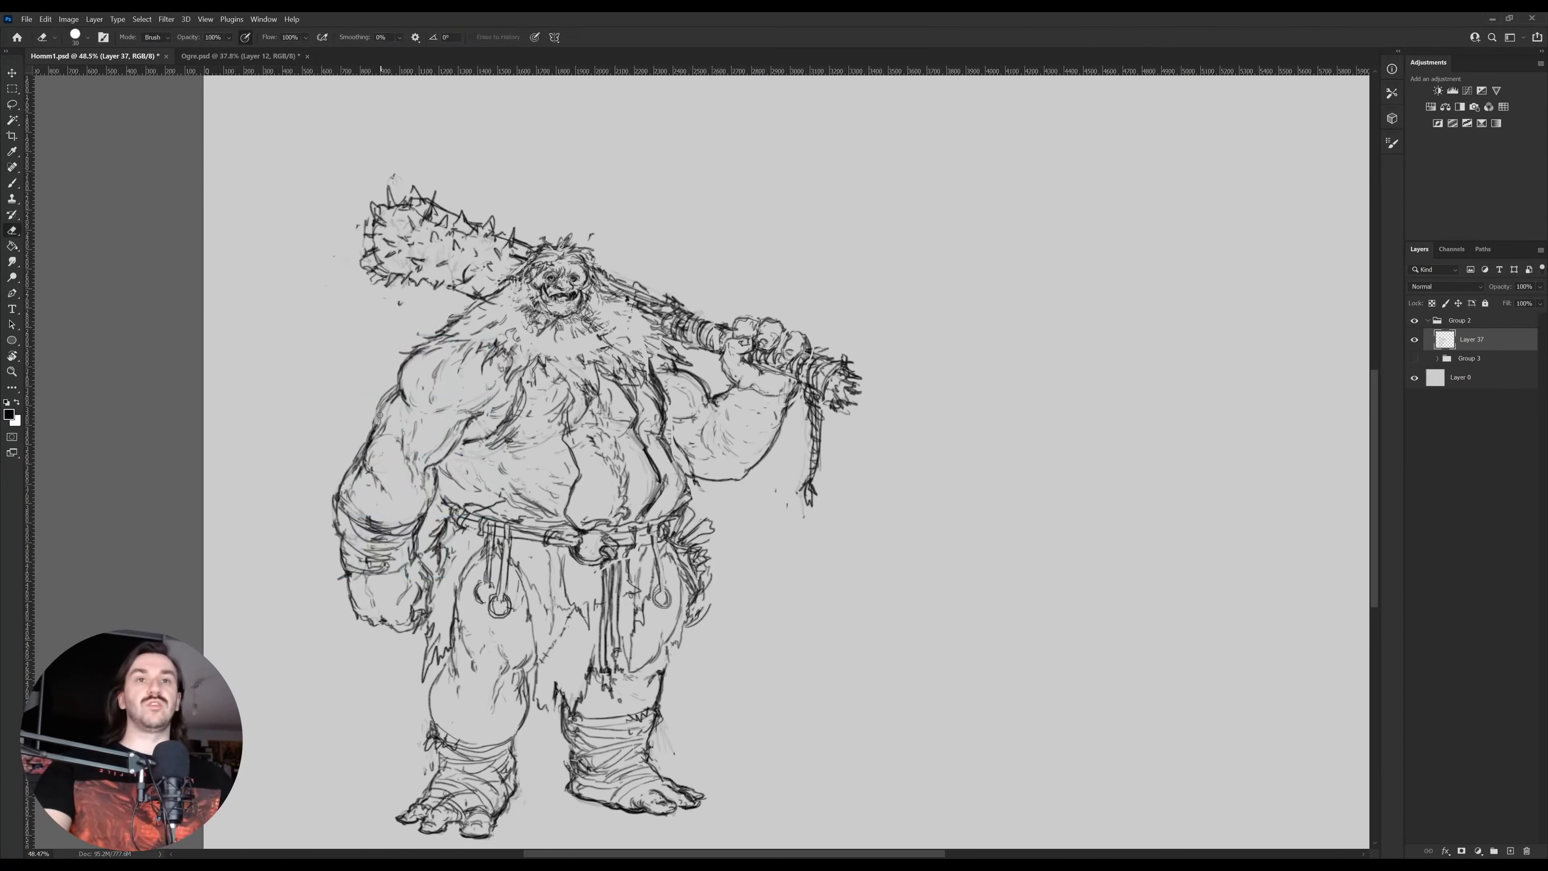
Erase the rough lines where the warped arm meets the belly and redraw the torso and arm contours
drag(474, 423, 442, 463)
drag(471, 429, 451, 446)
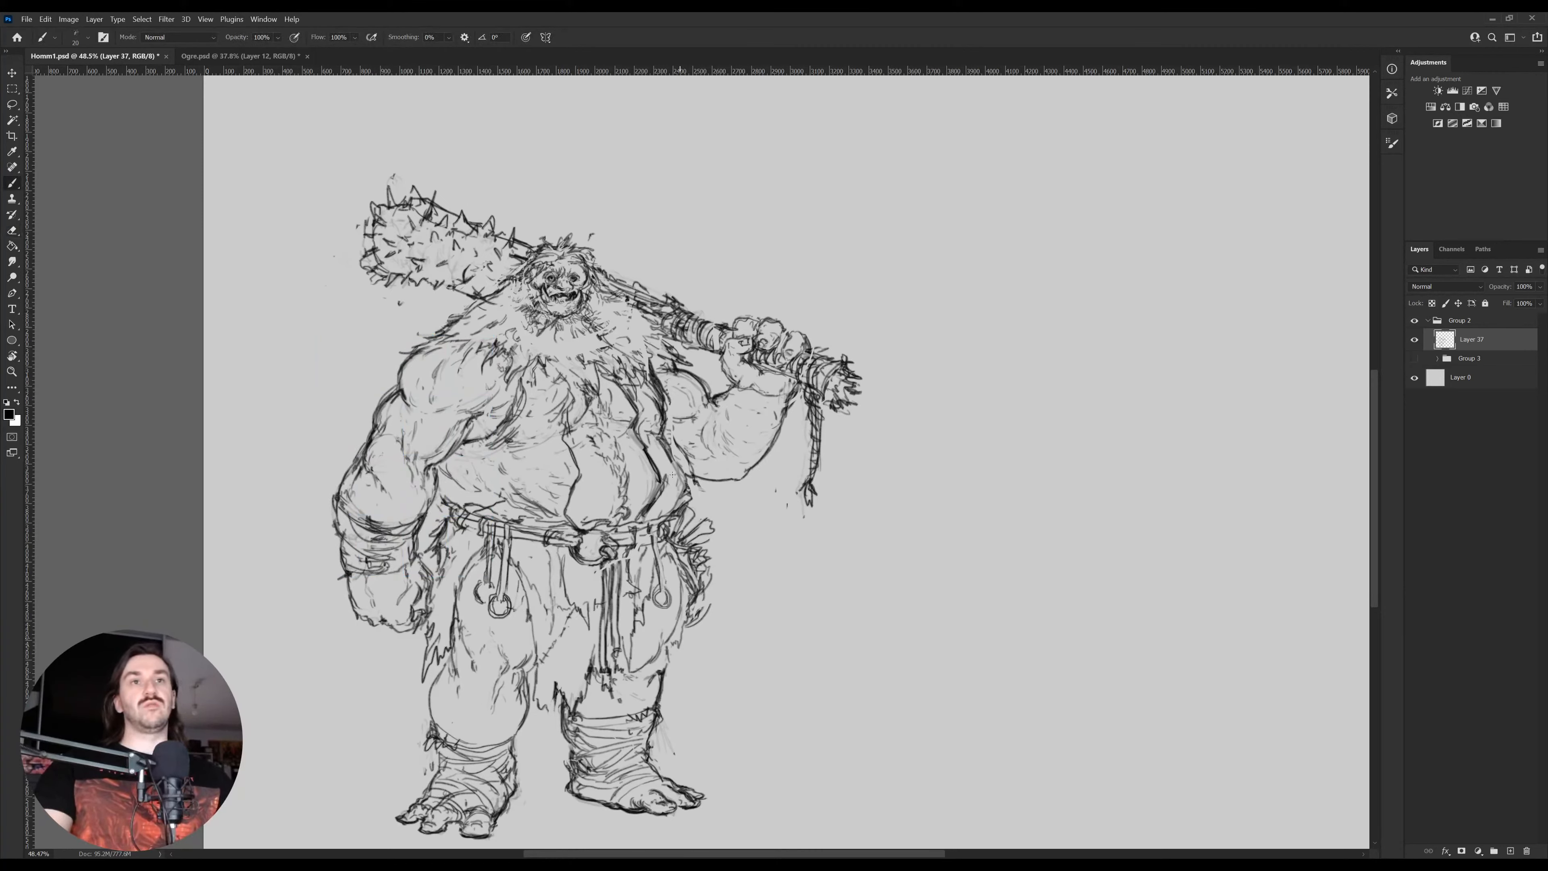
drag(601, 424, 653, 544)
key(r)
mouse_move(585, 275)
mouse_down()
mouse_move(888, 377)
mouse_move(628, 410)
mouse_up()
key(b)
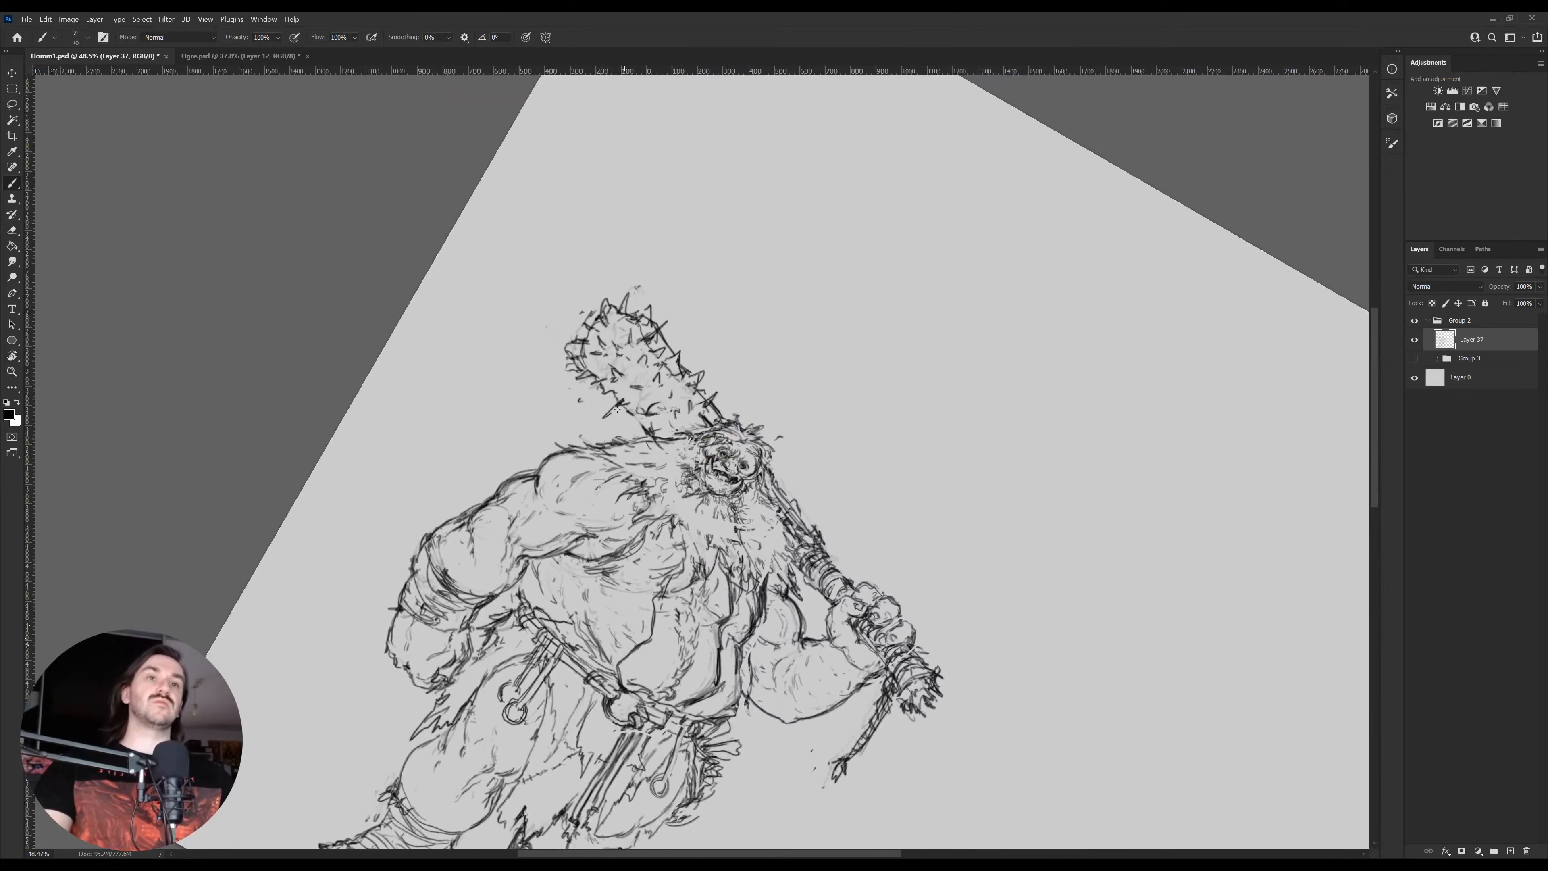
Touch up small details on the spiked club head with a tilted canvas view, and straighten the view
key(r)
mouse_move(683, 372)
mouse_down()
mouse_move(772, 314)
mouse_move(615, 332)
mouse_up()
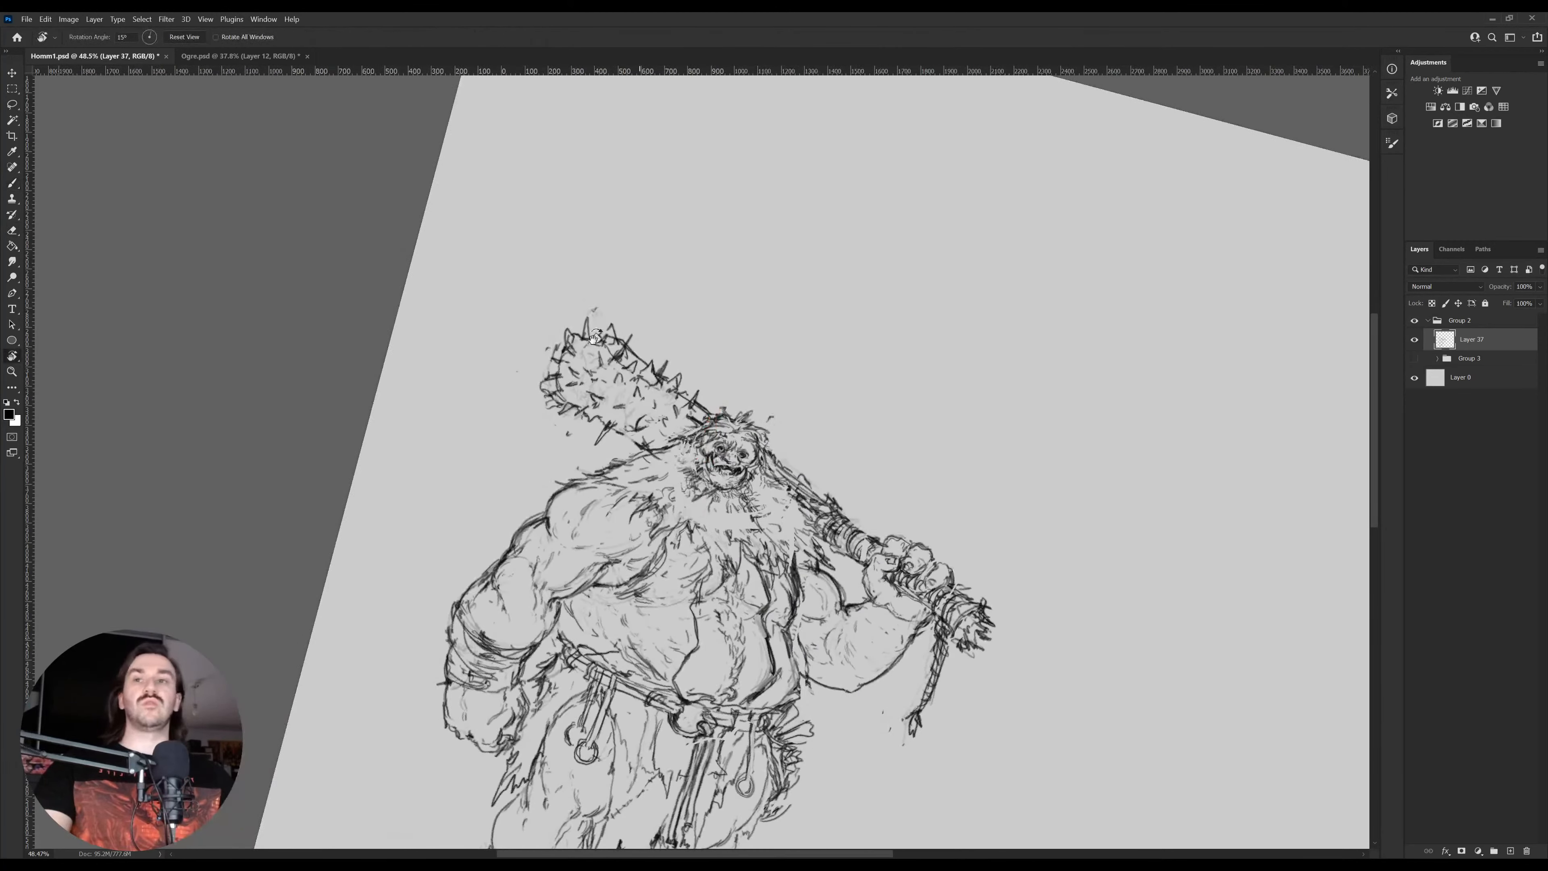
key(e)
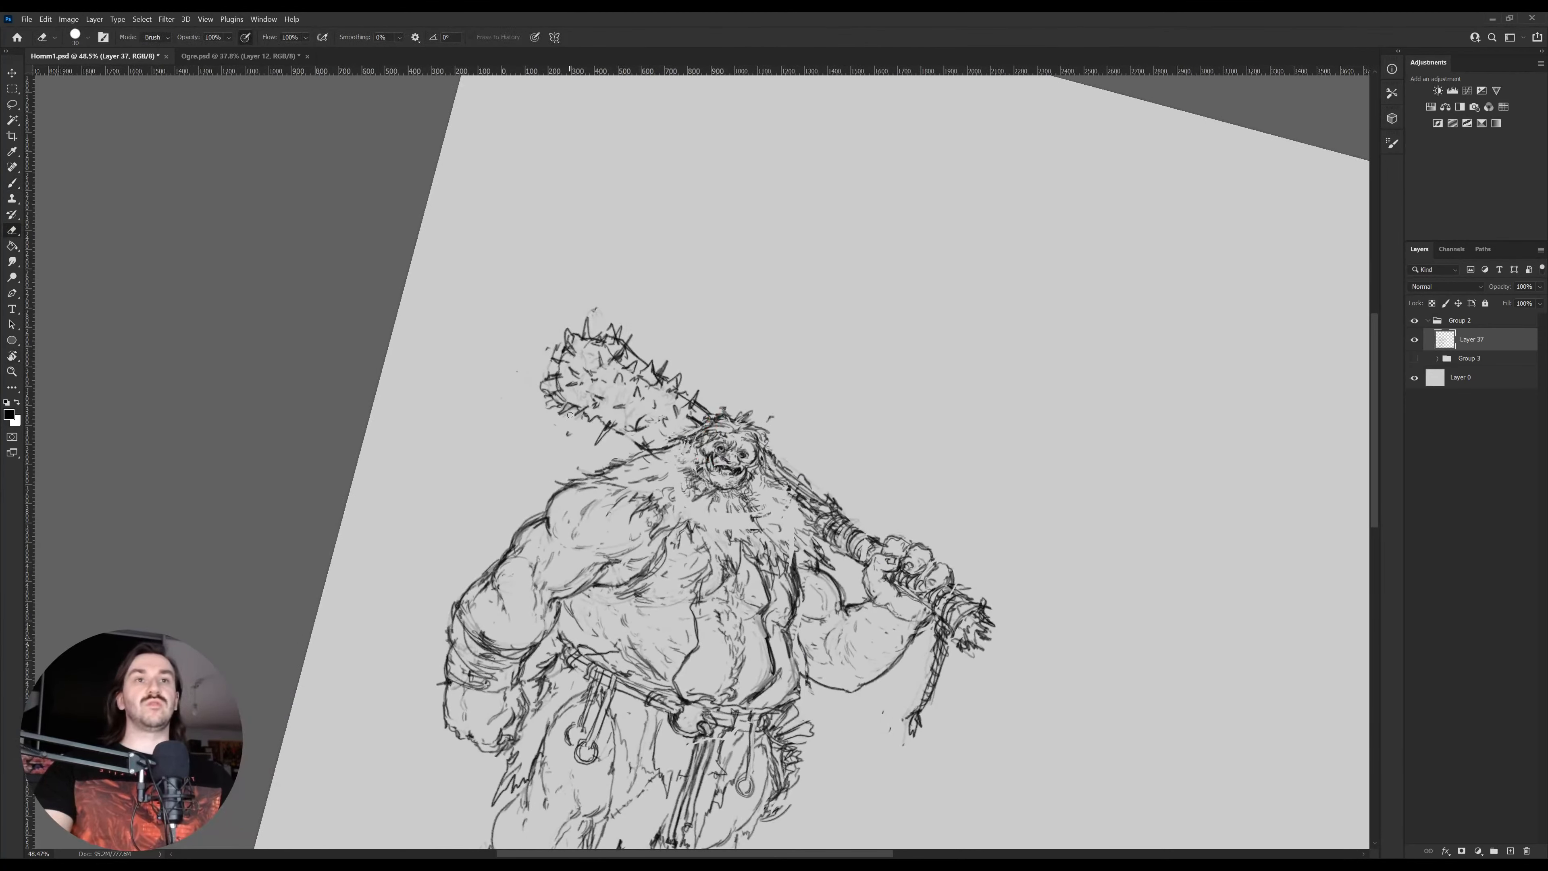
key(b)
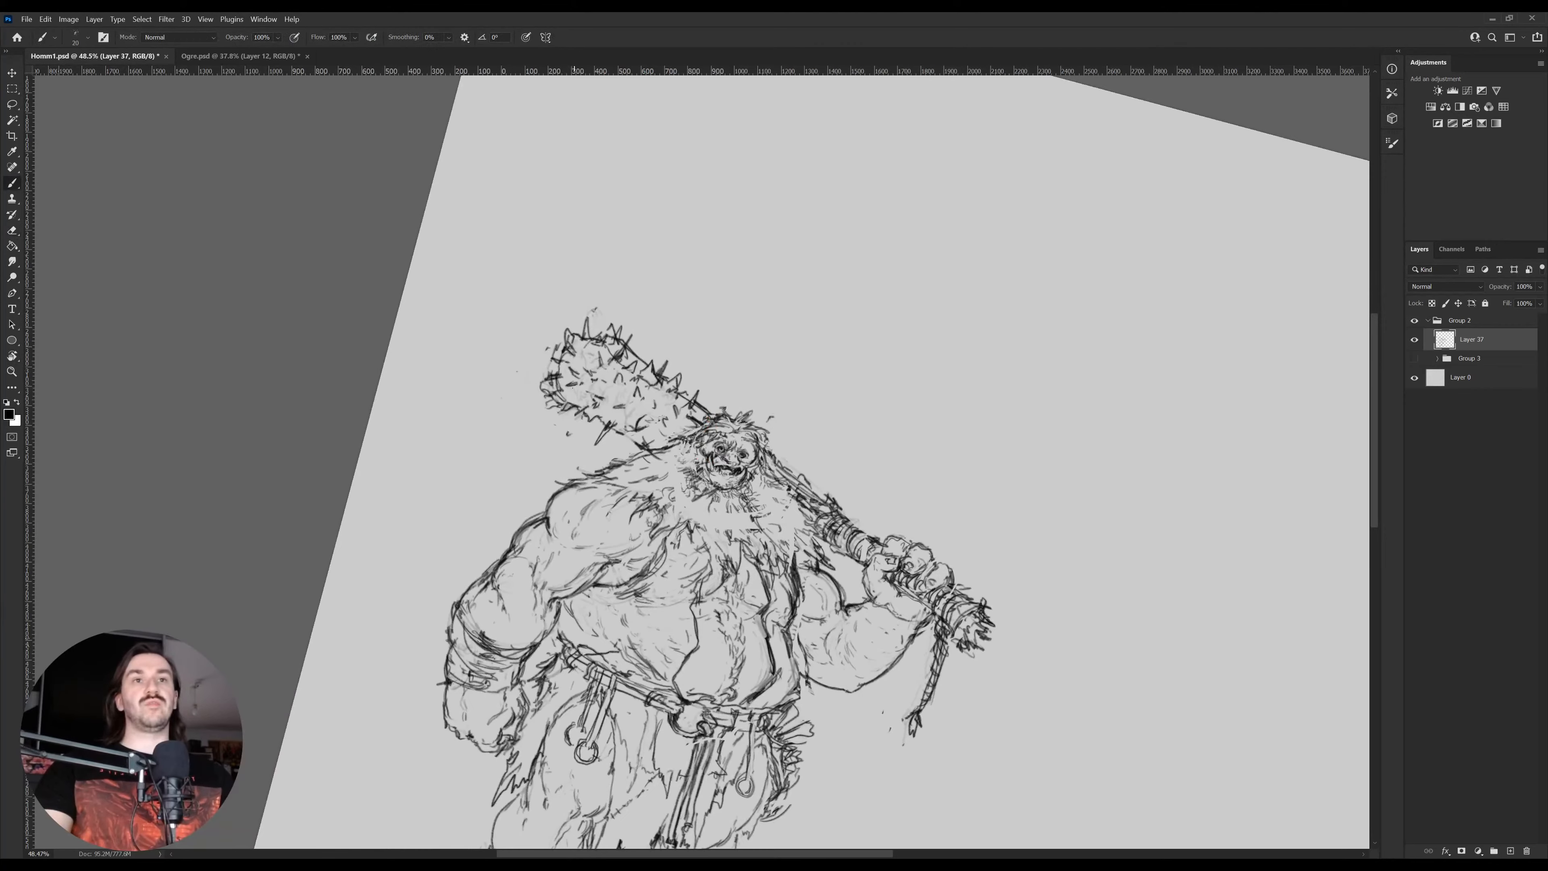
key(e)
drag(572, 387, 575, 382)
key(b)
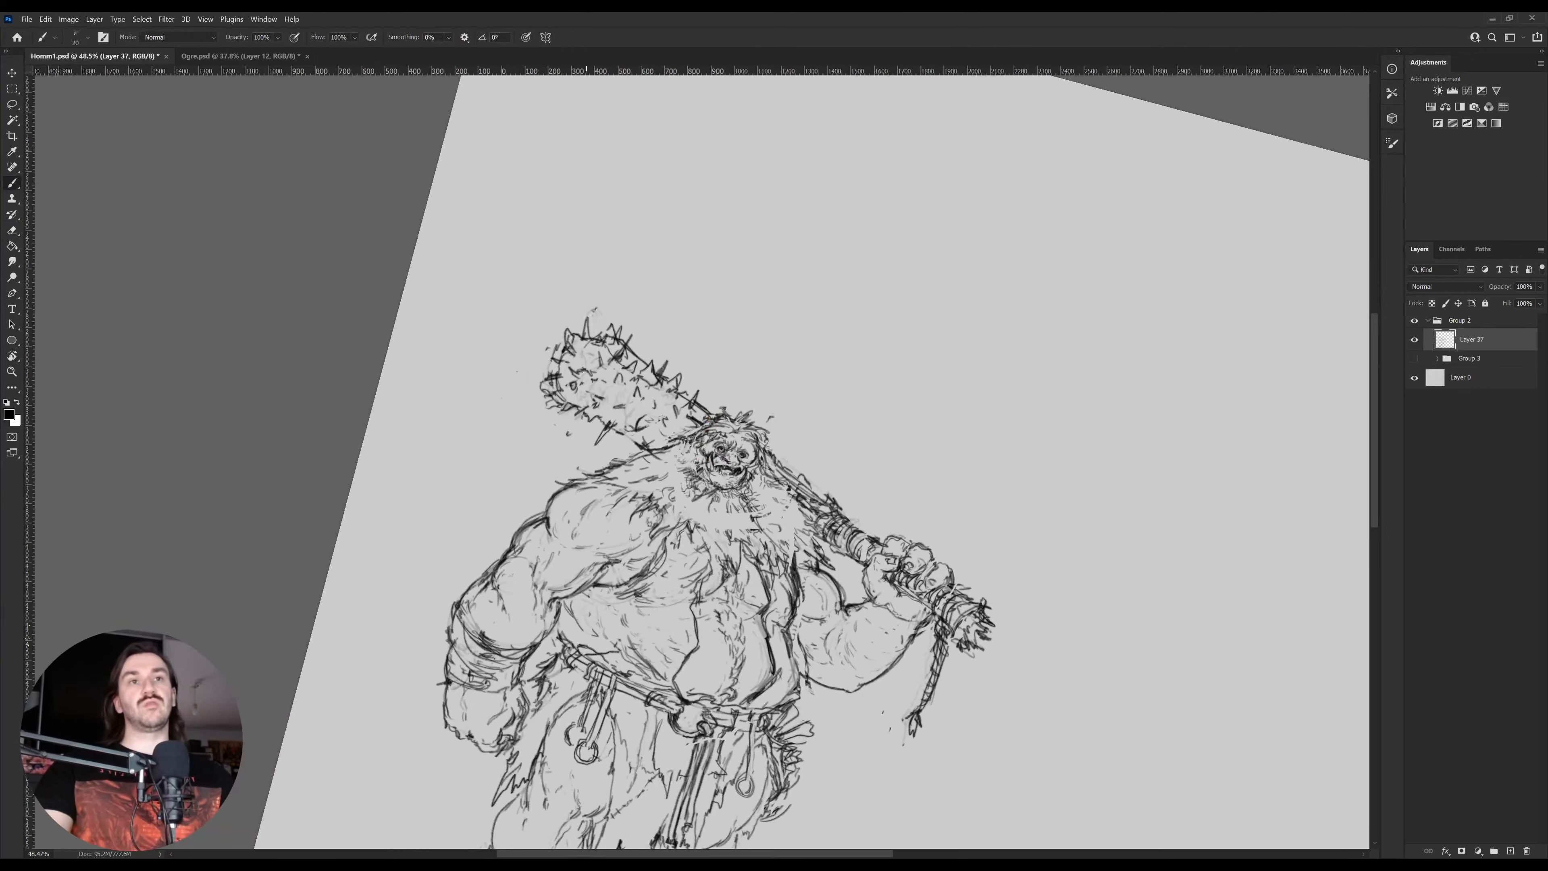
key(r)
drag(957, 451, 956, 395)
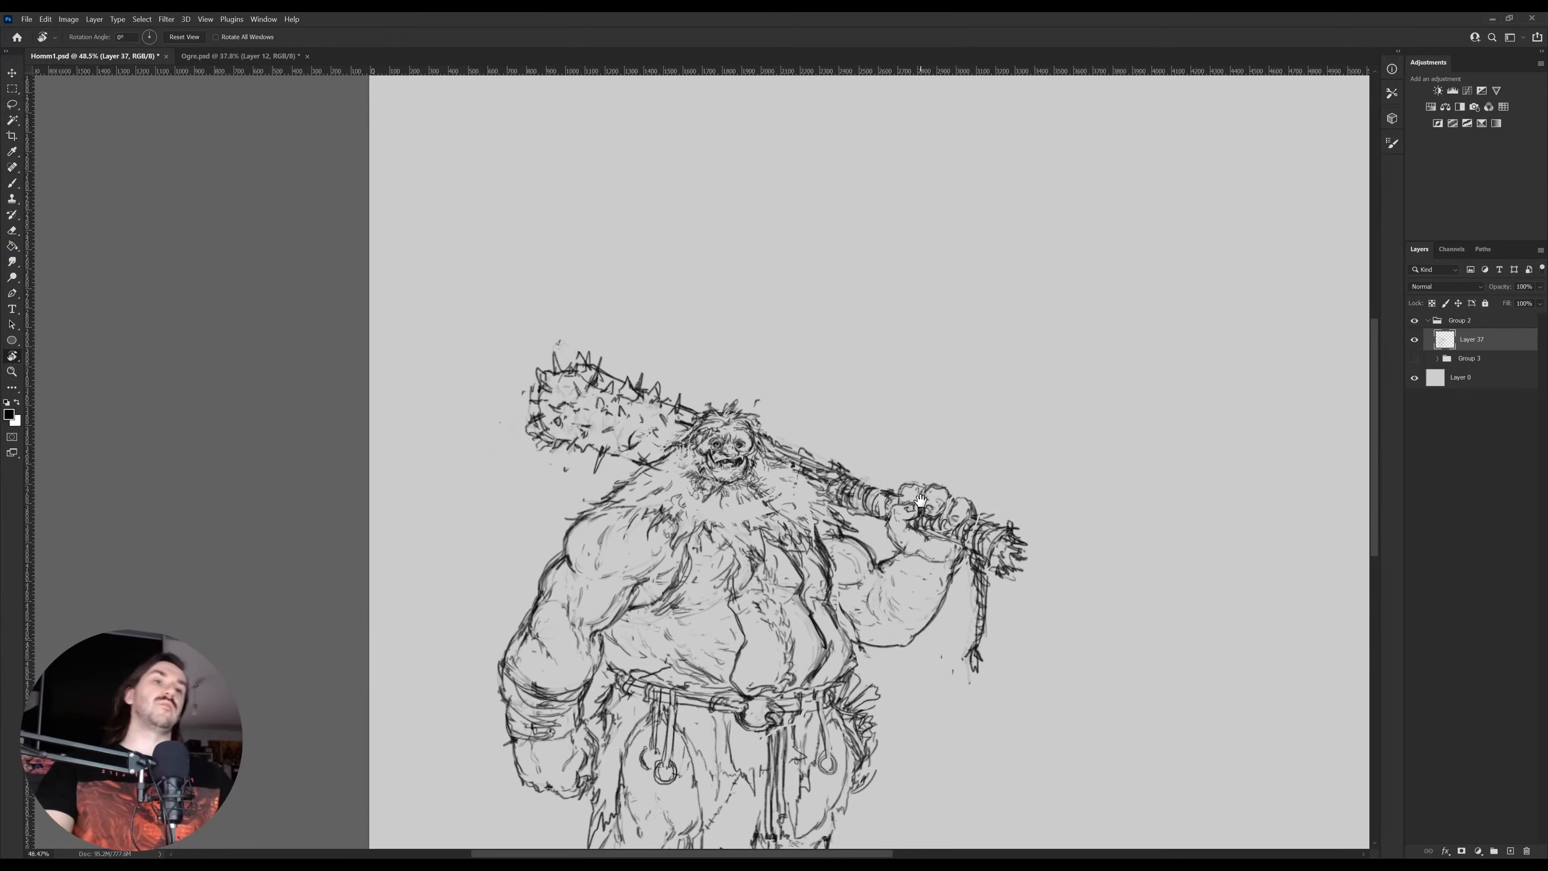
Refine the lines around the raised fist and forearm up close and save the Homm1 document
drag(923, 526, 906, 464)
key(e)
scroll(902, 466, up, 5)
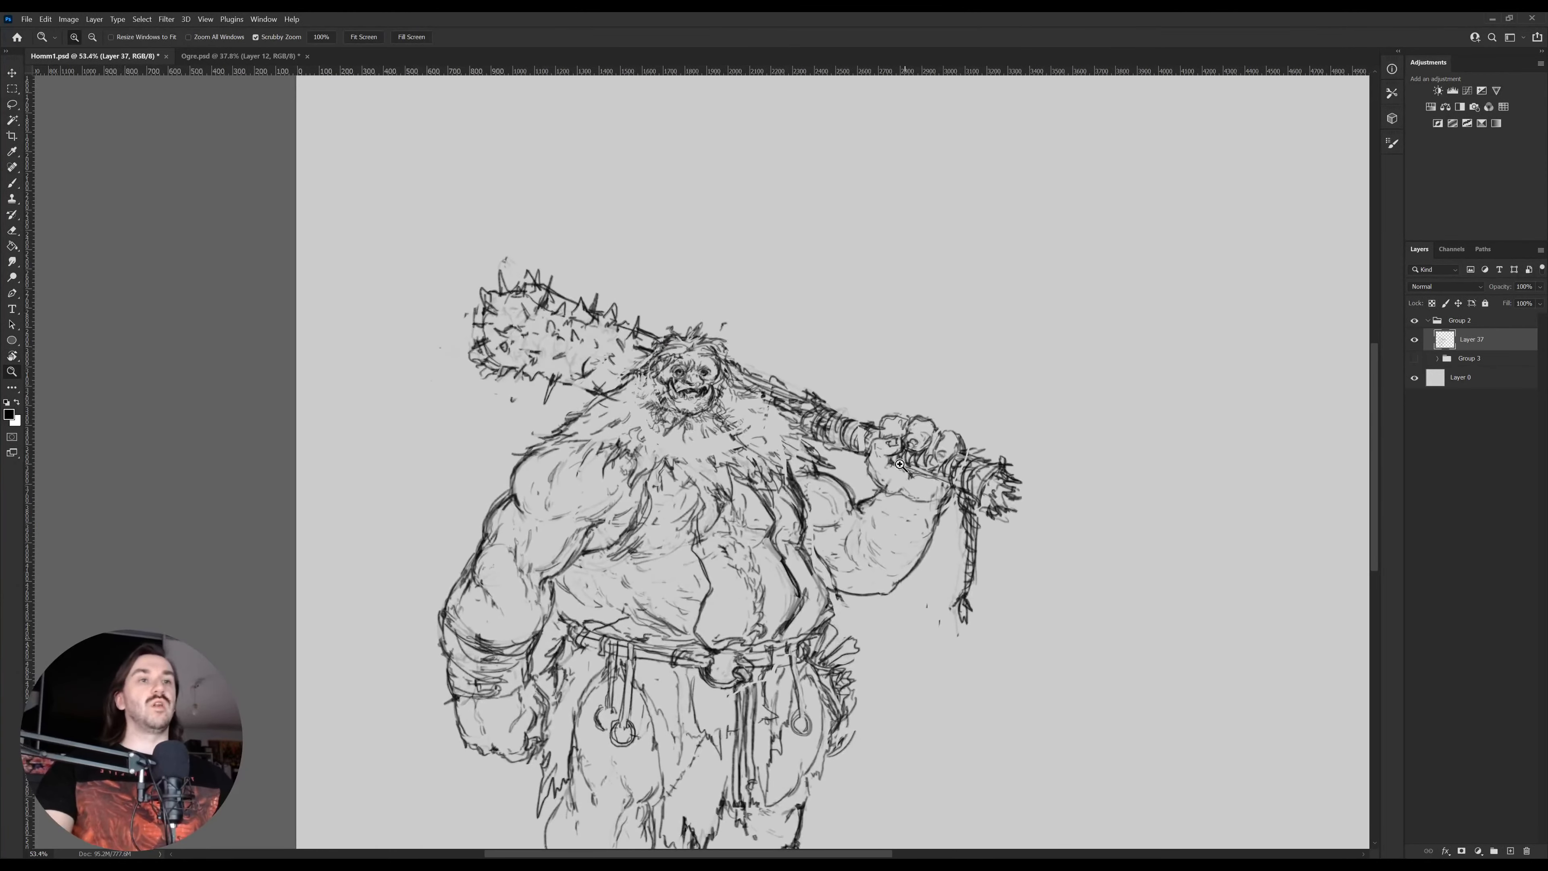
key(b)
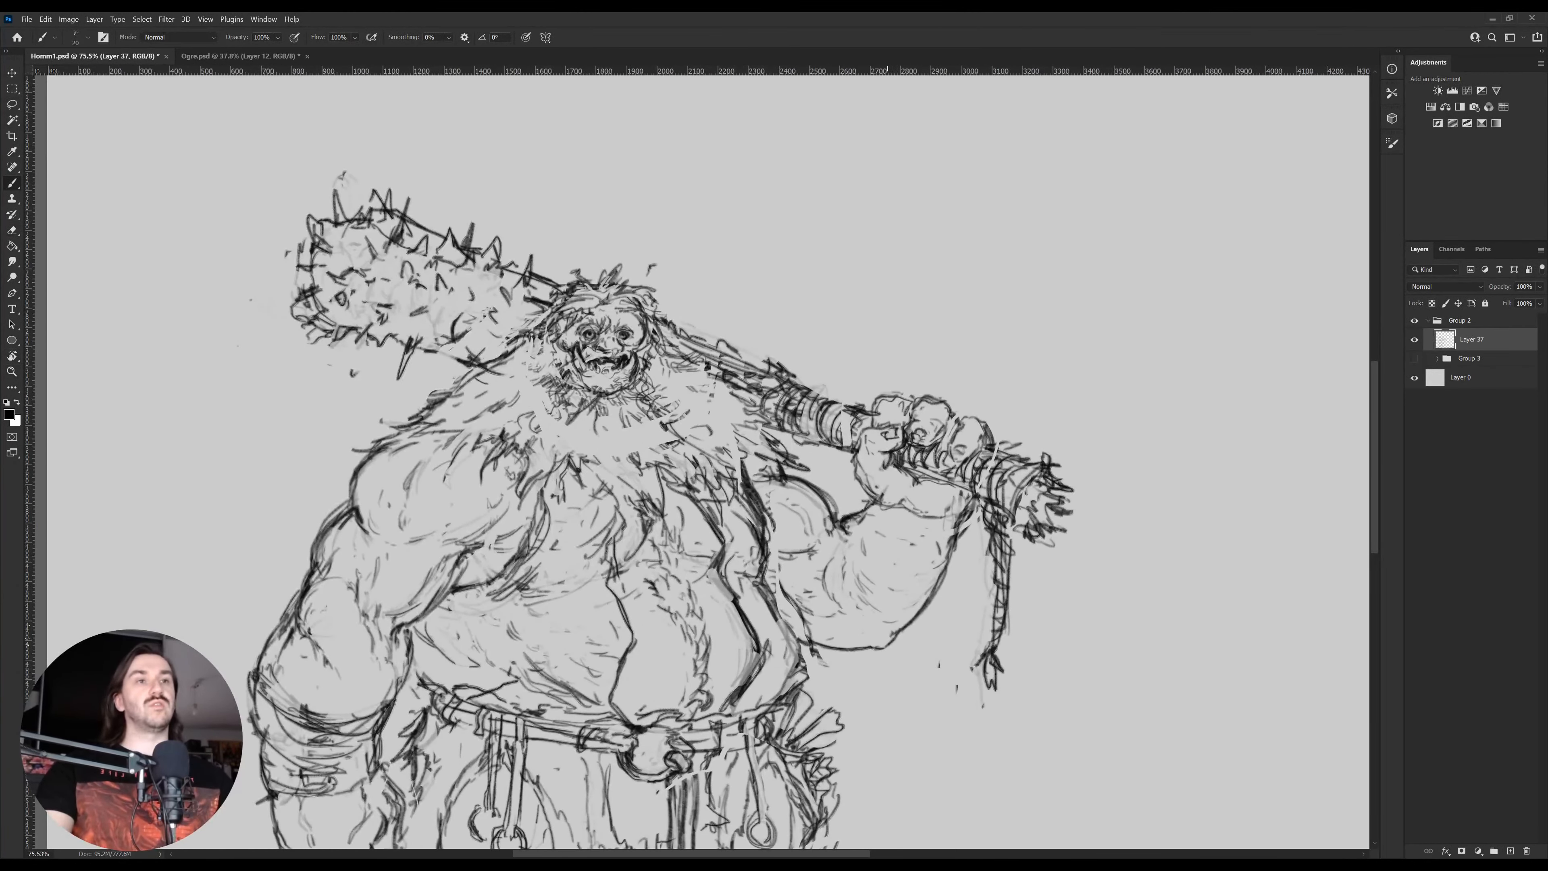
key(b)
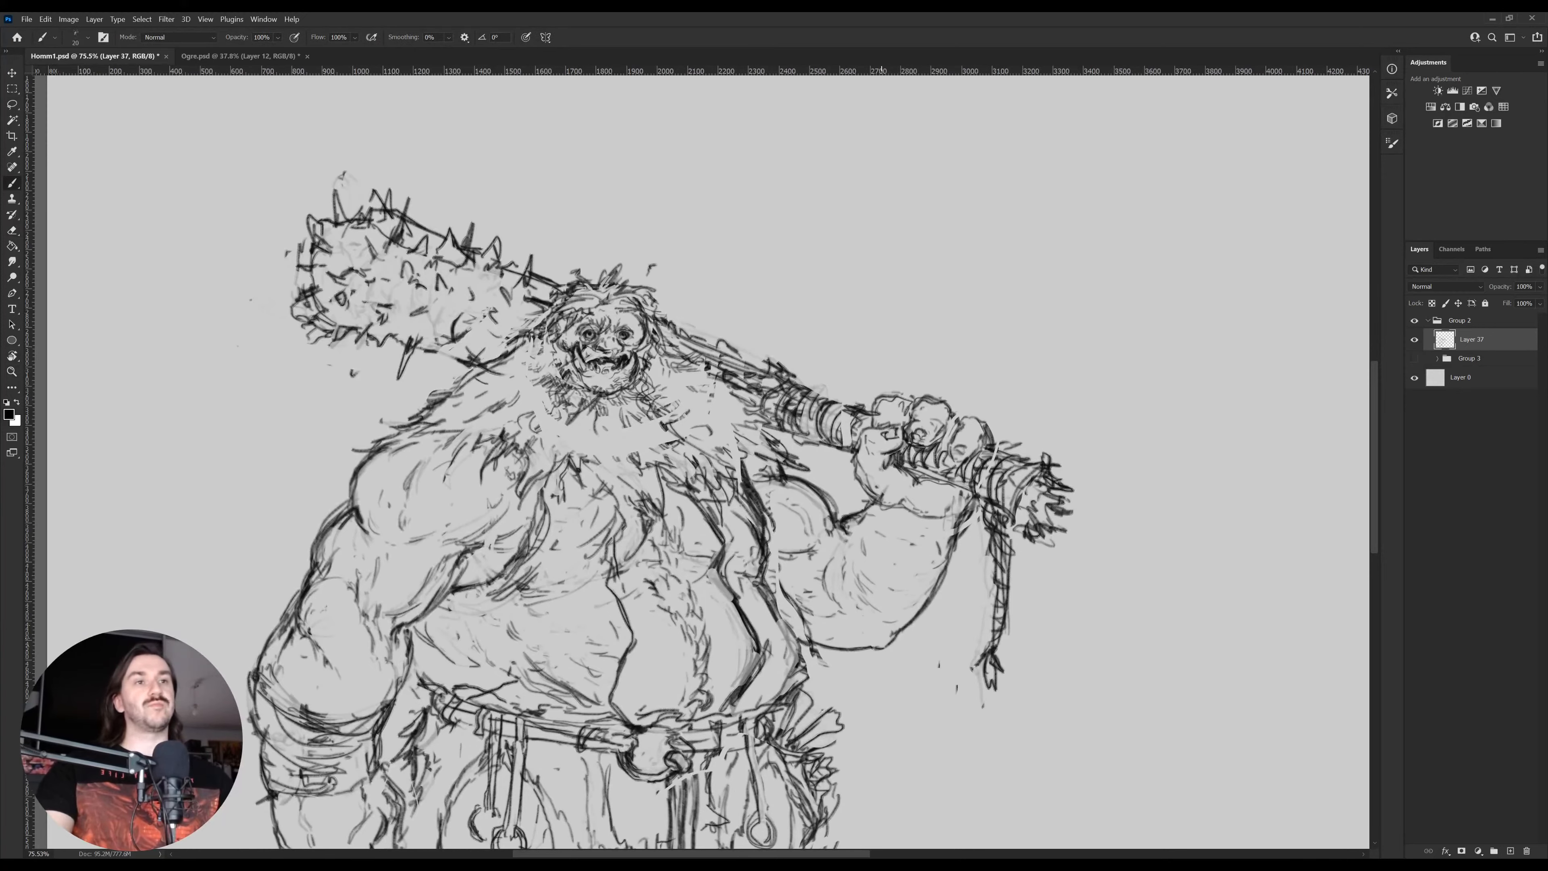
key(z)
drag(898, 552, 841, 554)
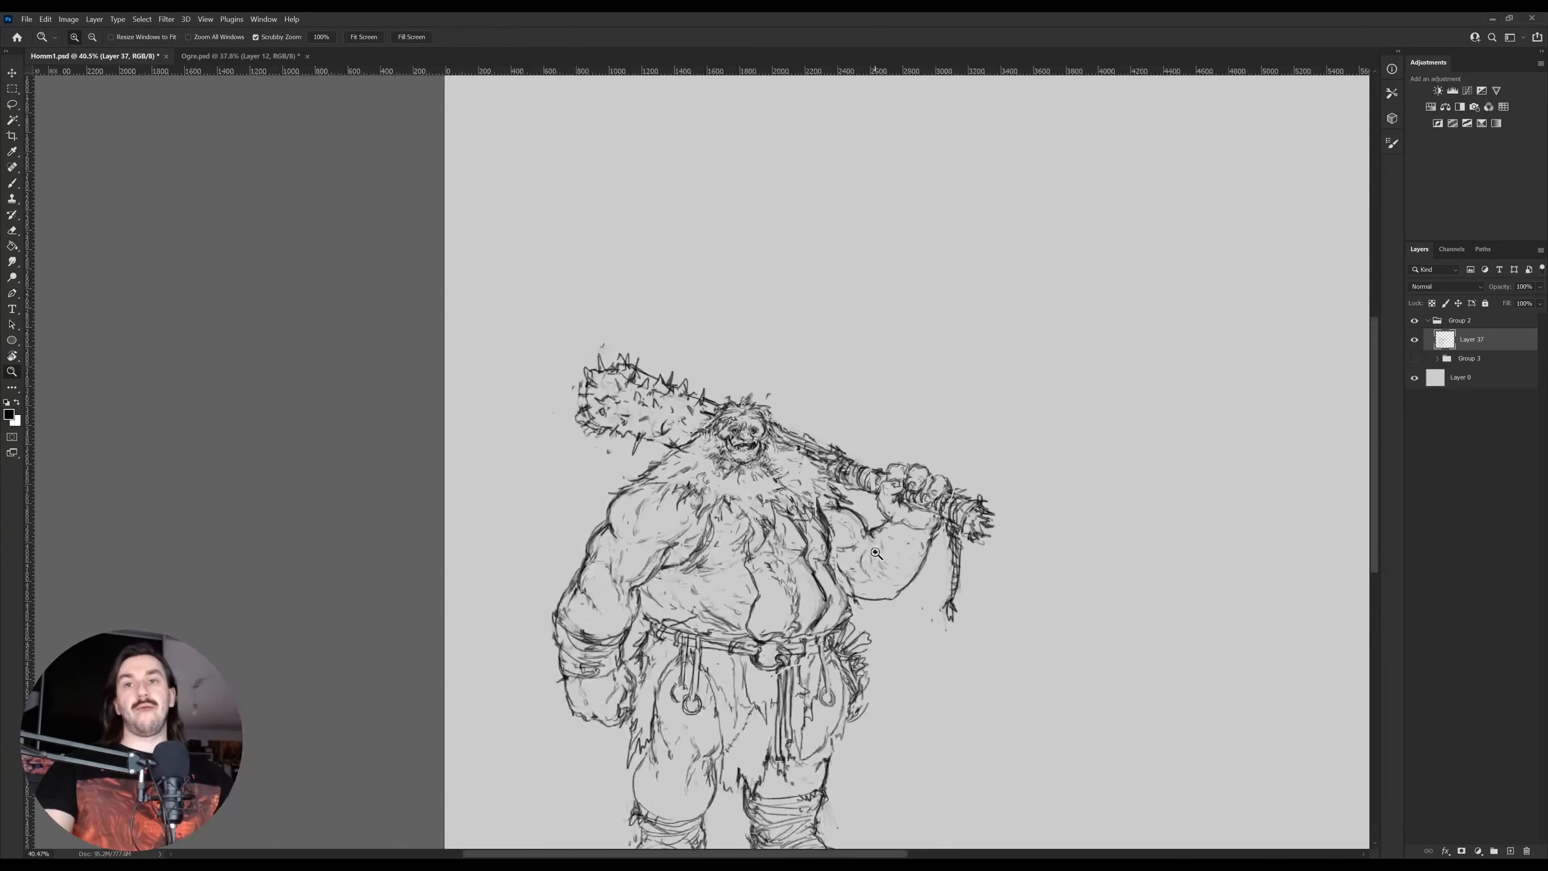
key(ctrl+s)
mouse_move(998, 661)
mouse_down()
mouse_move(866, 552)
mouse_move(967, 586)
mouse_move(970, 619)
mouse_up()
Handwrite the label OGRE above the ogre's head with the brush
key(b)
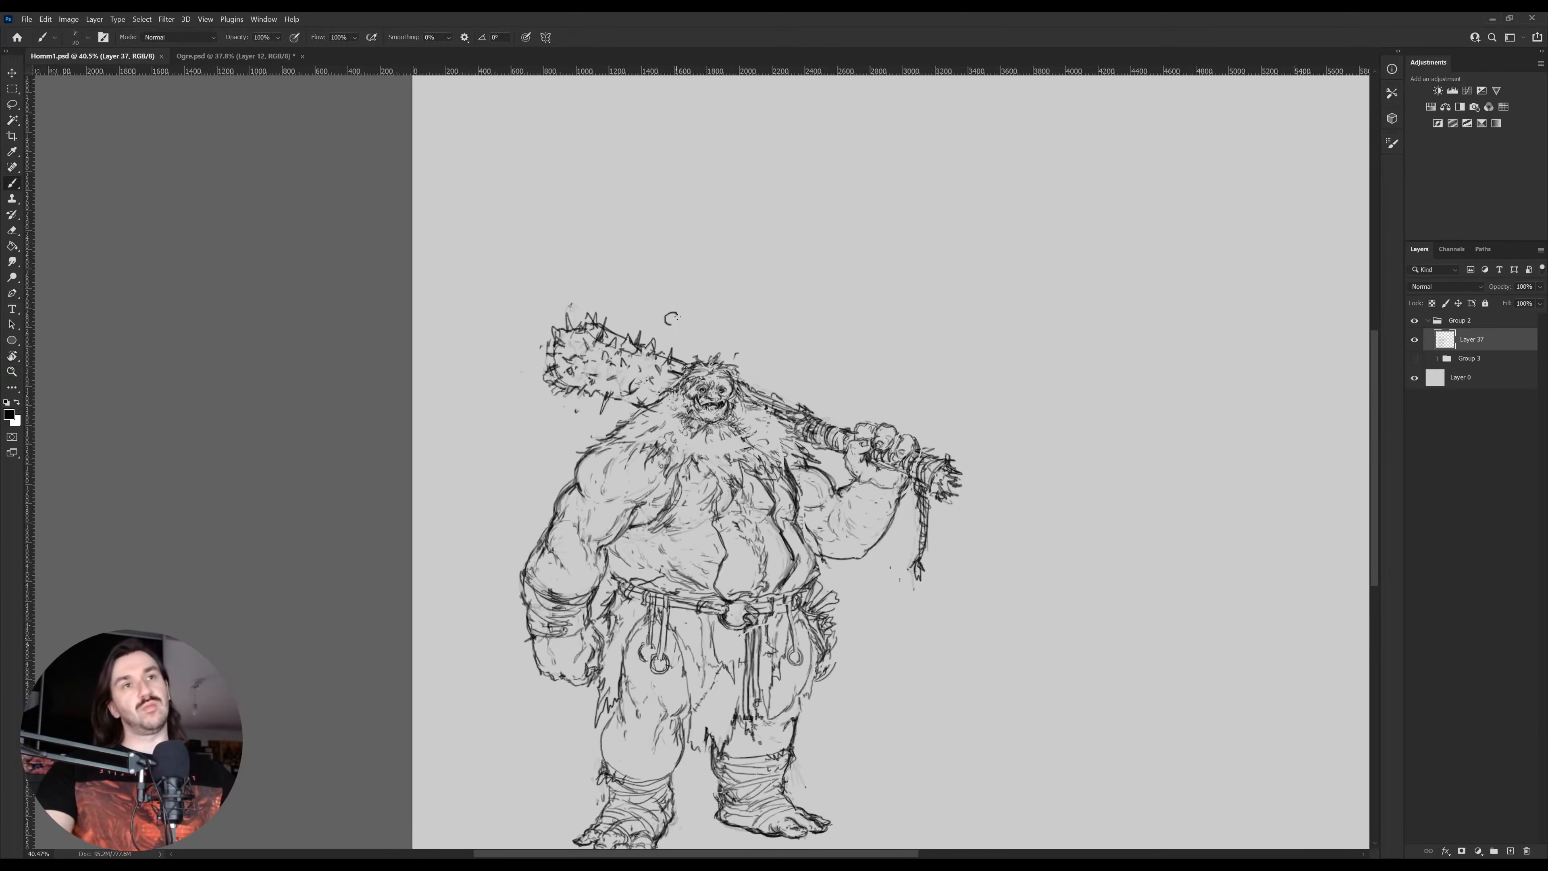
key(z)
mouse_move(687, 303)
mouse_down()
mouse_move(652, 344)
mouse_move(671, 356)
mouse_move(652, 362)
mouse_move(717, 352)
mouse_up()
key(ctrl+z)
key(b)
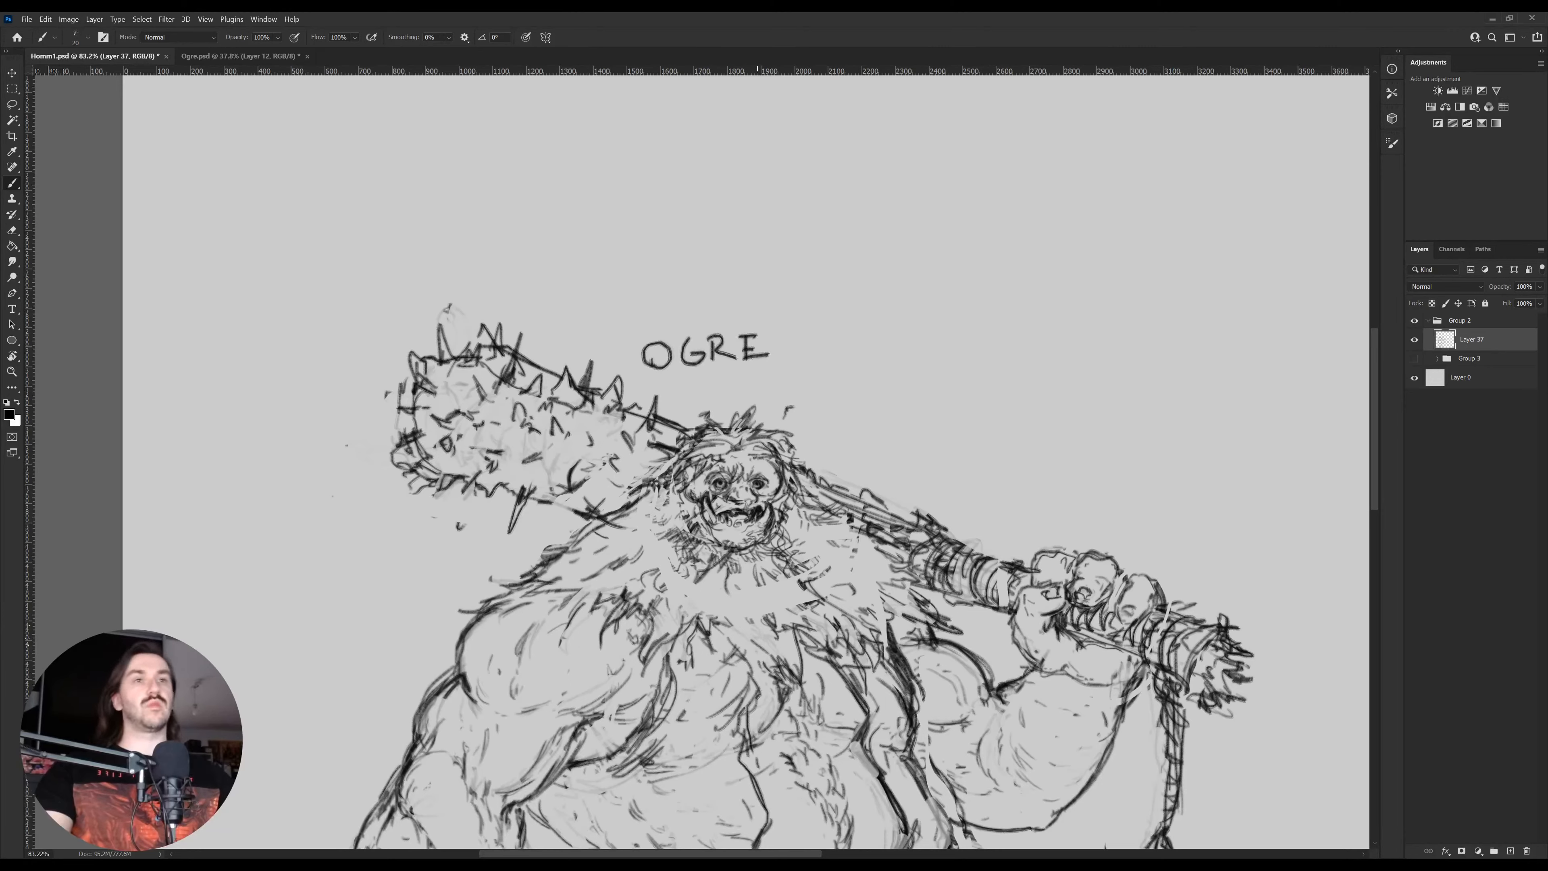
Lasso the OGRE label, move it slightly so it is centred over the head and deselect
key(l)
mouse_move(728, 393)
mouse_down()
mouse_move(644, 368)
mouse_move(734, 301)
mouse_move(730, 394)
mouse_up()
key(v)
drag(738, 367, 758, 361)
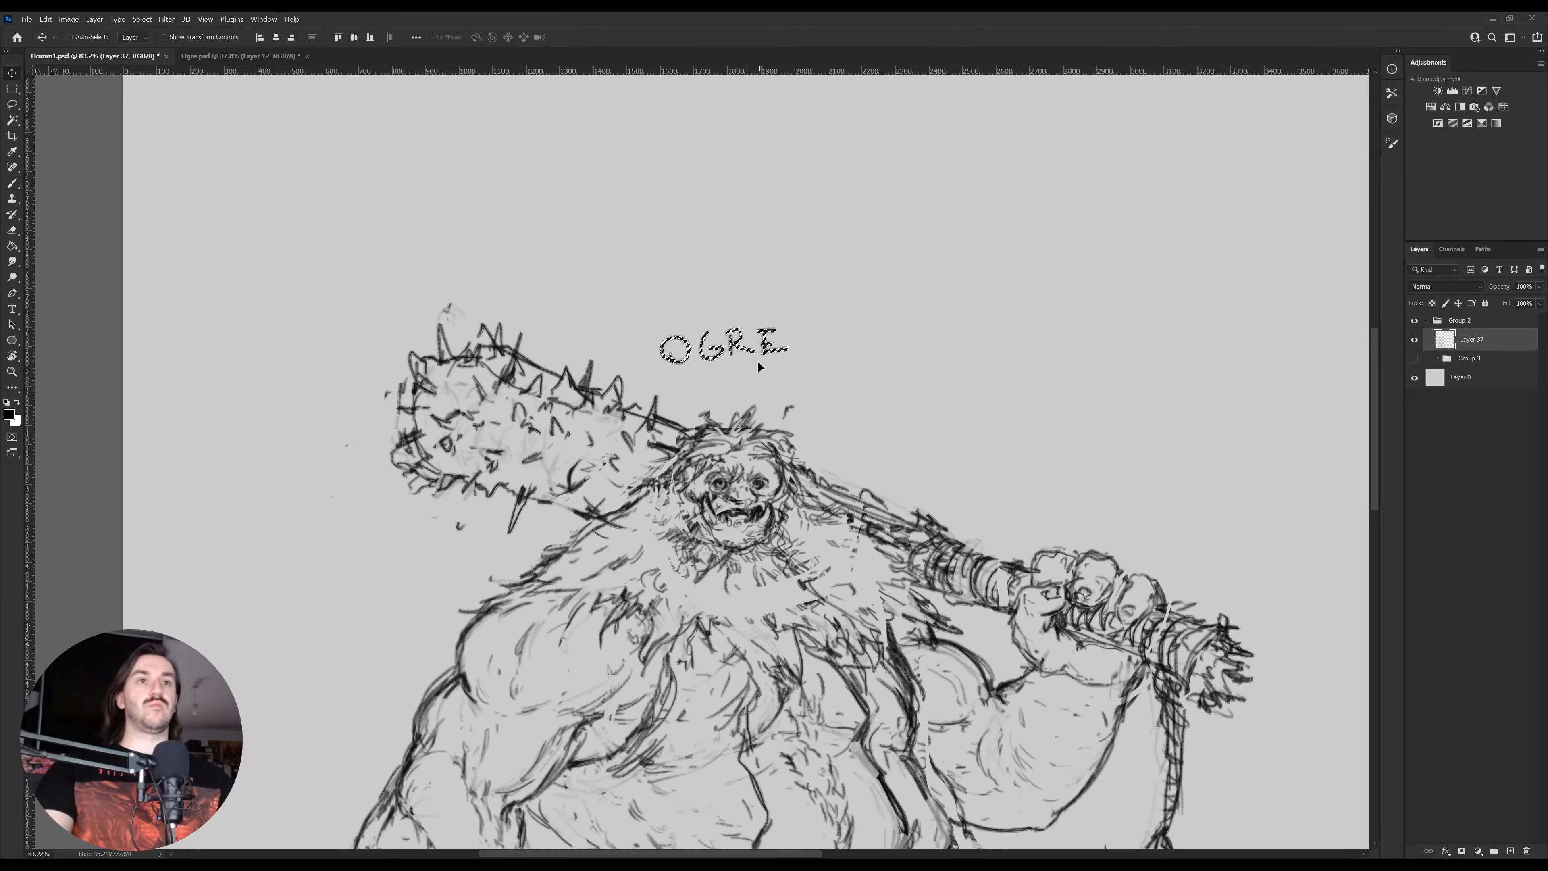
key(ctrl+d)
key(b)
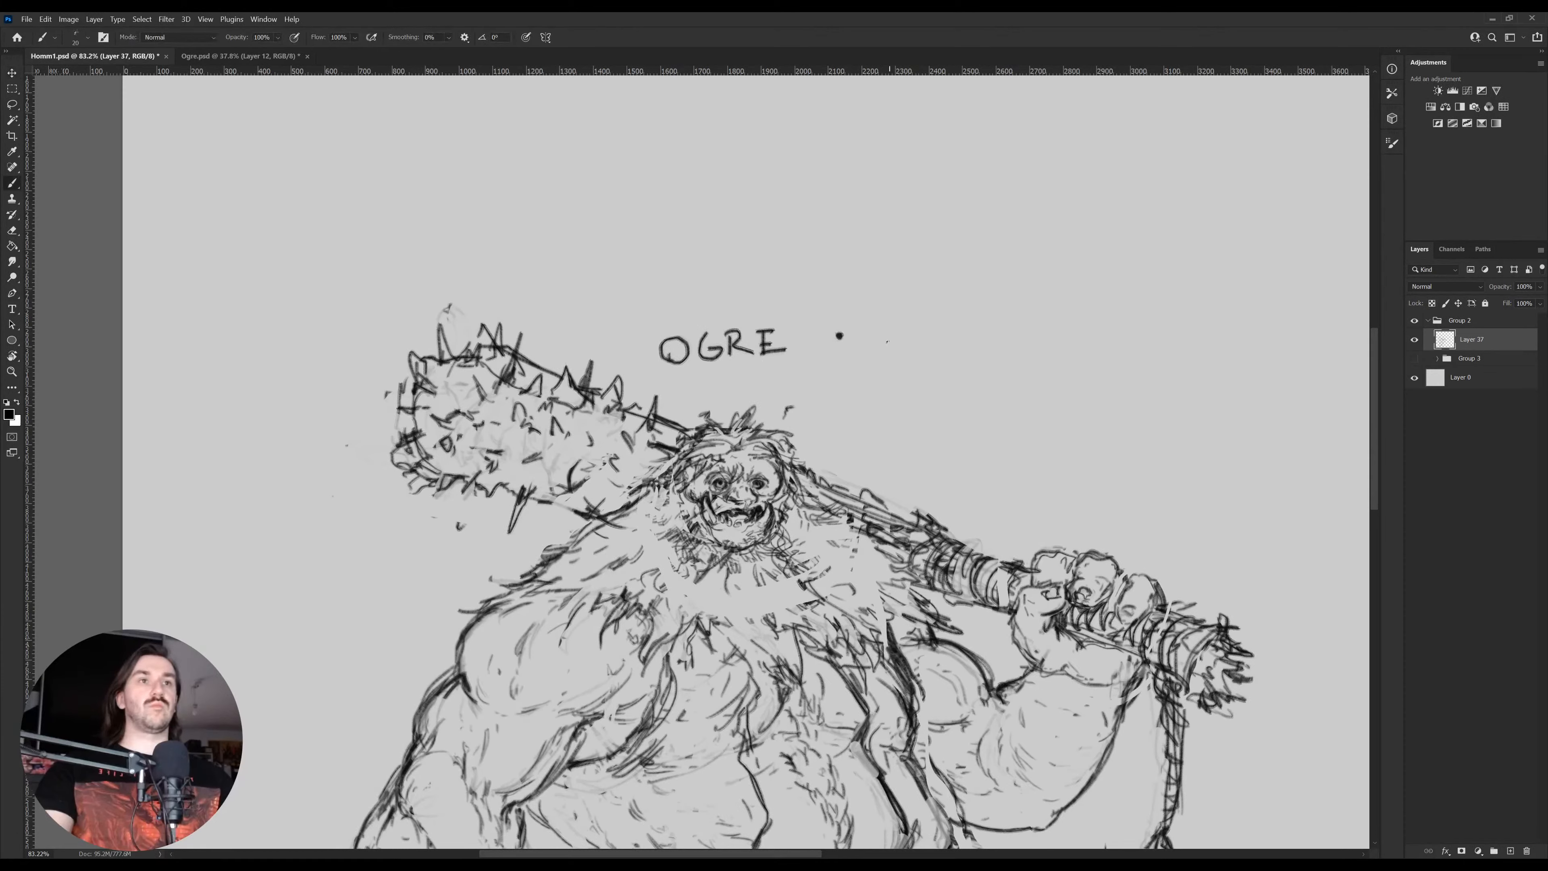
drag(846, 359, 879, 351)
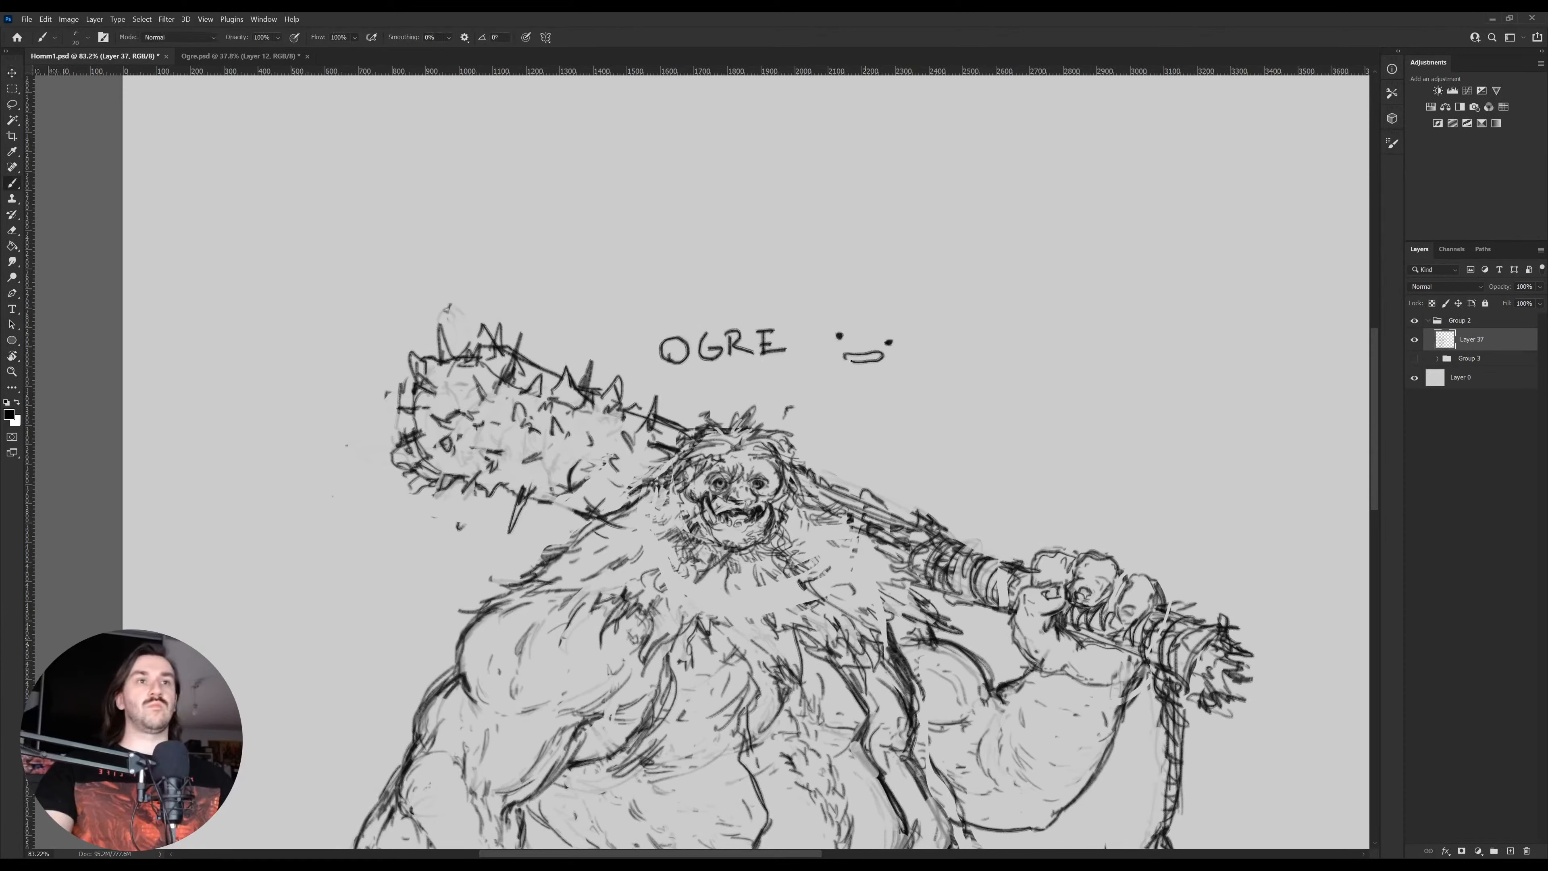
key(ctrl+z)
drag(887, 349, 844, 356)
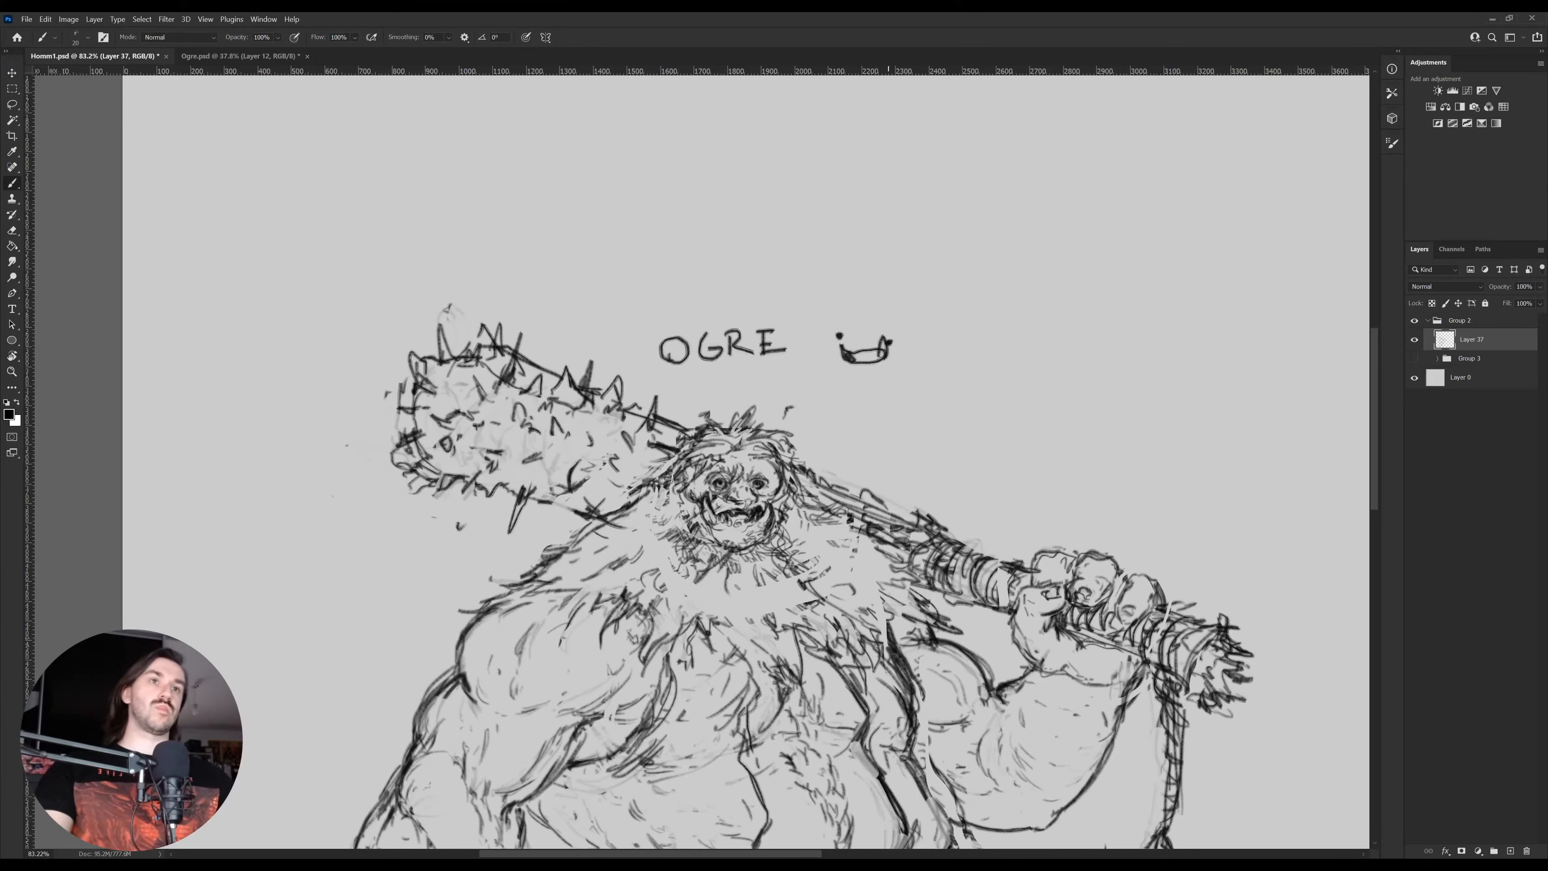
key(l)
key(Delete)
drag(838, 381, 805, 414)
key(ctrl+d)
key(e)
Hide the finished ogre layer and show the group with the original creature lineup
key(z)
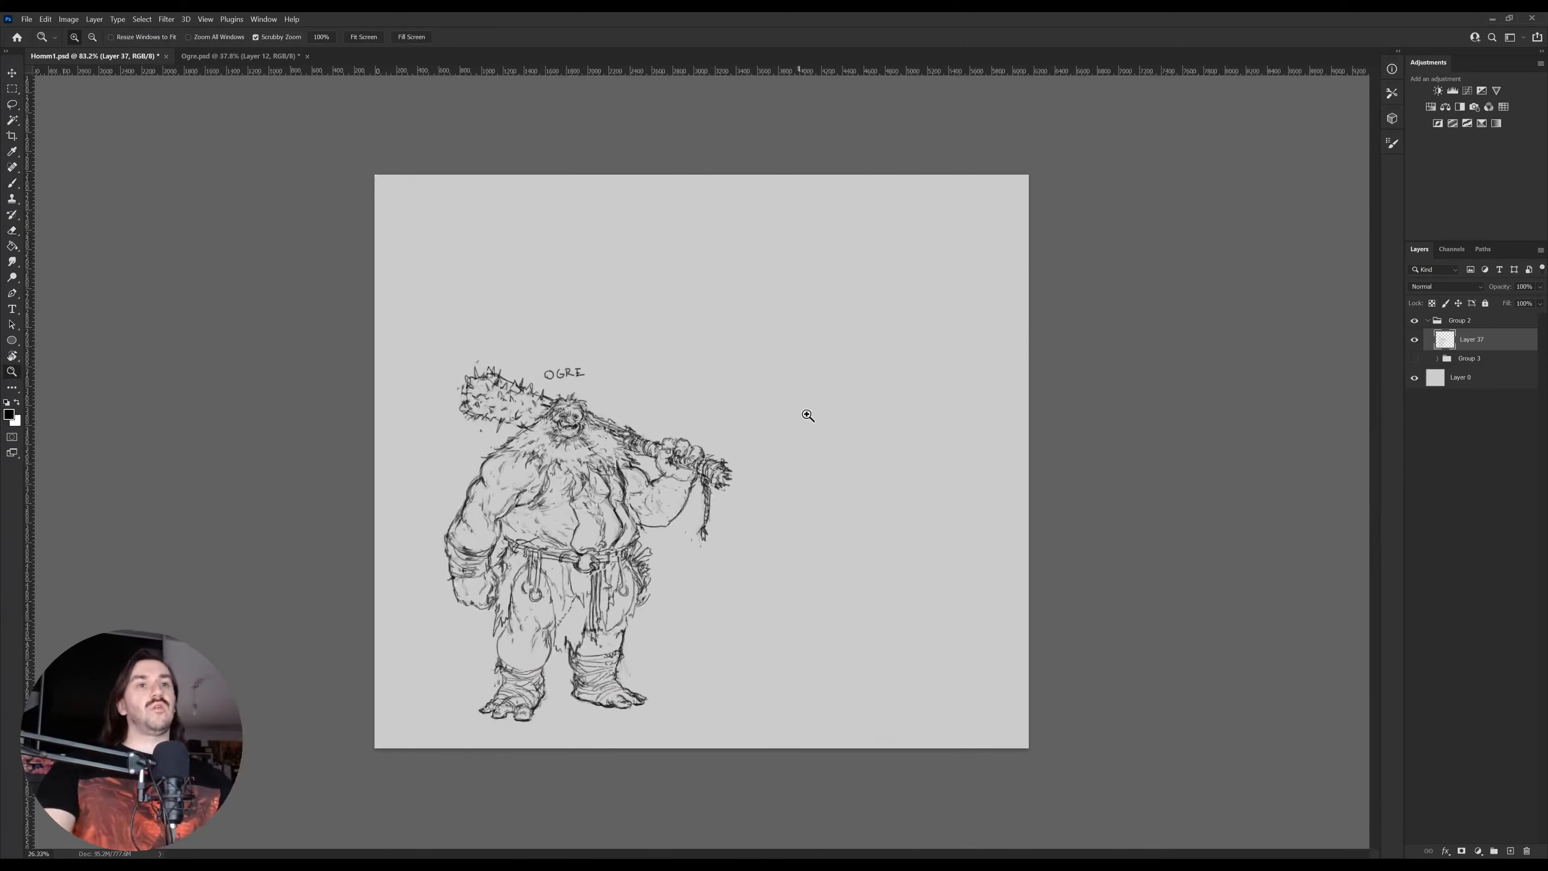
click(1414, 339)
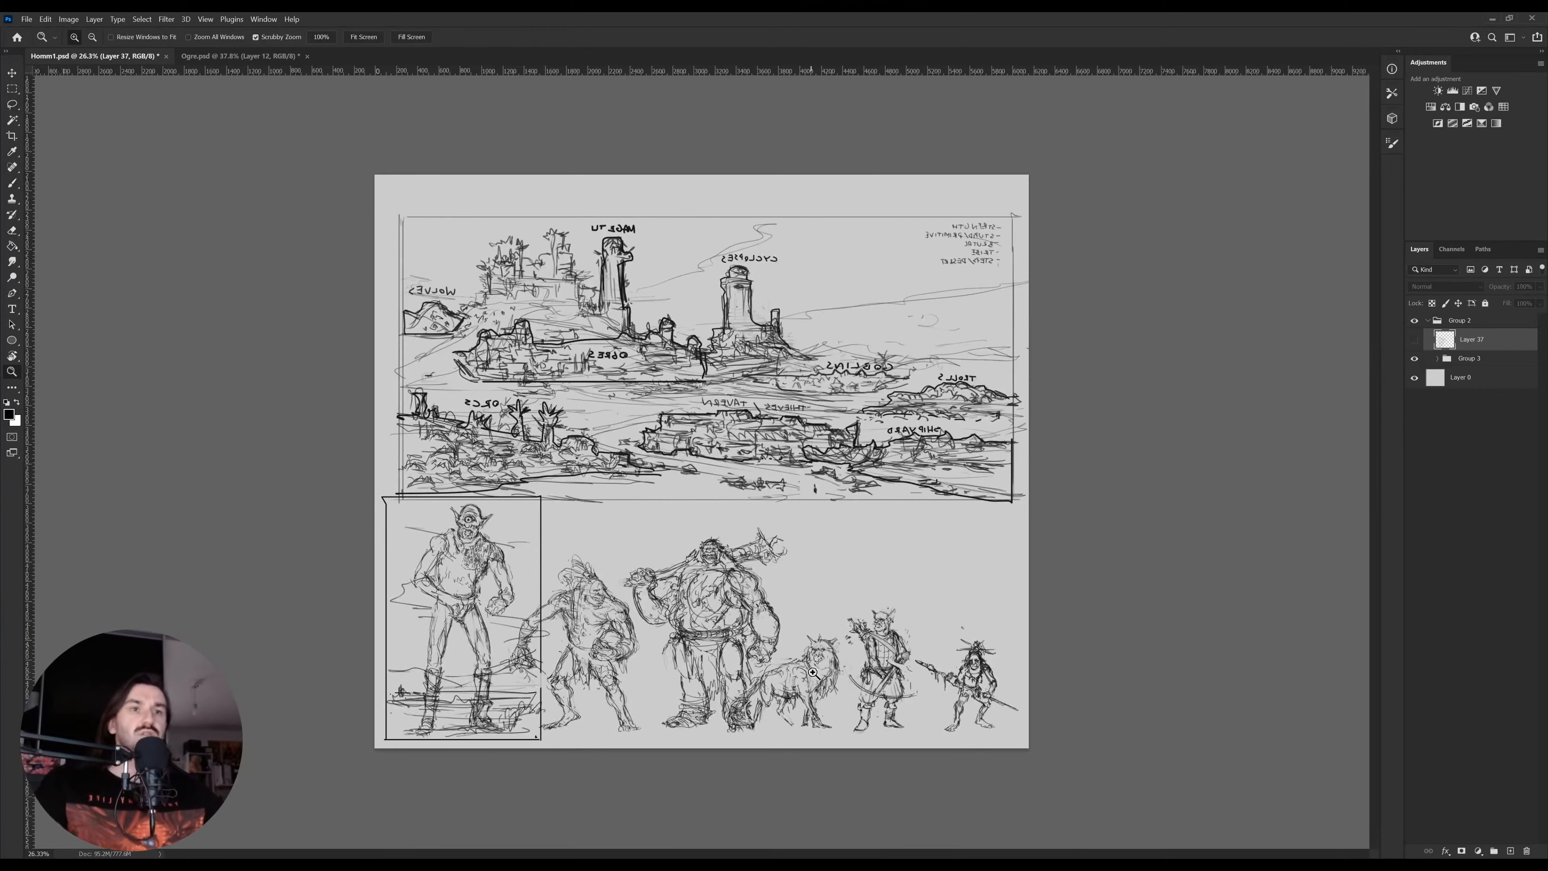
drag(894, 715, 951, 712)
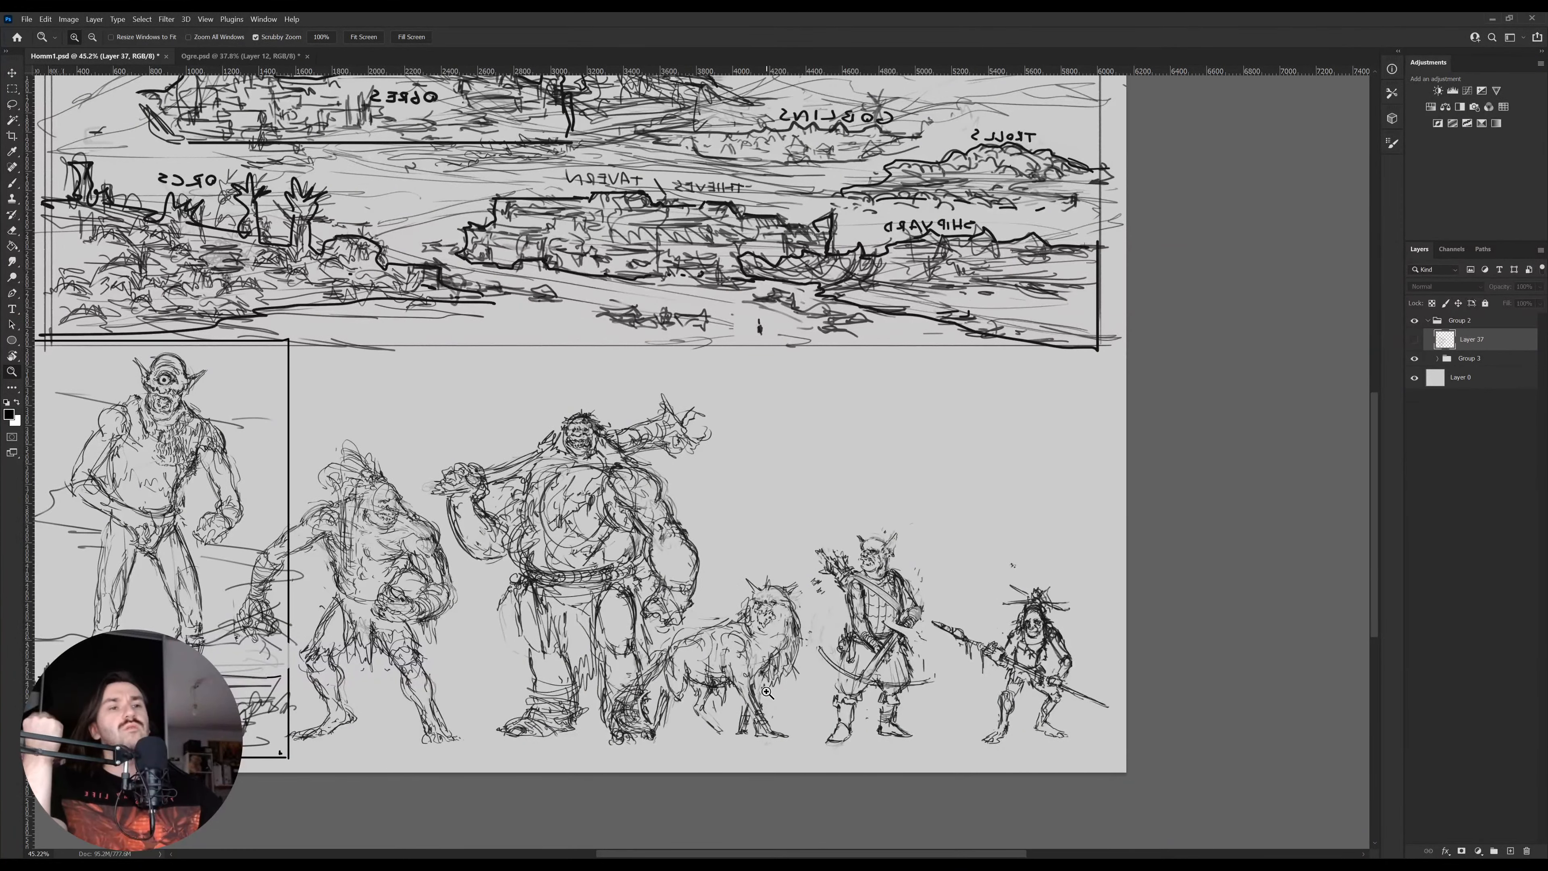
Select the lineup sketch layer, lasso the small spear-carrying goblin on it and copy the figure
click(1060, 651)
key(v)
ctrl+click(1040, 639)
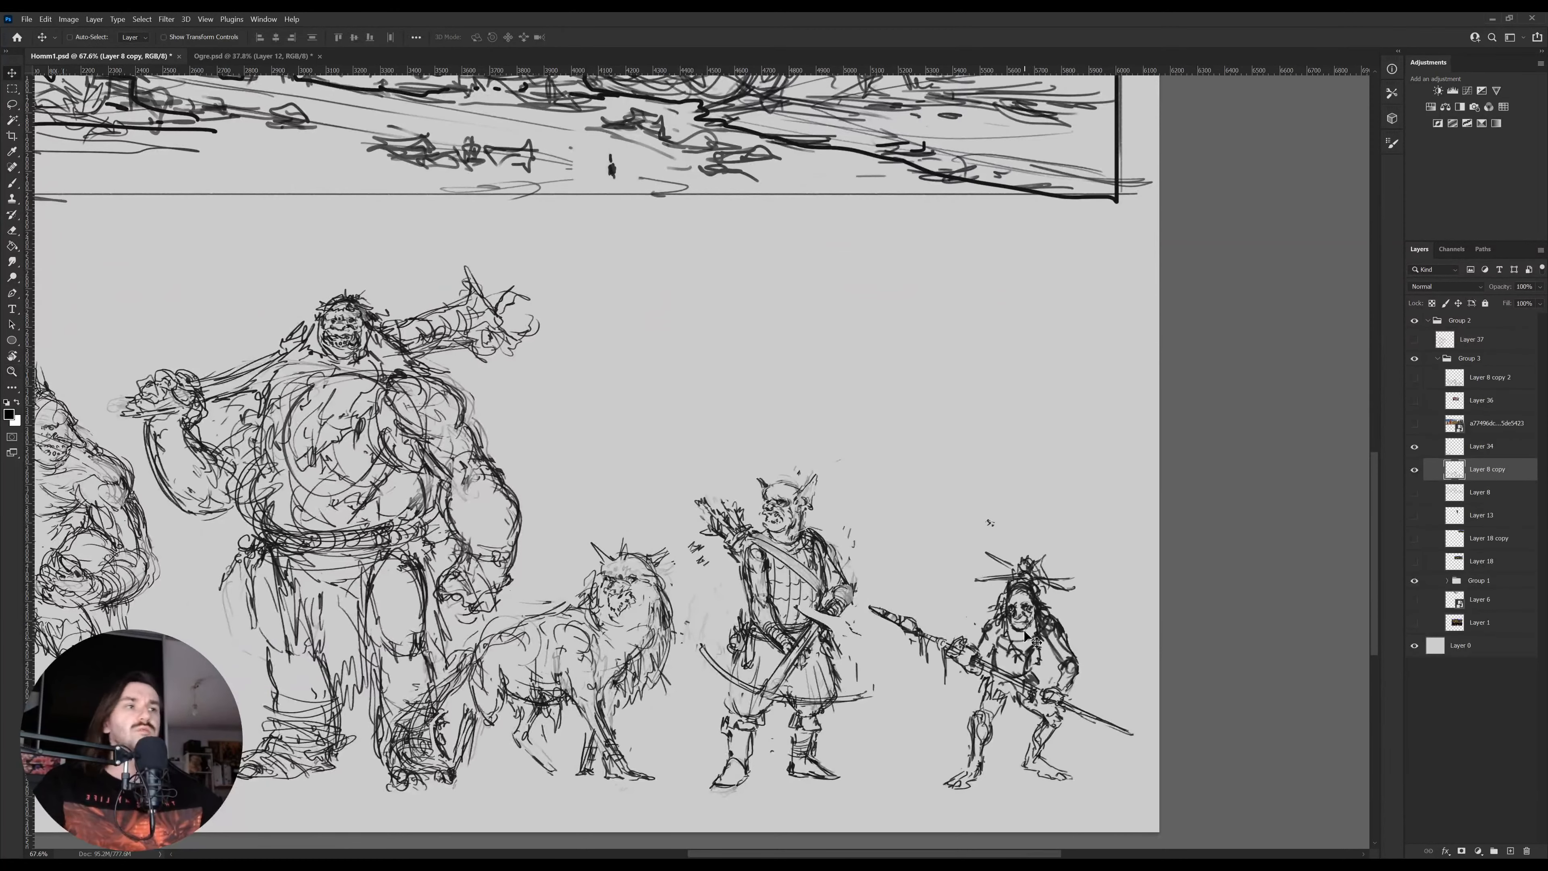
key(l)
mouse_move(905, 677)
mouse_down()
mouse_move(1122, 563)
mouse_move(1003, 835)
mouse_move(906, 689)
mouse_up()
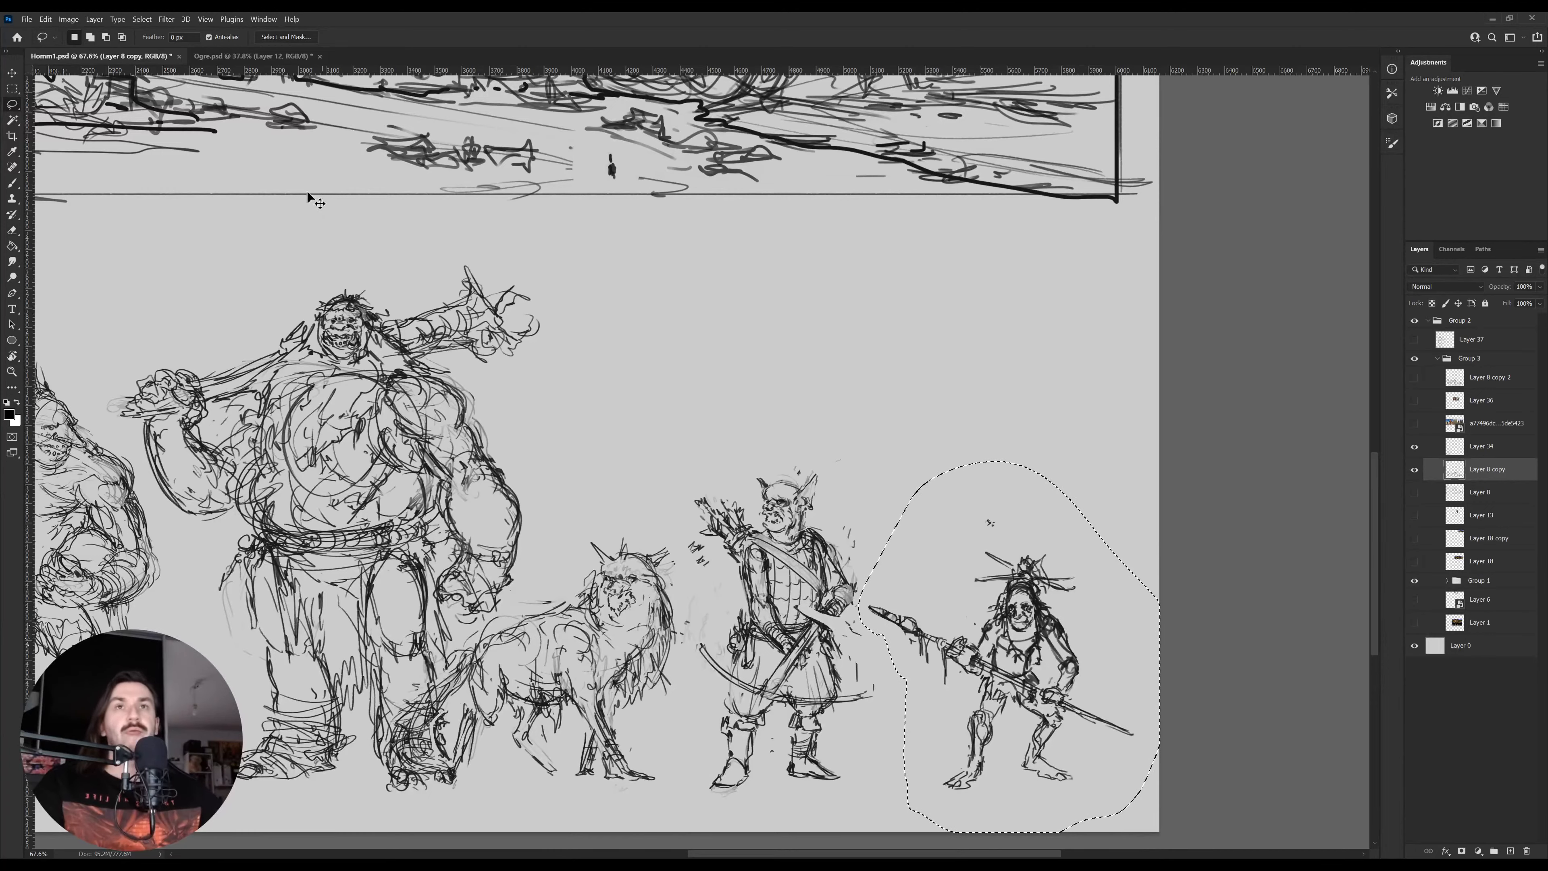
Switch to the Ogre document, group the visible ogre sketch layers and move the group above Group 1
click(263, 55)
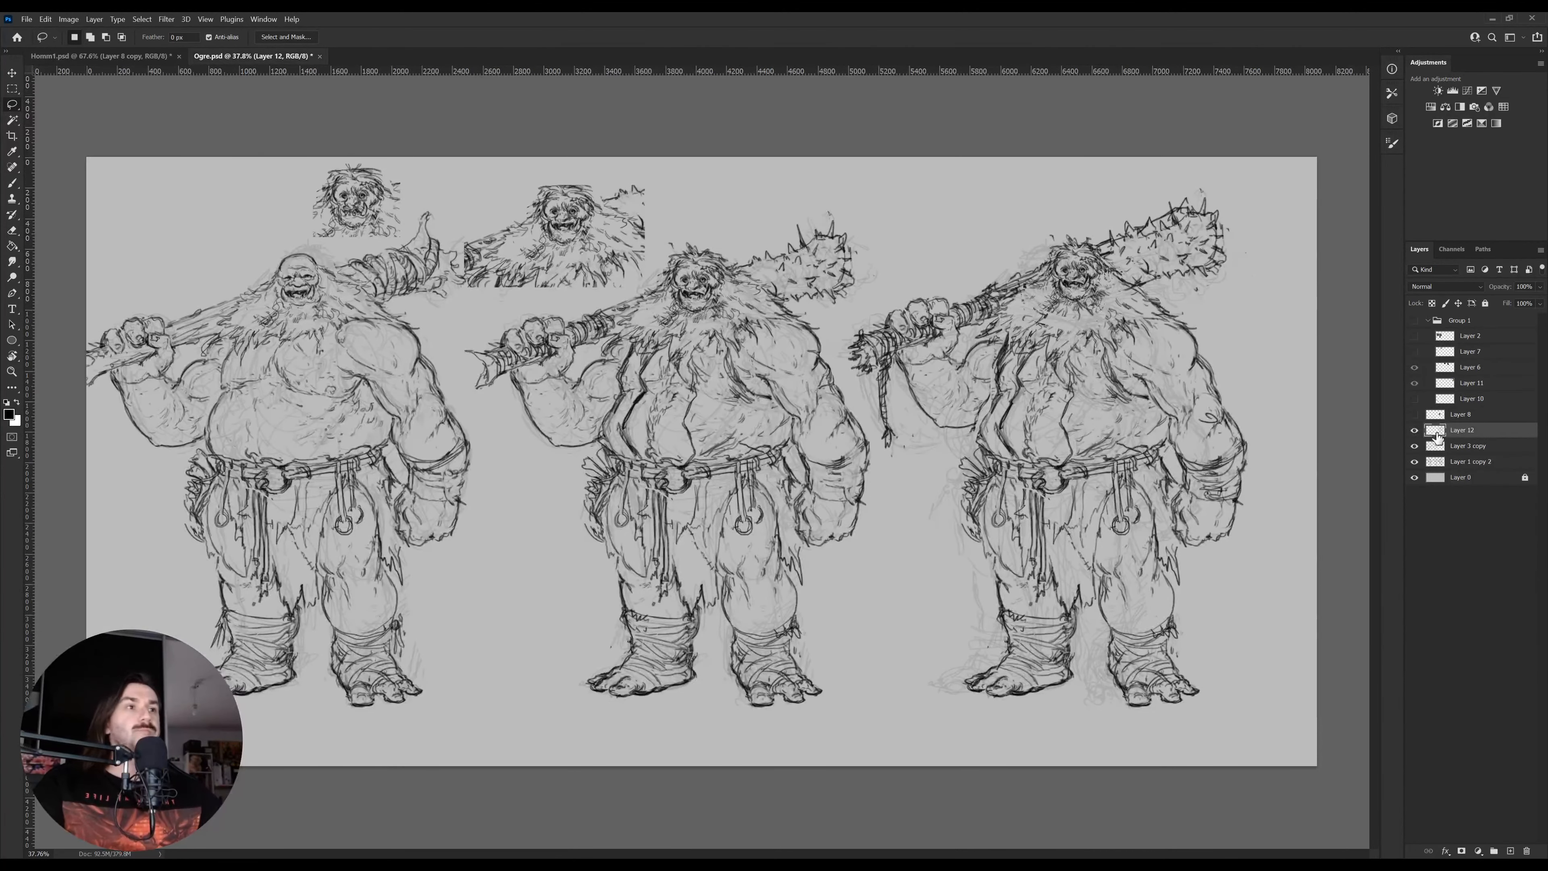
shift+click(1456, 465)
key(ctrl+g)
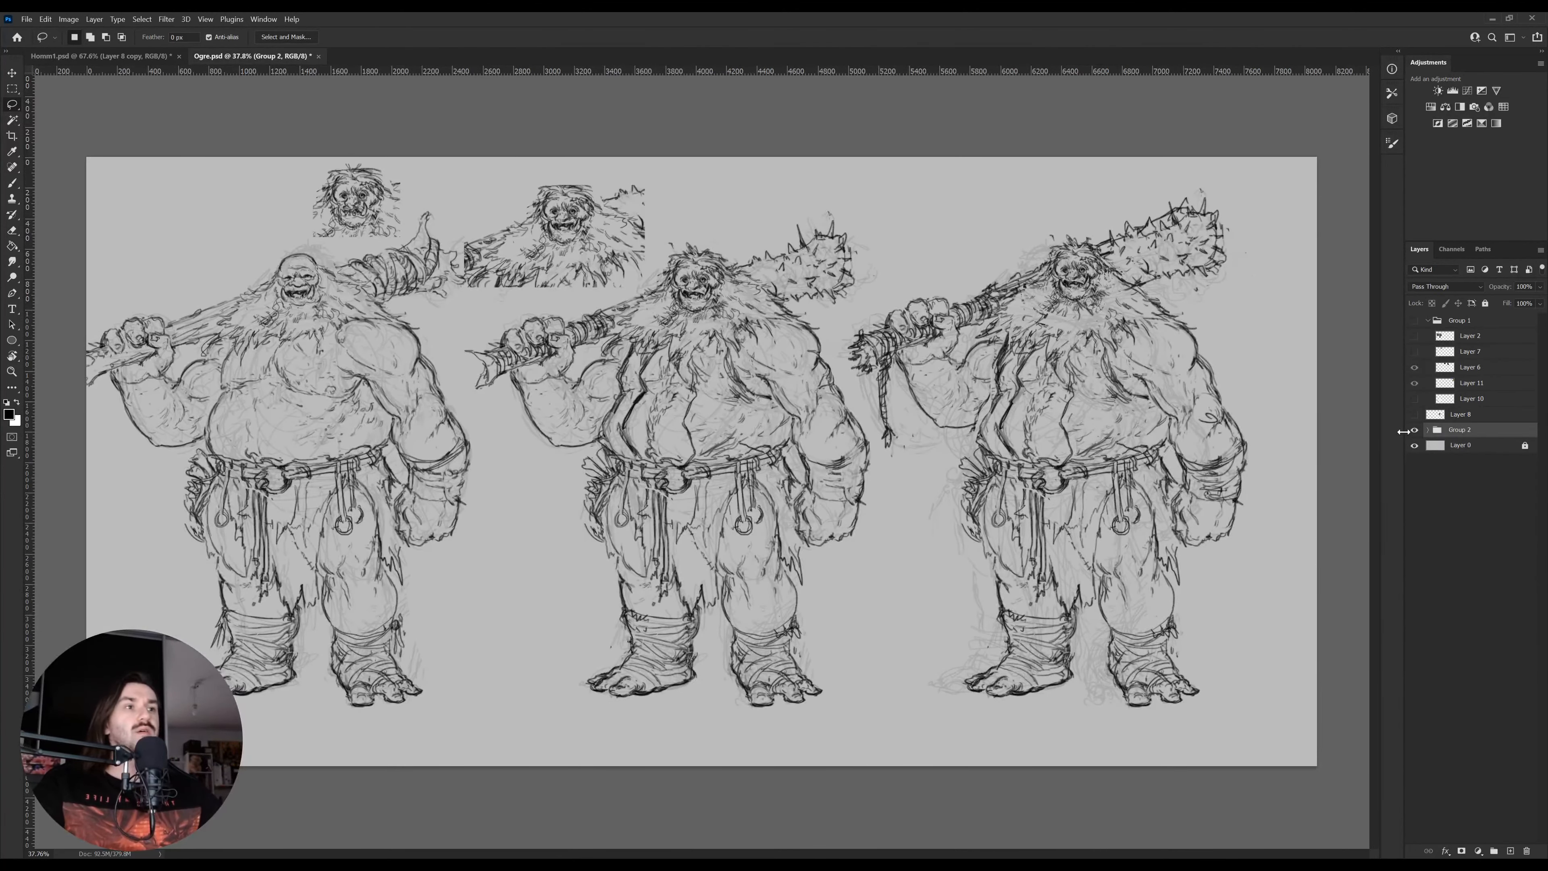
click(1415, 430)
click(1415, 430)
drag(1495, 435, 1503, 315)
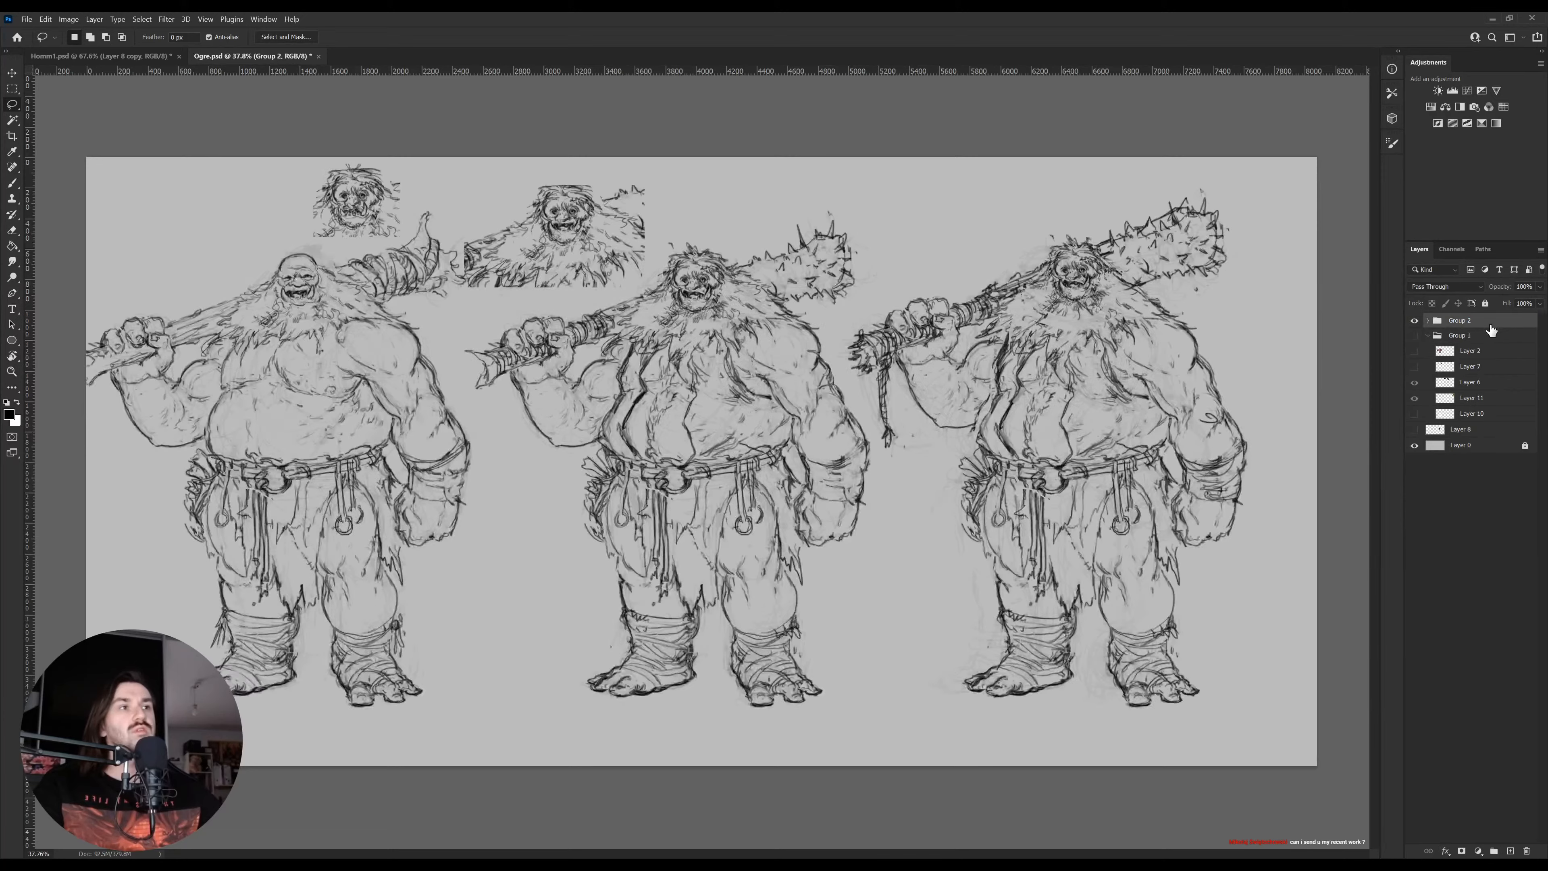
Rename the group of ogre sketches to OGRE
double_click(1462, 321)
text(OGRE)
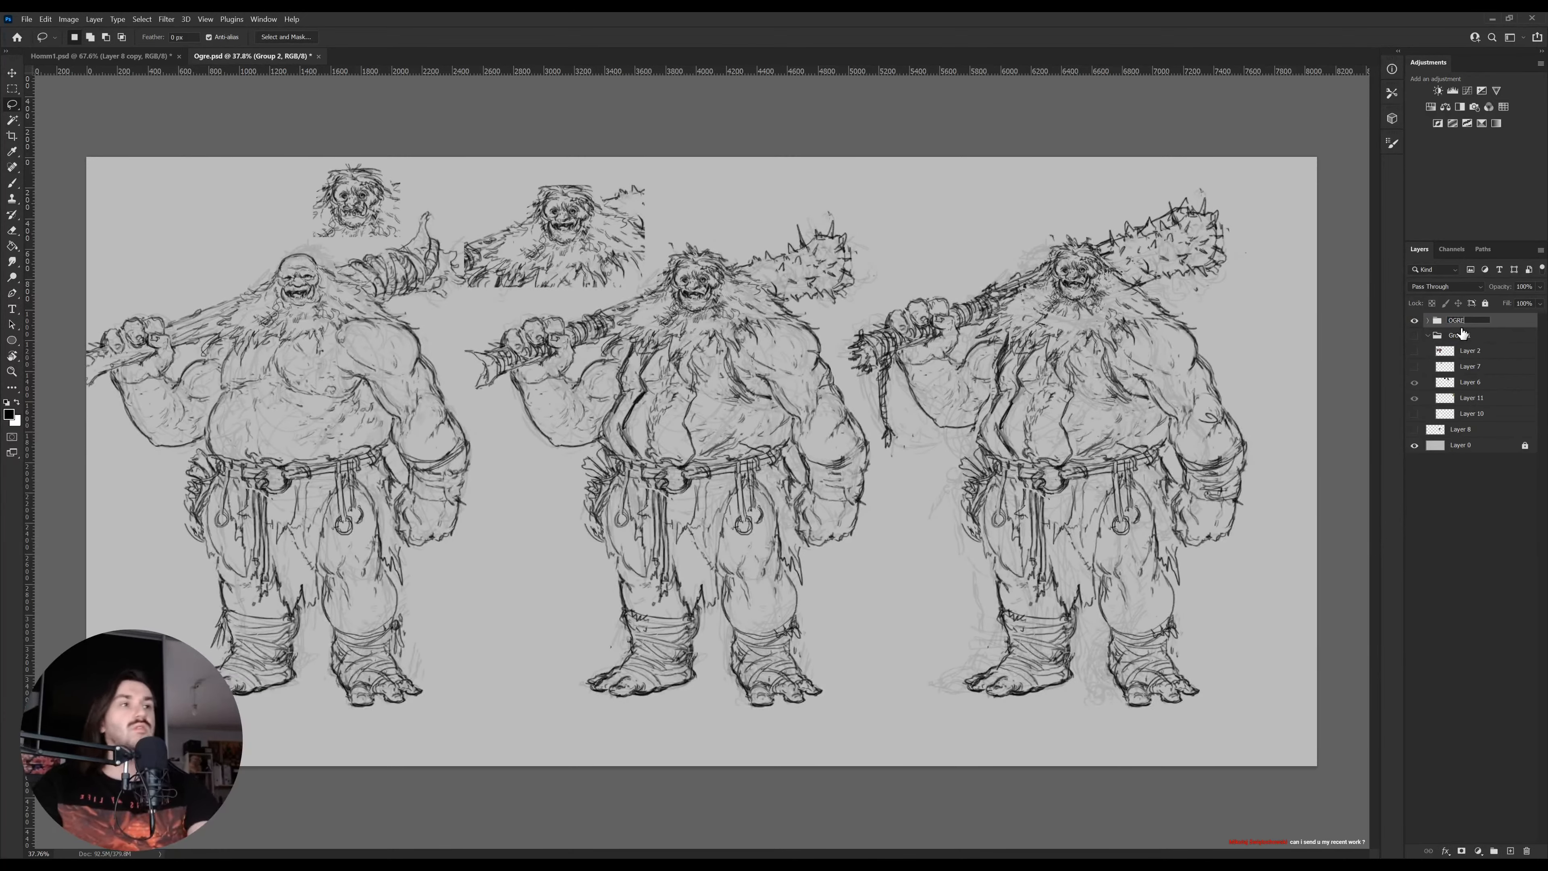
key(Return)
Paste the goblin sketch, place it between the two club-carrying ogres and enlarge it with Free Transform
key(ctrl+v)
key(v)
drag(770, 603, 931, 735)
key(ctrl+t)
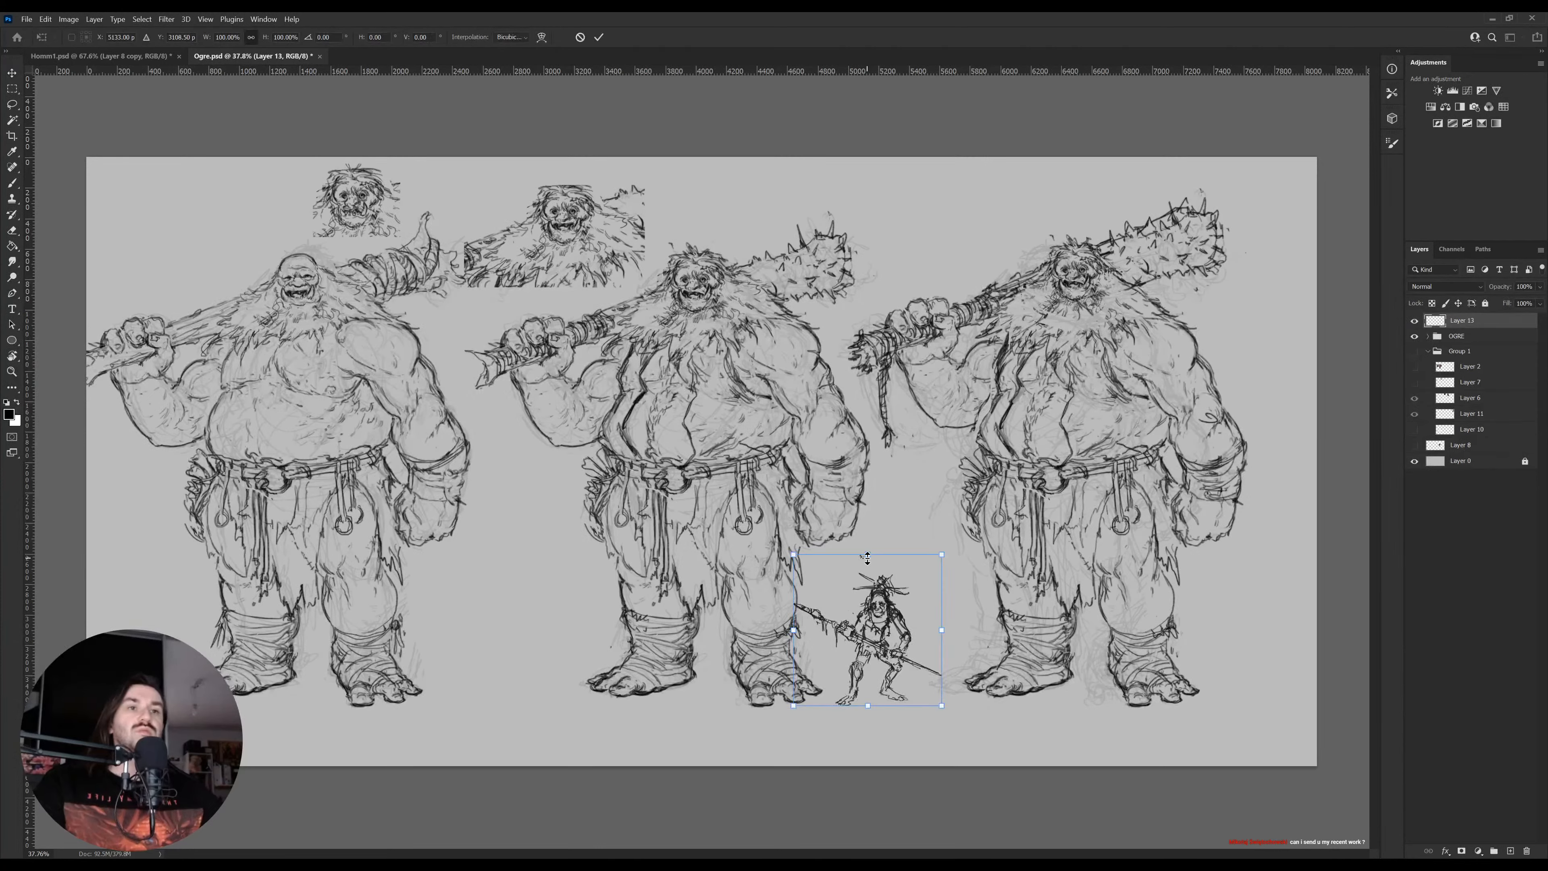
drag(867, 558, 867, 419)
key(Return)
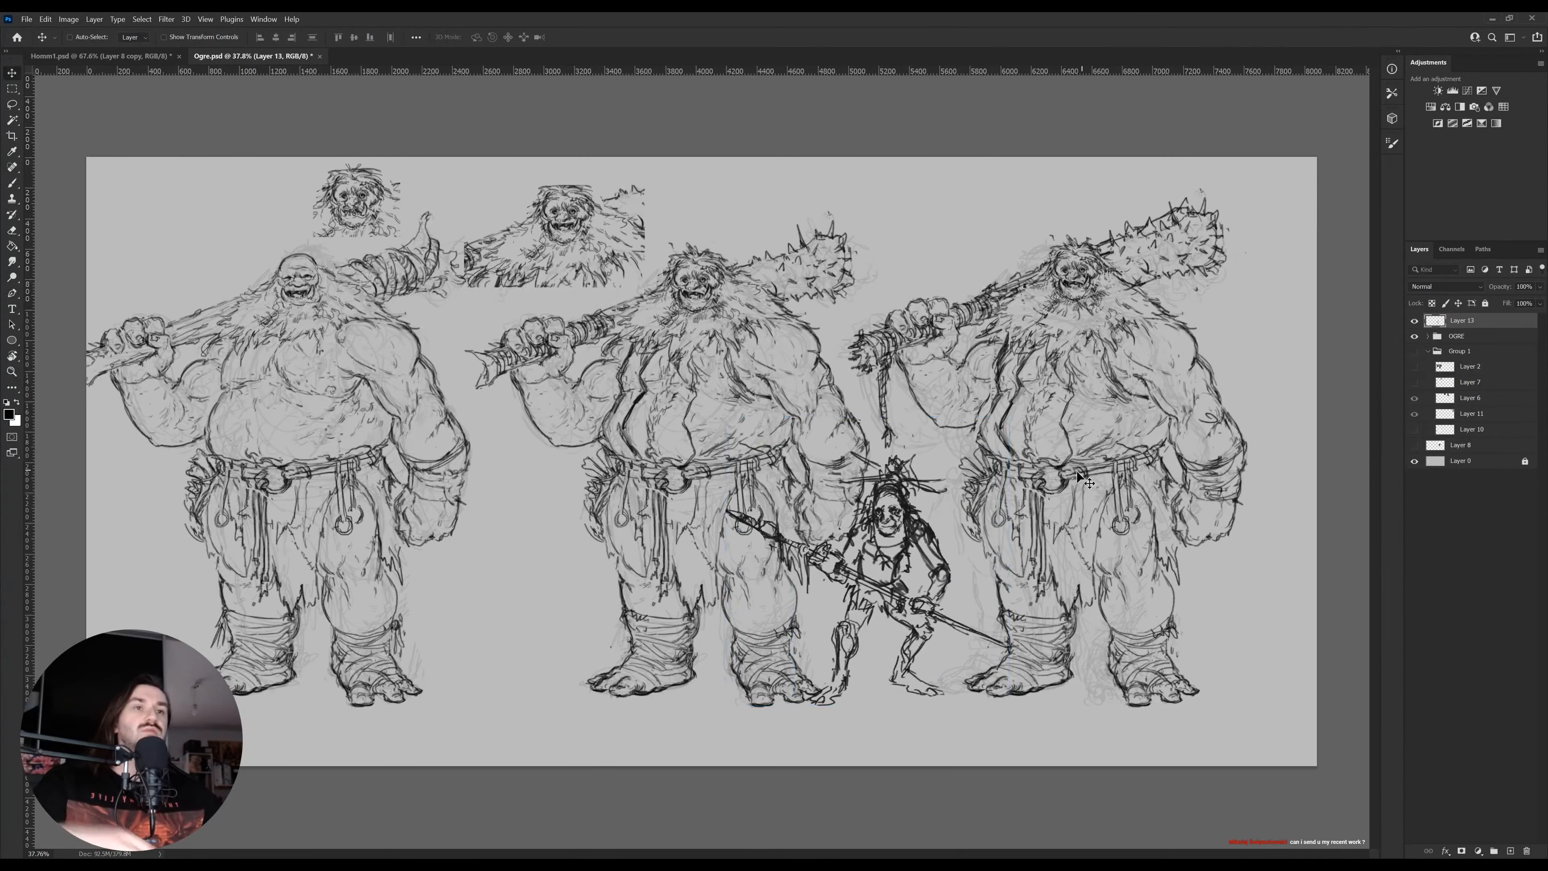
click(98, 56)
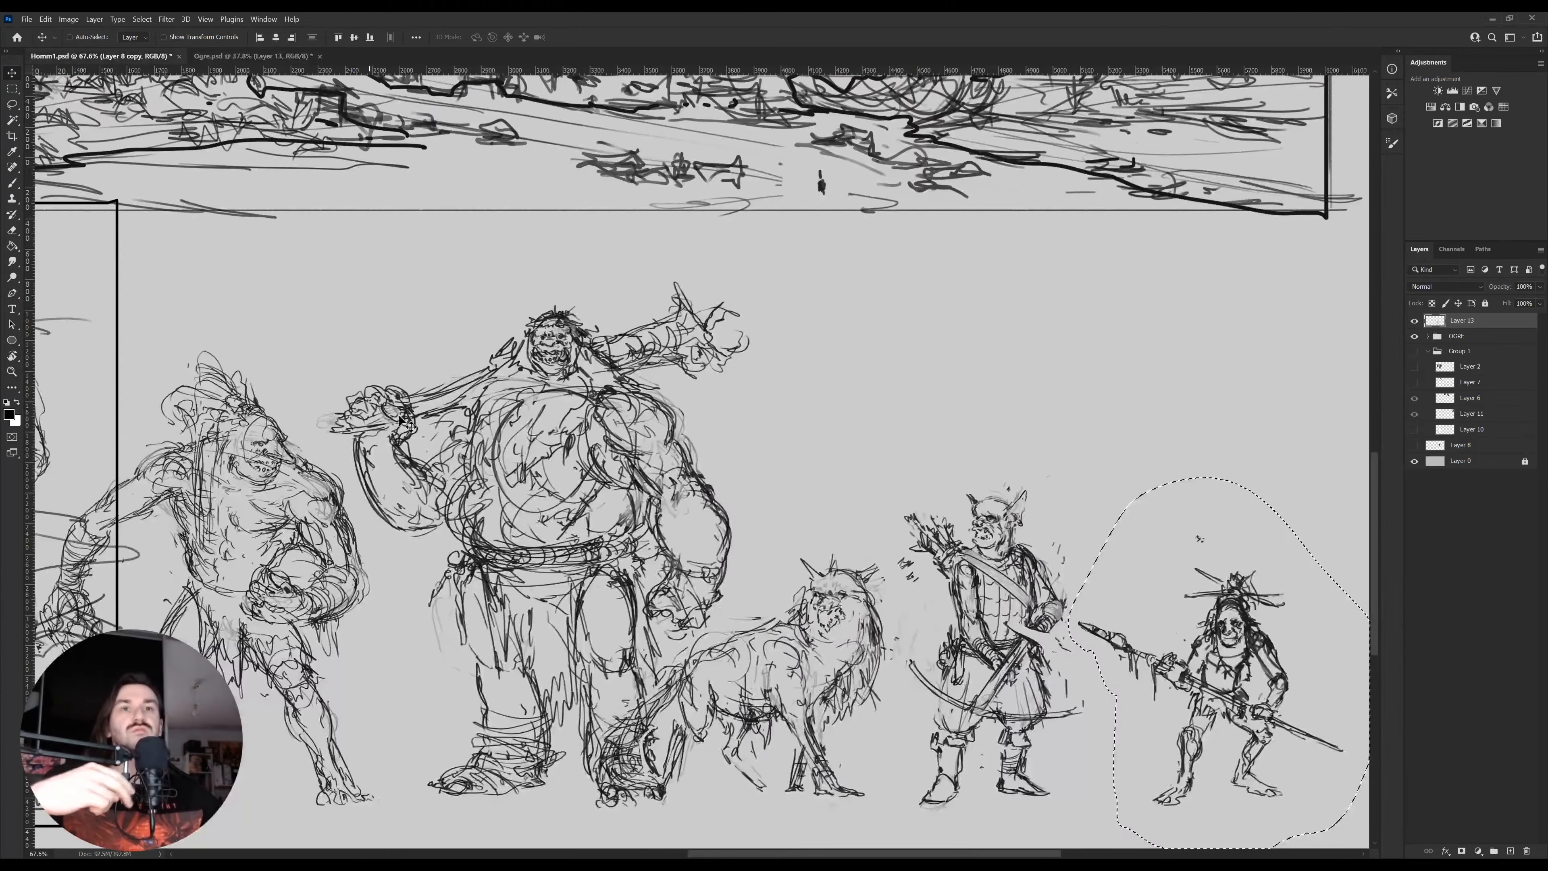
mouse_move(1253, 732)
mouse_down()
mouse_move(695, 731)
mouse_move(610, 691)
mouse_up()
key(ctrl+z)
key(ctrl+z)
click(244, 56)
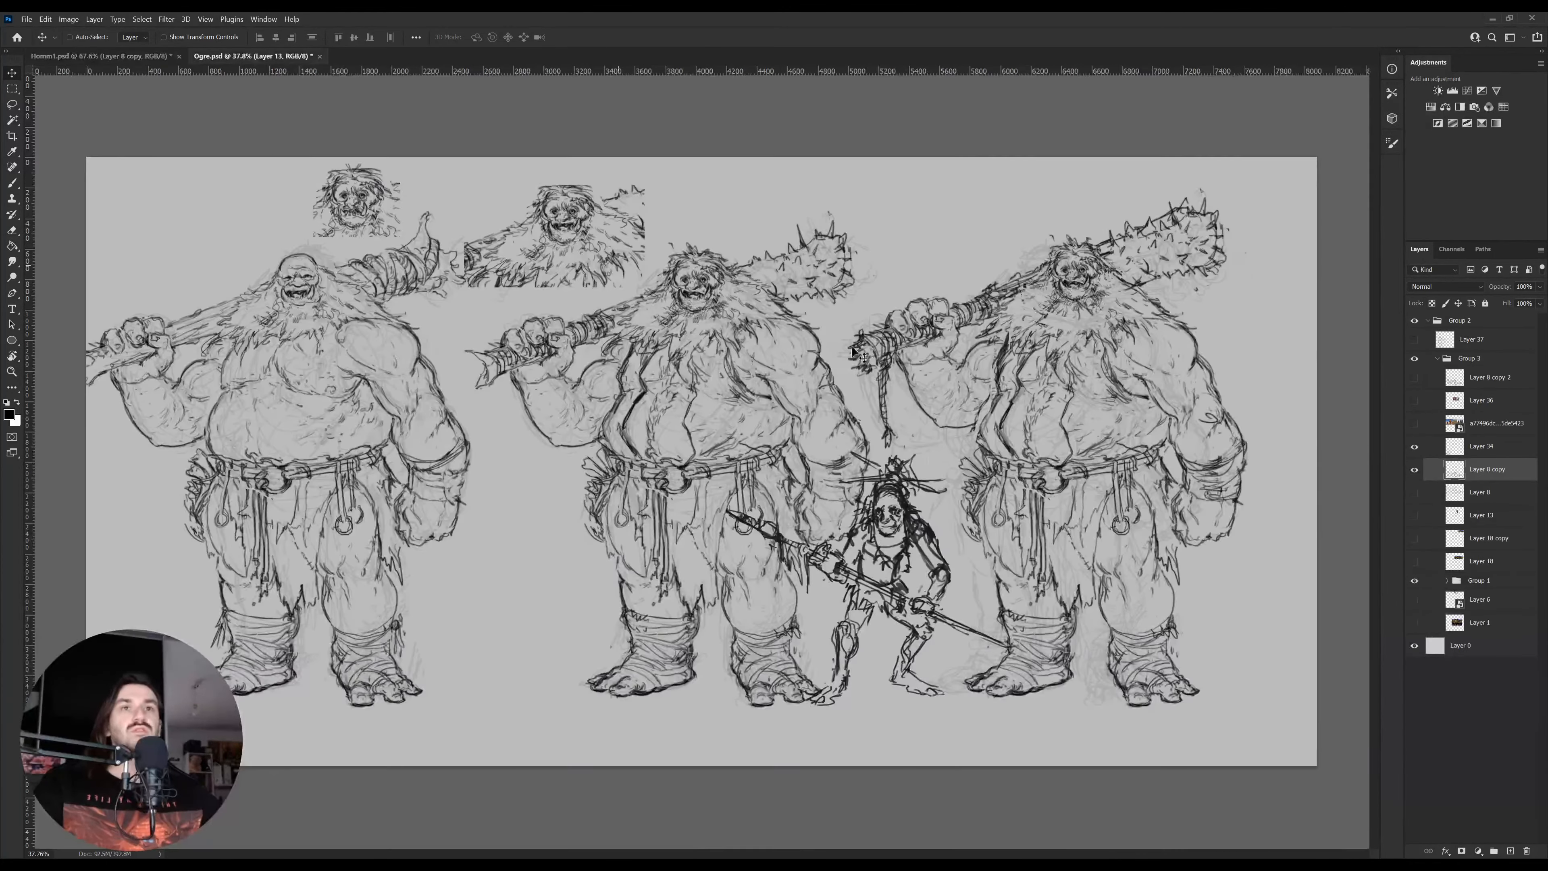
Hide the OGRE group and move the pasted goblin sketch toward the left half of the canvas
click(1416, 336)
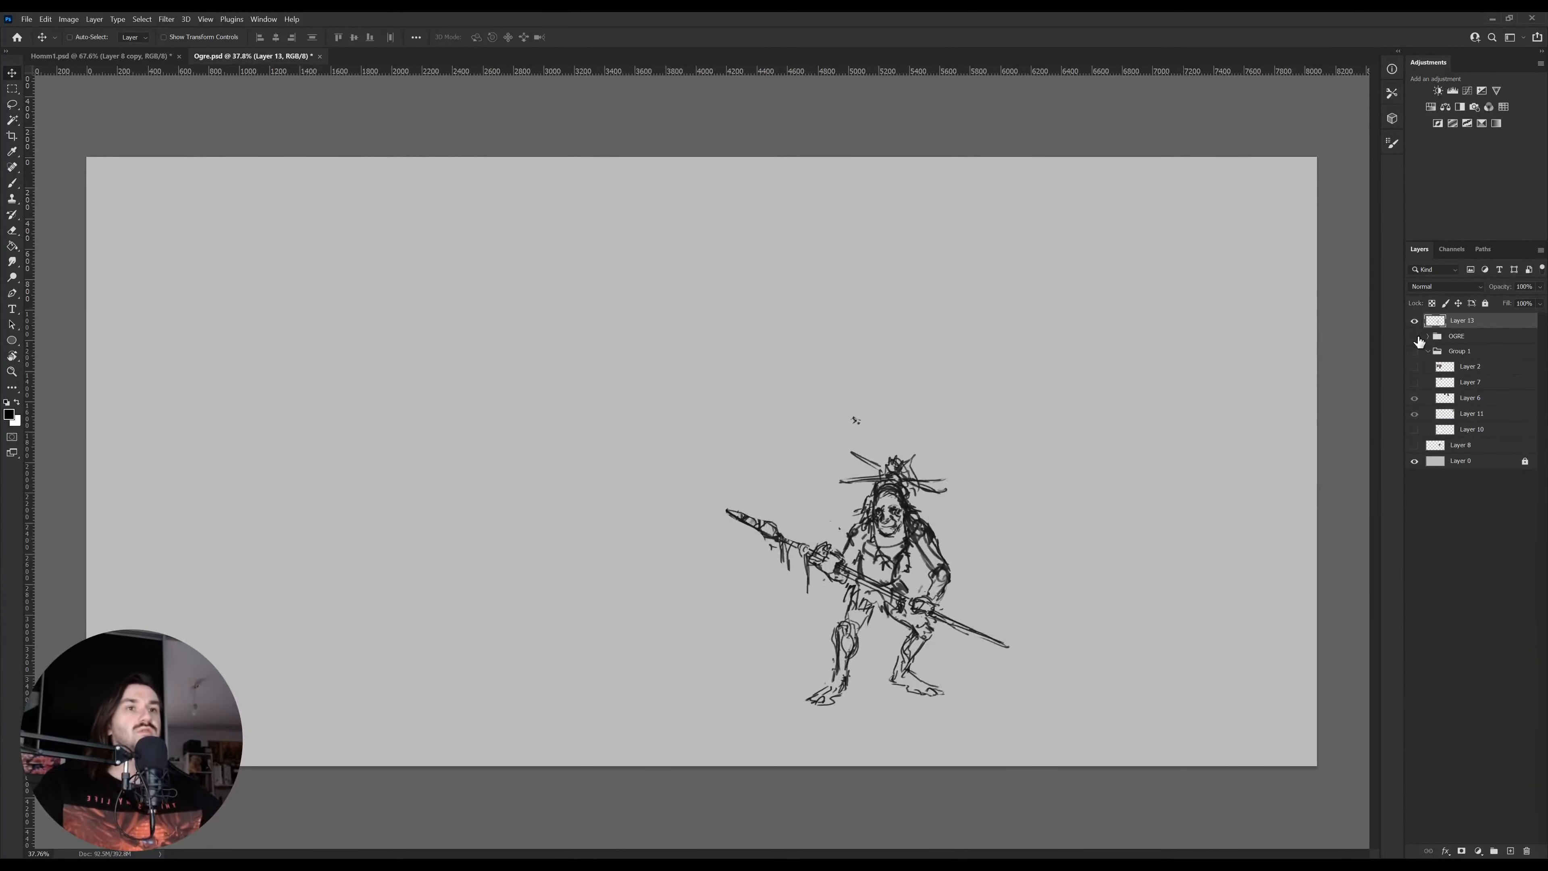
drag(799, 643, 452, 642)
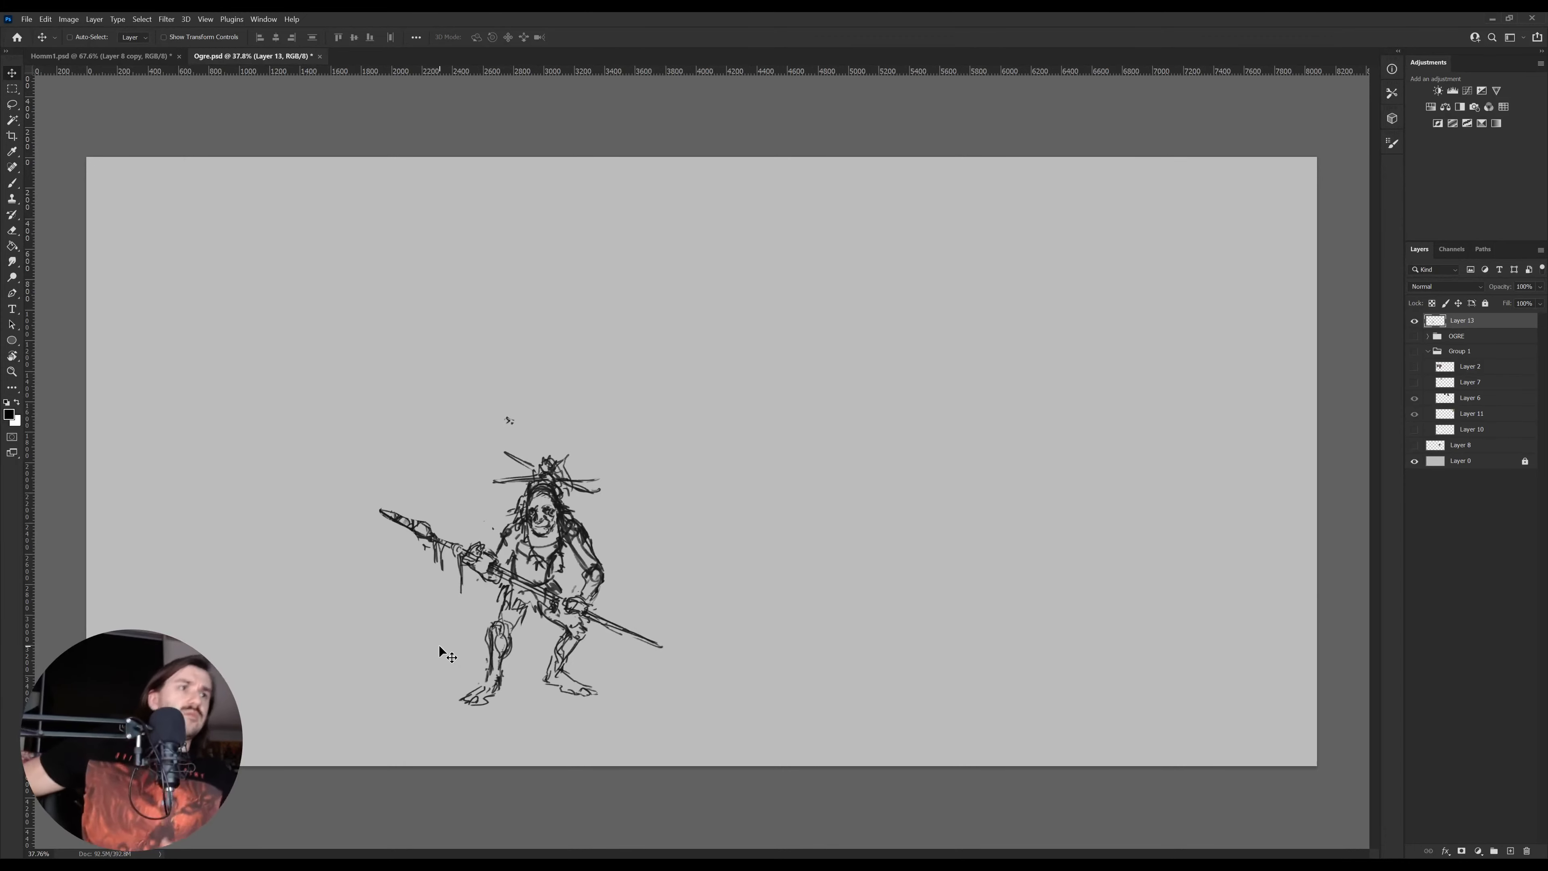
key(z)
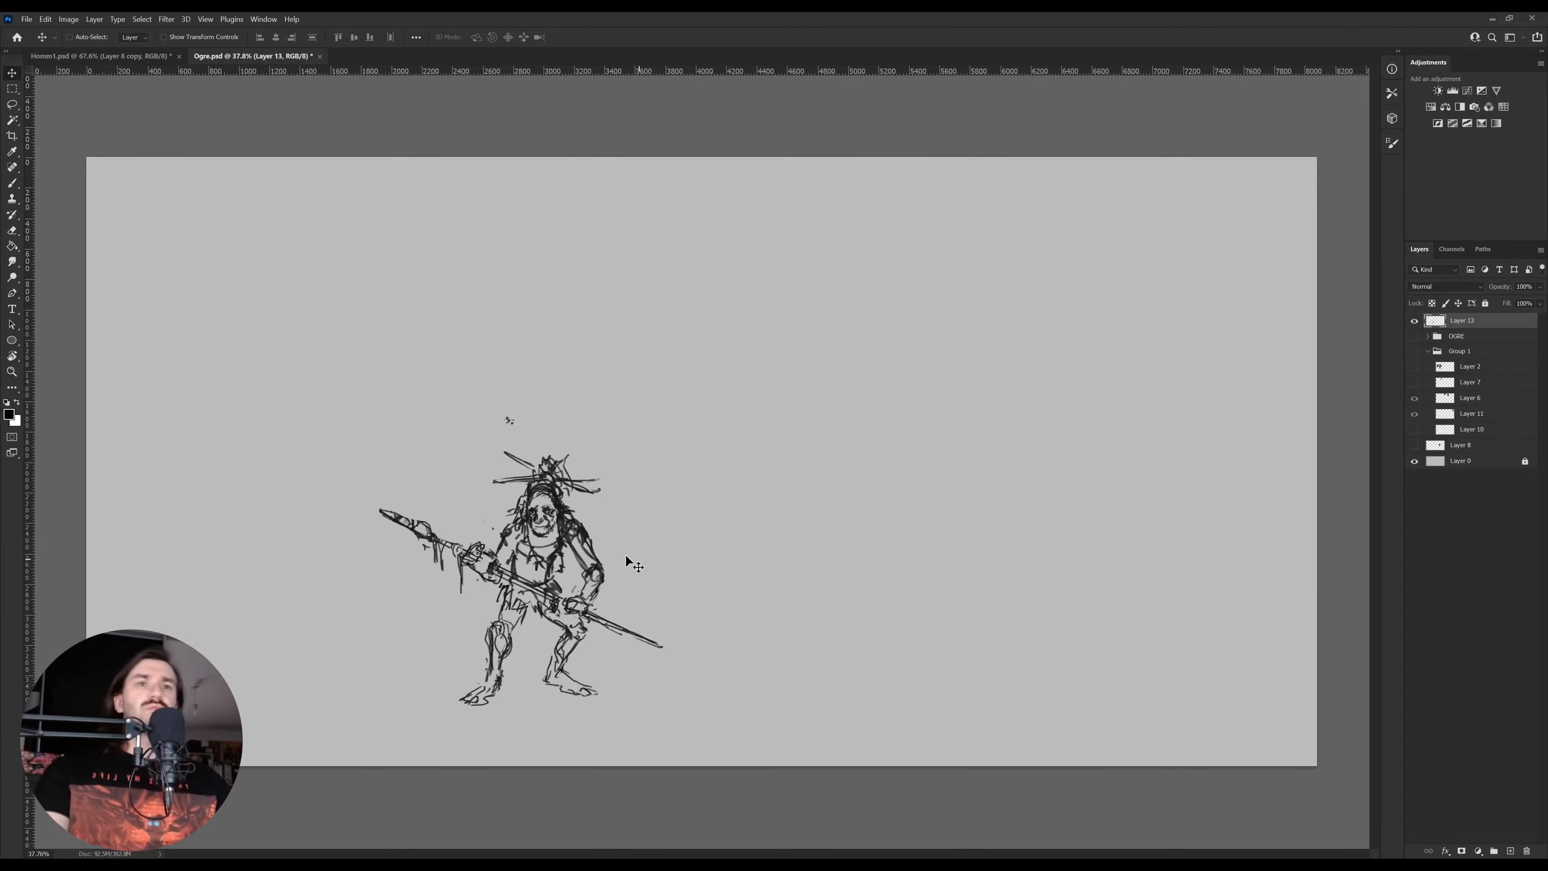
drag(510, 636, 556, 632)
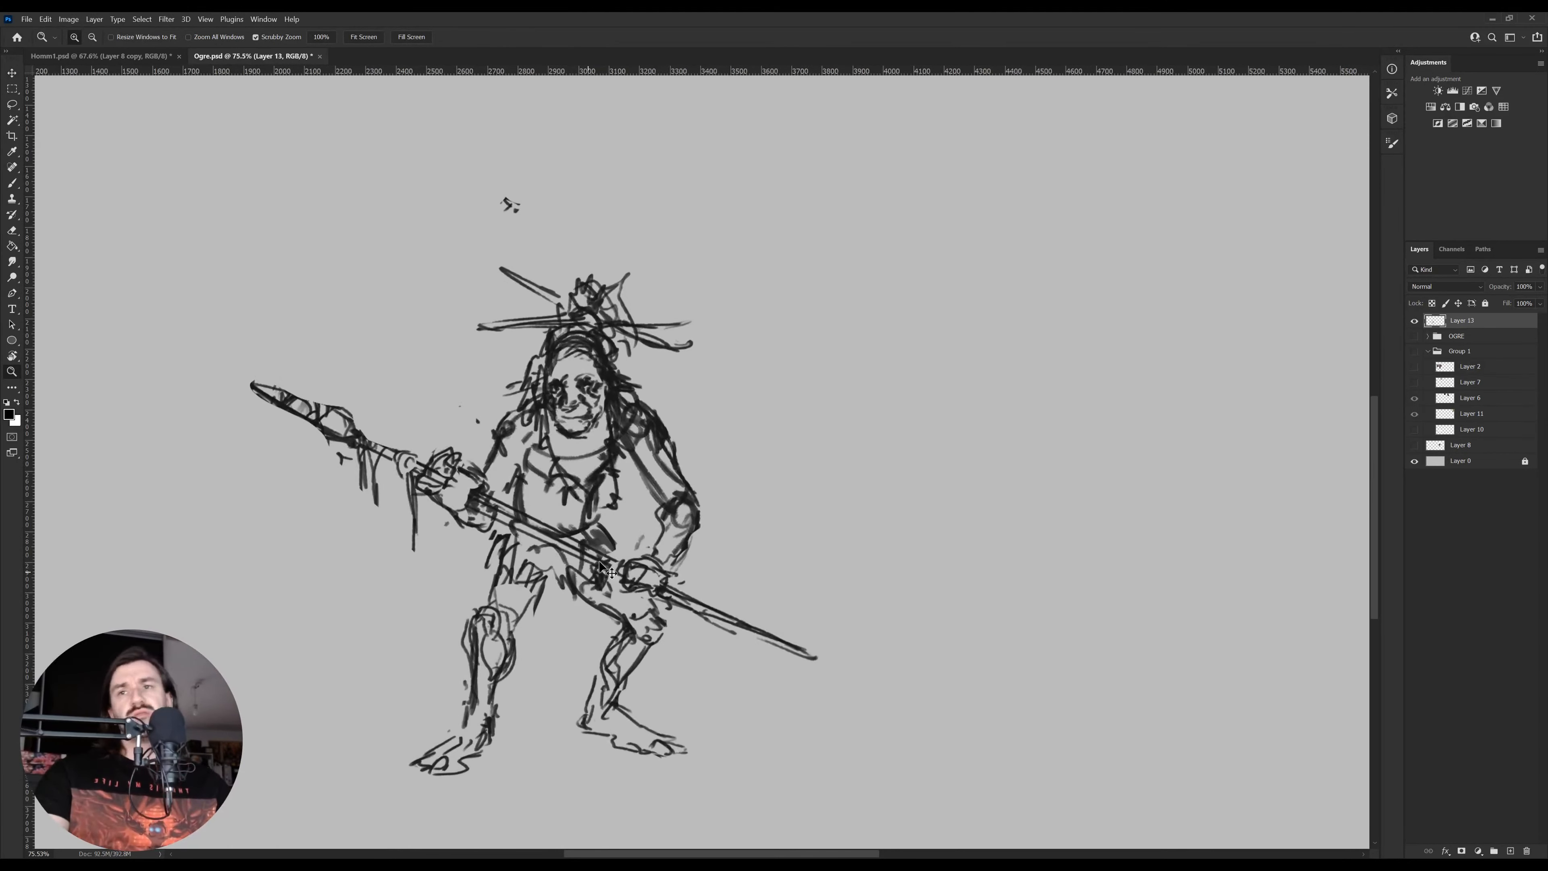
key(ctrl+t)
mouse_move(817, 197)
mouse_down()
mouse_move(843, 180)
mouse_move(829, 186)
mouse_up()
key(Return)
drag(717, 522, 678, 525)
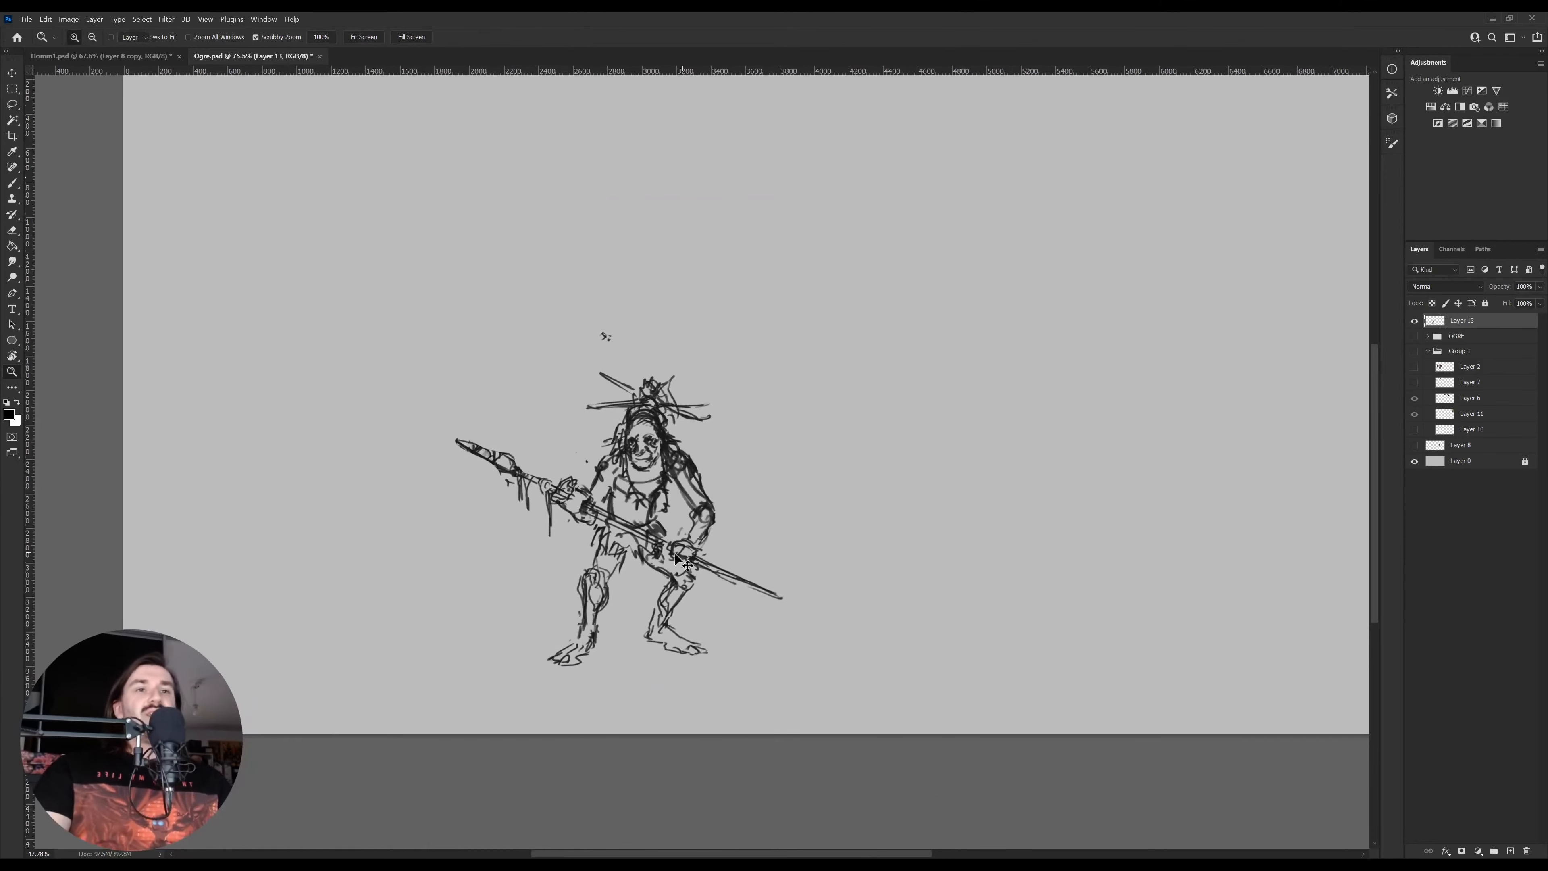
Duplicate the goblin sketch twice to make an evenly spaced row of three goblins
key(v)
drag(637, 572, 911, 573)
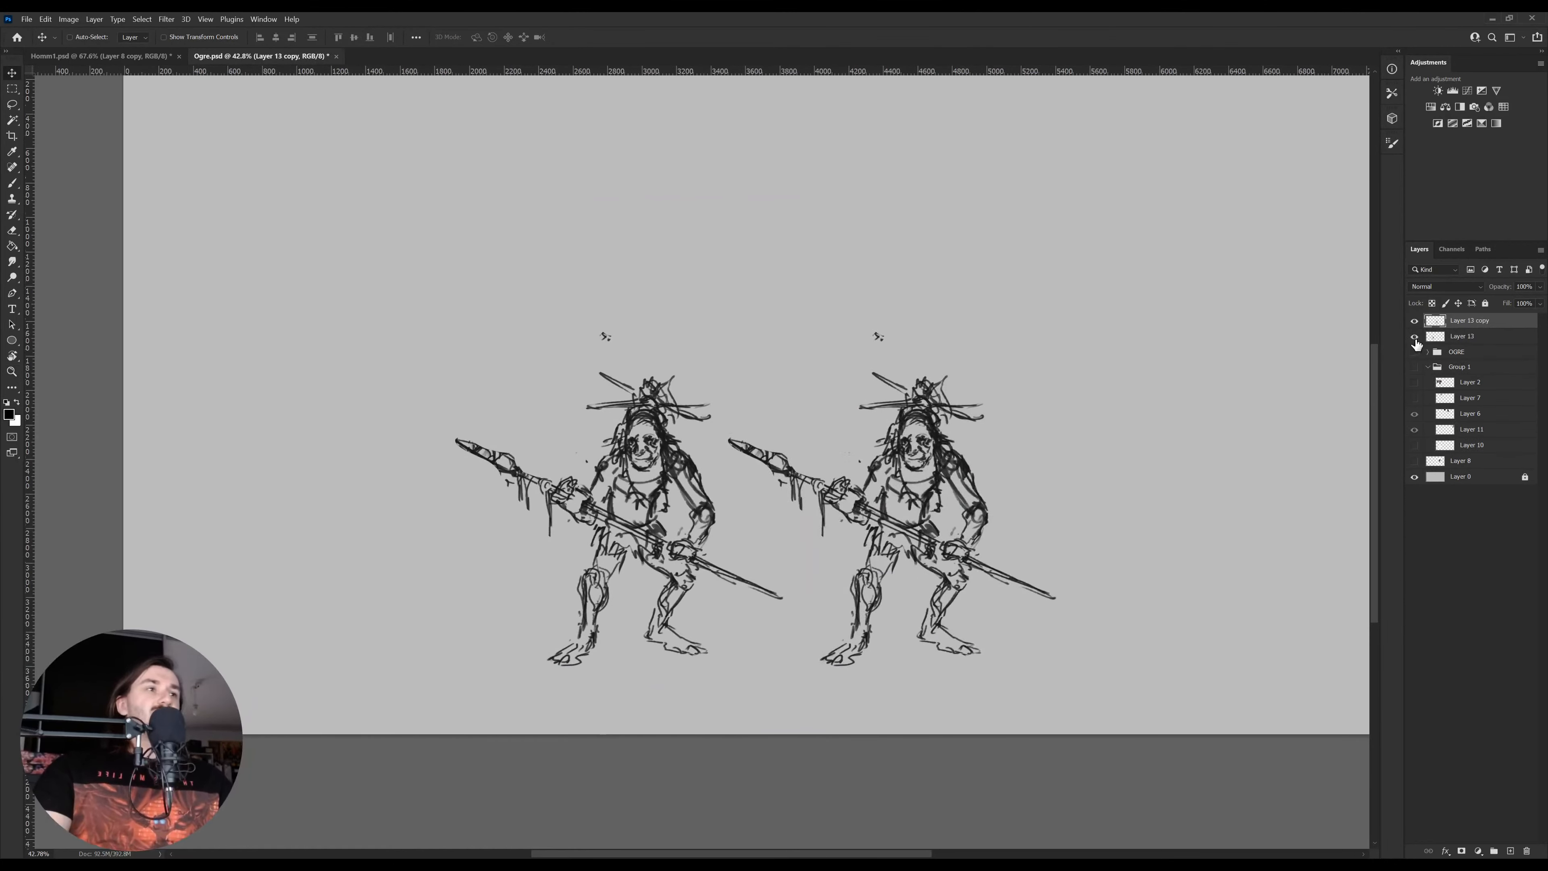
click(1415, 337)
click(1414, 337)
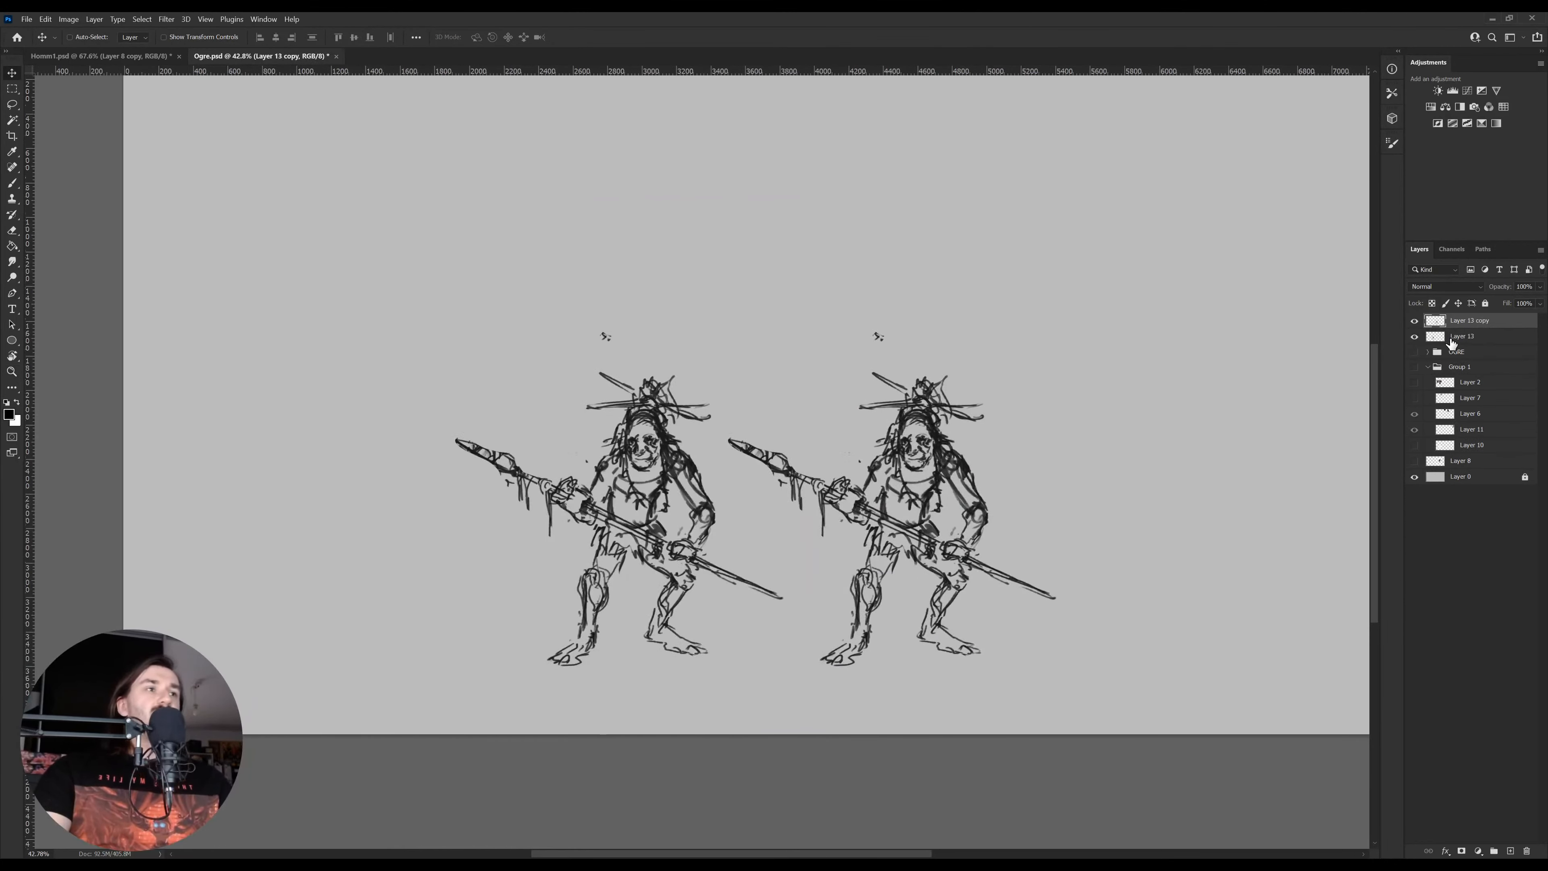
scroll(894, 483, right, 2)
drag(893, 483, 1177, 483)
Merge the three goblin sketches into one layer faded to a faint guide, and add an empty layer above it
shift+click(1463, 352)
key(ctrl+e)
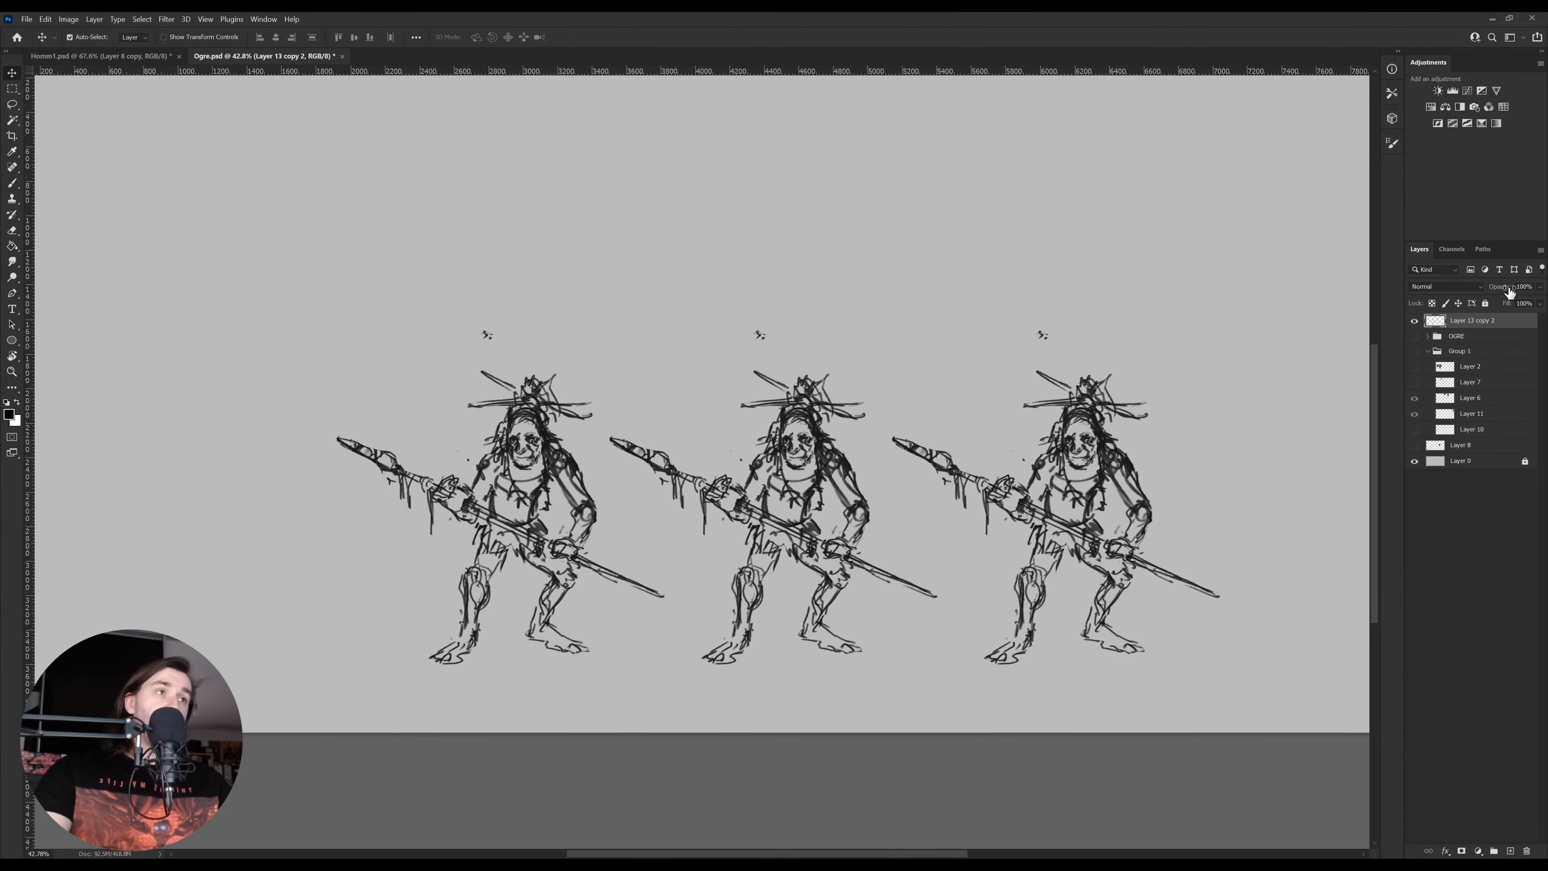
drag(1501, 287, 1462, 291)
key(ctrl+shift+alt+n)
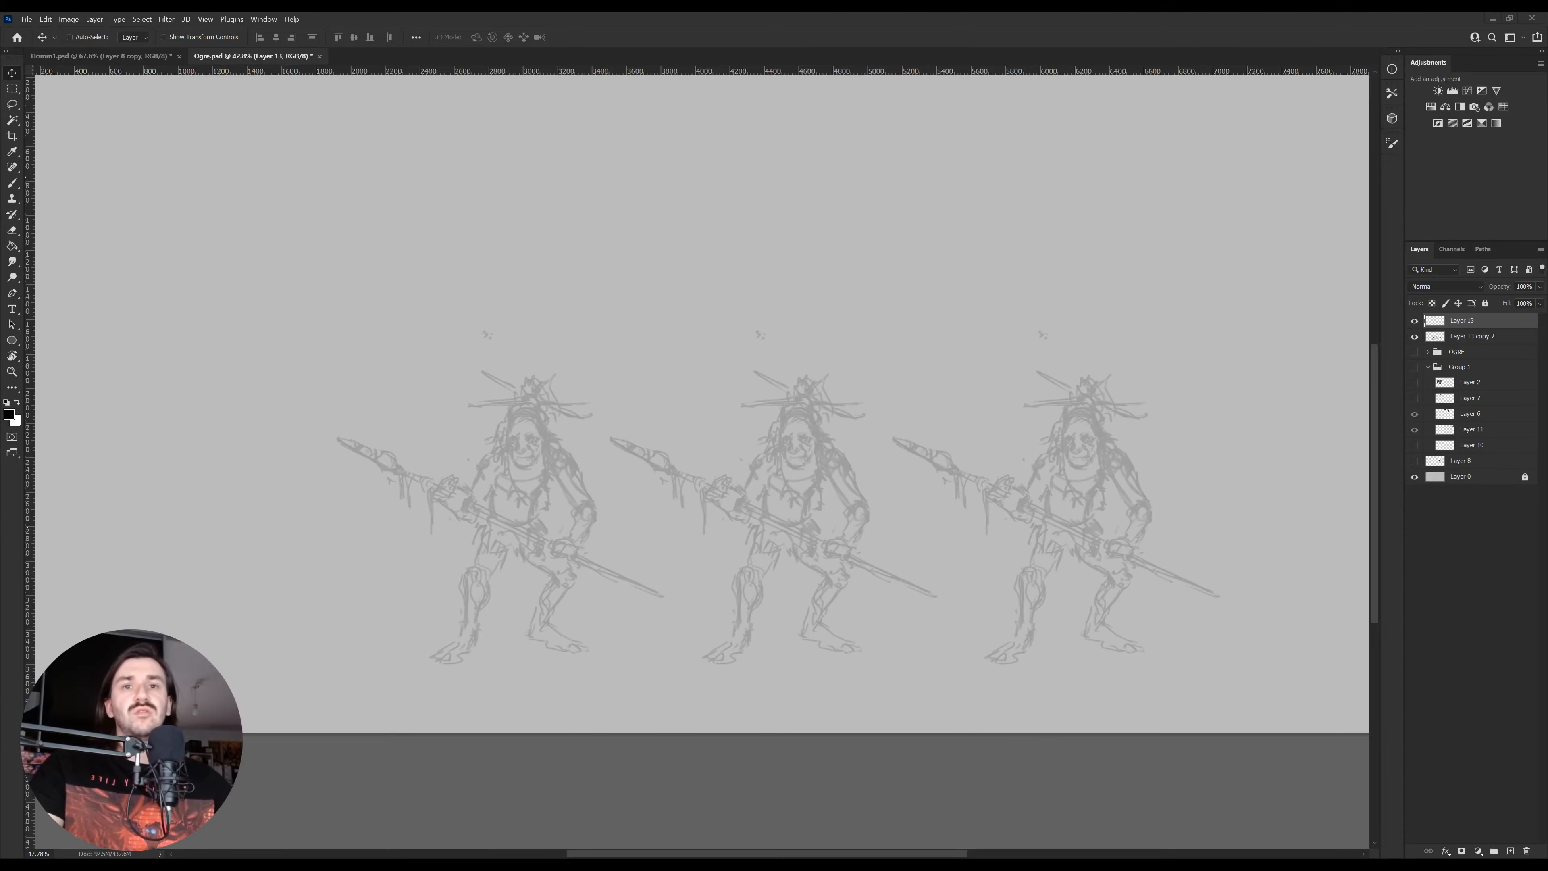
Paste the reference photo of the standing man holding a pole and place it at the right end of the goblin row
key(ctrl+v)
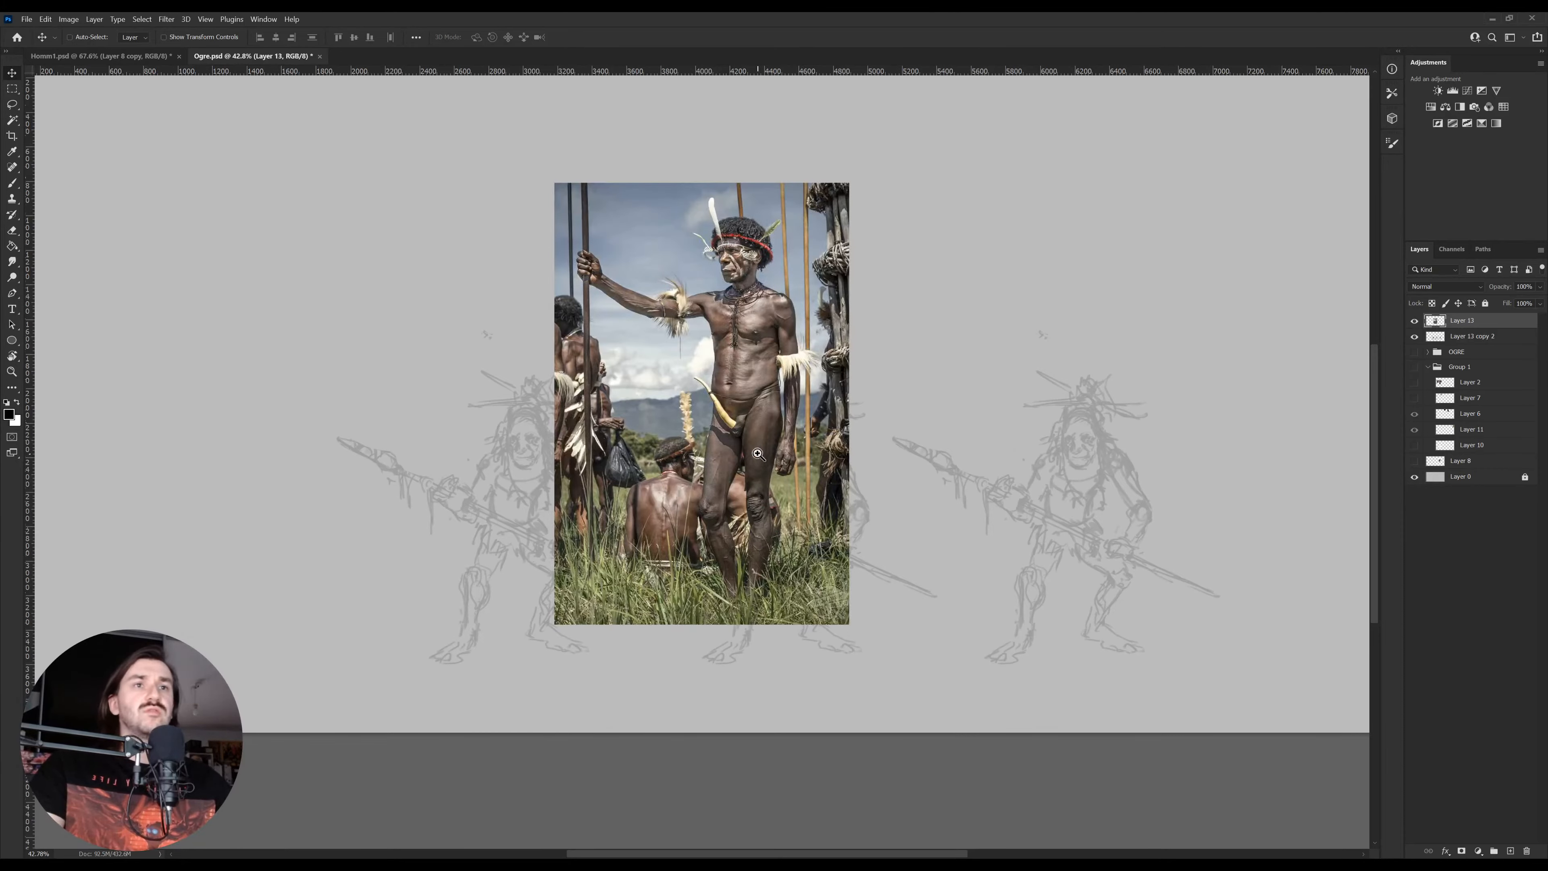
drag(752, 457, 1020, 515)
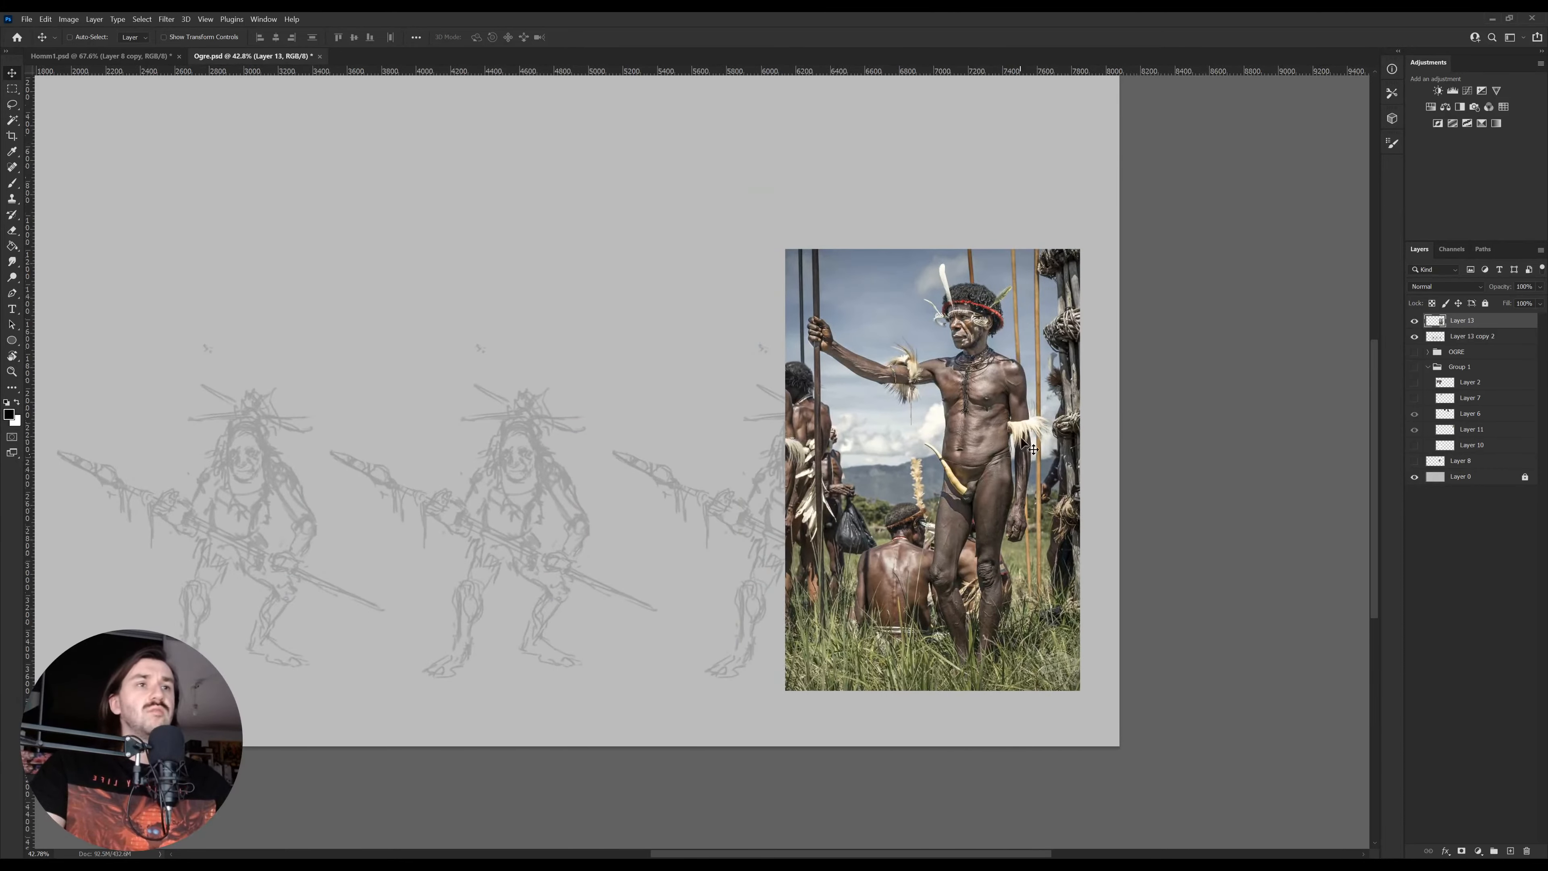
key(z)
mouse_move(1015, 430)
mouse_down()
mouse_move(1046, 433)
mouse_move(1030, 434)
mouse_up()
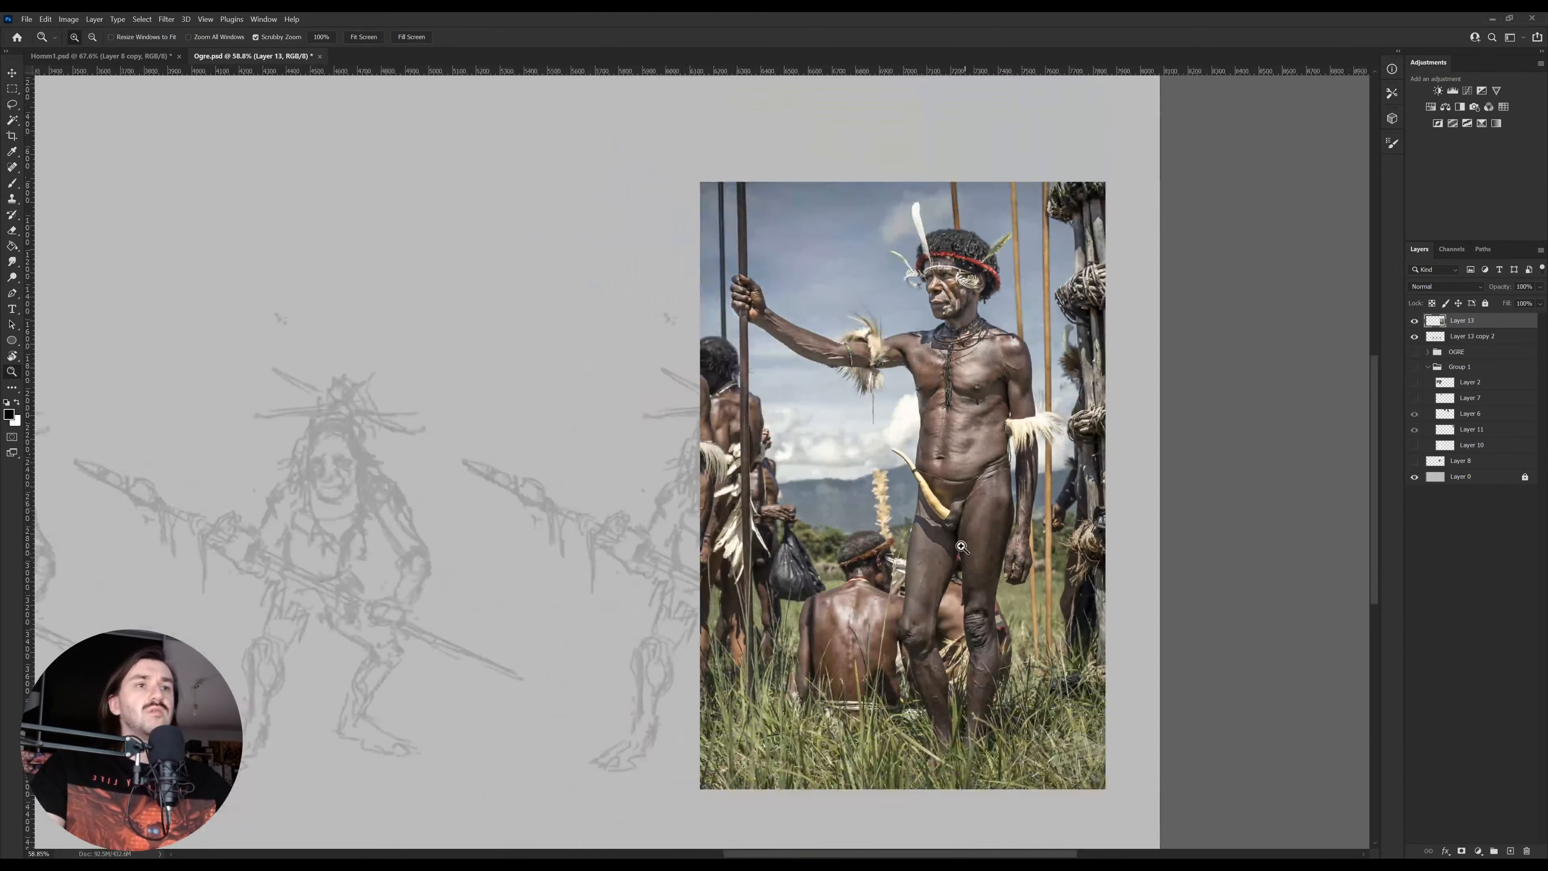
drag(939, 693, 954, 650)
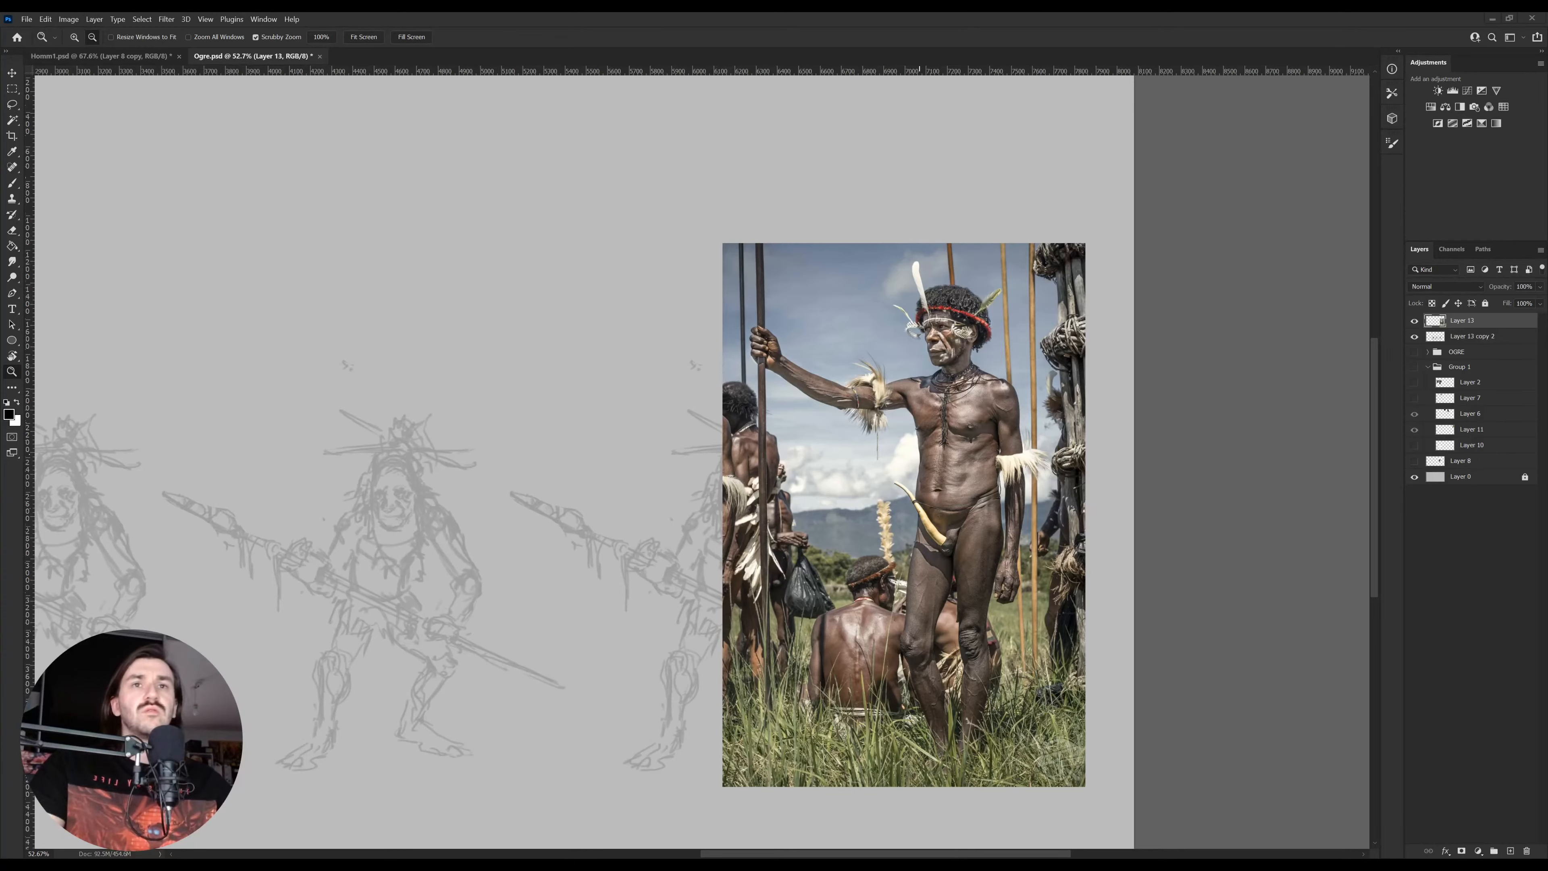
Paste the reference photo of the seated man with the feathered headdress and place it to the left of the goblins
key(ctrl+v)
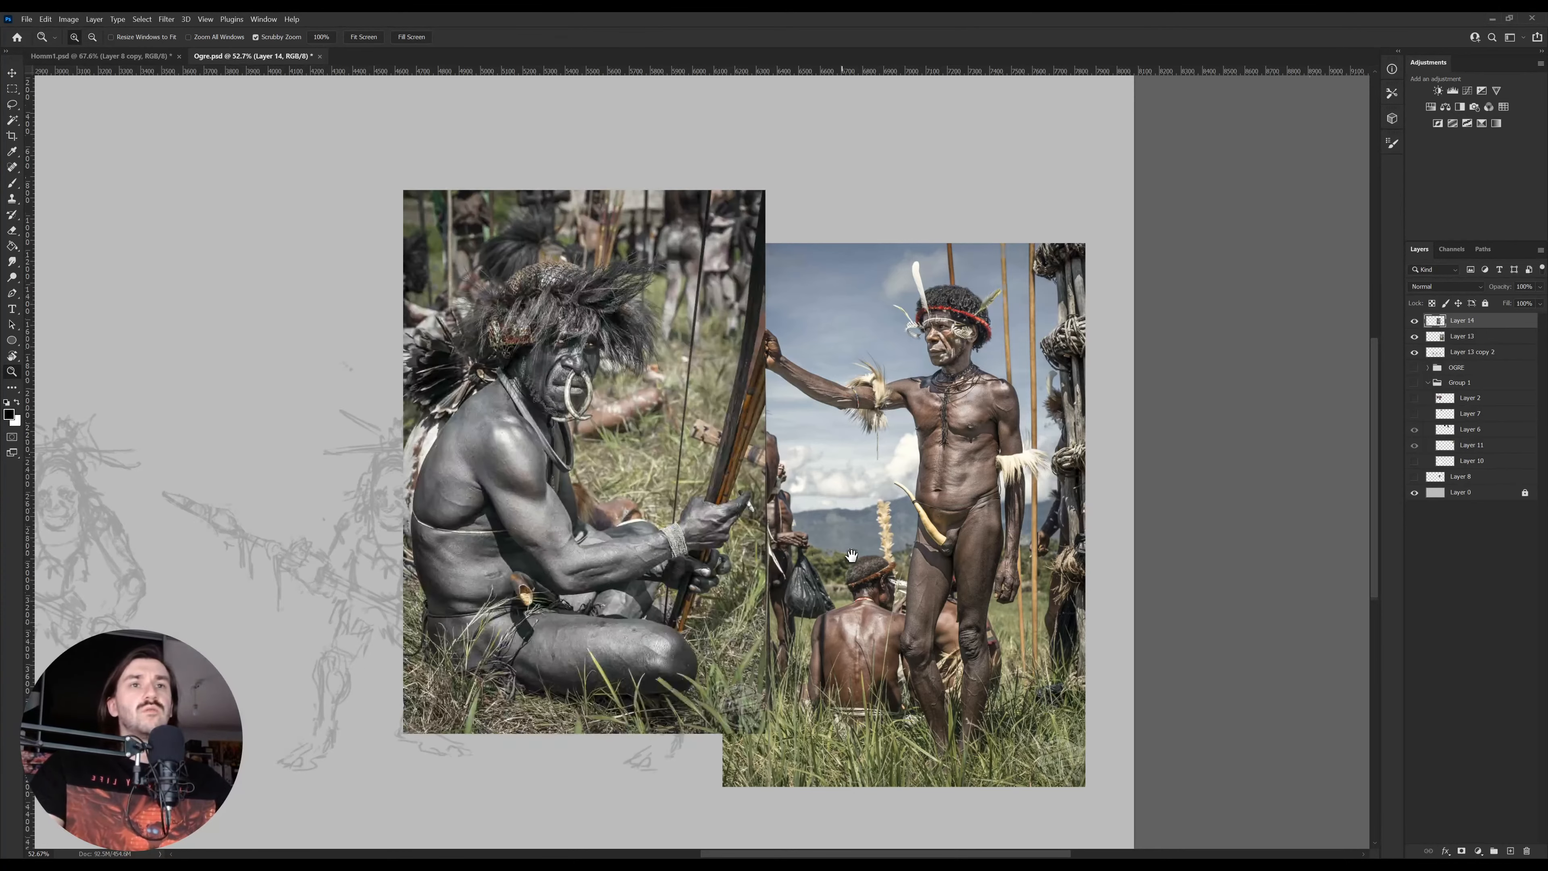
drag(597, 555, 842, 532)
drag(641, 471, 420, 590)
key(v)
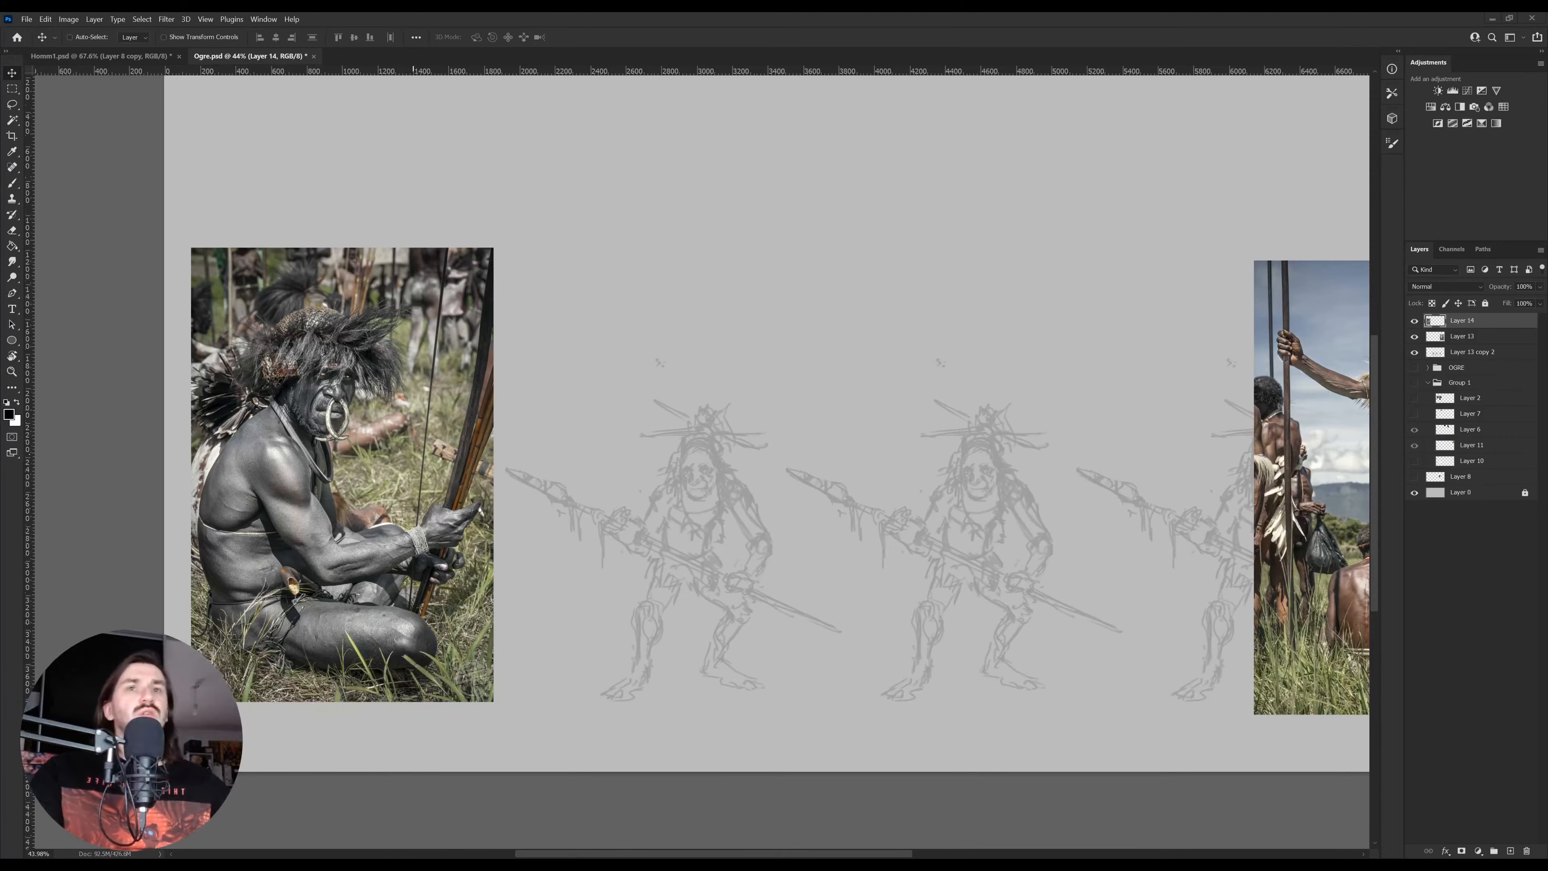
drag(704, 562, 593, 511)
key(z)
mouse_move(542, 432)
mouse_down()
mouse_move(611, 422)
mouse_move(558, 416)
mouse_up()
In the Homm1 document, show the original game artwork on Layer 1 and examine the green spear-carrying goblin
key(ctrl+Tab)
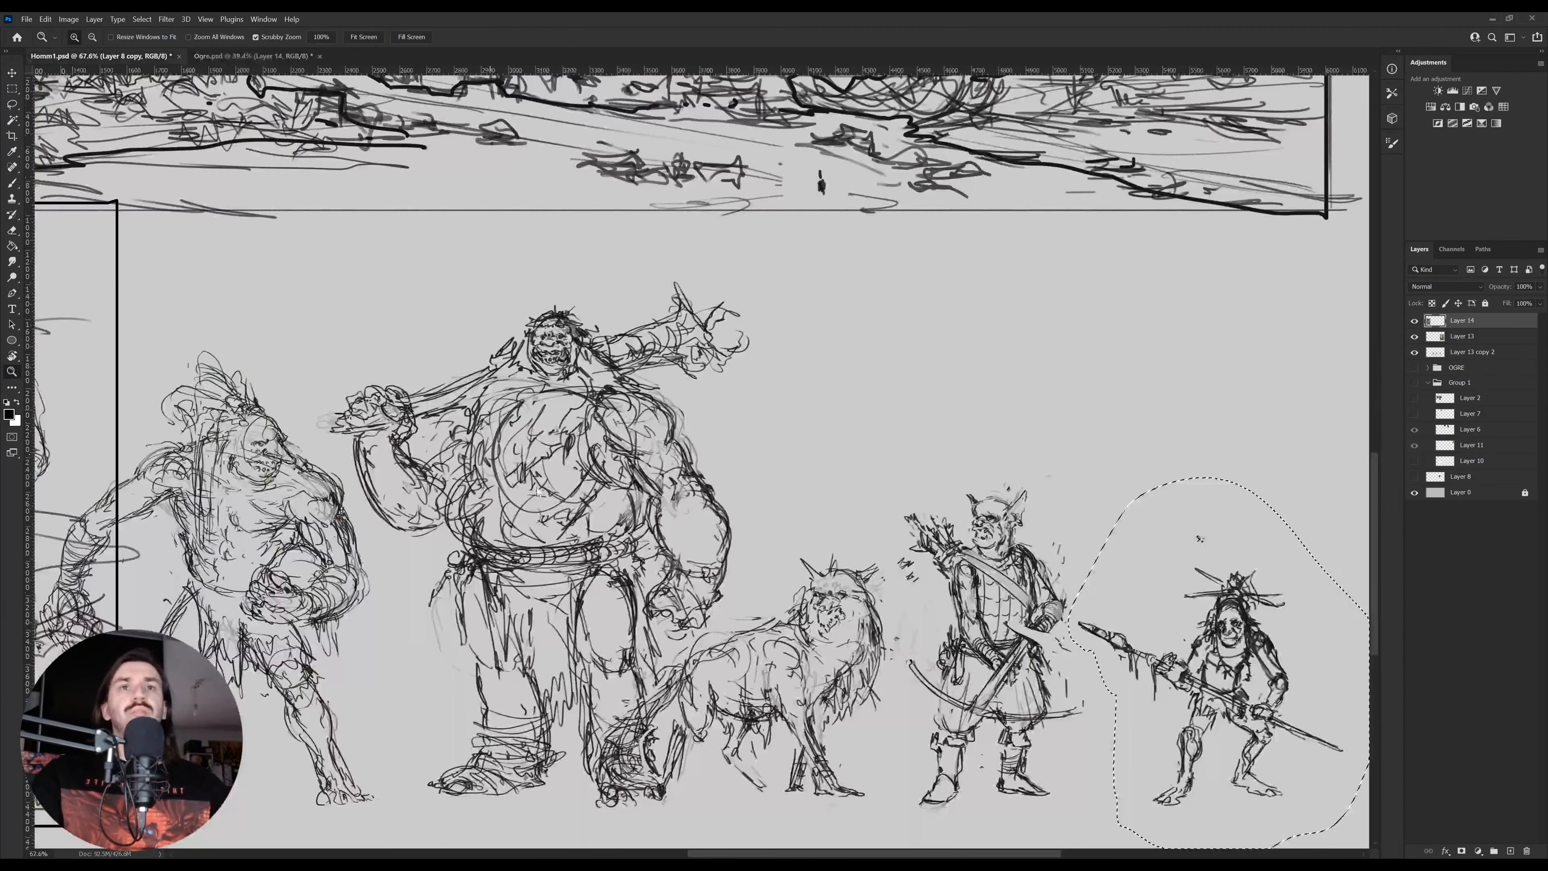
drag(906, 476, 878, 474)
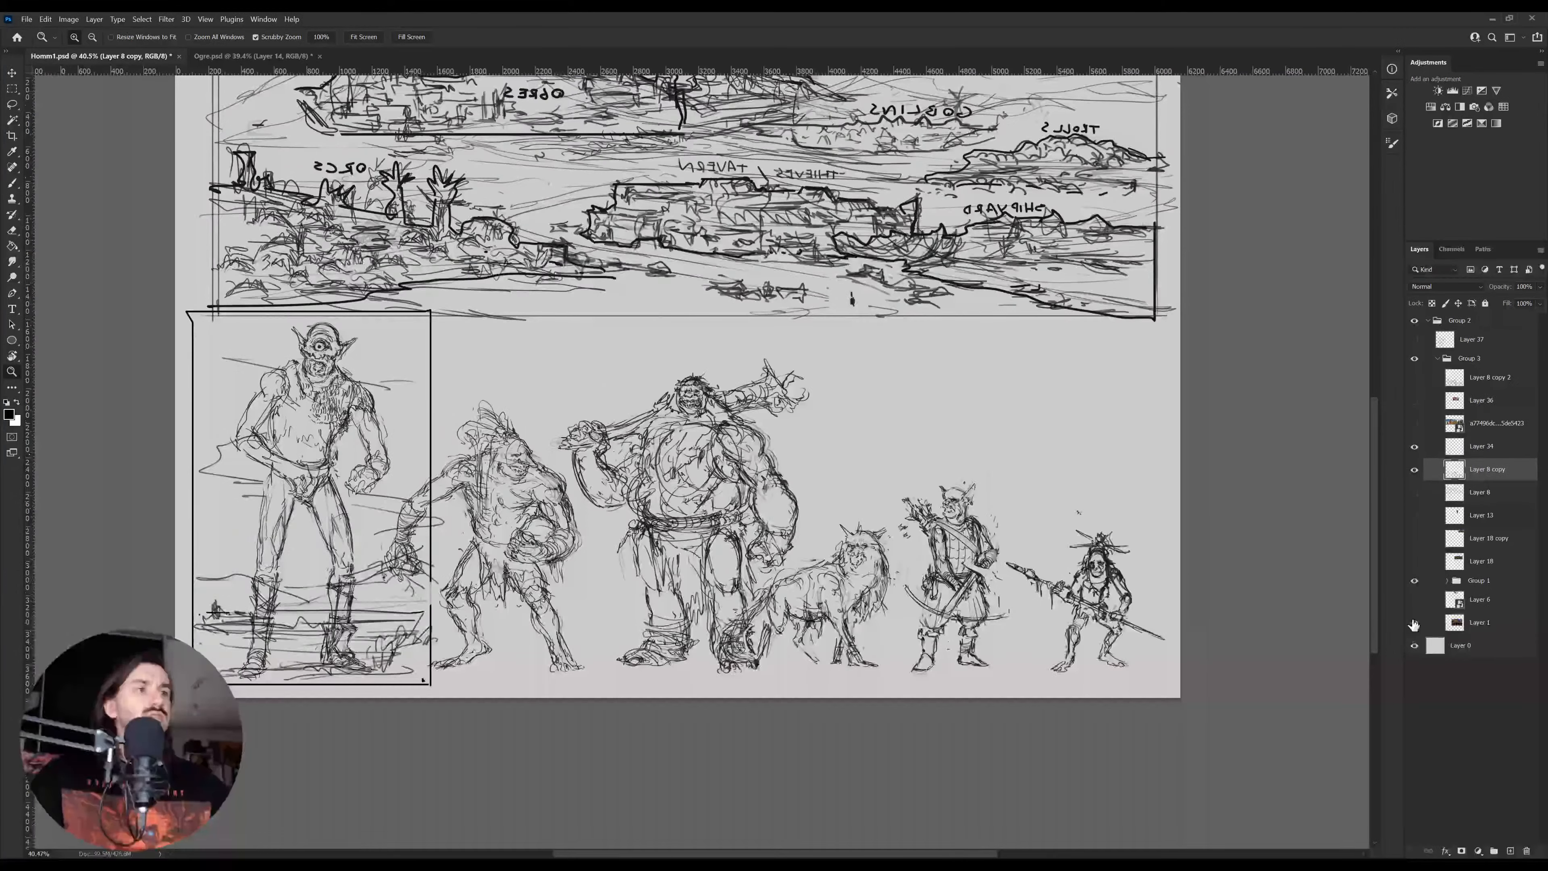
click(1414, 623)
drag(1058, 336, 1098, 343)
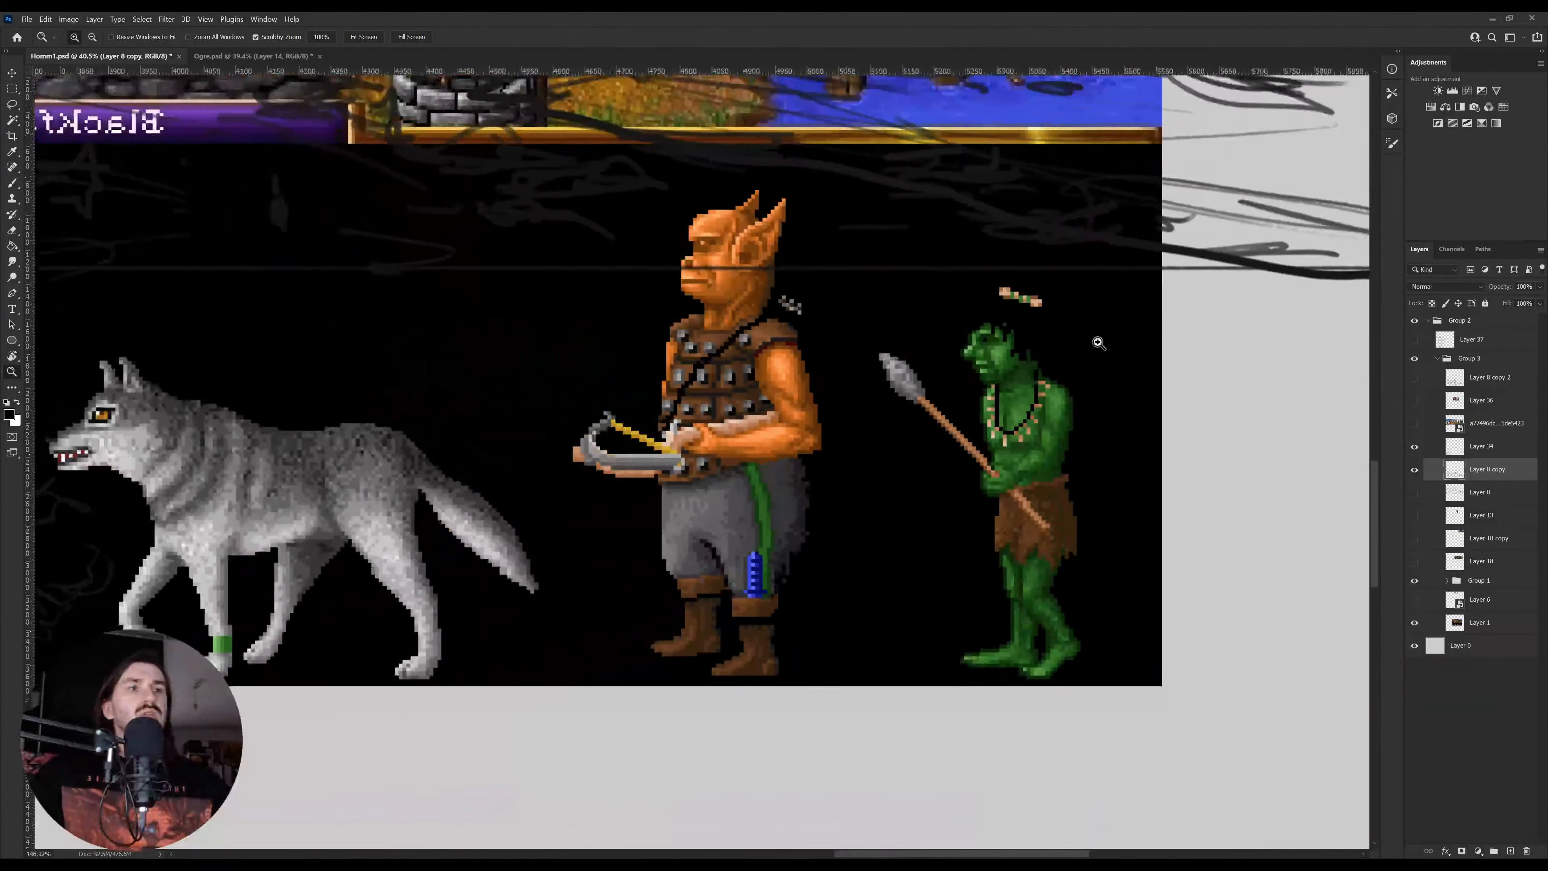
Return to the Ogre document and add a new drawing layer directly above the faded goblin sketches
click(223, 55)
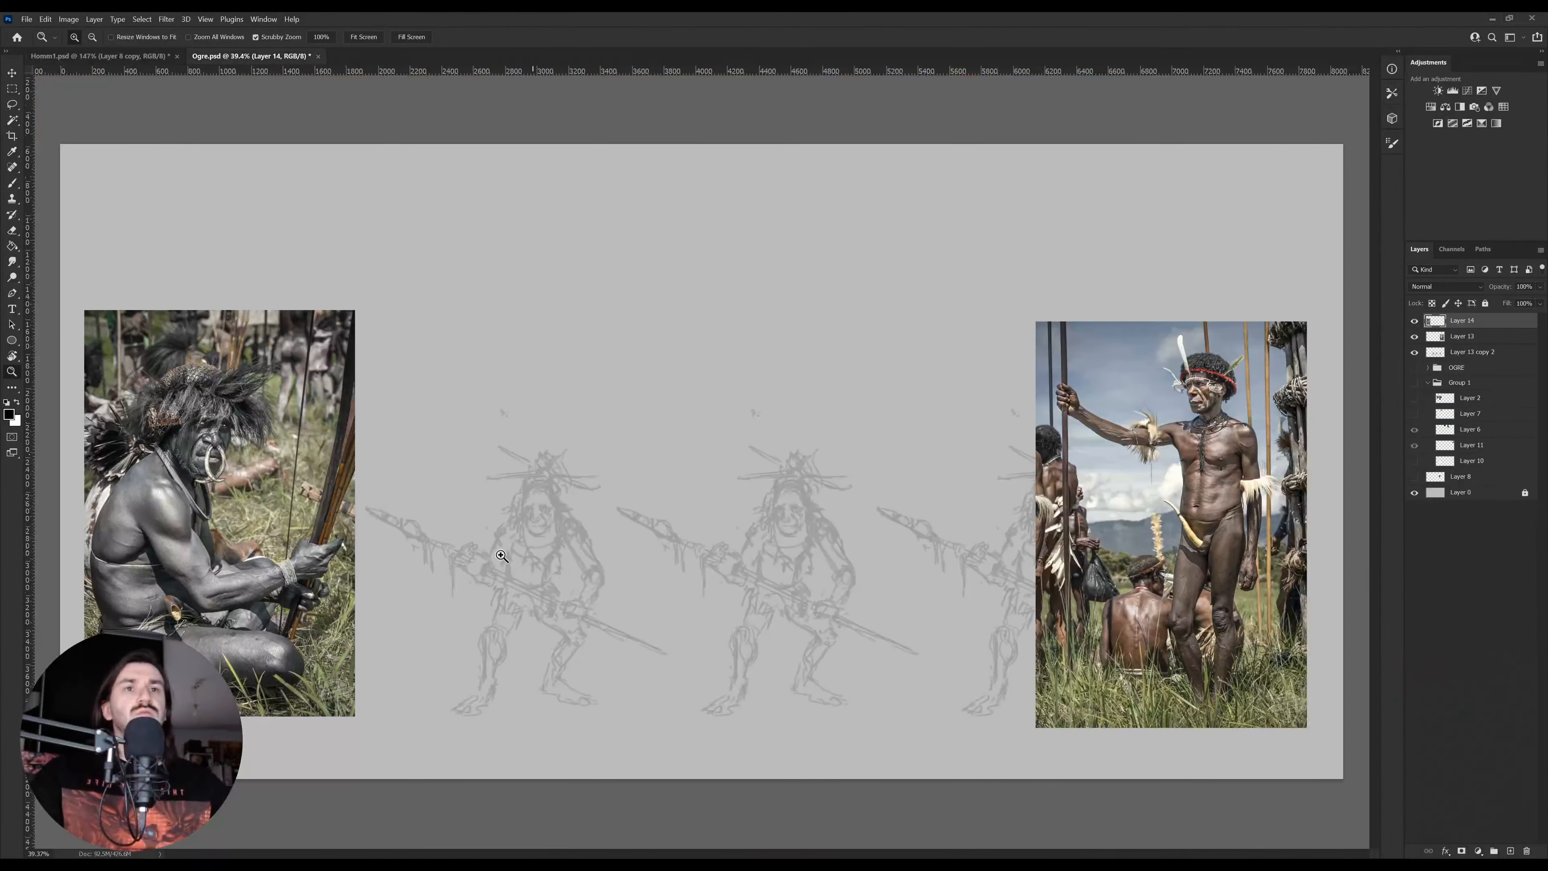
drag(502, 555, 558, 546)
ctrl+click(645, 490)
drag(646, 487, 813, 505)
click(1510, 851)
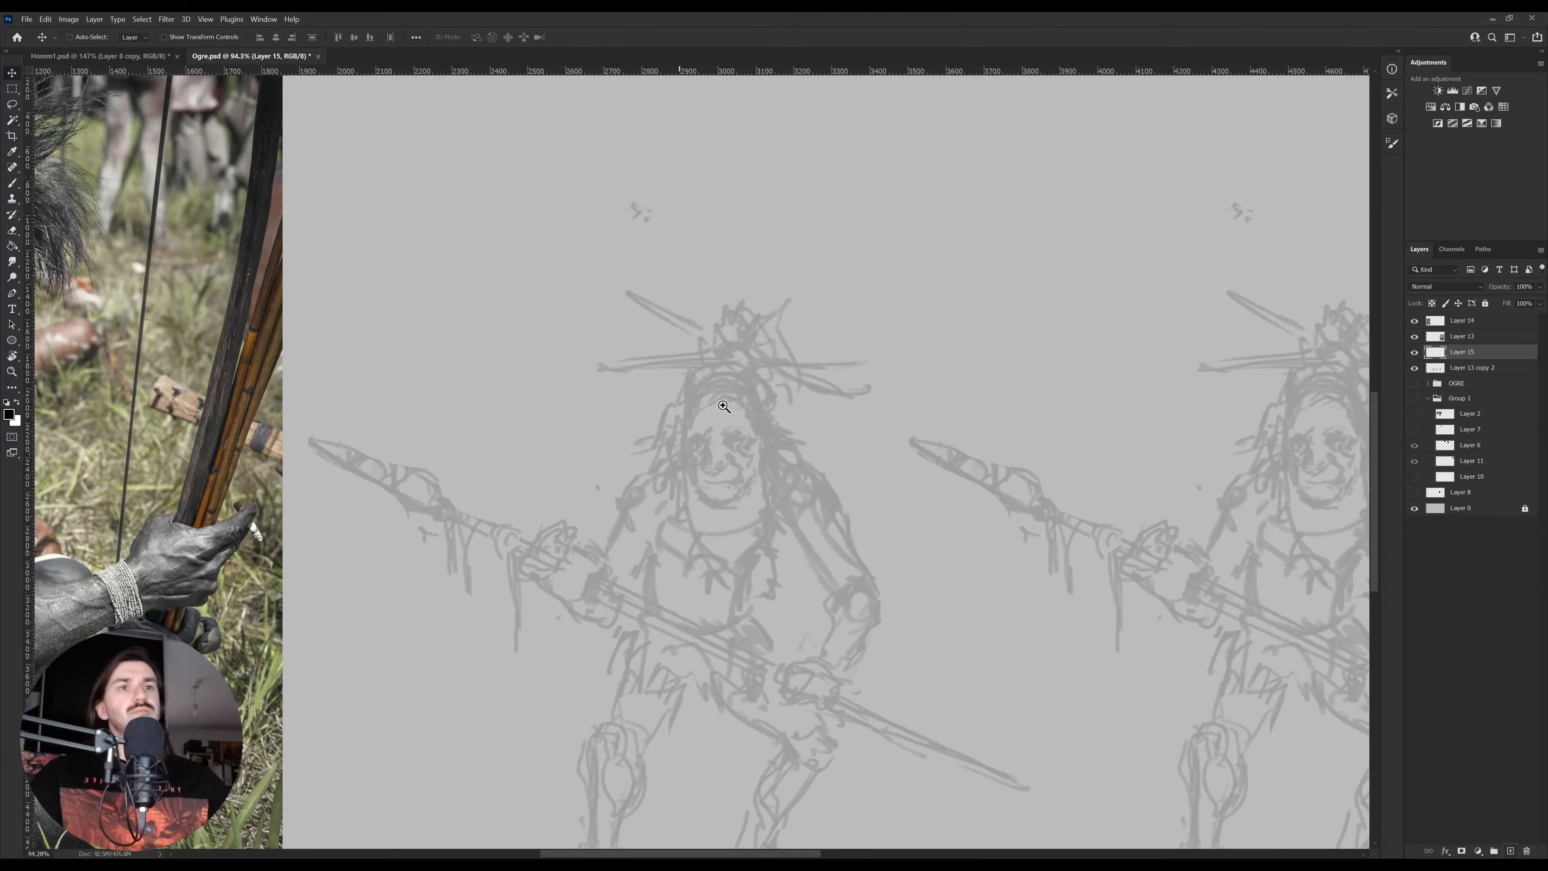
Draw the first goblin's eye on the viewer's left with a slightly larger brush, lightening its centre with the Eraser
drag(707, 434, 739, 439)
key(b)
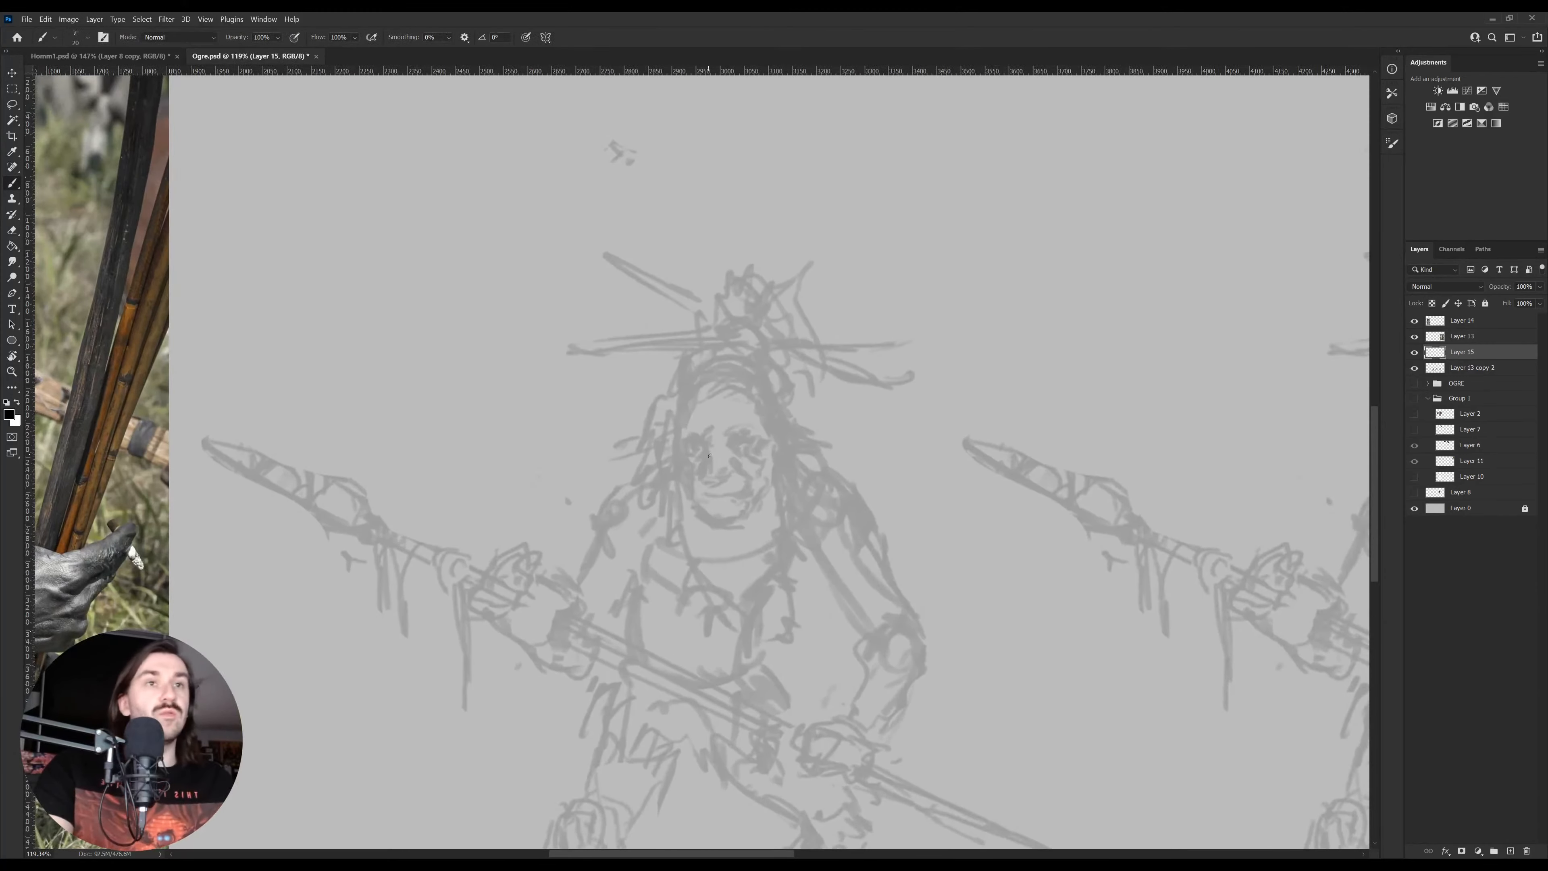
scroll(700, 445, up, 3)
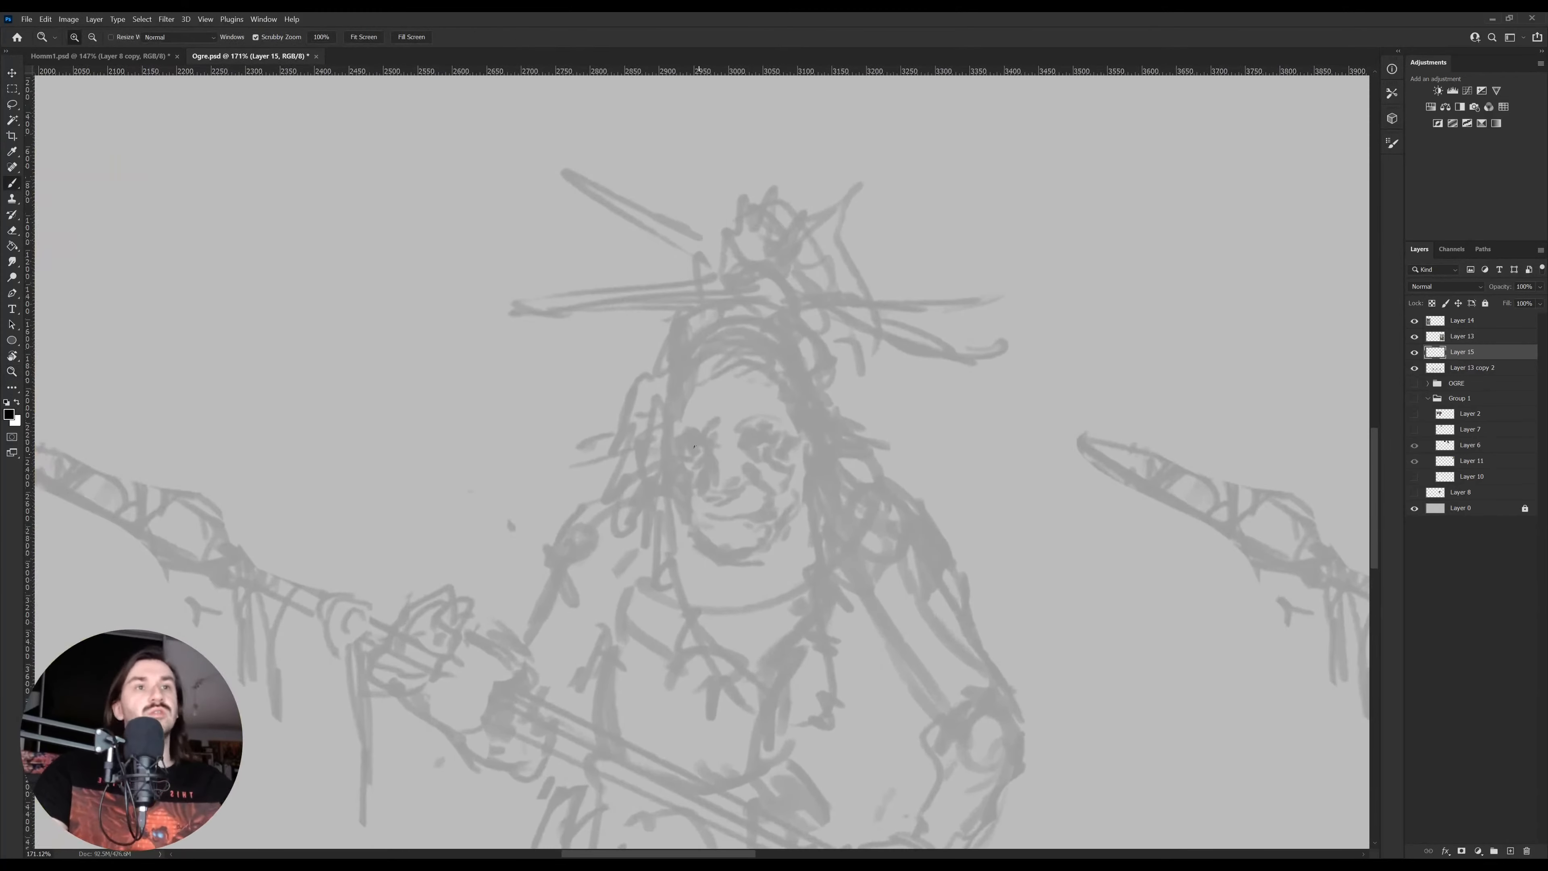
drag(692, 450, 686, 439)
key(bracketright)
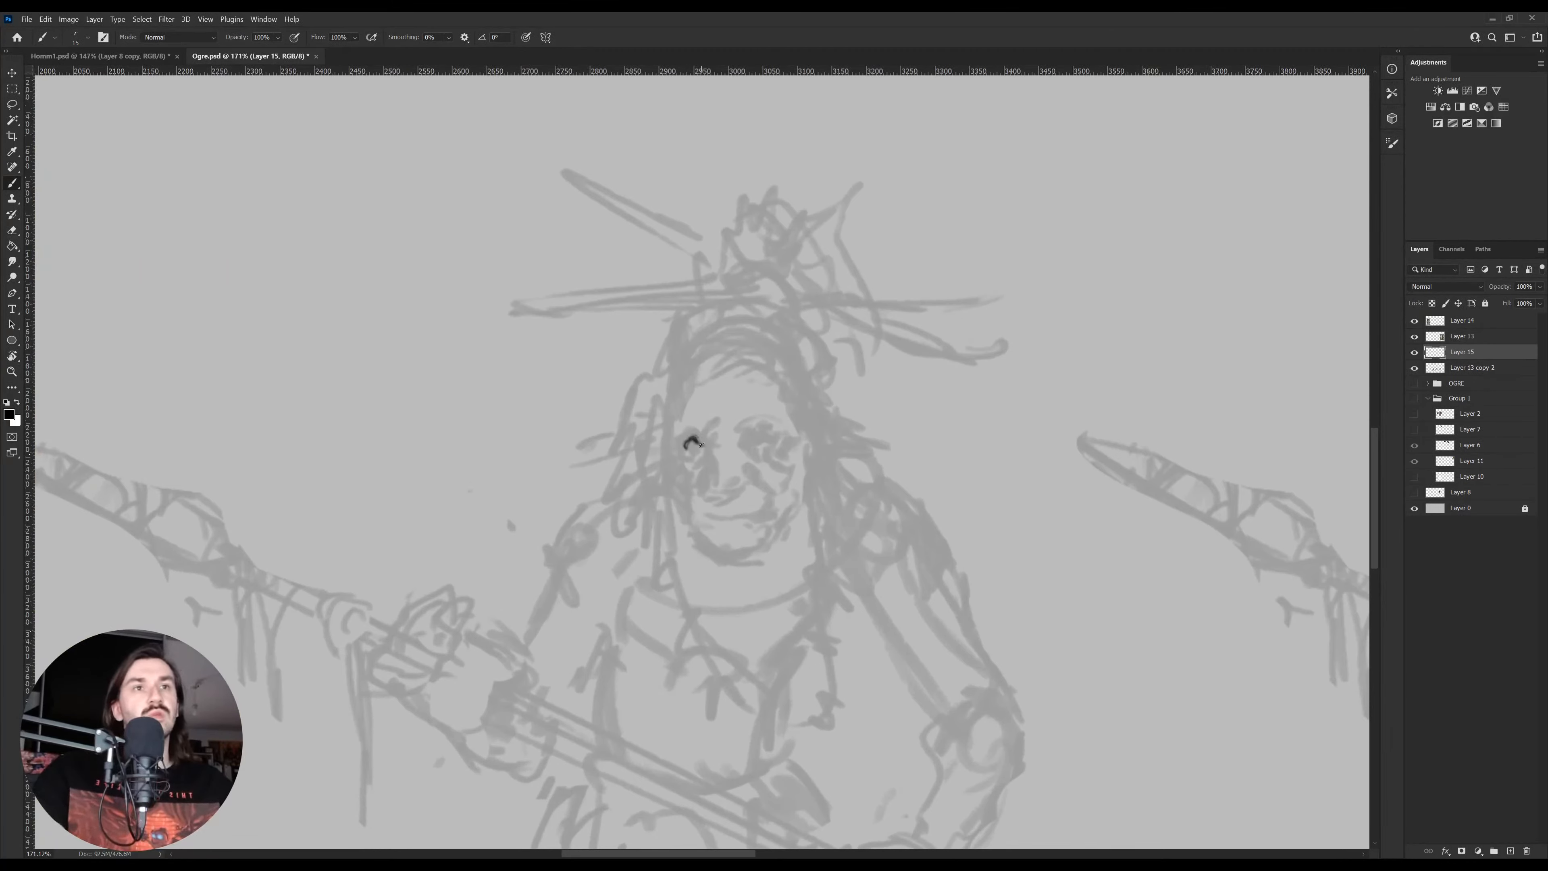
mouse_move(686, 447)
mouse_down()
mouse_move(707, 452)
mouse_move(689, 461)
mouse_up()
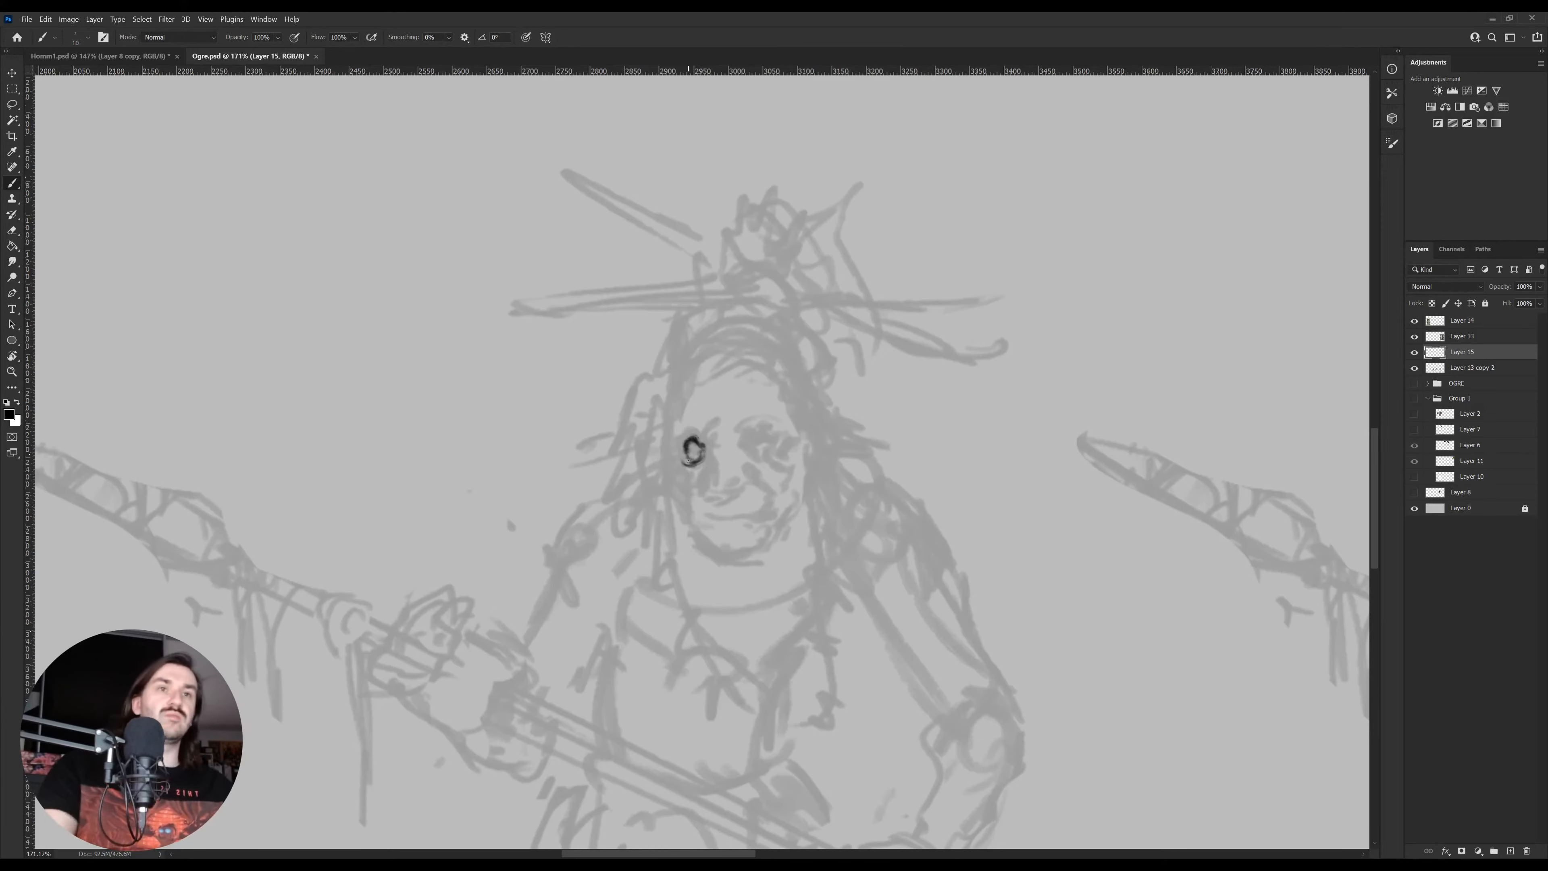
key(e)
drag(690, 440, 692, 450)
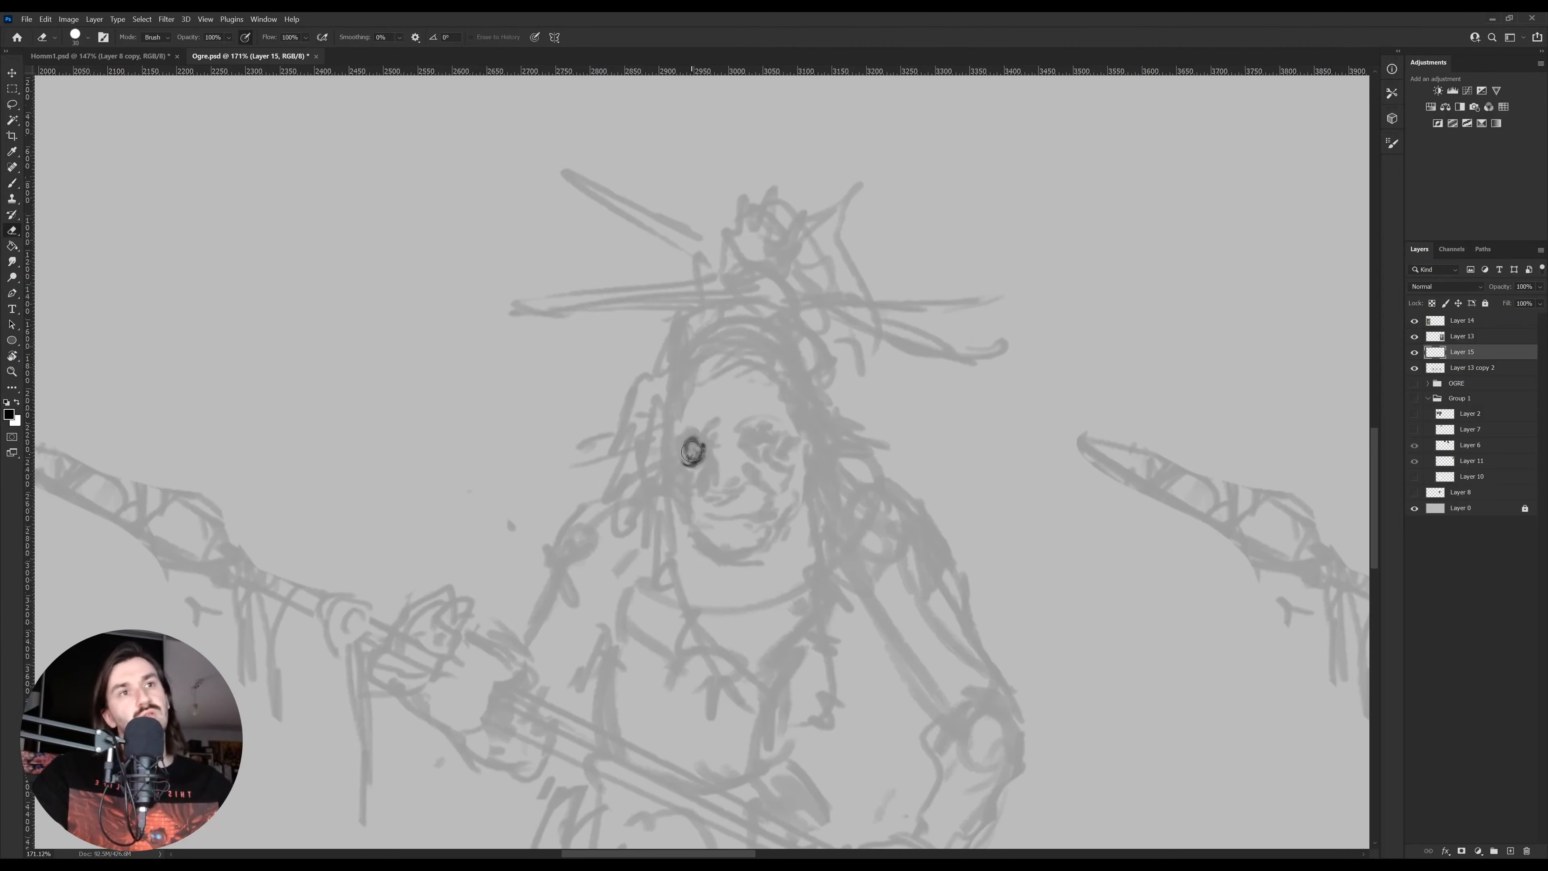
Draw the goblin's second eye and sketch the wrinkled face with its nose, mouth, cheeks and chin
key(b)
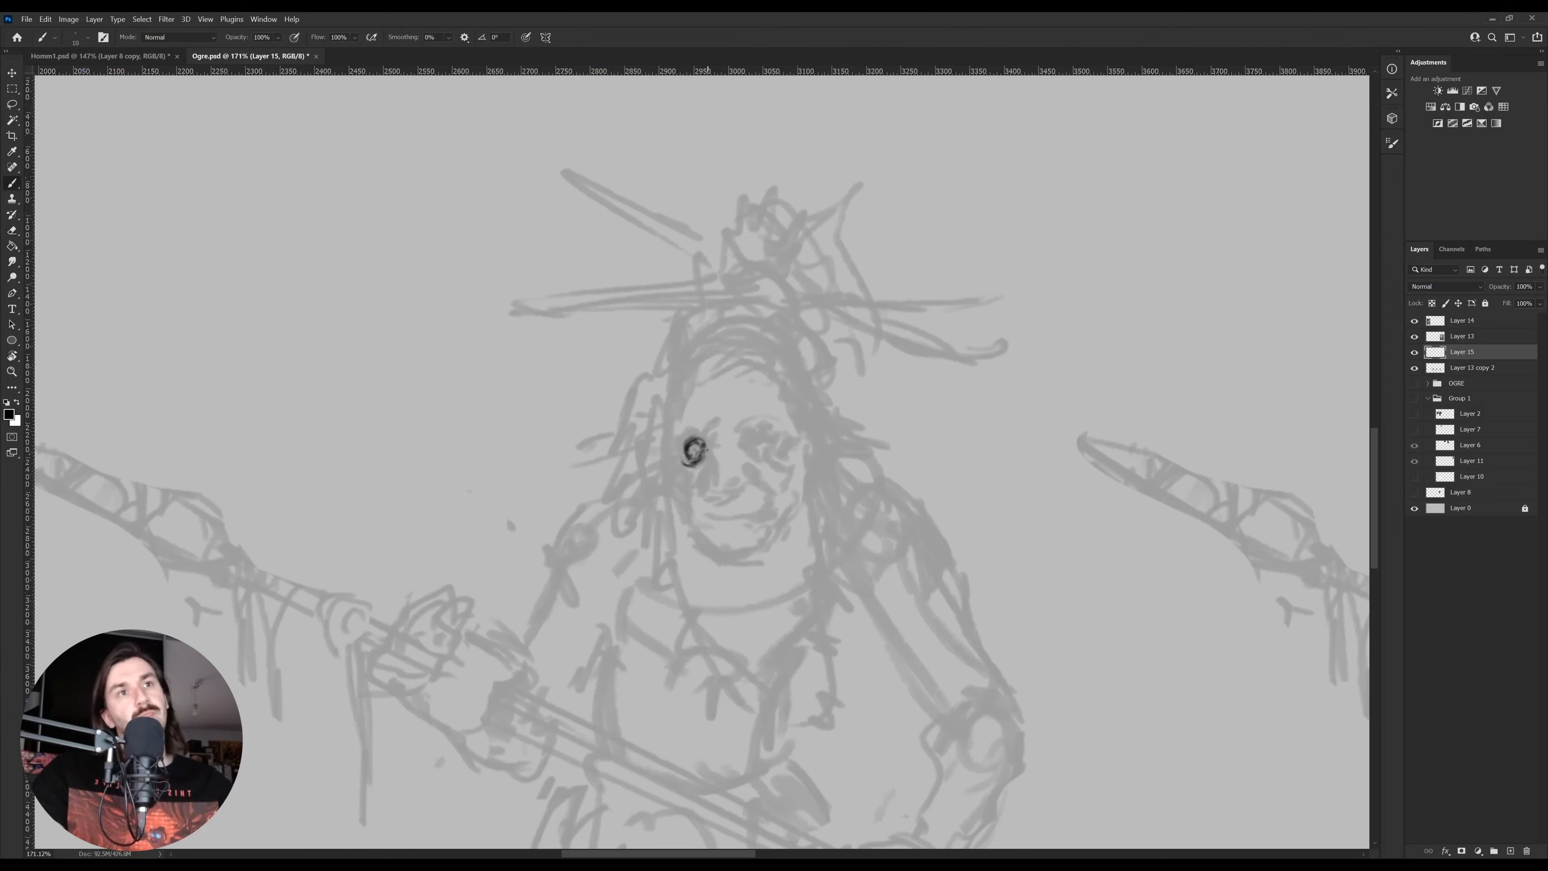
key(e)
key(b)
mouse_move(710, 451)
mouse_down()
mouse_move(700, 436)
mouse_move(676, 457)
mouse_move(774, 440)
mouse_up()
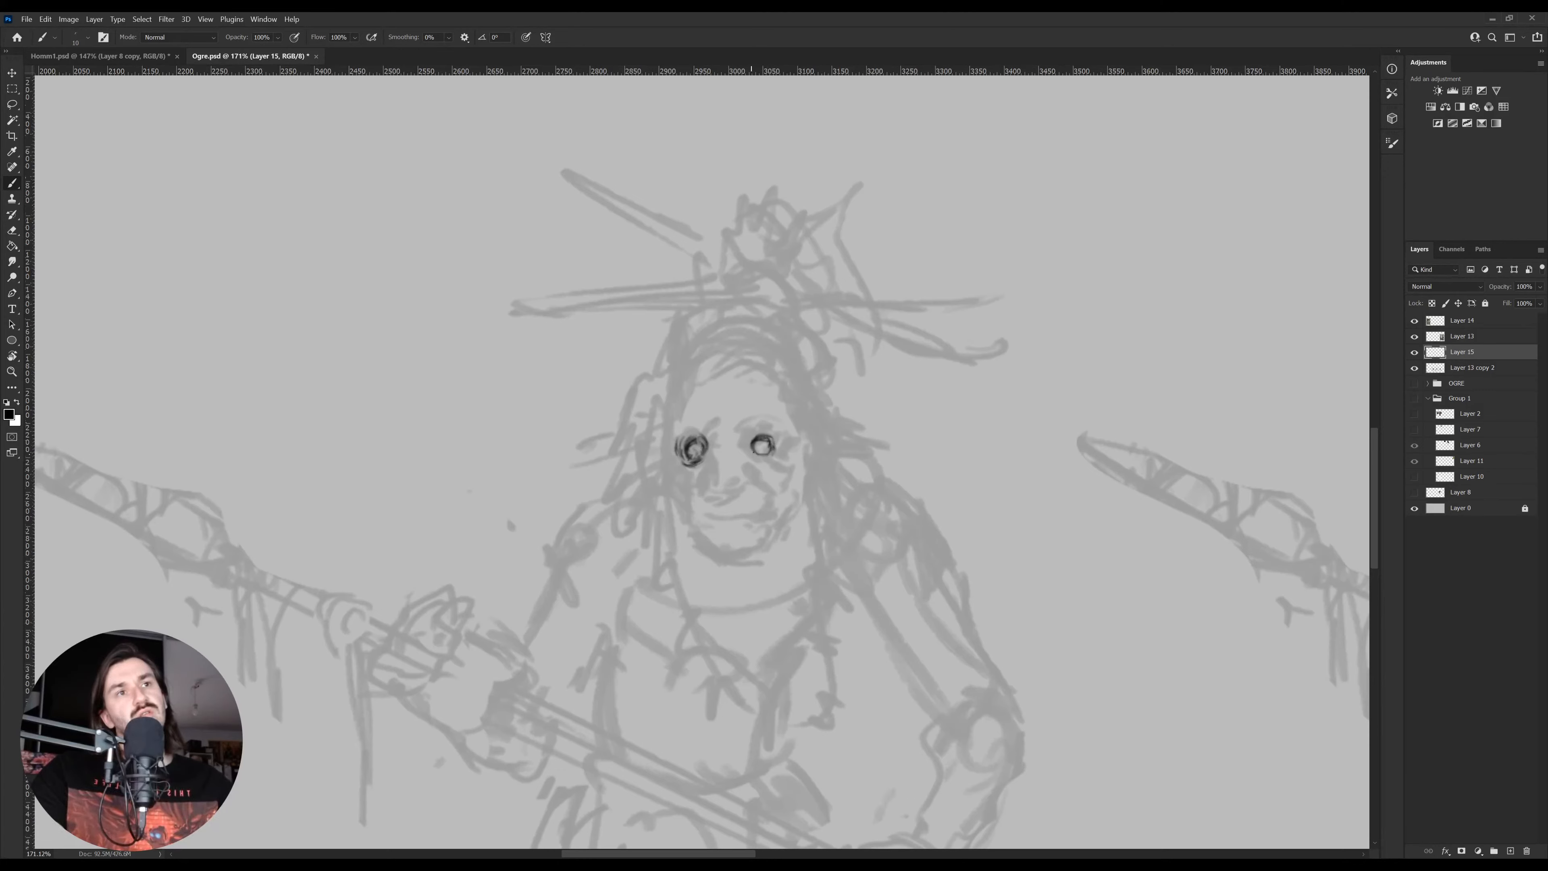
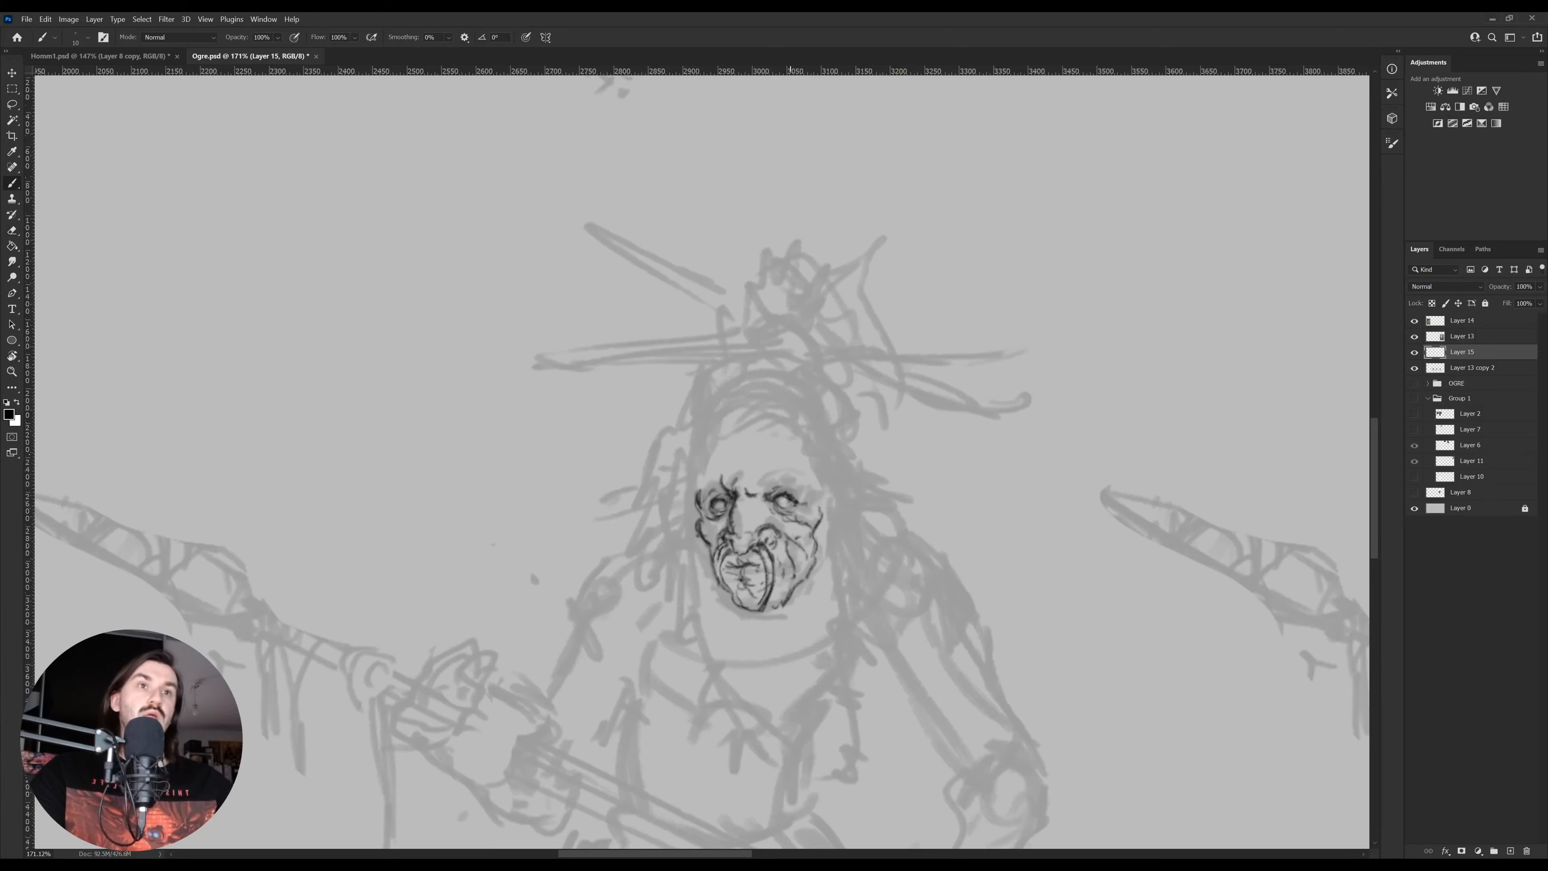
Outline the goblin's bald skull and draw the pointed ear on the viewer's right, cleaning up lines with the Eraser
mouse_move(707, 494)
mouse_down()
mouse_move(710, 425)
mouse_move(742, 396)
mouse_move(713, 412)
mouse_move(704, 466)
mouse_move(714, 426)
mouse_move(765, 389)
mouse_move(822, 421)
mouse_move(769, 398)
mouse_move(727, 414)
mouse_move(780, 394)
mouse_move(821, 438)
mouse_up()
key(e)
key(b)
key(e)
key(b)
mouse_move(830, 510)
mouse_down()
mouse_move(910, 461)
mouse_move(836, 516)
mouse_move(836, 494)
mouse_move(869, 479)
mouse_move(830, 529)
mouse_up()
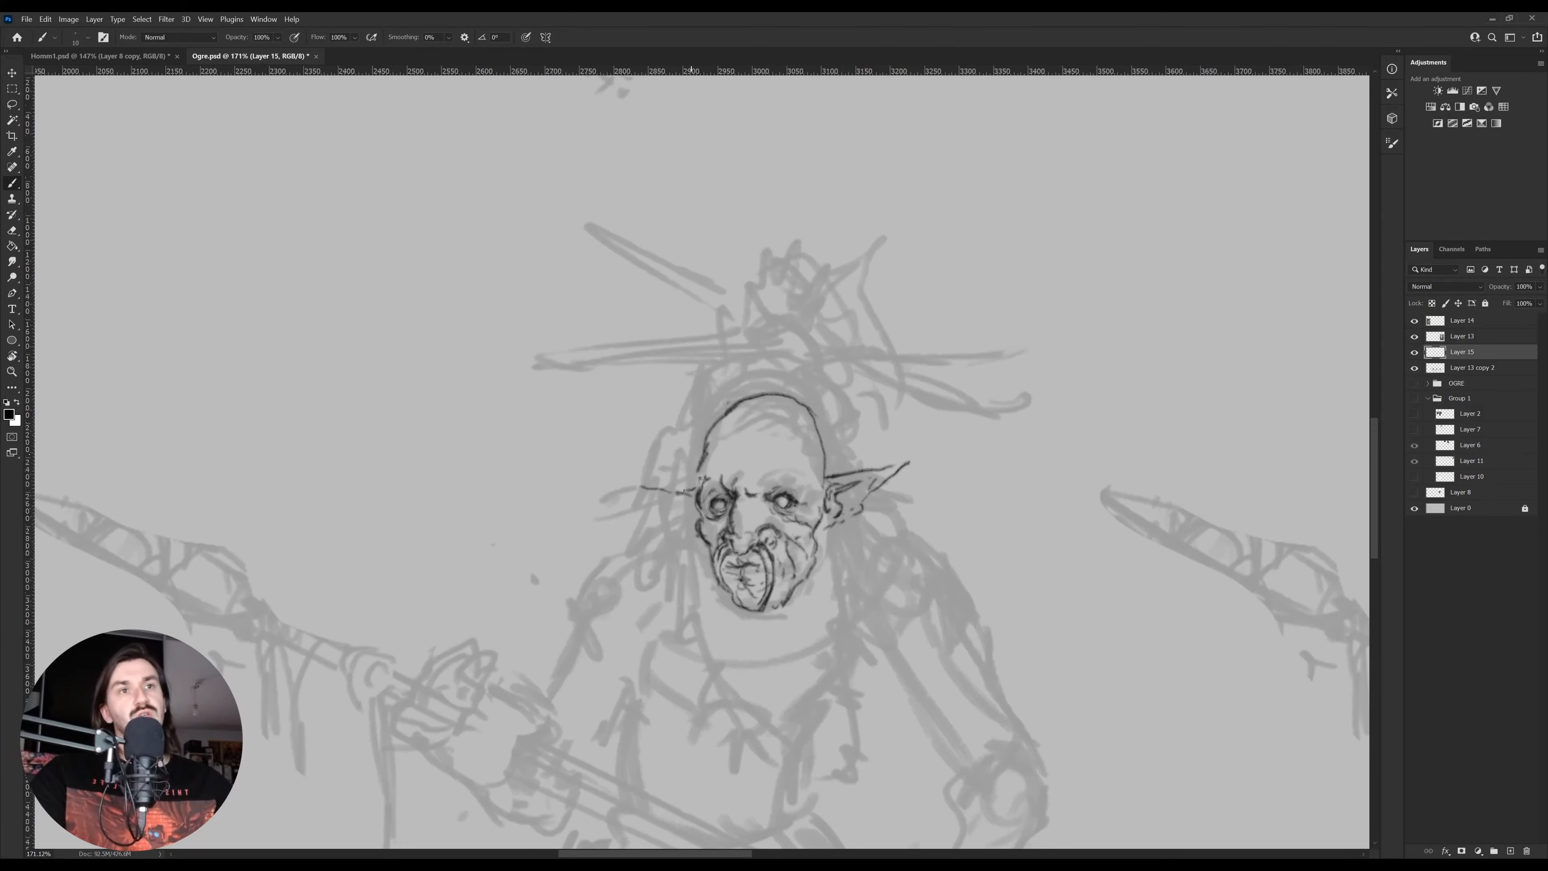
Draw the pointed ear on the viewer's left and add wrinkles between and above the eyebrows
mouse_move(695, 490)
mouse_down()
mouse_move(622, 485)
mouse_move(693, 530)
mouse_move(660, 494)
mouse_up()
mouse_move(861, 510)
mouse_down()
mouse_move(838, 526)
mouse_move(893, 469)
mouse_up()
mouse_move(797, 478)
mouse_down()
mouse_move(806, 517)
mouse_move(780, 498)
mouse_move(733, 539)
mouse_move(750, 551)
mouse_move(738, 505)
mouse_up()
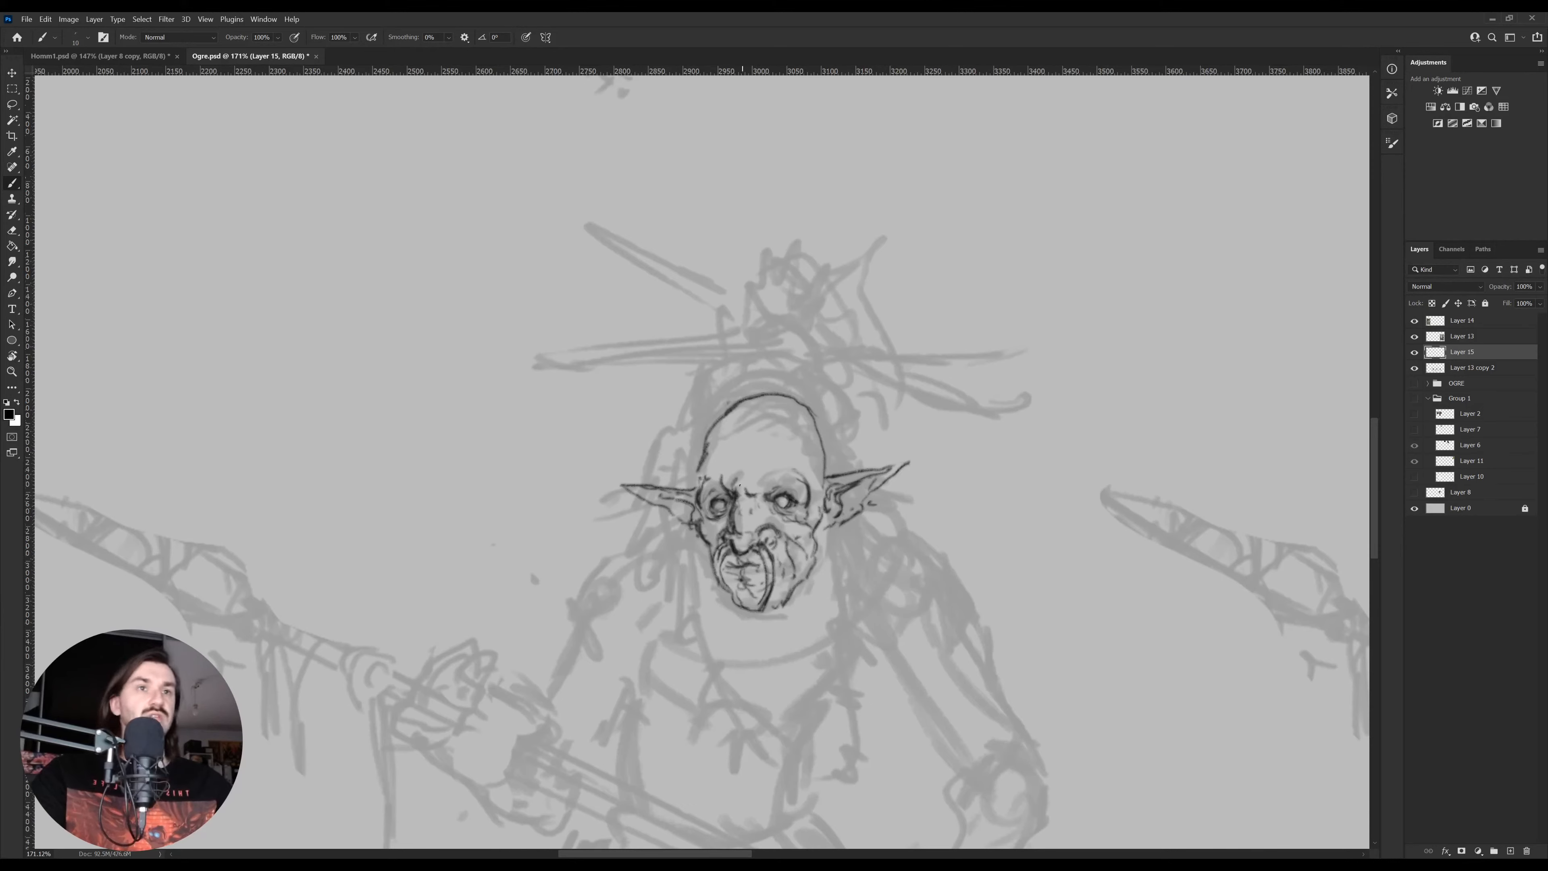
mouse_move(748, 493)
mouse_down()
mouse_move(704, 488)
mouse_move(738, 456)
mouse_up()
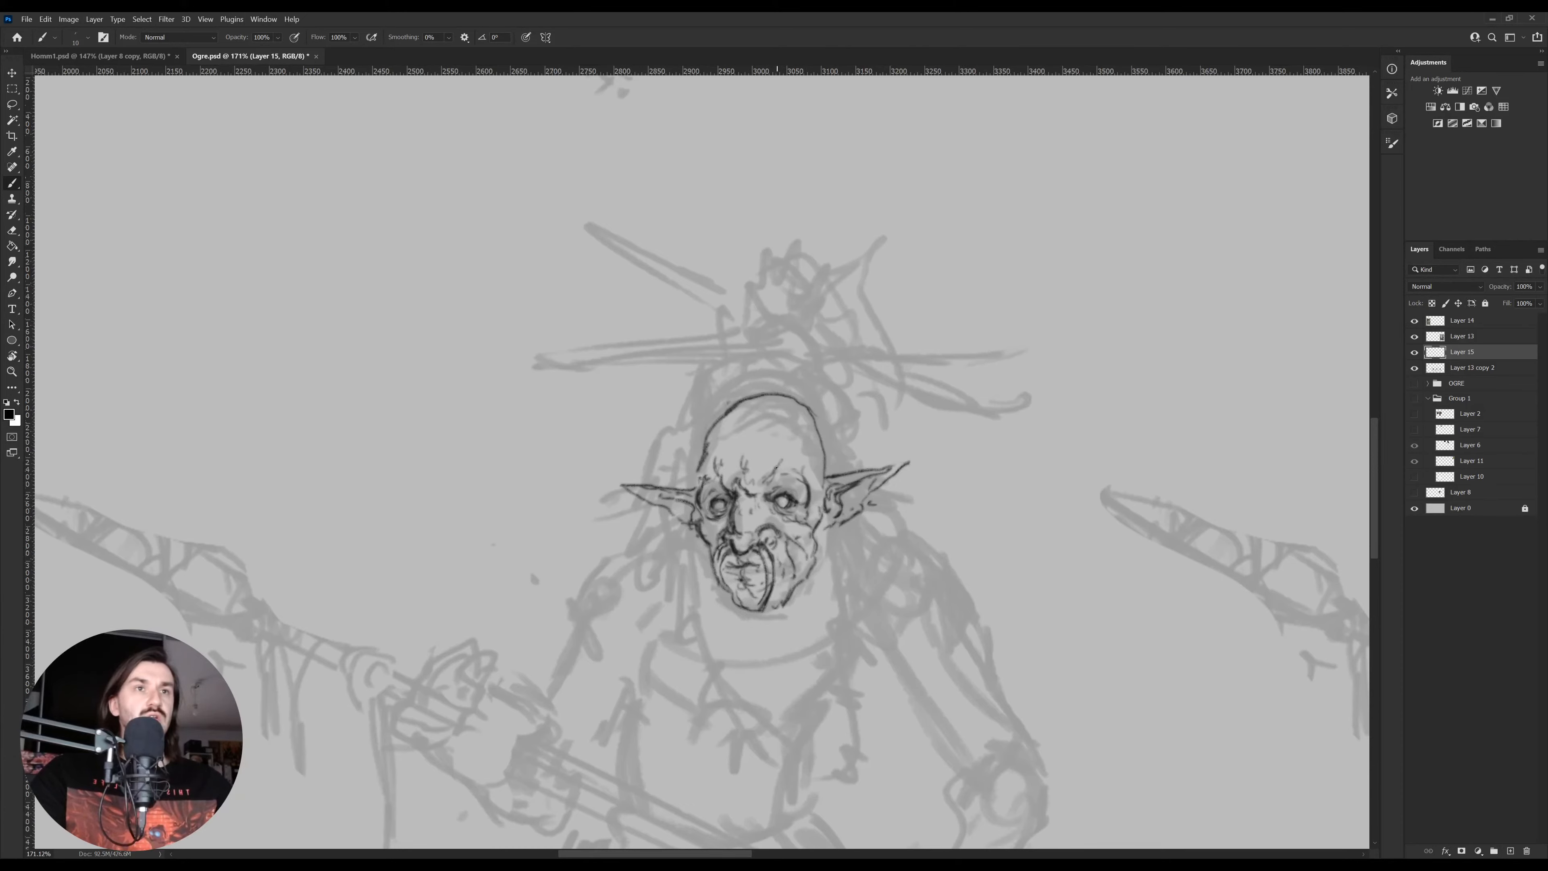
Erase the crown of the goblin's skull and redraw the upper edge of the forehead with short upward strokes
scroll(773, 474, up, 1)
key(e)
mouse_move(749, 421)
mouse_down()
mouse_move(708, 464)
mouse_move(759, 442)
mouse_up()
key(b)
mouse_move(753, 442)
mouse_down()
mouse_move(797, 454)
mouse_move(792, 420)
mouse_move(708, 454)
mouse_up()
key(e)
key(b)
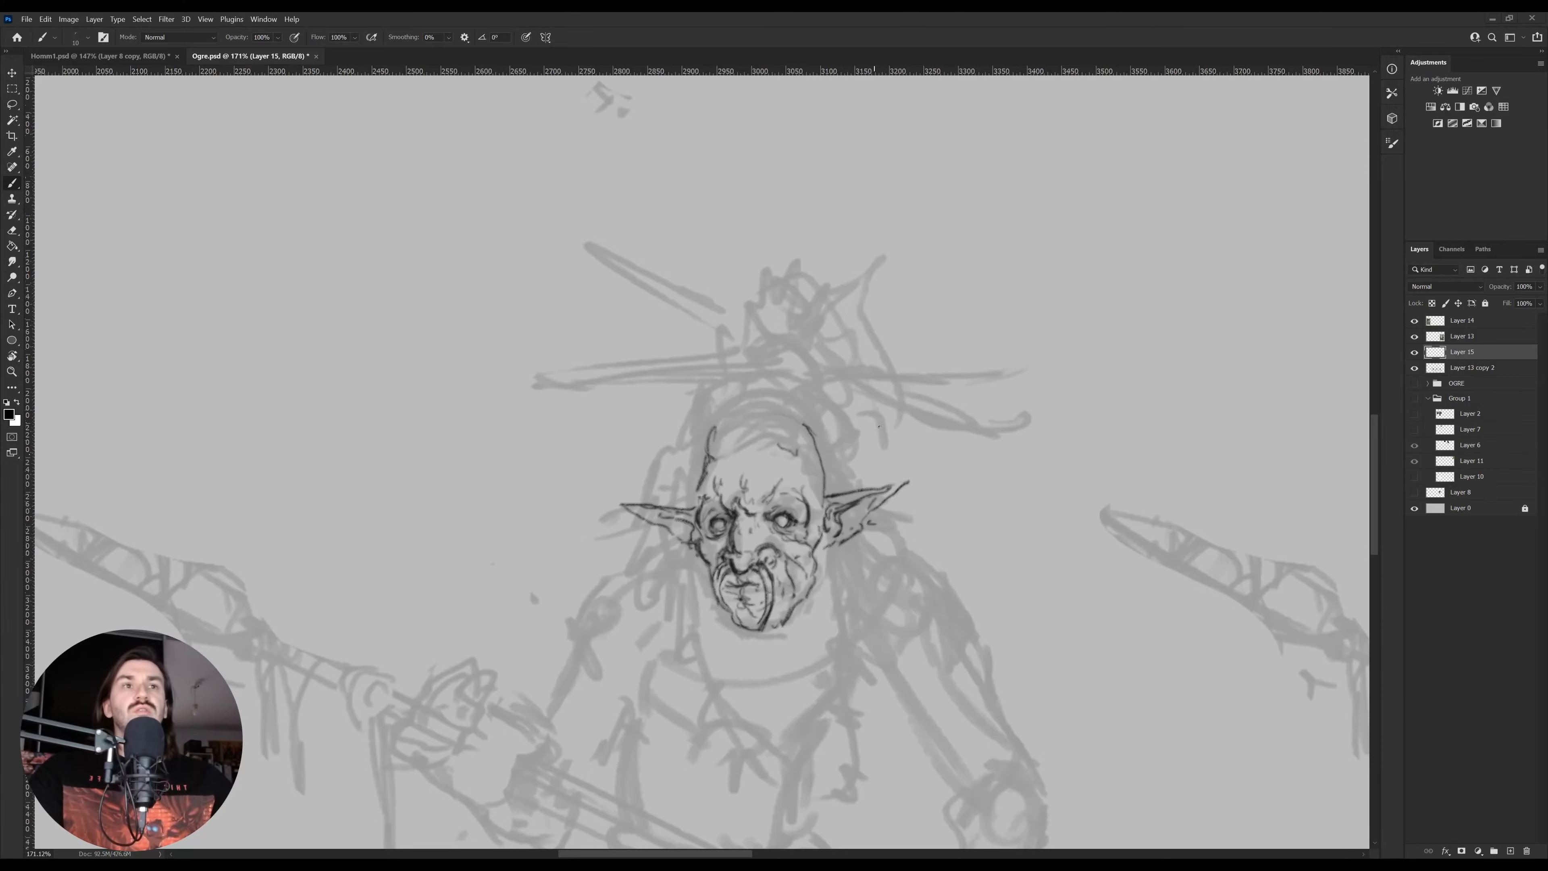
key(z)
drag(837, 418, 751, 403)
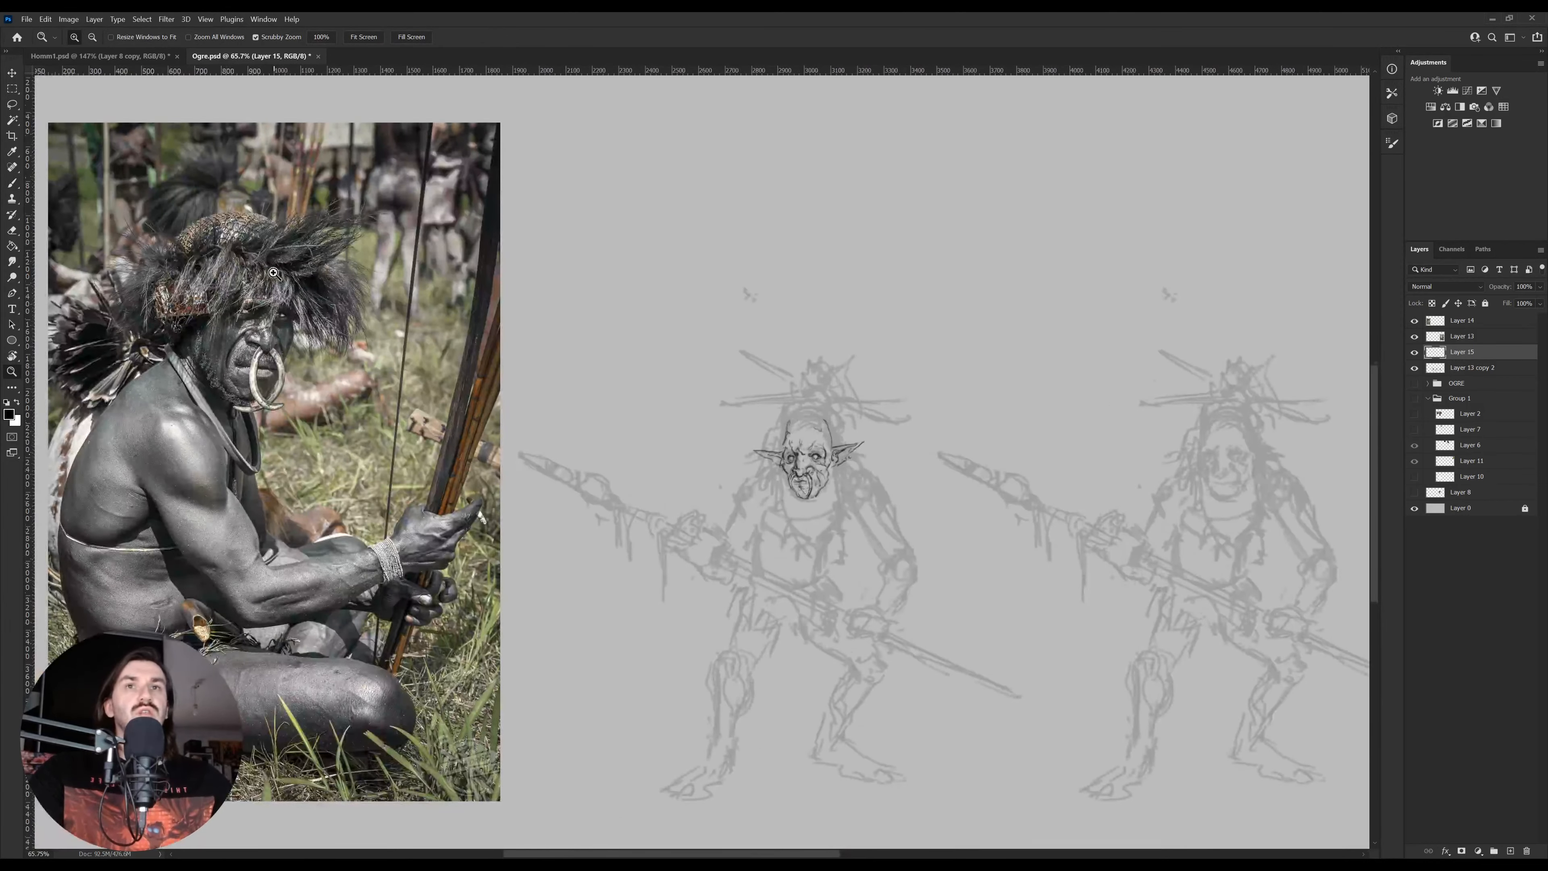
Review the tribal reference photos and the original green goblin sprite in the other open document
mouse_move(625, 355)
mouse_down()
mouse_move(356, 377)
mouse_move(526, 352)
mouse_up()
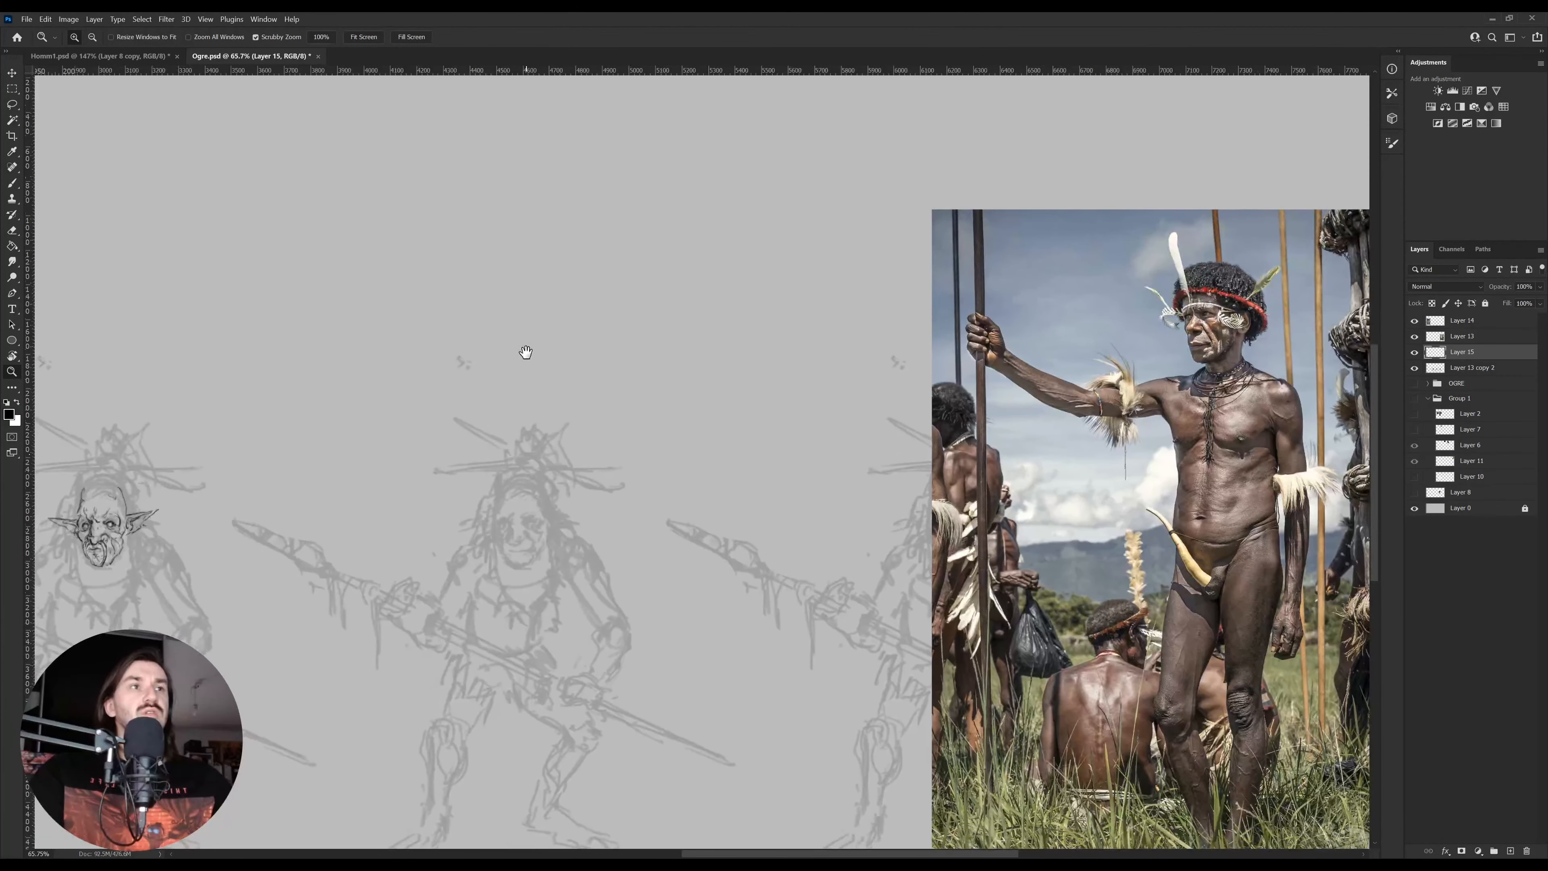
click(69, 55)
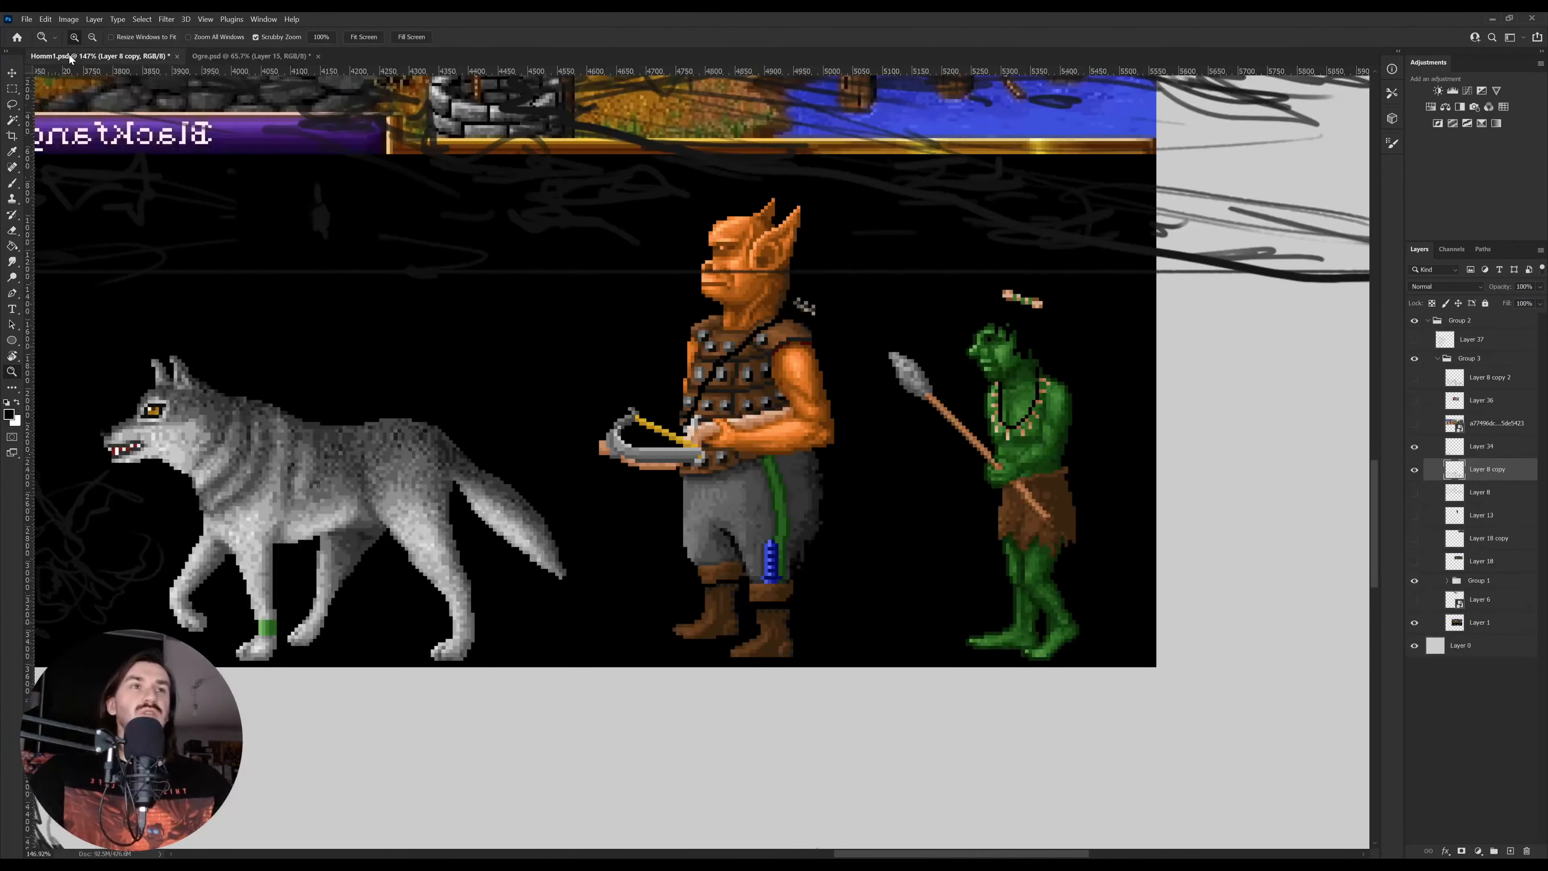
click(225, 57)
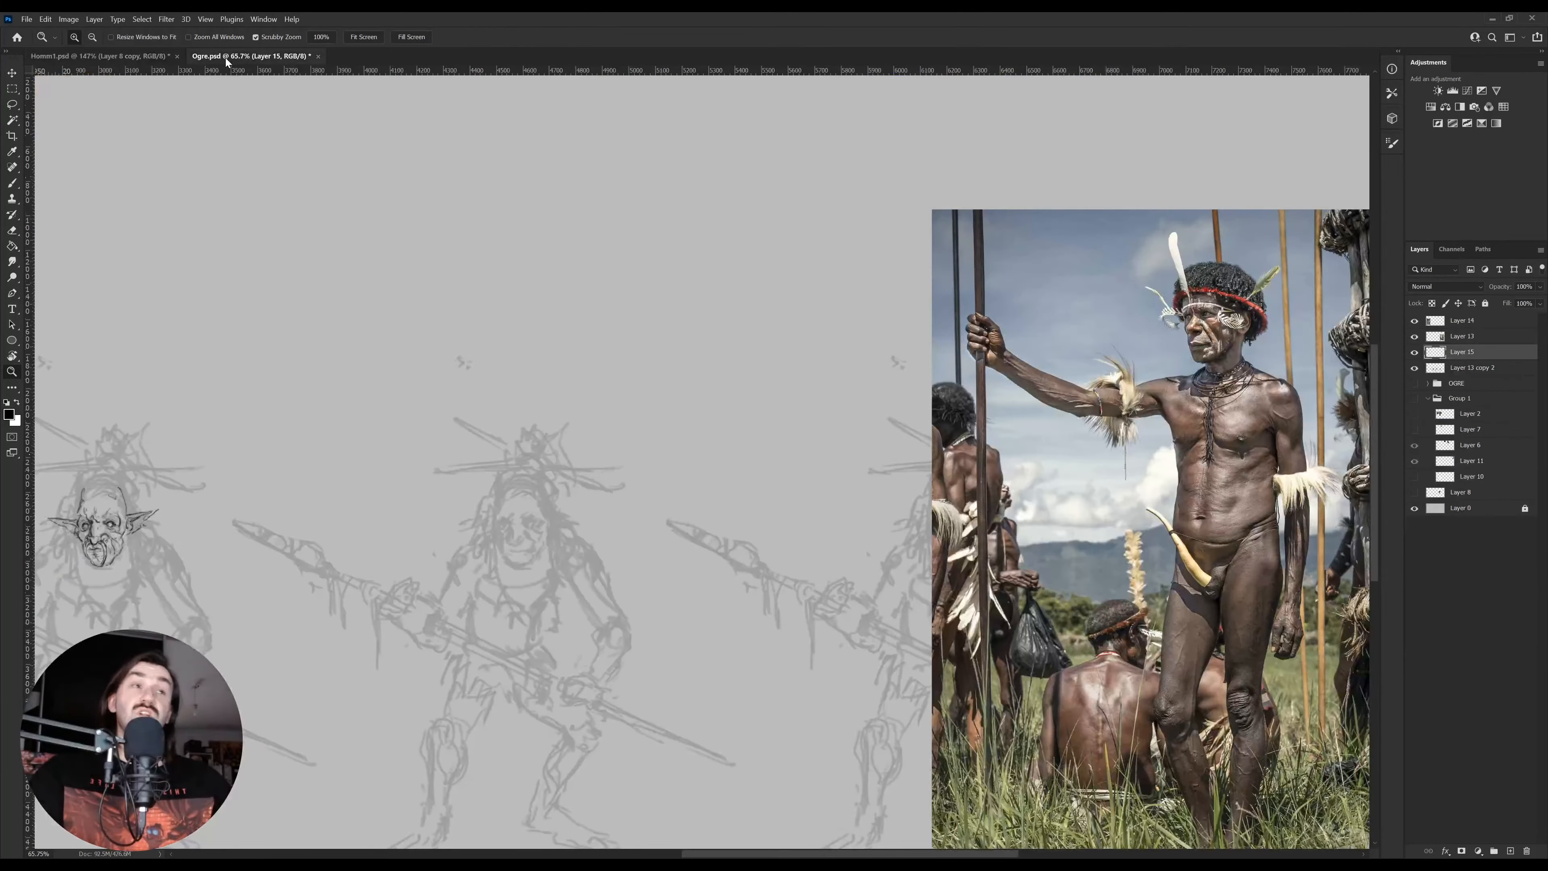
drag(478, 532, 604, 517)
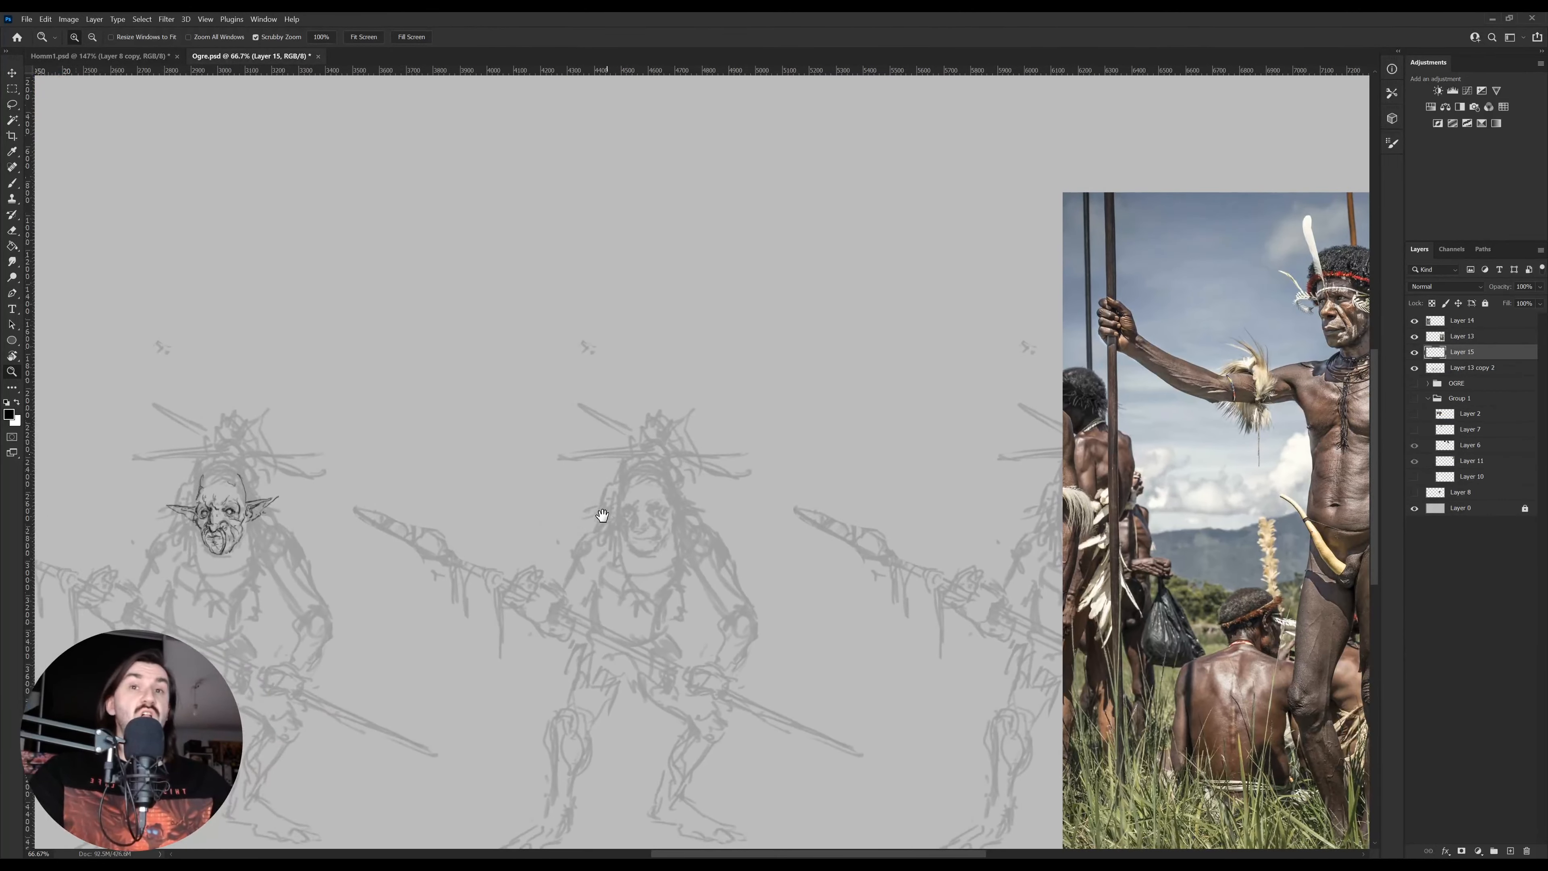
Draw the outer contour of the goblin's hair around the side and crown of the head with short strokes
drag(141, 536, 298, 526)
click(299, 526)
click(299, 526)
mouse_move(369, 462)
mouse_down()
mouse_move(408, 453)
mouse_move(418, 430)
mouse_move(414, 459)
mouse_move(434, 431)
mouse_move(418, 463)
mouse_up()
key(b)
key(ctrl+z)
key(ctrl+z)
drag(426, 442, 411, 460)
mouse_move(421, 433)
mouse_down()
mouse_move(399, 462)
mouse_move(410, 429)
mouse_move(477, 379)
mouse_up()
drag(449, 396, 458, 374)
drag(429, 401, 470, 361)
Draw a jagged fringe across the goblin's forehead and hair tufts down both temples
drag(440, 452, 448, 427)
drag(451, 452, 466, 422)
mouse_move(462, 444)
mouse_down()
mouse_move(471, 427)
mouse_move(468, 444)
mouse_up()
drag(474, 454, 498, 439)
mouse_move(502, 454)
mouse_down()
mouse_move(508, 437)
mouse_move(533, 439)
mouse_up()
drag(535, 456, 558, 444)
mouse_move(557, 463)
mouse_down()
mouse_move(558, 429)
mouse_move(543, 433)
mouse_move(562, 417)
mouse_move(486, 371)
mouse_move(558, 406)
mouse_move(564, 451)
mouse_move(540, 421)
mouse_up()
mouse_move(524, 447)
mouse_down()
mouse_move(532, 427)
mouse_move(517, 415)
mouse_move(531, 451)
mouse_move(567, 458)
mouse_up()
drag(562, 478, 572, 466)
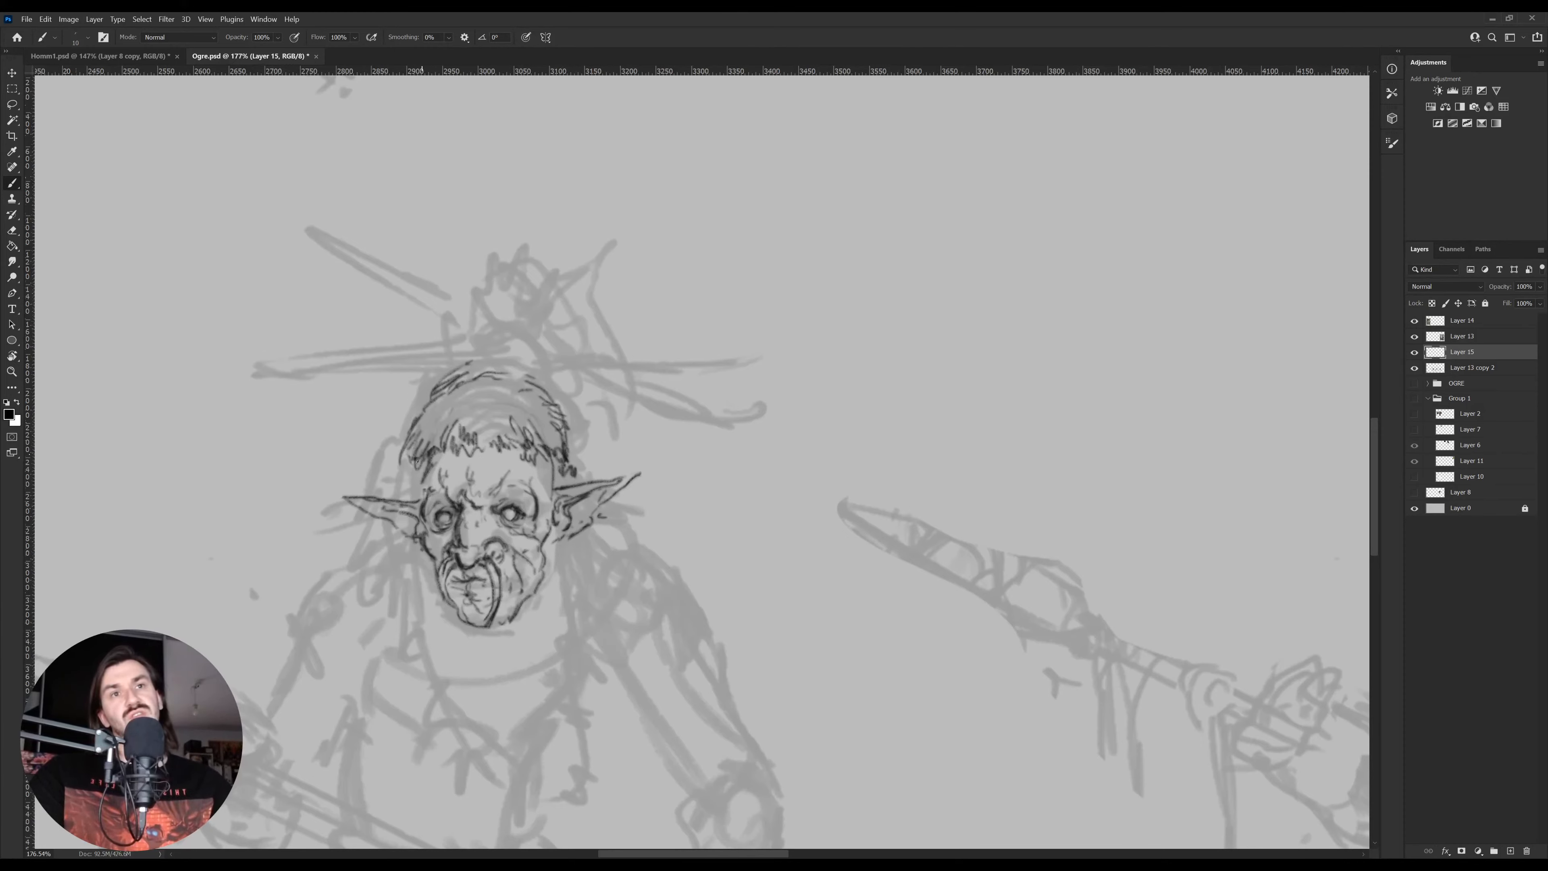
drag(419, 460, 411, 473)
drag(411, 461, 405, 482)
drag(417, 471, 415, 485)
Draw a hair knot on the crown with a bone pointing diagonally up toward the viewer's right
key(space)
mouse_move(535, 414)
mouse_down()
mouse_move(548, 504)
mouse_move(491, 461)
mouse_move(540, 470)
mouse_move(493, 448)
mouse_up()
mouse_move(493, 447)
mouse_down()
mouse_move(542, 455)
mouse_move(552, 397)
mouse_up()
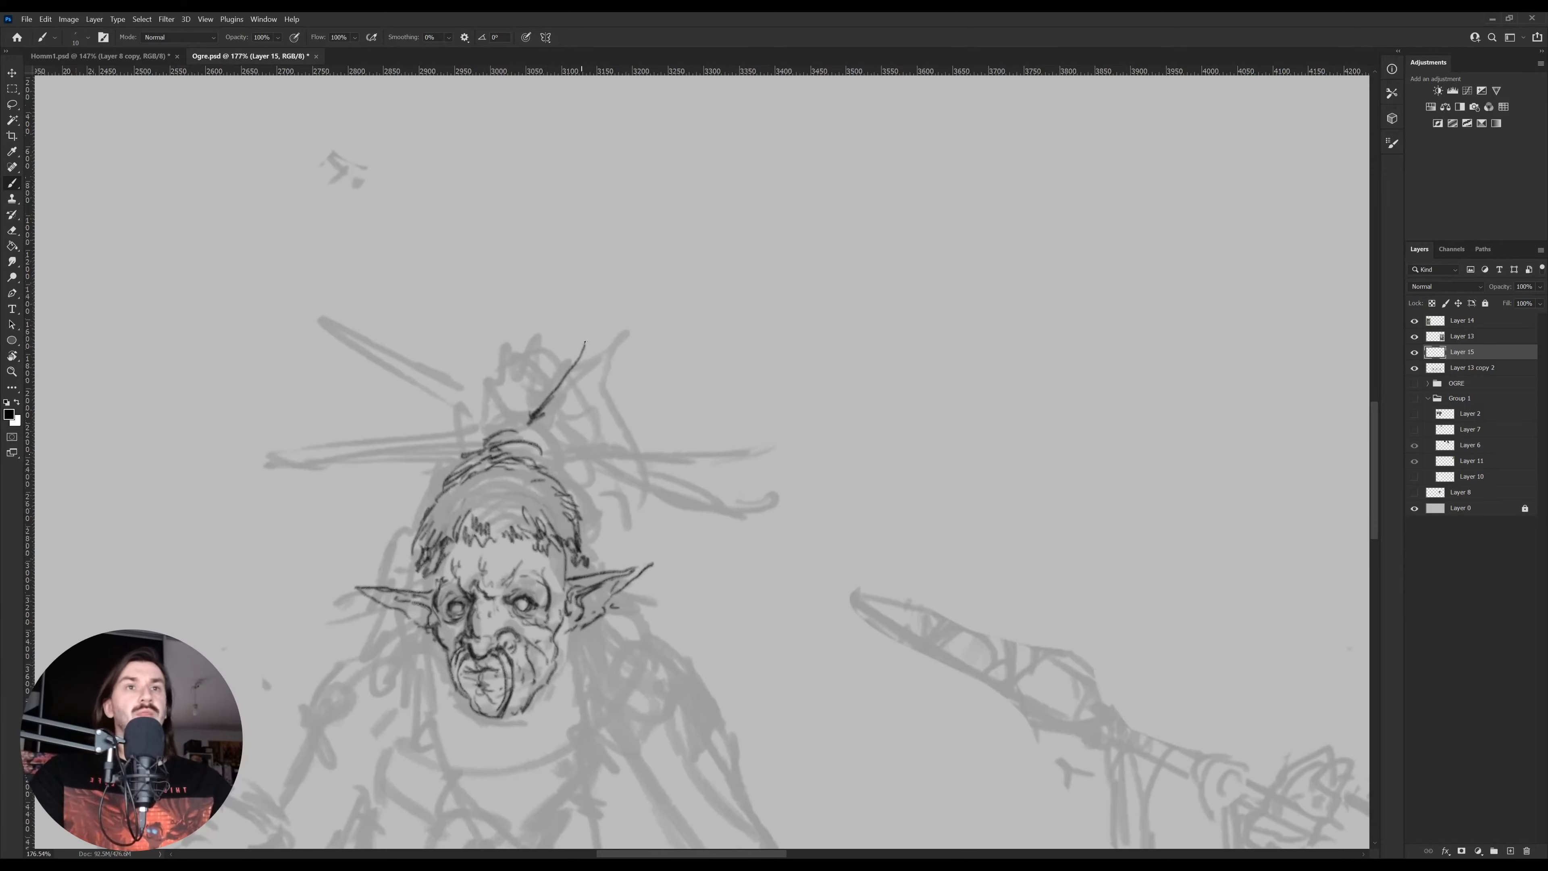
mouse_move(597, 345)
mouse_down()
mouse_move(605, 360)
mouse_move(527, 444)
mouse_up()
mouse_move(526, 421)
mouse_down()
mouse_move(509, 430)
mouse_move(688, 392)
mouse_up()
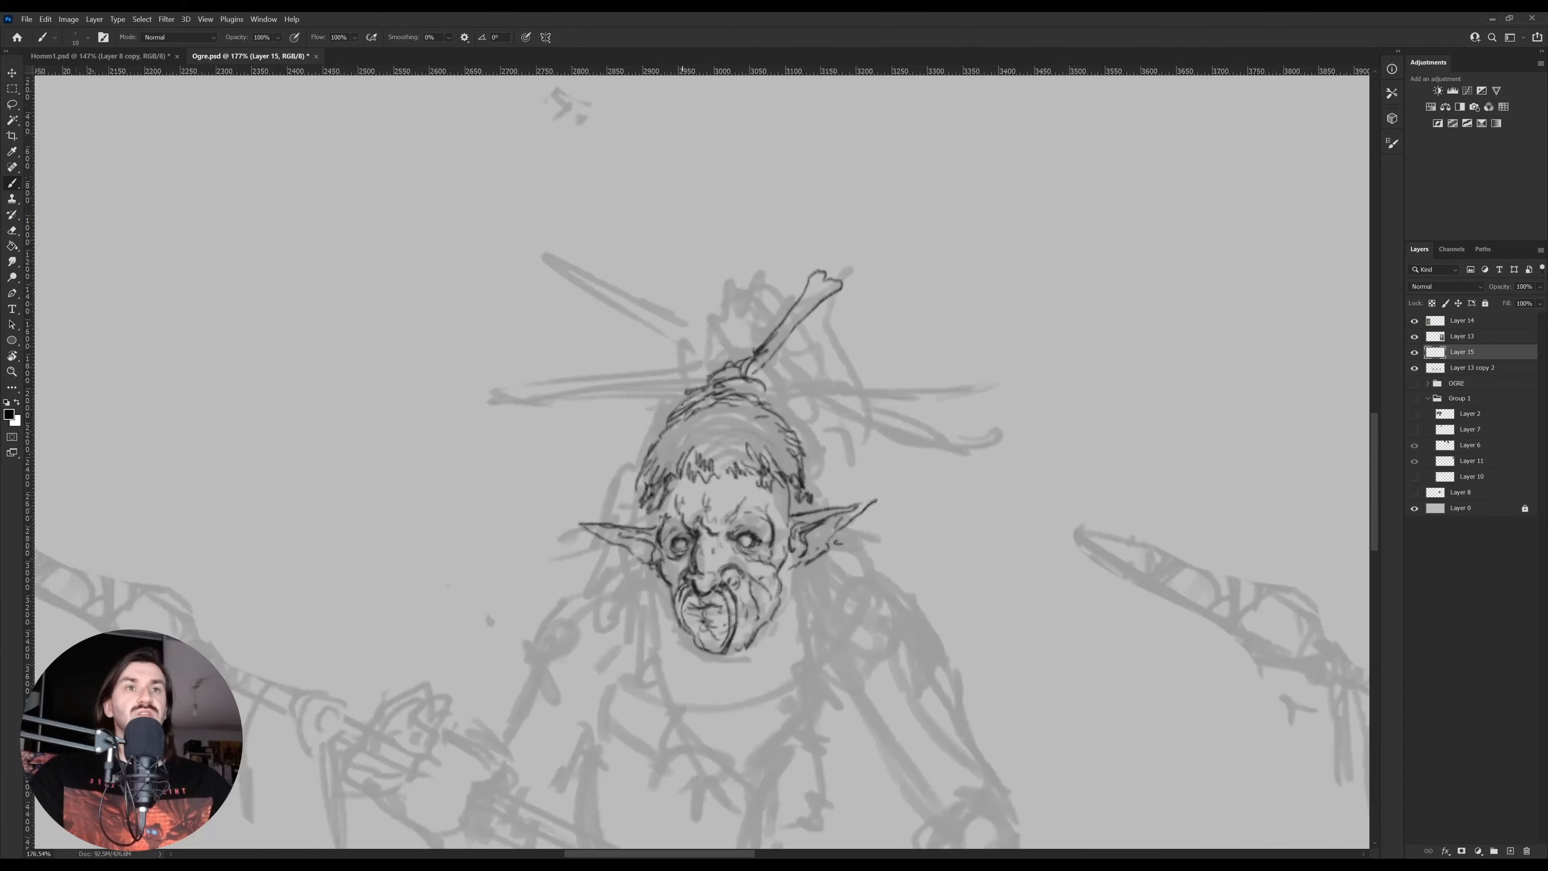
Draw a long bone extending sideways from the hair knot toward the viewer's left
mouse_move(628, 454)
mouse_down()
mouse_move(588, 489)
mouse_move(646, 445)
mouse_move(589, 489)
mouse_move(521, 668)
mouse_up()
key(r)
key(b)
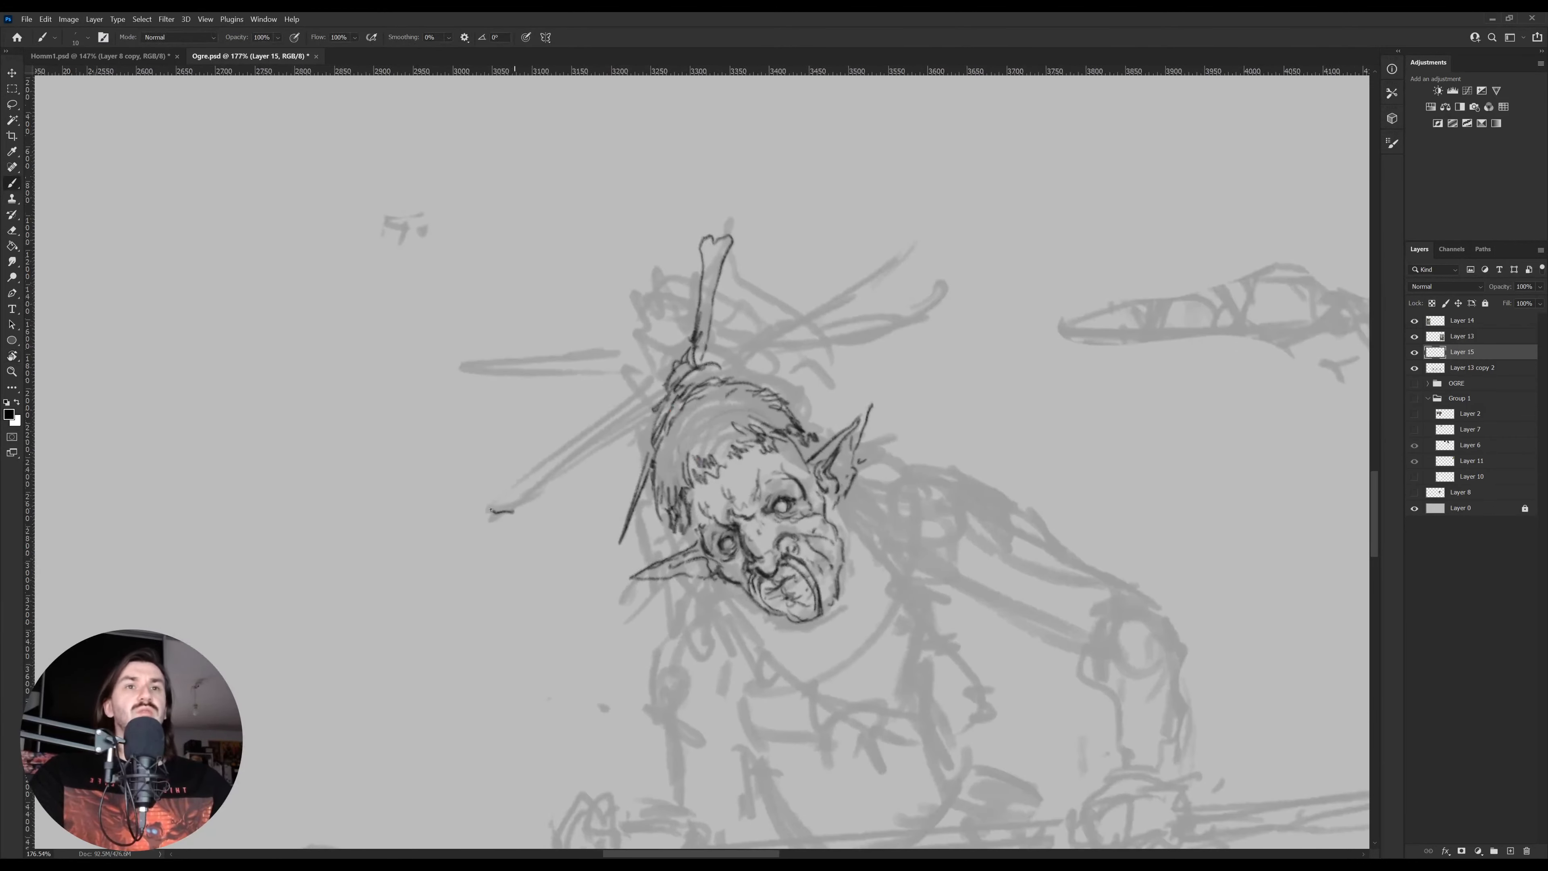
mouse_move(512, 510)
mouse_down()
mouse_move(483, 505)
mouse_move(502, 480)
mouse_move(667, 375)
mouse_up()
drag(514, 513, 660, 393)
key(ctrl+z)
drag(541, 492, 660, 401)
Add binding strands to the hair knot and draw a thin spike pointing up toward the viewer's left
mouse_move(717, 352)
mouse_down()
mouse_move(834, 273)
mouse_move(727, 356)
mouse_move(832, 274)
mouse_move(1009, 419)
mouse_move(907, 628)
mouse_up()
key(r)
key(b)
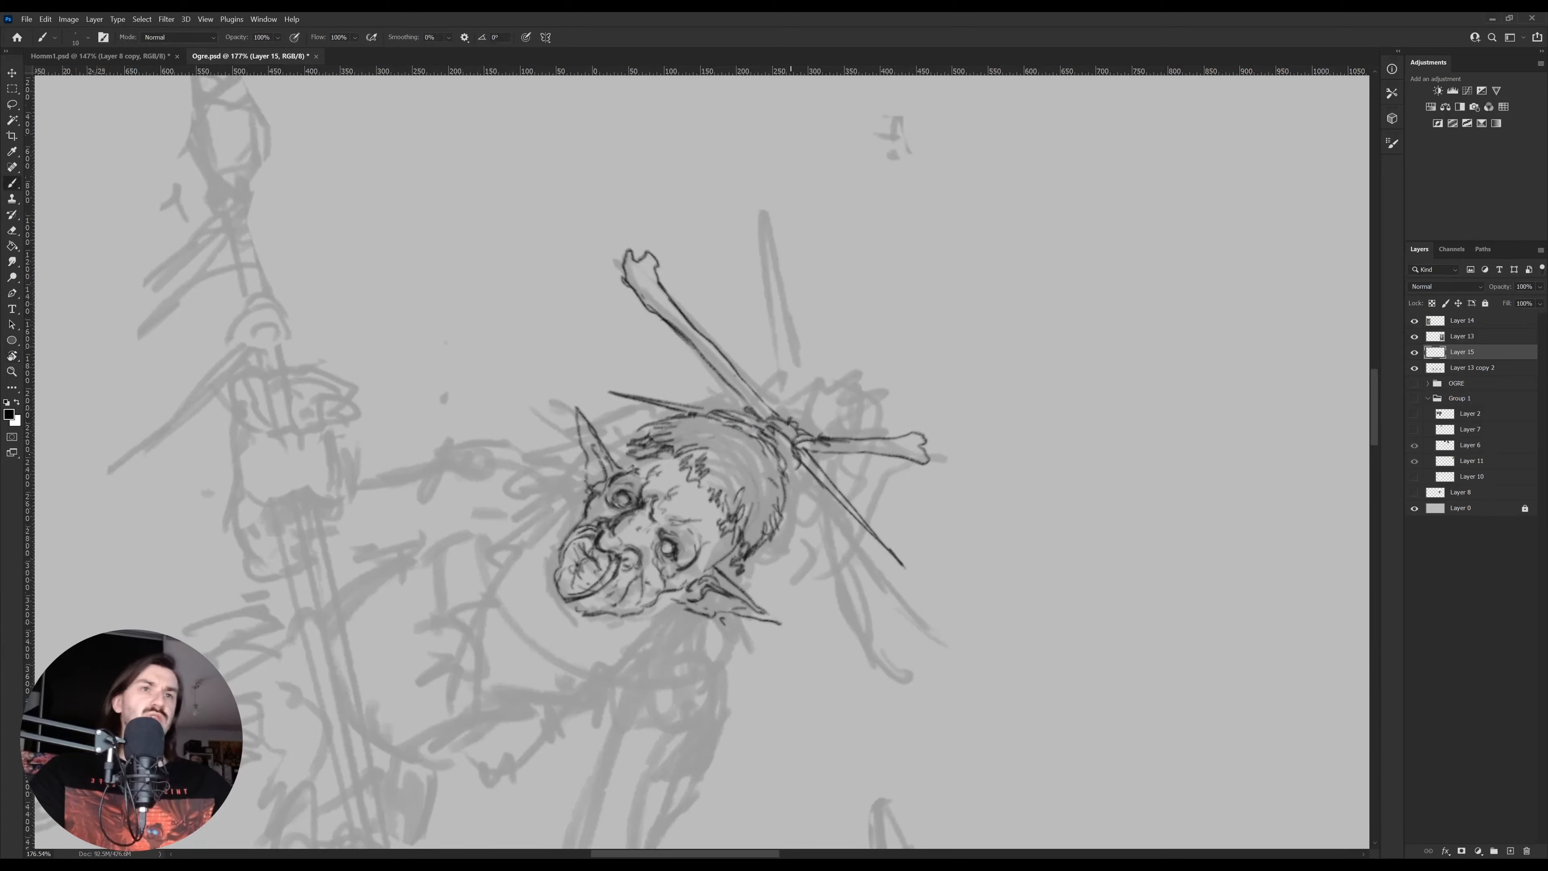
mouse_move(786, 411)
mouse_down()
mouse_move(803, 429)
mouse_move(779, 389)
mouse_up()
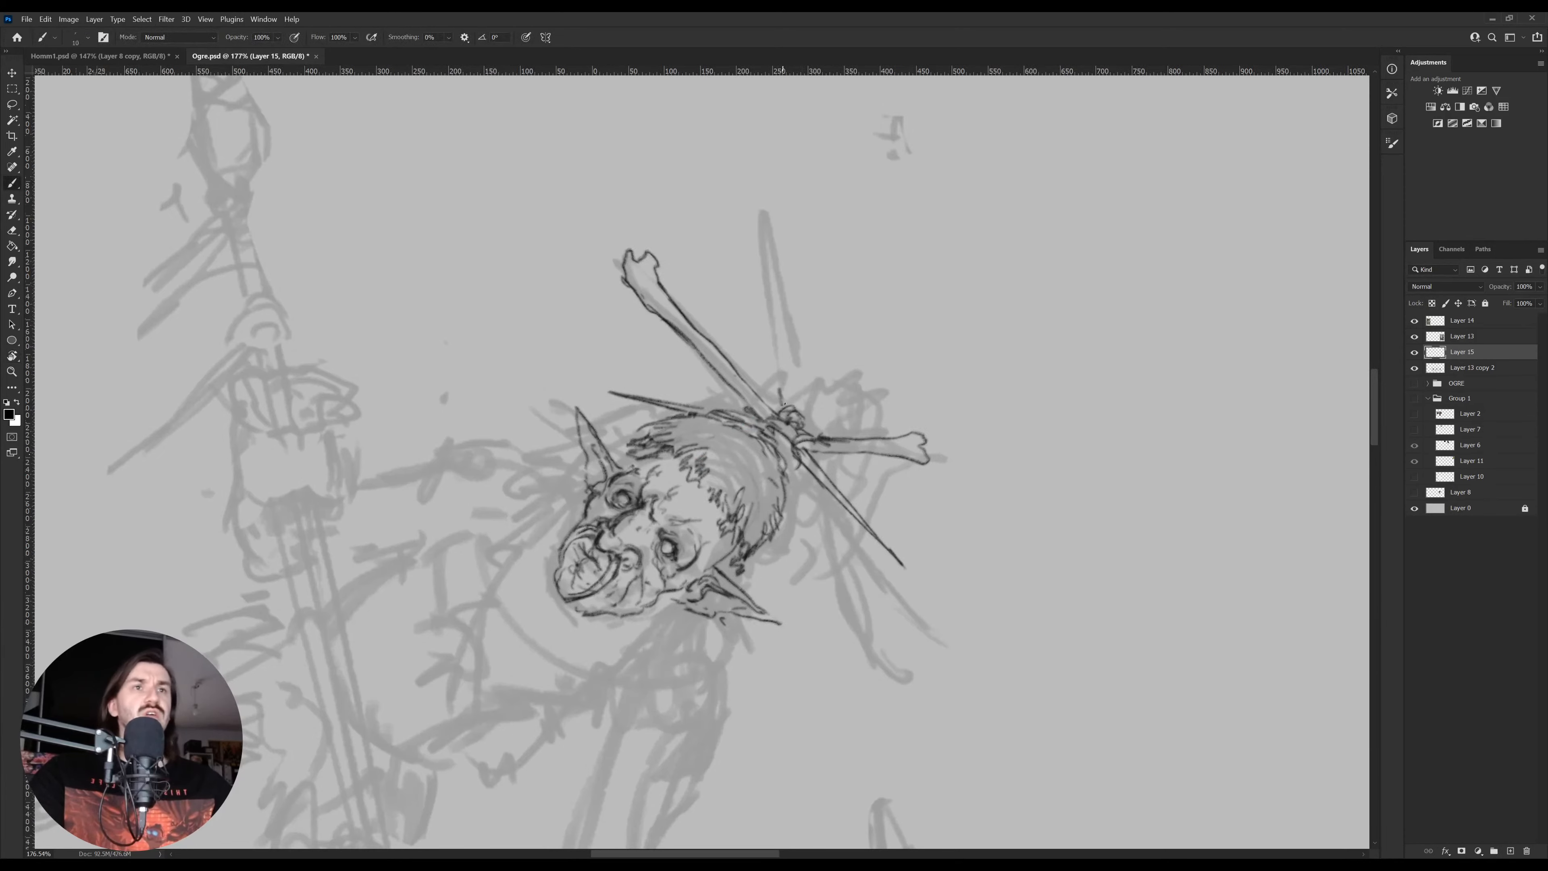
key(r)
drag(871, 330, 887, 351)
key(b)
mouse_move(783, 421)
mouse_down()
mouse_move(778, 280)
mouse_move(797, 410)
mouse_up()
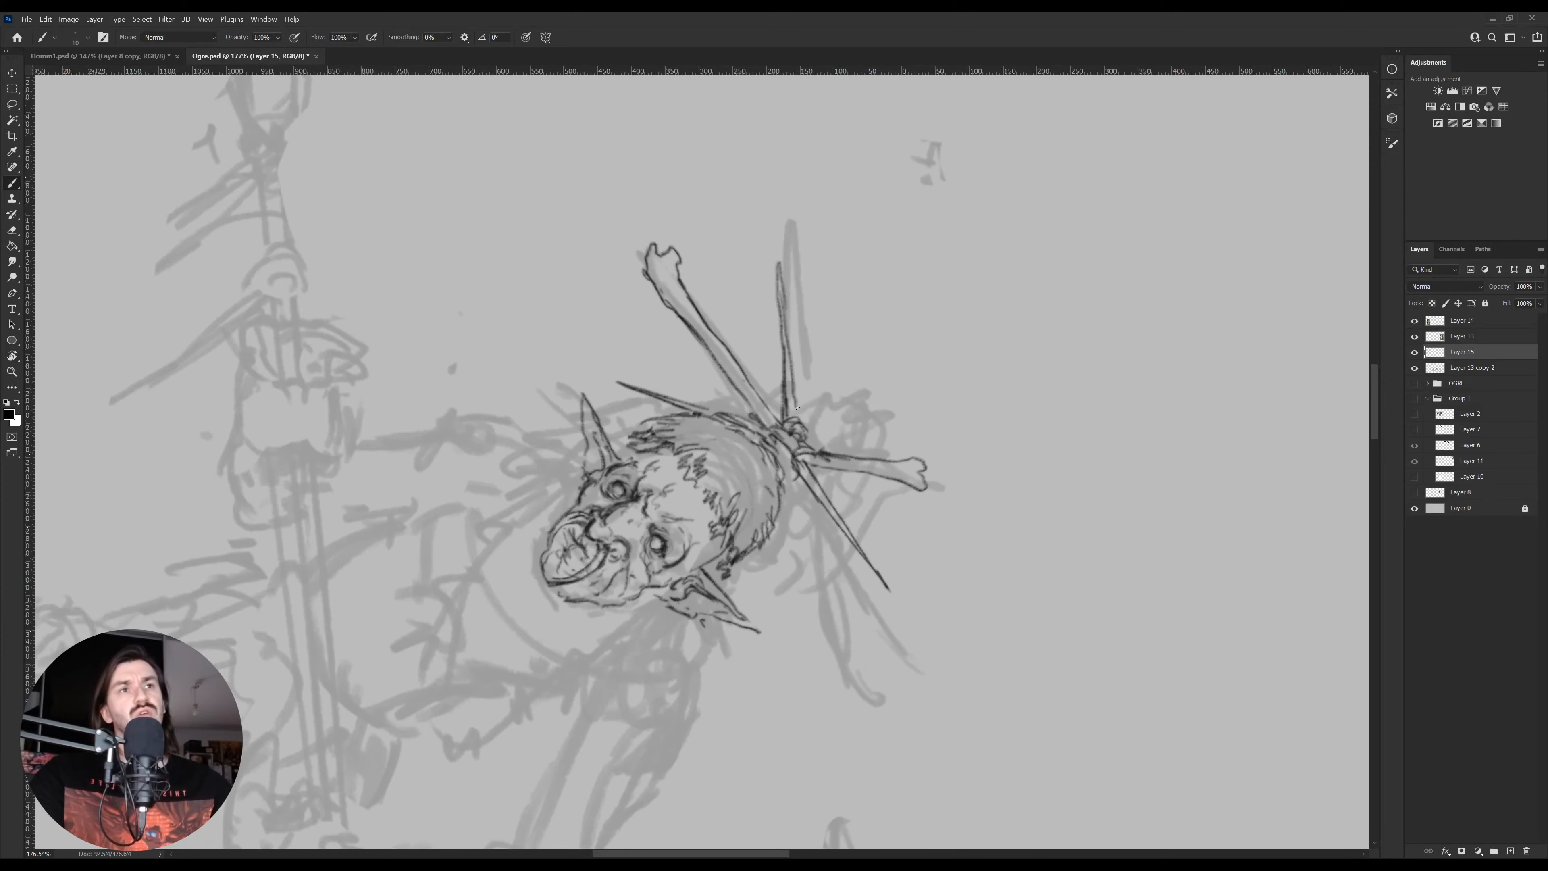
key(ctrl+z)
drag(785, 270, 789, 309)
drag(785, 268, 799, 404)
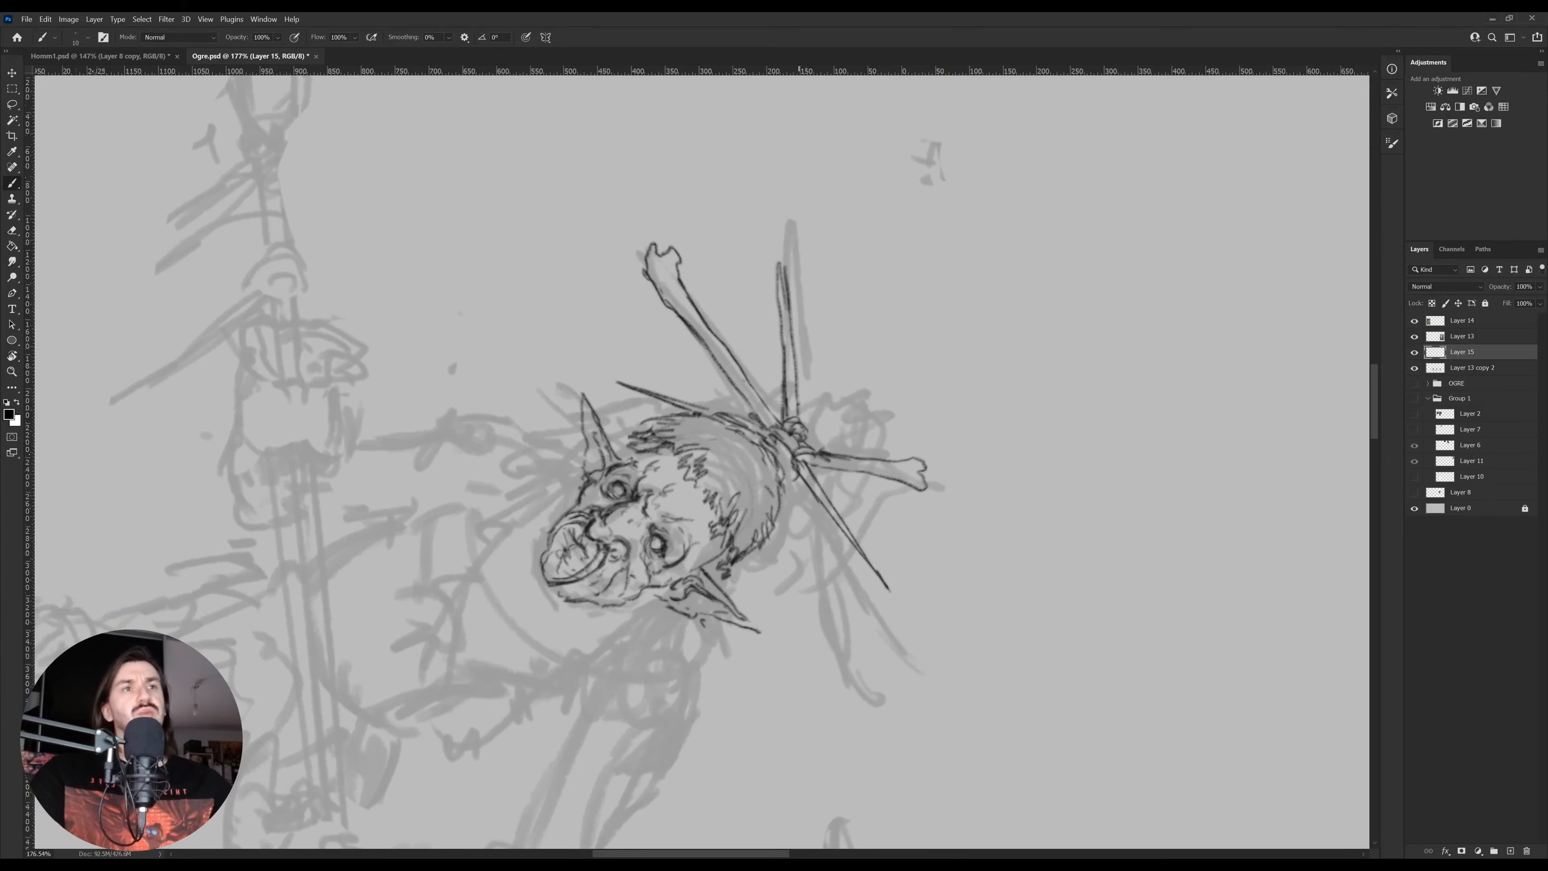
Draw a bone sloping down from the hair knot toward the viewer's right
mouse_move(789, 477)
mouse_down()
mouse_move(801, 600)
mouse_move(830, 633)
mouse_move(810, 493)
mouse_move(820, 579)
mouse_move(798, 567)
mouse_move(804, 609)
mouse_up()
key(r)
mouse_move(897, 479)
mouse_down()
mouse_move(921, 407)
mouse_move(917, 430)
mouse_up()
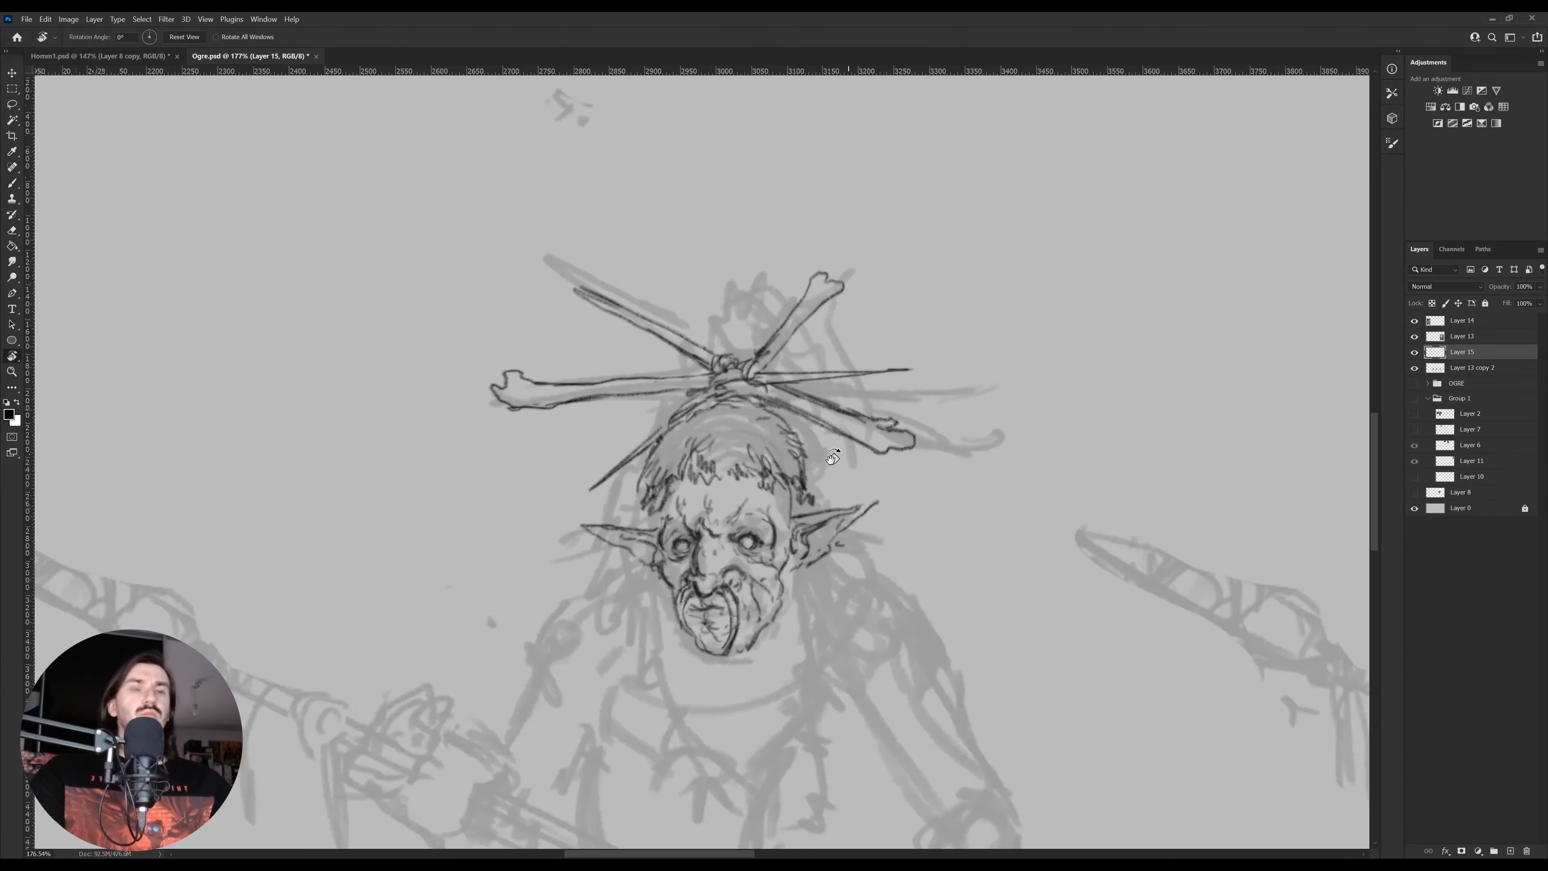
Select the crossed bones and hair knot with the Lasso and shift them slightly lower on the head
key(l)
mouse_move(825, 474)
mouse_down()
mouse_move(823, 499)
mouse_move(524, 492)
mouse_move(1062, 404)
mouse_move(831, 472)
mouse_move(812, 435)
mouse_up()
key(v)
key(ctrl+d)
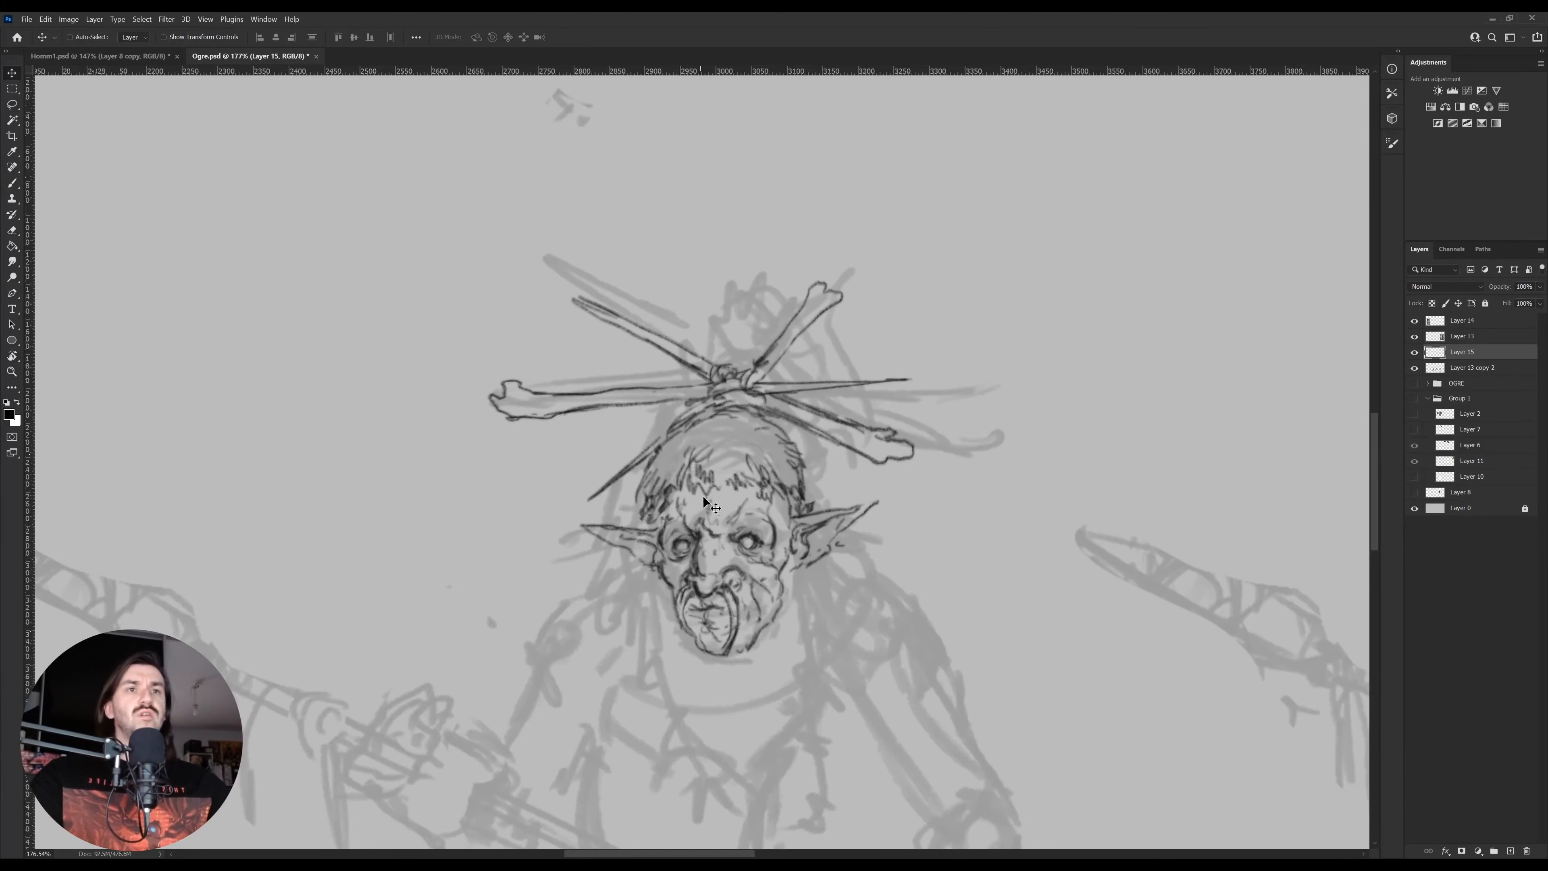
Add more hair strokes above the forehead and draw the shoulder contour on the viewer's left
key(b)
drag(699, 490, 738, 474)
key(e)
key(b)
drag(741, 475, 756, 465)
mouse_move(852, 569)
mouse_down()
mouse_move(846, 455)
mouse_move(741, 458)
mouse_move(853, 461)
mouse_move(745, 499)
mouse_move(758, 508)
mouse_move(684, 512)
mouse_move(707, 480)
mouse_up()
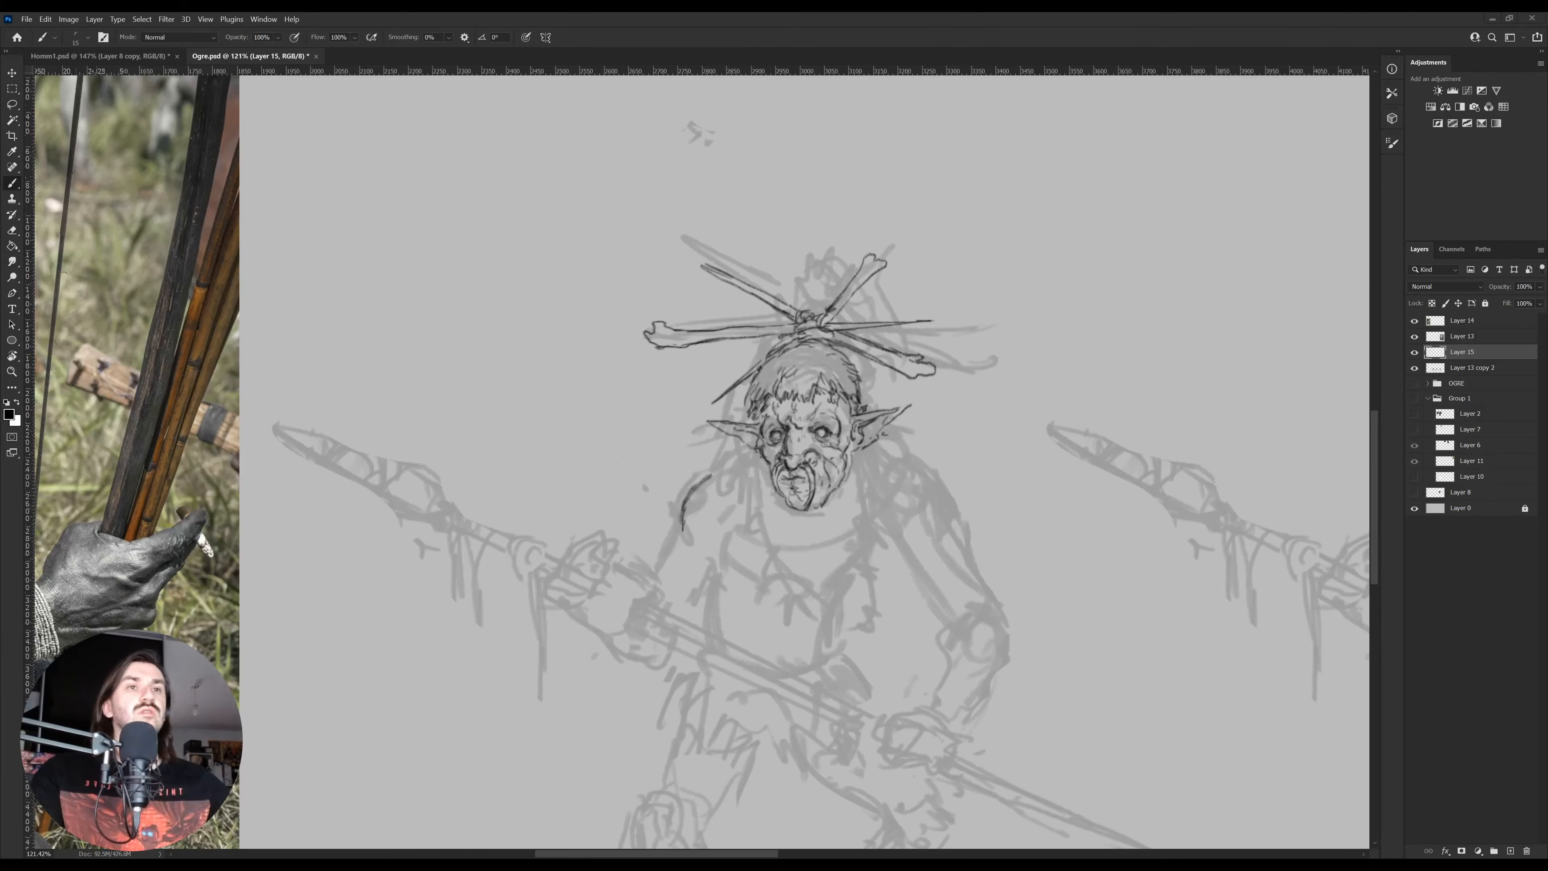
Paste the black-and-white picture of the masked figure in a shaggy cloak, examine its costume and delete it
key(ctrl+v)
key(z)
click(776, 436)
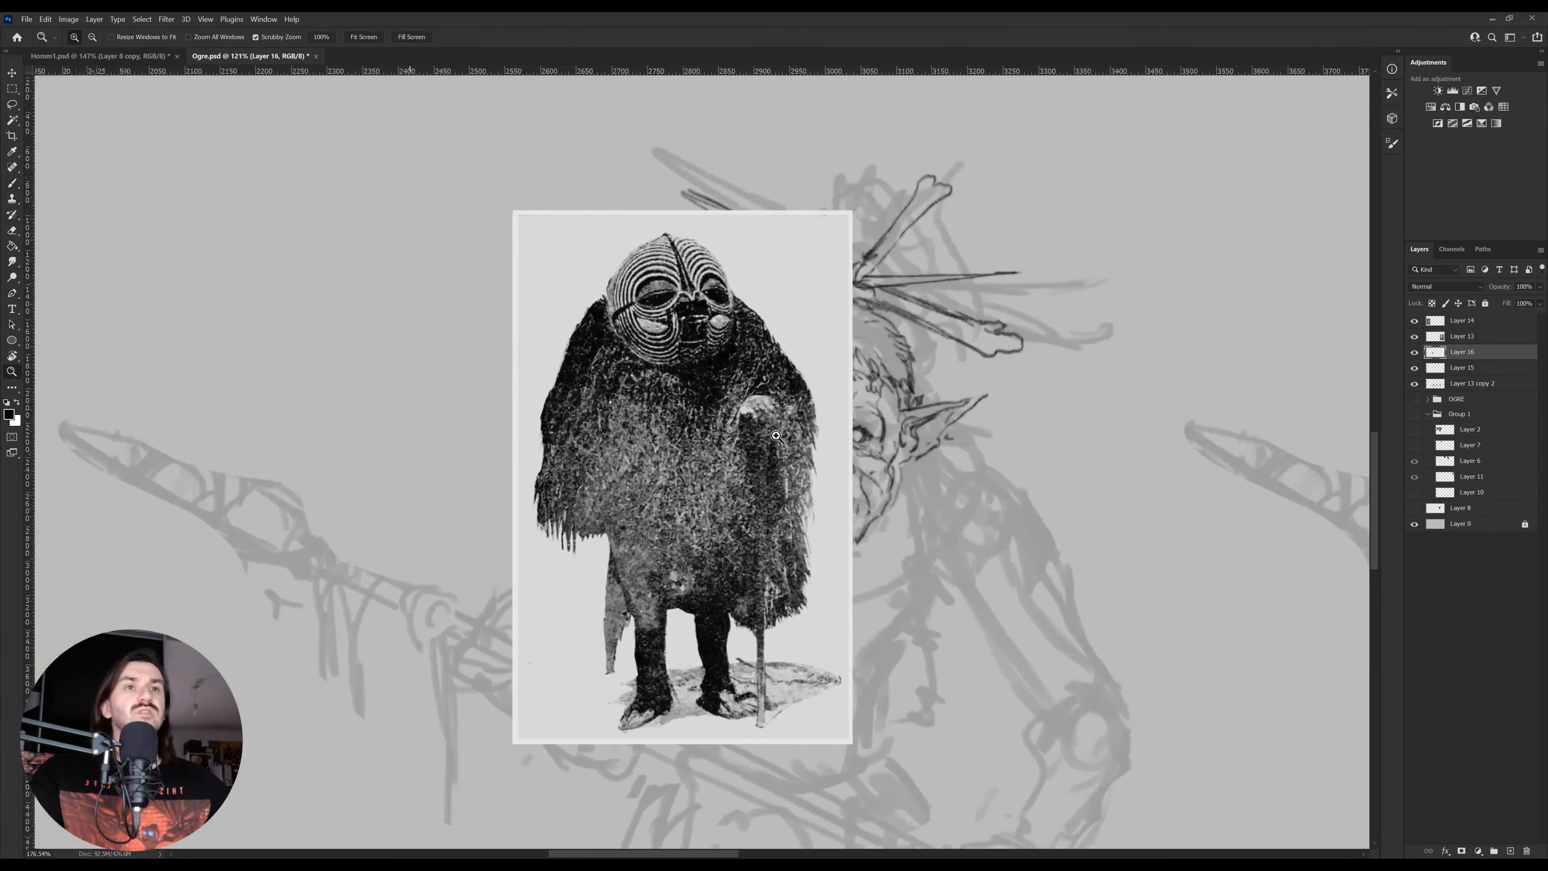
key(r)
click(997, 350)
key(z)
drag(784, 472, 771, 473)
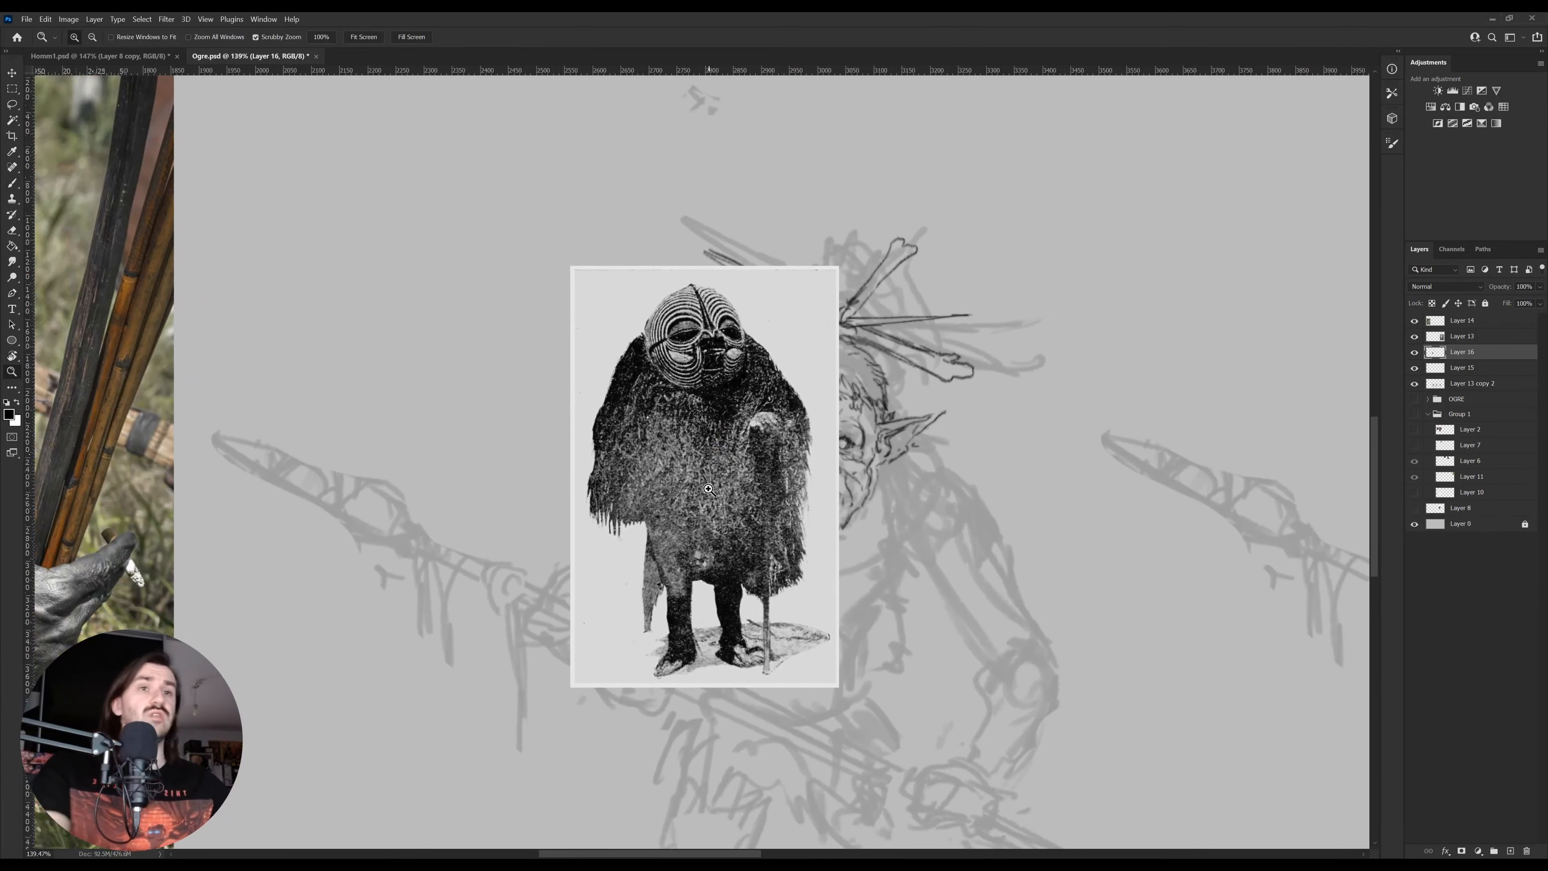
key(Delete)
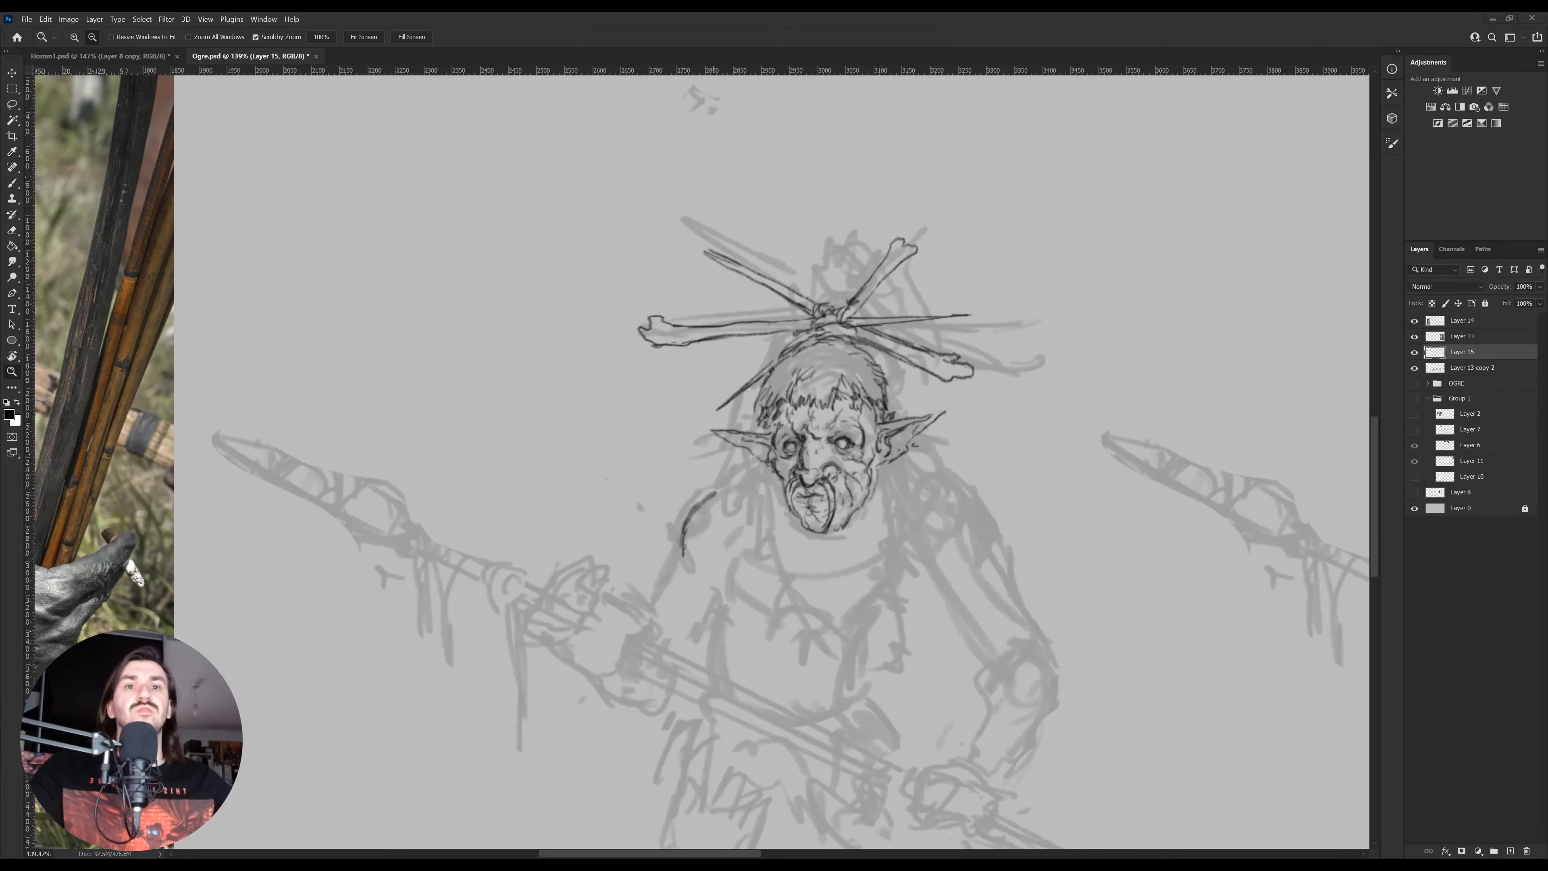
Paste the photos of the striped straw-skirt costume and the furry figure with blades, examine them and delete both
key(ctrl+v)
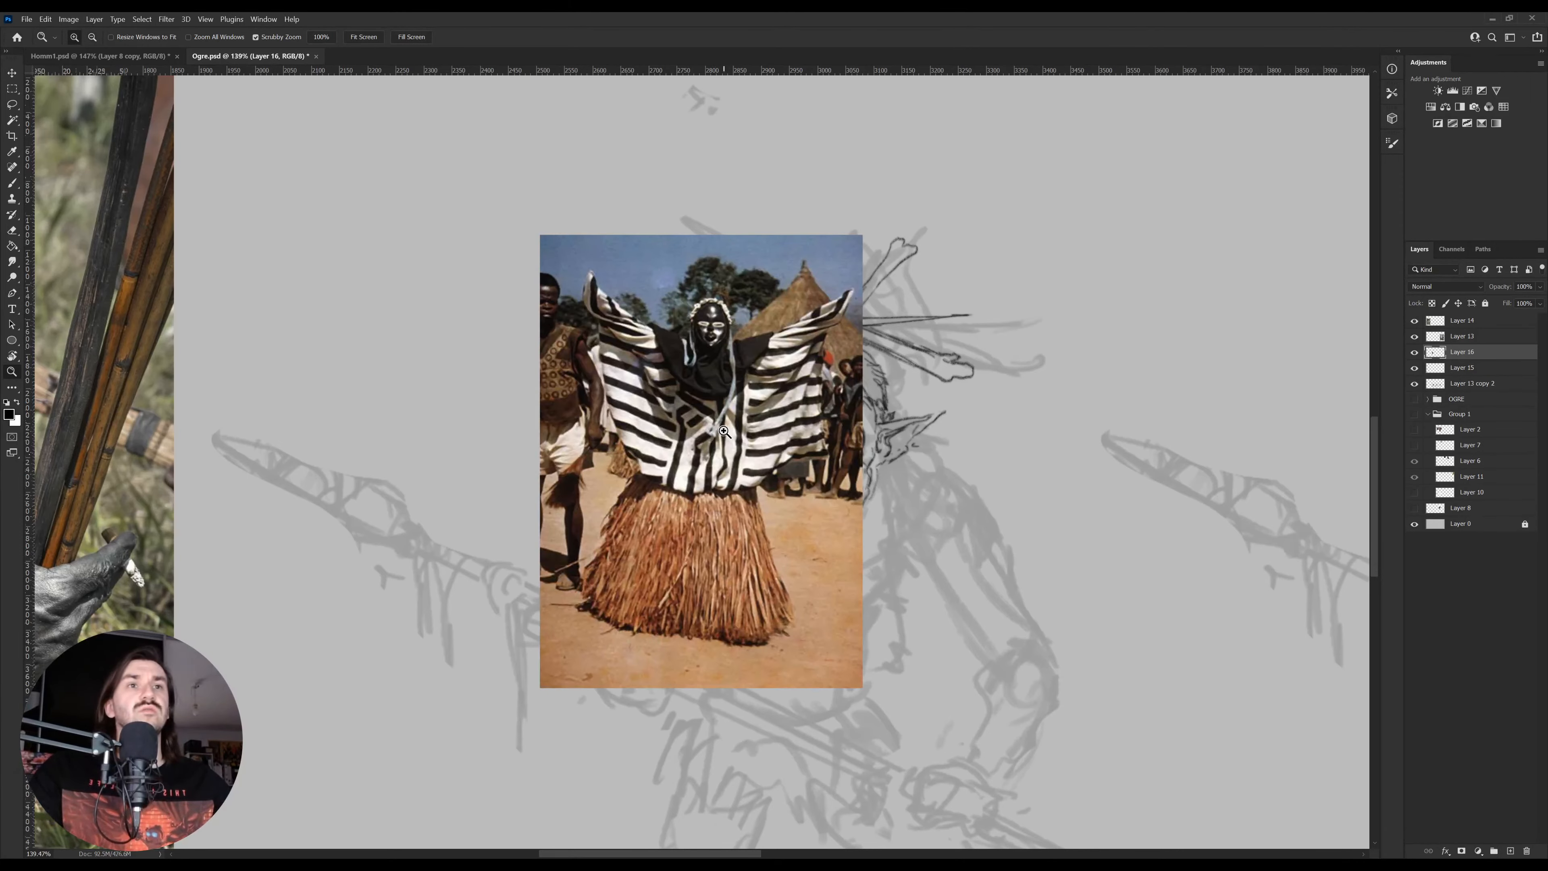
mouse_move(724, 431)
mouse_down()
mouse_move(750, 431)
mouse_move(721, 432)
mouse_up()
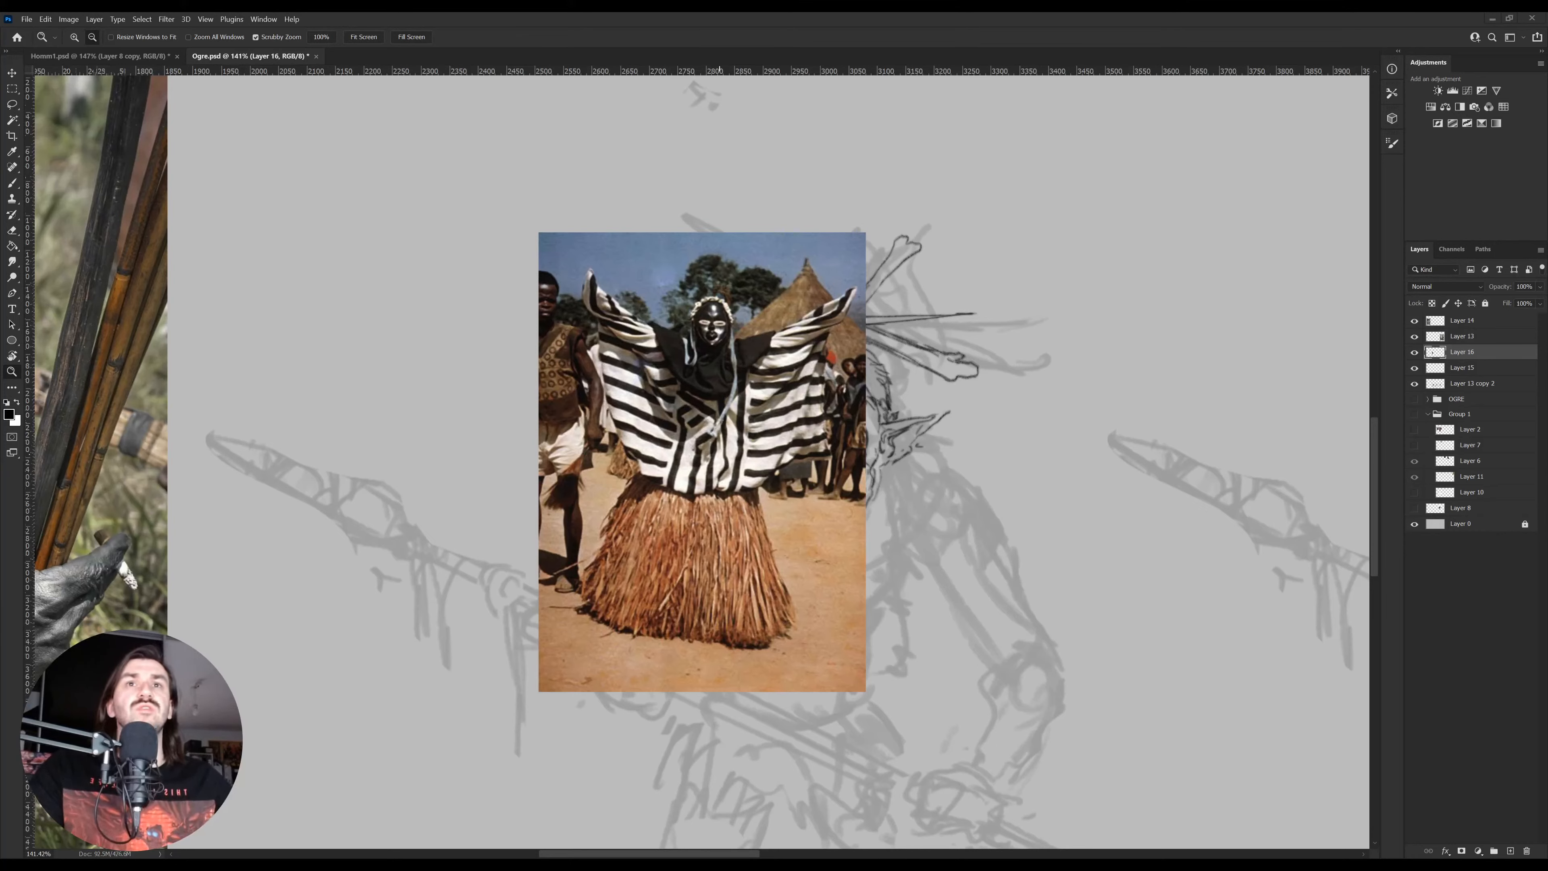
key(ctrl+v)
click(707, 462)
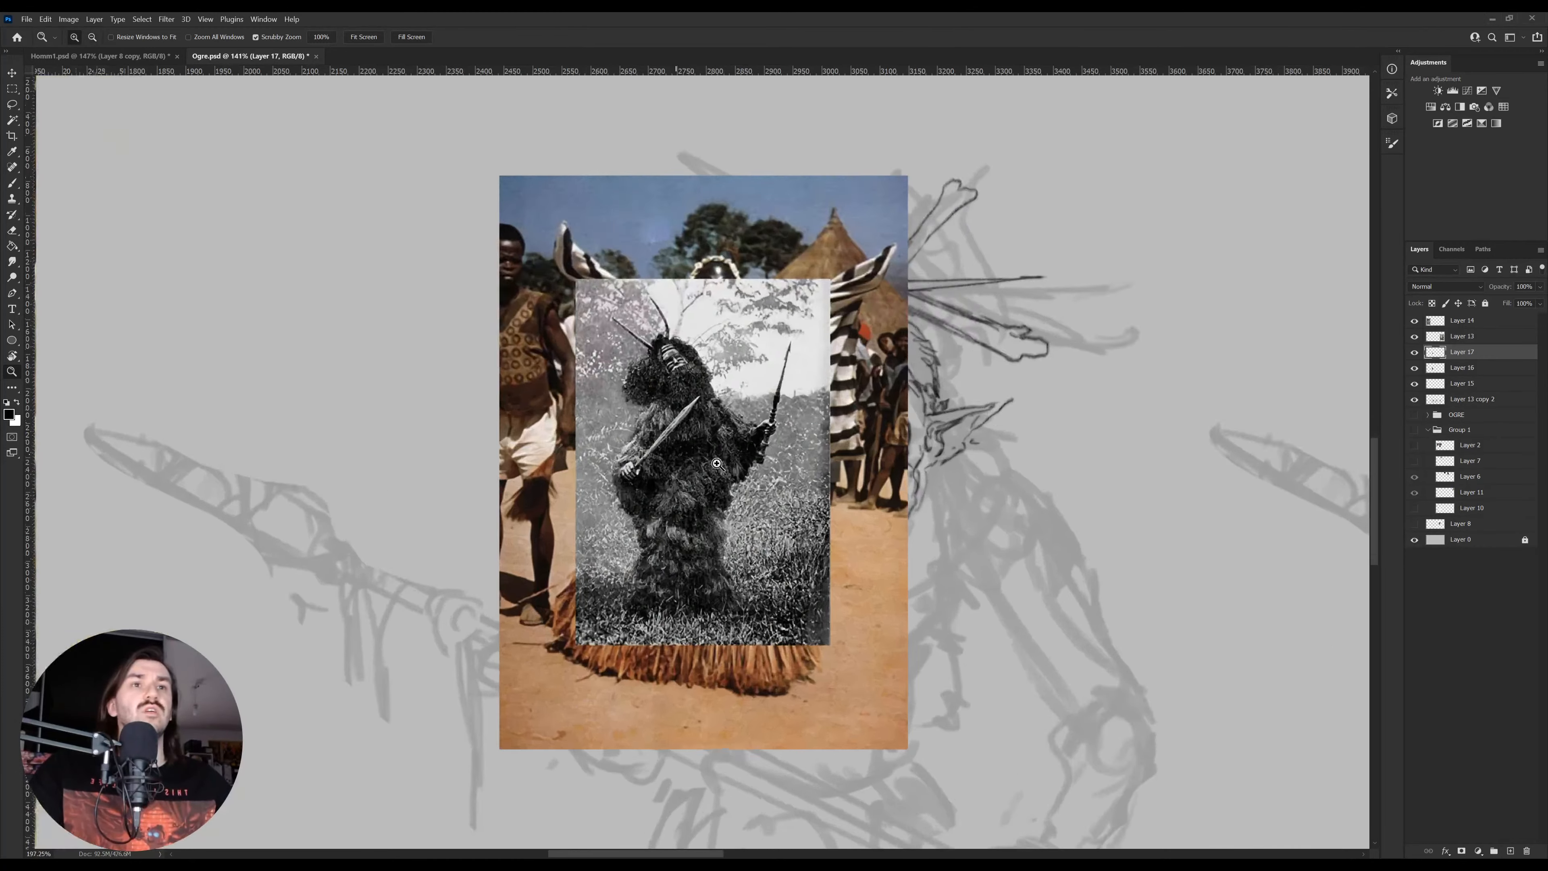
drag(723, 465, 710, 464)
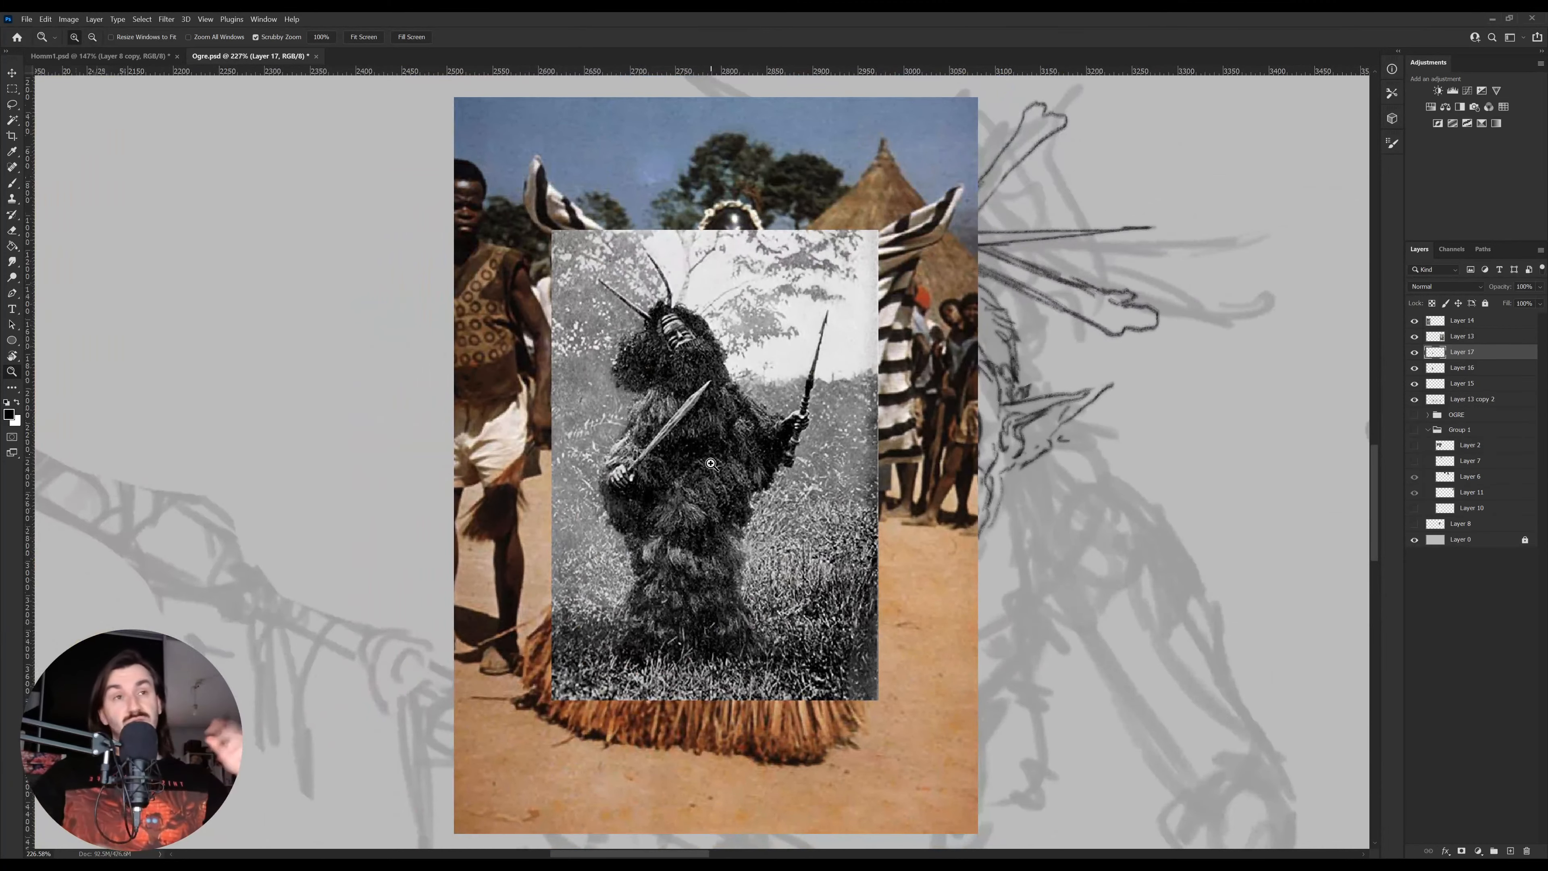
drag(703, 483, 681, 504)
key(Delete)
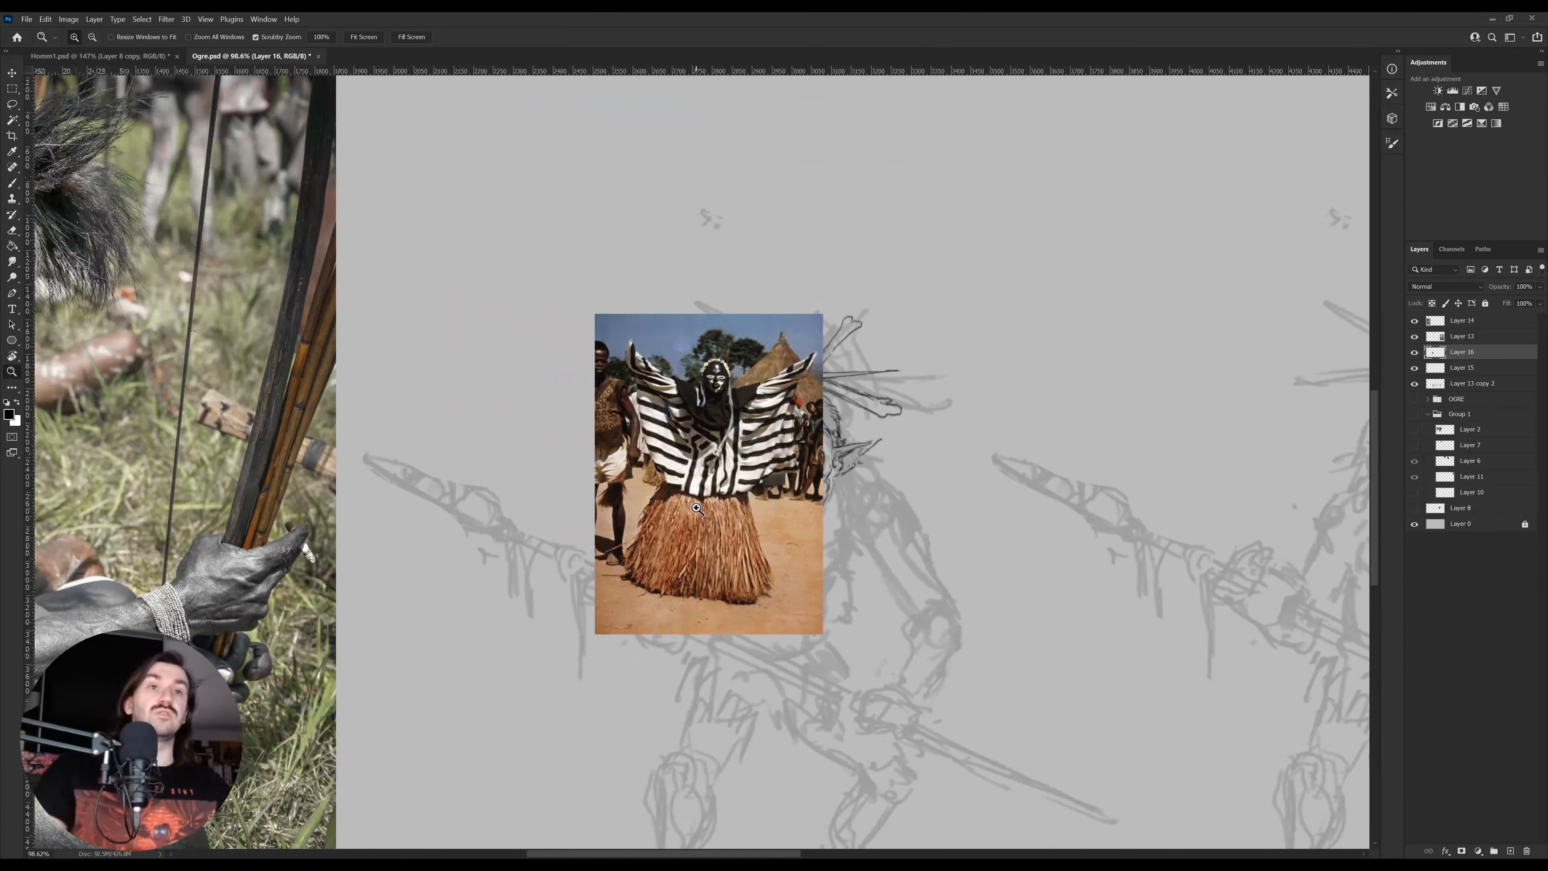
key(Delete)
Draw short marks beside the goblin's shoulder on the viewer's left and clean them up with the Eraser
drag(725, 491, 622, 456)
mouse_move(697, 416)
mouse_down()
mouse_move(770, 378)
mouse_move(601, 510)
mouse_up()
key(v)
key(b)
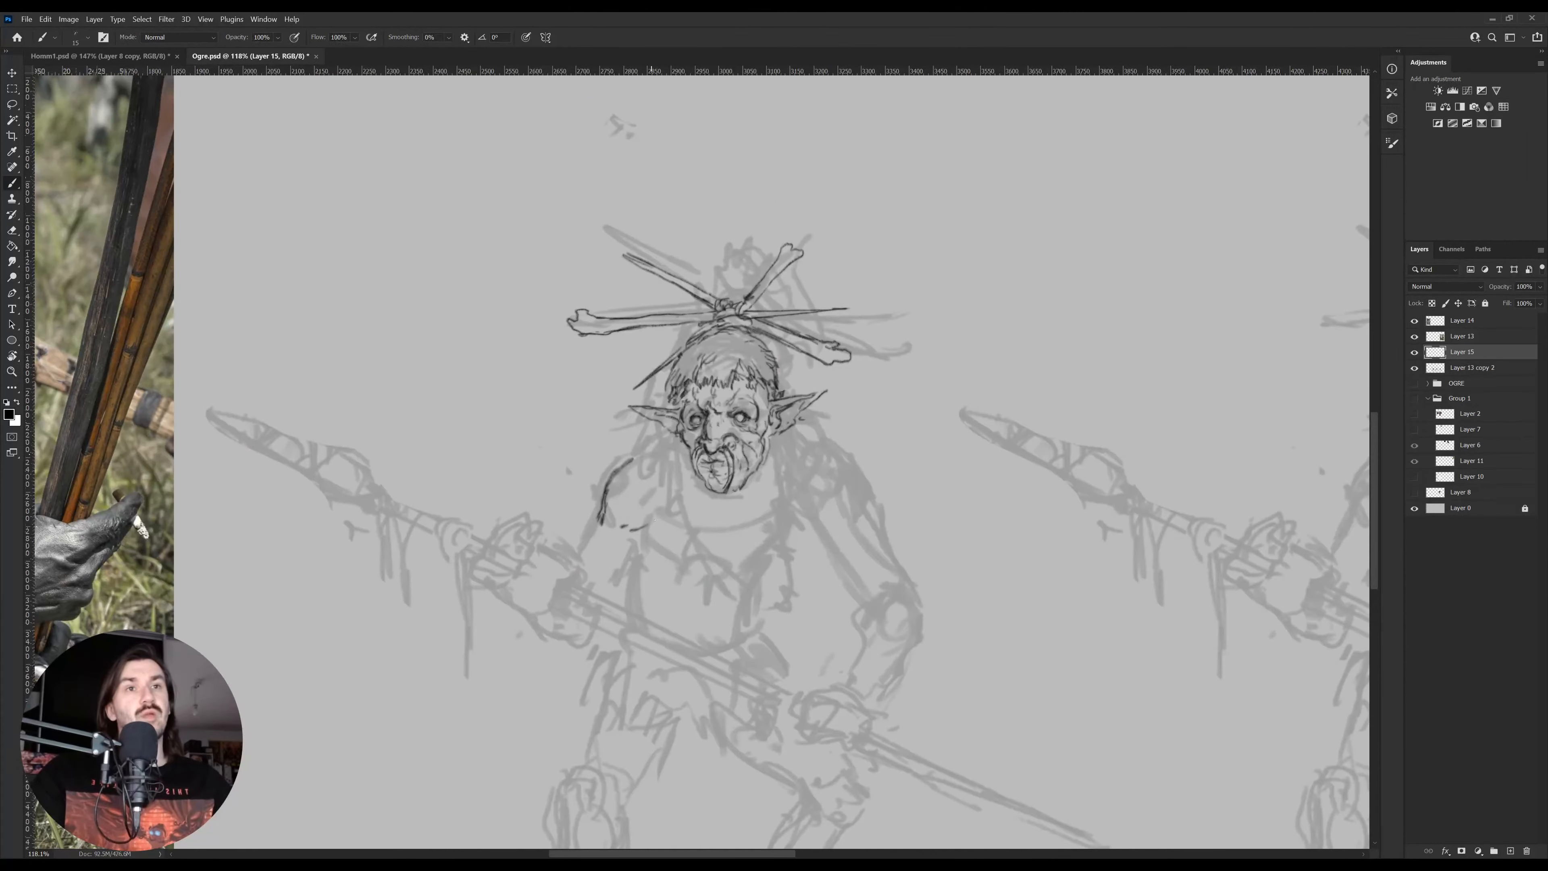
key(e)
key(b)
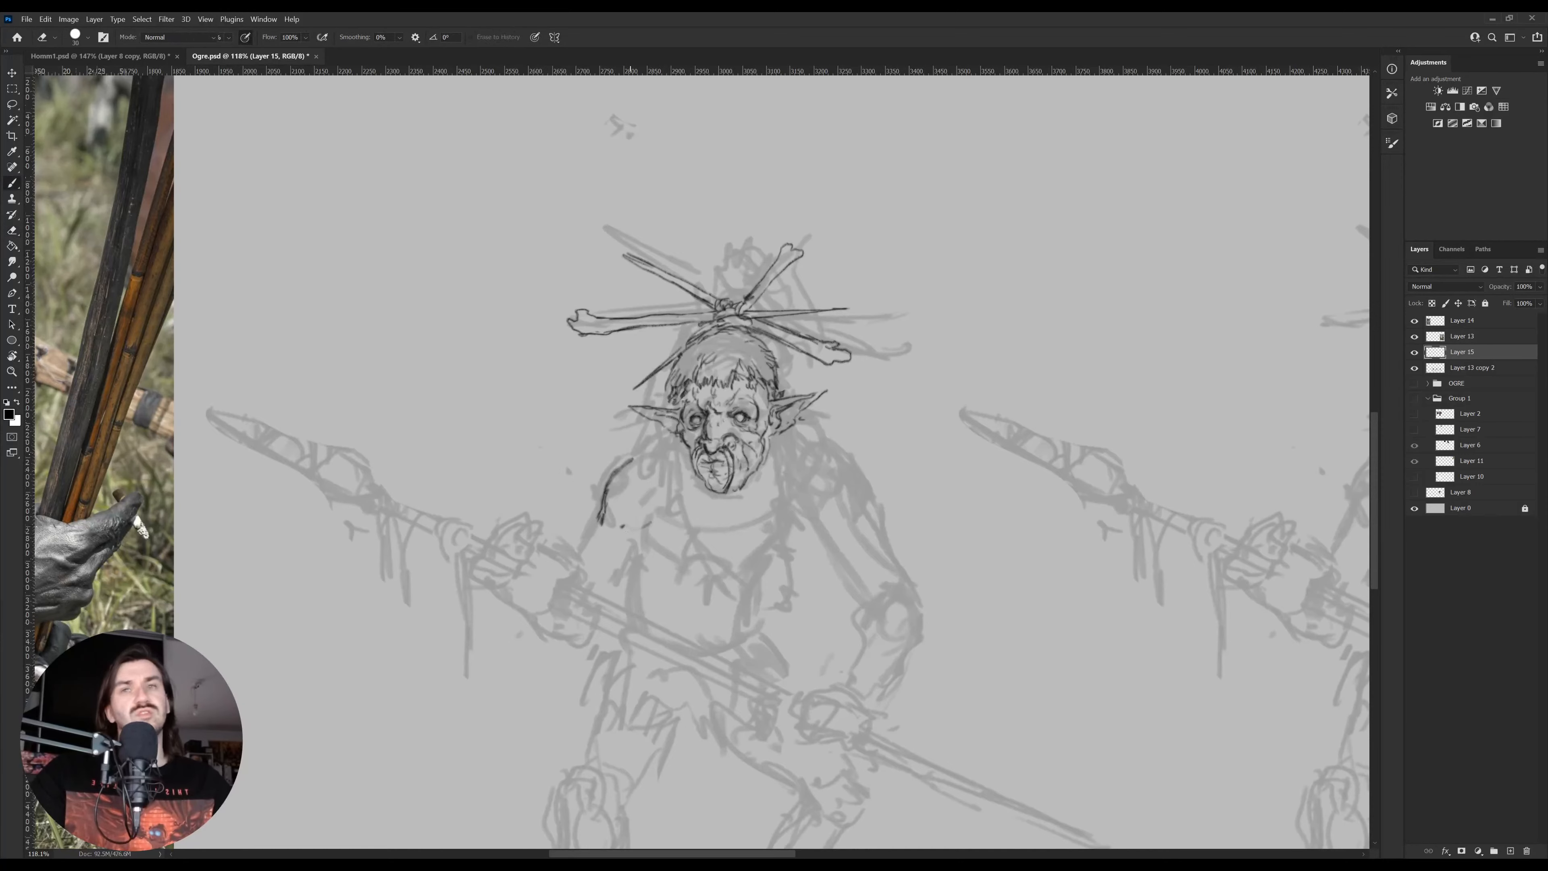
Move the photo of the standing tribesman on Layer 13 closer to the goblin being drawn
key(z)
mouse_move(652, 536)
mouse_down()
mouse_move(567, 534)
mouse_move(582, 534)
mouse_up()
drag(829, 501, 382, 550)
key(v)
ctrl+click(1194, 489)
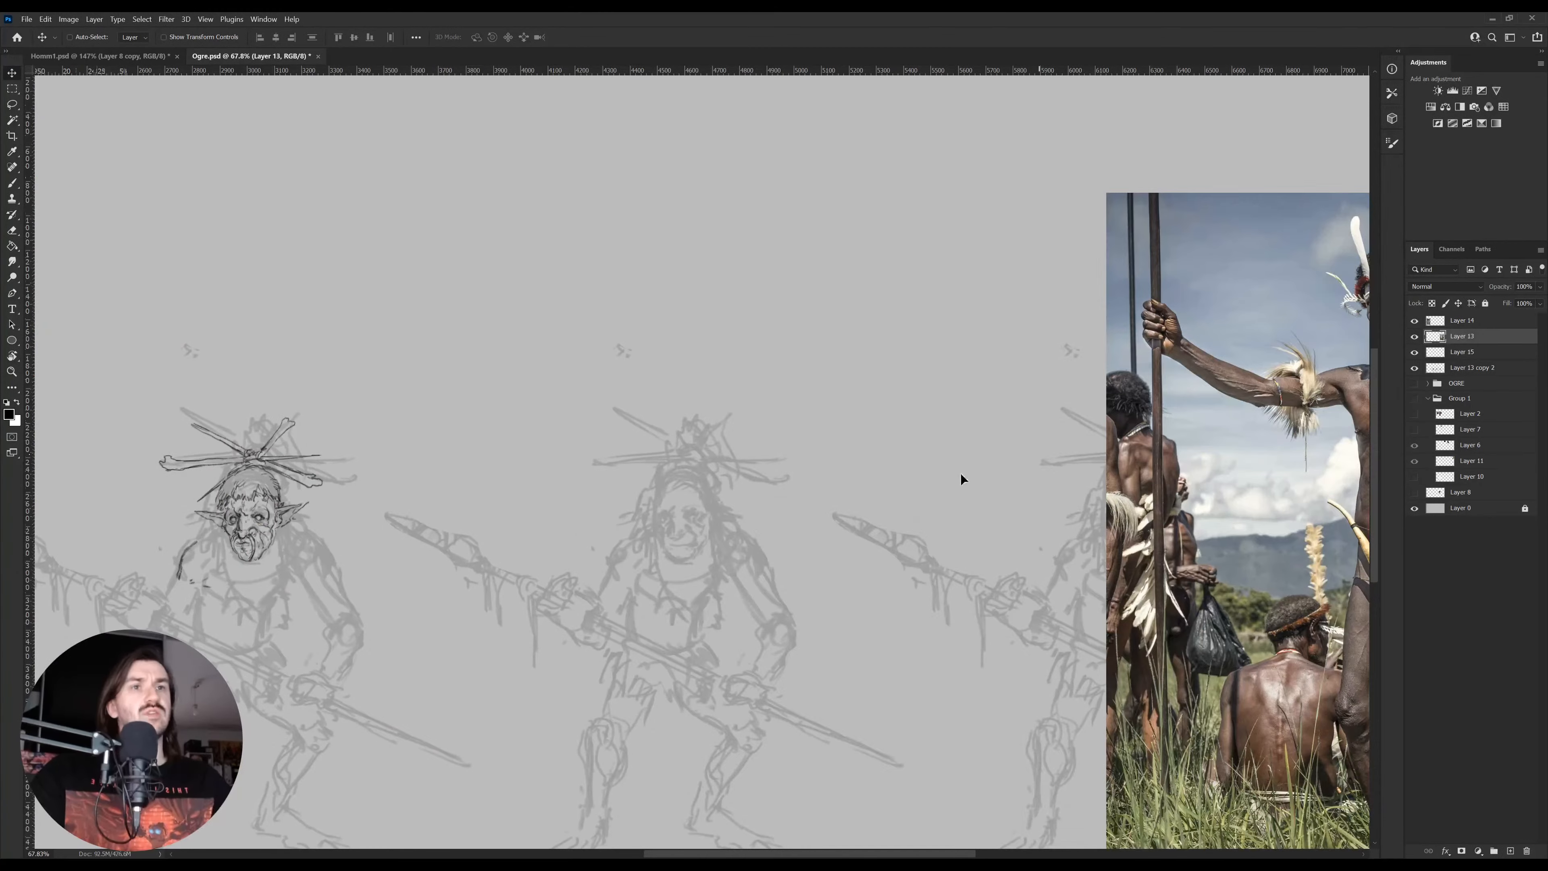
drag(961, 477, 432, 497)
mouse_move(460, 566)
mouse_down()
mouse_move(663, 517)
mouse_move(529, 569)
mouse_up()
key(z)
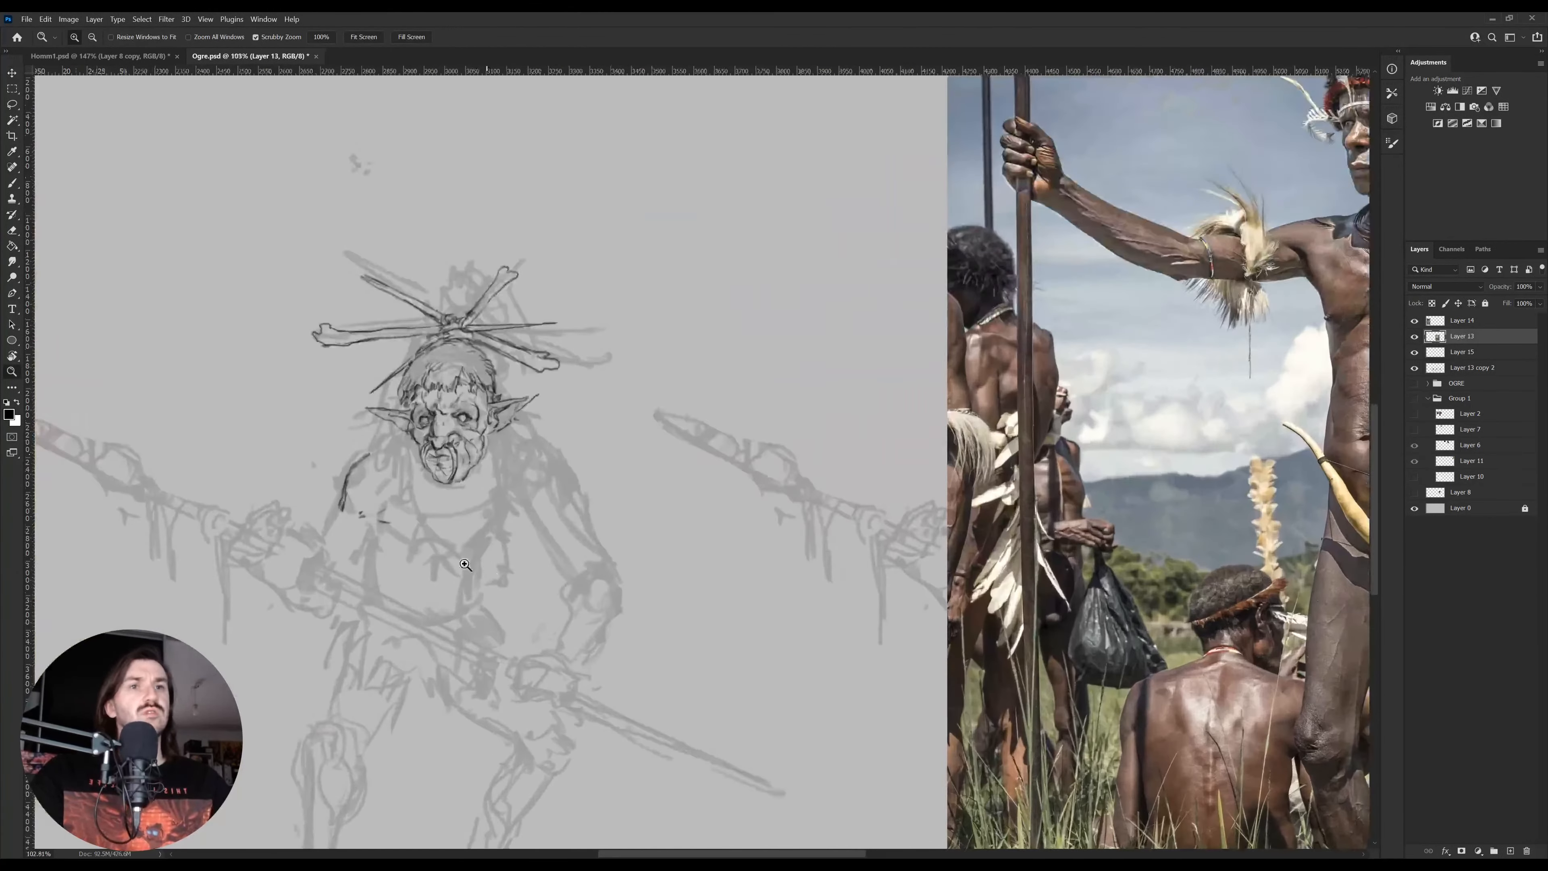
Draw the curved upper chest line and the torso's side contour of the goblin on Layer 15
key(v)
click(448, 444)
drag(568, 449, 407, 501)
key(b)
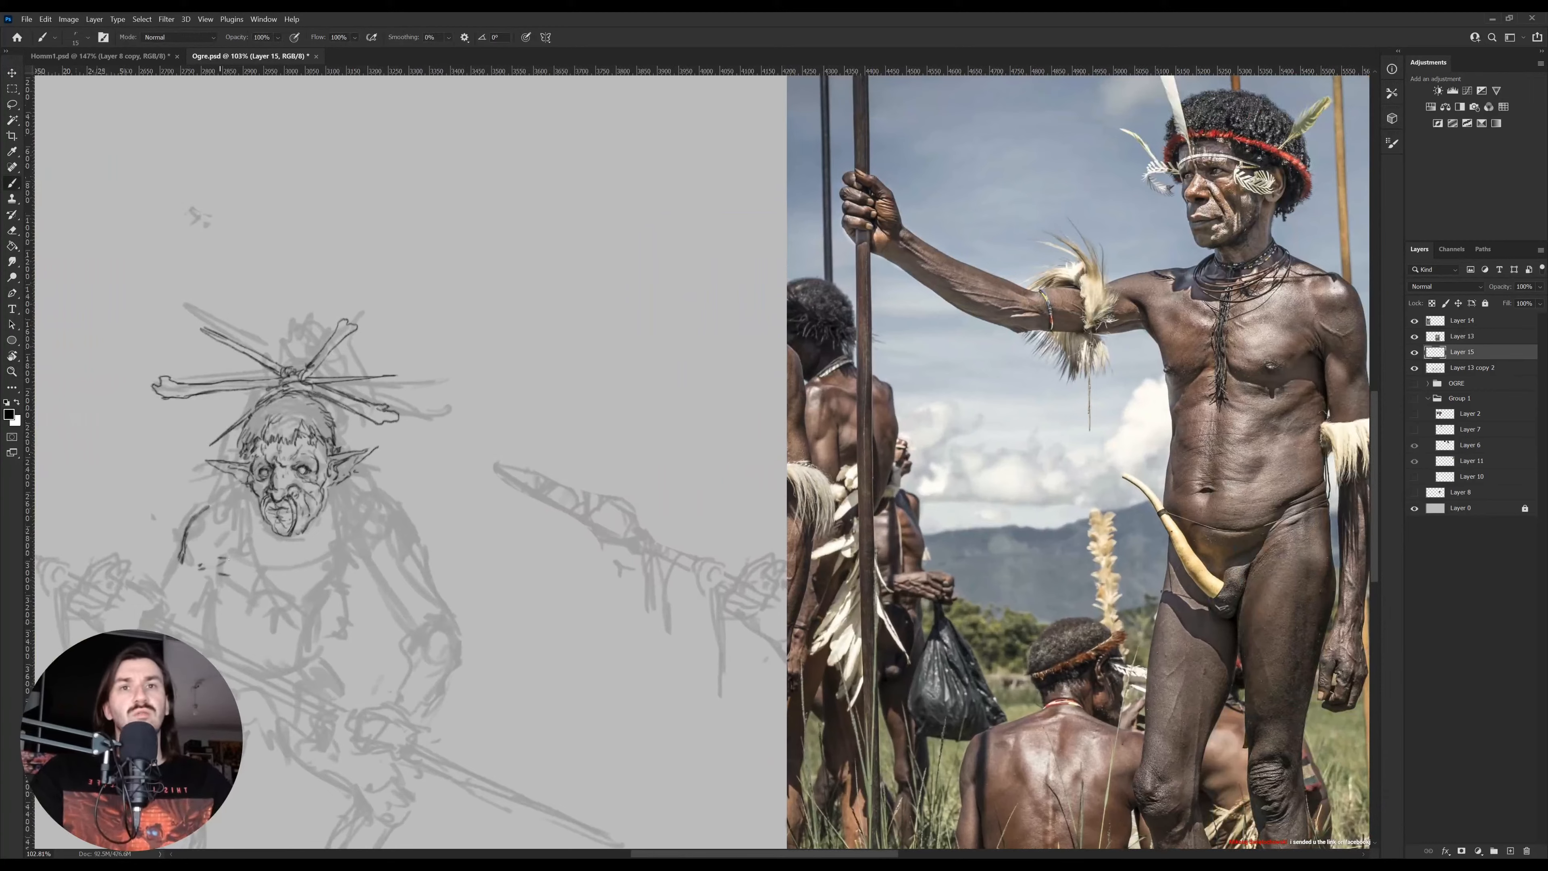
drag(228, 564, 260, 580)
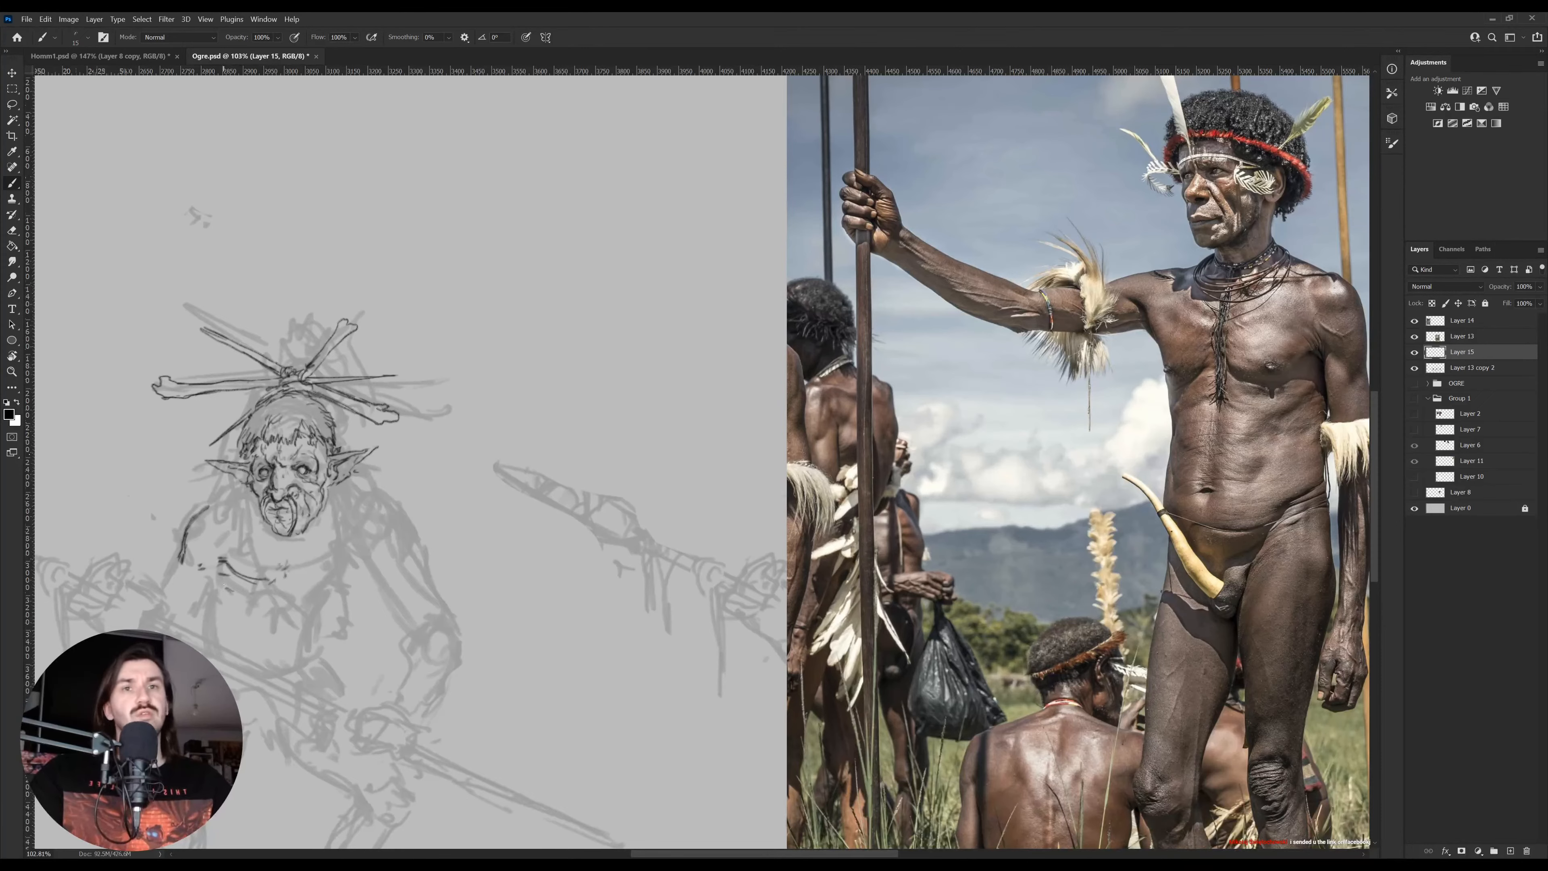
mouse_move(225, 581)
mouse_down()
mouse_move(248, 595)
mouse_move(209, 618)
mouse_up()
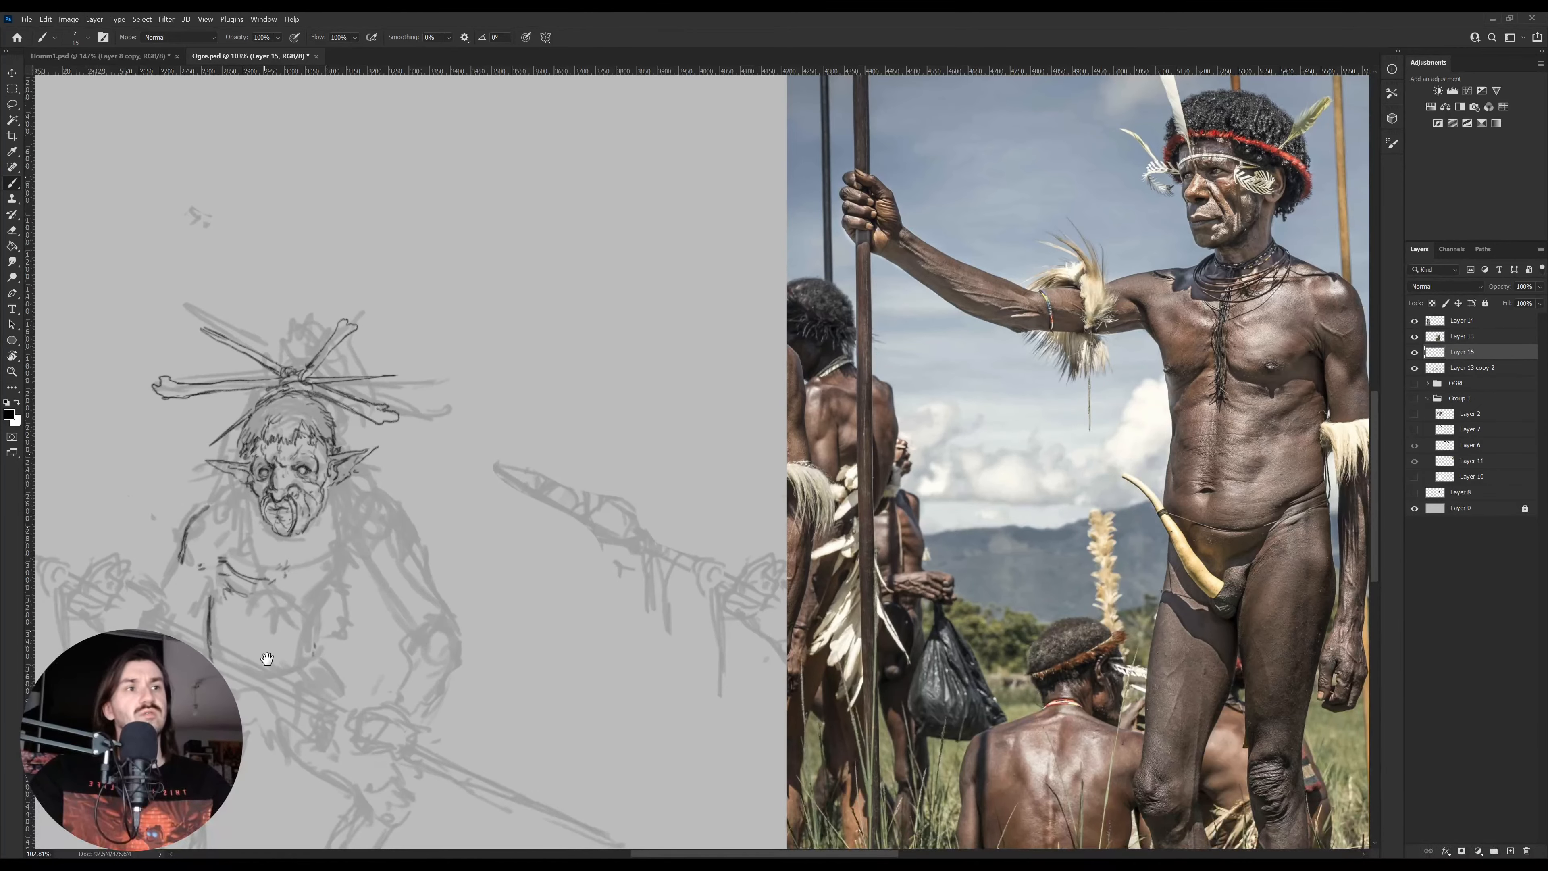
drag(267, 659, 360, 686)
mouse_move(408, 634)
mouse_down()
mouse_move(394, 633)
mouse_move(468, 571)
mouse_up()
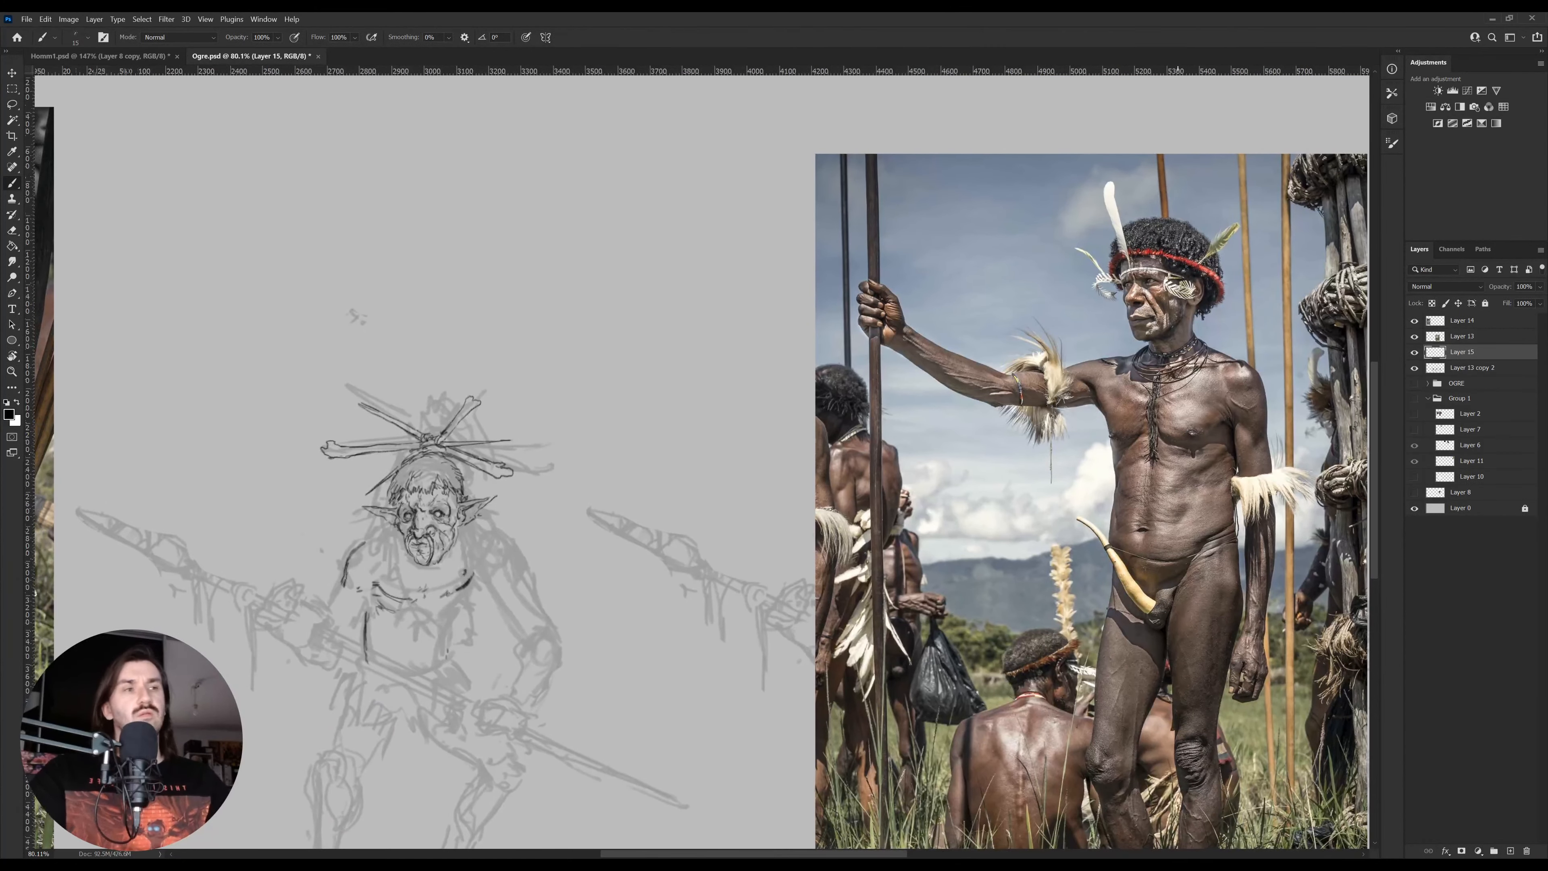
Paint a white patch over the standing tribesman's groin in the photo on Layer 13 with an enlarged brush
ctrl+click(1180, 580)
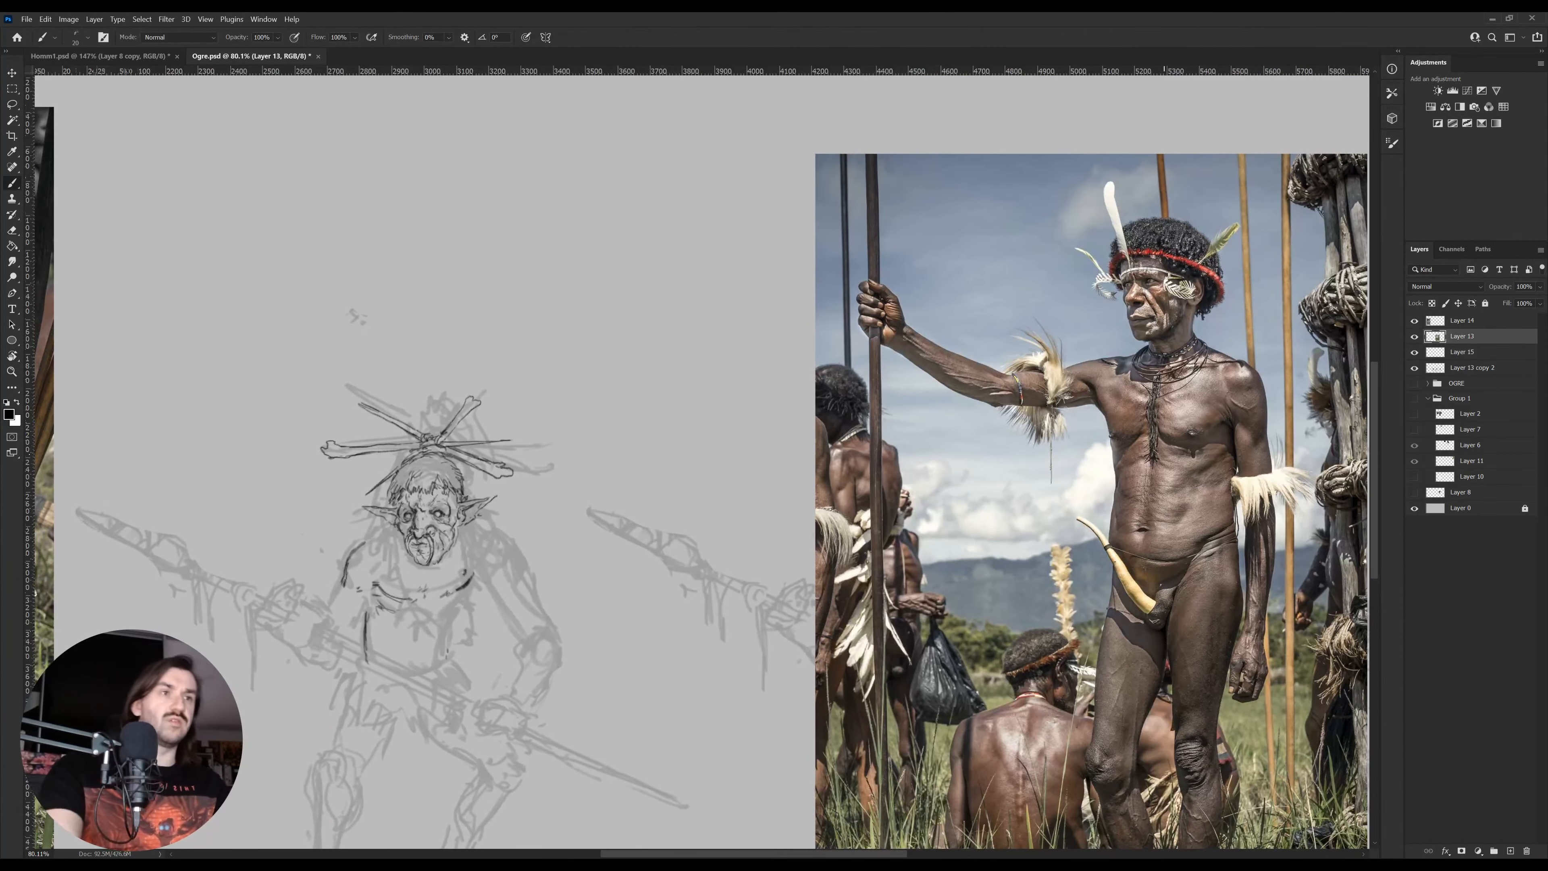
key(bracketright)
key(bracketright)
key(bracketright)
key(bracketright)
key(bracketright)
key(bracketright)
key(x)
mouse_move(1154, 604)
mouse_down()
mouse_move(1159, 623)
mouse_move(1155, 607)
mouse_up()
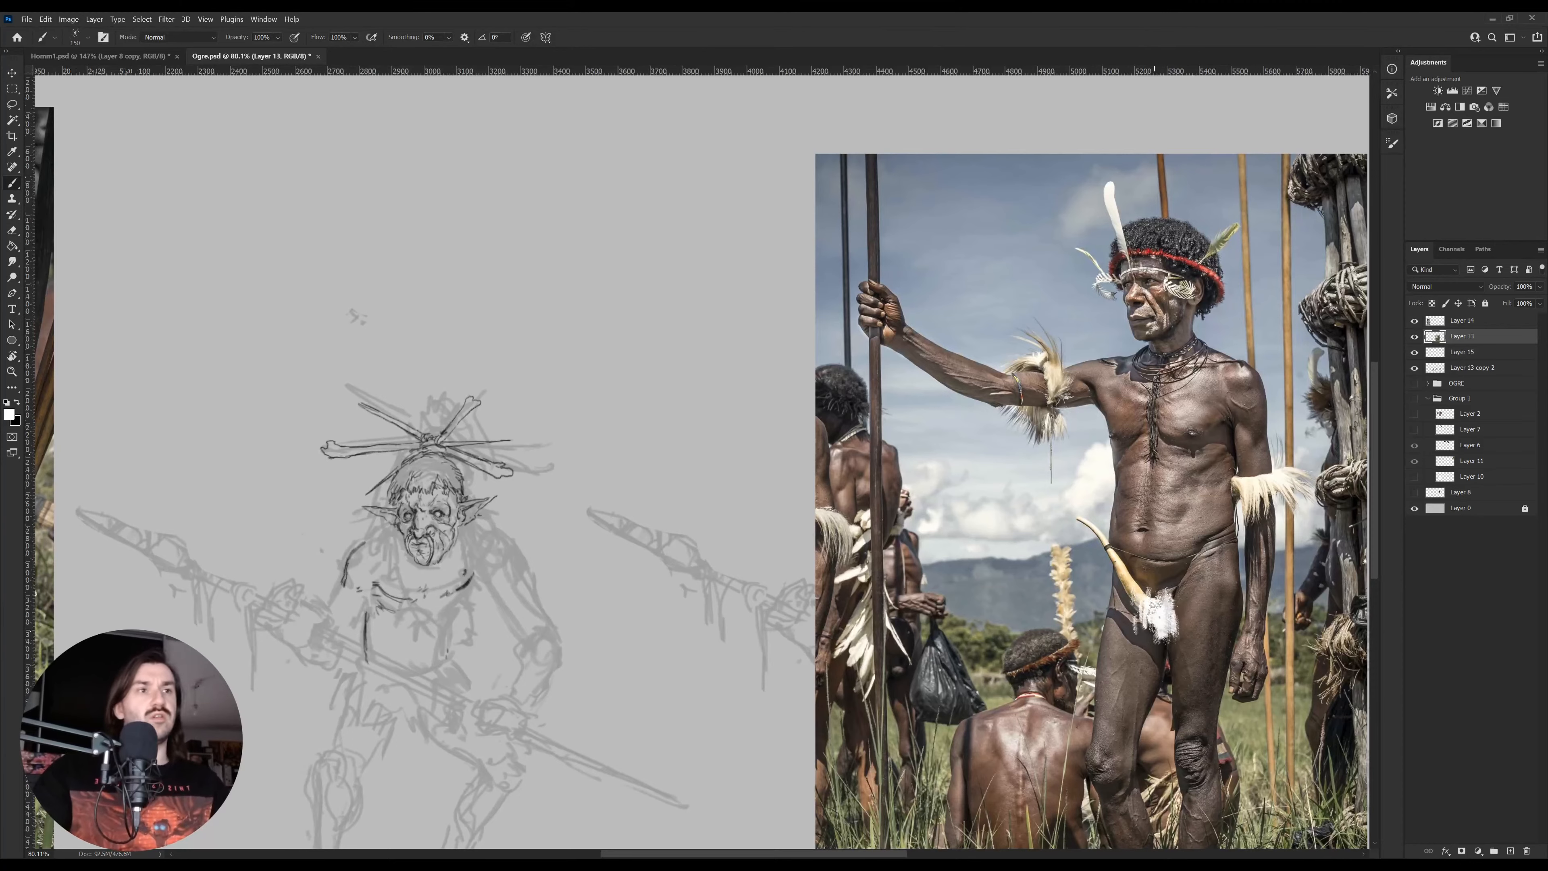
Draw the contour of the goblin's shoulder and upper arm on the viewer's right on Layer 15 with a smaller black brush
drag(467, 589, 500, 588)
ctrl+click(480, 593)
key(x)
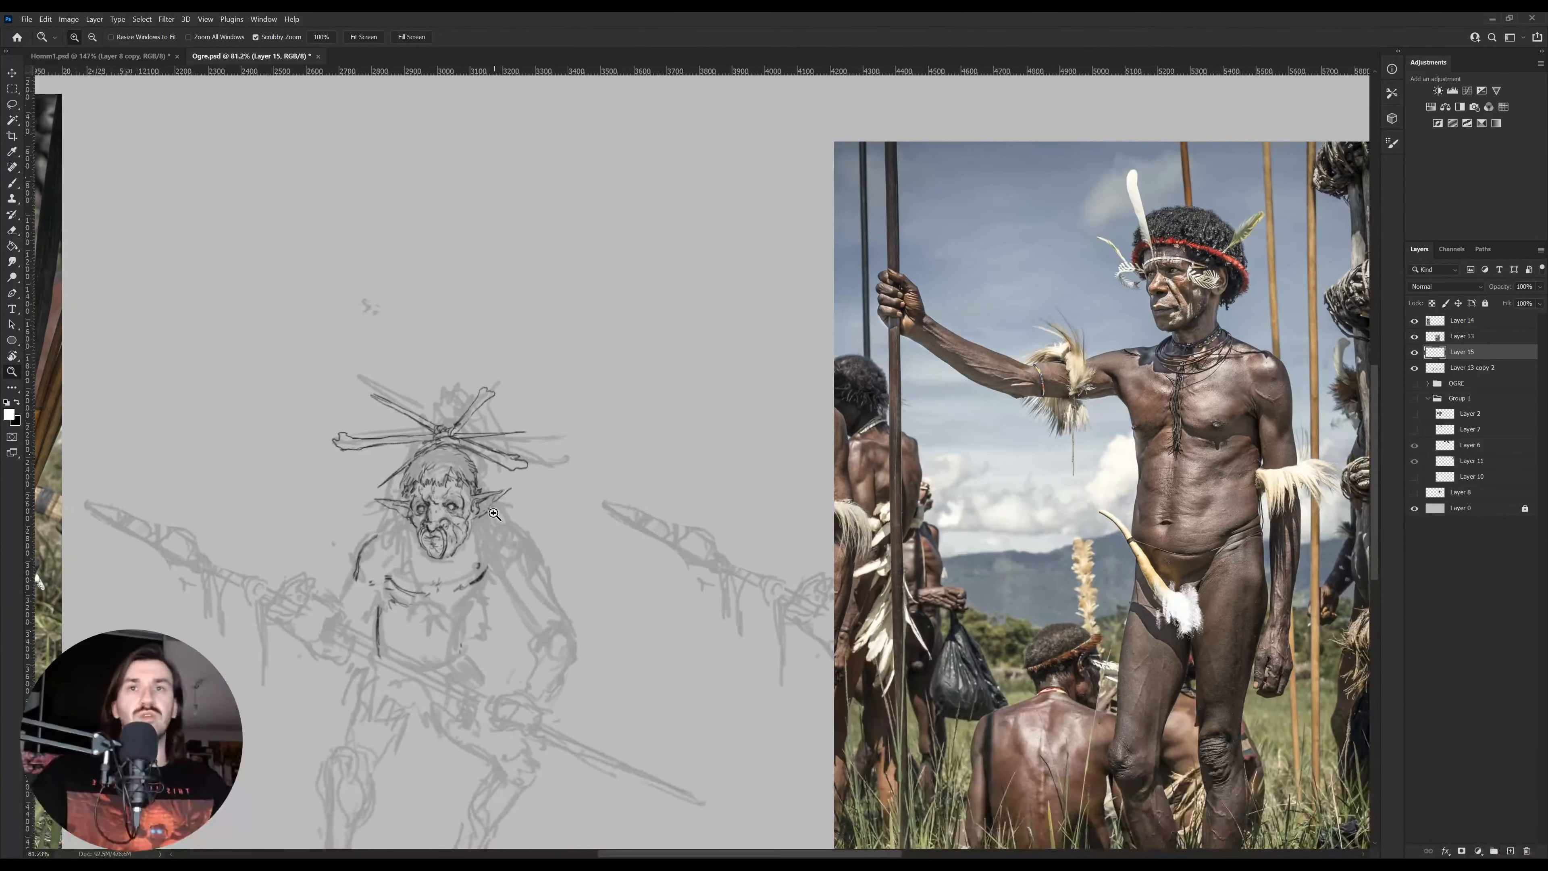
key(b)
key(bracketleft)
key(bracketleft)
key(bracketleft)
key(bracketleft)
key(bracketleft)
key(bracketleft)
key(bracketleft)
key(bracketleft)
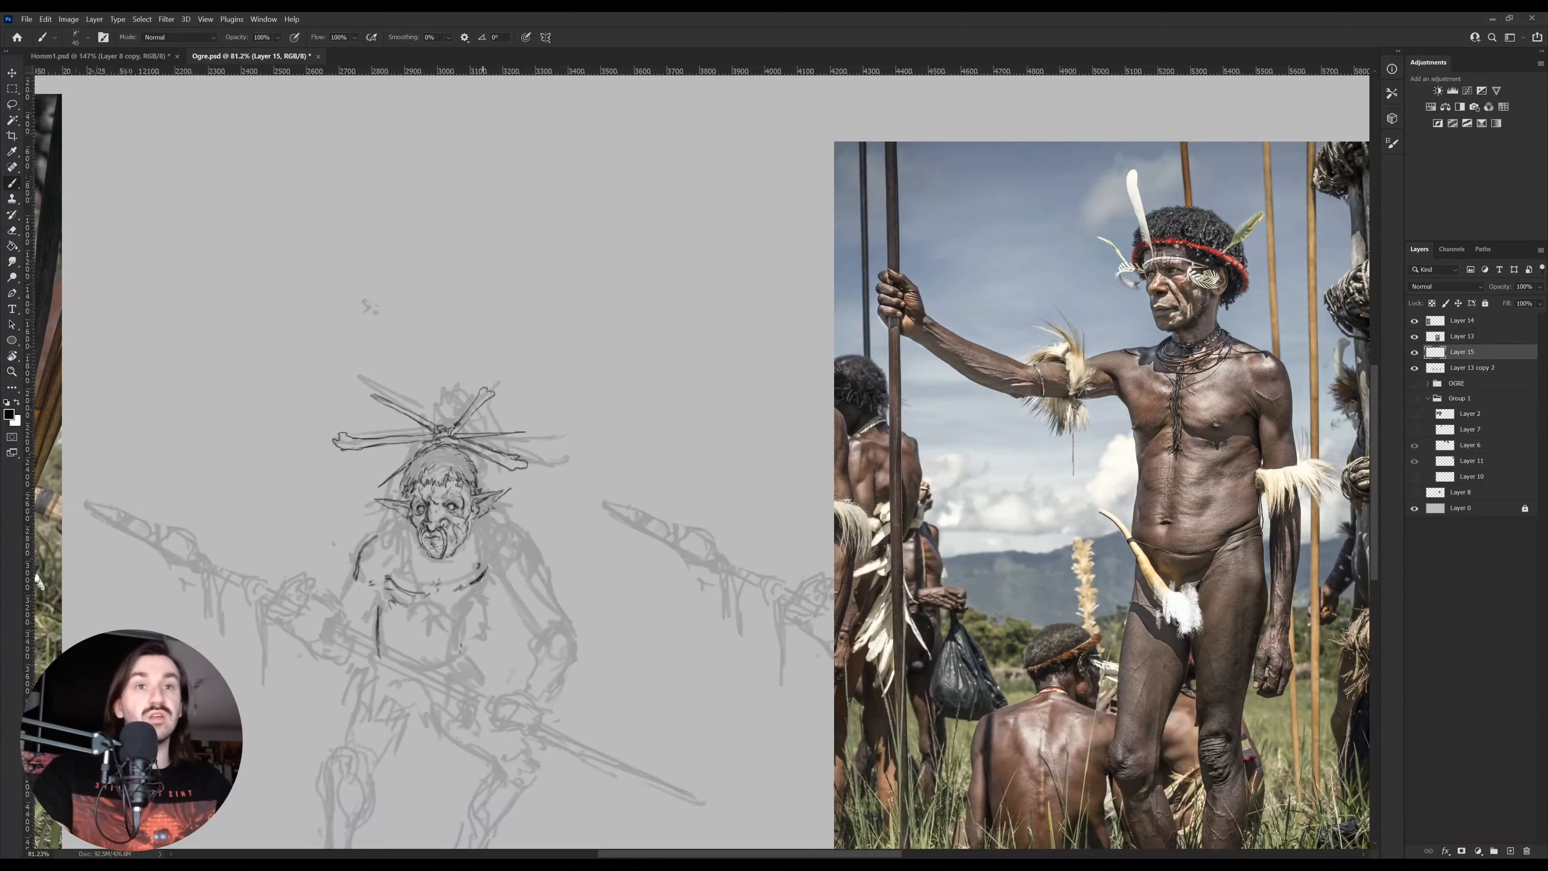
key(e)
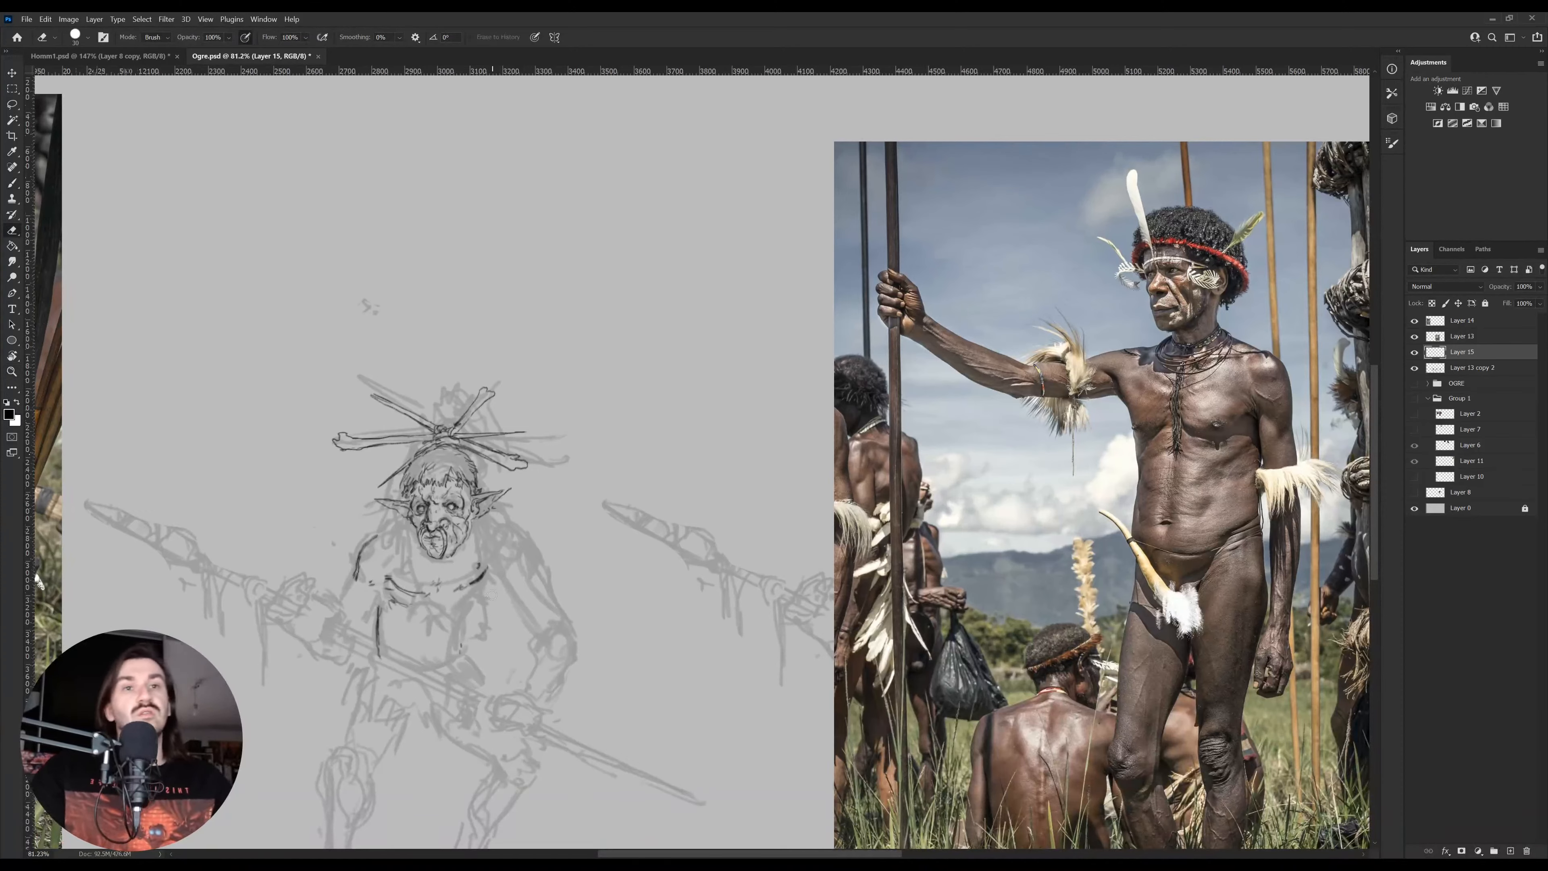
key(b)
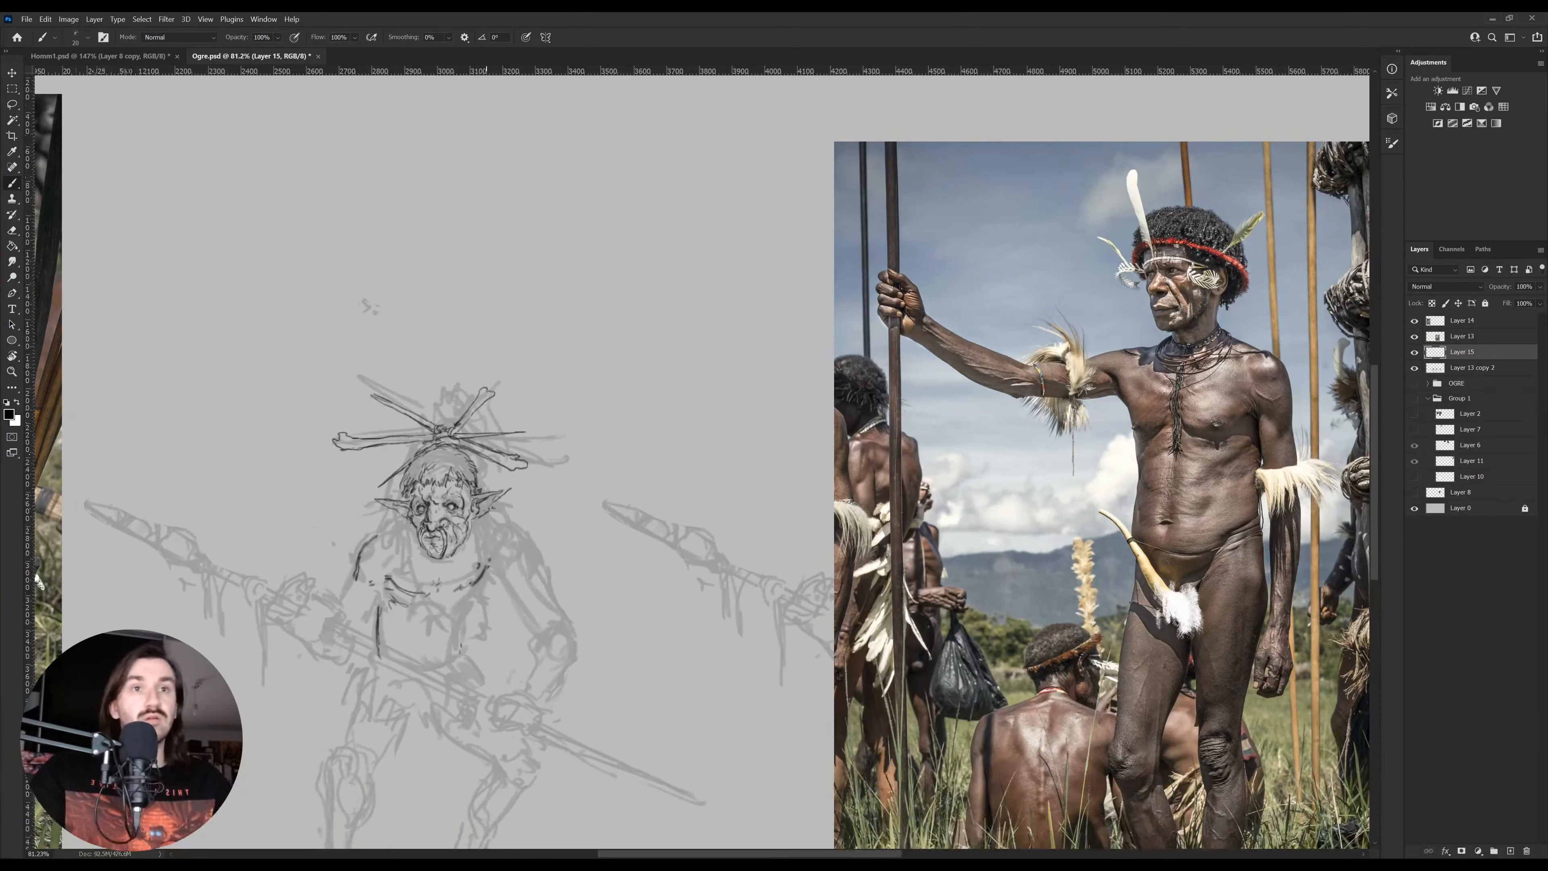
mouse_move(493, 527)
mouse_down()
mouse_move(519, 549)
mouse_move(499, 578)
mouse_move(523, 613)
mouse_up()
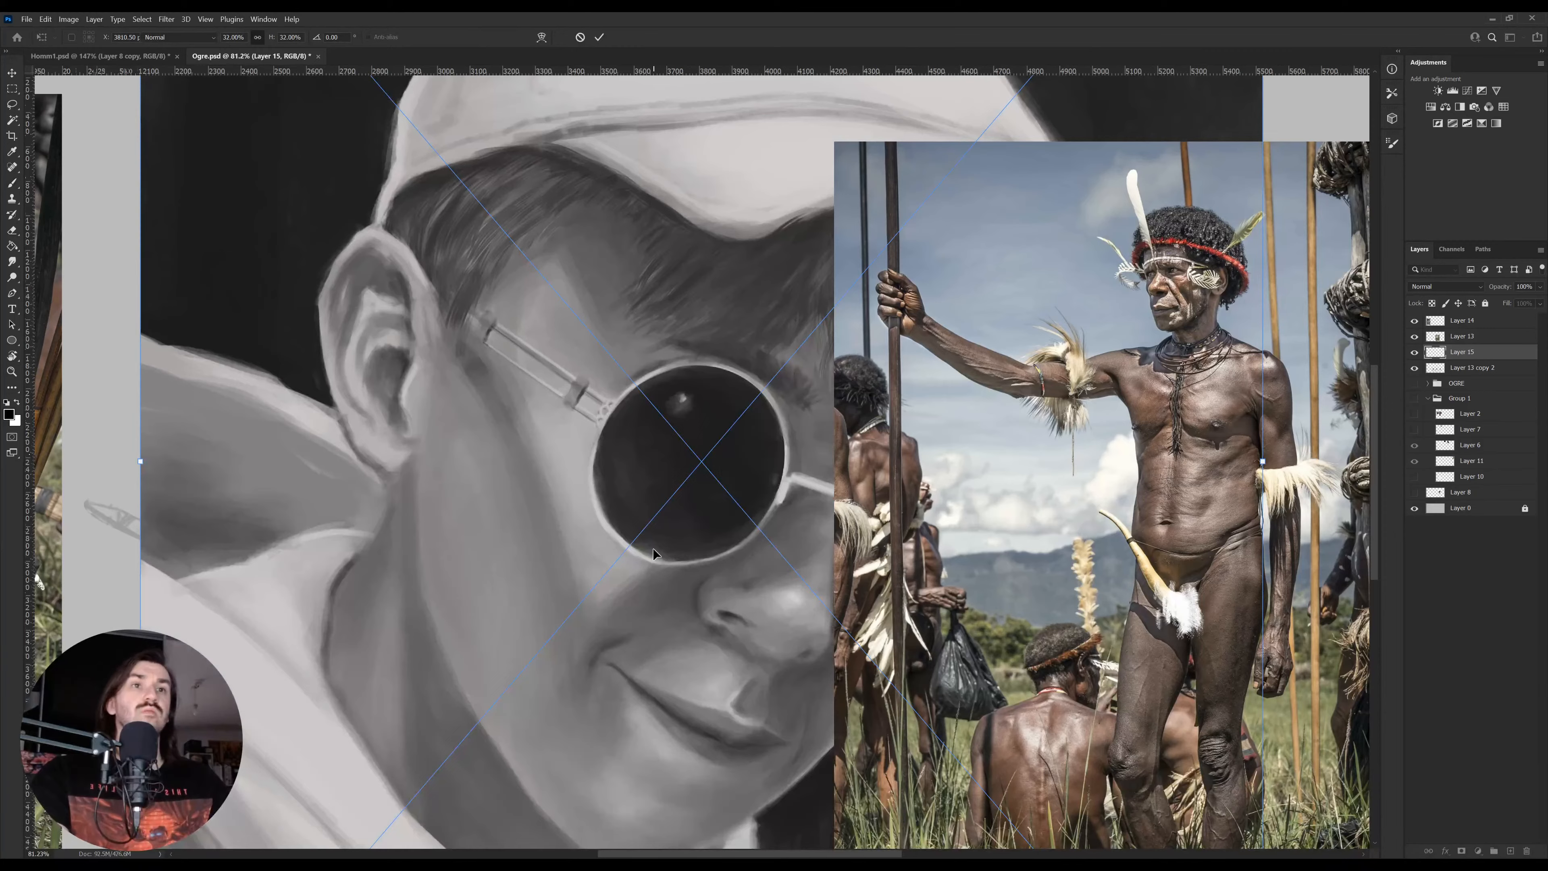
Place the portrait skończony 1 in the Ogre document, bring it in front of all layers and scale it to 28.28%
key(Return)
key(z)
drag(658, 535, 600, 543)
key(ctrl+shift+bracketright)
key(ctrl+t)
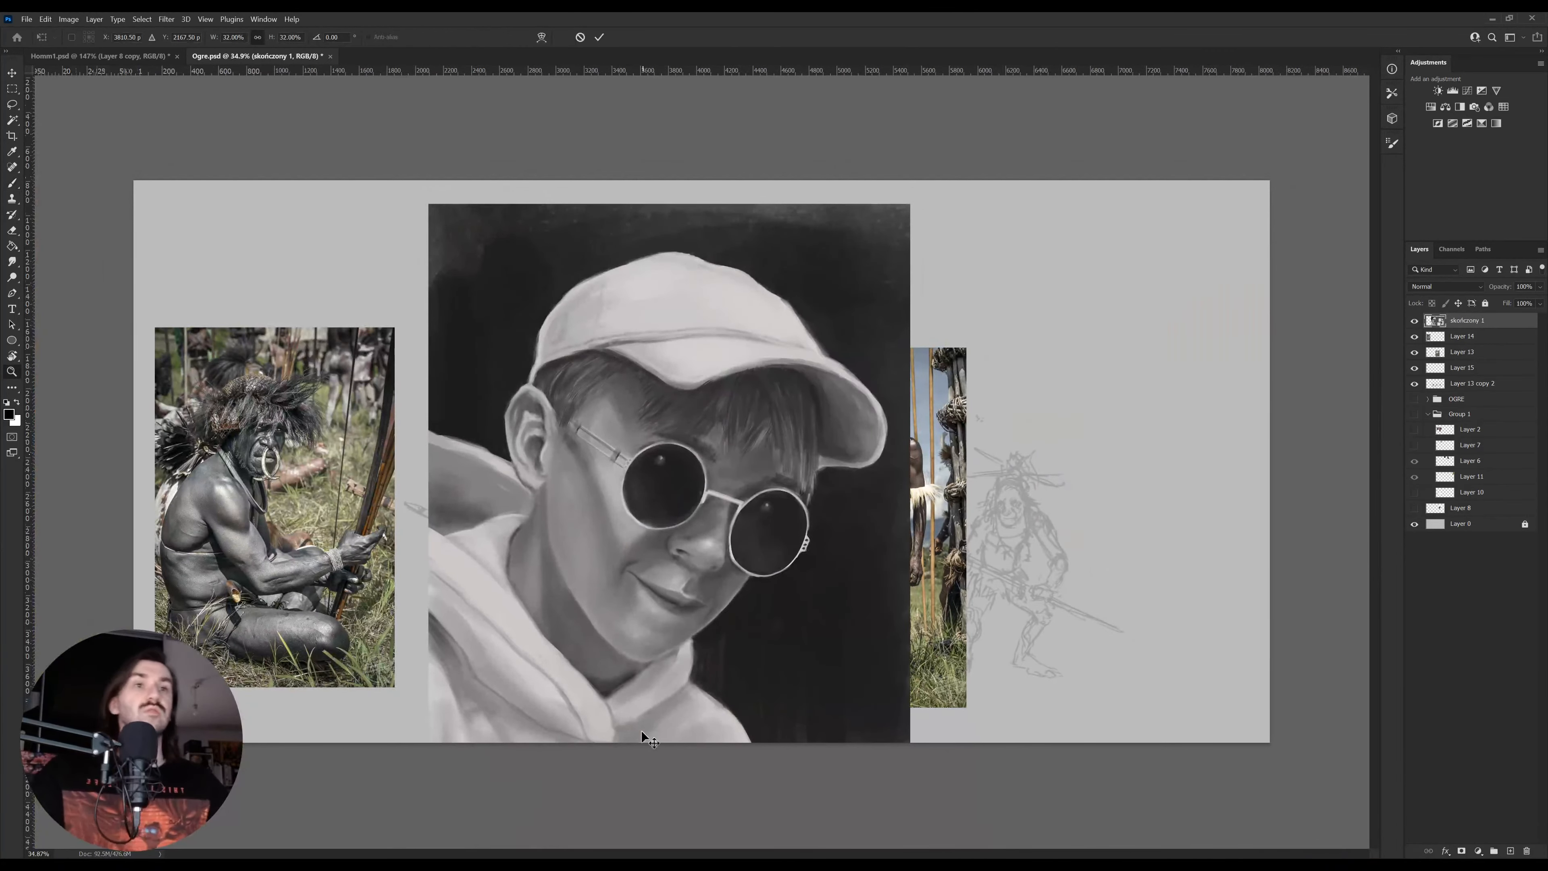
drag(667, 770, 667, 708)
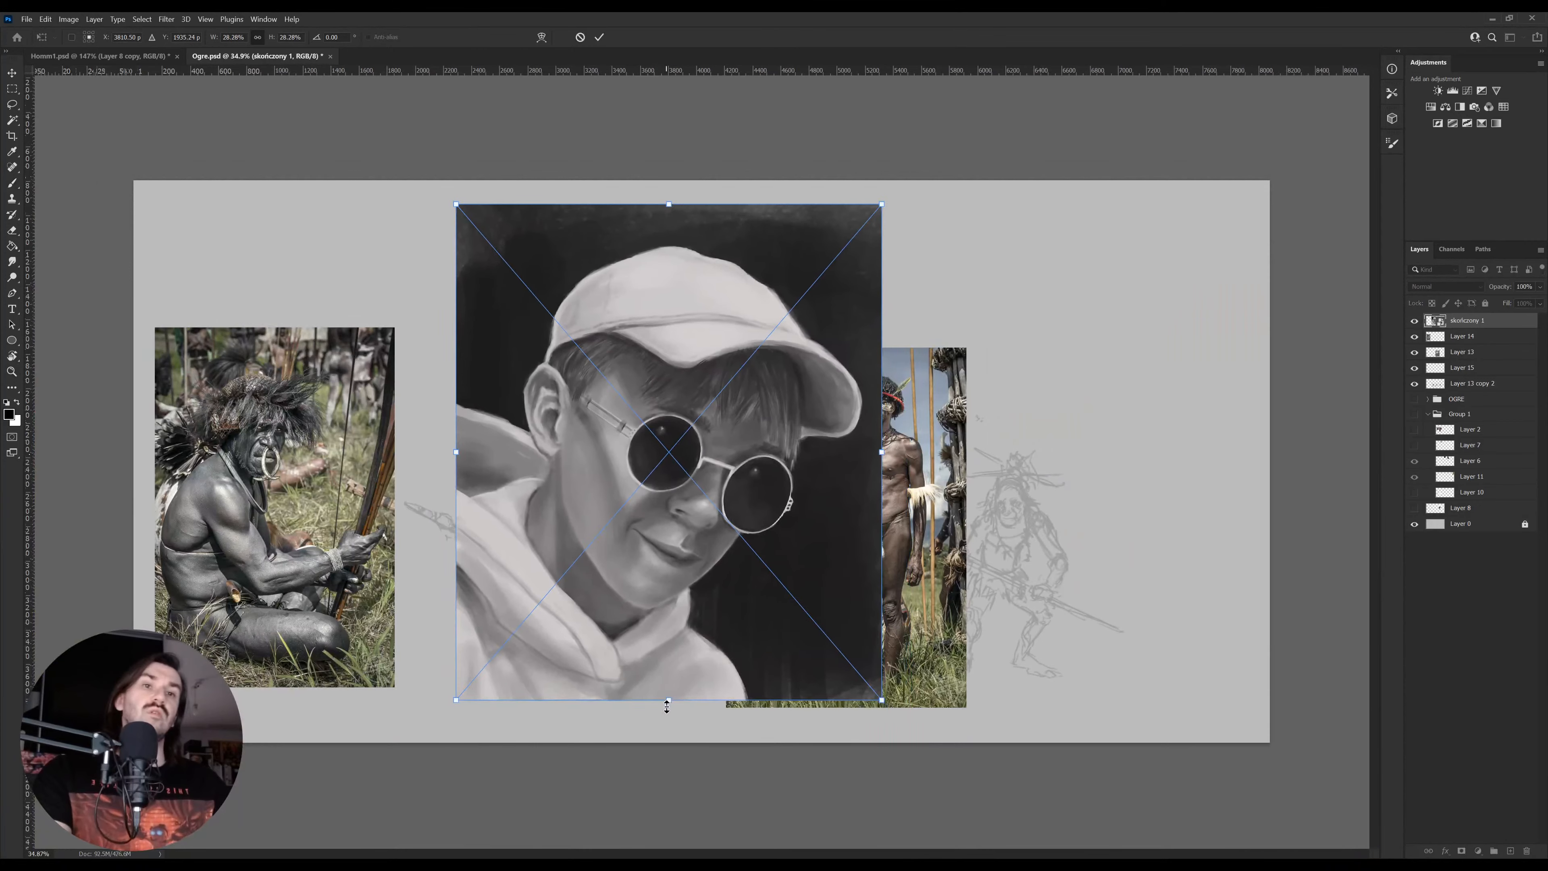
key(Return)
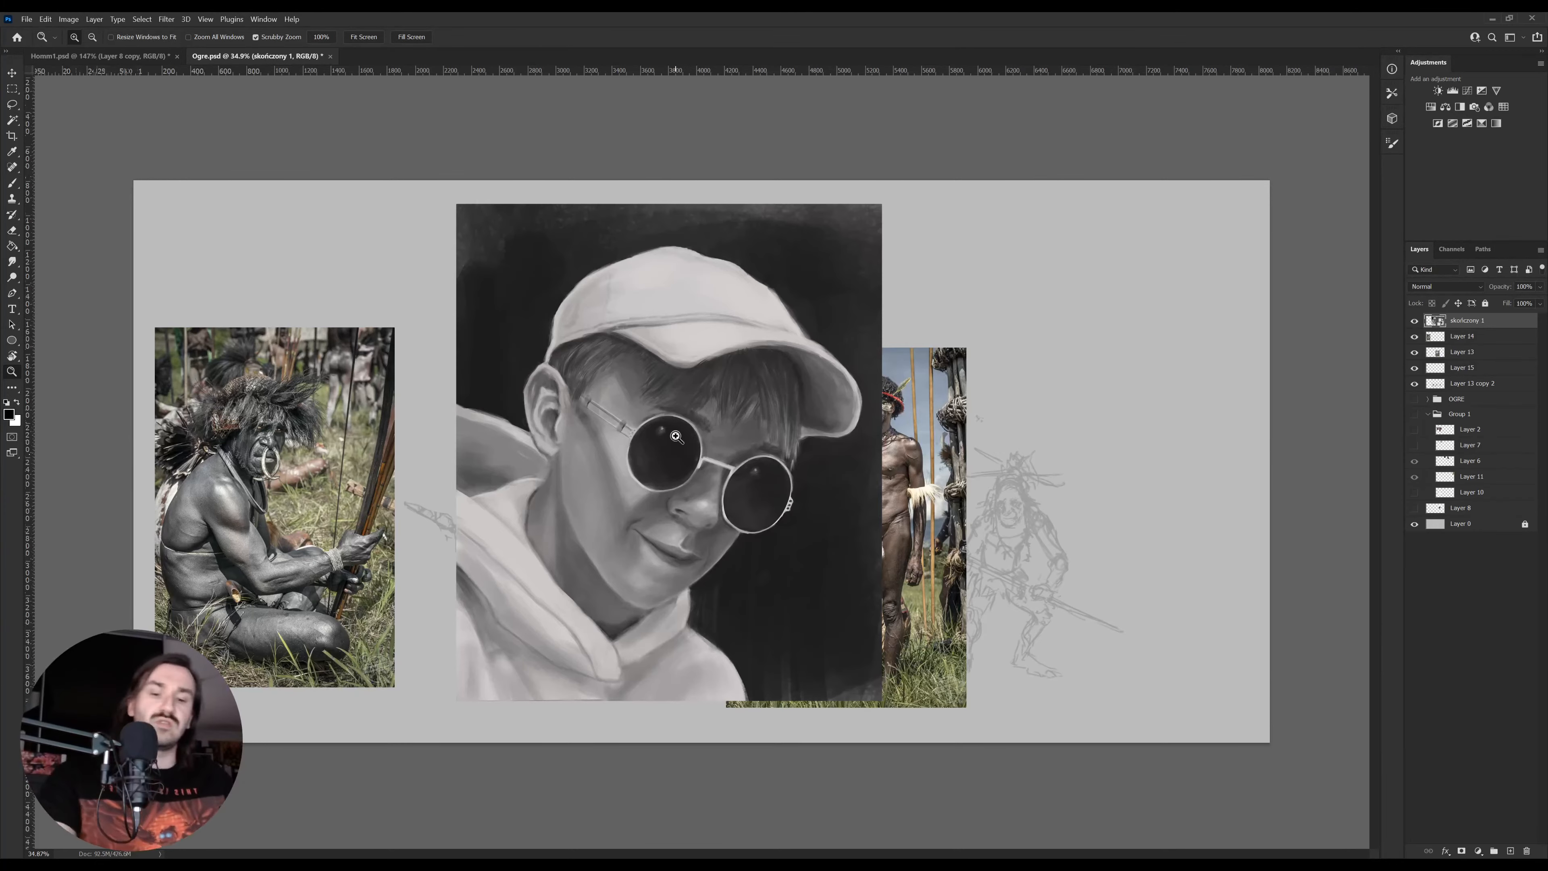
Flip the whole canvas horizontally and center the mirrored portrait for review
key(ctrl+shift+h)
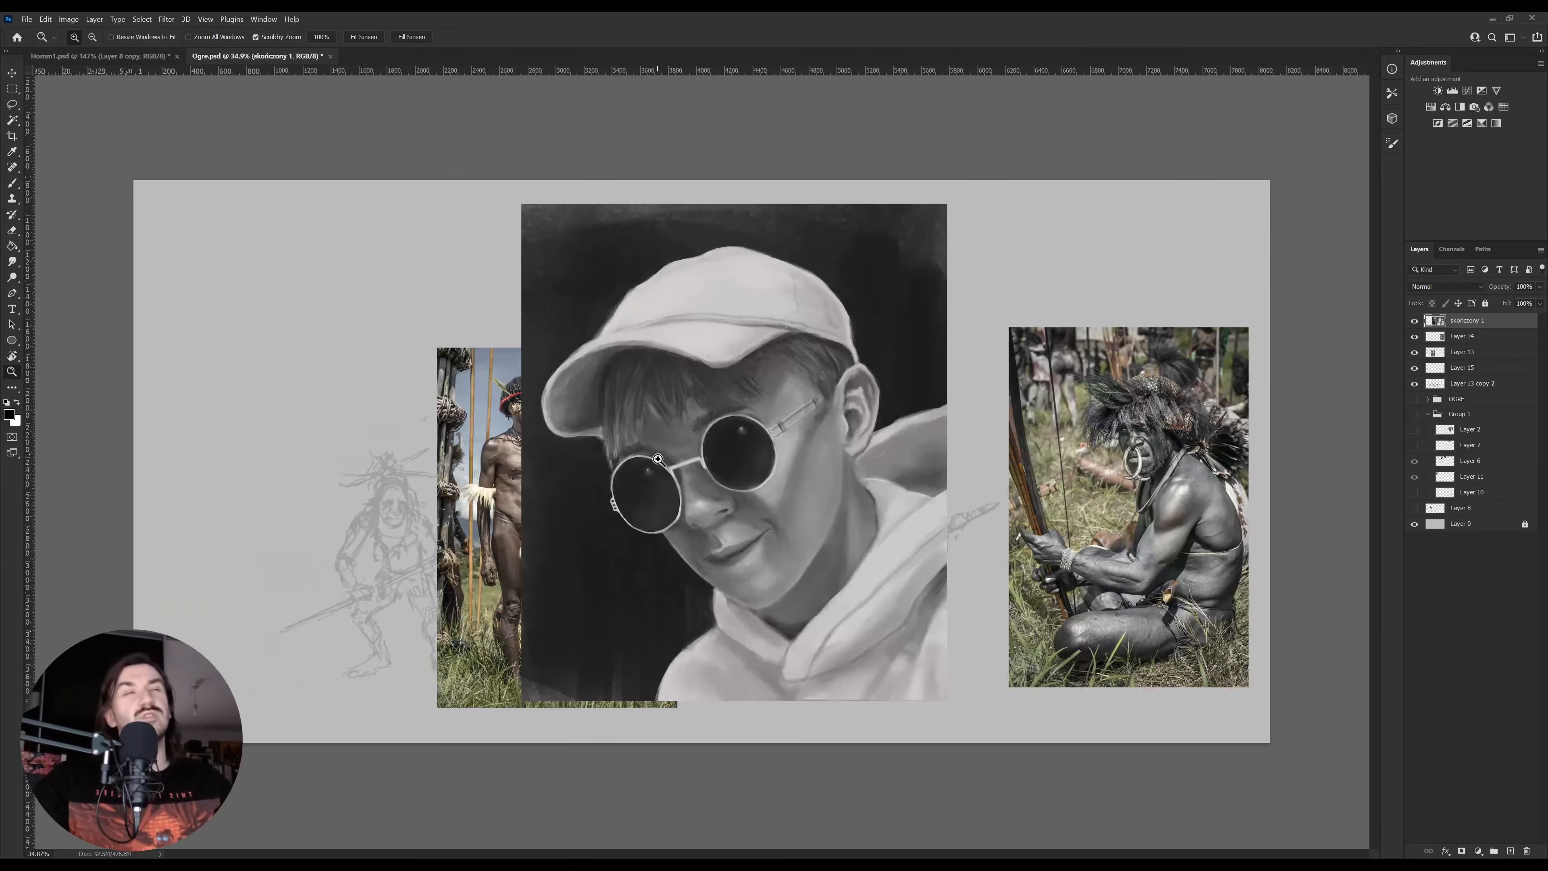
drag(788, 560, 802, 559)
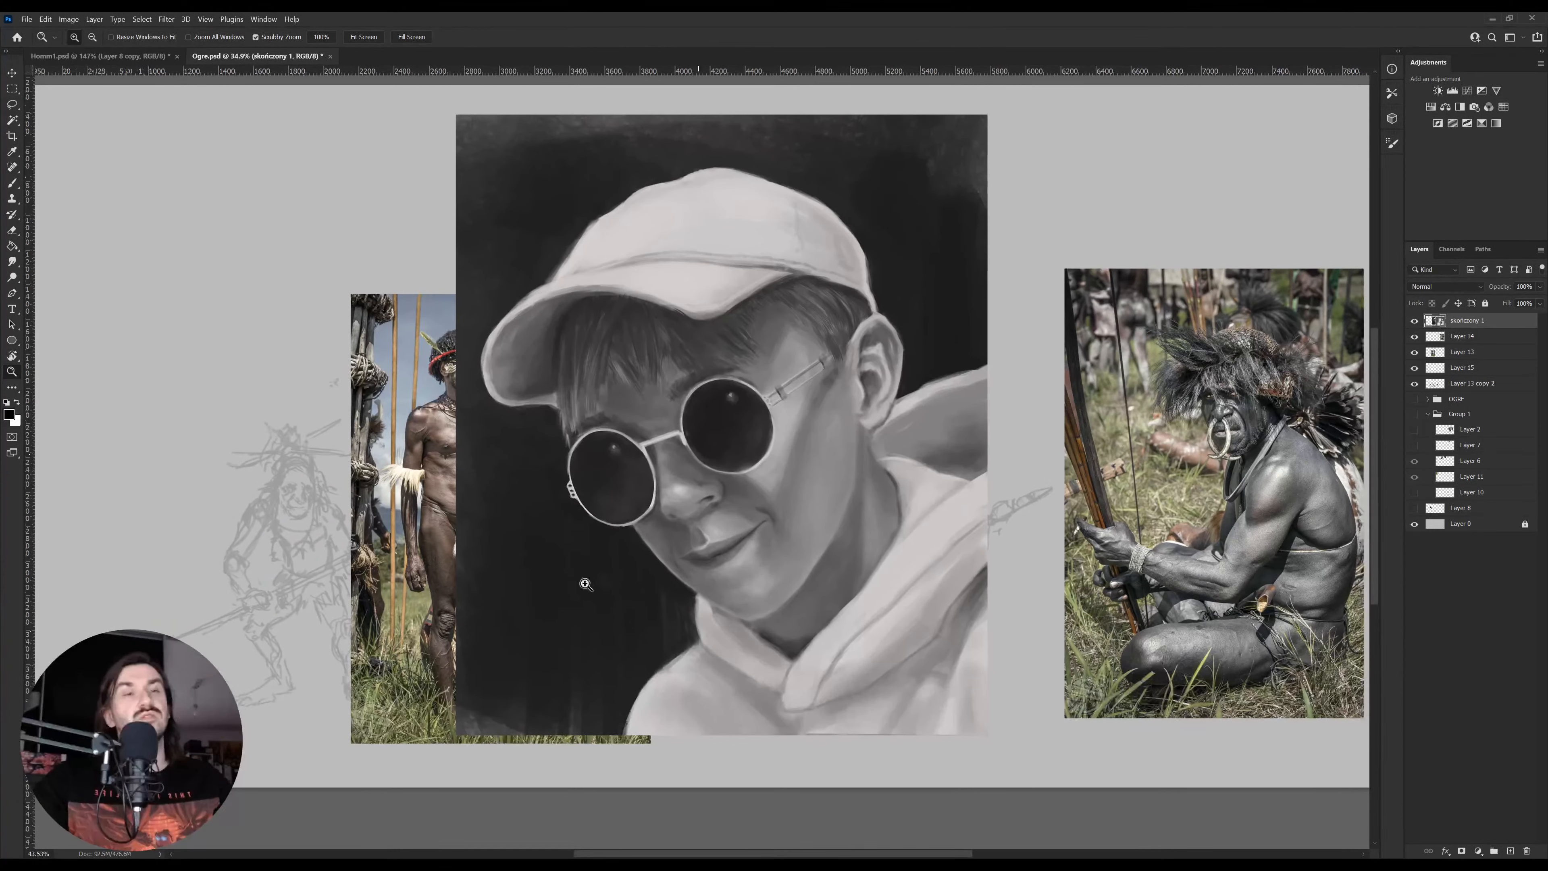
key(i)
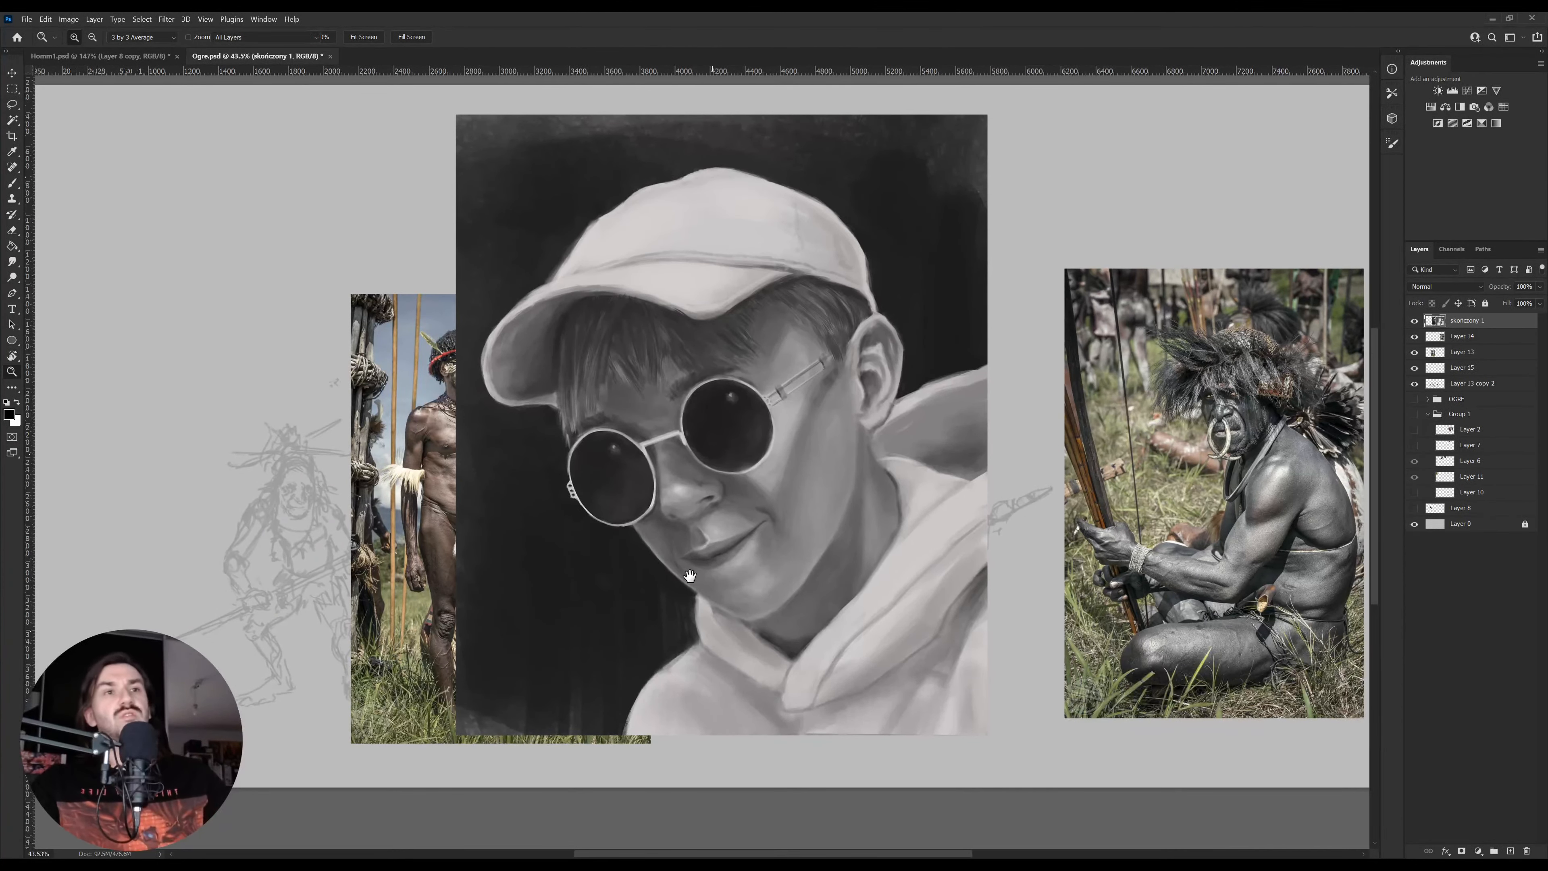
drag(785, 571, 676, 588)
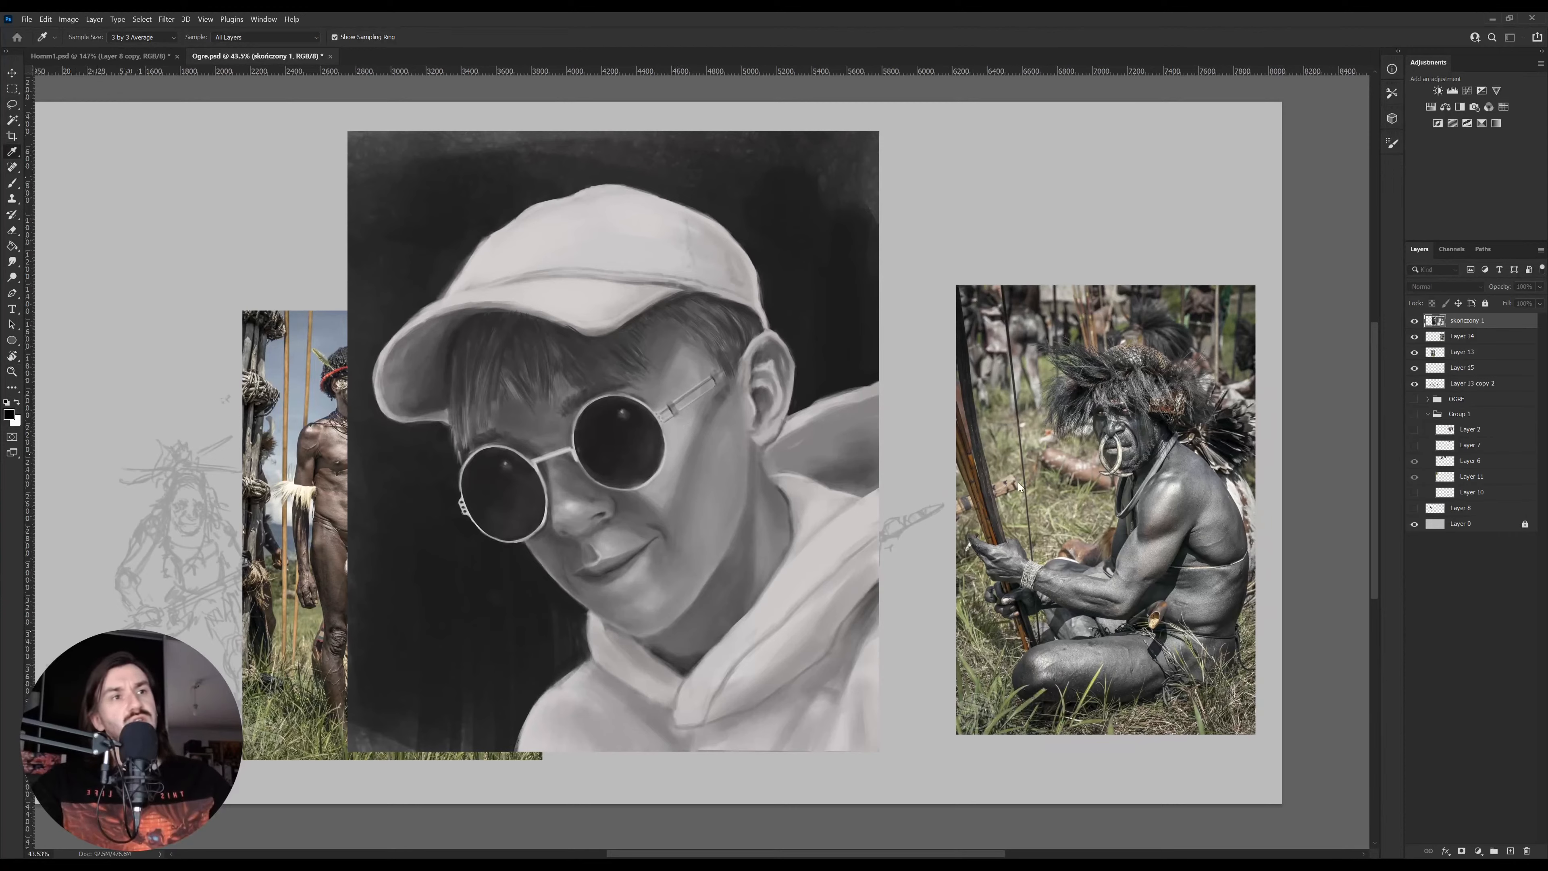
key(z)
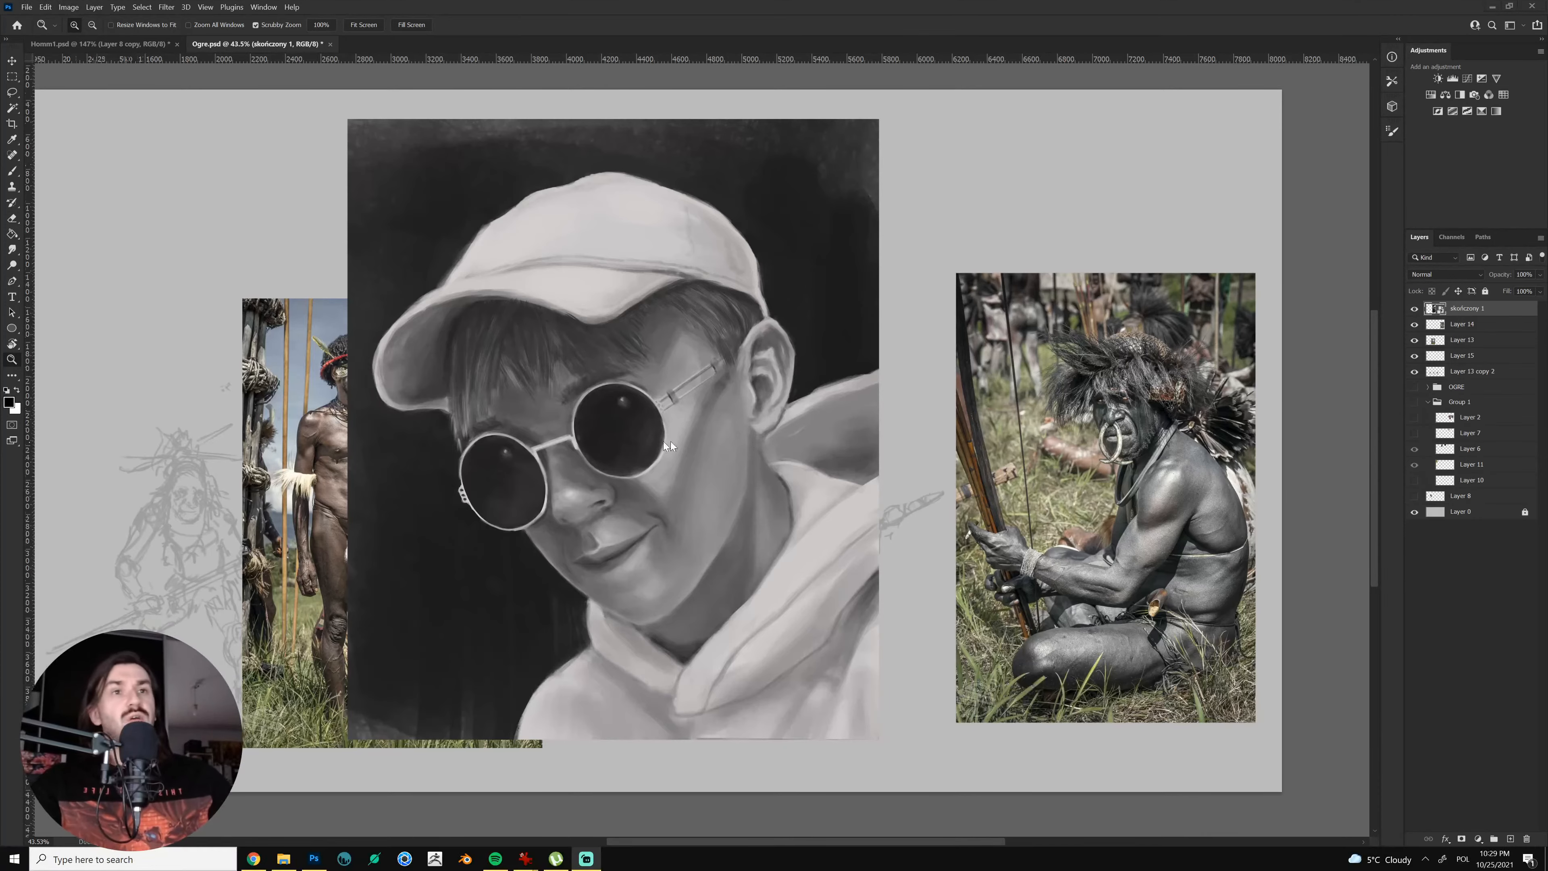
Sample light and shadow tones on the portrait's cheek, jaw and chin with the Color Picker to compare their values
click(9, 404)
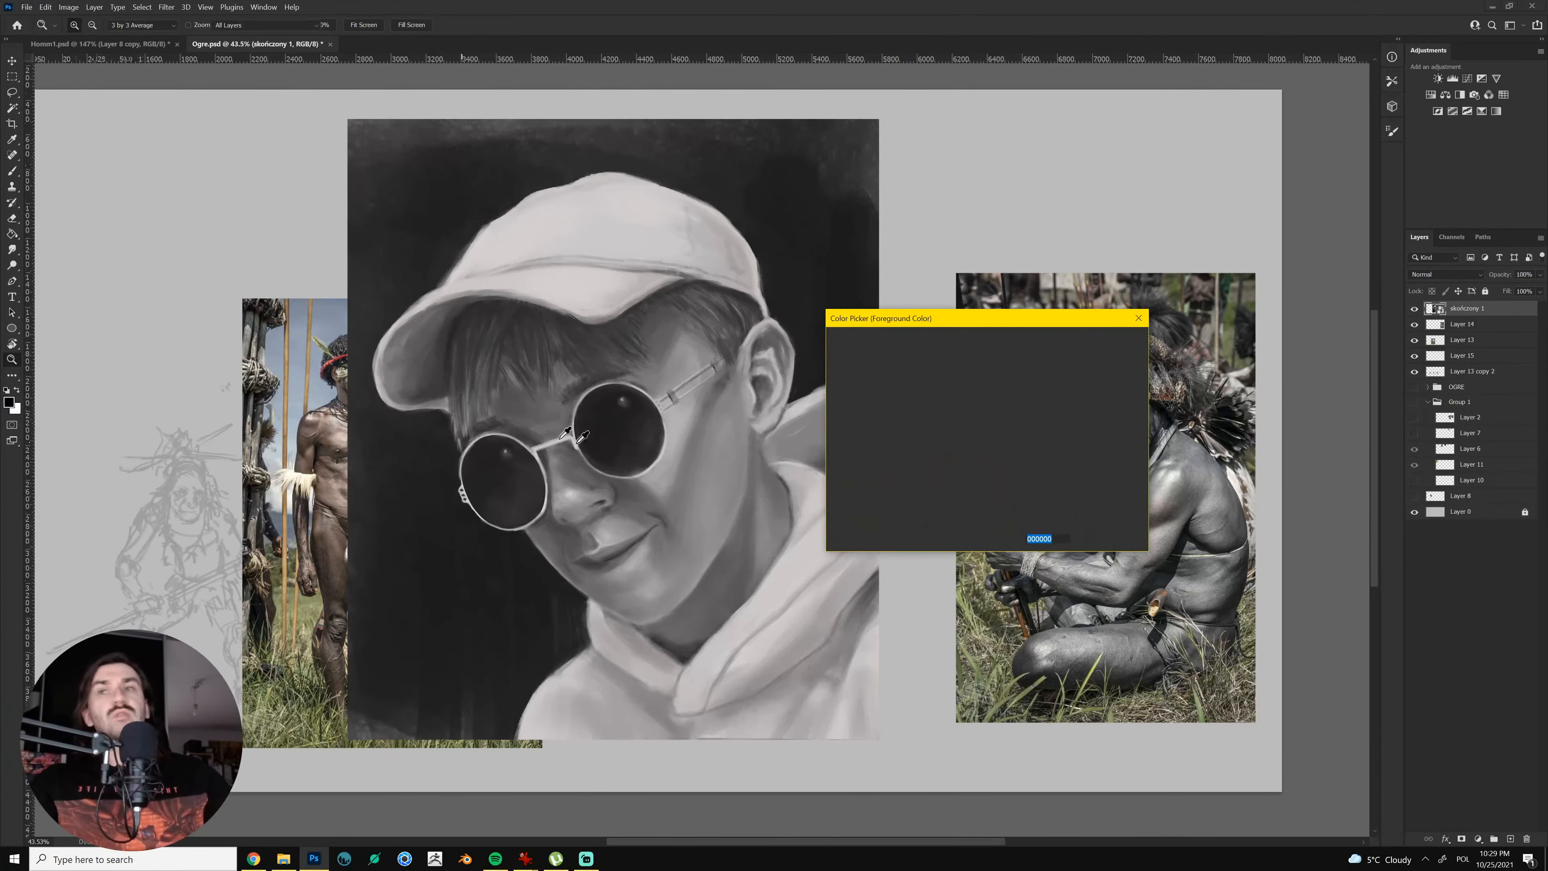
drag(674, 437, 676, 421)
mouse_move(711, 562)
mouse_down()
mouse_move(701, 580)
mouse_move(710, 564)
mouse_up()
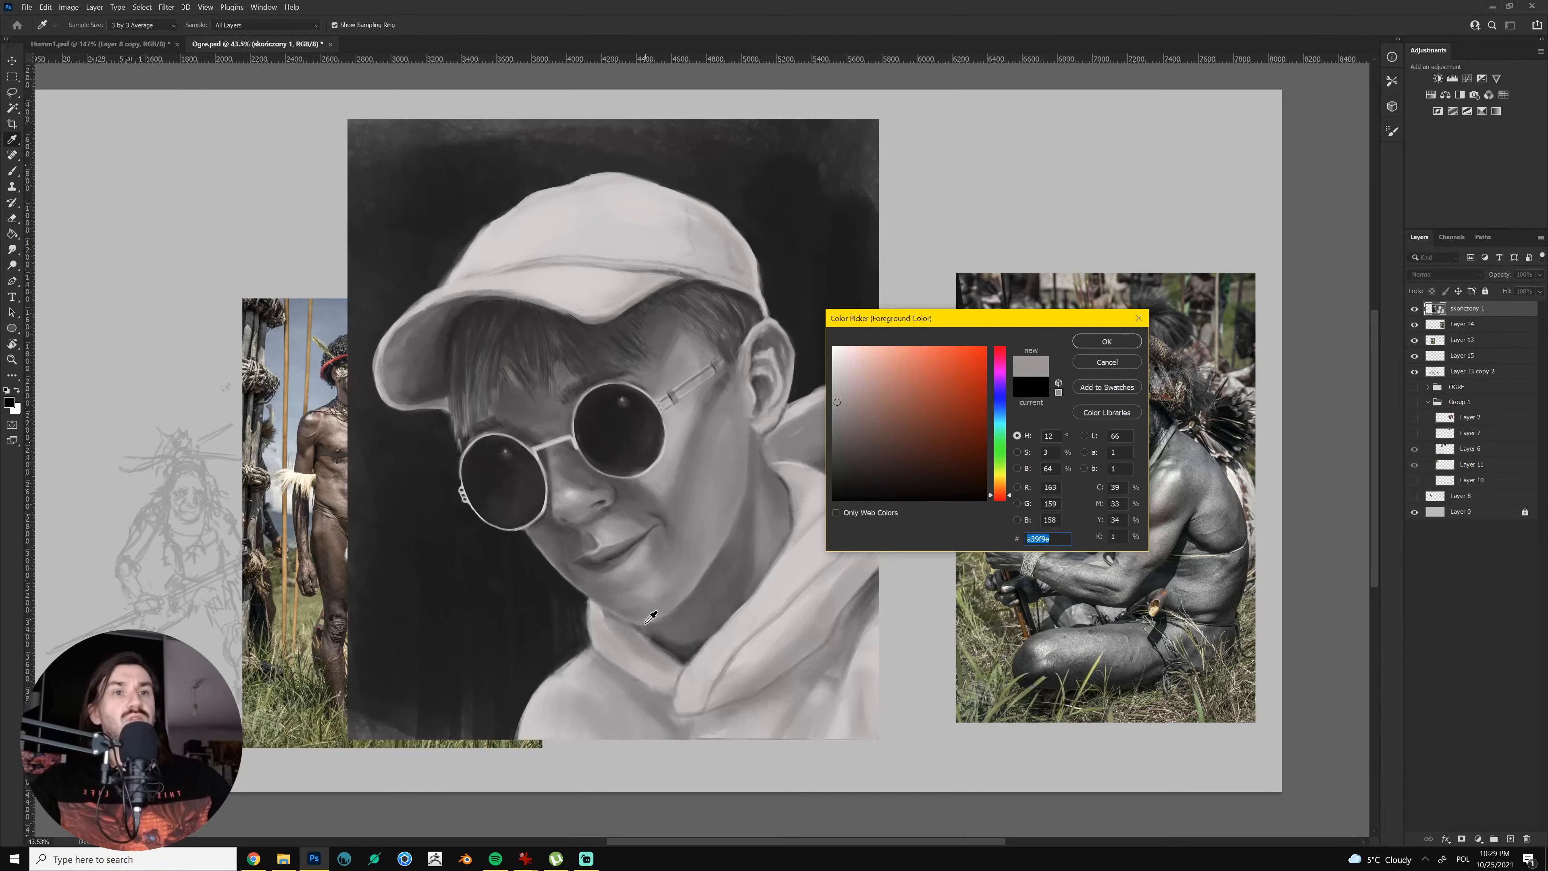
mouse_move(651, 617)
mouse_down()
mouse_move(701, 571)
mouse_move(659, 587)
mouse_move(714, 561)
mouse_move(634, 552)
mouse_move(658, 618)
mouse_up()
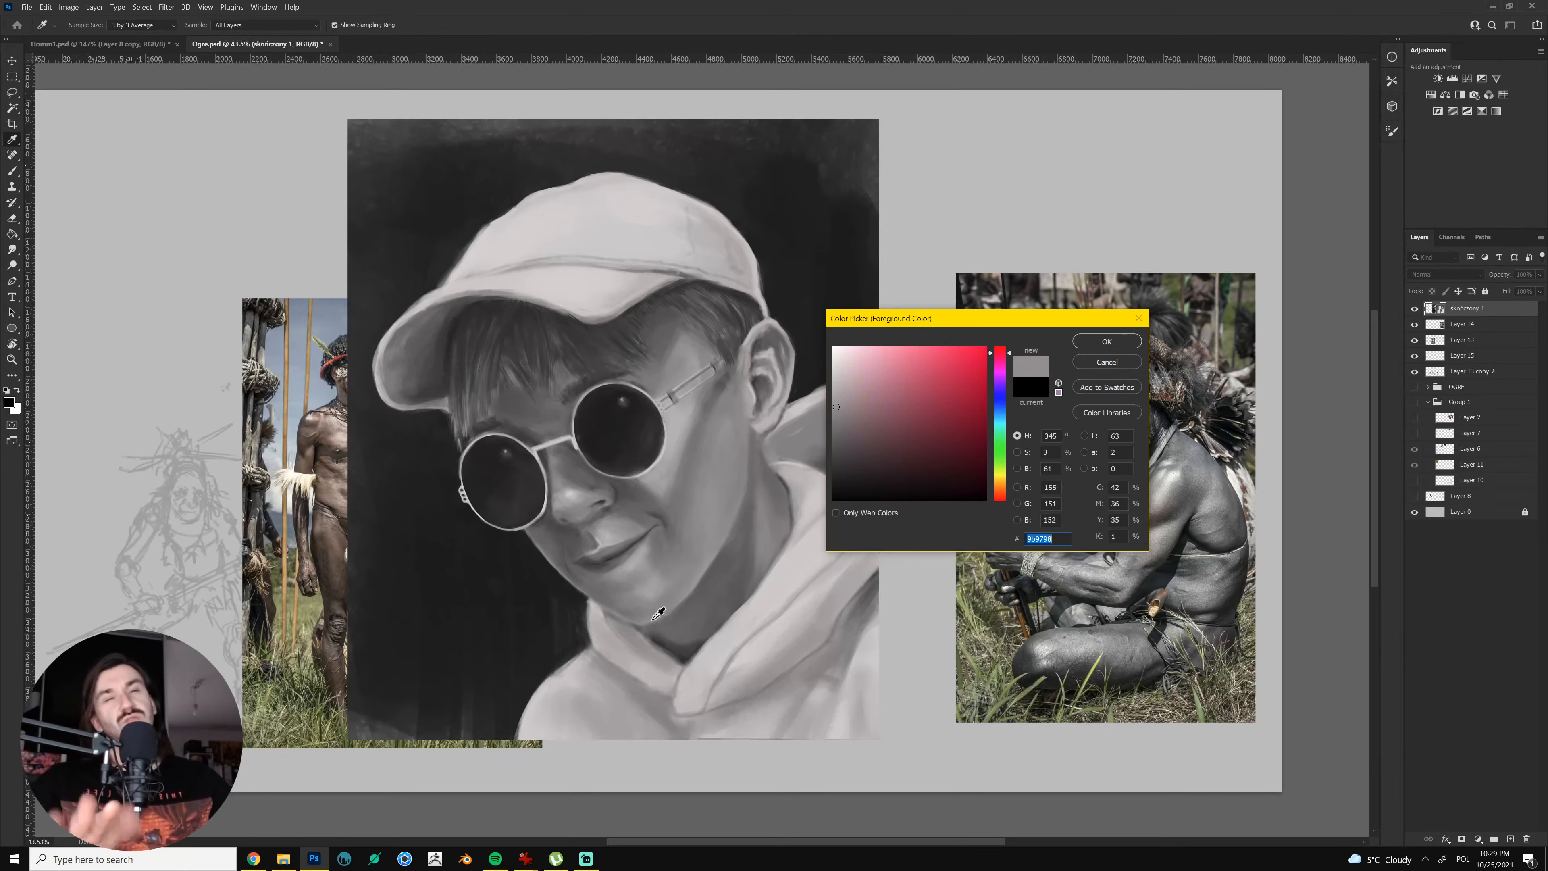
click(646, 546)
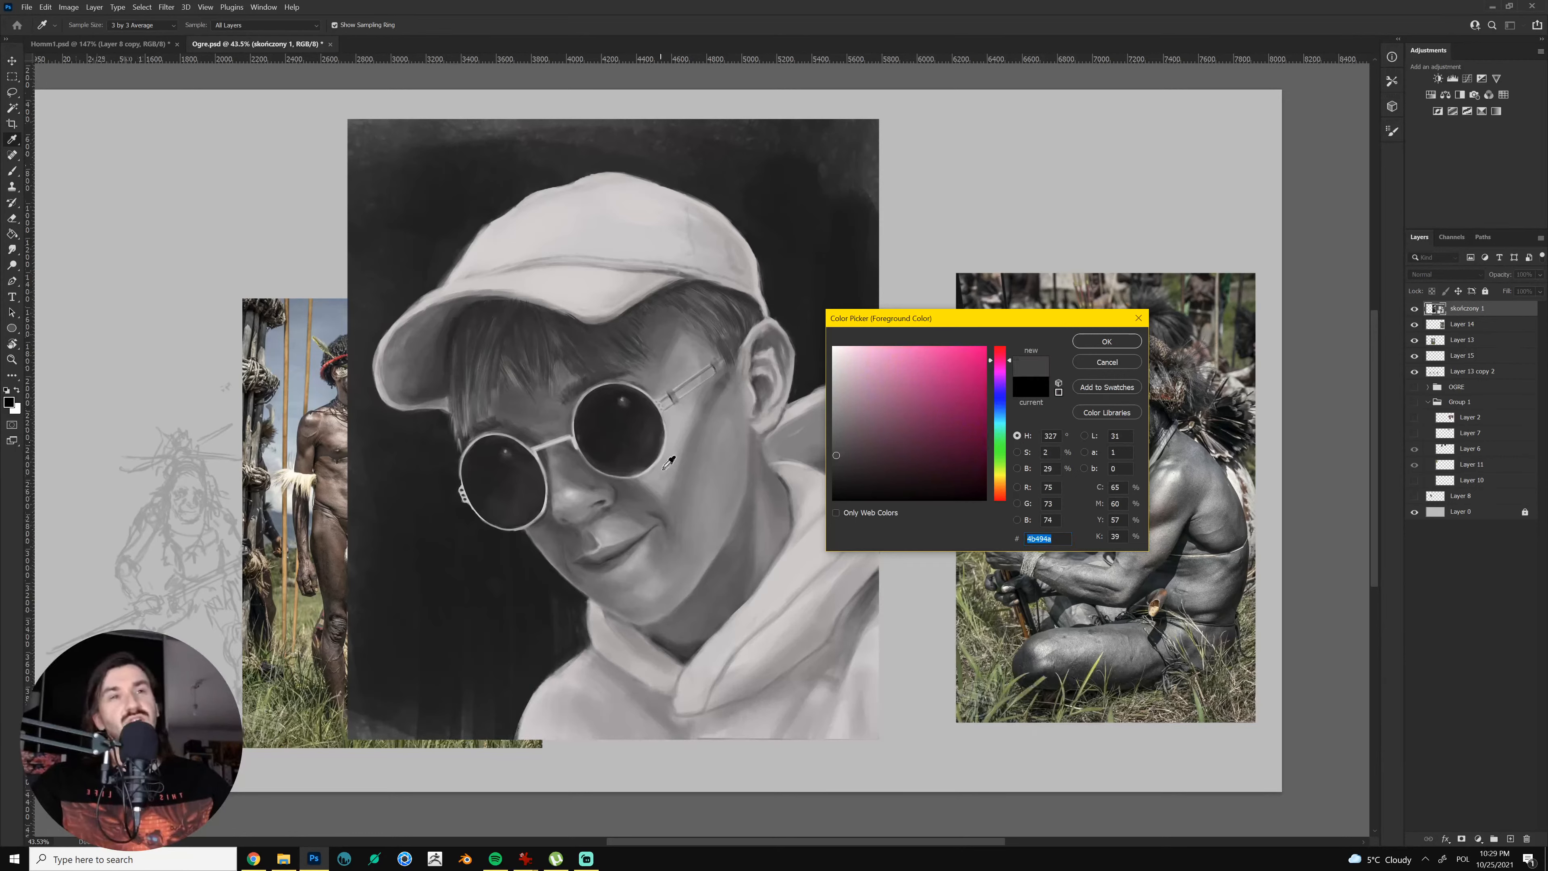
drag(685, 409, 678, 428)
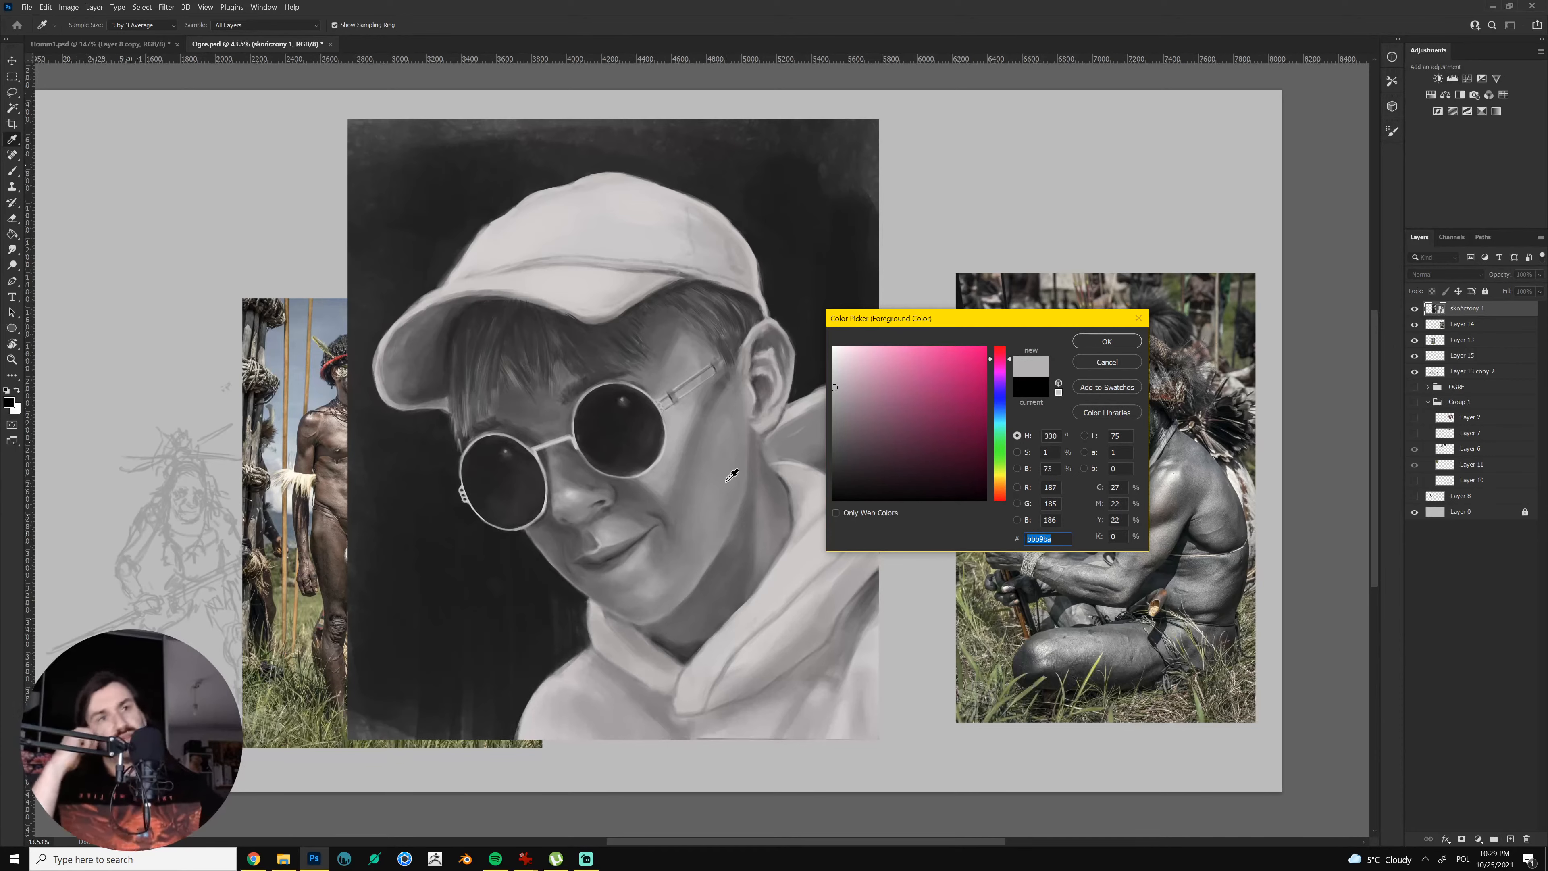
click(1099, 340)
Pick up the portrait's dark background tone, choose a soft textured brush preset and rasterize the skończony 1 layer
click(449, 564)
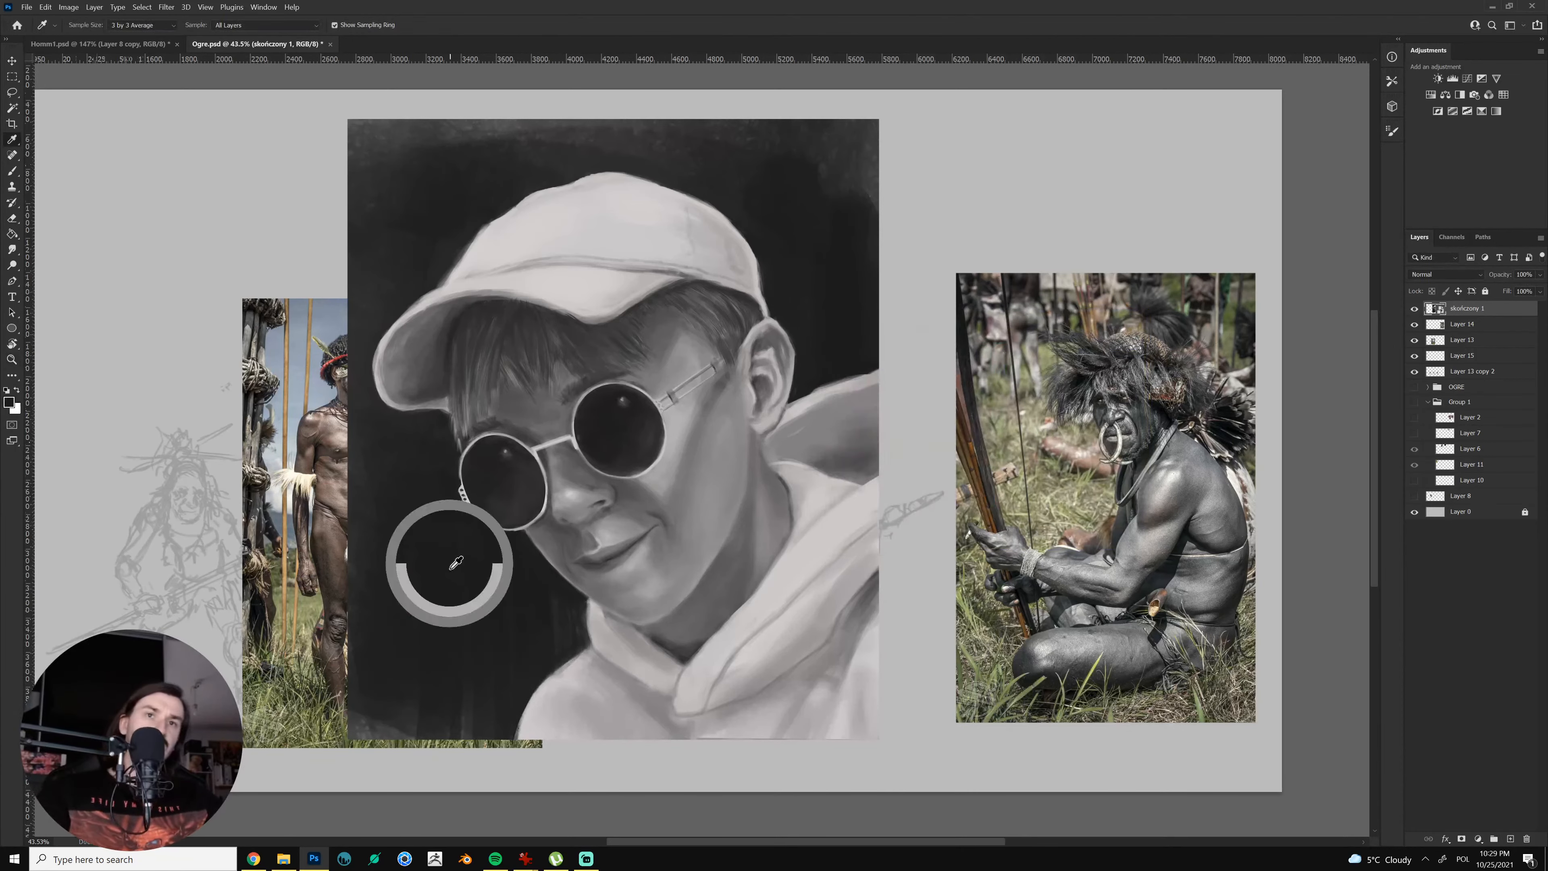
key(b)
right_click(456, 562)
click(1242, 491)
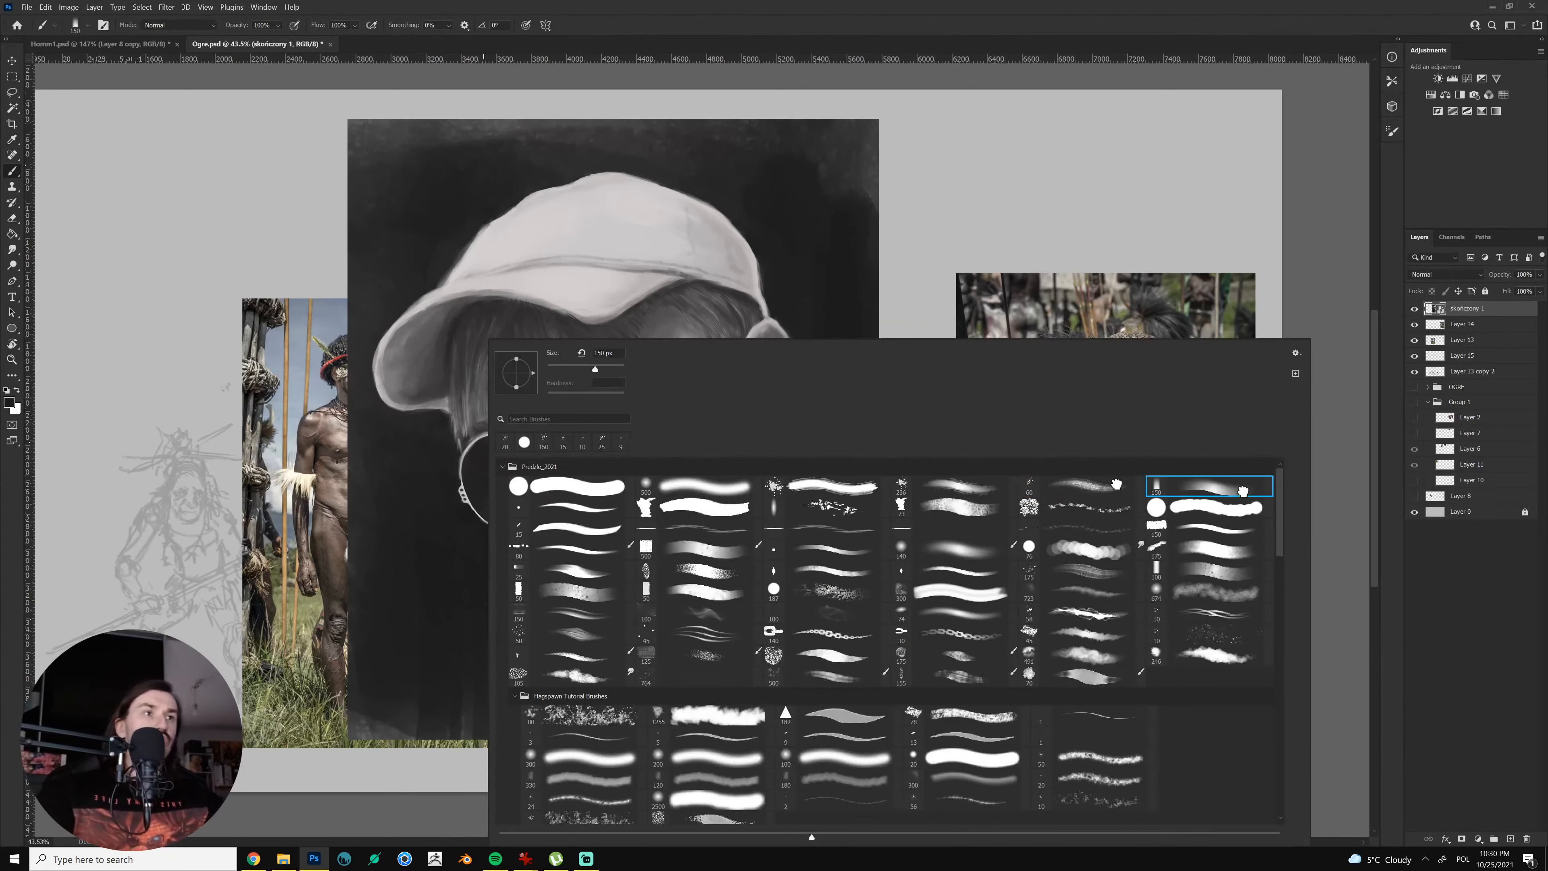
click(712, 530)
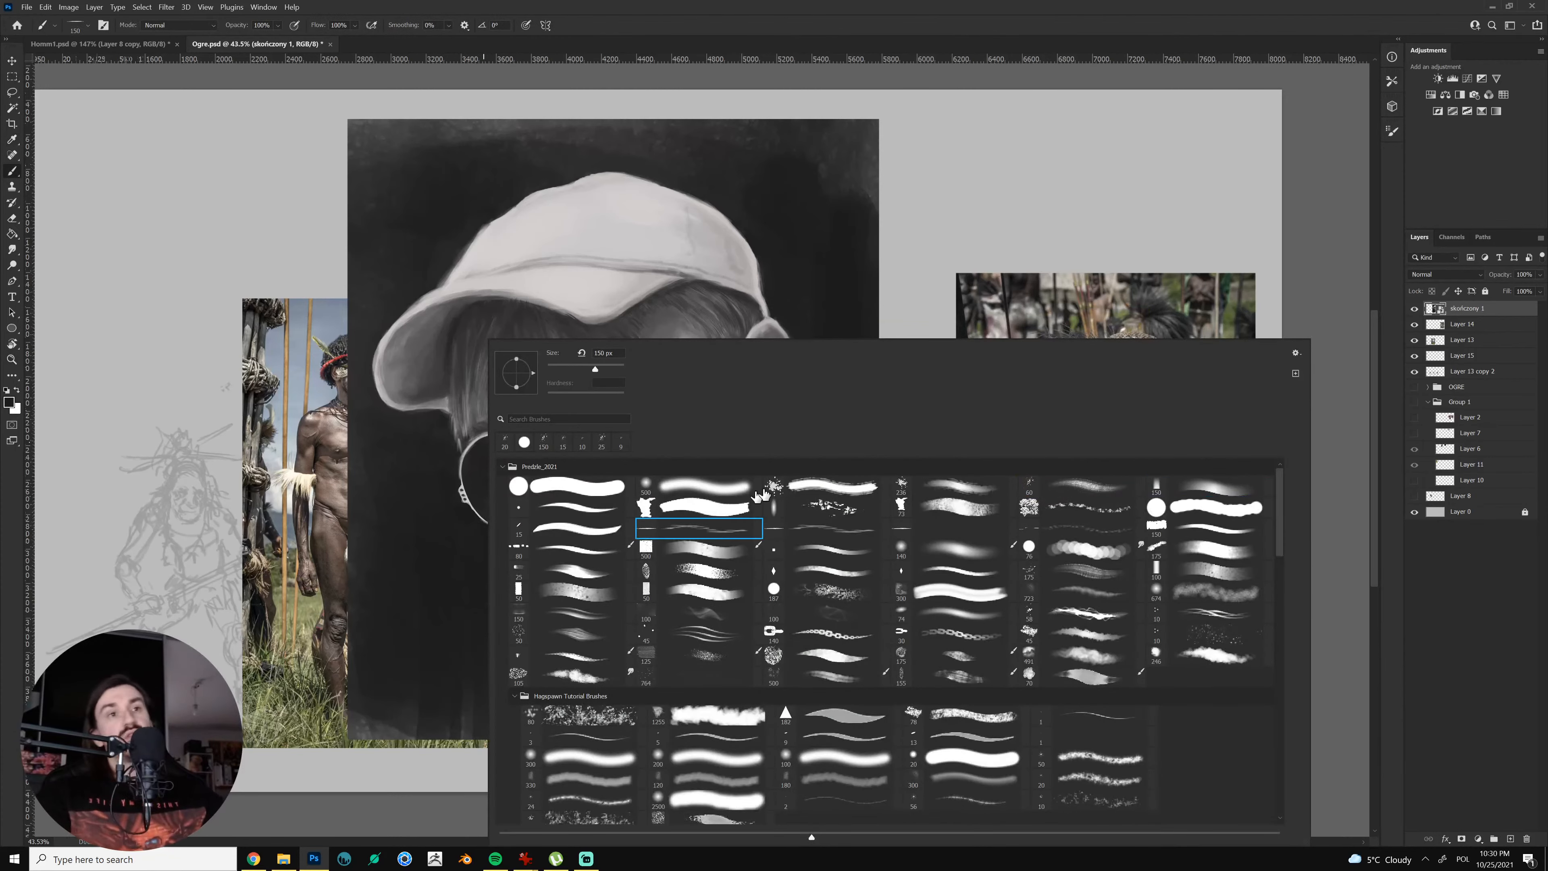
click(1205, 486)
key(Return)
click(641, 495)
key(Return)
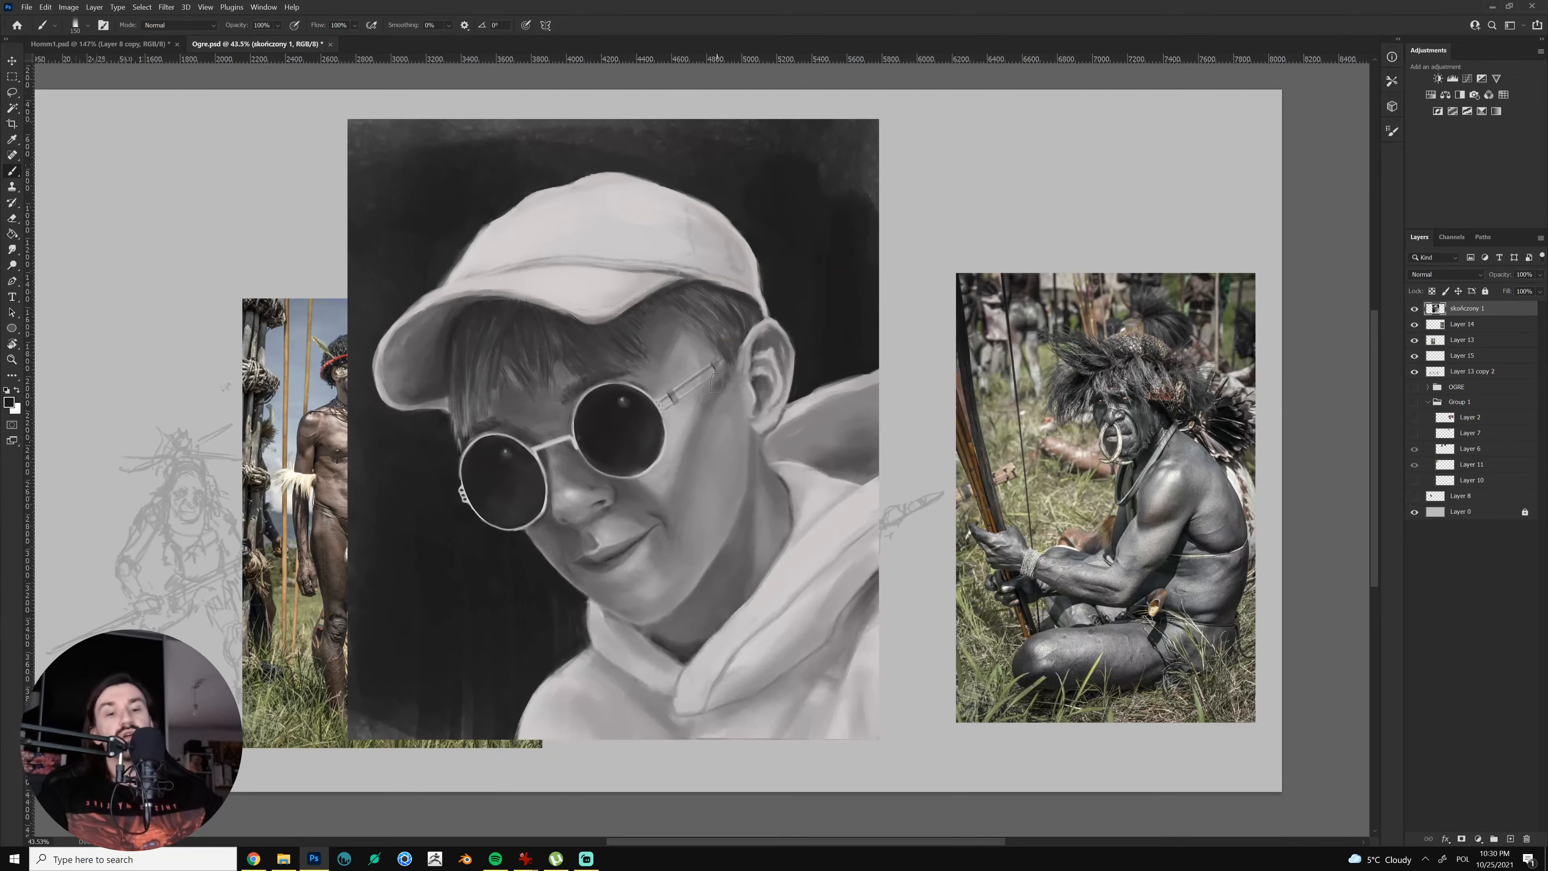
Paint darker shadows into the portrait's hair beneath the cap's brim, varying the brush size
key(bracketleft)
key(bracketleft)
key(bracketleft)
key(bracketleft)
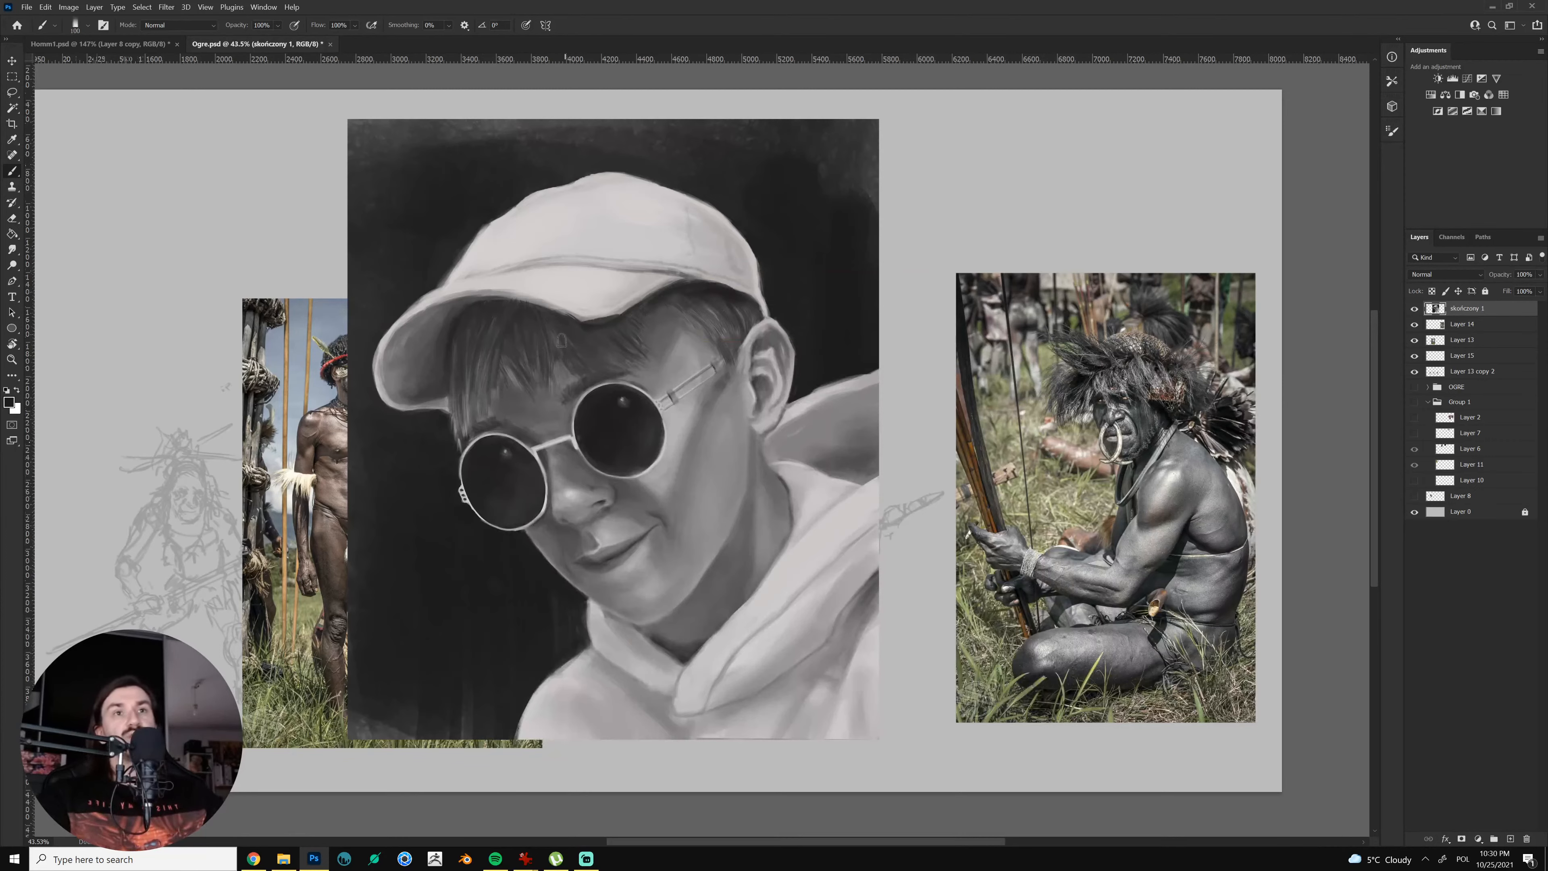
key(bracketright)
key(bracketright)
key(bracketright)
key(bracketright)
key(bracketright)
key(bracketright)
key(bracketright)
key(bracketright)
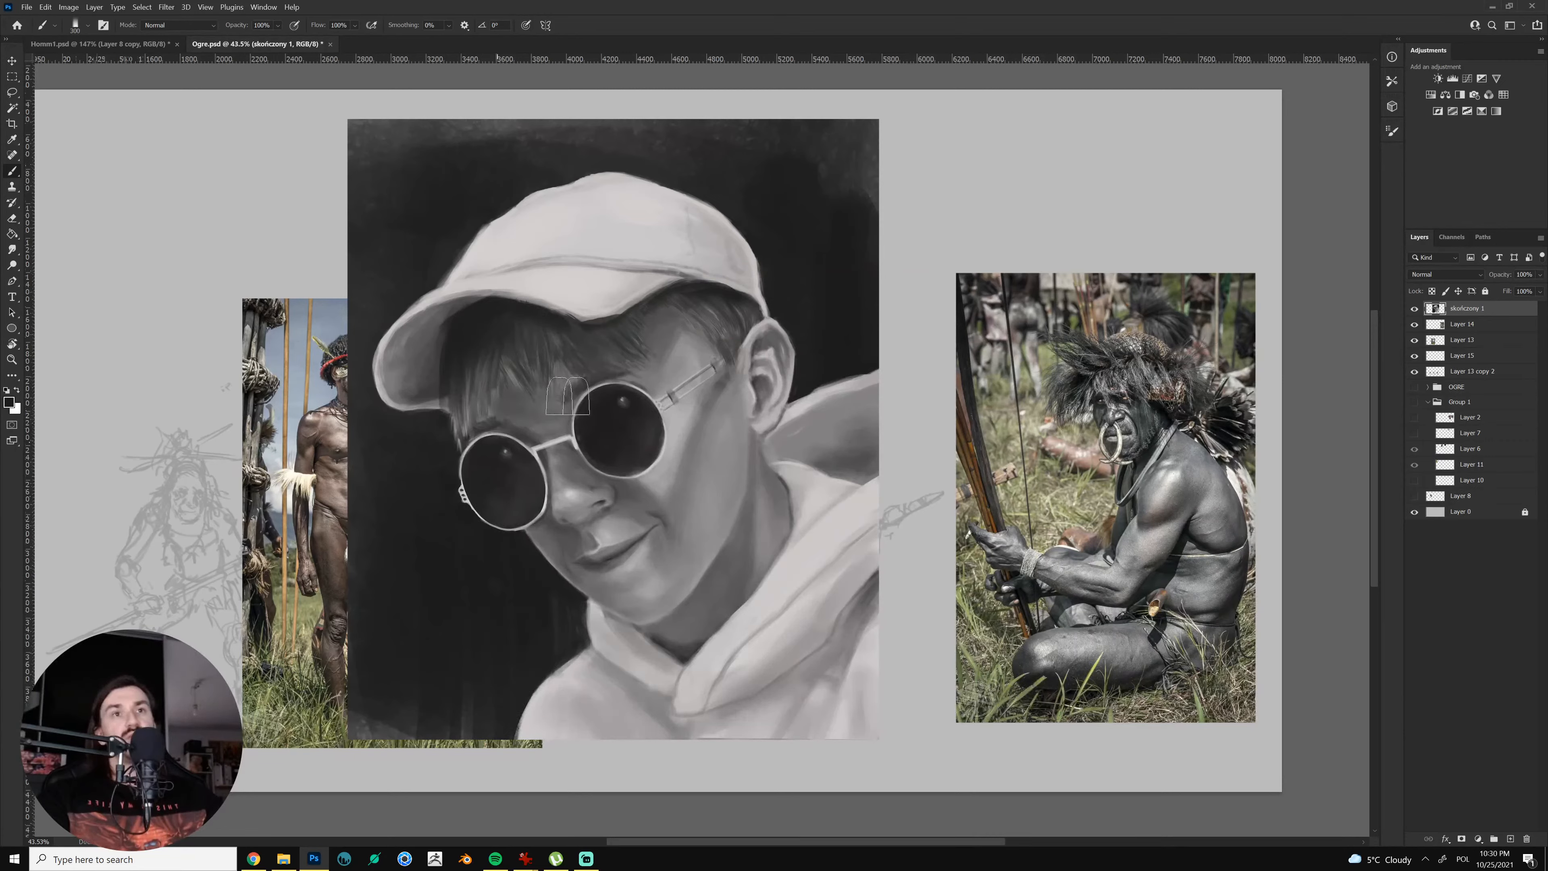
Deepen the shadow on the portrait's neck beneath the chin and jaw with a smaller brush
key(bracketleft)
key(bracketleft)
key(bracketleft)
key(bracketleft)
key(bracketleft)
key(bracketleft)
key(bracketleft)
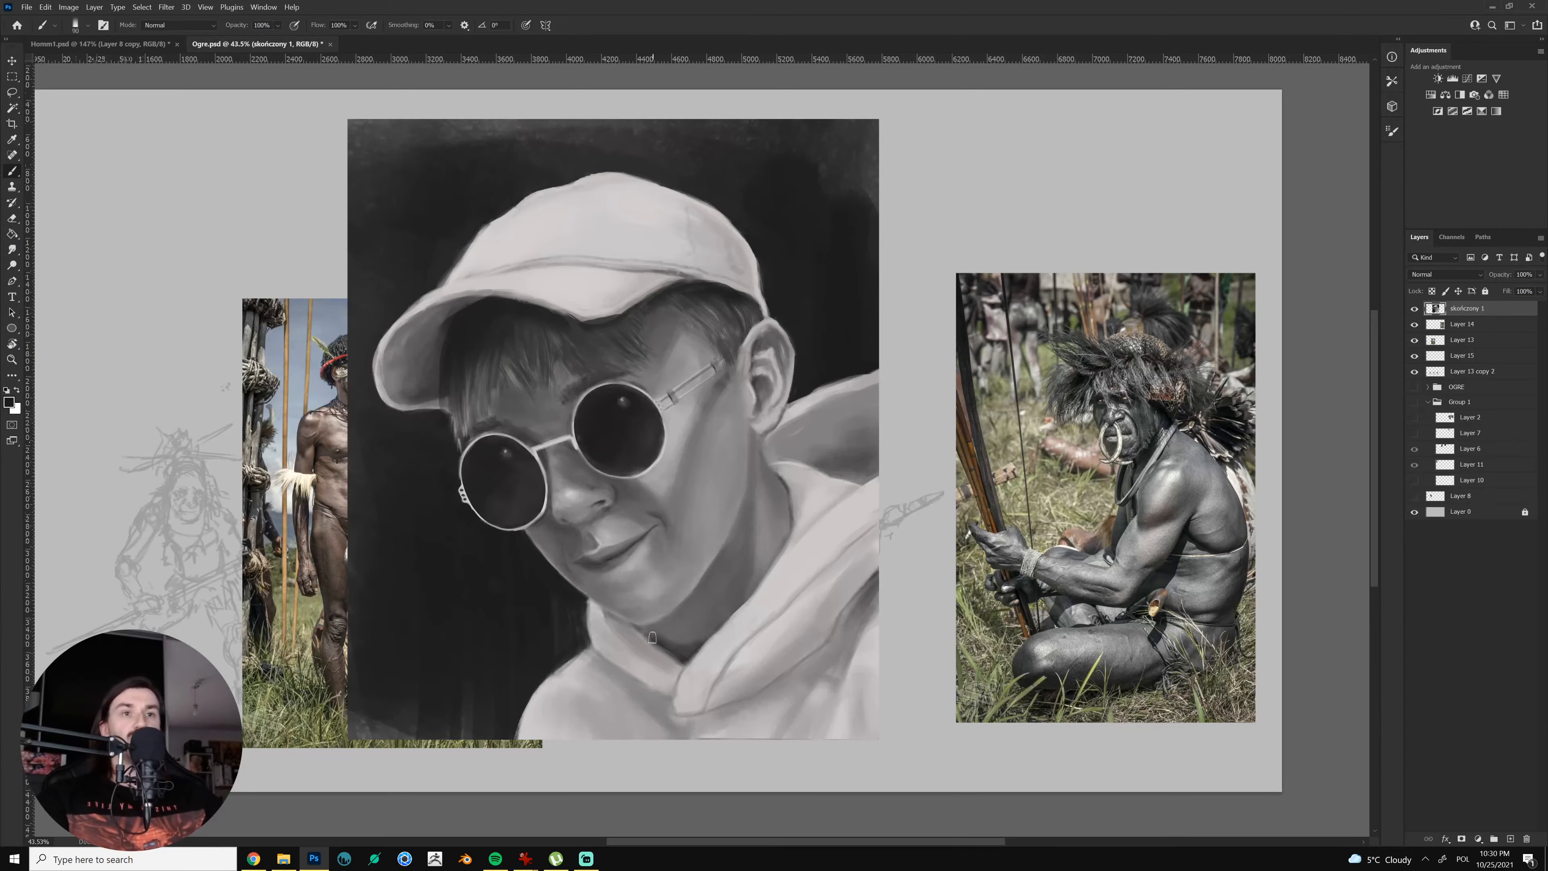
key(bracketright)
key(bracketright)
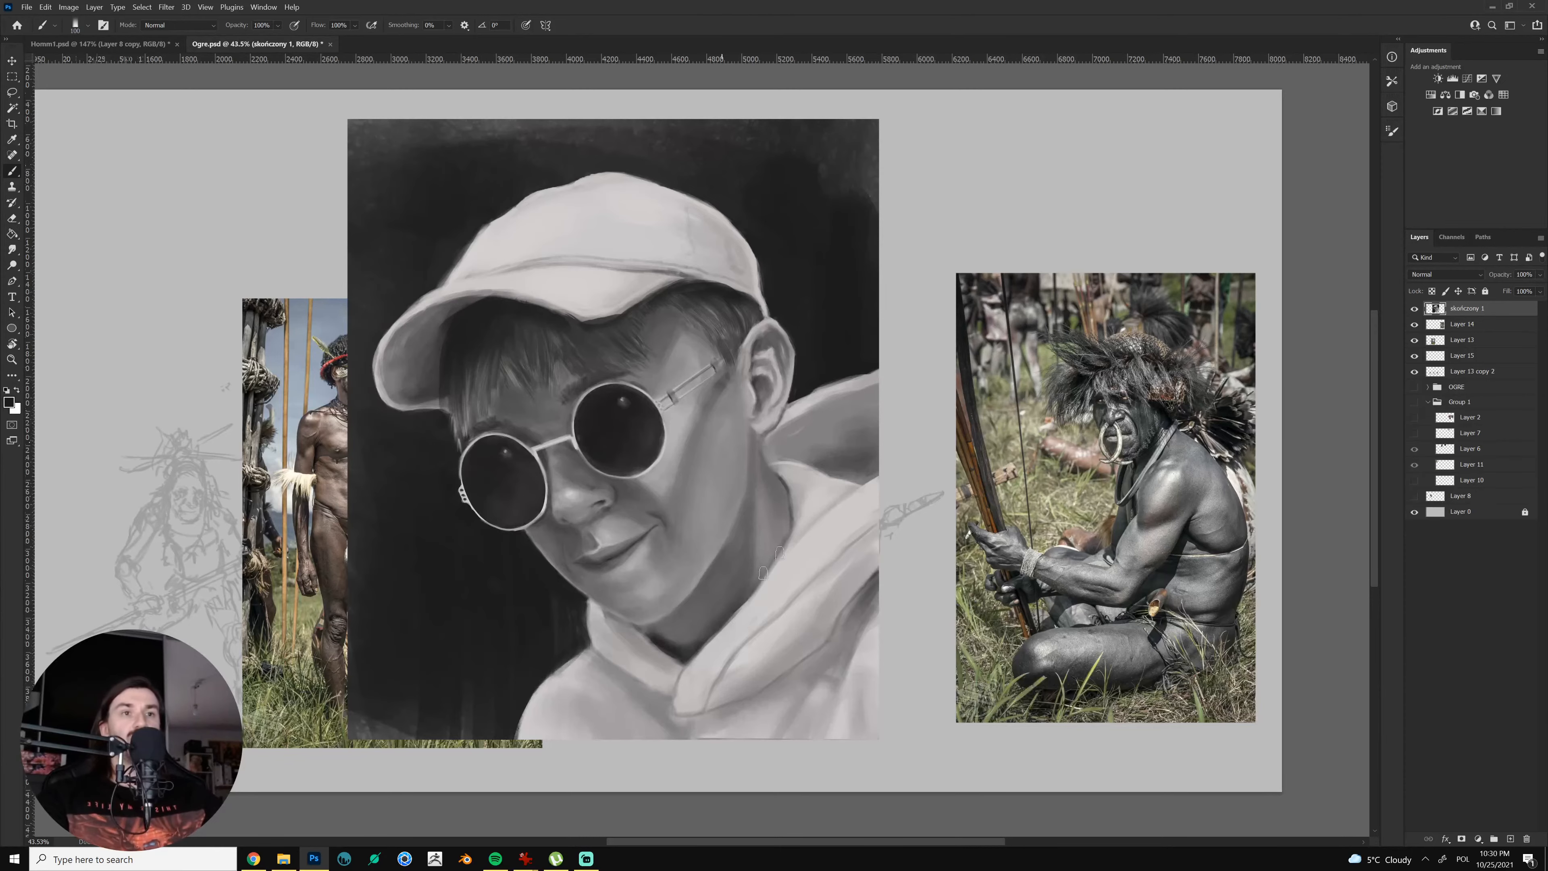
Increase the portrait's contrast with Levels, setting the midtone input to 0.85 and the white input to 236
drag(682, 539, 718, 575)
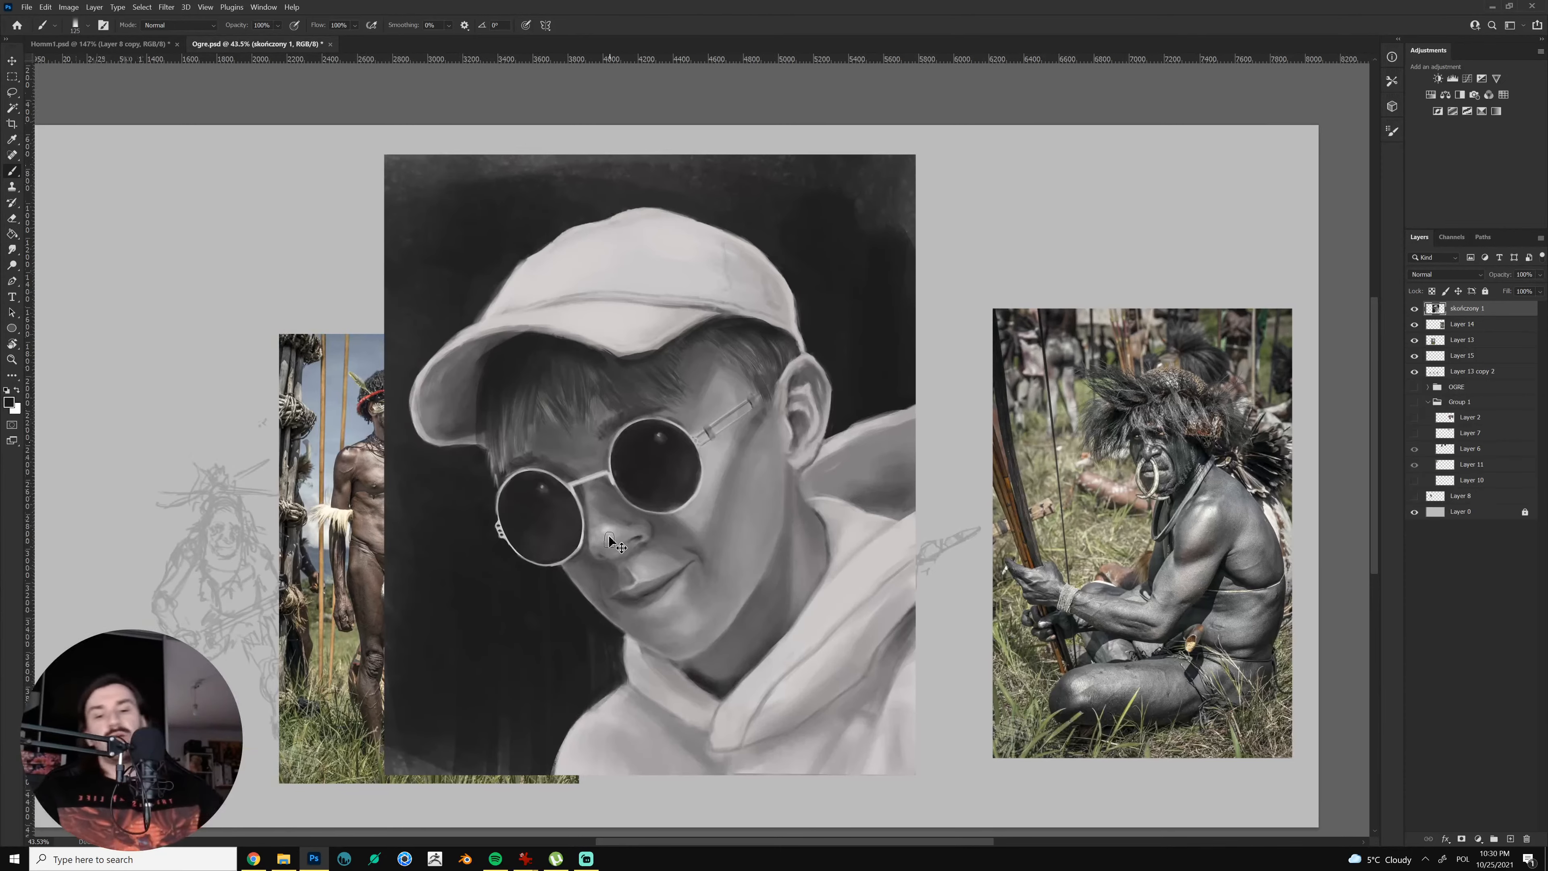
key(ctrl+l)
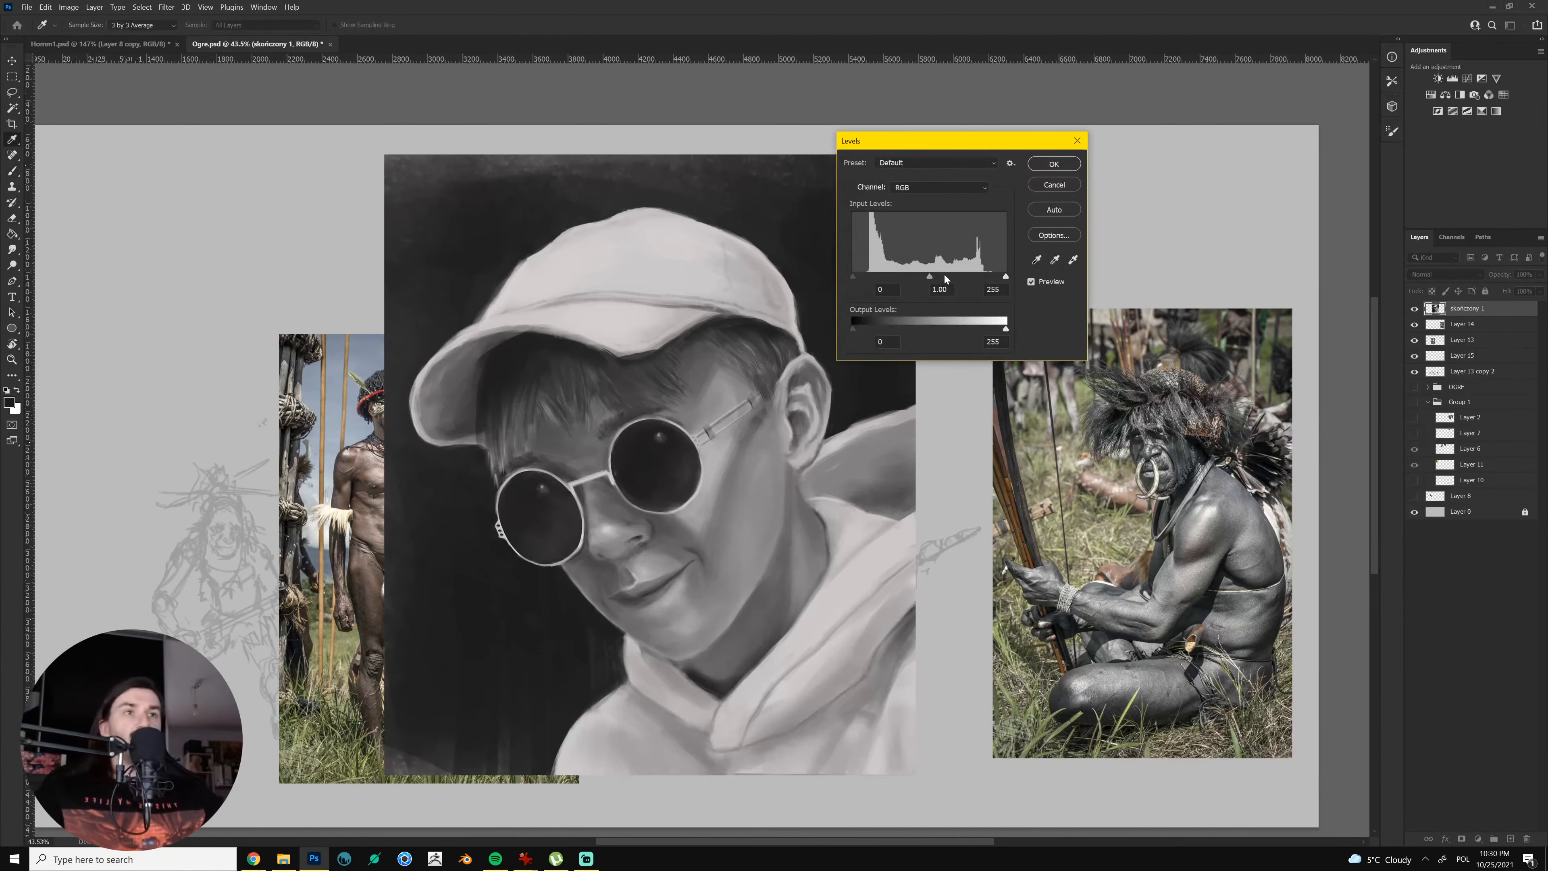
mouse_move(930, 276)
mouse_down()
mouse_move(993, 277)
mouse_move(934, 276)
mouse_up()
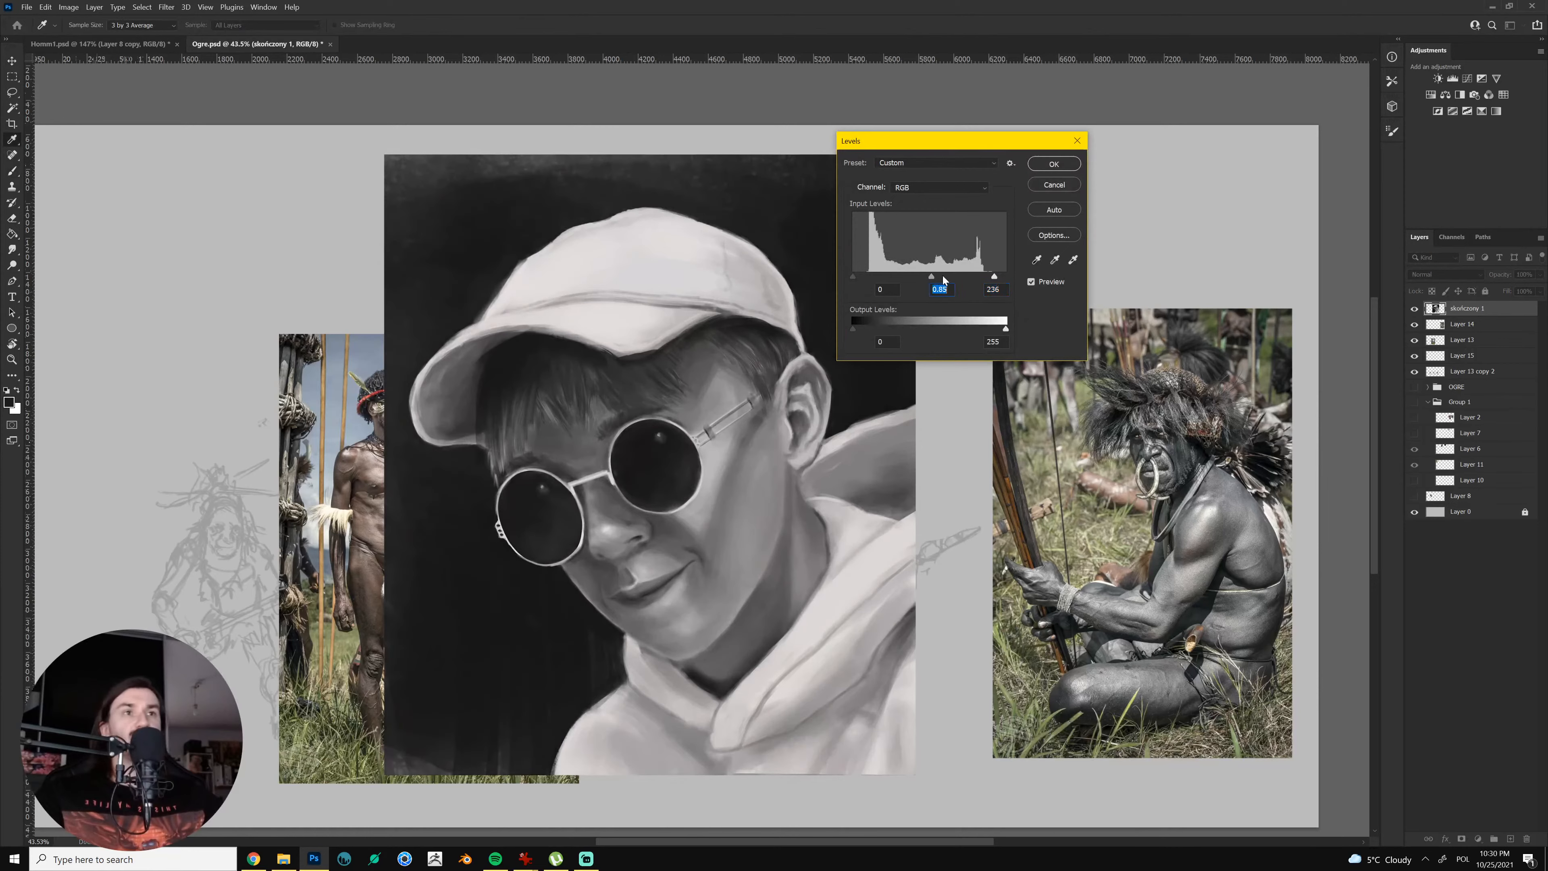
click(1054, 163)
Brighten the highlight on the cap's crown using a large soft Dodge brush with the Highlights range and 10% exposure
key(o)
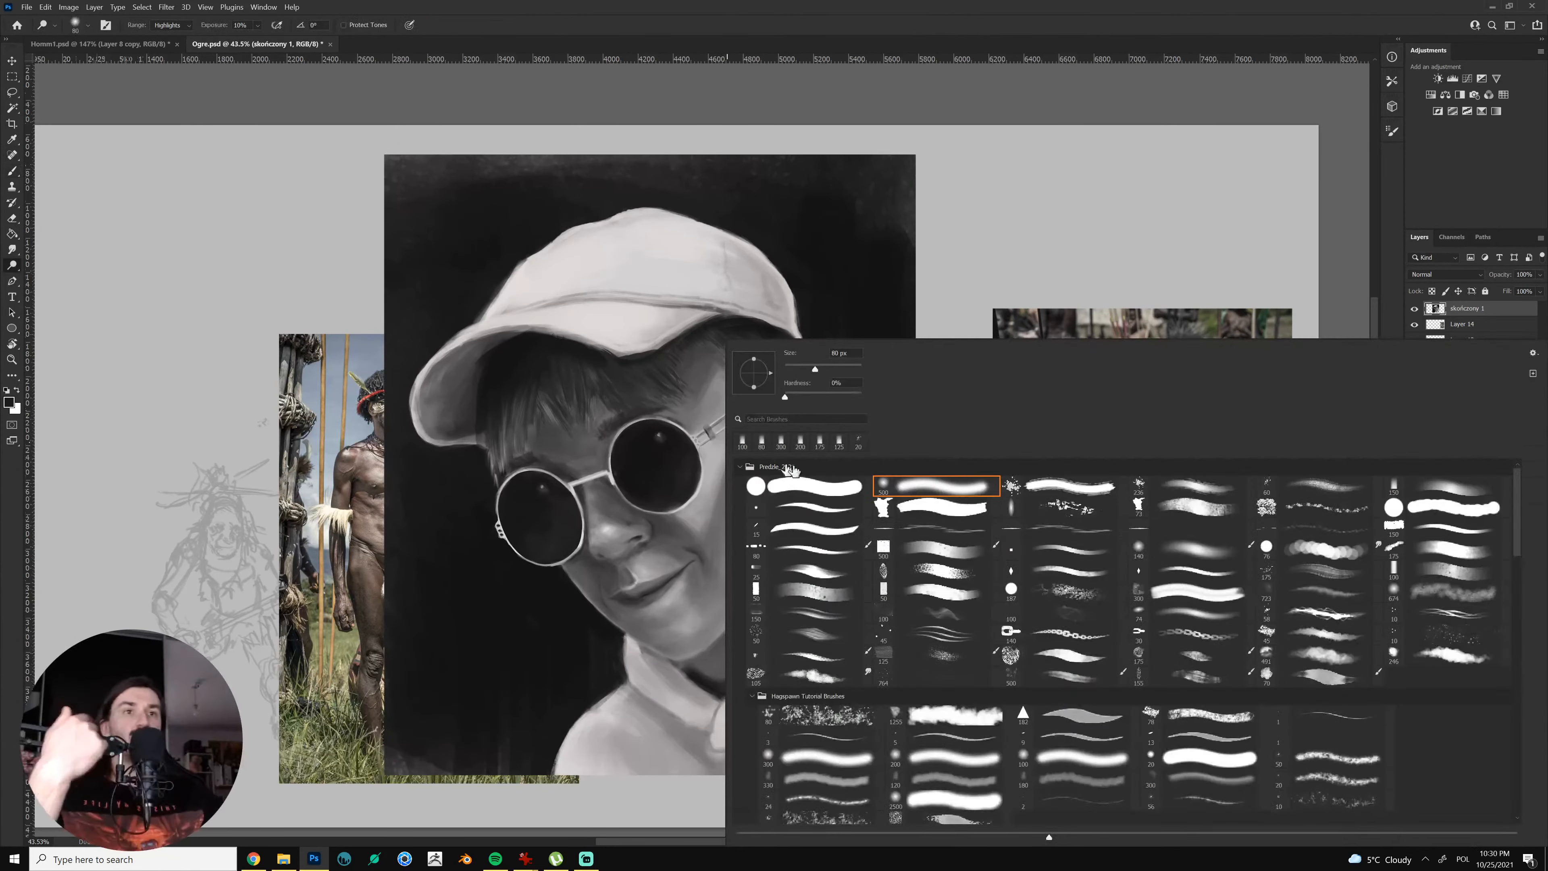
right_click(719, 456)
double_click(1039, 494)
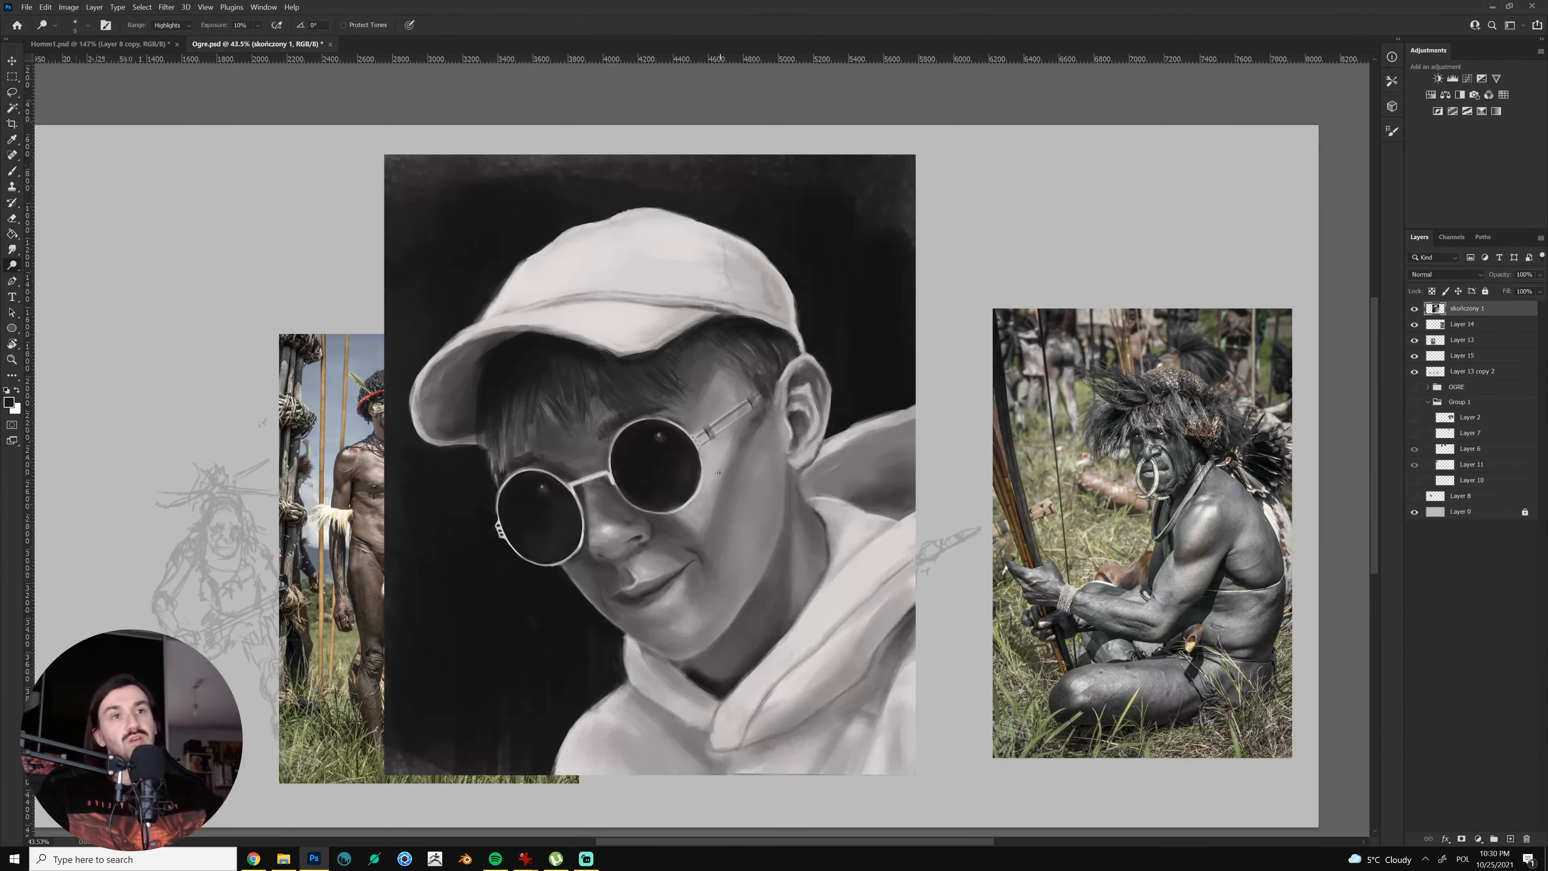
key(bracketright)
key(bracketright)
key(bracketright)
key(bracketright)
key(bracketright)
key(bracketright)
key(bracketright)
key(bracketright)
key(bracketright)
key(bracketright)
key(bracketright)
key(bracketright)
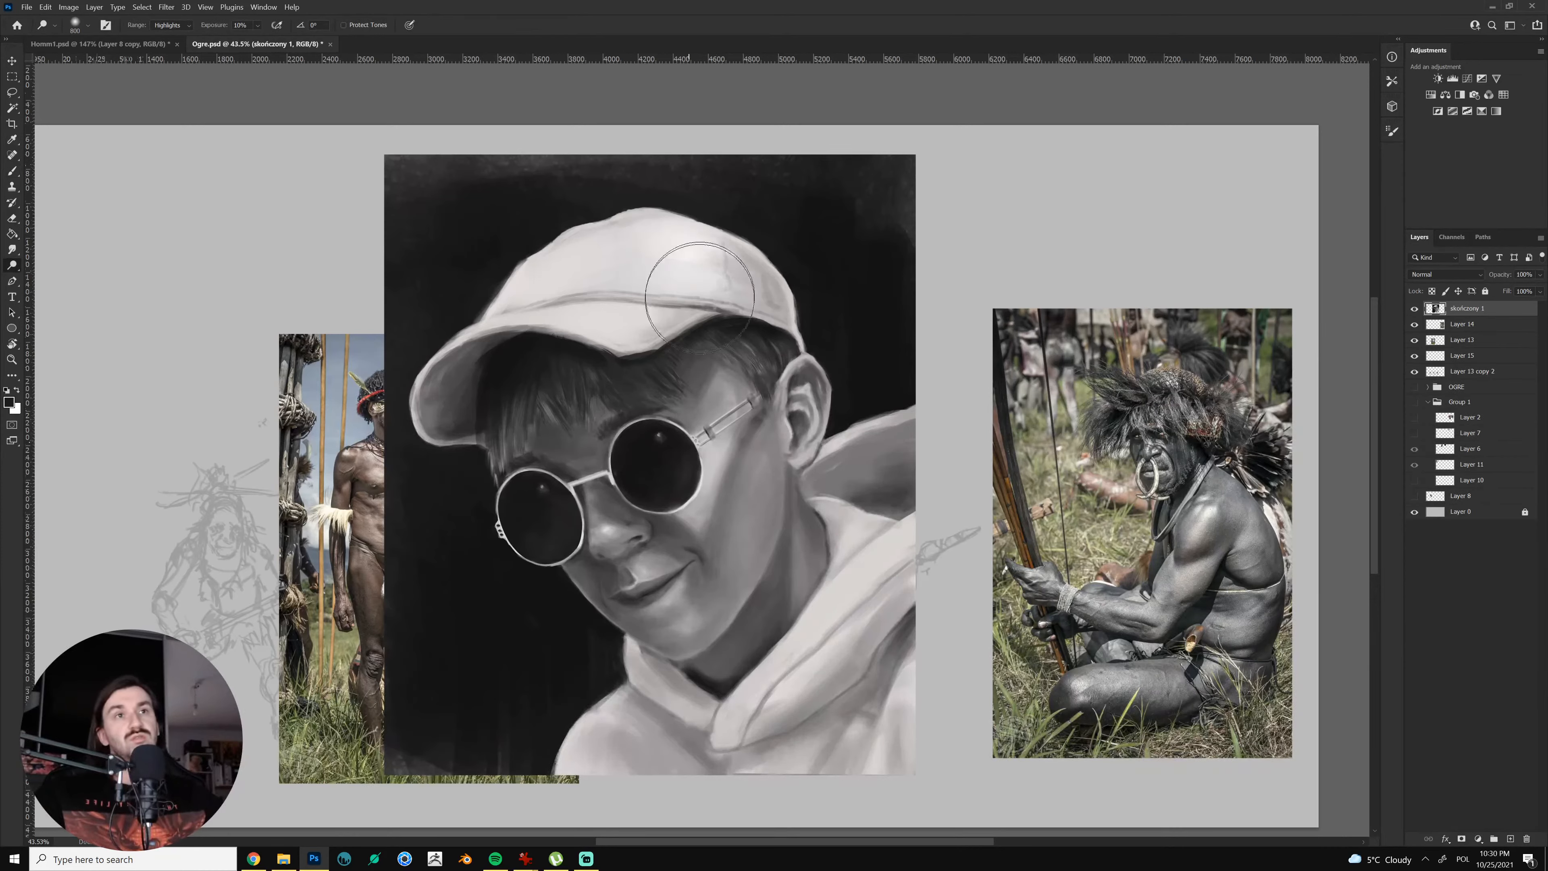
key(z)
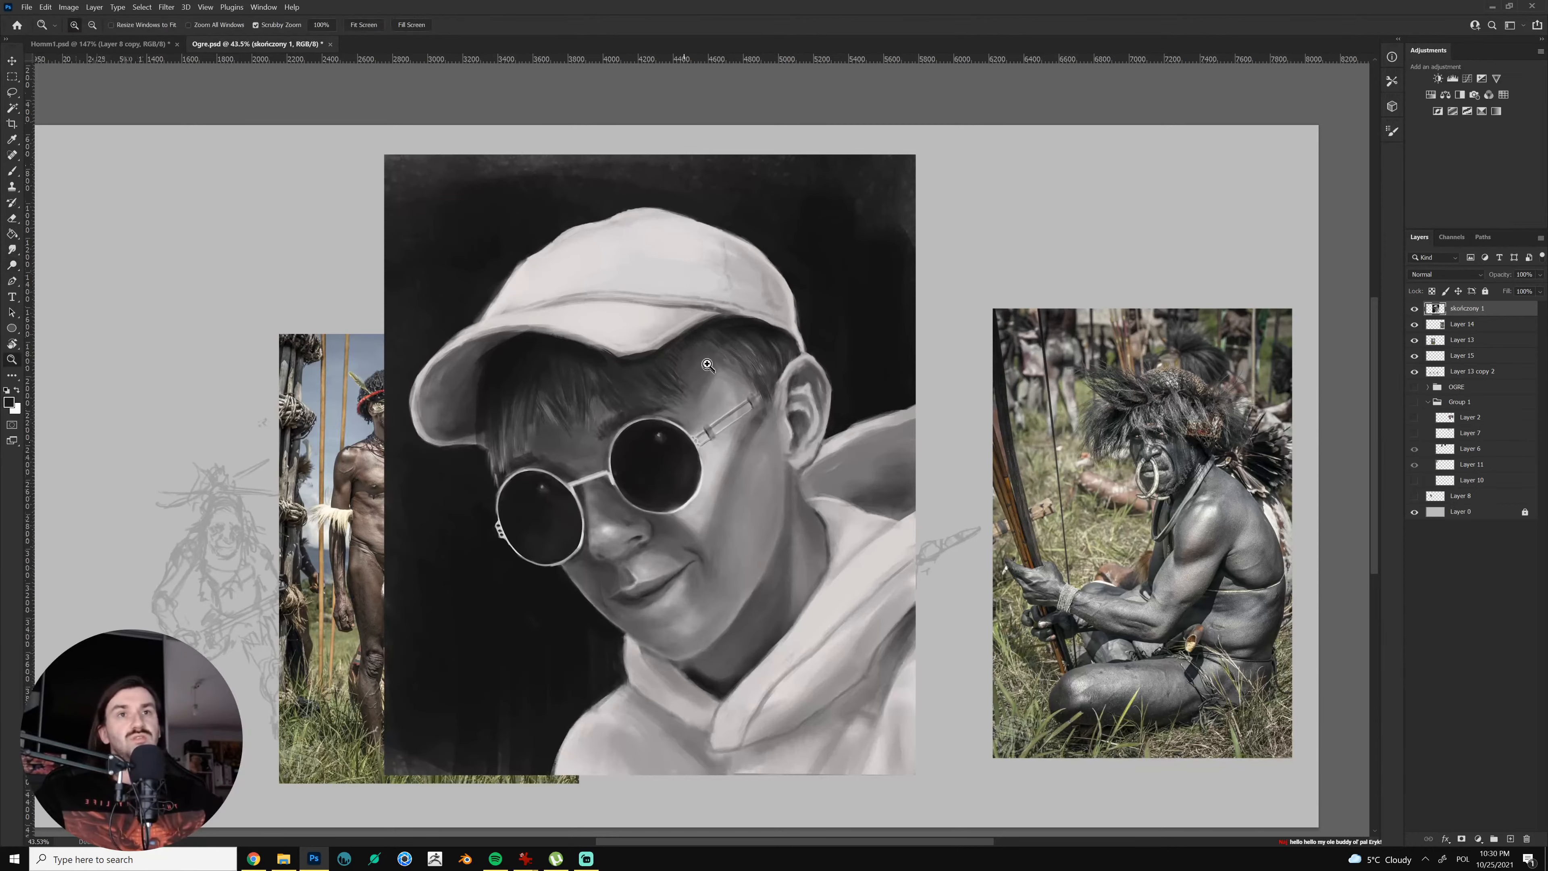
click(711, 361)
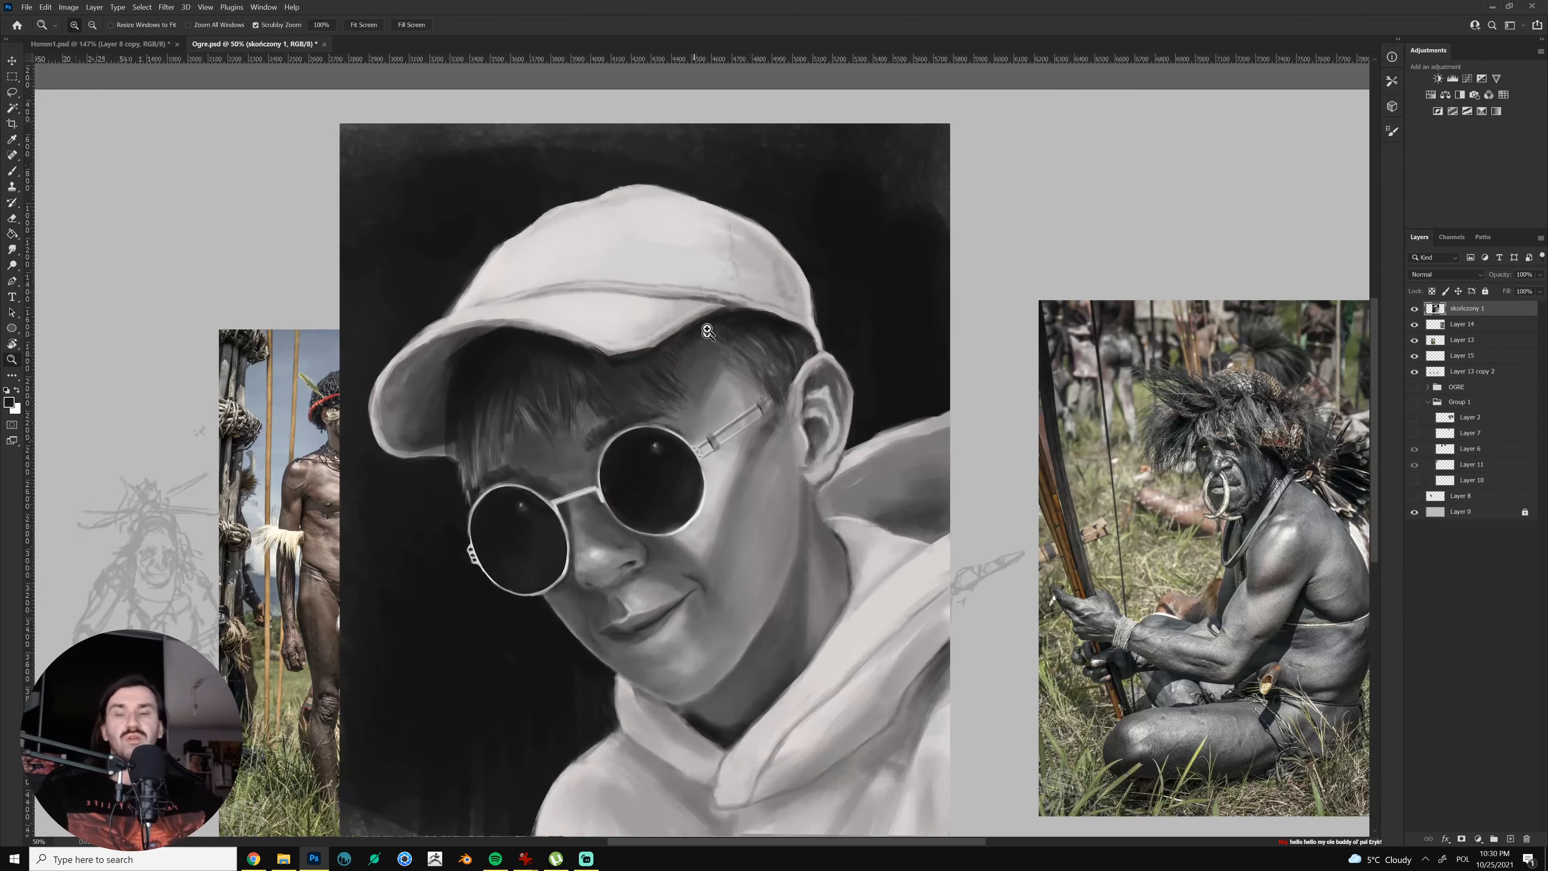
key(o)
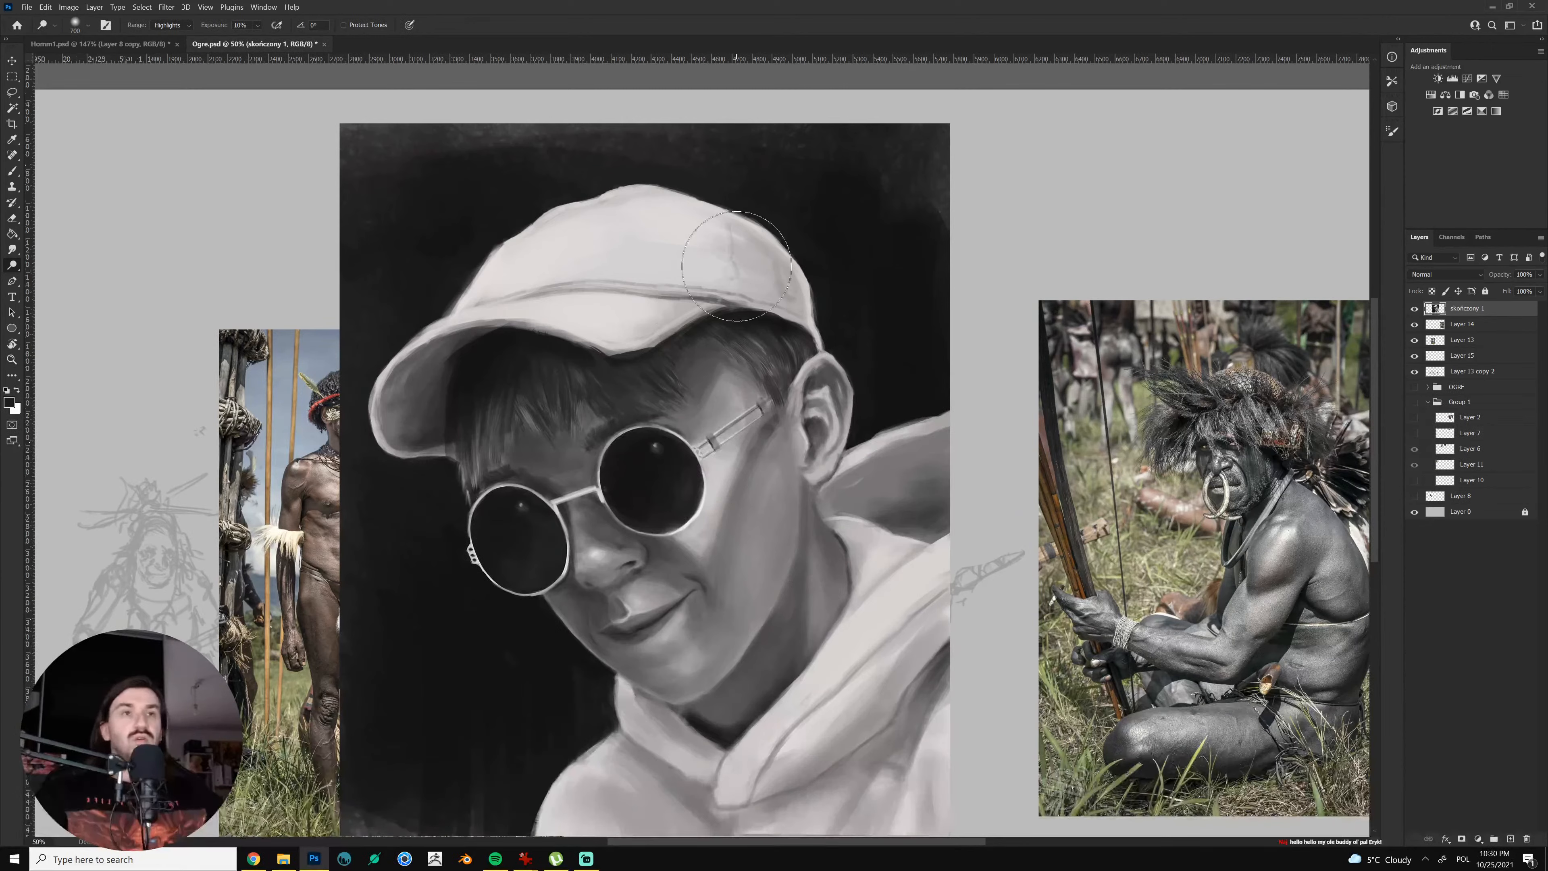
key(bracketright)
key(bracketright)
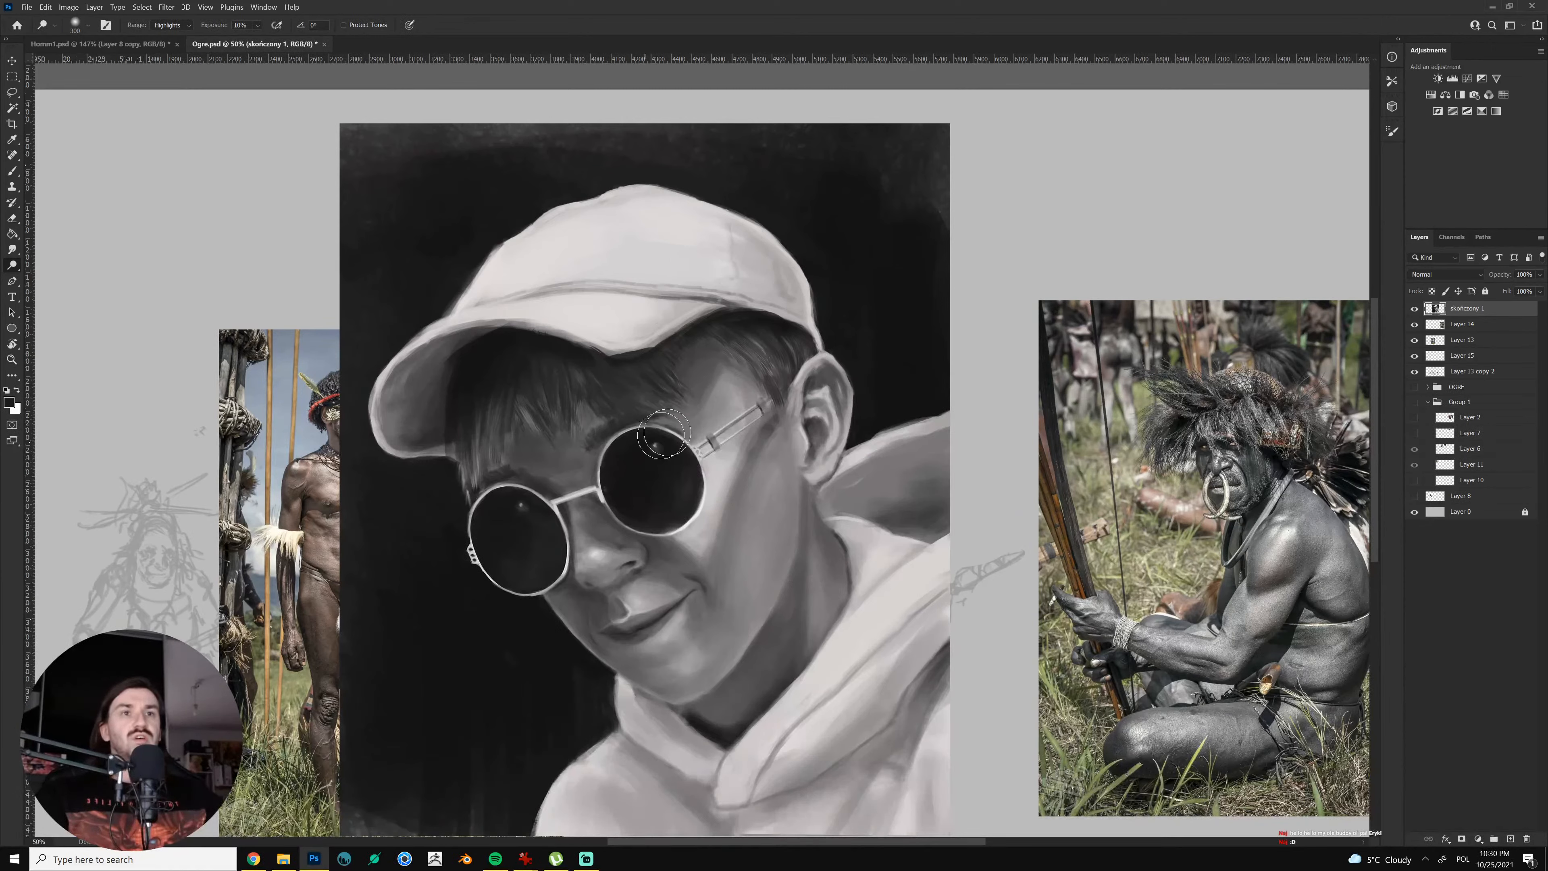
mouse_move(697, 232)
mouse_down()
mouse_move(701, 266)
mouse_move(700, 235)
mouse_up()
Sample the cap's grey tone and paint a shadow along the crown's side above the brim
key(b)
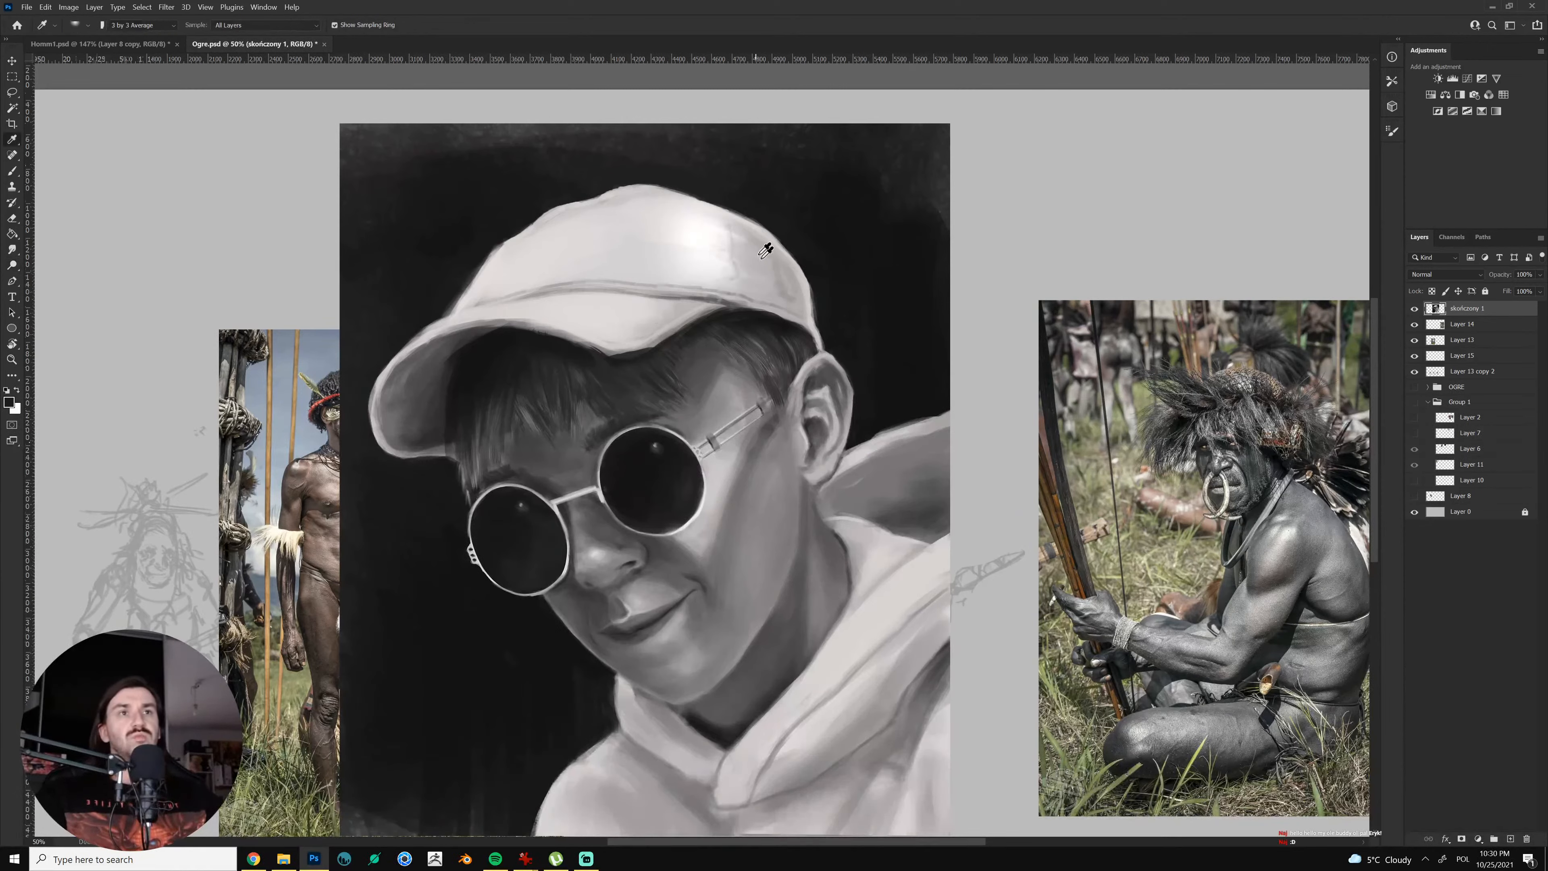
alt+click(760, 257)
mouse_move(499, 279)
mouse_down()
mouse_move(539, 248)
mouse_move(556, 268)
mouse_move(555, 250)
mouse_up()
key(bracketleft)
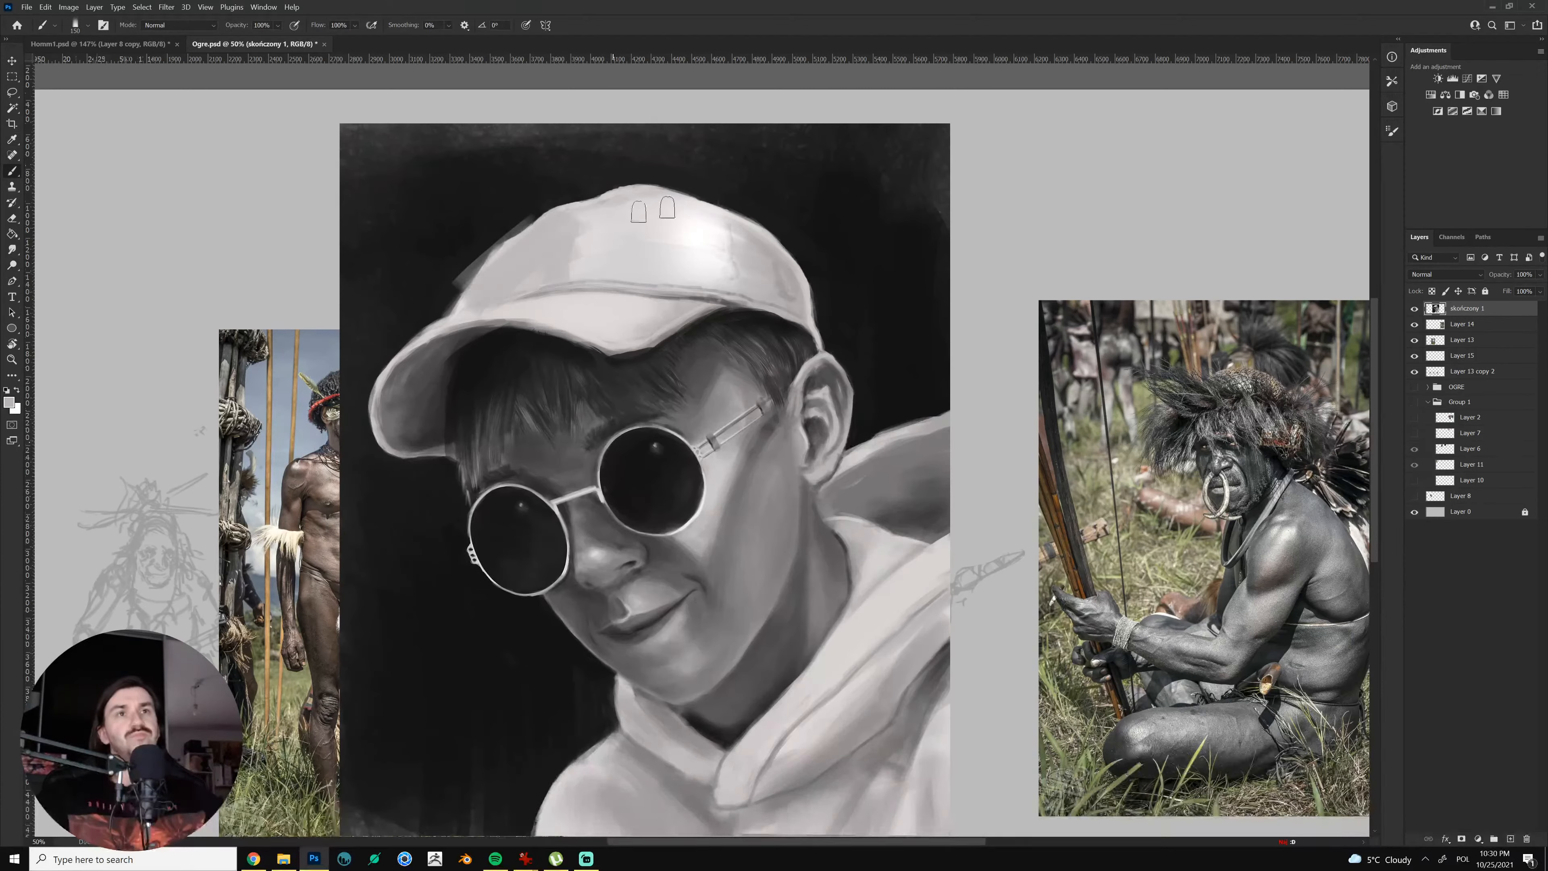
Sketch a small faceted cap diagram with hatched planes and a light-direction arrow on the dark background, using a very small brush
key(bracketleft)
key(bracketleft)
key(bracketleft)
key(bracketleft)
key(bracketleft)
key(bracketleft)
key(bracketleft)
key(bracketleft)
key(bracketleft)
key(bracketleft)
key(bracketleft)
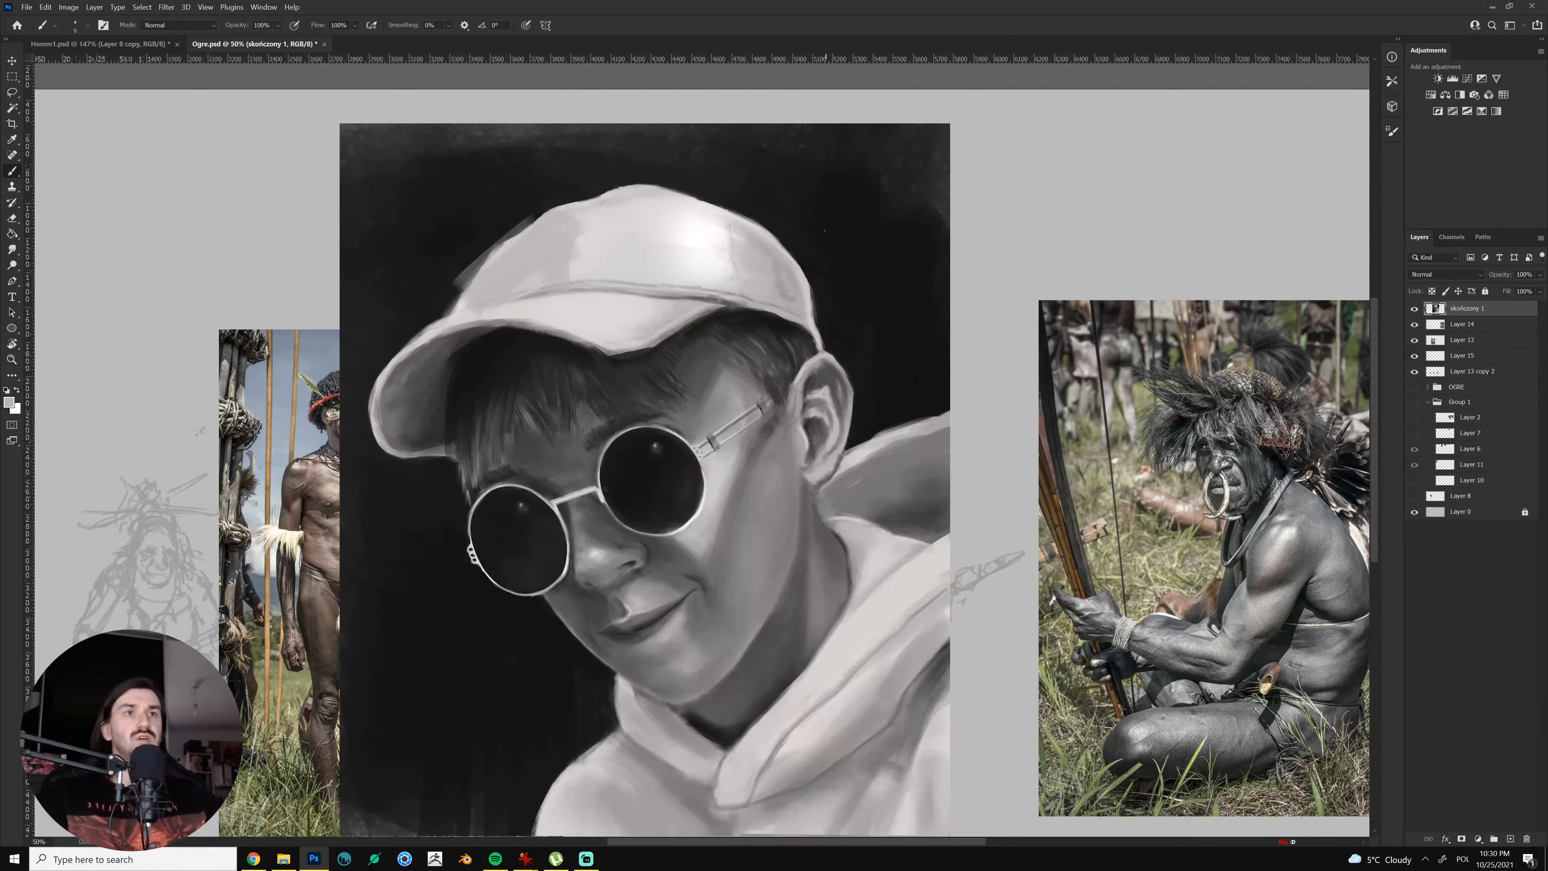
drag(823, 229, 829, 256)
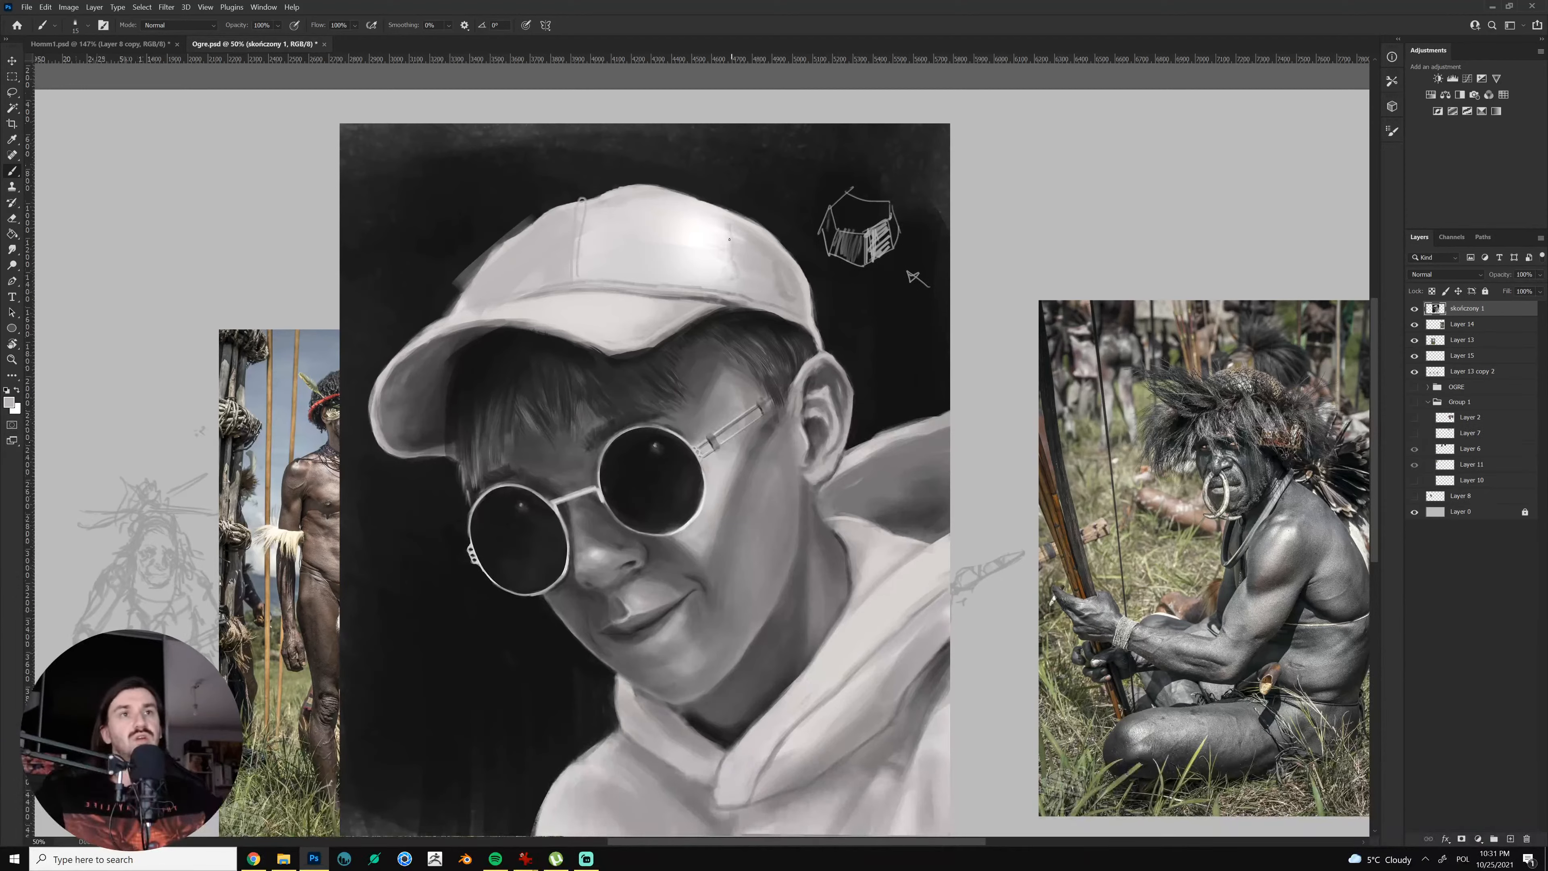
Try marking white vertical plane divisions across the cap's crown
key(x)
mouse_move(573, 171)
mouse_down()
mouse_move(565, 282)
mouse_move(576, 275)
mouse_up()
key(ctrl+z)
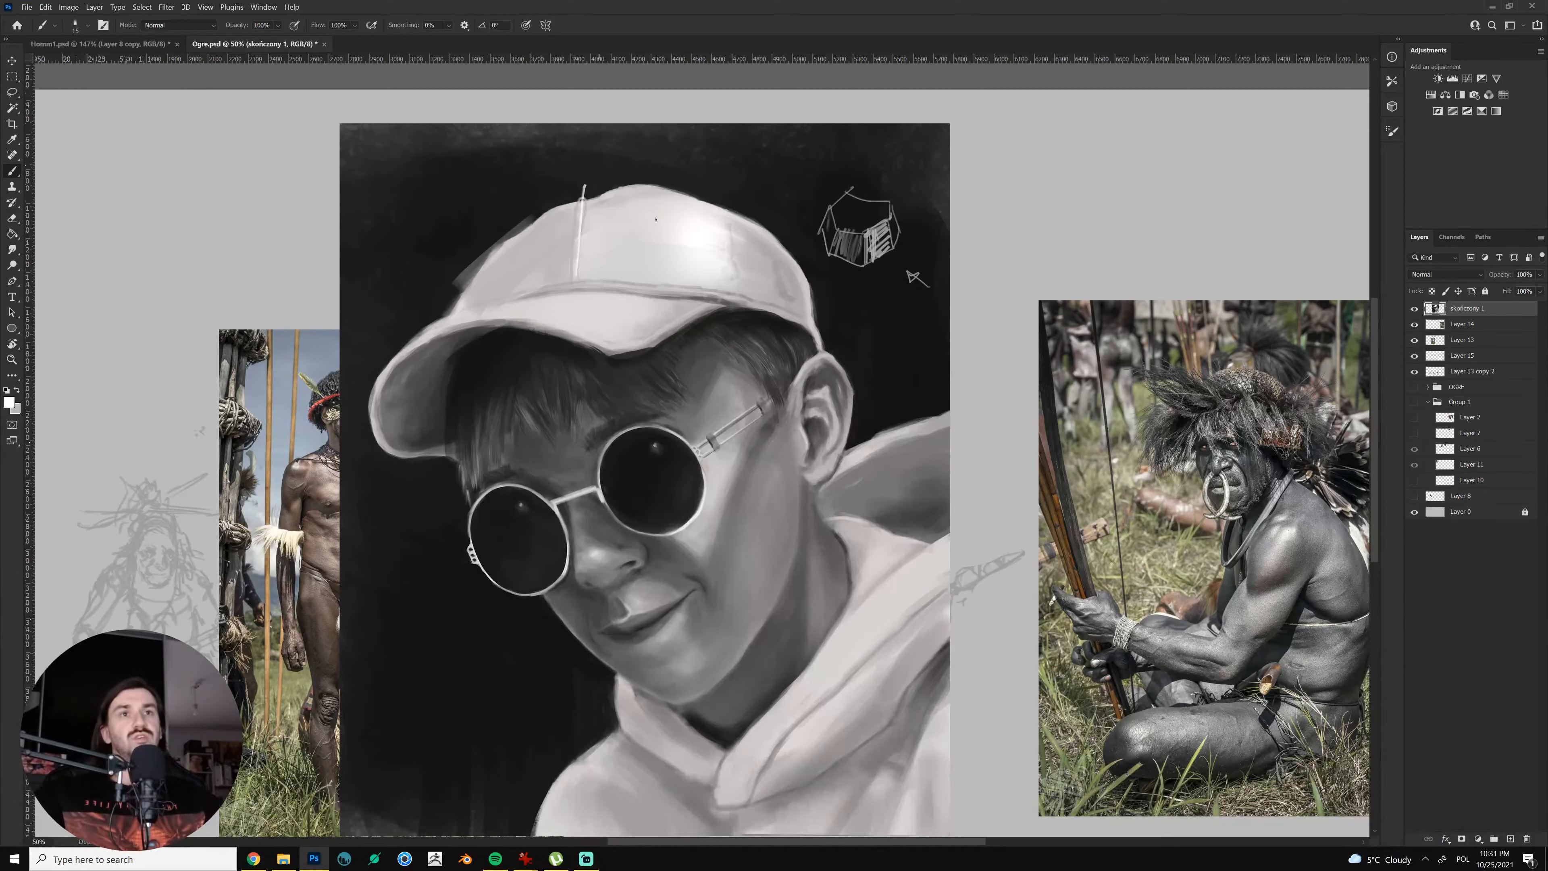
drag(724, 201, 734, 296)
key(ctrl+z)
key(ctrl+z)
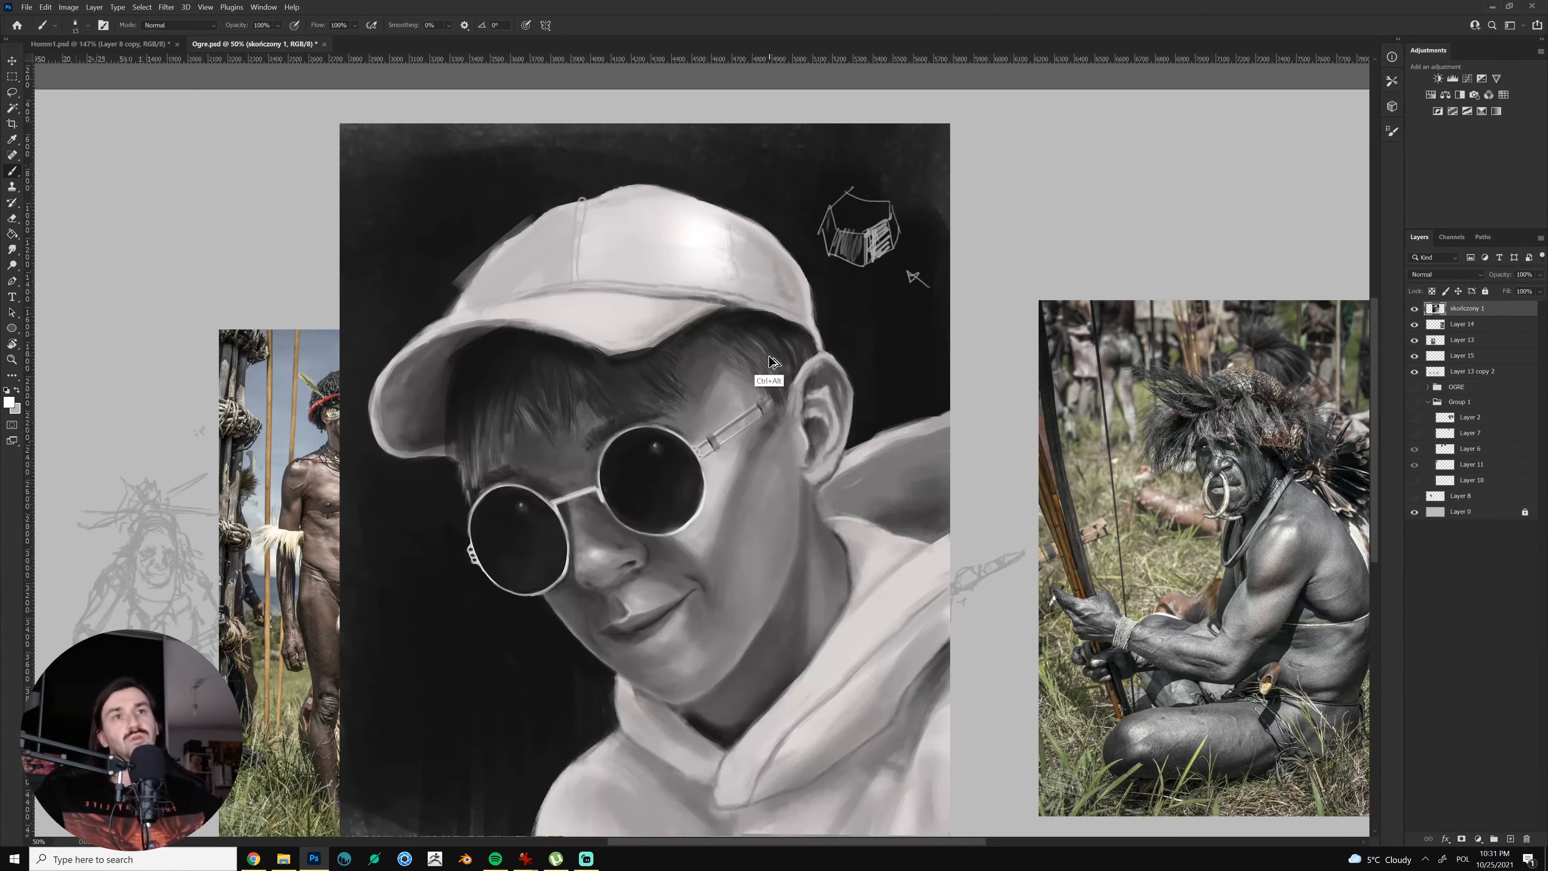
Darken the nostril opening with black
key(z)
drag(731, 413, 718, 457)
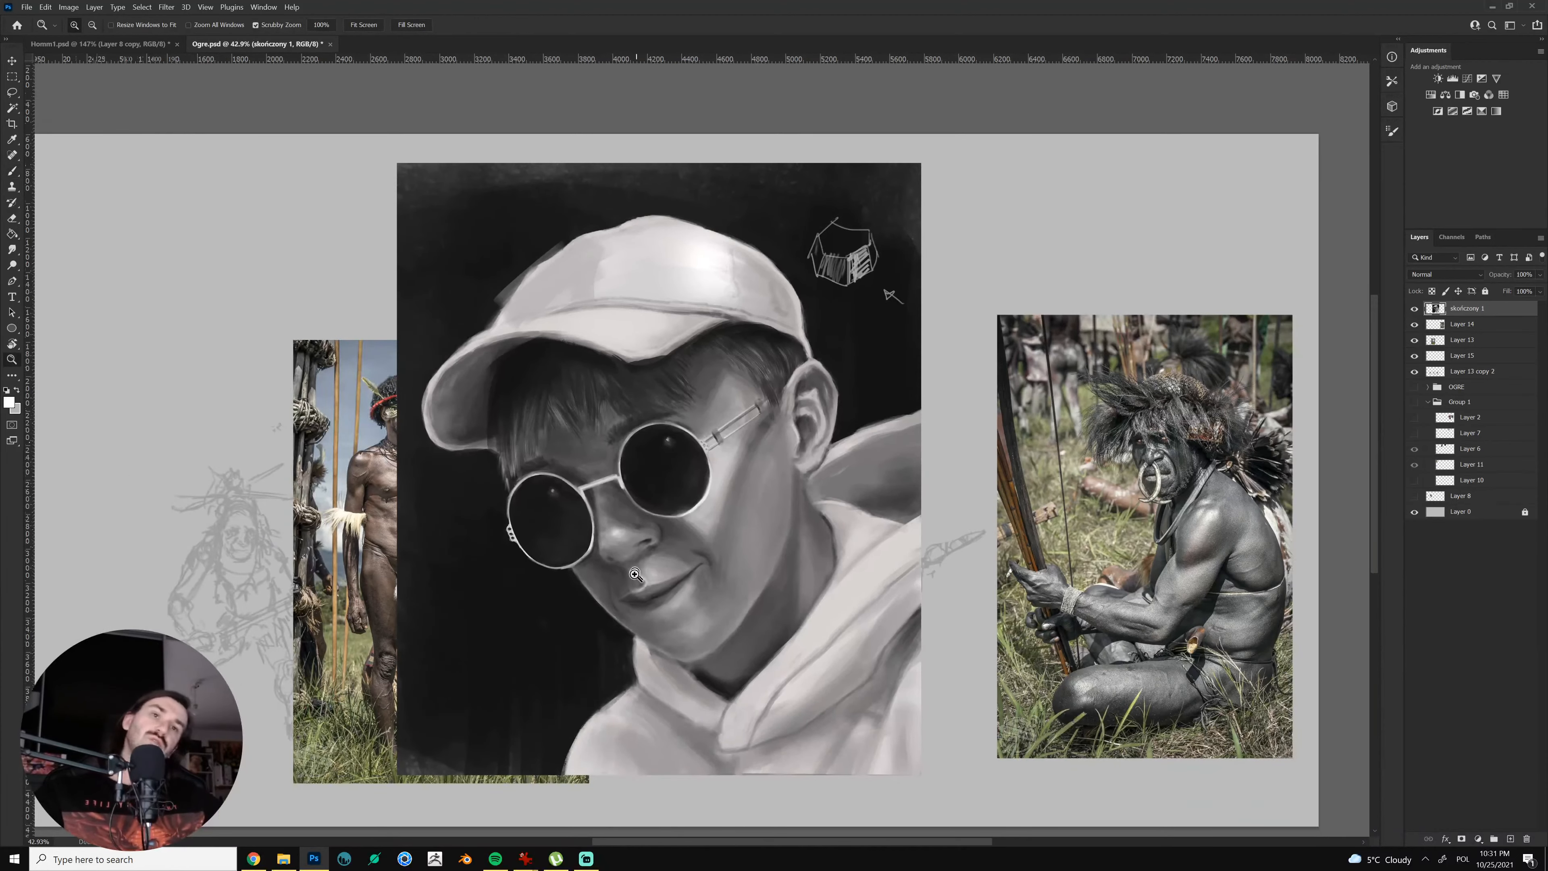
drag(635, 573, 679, 543)
key(x)
key(b)
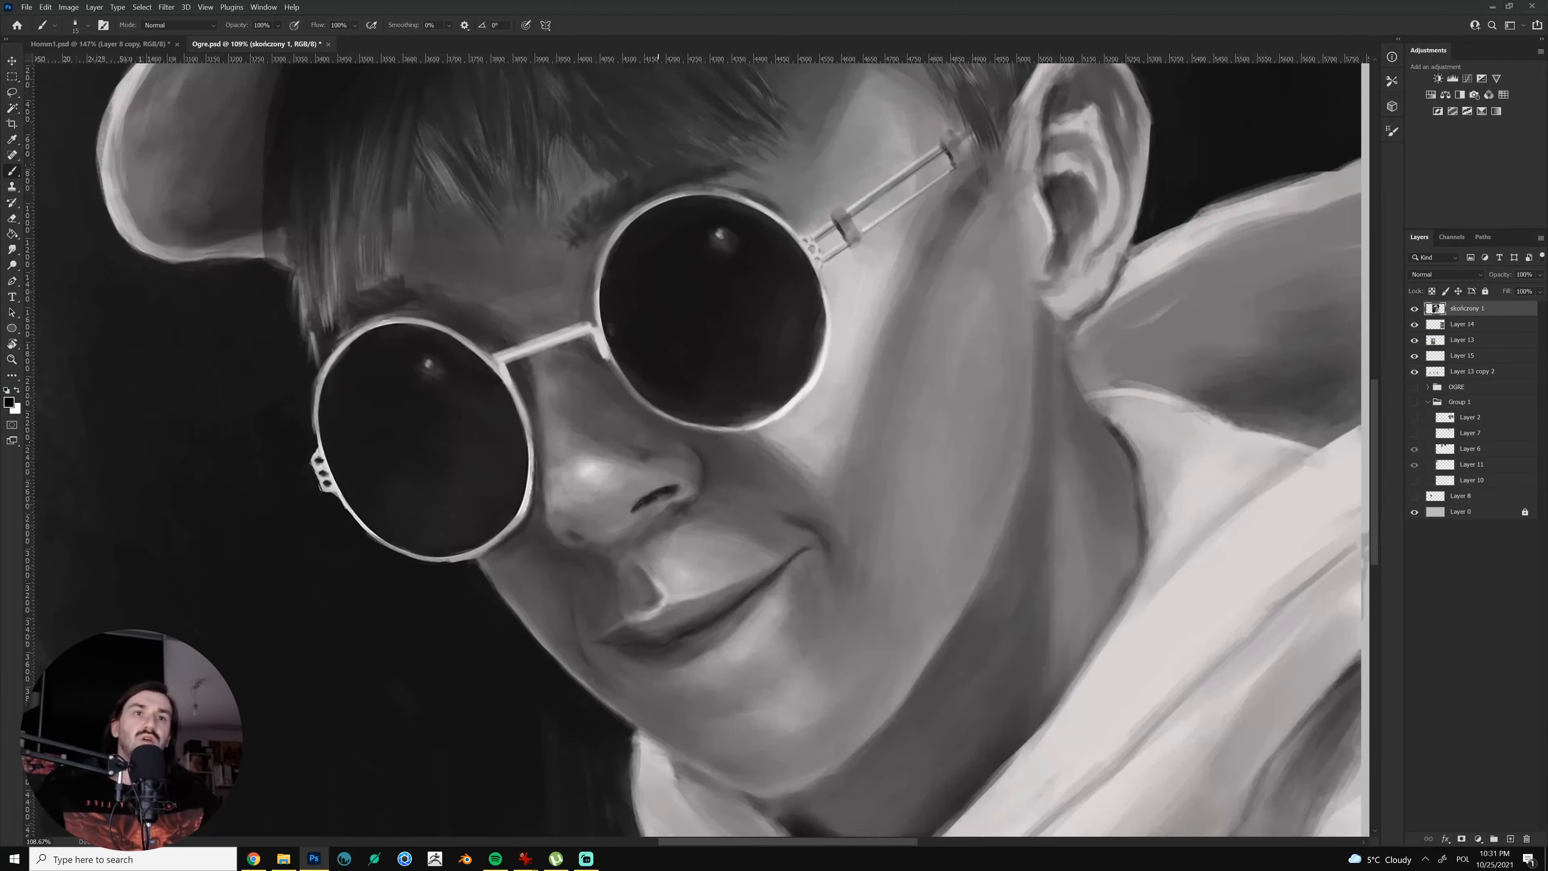
drag(637, 502, 664, 487)
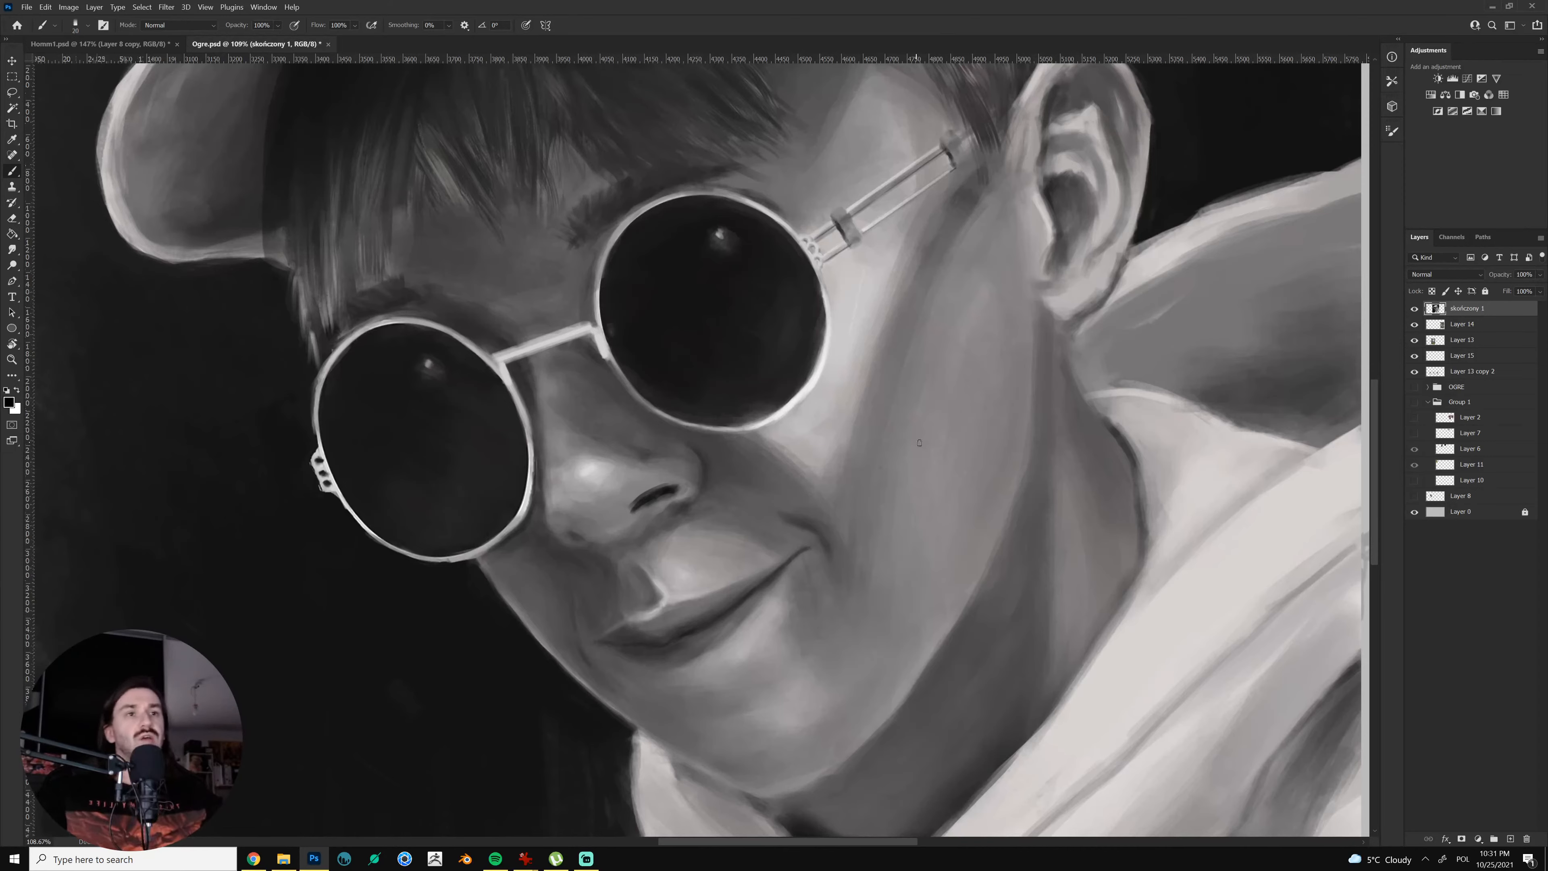
Sketch a faceted nose construction in thin black lines on the cheek, with a round tip, side planes and nostril
drag(929, 405, 923, 438)
key(bracketleft)
key(bracketleft)
key(bracketleft)
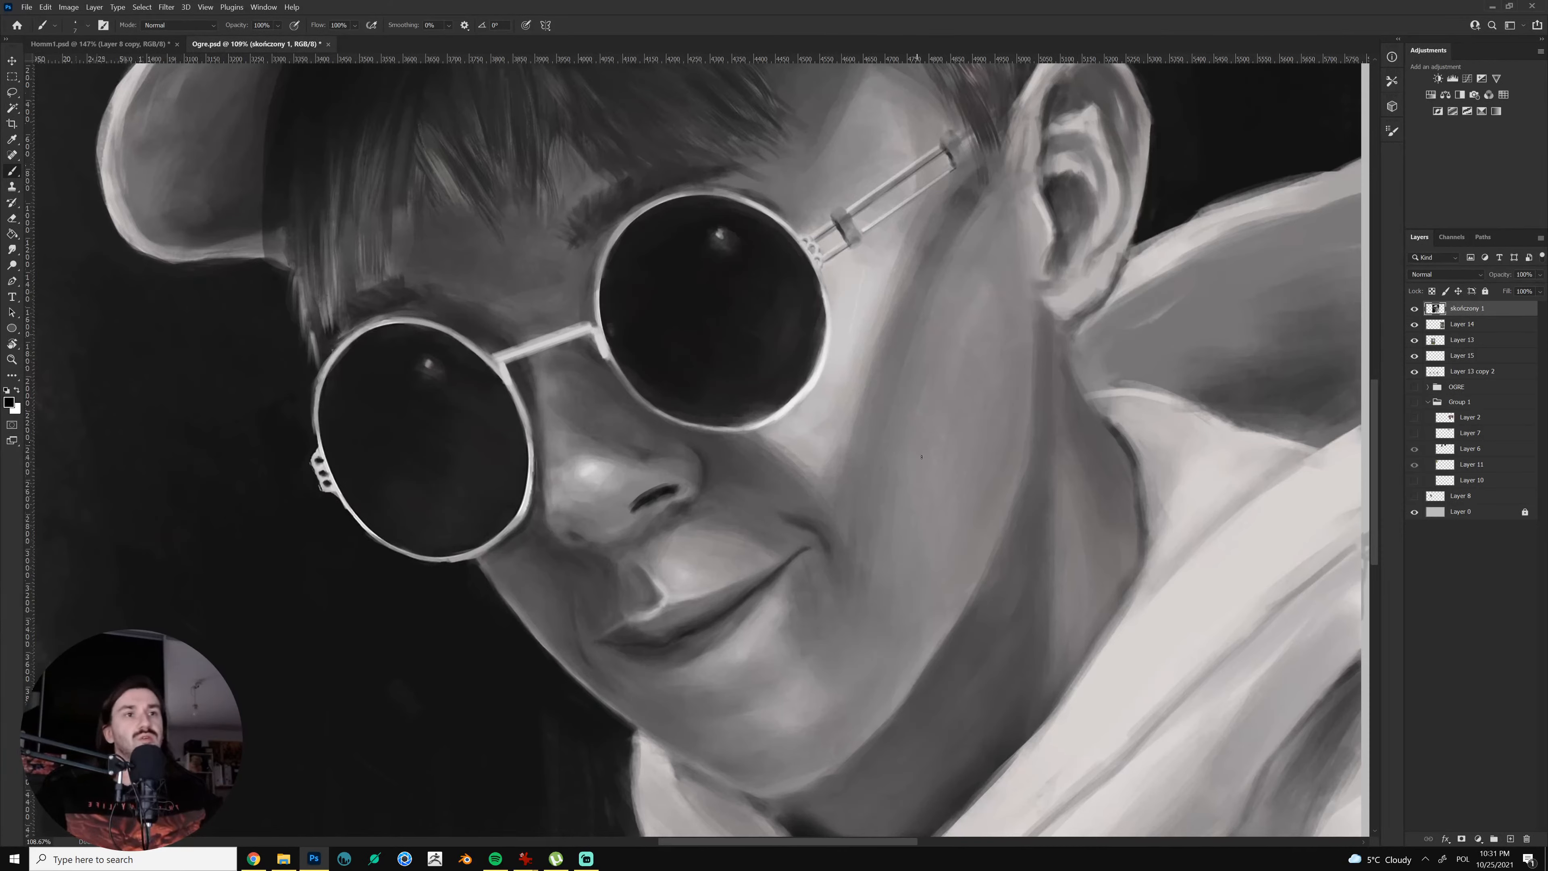
mouse_move(901, 444)
mouse_down()
mouse_move(975, 435)
mouse_move(890, 443)
mouse_move(893, 300)
mouse_move(922, 299)
mouse_move(977, 431)
mouse_up()
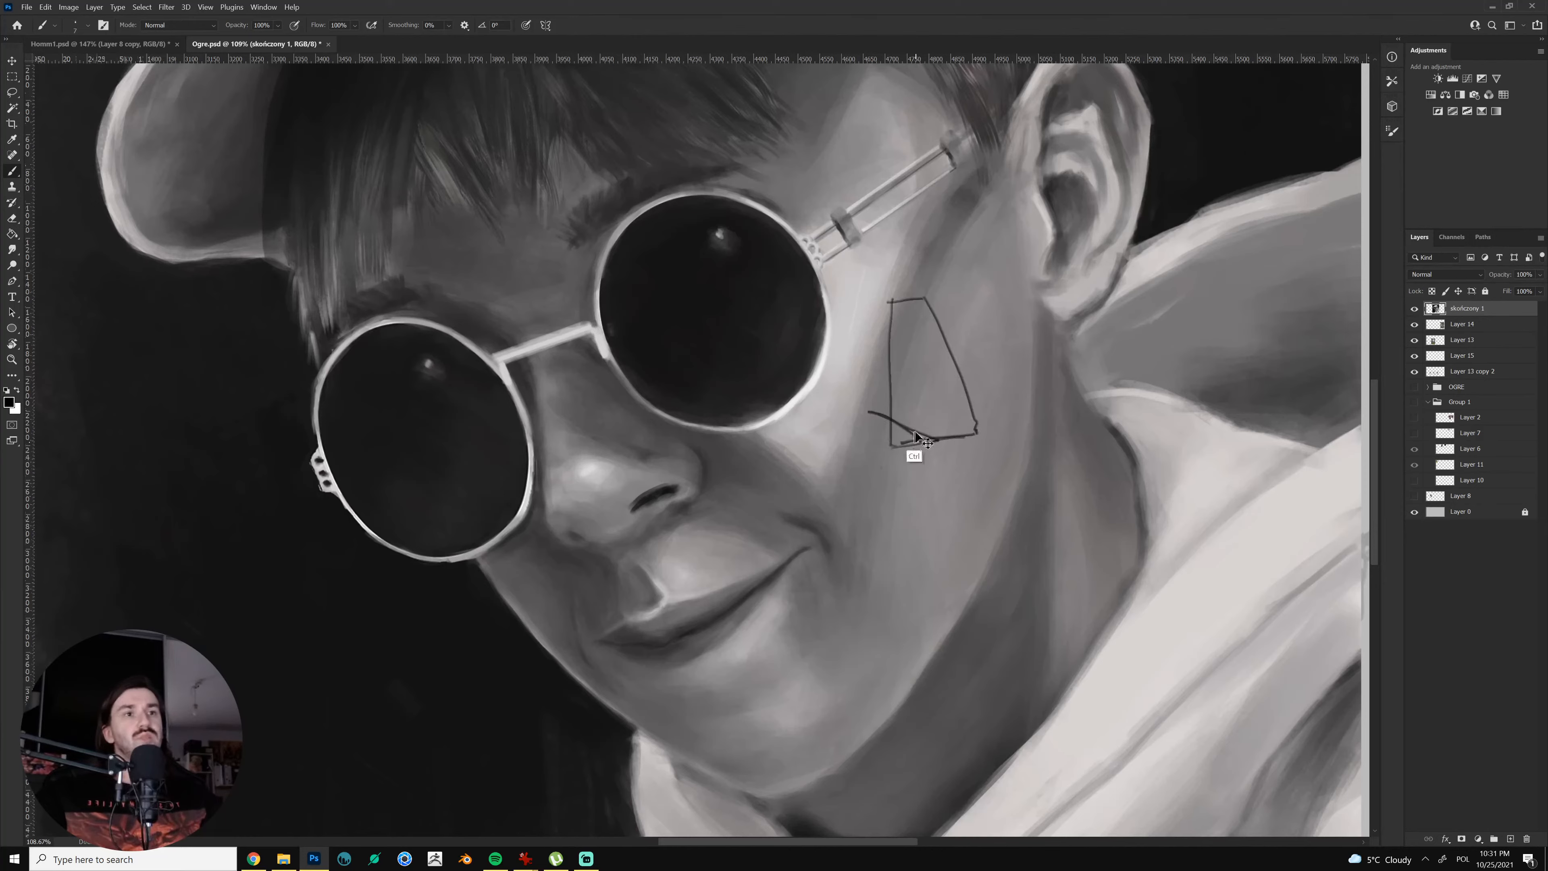
key(ctrl+z)
mouse_move(869, 412)
mouse_down()
mouse_move(927, 438)
mouse_move(898, 393)
mouse_move(876, 413)
mouse_up()
mouse_move(887, 300)
mouse_down()
mouse_move(866, 349)
mouse_move(978, 425)
mouse_up()
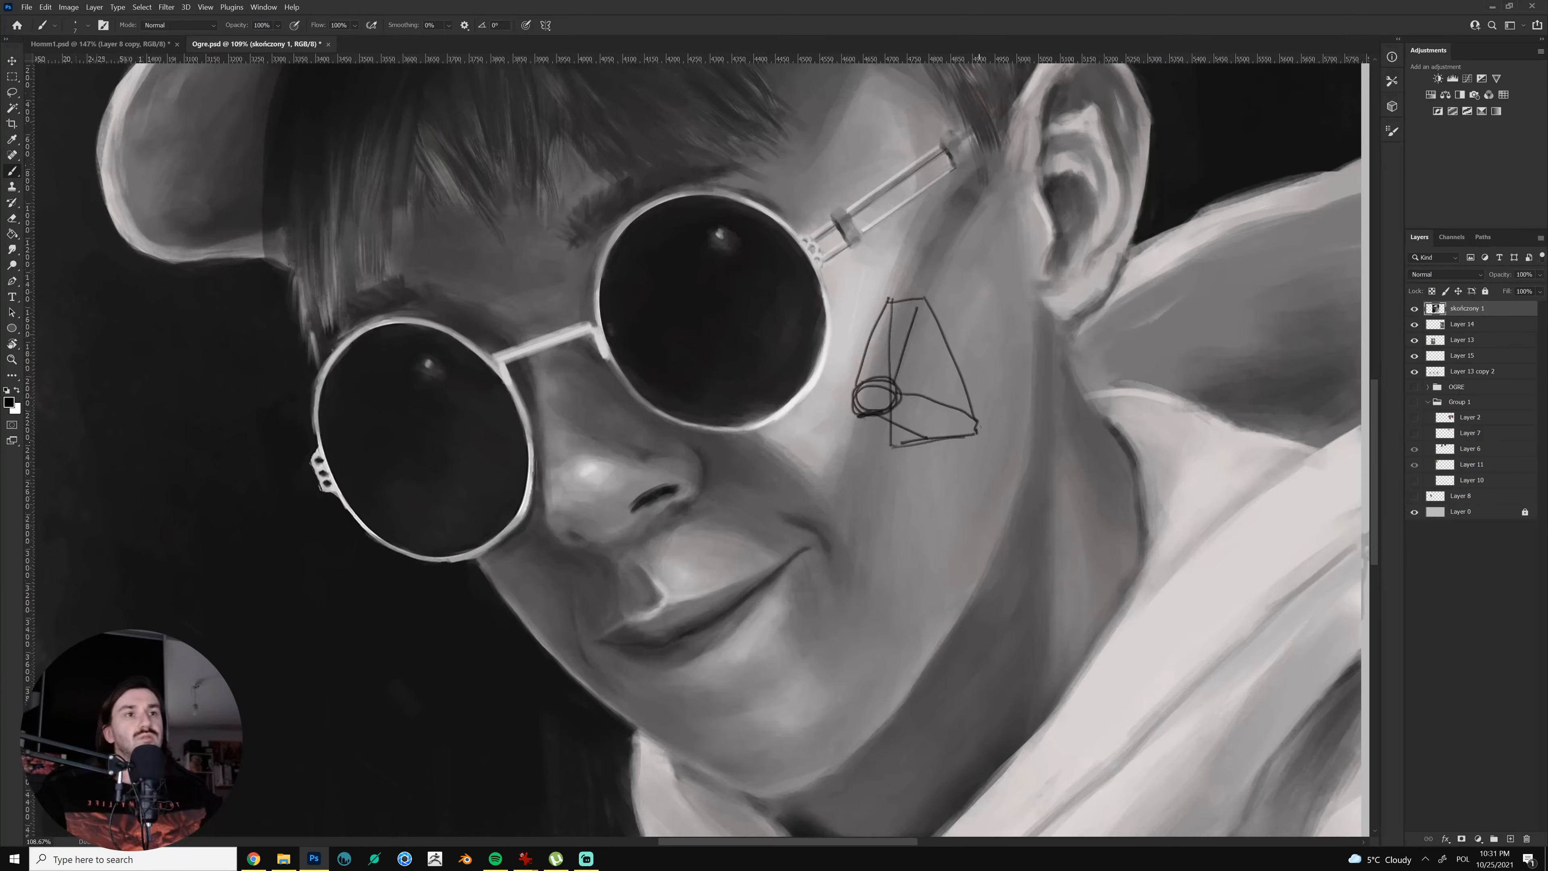
drag(858, 409, 901, 448)
drag(894, 391, 966, 421)
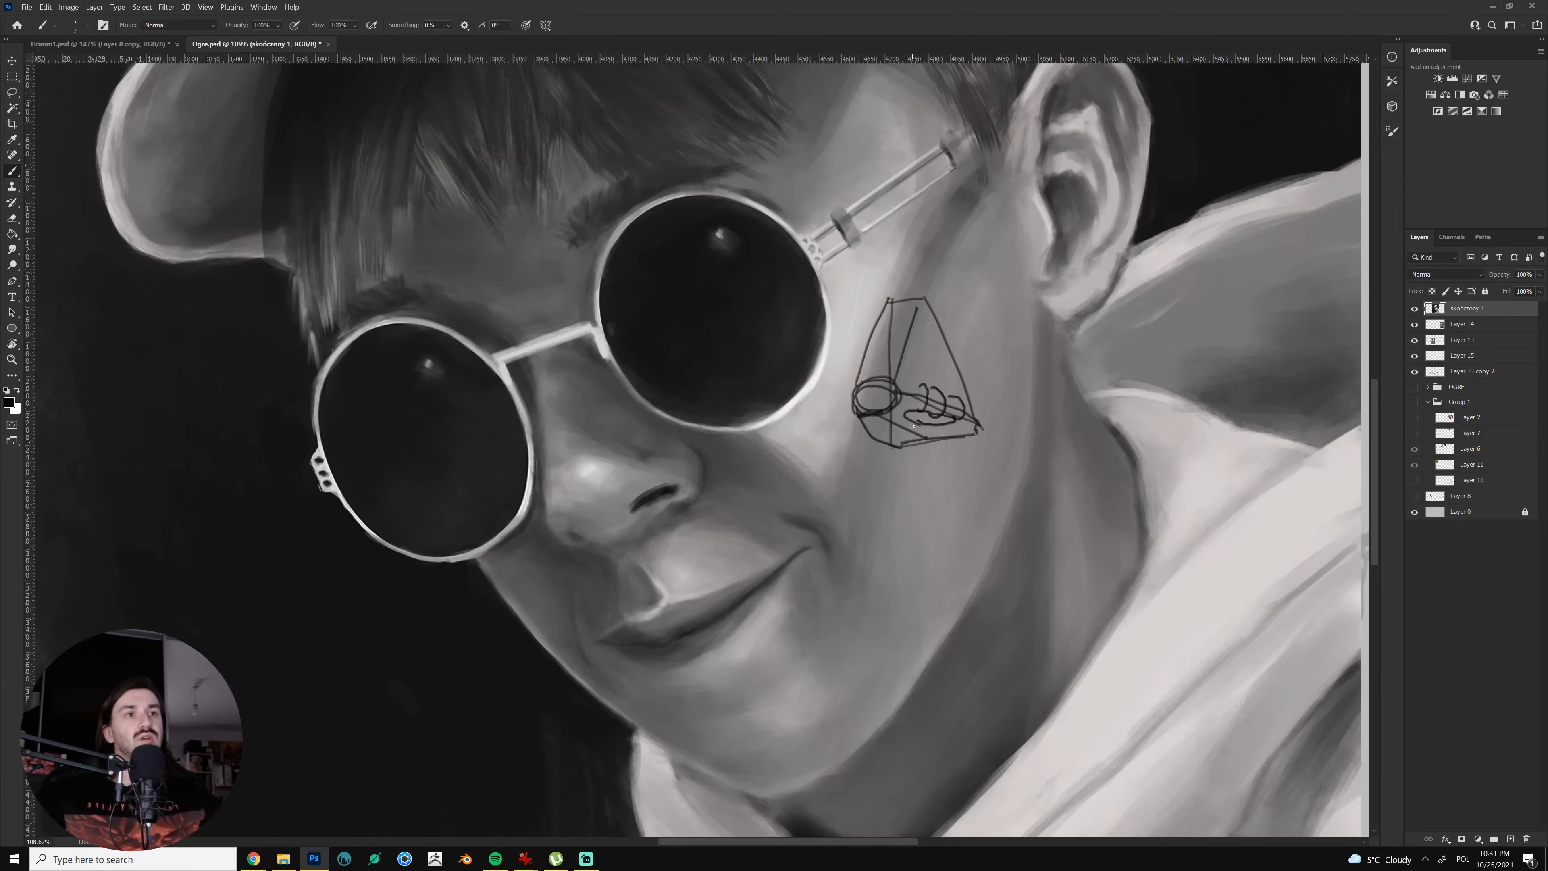
Try filling the nostril of the nose diagram with black using a larger brush
key(bracketright)
key(bracketright)
key(bracketright)
key(bracketright)
key(bracketright)
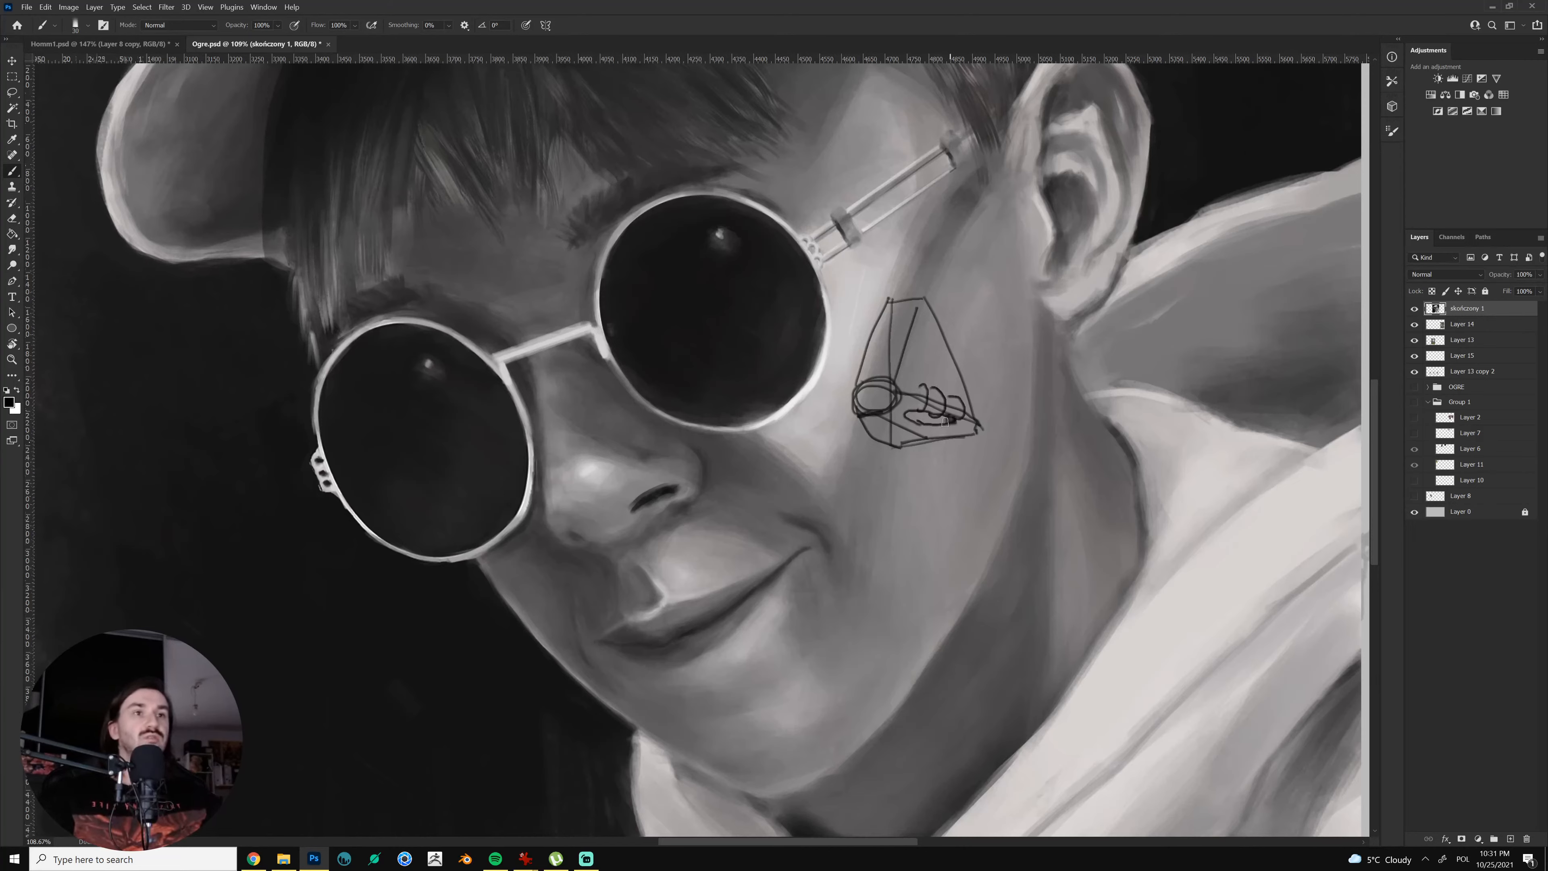
drag(944, 422, 912, 417)
key(ctrl+z)
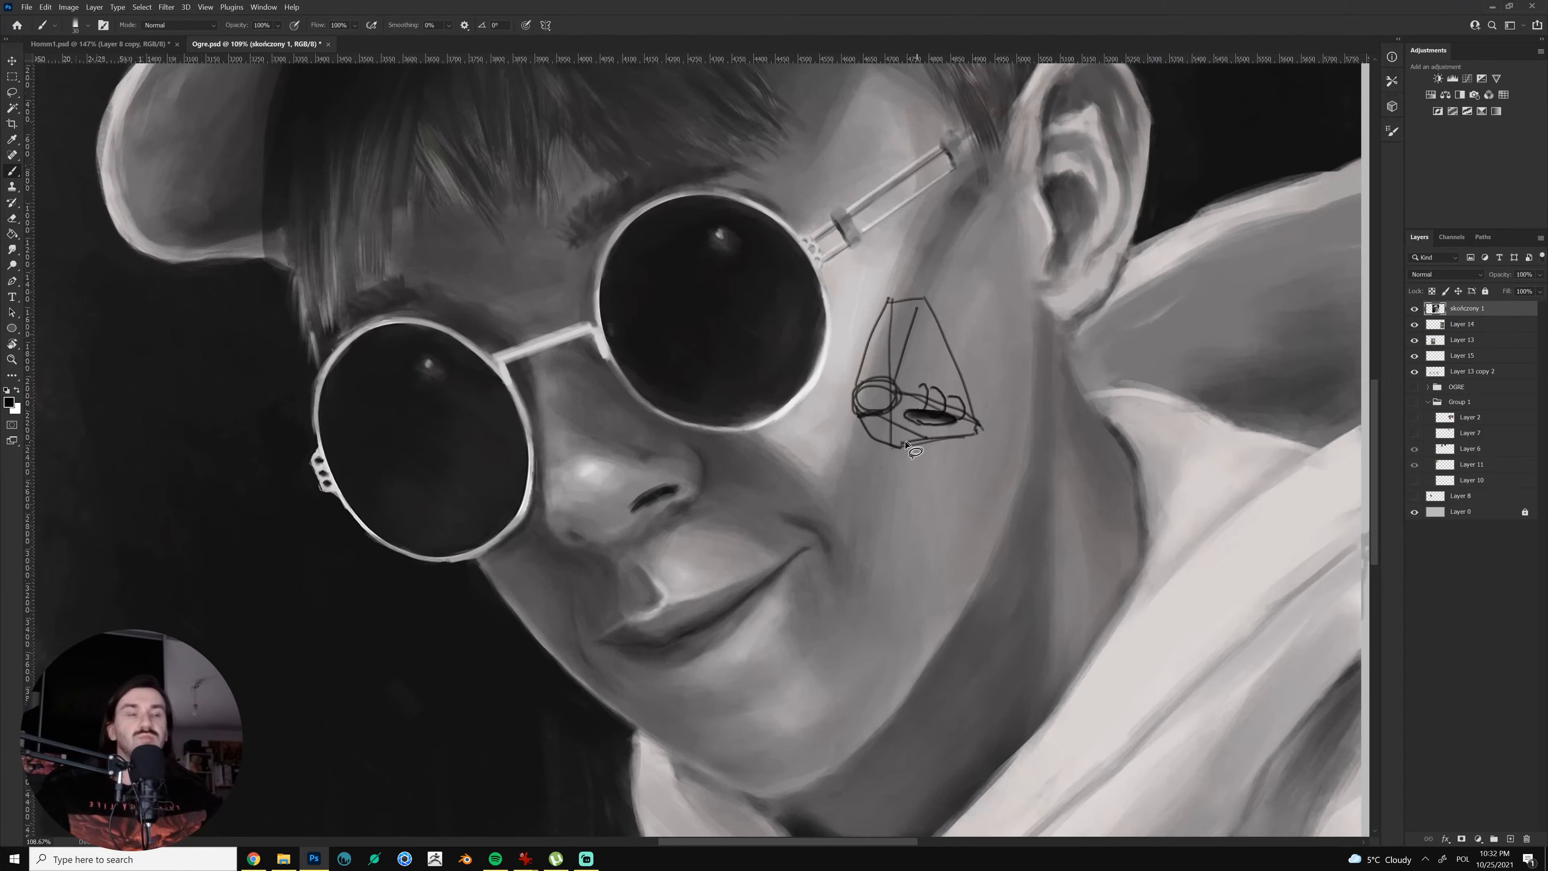
Try clearing the nose diagram from the cheek with a freehand lasso selection
key(l)
mouse_move(847, 305)
mouse_down()
mouse_move(840, 528)
mouse_move(850, 286)
mouse_up()
key(Delete)
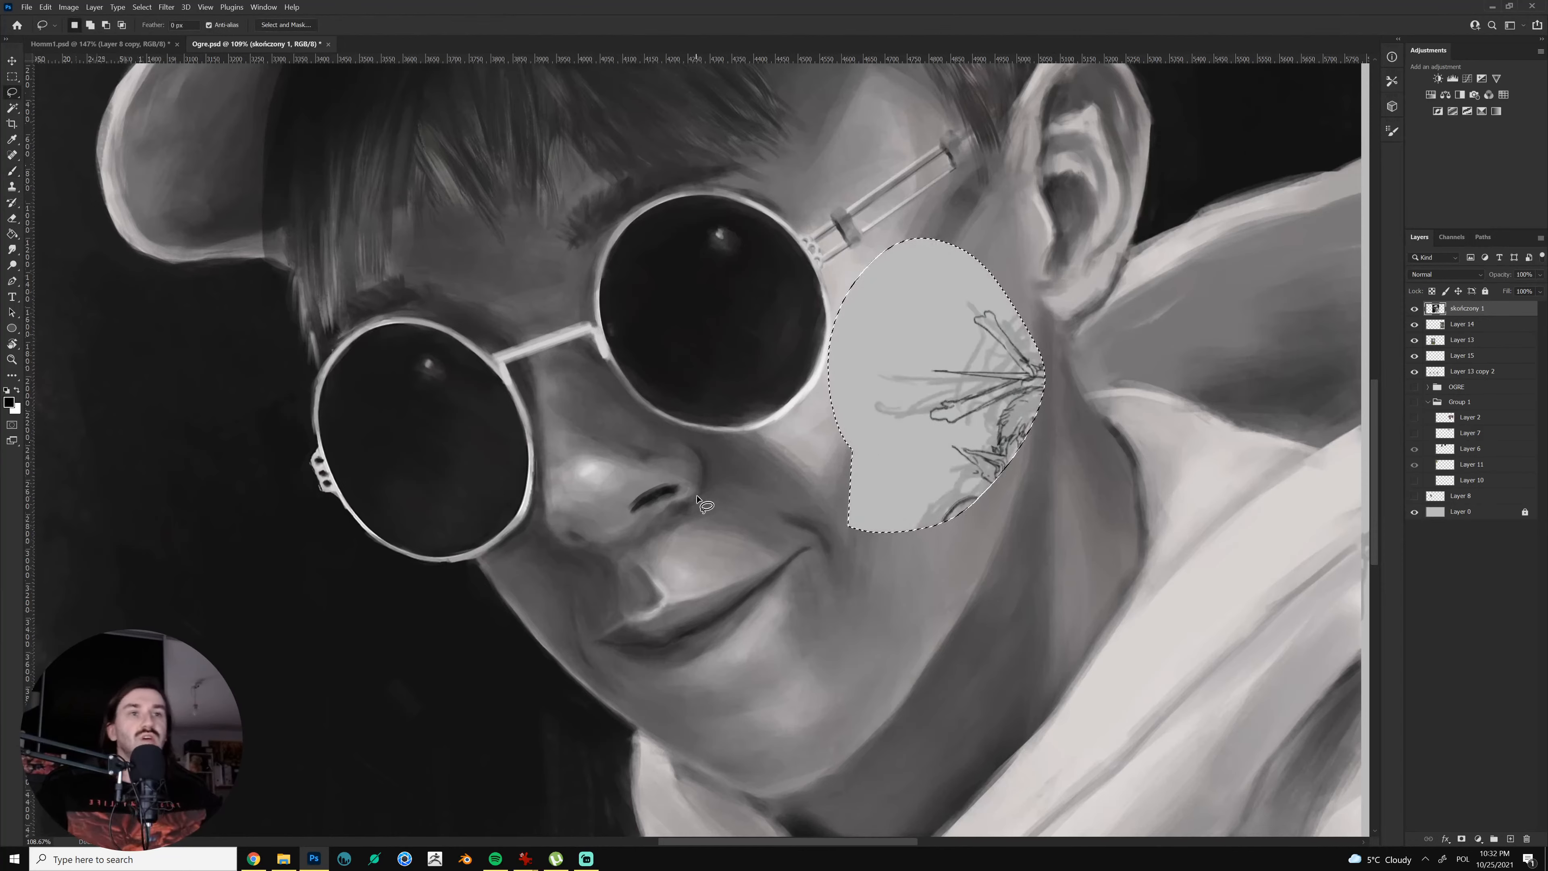
key(ctrl+z)
key(ctrl+d)
Undo the nose diagram strokes on the cheek
key(ctrl+alt+z)
key(ctrl+alt+z)
key(ctrl+alt+z)
key(ctrl+alt+z)
key(ctrl+alt+z)
key(ctrl+alt+z)
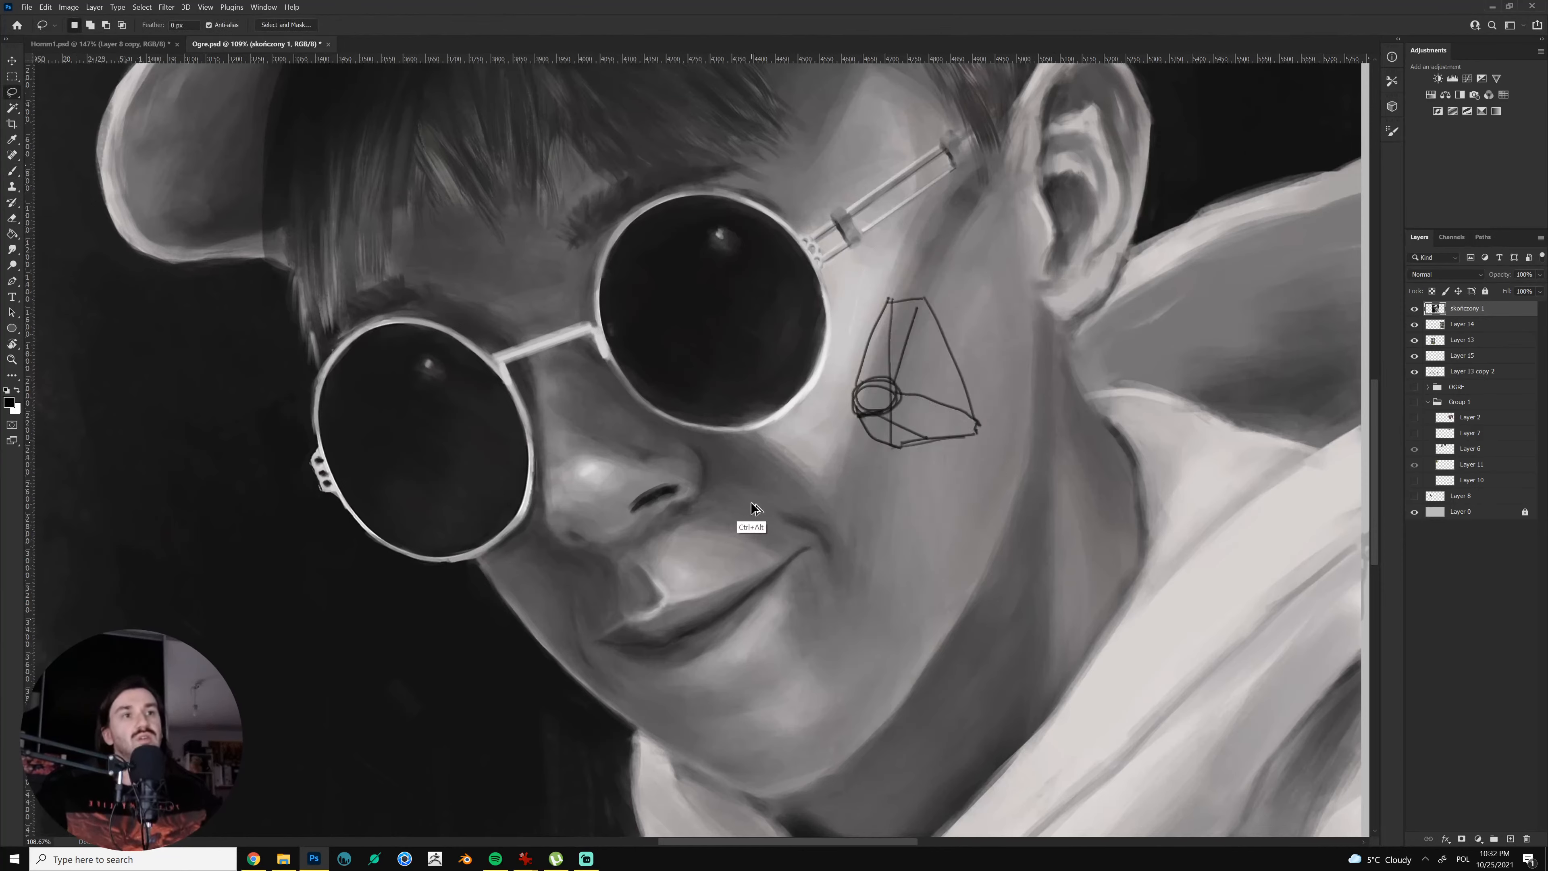
key(ctrl+alt+z)
key(ctrl+alt+z)
key(ctrl+alt+z)
key(ctrl+alt+z)
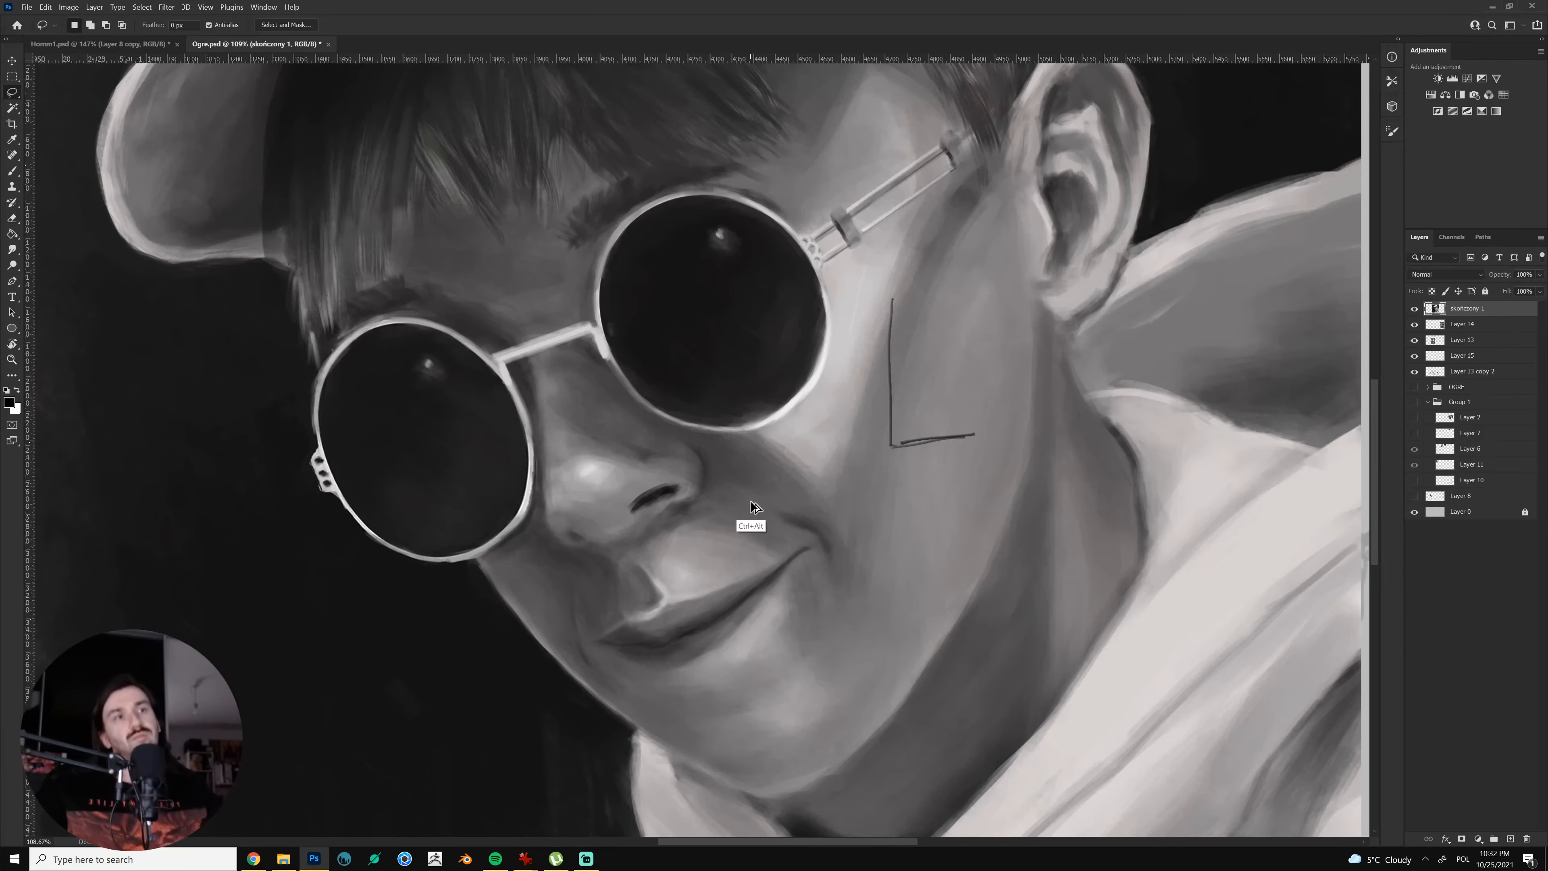
Sample the nostril's dark tone and paint a shadow beneath the tip of the nose with a slightly larger brush
key(i)
click(634, 500)
key(b)
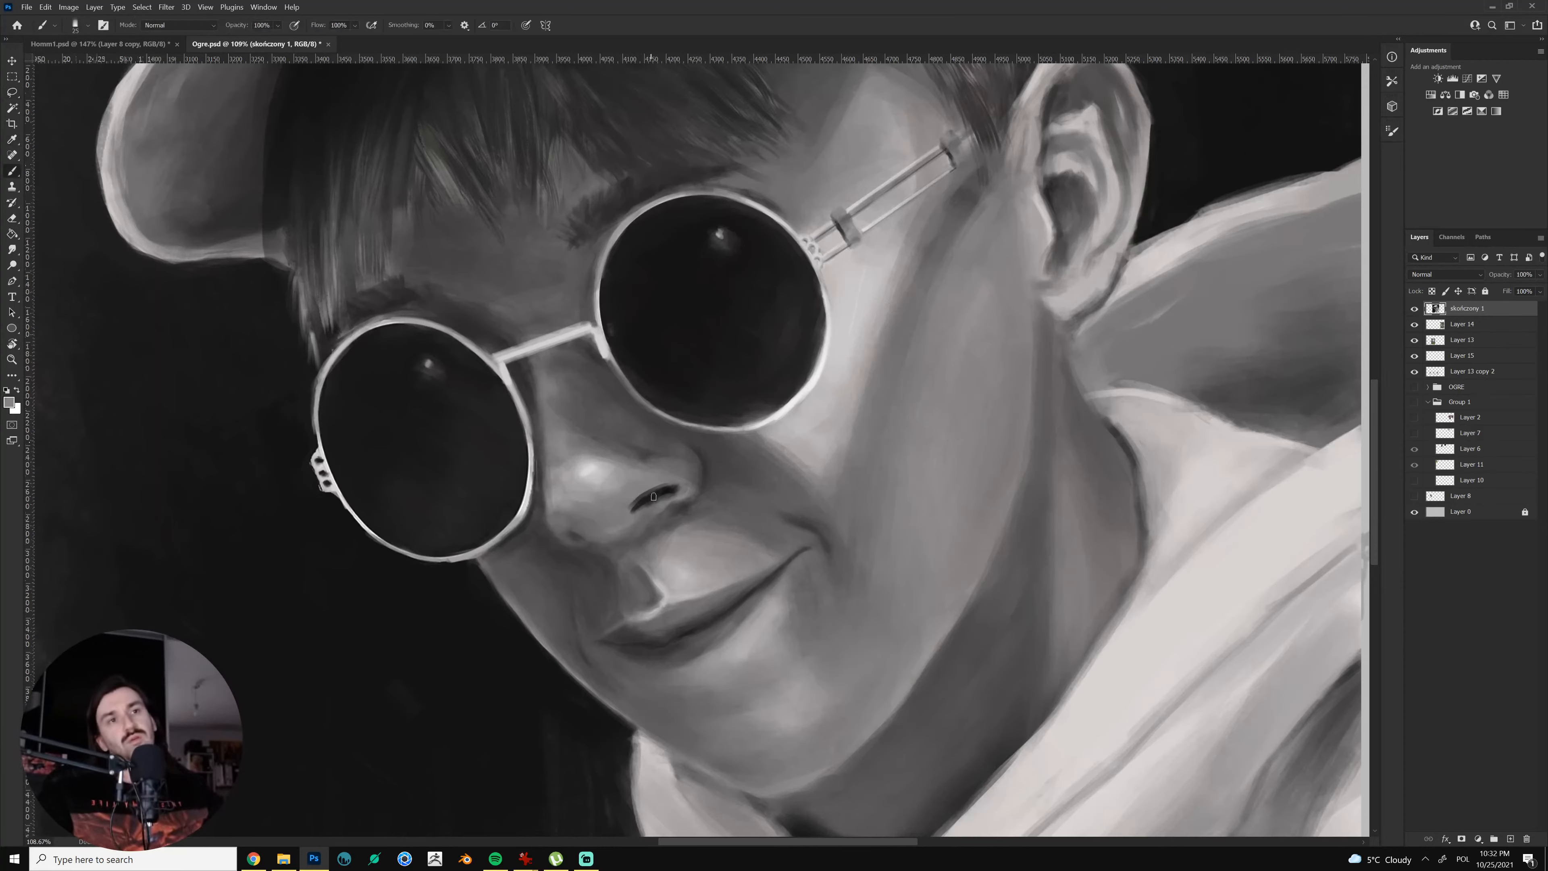
alt+click(656, 498)
key(bracketright)
key(bracketright)
key(bracketright)
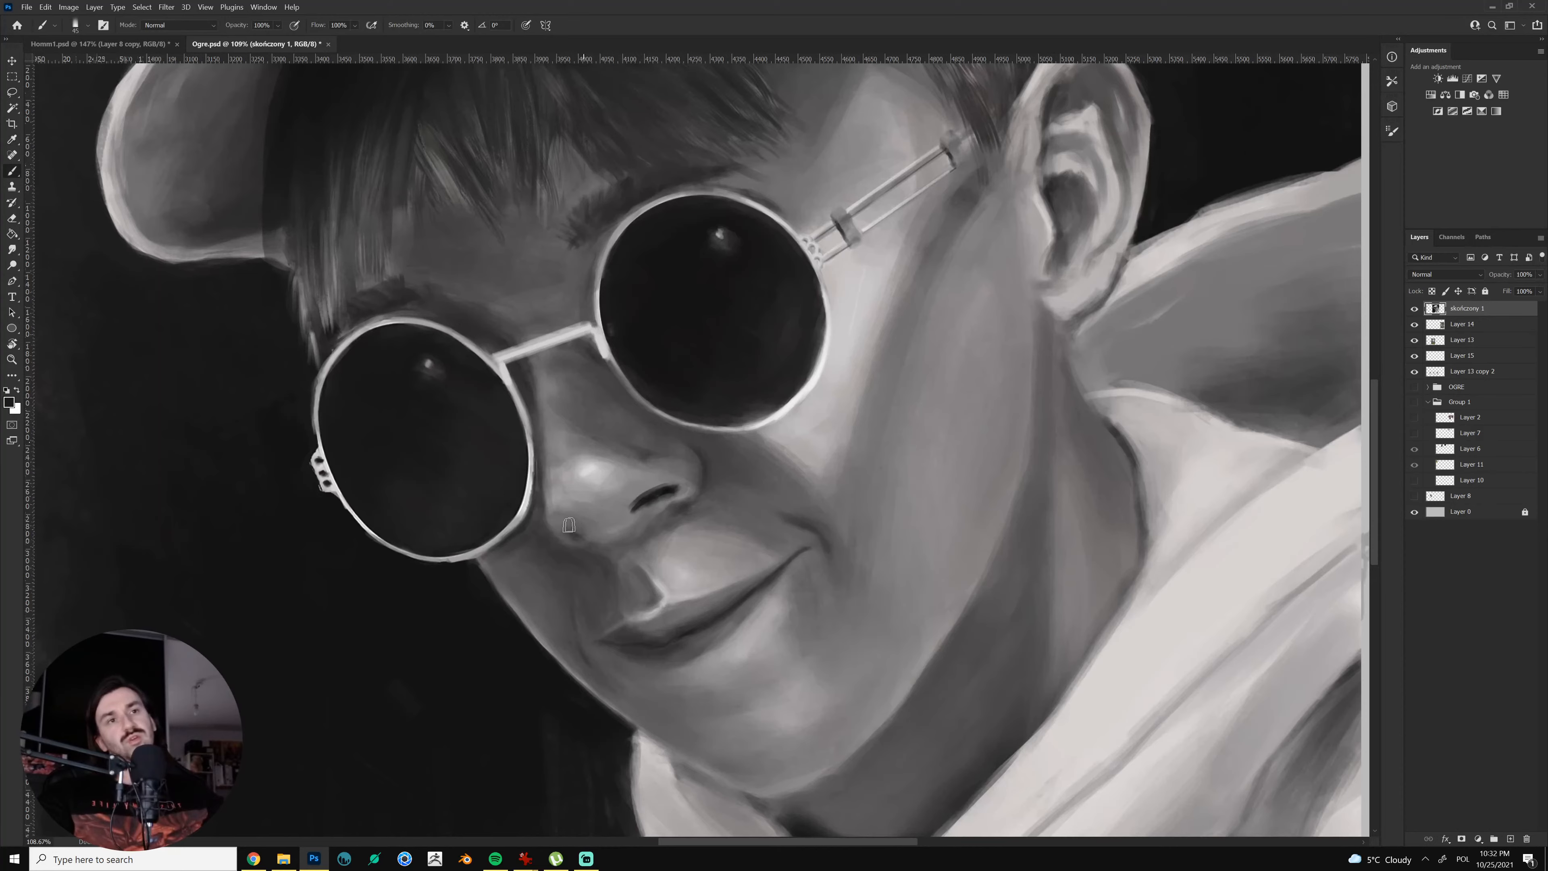
drag(571, 531, 615, 529)
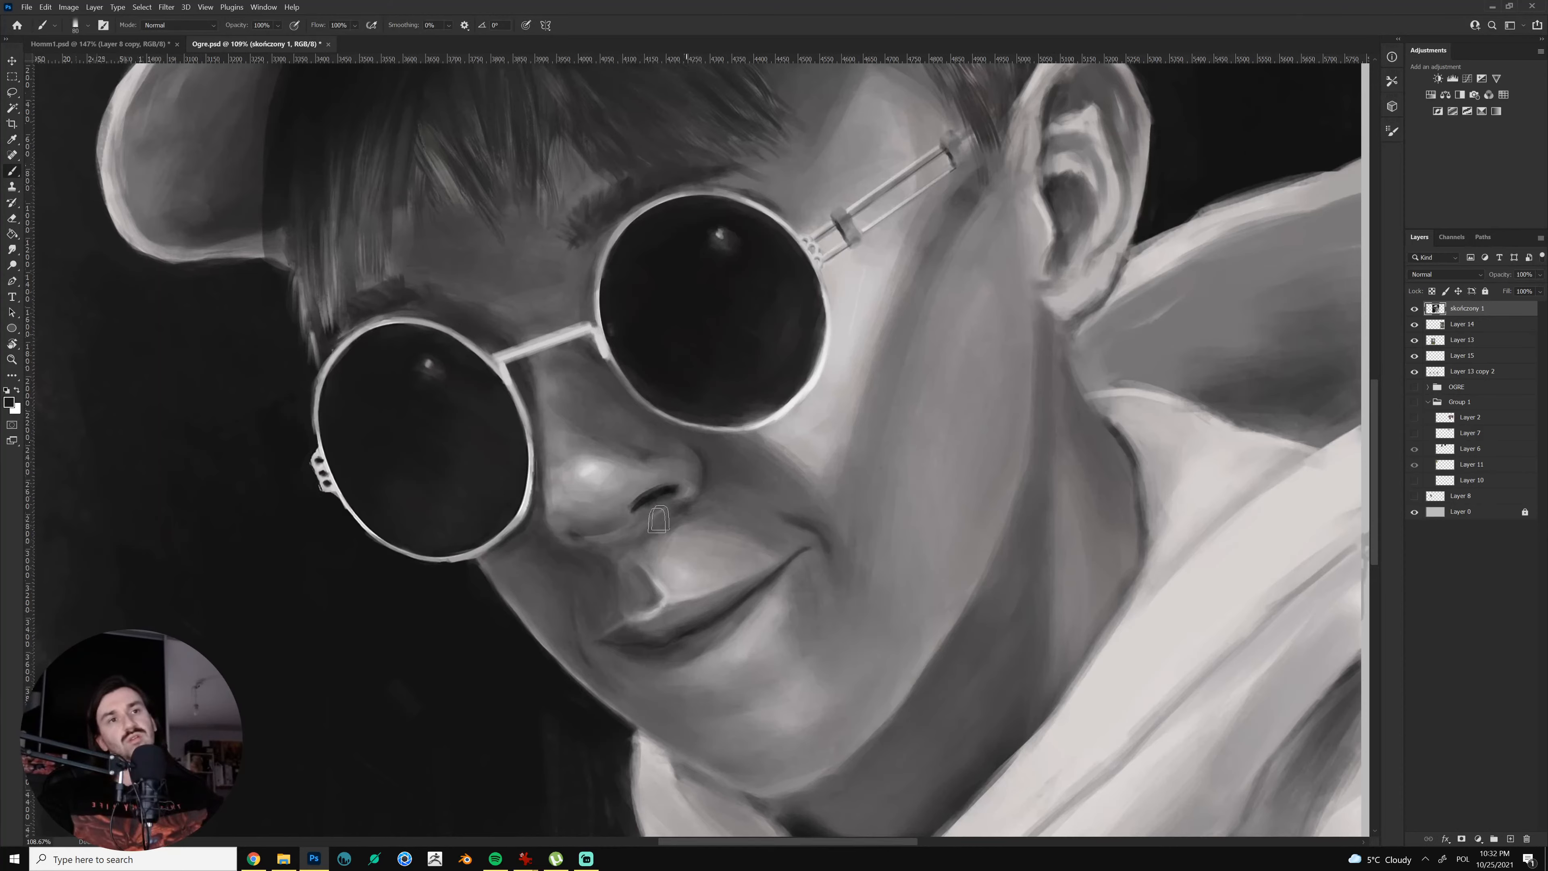
key(i)
click(615, 528)
key(b)
Sketch a curved shape and an angular shape in white on the dark background beside the face, and undo the last strokes
key(z)
mouse_move(764, 566)
mouse_down()
mouse_move(718, 553)
mouse_move(746, 513)
mouse_up()
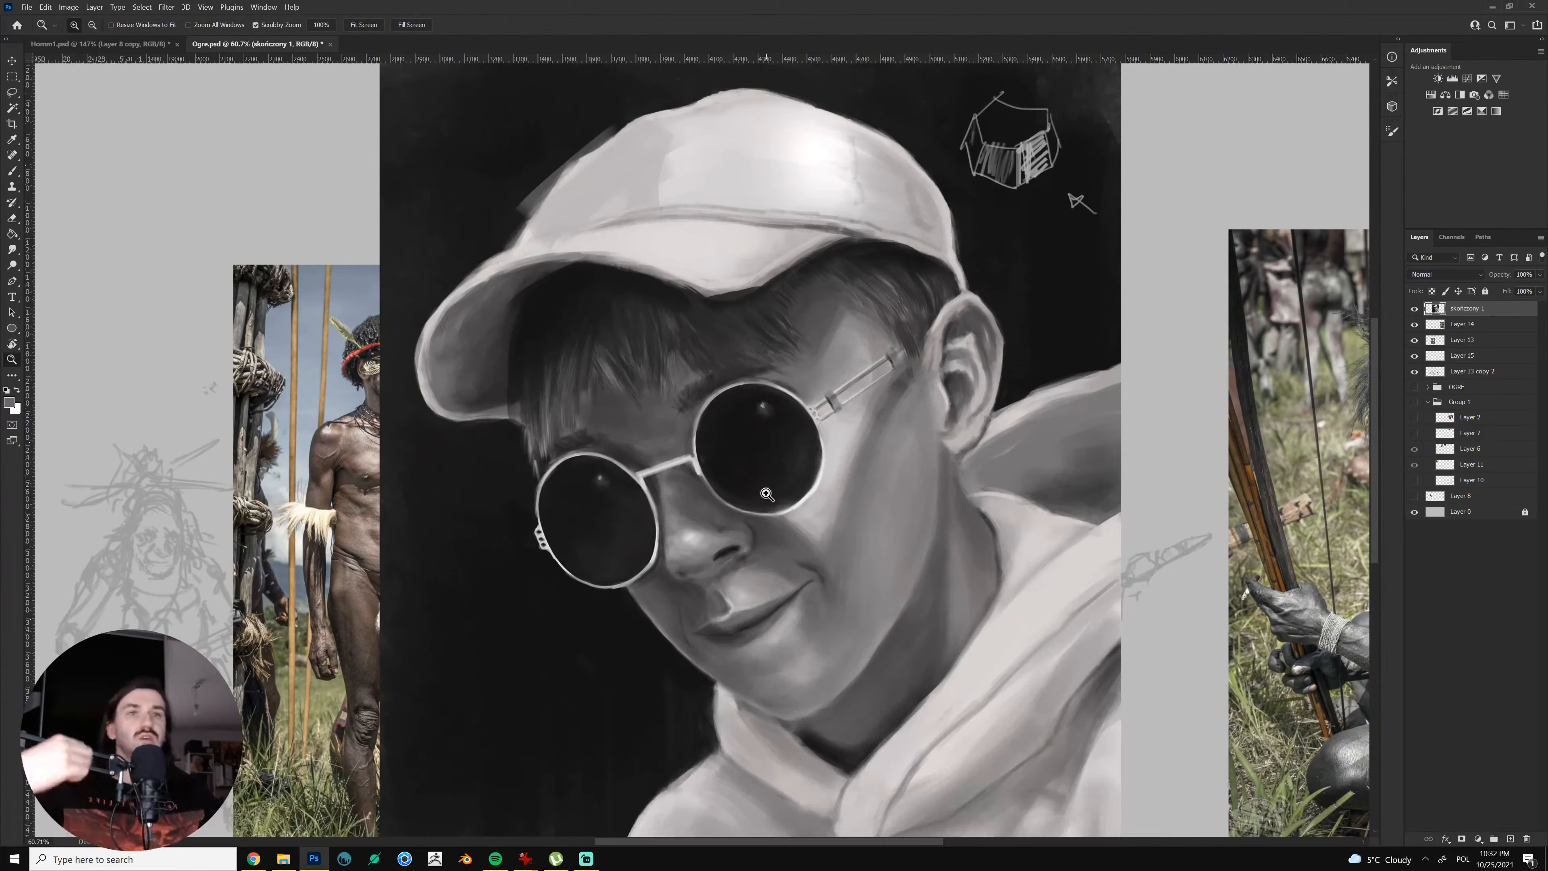
key(x)
key(b)
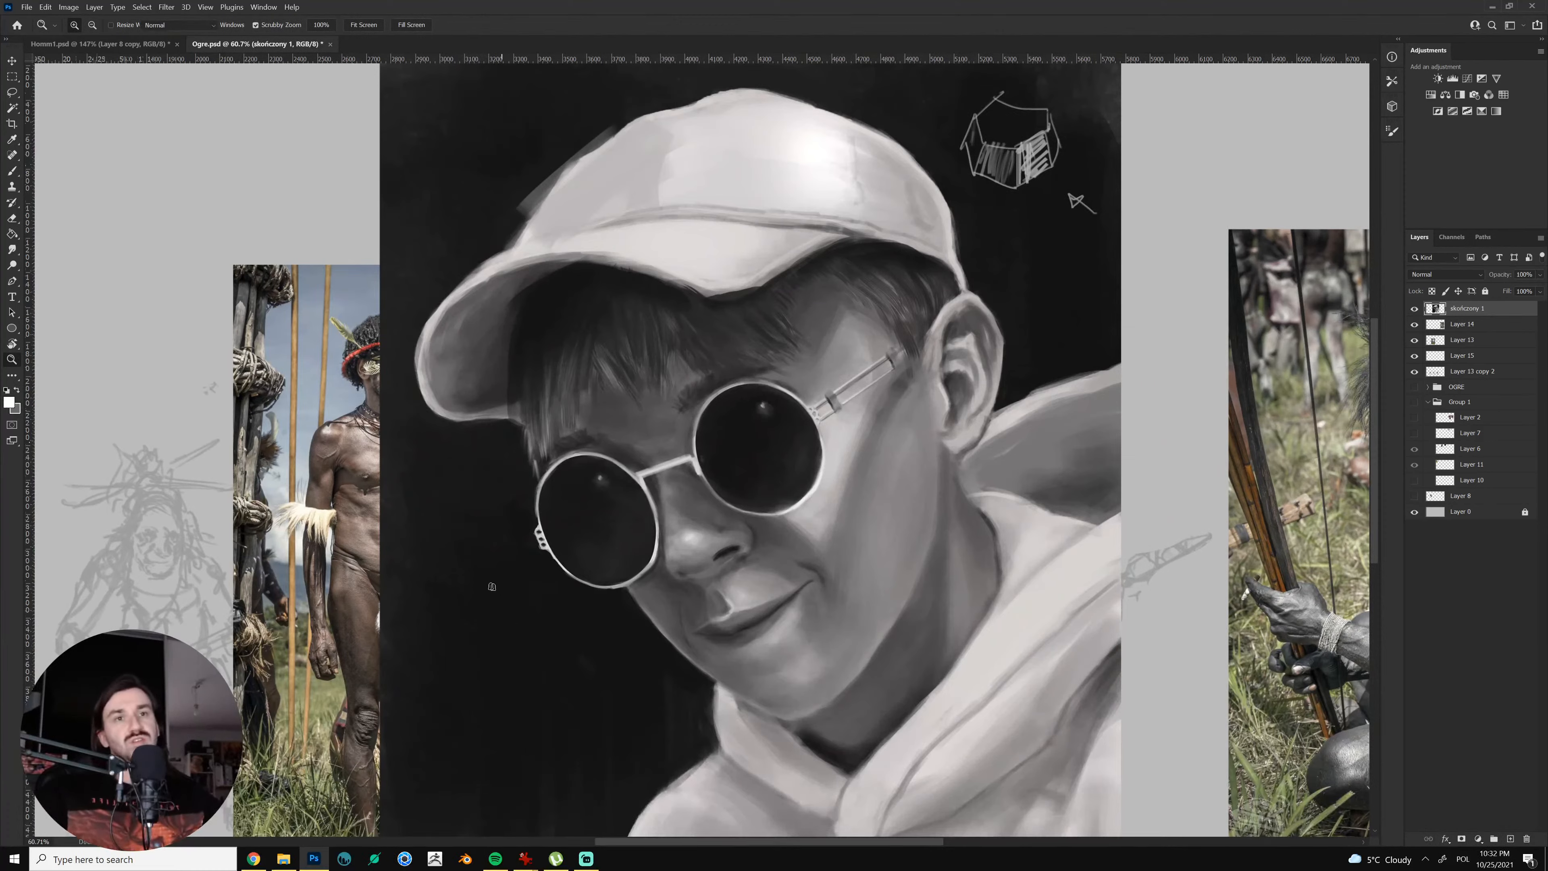
mouse_move(487, 582)
mouse_down()
mouse_move(519, 674)
mouse_move(493, 583)
mouse_move(550, 661)
mouse_up()
key(ctrl+z)
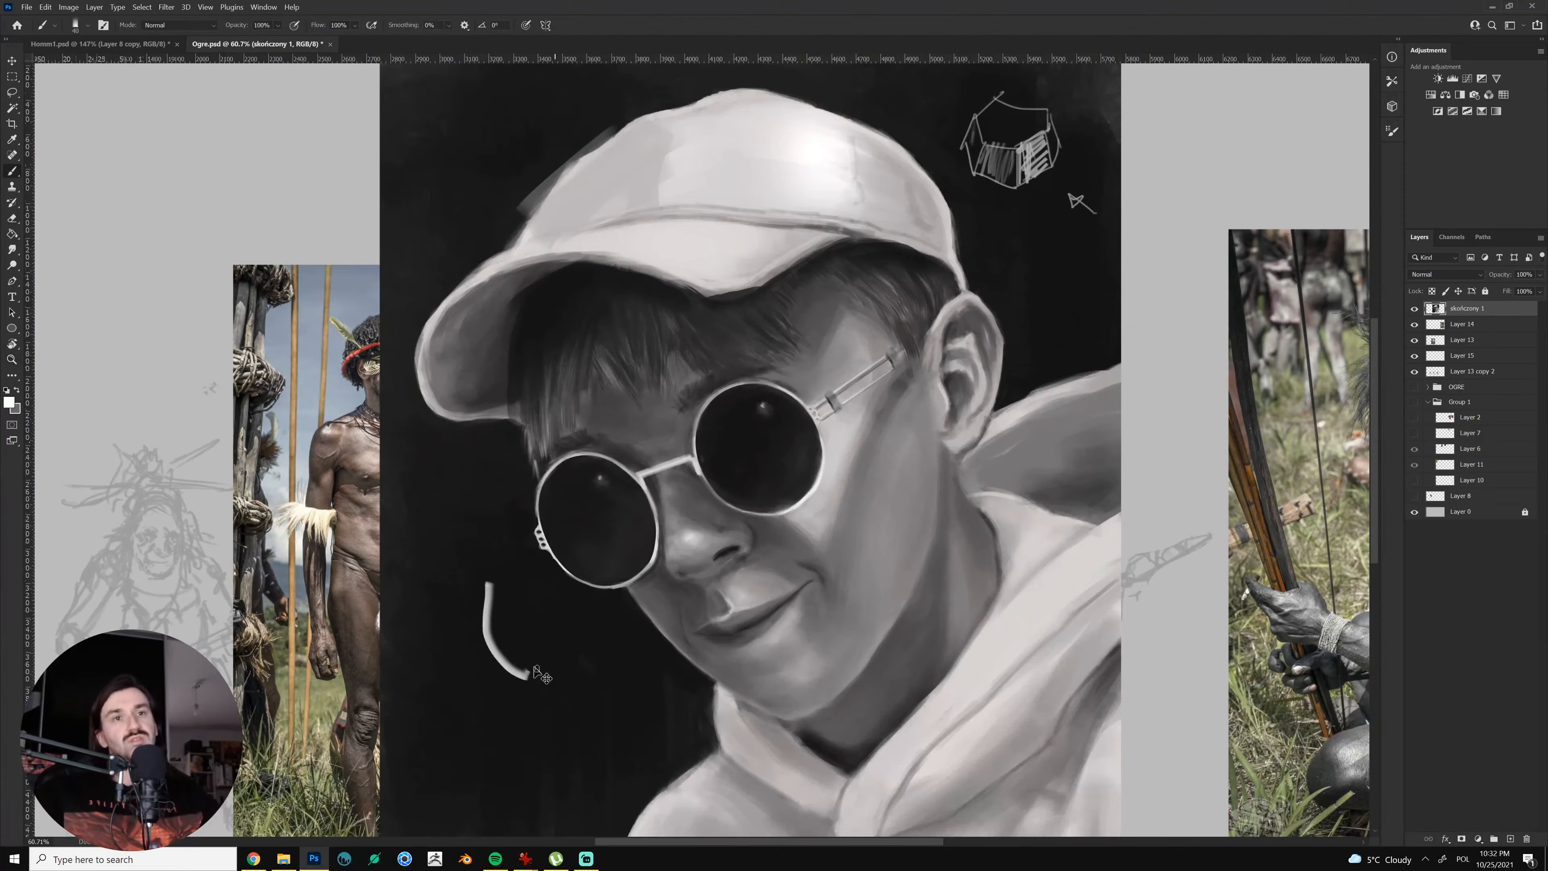
mouse_move(481, 576)
mouse_down()
mouse_move(534, 622)
mouse_move(525, 686)
mouse_up()
mouse_move(442, 581)
mouse_down()
mouse_move(446, 512)
mouse_move(490, 546)
mouse_up()
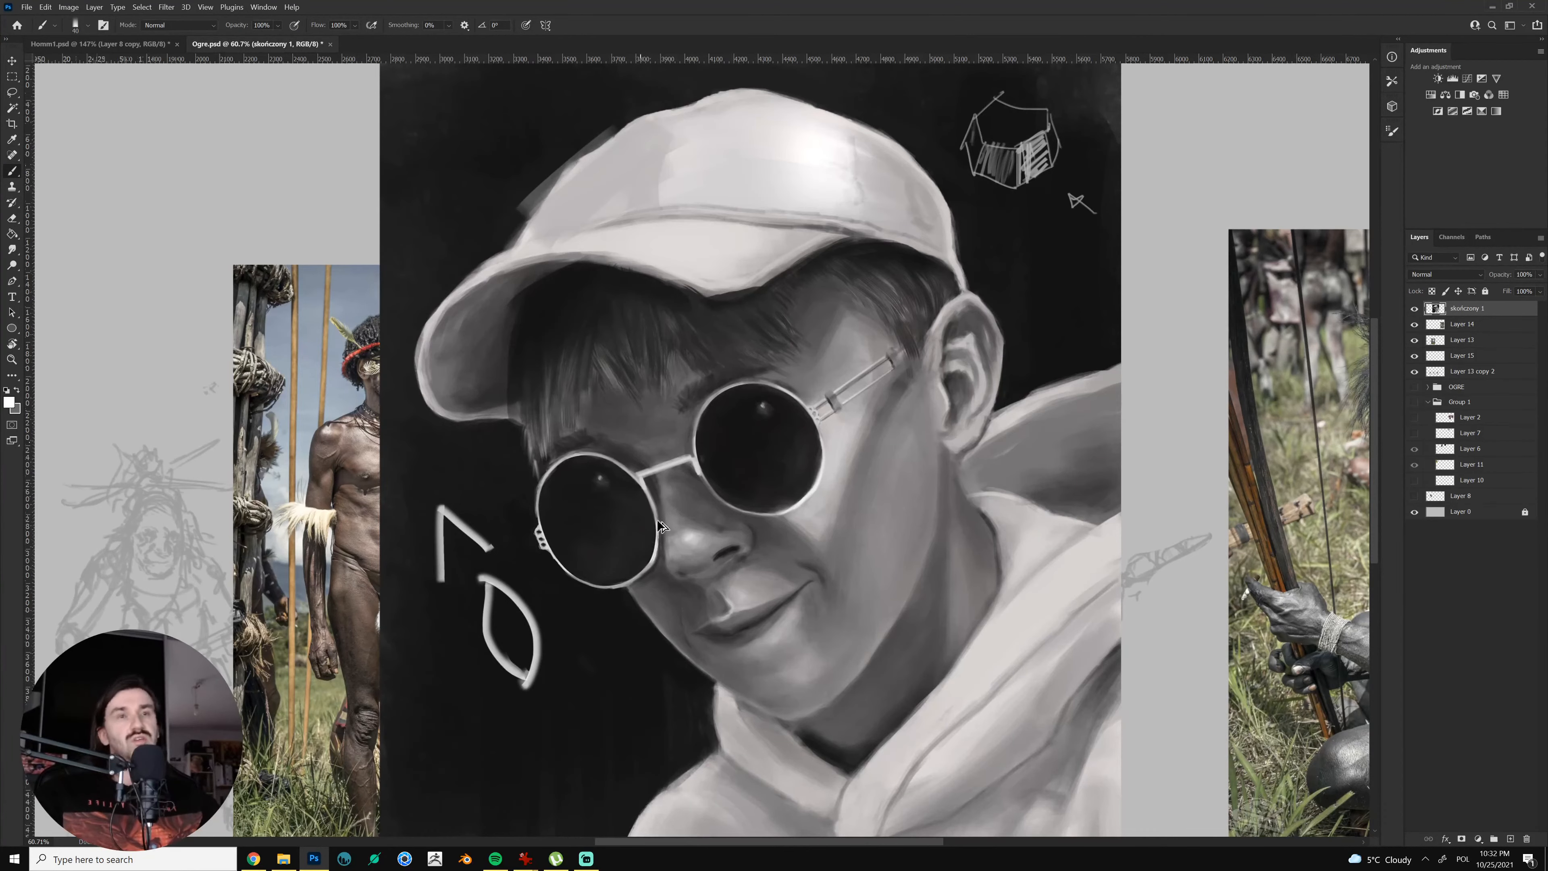
key(ctrl+z)
key(ctrl+z)
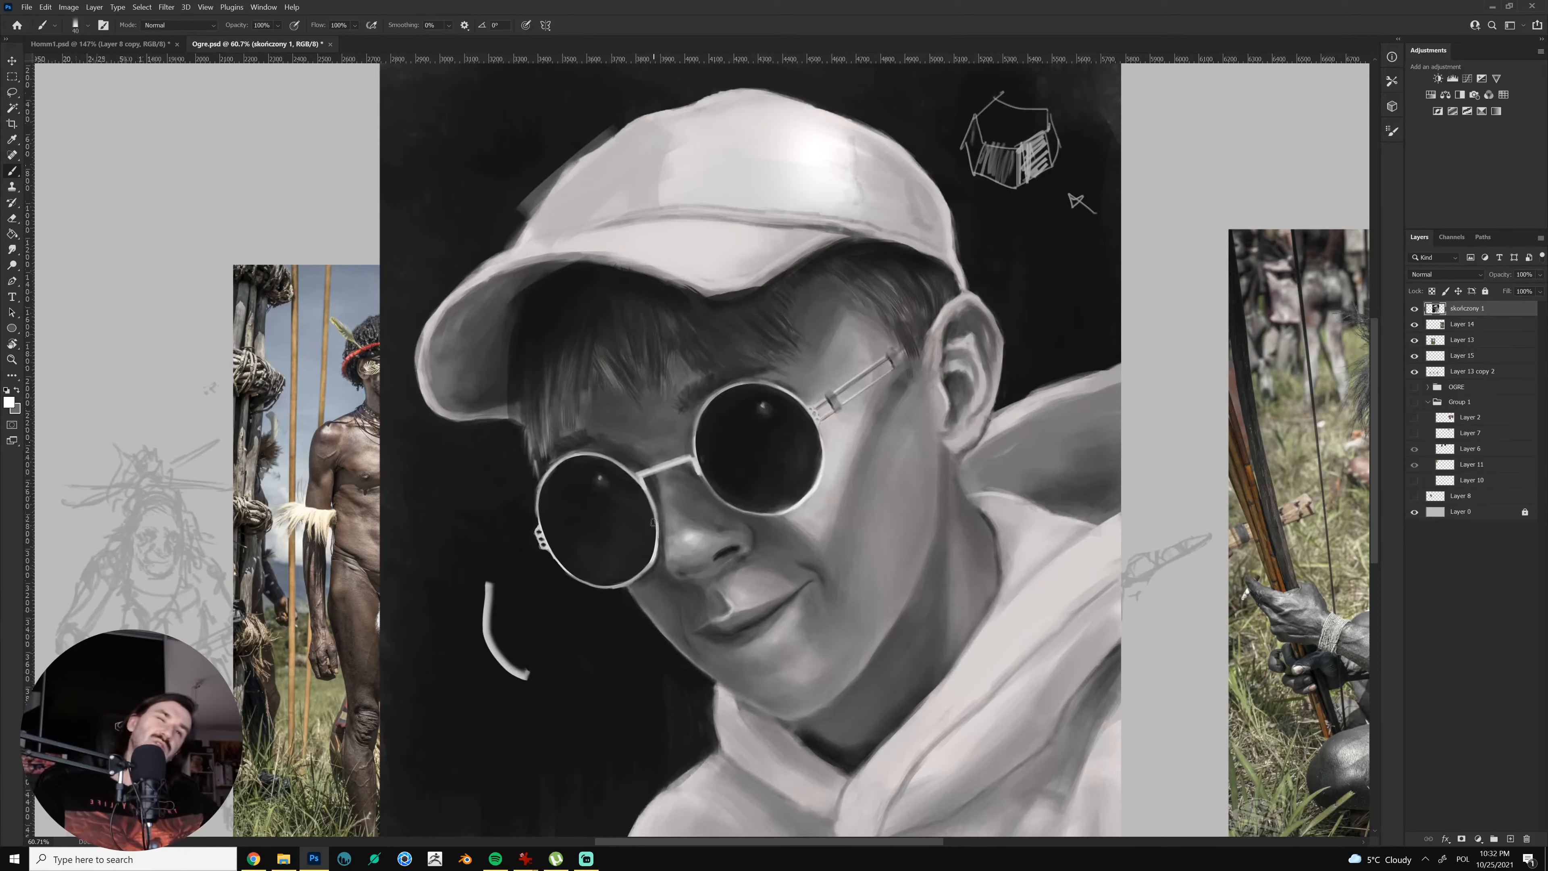
Delete the skończony 1 portrait layer and return to the goblin sketch between the reference photos
key(z)
drag(674, 526, 659, 530)
key(Delete)
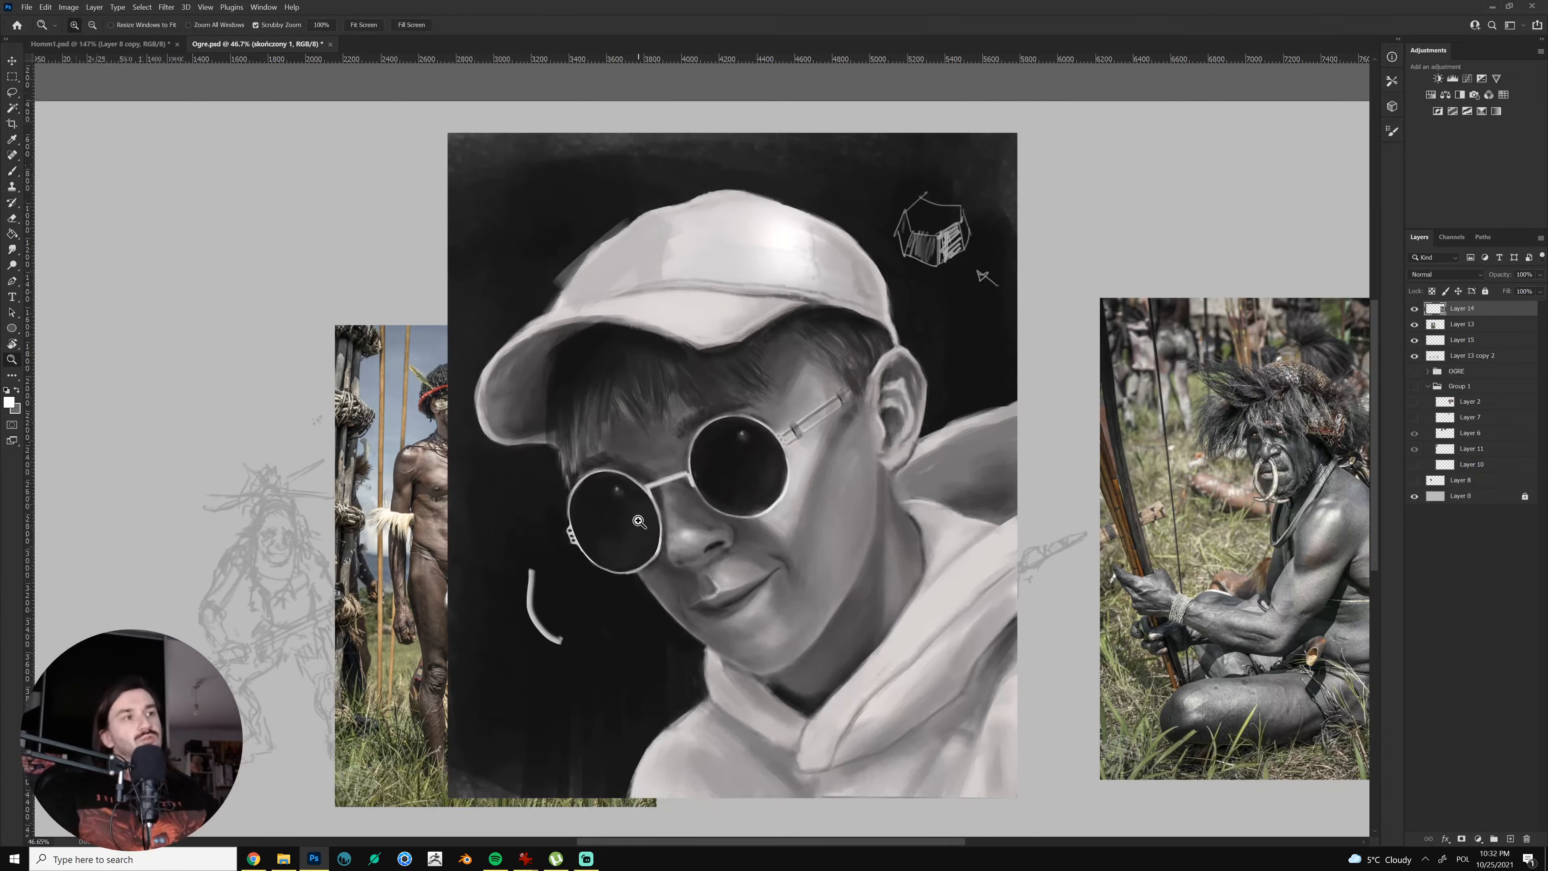
drag(858, 616, 824, 567)
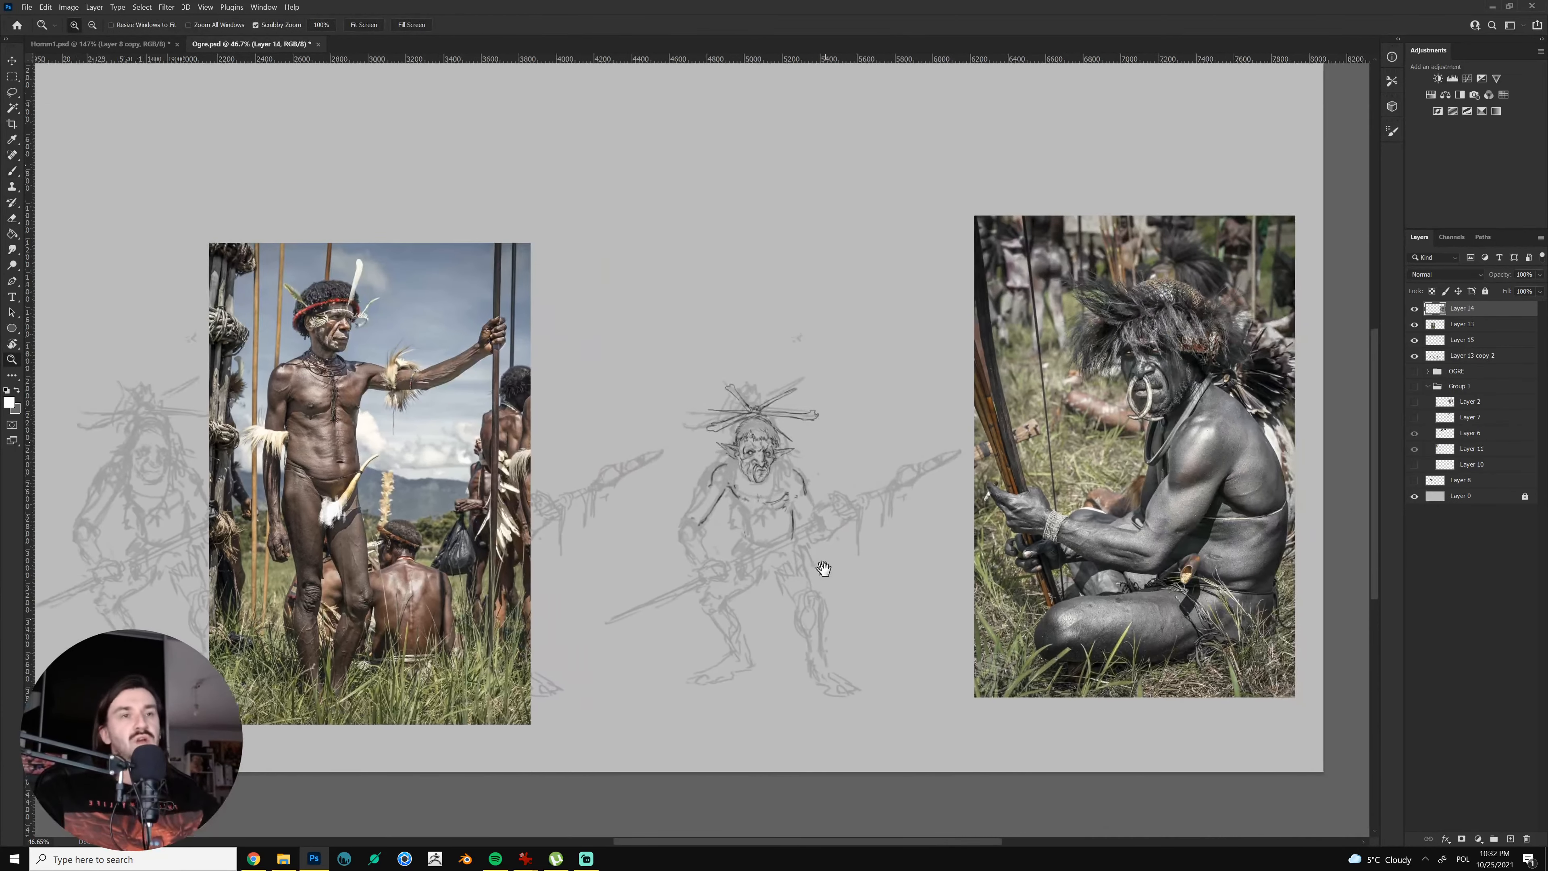
Activate Layer 15, reset the foreground colour to black and load another preset as a slightly enlarged sketching brush
drag(793, 480, 831, 473)
drag(711, 457, 756, 449)
key(v)
click(786, 472)
key(z)
mouse_move(802, 519)
mouse_down()
mouse_move(748, 537)
mouse_move(853, 504)
mouse_up()
key(x)
key(d)
drag(948, 497, 956, 510)
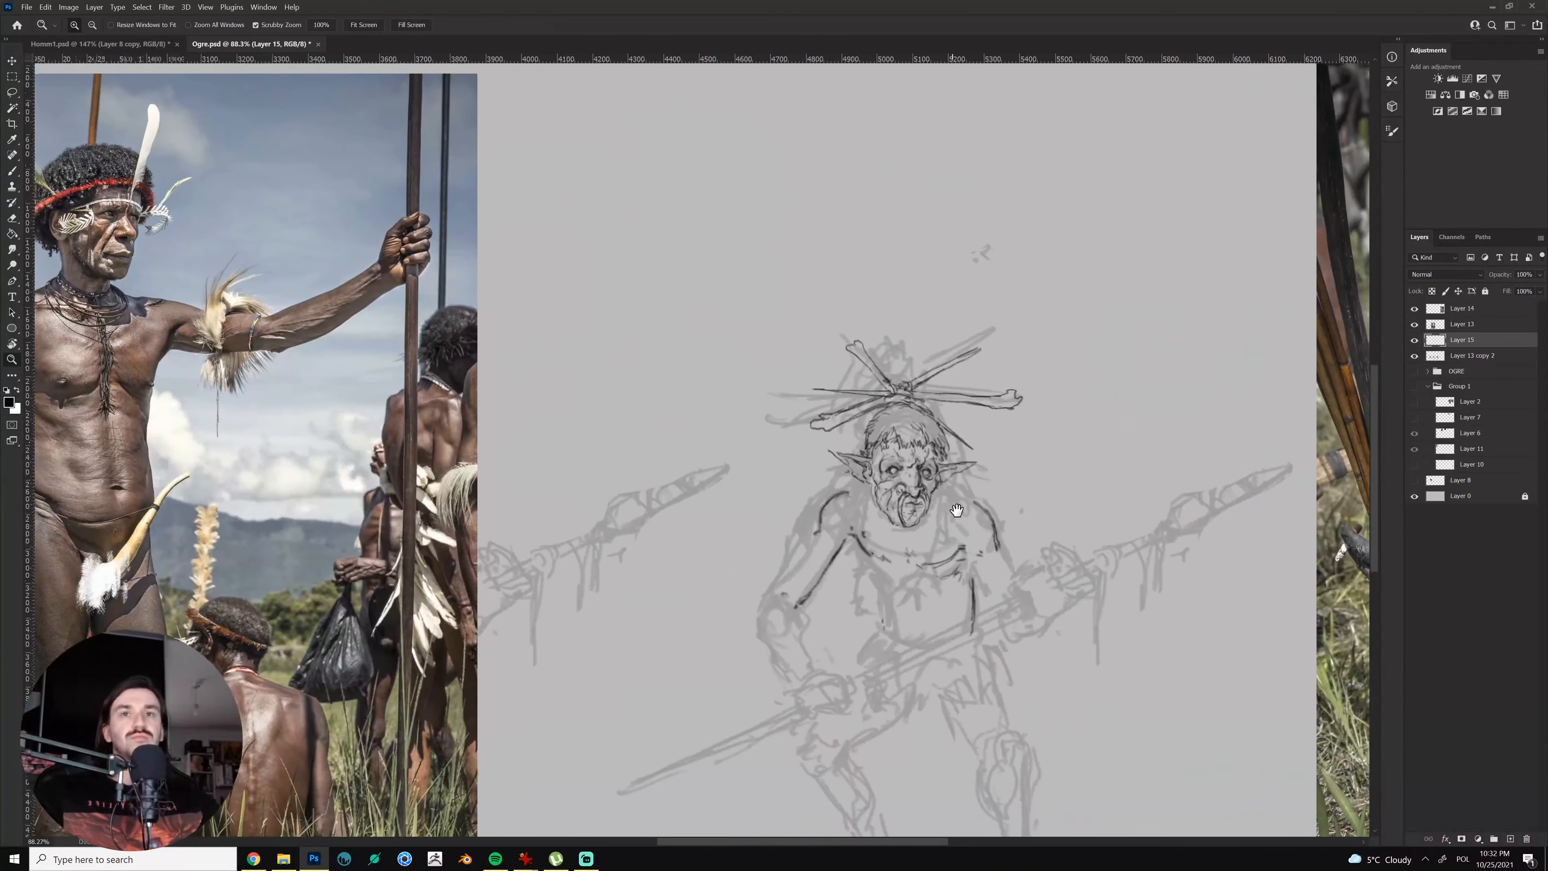
key(b)
right_click(916, 490)
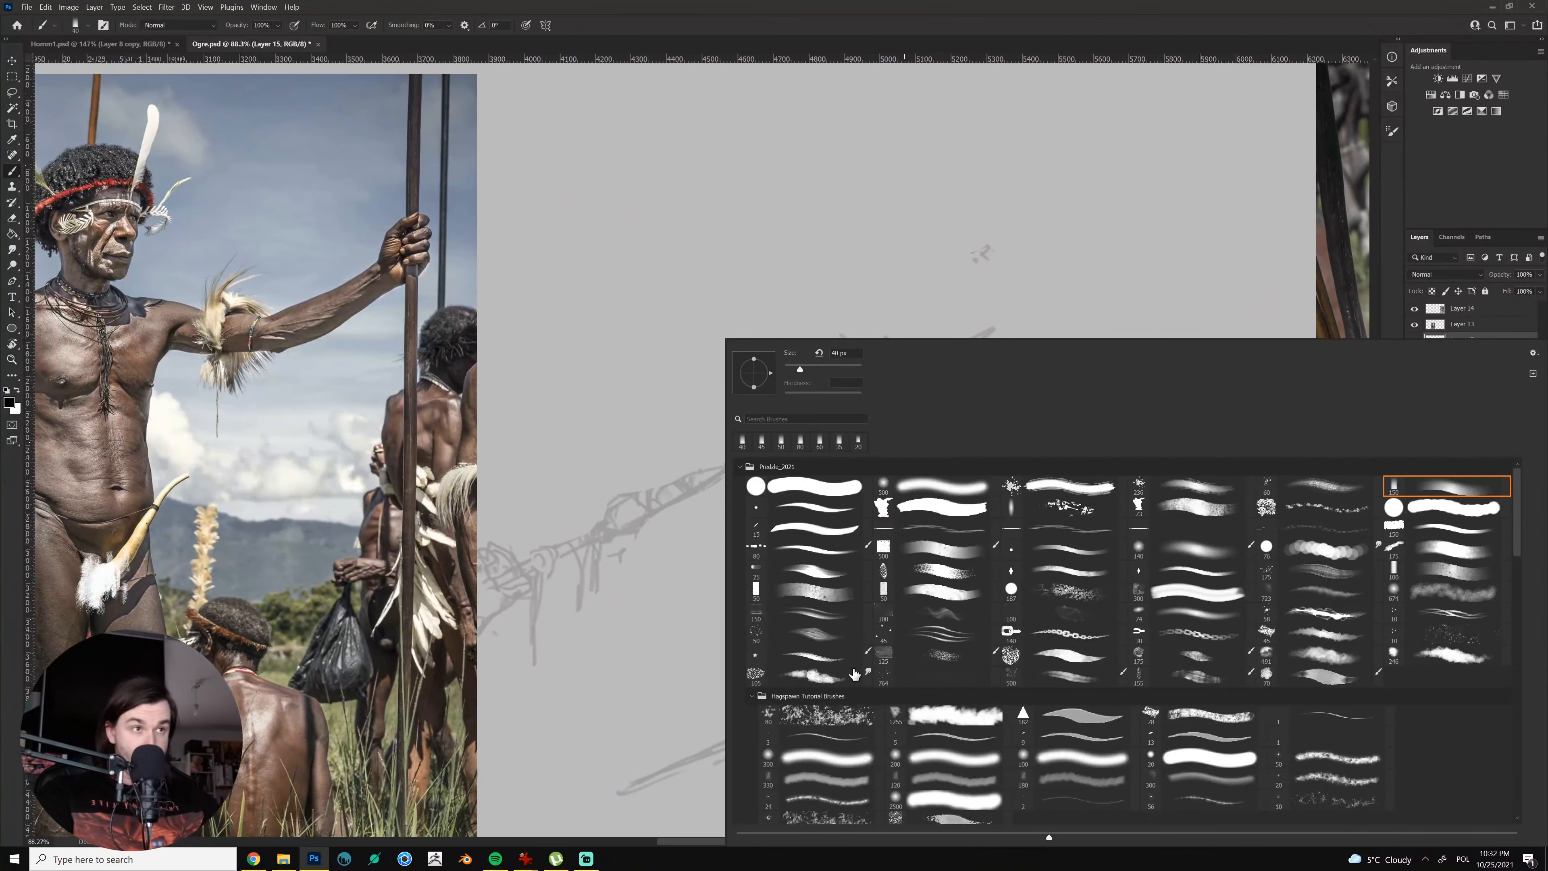
double_click(1267, 487)
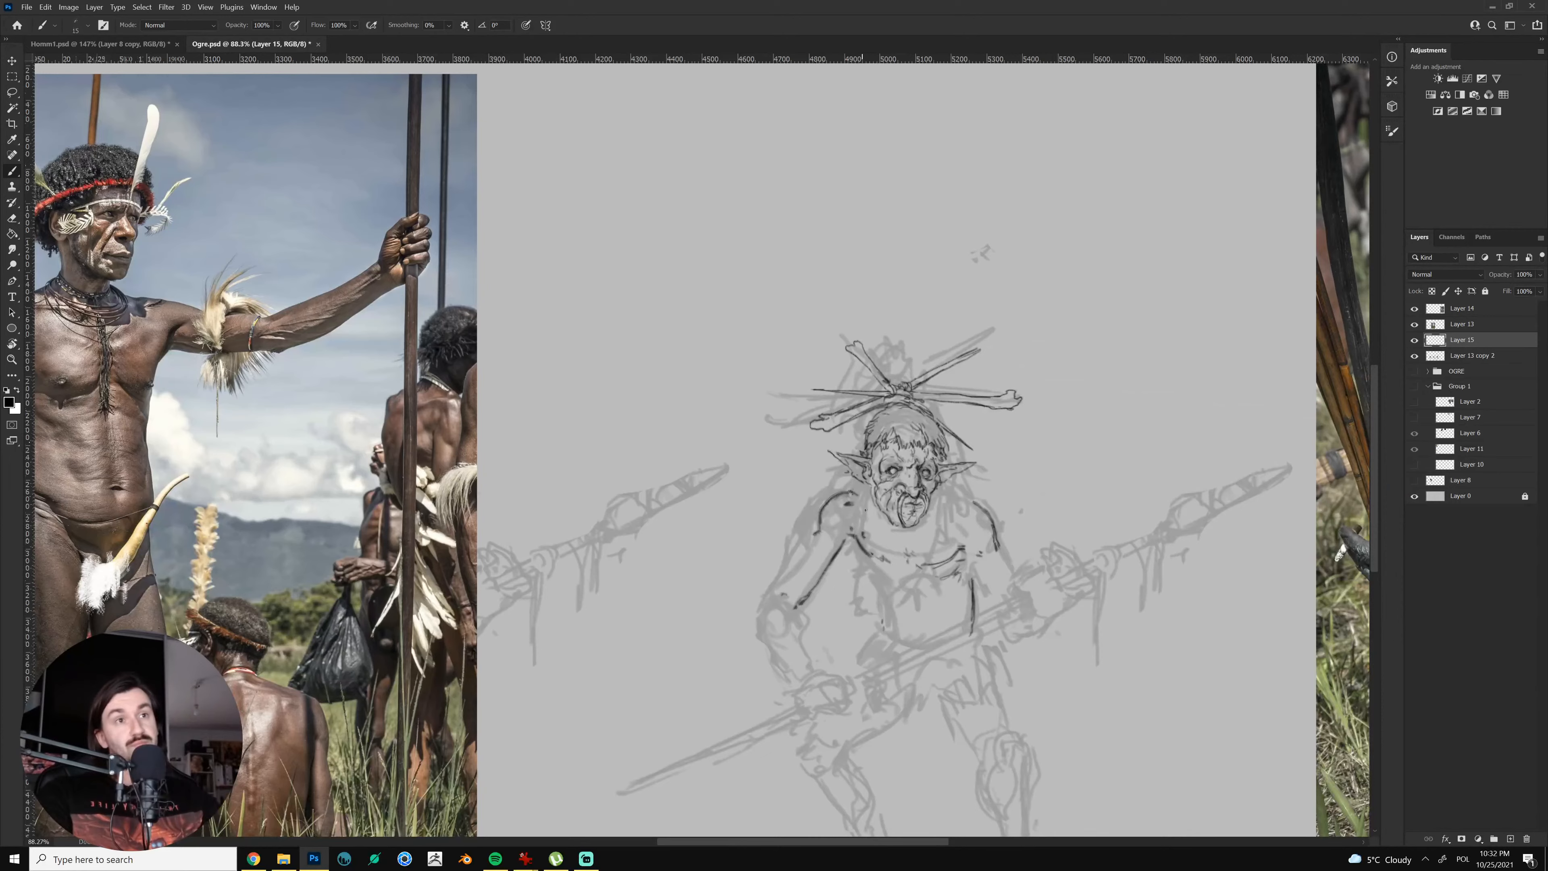
key(bracketright)
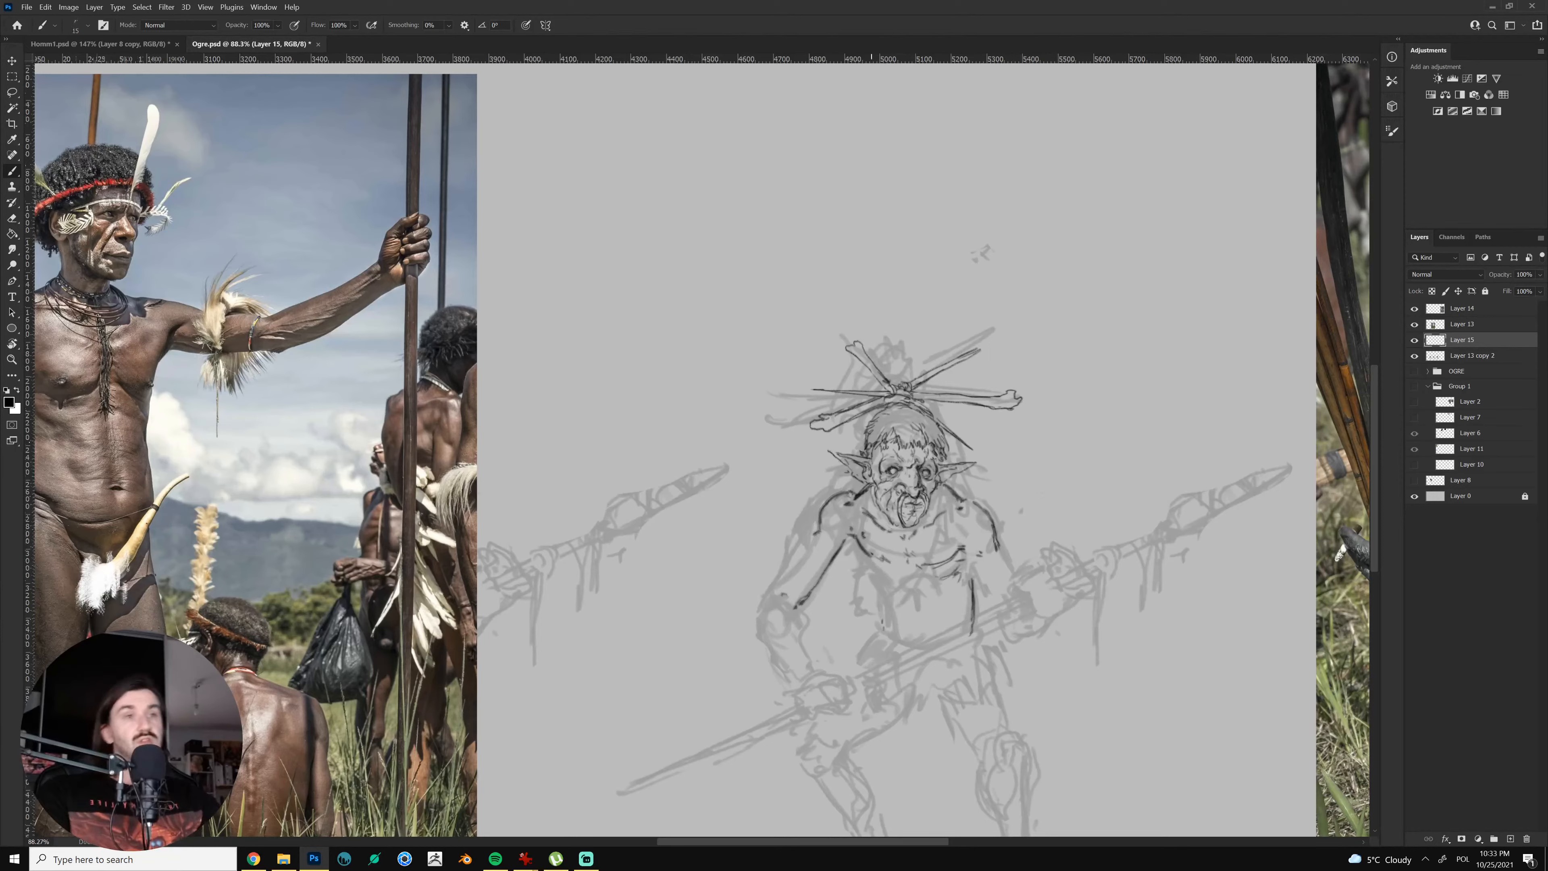
Outline the goblin's bent arm on the side of the standing reference photo, from the shoulder through the elbow to the wrist
mouse_move(864, 528)
mouse_down()
mouse_move(898, 470)
mouse_move(967, 479)
mouse_up()
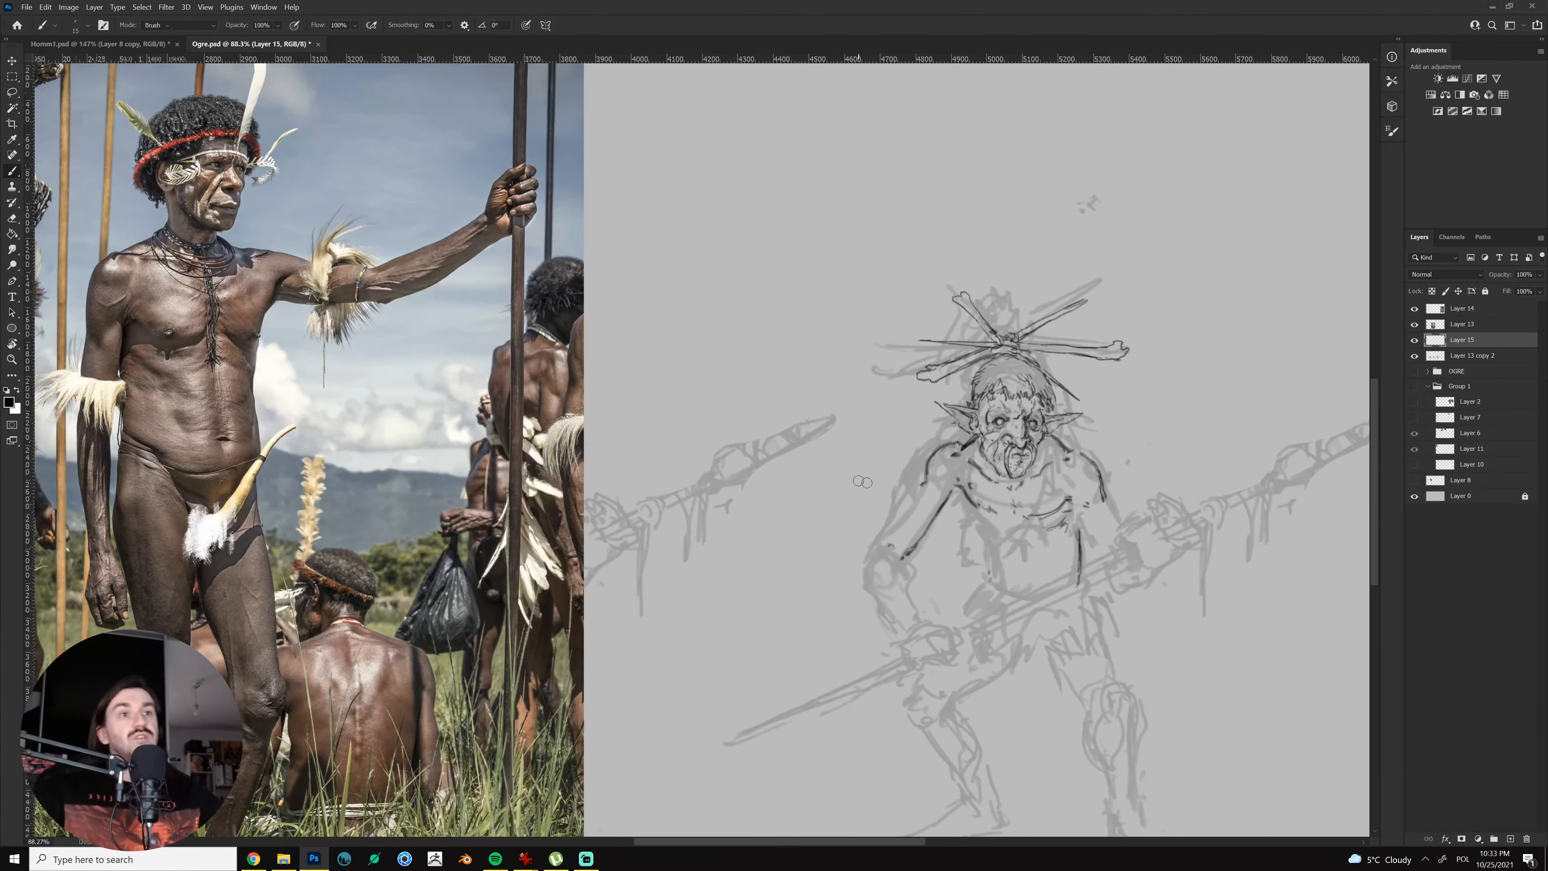
key(e)
key(b)
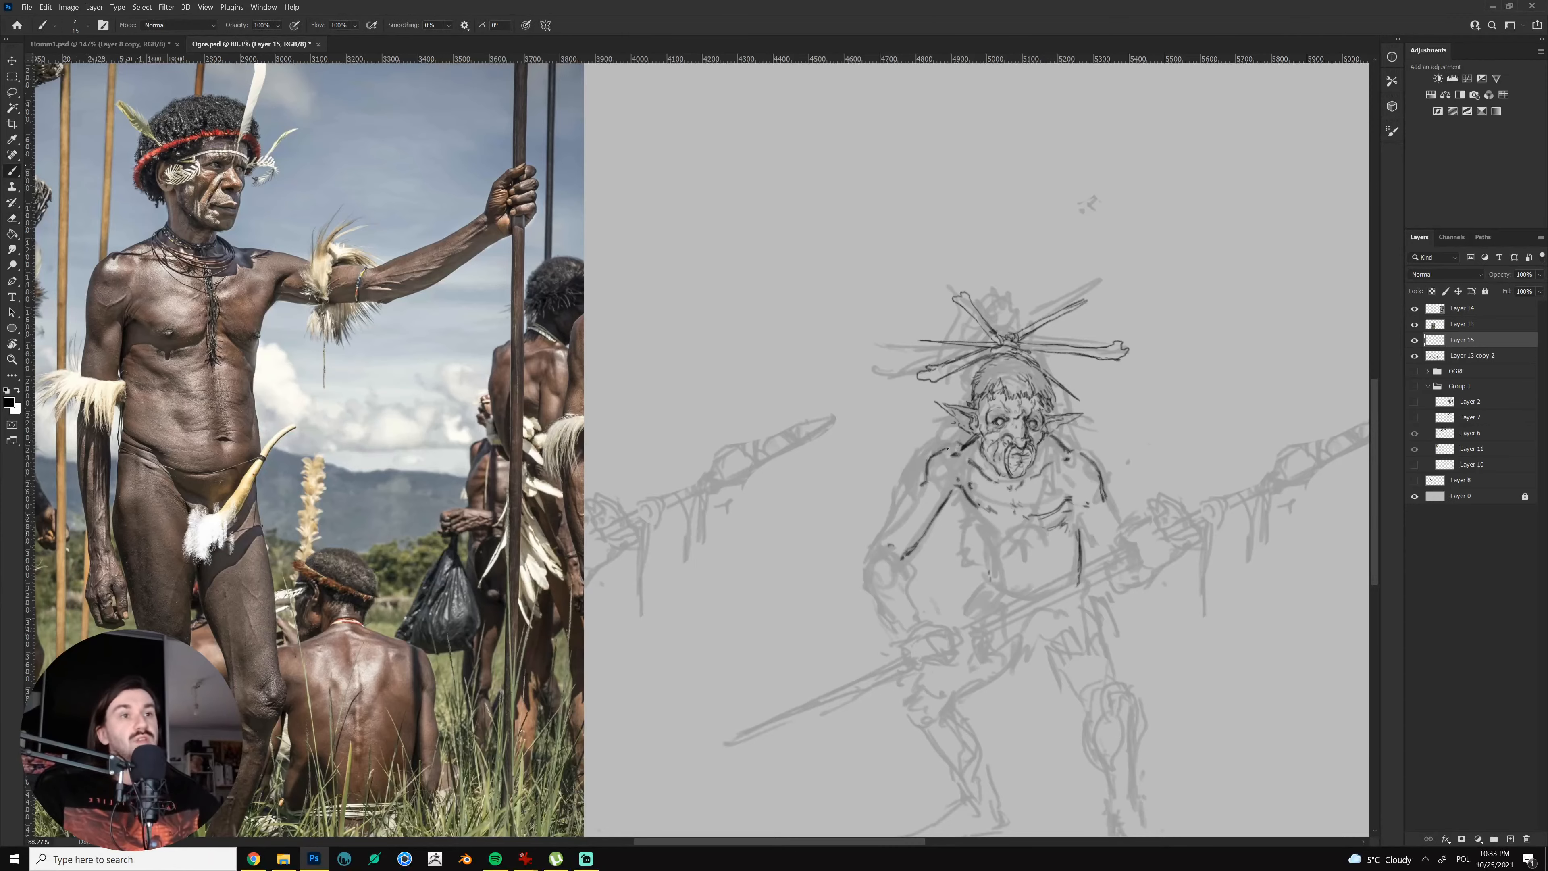
mouse_move(927, 473)
mouse_down()
mouse_move(931, 454)
mouse_move(920, 471)
mouse_up()
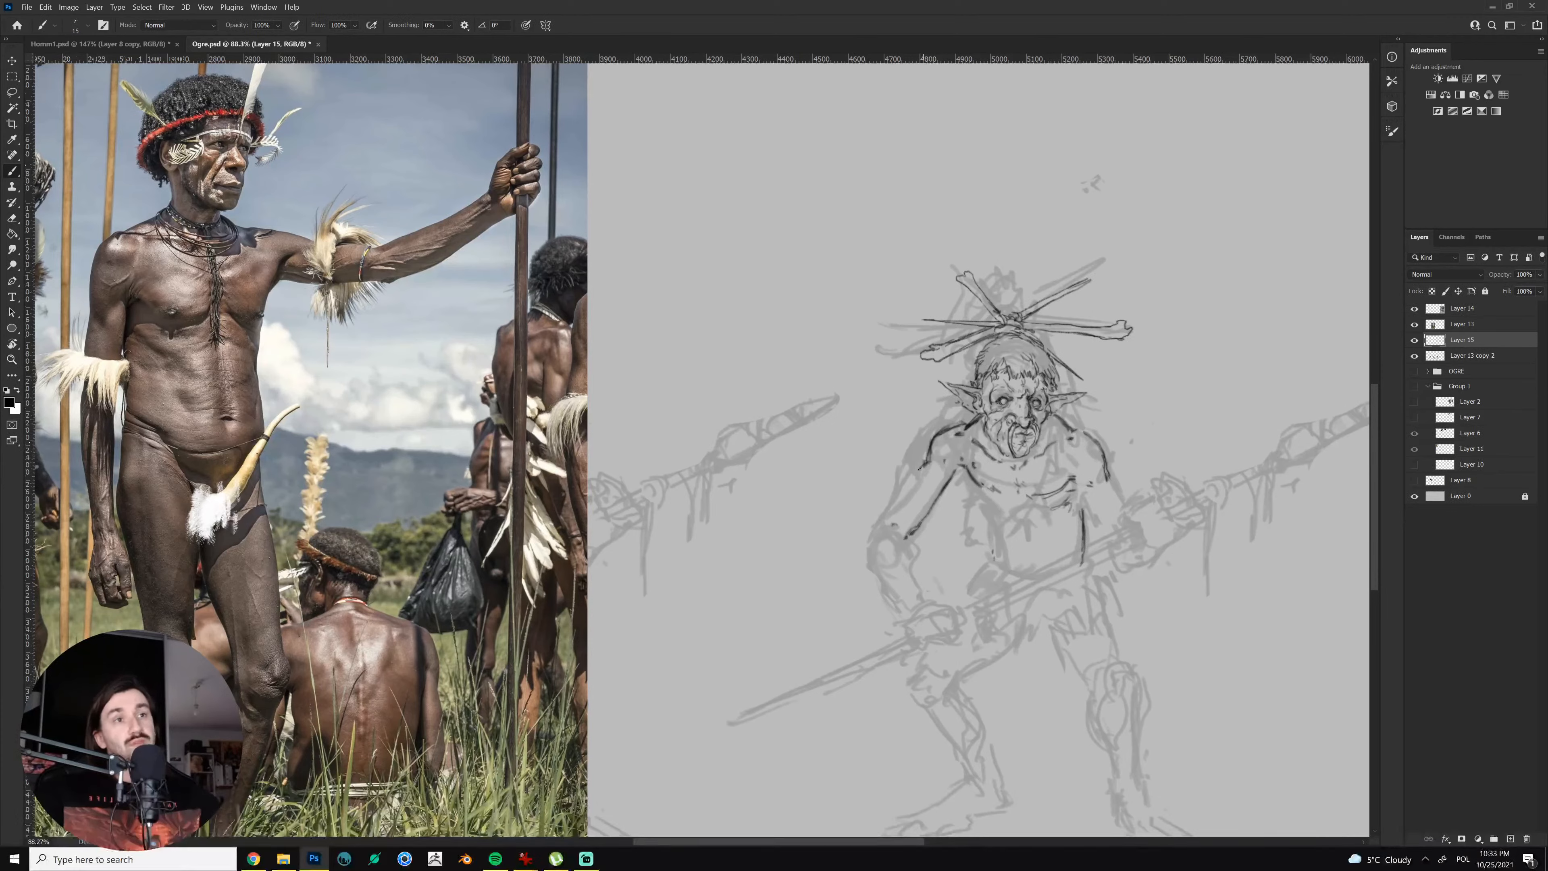
drag(883, 528, 925, 458)
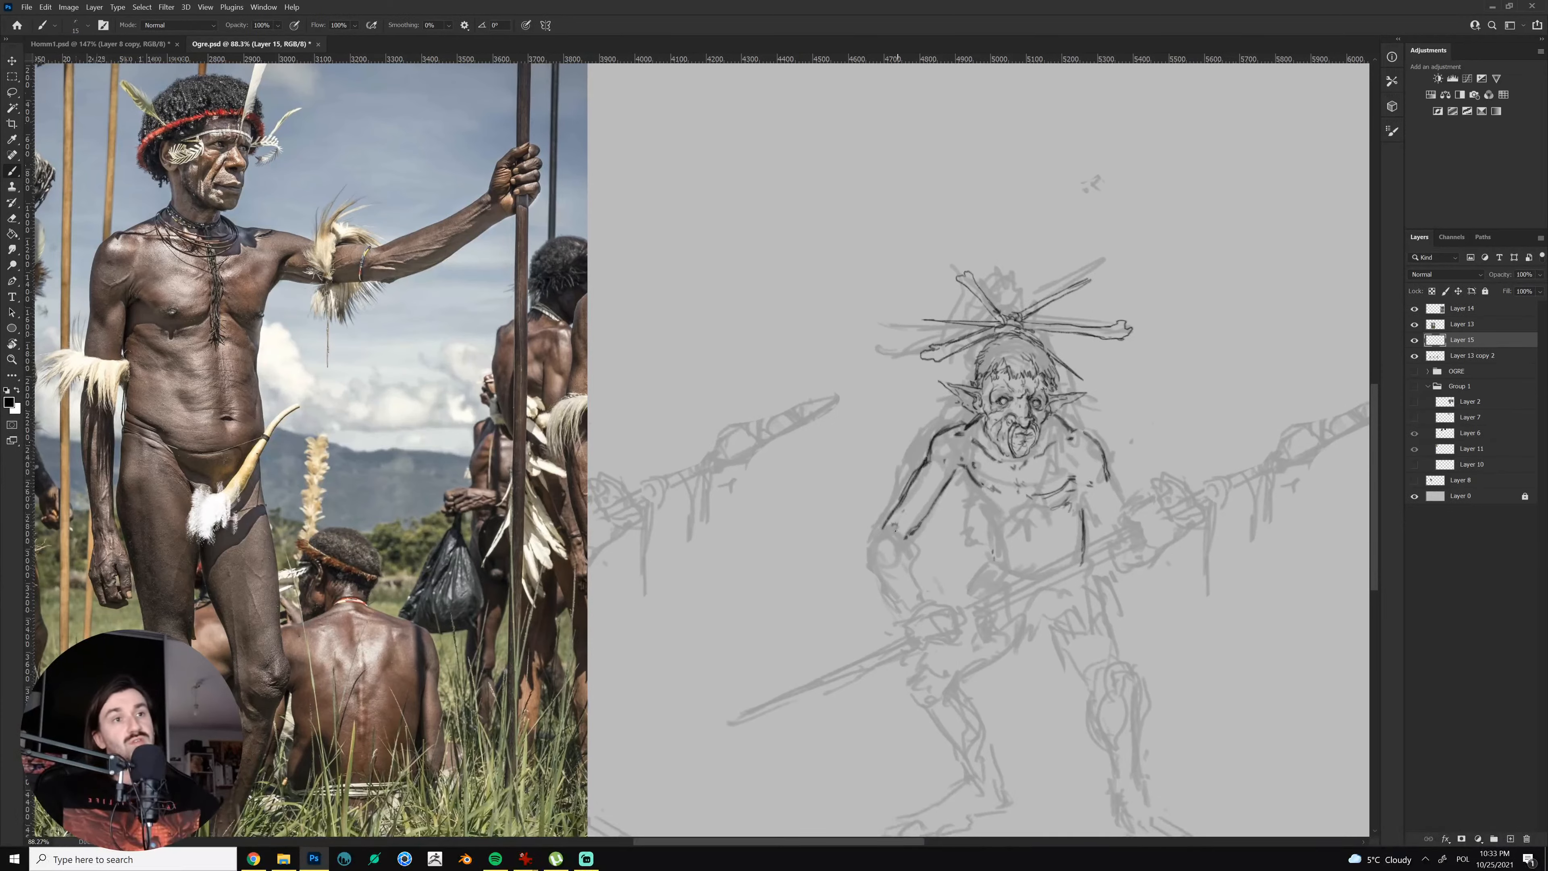
mouse_move(927, 546)
mouse_down()
mouse_move(914, 527)
mouse_move(900, 554)
mouse_up()
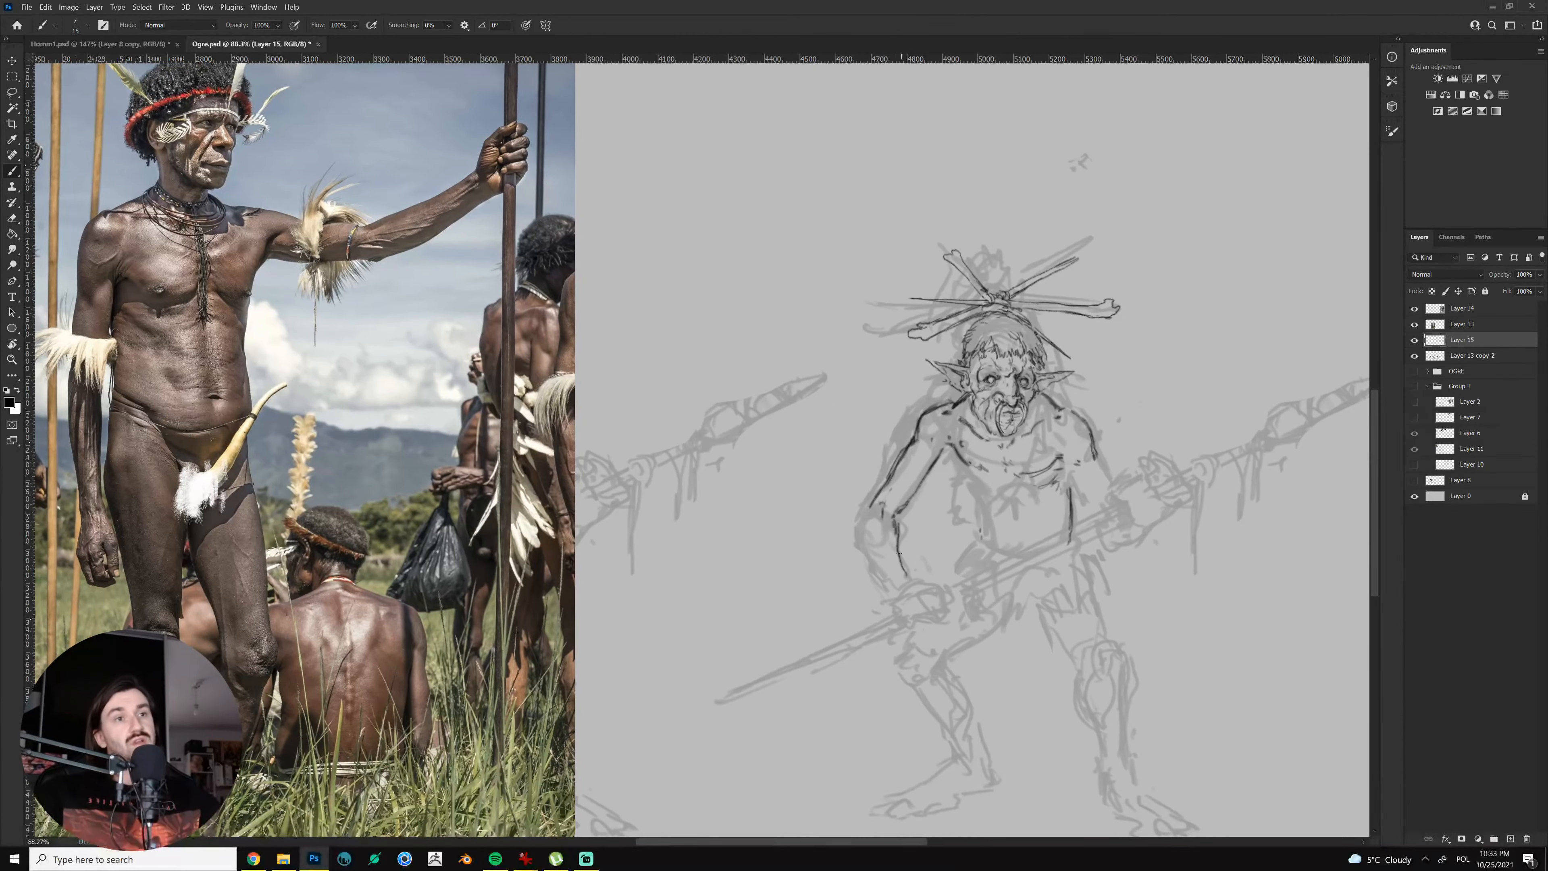
drag(875, 498, 859, 527)
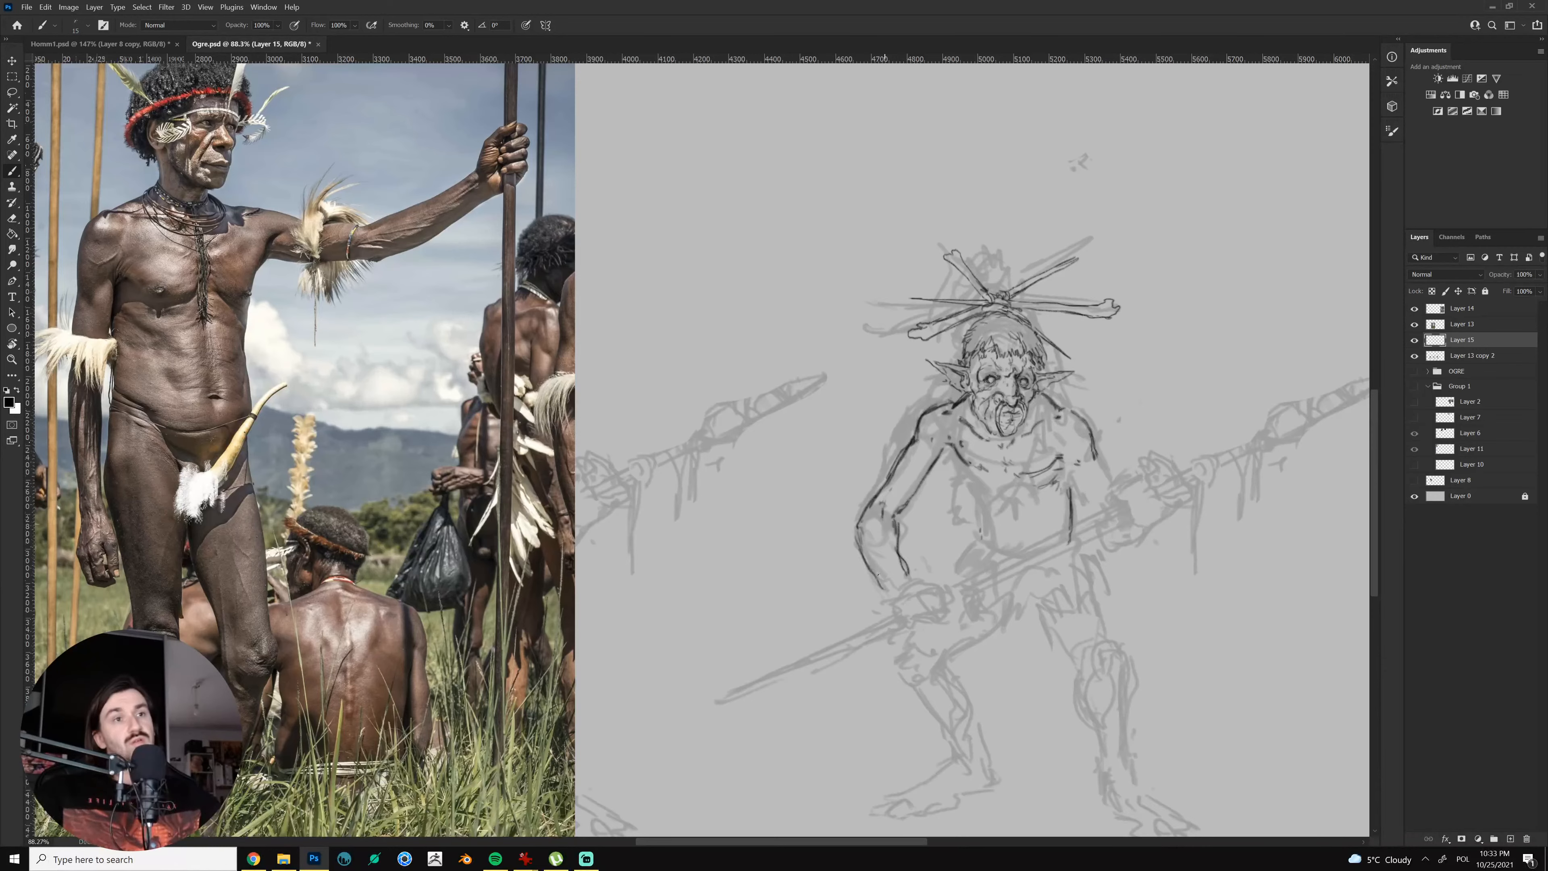
key(e)
key(b)
mouse_move(861, 540)
mouse_down()
mouse_move(891, 582)
mouse_move(925, 567)
mouse_up()
key(e)
key(b)
Sketch the goblin's chest and ribs, the rounded belly contour and the abdominal folds
drag(1013, 534, 992, 569)
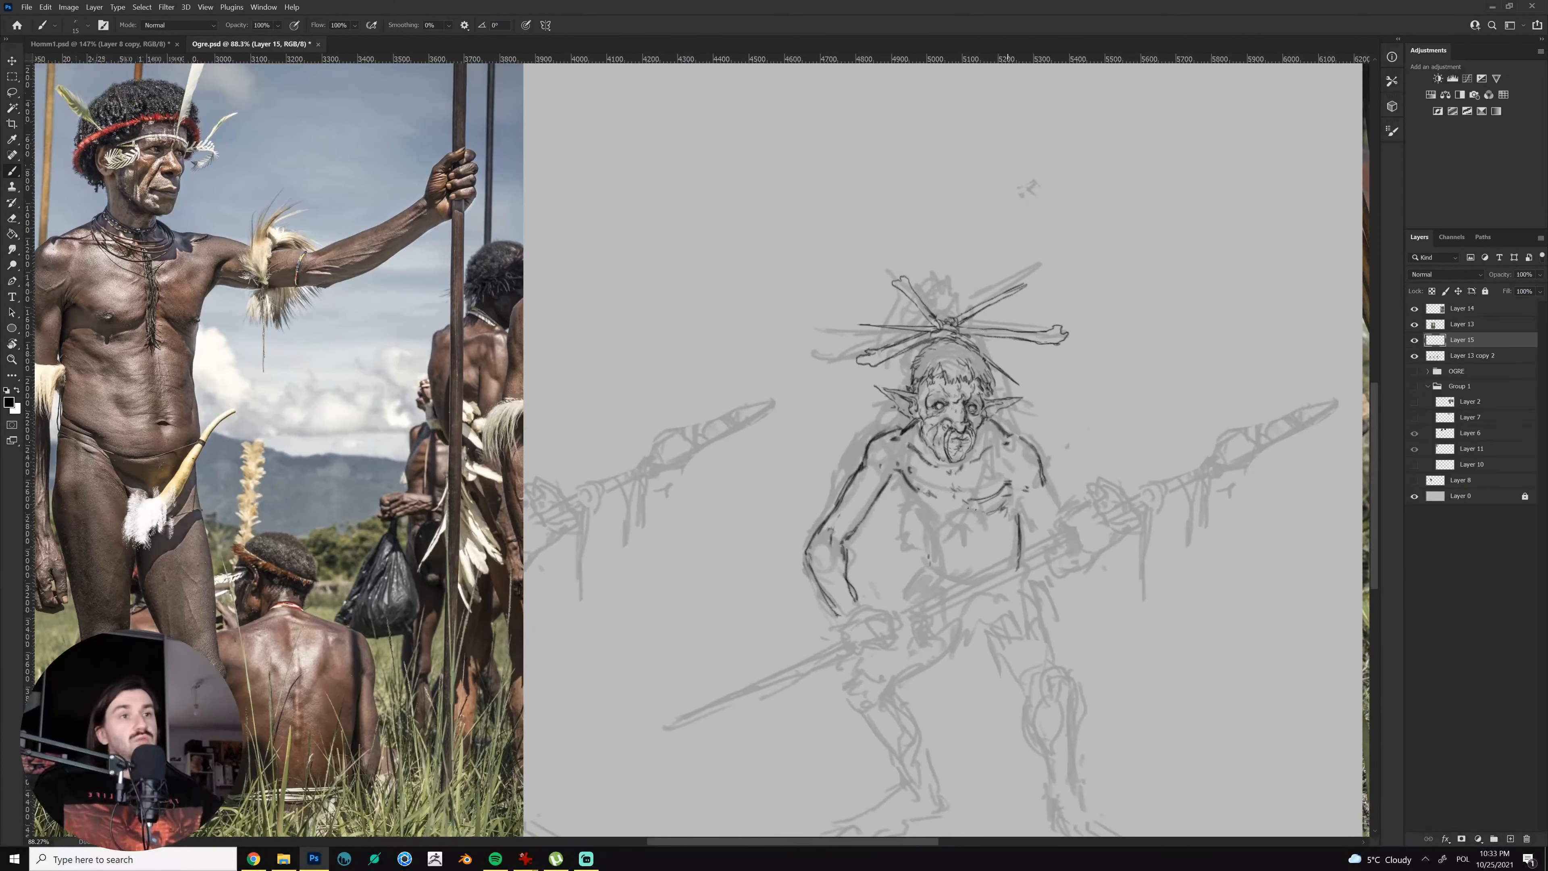
drag(911, 486, 922, 520)
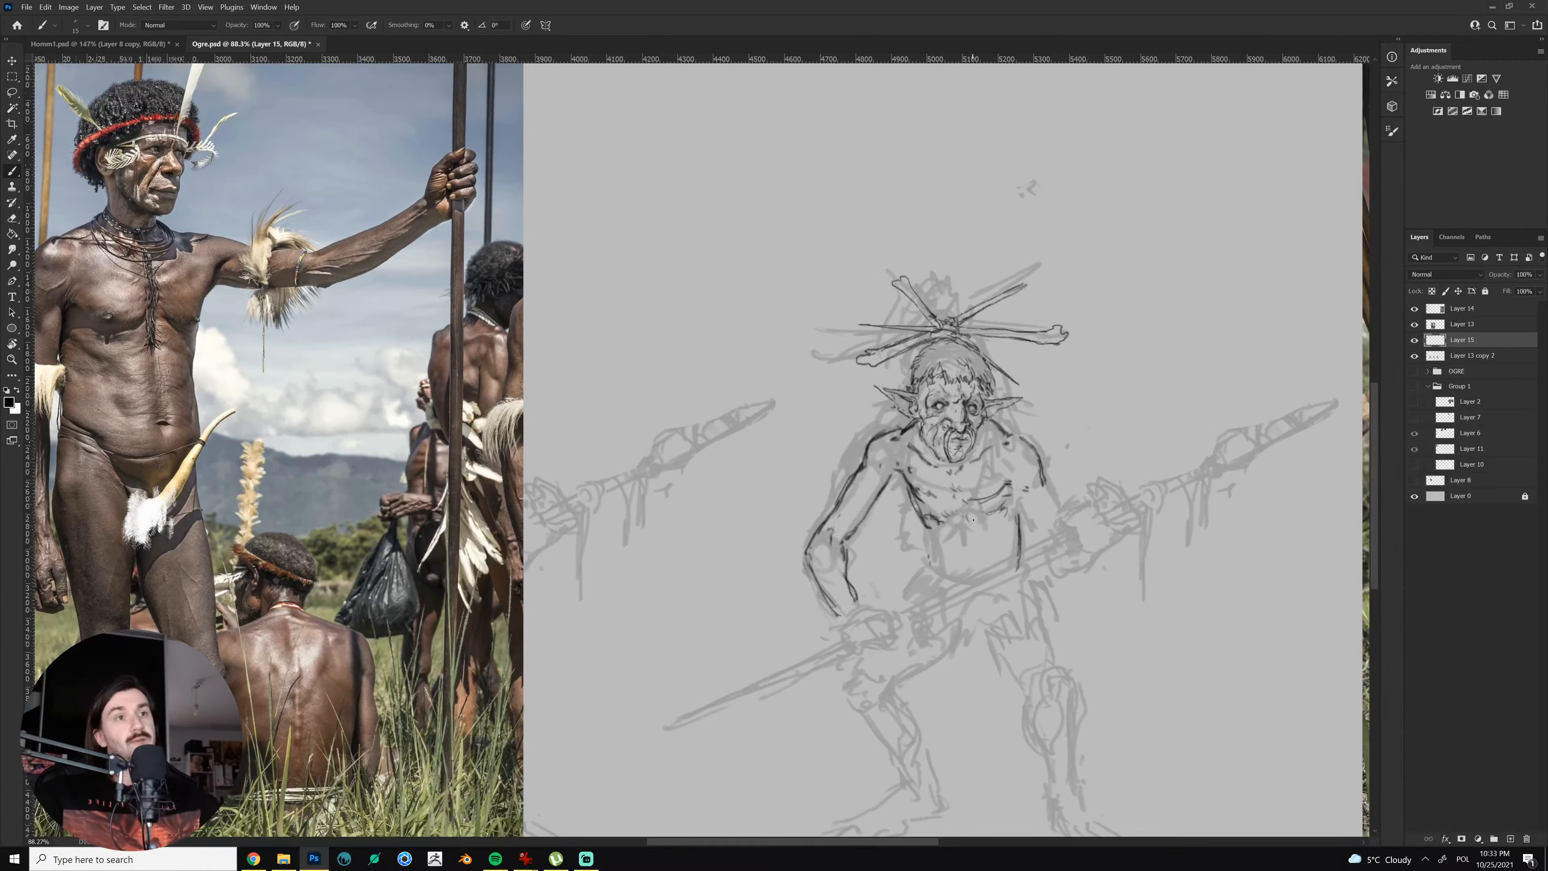
mouse_move(1018, 506)
mouse_down()
mouse_move(1018, 542)
mouse_move(926, 530)
mouse_move(932, 564)
mouse_move(925, 527)
mouse_move(938, 574)
mouse_up()
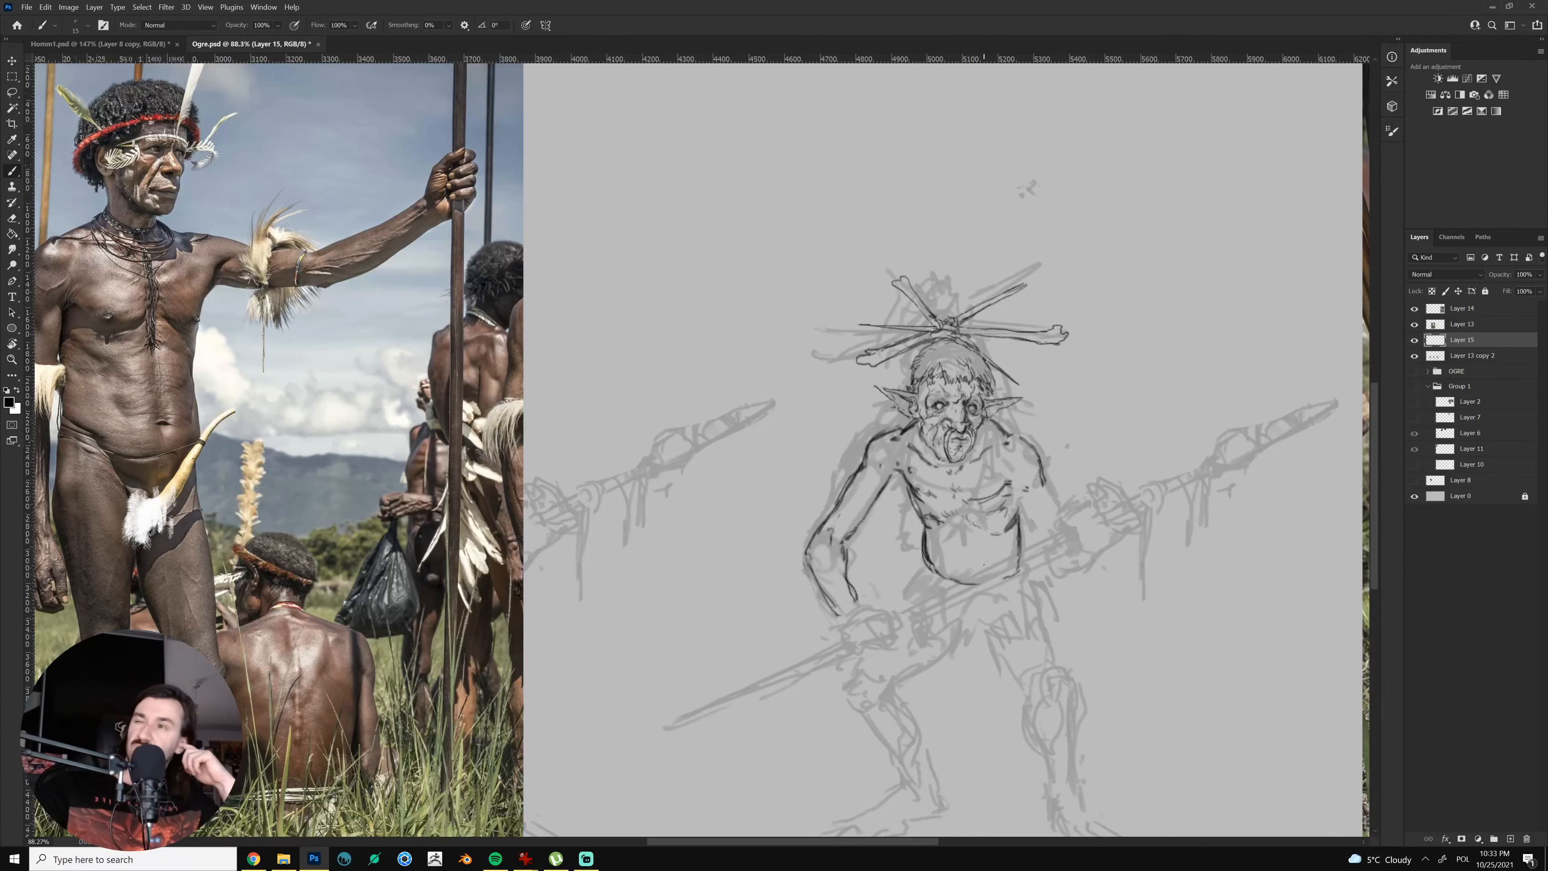
drag(830, 541, 852, 553)
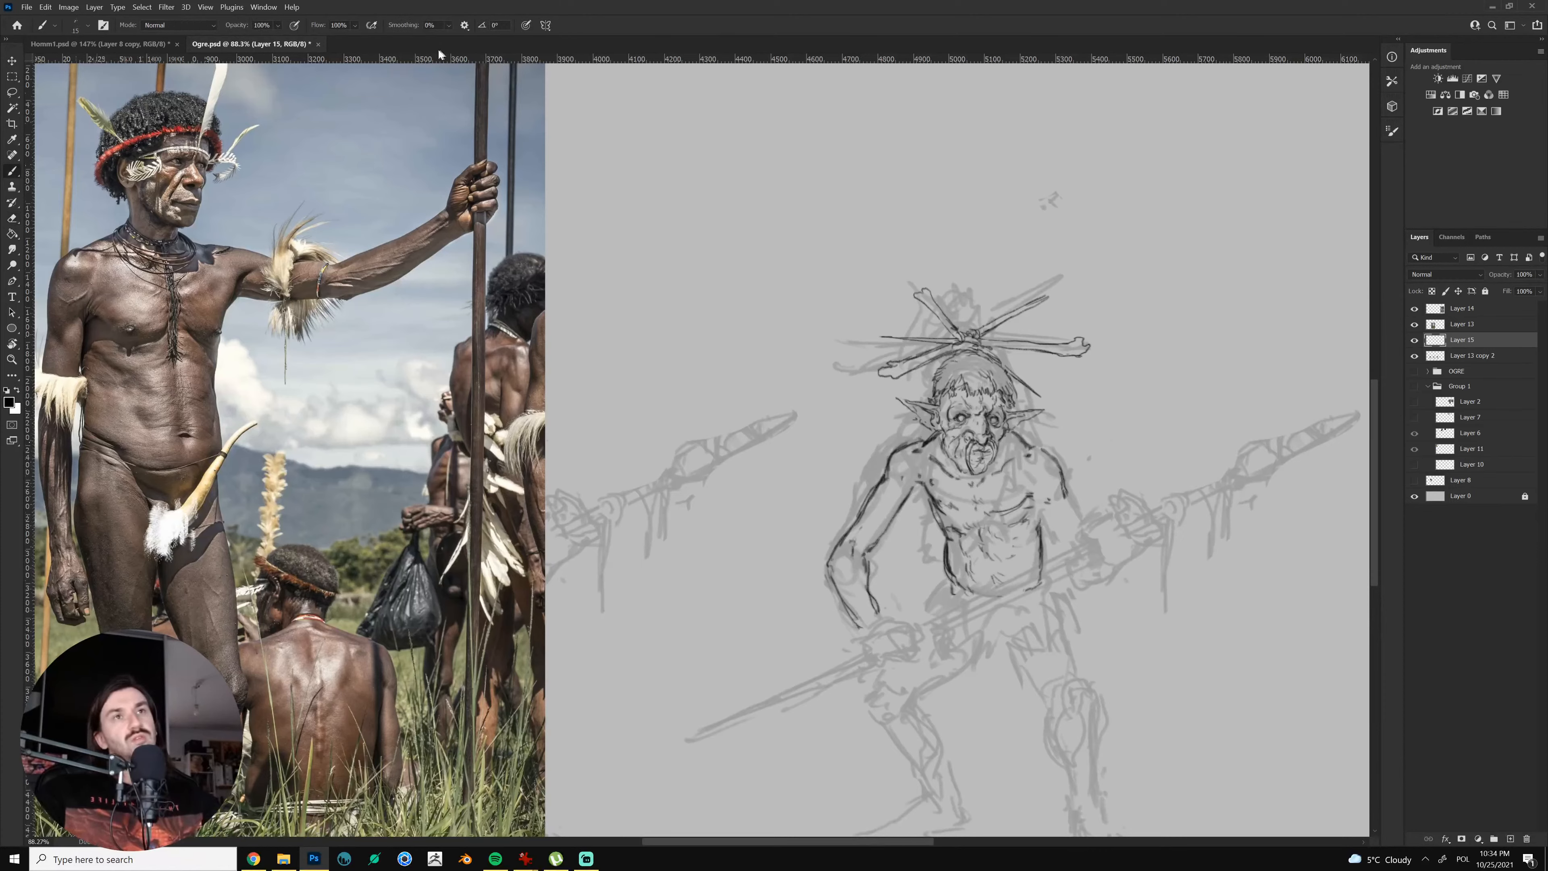
Turn on vertical paint symmetry with the axis between the photo and the goblin, and sketch a frontal diagram of the abdominal muscles
click(545, 25)
click(570, 67)
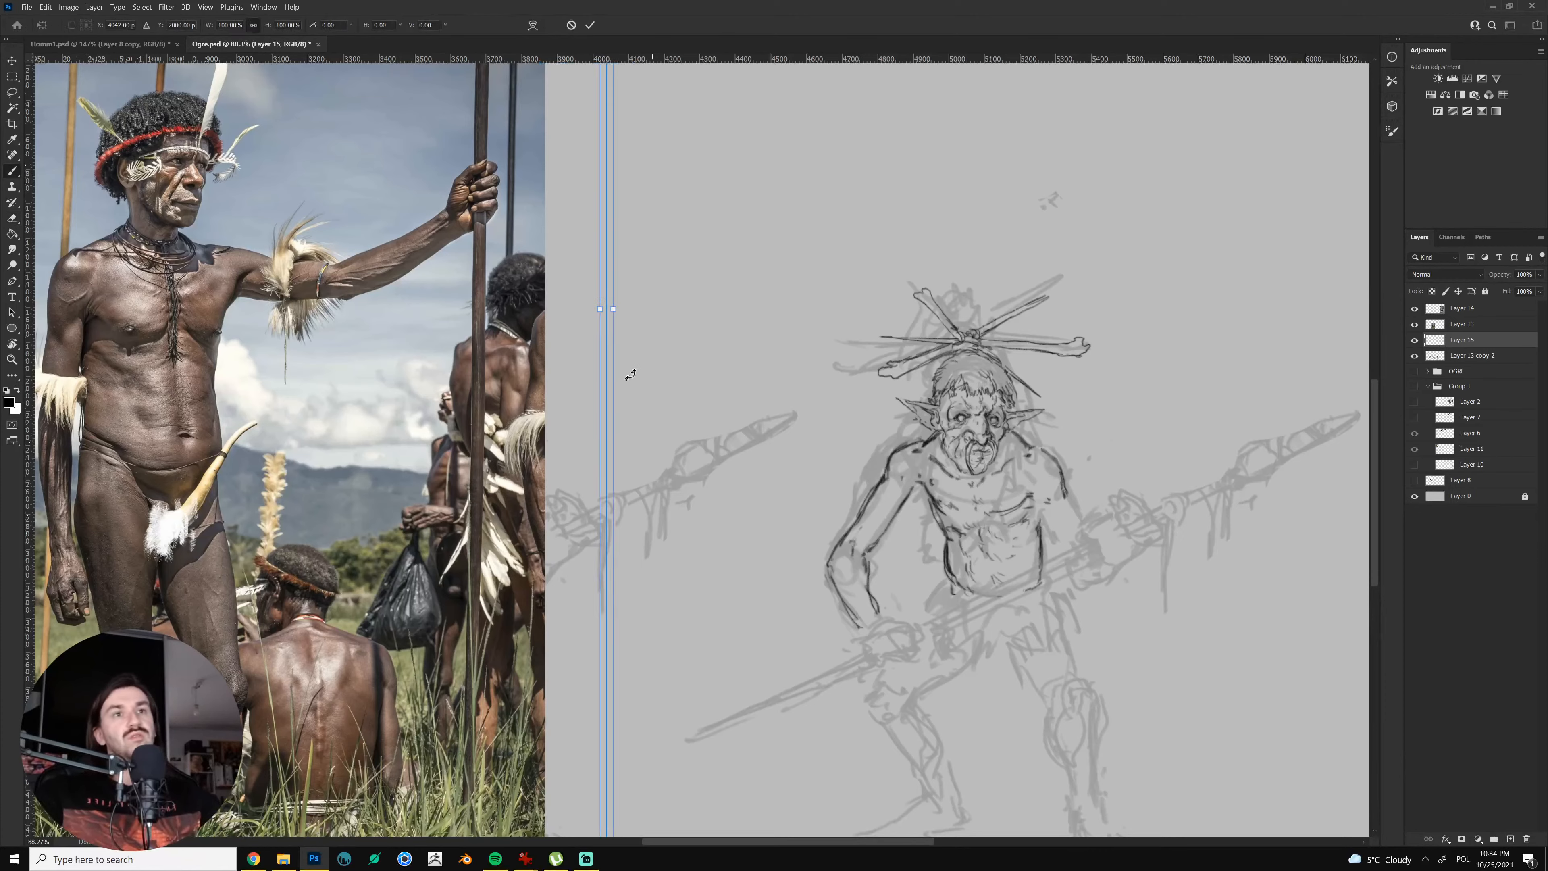
drag(628, 279, 732, 358)
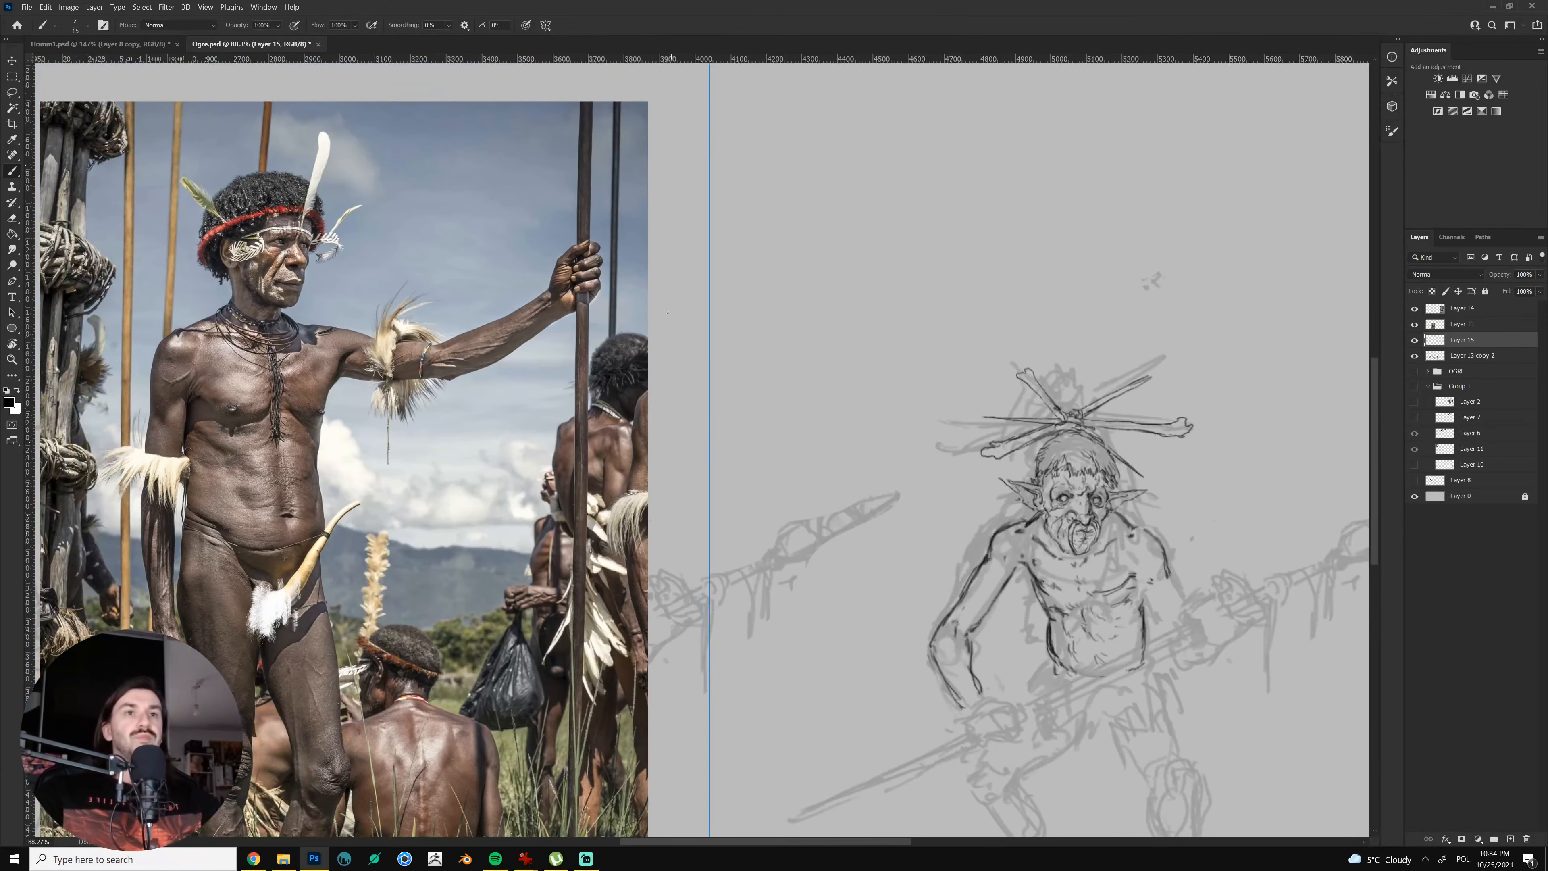
mouse_move(666, 310)
mouse_down()
mouse_move(698, 292)
mouse_move(699, 318)
mouse_move(681, 321)
mouse_move(700, 321)
mouse_move(685, 363)
mouse_move(712, 398)
mouse_move(705, 452)
mouse_up()
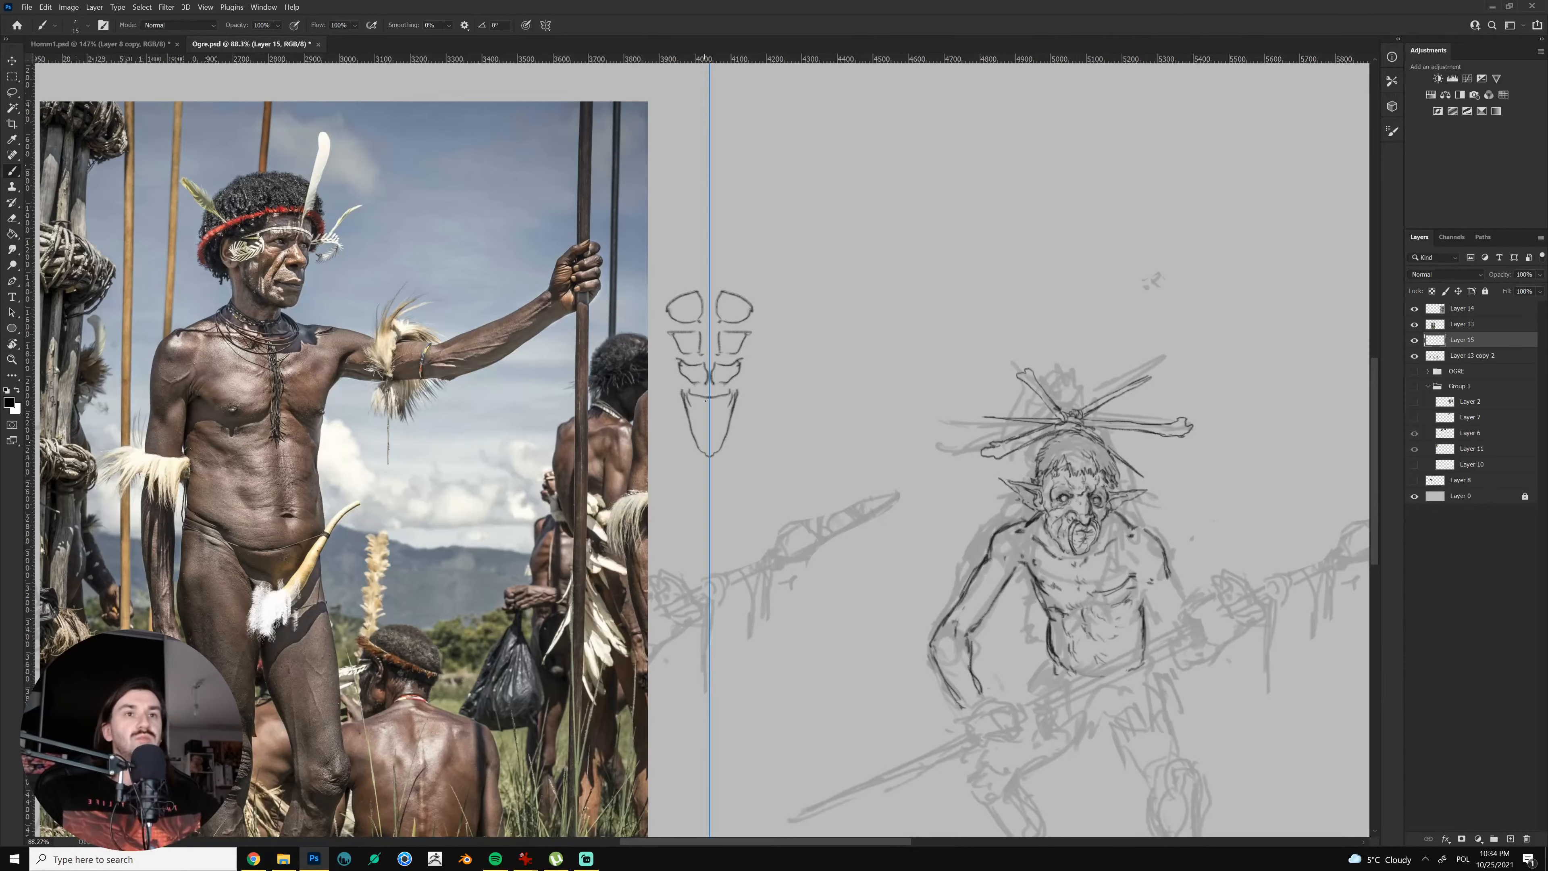
drag(711, 399, 704, 421)
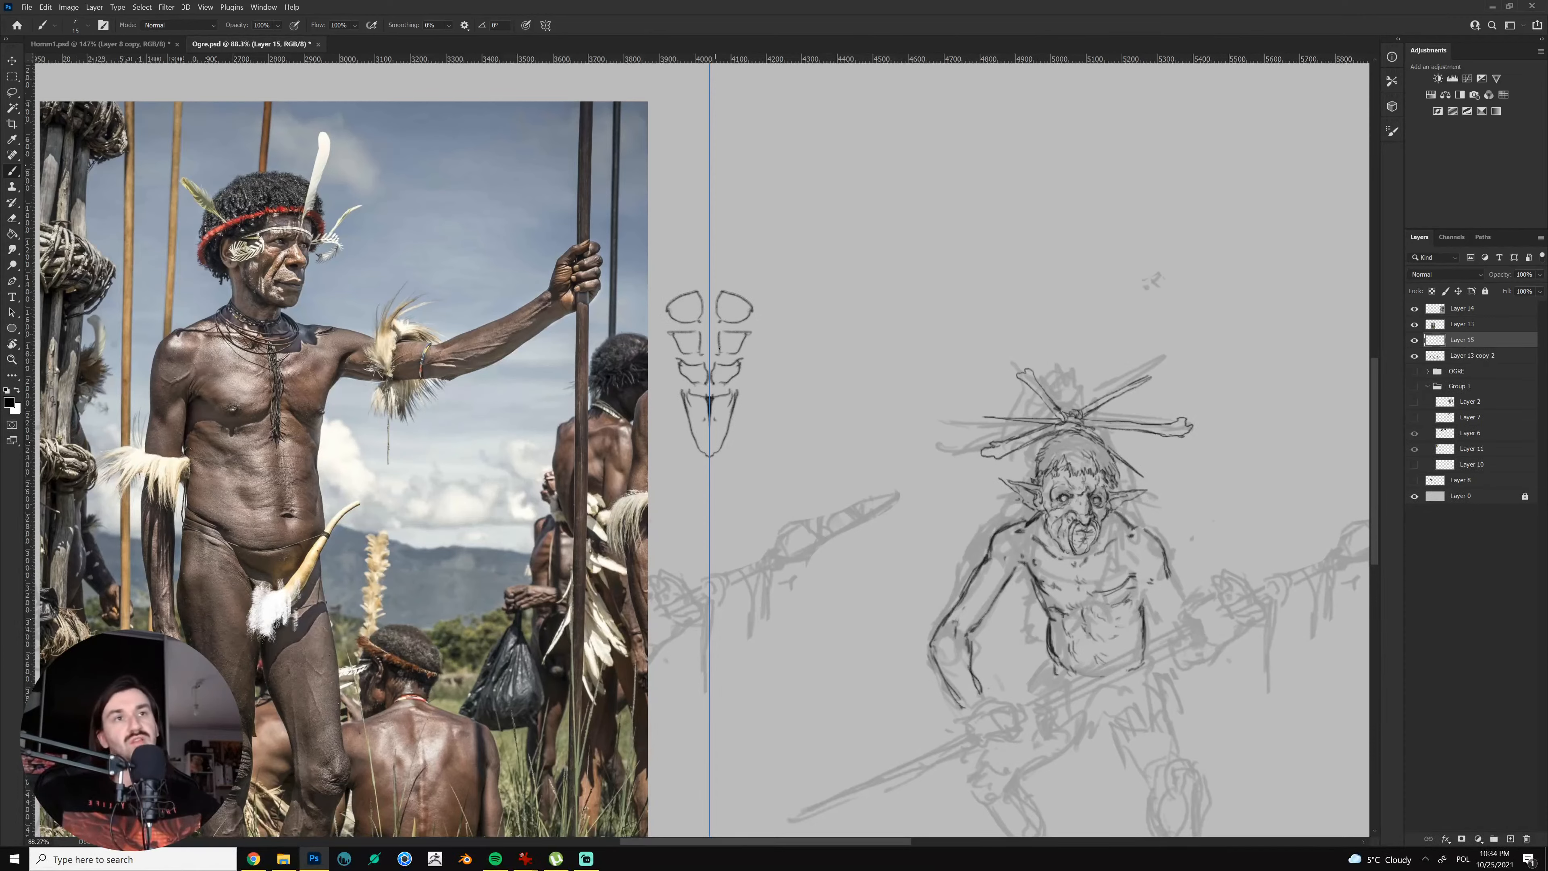
mouse_move(755, 309)
mouse_down()
mouse_move(734, 413)
mouse_move(675, 366)
mouse_move(698, 381)
mouse_move(691, 363)
mouse_up()
mouse_move(676, 352)
mouse_down()
mouse_move(710, 353)
mouse_move(684, 349)
mouse_move(703, 356)
mouse_move(701, 334)
mouse_move(677, 337)
mouse_move(701, 313)
mouse_up()
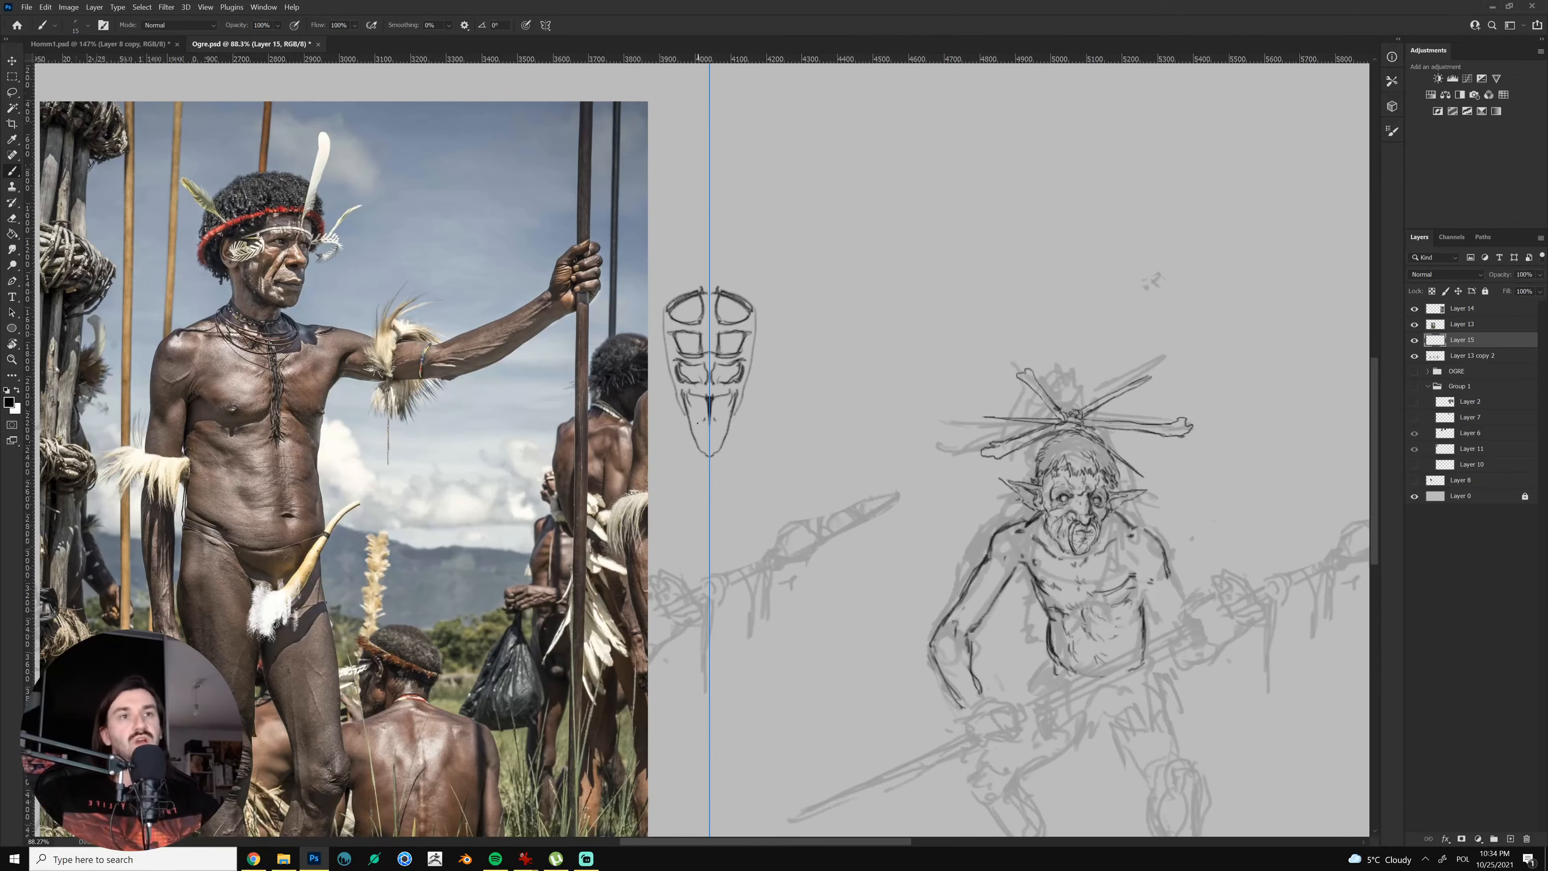
drag(698, 418, 709, 420)
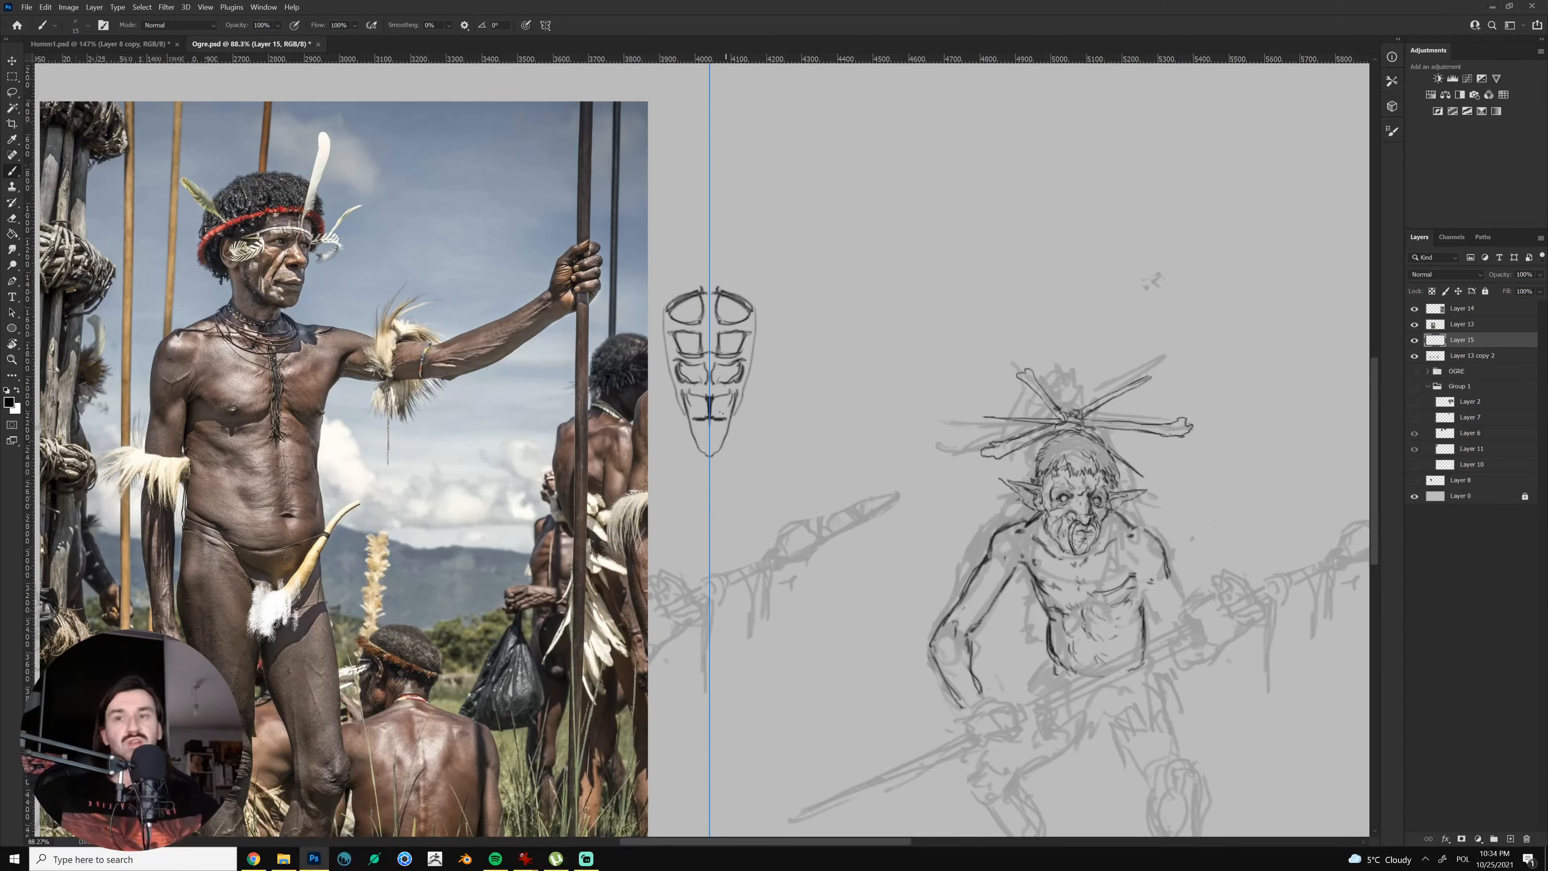
Erase and shorten the lower section of the abdominal muscle diagram, and delete the whole diagram
key(e)
mouse_move(715, 425)
mouse_down()
mouse_move(691, 399)
mouse_move(710, 454)
mouse_up()
mouse_move(689, 392)
mouse_down()
mouse_move(704, 365)
mouse_move(708, 425)
mouse_move(707, 369)
mouse_up()
key(b)
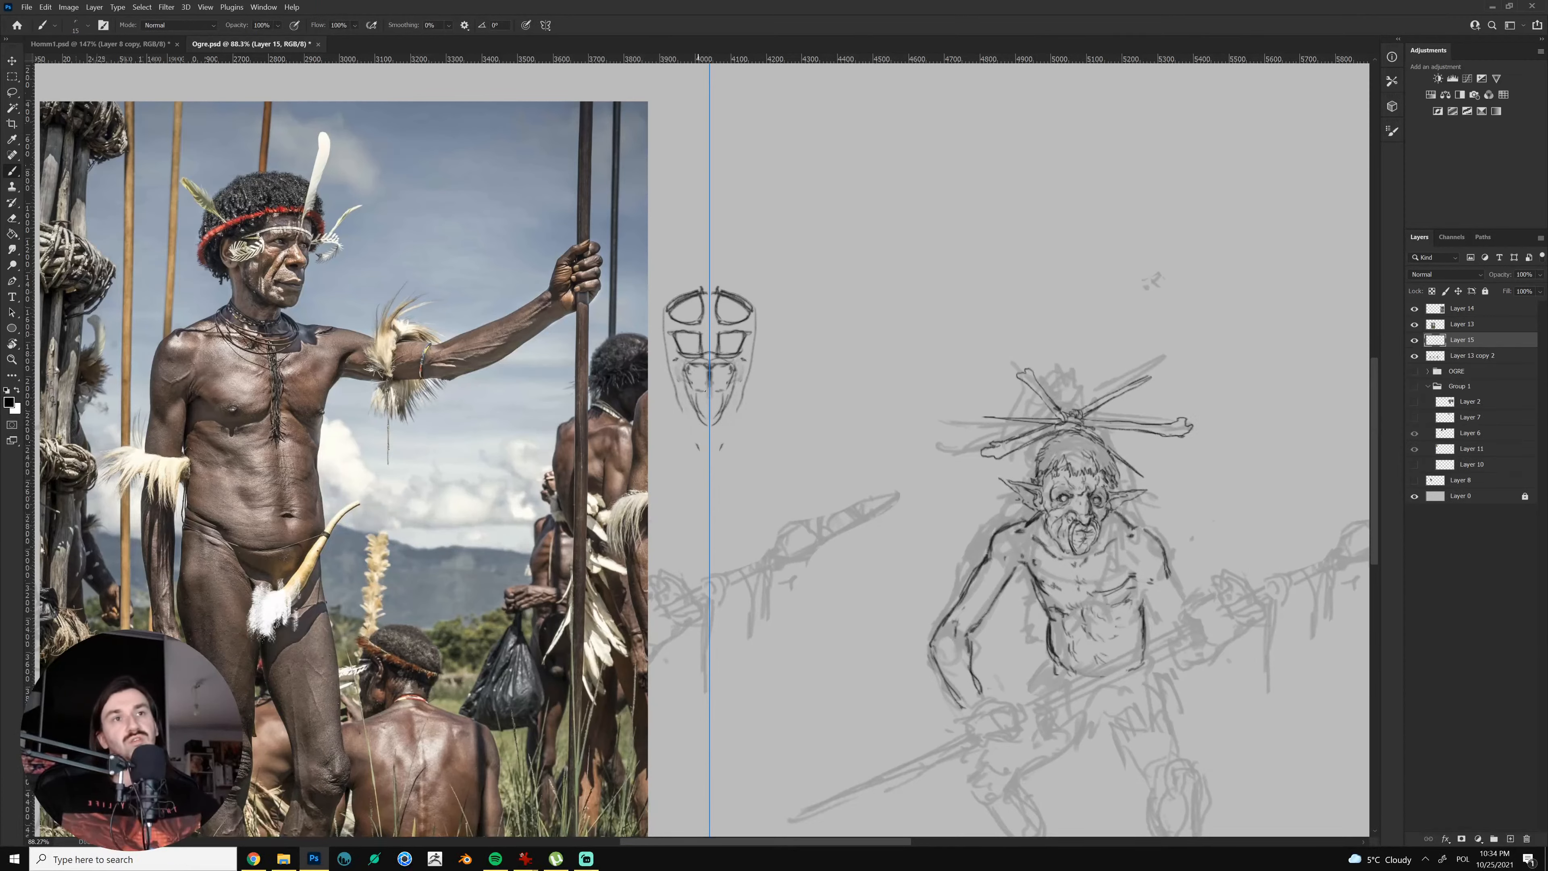
key(l)
mouse_move(733, 505)
mouse_down()
mouse_move(806, 260)
mouse_move(734, 505)
mouse_up()
key(Delete)
key(ctrl+d)
Add muscle lines along the sides of the goblin's torso and sketch the raised hand gripping the spear
drag(1020, 570, 908, 443)
key(b)
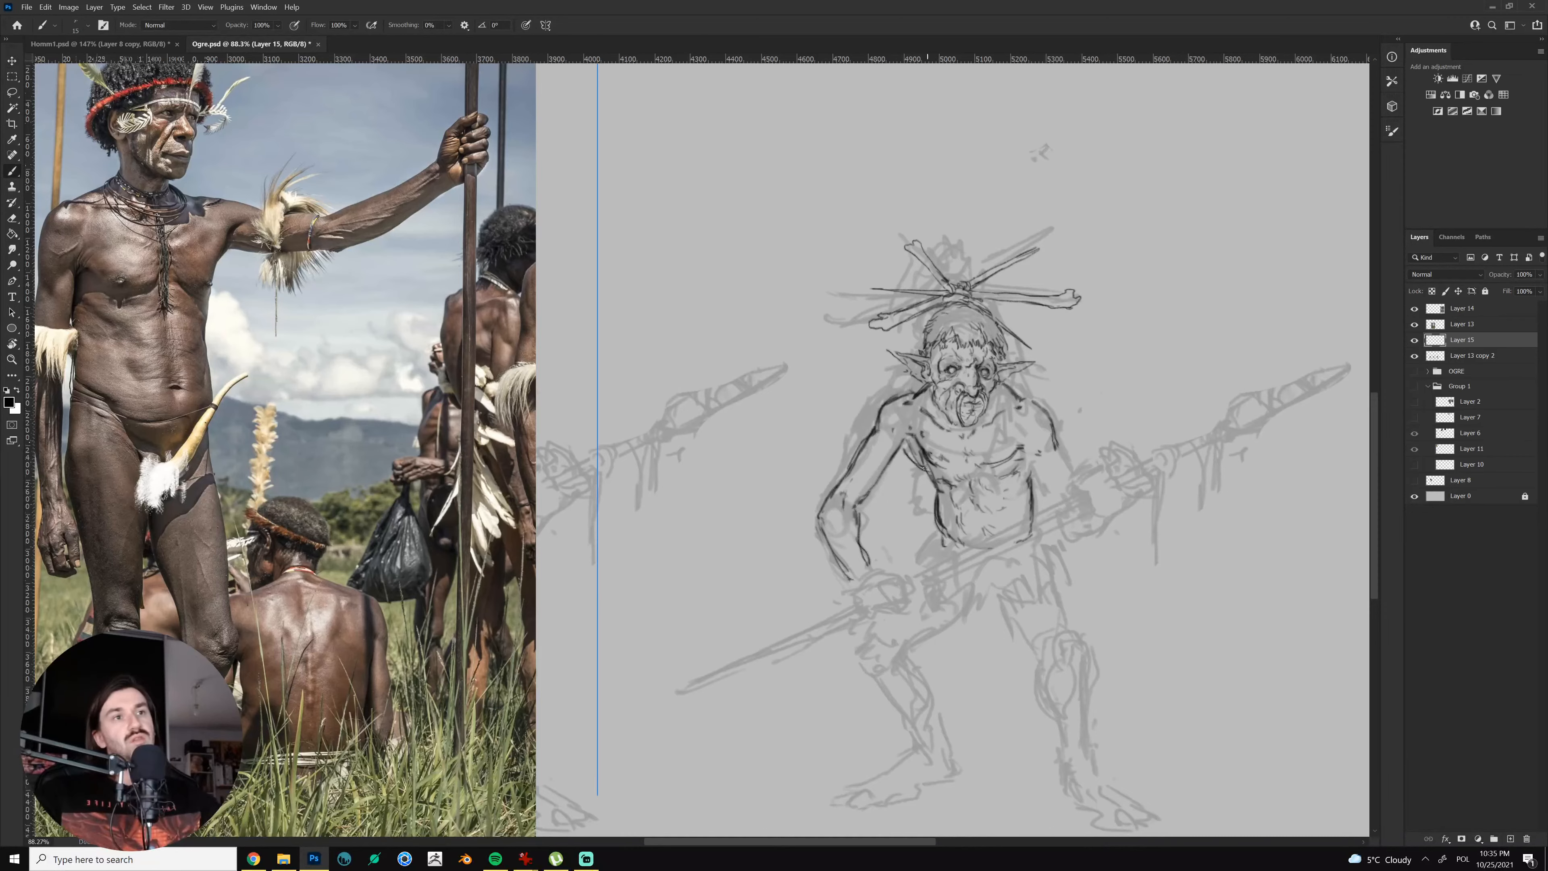
drag(924, 468, 903, 448)
mouse_move(1034, 461)
mouse_down()
mouse_move(1113, 487)
mouse_move(1072, 490)
mouse_up()
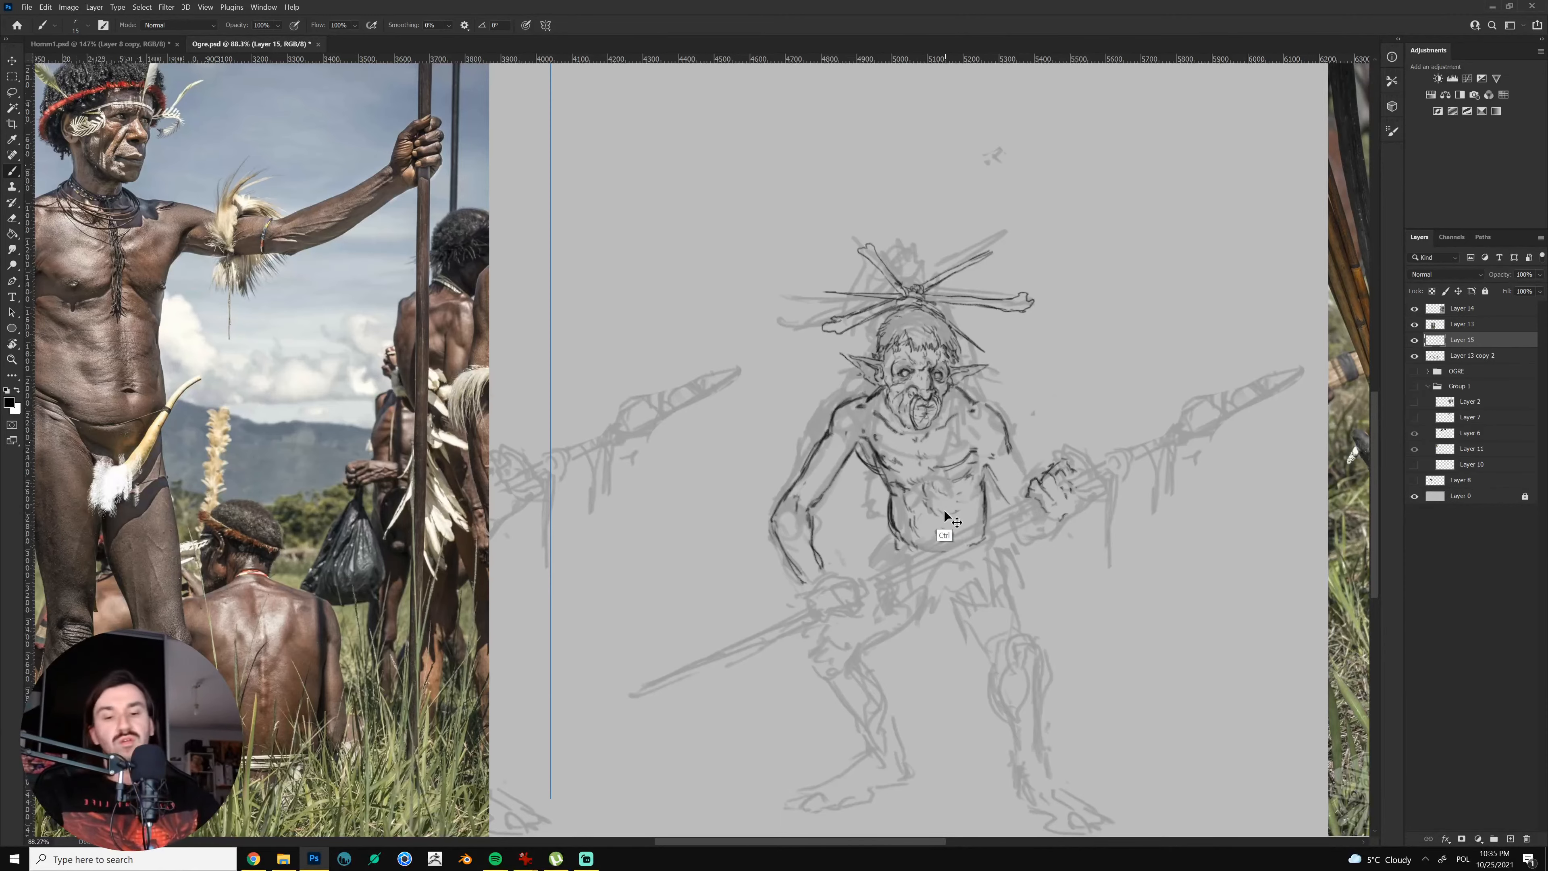
Flip the canvas horizontally, turn paint symmetry off and clear the stray selection
key(ctrl+shift+h)
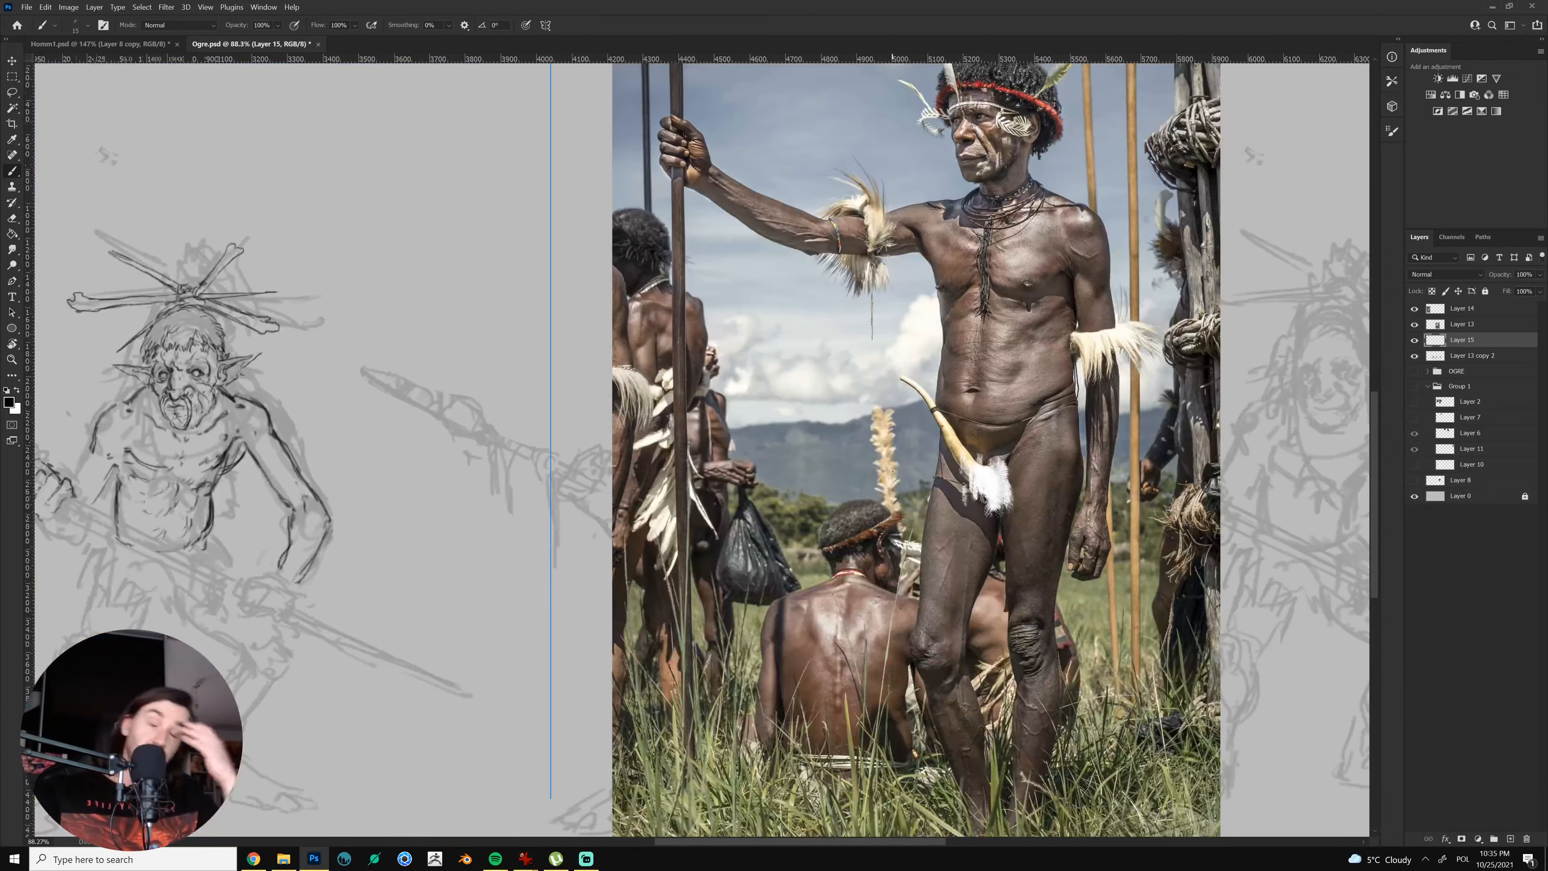
drag(512, 548, 720, 520)
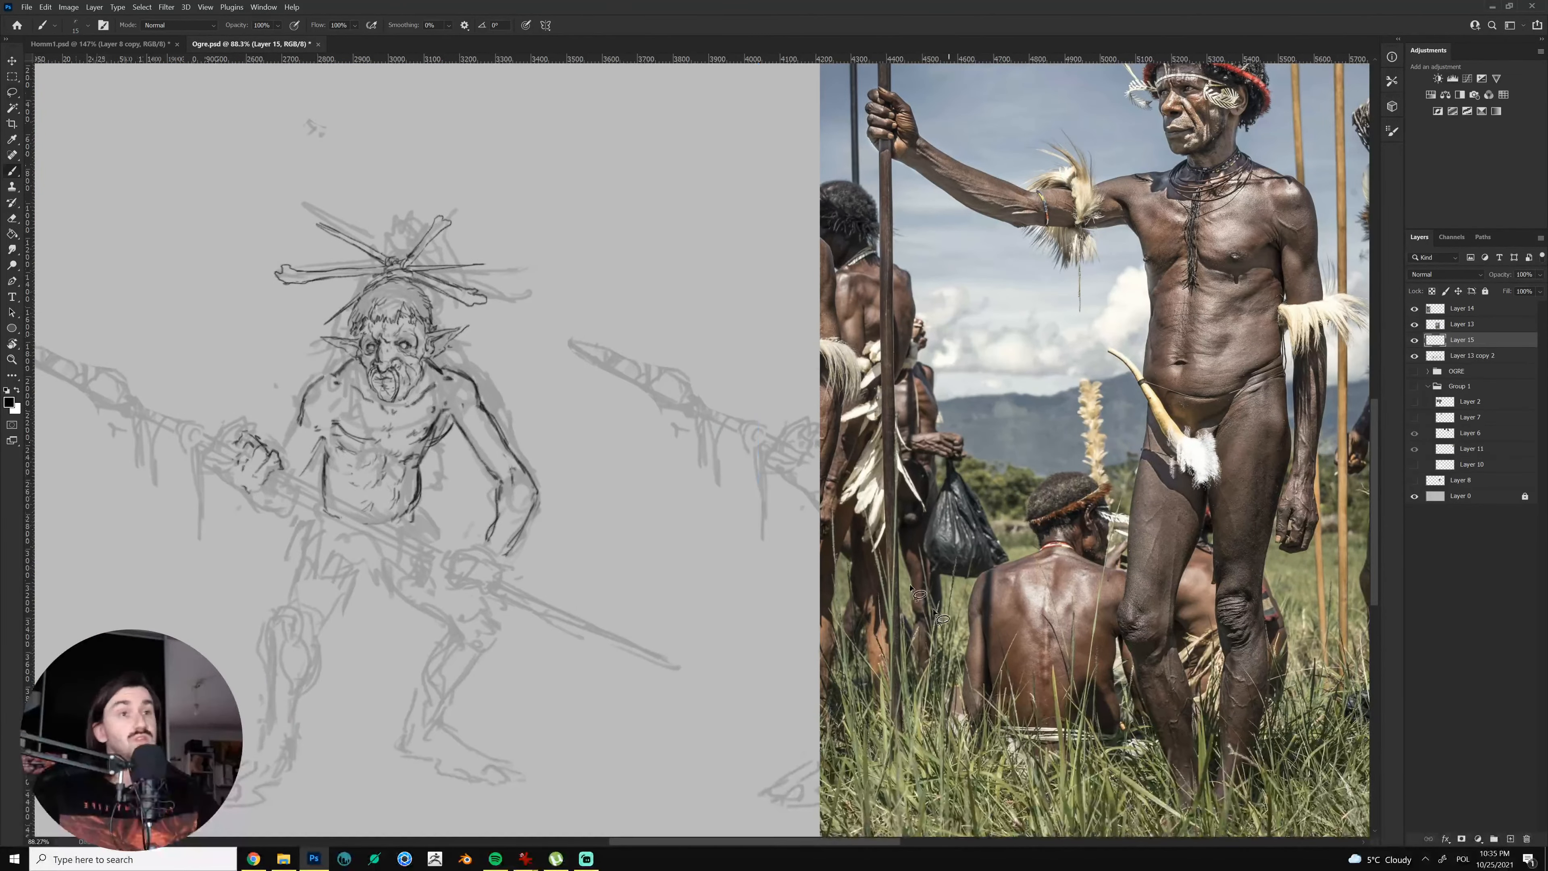
key(l)
mouse_move(914, 595)
mouse_down()
mouse_move(1341, 457)
mouse_move(926, 601)
mouse_up()
drag(506, 514, 698, 538)
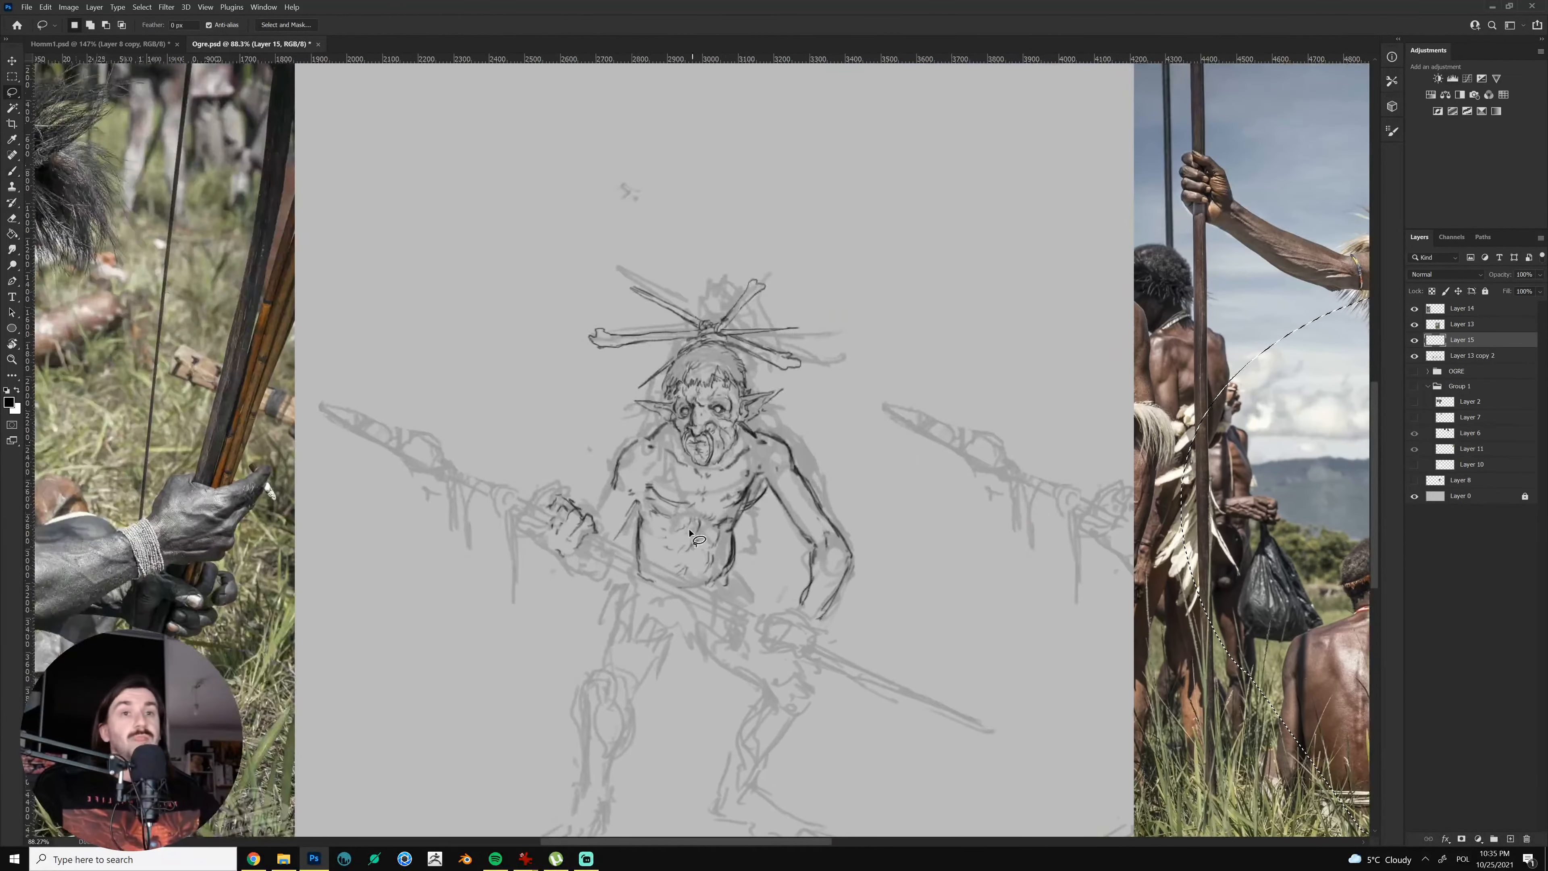
key(v)
key(b)
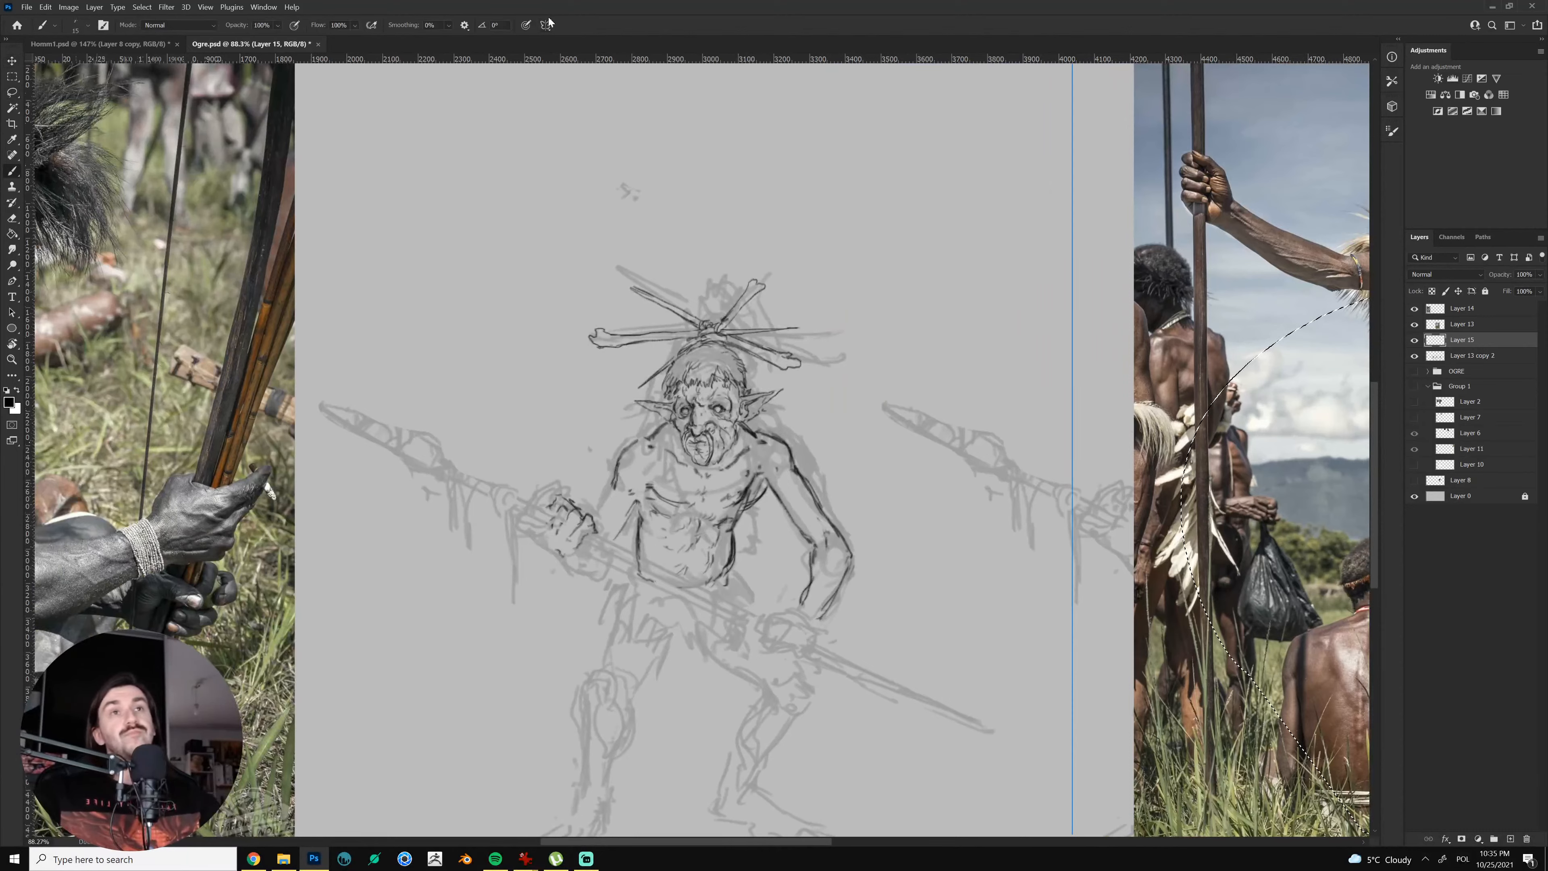
click(545, 26)
click(573, 41)
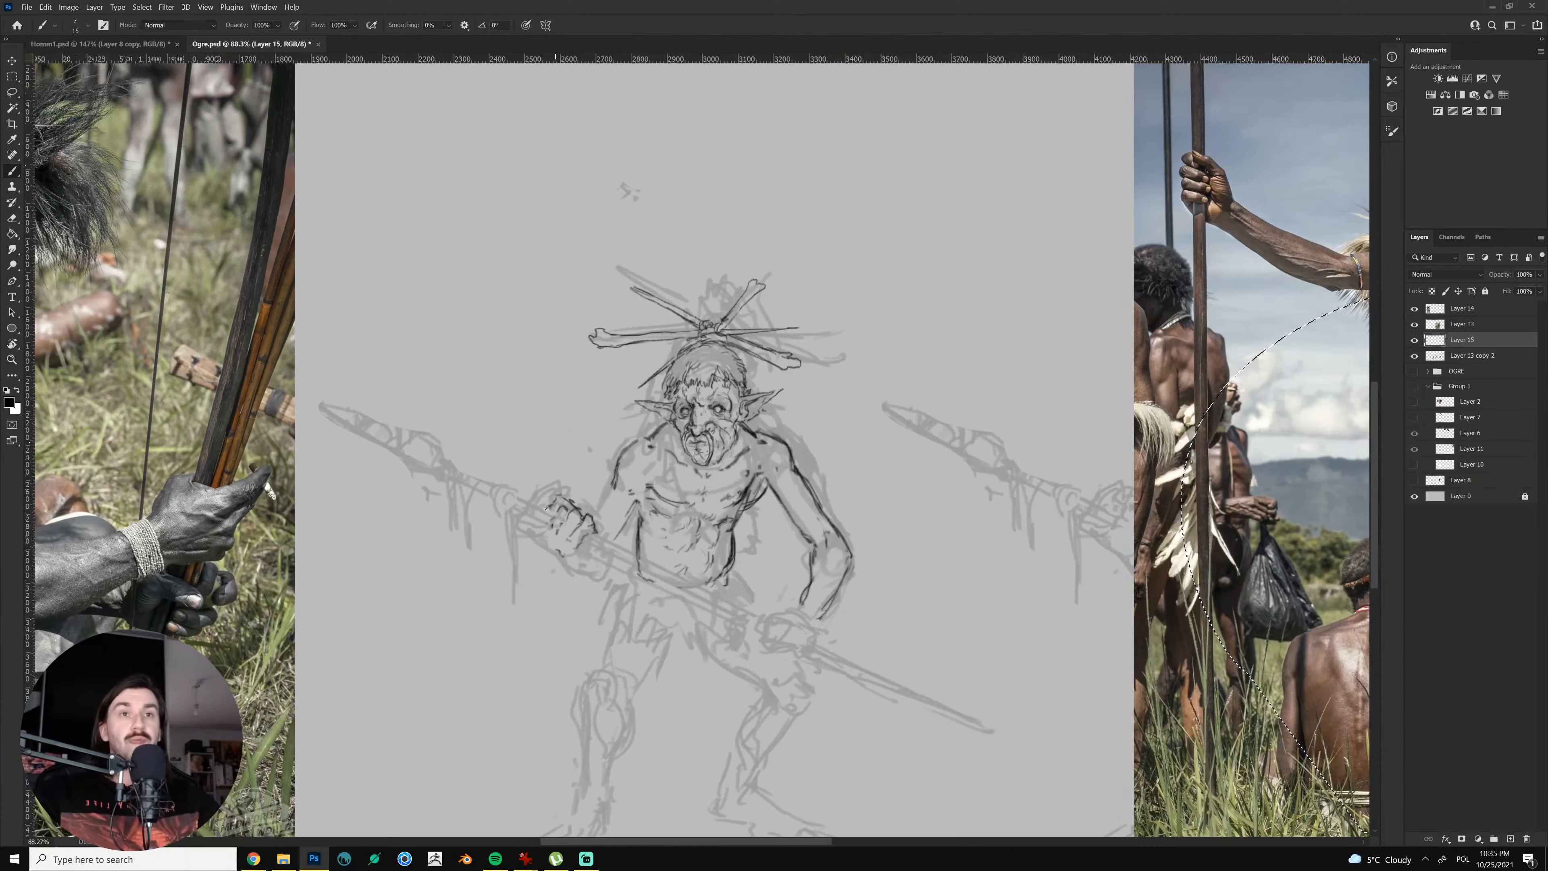
key(ctrl+d)
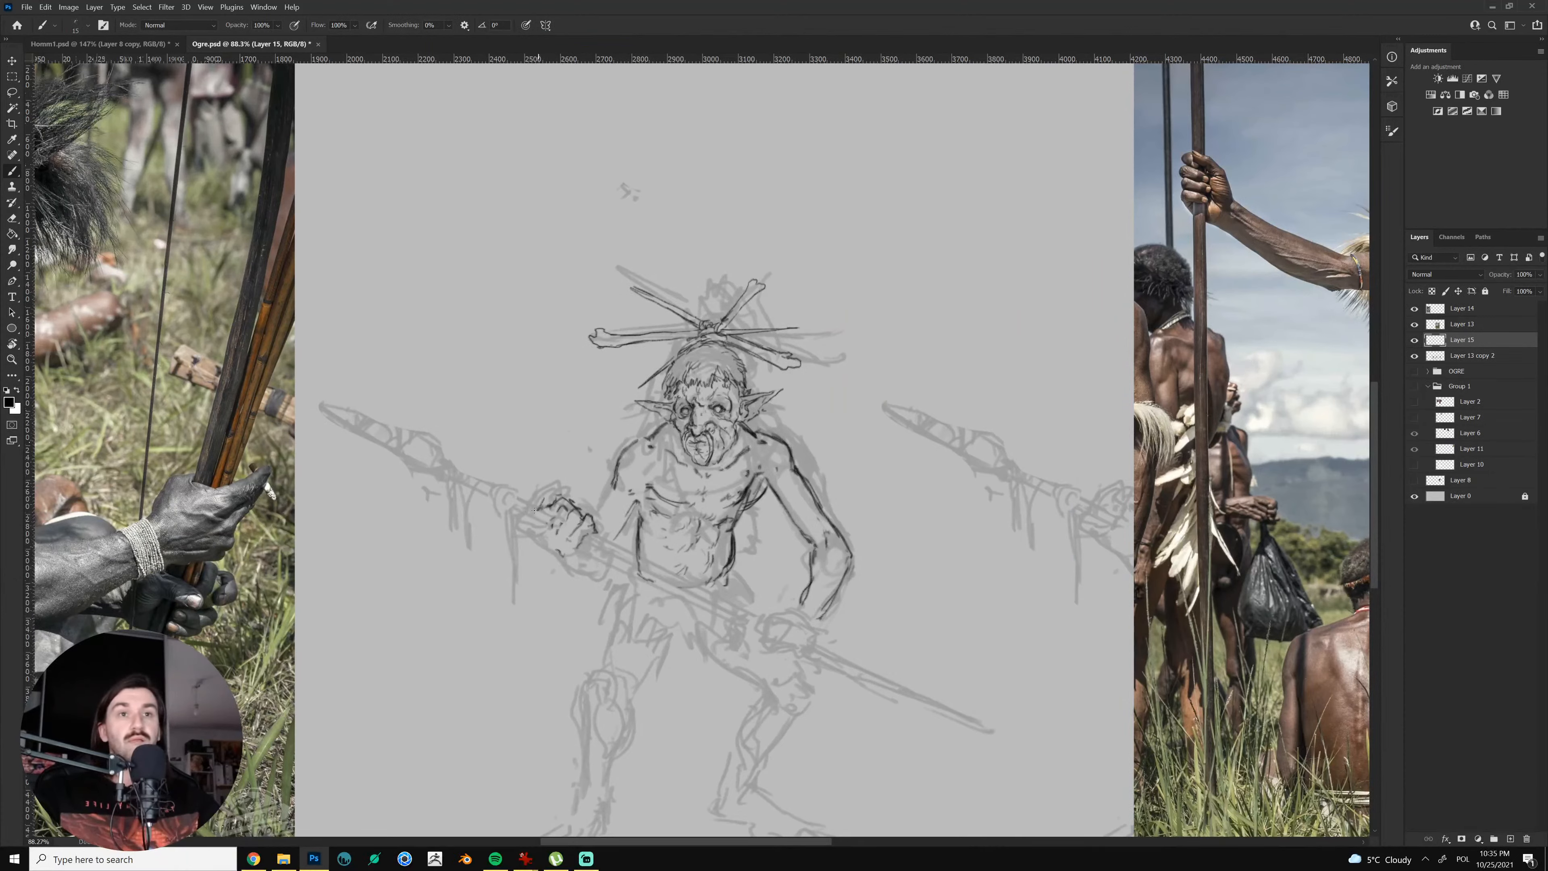
Redraw the clenched fist around the spear, and outline that arm's forearm, upper arm and shoulder
drag(534, 510, 547, 486)
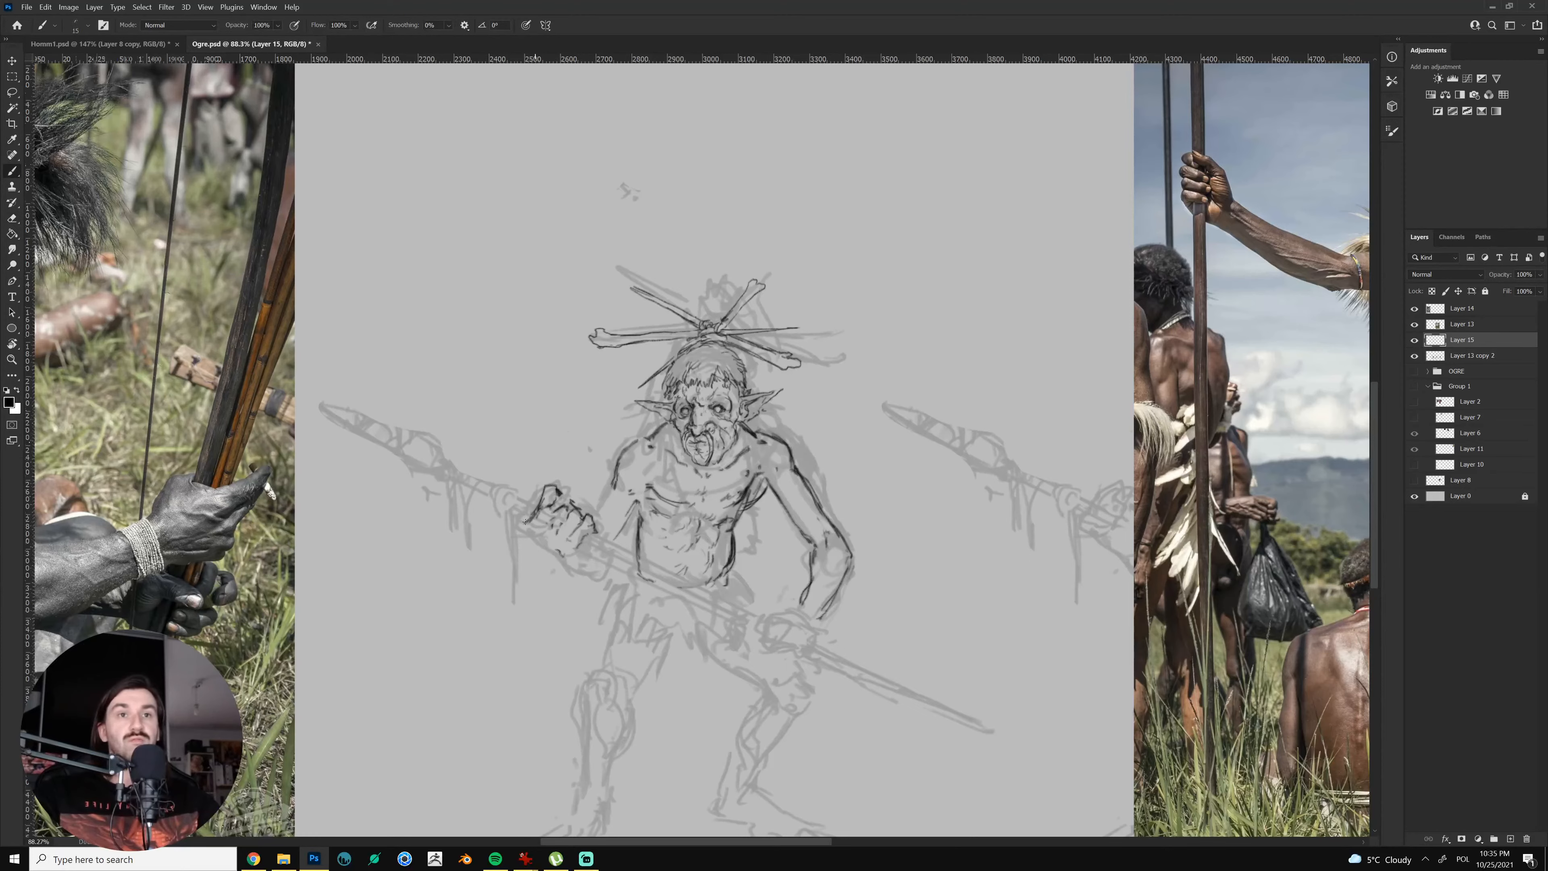
drag(534, 540, 594, 574)
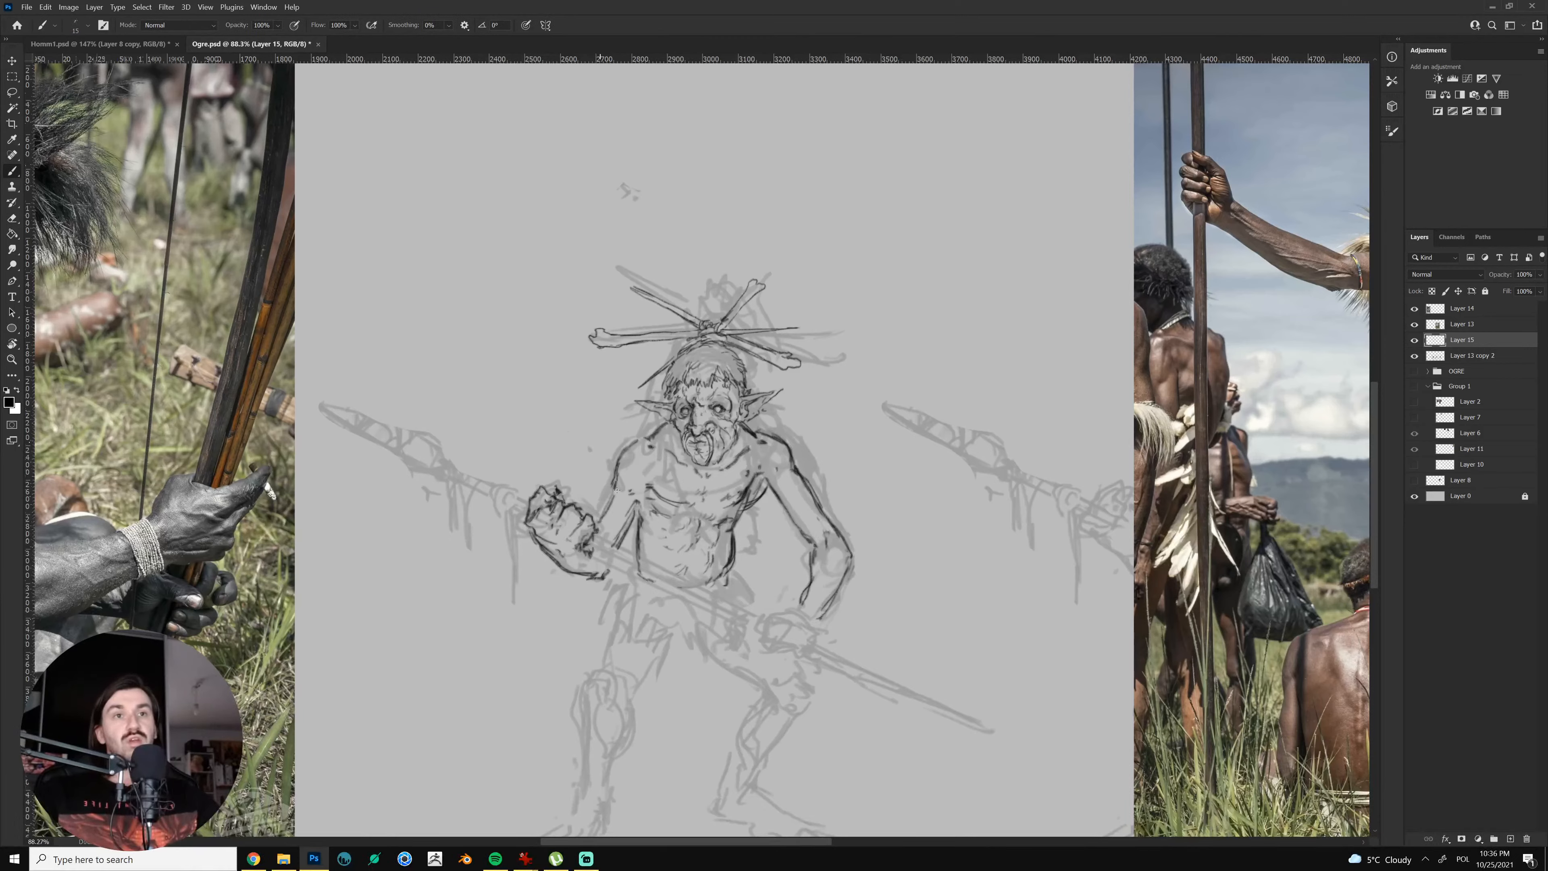
mouse_move(616, 490)
mouse_down()
mouse_move(605, 516)
mouse_move(629, 491)
mouse_move(608, 474)
mouse_up()
key(e)
key(b)
key(e)
key(b)
mouse_move(613, 465)
mouse_down()
mouse_move(627, 447)
mouse_move(657, 453)
mouse_up()
key(e)
key(b)
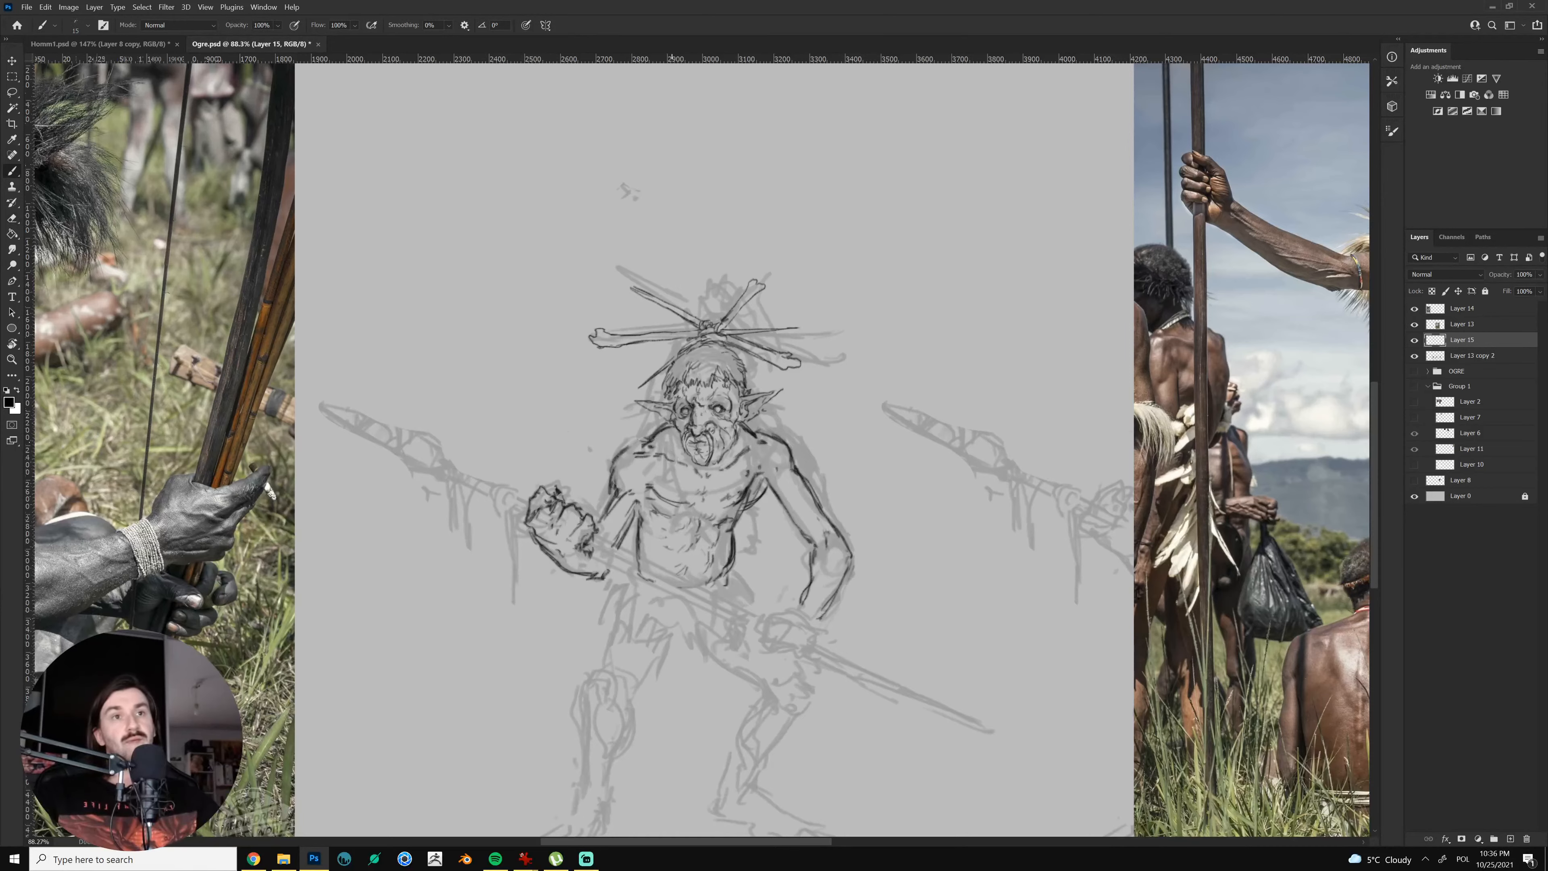
Sketch a skirt of long, pointed hanging strips from the goblin's waist
key(e)
mouse_move(708, 457)
mouse_down()
mouse_move(716, 390)
mouse_move(753, 354)
mouse_up()
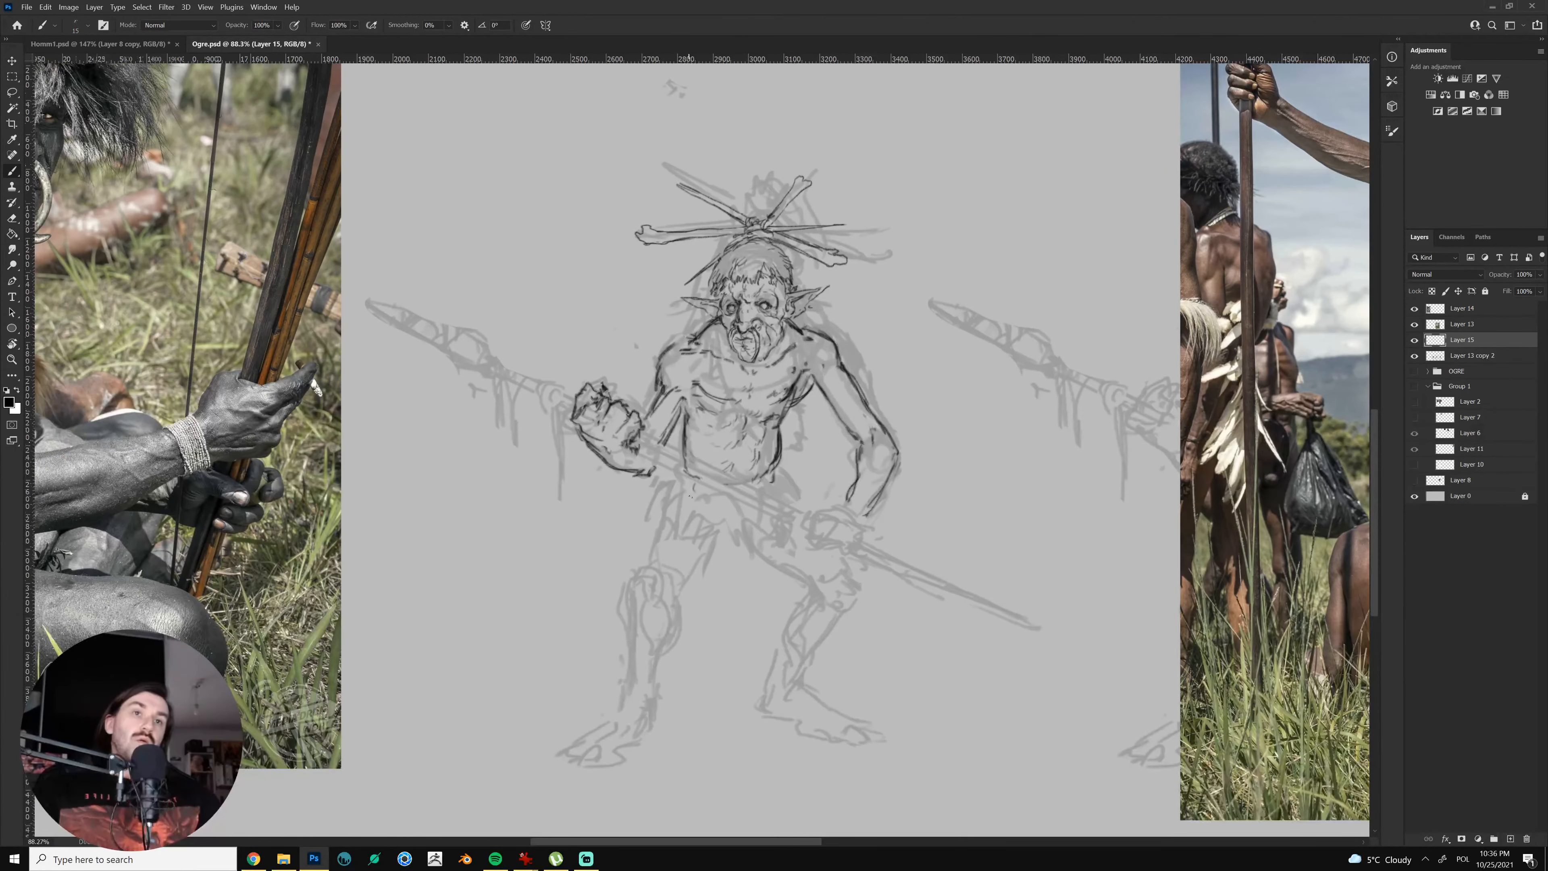
mouse_move(804, 475)
mouse_down()
mouse_move(664, 538)
mouse_move(714, 538)
mouse_up()
mouse_move(567, 525)
mouse_down()
mouse_move(541, 571)
mouse_move(572, 525)
mouse_move(537, 577)
mouse_move(535, 556)
mouse_move(569, 523)
mouse_move(560, 564)
mouse_move(581, 555)
mouse_move(576, 588)
mouse_up()
mouse_move(591, 542)
mouse_down()
mouse_move(607, 616)
mouse_move(606, 590)
mouse_up()
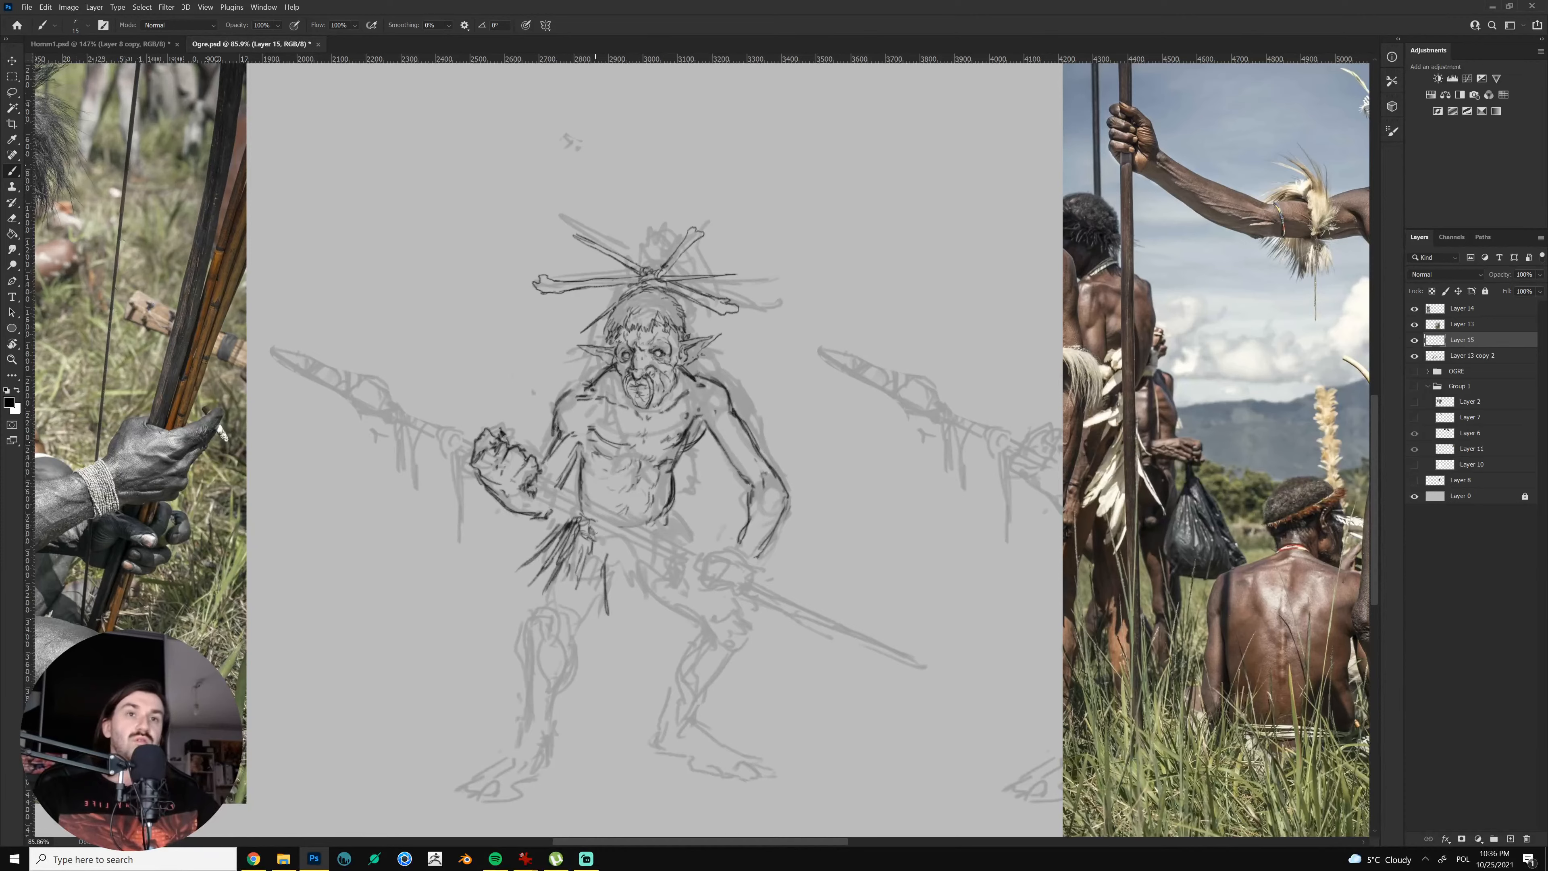
drag(583, 513, 563, 520)
mouse_move(600, 509)
mouse_down()
mouse_move(570, 532)
mouse_move(596, 548)
mouse_up()
mouse_move(597, 531)
mouse_down()
mouse_move(599, 588)
mouse_move(612, 552)
mouse_move(621, 612)
mouse_up()
drag(621, 551, 626, 633)
mouse_move(648, 531)
mouse_down()
mouse_move(655, 603)
mouse_move(661, 549)
mouse_move(675, 576)
mouse_move(686, 547)
mouse_move(742, 551)
mouse_move(709, 535)
mouse_move(631, 541)
mouse_up()
Draw a curved waistband across the goblin's hips and thicken the skirt with extra strands on the fist's side
drag(620, 528, 612, 537)
drag(600, 521, 665, 529)
mouse_move(579, 525)
mouse_down()
mouse_move(672, 524)
mouse_move(603, 539)
mouse_up()
mouse_move(600, 541)
mouse_down()
mouse_move(651, 540)
mouse_move(614, 549)
mouse_up()
mouse_move(613, 548)
mouse_down()
mouse_move(656, 629)
mouse_move(536, 598)
mouse_up()
mouse_move(547, 579)
mouse_down()
mouse_move(514, 607)
mouse_move(528, 594)
mouse_up()
drag(686, 601, 680, 545)
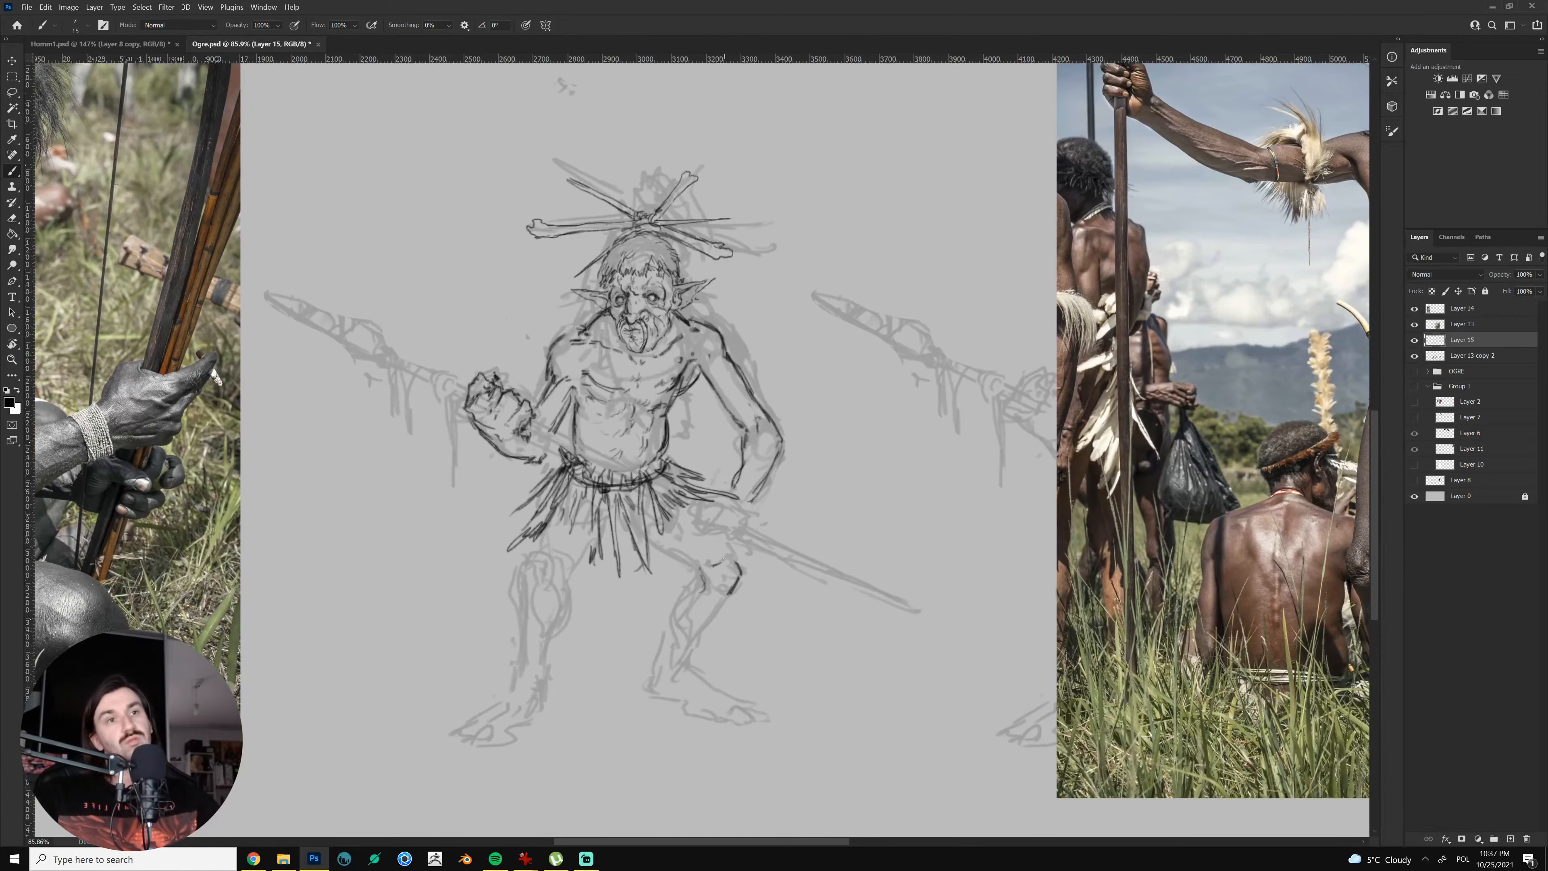
Rotate the canvas and outline the thigh and knee of the goblin's bent leg below the skirt
drag(840, 509, 653, 595)
key(r)
drag(678, 616, 567, 611)
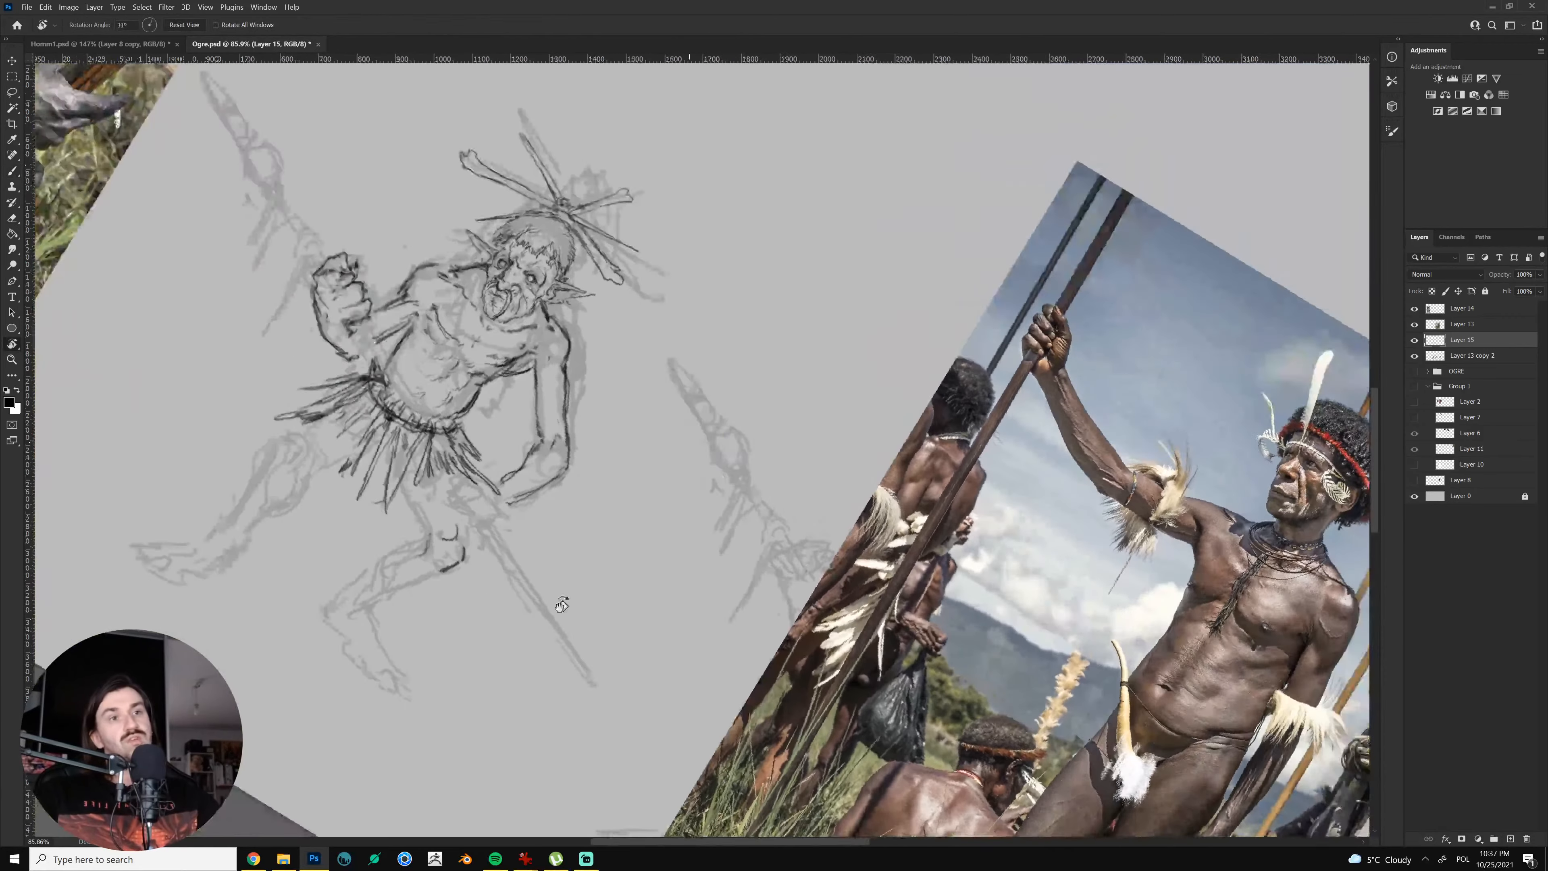
key(b)
mouse_move(422, 514)
mouse_down()
mouse_move(429, 542)
mouse_move(423, 524)
mouse_up()
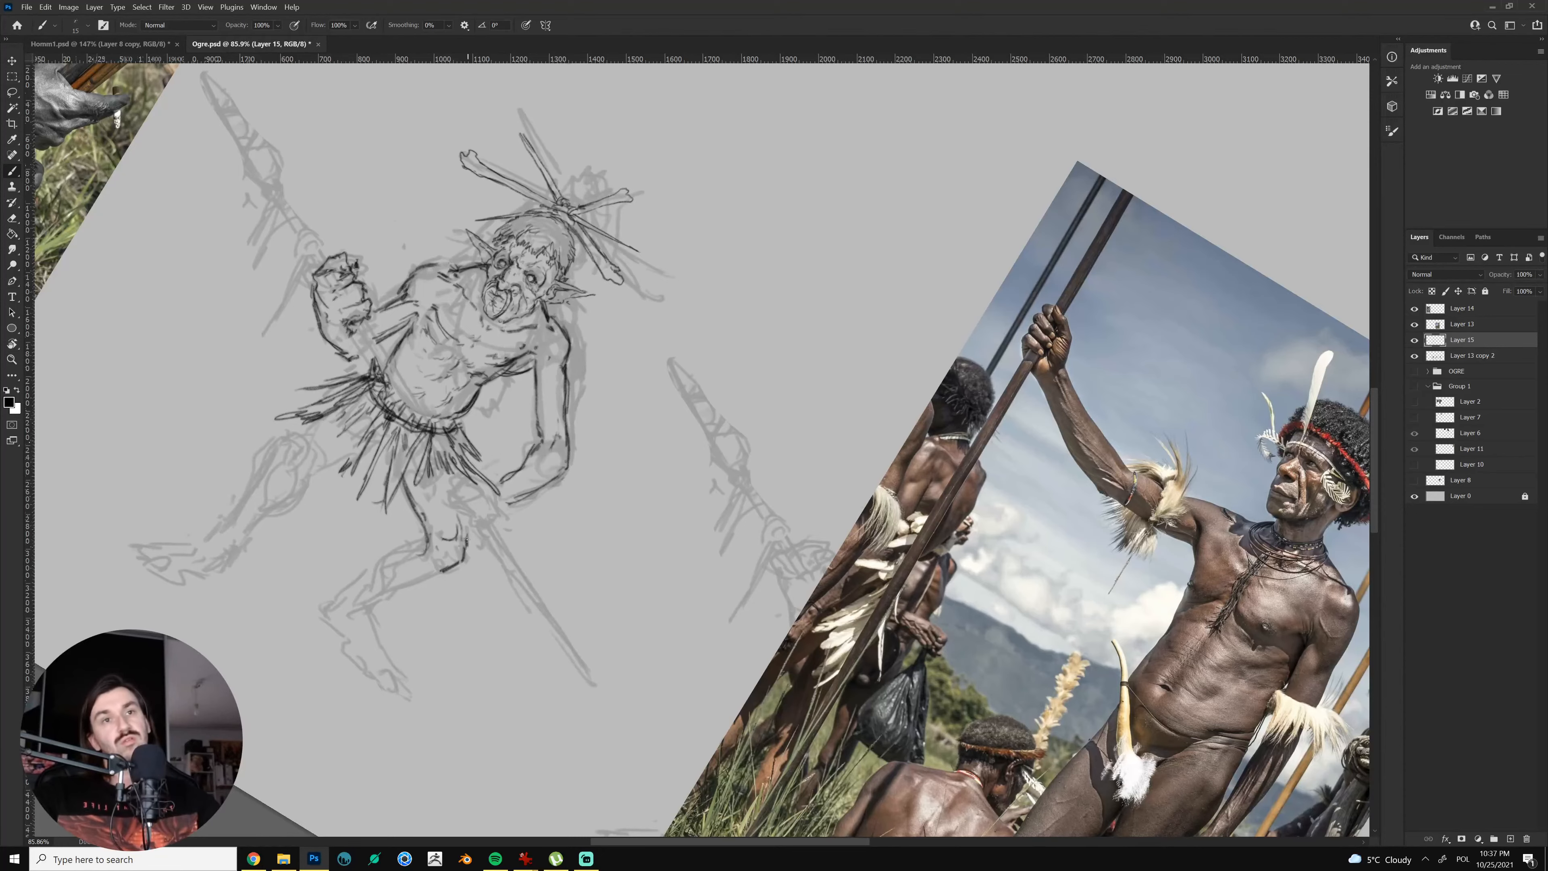
drag(465, 511, 467, 522)
drag(452, 474, 463, 516)
Straighten the canvas and draw the bent leg's shin, calf and foot with toes, cleaning up the calf line
key(r)
mouse_move(641, 408)
mouse_down()
mouse_move(685, 401)
mouse_move(693, 370)
mouse_move(611, 419)
mouse_move(620, 450)
mouse_up()
drag(580, 558, 607, 473)
key(b)
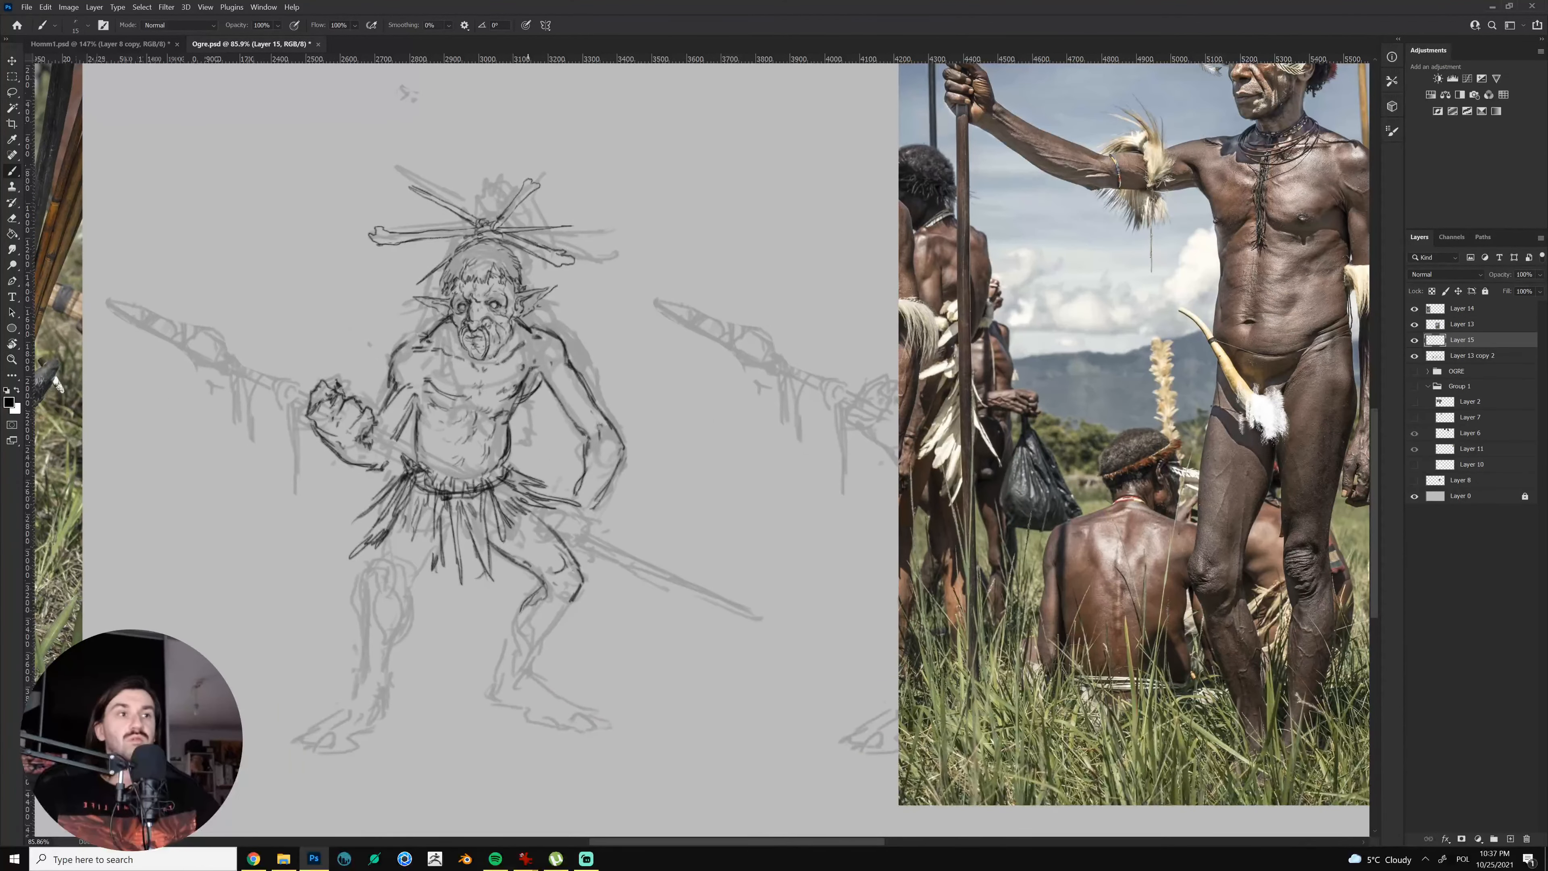
drag(519, 628, 497, 698)
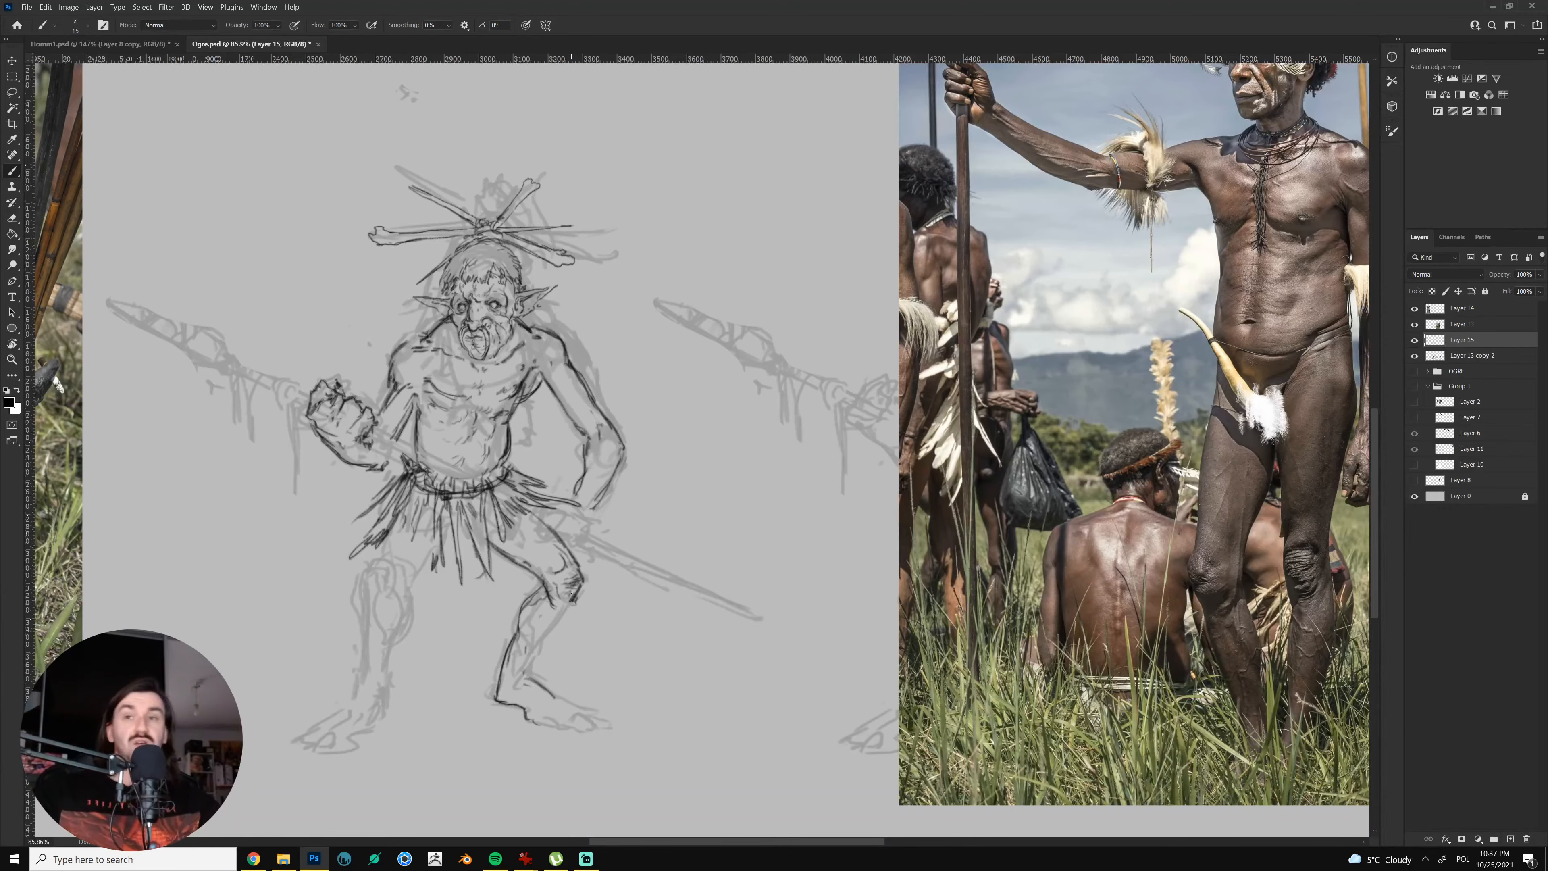
drag(514, 673, 497, 645)
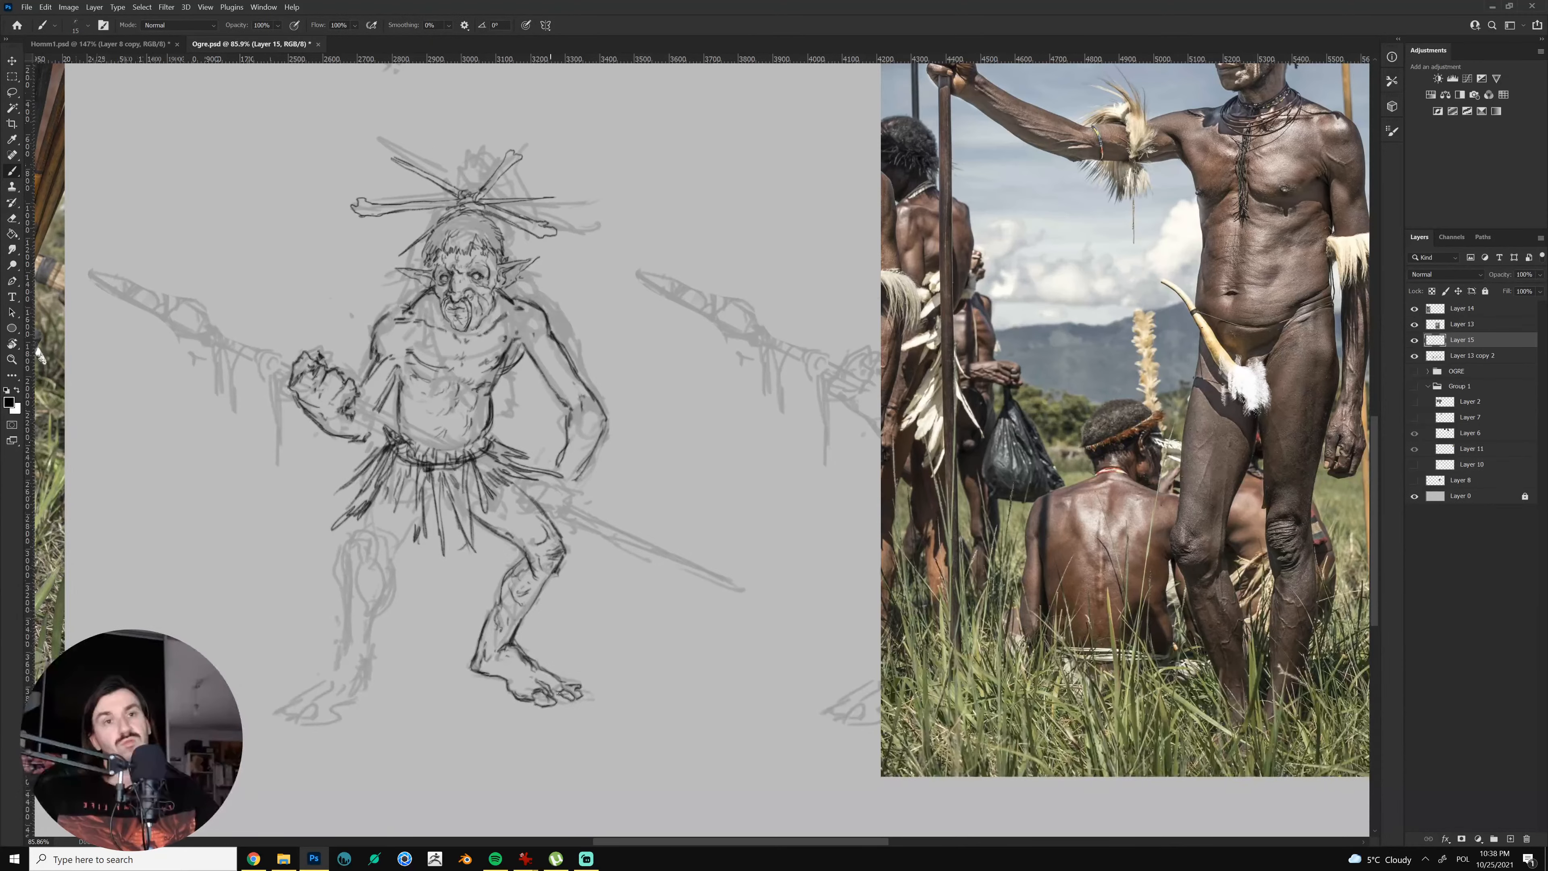
scroll(563, 679, left, 2)
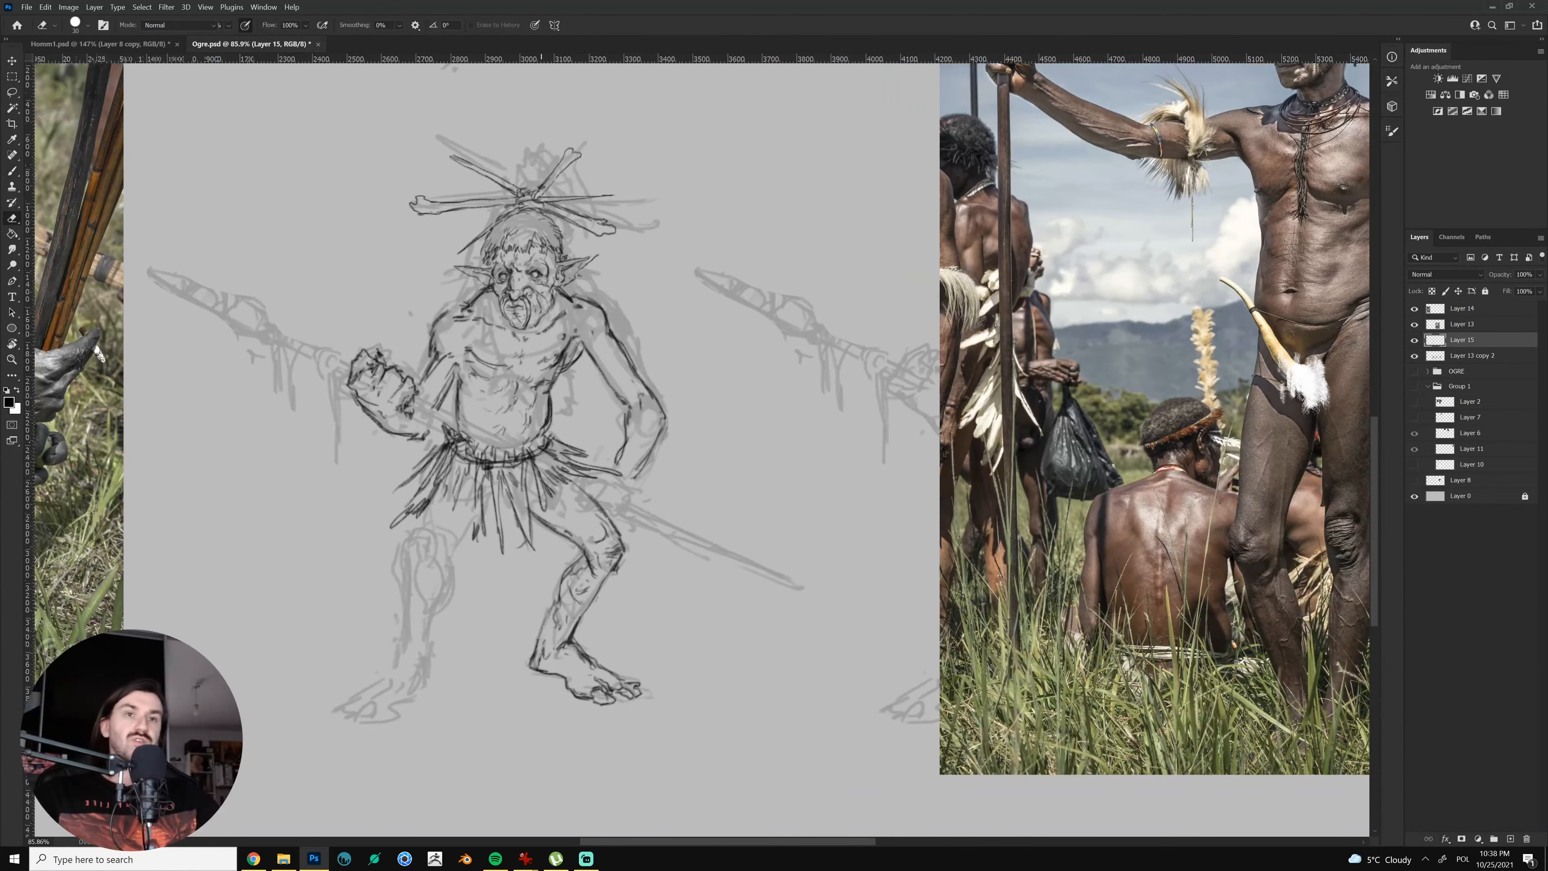
drag(554, 605, 562, 580)
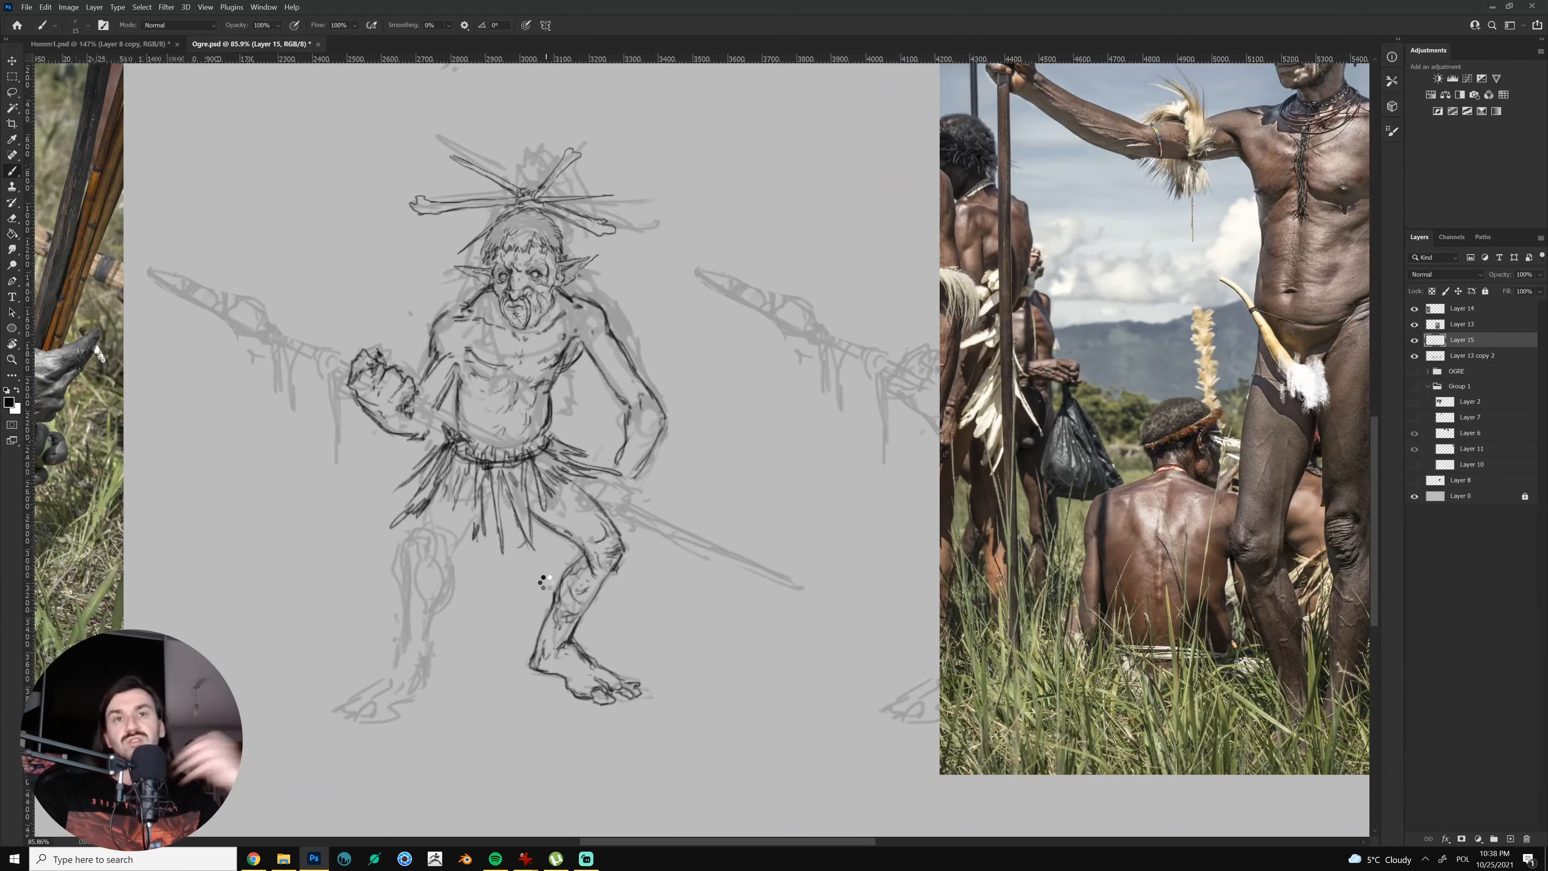
Flip the canvas horizontally and refine the front shin line just below the bent knee at a rotated view
key(ctrl+shift+h)
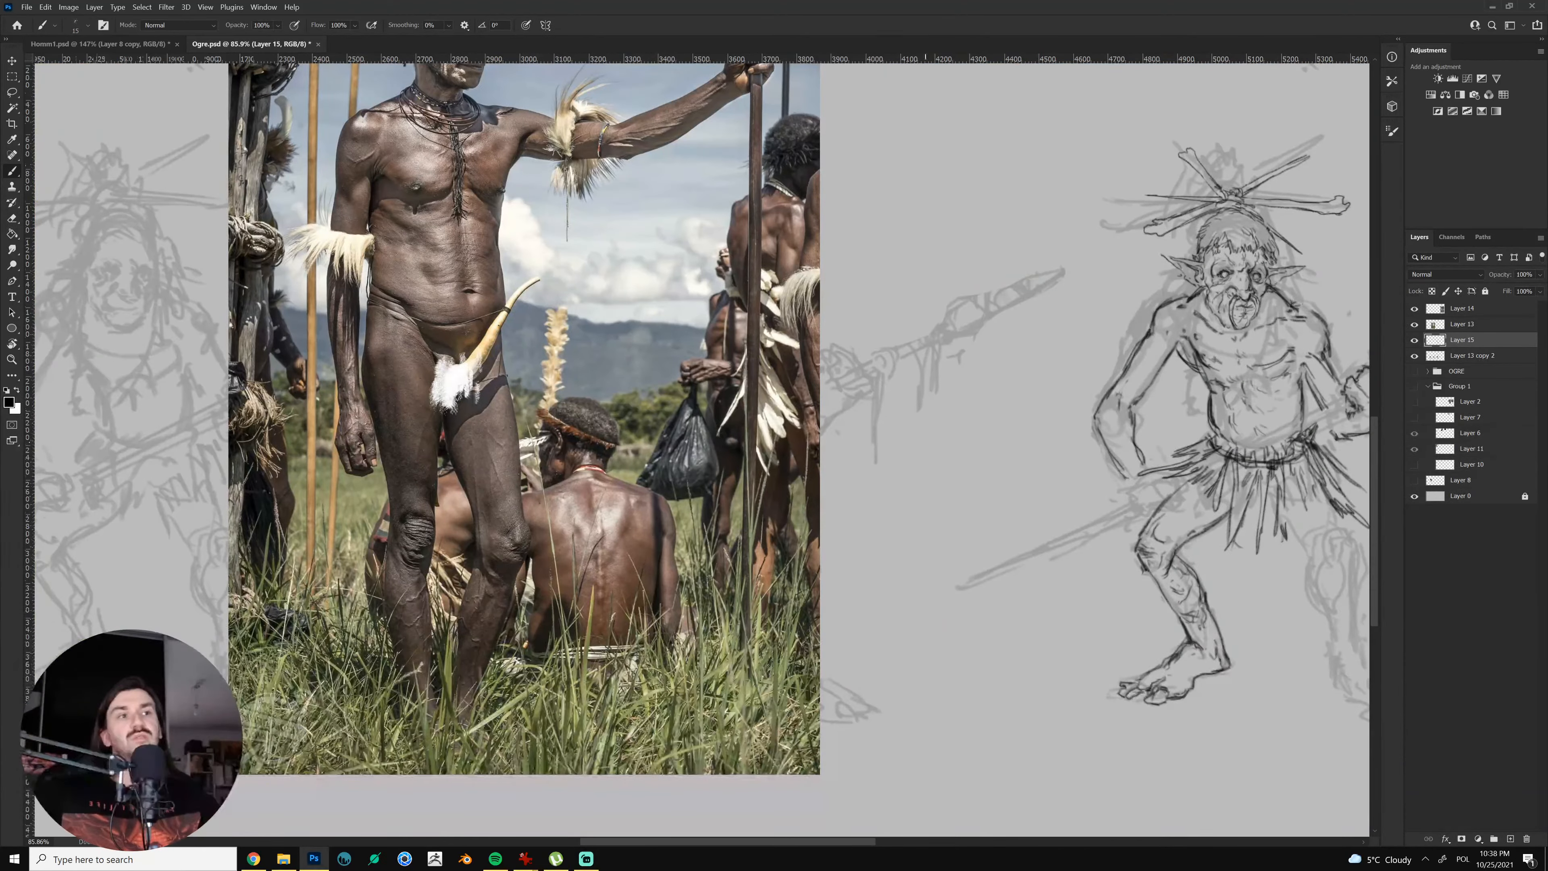
mouse_move(888, 583)
mouse_down()
mouse_move(859, 593)
mouse_move(903, 592)
mouse_up()
key(r)
drag(923, 549, 912, 671)
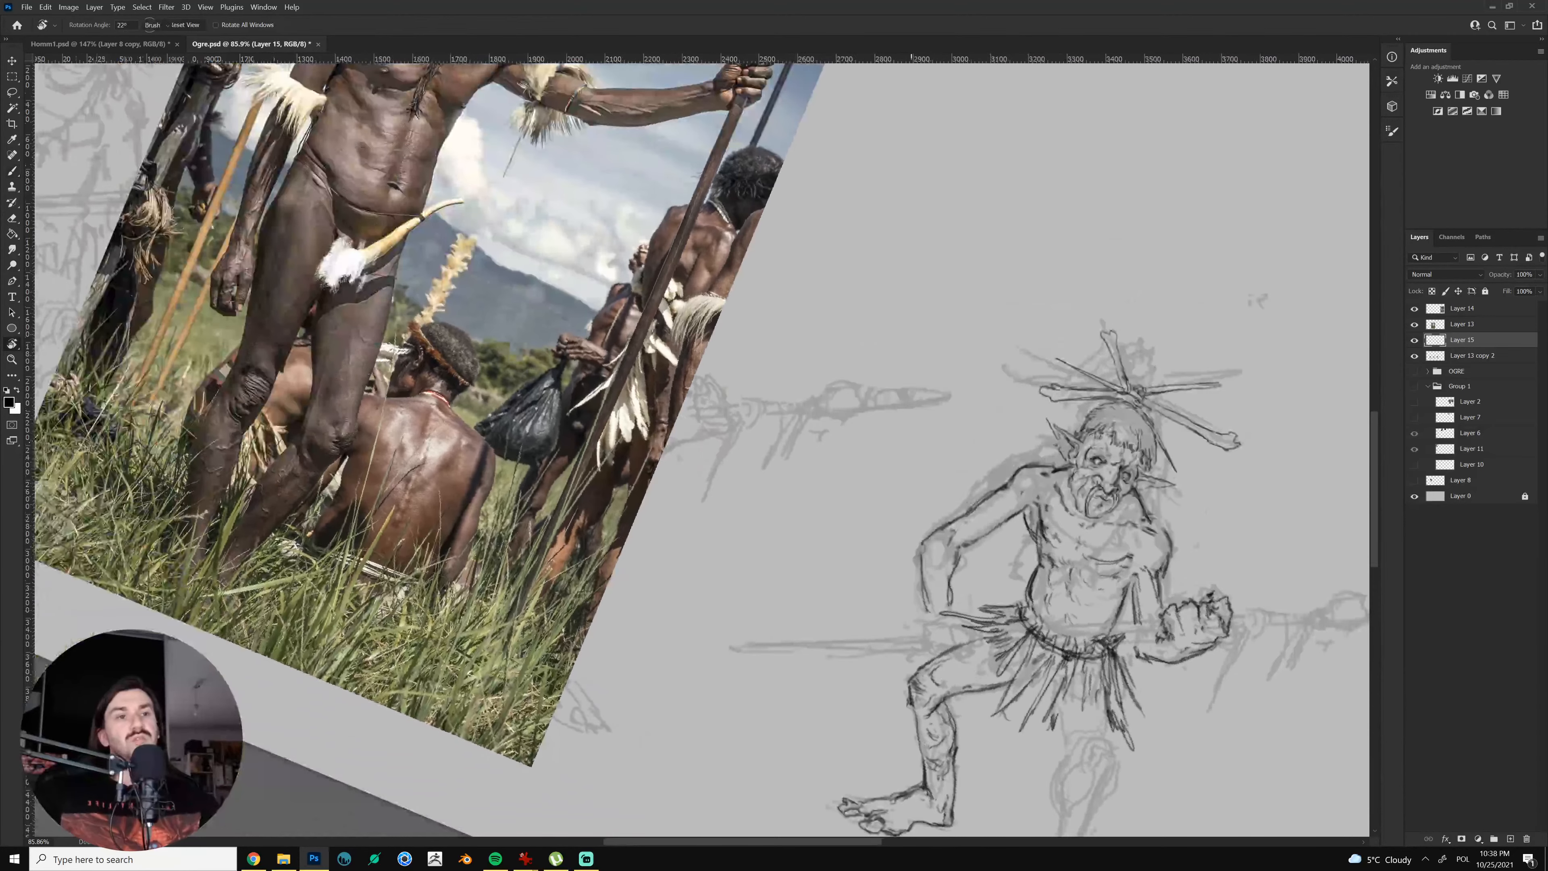
key(e)
key(b)
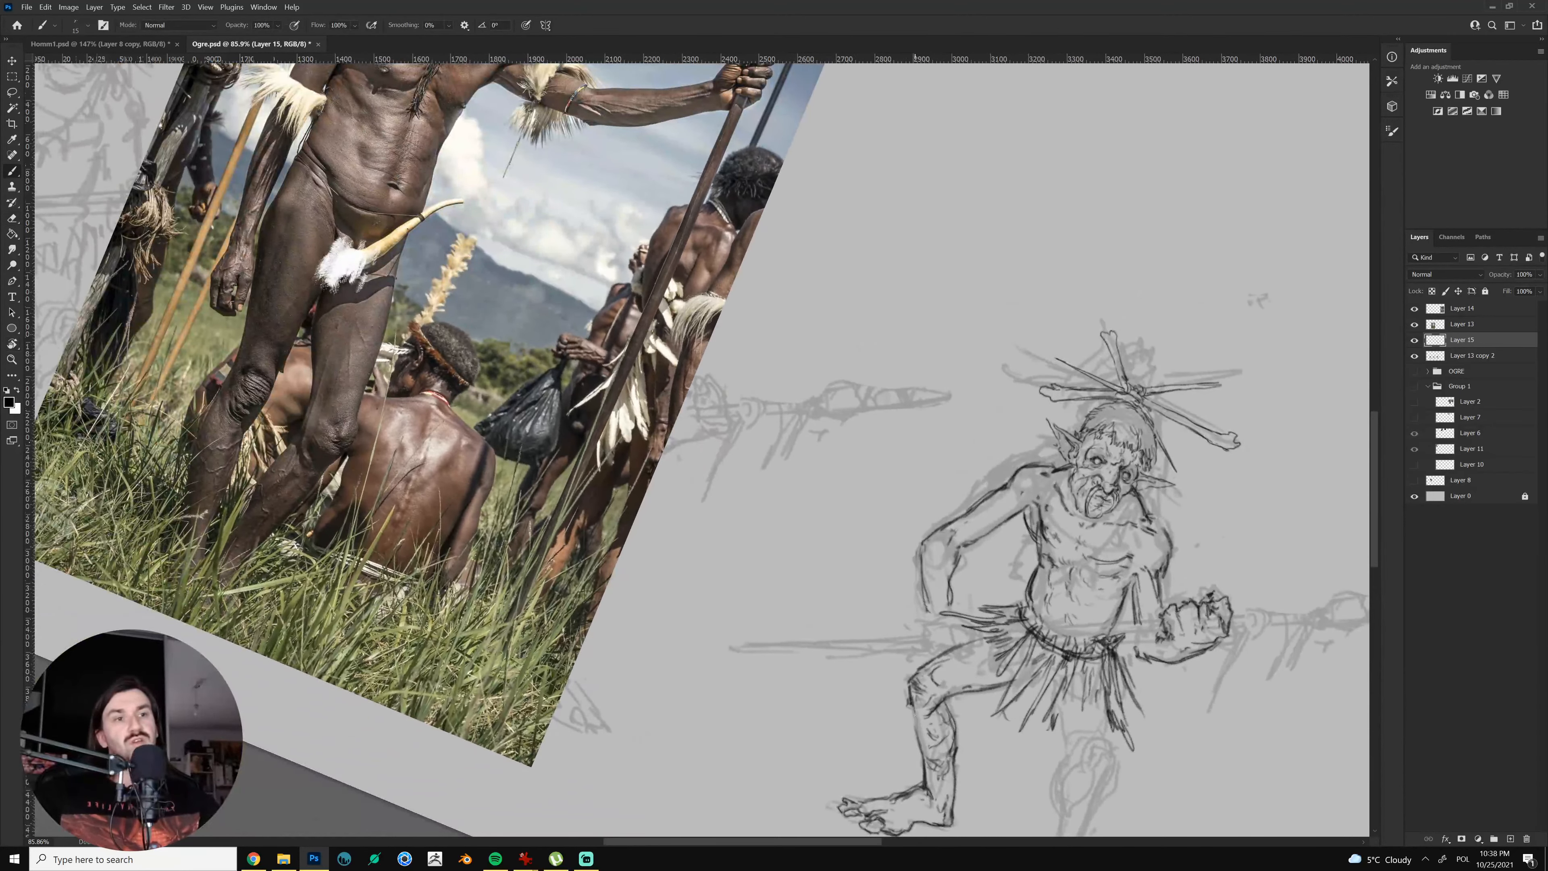
mouse_move(914, 710)
mouse_down()
mouse_move(924, 759)
mouse_move(918, 743)
mouse_move(911, 755)
mouse_up()
key(e)
key(b)
drag(918, 704, 912, 748)
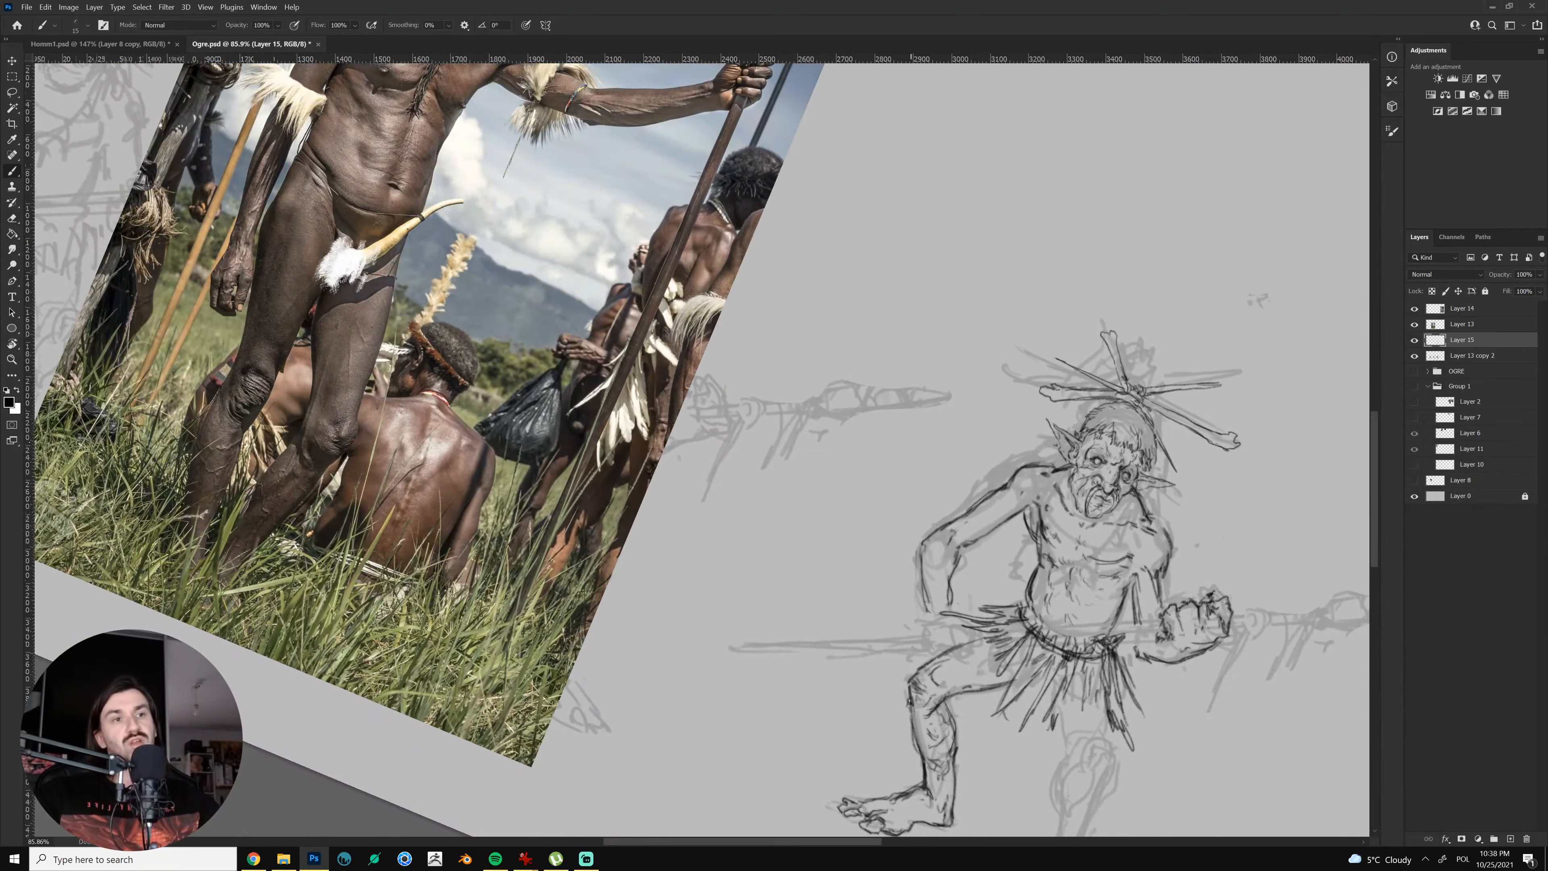
Straighten the canvas and sketch the foot and toes of the goblin's other leg
key(r)
mouse_move(965, 661)
mouse_down()
mouse_move(1026, 635)
mouse_move(1066, 547)
mouse_move(1010, 539)
mouse_up()
key(b)
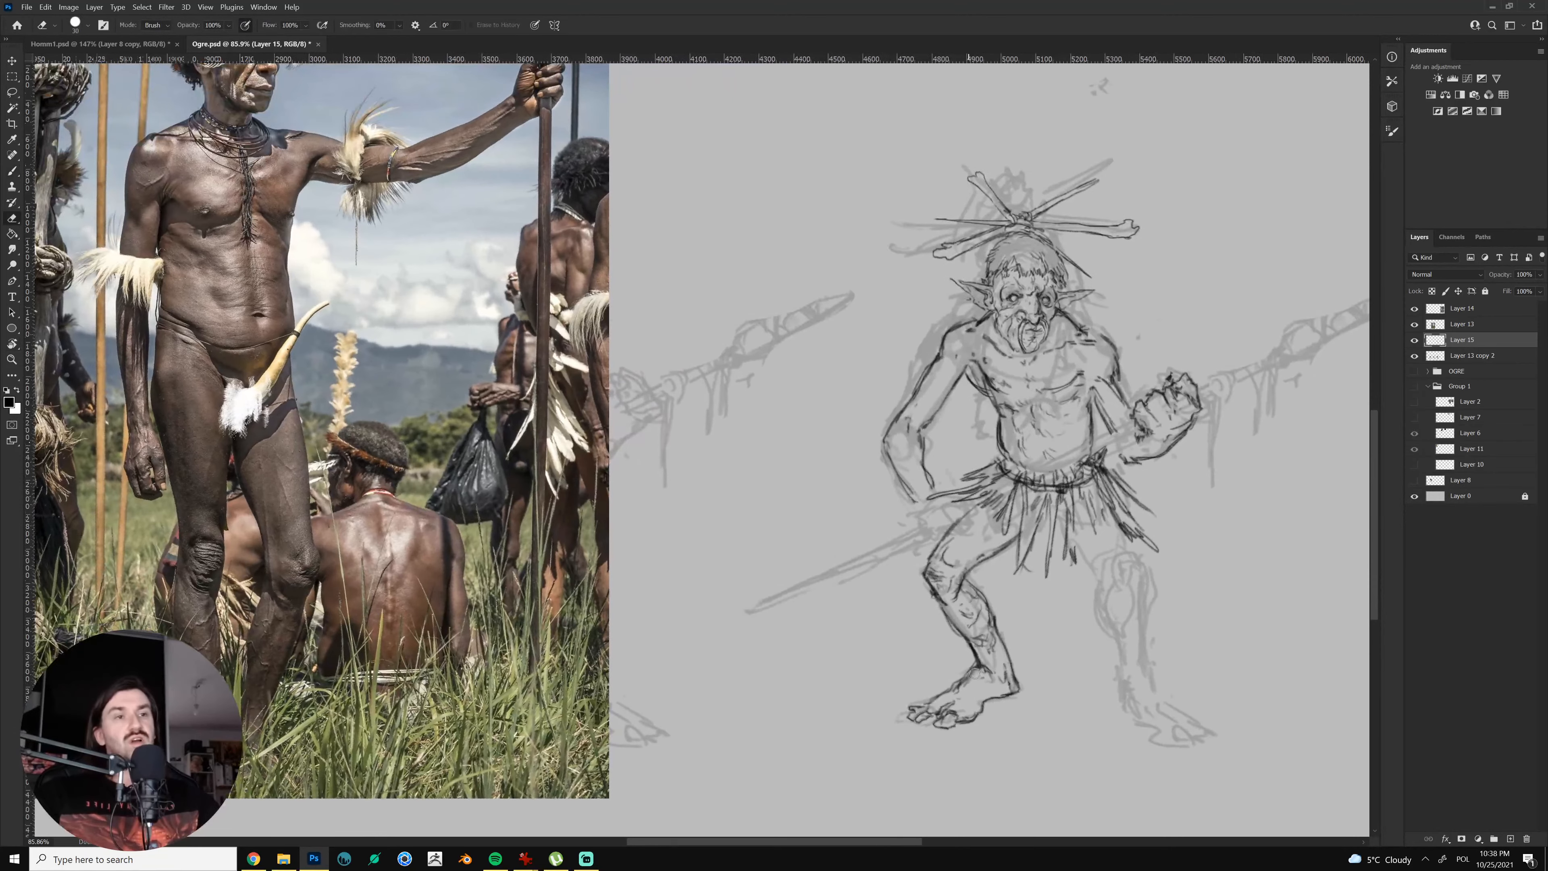
drag(965, 685, 918, 683)
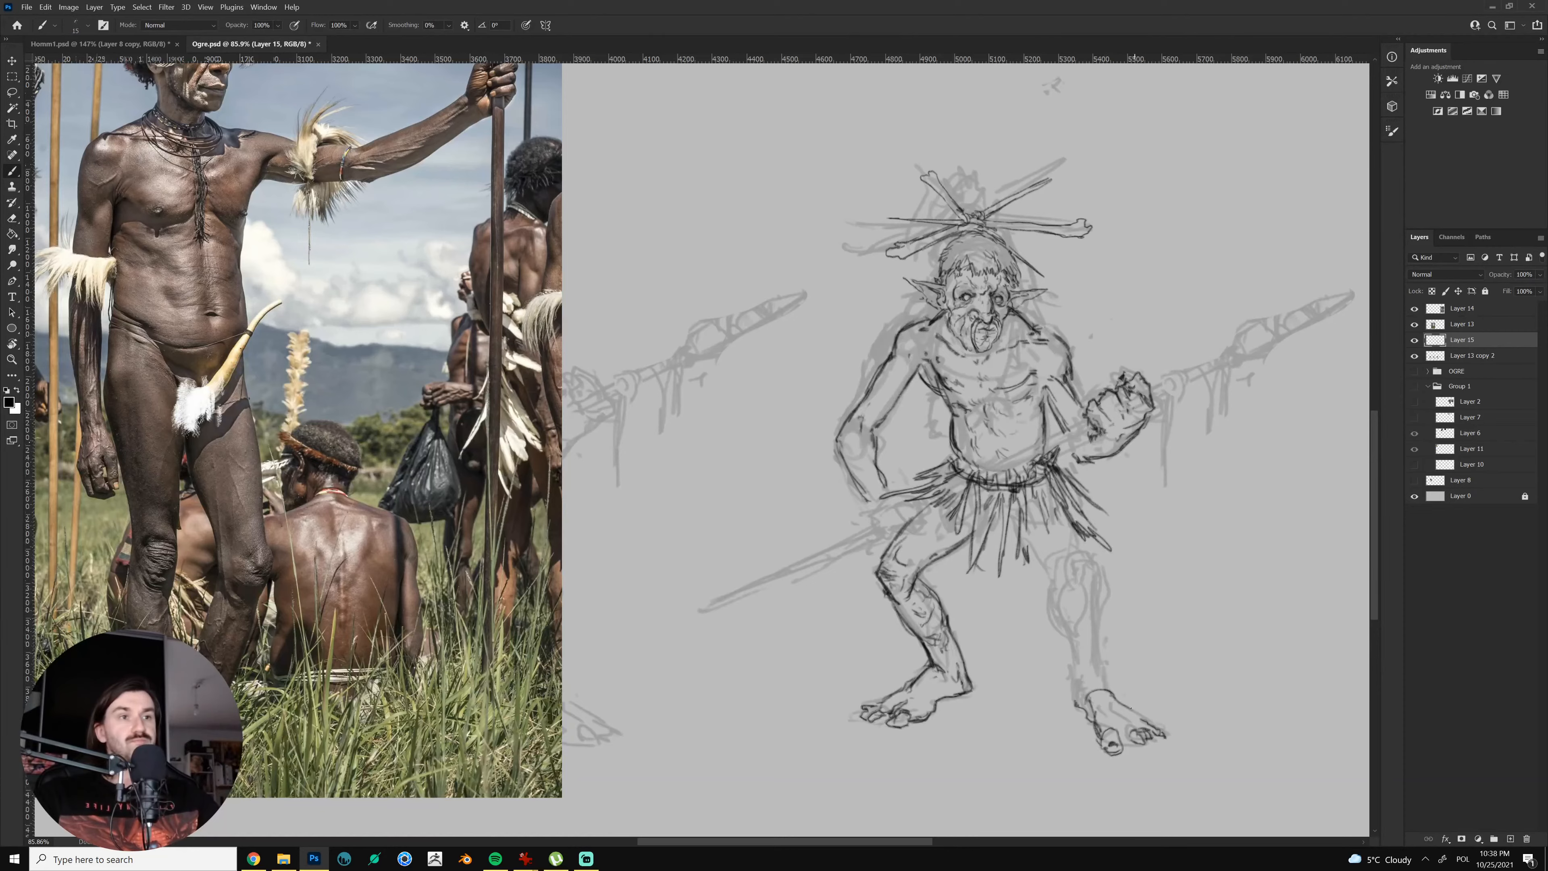
Show Group 1 and check its hidden layers and Layer 8 for a usable foot reference
key(z)
drag(1151, 666, 1108, 645)
drag(1108, 645, 896, 665)
click(1415, 405)
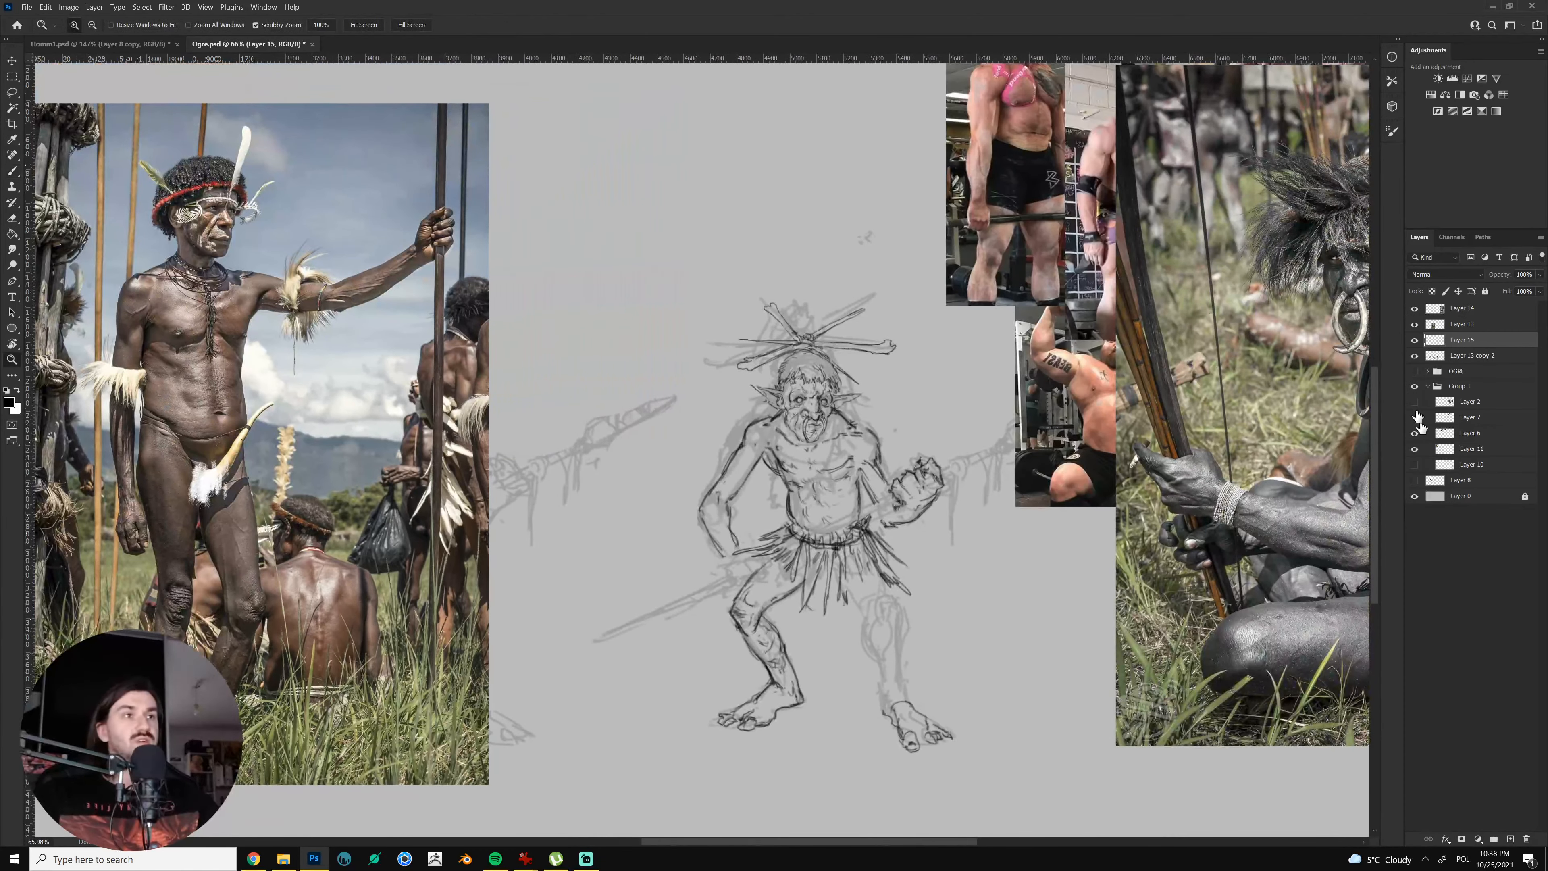
click(1416, 407)
drag(1089, 490, 1043, 495)
click(1415, 418)
click(1415, 465)
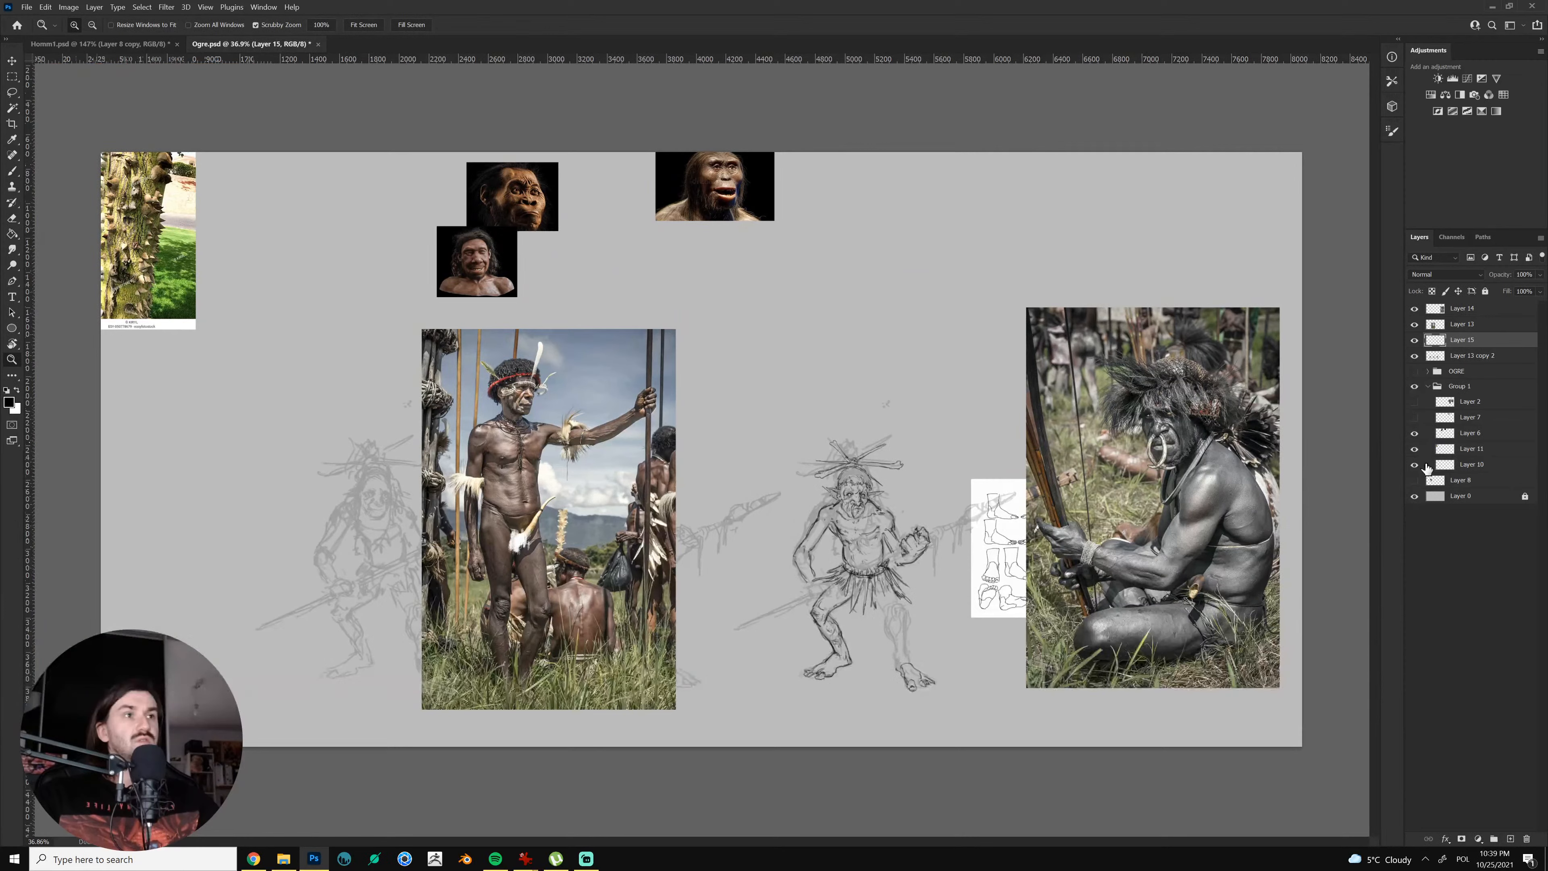
click(1414, 465)
click(1414, 481)
click(1414, 481)
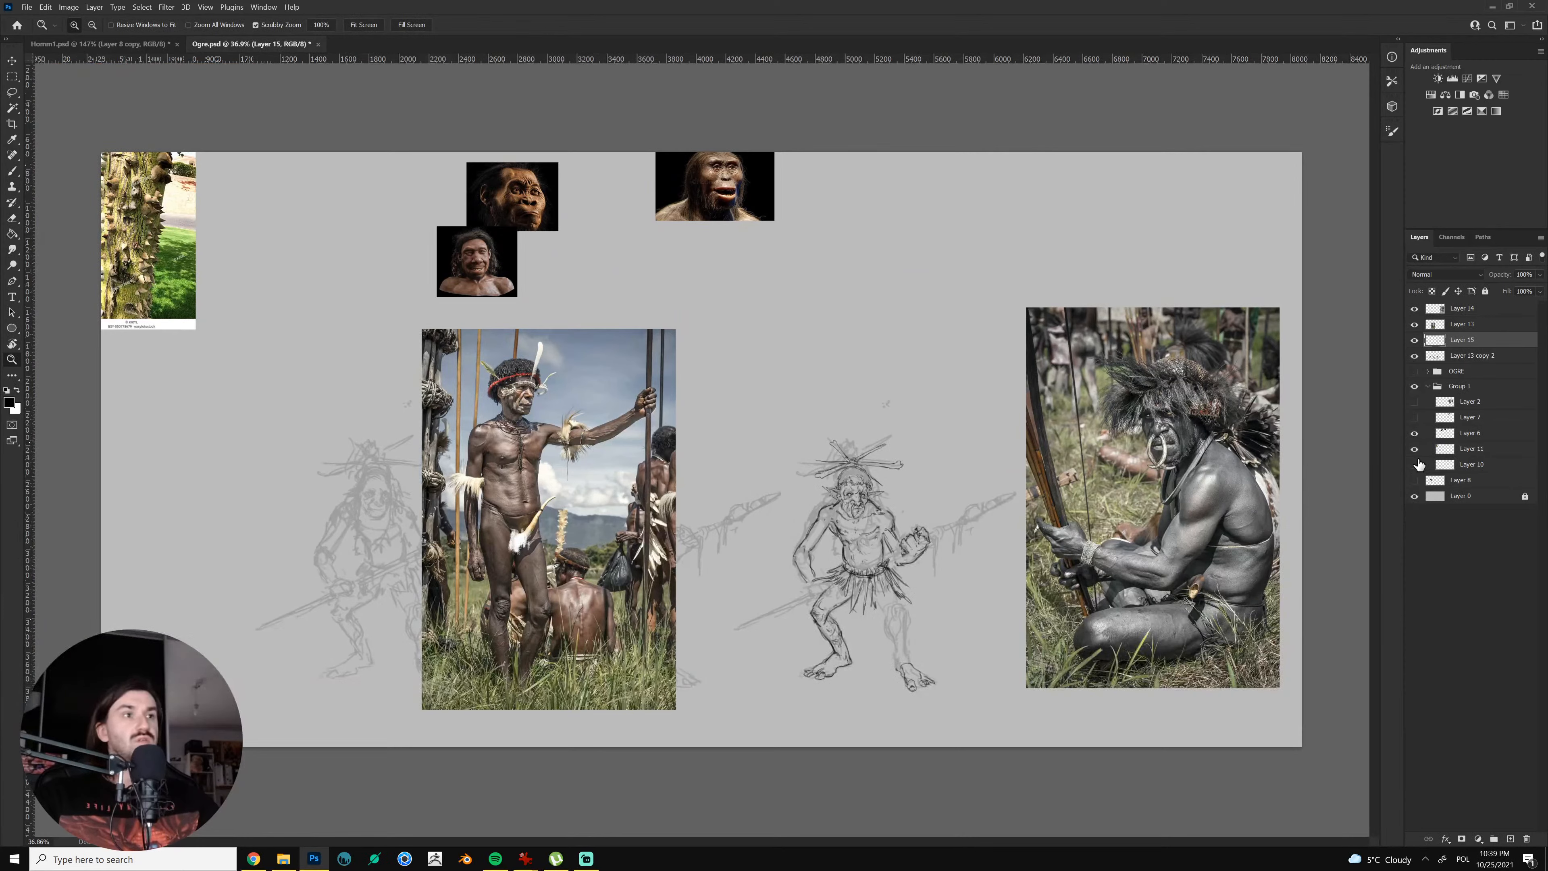
Try moving the foot drawings on Layer 10 out from behind the crouching man's photo, and hide that layer
click(1415, 465)
click(1469, 464)
key(v)
mouse_move(1232, 571)
mouse_down()
mouse_move(1125, 541)
mouse_move(1065, 329)
mouse_up()
click(1415, 465)
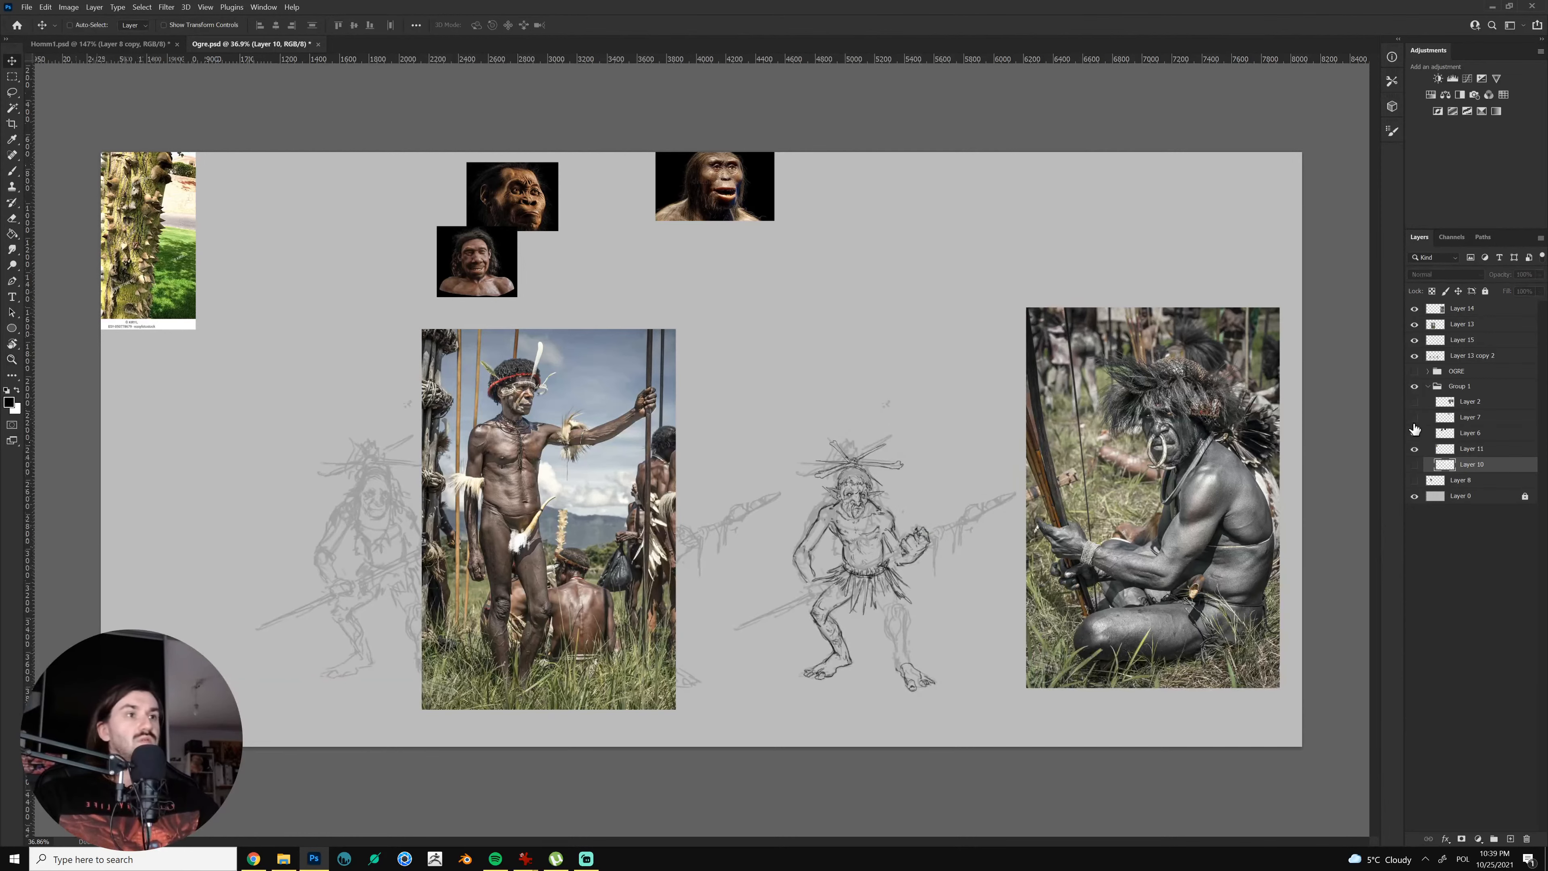
Check Layer 7, Layer 2 and the OGRE group for further anatomy references, leaving them hidden
click(1415, 418)
click(1415, 417)
click(1415, 401)
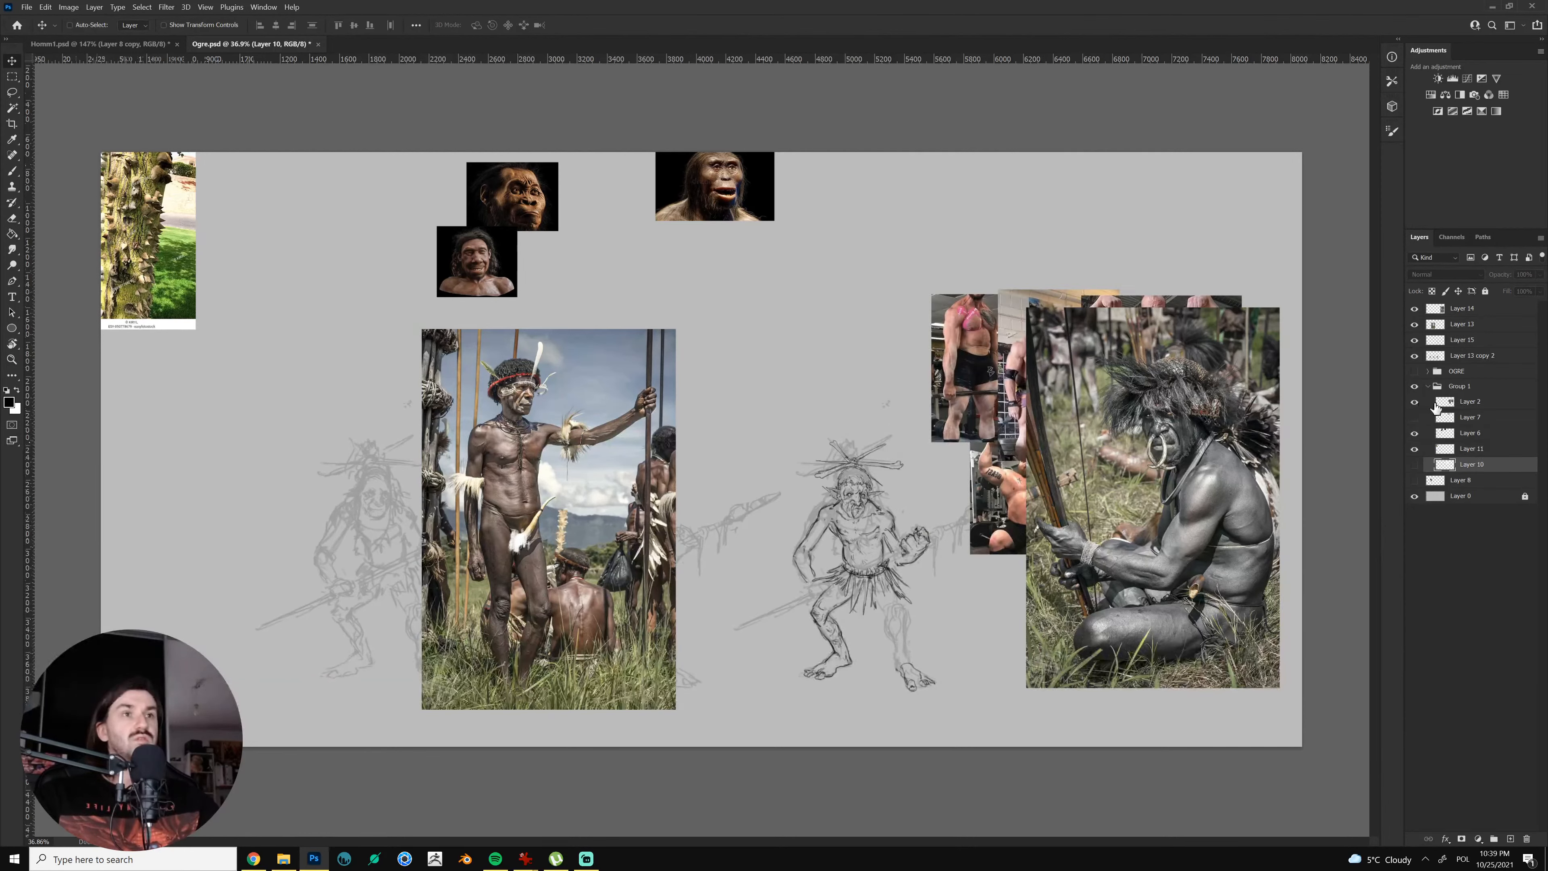
click(1436, 404)
click(1415, 401)
click(1428, 372)
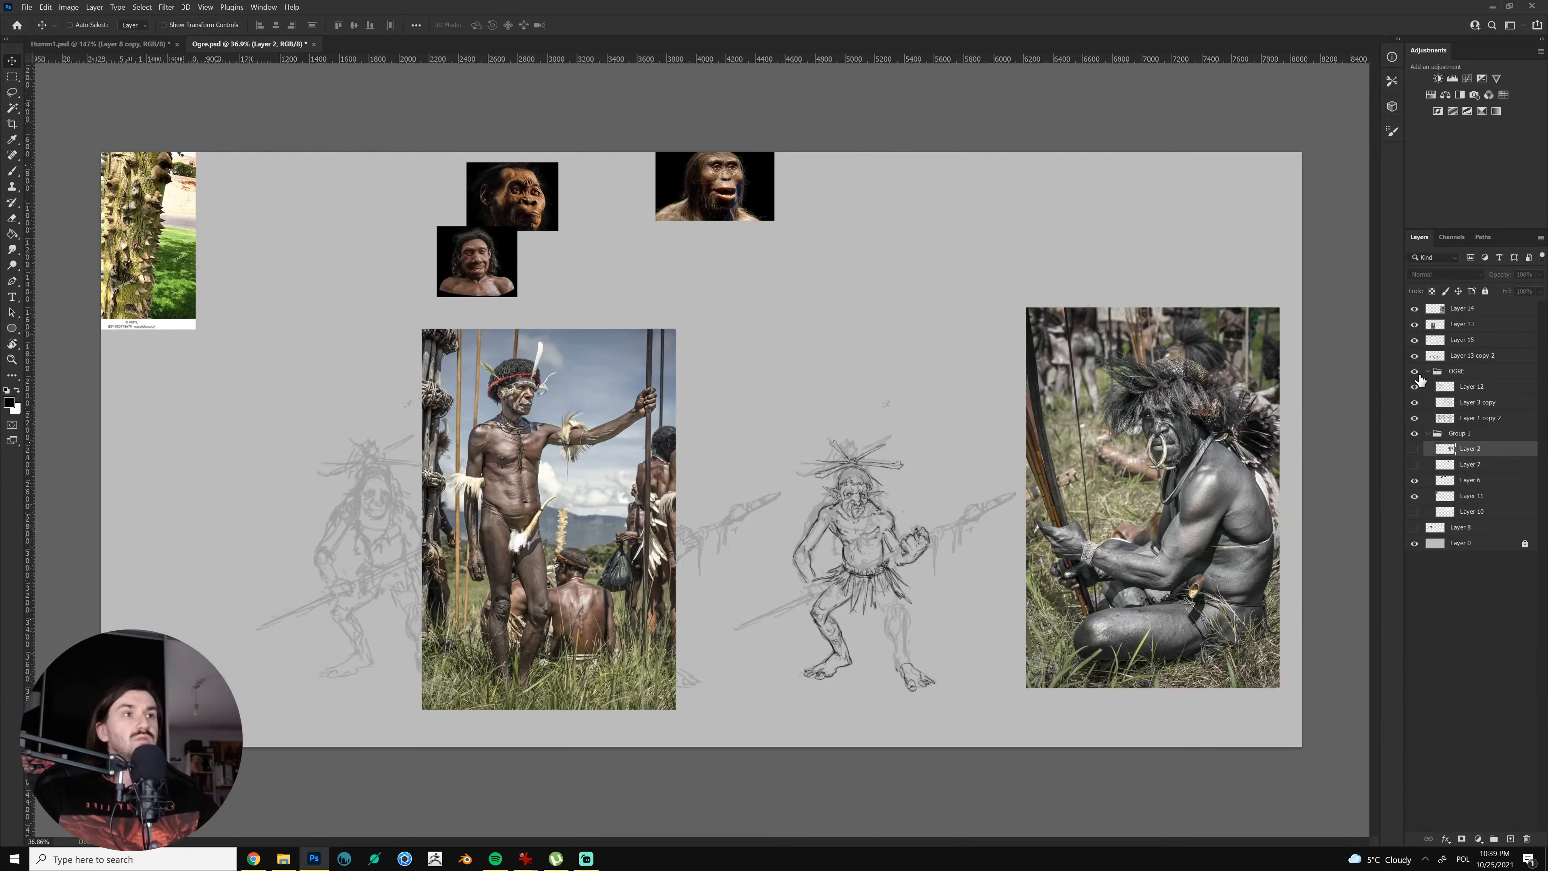
click(1415, 372)
click(1415, 372)
Switch to the Chrome browser window
key(z)
key(alt+Tab)
key(alt+Tab)
key(alt+Tab)
key(alt+Tab)
key(alt+Tab)
key(alt+Tab)
key(alt+Tab)
key(alt+Tab)
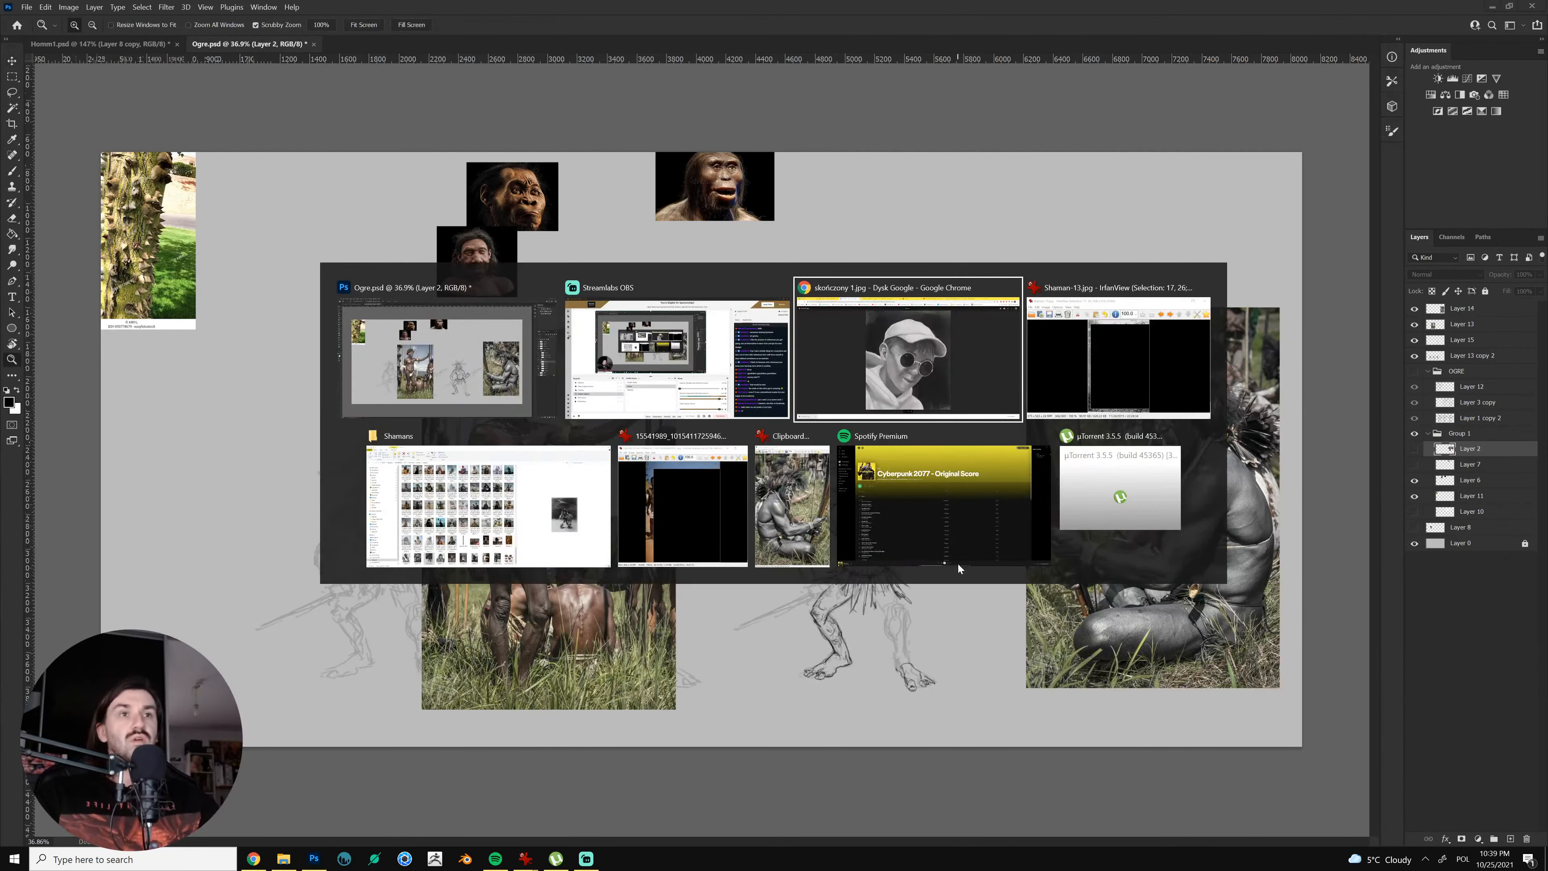
key(alt+Tab)
key(alt+Tab)
key(alt+Tab)
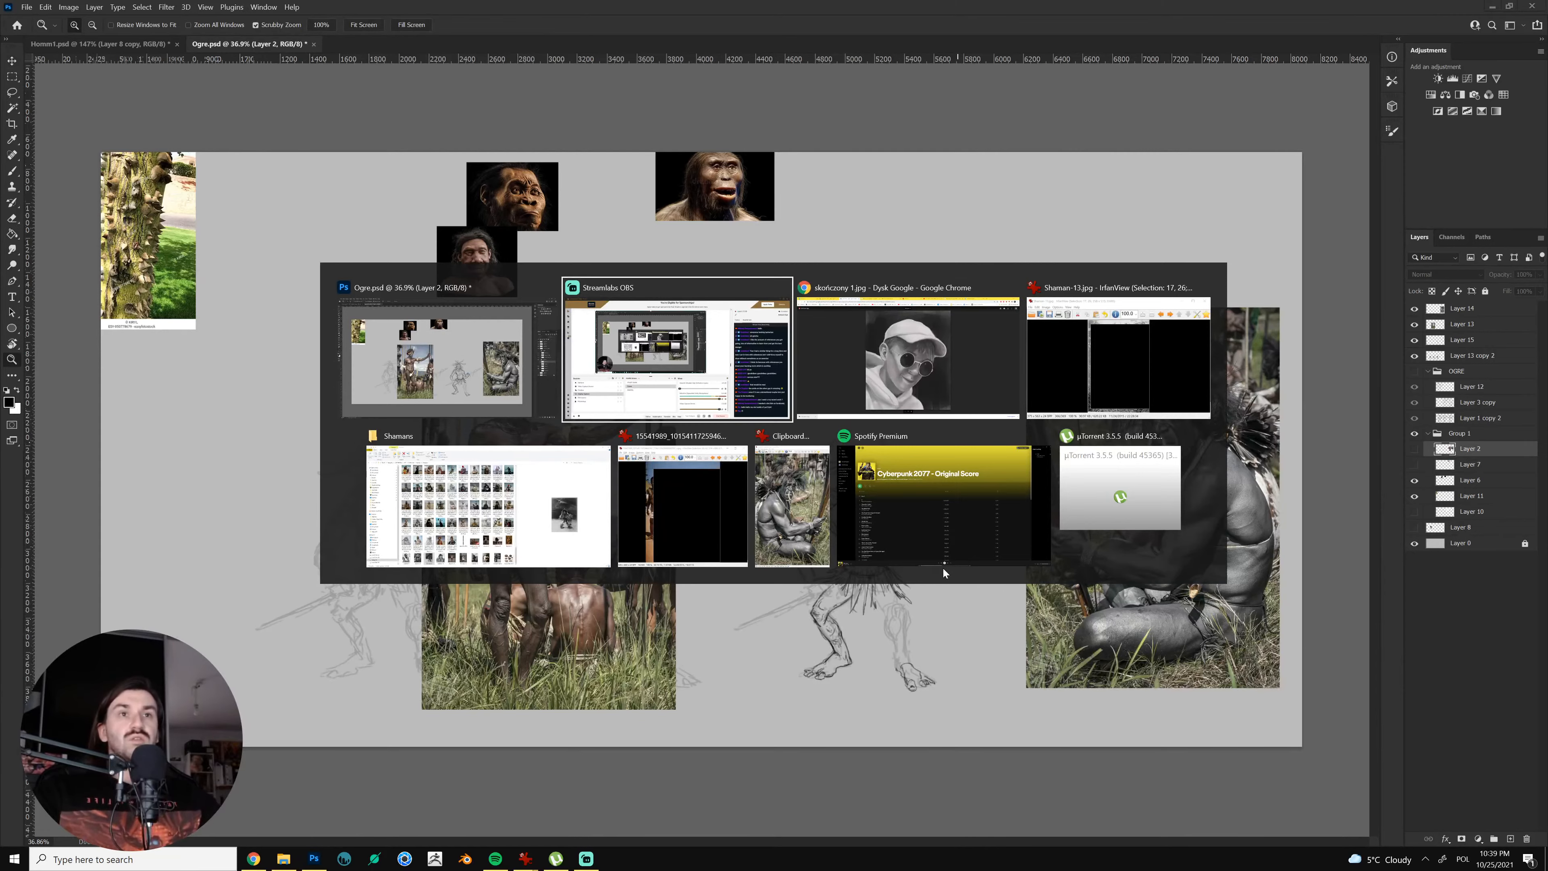
click(632, 8)
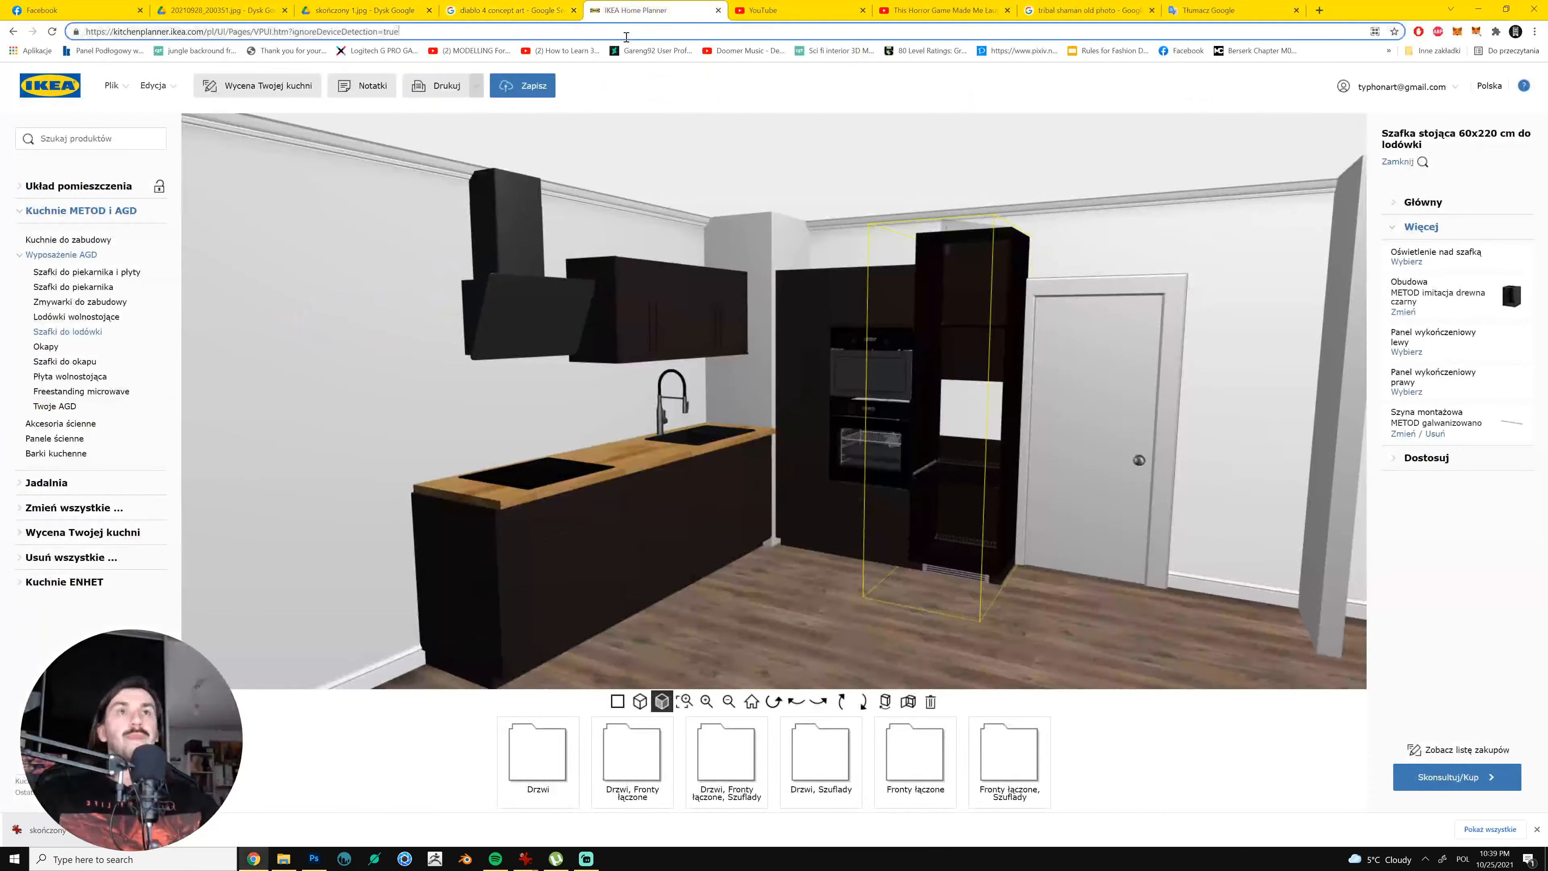
Search the web for feet drawing reference in the Google Translate tab
click(1090, 11)
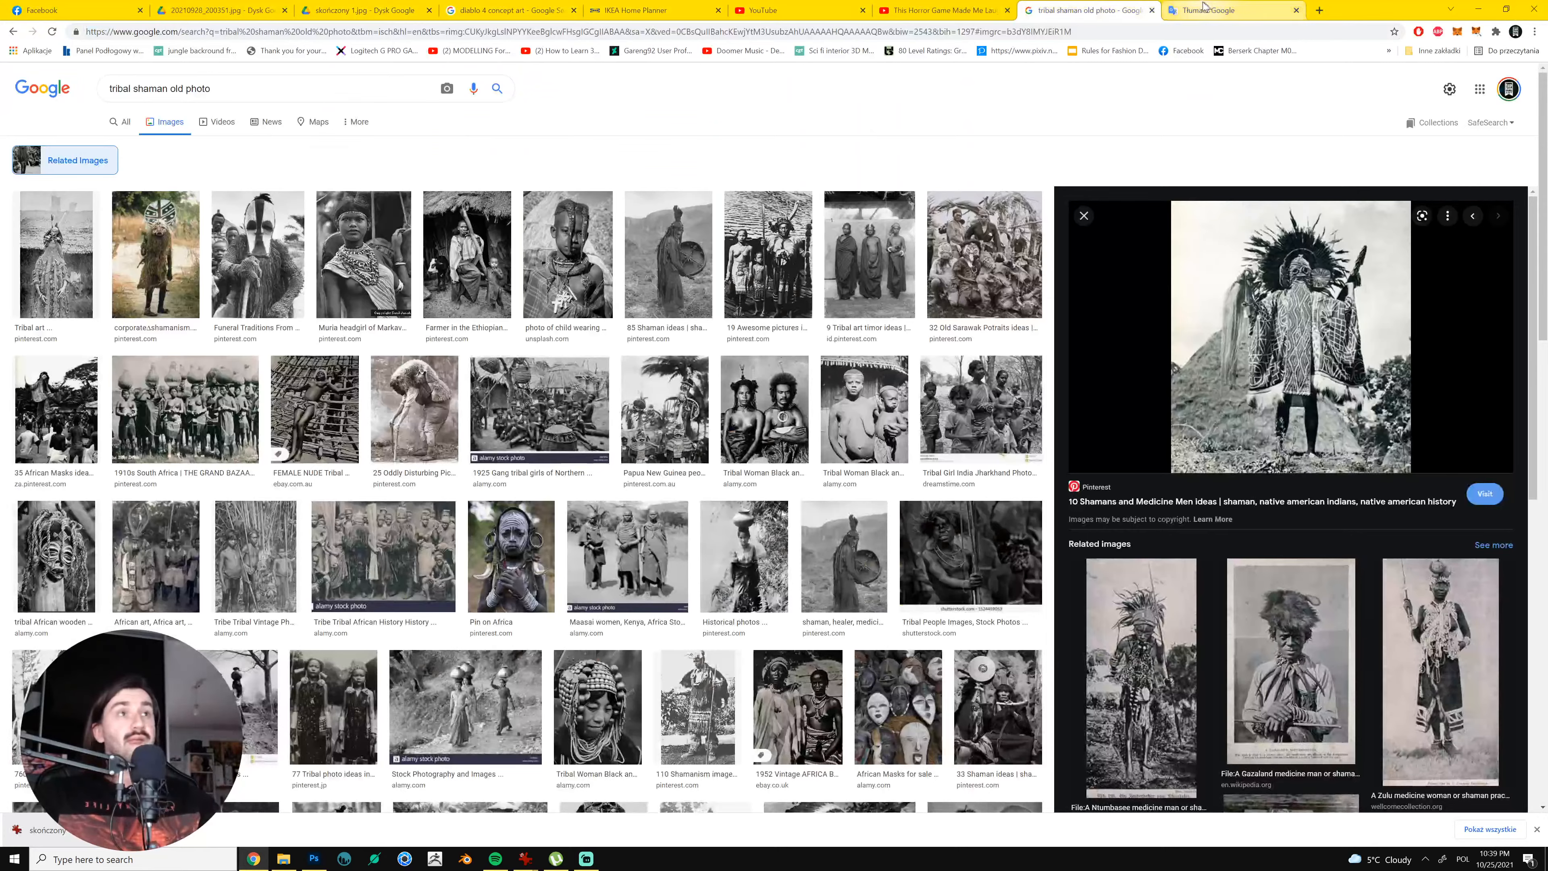
click(1188, 10)
click(1171, 33)
text(feet drawing referenmce)
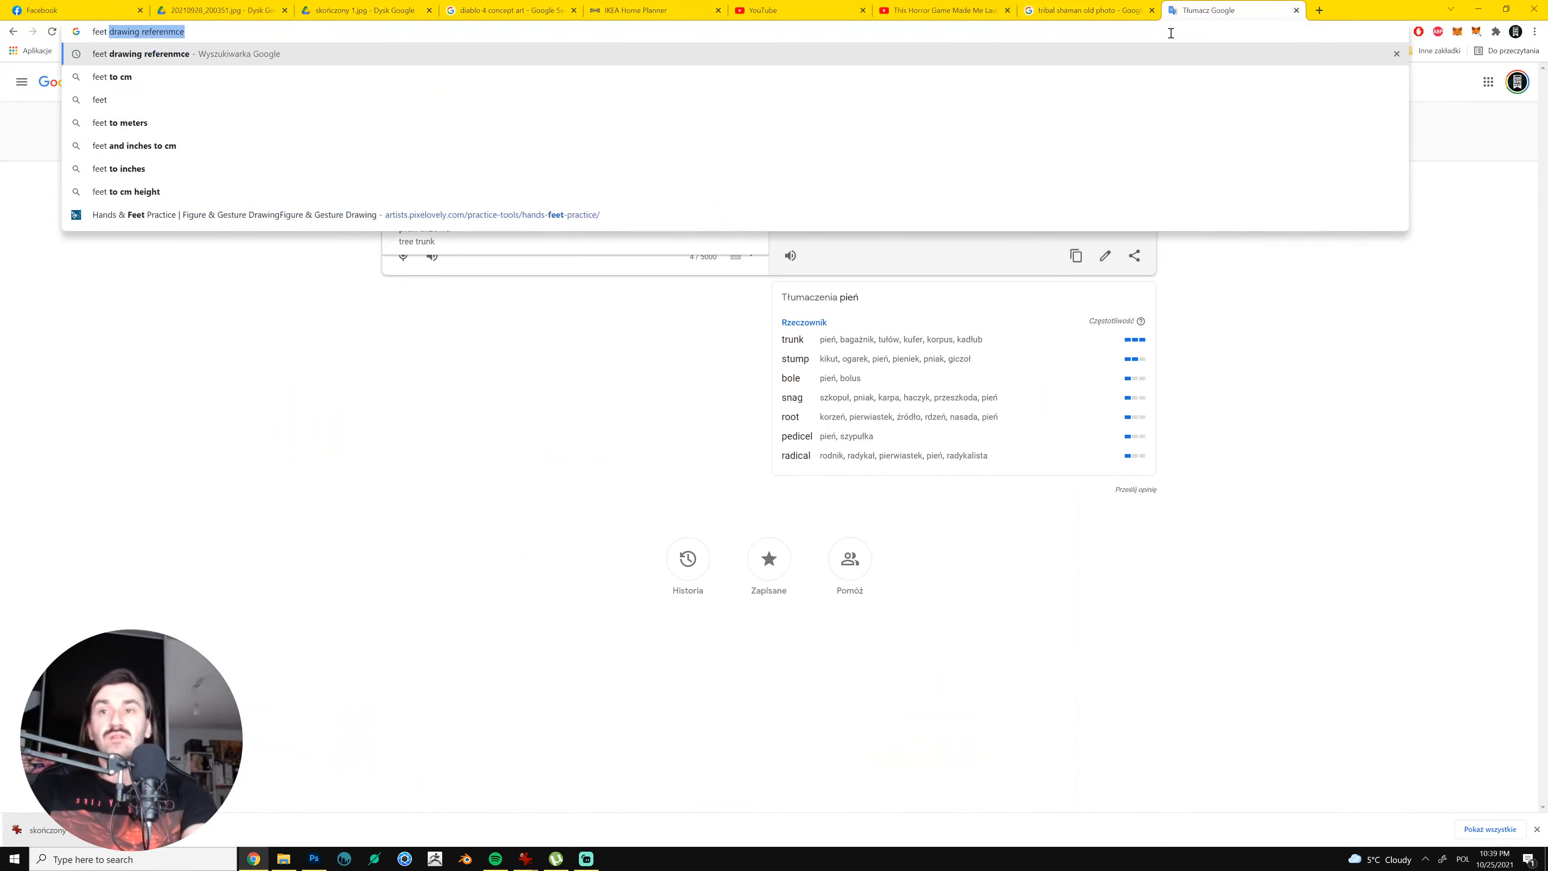
key(Return)
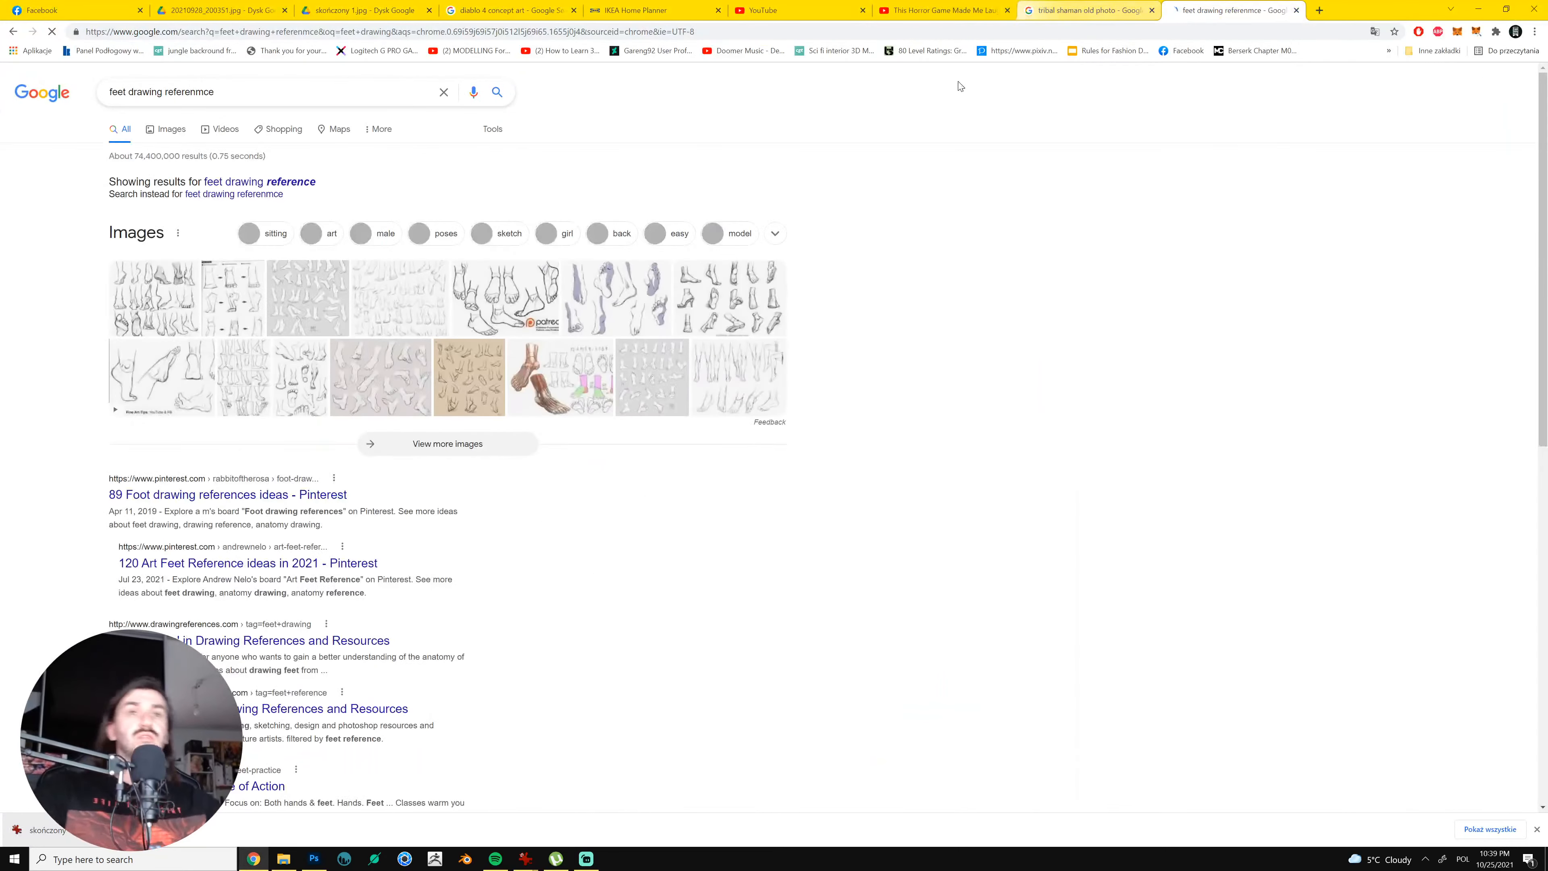
Copy the "How to draw FEET" tutorial image from the image results and switch to an IrfanView window
click(555, 400)
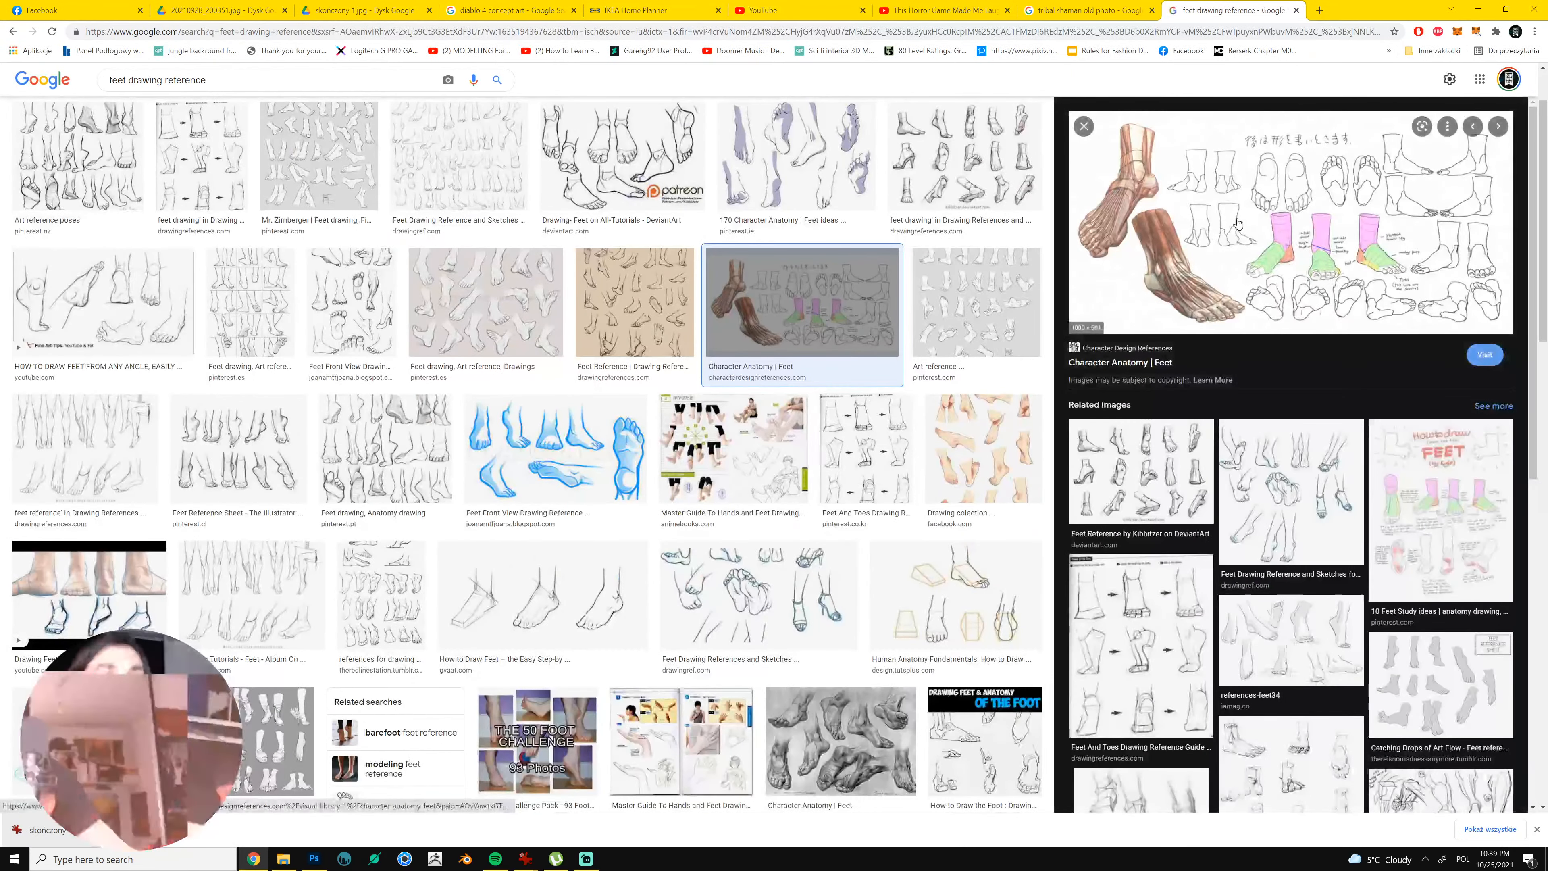
click(1436, 479)
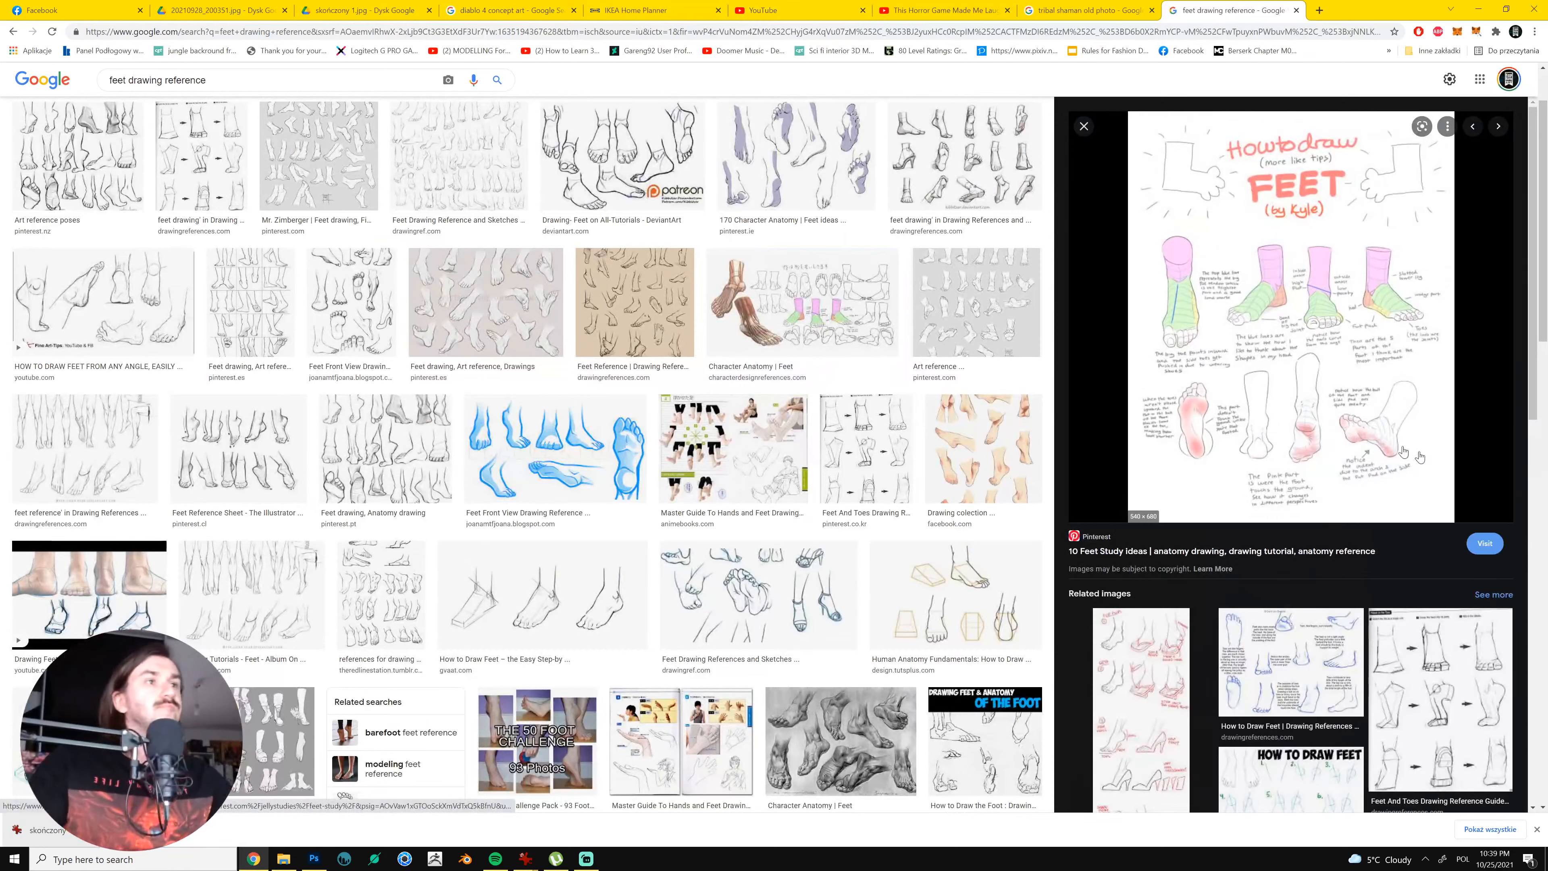
right_click(1332, 330)
click(1378, 469)
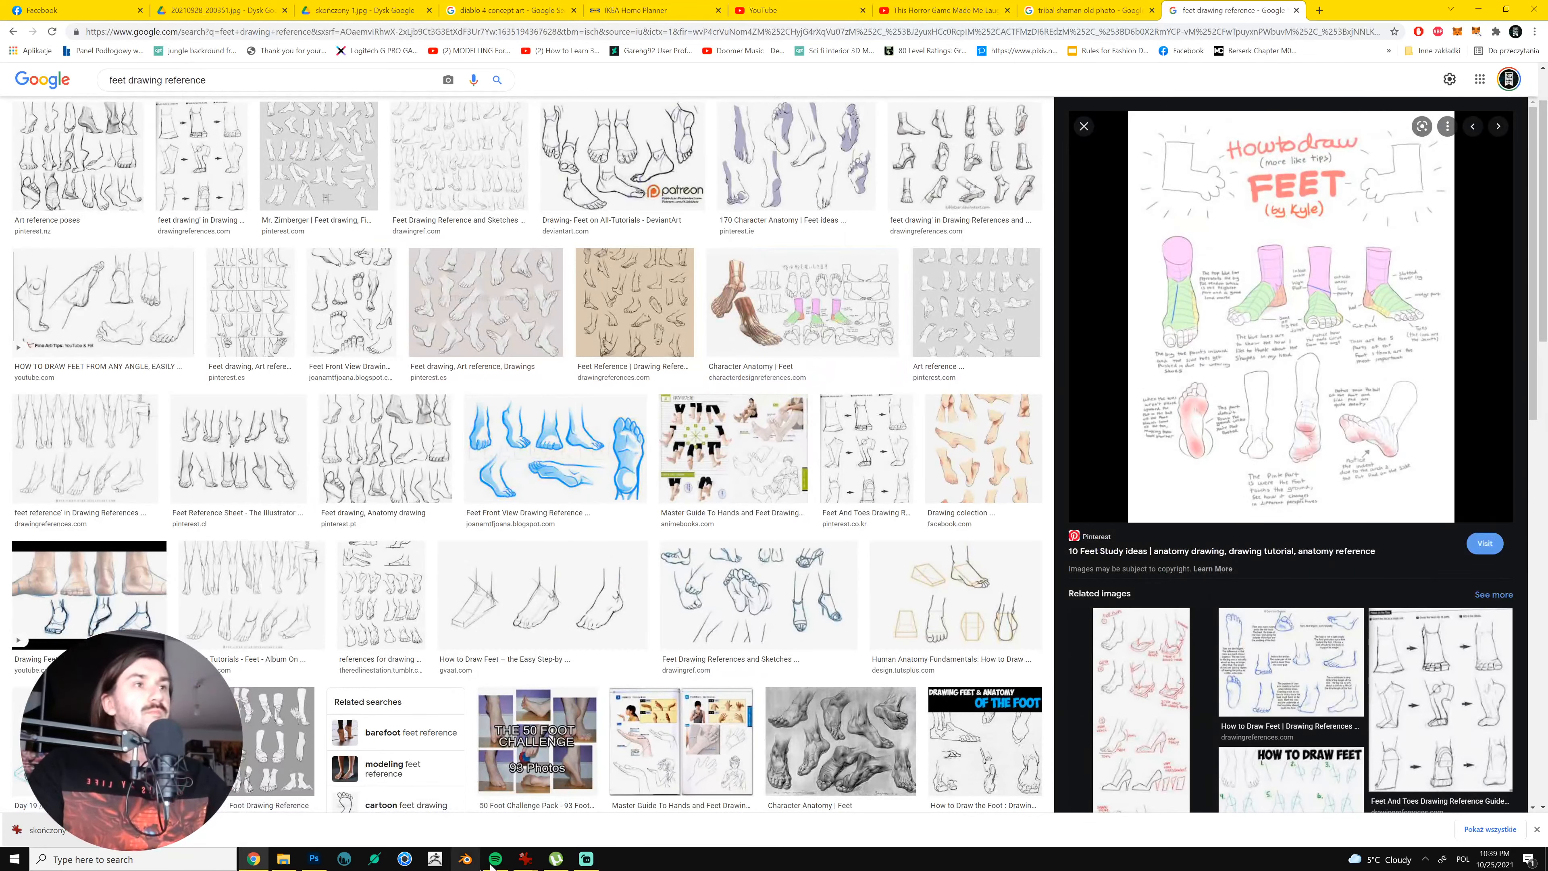
mouse_move(526, 859)
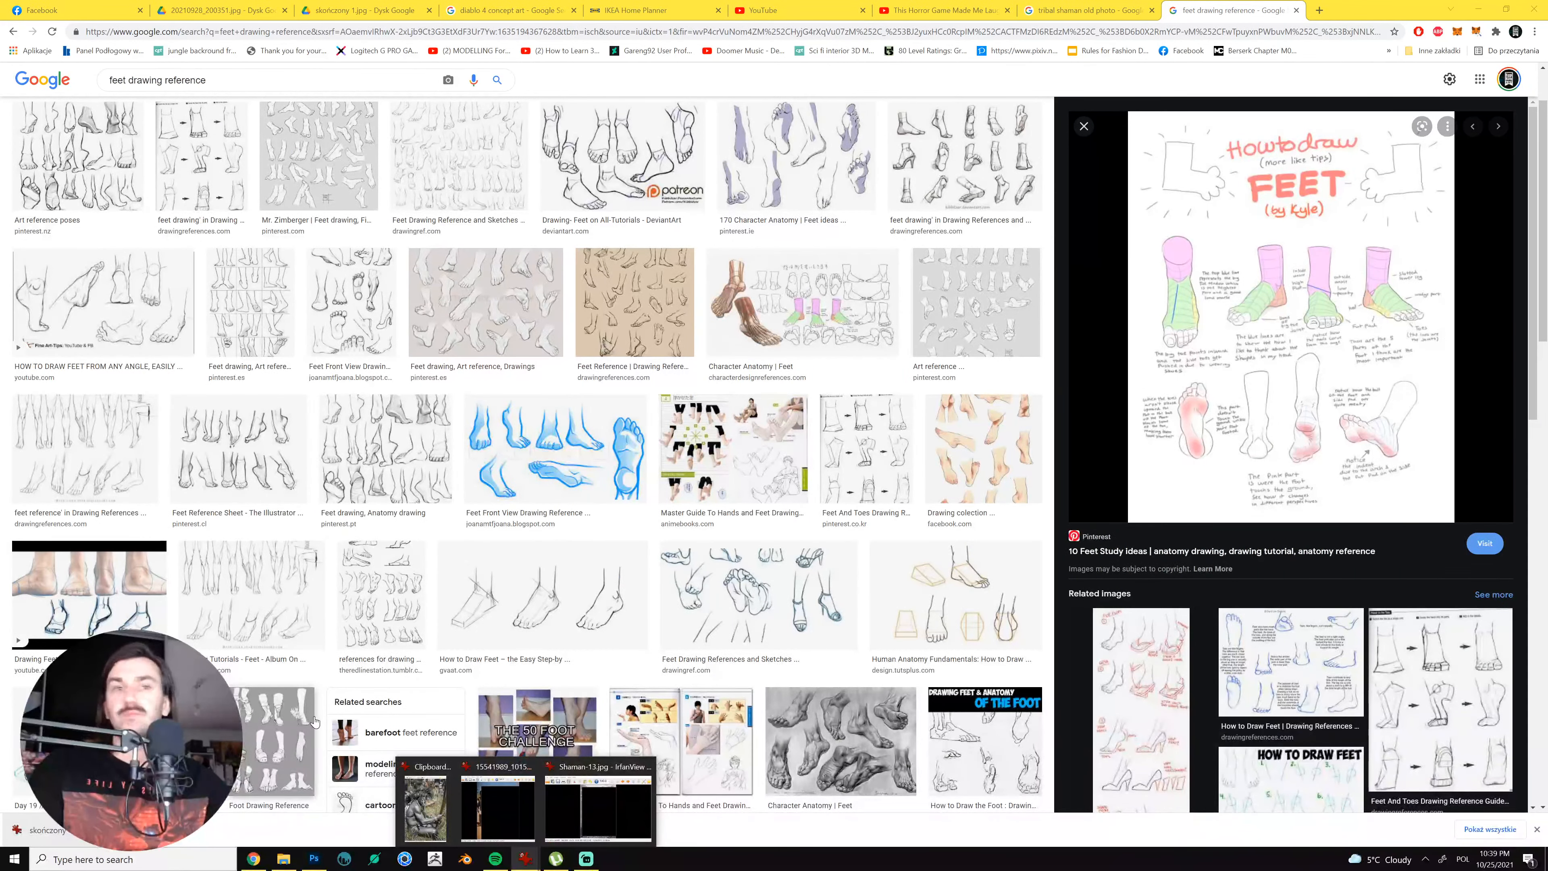
click(529, 804)
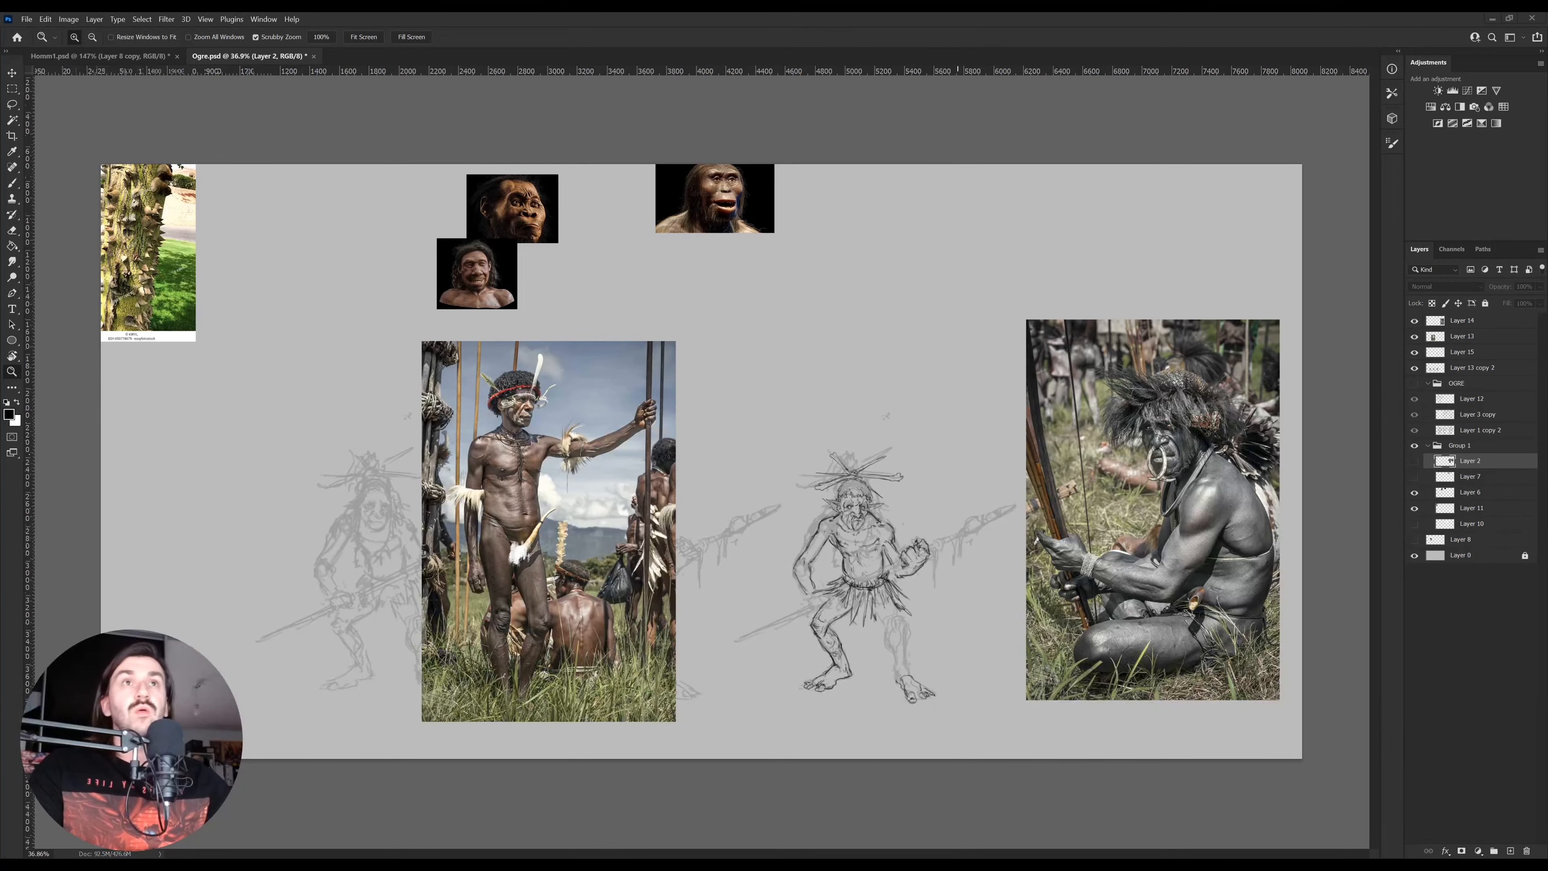
Paste the cropped feet reference into Group 1 of the Ogre document and place it above the goblin
click(844, 551)
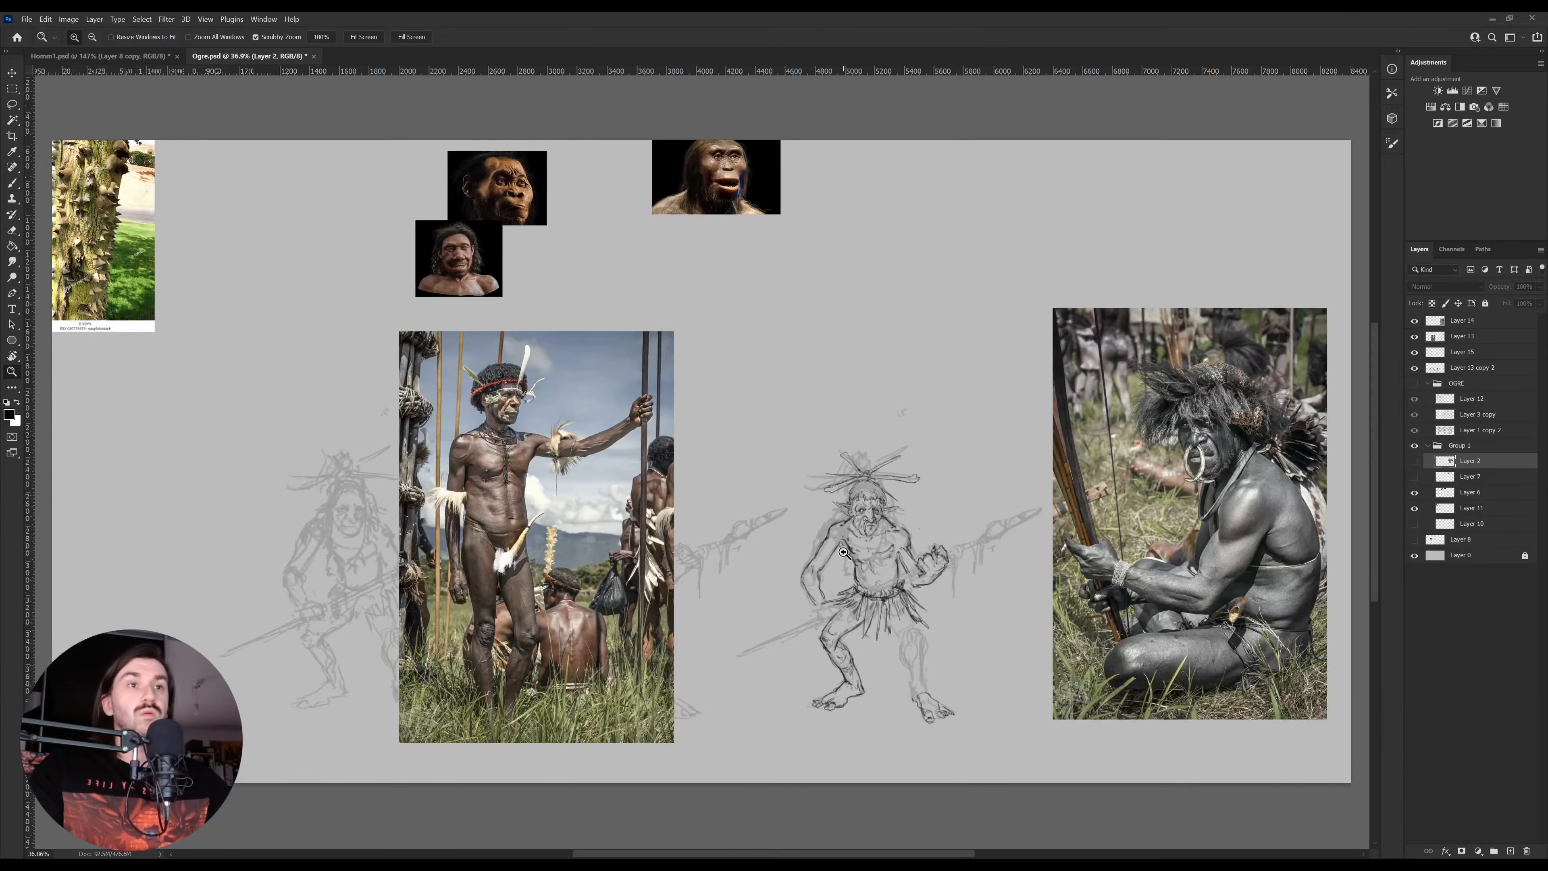
key(ctrl+v)
key(ctrl+t)
drag(735, 462, 874, 391)
key(Return)
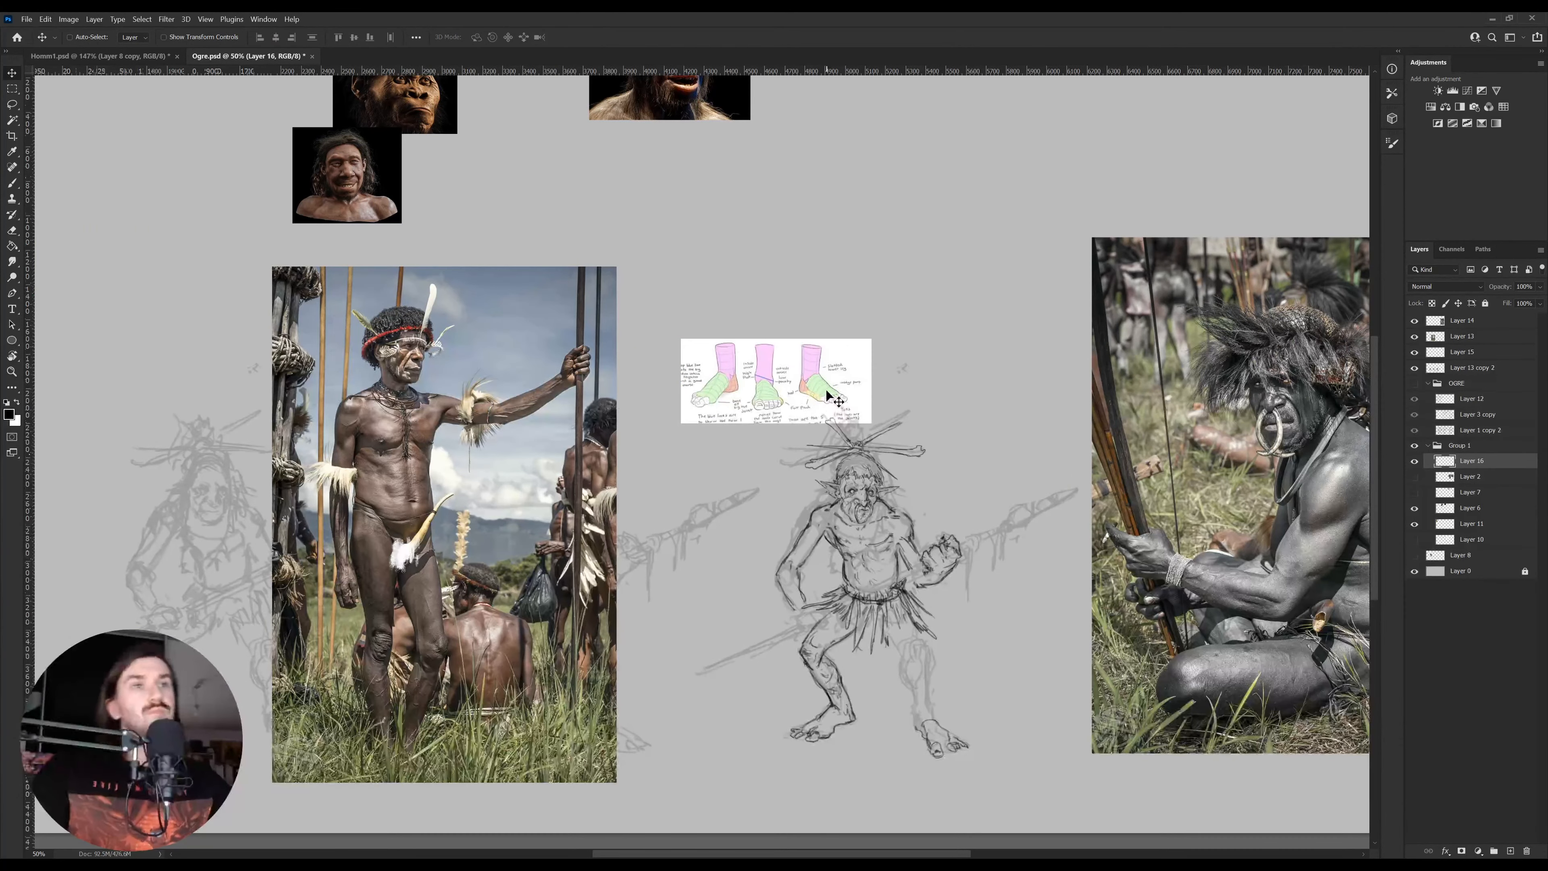
Flip the feet reference horizontally and move it down beside the goblin's bent leg
key(ctrl+t)
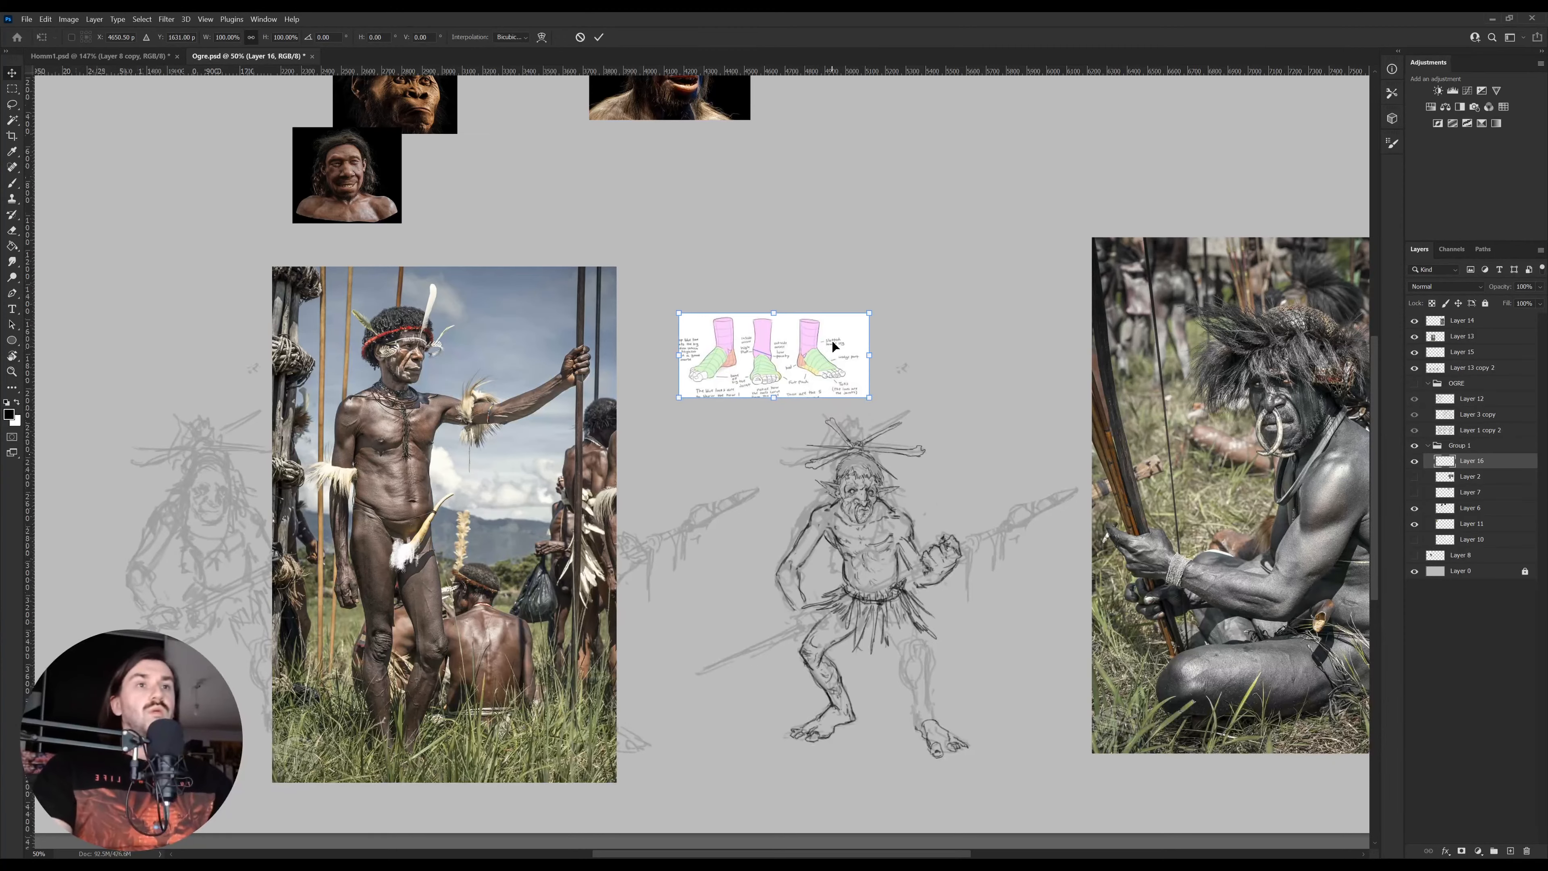
key(Return)
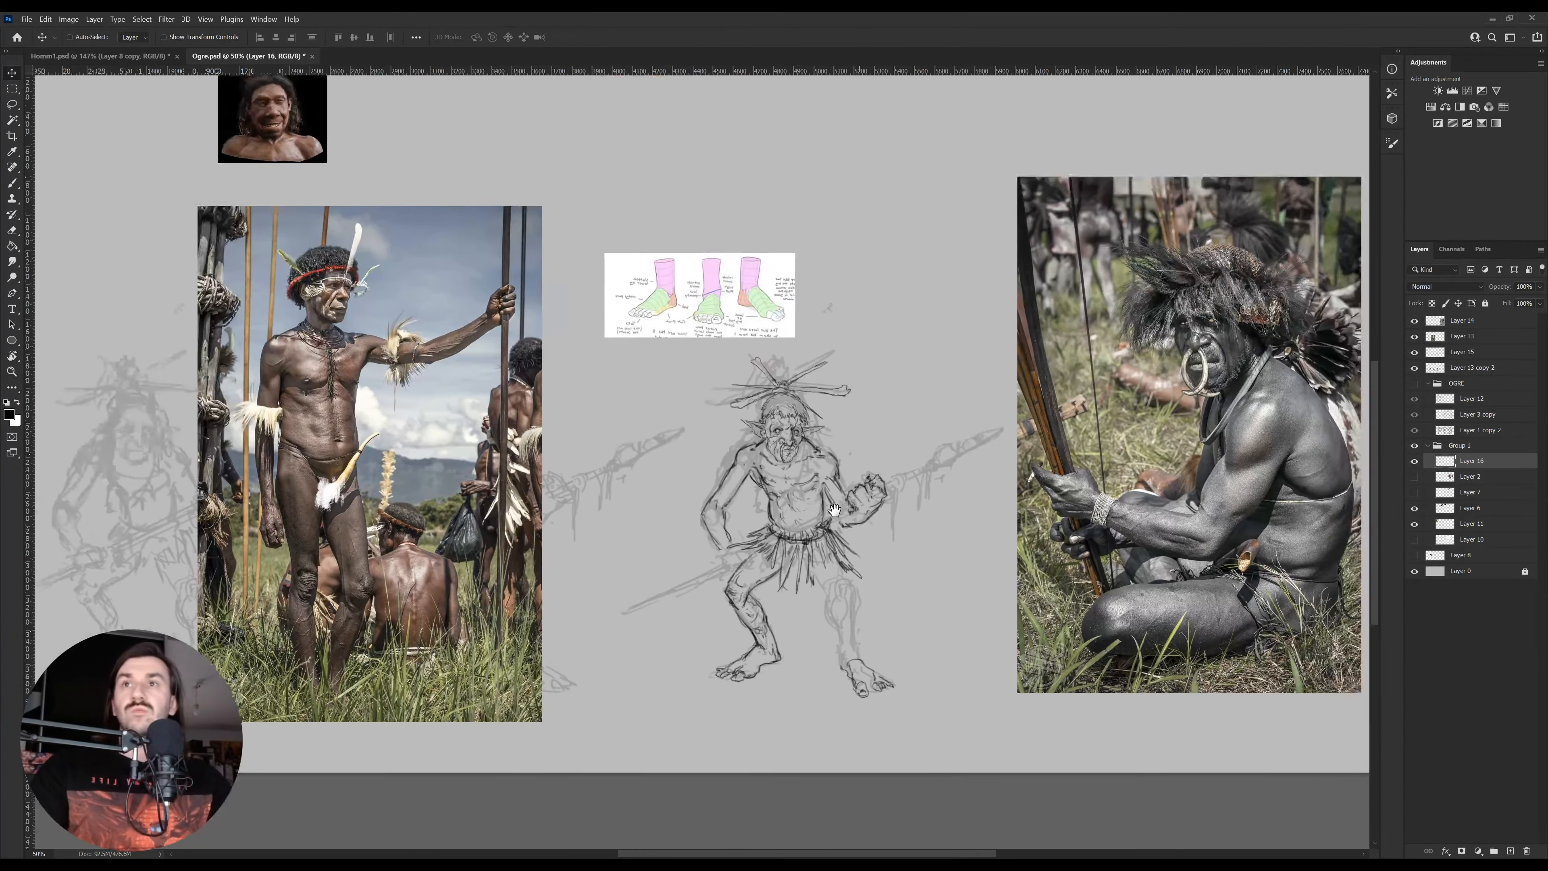
mouse_move(901, 483)
mouse_down()
mouse_move(790, 394)
mouse_move(758, 711)
mouse_up()
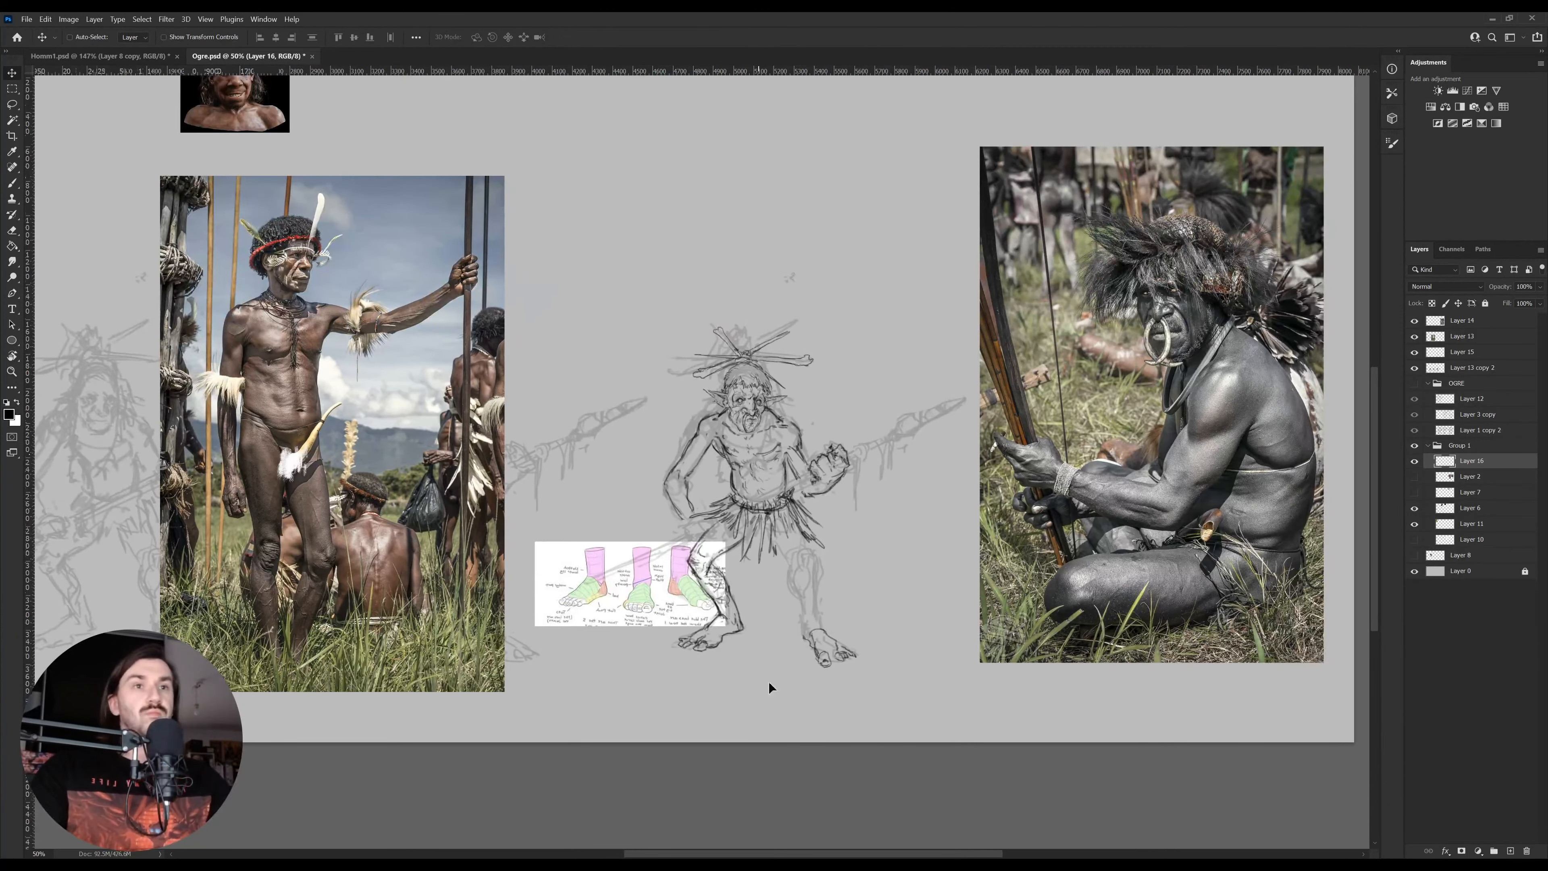
On Layer 15, draw the straight leg's foot and toes in darker lines, guided by the feet reference
scroll(768, 682, up, 3)
drag(699, 609, 621, 641)
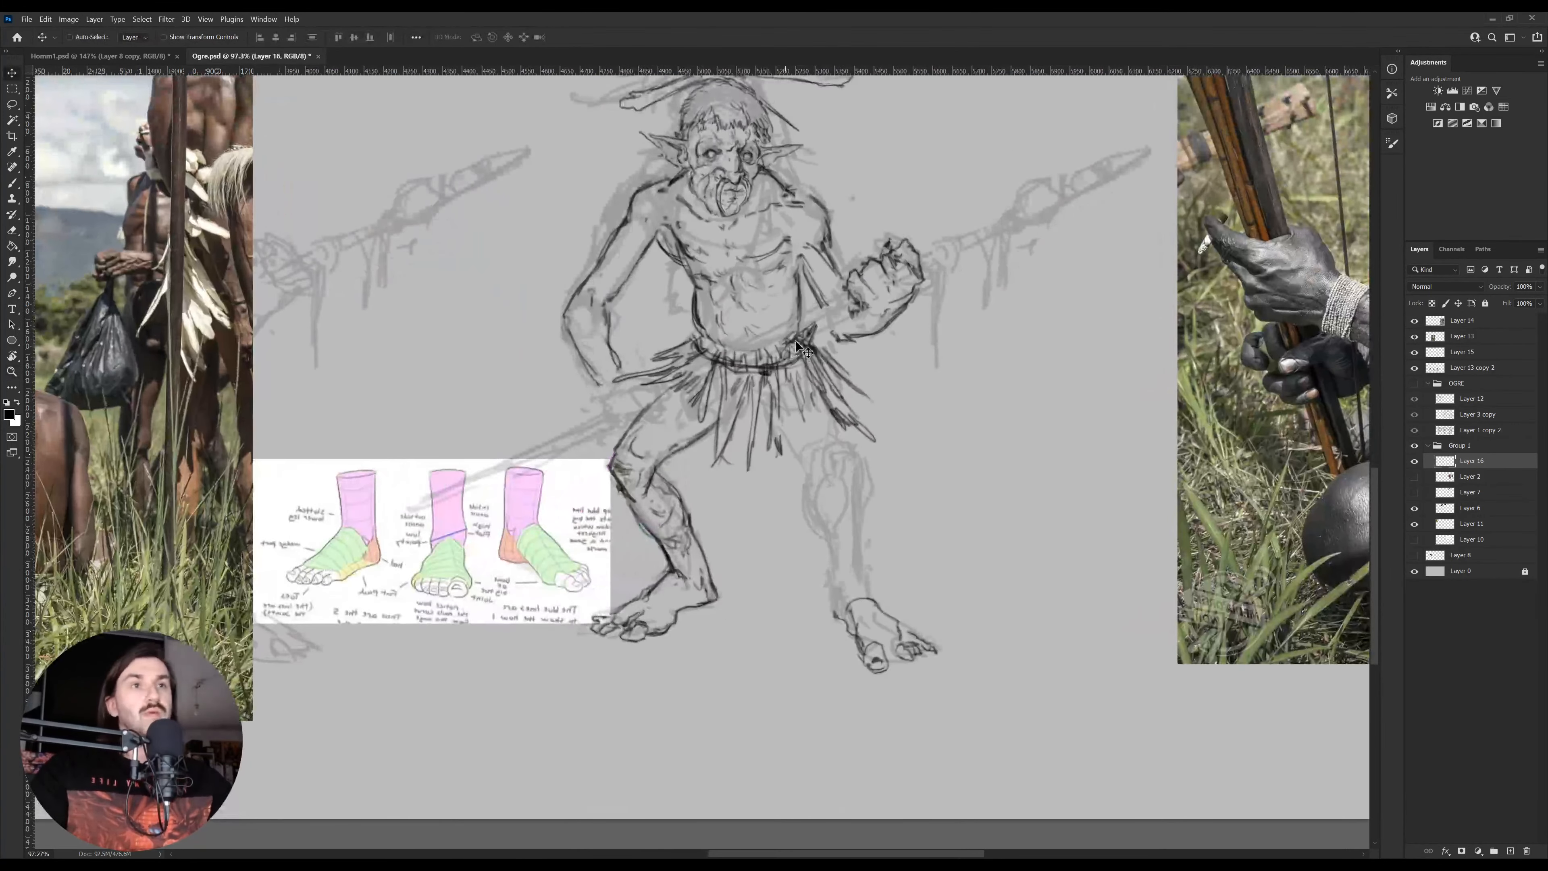
ctrl+click(768, 381)
key(b)
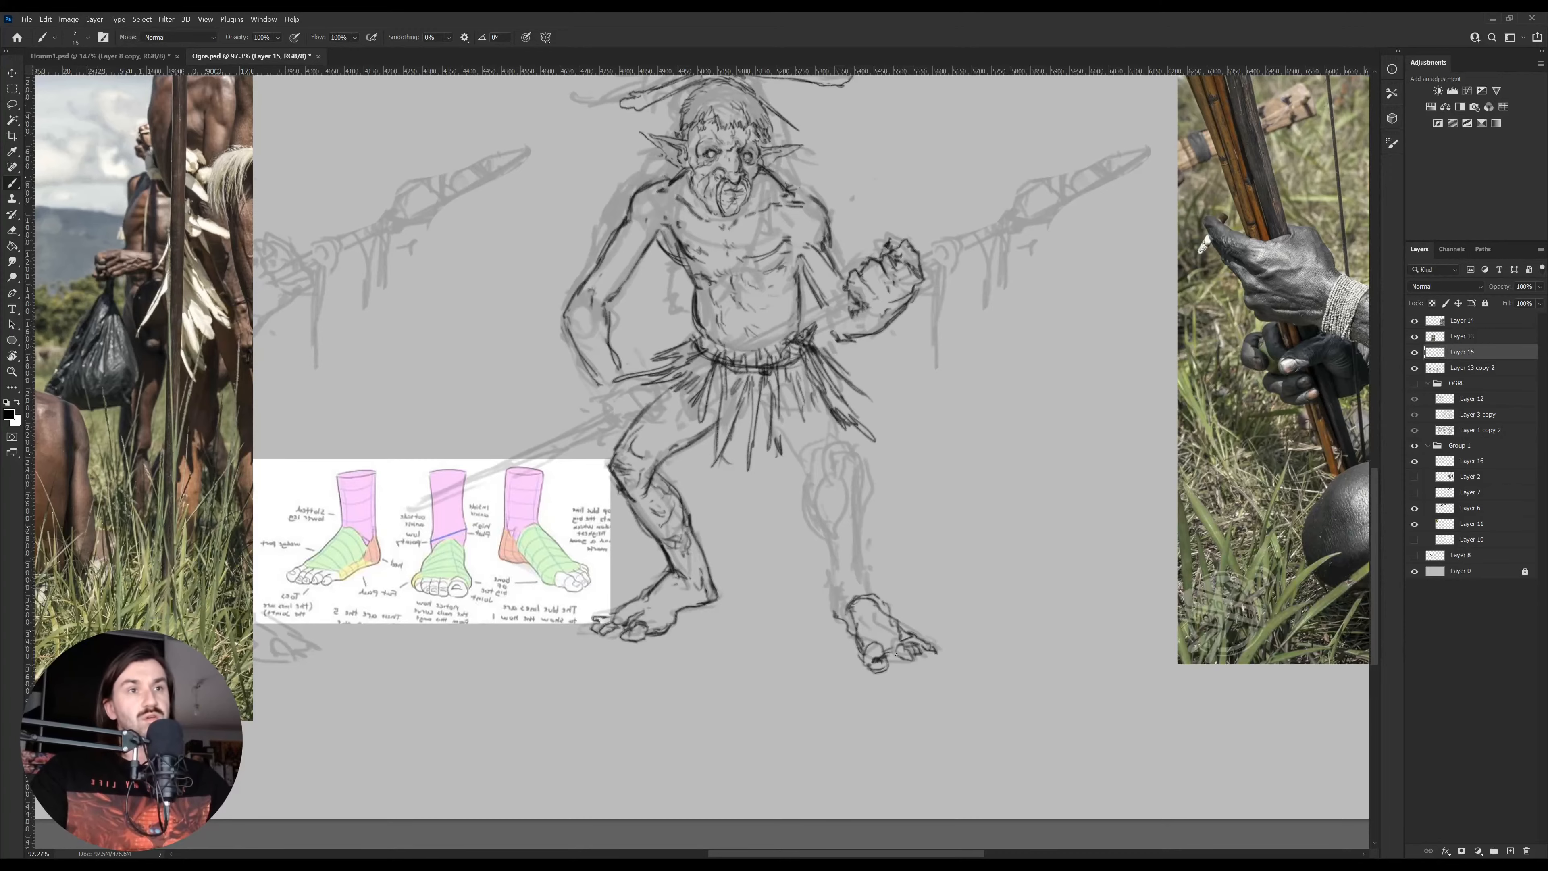
drag(894, 650, 903, 677)
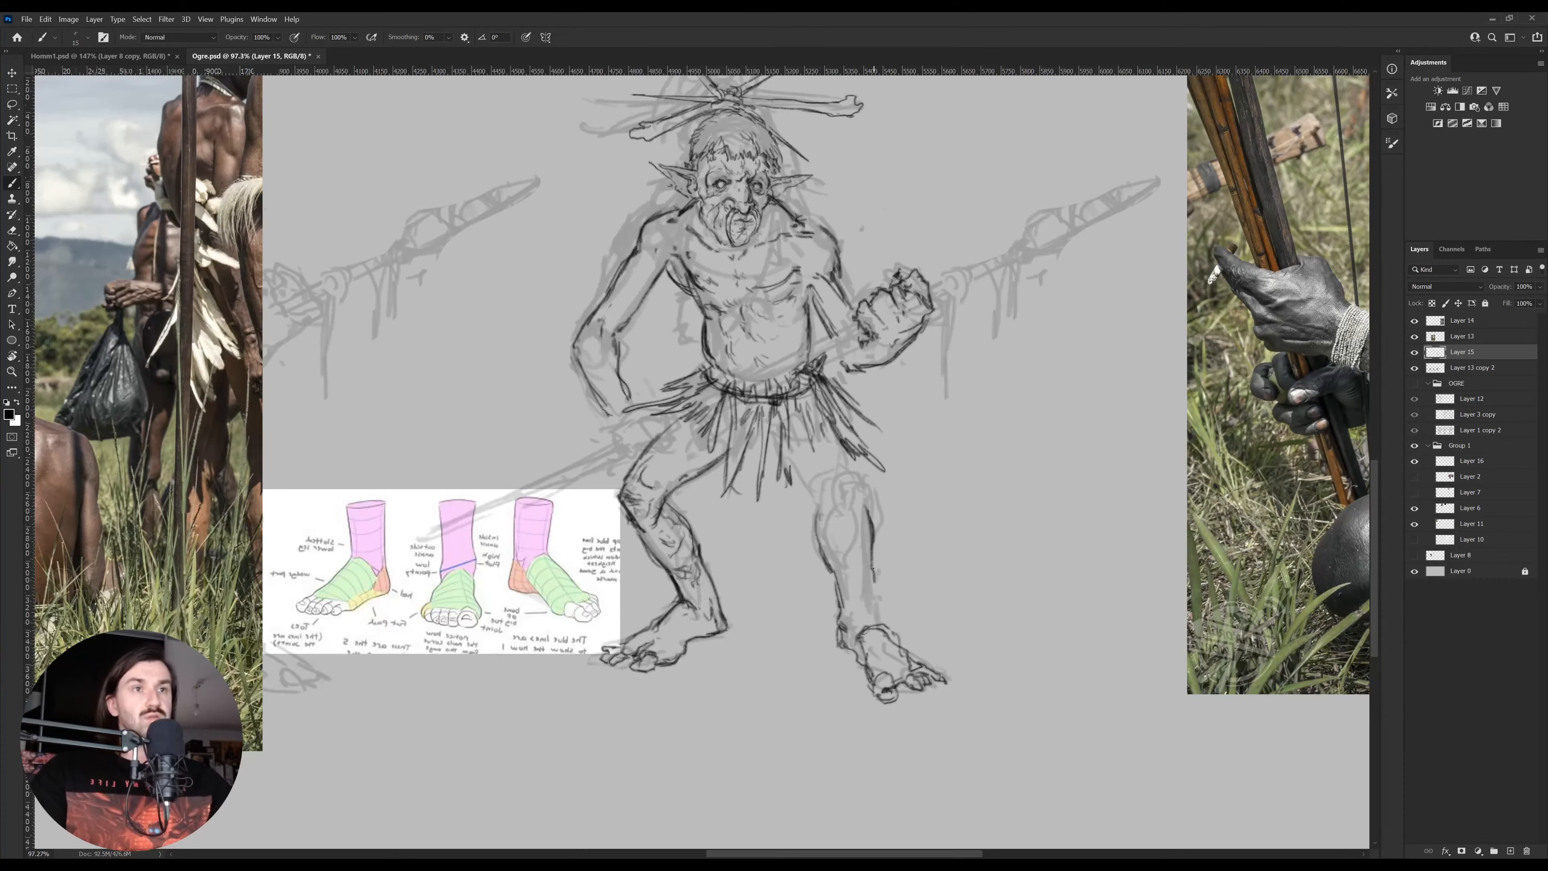
Draw the straight leg's knee, shin and calf contours with muscle lines running down to the ankle
key(e)
key(b)
mouse_move(877, 621)
mouse_down()
mouse_move(866, 540)
mouse_move(819, 514)
mouse_up()
mouse_move(831, 573)
mouse_down()
mouse_move(821, 509)
mouse_move(844, 546)
mouse_move(839, 576)
mouse_move(878, 564)
mouse_move(863, 545)
mouse_move(873, 598)
mouse_move(857, 598)
mouse_up()
key(e)
key(b)
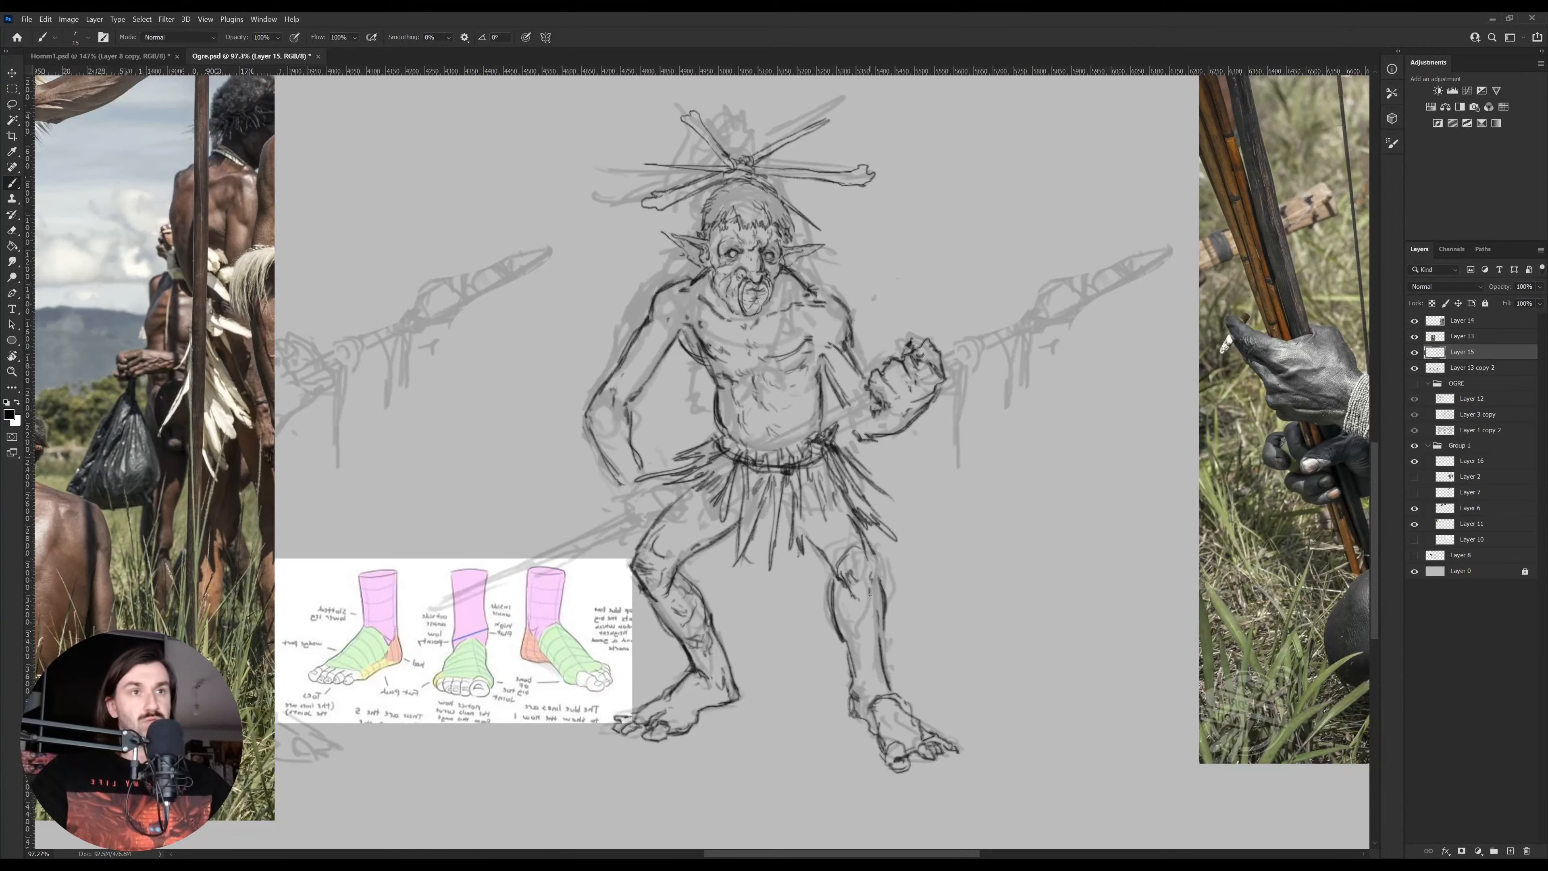
drag(856, 599, 862, 670)
key(e)
key(b)
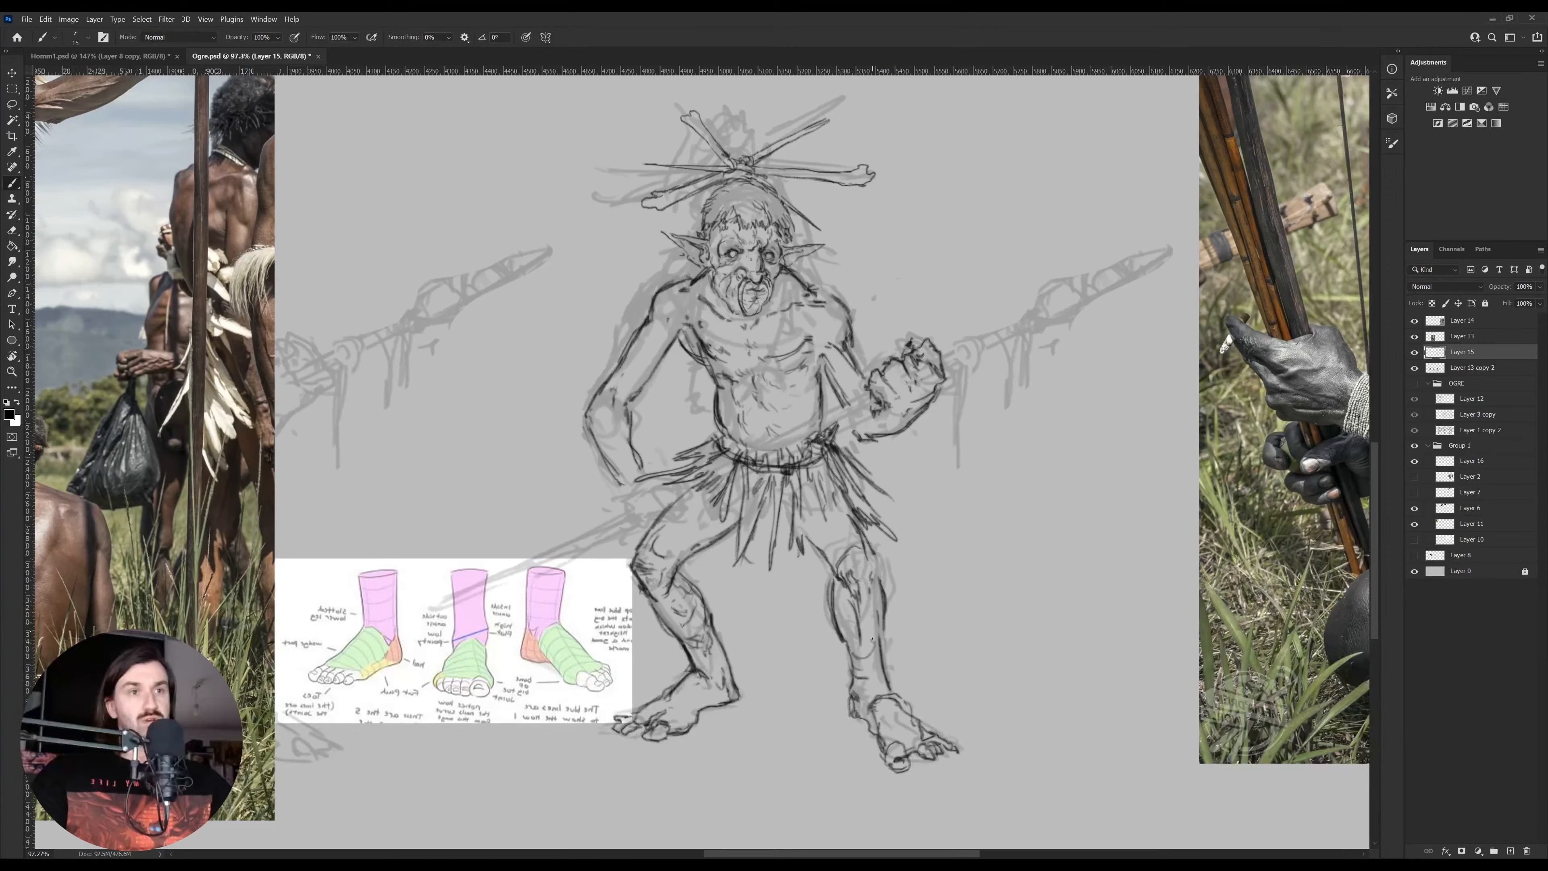
key(e)
key(b)
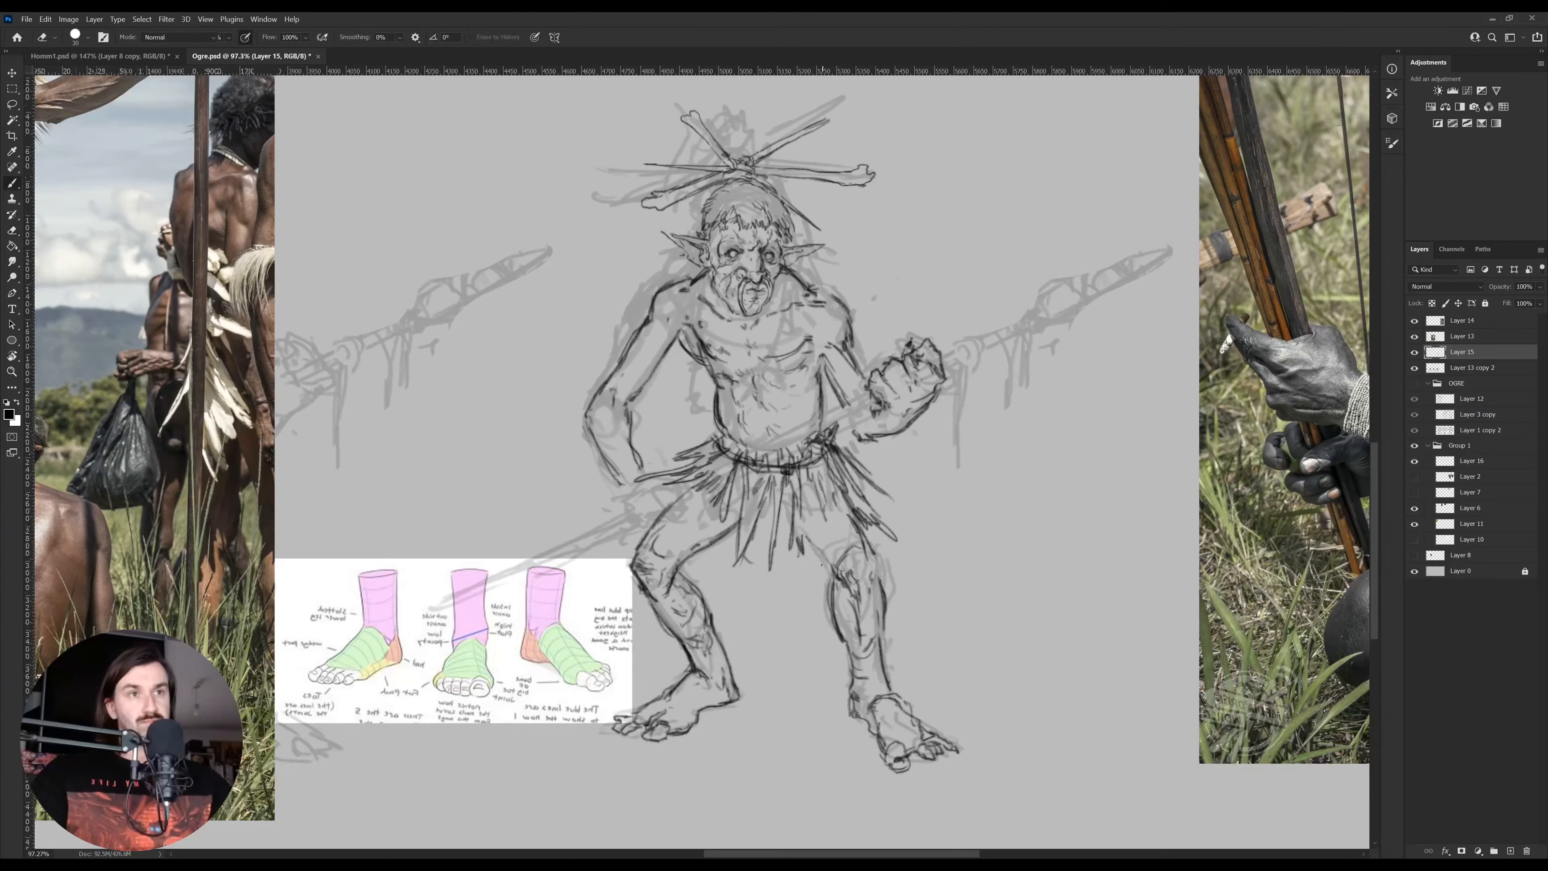
Add long ragged strands to the middle of the goblin's skirt, hanging between the thighs
mouse_move(800, 527)
mouse_down()
mouse_move(839, 583)
mouse_move(801, 516)
mouse_up()
key(e)
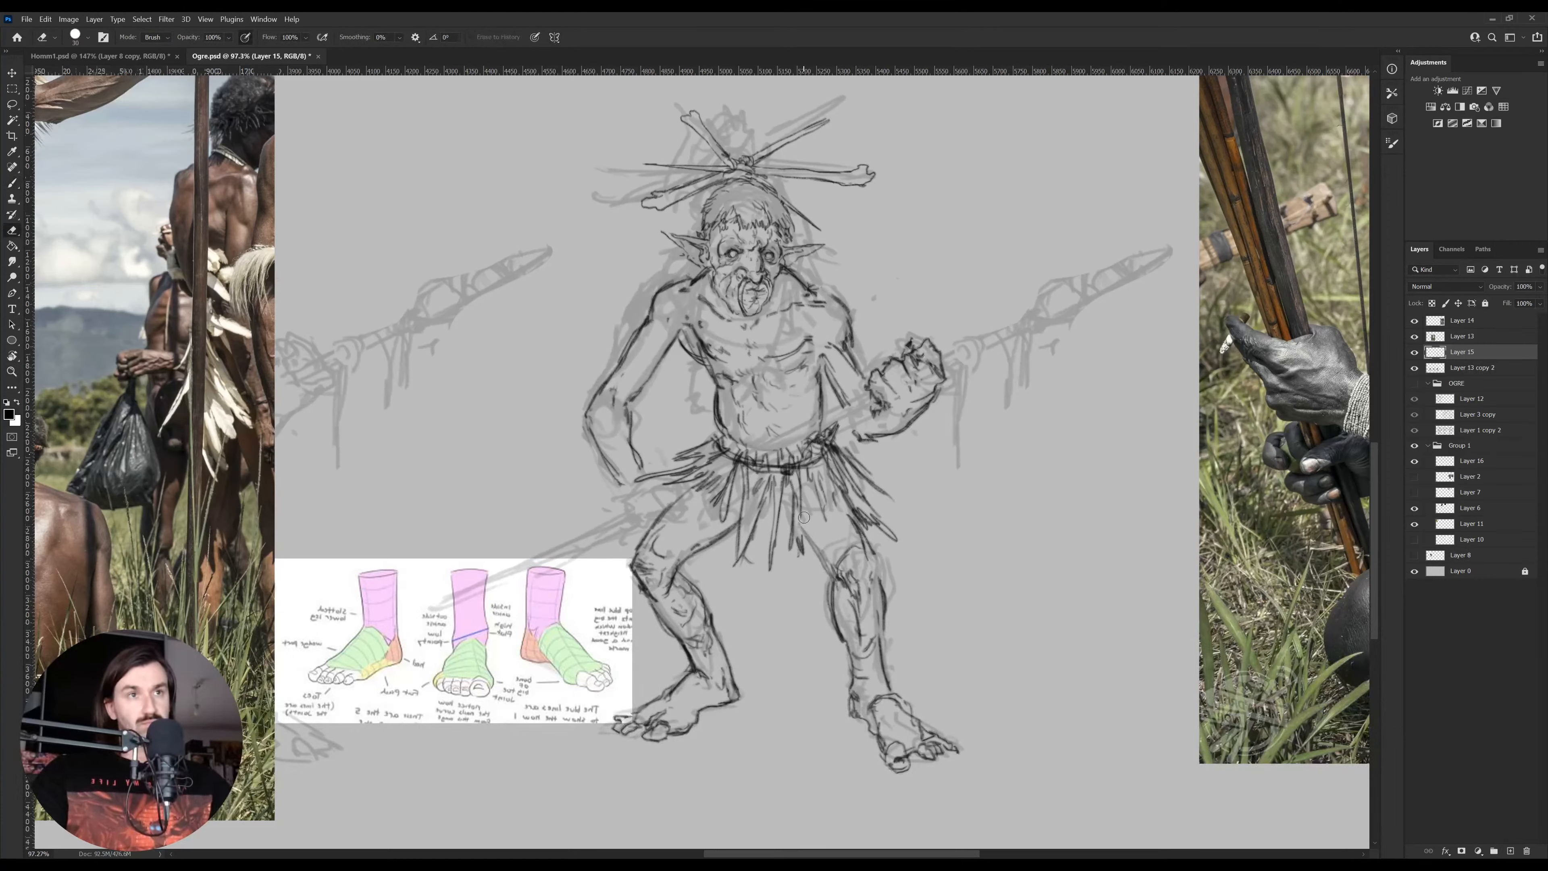
key(b)
mouse_move(878, 579)
mouse_down()
mouse_move(858, 515)
mouse_move(872, 557)
mouse_move(866, 532)
mouse_move(807, 526)
mouse_move(816, 611)
mouse_up()
key(e)
key(b)
mouse_move(815, 547)
mouse_down()
mouse_move(812, 499)
mouse_move(773, 599)
mouse_up()
mouse_move(768, 521)
mouse_down()
mouse_move(751, 586)
mouse_move(720, 542)
mouse_move(708, 579)
mouse_up()
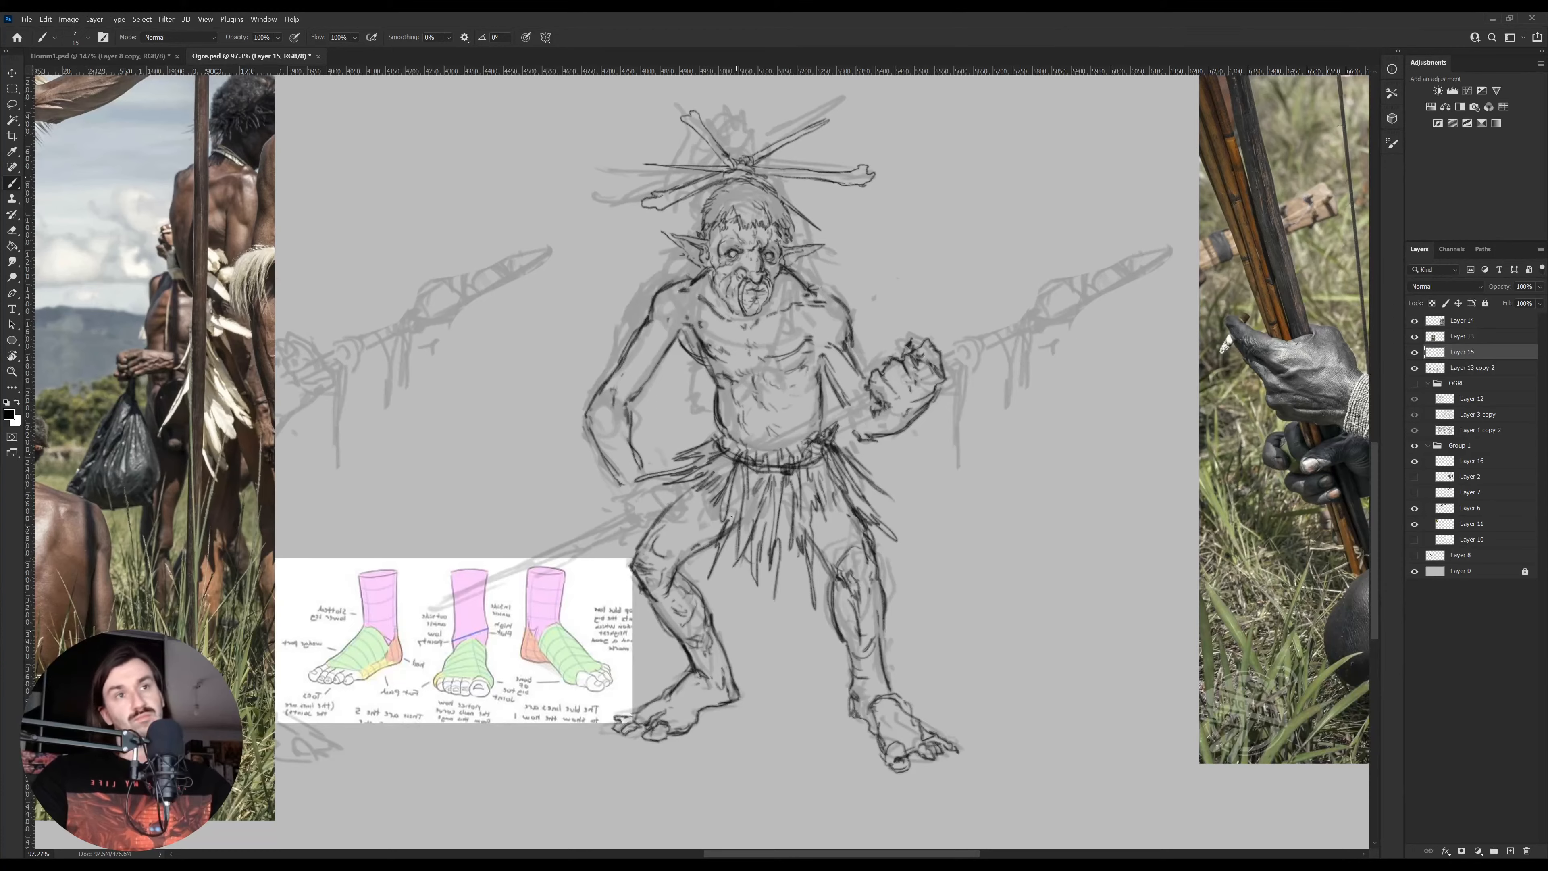
Strengthen the skirt strands and thigh lines on the goblin's bent-leg side and touch up the opposite side
mouse_move(712, 505)
mouse_down()
mouse_move(702, 522)
mouse_move(669, 507)
mouse_move(634, 541)
mouse_move(652, 520)
mouse_up()
drag(684, 482, 662, 510)
drag(653, 509, 640, 525)
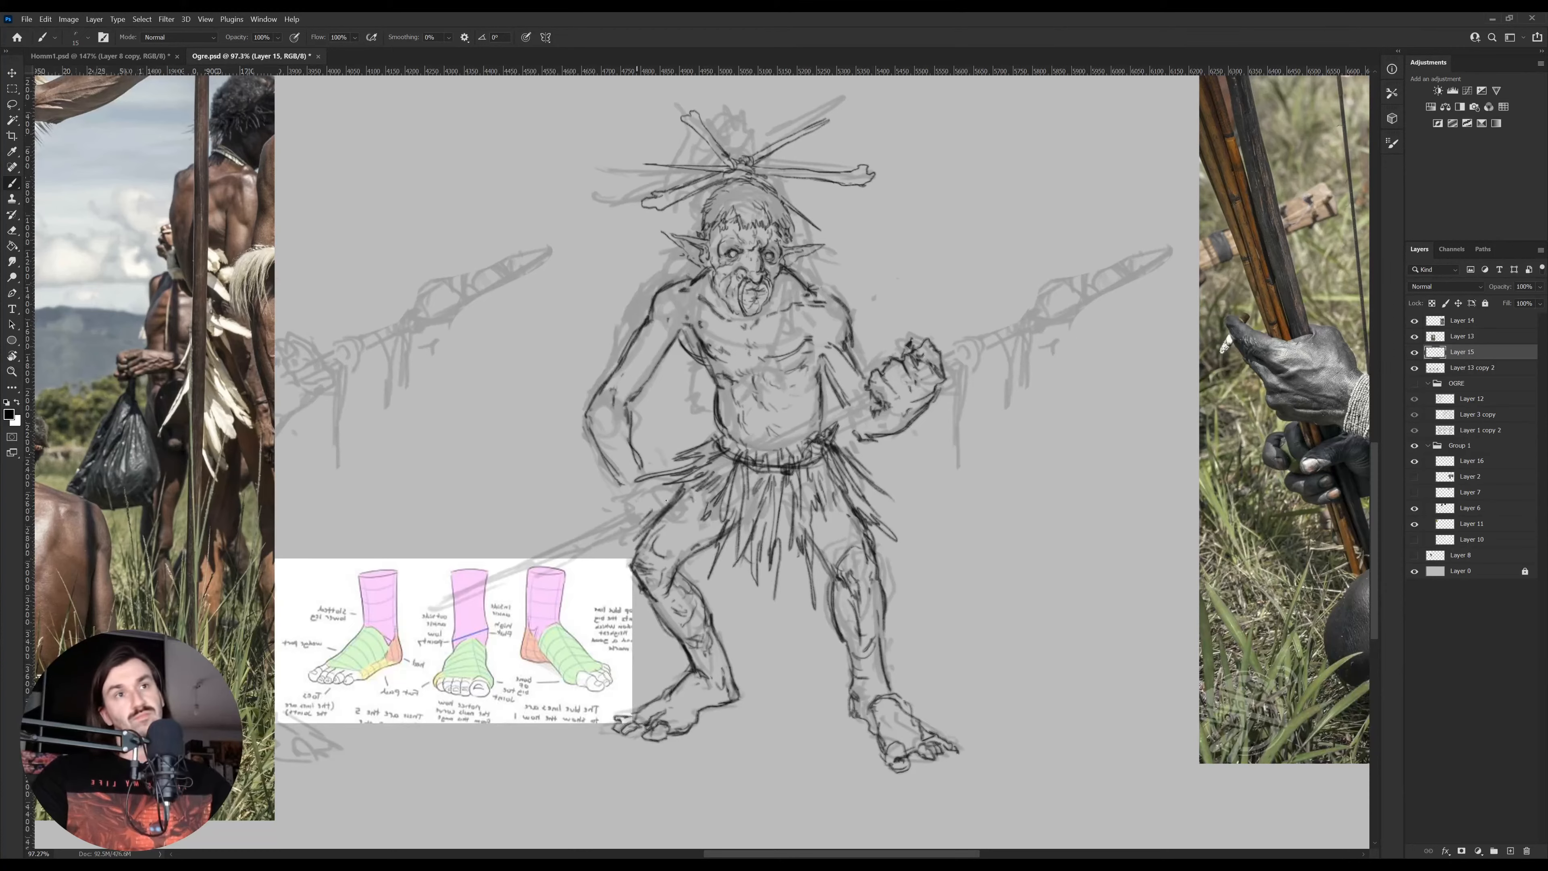
mouse_move(876, 494)
mouse_down()
mouse_move(895, 514)
mouse_move(893, 486)
mouse_up()
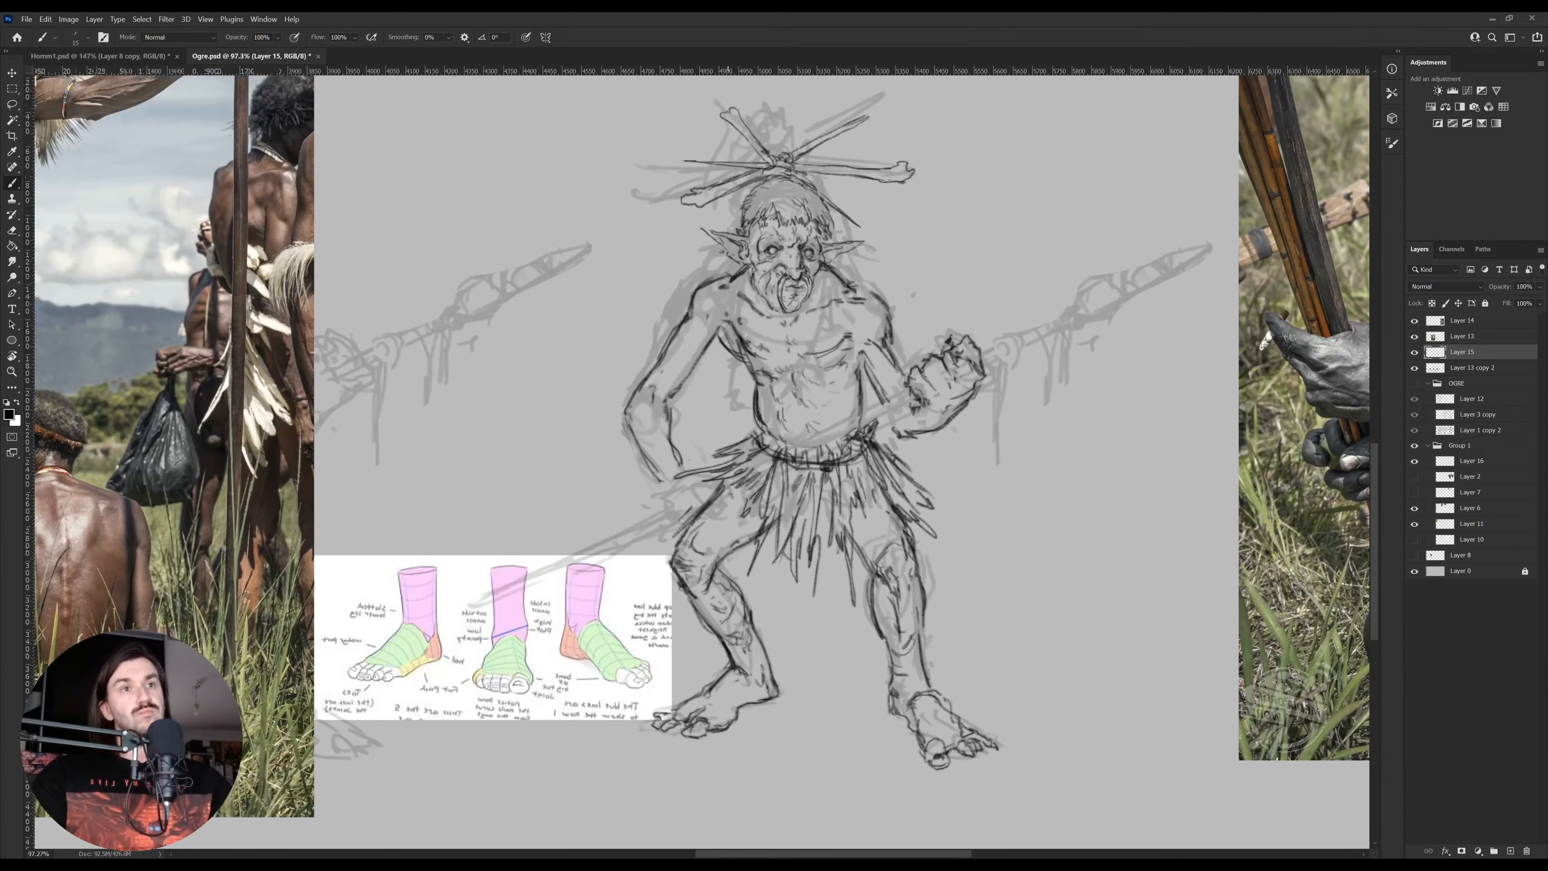
Erase the skirt and thigh lines behind the lowered hand and draw a closed fist above the bent knee
key(e)
drag(721, 488, 694, 521)
key(b)
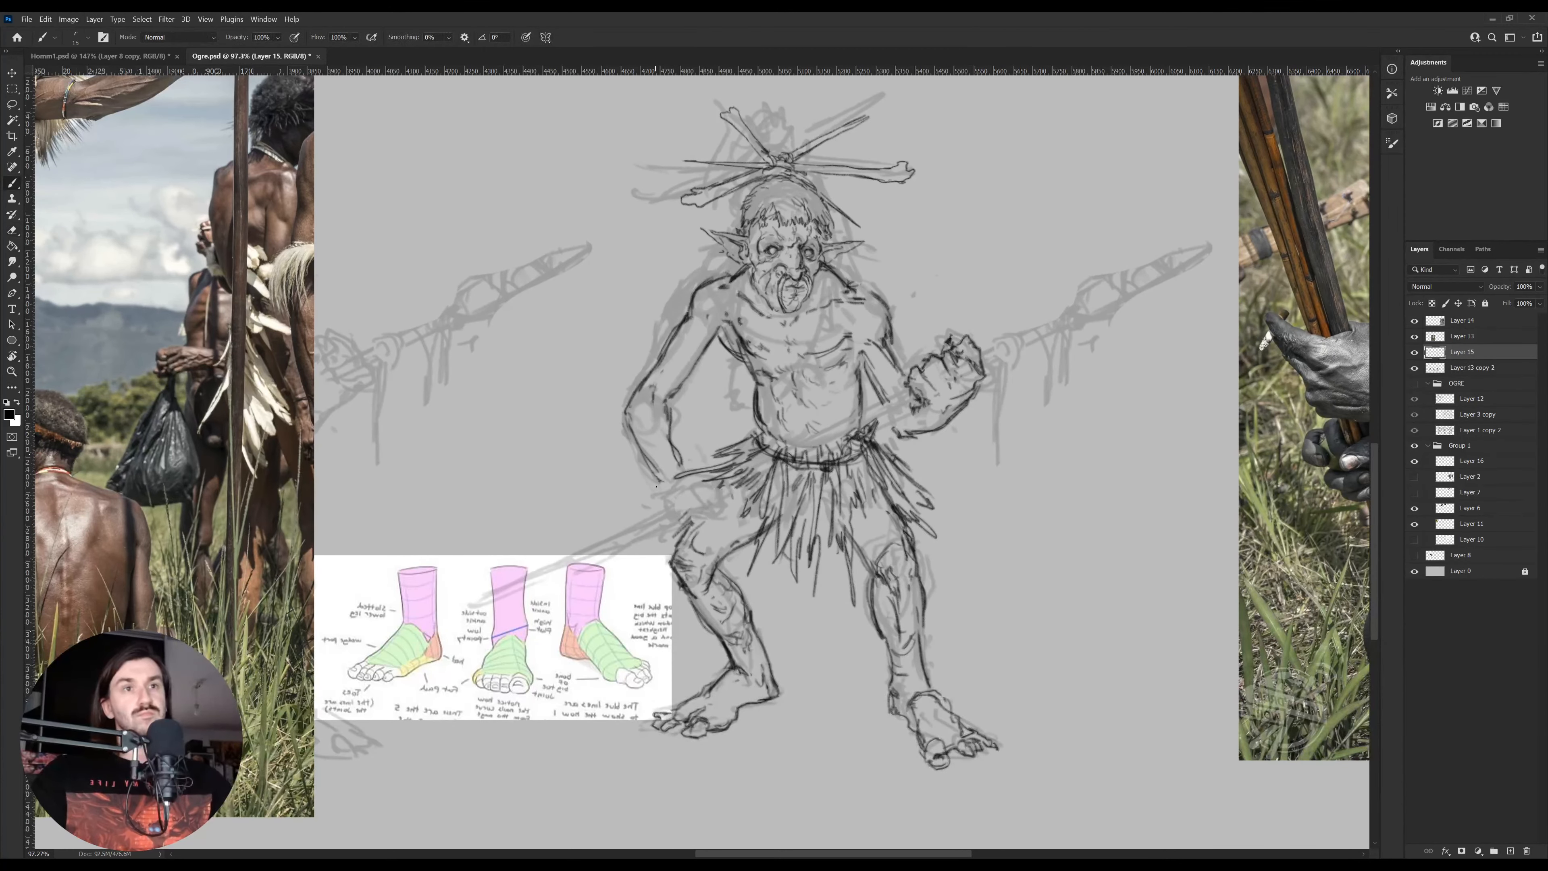
key(e)
drag(720, 469, 683, 488)
key(b)
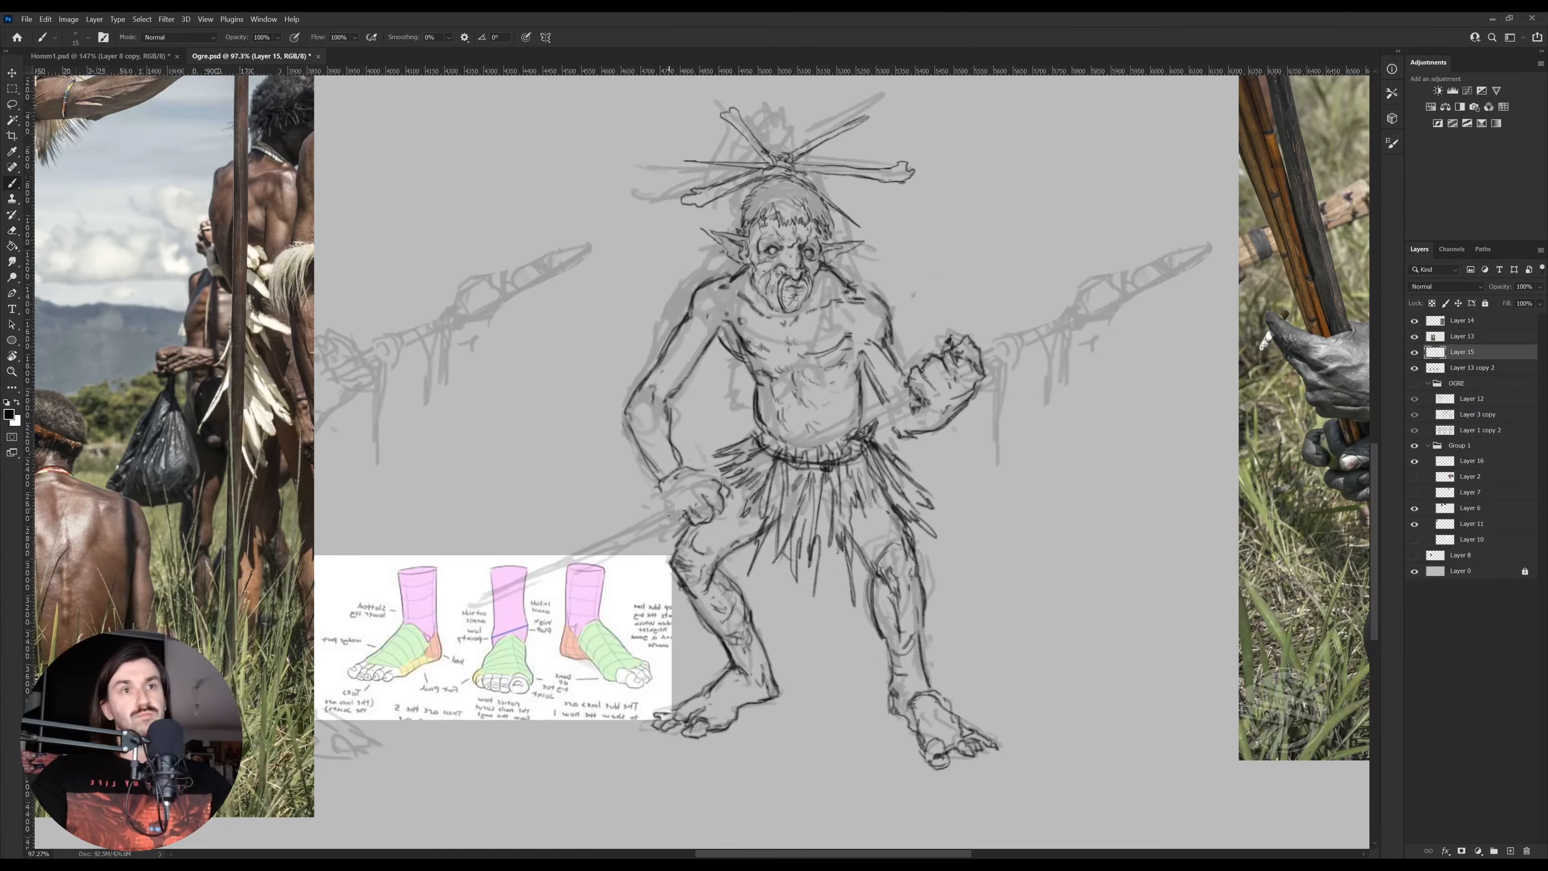
key(e)
key(b)
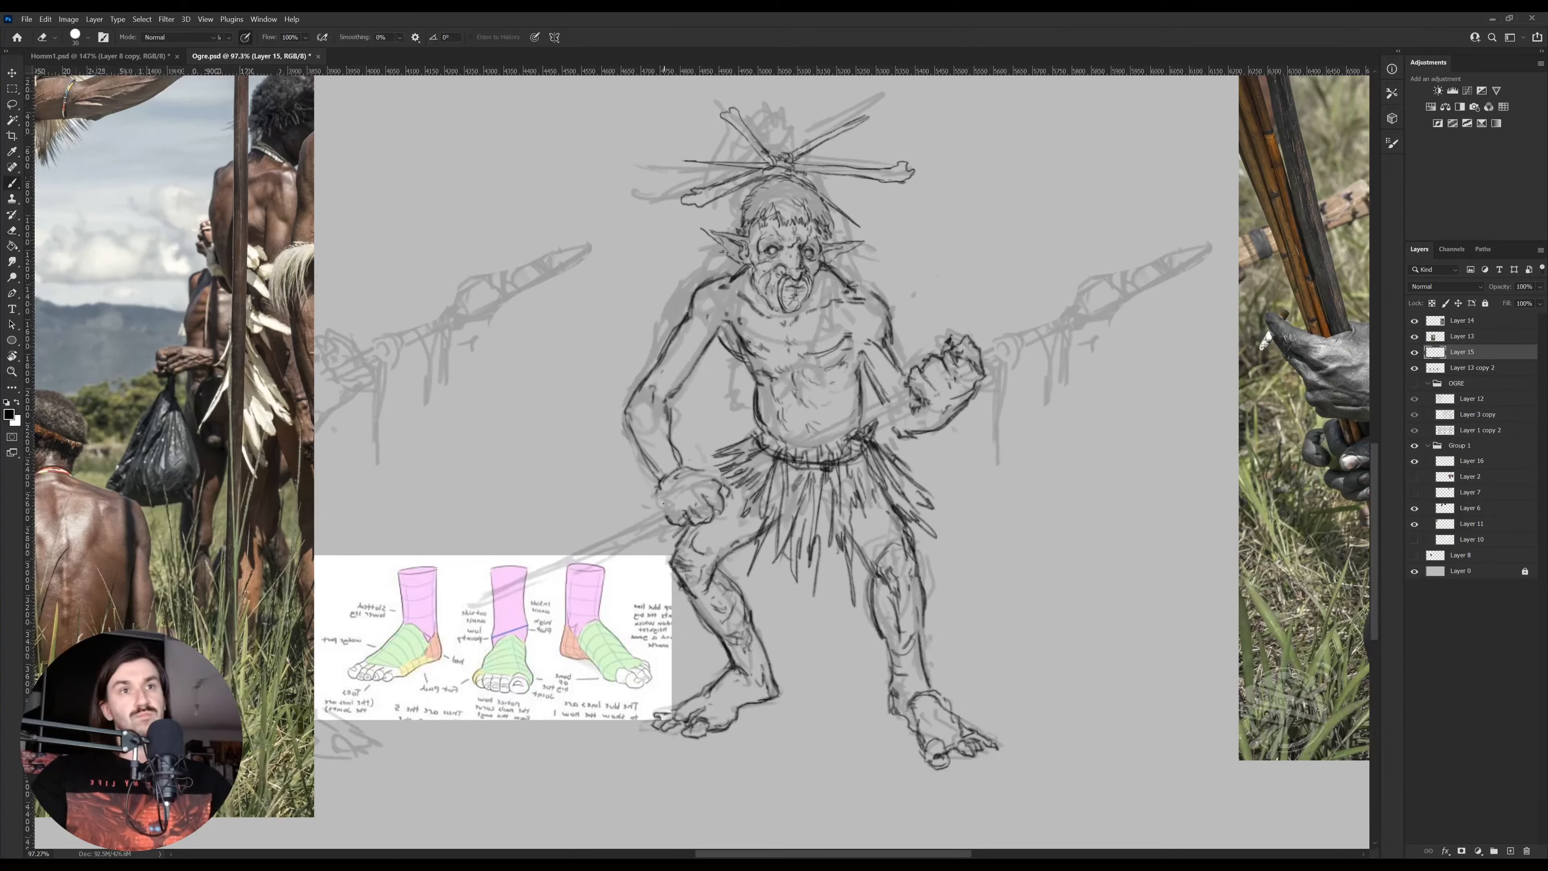
drag(659, 505, 670, 471)
key(e)
key(b)
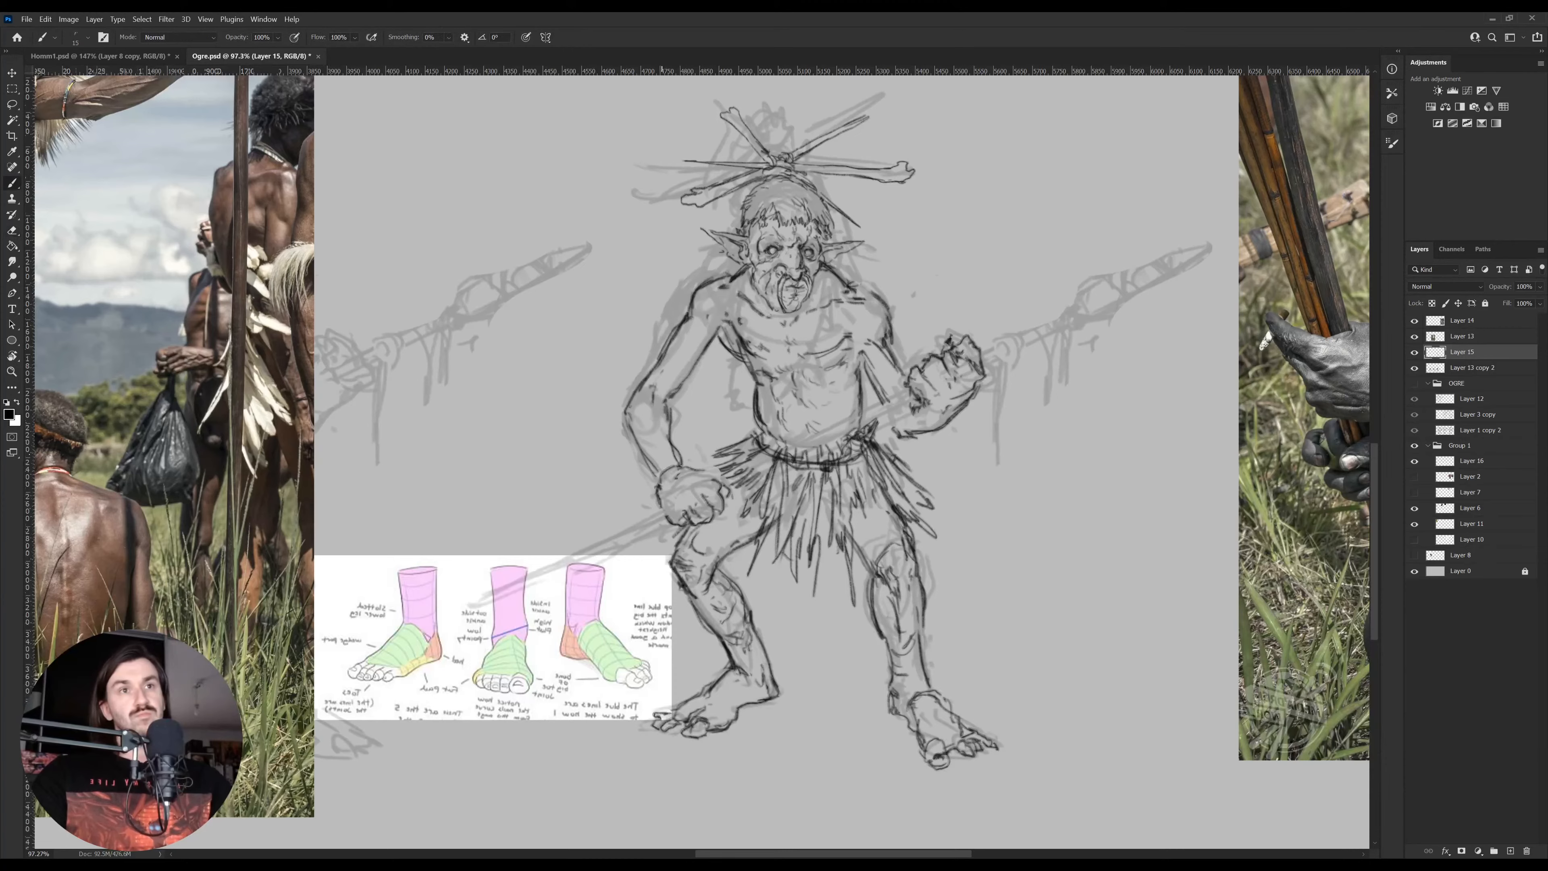
Refine the lowered fist's fingers, knuckles and wrist, working in a rotated view
key(r)
drag(917, 372, 934, 450)
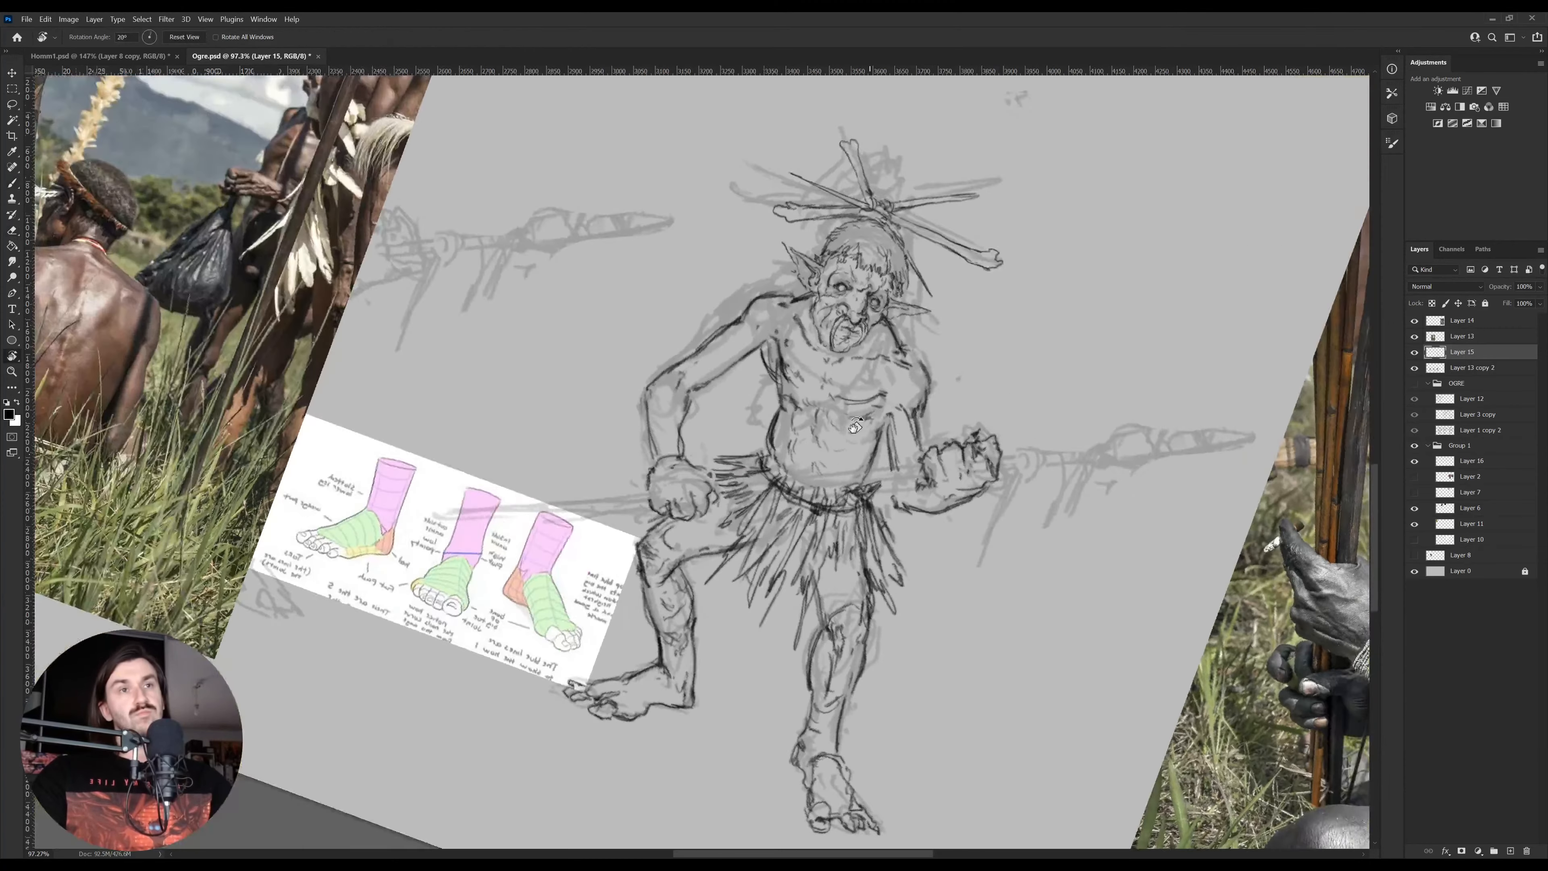
key(space)
mouse_move(703, 442)
mouse_down()
mouse_move(733, 492)
mouse_move(679, 463)
mouse_move(677, 521)
mouse_up()
key(e)
key(b)
mouse_move(676, 444)
mouse_down()
mouse_move(679, 509)
mouse_move(676, 462)
mouse_move(726, 524)
mouse_up()
key(e)
key(b)
key(e)
key(b)
key(e)
key(b)
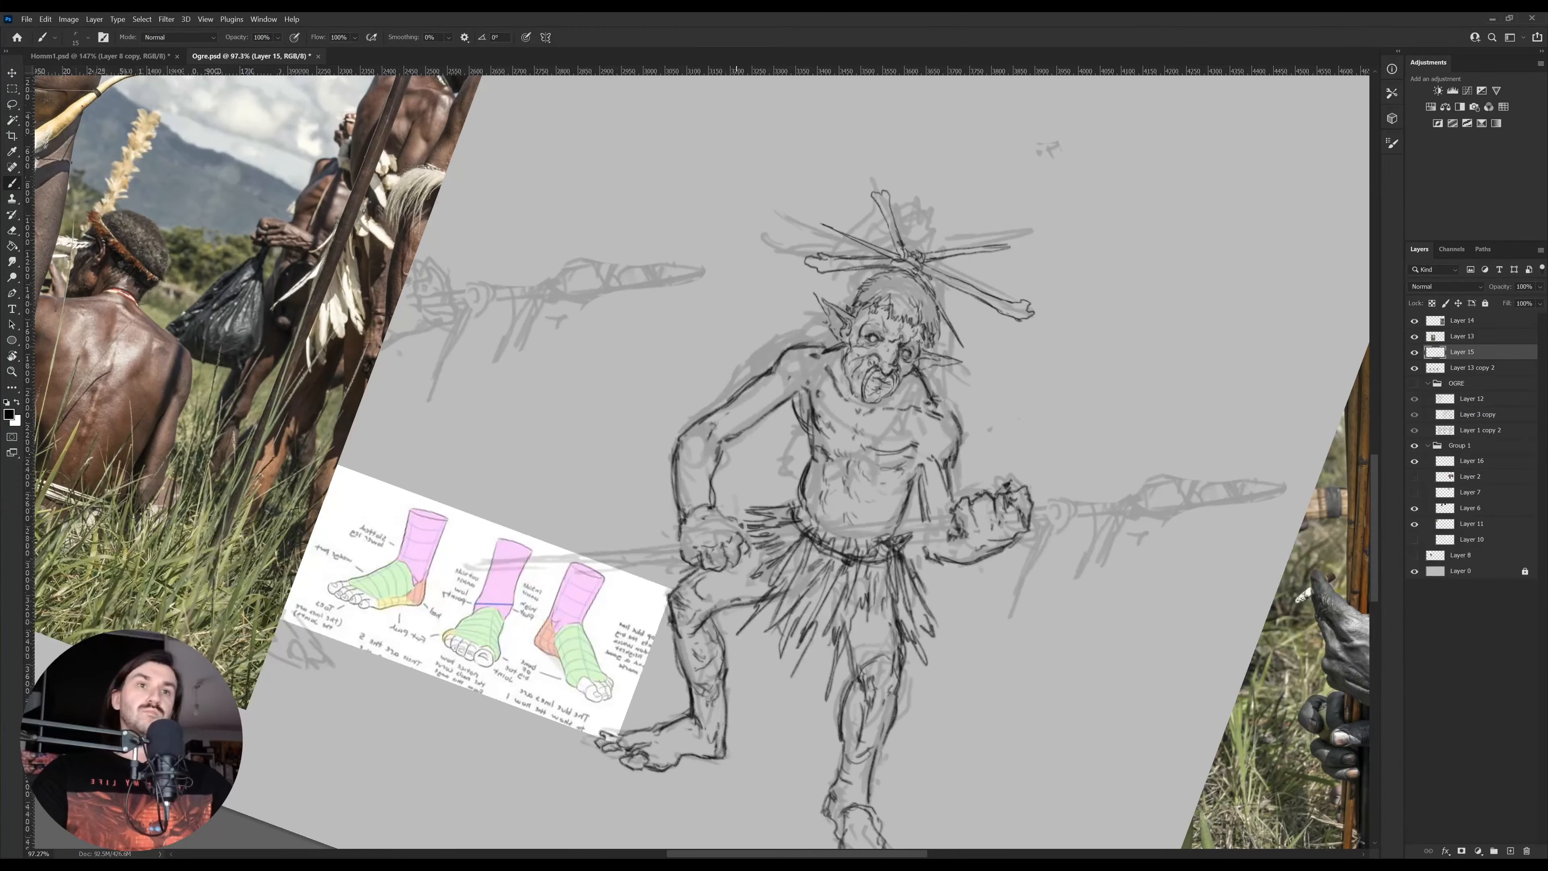
key(r)
drag(716, 521, 736, 513)
key(e)
key(b)
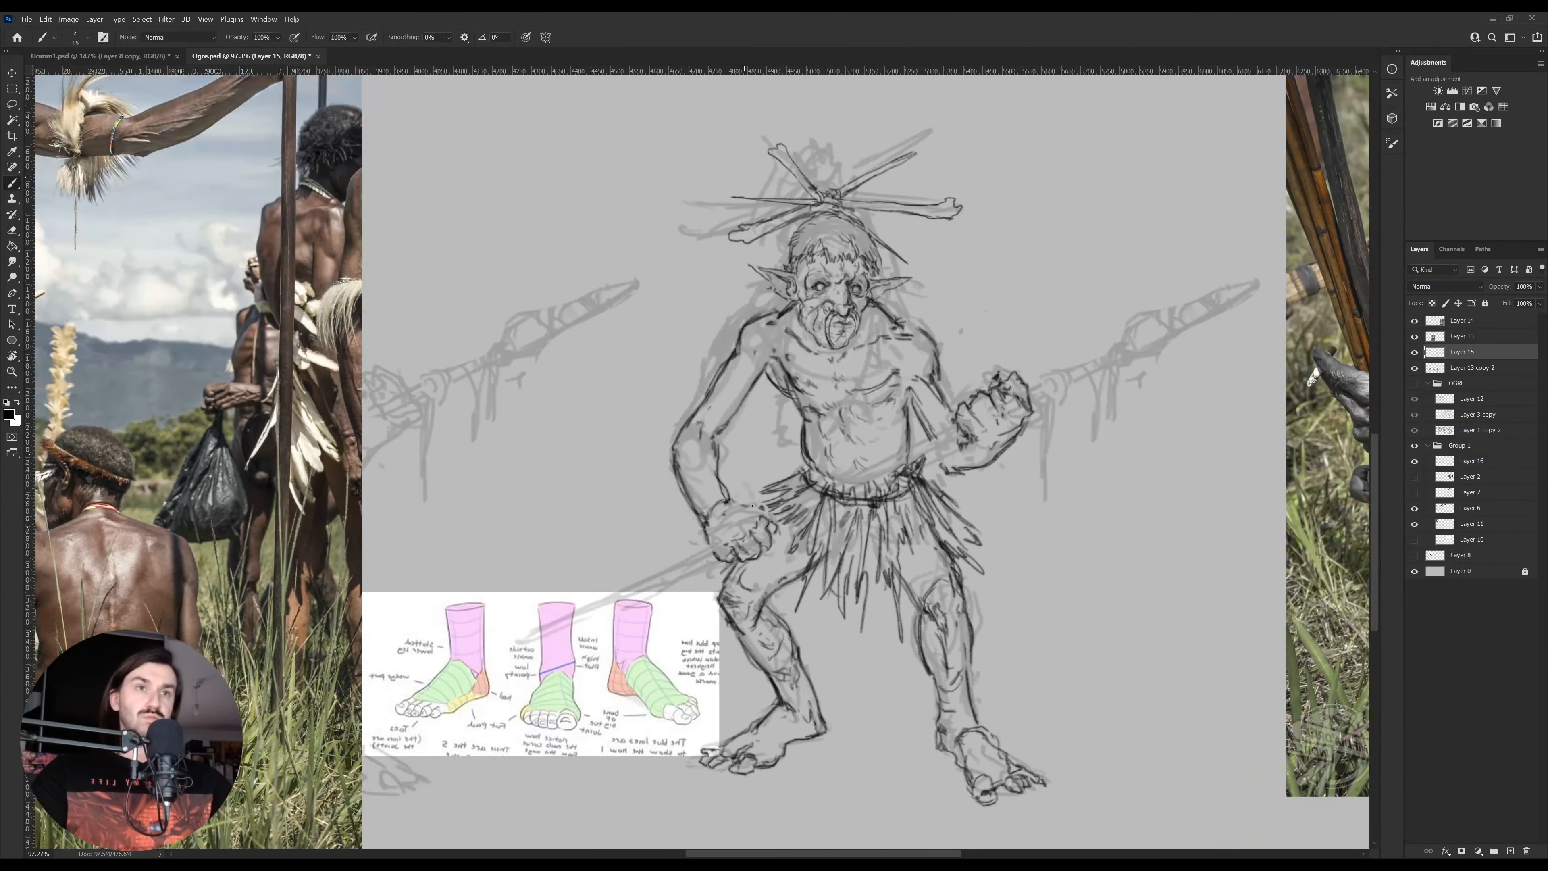
Erase the waist and skirt lines crossing the spear and draw its straight shaft between the goblin's two fists
key(e)
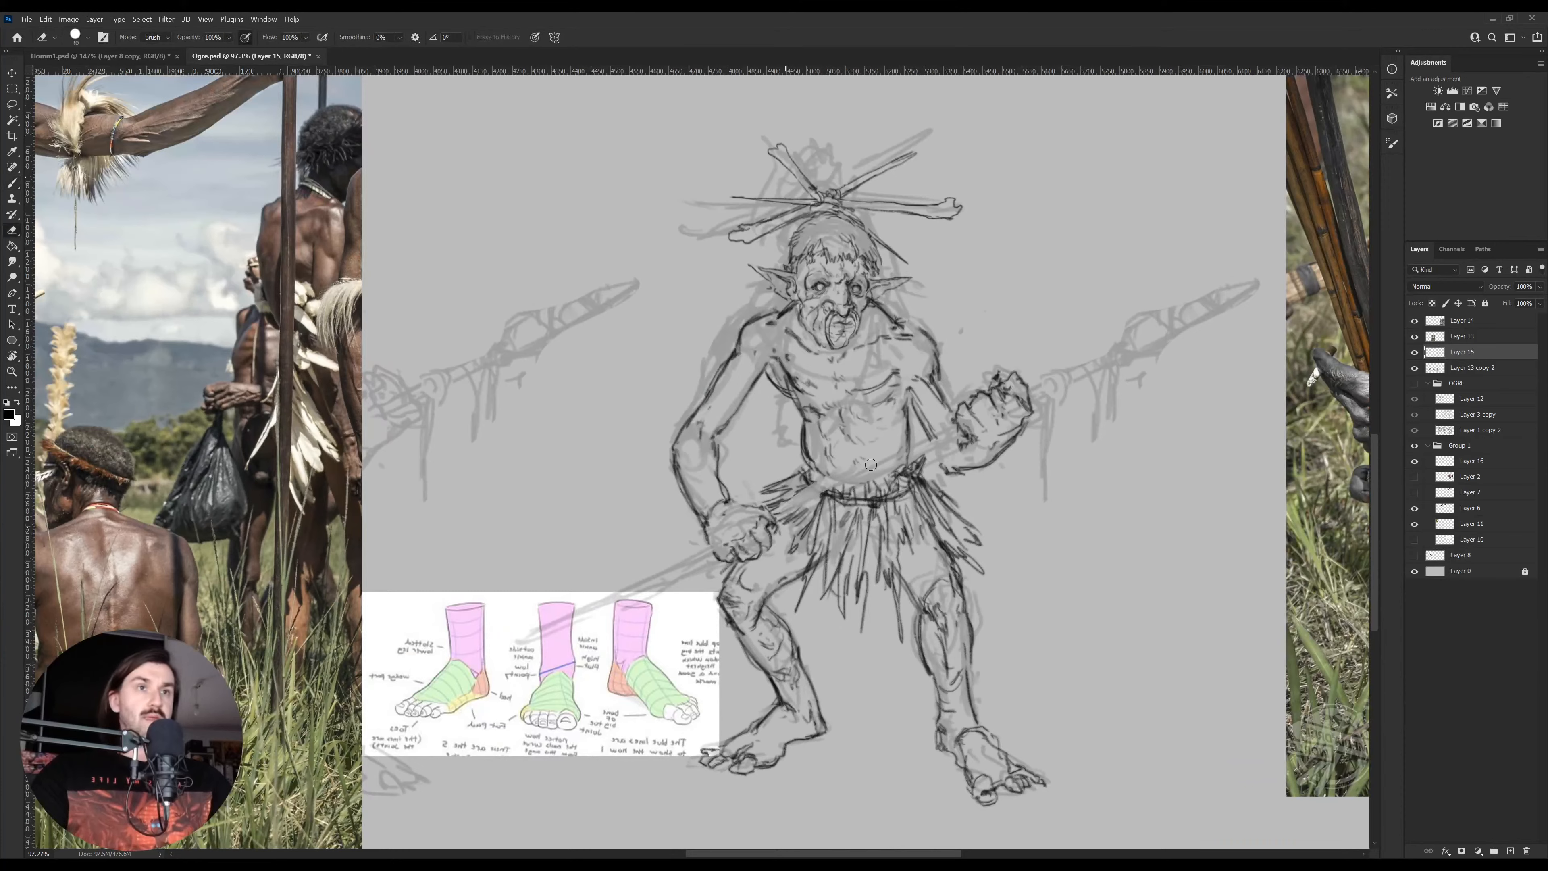
mouse_move(807, 514)
mouse_down()
mouse_move(827, 493)
mouse_move(791, 514)
mouse_up()
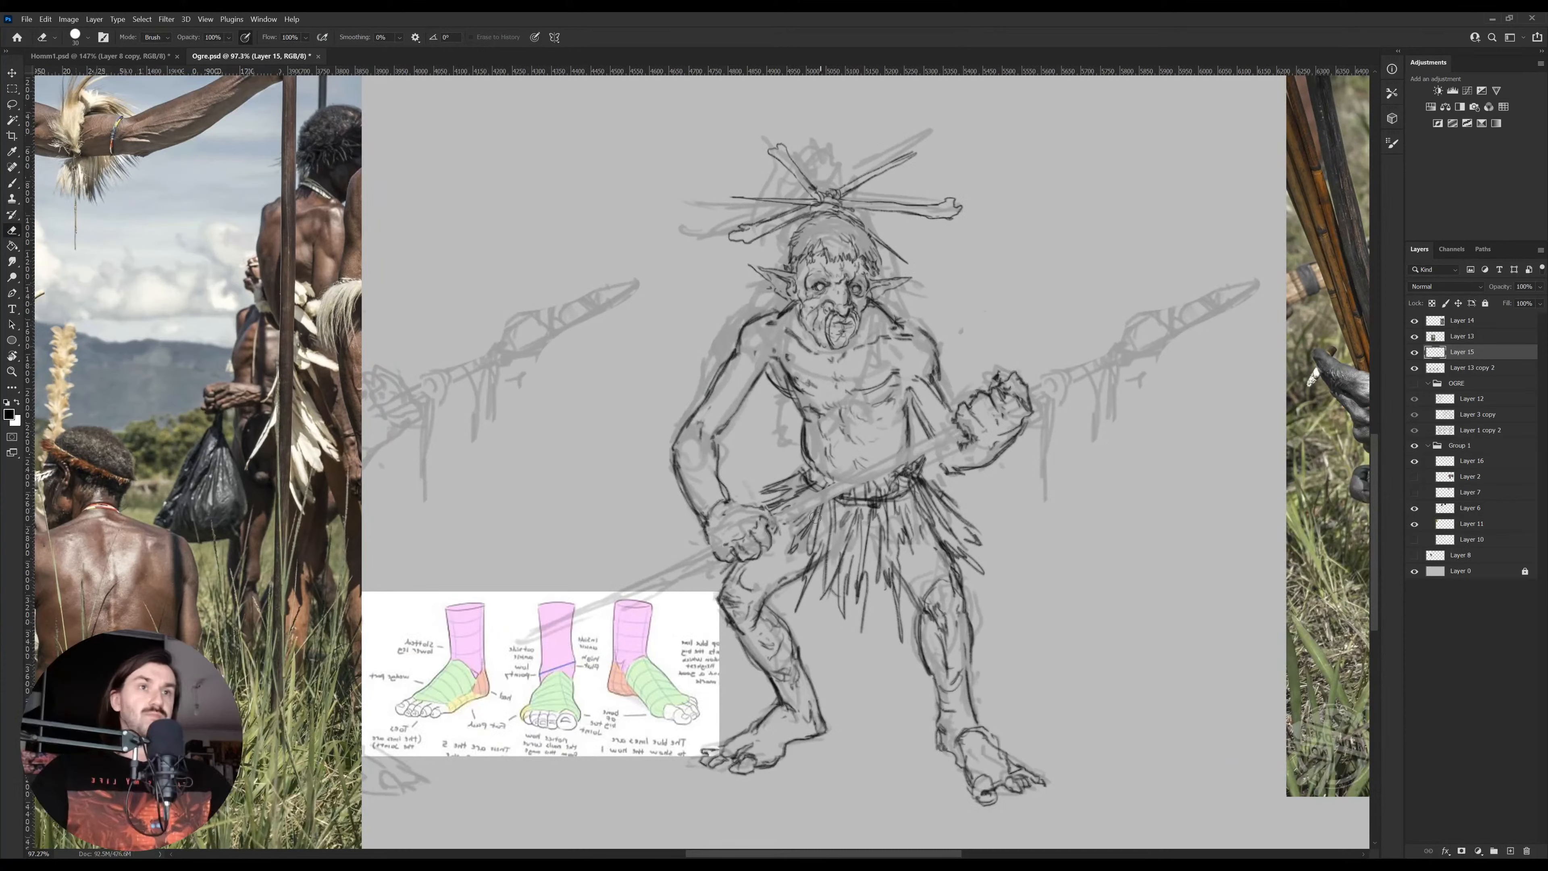
key(b)
drag(789, 523, 930, 447)
key(ctrl+z)
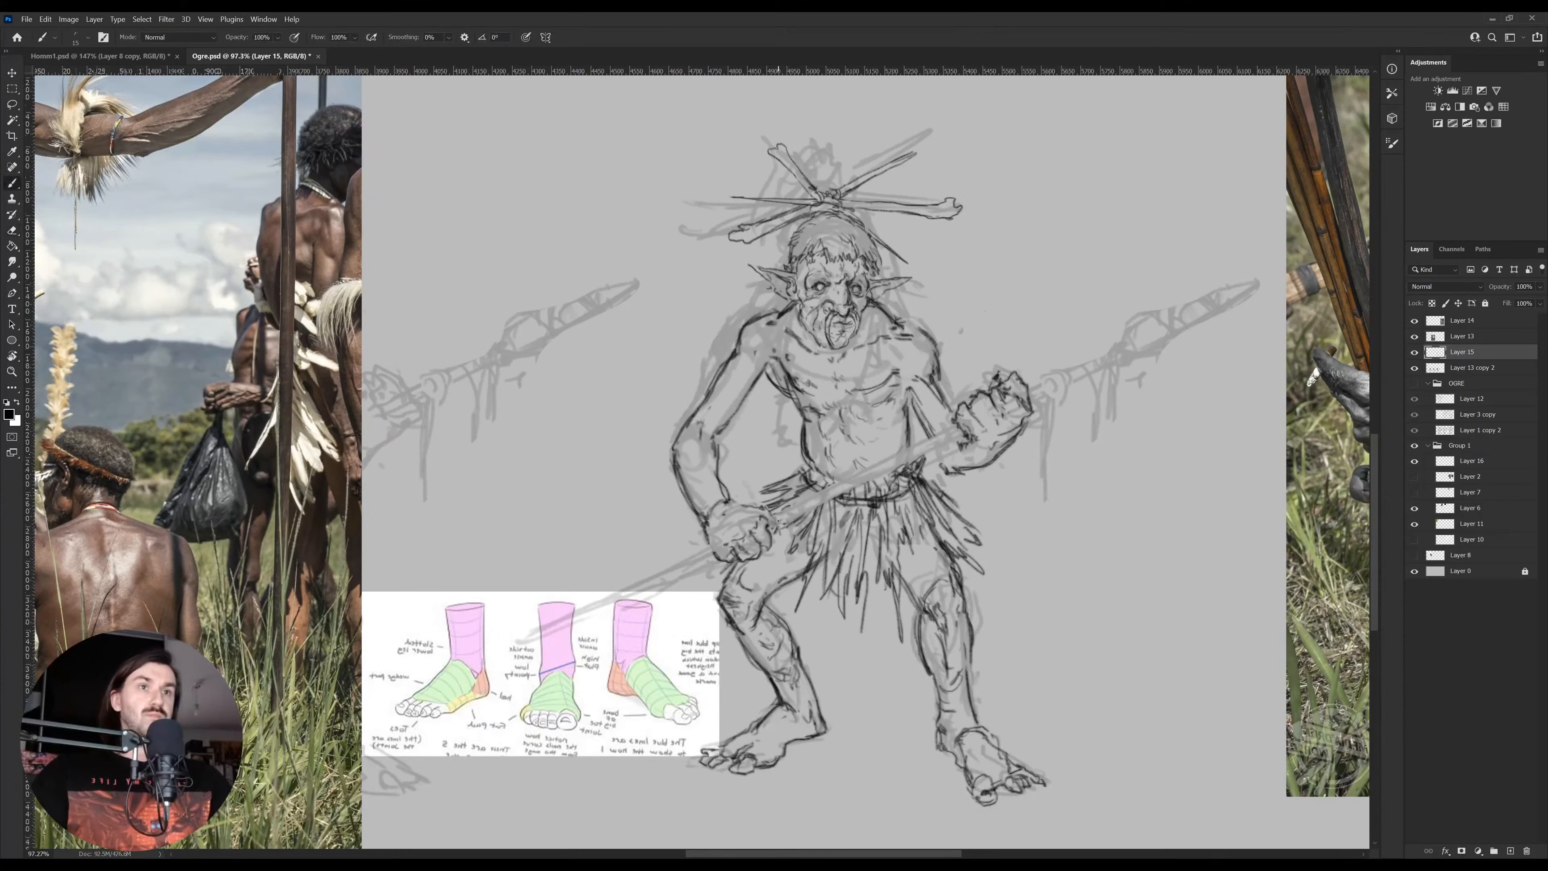
drag(778, 524, 944, 443)
drag(766, 523, 950, 435)
key(ctrl+z)
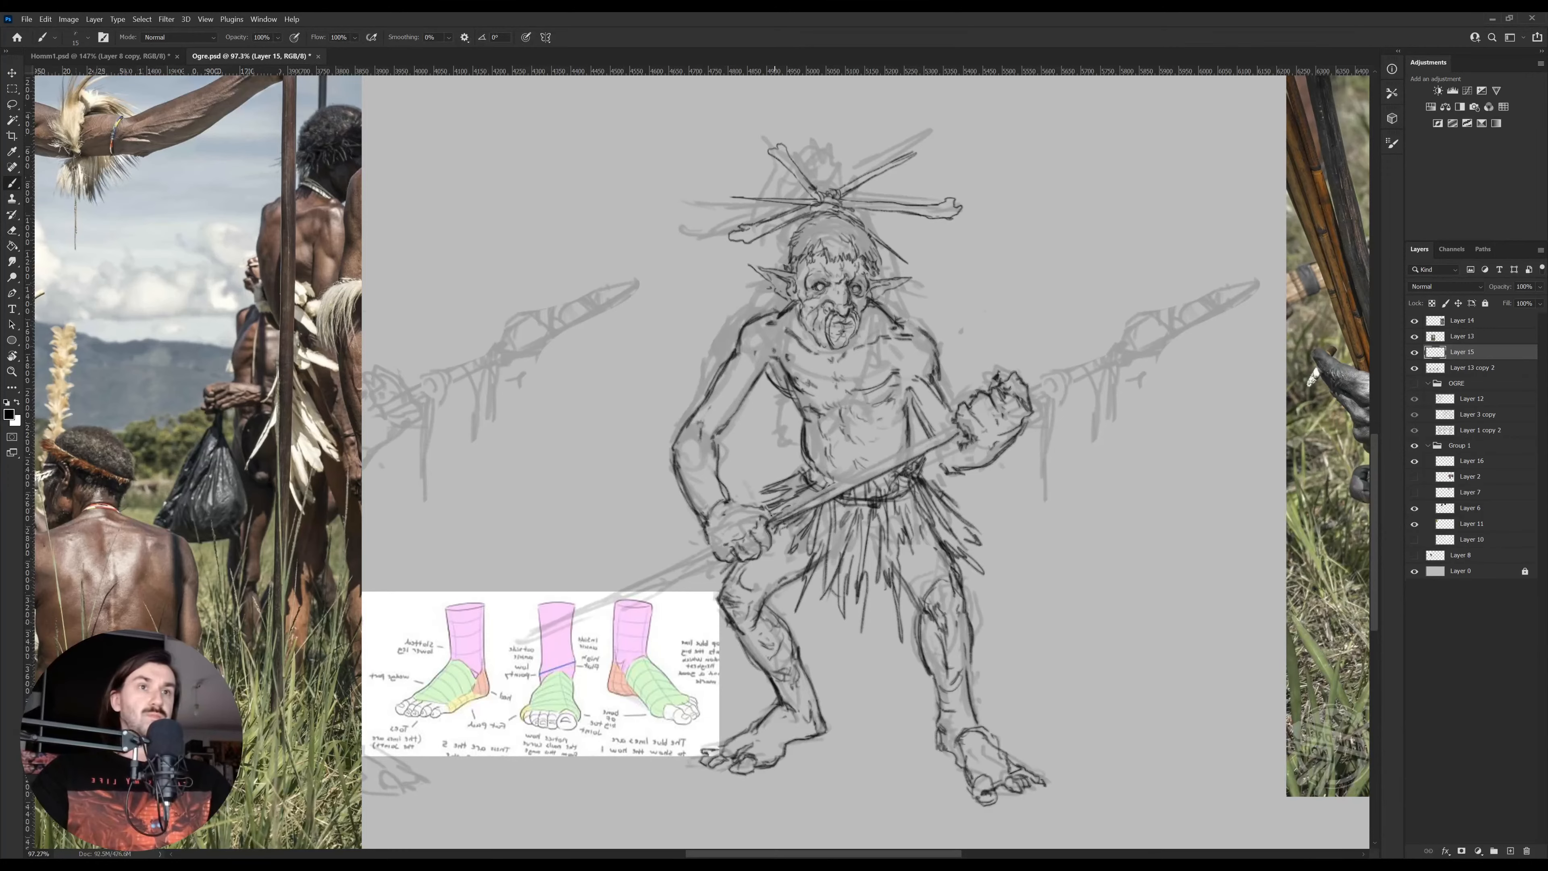
mouse_move(780, 508)
mouse_down()
mouse_move(955, 438)
mouse_move(903, 453)
mouse_move(896, 435)
mouse_move(887, 465)
mouse_move(895, 453)
mouse_move(876, 451)
mouse_move(915, 425)
mouse_up()
key(e)
key(b)
key(e)
key(b)
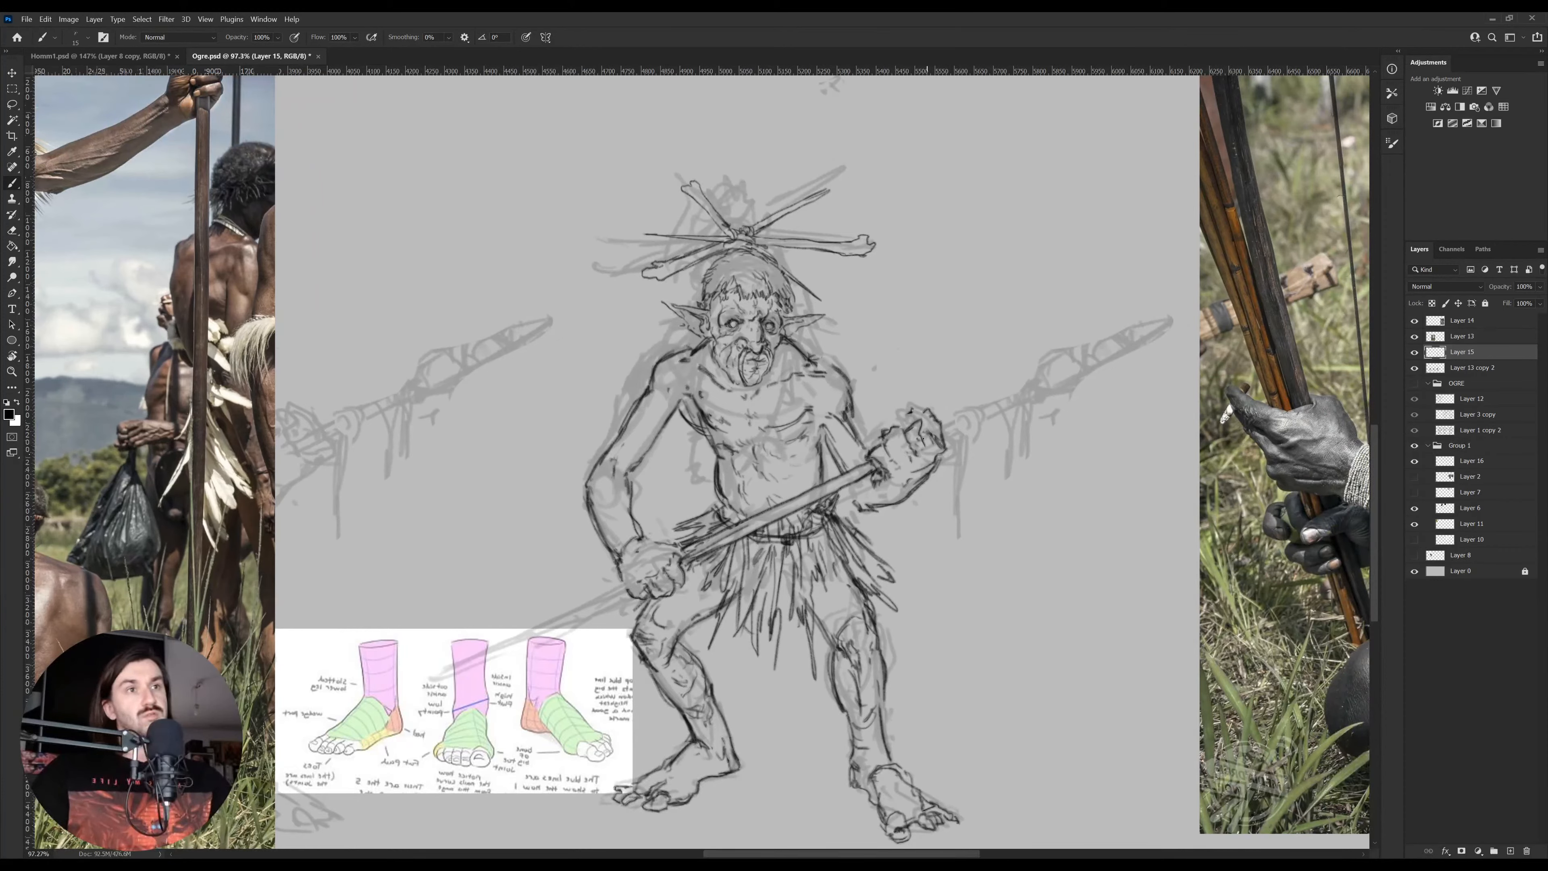
Rework the raised fist to grip the spear and extend the shaft beyond it with wrapped bindings
key(e)
mouse_move(940, 454)
mouse_down()
mouse_move(921, 415)
mouse_move(933, 412)
mouse_up()
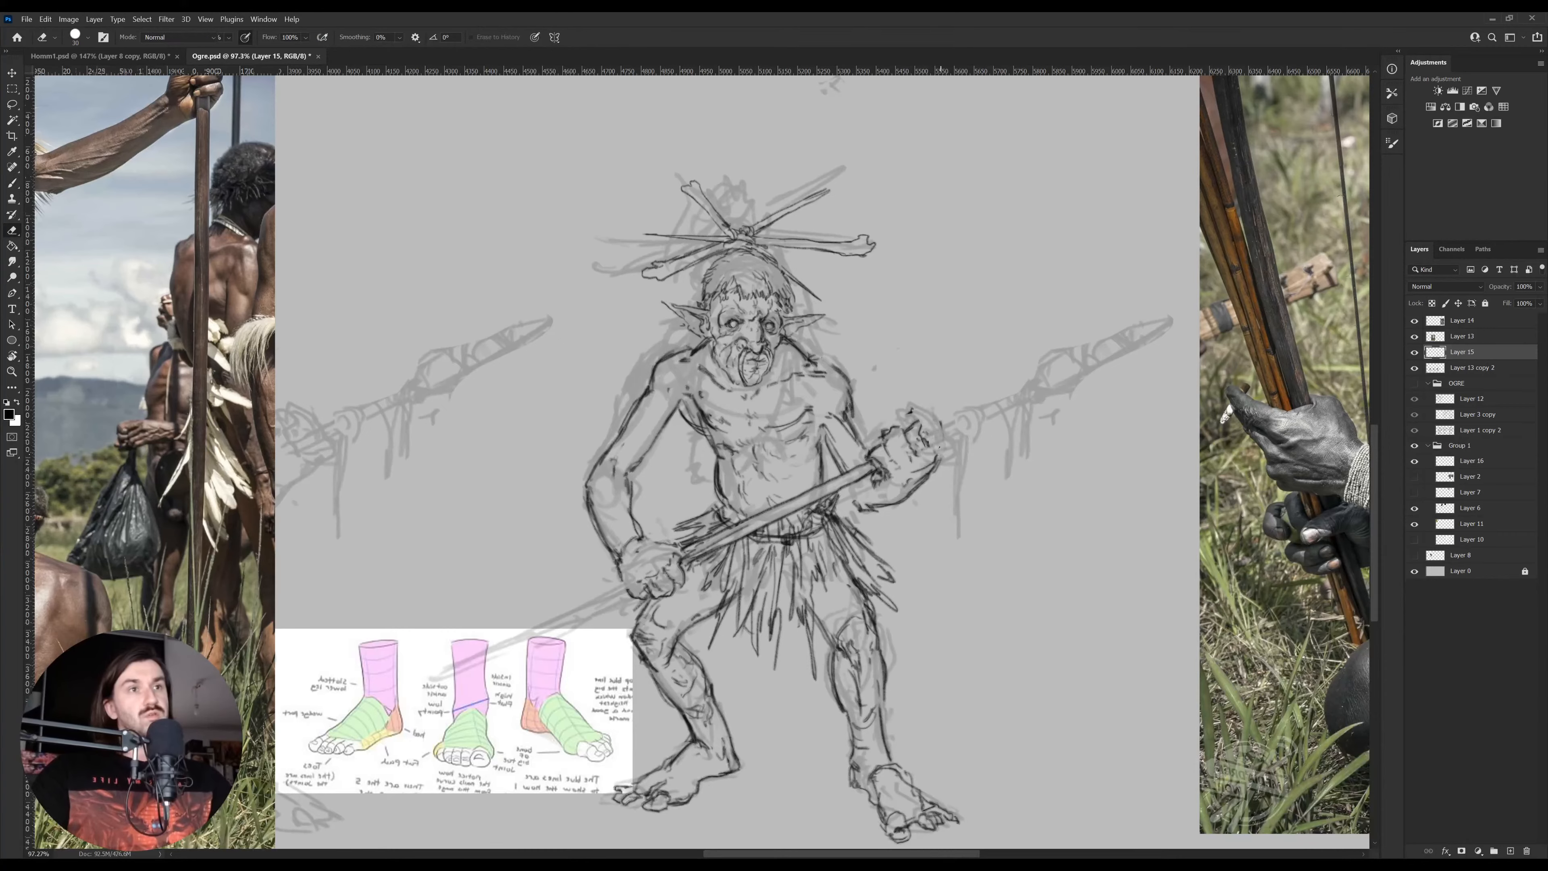
key(b)
mouse_move(891, 495)
mouse_down()
mouse_move(916, 487)
mouse_move(847, 511)
mouse_move(906, 449)
mouse_move(902, 473)
mouse_move(901, 451)
mouse_up()
mouse_move(885, 458)
mouse_down()
mouse_move(902, 451)
mouse_move(904, 480)
mouse_move(960, 425)
mouse_move(909, 465)
mouse_move(935, 431)
mouse_move(948, 449)
mouse_up()
key(e)
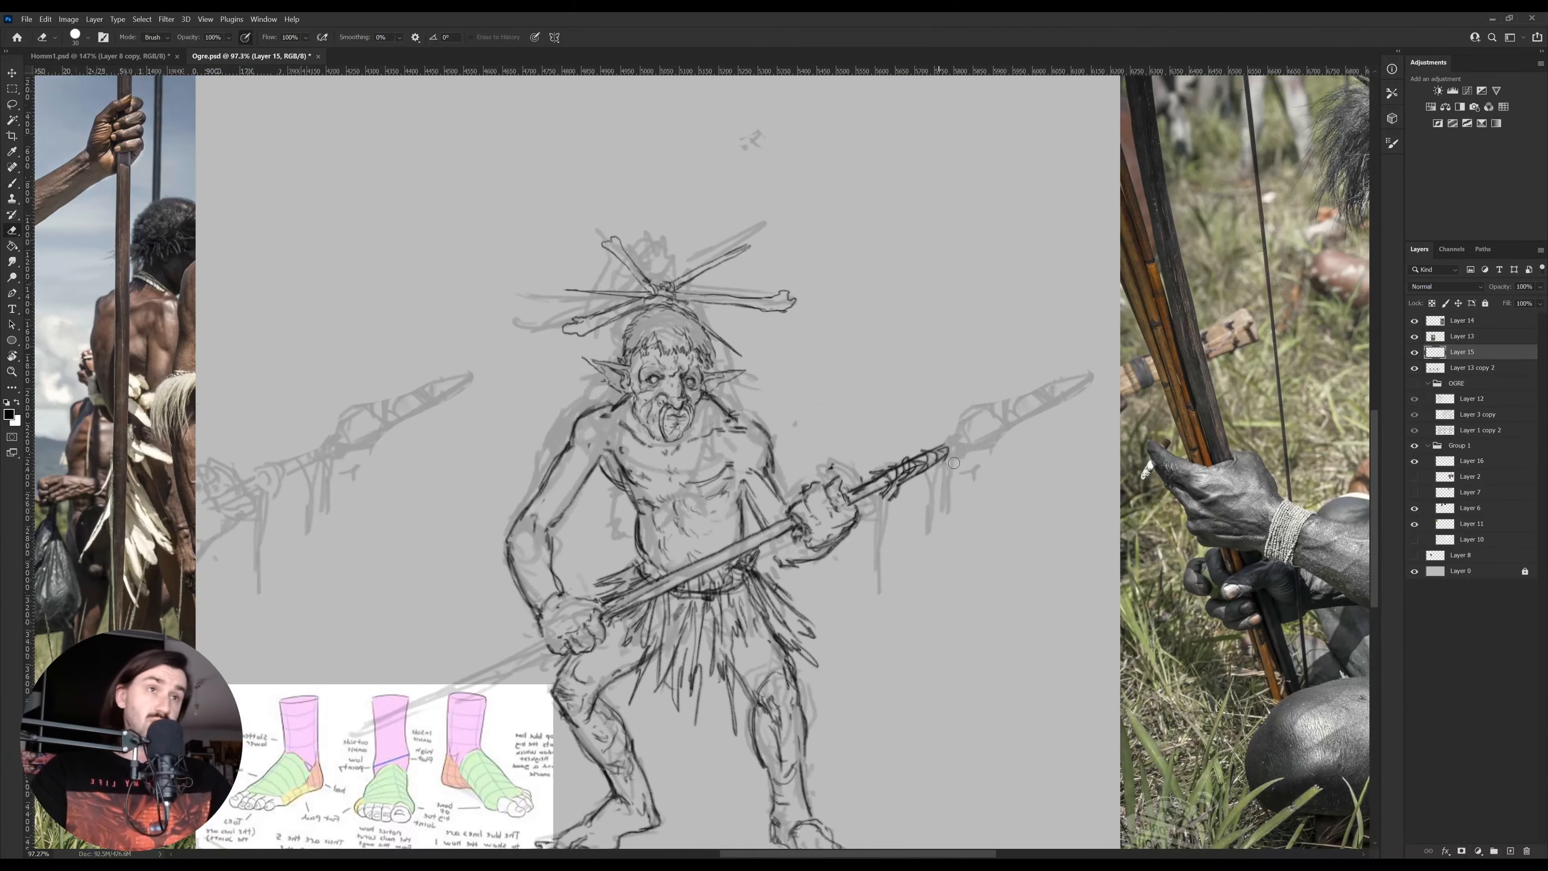
key(b)
mouse_move(952, 464)
mouse_down()
mouse_move(920, 522)
mouse_move(912, 505)
mouse_up()
Try a long, pointed blade at the end of the spear over the faint guide sketch
key(z)
mouse_move(413, 514)
mouse_down()
mouse_move(463, 526)
mouse_move(414, 510)
mouse_move(422, 556)
mouse_up()
drag(805, 519, 693, 495)
drag(855, 481, 894, 468)
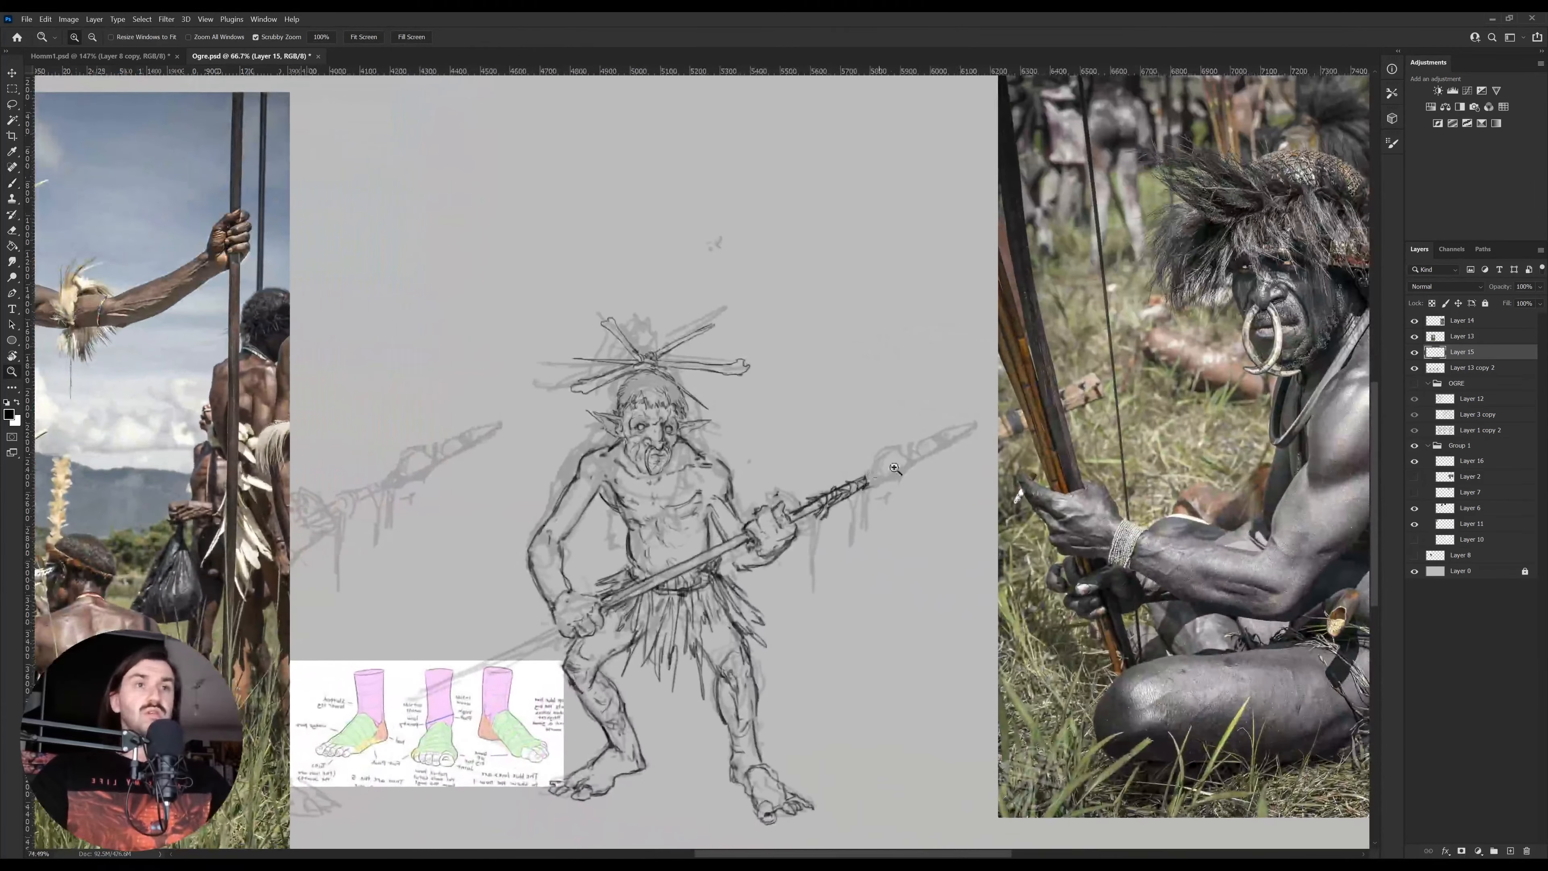
key(b)
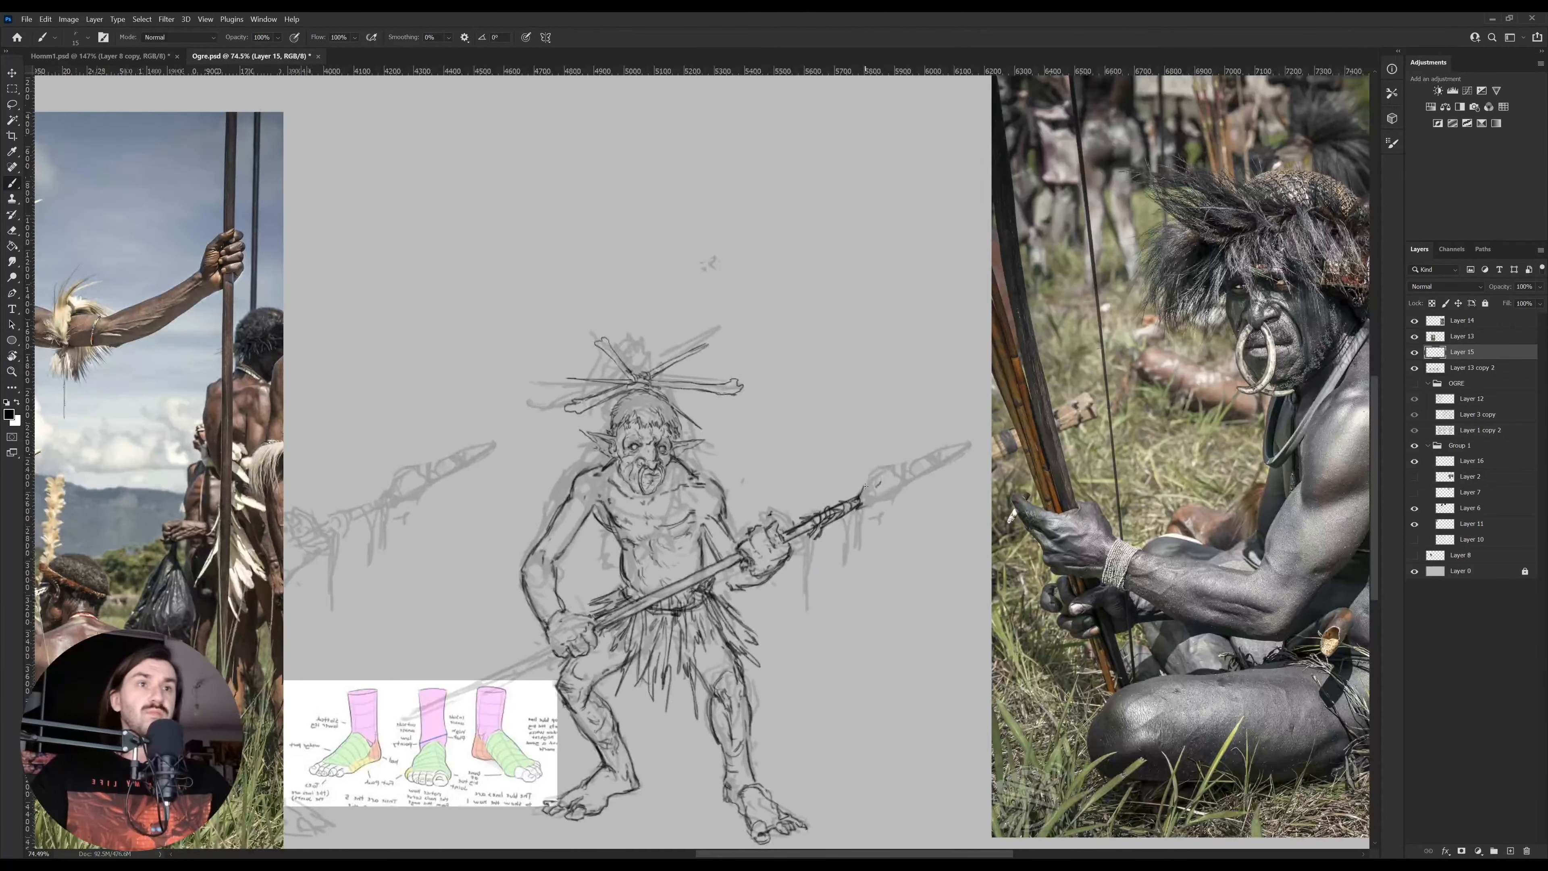
mouse_move(872, 482)
mouse_down()
mouse_move(834, 532)
mouse_move(820, 523)
mouse_up()
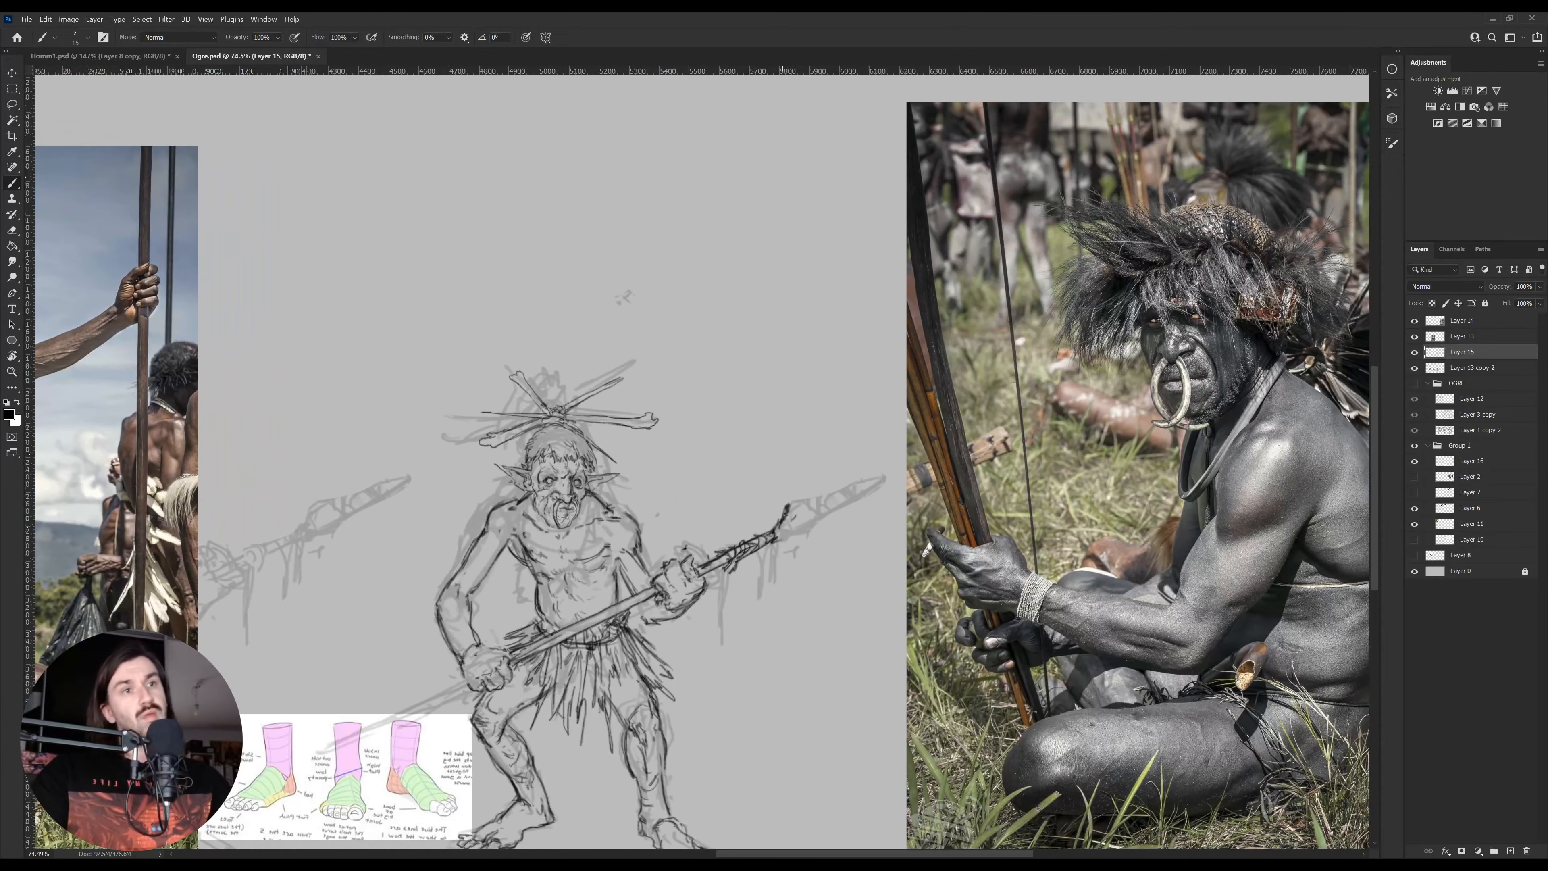
key(b)
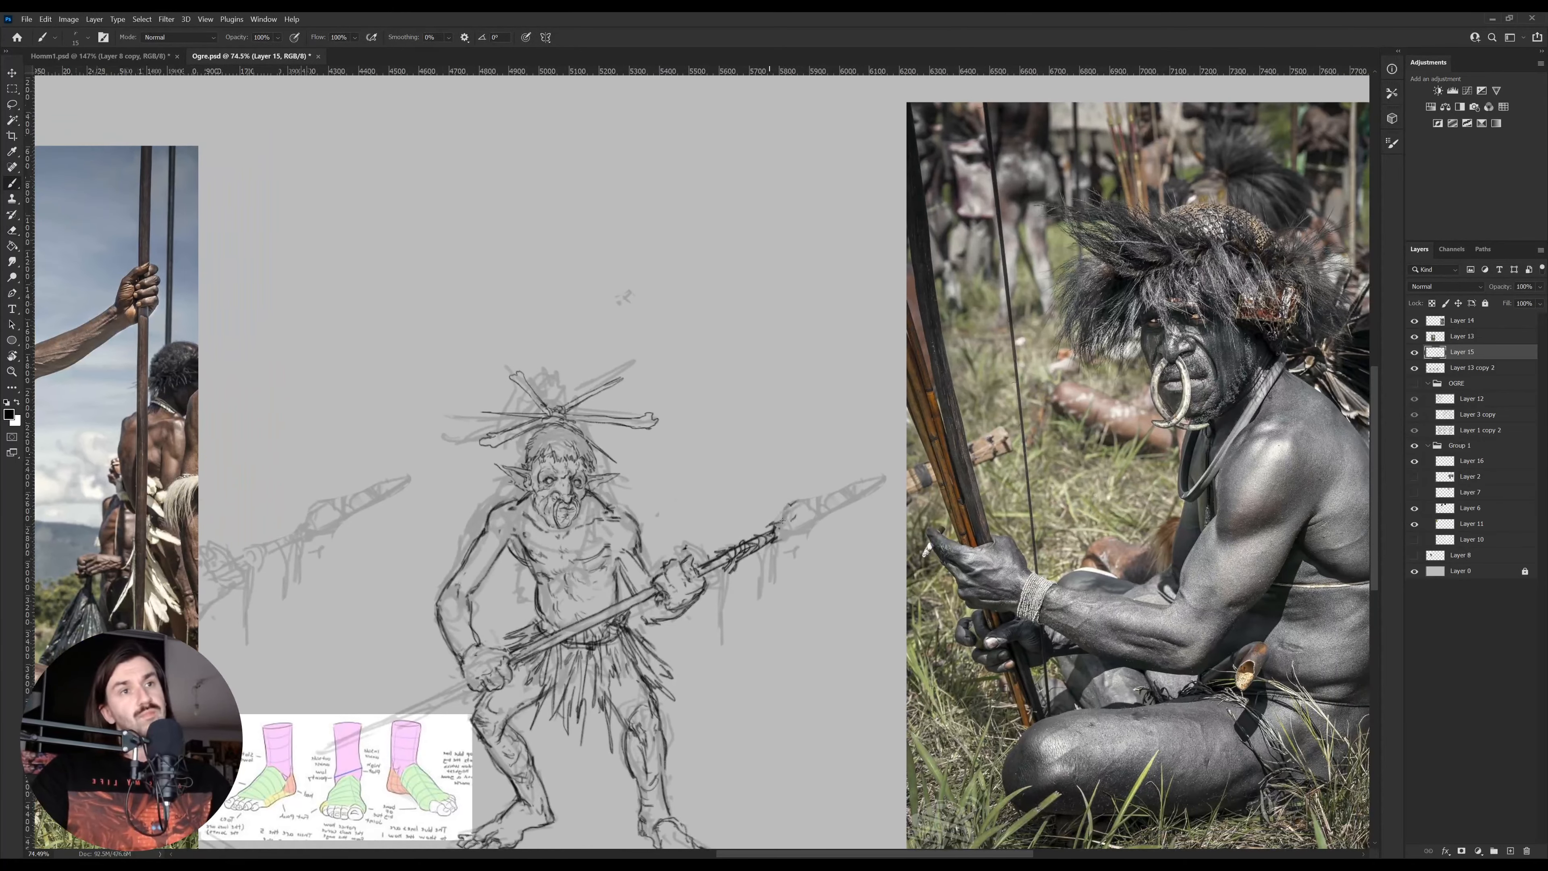
mouse_move(793, 513)
mouse_down()
mouse_move(888, 463)
mouse_move(837, 503)
mouse_up()
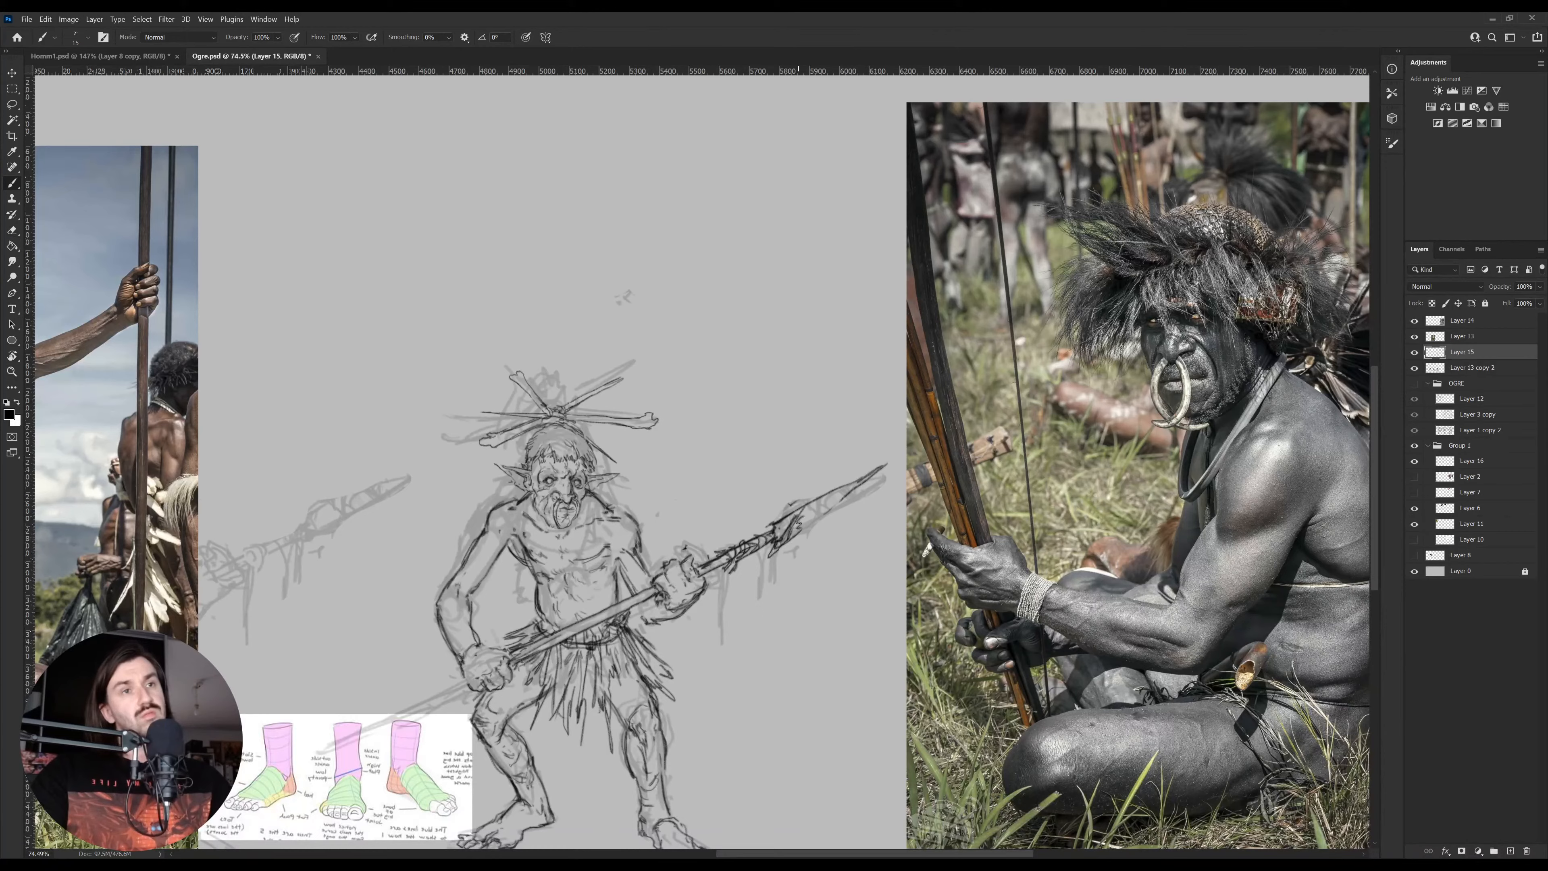
drag(813, 520, 900, 460)
key(e)
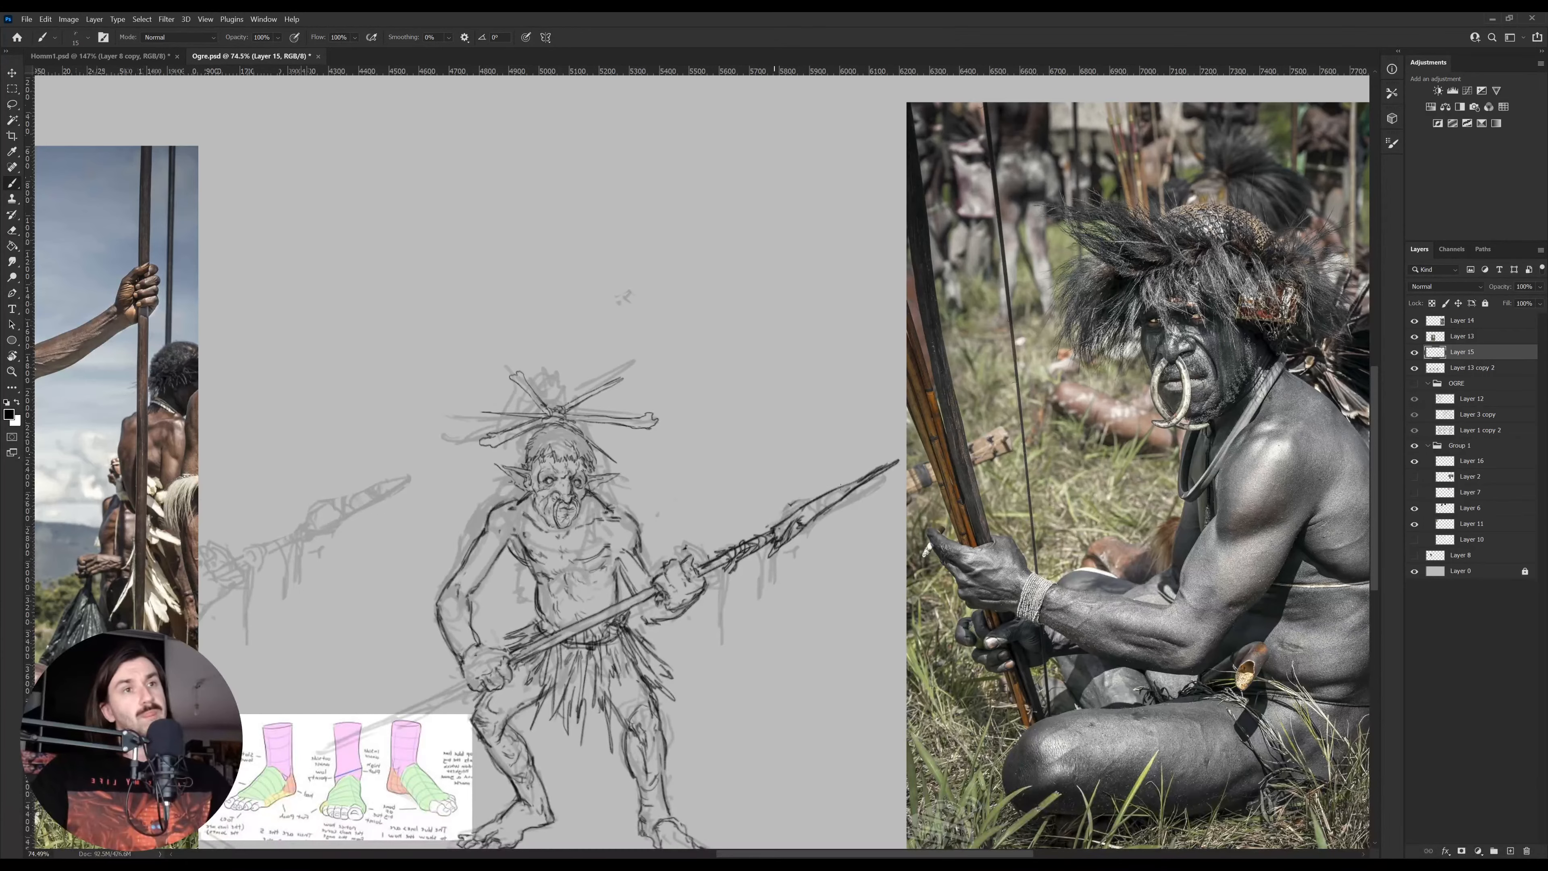
Redraw the spearhead in a rotated view, starting with a forked base where it meets the bound shaft
key(r)
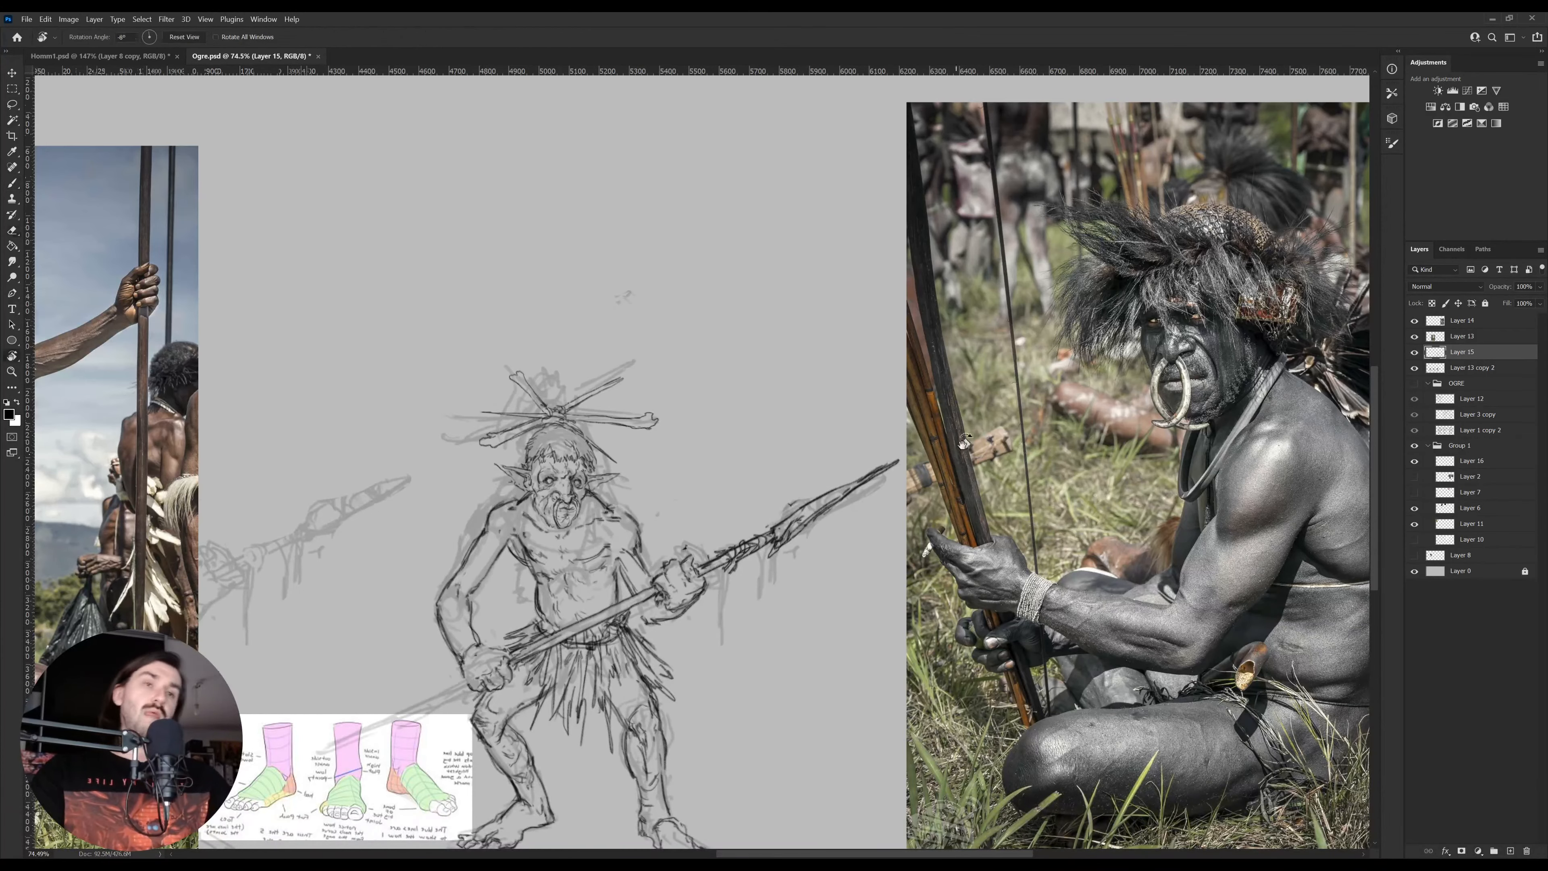
mouse_move(796, 525)
mouse_down()
mouse_move(820, 452)
mouse_move(878, 401)
mouse_up()
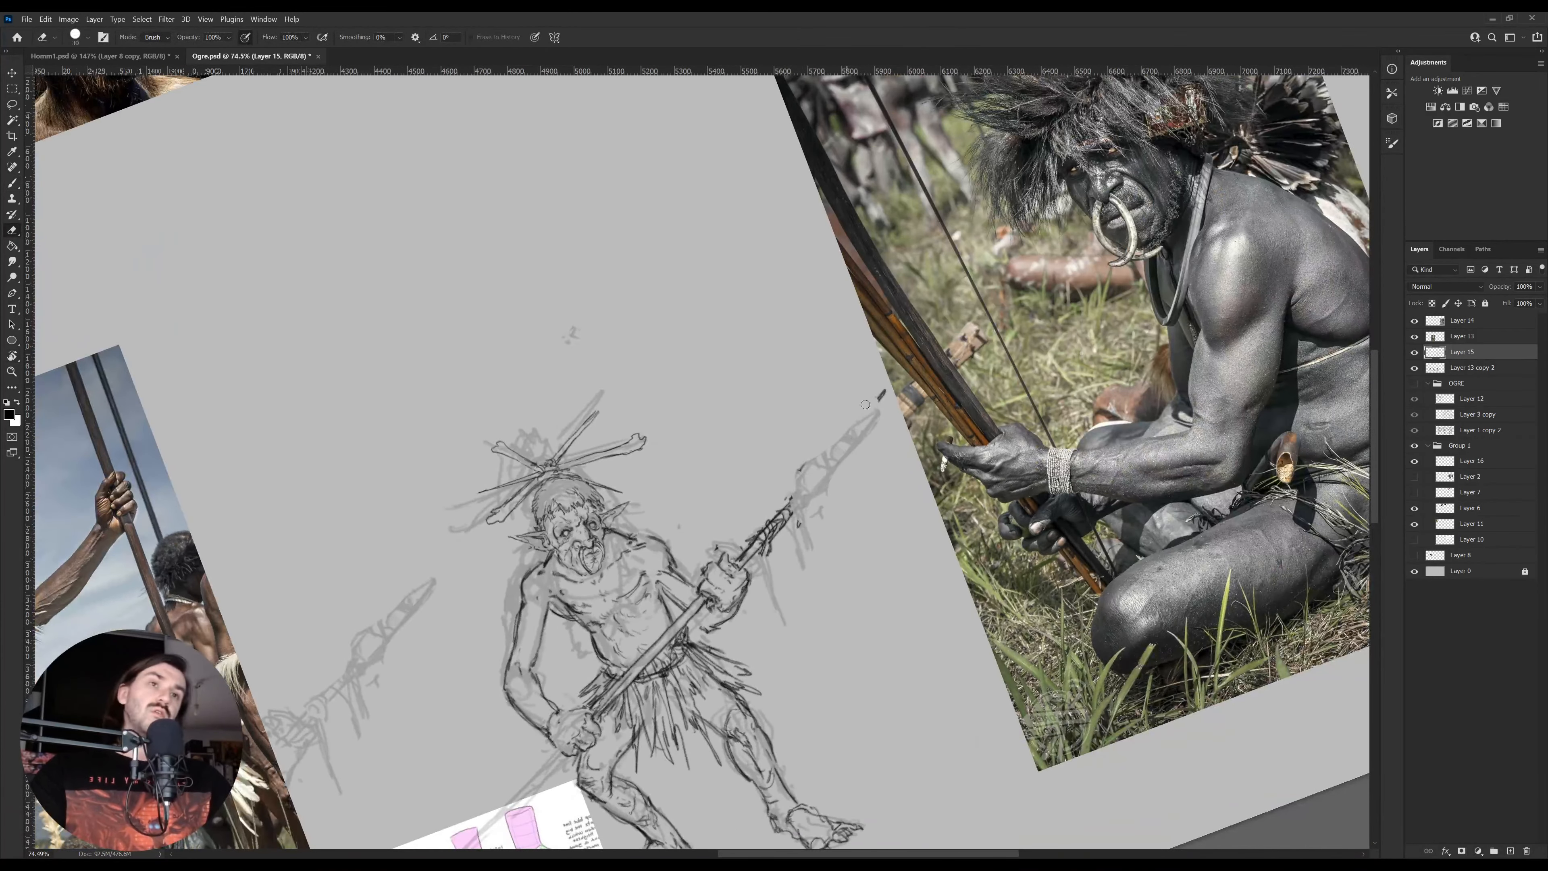
scroll(863, 449, up, 3)
key(b)
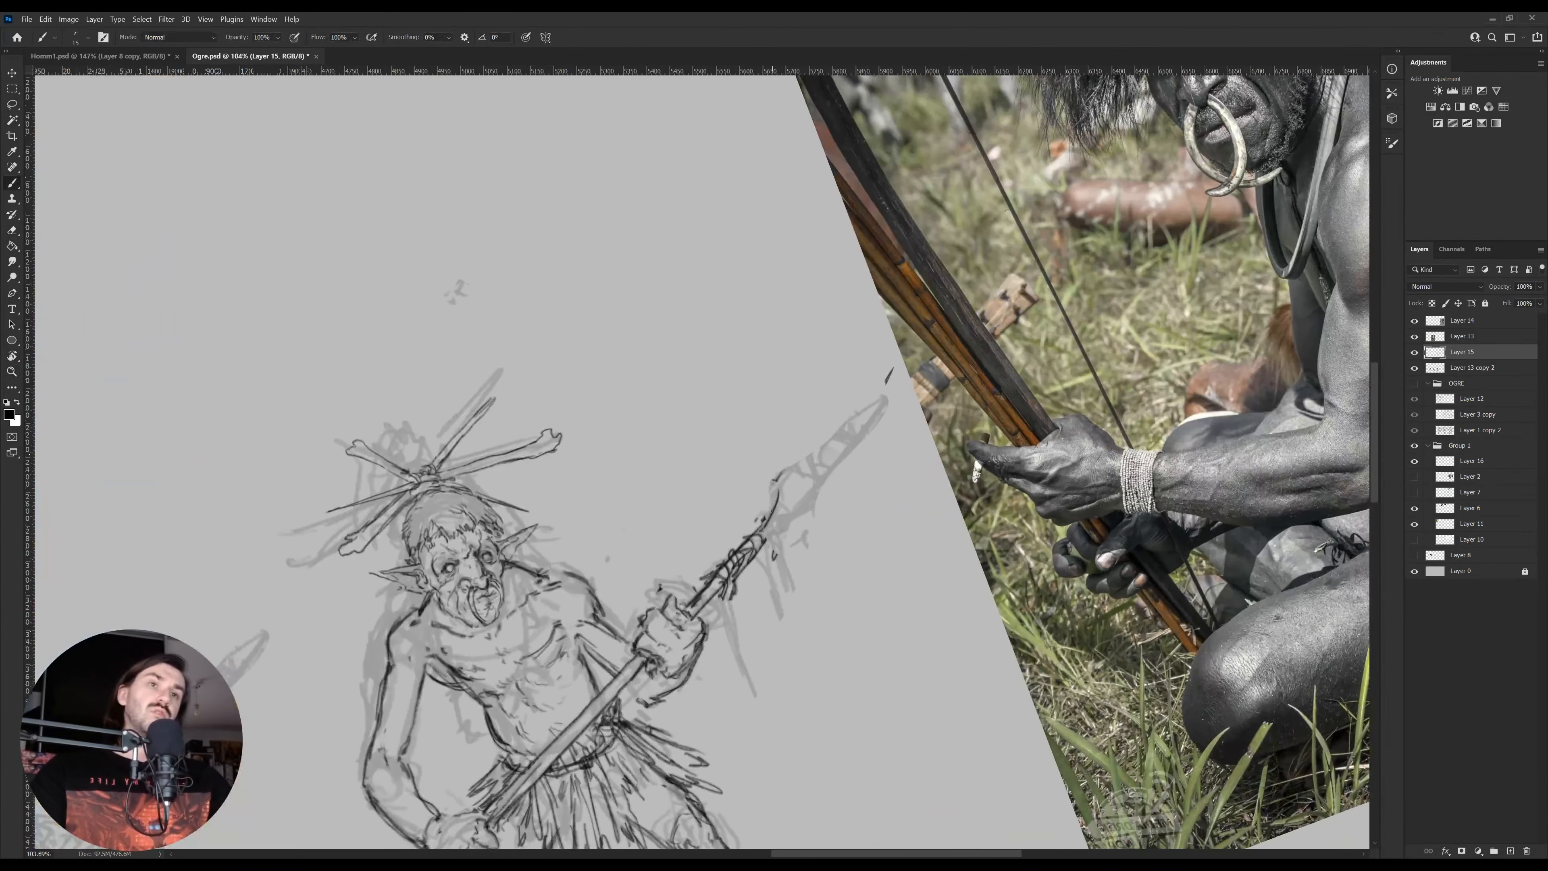
mouse_move(769, 509)
mouse_down()
mouse_move(774, 483)
mouse_move(810, 505)
mouse_up()
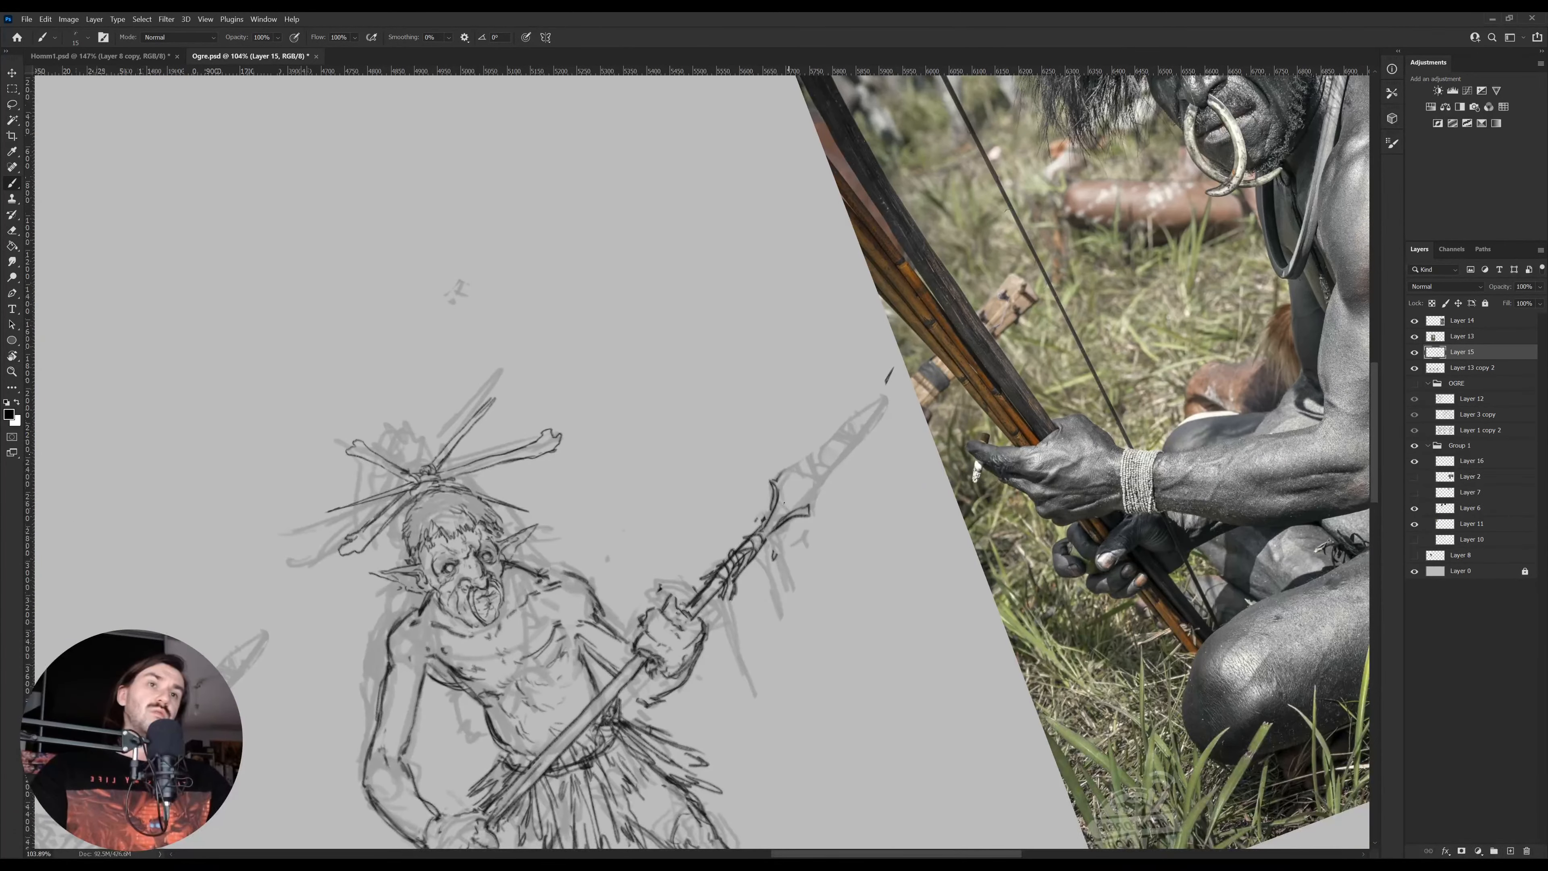
mouse_move(824, 447)
mouse_down()
mouse_move(874, 397)
mouse_move(812, 508)
mouse_move(771, 511)
mouse_move(840, 574)
mouse_move(825, 589)
mouse_up()
key(r)
key(b)
drag(718, 544, 734, 659)
drag(739, 576, 734, 632)
mouse_move(737, 562)
mouse_down()
mouse_move(729, 580)
mouse_move(762, 595)
mouse_up()
Hide the foot reference on Layer 16 and the photo reference on Layer 13, and make Layer 15 active again
mouse_move(713, 576)
mouse_down()
mouse_move(707, 595)
mouse_move(830, 495)
mouse_move(900, 253)
mouse_move(769, 249)
mouse_up()
key(r)
key(v)
ctrl+click(906, 538)
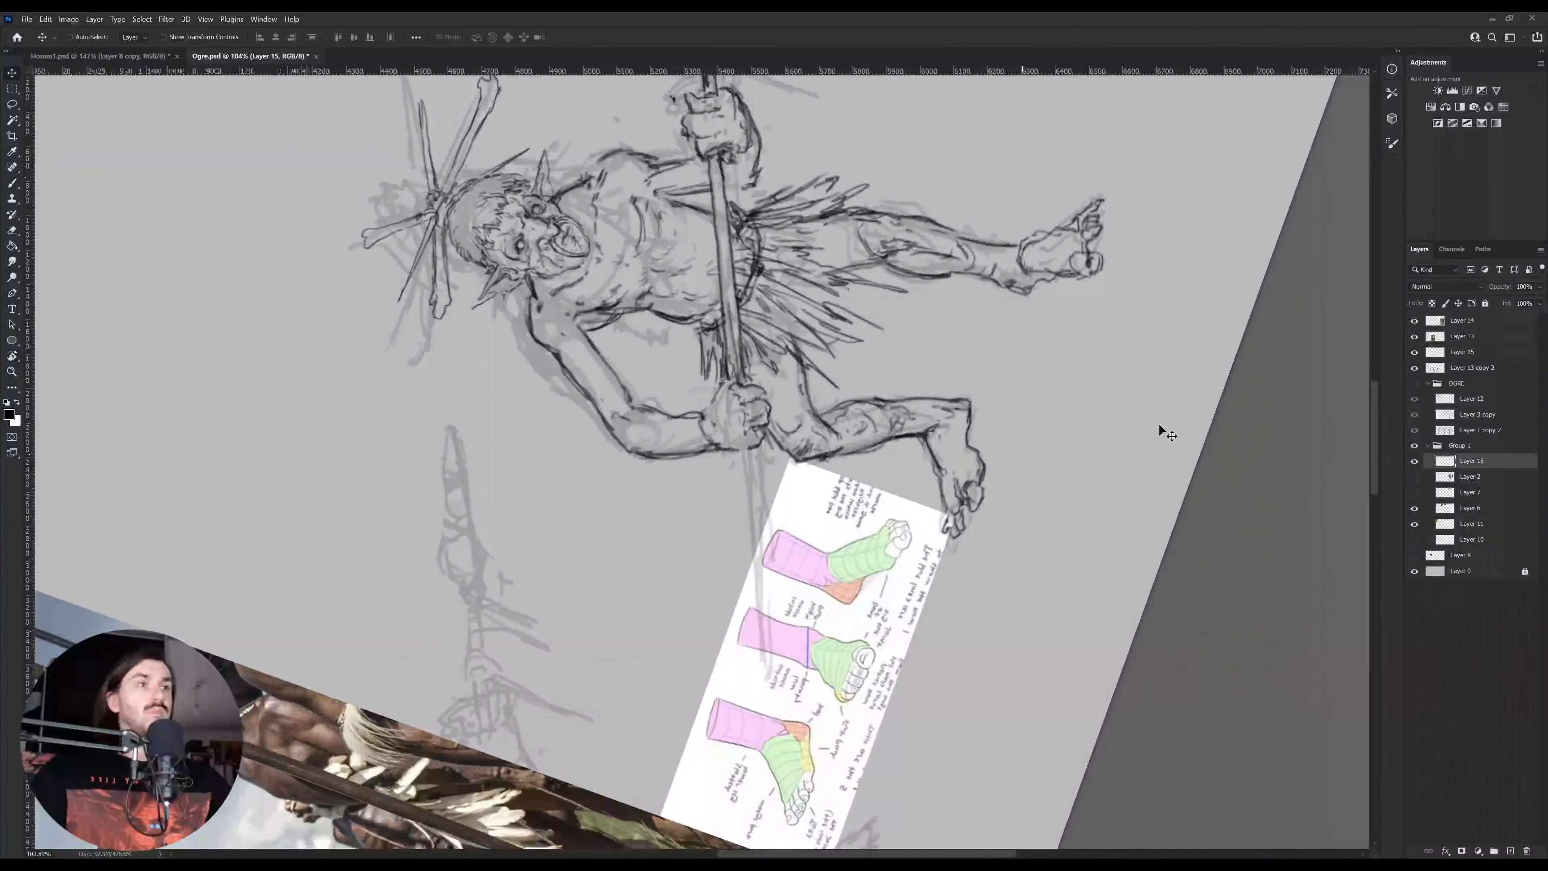
click(1415, 462)
ctrl+click(383, 811)
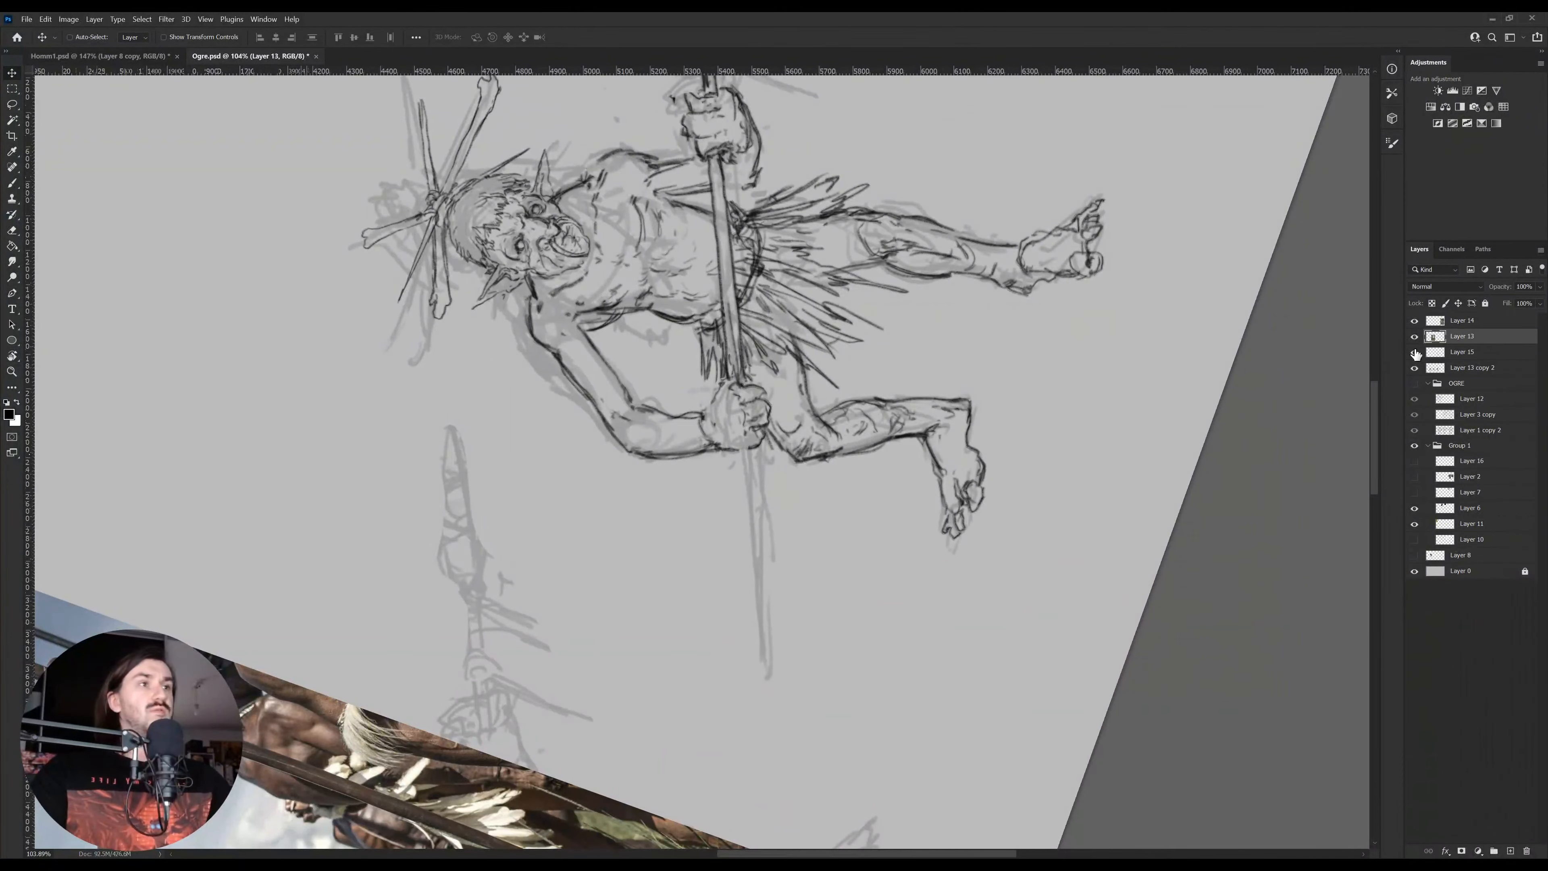
click(1415, 336)
ctrl+click(904, 433)
key(r)
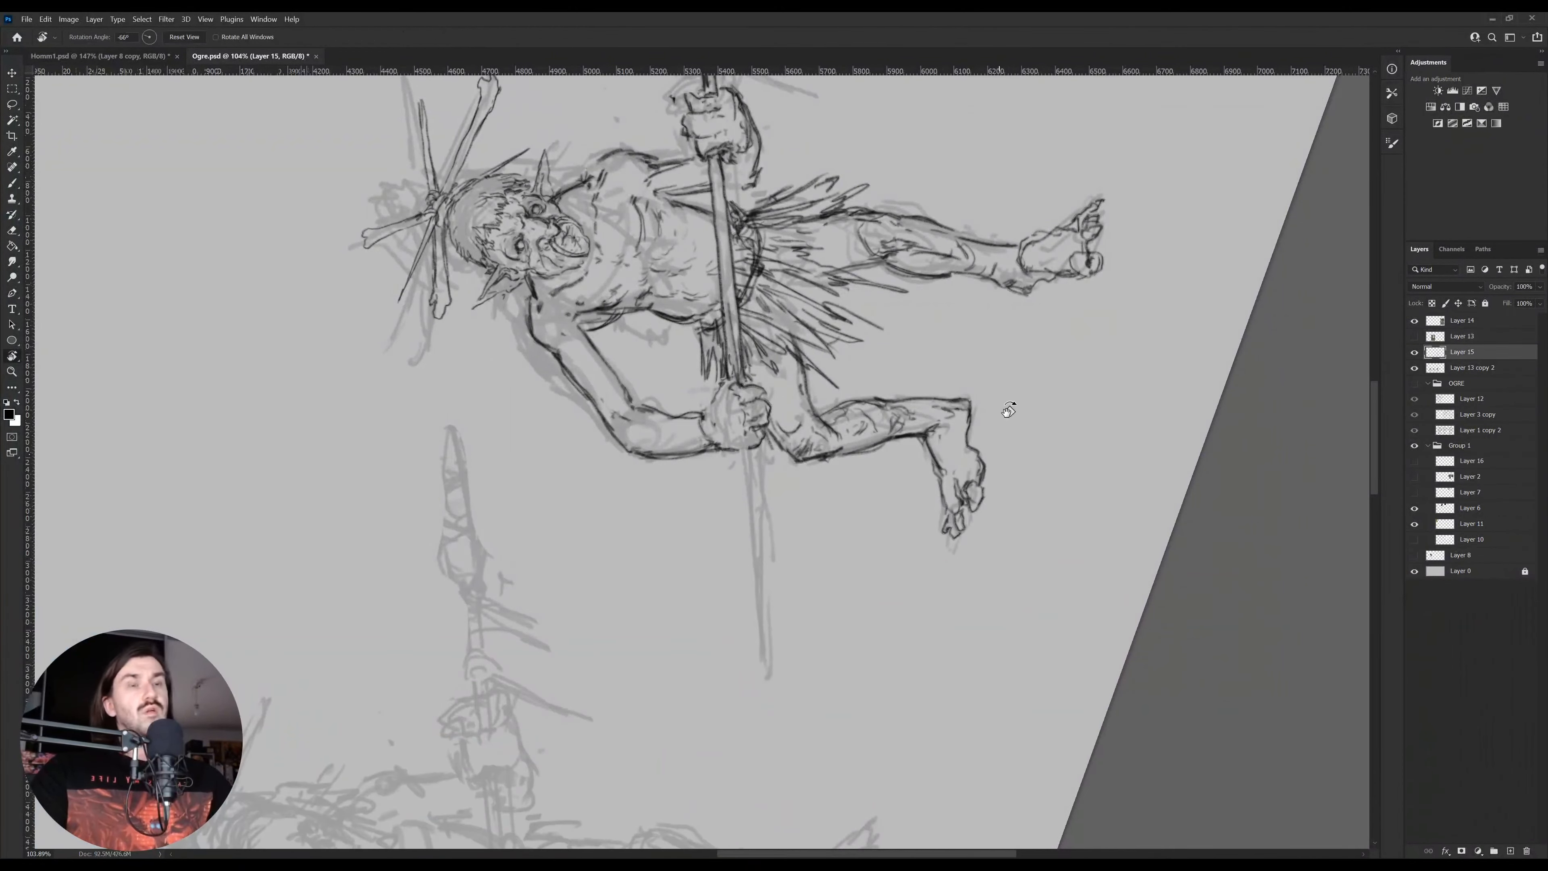
Start the rear part of the spear shaft behind the lower fist with a straight line over the faint guide
drag(904, 433, 758, 483)
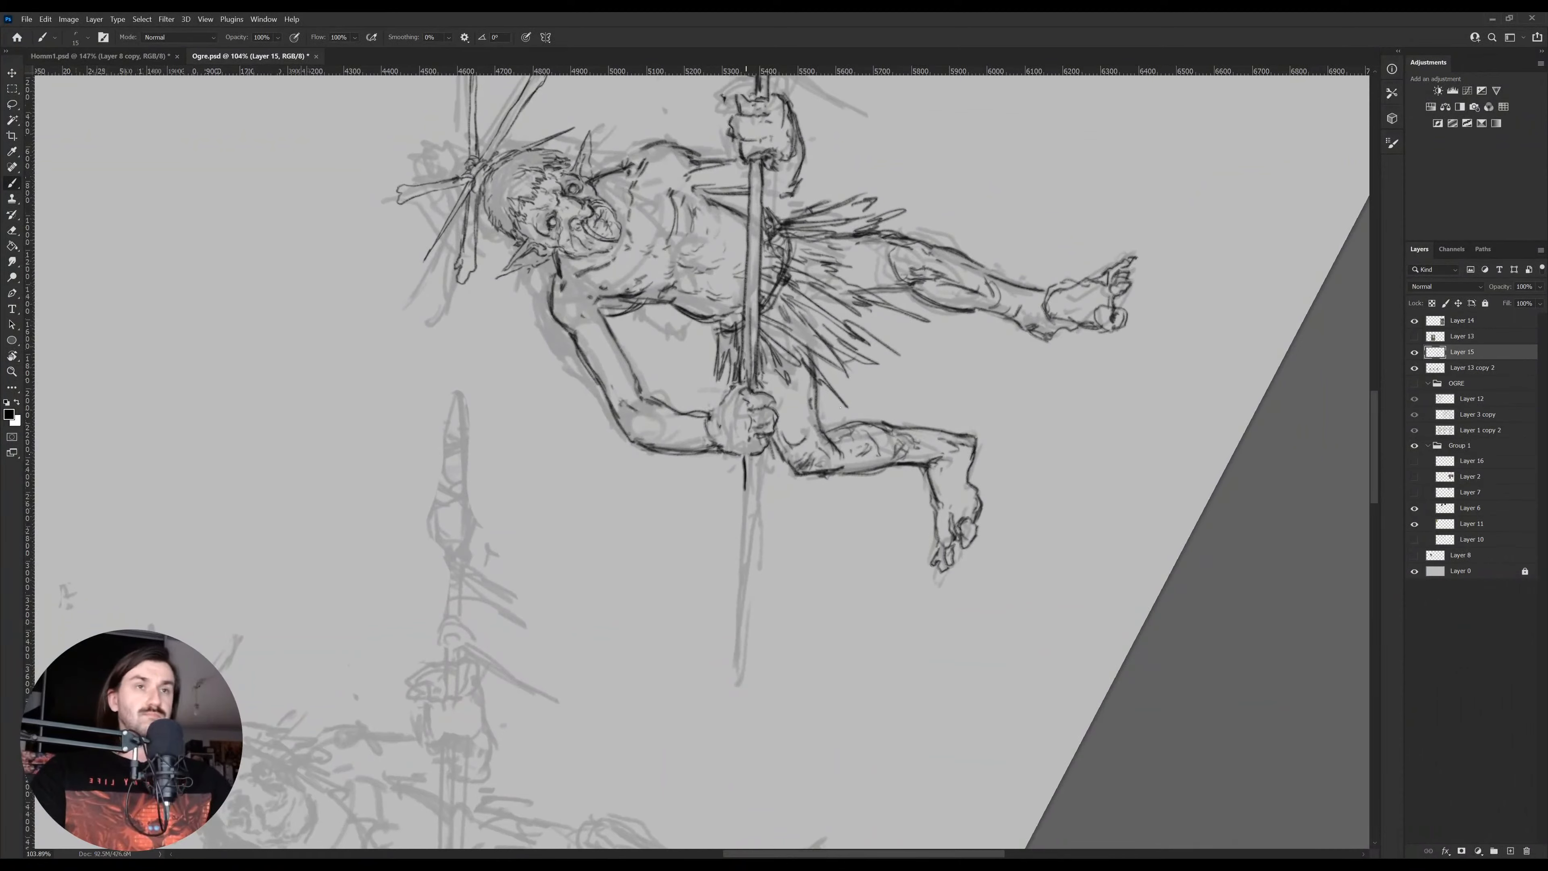
drag(744, 489, 744, 591)
key(r)
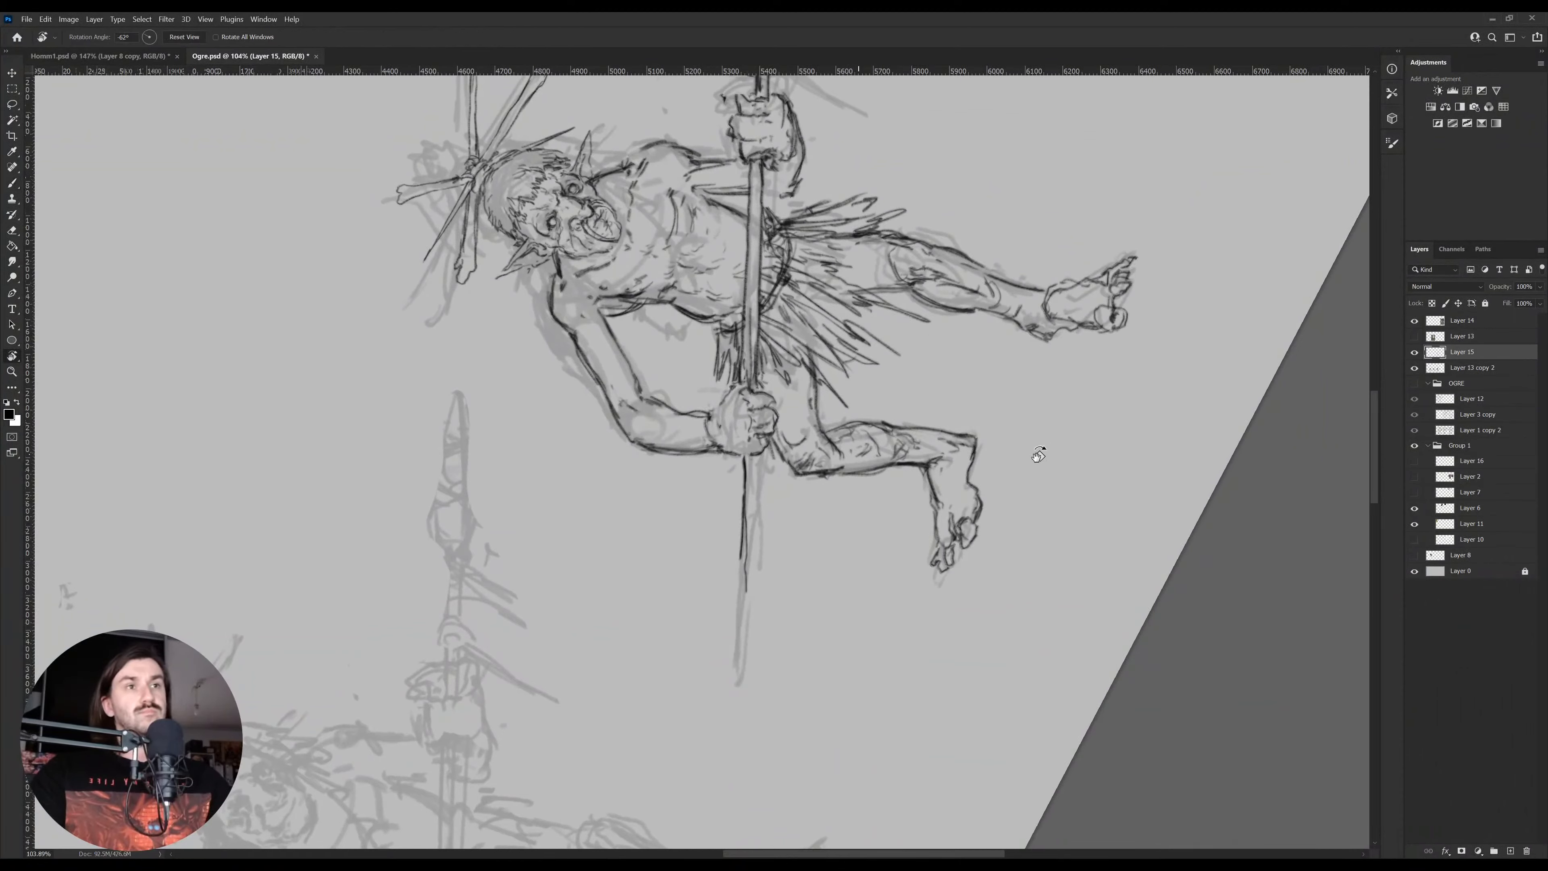
drag(858, 366, 1072, 573)
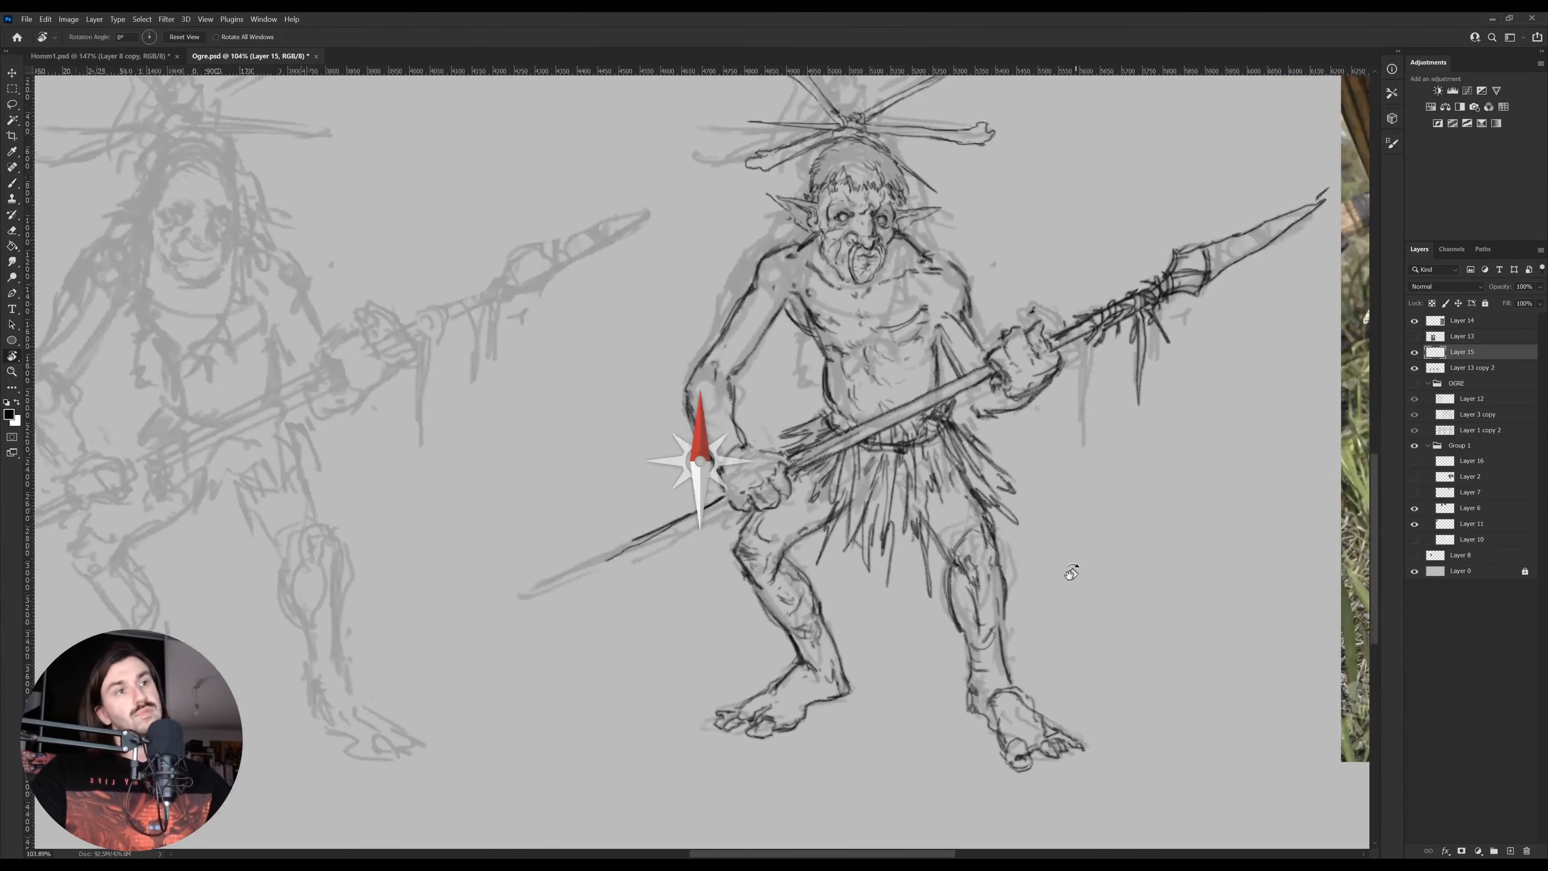
Select the goblin's bent leg, scale it down to about 92%, and touch up the thigh where it meets the fist
key(l)
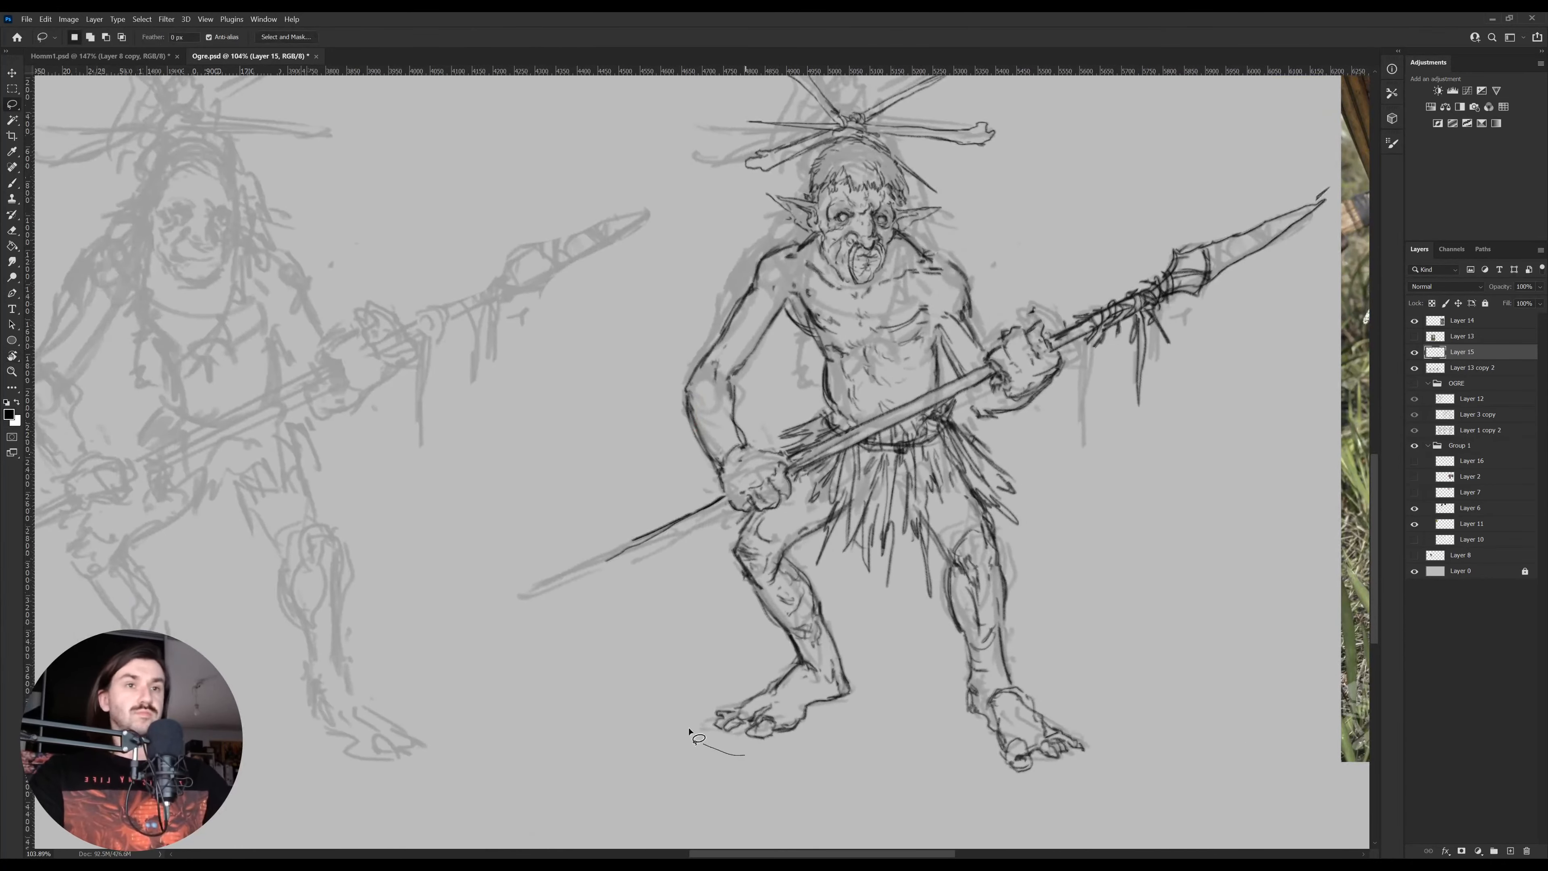
mouse_move(745, 756)
mouse_down()
mouse_move(737, 529)
mouse_move(823, 498)
mouse_move(892, 681)
mouse_move(847, 775)
mouse_move(791, 770)
mouse_up()
key(ctrl+t)
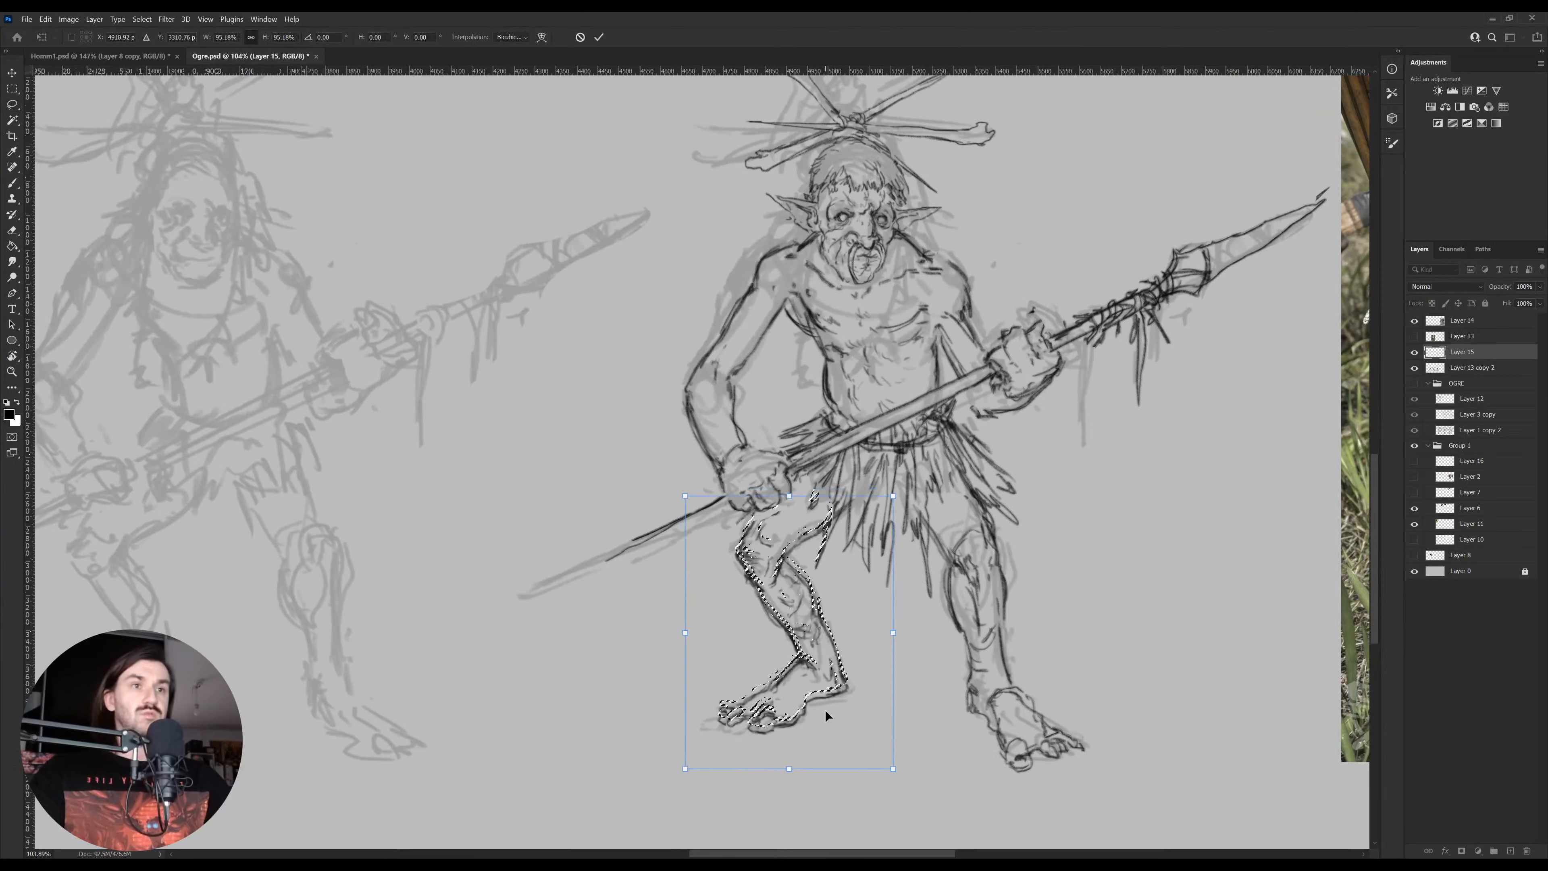
drag(790, 499, 790, 507)
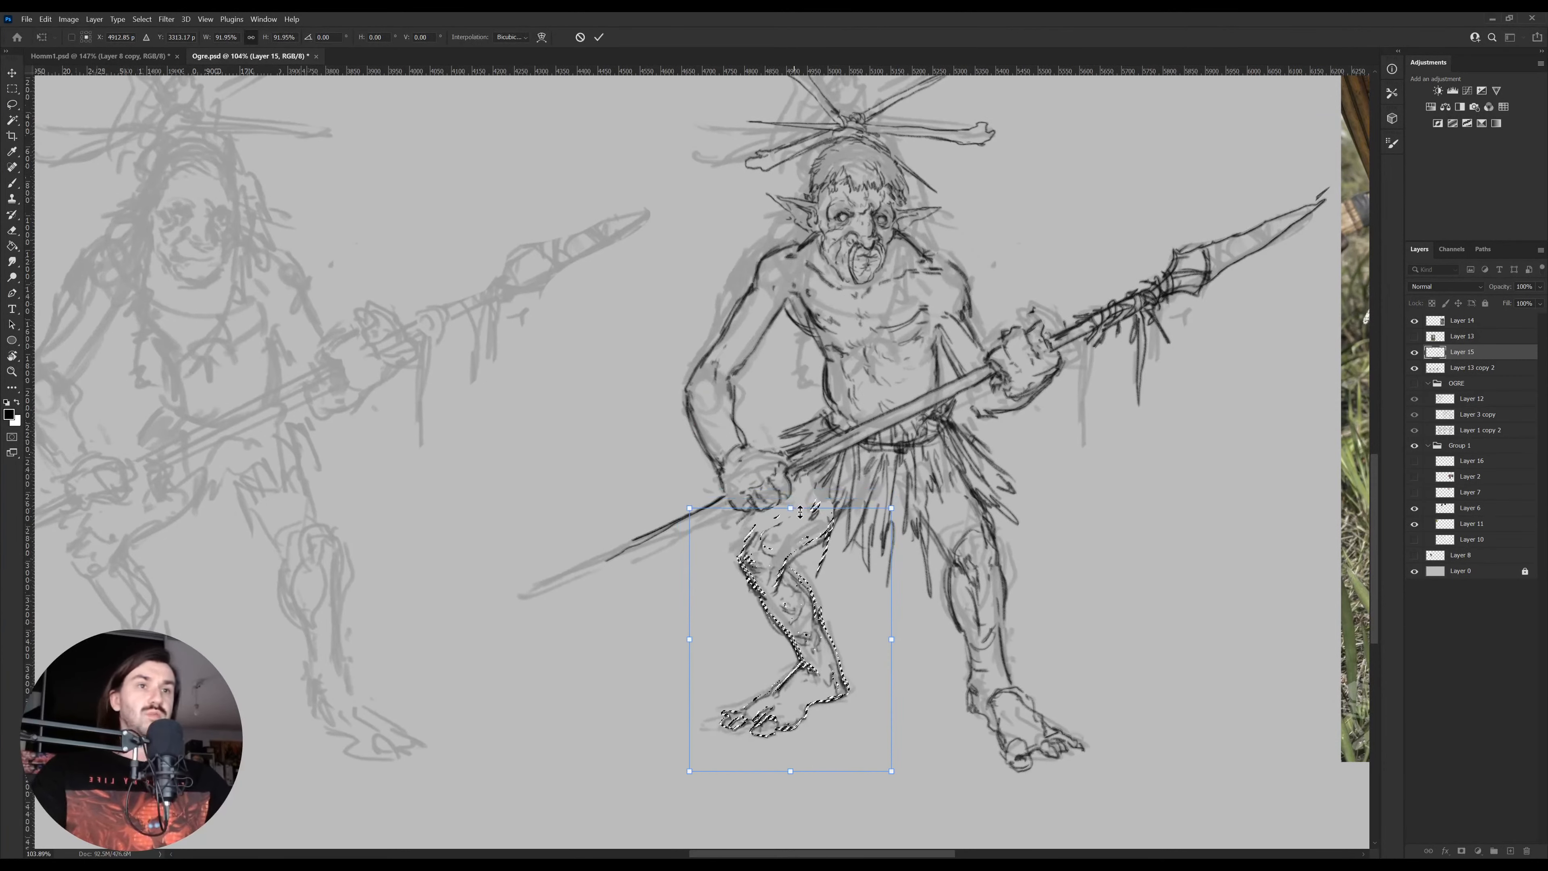
key(Return)
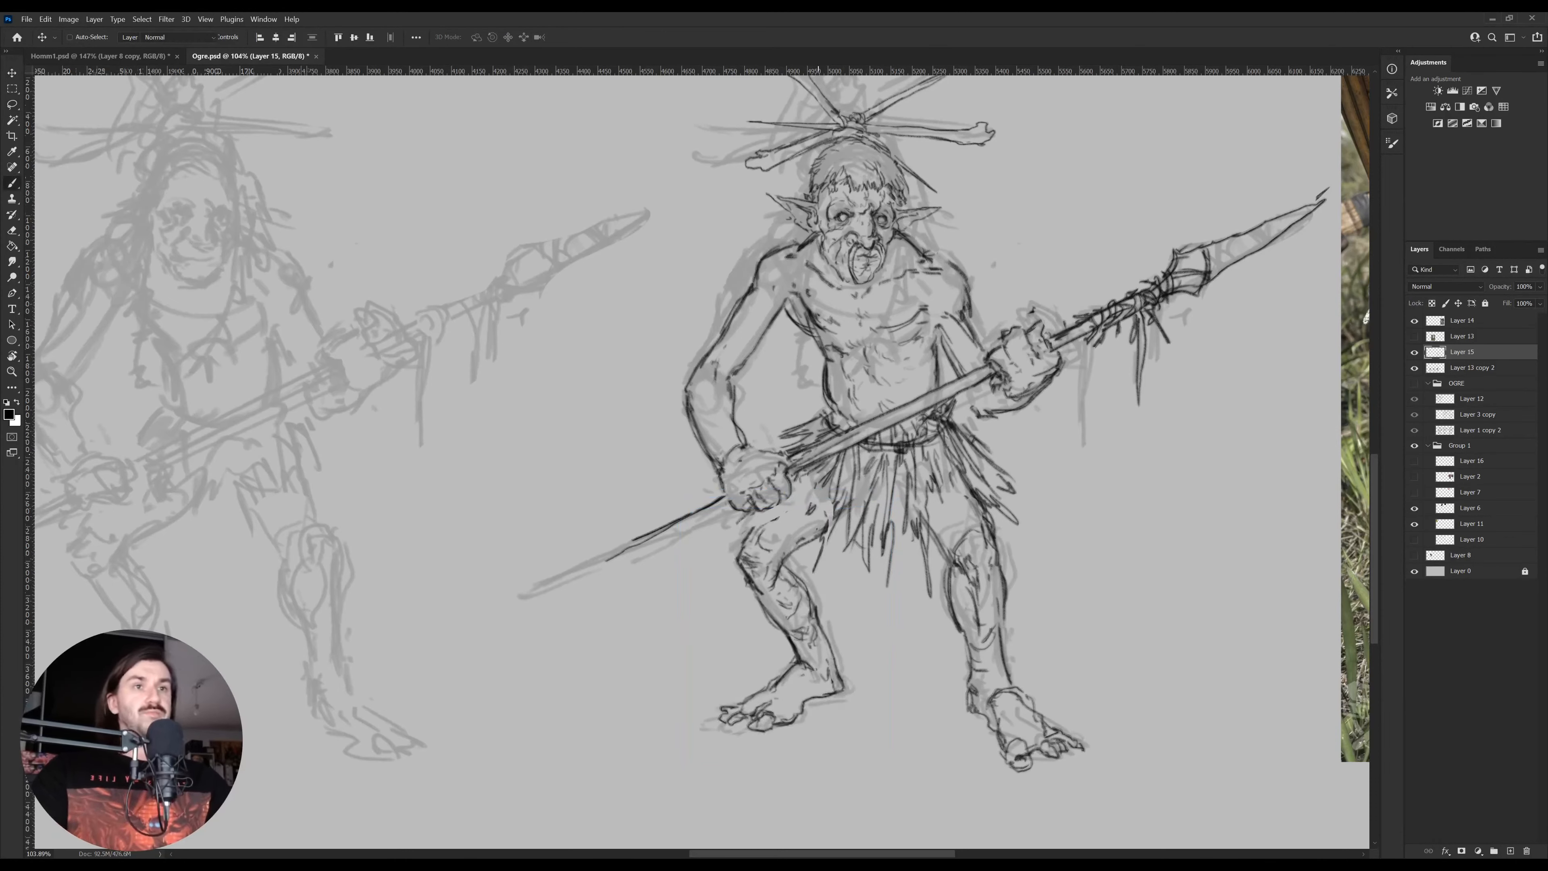
key(b)
drag(749, 529, 773, 497)
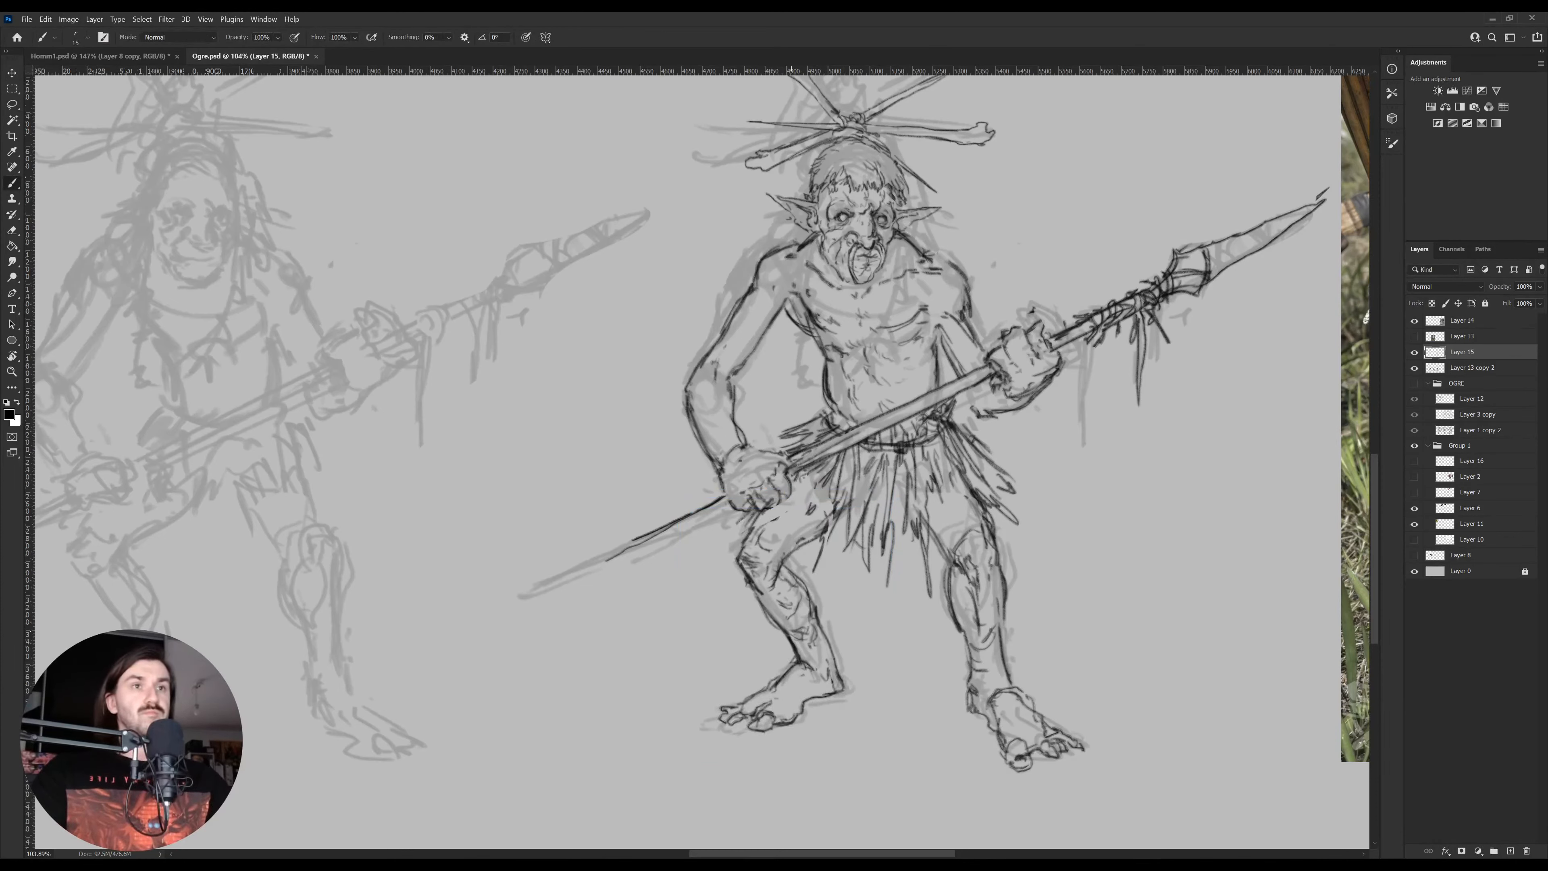
Extend the rear shaft to a knobbed butt end and add bindings with hanging feathers just behind the lower fist
mouse_move(648, 534)
mouse_down()
mouse_move(476, 628)
mouse_move(694, 519)
mouse_up()
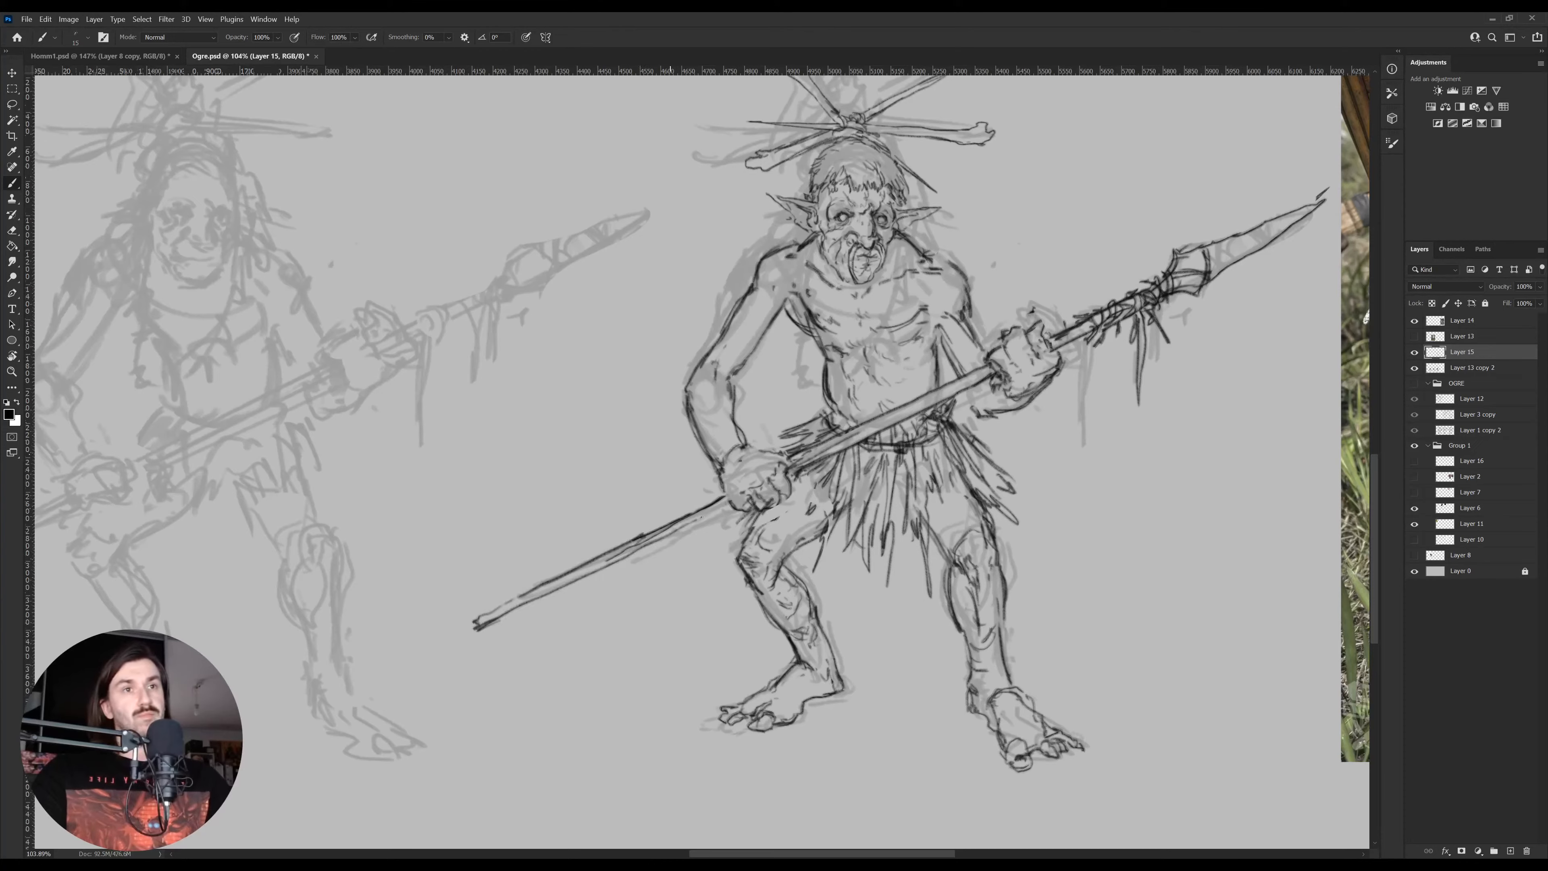
mouse_move(514, 603)
mouse_down()
mouse_move(725, 494)
mouse_move(491, 609)
mouse_up()
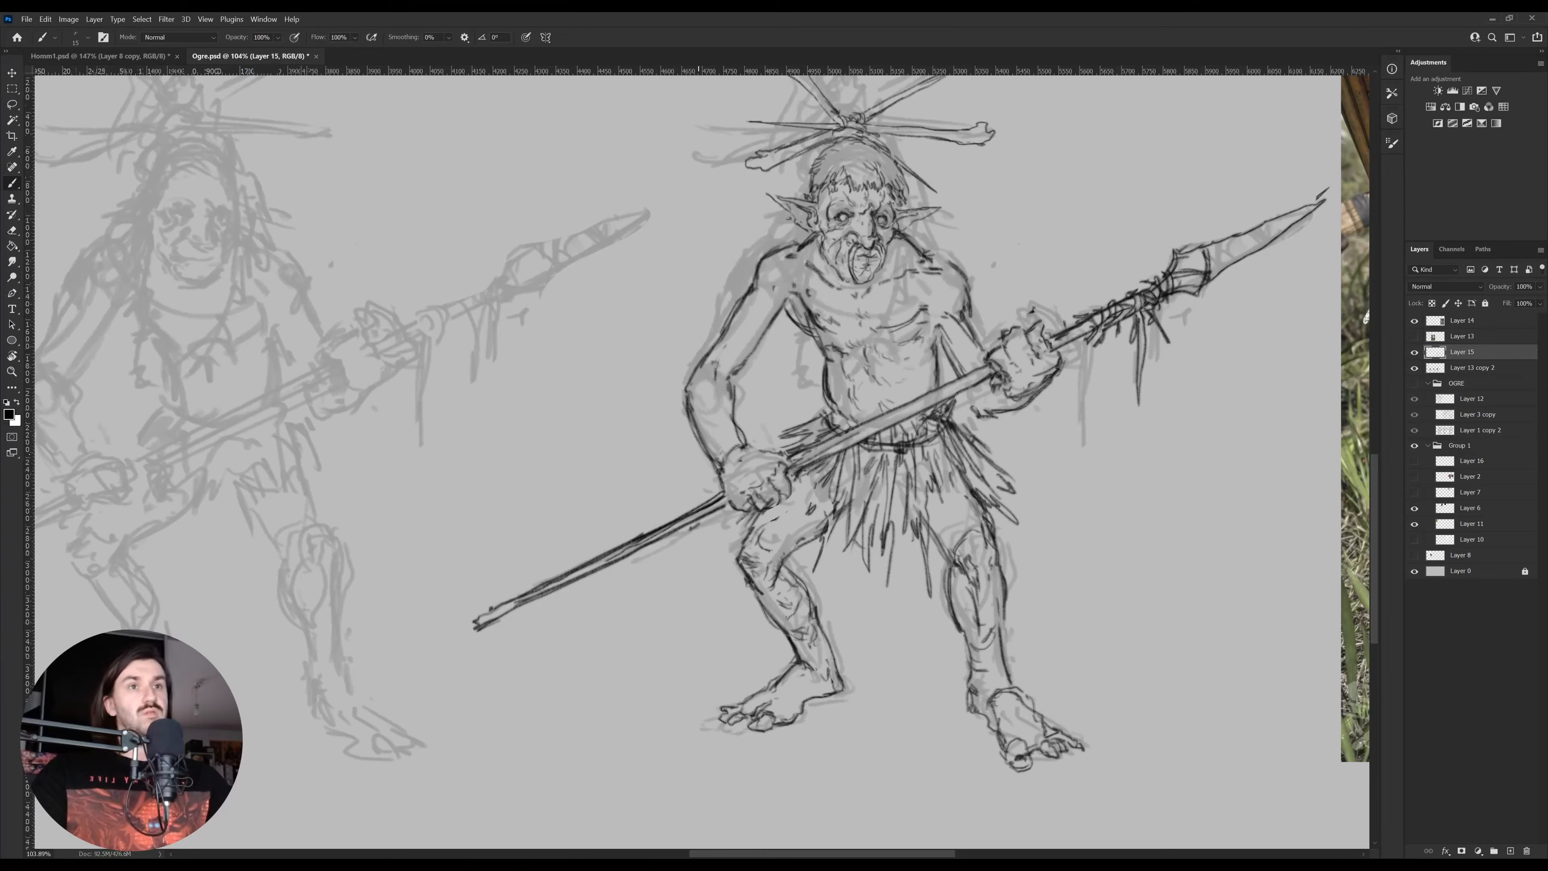
mouse_move(695, 521)
mouse_down()
mouse_move(684, 556)
mouse_move(708, 542)
mouse_move(712, 567)
mouse_move(682, 588)
mouse_up()
drag(696, 534, 675, 572)
mouse_move(689, 512)
mouse_down()
mouse_move(651, 517)
mouse_move(726, 498)
mouse_move(656, 554)
mouse_move(682, 530)
mouse_move(673, 572)
mouse_up()
mouse_move(684, 532)
mouse_down()
mouse_move(661, 595)
mouse_move(675, 606)
mouse_move(671, 558)
mouse_move(690, 615)
mouse_up()
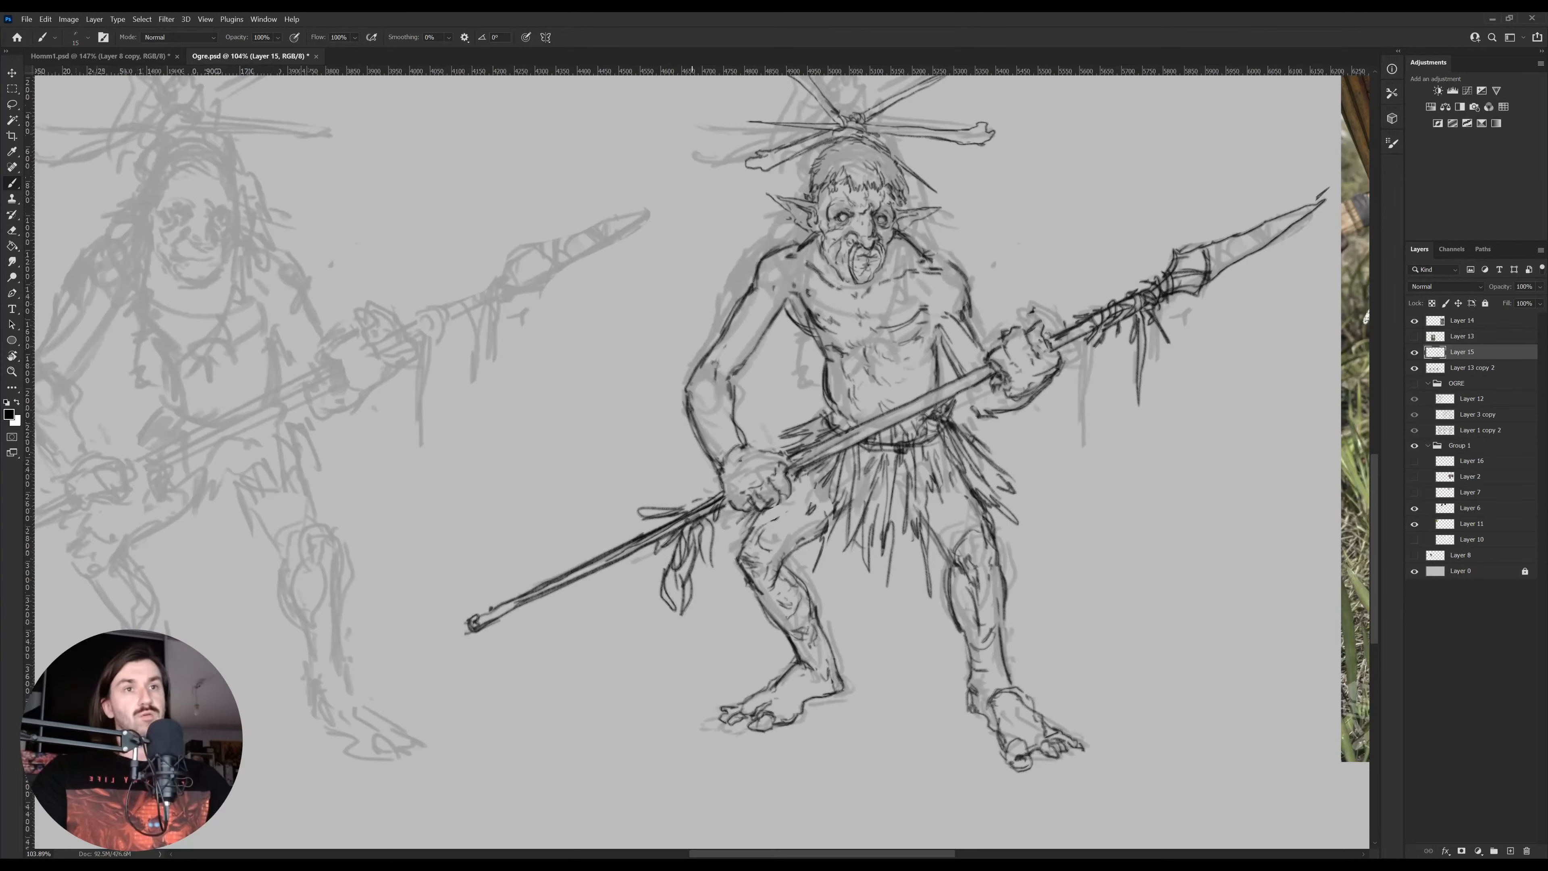
drag(691, 560, 704, 584)
drag(699, 558, 705, 583)
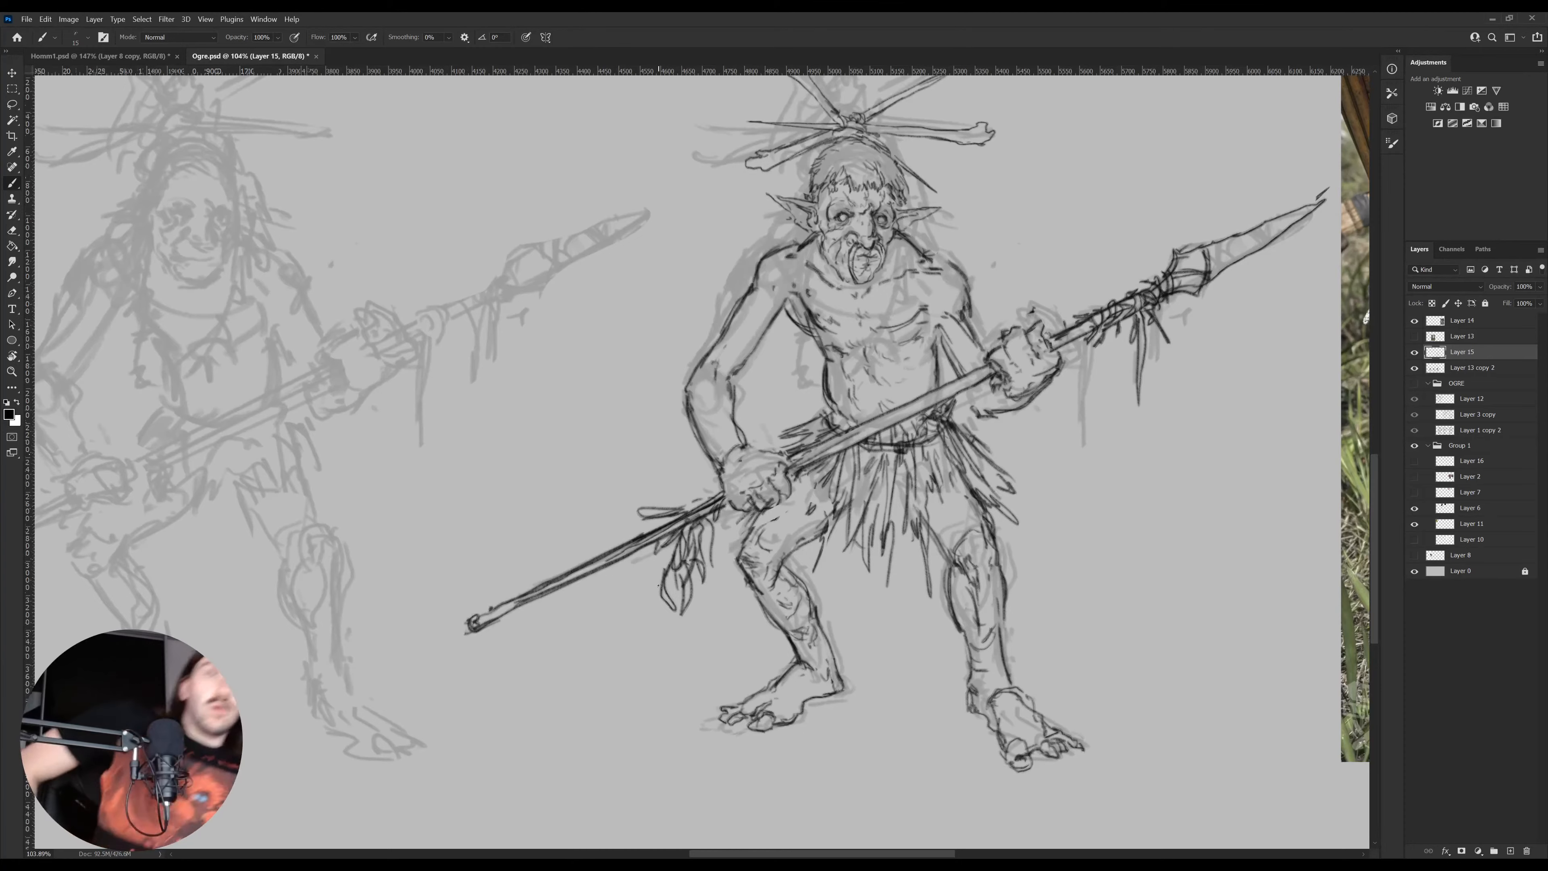
Select the goblin's head with its bone headdress, rotate it slightly counterclockwise and shift it a little toward the spear's butt end
drag(861, 292, 710, 452)
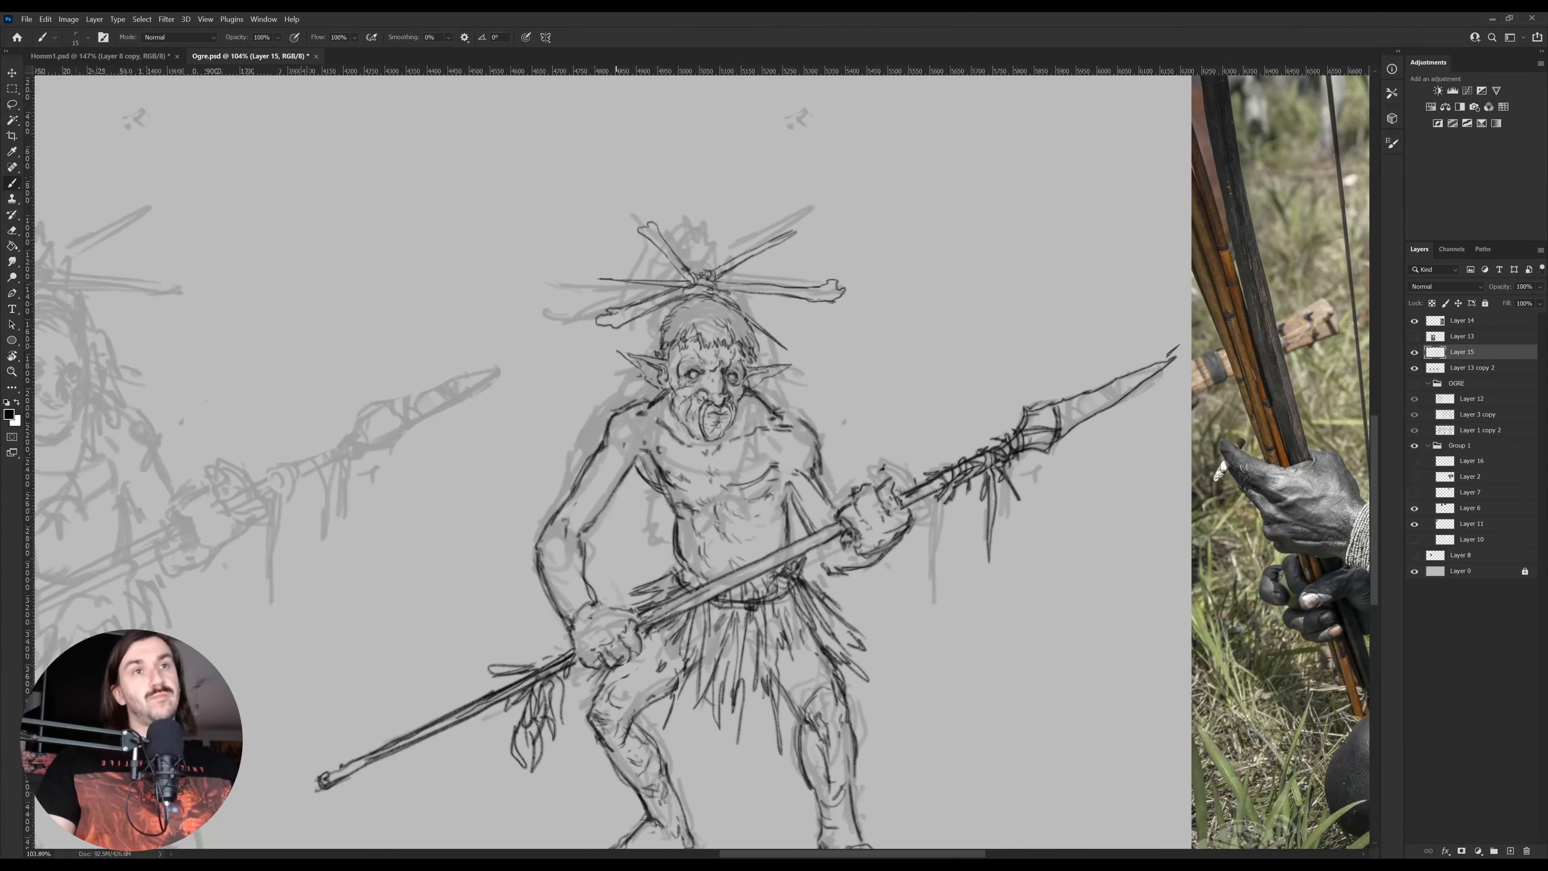
key(l)
mouse_move(740, 415)
mouse_down()
mouse_move(707, 450)
mouse_move(666, 422)
mouse_move(665, 395)
mouse_move(577, 313)
mouse_move(853, 325)
mouse_move(821, 375)
mouse_move(756, 395)
mouse_up()
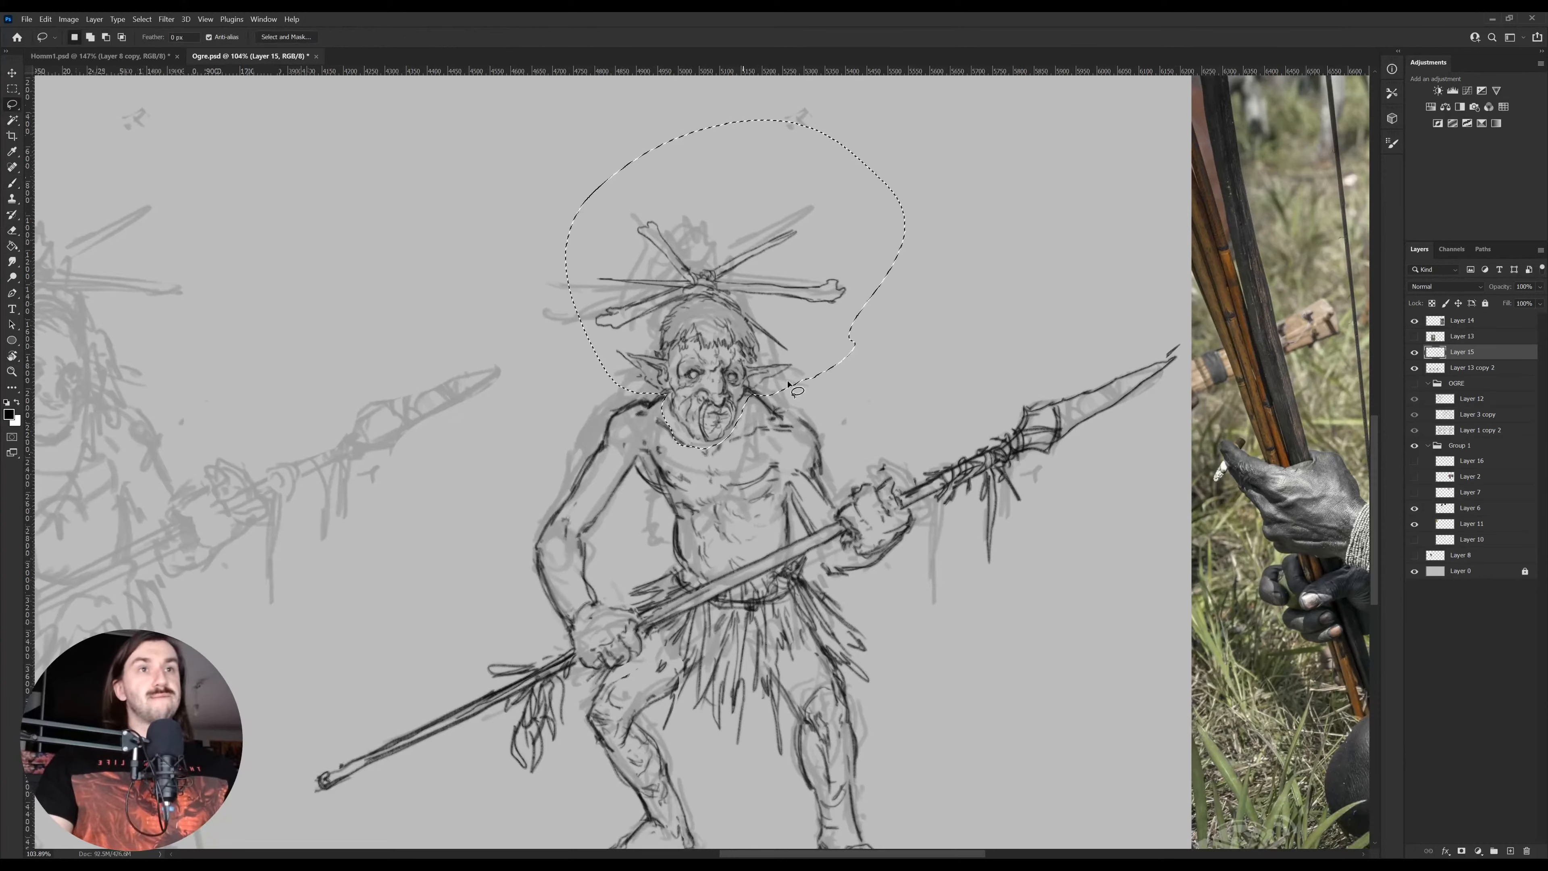
key(ctrl+t)
drag(970, 288, 970, 262)
key(Return)
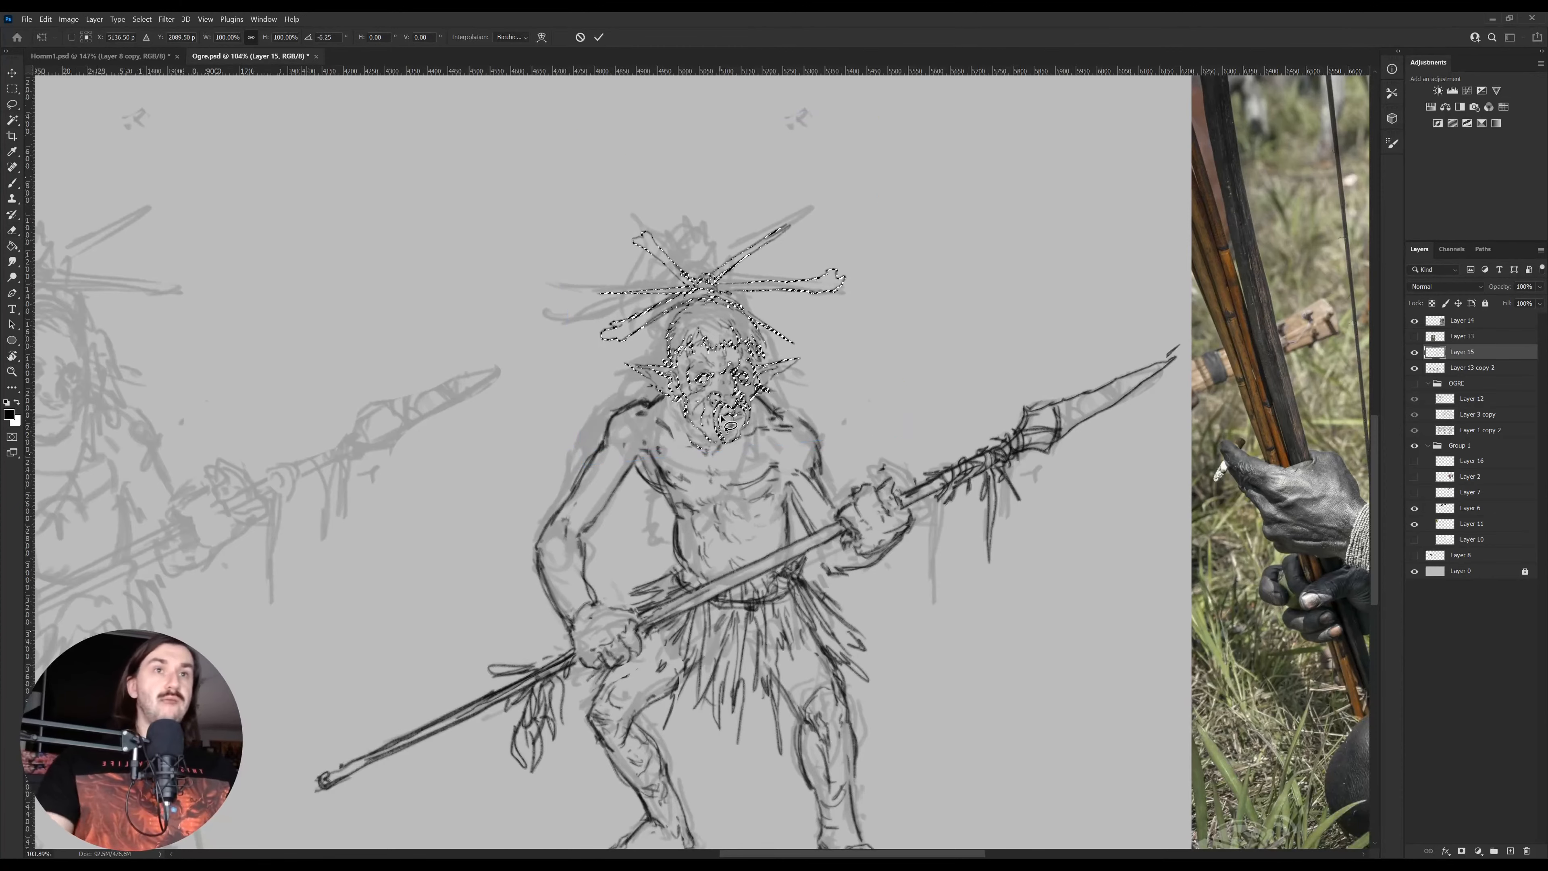
key(v)
drag(720, 417, 712, 416)
key(ctrl+d)
key(b)
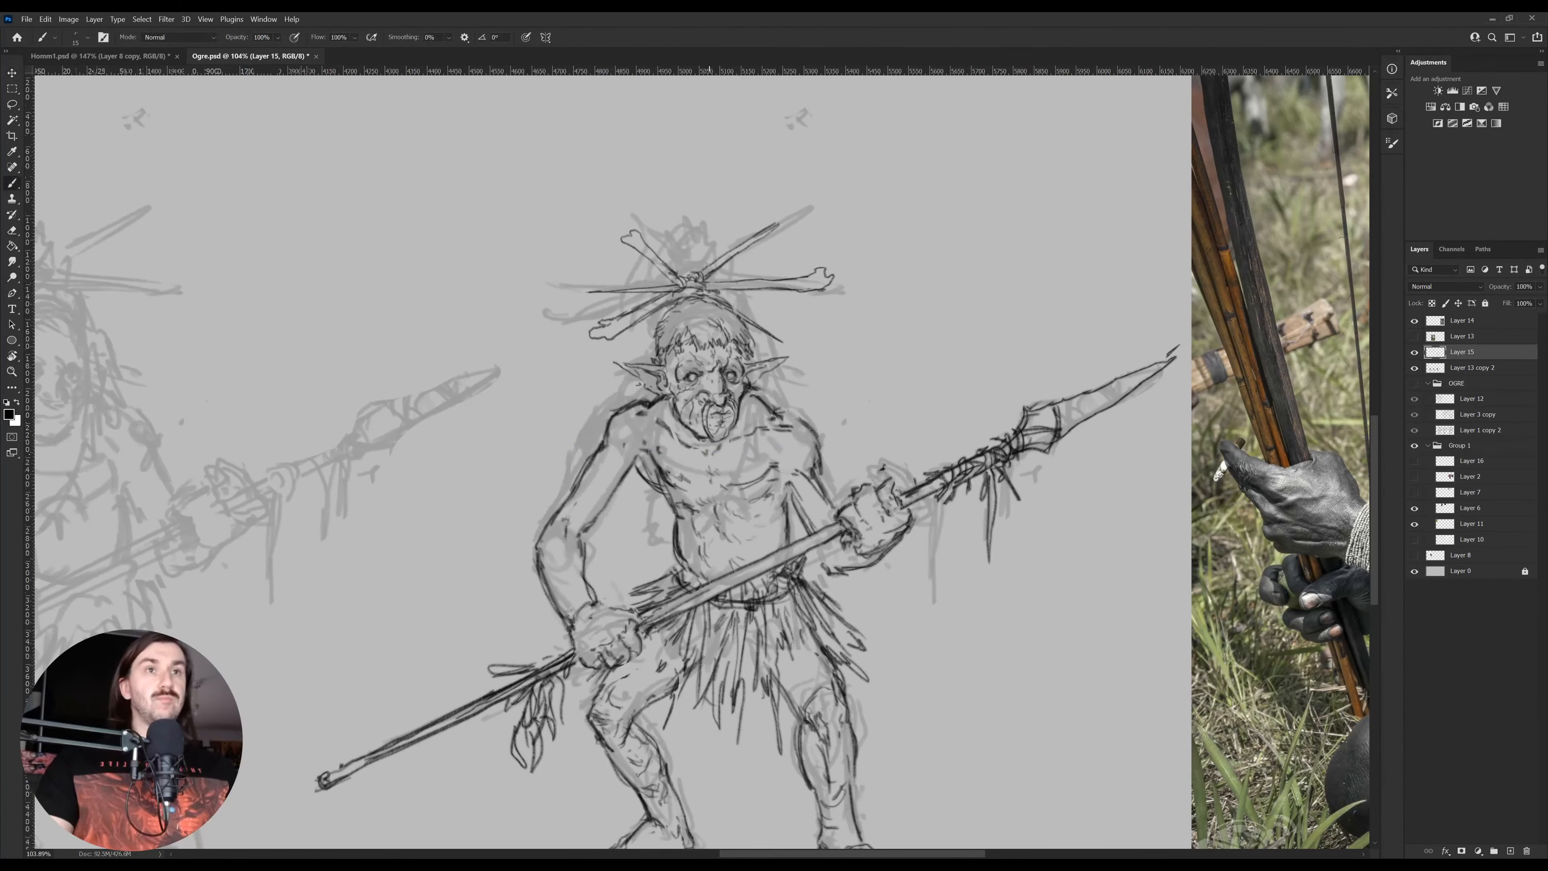
Rework the goblin's mouth by redrawing the lines around the lips and erasing the excess
mouse_move(713, 406)
mouse_down()
mouse_move(771, 406)
mouse_move(718, 441)
mouse_move(744, 413)
mouse_up()
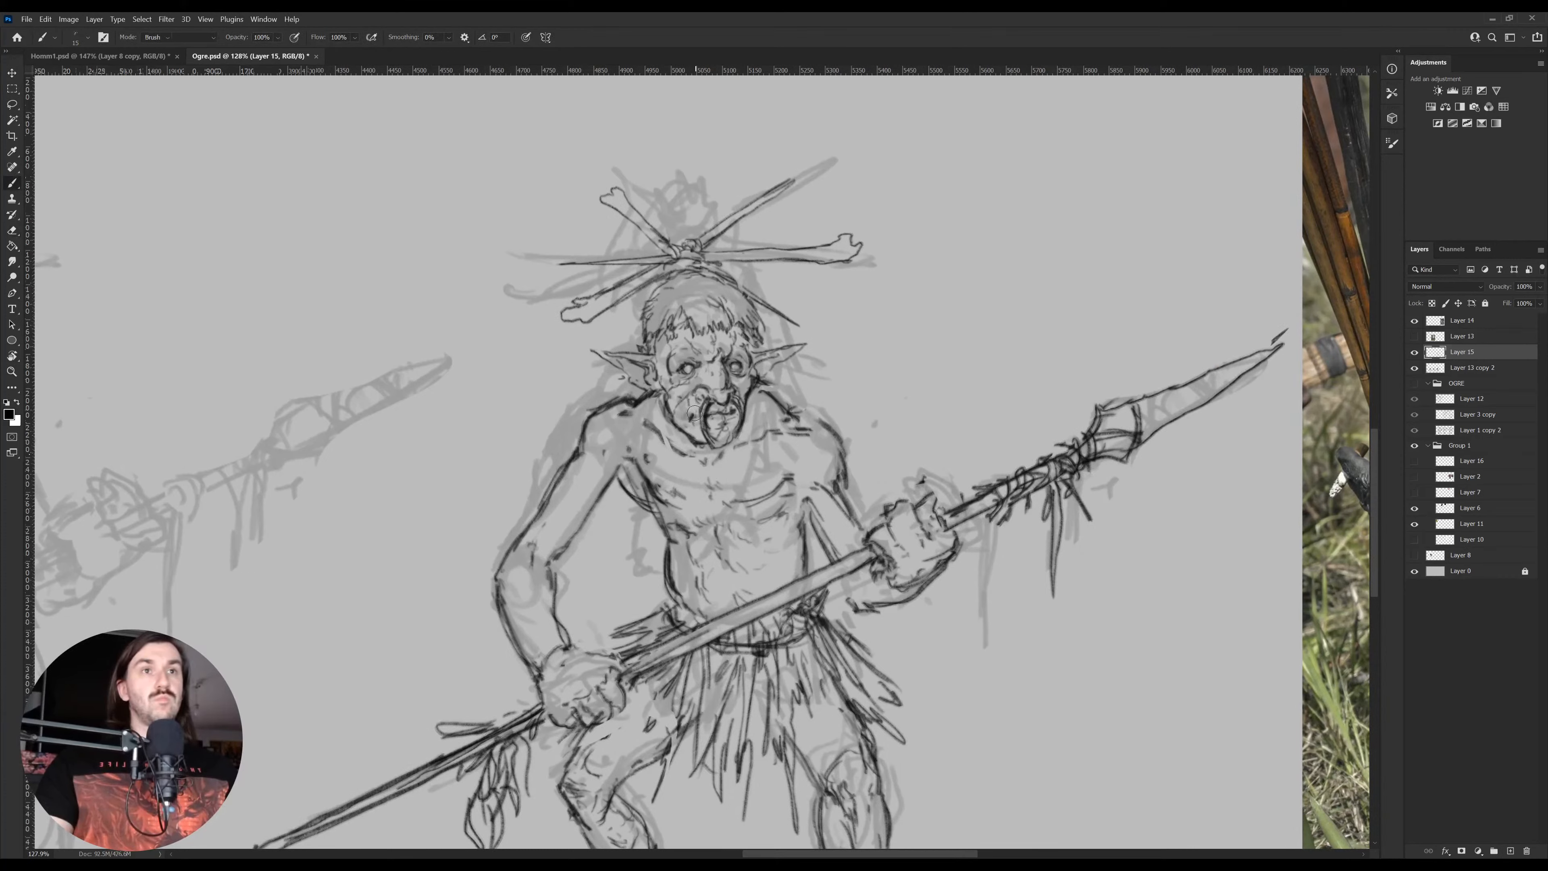
key(e)
drag(694, 413, 690, 422)
key(b)
key(e)
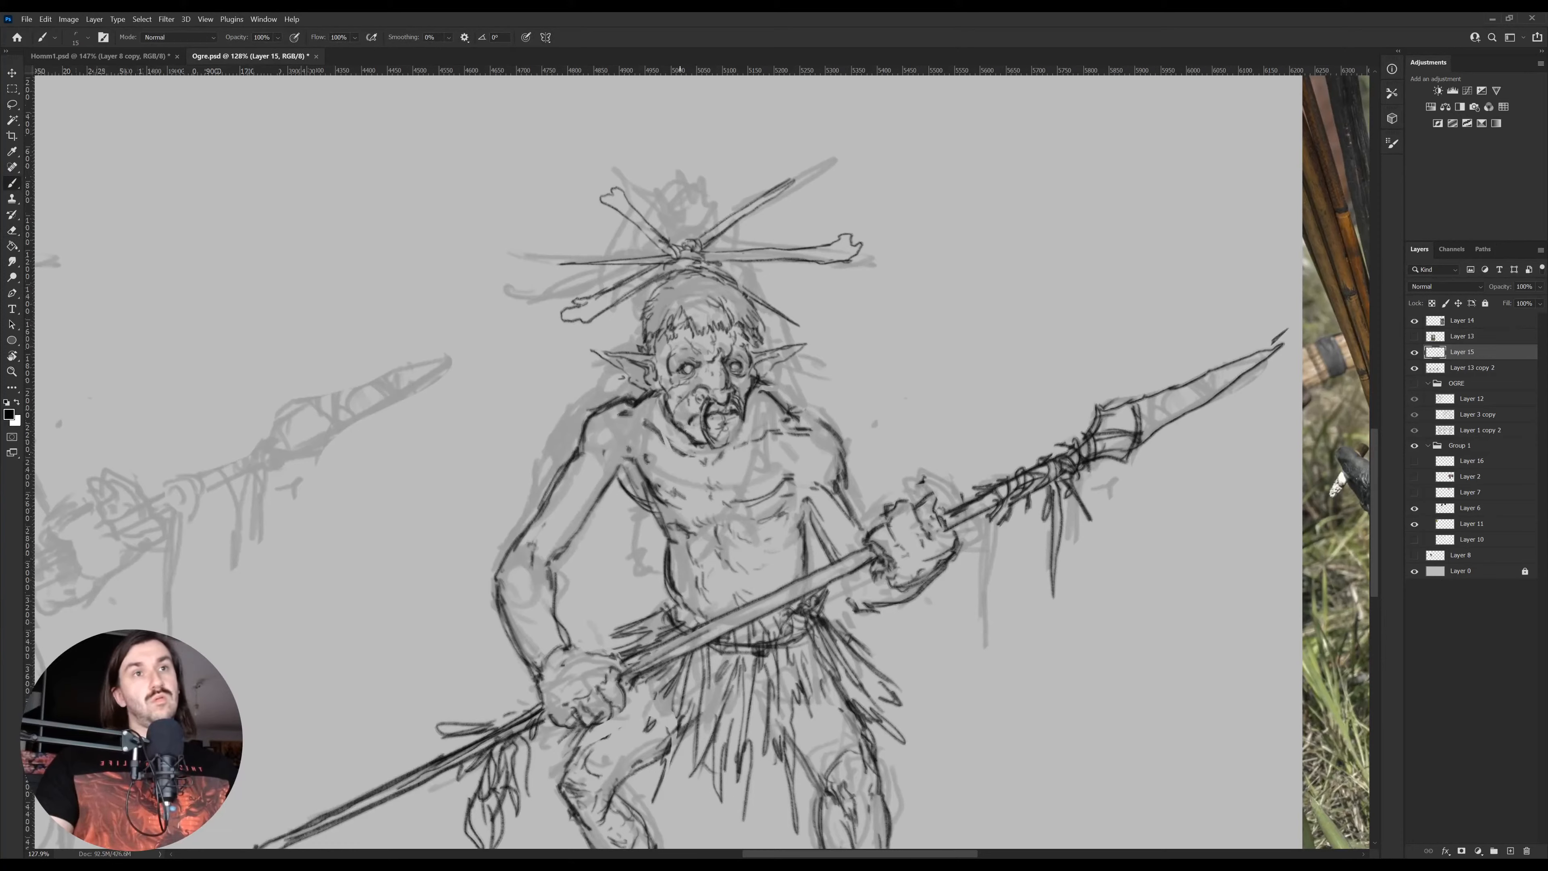
key(b)
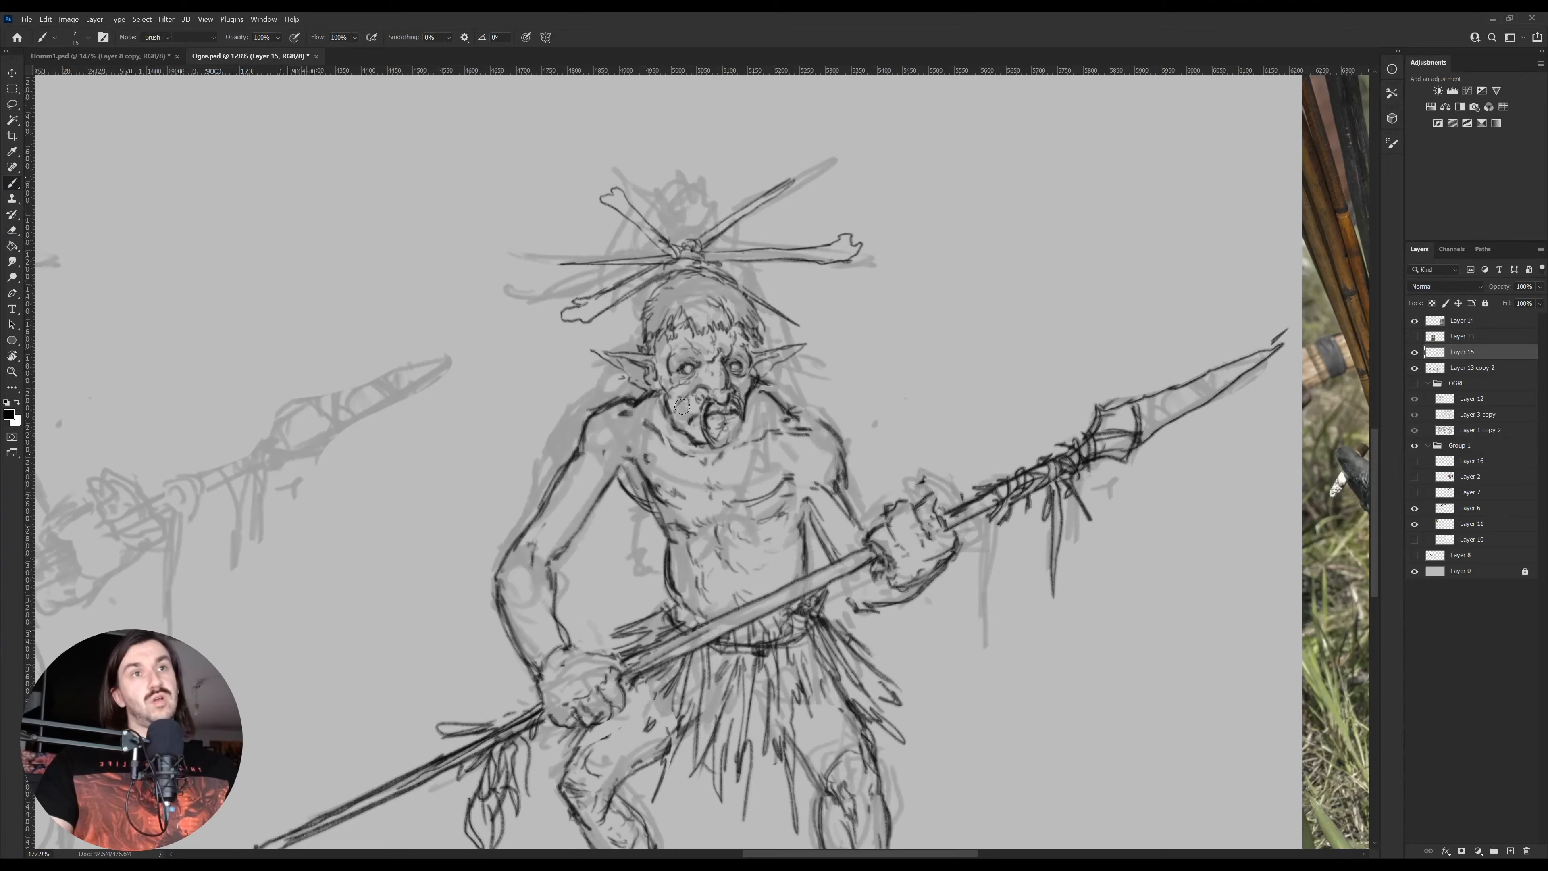
Erase the goblin's eye on the side of the rear shaft and redraw it with a dark, round pupil
key(z)
drag(705, 361, 707, 366)
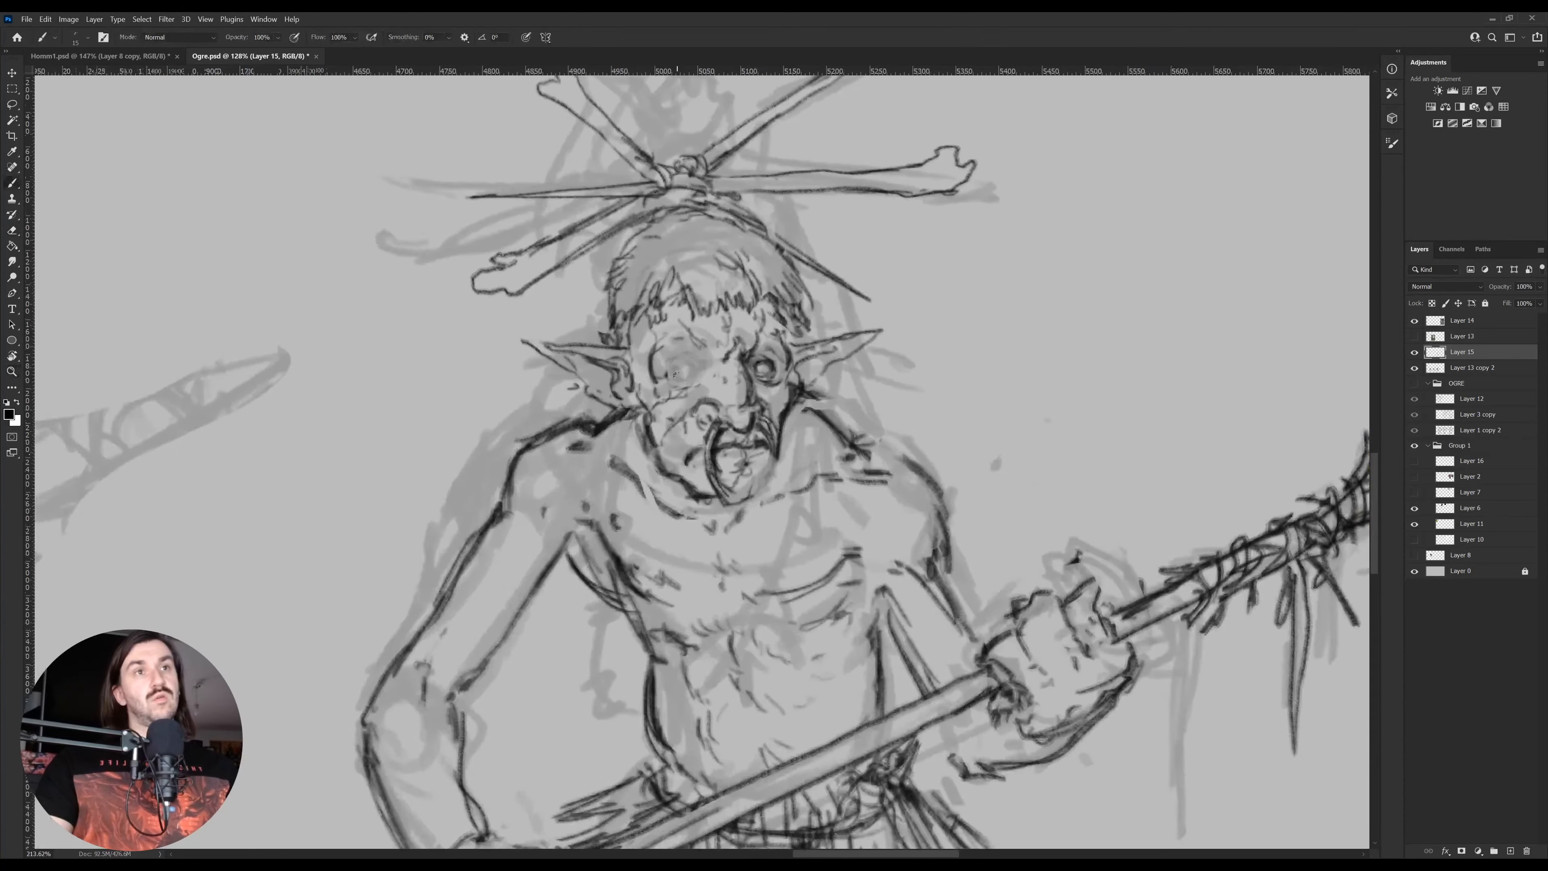
key(b)
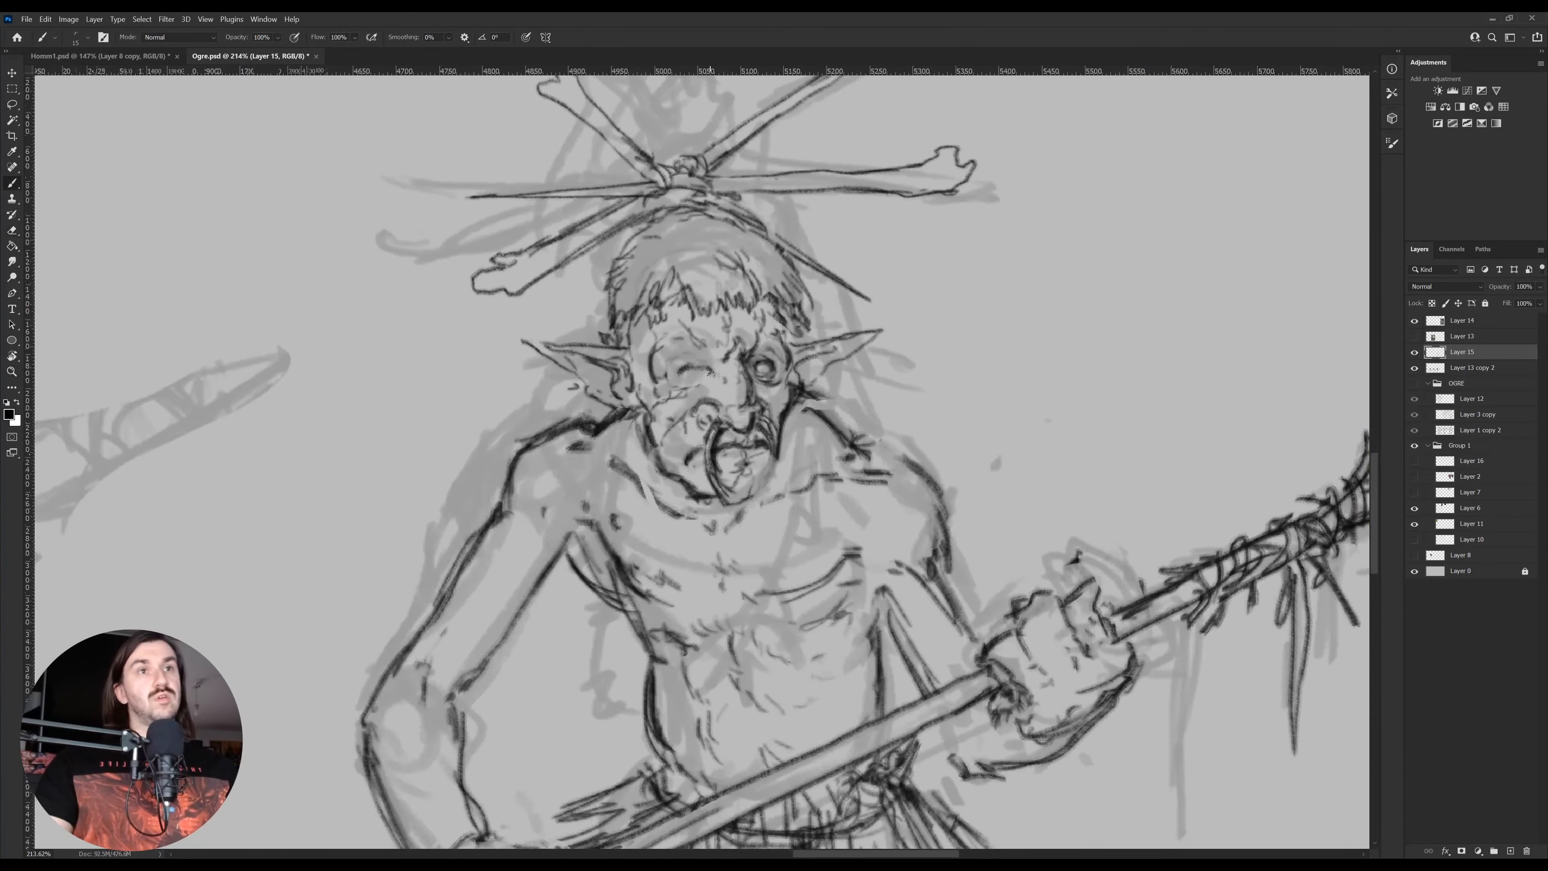
key(e)
key(b)
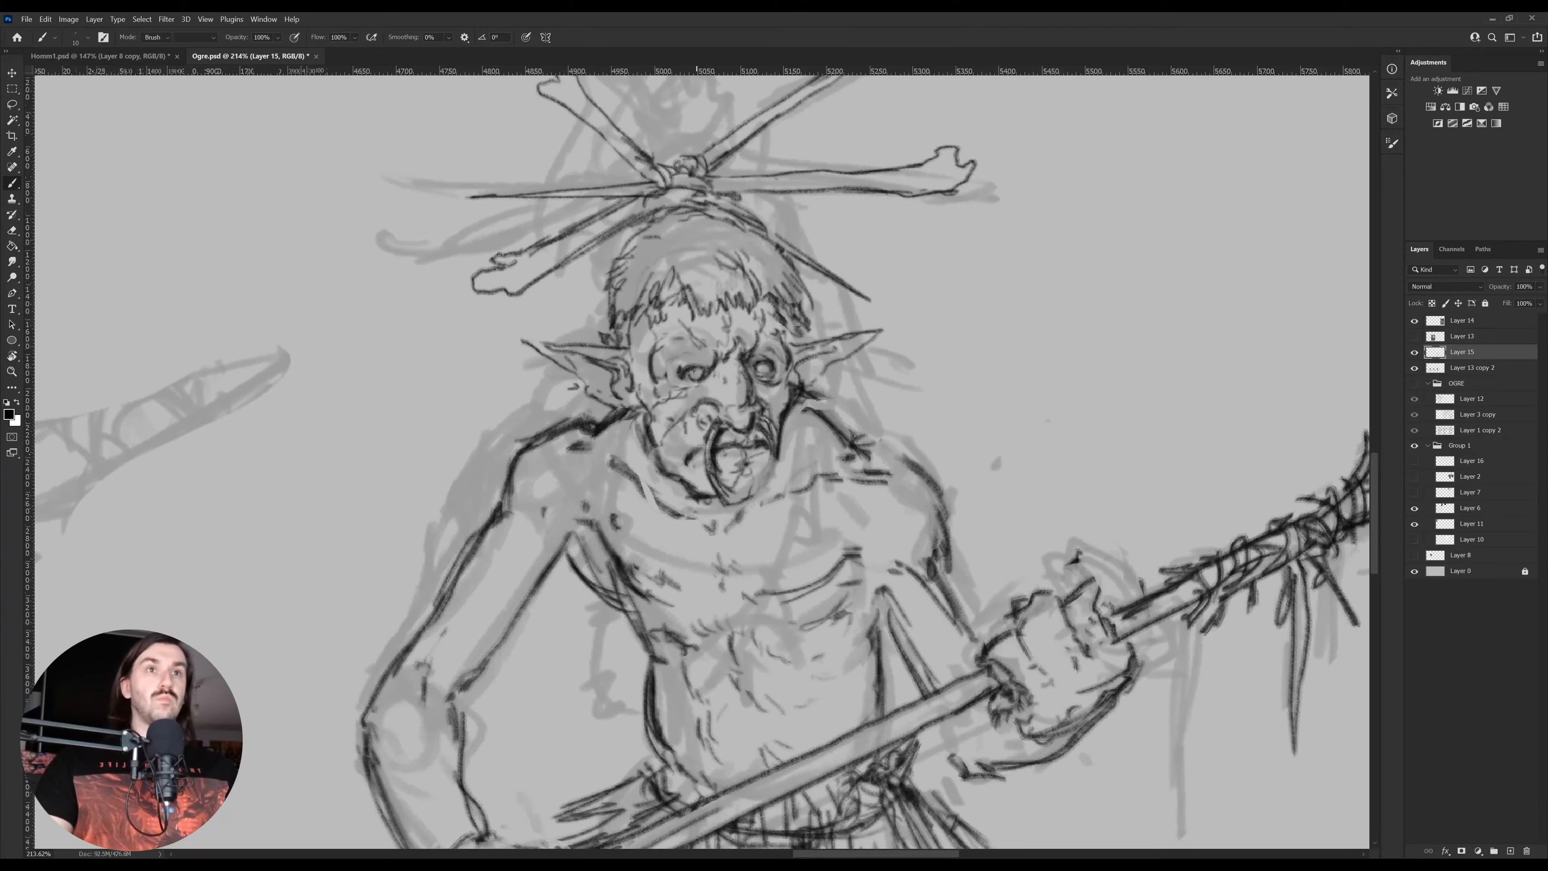
key(e)
drag(691, 365, 702, 369)
key(b)
drag(696, 386, 699, 369)
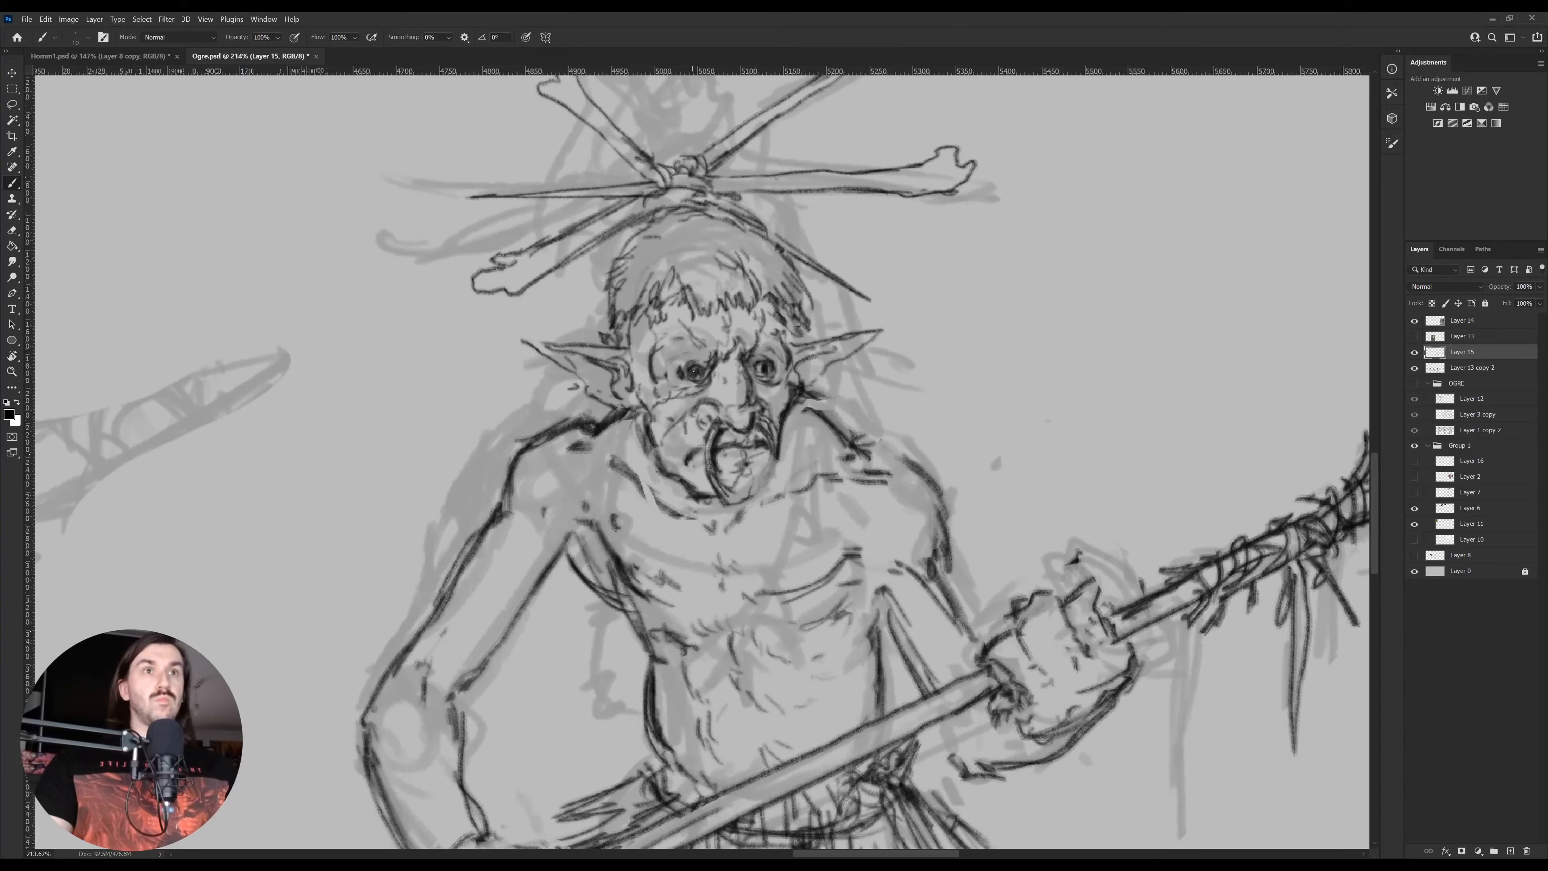
Darken the lines around both eyes and the chin, and reinforce the contours of the pointed ears
drag(665, 376, 669, 364)
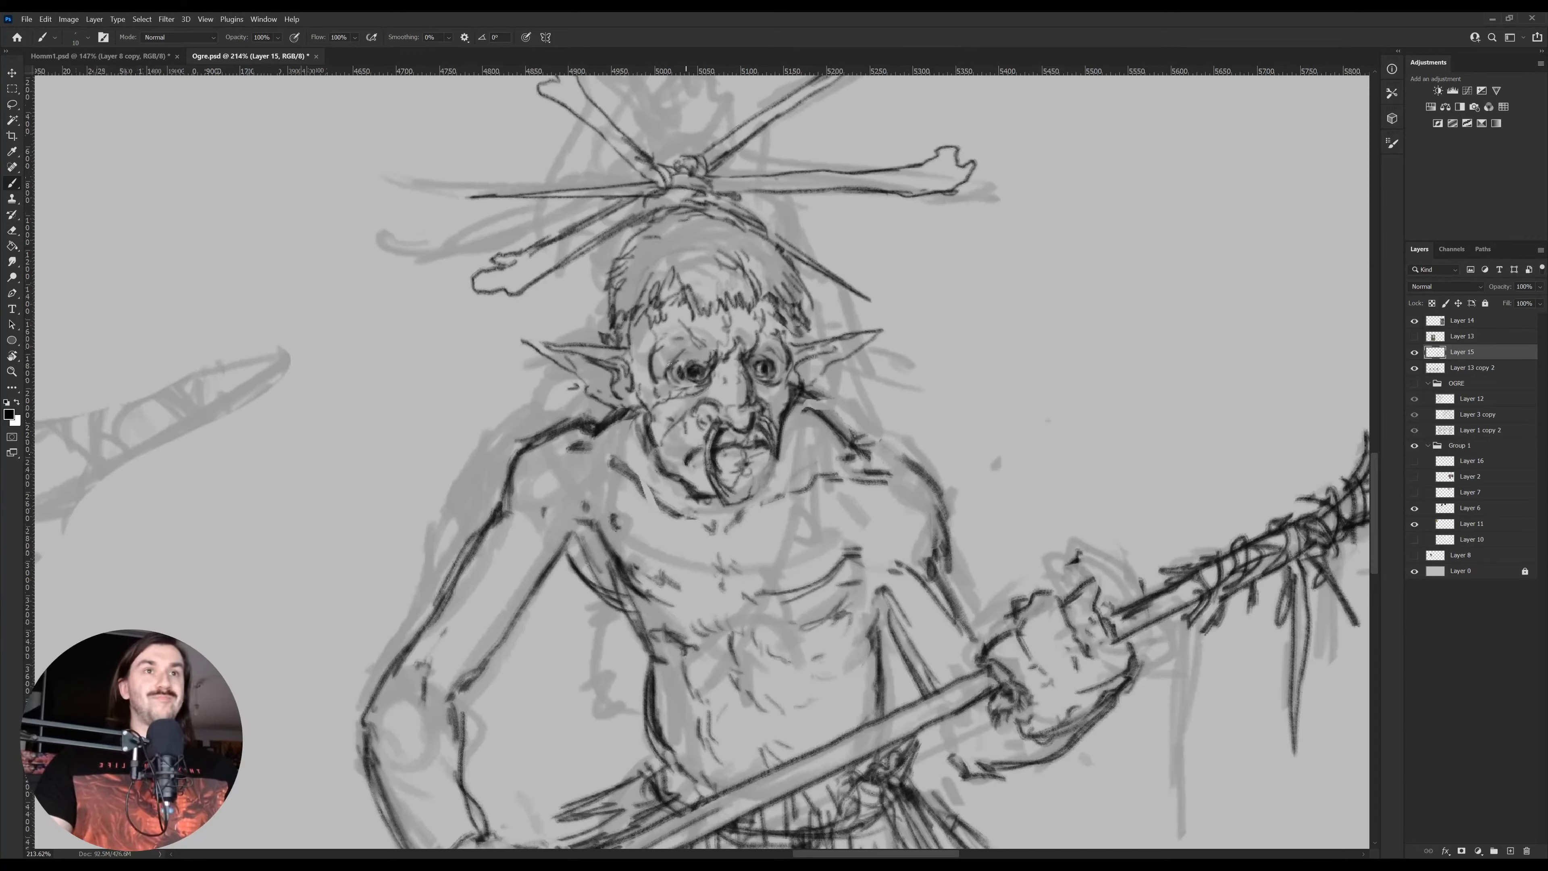
drag(776, 374, 787, 382)
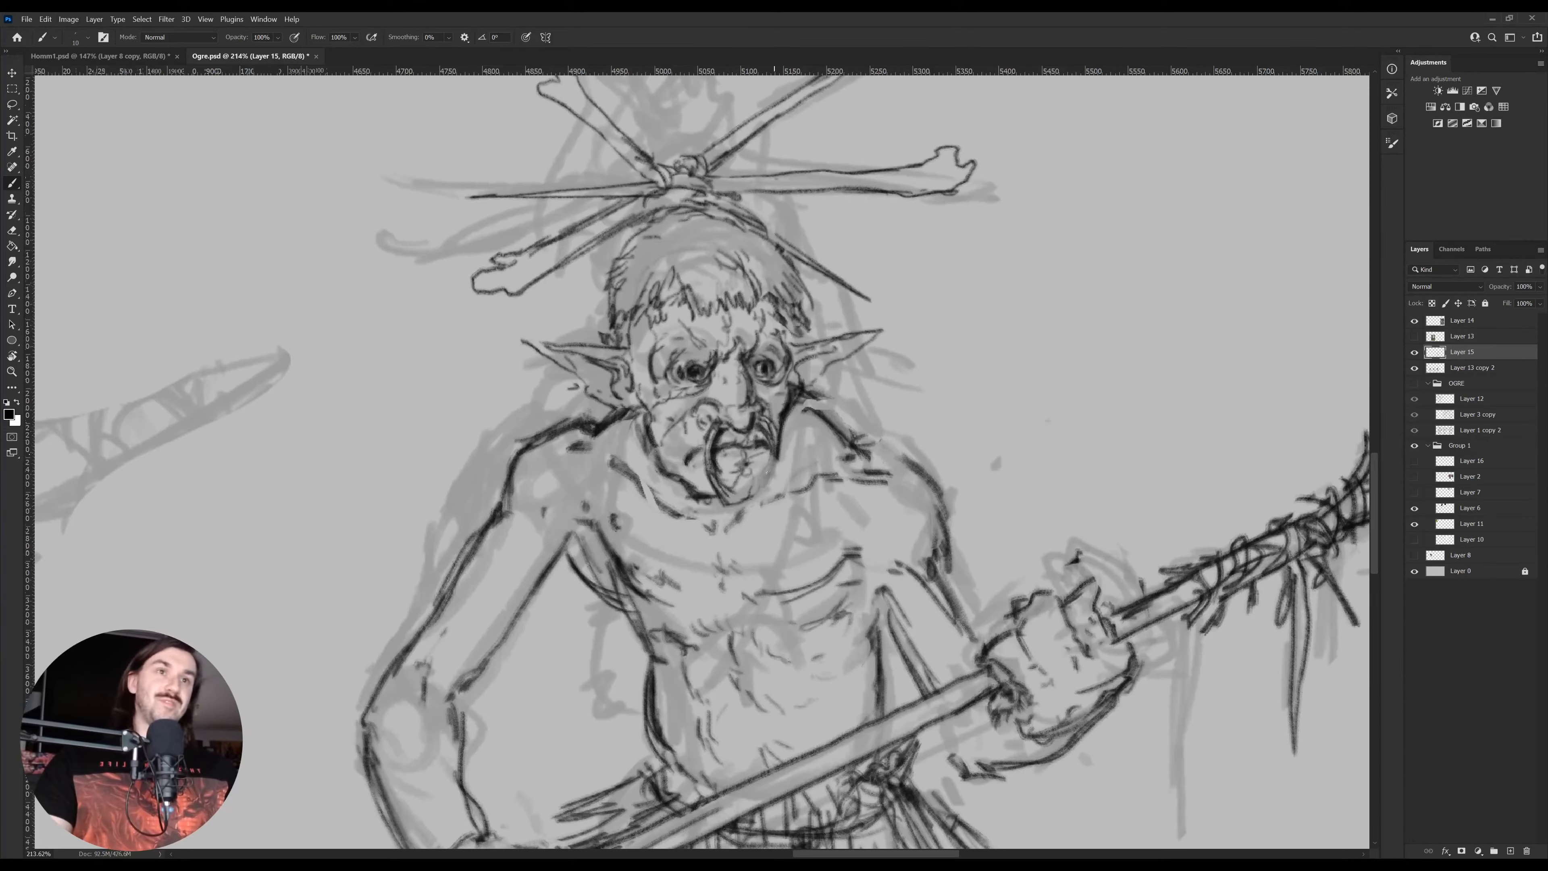
drag(770, 477, 737, 504)
mouse_move(803, 388)
mouse_down()
mouse_move(843, 360)
mouse_move(828, 357)
mouse_up()
drag(524, 350, 634, 404)
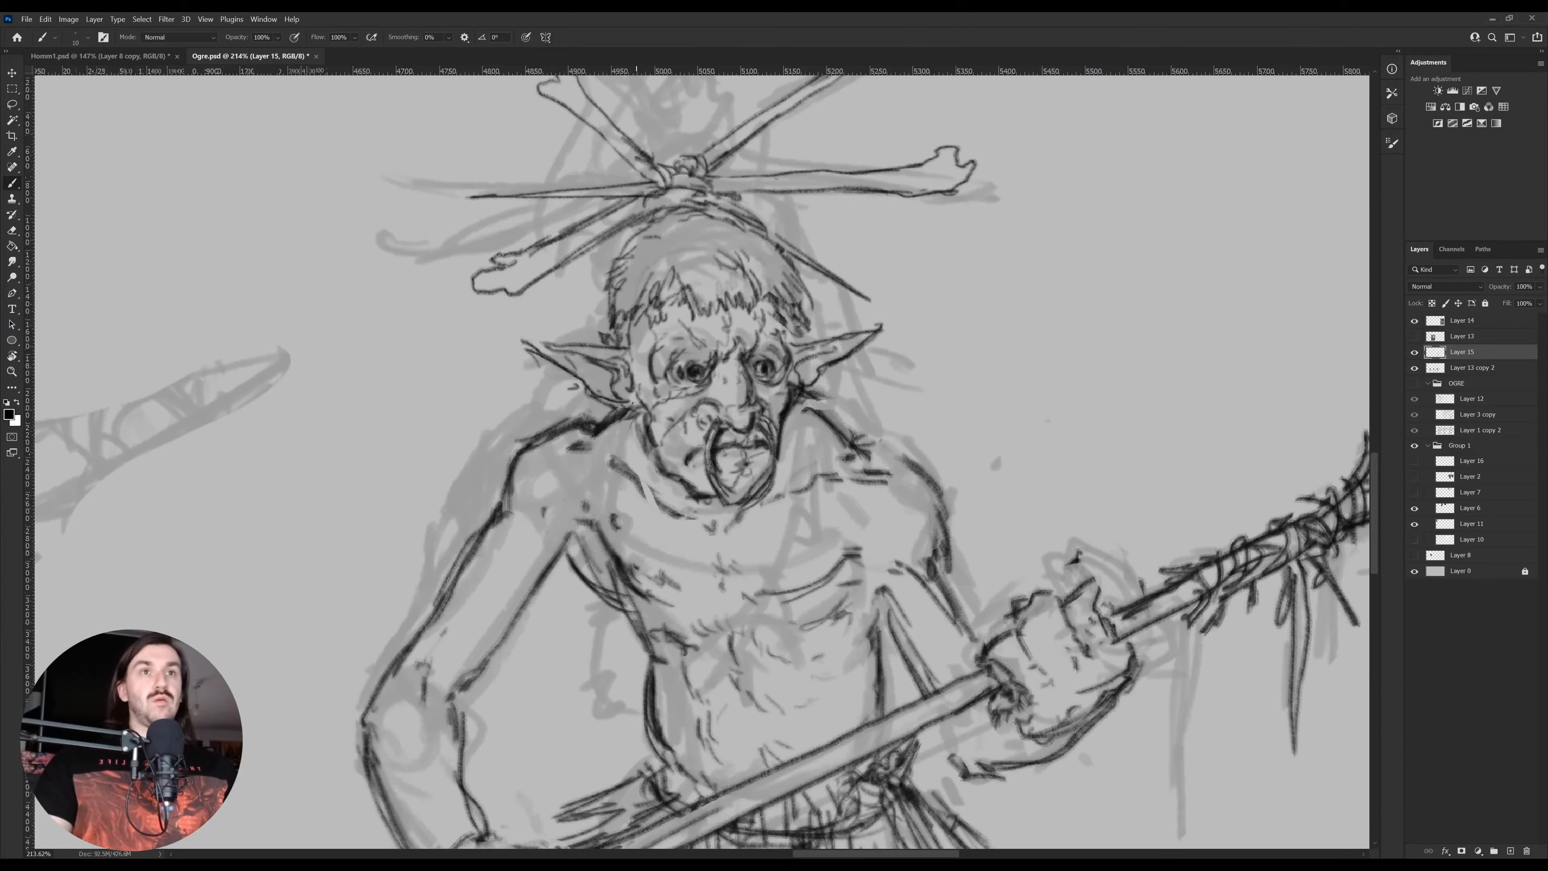
Flip the whole canvas horizontally to check the goblin sketch in mirror view
key(z)
drag(725, 350, 647, 360)
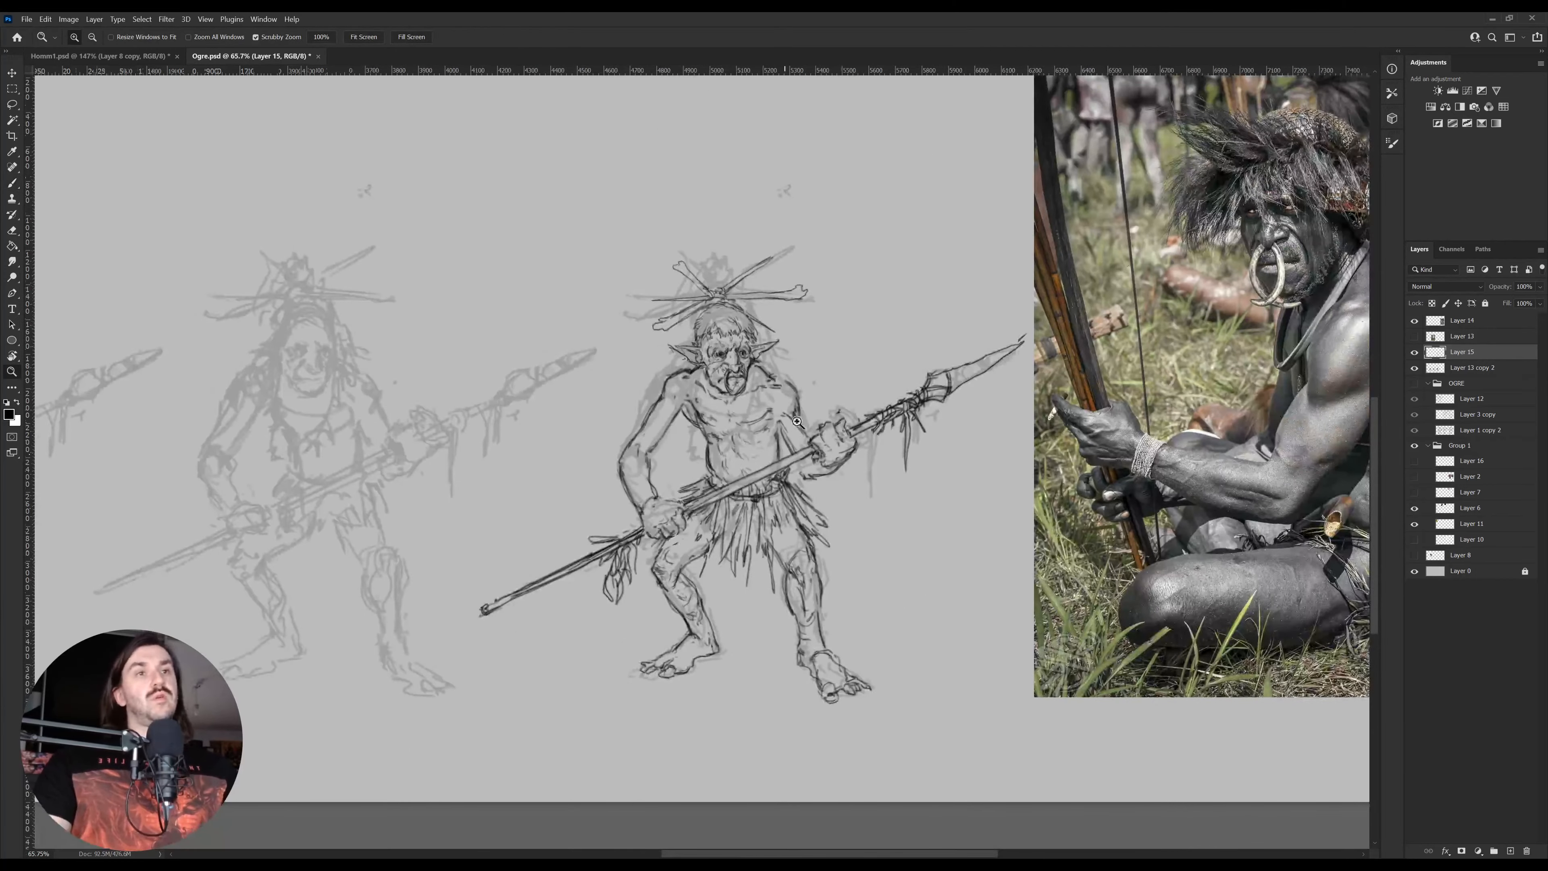
drag(758, 414, 740, 429)
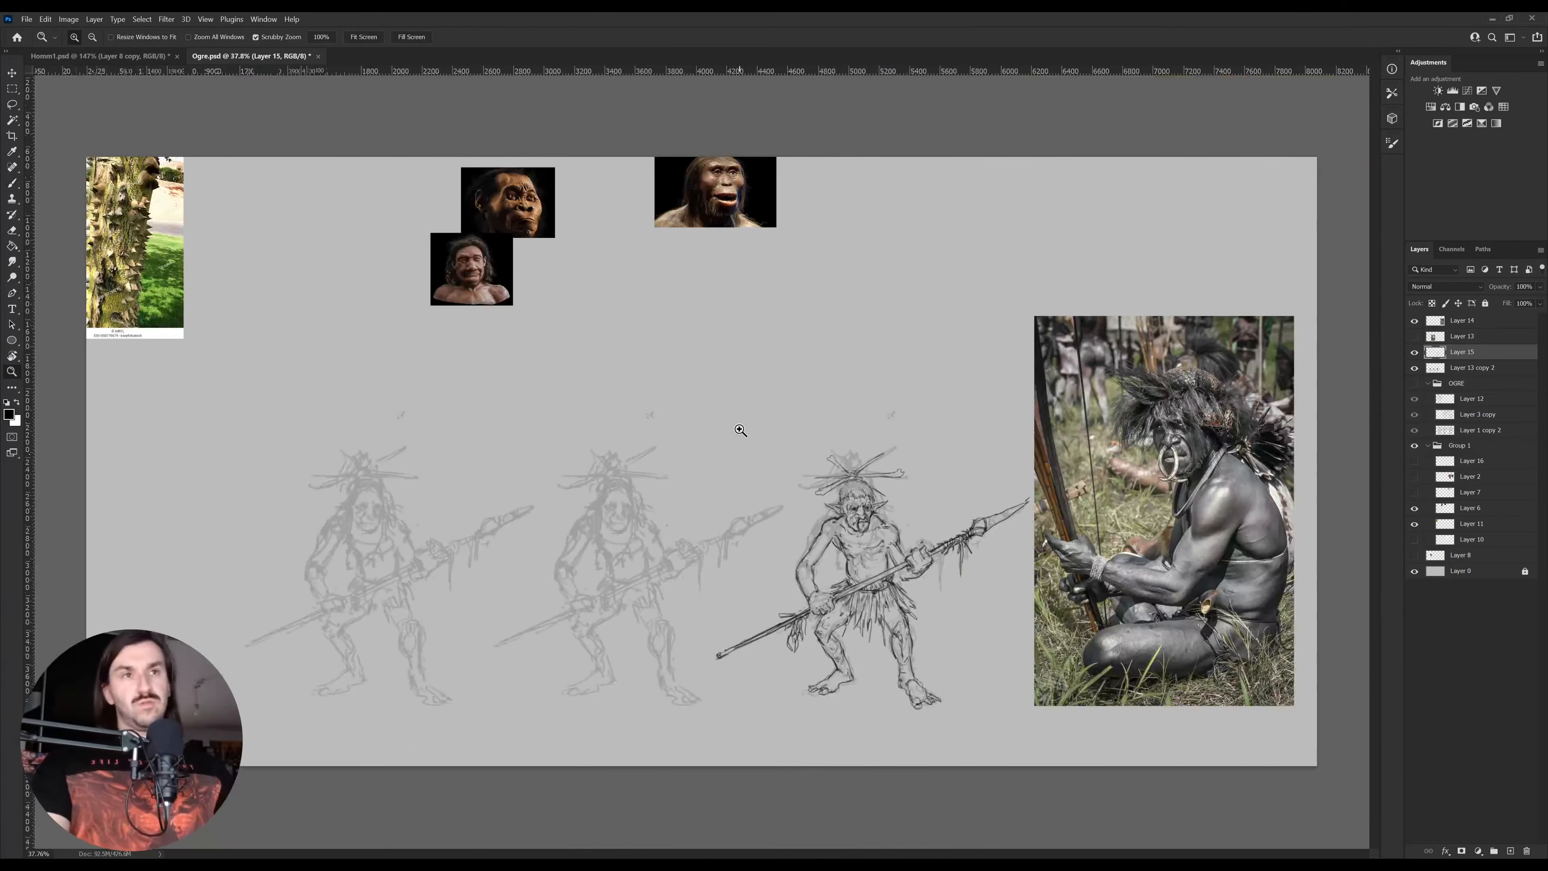
key(ctrl+shift+h)
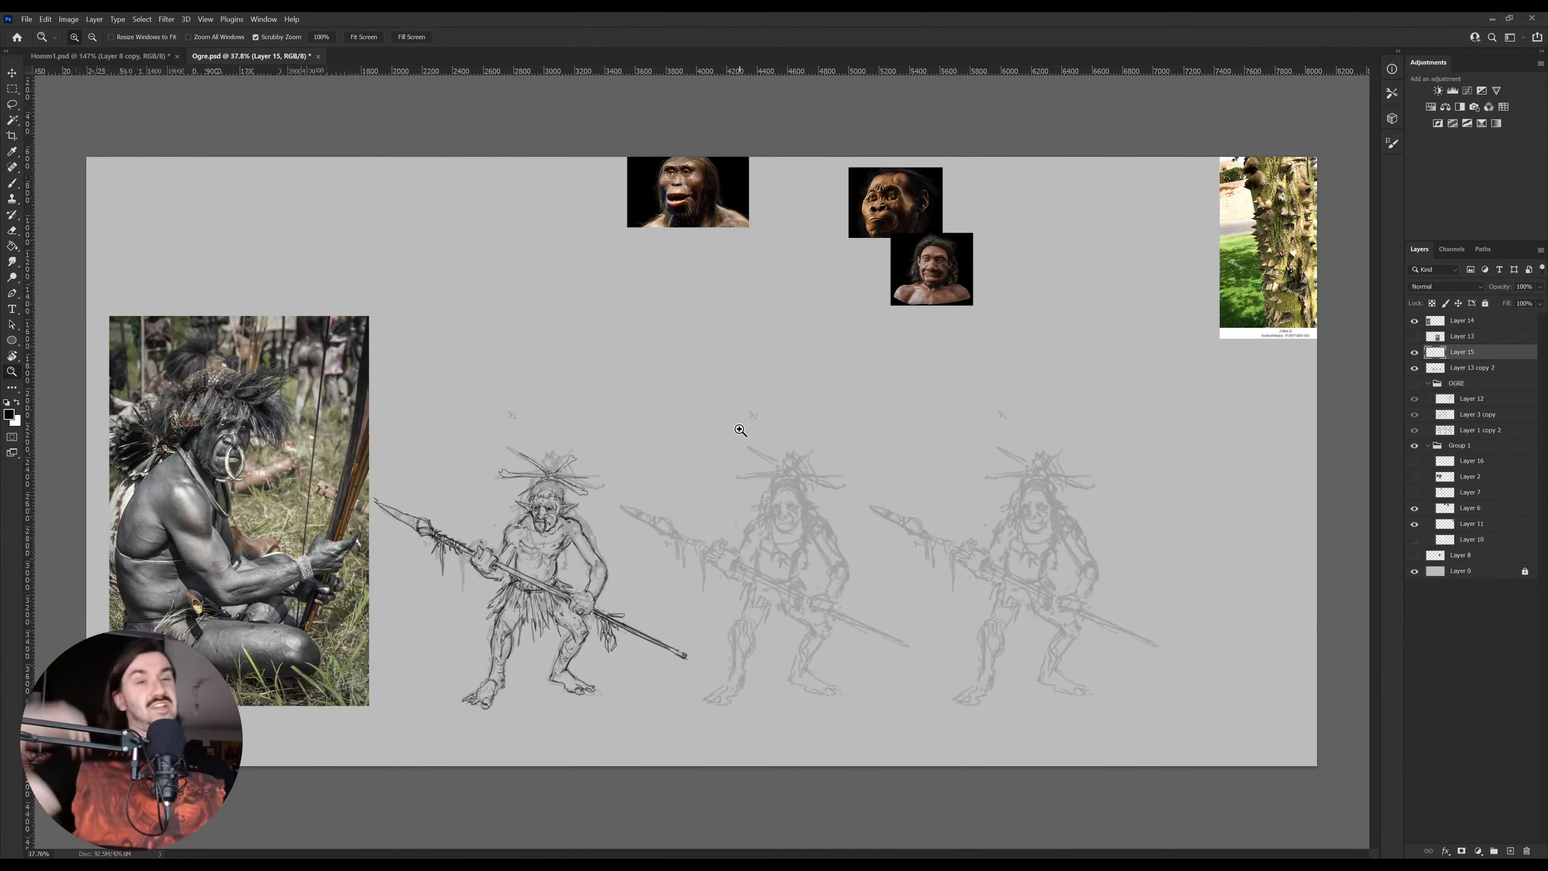
Hide the faint guide sketches on Layer 13 copy 2 and make the goblin's Layer 15 active again
key(v)
ctrl+click(816, 532)
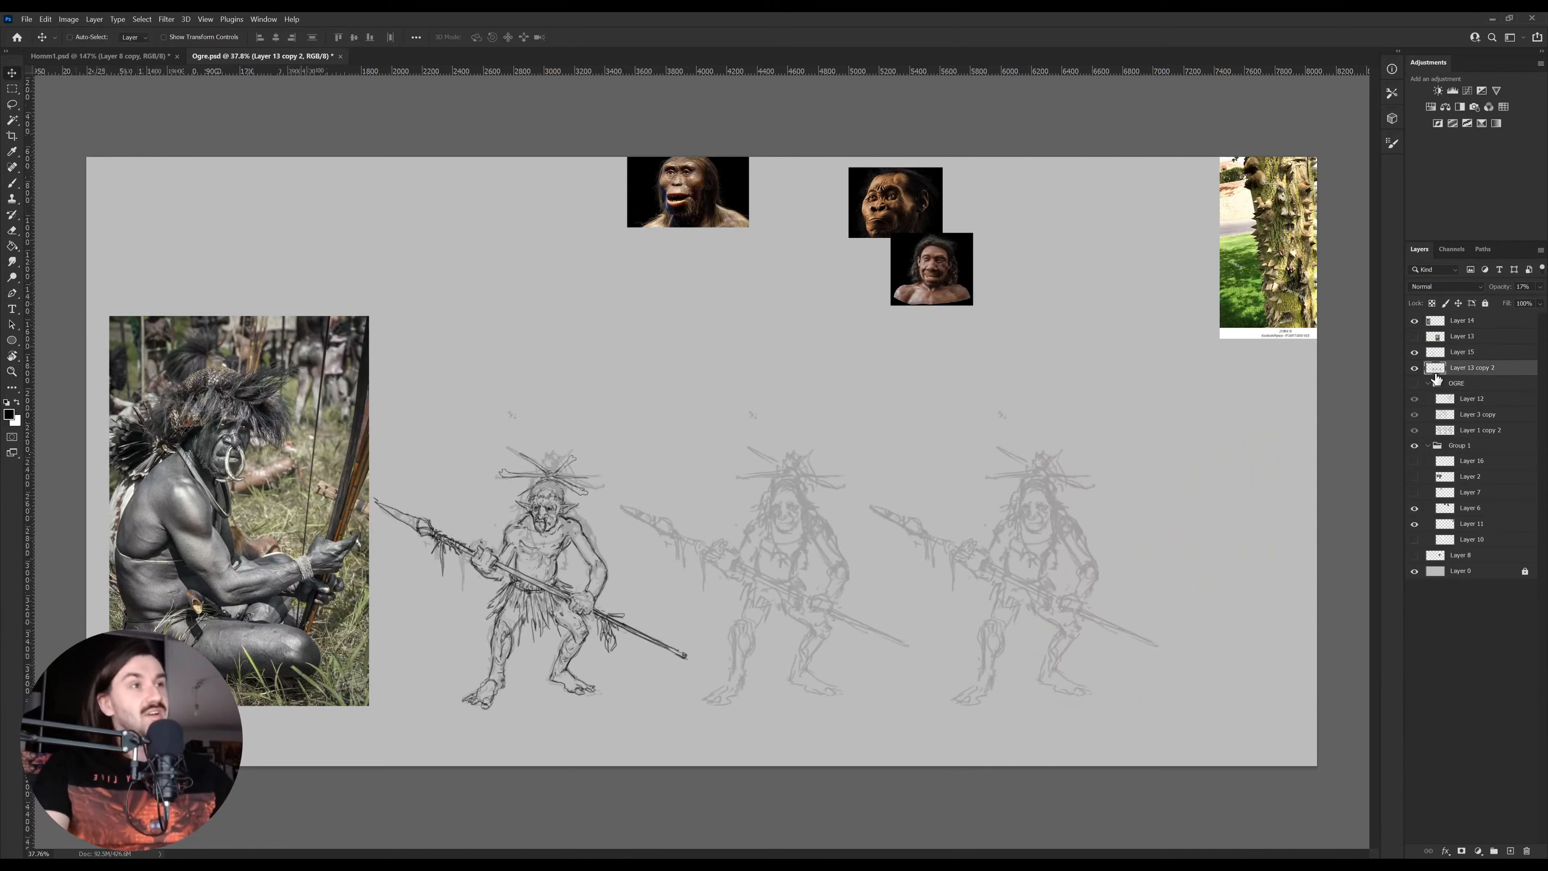
click(1413, 369)
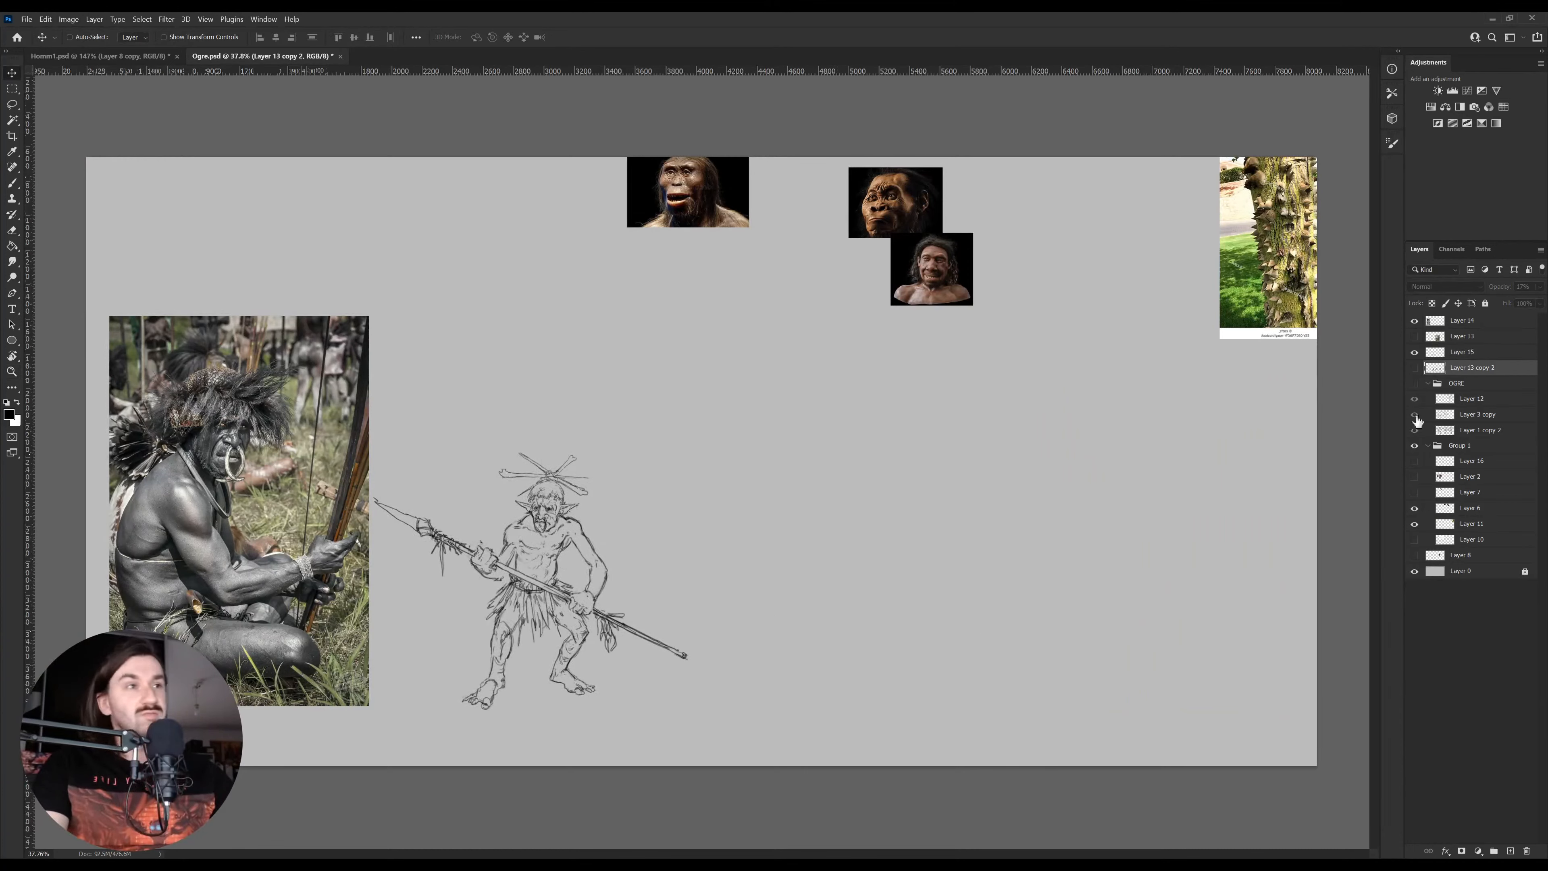
ctrl+click(537, 602)
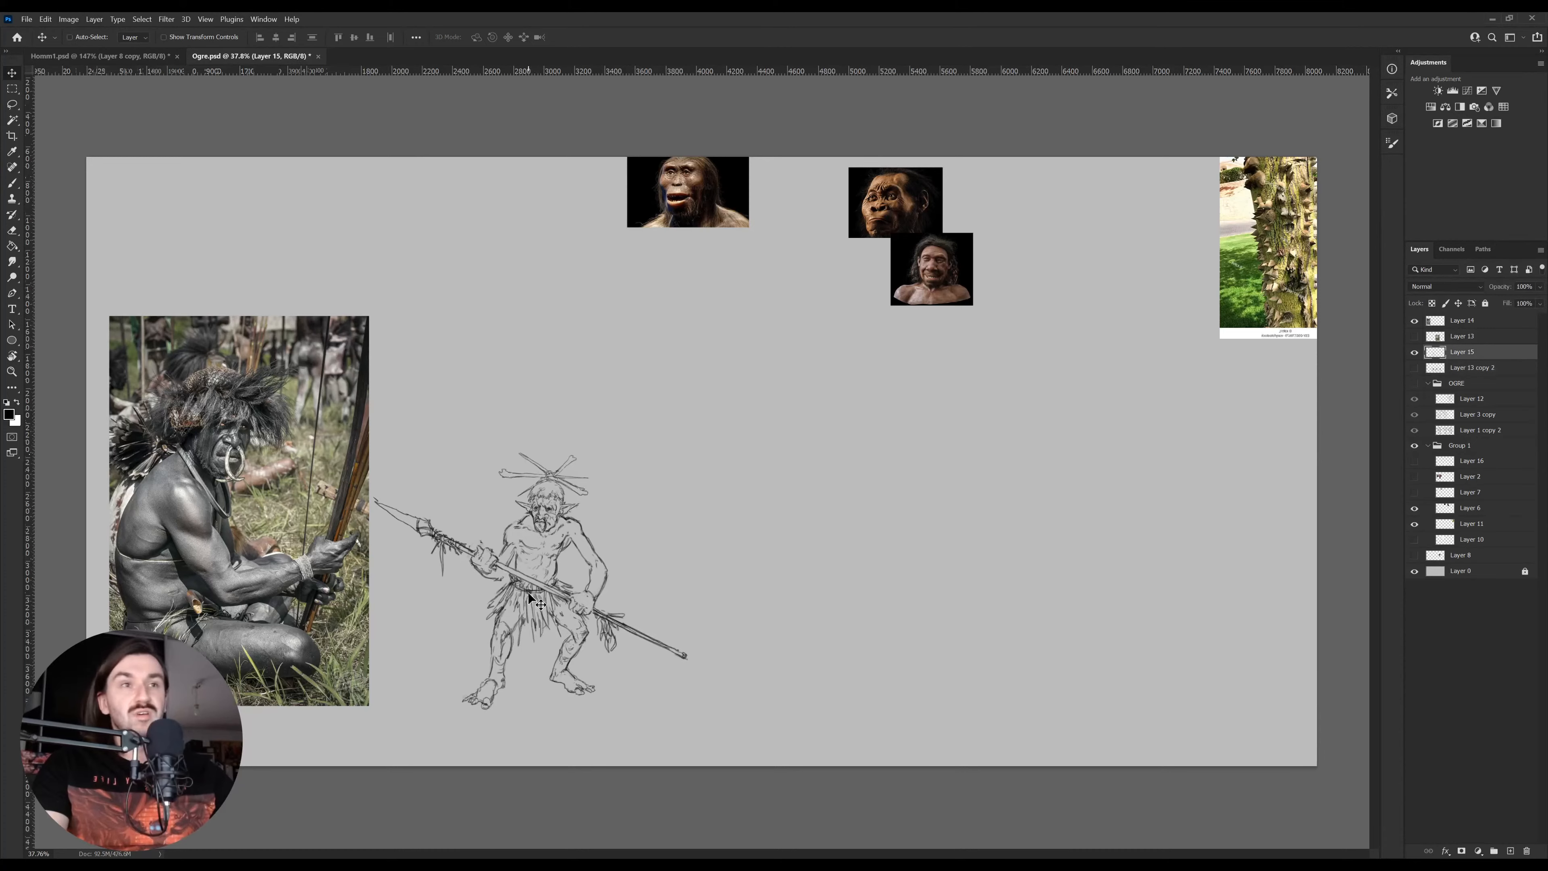
Shift the goblin sketch slightly away from the reference photo, then marquee-select the whole figure and copy it
drag(537, 603, 550, 602)
click(12, 88)
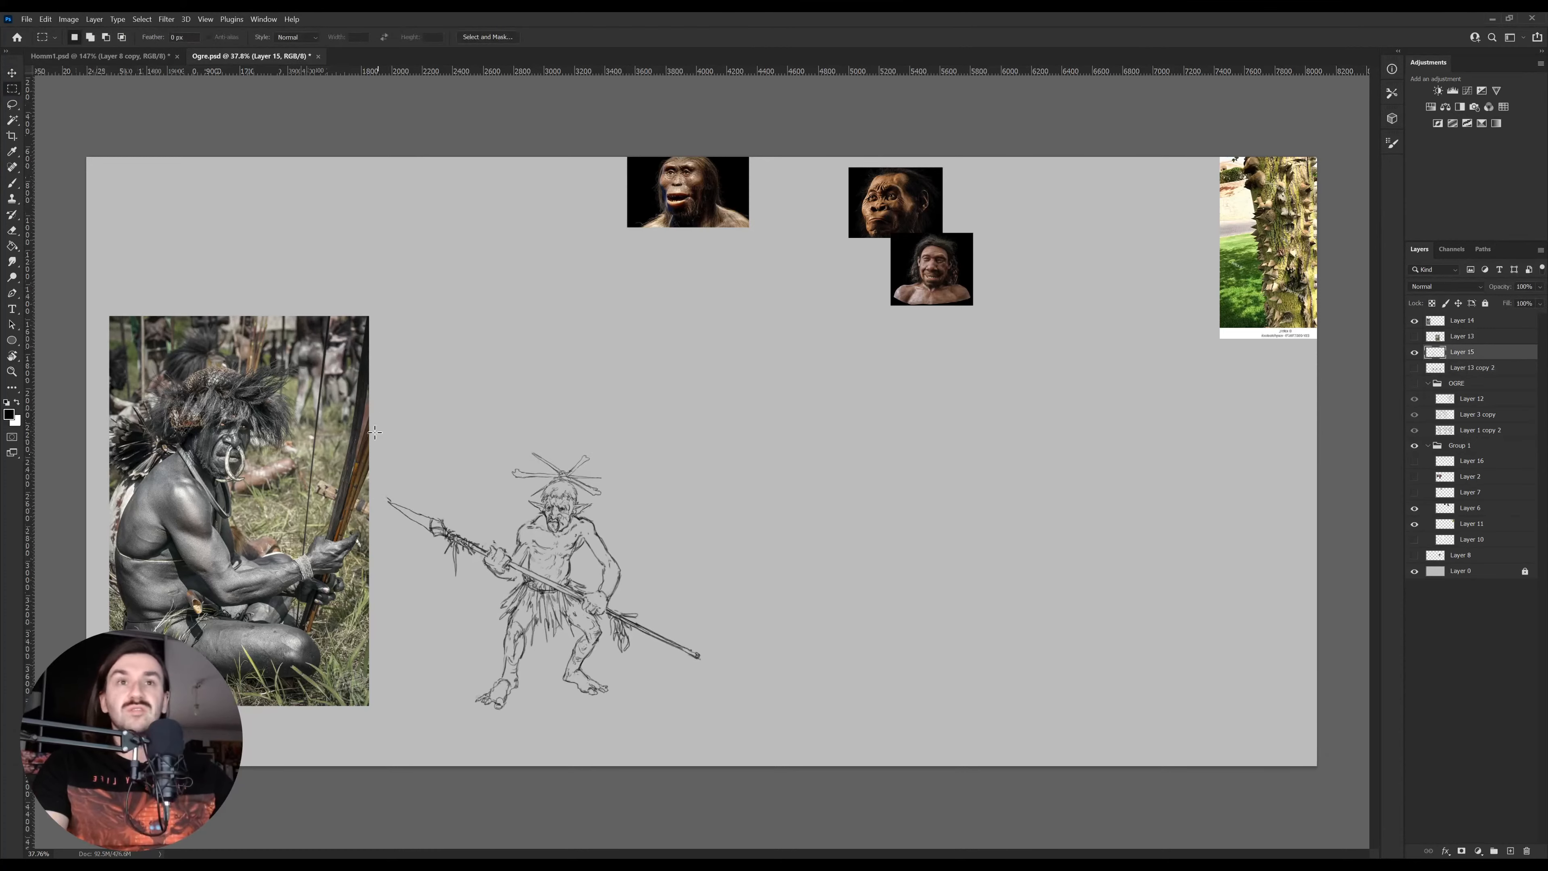
mouse_move(354, 428)
mouse_down()
mouse_move(709, 720)
mouse_move(752, 734)
mouse_up()
Switch to the Homm1 document, hide Group 3 and show the ogre sketch on Layer 37
click(134, 59)
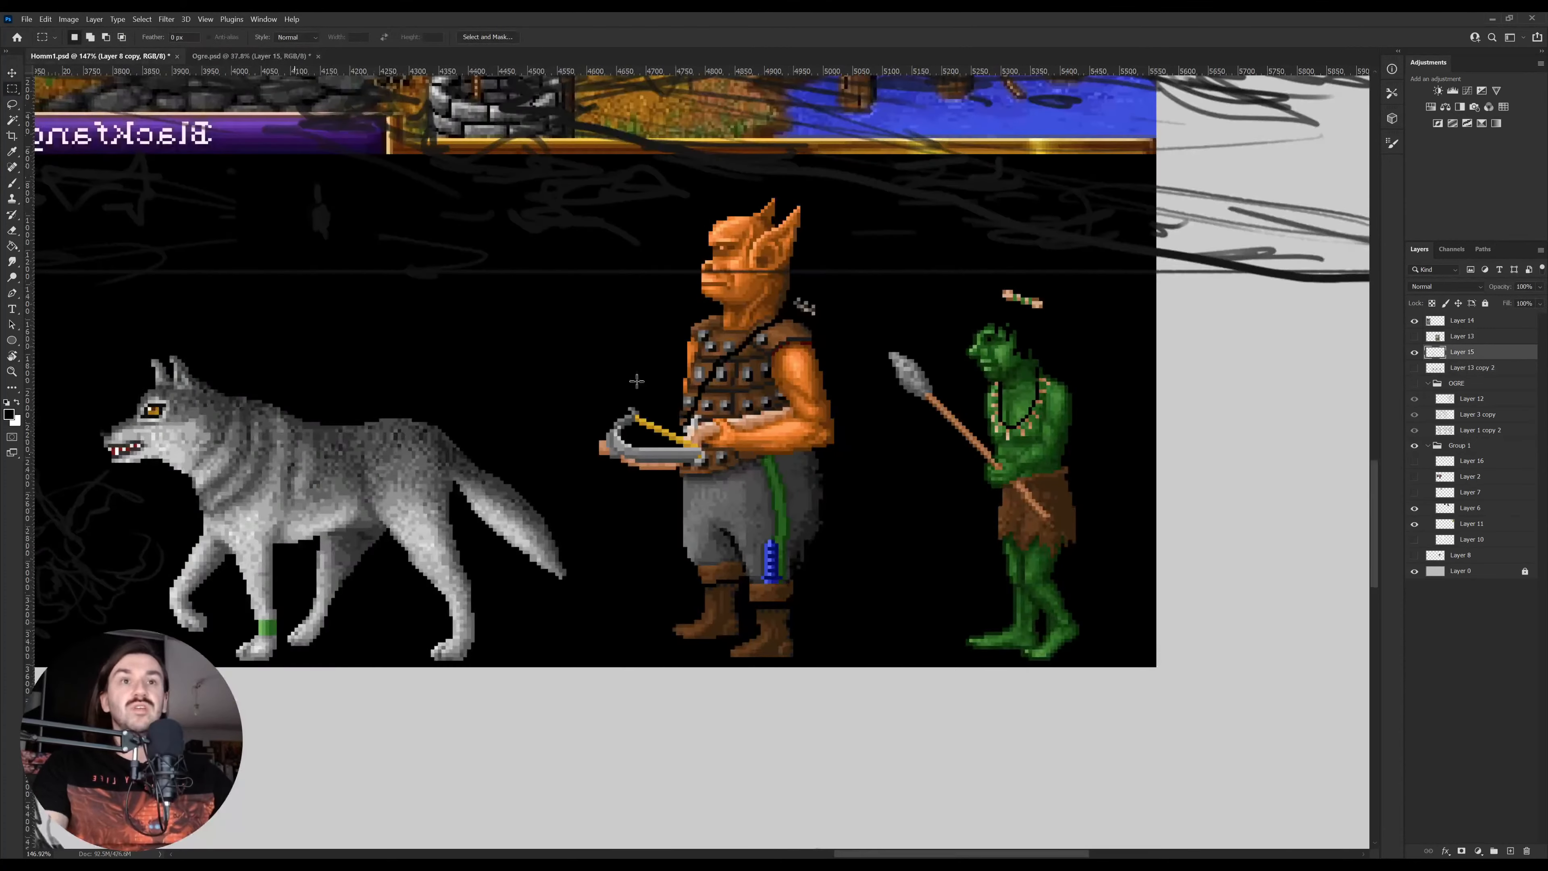
key(z)
drag(824, 458, 899, 457)
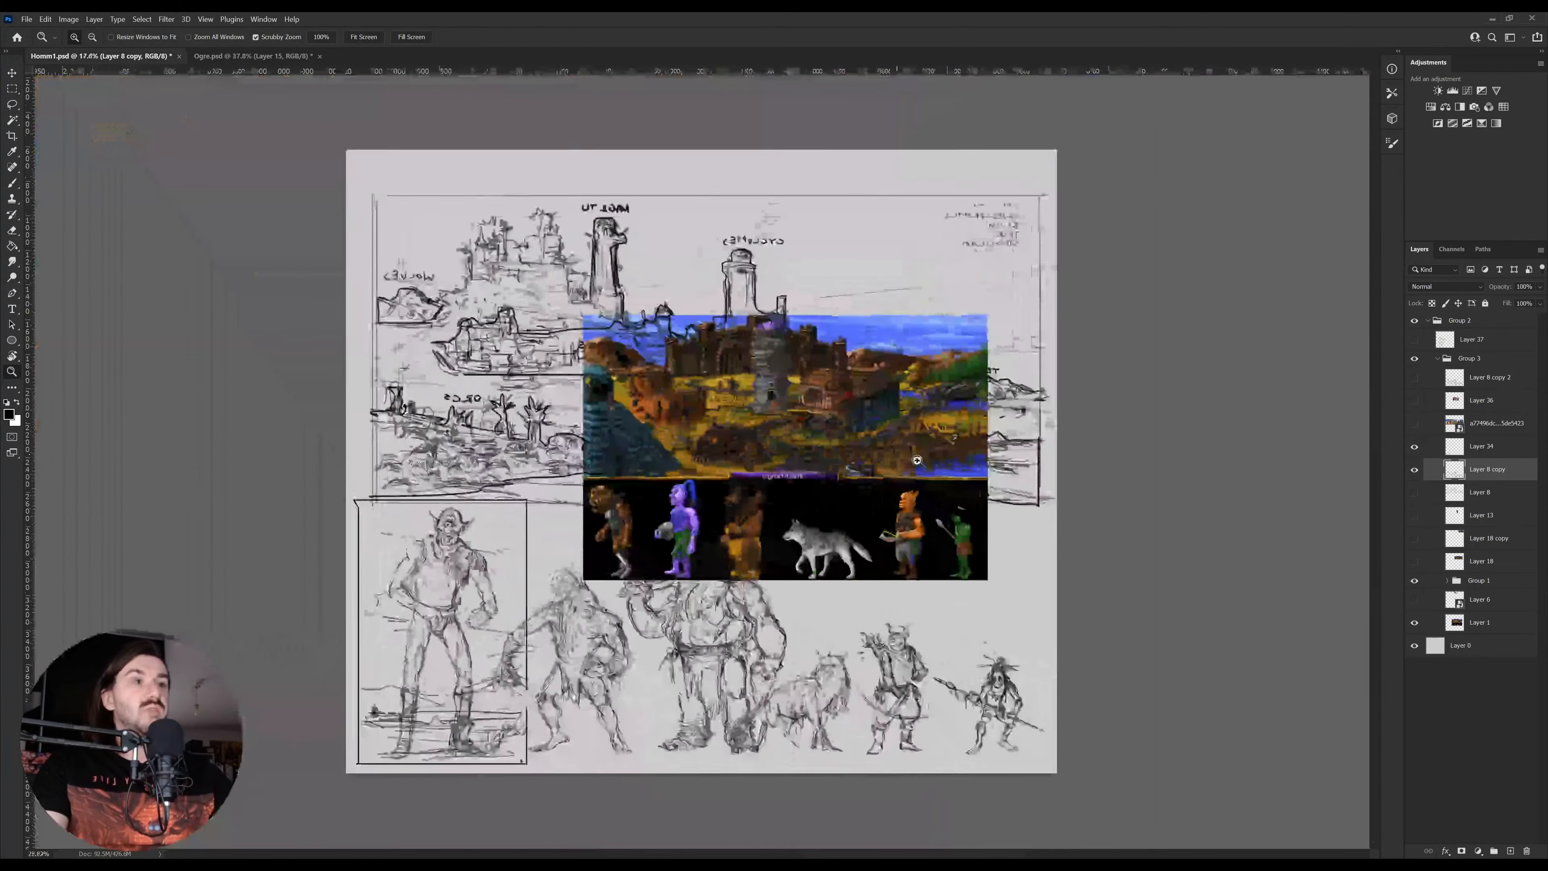
click(1415, 358)
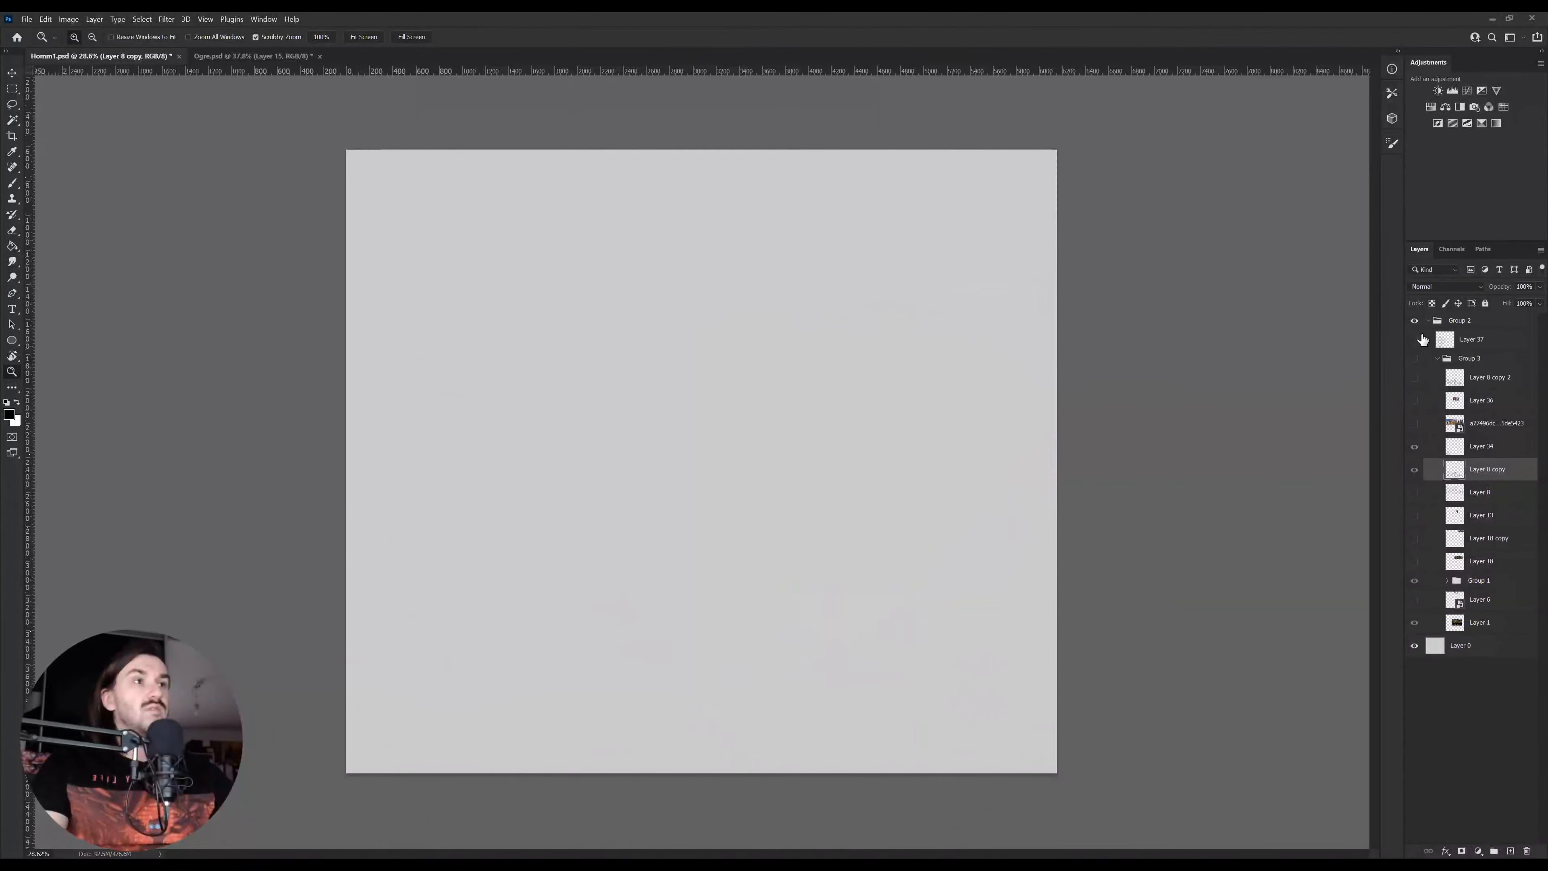
click(1415, 339)
Paste the copied goblin above Layer 37 and place it on the ground beside the ogre's feet
click(1443, 345)
key(ctrl+v)
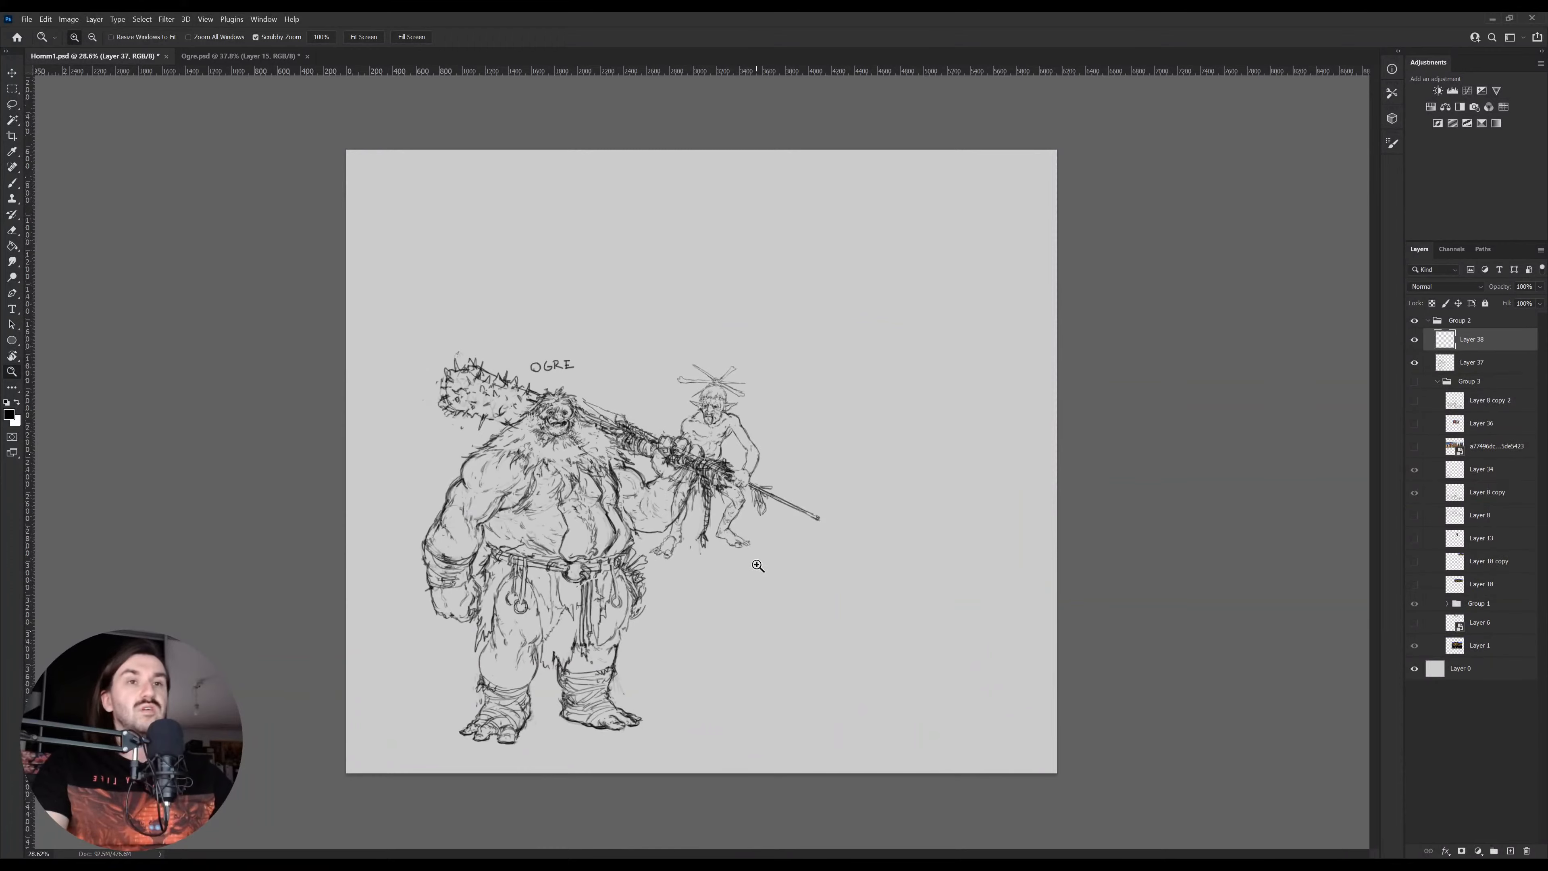
mouse_move(756, 525)
mouse_down()
mouse_move(801, 697)
mouse_move(761, 592)
mouse_move(829, 728)
mouse_move(850, 723)
mouse_up()
Try the goblin flipped horizontally beside the ogre, then flip it back so its spear points toward the ogre
key(ctrl+t)
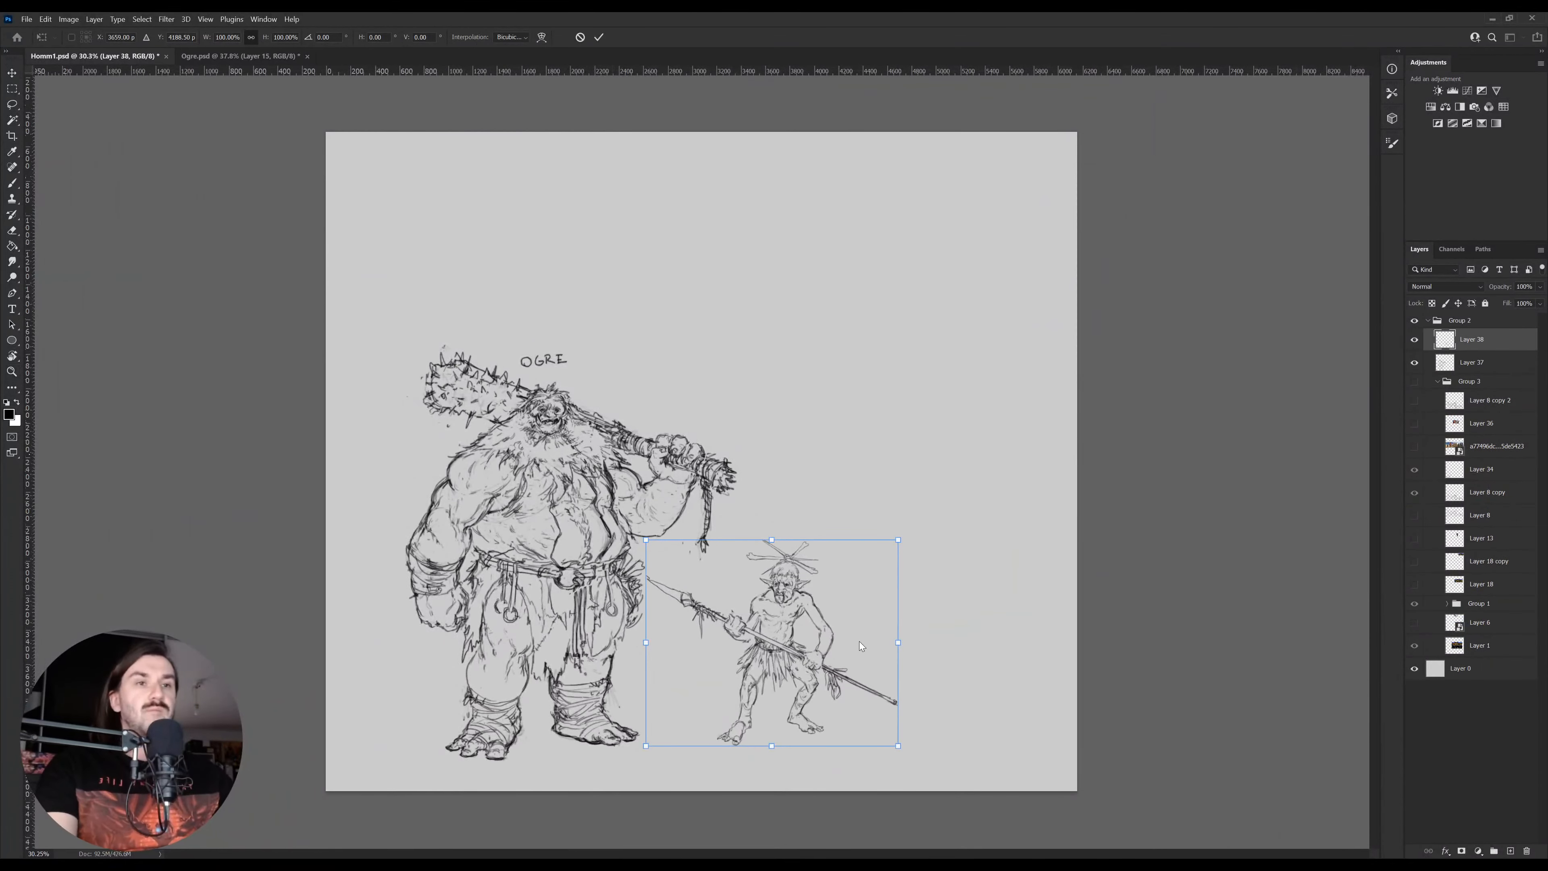
key(ctrl+shift+h)
key(Return)
key(ctrl+t)
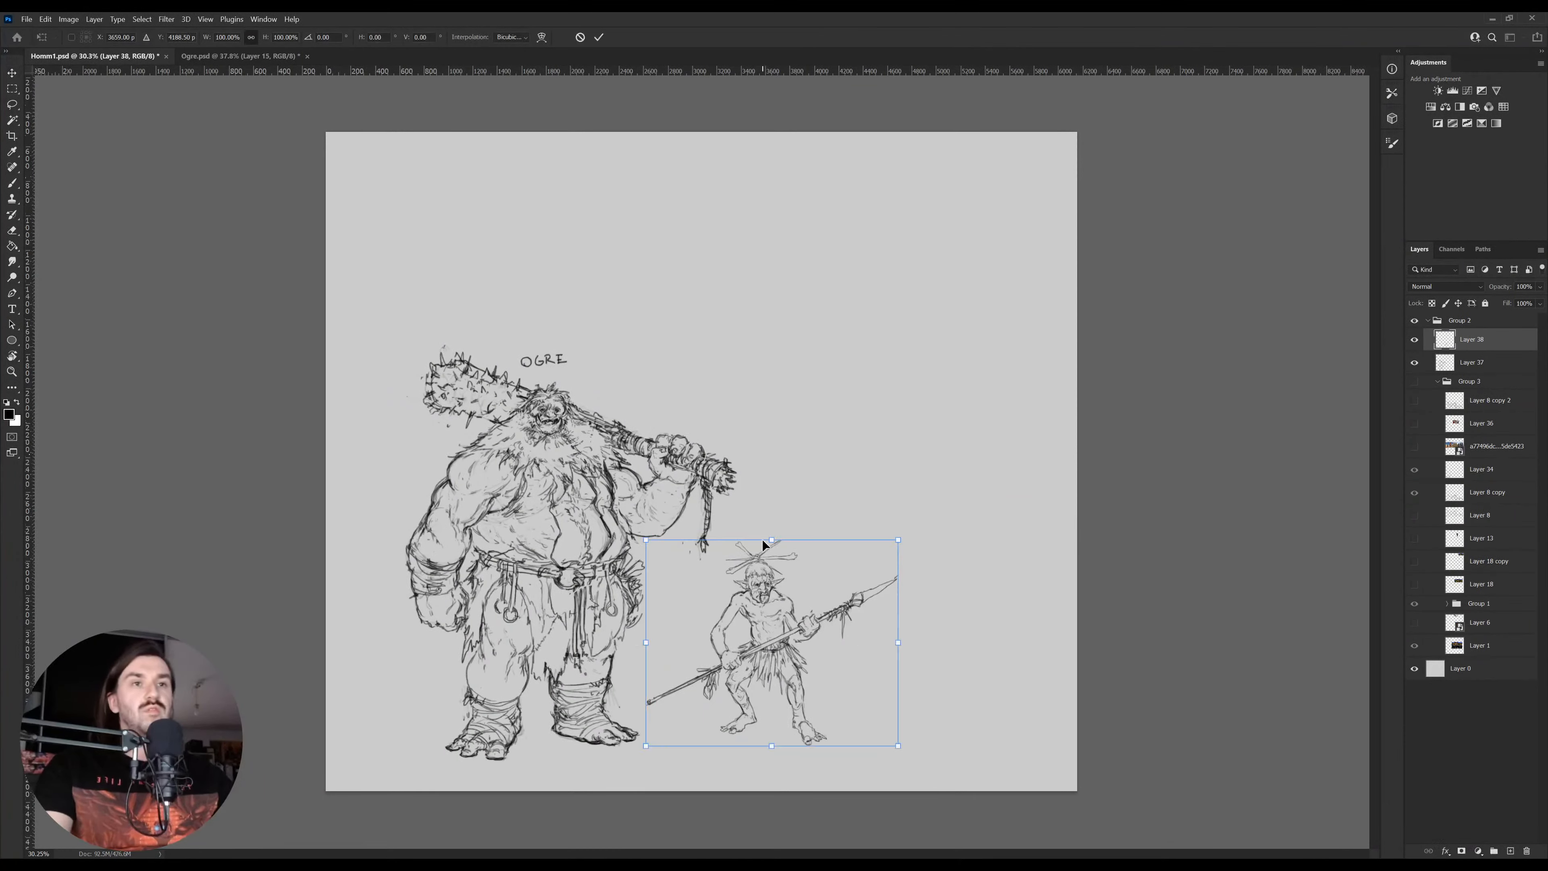
drag(762, 538, 770, 539)
key(Return)
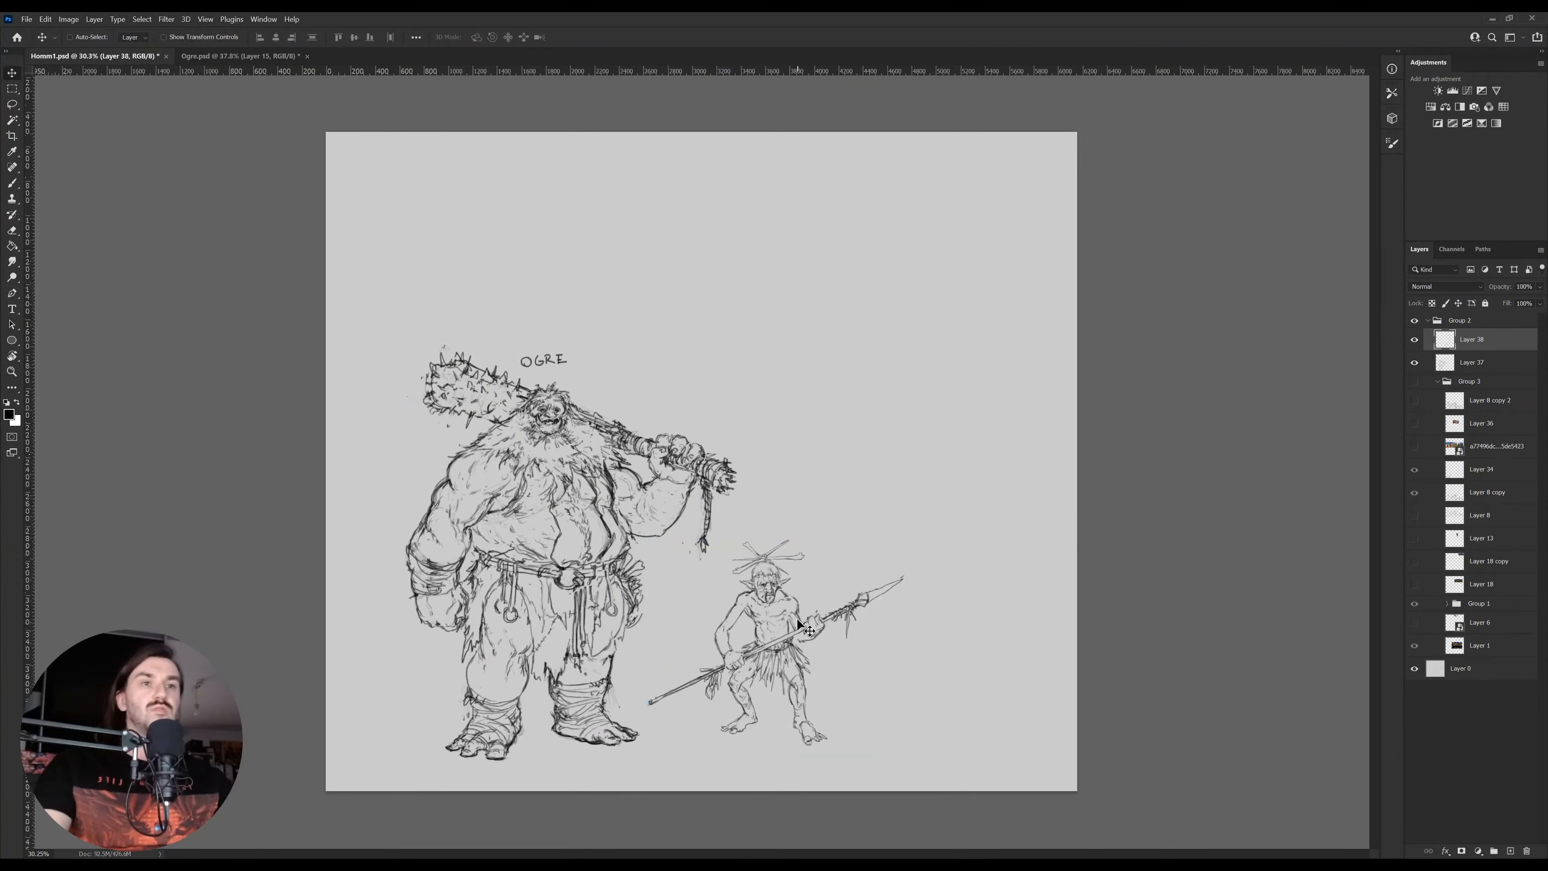
key(ctrl+t)
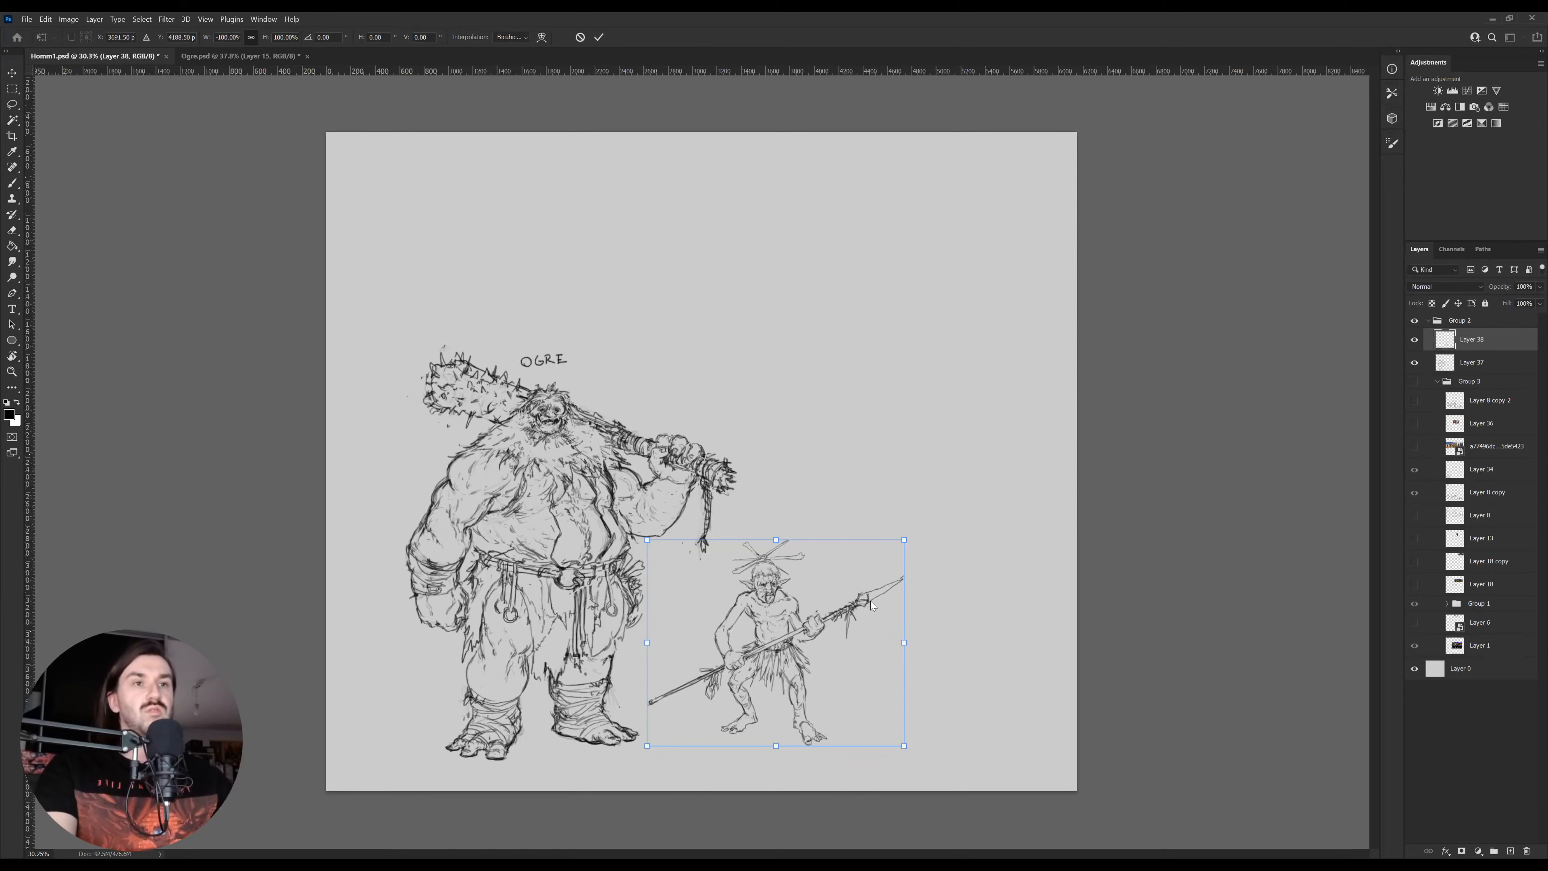
key(Return)
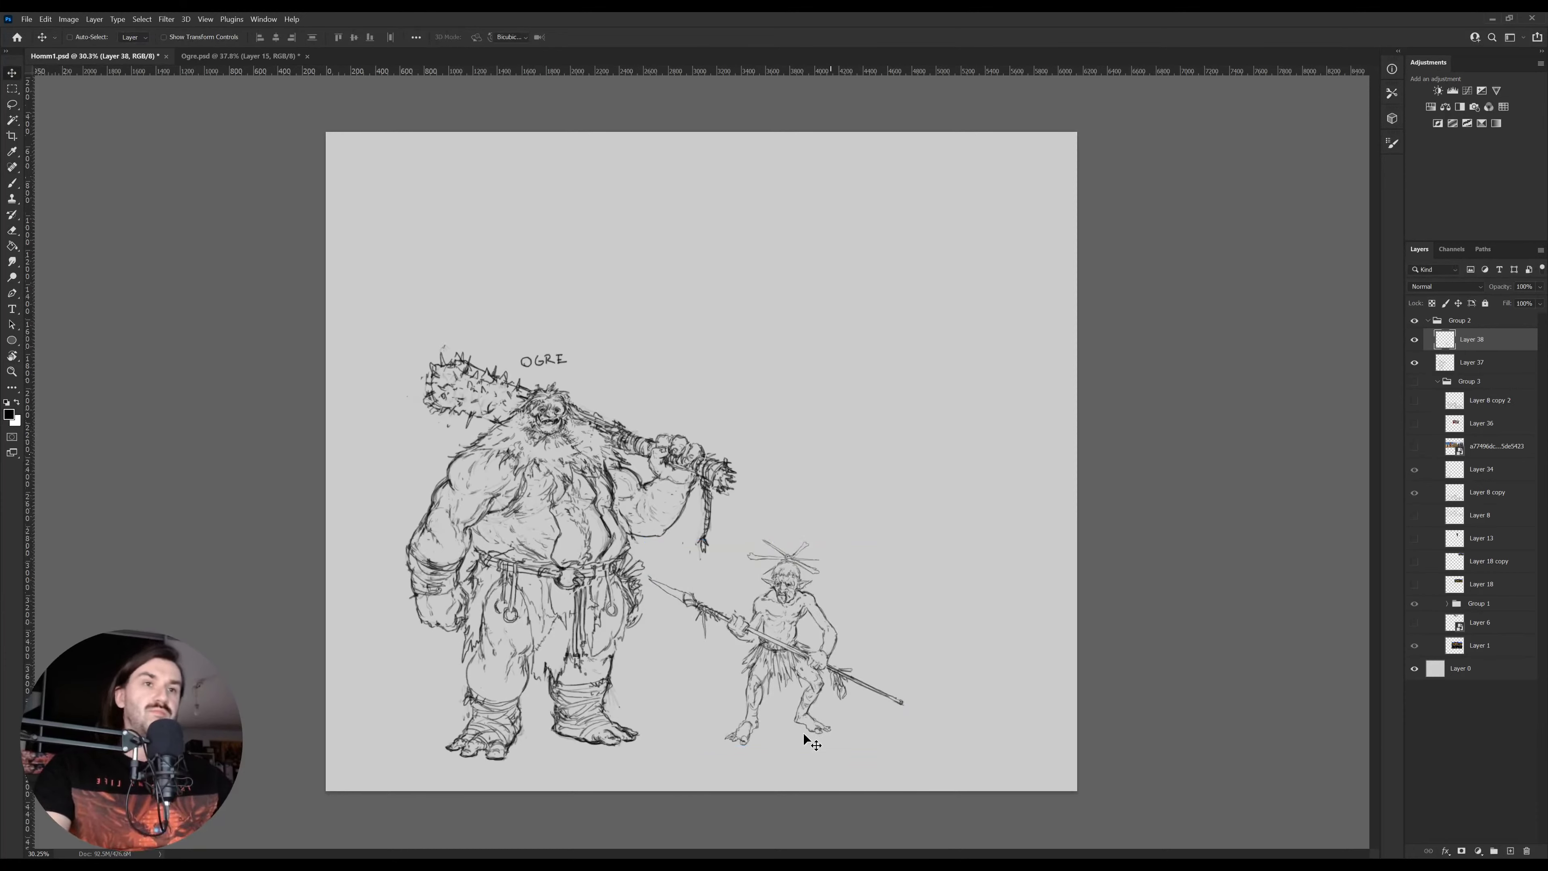
Lasso the goblin's leg nearest the ogre, then skew and warp it into a wider, more bent stance
key(ctrl+t)
mouse_move(784, 749)
mouse_down()
mouse_move(775, 740)
mouse_move(811, 740)
mouse_move(675, 707)
mouse_move(774, 548)
mouse_move(762, 786)
mouse_up()
key(Return)
key(z)
key(l)
key(ctrl+t)
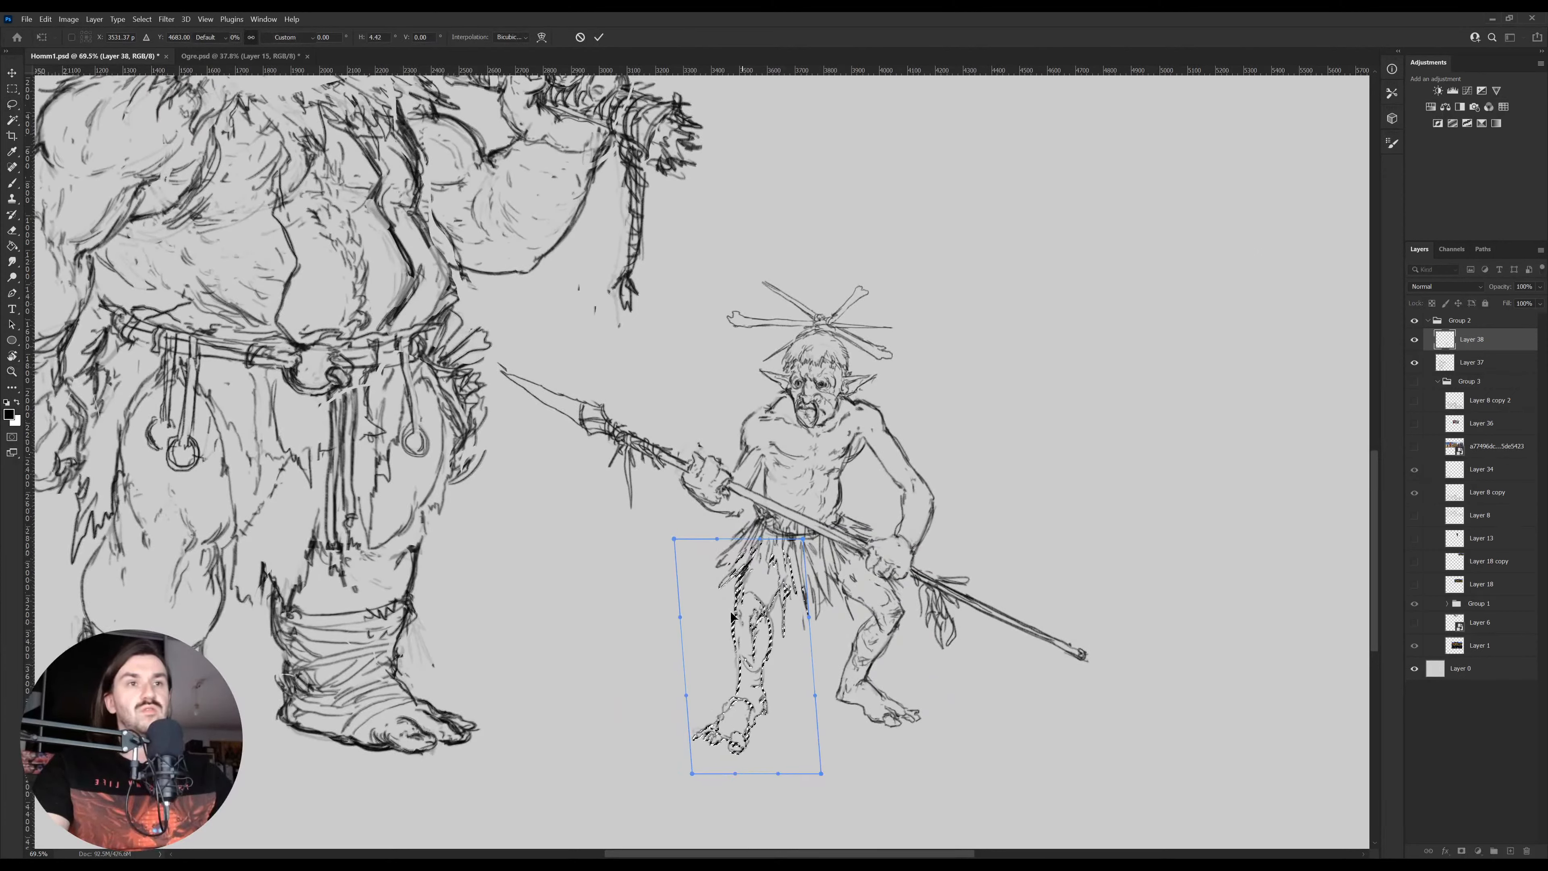
click(749, 496)
drag(726, 619, 727, 622)
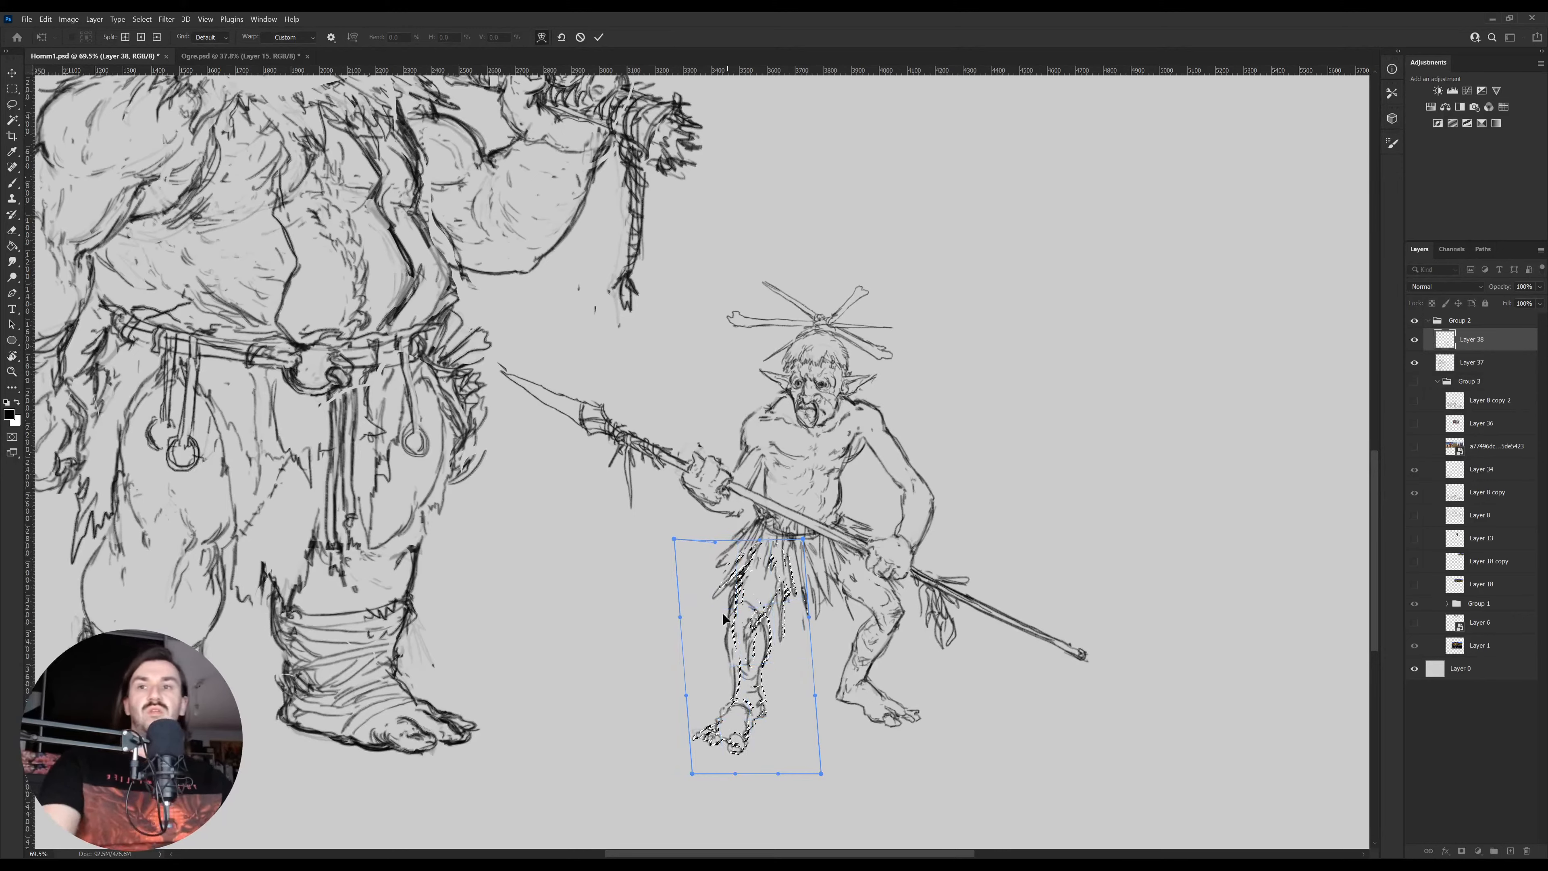
key(Return)
key(b)
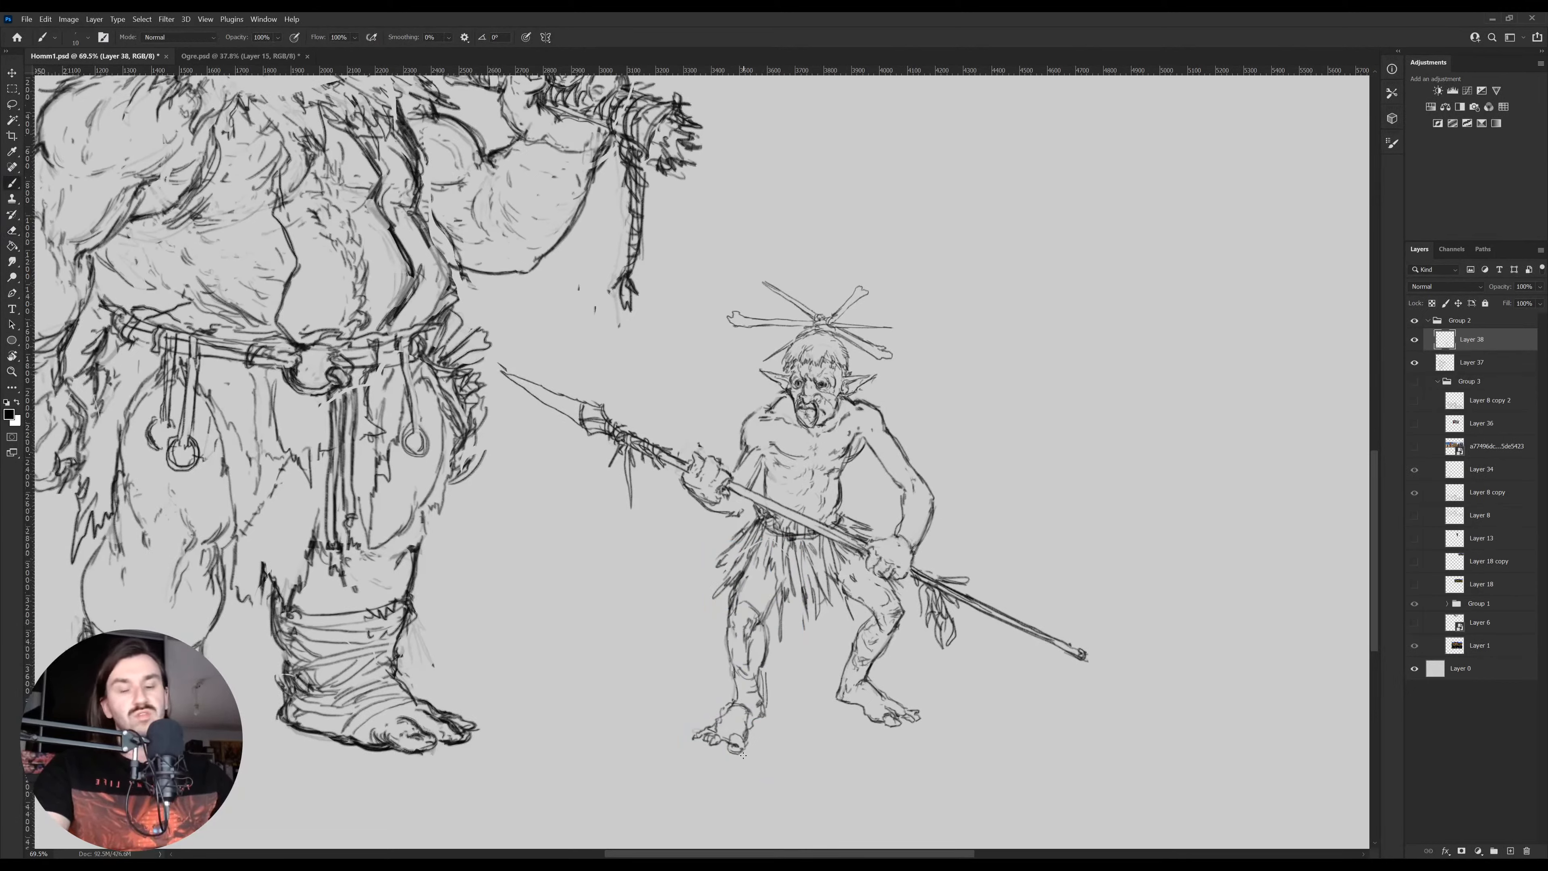
Select the foot nearest the ogre, flatten it to about 90% height and skew it outward by about 17 degrees
key(l)
mouse_move(750, 727)
mouse_down()
mouse_move(720, 773)
mouse_move(769, 749)
mouse_move(704, 771)
mouse_up()
key(ctrl+t)
key(Escape)
key(ctrl+t)
key(Return)
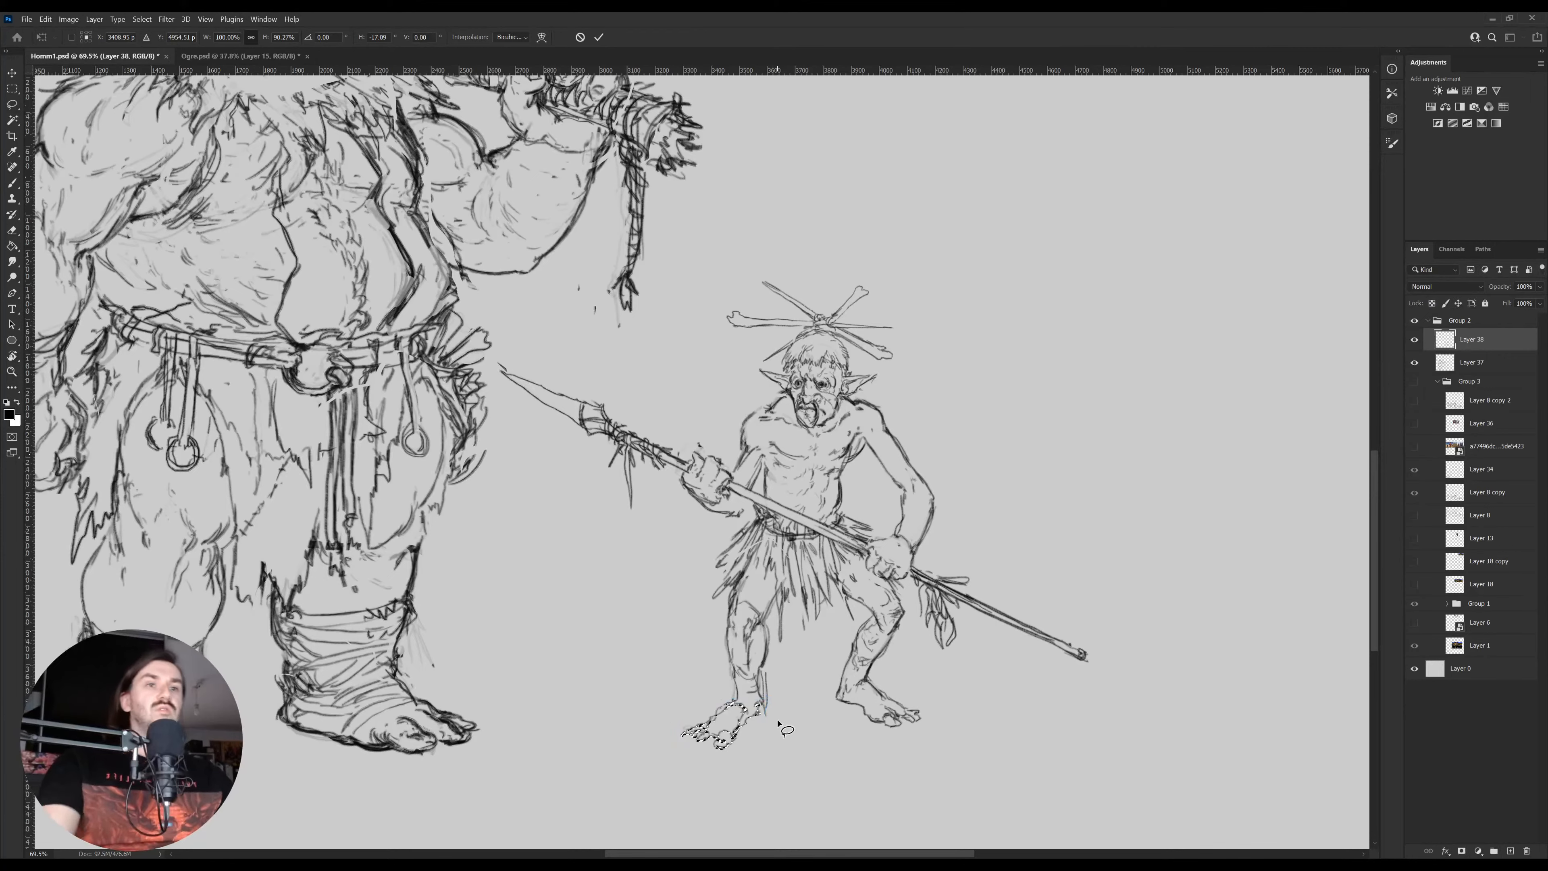
key(ctrl+d)
key(b)
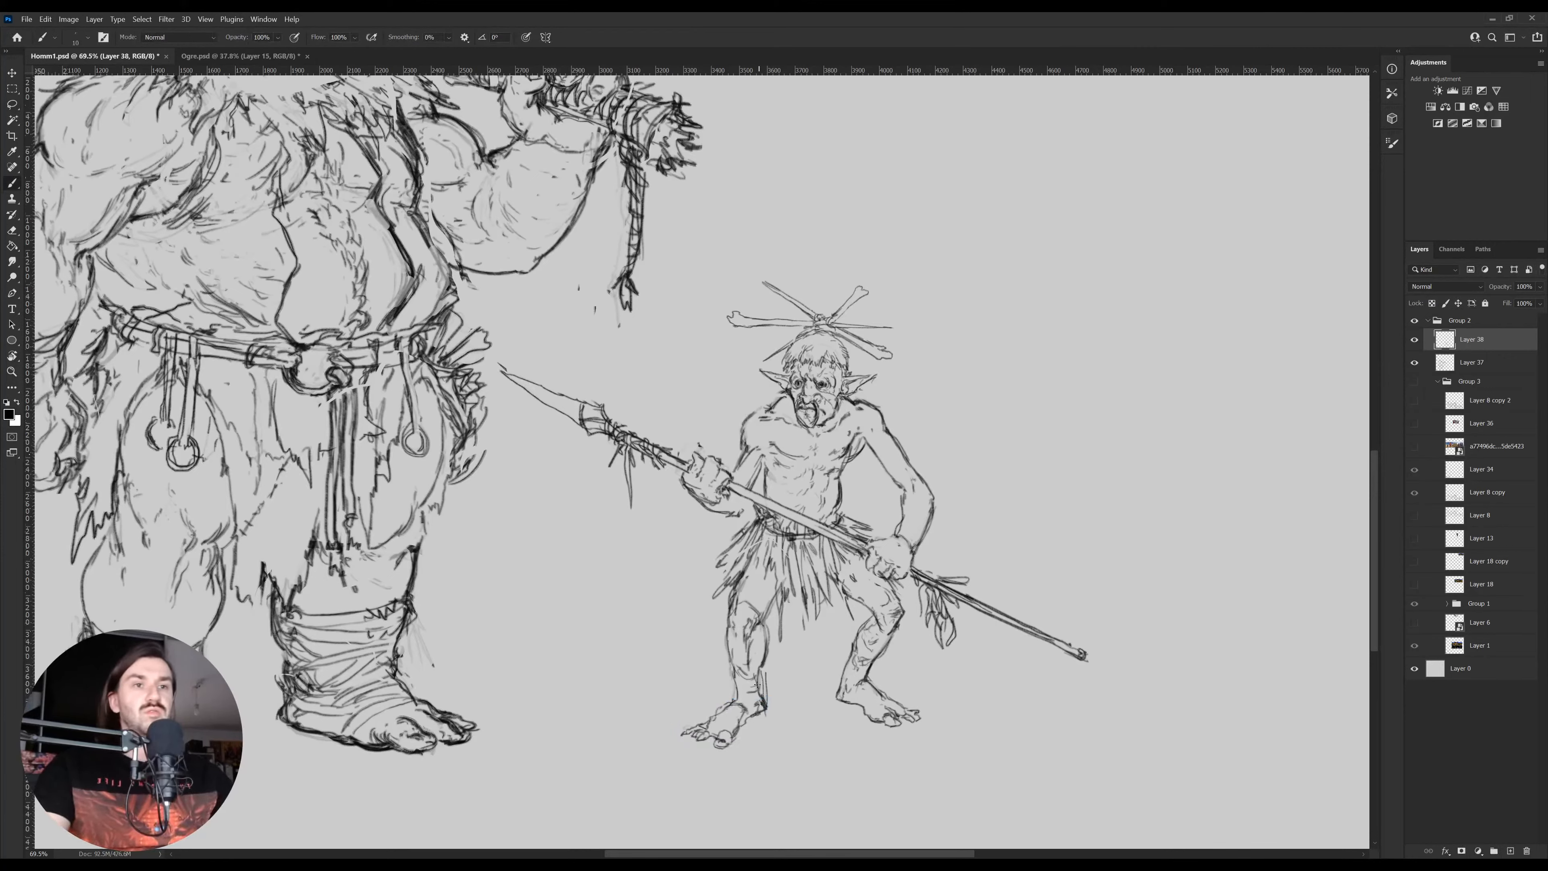
Erase stray lines on the goblin's reshaped lower leg and redraw its shin, calf and knee contours
key(e)
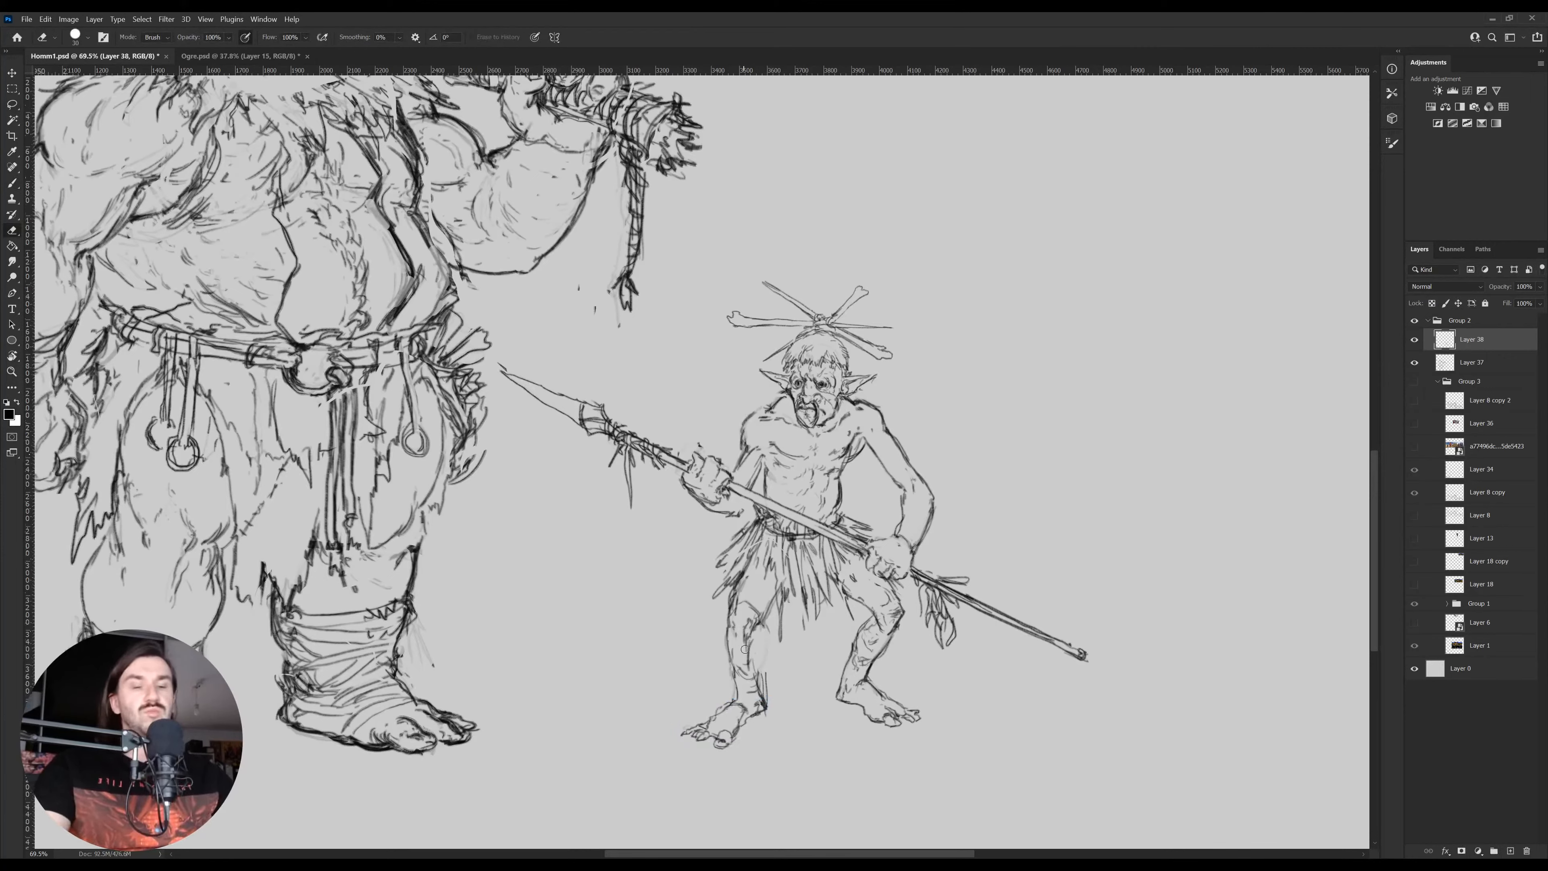
mouse_move(735, 666)
mouse_down()
mouse_move(725, 636)
mouse_move(738, 691)
mouse_up()
key(b)
drag(725, 608, 737, 684)
drag(760, 628, 758, 694)
mouse_move(761, 640)
mouse_down()
mouse_move(753, 683)
mouse_move(742, 658)
mouse_up()
key(e)
key(b)
Start a handwritten name label above the goblin's bone headdress, matching the OGRE label
key(z)
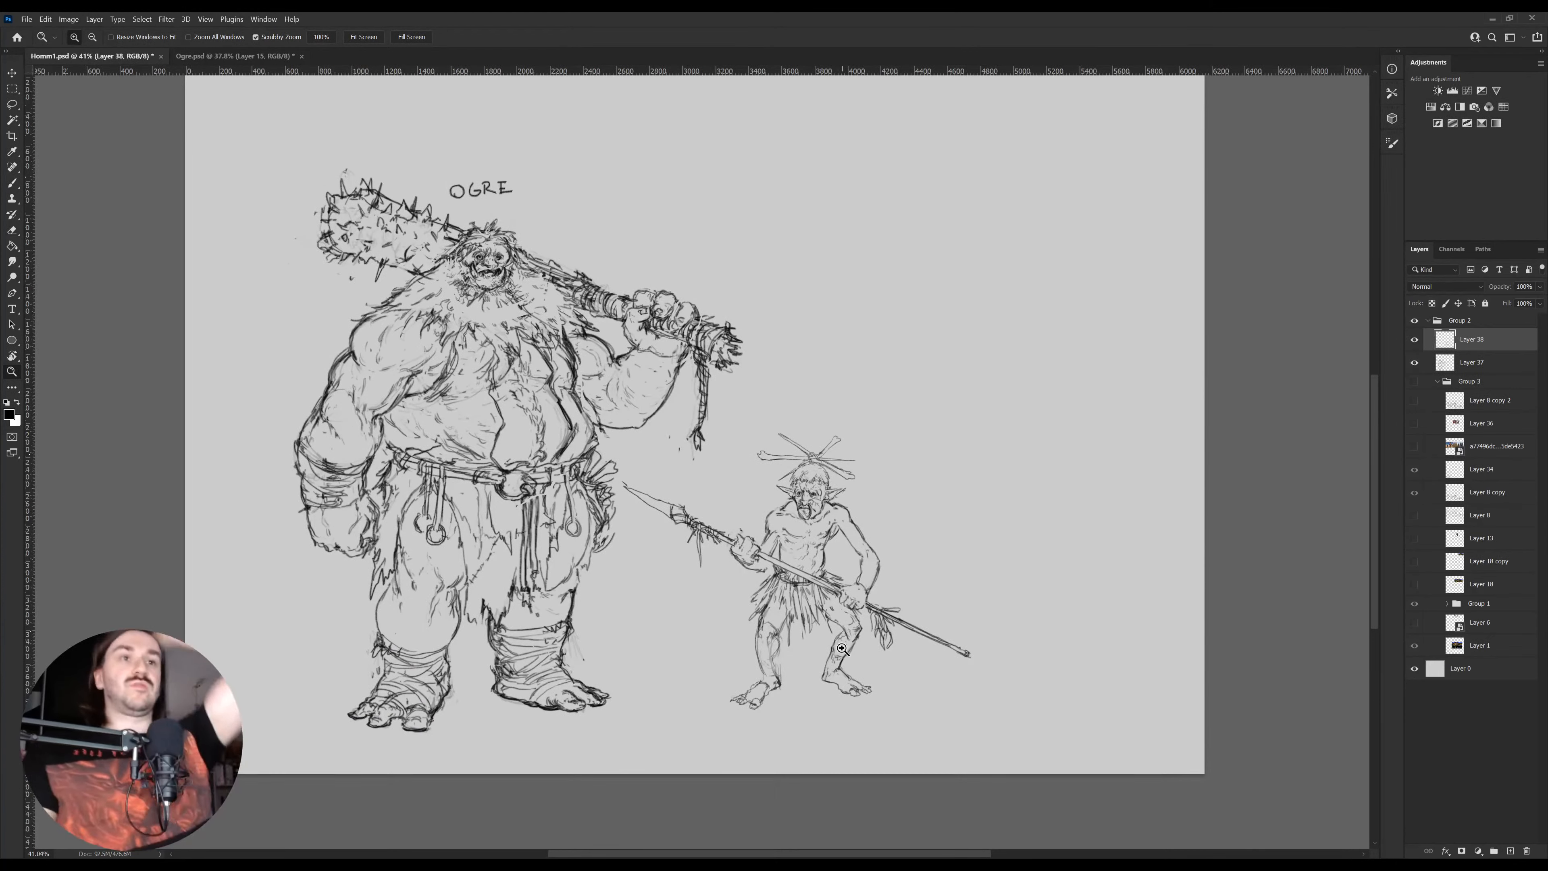
key(b)
drag(788, 415, 790, 416)
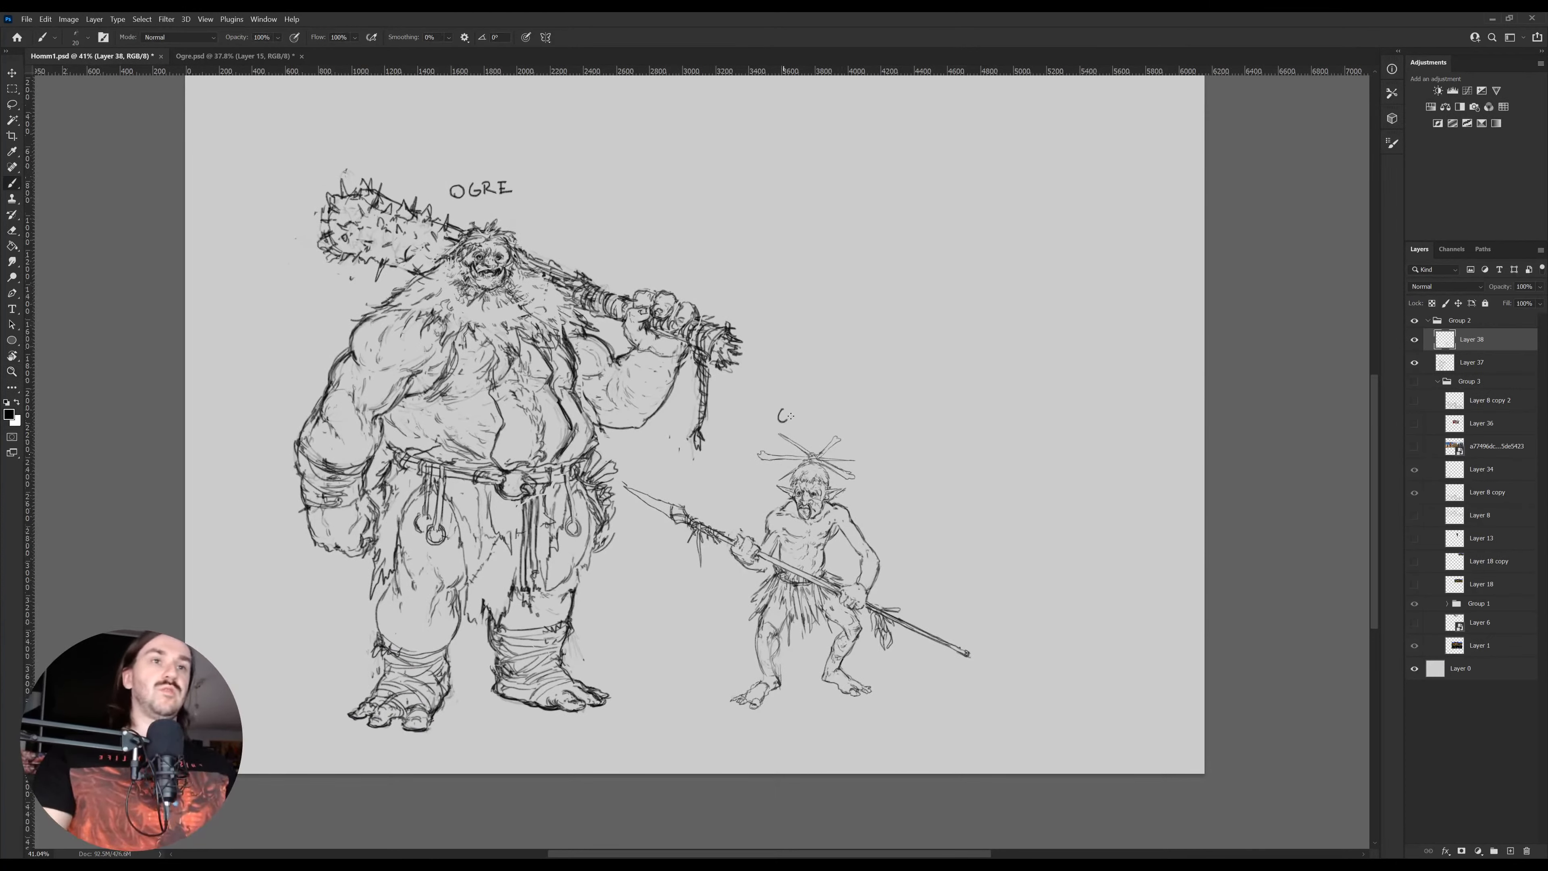